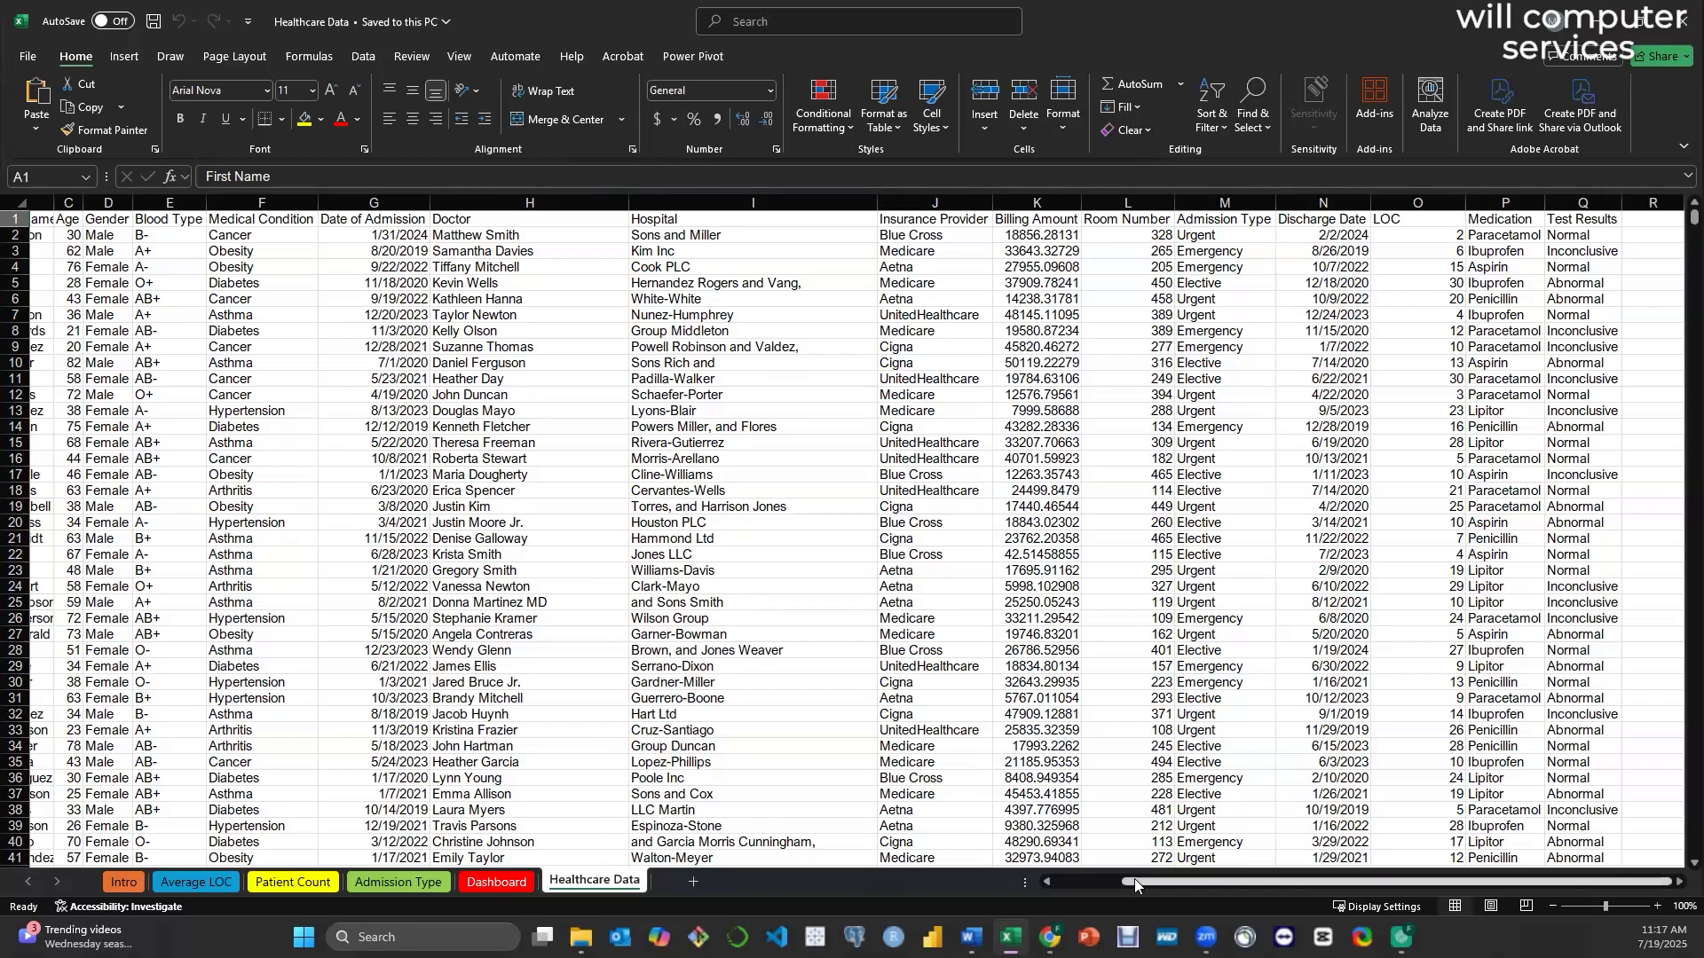
- Review the Average LOC, Patient Count, Admission Type, Dashboard and Intro sheets alongside the Healthcare Data source columns
{"action": "left_click", "coordinate": [1057, 882]}
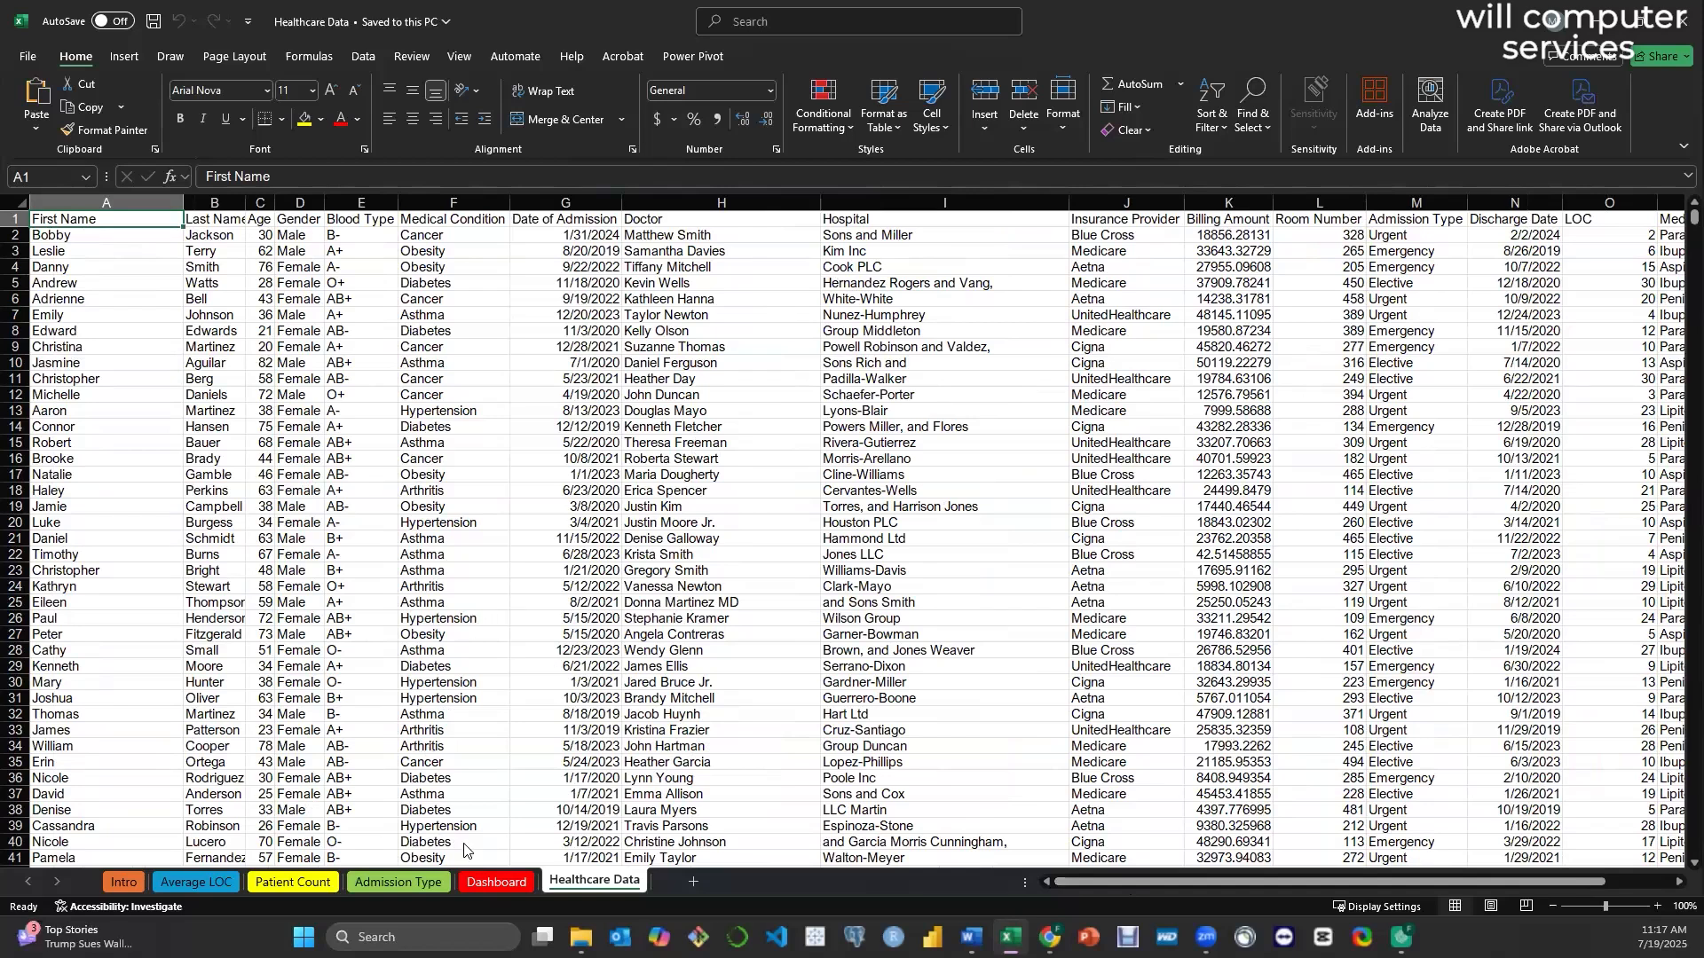
{"action": "left_click", "coordinate": [190, 882]}
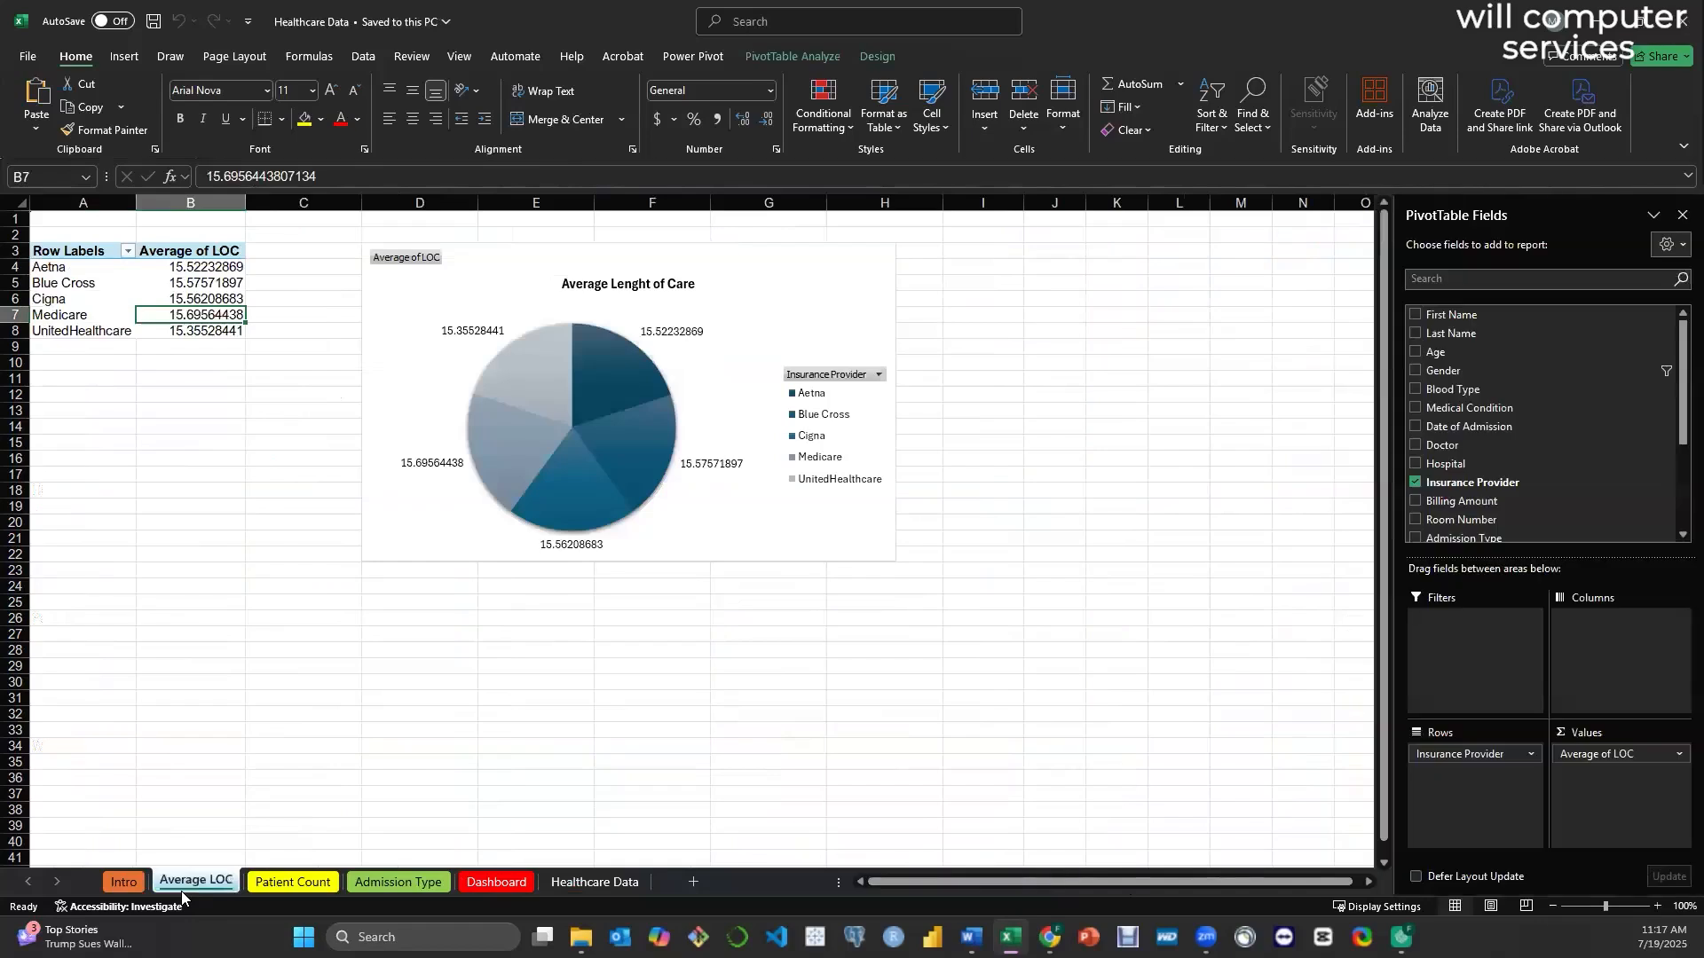
{"action": "left_click", "coordinate": [293, 883]}
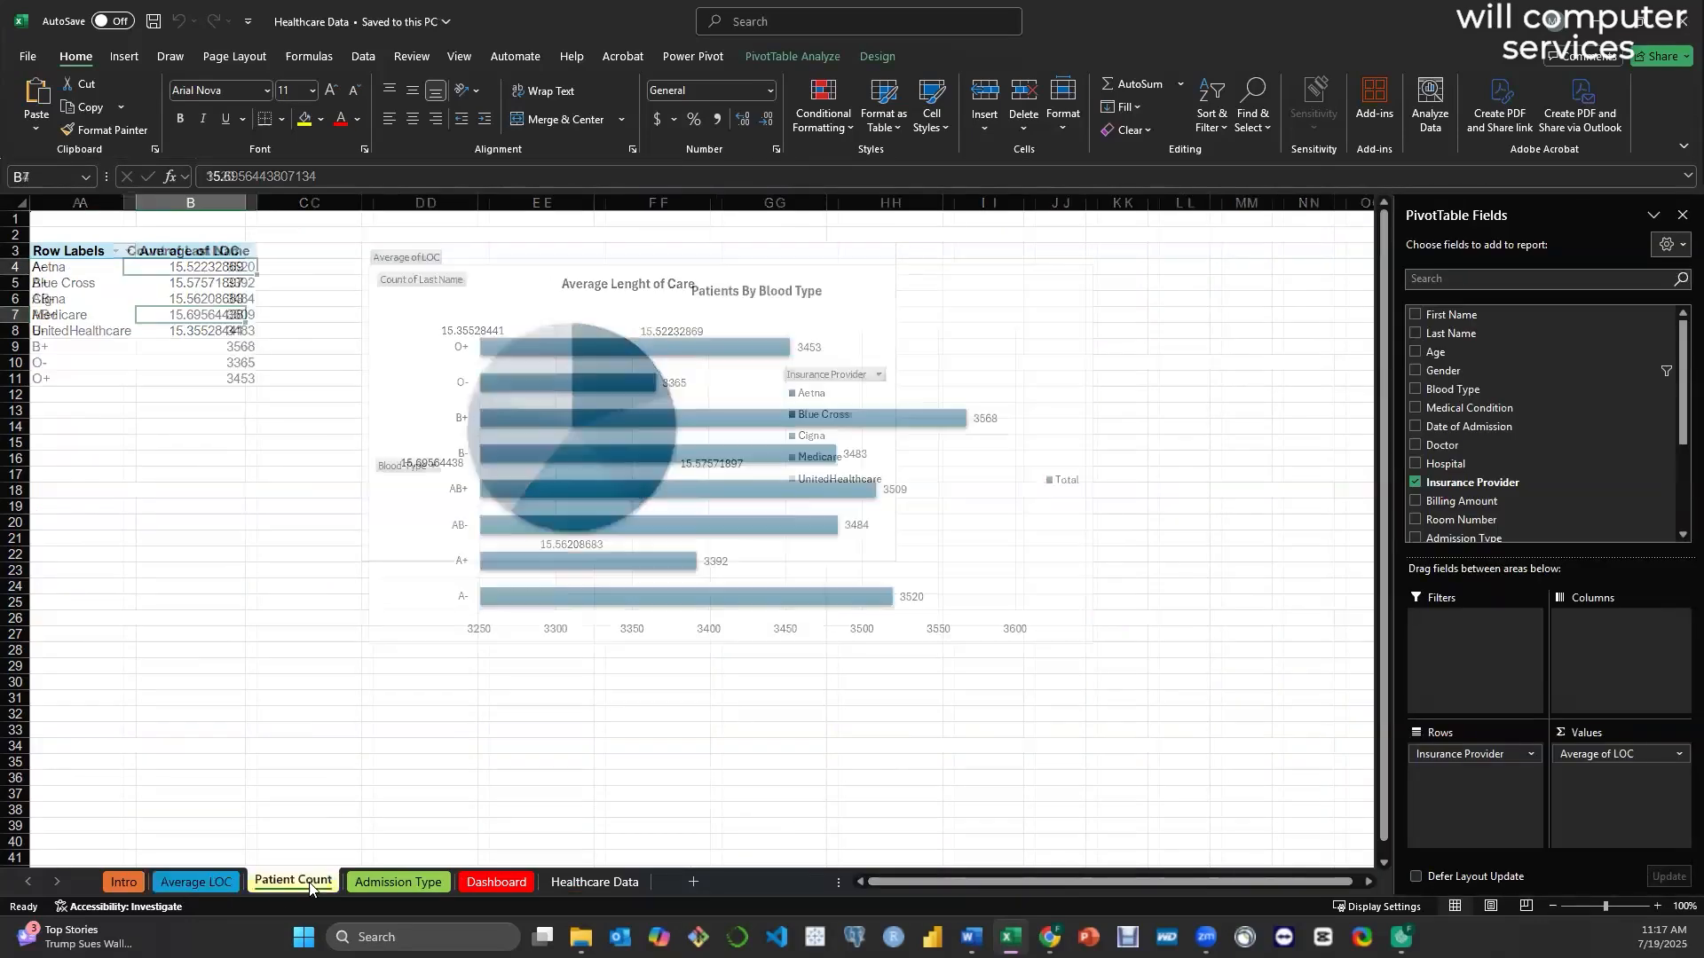
{"action": "left_click", "coordinate": [414, 886]}
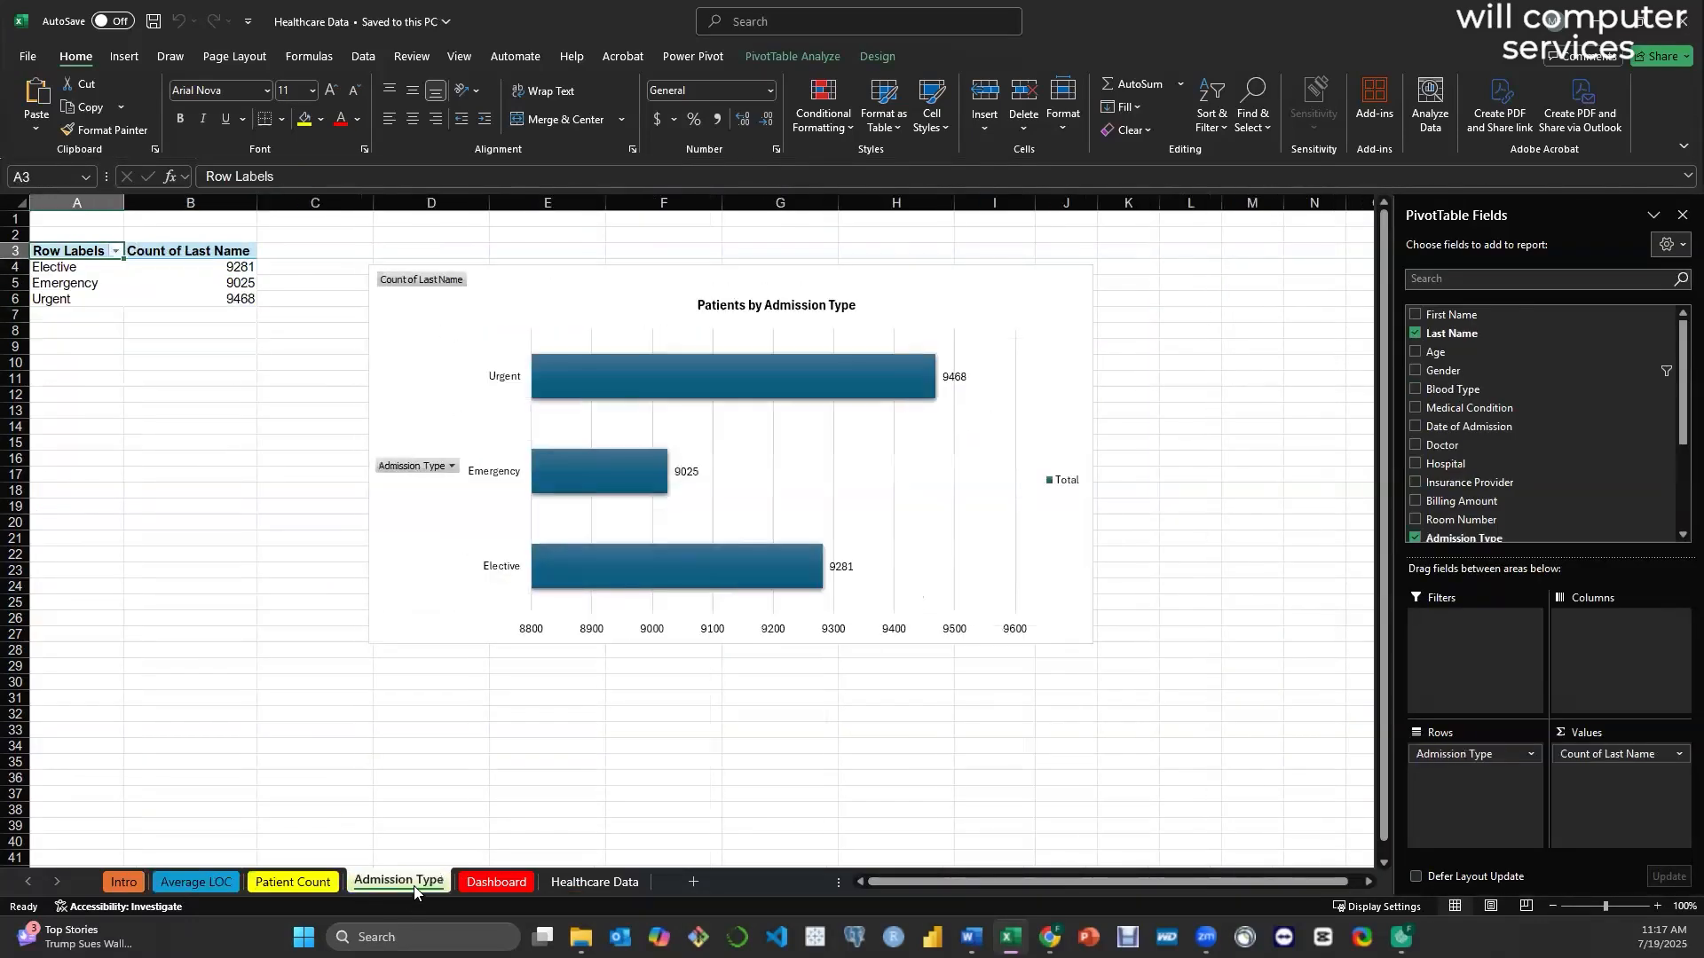
{"action": "left_click", "coordinate": [493, 882]}
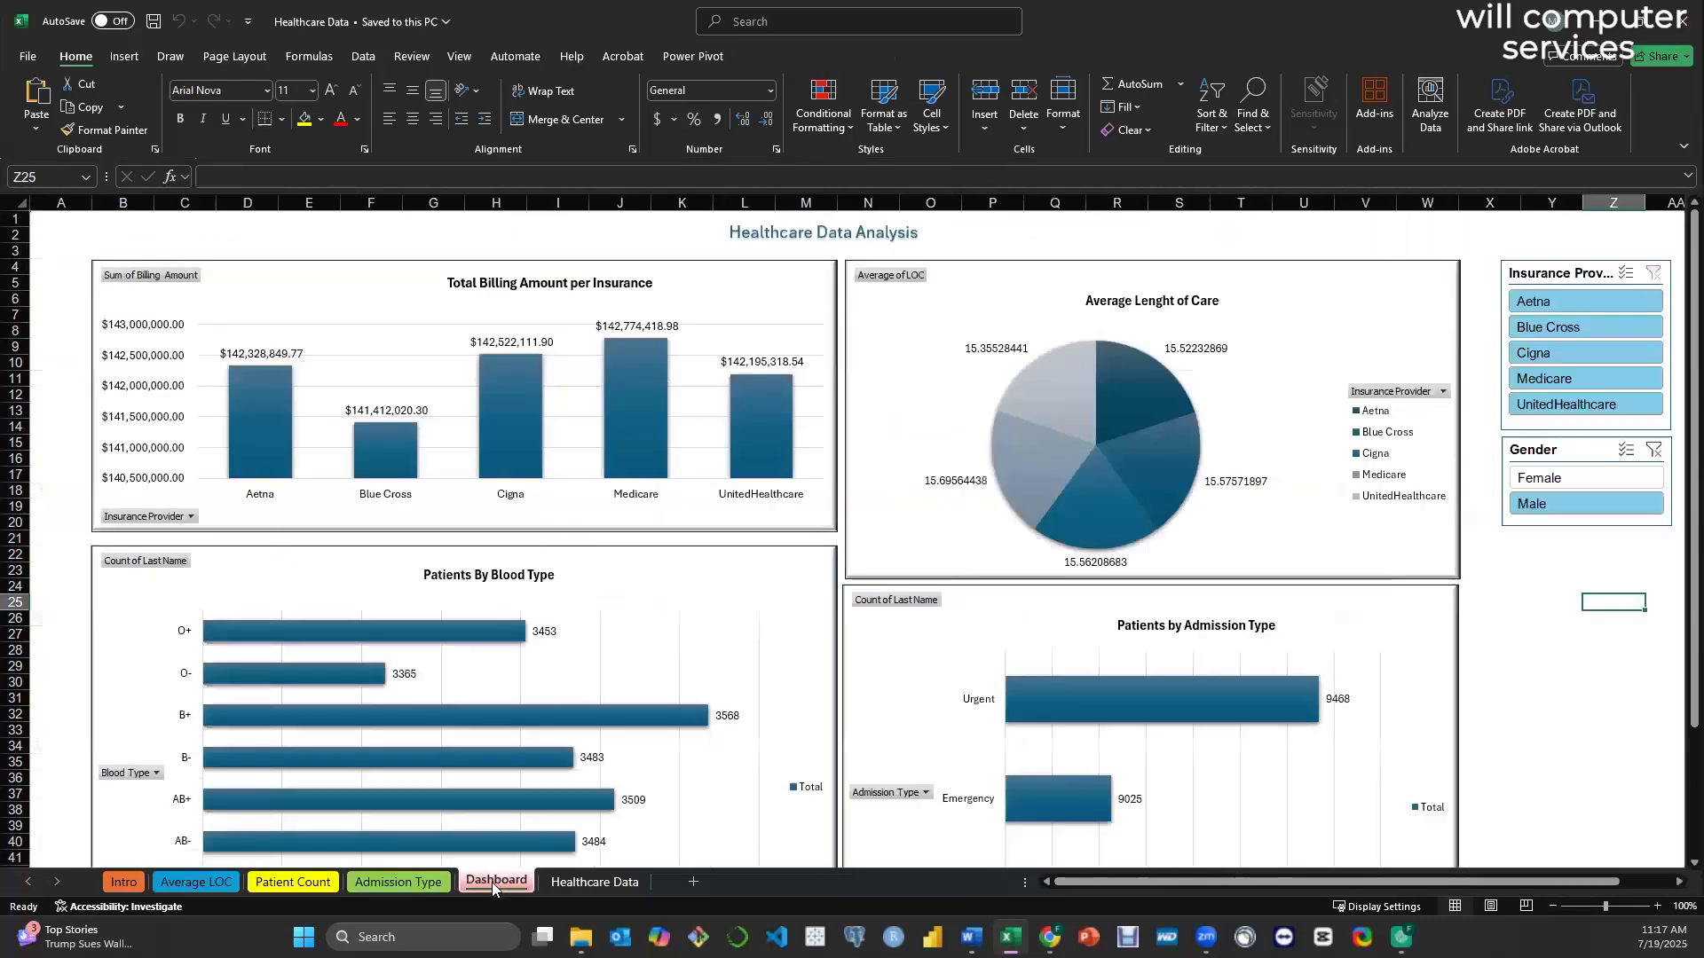
{"action": "left_click", "coordinate": [124, 881]}
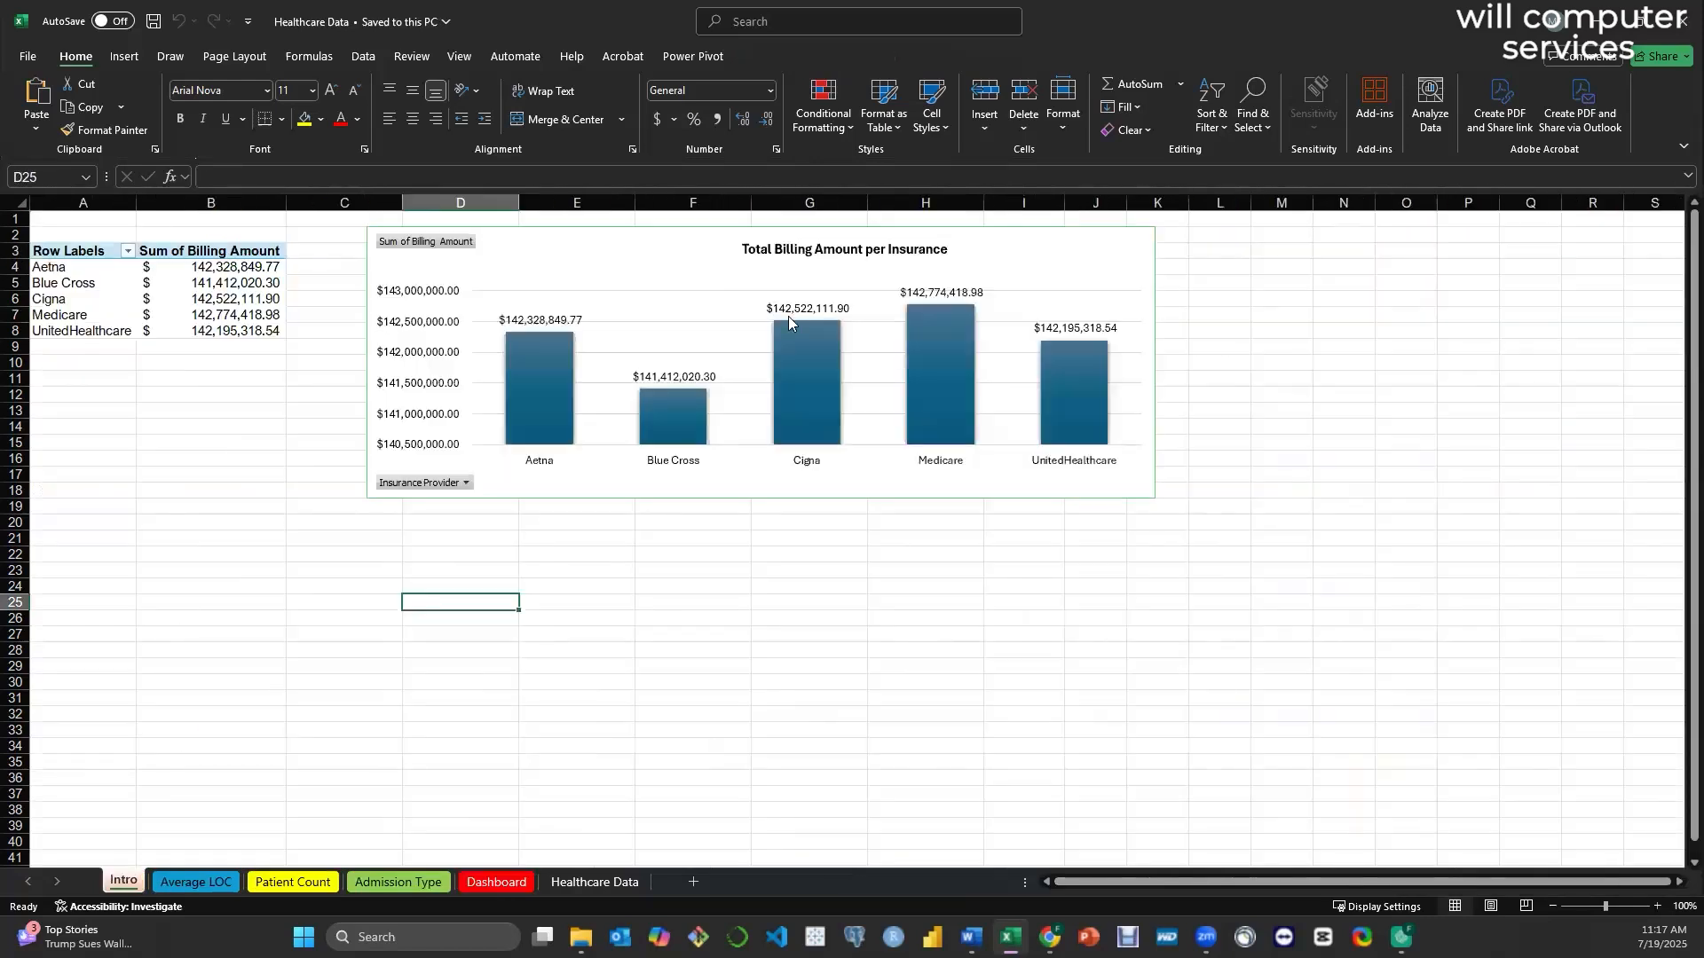
{"action": "left_click", "coordinate": [499, 884]}
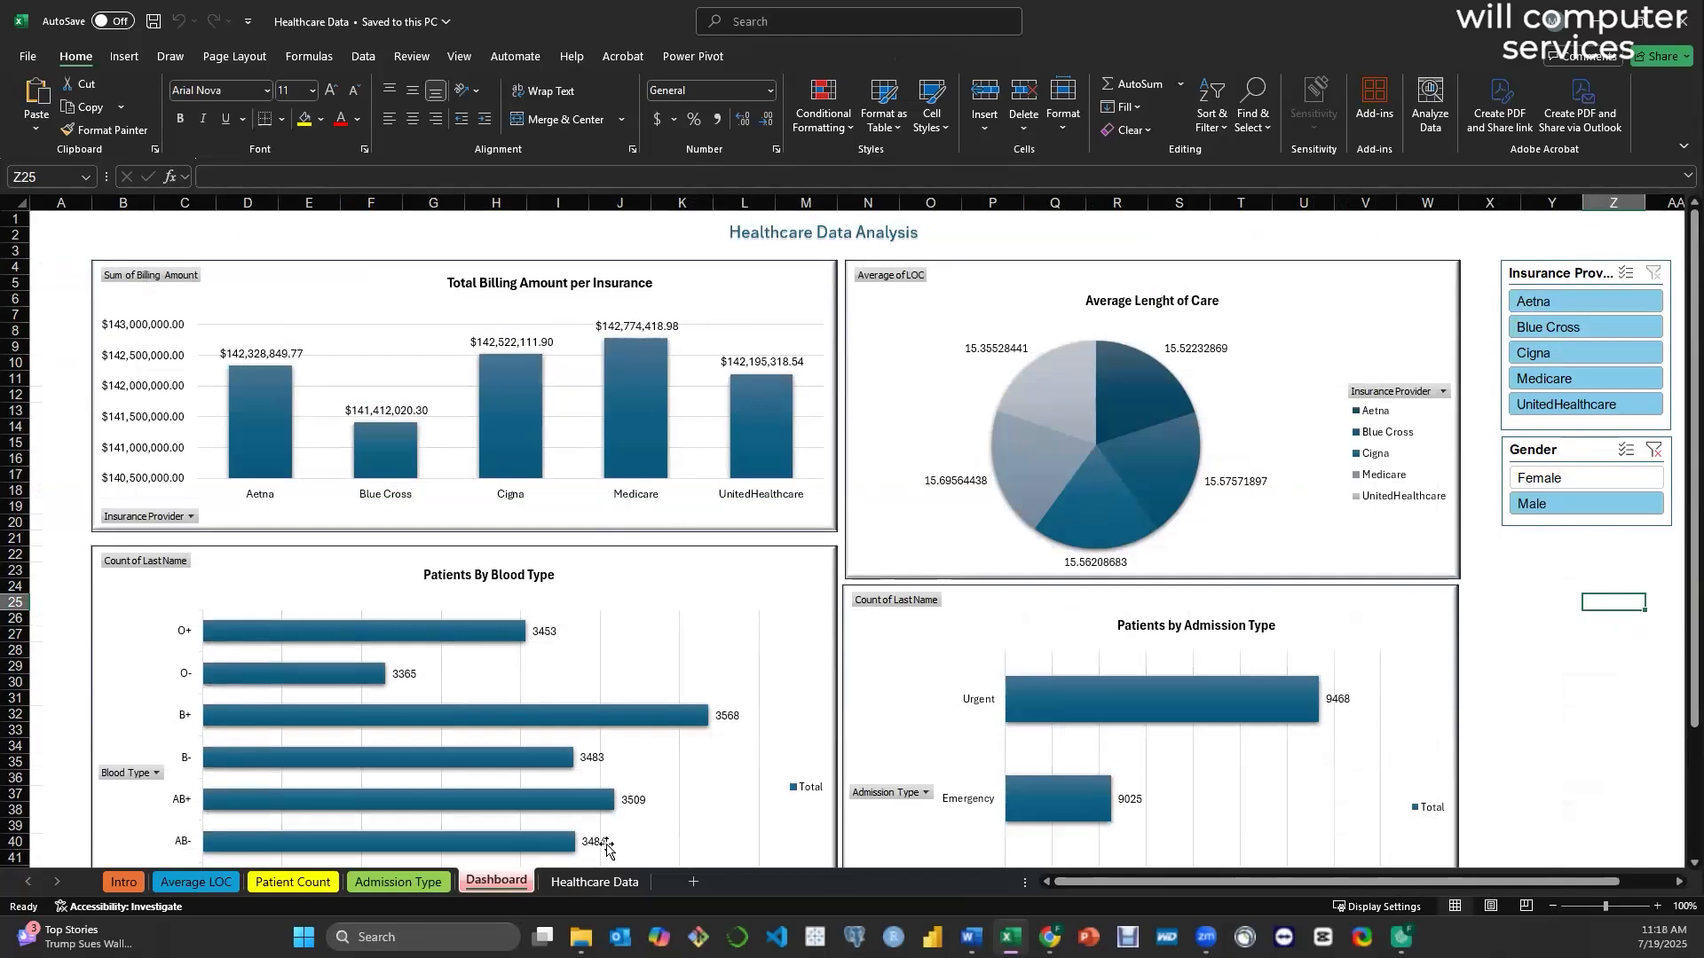
{"action": "left_click", "coordinate": [592, 882]}
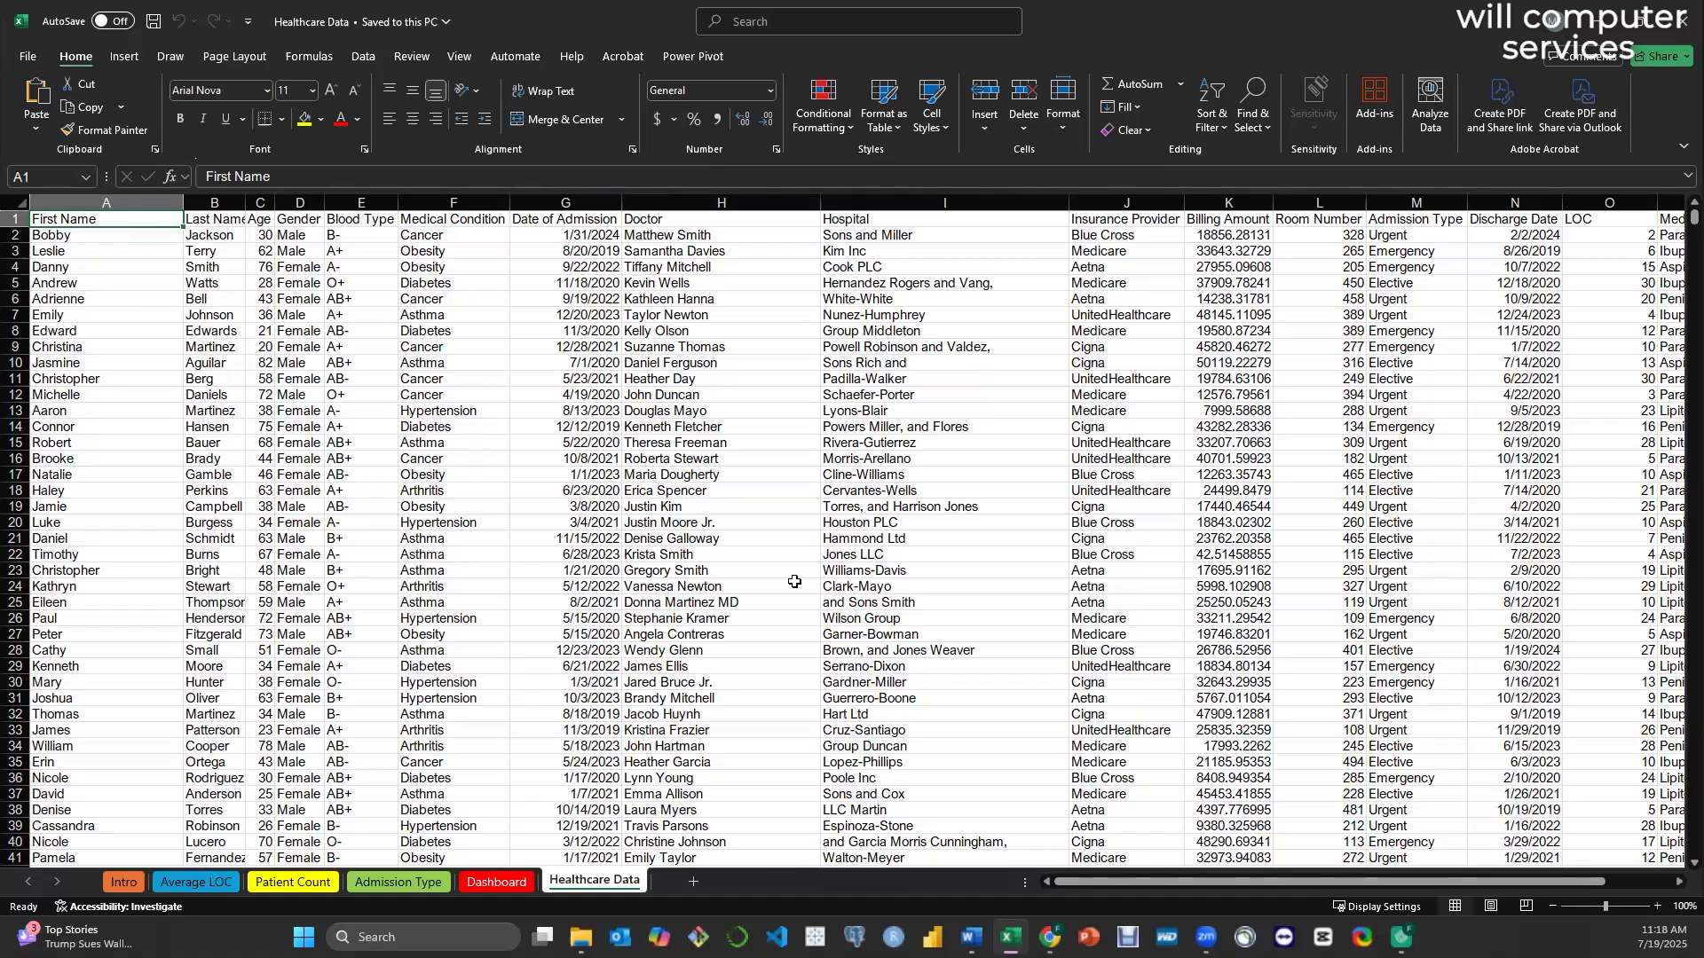
- Clear the Gender slicer filter on the Dashboard sheet and return to the Healthcare Data sheet
{"action": "left_click", "coordinate": [501, 884]}
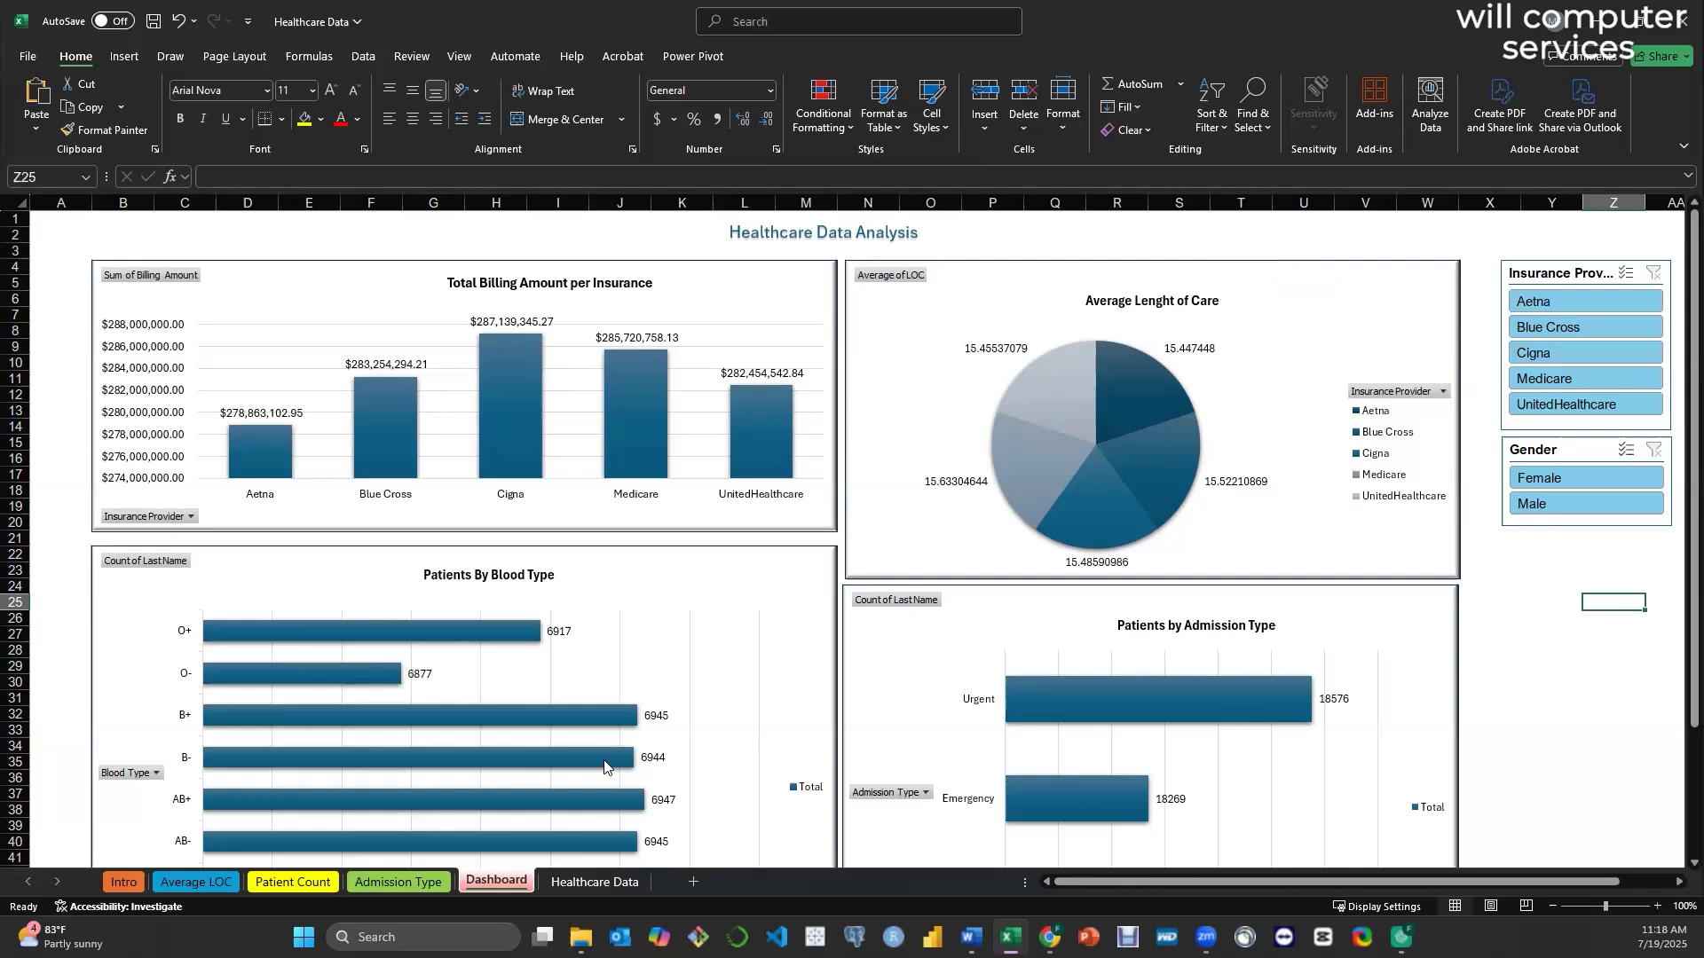
{"action": "left_click", "coordinate": [611, 886]}
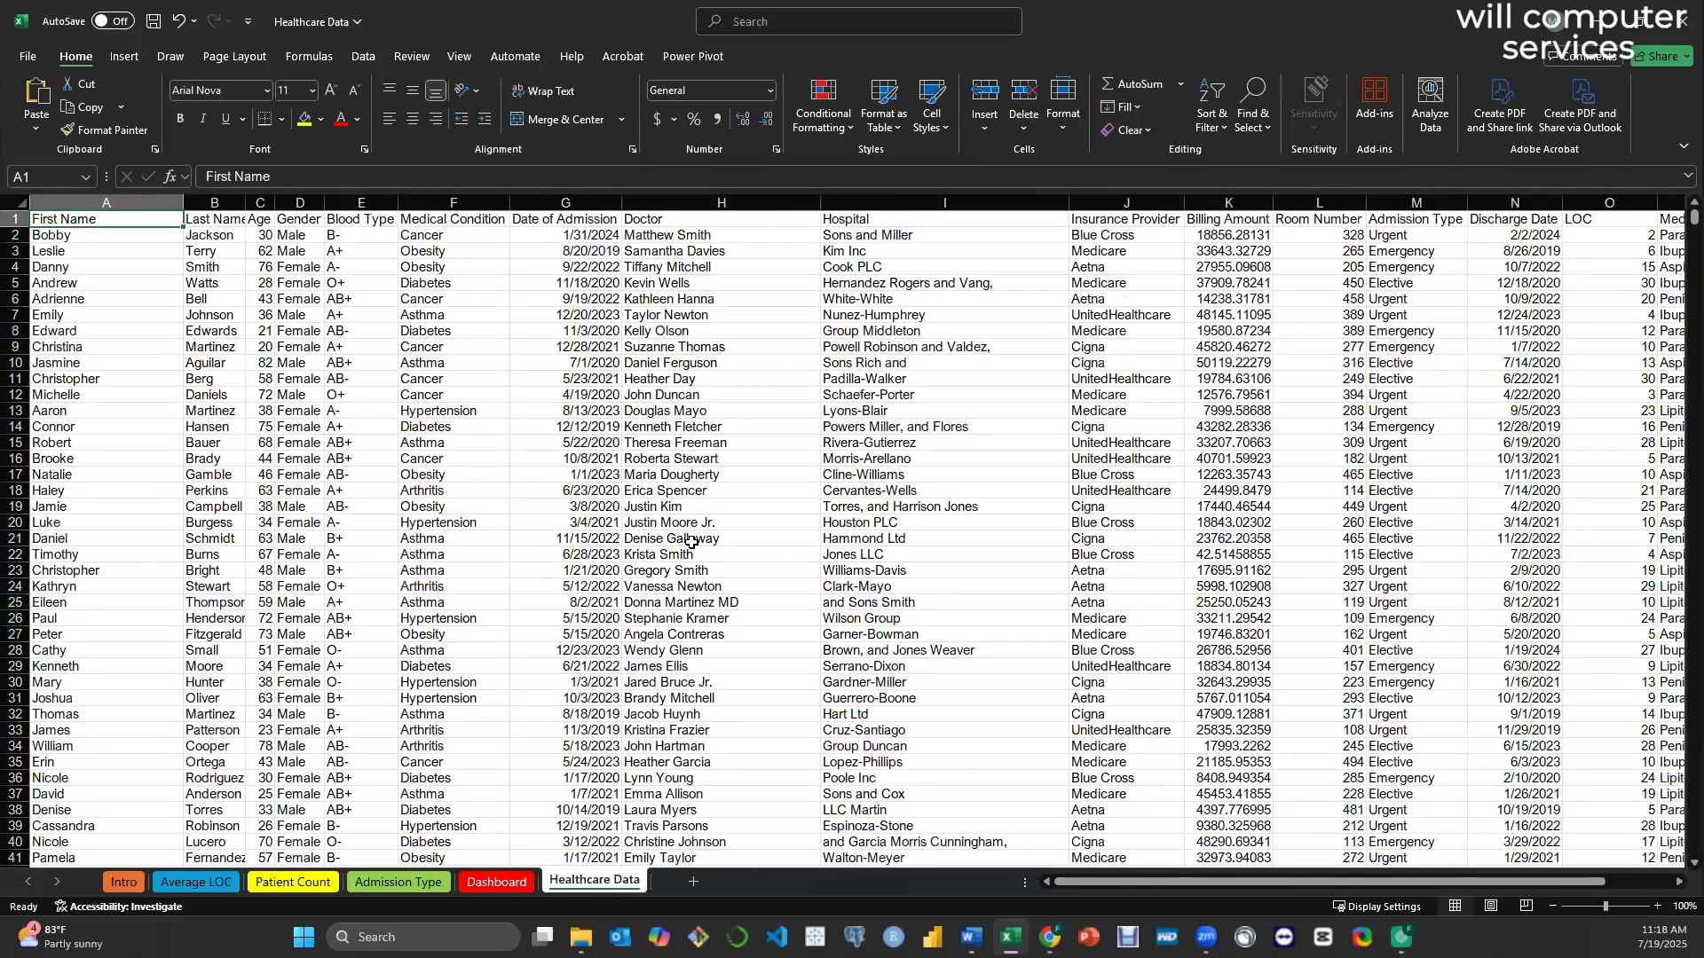
- Create a PivotTable from the Healthcare Data table range on a new worksheet
{"action": "left_click", "coordinate": [95, 236]}
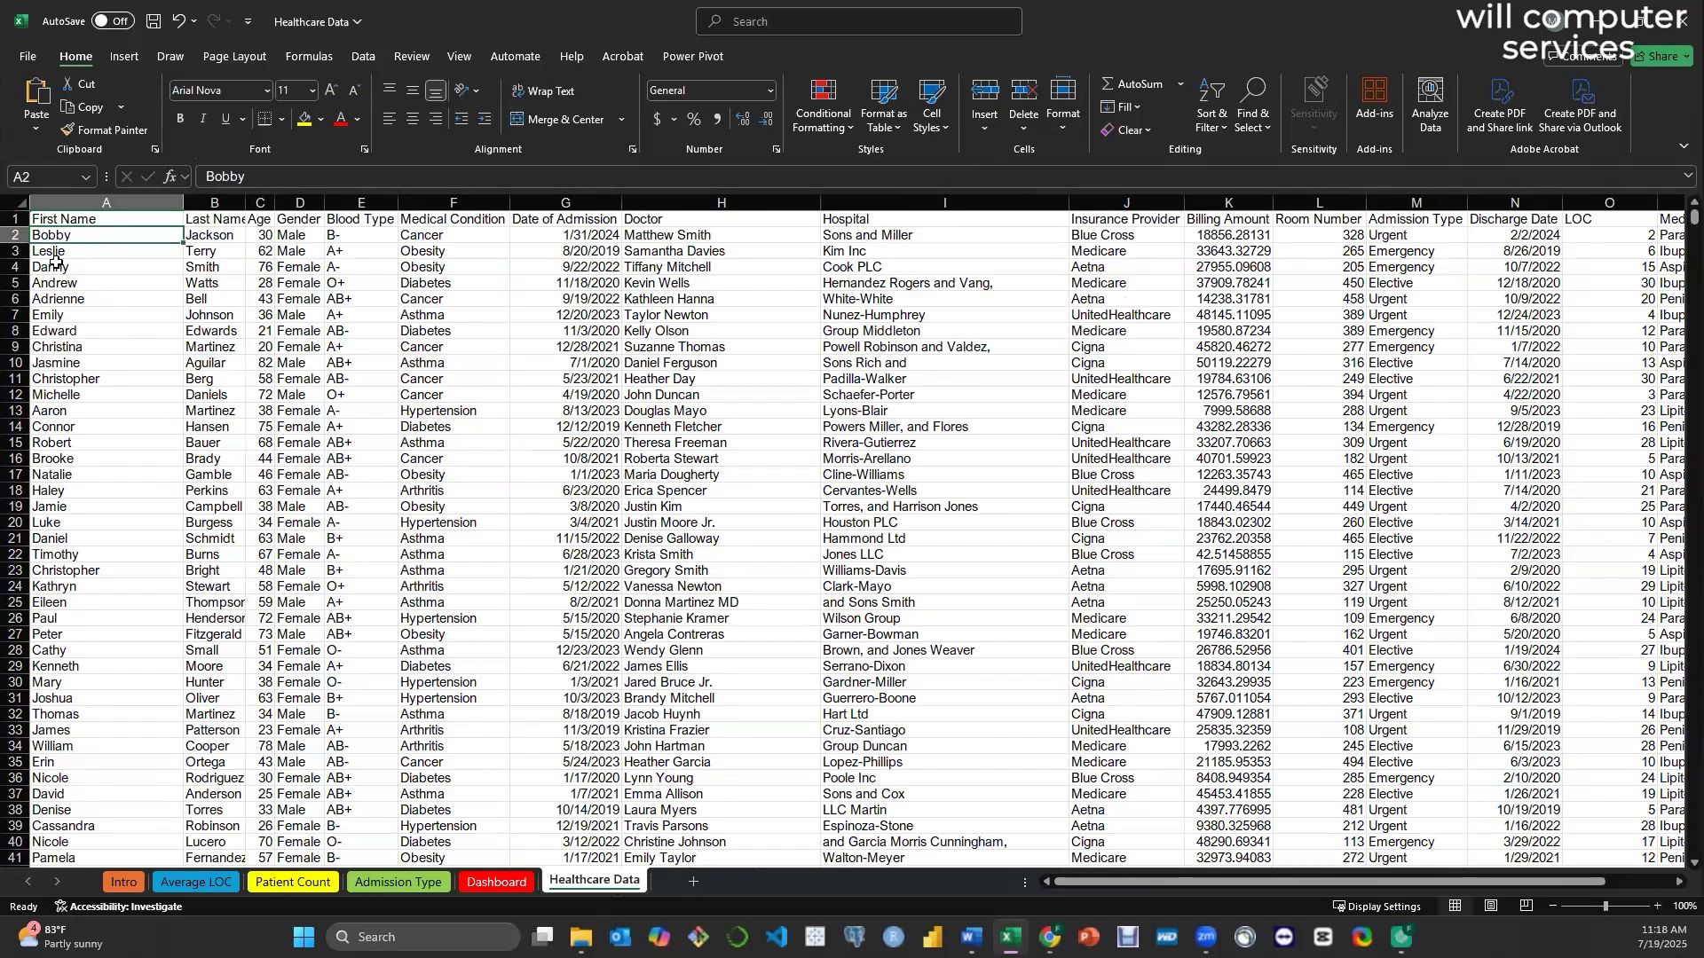
{"action": "left_click", "coordinate": [135, 62]}
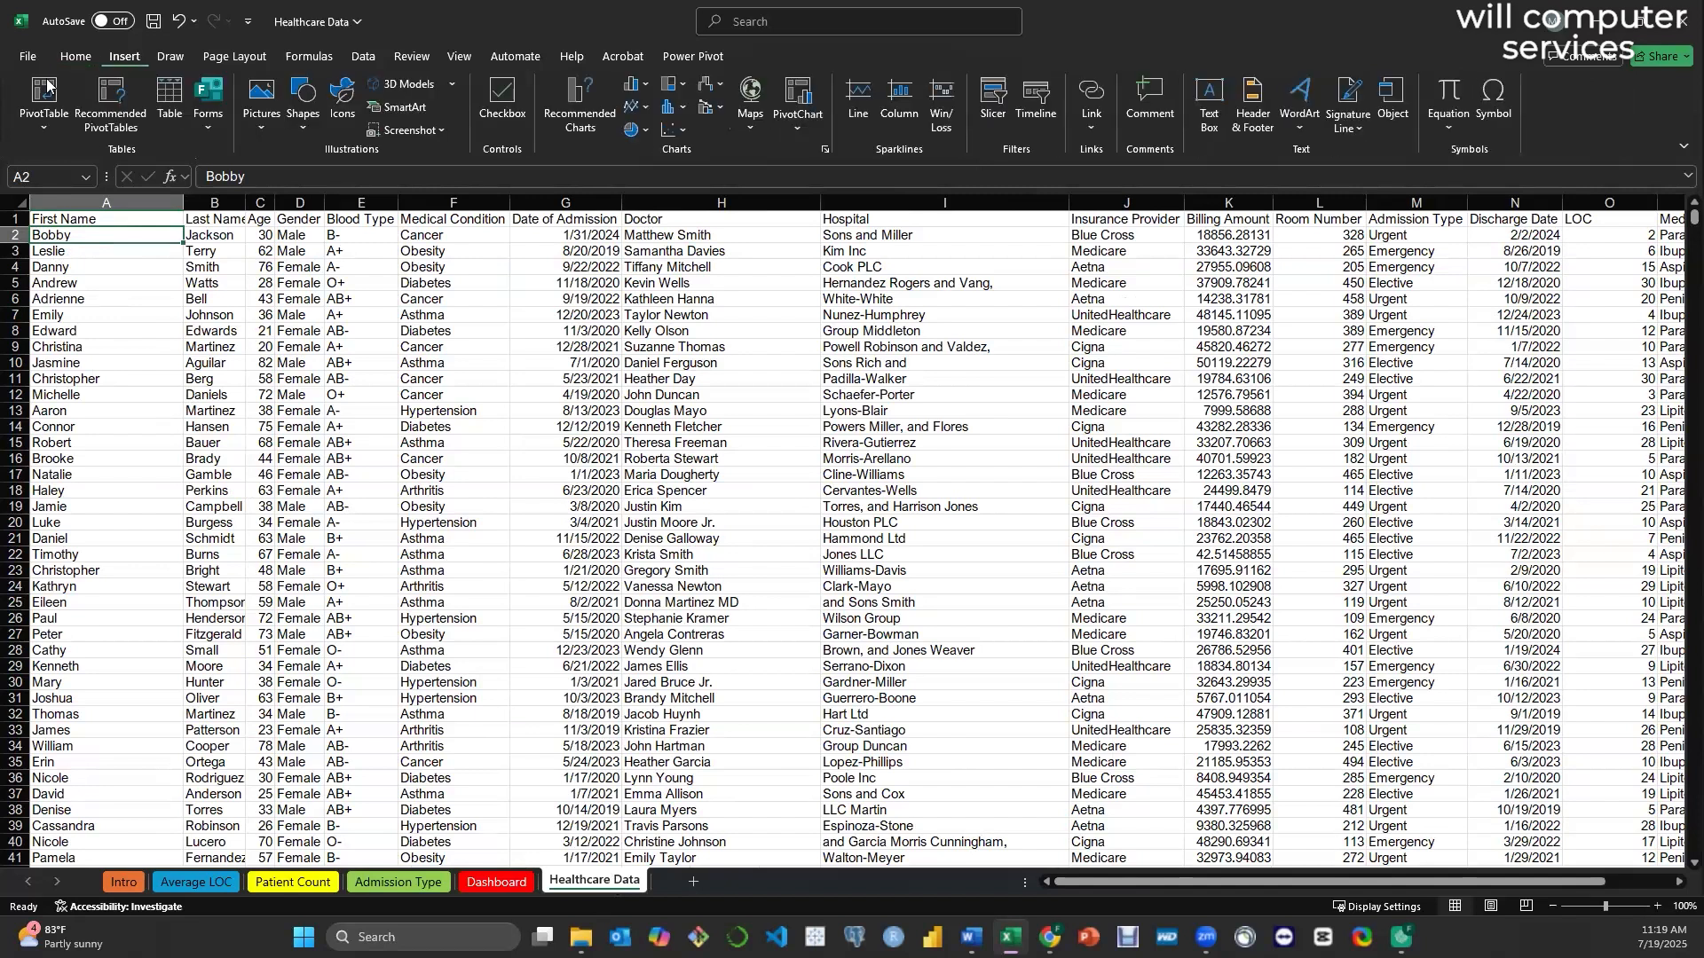
{"action": "left_click", "coordinate": [50, 127]}
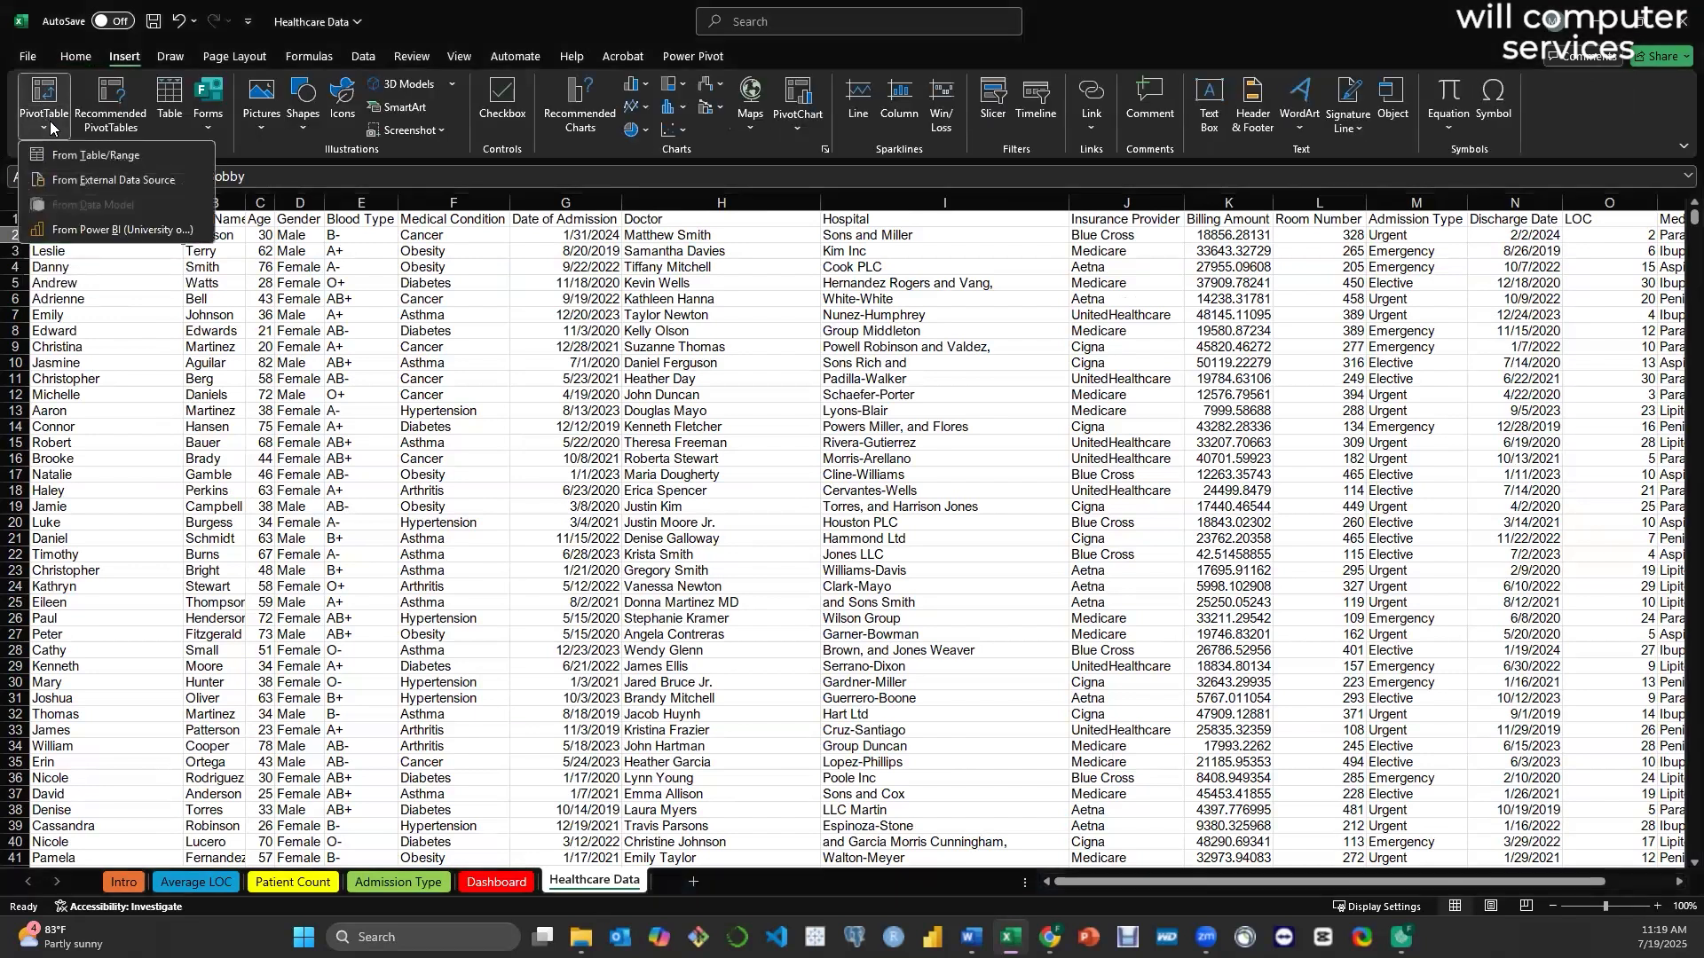
{"action": "left_click", "coordinate": [98, 158]}
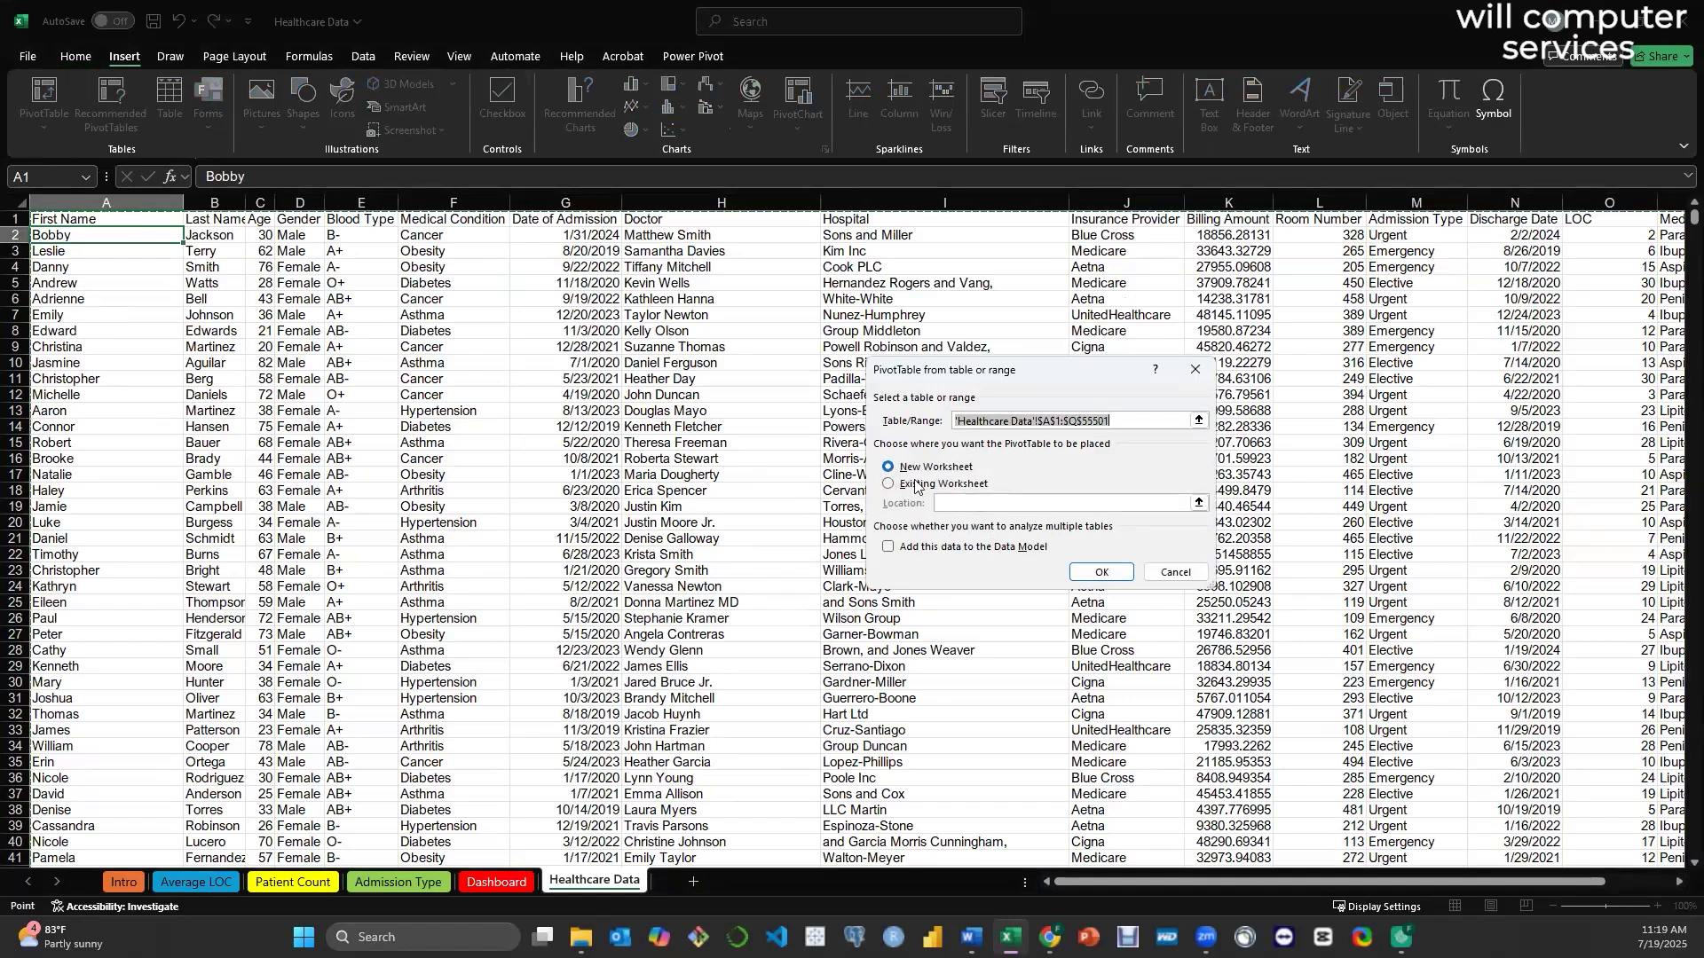
{"action": "left_click", "coordinate": [1101, 573]}
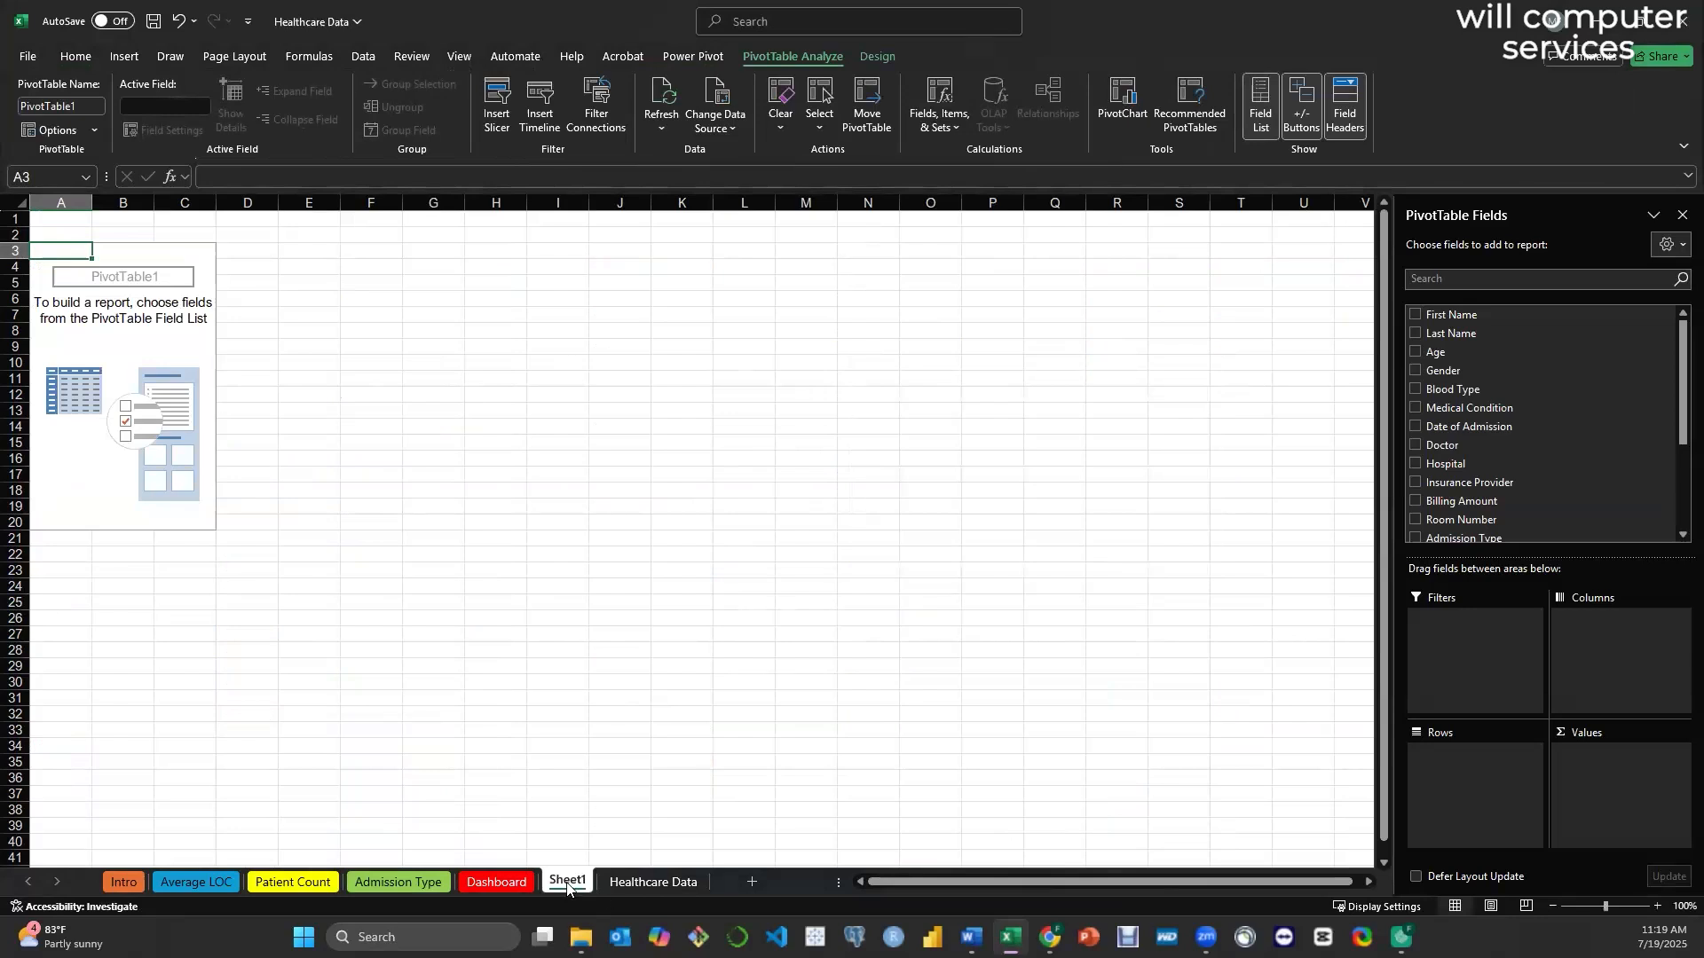
- Rename the new PivotTable sheet as Timeline
{"action": "double_click", "coordinate": [567, 883]}
{"action": "type", "text": "Timeline"}
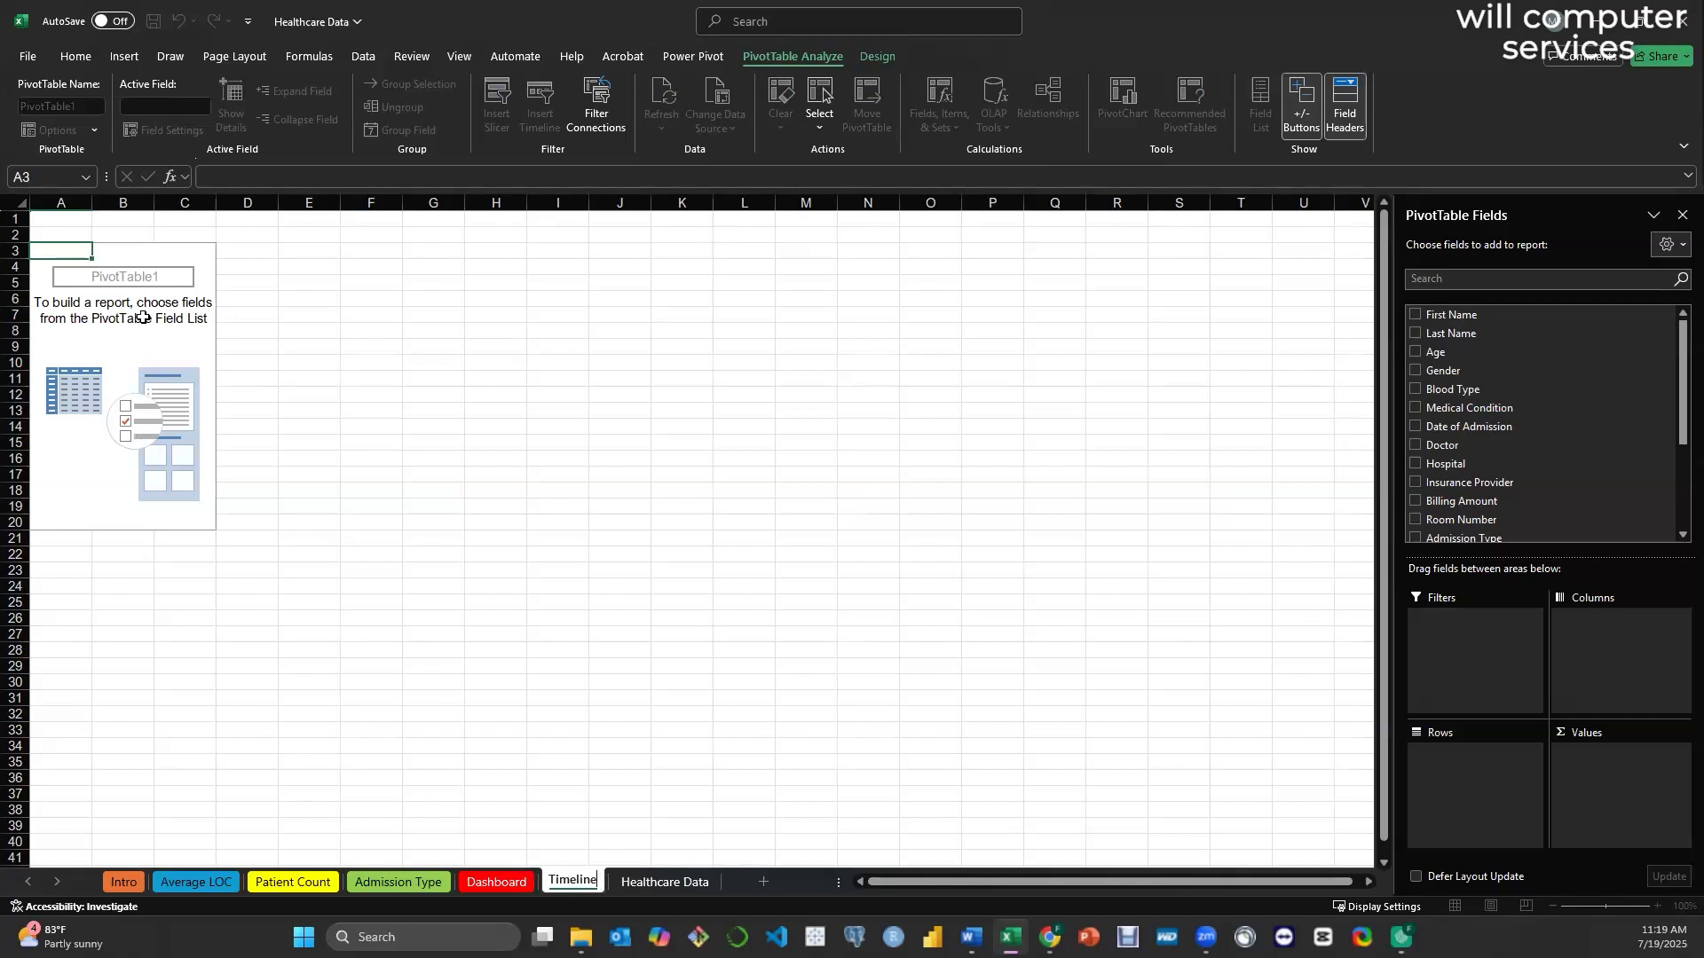
{"action": "left_click", "coordinate": [124, 348]}
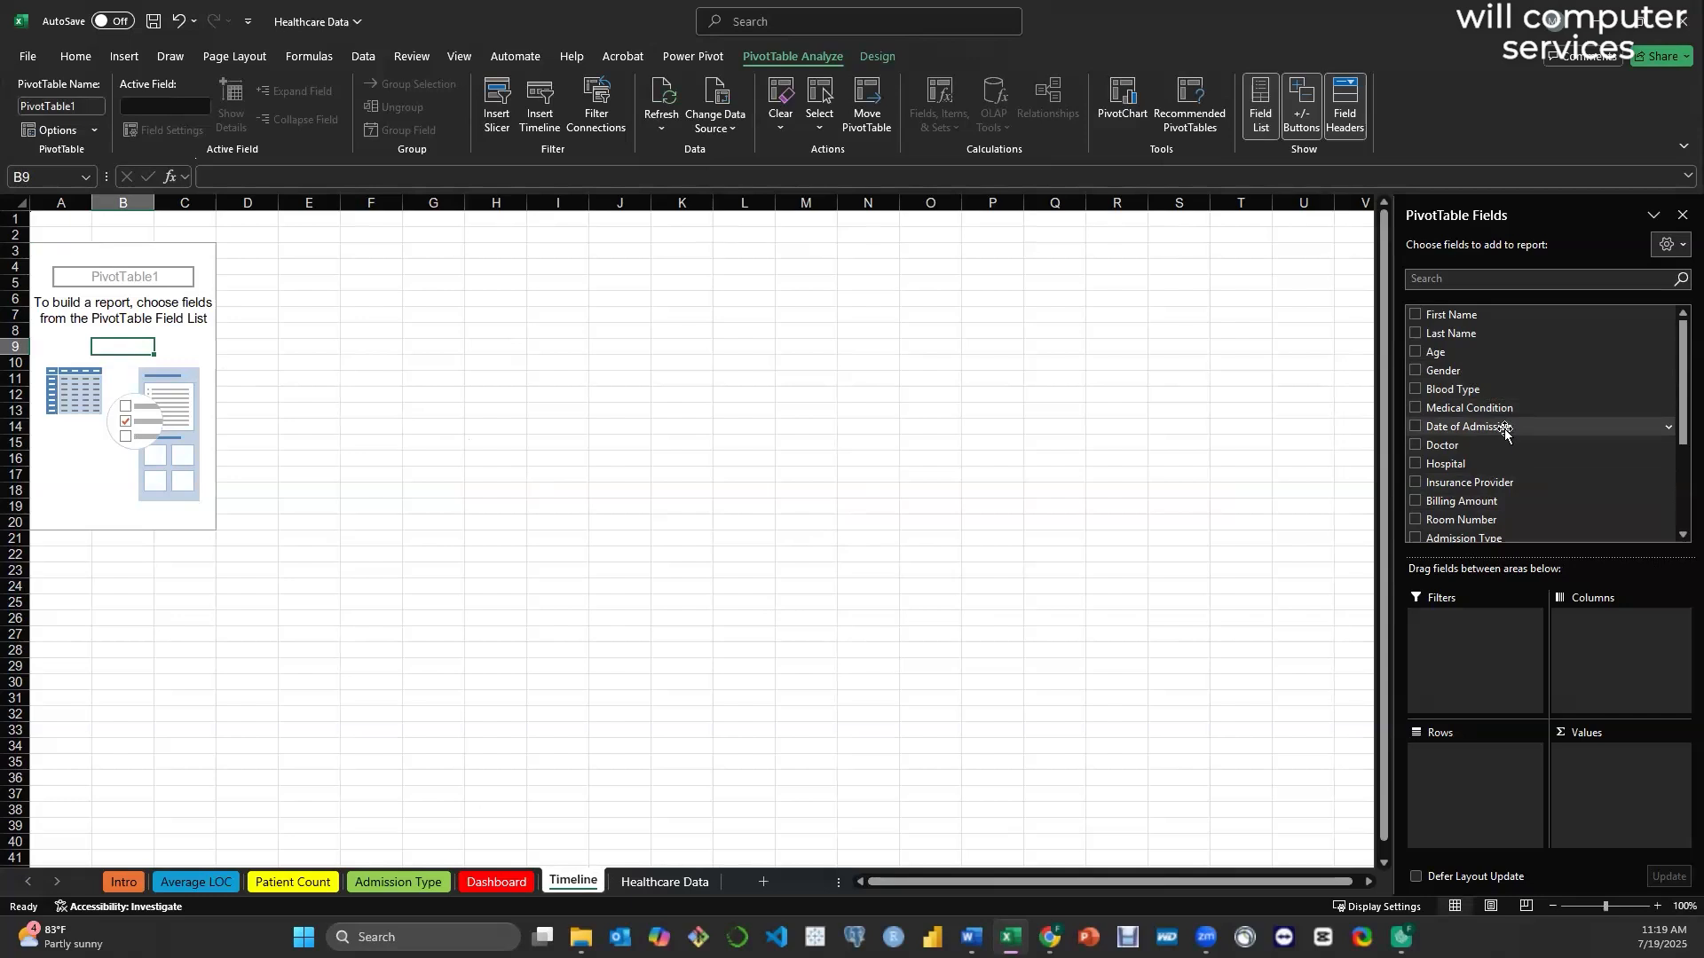
- Add Date of Admission to the PivotTable rows and move its Years, Quarters and Months fields to the filters
{"action": "scroll", "coordinate": [1506, 430], "scroll_direction": "down", "scroll_amount": 2}
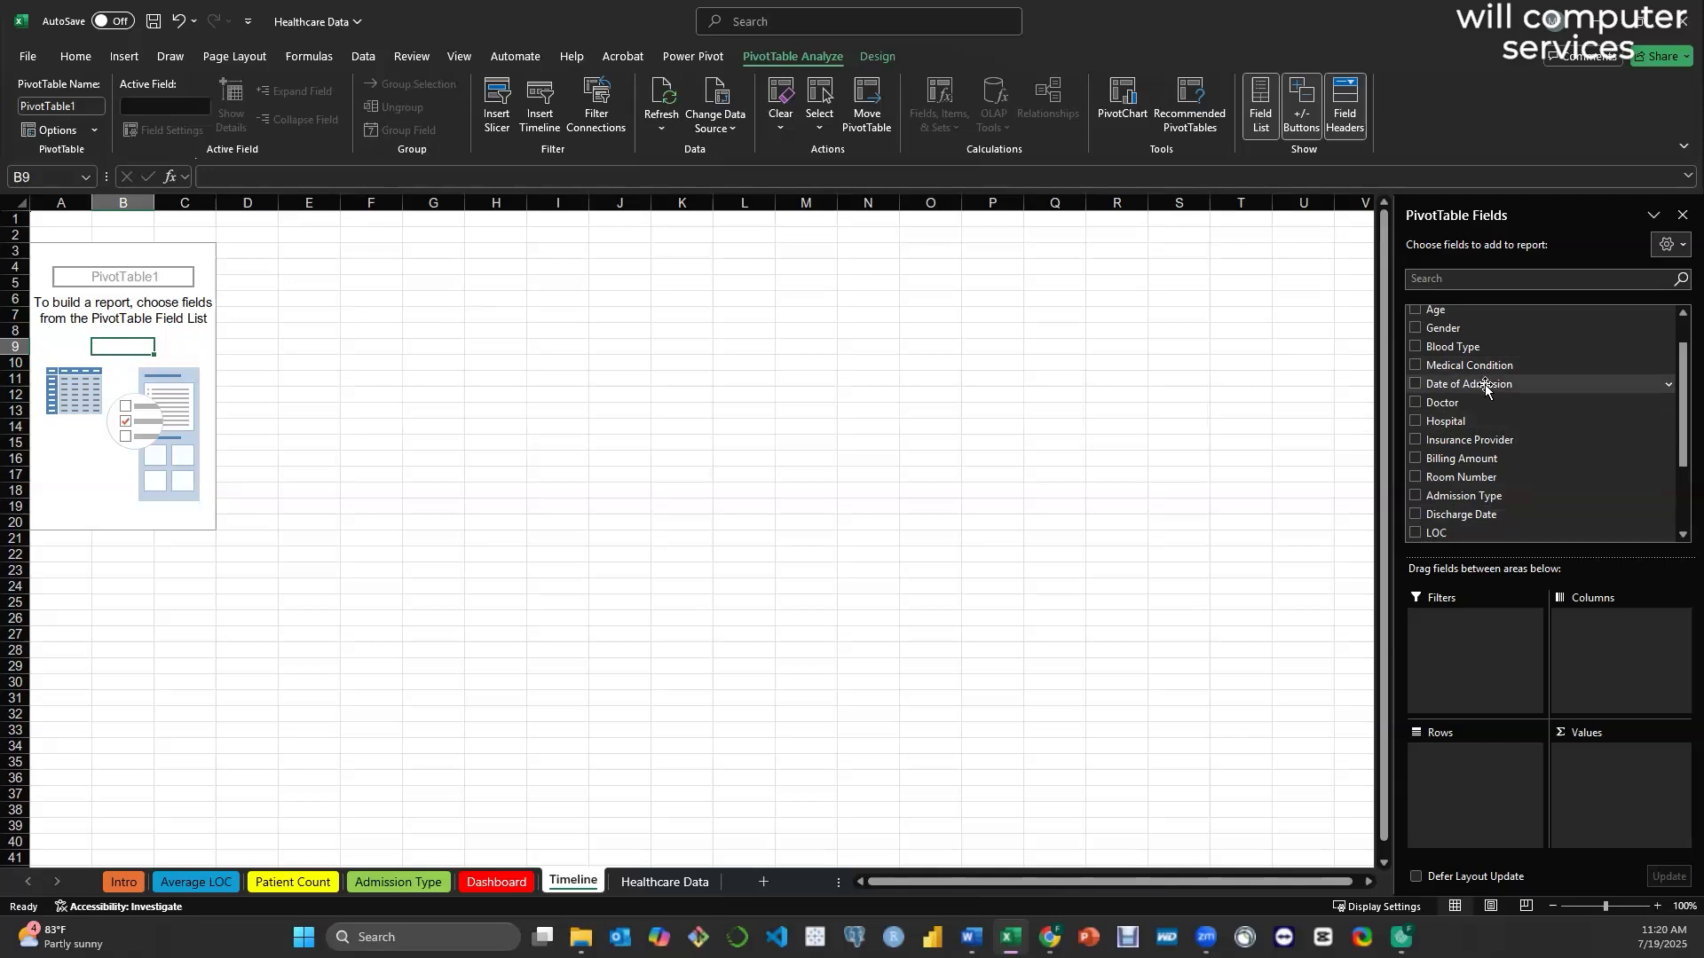
{"action": "left_click_drag", "start_coordinate": [1460, 391], "coordinate": [1462, 761]}
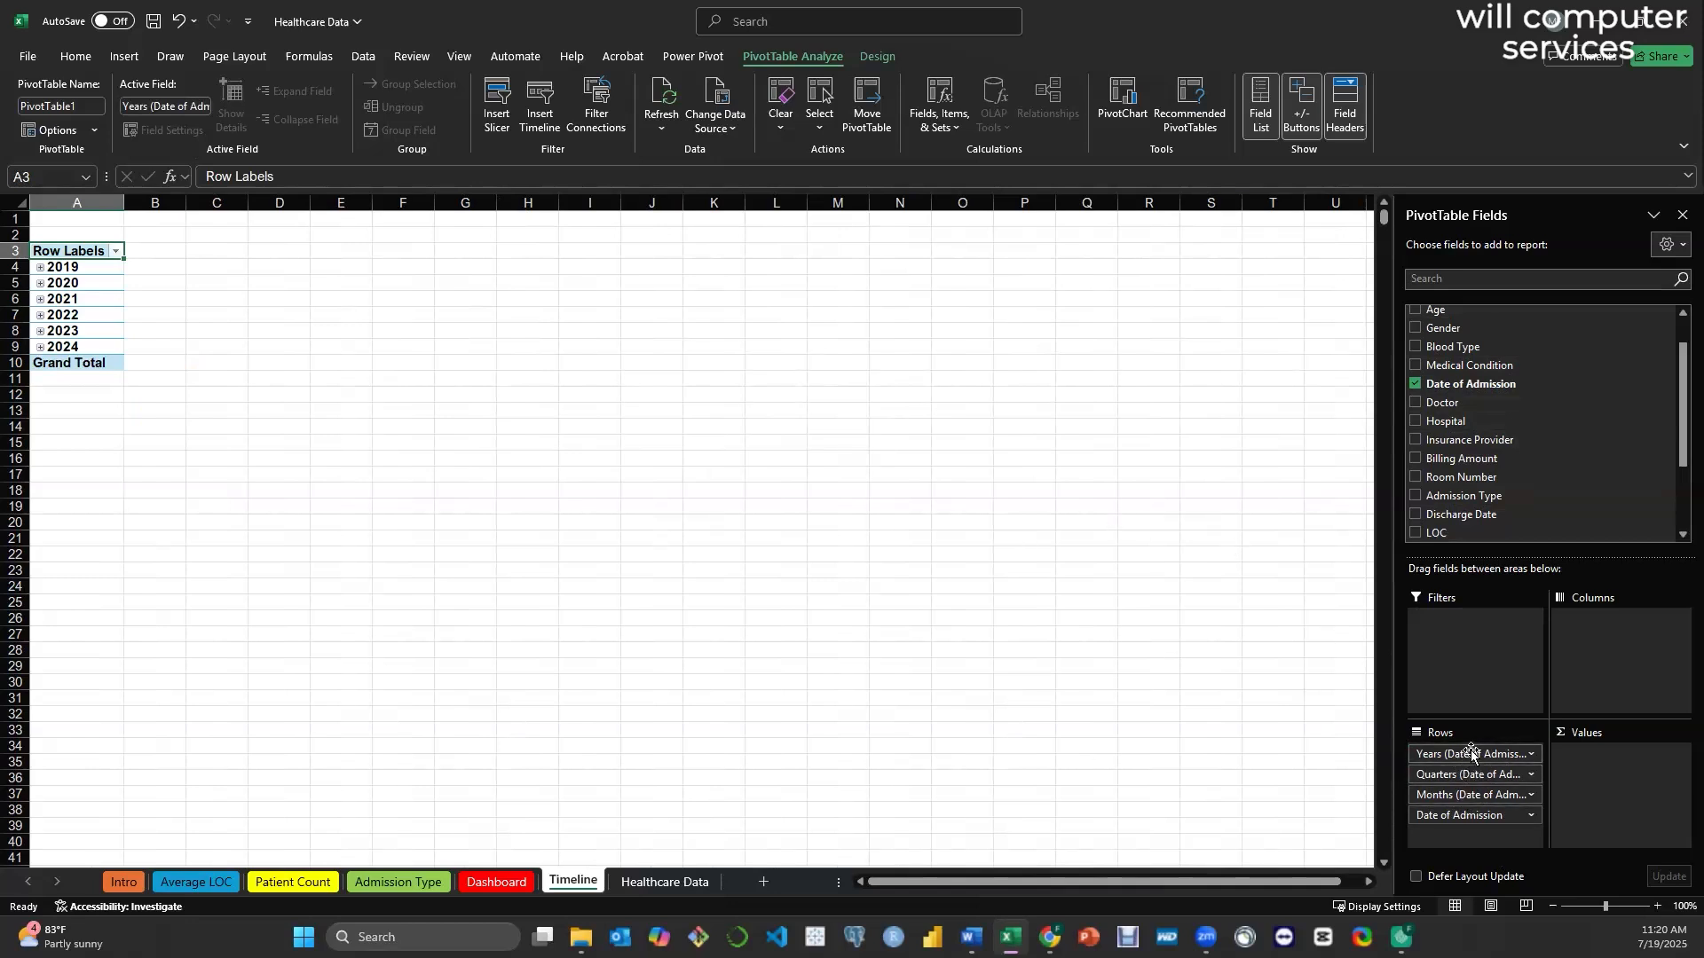
{"action": "left_click_drag", "start_coordinate": [1469, 756], "coordinate": [1475, 643]}
{"action": "left_click_drag", "start_coordinate": [1473, 754], "coordinate": [1473, 666]}
{"action": "left_click_drag", "start_coordinate": [1471, 751], "coordinate": [1474, 746]}
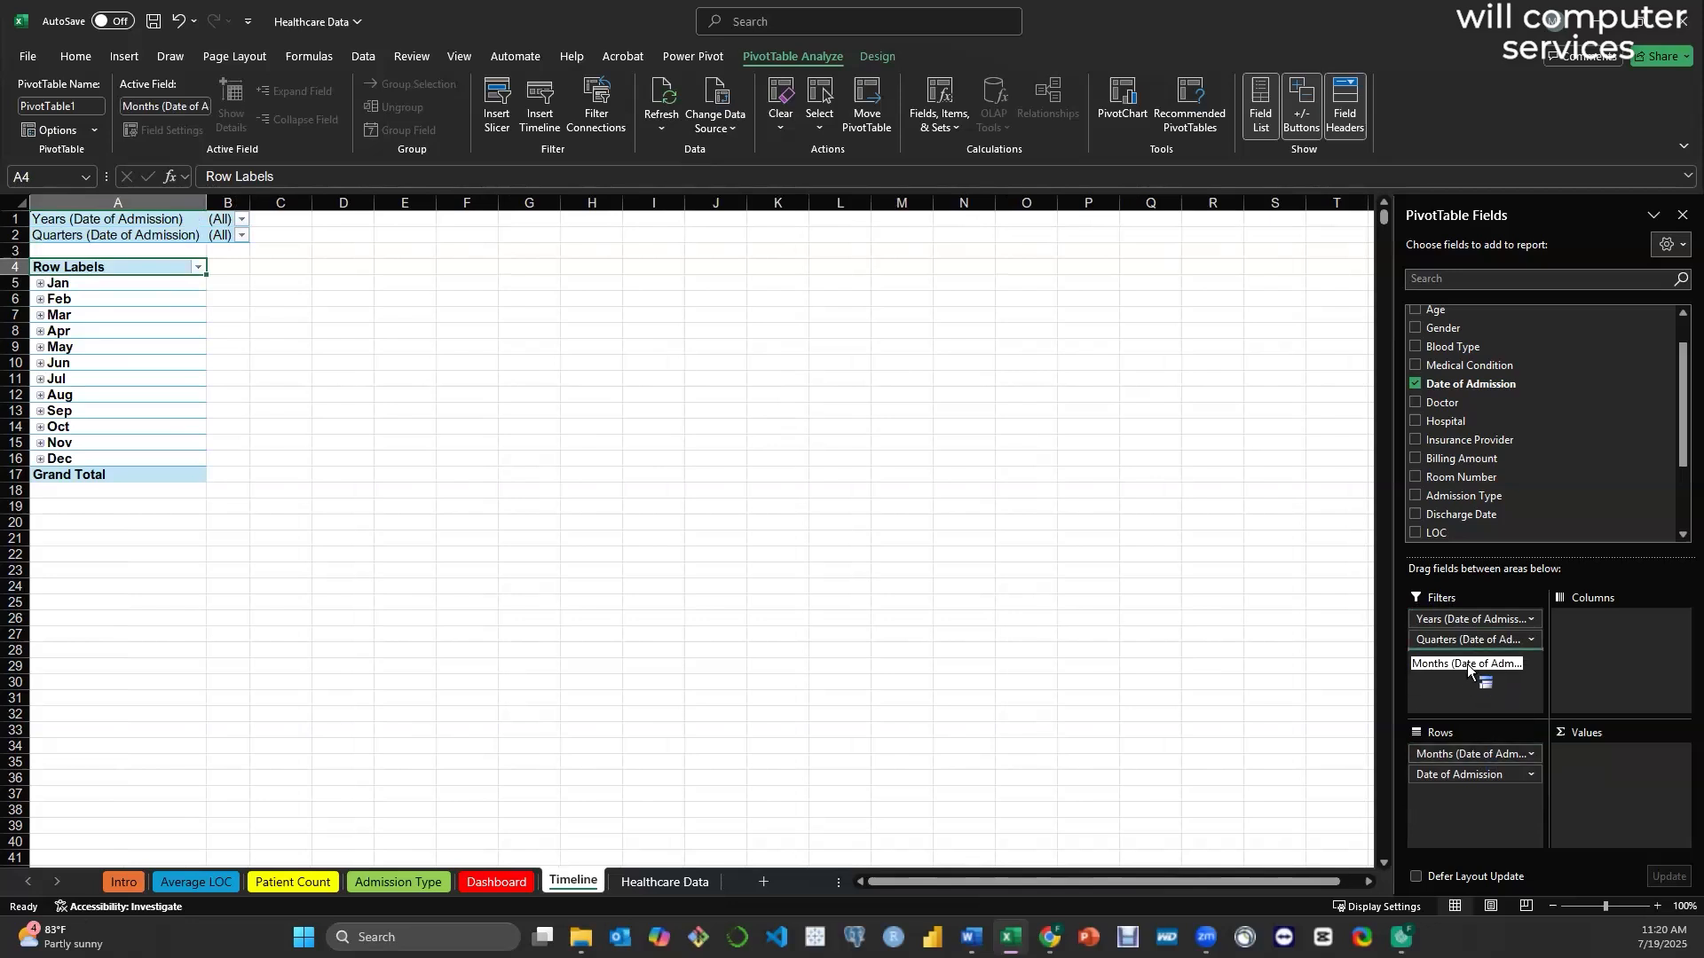
{"action": "left_click_drag", "start_coordinate": [1467, 664], "coordinate": [1467, 663]}
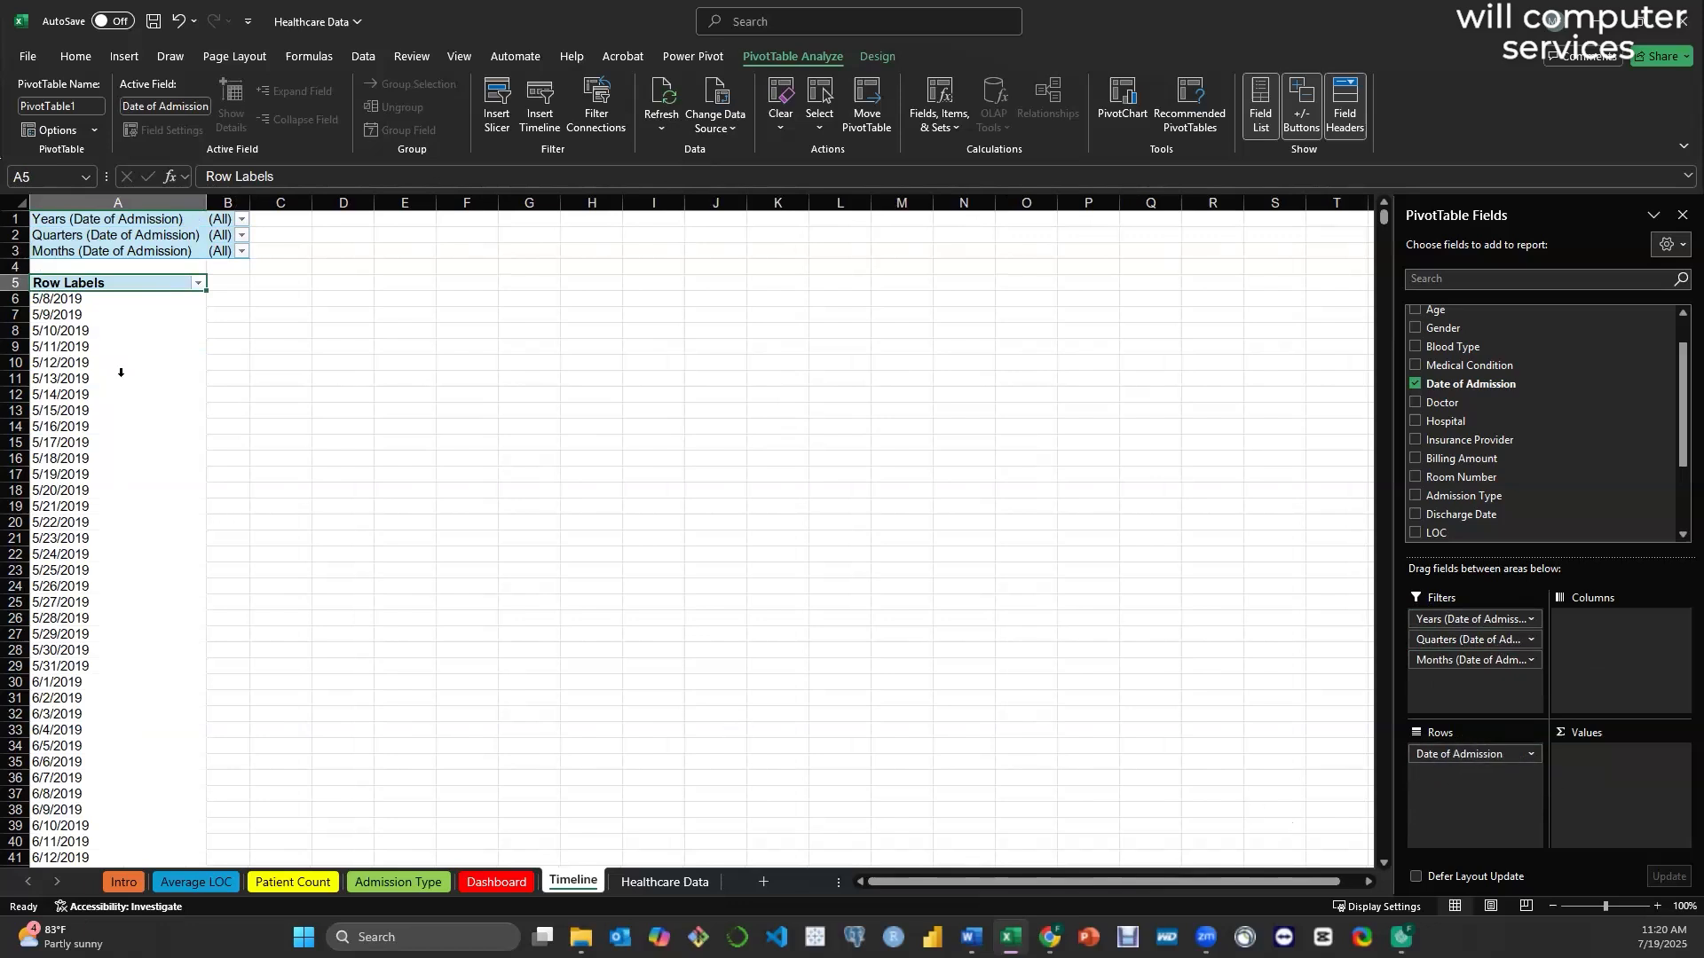
- Add Billing Amount as a summed value to the PivotTable of admission dates
{"action": "scroll", "coordinate": [121, 373], "scroll_direction": "down", "scroll_amount": 5}
{"action": "scroll", "coordinate": [117, 373], "scroll_direction": "up", "scroll_amount": 5}
{"action": "scroll", "coordinate": [106, 367], "scroll_direction": "down", "scroll_amount": 20}
{"action": "scroll", "coordinate": [1229, 400], "scroll_direction": "down", "scroll_amount": 11}
{"action": "left_click_drag", "start_coordinate": [1387, 256], "coordinate": [1373, 216]}
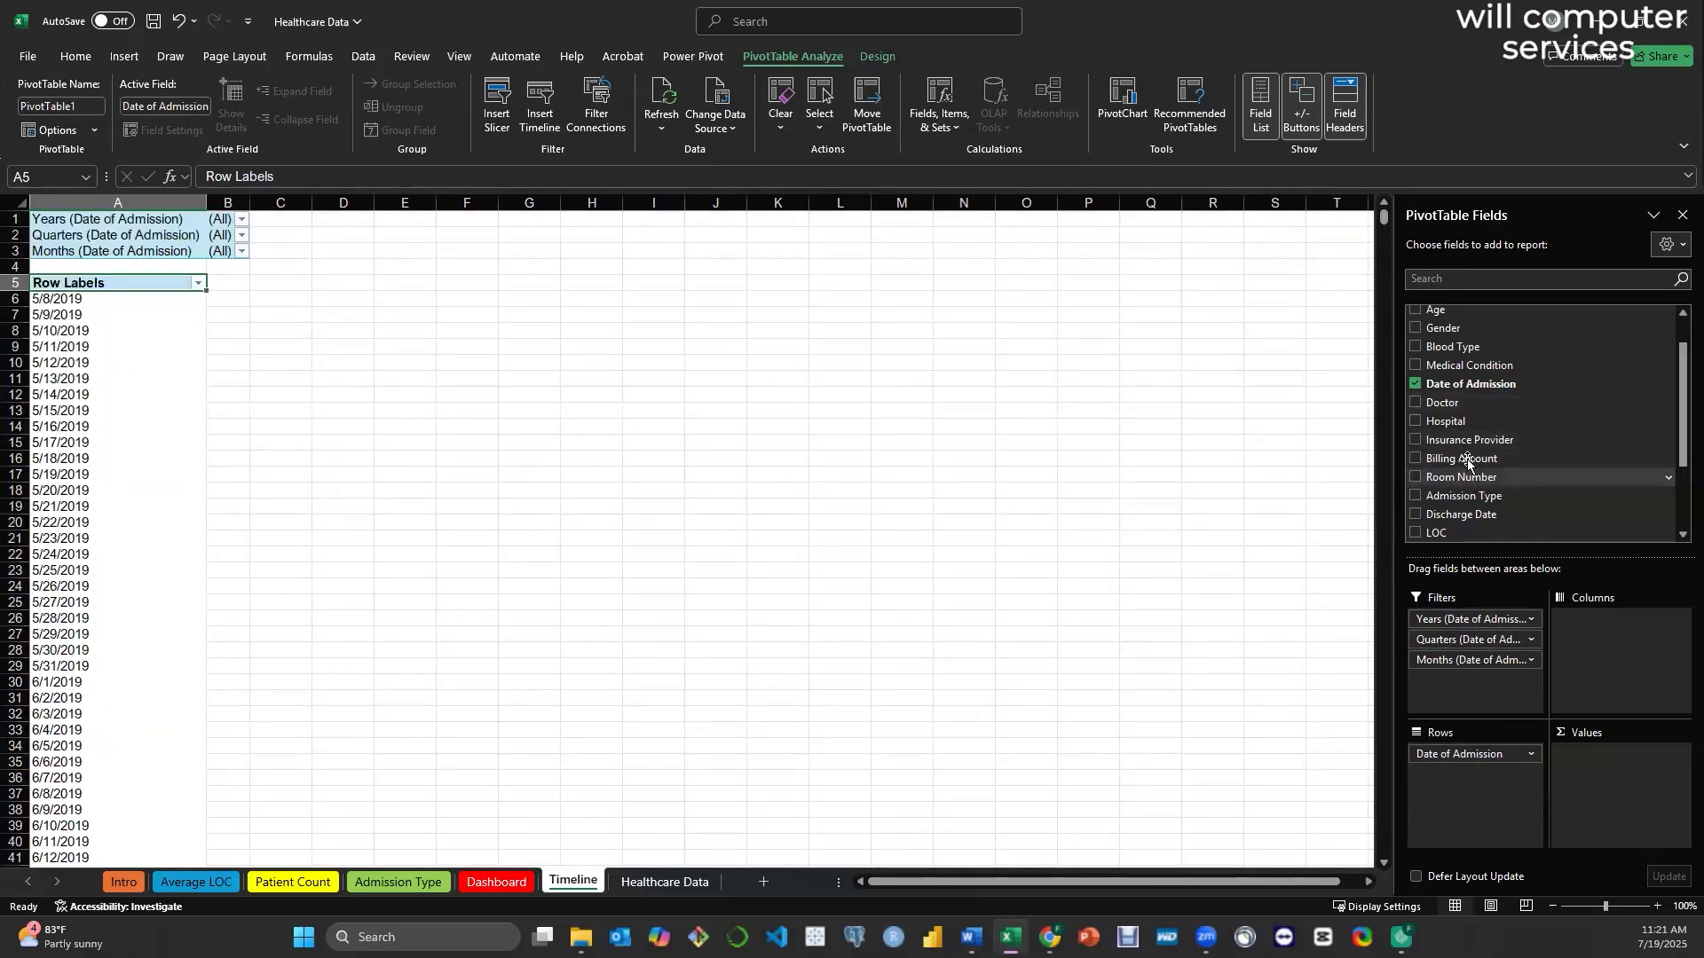
{"action": "left_click_drag", "start_coordinate": [1467, 461], "coordinate": [1615, 778]}
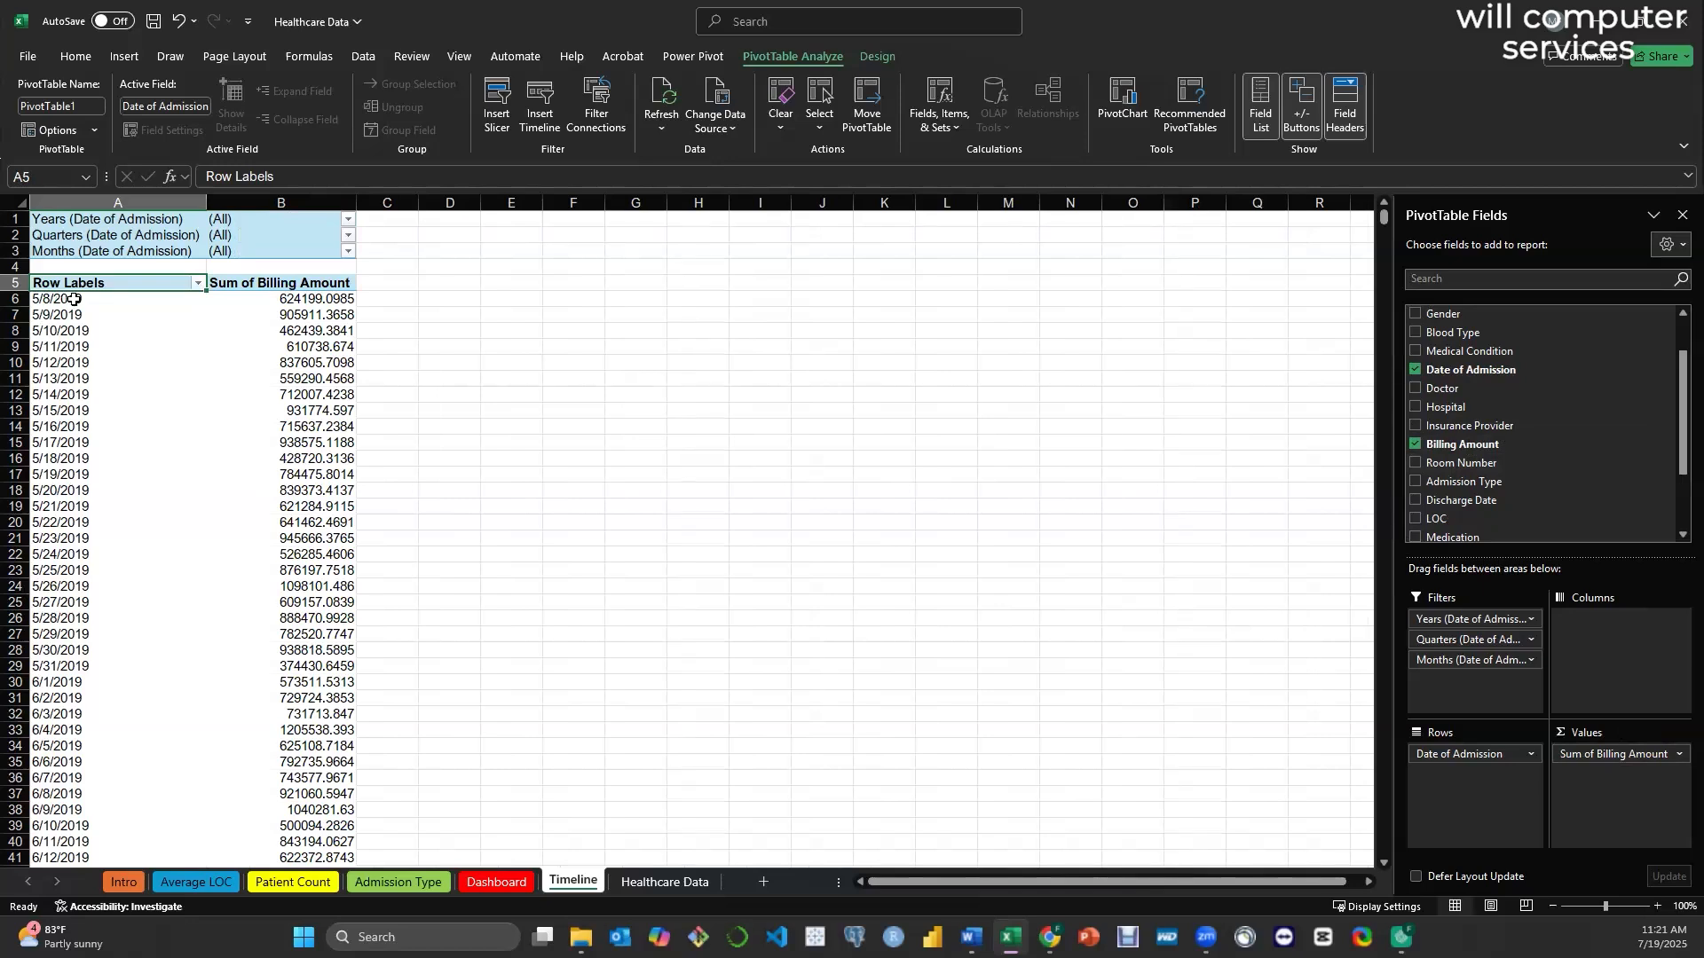
- Filter the PivotTable's Years field to 2022 only, with multiple item selection enabled
{"action": "left_click", "coordinate": [324, 299]}
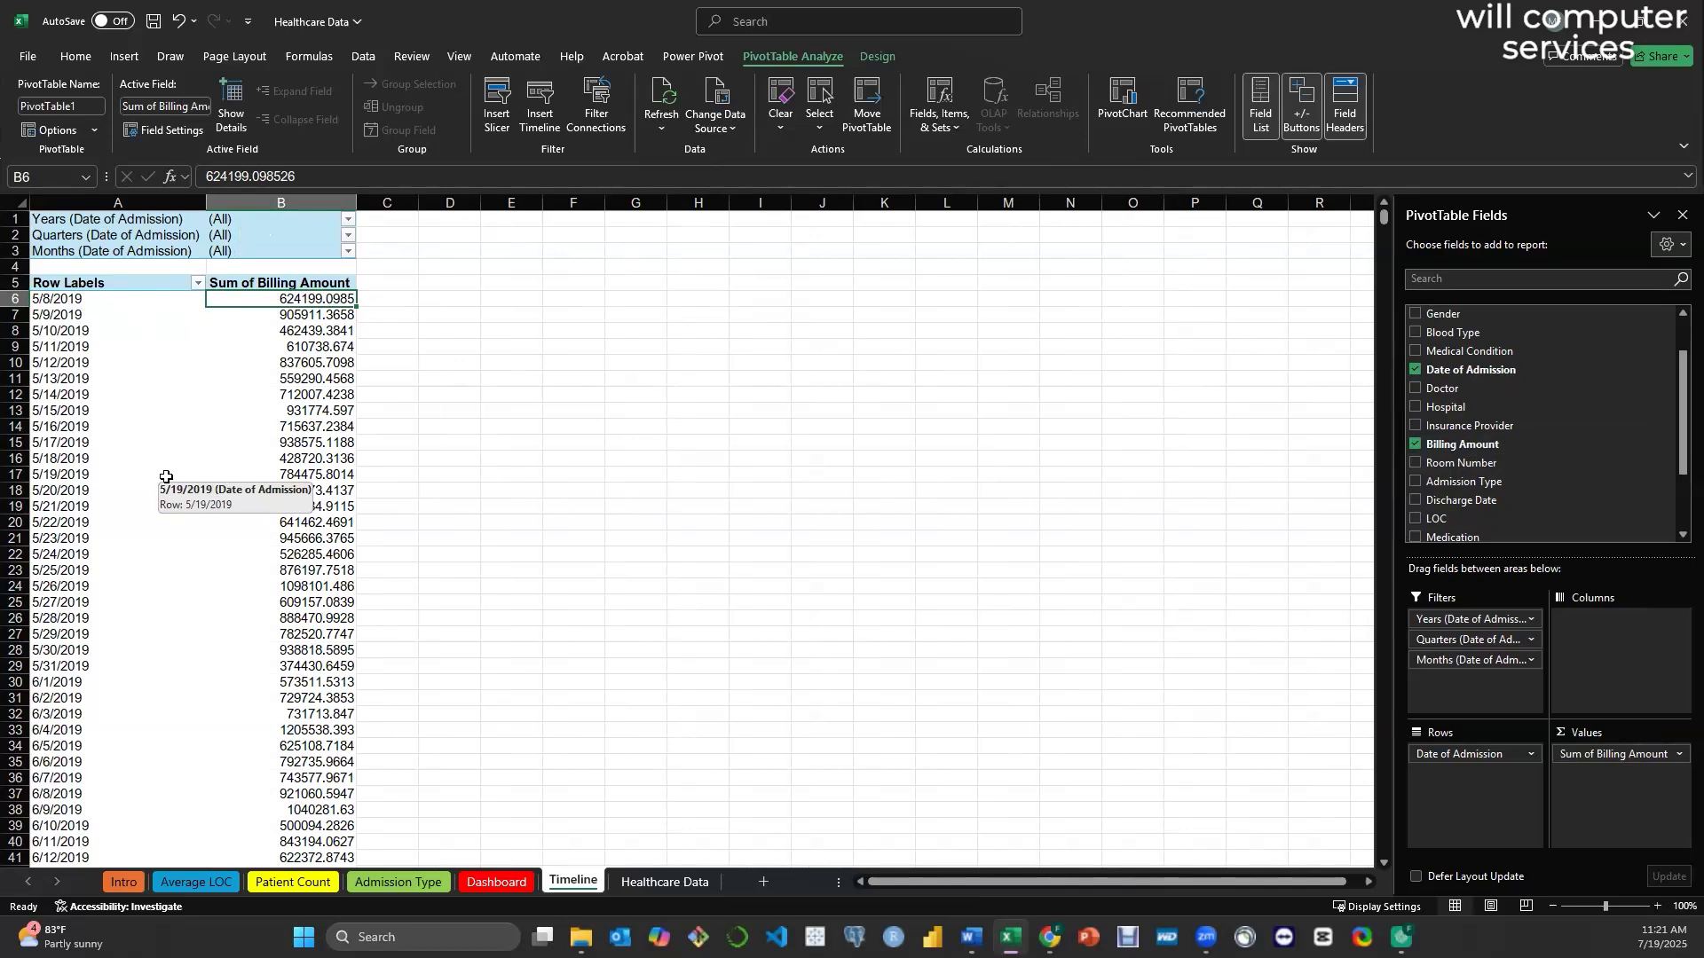
{"action": "scroll", "coordinate": [988, 461], "scroll_direction": "down", "scroll_amount": 6}
{"action": "mouse_move", "coordinate": [1384, 226]}
{"action": "left_mouse_down"}
{"action": "mouse_move", "coordinate": [1377, 791]}
{"action": "mouse_move", "coordinate": [1383, 216]}
{"action": "left_mouse_up"}
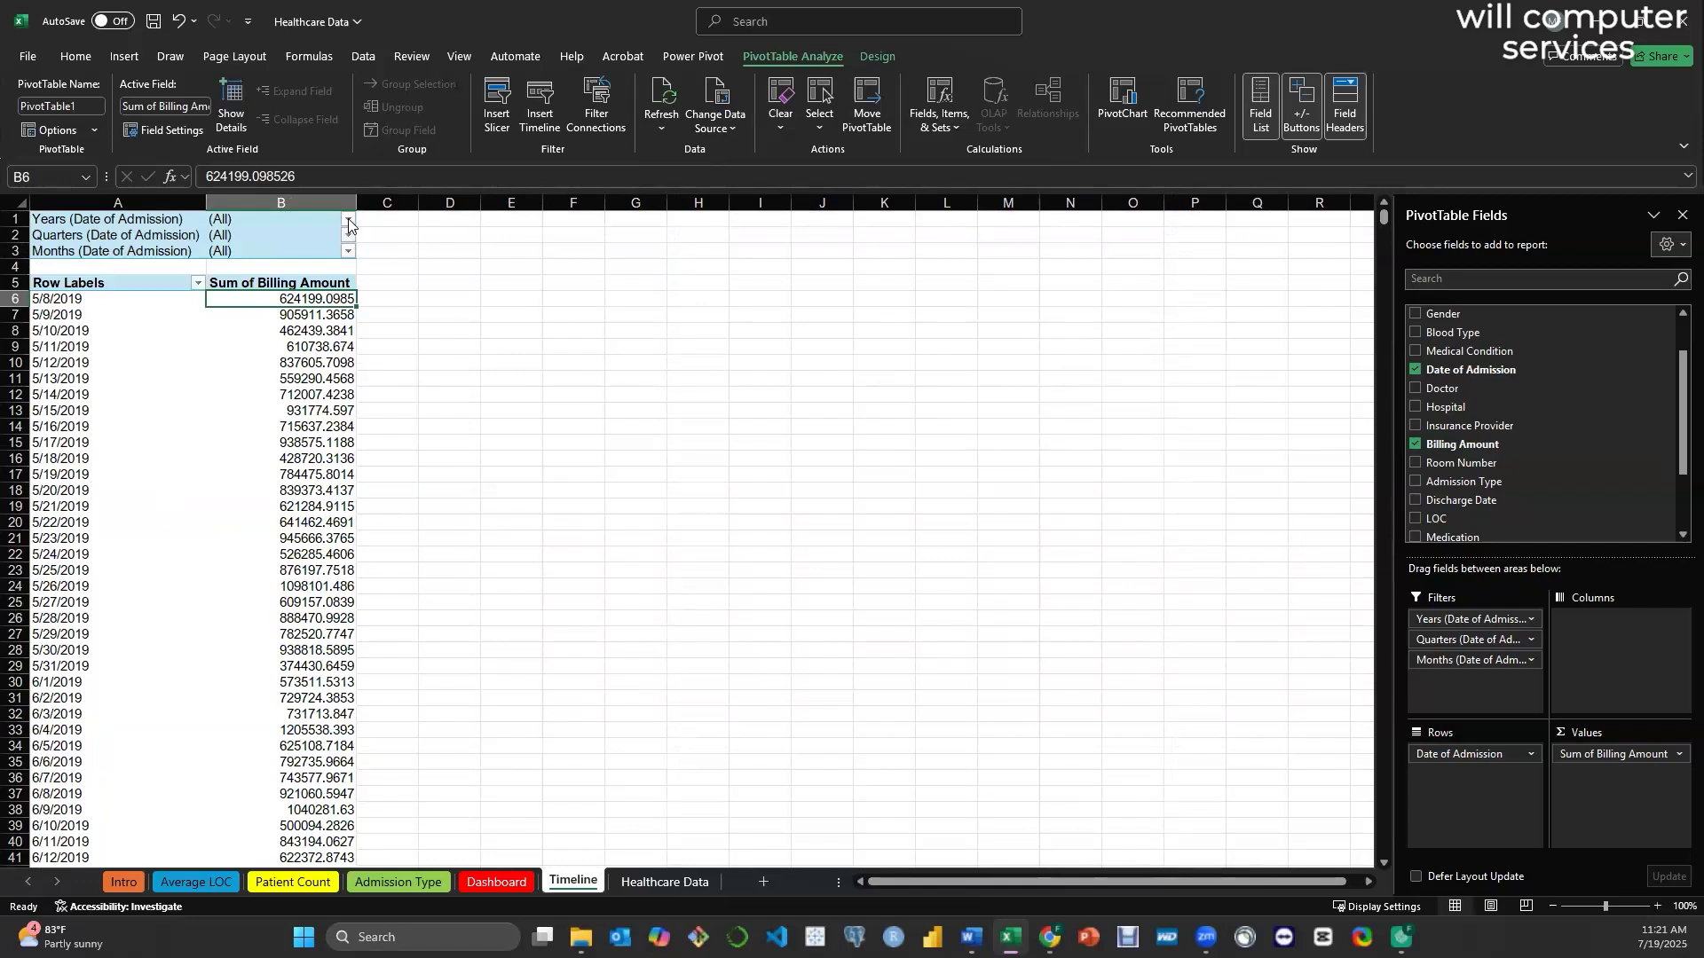
{"action": "left_click", "coordinate": [348, 225]}
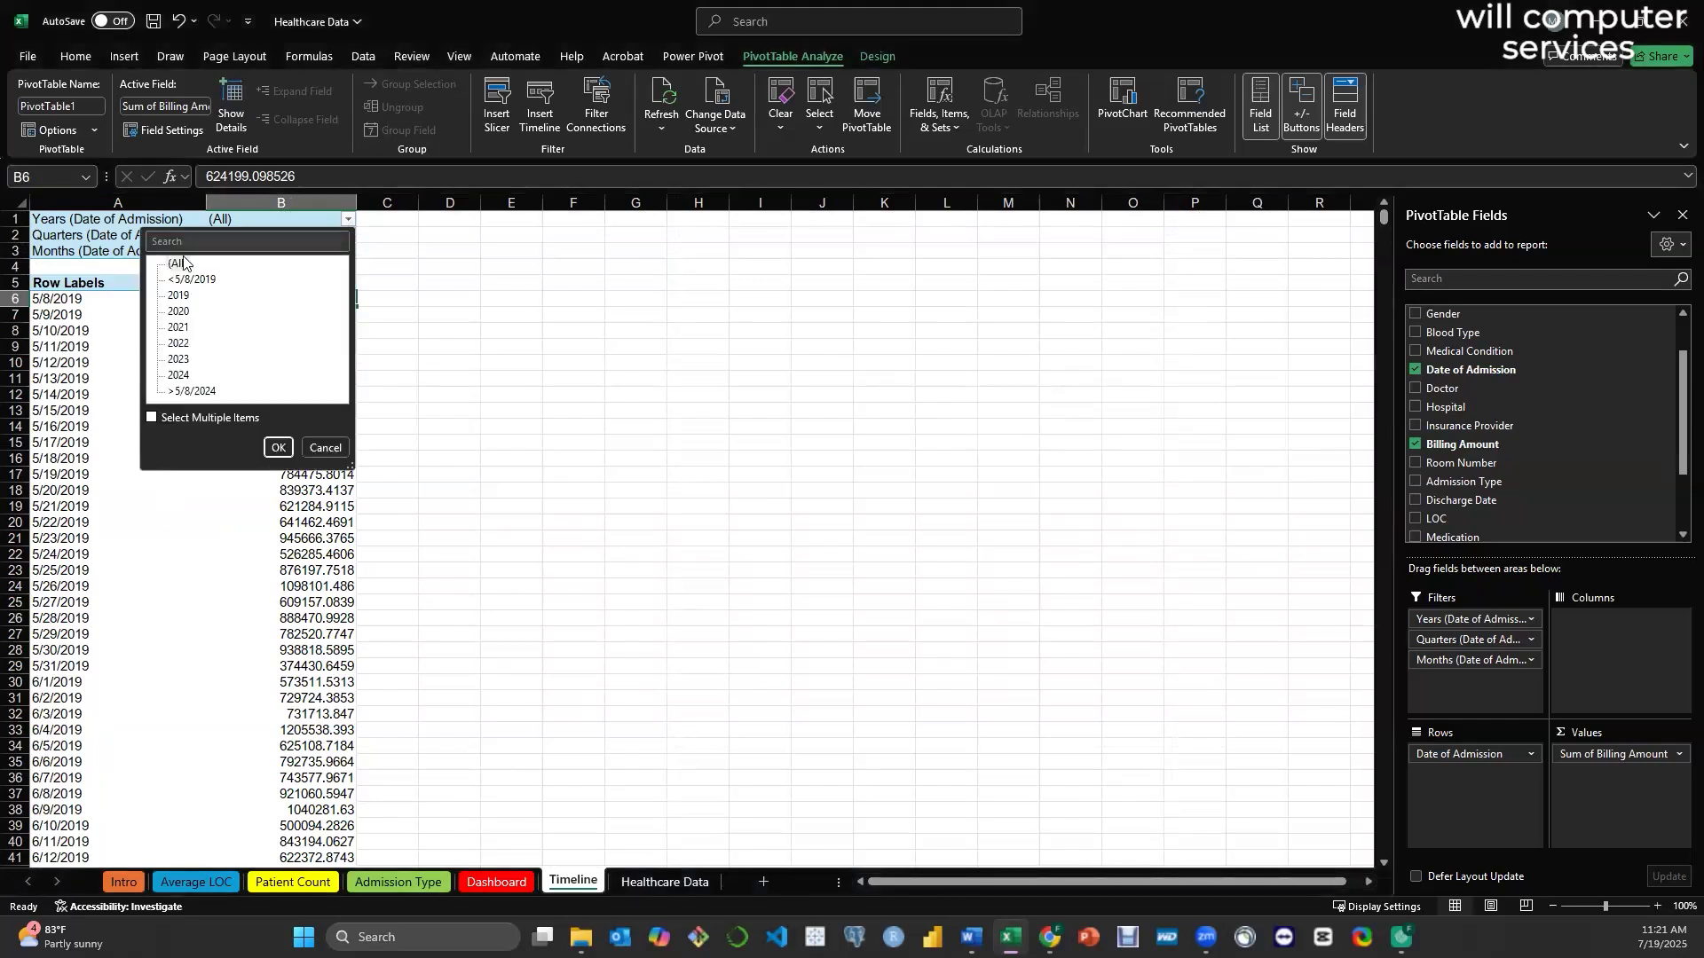
{"action": "left_click", "coordinate": [151, 418]}
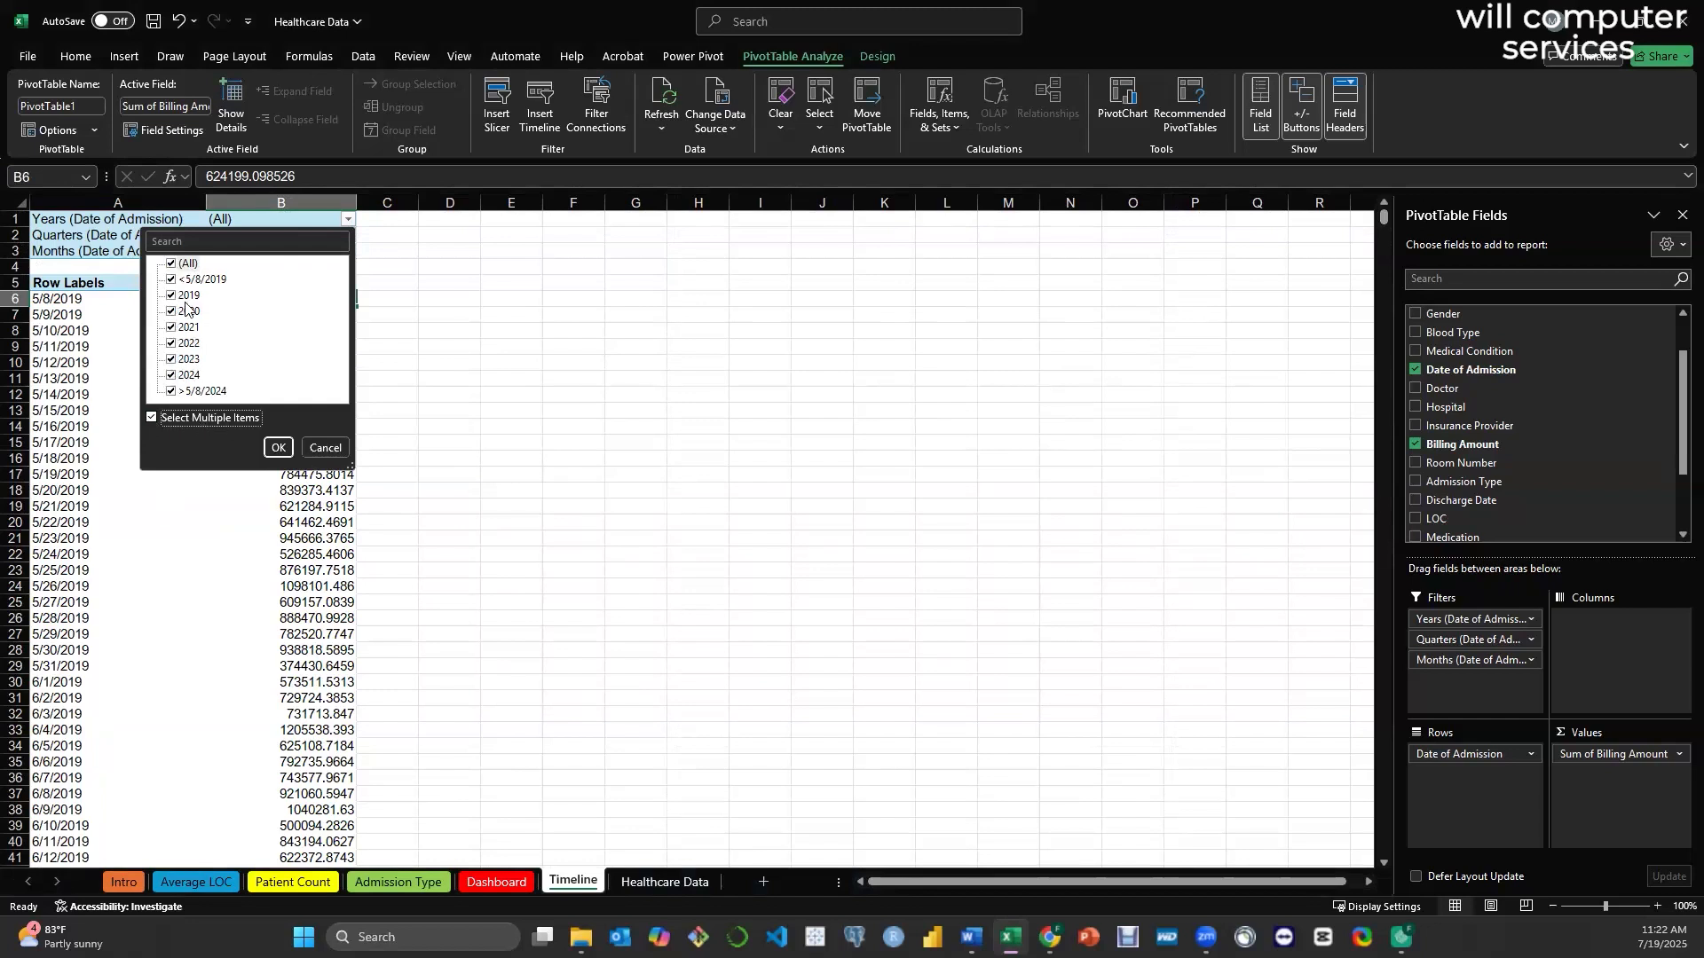
{"action": "left_click", "coordinate": [172, 264]}
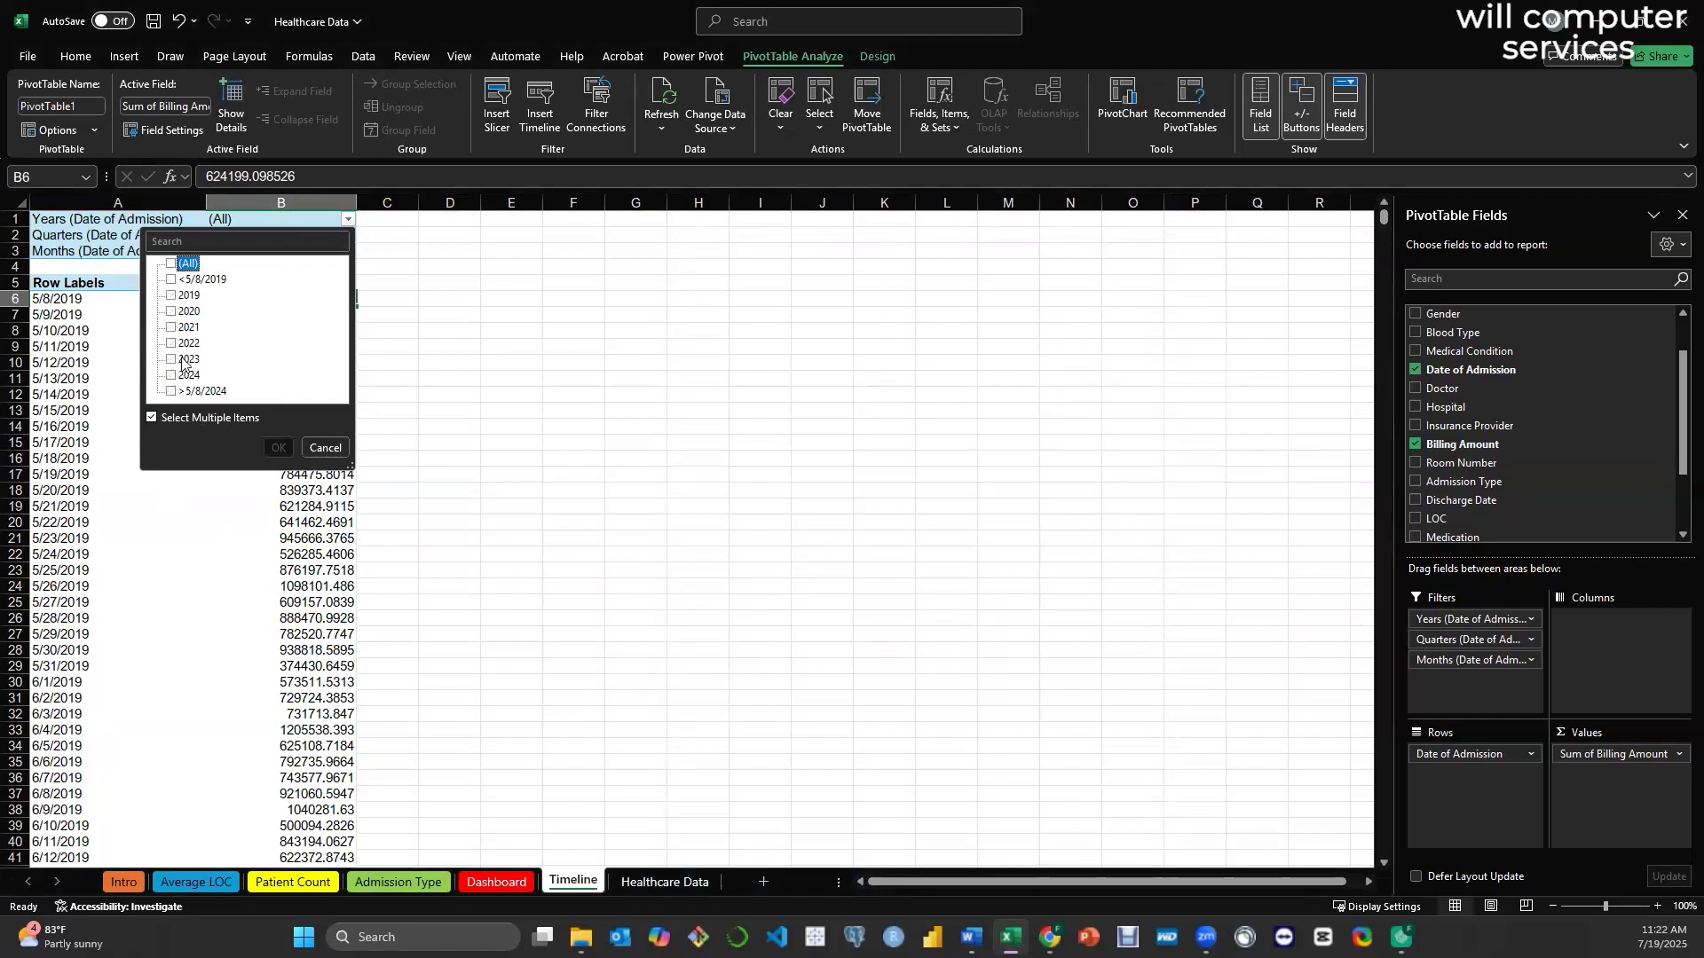
{"action": "left_click", "coordinate": [173, 344]}
{"action": "left_click", "coordinate": [278, 448]}
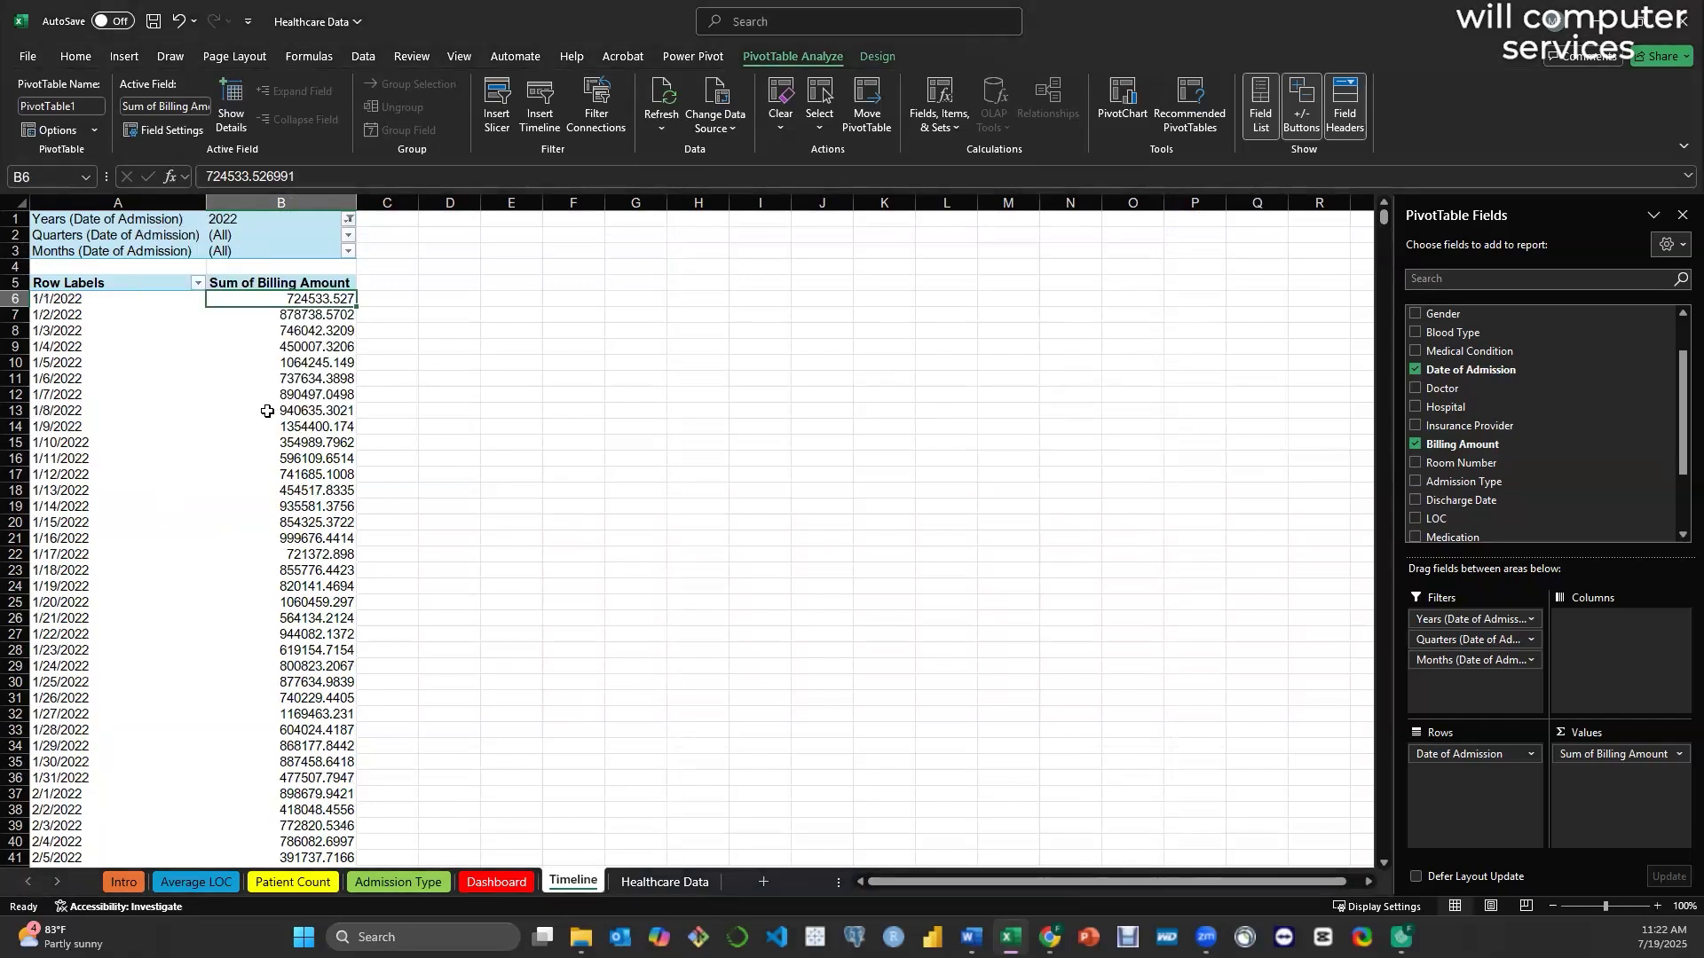
- Filter the PivotTable's Quarters field to Qtr3 only, with multiple item selection enabled
{"action": "scroll", "coordinate": [249, 408], "scroll_direction": "down", "scroll_amount": 3}
{"action": "scroll", "coordinate": [249, 407], "scroll_direction": "down", "scroll_amount": 20}
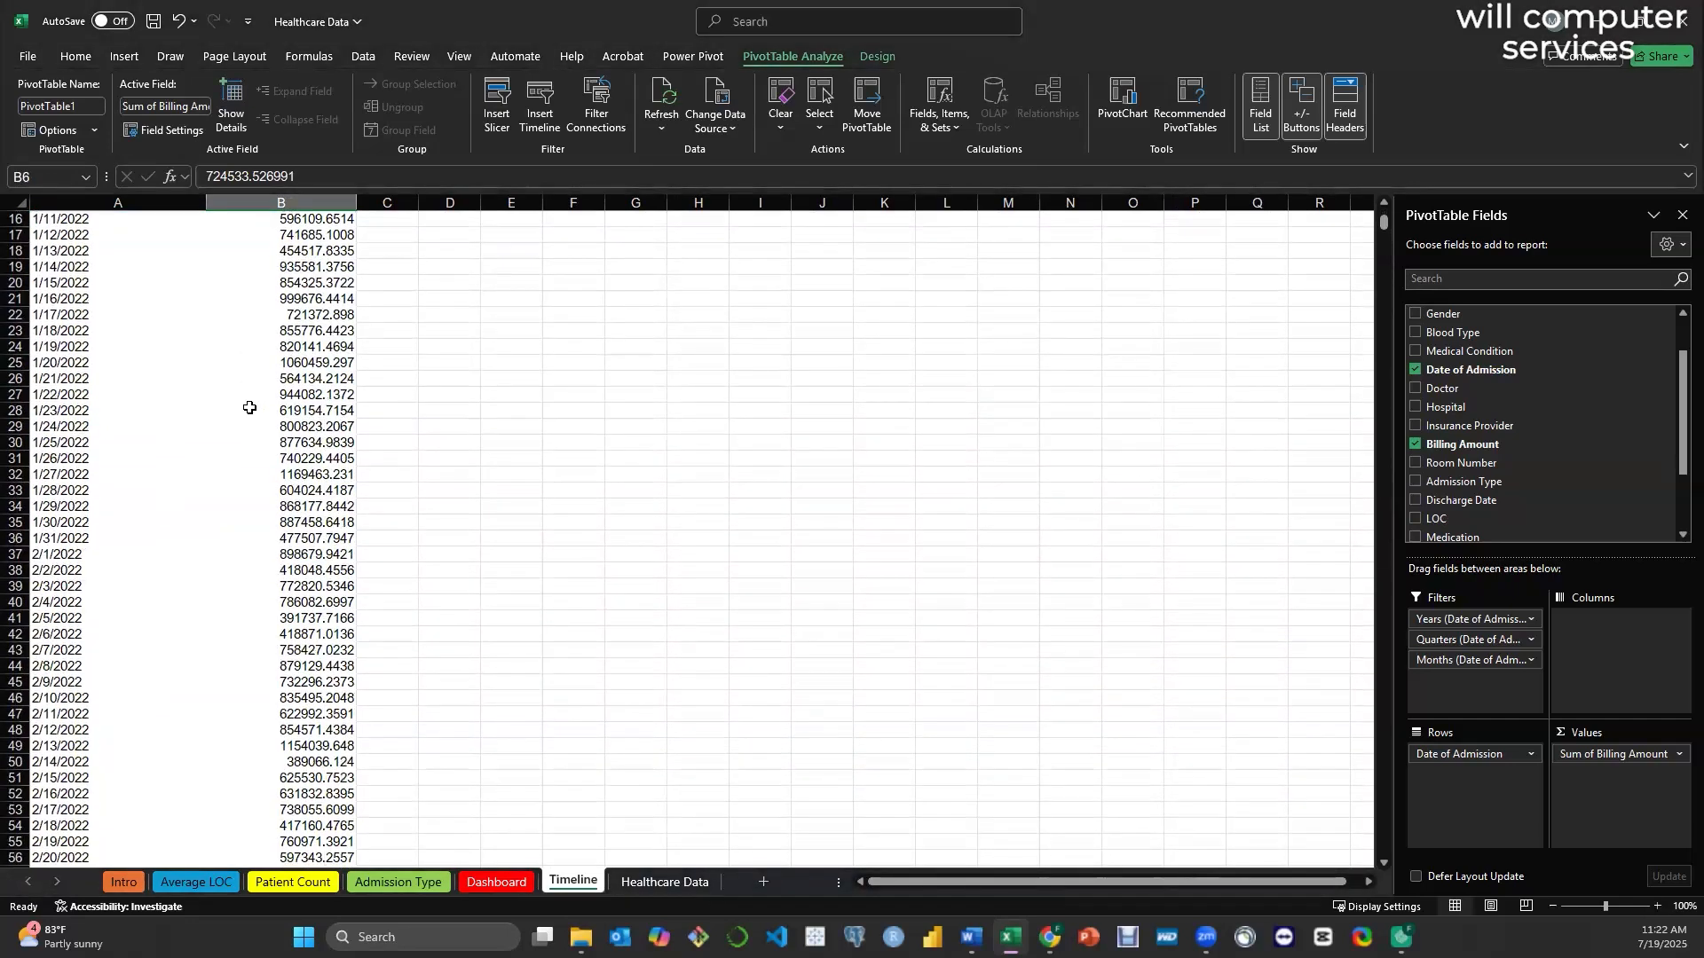
{"action": "scroll", "coordinate": [247, 411], "scroll_direction": "down", "scroll_amount": 20}
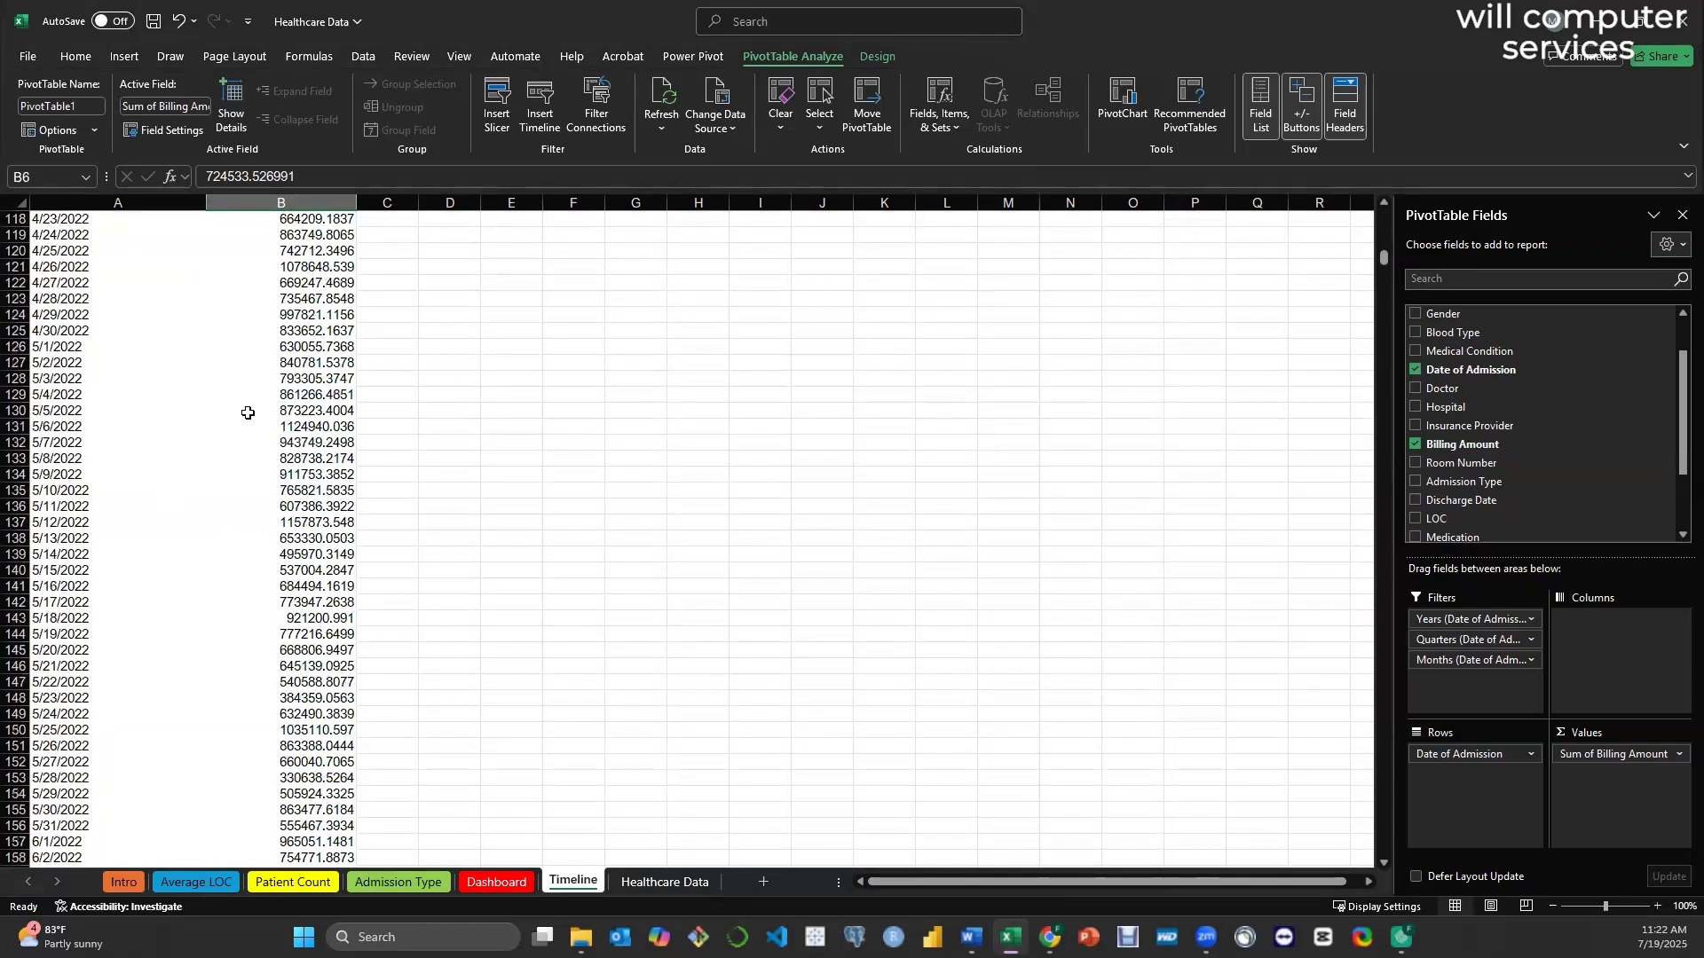
{"action": "scroll", "coordinate": [244, 427], "scroll_direction": "down", "scroll_amount": 20}
{"action": "scroll", "coordinate": [243, 429], "scroll_direction": "up", "scroll_amount": 20}
{"action": "scroll", "coordinate": [243, 428], "scroll_direction": "up", "scroll_amount": 5}
{"action": "left_click_drag", "start_coordinate": [1385, 280], "coordinate": [1389, 201]}
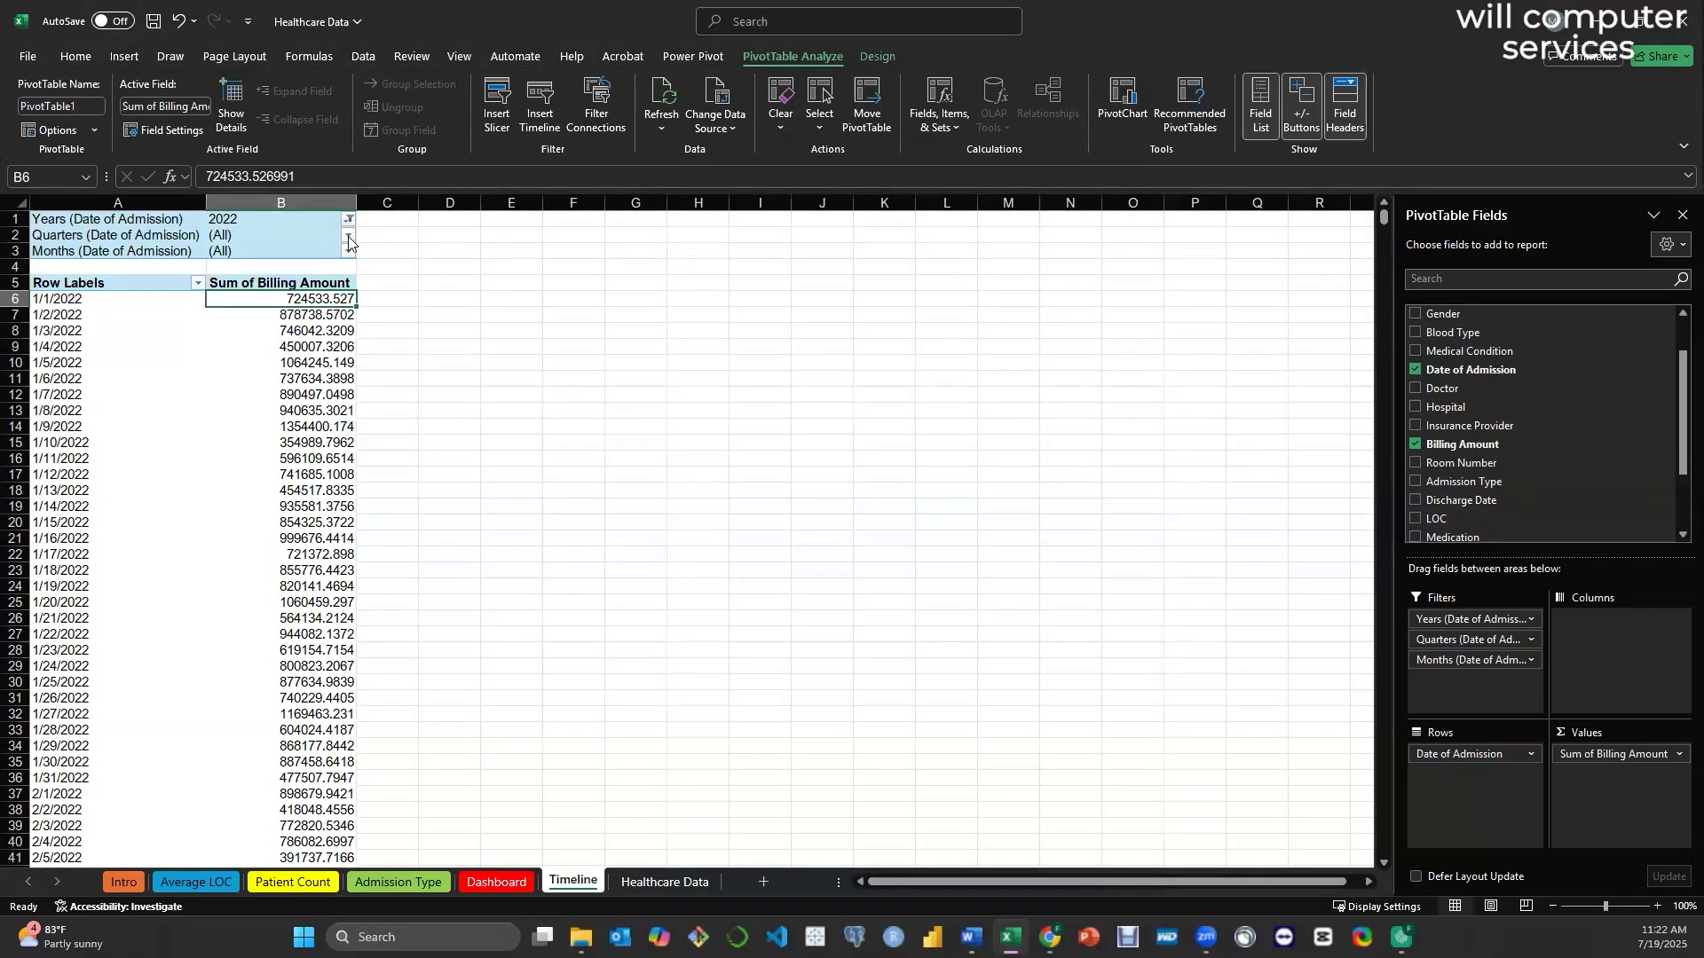
{"action": "left_click", "coordinate": [348, 236]}
{"action": "left_click", "coordinate": [152, 433]}
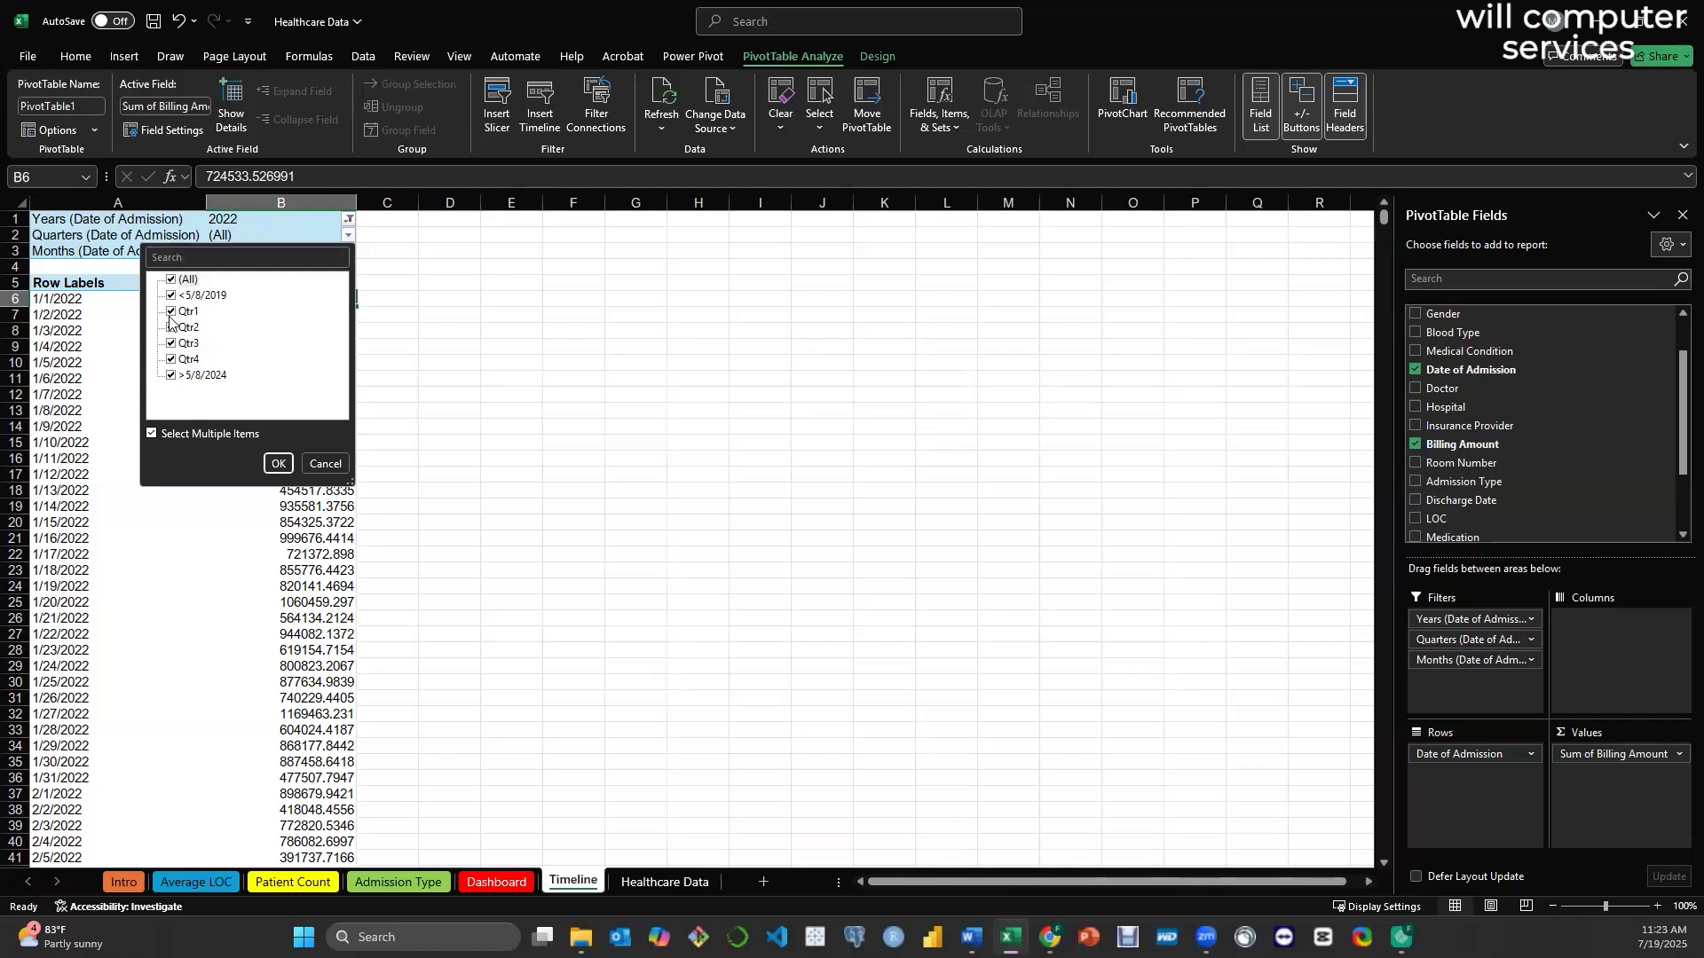
{"action": "left_click", "coordinate": [171, 280]}
{"action": "left_click", "coordinate": [172, 345]}
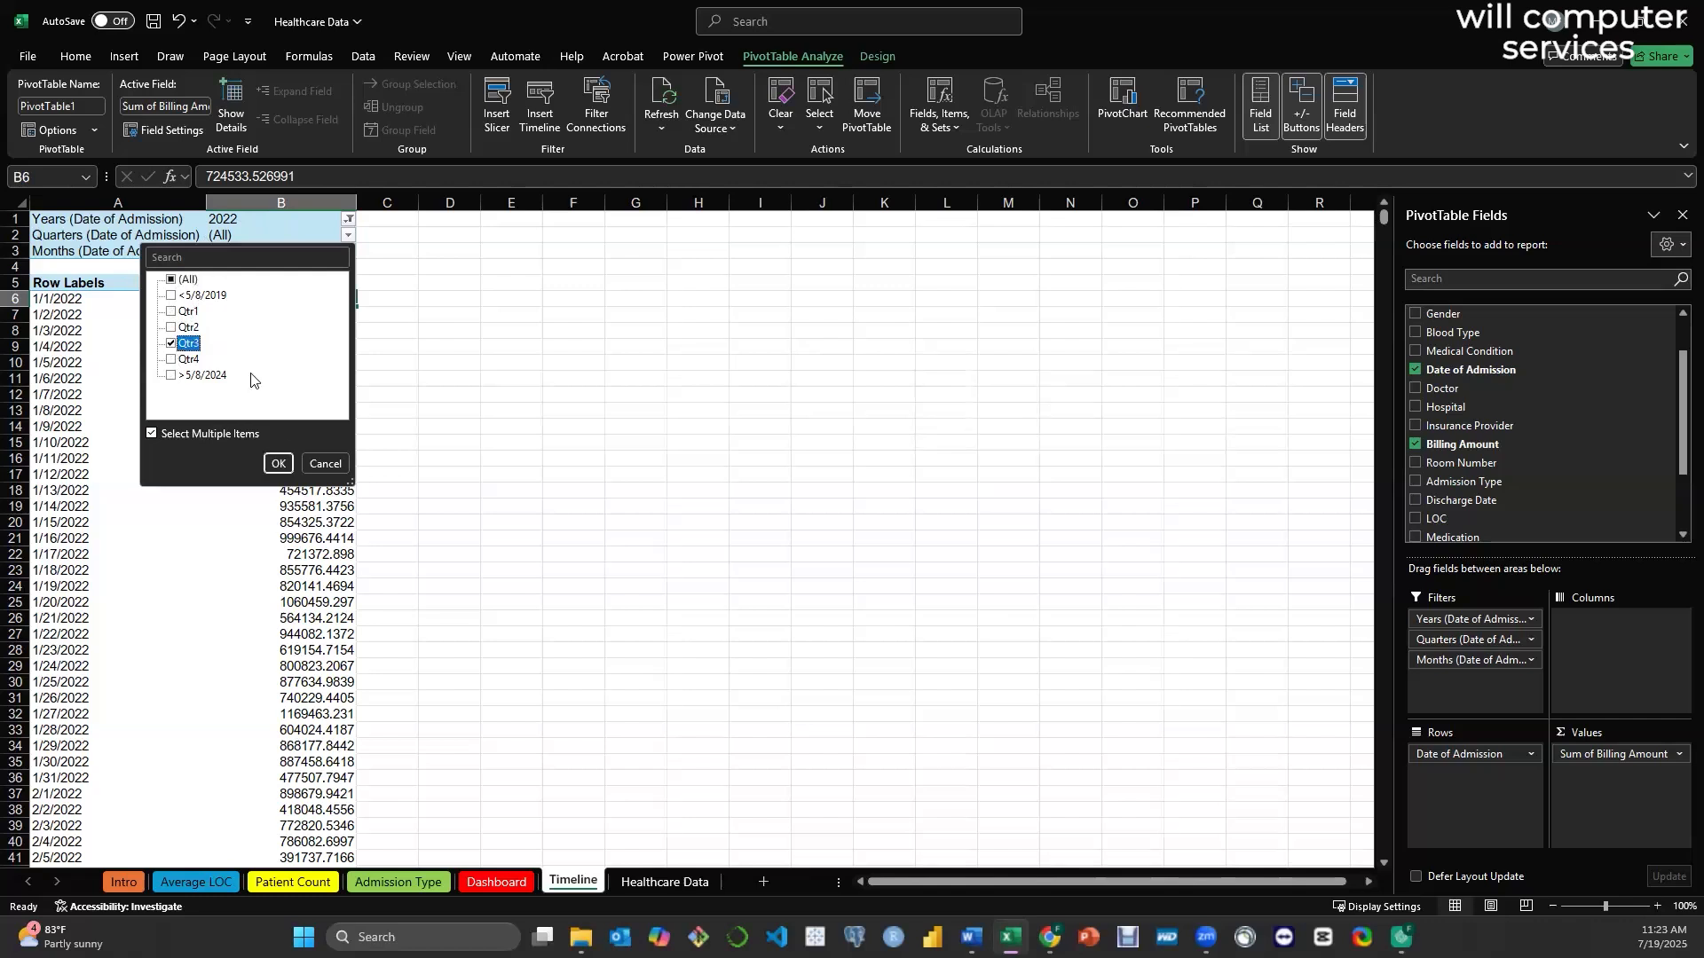
{"action": "left_click", "coordinate": [277, 463]}
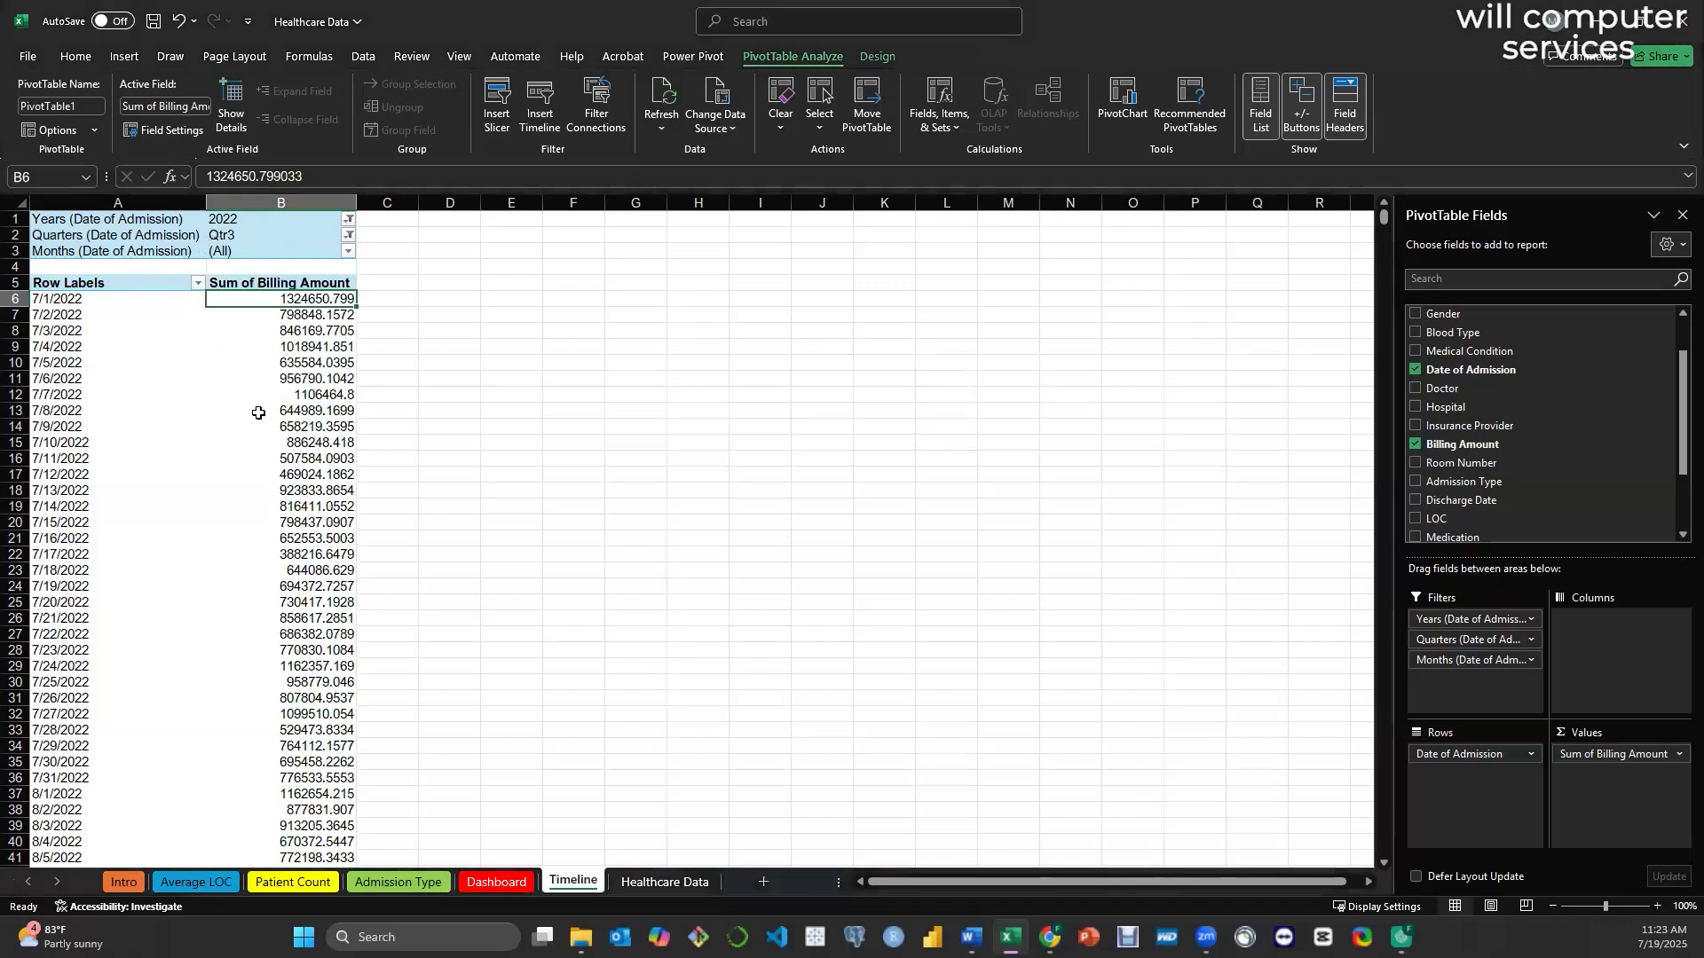
- Filter the PivotTable's Months field to Sep only, with multiple item selection enabled
{"action": "scroll", "coordinate": [155, 384], "scroll_direction": "down", "scroll_amount": 20}
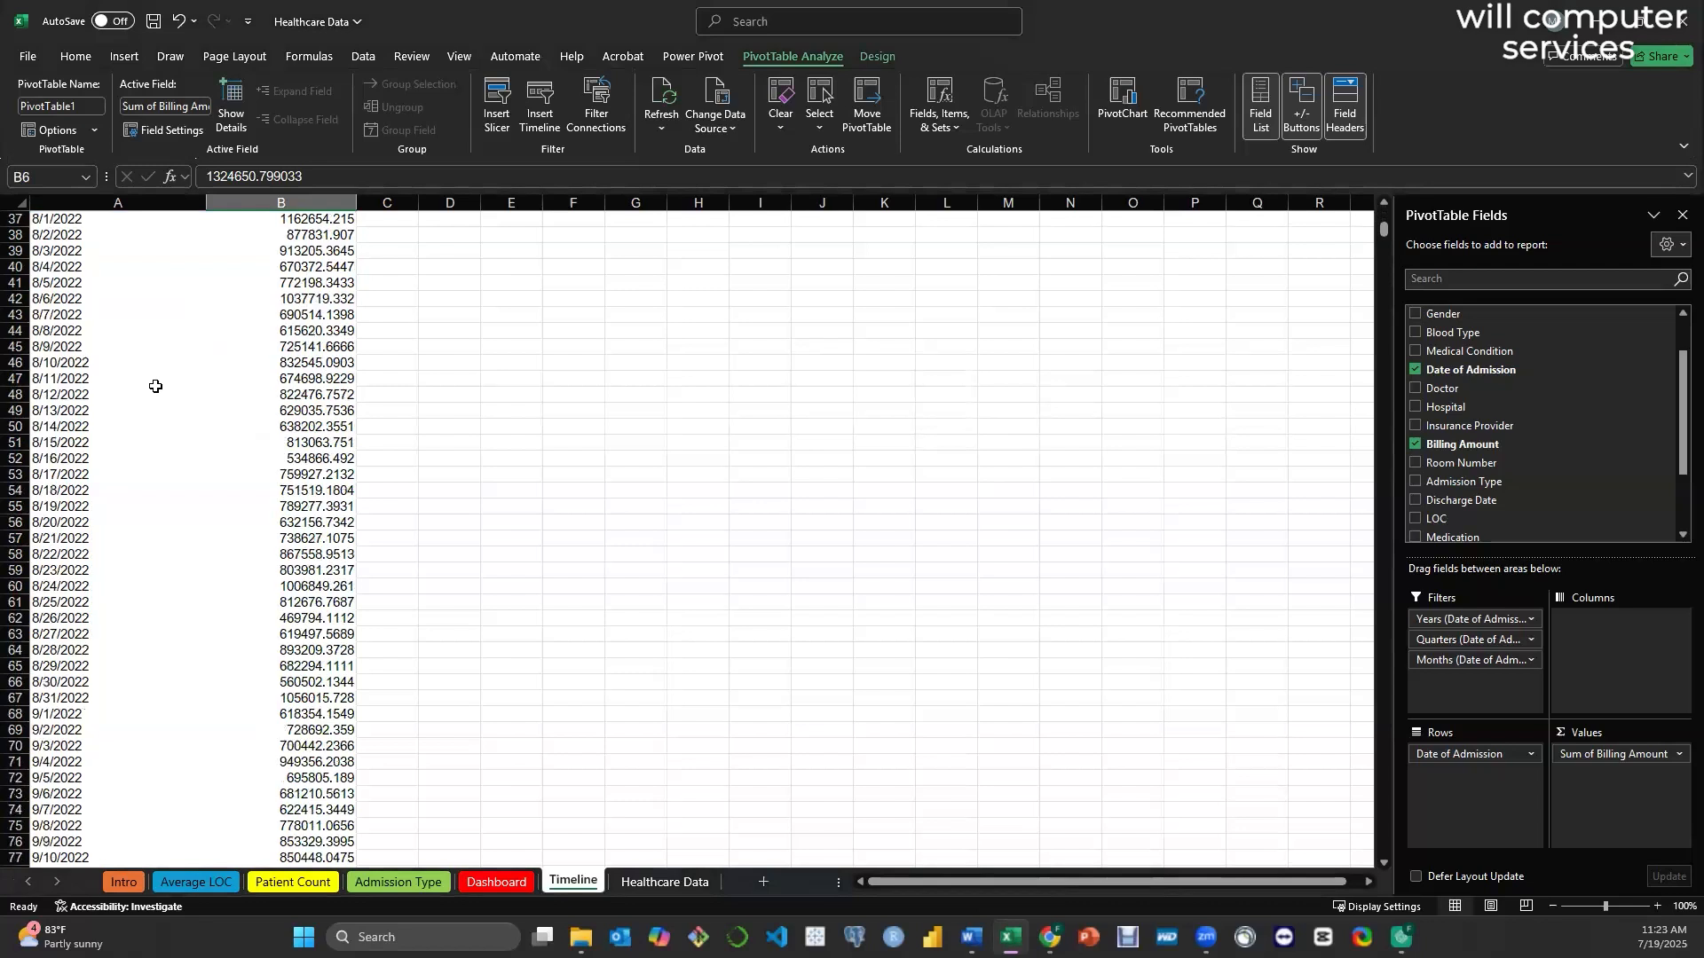
{"action": "scroll", "coordinate": [198, 555], "scroll_direction": "up", "scroll_amount": 20}
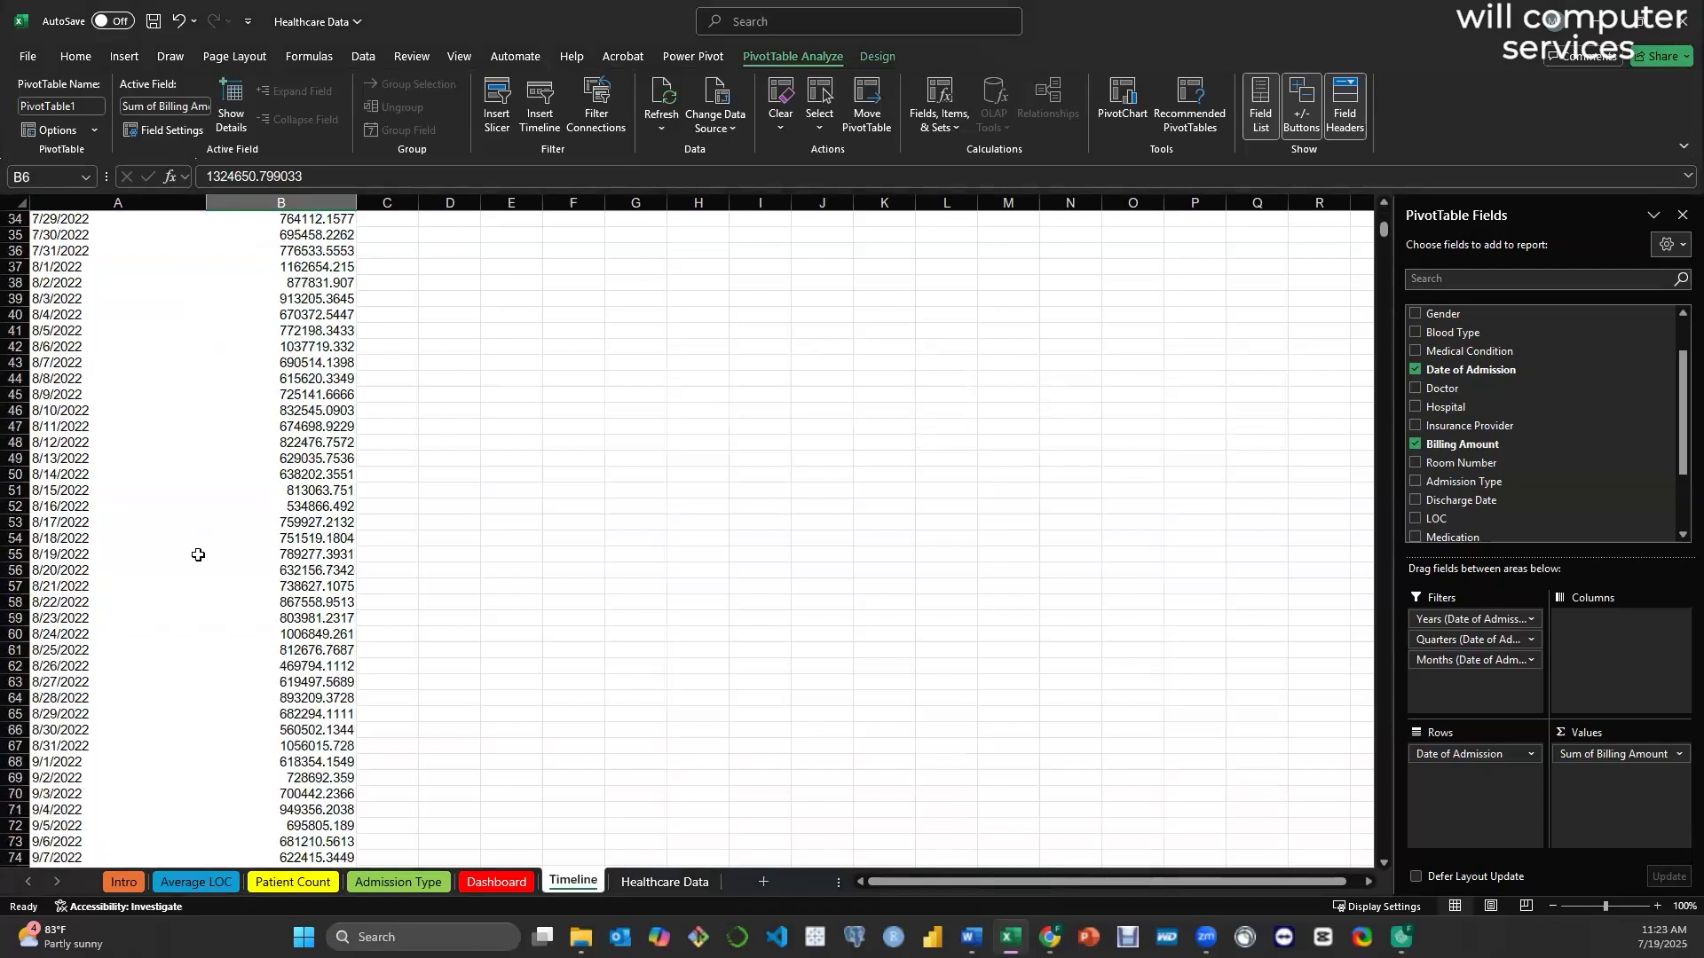
{"action": "scroll", "coordinate": [191, 554], "scroll_direction": "down", "scroll_amount": 1}
{"action": "scroll", "coordinate": [189, 554], "scroll_direction": "up", "scroll_amount": 1}
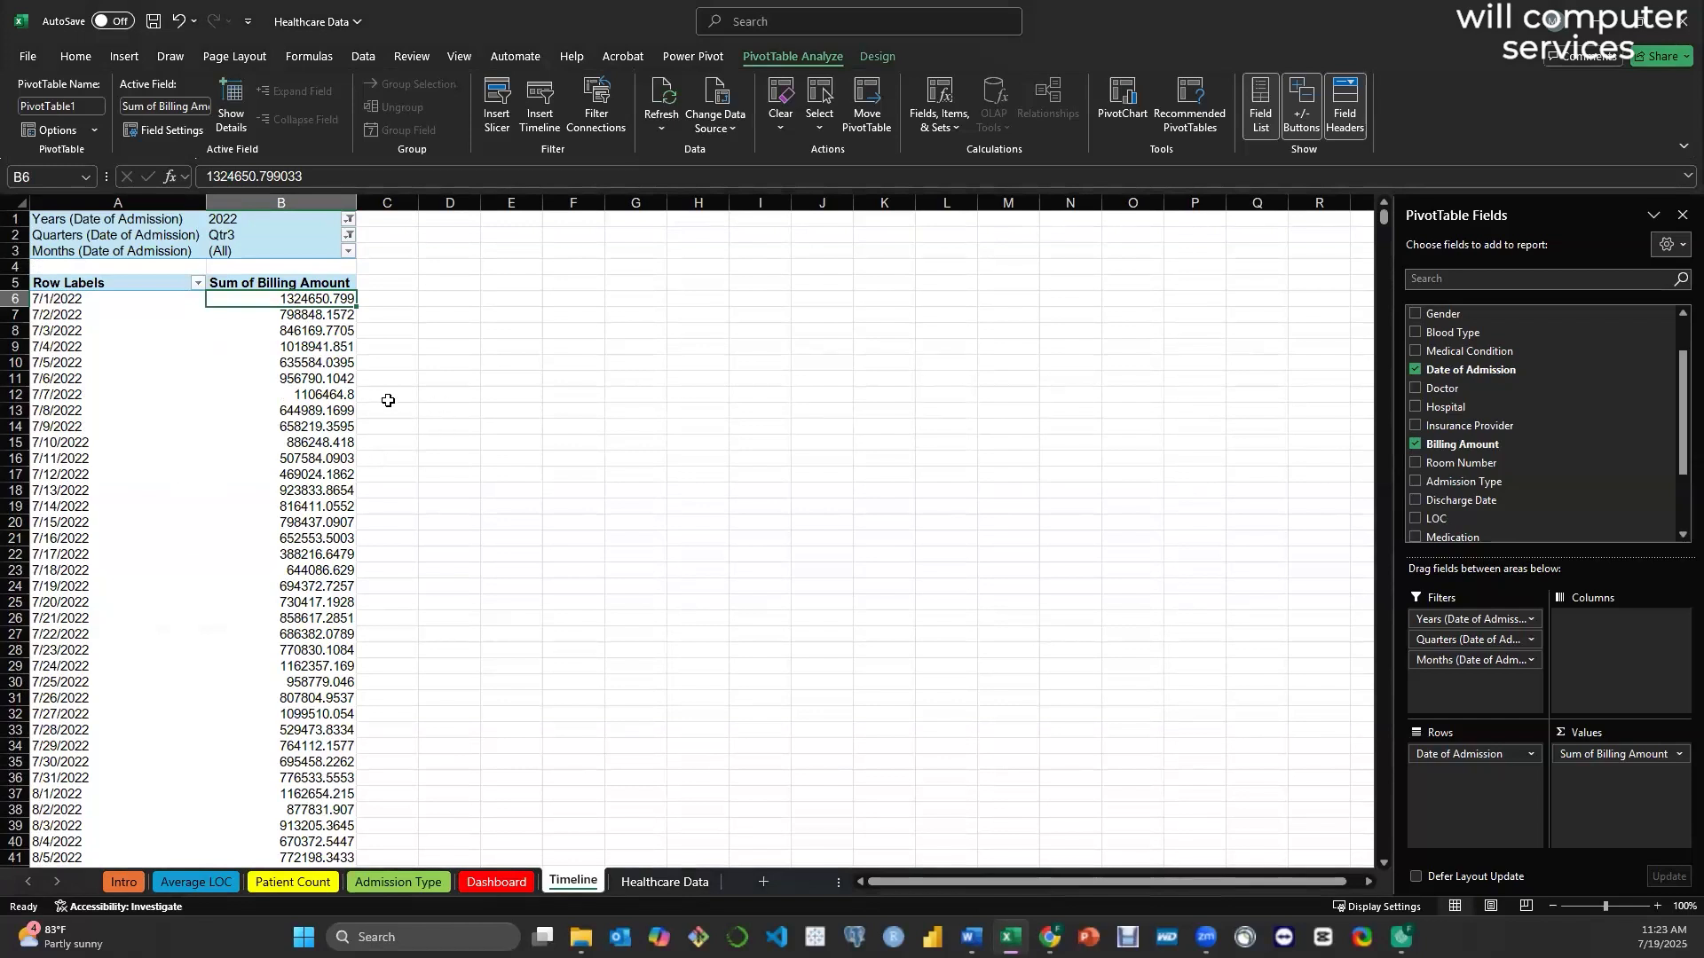
{"action": "left_click", "coordinate": [347, 252]}
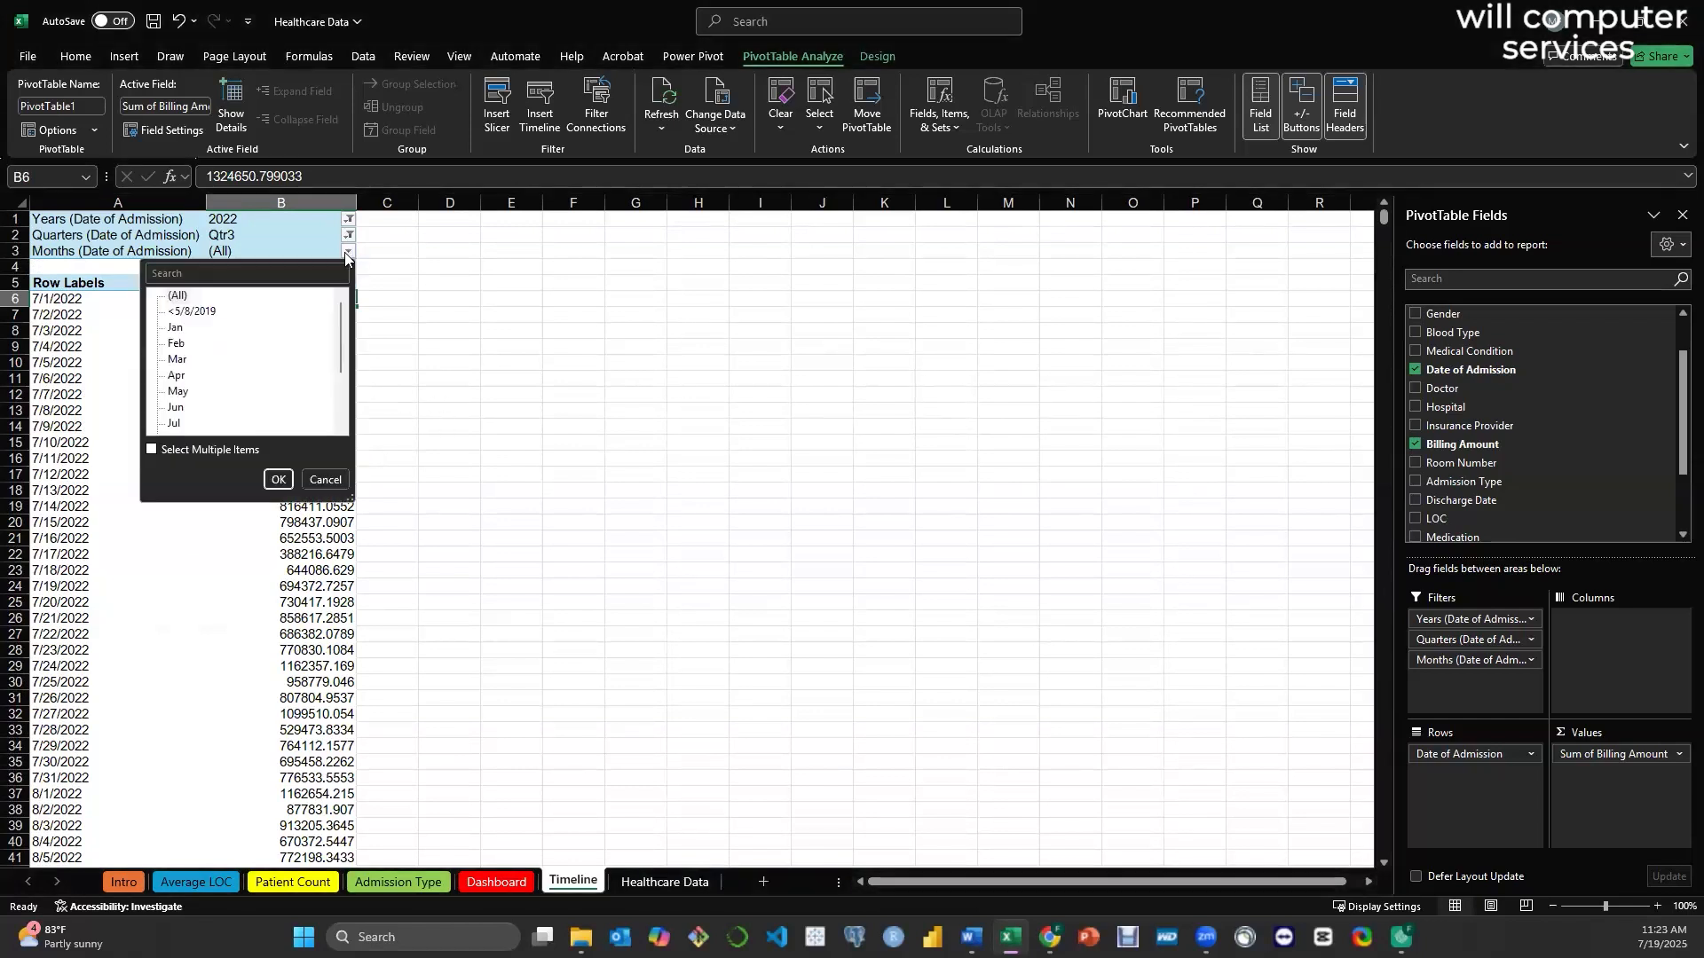
{"action": "left_click", "coordinate": [151, 453]}
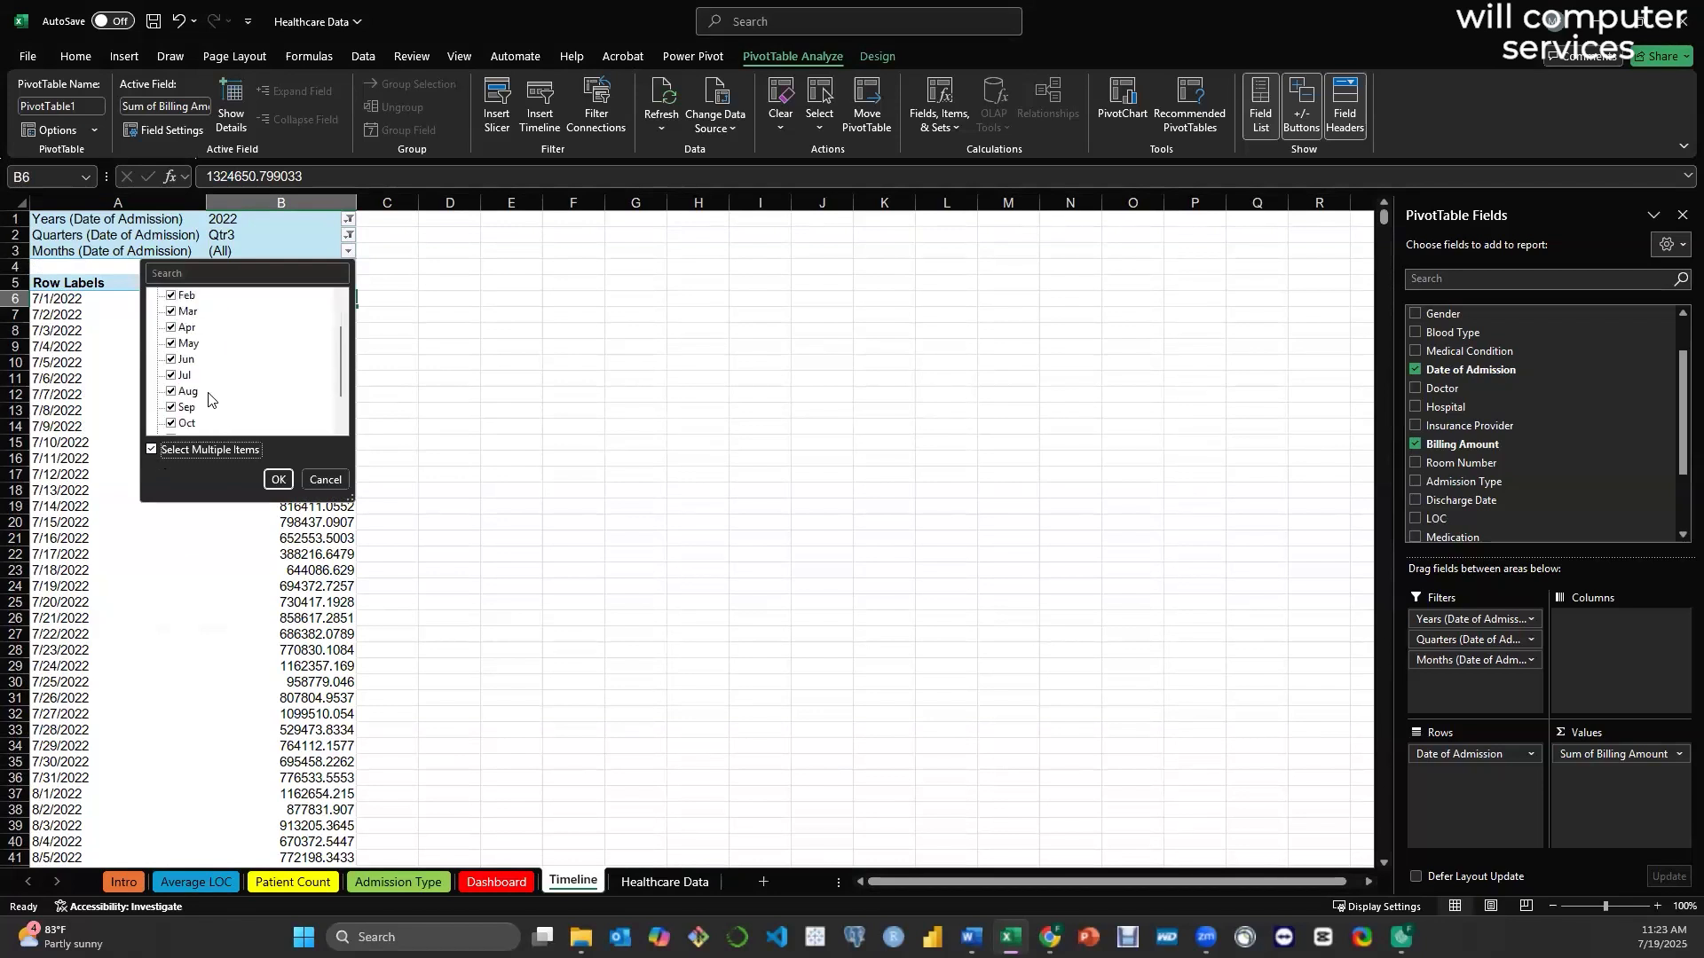
{"action": "left_click", "coordinate": [171, 295]}
{"action": "scroll", "coordinate": [205, 408], "scroll_direction": "down", "scroll_amount": 2}
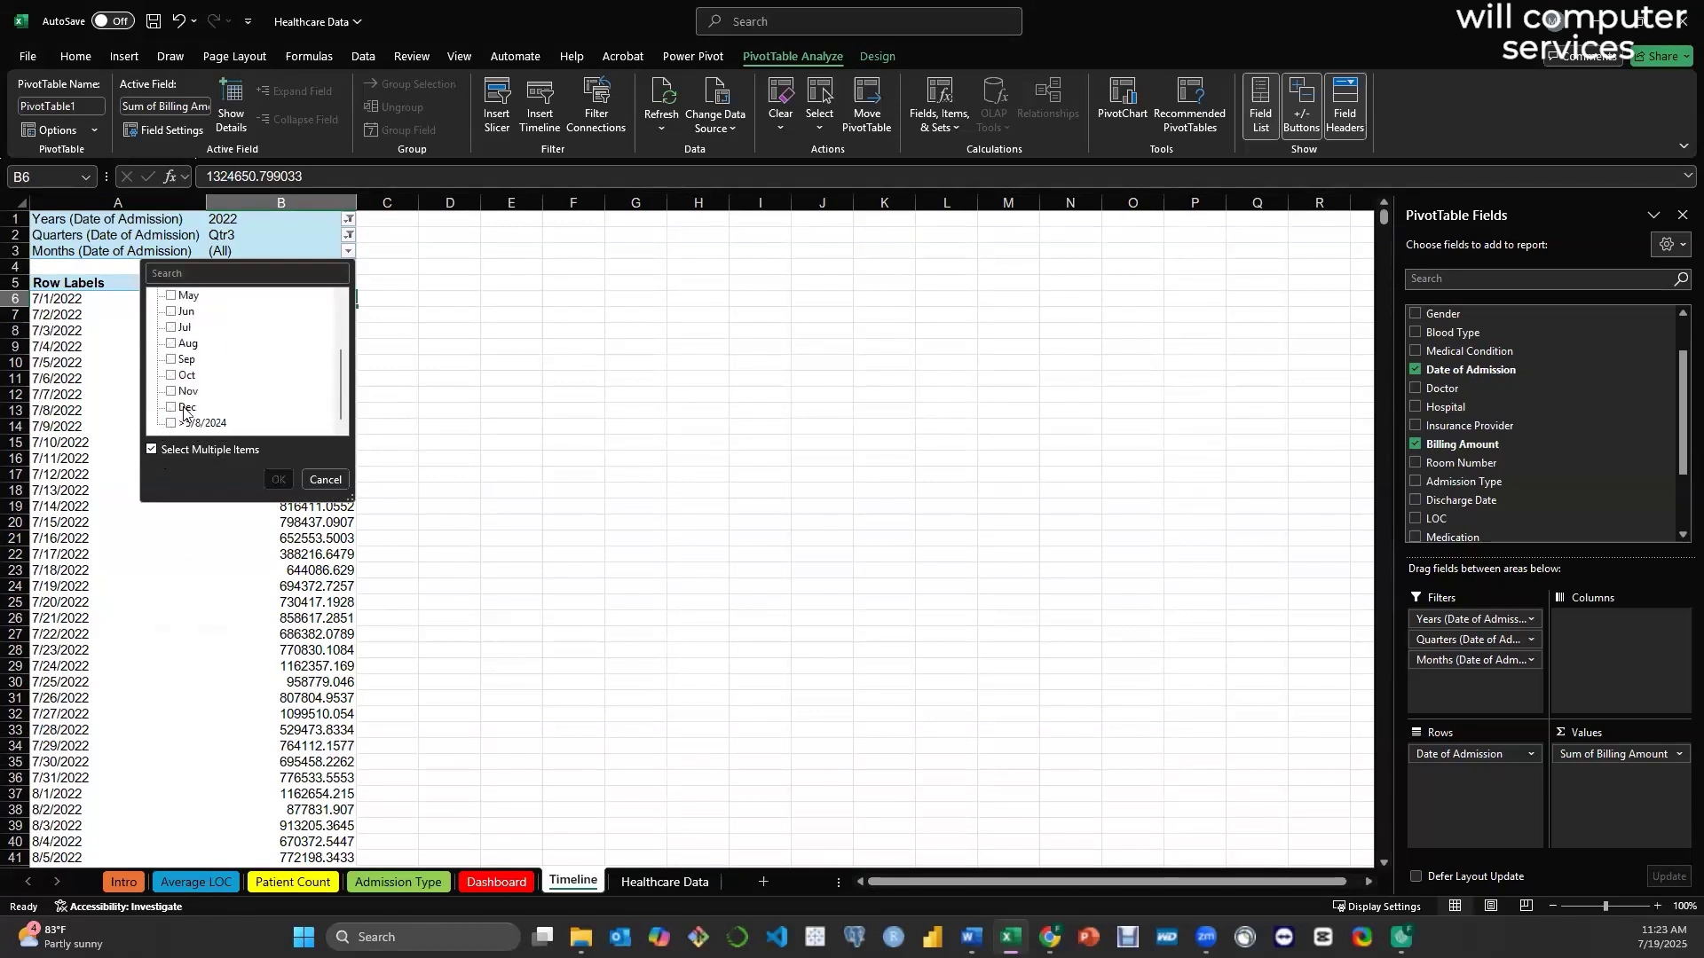
{"action": "left_click", "coordinate": [172, 360]}
{"action": "left_click", "coordinate": [276, 480]}
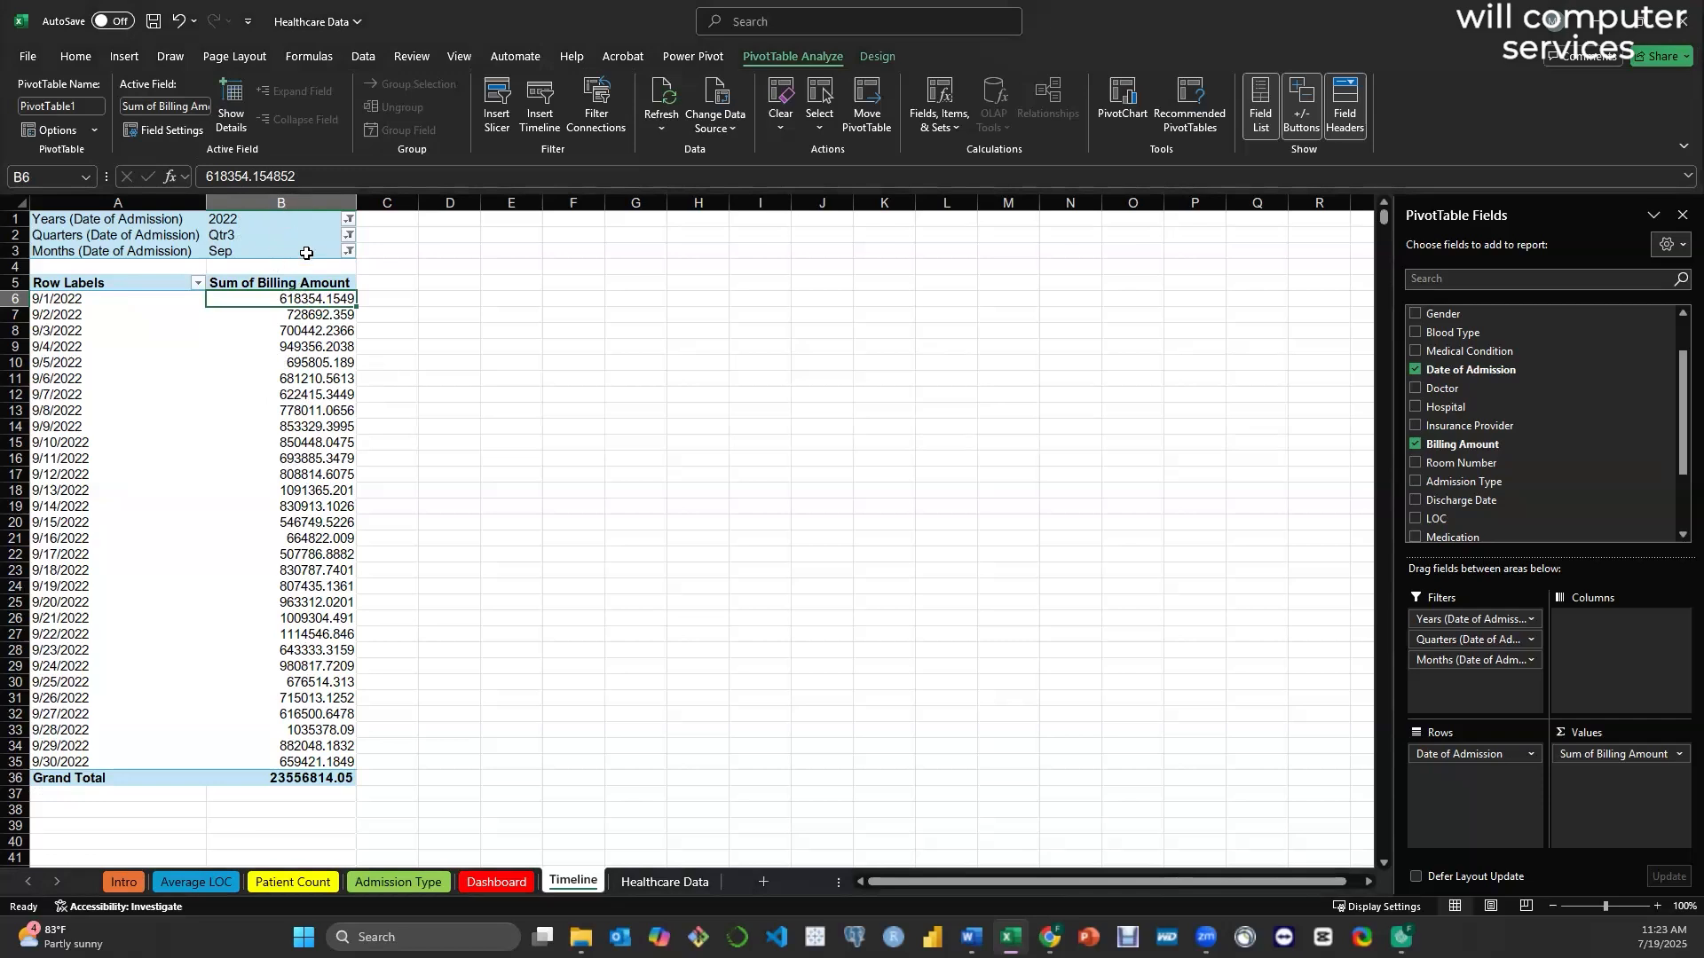
- Reset the PivotTable's Months, Quarters and Years filters to All
{"action": "left_click", "coordinate": [347, 253]}
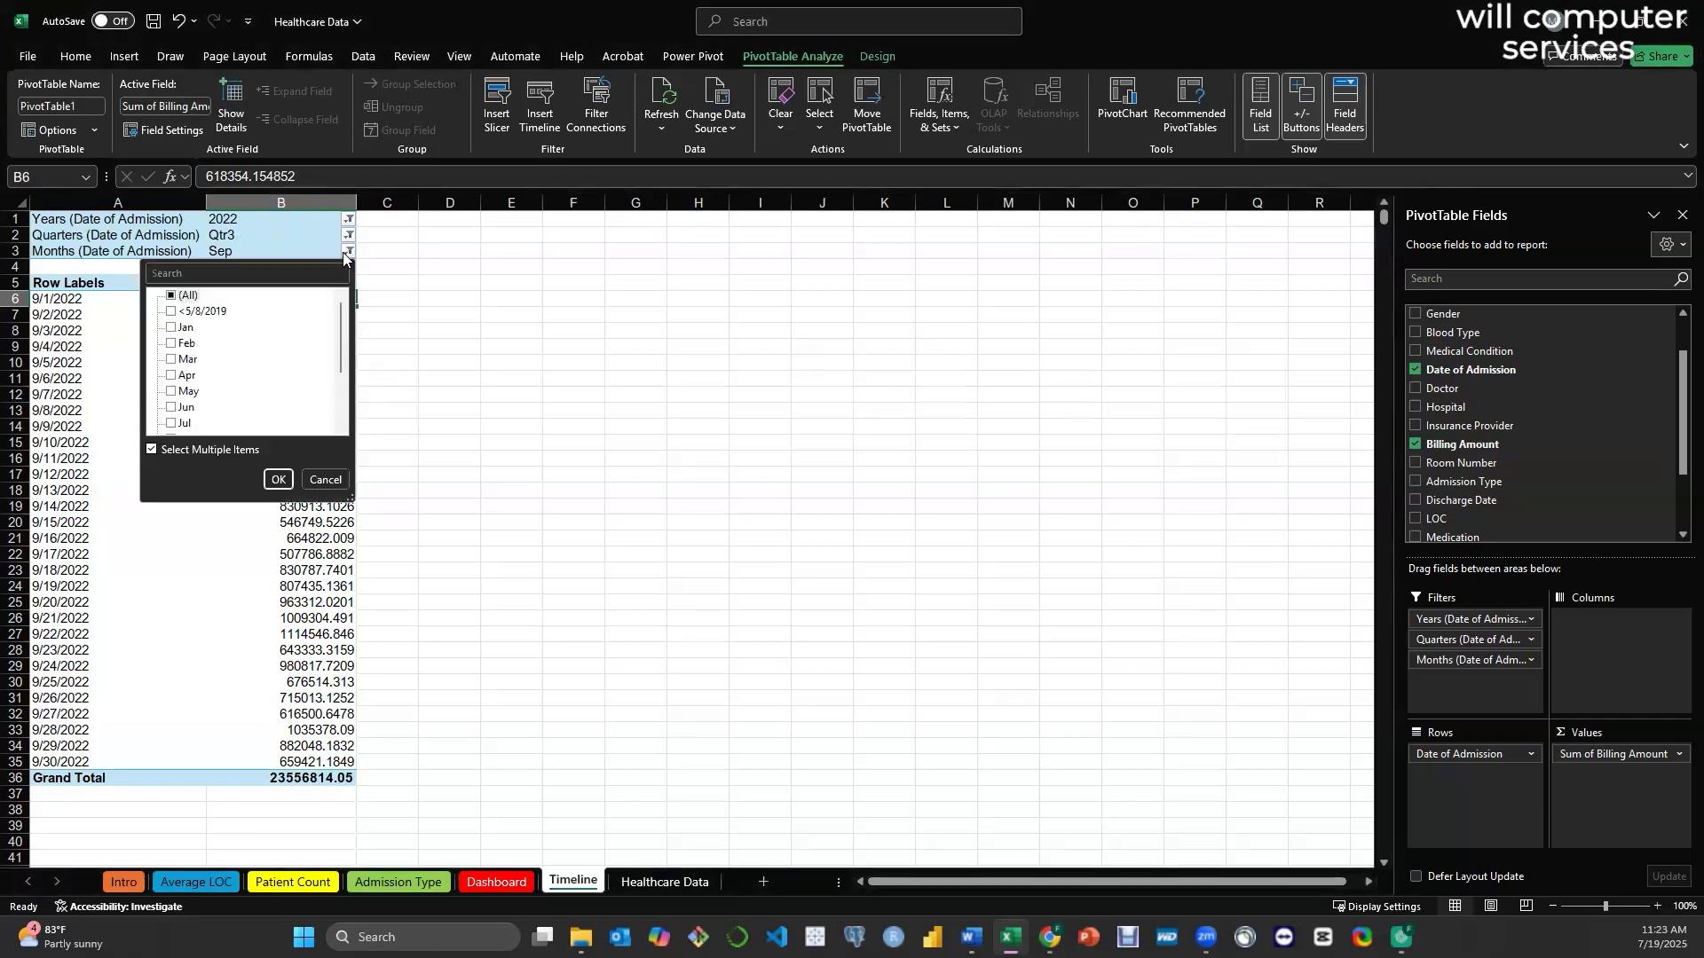
{"action": "left_click", "coordinate": [172, 295]}
{"action": "left_click", "coordinate": [276, 479]}
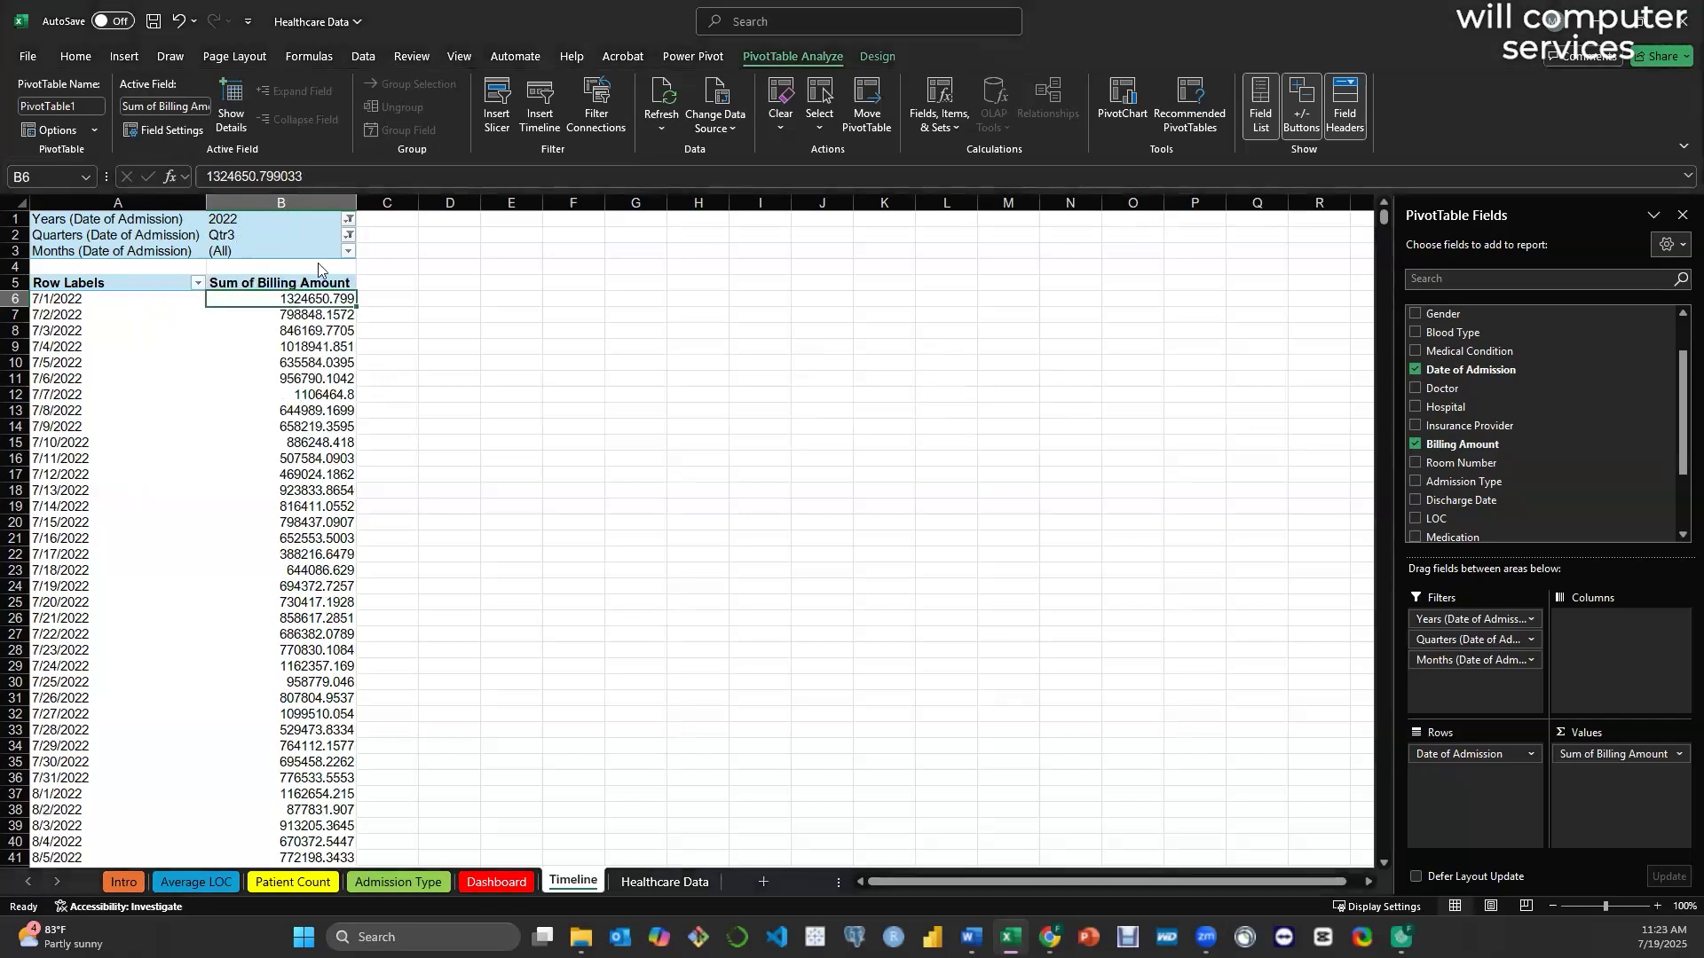
{"action": "left_click", "coordinate": [348, 235]}
{"action": "left_click", "coordinate": [172, 279]}
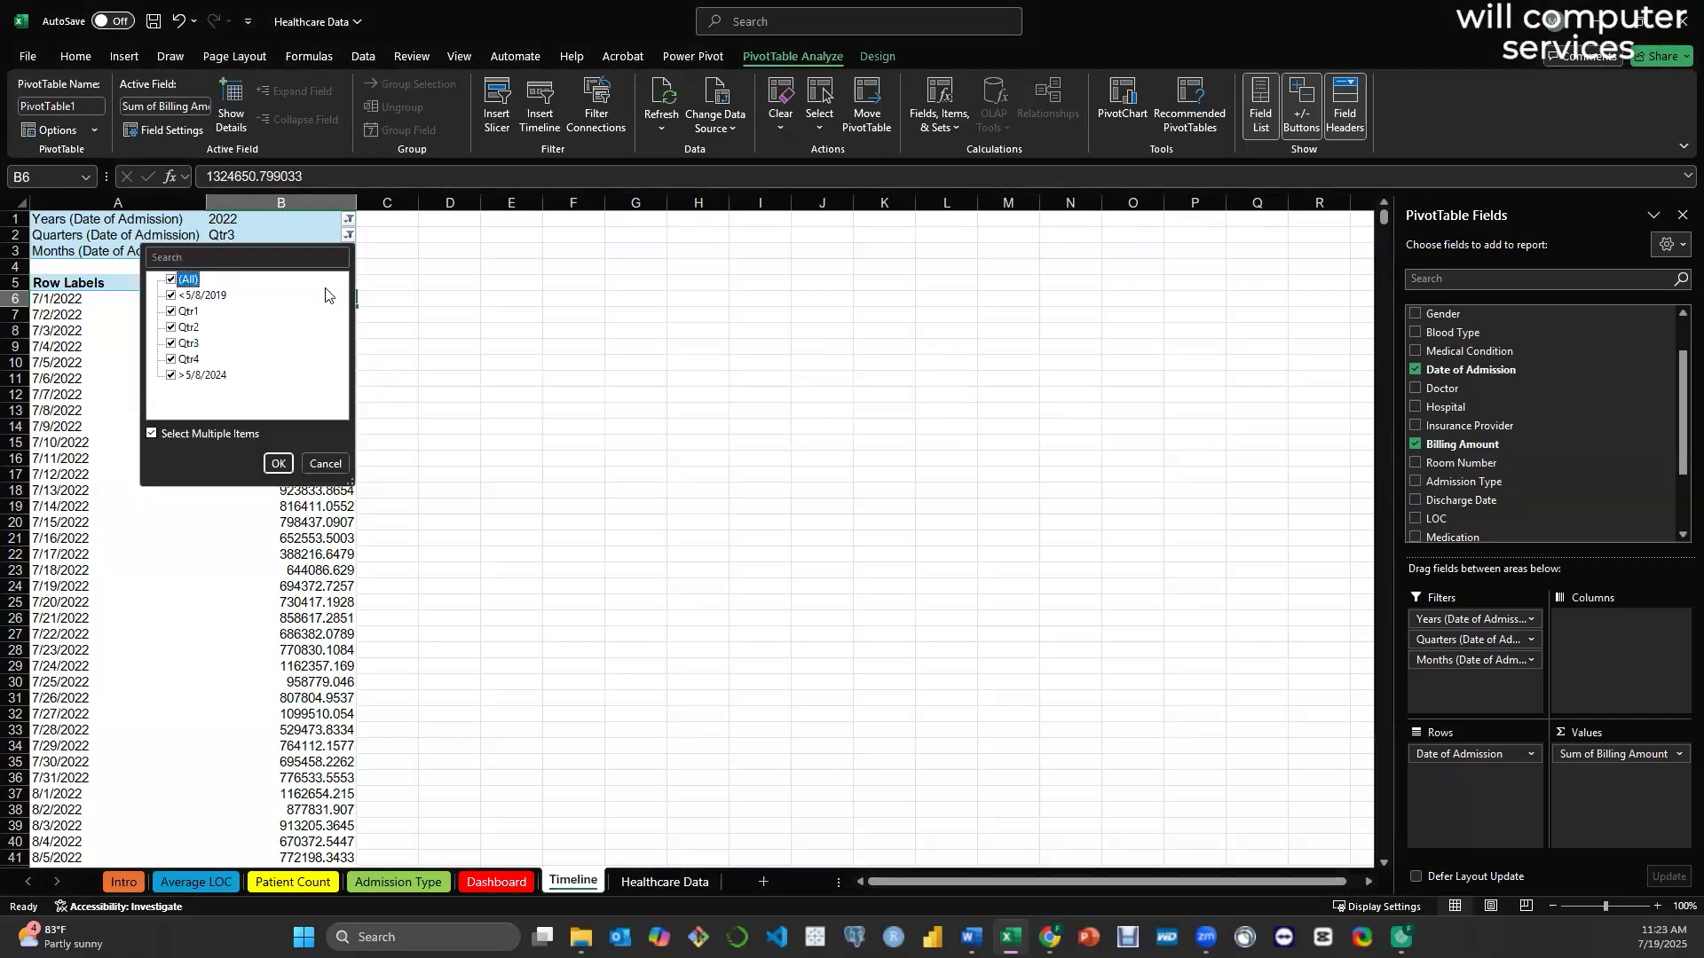
{"action": "left_click", "coordinate": [277, 463]}
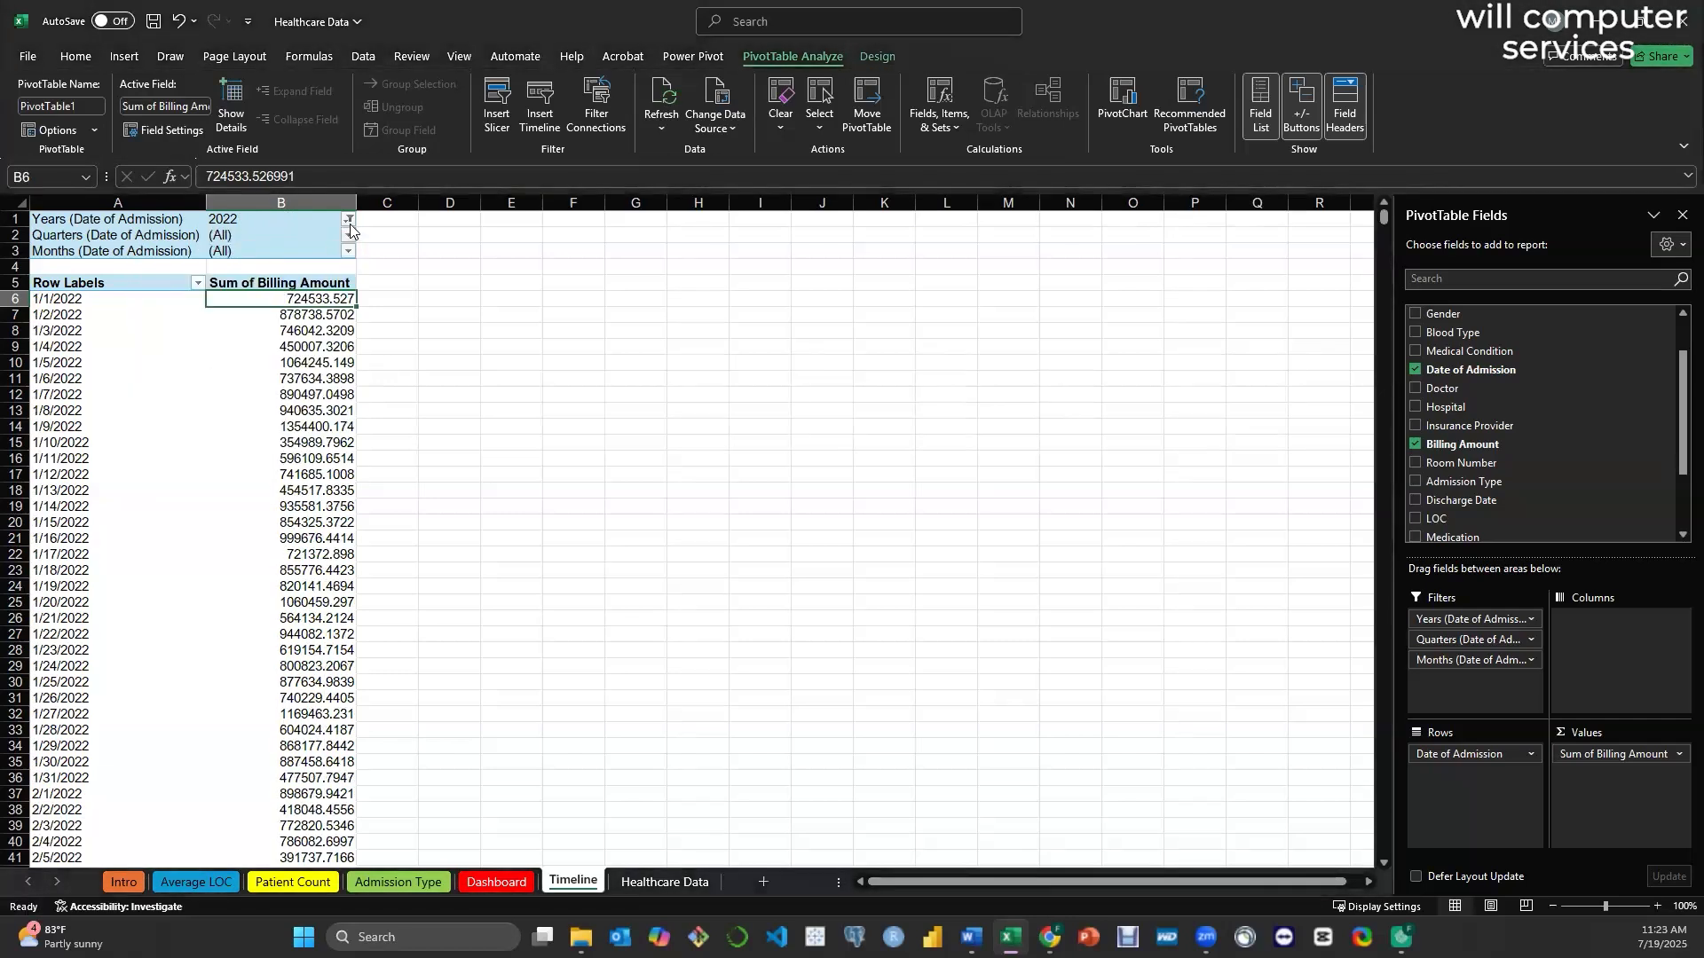
{"action": "left_click", "coordinate": [350, 222]}
{"action": "left_click", "coordinate": [171, 263]}
{"action": "left_click", "coordinate": [276, 447]}
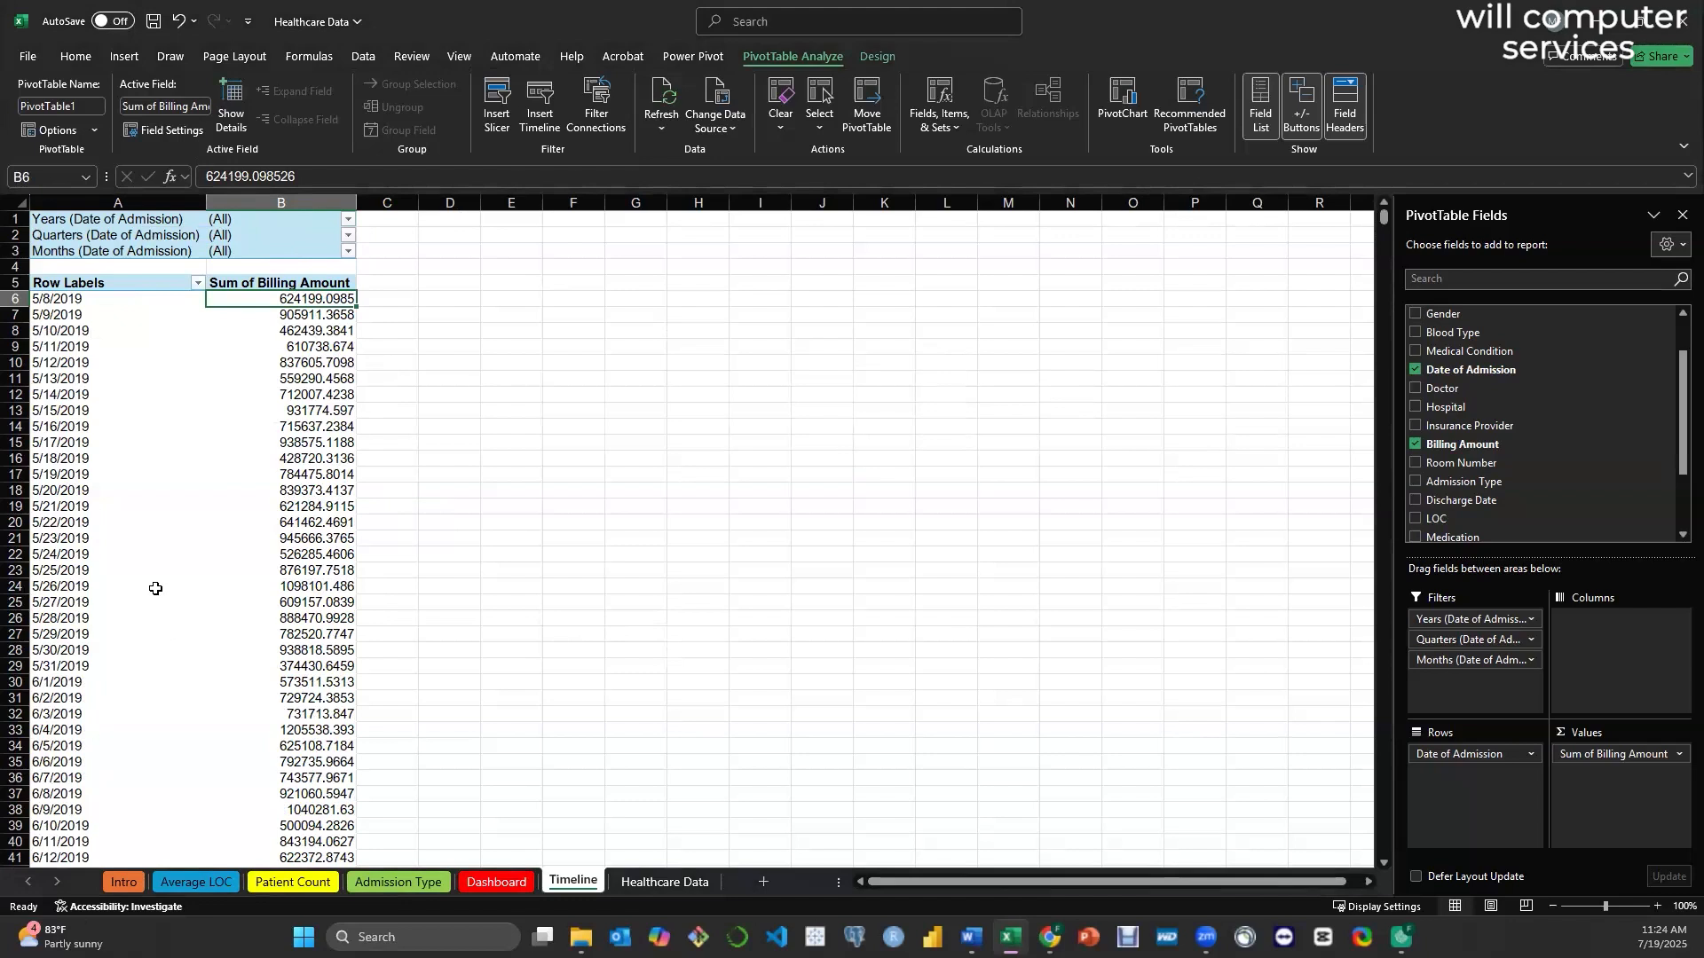
- Insert a timeline for the Date of Admission field of the PivotTable
{"action": "left_click", "coordinate": [541, 111]}
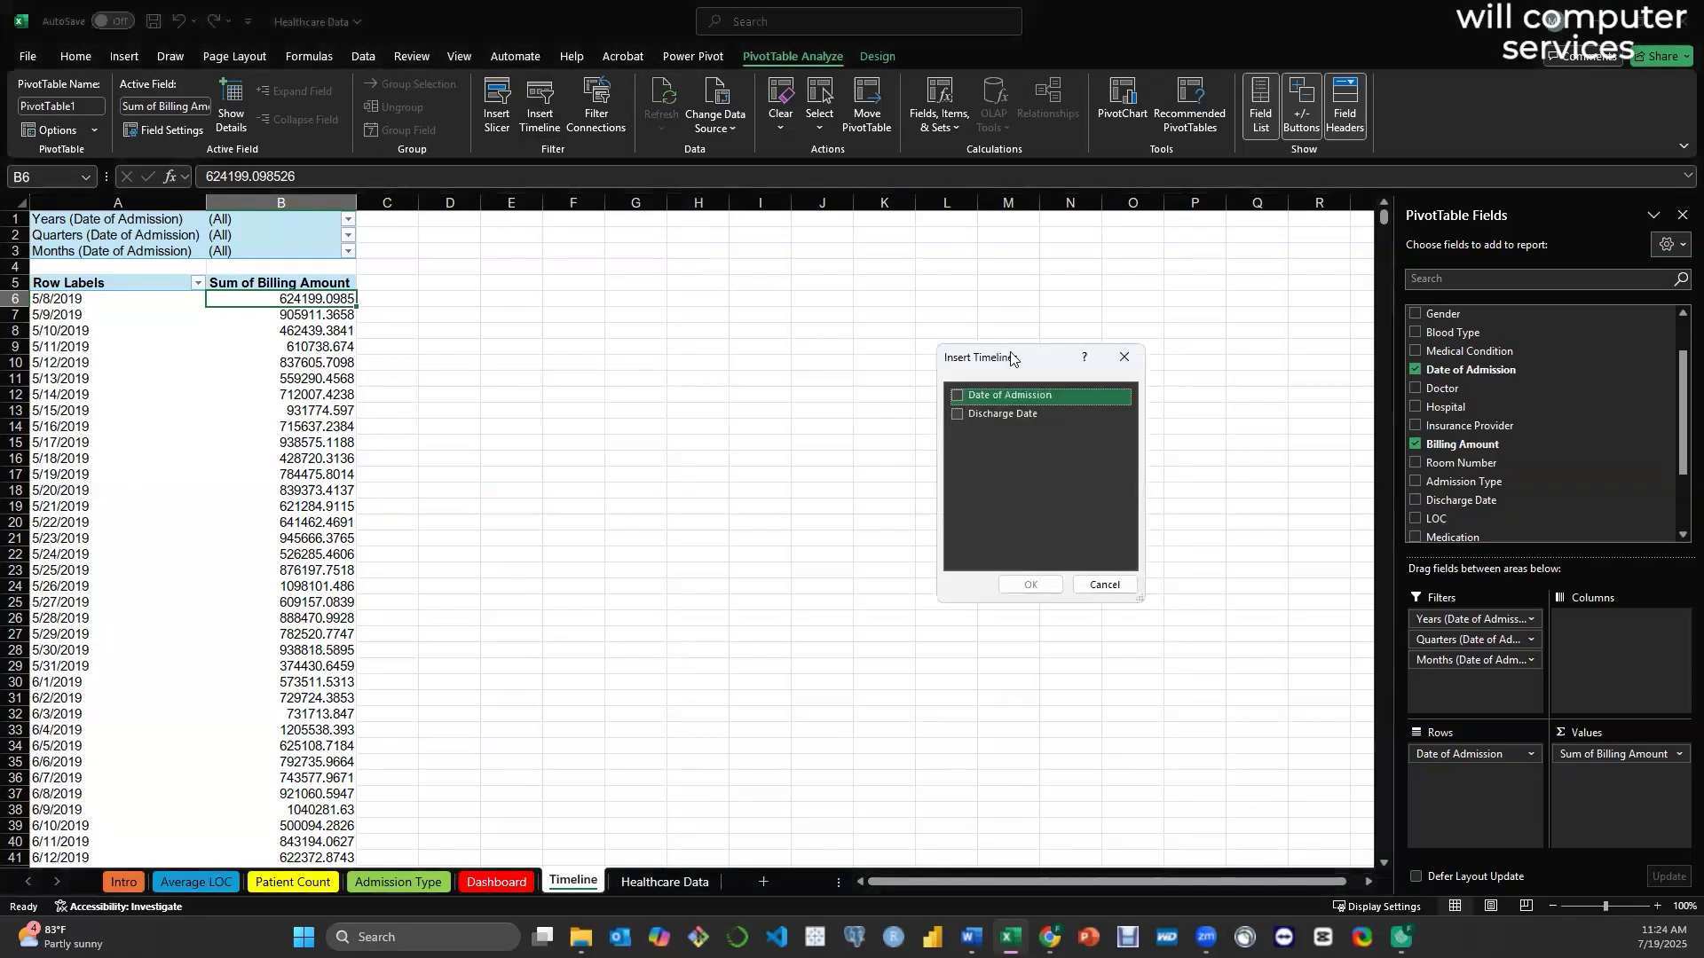
{"action": "left_click_drag", "start_coordinate": [1006, 360], "coordinate": [636, 259]}
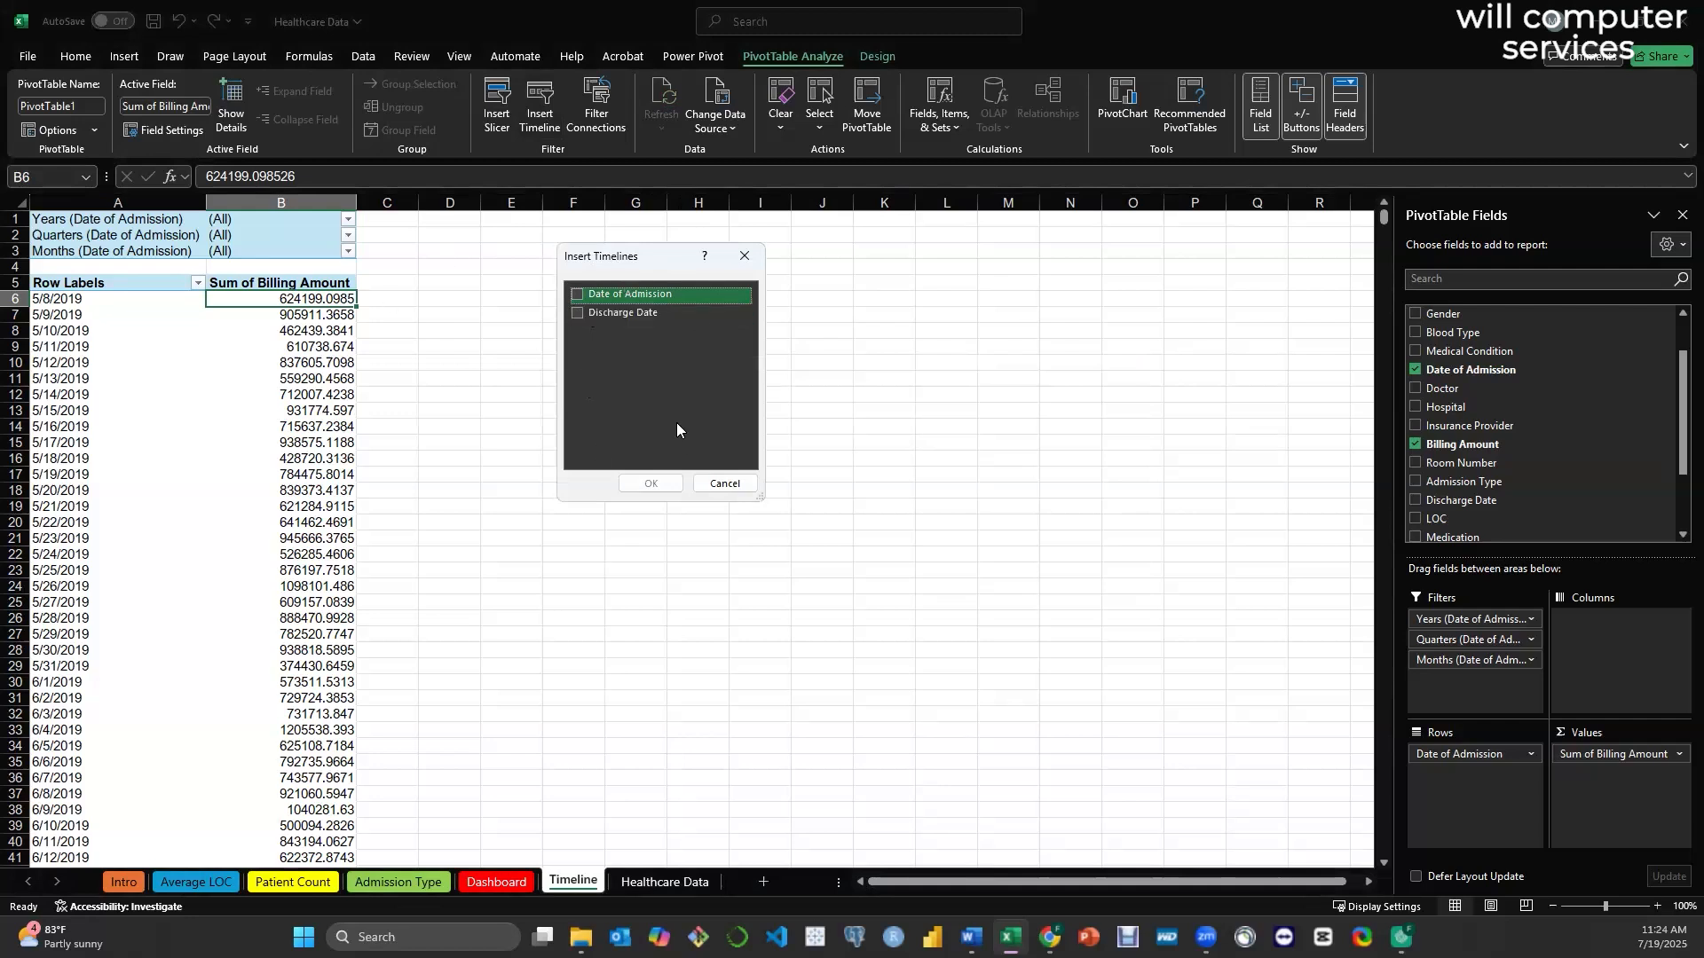
{"action": "left_click", "coordinate": [577, 294]}
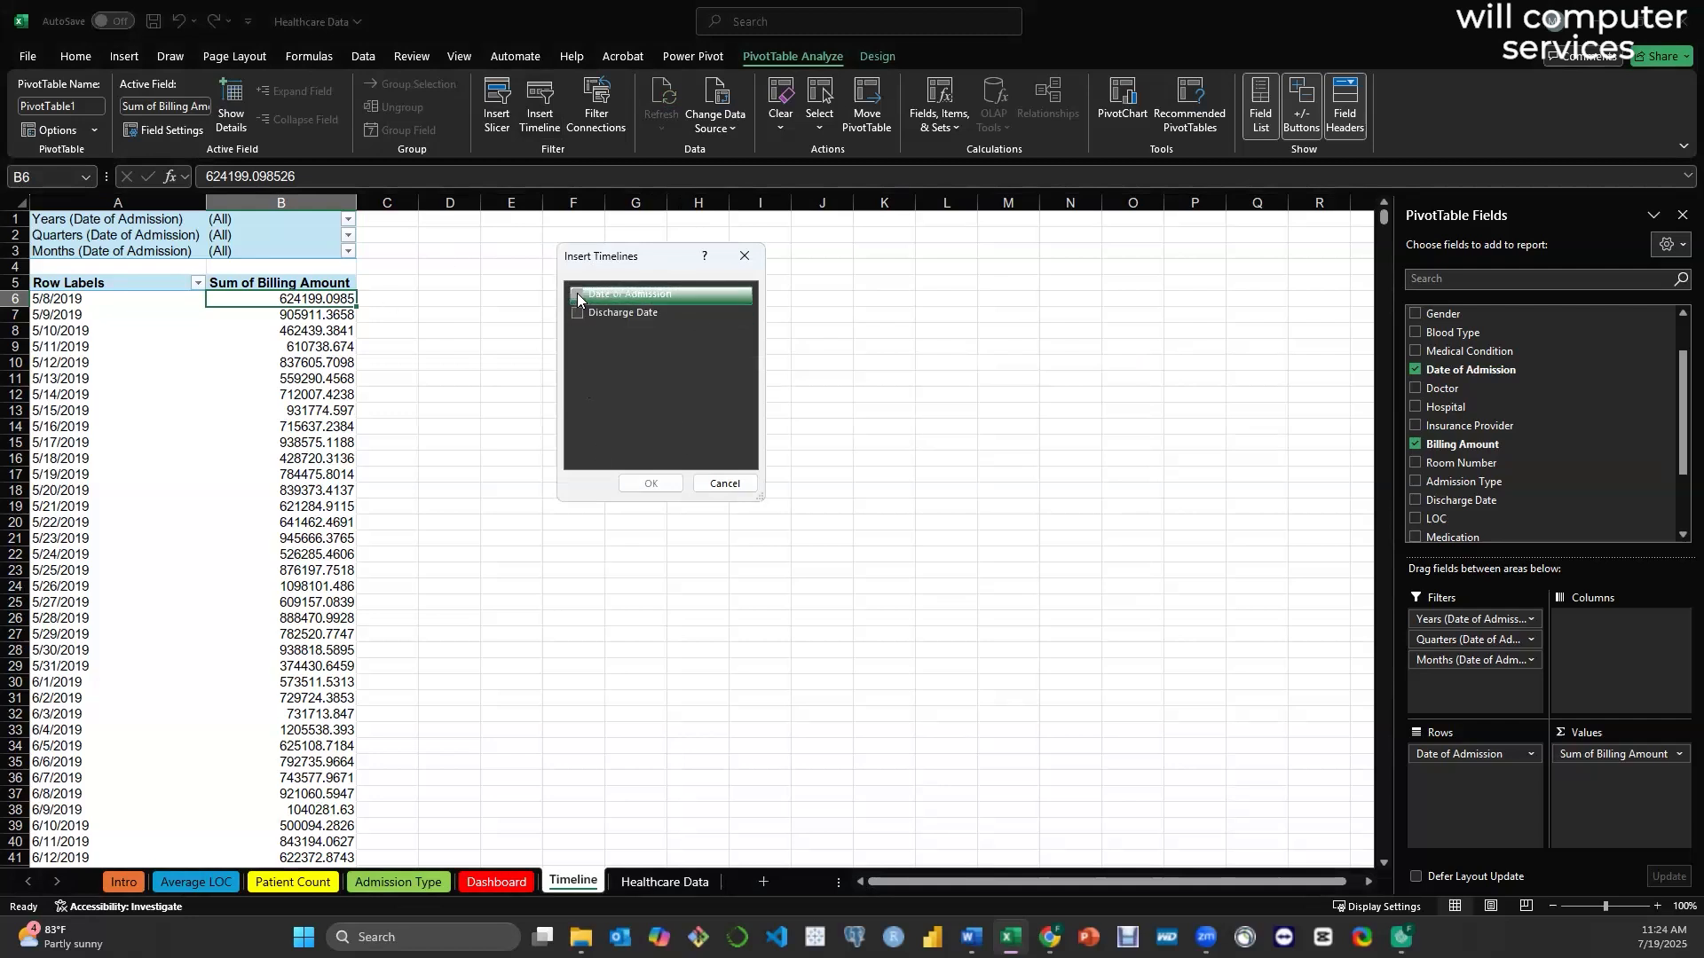
{"action": "left_click", "coordinate": [655, 485]}
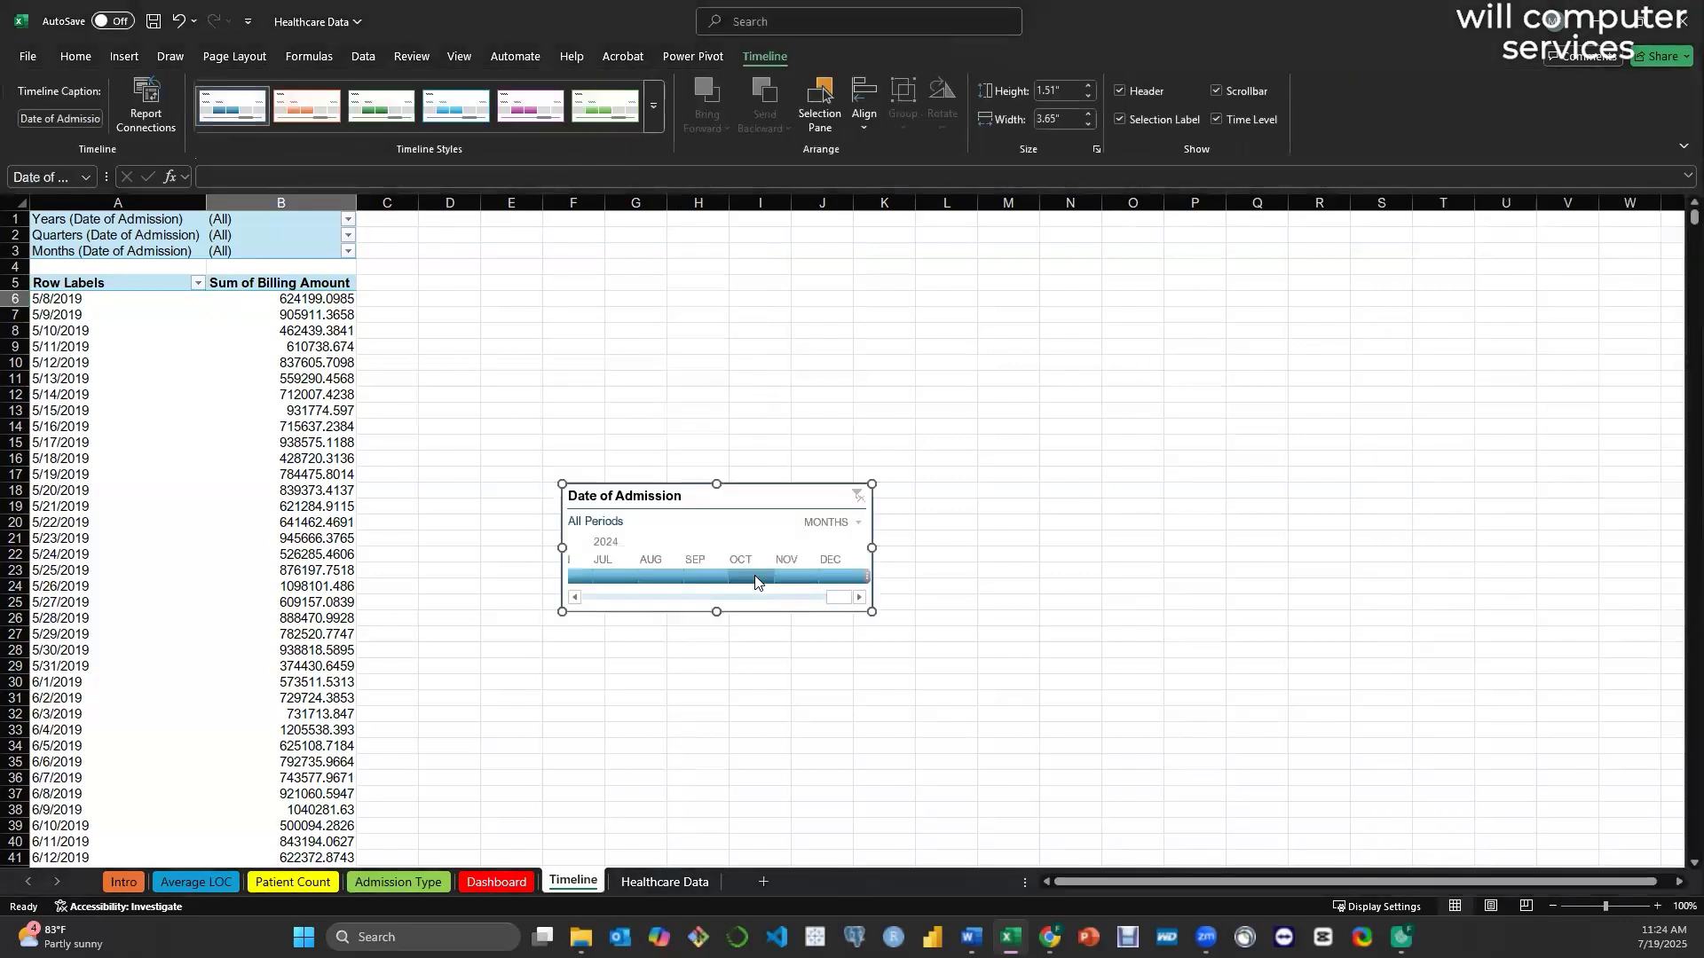
- Place the Date of Admission timeline beside the PivotTable's first rows, starting at column D, and widen it to about 6.6 inches
{"action": "left_click_drag", "start_coordinate": [749, 494], "coordinate": [695, 257]}
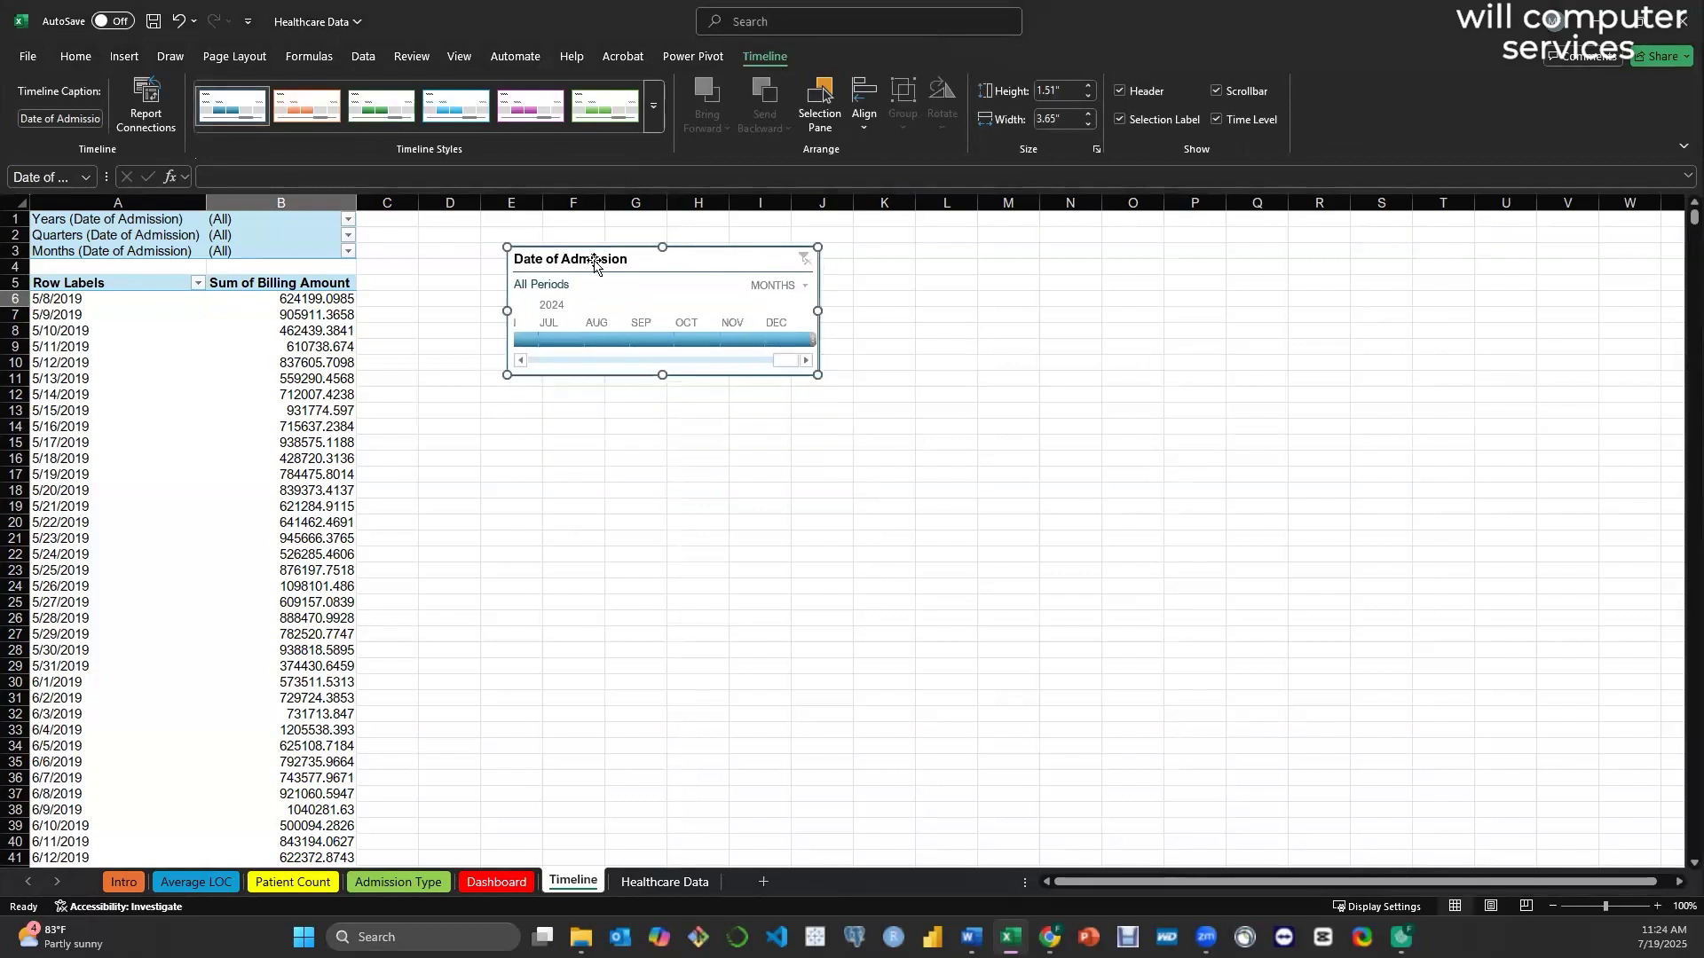
{"action": "left_click_drag", "start_coordinate": [507, 311], "coordinate": [420, 299]}
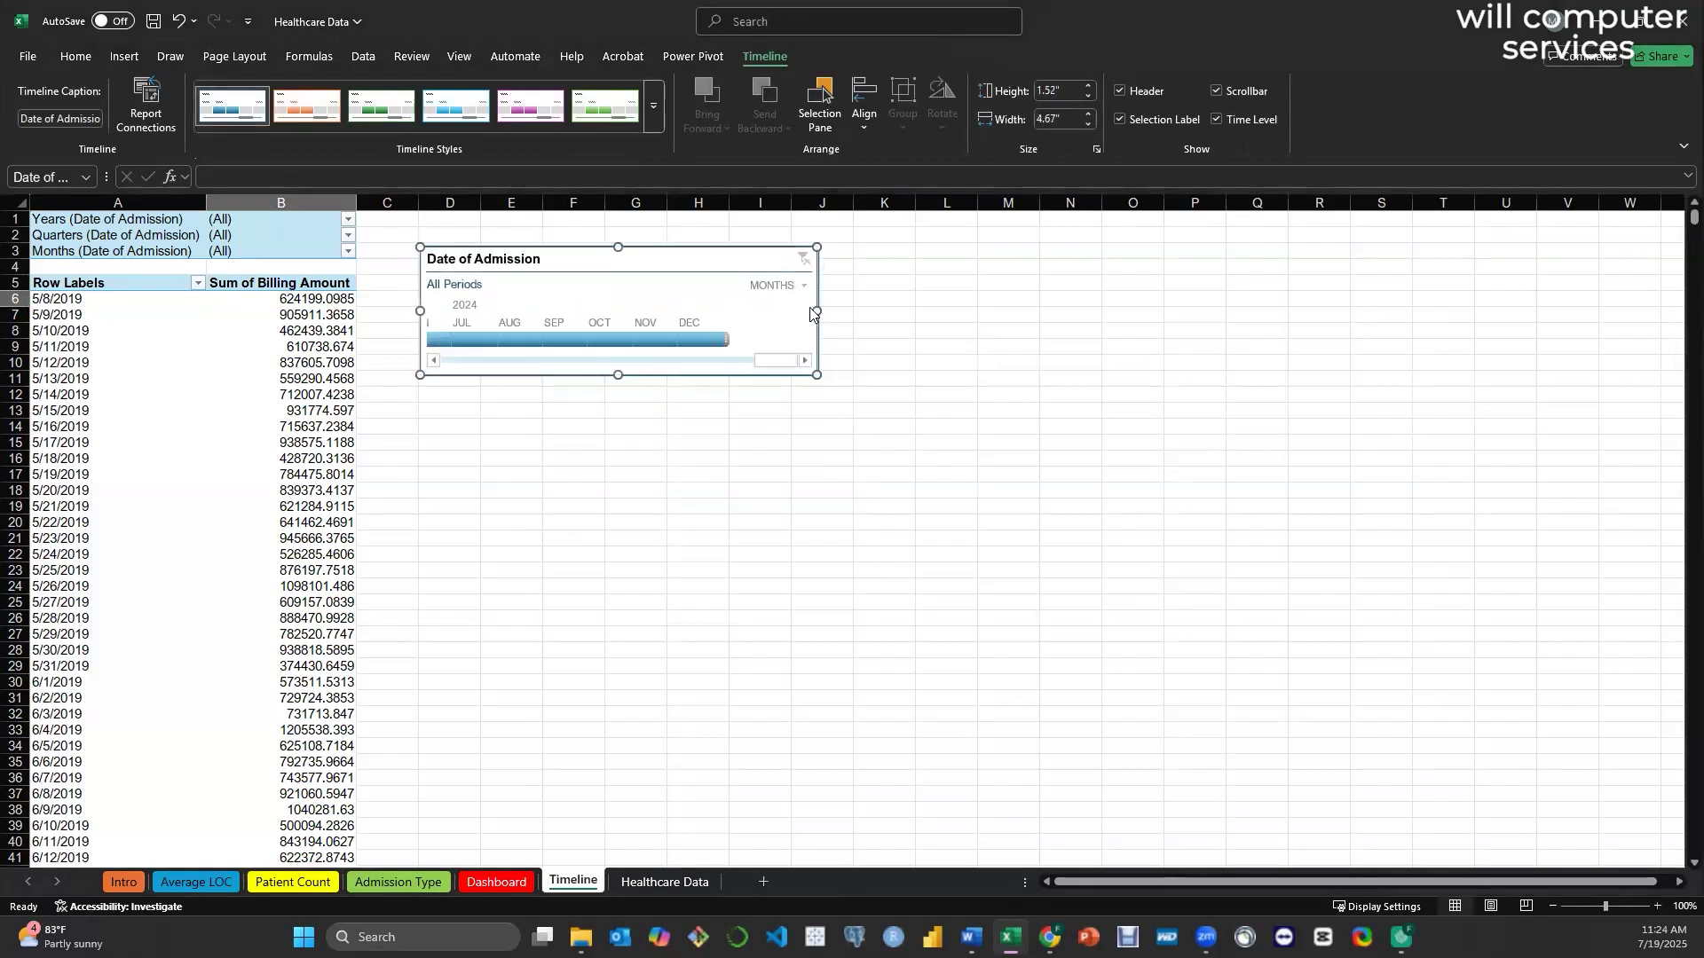
{"action": "left_click_drag", "start_coordinate": [817, 310], "coordinate": [911, 309]}
{"action": "left_click_drag", "start_coordinate": [719, 259], "coordinate": [712, 246]}
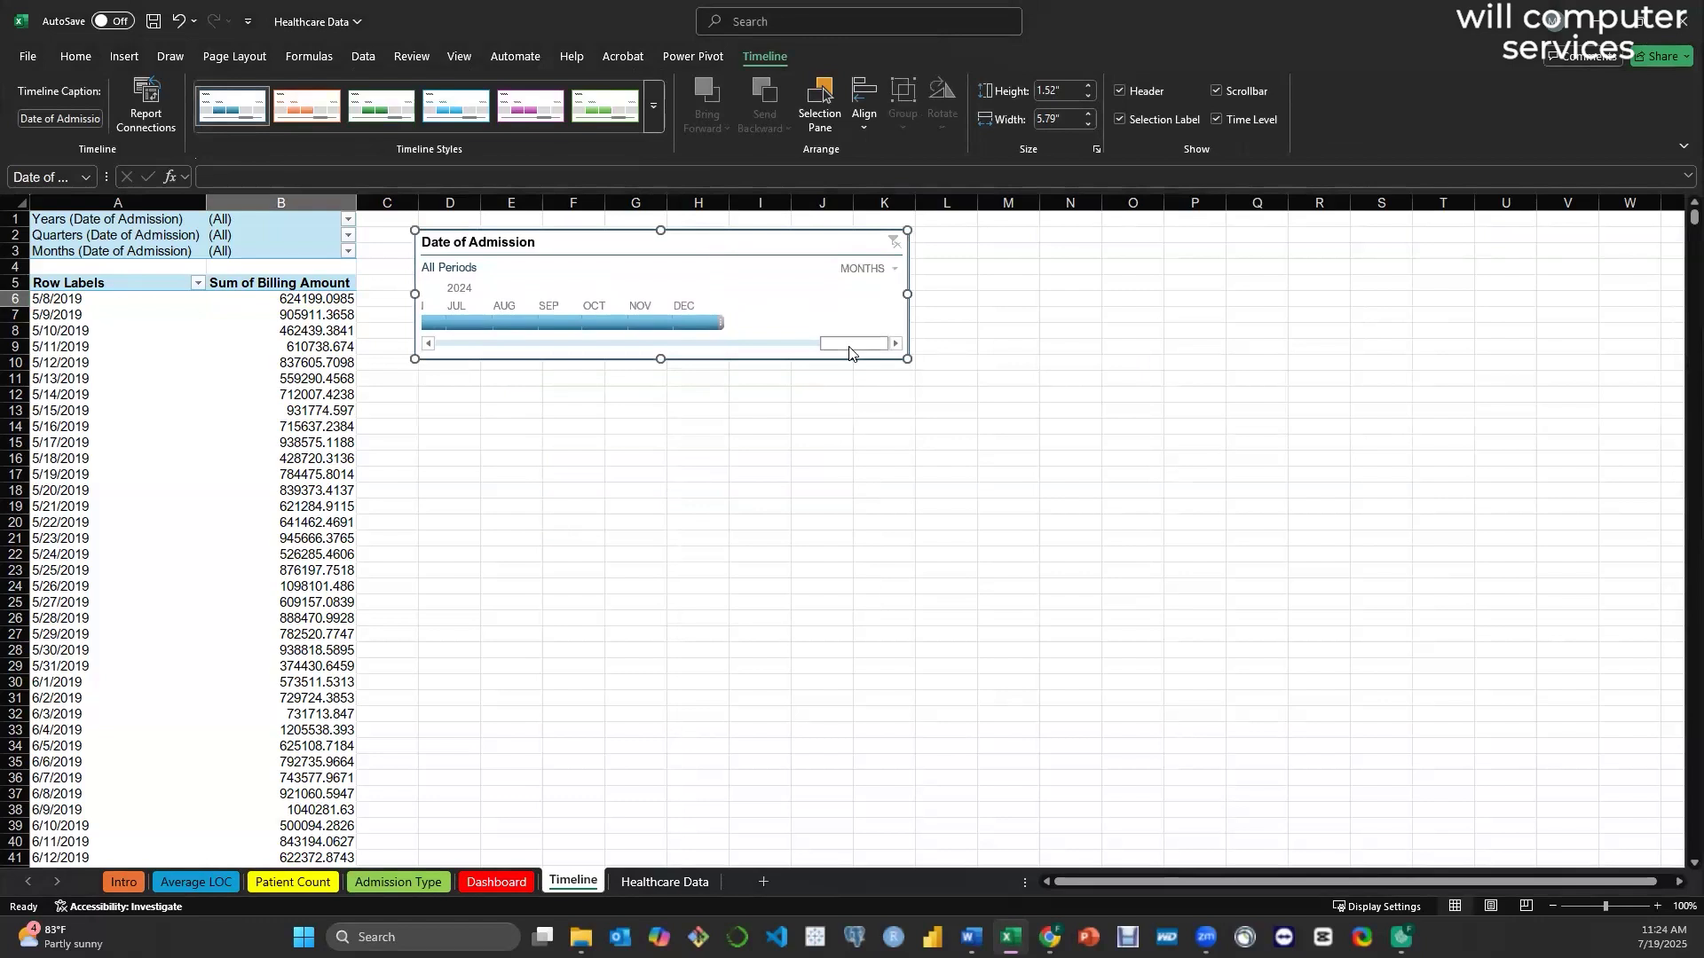
{"action": "left_click_drag", "start_coordinate": [842, 349], "coordinate": [427, 377]}
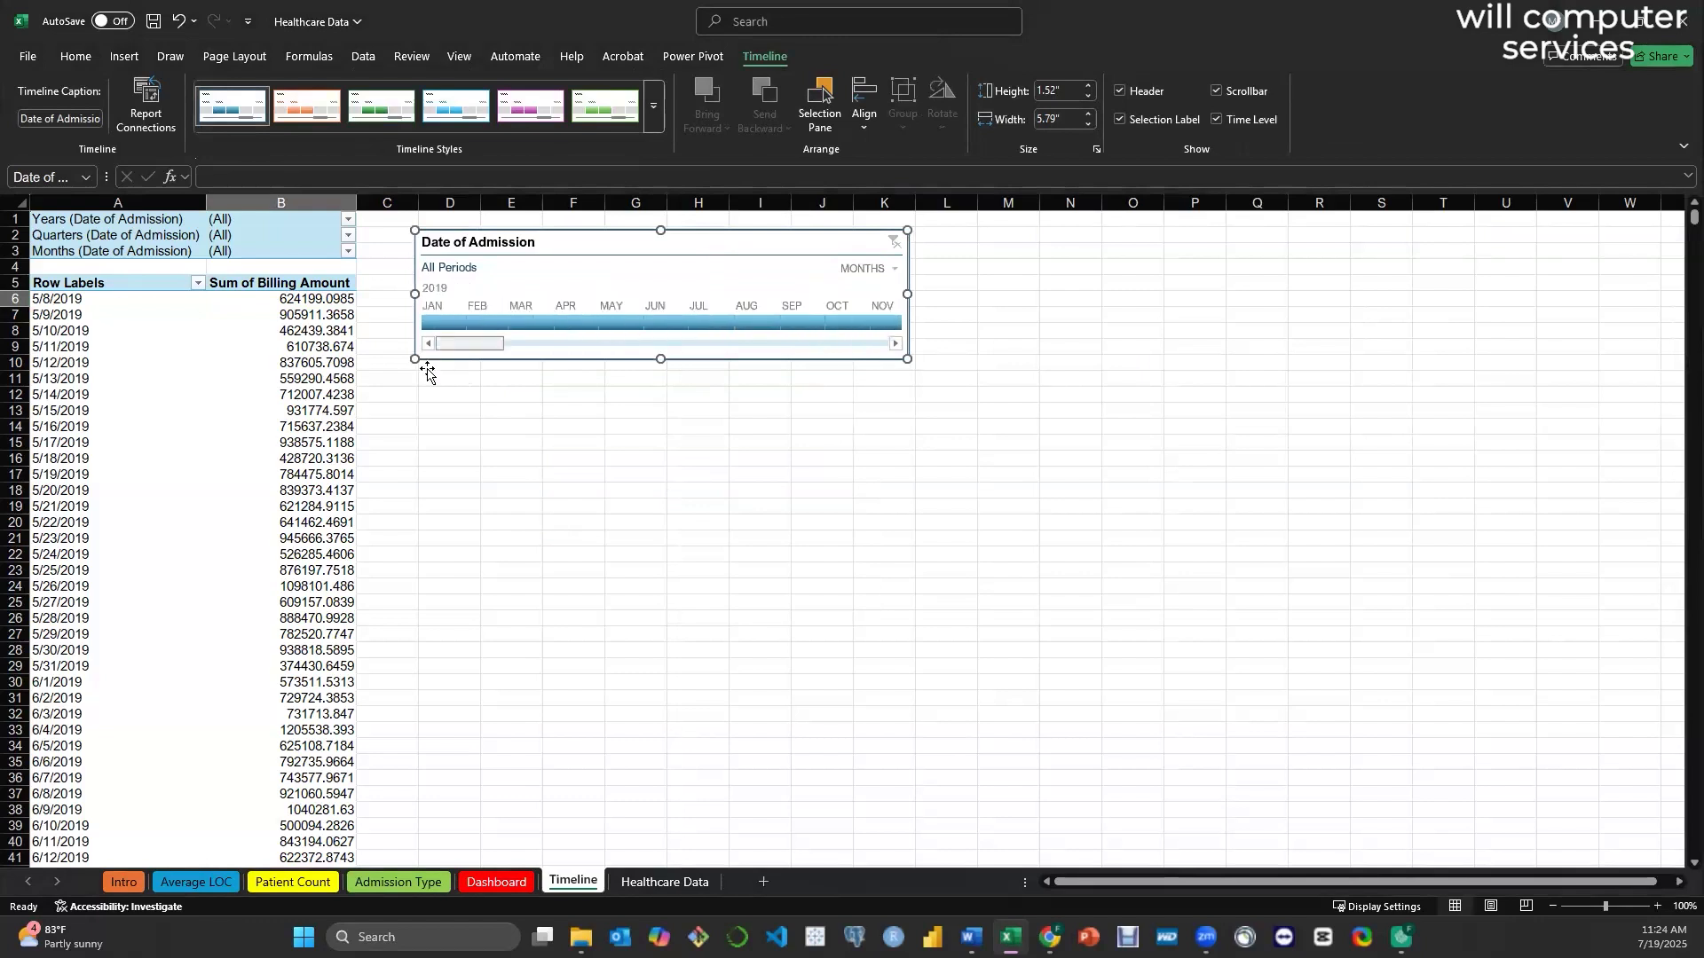
{"action": "left_click_drag", "start_coordinate": [913, 359], "coordinate": [977, 359]}
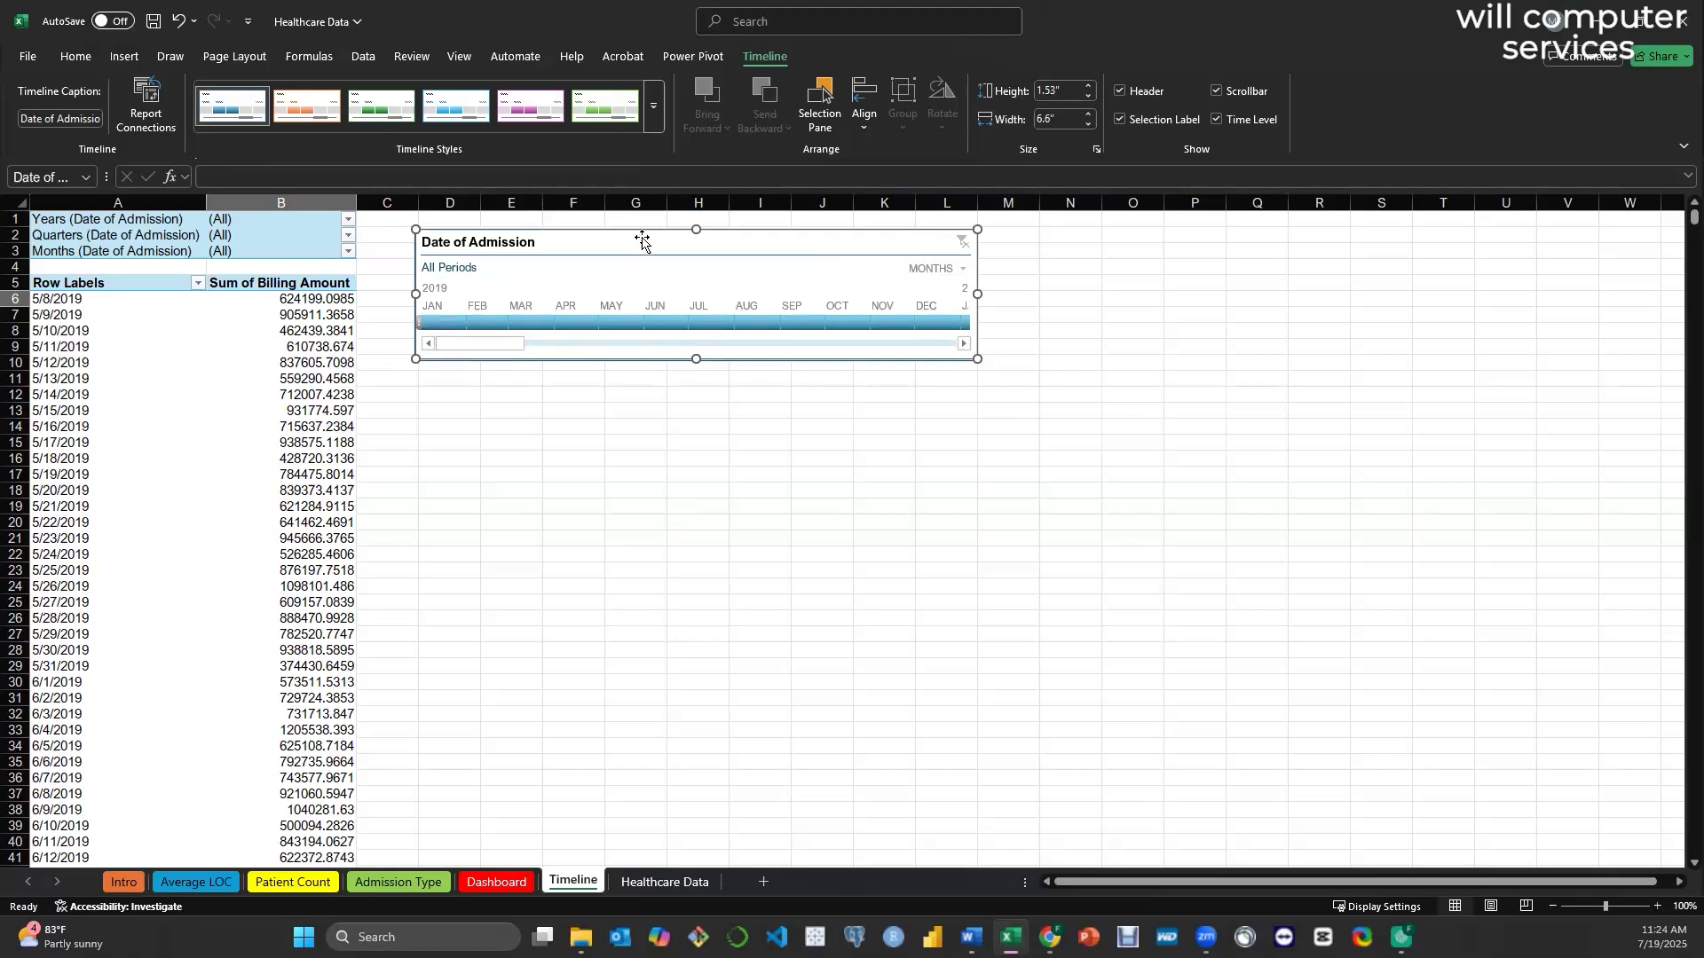
{"action": "left_click_drag", "start_coordinate": [622, 236], "coordinate": [625, 228]}
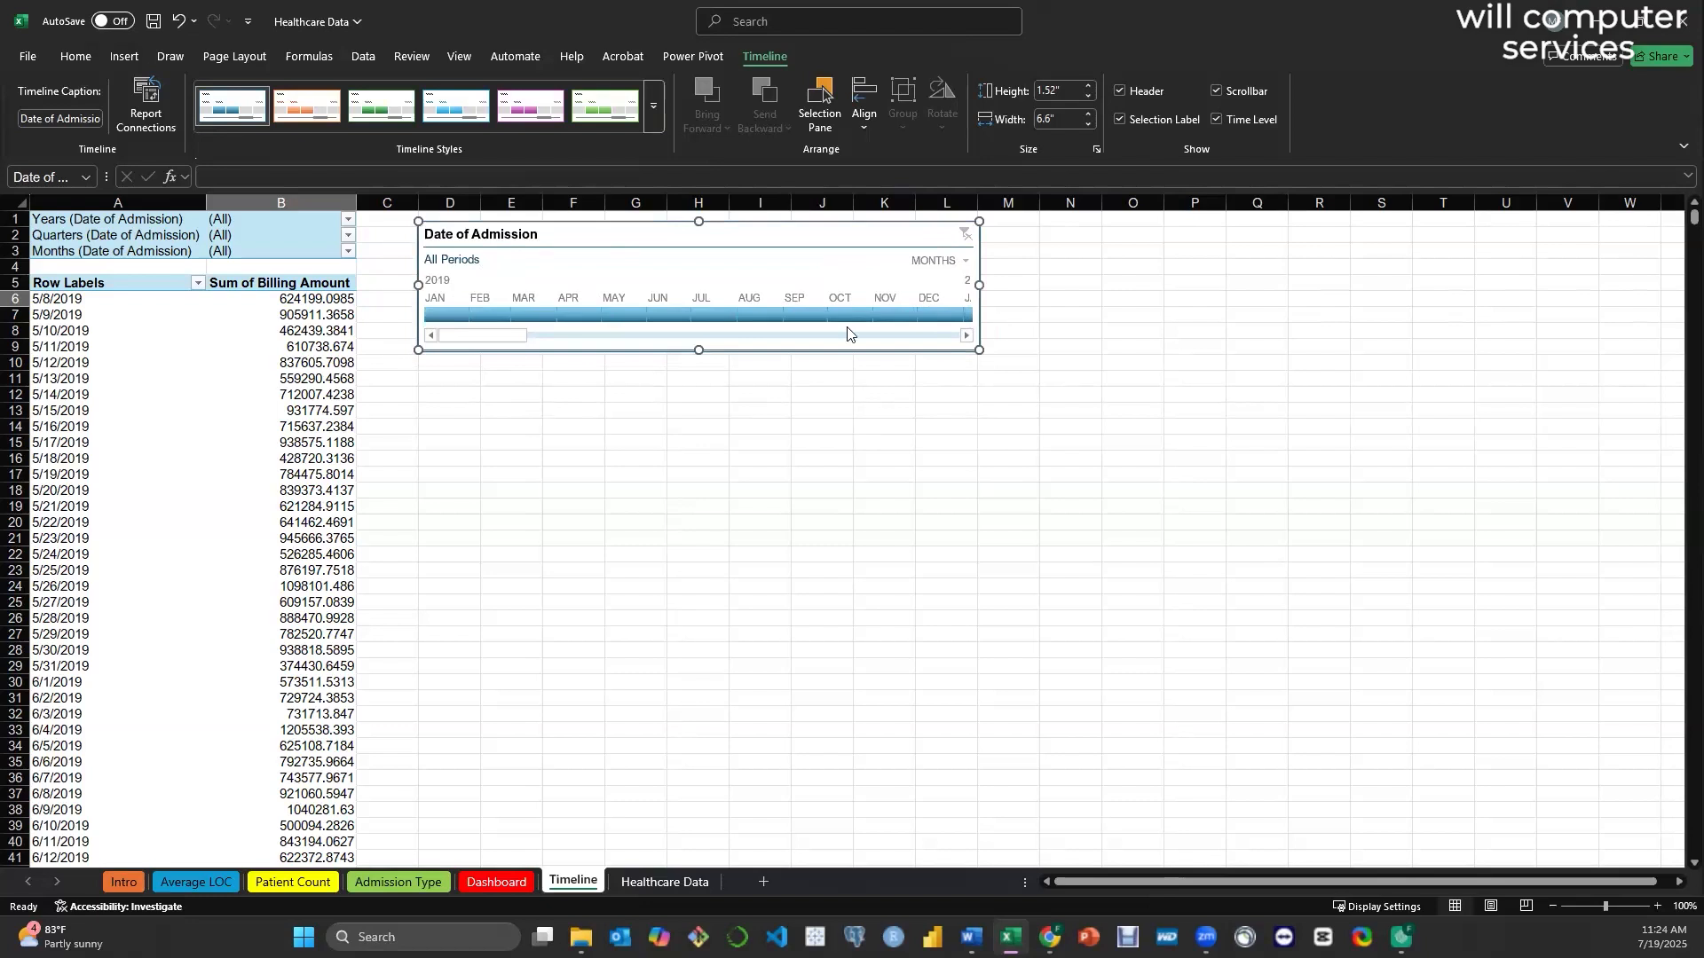
{"action": "left_click_drag", "start_coordinate": [457, 339], "coordinate": [410, 341]}
- Switch the timeline's time level through Years, Quarters, Months and Days in turn
{"action": "left_click", "coordinate": [959, 262]}
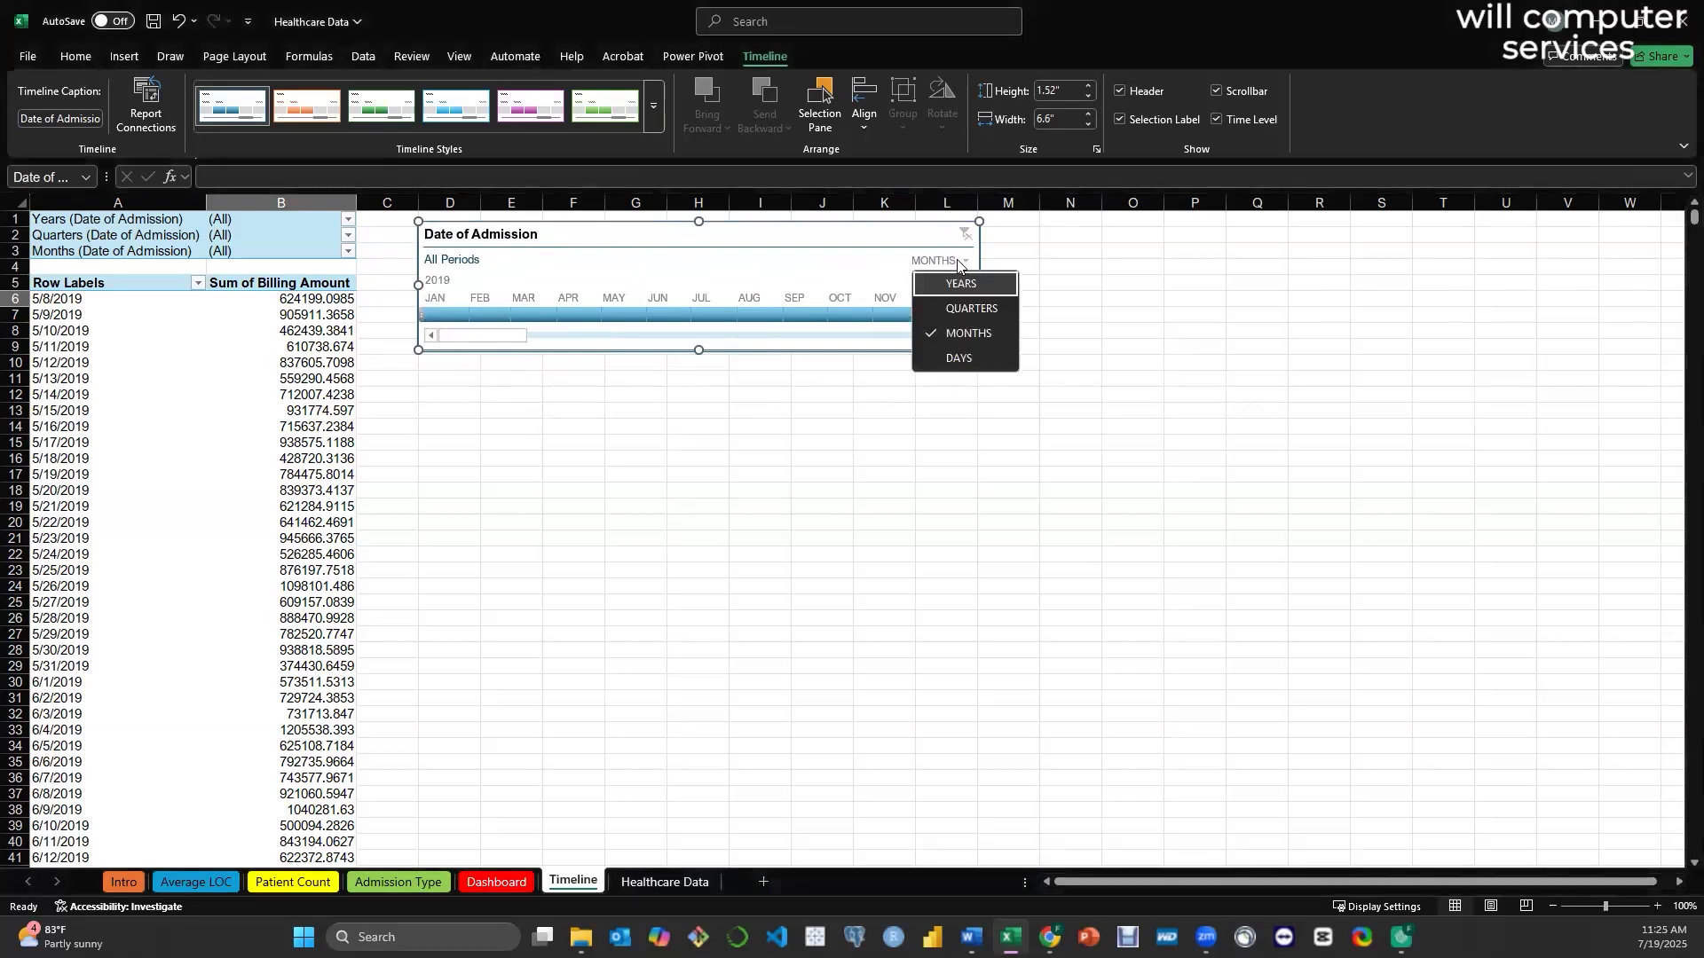
{"action": "left_click", "coordinate": [806, 240]}
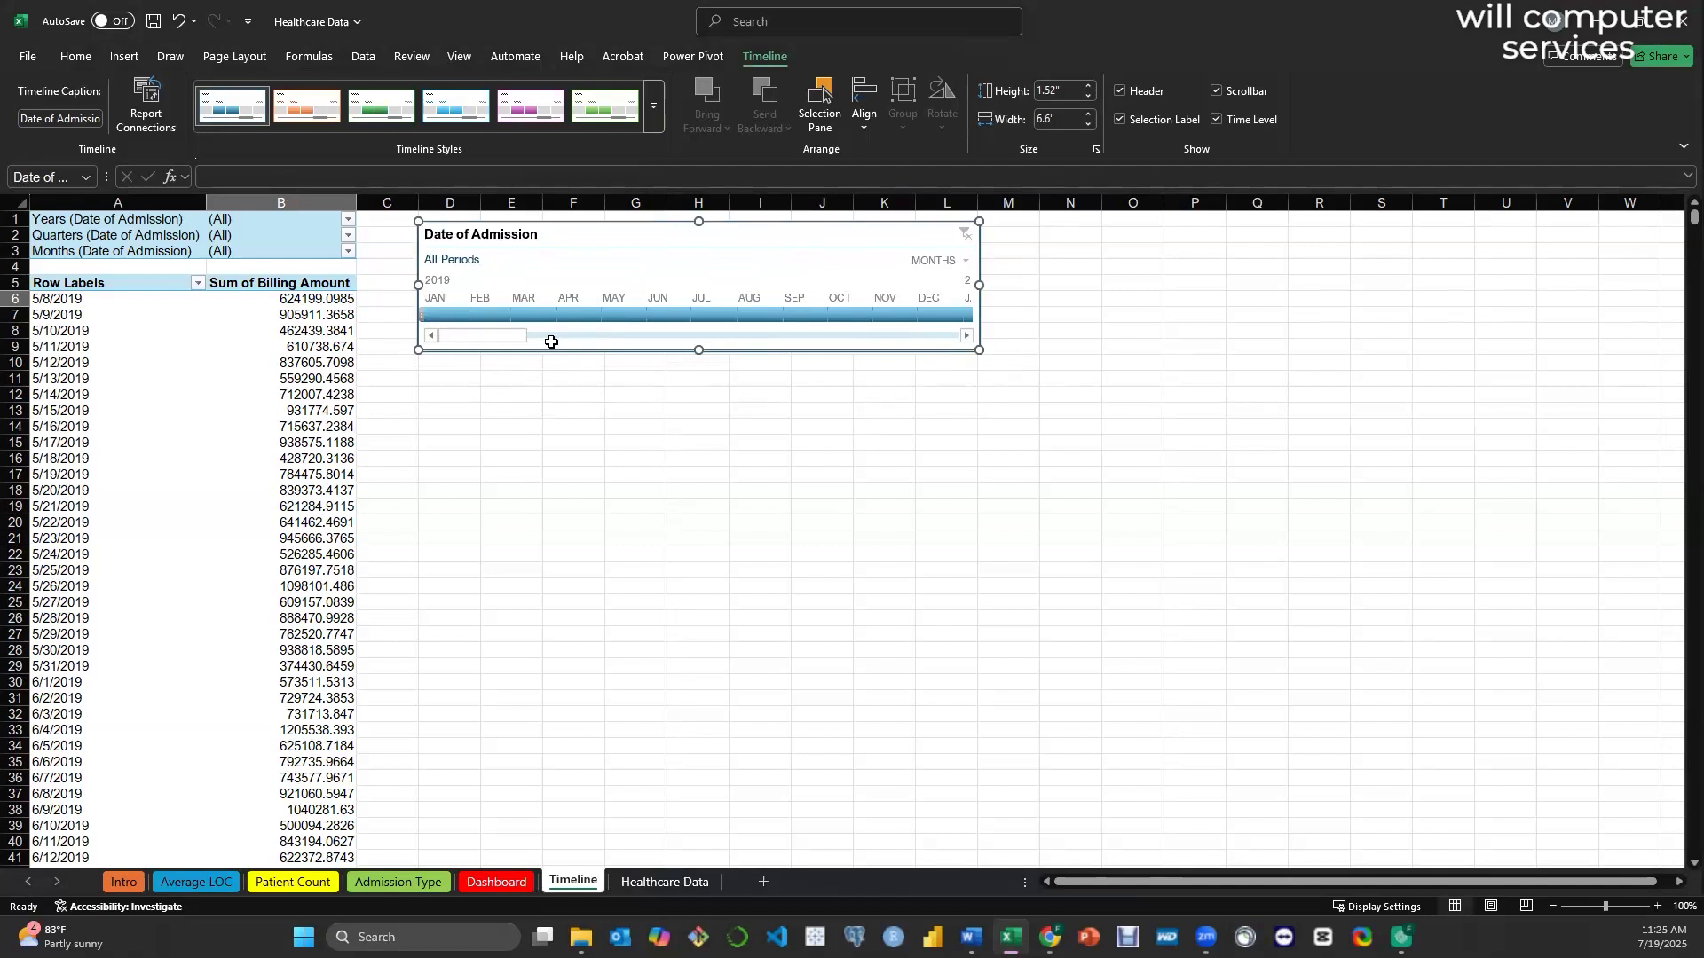
{"action": "left_click", "coordinate": [965, 263]}
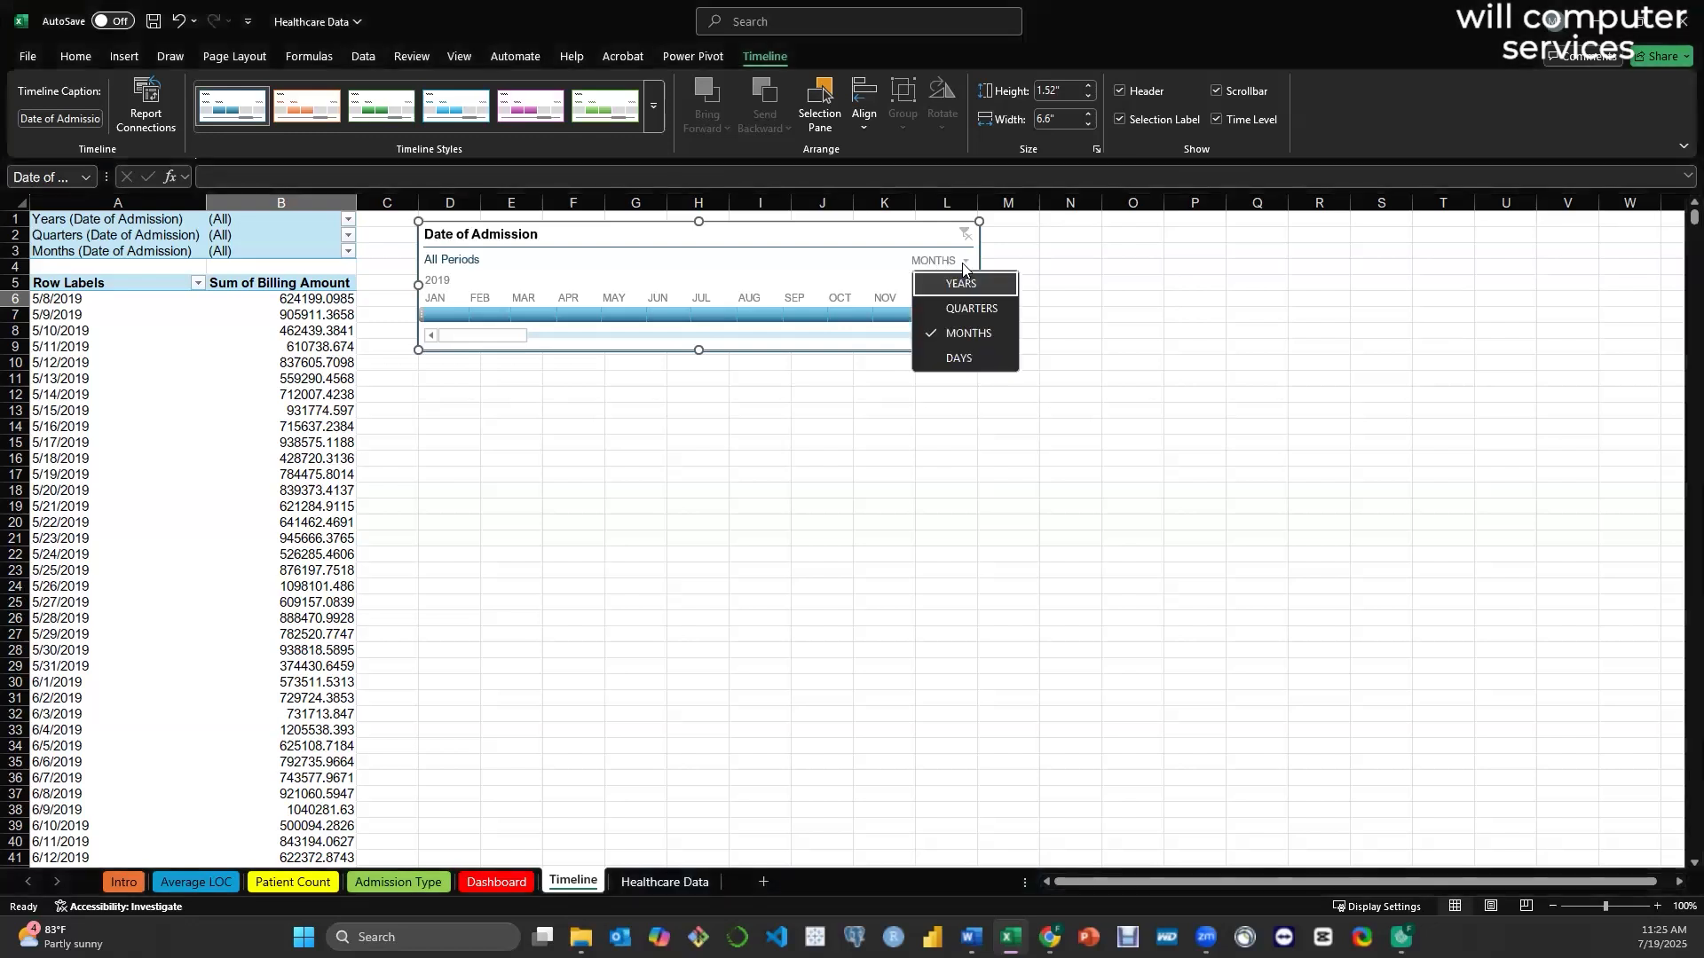
{"action": "left_click", "coordinate": [959, 283]}
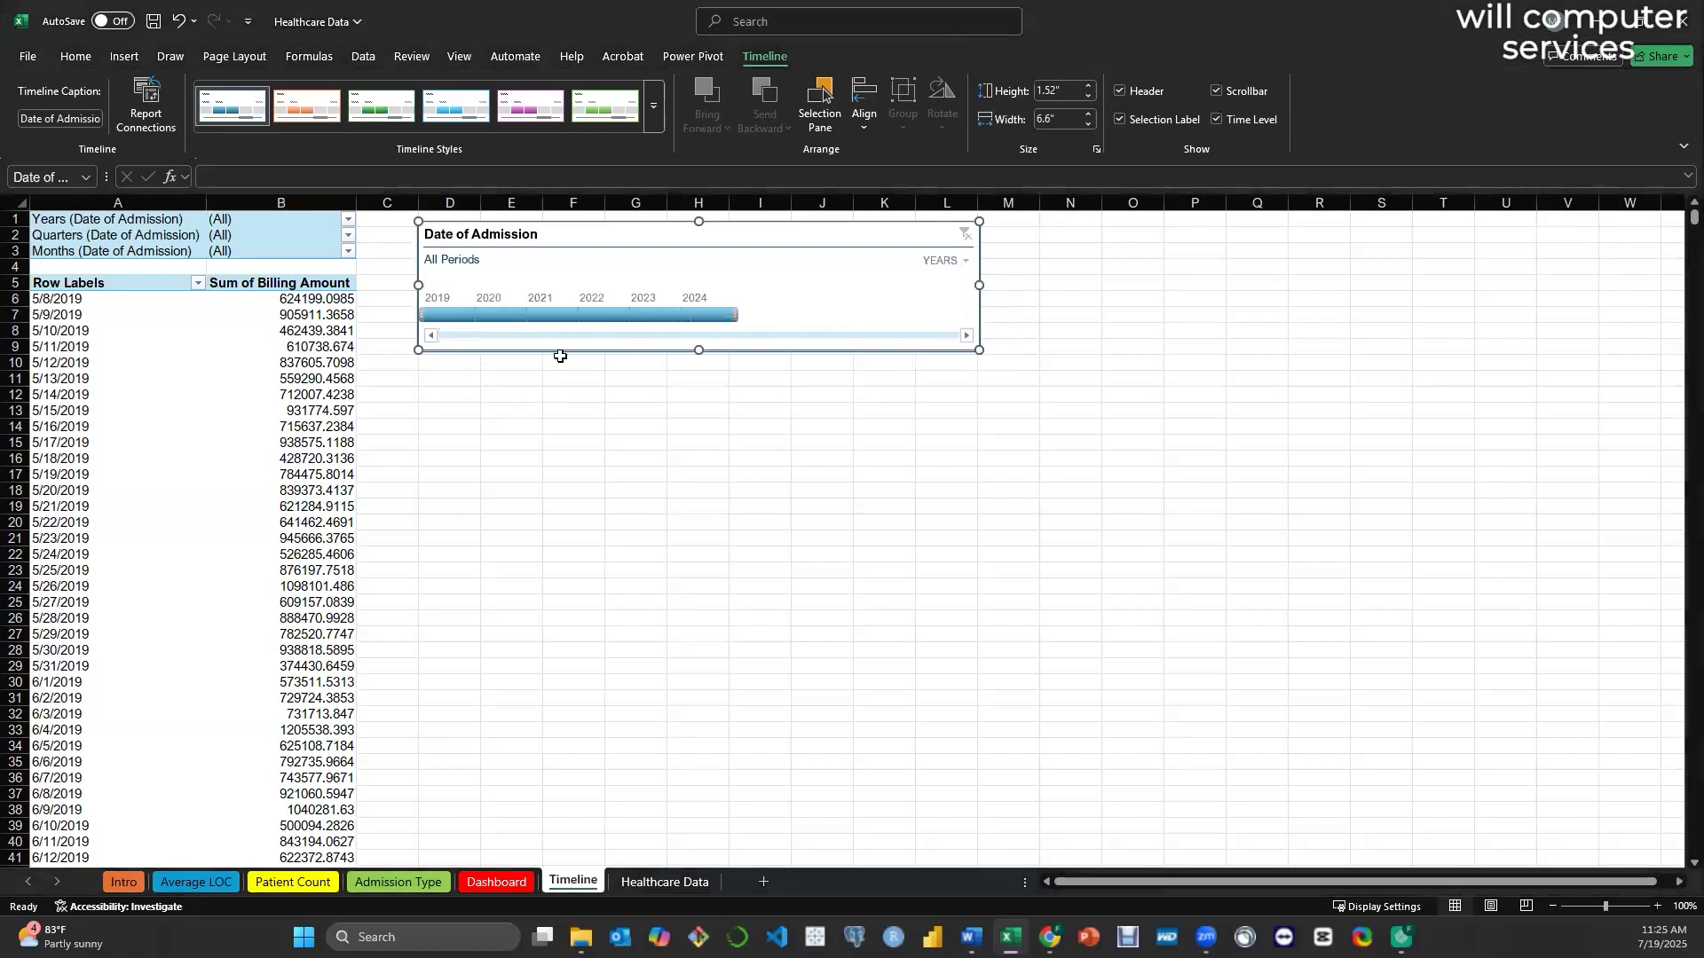
{"action": "left_click", "coordinate": [959, 262]}
{"action": "left_click", "coordinate": [968, 312]}
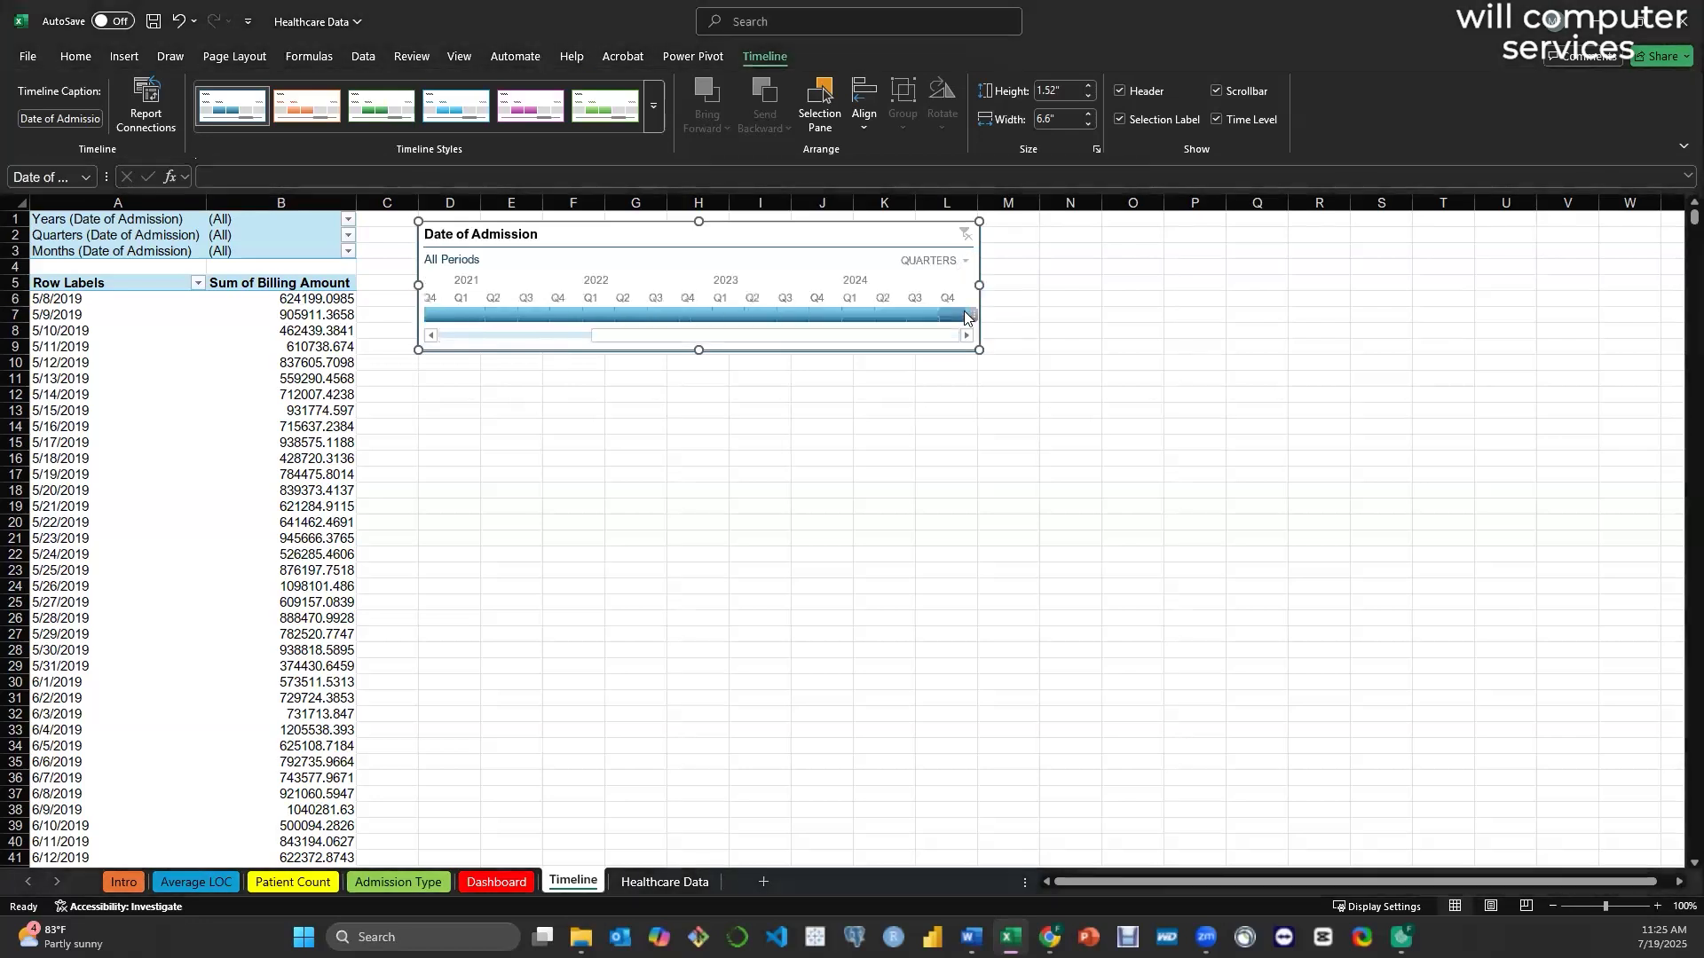
{"action": "left_click", "coordinate": [960, 263]}
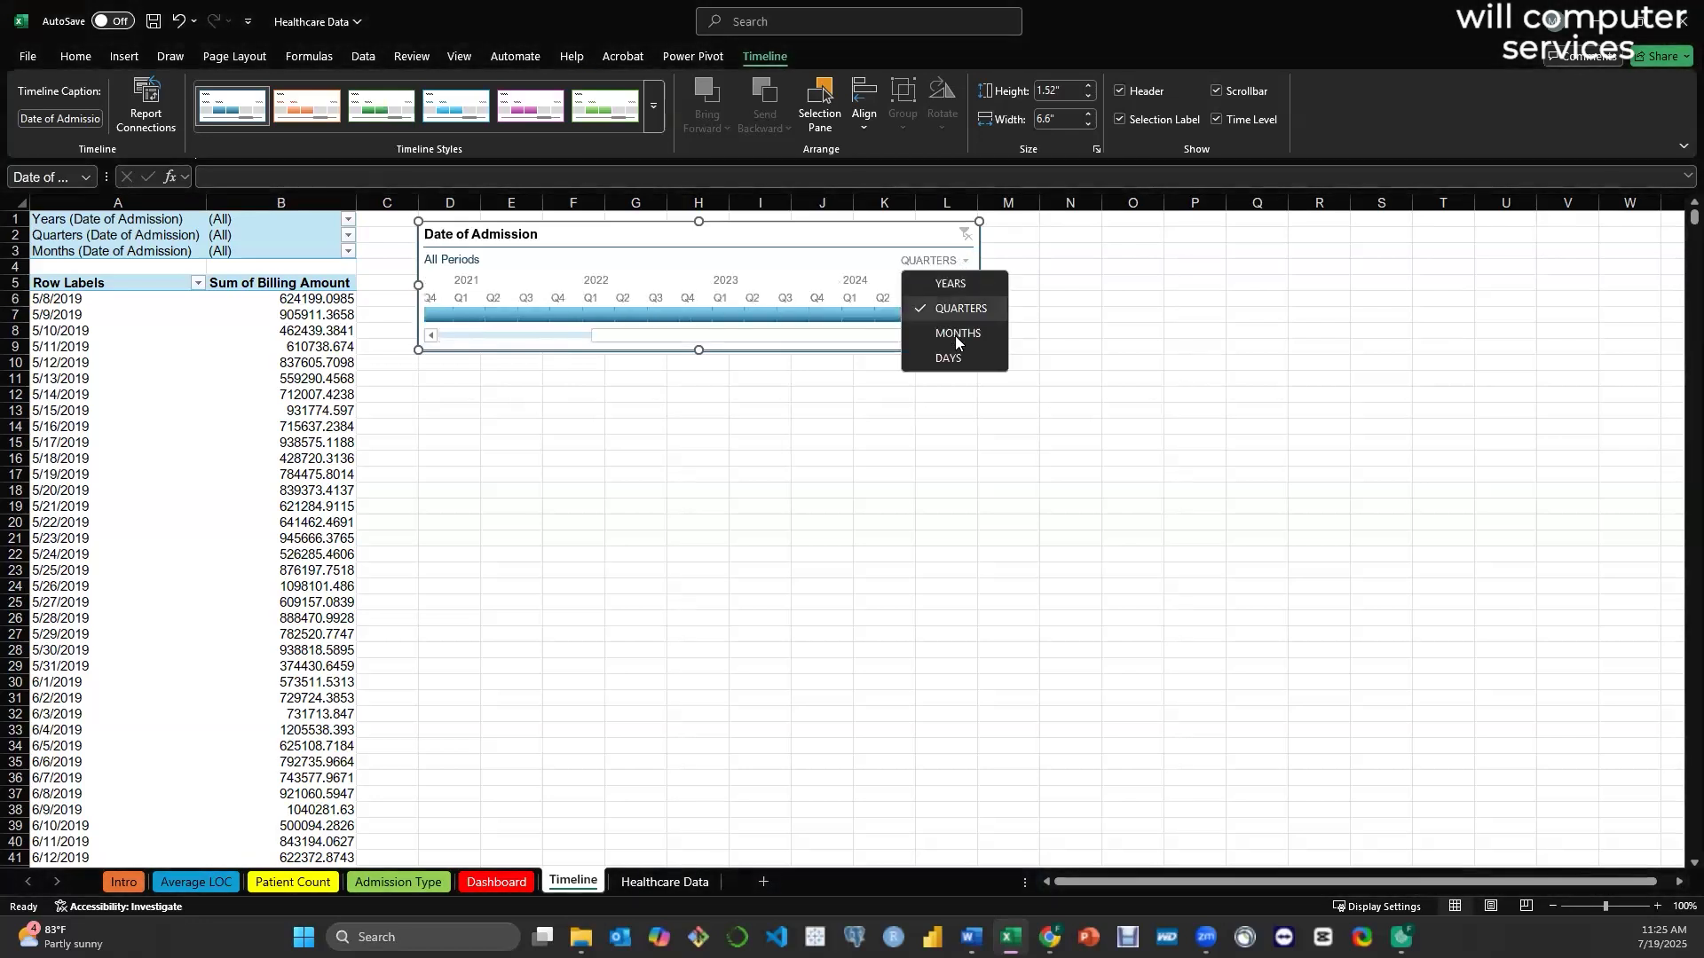
{"action": "left_click", "coordinate": [955, 335]}
{"action": "left_click", "coordinate": [946, 263]}
{"action": "left_click", "coordinate": [951, 352]}
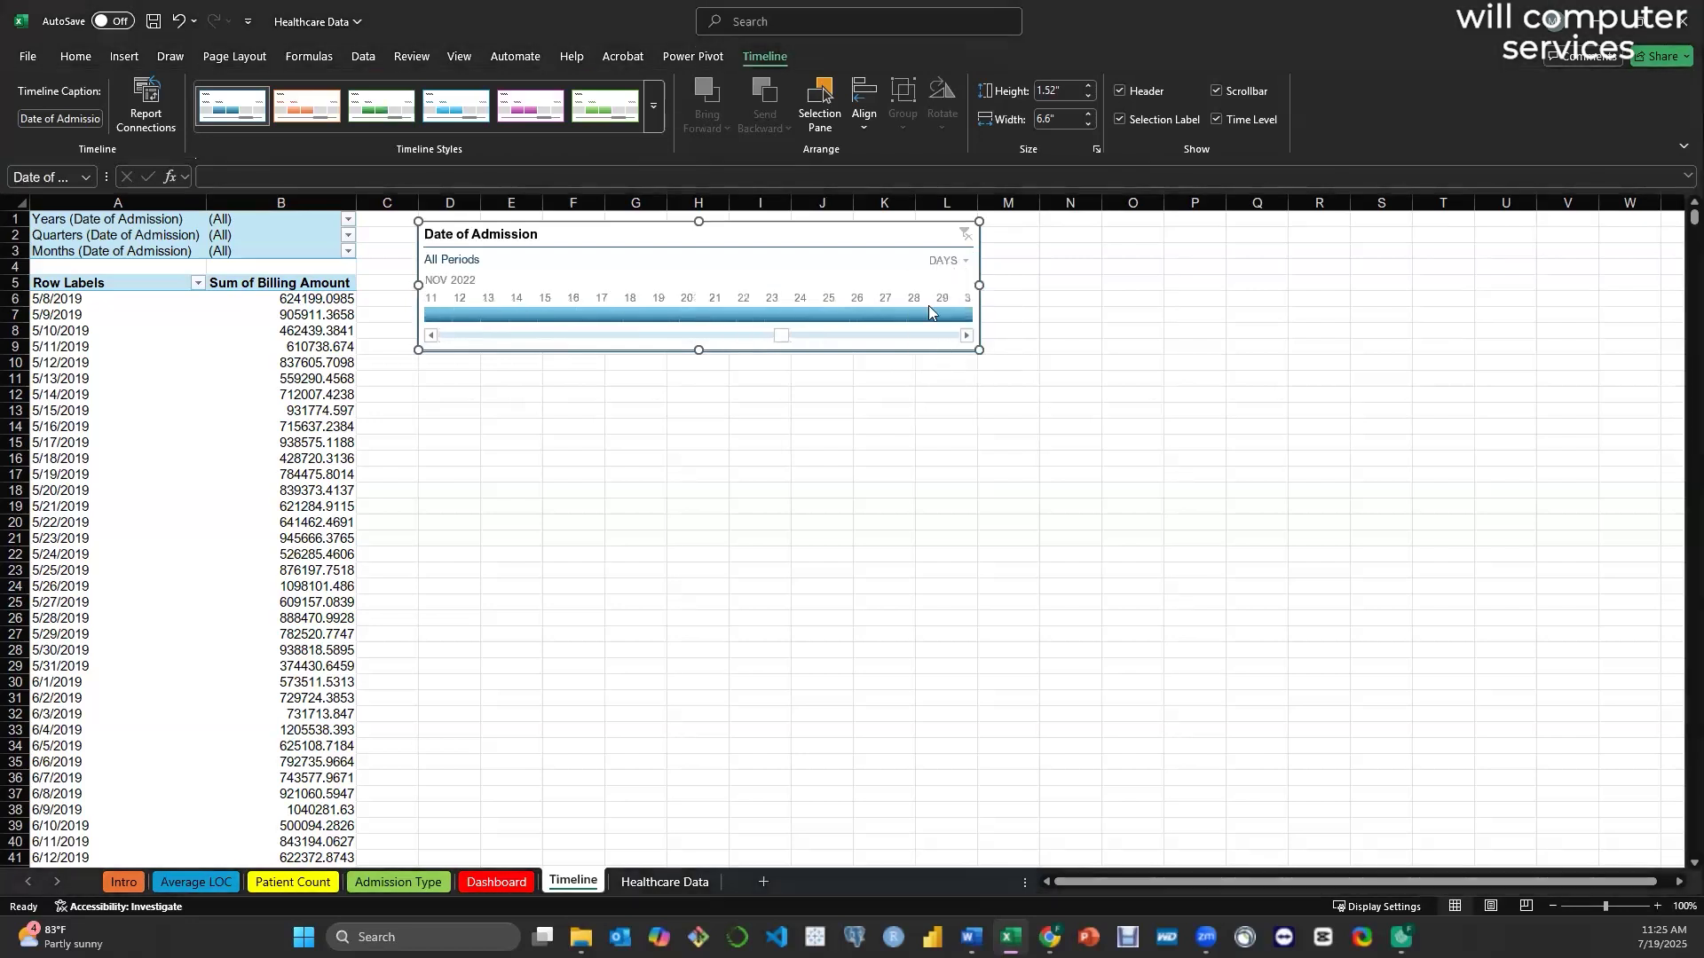
- Set the timeline's time level to Years and filter the PivotTable to 2023
{"action": "left_click", "coordinate": [948, 261]}
{"action": "left_click", "coordinate": [960, 286]}
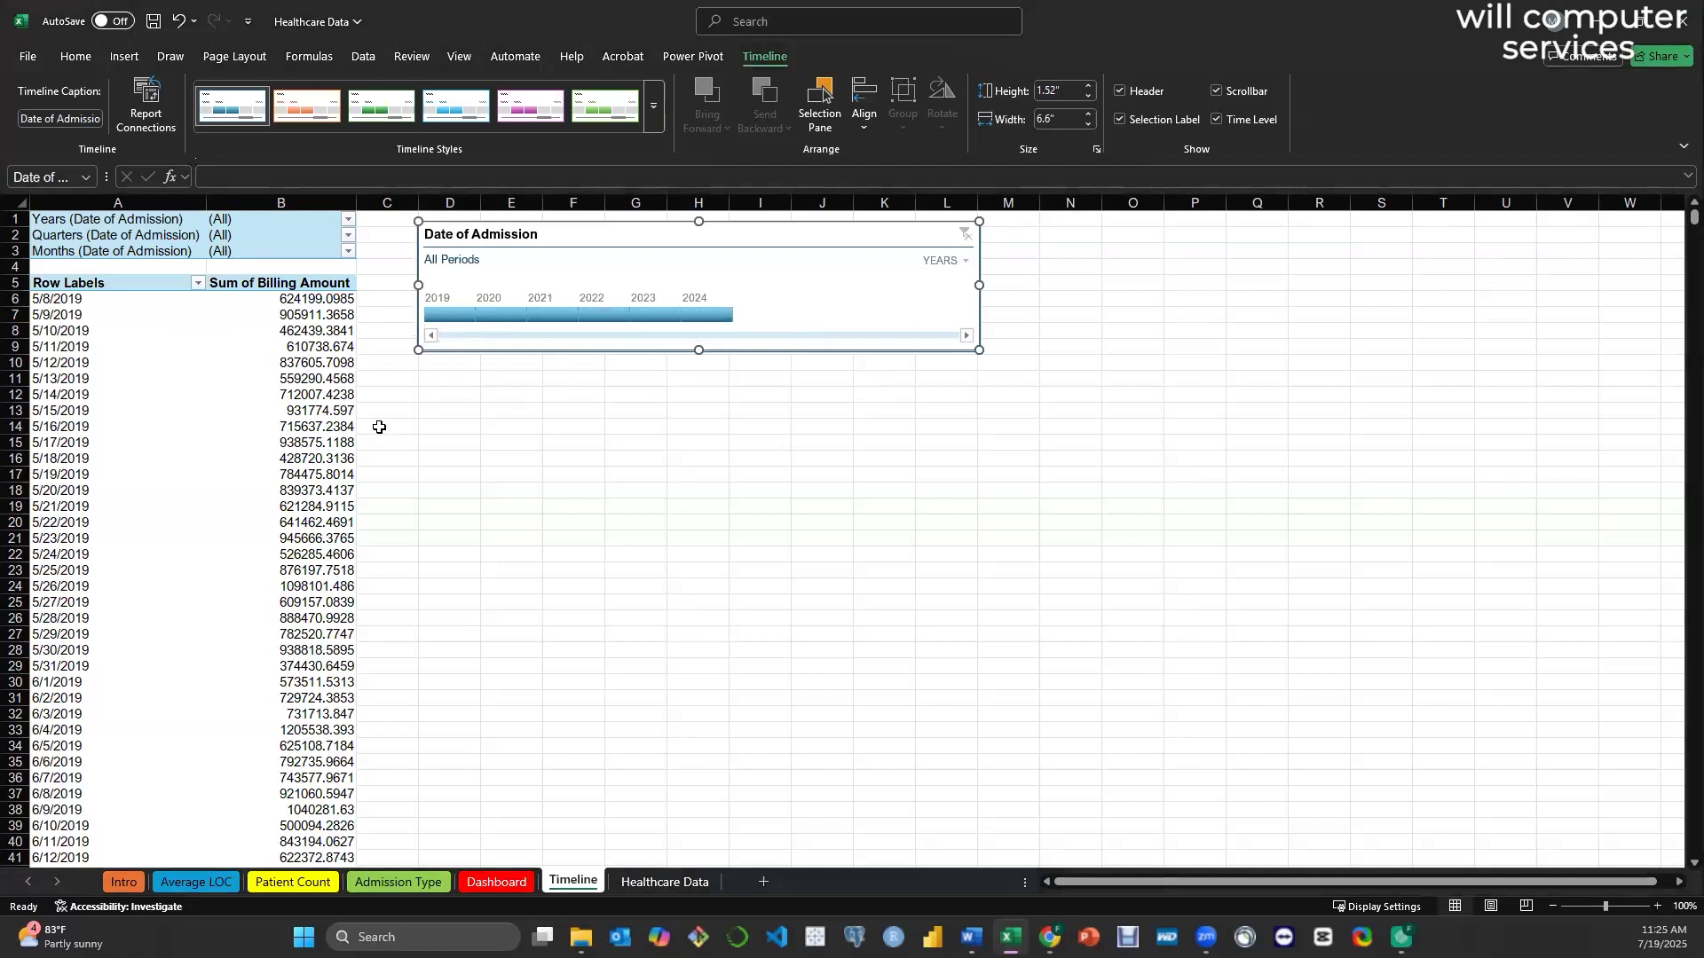
{"action": "left_click", "coordinate": [656, 316]}
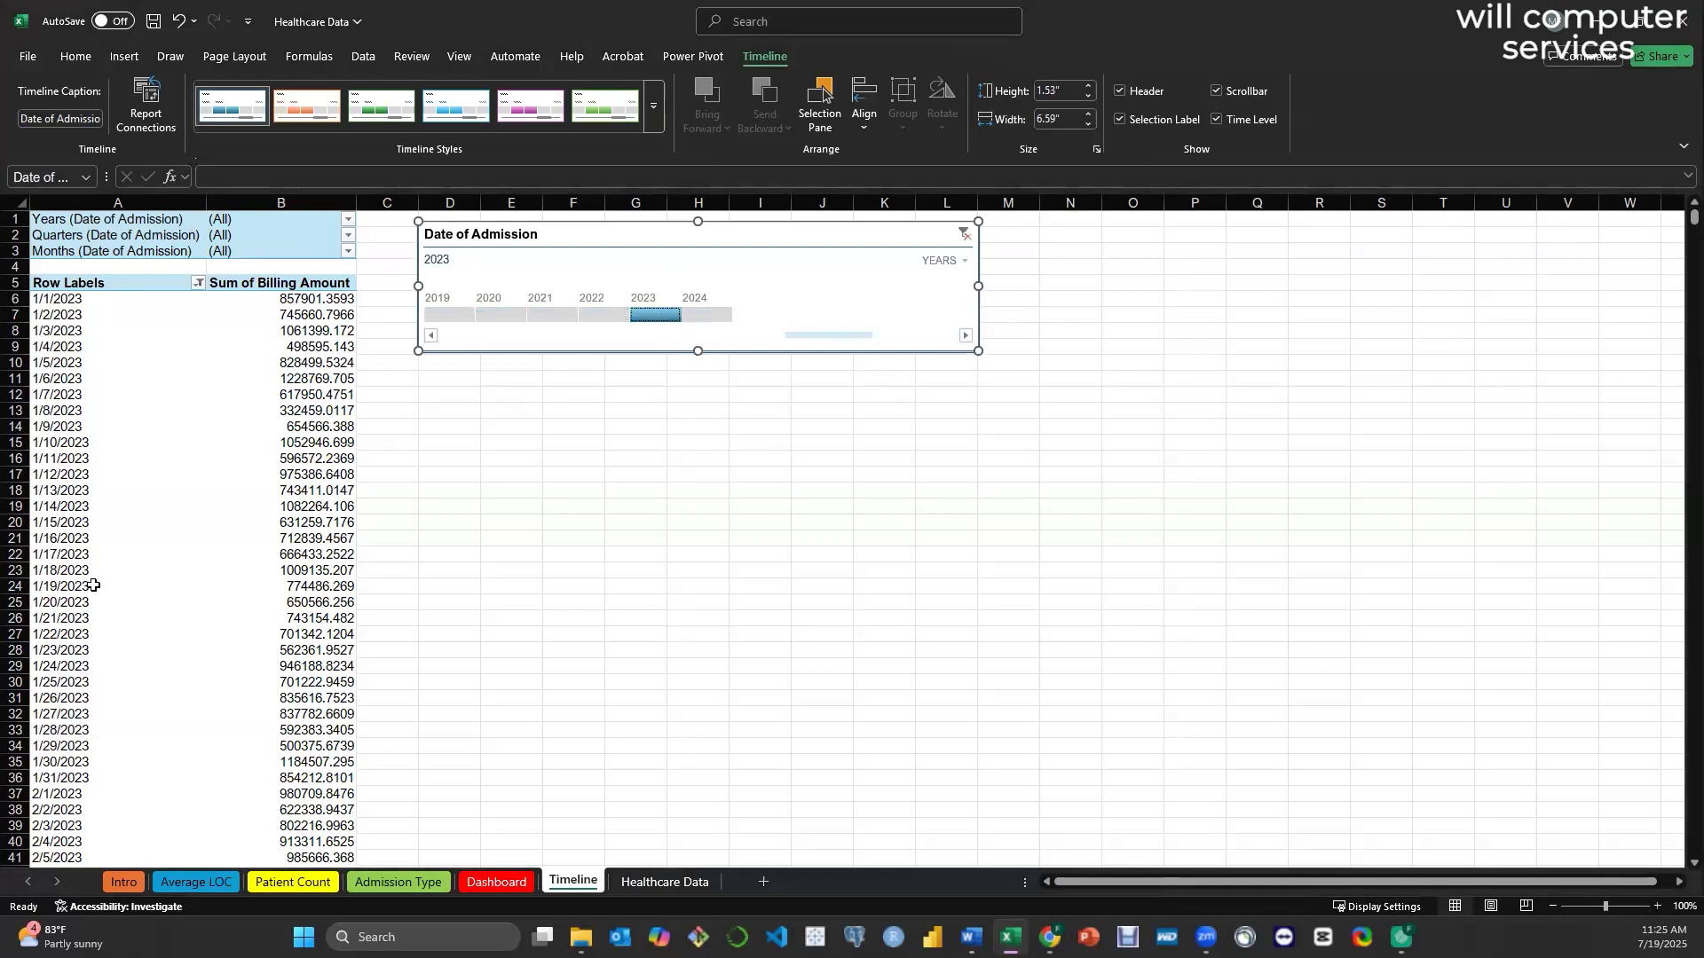
- Clear the timeline's filter and set its time level to Quarters
{"action": "left_click", "coordinate": [953, 262]}
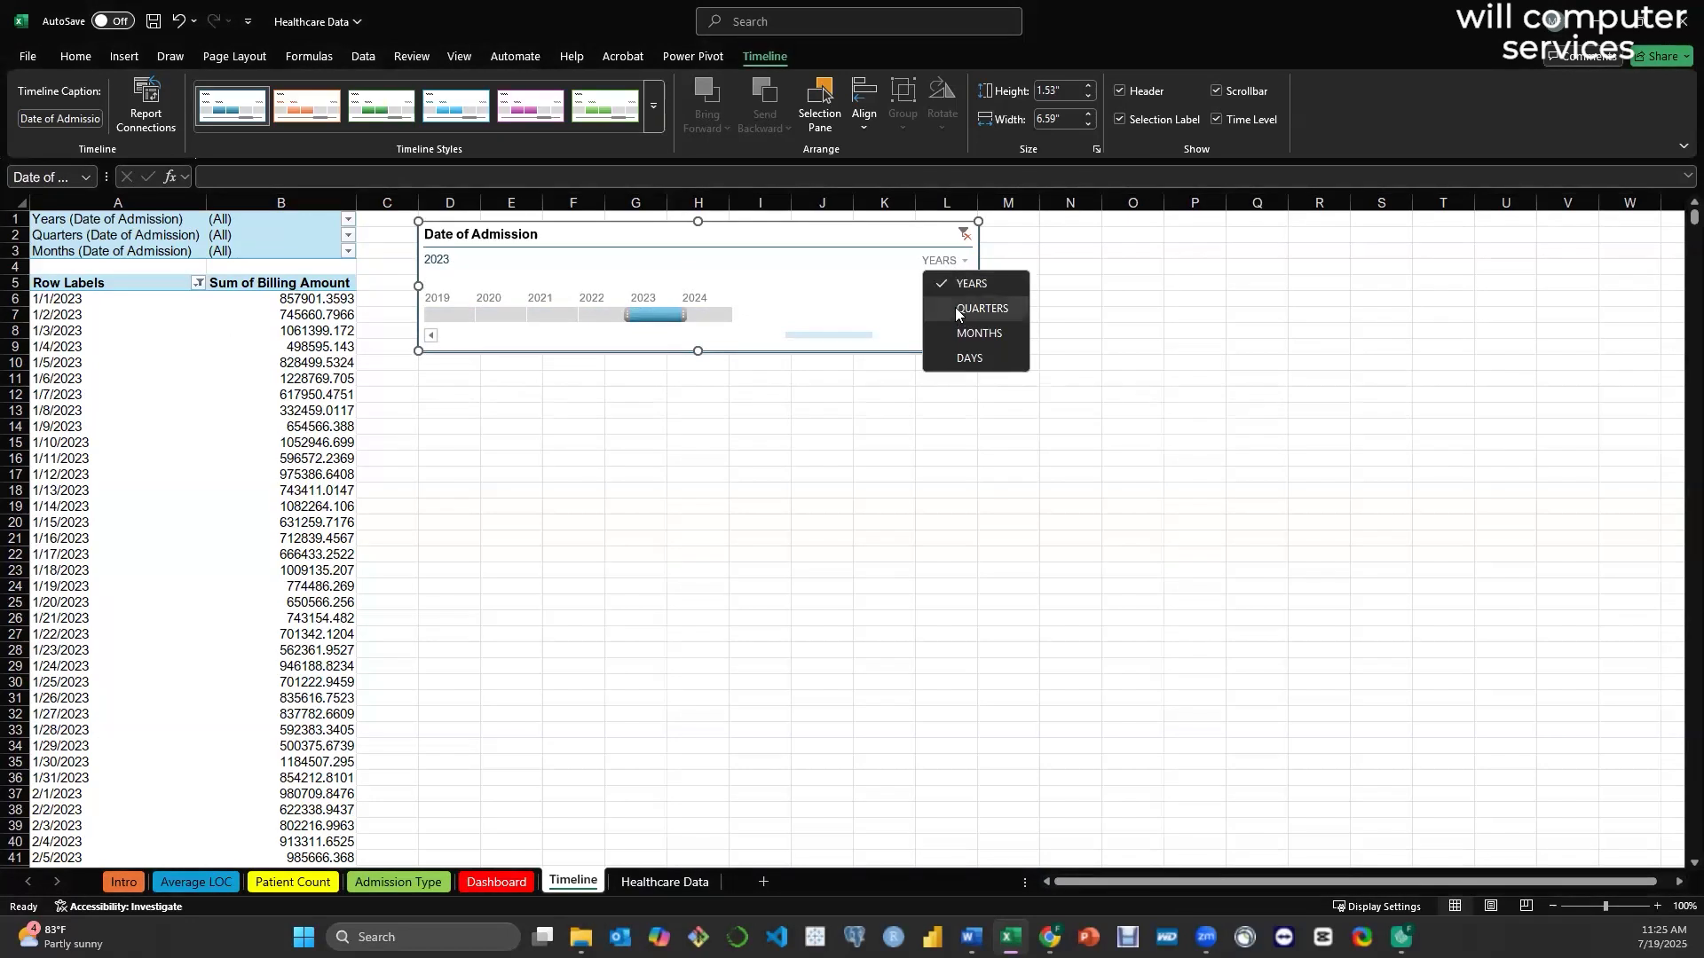
{"action": "left_click", "coordinate": [965, 233]}
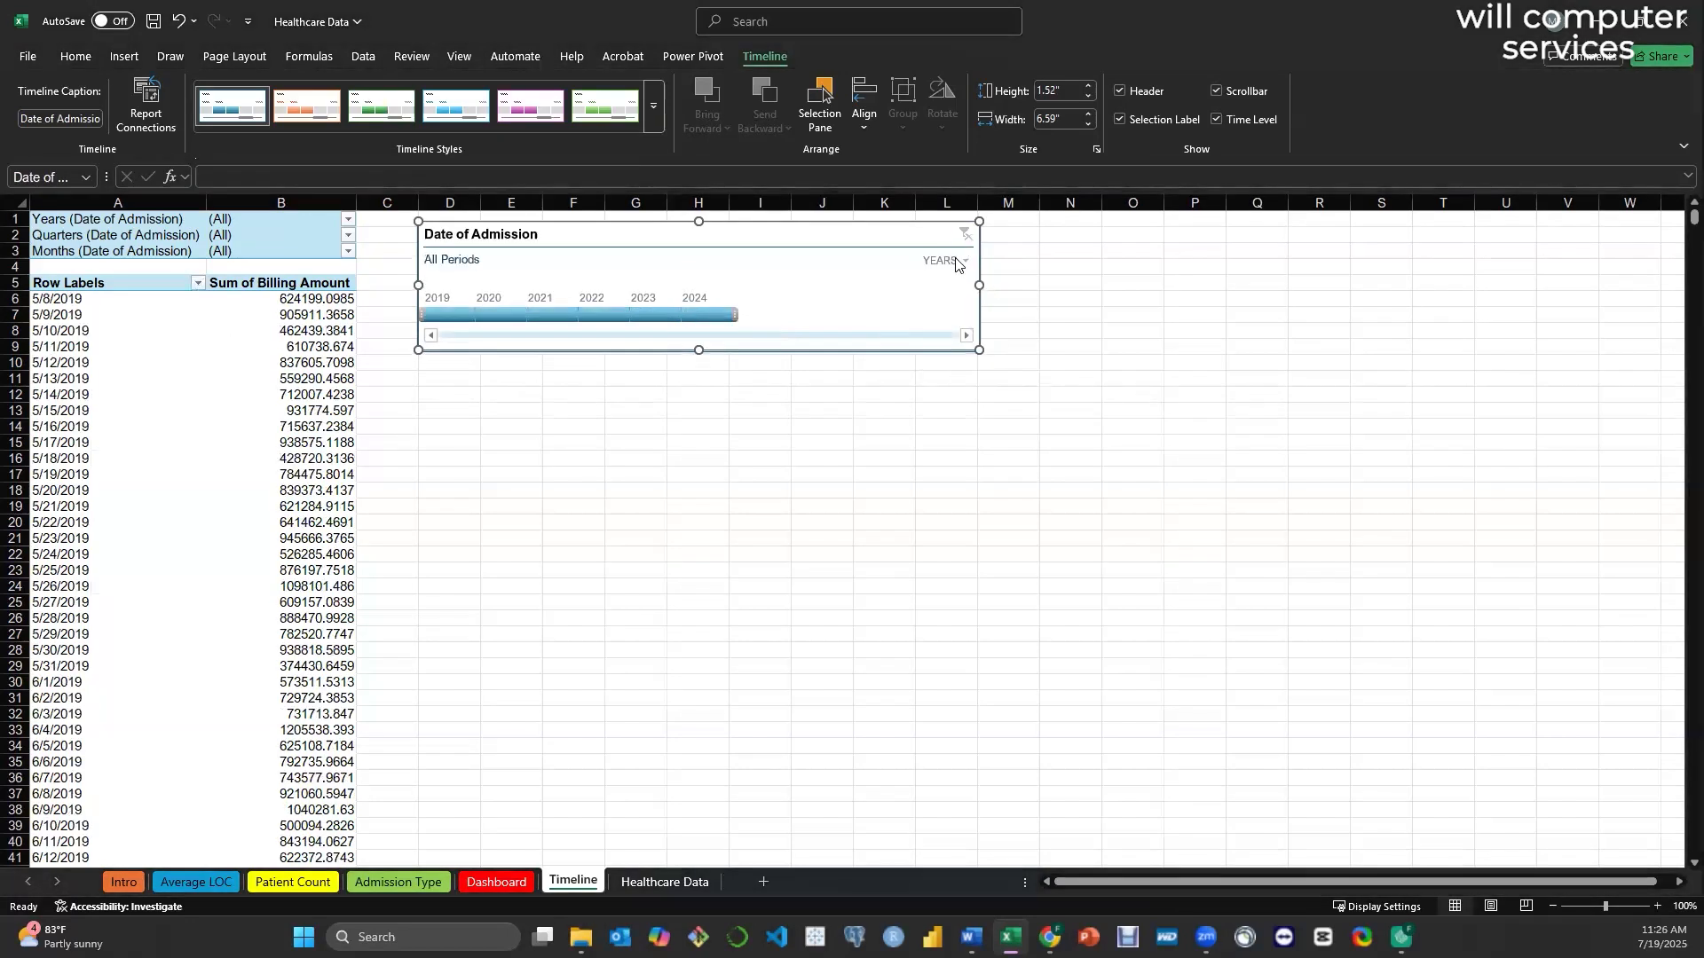
{"action": "left_click", "coordinate": [956, 263]}
{"action": "left_click", "coordinate": [964, 309]}
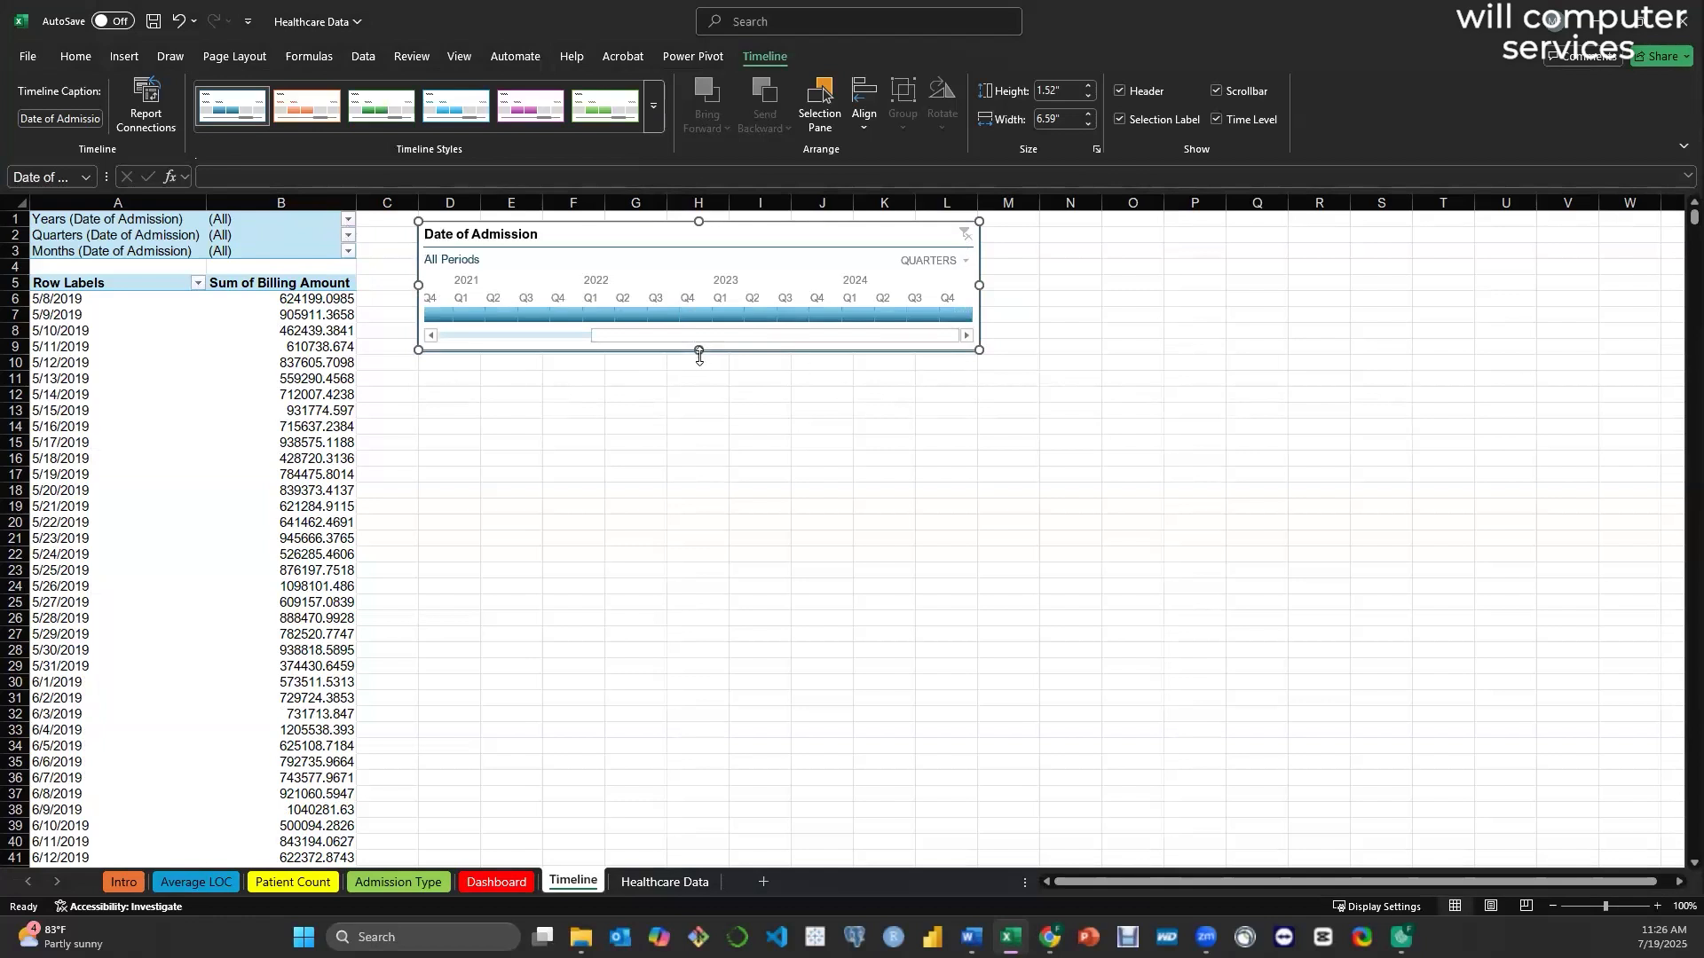
- Filter the PivotTable to Q4 2022 with the timeline at the Quarters level, and clear that filter
{"action": "left_click", "coordinate": [944, 263]}
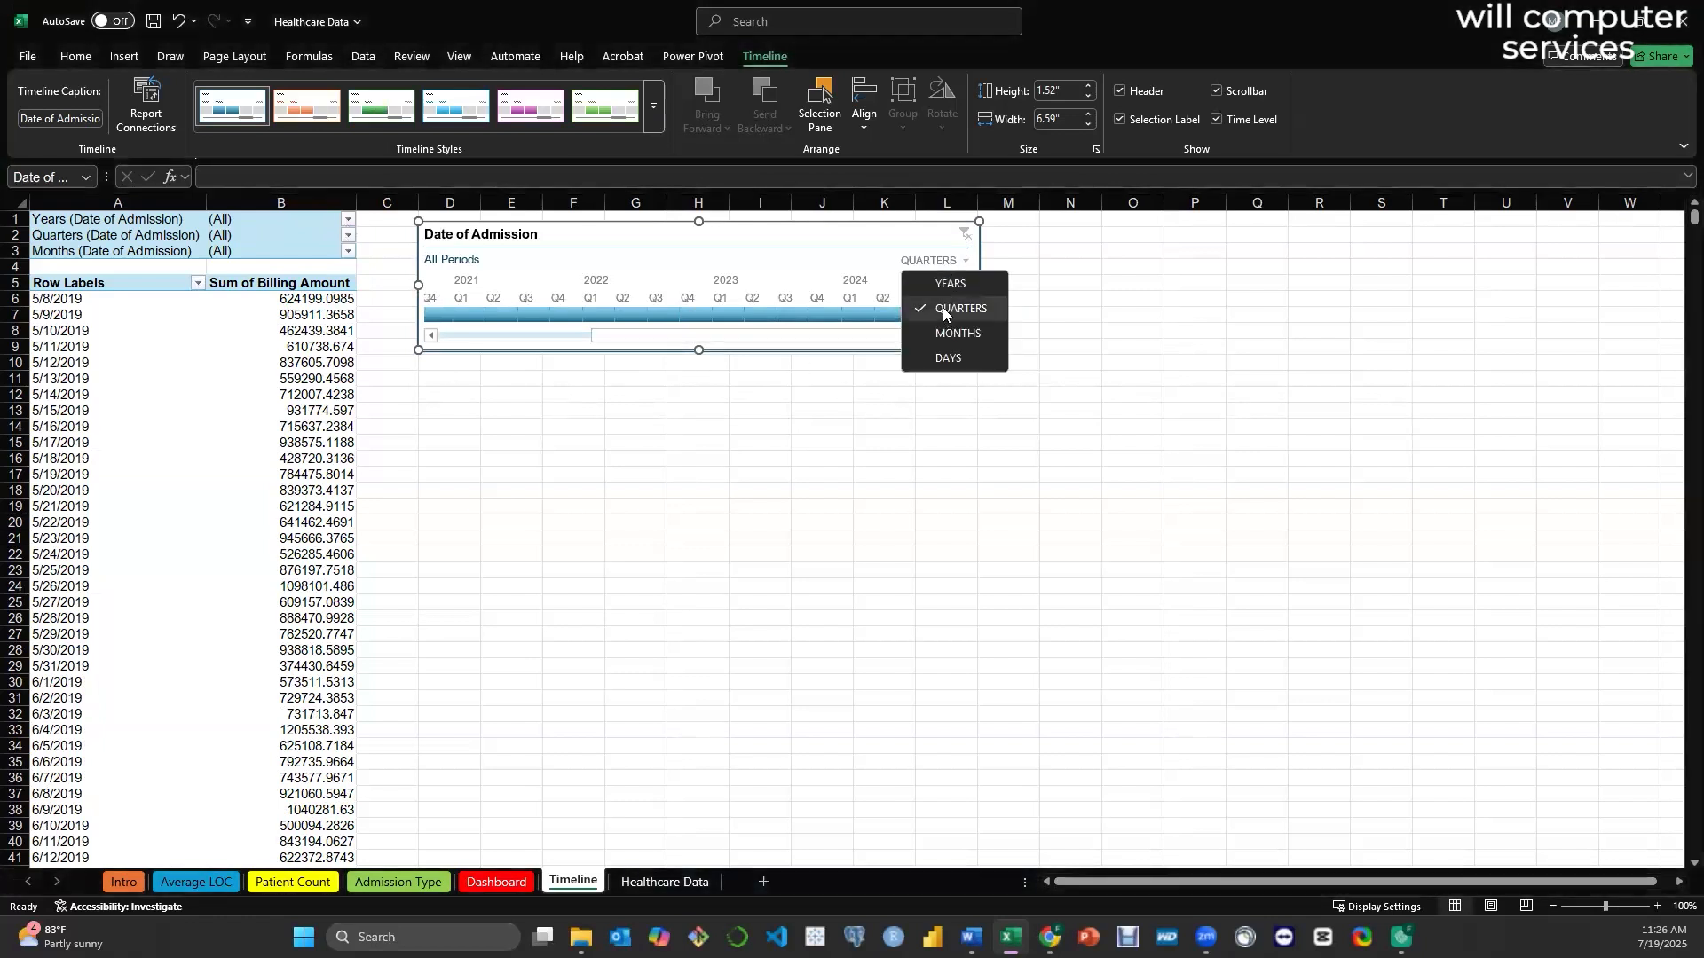
{"action": "left_click", "coordinate": [943, 308]}
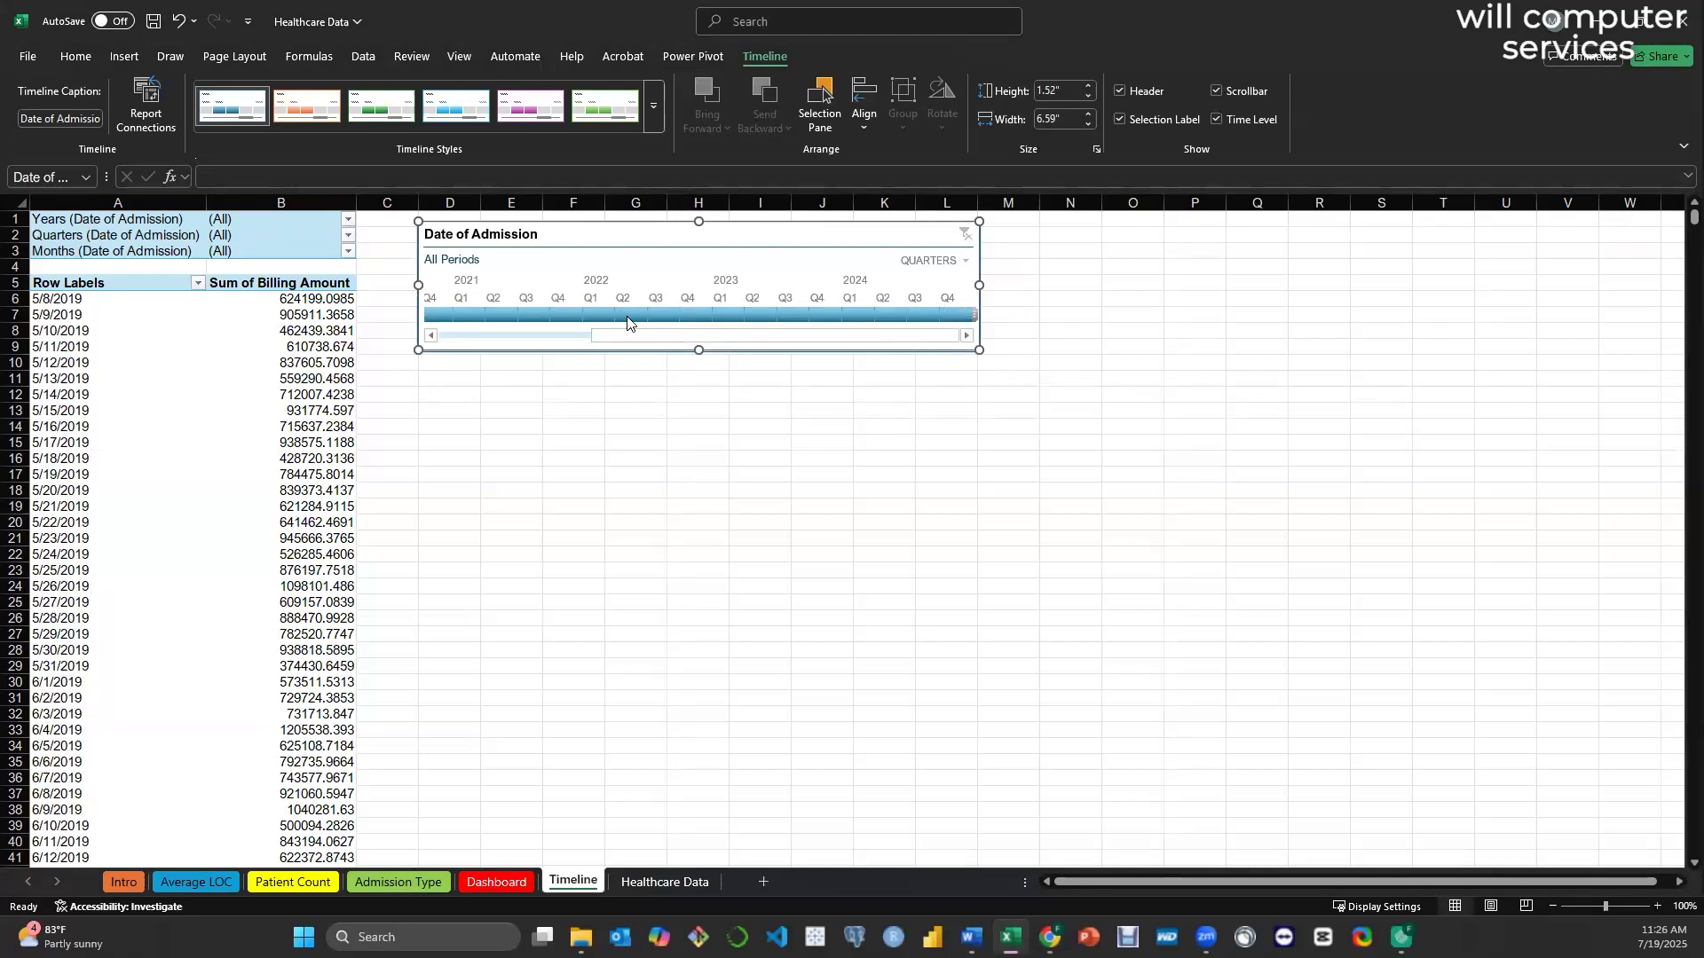
{"action": "left_click", "coordinate": [697, 316]}
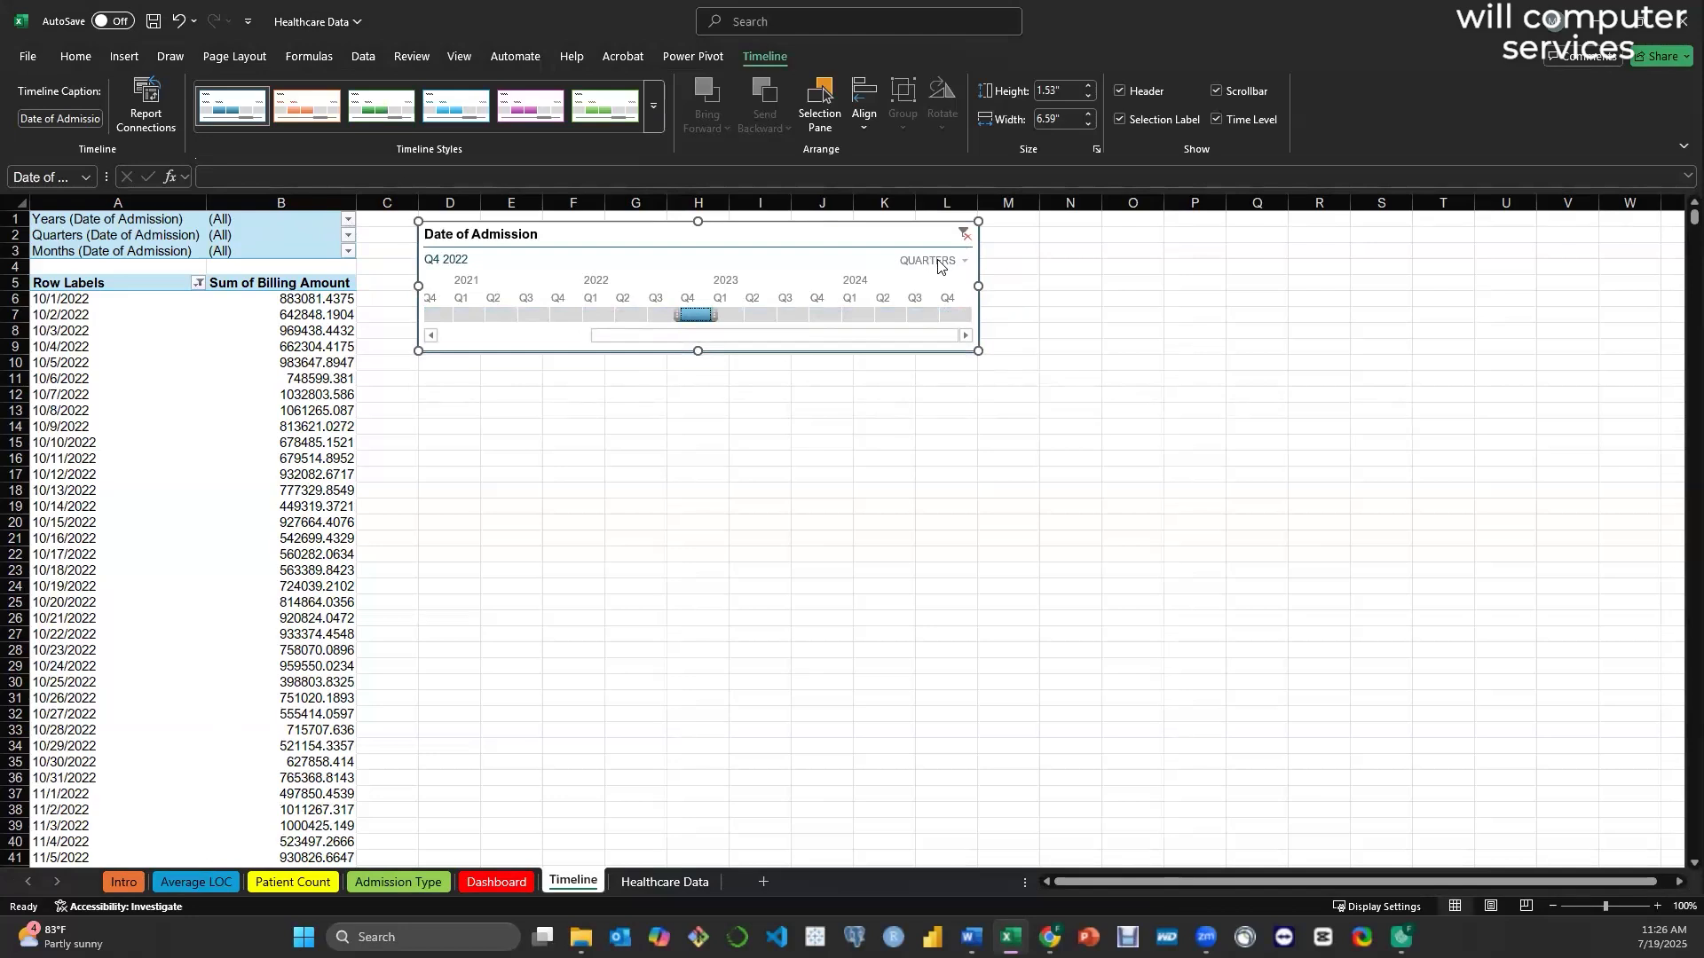
{"action": "left_click", "coordinate": [964, 236]}
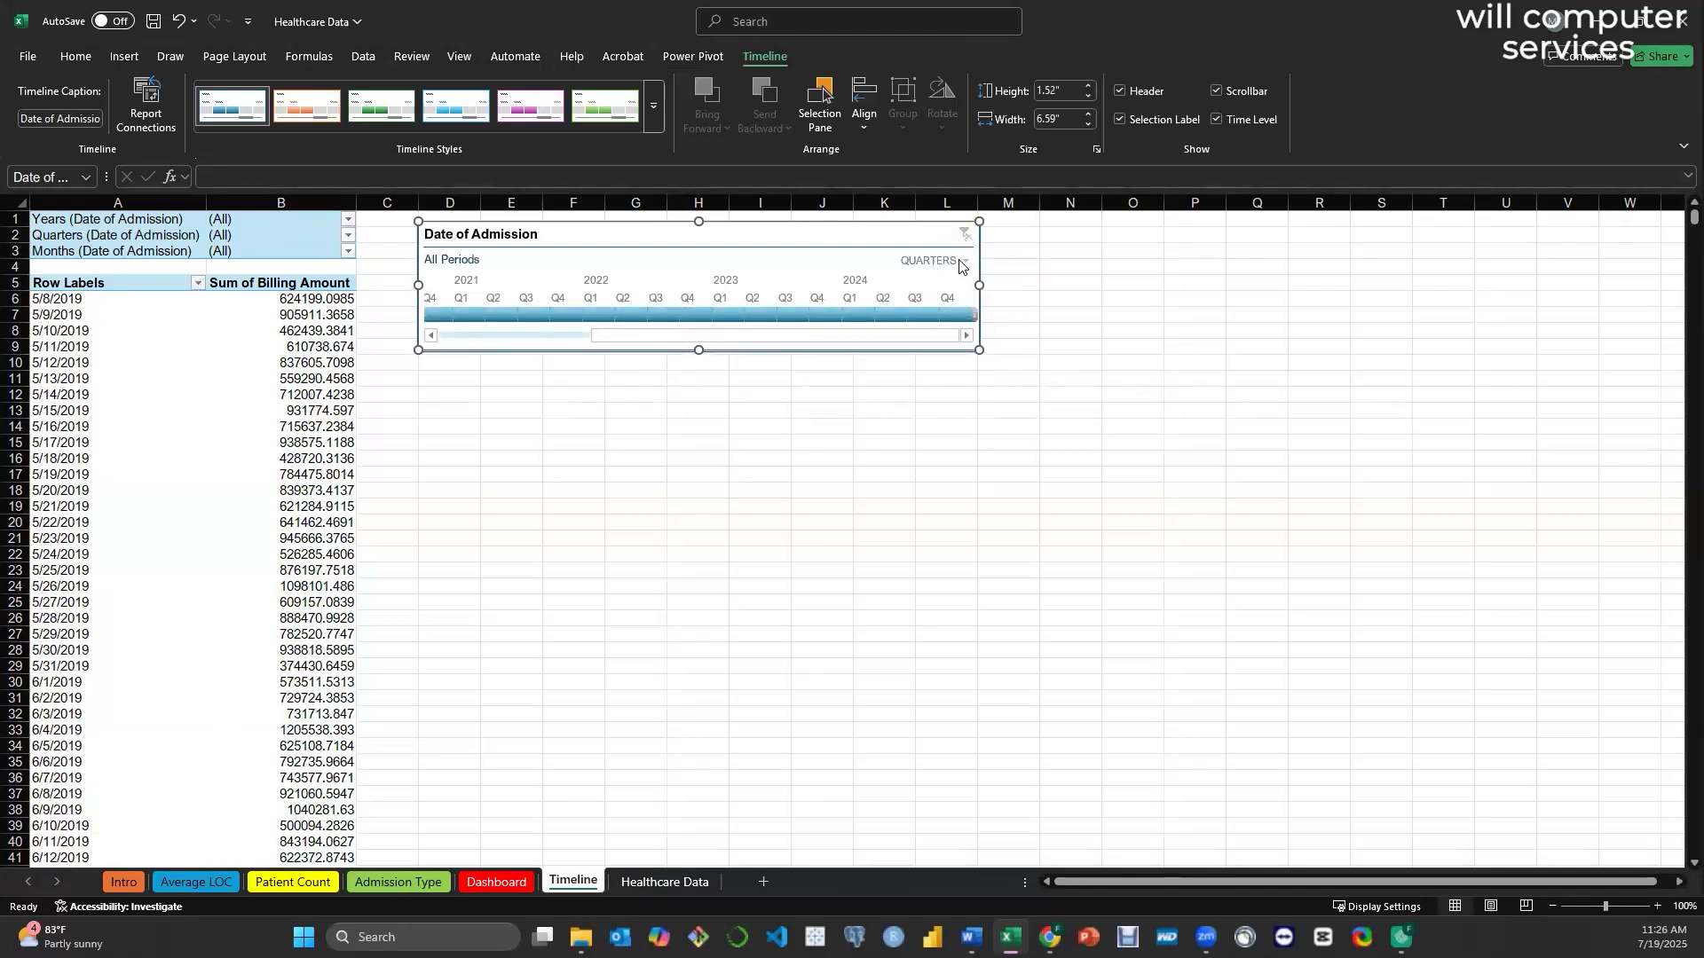
- Set the timeline's time level to Months, filter the PivotTable to Feb 2023, and nudge the timeline slightly down
{"action": "left_click", "coordinate": [946, 263]}
{"action": "left_click", "coordinate": [941, 337]}
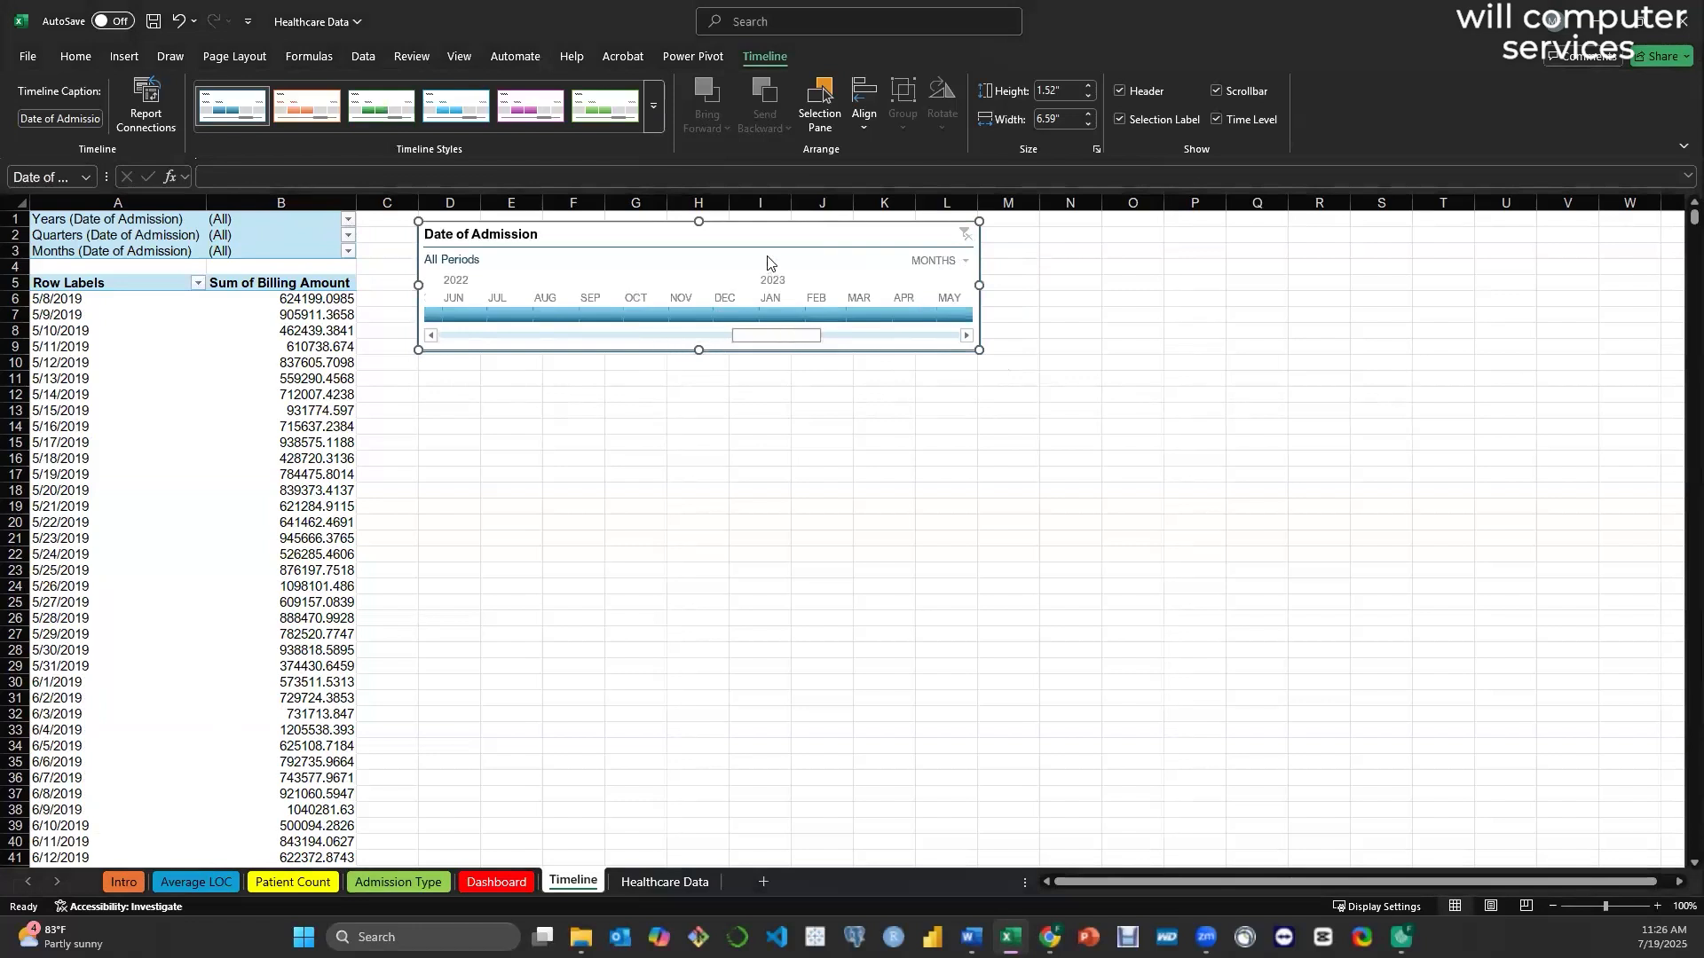
{"action": "left_click", "coordinate": [826, 316]}
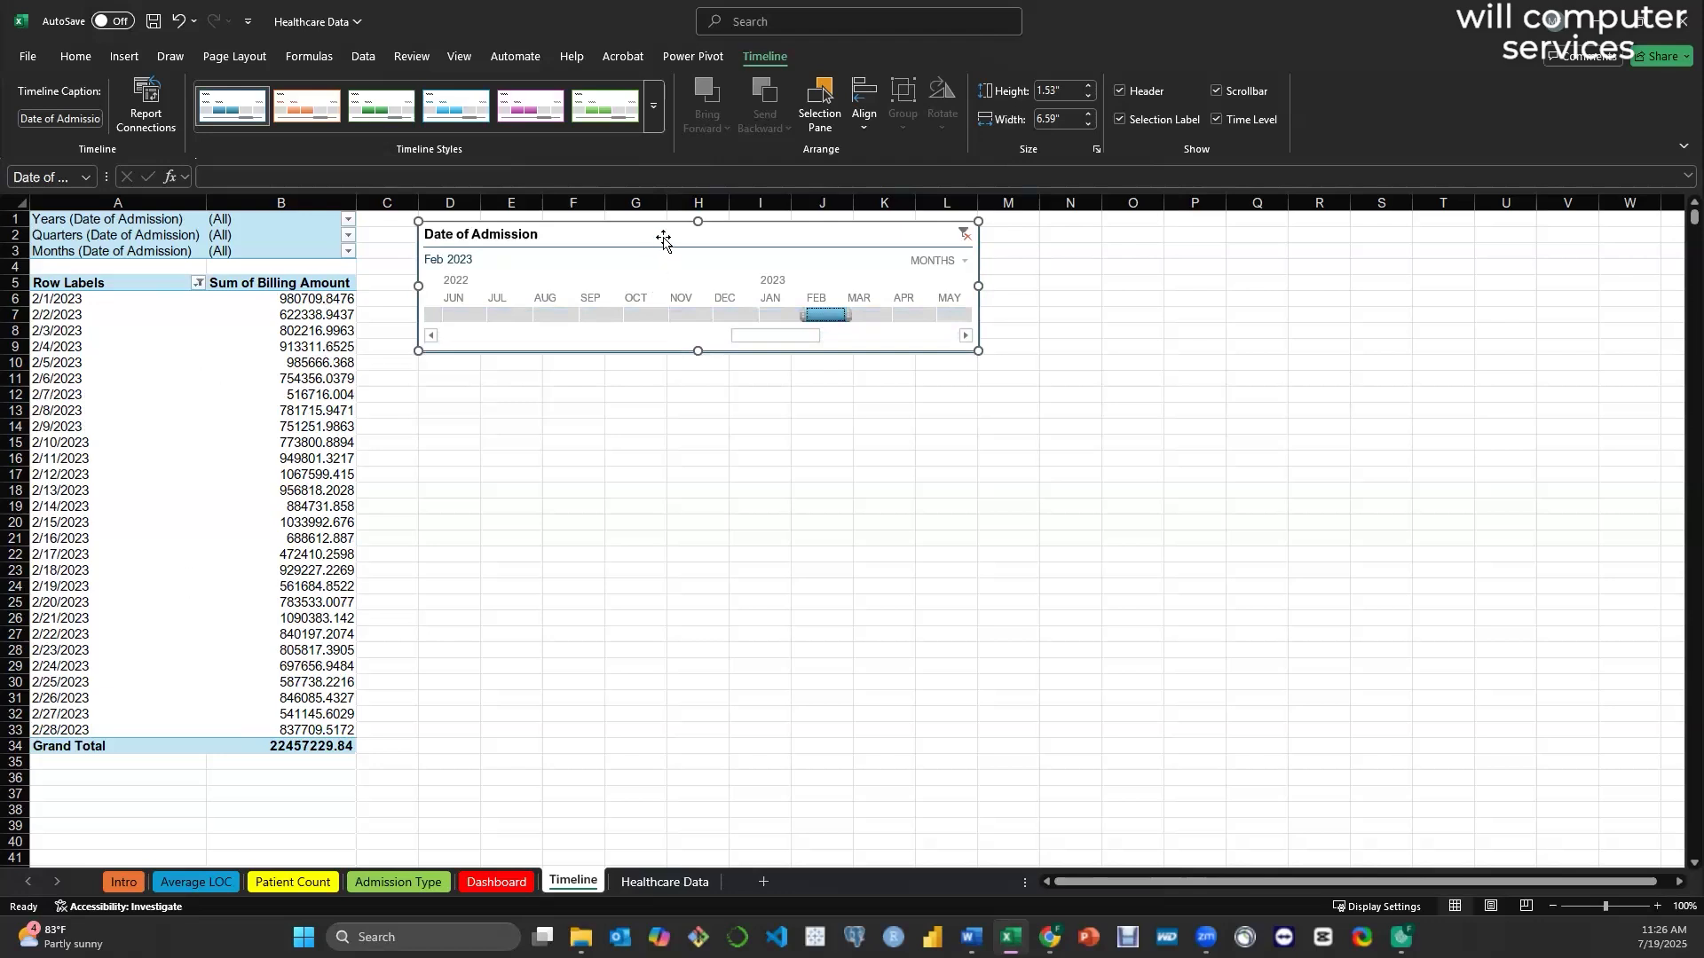
{"action": "left_click_drag", "start_coordinate": [664, 238], "coordinate": [664, 237]}
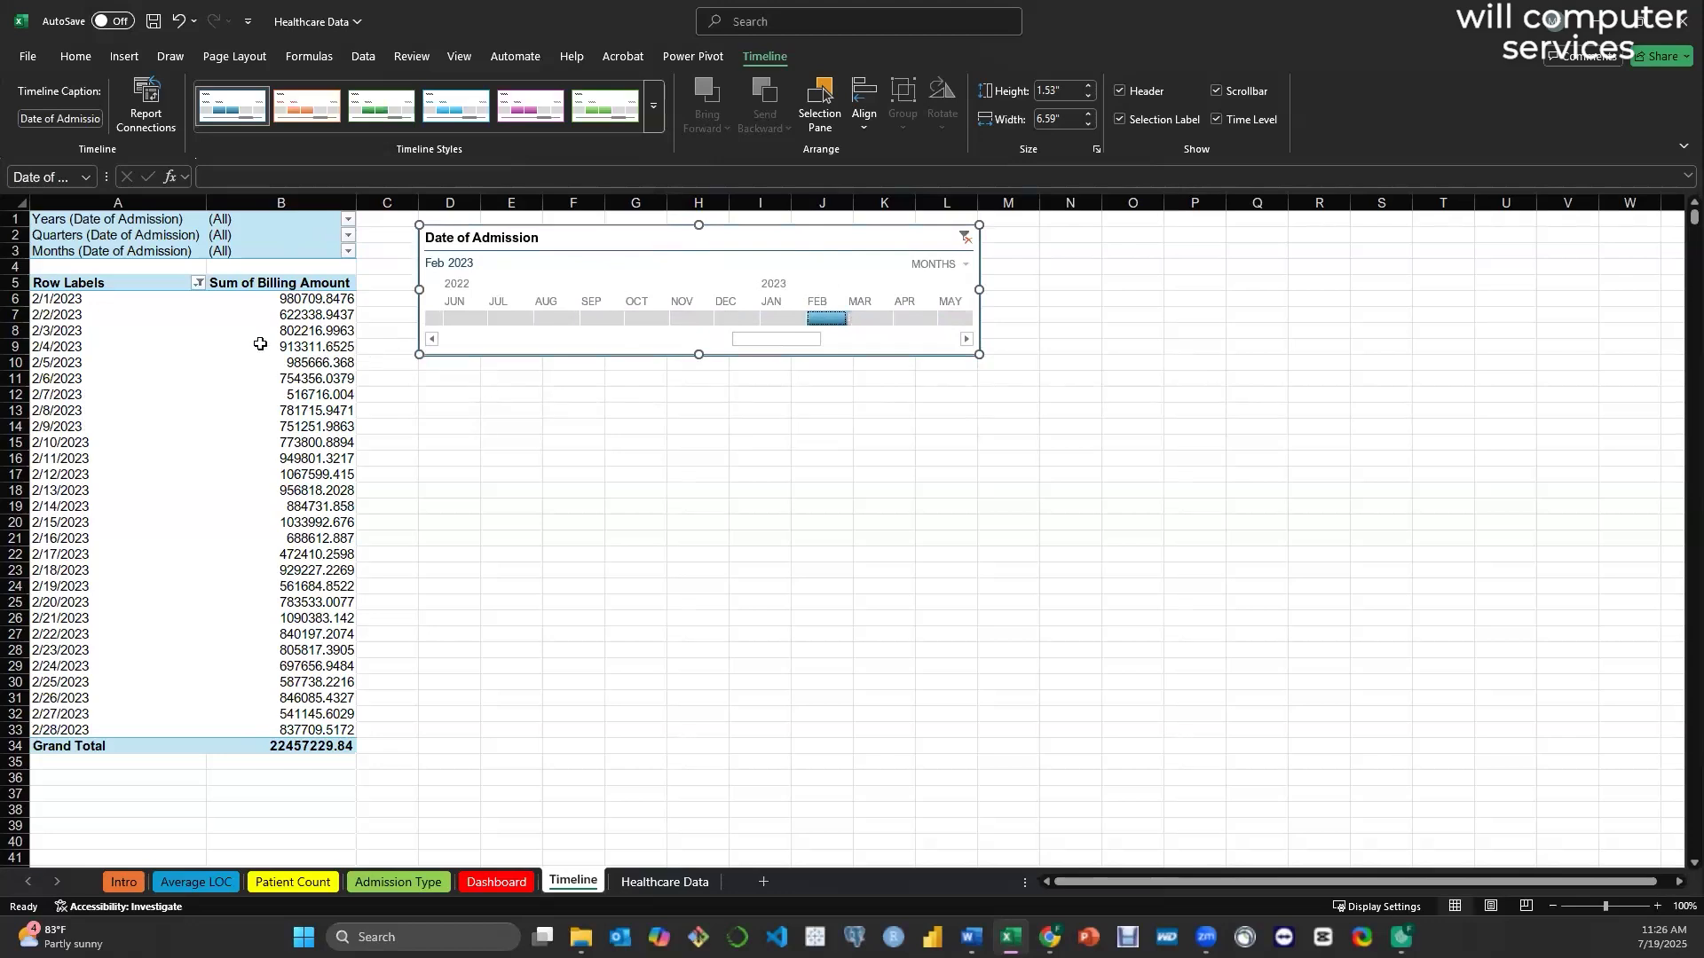
- Rename the PivotTable as Timeline
{"action": "left_click", "coordinate": [180, 317]}
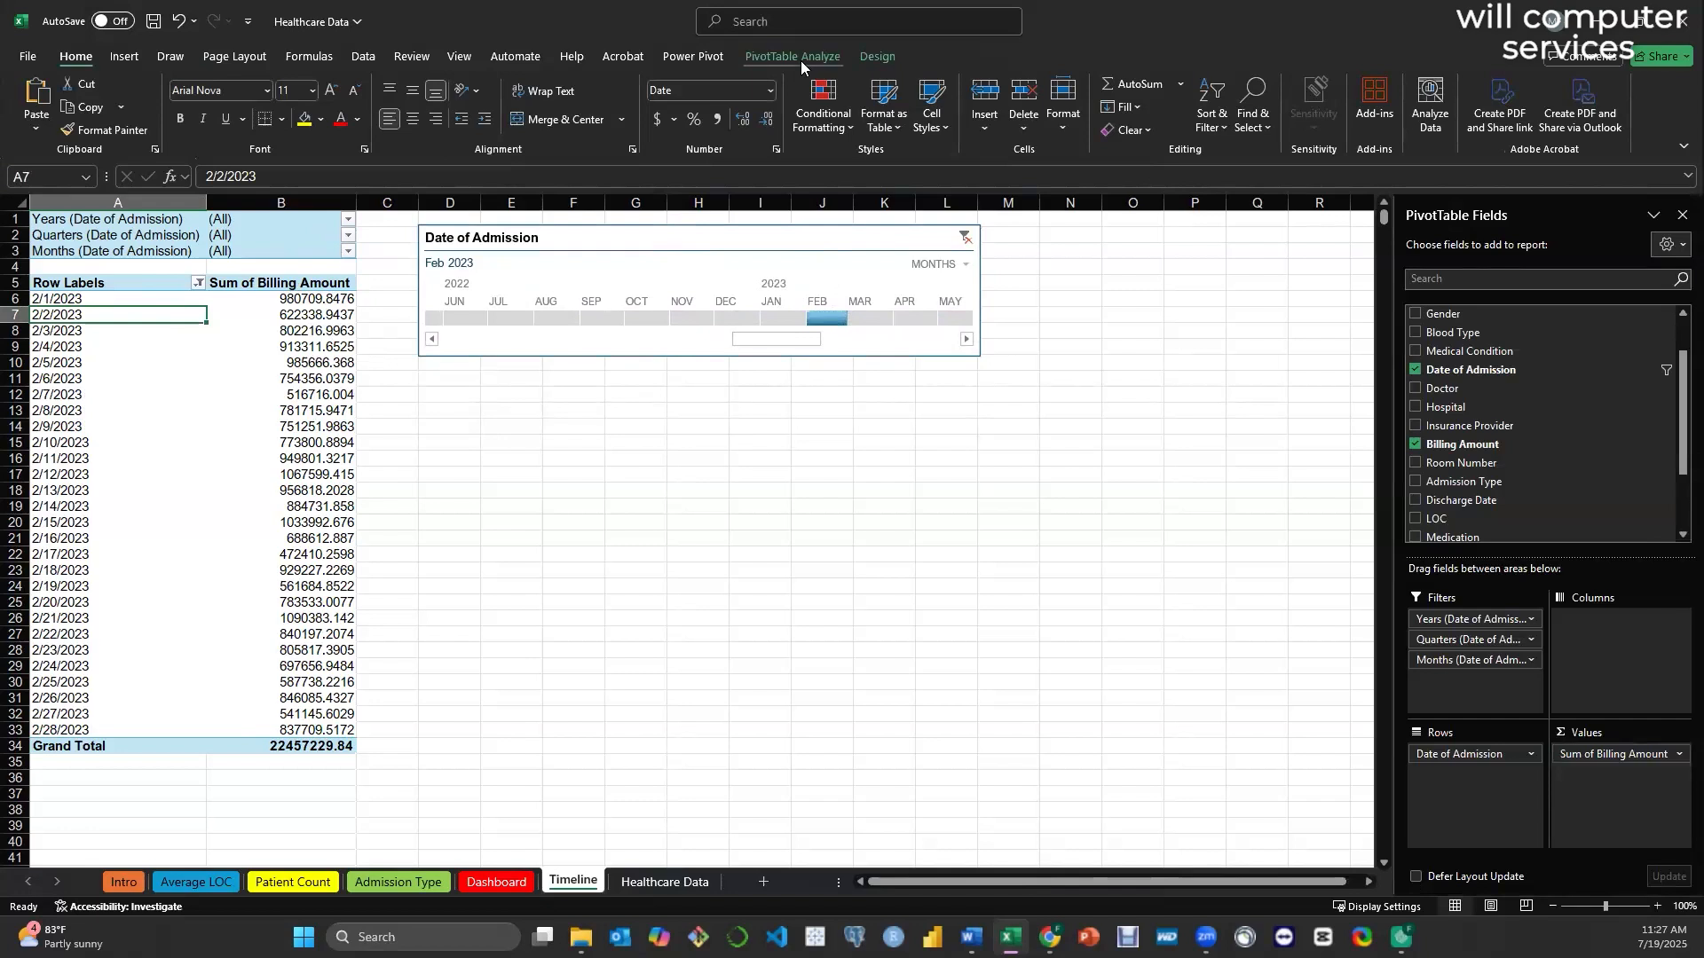
{"action": "left_click", "coordinate": [801, 58]}
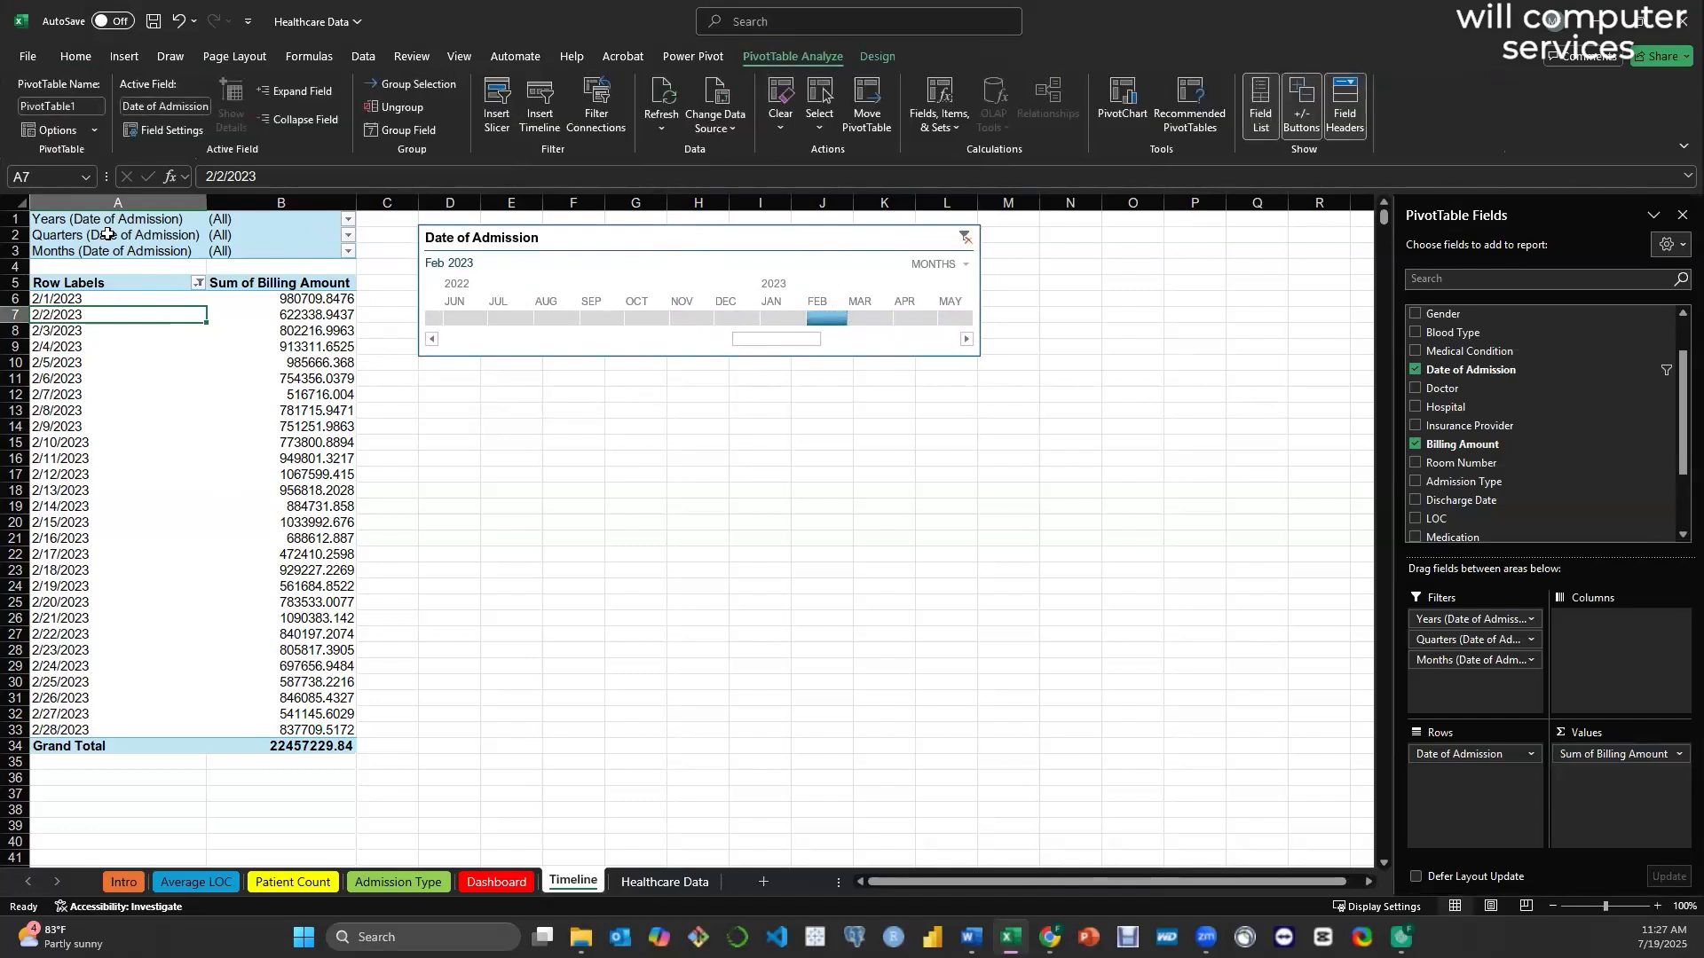
{"action": "left_click", "coordinate": [84, 105]}
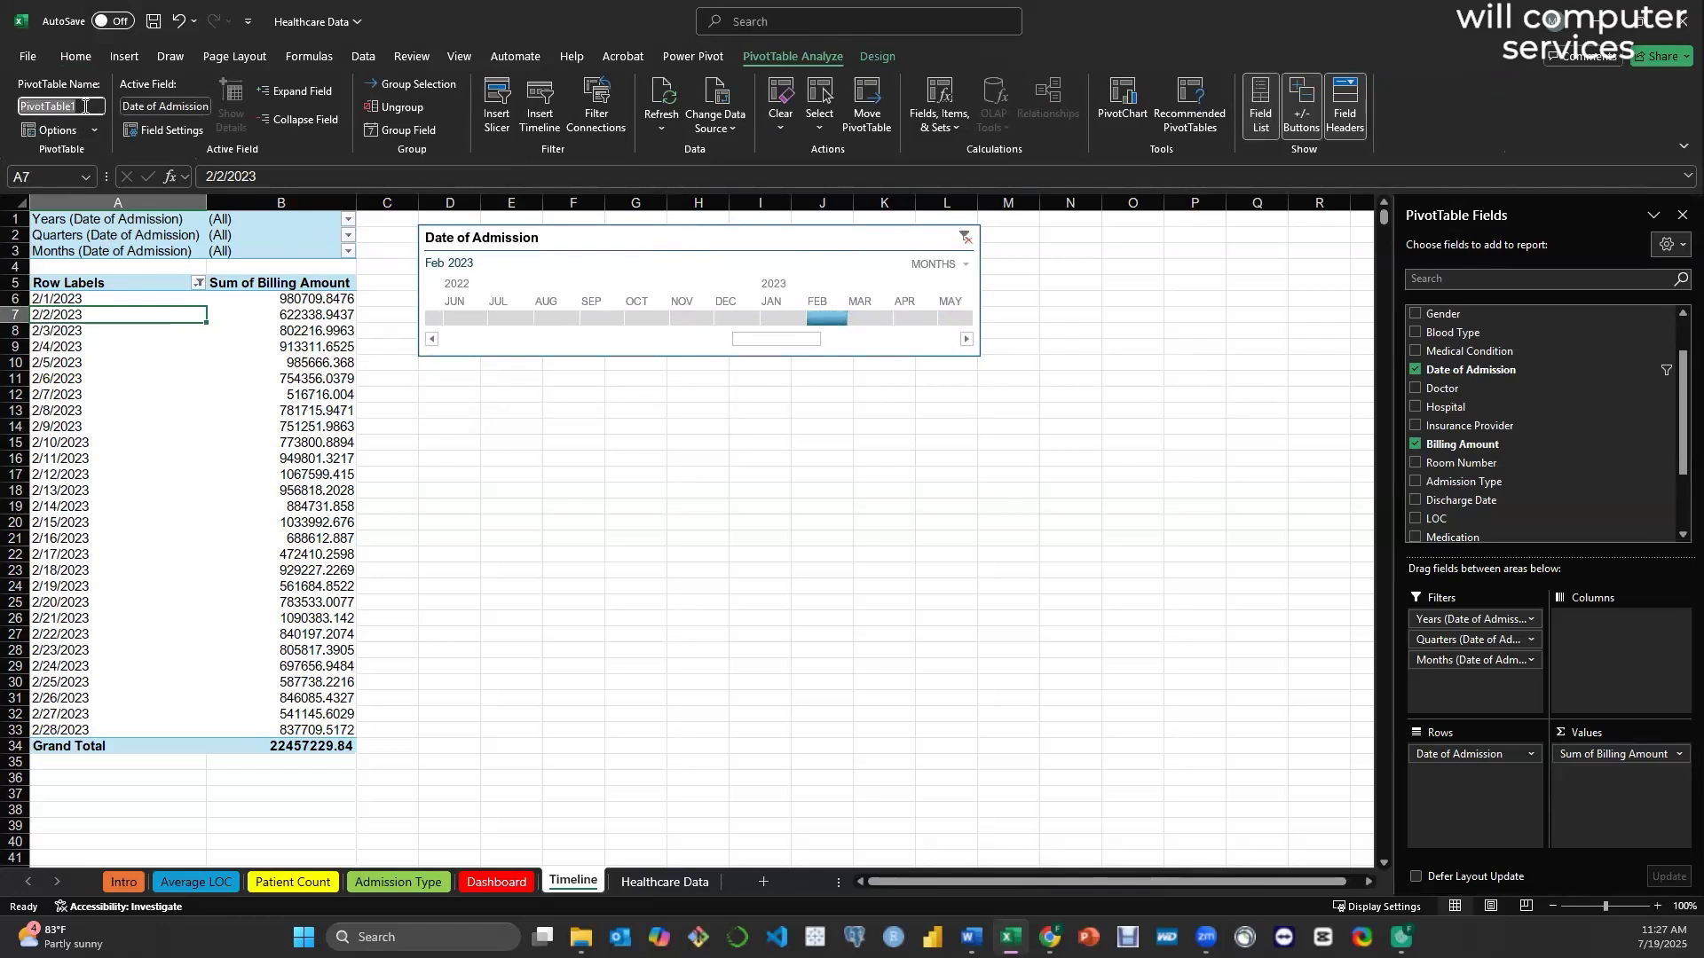
{"action": "type", "text": "Timeline"}
{"action": "left_click", "coordinate": [161, 315]}
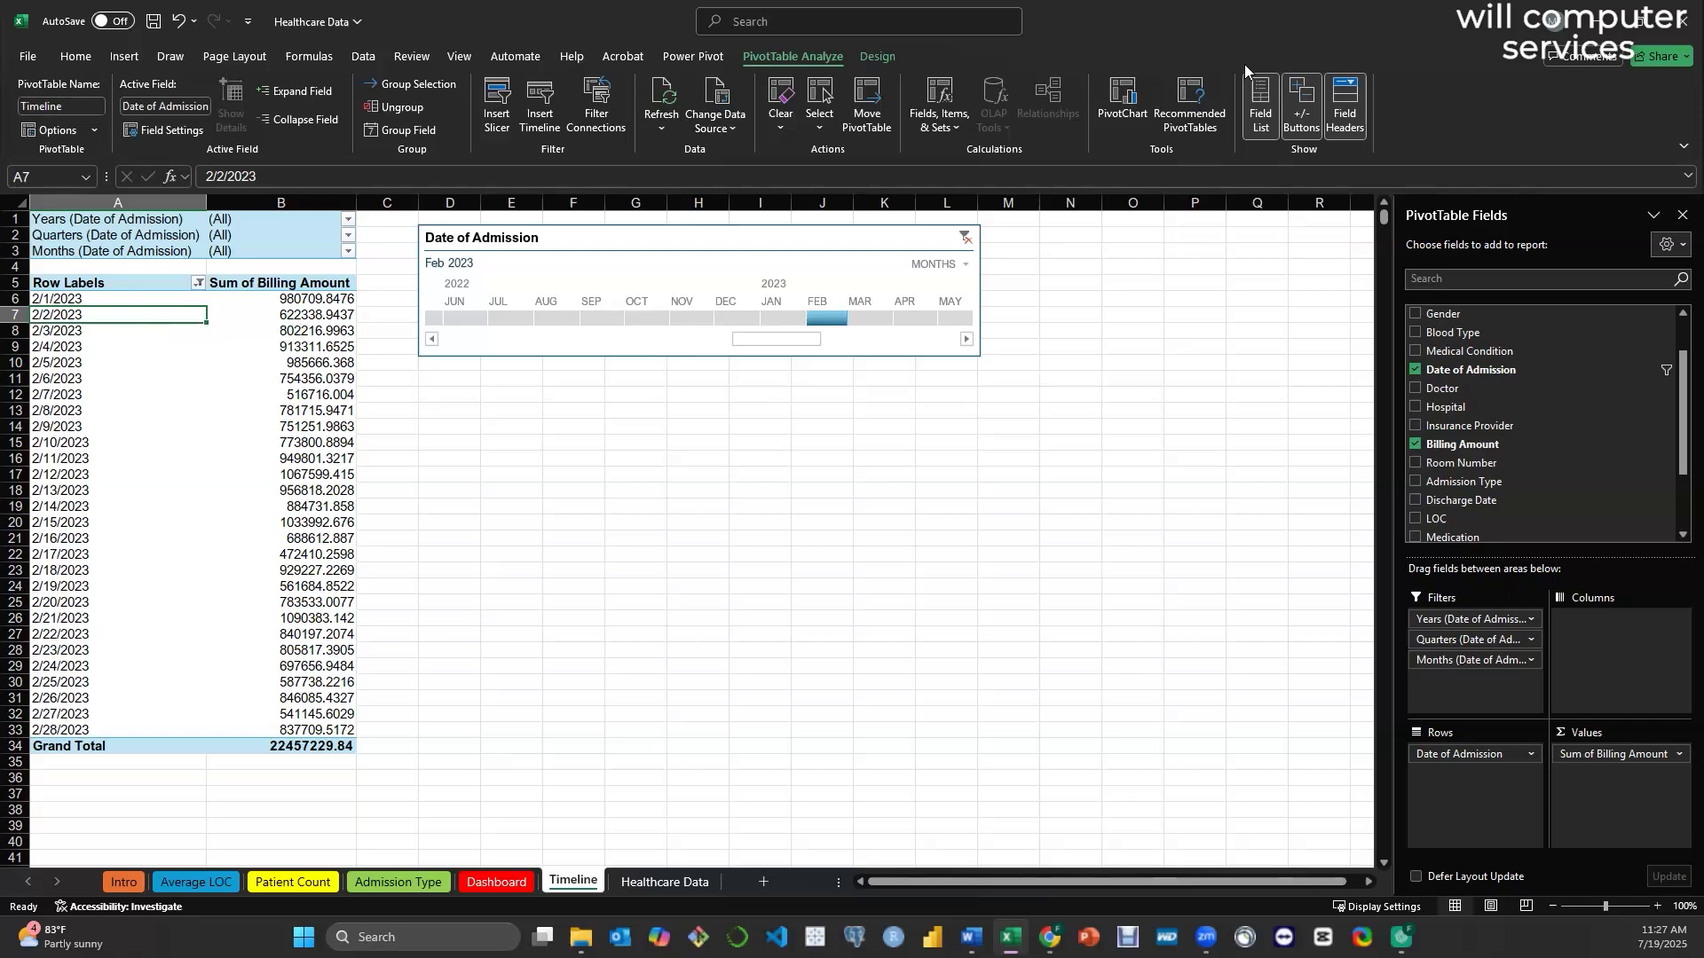
- Insert a Line PivotChart based on the Timeline PivotTable
{"action": "left_click", "coordinate": [1120, 107]}
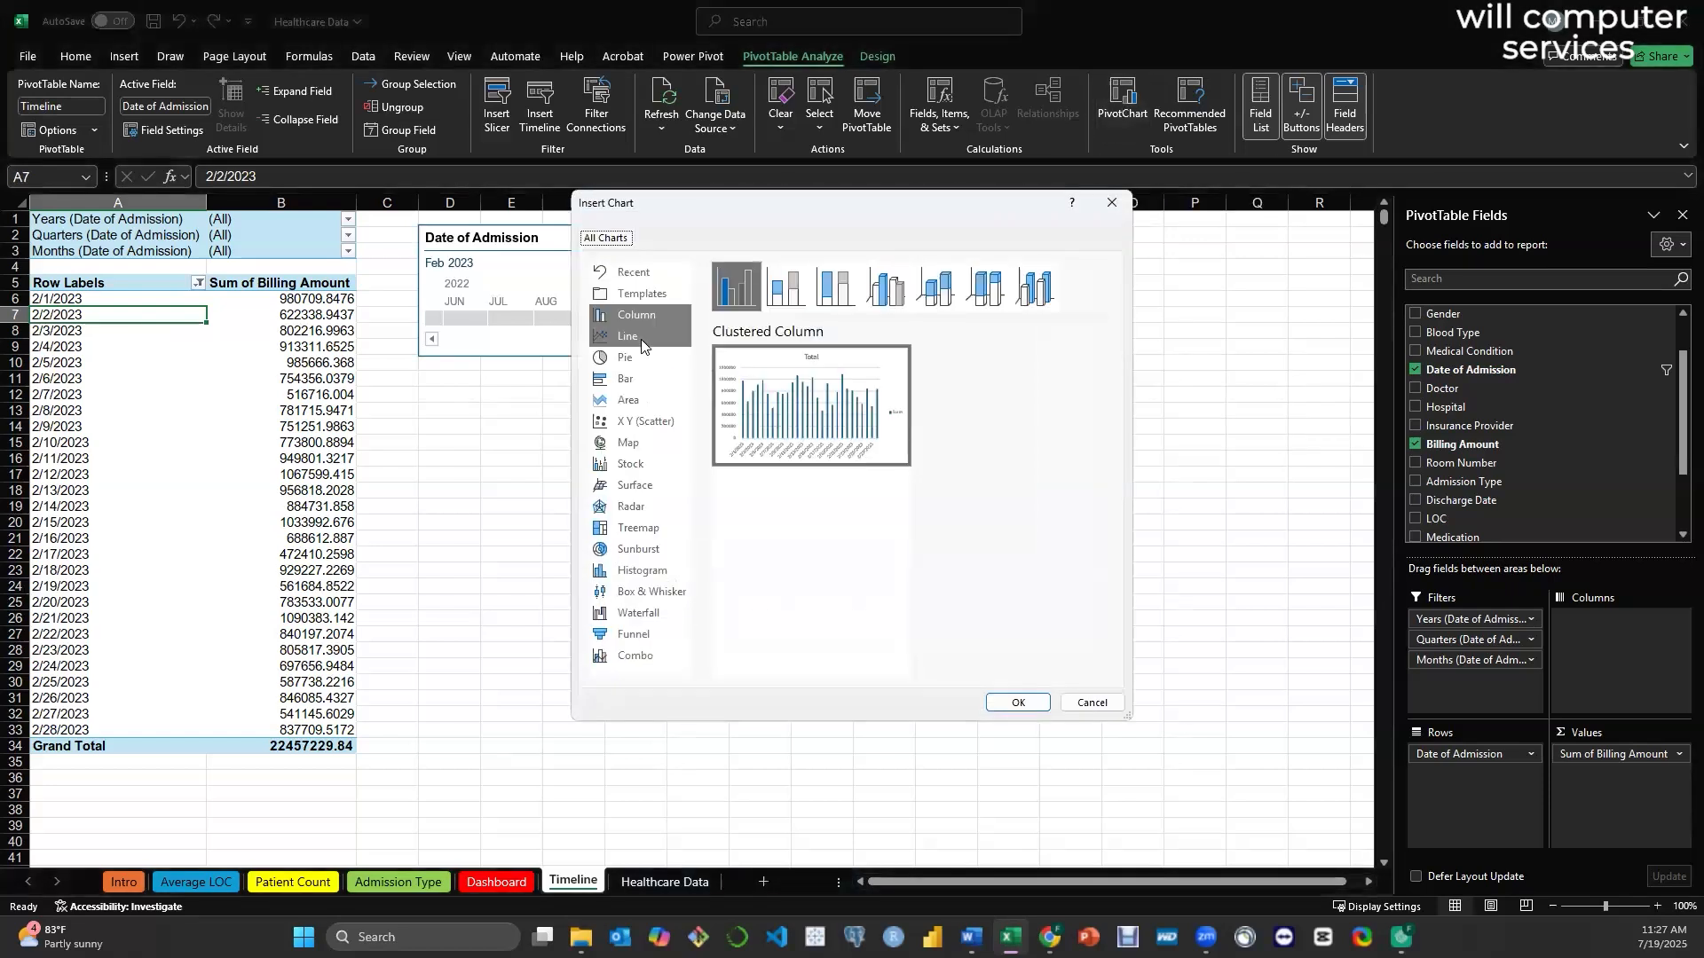
{"action": "left_click", "coordinate": [632, 338]}
{"action": "mouse_move", "coordinate": [768, 400]}
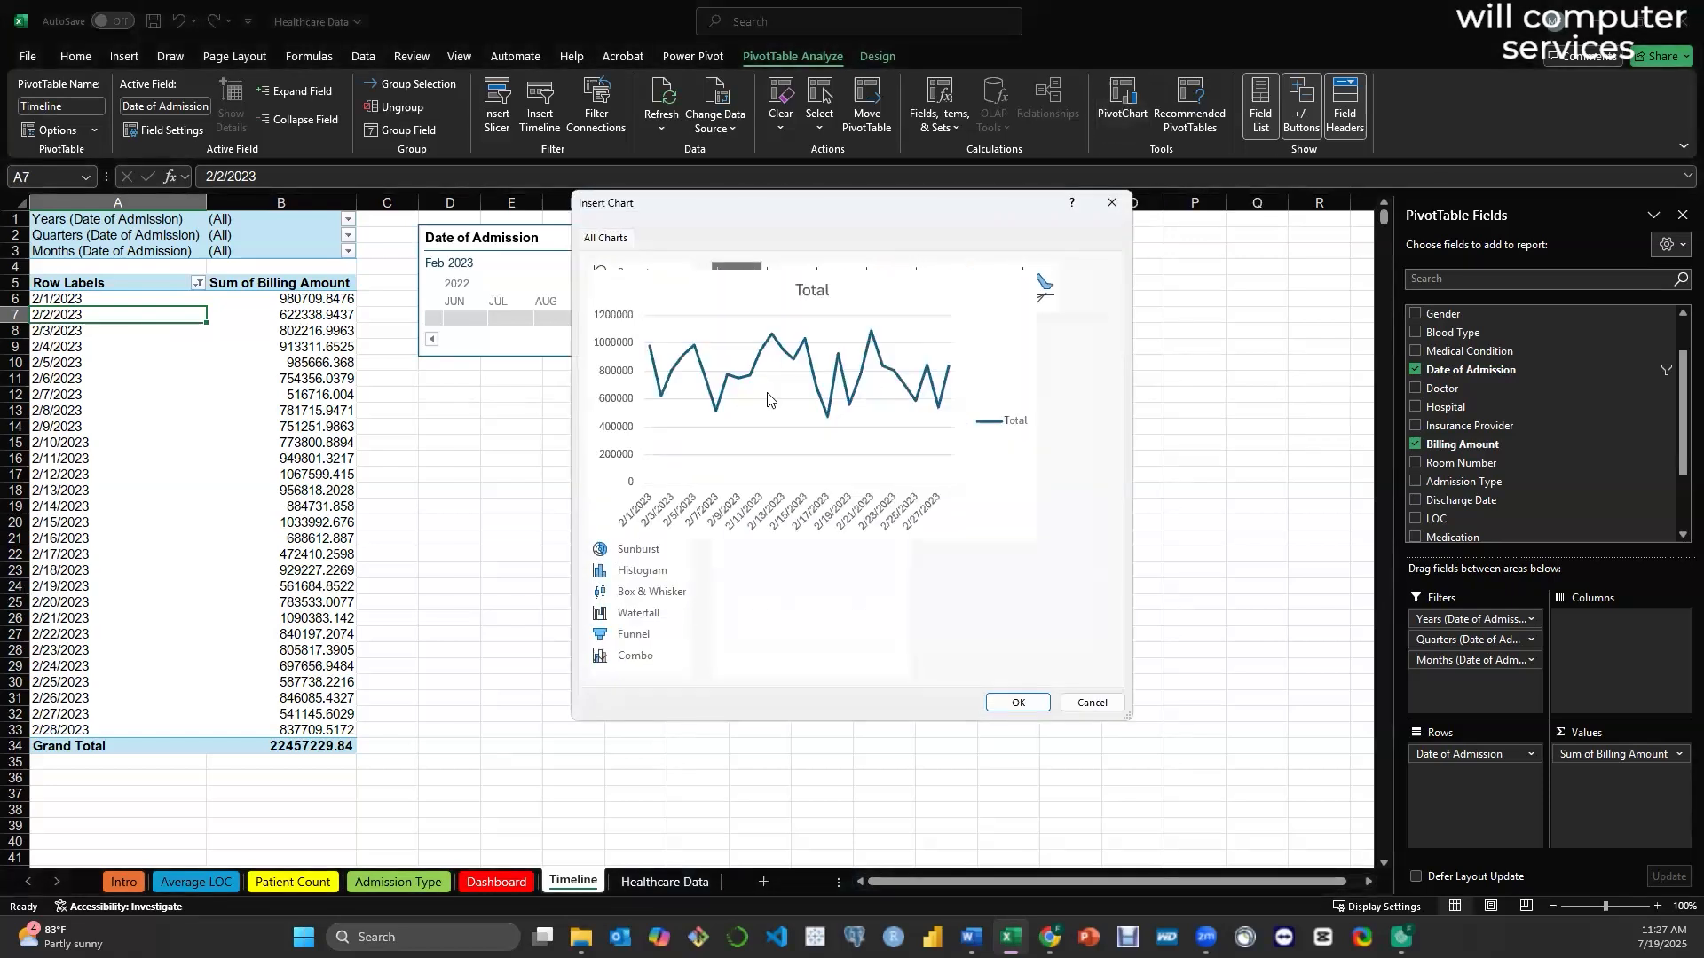
{"action": "left_click", "coordinate": [1018, 703]}
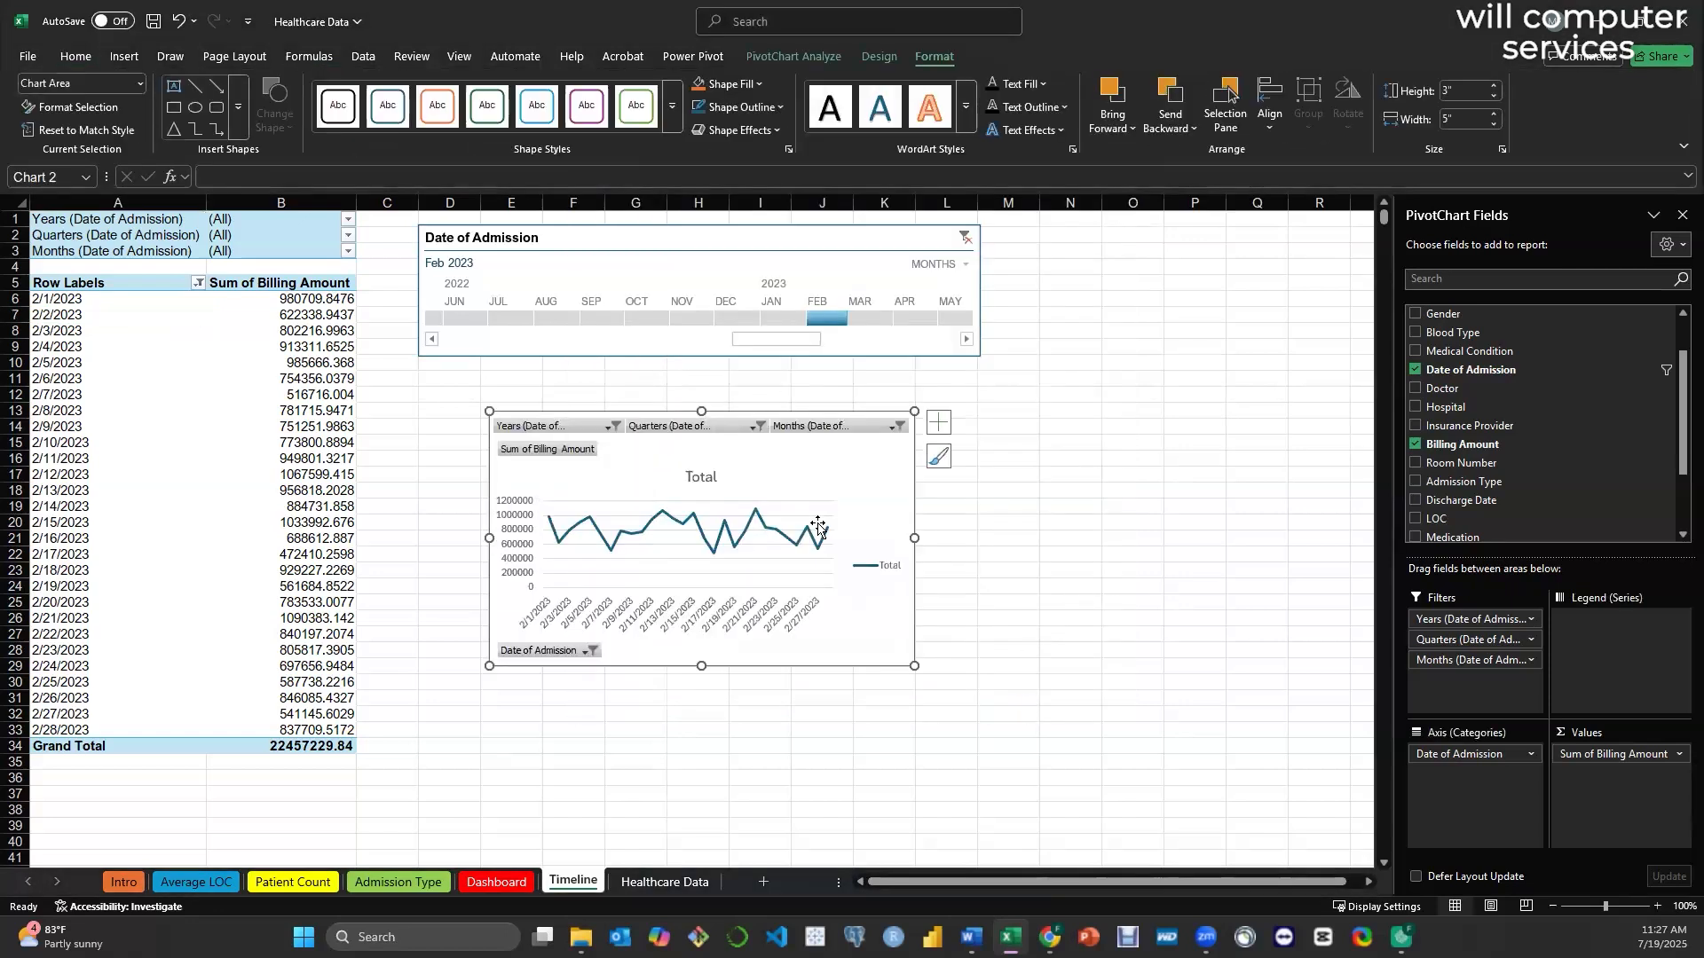
- Place the line chart just below the Date of Admission timeline and widen it to about 10.9 inches
{"action": "left_click_drag", "start_coordinate": [800, 470], "coordinate": [731, 427]}
{"action": "left_click_drag", "start_coordinate": [844, 497], "coordinate": [1347, 487]}
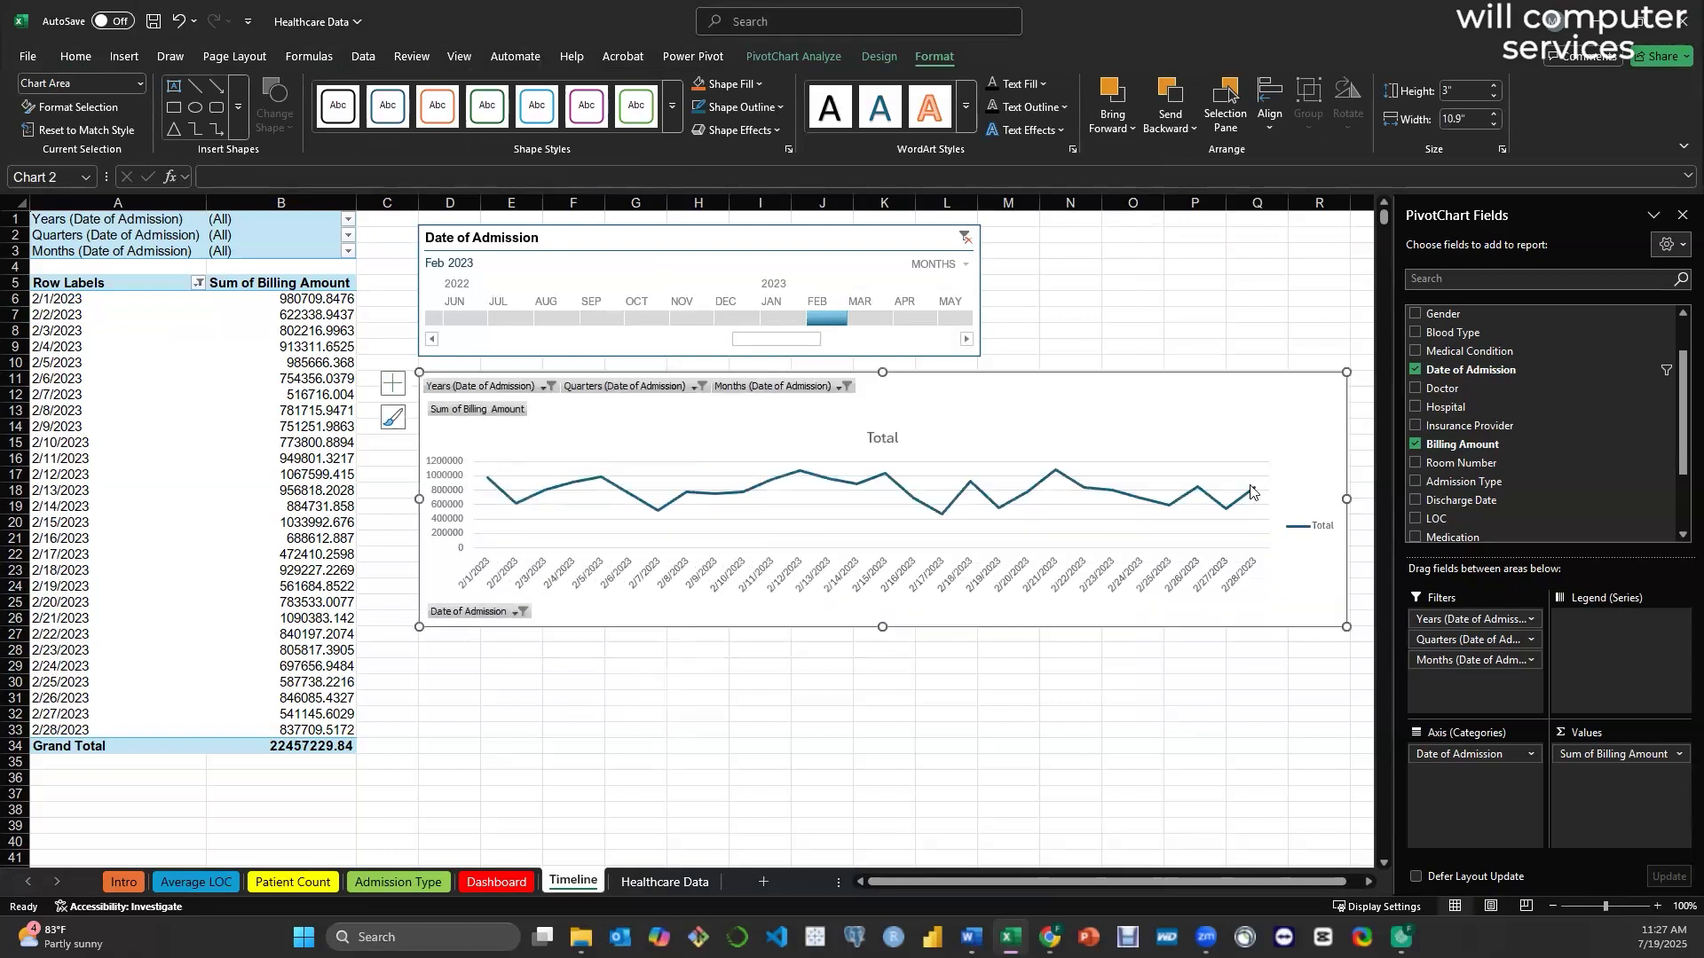
{"action": "left_click_drag", "start_coordinate": [1032, 391], "coordinate": [988, 393]}
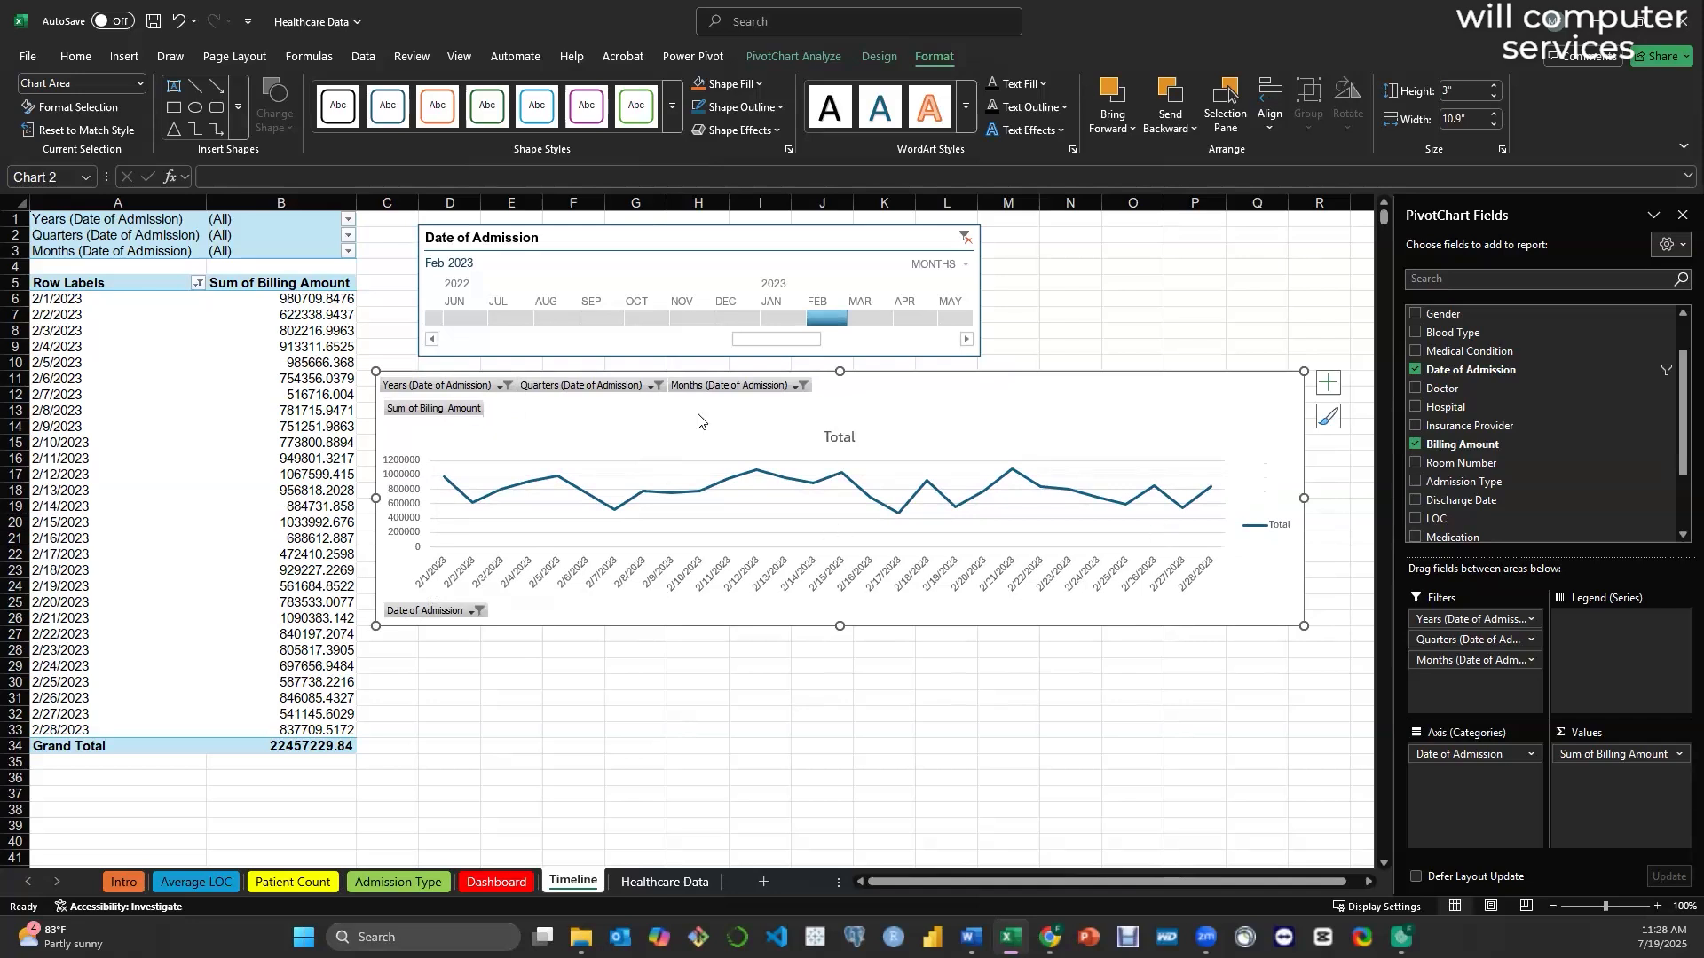
- Filter the PivotTable and chart to Nov 2022, and to 2024 with the timeline set to Years
{"action": "left_click", "coordinate": [687, 317]}
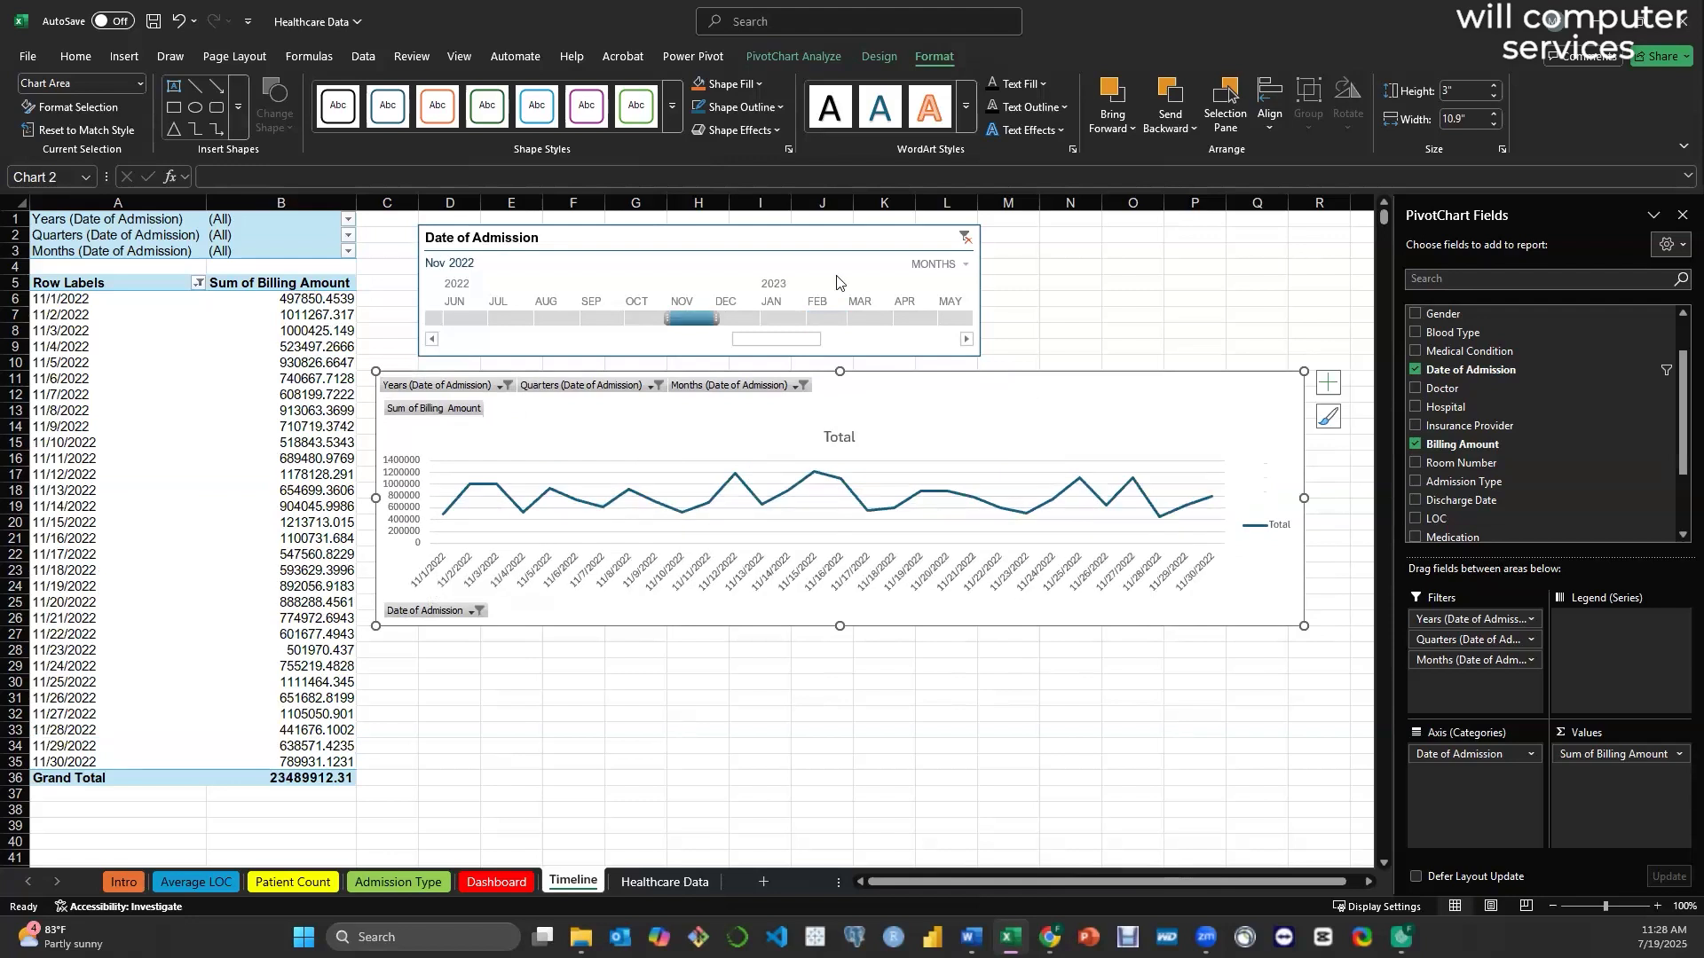
{"action": "left_click", "coordinate": [938, 265]}
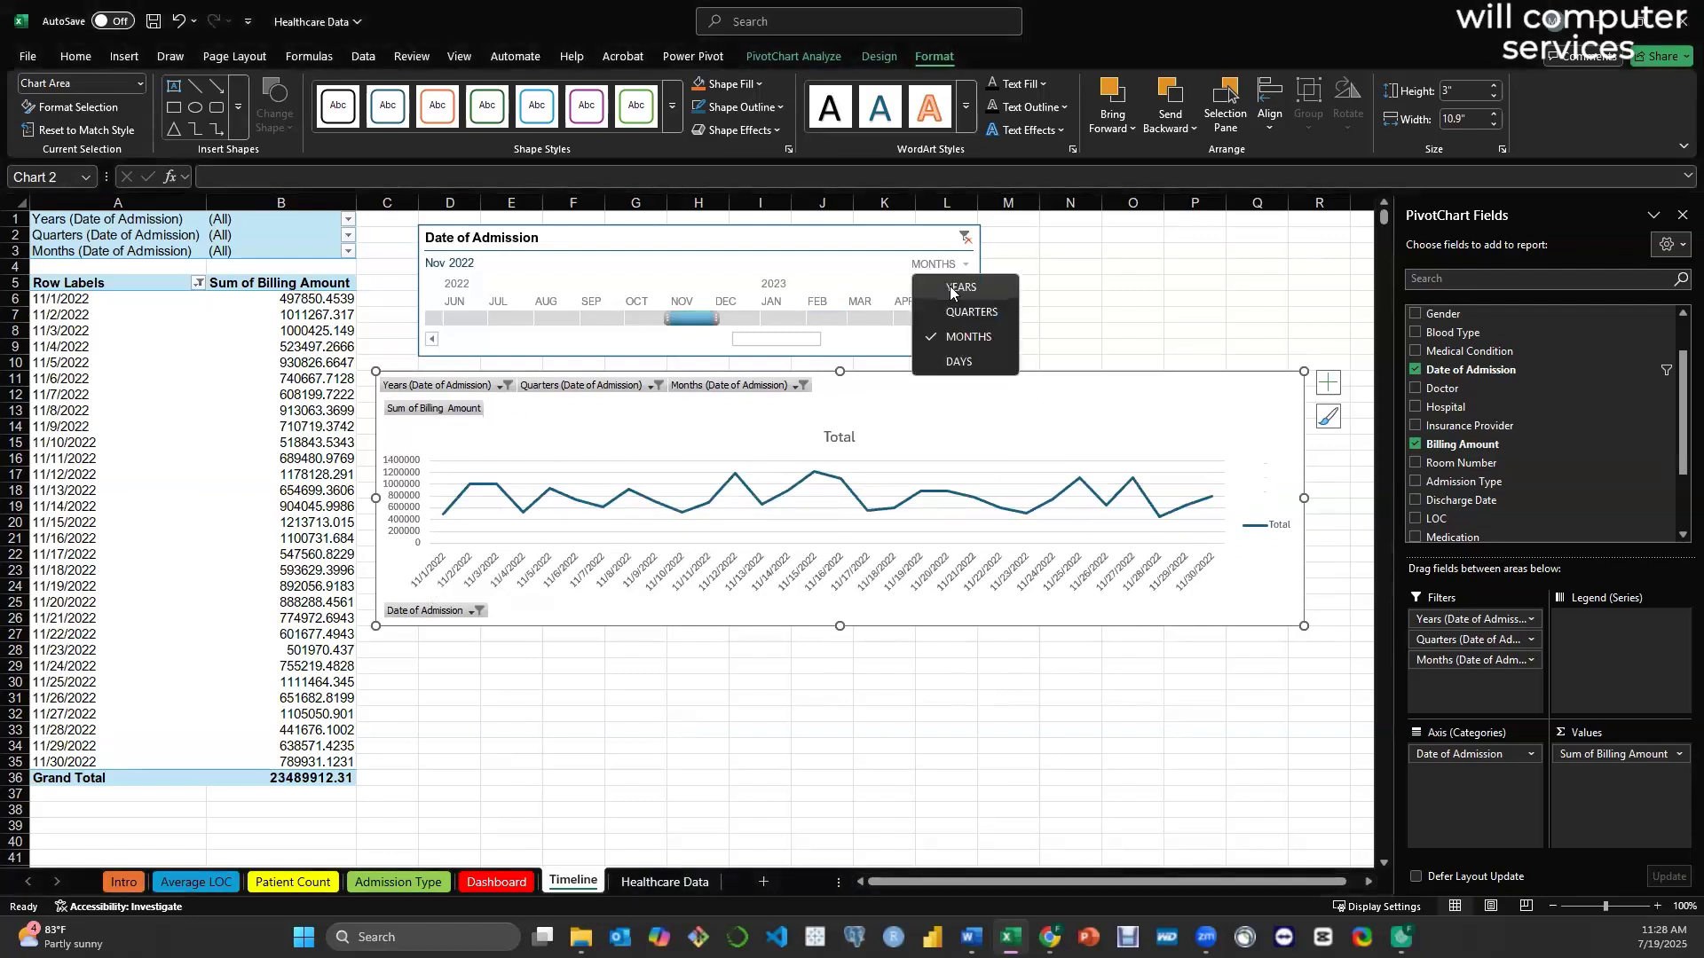
{"action": "left_click", "coordinate": [951, 290]}
{"action": "left_click", "coordinate": [964, 239]}
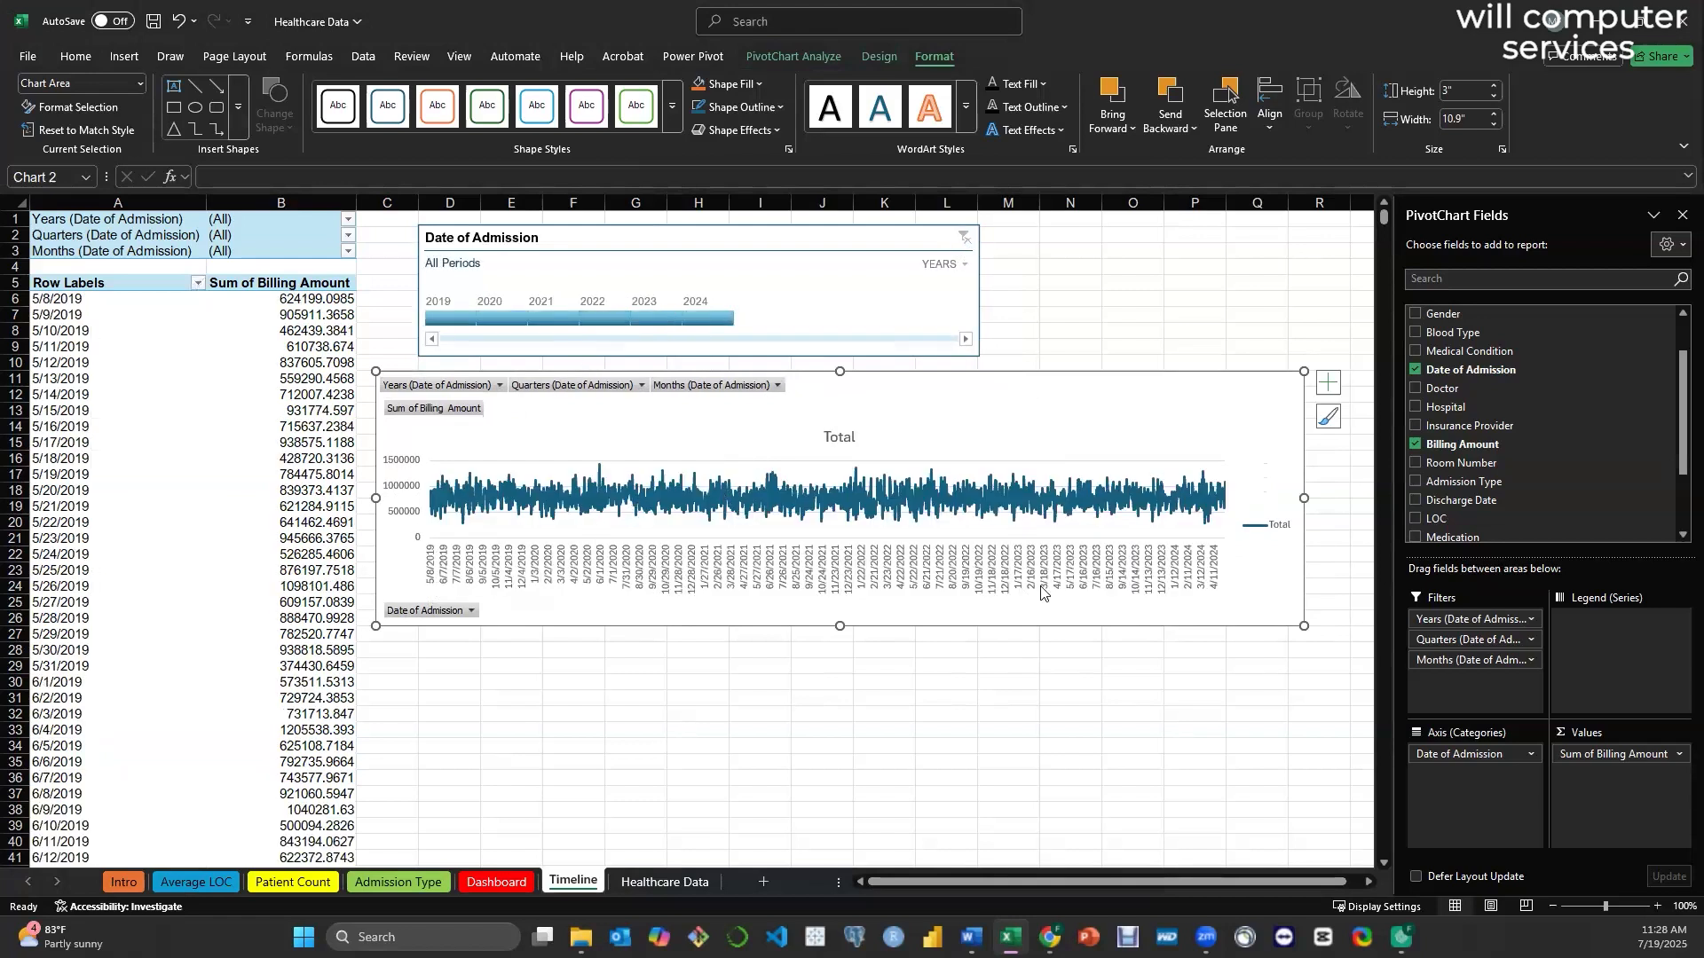
{"action": "left_click", "coordinate": [710, 318]}
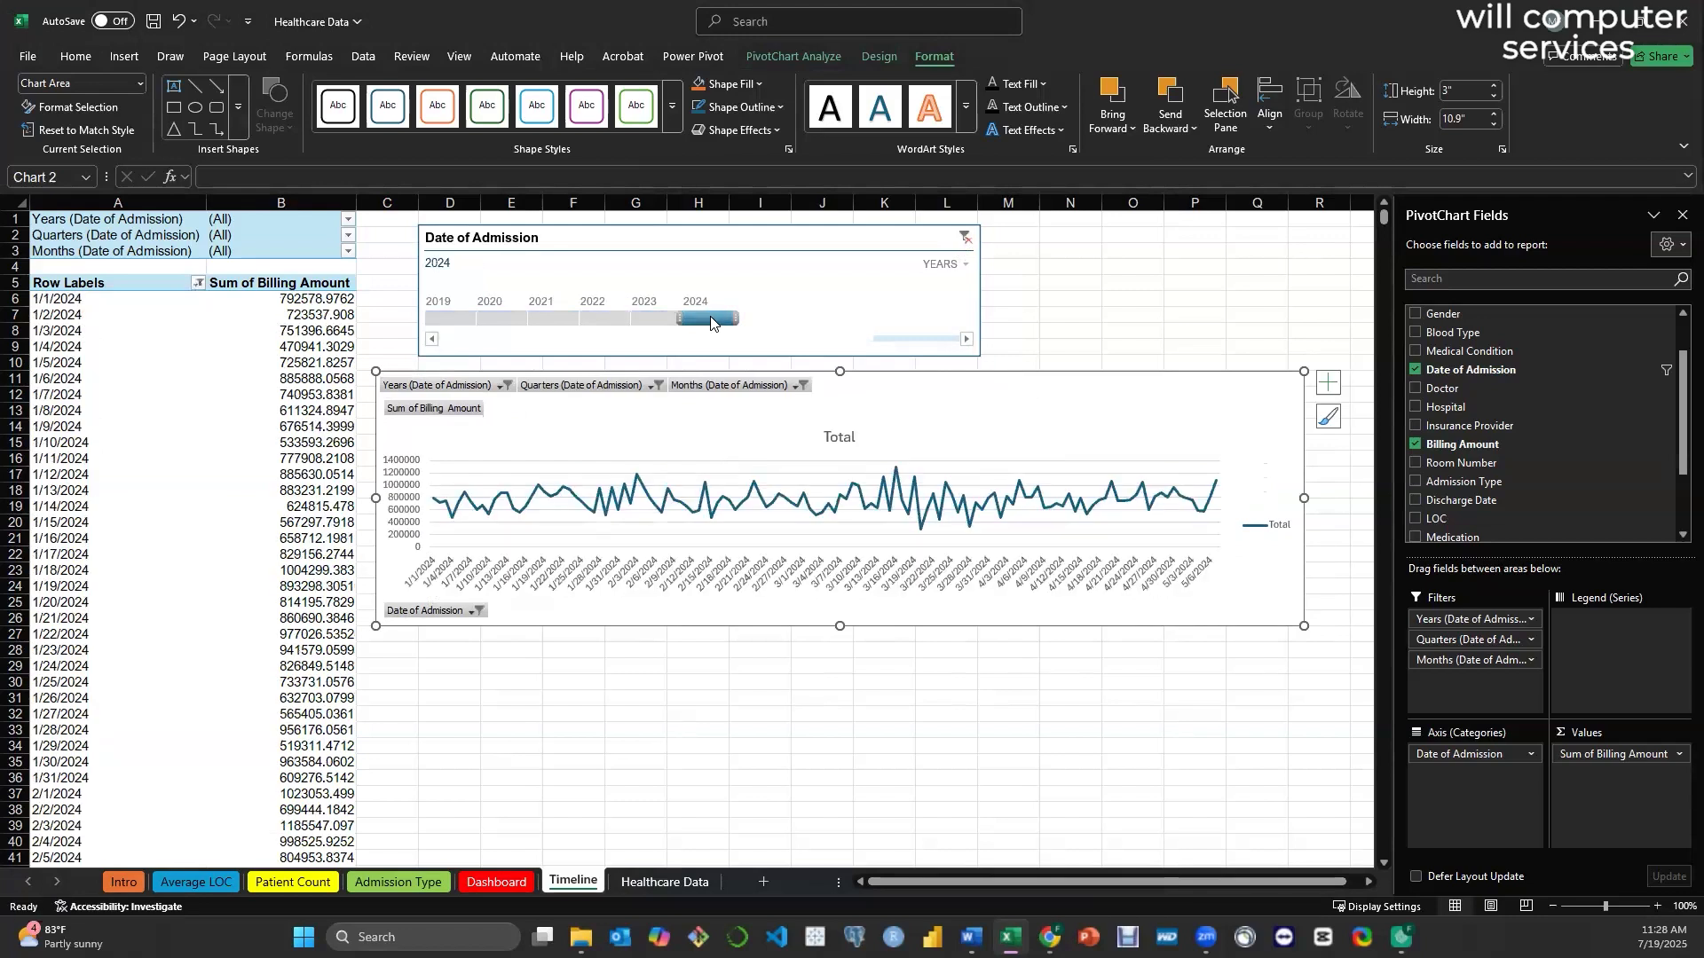
- Set the timeline's time level to Quarters and filter the data through individual 2024 quarters, ending on Q1 2024
{"action": "left_click", "coordinate": [961, 266]}
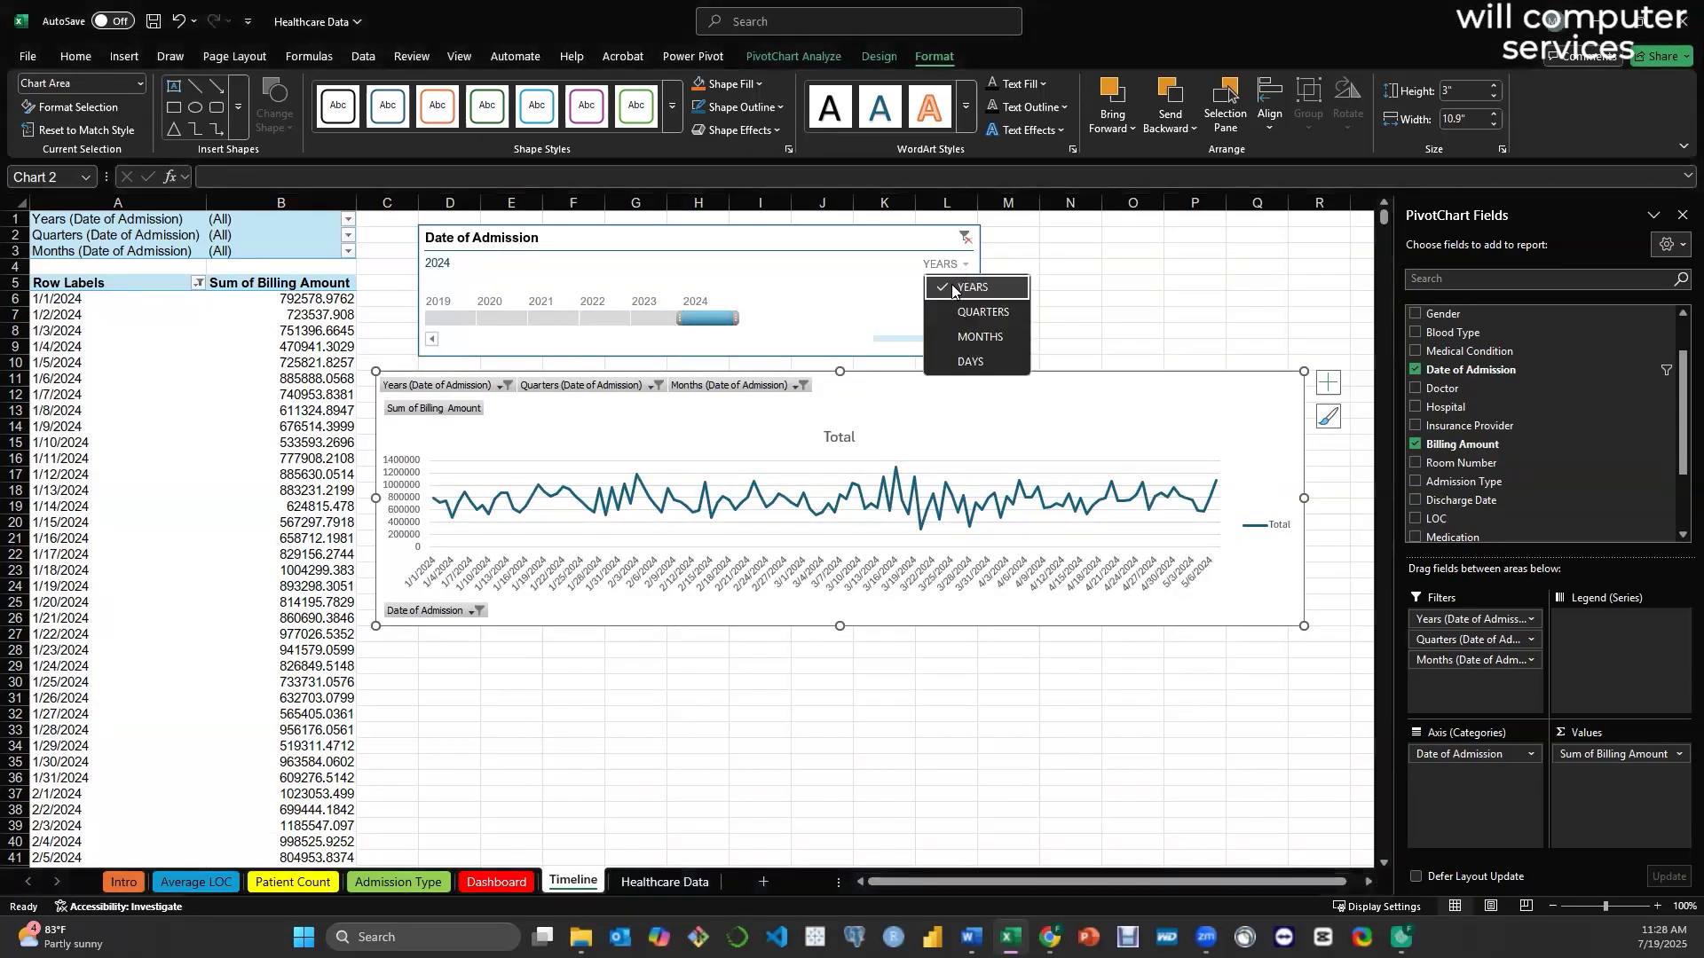
{"action": "left_click", "coordinate": [954, 311]}
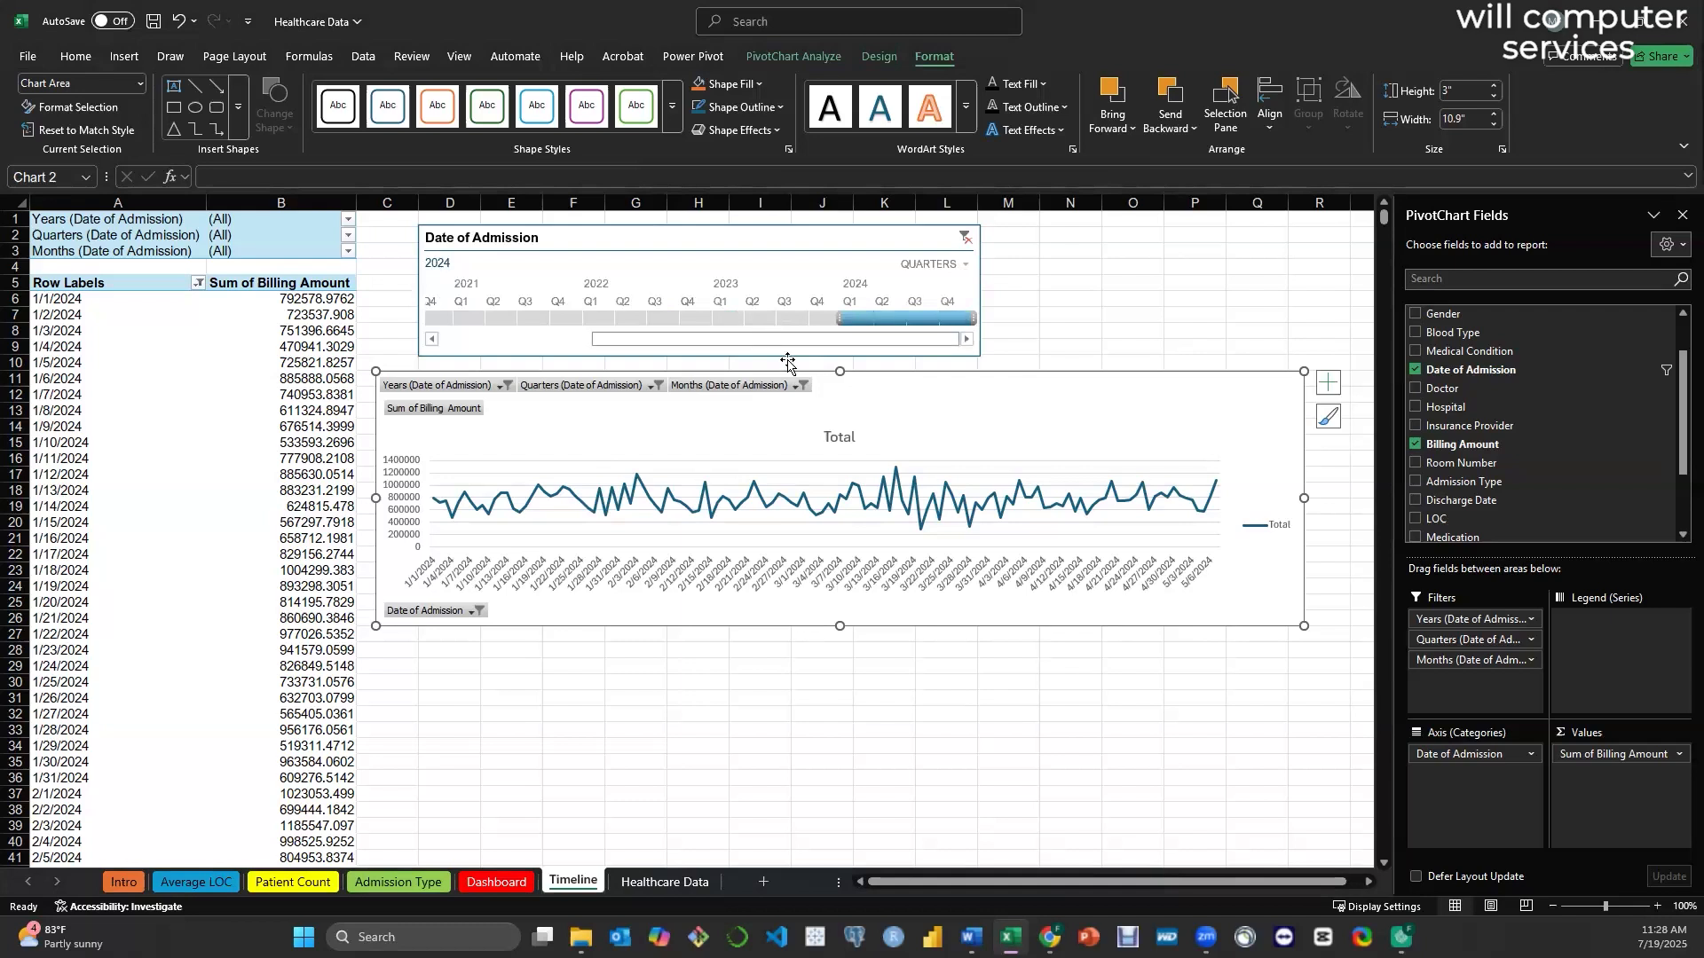
{"action": "left_click", "coordinate": [920, 320]}
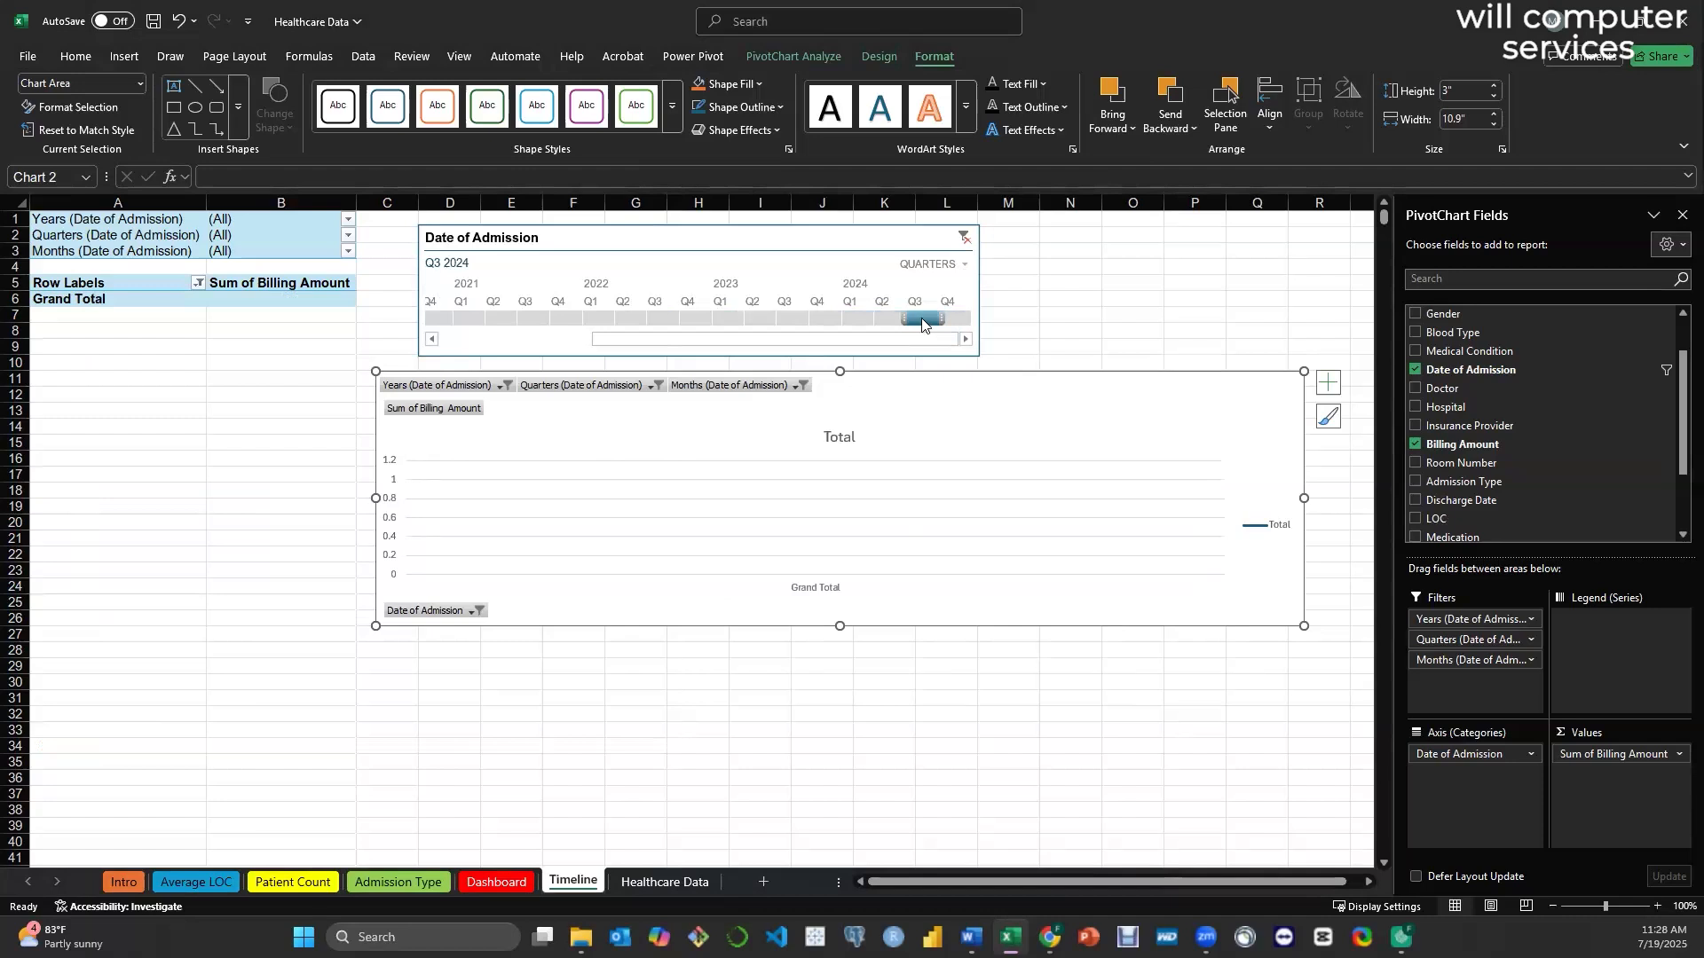
{"action": "left_click_drag", "start_coordinate": [922, 324], "coordinate": [889, 323]}
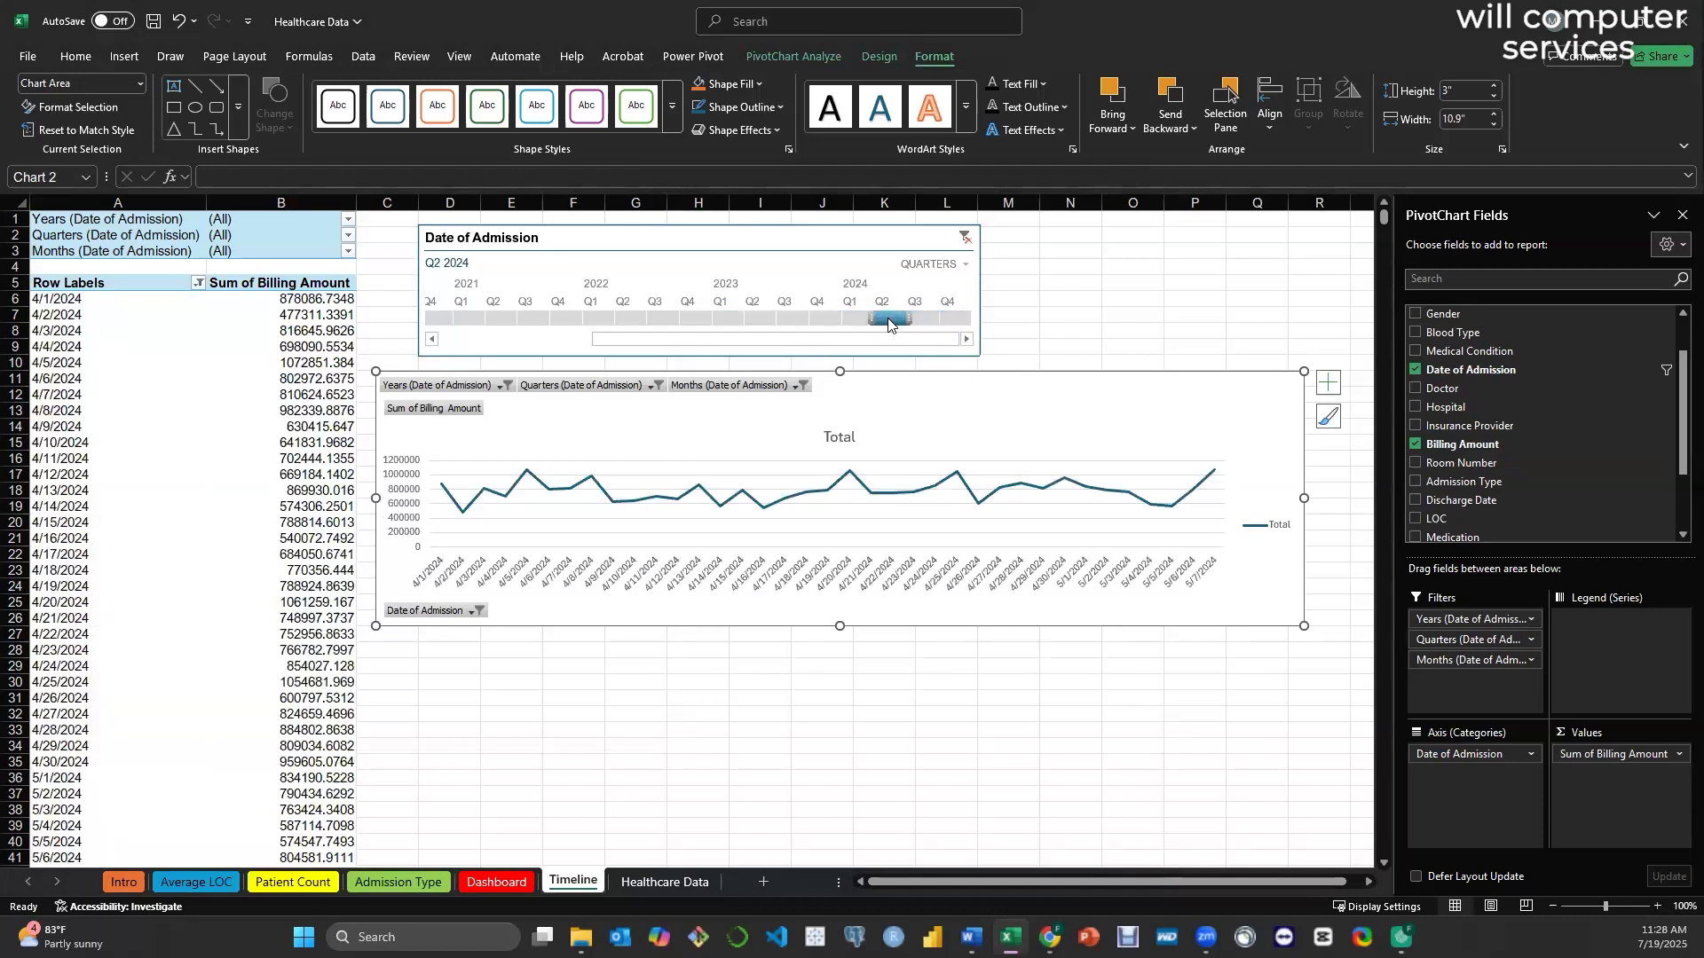
{"action": "left_click", "coordinate": [955, 317]}
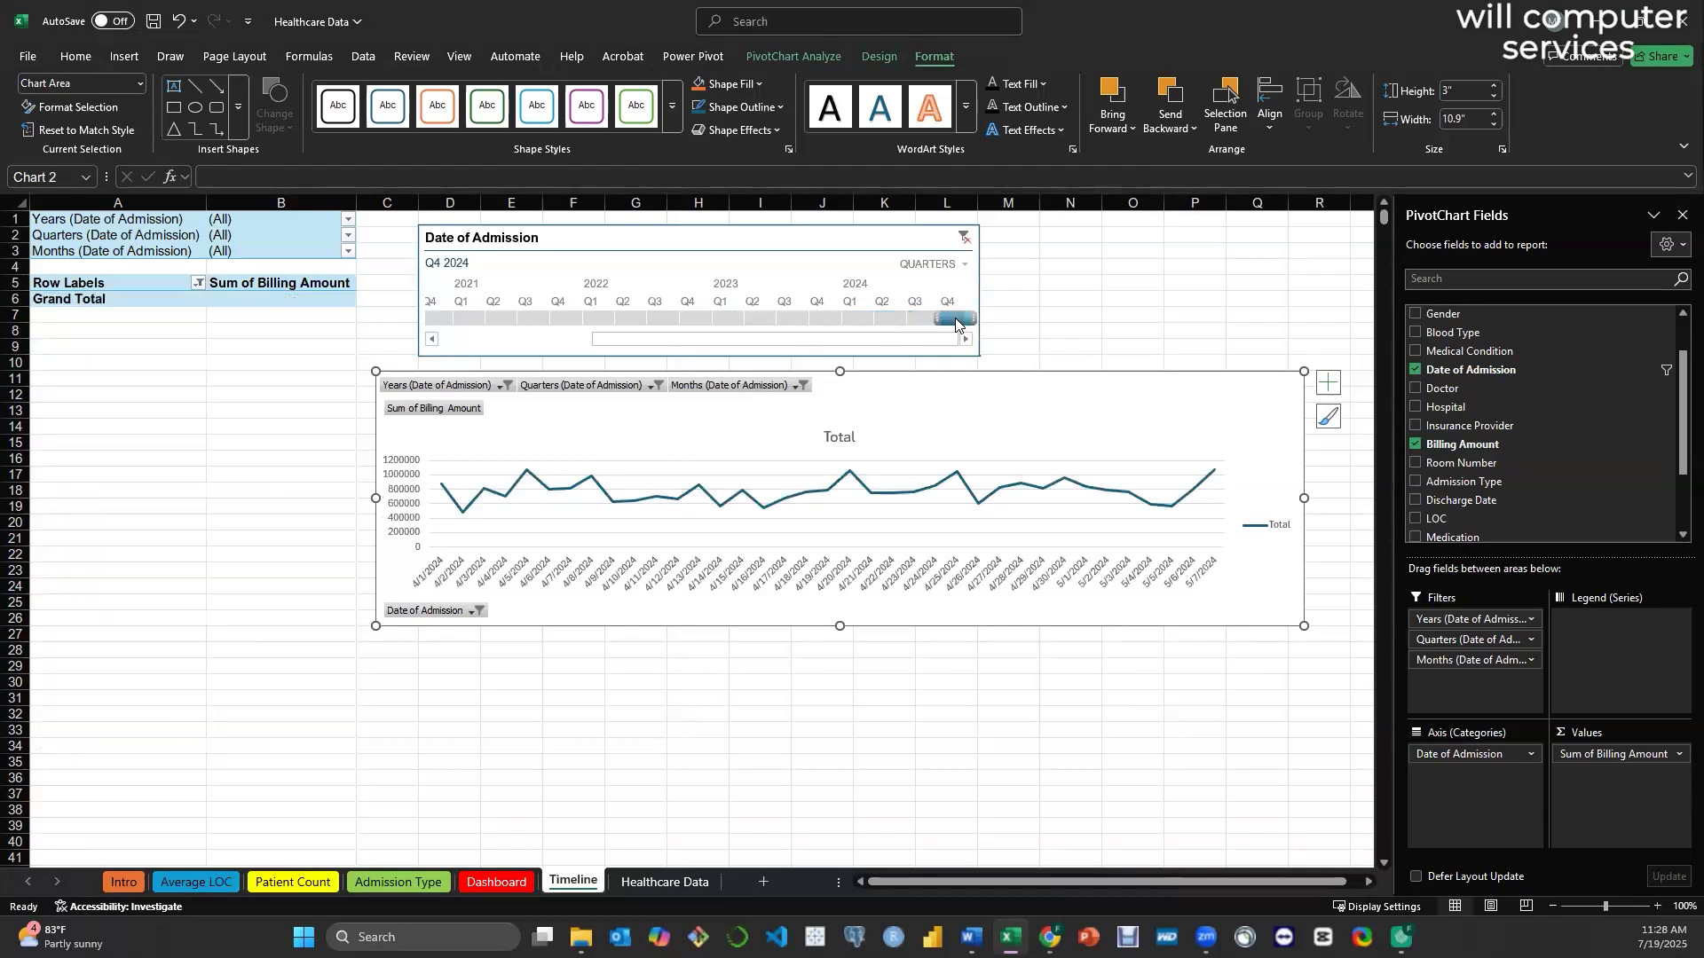
{"action": "left_click", "coordinate": [886, 318]}
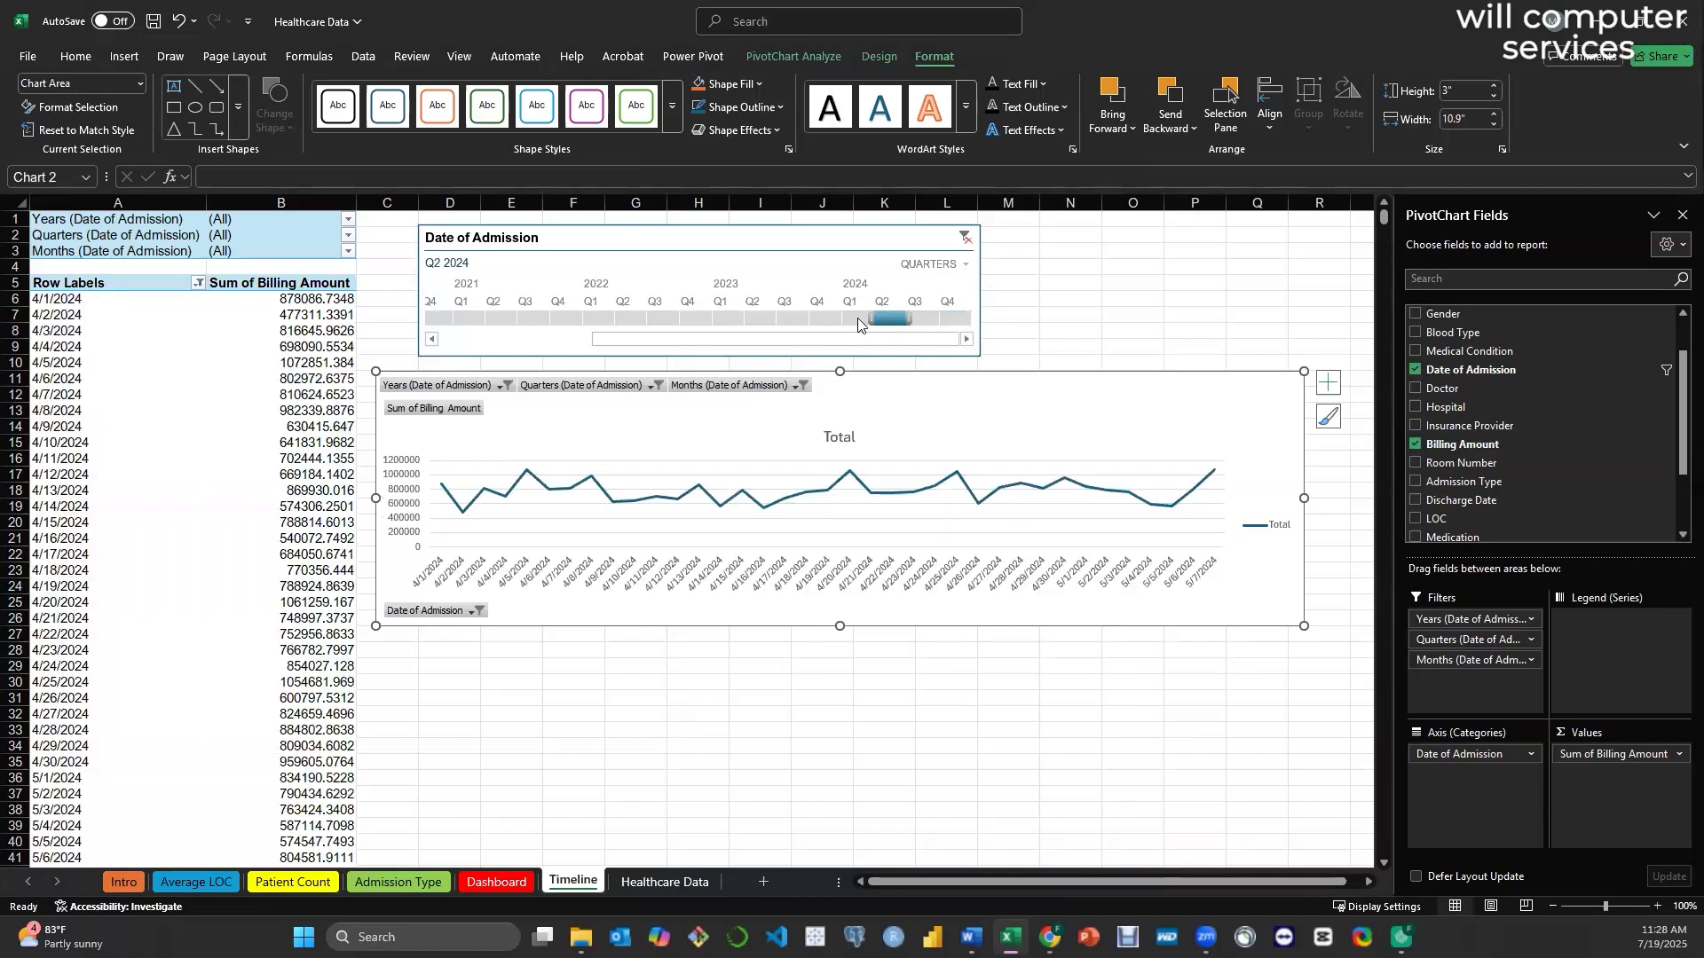
{"action": "left_click", "coordinate": [859, 318]}
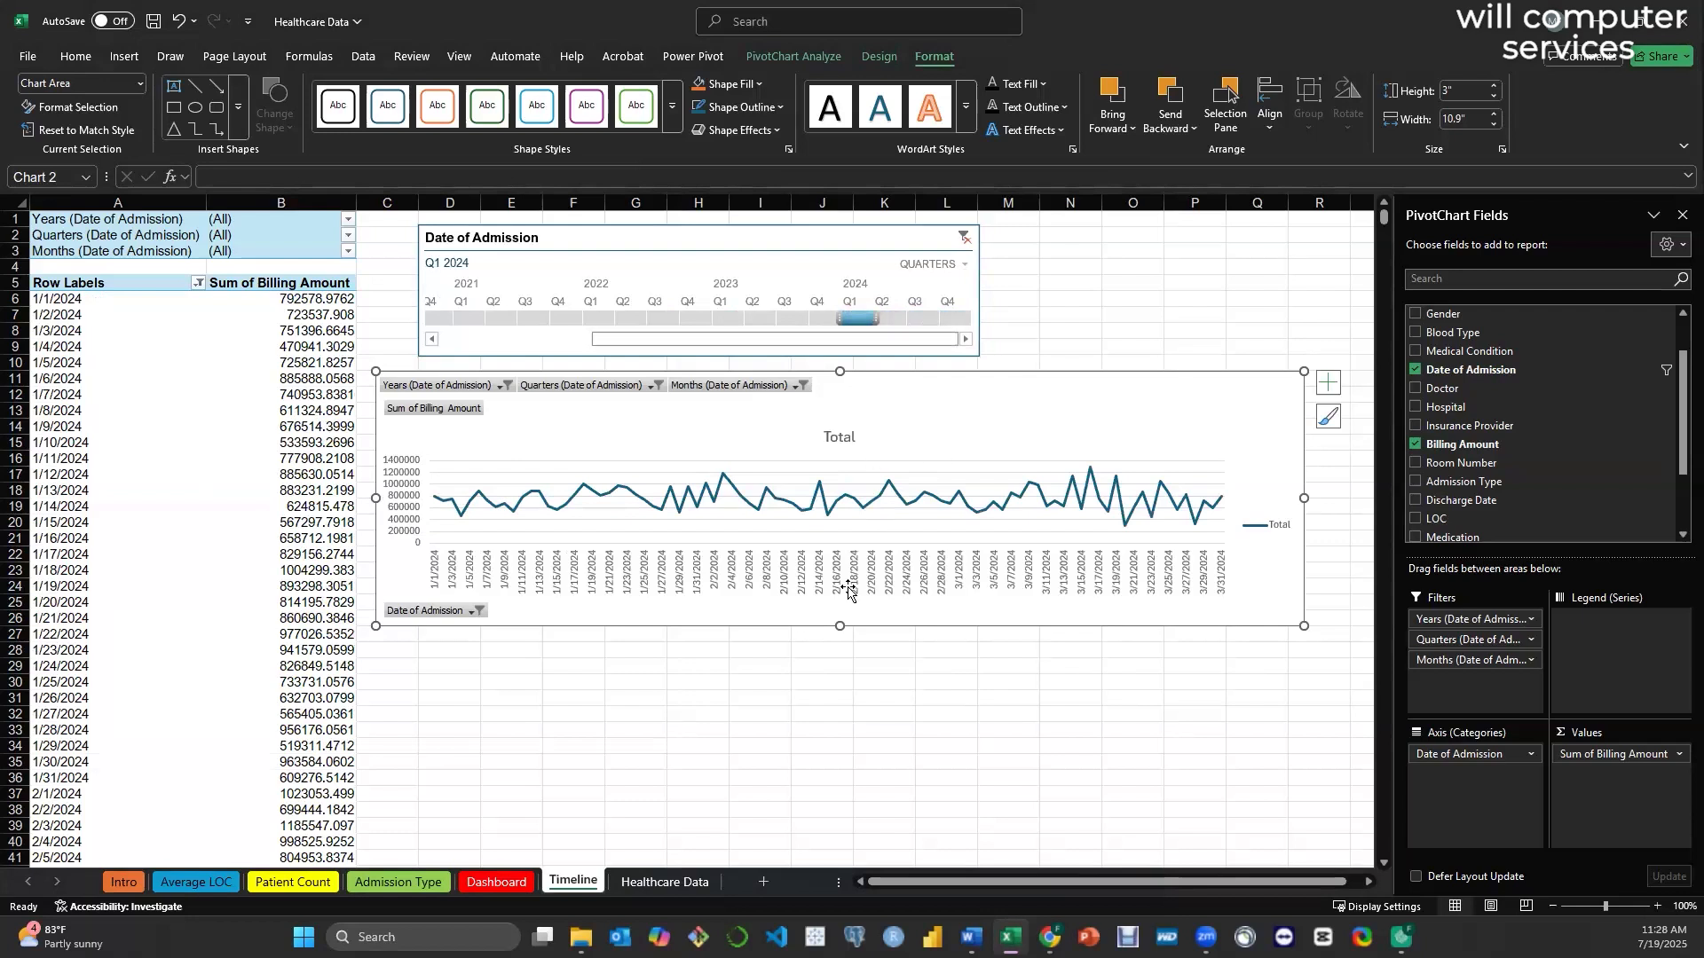
- Increase the line chart's height to about 3.2 inches
{"action": "left_click_drag", "start_coordinate": [836, 627], "coordinate": [839, 643]}
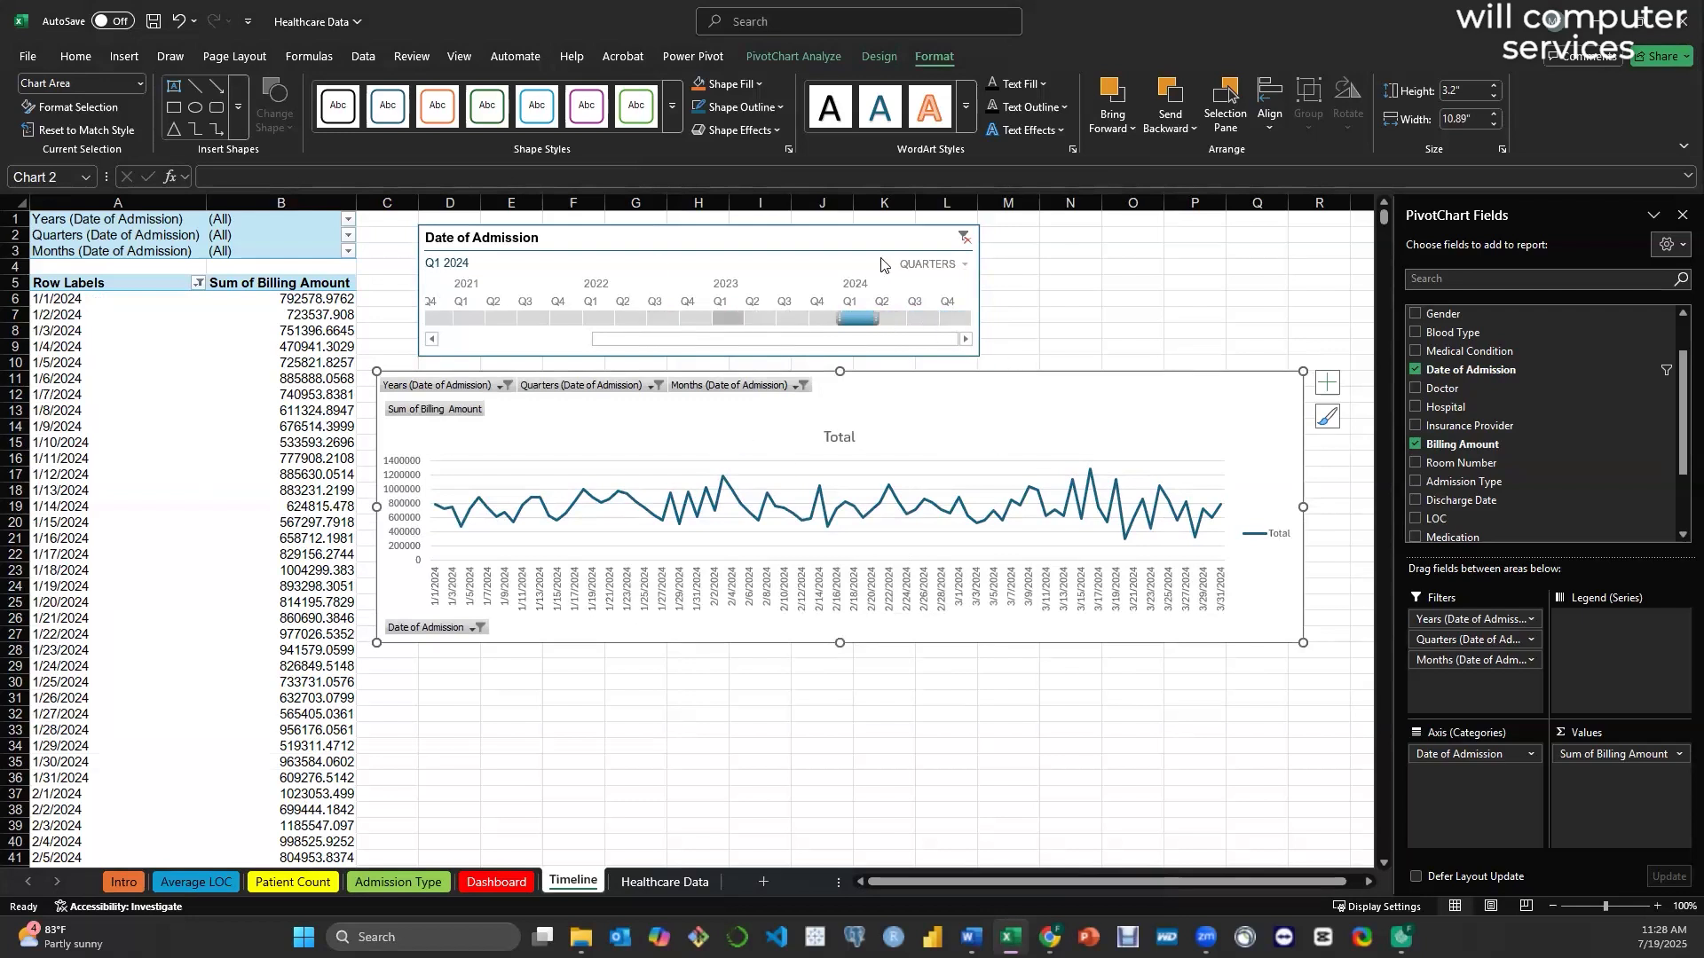
- Set the timeline's time level to Months and filter the data to Jan 2024, and then to Dec 2023
{"action": "left_click", "coordinate": [948, 271]}
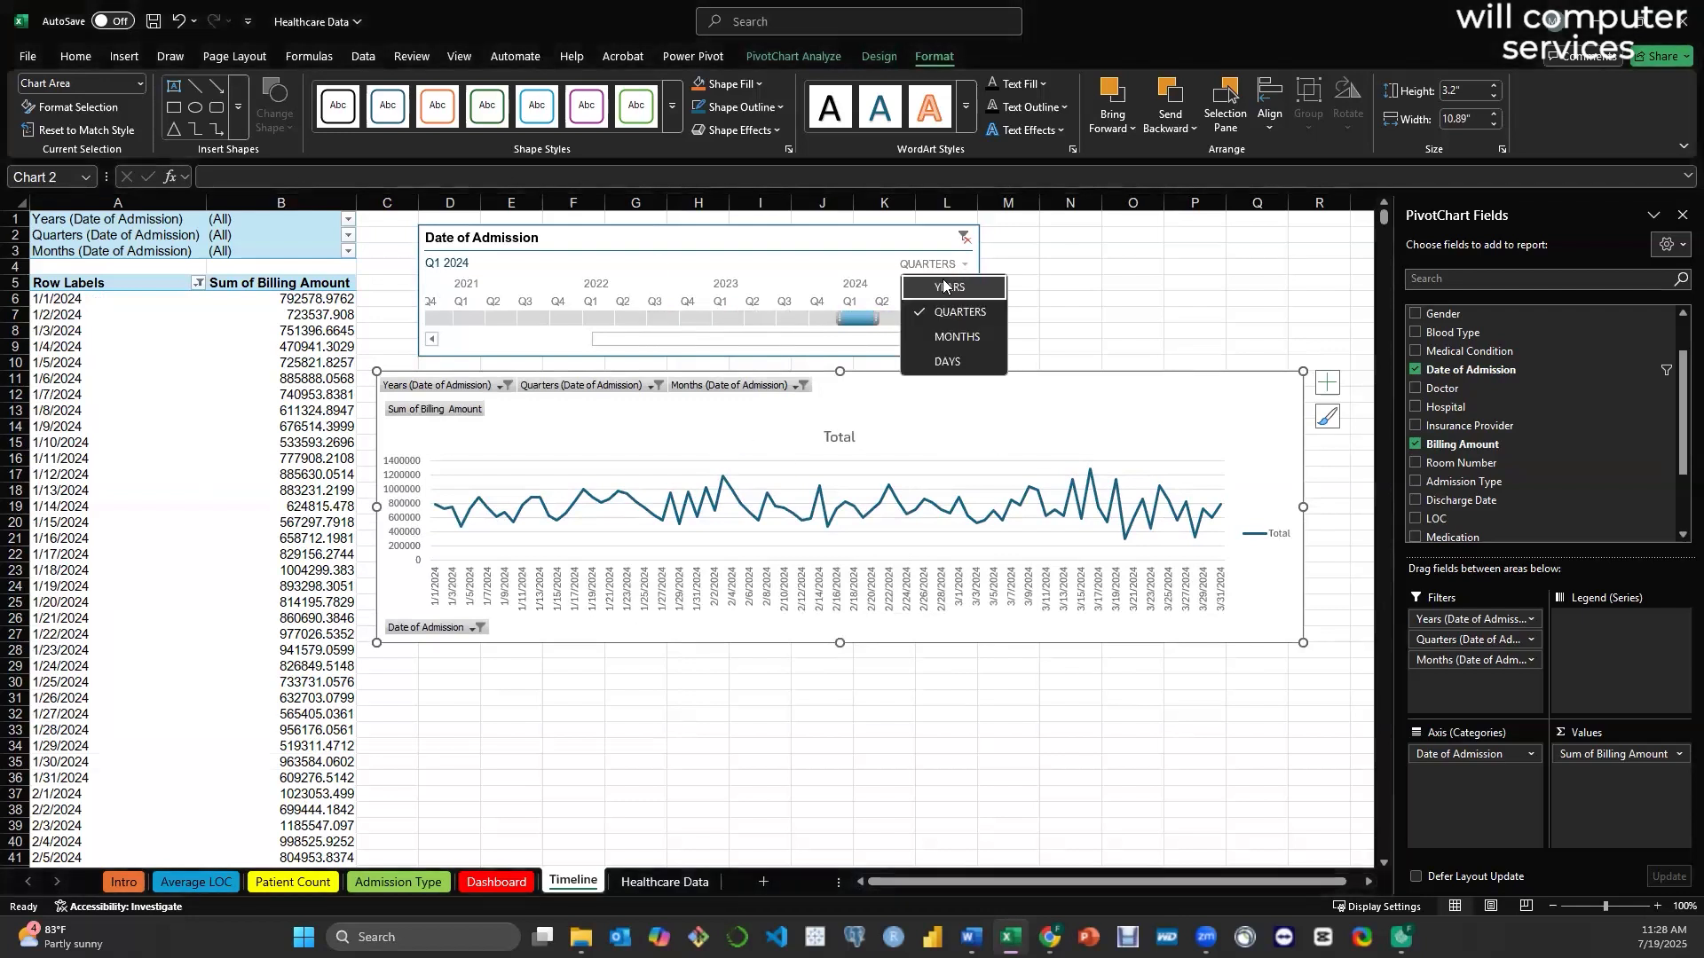
{"action": "left_click", "coordinate": [943, 336]}
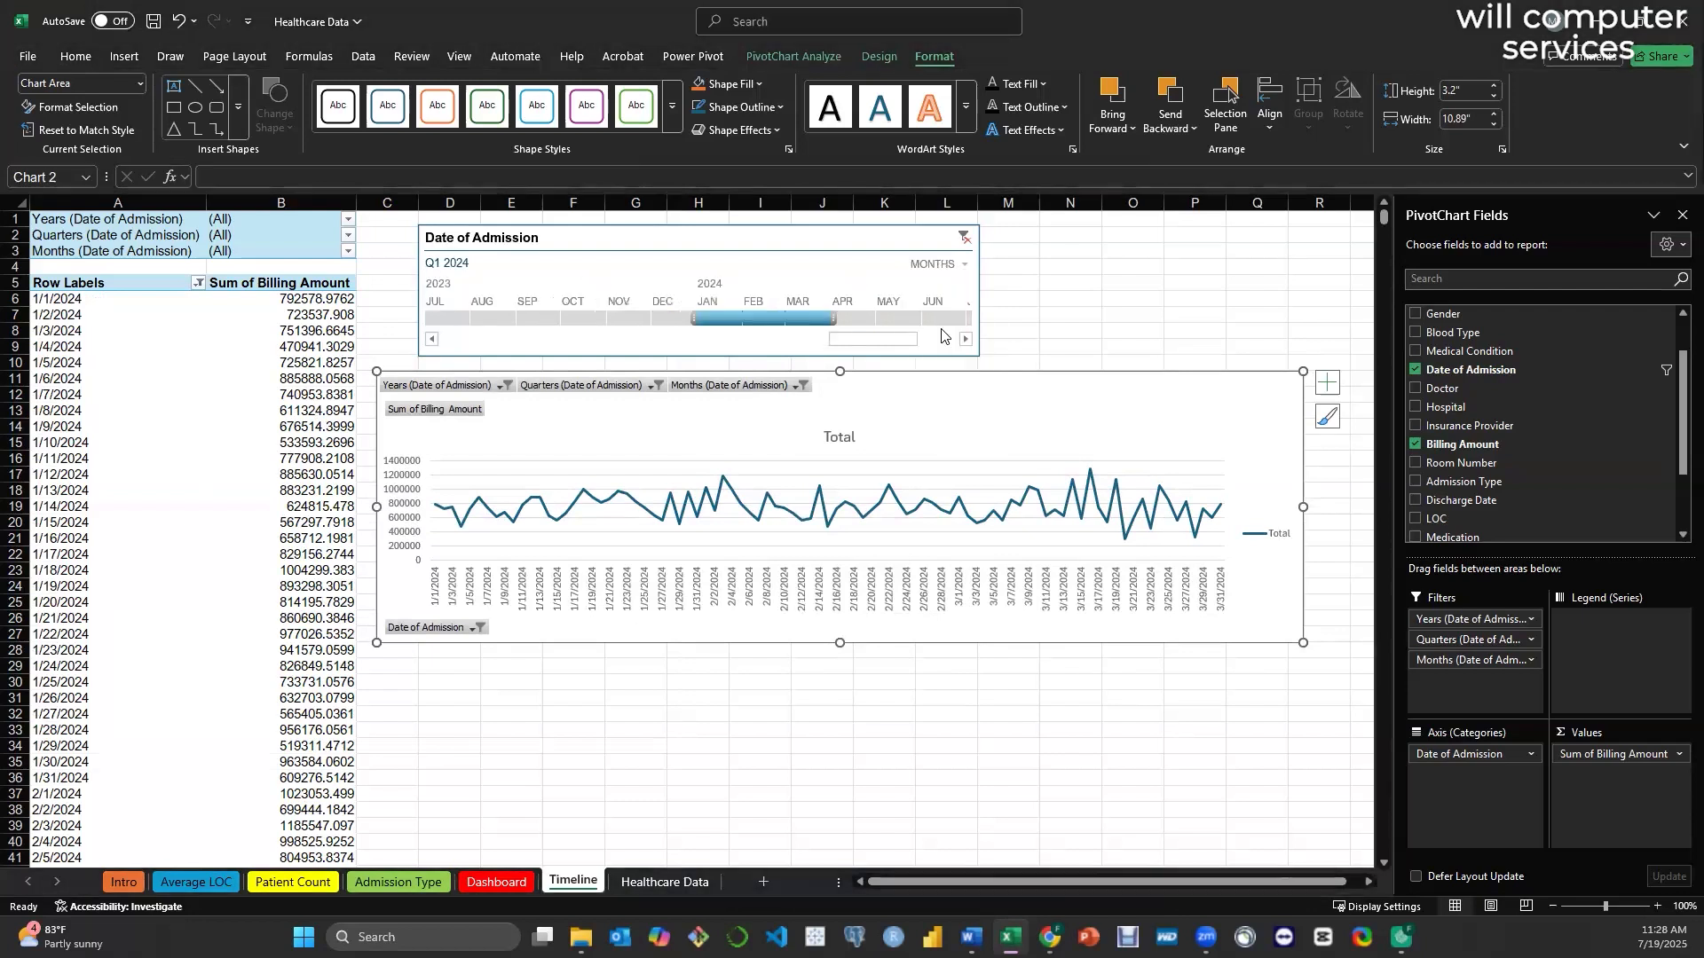
{"action": "left_click", "coordinate": [718, 323]}
{"action": "left_click_drag", "start_coordinate": [716, 320], "coordinate": [762, 317]}
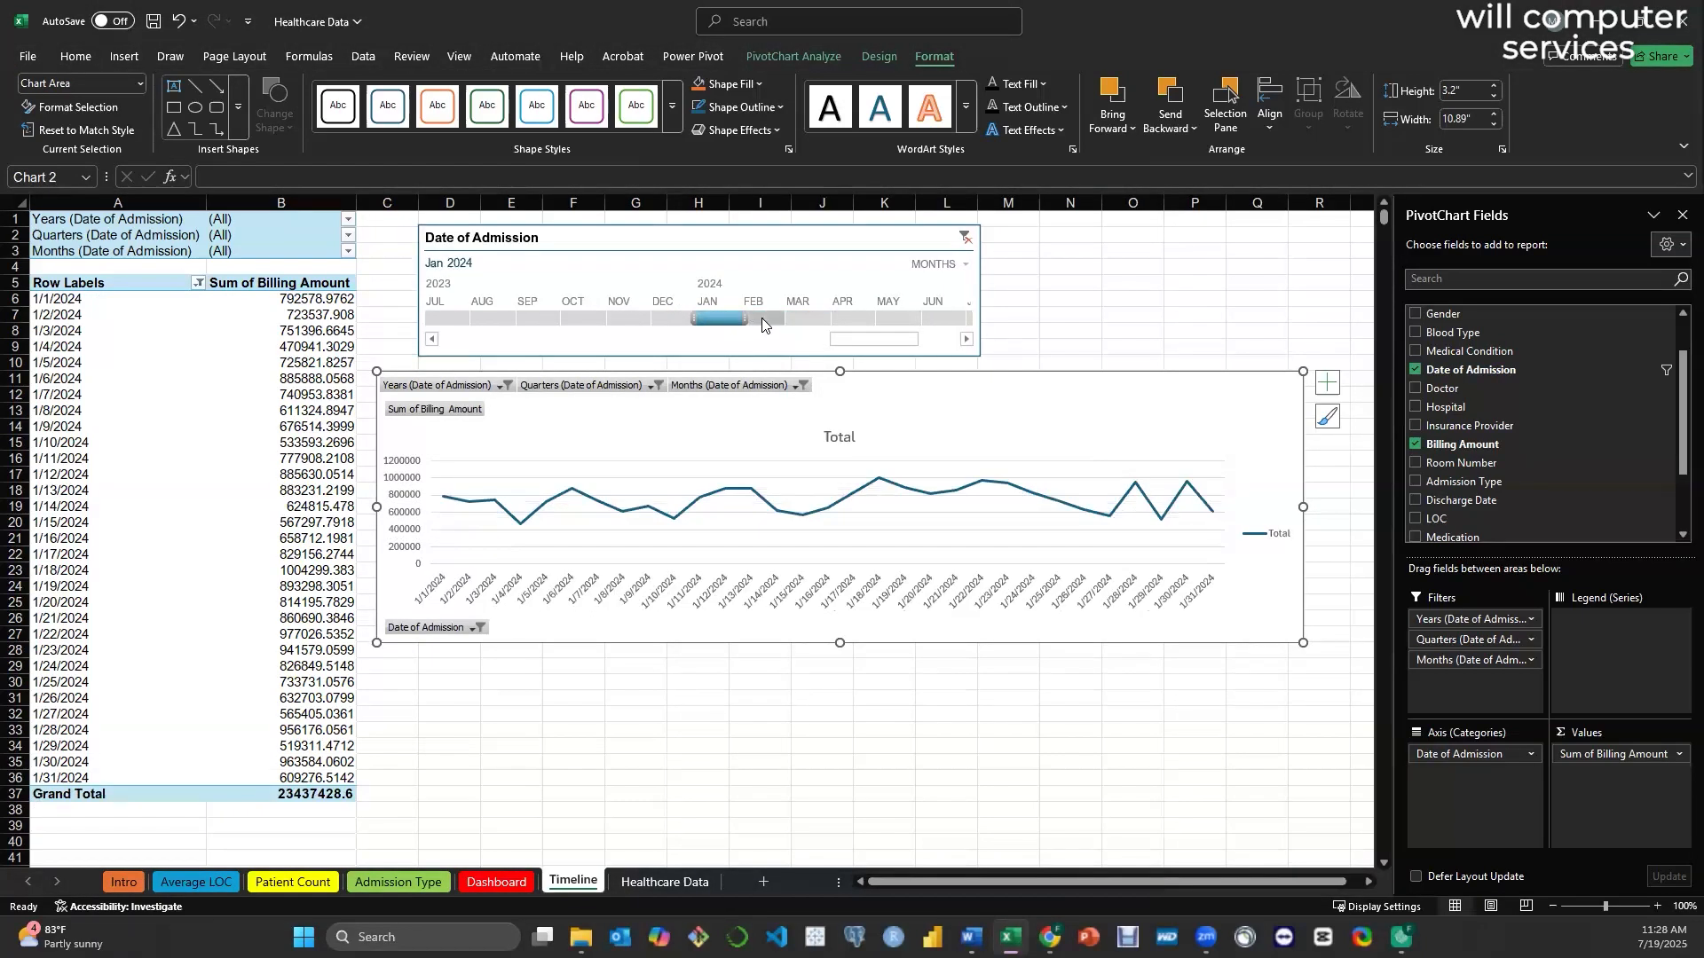
{"action": "left_click", "coordinate": [663, 318]}
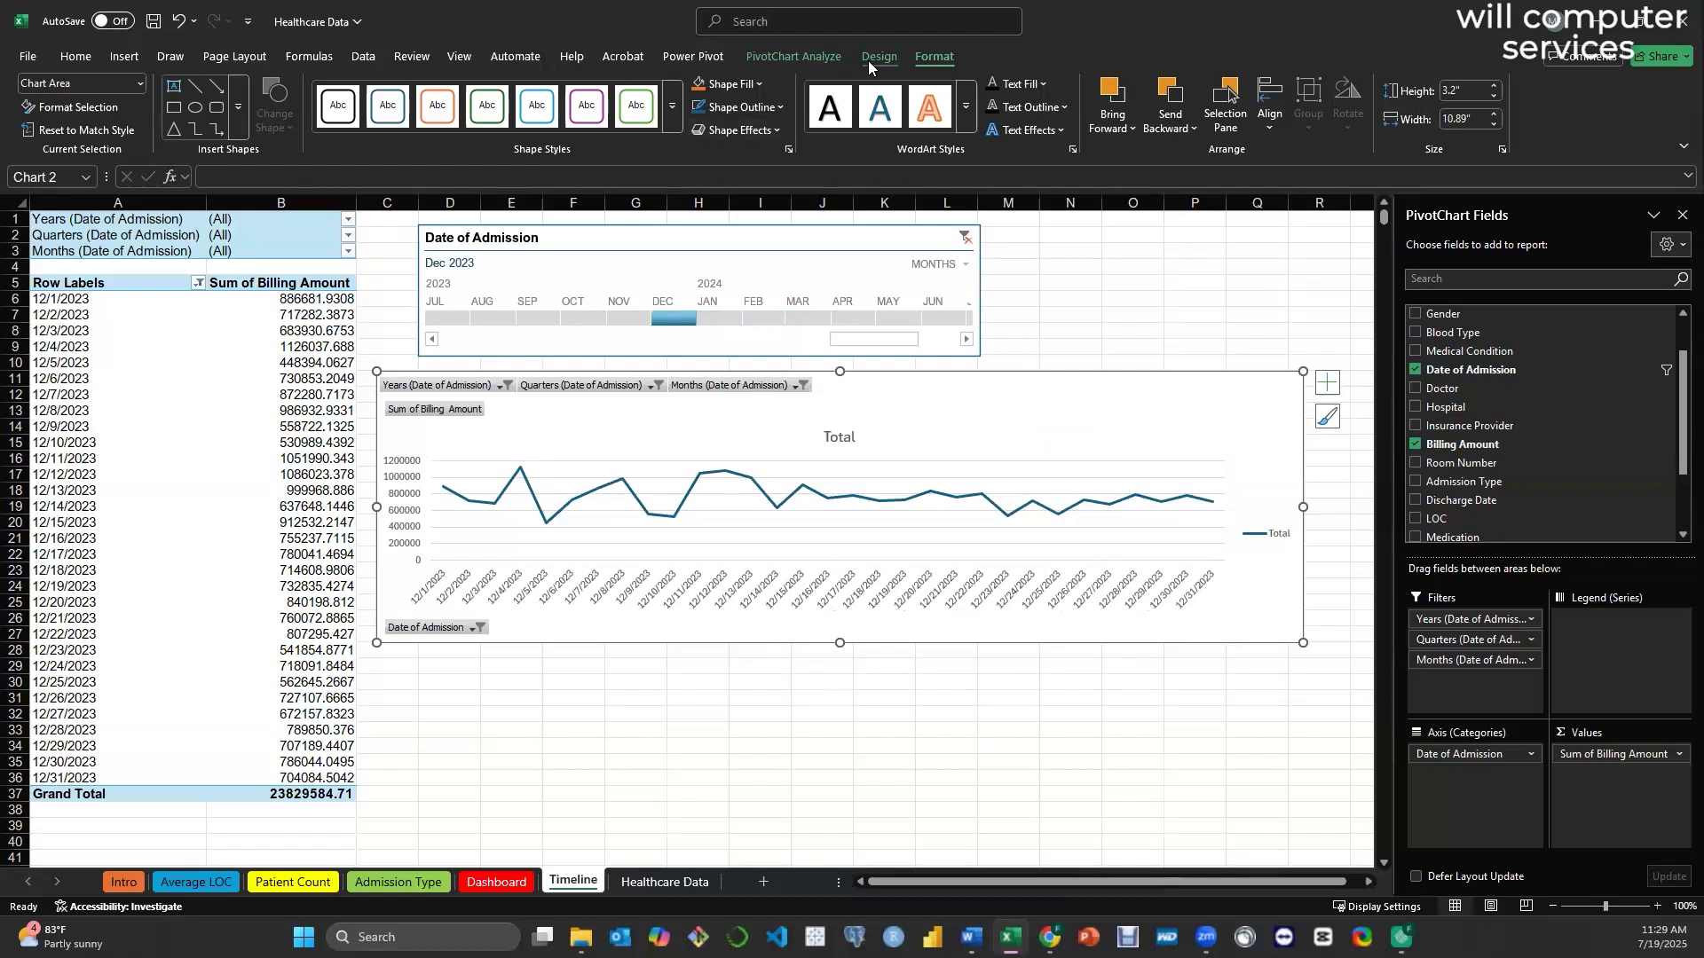
- Apply the dark gray chart style with the glowing blue line and point markers to the line PivotChart
{"action": "left_click", "coordinate": [817, 59]}
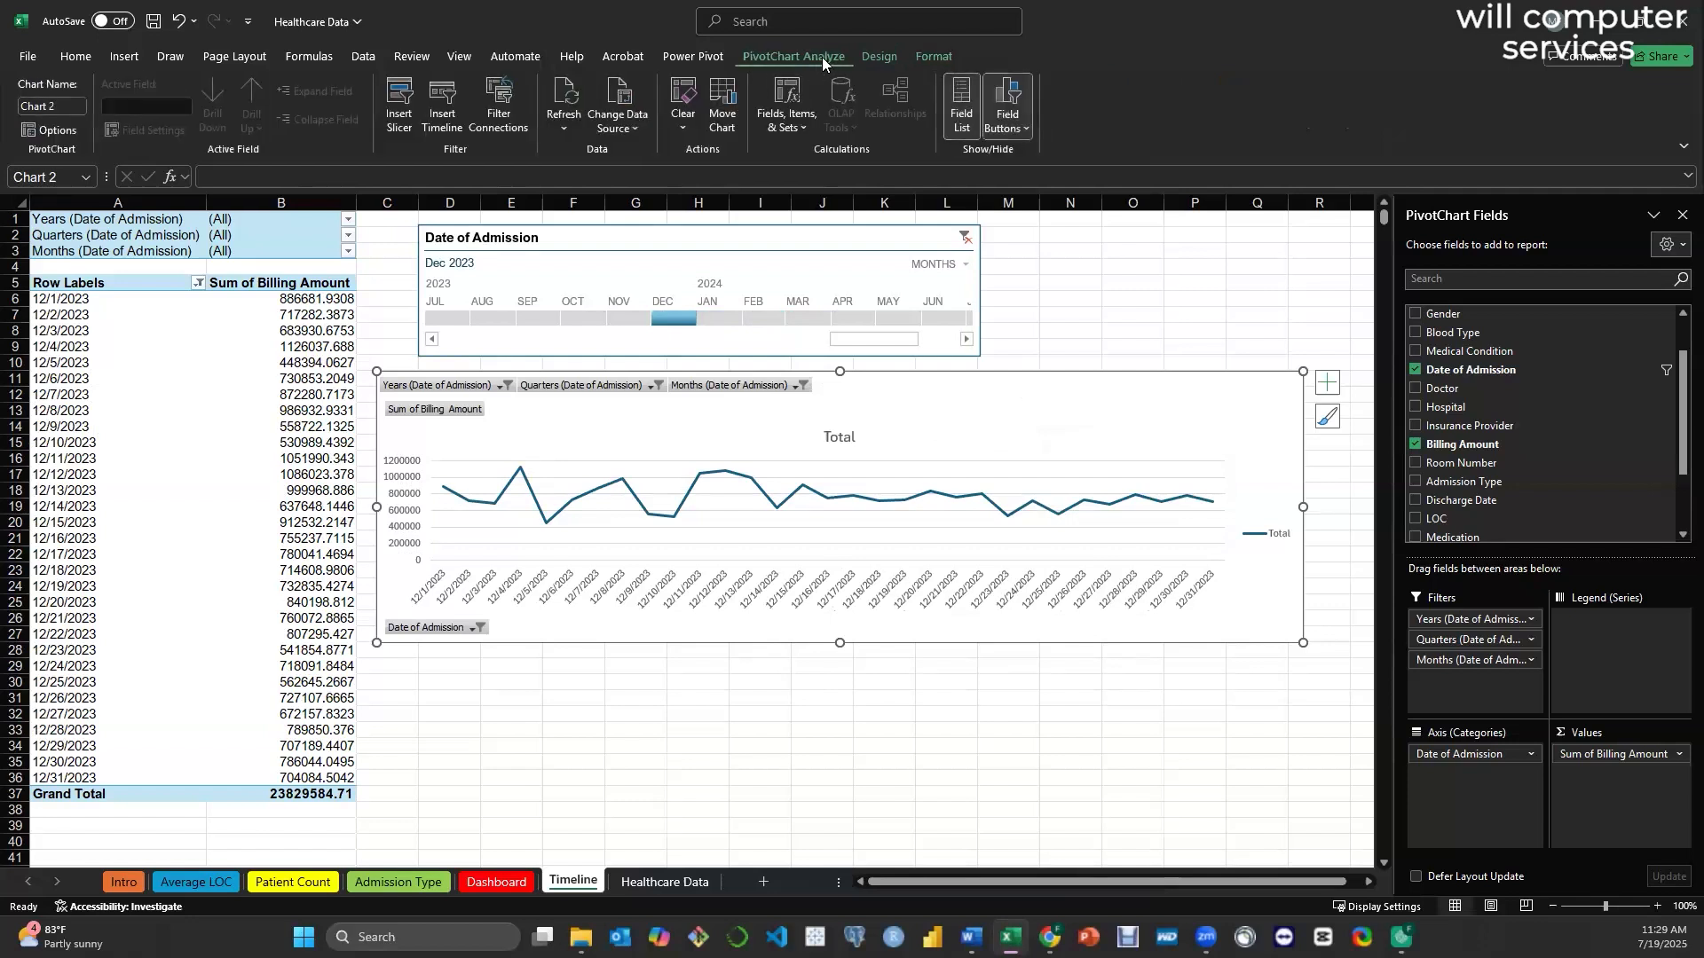
{"action": "left_click", "coordinate": [879, 59]}
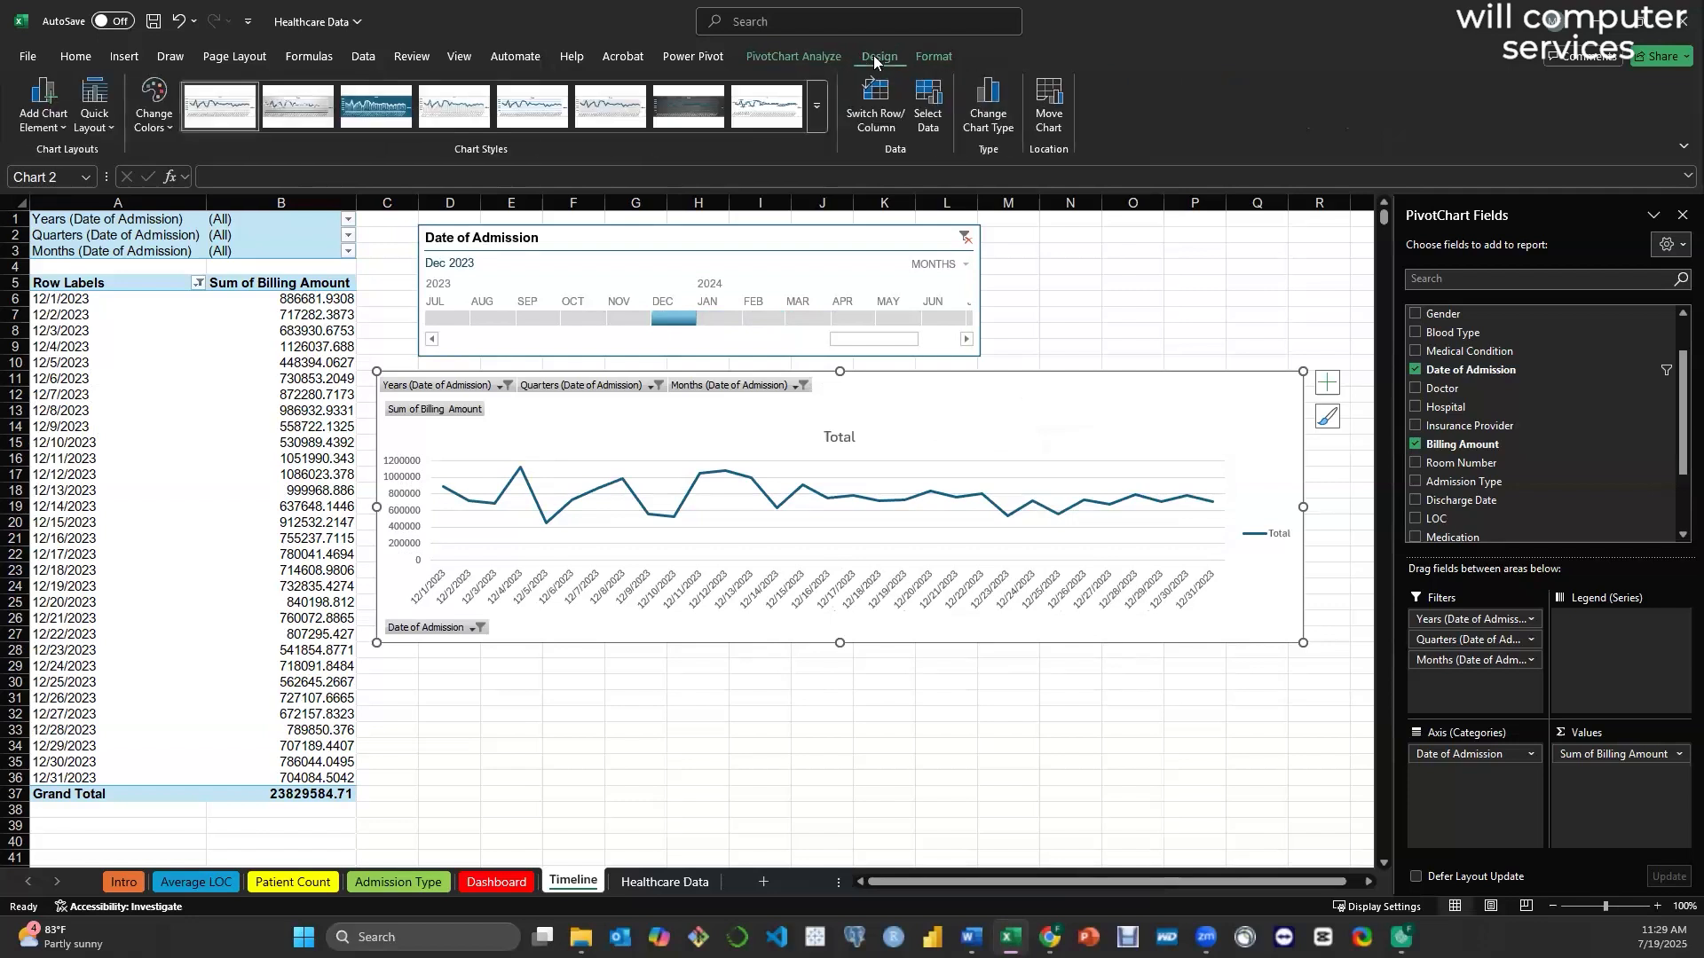
{"action": "left_click", "coordinate": [815, 127]}
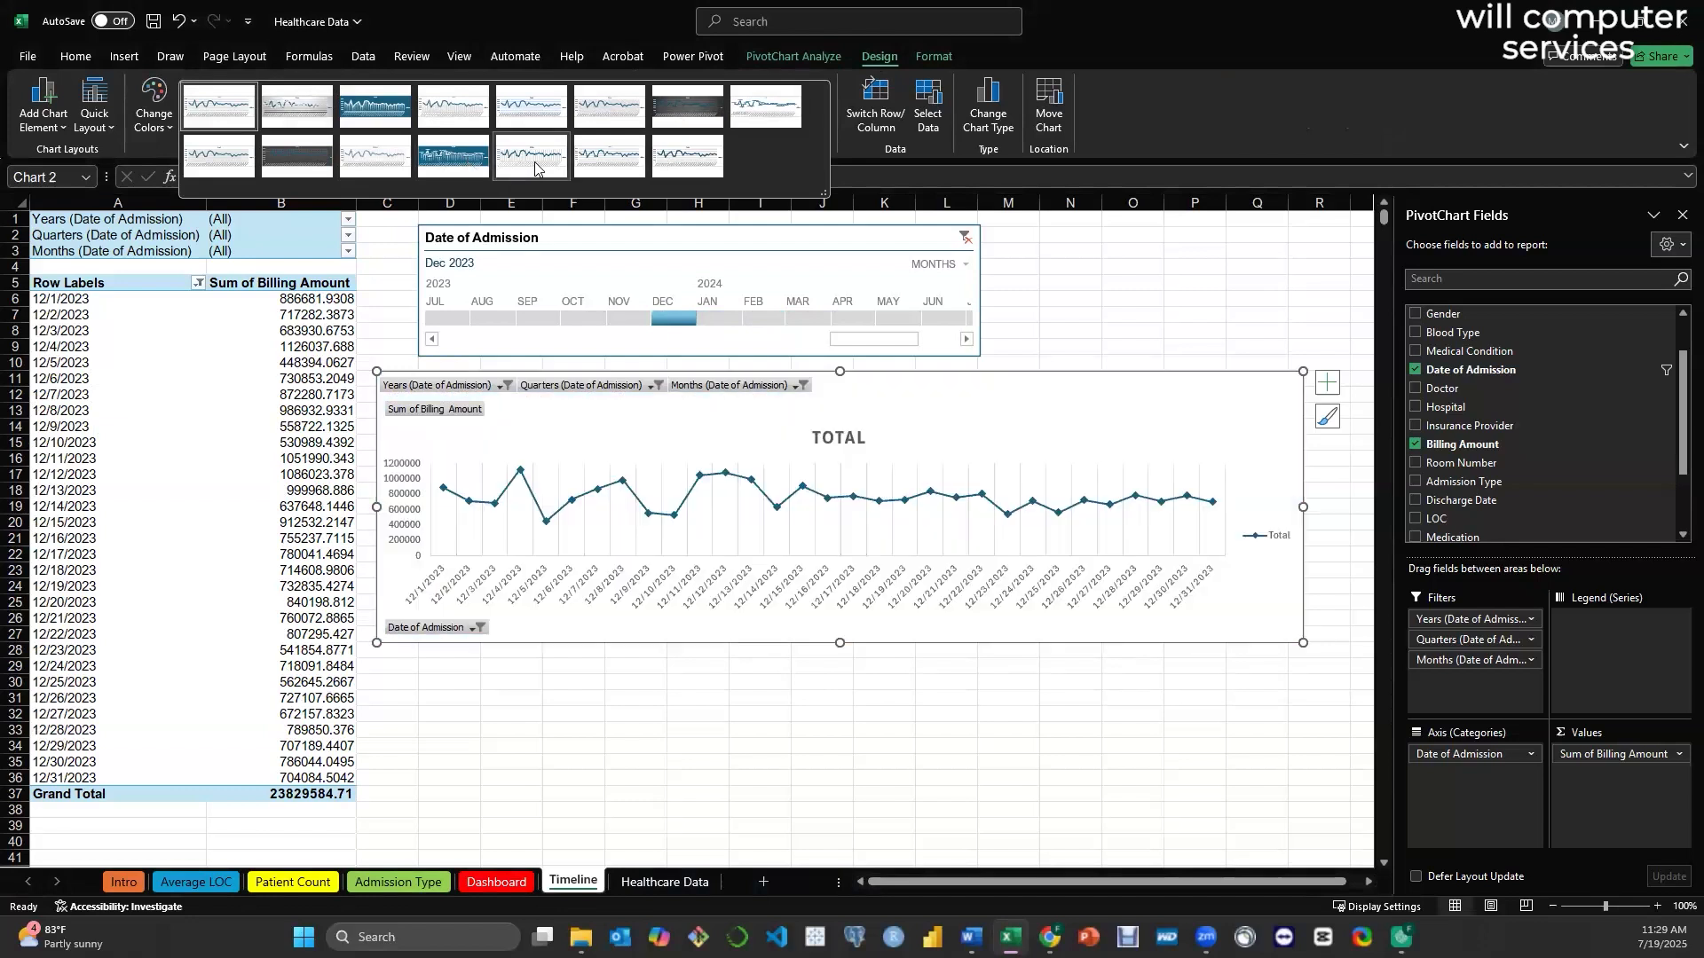
{"action": "left_click", "coordinate": [294, 166]}
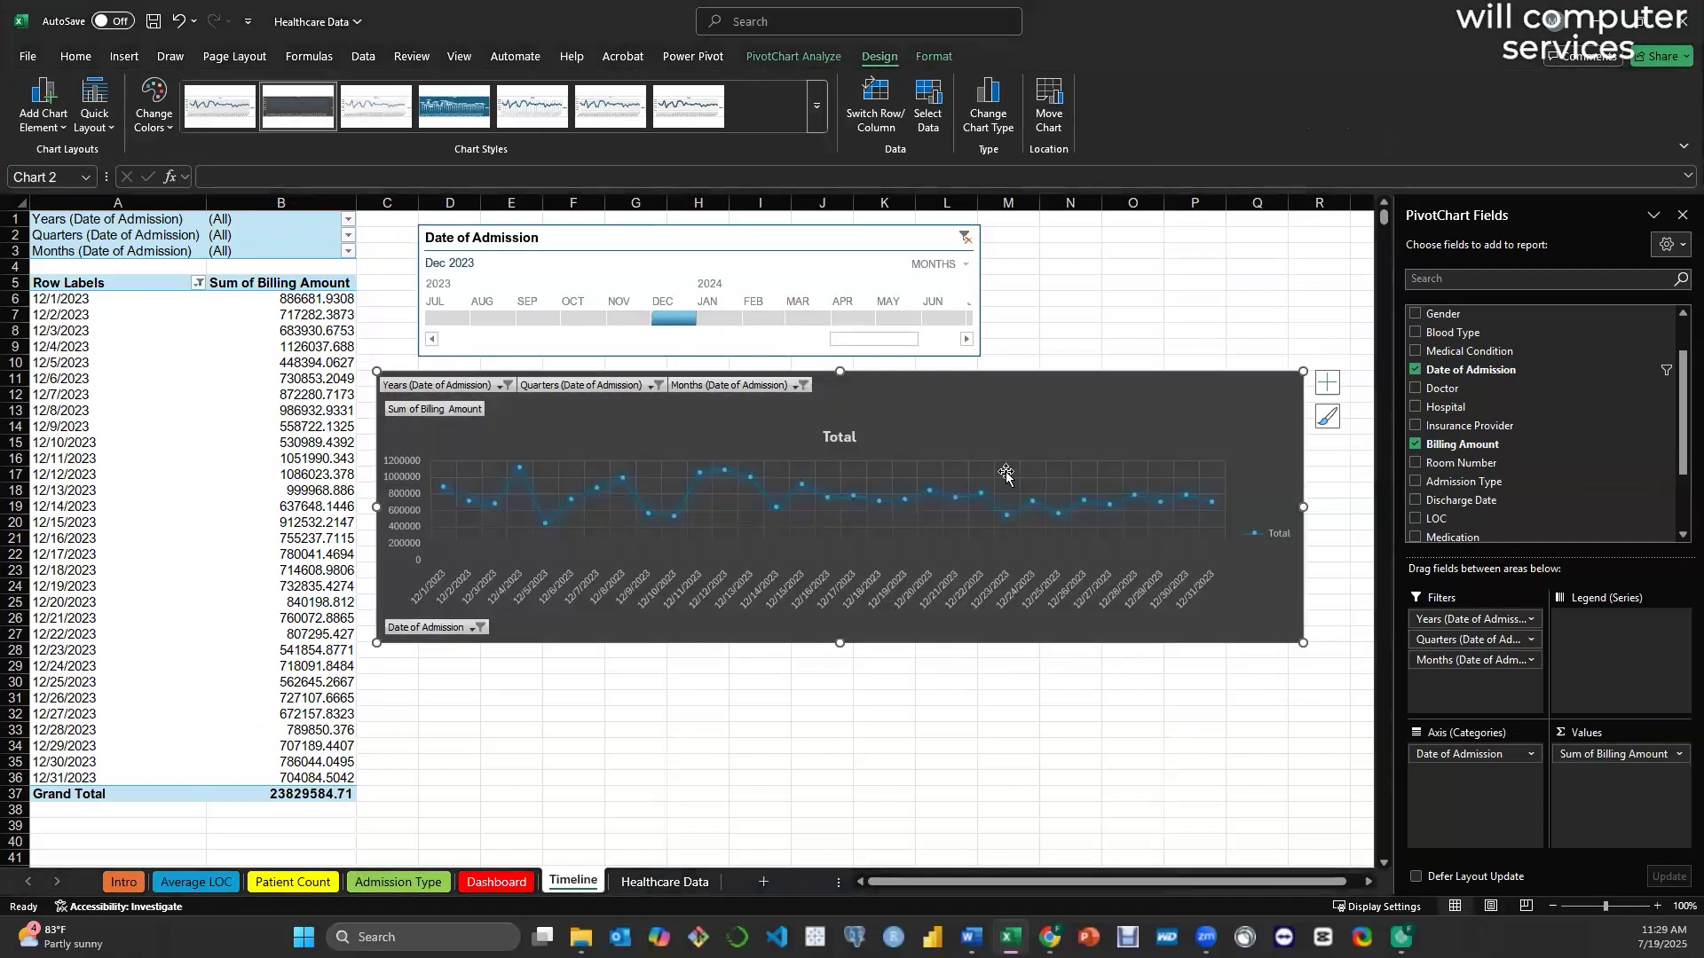
- Shift the line chart slightly to the left and widen it through column R, and close the field list
{"action": "left_click_drag", "start_coordinate": [1040, 393], "coordinate": [1032, 393]}
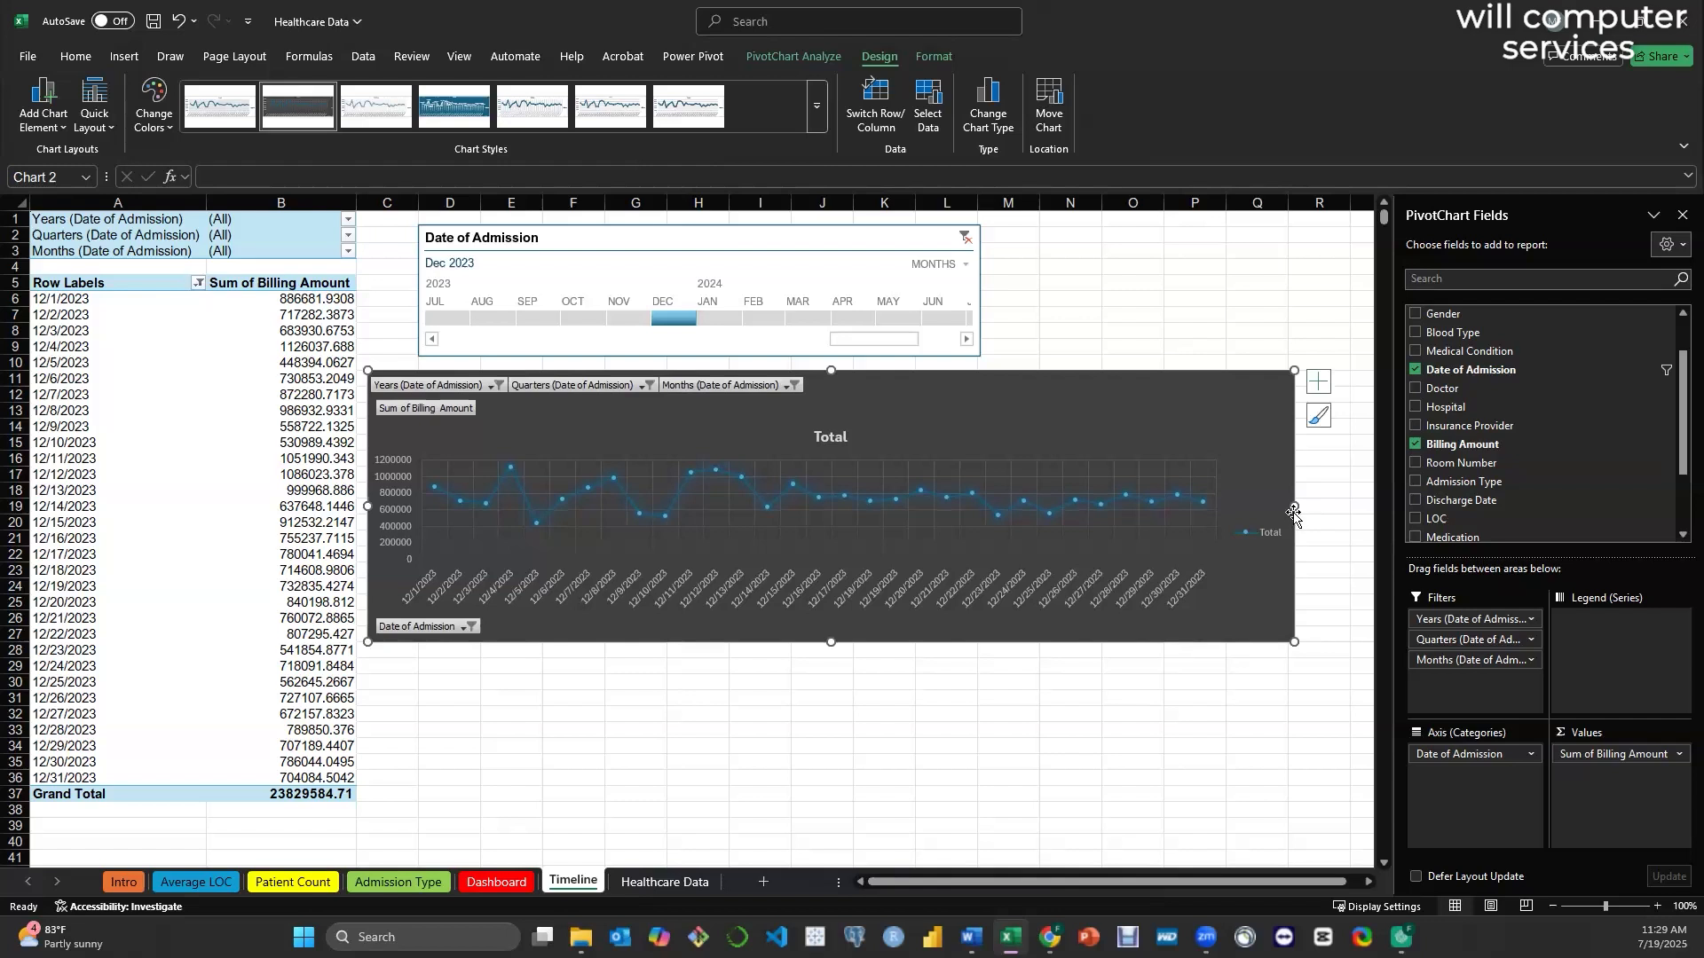
{"action": "left_click_drag", "start_coordinate": [1294, 509], "coordinate": [1348, 507]}
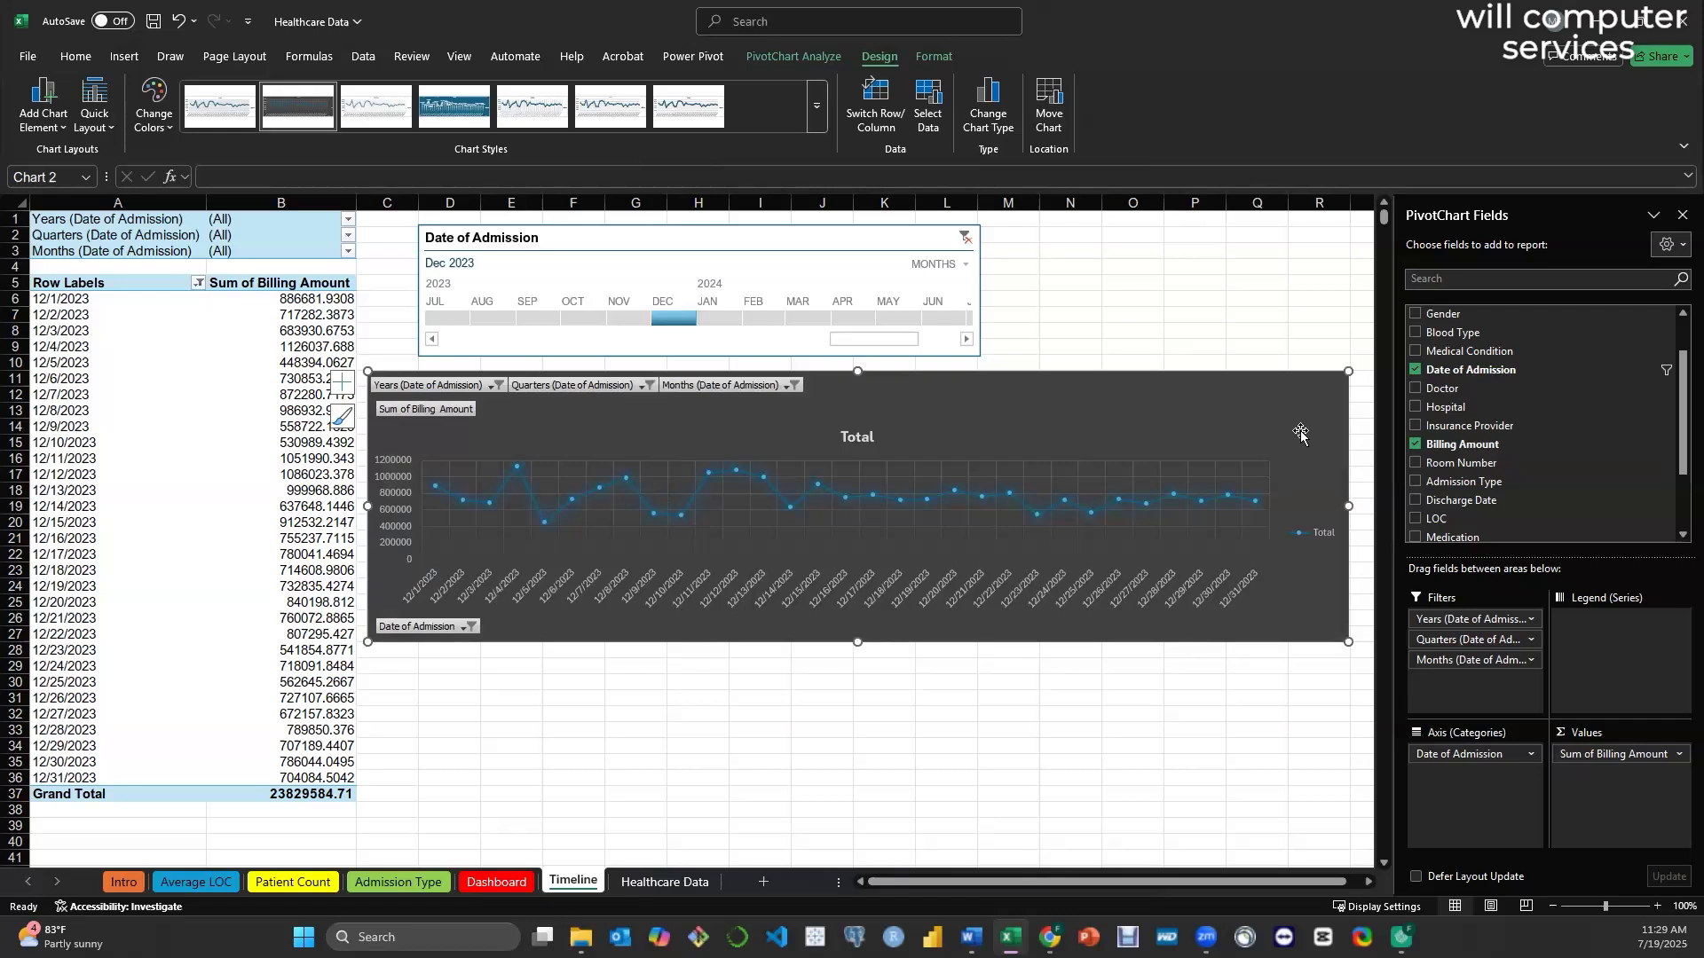
{"action": "left_click", "coordinate": [1683, 215]}
- Set the font color of all text in the line chart to white
{"action": "left_click", "coordinate": [1372, 383]}
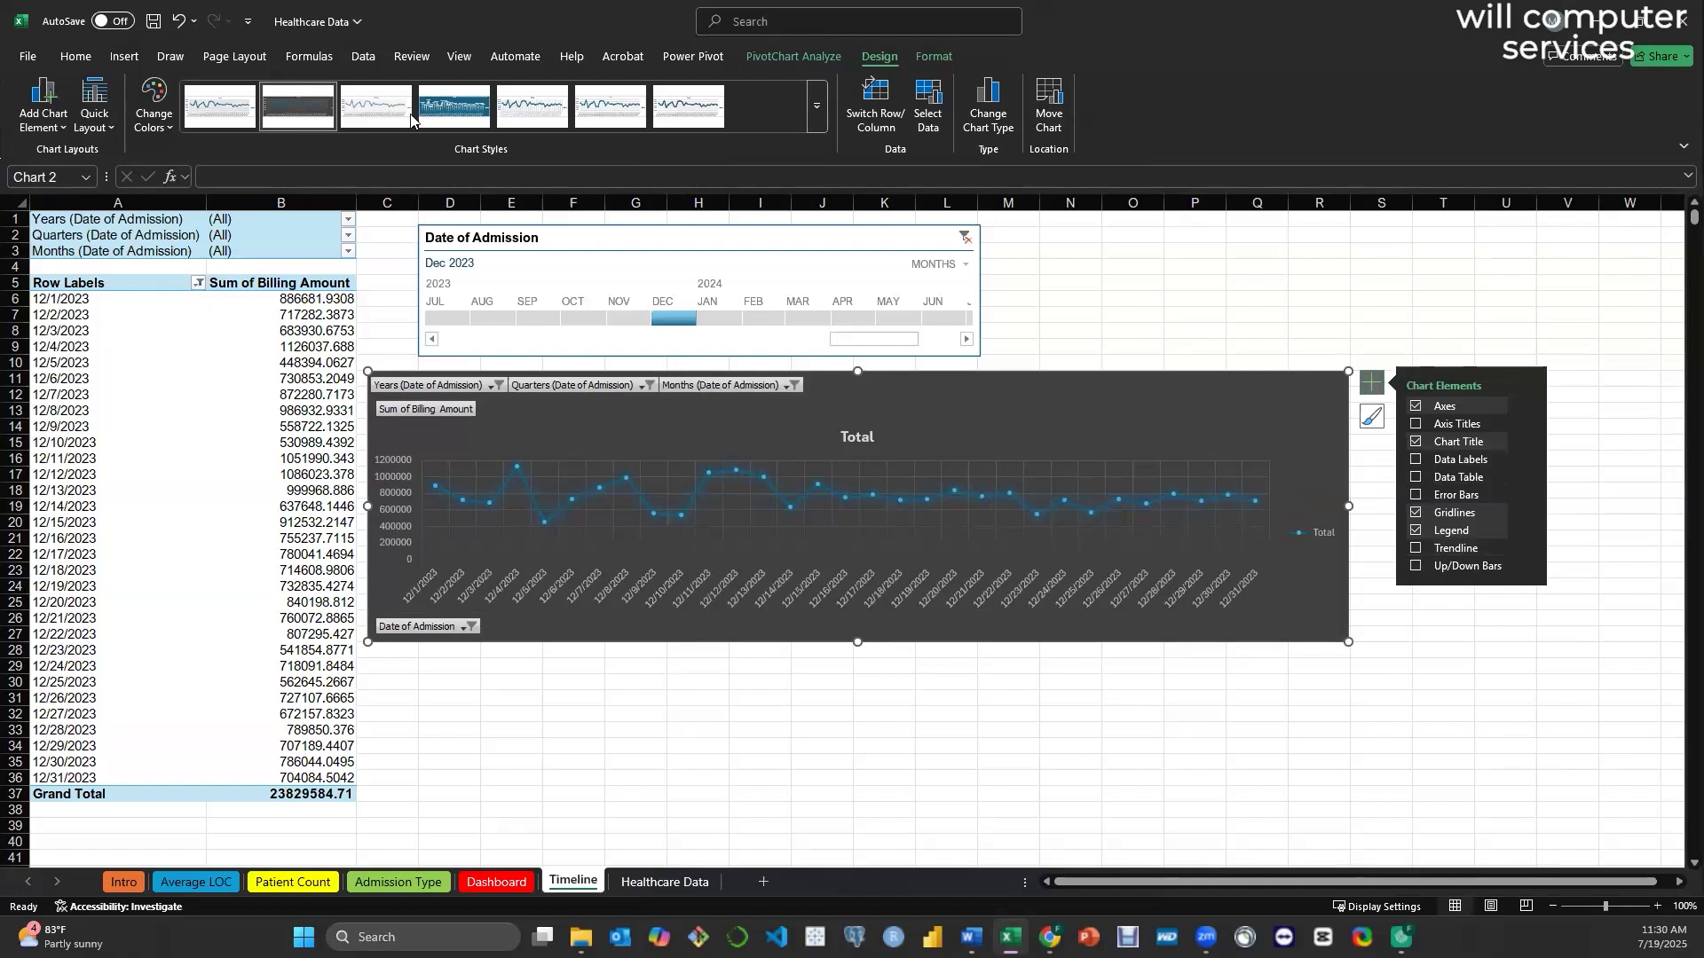
{"action": "left_click", "coordinate": [76, 59]}
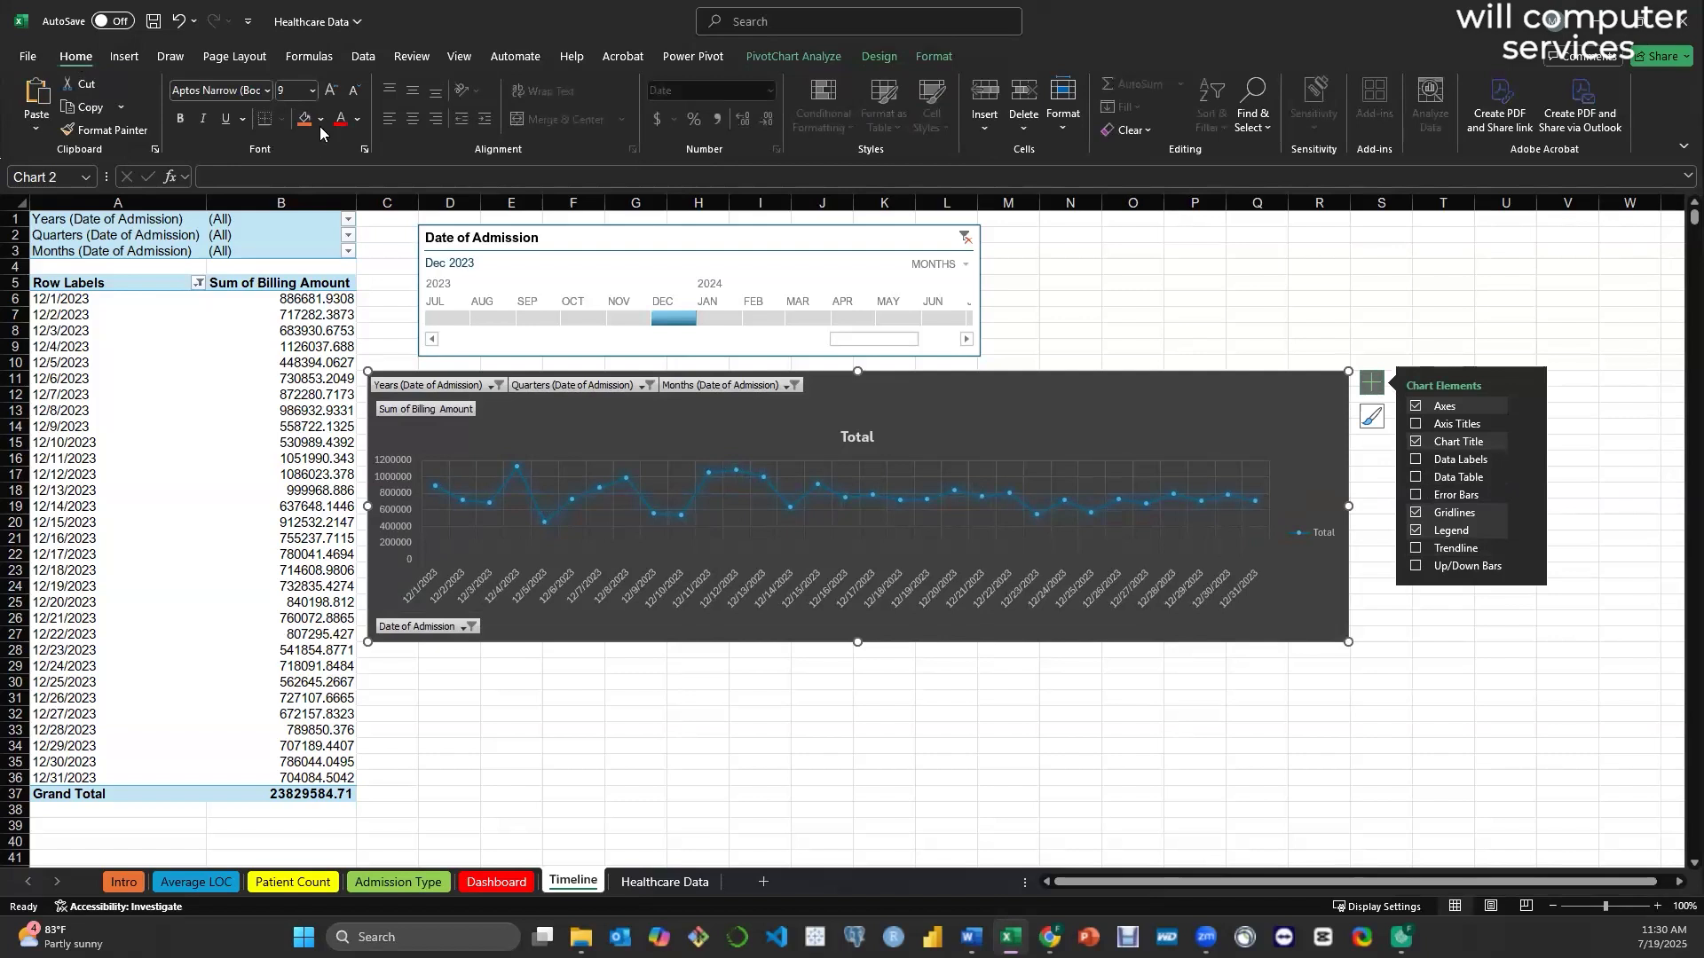
{"action": "left_click", "coordinate": [358, 119]}
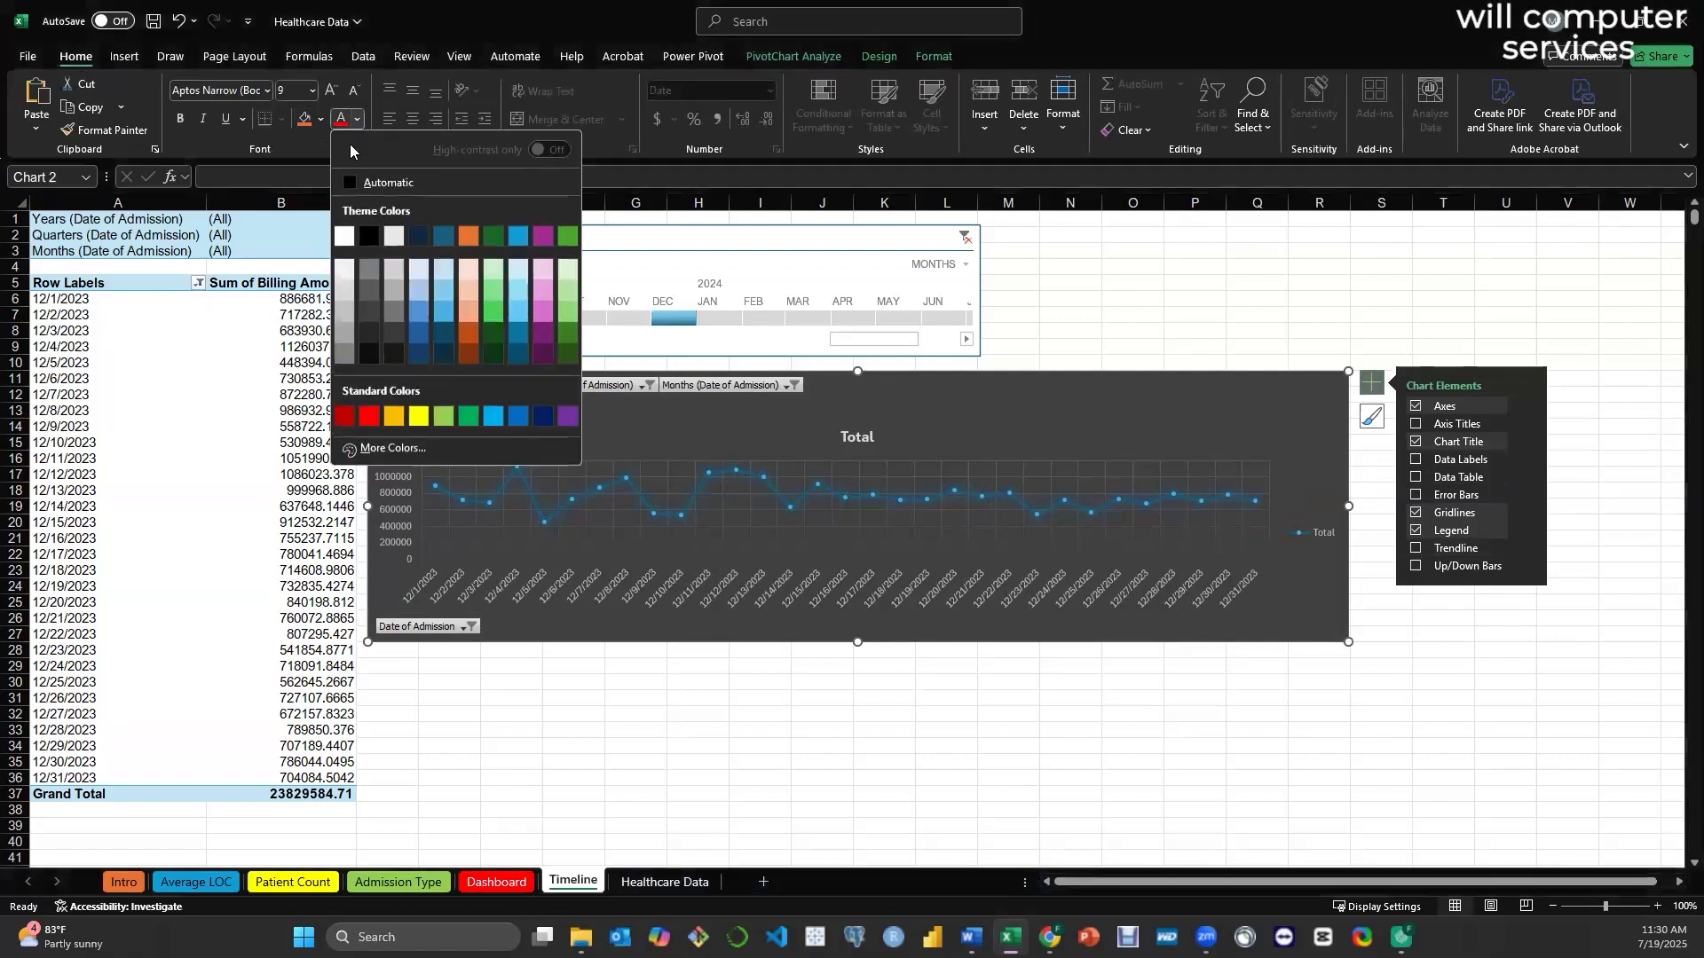
{"action": "left_click", "coordinate": [346, 238]}
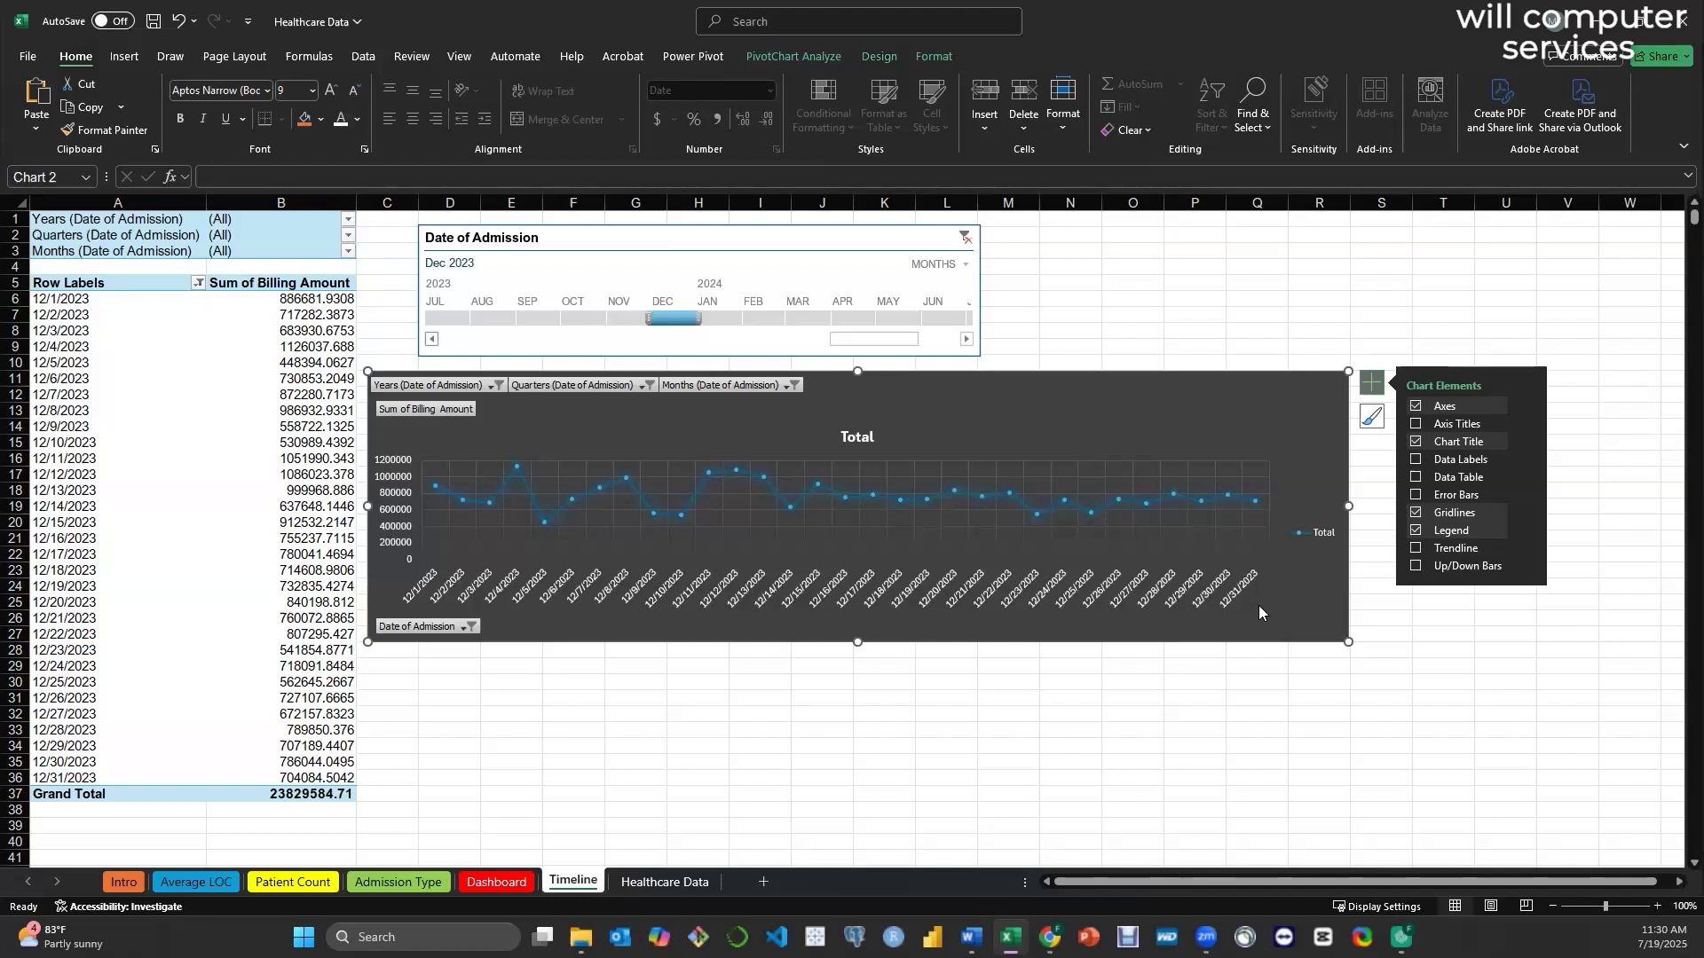
- Set the number format category of the chart's horizontal date axis to Date
{"action": "left_click", "coordinate": [1139, 609]}
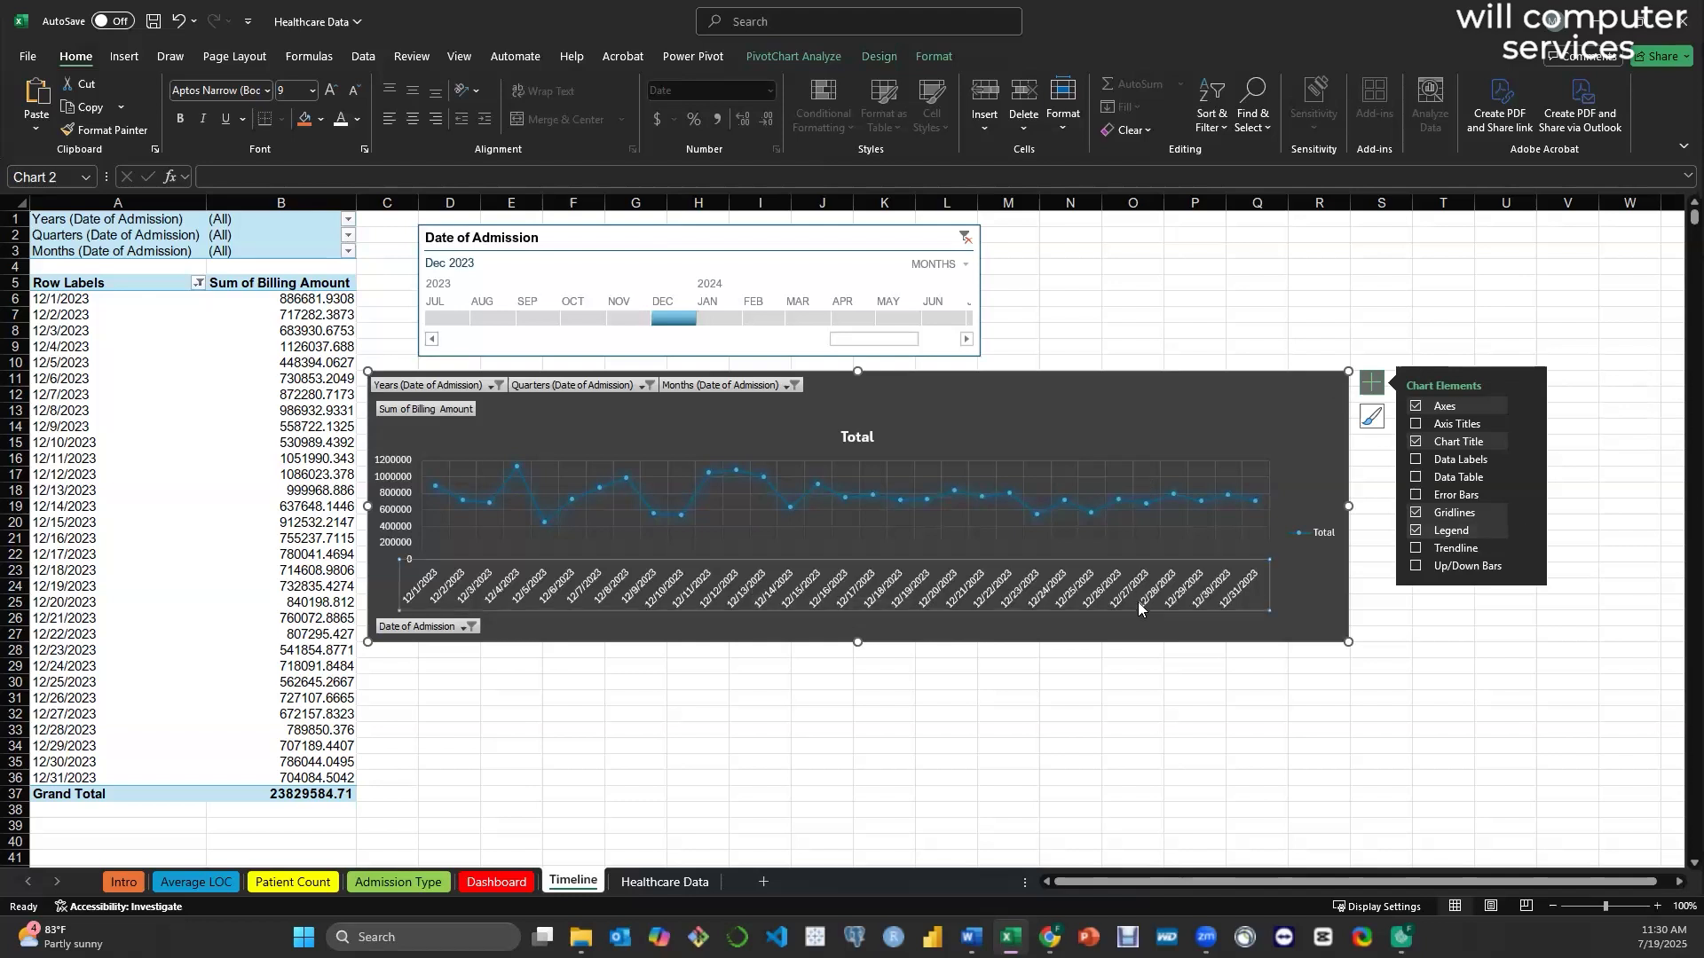
{"action": "right_click", "coordinate": [1139, 609]}
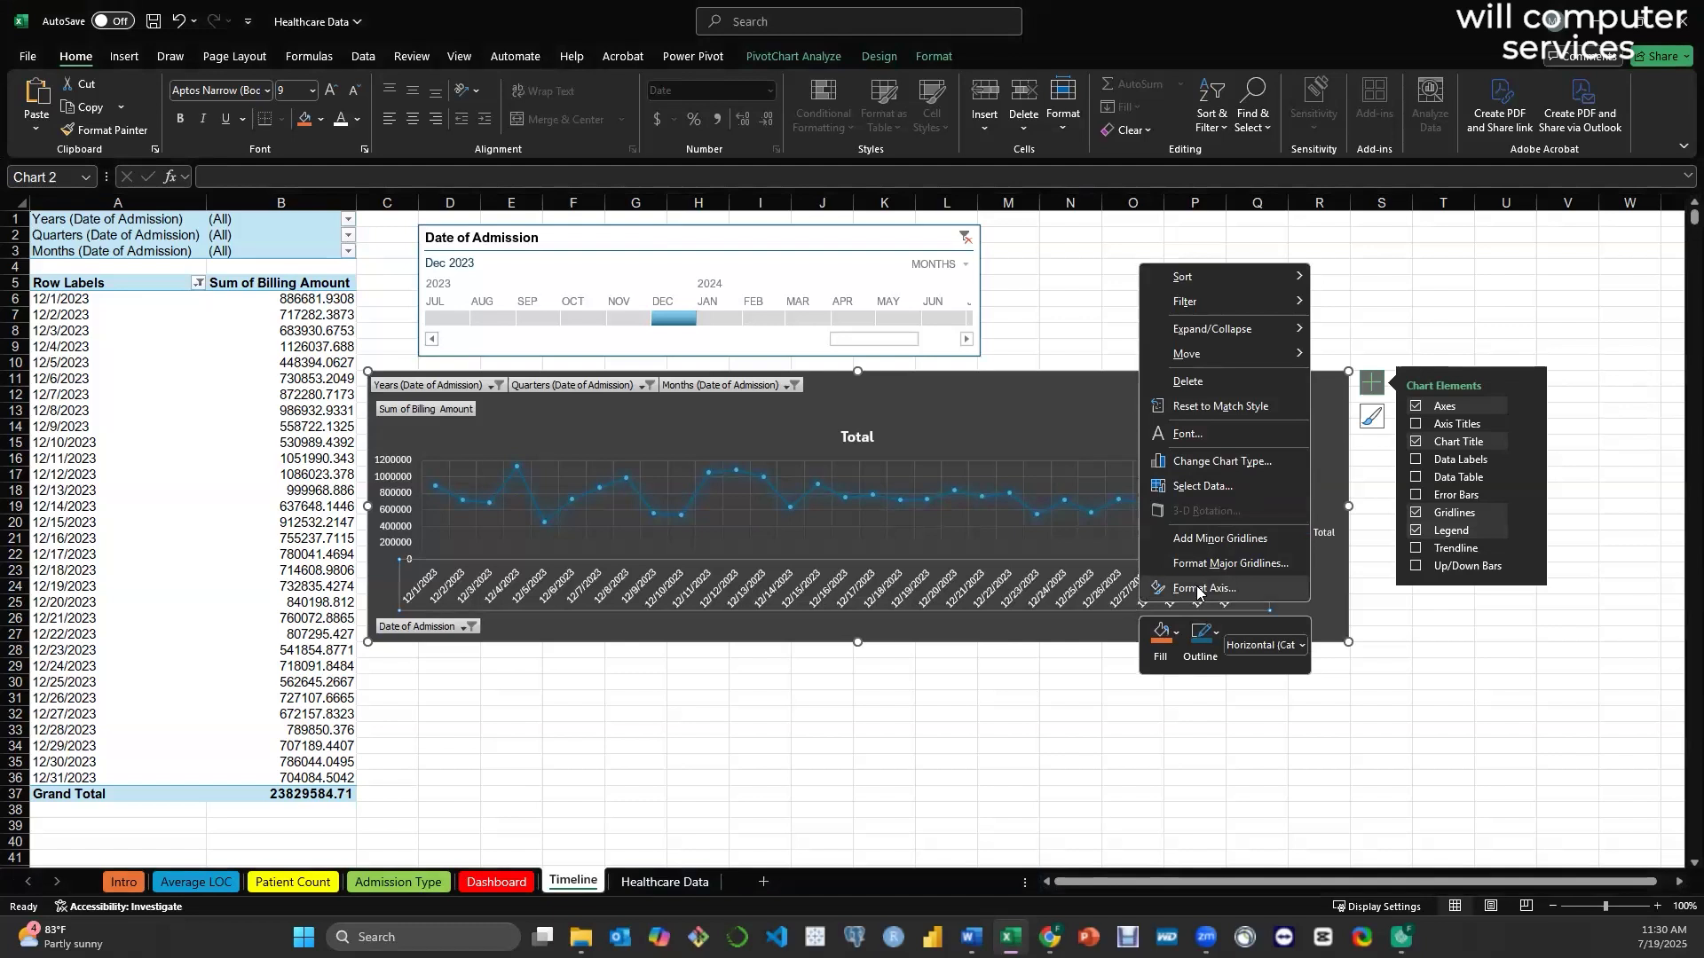
{"action": "left_click", "coordinate": [1200, 589]}
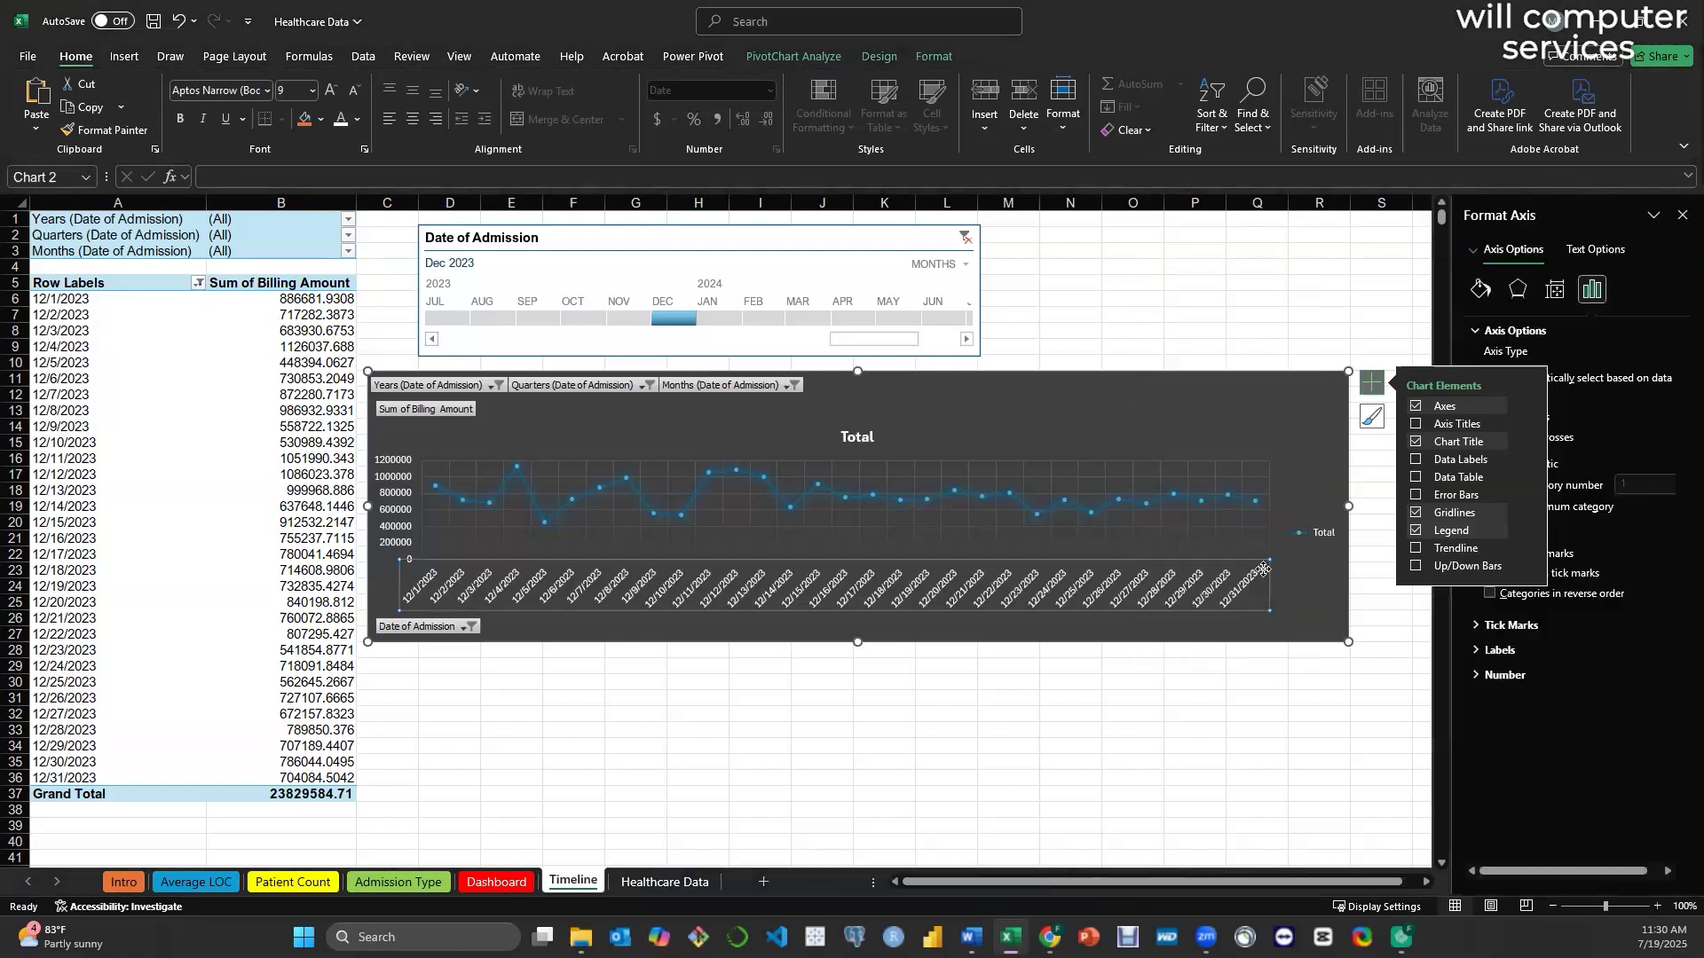
{"action": "left_click", "coordinate": [1367, 388]}
{"action": "left_click", "coordinate": [1476, 650]}
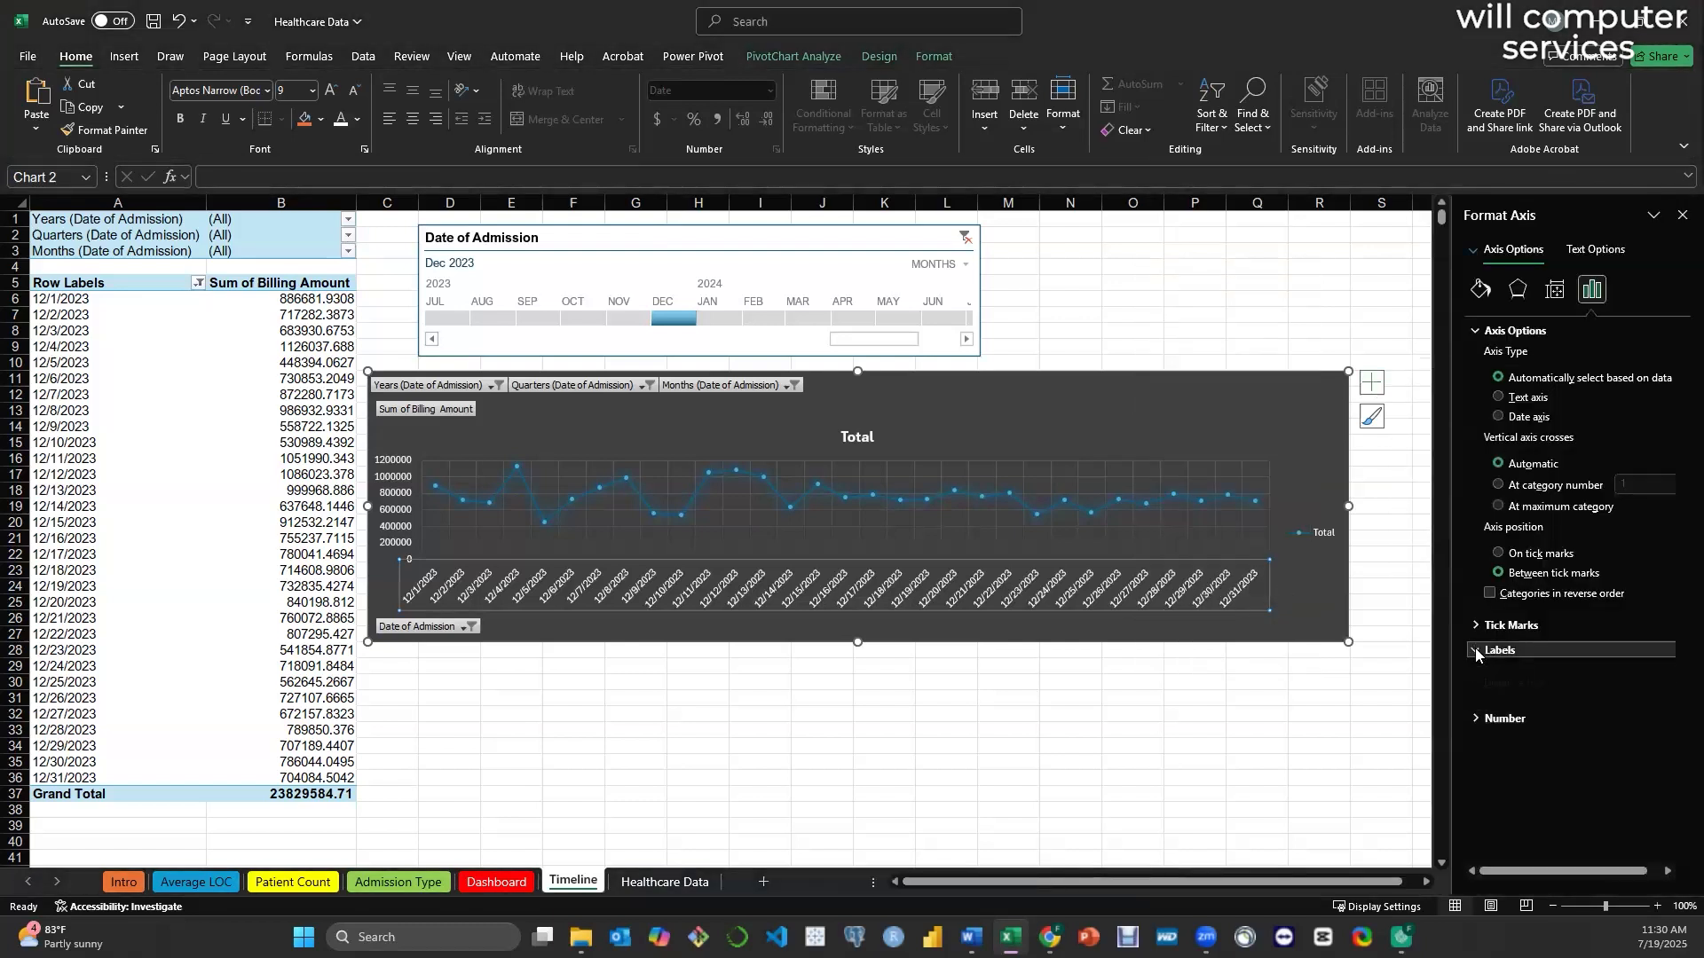
{"action": "left_click", "coordinate": [1481, 801]}
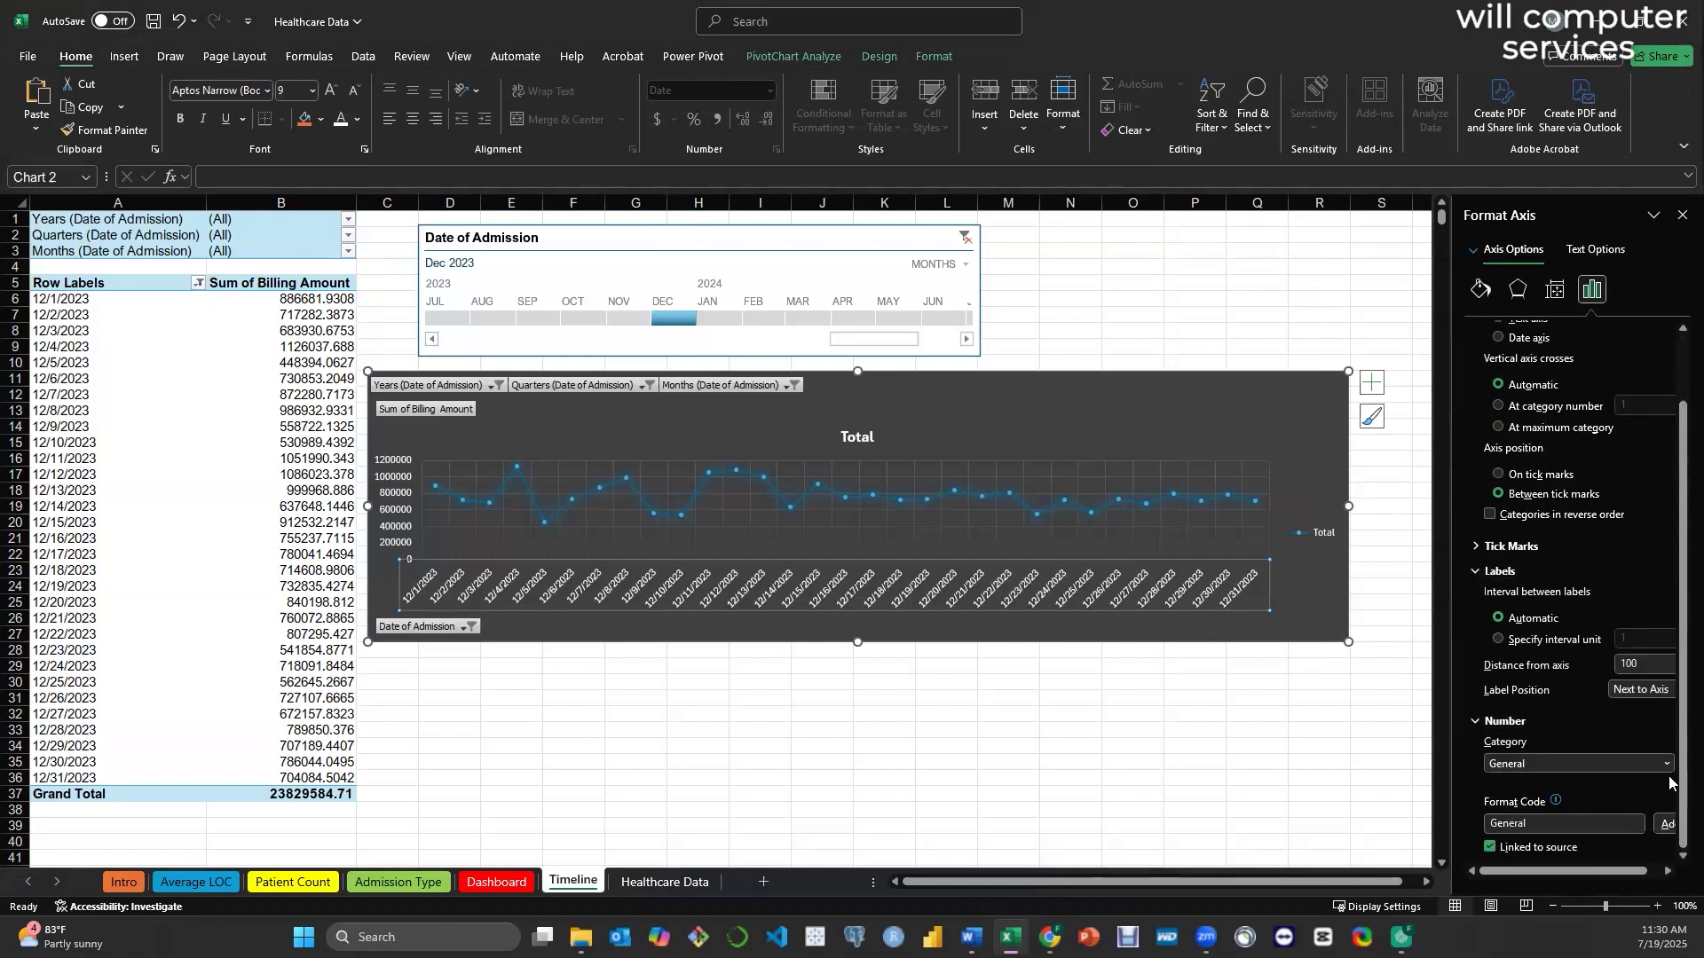
{"action": "left_click", "coordinate": [1667, 765]}
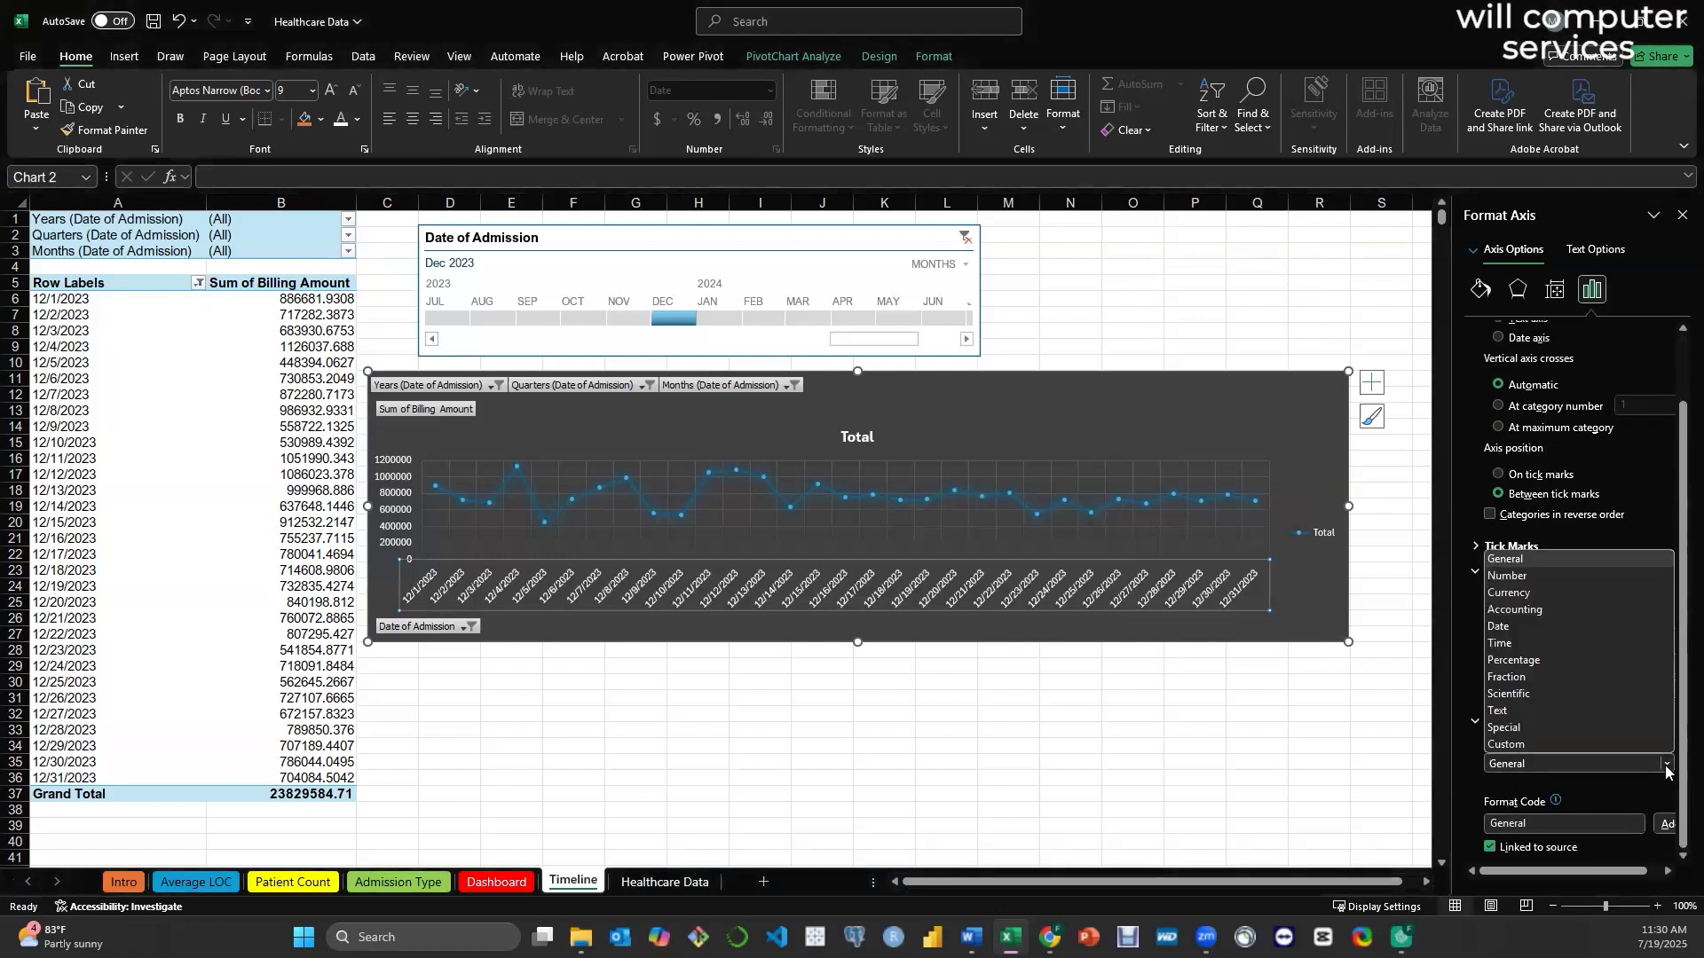
{"action": "left_click", "coordinate": [1551, 628]}
{"action": "scroll", "coordinate": [1553, 706], "scroll_direction": "down", "scroll_amount": 1}
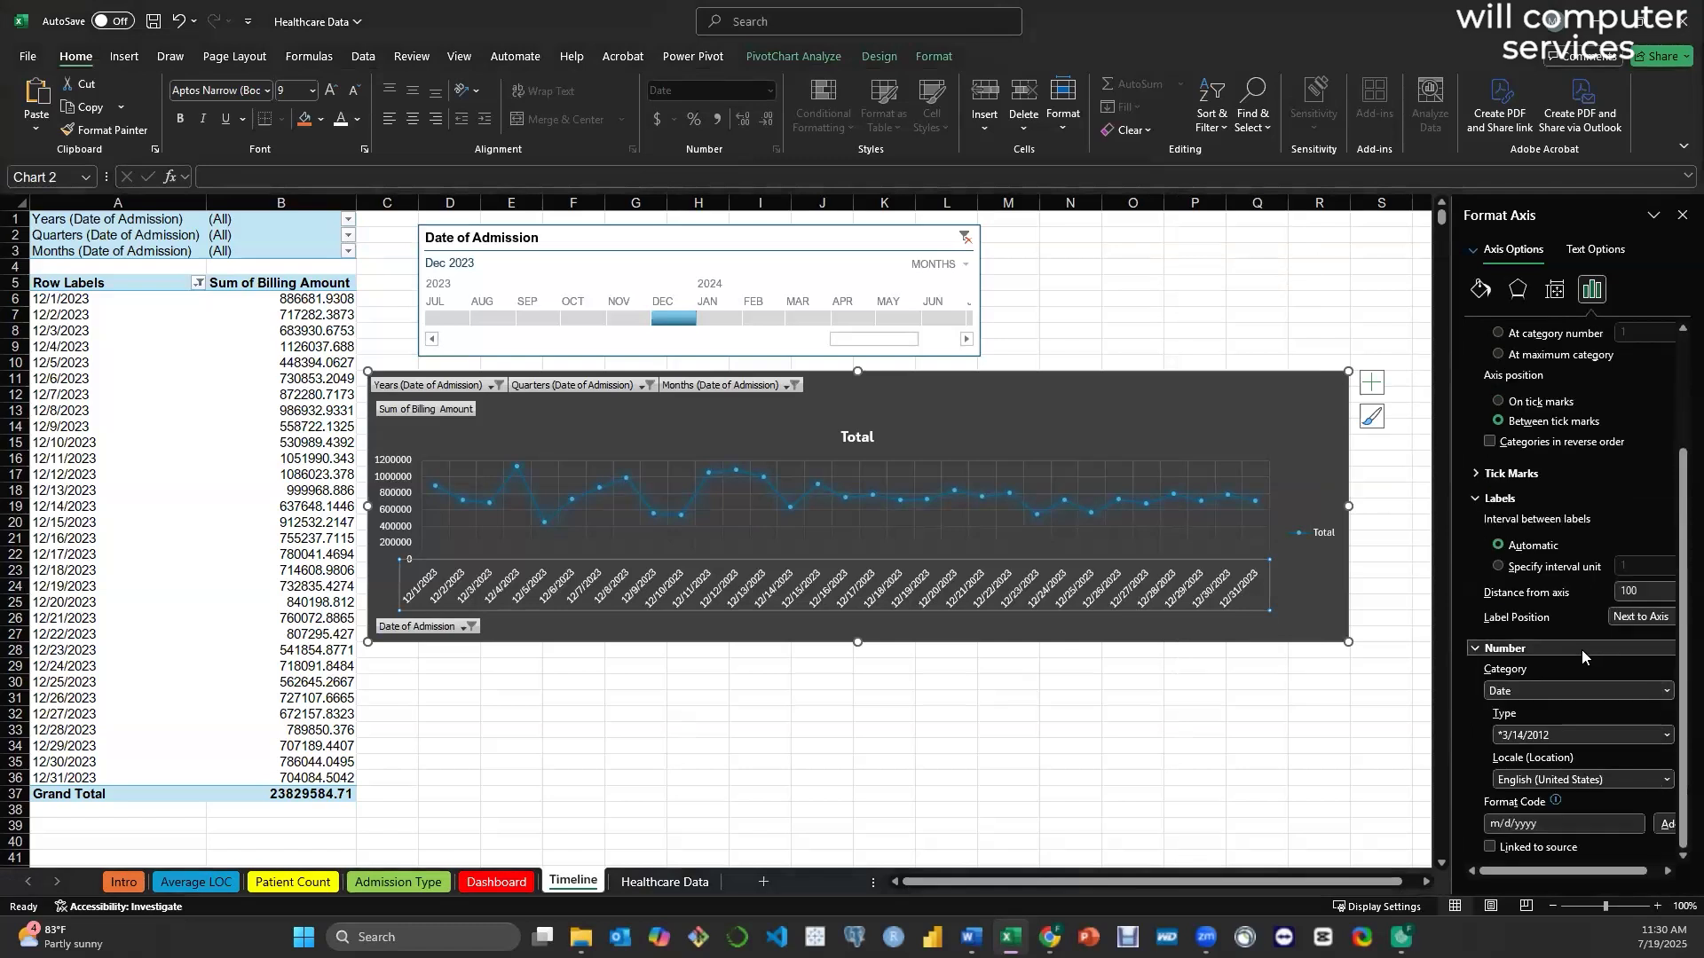
- Set the horizontal axis date type to March-12 and finish formatting the axis
{"action": "left_click", "coordinate": [1665, 738]}
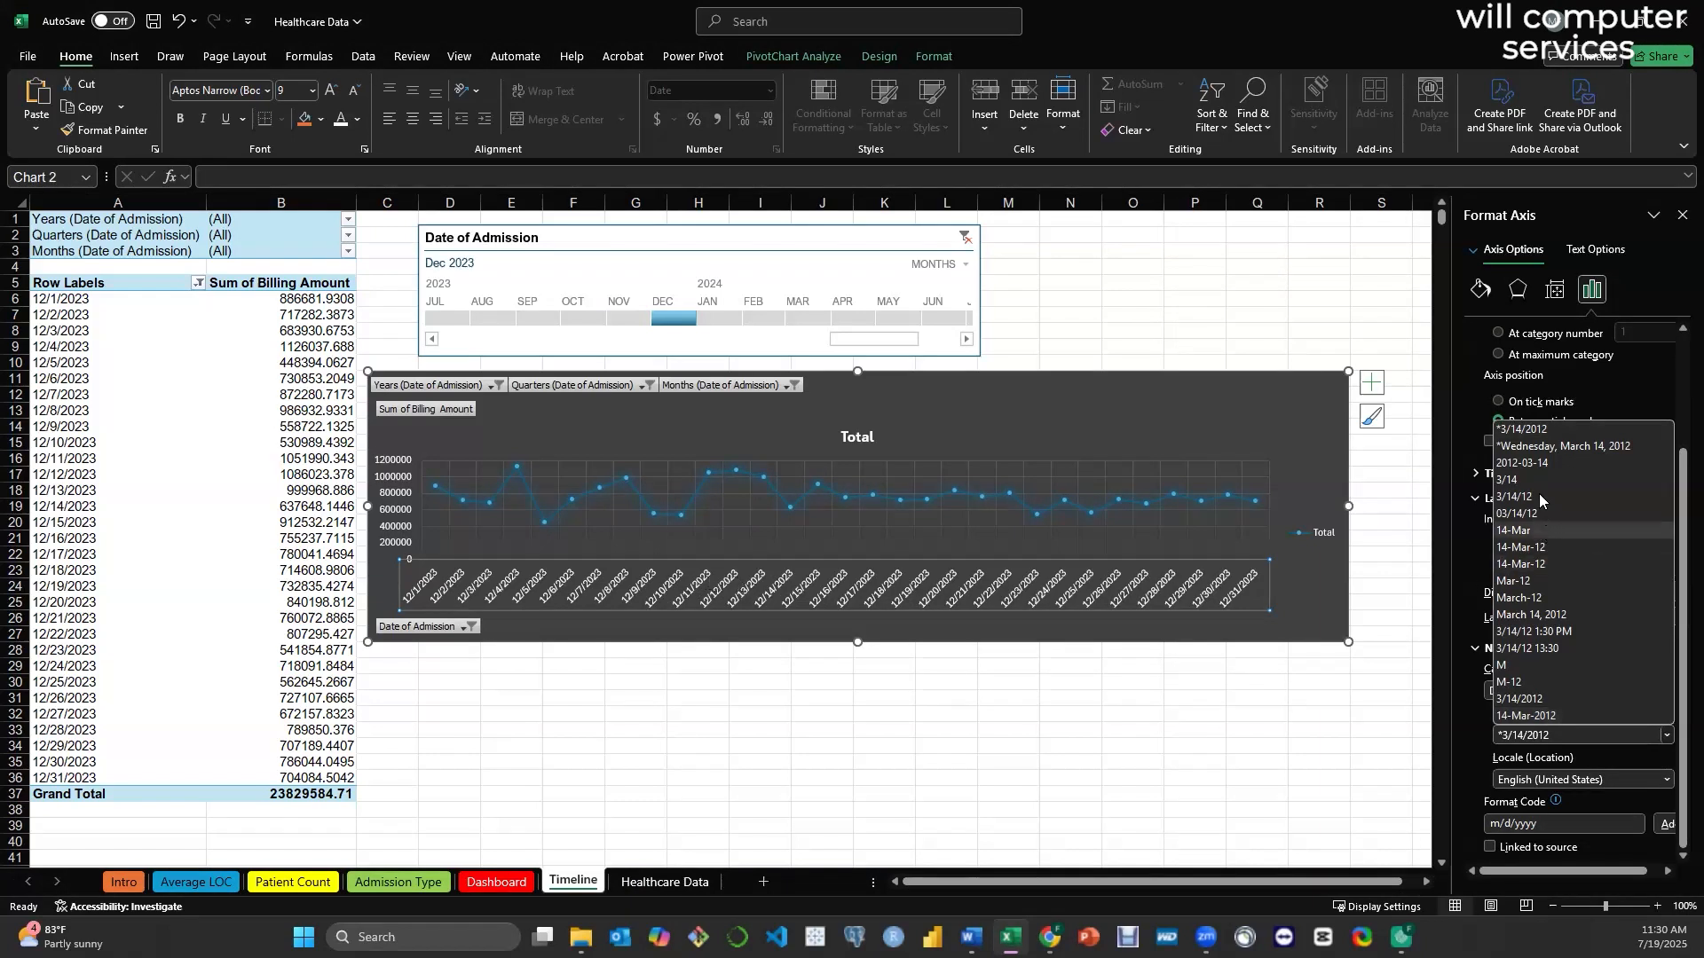
{"action": "left_click", "coordinate": [1555, 599]}
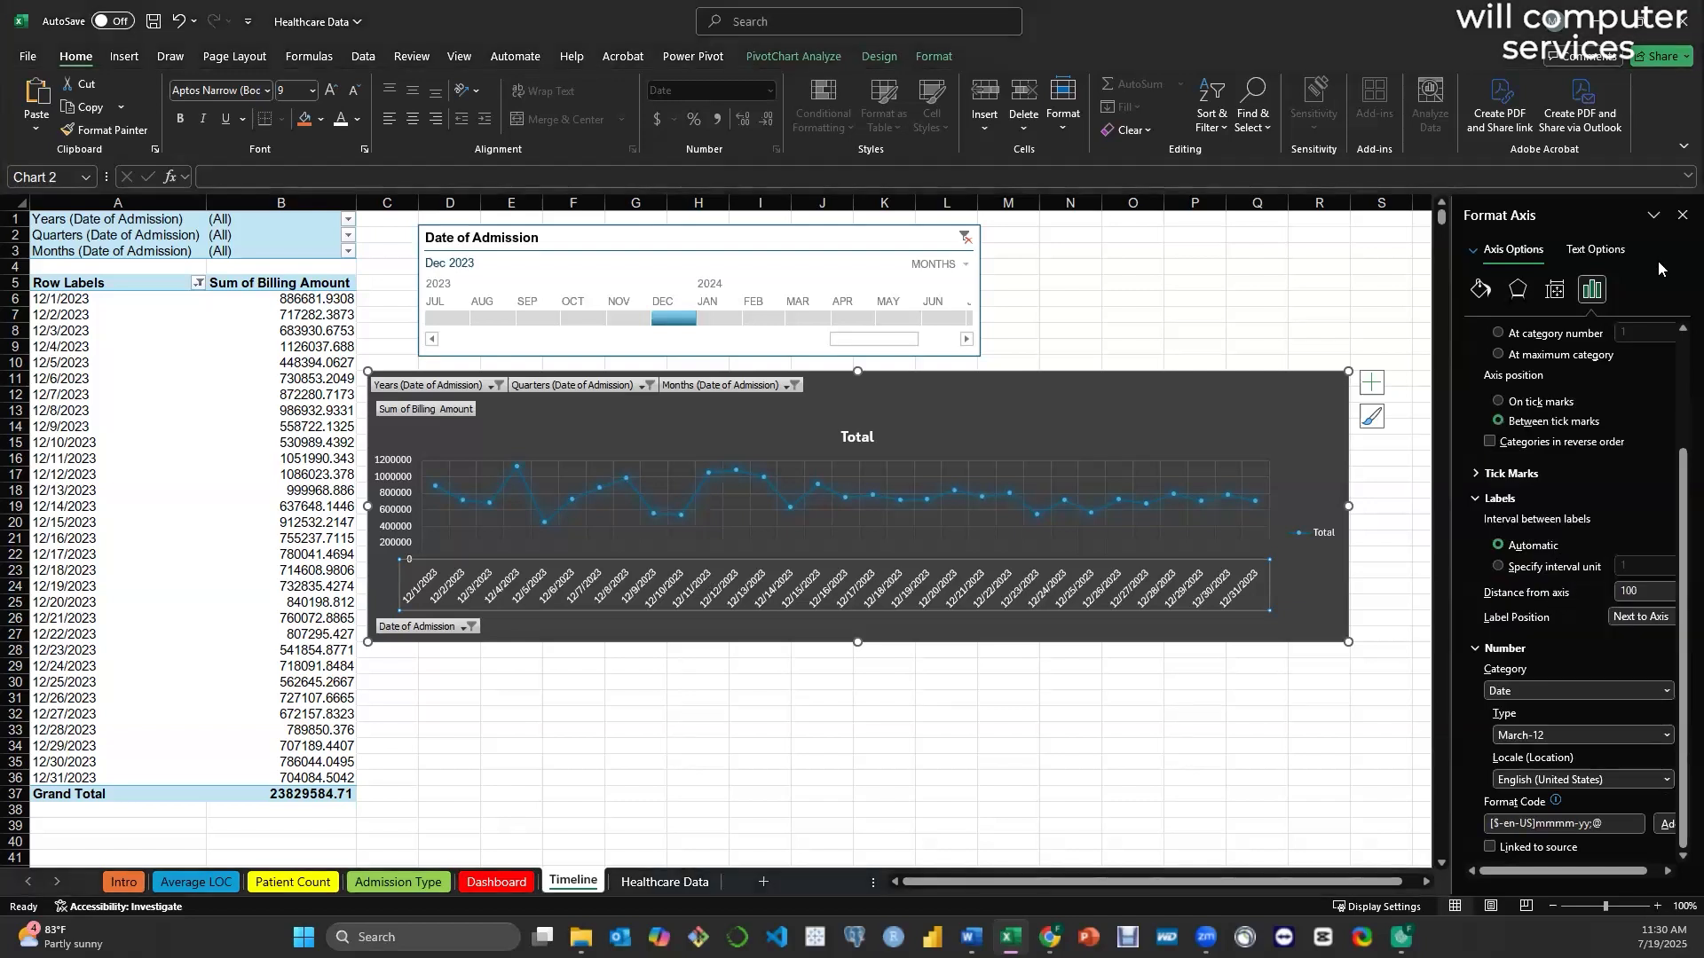
{"action": "left_click", "coordinate": [1682, 216]}
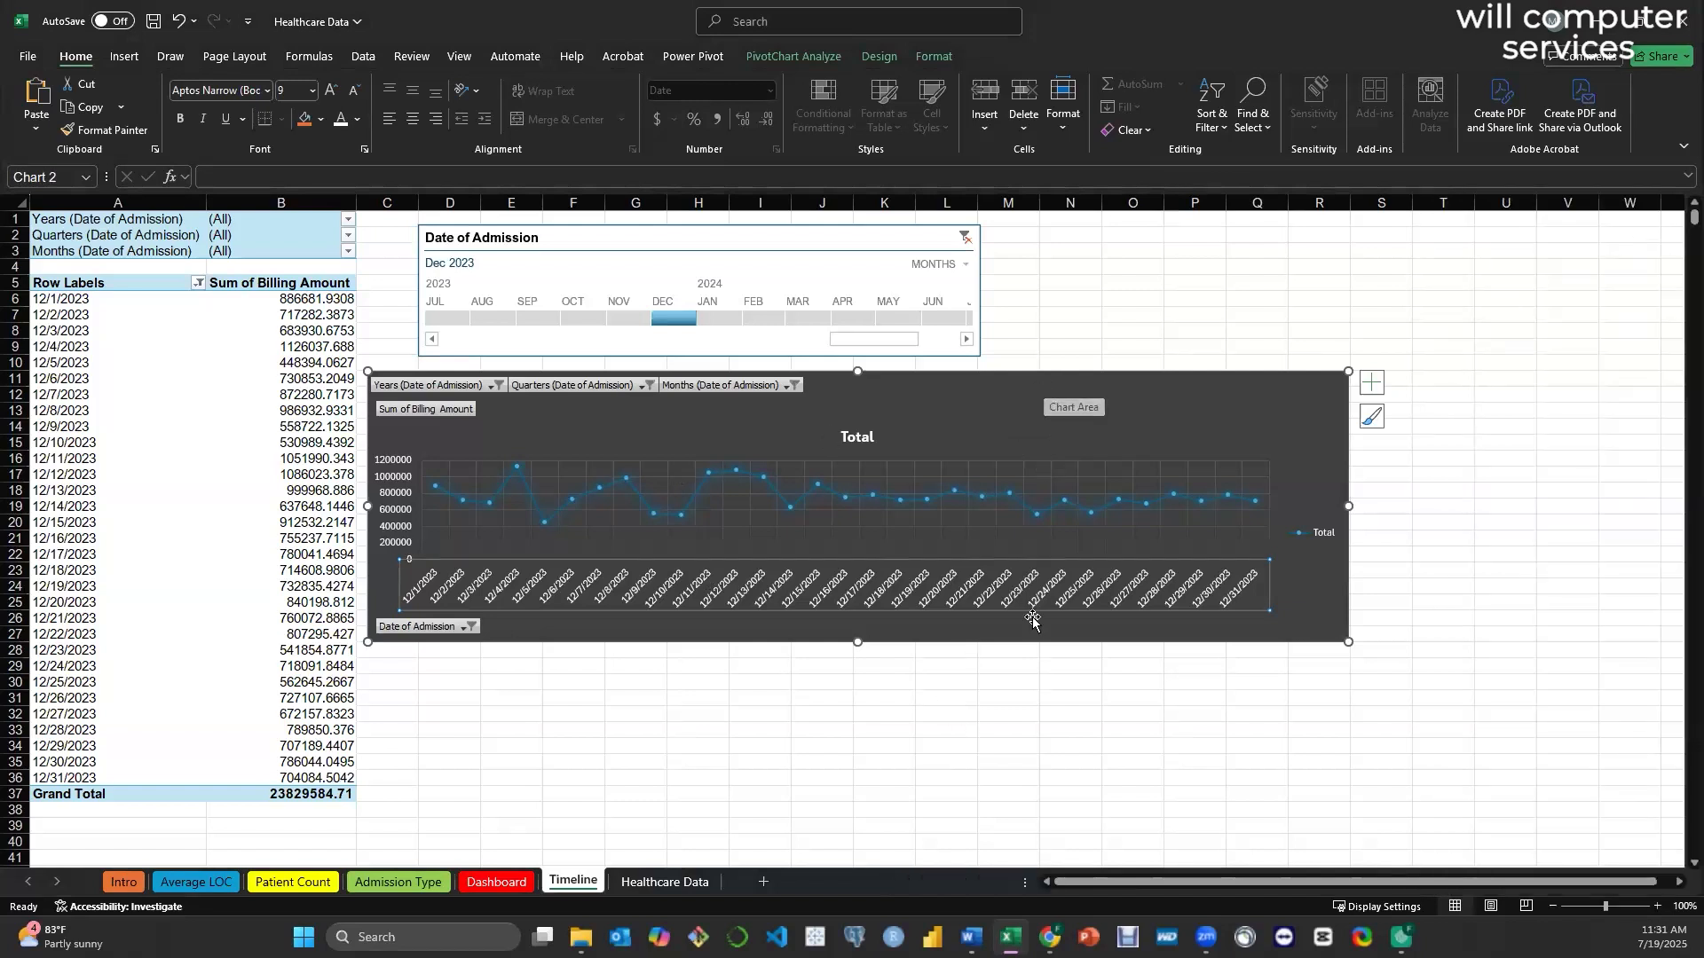
{"action": "left_click", "coordinate": [1081, 625]}
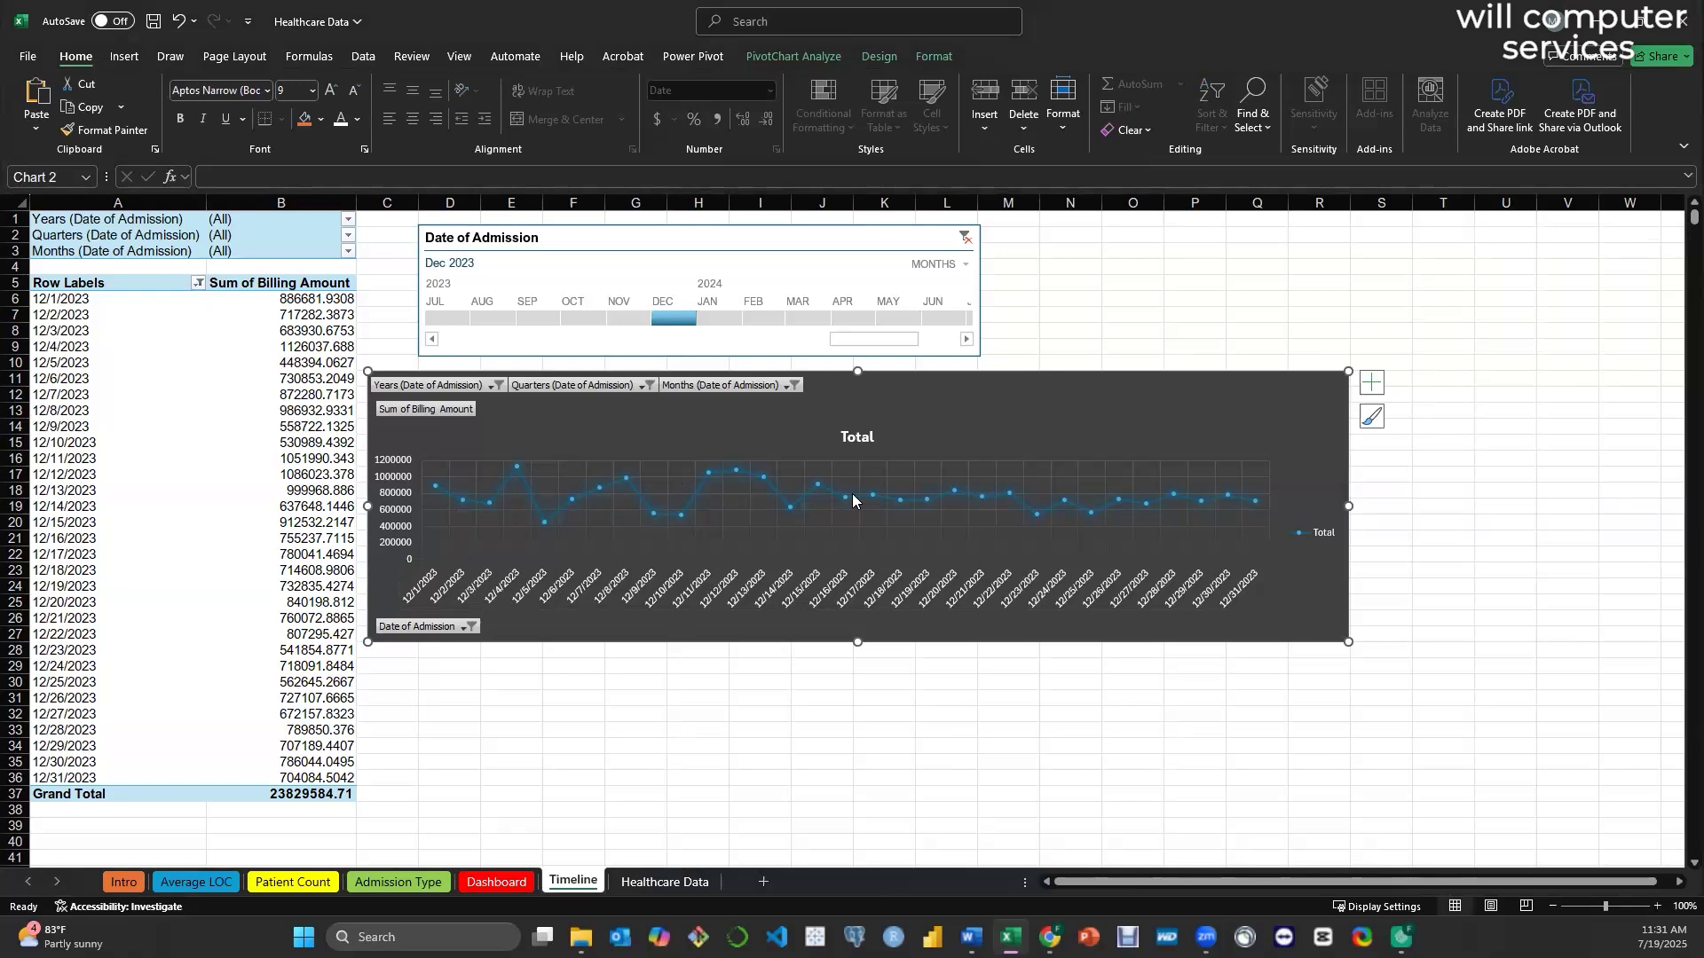
- Try data labels on the line chart and widen it to column W, undoing both changes
{"action": "mouse_move", "coordinate": [832, 502]}
{"action": "left_click", "coordinate": [1372, 383]}
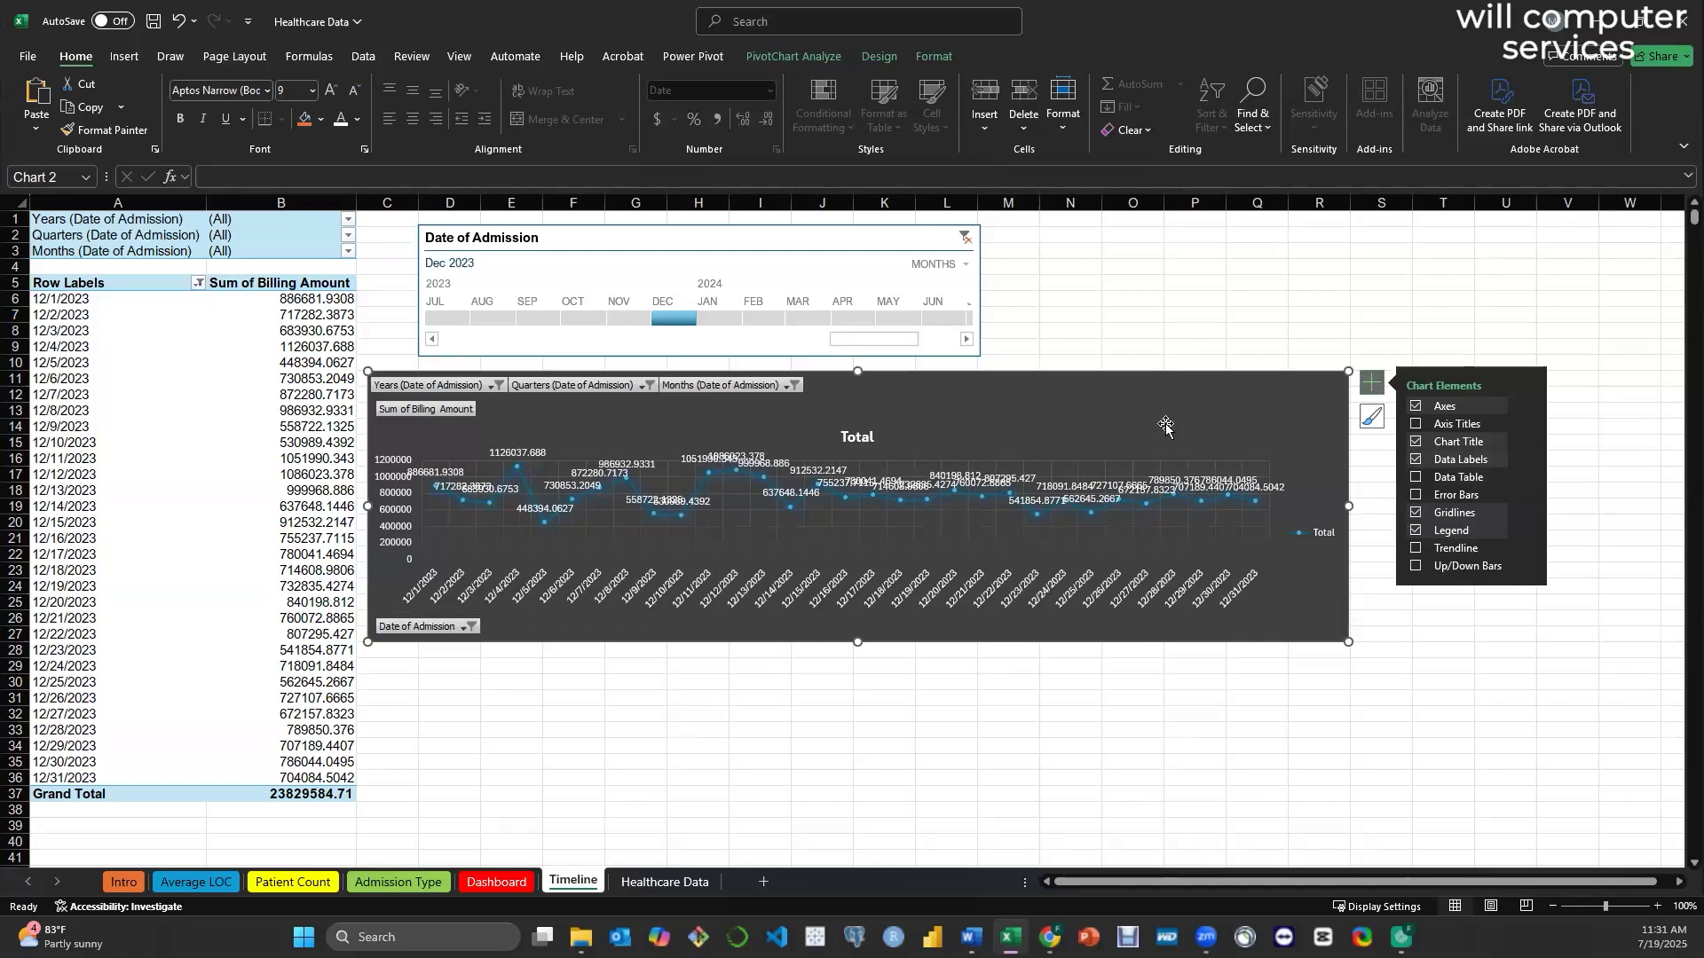
{"action": "left_click_drag", "start_coordinate": [1340, 508], "coordinate": [1662, 507]}
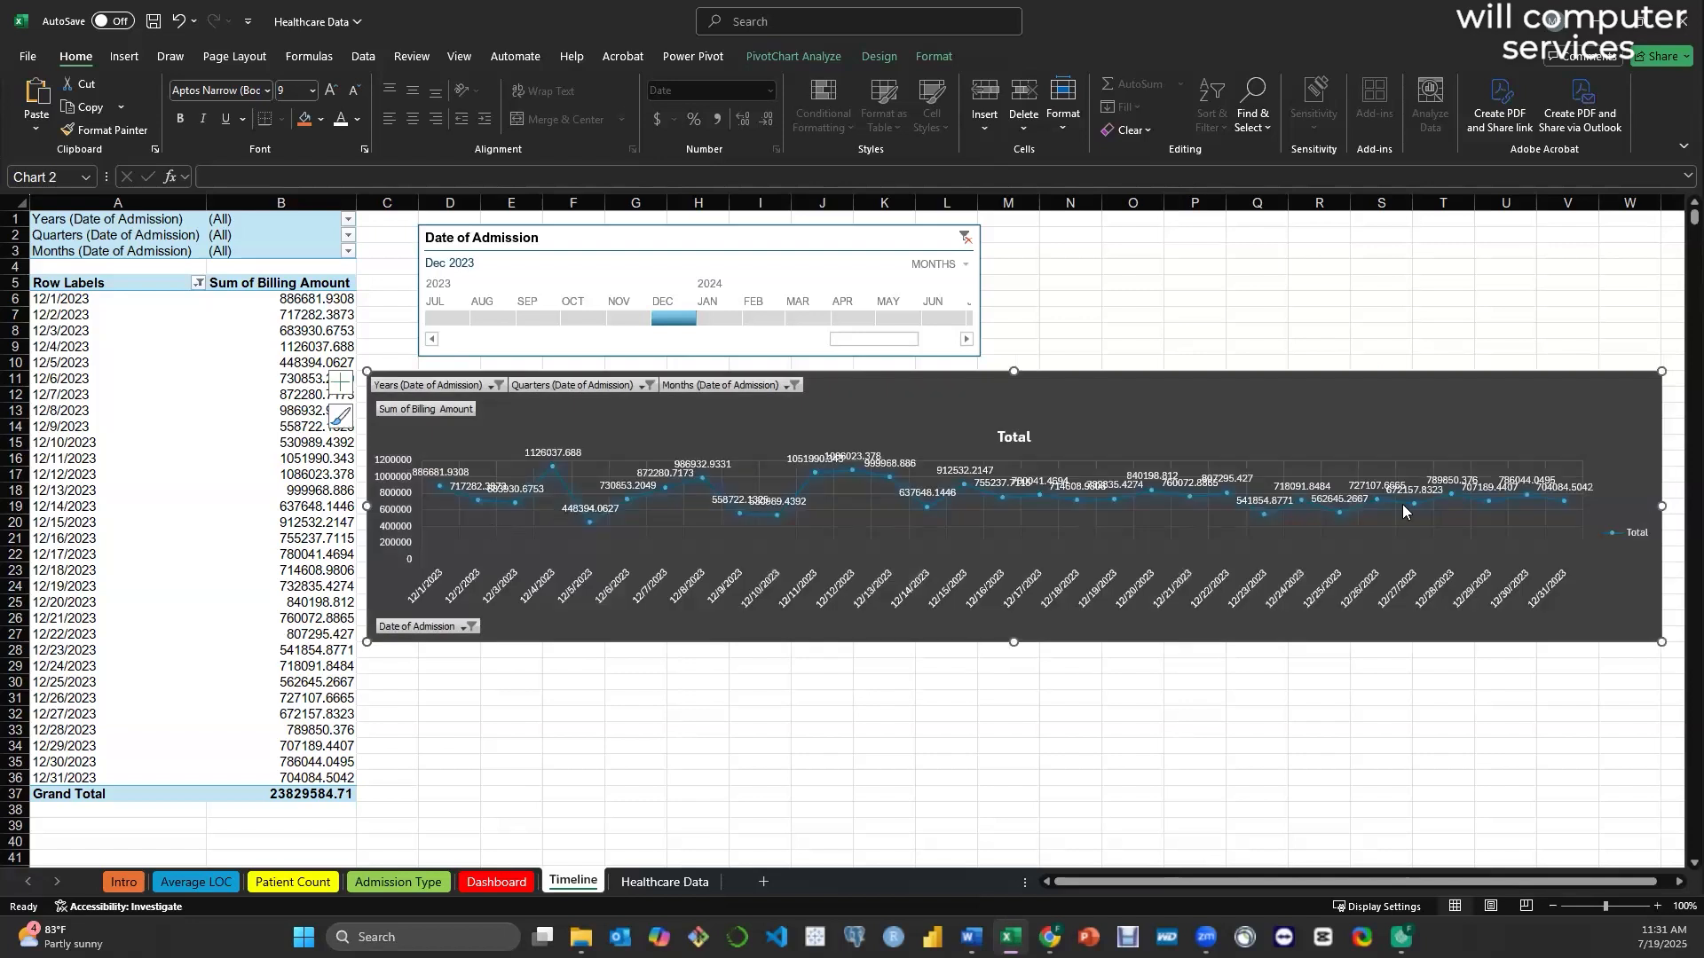
{"action": "left_click_drag", "start_coordinate": [1661, 508], "coordinate": [1350, 524]}
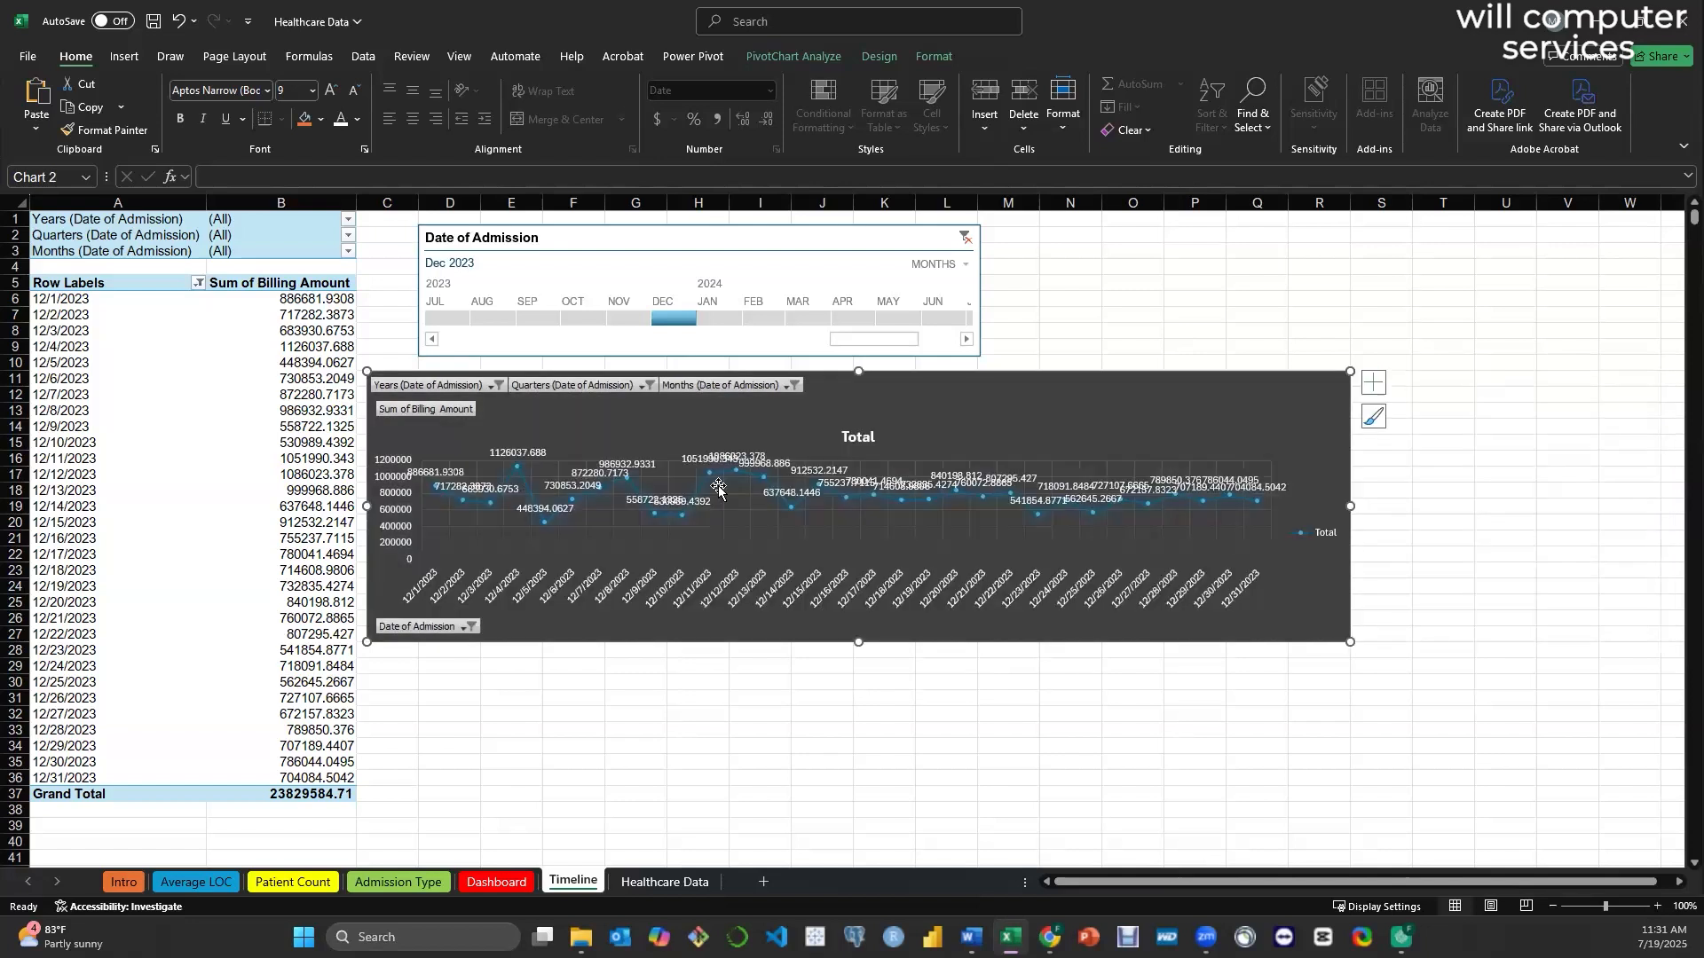
{"action": "left_click", "coordinate": [1374, 383]}
{"action": "left_click", "coordinate": [1417, 460]}
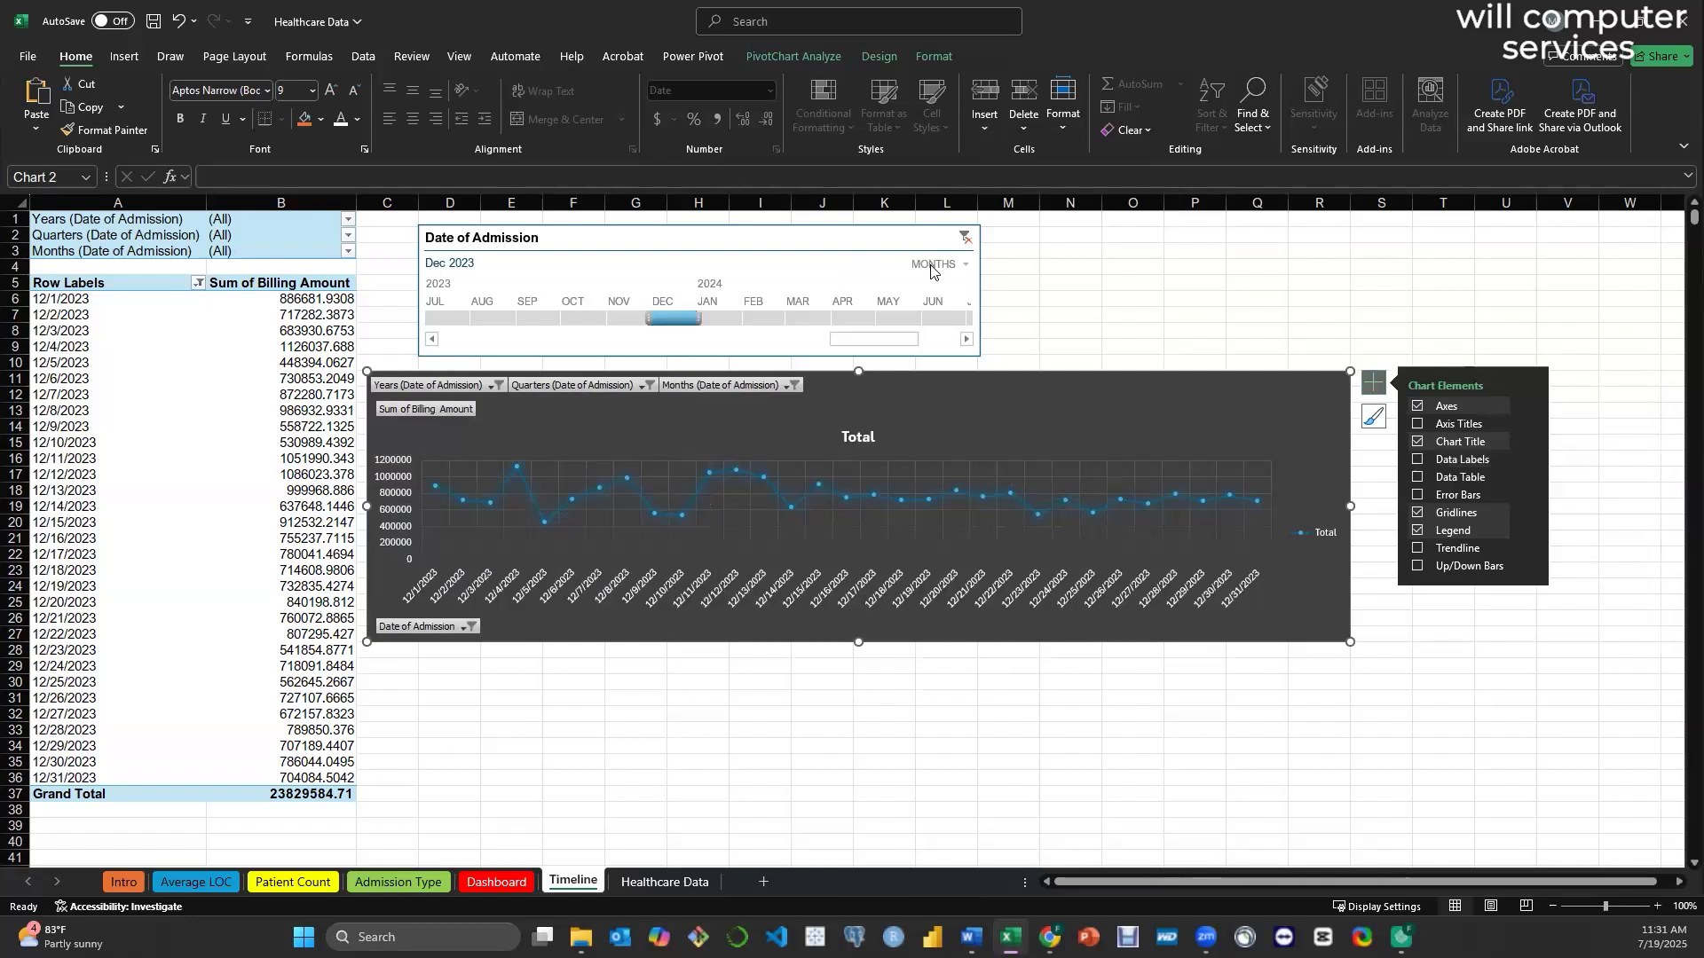
- Set the timeline's time level to Quarters and filter the data to Q3 2023, Q1 2023, and finally Q4 2023
{"action": "left_click", "coordinate": [960, 265]}
{"action": "left_click", "coordinate": [949, 314]}
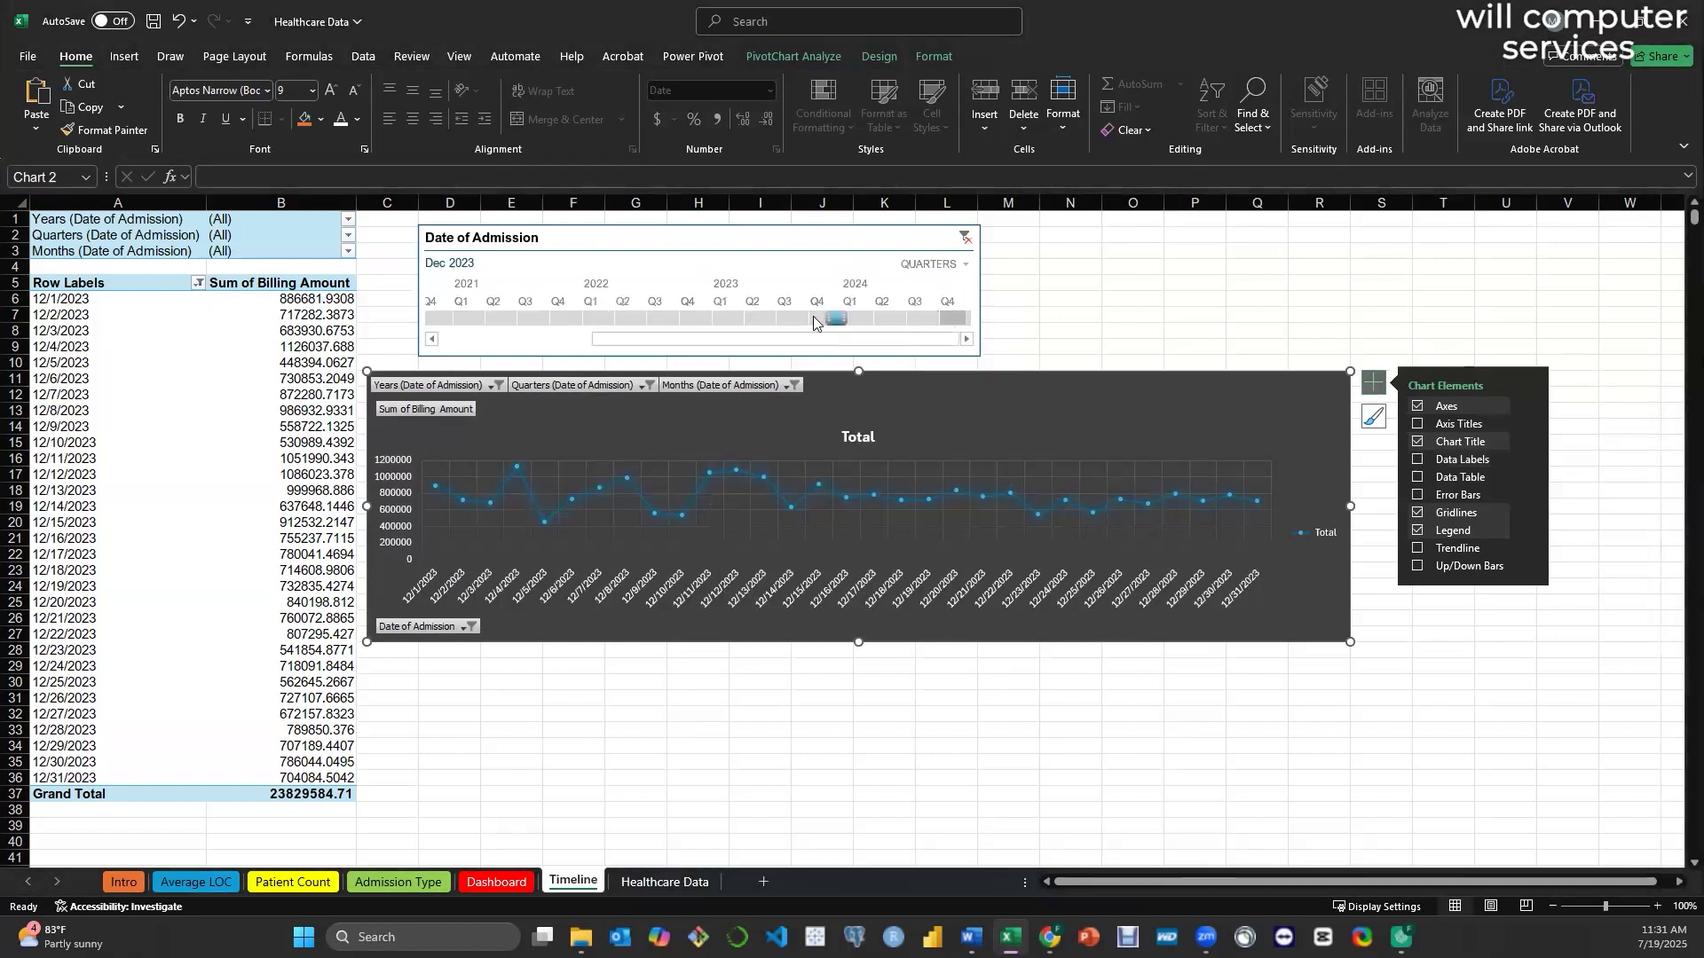
{"action": "left_click", "coordinate": [789, 322]}
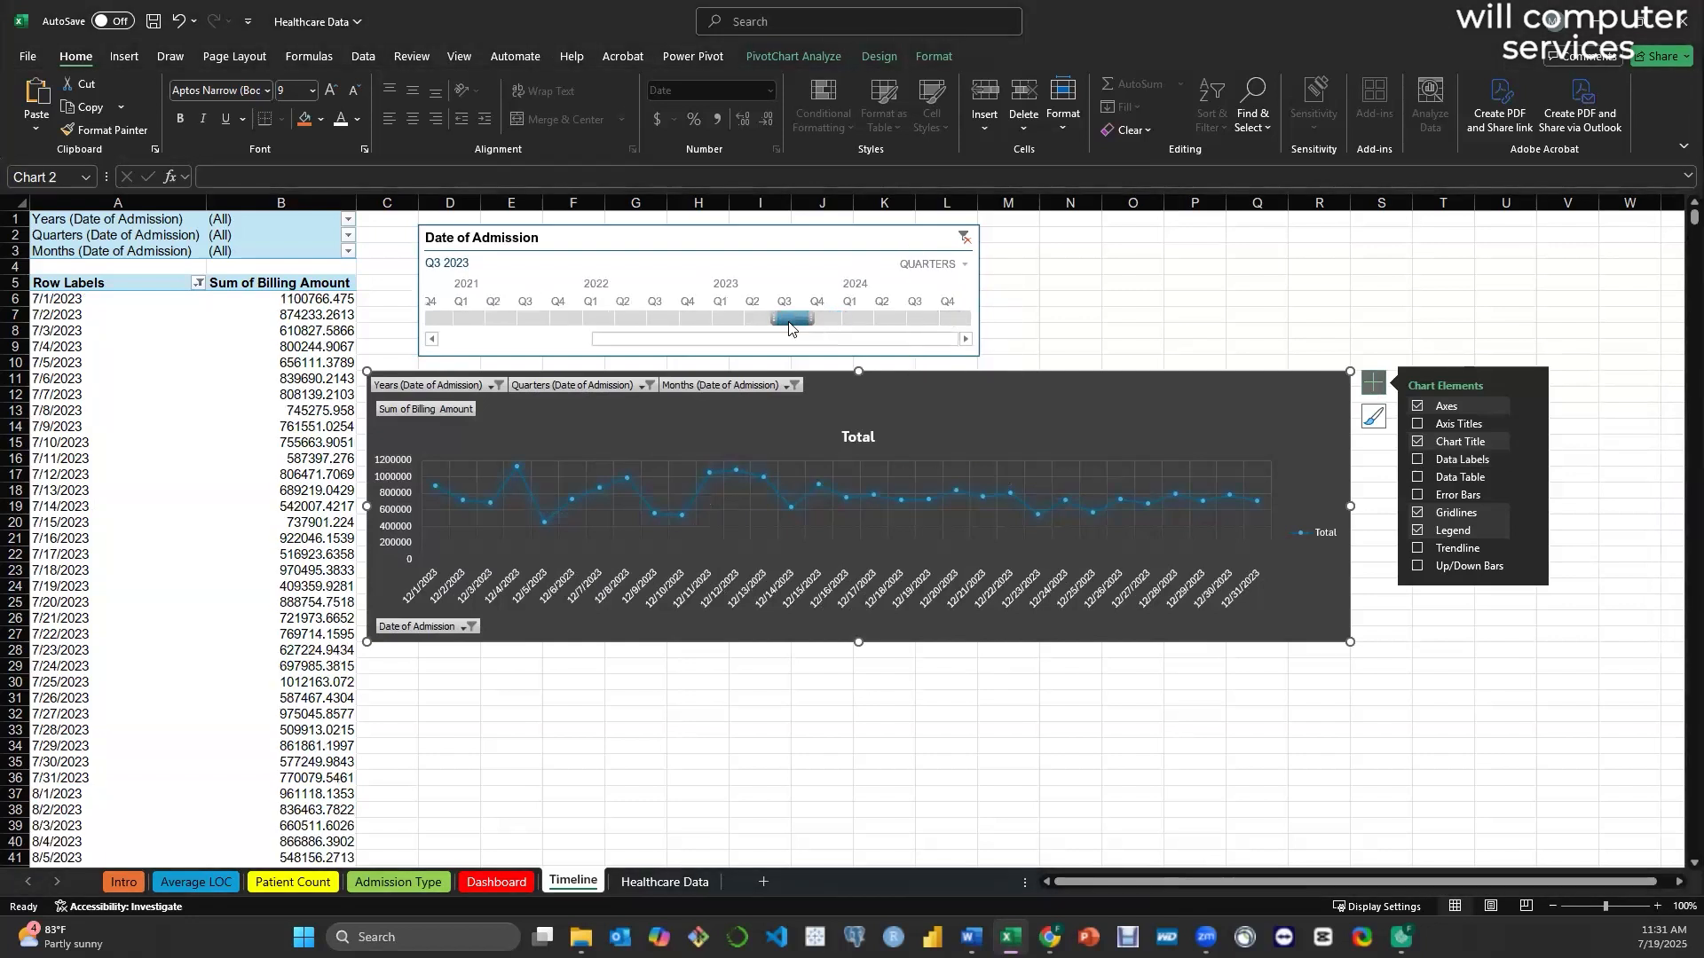
{"action": "left_click", "coordinate": [735, 321]}
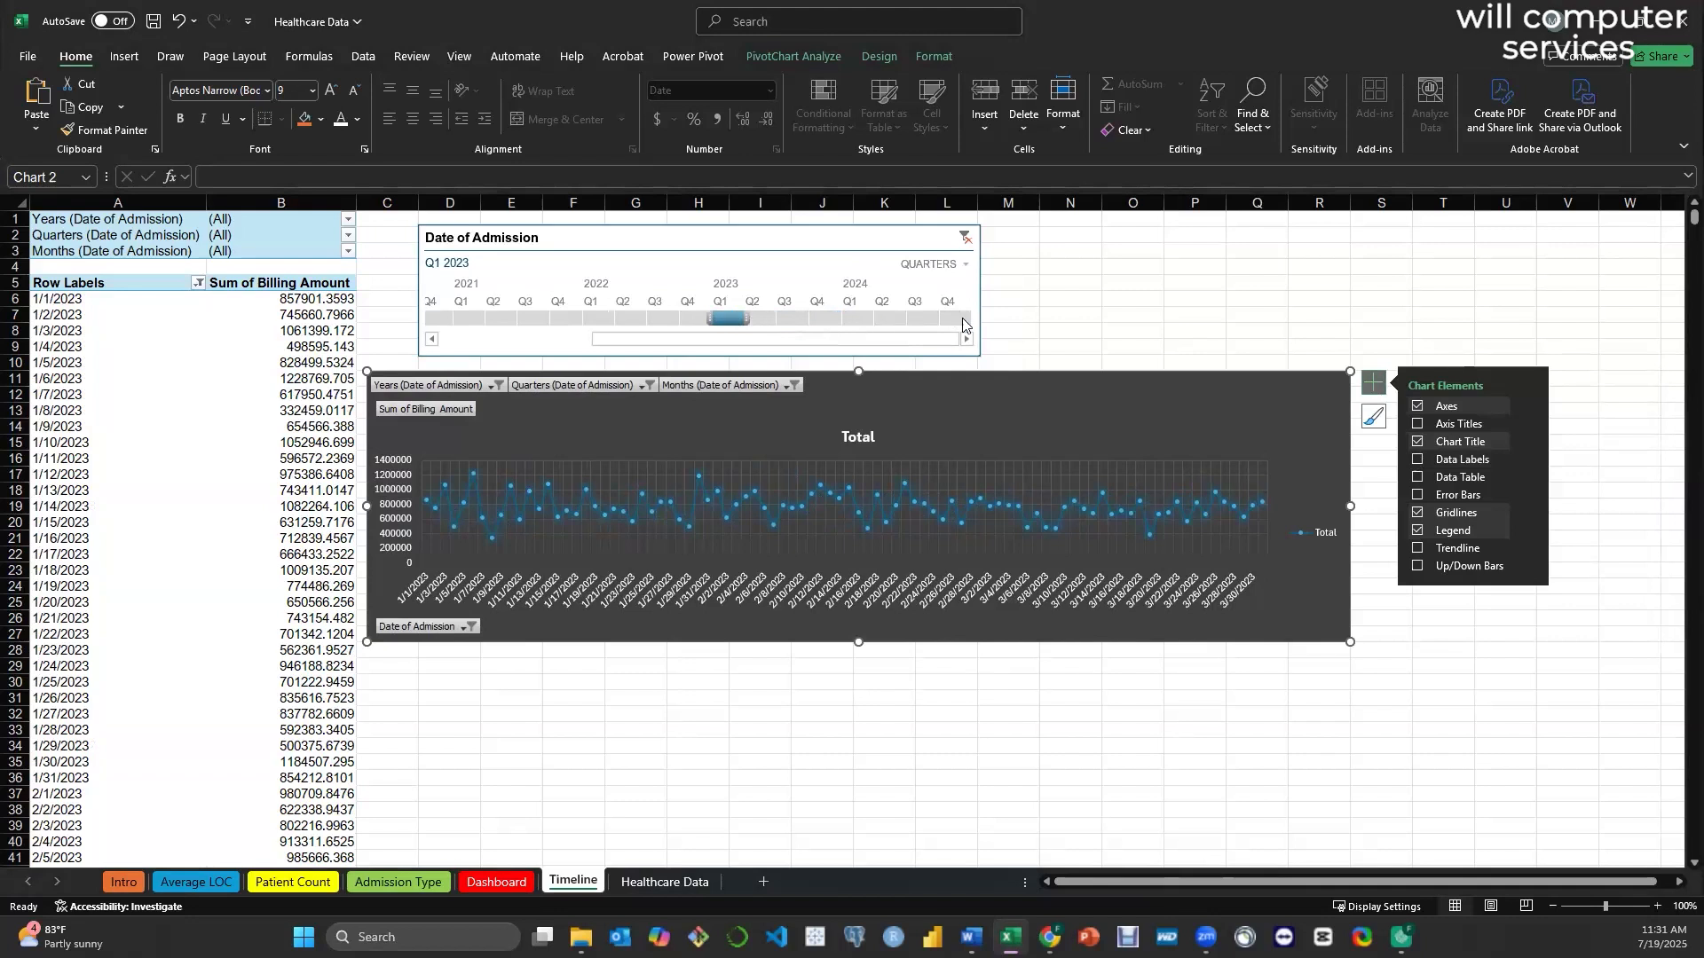
{"action": "left_click", "coordinate": [824, 321]}
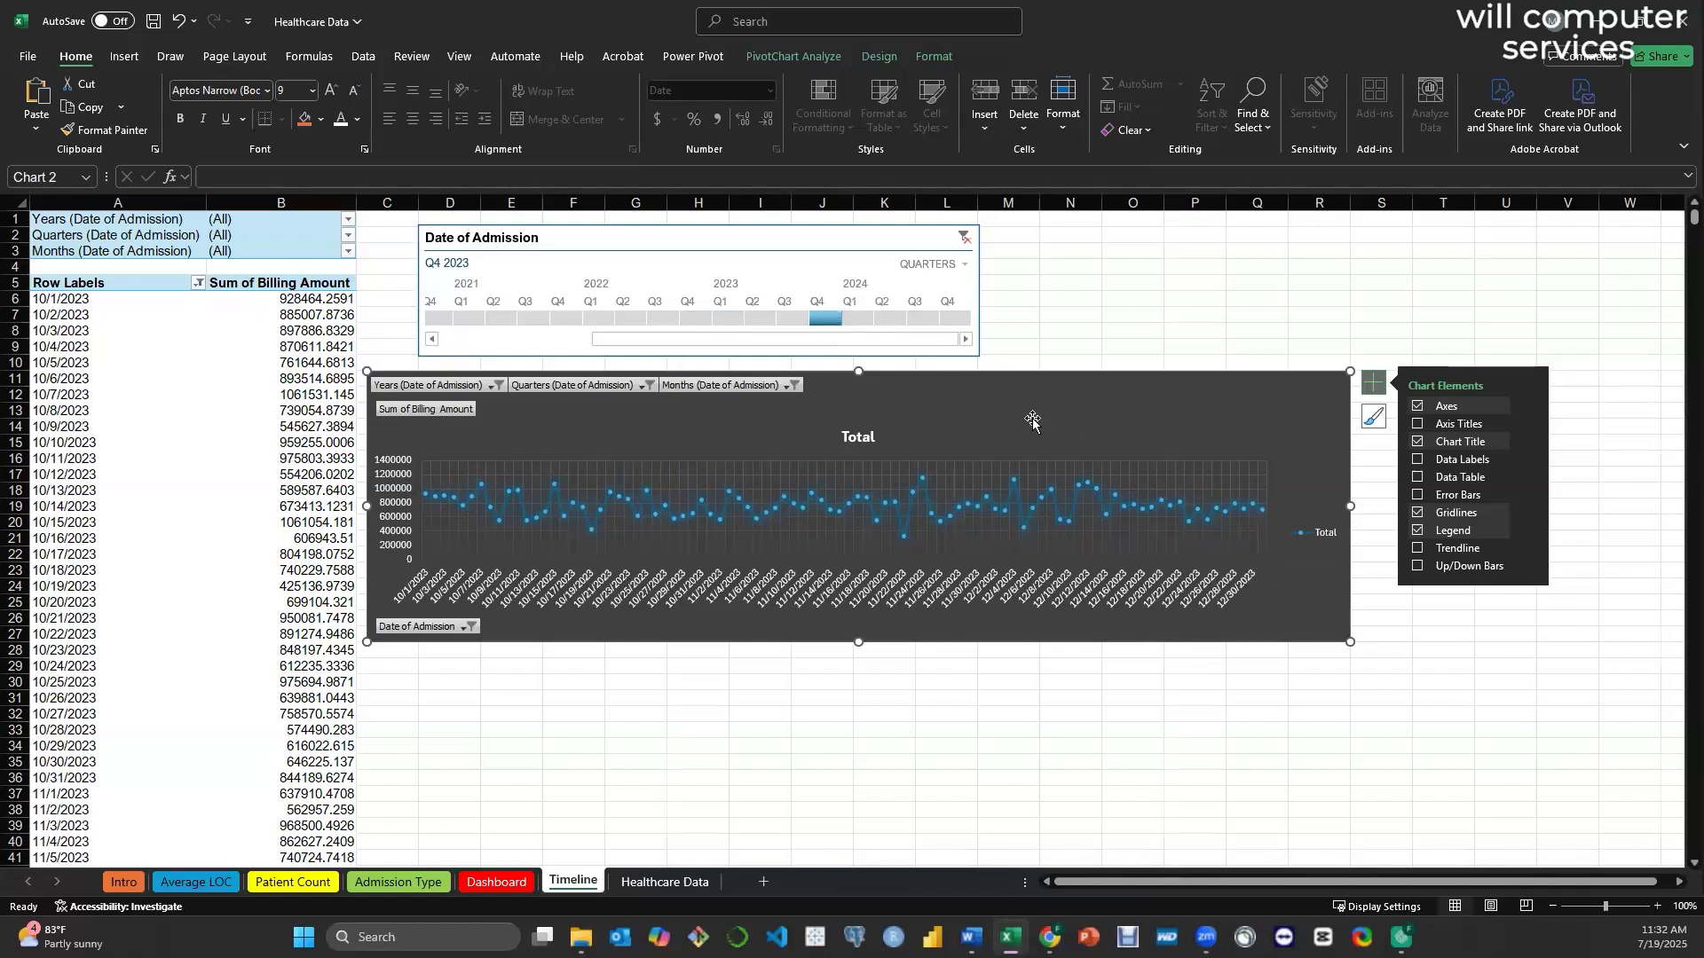
{"action": "left_click_drag", "start_coordinate": [1059, 398], "coordinate": [1058, 398]}
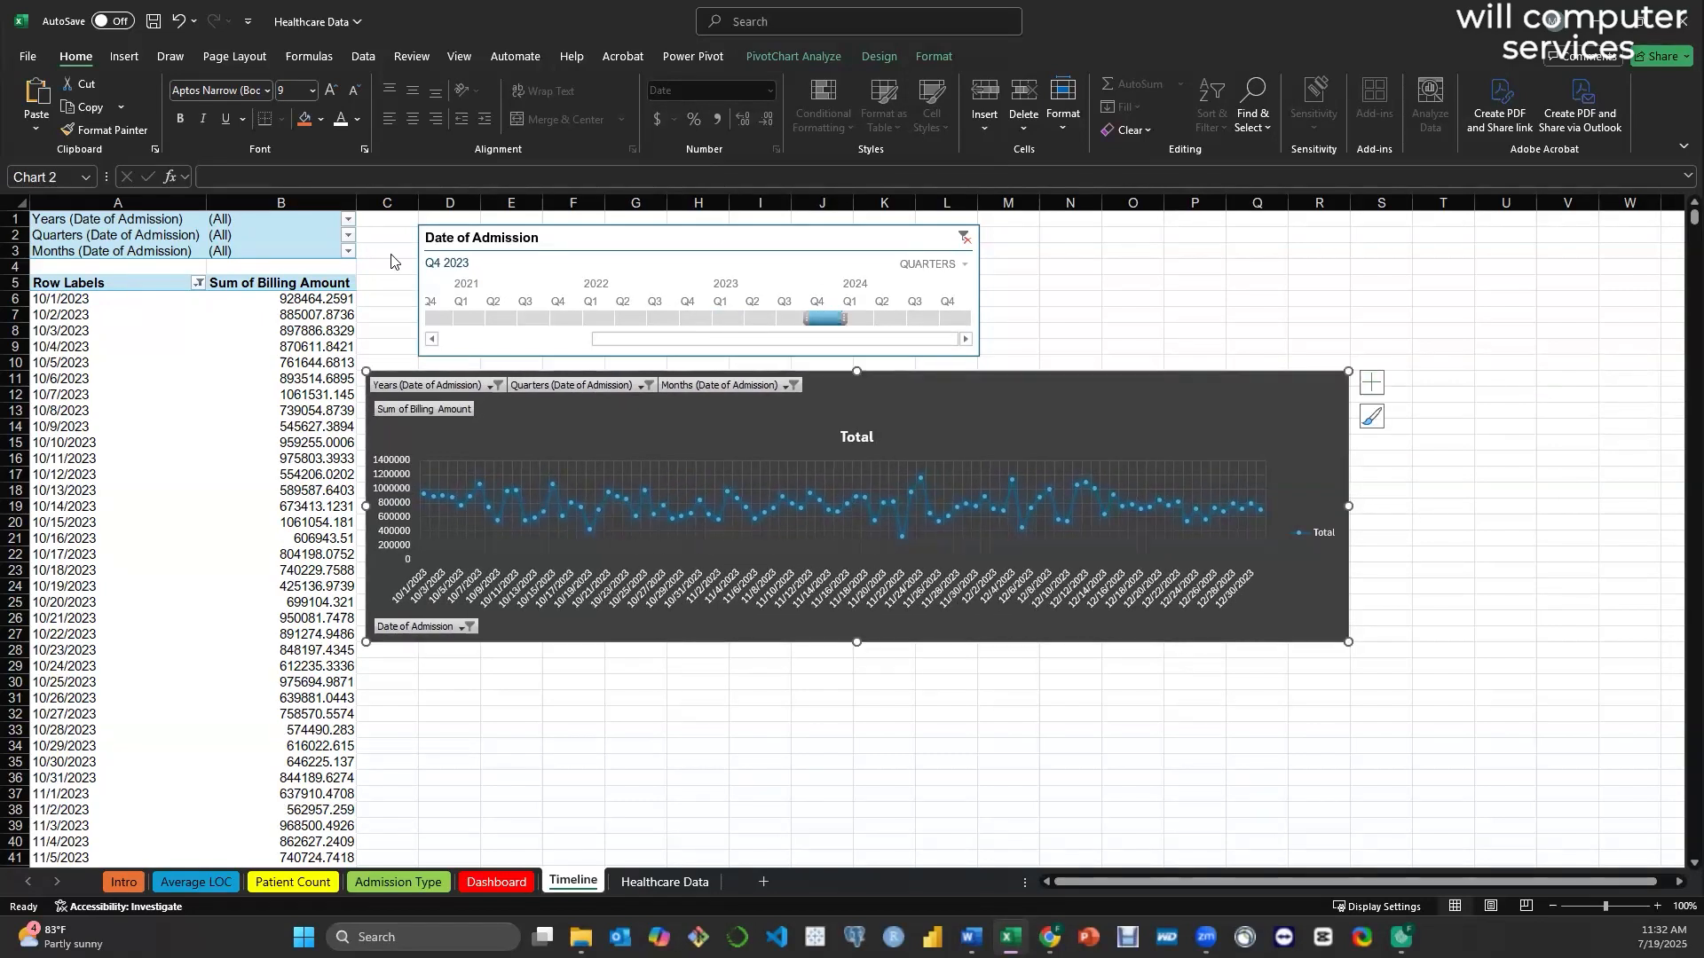
- Show the field list for the PivotTable and filter the data to Q2 2024 with the timeline
{"action": "left_click", "coordinate": [275, 290]}
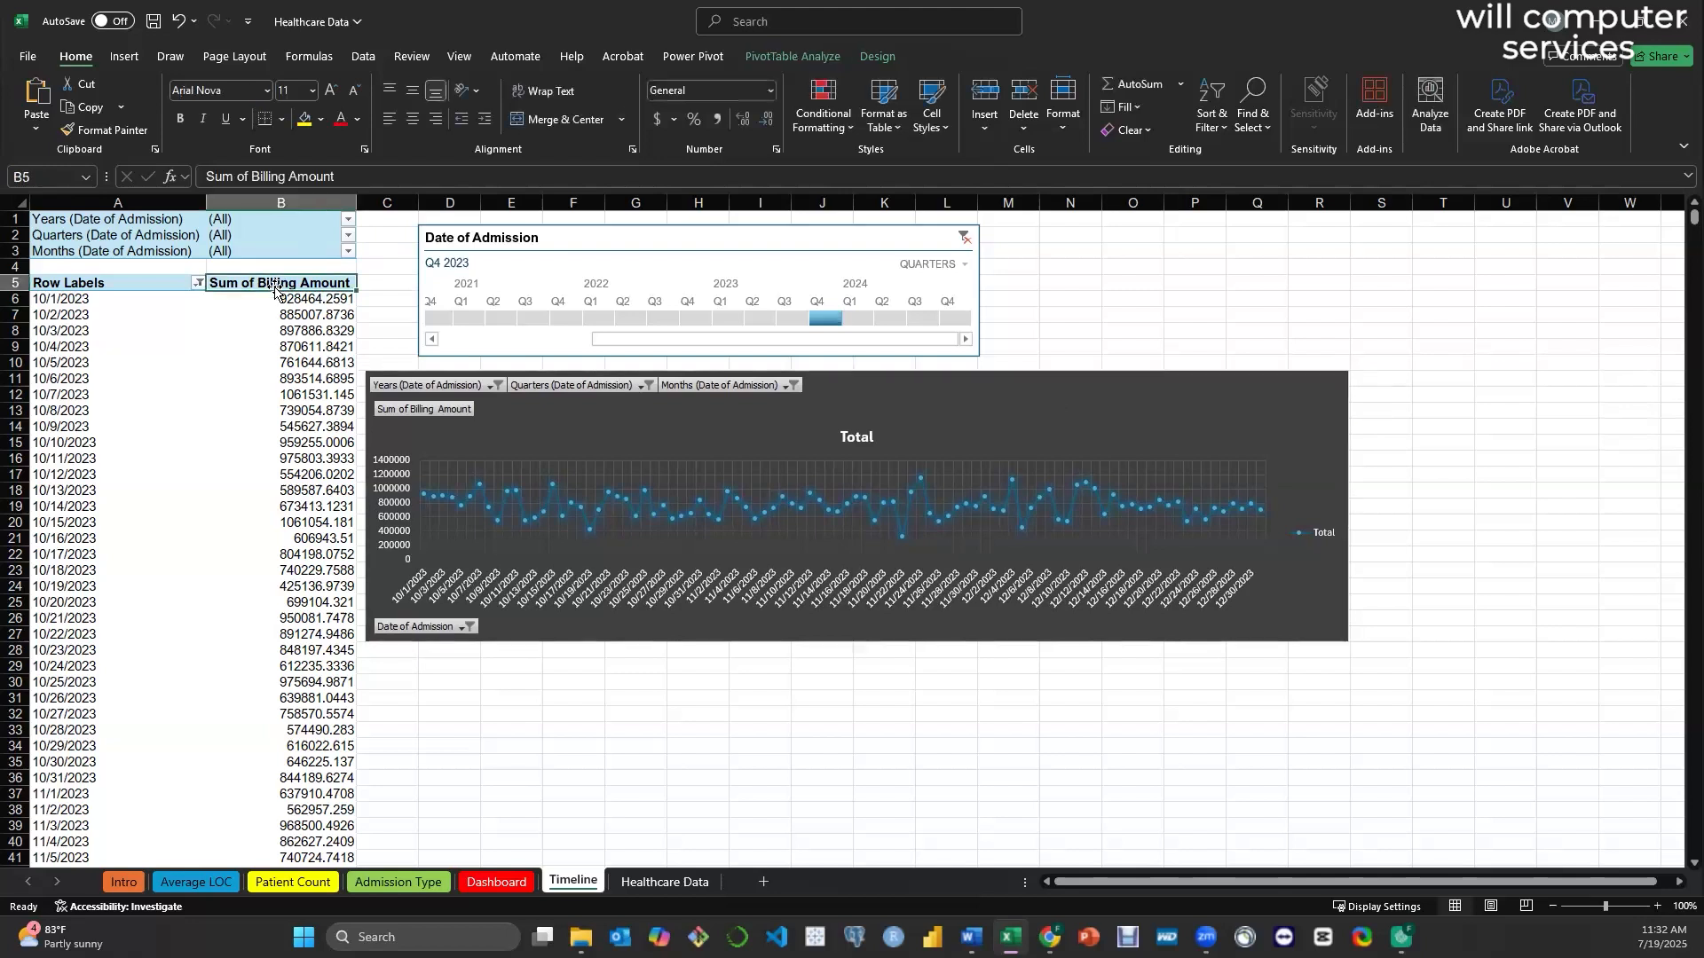
{"action": "left_click", "coordinate": [799, 63]}
{"action": "left_click", "coordinate": [1262, 114]}
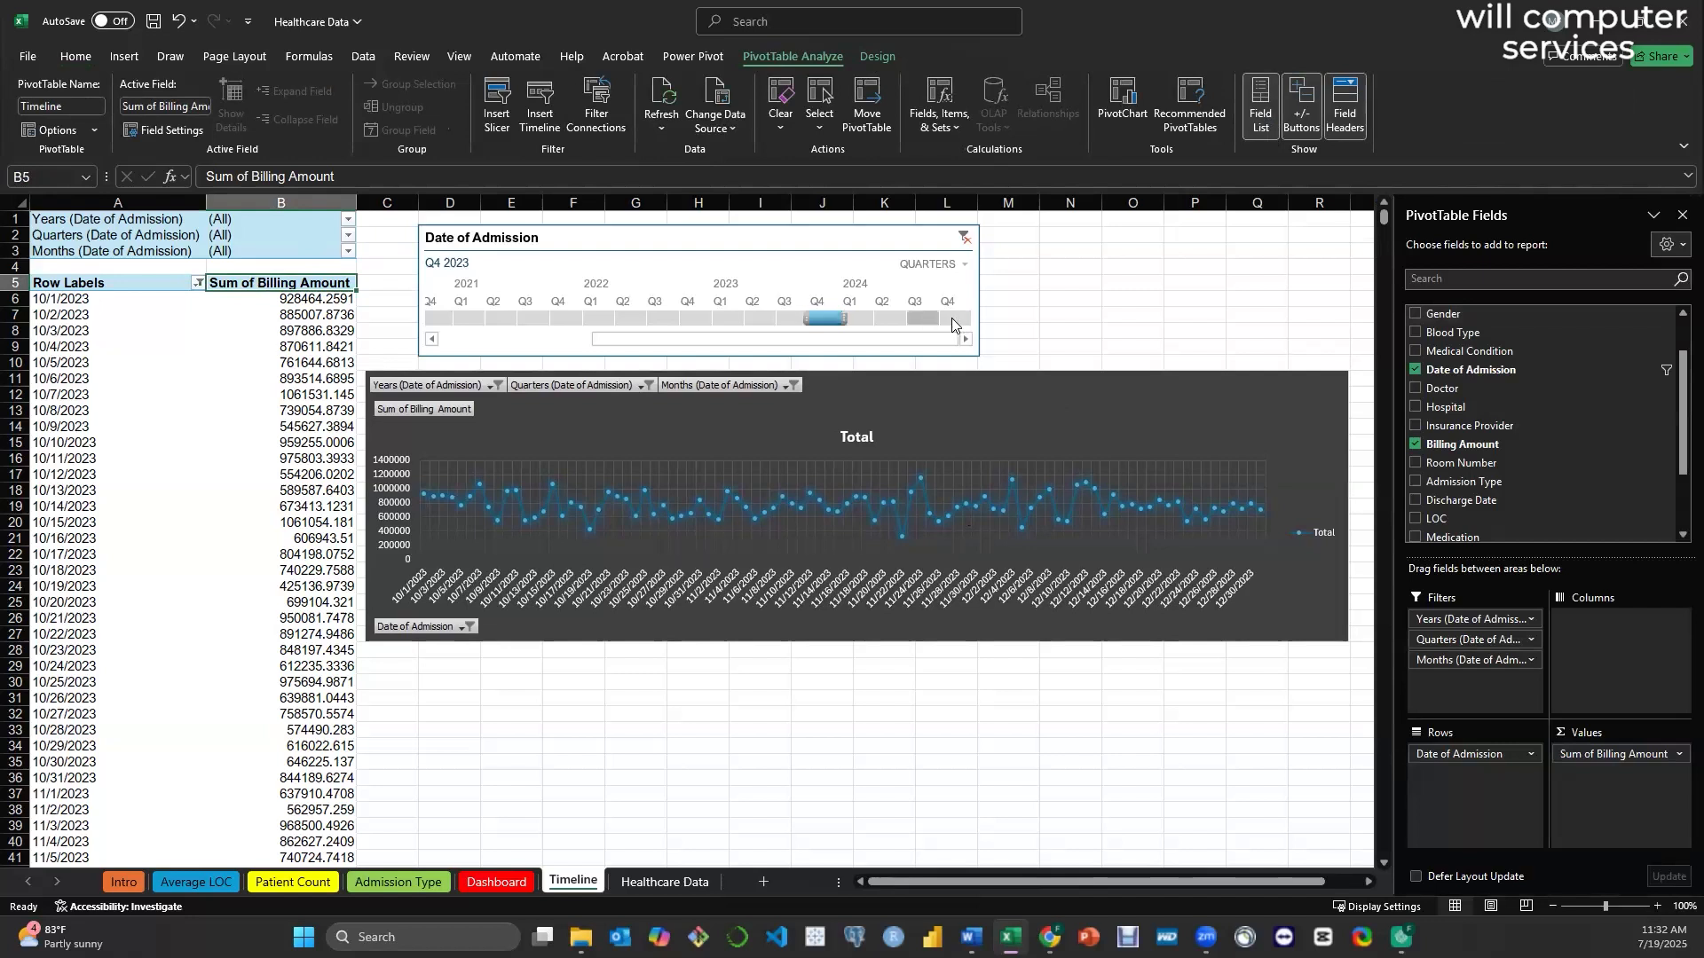
{"action": "left_click", "coordinate": [891, 320]}
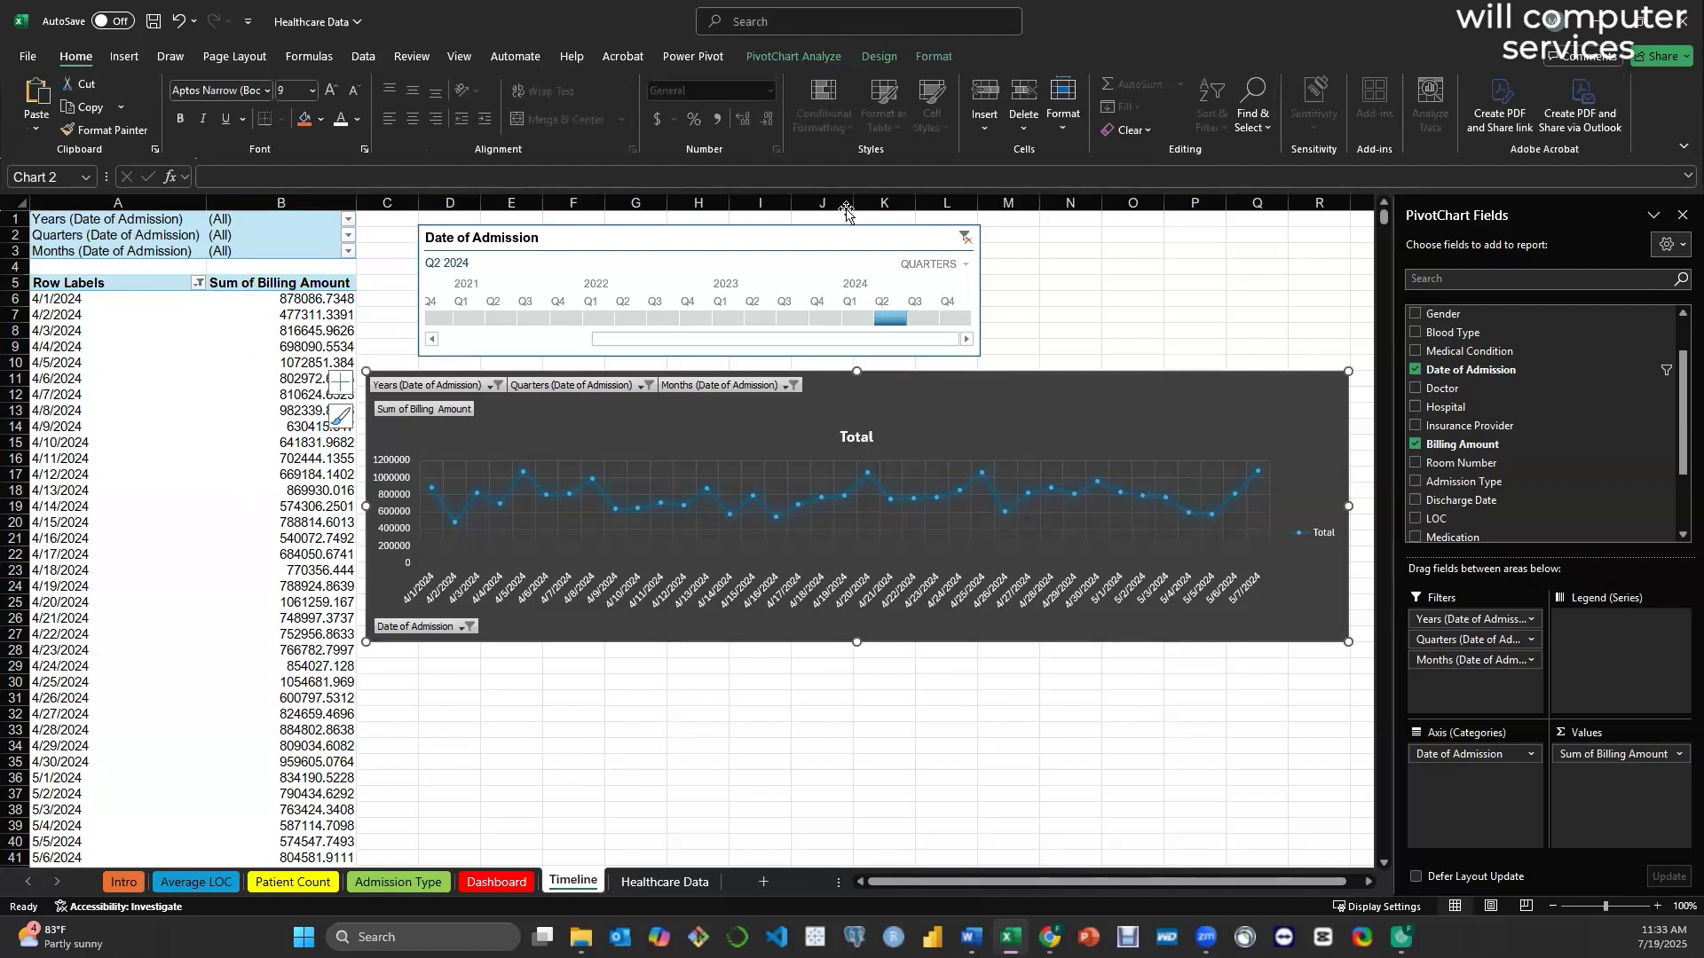
- Name the PivotChart Line Chart and deselect it
{"action": "left_click", "coordinate": [779, 57]}
{"action": "left_click", "coordinate": [68, 108]}
{"action": "type", "text": "L"}
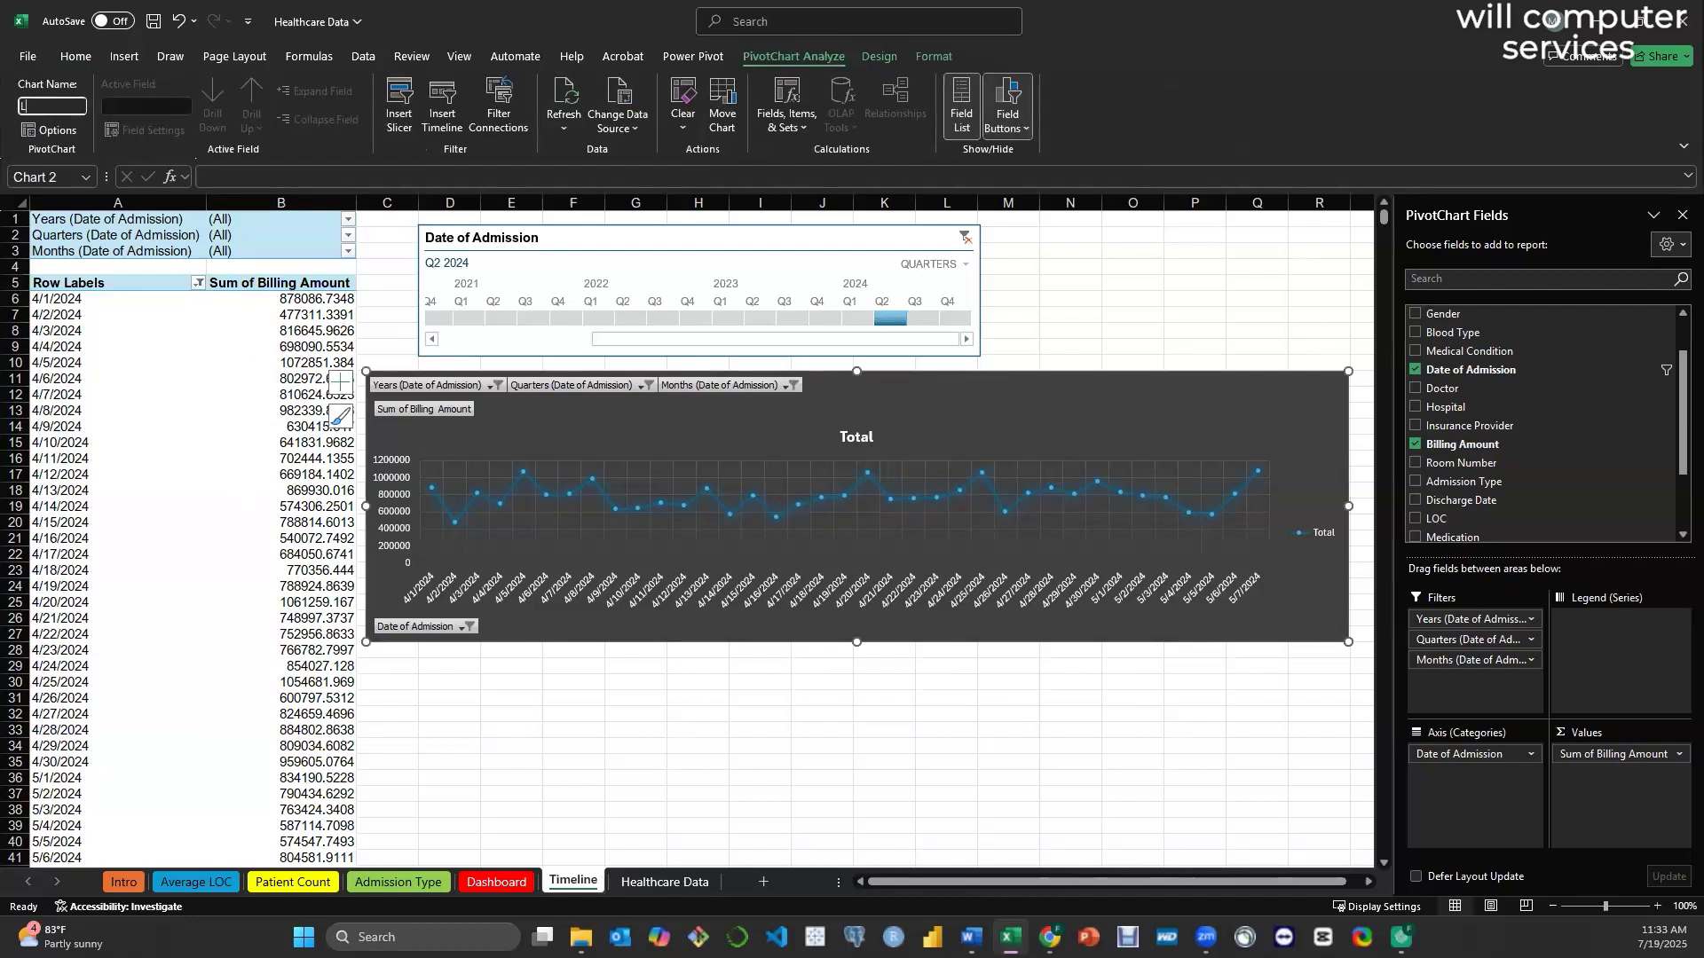
{"action": "type", "text": "ine Chart"}
{"action": "left_click", "coordinate": [1108, 335]}
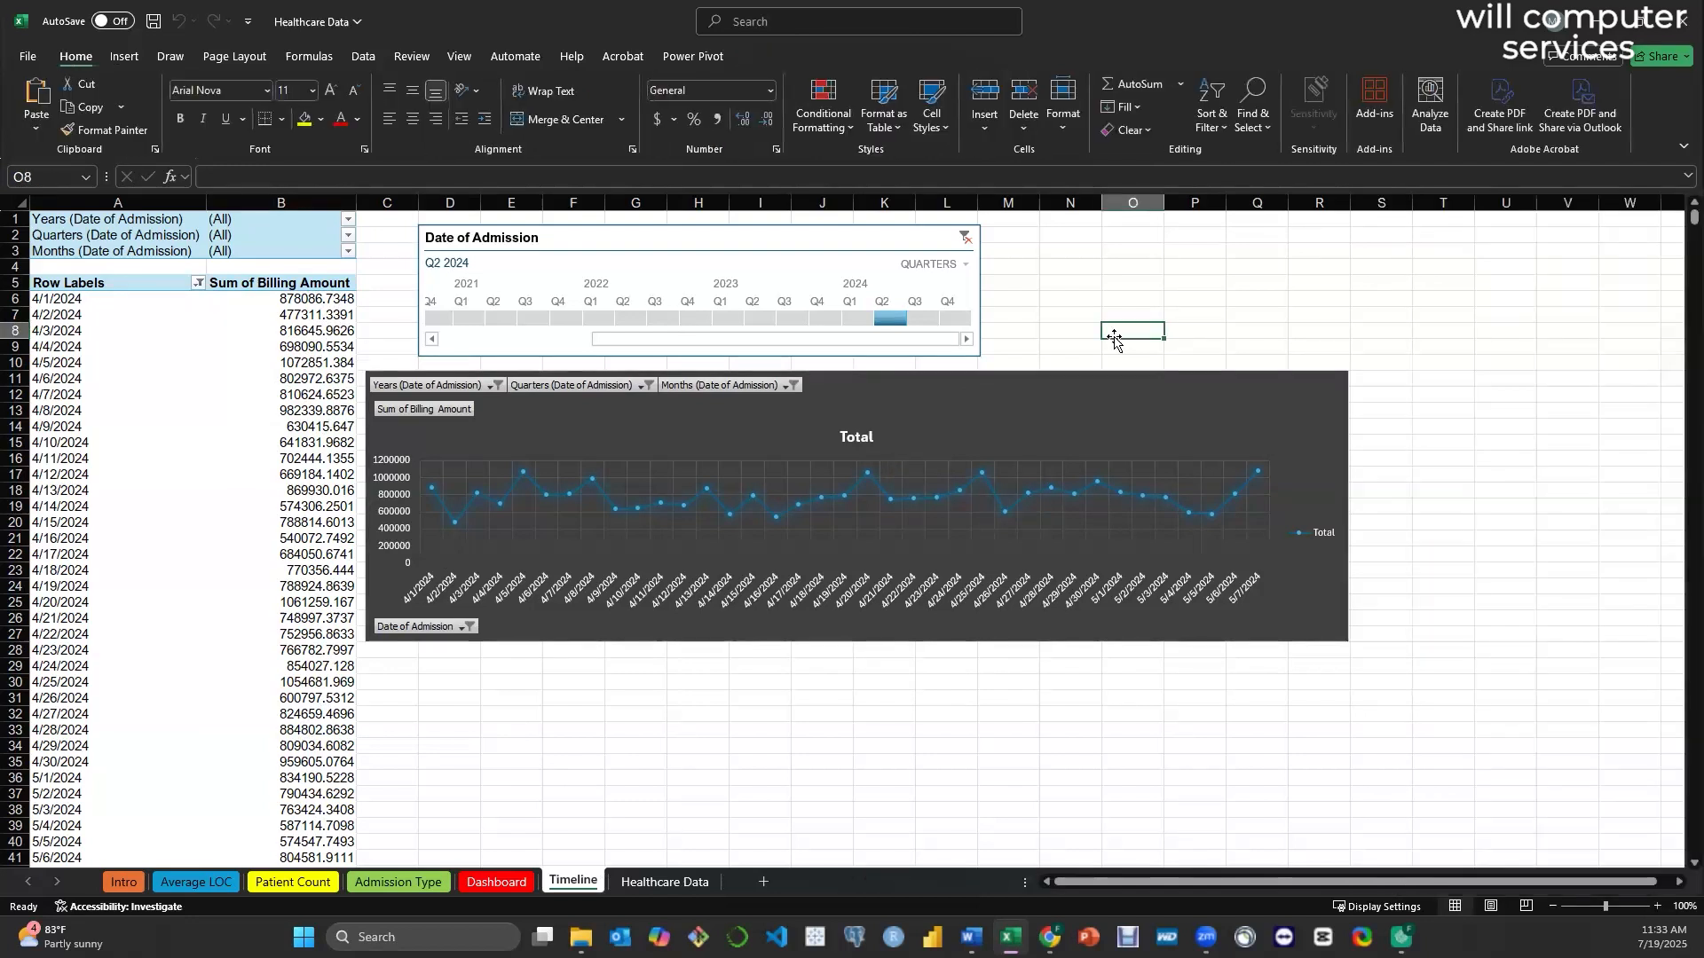
- Compare the line chart on the Timeline sheet with the bar chart on the Admission Type sheet
{"action": "left_click", "coordinate": [1088, 395]}
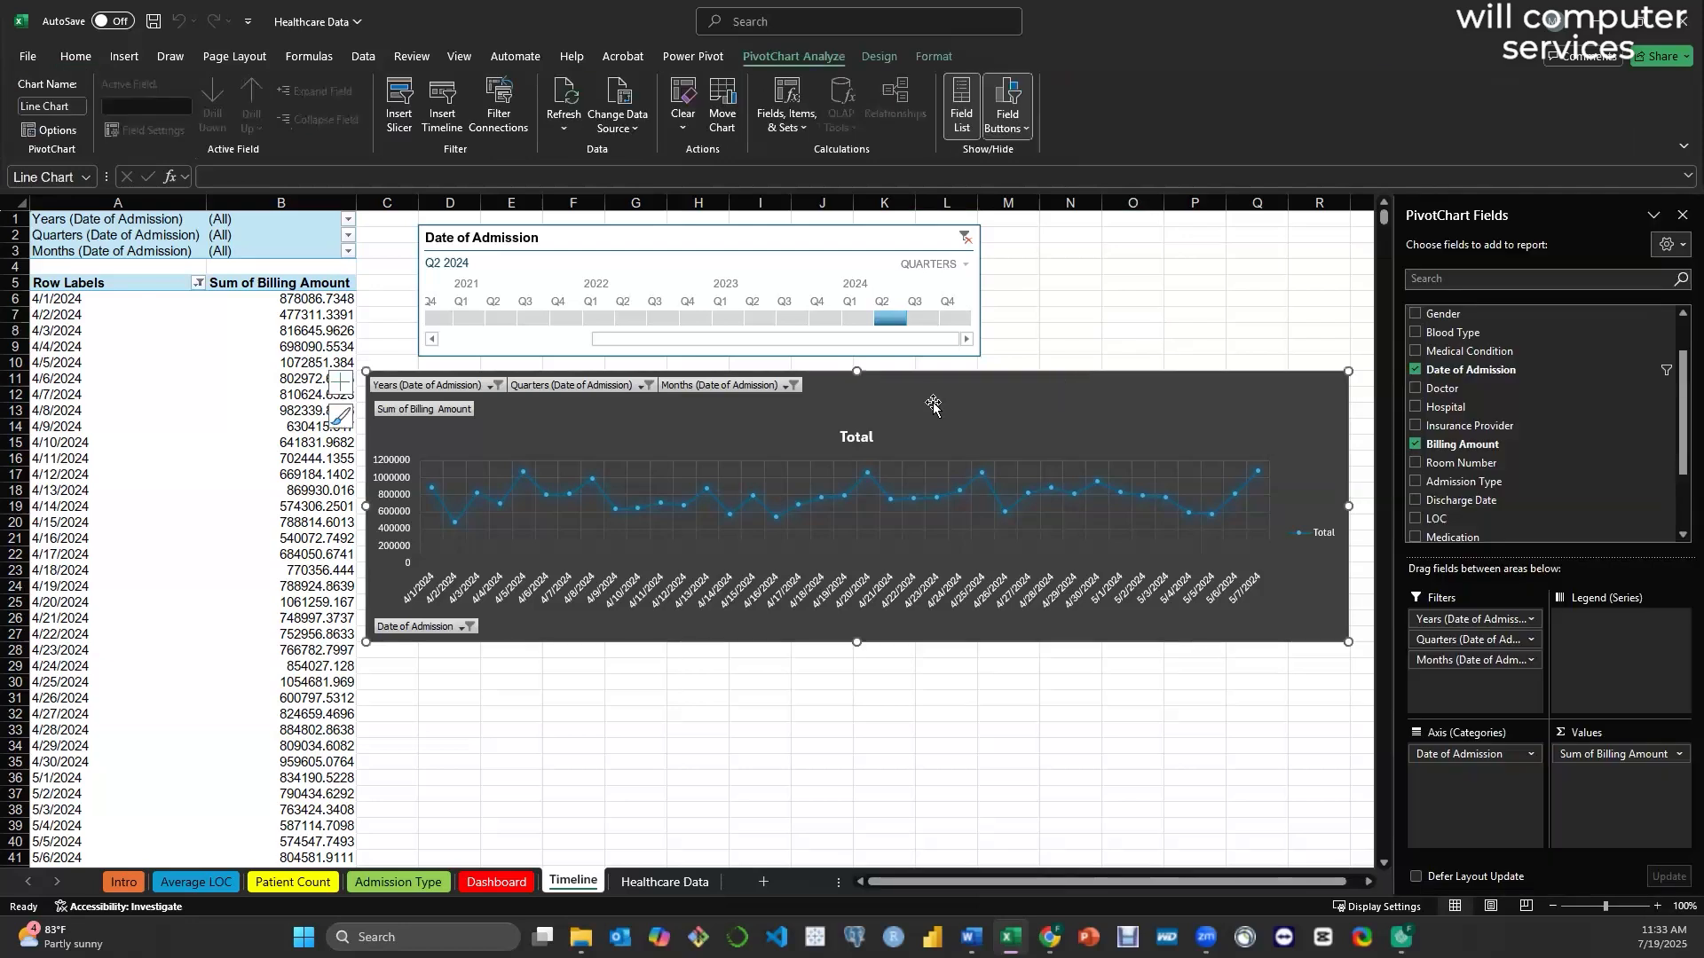
{"action": "left_click", "coordinate": [412, 885]}
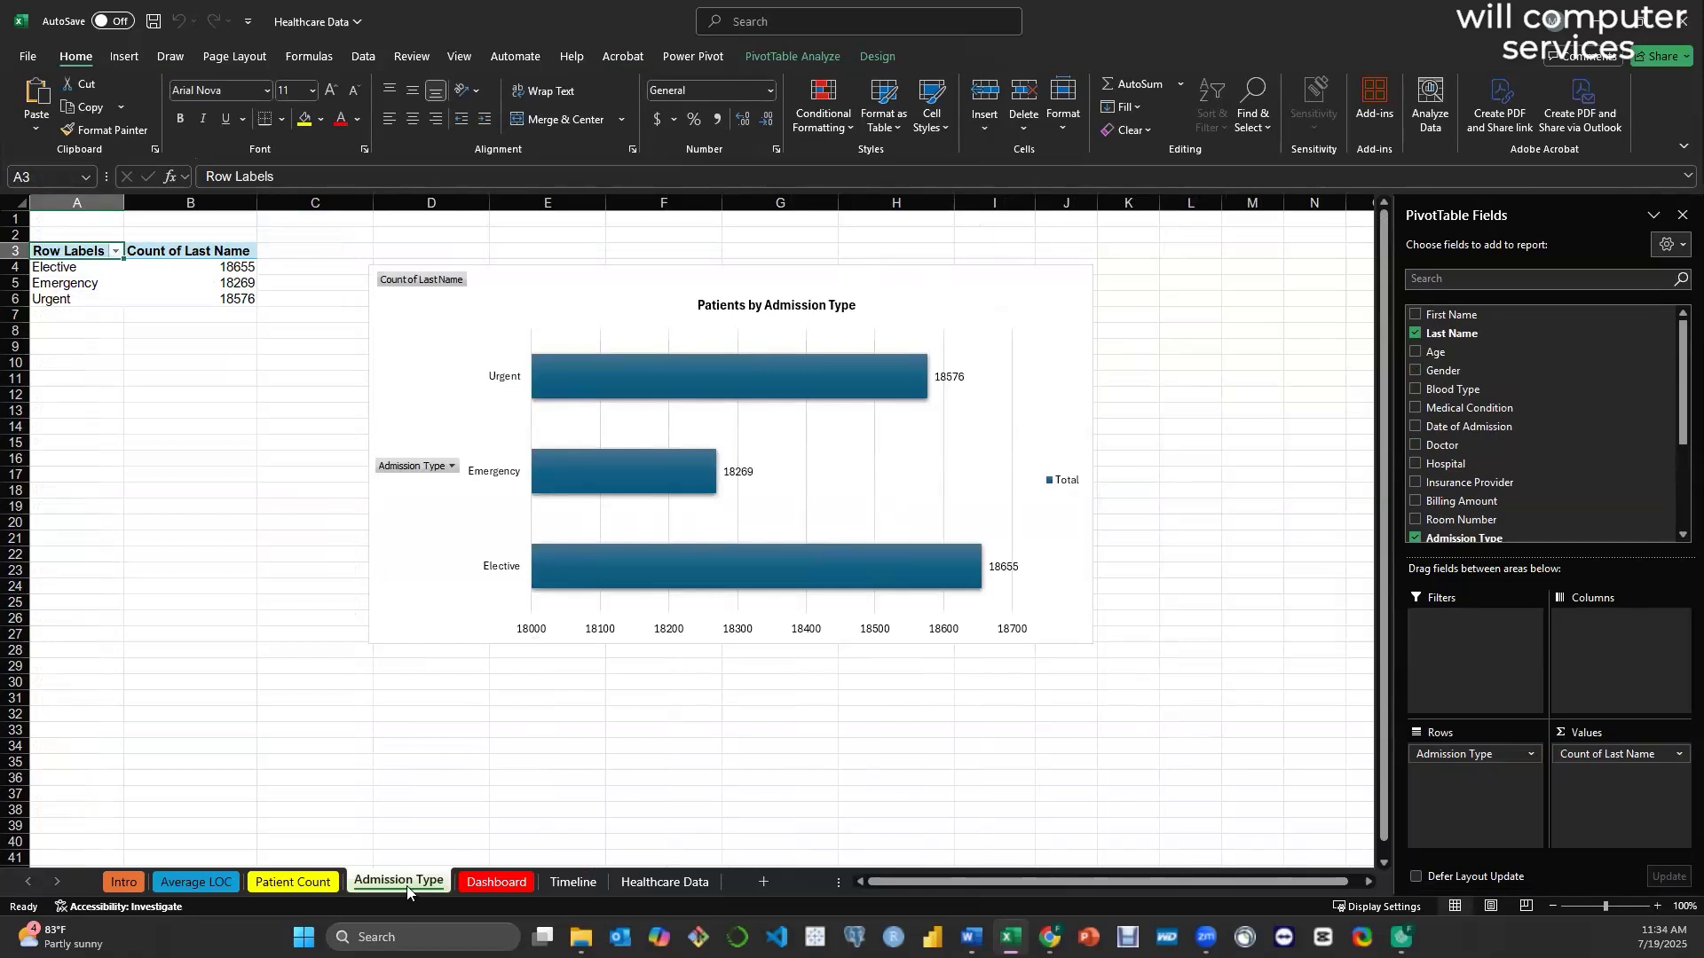
{"action": "left_click", "coordinate": [962, 283]}
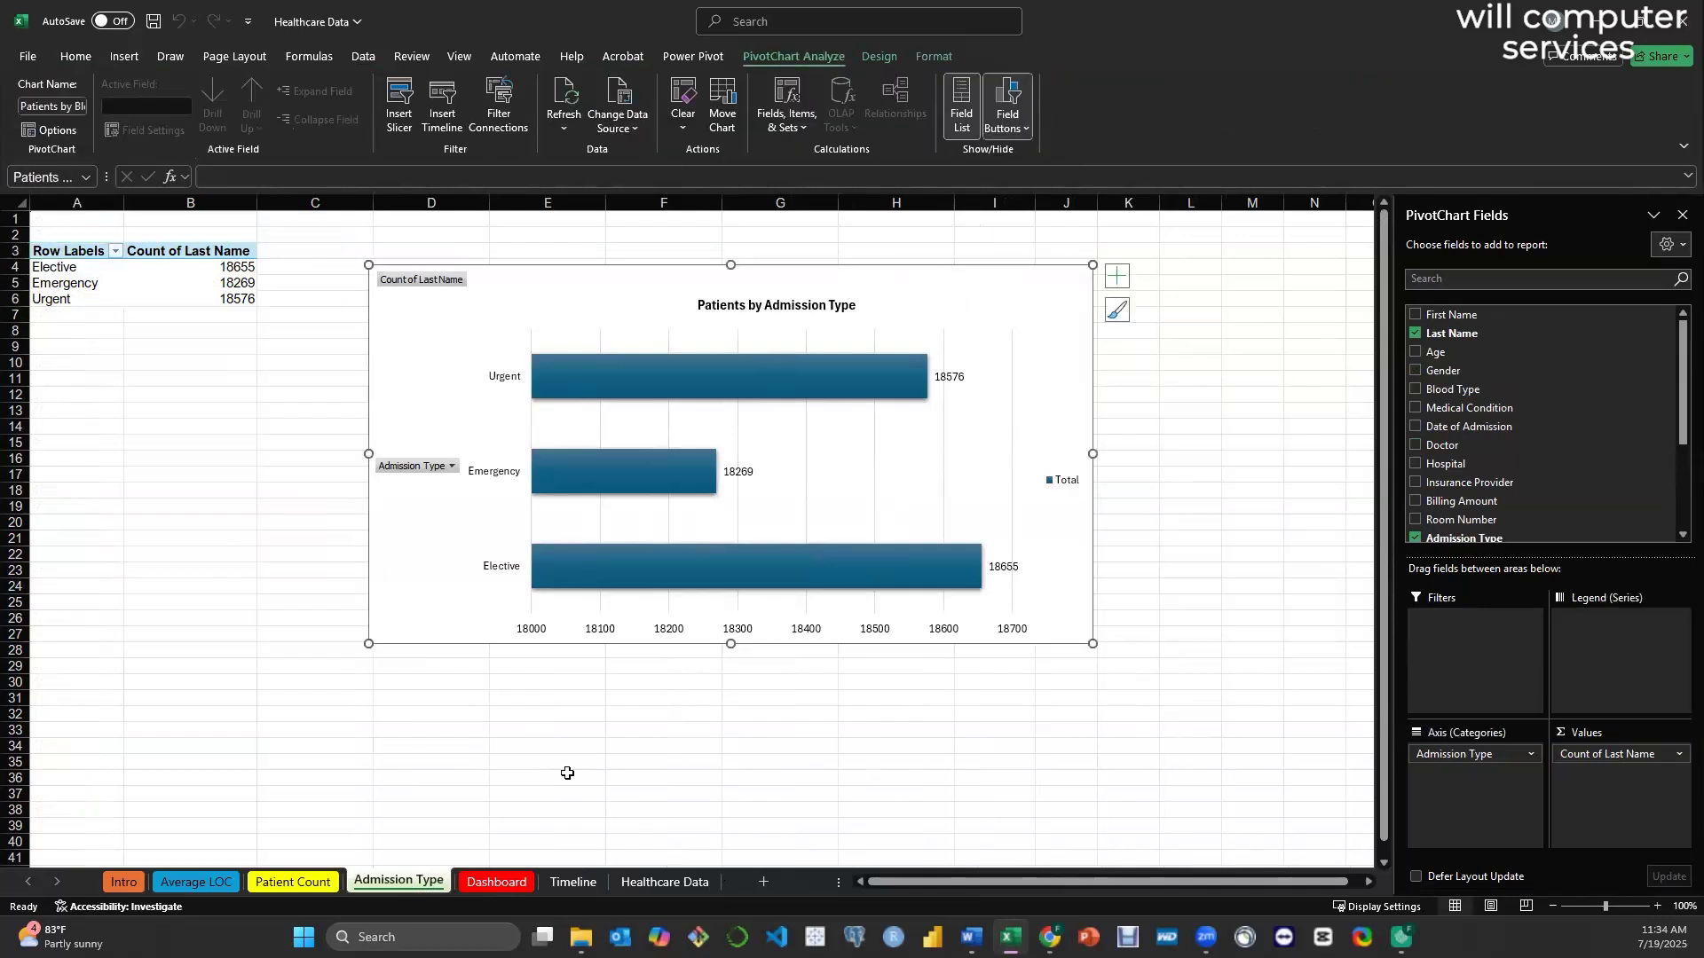
{"action": "left_click", "coordinate": [641, 887]}
{"action": "left_click", "coordinate": [573, 885]}
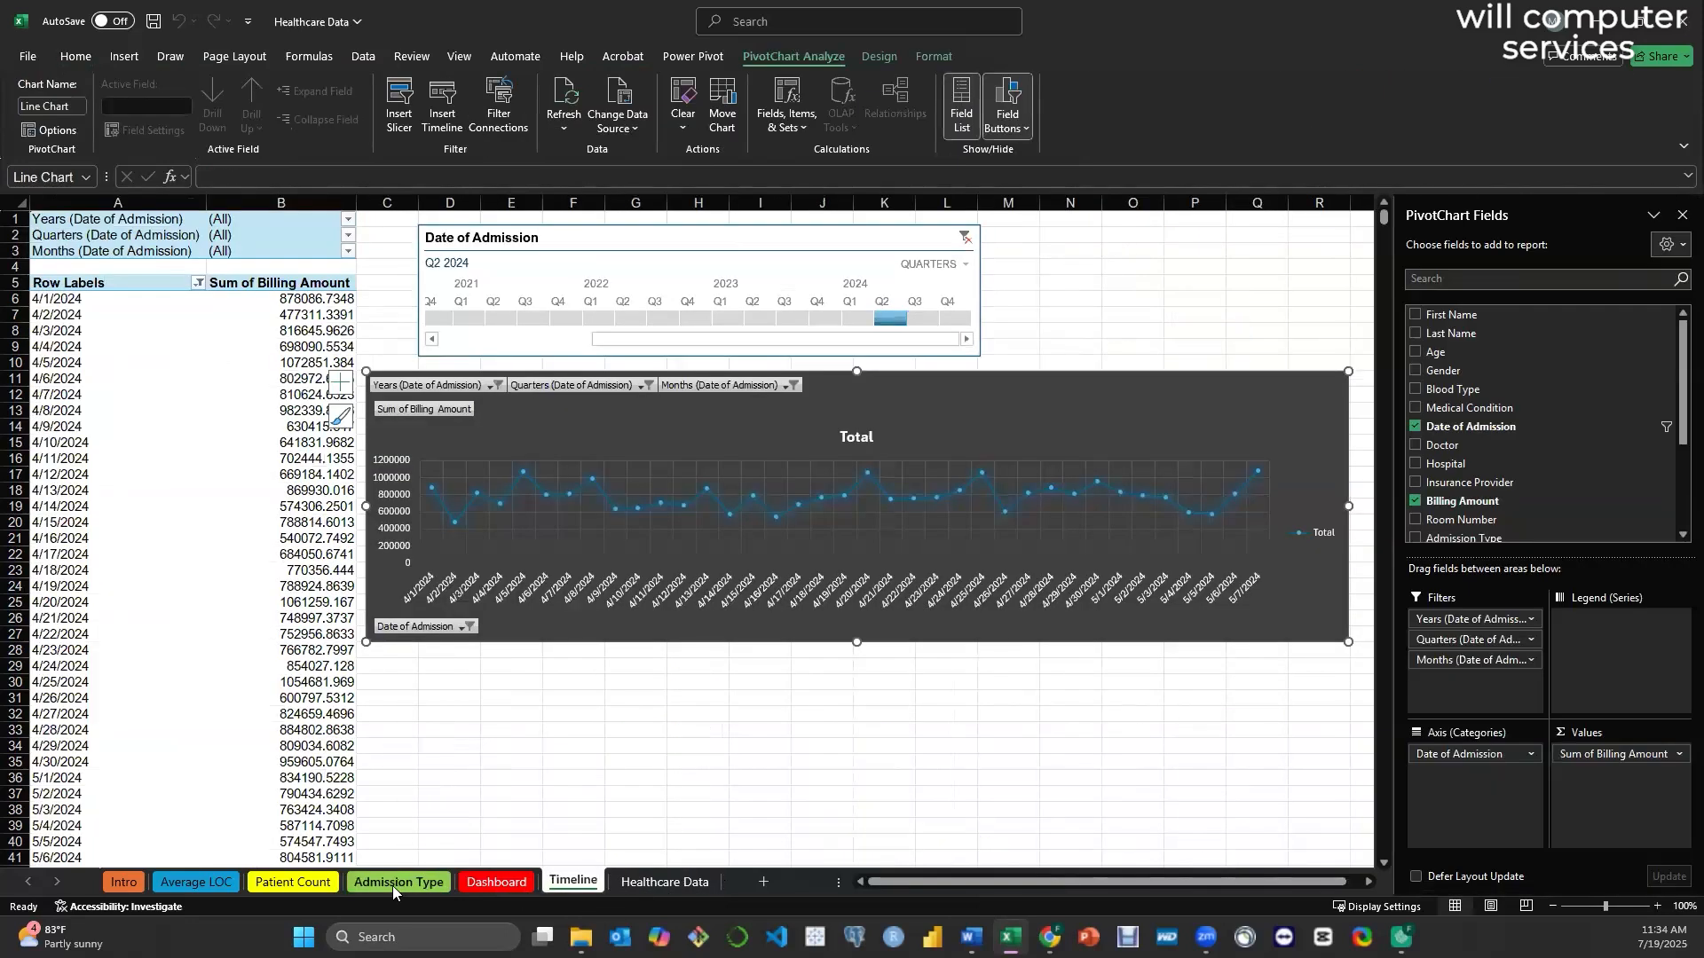
- Change the Patients by Admission Type bar chart on the Admission Type sheet to a 3-D Pie
{"action": "left_click", "coordinate": [398, 882]}
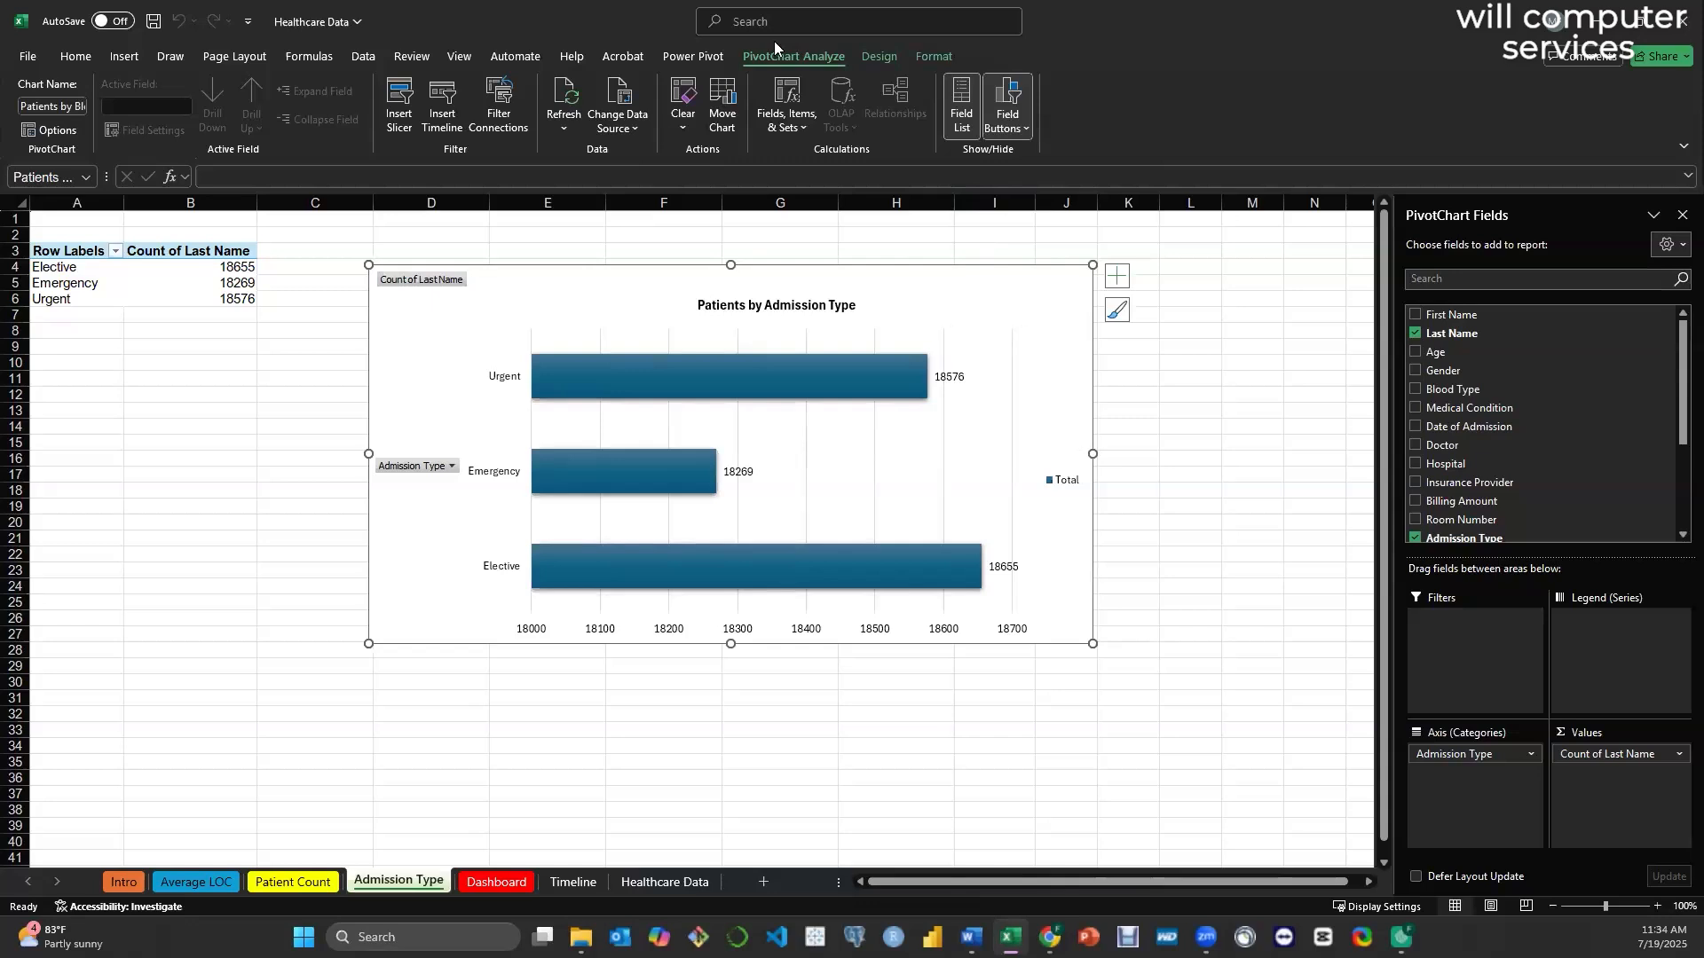
{"action": "left_click", "coordinate": [877, 57]}
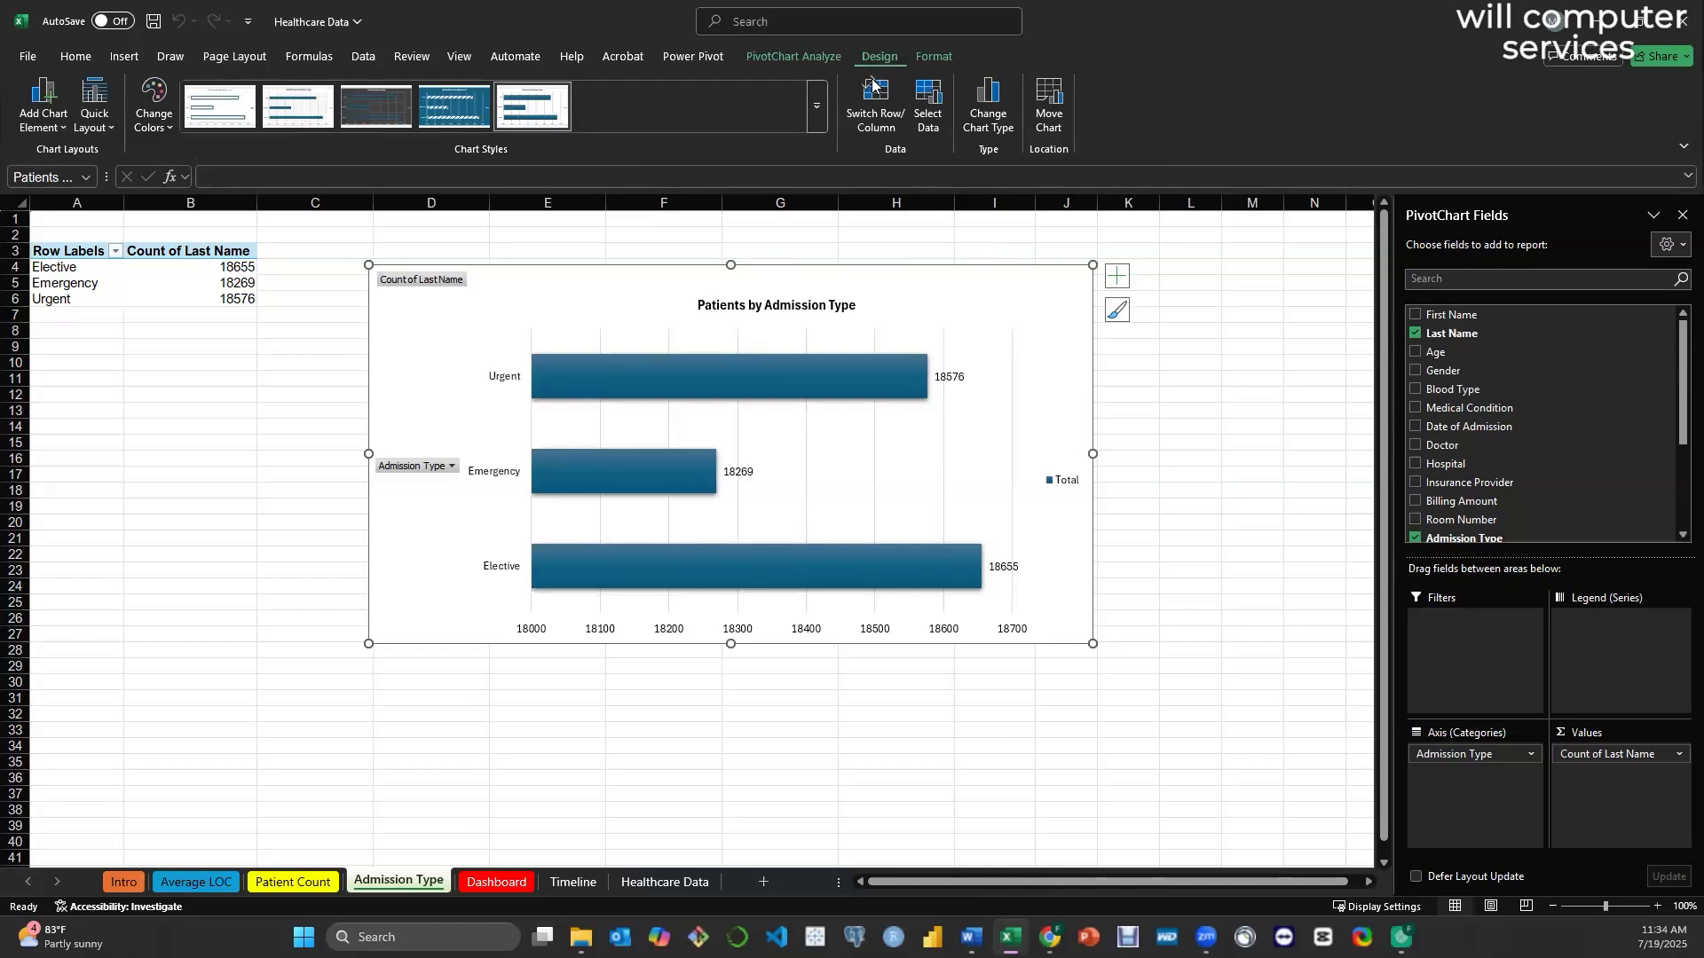
{"action": "left_click", "coordinate": [985, 110]}
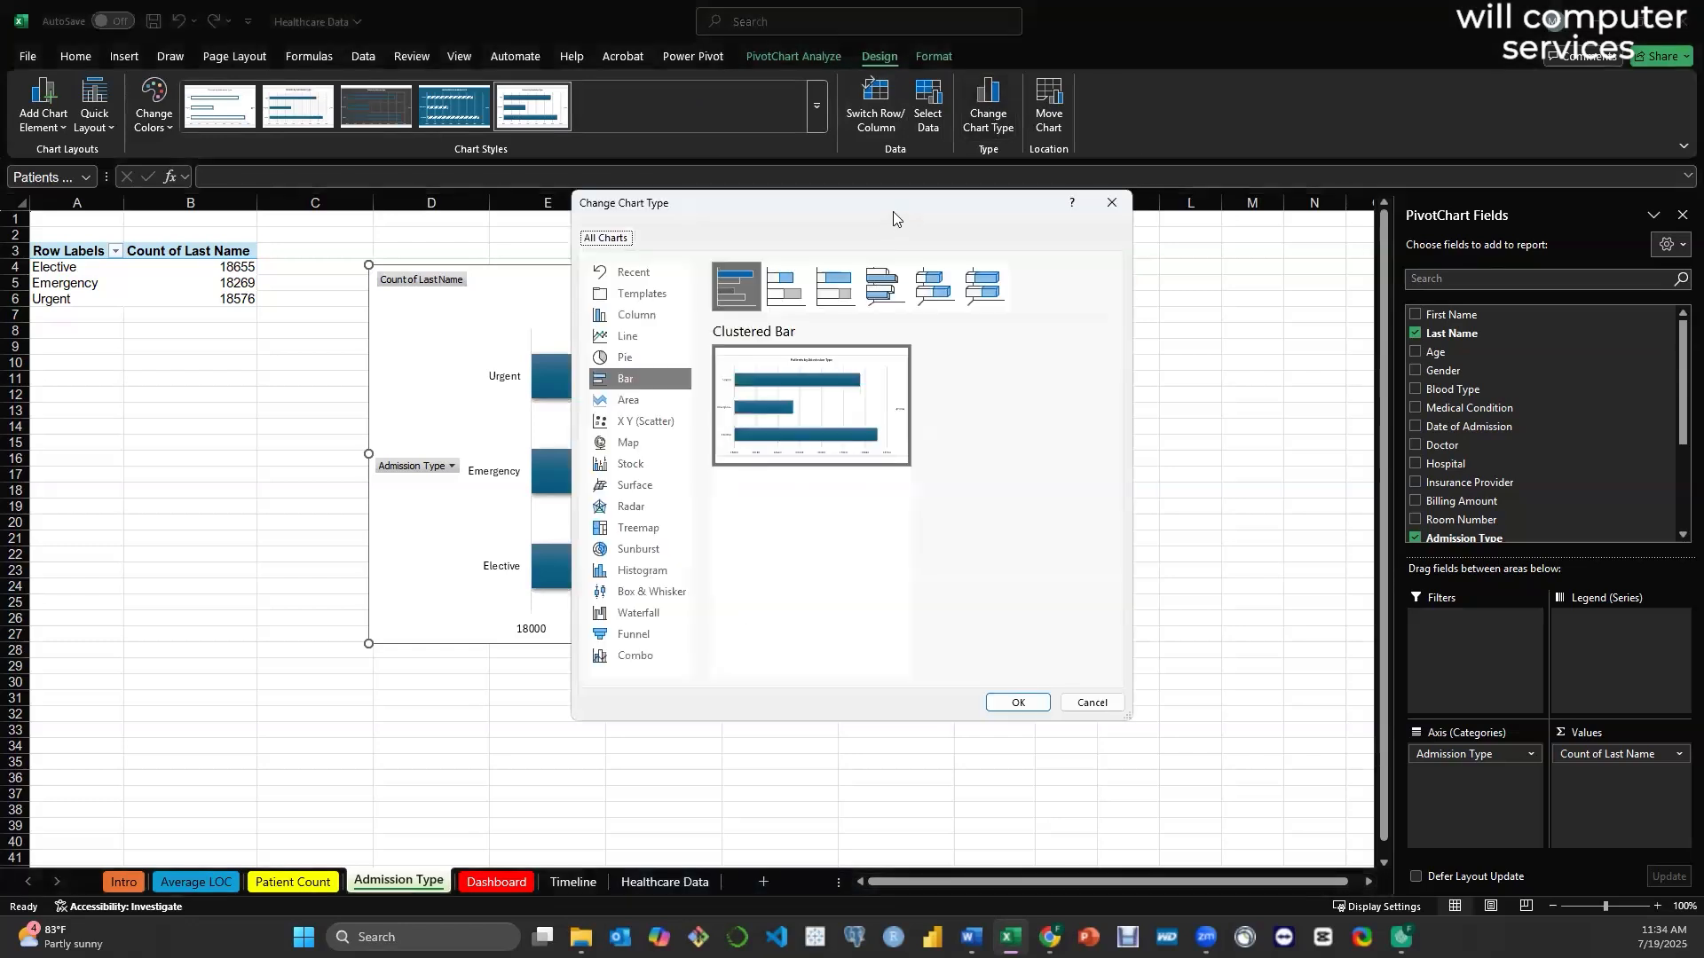
{"action": "left_click_drag", "start_coordinate": [894, 218], "coordinate": [1441, 224]}
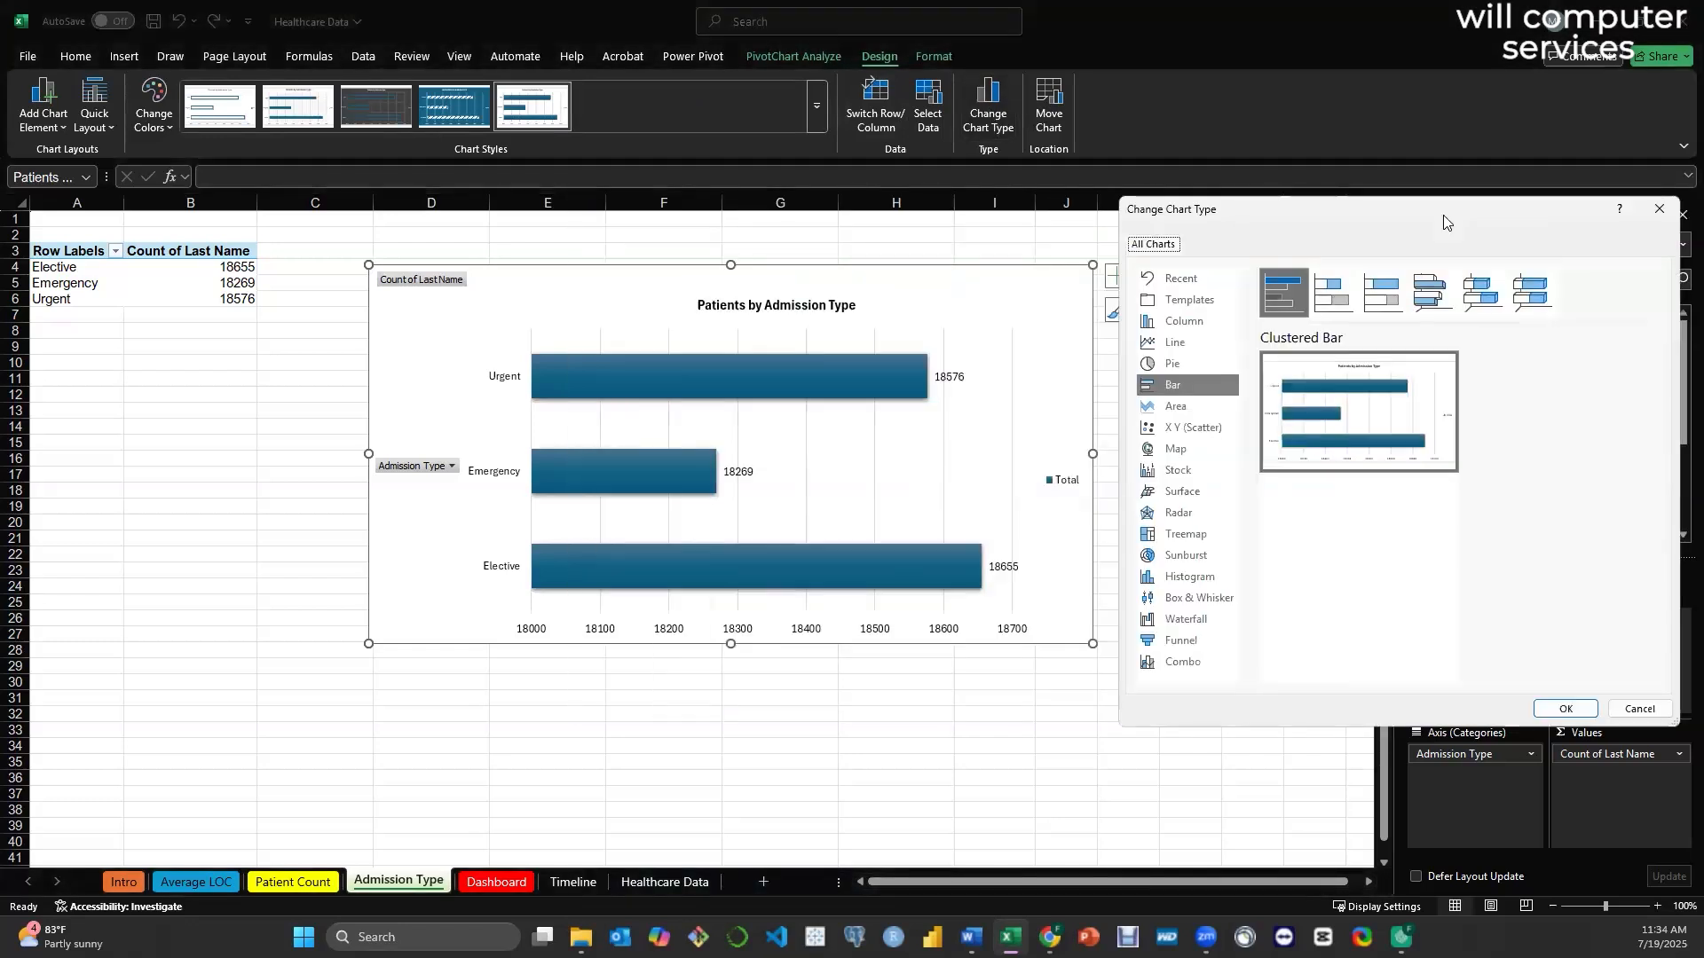
{"action": "left_click", "coordinate": [1186, 368]}
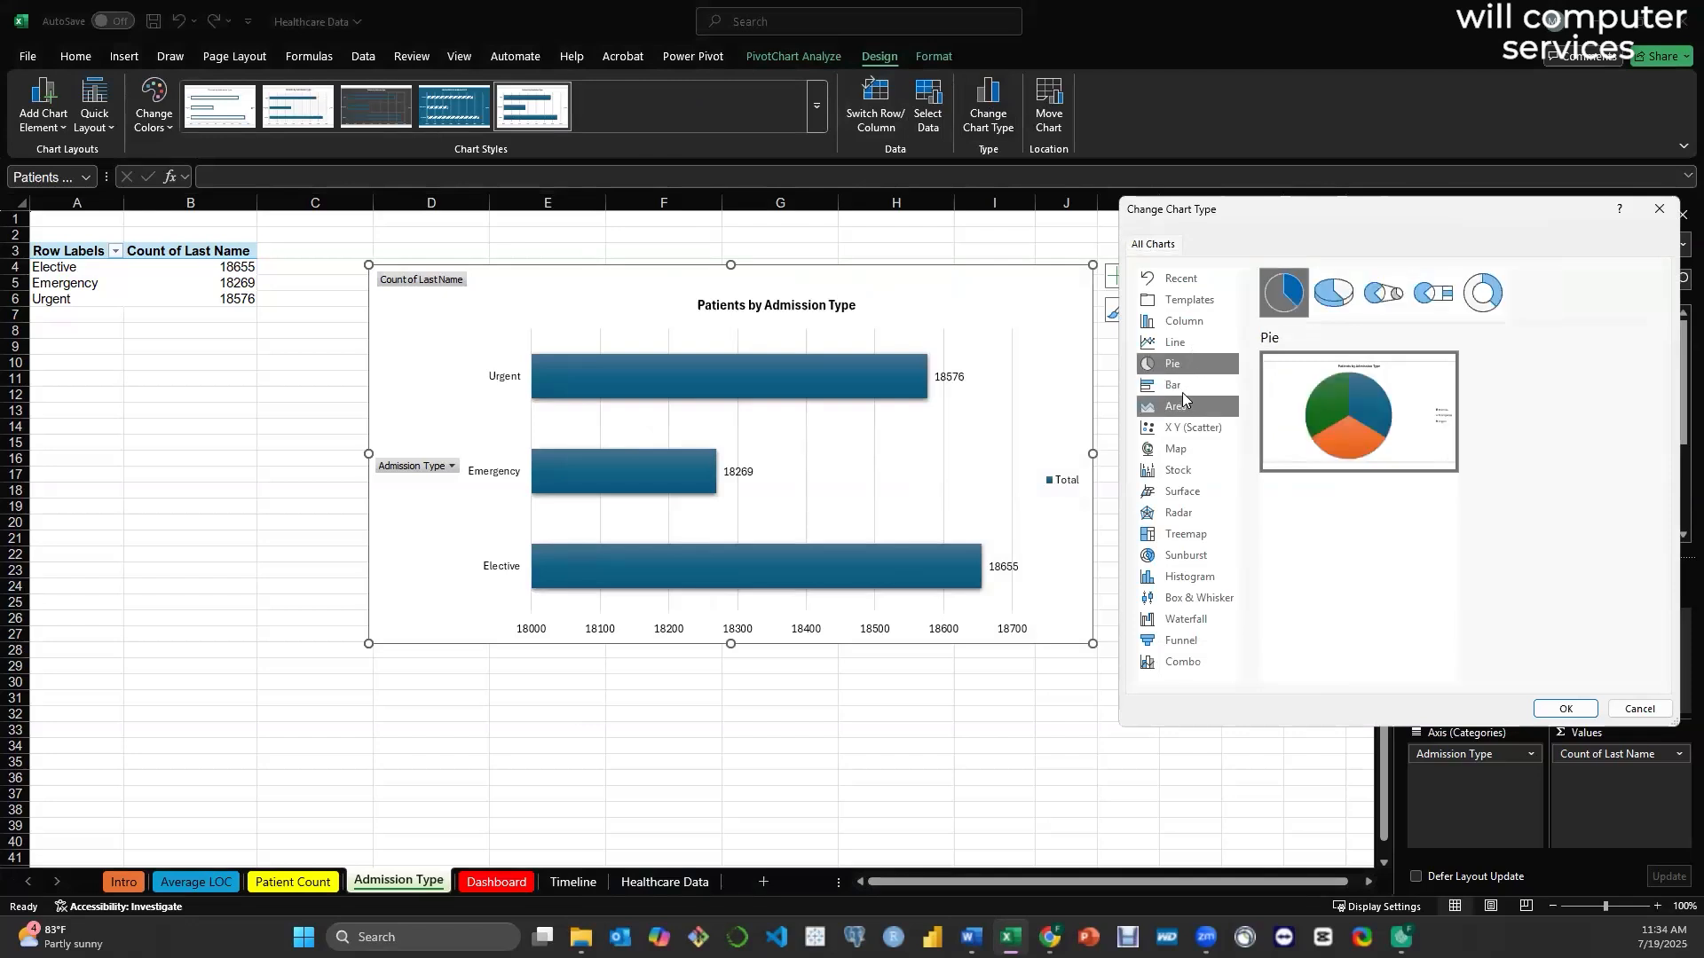
{"action": "left_click", "coordinate": [1182, 387]}
{"action": "left_click", "coordinate": [1183, 406]}
{"action": "left_click", "coordinate": [1189, 428]}
{"action": "left_click", "coordinate": [1185, 449]}
{"action": "left_click", "coordinate": [1182, 470]}
{"action": "left_click", "coordinate": [1186, 373]}
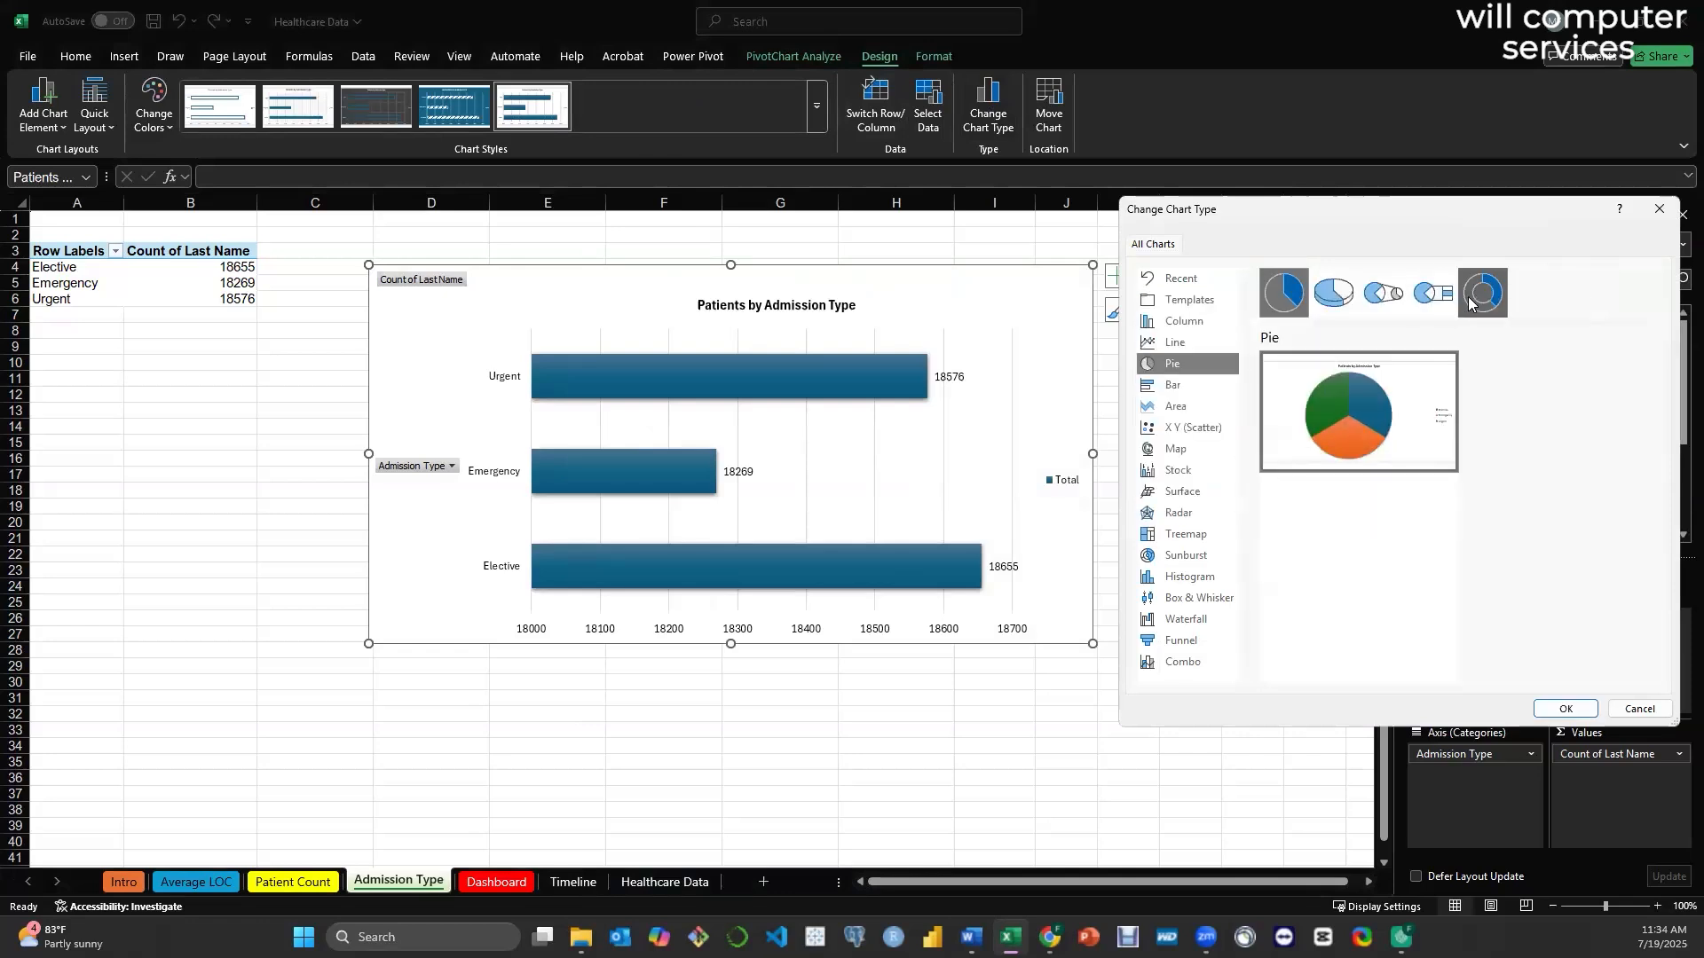
{"action": "left_click", "coordinate": [1337, 299]}
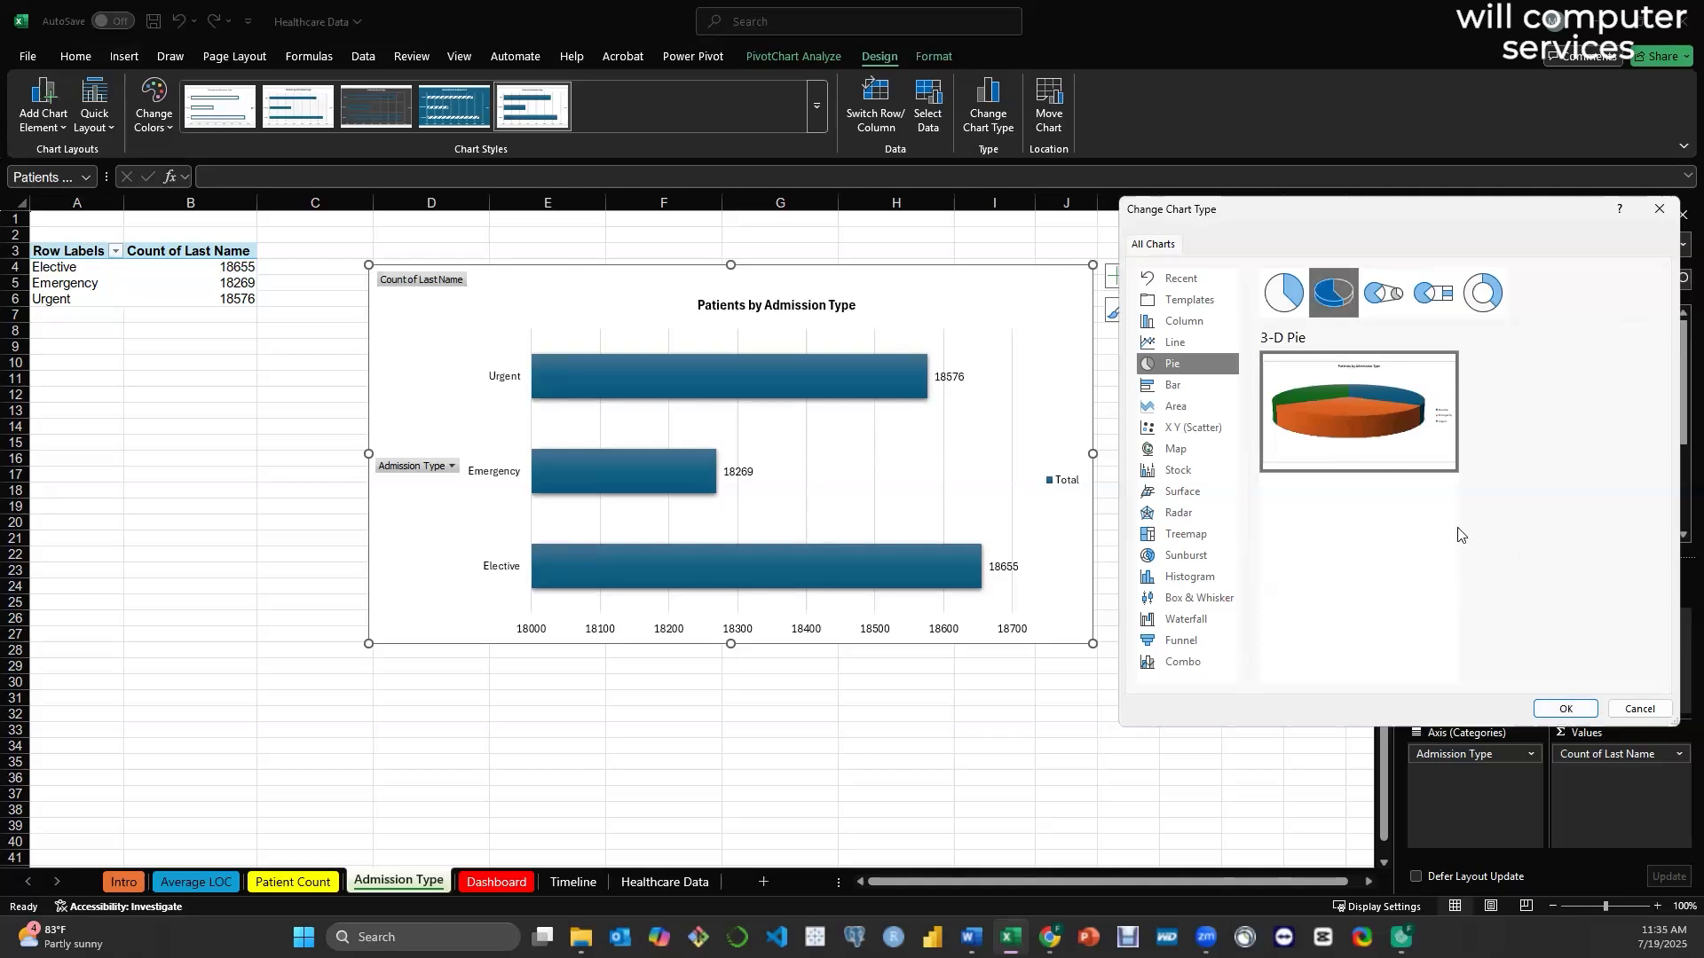
{"action": "left_click", "coordinate": [1561, 708]}
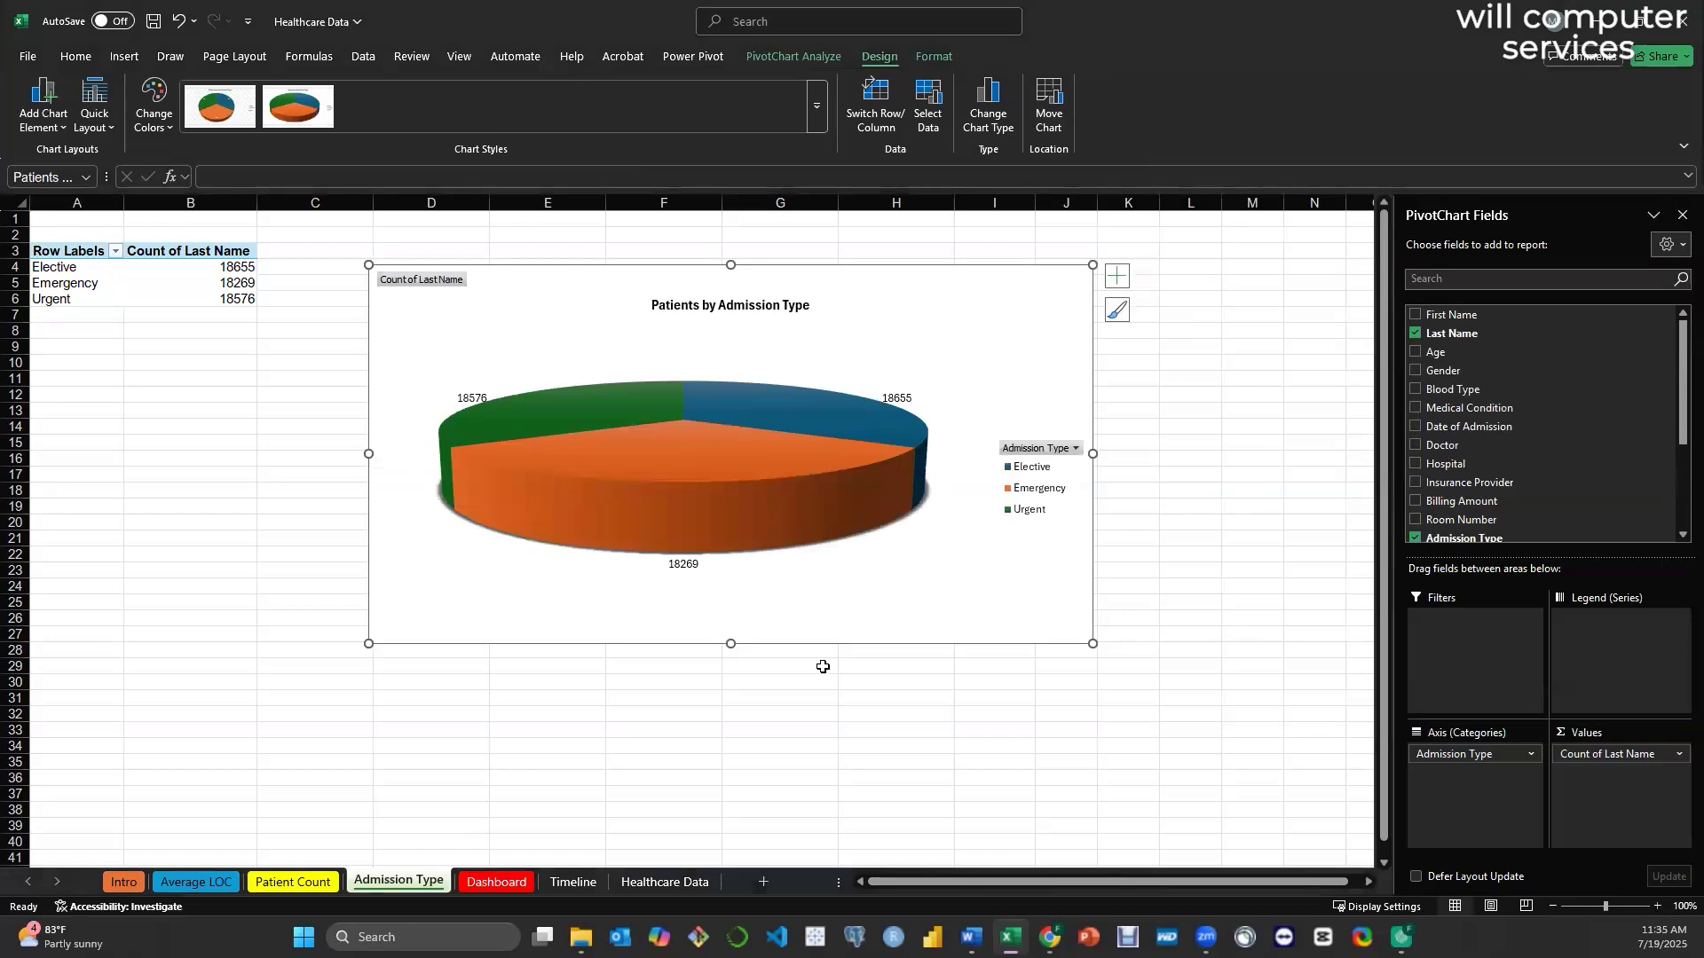
- Apply the second 3-D pie chart style and recolour the slices with the Colorful palette that starts with green, purple and blue
{"action": "left_click", "coordinate": [239, 121]}
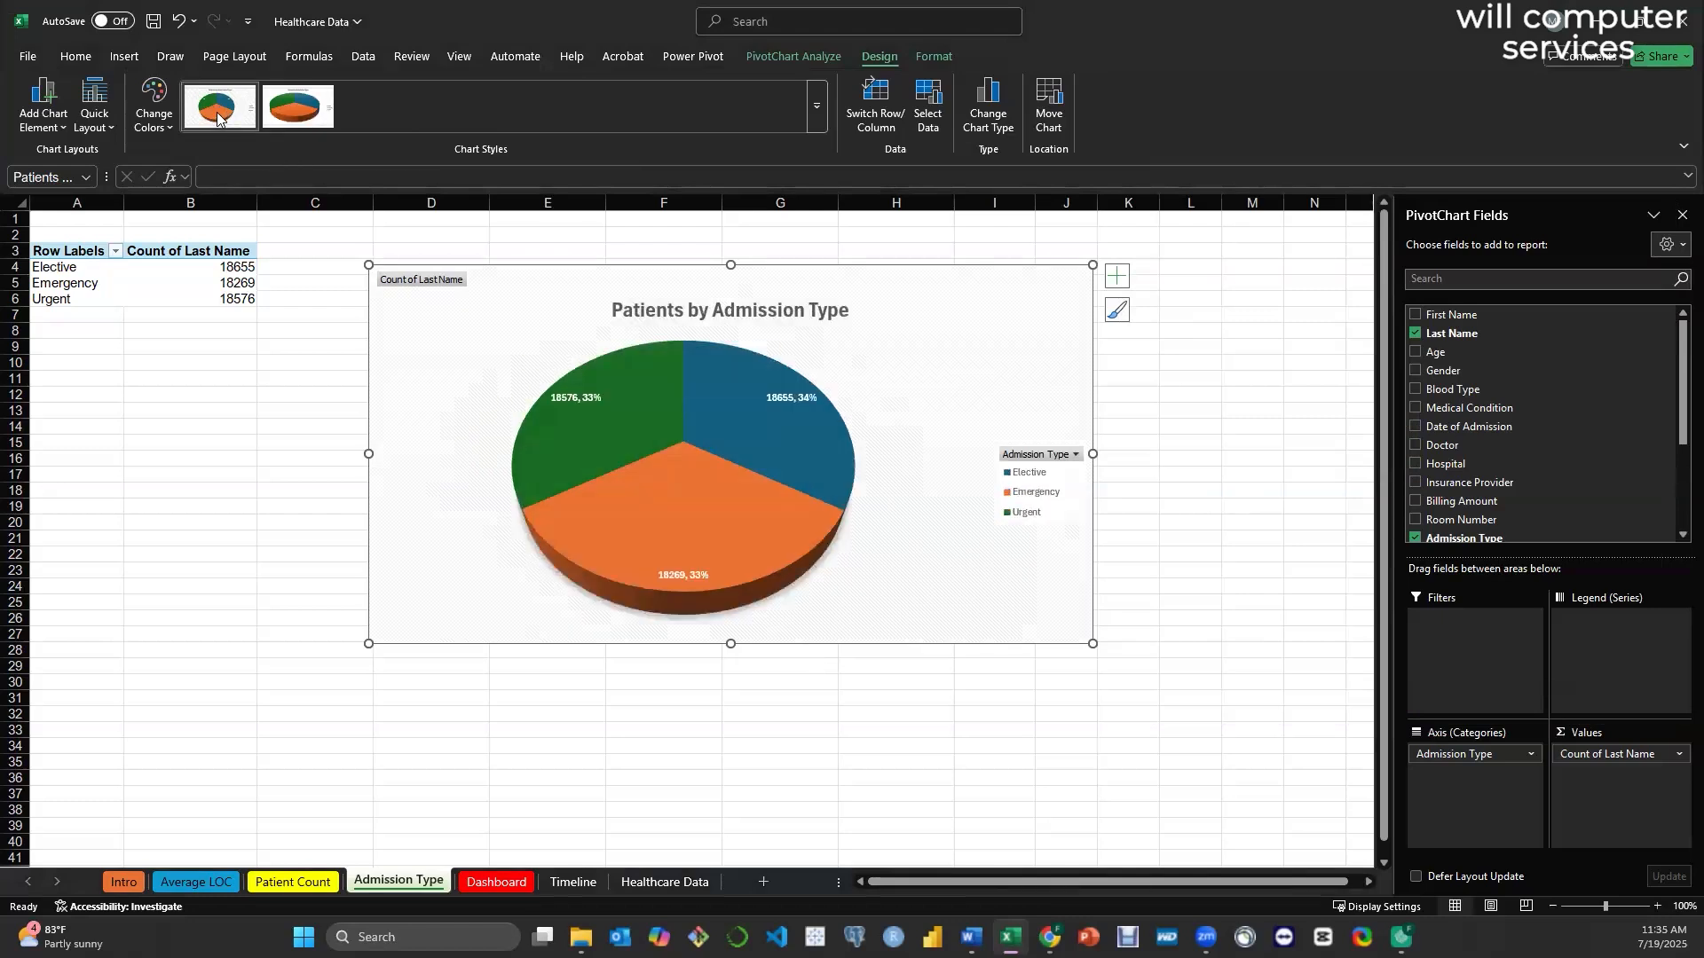
{"action": "left_click", "coordinate": [303, 114]}
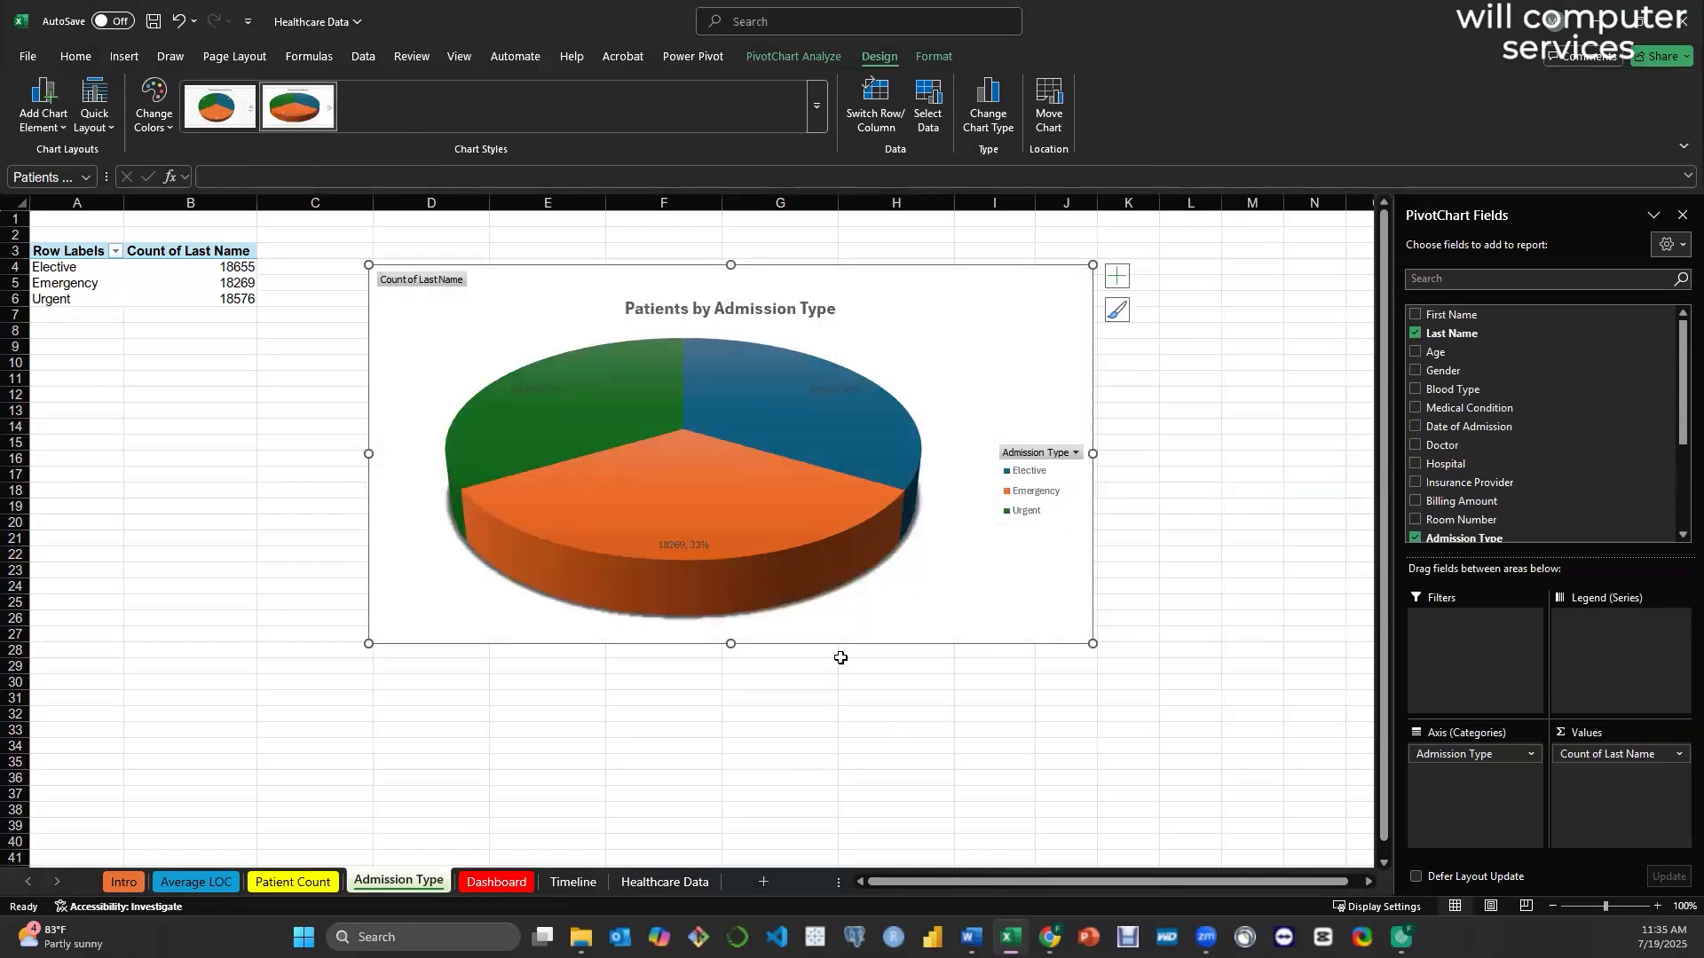
{"action": "left_click", "coordinate": [158, 124]}
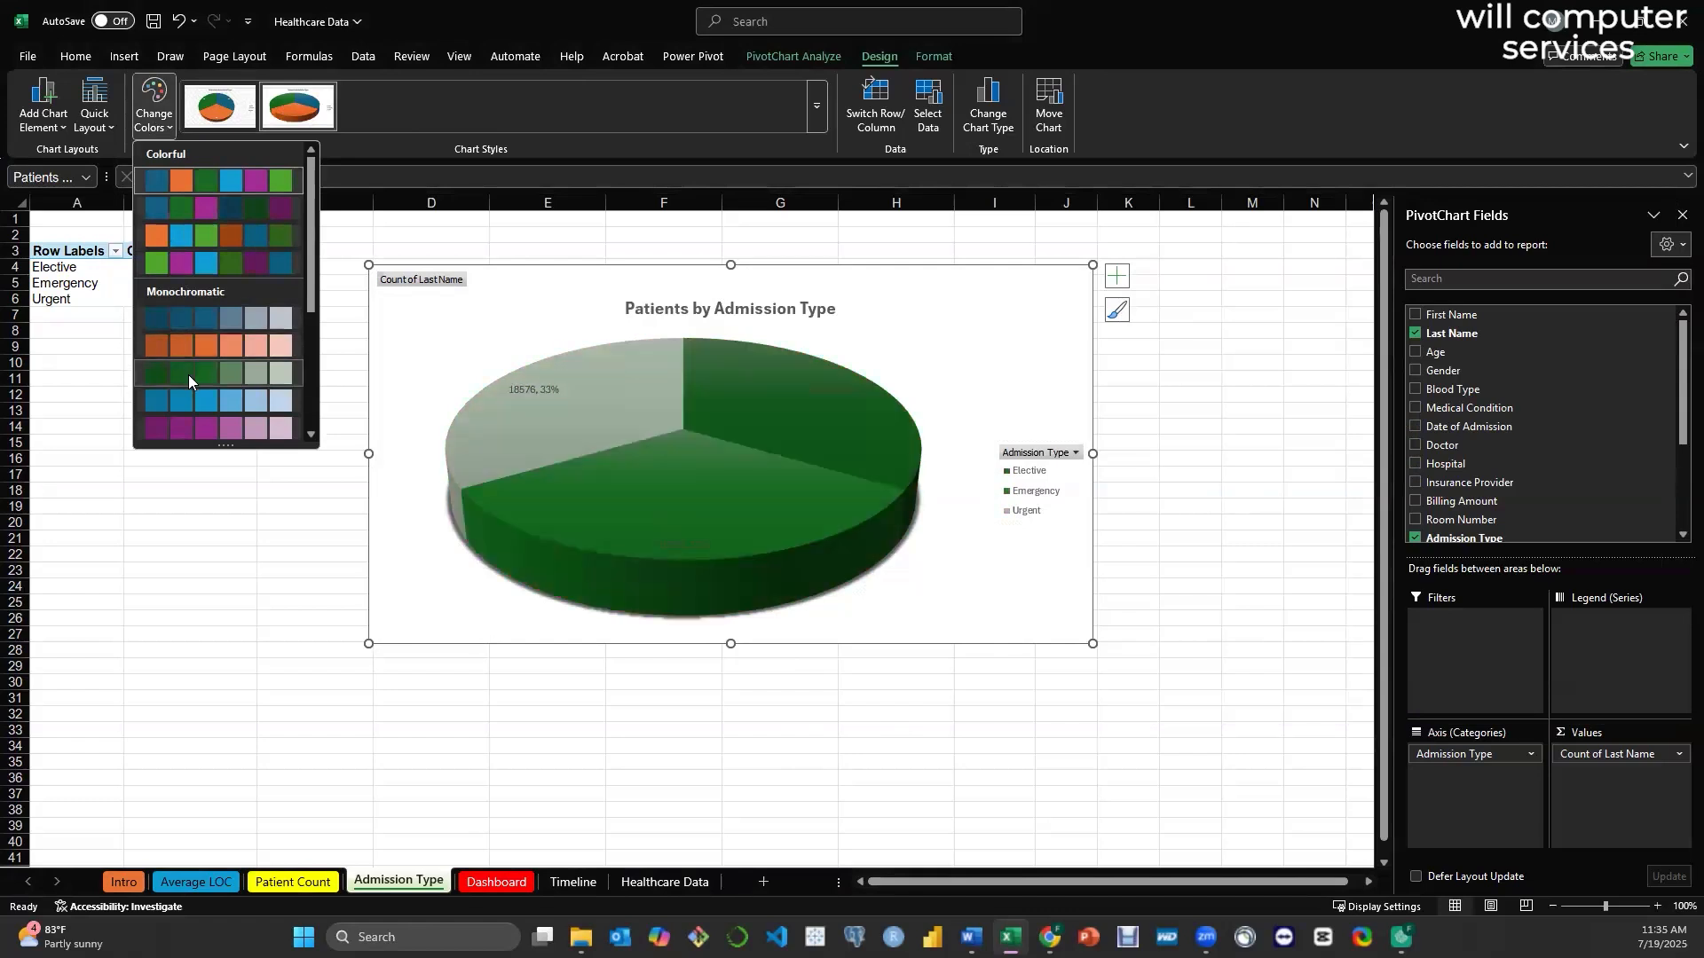
{"action": "left_click", "coordinate": [190, 262]}
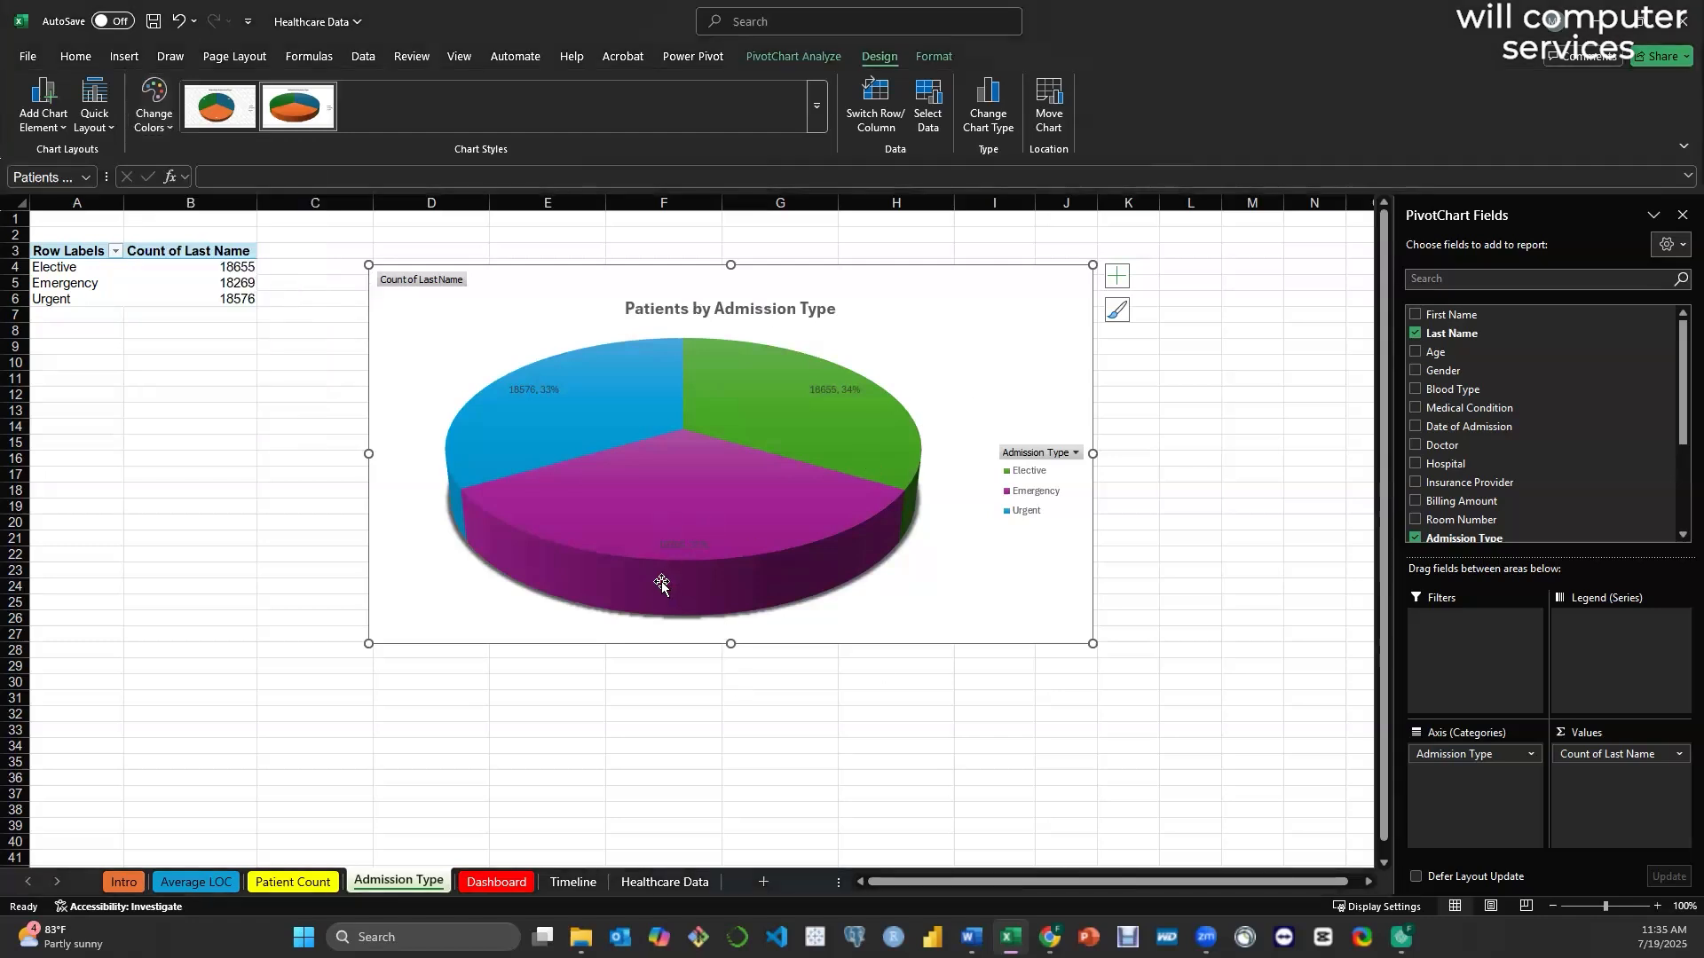
- Format the pie chart's data labels as 12 pt, white and bold
{"action": "left_click", "coordinate": [539, 392]}
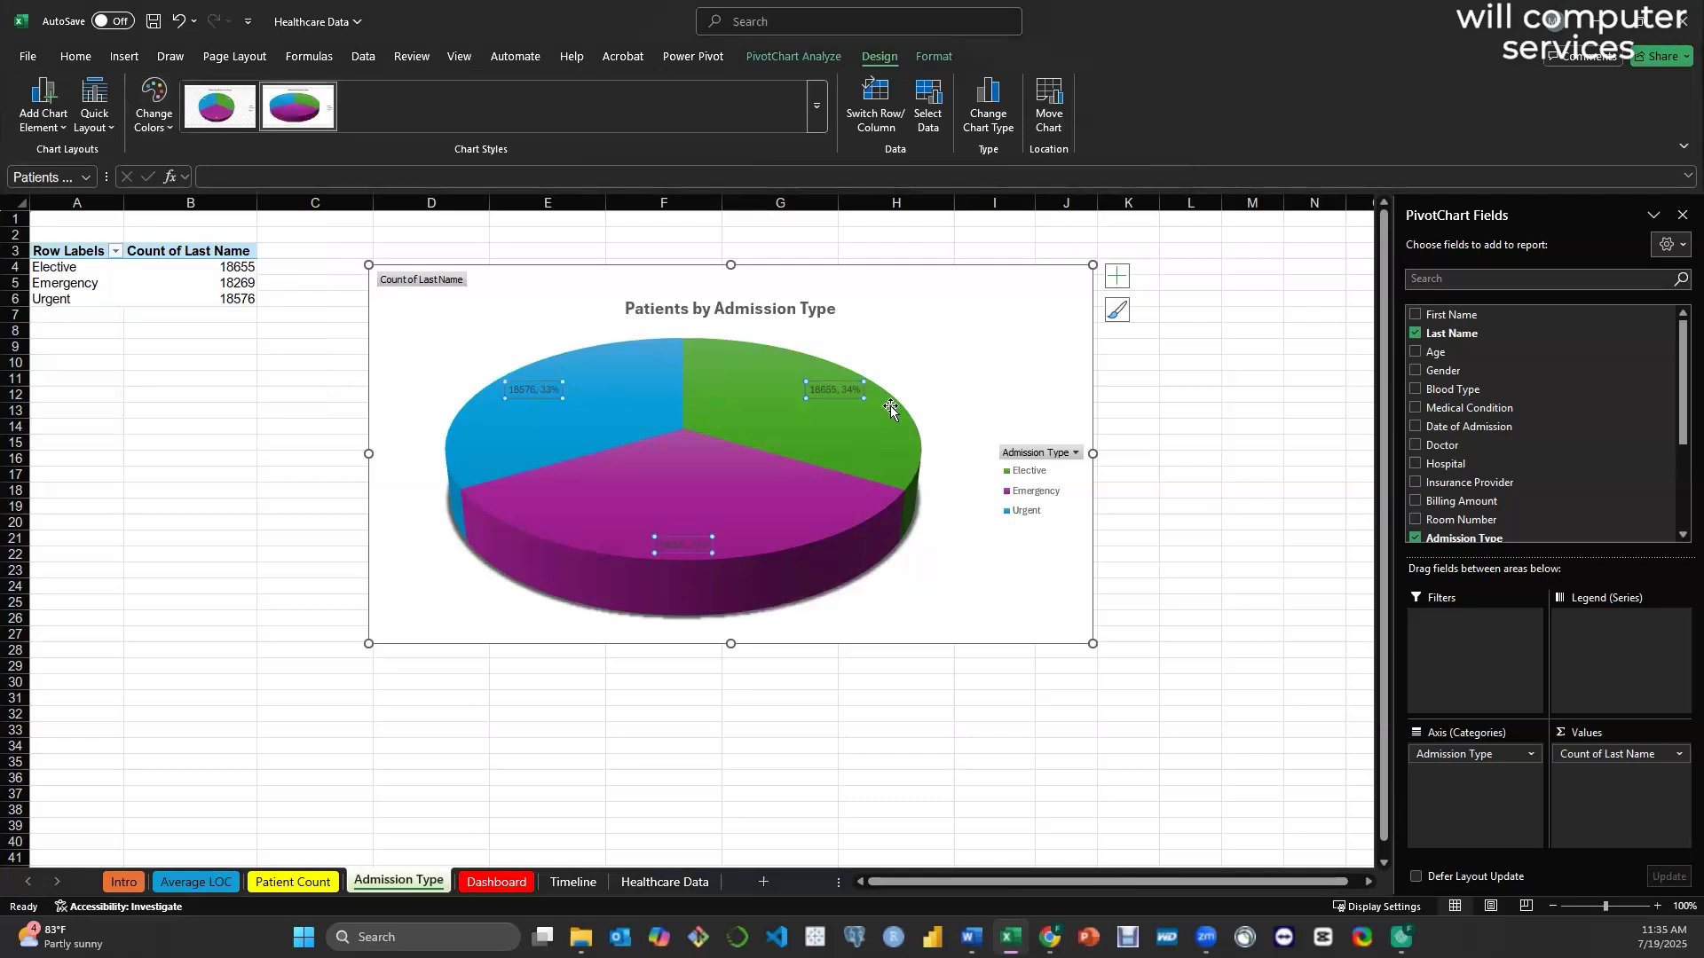
{"action": "left_click", "coordinate": [76, 59]}
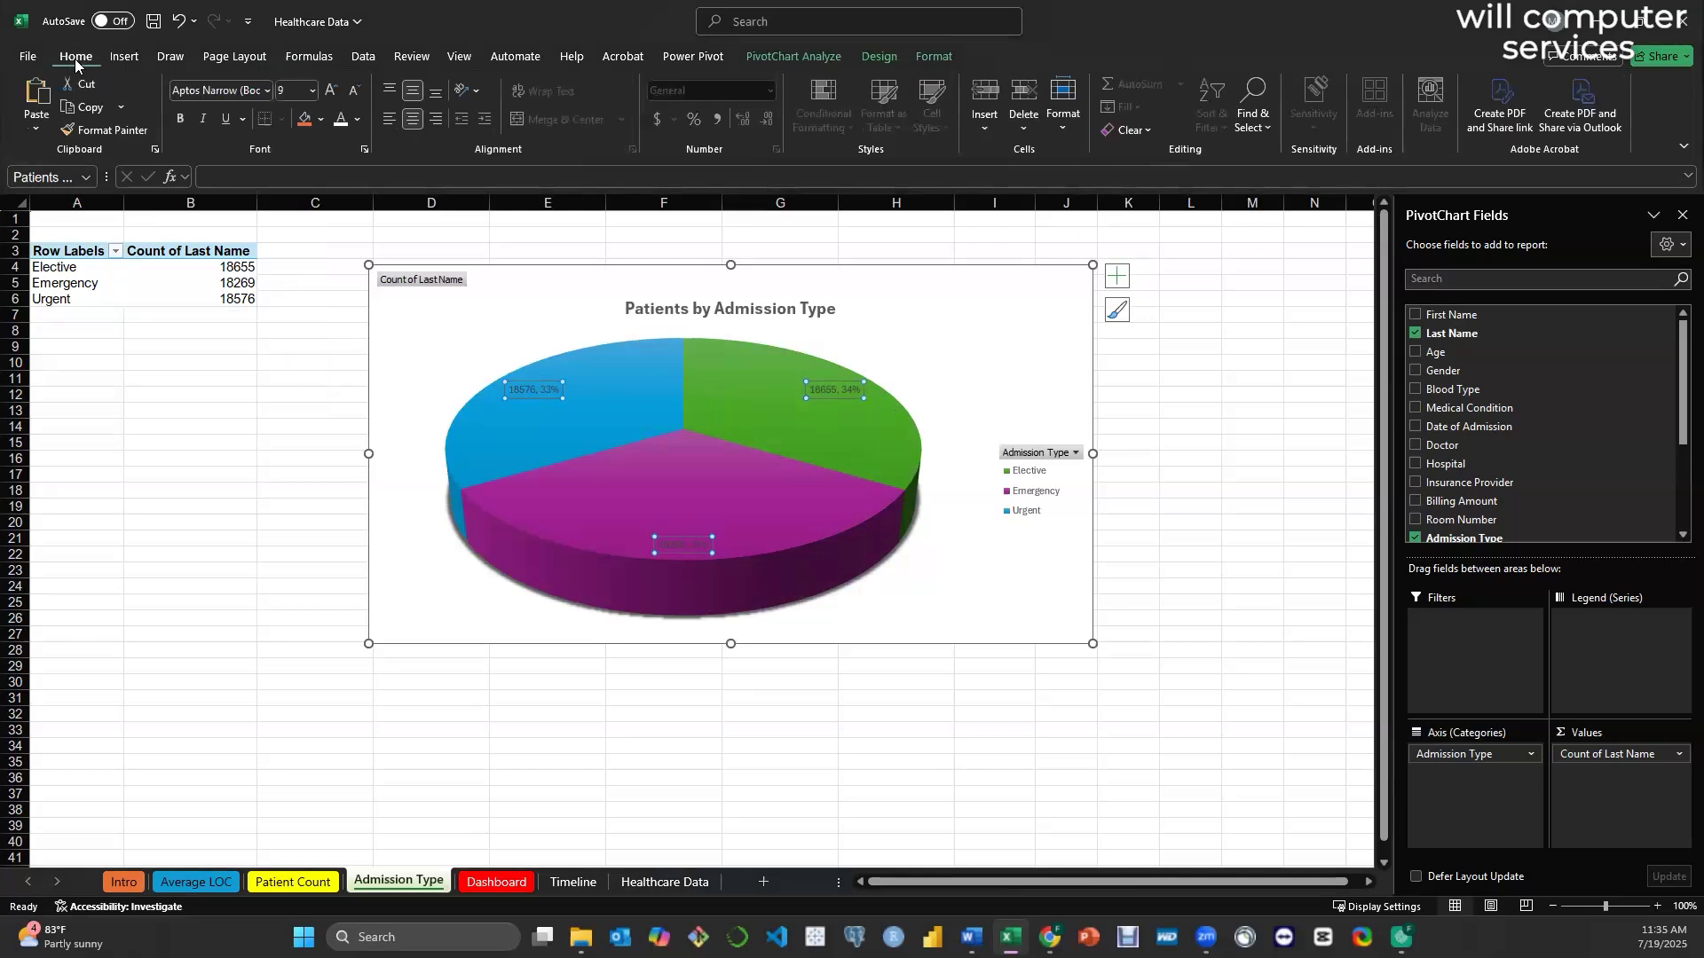
{"action": "left_click", "coordinate": [307, 93]}
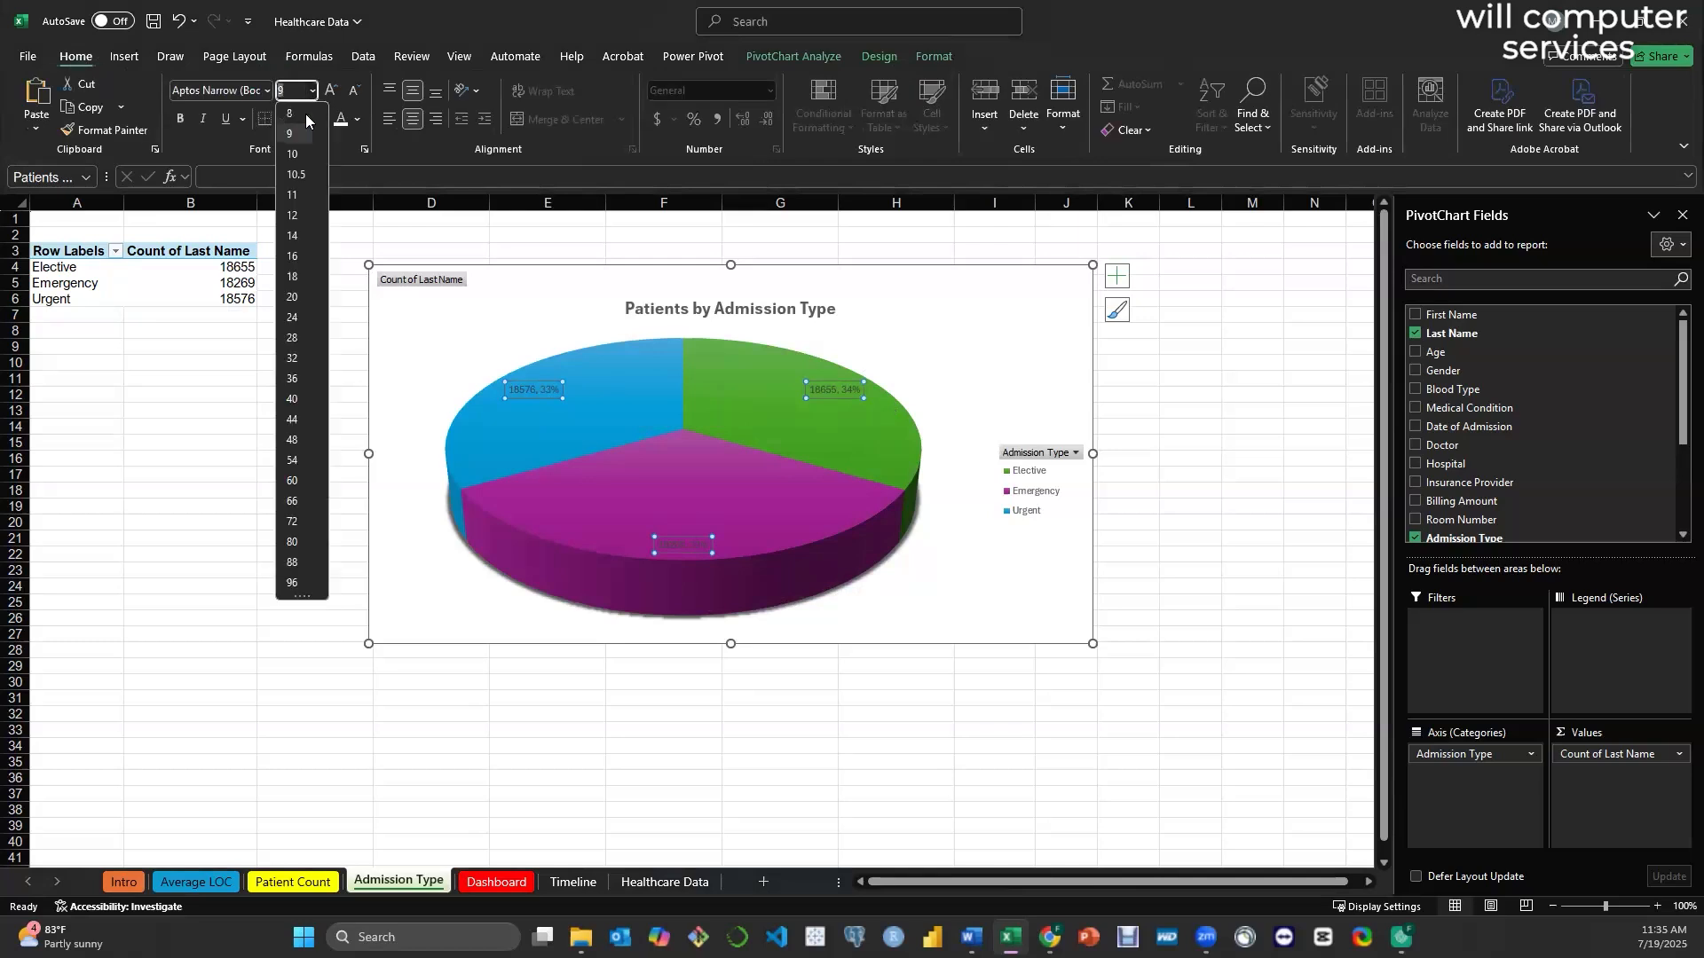
{"action": "left_click", "coordinate": [292, 214]}
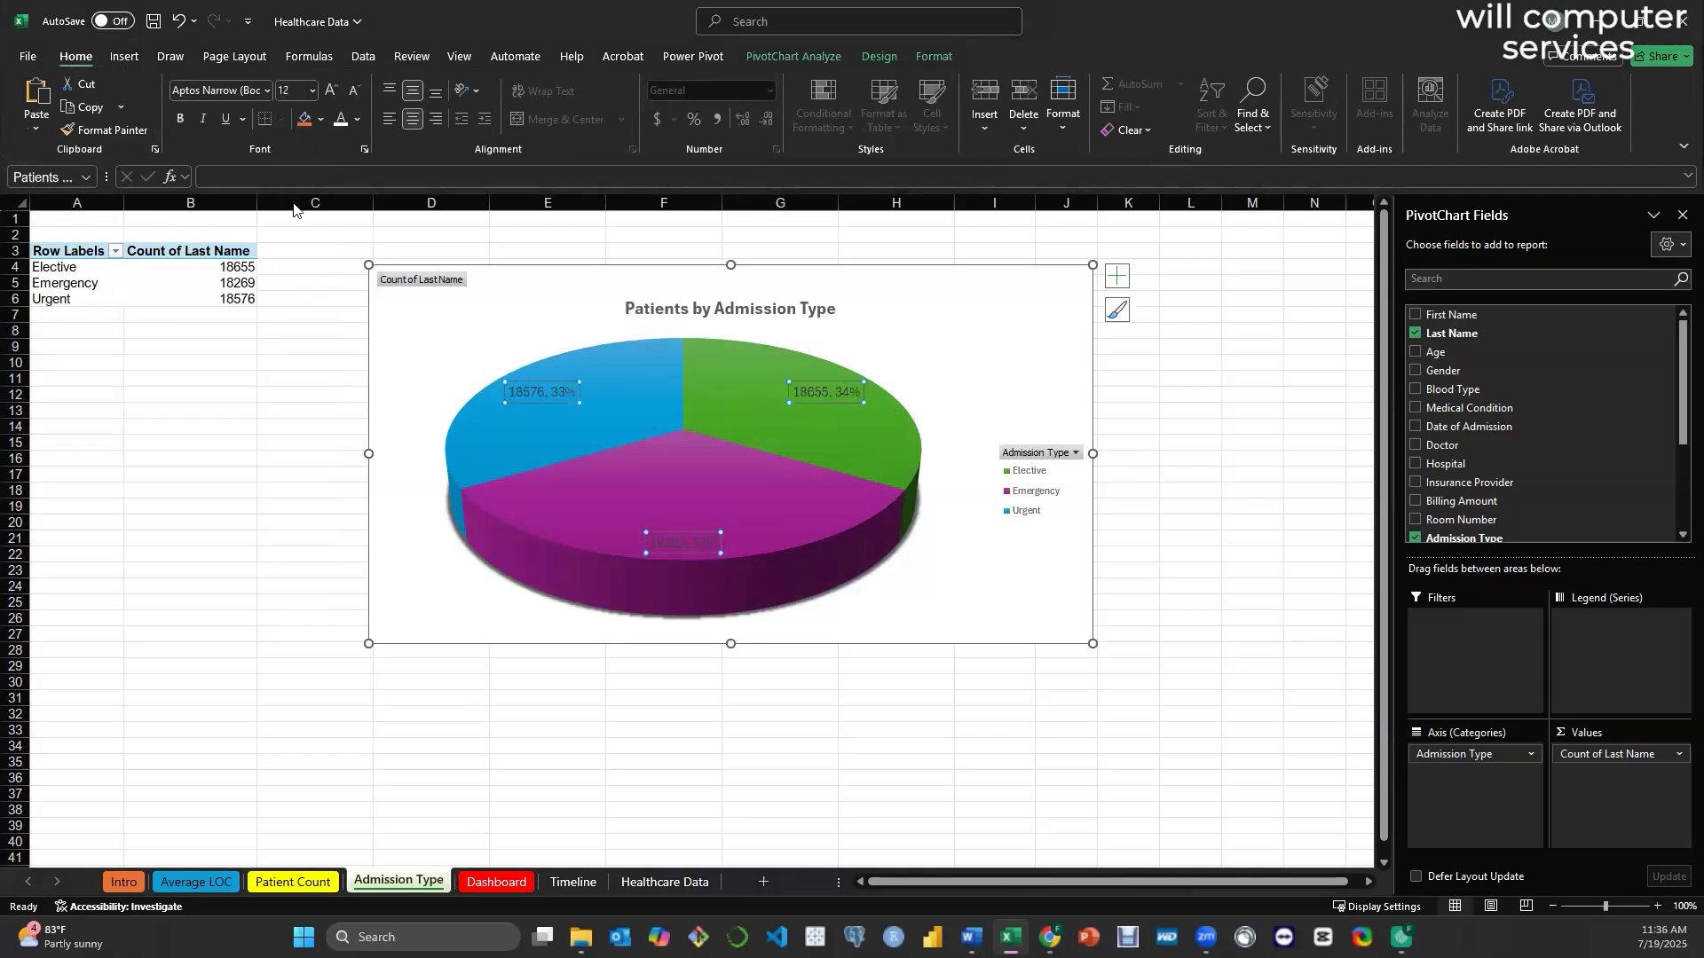
{"action": "left_click", "coordinate": [339, 121]}
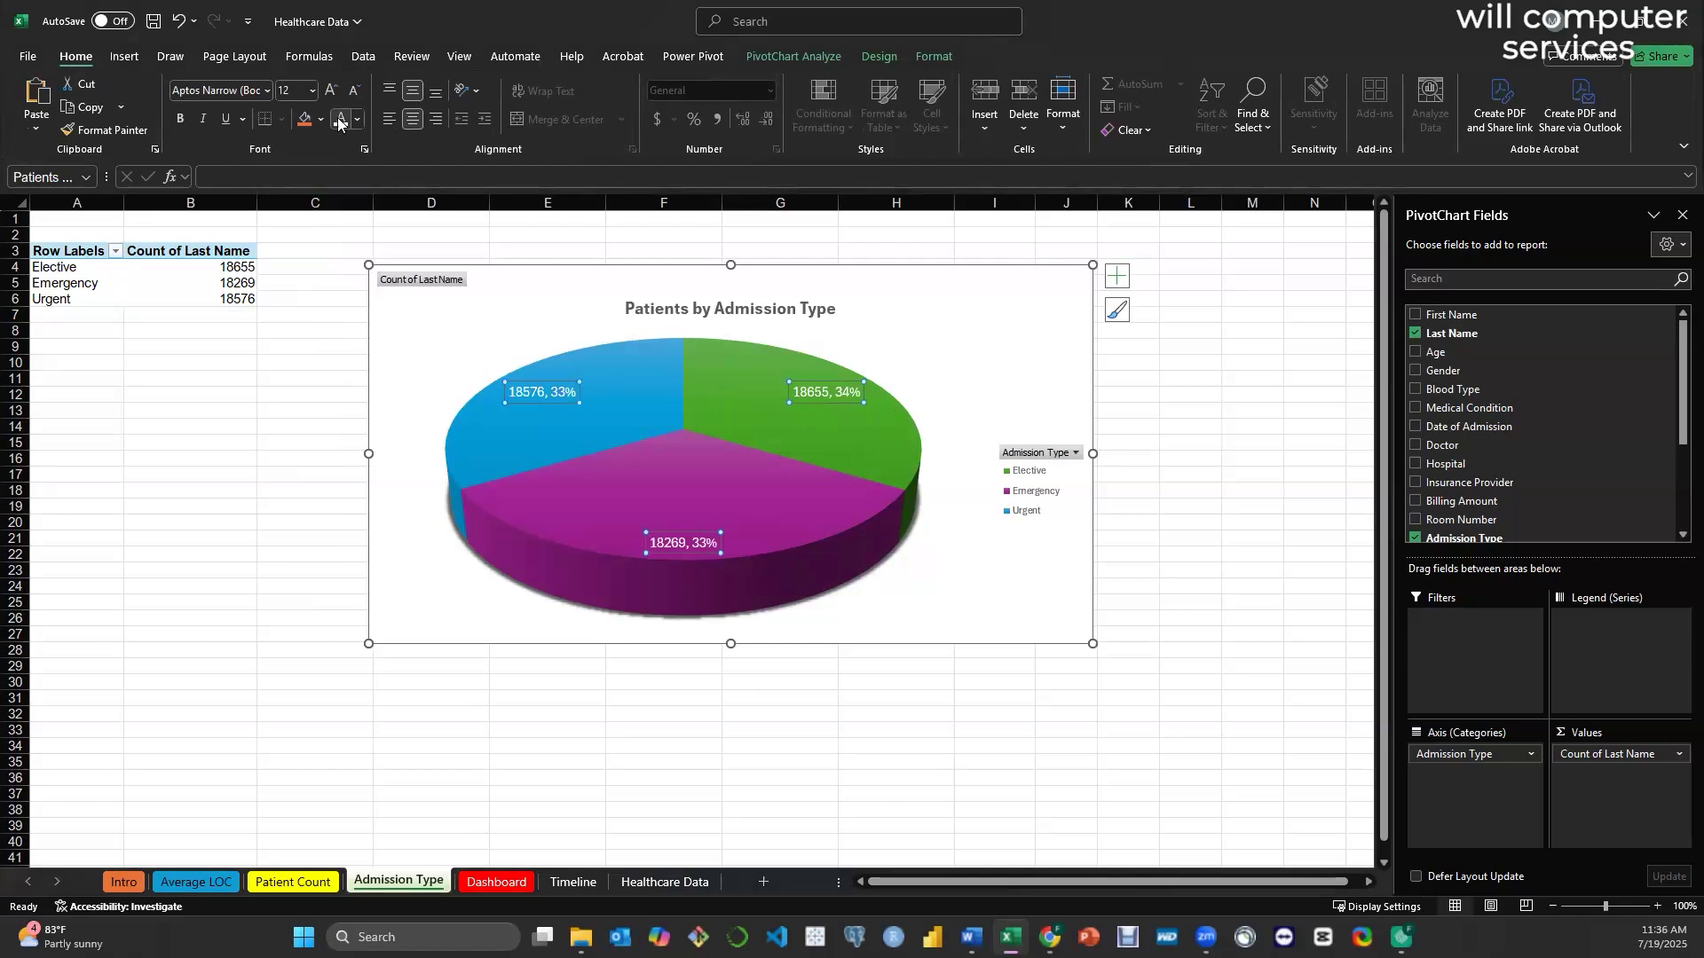
{"action": "left_click", "coordinate": [180, 121]}
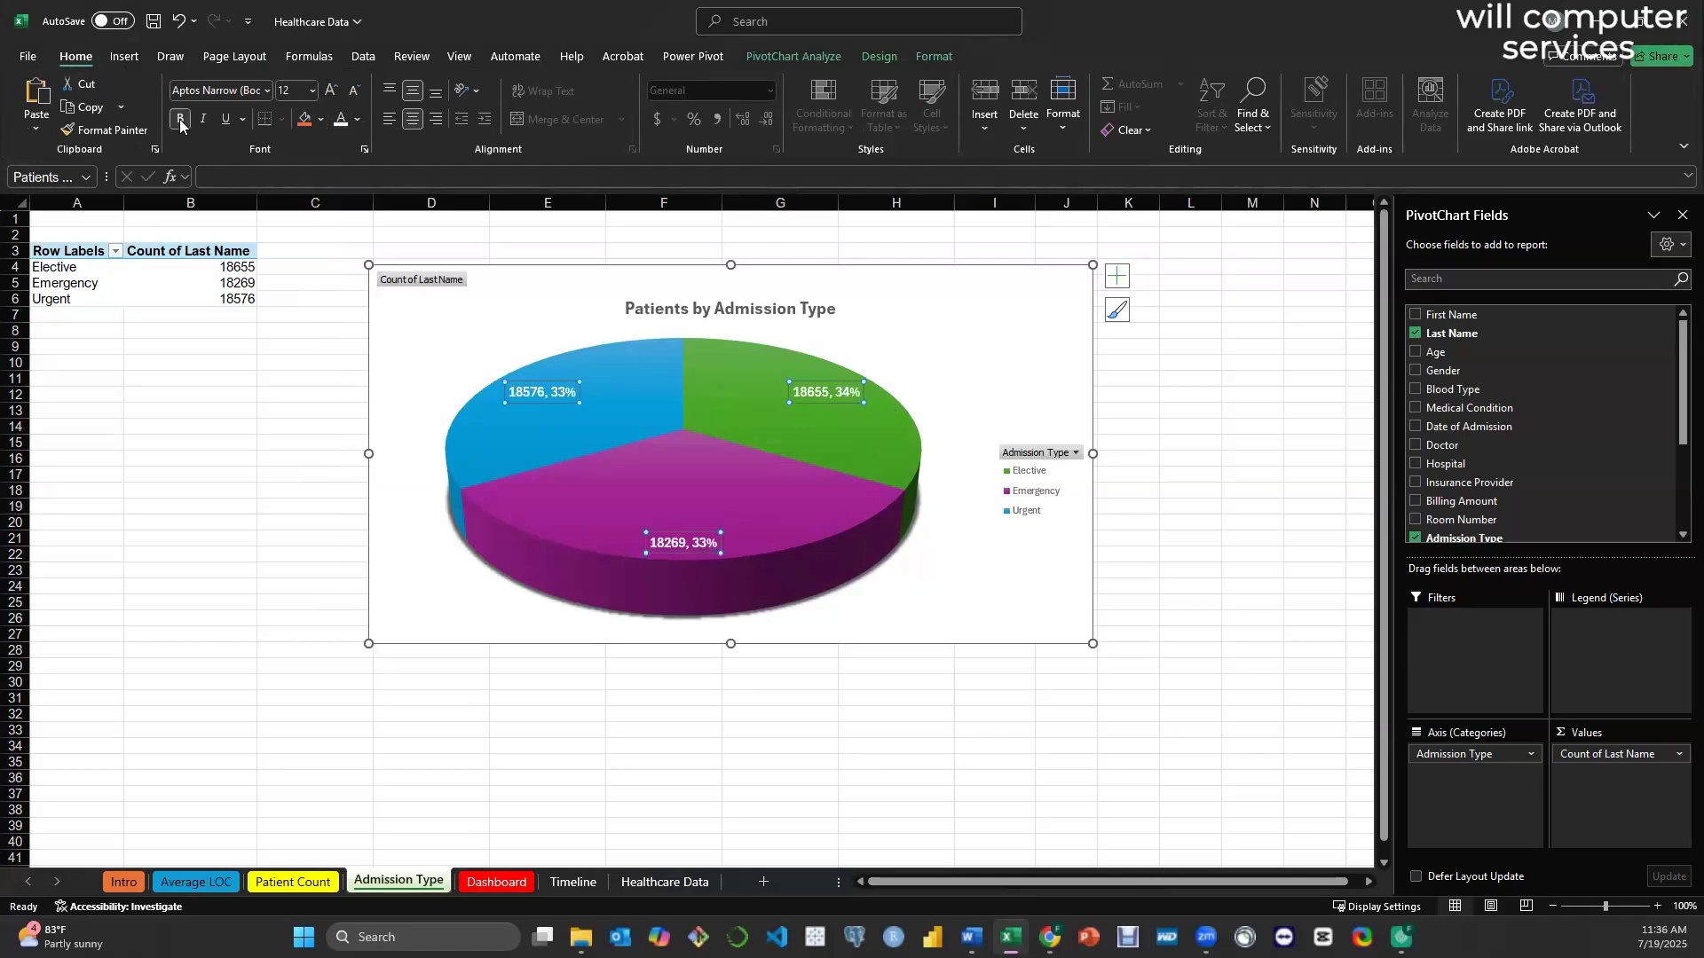
- Show only percentages in the pie chart's data labels and format them as 12 pt, bold and white
{"action": "left_click", "coordinate": [1118, 279]}
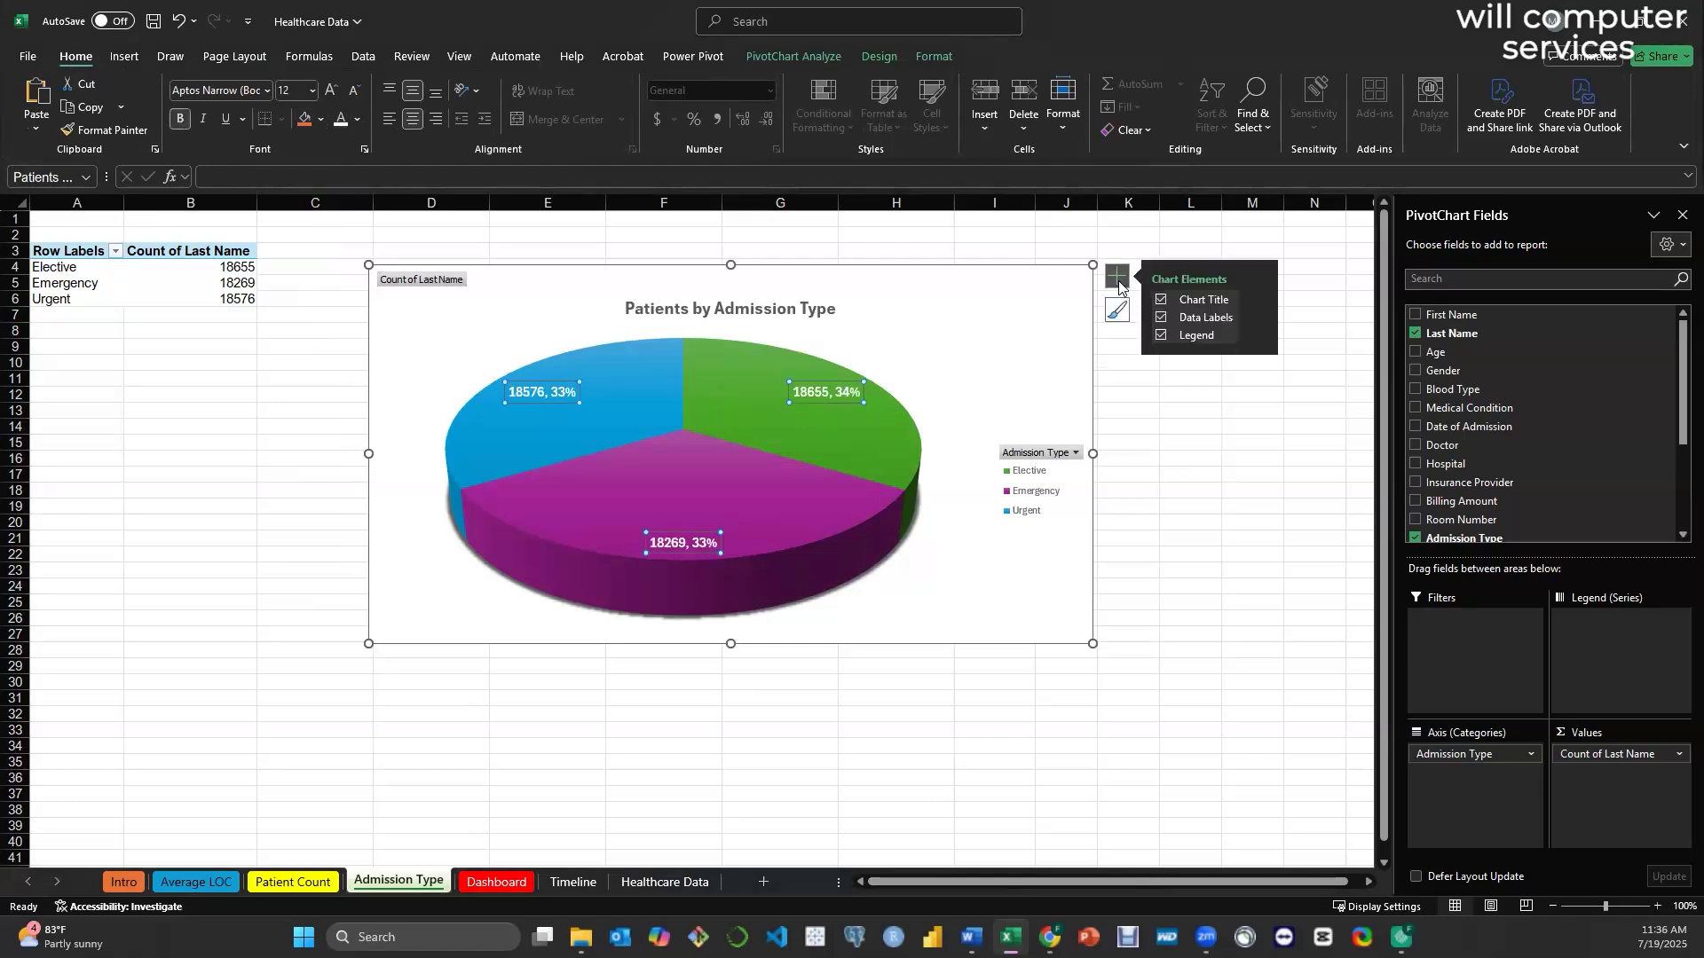
{"action": "left_click", "coordinate": [1160, 322]}
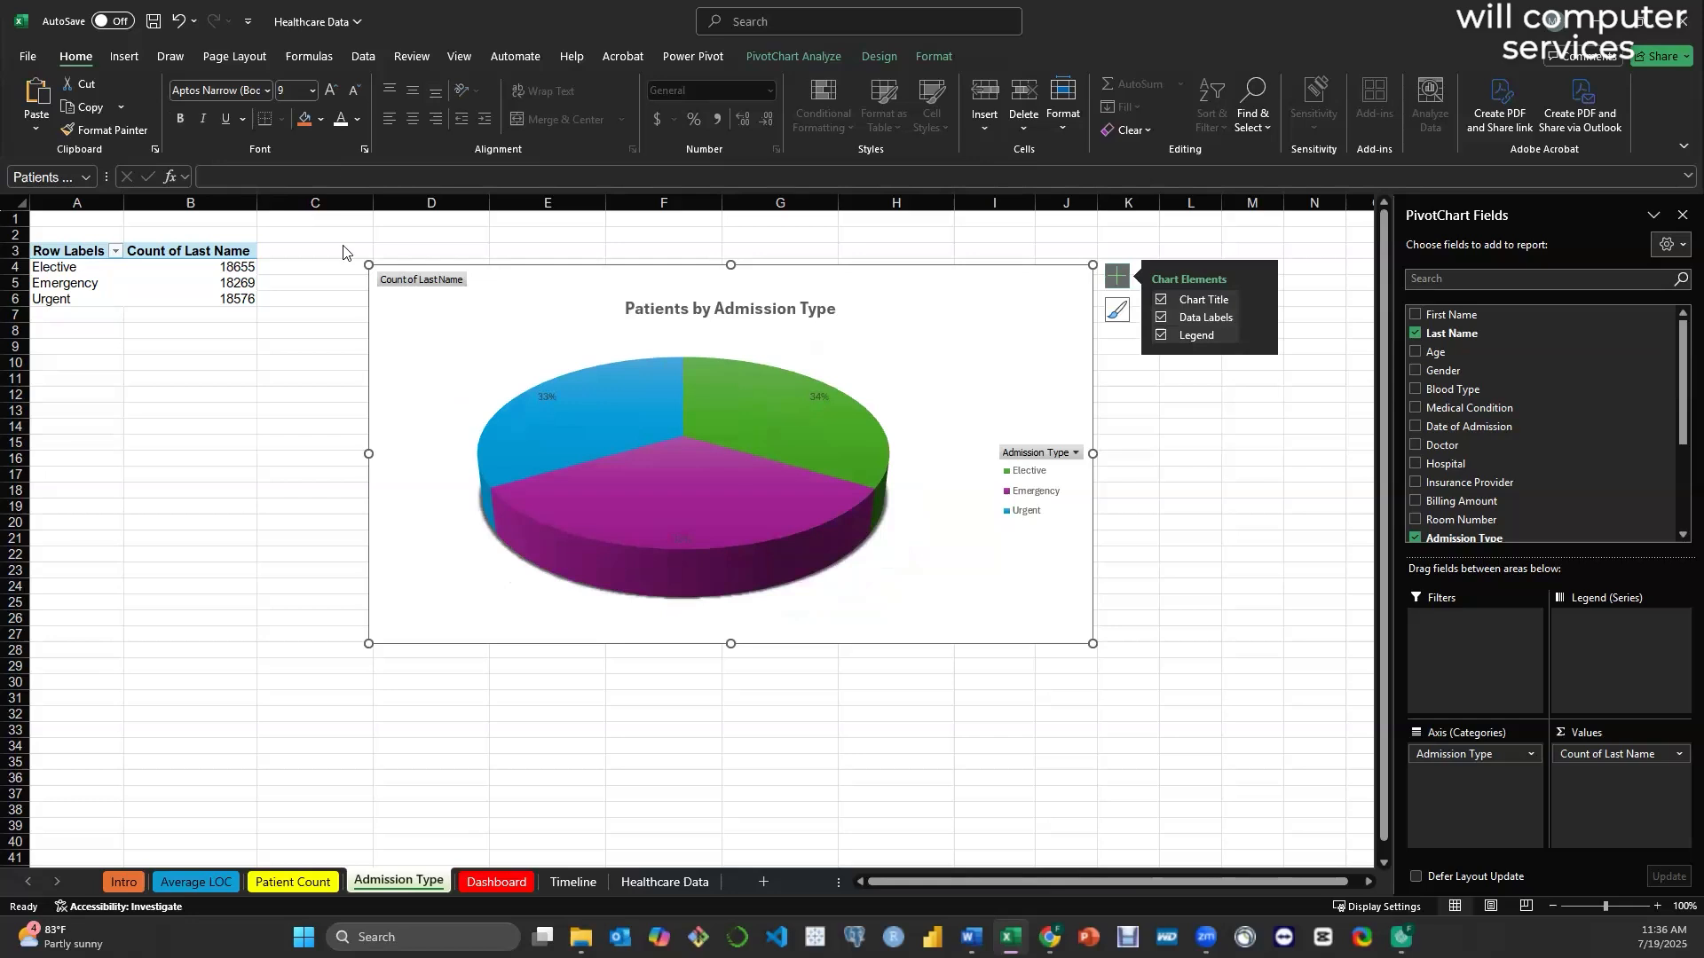
{"action": "left_click", "coordinate": [550, 401]}
{"action": "left_click", "coordinate": [312, 91]}
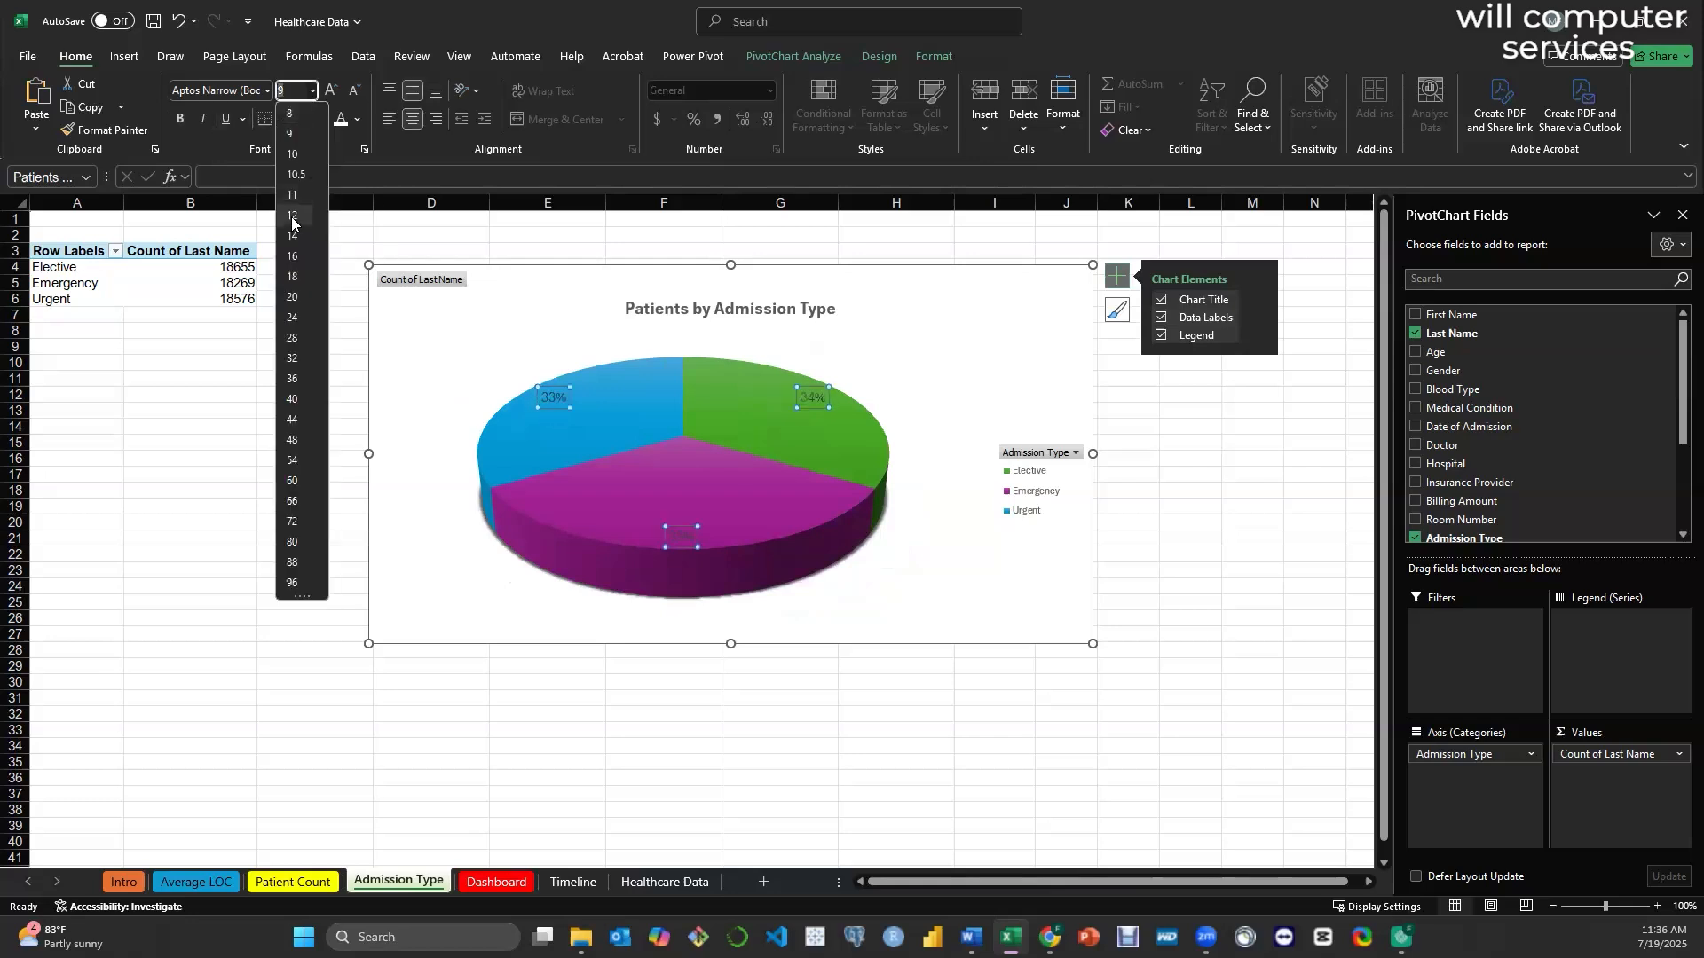
{"action": "left_click", "coordinate": [292, 215]}
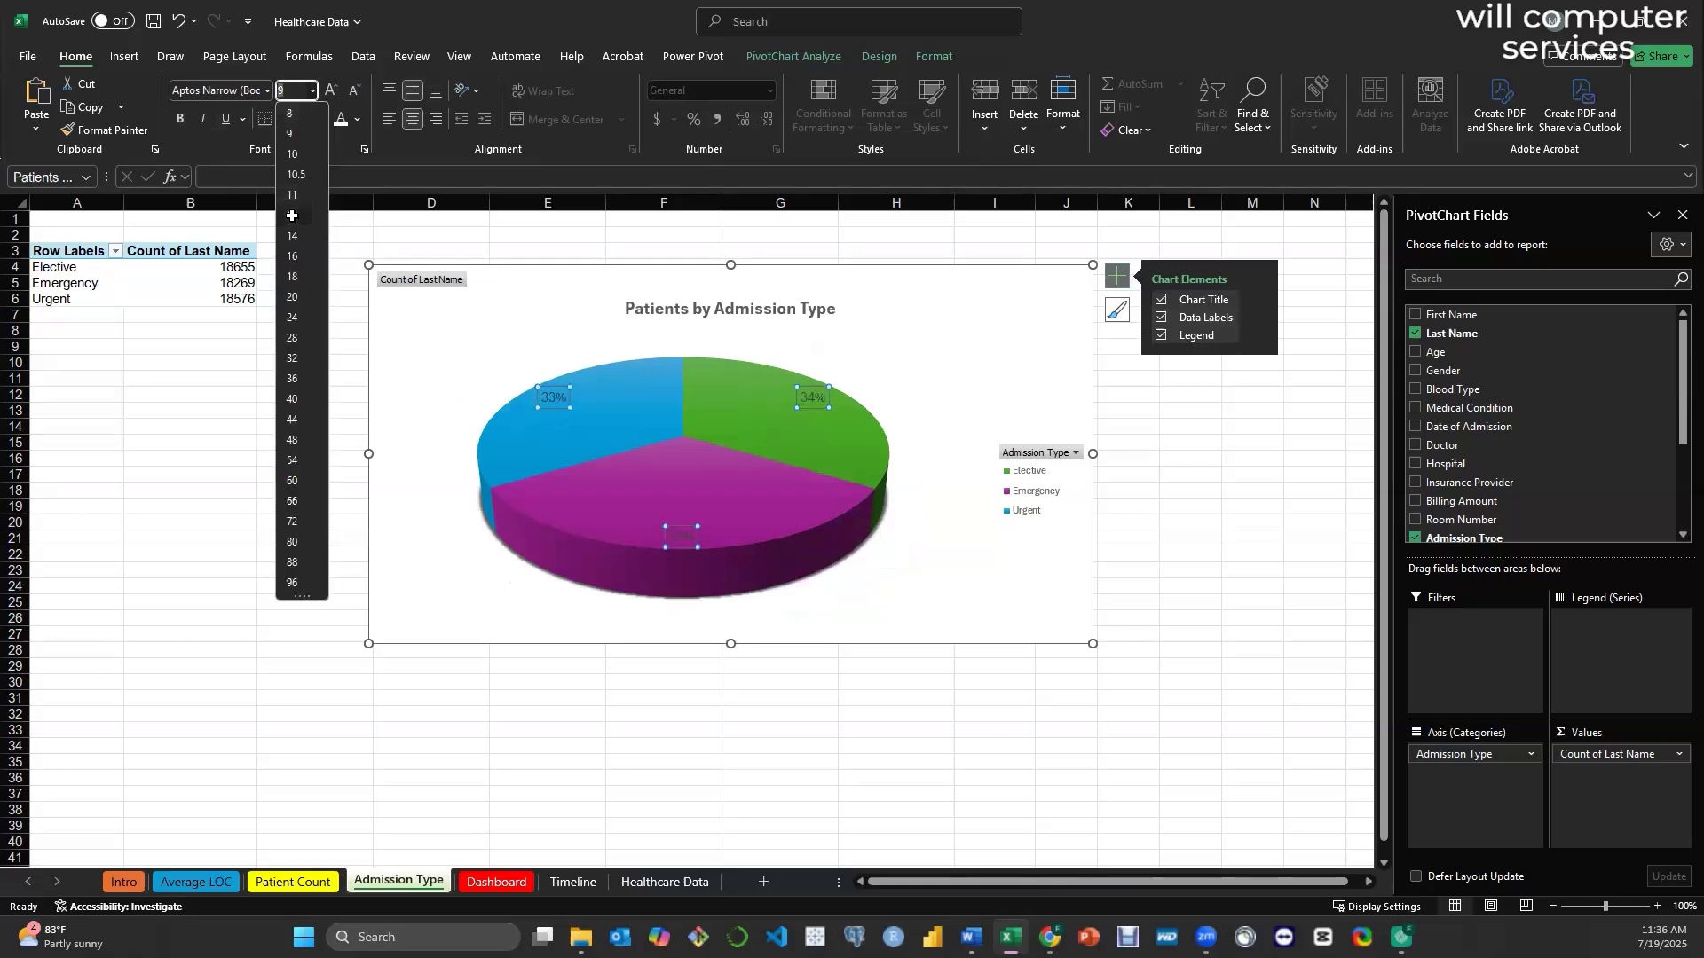
{"action": "left_click", "coordinate": [178, 123]}
{"action": "left_click", "coordinate": [343, 119]}
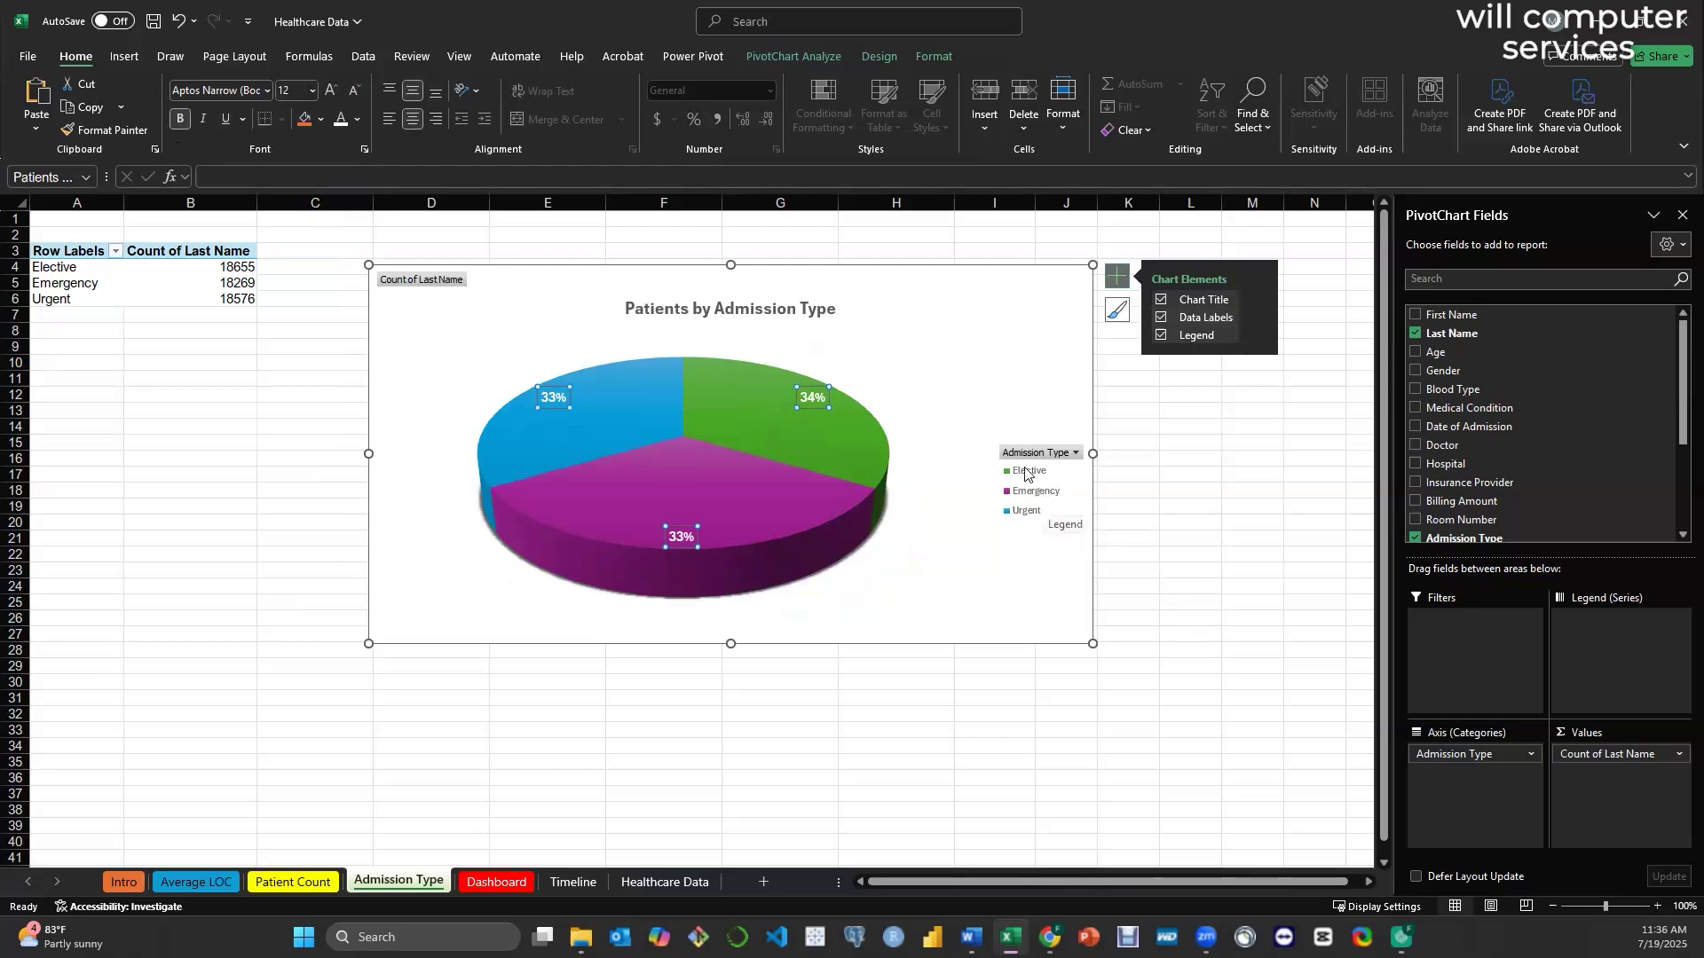
{"action": "left_click", "coordinate": [940, 603]}
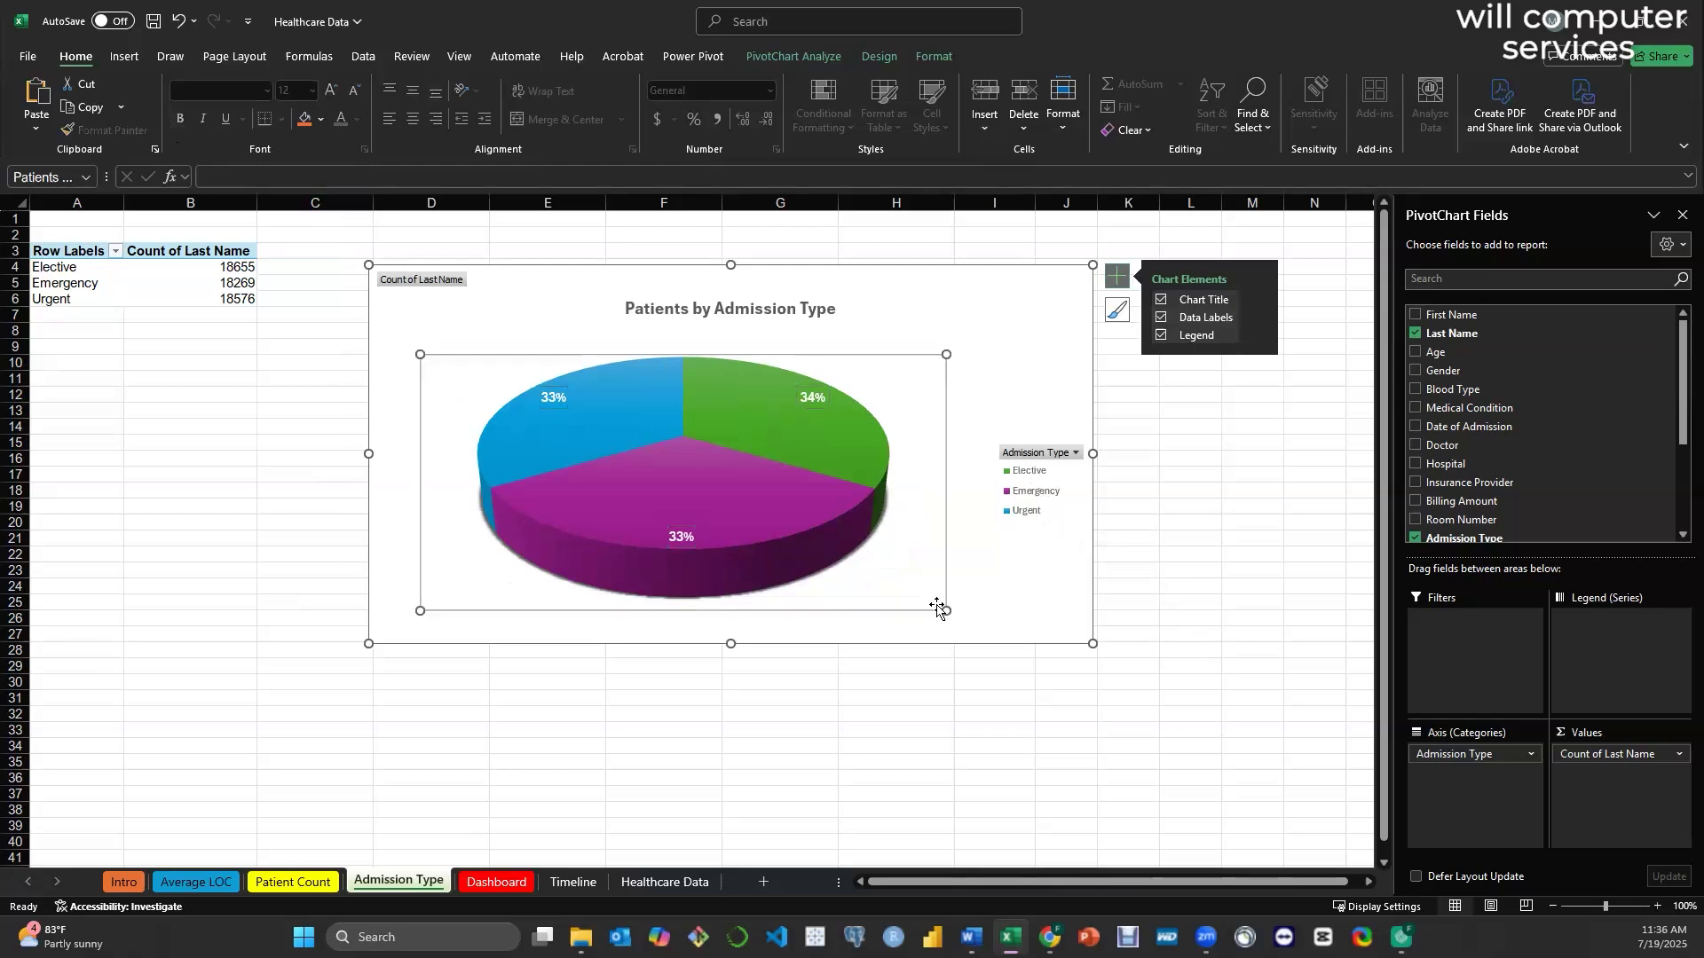
{"action": "left_click", "coordinate": [949, 291]}
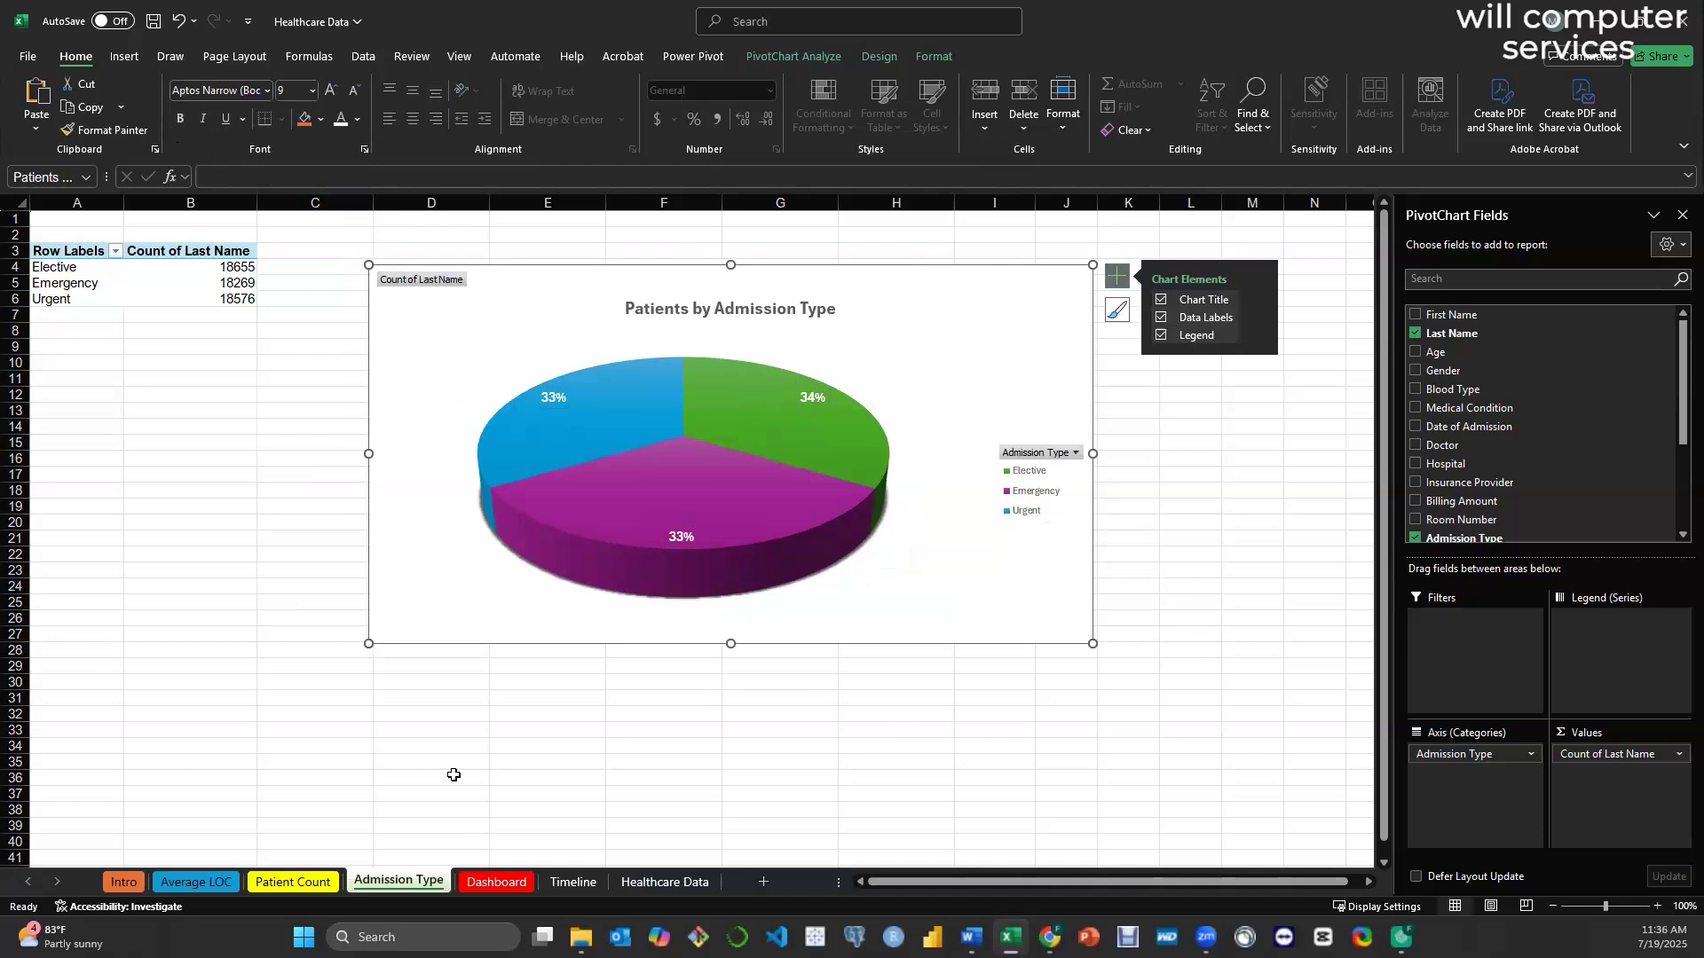
- Delete the Average Lenght of Care pie chart from the Average LOC sheet
{"action": "left_click", "coordinate": [198, 882]}
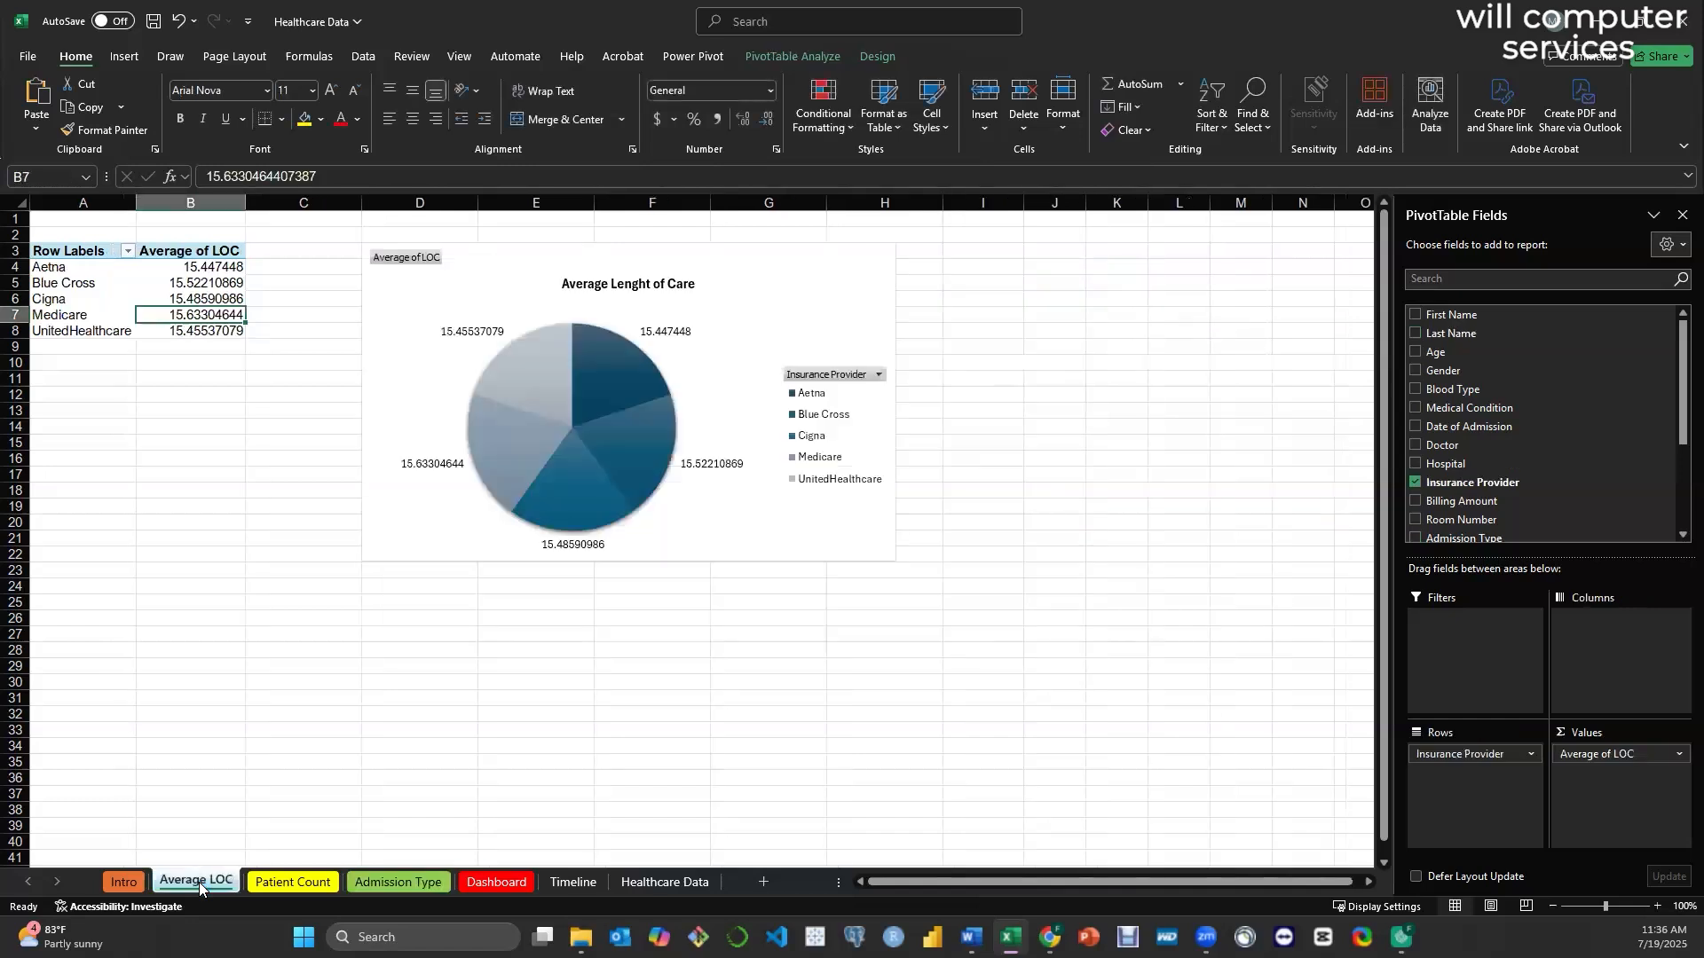
{"action": "left_click", "coordinate": [790, 262]}
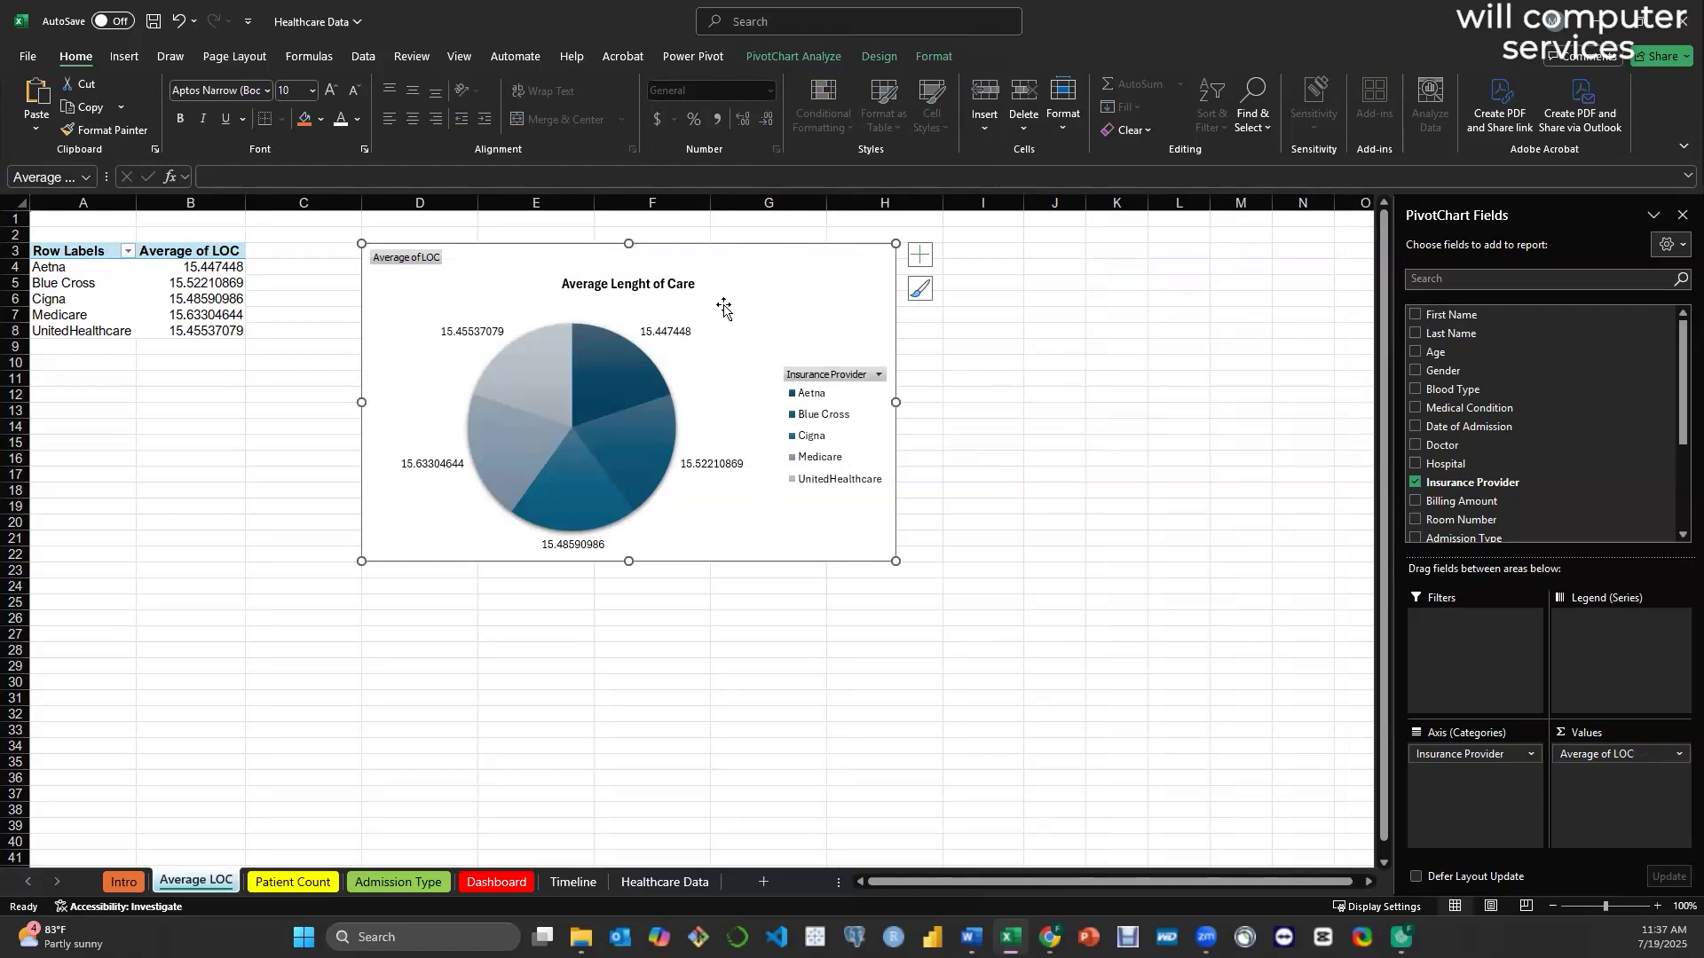
{"action": "left_click", "coordinate": [880, 57]}
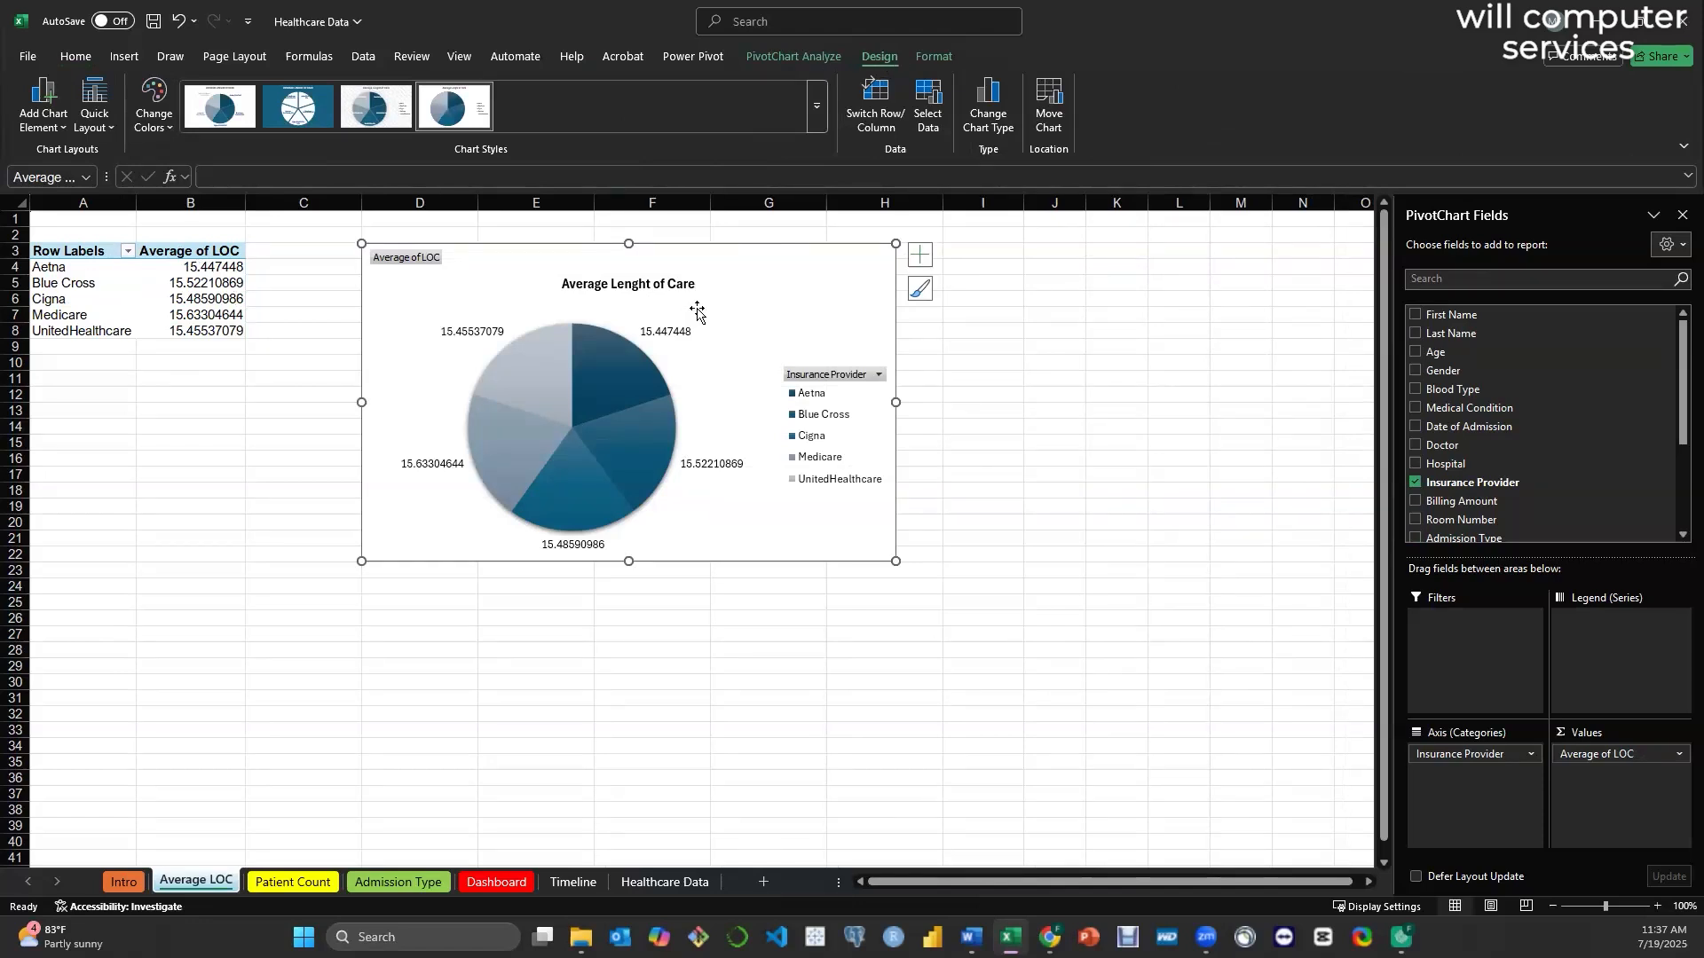
{"action": "right_click", "coordinate": [745, 272]}
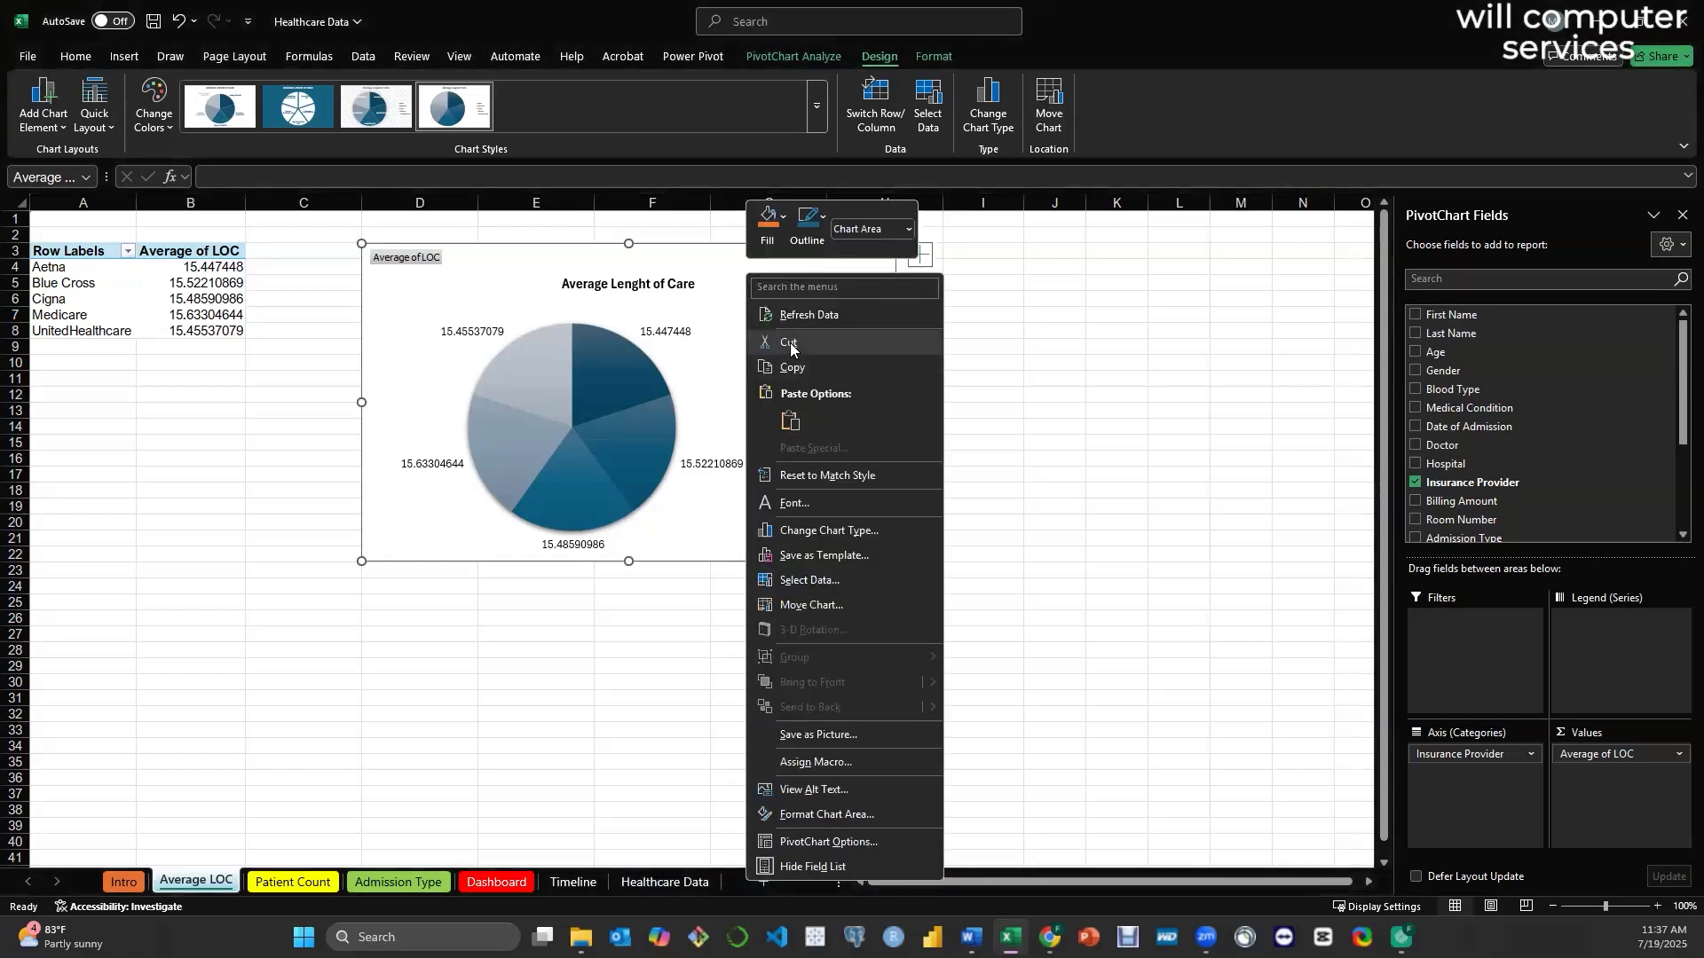
{"action": "key", "text": "Escape"}
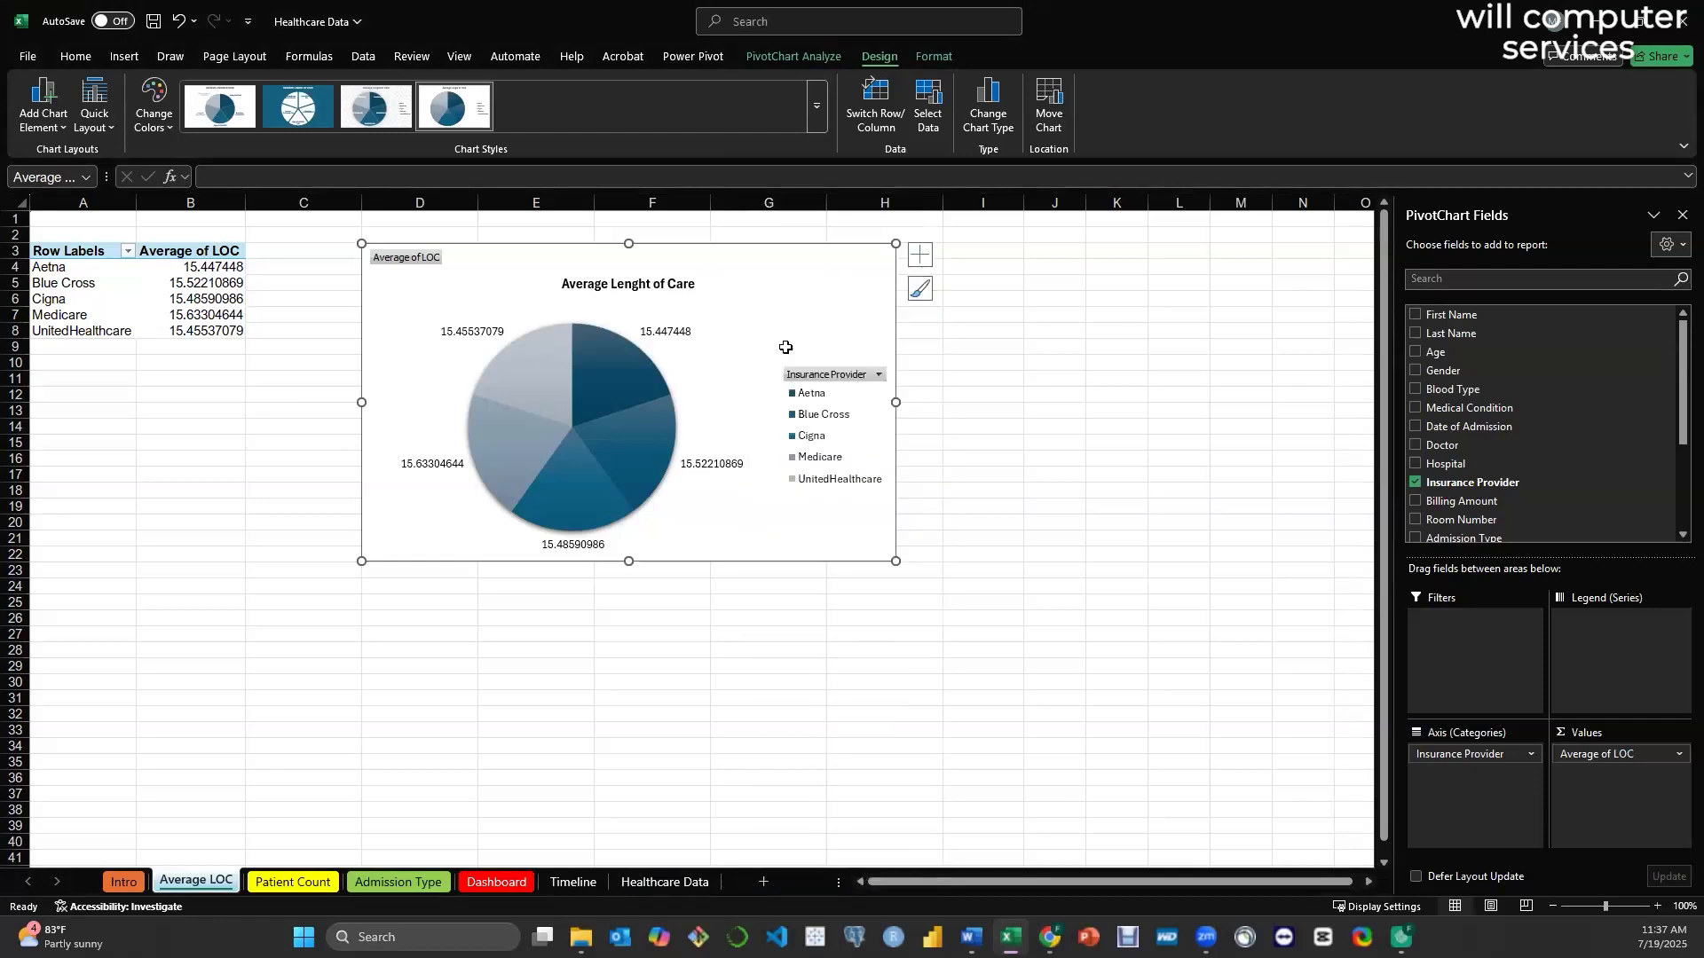
{"action": "key", "text": "Delete"}
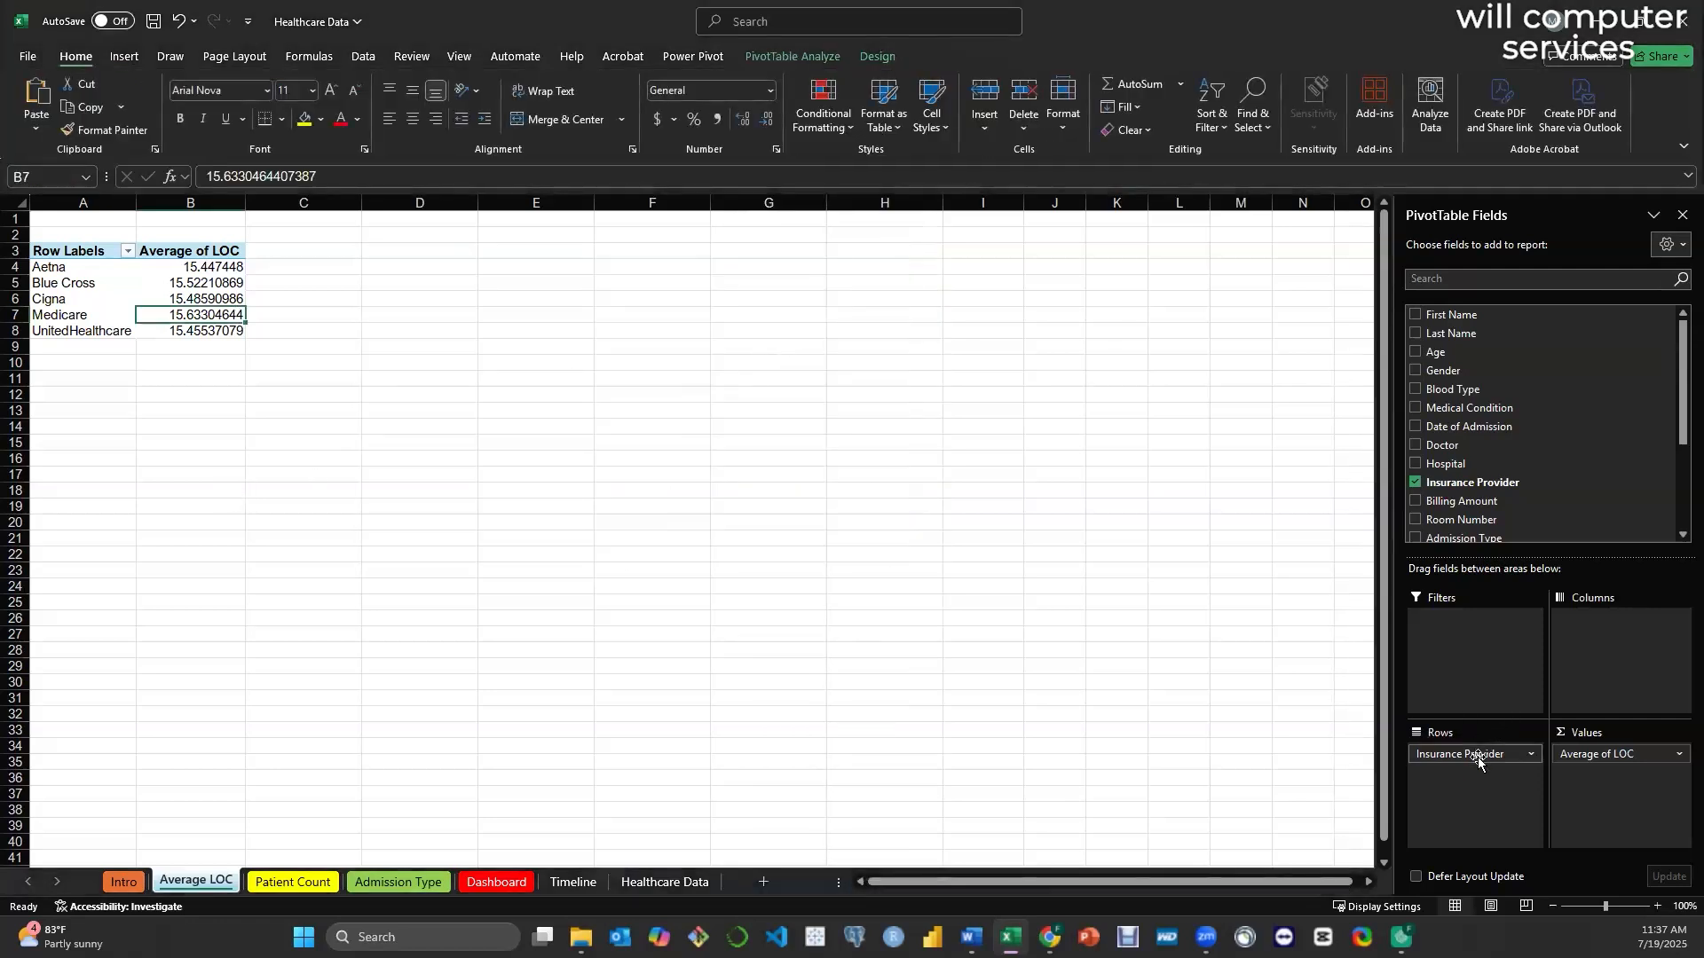
- Remove Insurance Provider from the rows of the Average LOC PivotTable and widen column A slightly
{"action": "left_click_drag", "start_coordinate": [1477, 760], "coordinate": [1267, 656]}
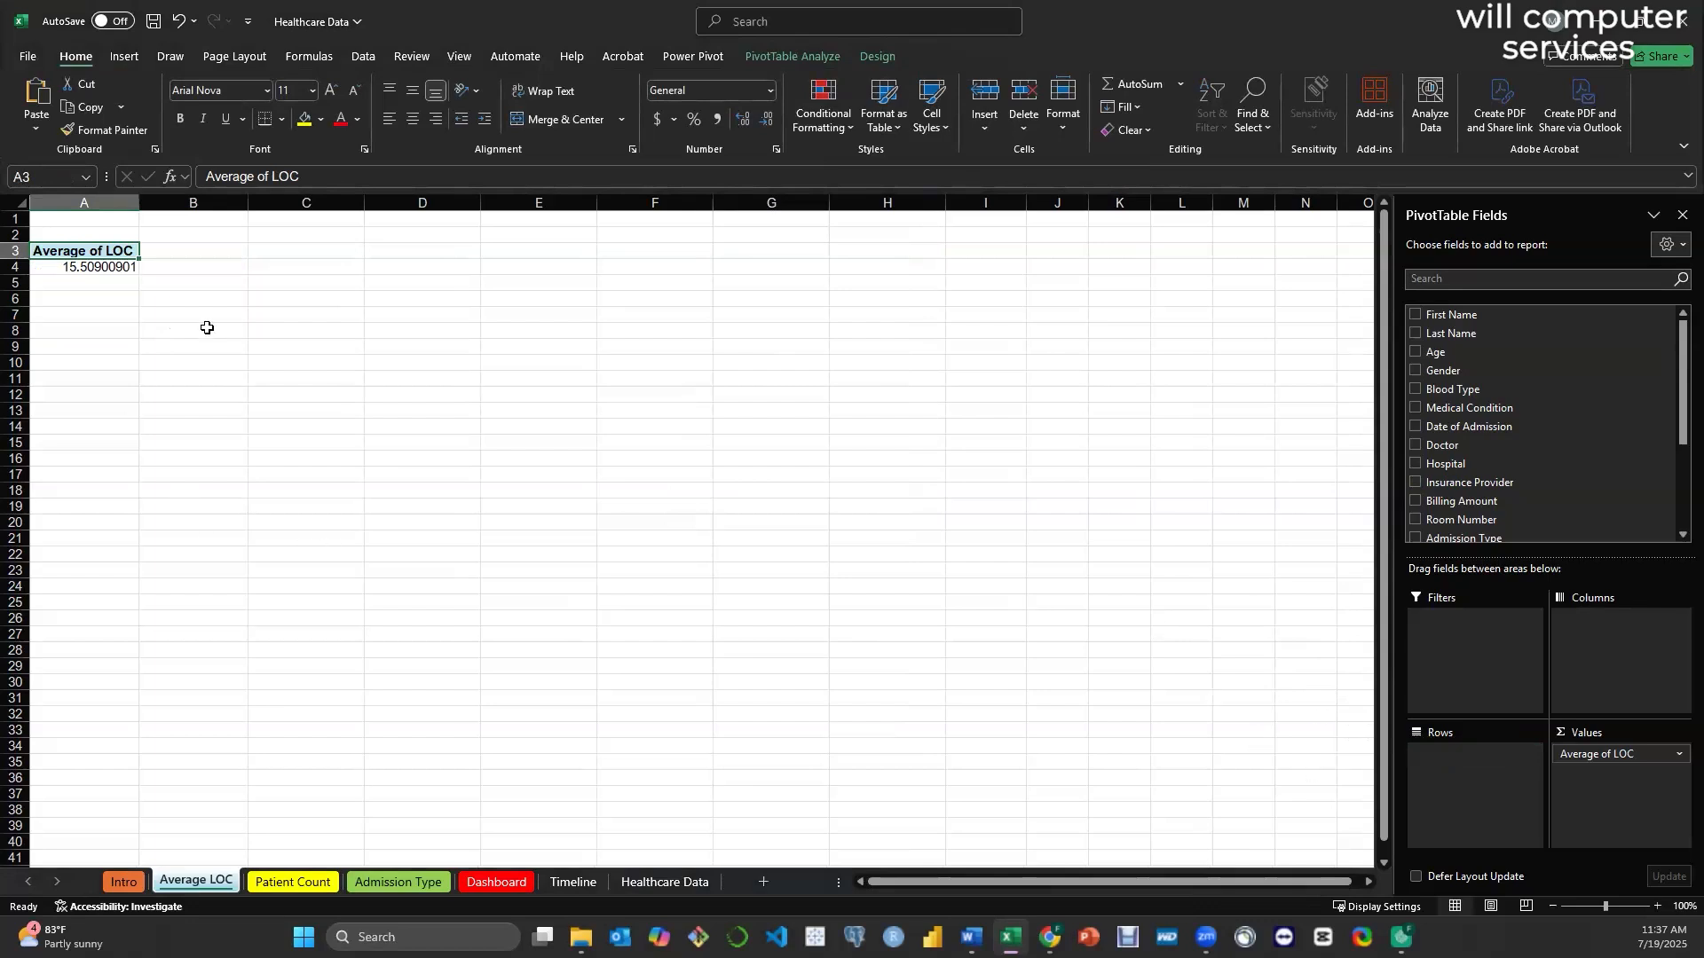
{"action": "left_click_drag", "start_coordinate": [142, 207], "coordinate": [161, 208]}
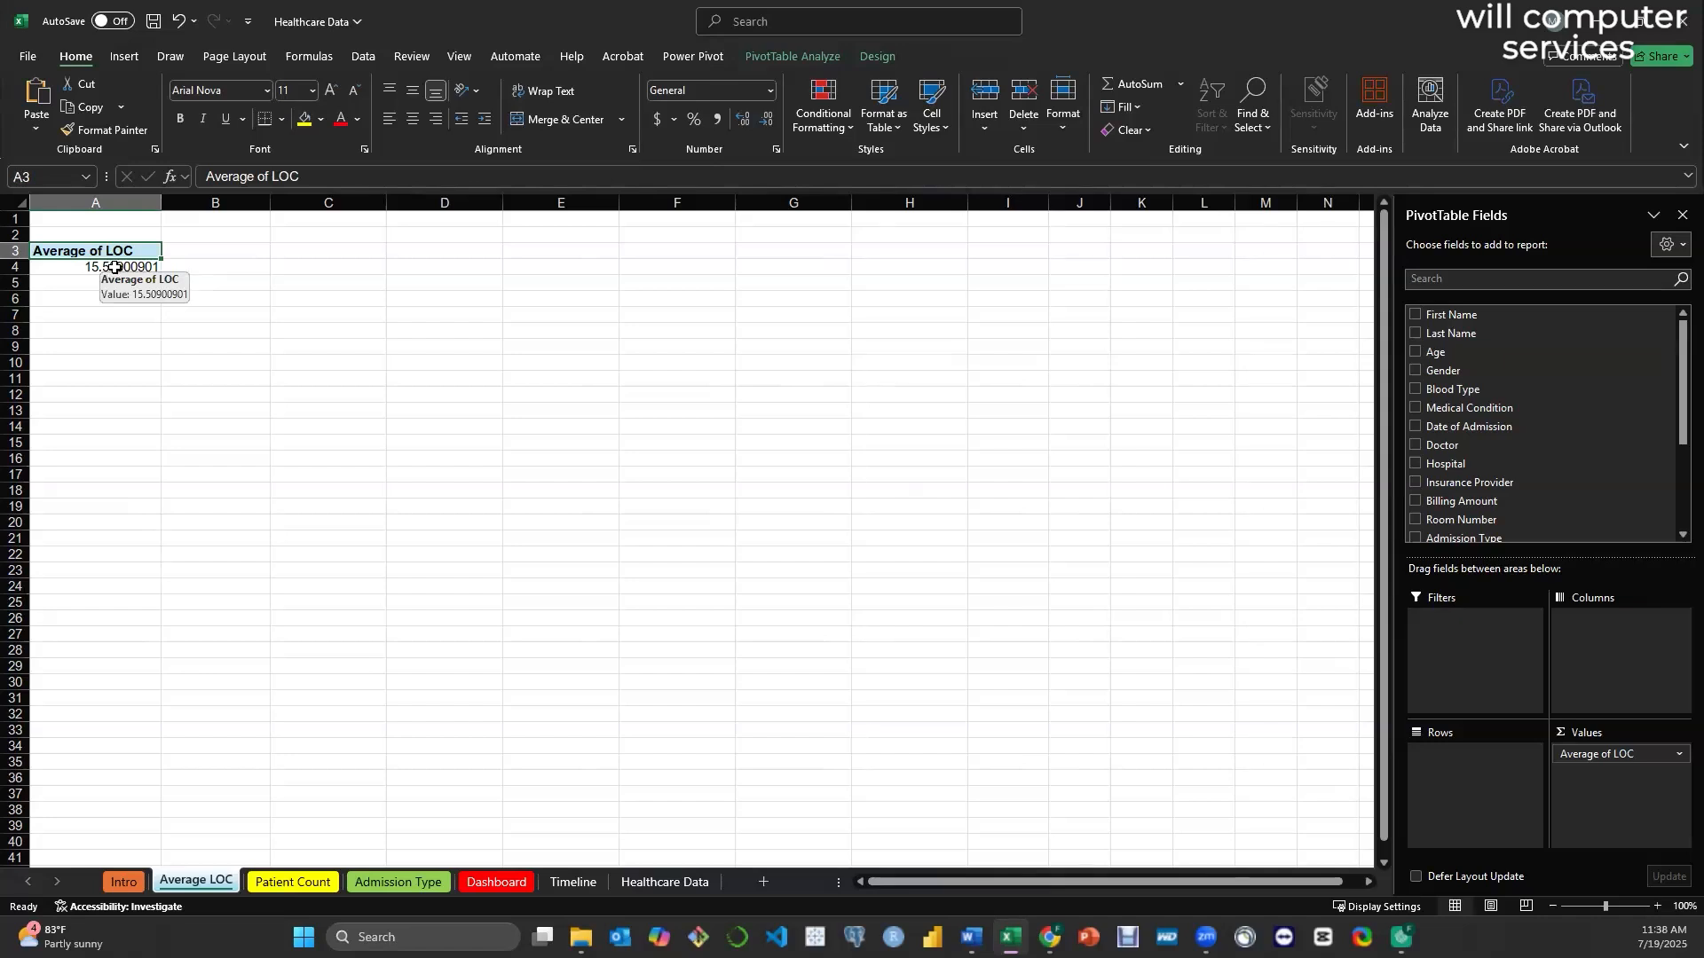
- Insert Gender and Insurance Provider slicers for the Average of LOC PivotTable and place them side by side next to it
{"action": "left_click", "coordinate": [774, 54]}
{"action": "left_click", "coordinate": [494, 122]}
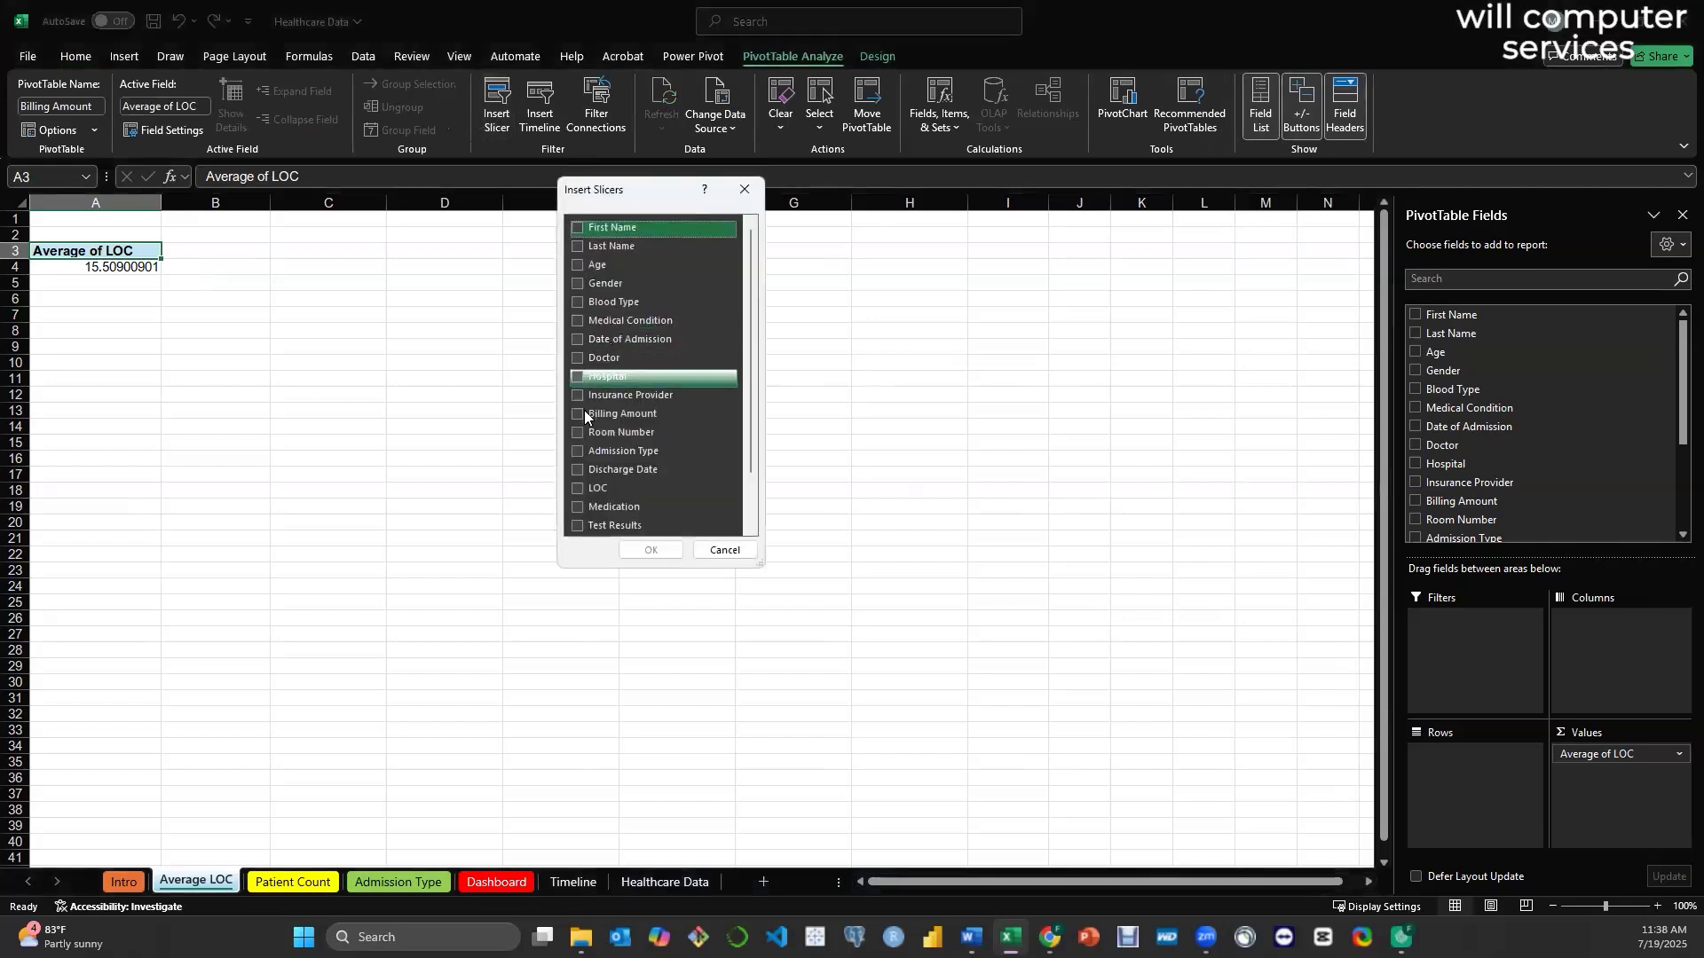
{"action": "left_click", "coordinate": [577, 397]}
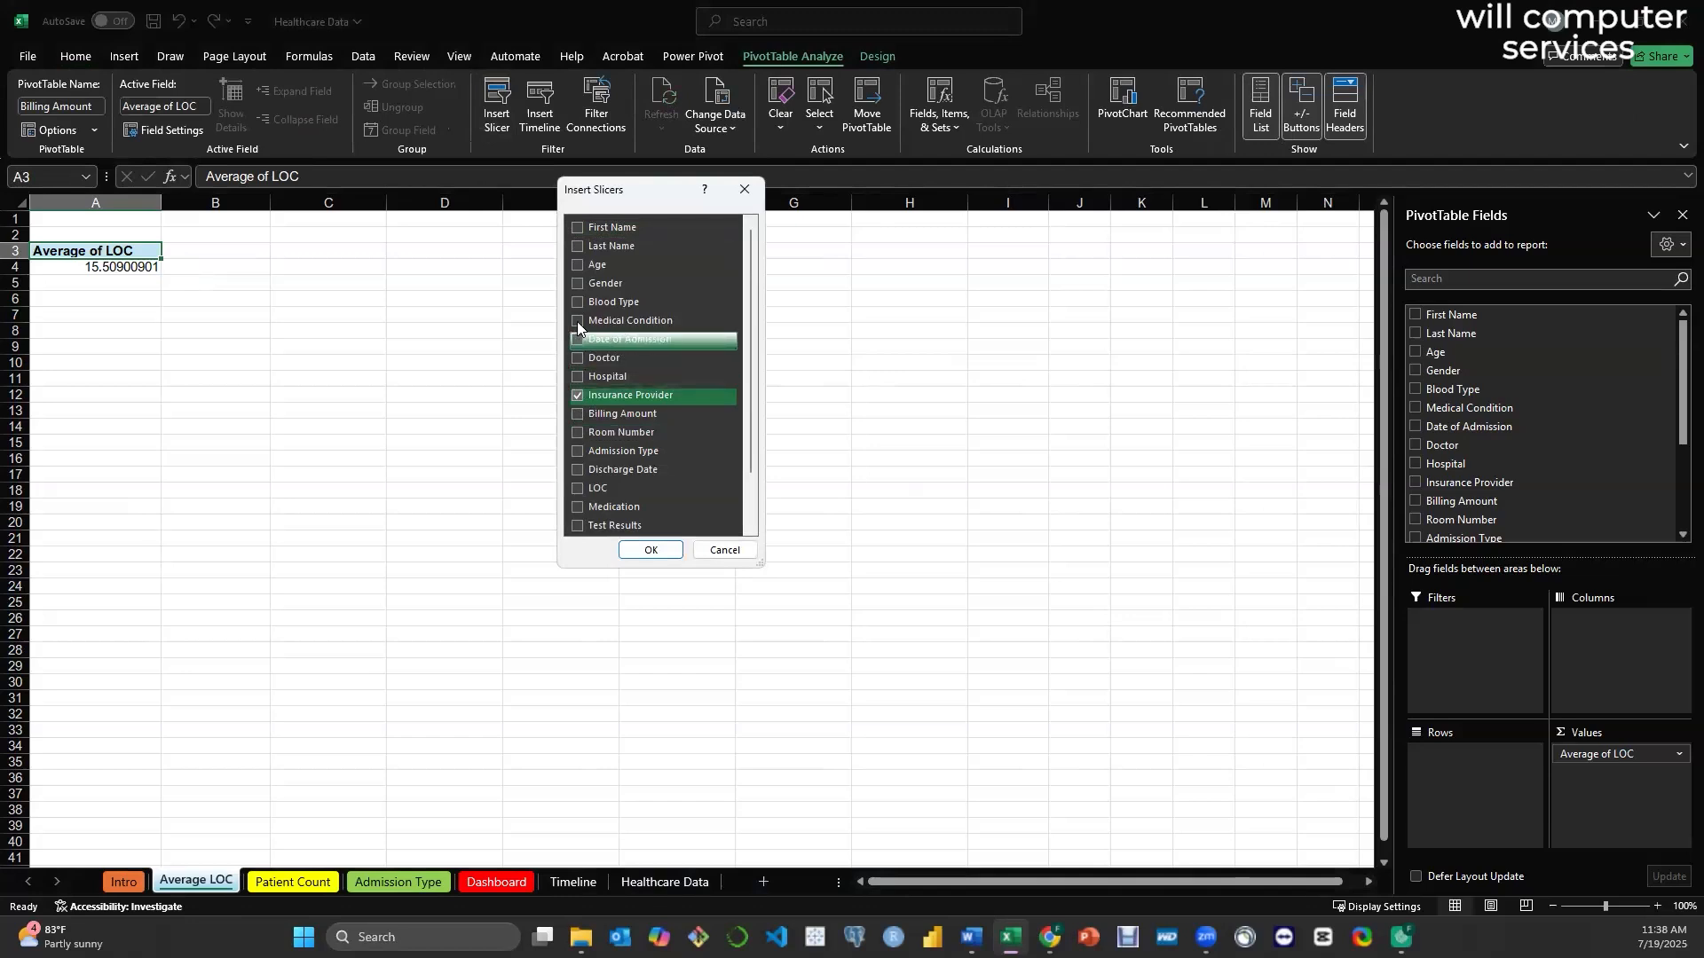
{"action": "left_click", "coordinate": [577, 285]}
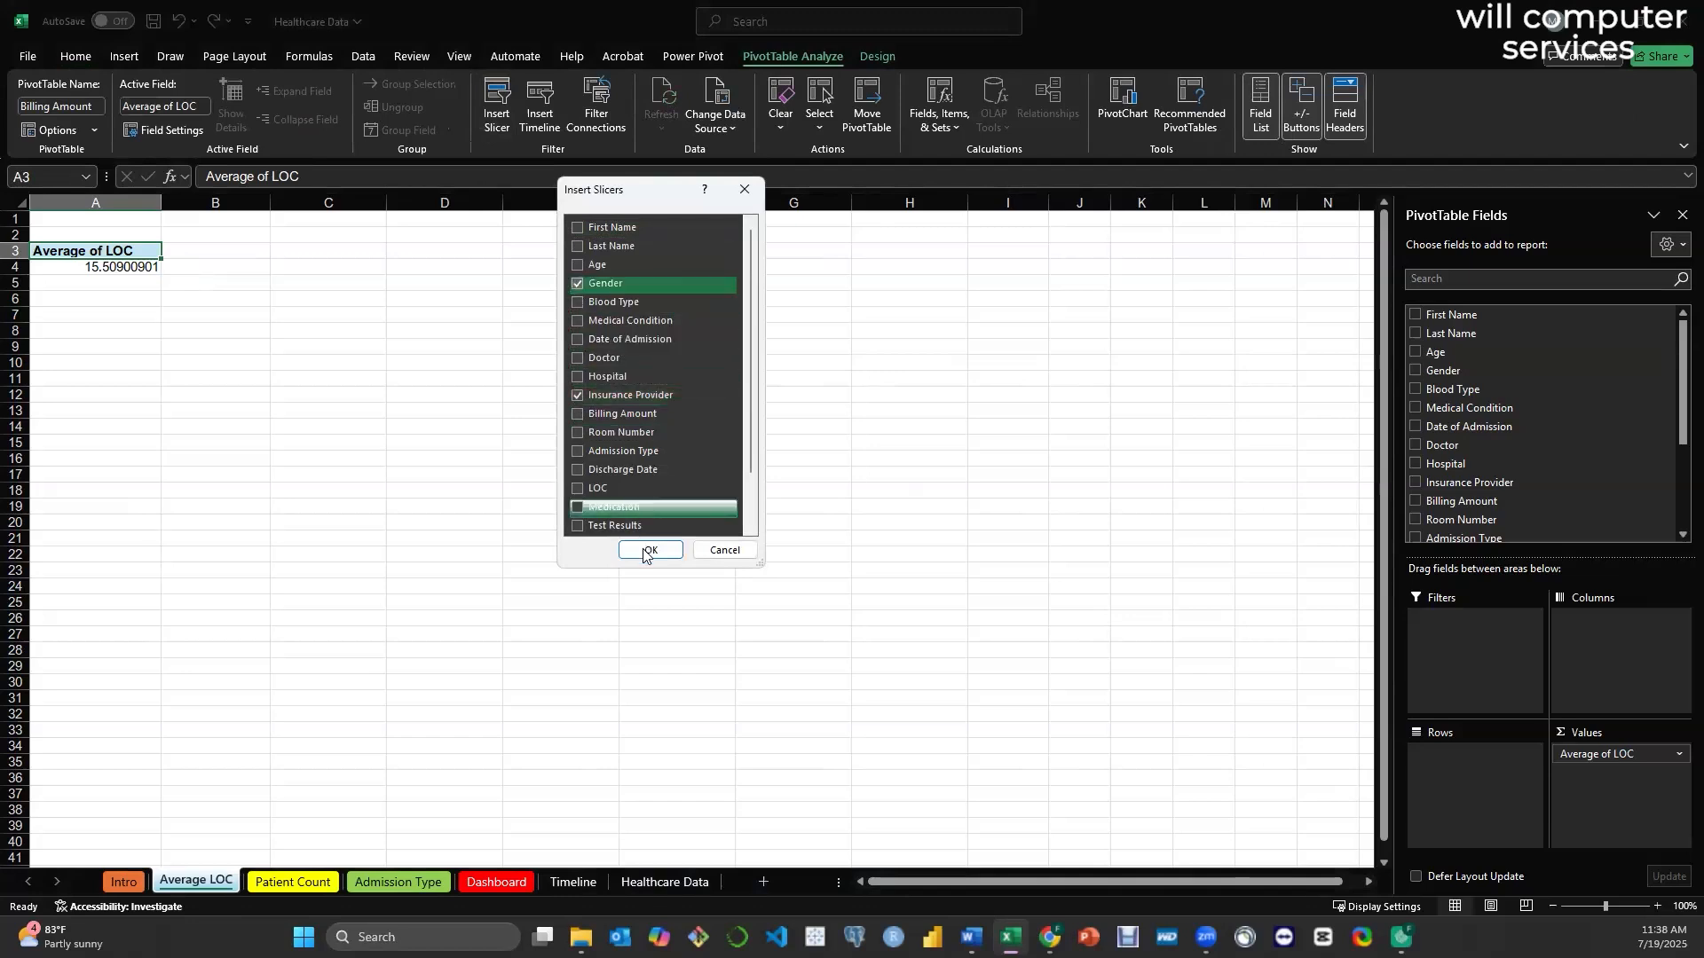
{"action": "left_click", "coordinate": [647, 550]}
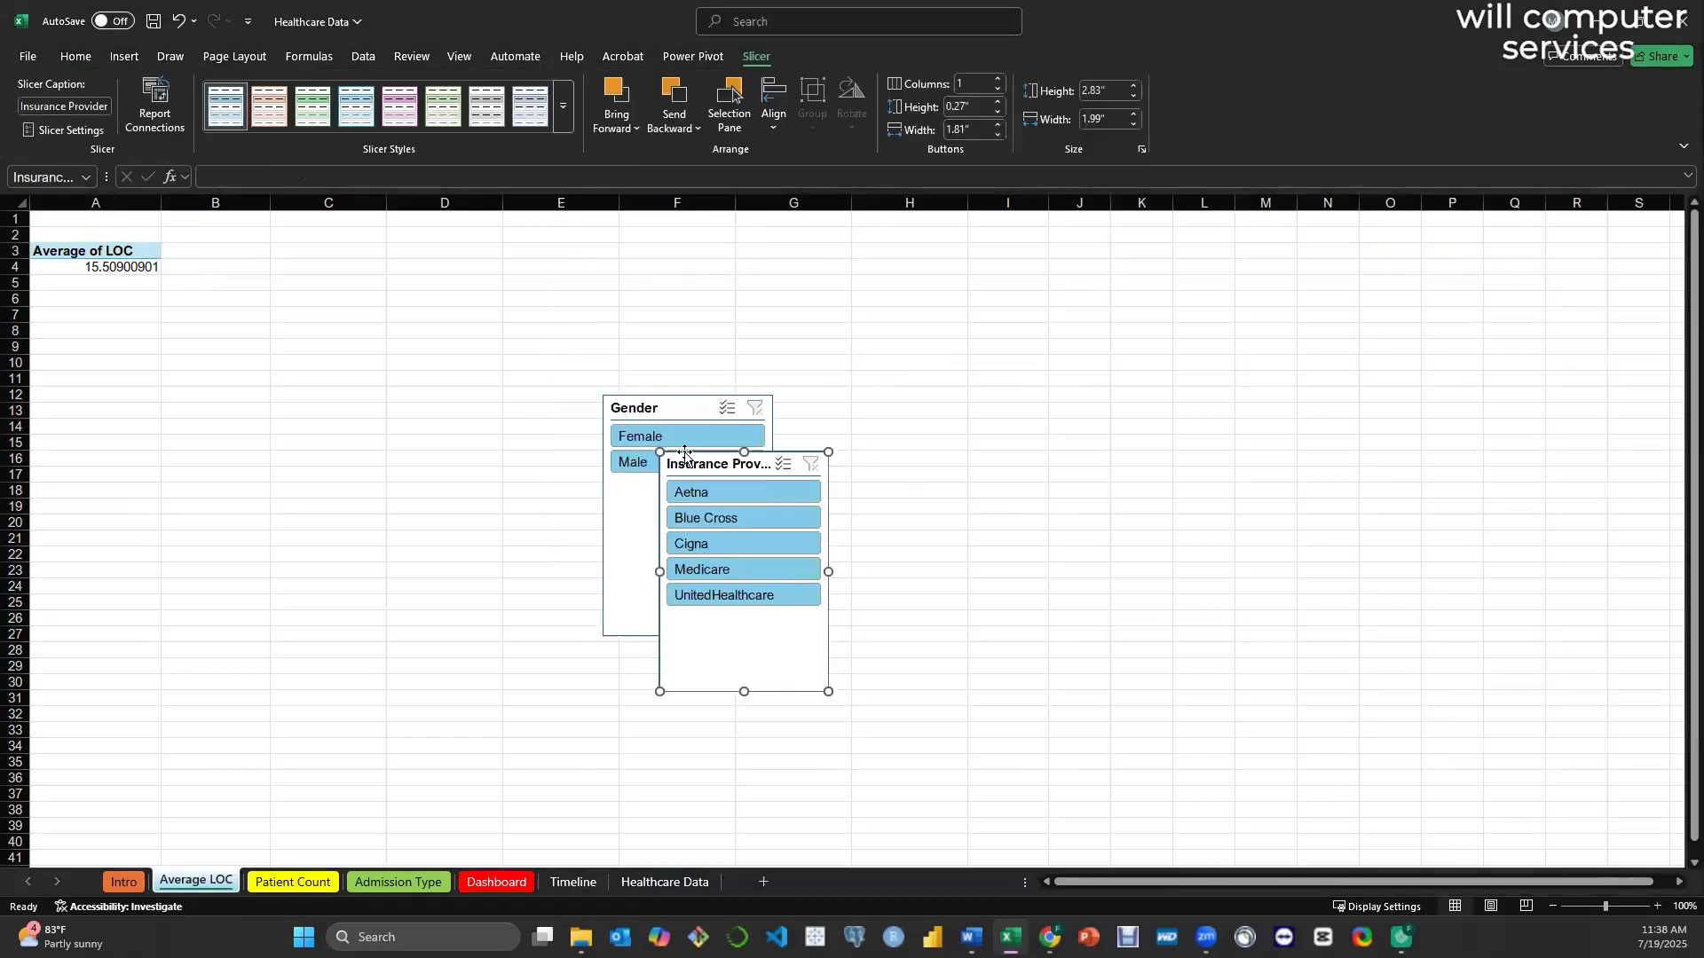
{"action": "left_click_drag", "start_coordinate": [673, 402], "coordinate": [330, 264]}
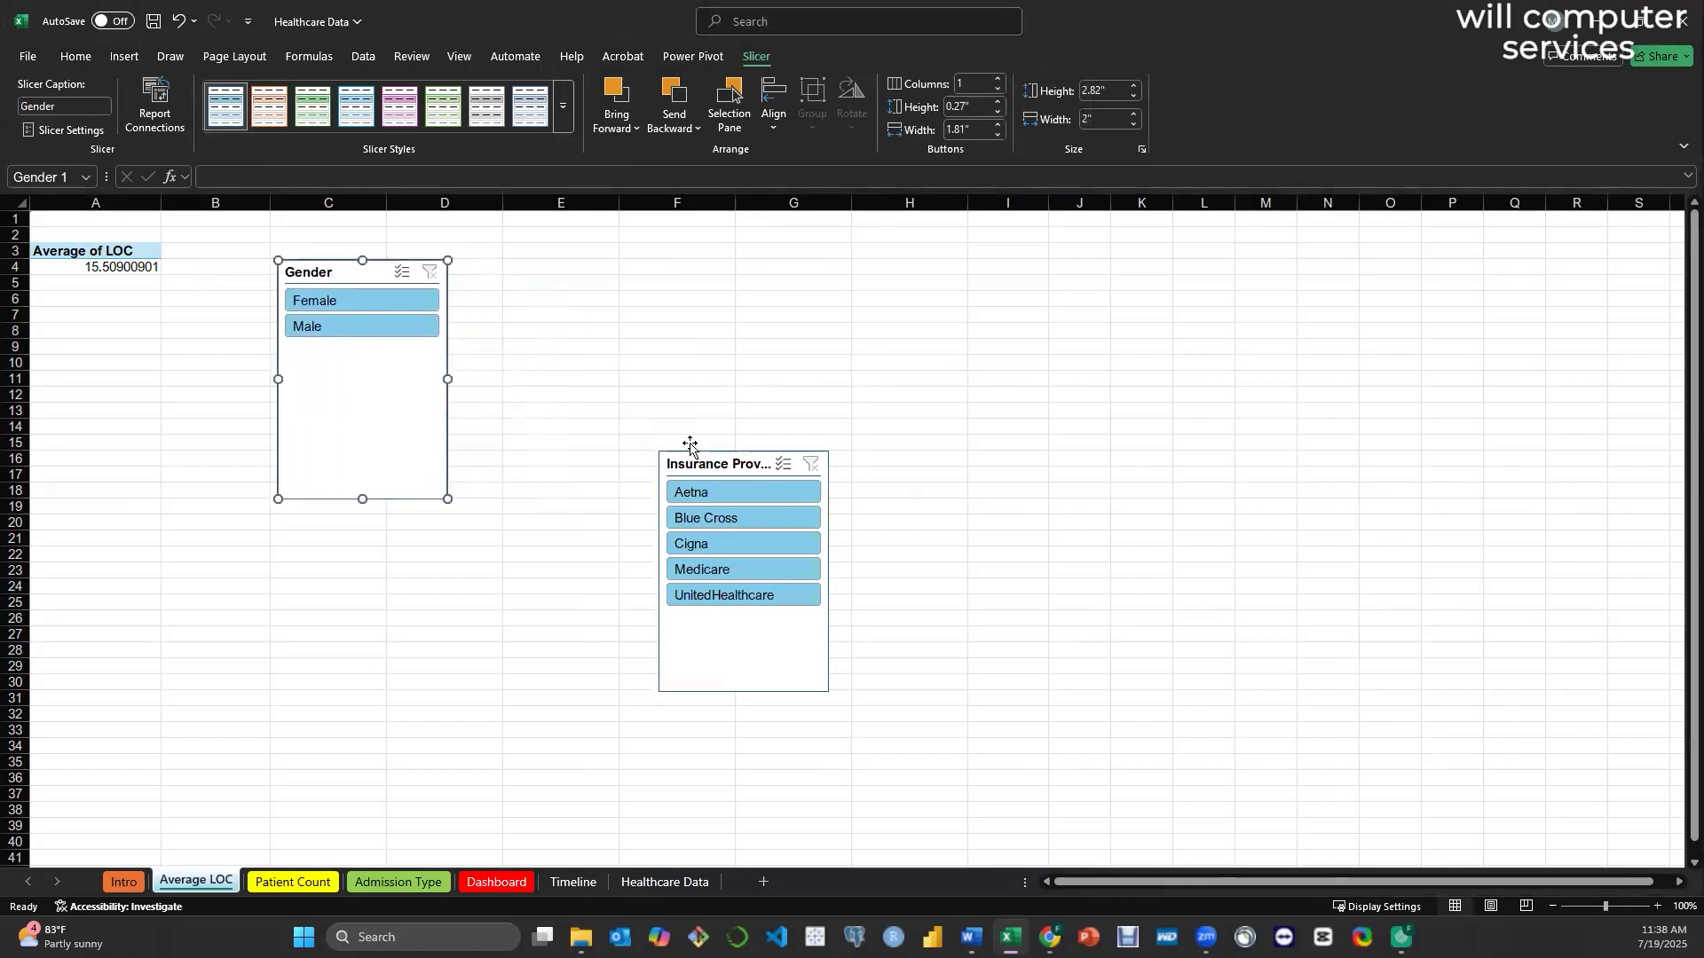
{"action": "left_click_drag", "start_coordinate": [698, 463], "coordinate": [543, 271]}
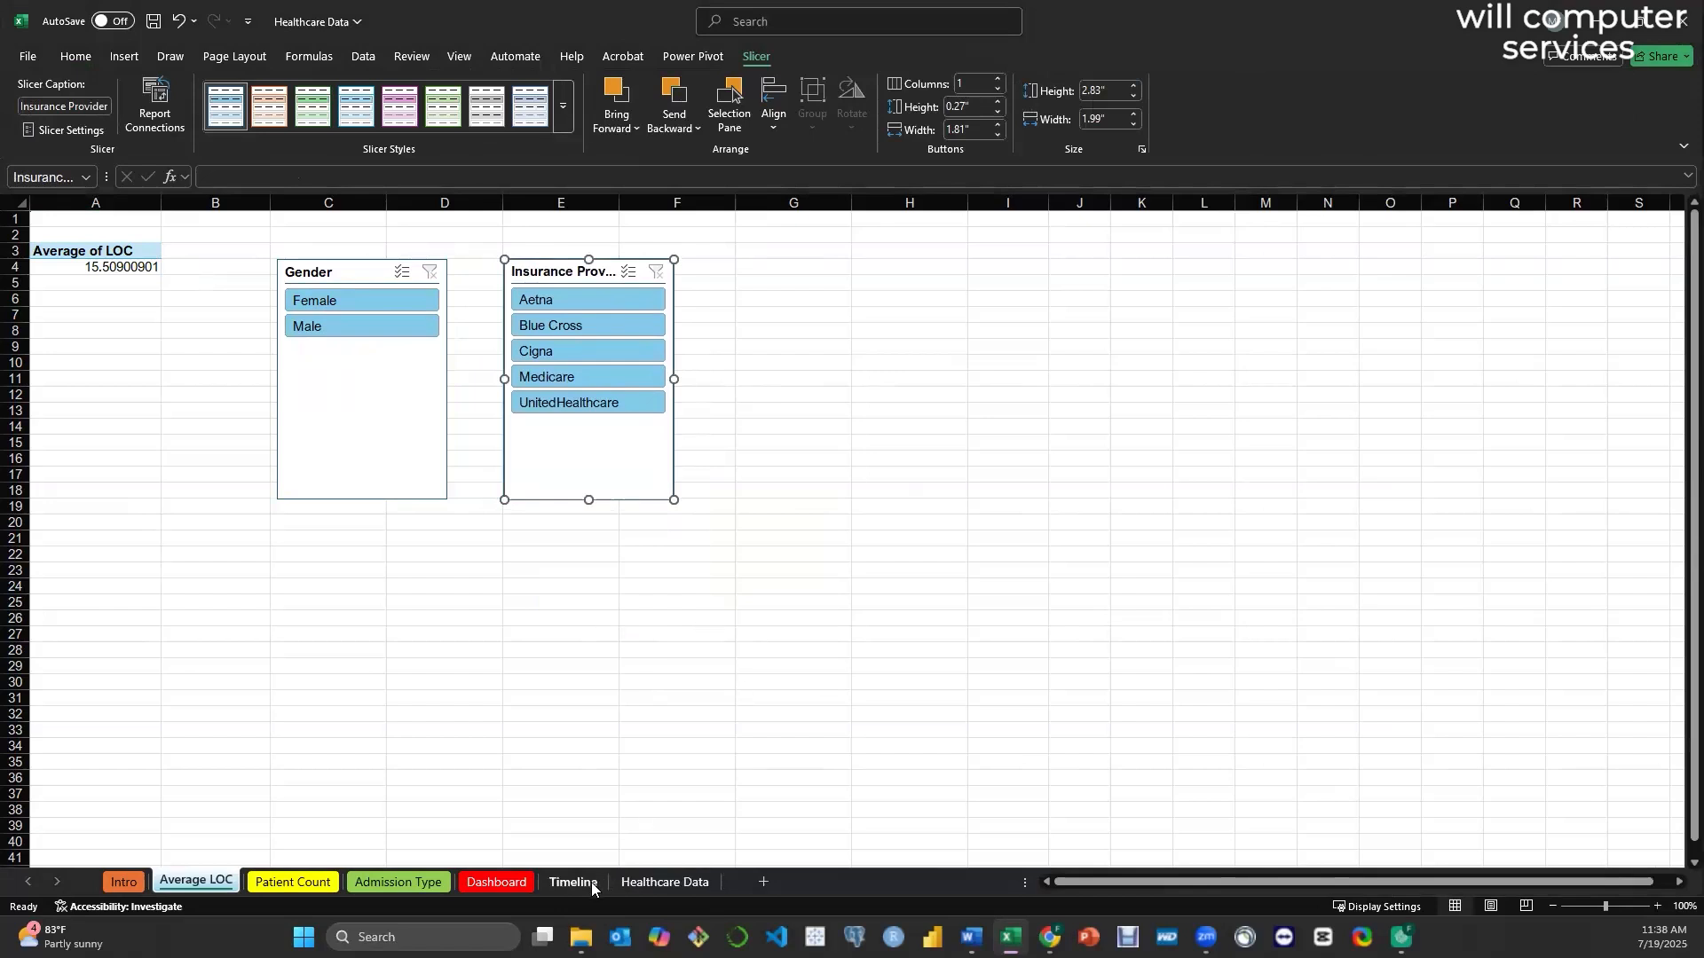
- Review the Healthcare Data, Patient Count and Admission Type sheets and return to the Average LOC sheet
{"action": "left_click", "coordinate": [626, 882]}
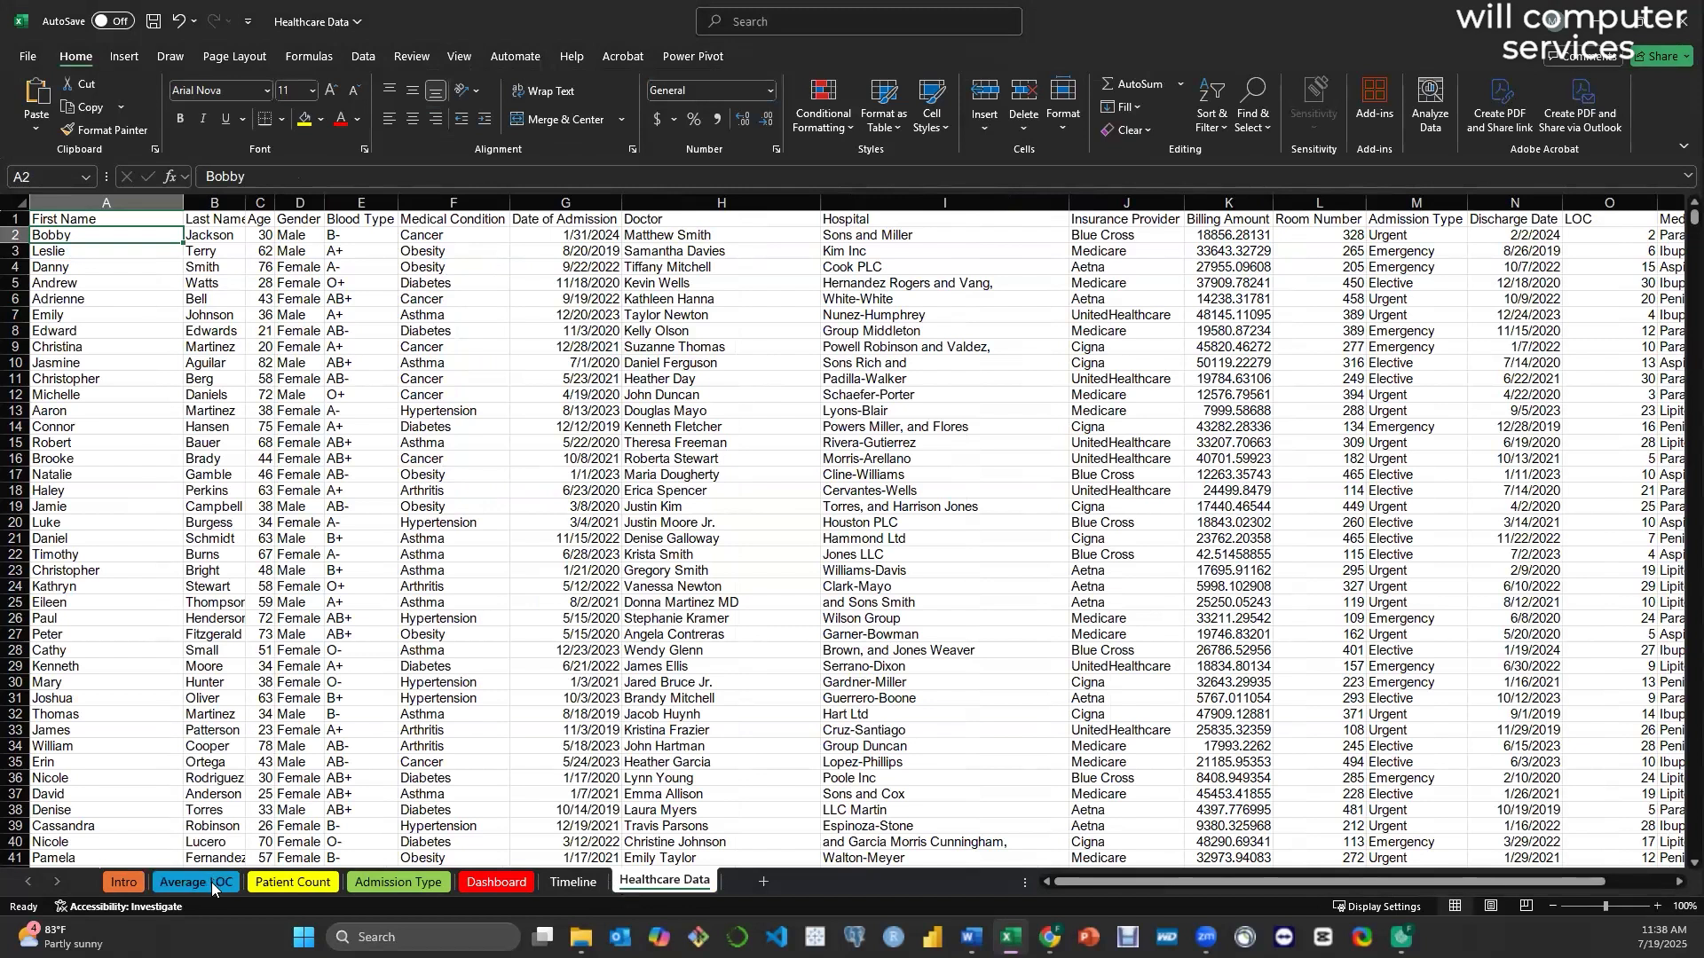
{"action": "left_click", "coordinate": [362, 887]}
{"action": "left_click", "coordinate": [299, 884]}
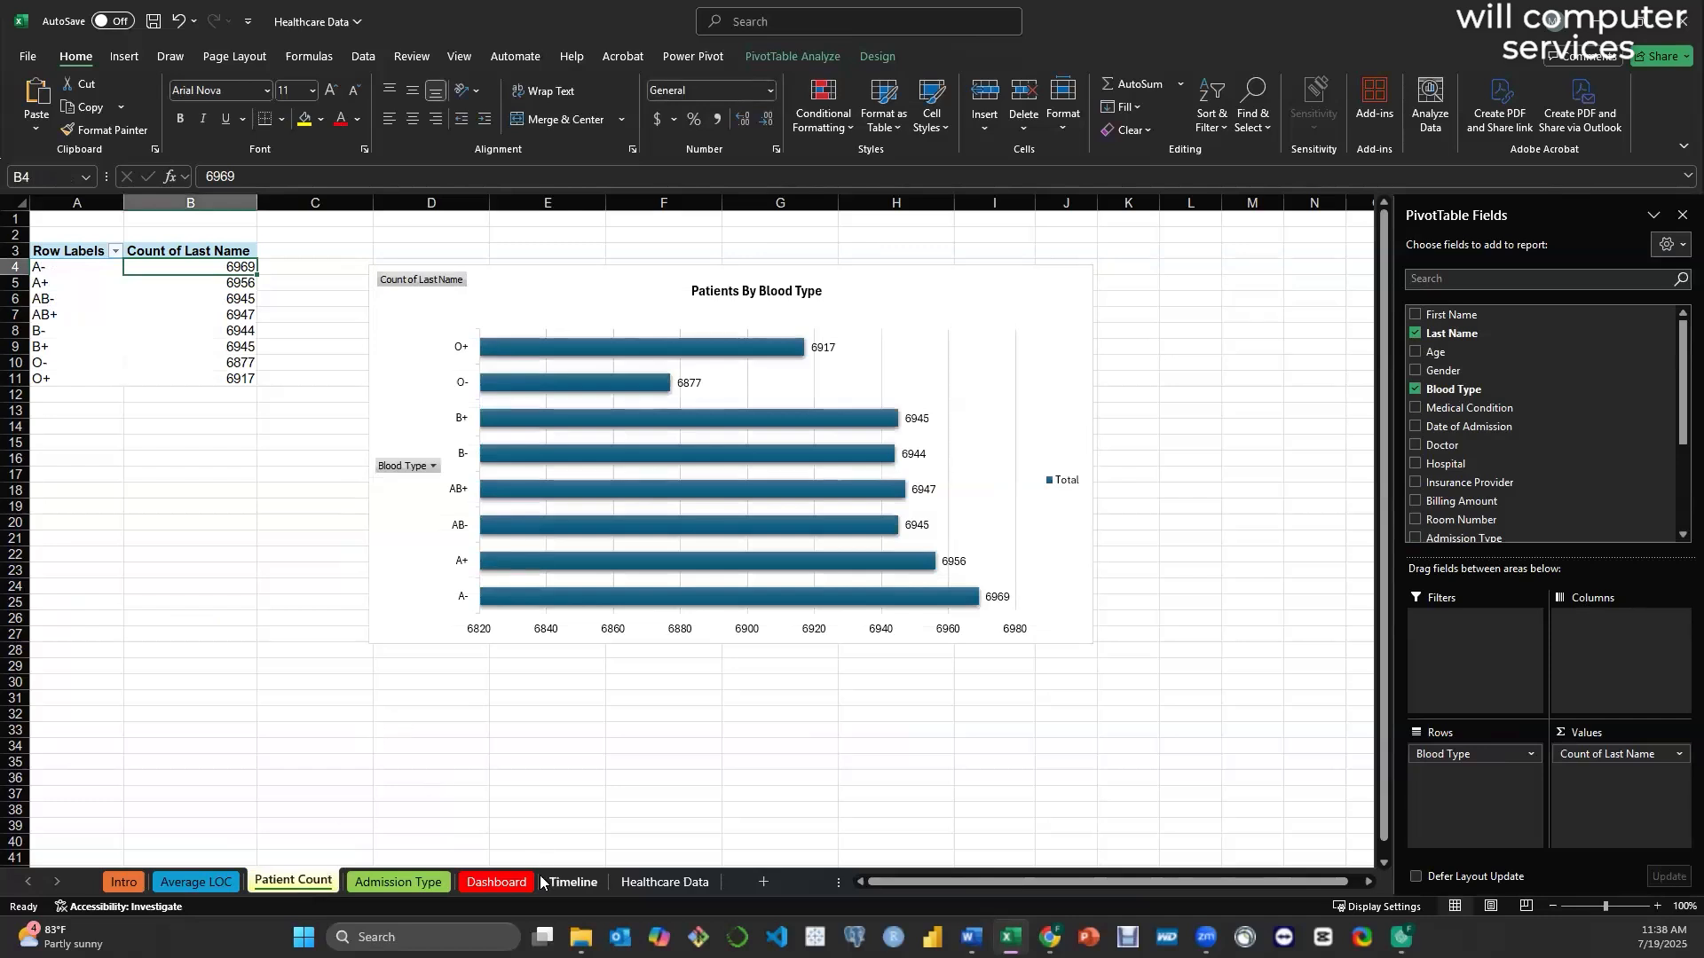
{"action": "left_click", "coordinate": [391, 883]}
{"action": "left_click", "coordinate": [296, 883]}
{"action": "left_click", "coordinate": [414, 882]}
{"action": "left_click", "coordinate": [200, 883]}
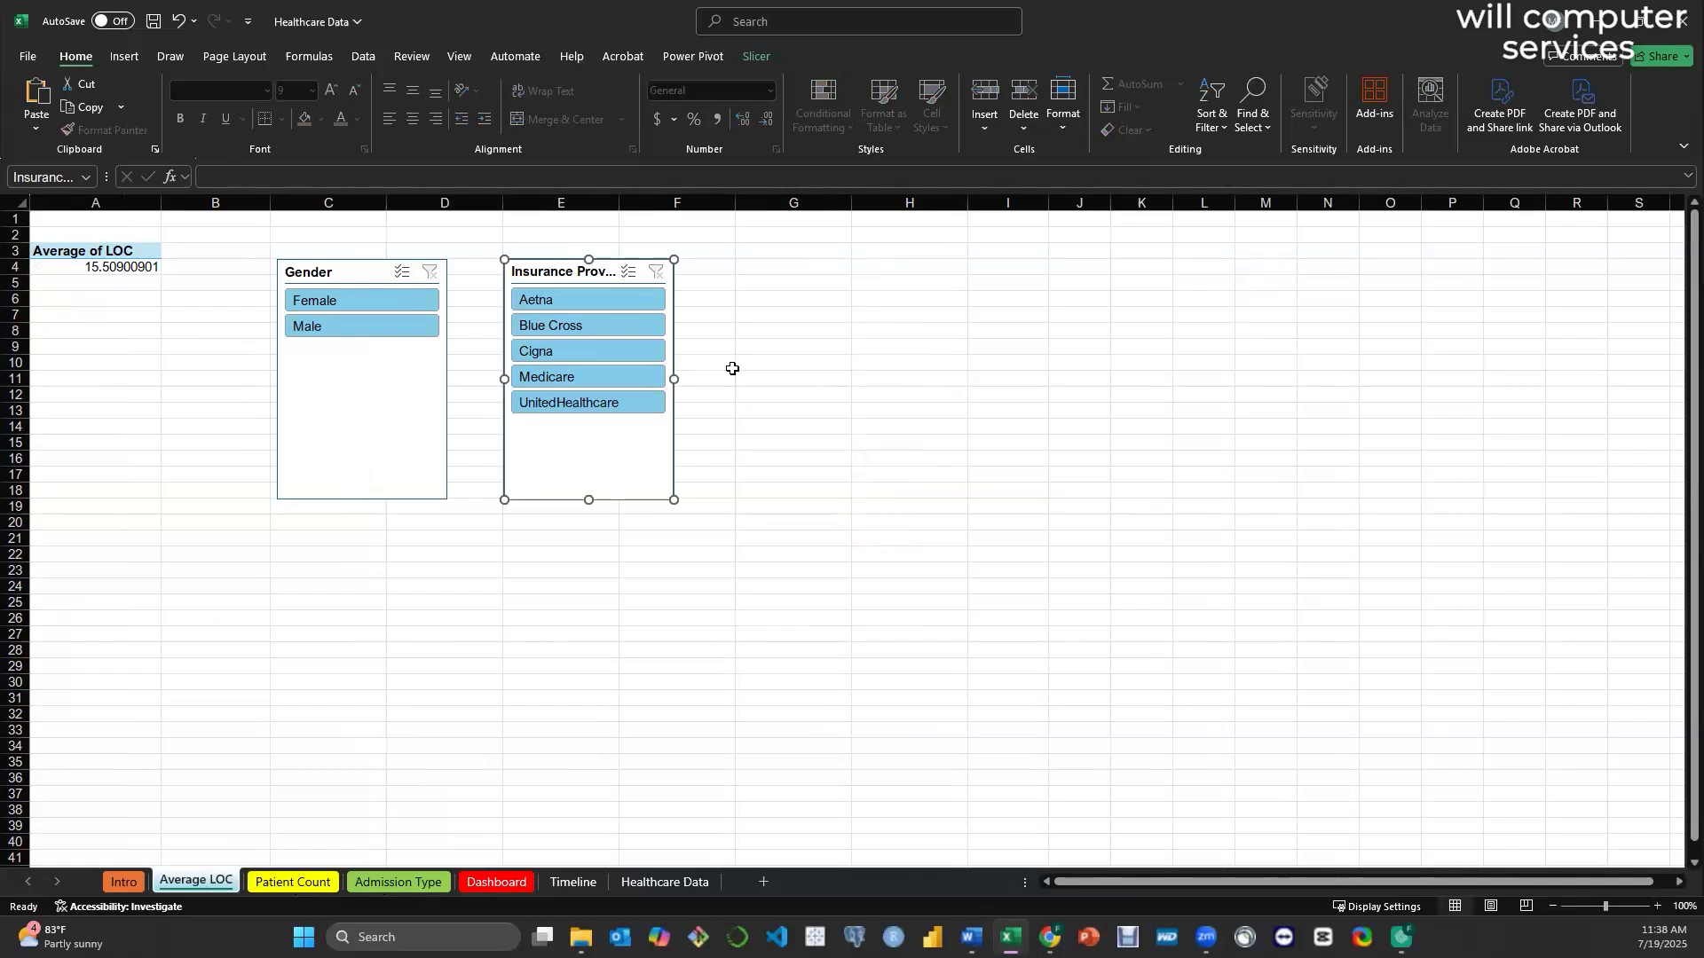
- Create a copy of the Average LOC sheet before Intro and rename the copy Patient Total
{"action": "right_click", "coordinate": [188, 883]}
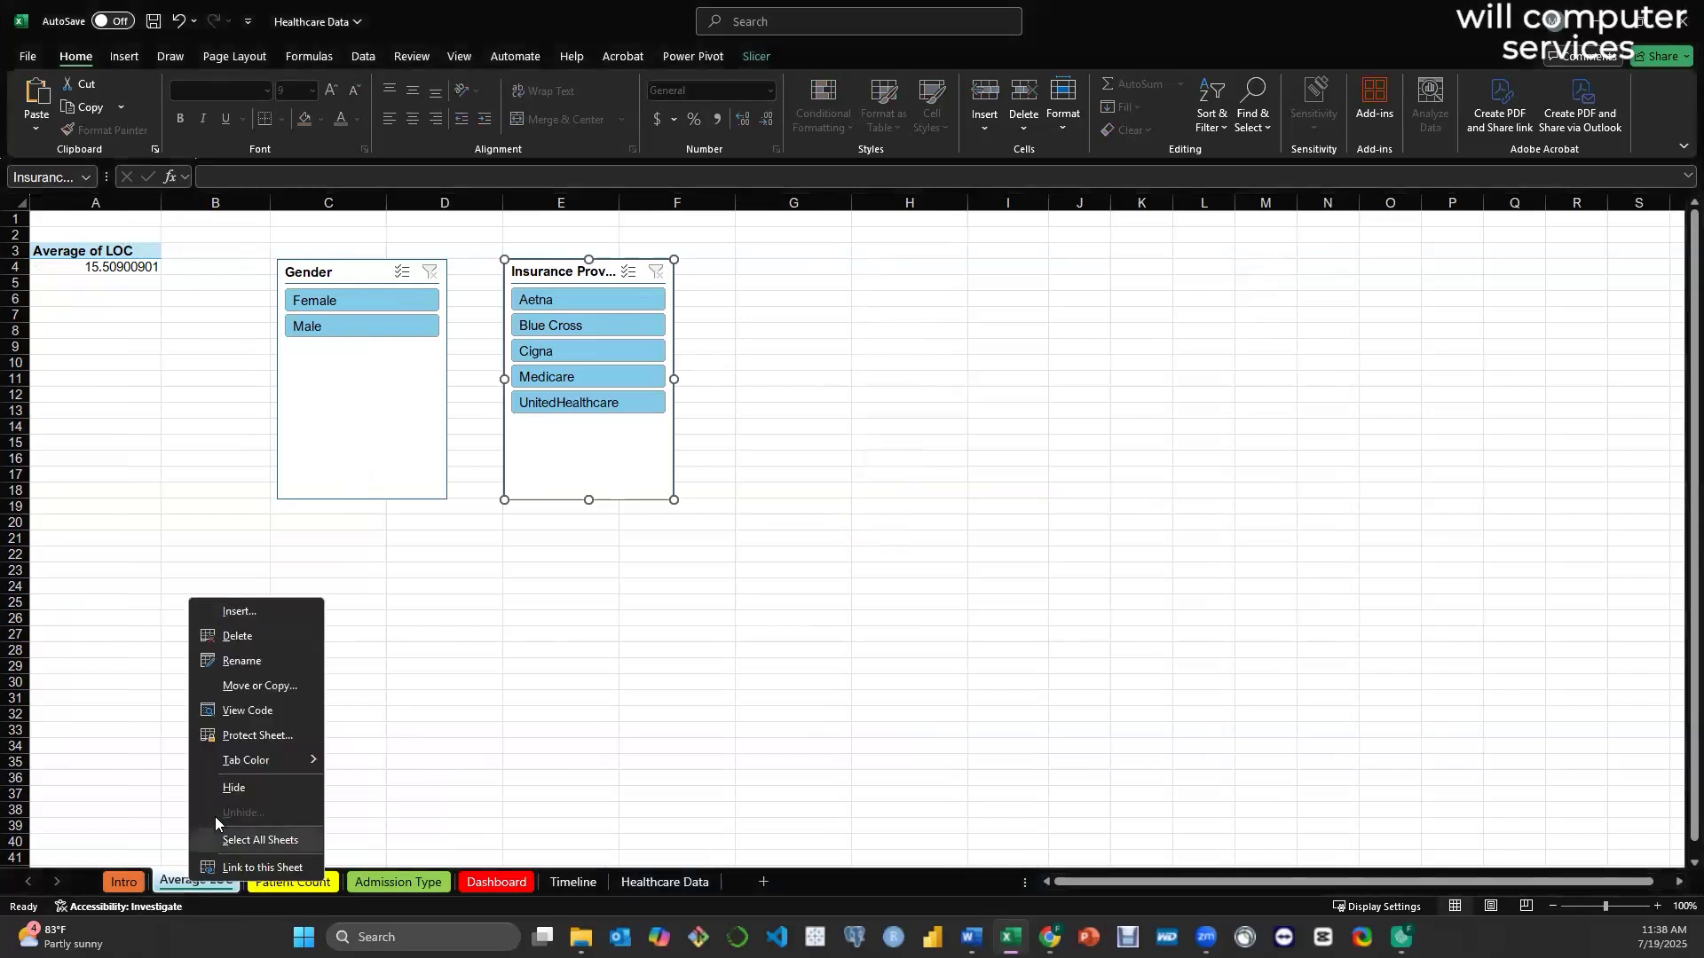
{"action": "left_click", "coordinate": [269, 686]}
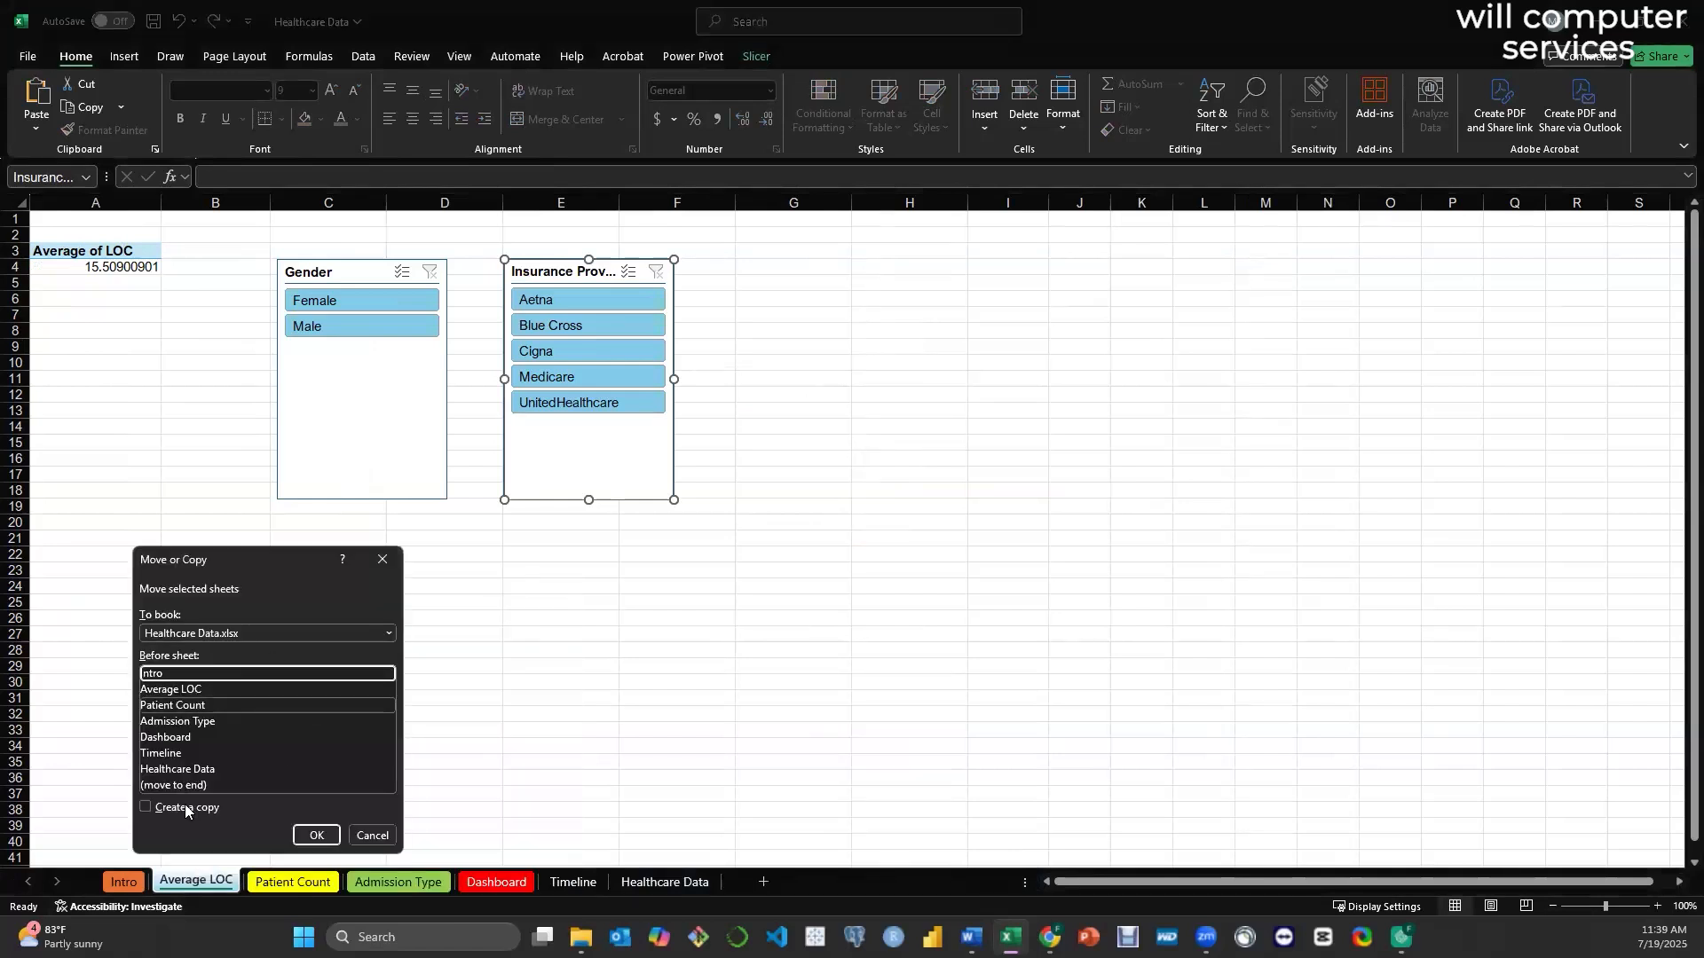
{"action": "left_click", "coordinate": [145, 806]}
{"action": "left_click", "coordinate": [315, 837]}
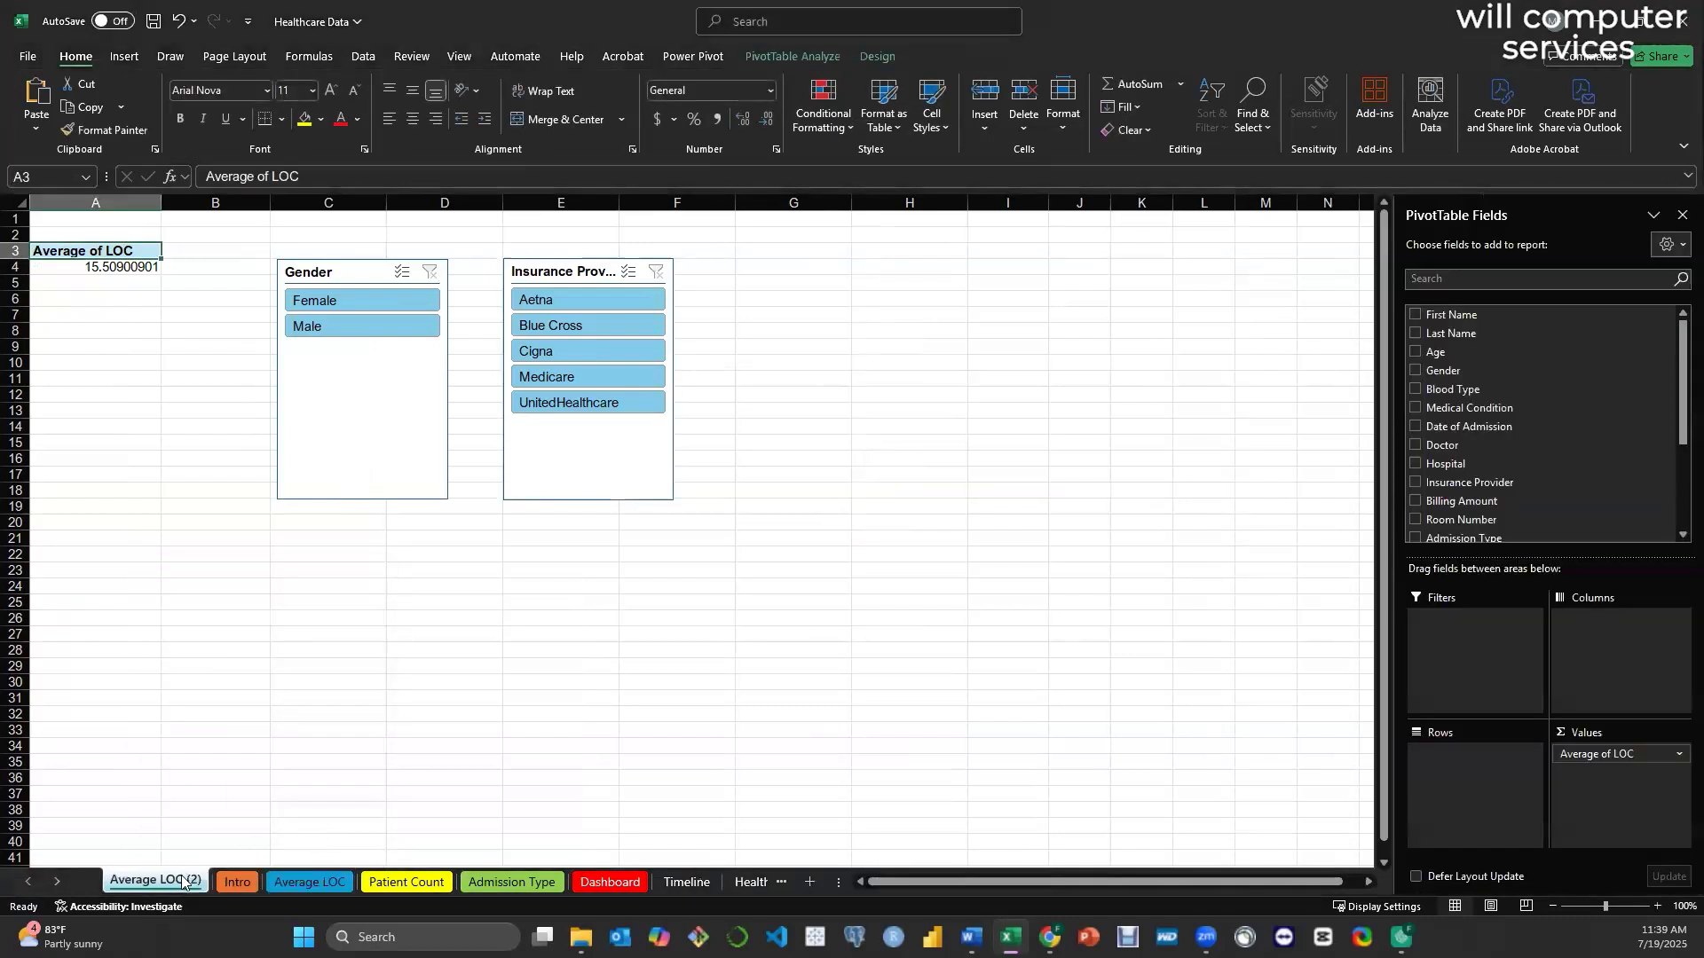
{"action": "double_click", "coordinate": [184, 882]}
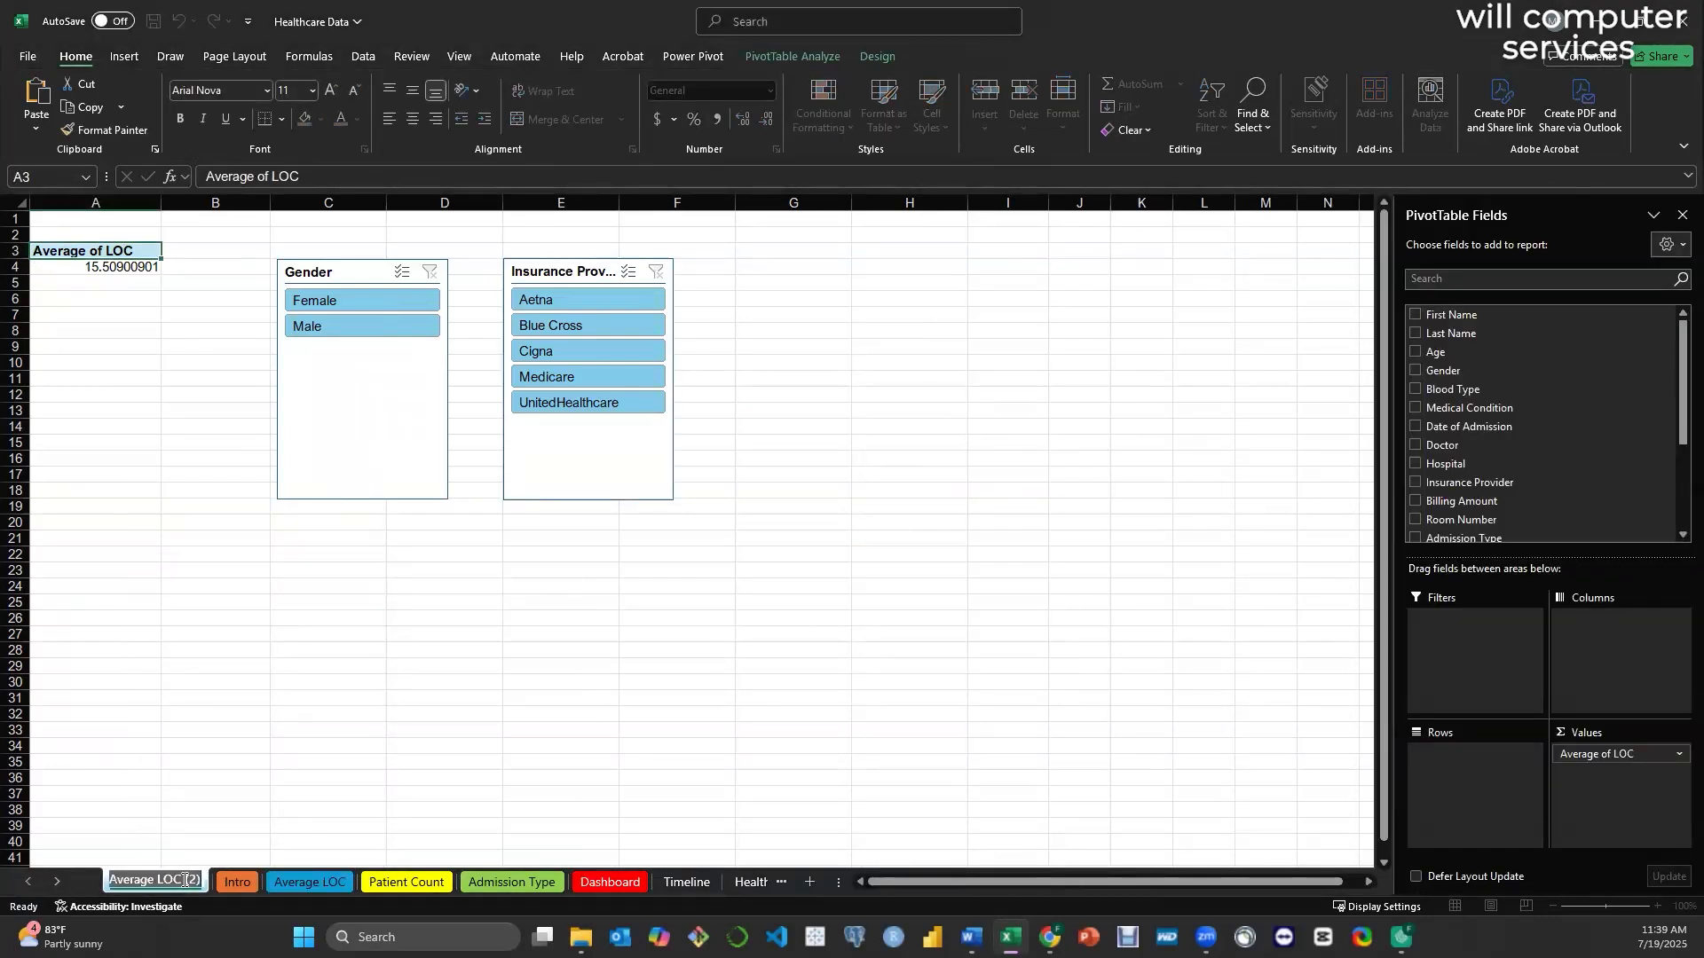
{"action": "type", "text": "Patient"}
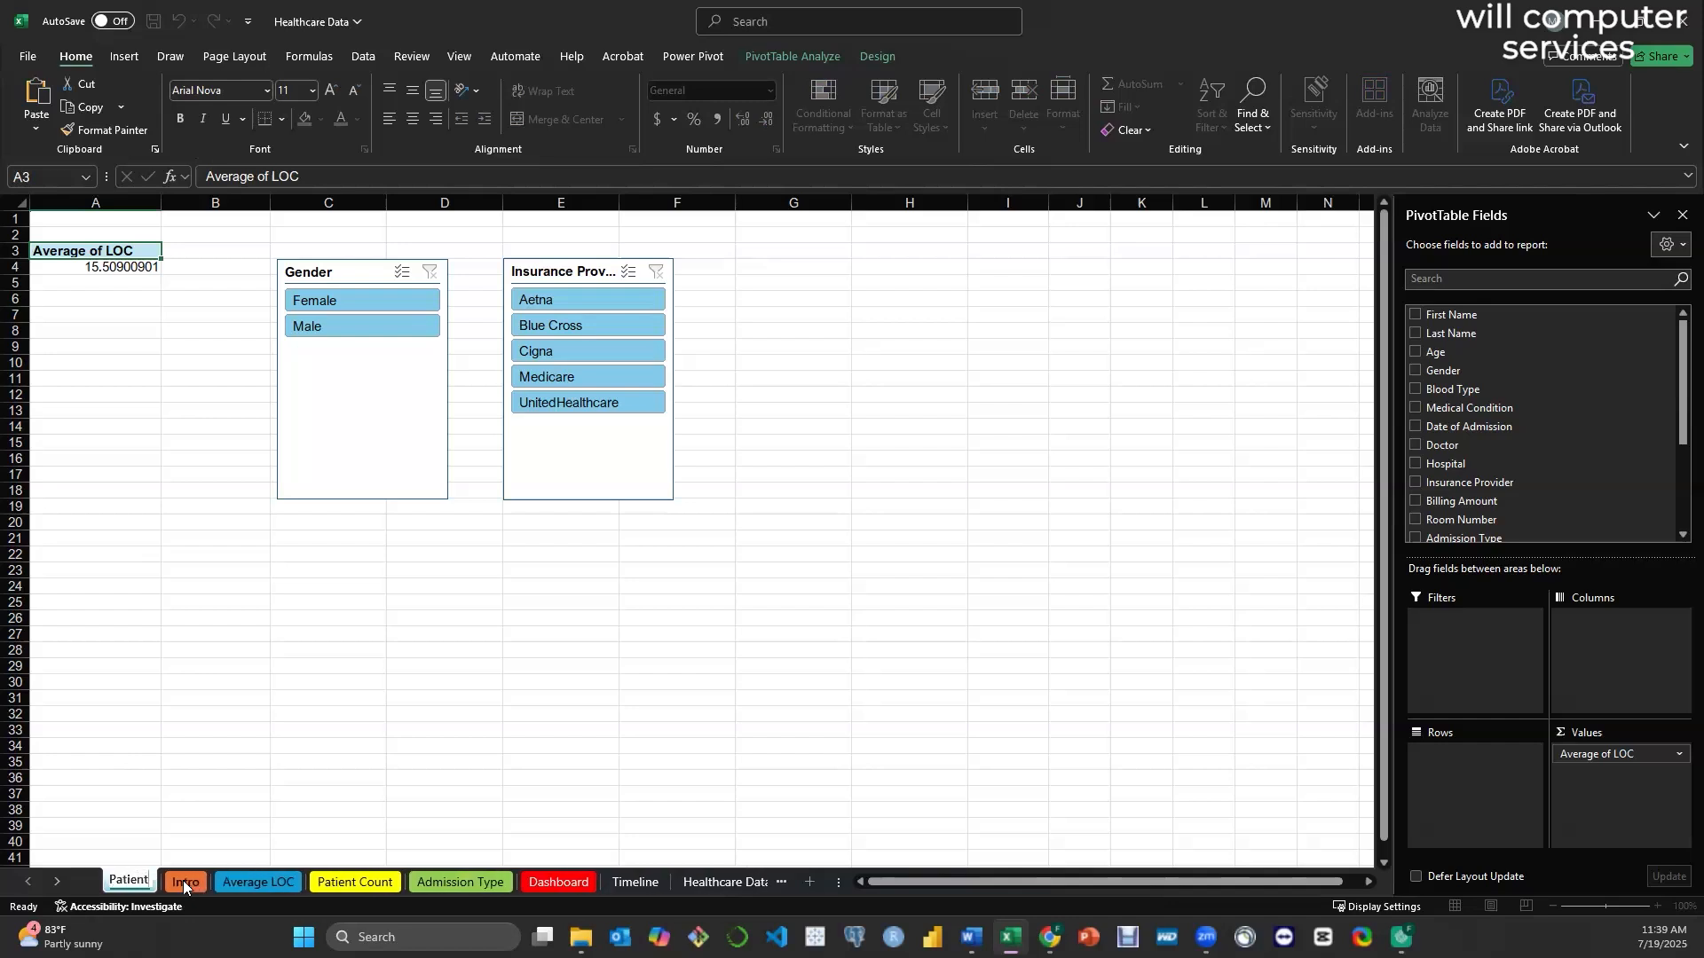
{"action": "type", "text": " Total"}
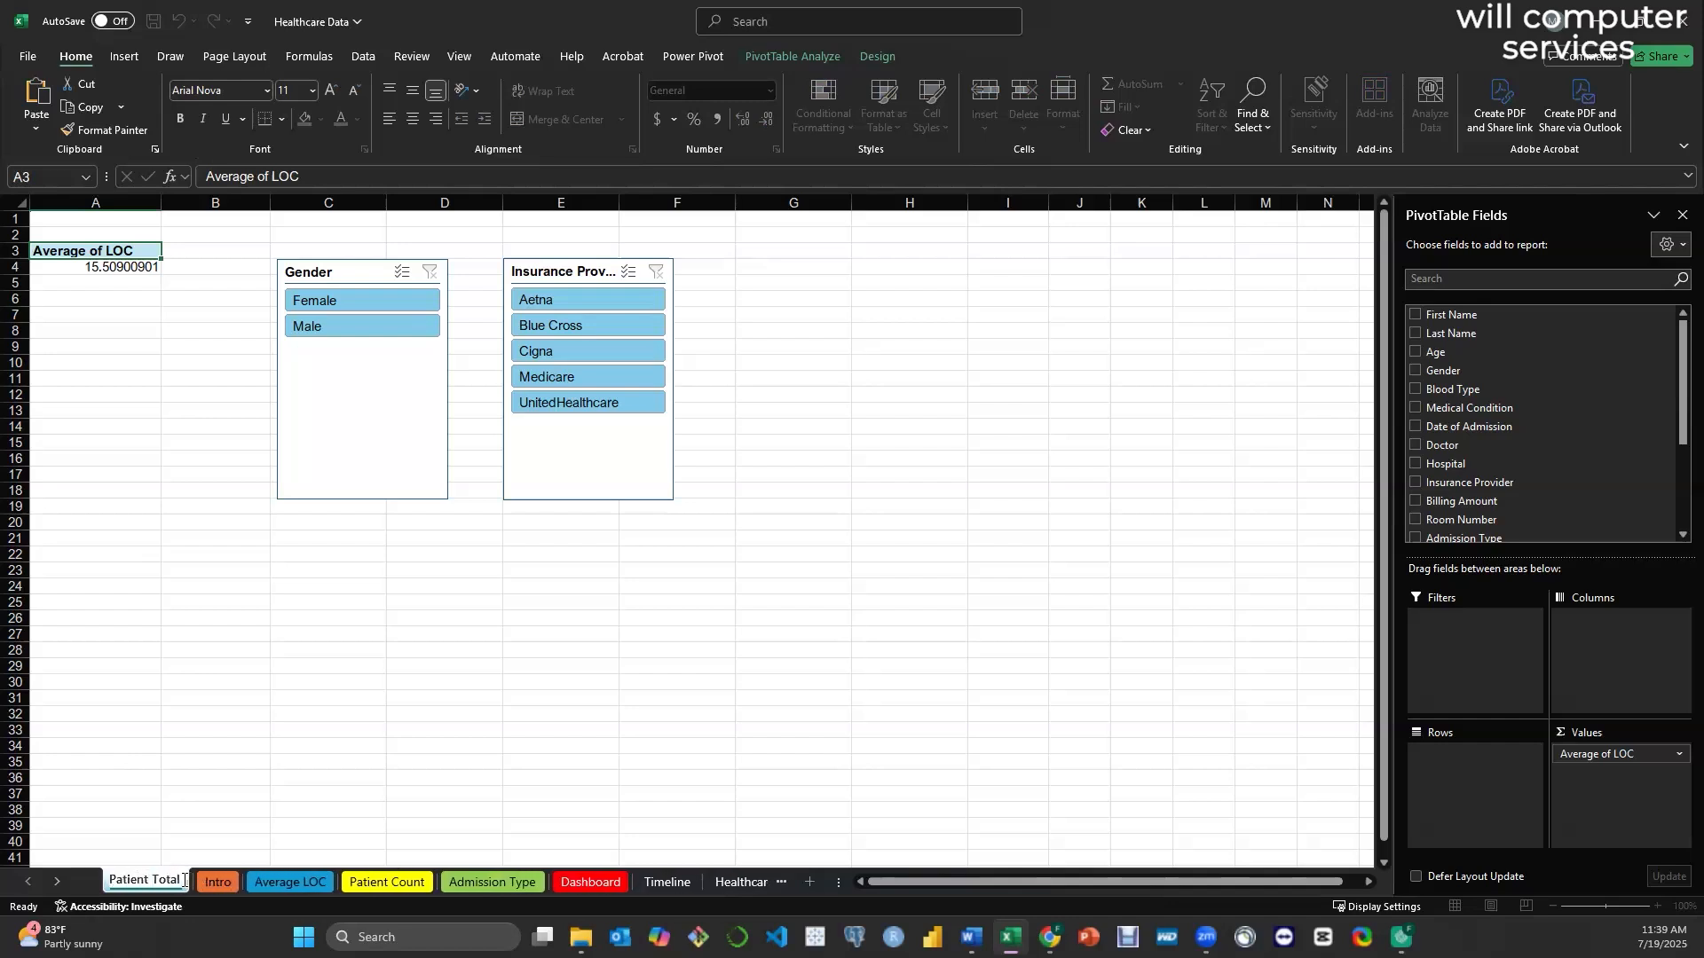
- Rename the Patient Count sheet as Blood Type Count
{"action": "left_click", "coordinate": [381, 881]}
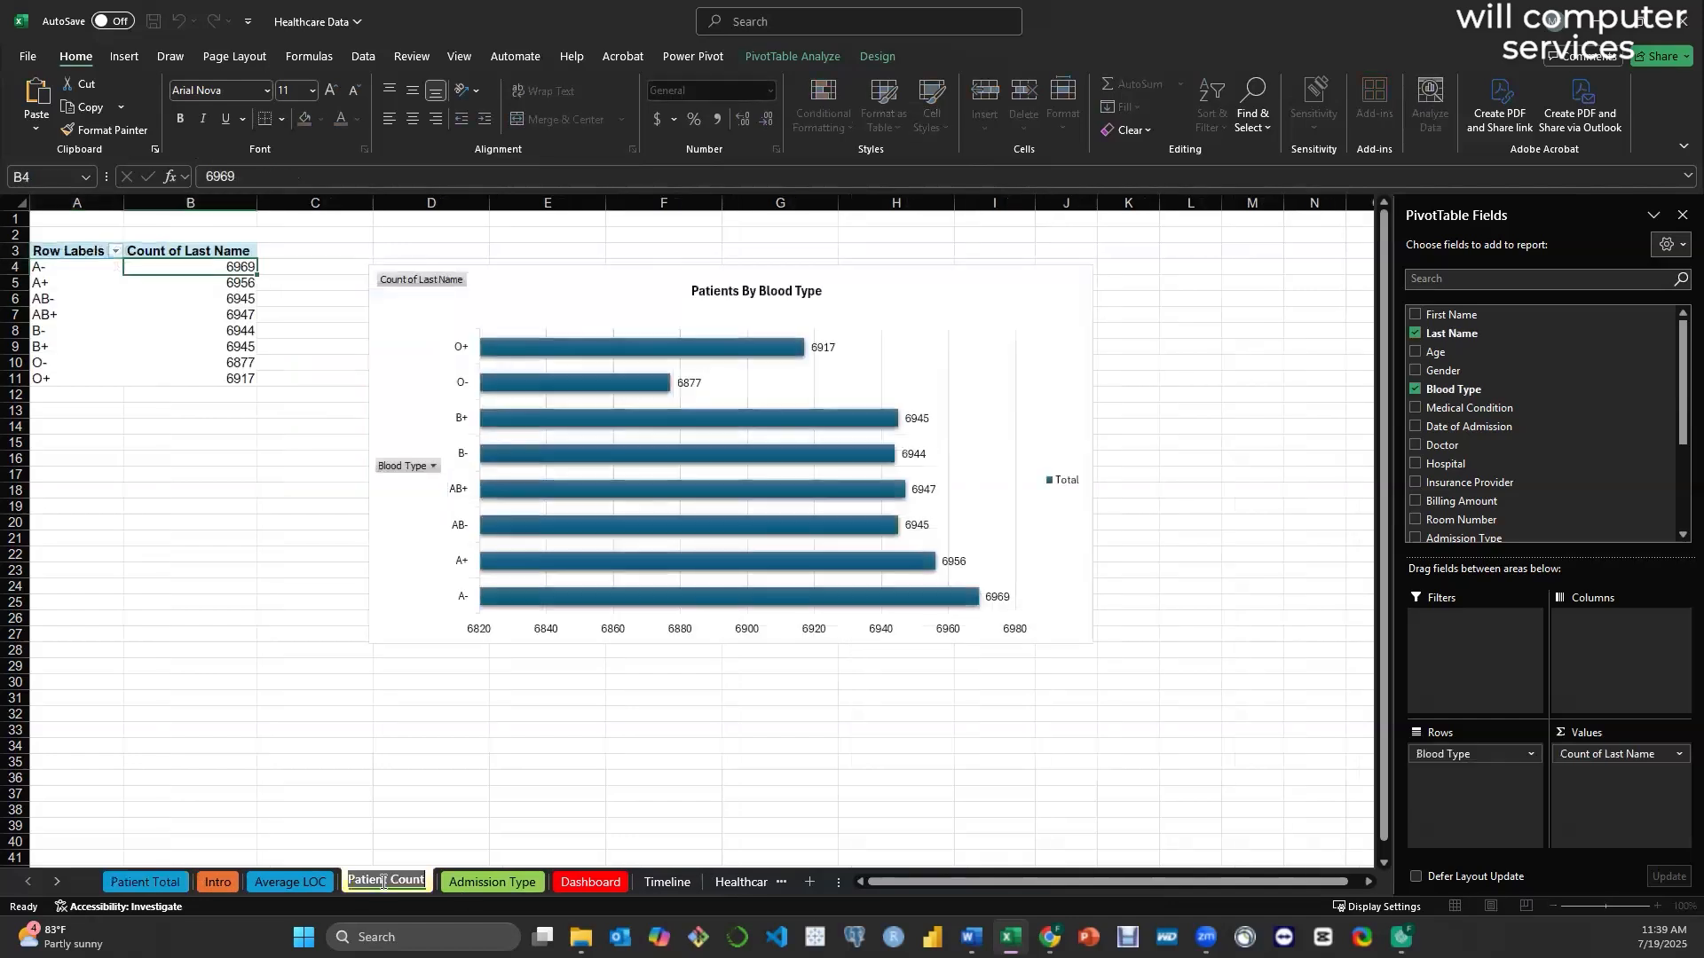
{"action": "type", "text": "Blood"}
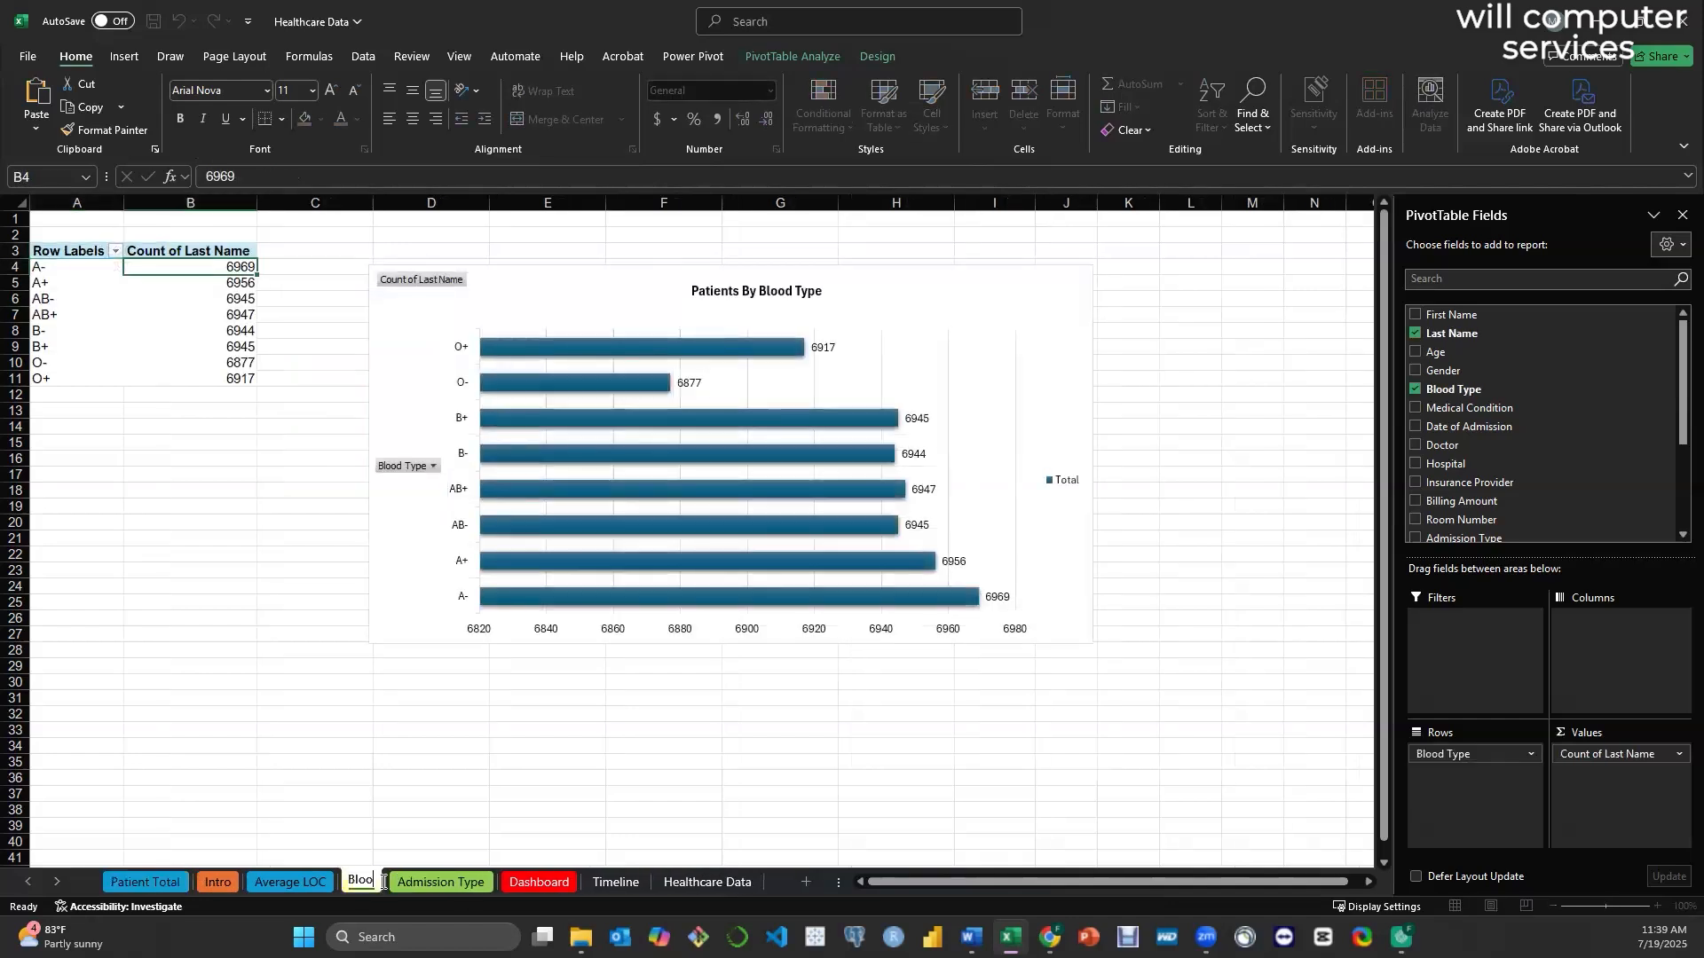
{"action": "type", "text": " Type"}
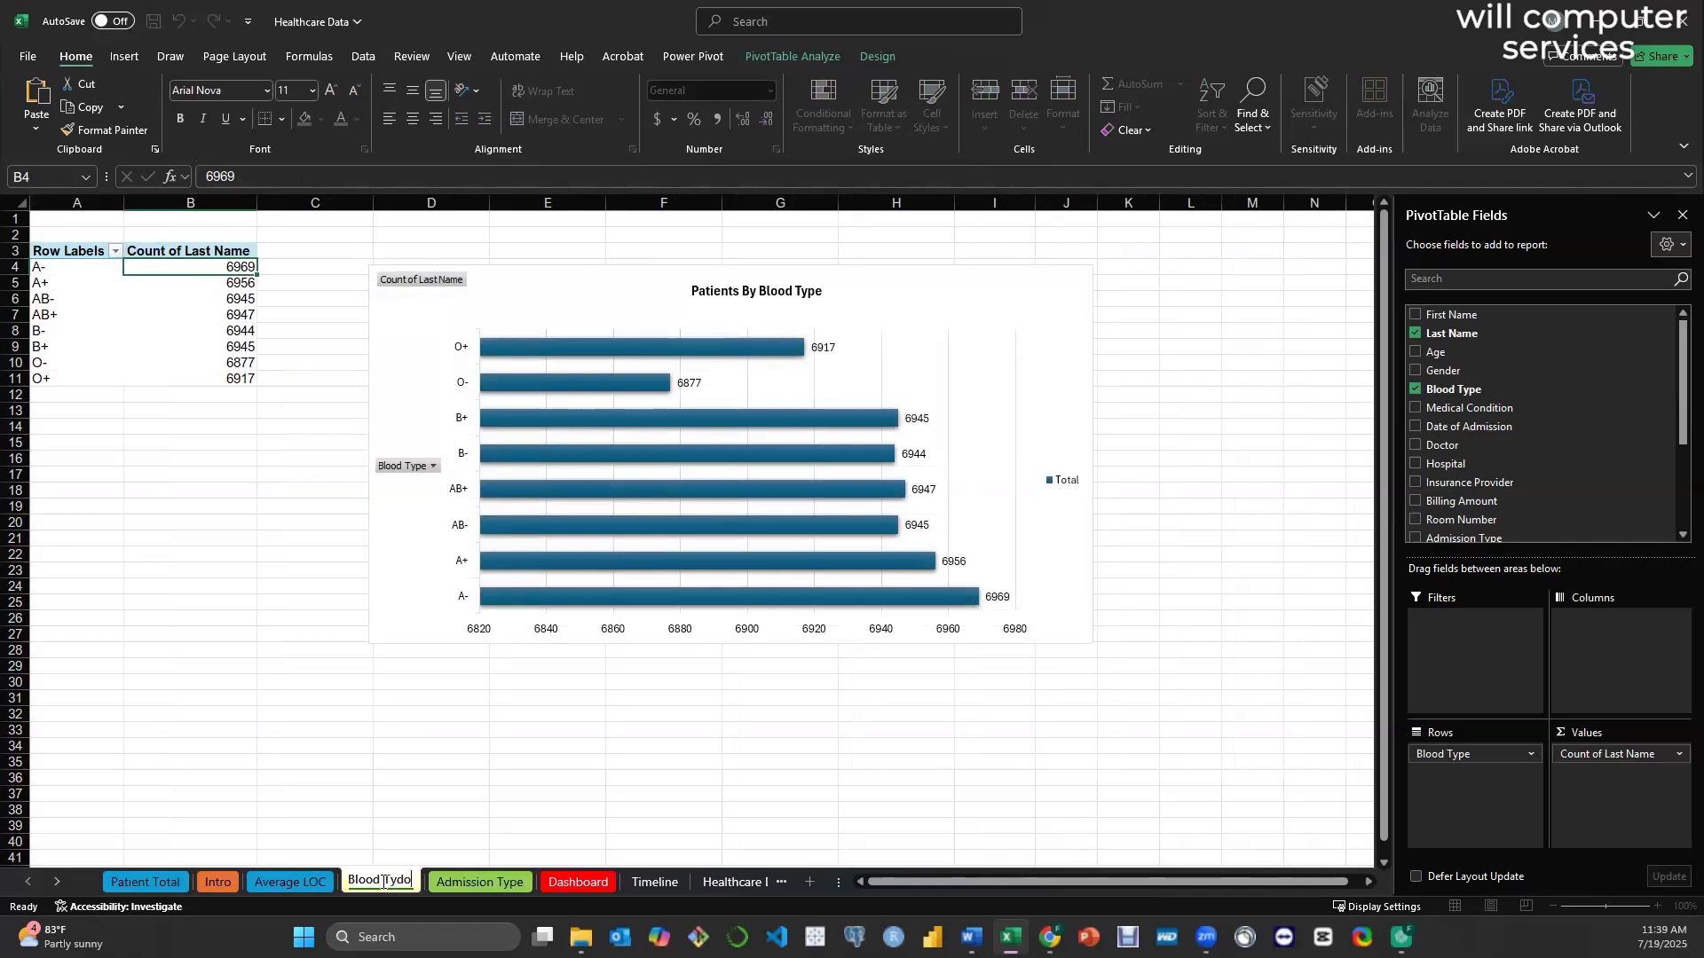
{"action": "type", "text": " Count"}
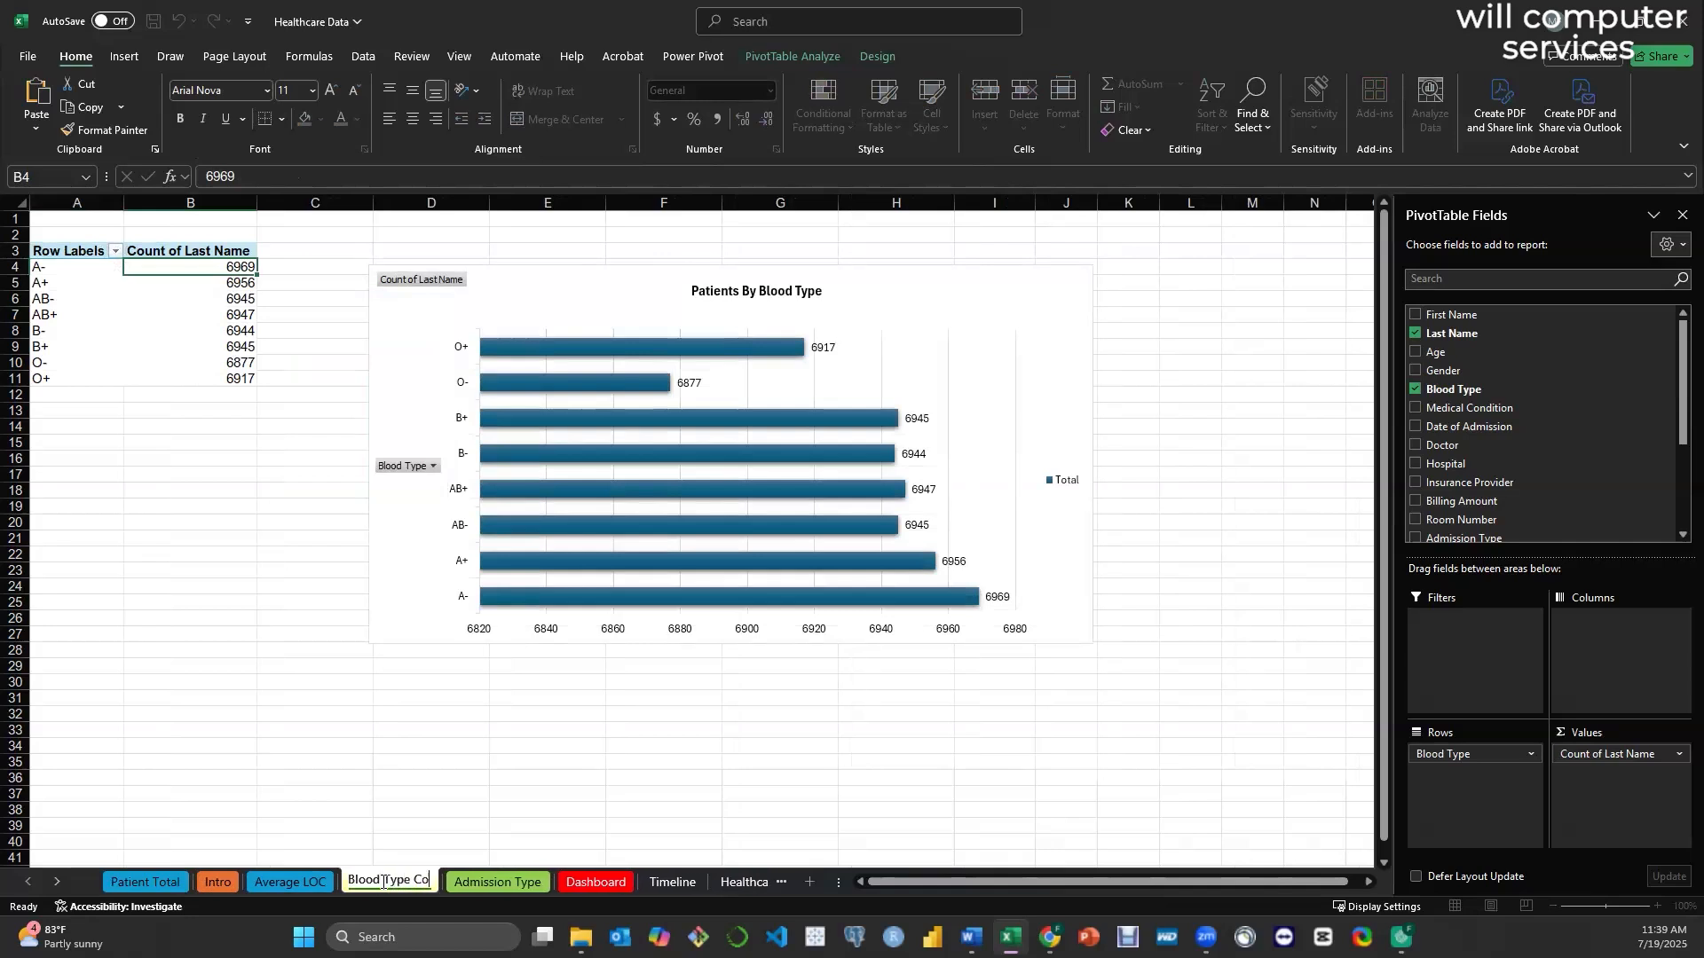
- Move the Patient Total sheet between Dashboard and Timeline and give its tab the purple theme colour
{"action": "left_click", "coordinate": [144, 878]}
{"action": "left_click_drag", "start_coordinate": [144, 879], "coordinate": [661, 883]}
{"action": "right_click", "coordinate": [593, 885]}
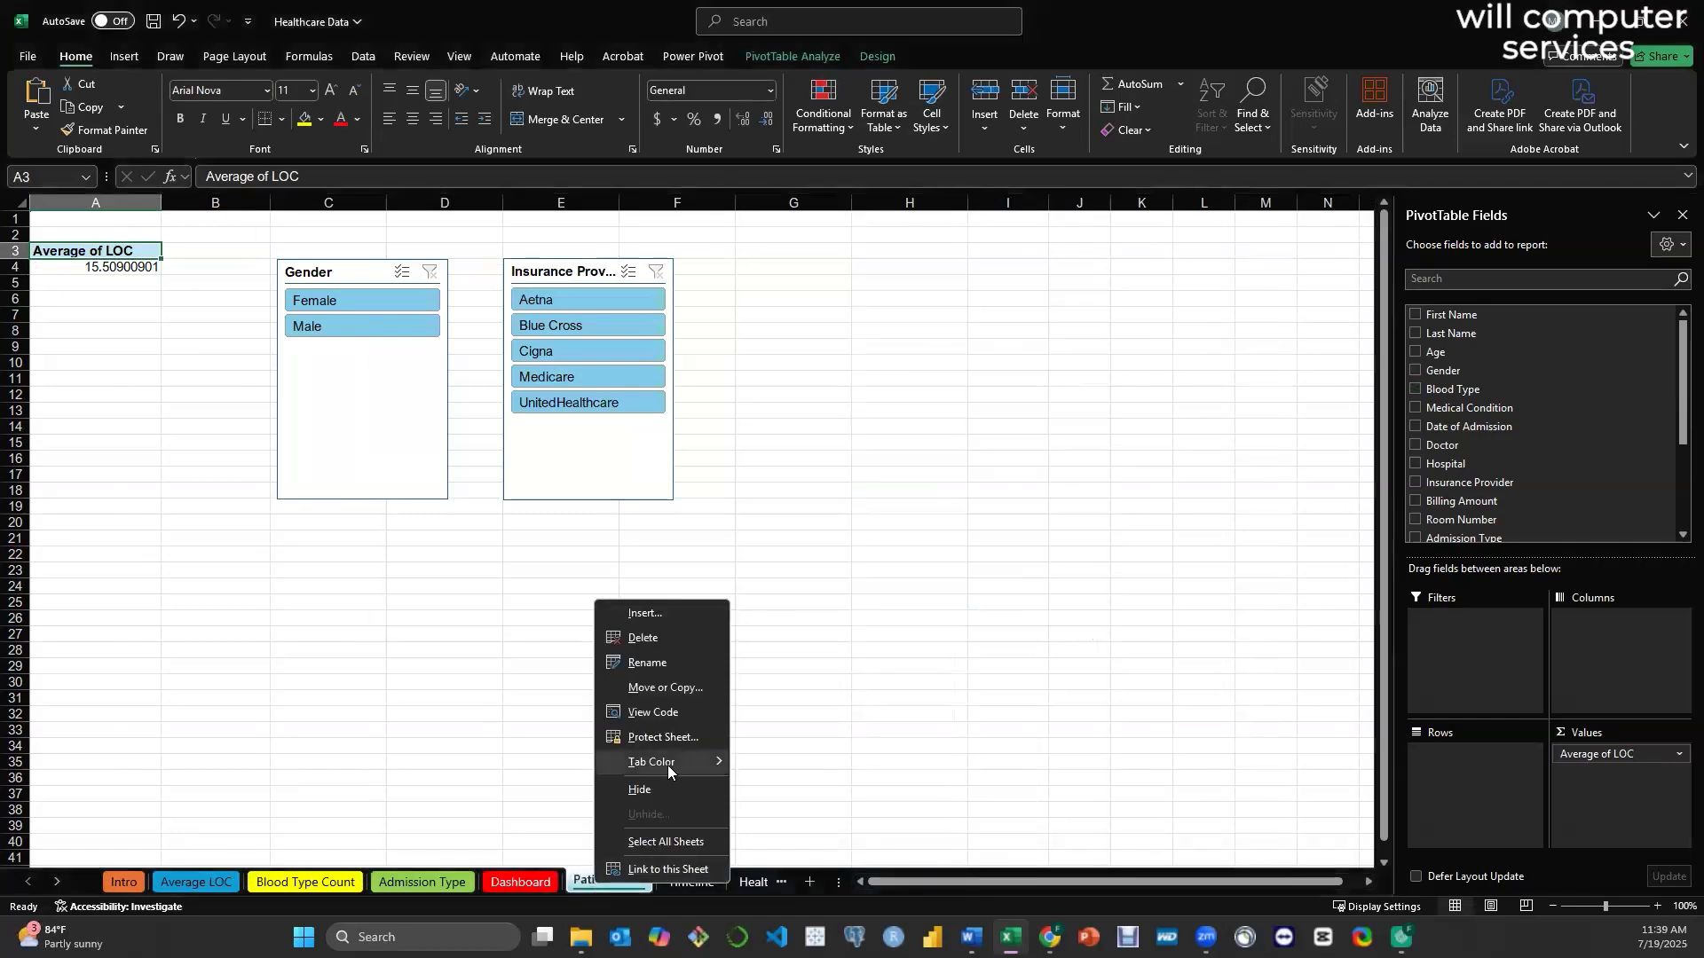
{"action": "mouse_move", "coordinate": [694, 763]}
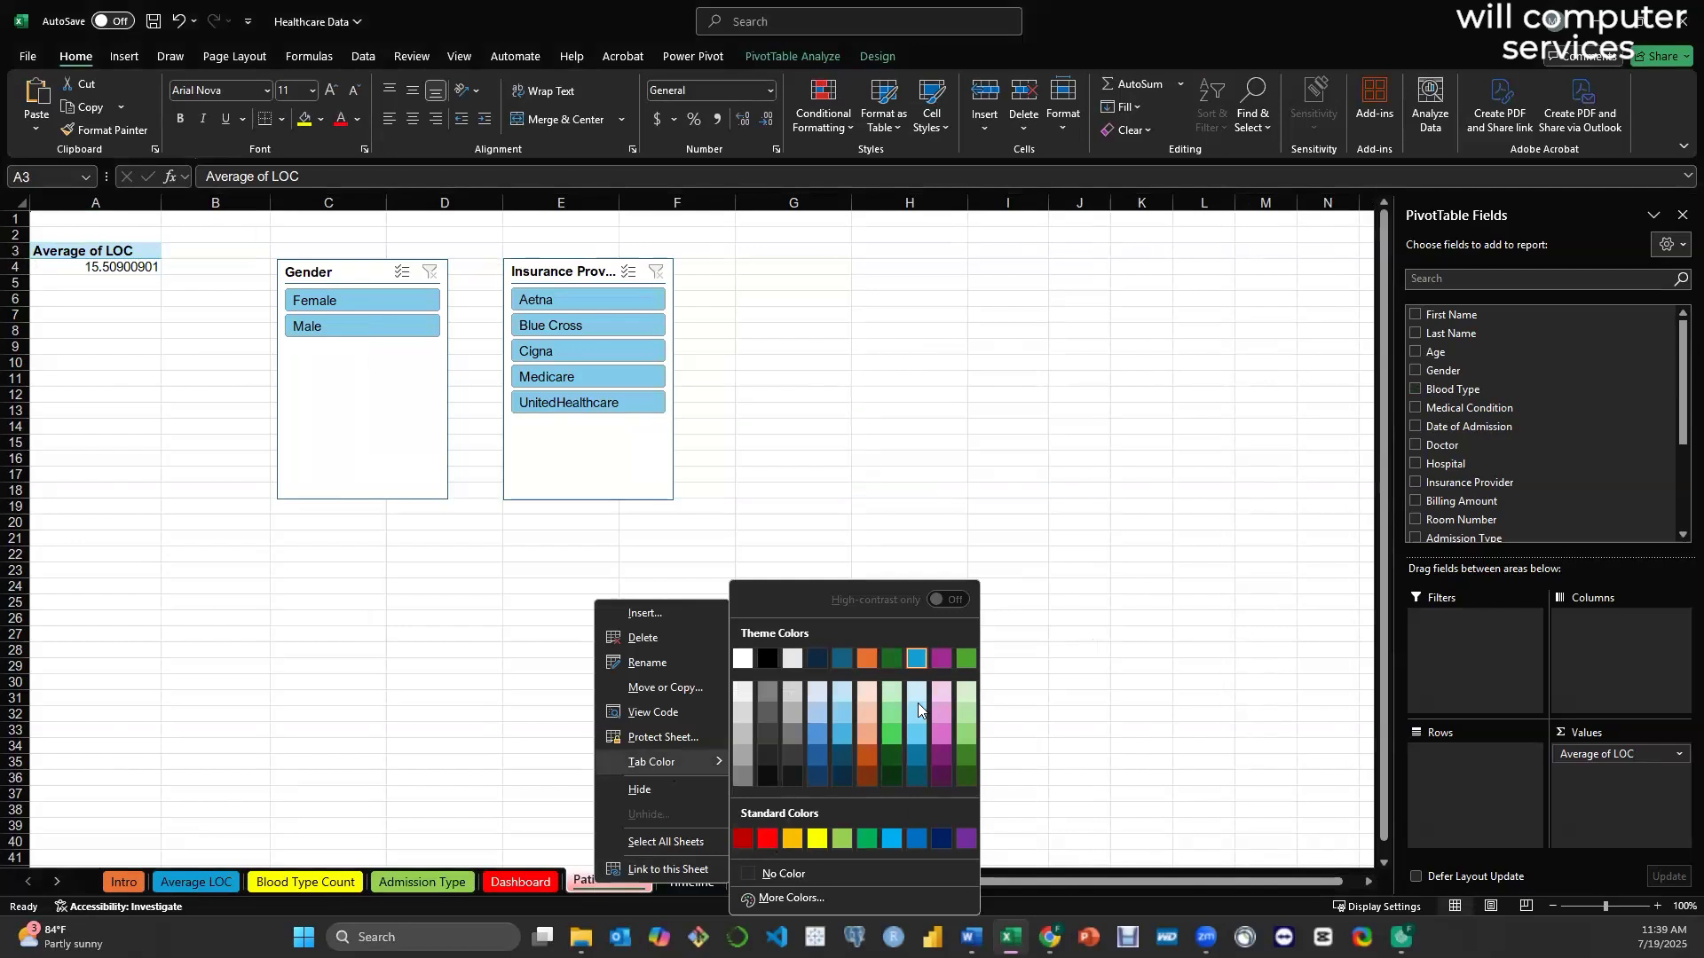
{"action": "left_click", "coordinate": [940, 657]}
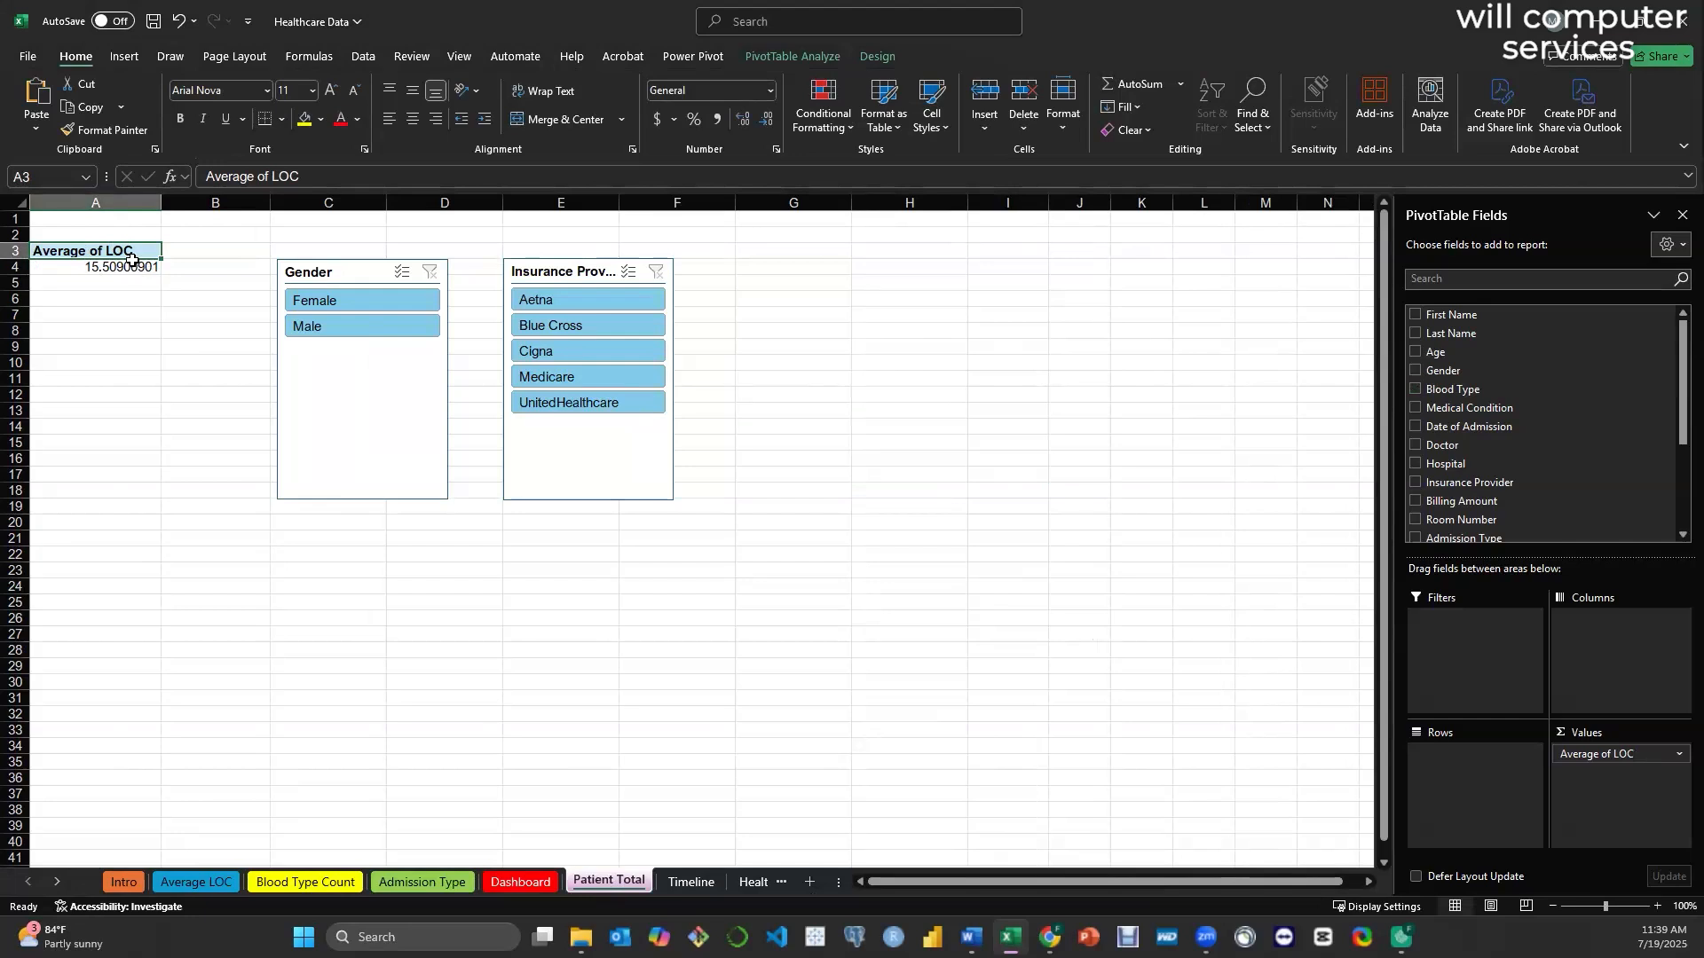
- Replace Average of LOC with a count of Last Name as the value in the Patient Total PivotTable
{"action": "left_click_drag", "start_coordinate": [1609, 755], "coordinate": [1305, 742]}
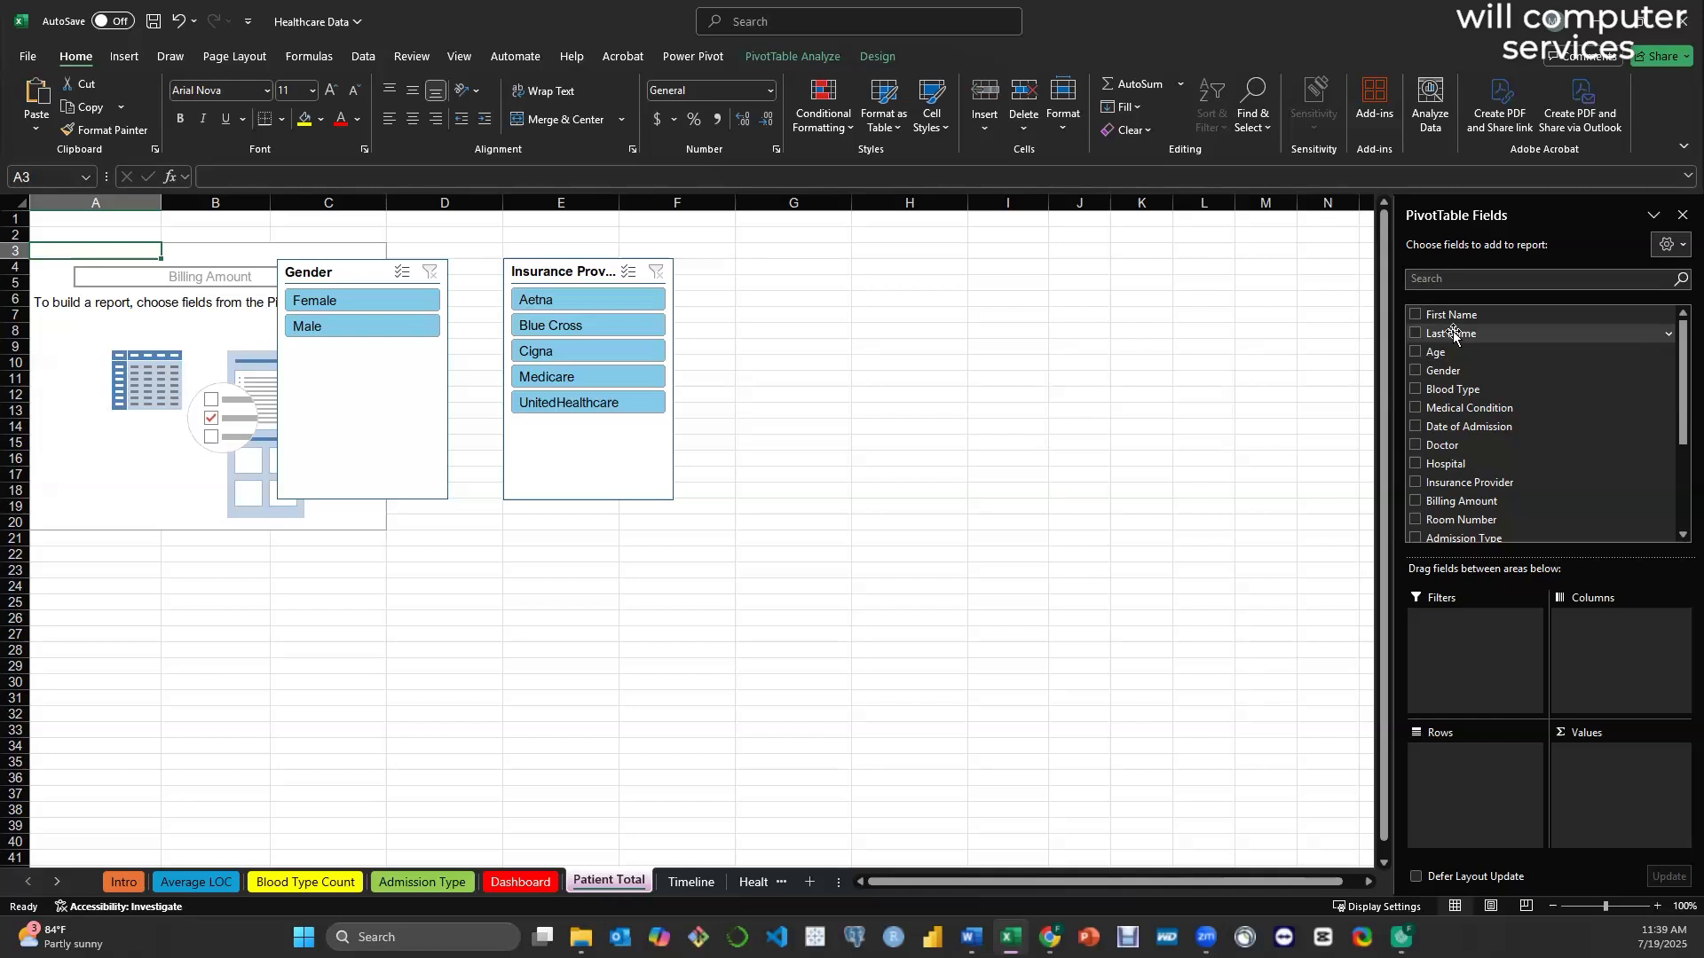
{"action": "left_click_drag", "start_coordinate": [1464, 334], "coordinate": [1605, 763]}
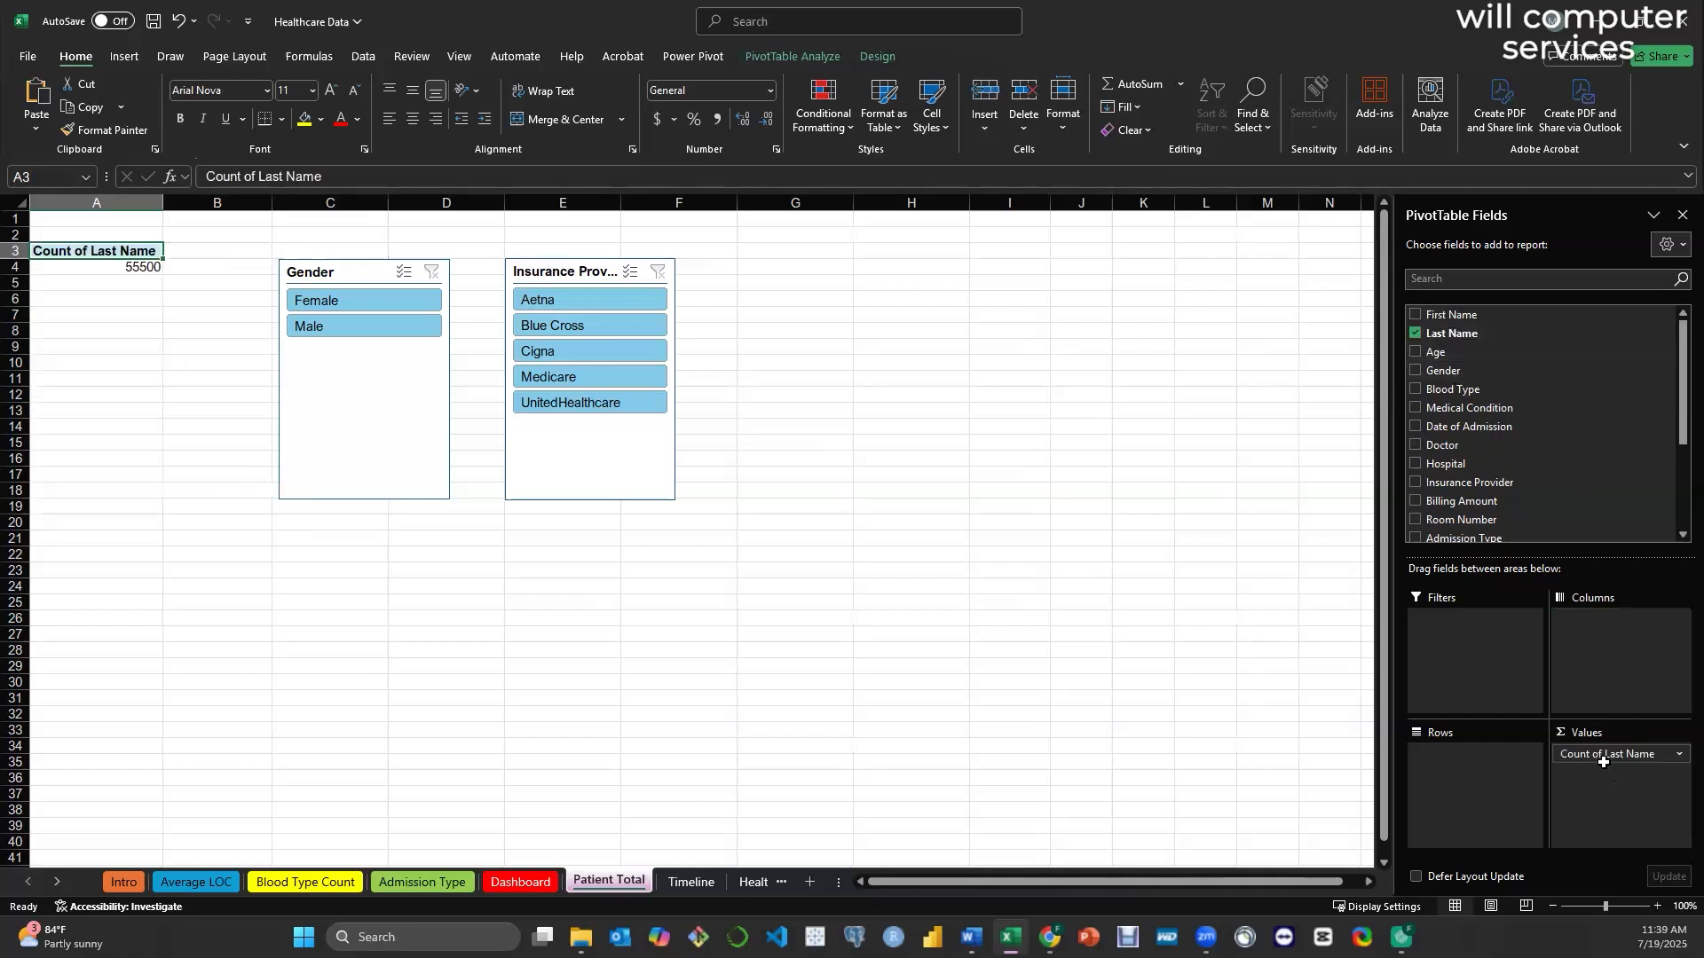
- Test the Insurance Provider slicer by filtering on Blue Cross and on Aetna, and clear its filter
{"action": "left_click", "coordinate": [599, 331]}
{"action": "left_click", "coordinate": [589, 303]}
{"action": "left_click", "coordinate": [656, 275]}
- Create a copy of the Patient Total sheet before Intro and rename the copy Average Age
{"action": "right_click", "coordinate": [610, 887]}
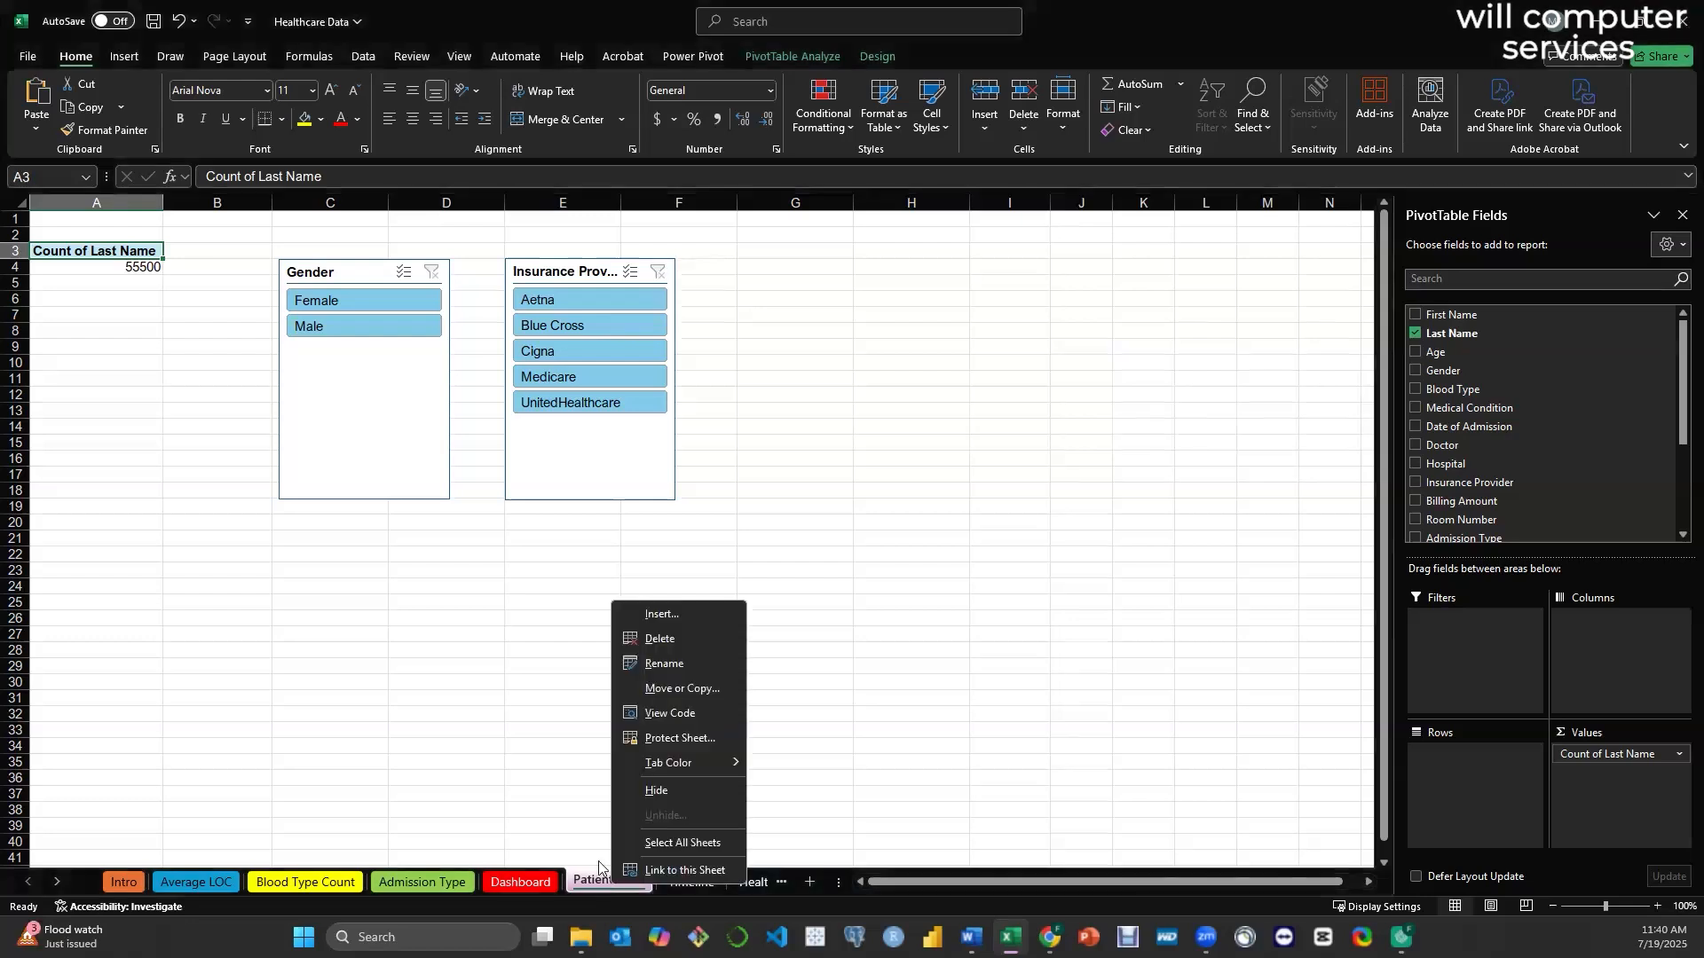
{"action": "left_click", "coordinate": [693, 691]}
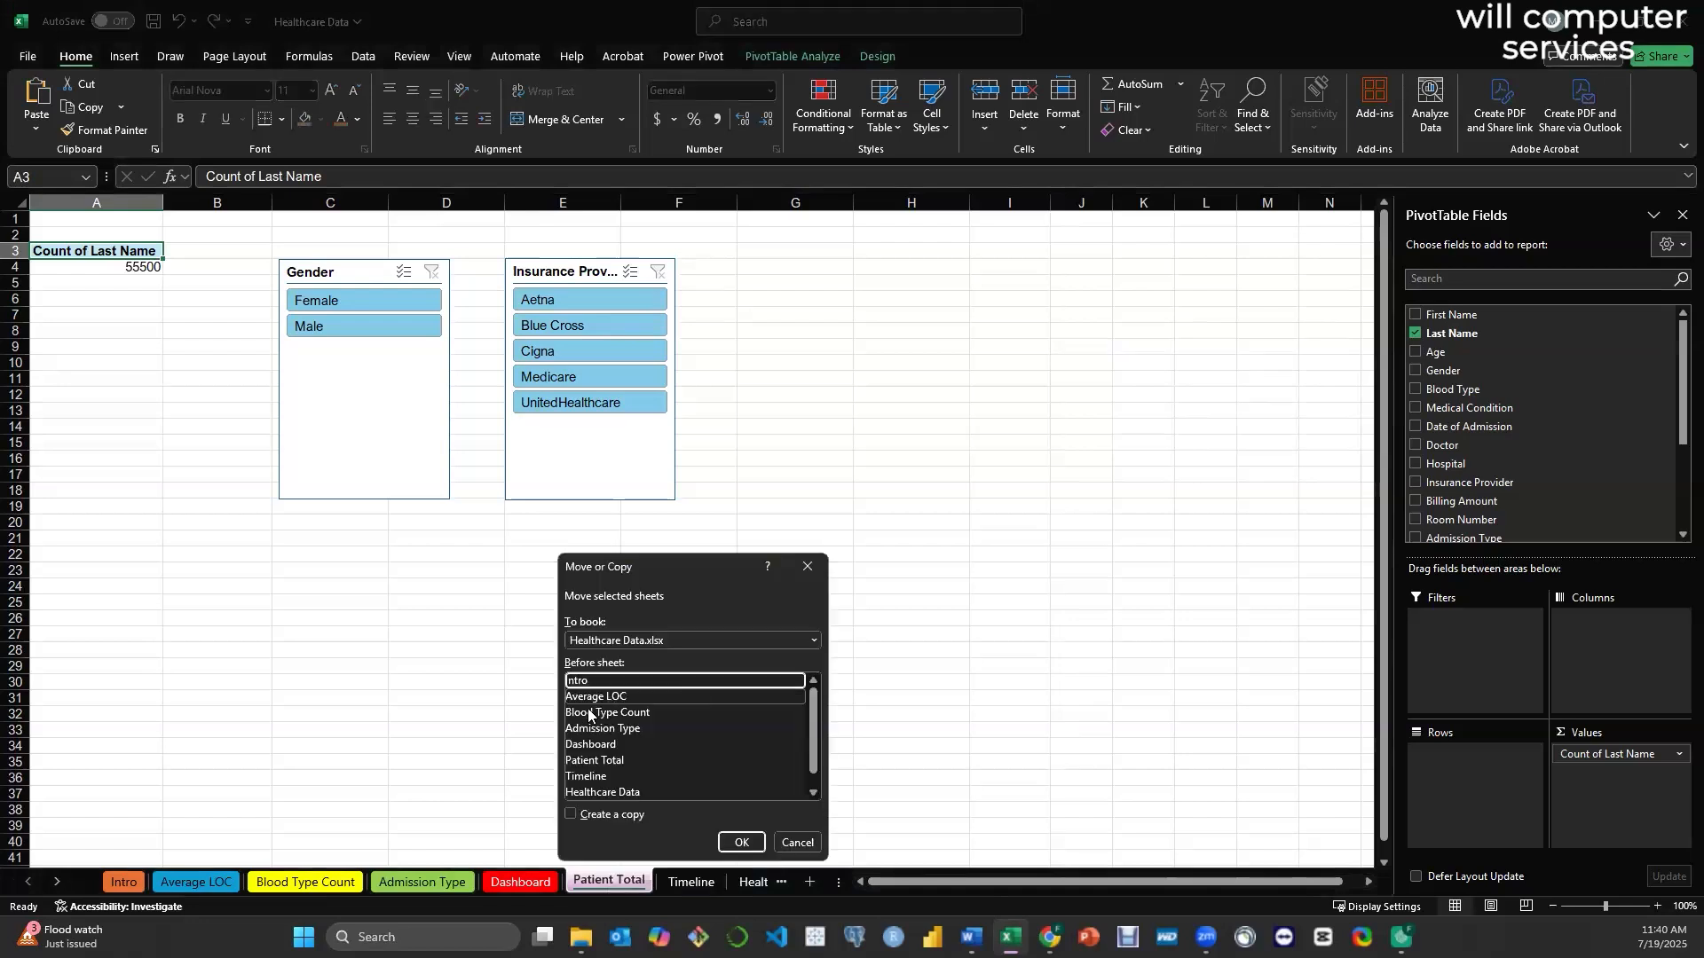
{"action": "left_click", "coordinate": [570, 815]}
{"action": "left_click", "coordinate": [745, 843]}
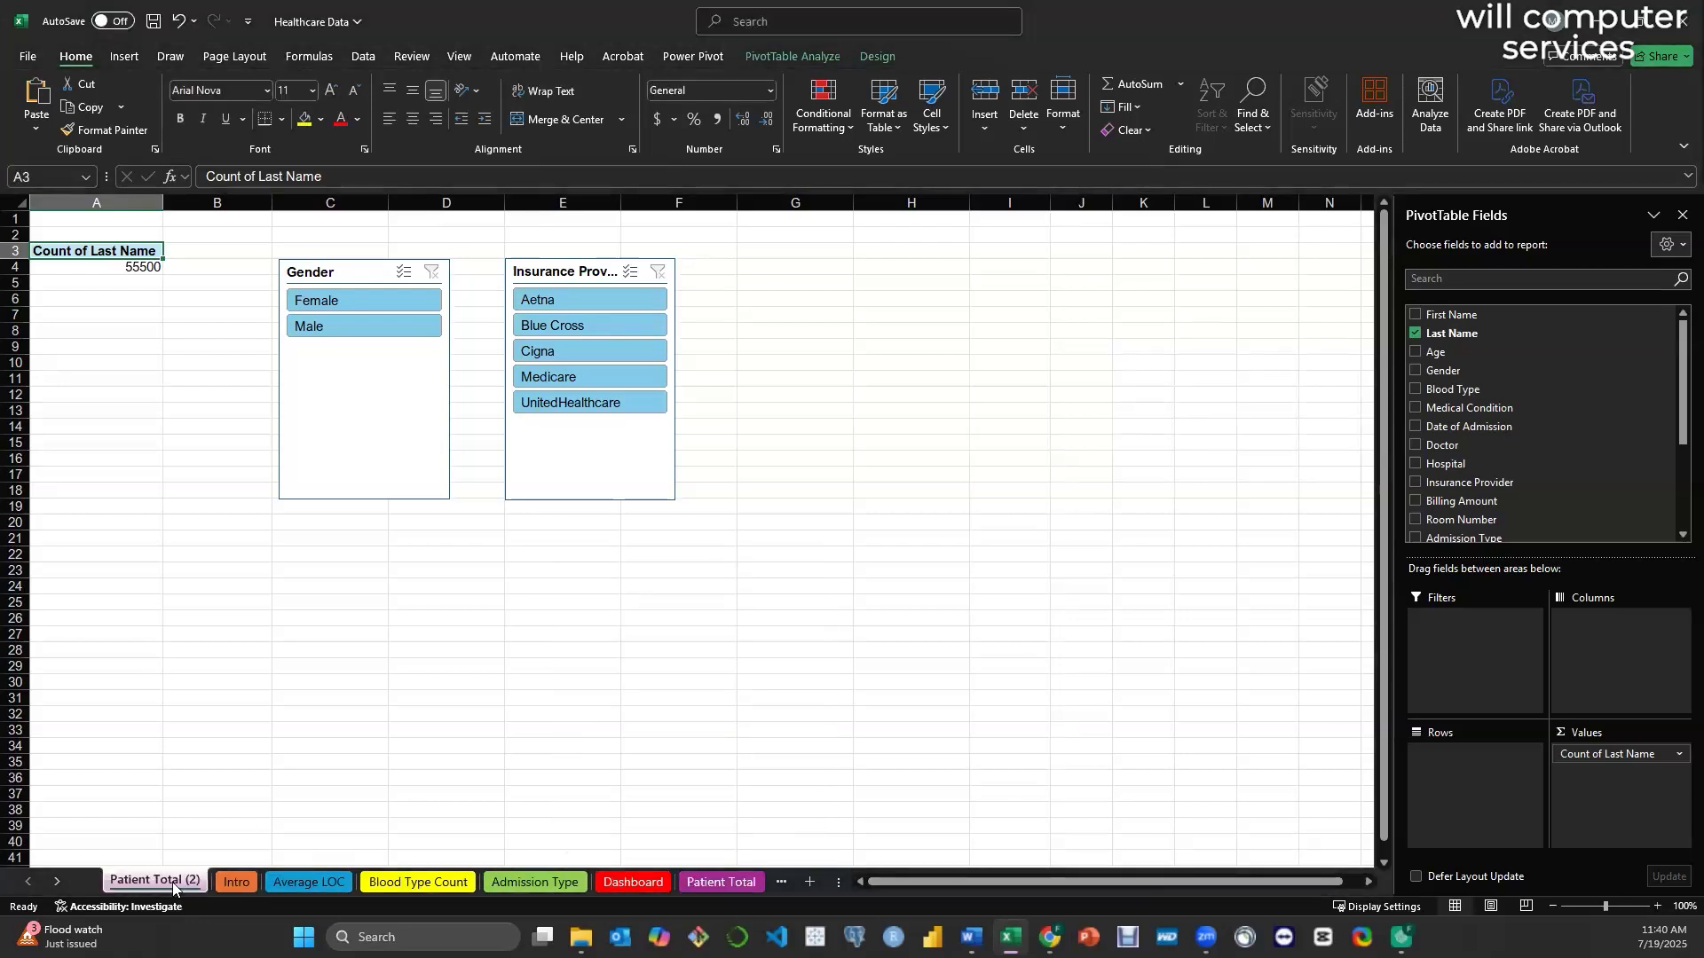
{"action": "double_click", "coordinate": [173, 883]}
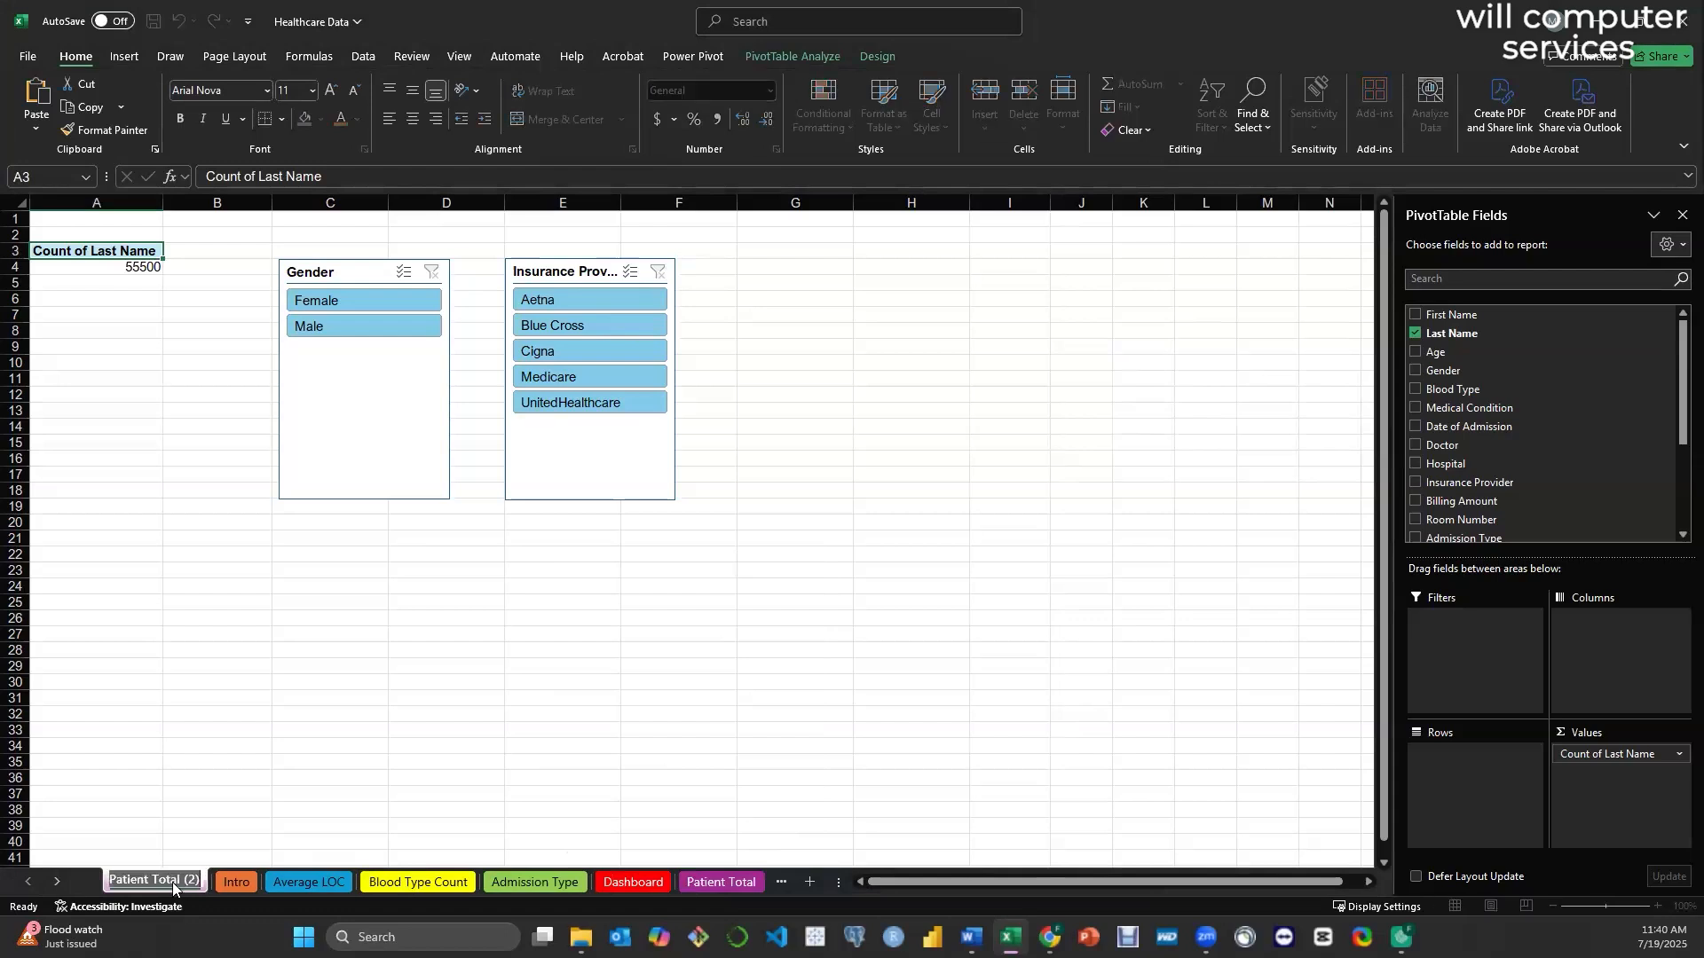
{"action": "type", "text": "Average"}
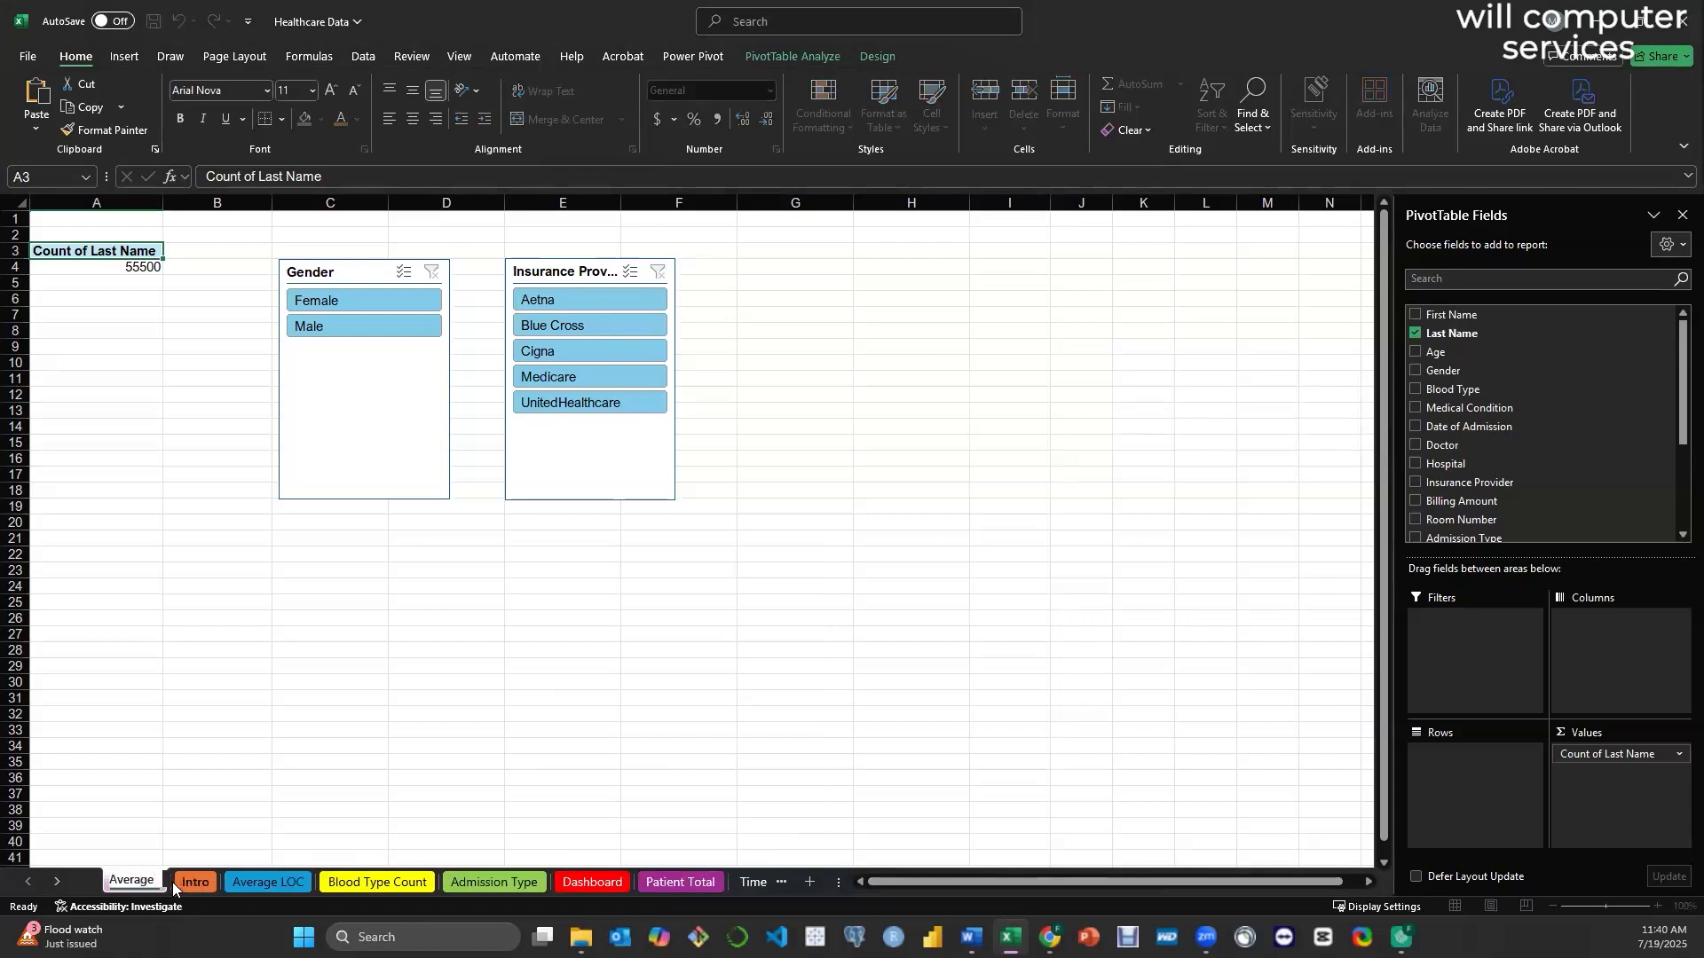
{"action": "type", "text": " Age"}
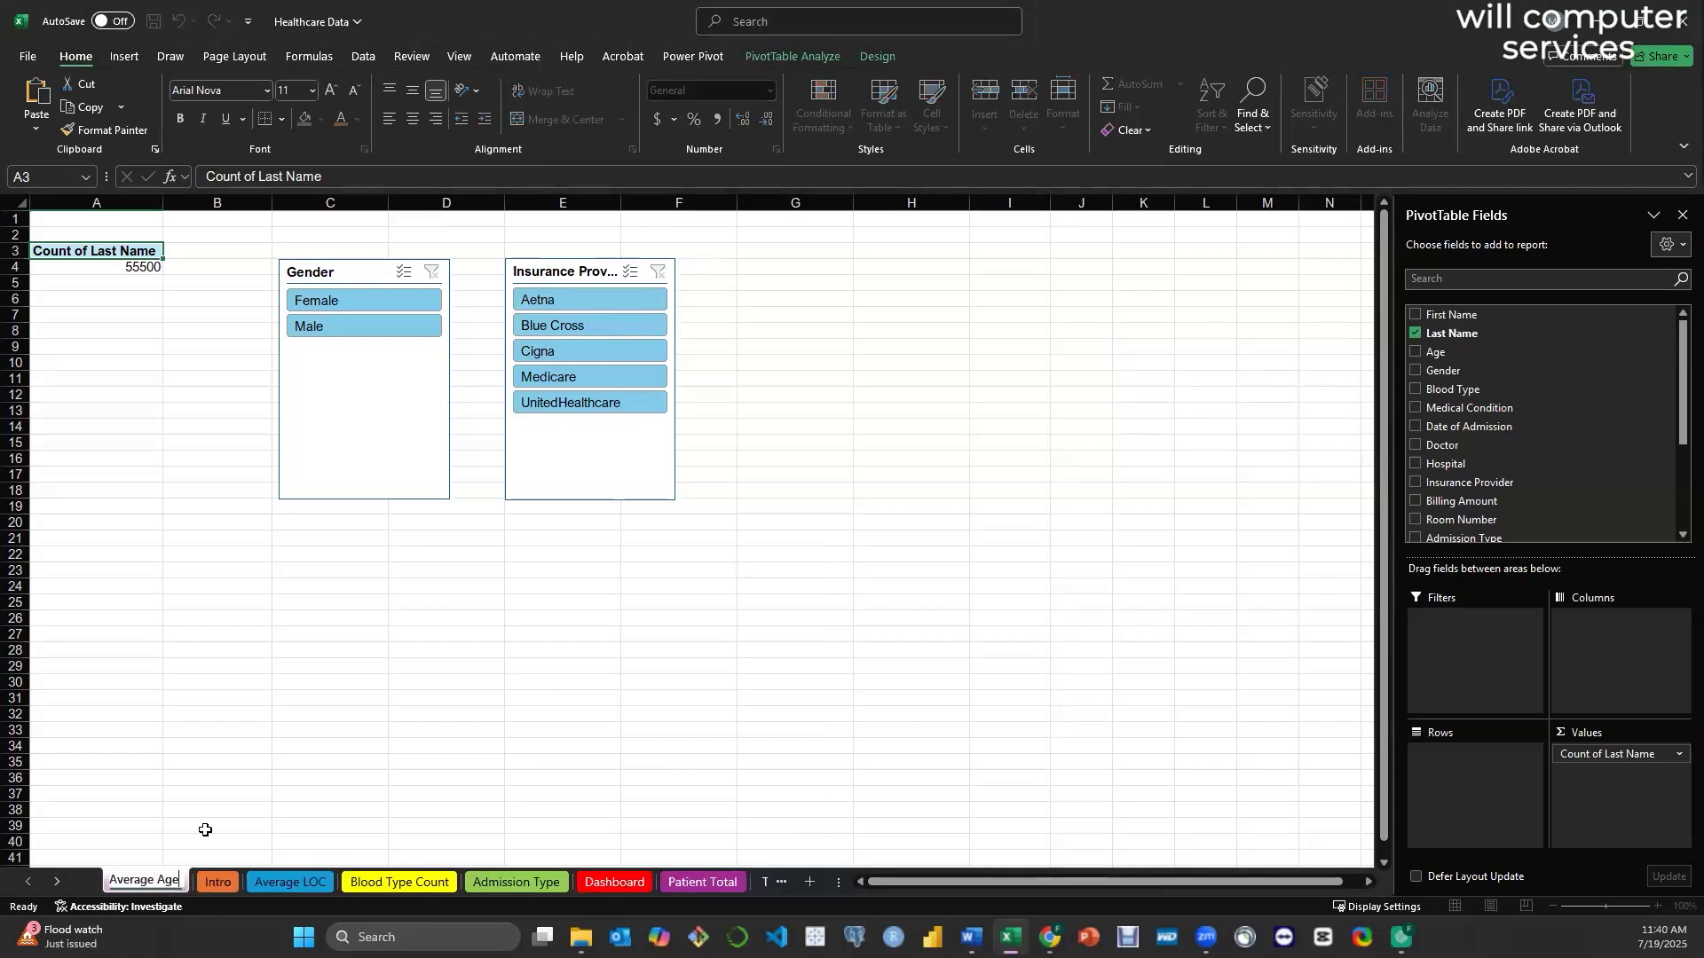
{"action": "left_click", "coordinate": [205, 826]}
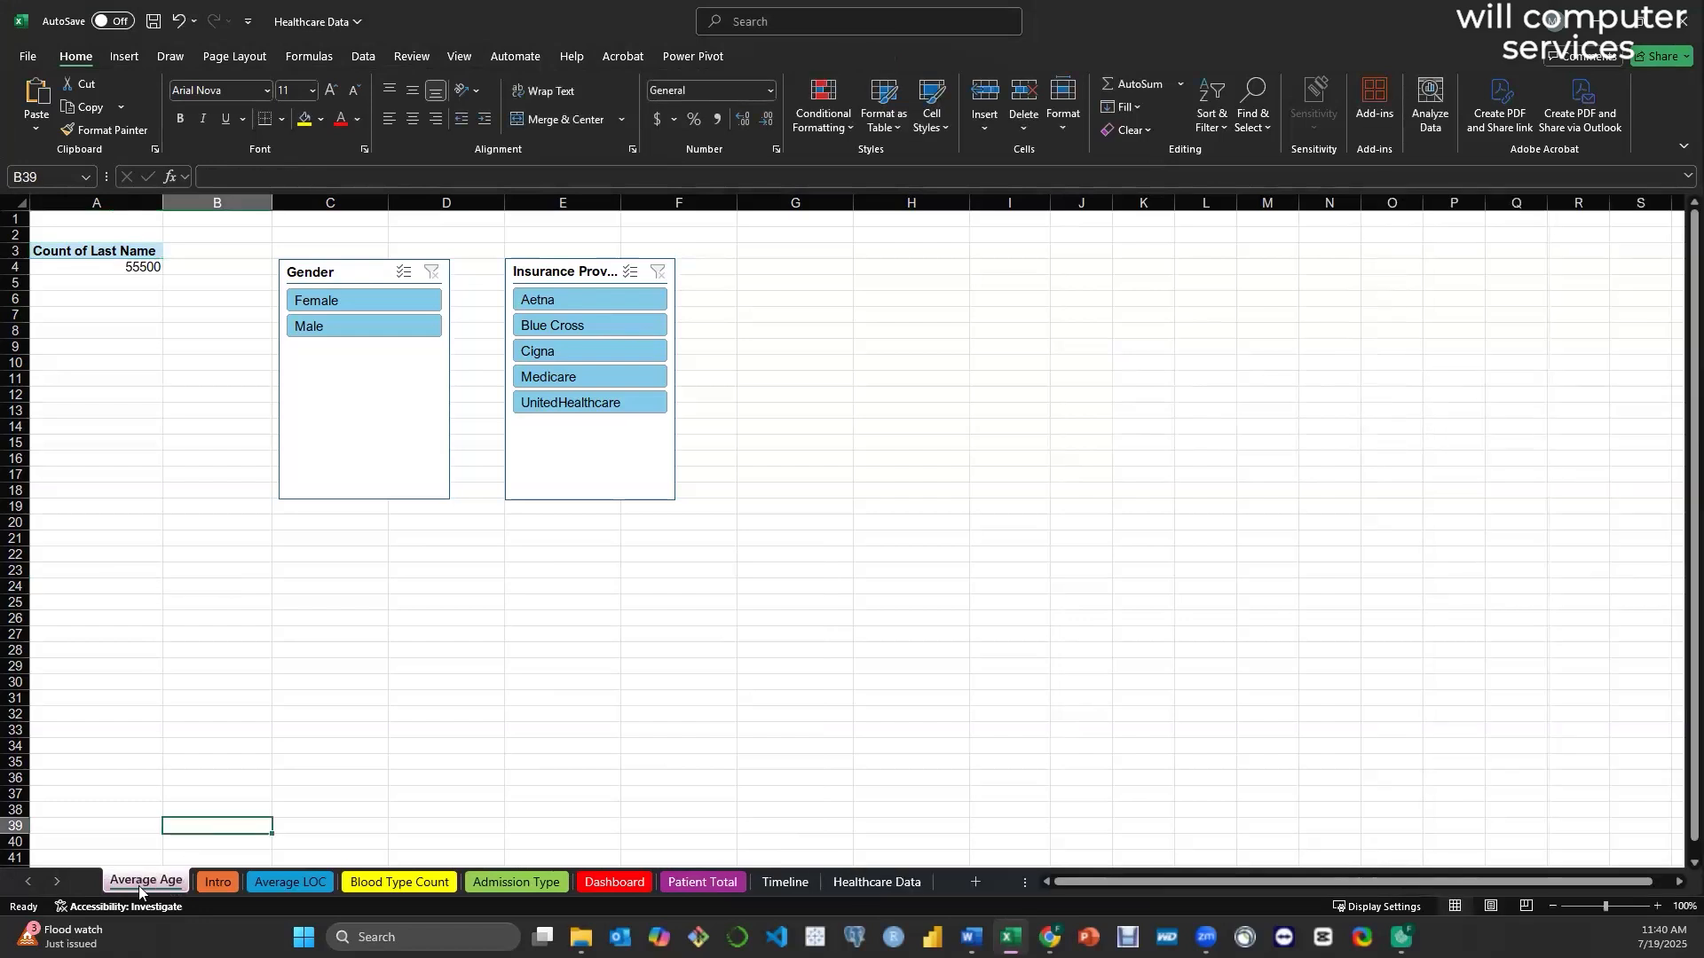
- Set the Average Age sheet's tab colour to standard yellow
{"action": "right_click", "coordinate": [138, 887]}
{"action": "mouse_move", "coordinate": [236, 761]}
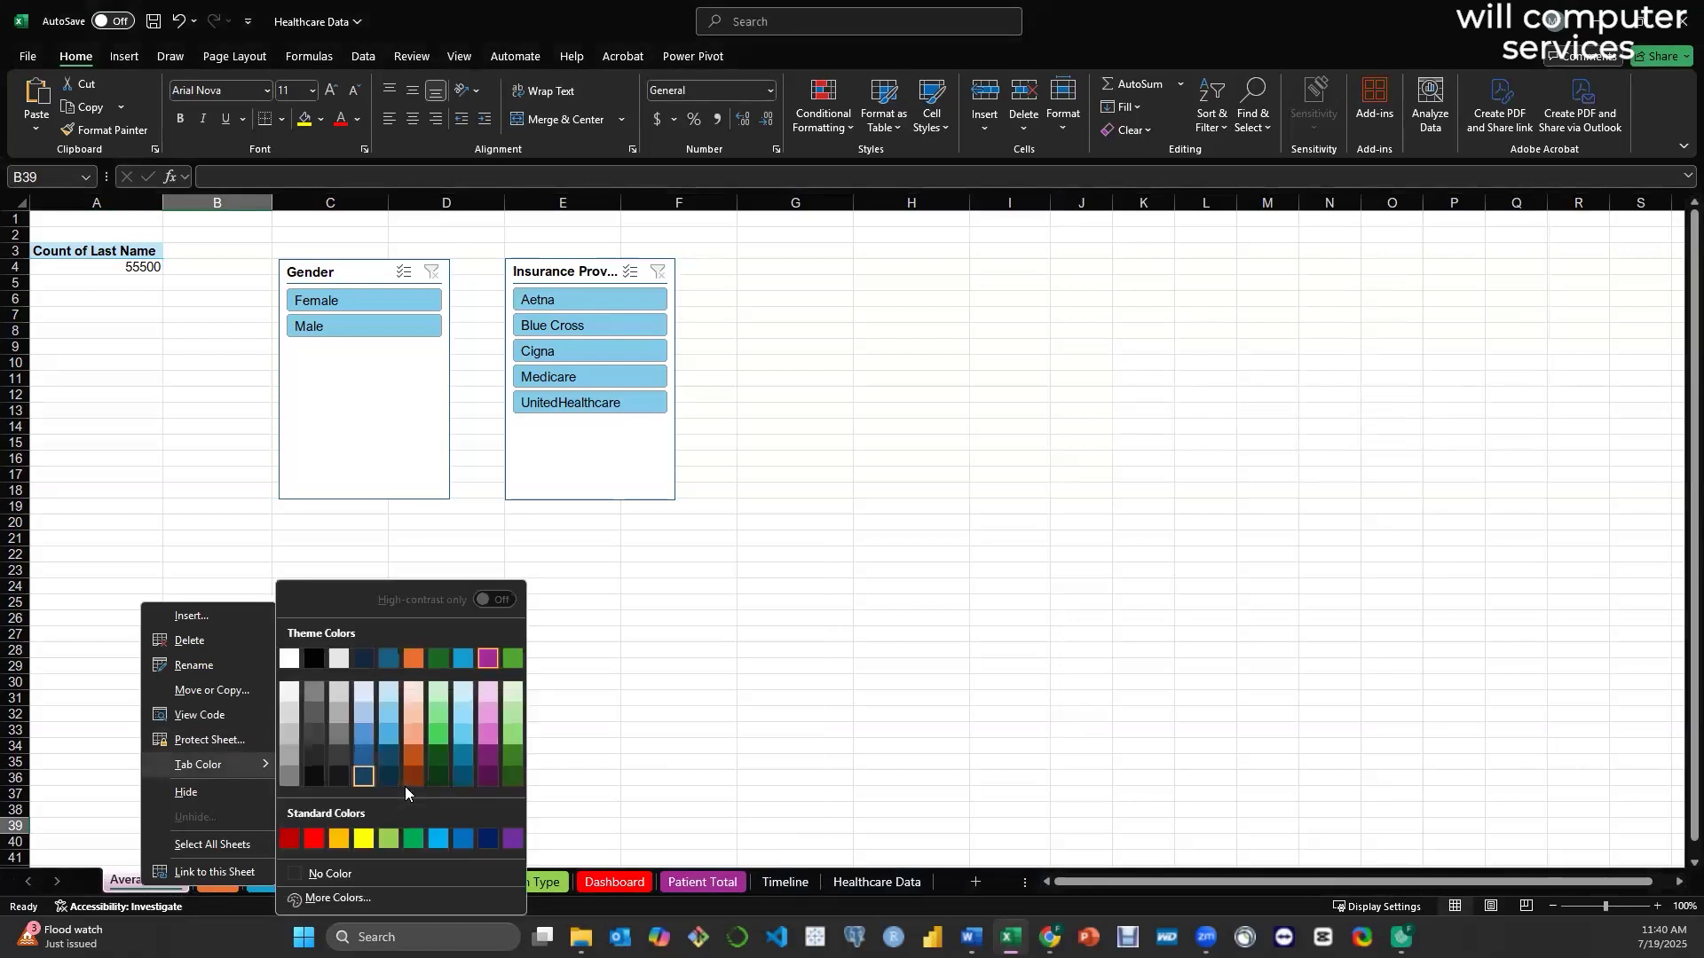
{"action": "left_click", "coordinate": [366, 840]}
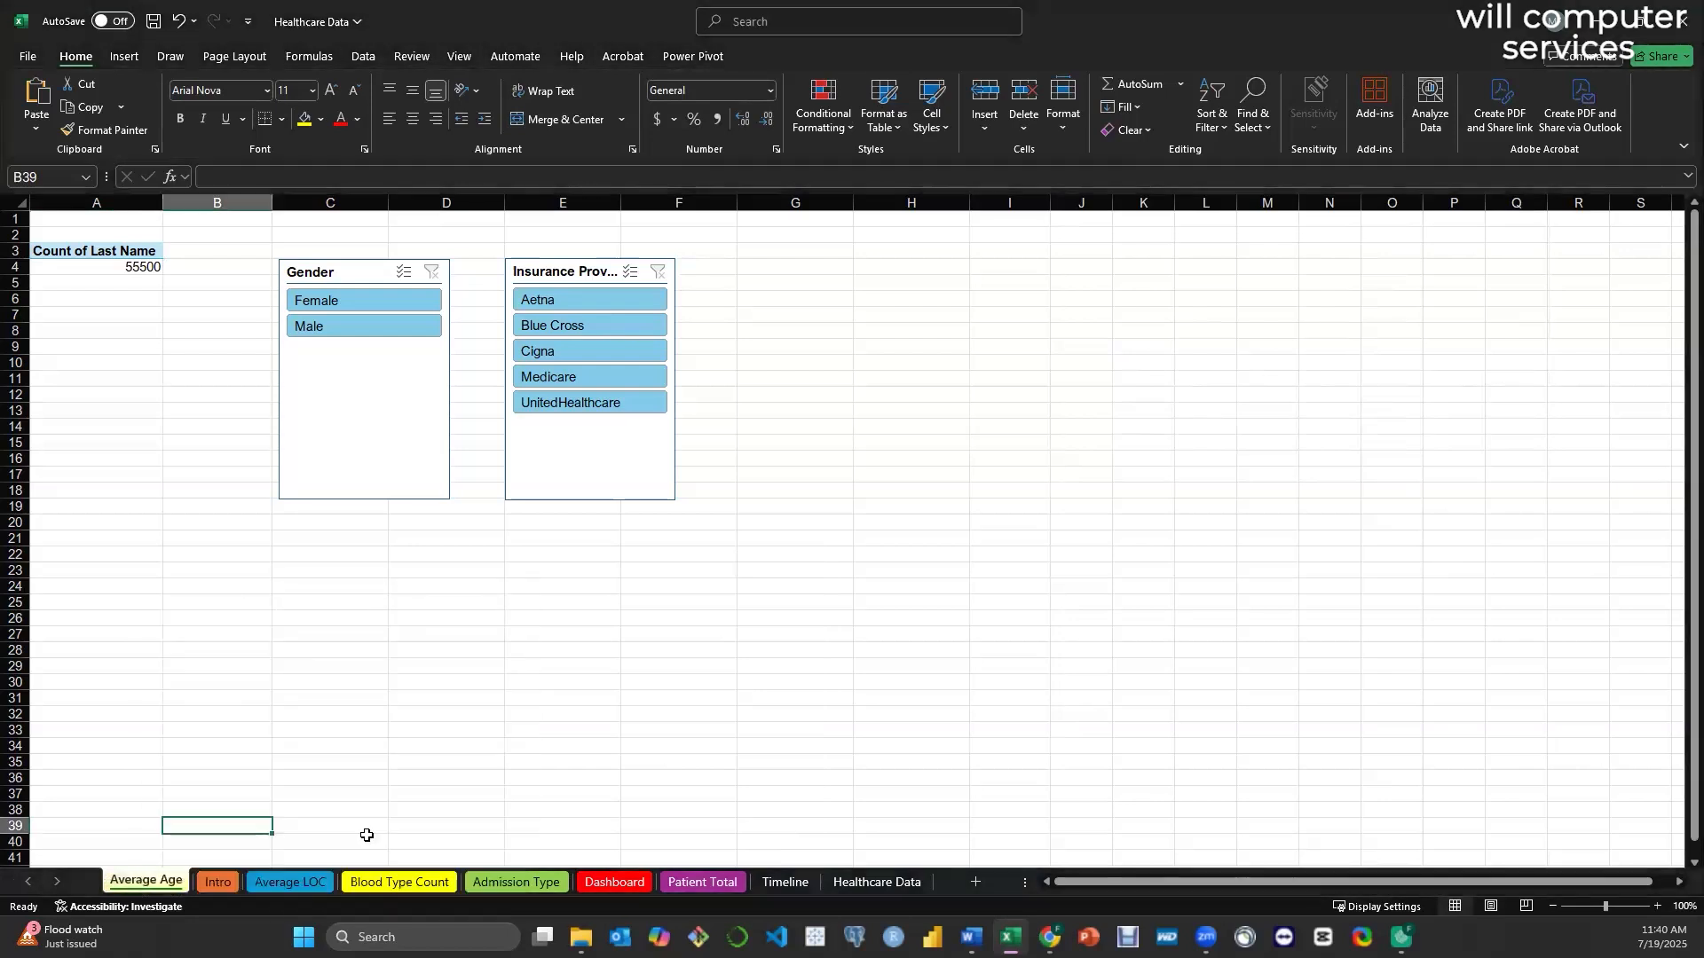
- Replace the count of Last Name with the Age field as the value in the Average Age PivotTable
{"action": "left_click", "coordinate": [111, 266]}
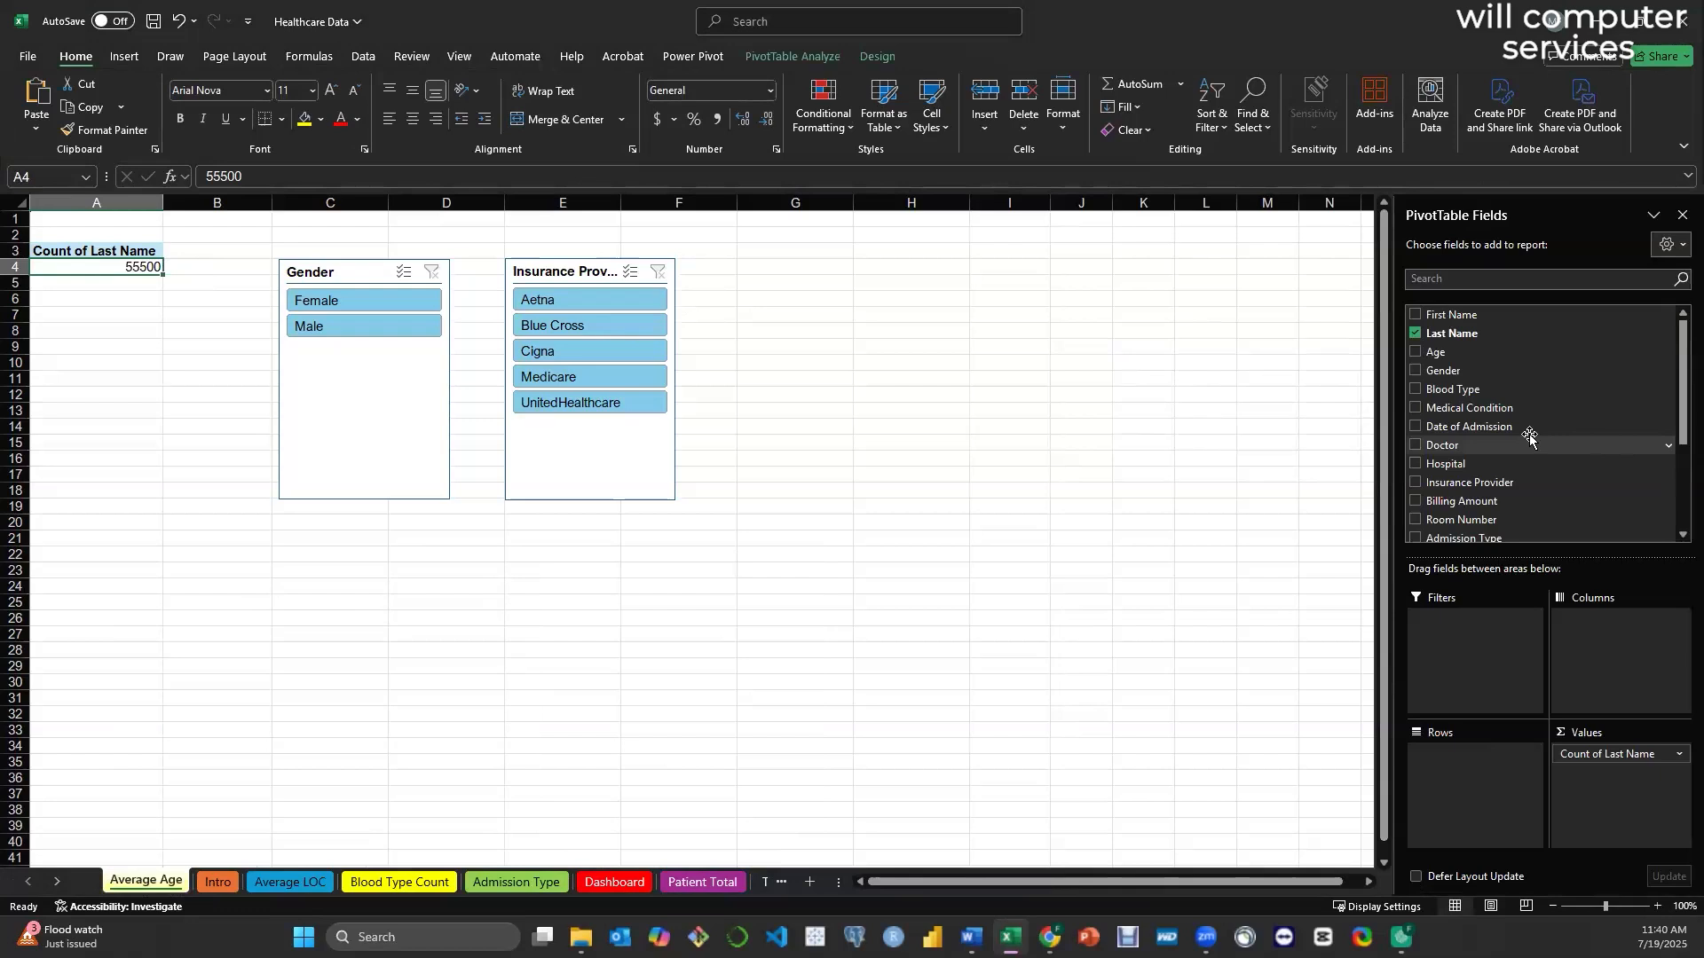
{"action": "left_click_drag", "start_coordinate": [1639, 761], "coordinate": [1296, 743]}
{"action": "left_click_drag", "start_coordinate": [1431, 352], "coordinate": [1620, 761]}
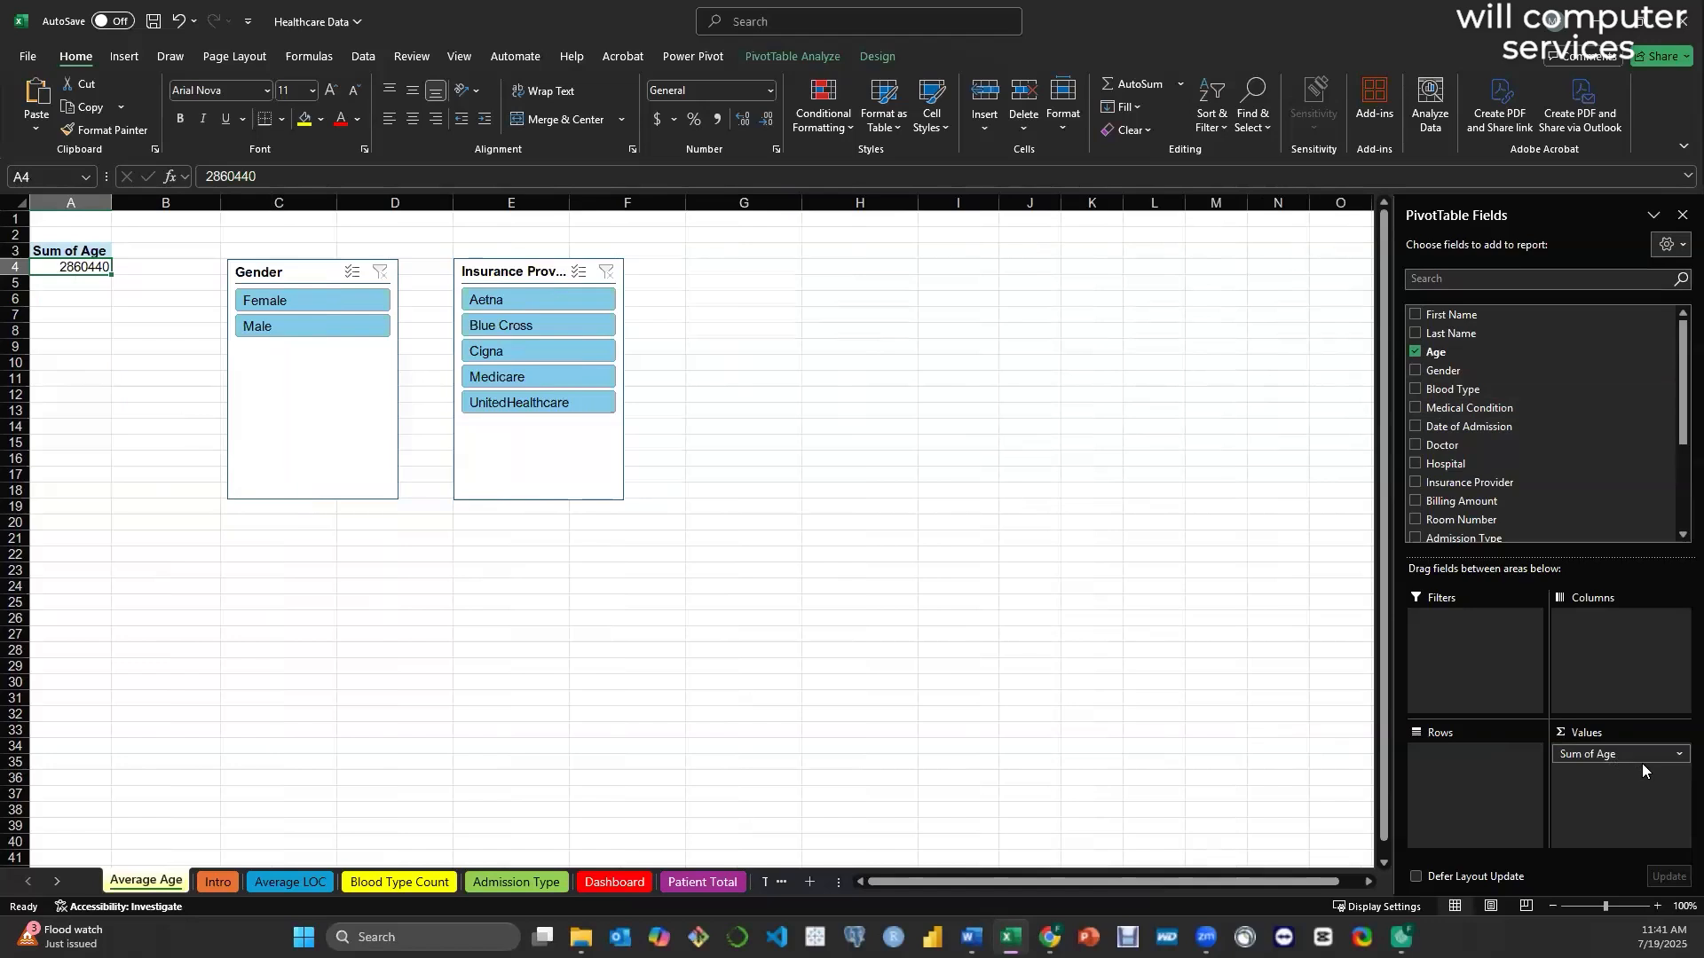
- Change the Age value field's summary calculation to Average
{"action": "left_click", "coordinate": [1677, 757]}
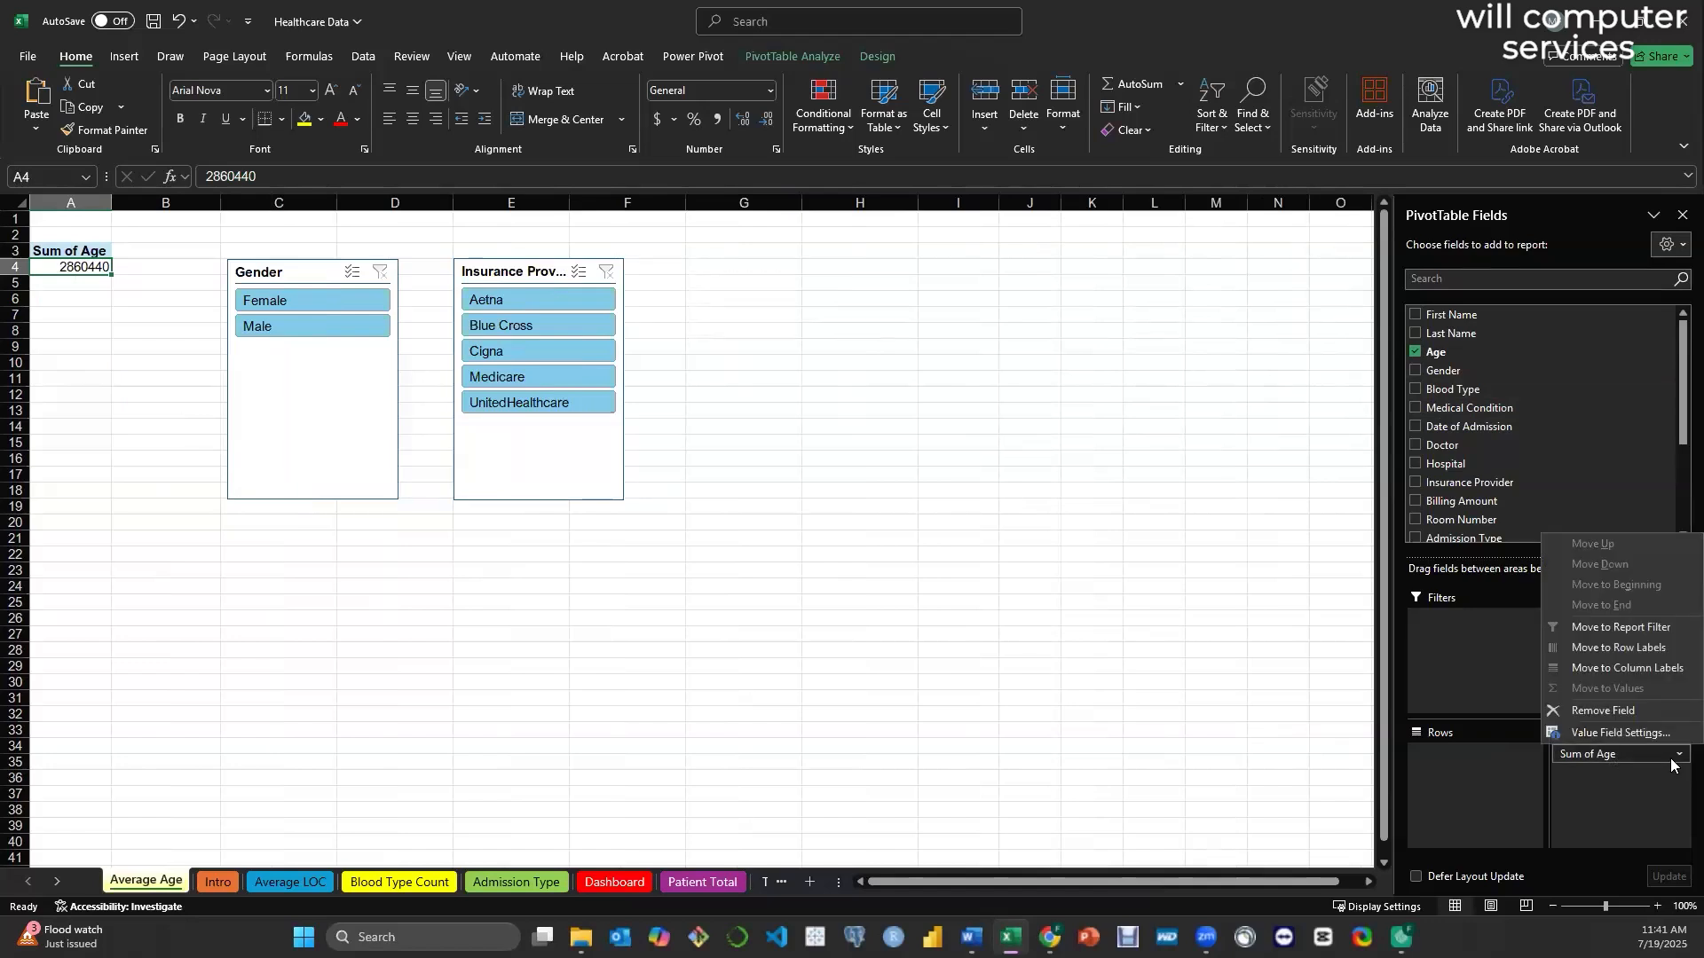
{"action": "left_click", "coordinate": [1613, 785]}
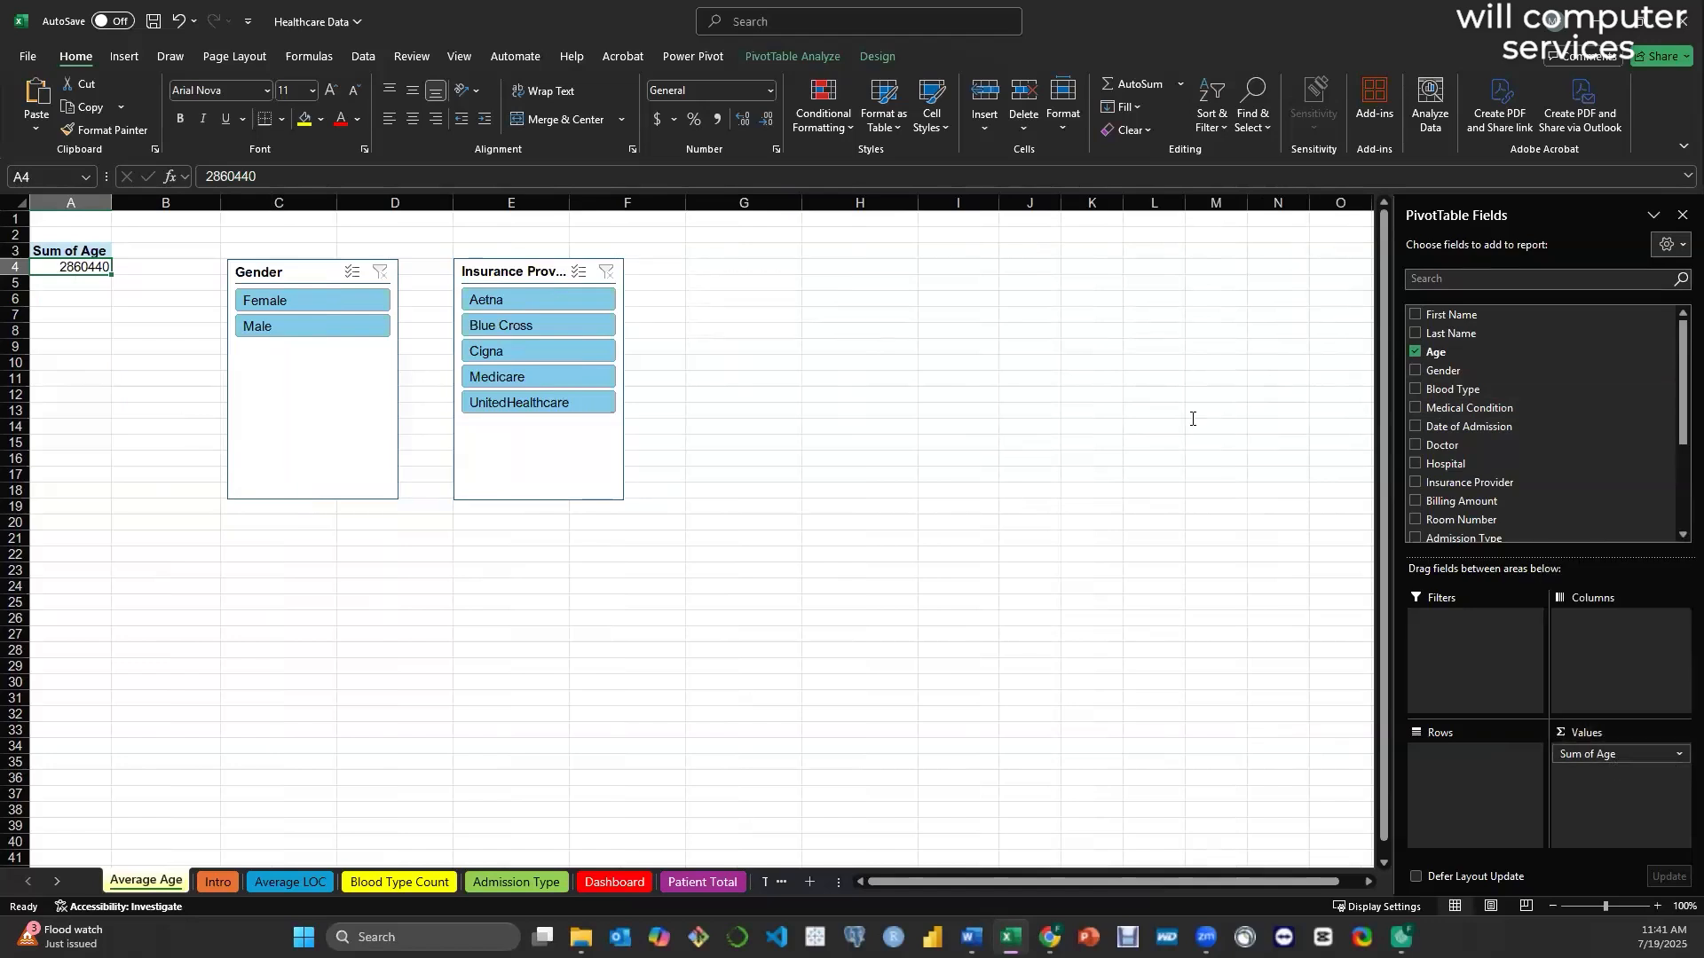
{"action": "left_click", "coordinate": [797, 55]}
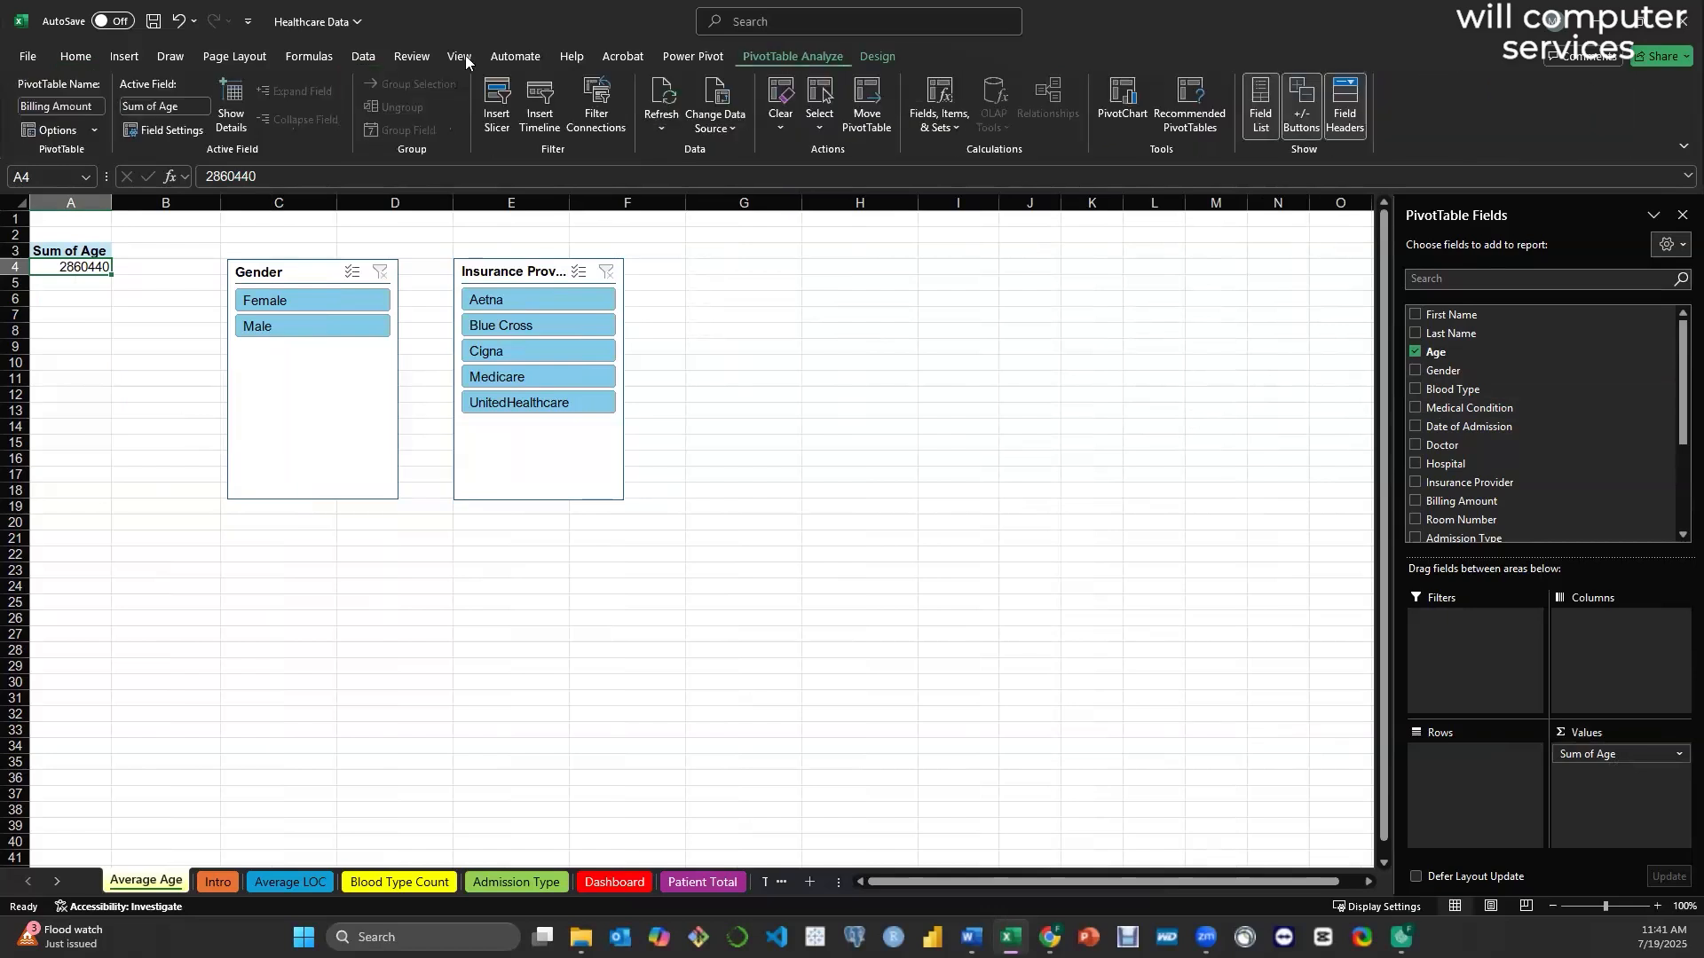
{"action": "left_click", "coordinate": [152, 131]}
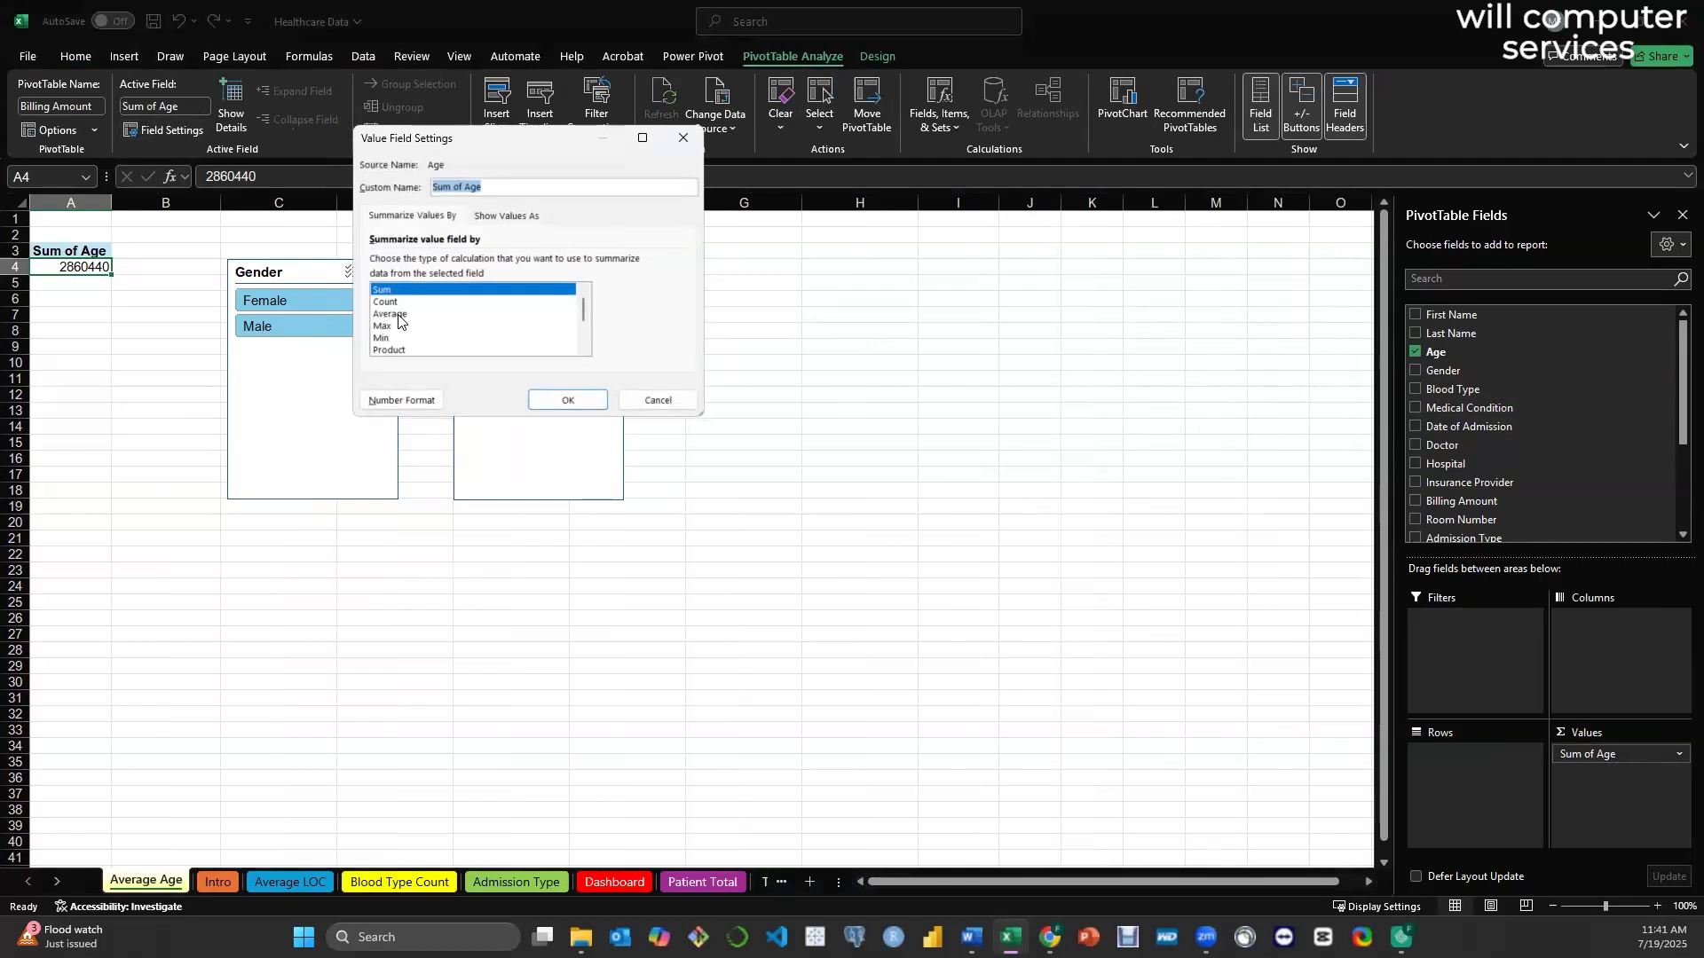
{"action": "left_click", "coordinate": [398, 316]}
{"action": "left_click", "coordinate": [568, 402]}
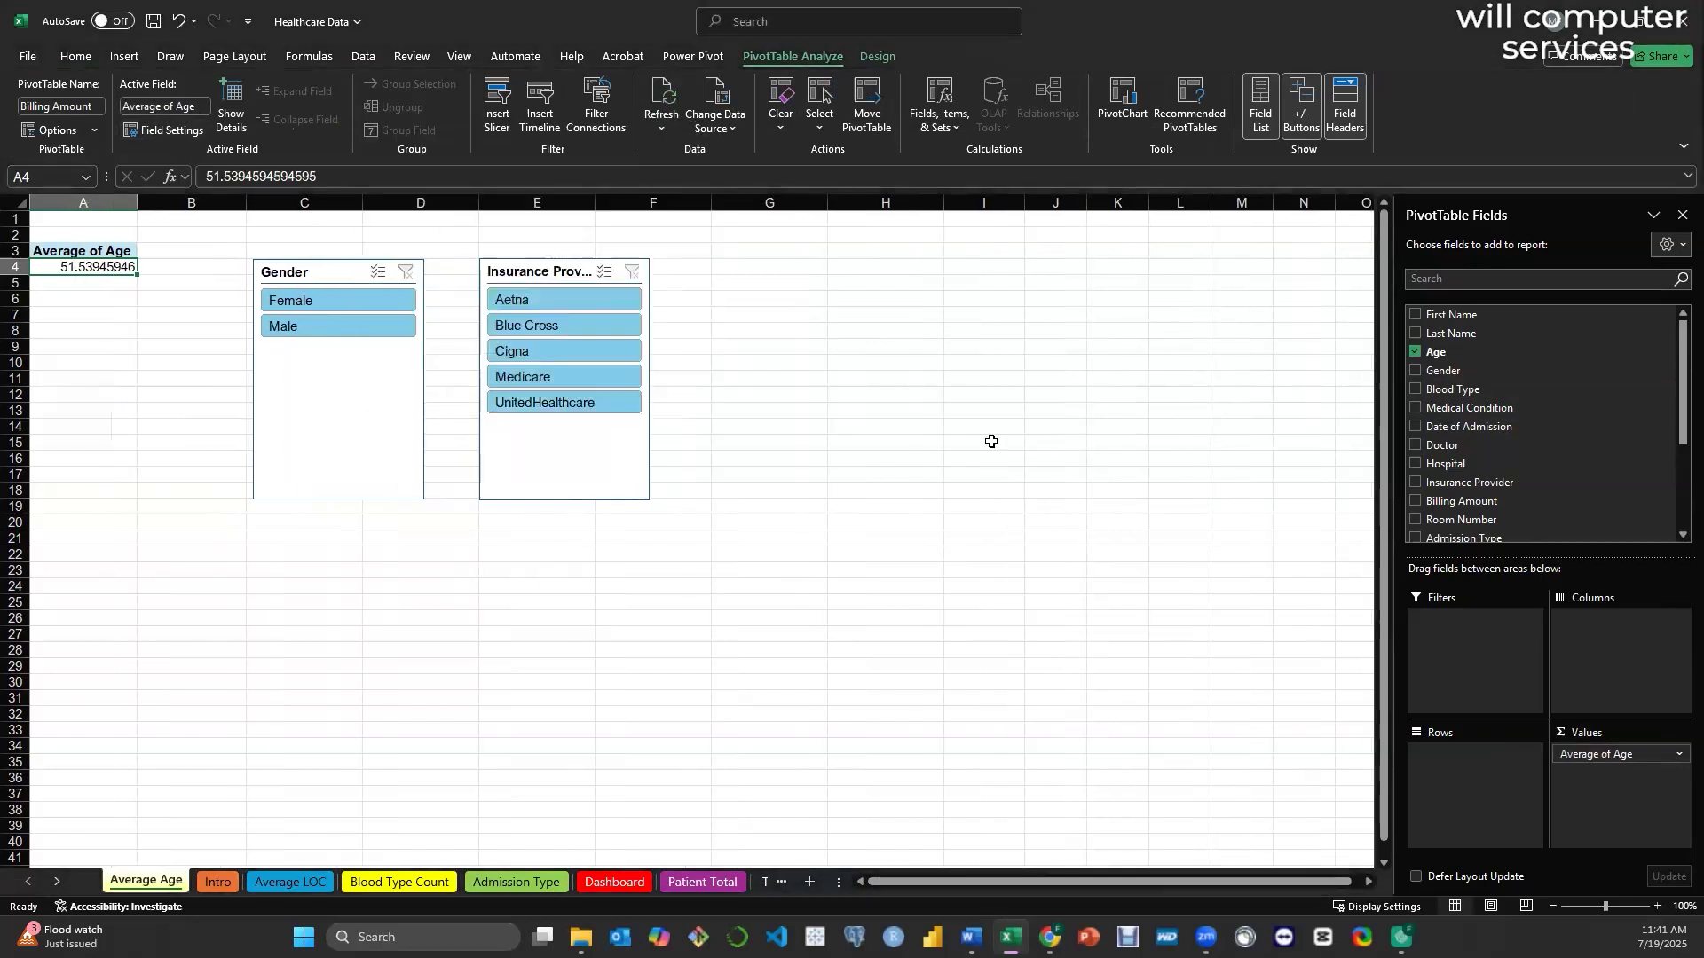
- Test the slicers by filtering on Medicare, Blue Cross and Aetna, then by gender, and clear both filters
{"action": "left_click", "coordinate": [572, 379]}
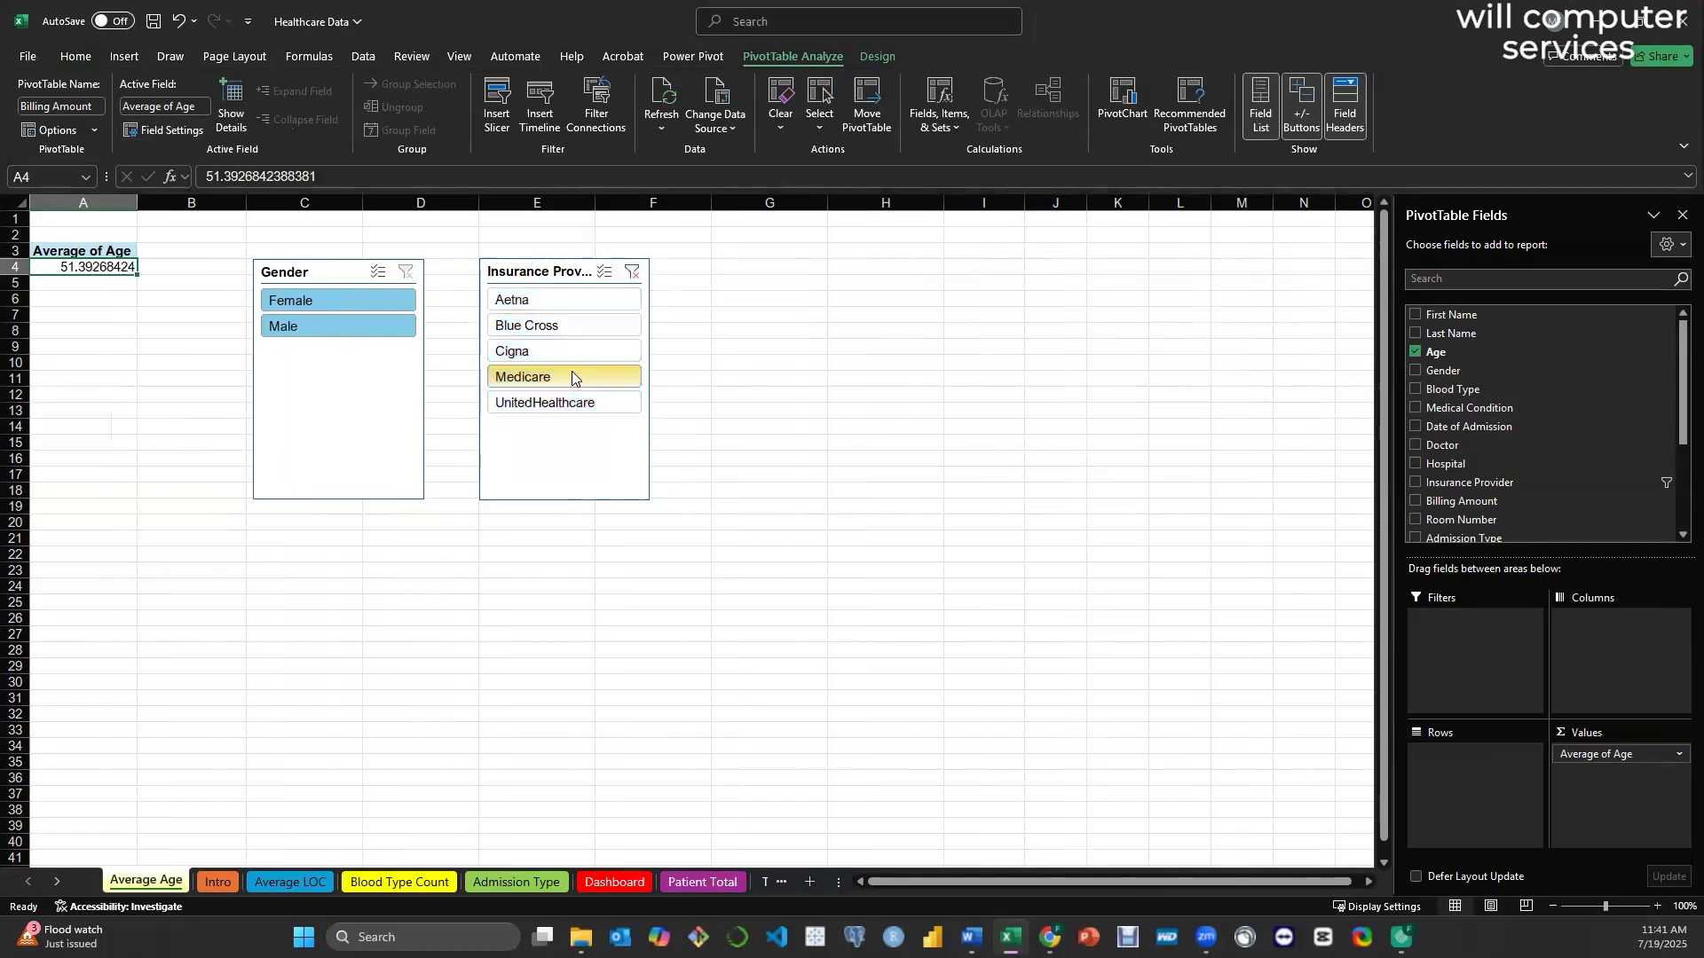
{"action": "left_click", "coordinate": [548, 328]}
{"action": "left_click", "coordinate": [546, 301]}
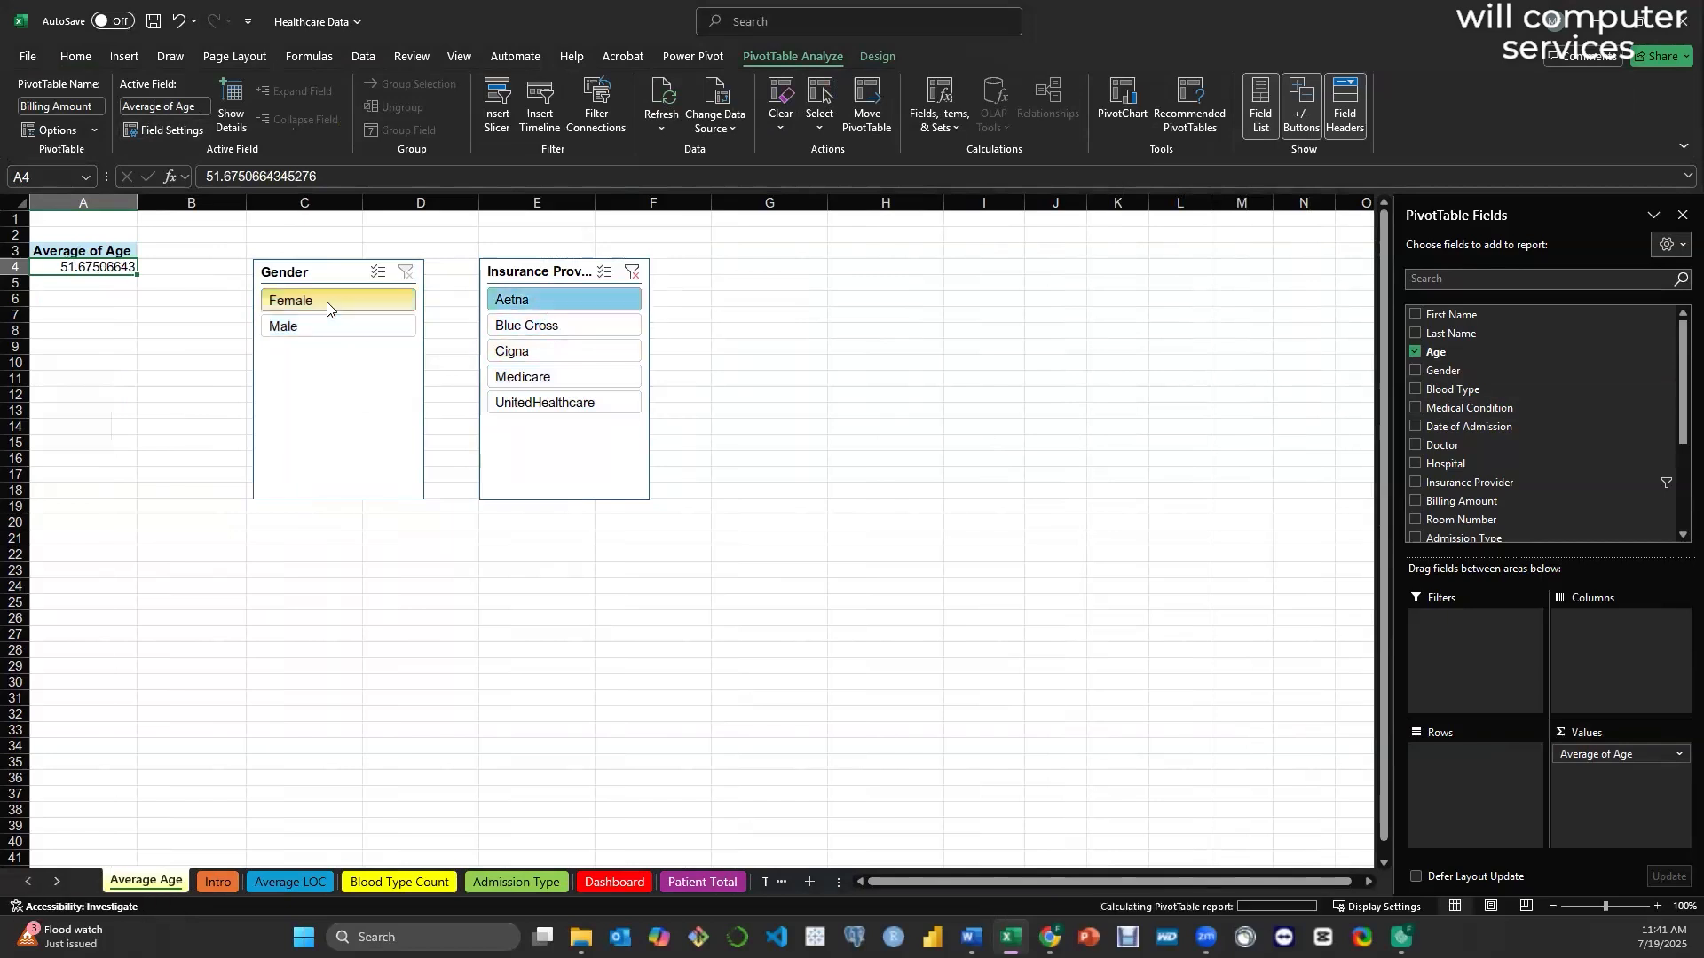
{"action": "left_click", "coordinate": [324, 329]}
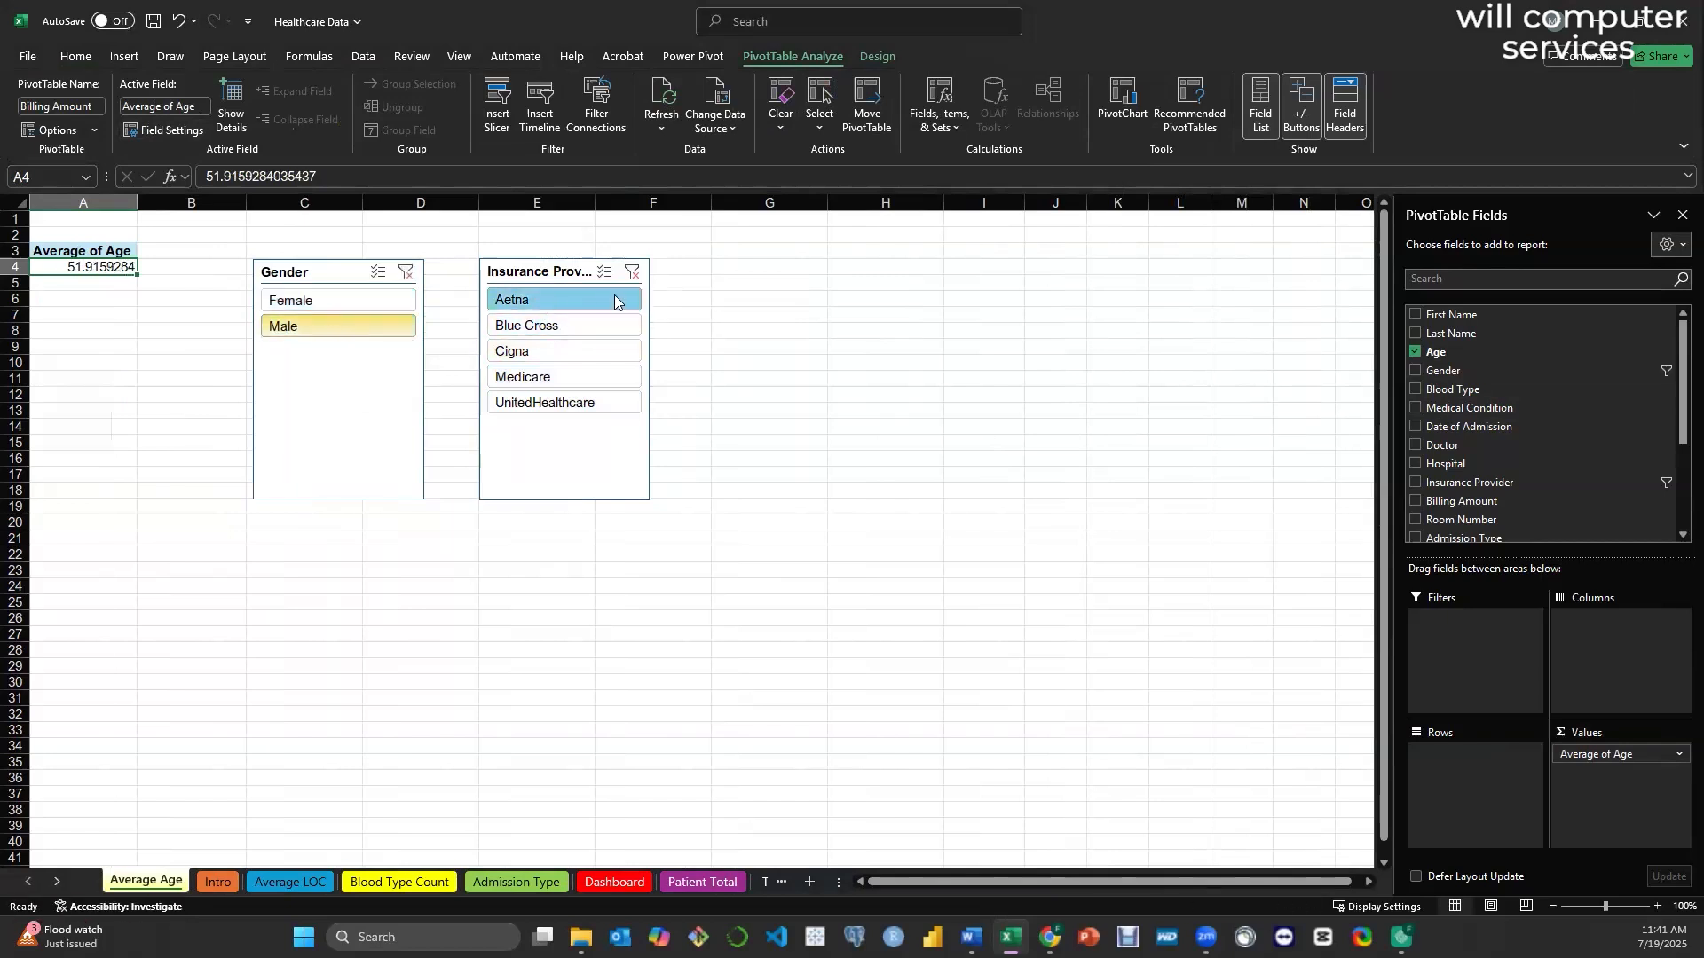
{"action": "left_click", "coordinate": [631, 271]}
{"action": "left_click", "coordinate": [408, 275]}
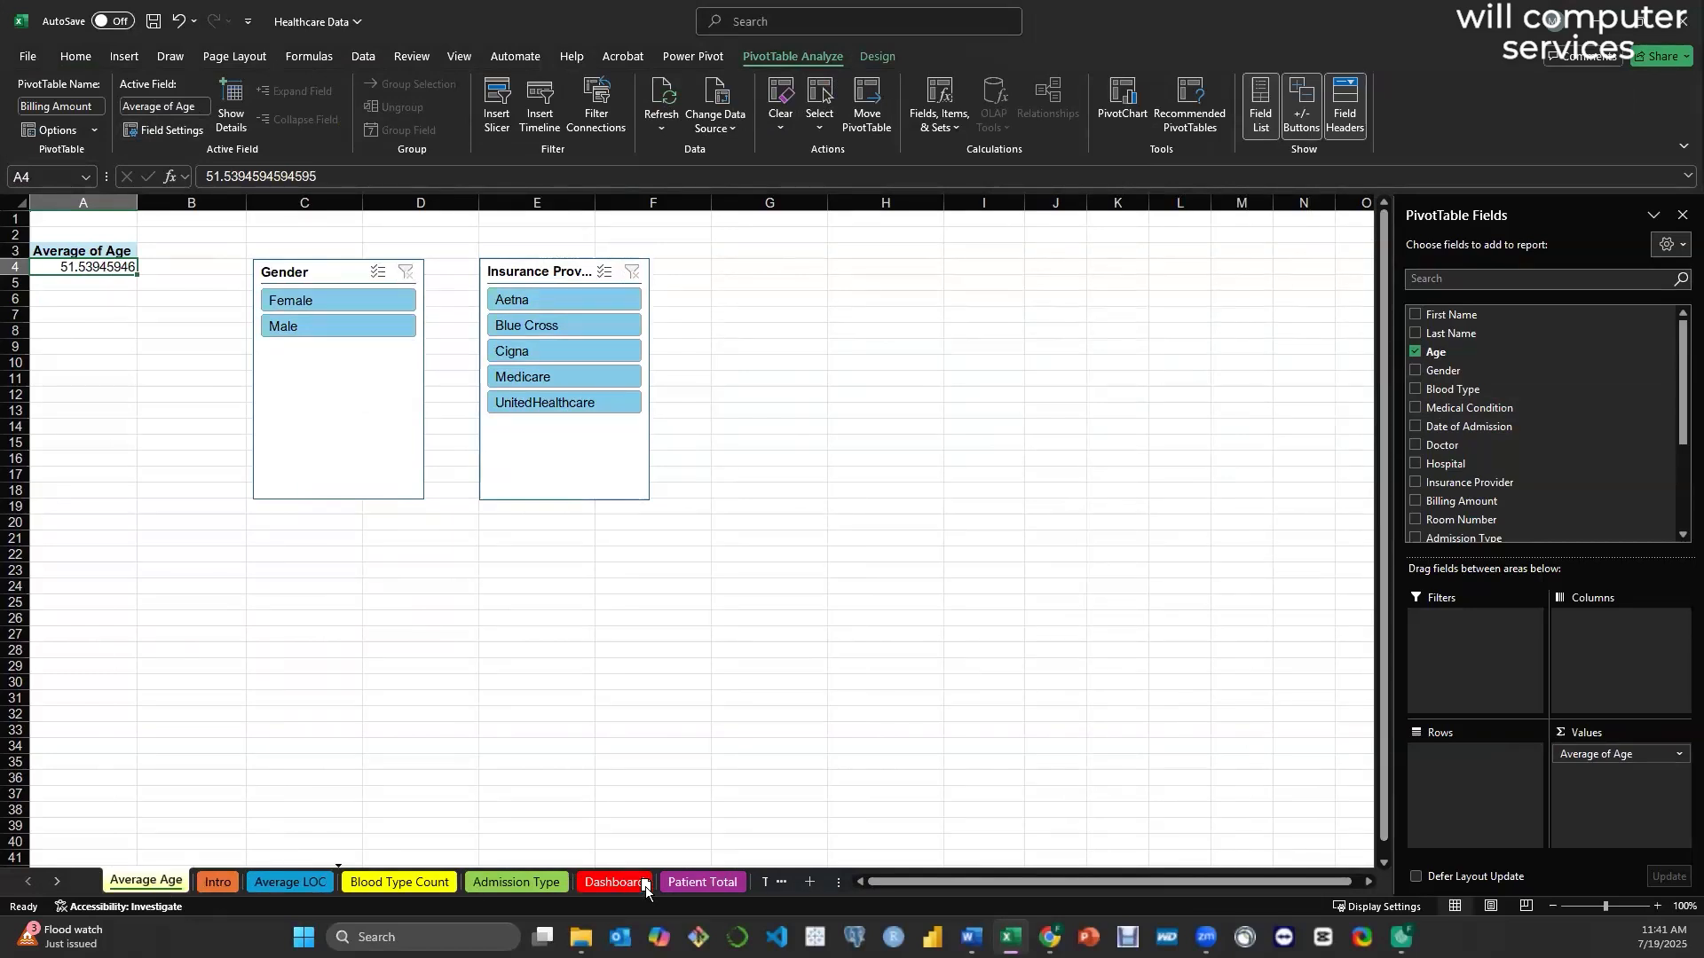
- Move the Average Age sheet between Patient Total and Timeline, and compare it with the Average LOC sheet
{"action": "left_click_drag", "start_coordinate": [755, 890], "coordinate": [755, 887]}
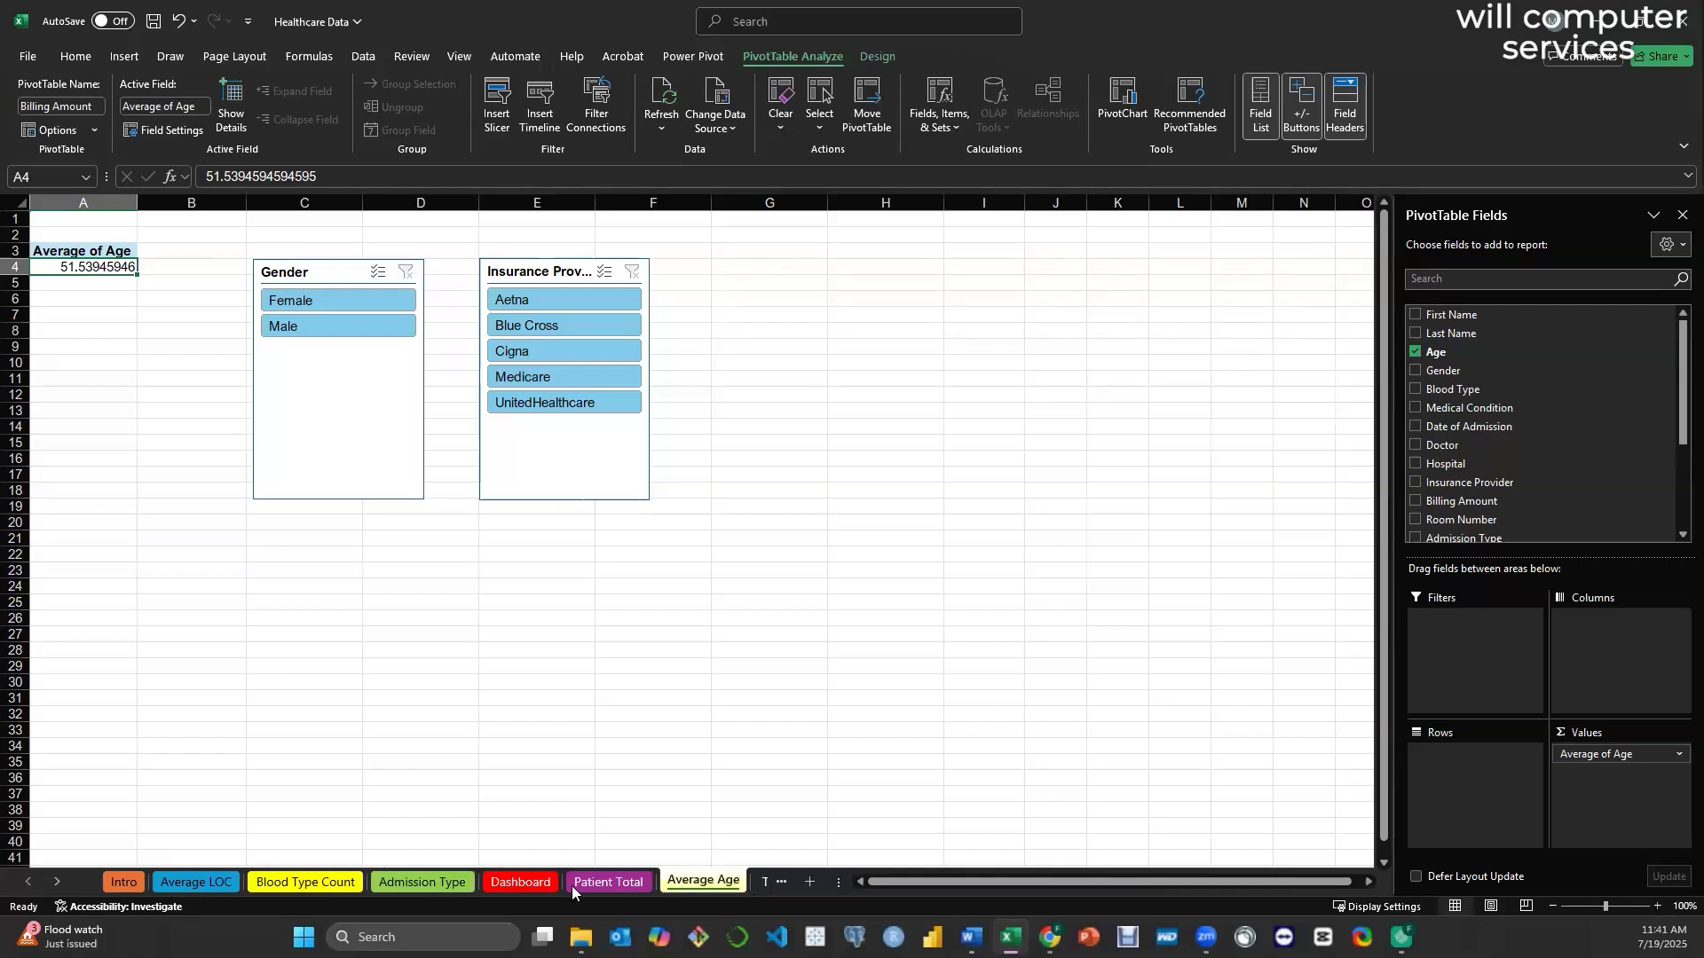
{"action": "left_click", "coordinate": [208, 880]}
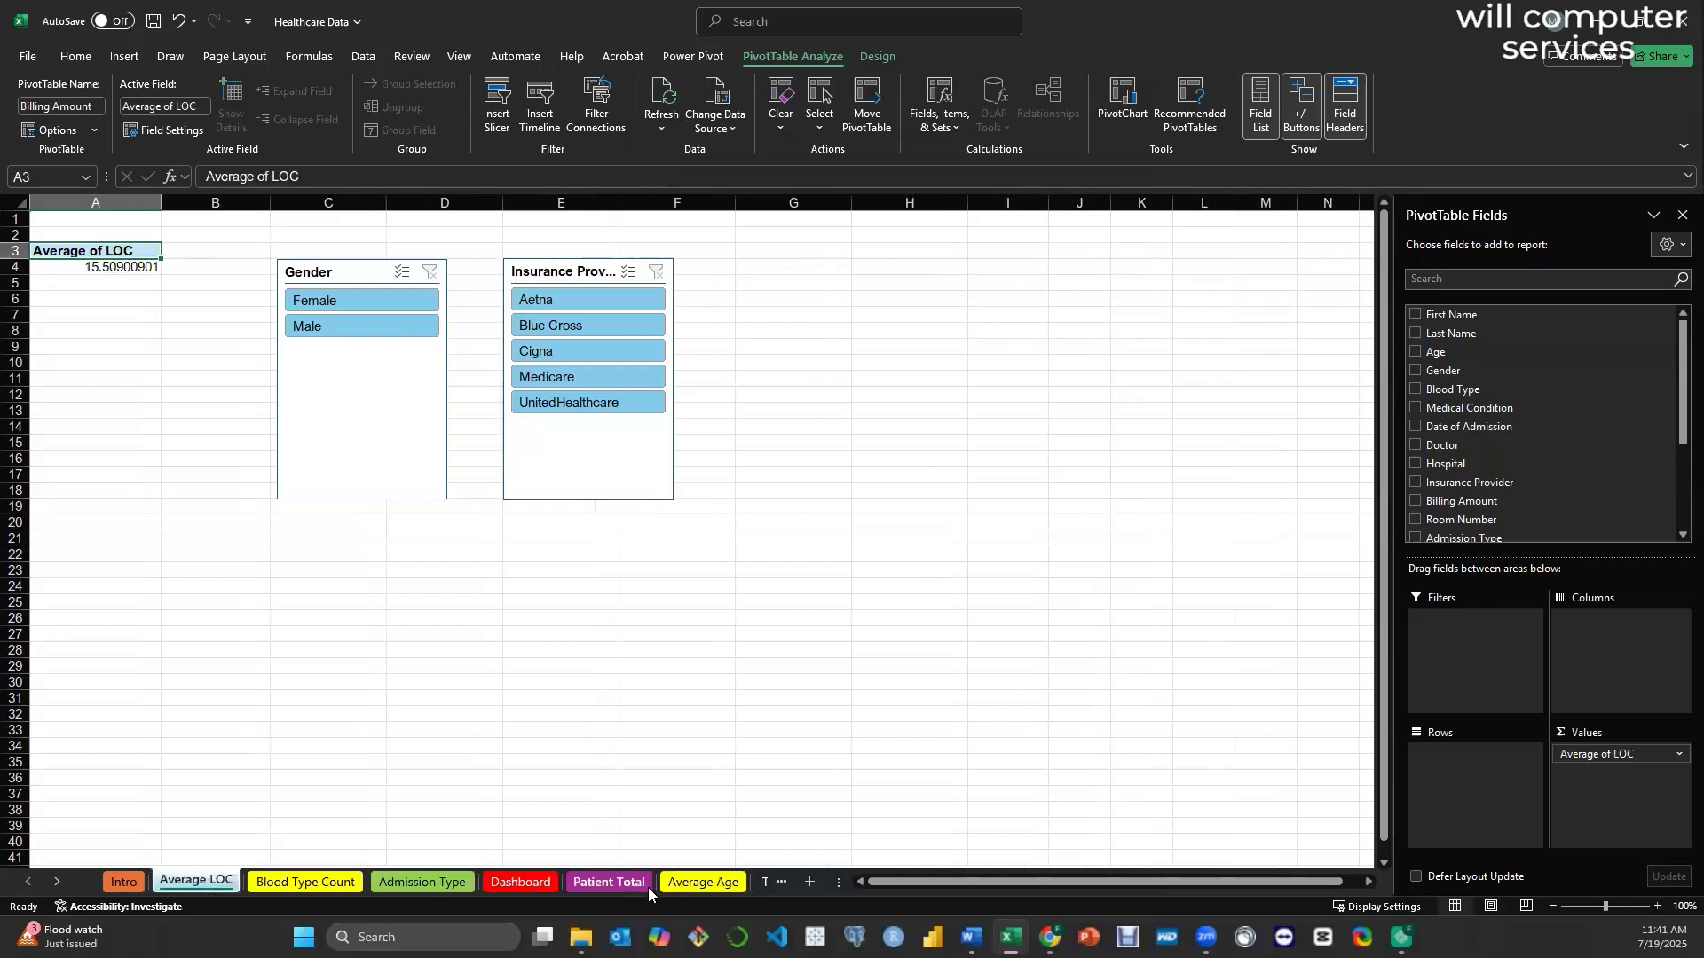
{"action": "left_click", "coordinate": [704, 882]}
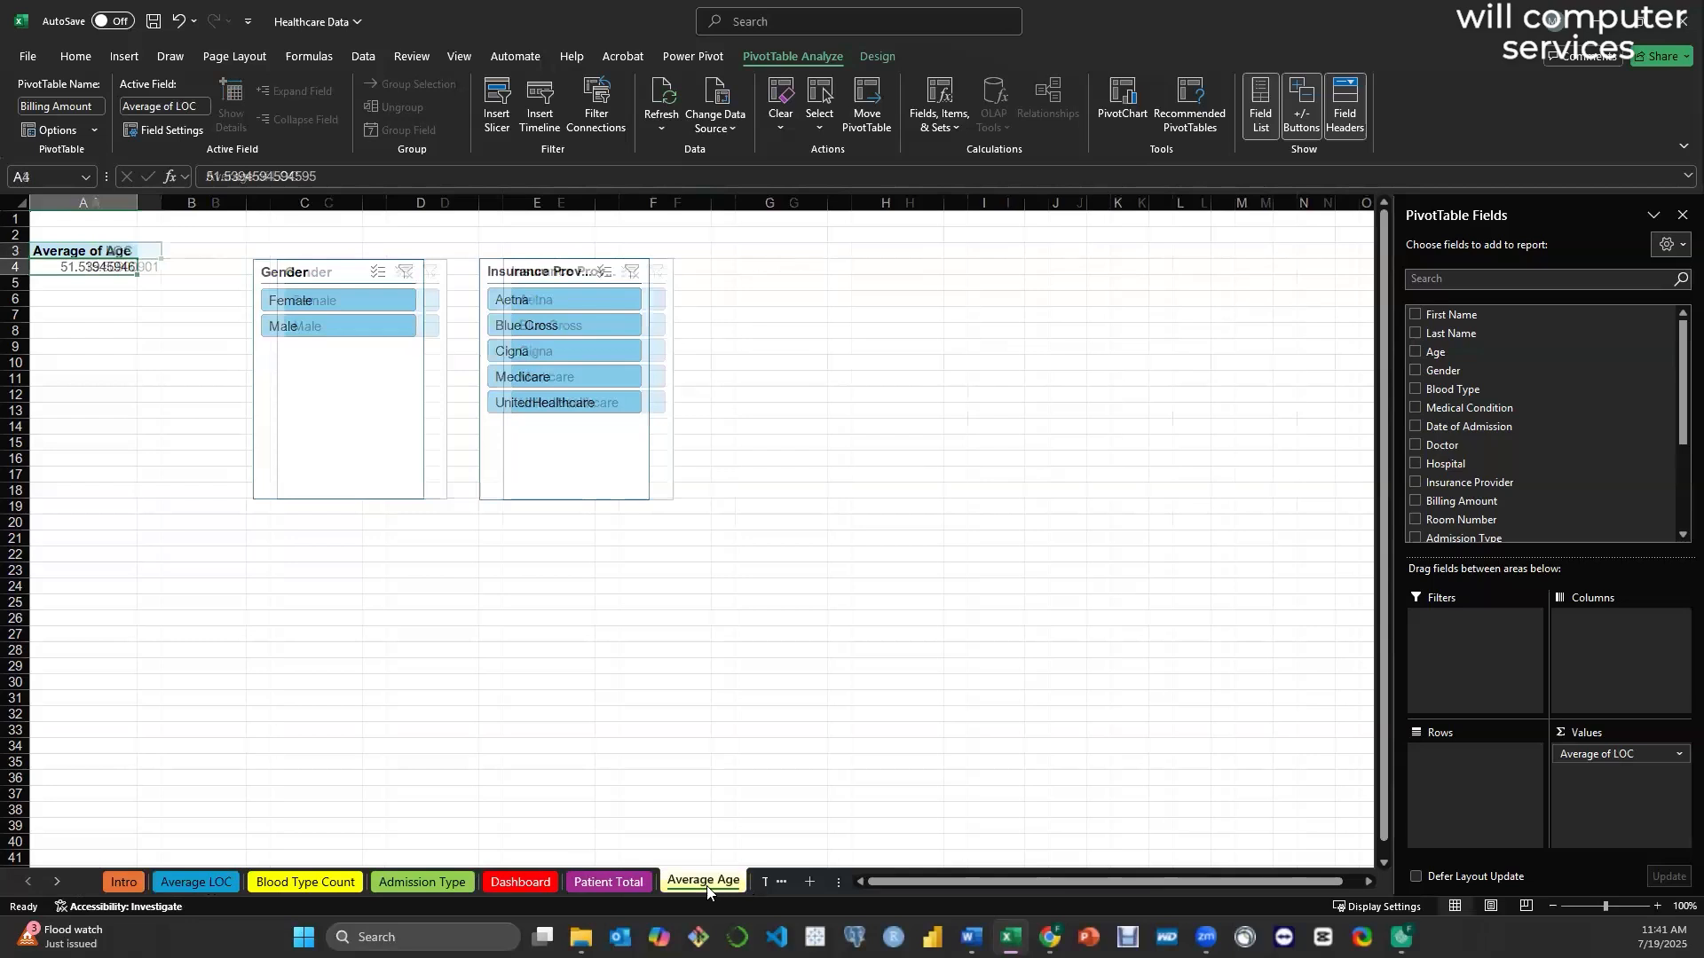
- Review the PivotCharts on the Blood Type Count, Admission Type and Timeline sheets
{"action": "left_click", "coordinate": [305, 883]}
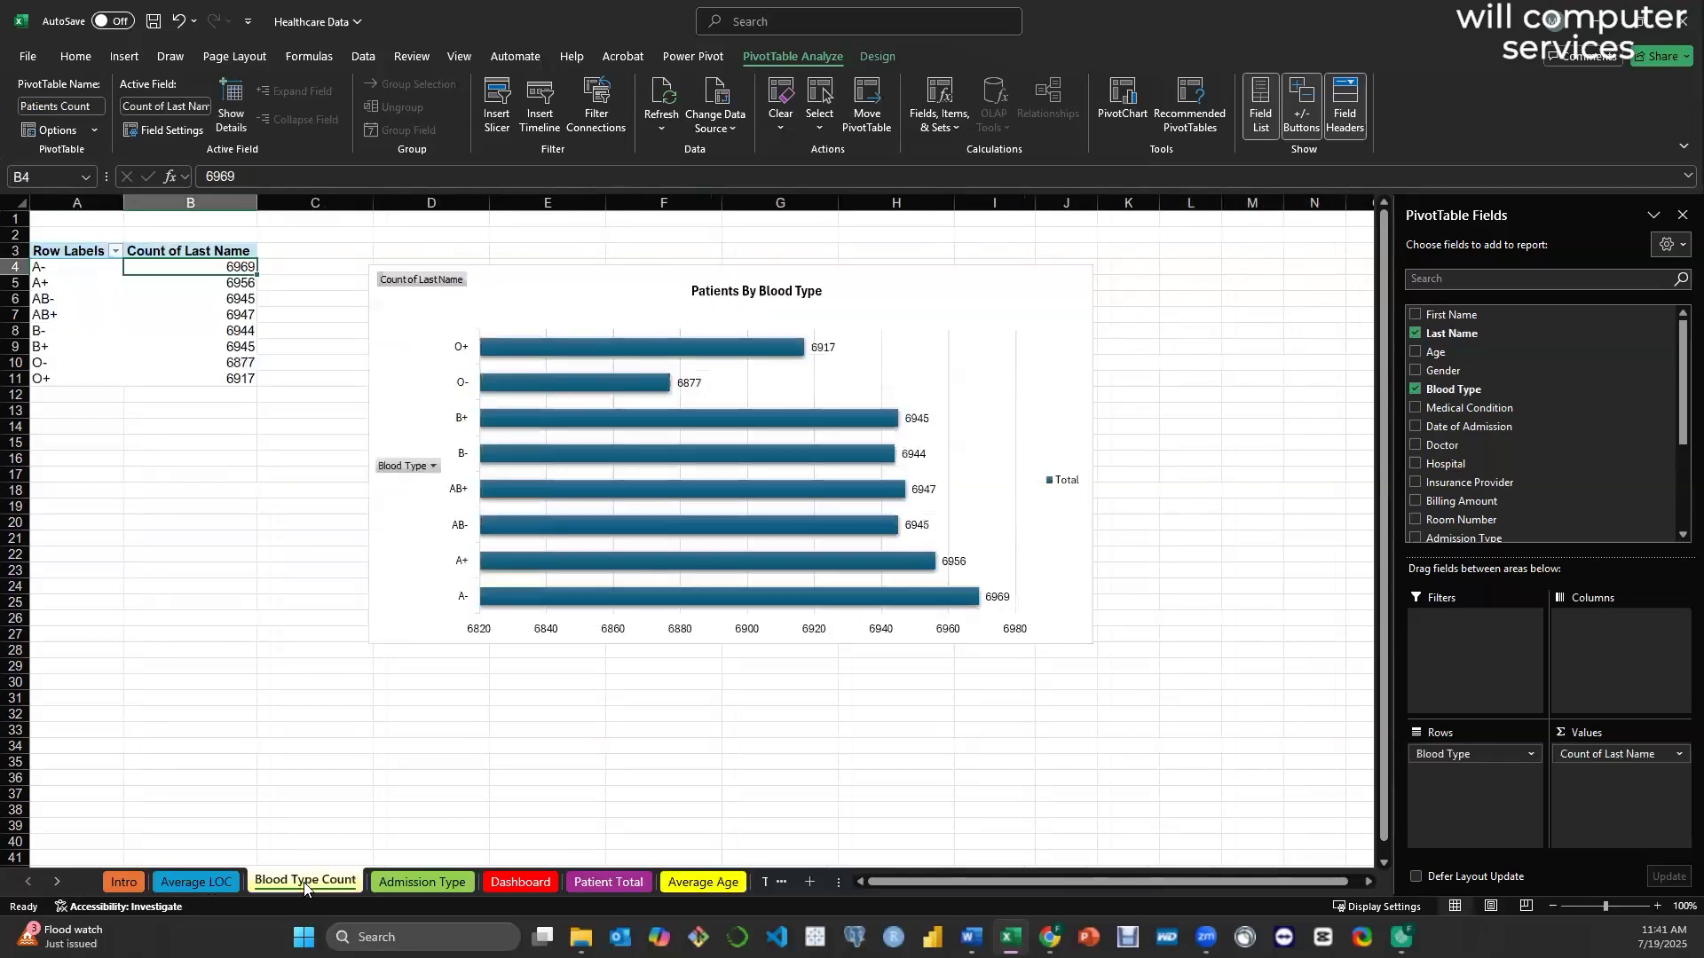
{"action": "left_click", "coordinate": [447, 884]}
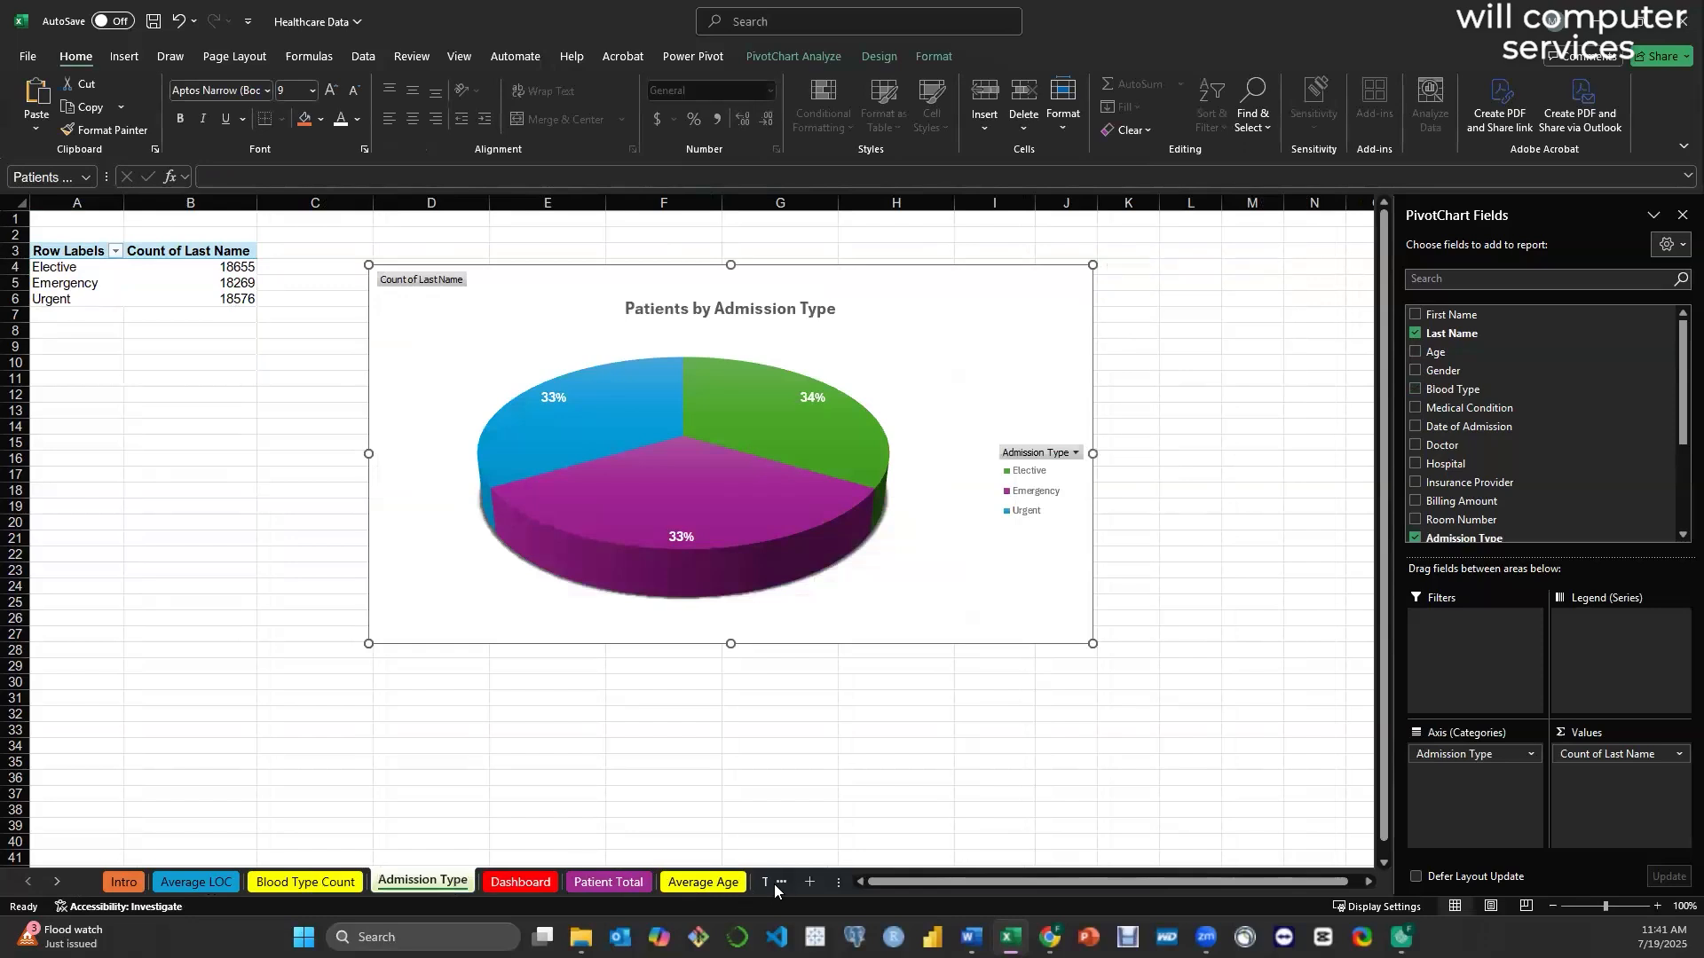
{"action": "left_click", "coordinate": [772, 884]}
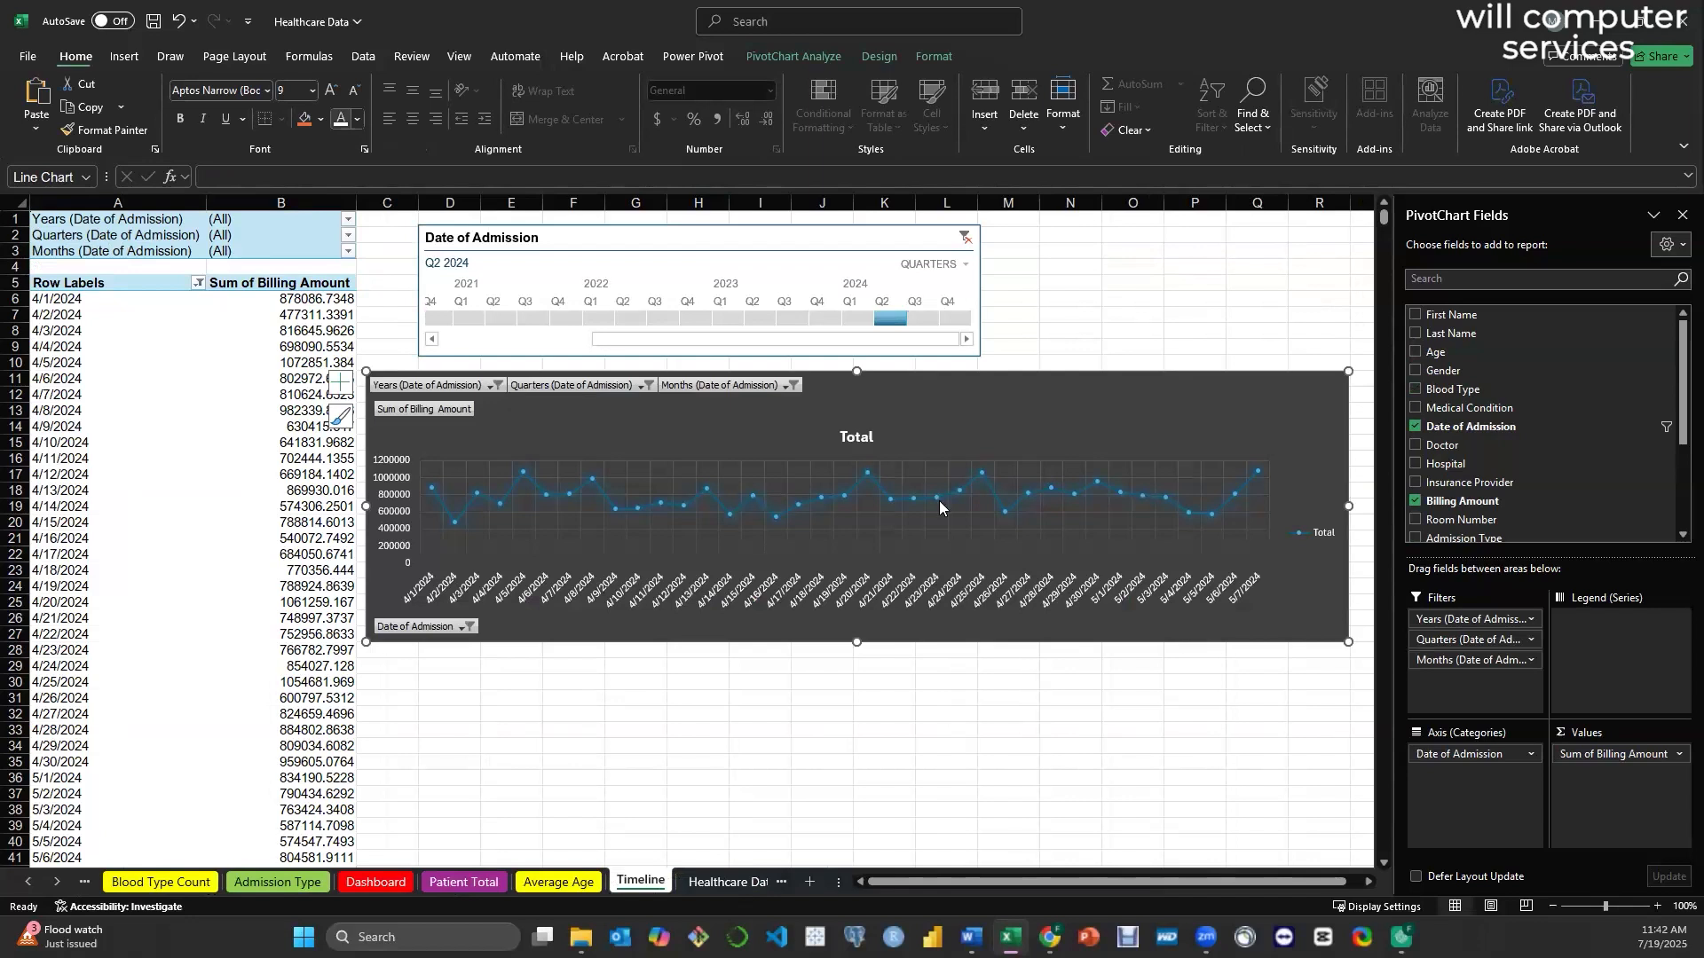
- Examine the Healthcare Data columns, including Test Results, Medication and Medical Condition, for further fields to summarize, and check the Dashboard
{"action": "left_click", "coordinate": [720, 881]}
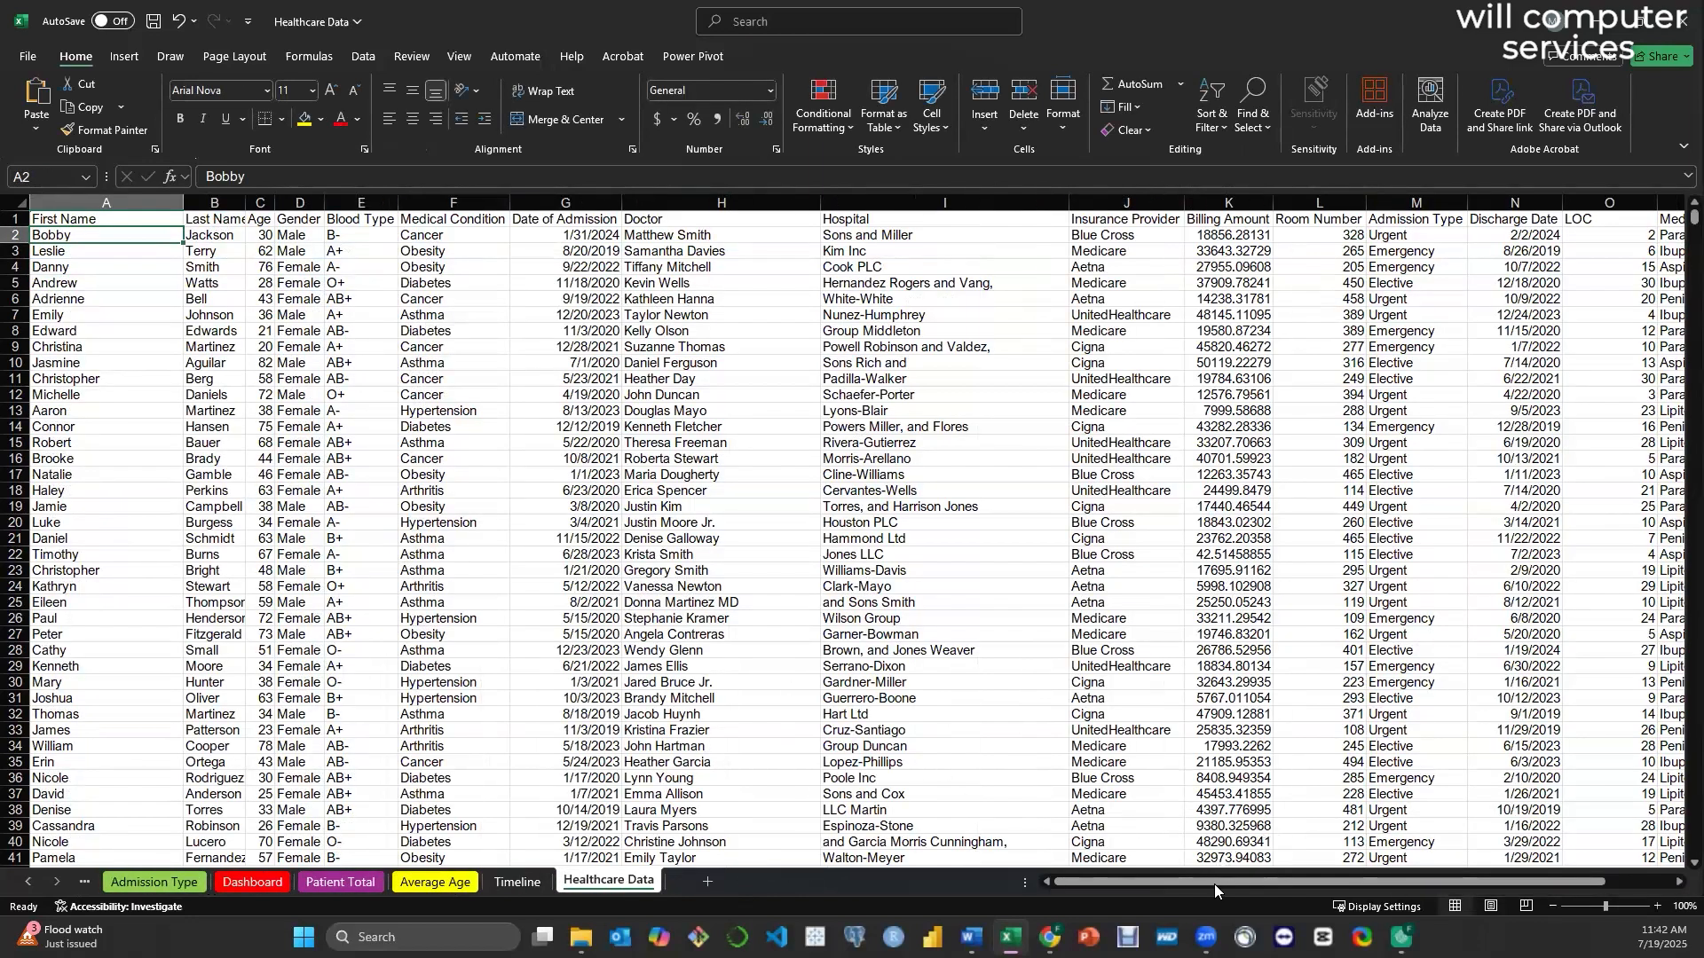
{"action": "left_click_drag", "start_coordinate": [1214, 882], "coordinate": [1301, 882]}
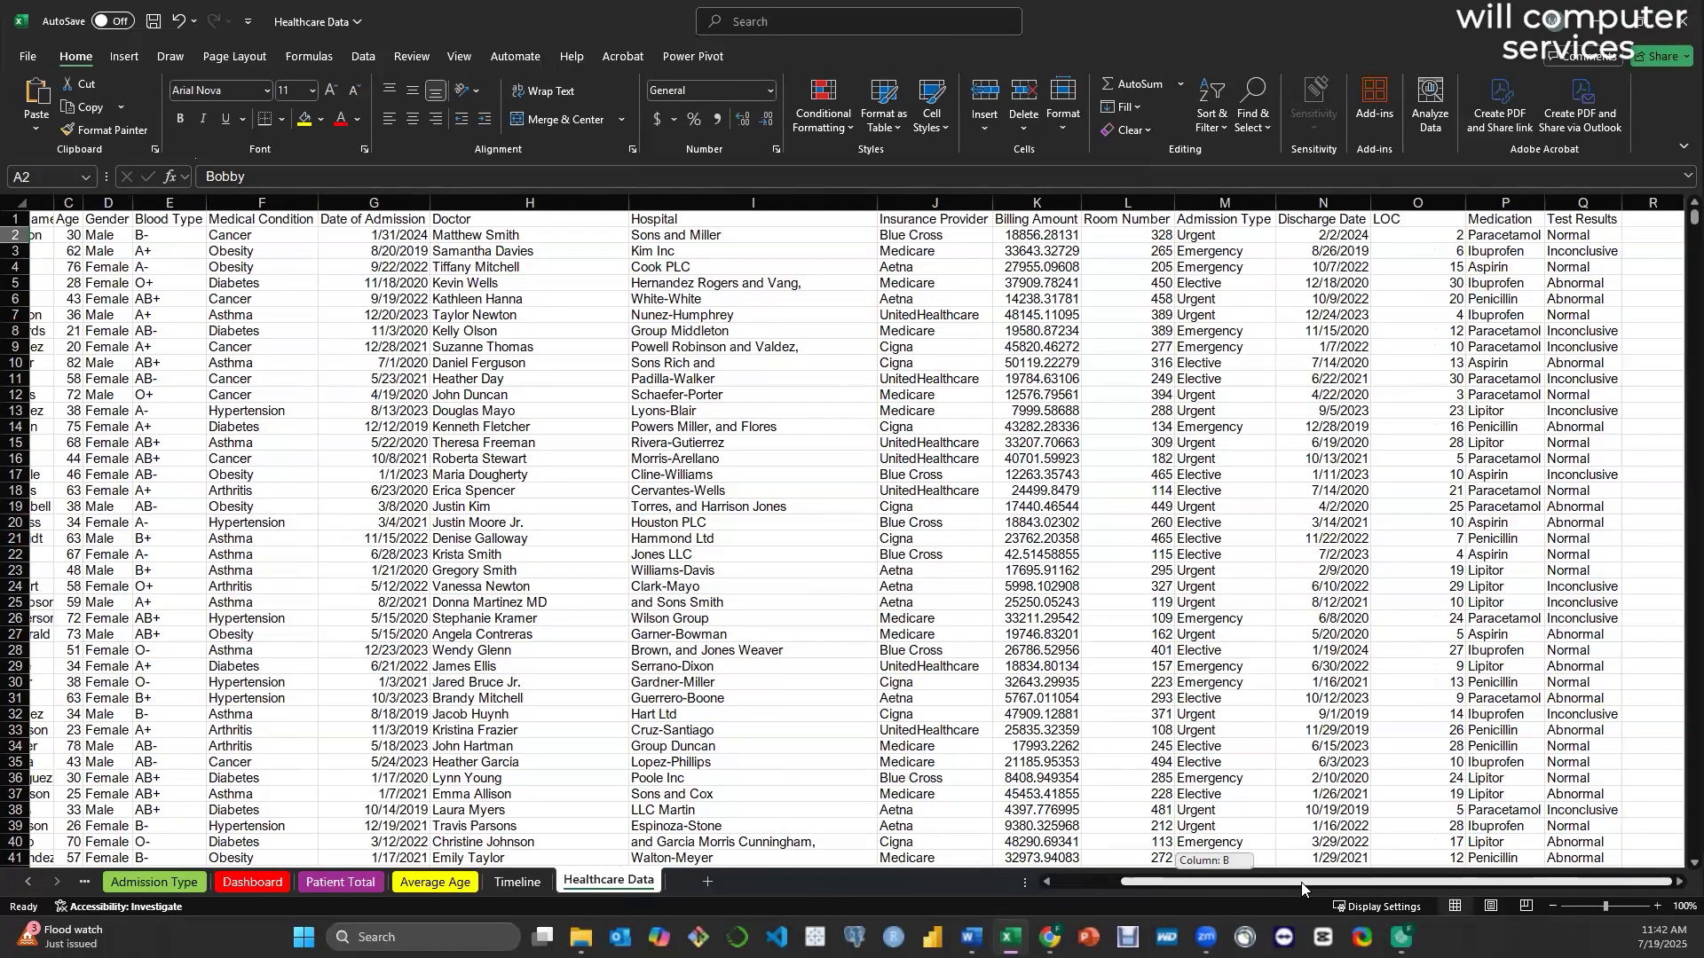
{"action": "left_click_drag", "start_coordinate": [1301, 882], "coordinate": [1301, 882]}
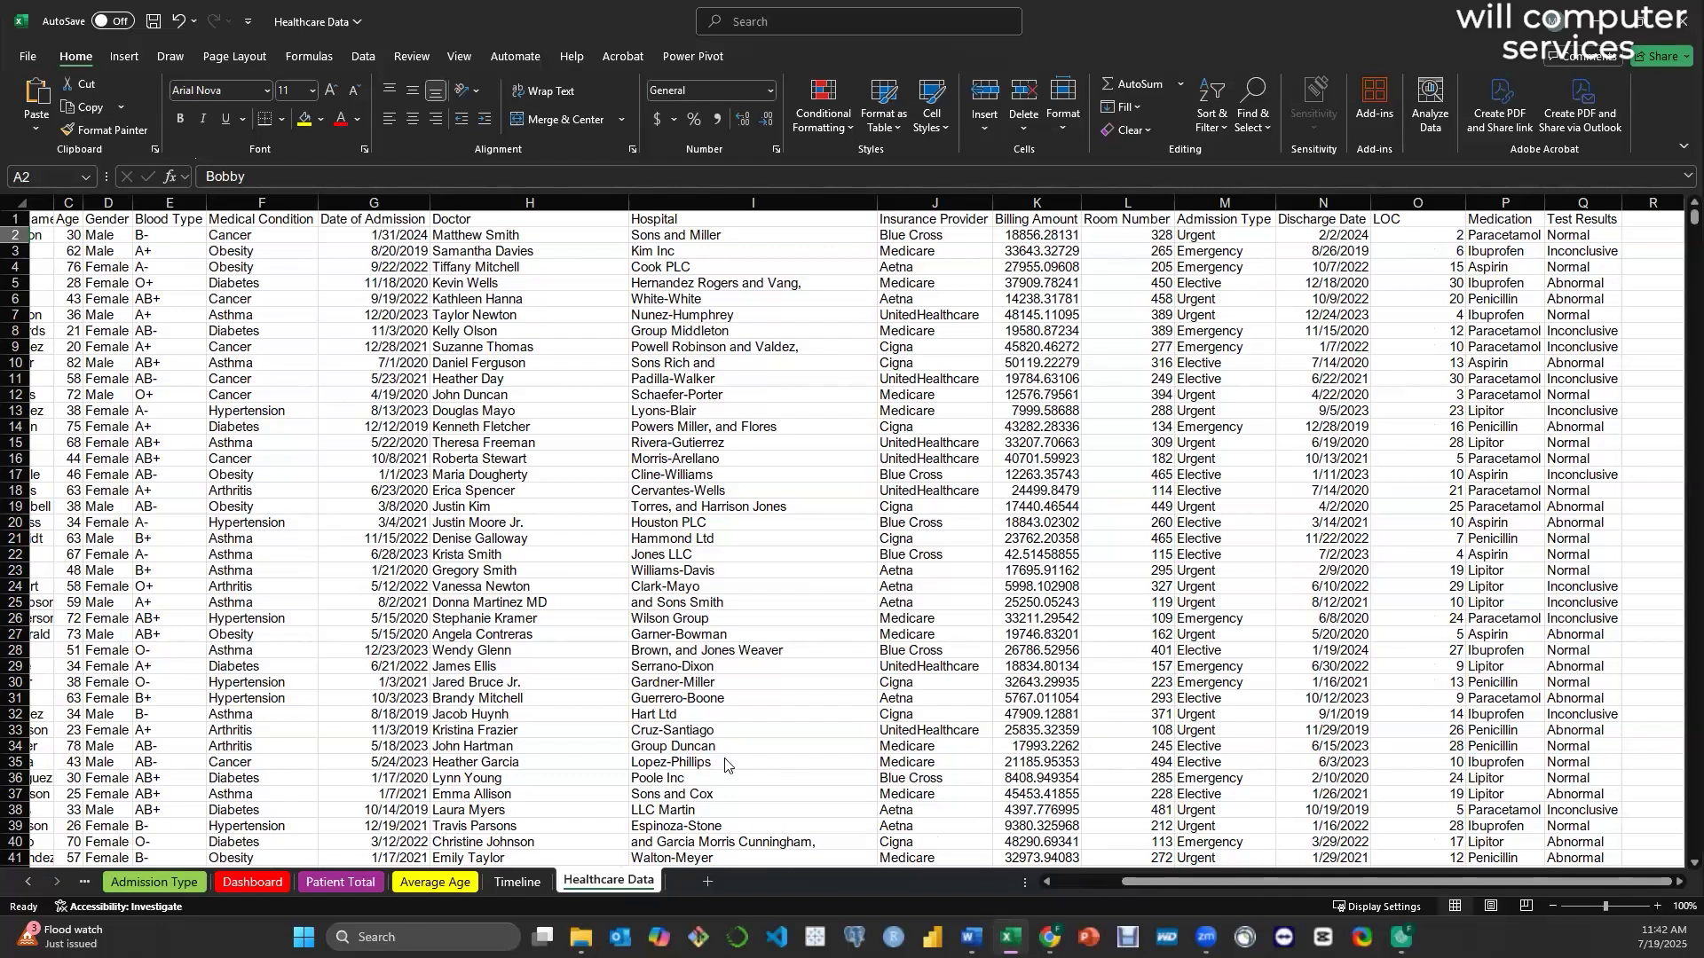
{"action": "left_click", "coordinate": [252, 882]}
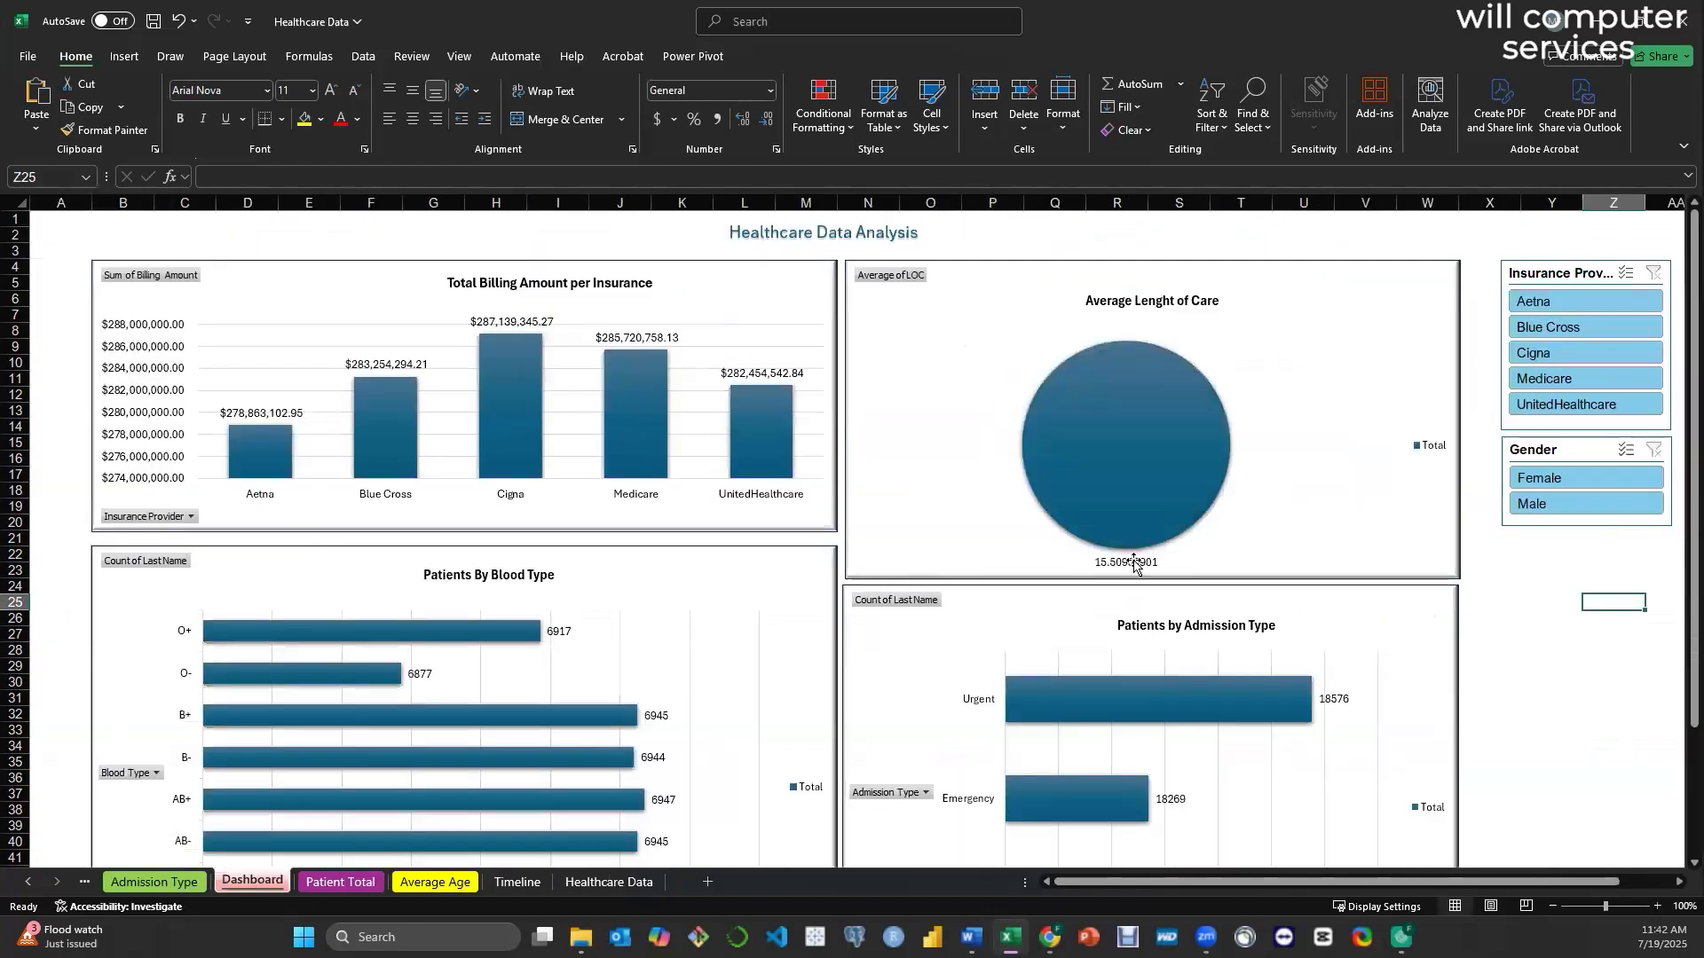
{"action": "left_click", "coordinate": [612, 886]}
{"action": "left_click_drag", "start_coordinate": [1578, 206], "coordinate": [1504, 206]}
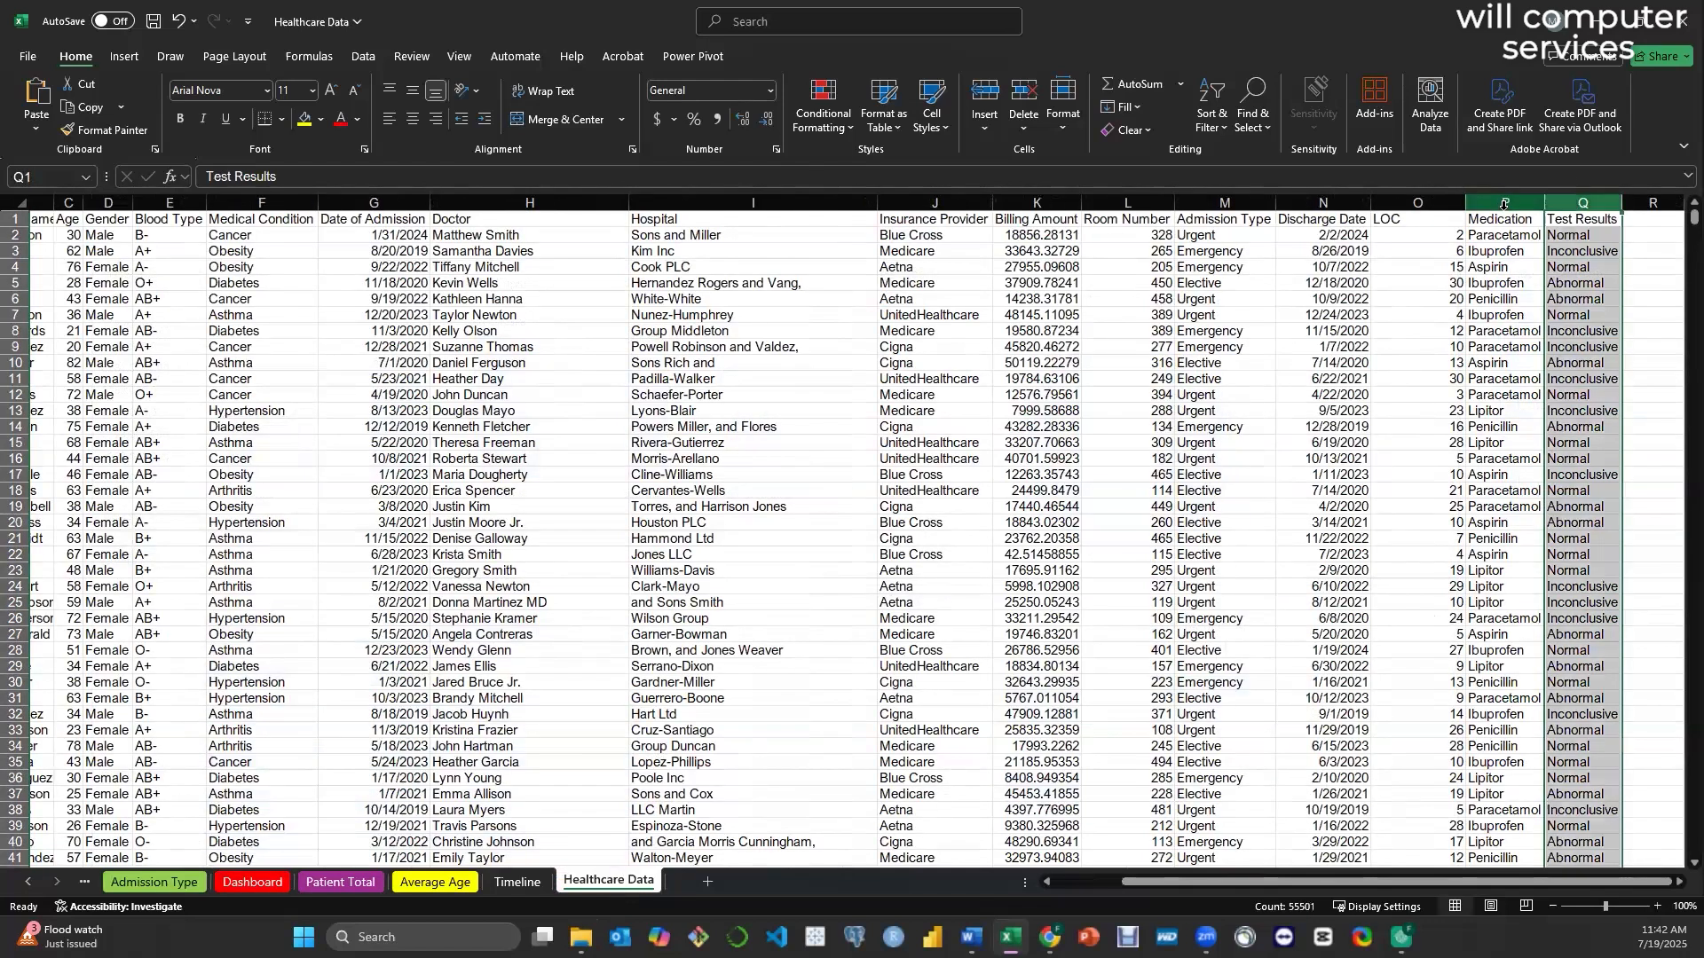
{"action": "left_click", "coordinate": [1504, 206]}
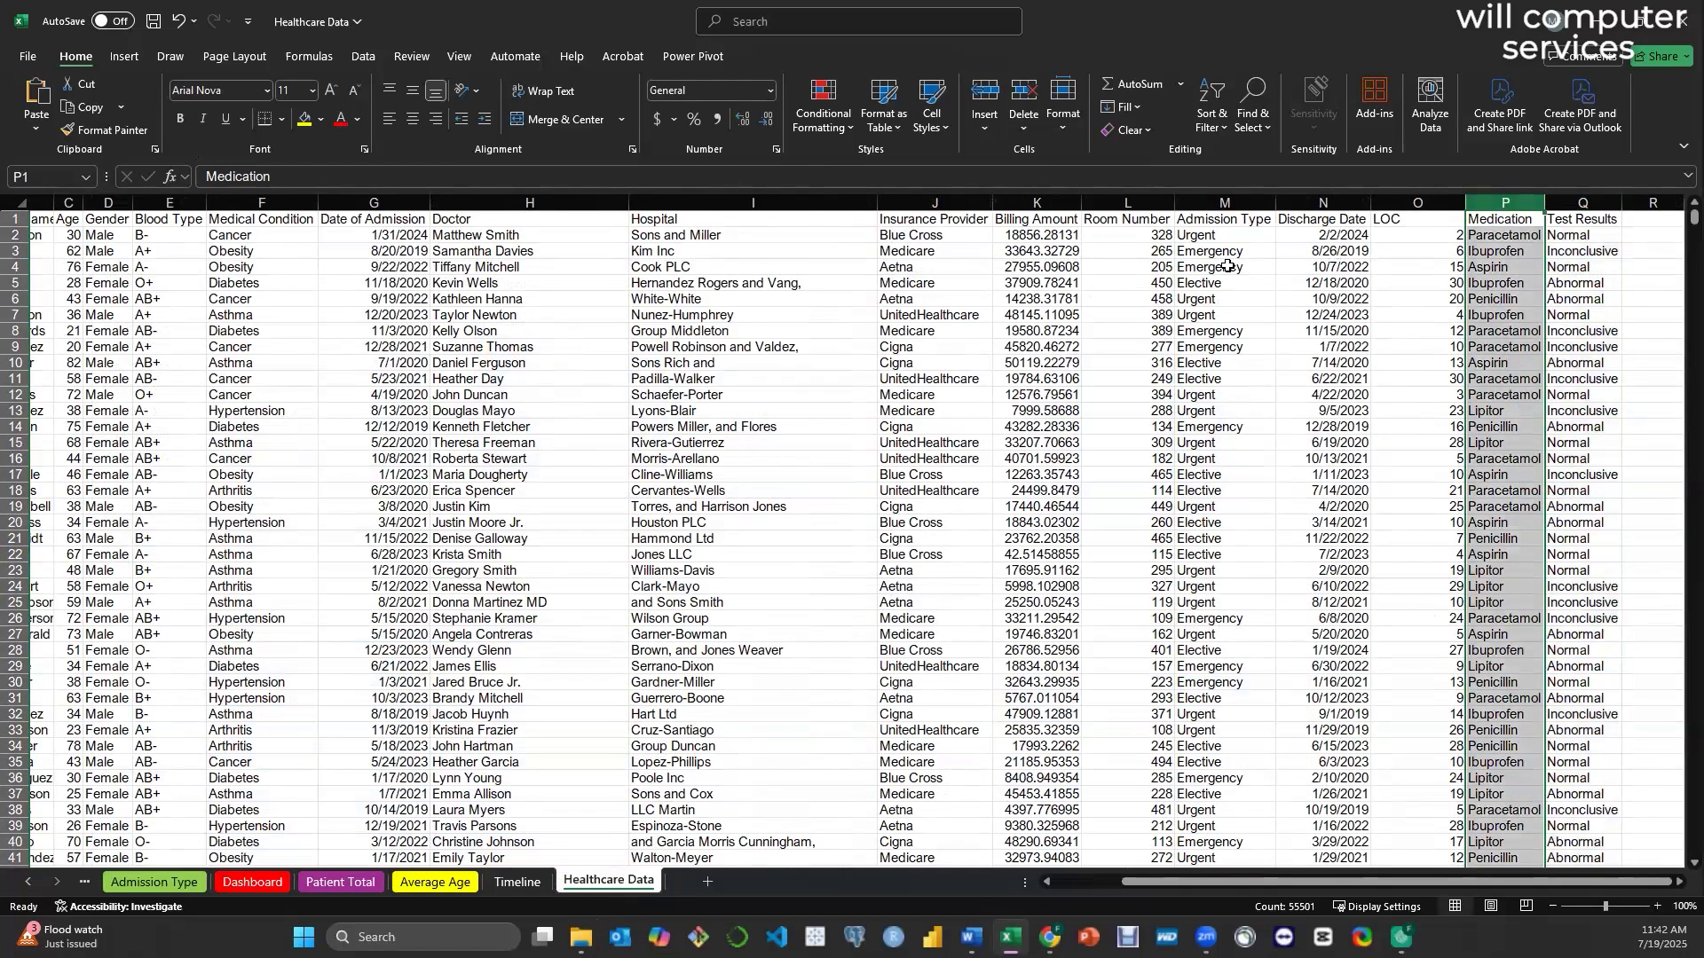
{"action": "left_click", "coordinate": [250, 206]}
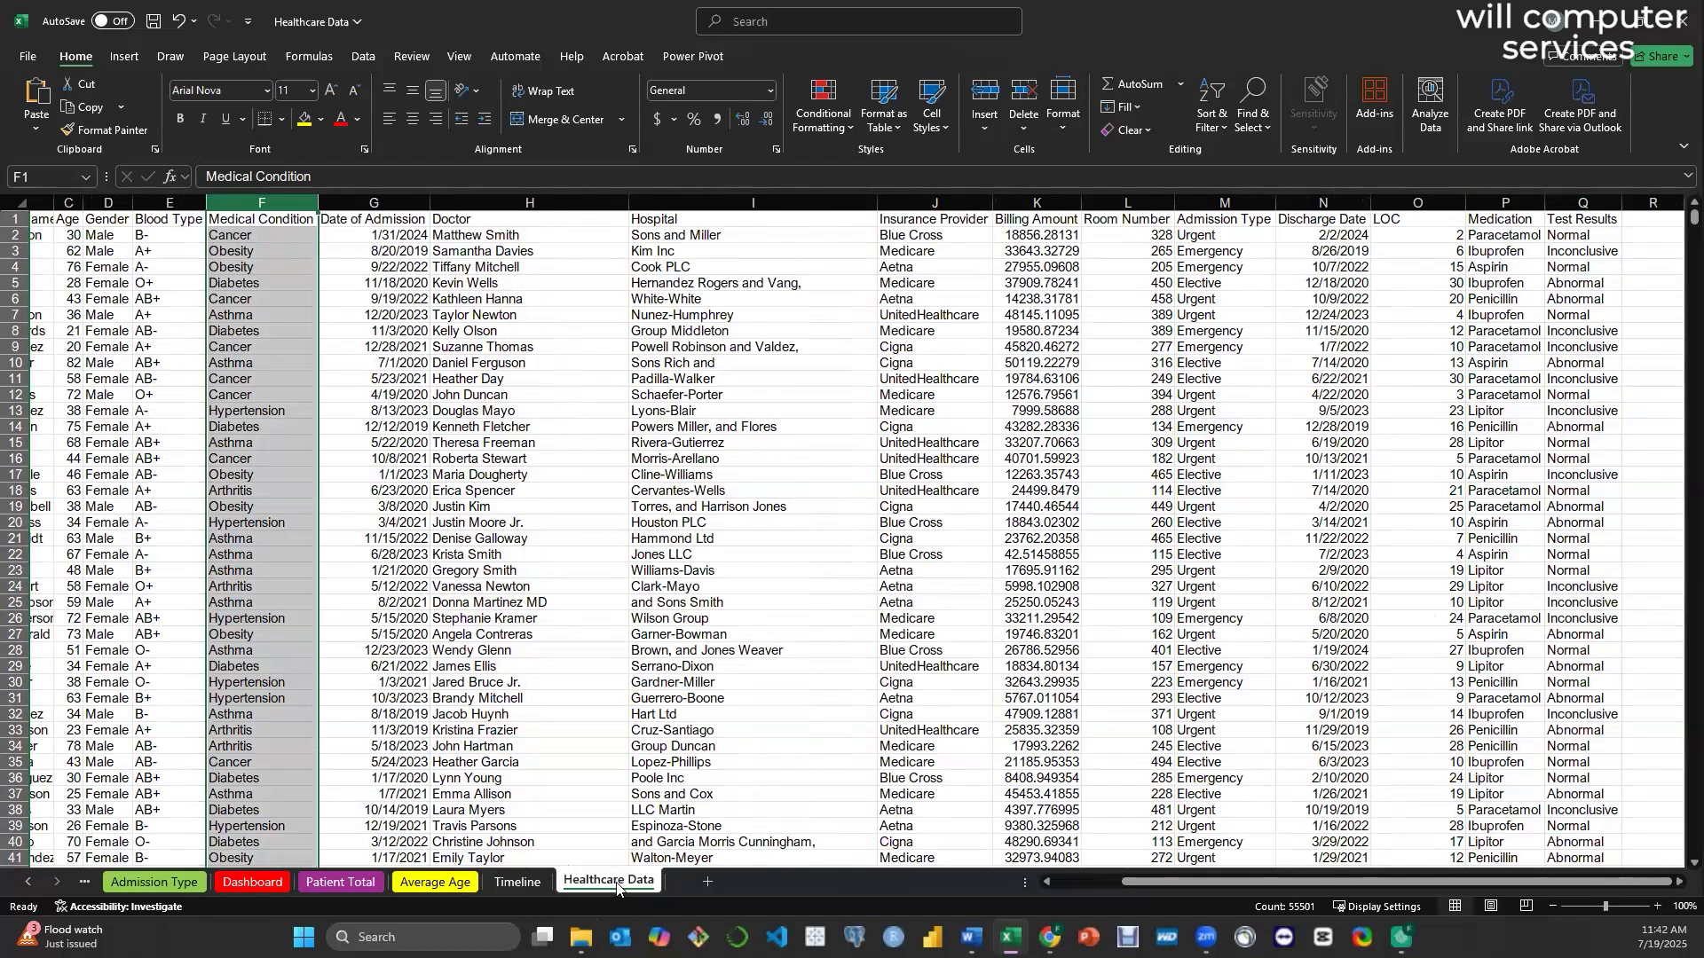
- Create a copy of the Average Age sheet before Intro
{"action": "left_click", "coordinate": [522, 883]}
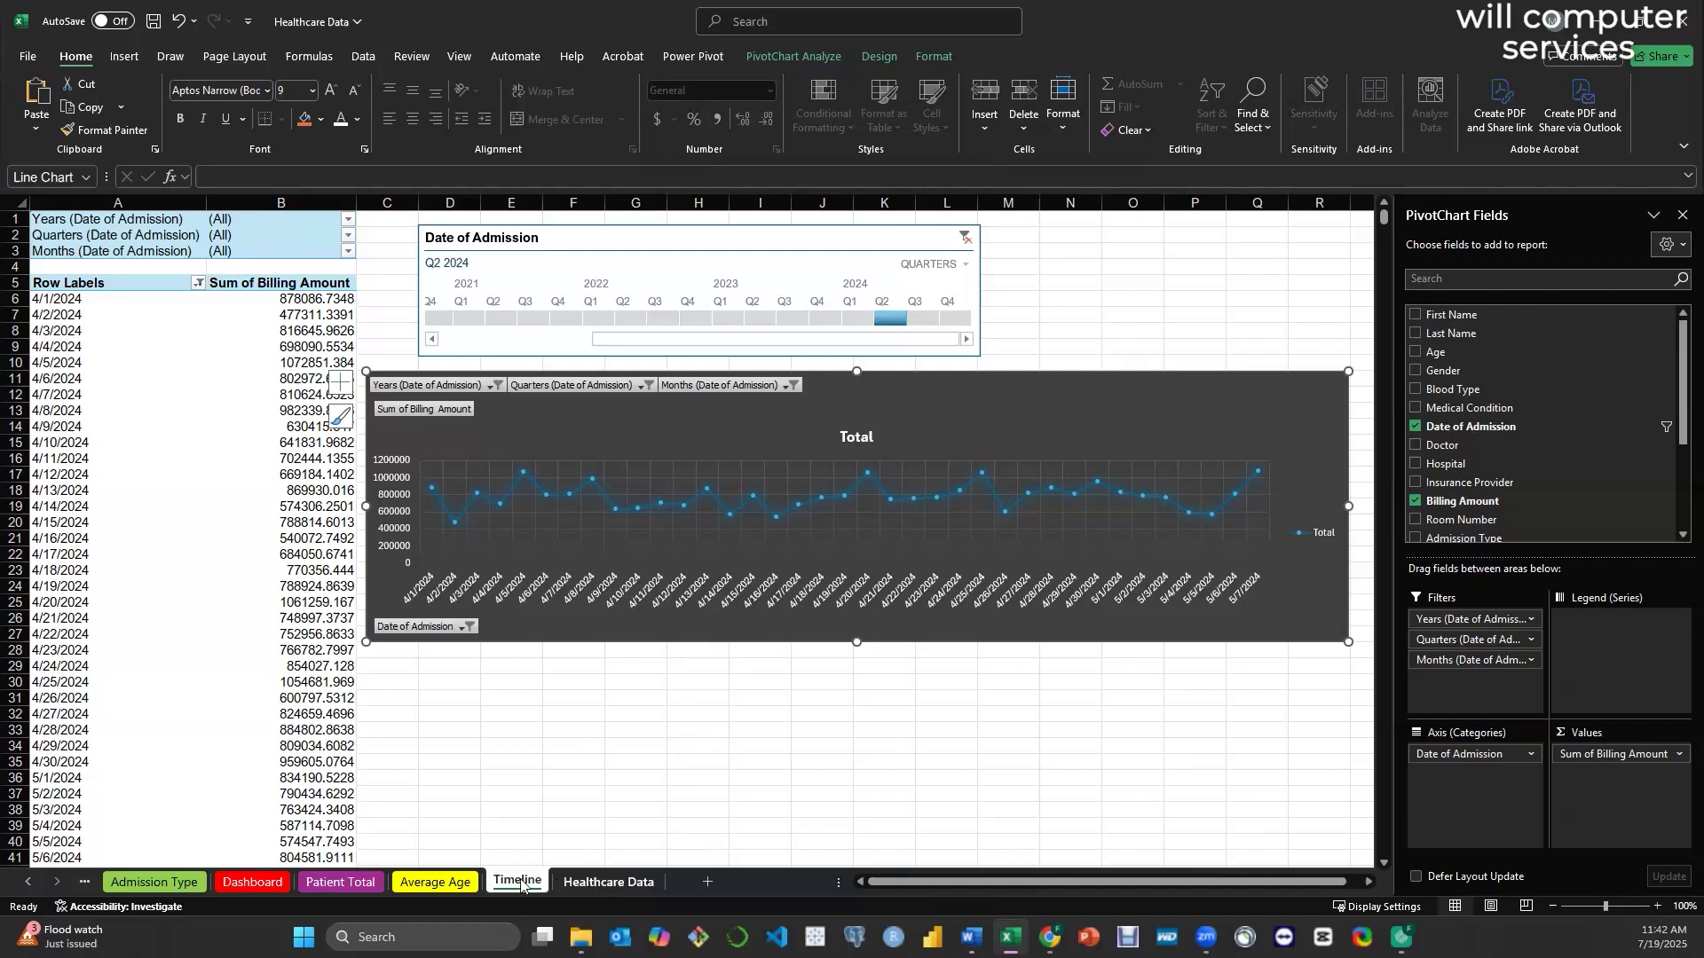
{"action": "left_click", "coordinate": [341, 884]}
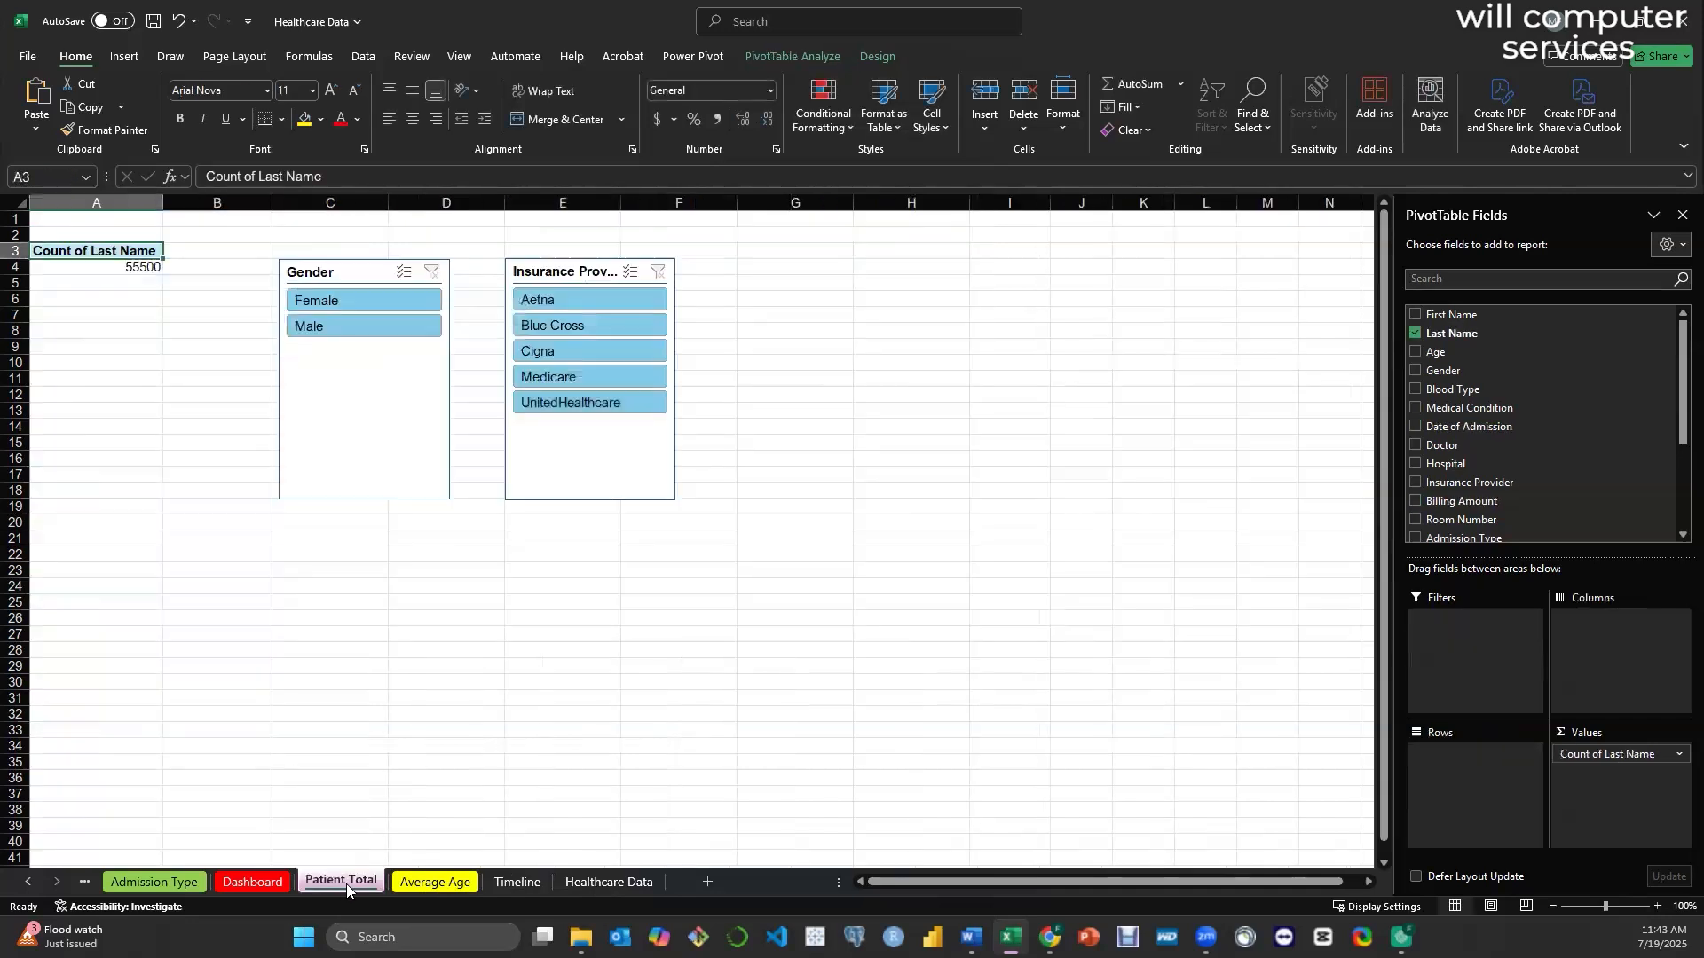
{"action": "left_click", "coordinate": [418, 884]}
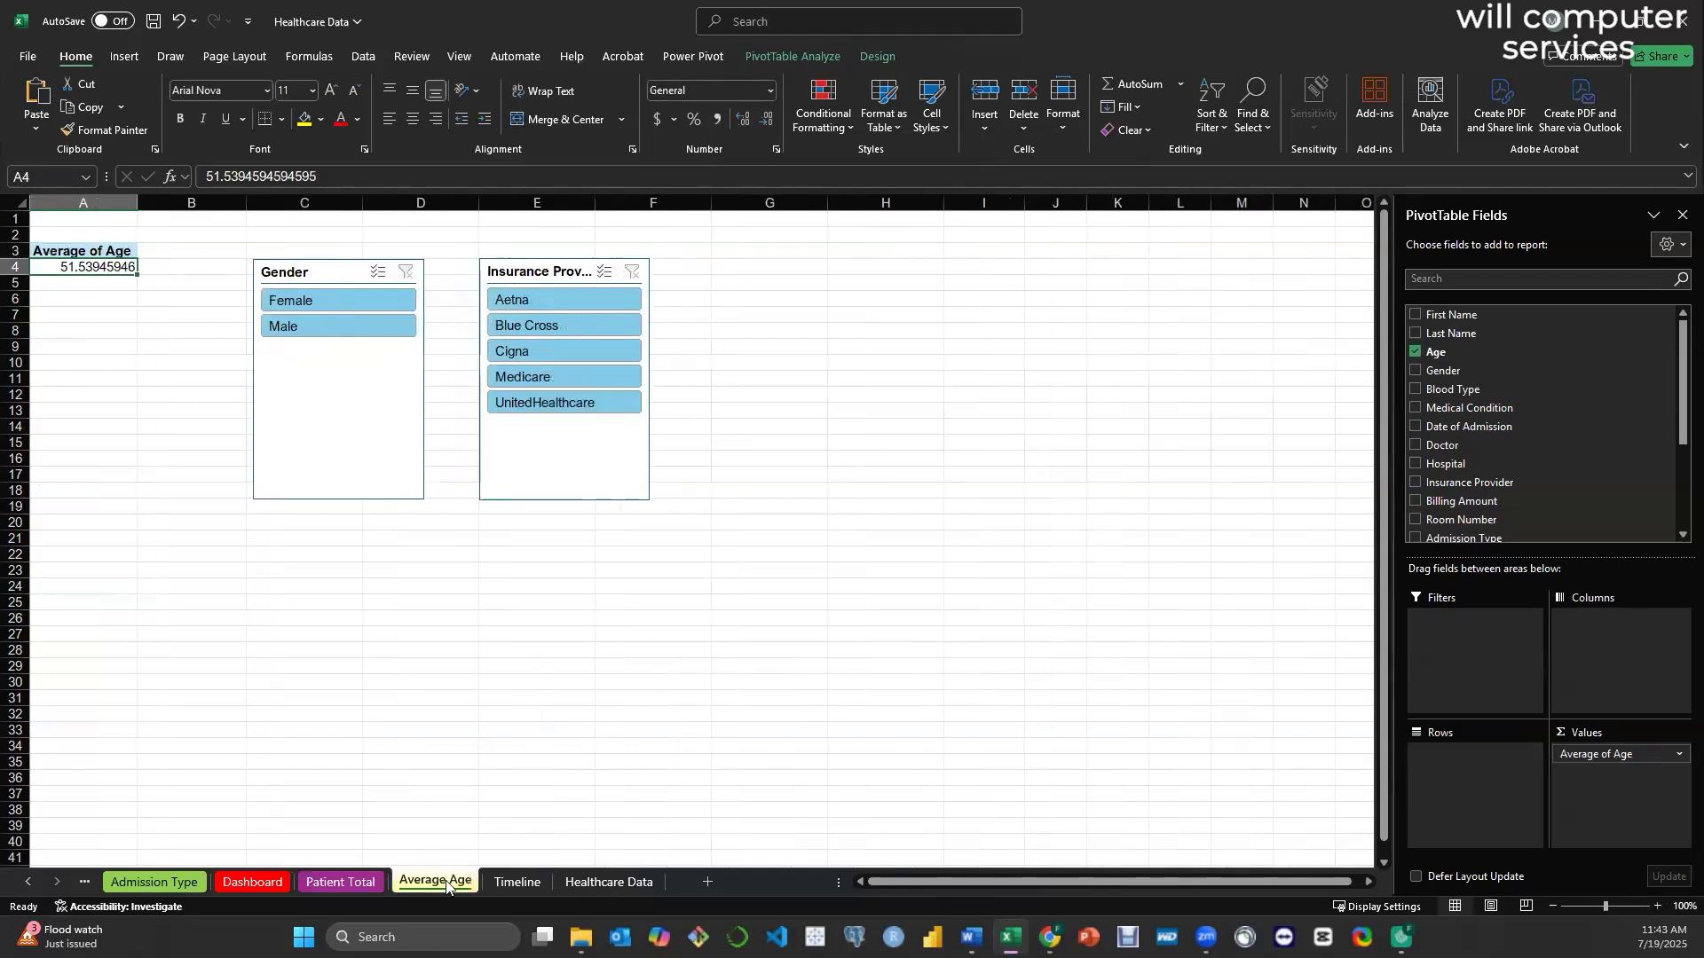
{"action": "right_click", "coordinate": [444, 884]}
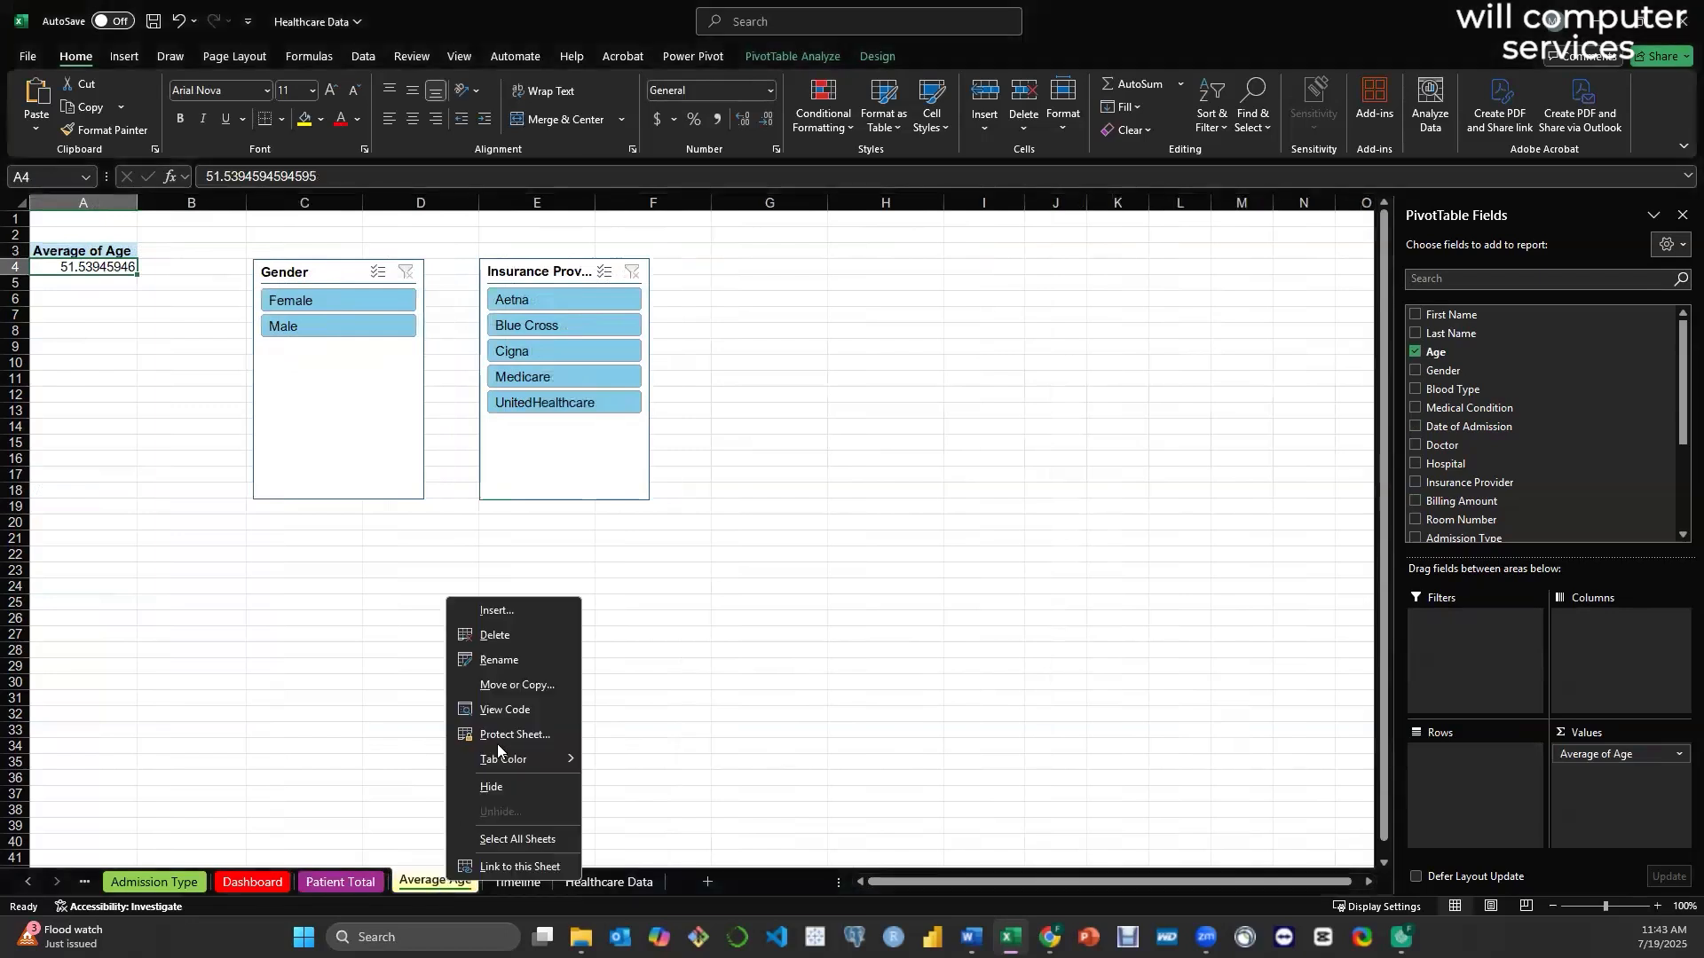
{"action": "left_click", "coordinate": [535, 685]}
{"action": "left_click", "coordinate": [413, 813]}
{"action": "left_click", "coordinate": [584, 840]}
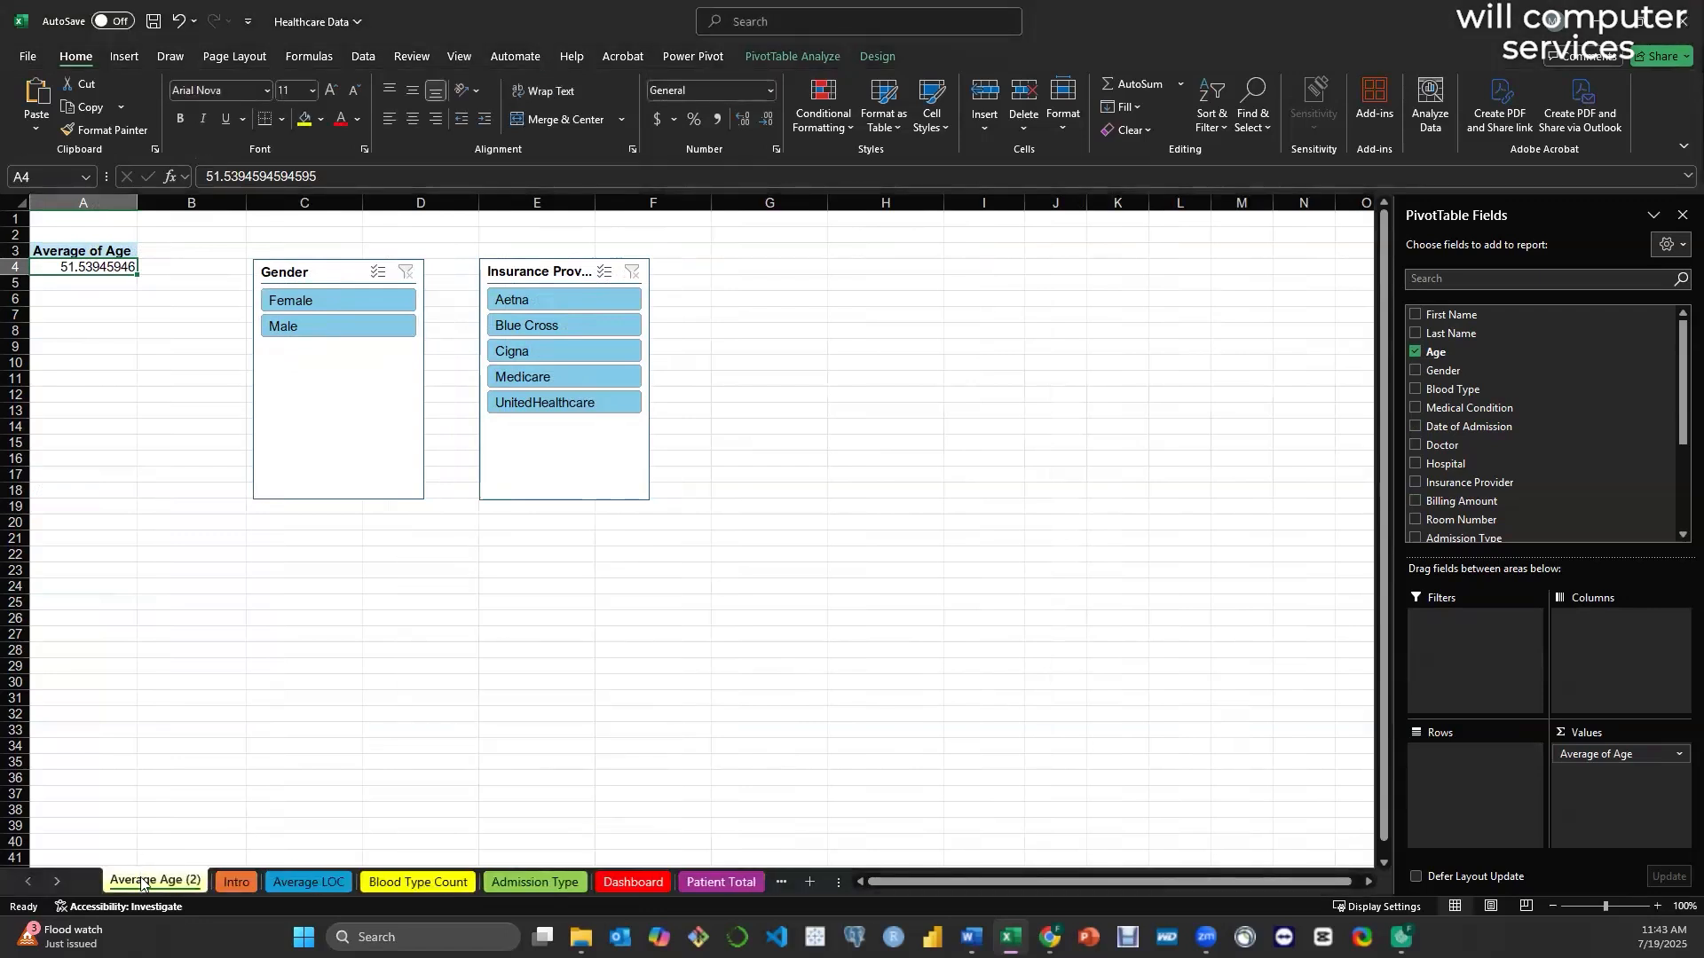
- Move the copied Average Age sheet between Dashboard and Patient Total and rename it Medical Conditions
{"action": "mouse_move", "coordinate": [142, 881]}
{"action": "left_mouse_down"}
{"action": "mouse_move", "coordinate": [703, 874]}
{"action": "mouse_move", "coordinate": [649, 883]}
{"action": "mouse_move", "coordinate": [678, 886]}
{"action": "left_mouse_up"}
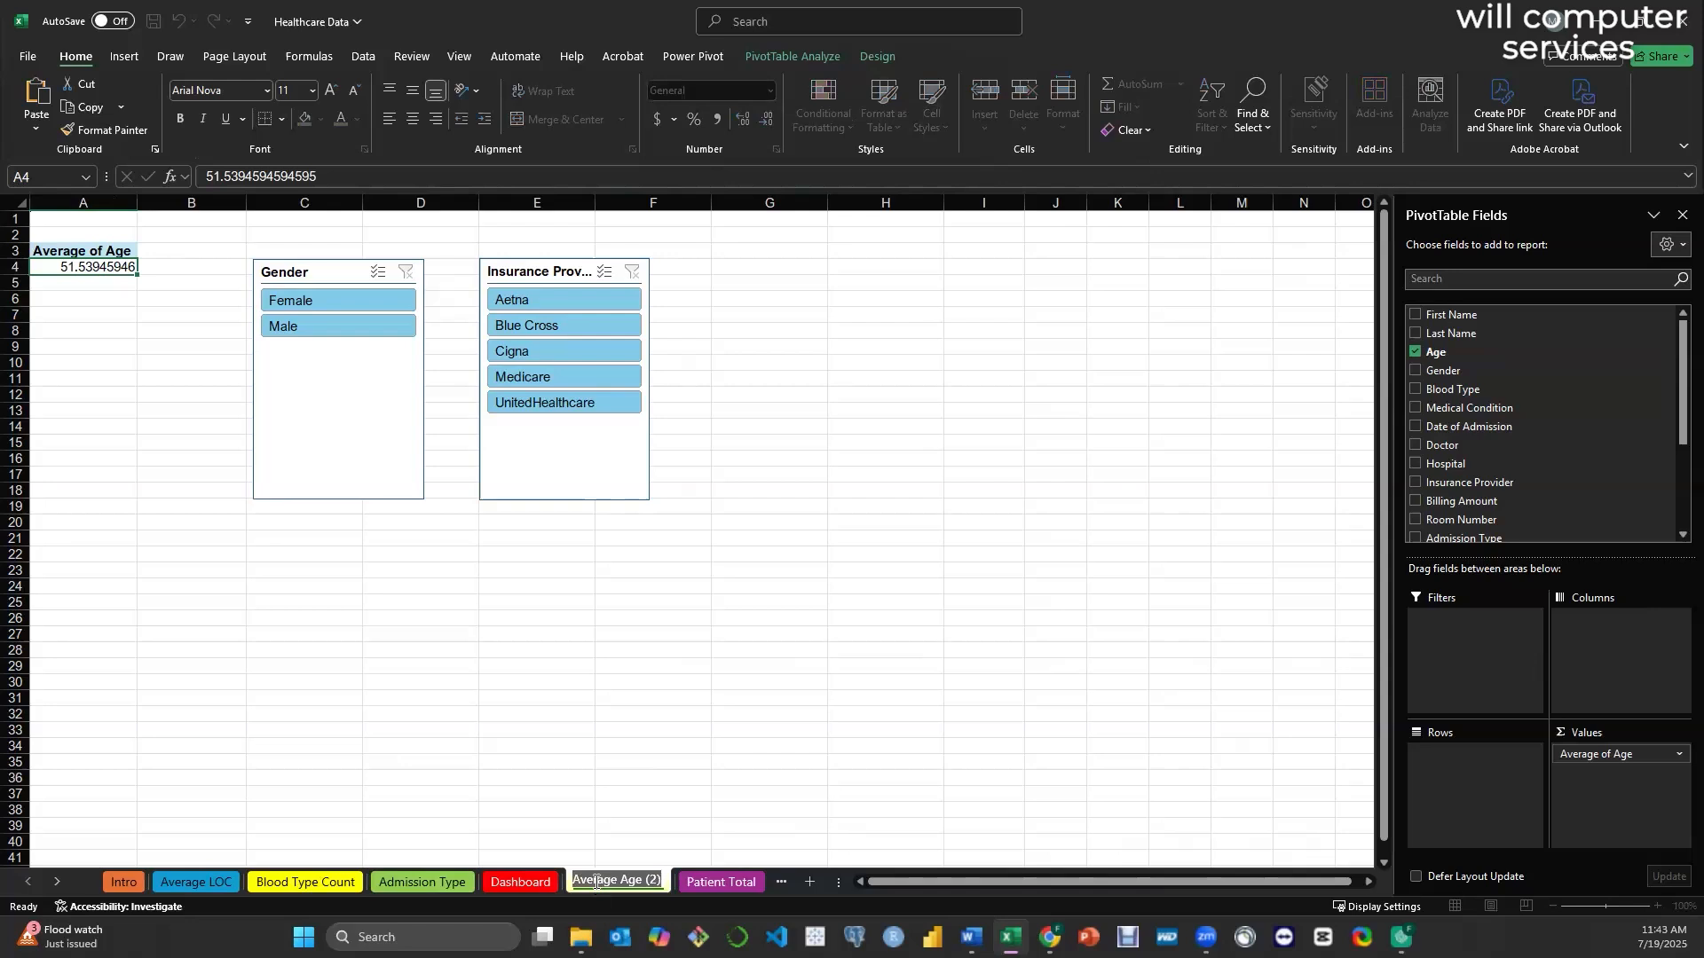
{"action": "type", "text": "Me"}
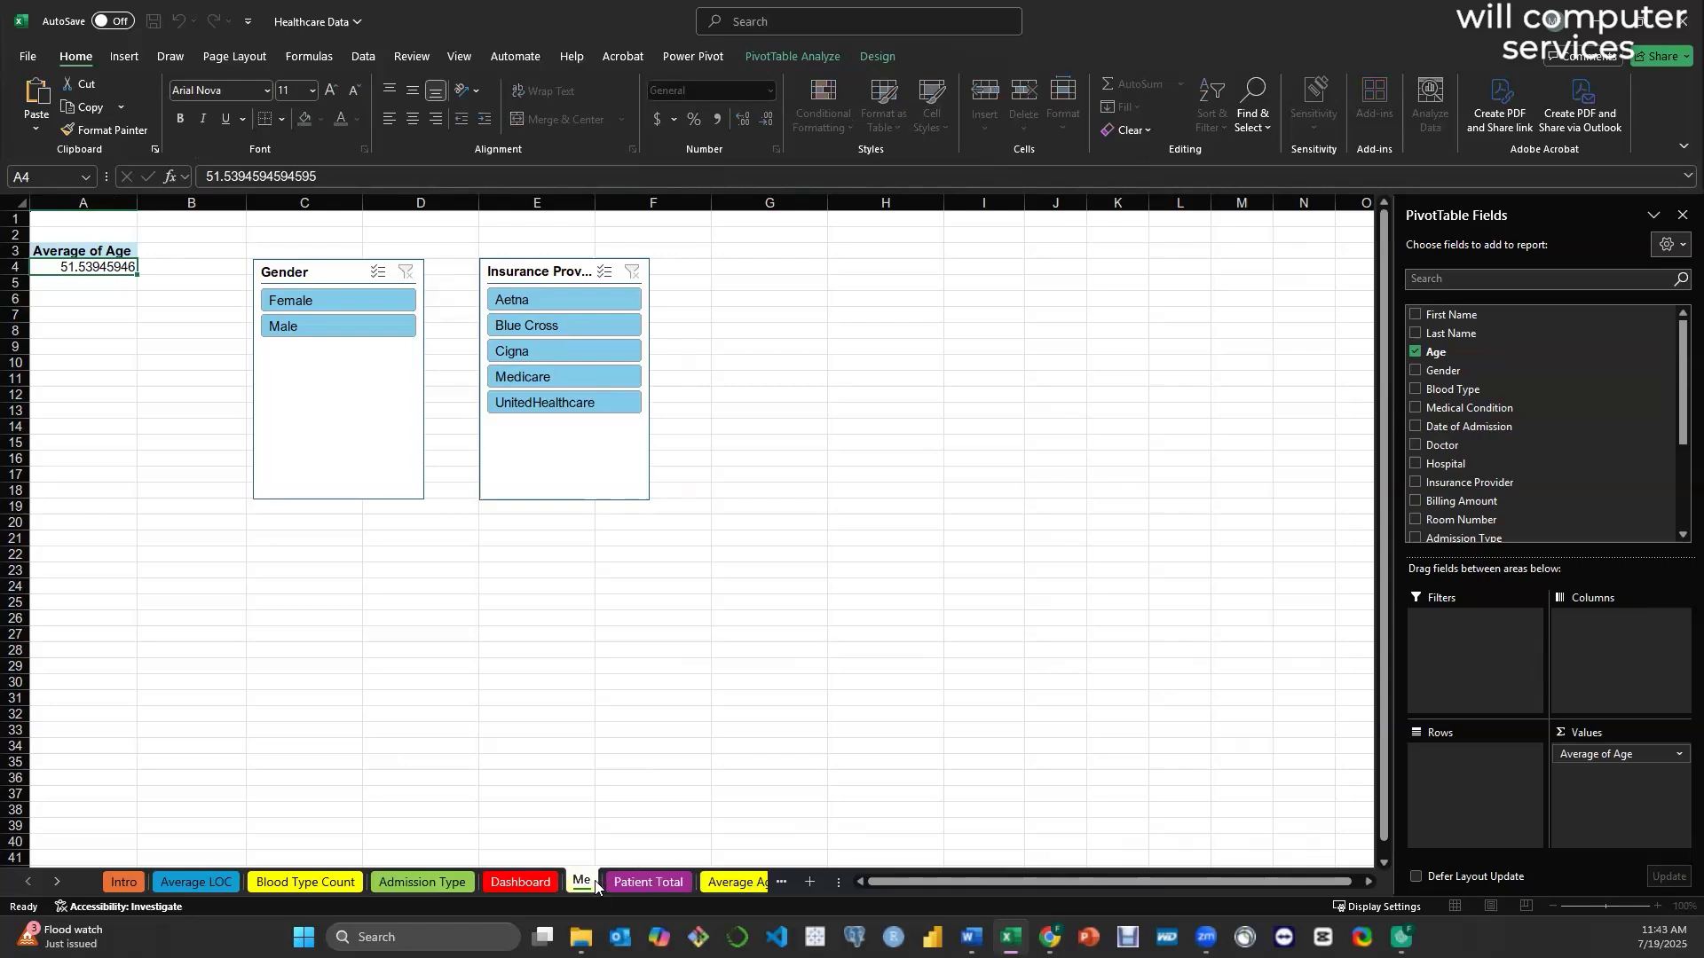
{"action": "type", "text": "iical Co"}
{"action": "type", "text": "n"}
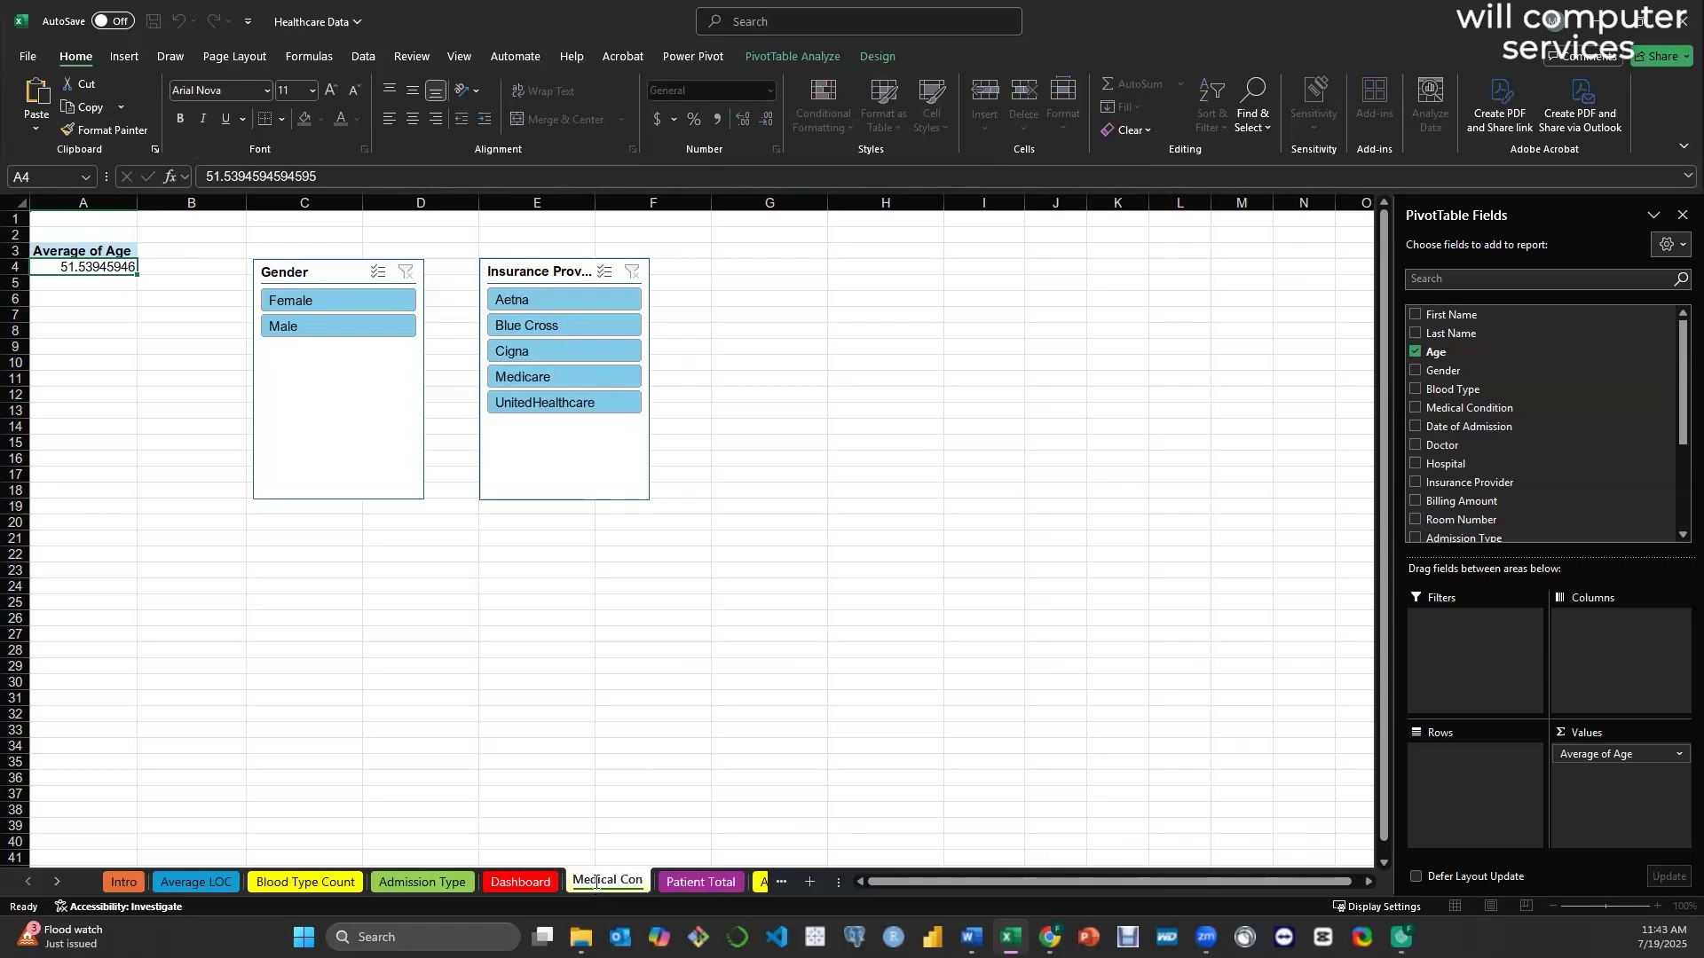
{"action": "type", "text": "ditions"}
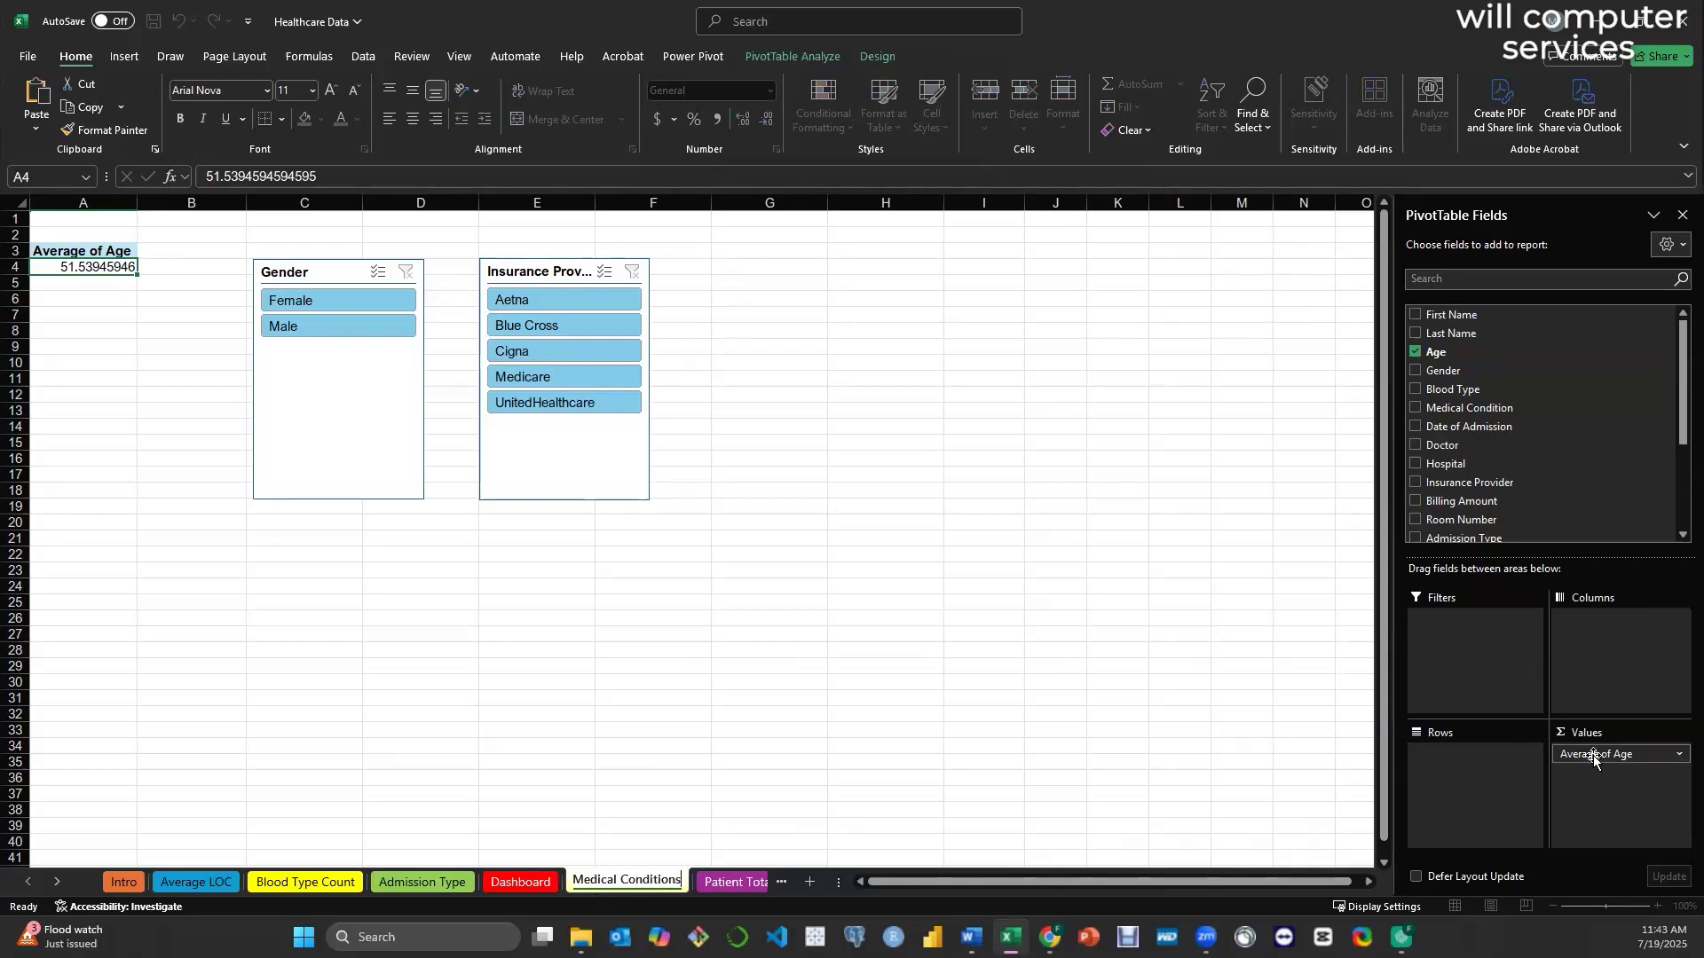
- Remove Average of Age from the Medical Conditions PivotTable's values and add Medical Condition as its row field
{"action": "left_click_drag", "start_coordinate": [1602, 756], "coordinate": [1336, 698]}
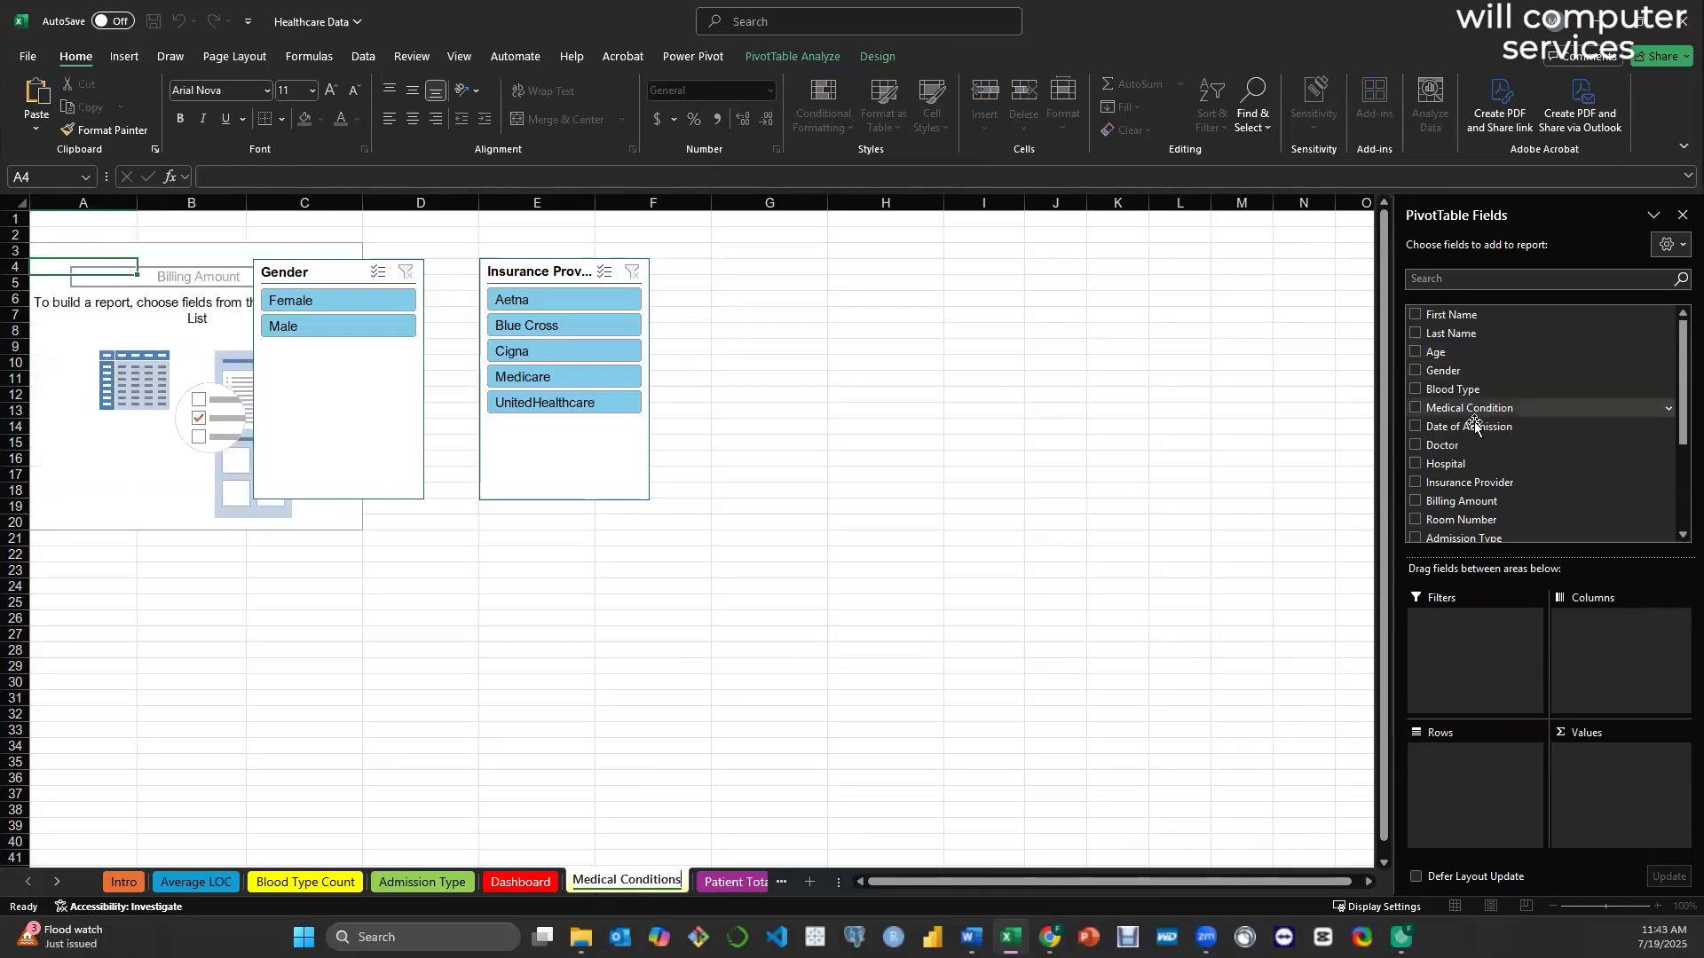
{"action": "left_click_drag", "start_coordinate": [1480, 409], "coordinate": [1473, 761]}
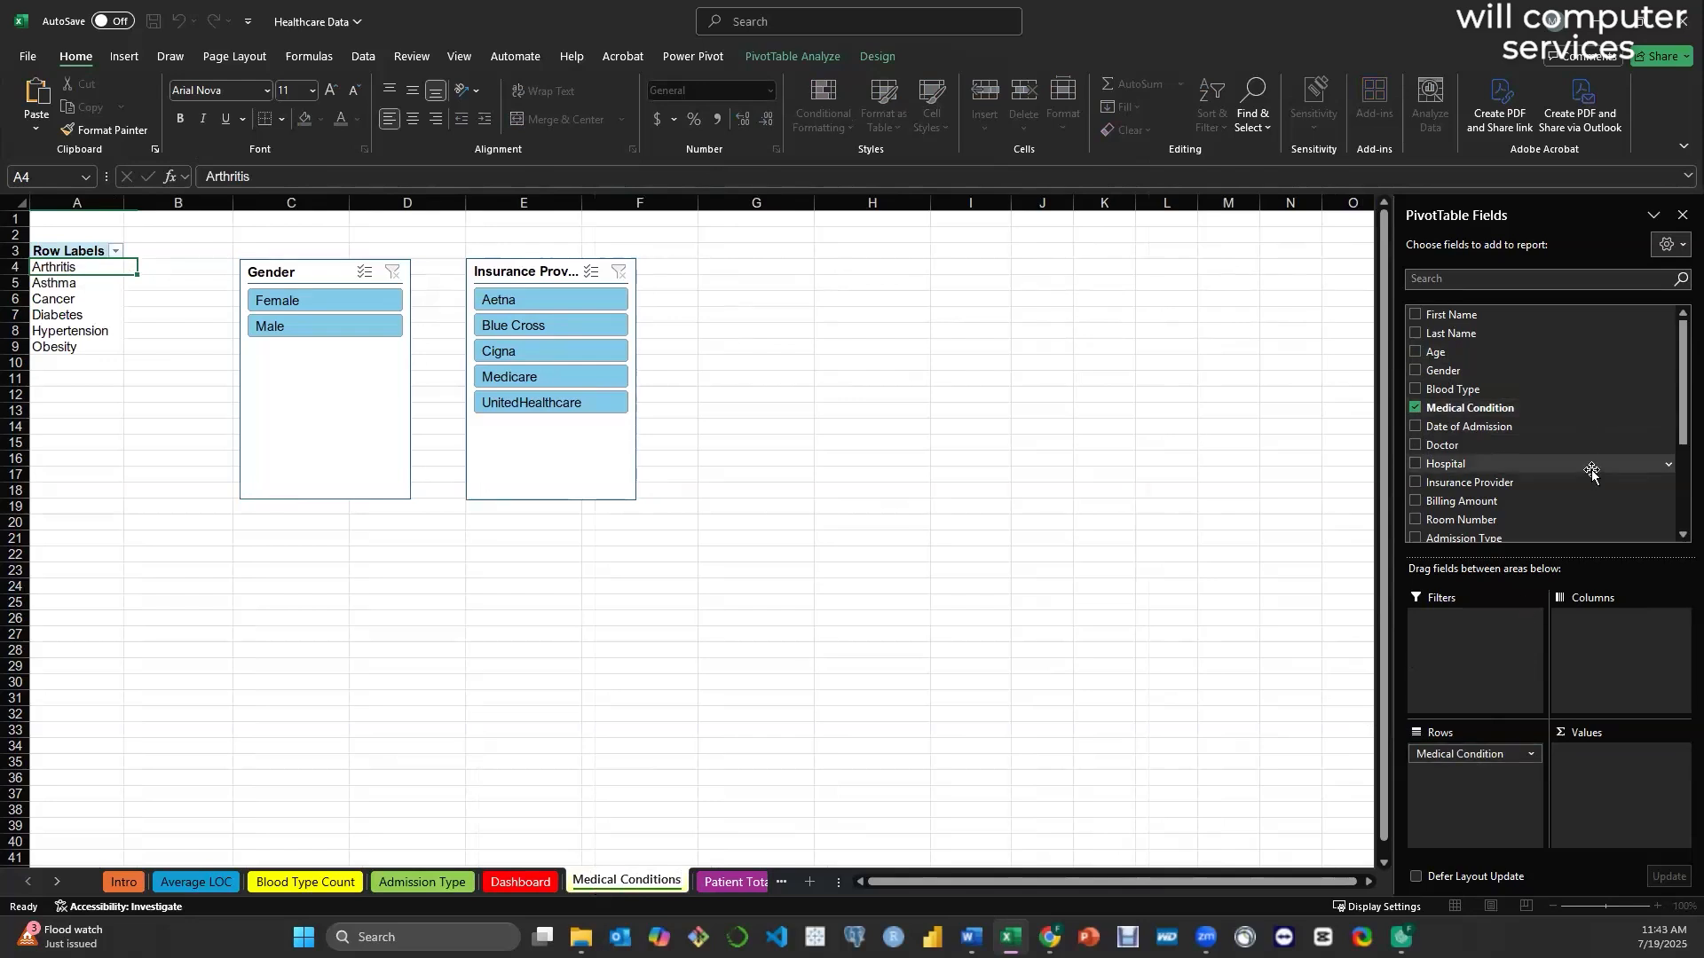
- Add Last Name as a count to the values of the Medical Conditions PivotTable
{"action": "scroll", "coordinate": [1562, 457], "scroll_direction": "down", "scroll_amount": 3}
{"action": "scroll", "coordinate": [1559, 456], "scroll_direction": "down", "scroll_amount": 1}
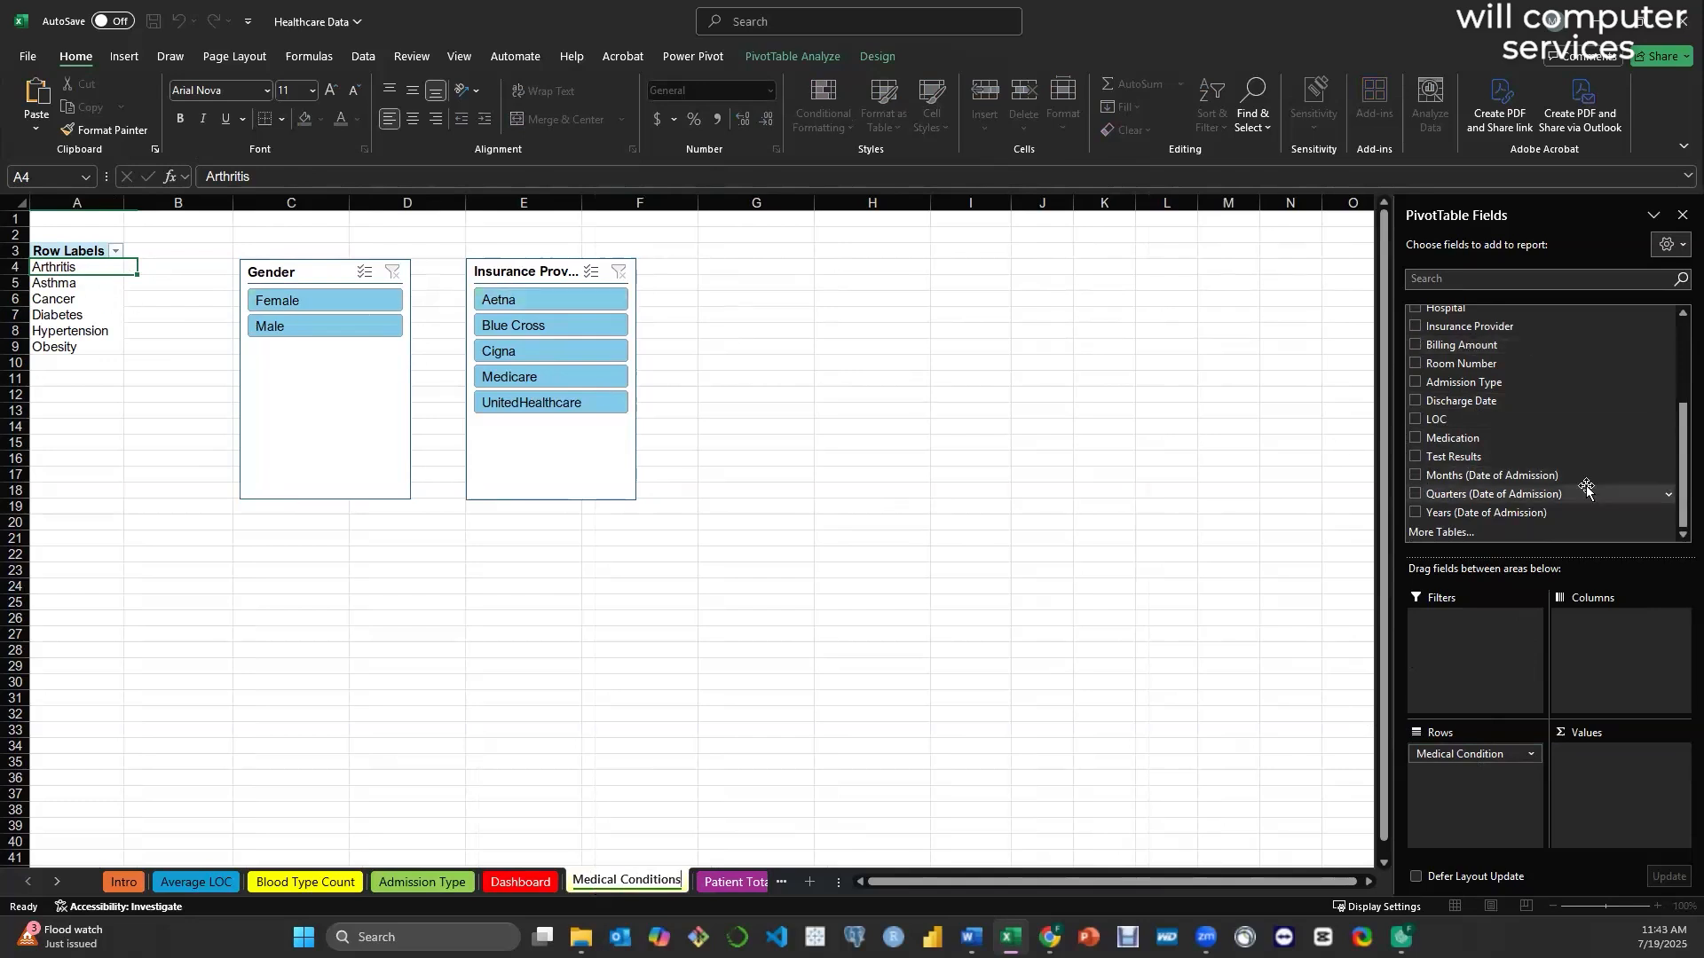
{"action": "scroll", "coordinate": [1562, 488], "scroll_direction": "up", "scroll_amount": 3}
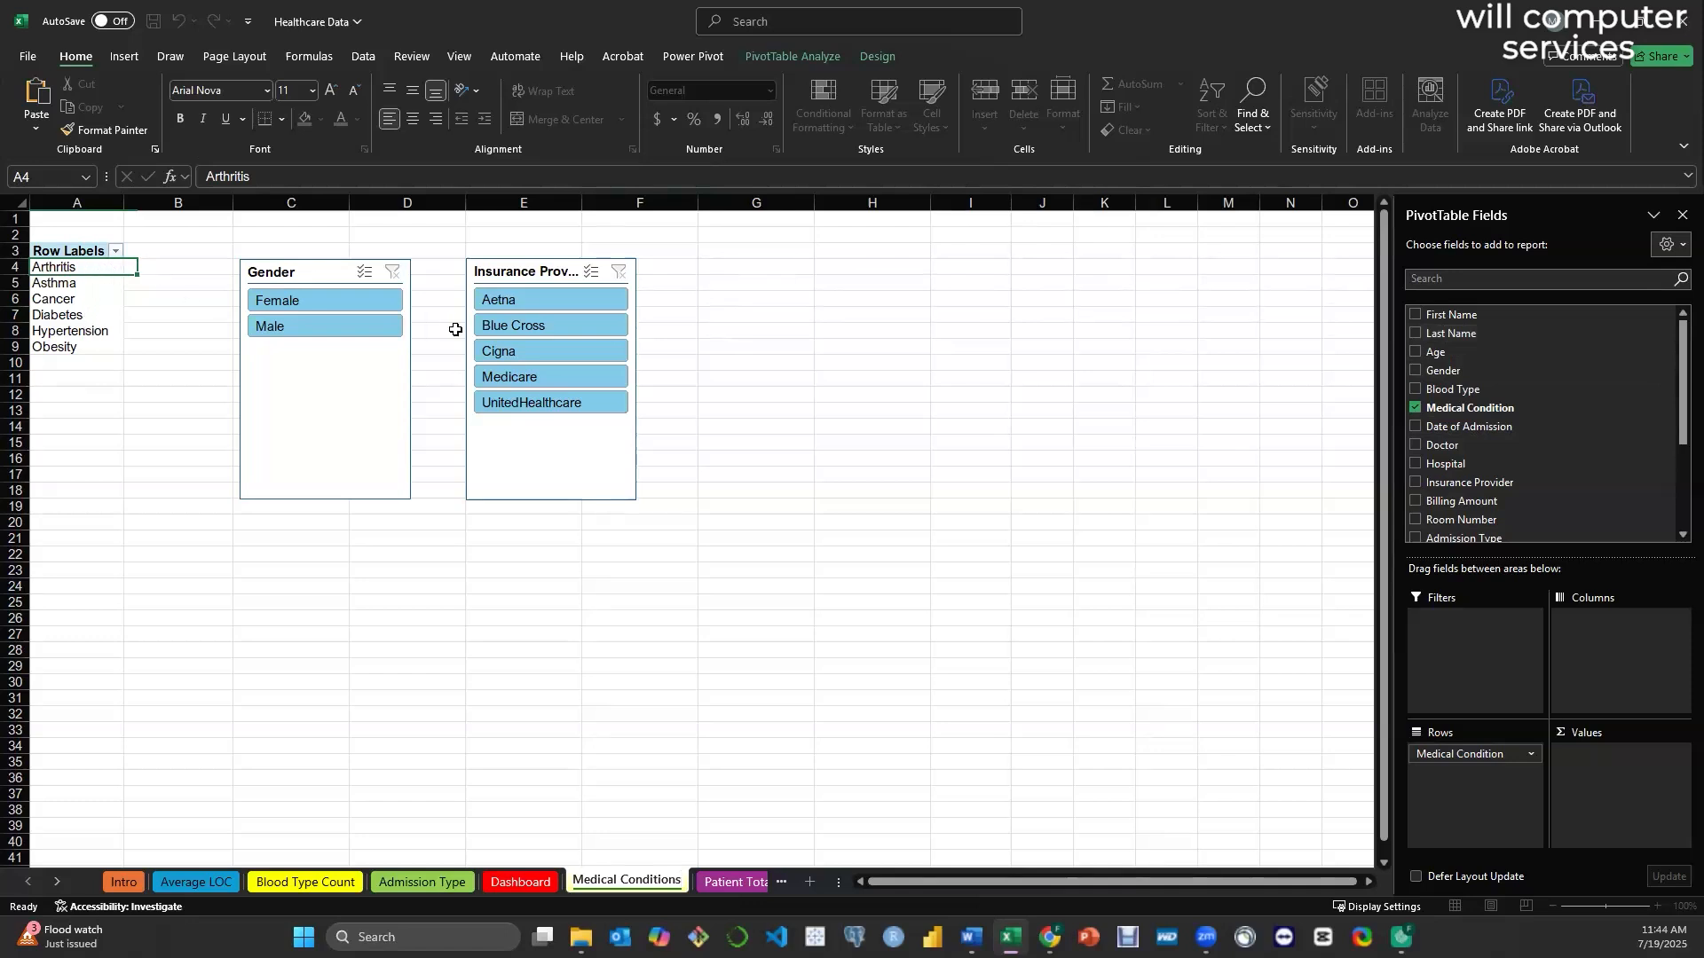
{"action": "left_click_drag", "start_coordinate": [1440, 337], "coordinate": [1612, 765]}
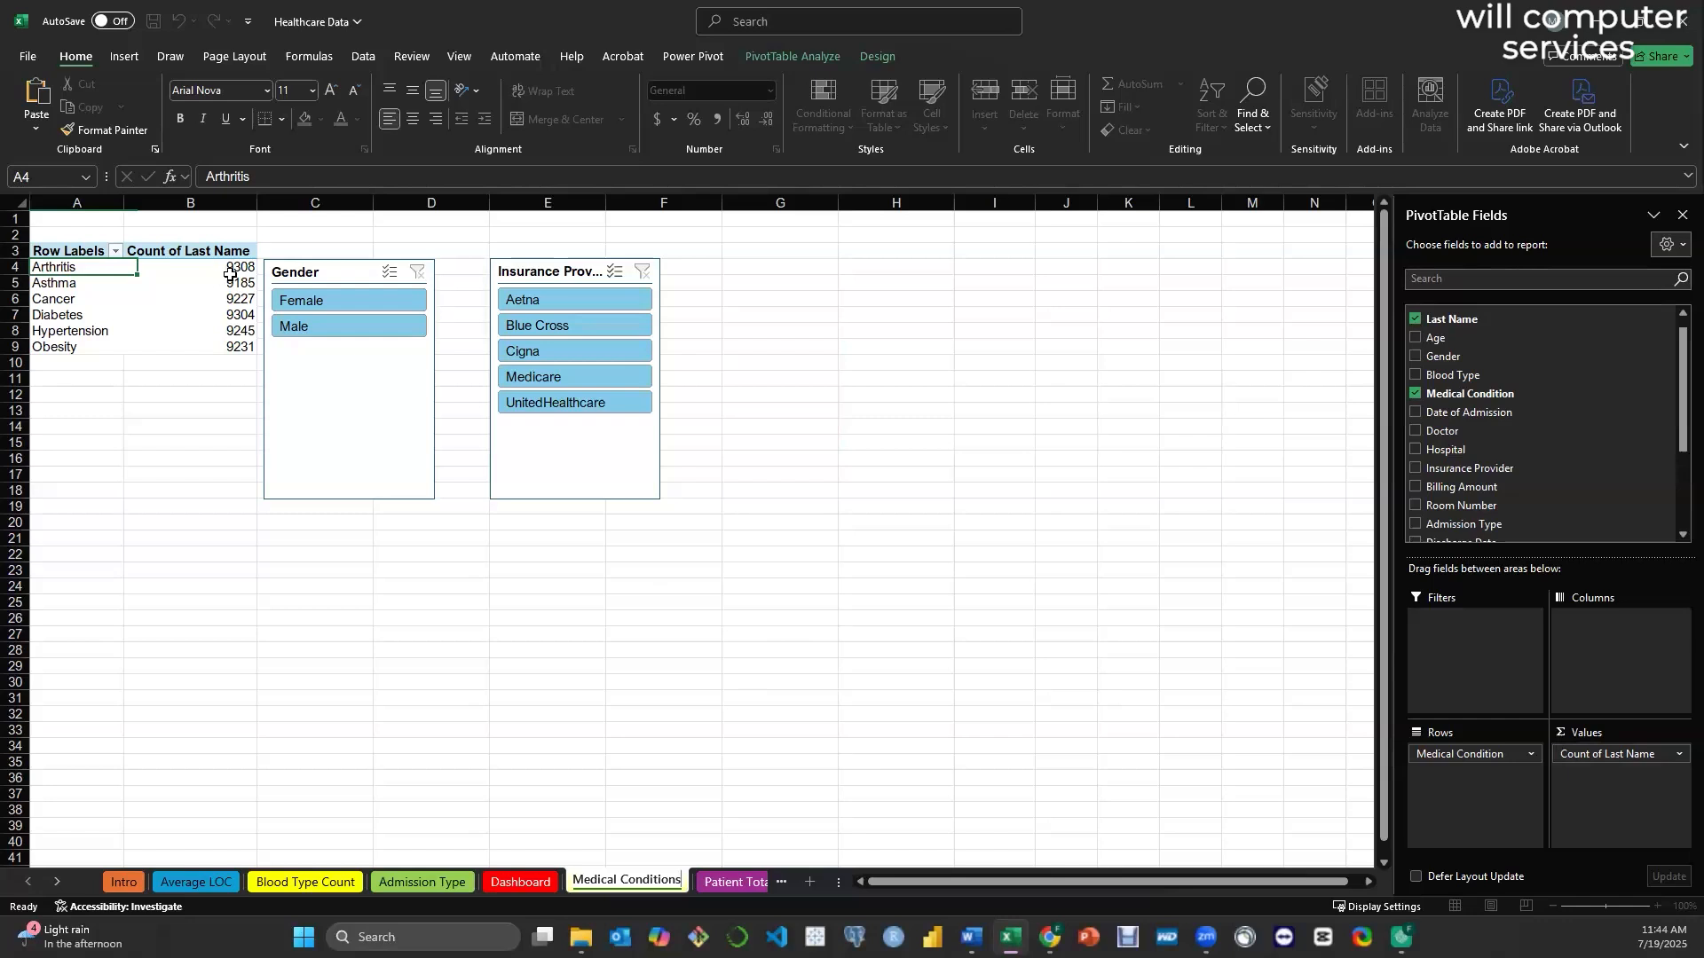
{"action": "mouse_move", "coordinate": [222, 275]}
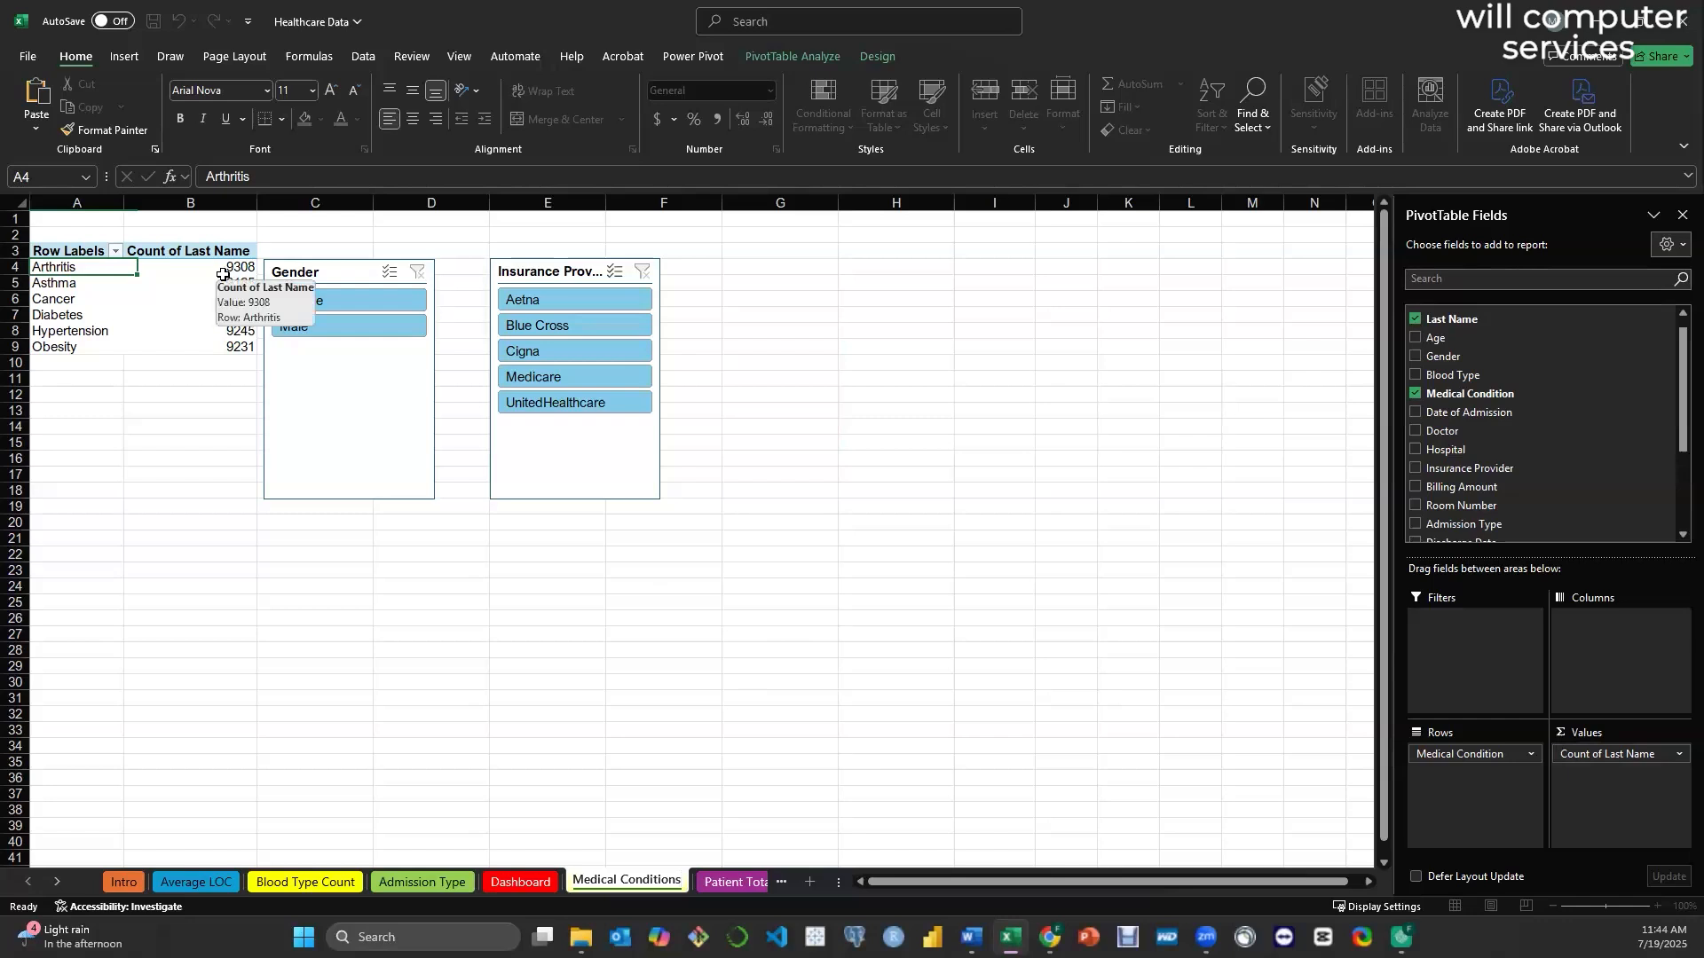
- Try grand totals for rows only and for rows and columns in the Medical Conditions PivotTable, and turn them off again
{"action": "left_click", "coordinate": [816, 57]}
{"action": "left_click", "coordinate": [884, 56]}
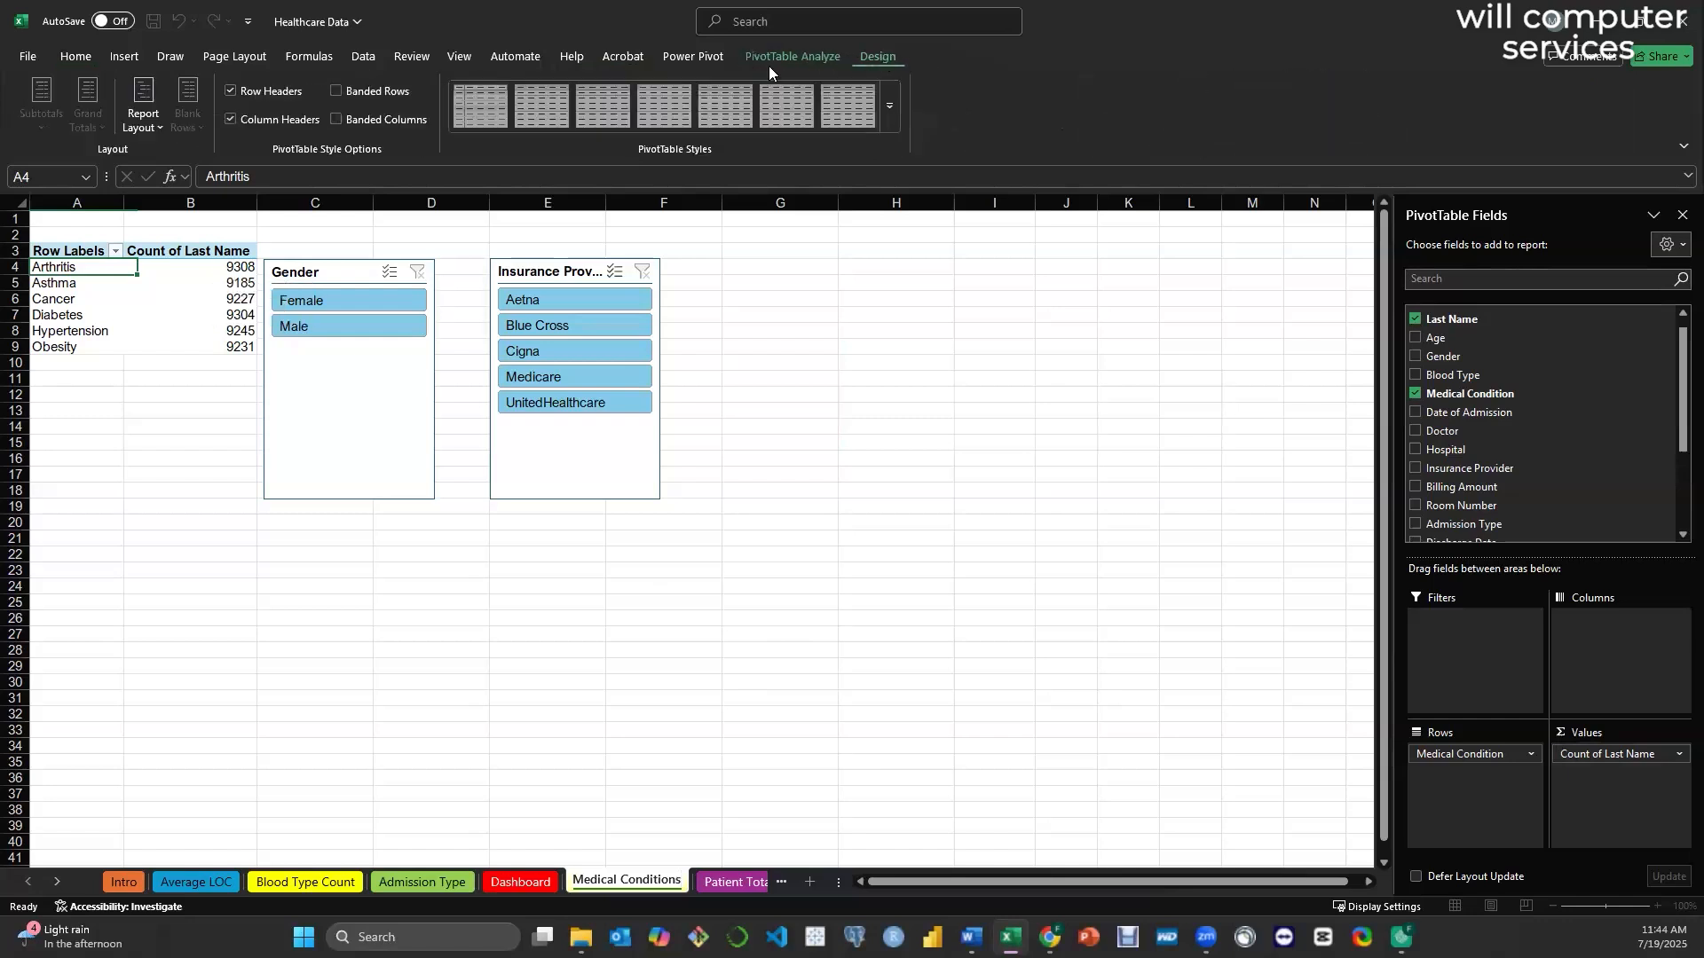
{"action": "left_click", "coordinate": [204, 269]}
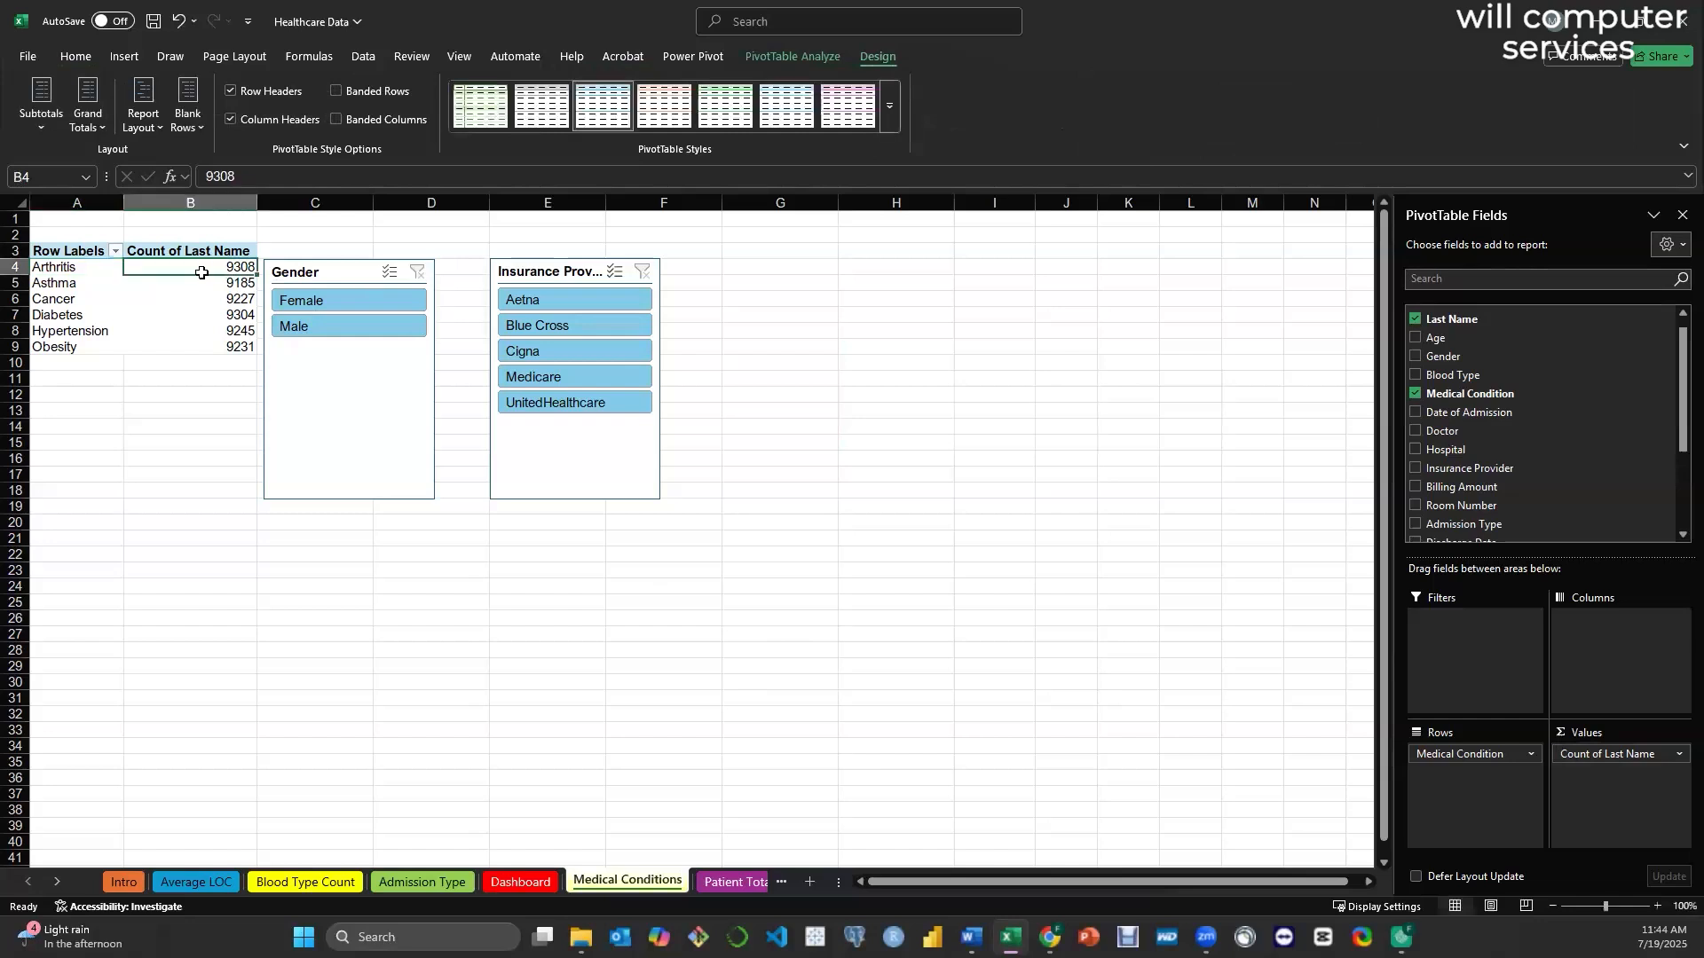
{"action": "left_click", "coordinate": [92, 126]}
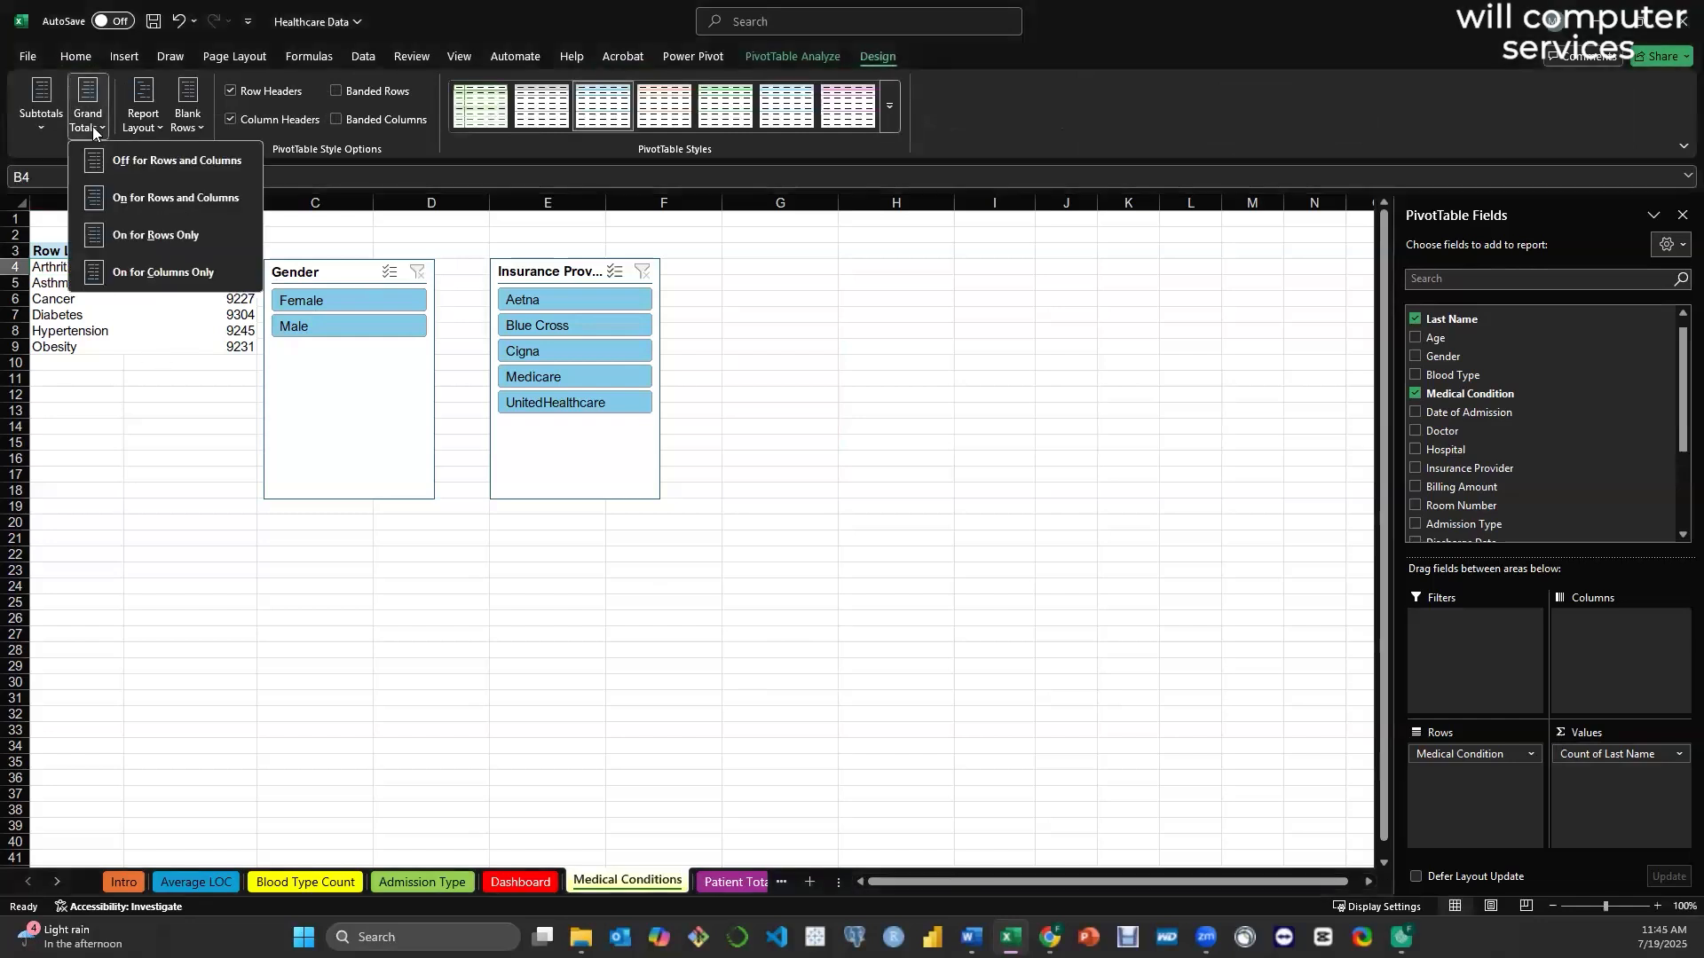
{"action": "left_click", "coordinate": [151, 236]}
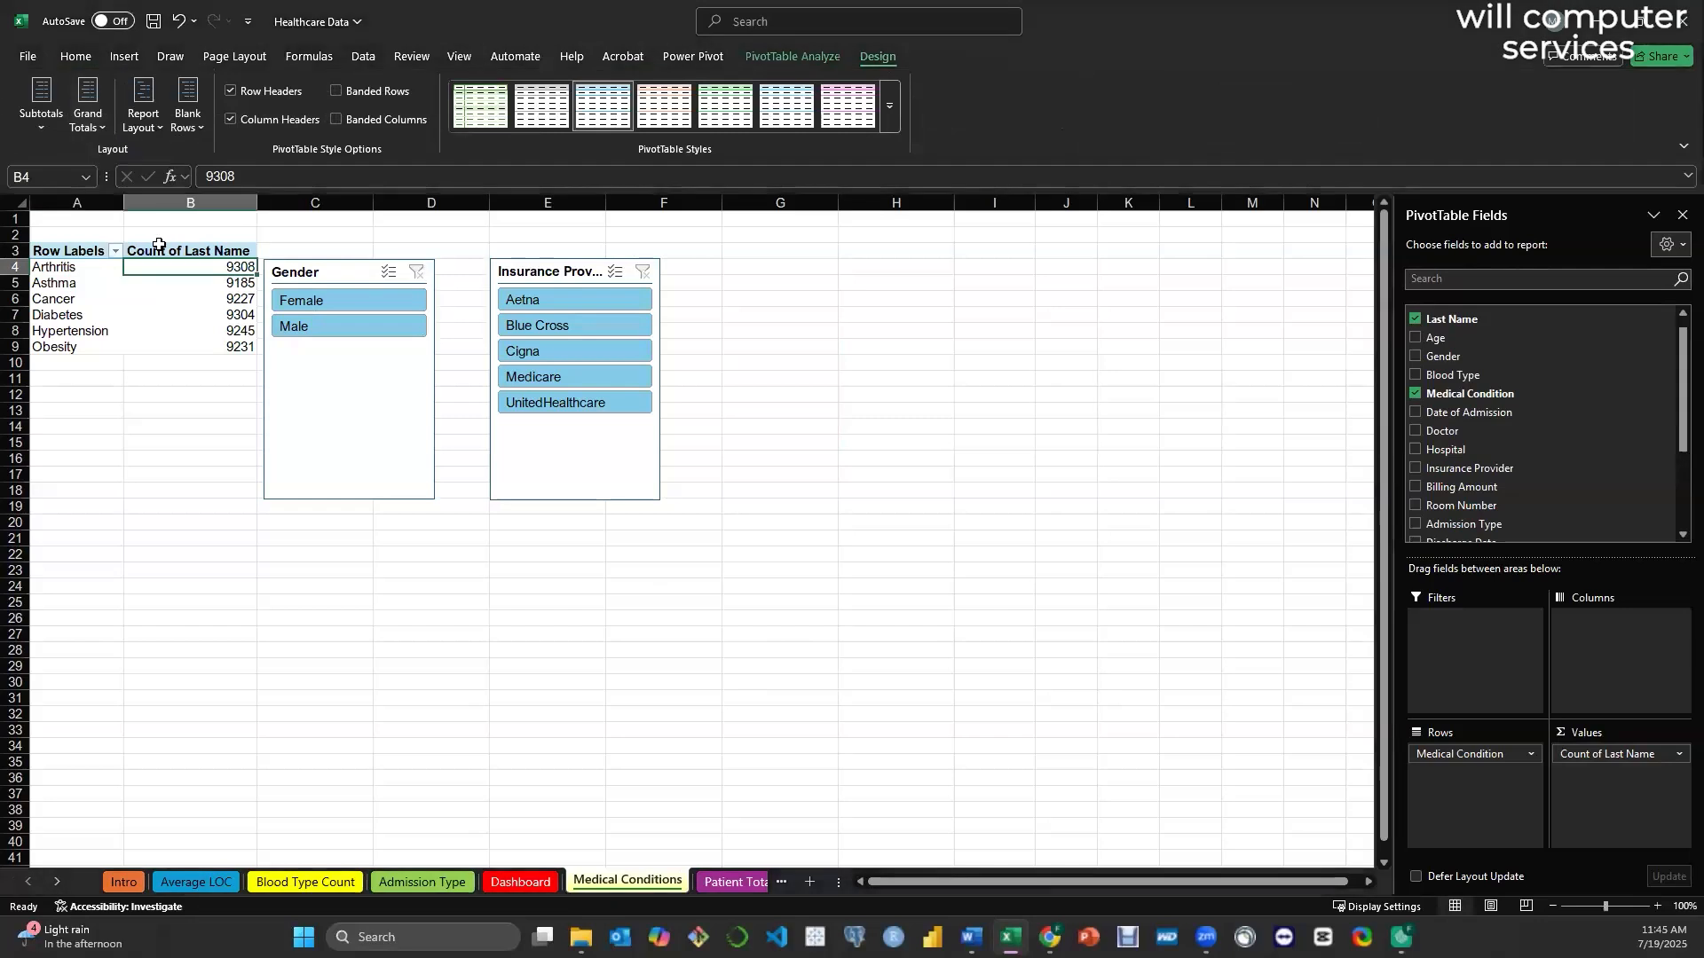
{"action": "left_click", "coordinate": [159, 249]}
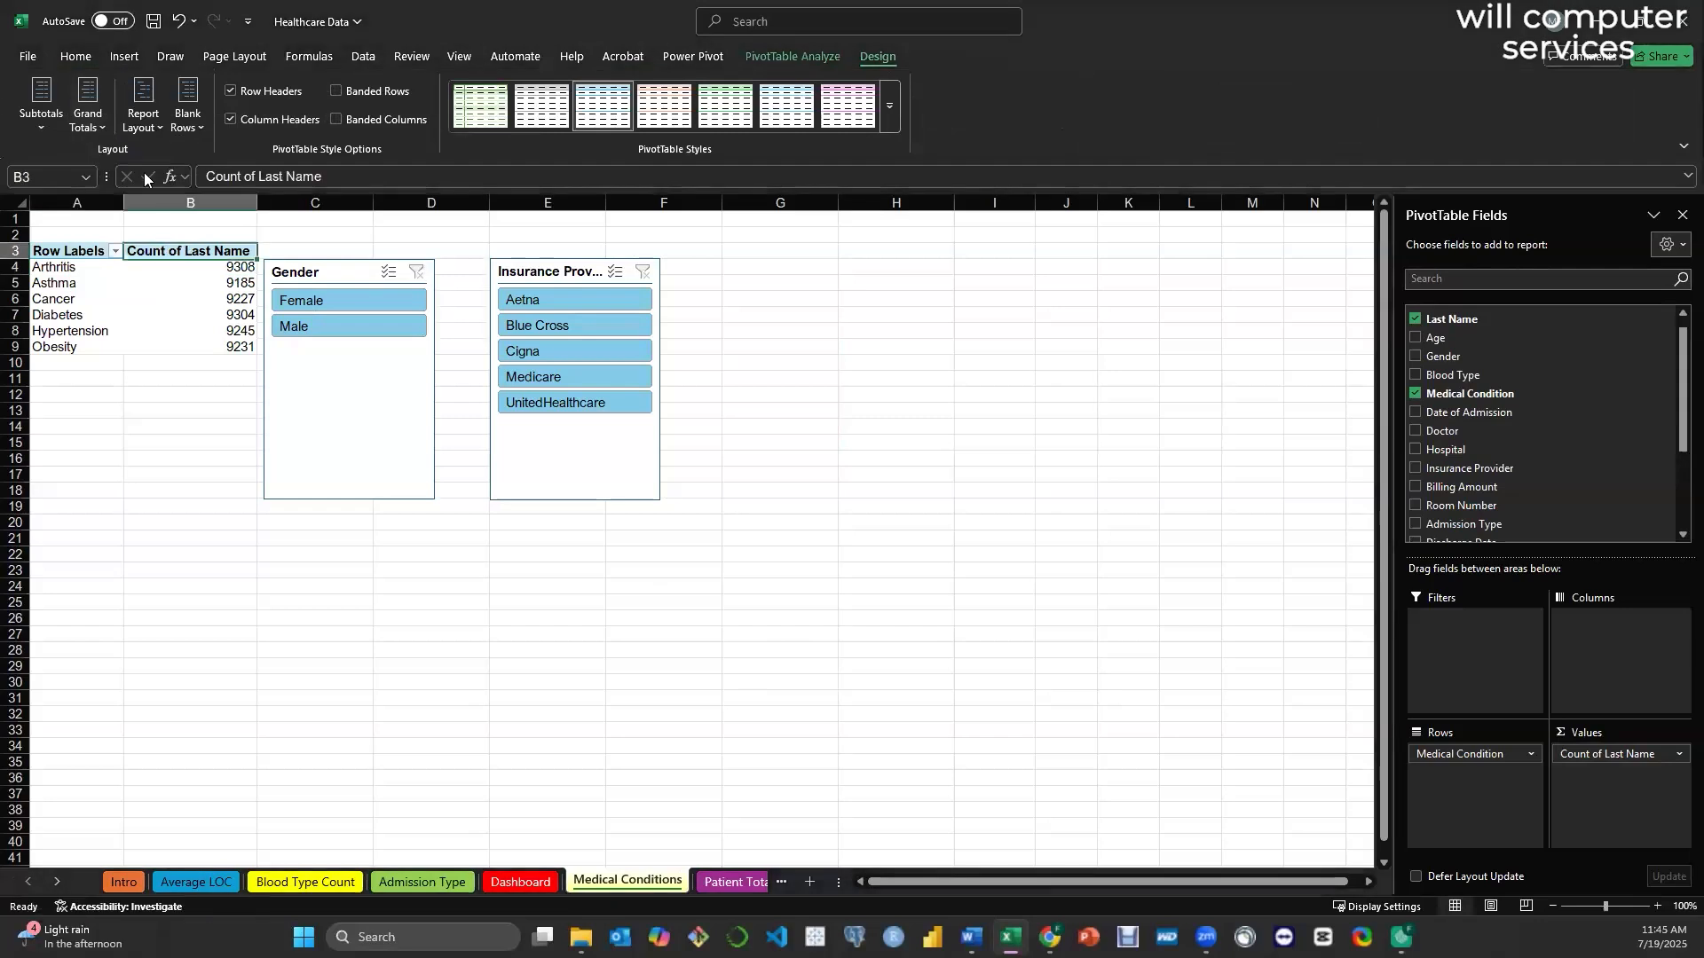
{"action": "left_click", "coordinate": [92, 126]}
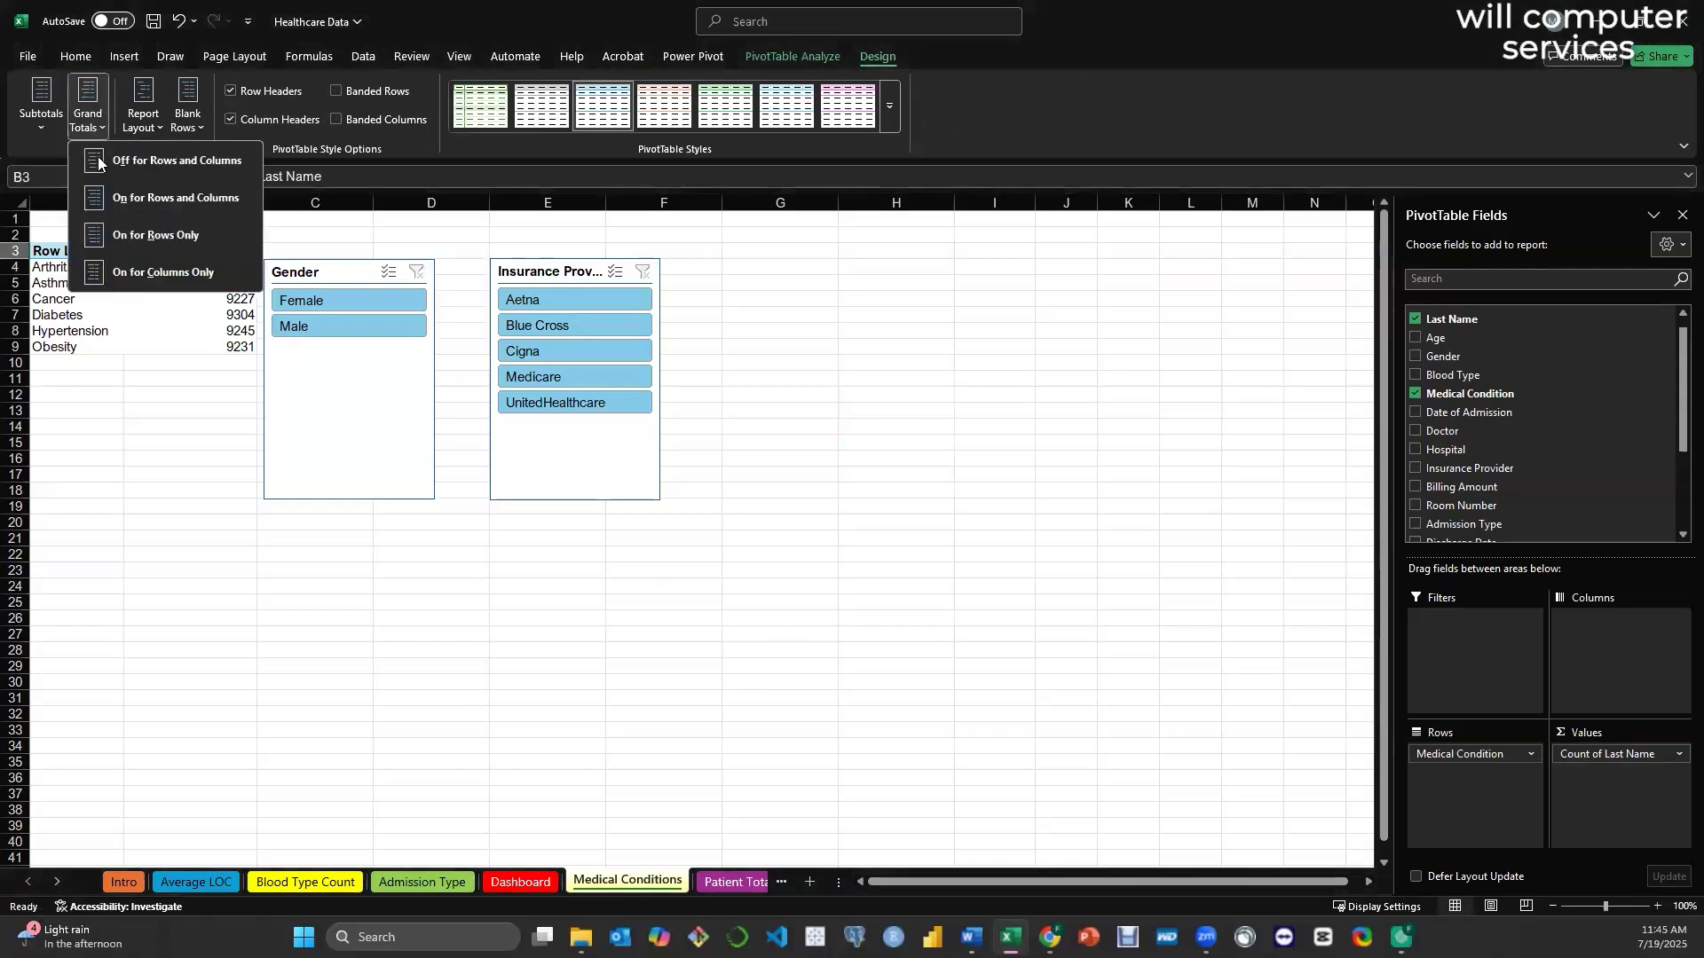
{"action": "left_click", "coordinate": [122, 197]}
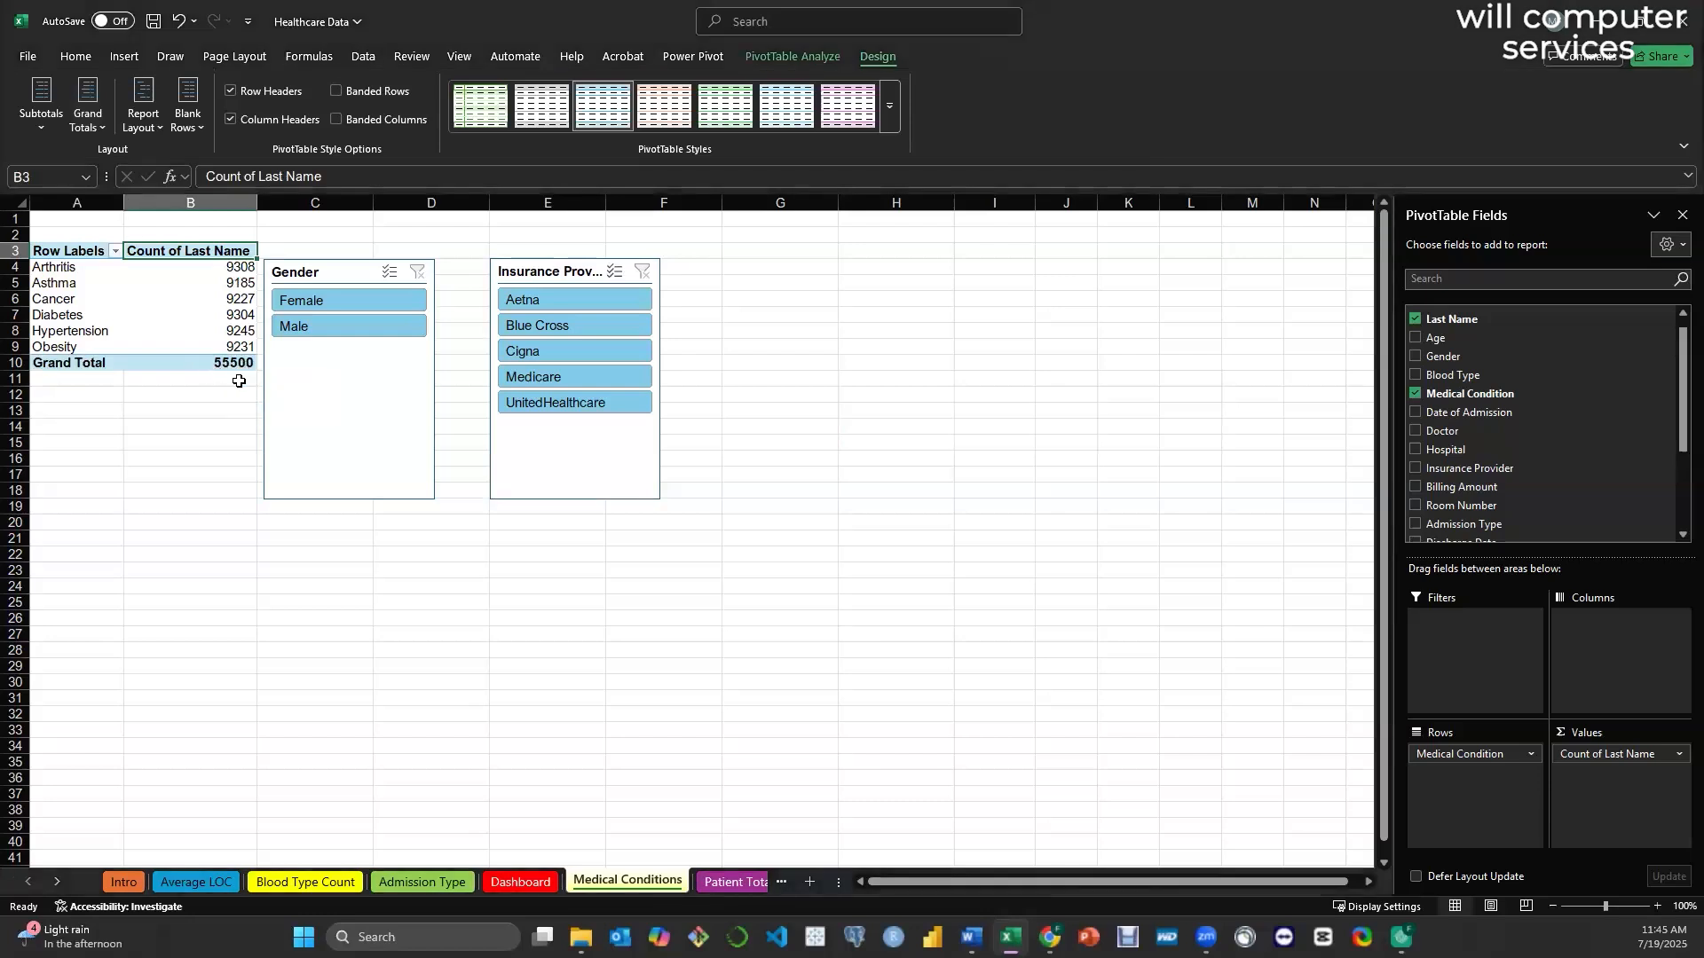
{"action": "left_click", "coordinate": [89, 125]}
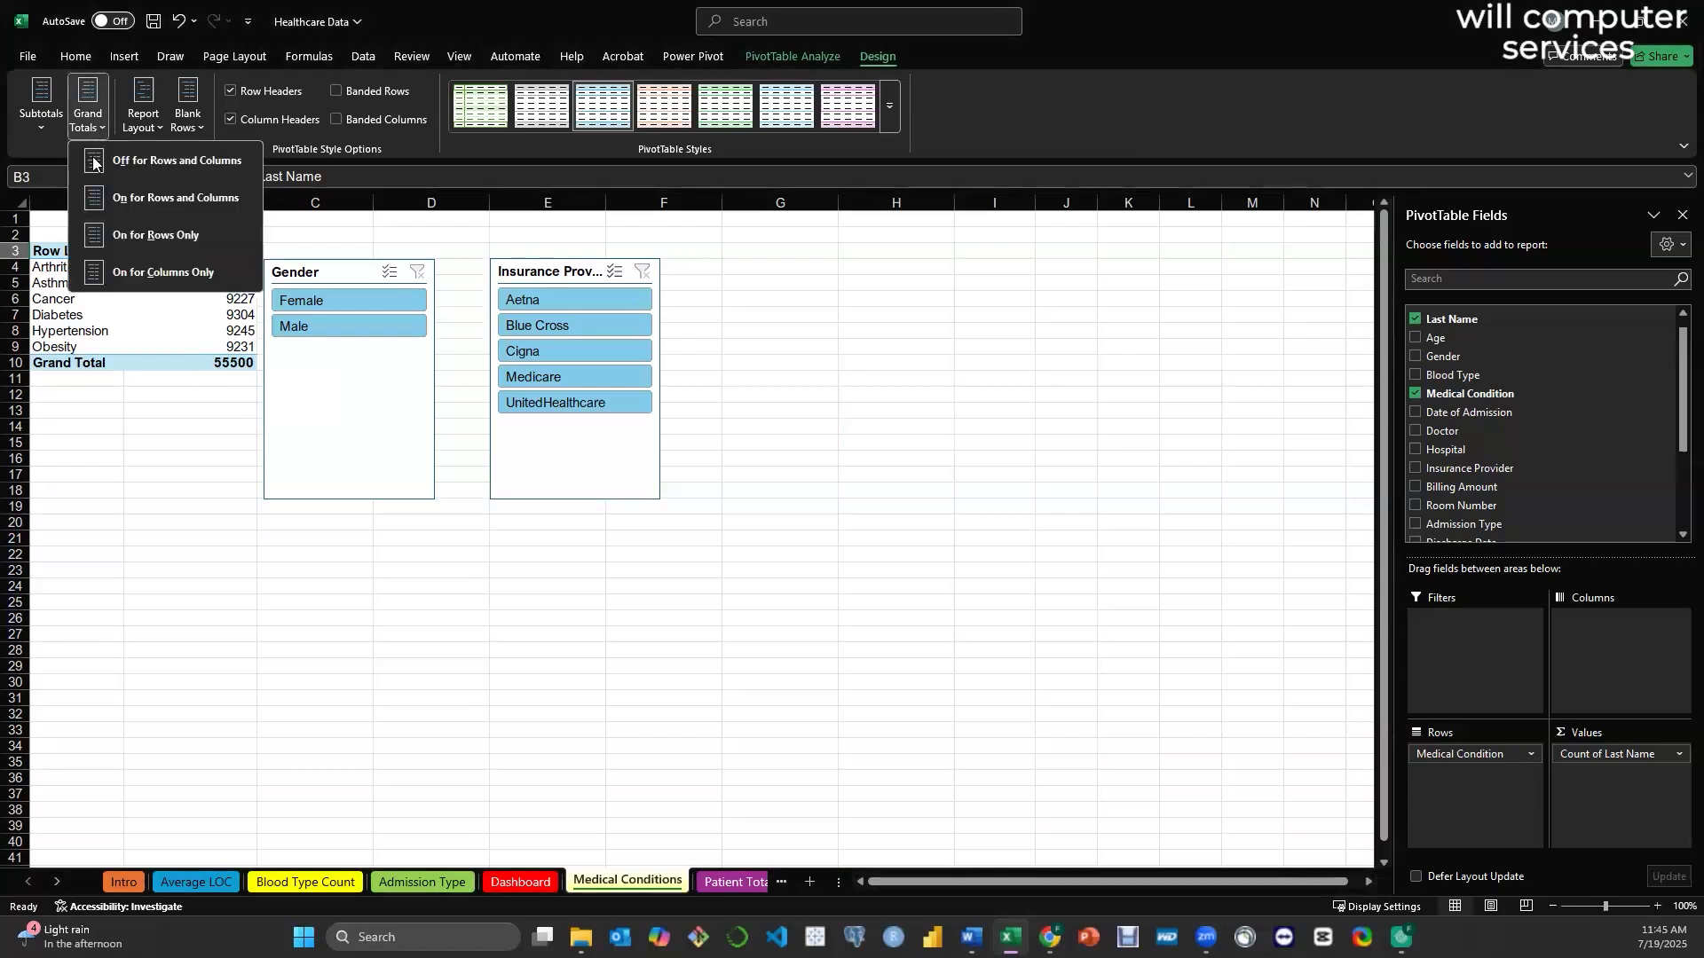
{"action": "left_click", "coordinate": [94, 162]}
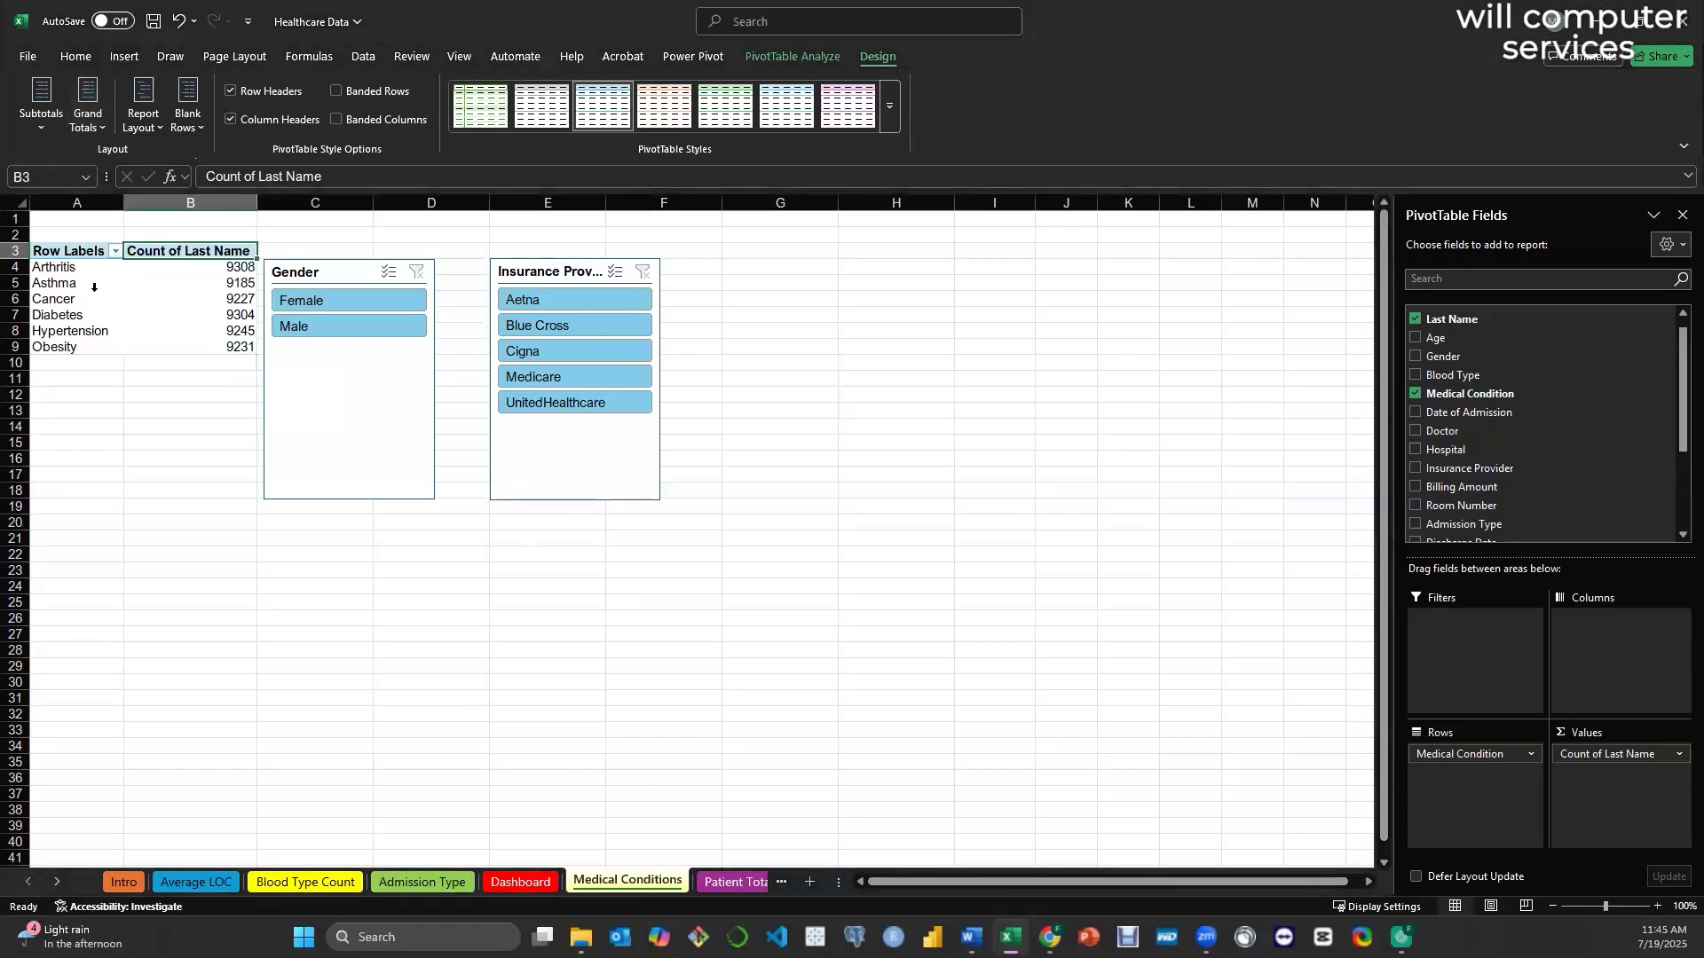
- Insert a doughnut PivotChart of the medical conditions and place it beside the Insurance Provider slicer, about 3.48" high and 6.21" wide
{"action": "left_click", "coordinate": [119, 299]}
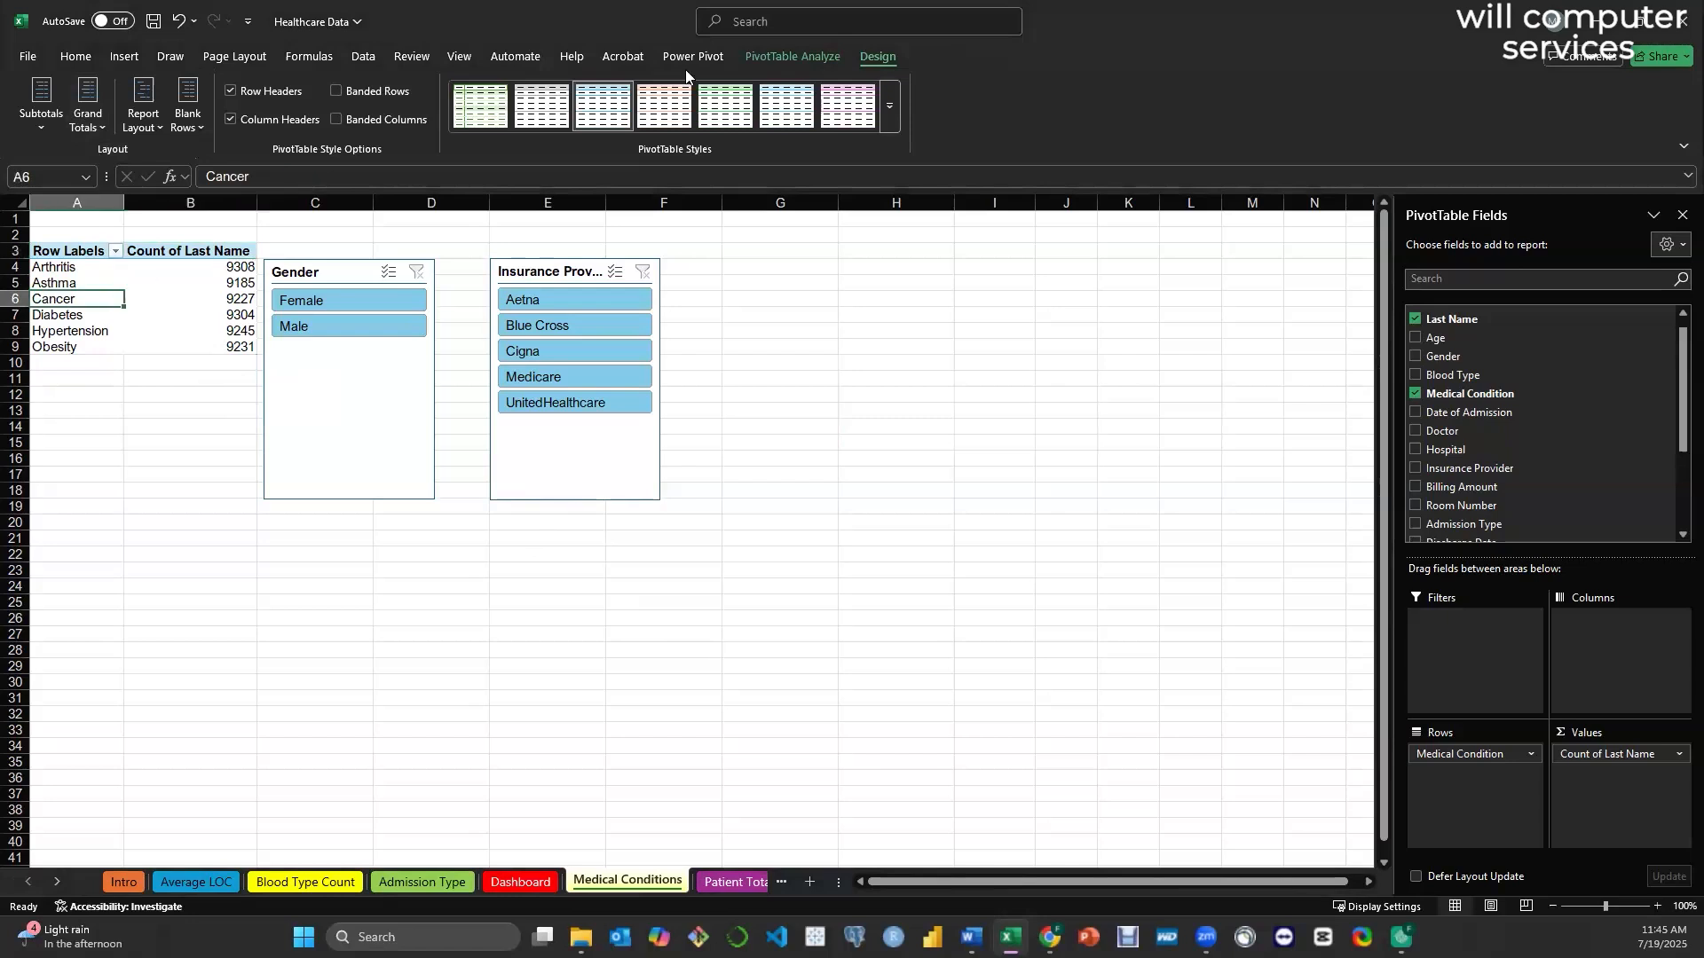
{"action": "left_click", "coordinate": [796, 55]}
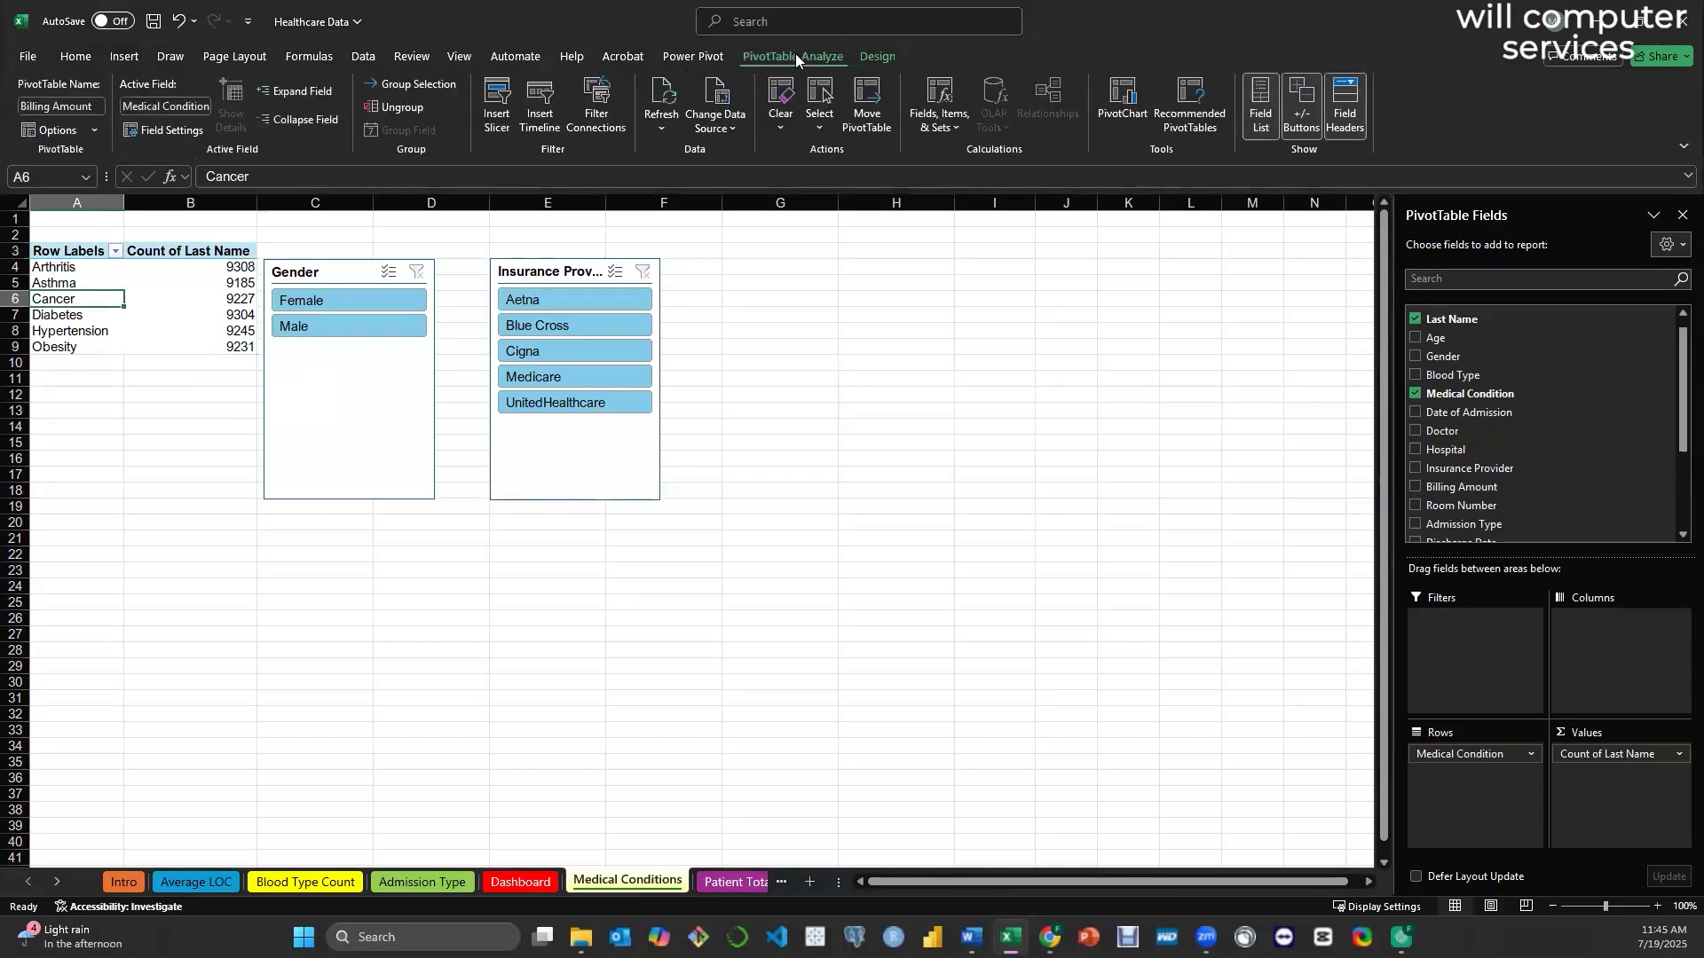
{"action": "left_click", "coordinate": [1123, 110]}
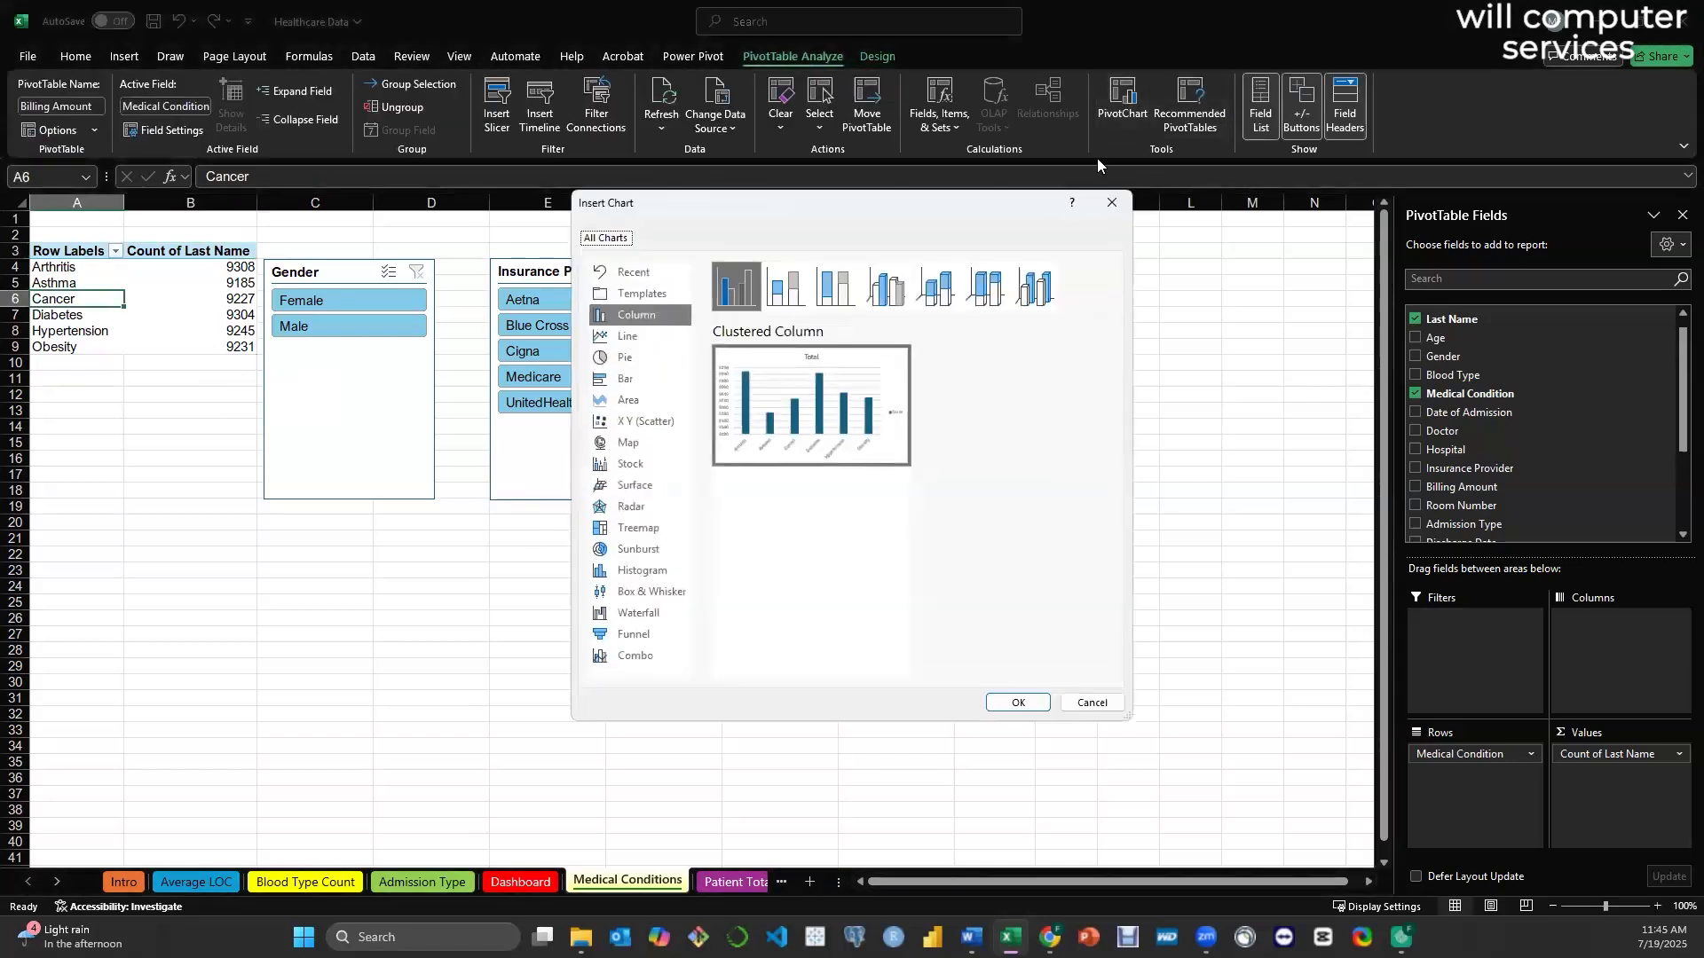
{"action": "left_click", "coordinate": [638, 358]}
{"action": "left_click", "coordinate": [939, 302]}
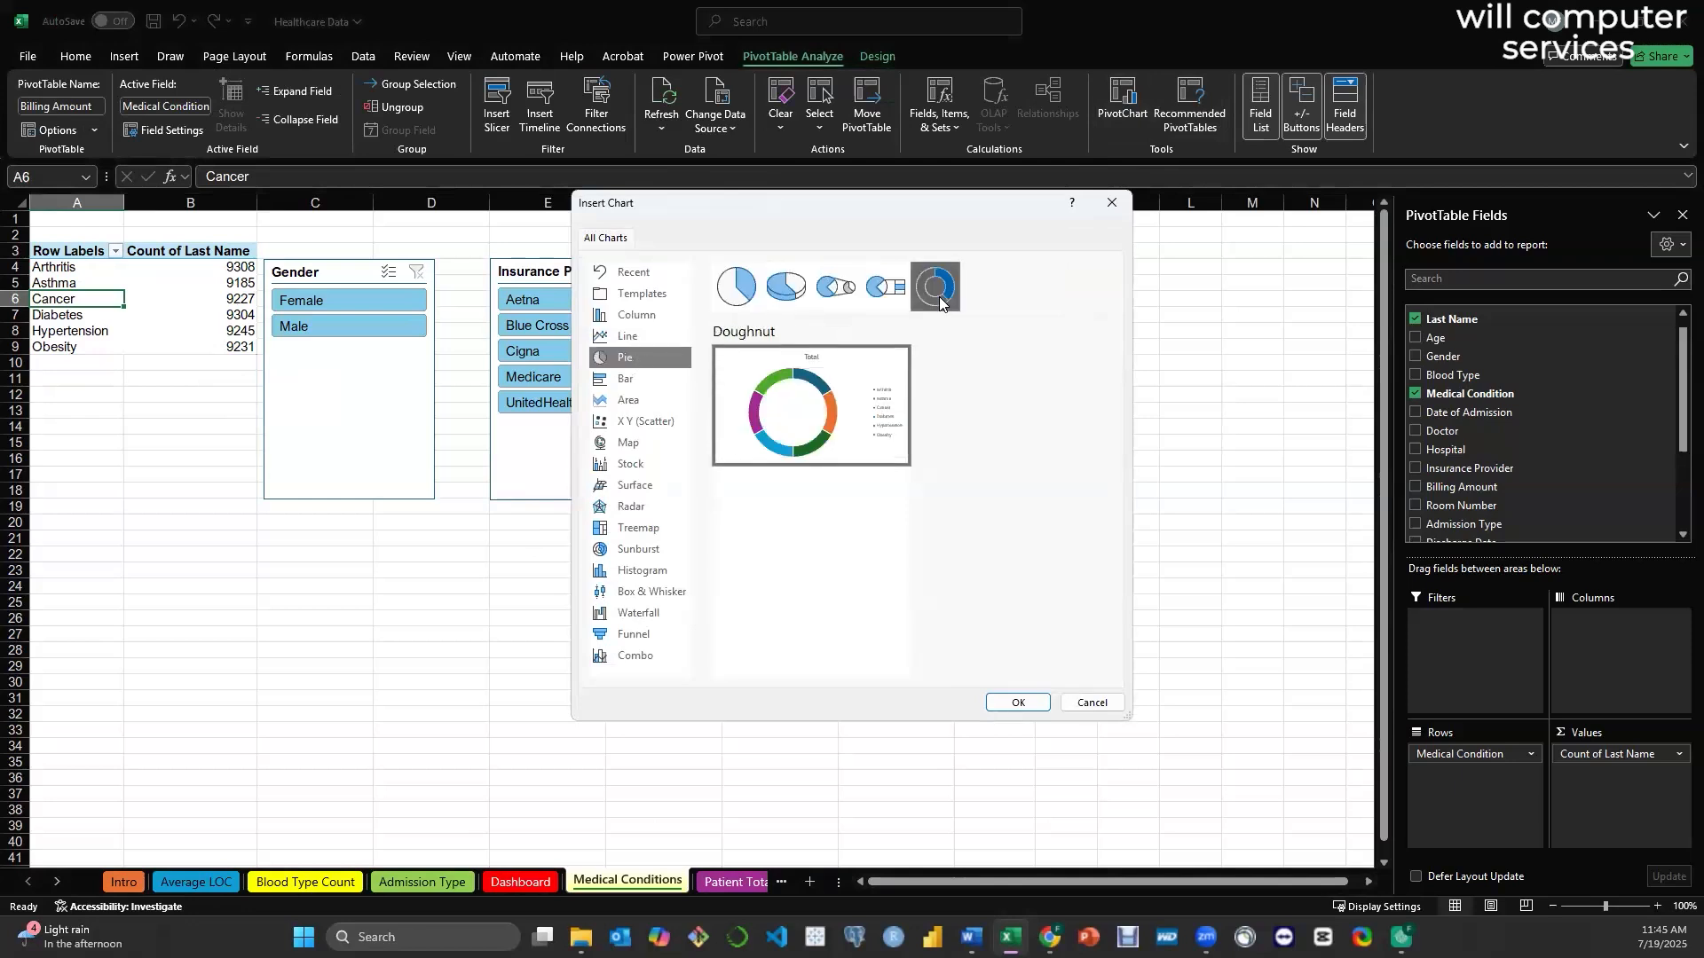
{"action": "left_click", "coordinate": [1018, 703]}
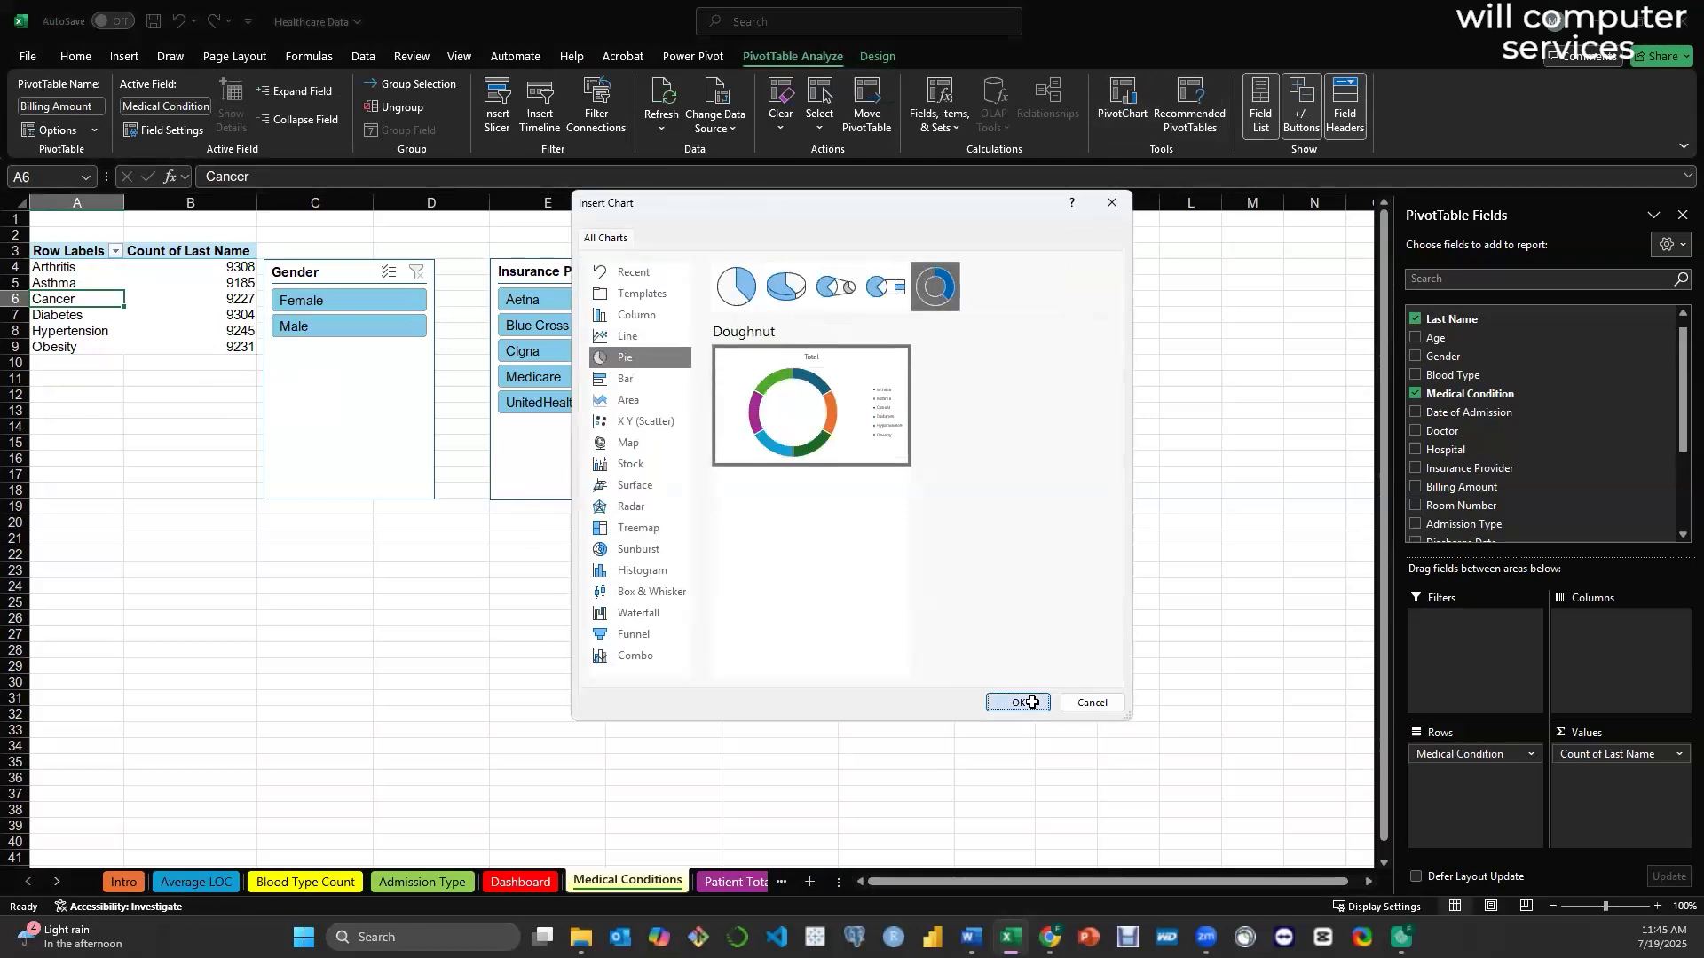
{"action": "left_click_drag", "start_coordinate": [766, 426], "coordinate": [1064, 288]}
{"action": "left_click_drag", "start_coordinate": [1123, 540], "coordinate": [1226, 582]}
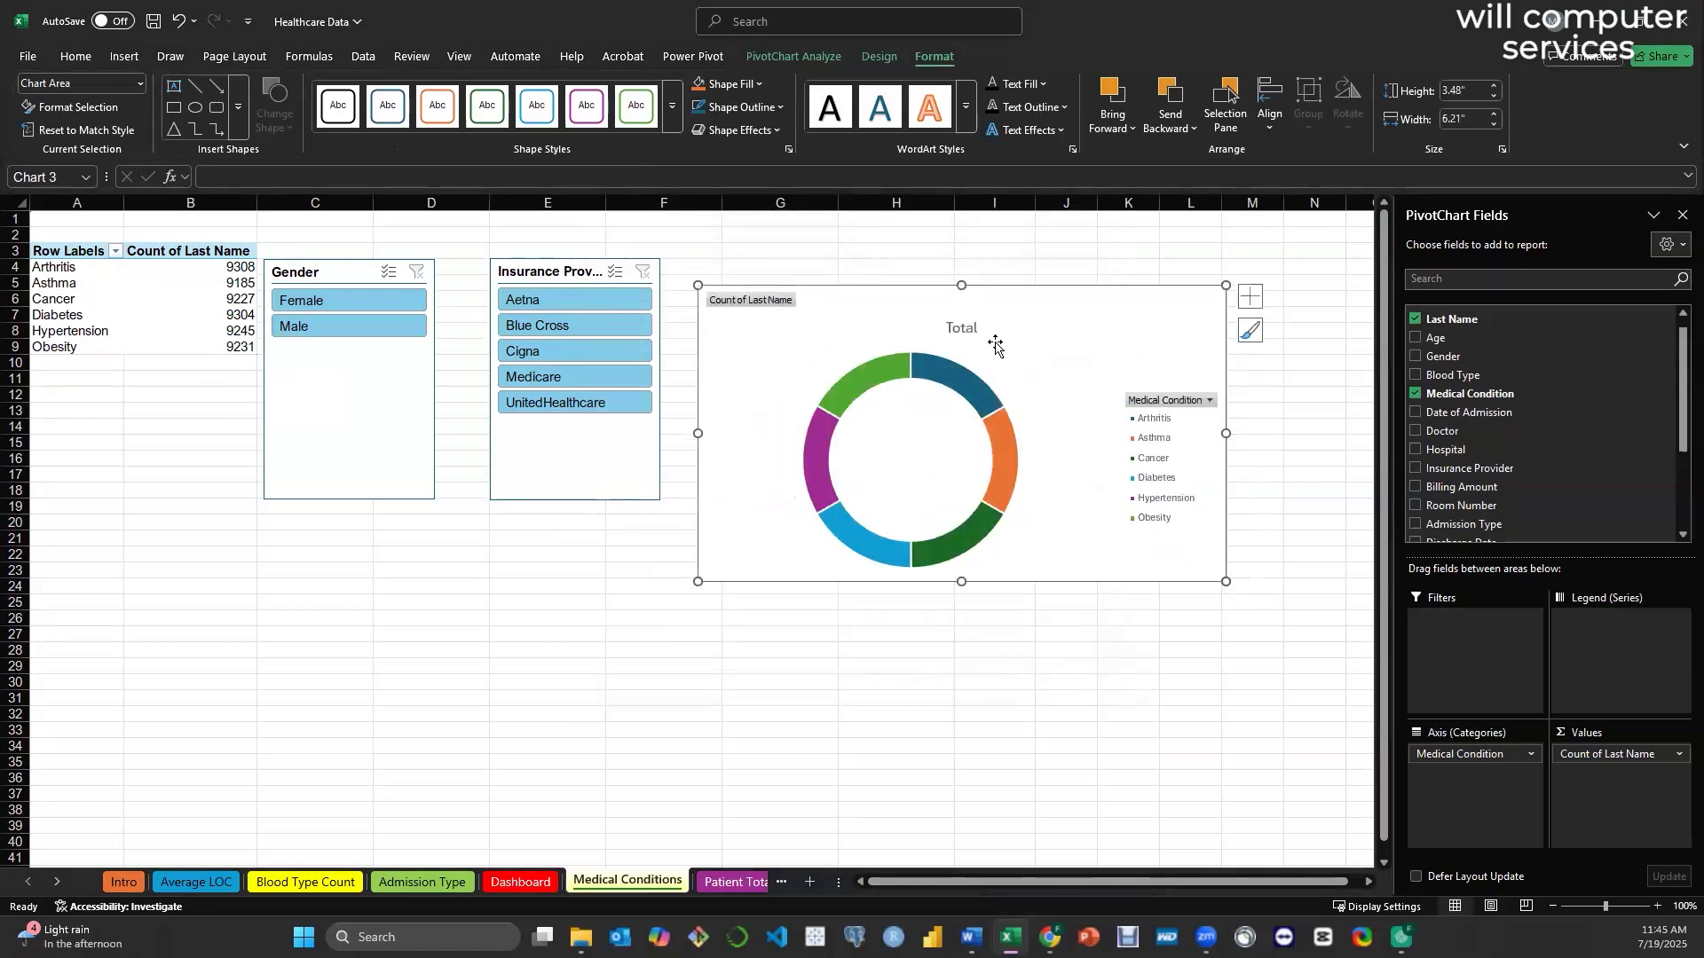
- Apply the fifth chart style, with a white background and bold title, to the doughnut chart
{"action": "left_click", "coordinate": [872, 54]}
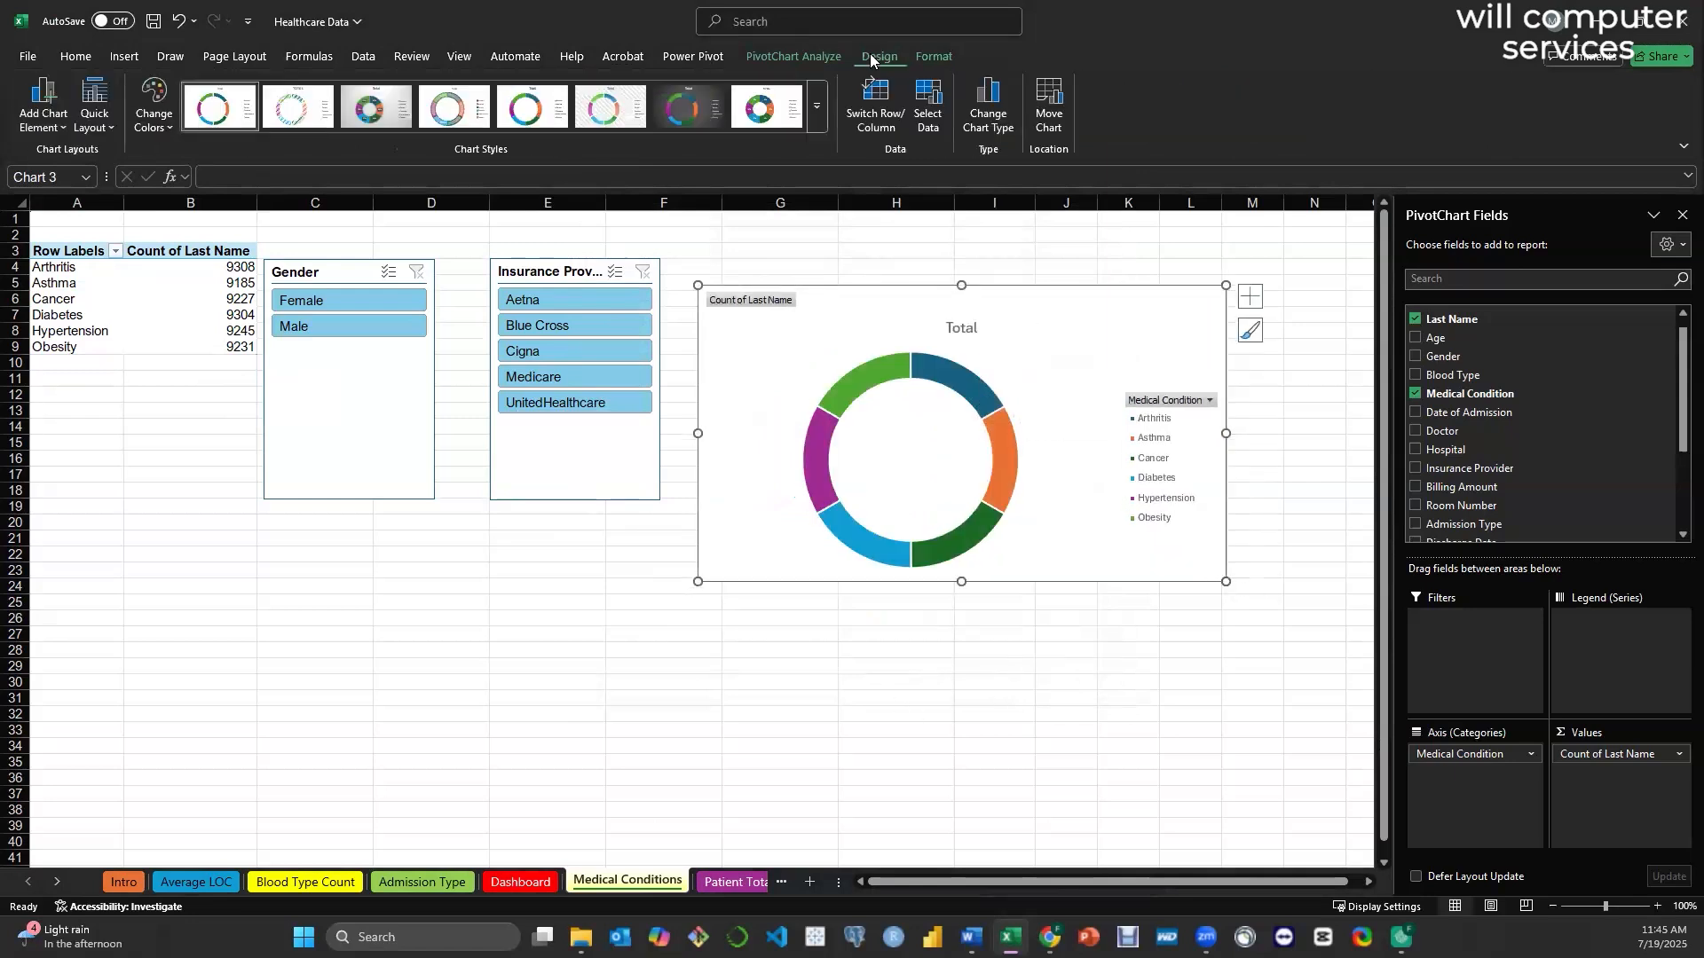
{"action": "left_click", "coordinate": [363, 112]}
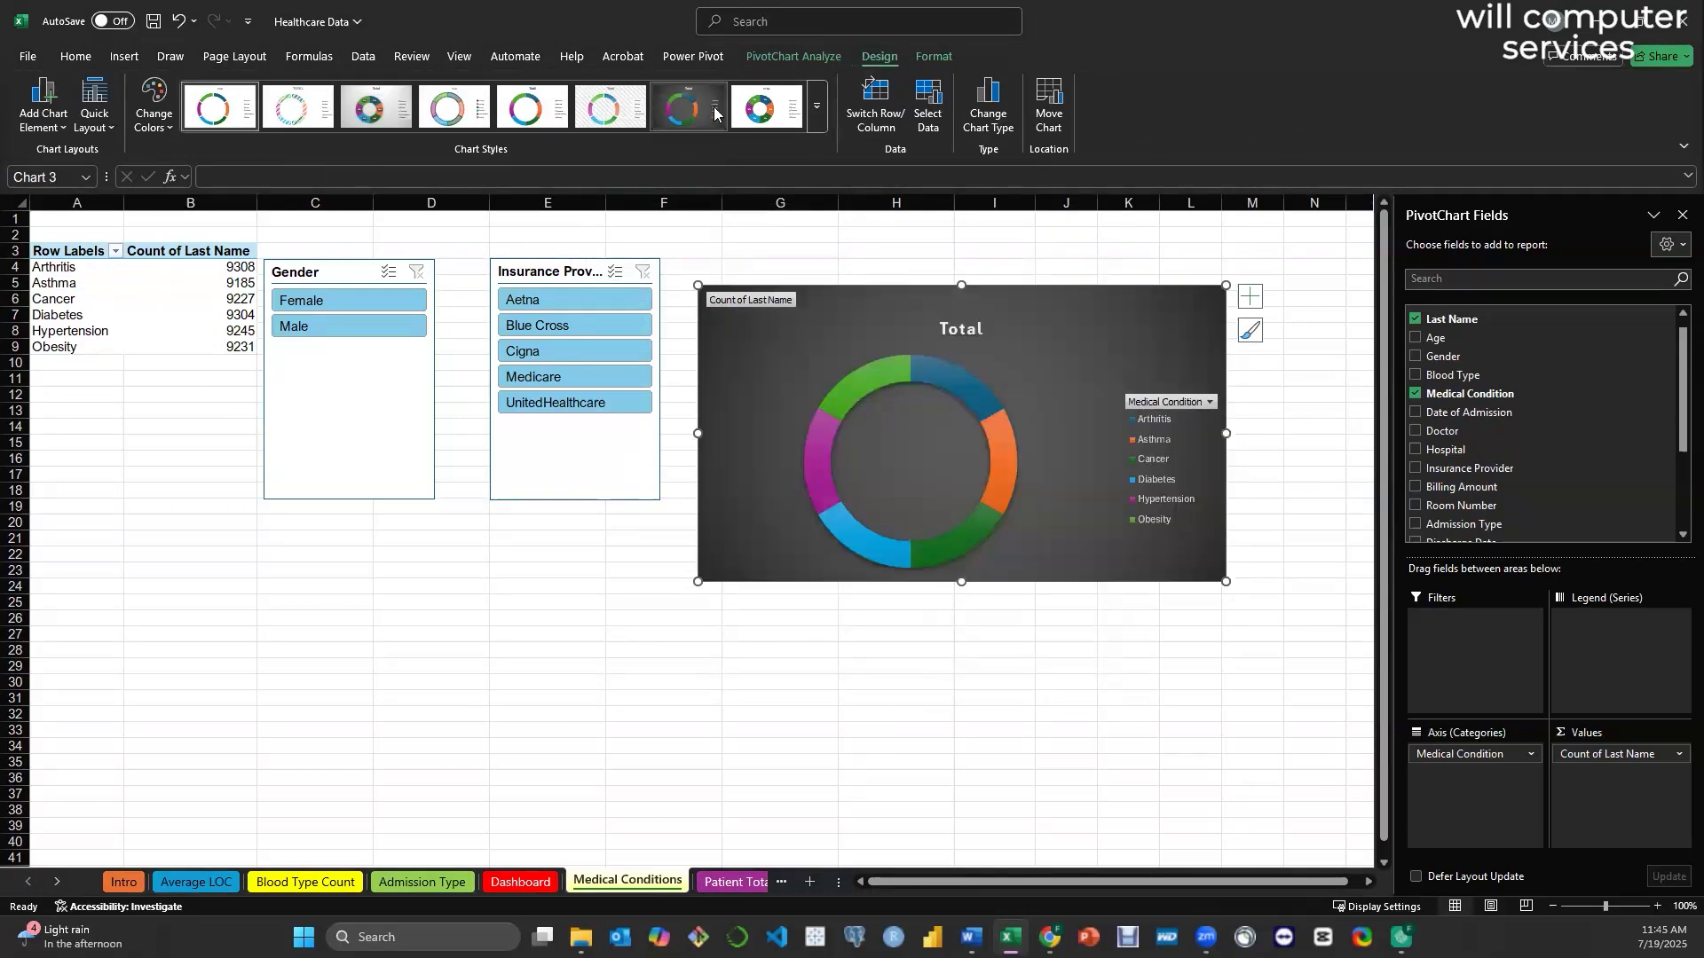
{"action": "left_click", "coordinate": [816, 115]}
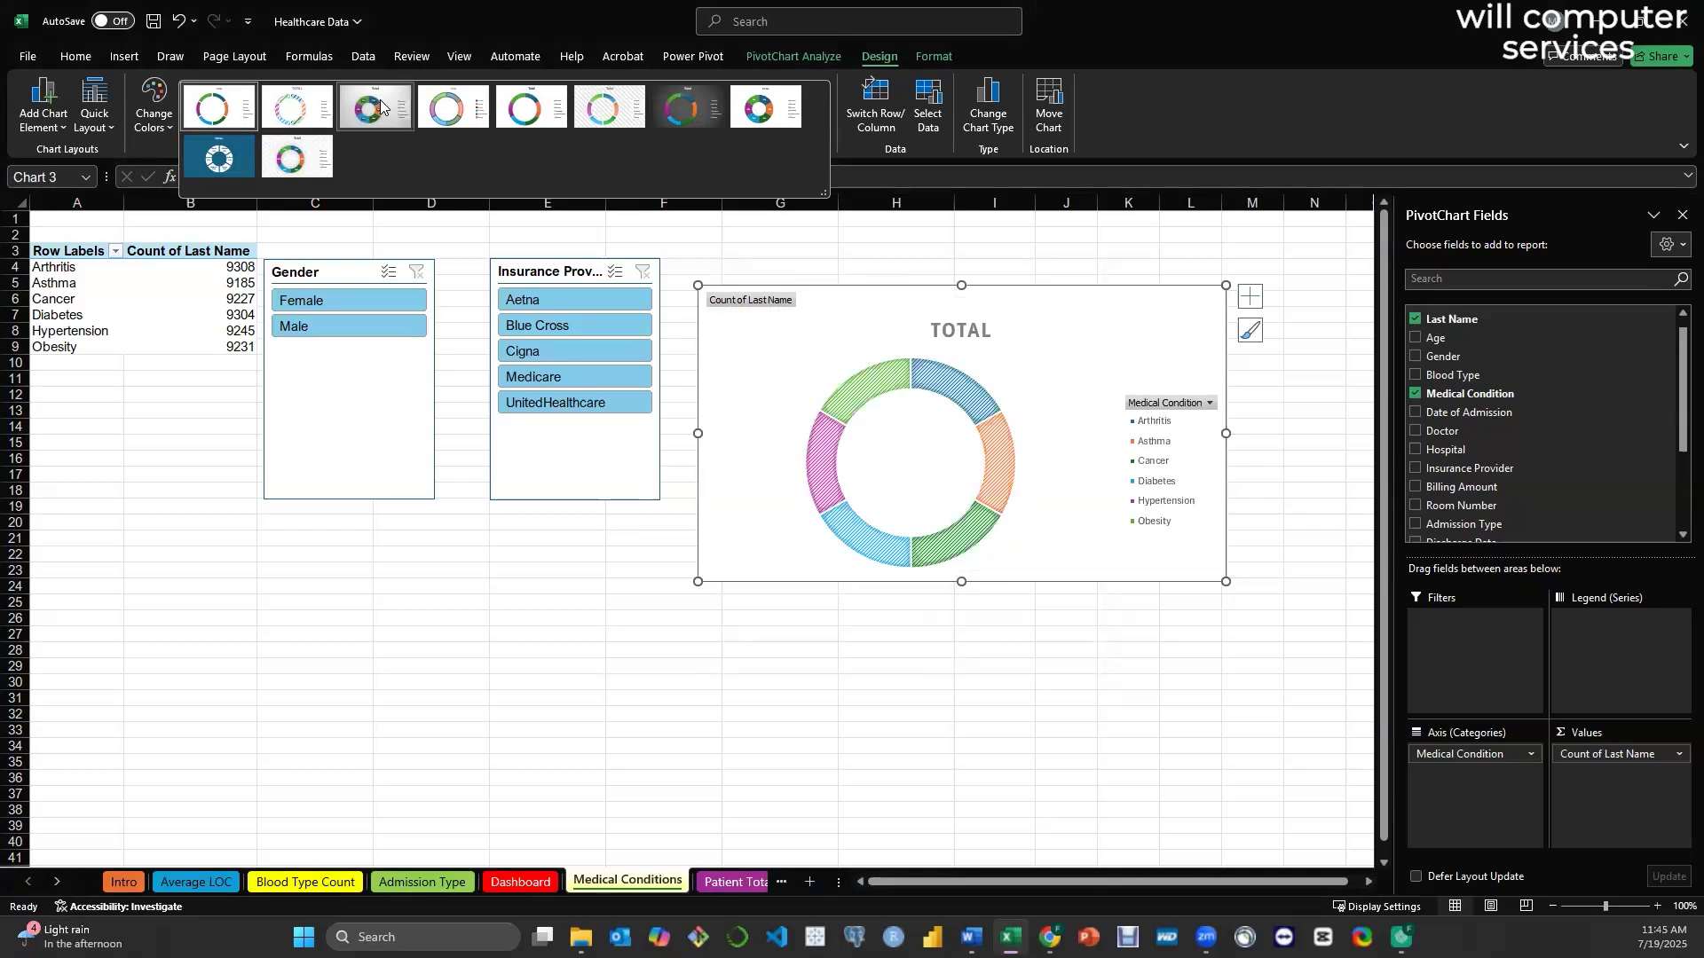
{"action": "left_click", "coordinate": [519, 110]}
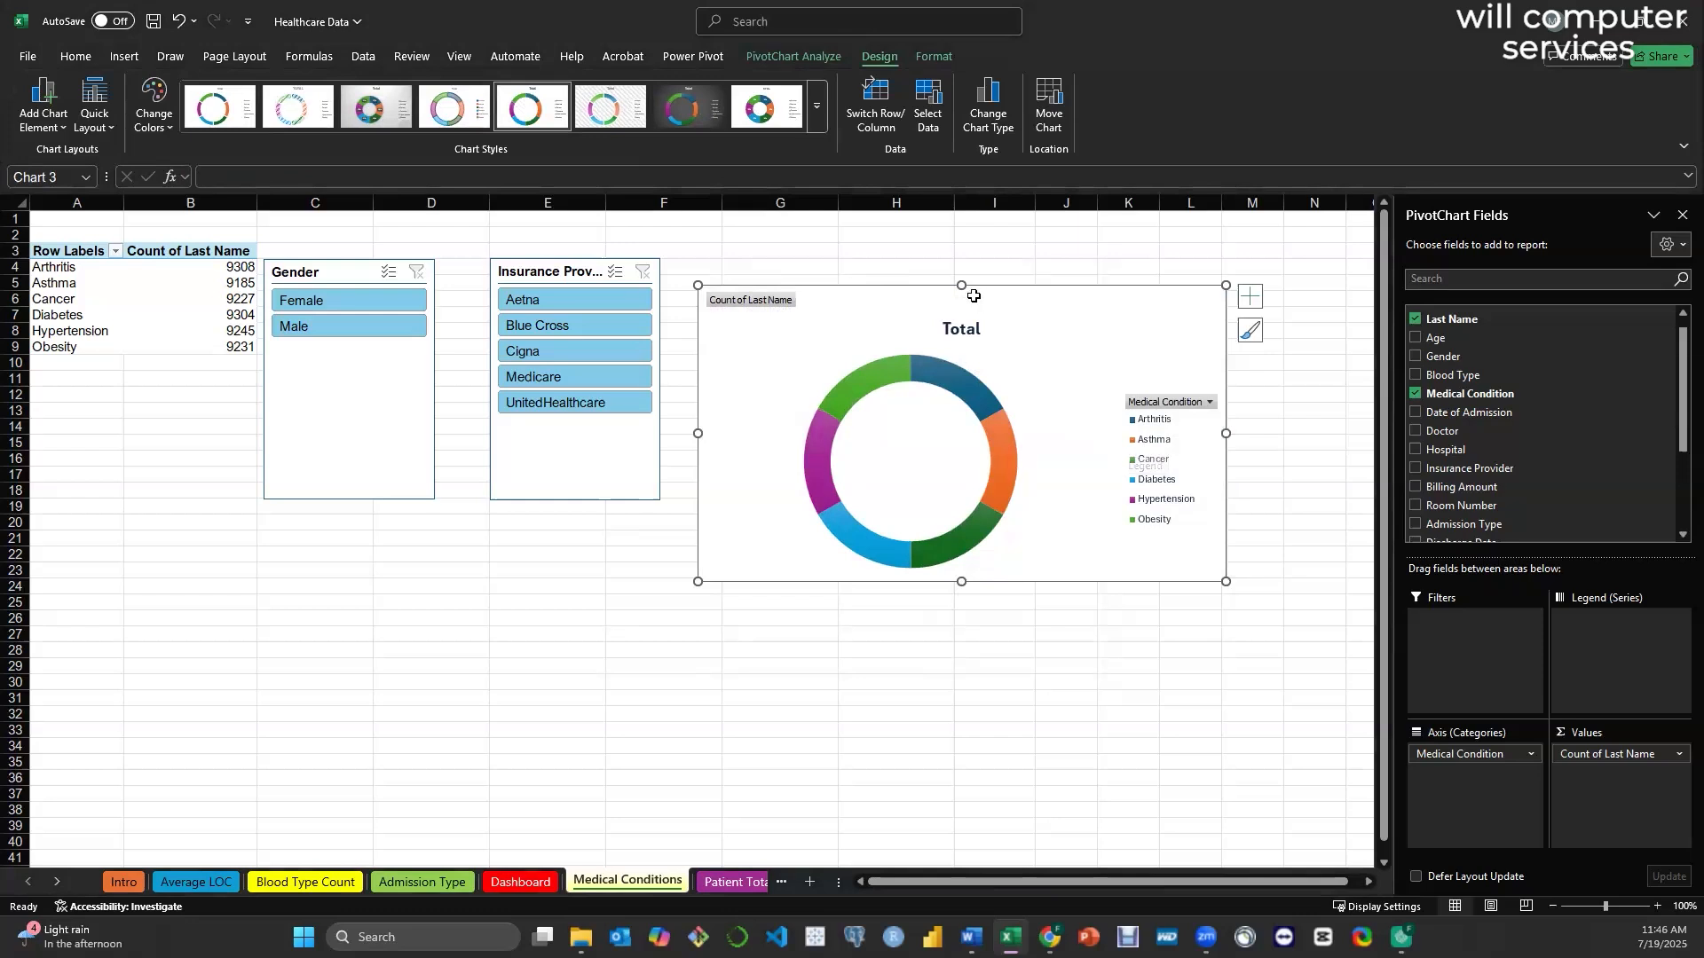
- Recolor the doughnut chart with the third Colorful palette, and move the chart up and enlarge it slightly
{"action": "left_click", "coordinate": [156, 131]}
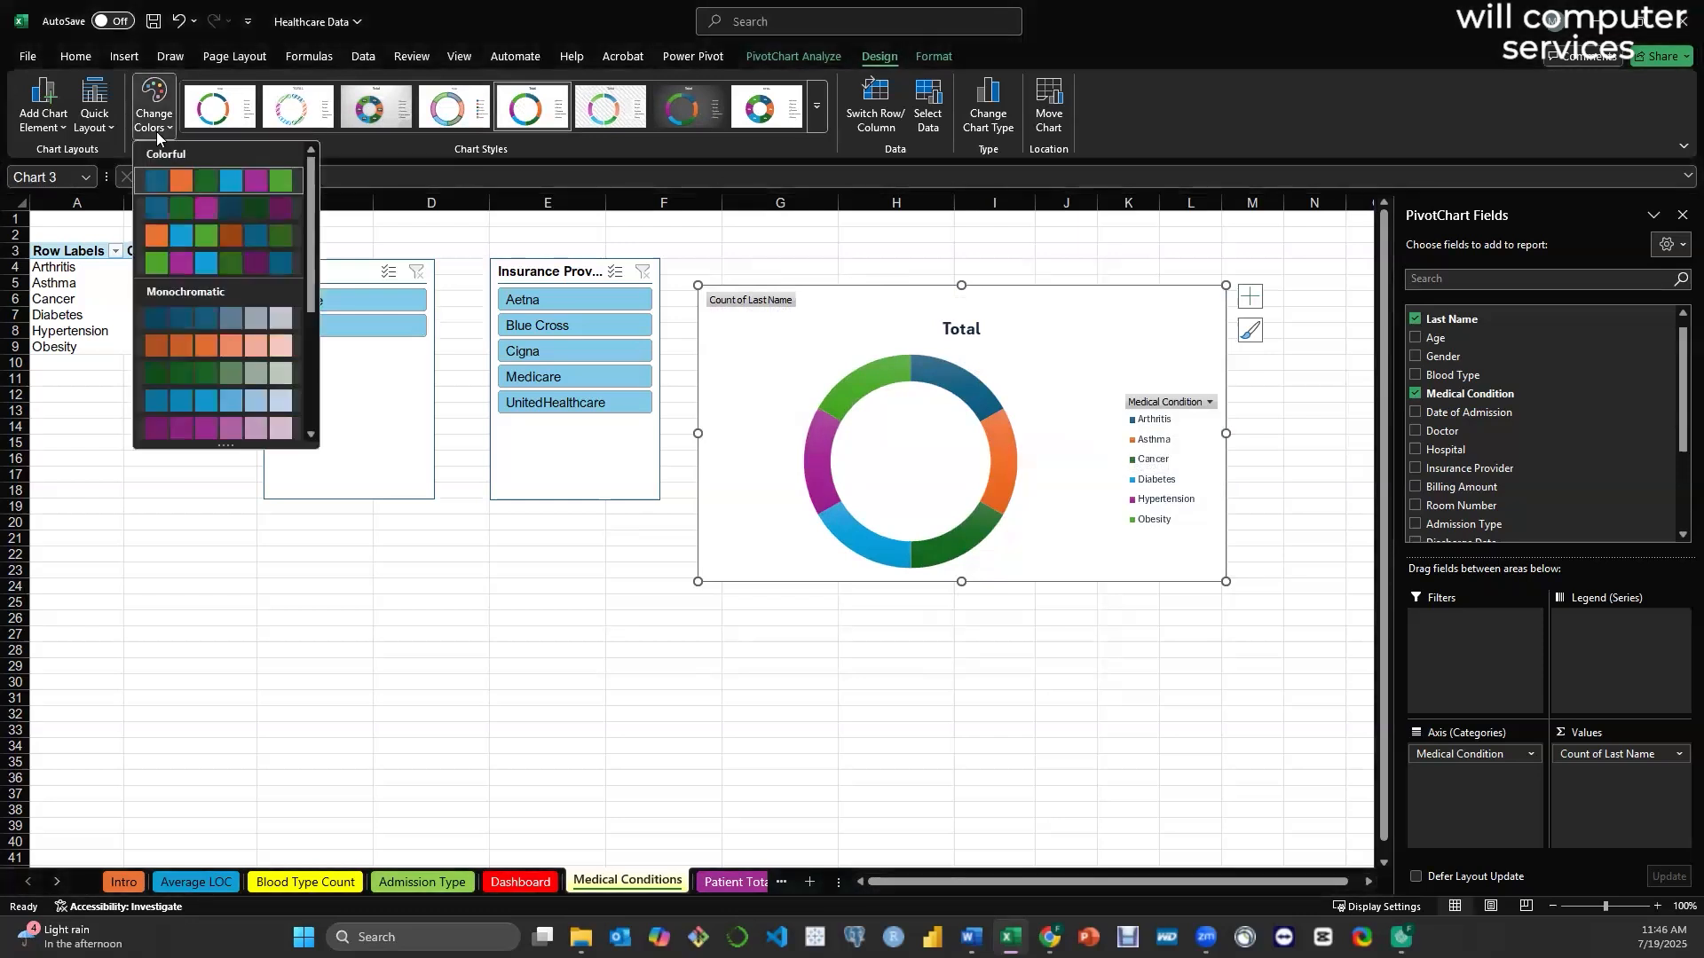
{"action": "left_click", "coordinate": [191, 233]}
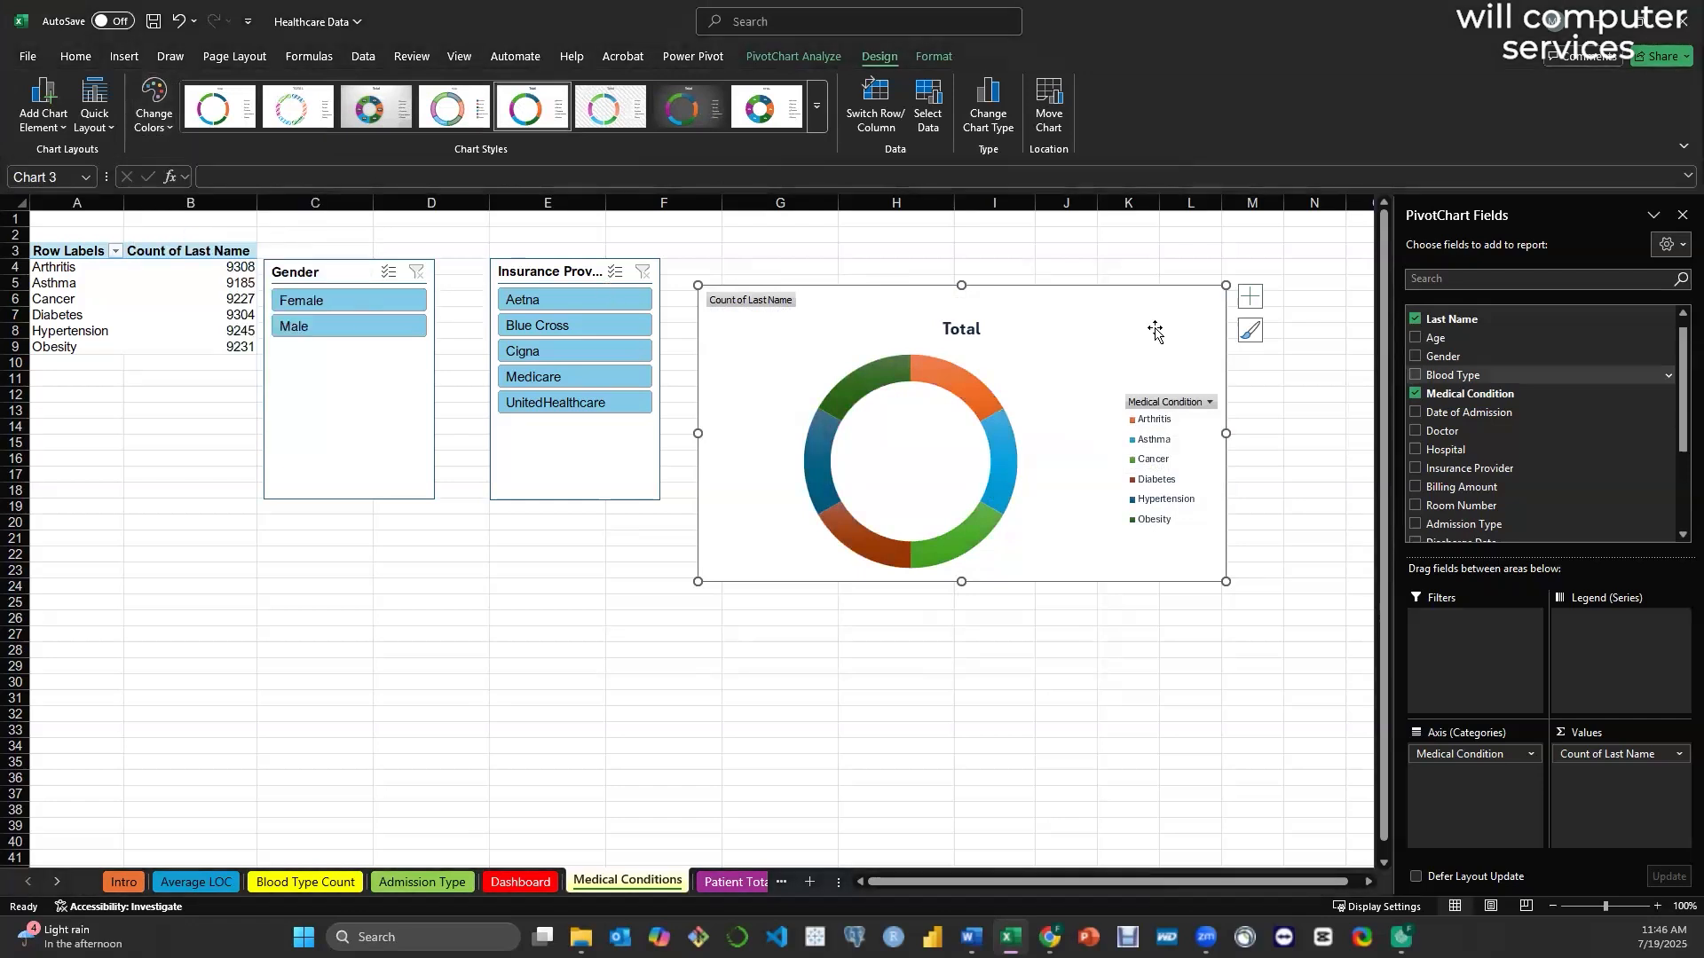
{"action": "left_click_drag", "start_coordinate": [1074, 294], "coordinate": [1061, 241]}
{"action": "left_click_drag", "start_coordinate": [1216, 531], "coordinate": [1236, 546]}
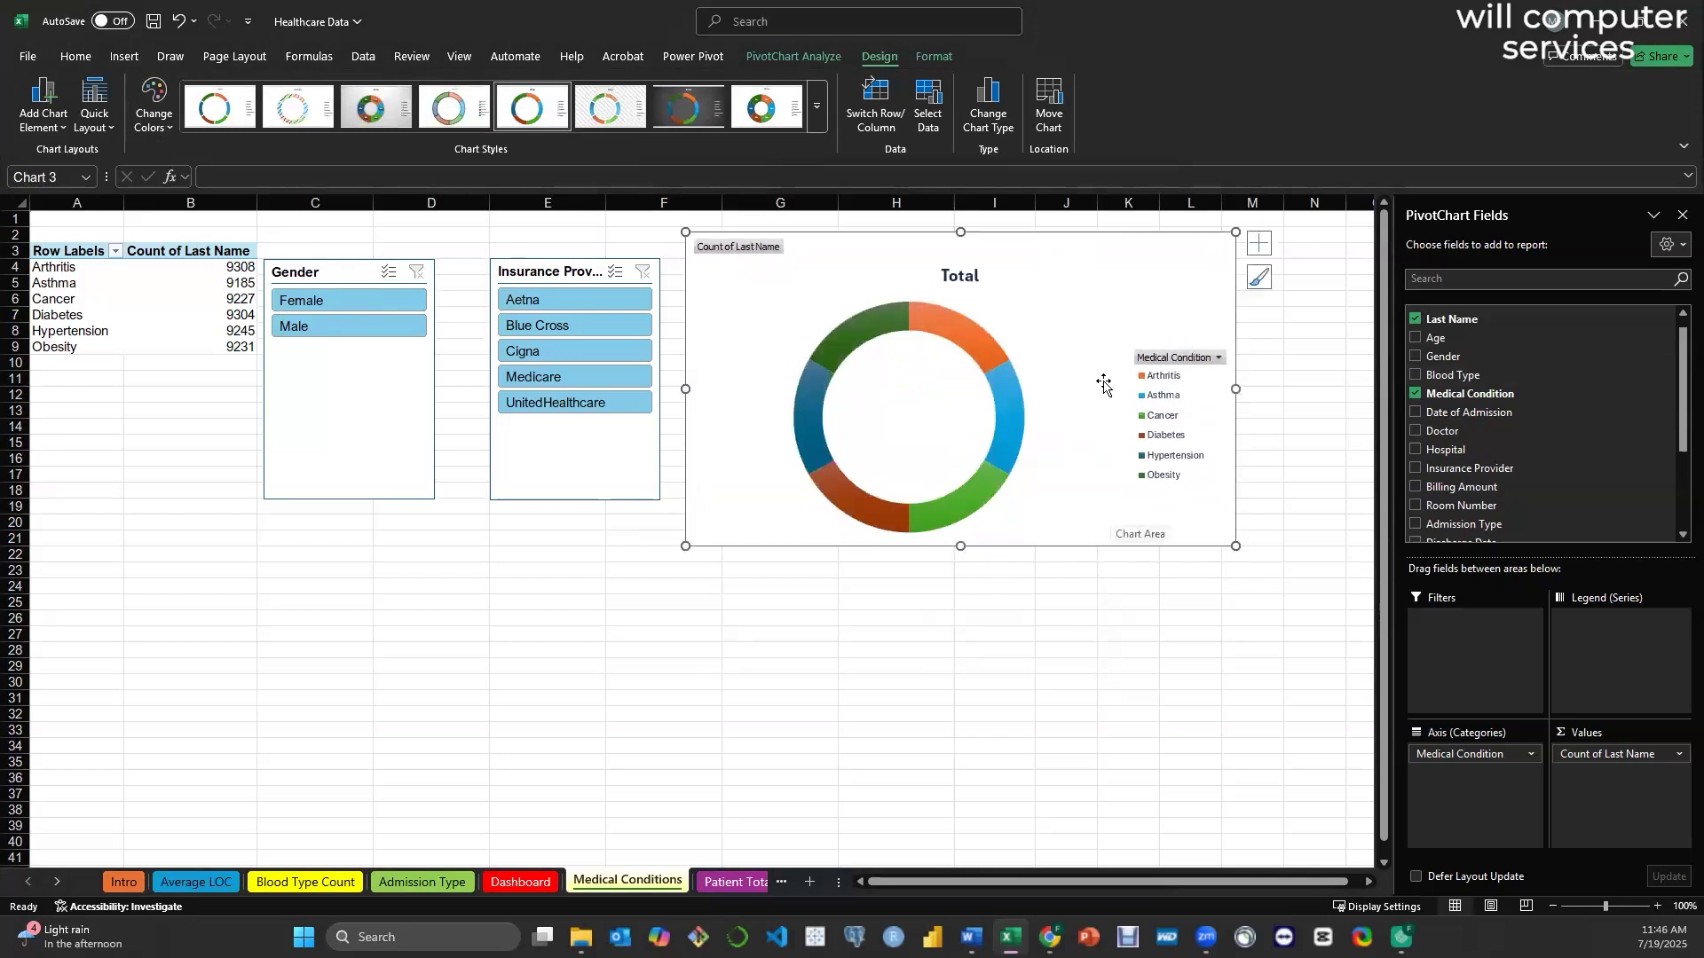
- Try data labels on the doughnut chart, check their formatting options, and undo the labels
{"action": "left_click", "coordinate": [1260, 253]}
{"action": "left_click", "coordinate": [1261, 251]}
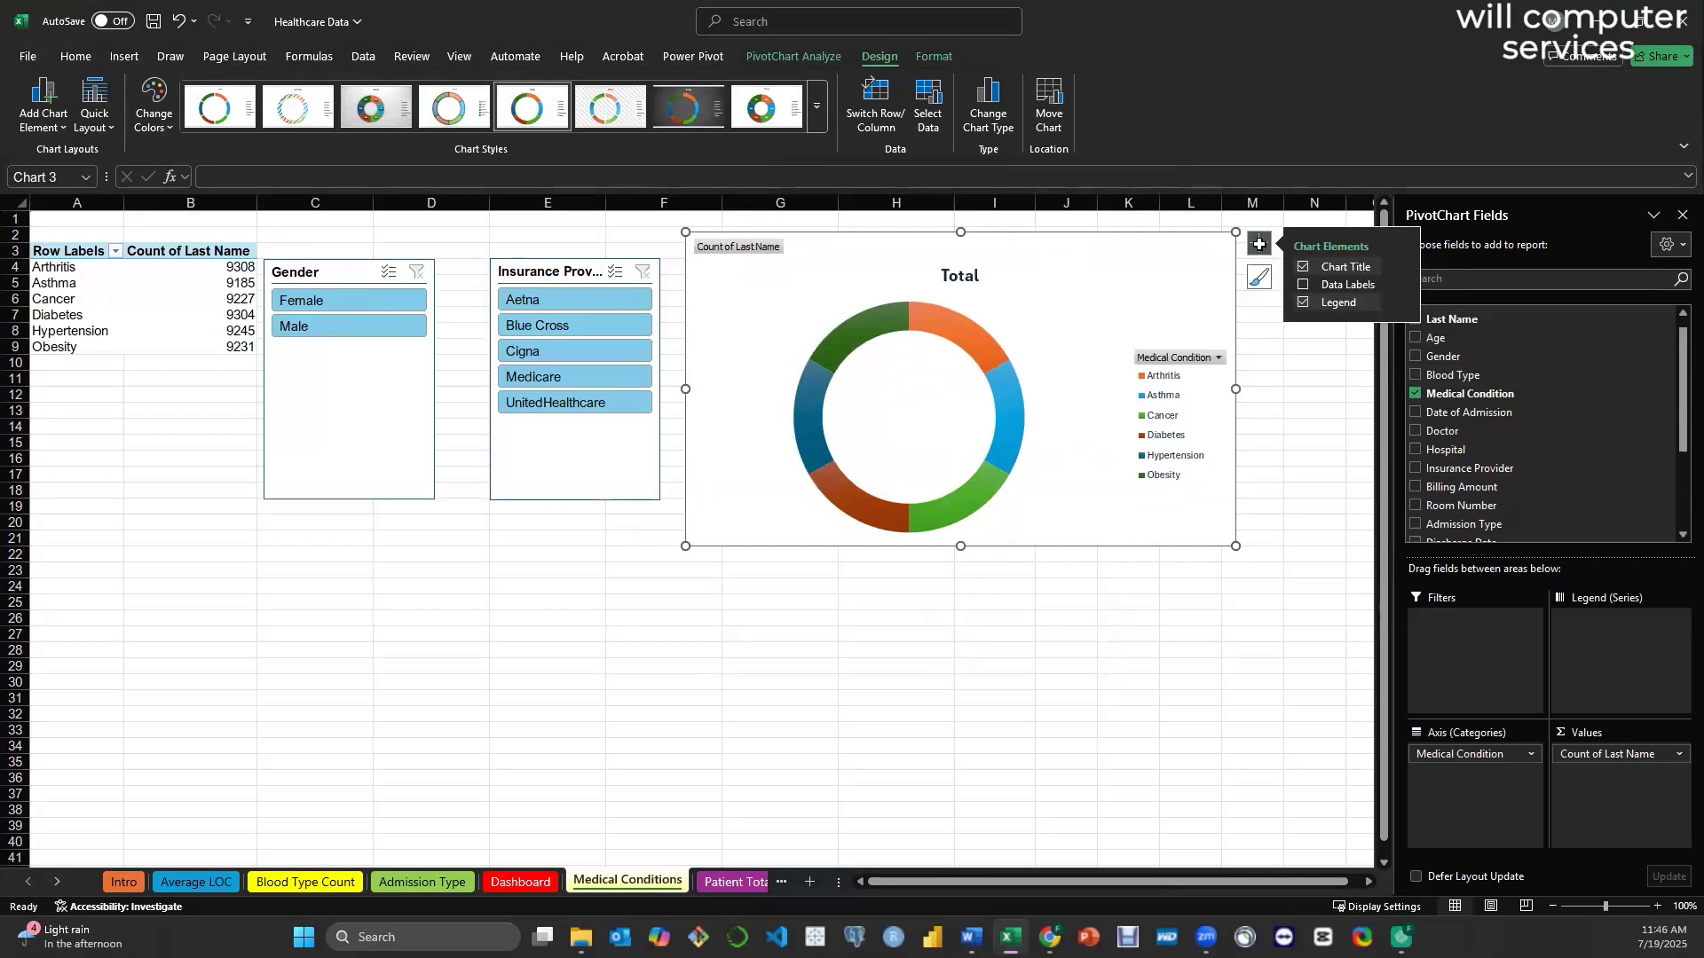
{"action": "left_click", "coordinate": [1303, 287]}
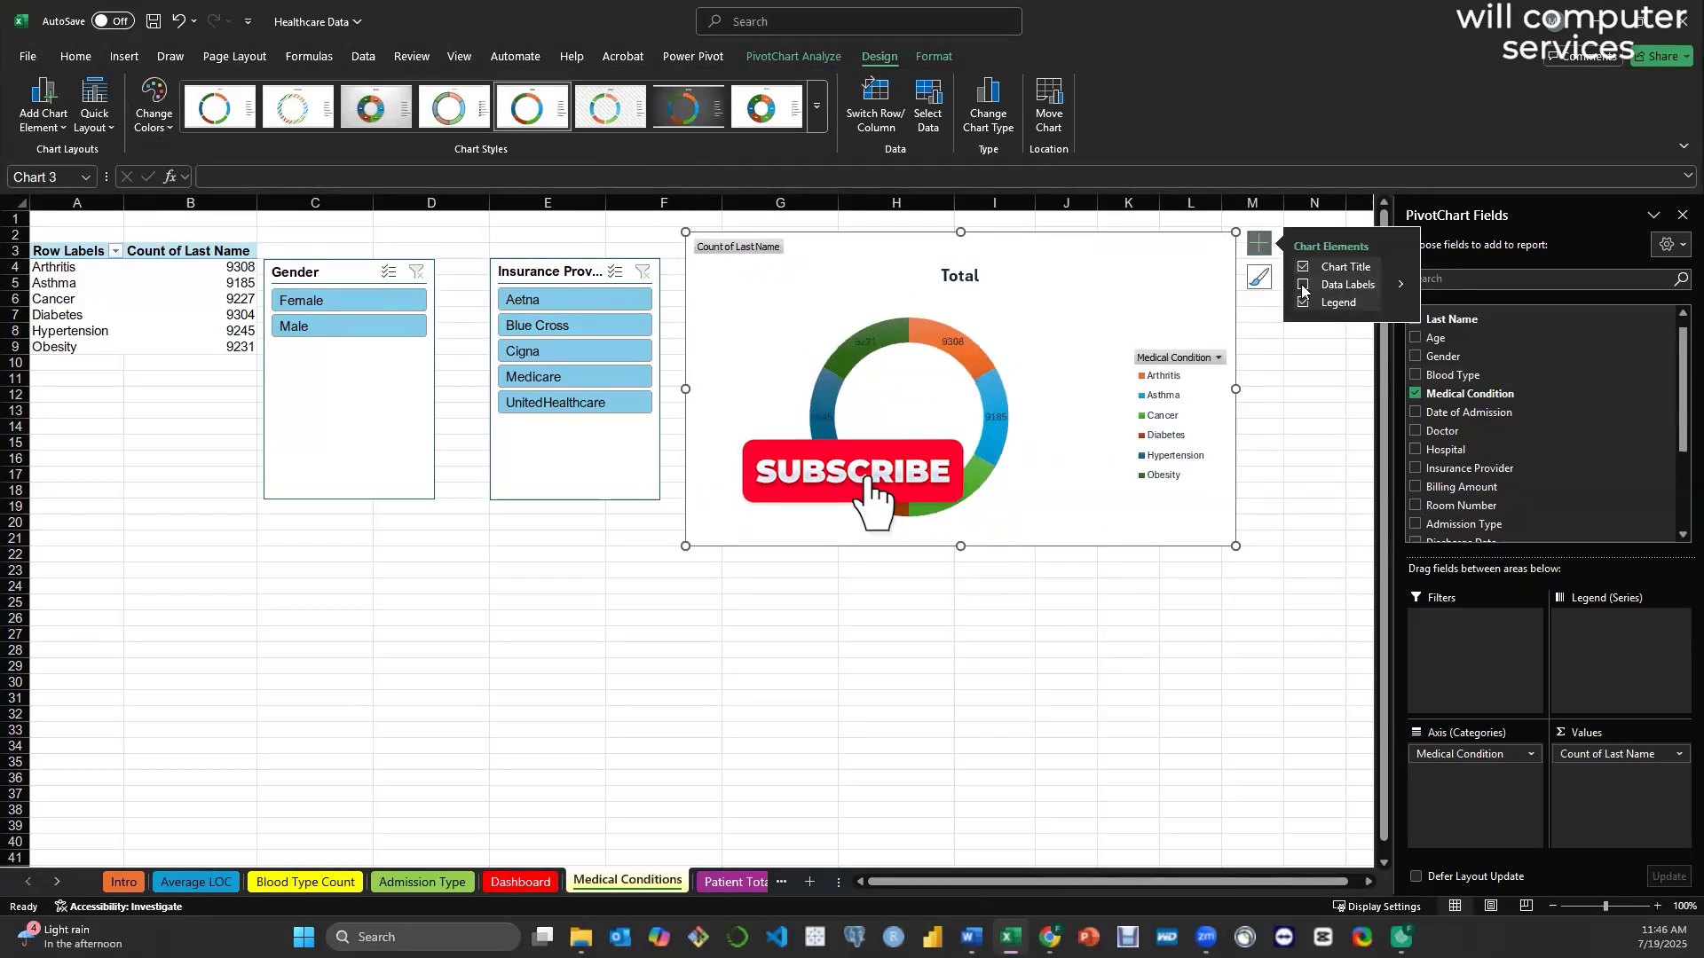
{"action": "left_click", "coordinate": [1402, 286]}
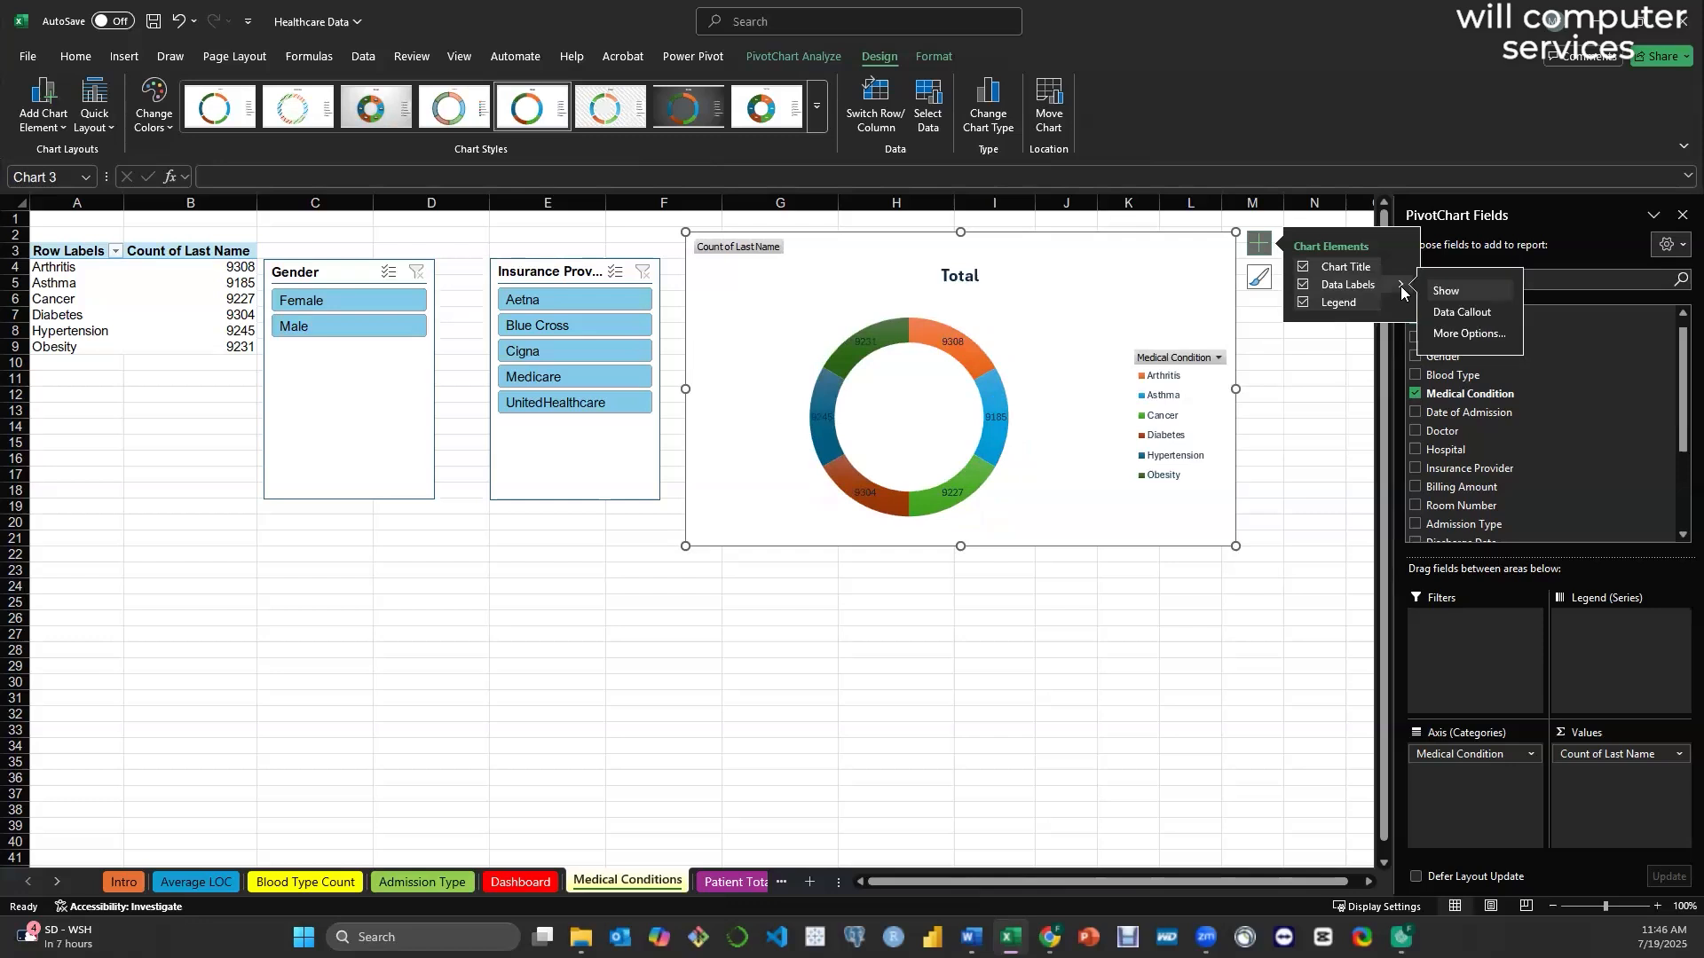
{"action": "left_click", "coordinate": [1449, 335]}
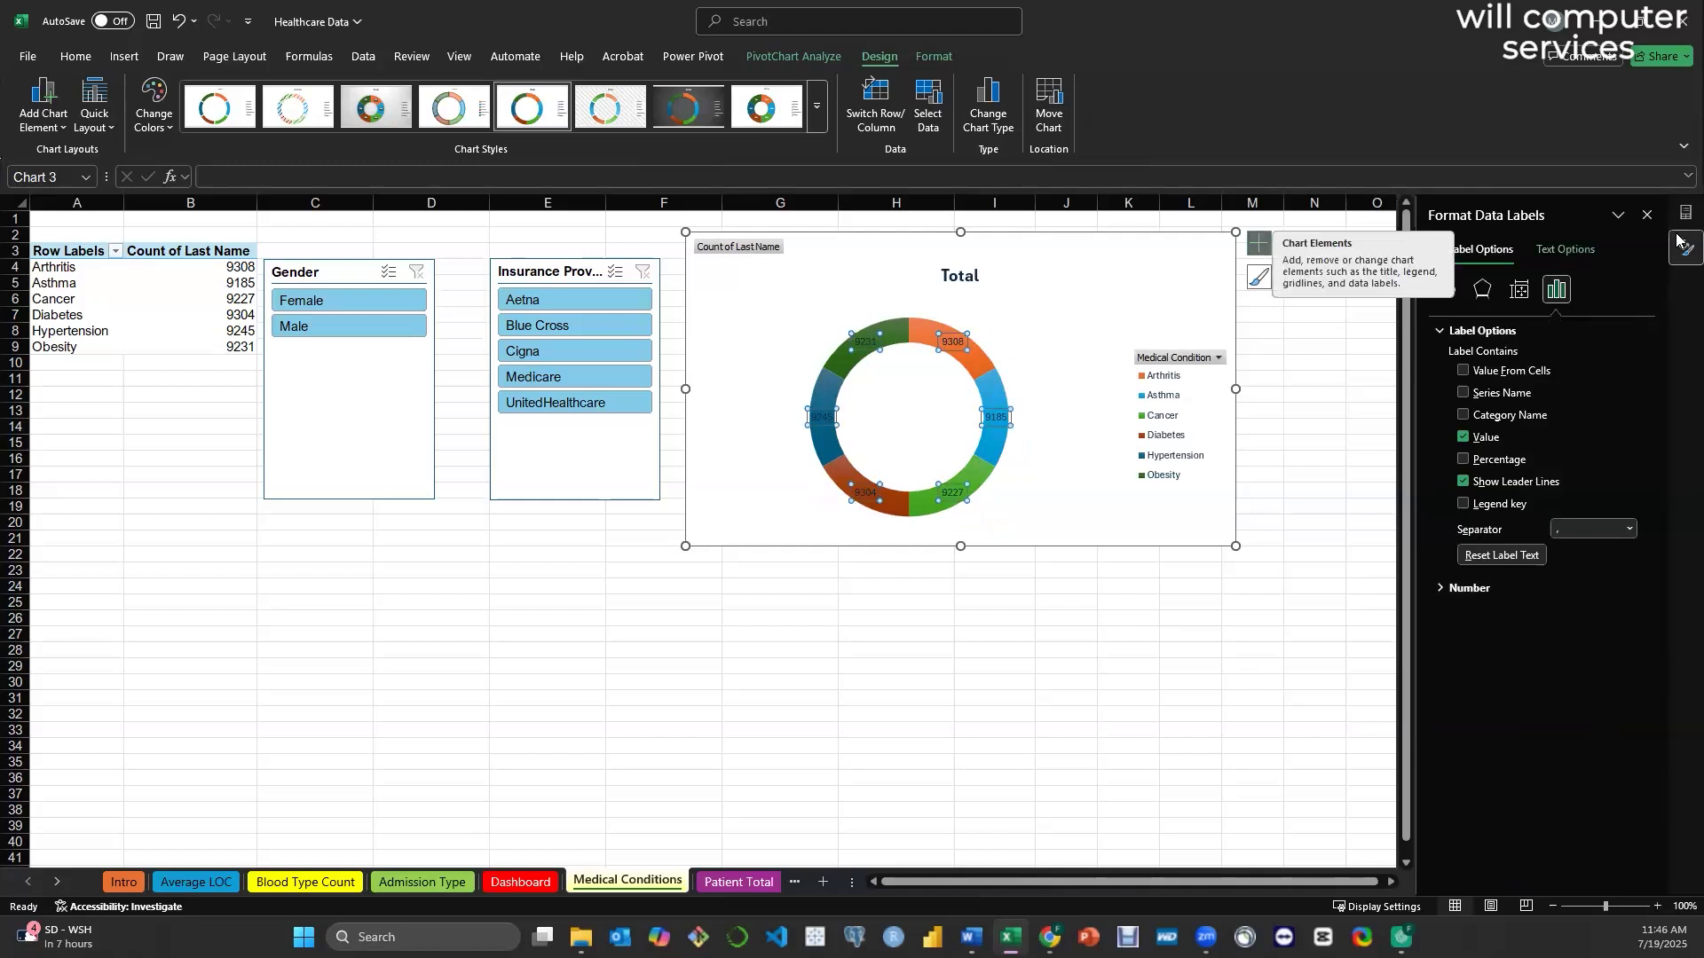
{"action": "left_click", "coordinate": [1646, 216]}
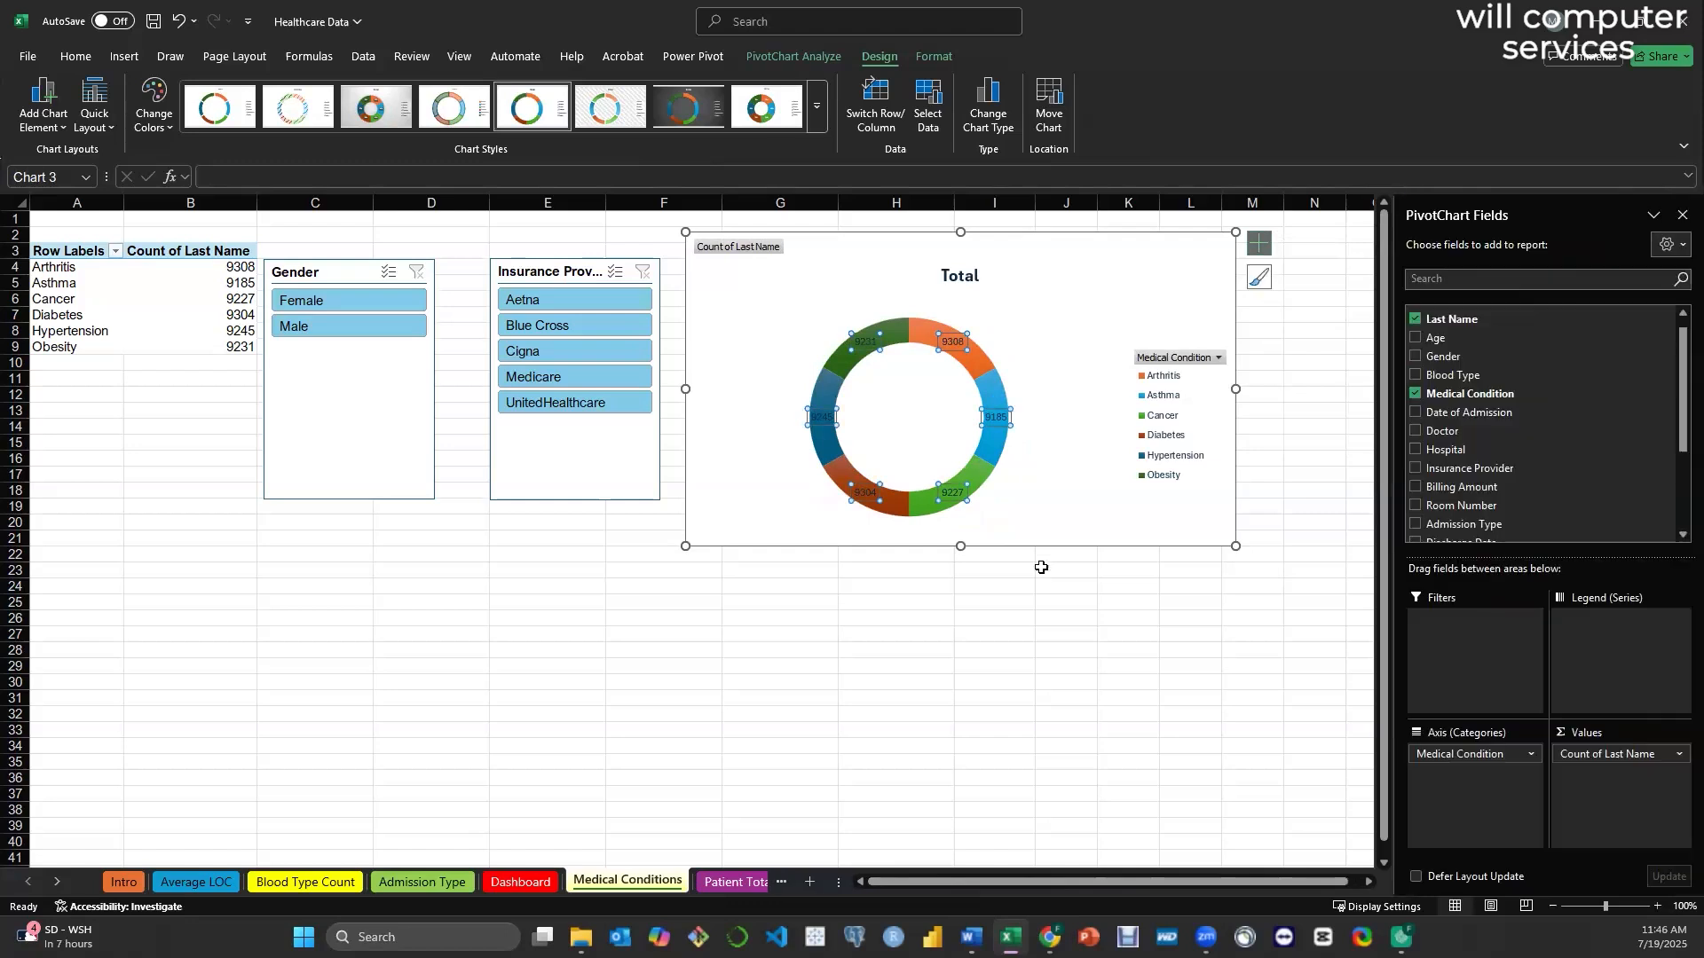
{"action": "key", "text": "ctrl+z"}
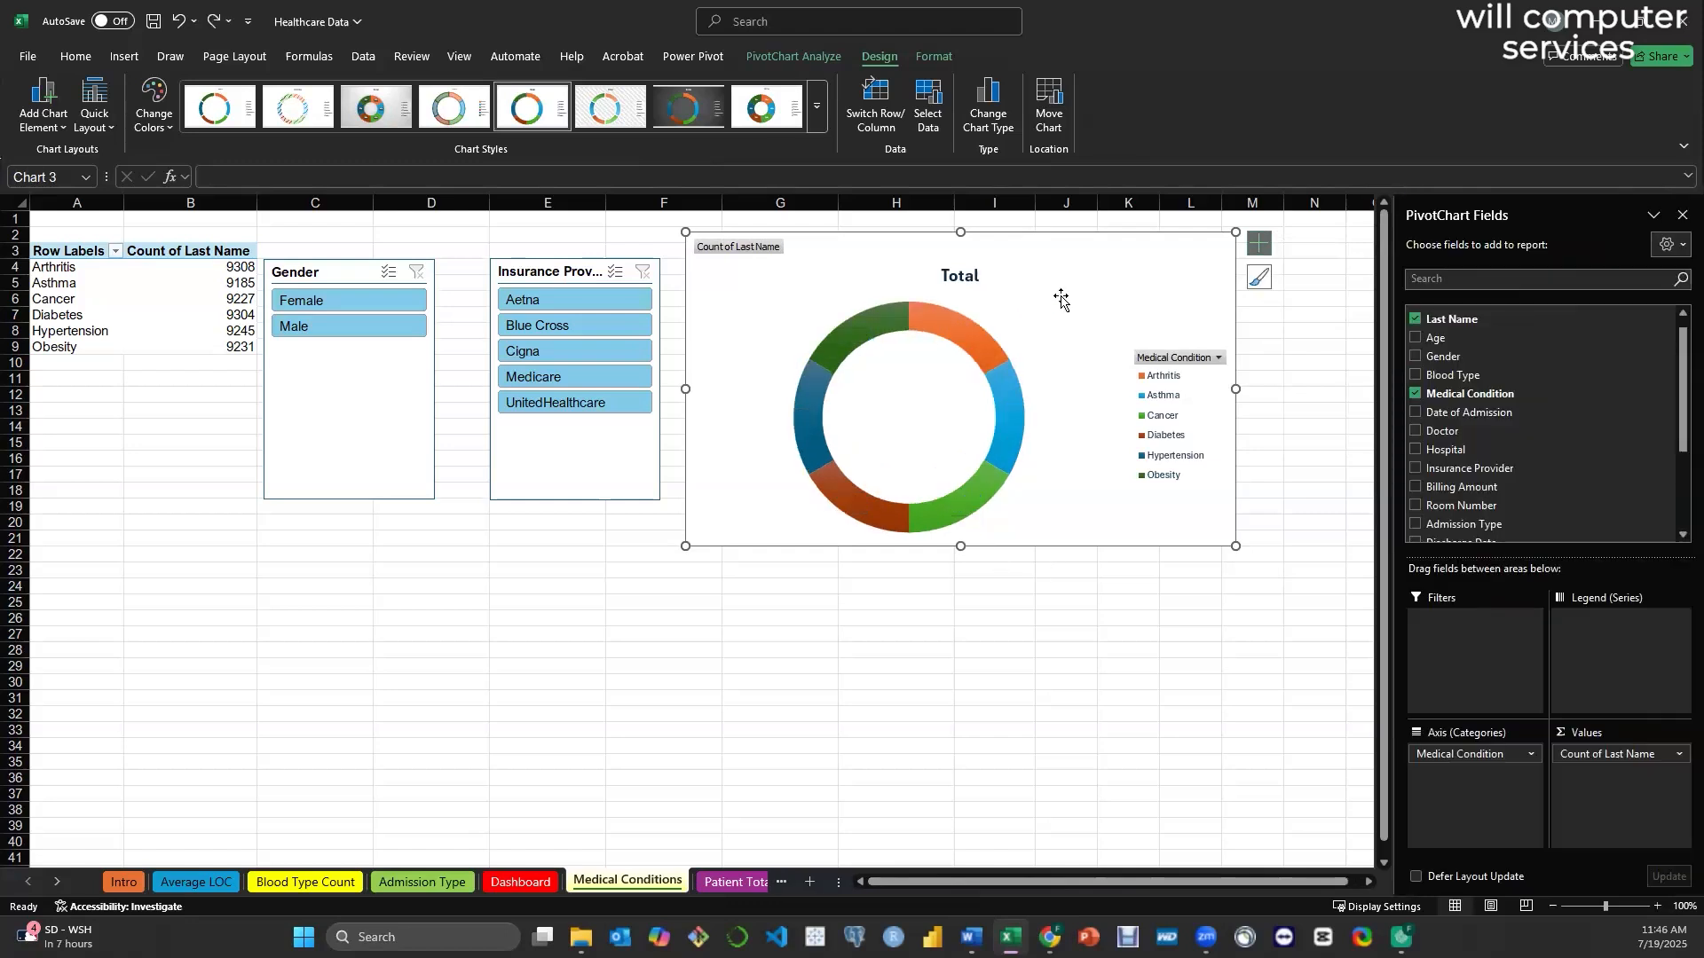
- Try data labels on the doughnut chart with their Value content turned off
{"action": "left_click", "coordinate": [1264, 244]}
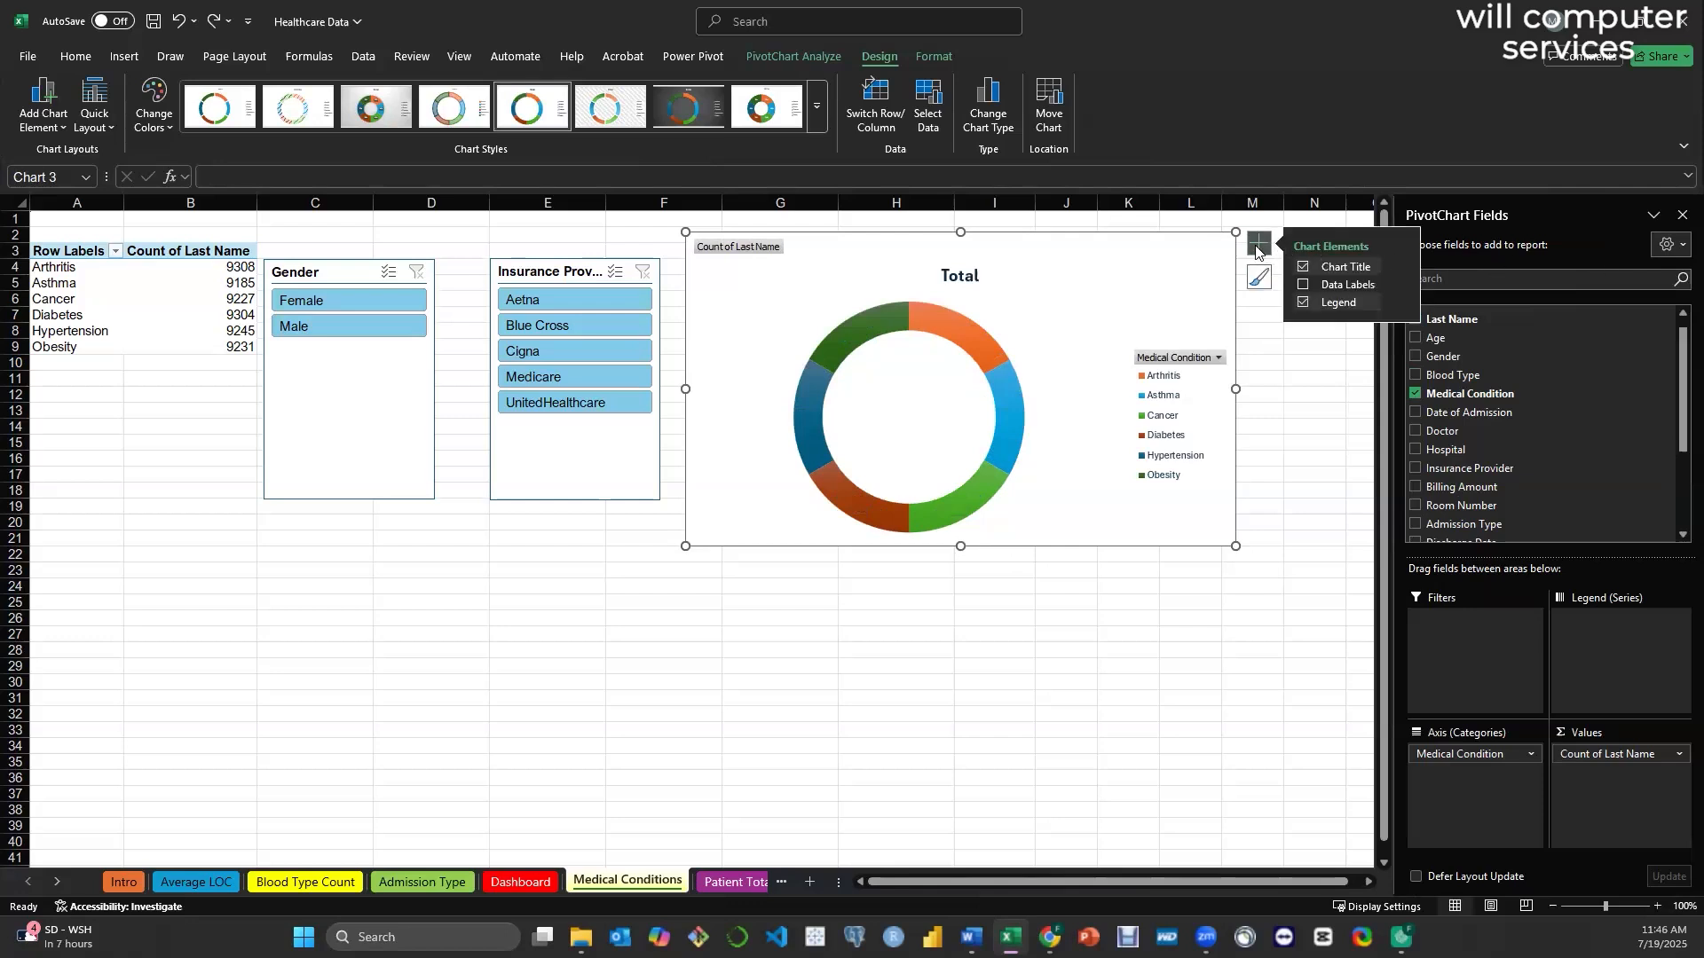
{"action": "left_click", "coordinate": [1302, 286]}
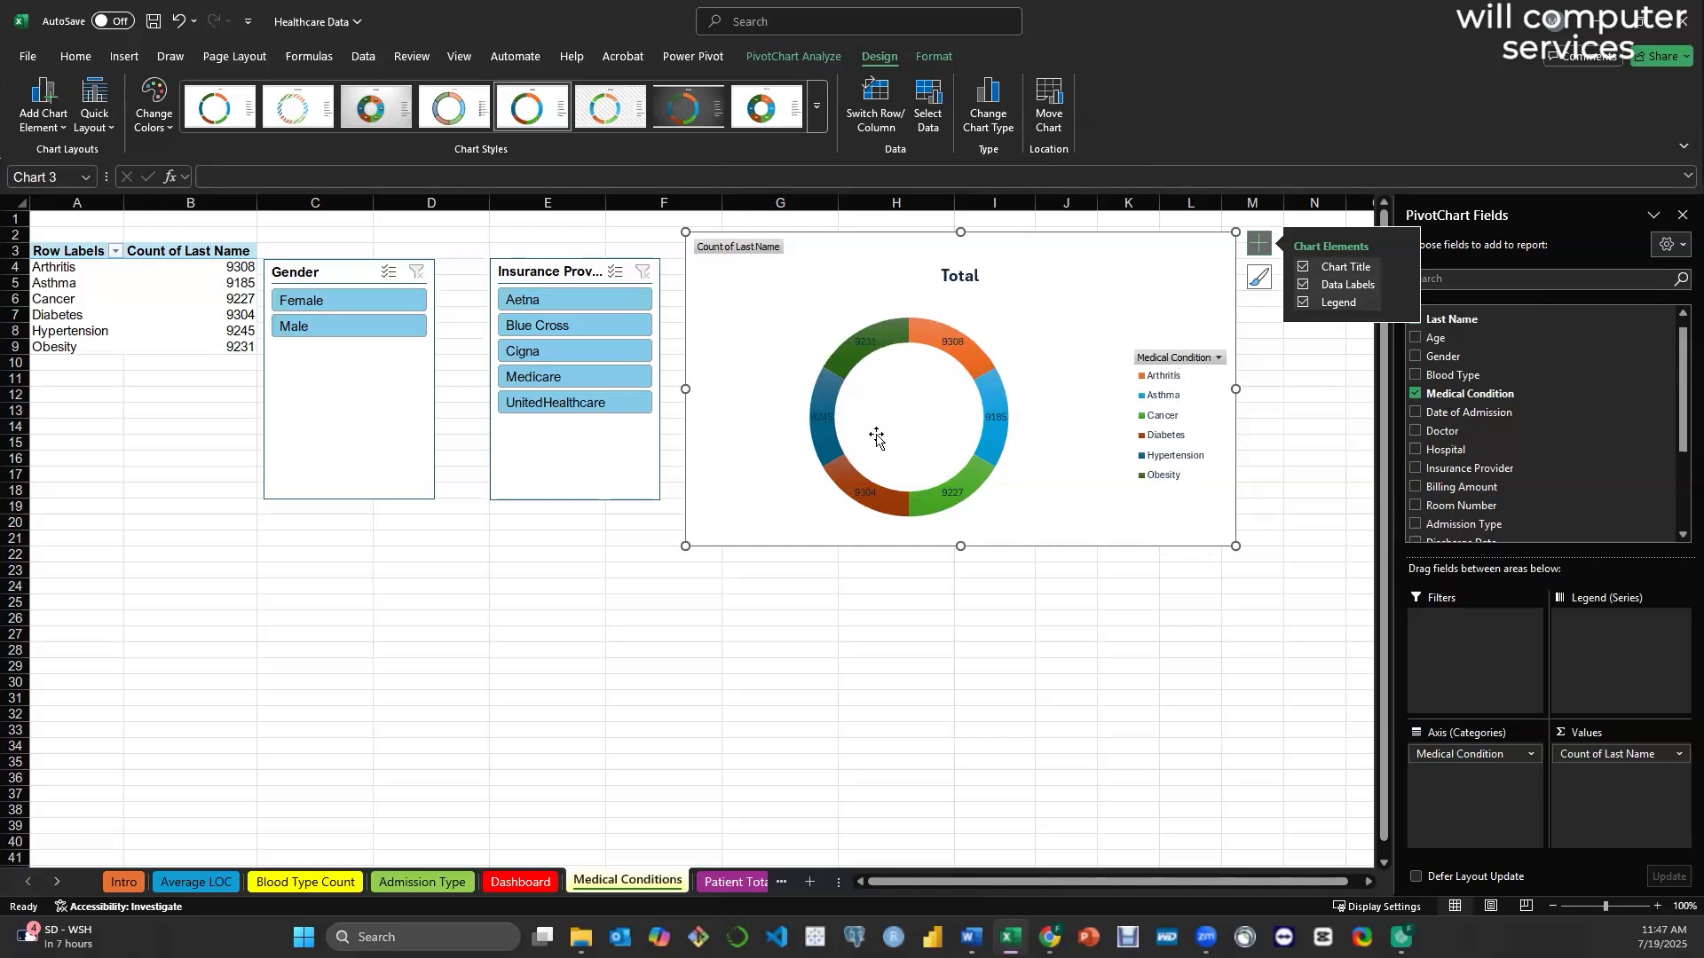
{"action": "left_click", "coordinate": [1401, 289]}
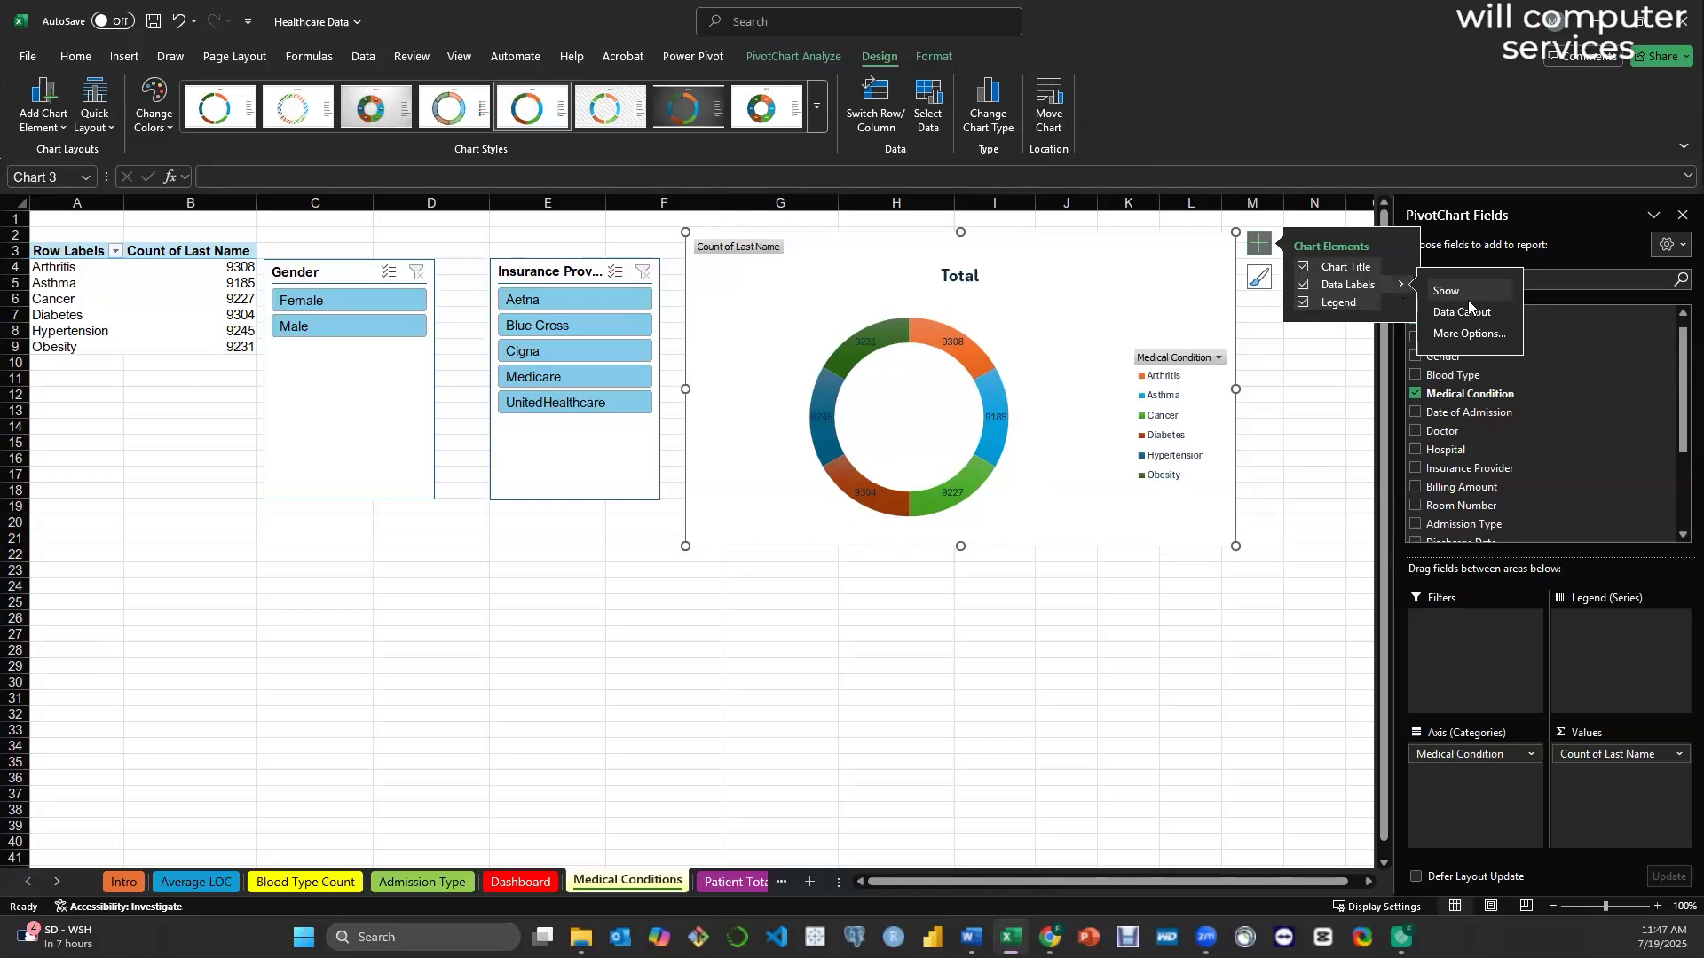
{"action": "left_click", "coordinate": [1474, 334]}
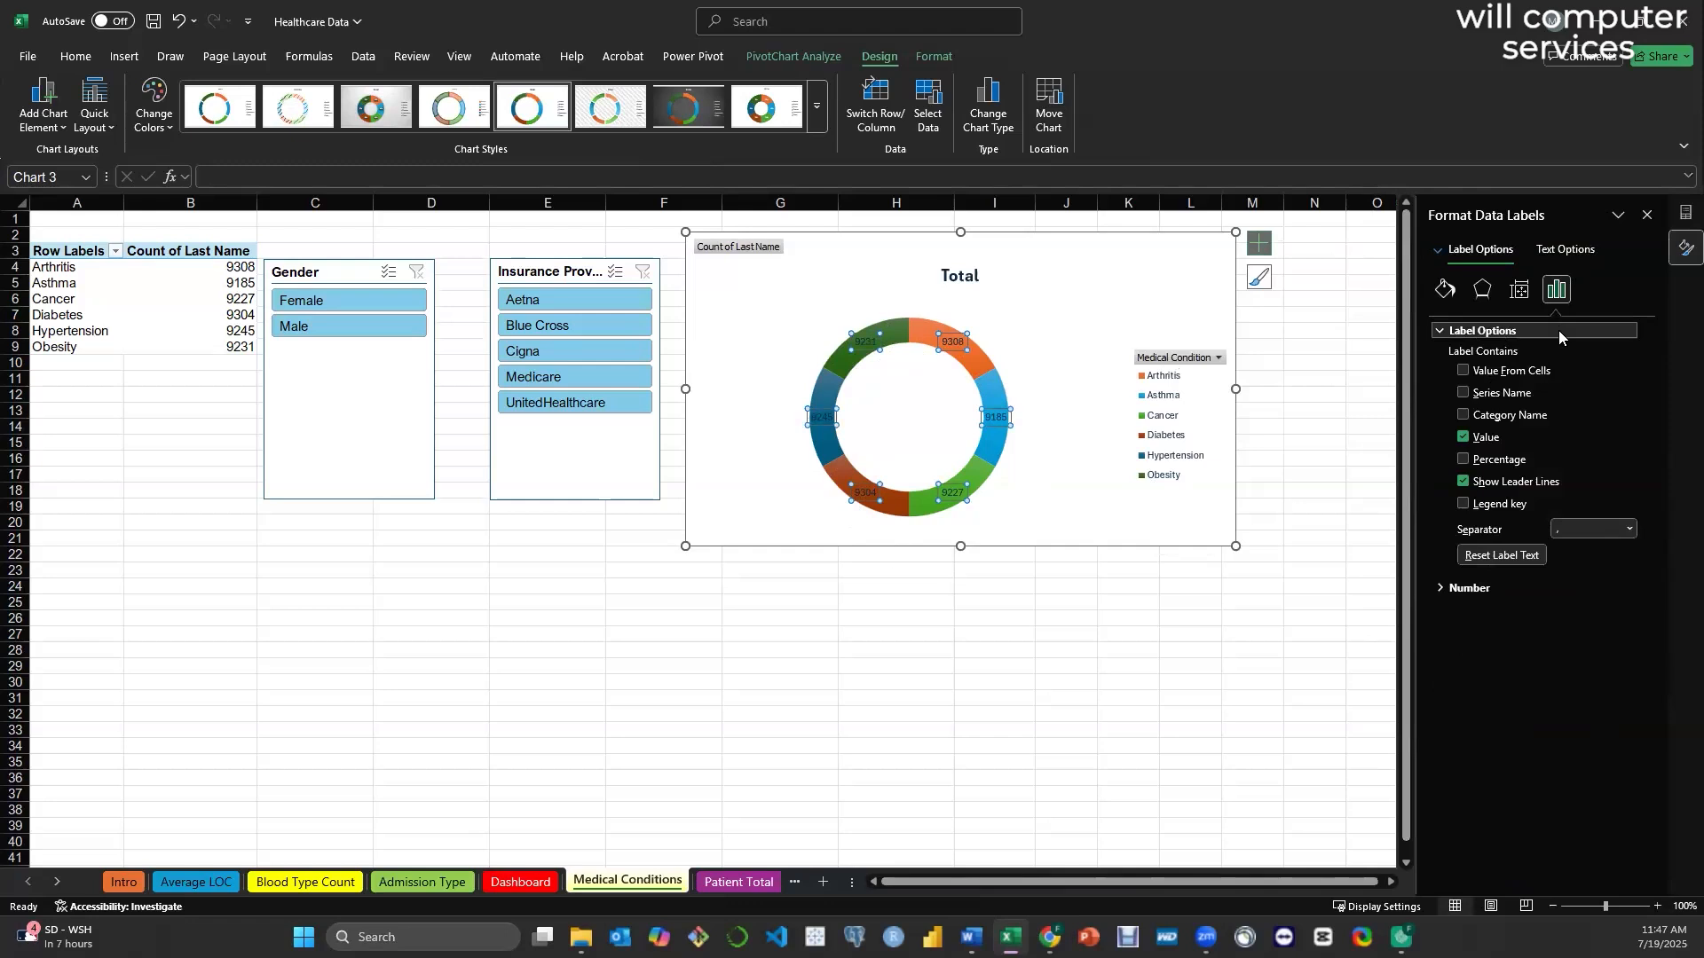
{"action": "left_click", "coordinate": [1464, 439]}
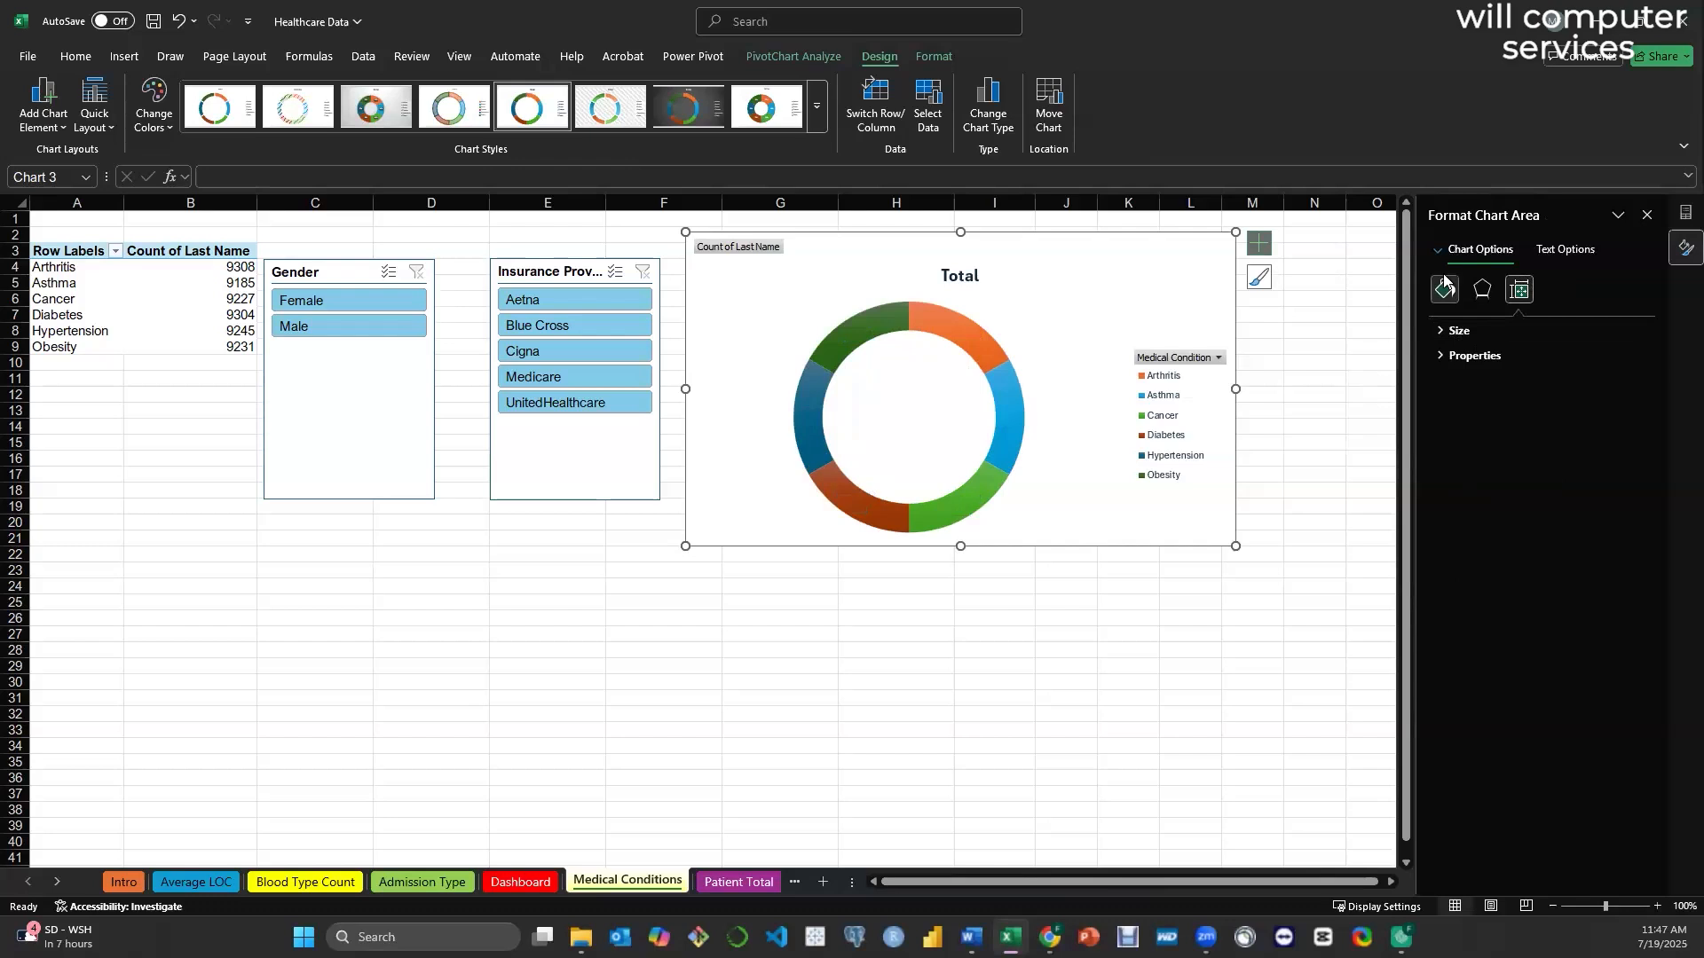
{"action": "left_click", "coordinate": [1570, 250]}
{"action": "left_click", "coordinate": [1465, 249]}
{"action": "left_click", "coordinate": [1438, 252]}
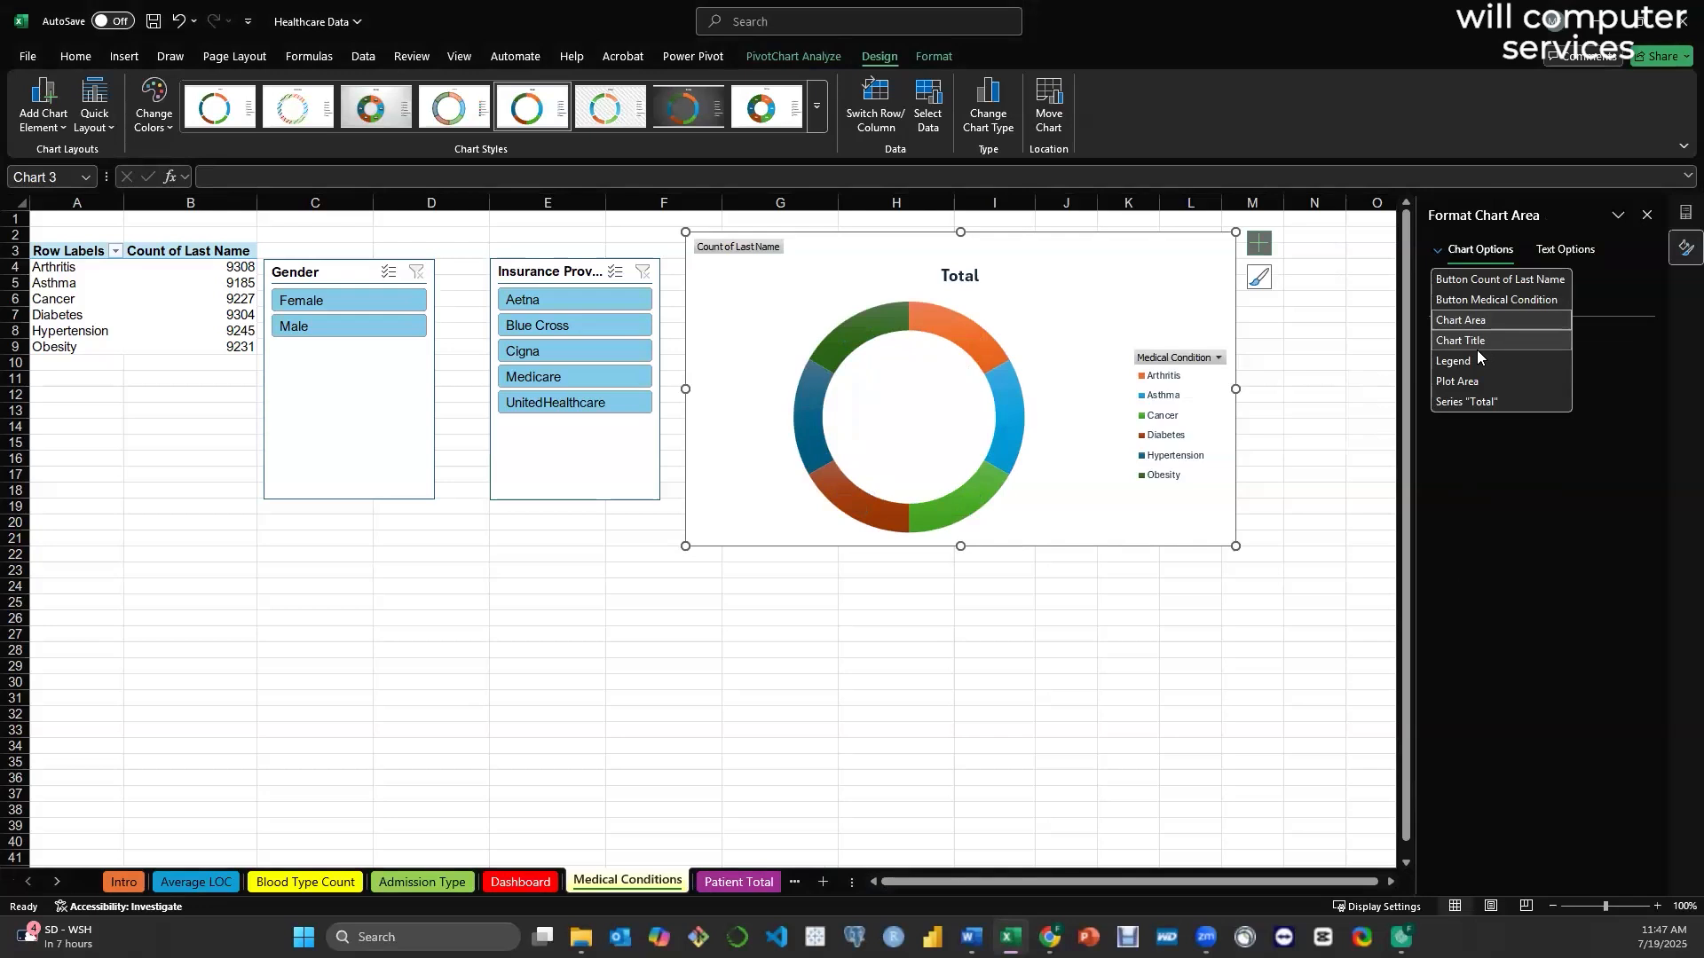
{"action": "left_click", "coordinate": [1473, 380]}
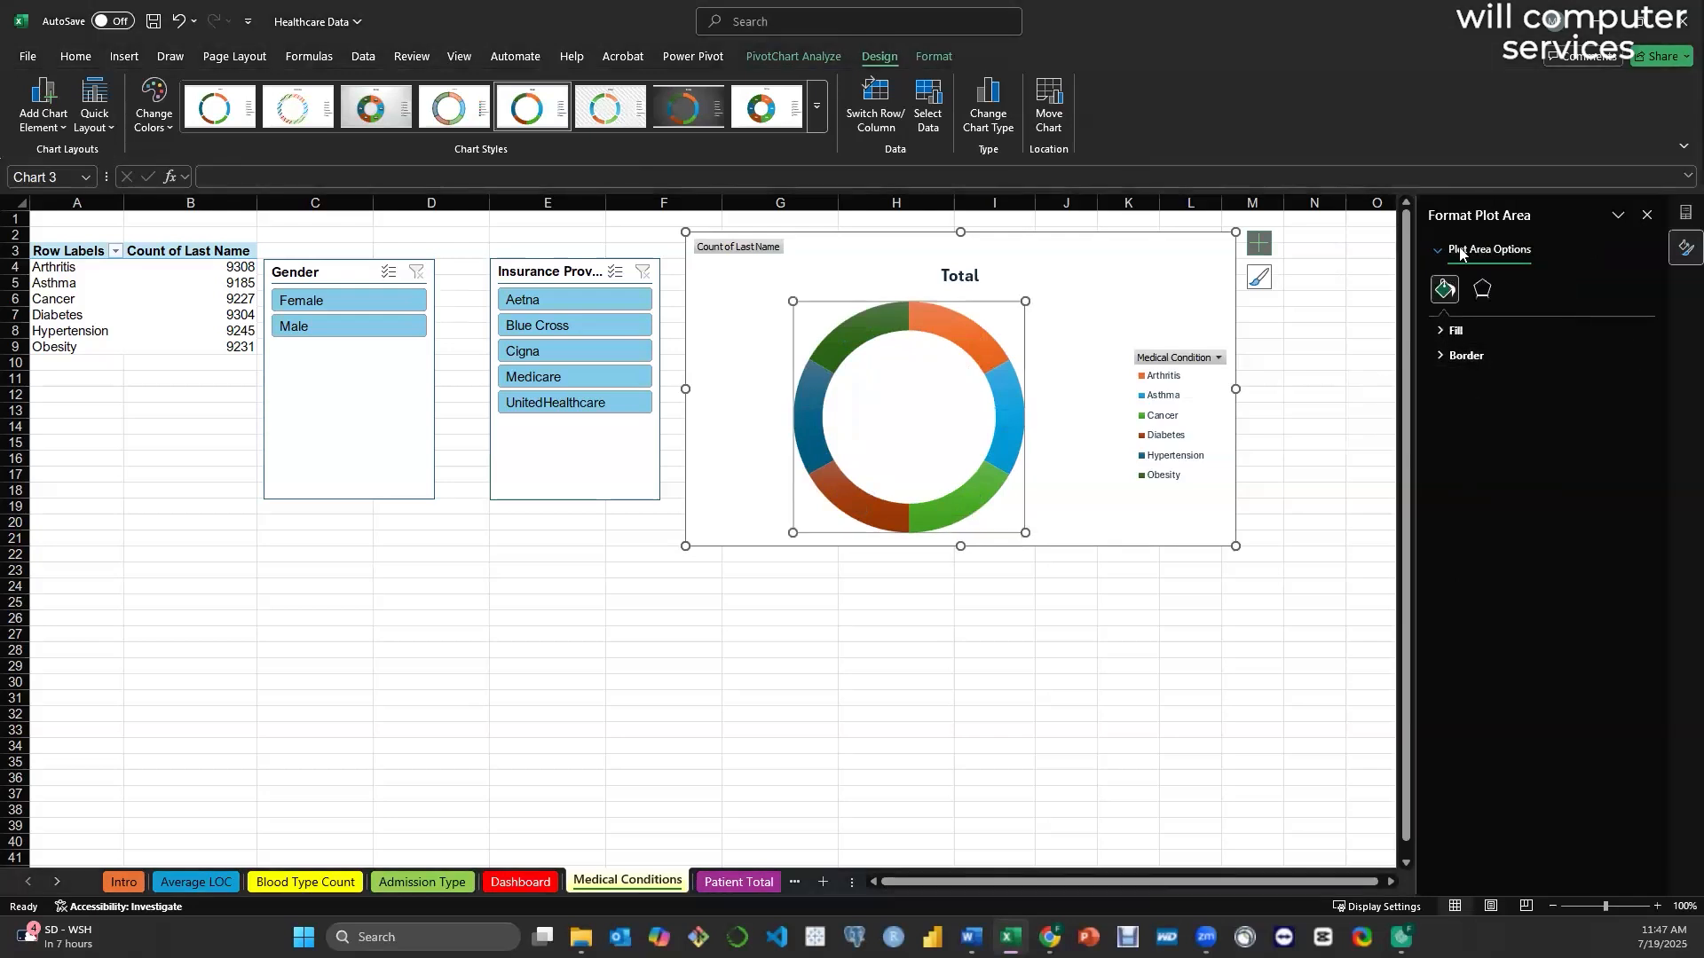
{"action": "left_click", "coordinate": [1445, 255]}
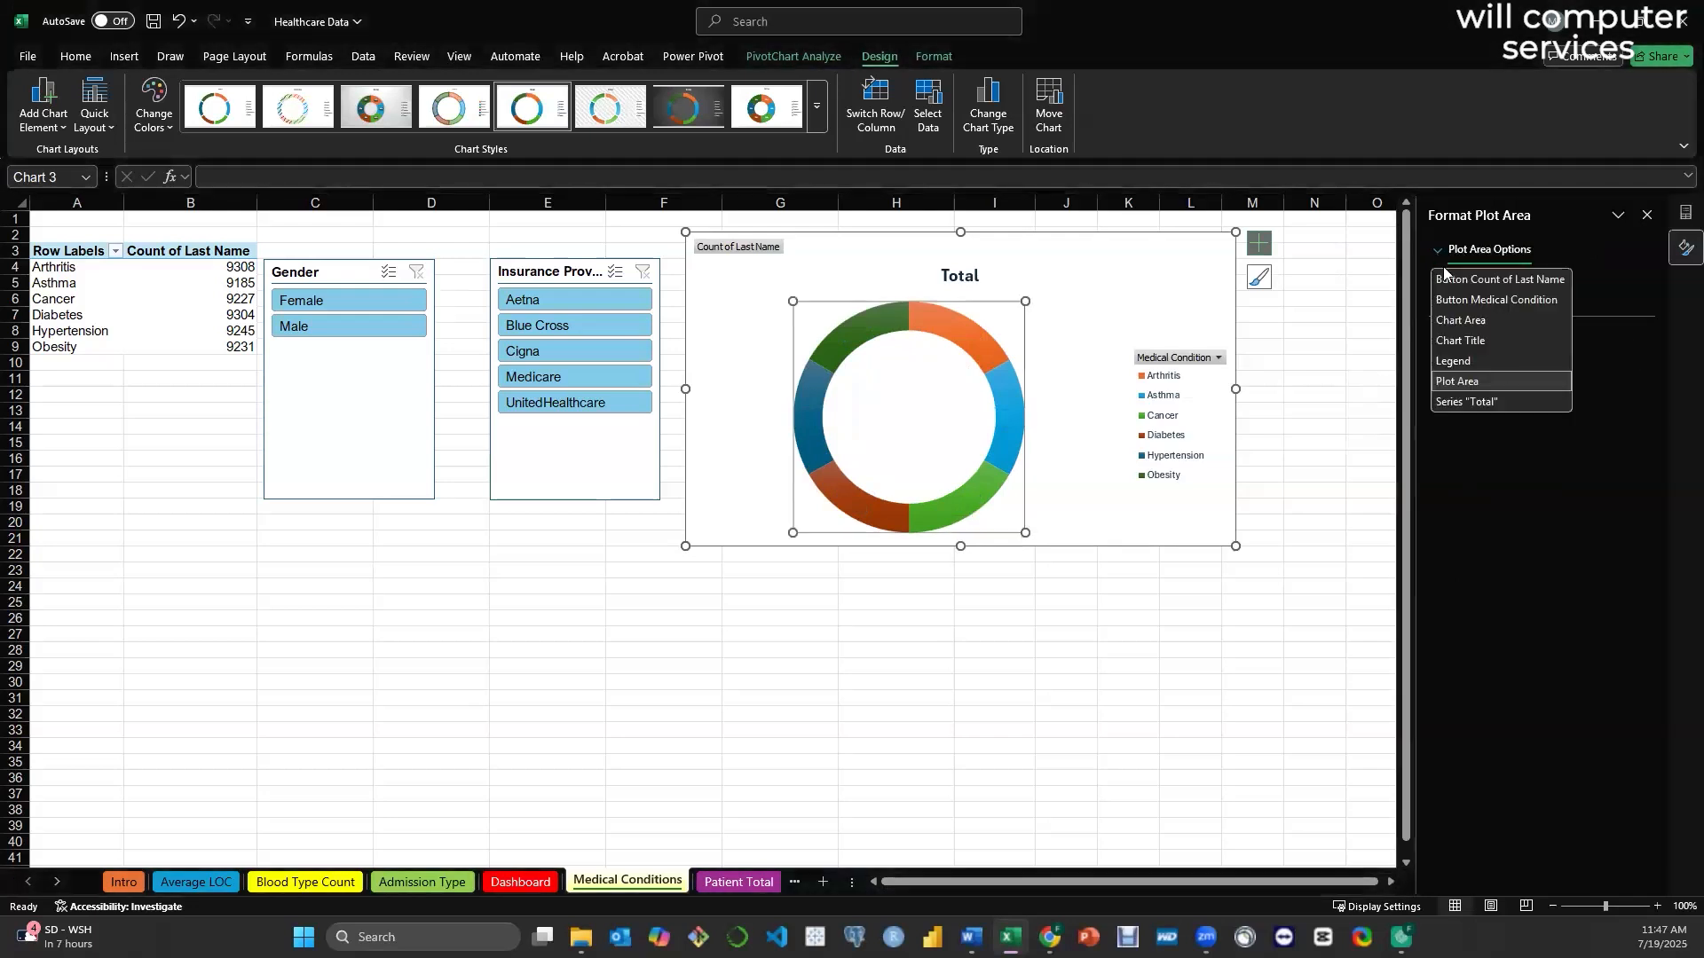
{"action": "left_click", "coordinate": [1454, 323]}
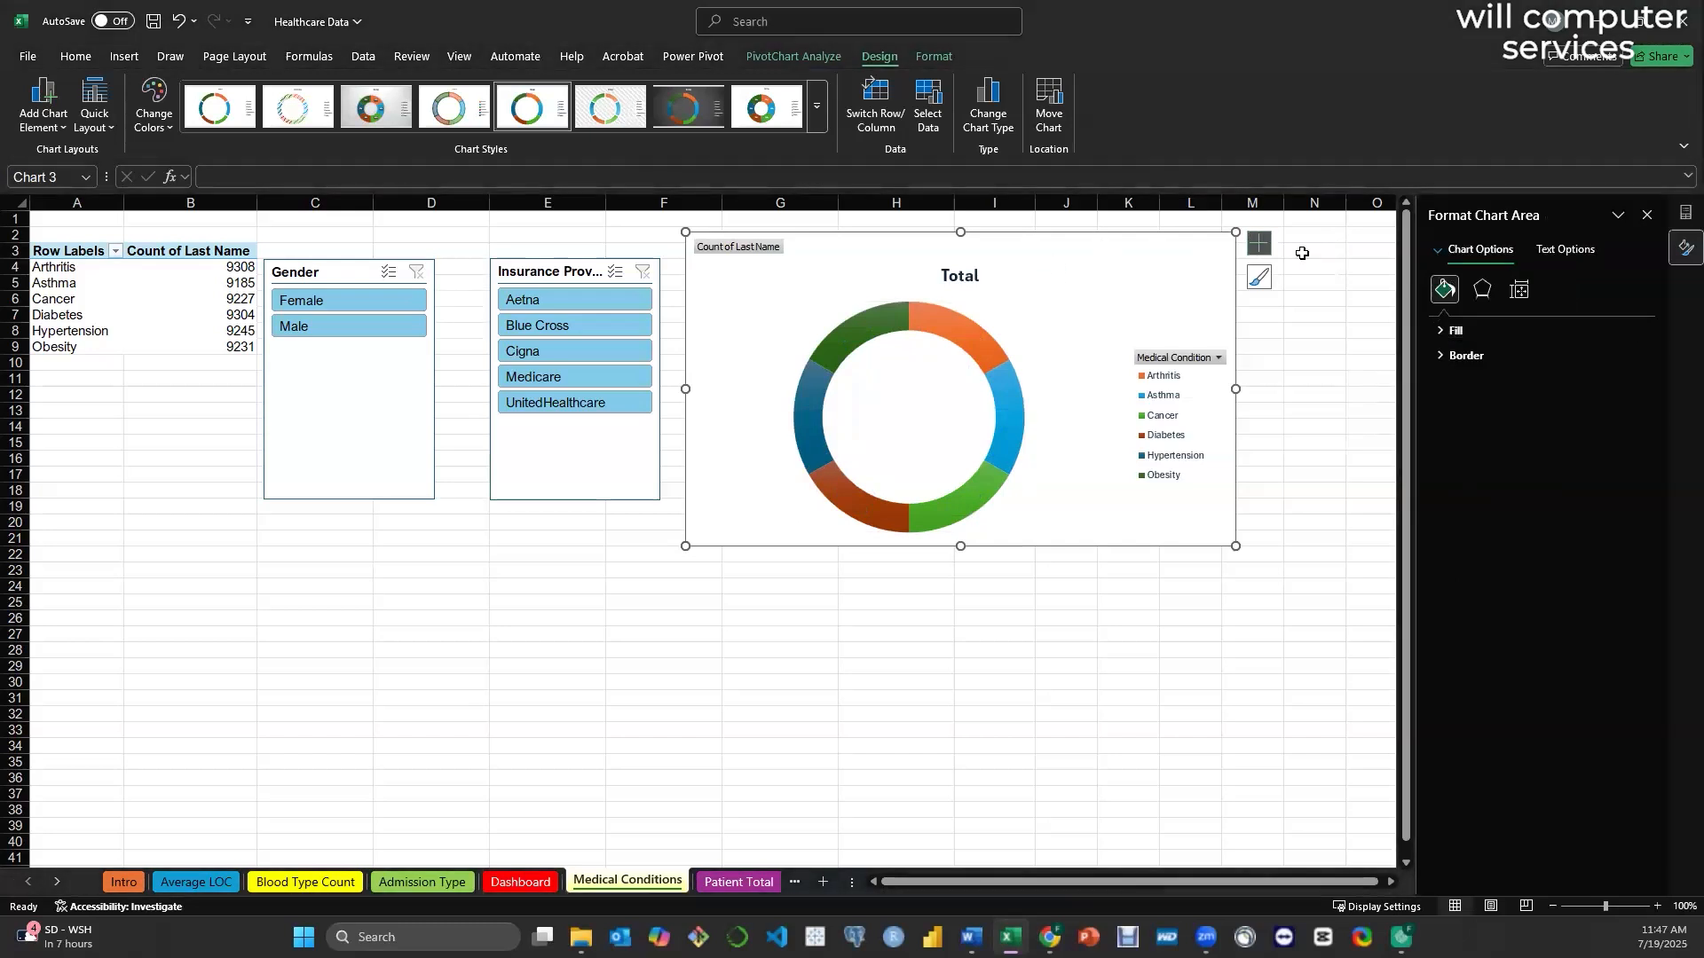
- Add data labels to the doughnut chart that contain the percentage instead of the value
{"action": "left_click", "coordinate": [1264, 250]}
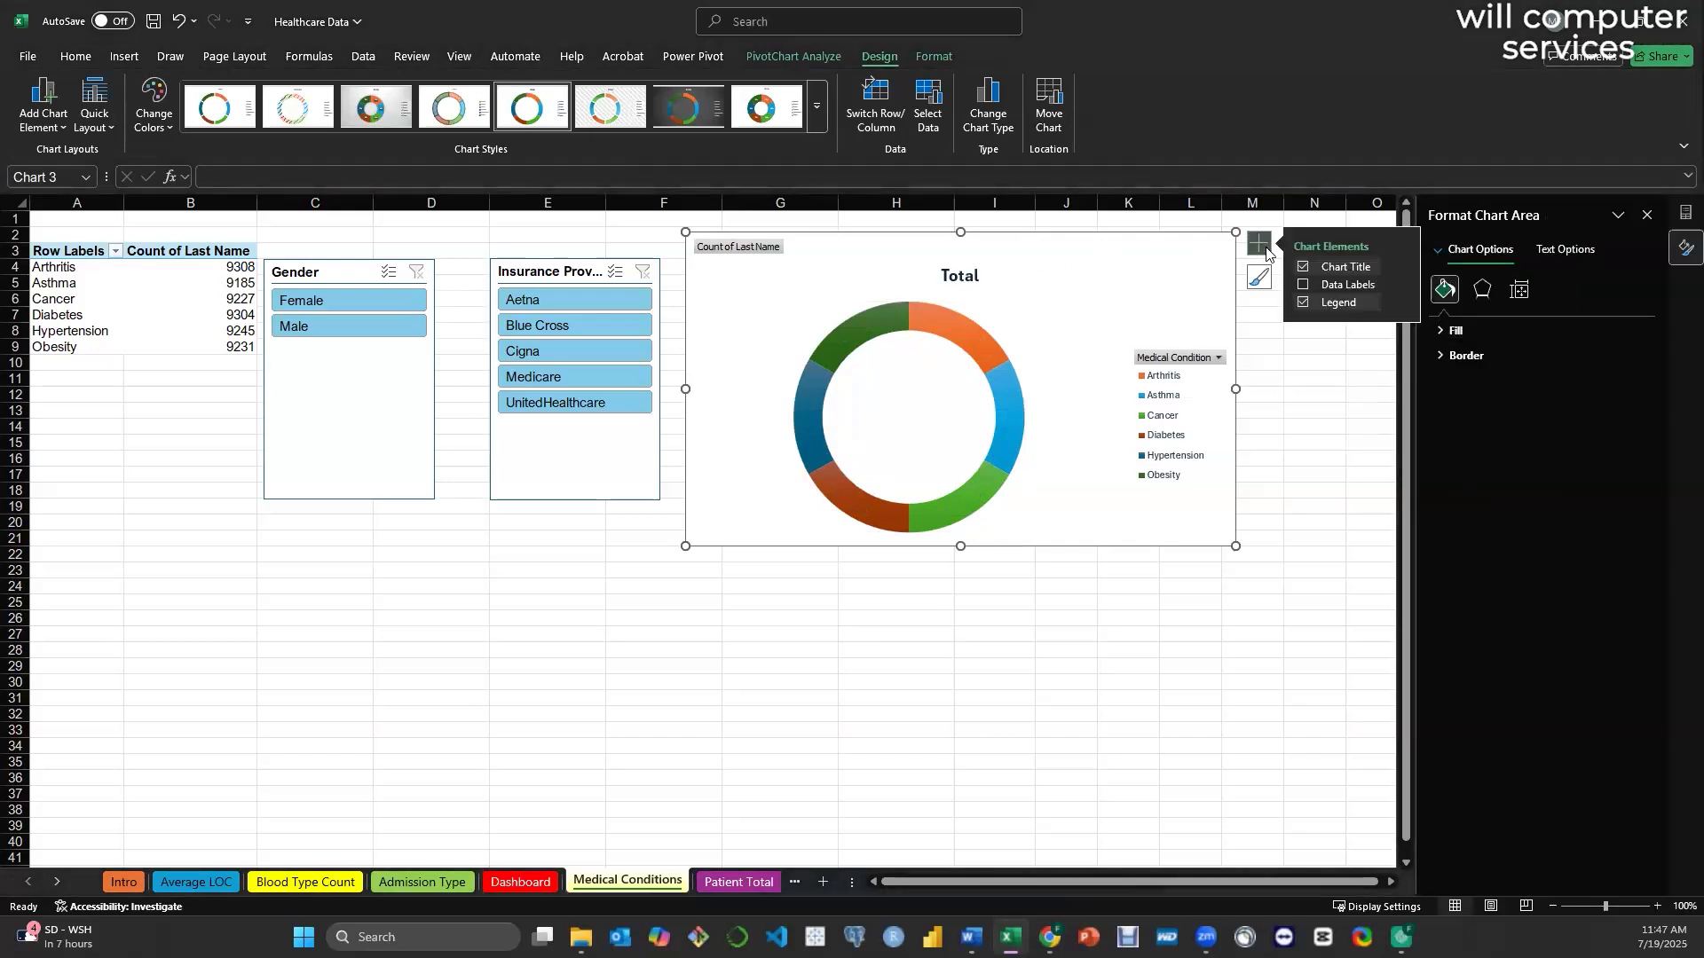
{"action": "left_click", "coordinate": [1303, 285]}
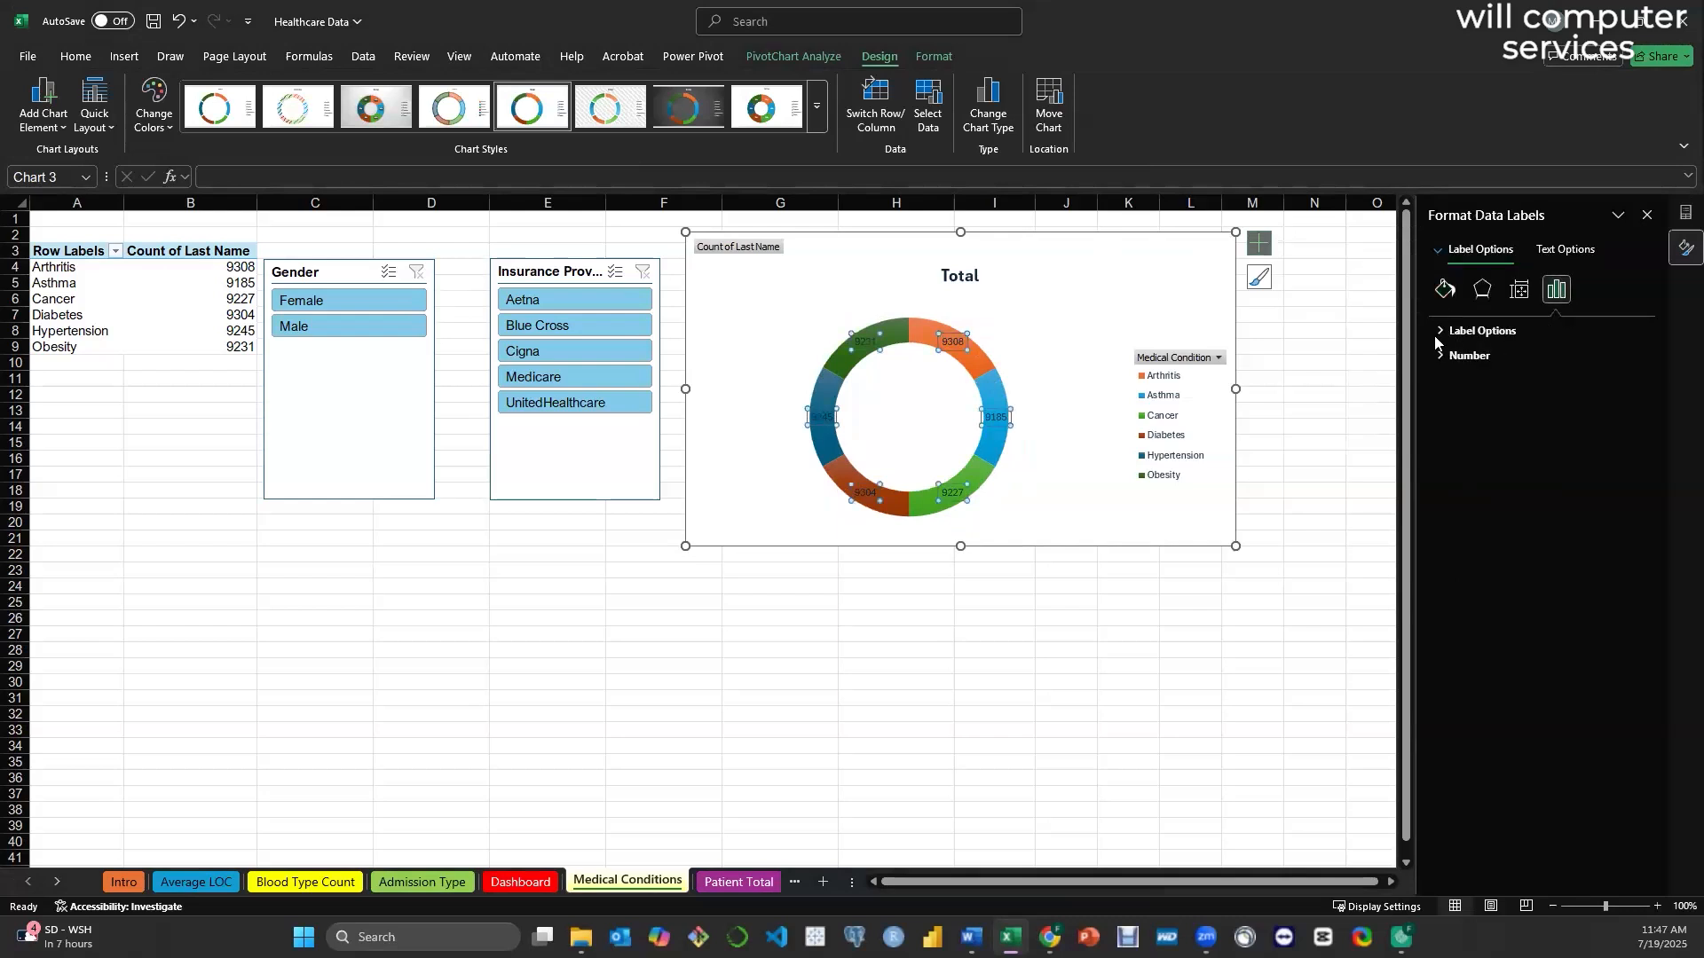
{"action": "left_click", "coordinate": [1438, 331]}
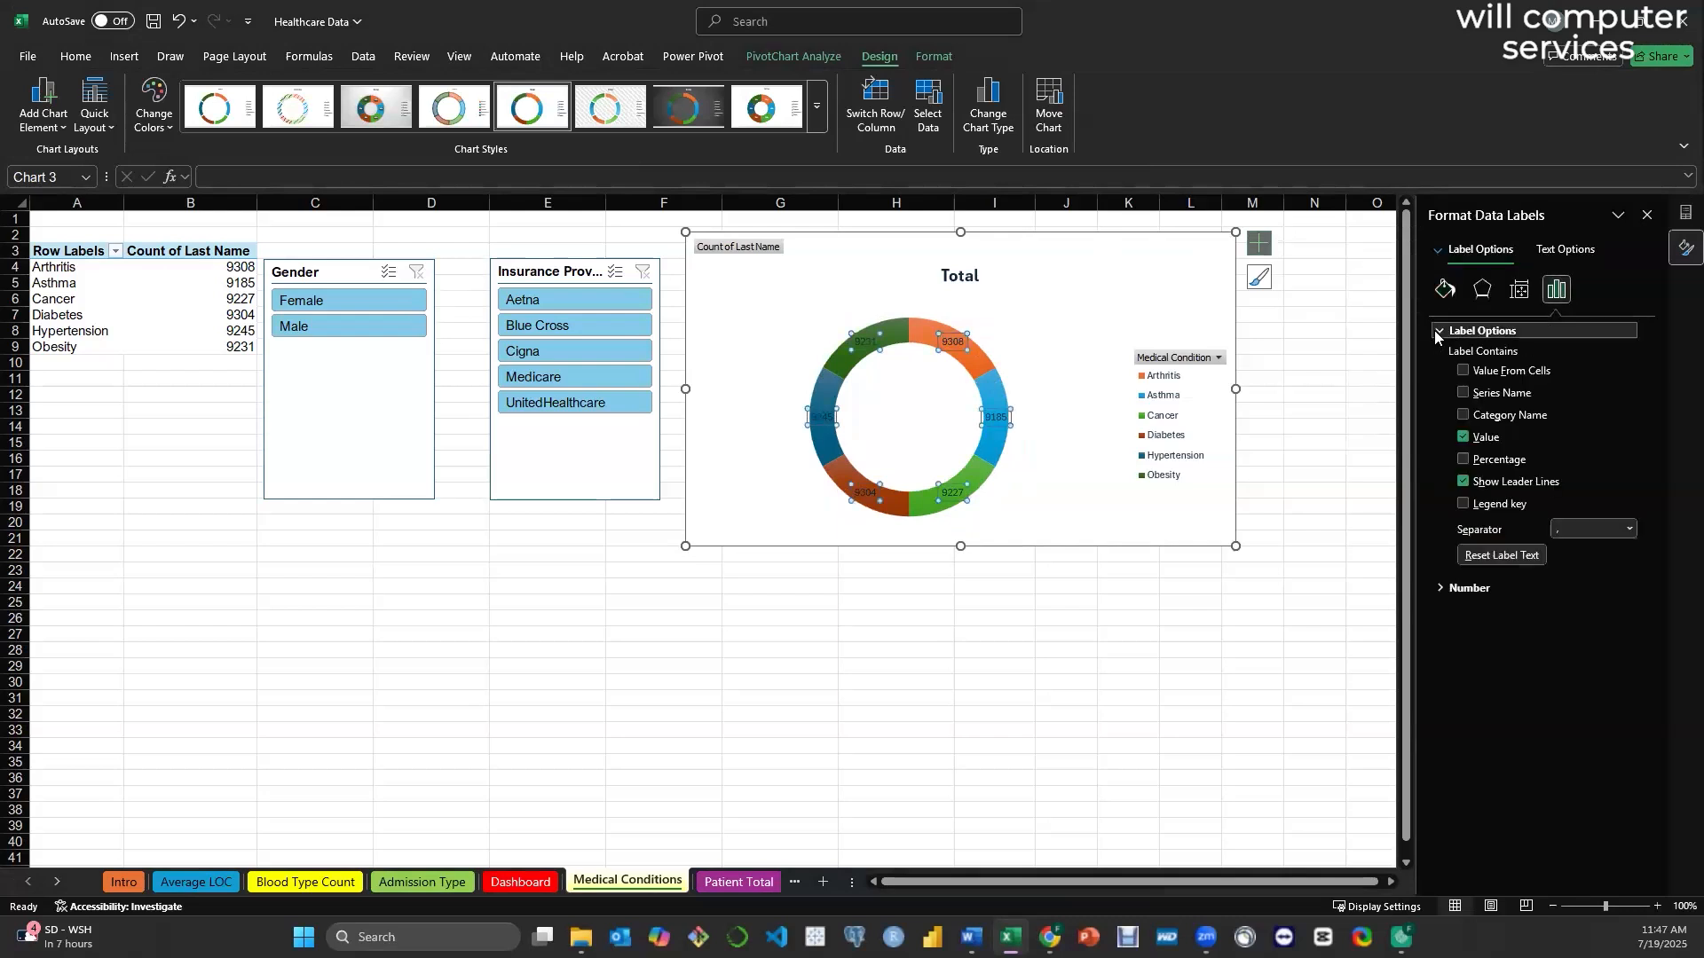
{"action": "left_click", "coordinate": [1463, 458]}
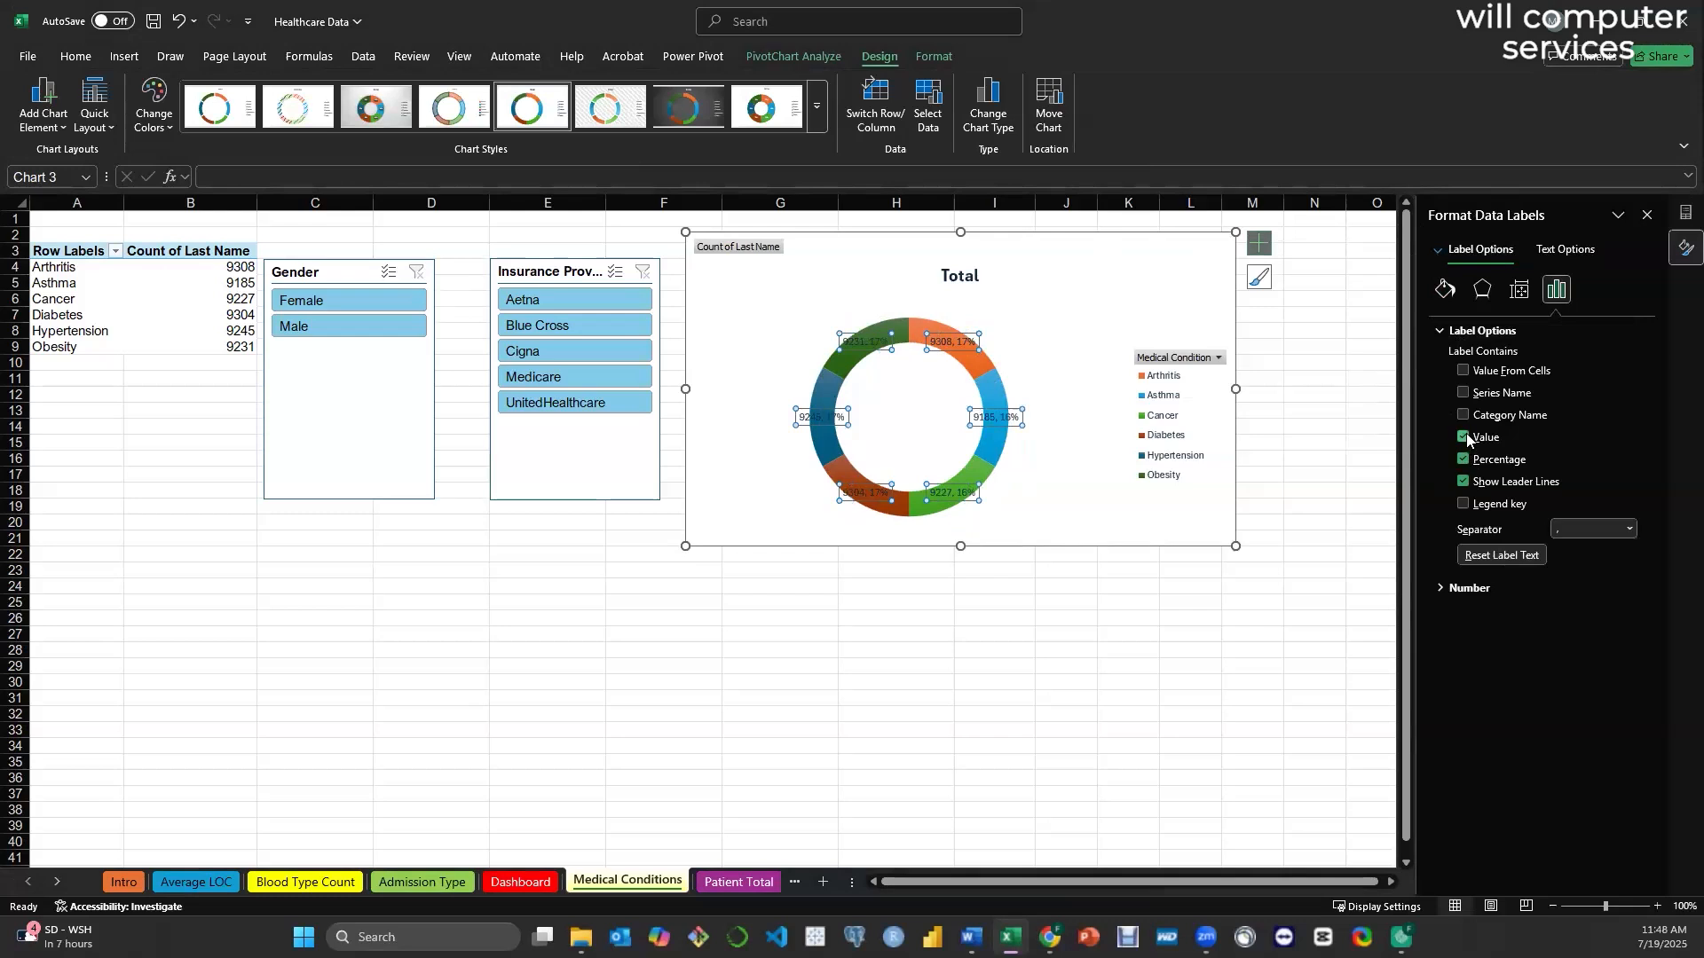
{"action": "left_click", "coordinate": [1464, 436]}
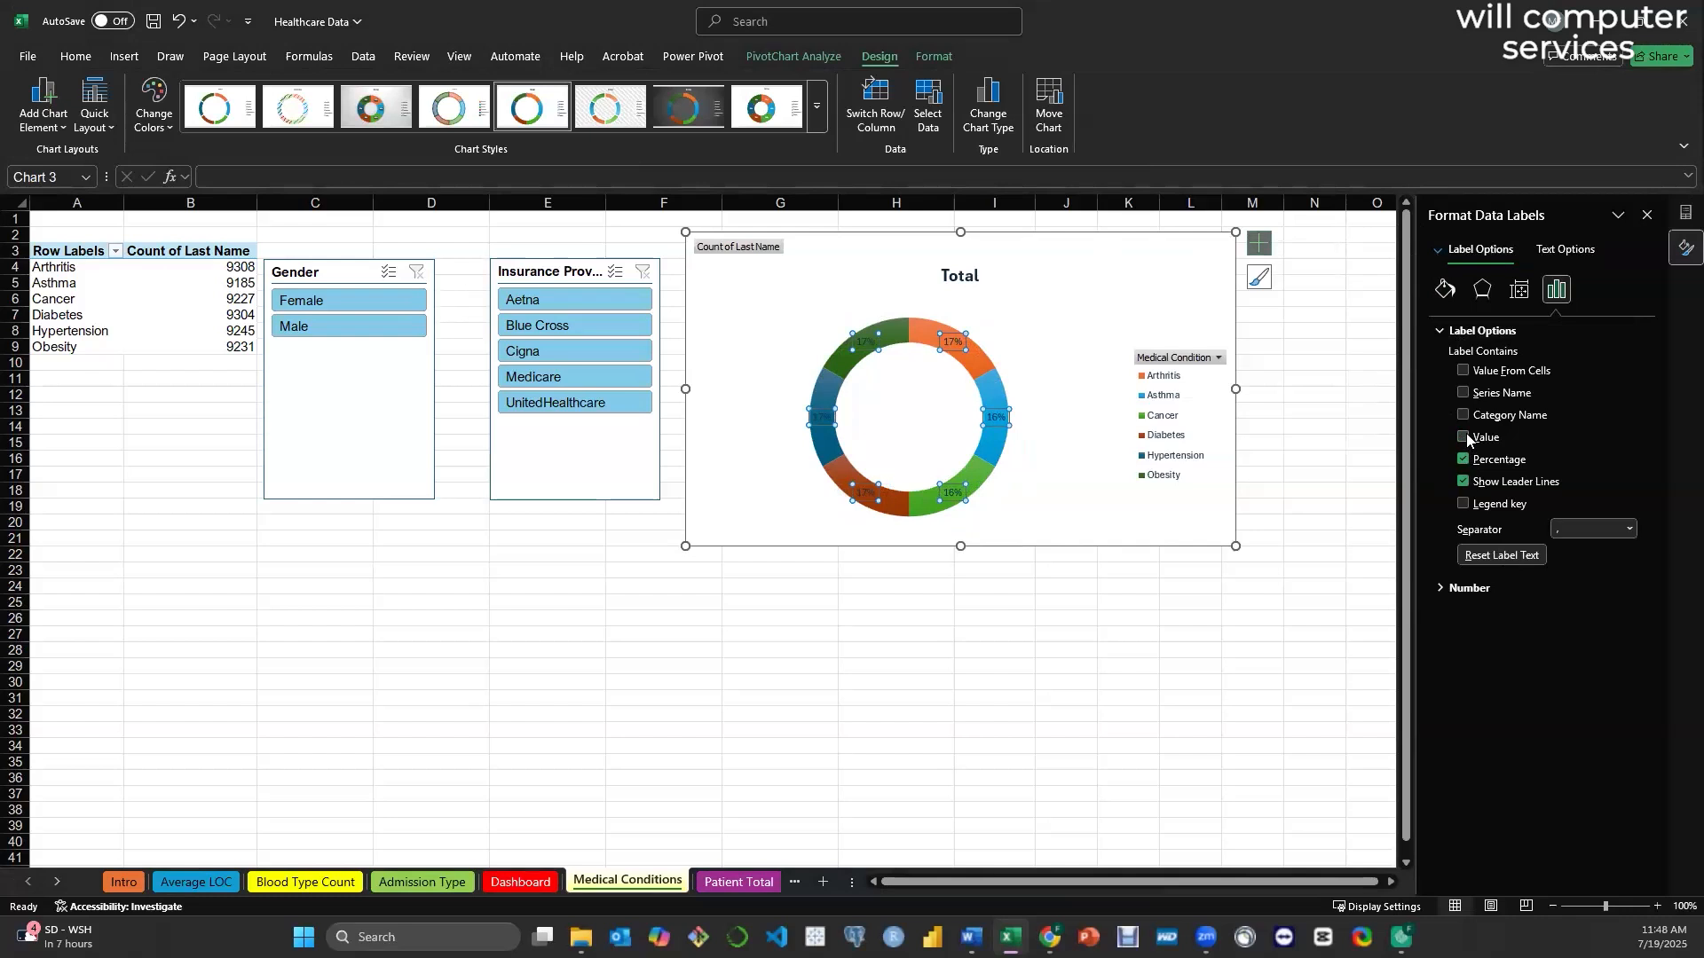
- Open the number format settings of the doughnut chart's data labels
{"action": "left_click", "coordinate": [1439, 589]}
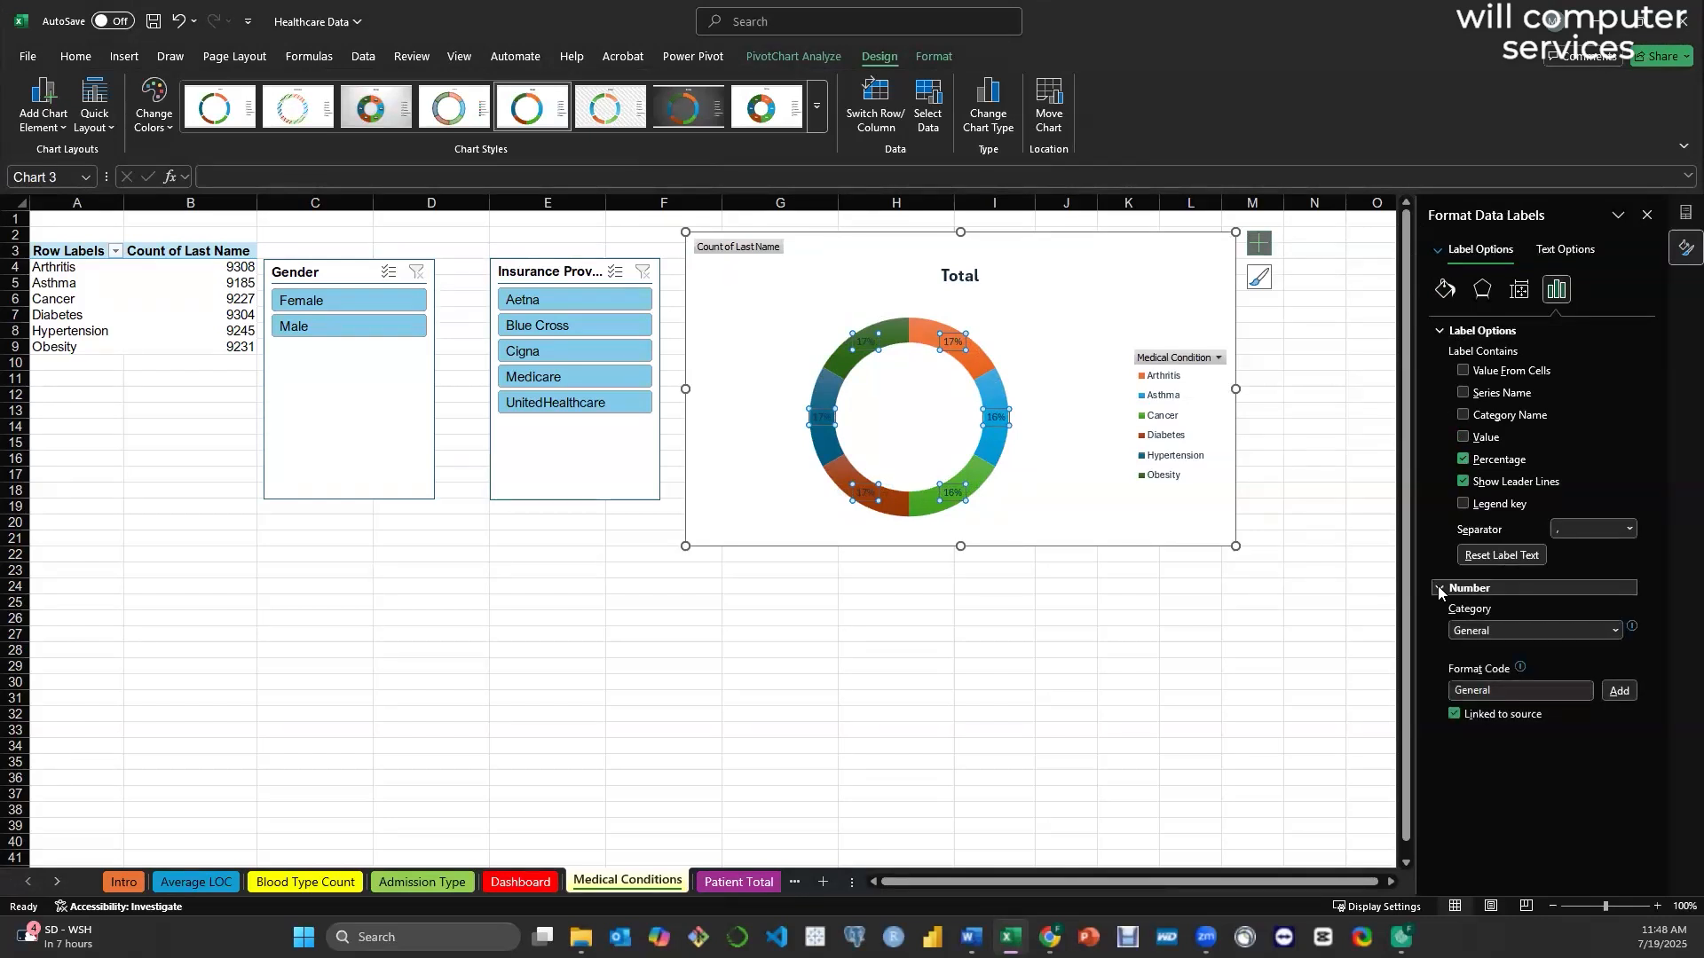
- Try the Custom and Special number categories on the doughnut chart's data labels and return the category to General
{"action": "left_click", "coordinate": [1615, 631]}
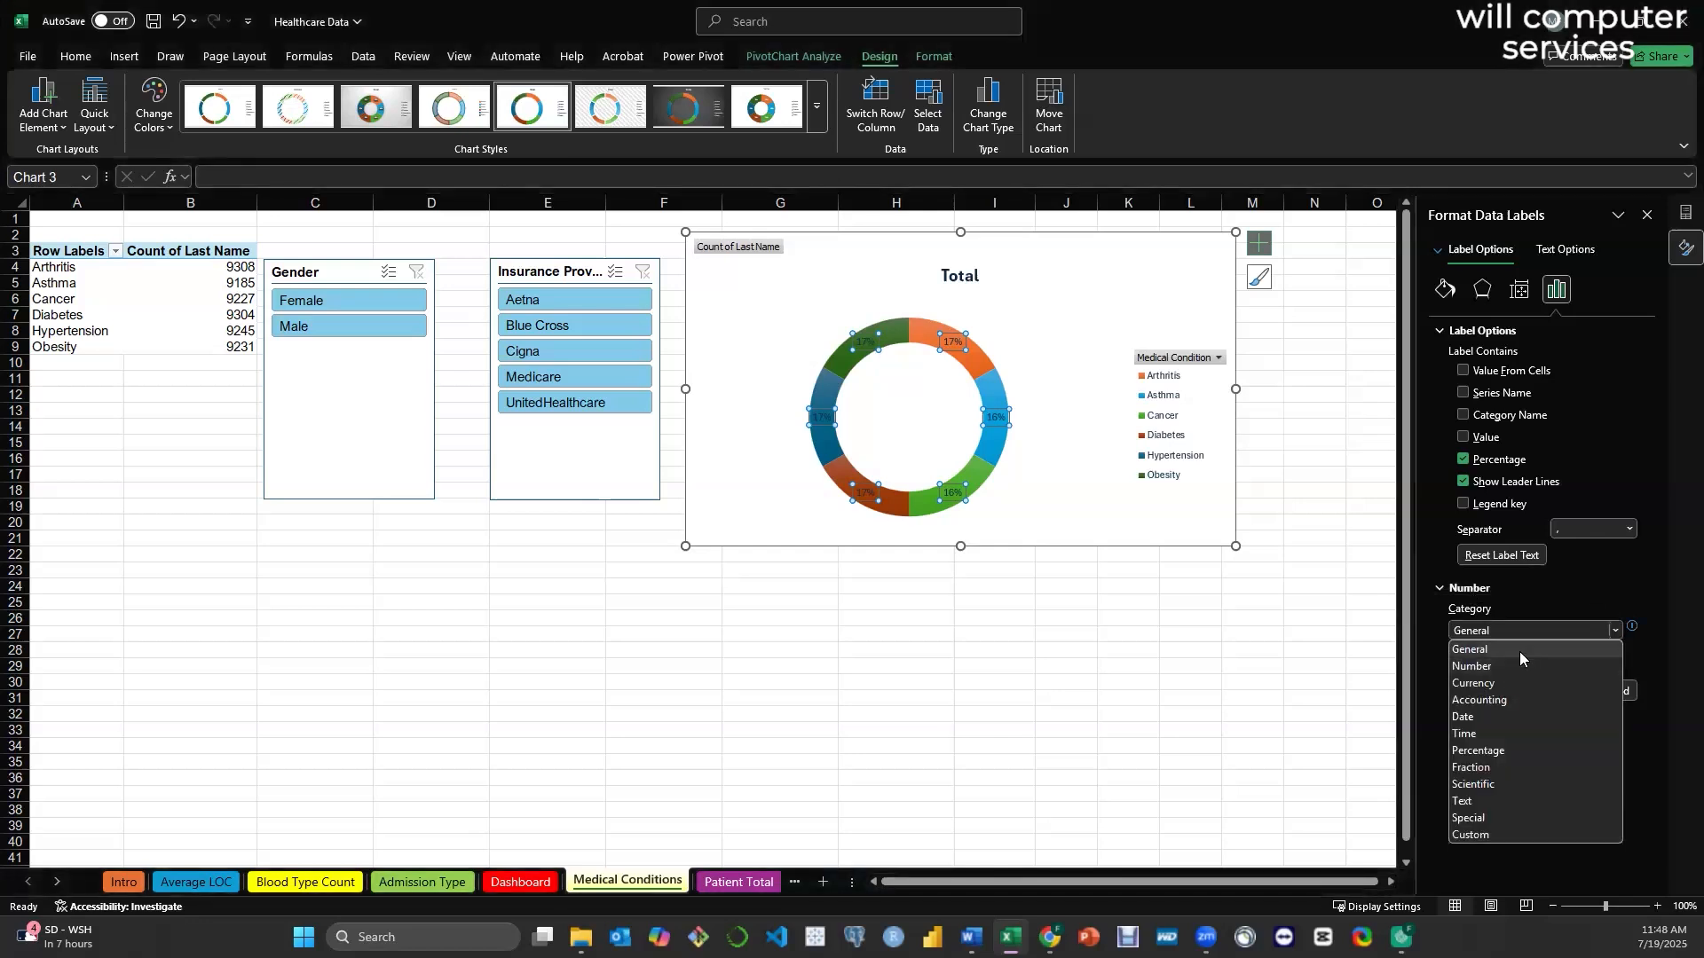
{"action": "left_click", "coordinate": [1491, 833]}
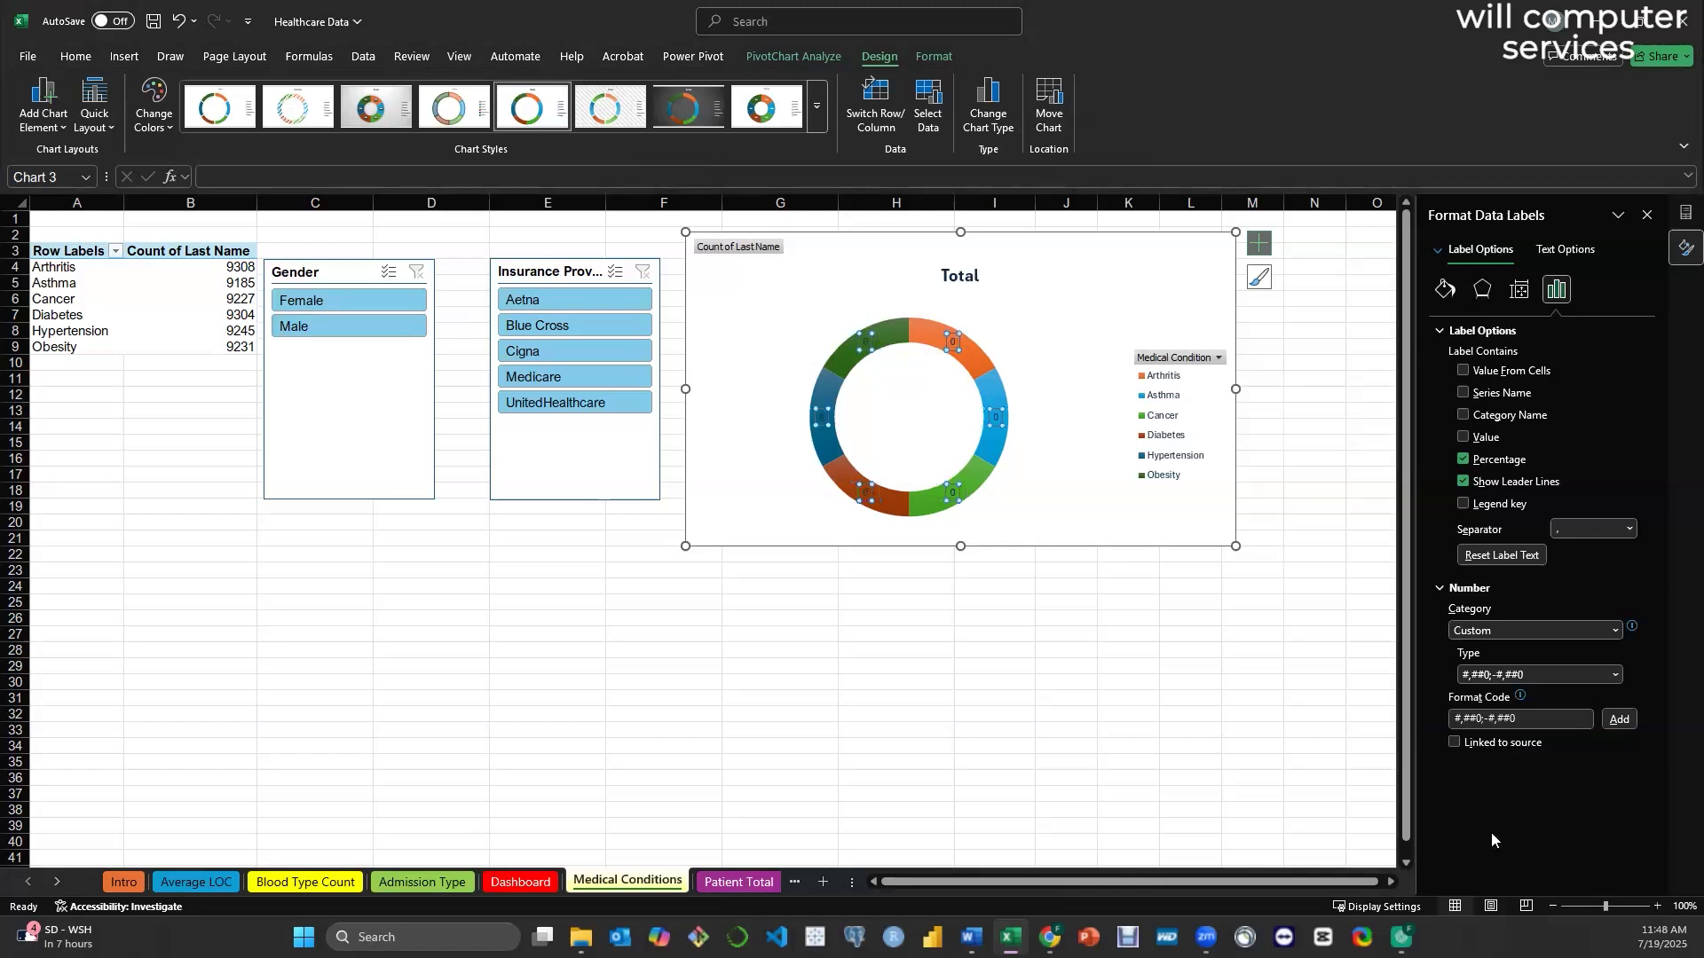
{"action": "left_click", "coordinate": [1613, 676]}
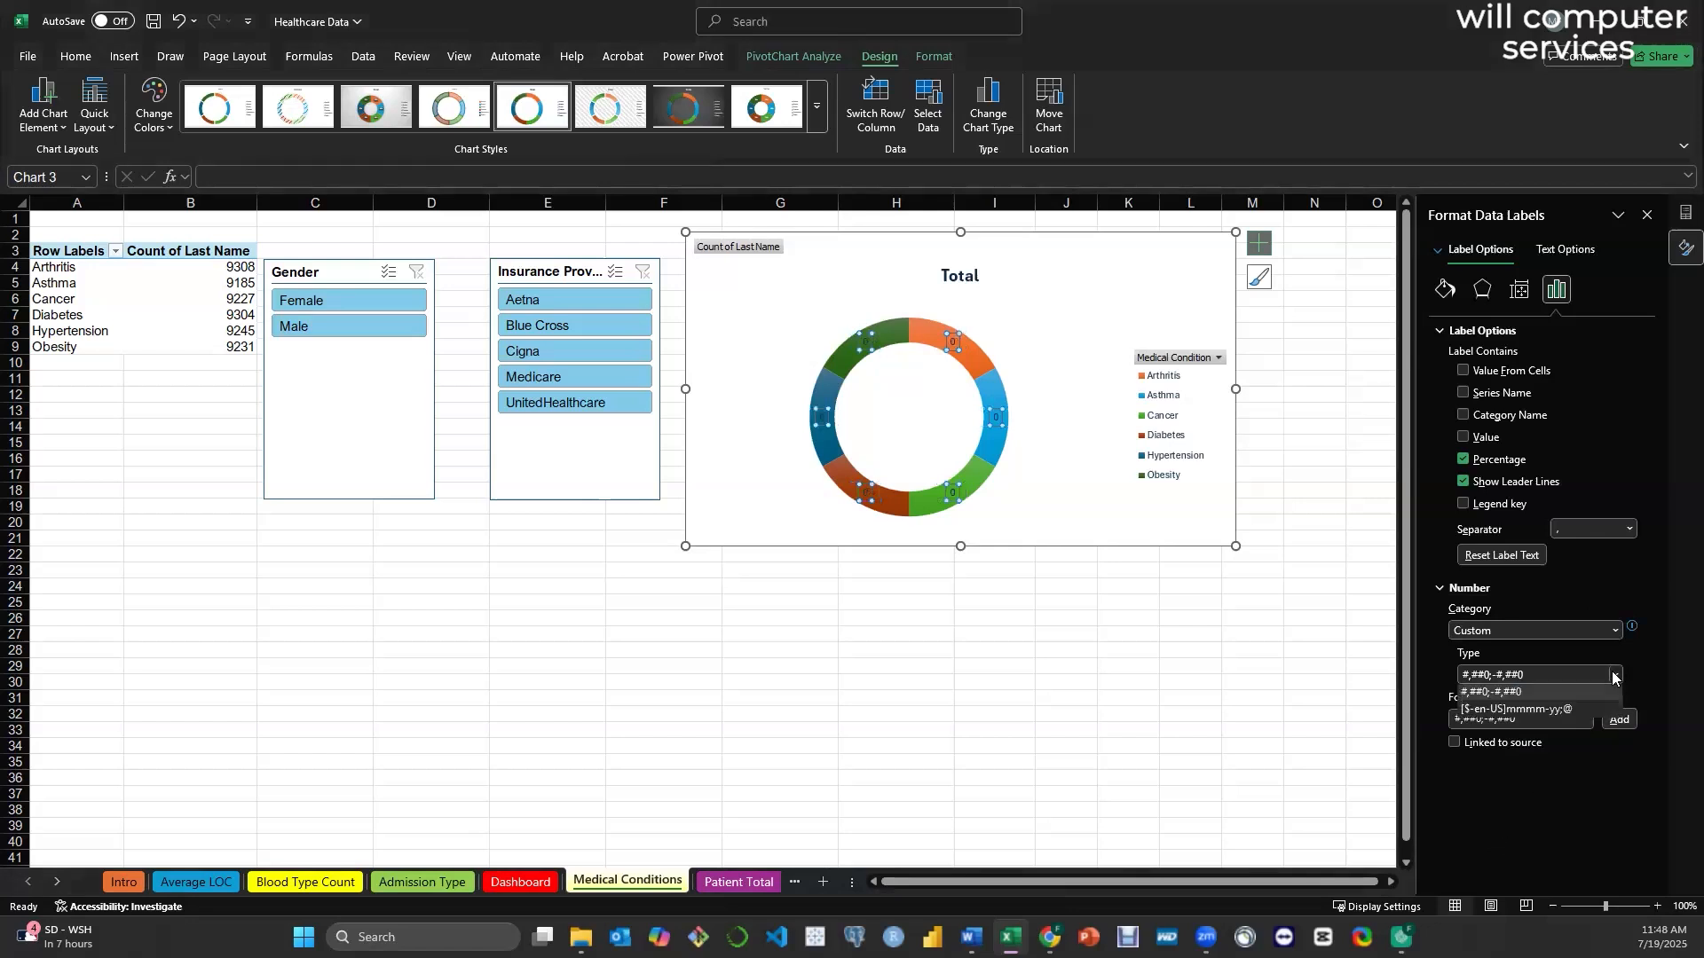
{"action": "left_click", "coordinate": [1619, 631]}
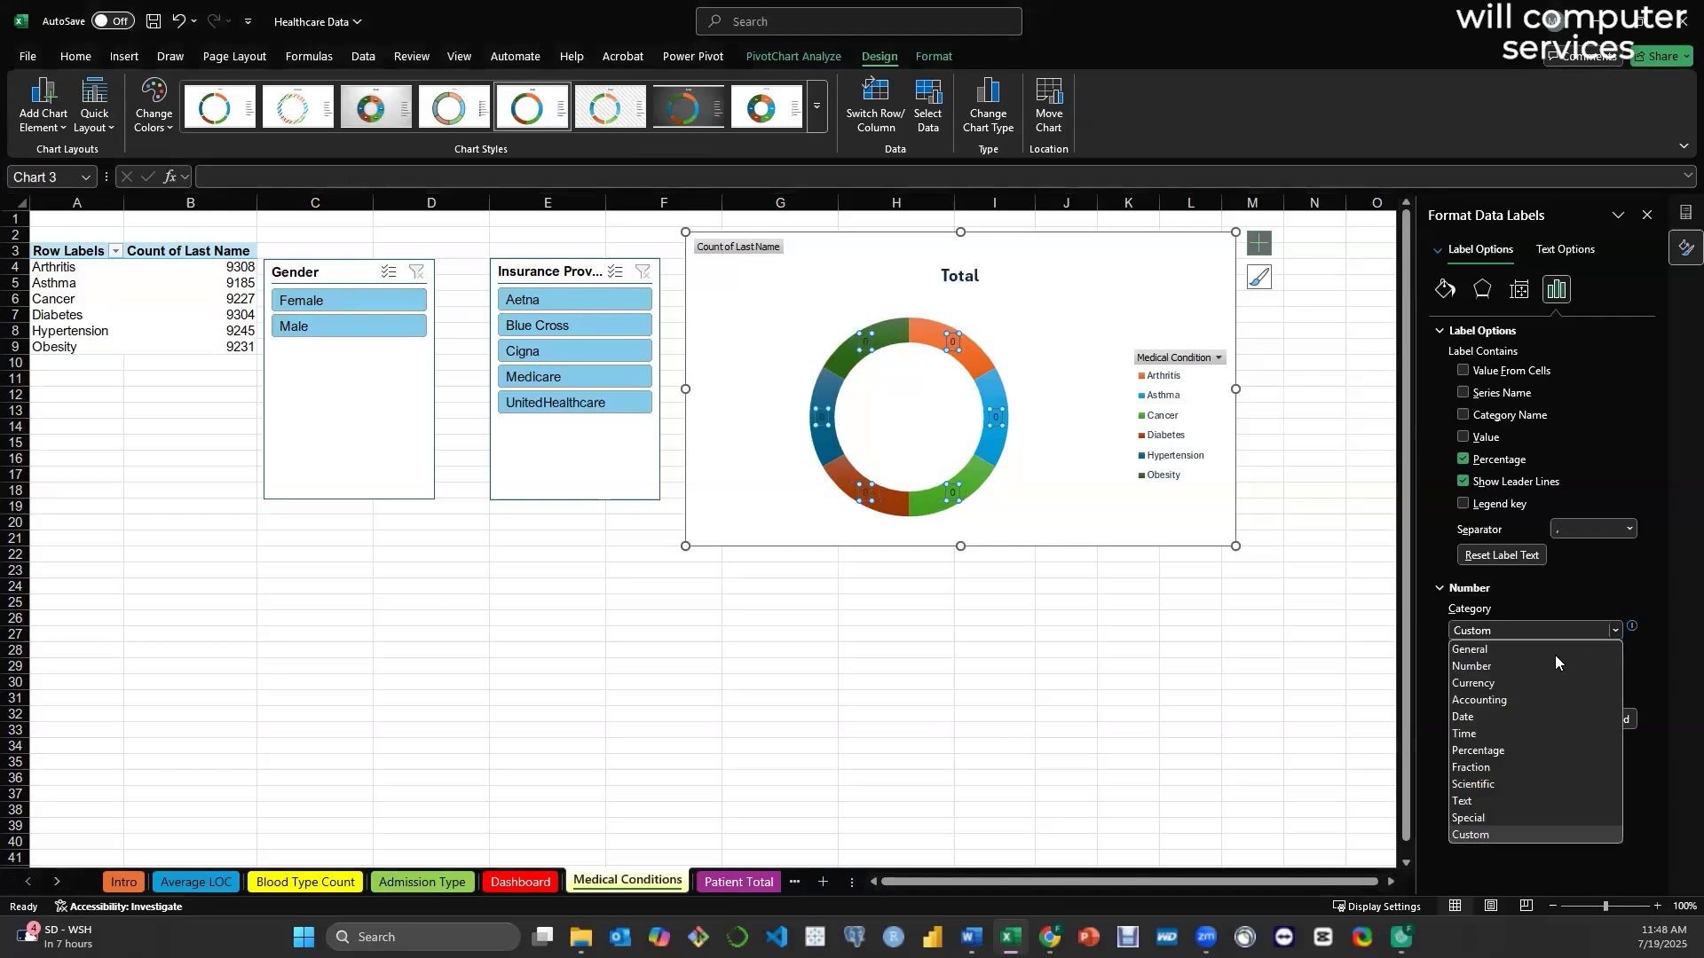
{"action": "left_click", "coordinate": [1504, 821]}
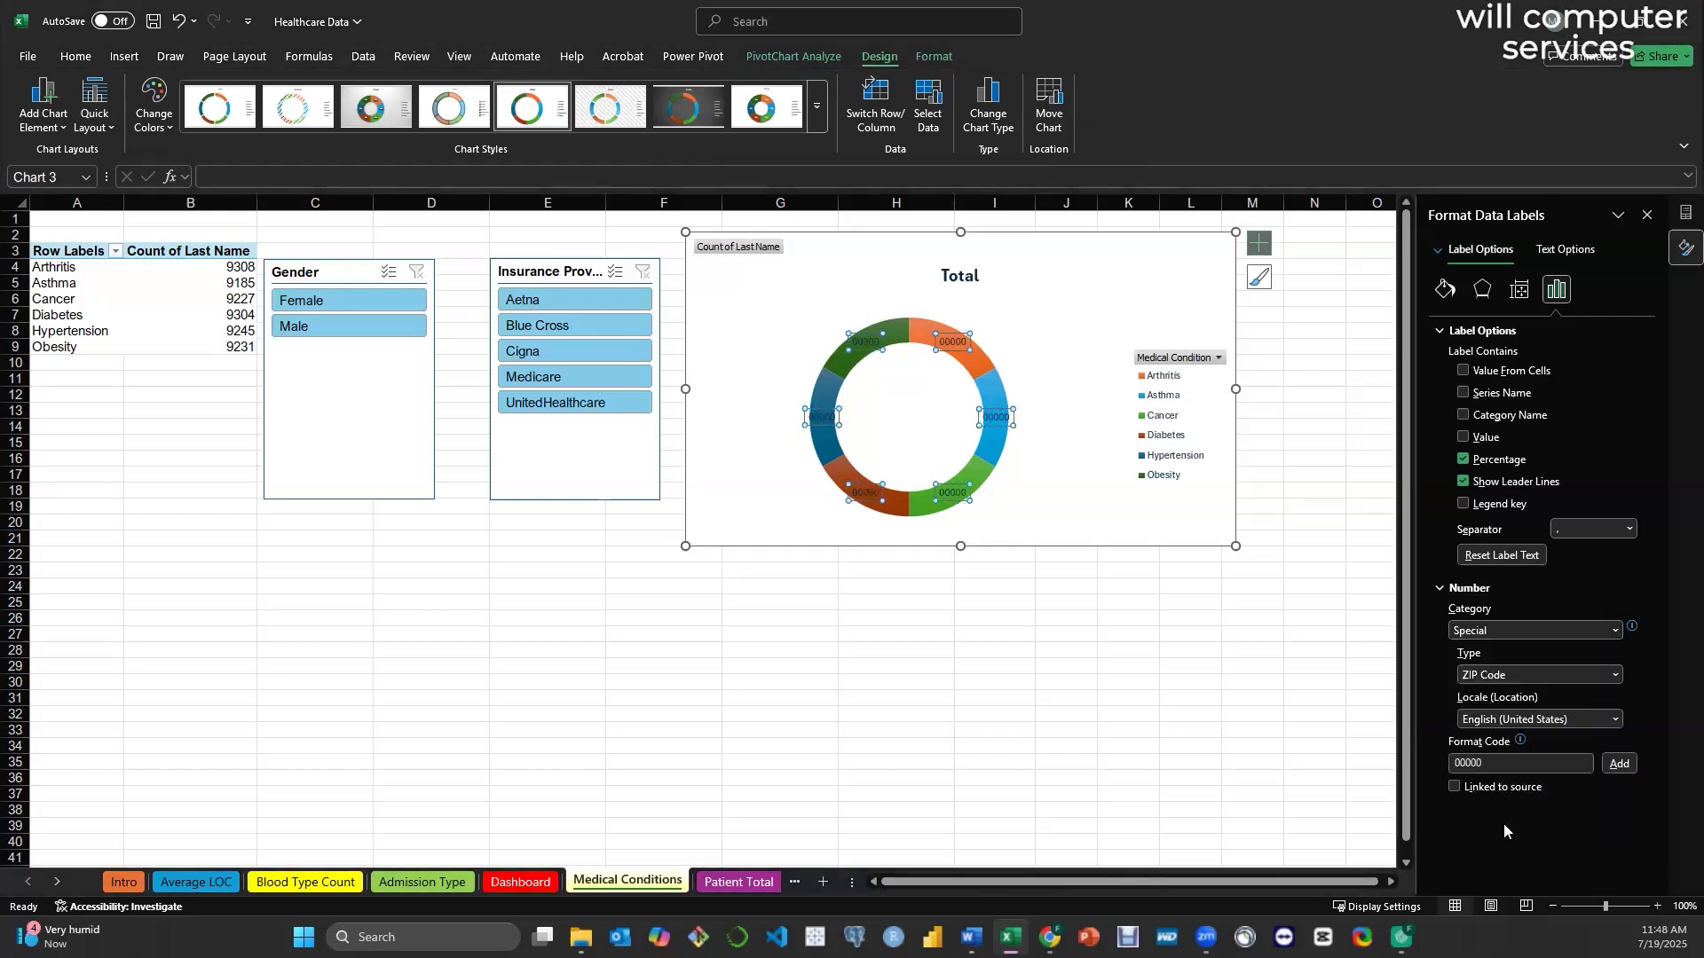
{"action": "left_click", "coordinate": [1608, 629]}
{"action": "left_click", "coordinate": [1538, 652]}
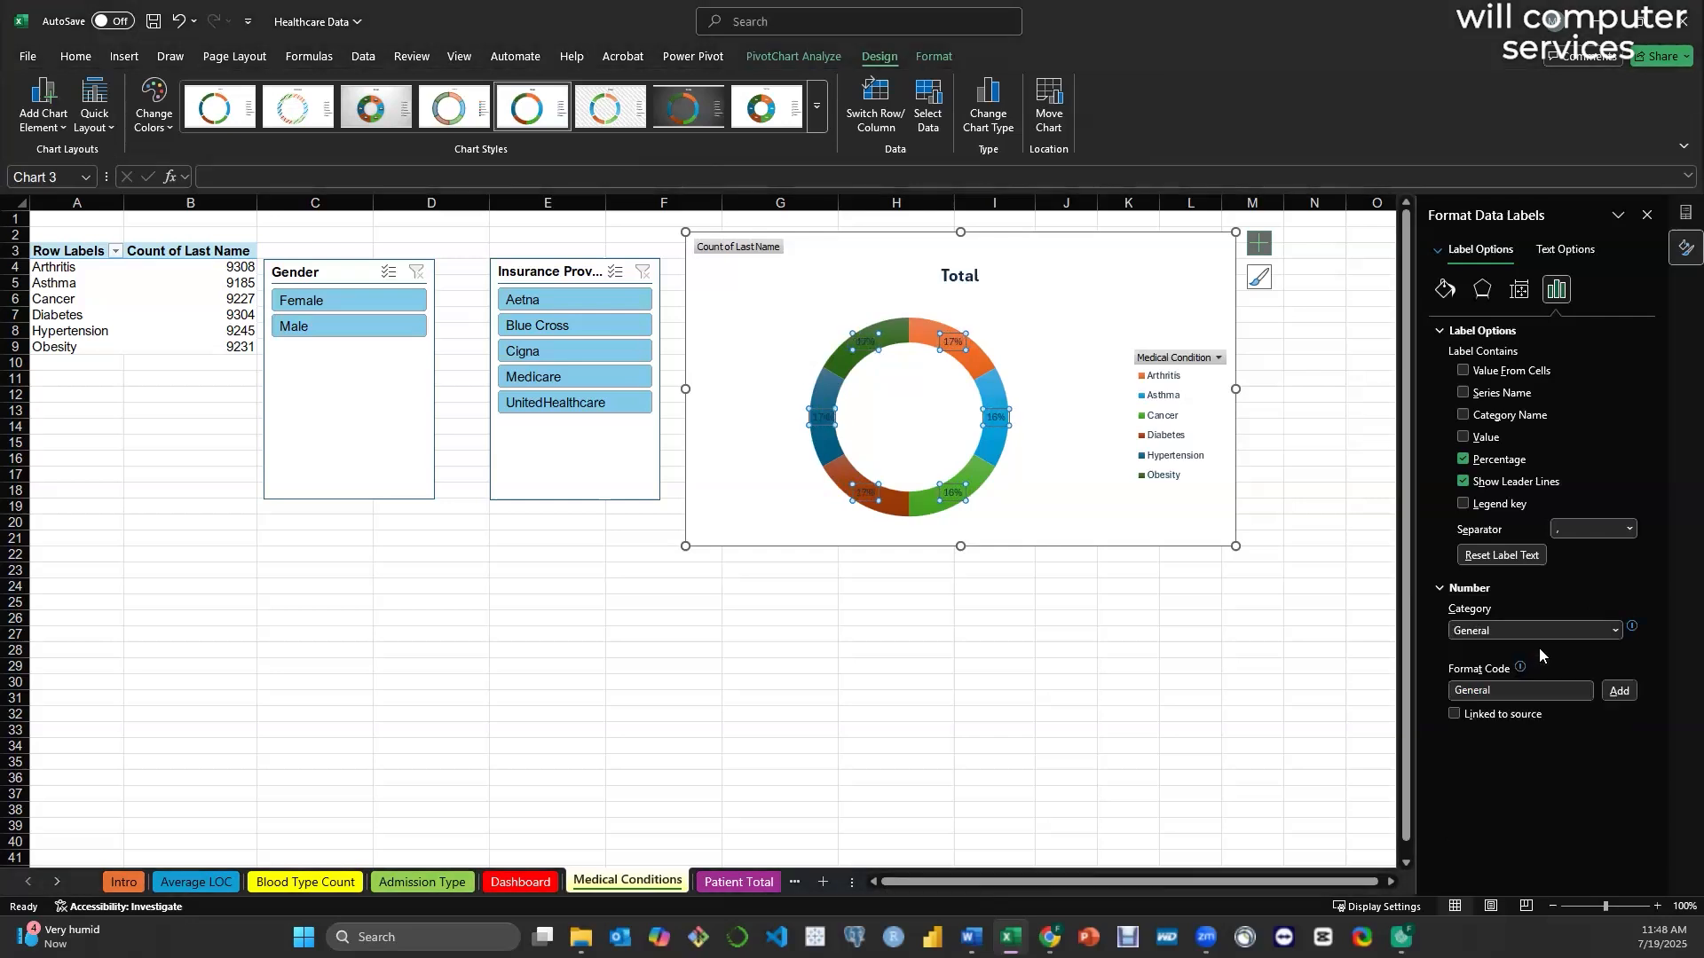
- Include the values alongside the percentages in the doughnut chart's data labels
{"action": "left_click", "coordinate": [1464, 437]}
- Try formatting only the Obesity label as Number without the thousands separator, showing its value instead of its percentage
{"action": "left_click", "coordinate": [1464, 439]}
{"action": "left_click", "coordinate": [75, 56]}
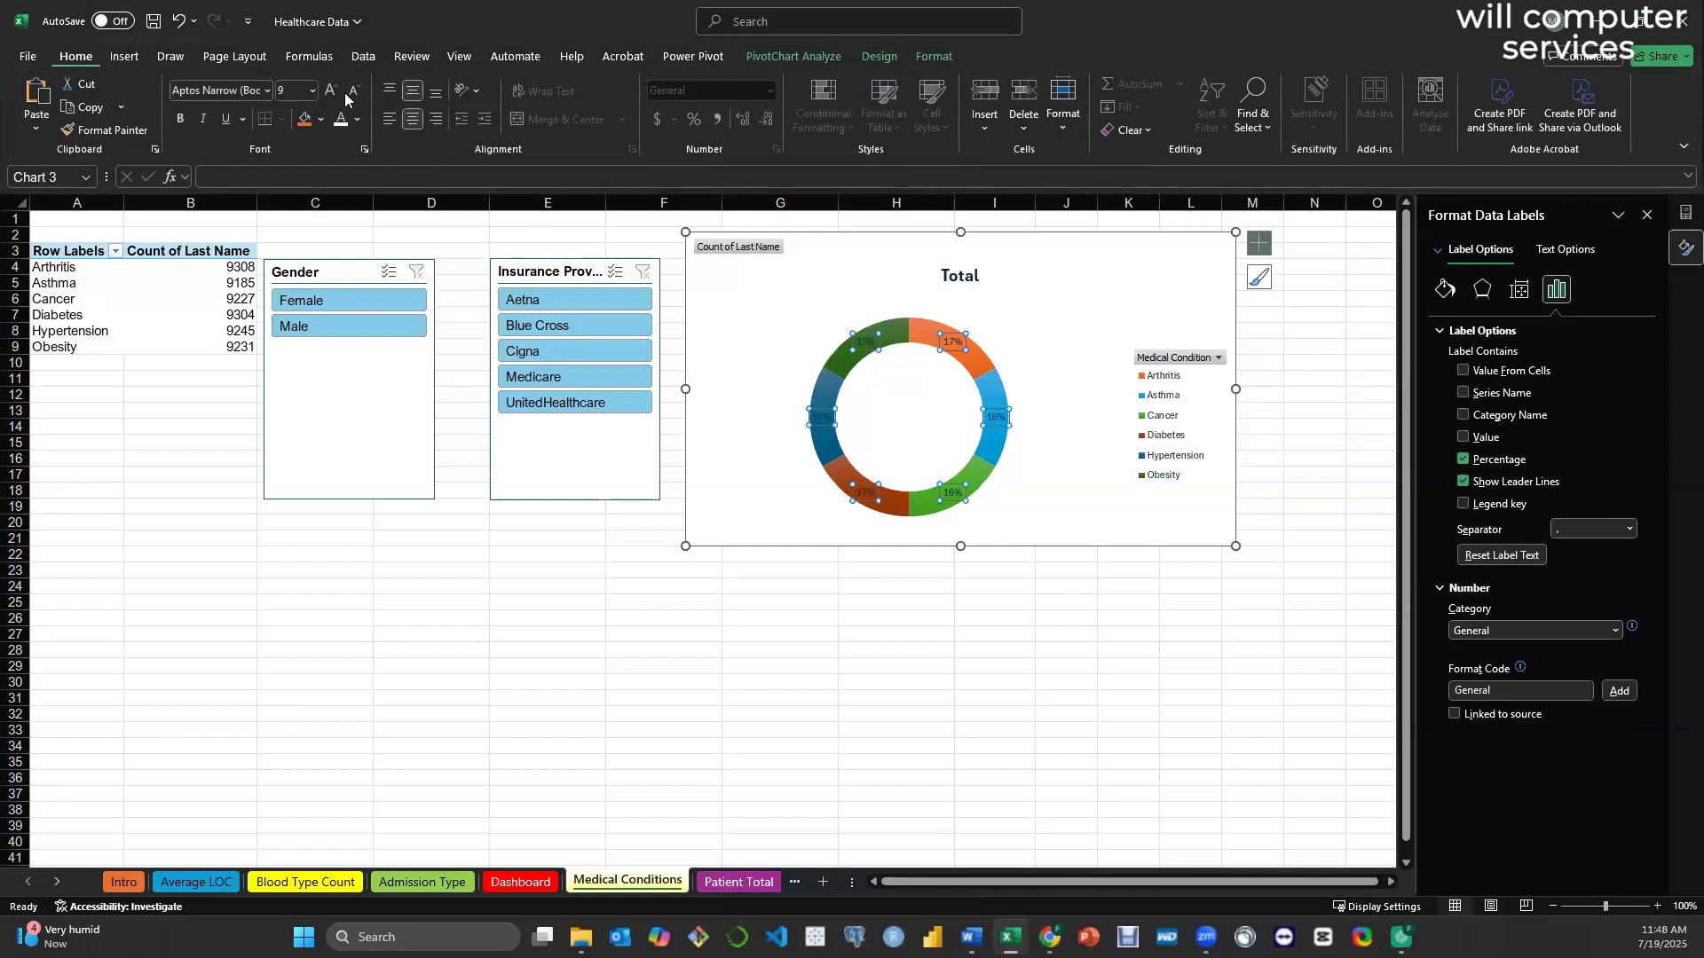
{"action": "left_click", "coordinate": [867, 348]}
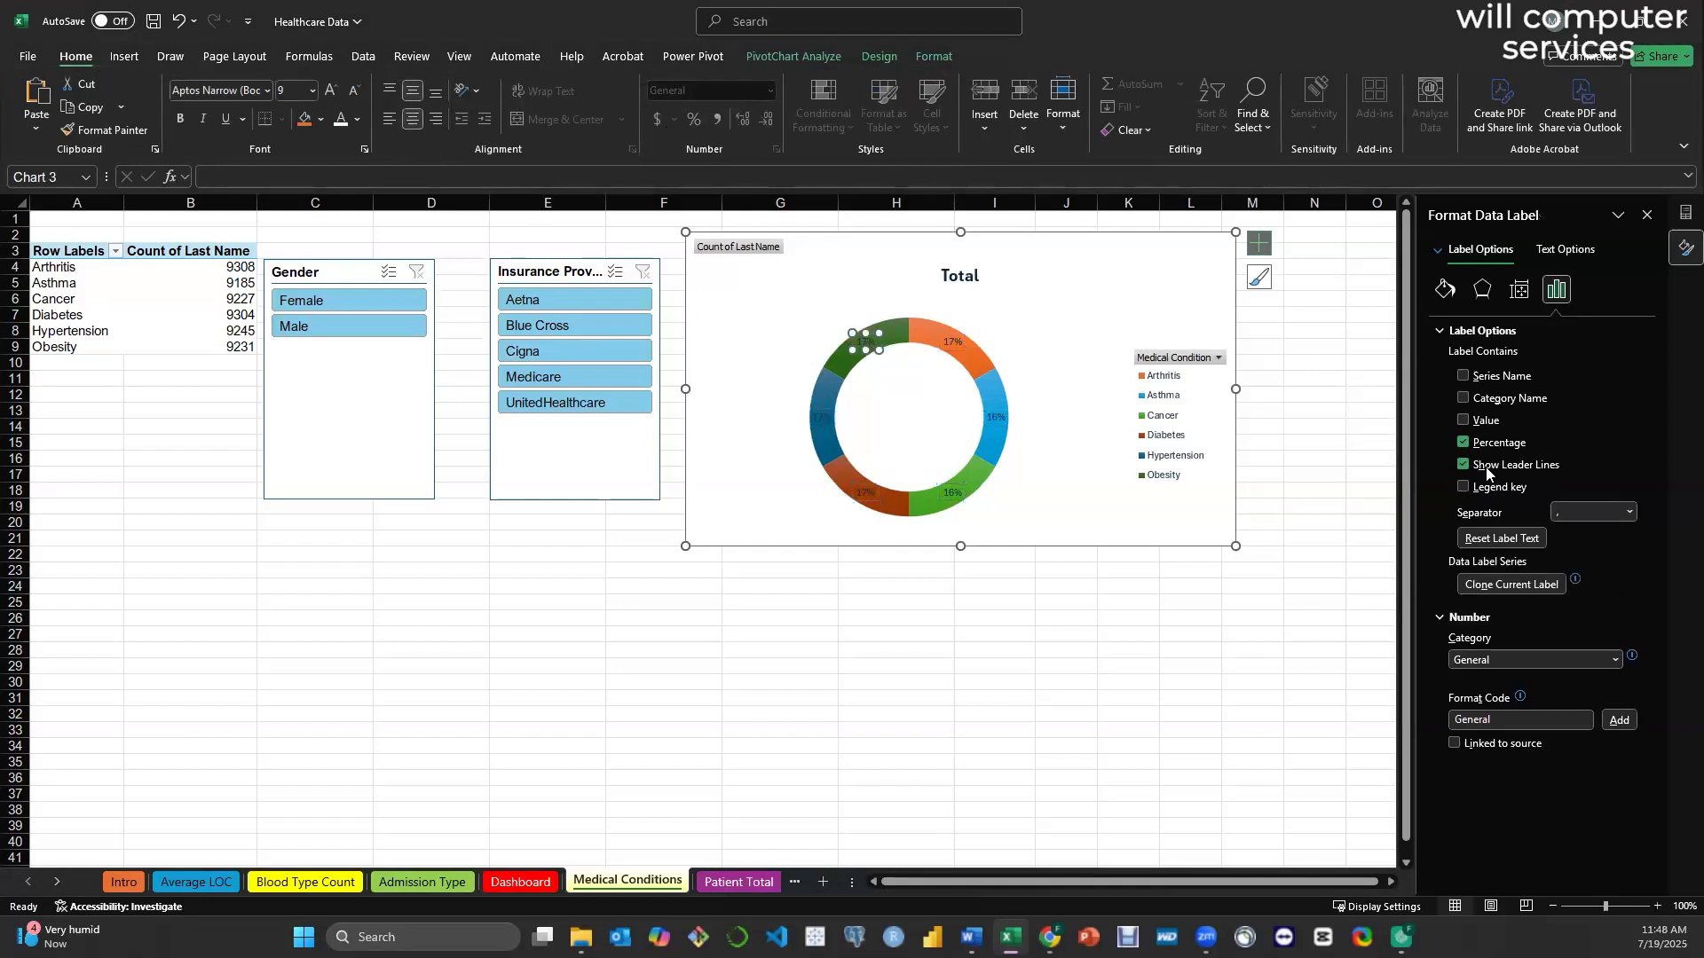
{"action": "left_click", "coordinate": [1558, 657]}
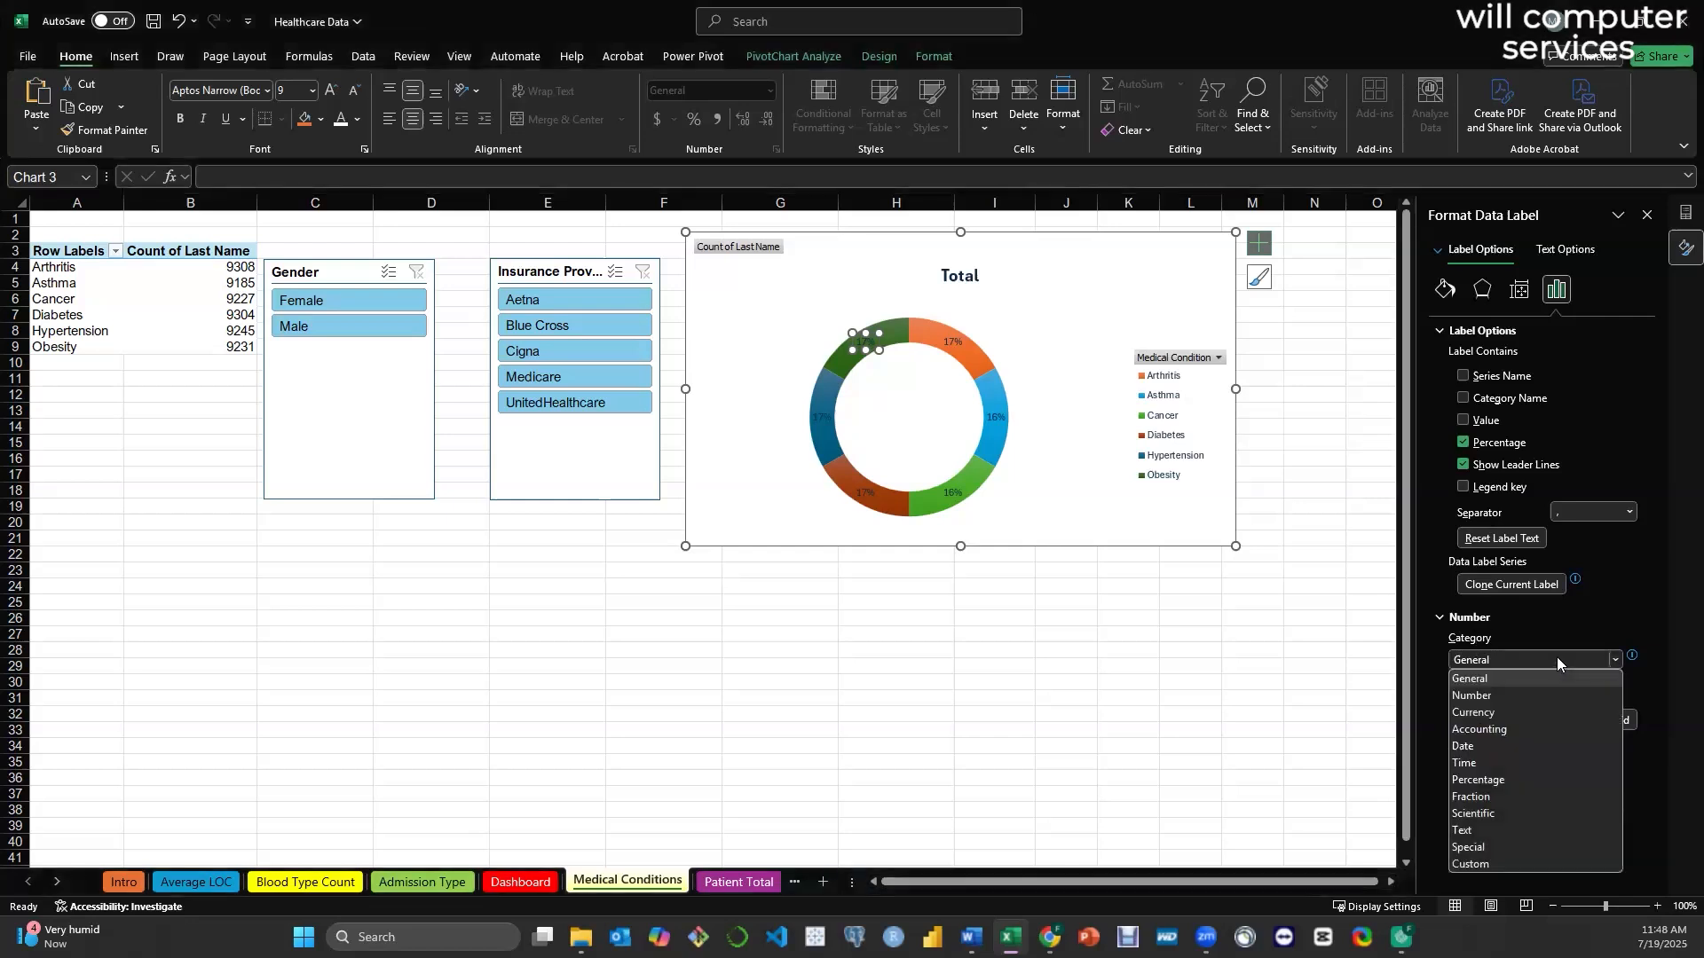
{"action": "left_click", "coordinate": [1512, 696]}
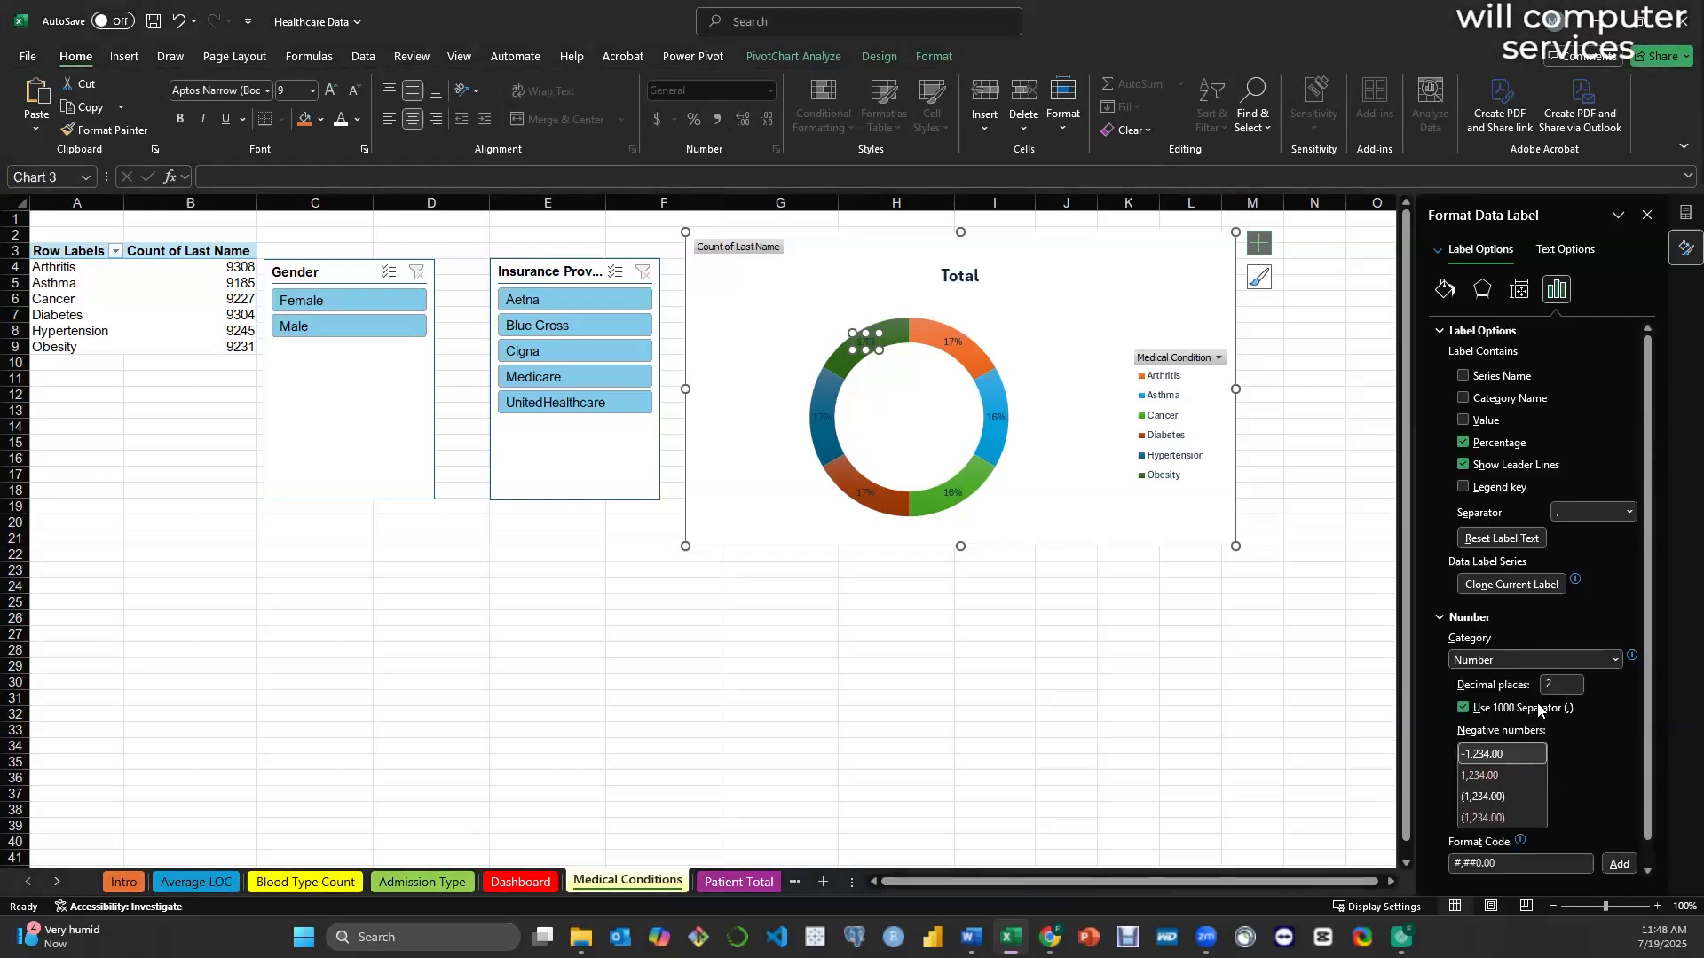
{"action": "left_click", "coordinate": [1463, 708]}
{"action": "left_click", "coordinate": [1463, 708]}
{"action": "left_click", "coordinate": [1463, 708]}
{"action": "left_click", "coordinate": [1462, 421]}
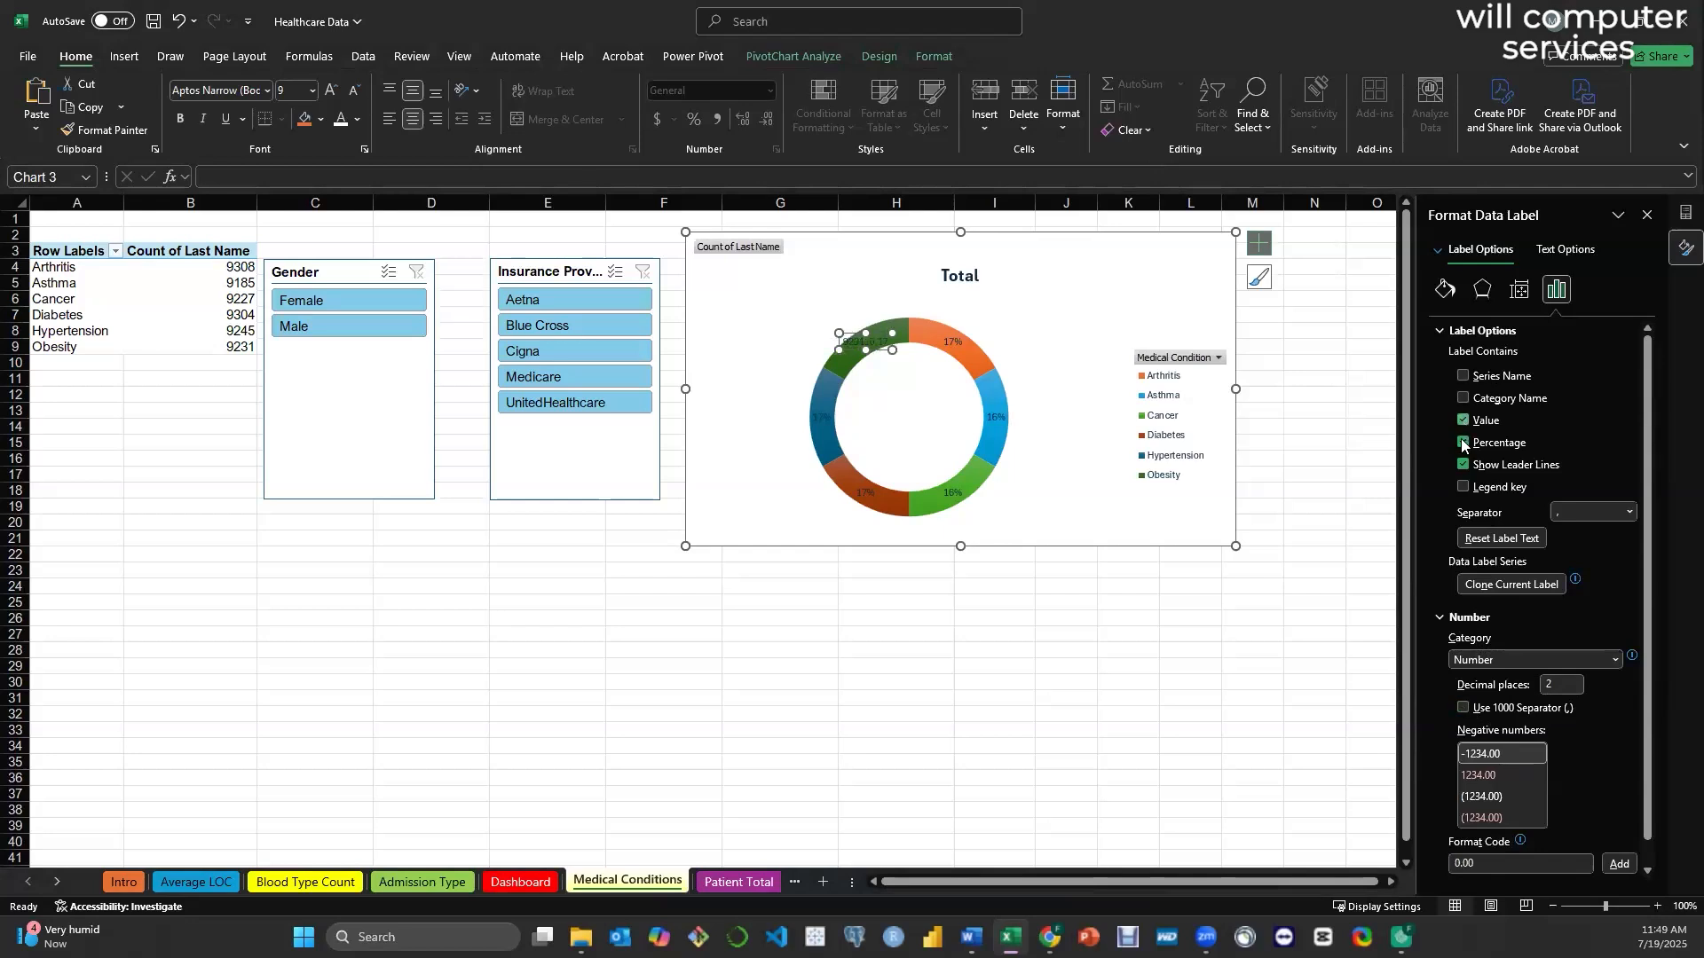
{"action": "left_click", "coordinate": [1464, 443]}
- Undo the Obesity label changes and the removal of the values from the data labels
{"action": "key", "text": "ctrl+z"}
{"action": "key", "text": "ctrl+z"}
{"action": "key", "text": "ctrl+z"}
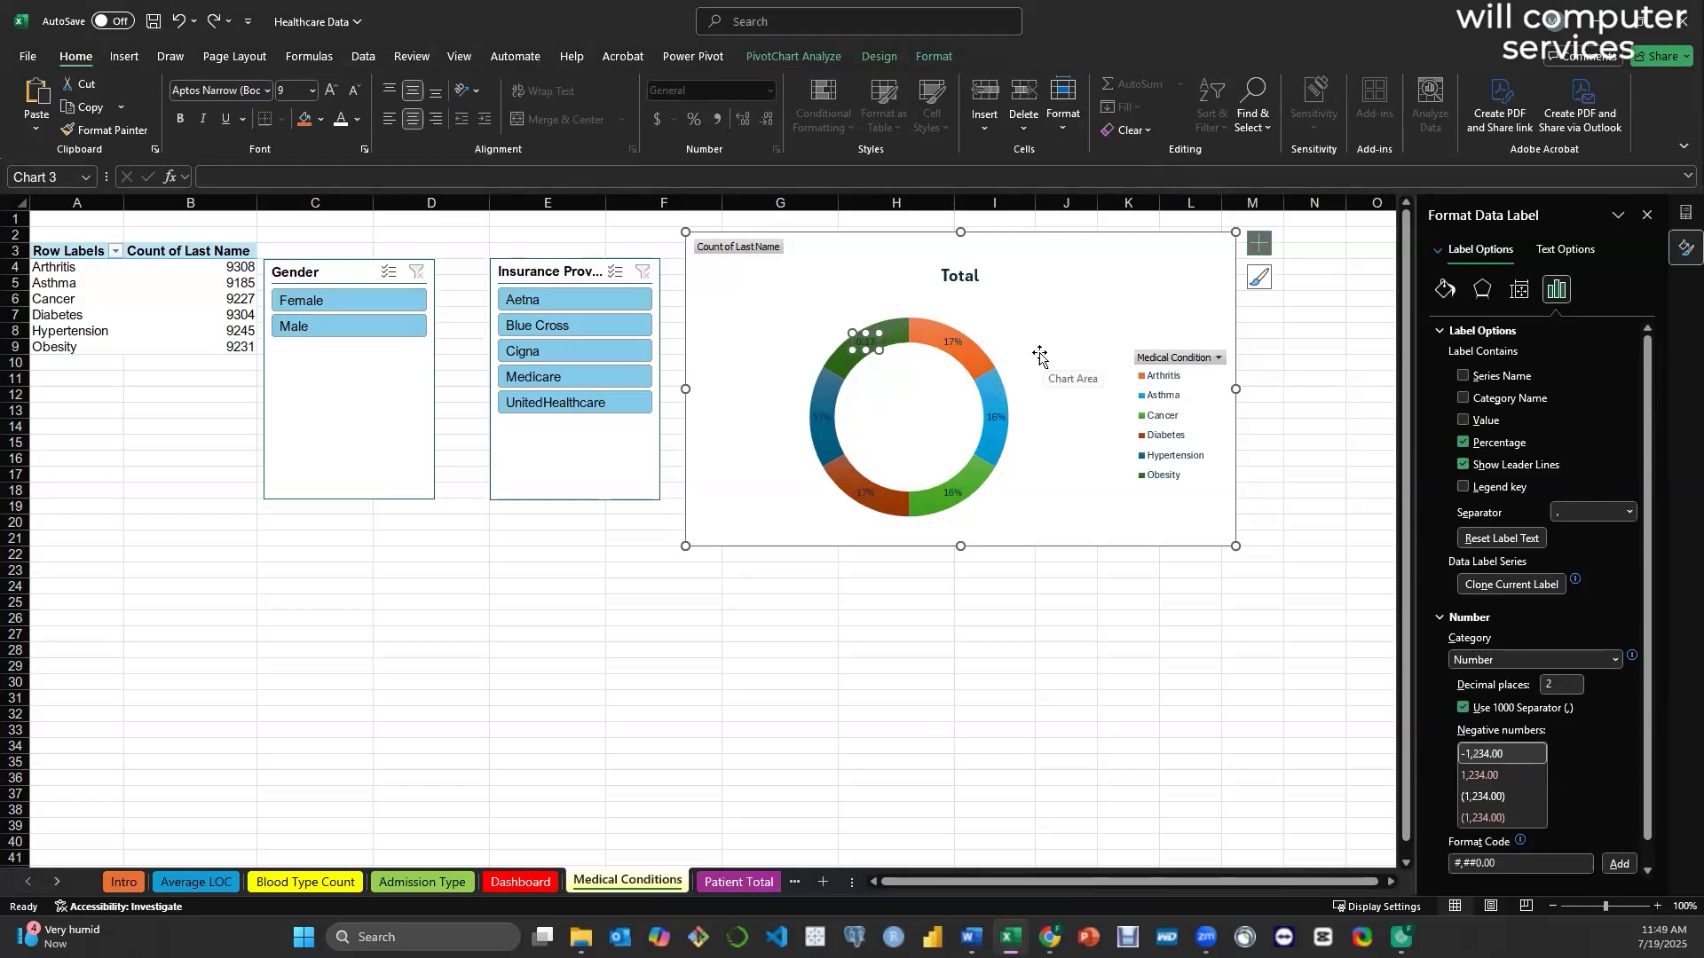
{"action": "key", "text": "ctrl+z"}
{"action": "key", "text": "ctrl+z"}
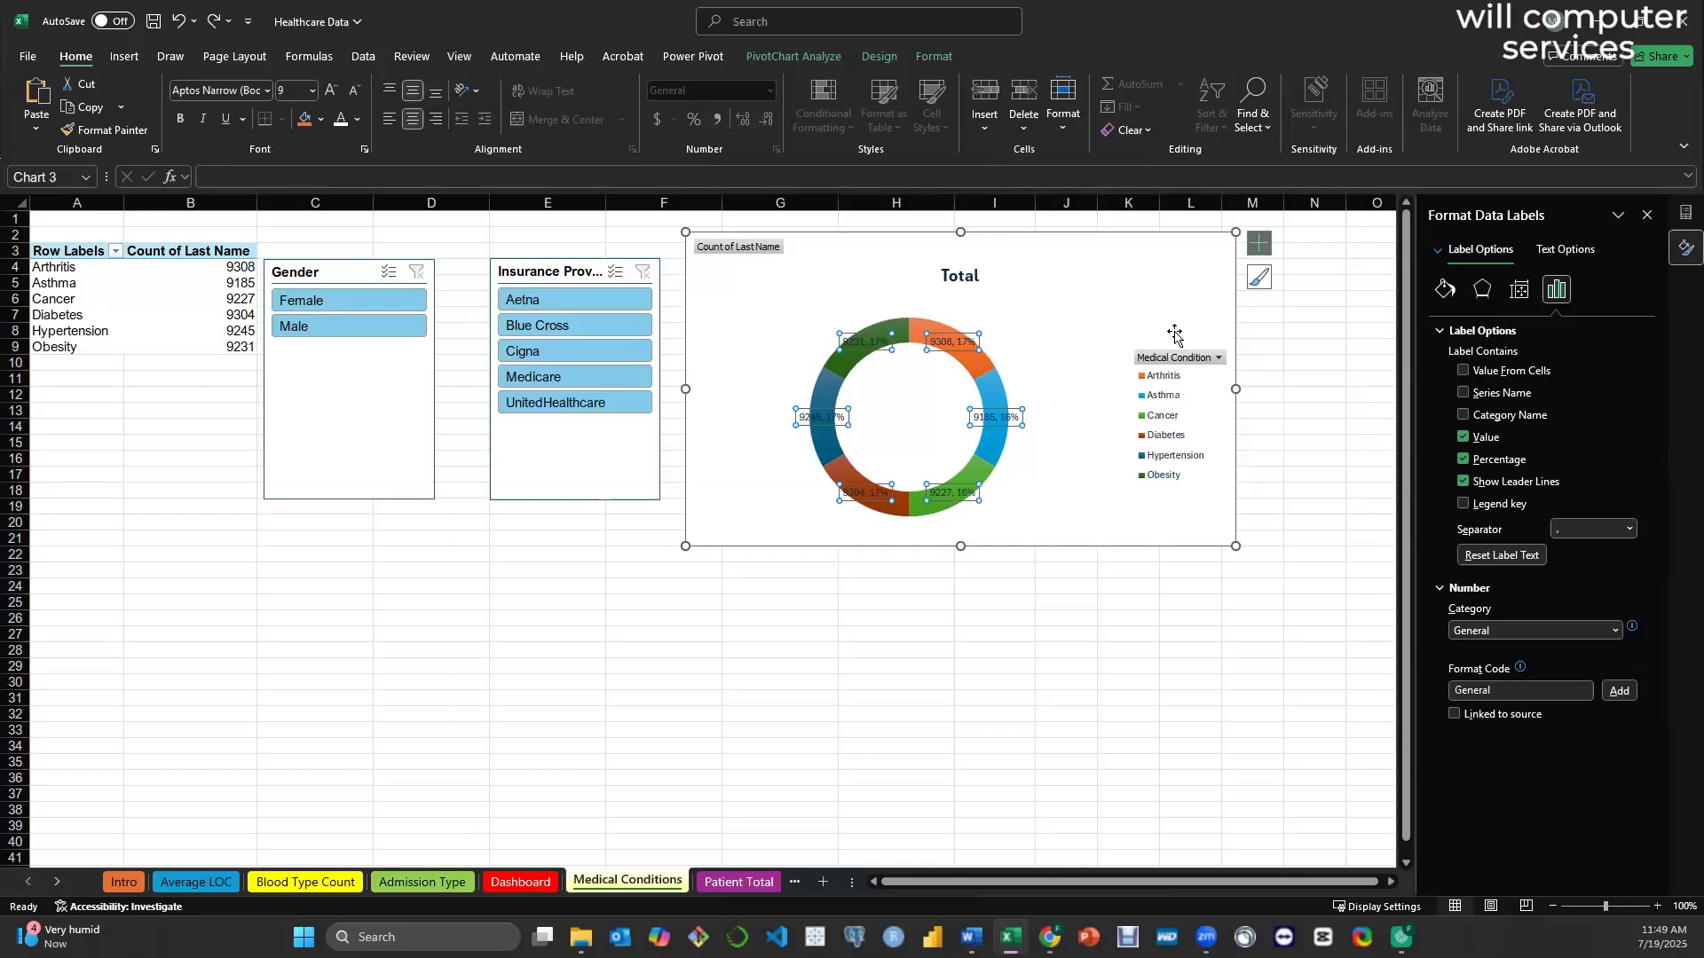
- Try the Data Callout style on the chart's data labels and undo it
{"action": "left_click", "coordinate": [1261, 250]}
{"action": "left_click", "coordinate": [1402, 287]}
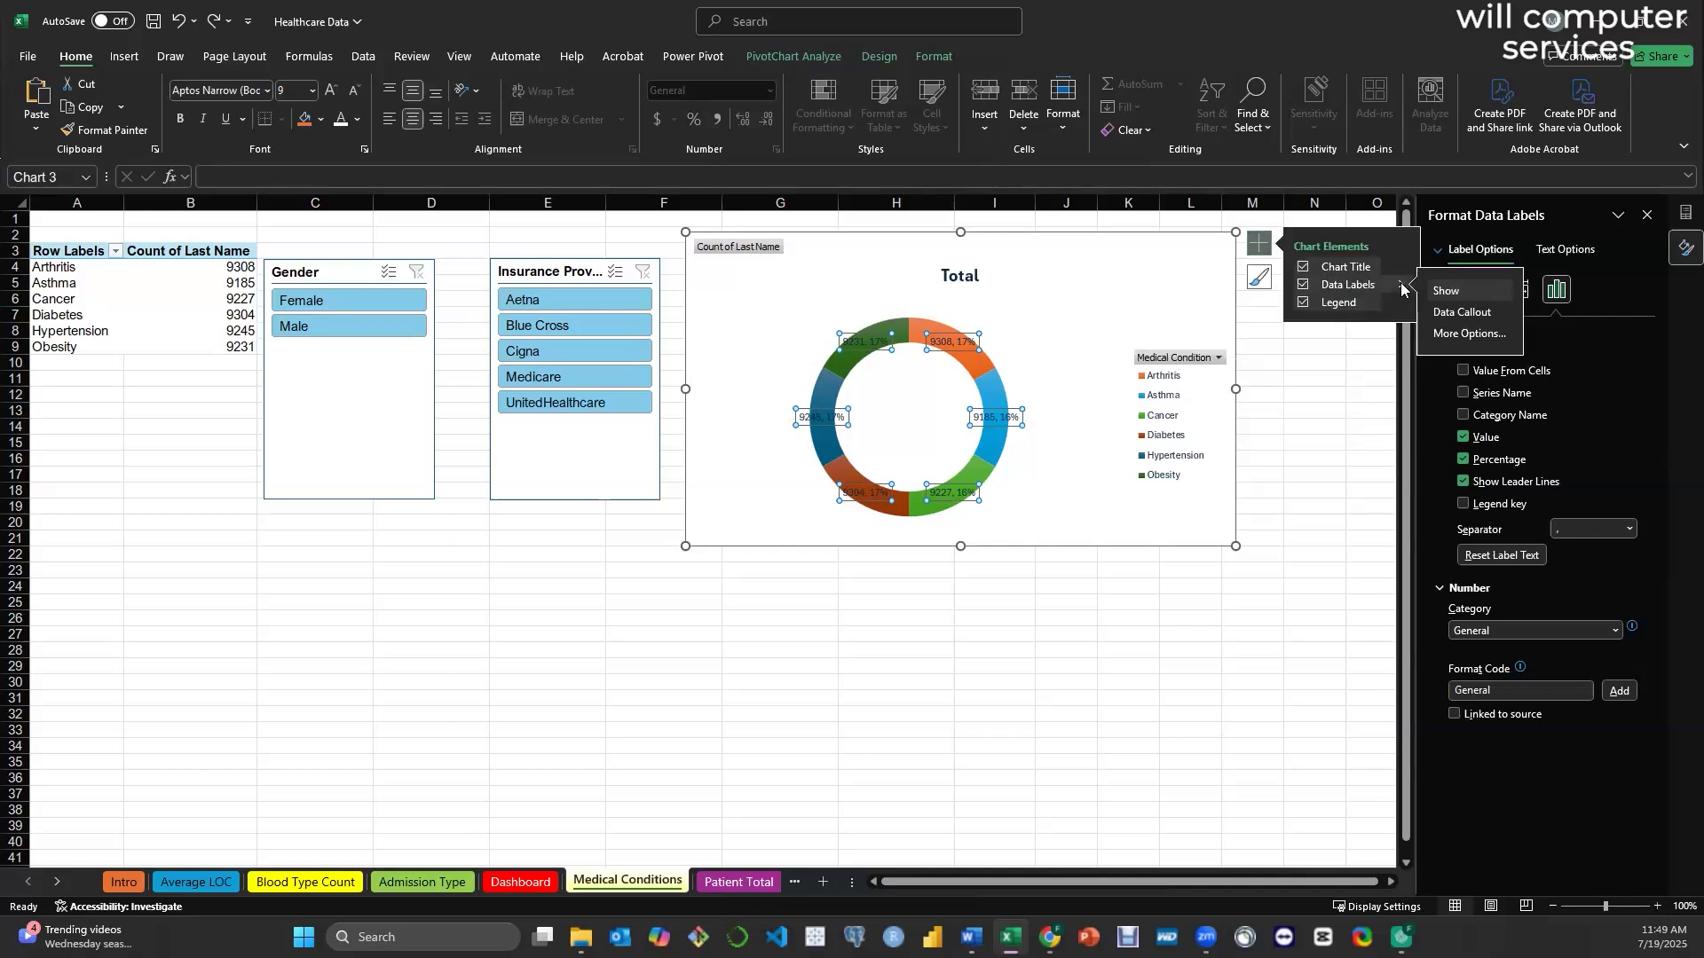
{"action": "left_click", "coordinate": [1454, 315]}
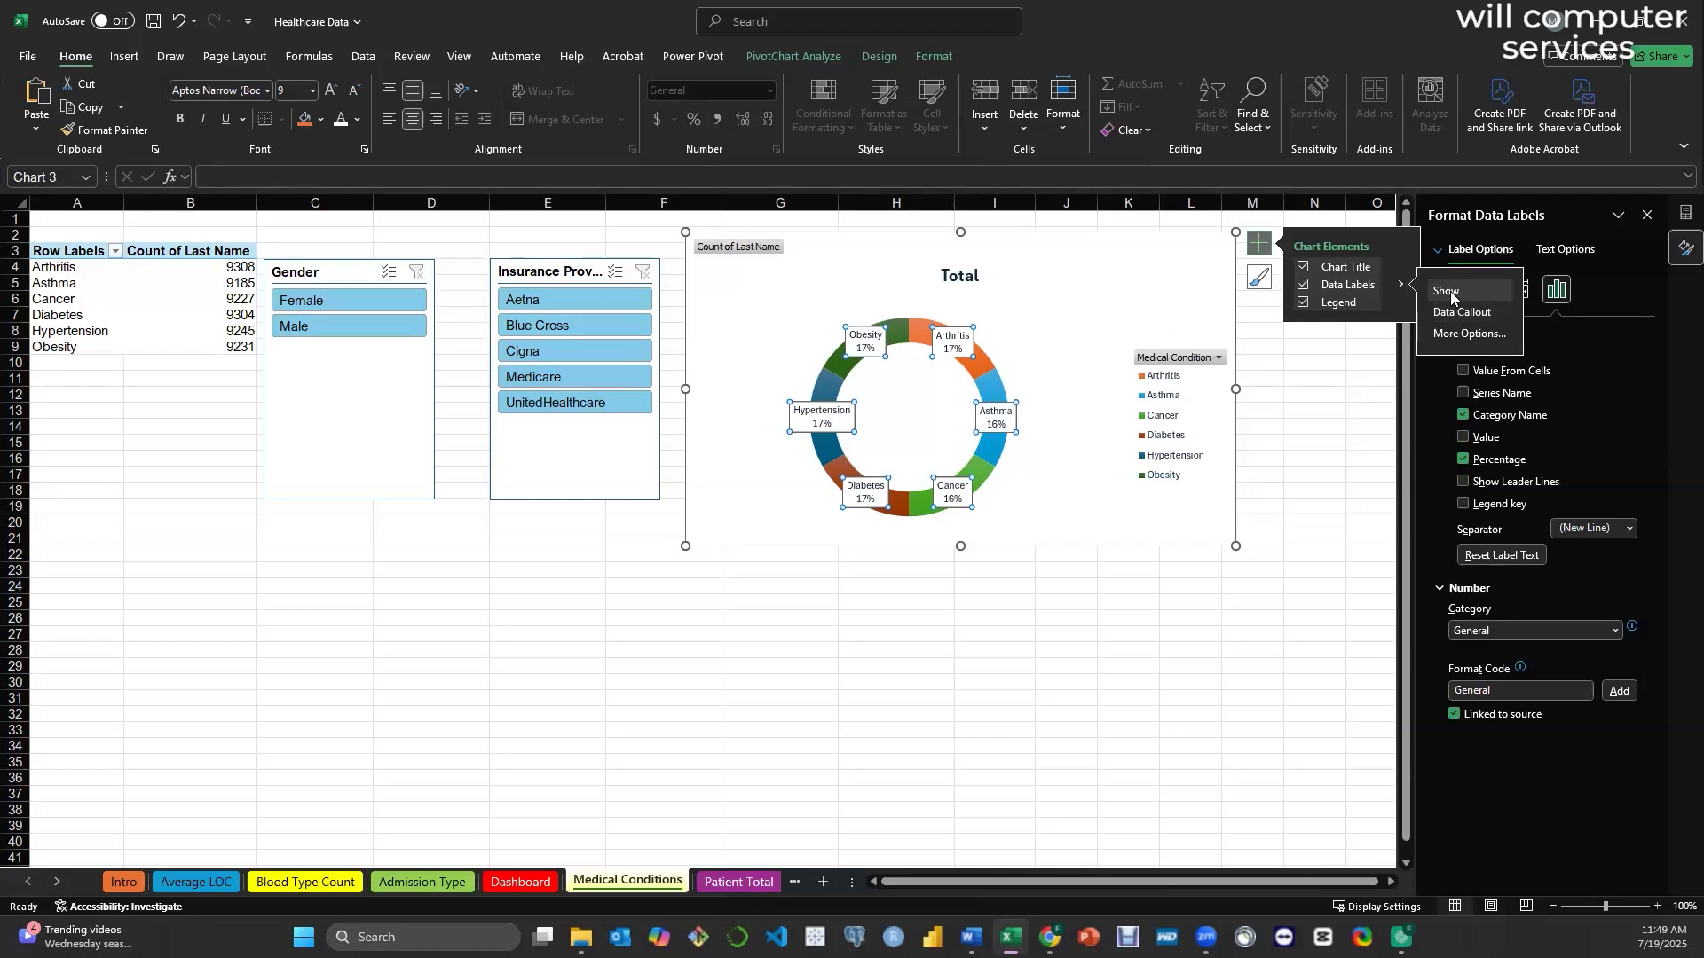
{"action": "key", "text": "ctrl+z"}
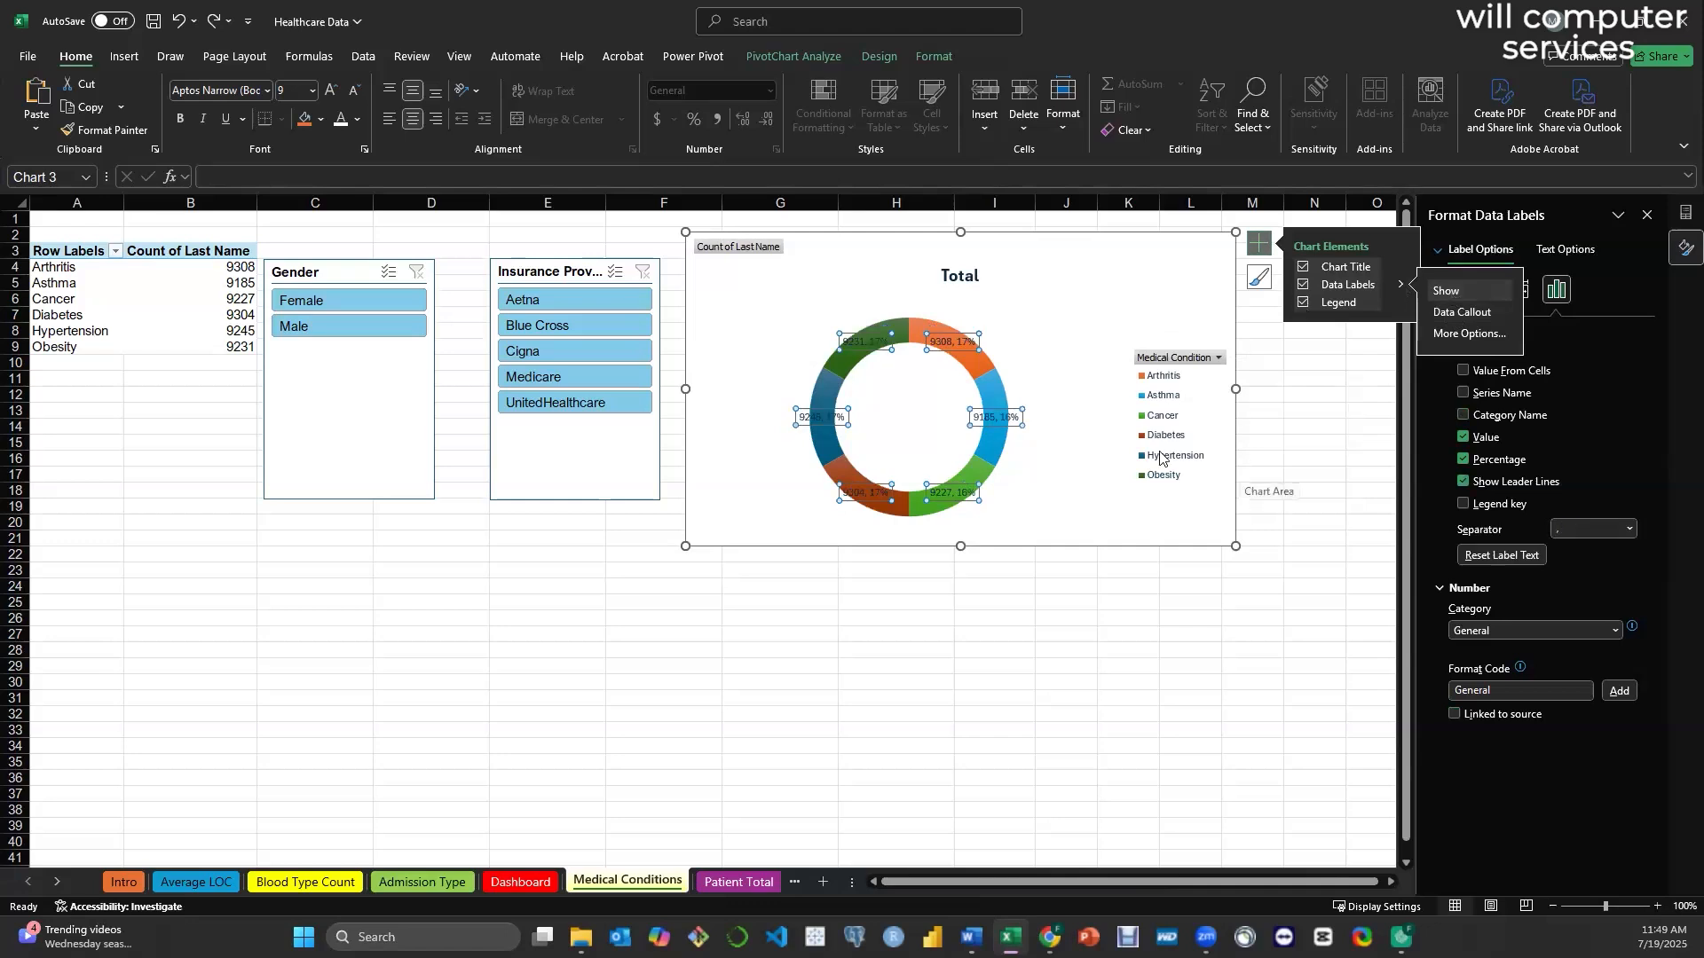
- Make the doughnut chart's data labels black and bold with a font size of 10.5
{"action": "left_click", "coordinate": [358, 121]}
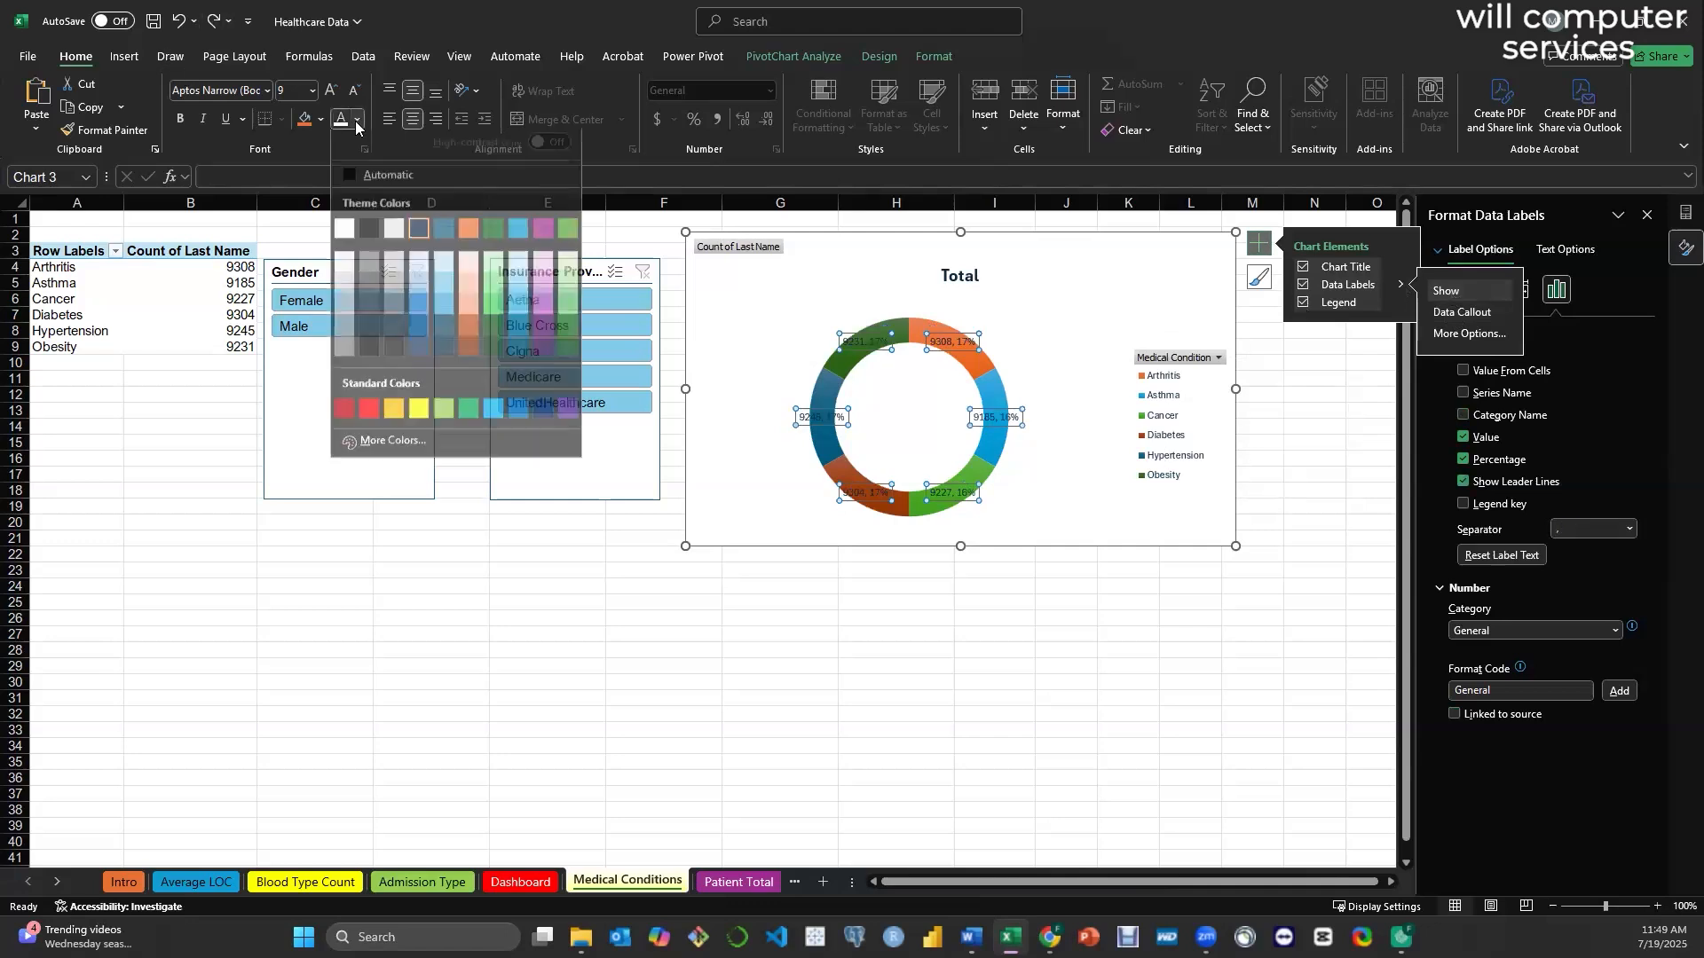
{"action": "left_click", "coordinate": [365, 239]}
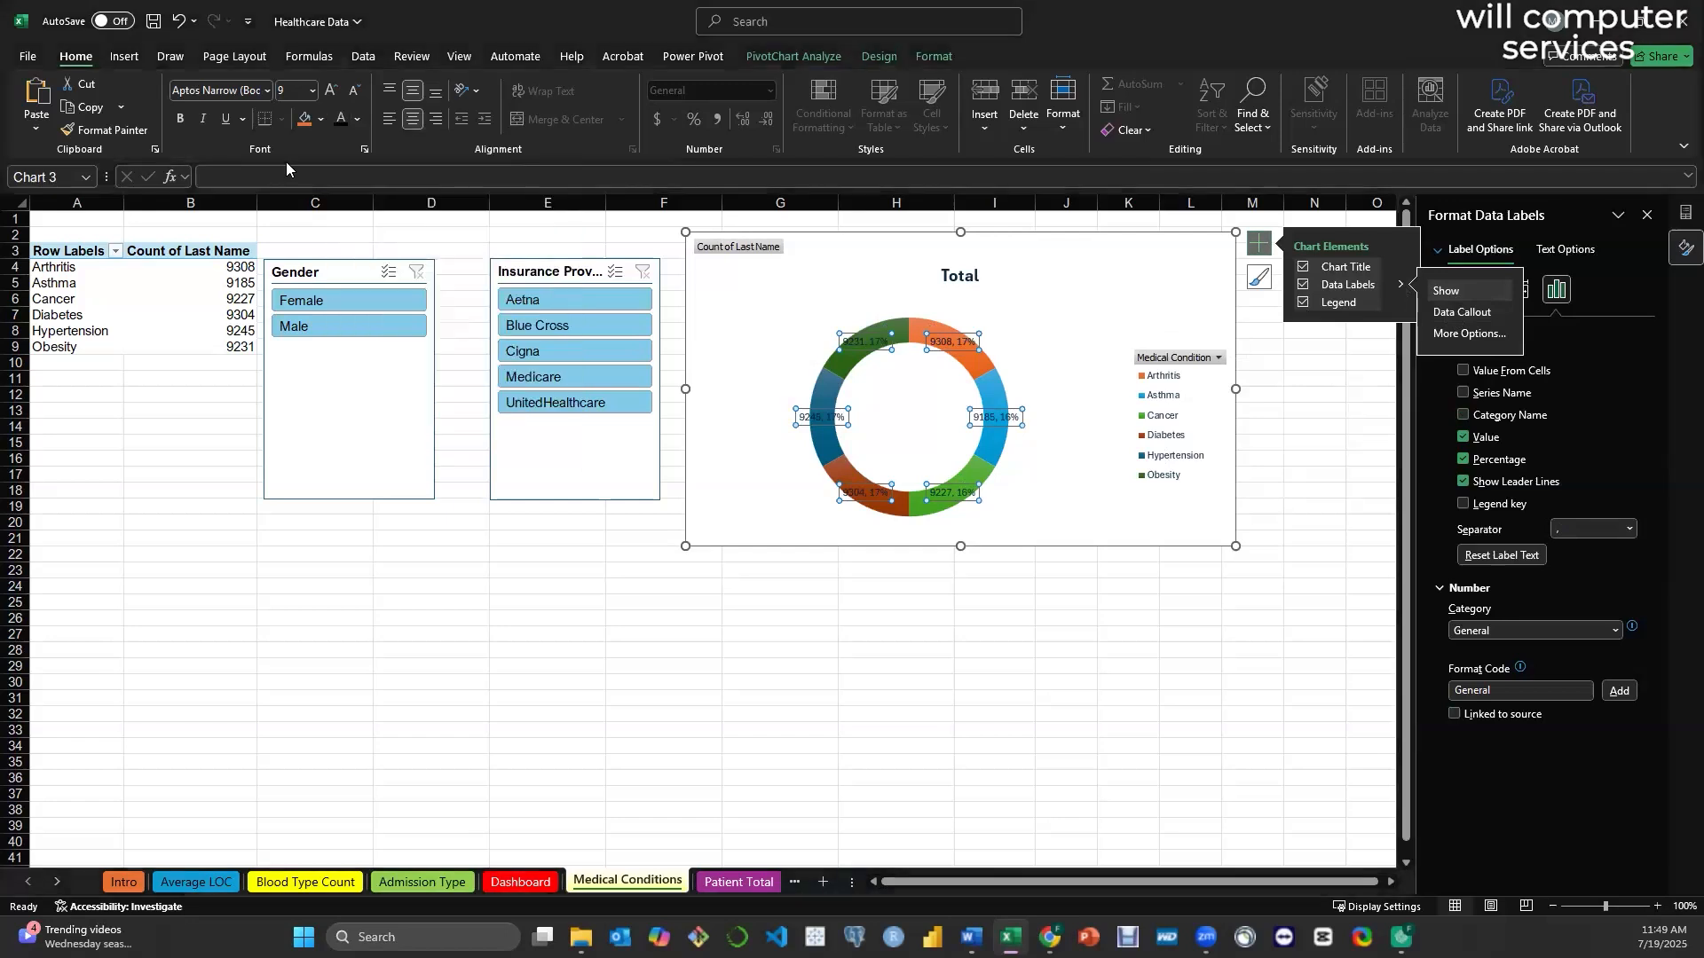
{"action": "left_click", "coordinate": [186, 121]}
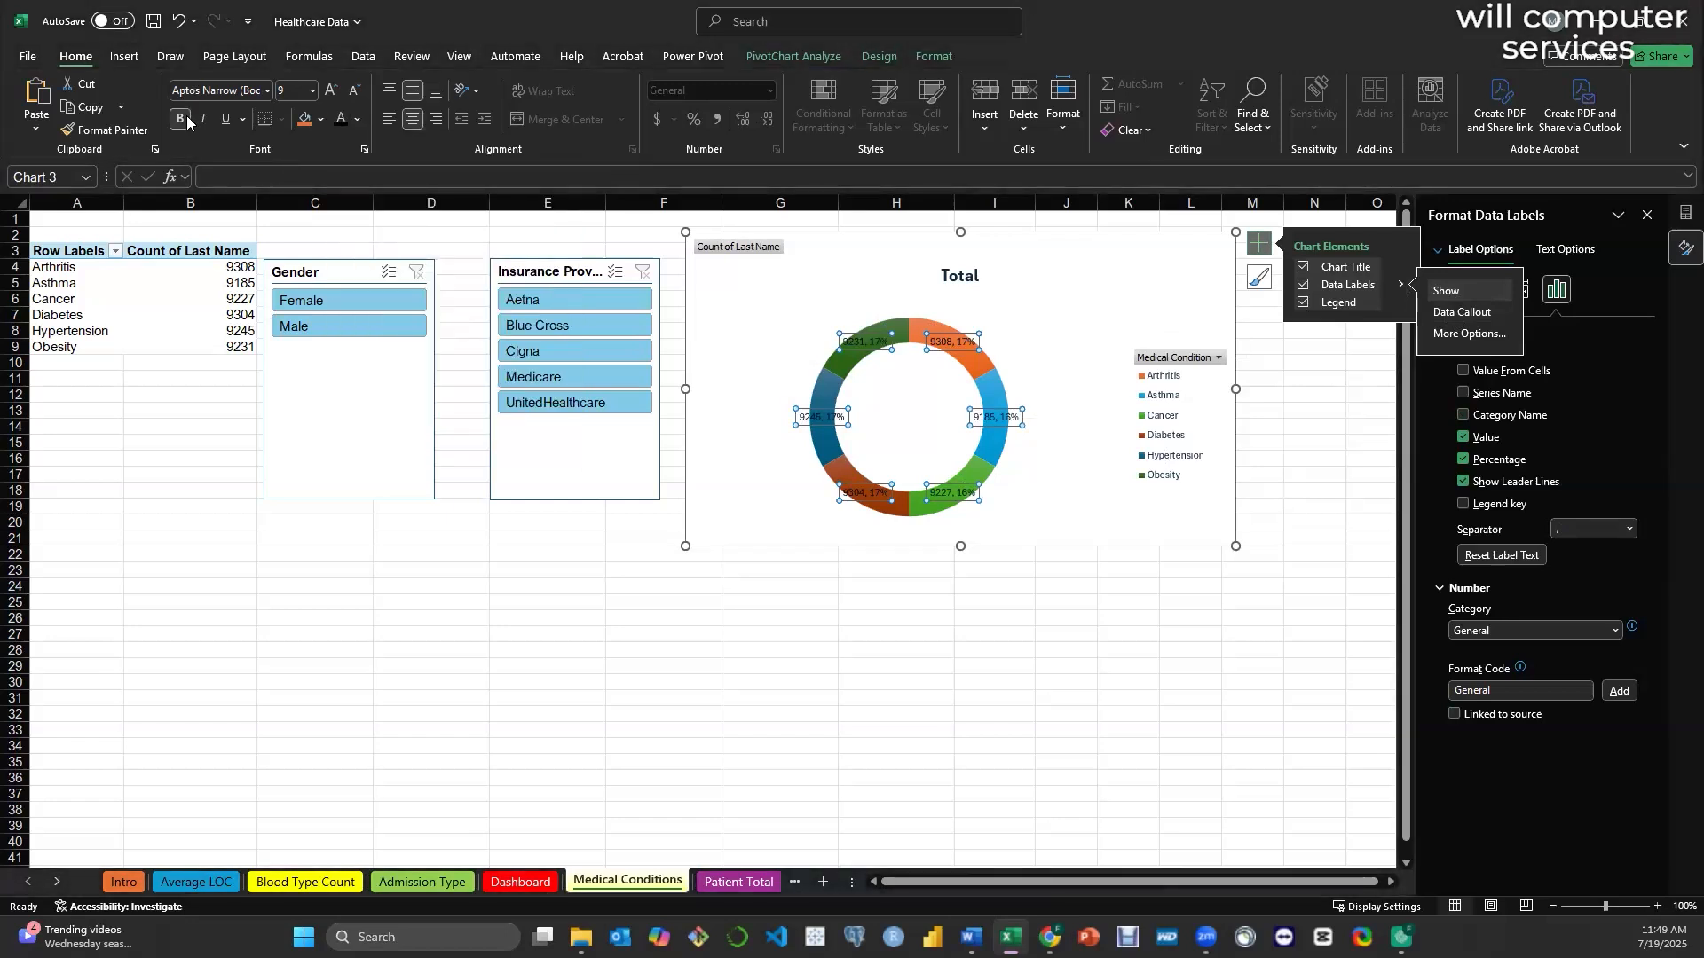
{"action": "left_click", "coordinate": [329, 90]}
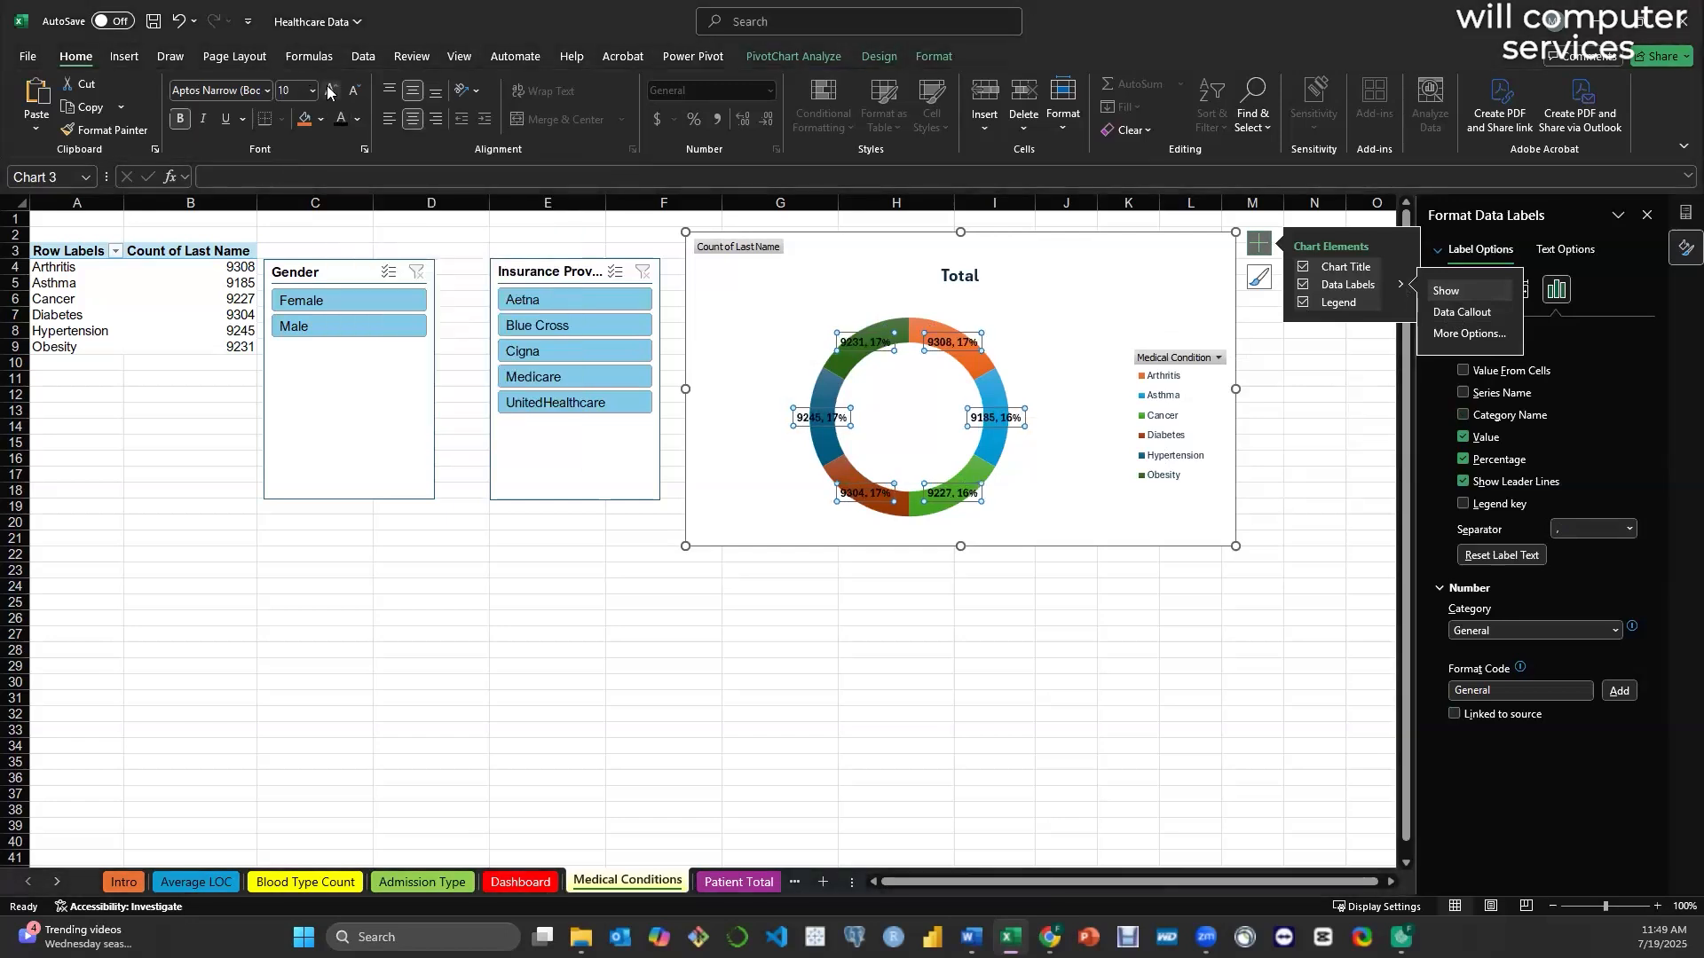
{"action": "left_click", "coordinate": [330, 90]}
{"action": "left_click", "coordinate": [1057, 497]}
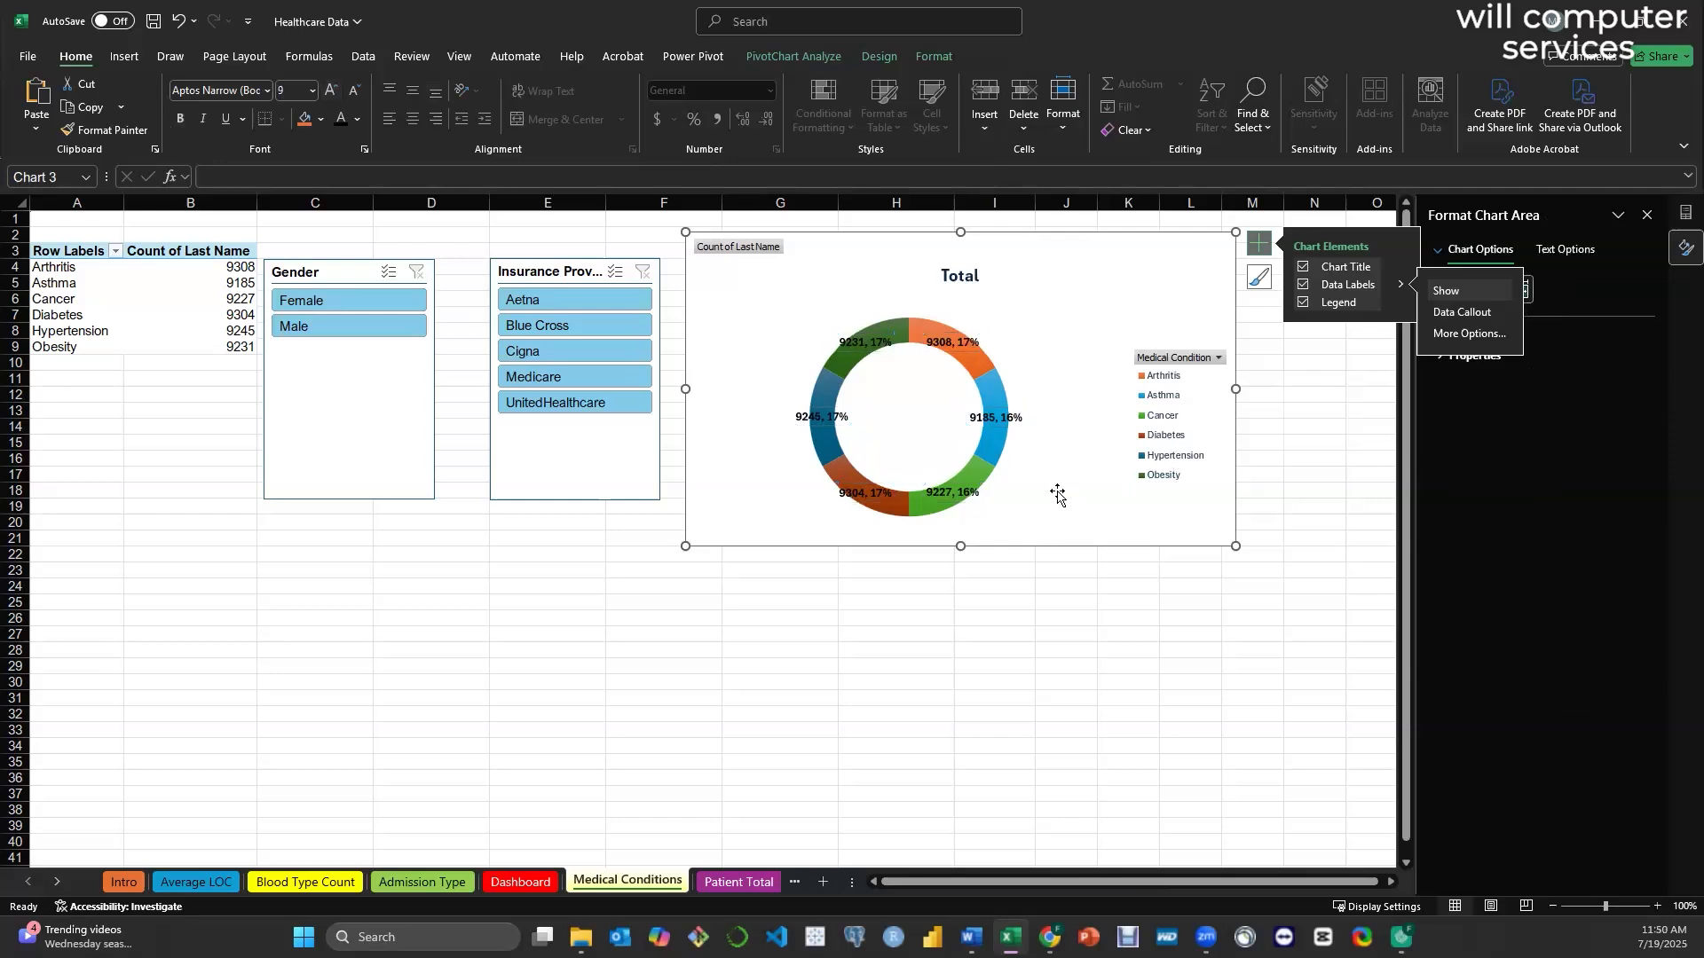
- Remove the percentage from the doughnut's data labels, leaving only the values, and close the label formatting options
{"action": "left_click", "coordinate": [997, 418]}
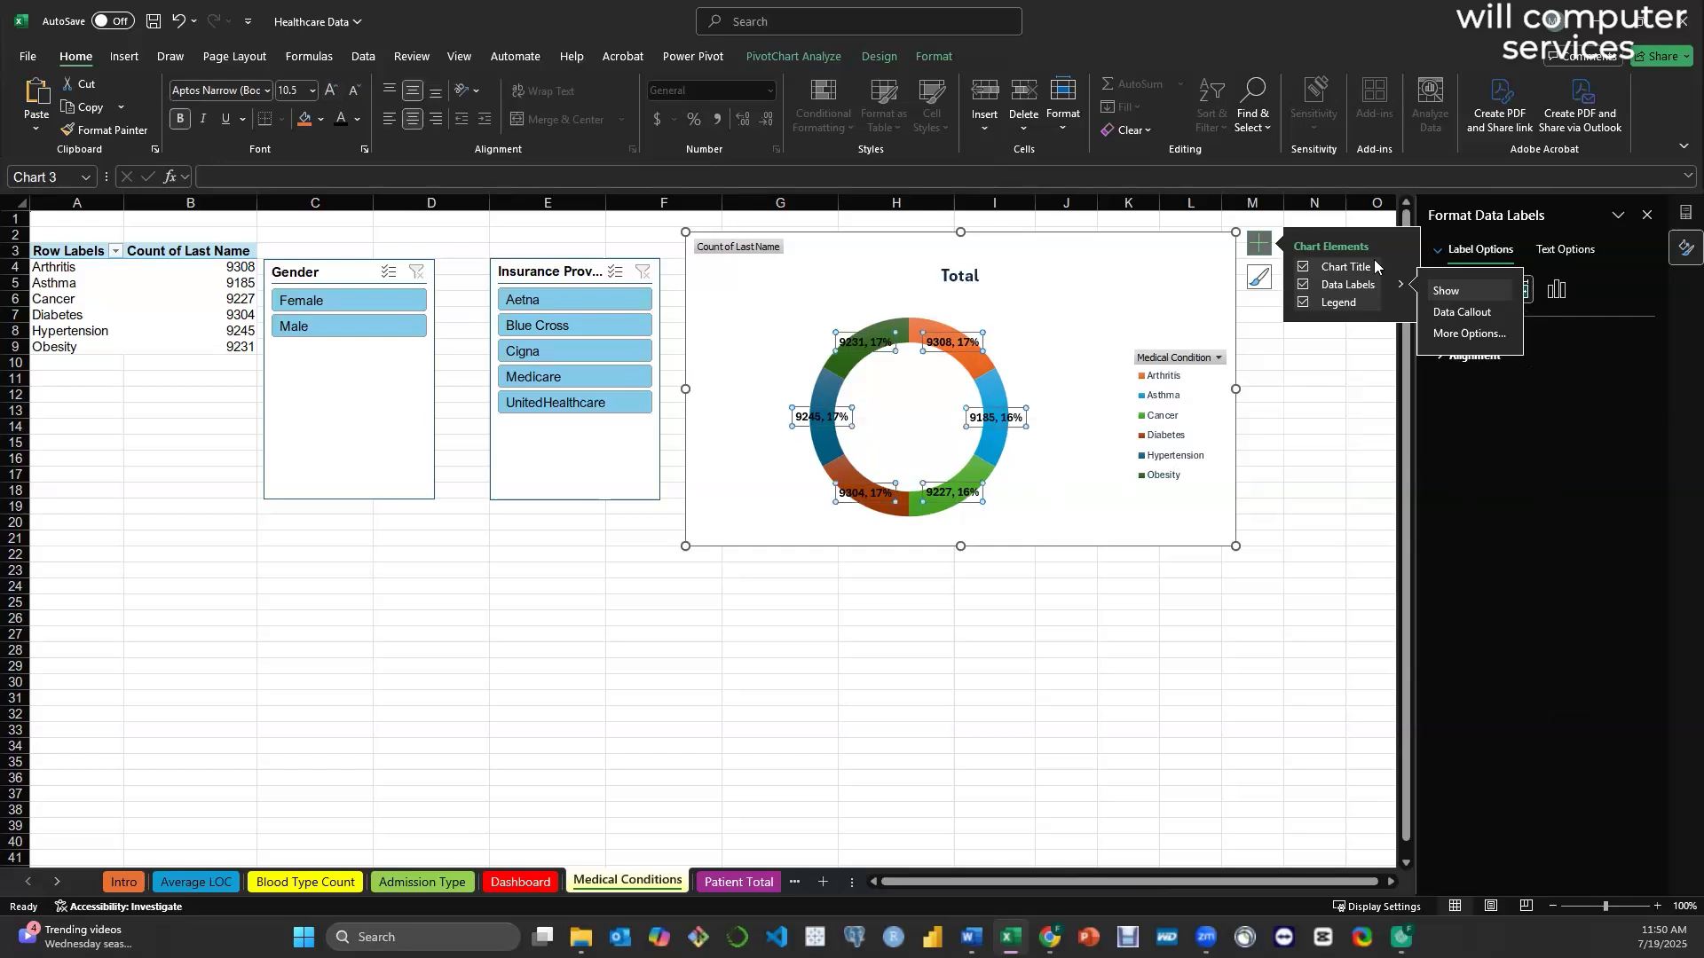
{"action": "left_click", "coordinate": [1472, 334]}
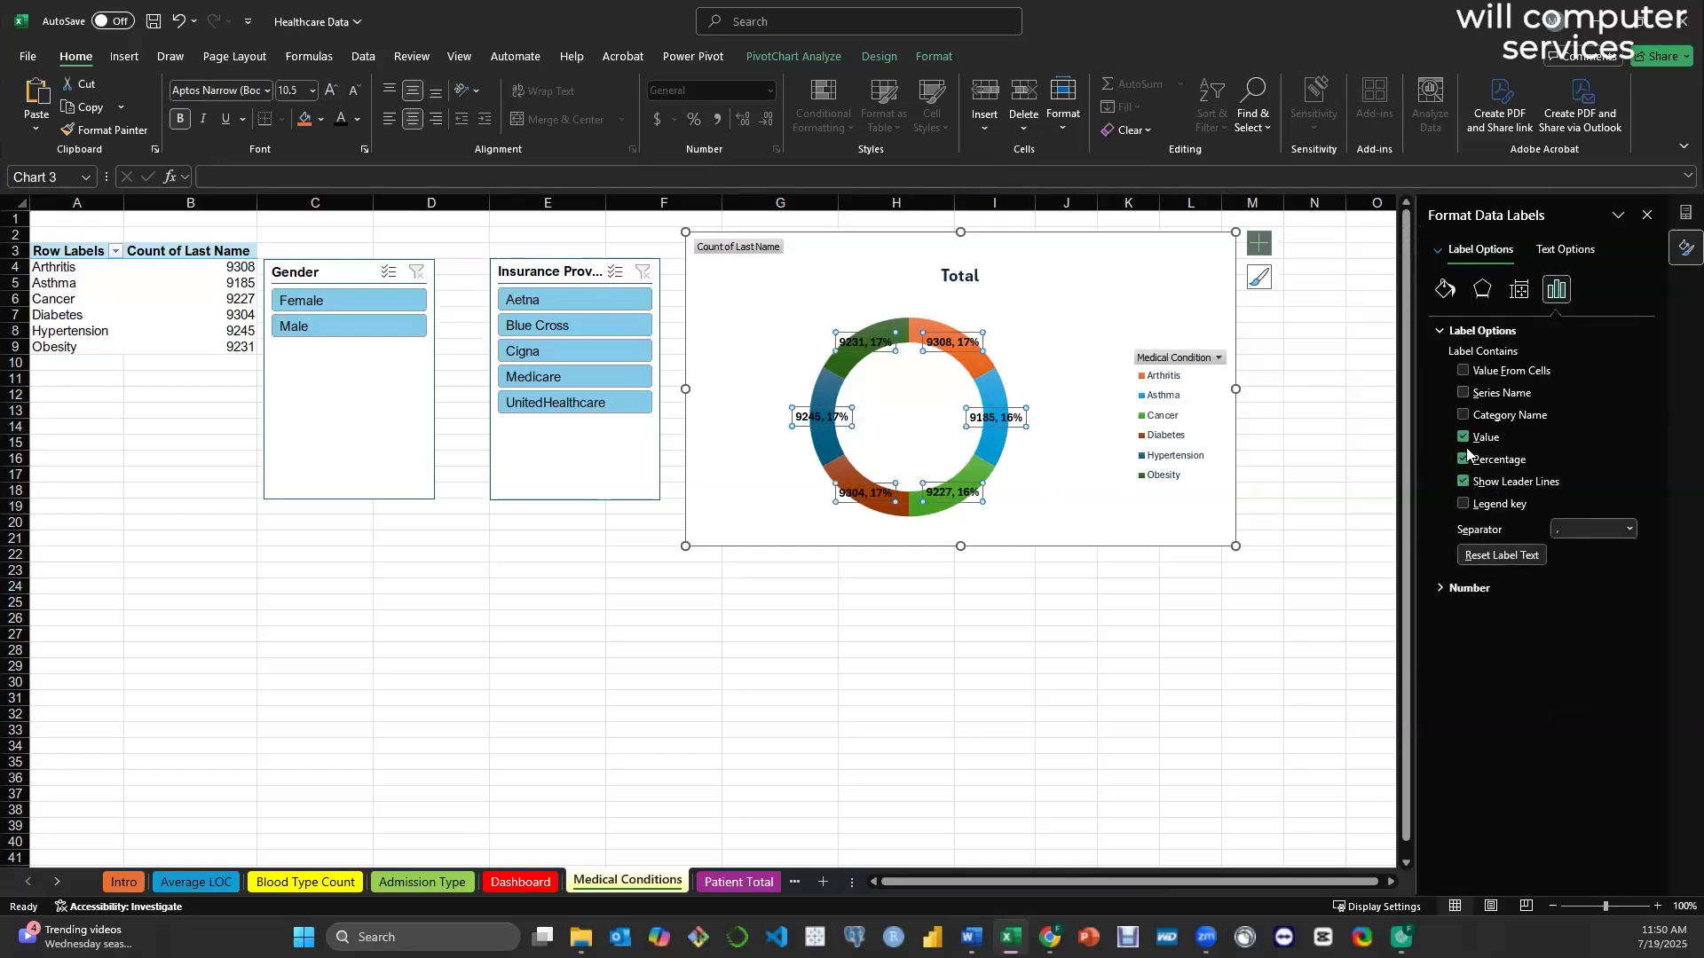
{"action": "left_click", "coordinate": [1465, 460]}
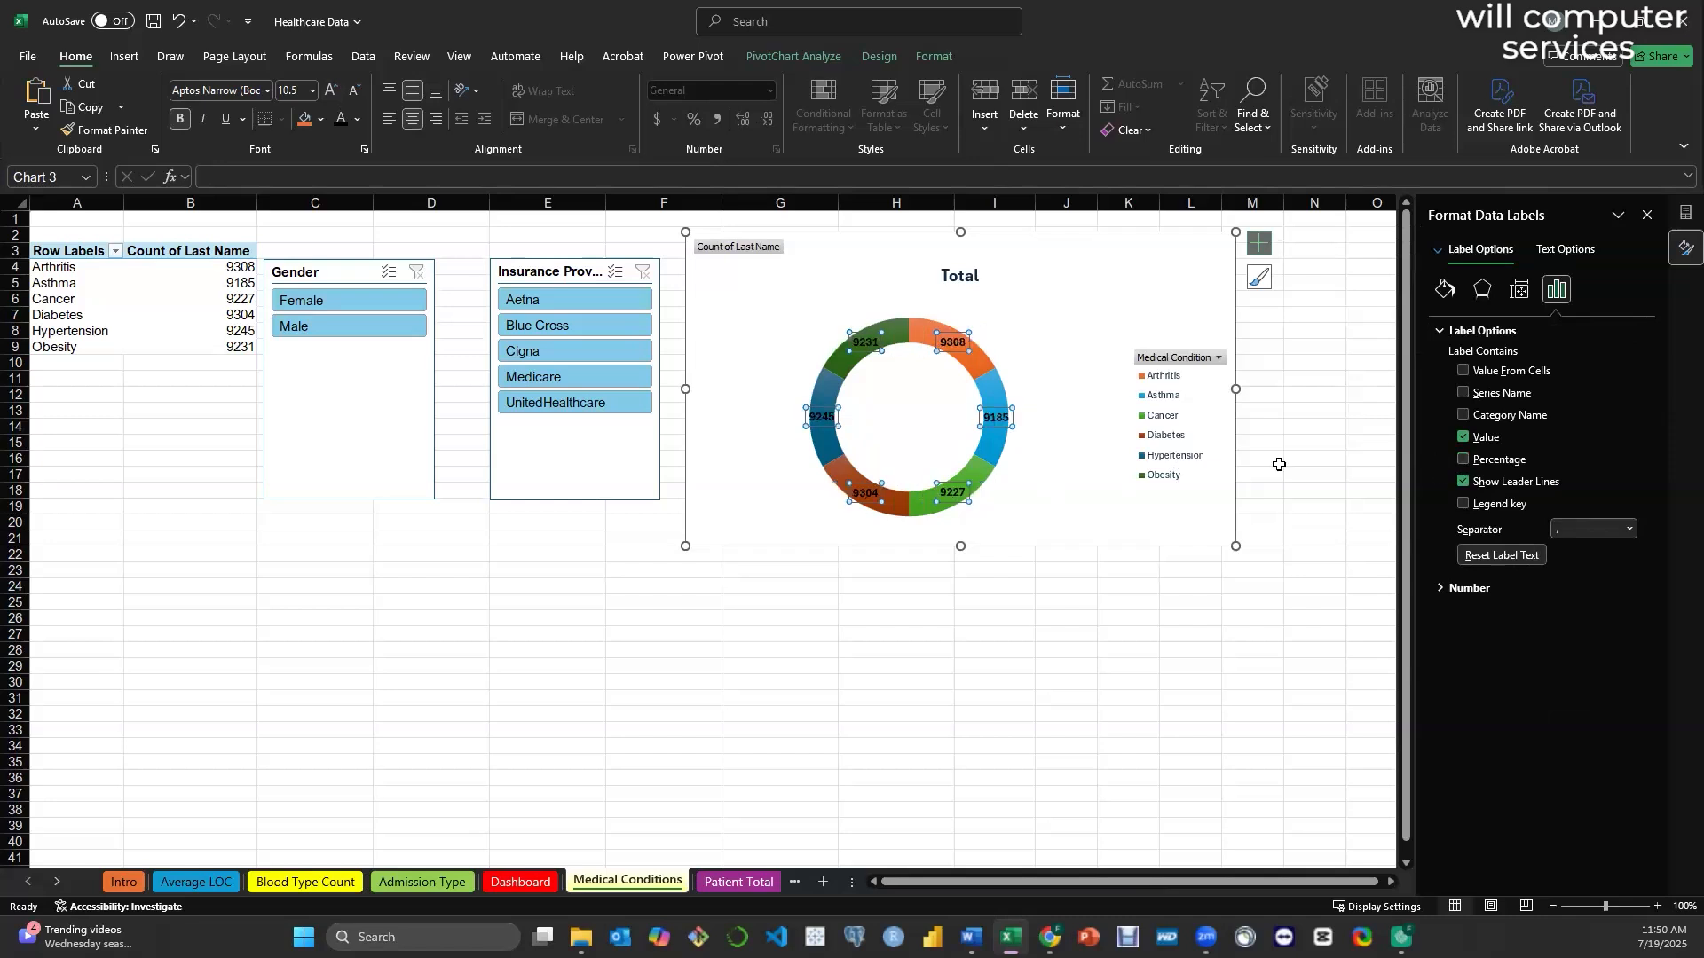
{"action": "left_click", "coordinate": [1649, 216]}
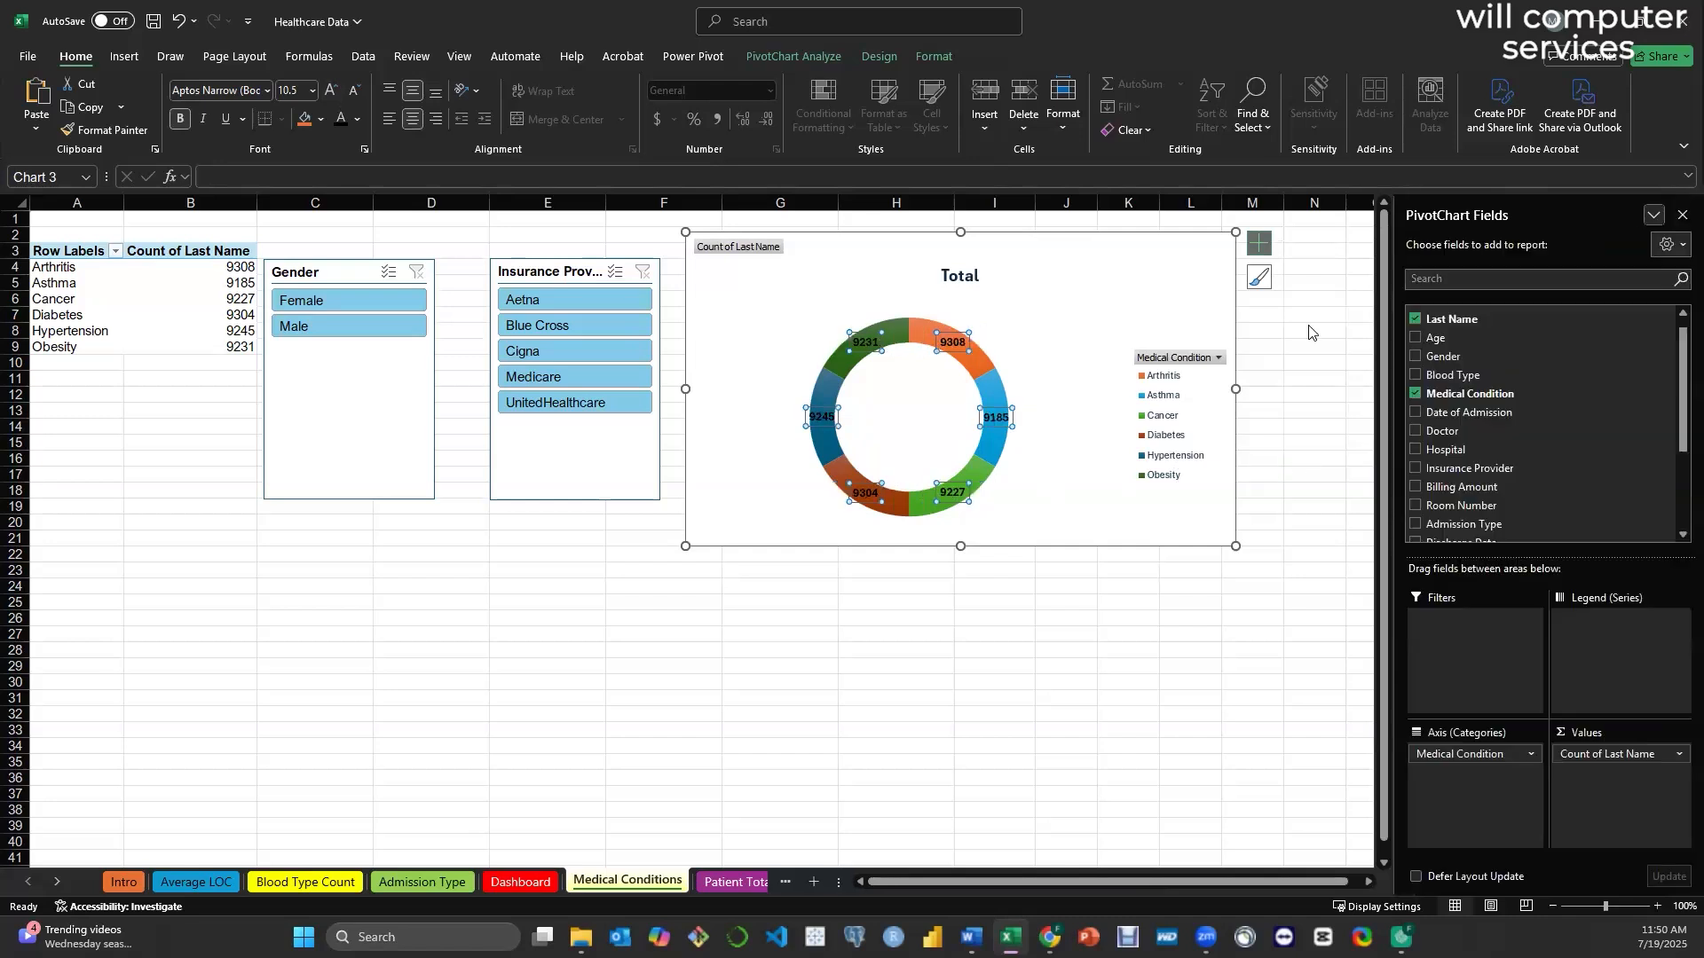
{"action": "left_click", "coordinate": [1049, 315]}
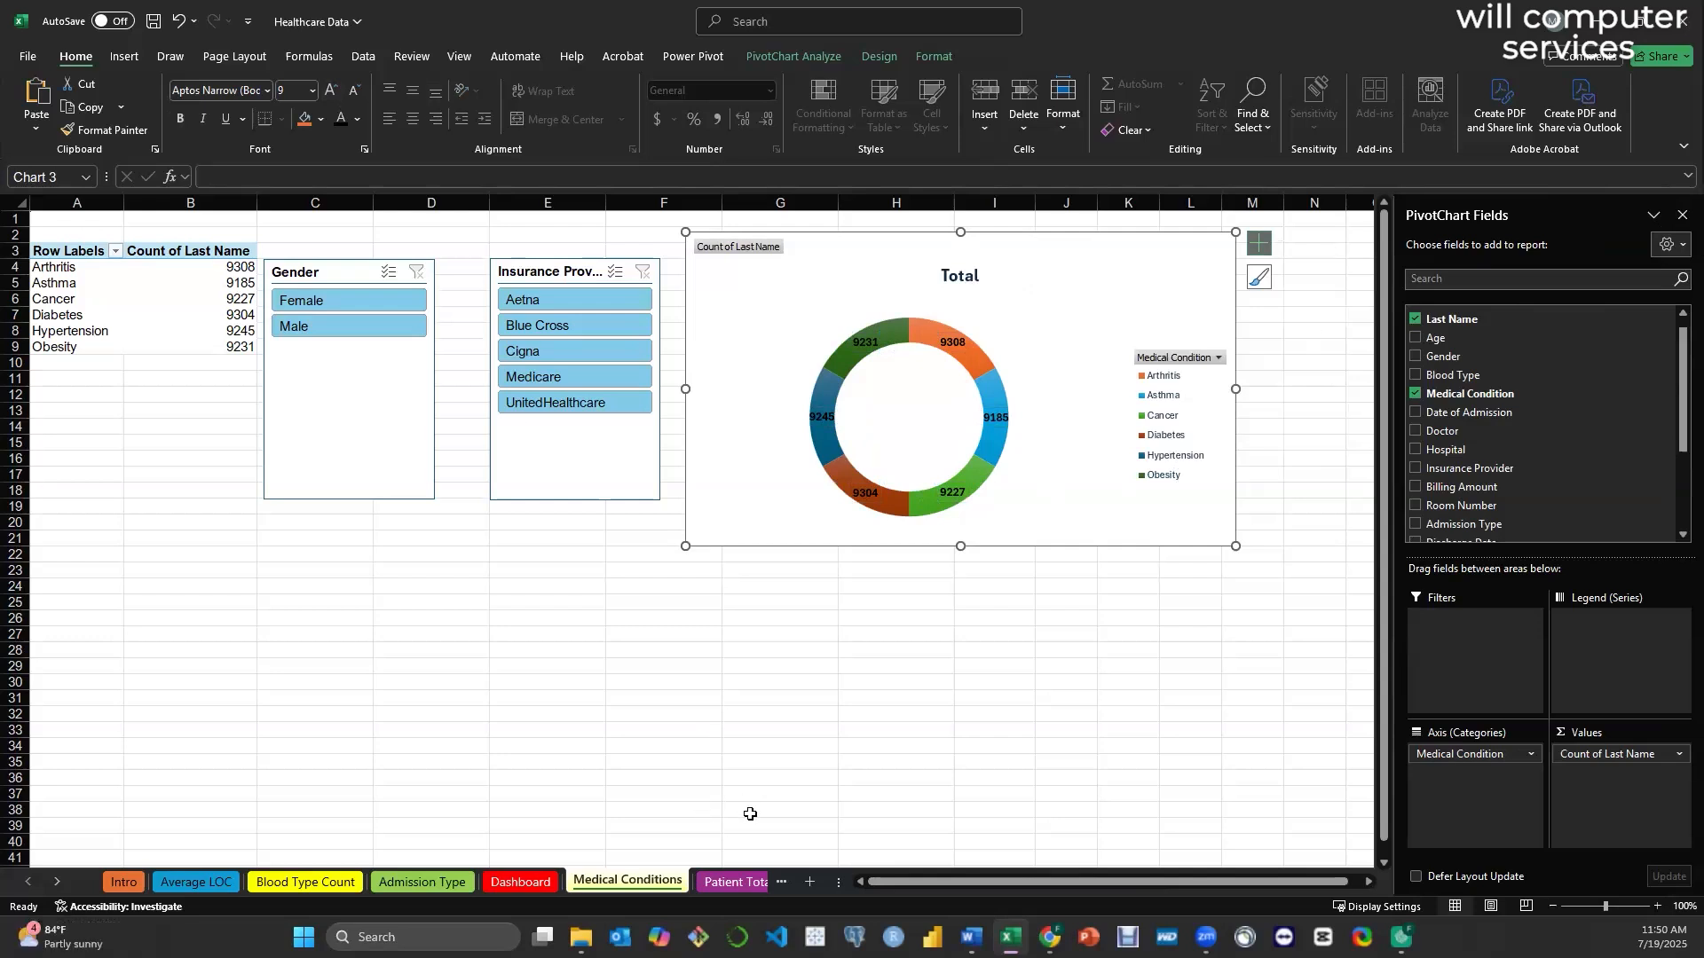
- Create a copy of the Medical Conditions sheet and place it before the Intro sheet
{"action": "right_click", "coordinate": [641, 884]}
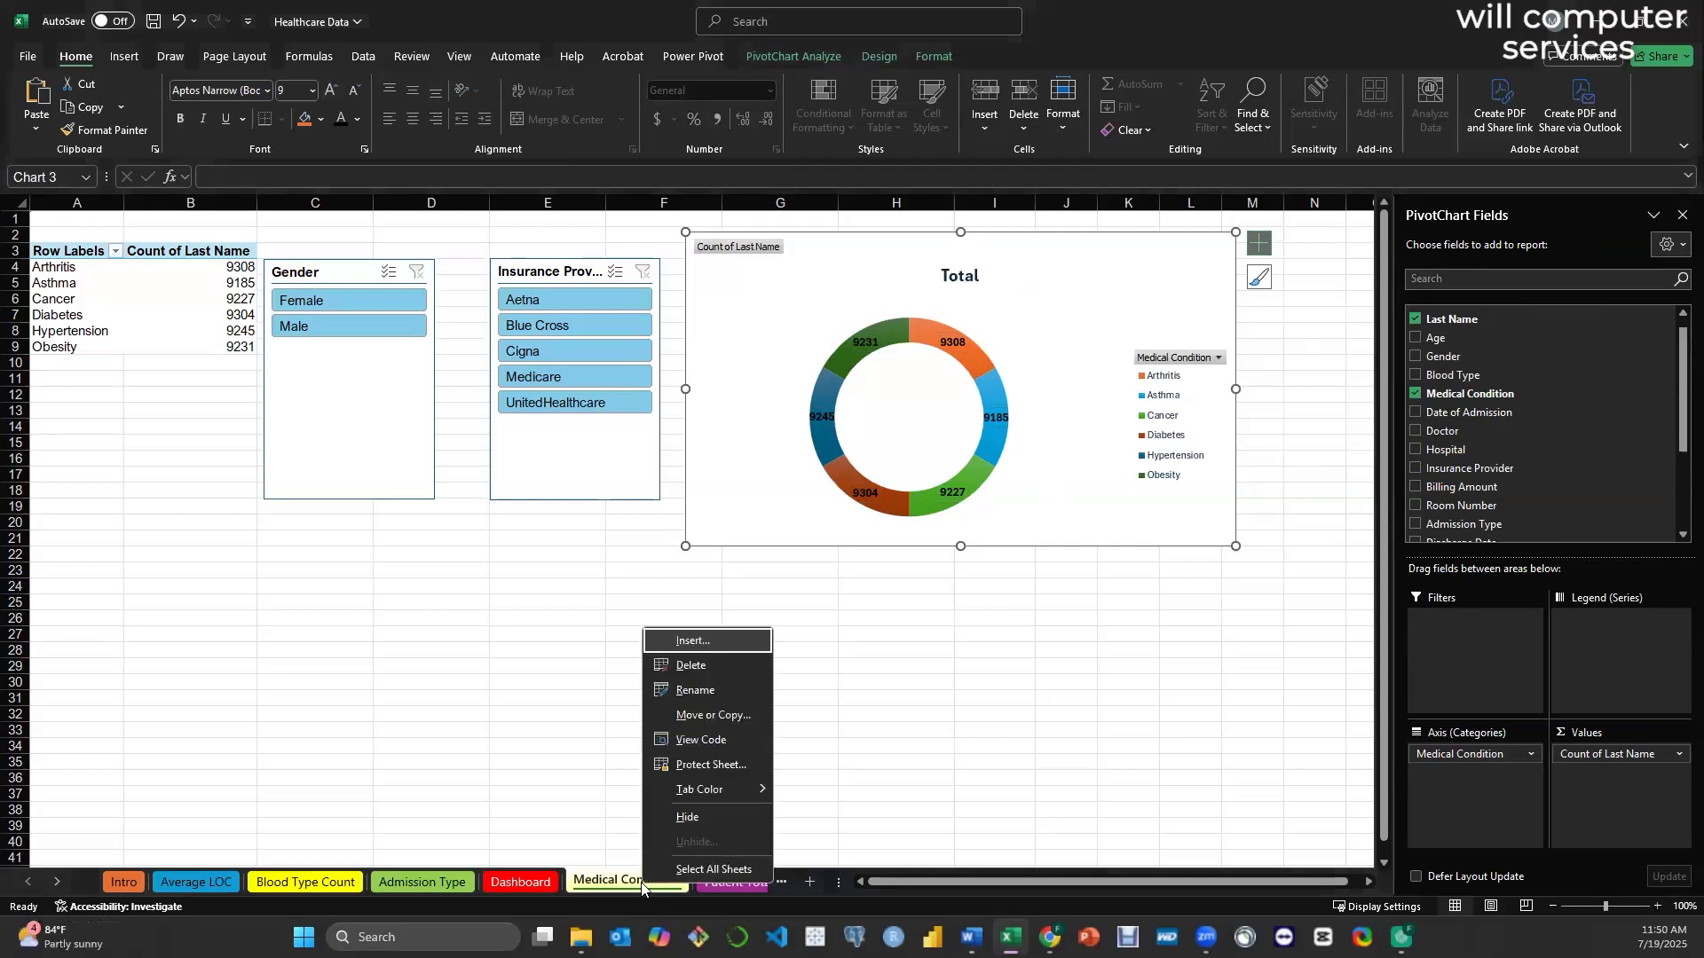
{"action": "mouse_move", "coordinate": [722, 794]}
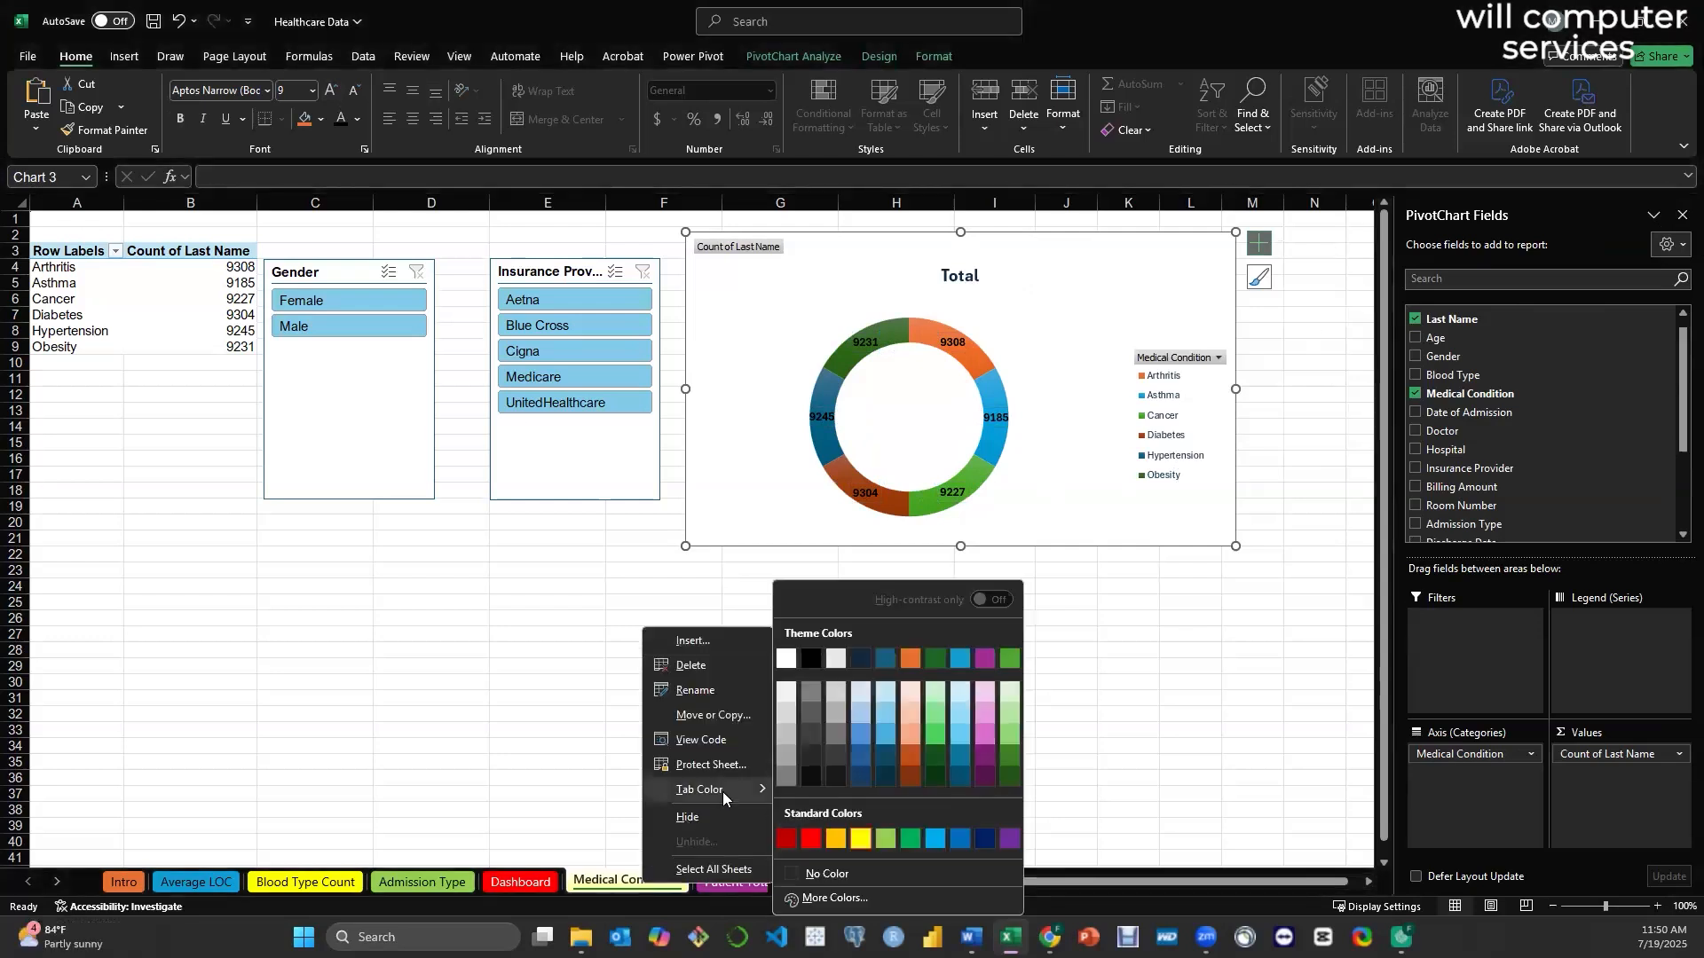
{"action": "left_click", "coordinate": [722, 715]}
{"action": "scroll", "coordinate": [671, 729], "scroll_direction": "down", "scroll_amount": 1}
{"action": "scroll", "coordinate": [671, 729], "scroll_direction": "down", "scroll_amount": 1}
{"action": "left_click", "coordinate": [600, 840]}
{"action": "left_click", "coordinate": [768, 867]}
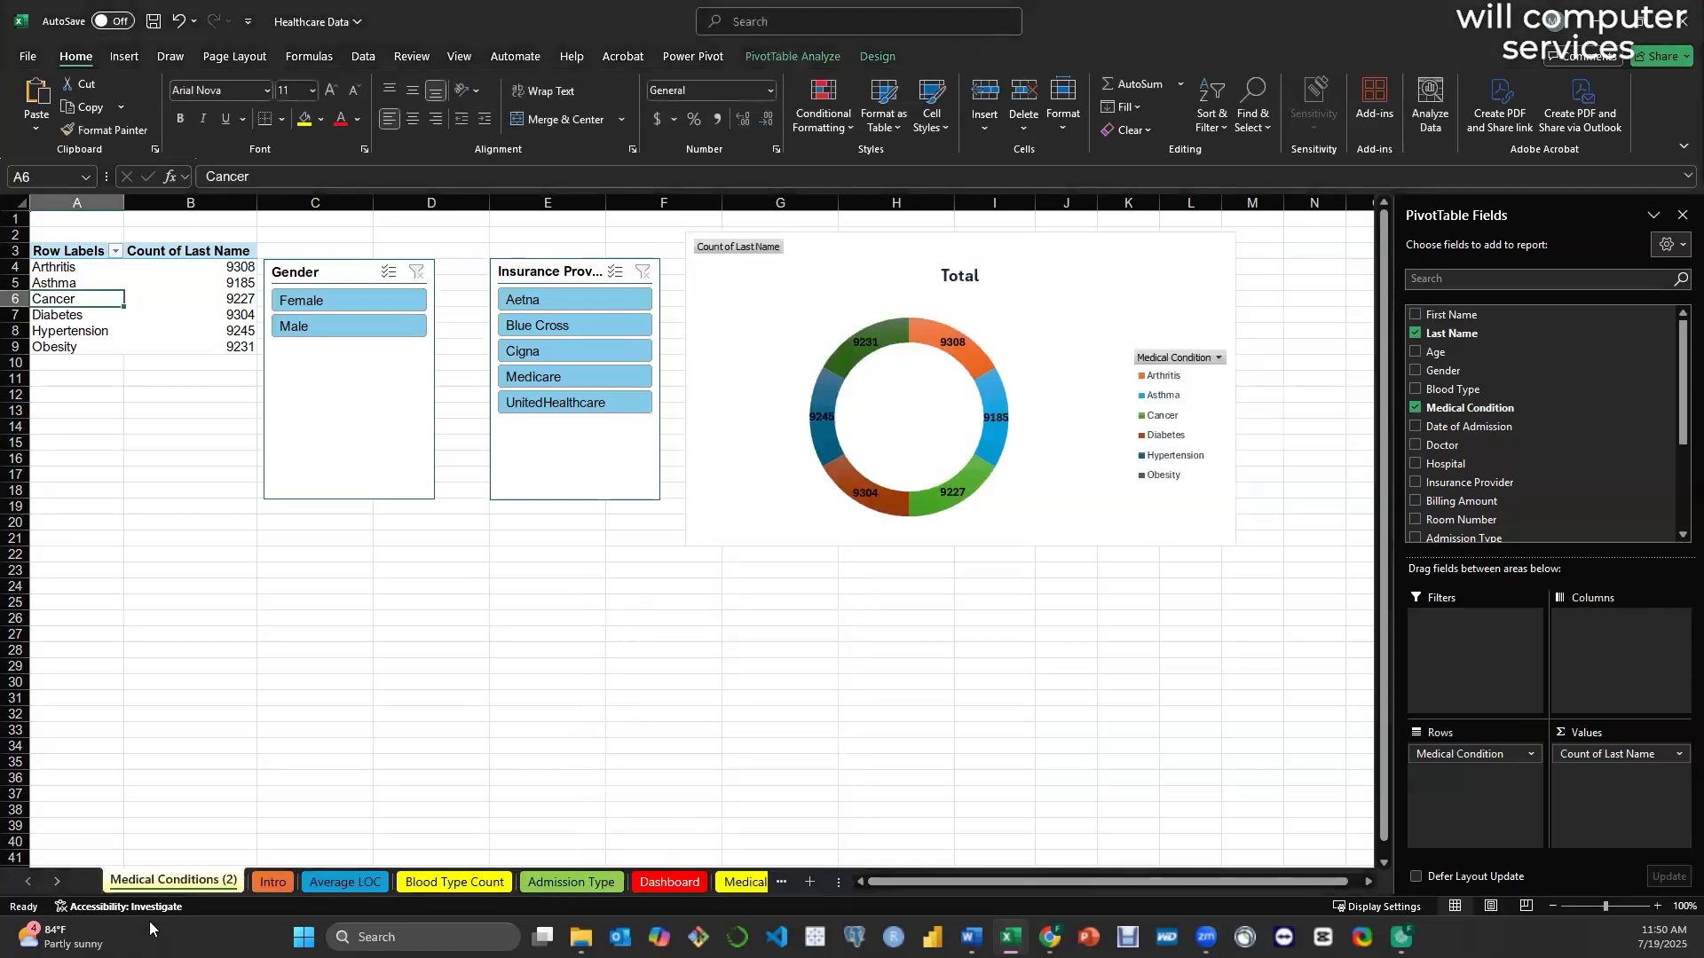
- Rename the copied Medical Conditions sheet as Test Results
{"action": "double_click", "coordinate": [177, 879]}
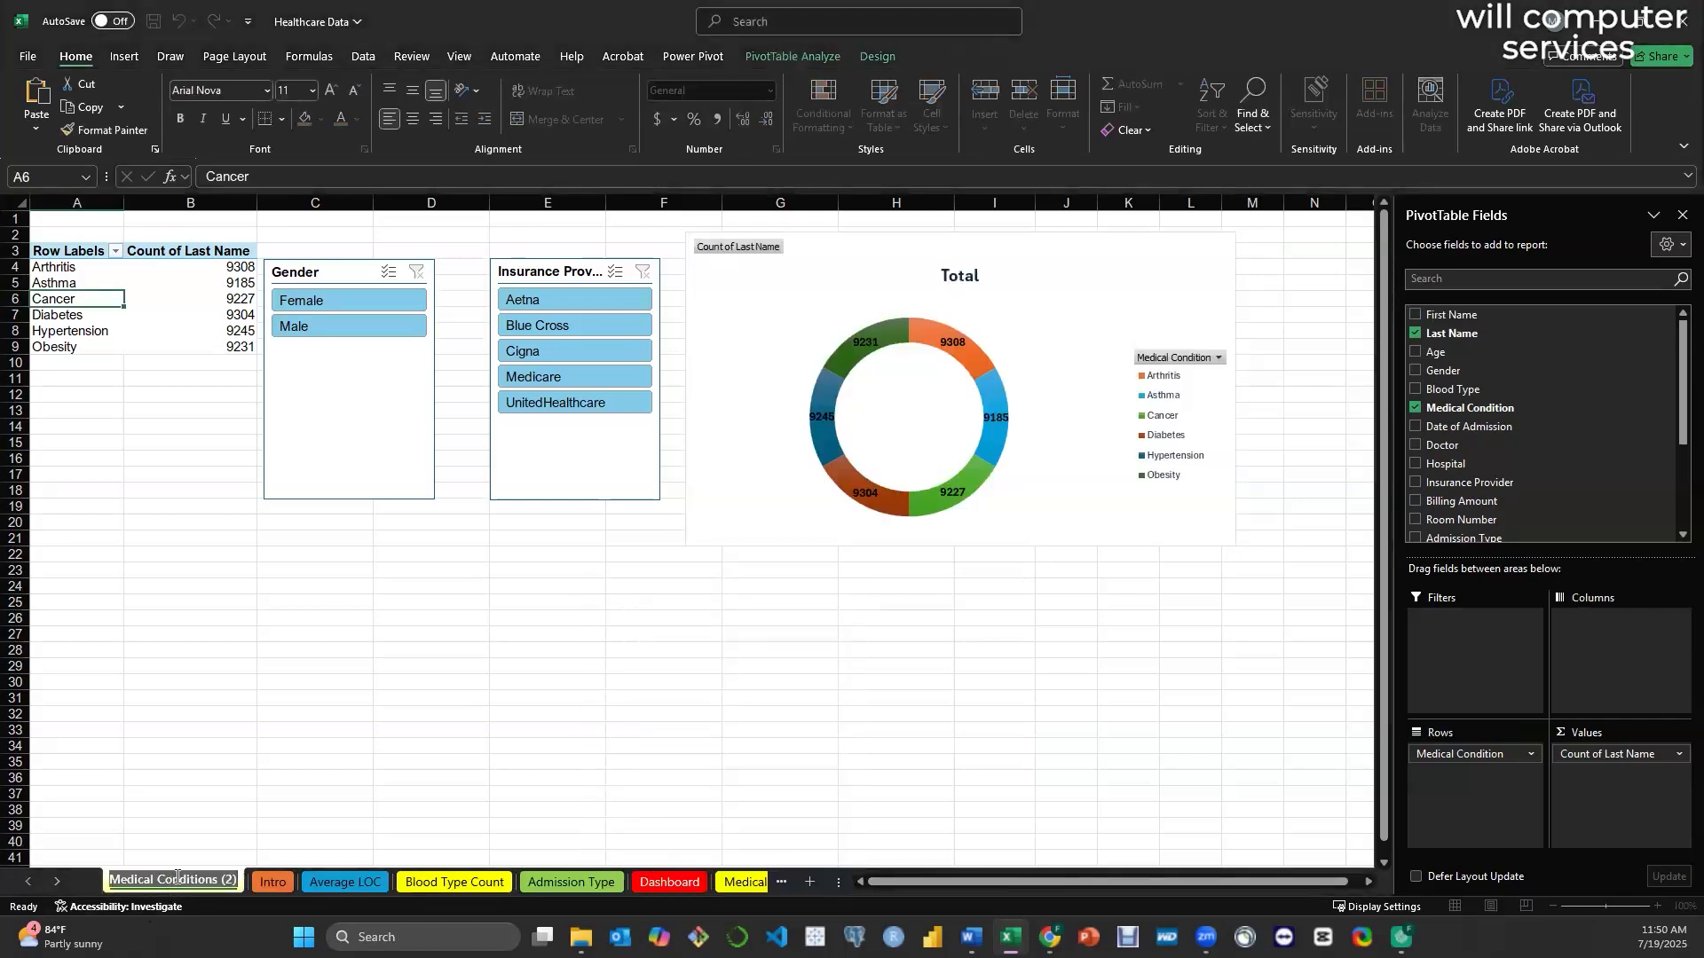
{"action": "type", "text": "Test"}
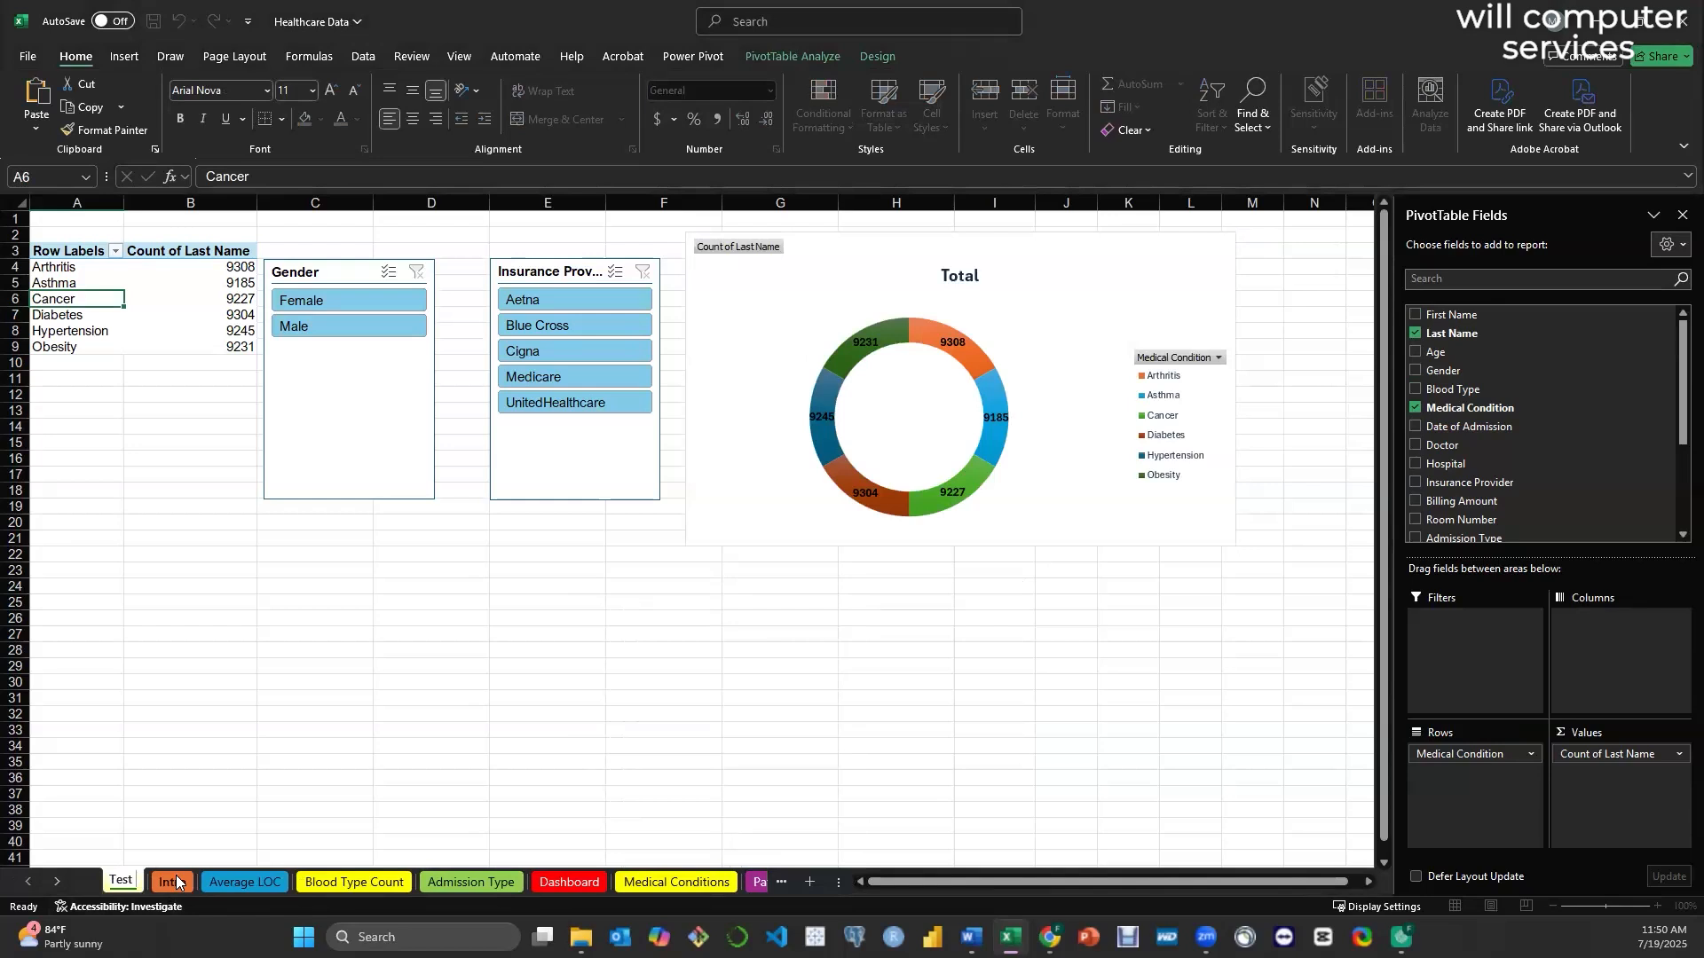
{"action": "type", "text": " Results"}
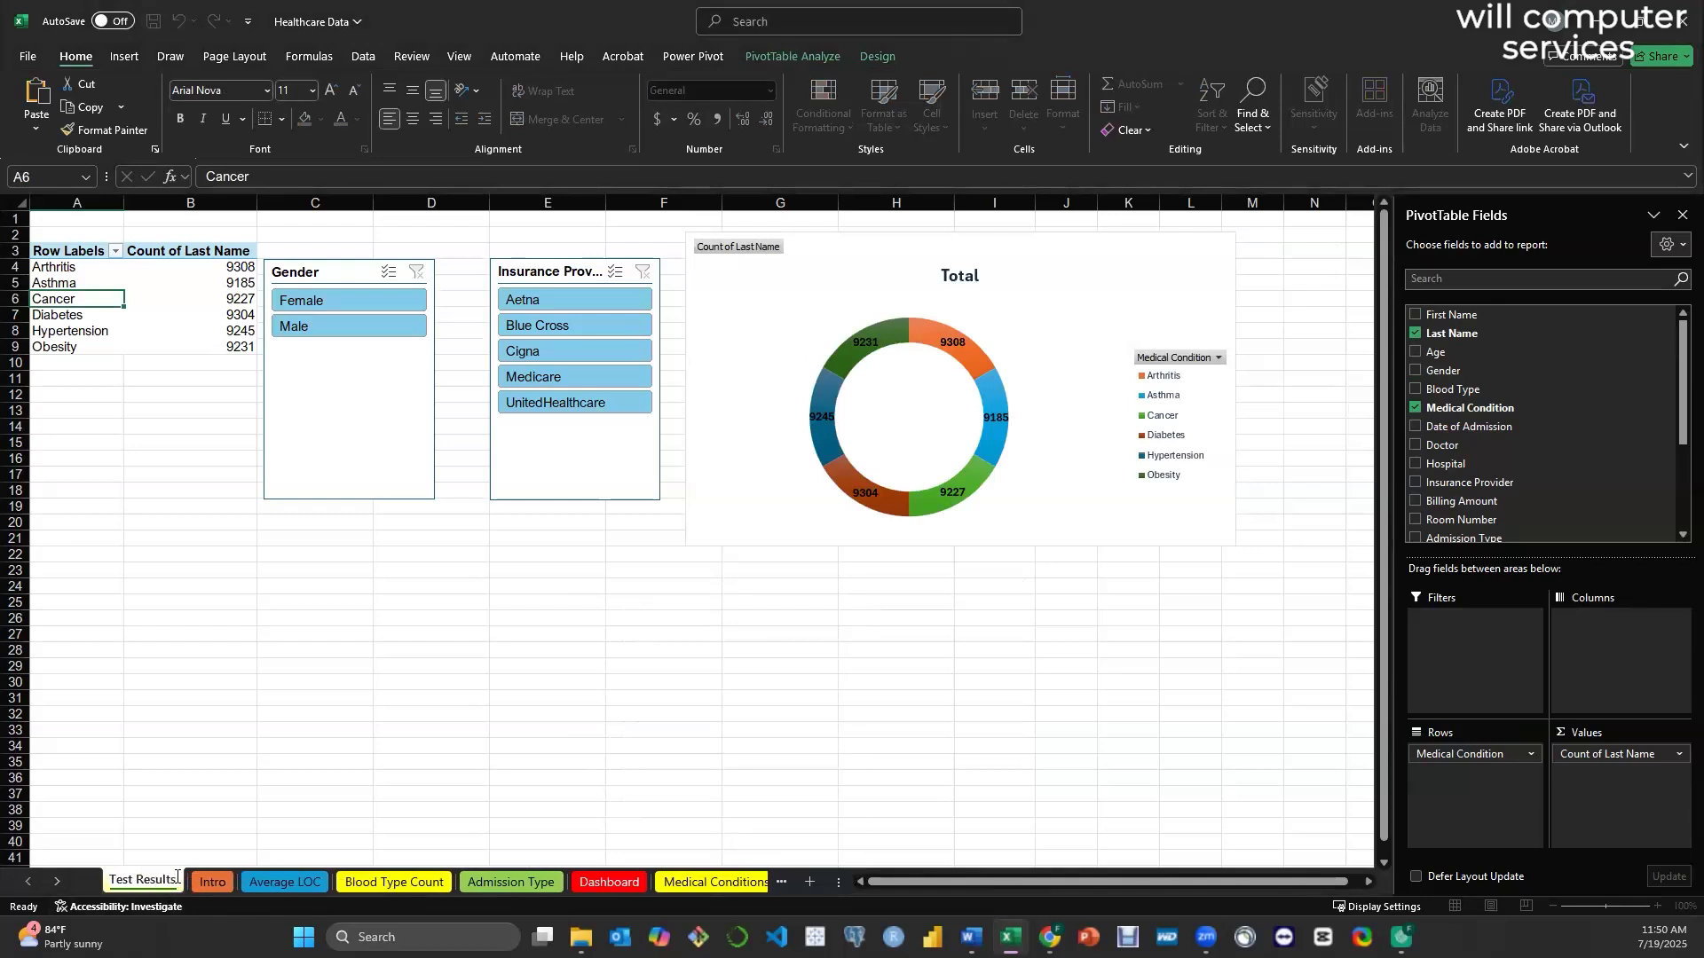
{"action": "left_click", "coordinate": [217, 808]}
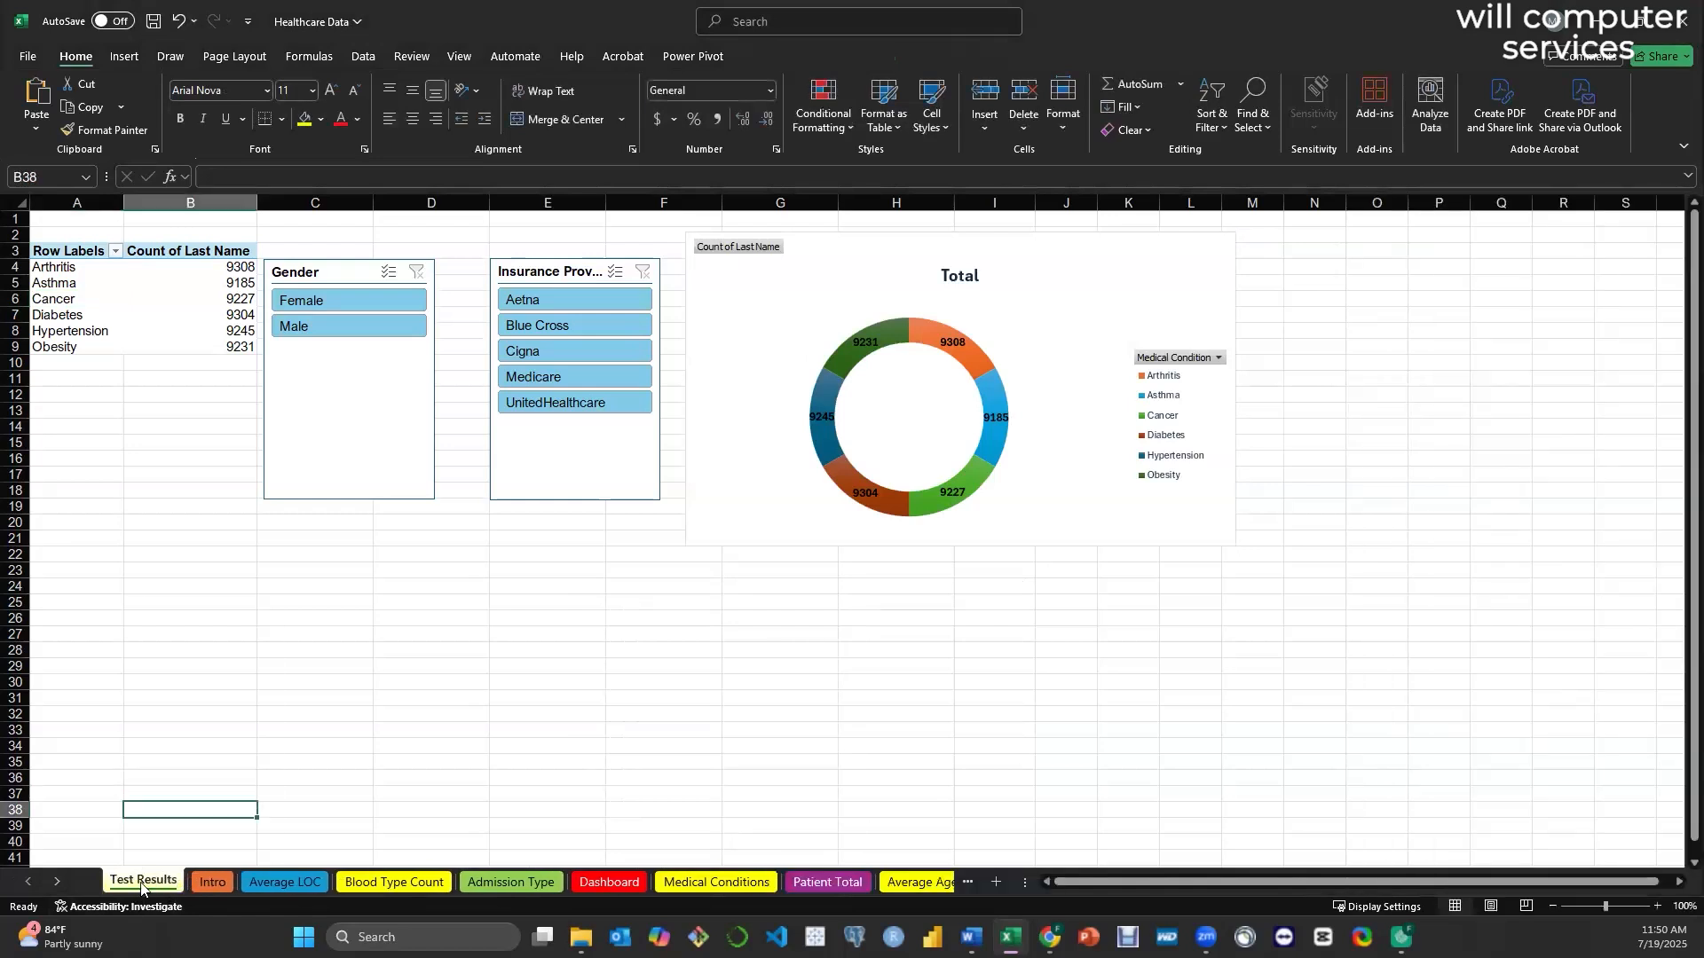
- Set the Test Results sheet's tab color to the standard dark blue and select a cell in its pivot table
{"action": "right_click", "coordinate": [164, 881]}
{"action": "mouse_move", "coordinate": [255, 763]}
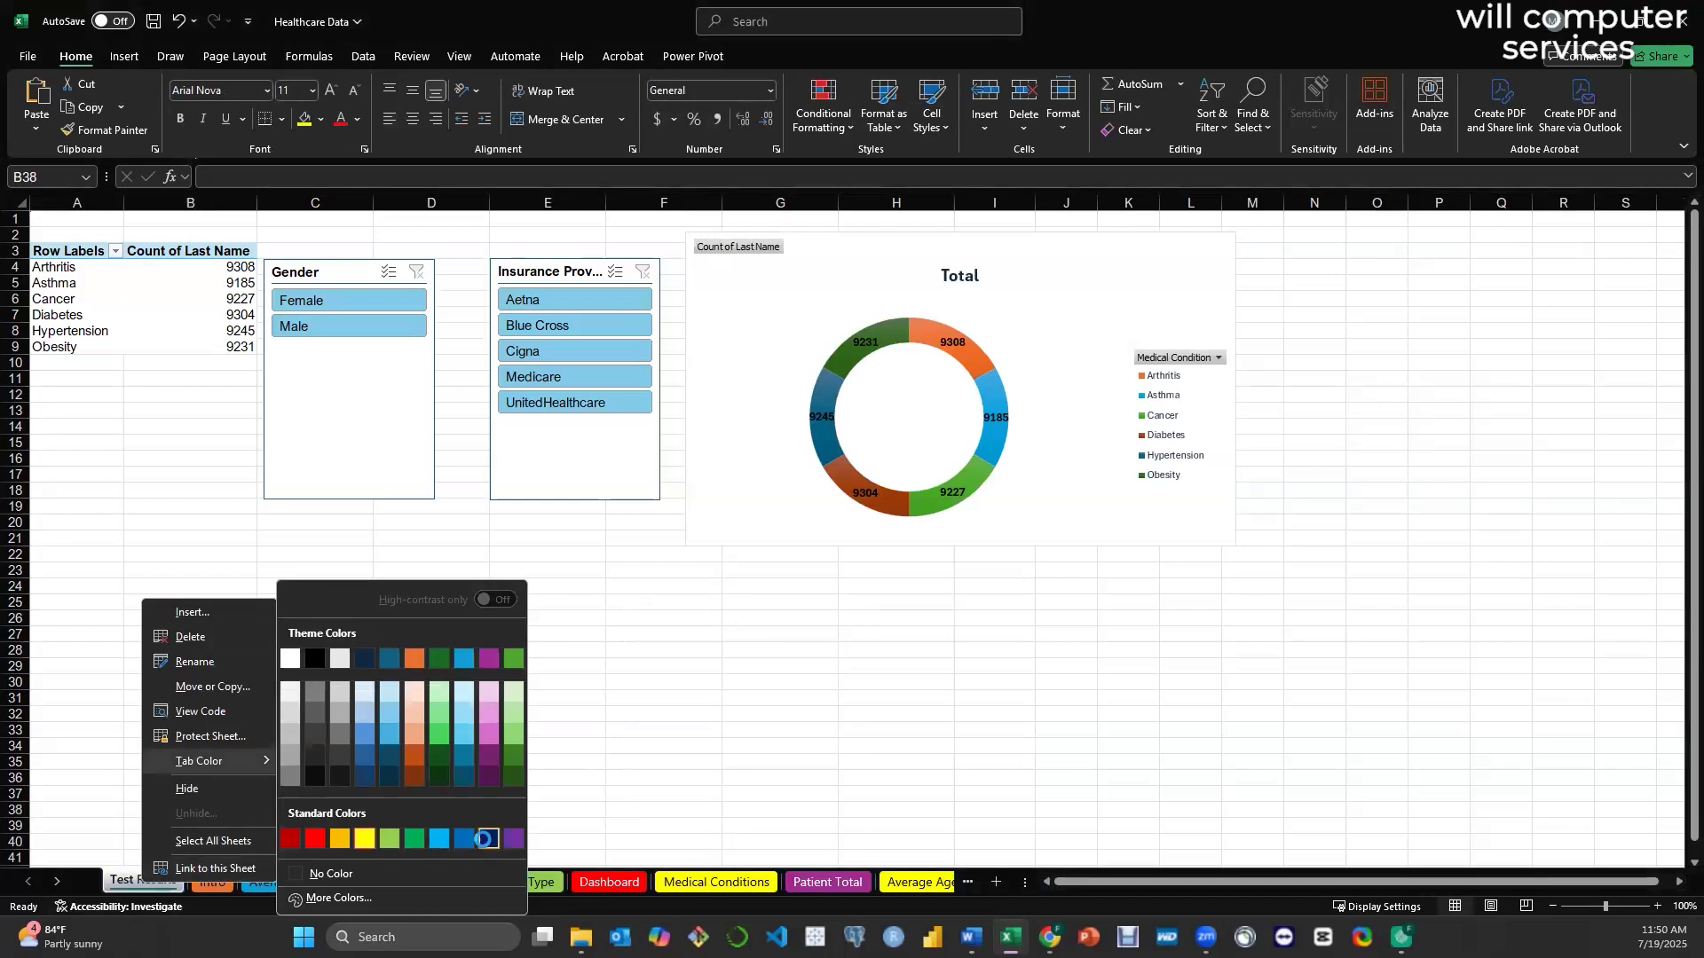
{"action": "left_click", "coordinate": [484, 839]}
{"action": "left_click", "coordinate": [169, 280]}
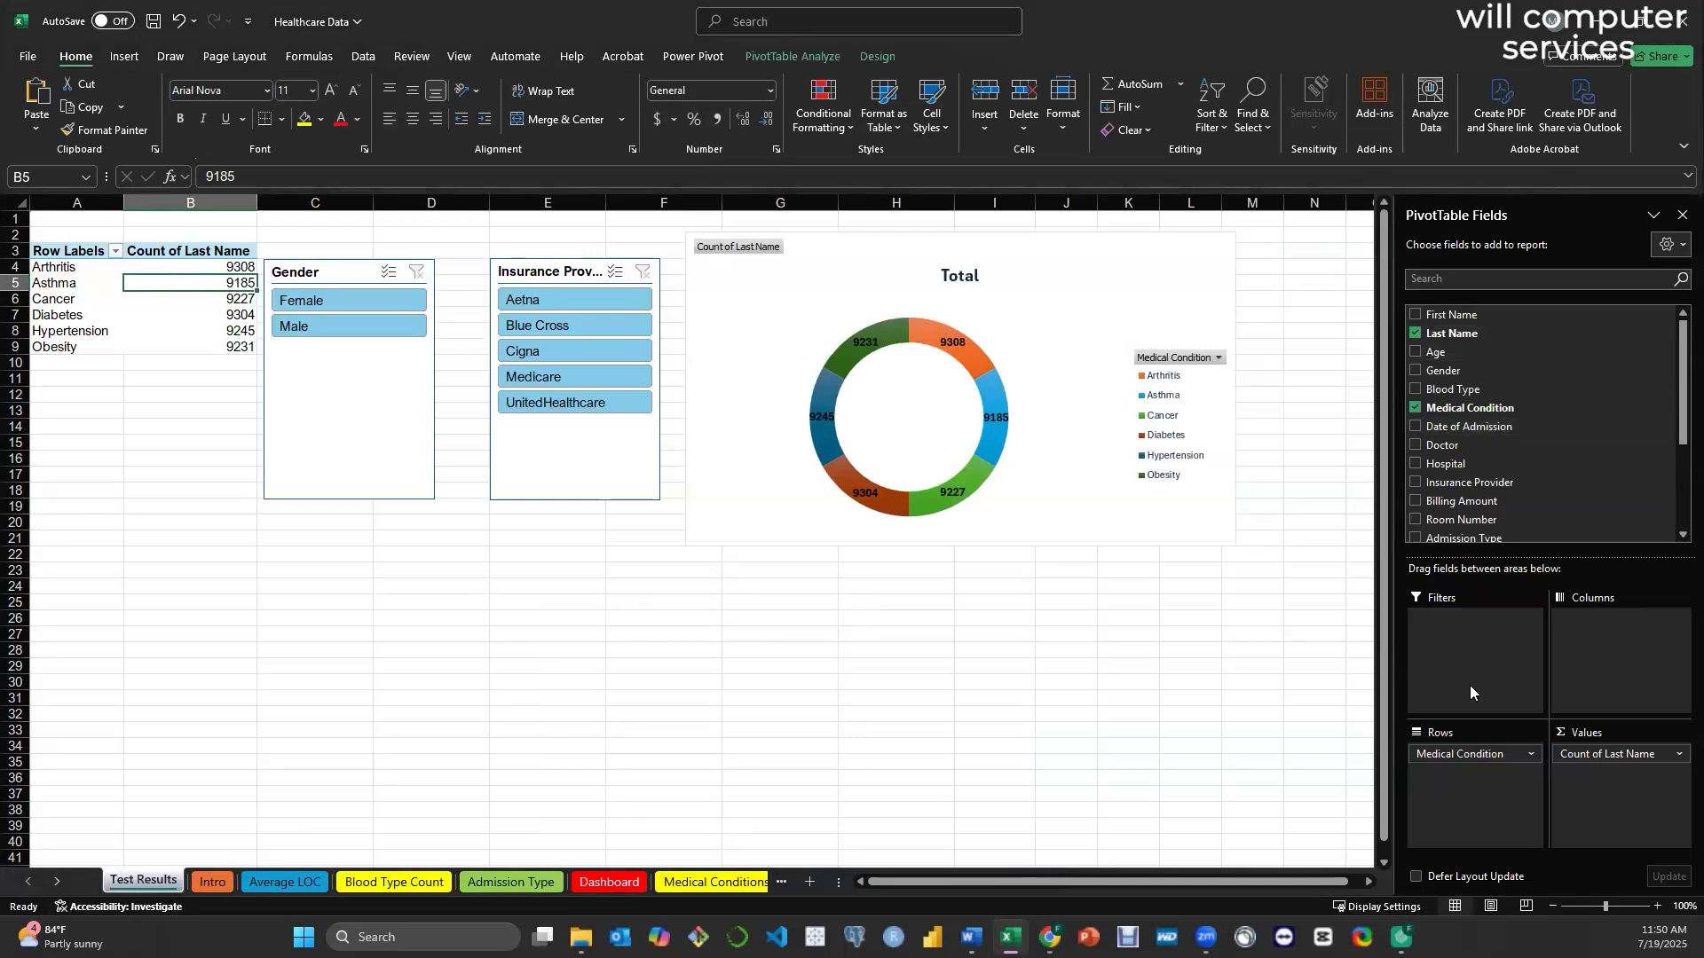
- Cut the doughnut chart from the Test Results sheet and replace Medical Condition with Test Results as the pivot table's row field
{"action": "right_click", "coordinate": [1105, 259]}
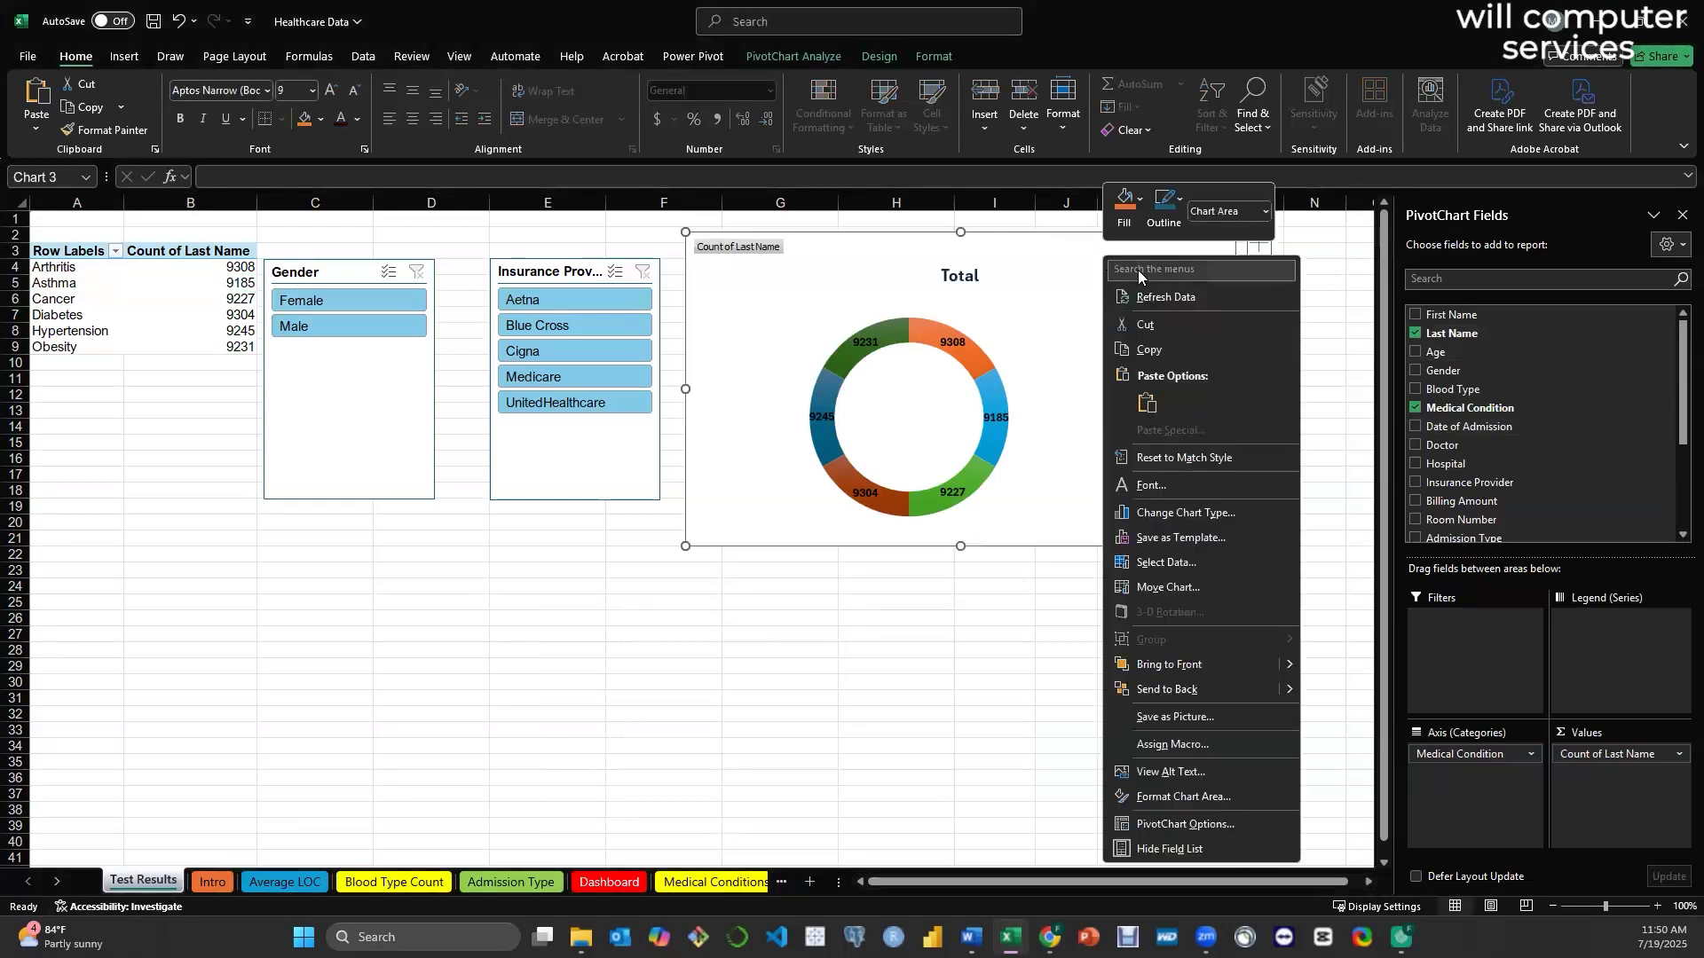
{"action": "left_click", "coordinate": [1154, 325]}
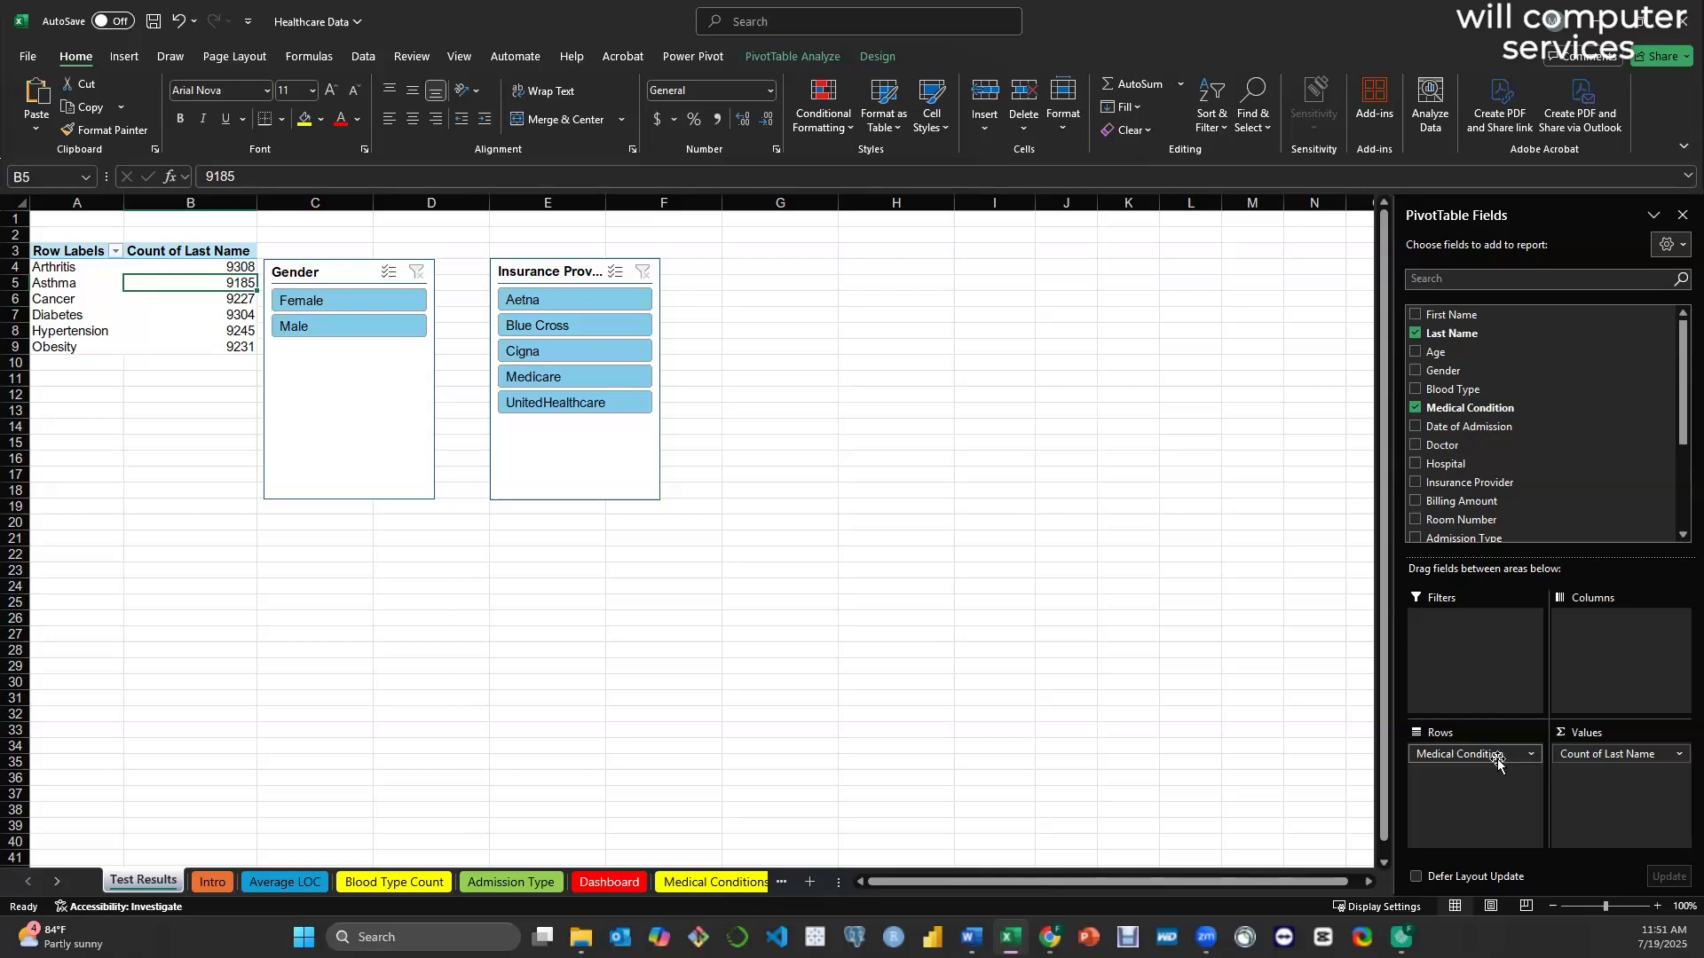
{"action": "left_click_drag", "start_coordinate": [1498, 761], "coordinate": [1324, 736]}
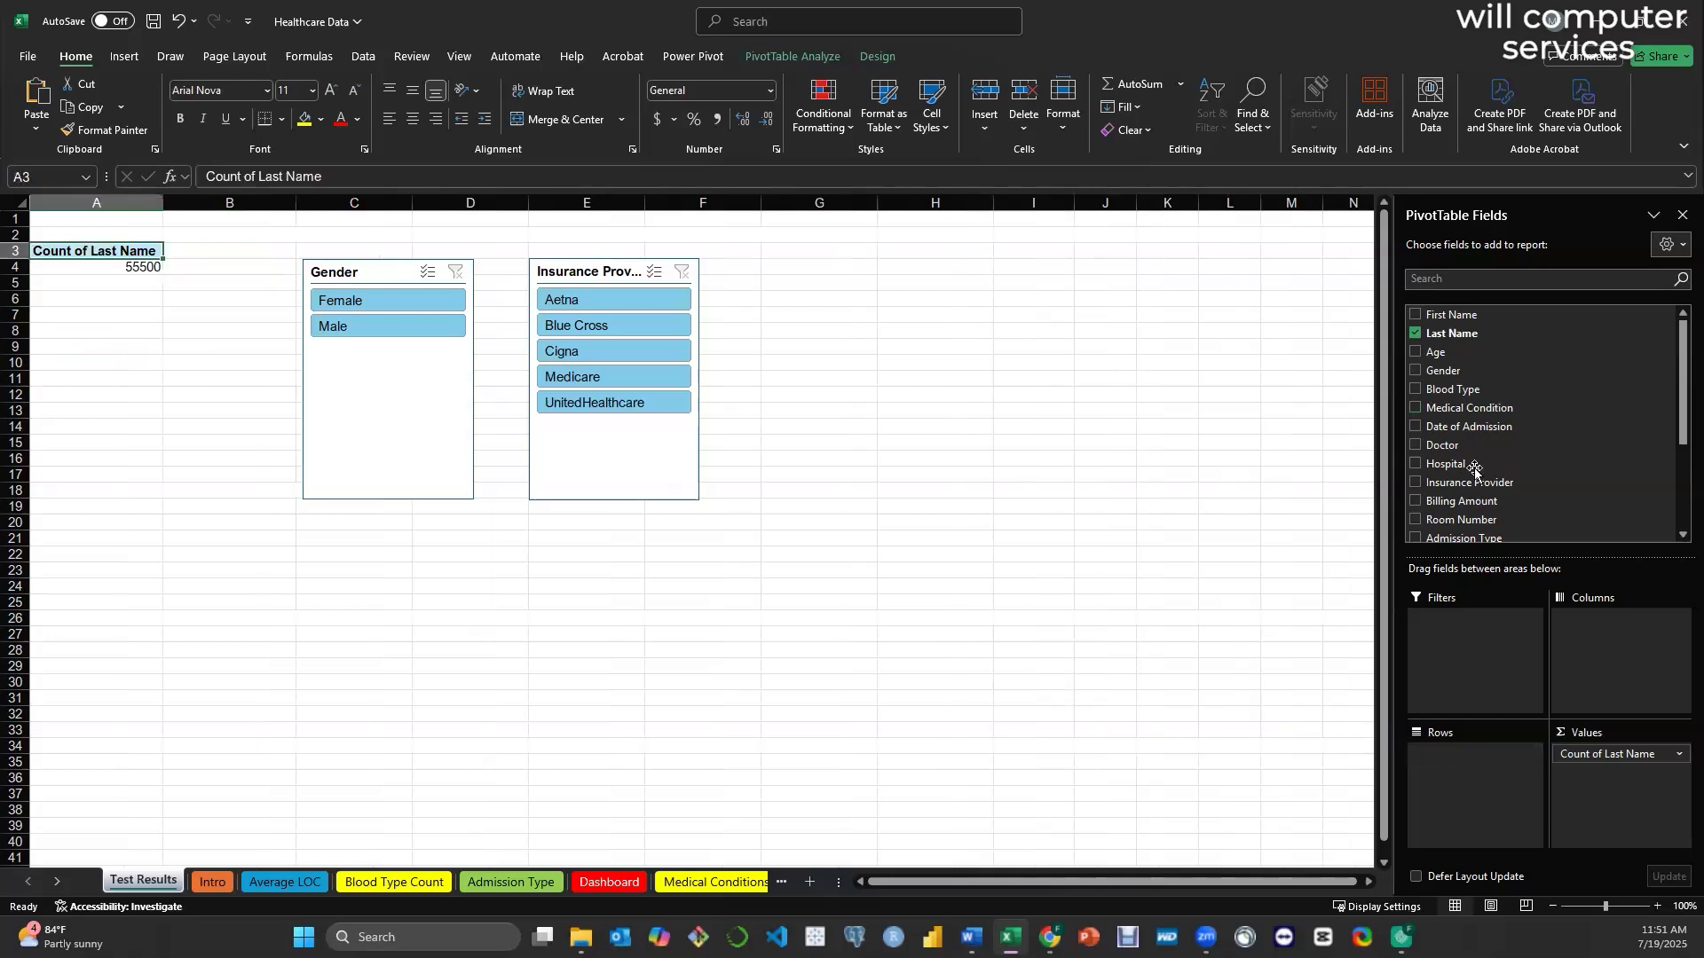
{"action": "scroll", "coordinate": [1488, 460], "scroll_direction": "down", "scroll_amount": 3}
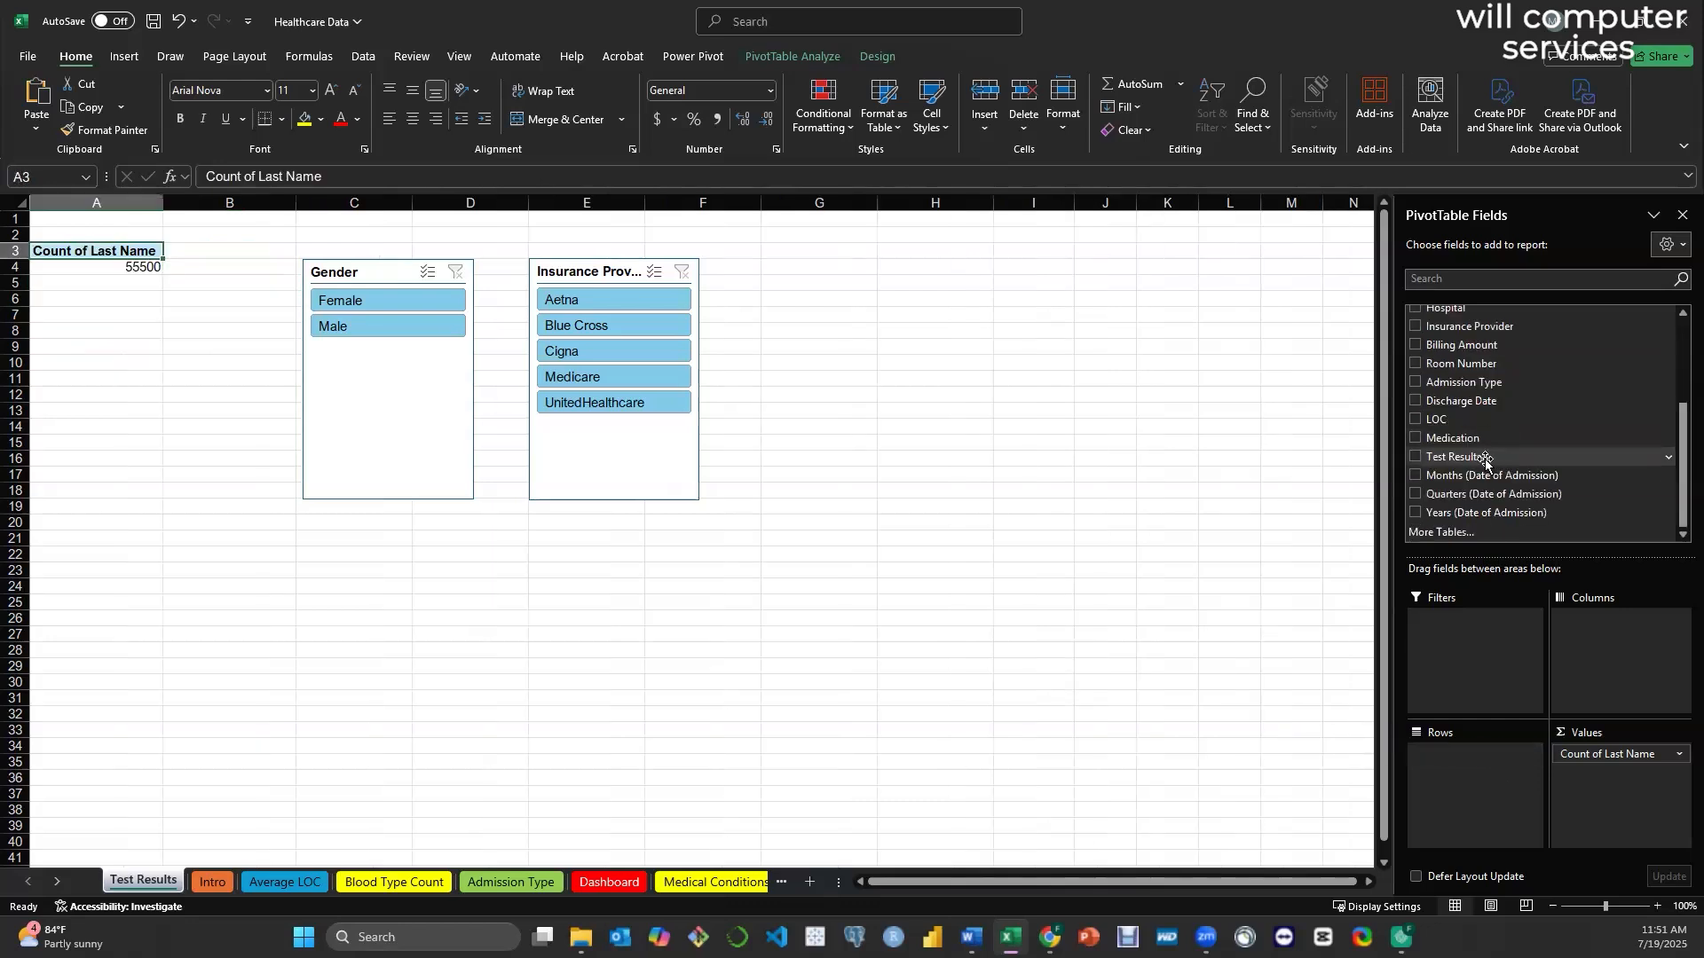
{"action": "scroll", "coordinate": [1482, 458], "scroll_direction": "up", "scroll_amount": 3}
{"action": "scroll", "coordinate": [1463, 453], "scroll_direction": "down", "scroll_amount": 3}
{"action": "left_click_drag", "start_coordinate": [1463, 451], "coordinate": [1474, 774]}
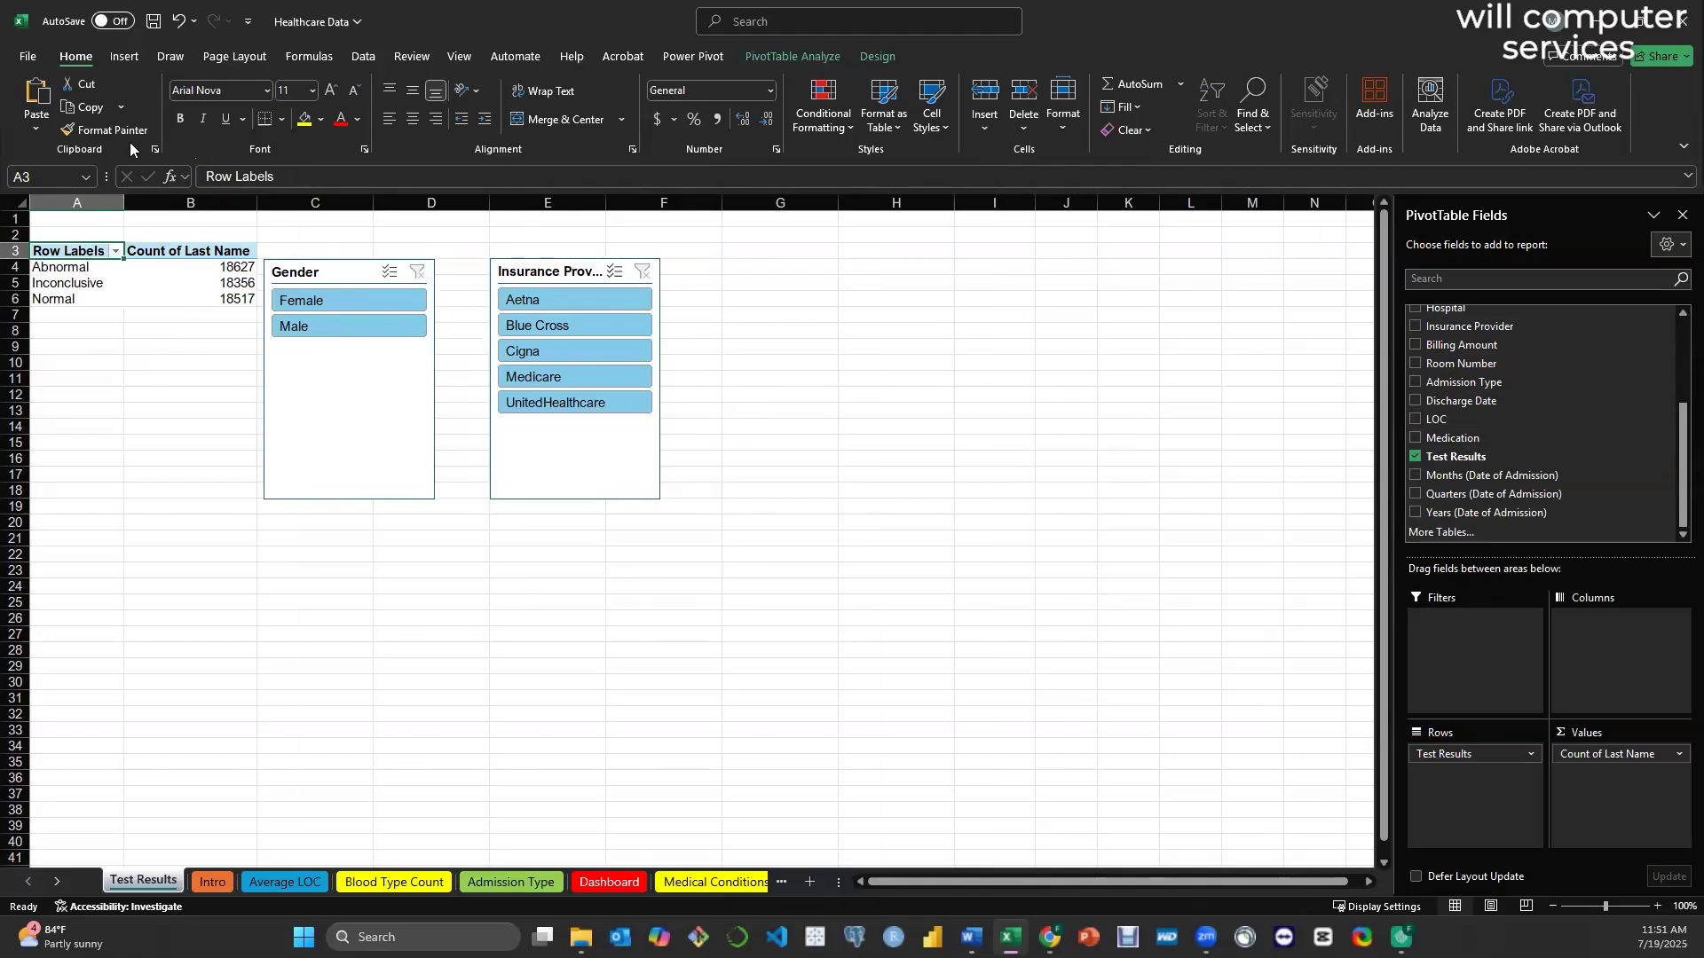
- Insert a clustered column PivotChart for the test results, place it beside the Insurance Provider slicer and stretch it to about 3.38" high
{"action": "left_click", "coordinate": [118, 273]}
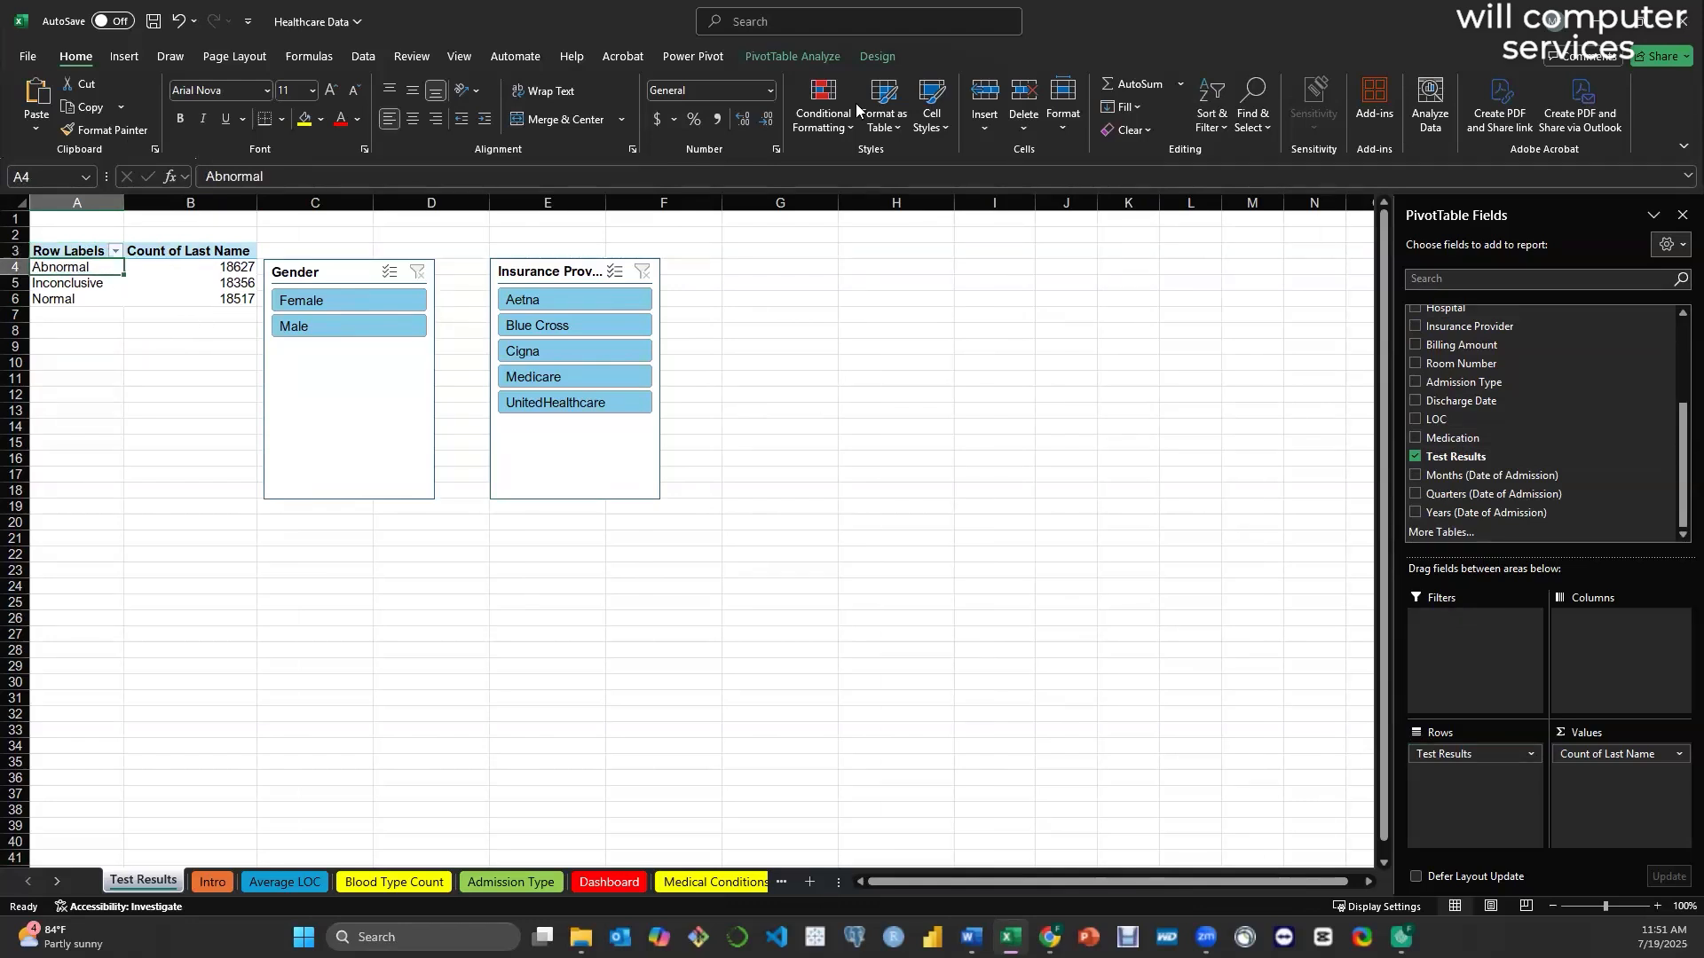
{"action": "left_click", "coordinate": [808, 49]}
{"action": "left_click", "coordinate": [1120, 105]}
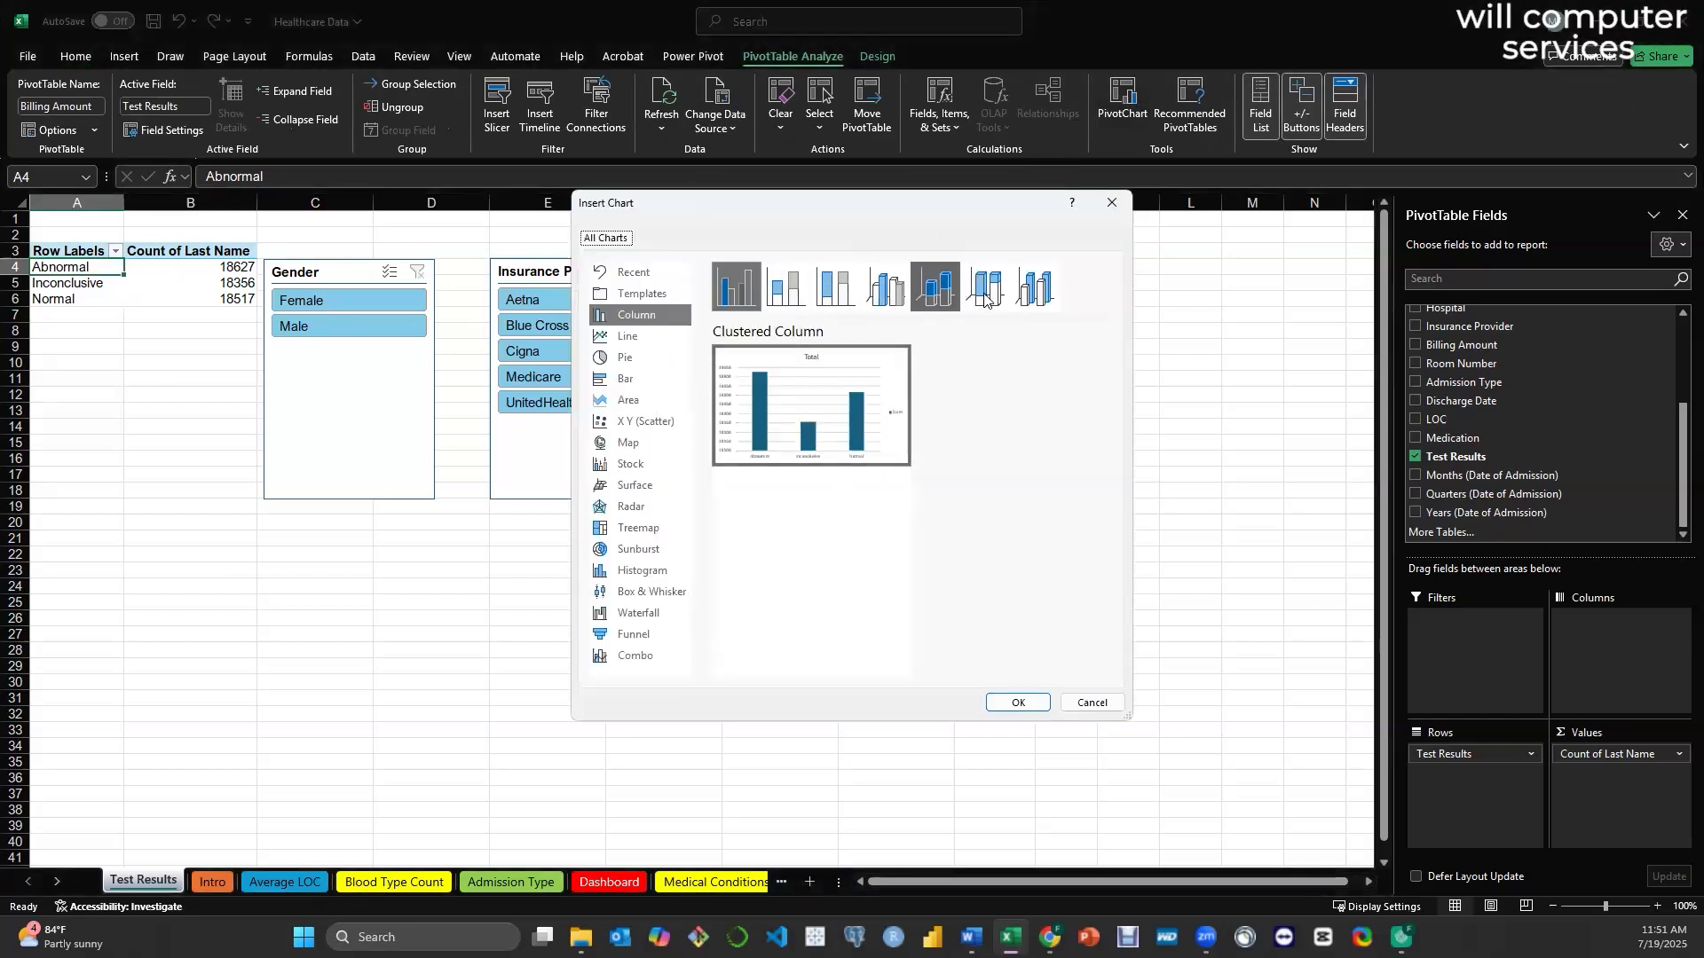
{"action": "left_click", "coordinate": [1019, 703]}
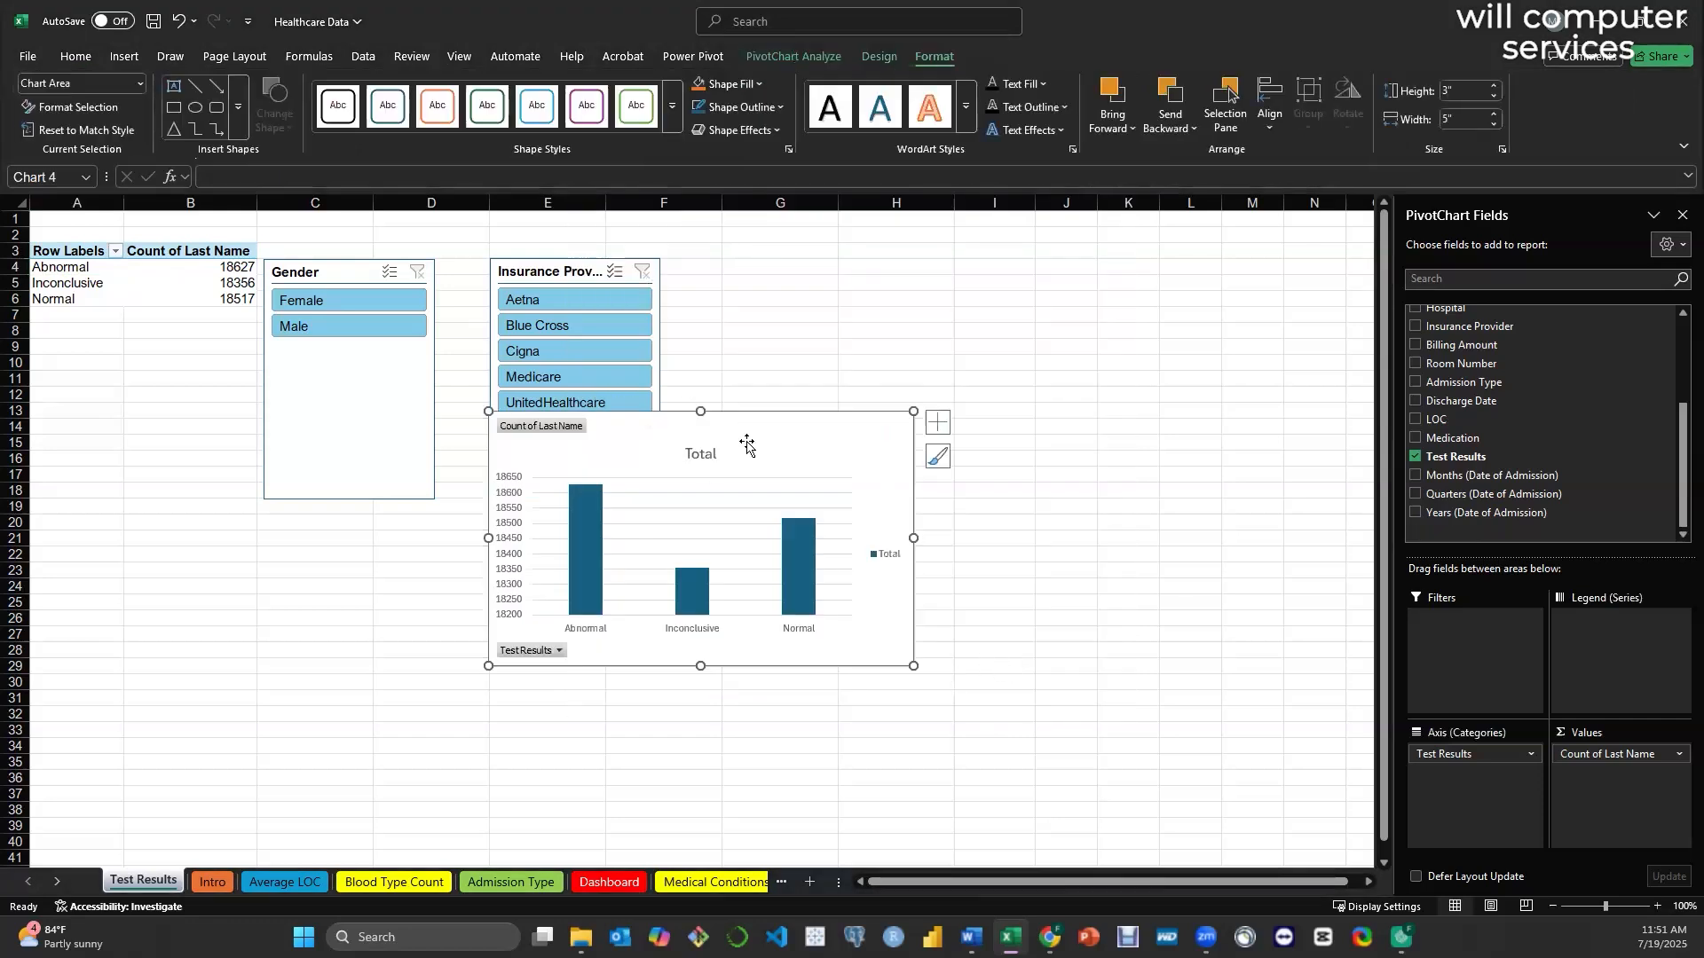
{"action": "left_click_drag", "start_coordinate": [776, 426], "coordinate": [956, 276]}
{"action": "left_click_drag", "start_coordinate": [1099, 514], "coordinate": [1099, 547]}
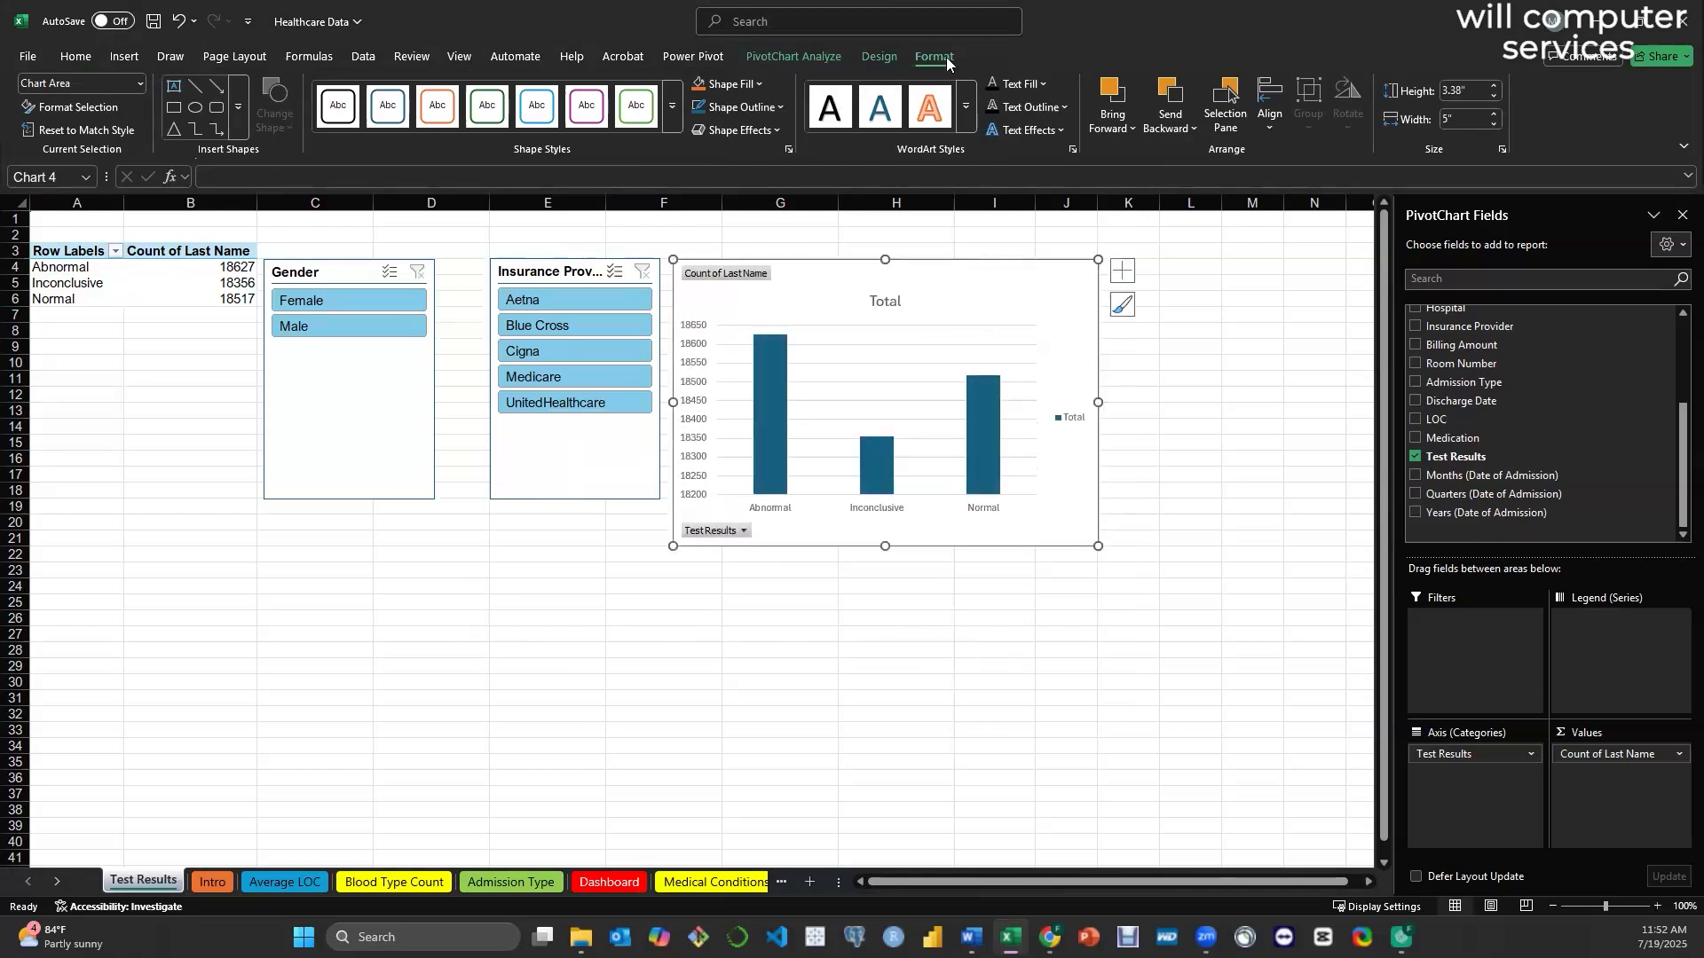
- Apply the chart style with wide gradient-blue columns and a bold title to the Test Results chart and add data labels
{"action": "left_click", "coordinate": [878, 57]}
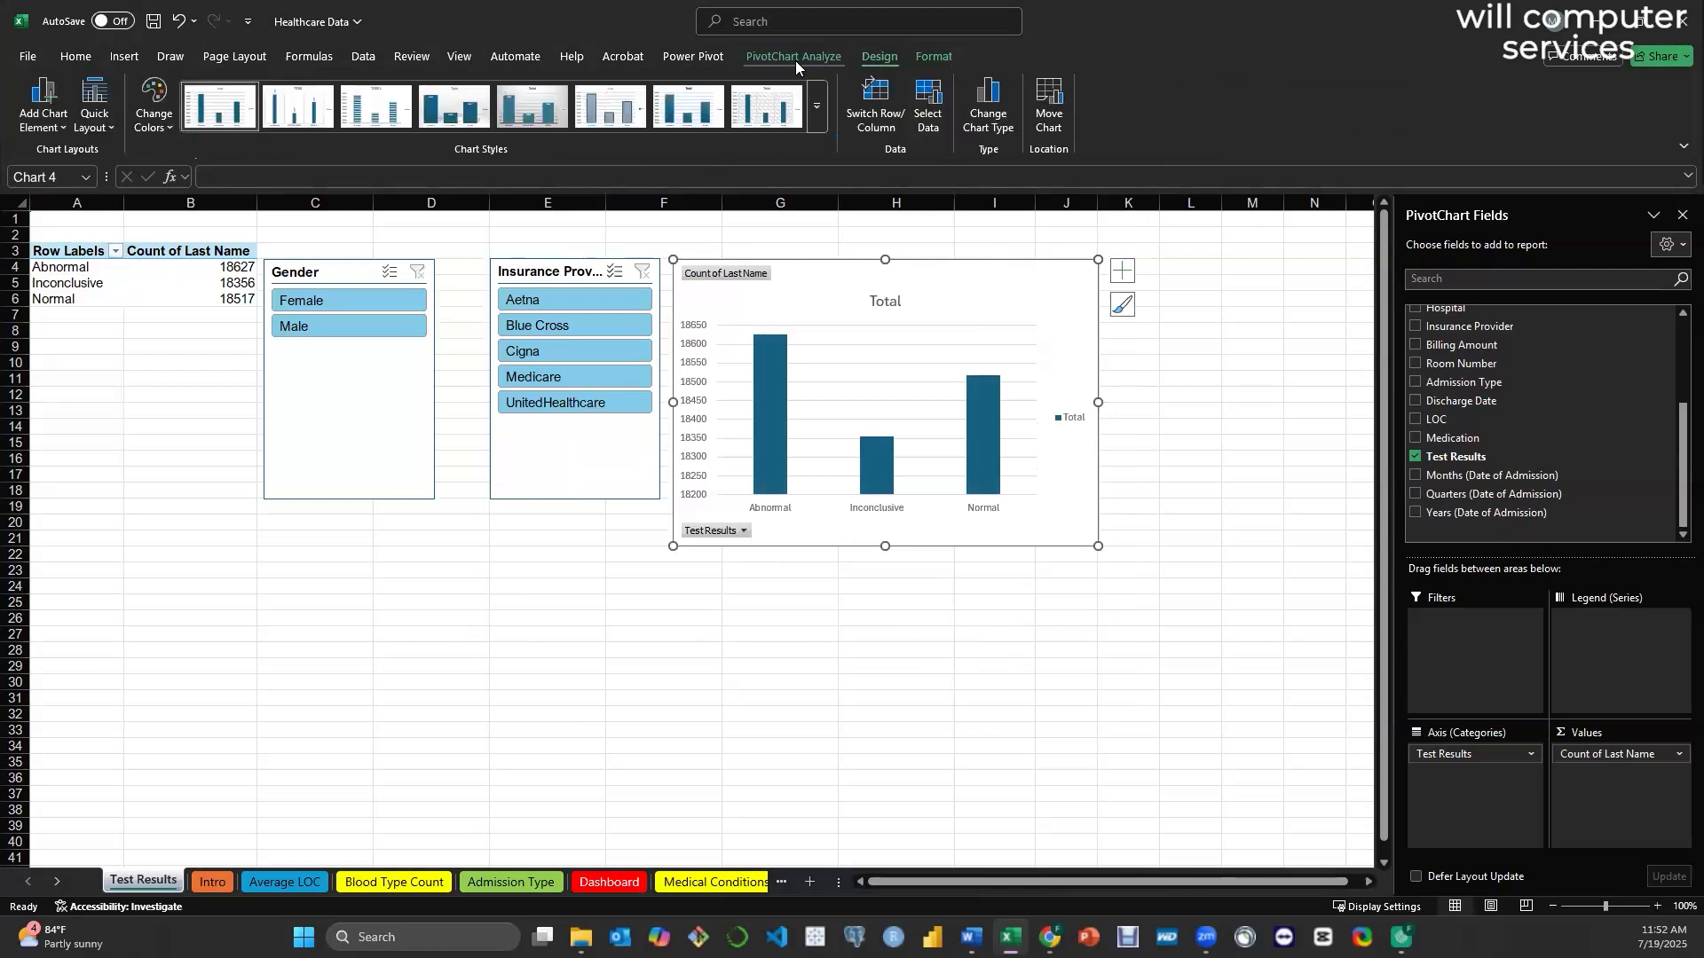
{"action": "left_click", "coordinate": [688, 115]}
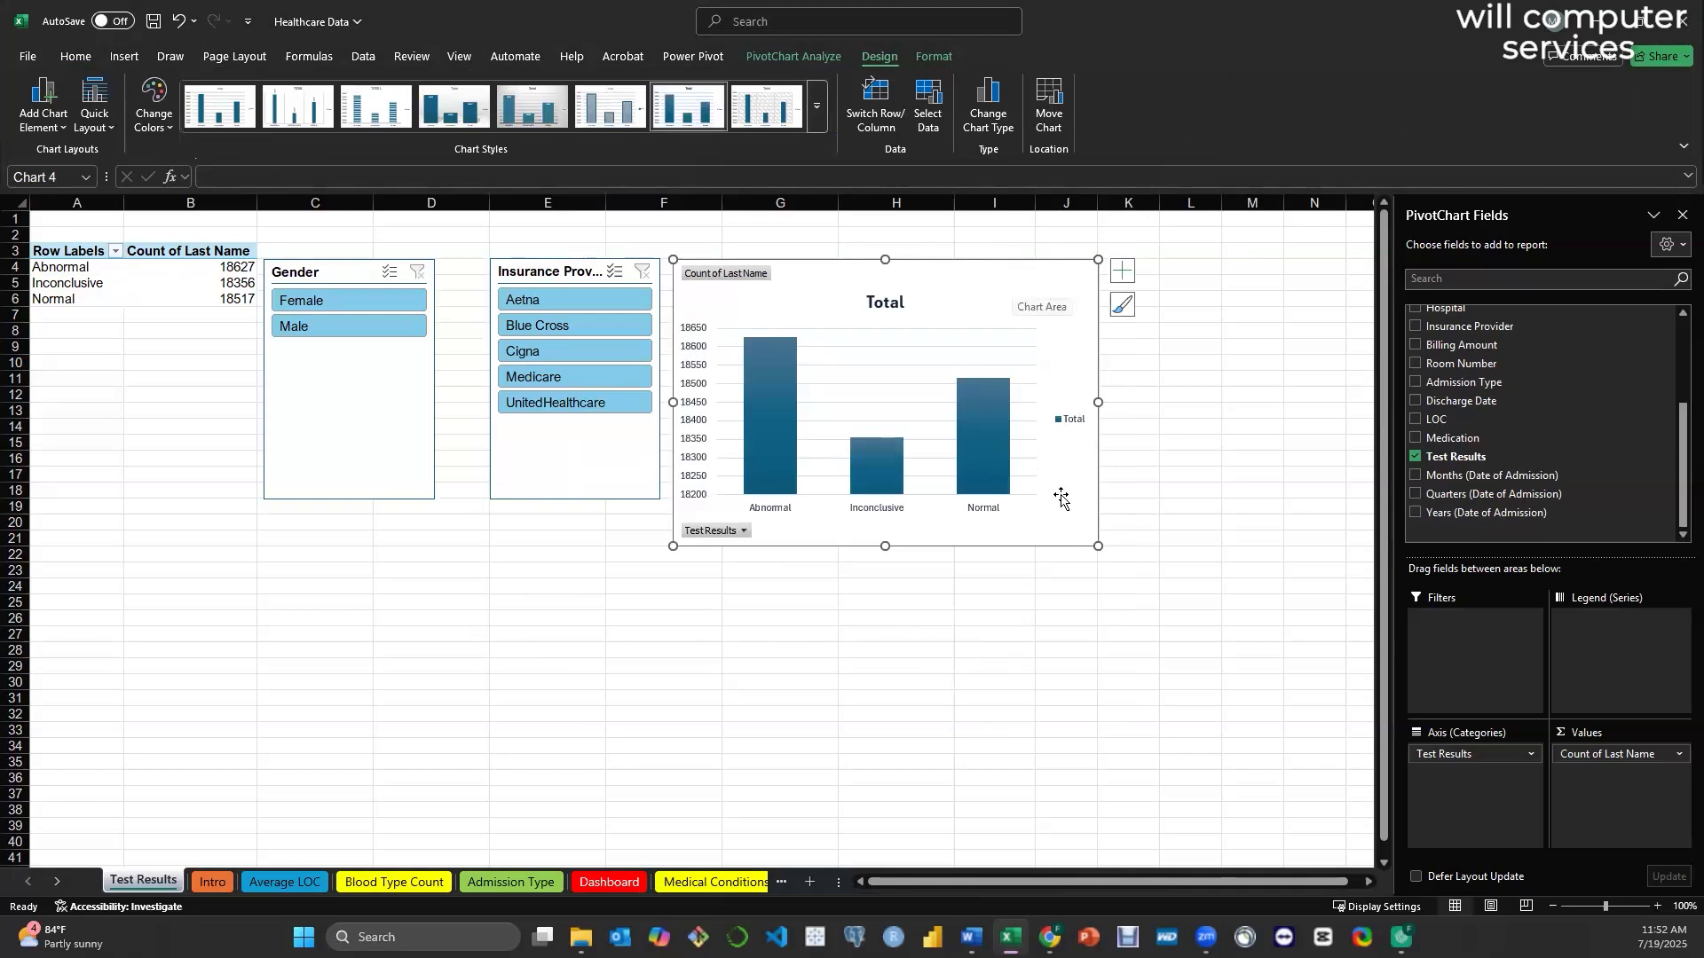
{"action": "left_click", "coordinate": [1123, 279]}
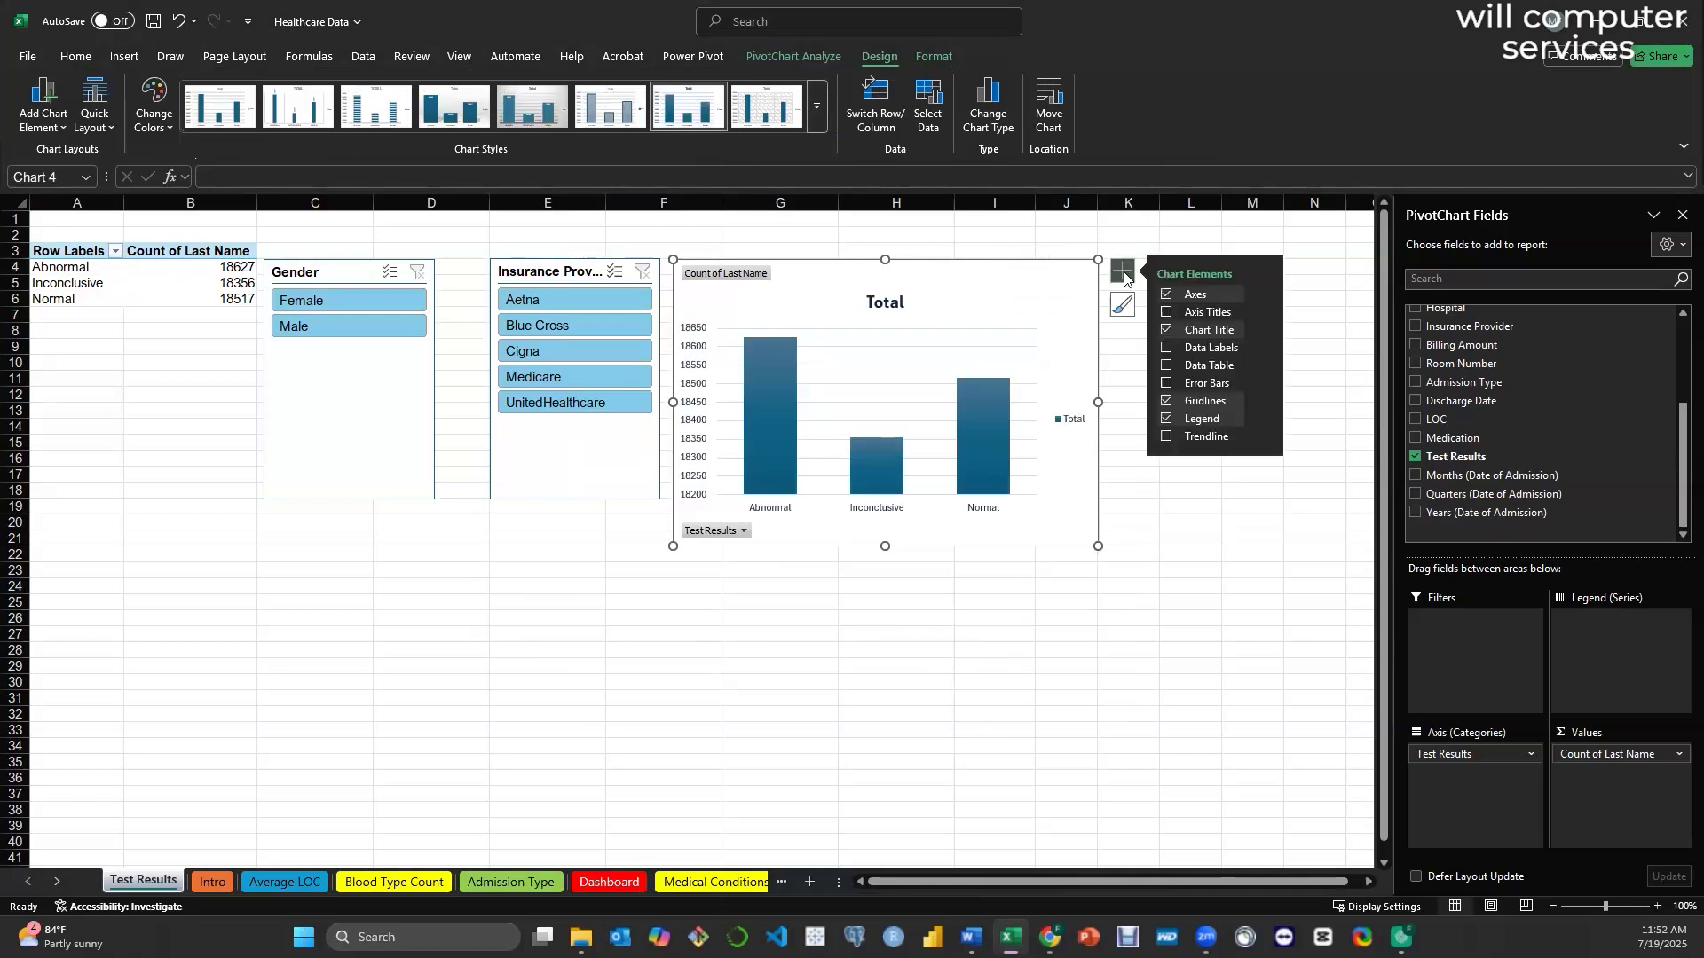
{"action": "left_click", "coordinate": [1168, 351]}
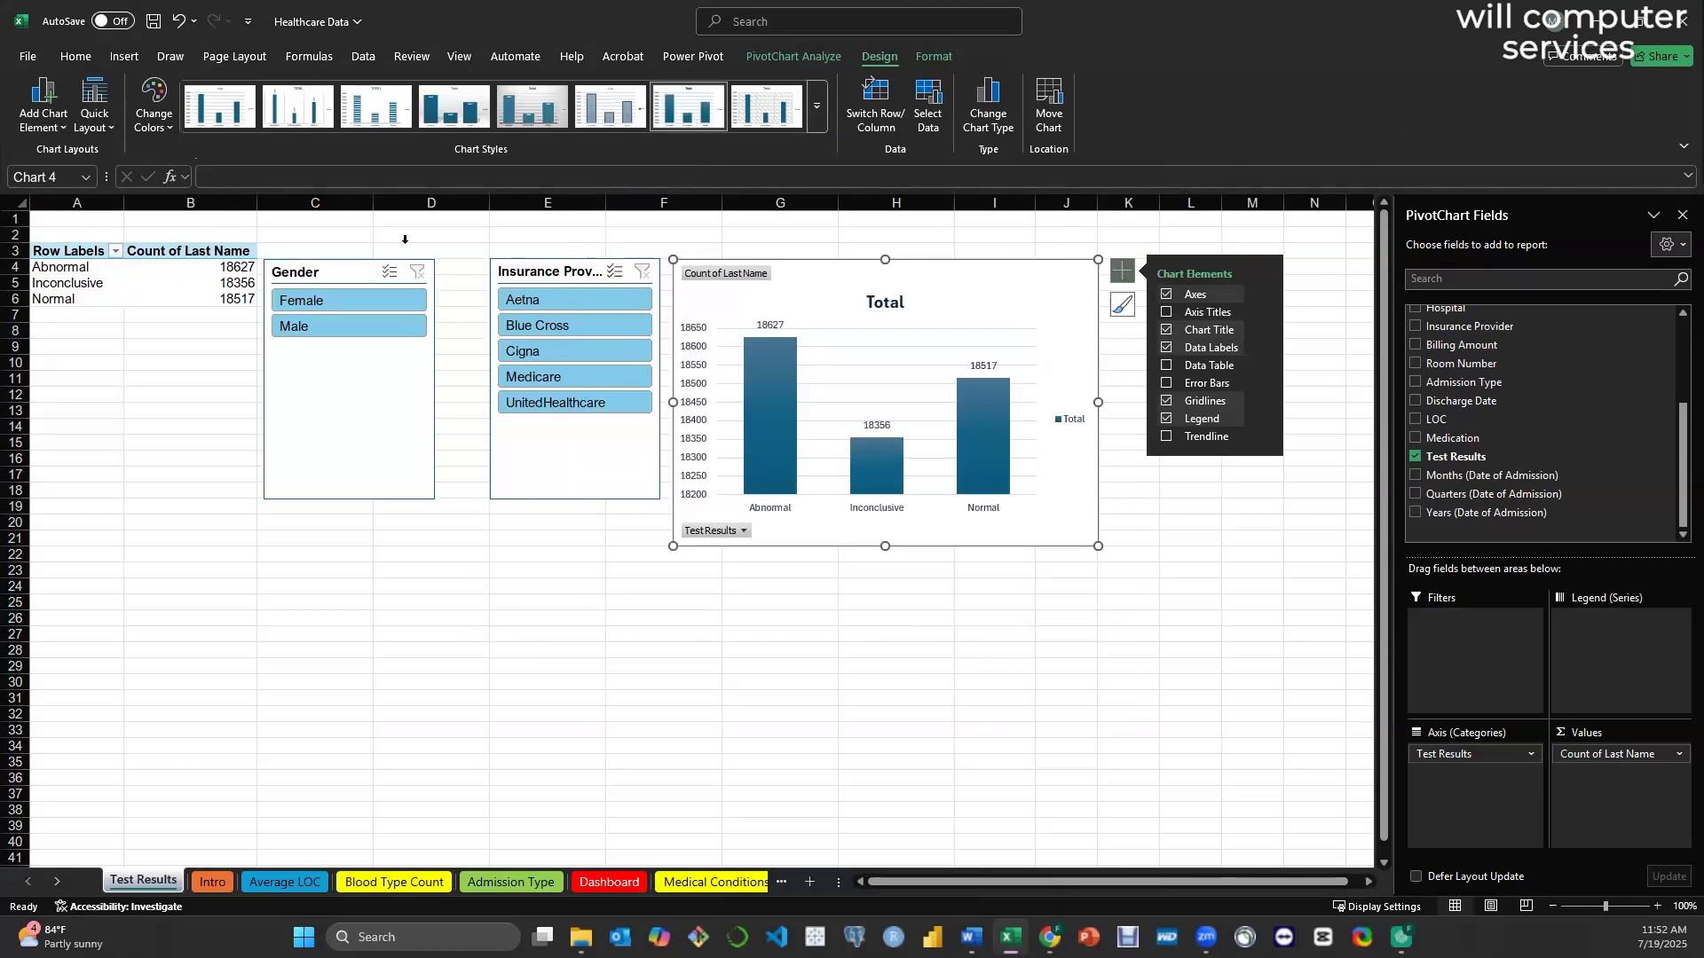
- Make the column chart's data labels bold with font size 10
{"action": "left_click", "coordinate": [75, 59]}
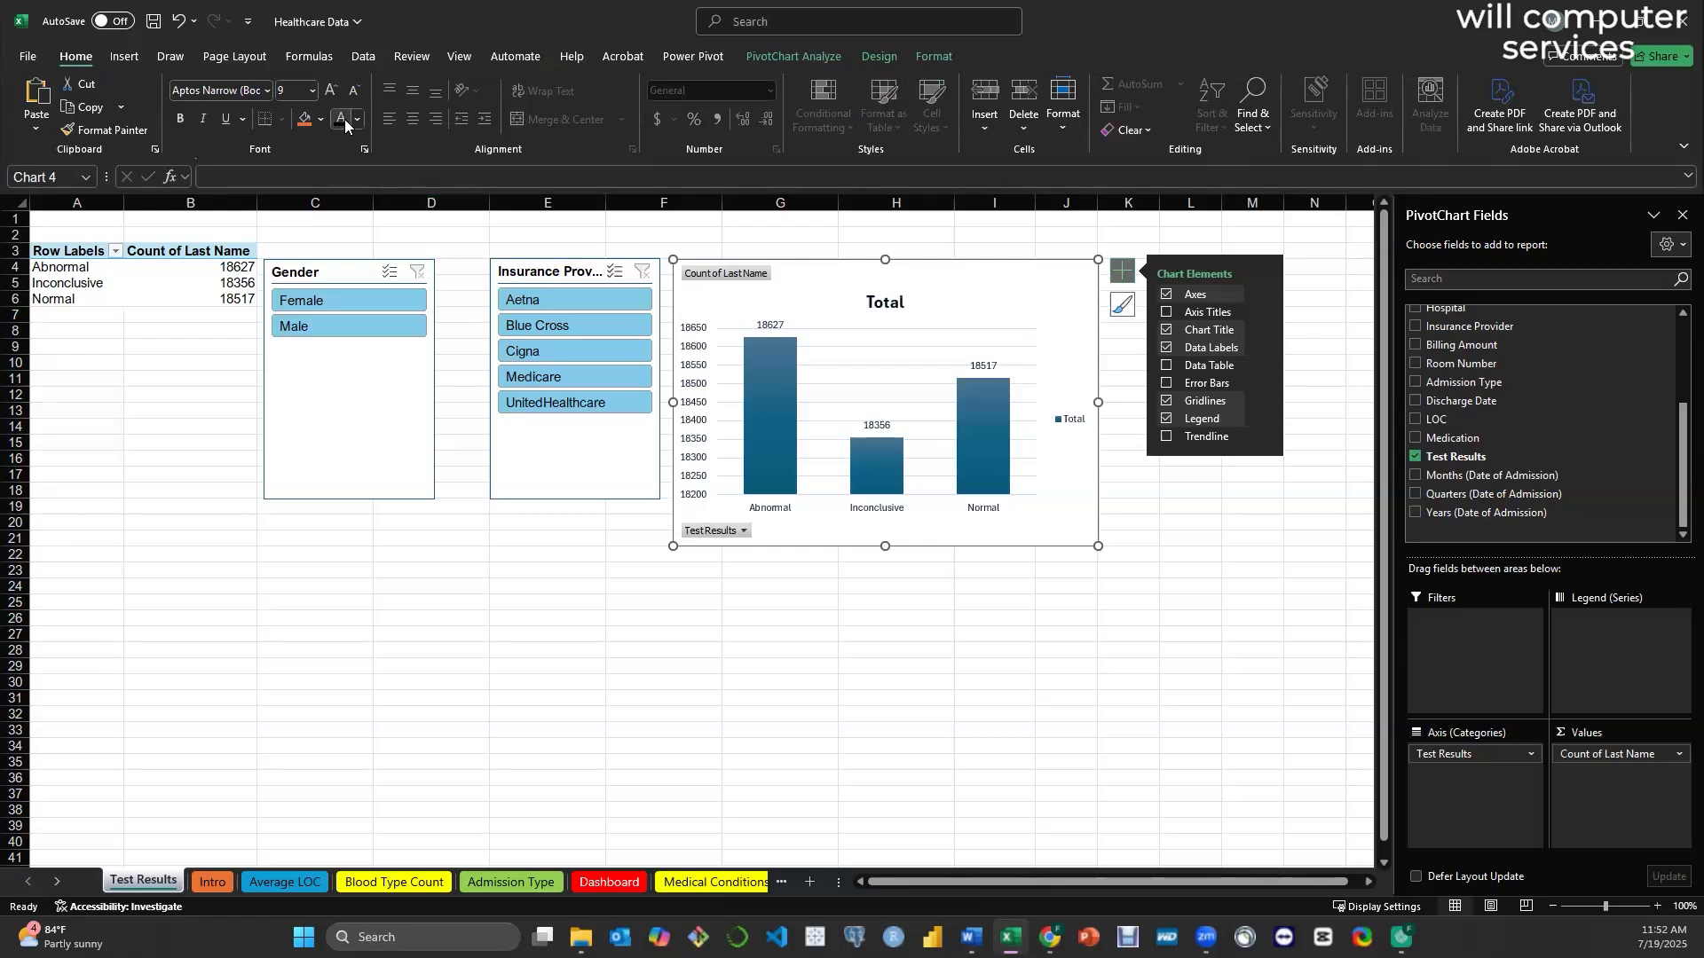
{"action": "left_click", "coordinate": [761, 327]}
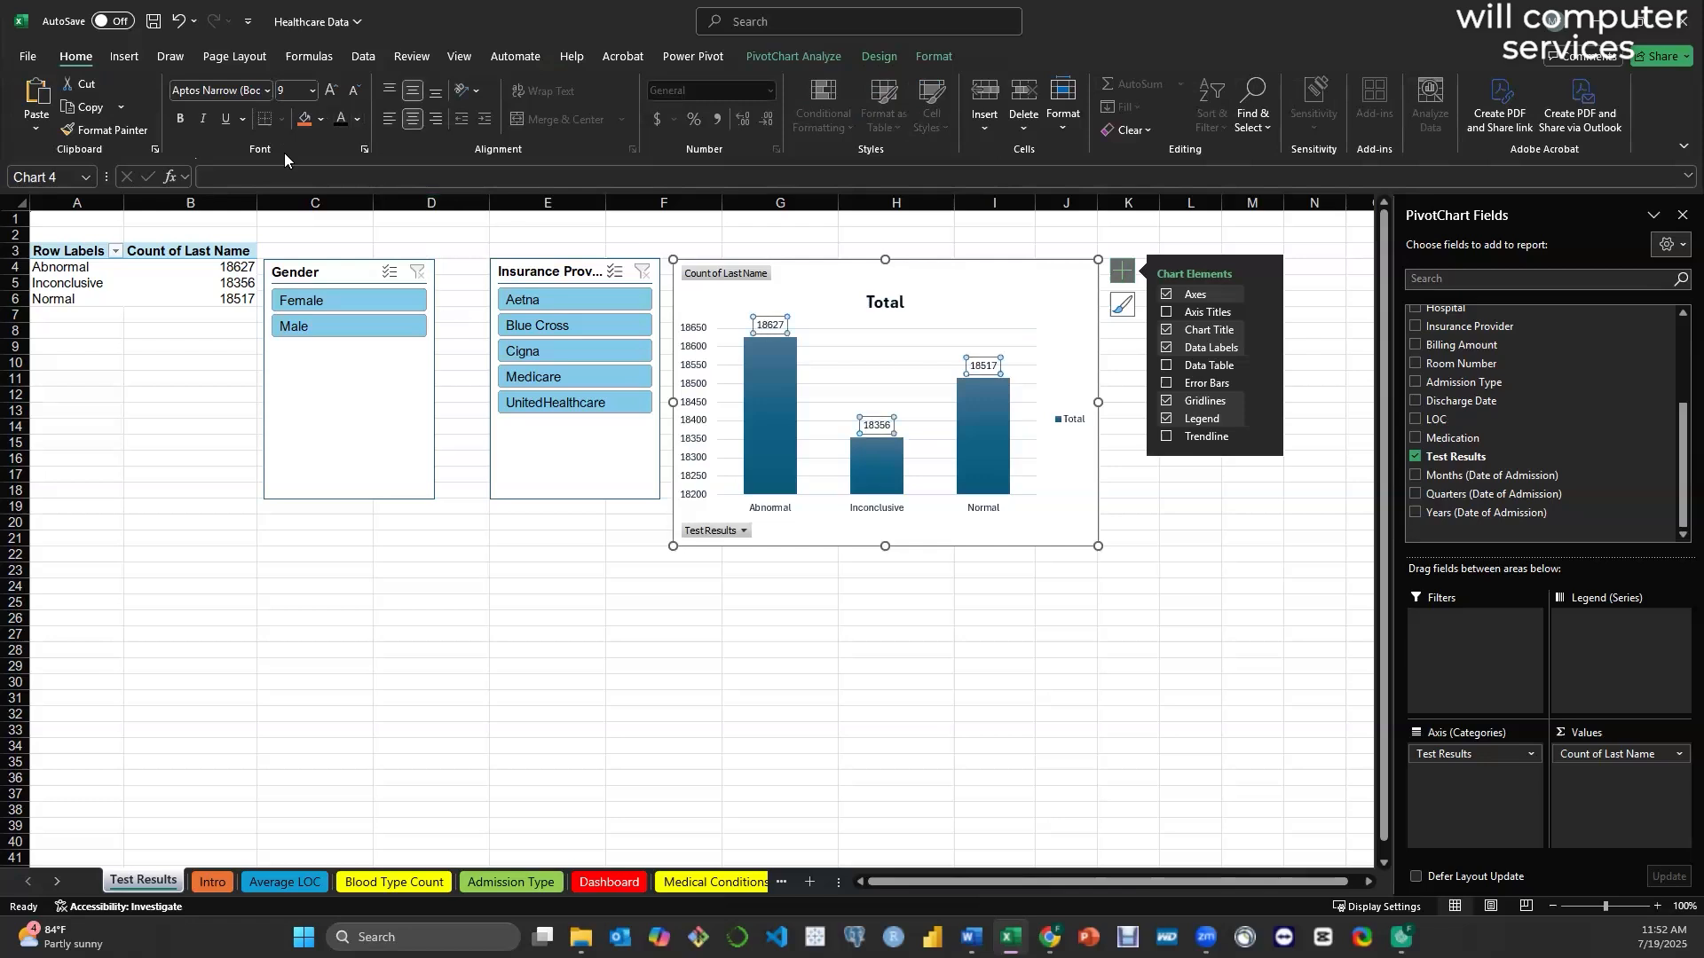
{"action": "left_click", "coordinate": [180, 118]}
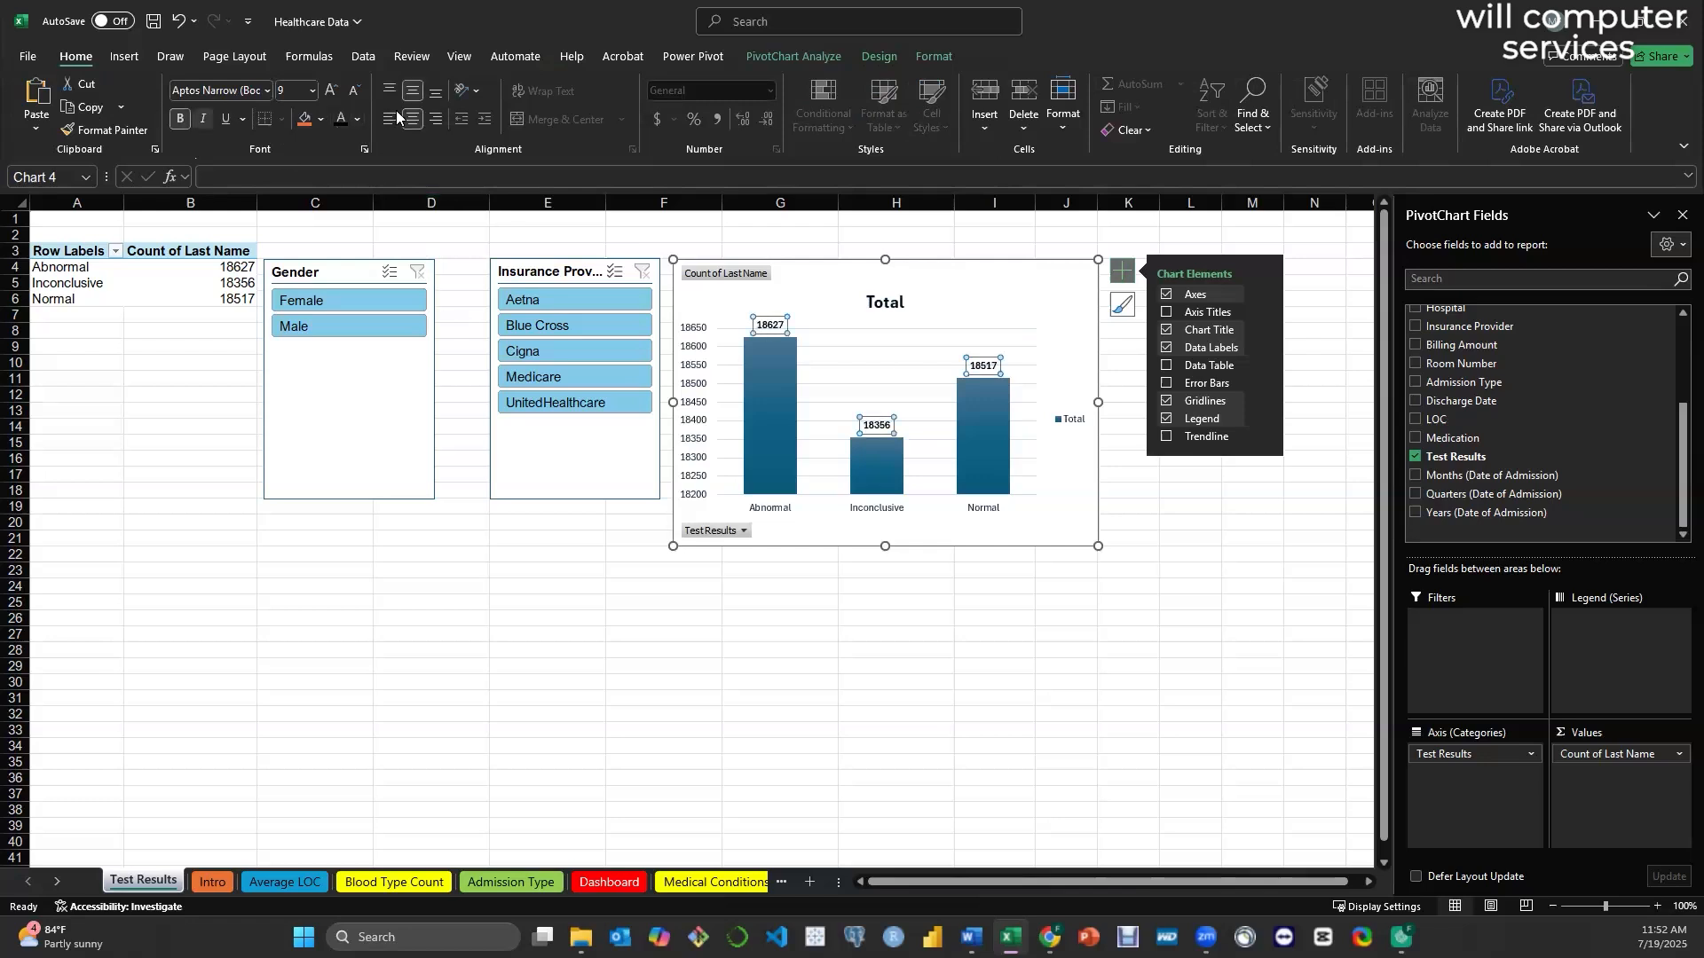
{"action": "left_click", "coordinate": [331, 90]}
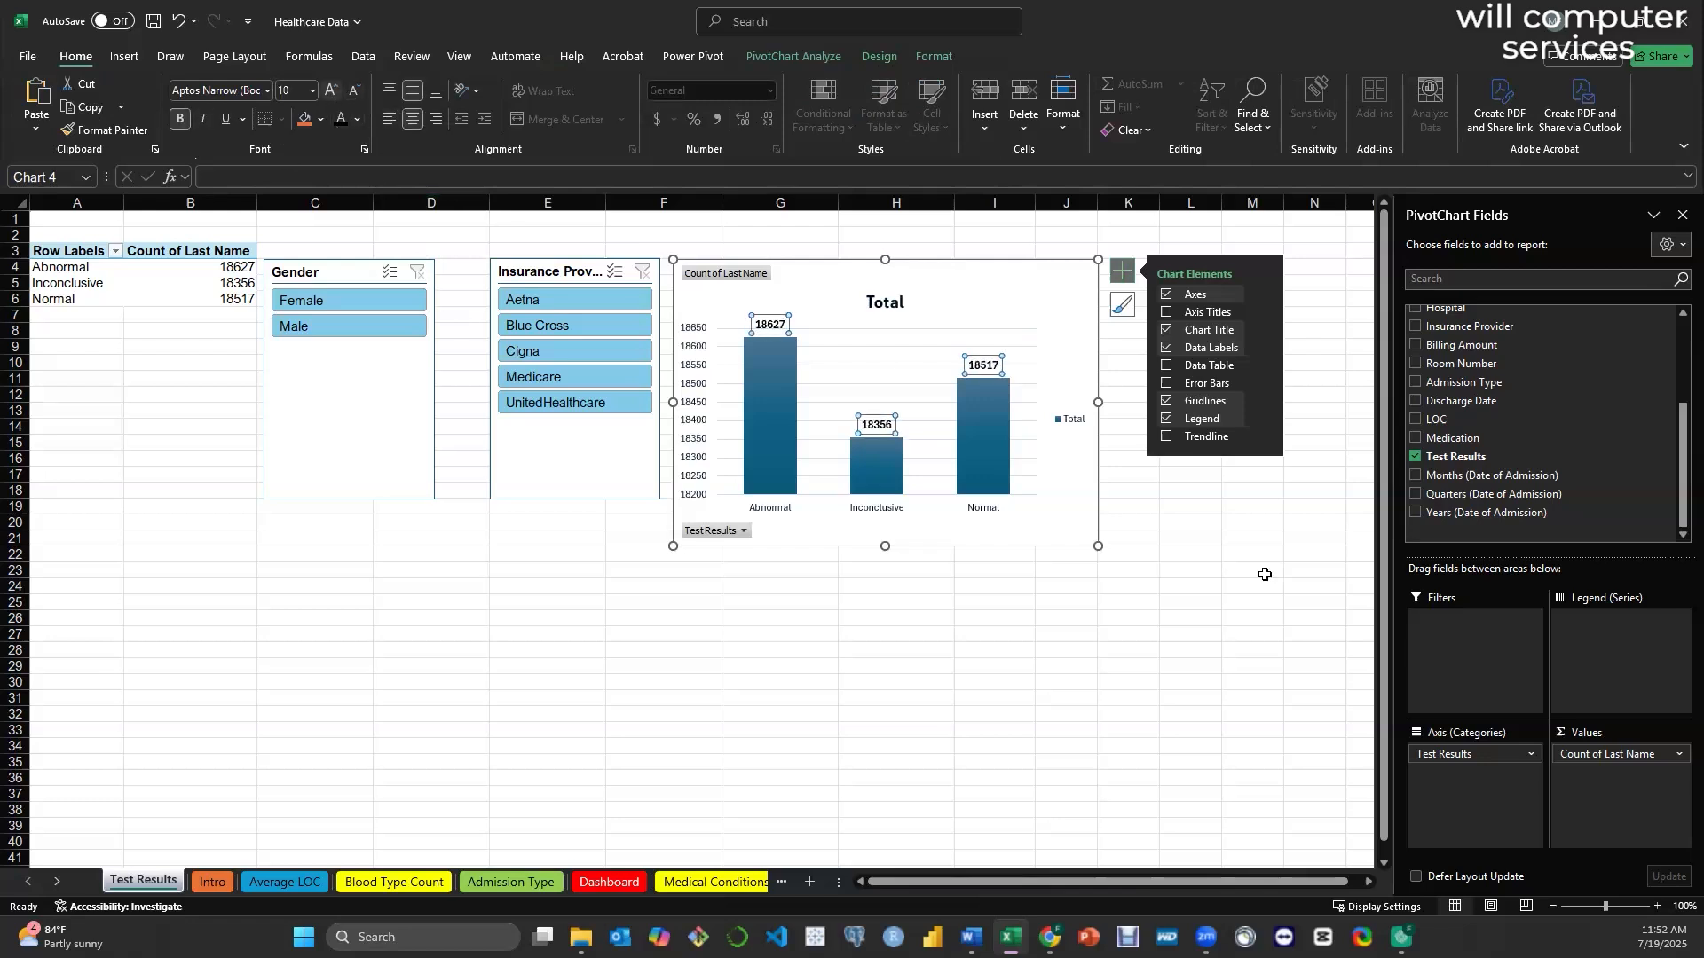
{"action": "left_click", "coordinate": [1075, 631]}
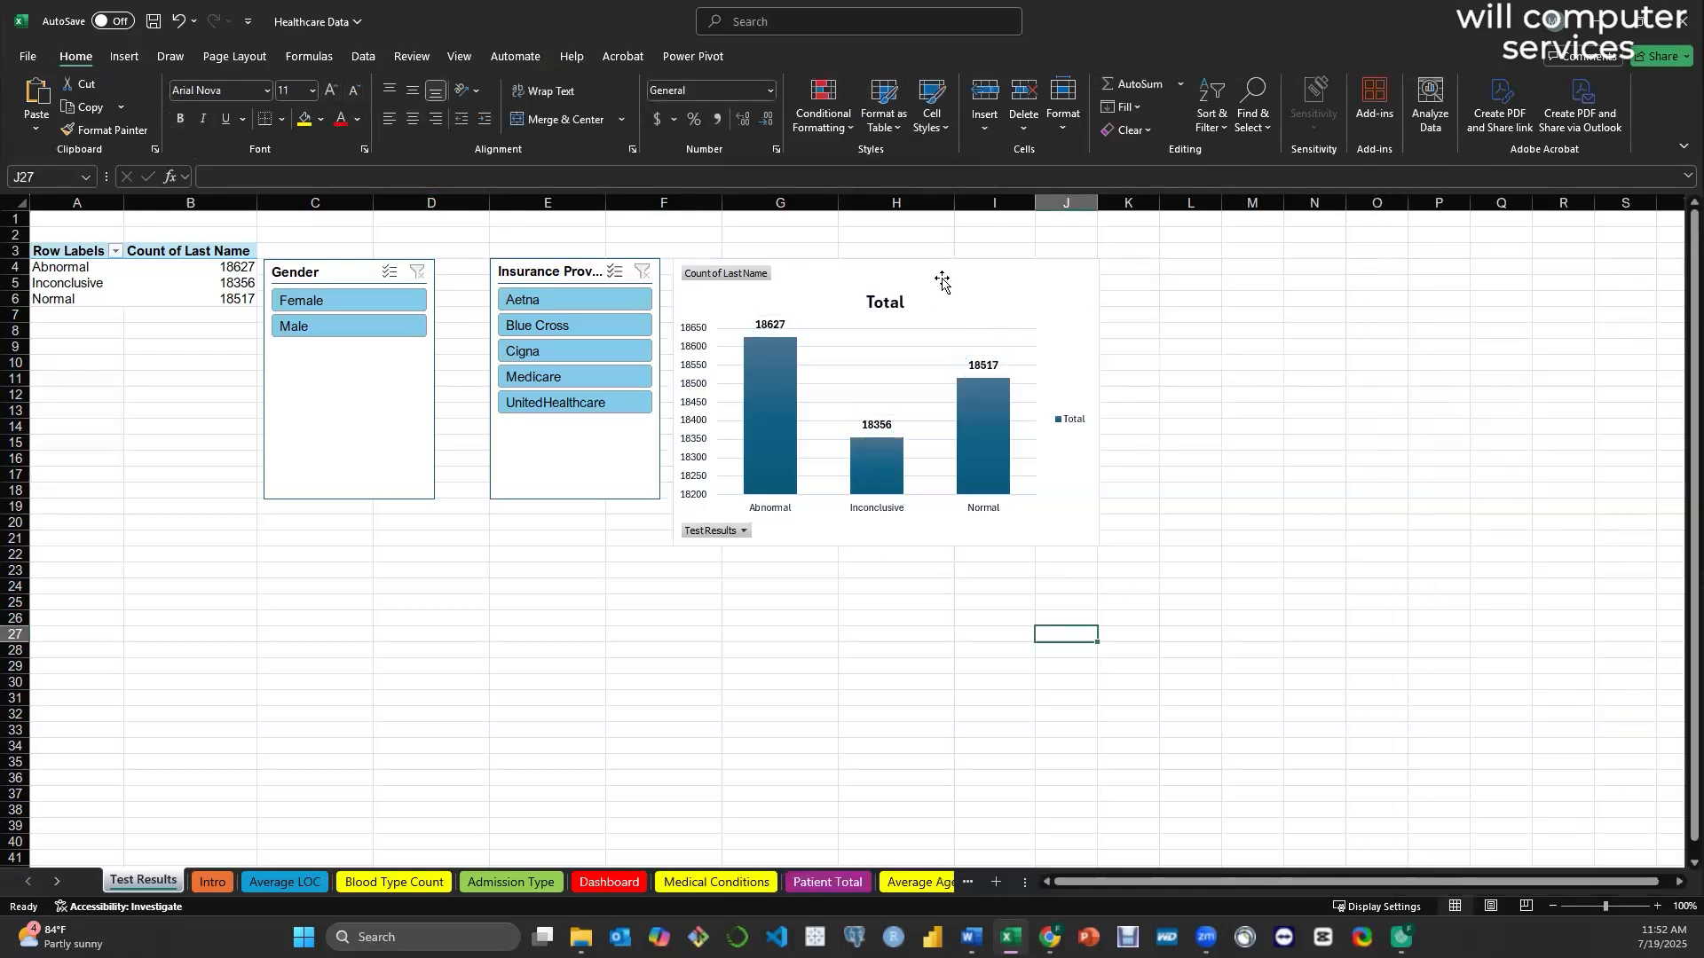
{"action": "left_click", "coordinate": [943, 282]}
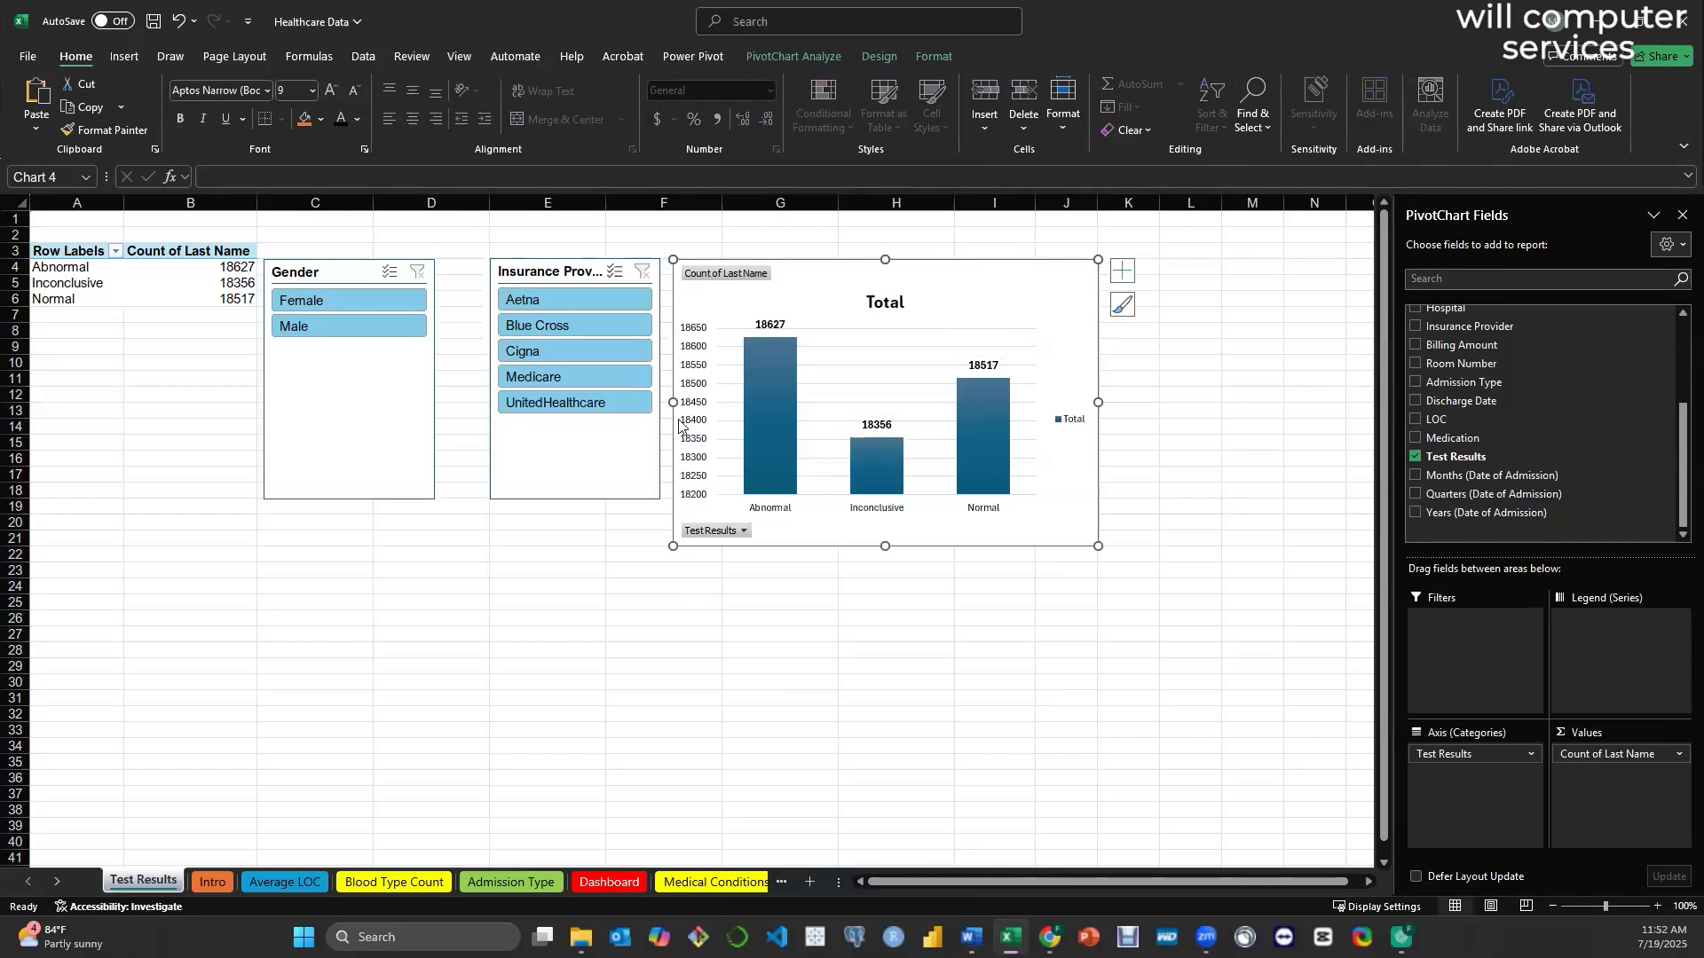
- Go to the Healthcare Data sheet and look over its source columns
{"action": "left_click", "coordinate": [782, 882]}
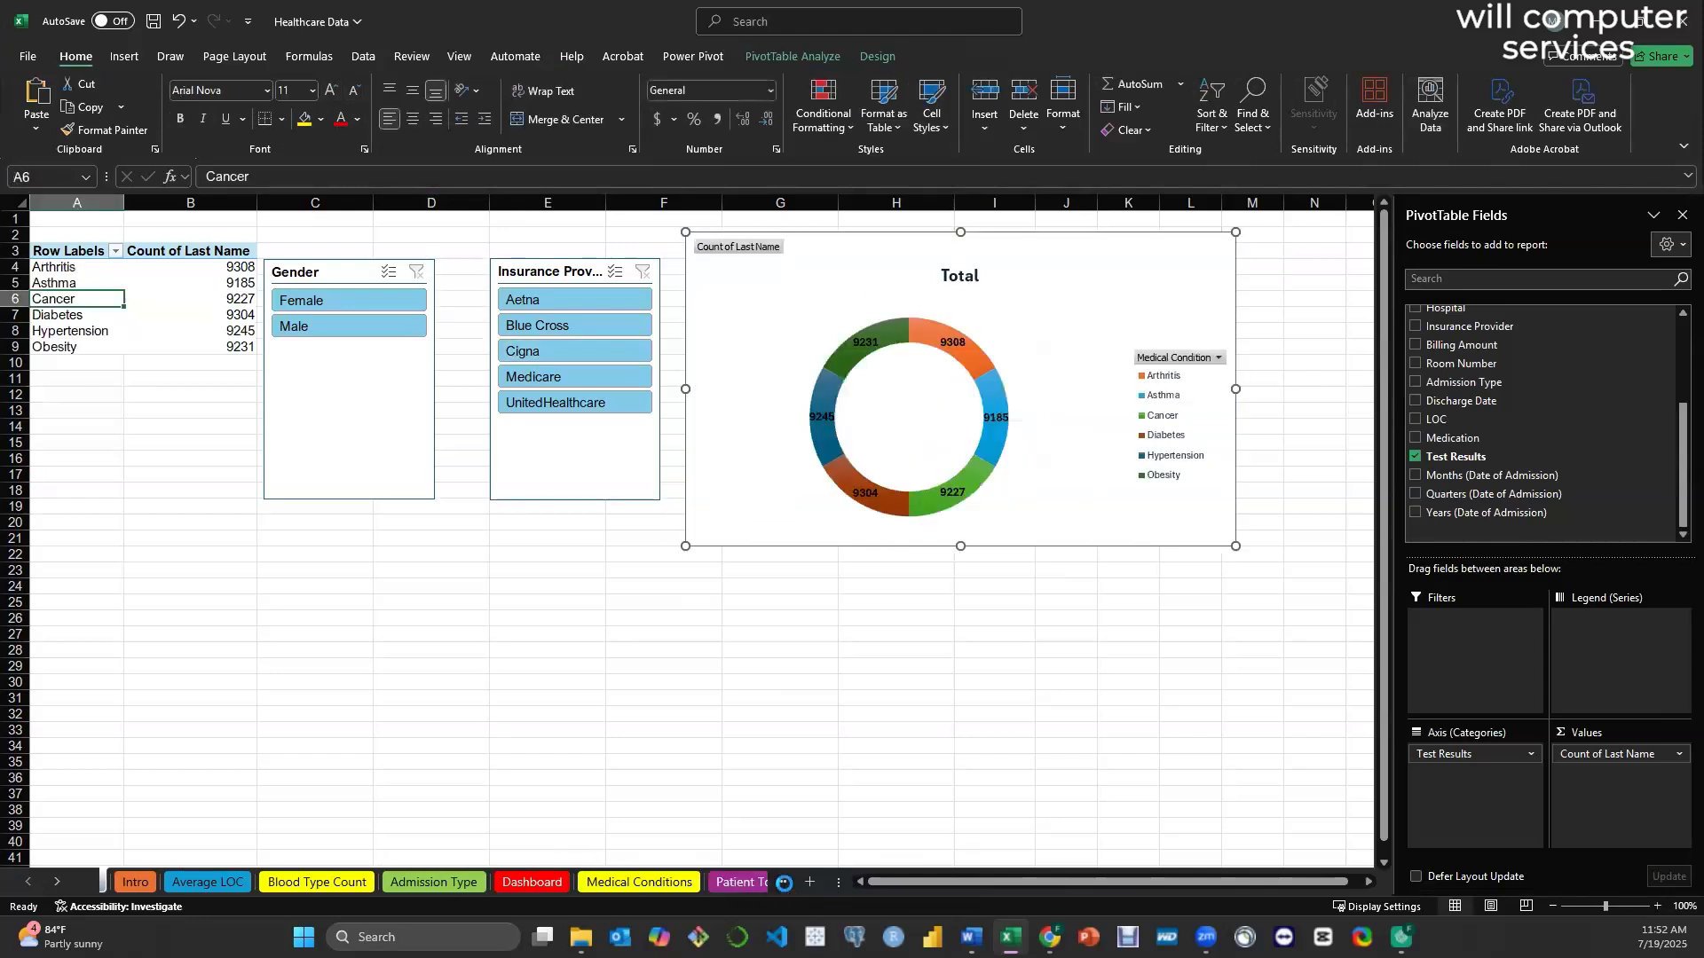
{"action": "left_click", "coordinate": [785, 884]}
{"action": "left_click", "coordinate": [781, 884]}
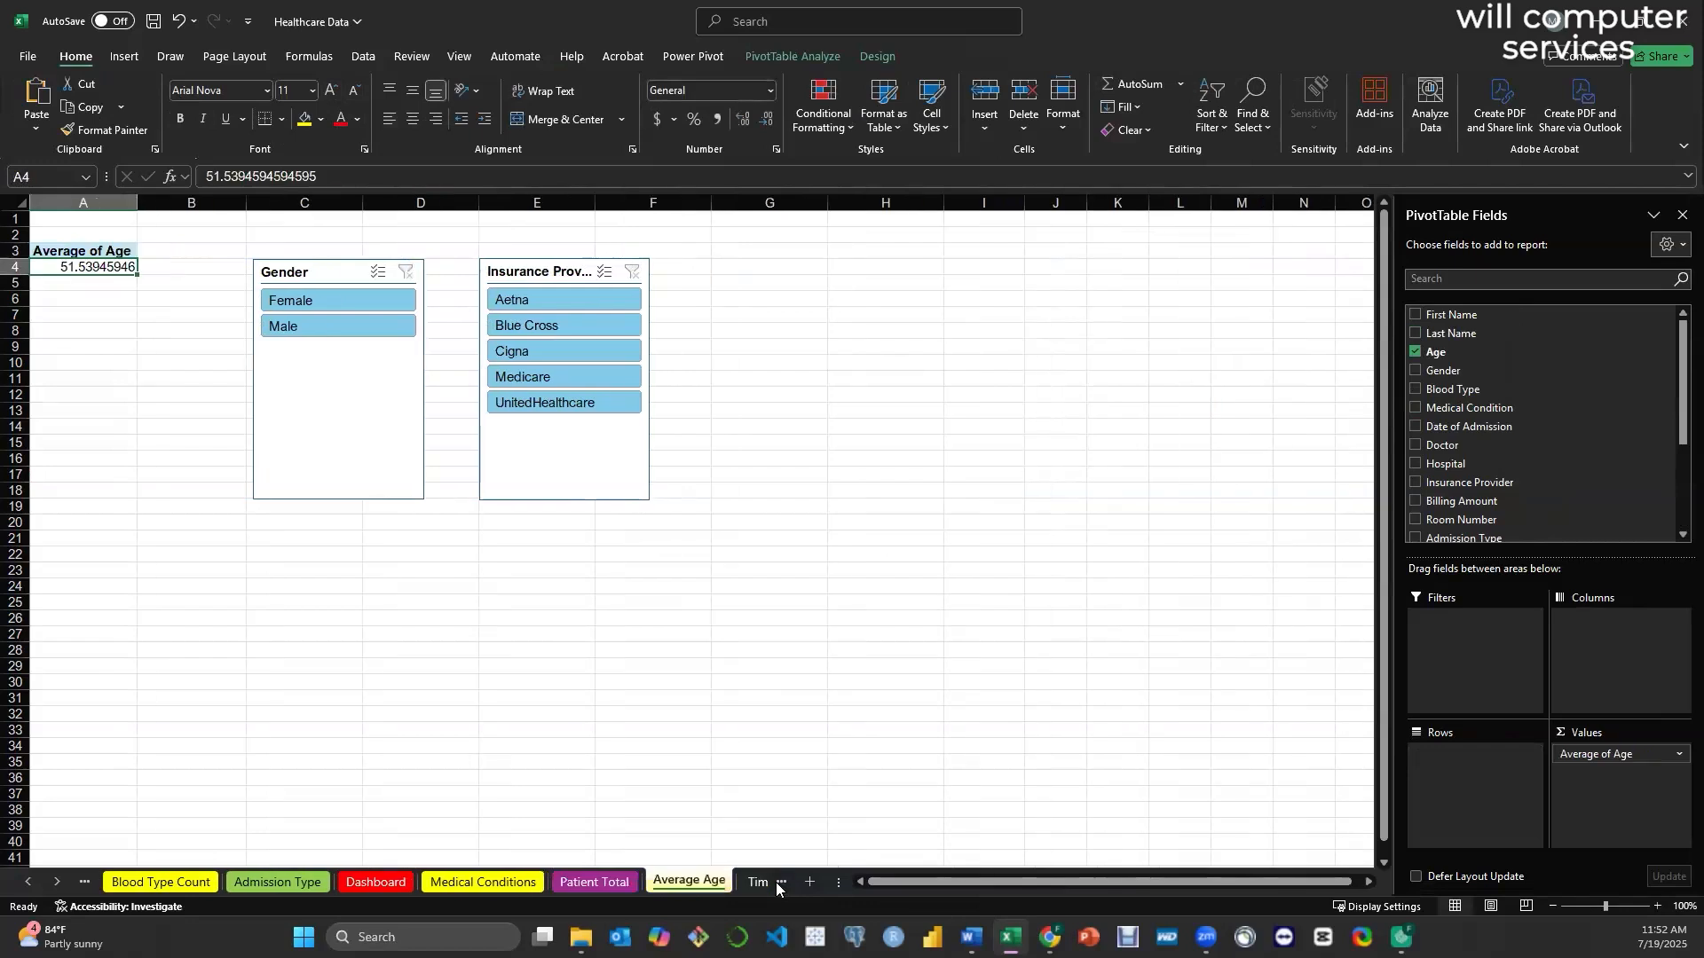
{"action": "left_click", "coordinate": [779, 884]}
{"action": "left_click", "coordinate": [749, 884]}
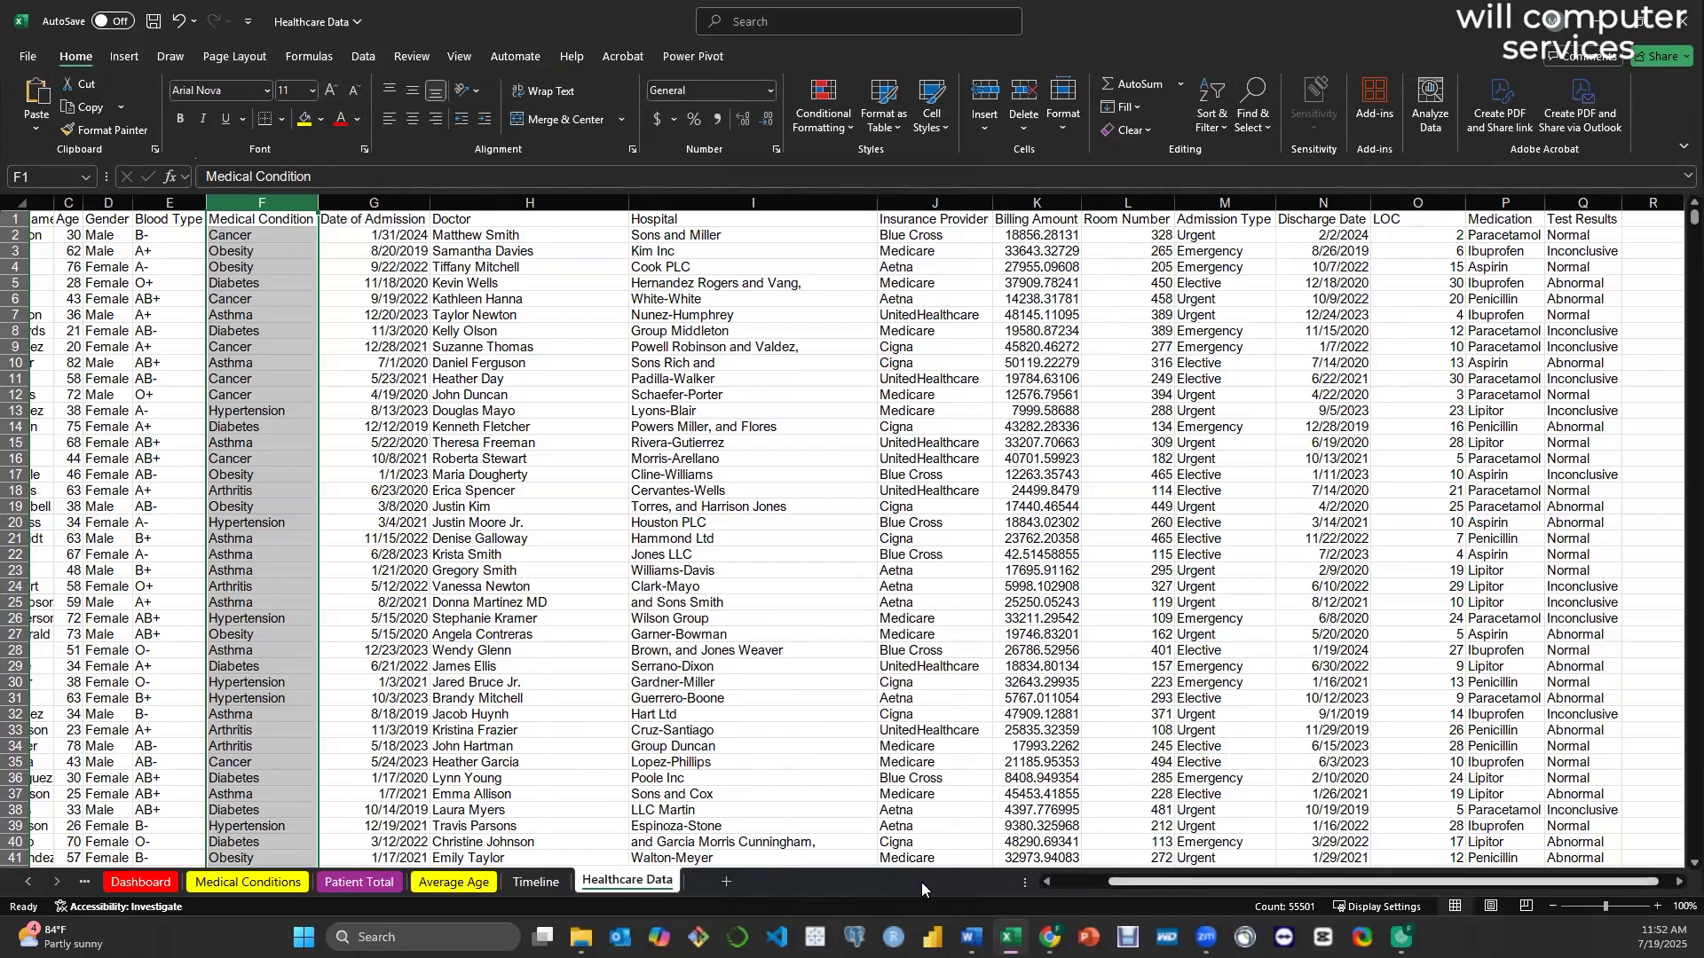
{"action": "scroll", "coordinate": [921, 882], "scroll_direction": "left", "scroll_amount": 2}
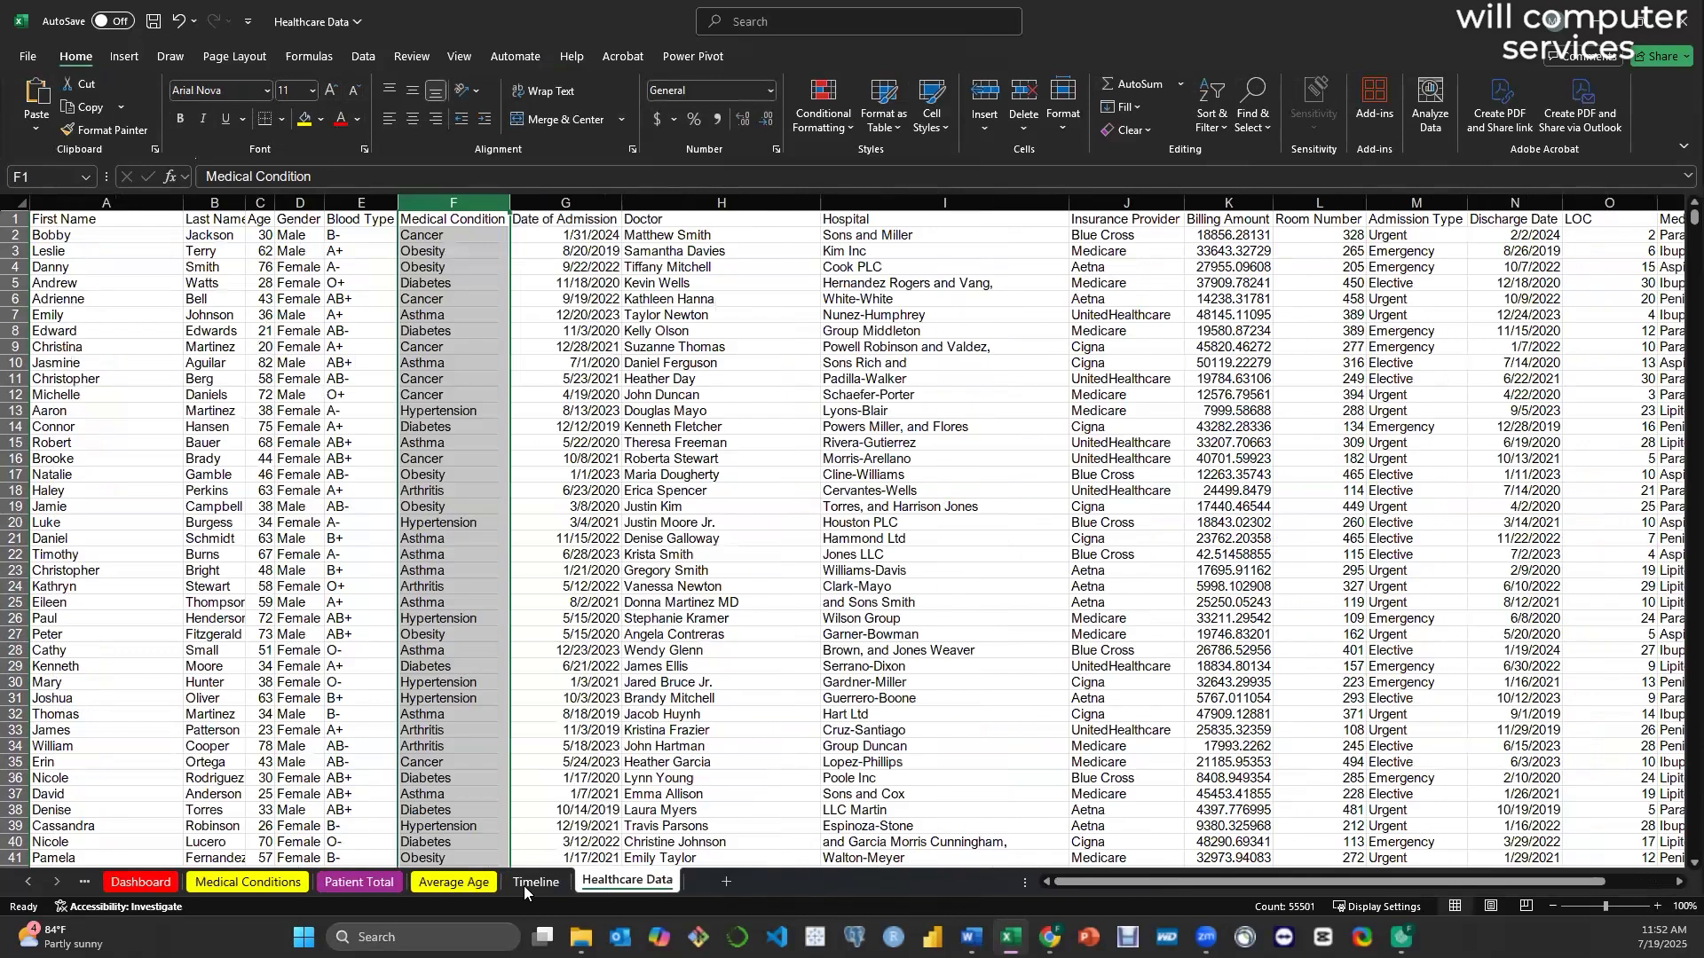
{"action": "left_click", "coordinate": [798, 586]}
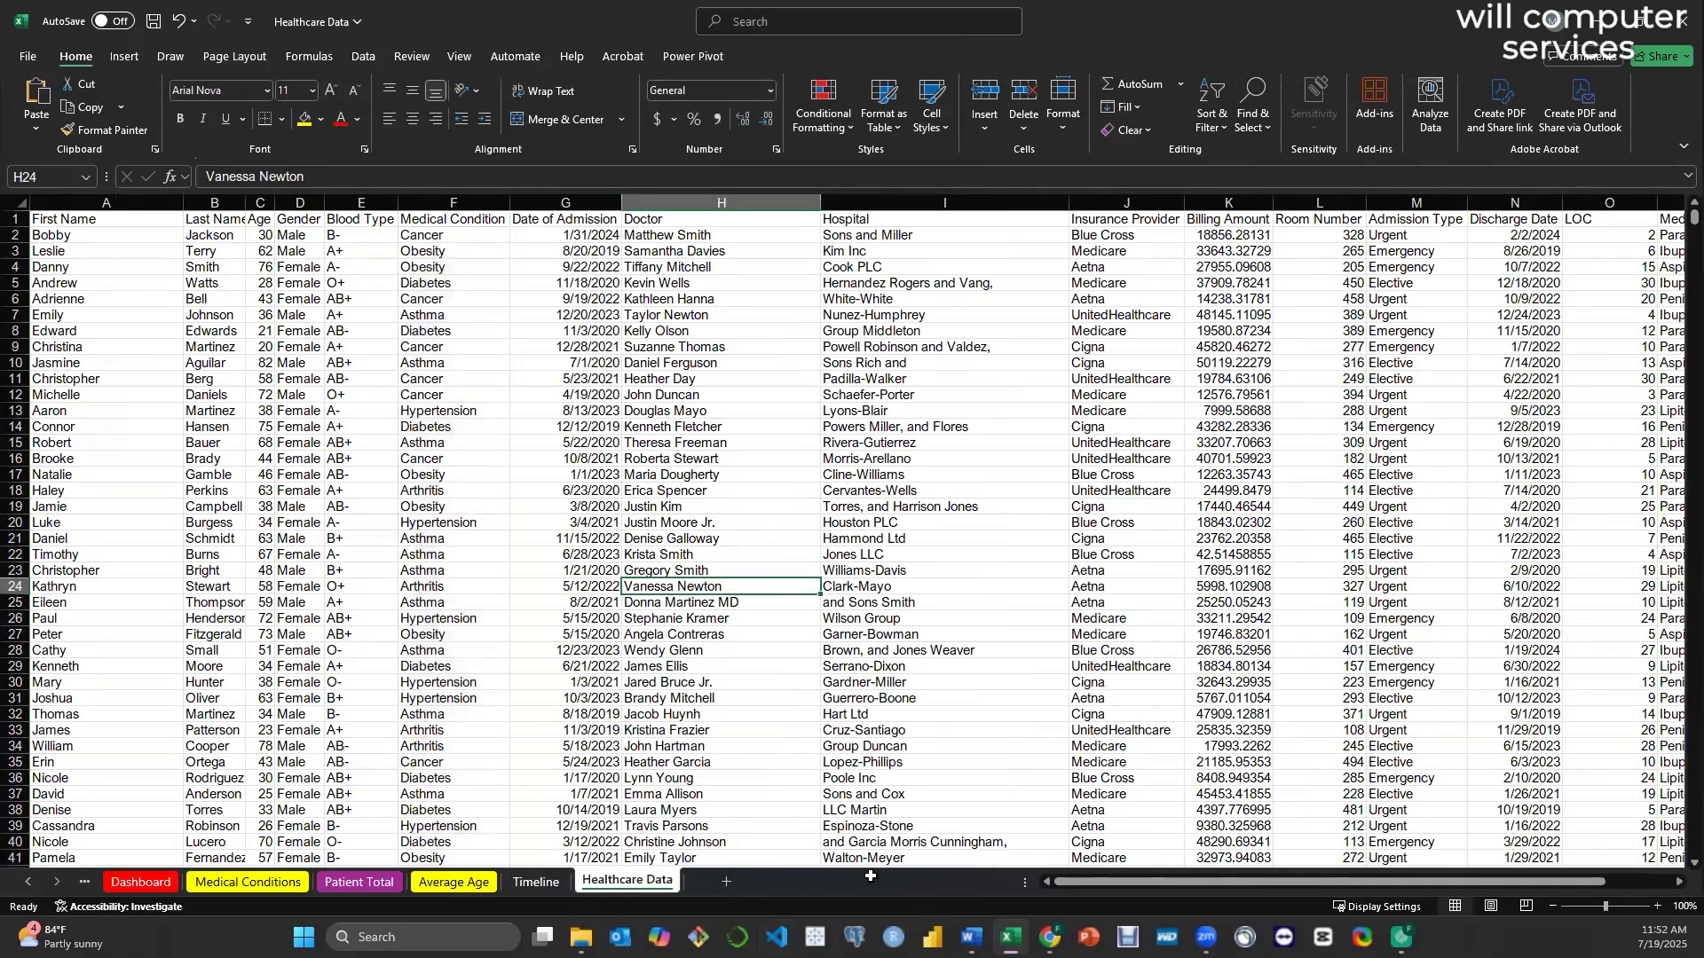
- Review the workbook's sheet tabs from the first sheet through to the last
{"action": "left_click", "coordinate": [28, 882]}
{"action": "left_click", "coordinate": [27, 882]}
{"action": "left_click", "coordinate": [28, 882]}
{"action": "left_click", "coordinate": [27, 882]}
{"action": "left_click", "coordinate": [27, 882]}
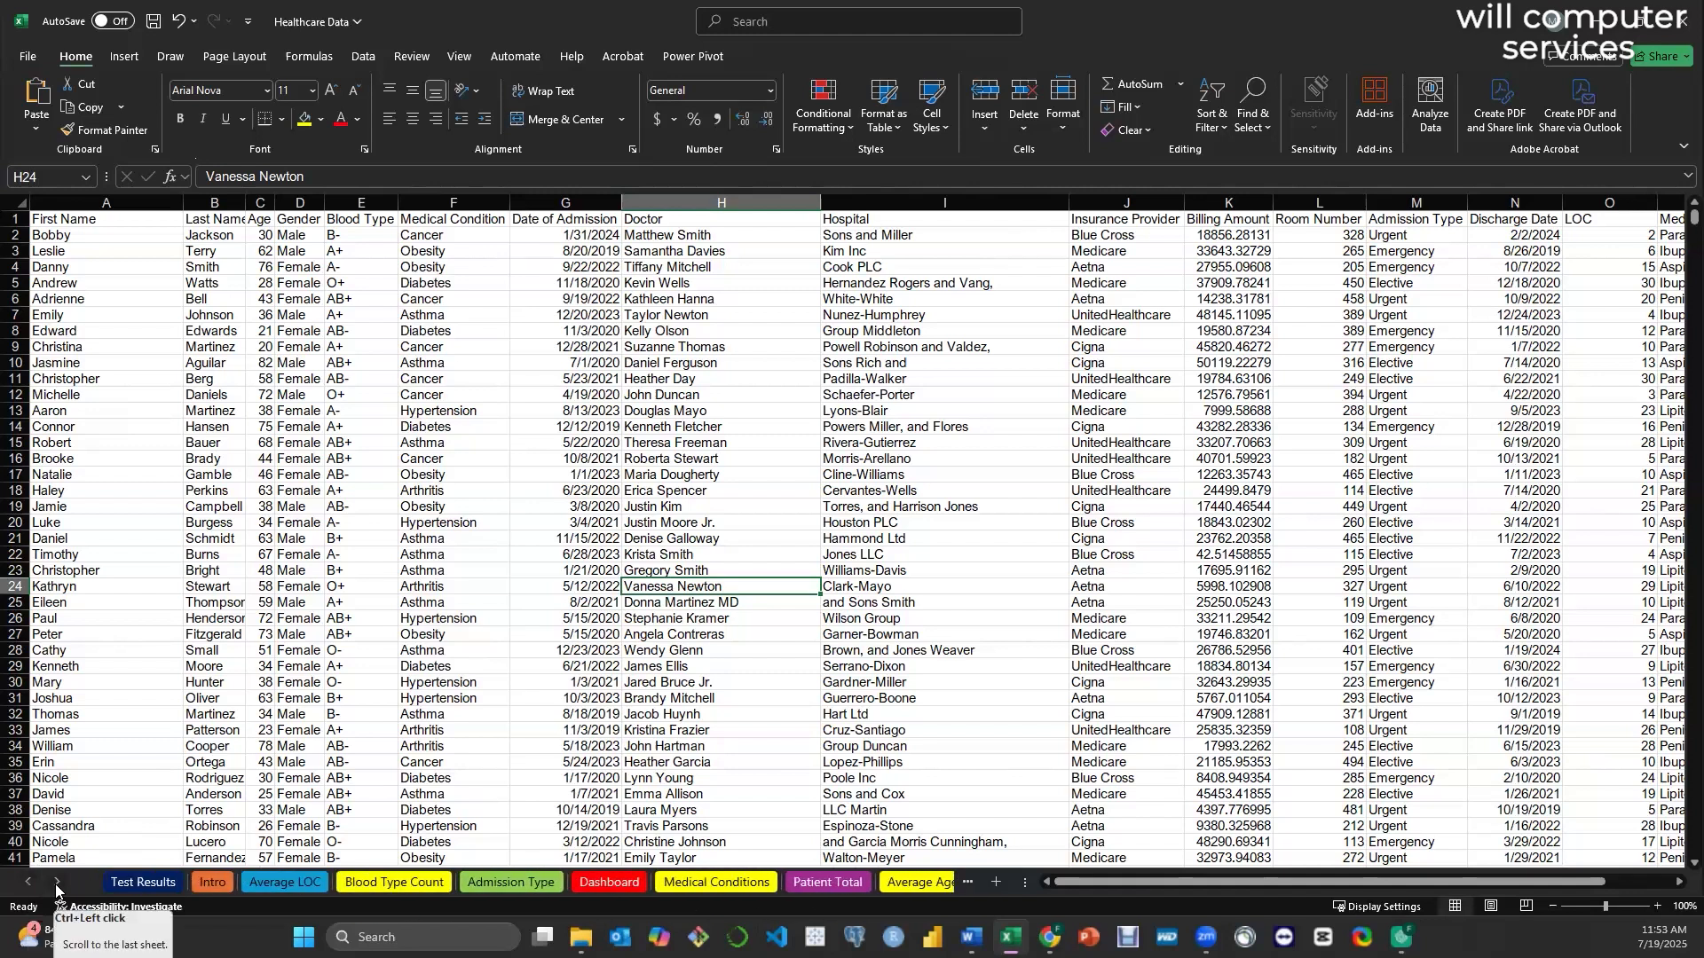
{"action": "left_click", "coordinate": [57, 882]}
{"action": "left_click", "coordinate": [56, 882]}
{"action": "left_click", "coordinate": [56, 882]}
{"action": "left_click", "coordinate": [57, 883]}
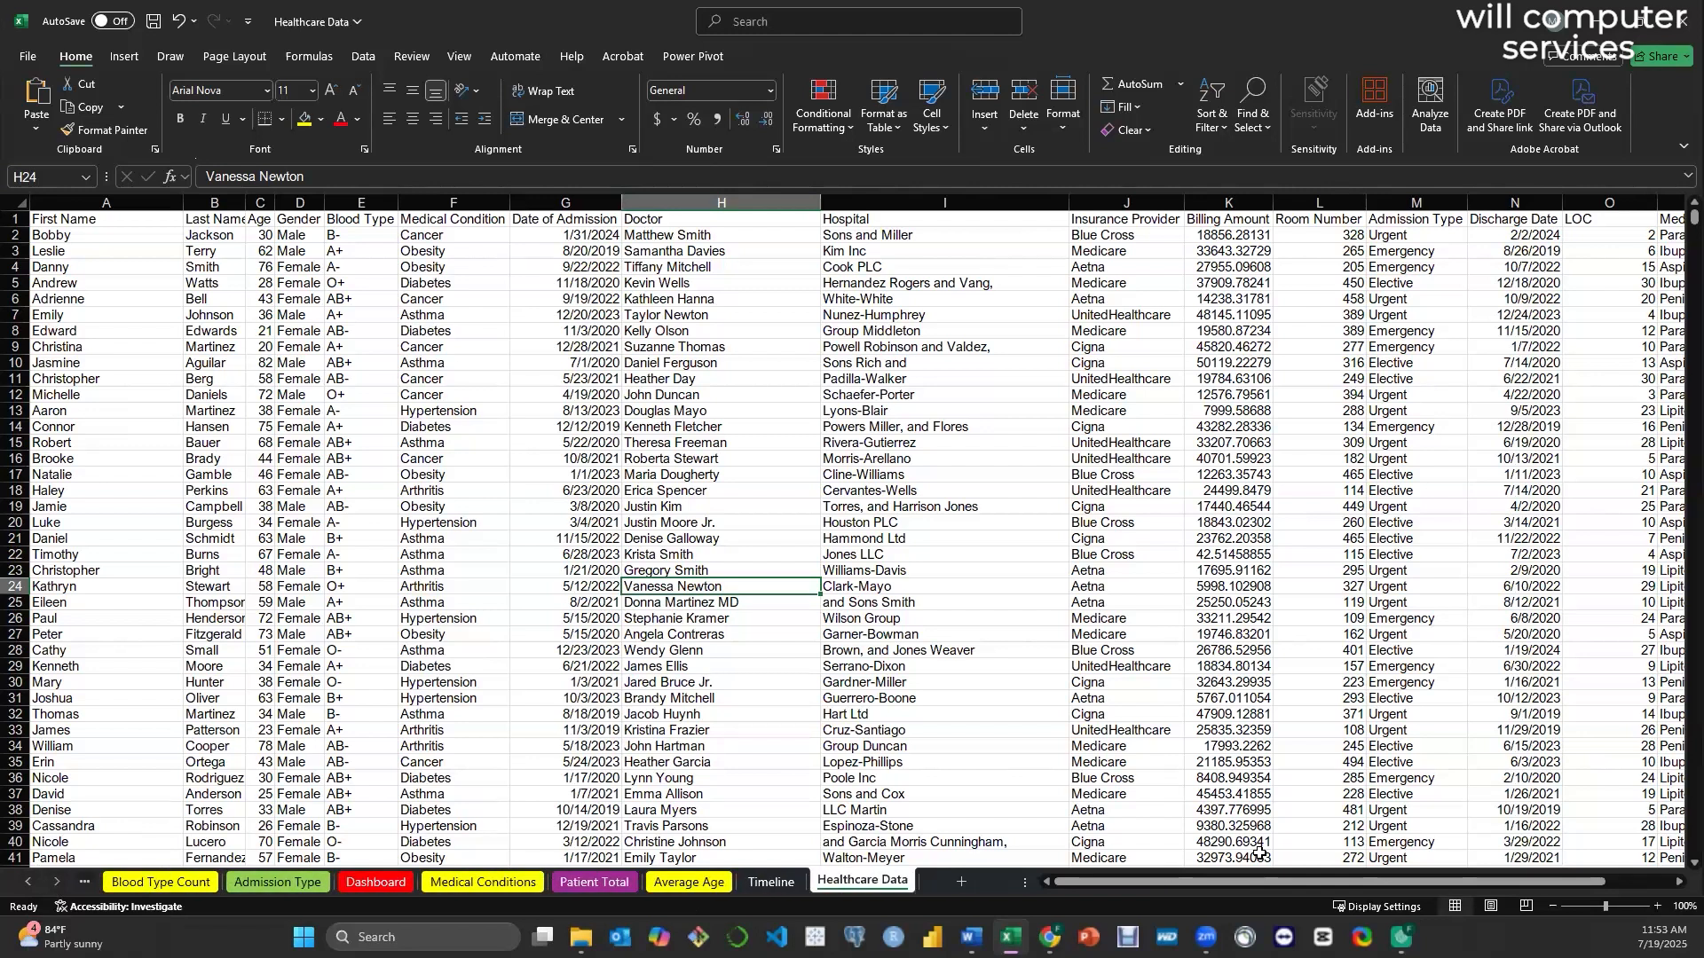
- Add a new sheet after Healthcare Data and rename it Health Data Dashboard
{"action": "left_click", "coordinate": [962, 882]}
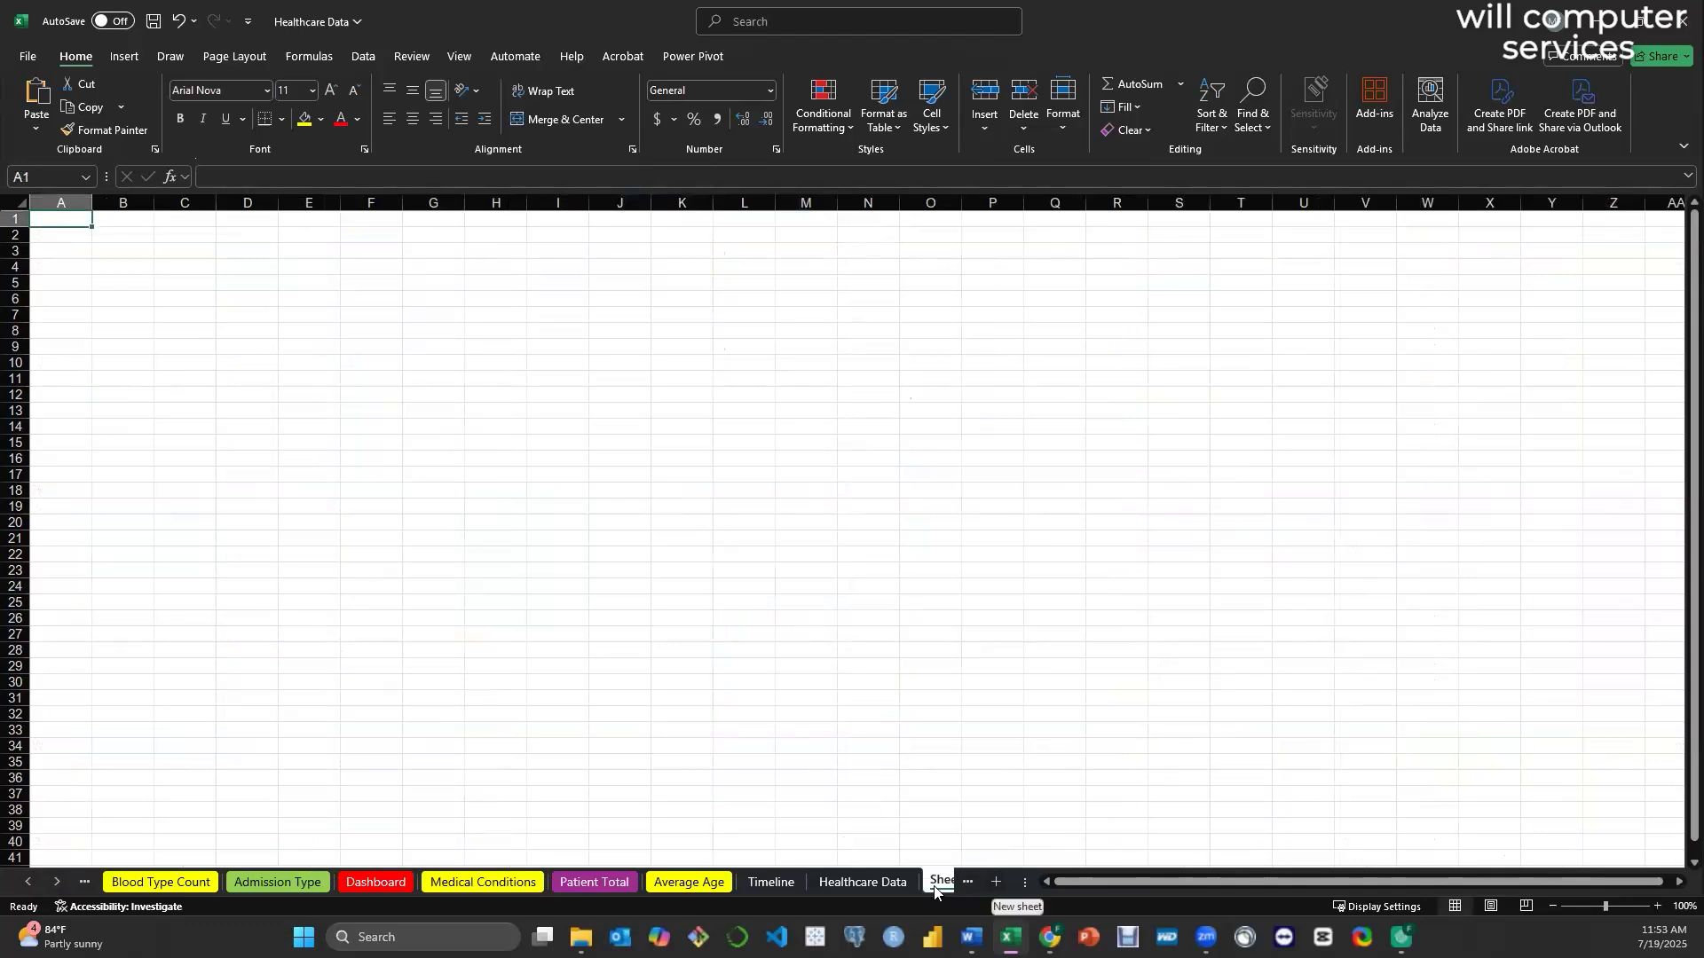
{"action": "right_click", "coordinate": [938, 884]}
{"action": "left_click", "coordinate": [826, 885]}
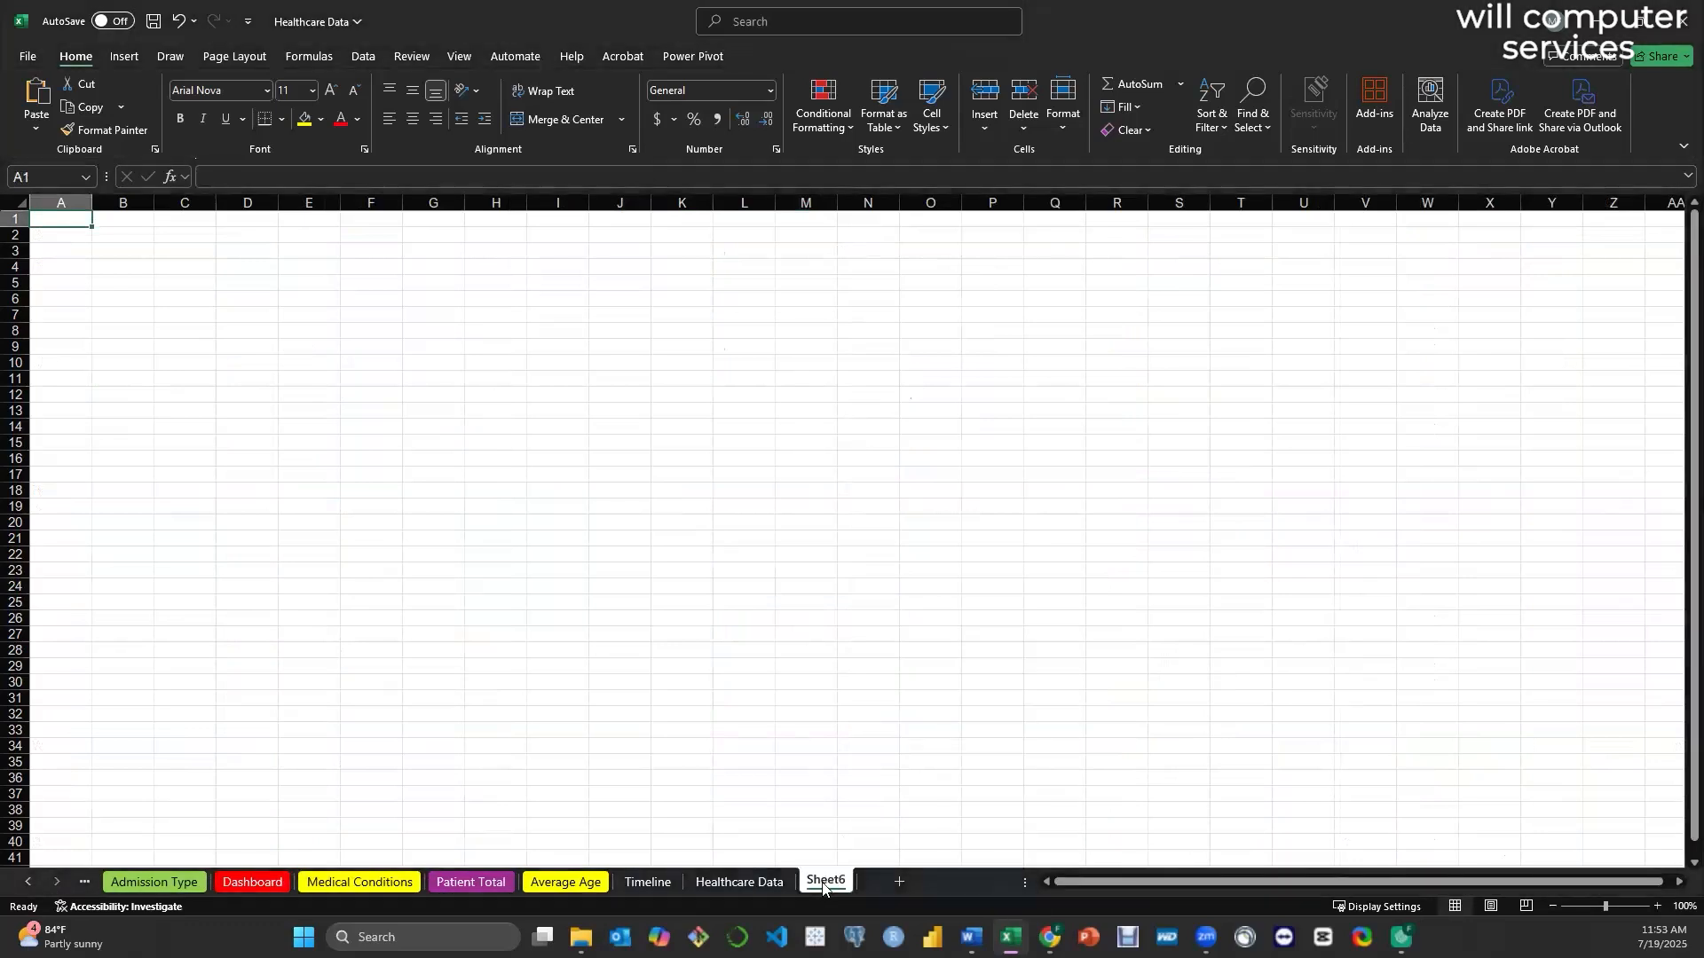
{"action": "type", "text": "D"}
{"action": "double_click", "coordinate": [826, 882]}
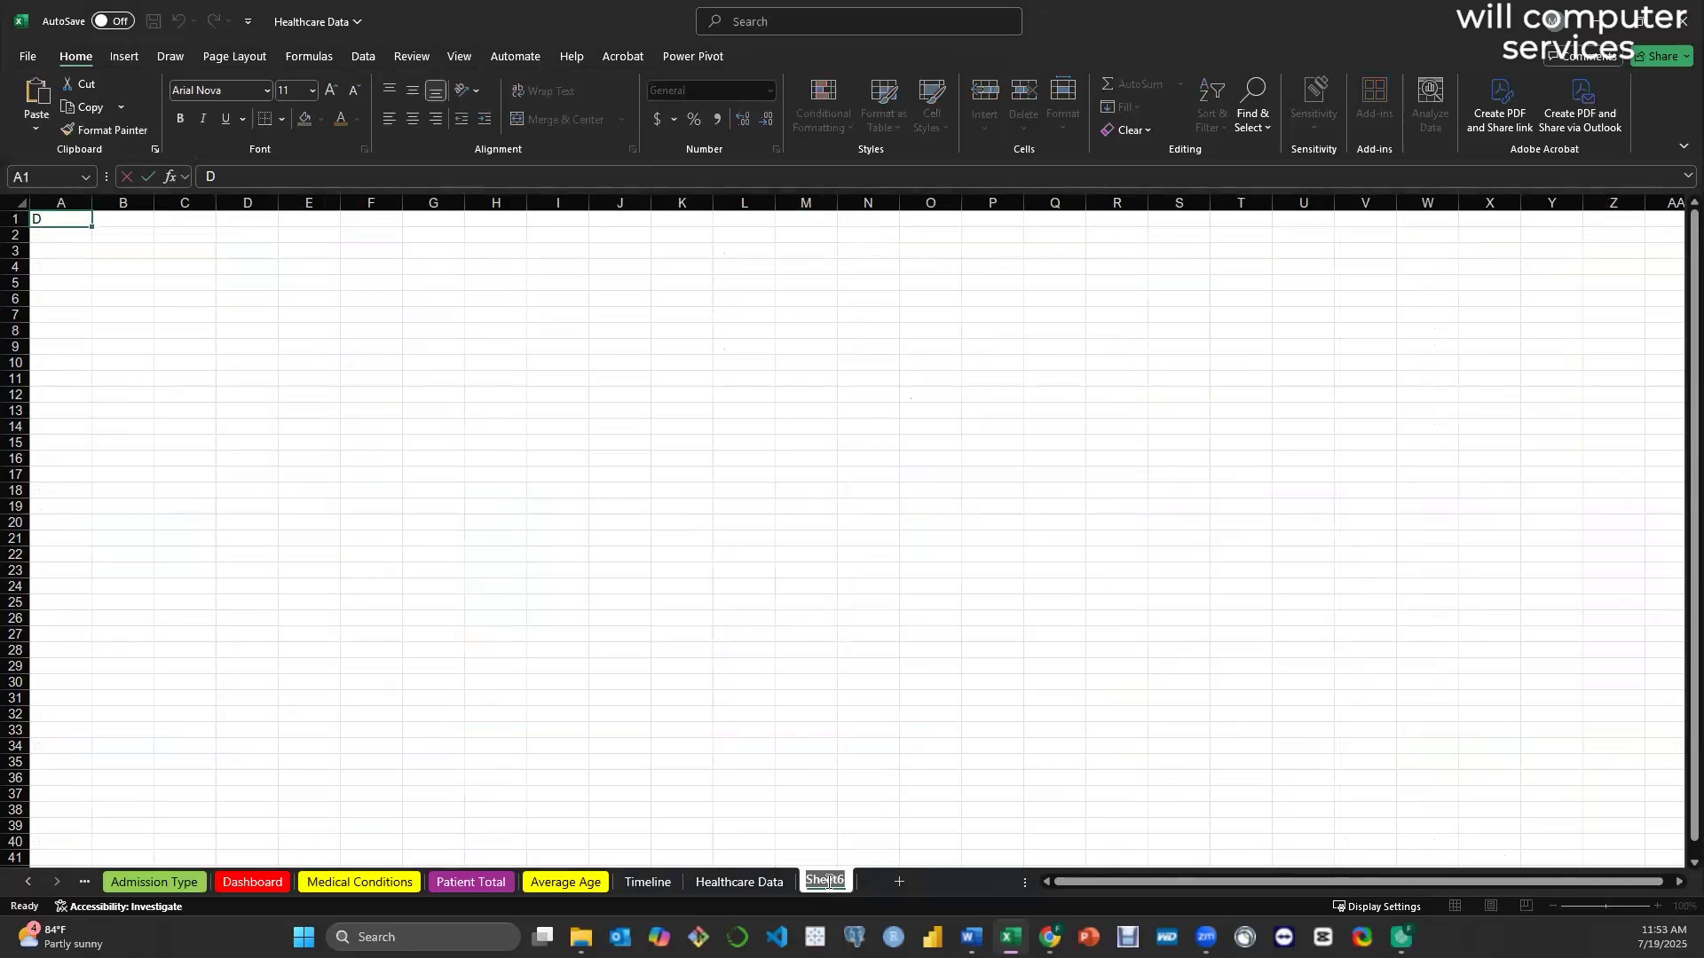
{"action": "type", "text": "Health Data Dashboard"}
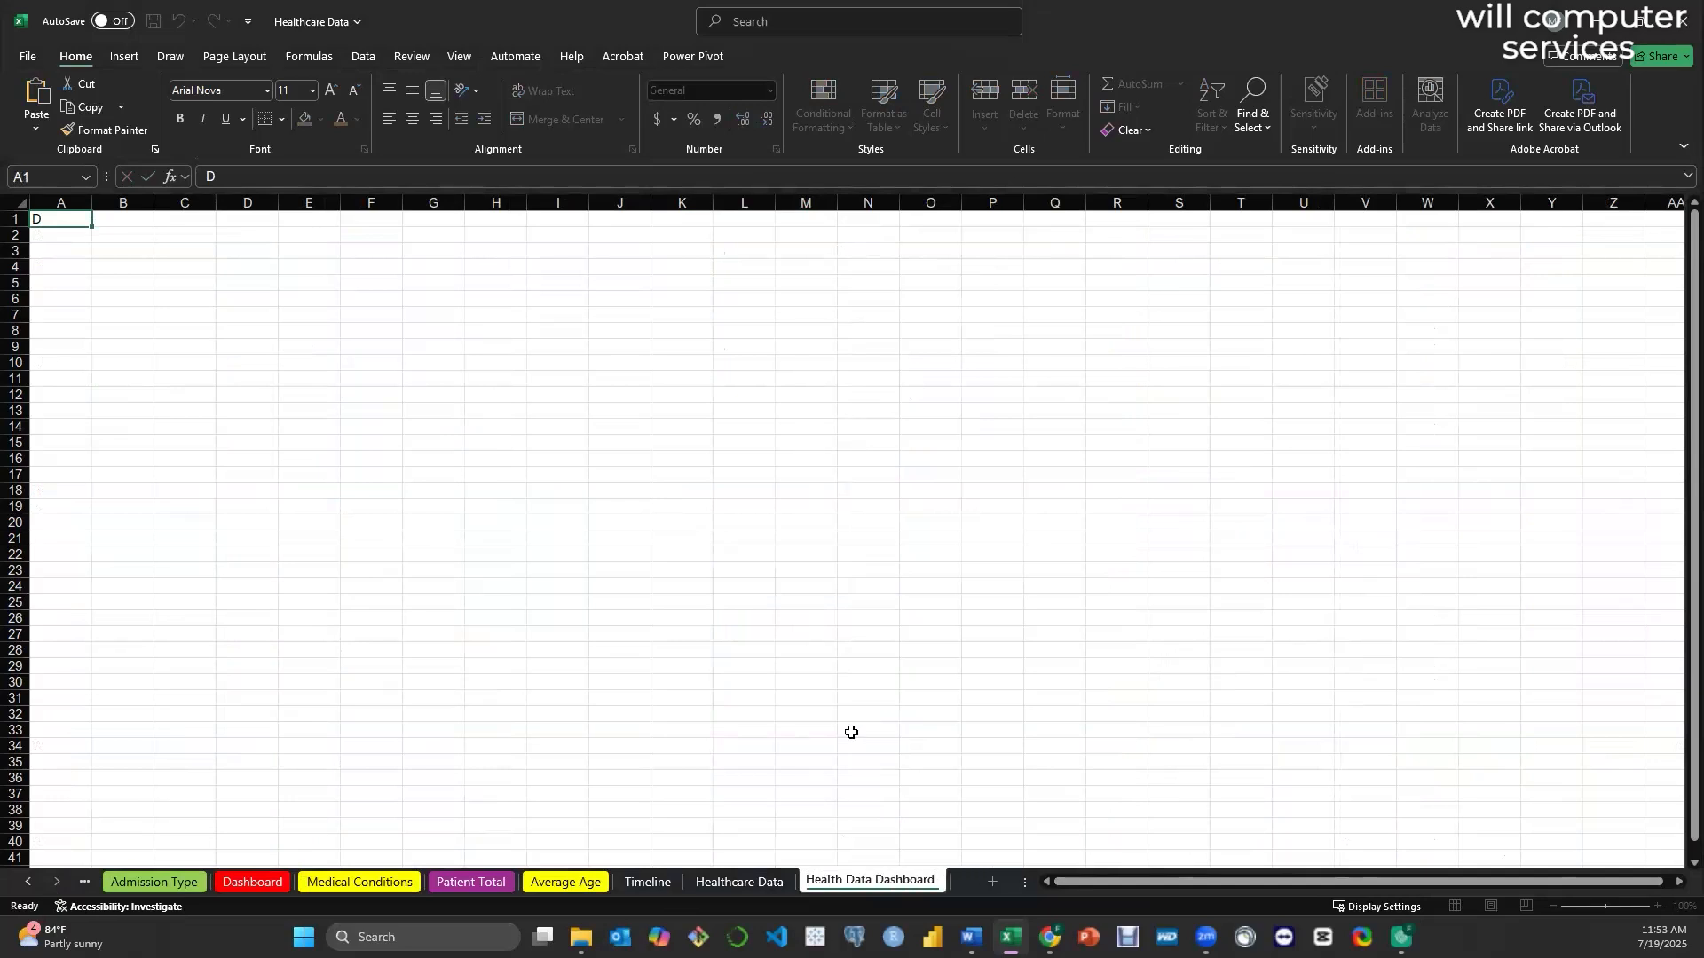
{"action": "left_click", "coordinate": [851, 733]}
- Set the Health Data Dashboard sheet's tab color to the standard dark red
{"action": "right_click", "coordinate": [860, 886]}
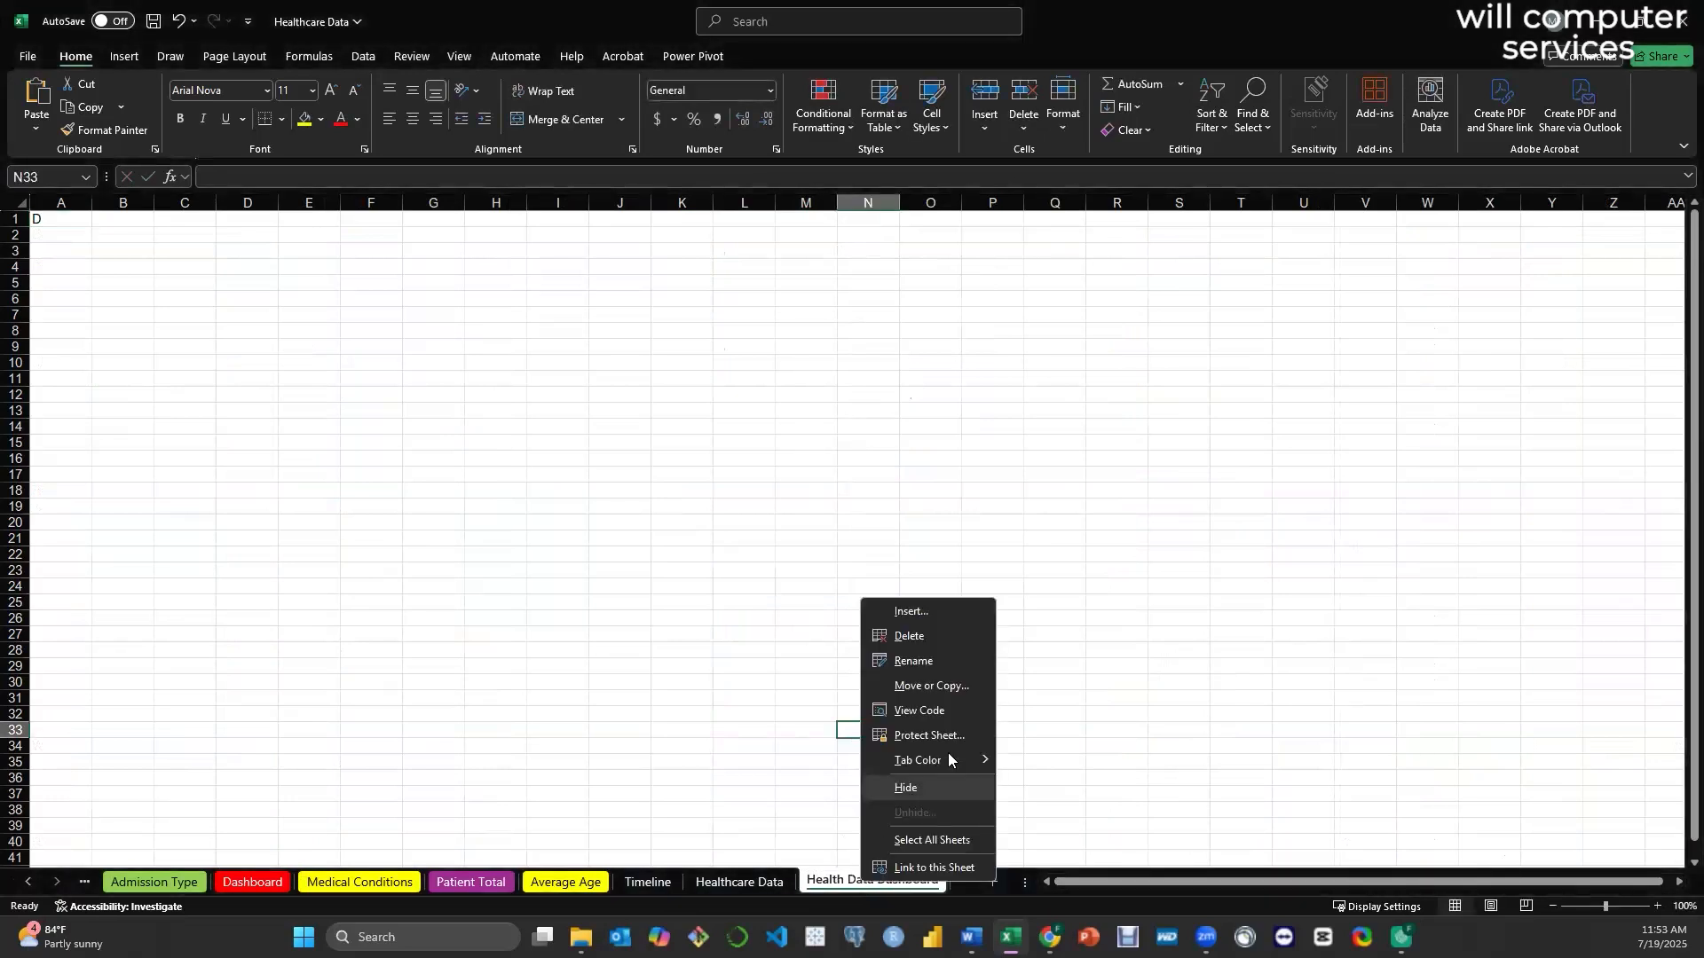
{"action": "mouse_move", "coordinate": [946, 755]}
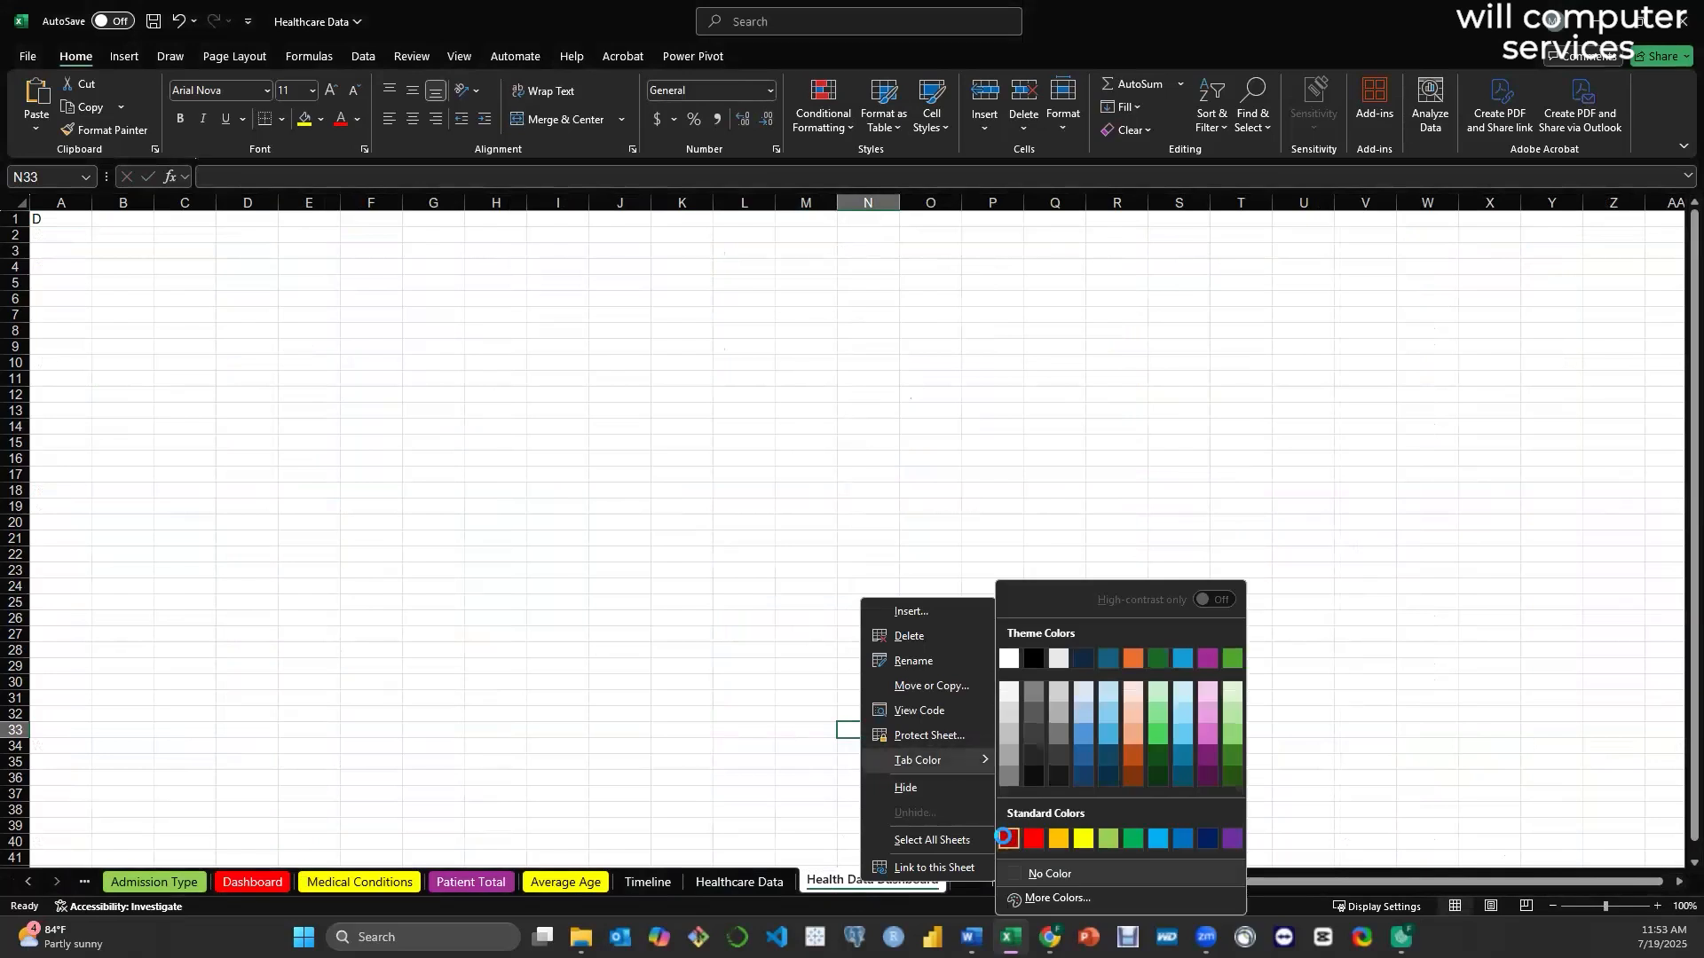
{"action": "left_click", "coordinate": [1010, 839]}
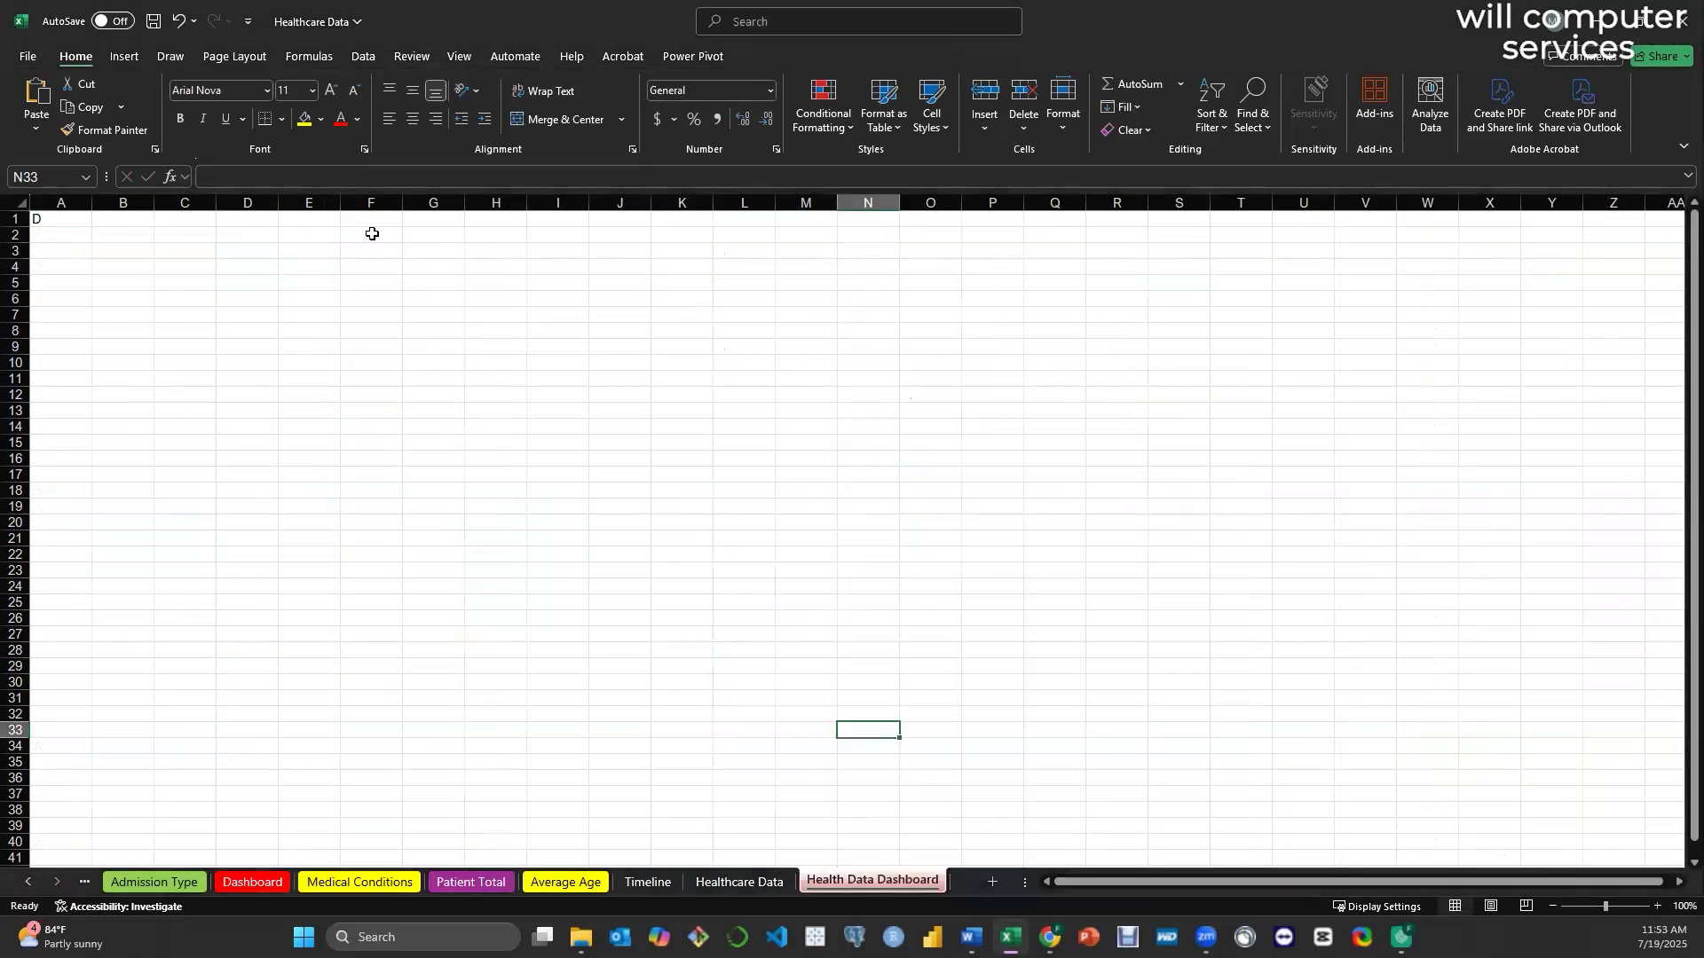
- Clear the stray D from cell A1 of the Health Data Dashboard sheet and select cell A4
{"action": "left_click", "coordinate": [52, 220]}
{"action": "key", "text": "BackSpace"}
{"action": "left_click", "coordinate": [76, 266]}
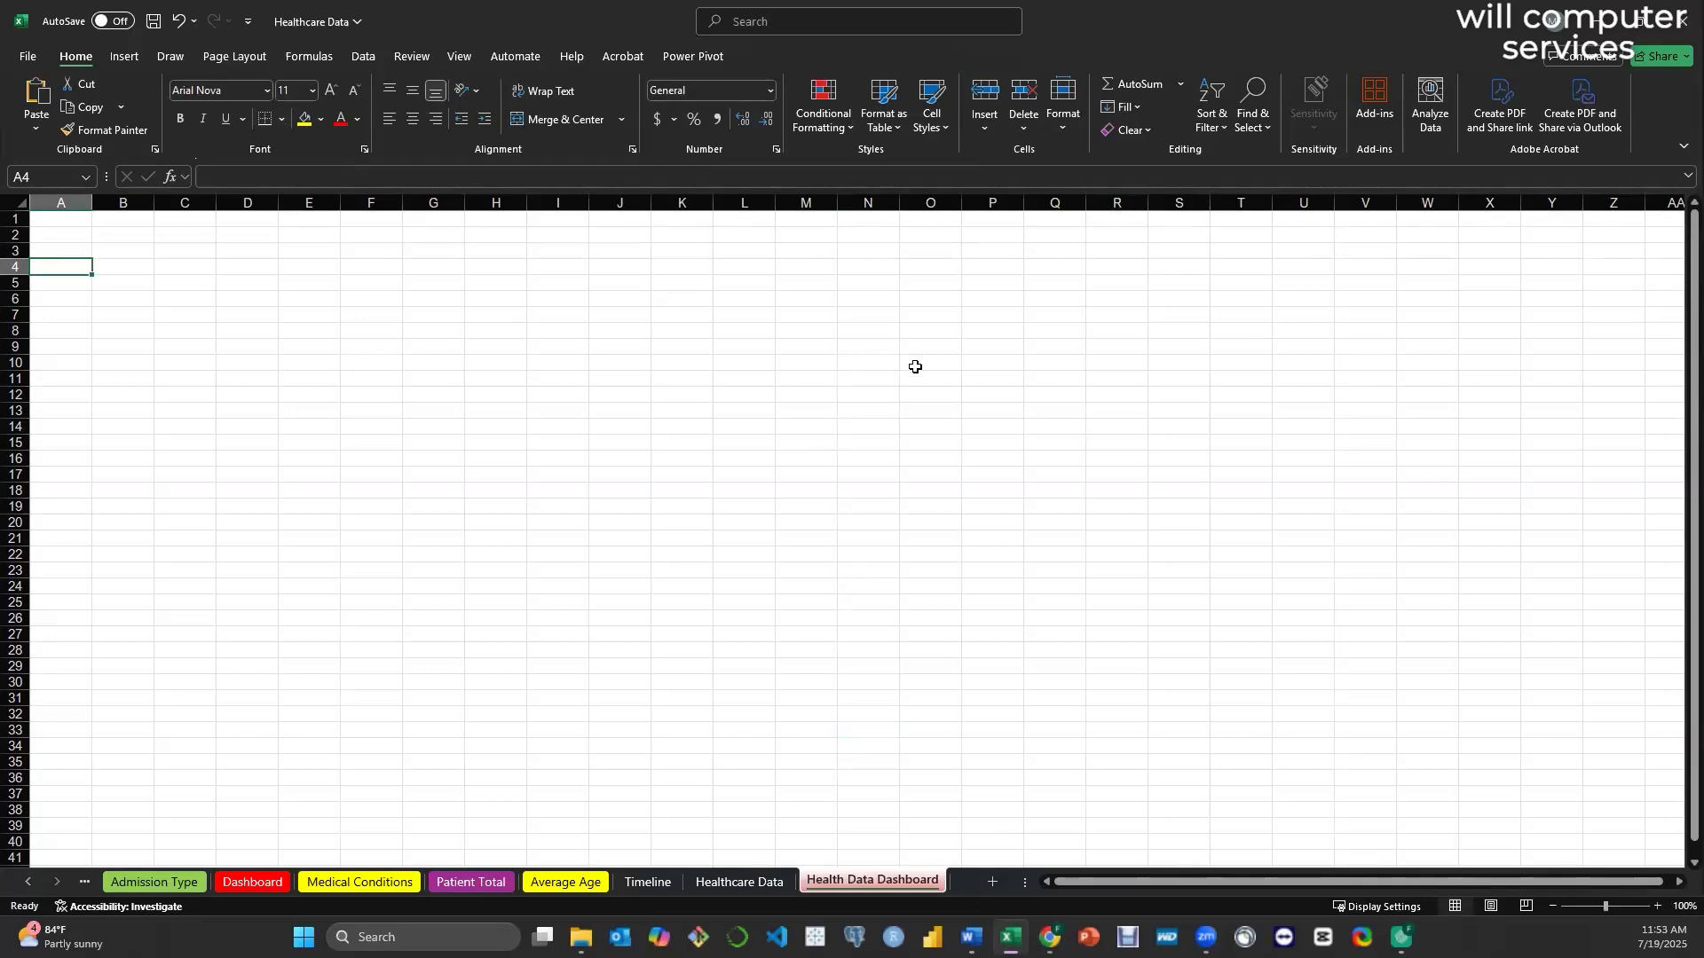
- Insert a text box reading "Health Data Analysis per Insurance Provider", widened to fit one line, and place it over rows 1–3 starting at column E
{"action": "left_click", "coordinate": [121, 59]}
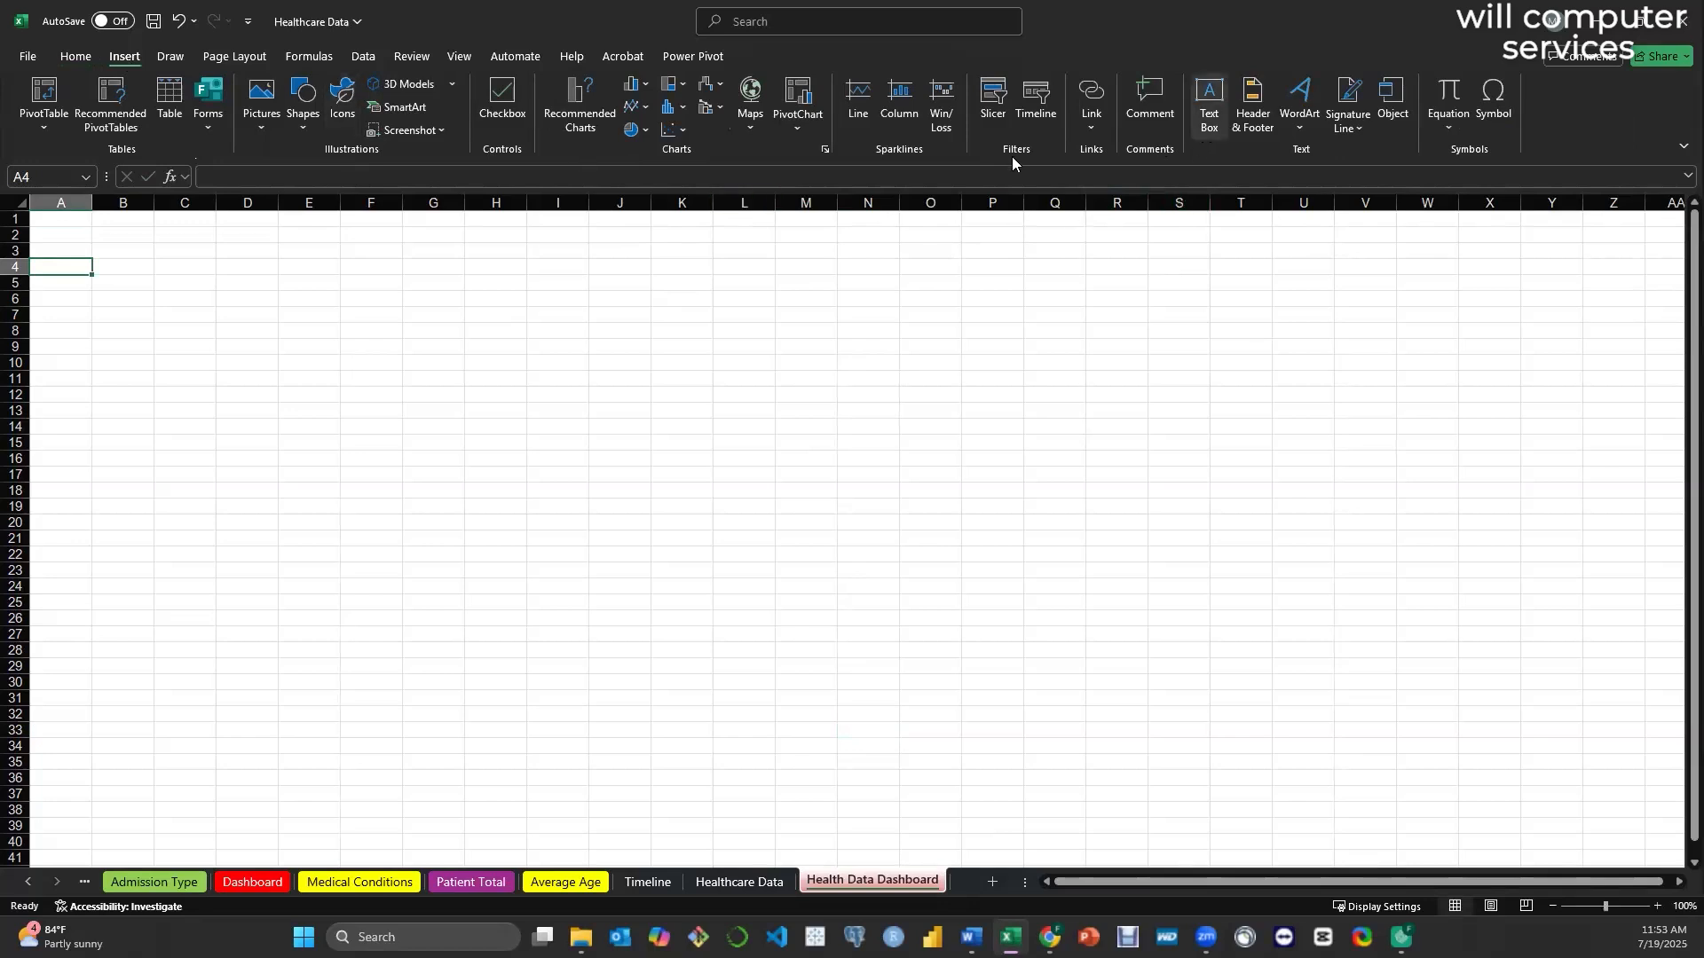
{"action": "left_click", "coordinate": [1210, 100]}
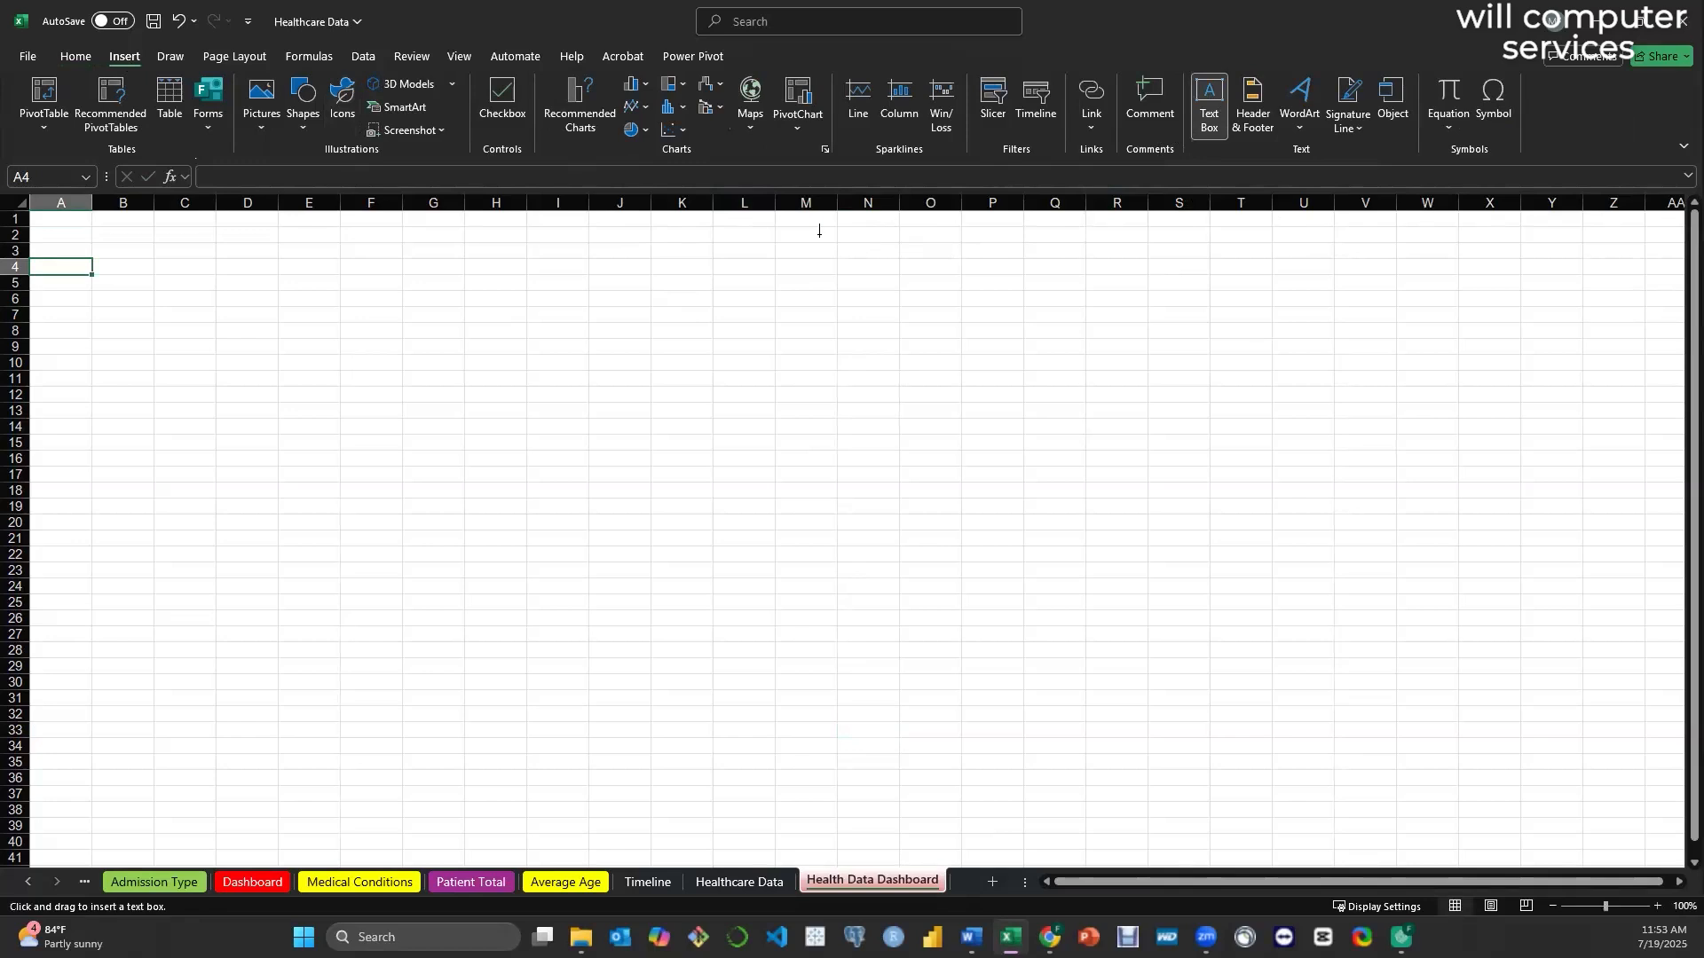
{"action": "left_click", "coordinate": [779, 236]}
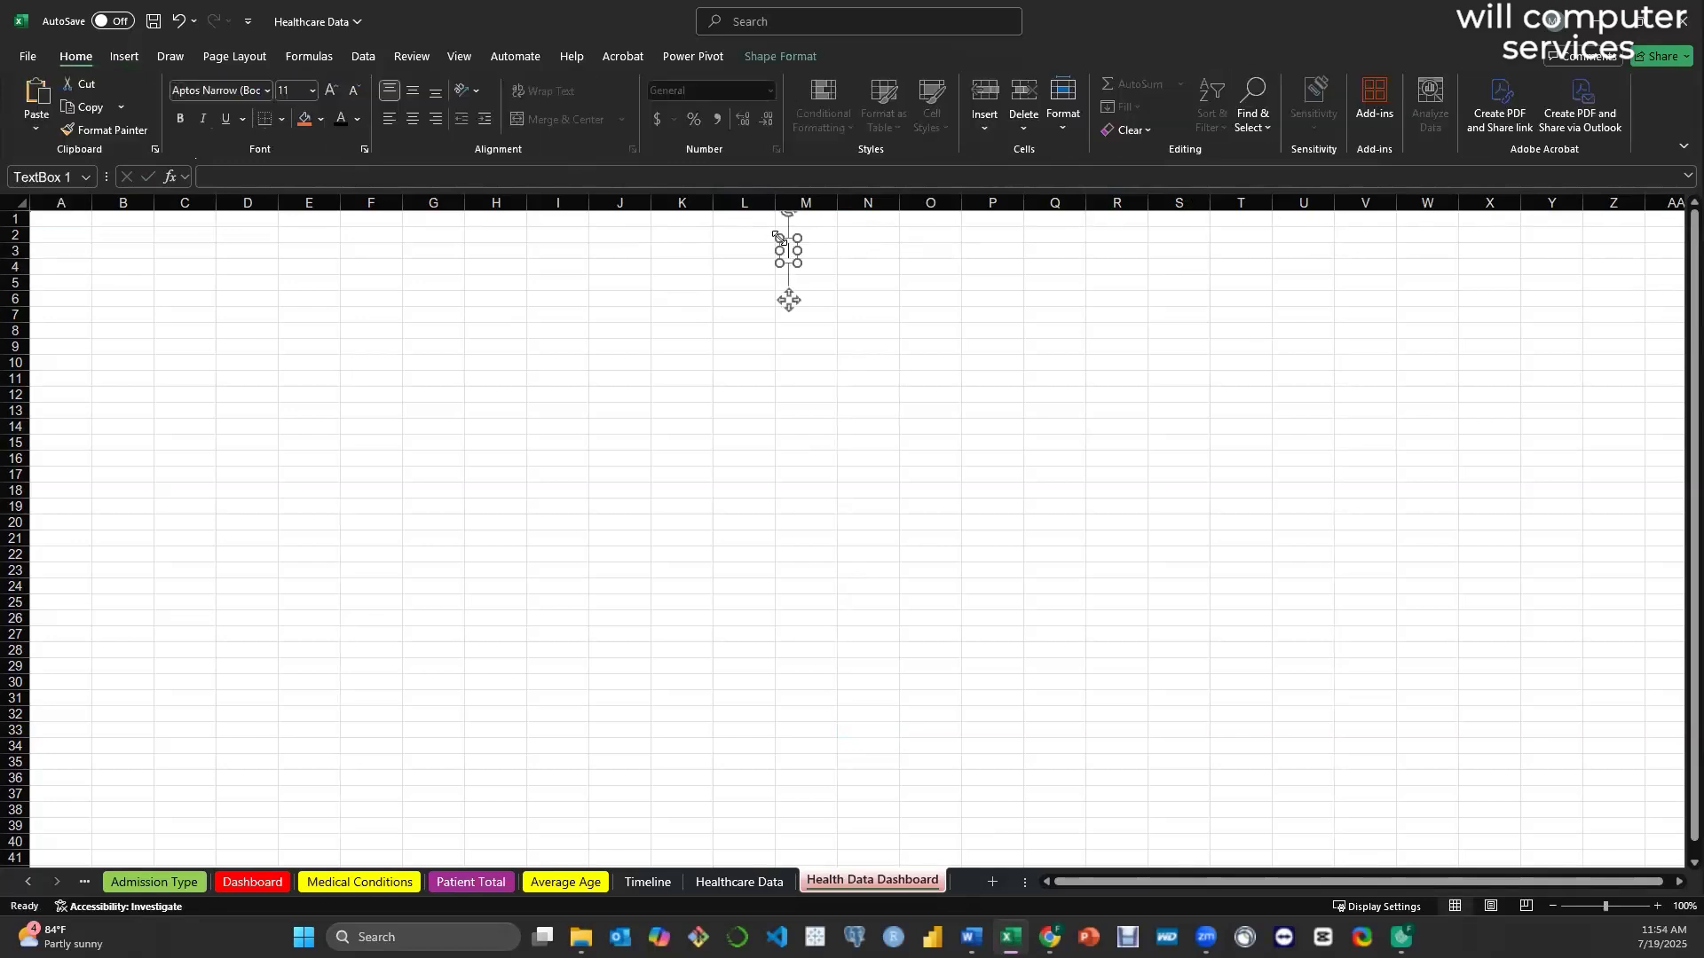
{"action": "left_click_drag", "start_coordinate": [797, 263], "coordinate": [1022, 306]}
{"action": "left_click", "coordinate": [862, 273]}
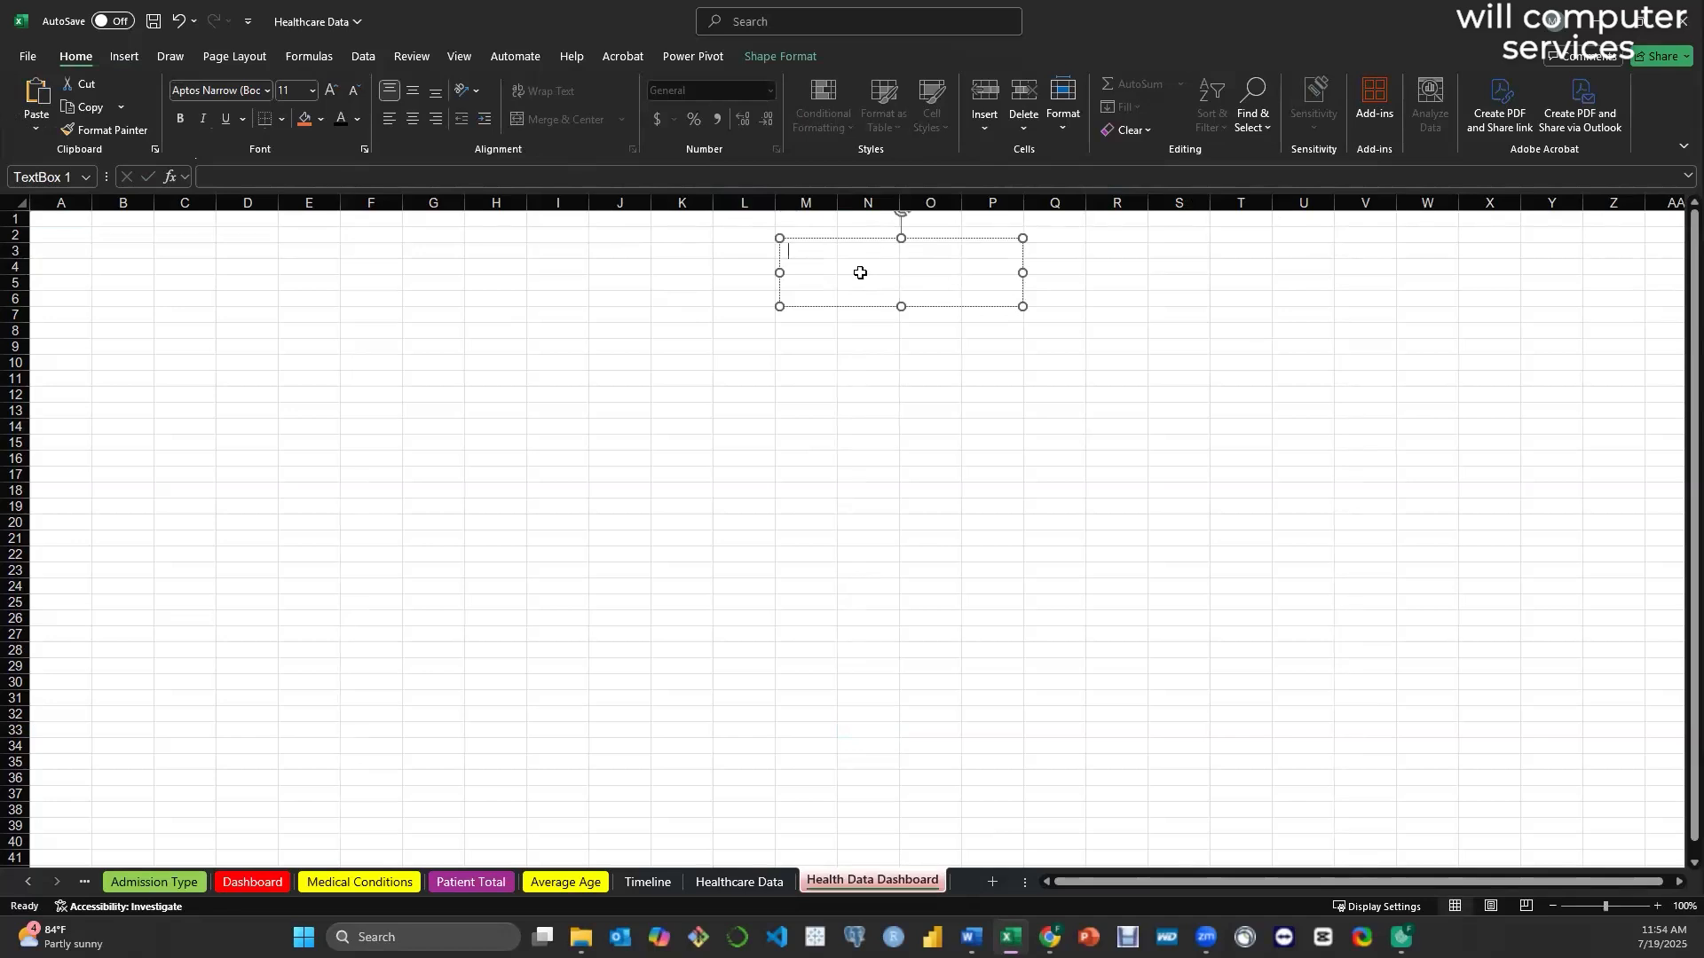
{"action": "type", "text": "Heal"}
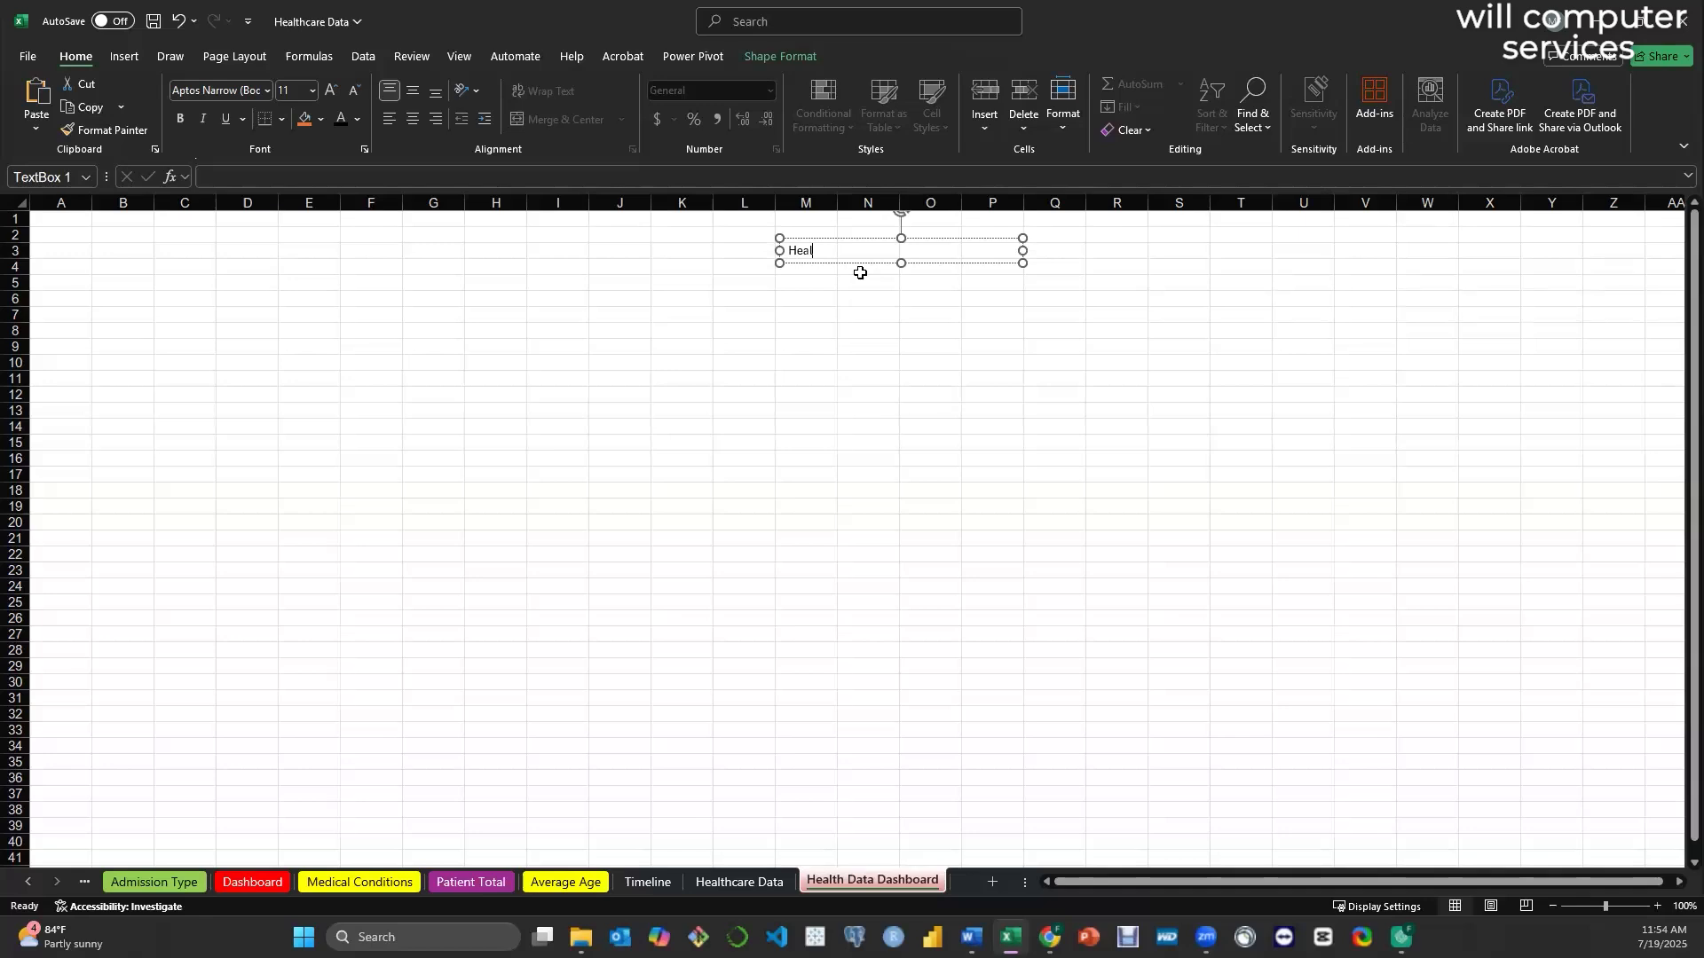
{"action": "type", "text": "th Data  Analysis per Insurance Provider"}
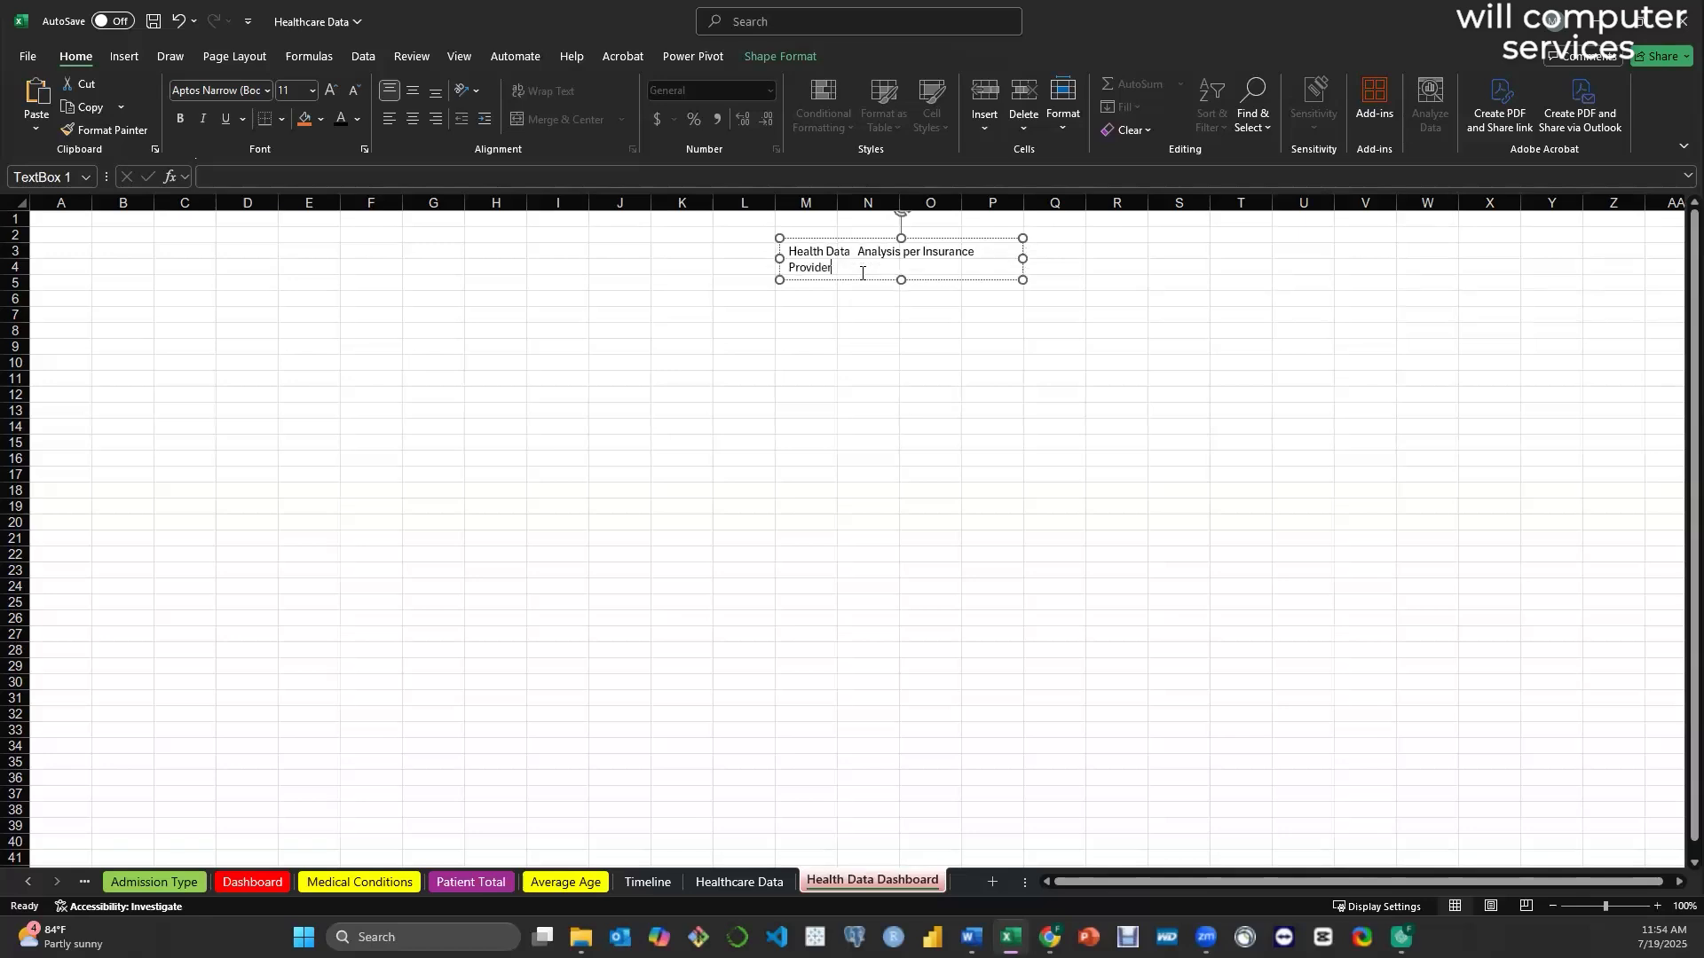
{"action": "left_click_drag", "start_coordinate": [1023, 259], "coordinate": [1173, 261]}
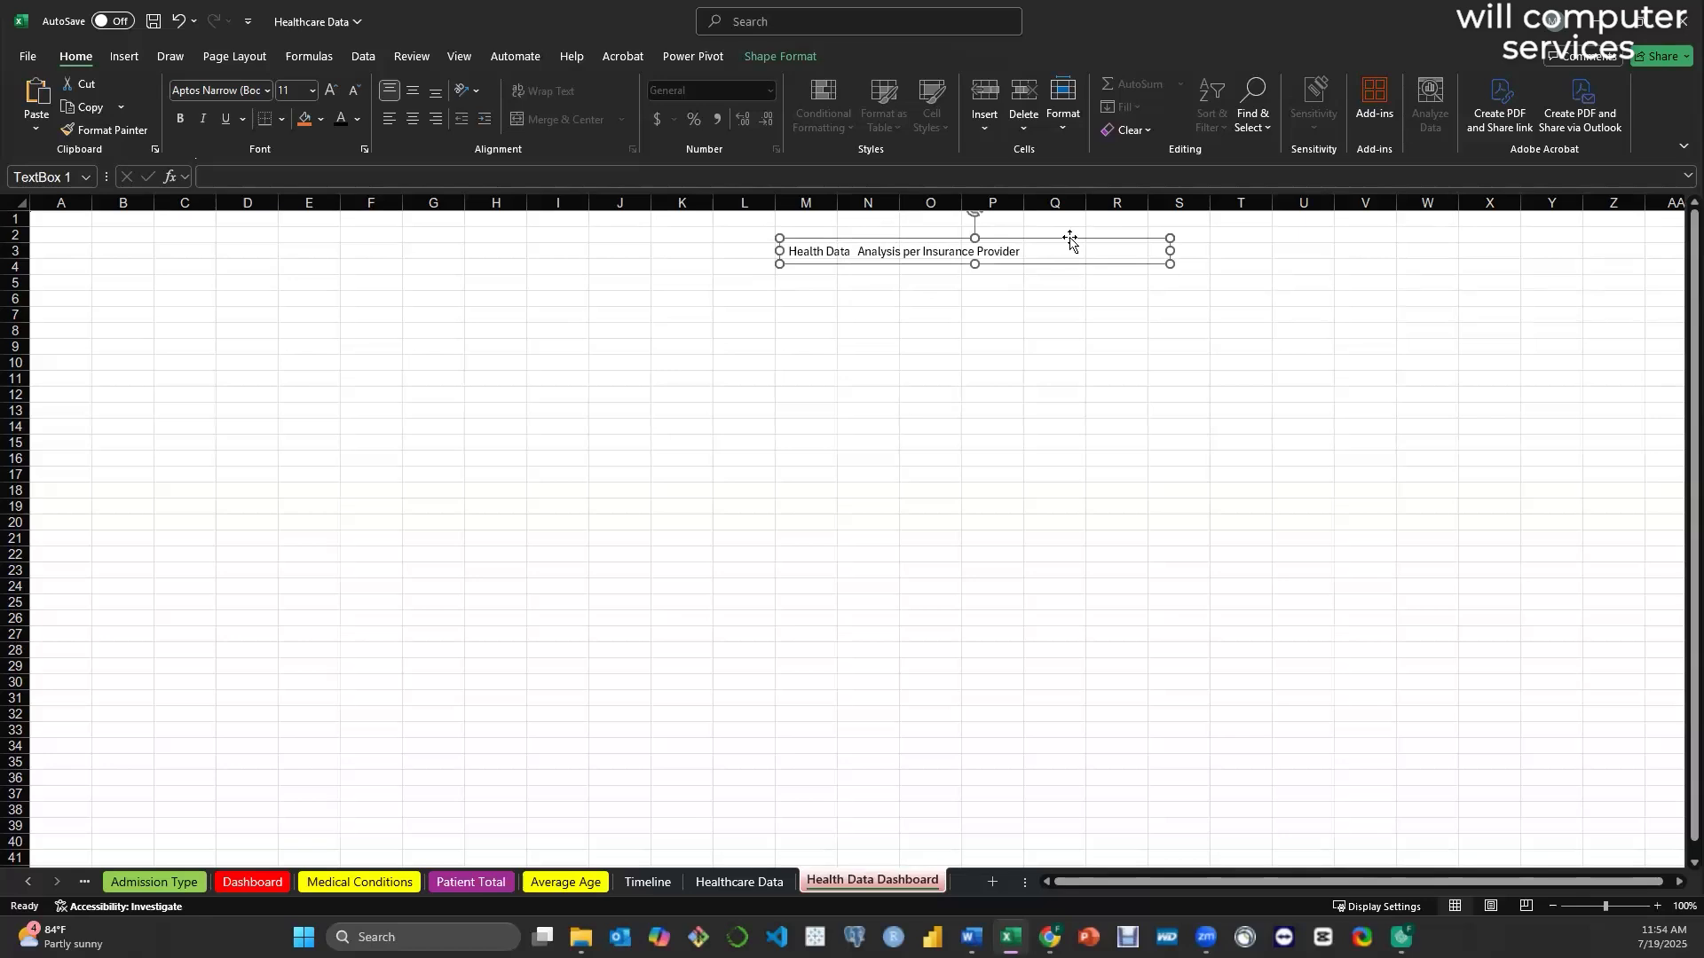
{"action": "mouse_move", "coordinate": [850, 229]}
{"action": "left_mouse_down"}
{"action": "mouse_move", "coordinate": [722, 224]}
{"action": "mouse_move", "coordinate": [745, 236]}
{"action": "mouse_move", "coordinate": [506, 201]}
{"action": "mouse_move", "coordinate": [575, 224]}
{"action": "mouse_move", "coordinate": [533, 216]}
{"action": "mouse_move", "coordinate": [476, 260]}
{"action": "left_mouse_up"}
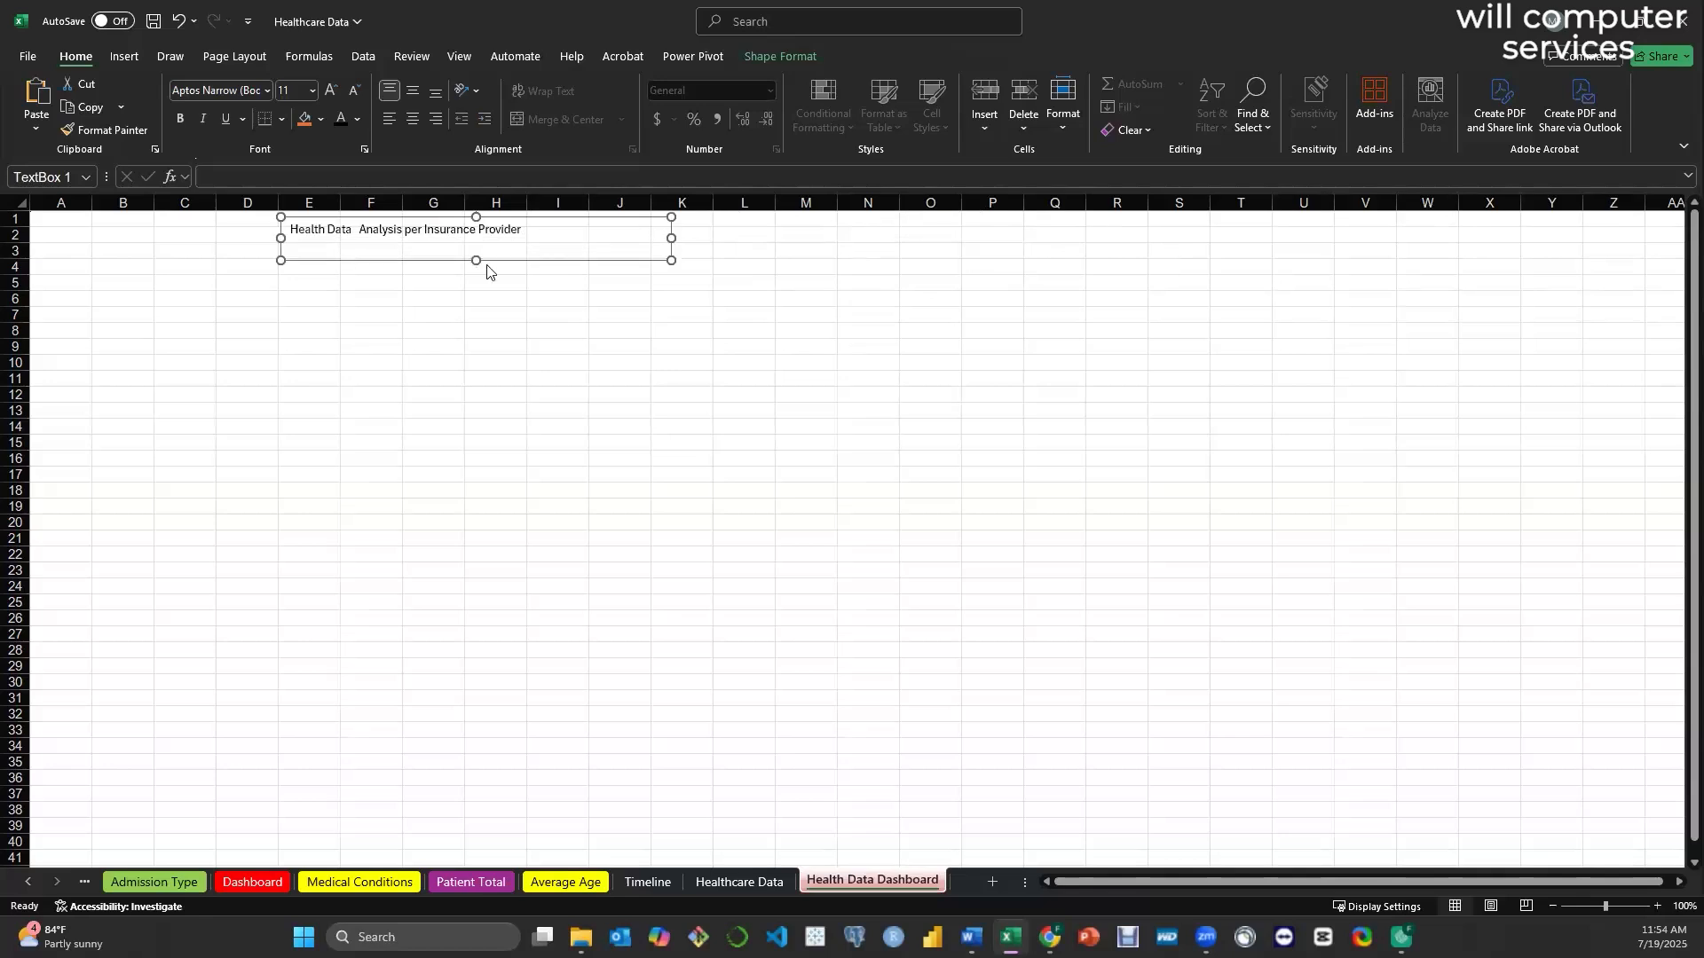
{"action": "left_click", "coordinate": [463, 60]}
{"action": "left_click", "coordinate": [570, 107]}
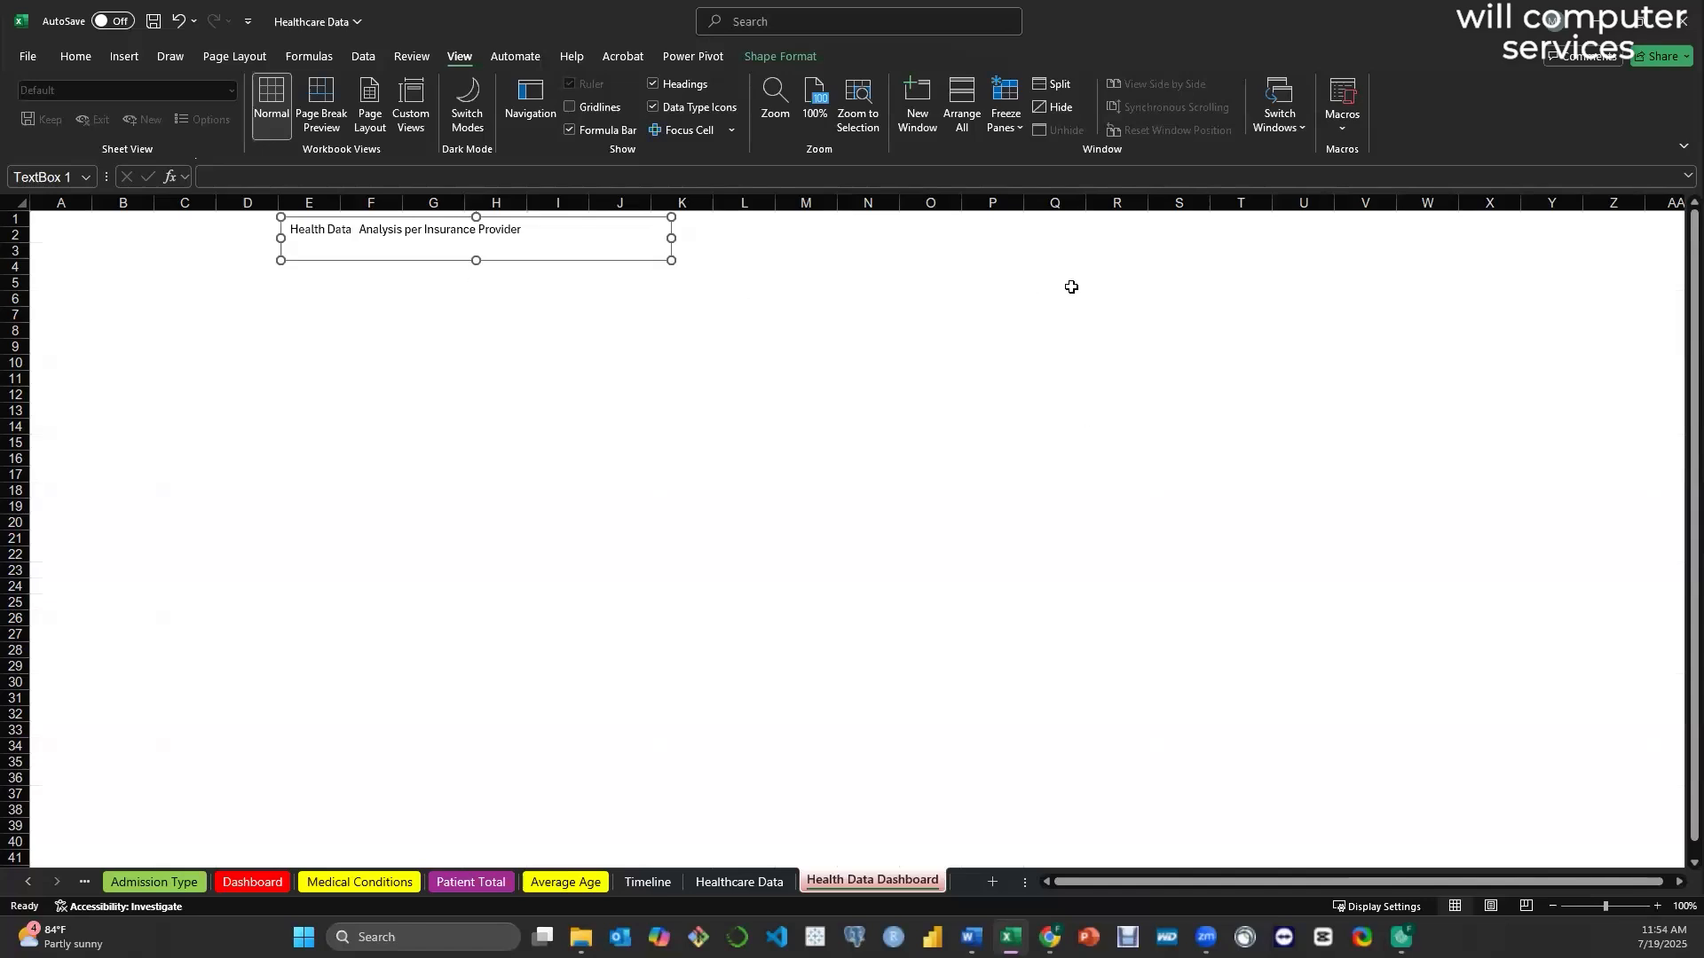
{"action": "left_click", "coordinate": [569, 107]}
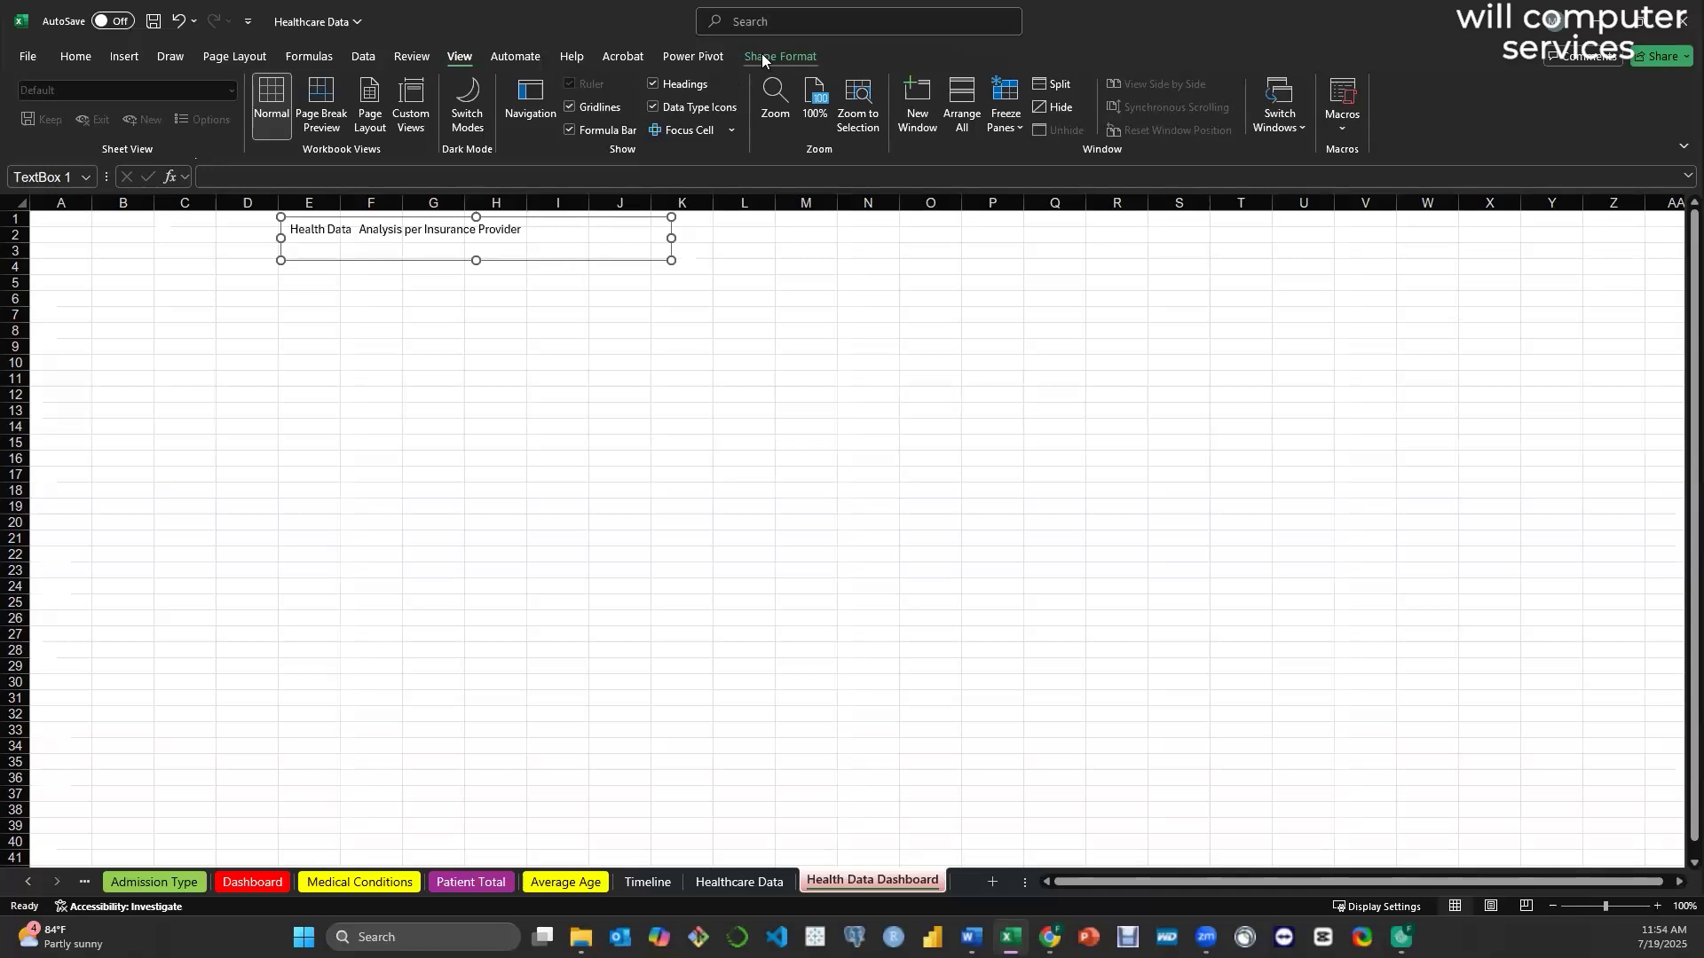
- Apply the plain black WordArt style to the dashboard title text
{"action": "triple_click", "coordinate": [317, 228]}
{"action": "left_click", "coordinate": [76, 57]}
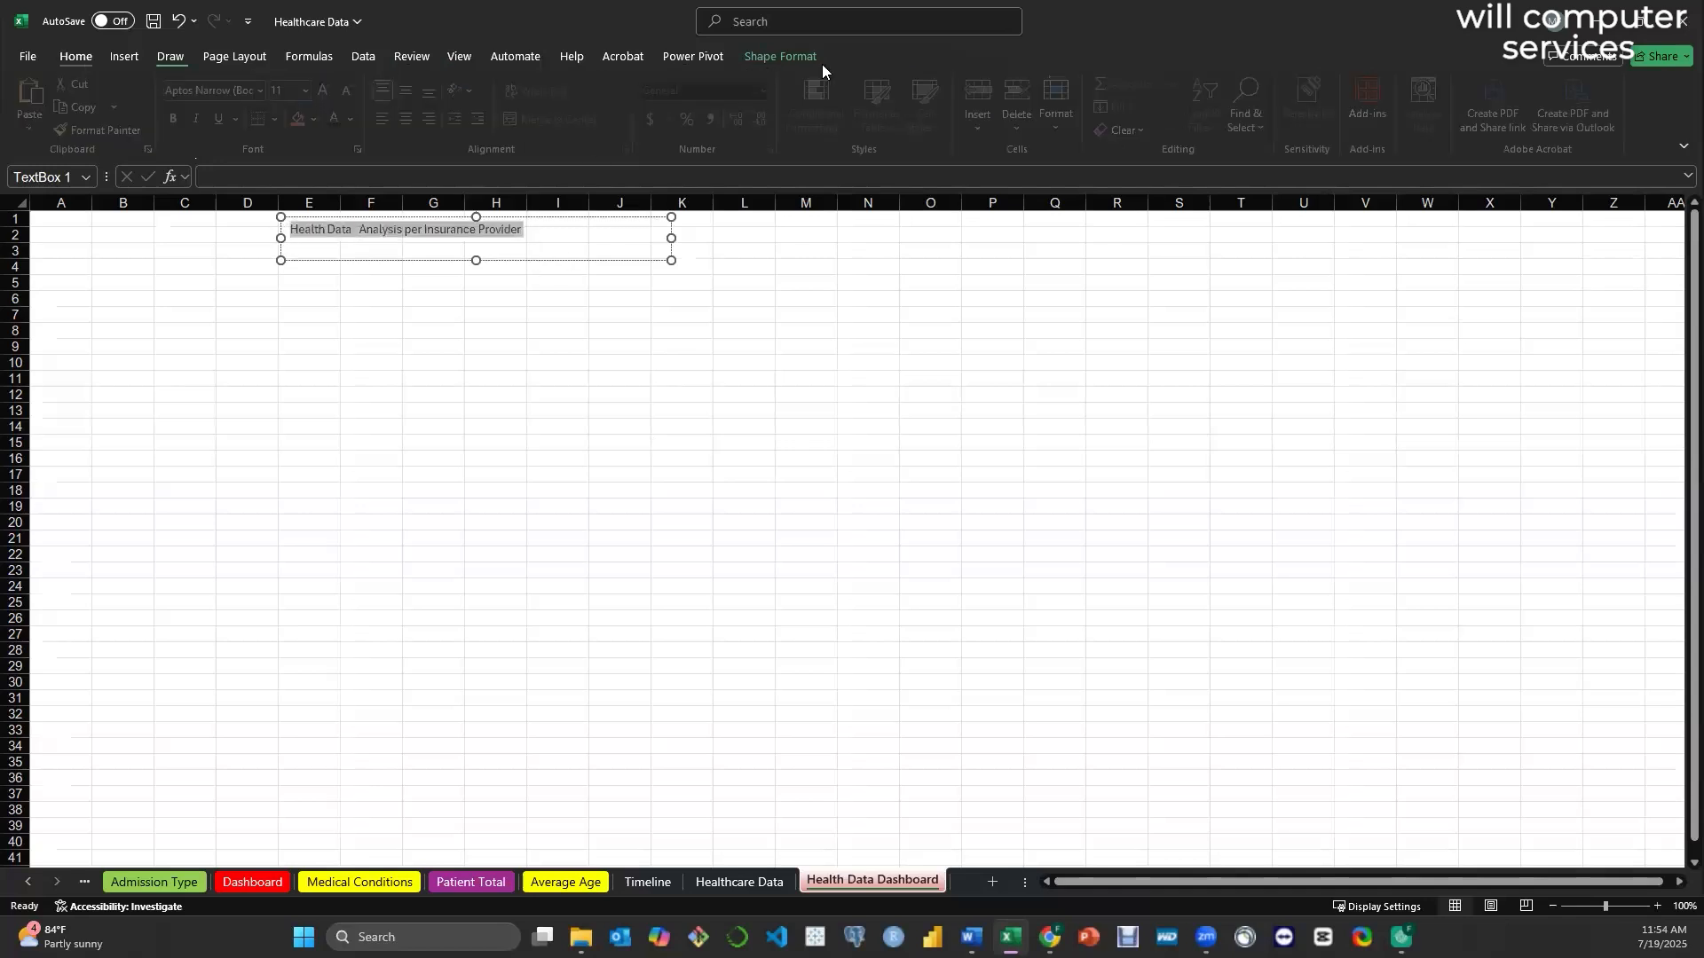
{"action": "left_click", "coordinate": [795, 62]}
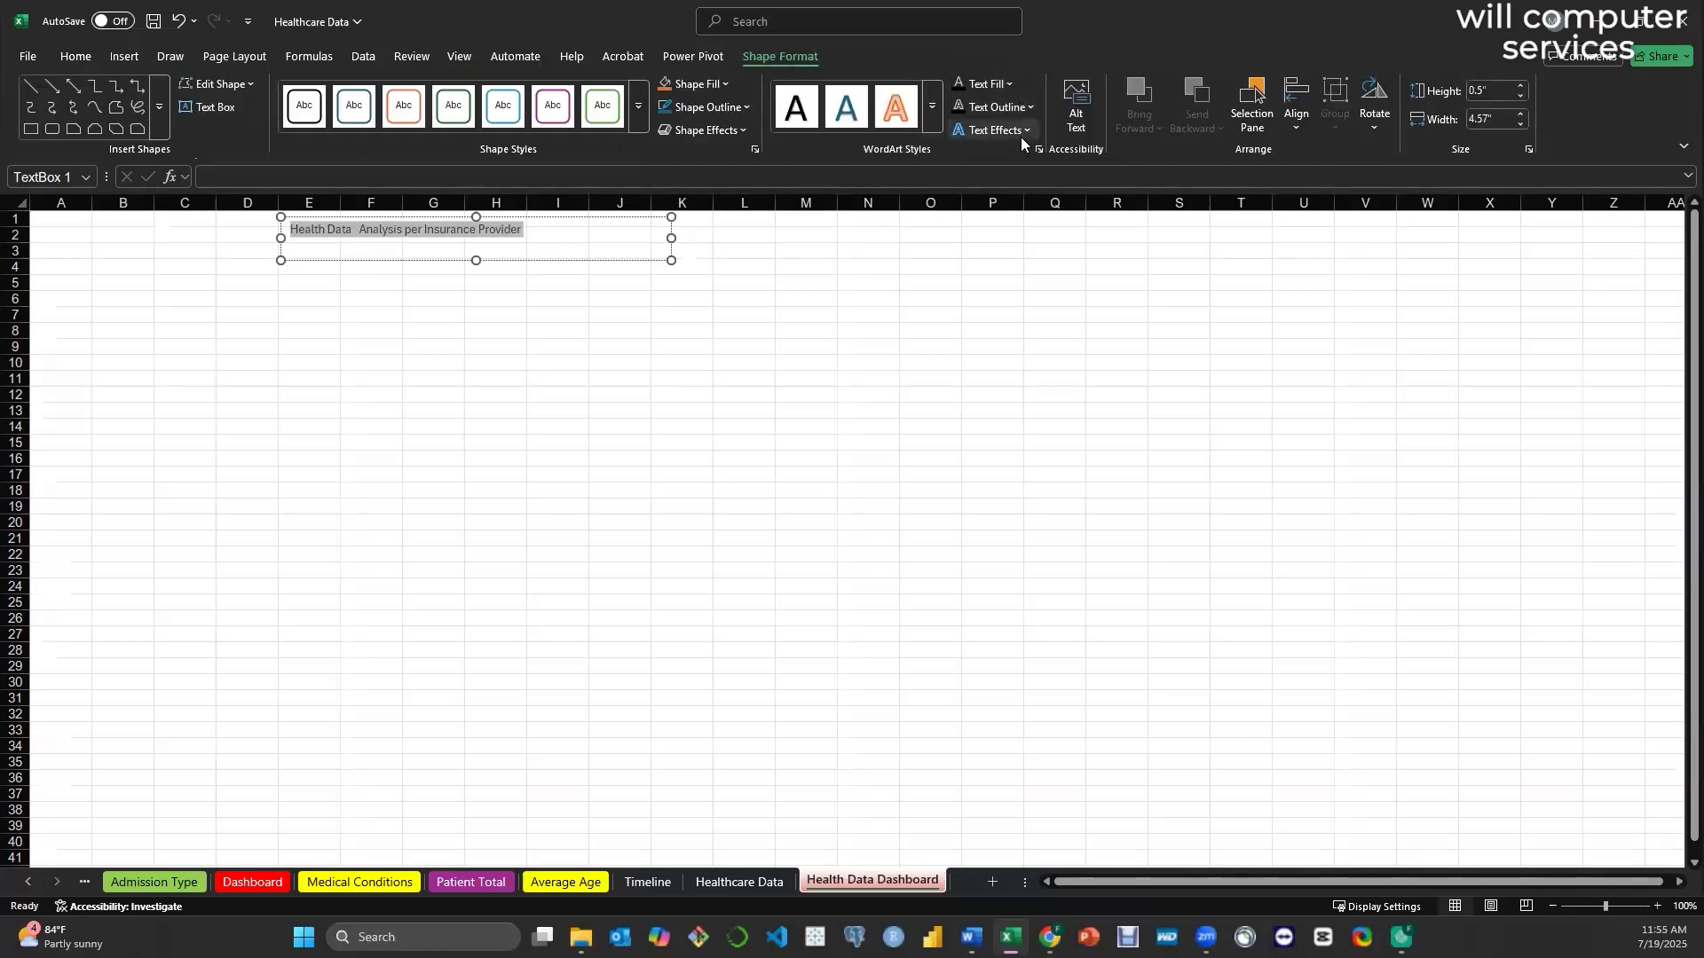
{"action": "left_click", "coordinate": [932, 113]}
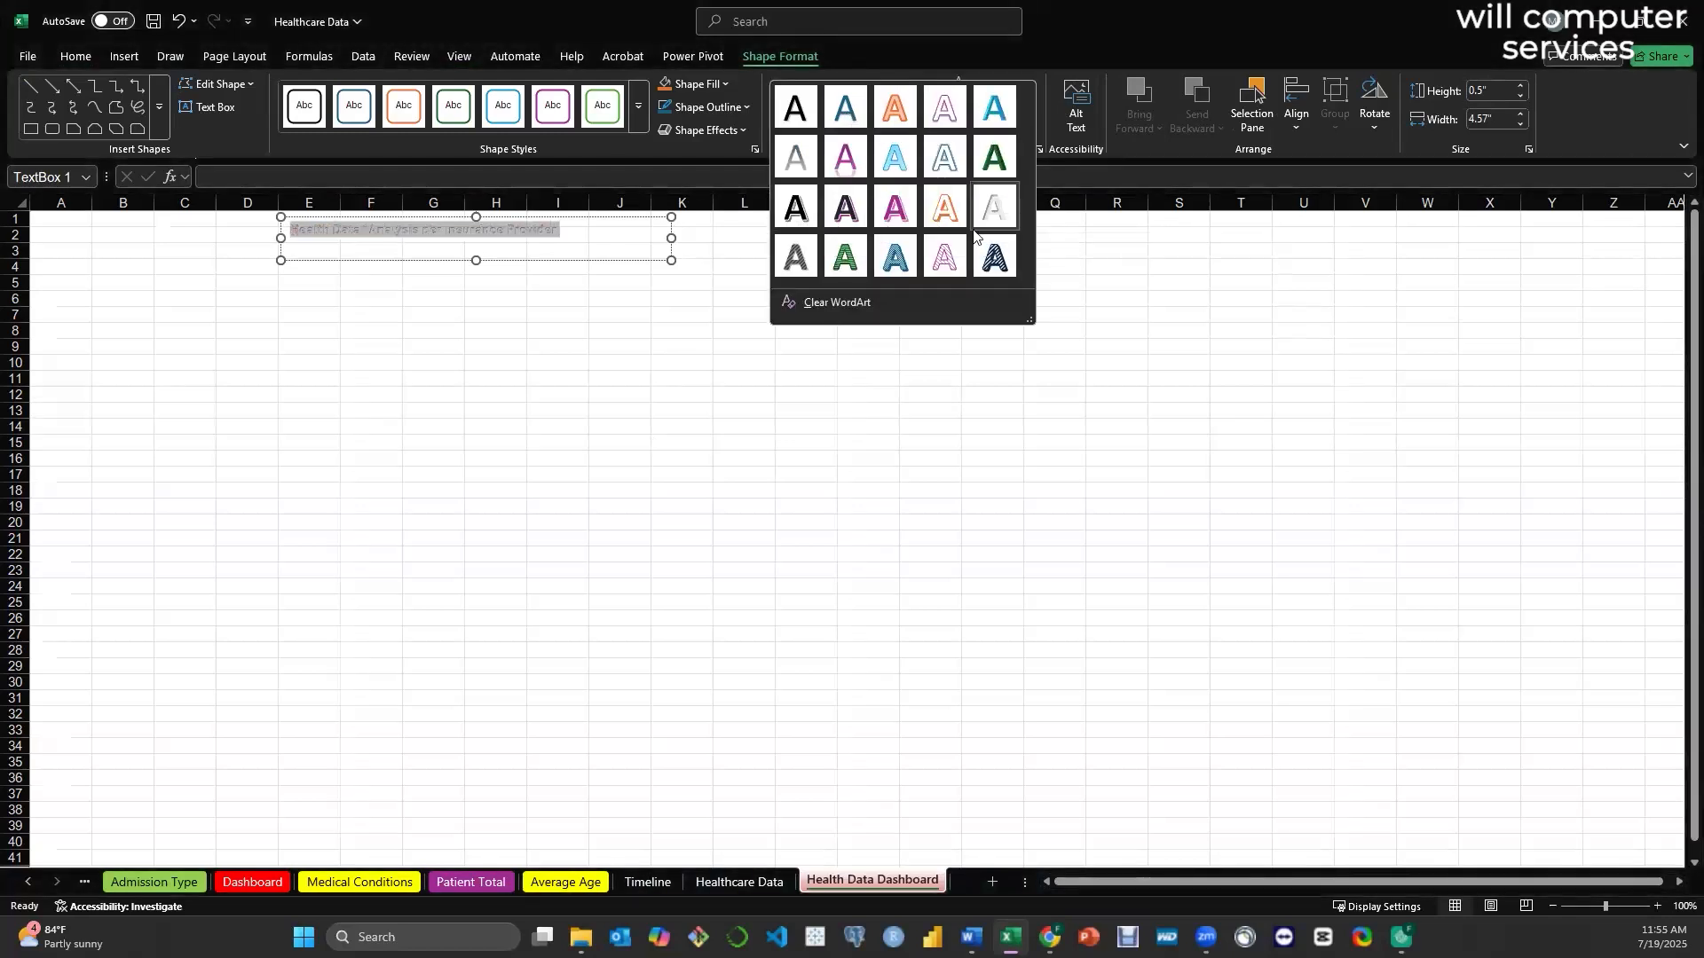
{"action": "left_click", "coordinate": [799, 120]}
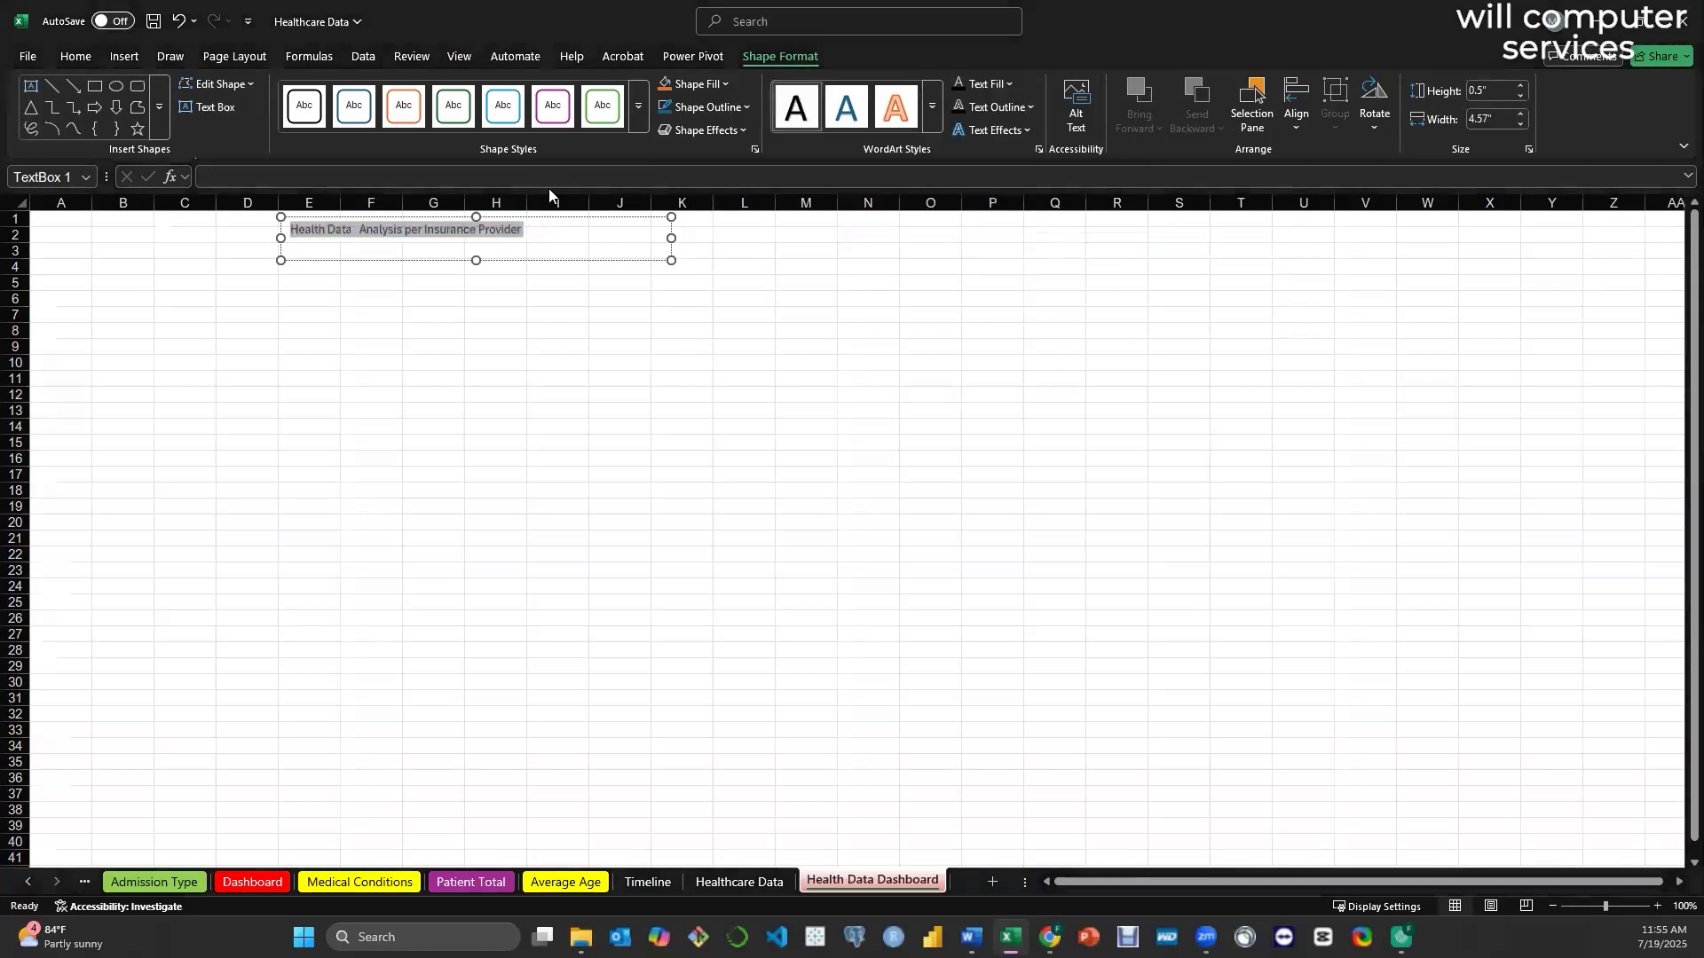
- Enlarge the dashboard title text to 28 pt
{"action": "left_click", "coordinate": [80, 60]}
{"action": "left_click", "coordinate": [329, 89]}
{"action": "left_click", "coordinate": [329, 89]}
{"action": "left_click", "coordinate": [330, 89]}
{"action": "left_click", "coordinate": [329, 88]}
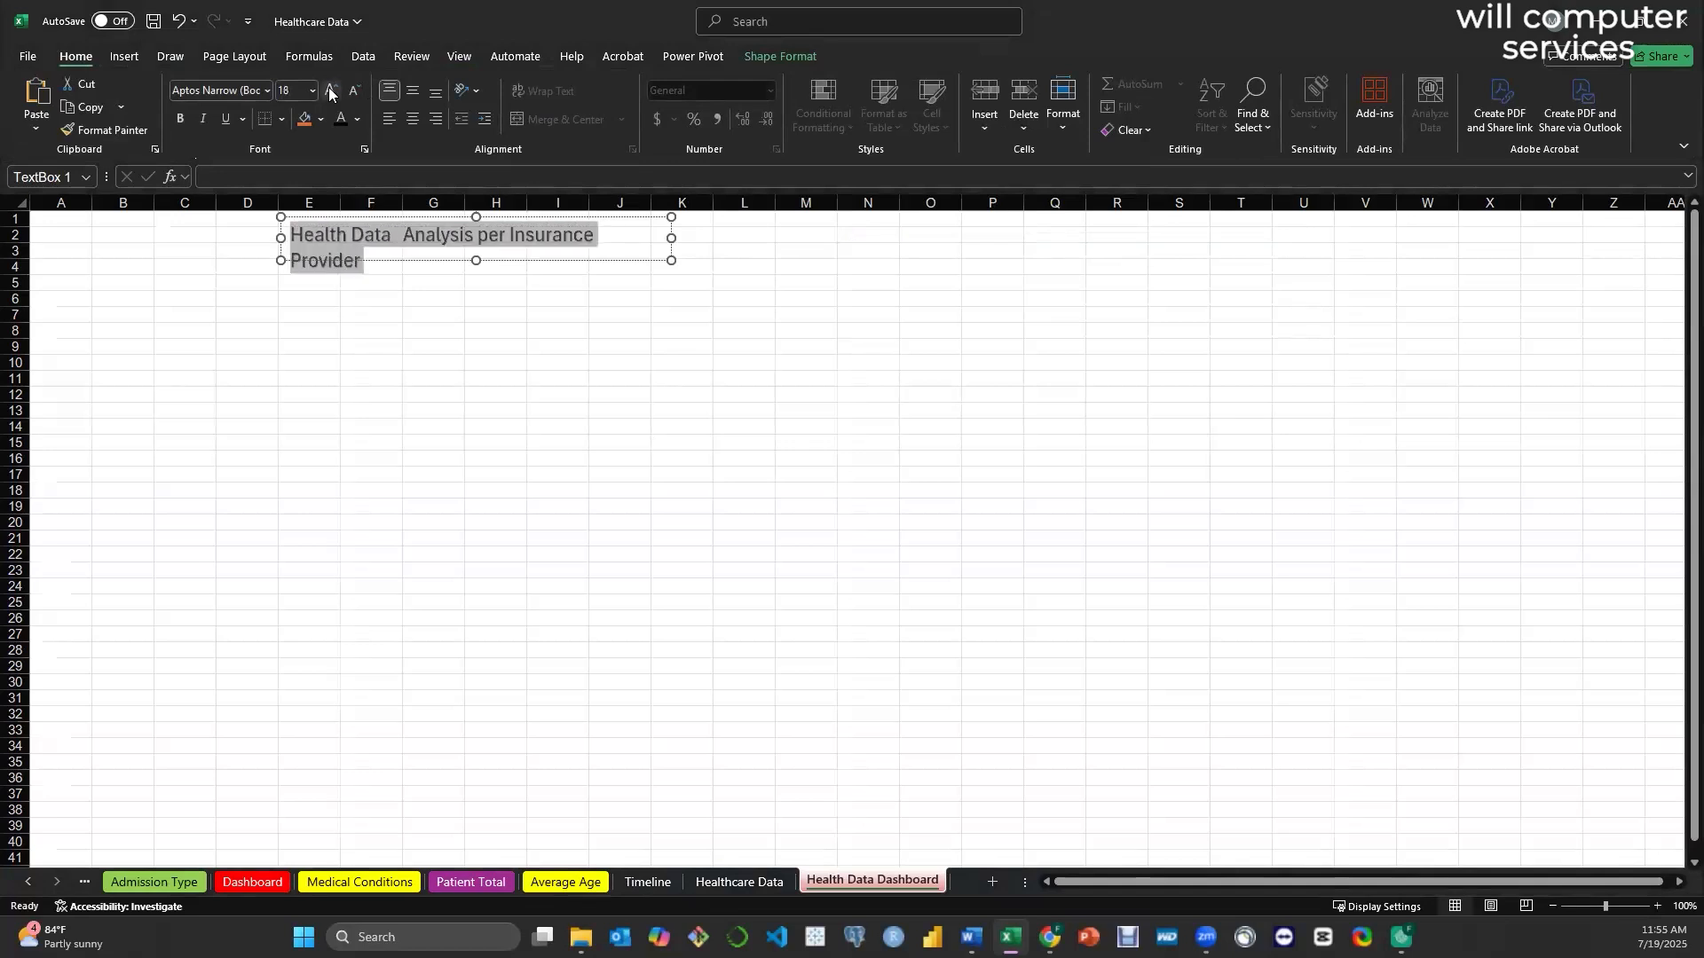
{"action": "left_click", "coordinate": [329, 88]}
{"action": "left_click", "coordinate": [329, 89]}
{"action": "left_click", "coordinate": [330, 89]}
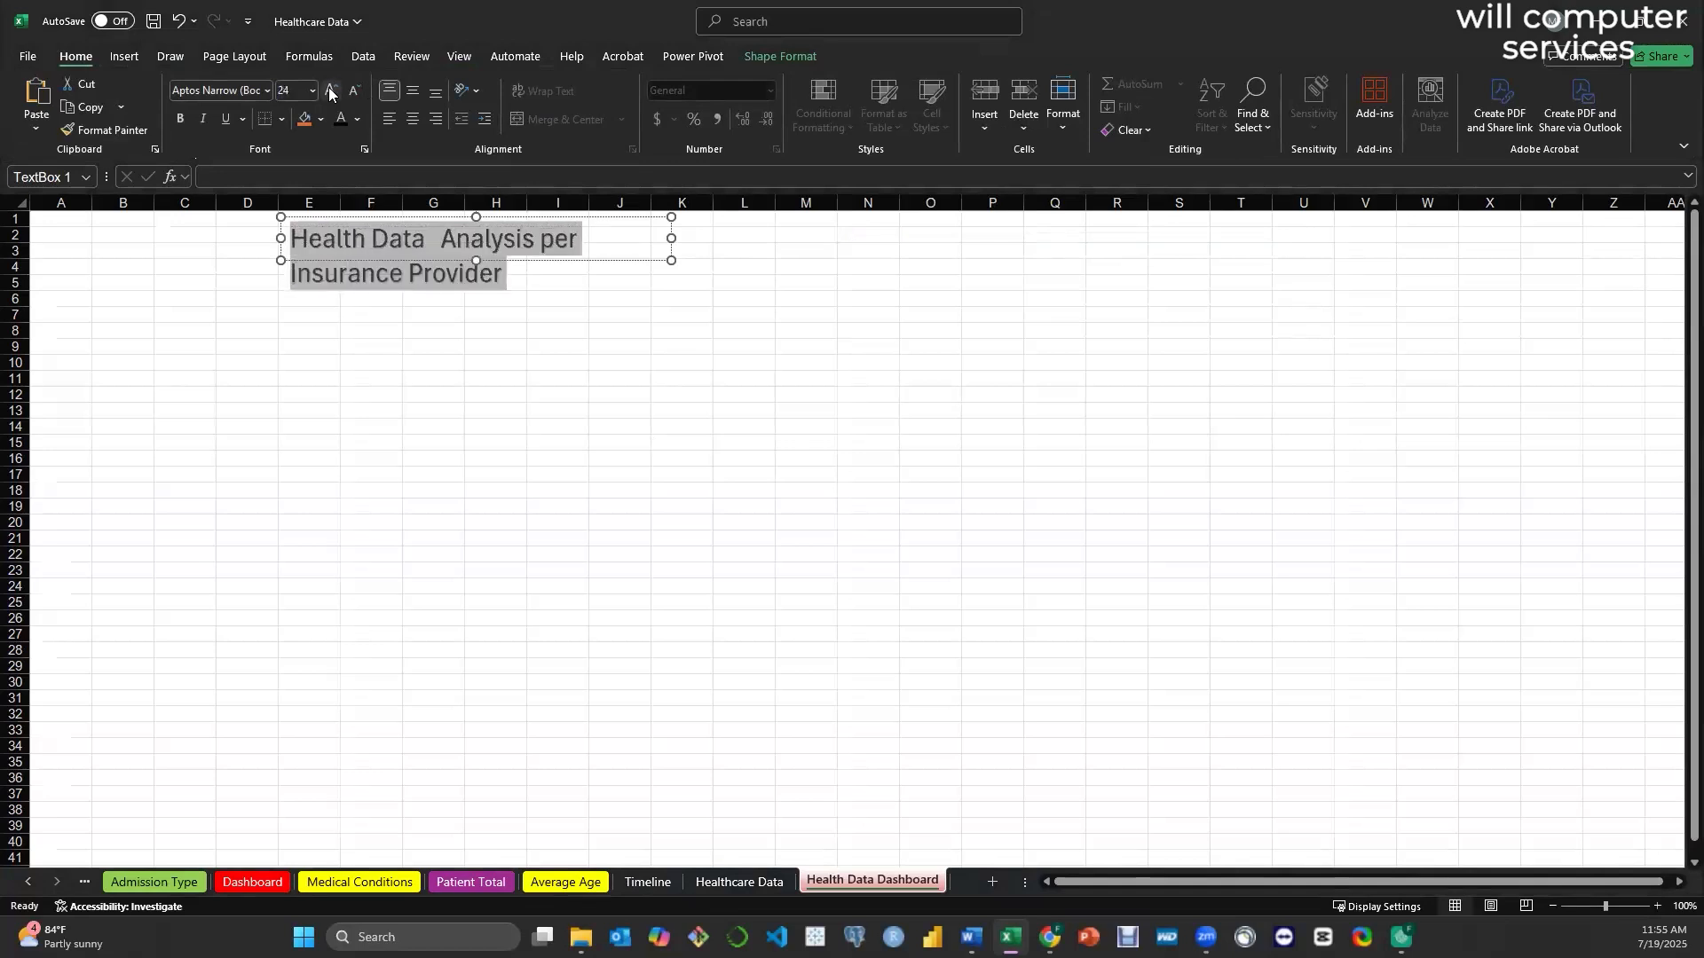
{"action": "left_click", "coordinate": [329, 89]}
- Stretch the title text box from column B through column Z and center its text horizontally and vertically
{"action": "left_click_drag", "start_coordinate": [852, 243], "coordinate": [1642, 250]}
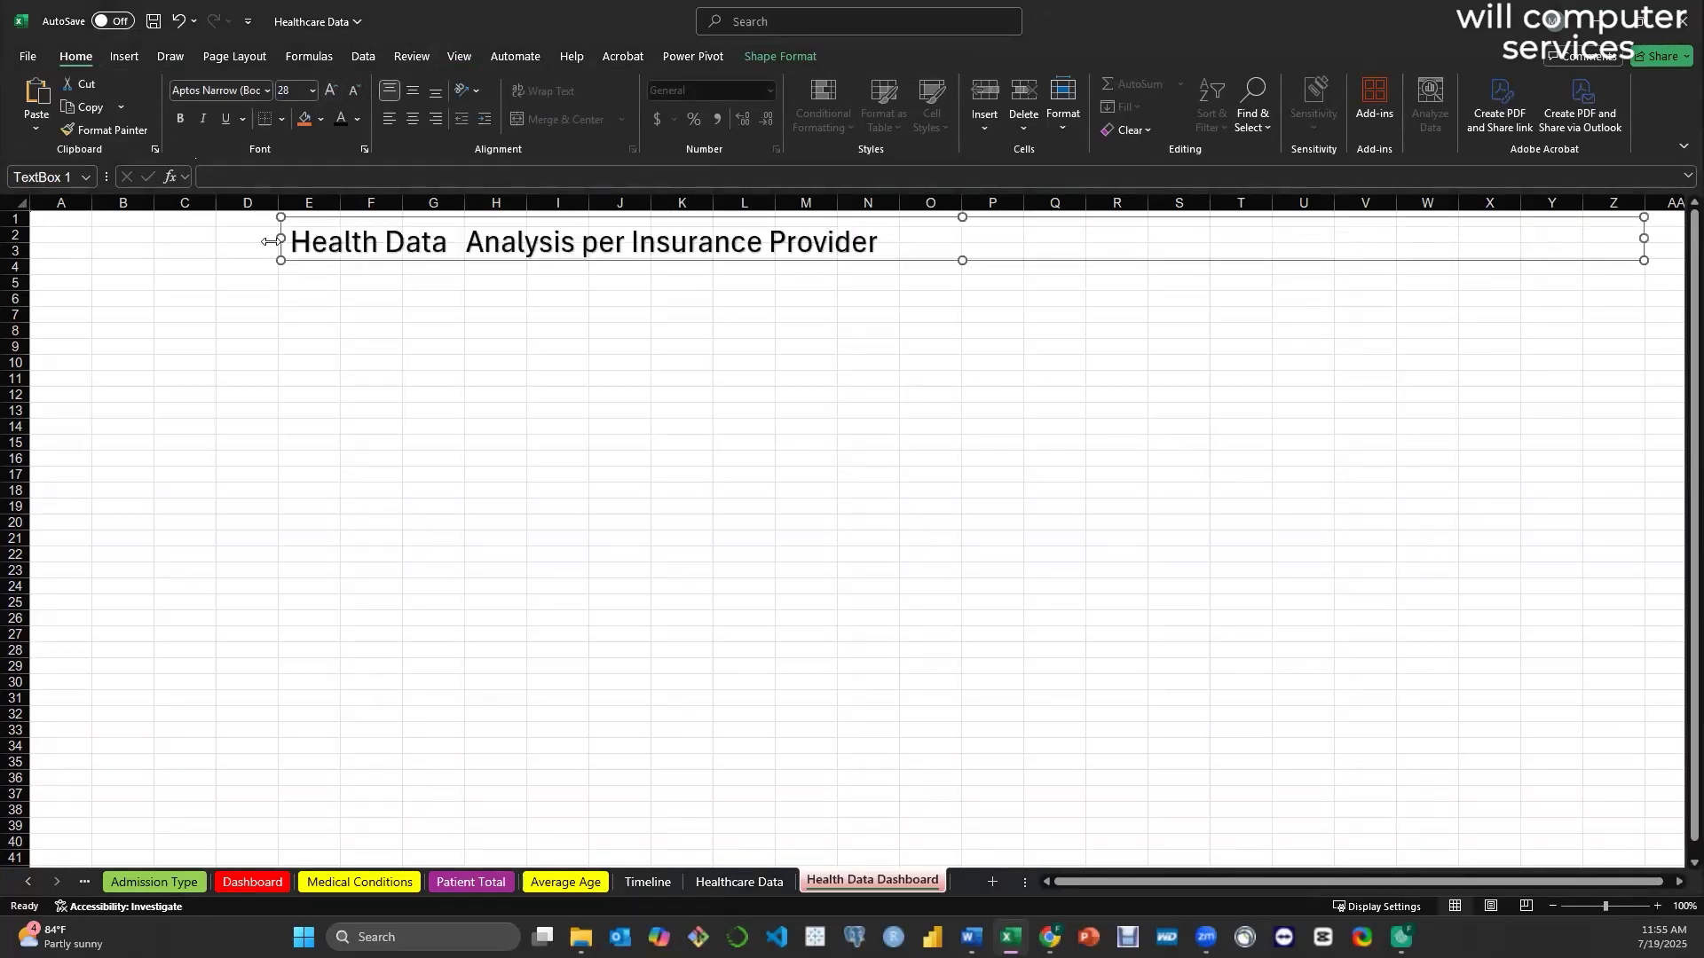
{"action": "left_click_drag", "start_coordinate": [274, 236], "coordinate": [91, 237]}
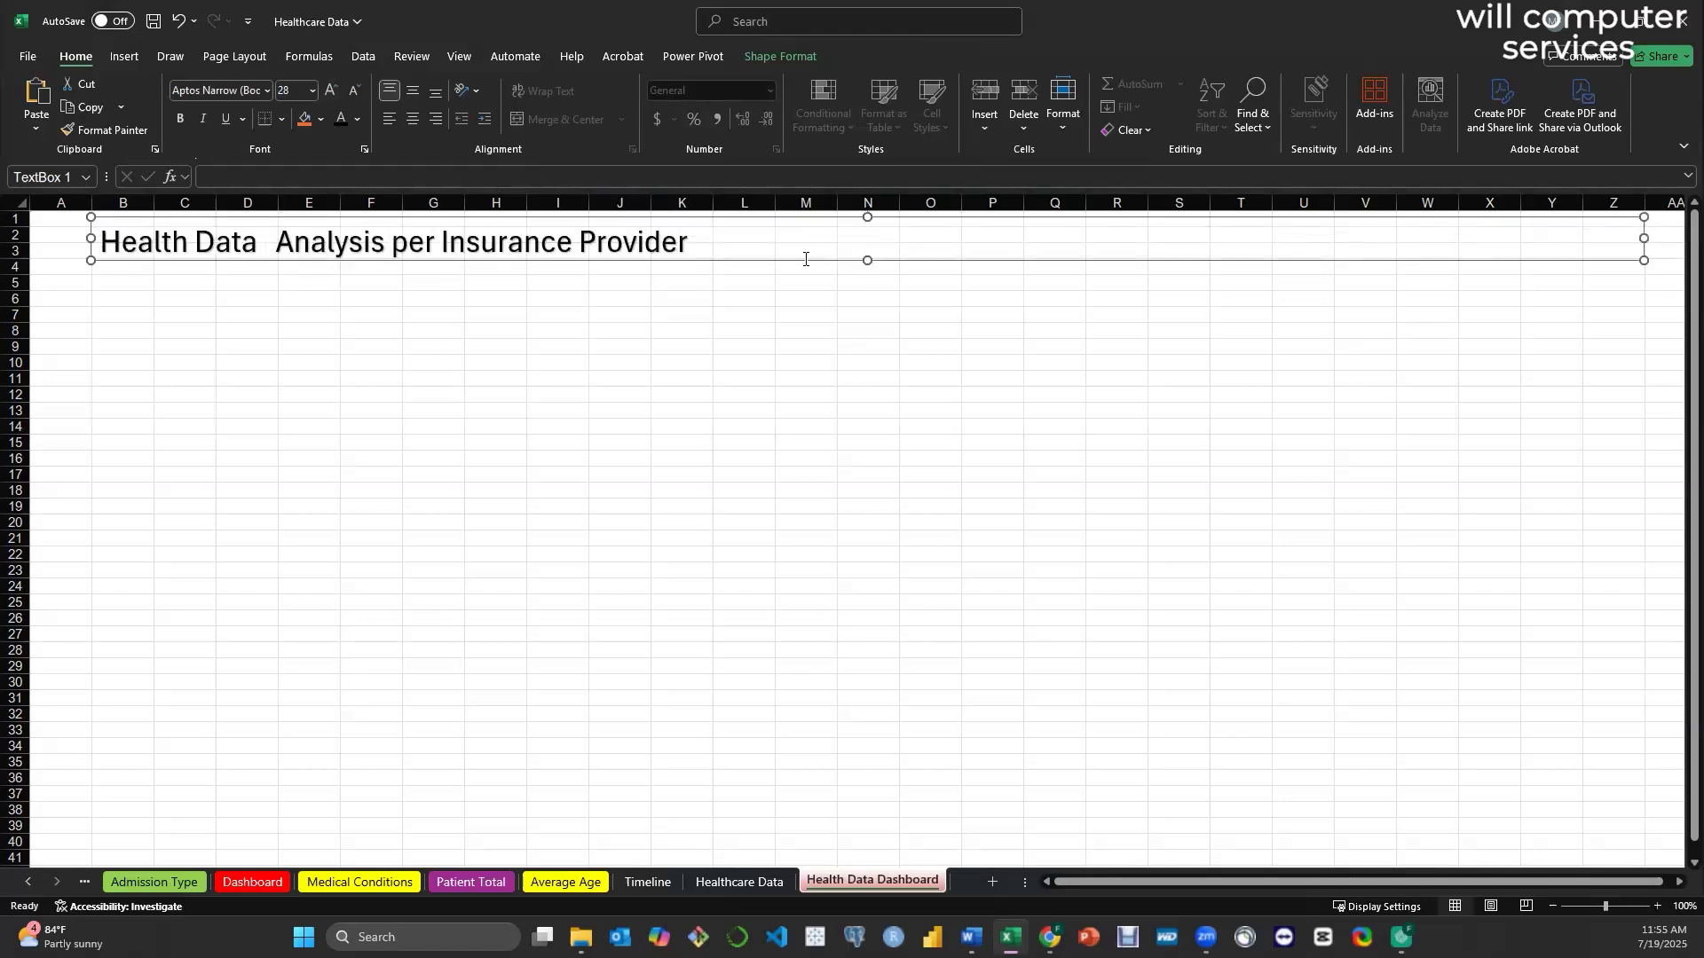
{"action": "left_click", "coordinate": [411, 119]}
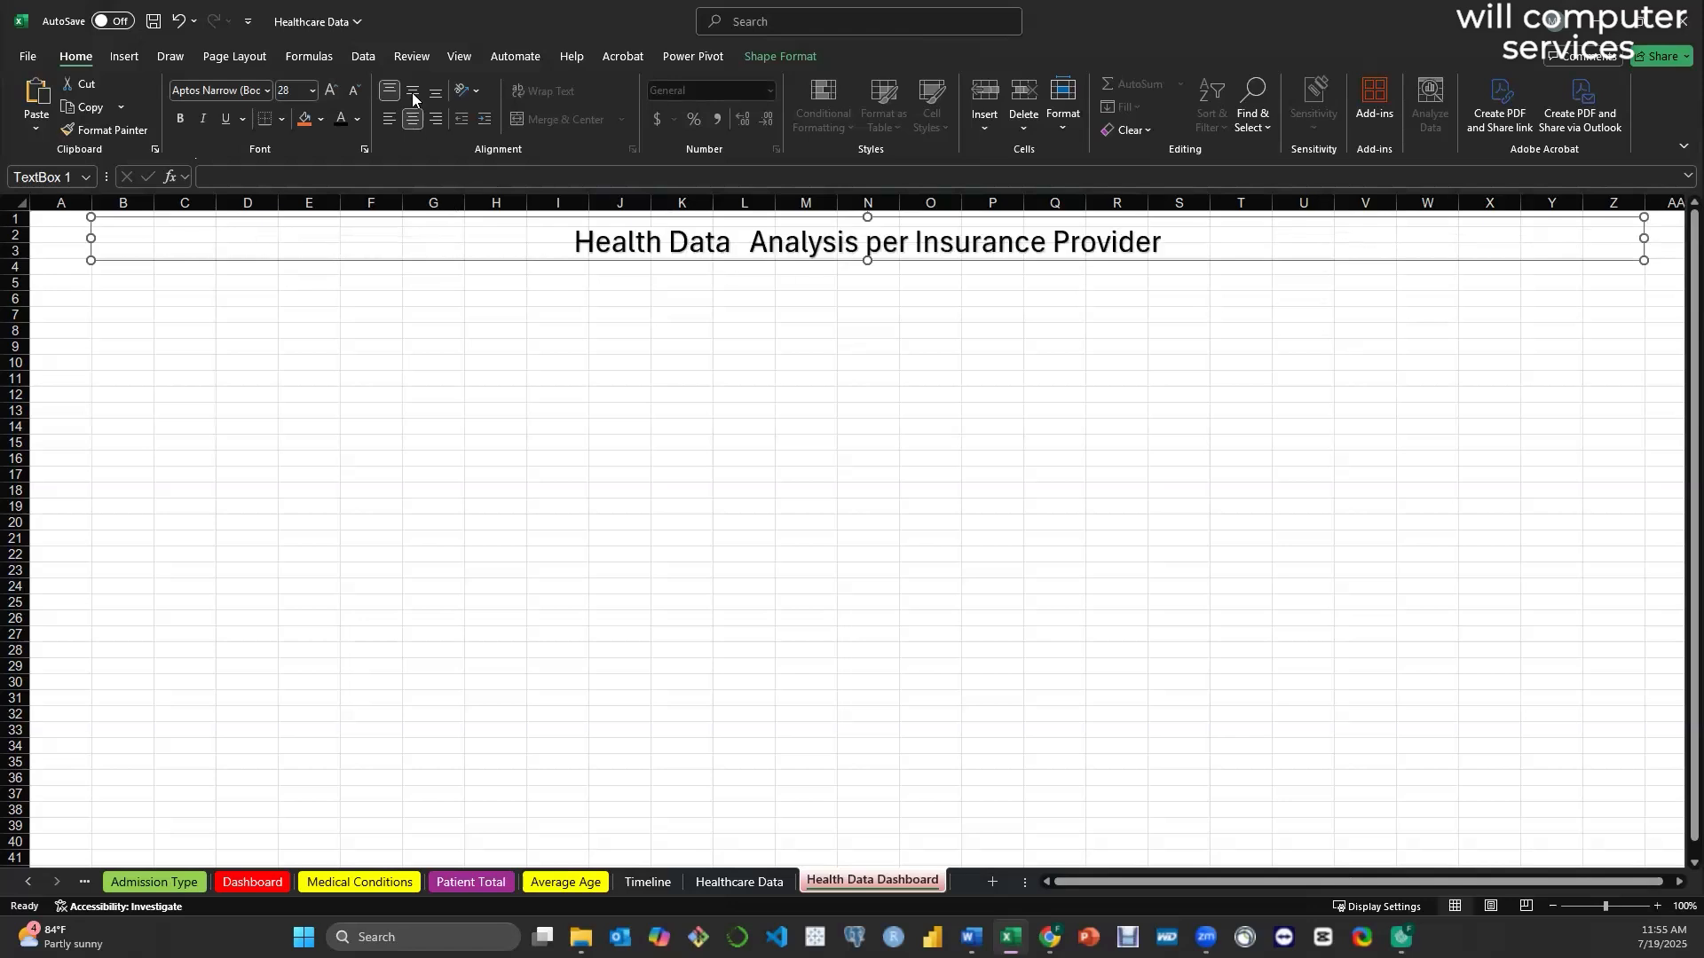
{"action": "left_click", "coordinate": [411, 92]}
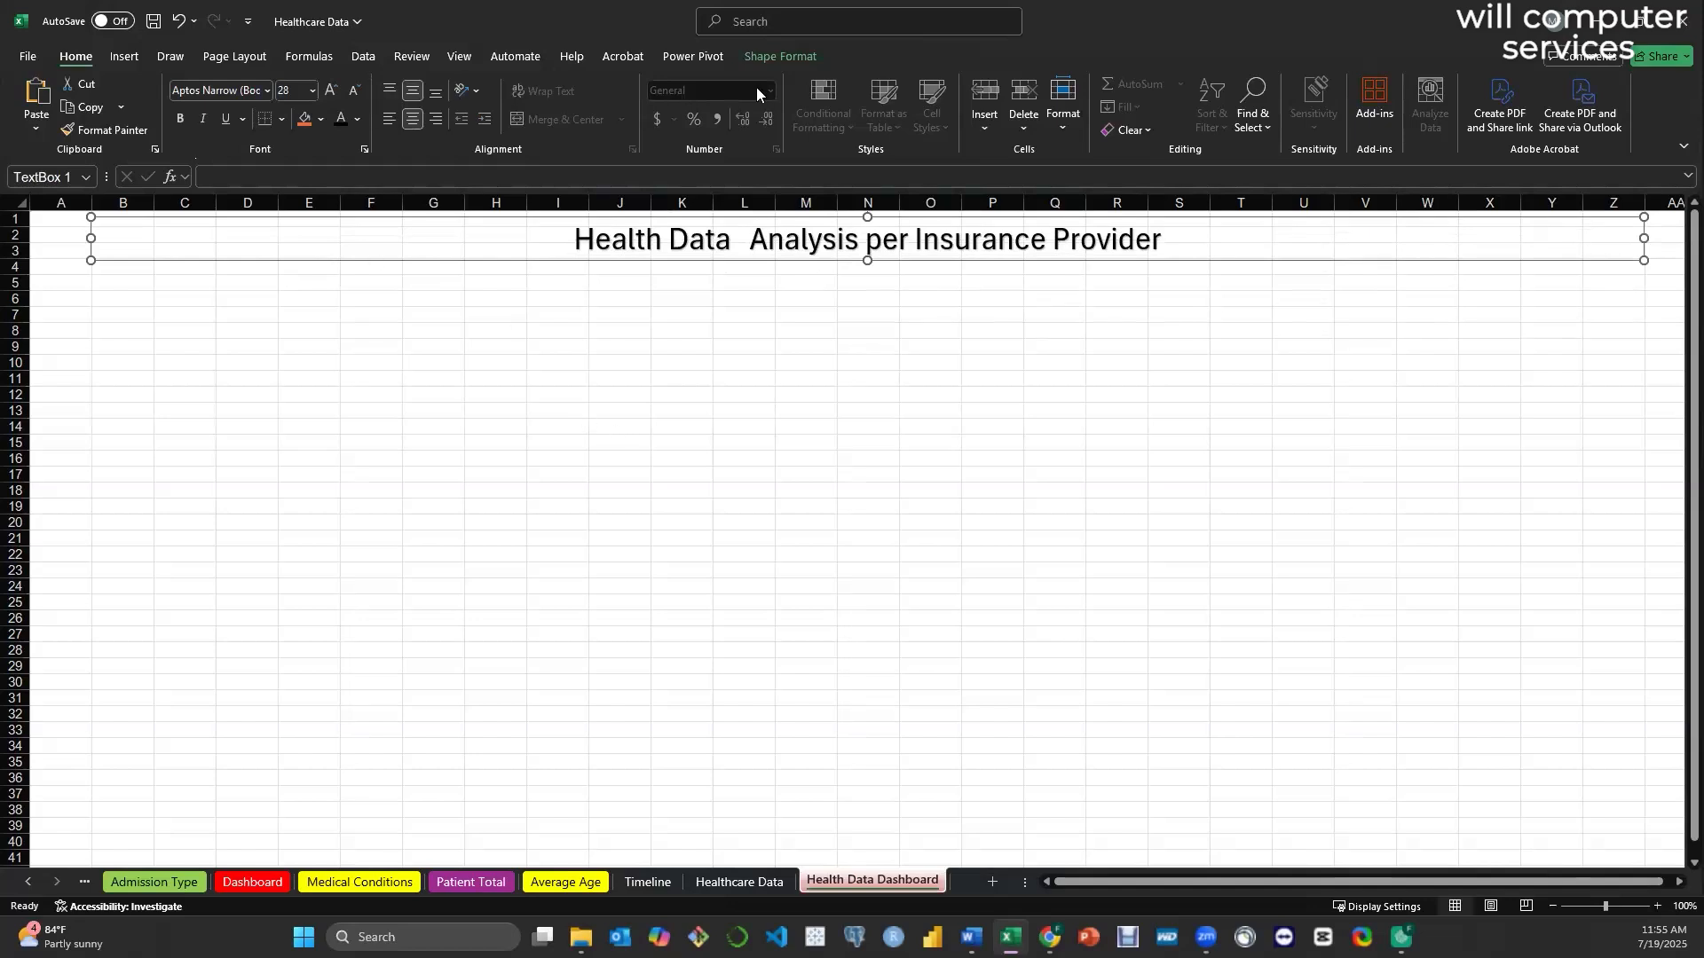
- Fill the title text box with a dark blue theme color and set its text to White, Background 1
{"action": "left_click", "coordinate": [783, 59]}
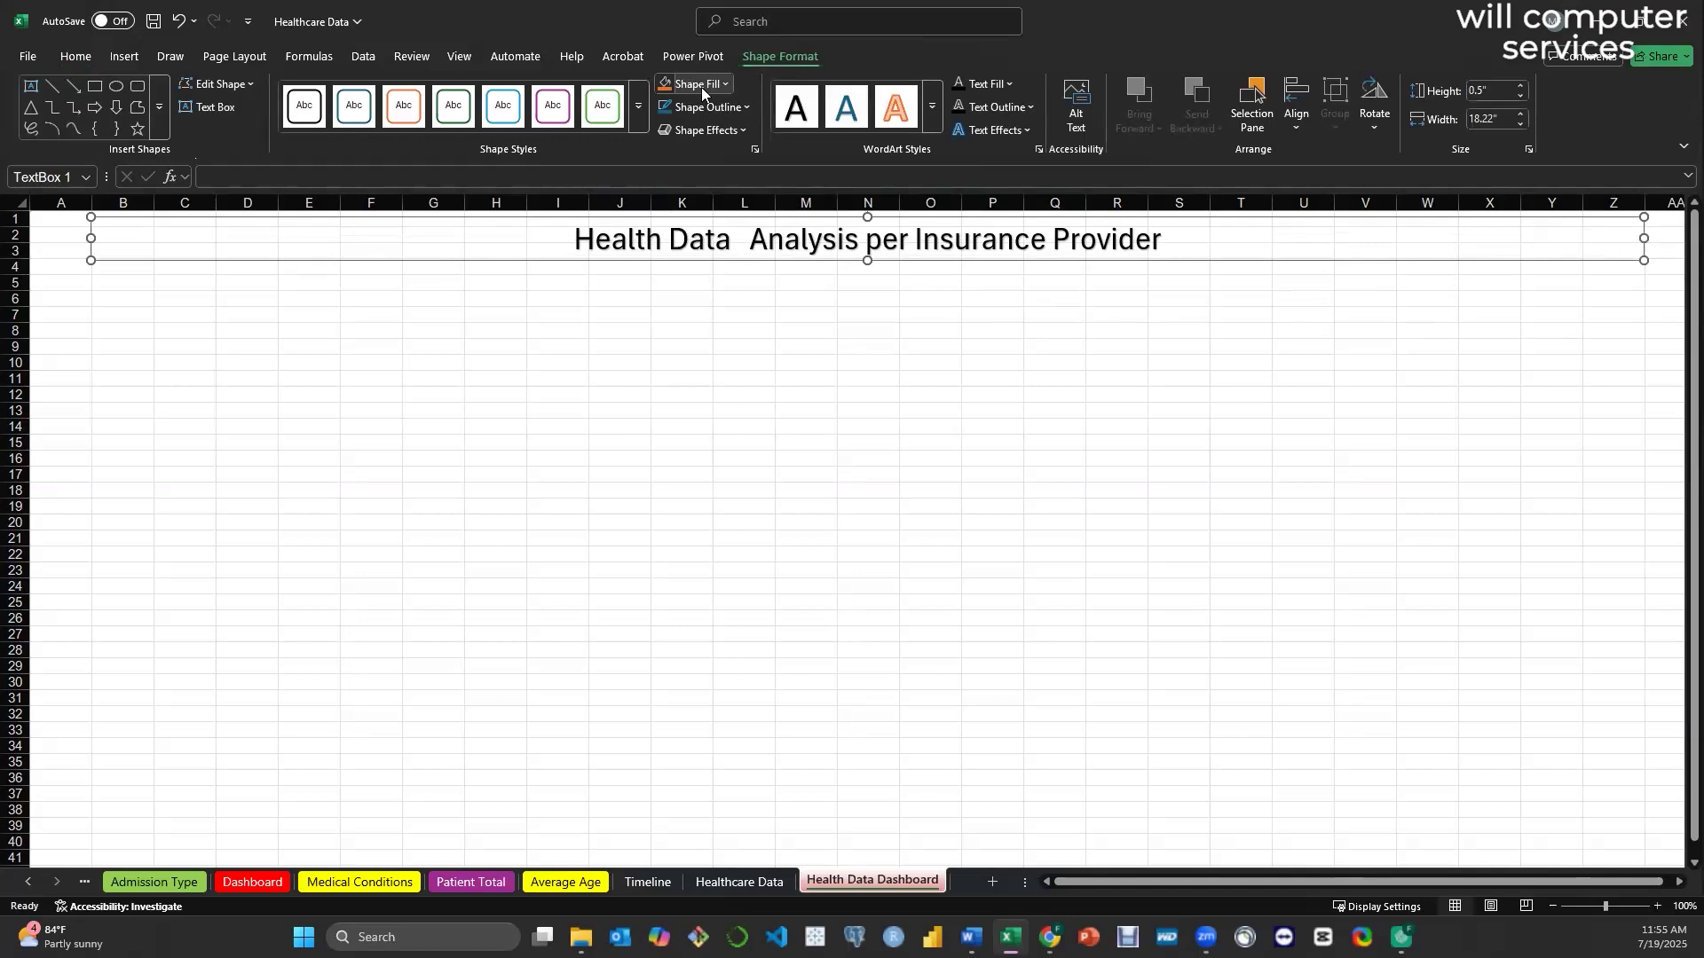
{"action": "left_click", "coordinate": [723, 82]}
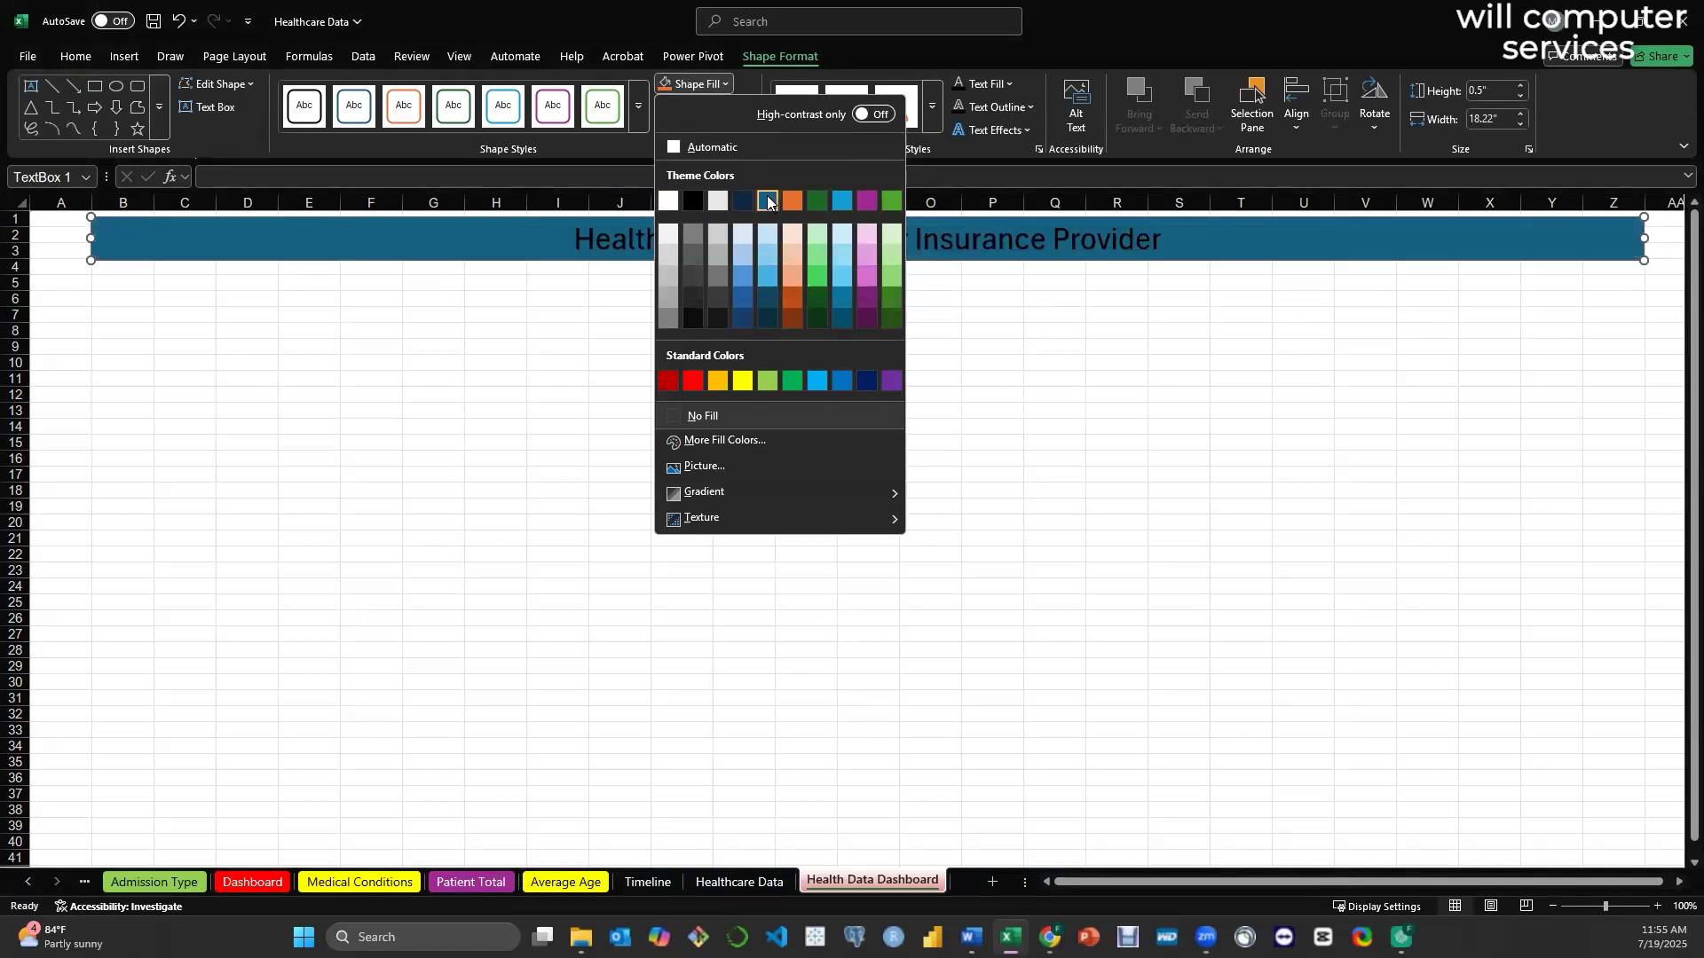
{"action": "left_click", "coordinate": [744, 318]}
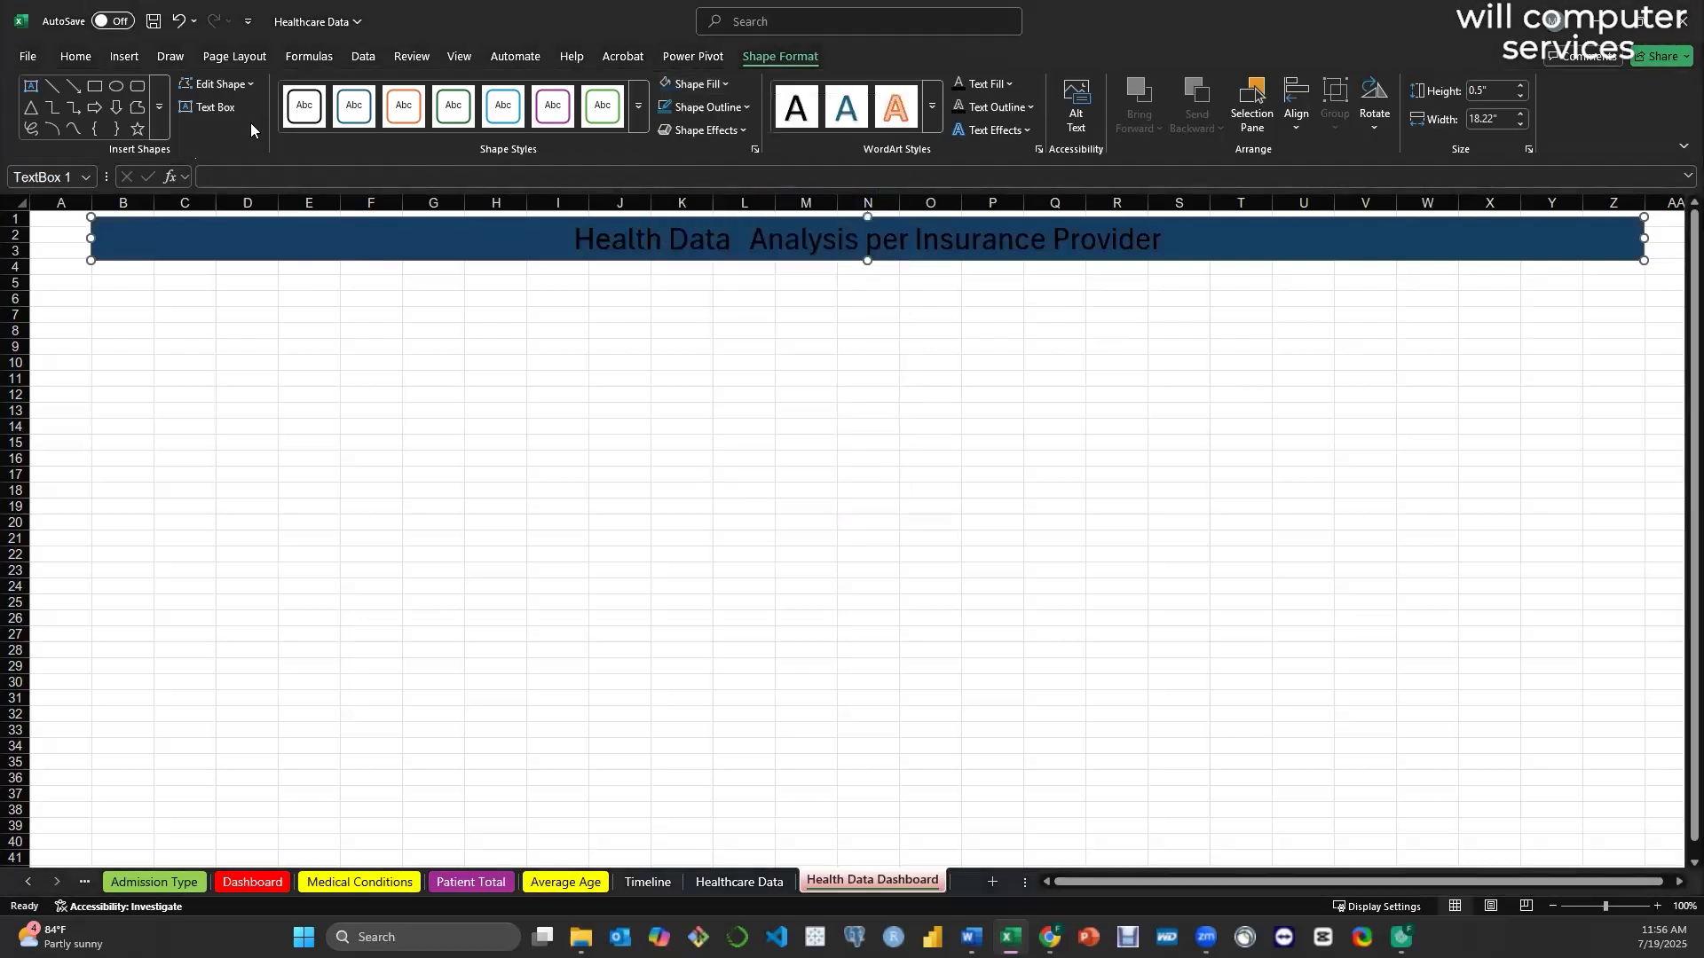
{"action": "left_click", "coordinate": [71, 57]}
{"action": "left_click", "coordinate": [357, 119]}
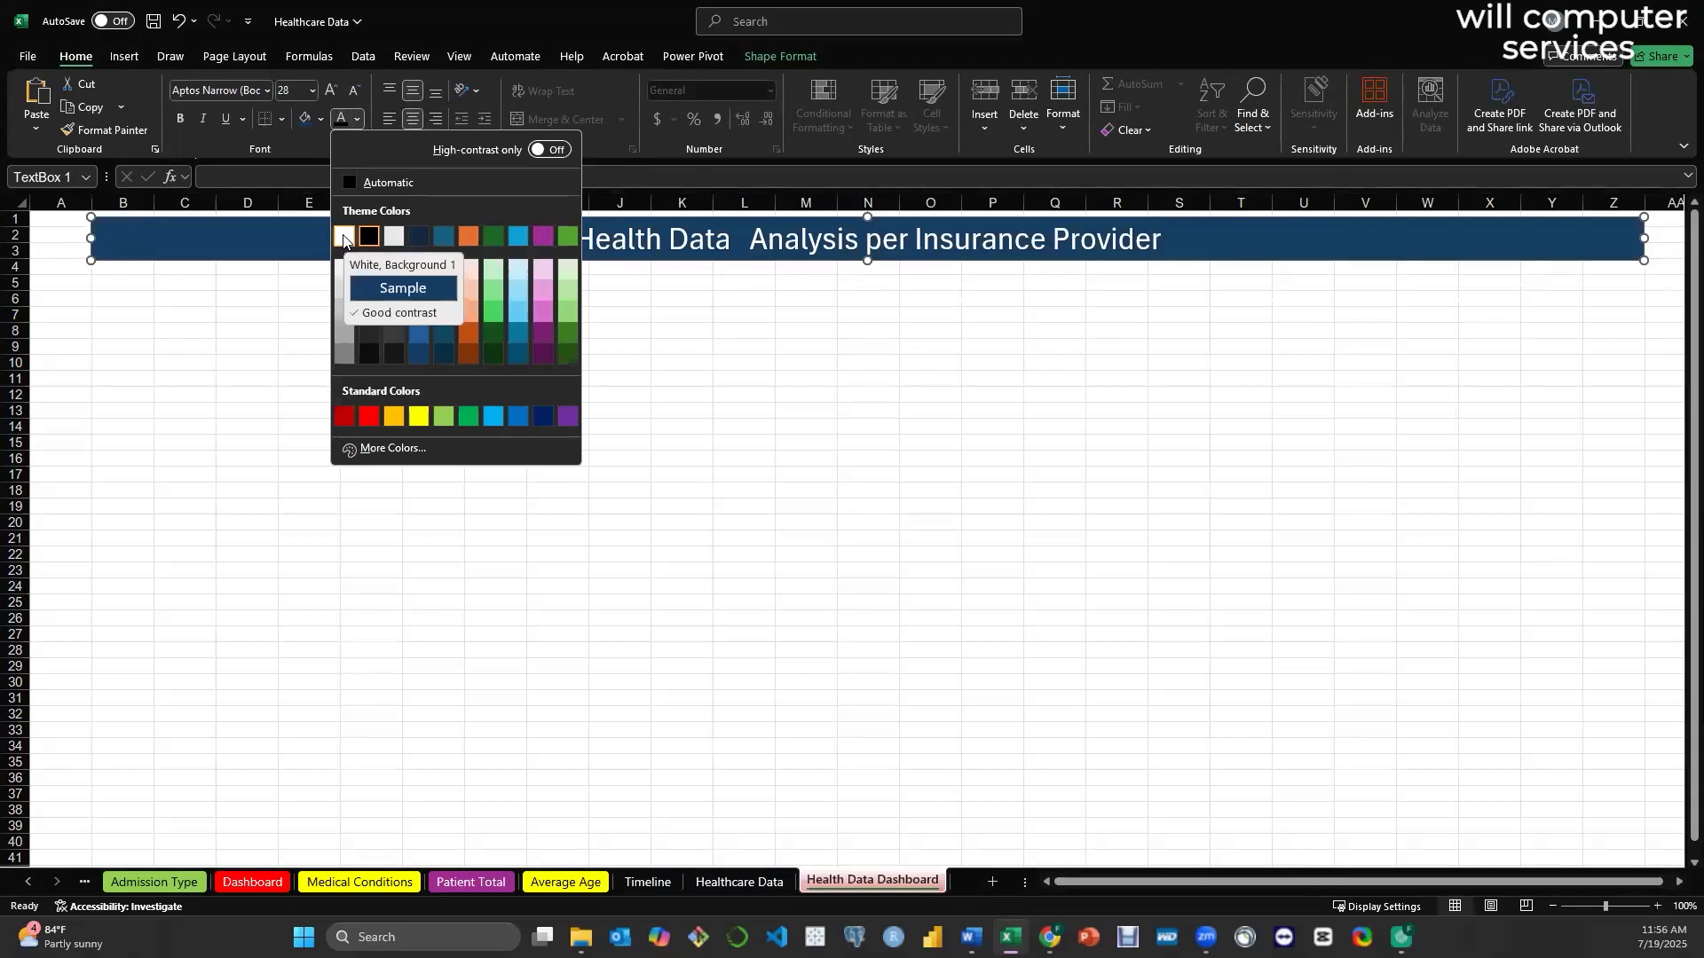
{"action": "left_click", "coordinate": [344, 238]}
{"action": "left_click", "coordinate": [951, 500]}
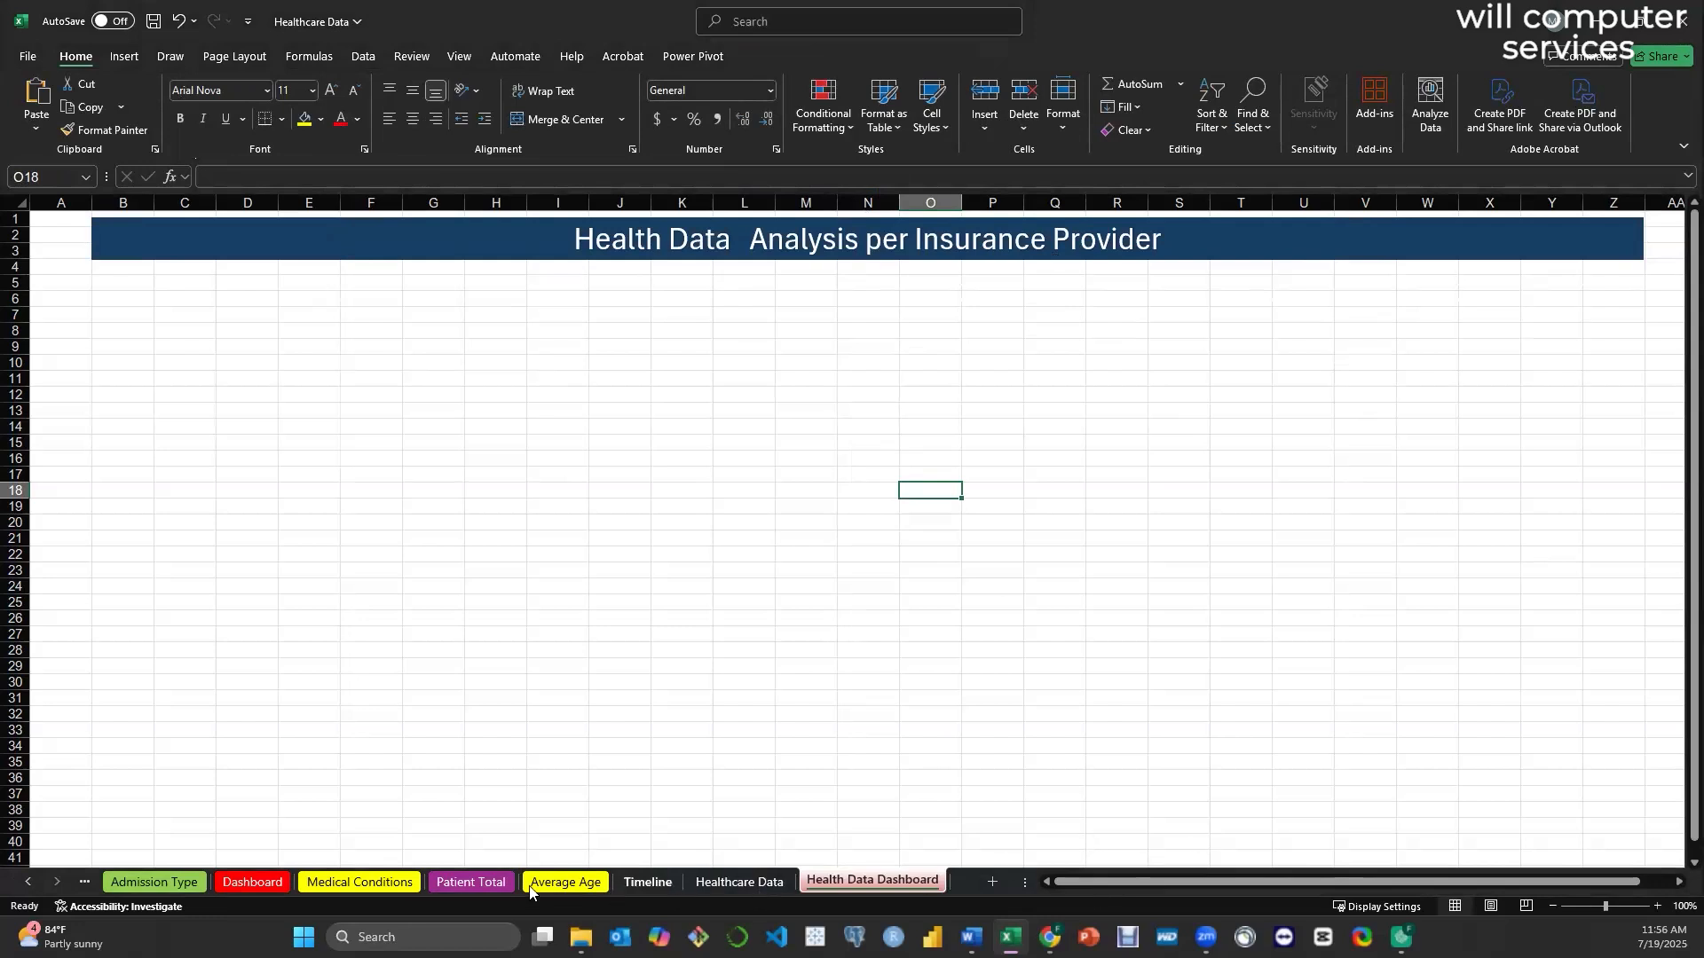
- Review the pivot tables on the Average Age and Patient Total sheets and bring the earlier sheets into reach
{"action": "left_click", "coordinate": [559, 880]}
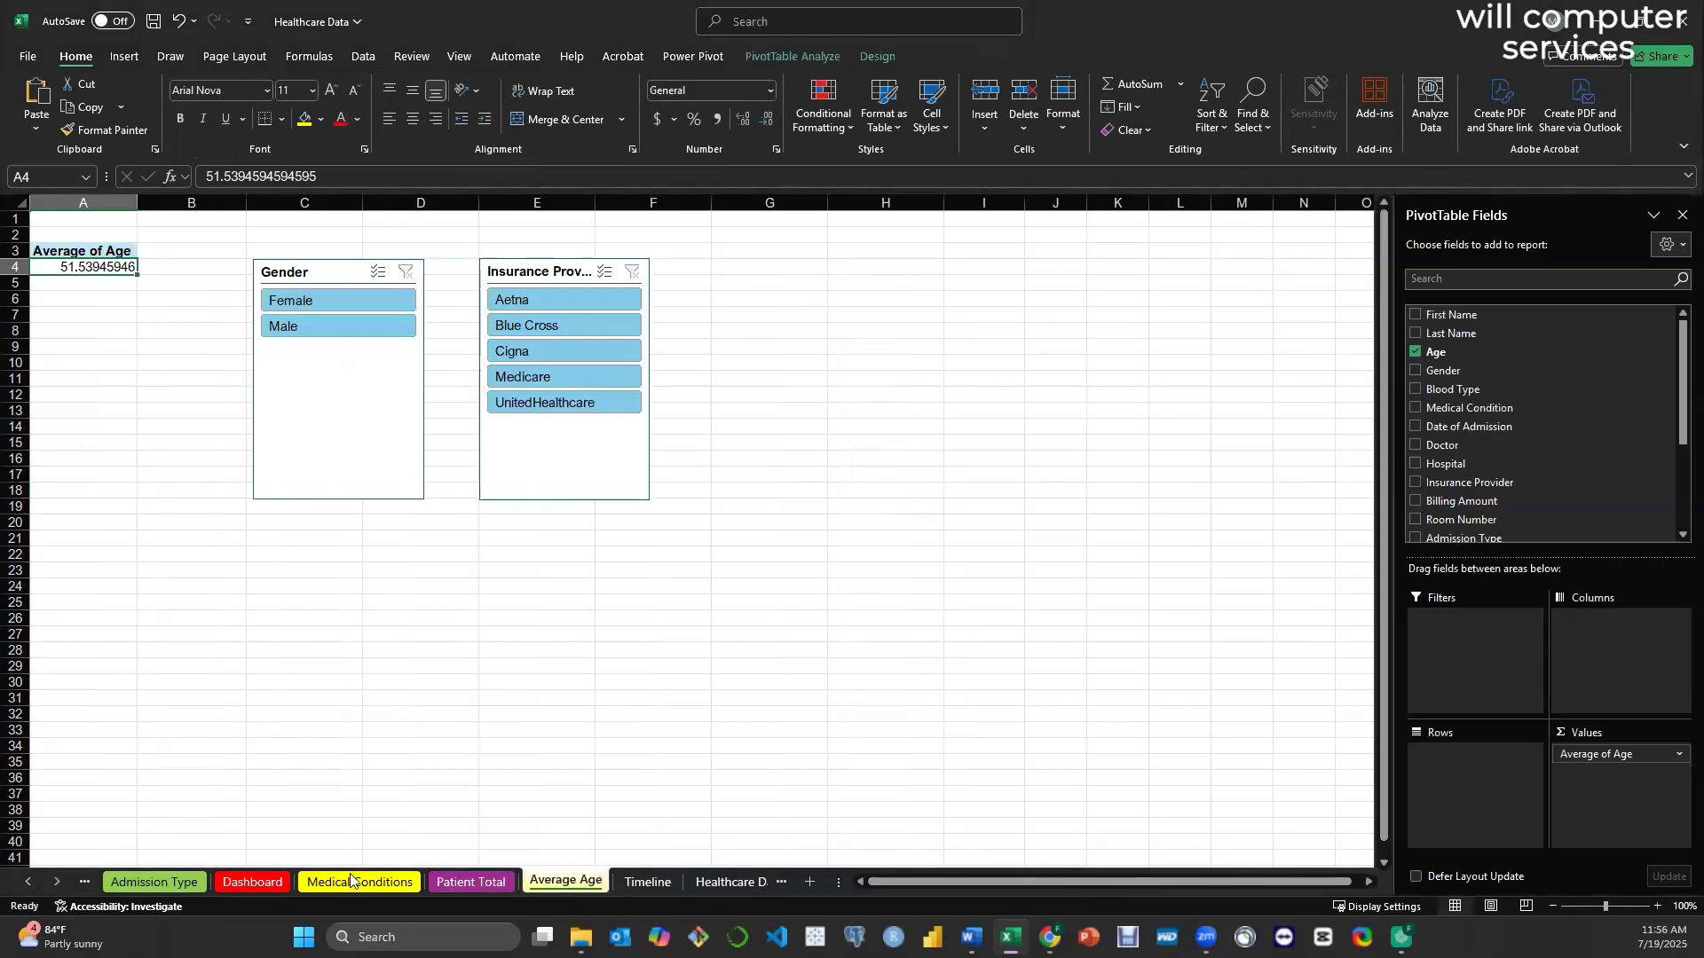
{"action": "left_click", "coordinate": [474, 883]}
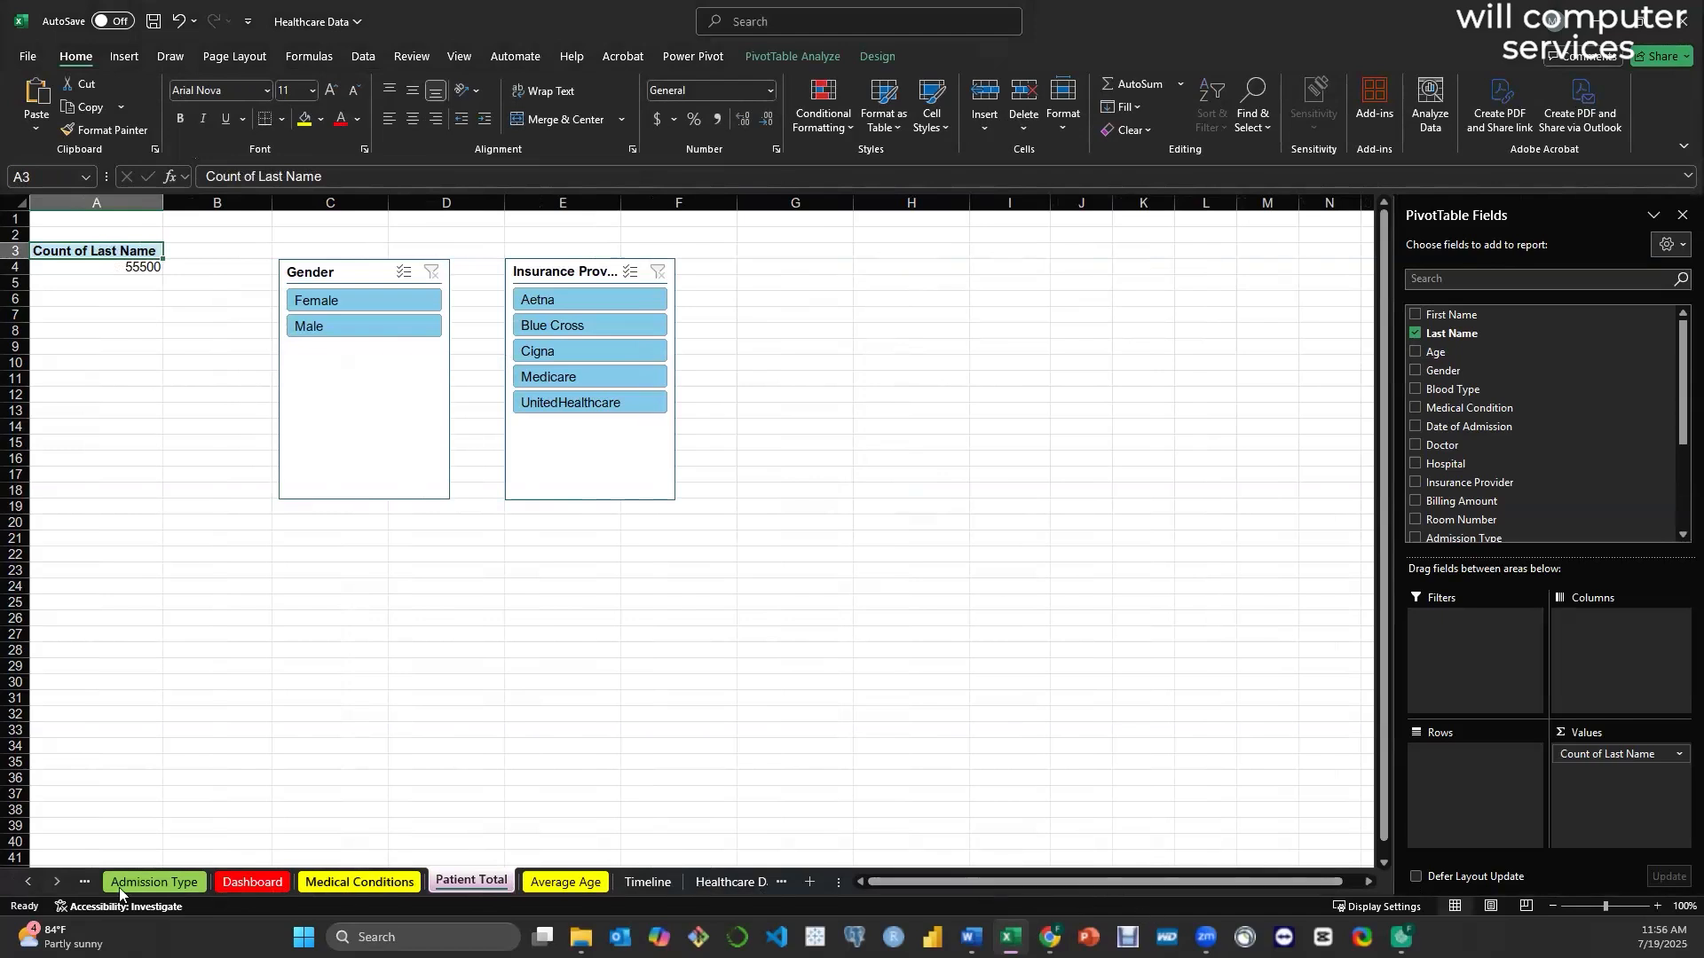
{"action": "left_click", "coordinate": [30, 881]}
{"action": "left_click", "coordinate": [30, 882]}
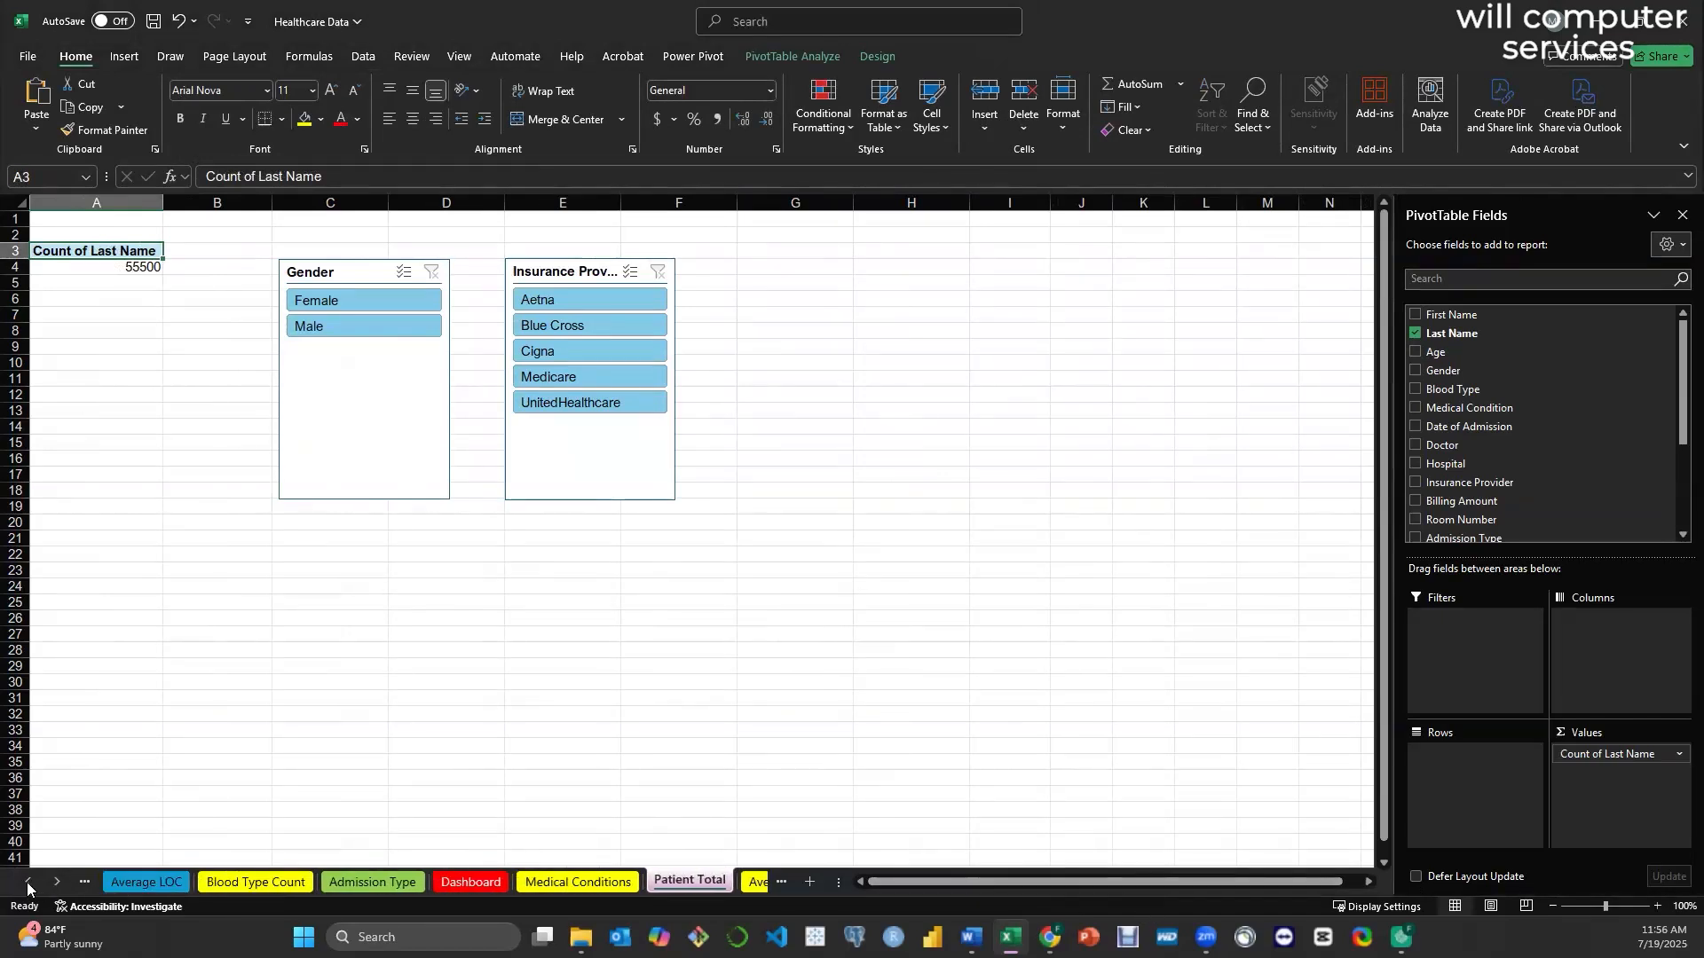
- Rename the pivot table on the Average LOC sheet to "Average Lenght of Care"
{"action": "left_click", "coordinate": [147, 884]}
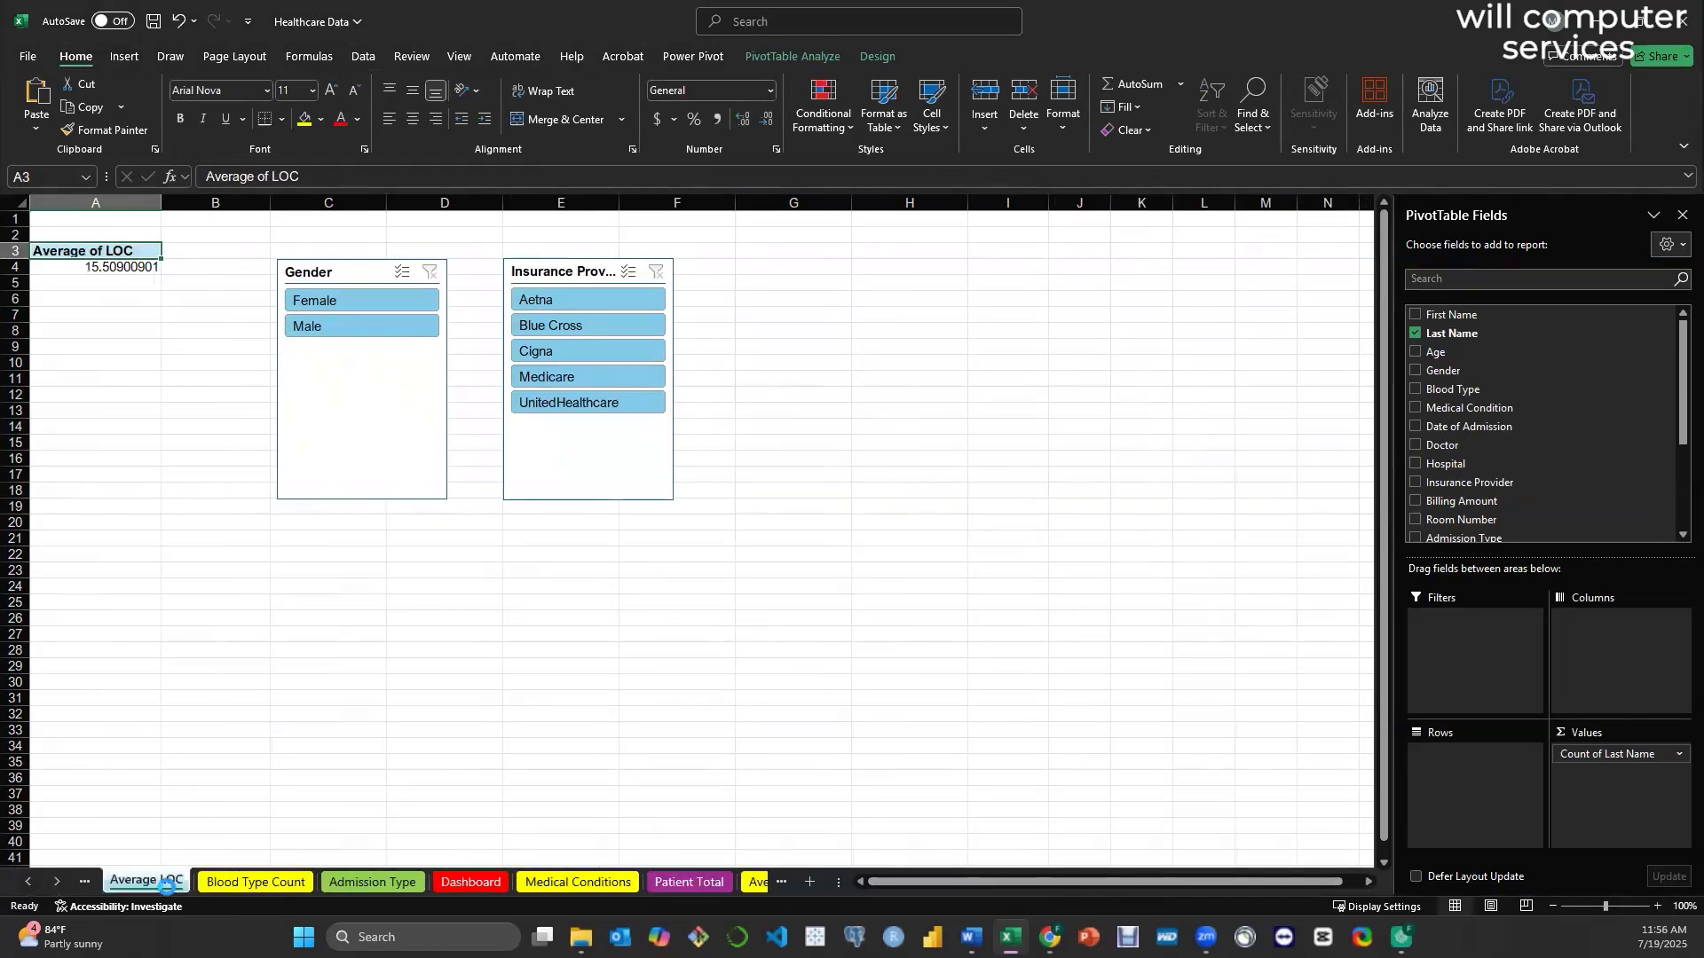
{"action": "left_click", "coordinate": [120, 266]}
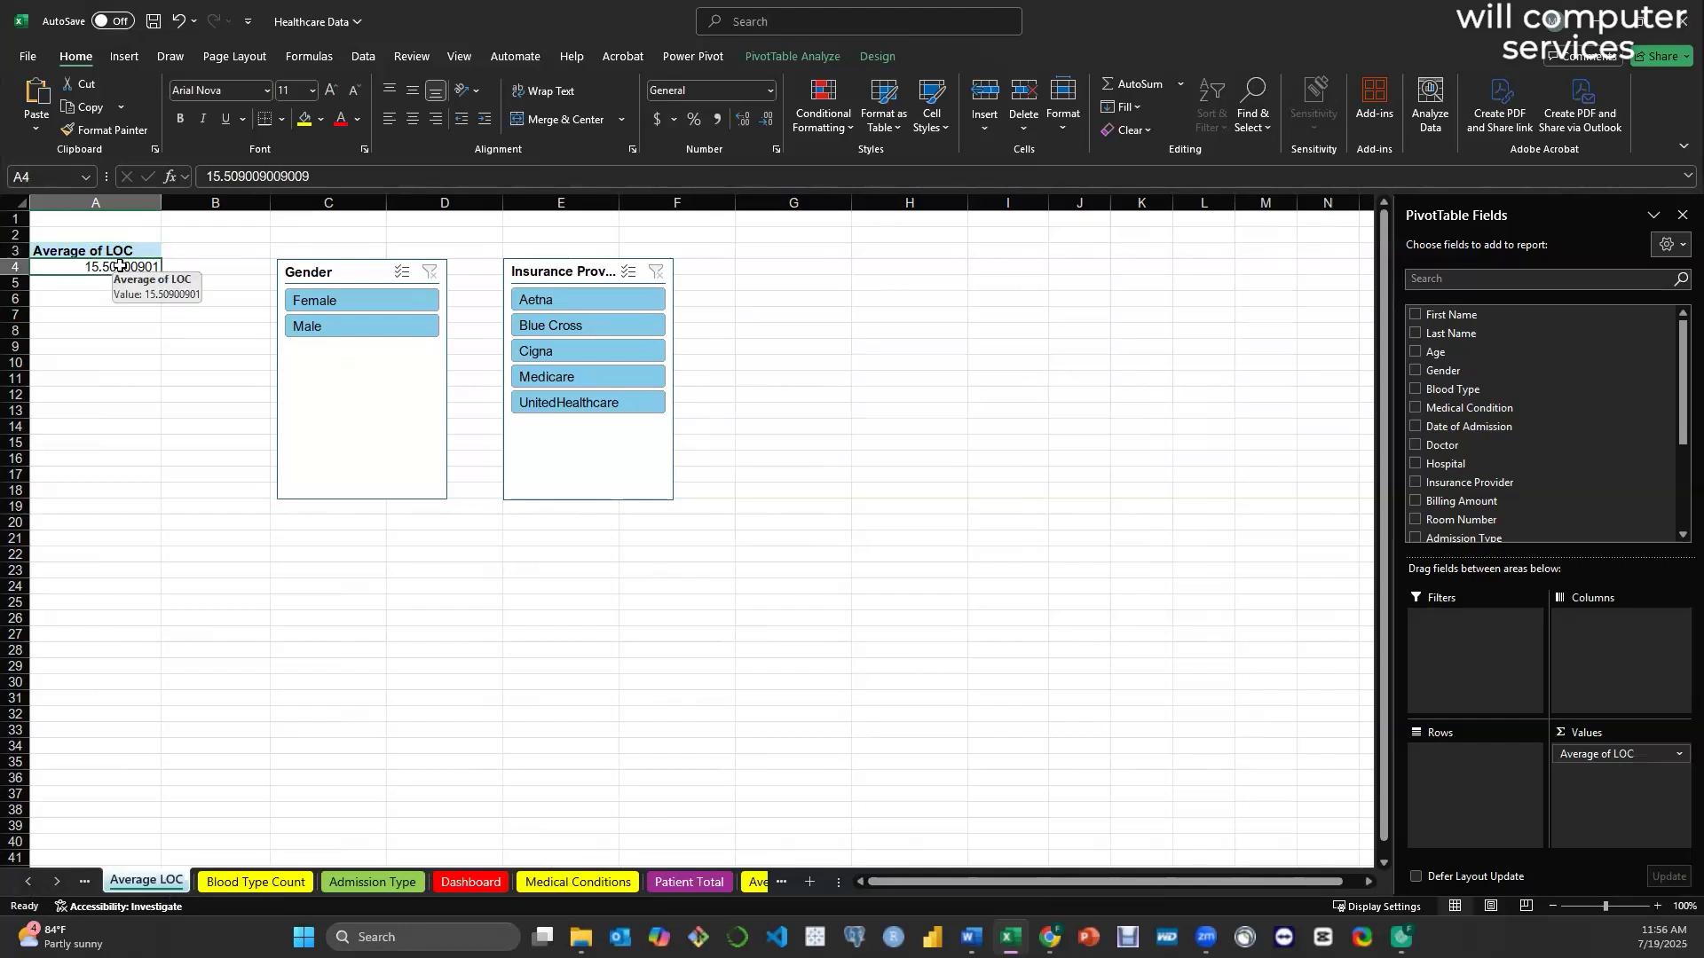
{"action": "left_click", "coordinate": [784, 57]}
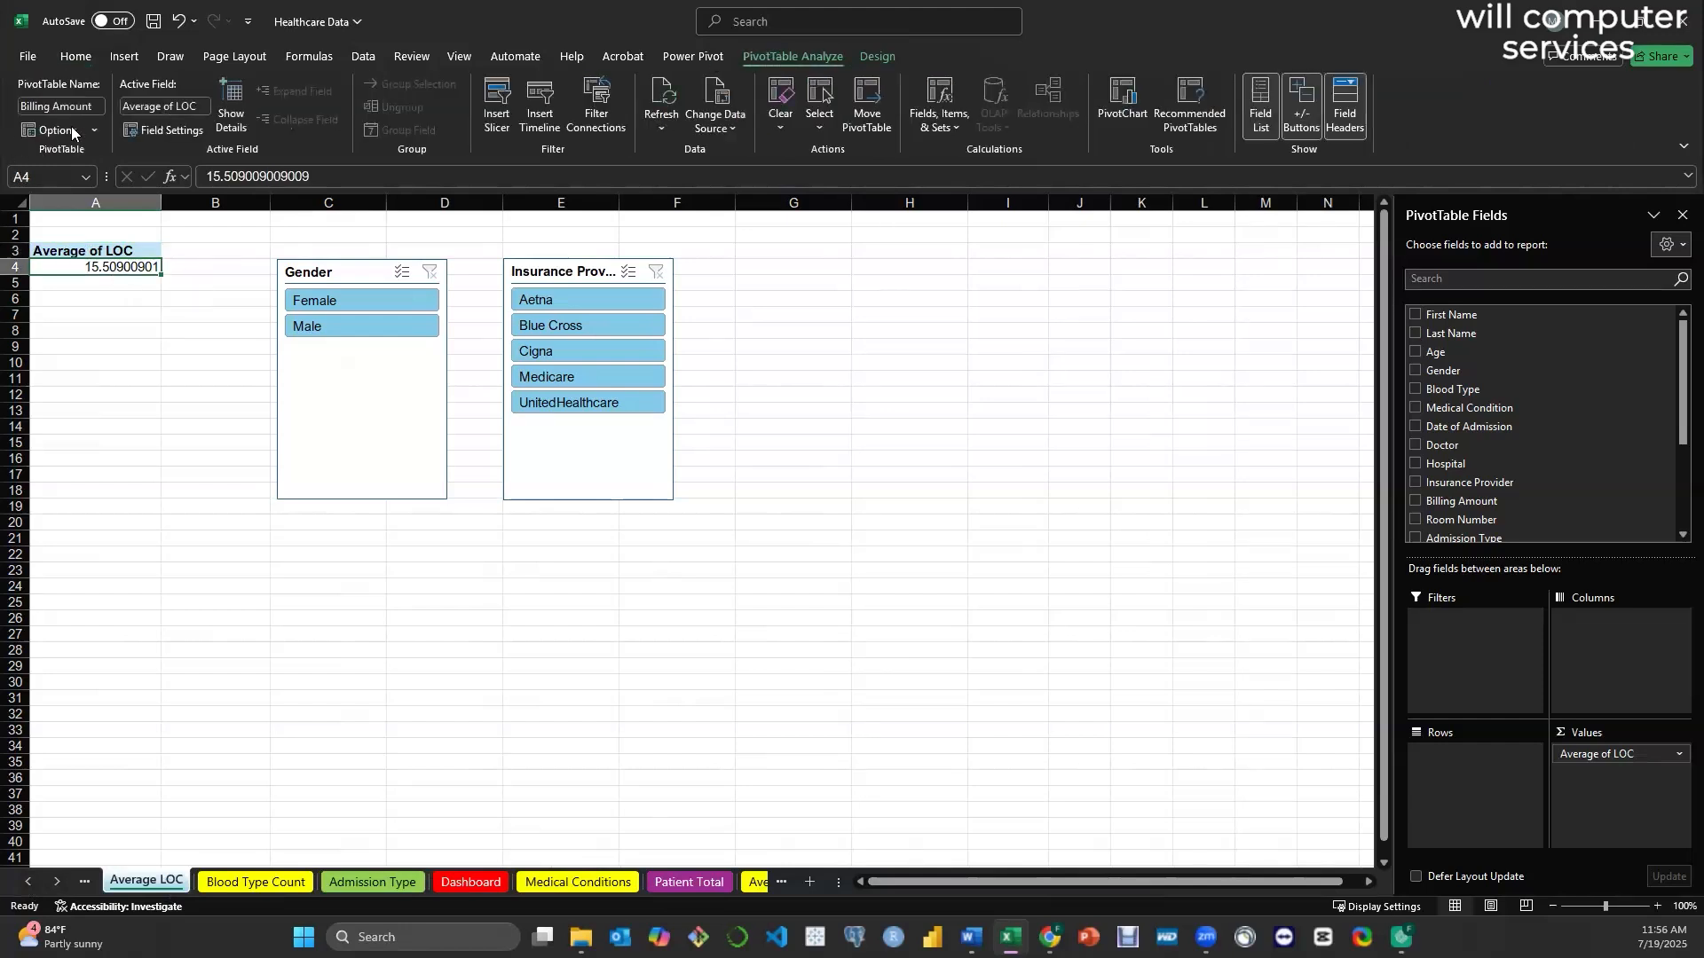
{"action": "left_click", "coordinate": [874, 57]}
{"action": "left_click", "coordinate": [798, 56]}
{"action": "left_click", "coordinate": [36, 108]}
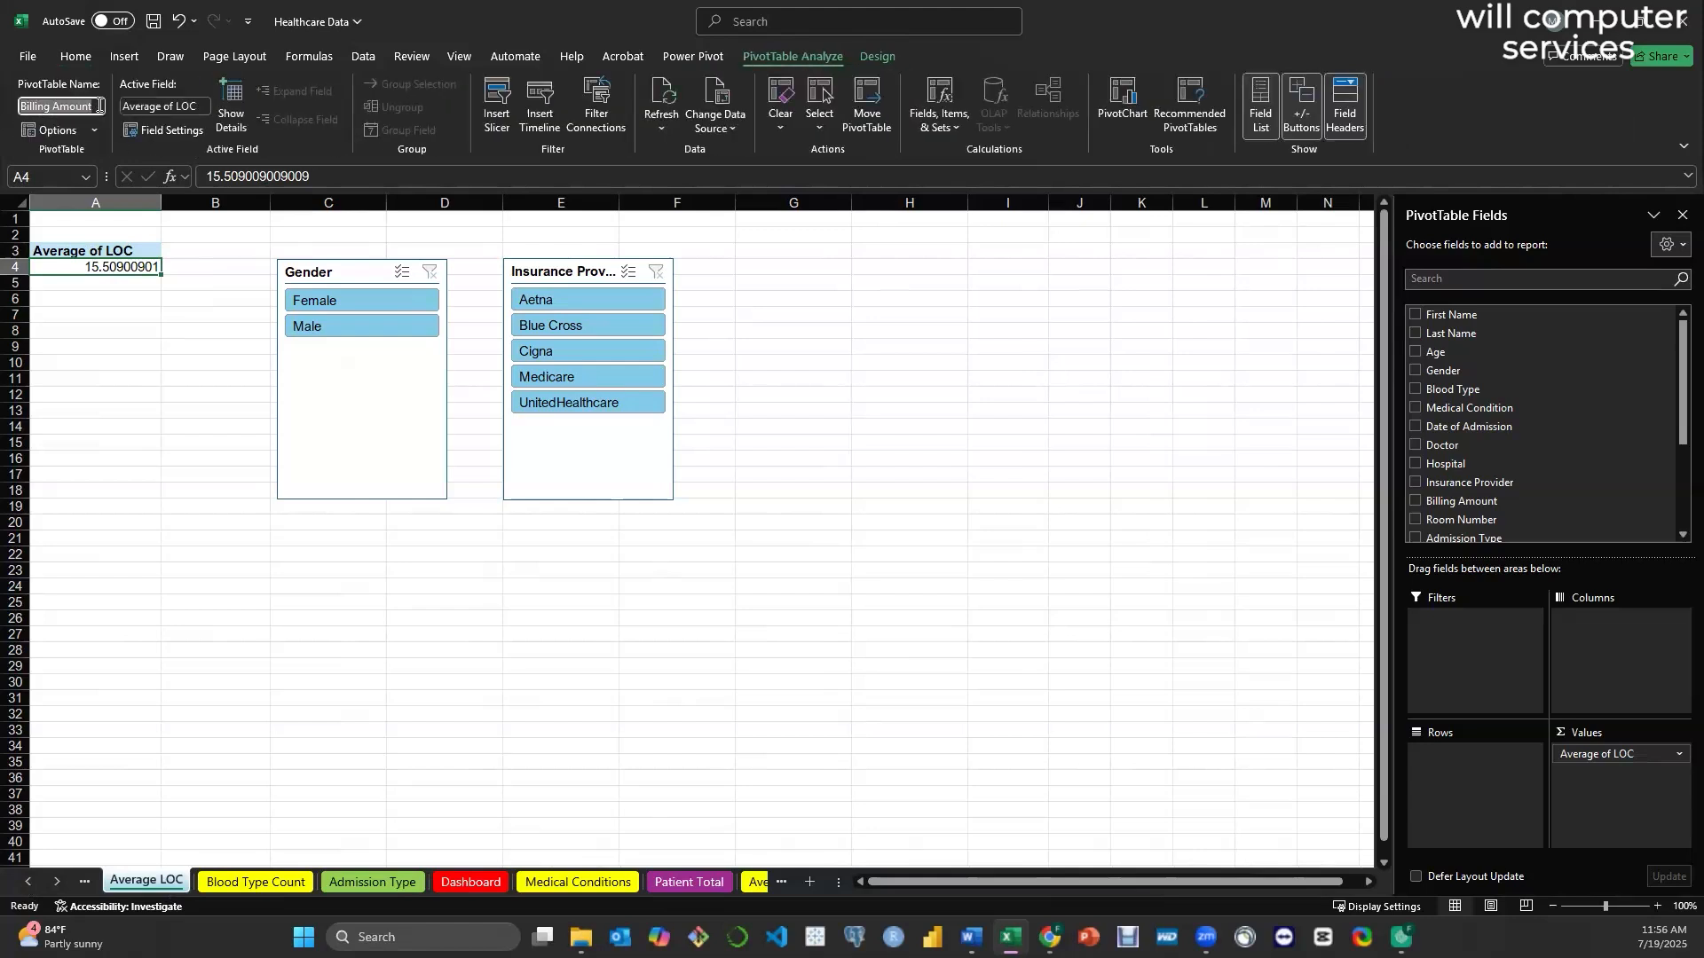
{"action": "type", "text": "Av"}
{"action": "type", "text": "ht of Care"}
{"action": "left_click", "coordinate": [168, 346]}
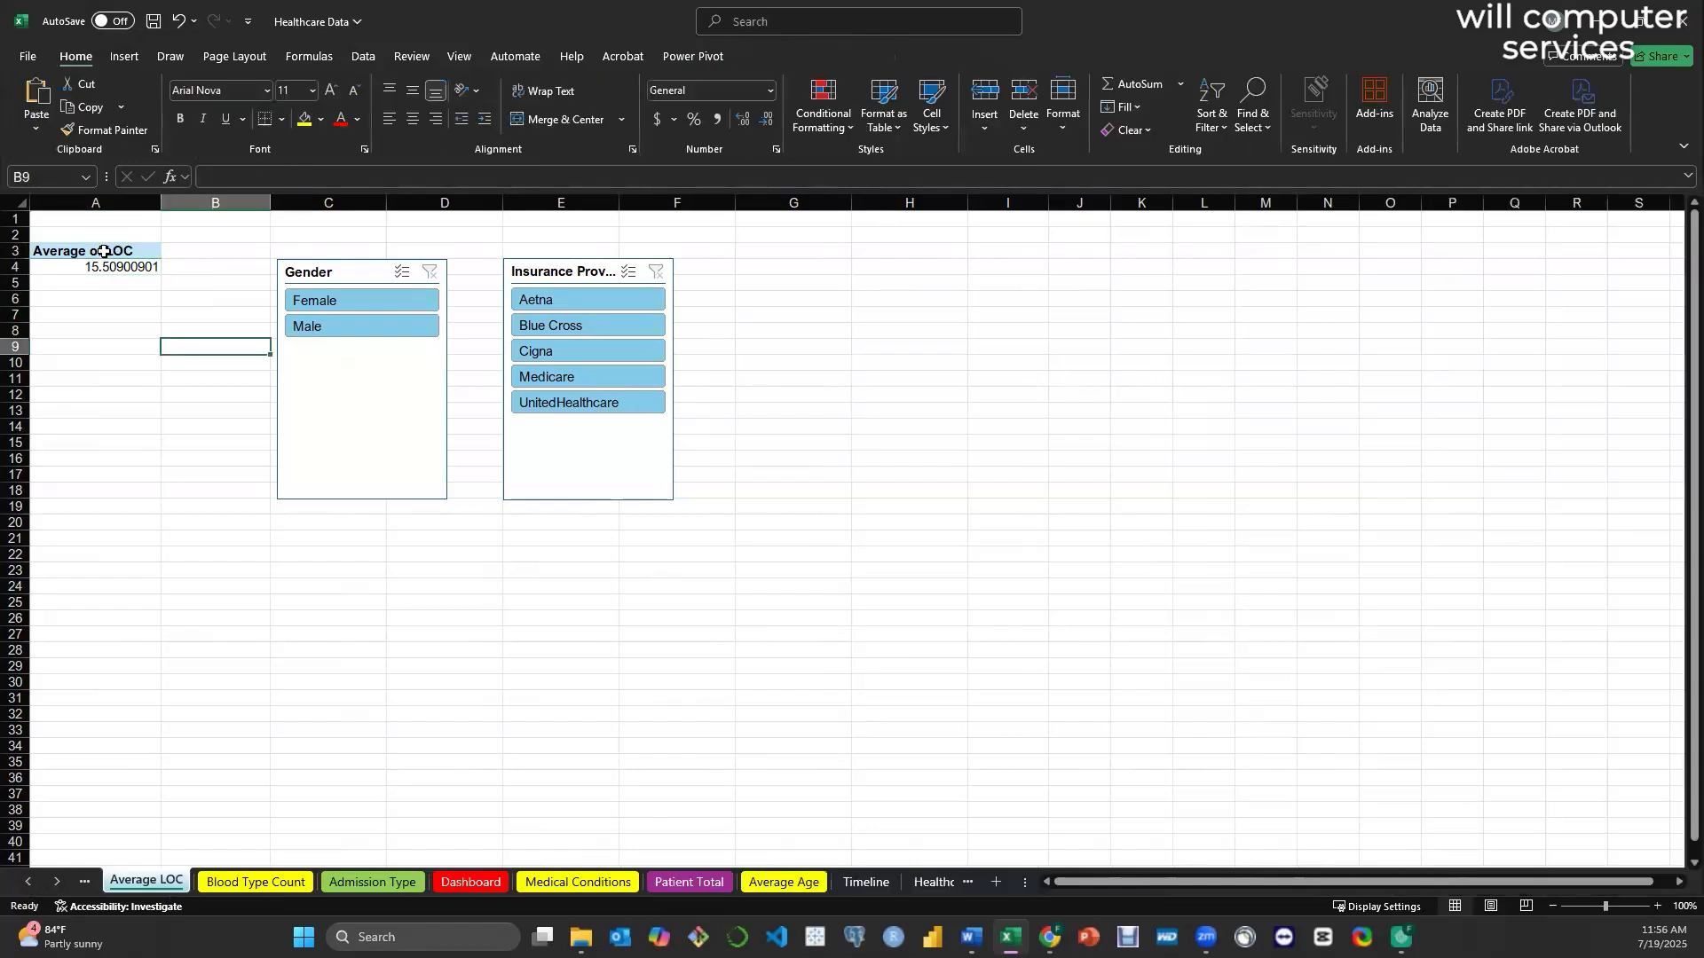
{"action": "left_click", "coordinate": [103, 252]}
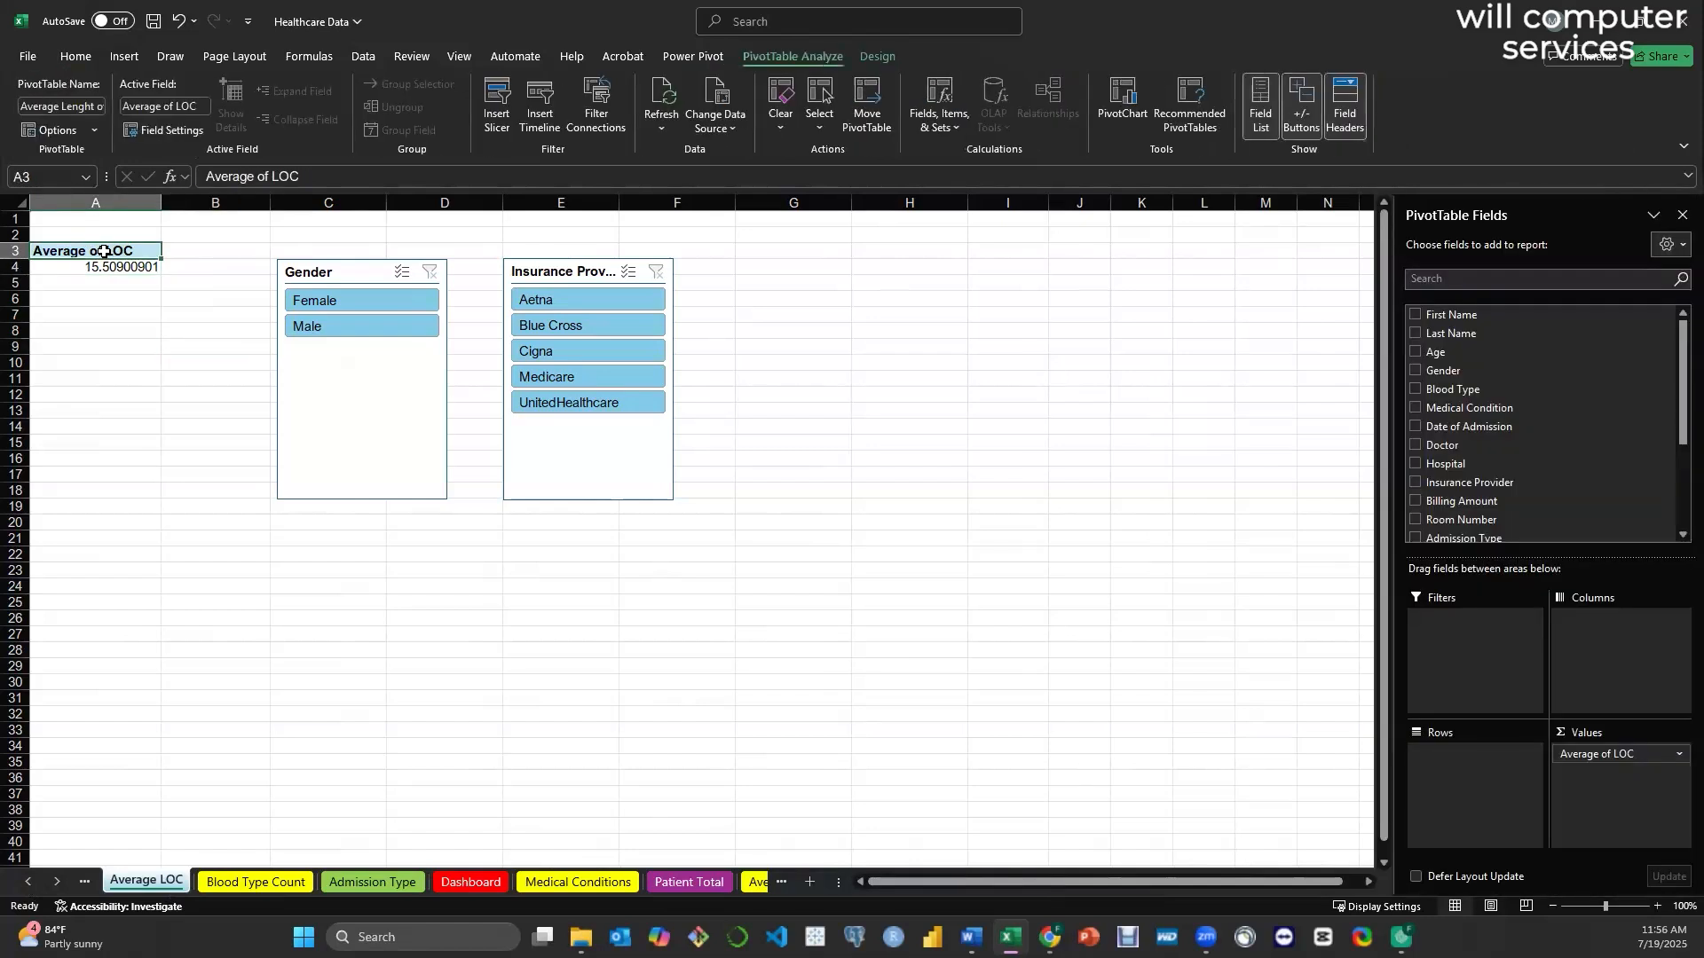
- Rename the pivot table on the Blood Type Count sheet to "Blood Type Count"
{"action": "left_click", "coordinate": [257, 883]}
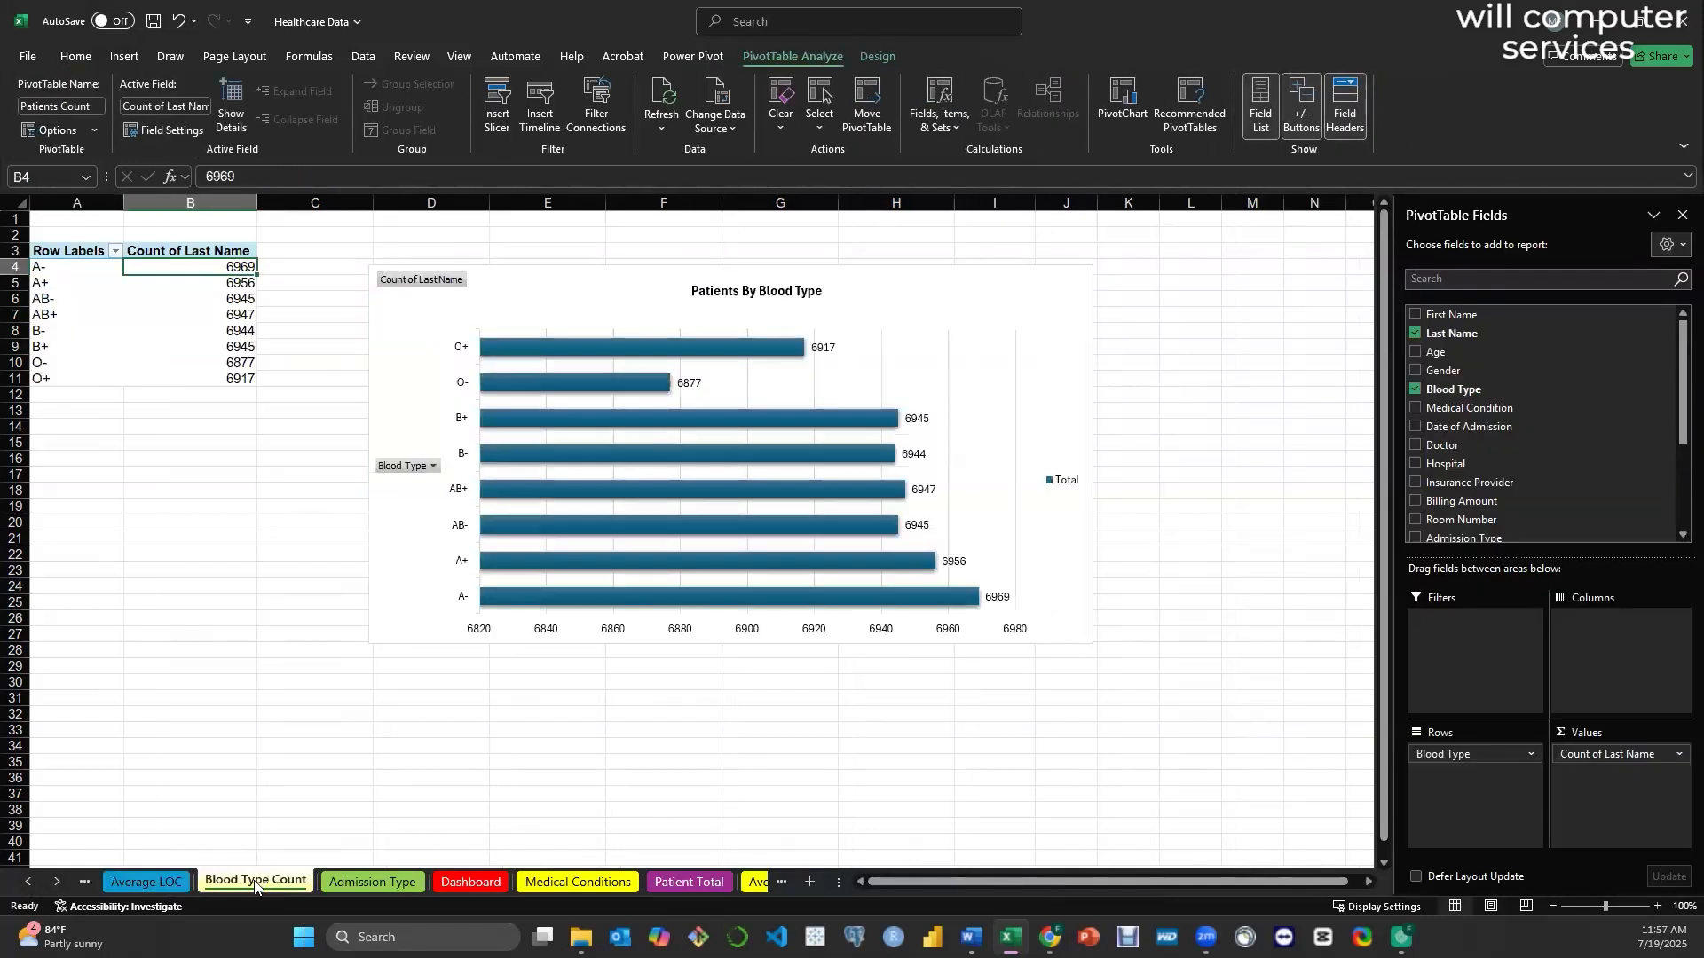
{"action": "left_click", "coordinate": [90, 105]}
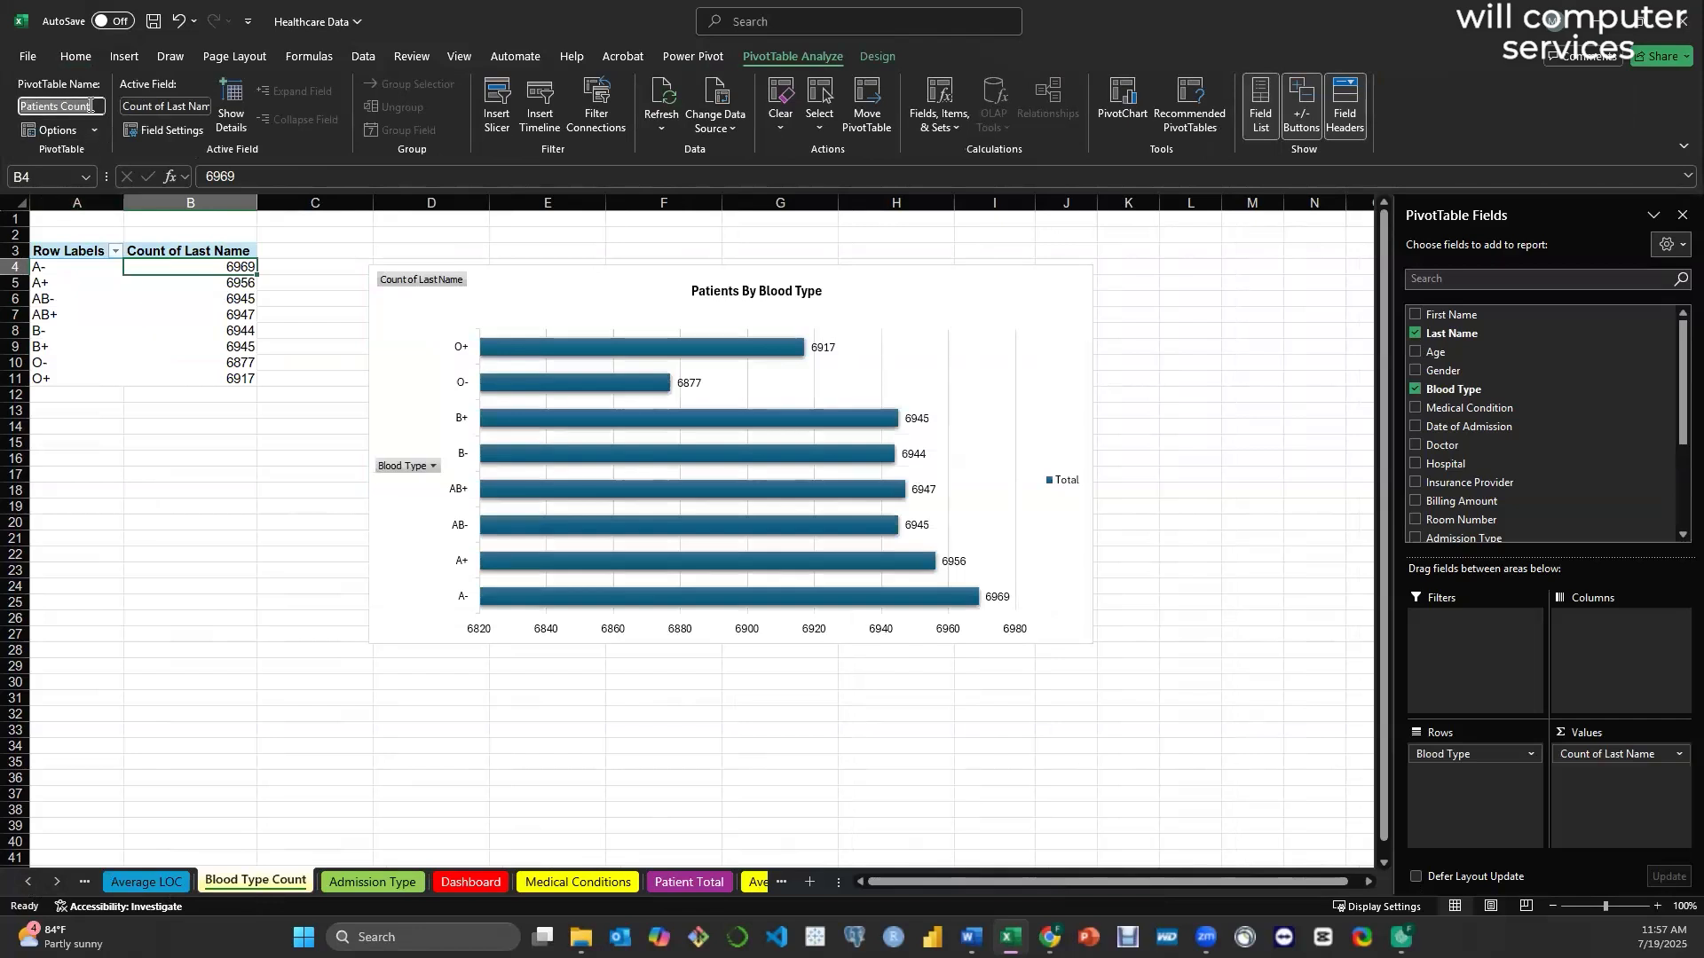
{"action": "type", "text": "Blood Type Count"}
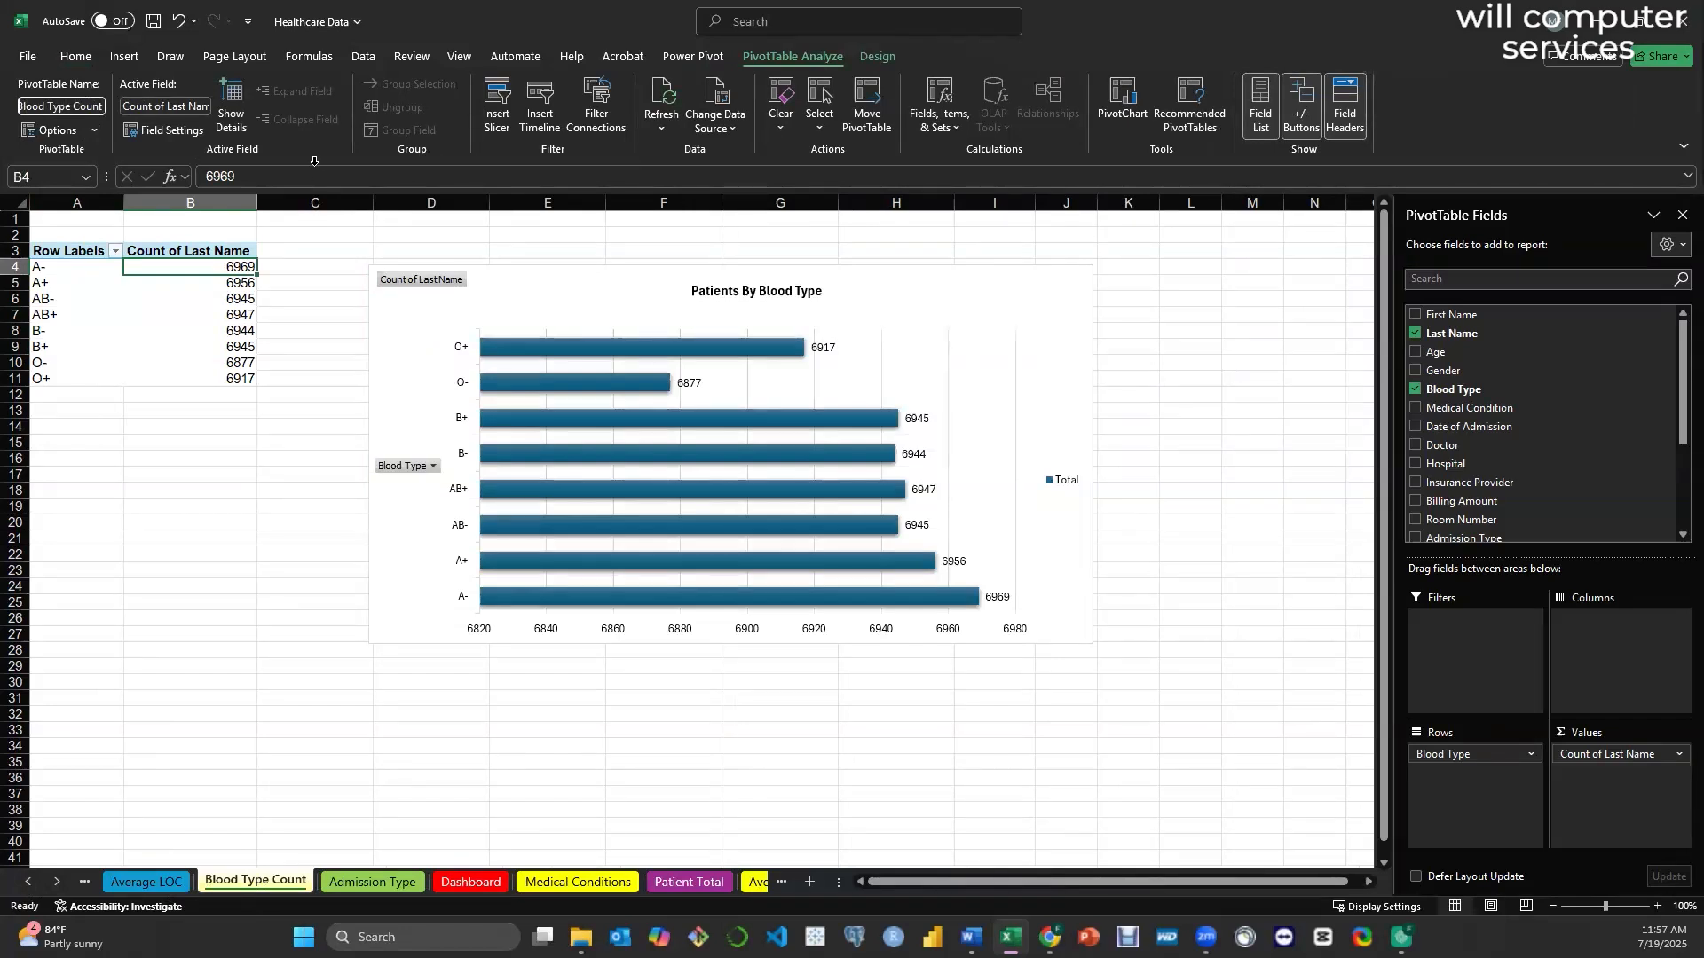
- Name the Patients By Blood Type pivot chart "Blood Type Count"
{"action": "left_click", "coordinate": [571, 293]}
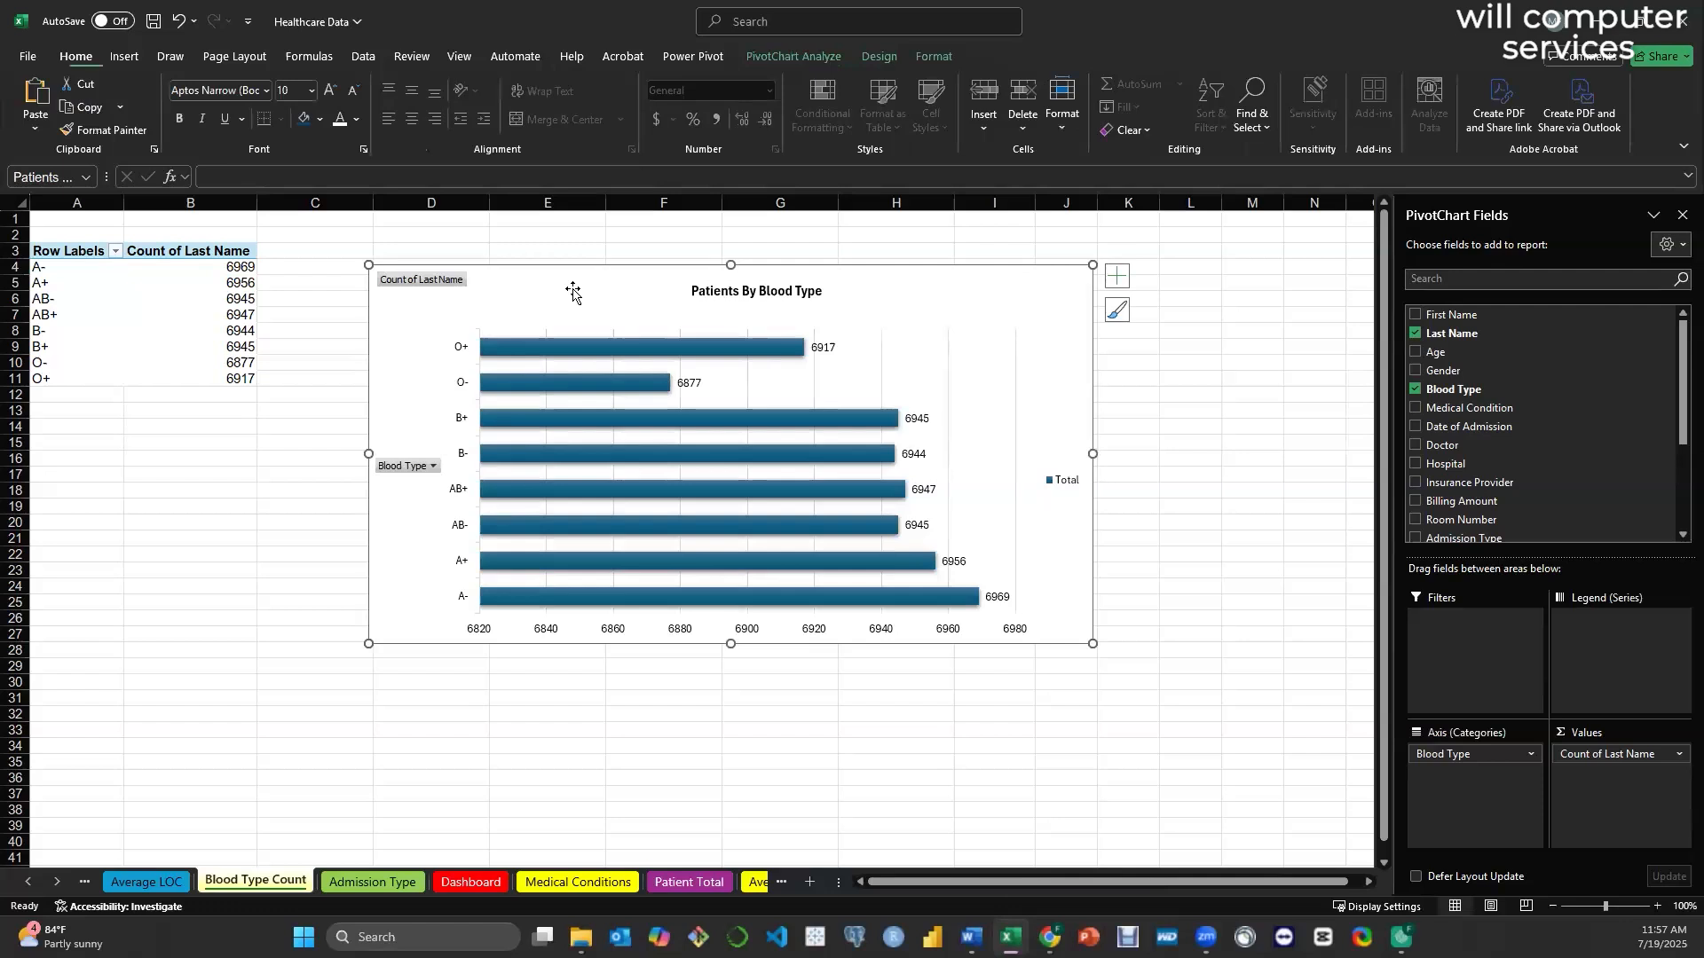
{"action": "left_click", "coordinate": [785, 55]}
{"action": "left_click", "coordinate": [71, 103]}
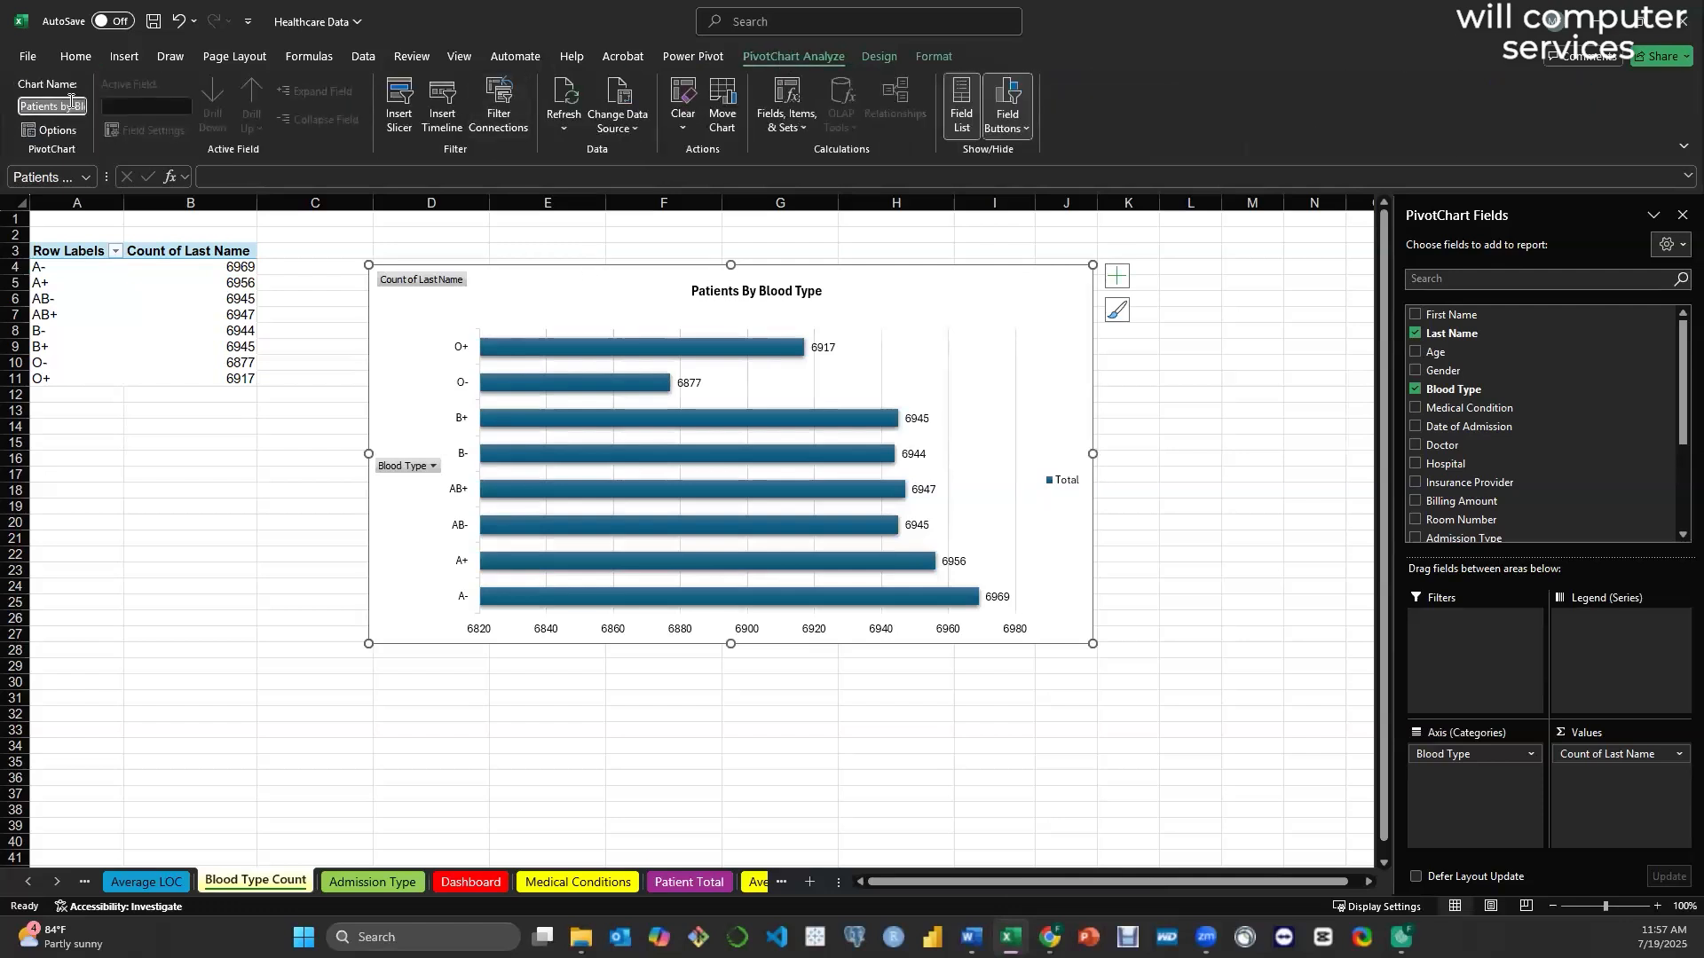
{"action": "type", "text": "Blood Type Count"}
{"action": "left_click", "coordinate": [286, 601]}
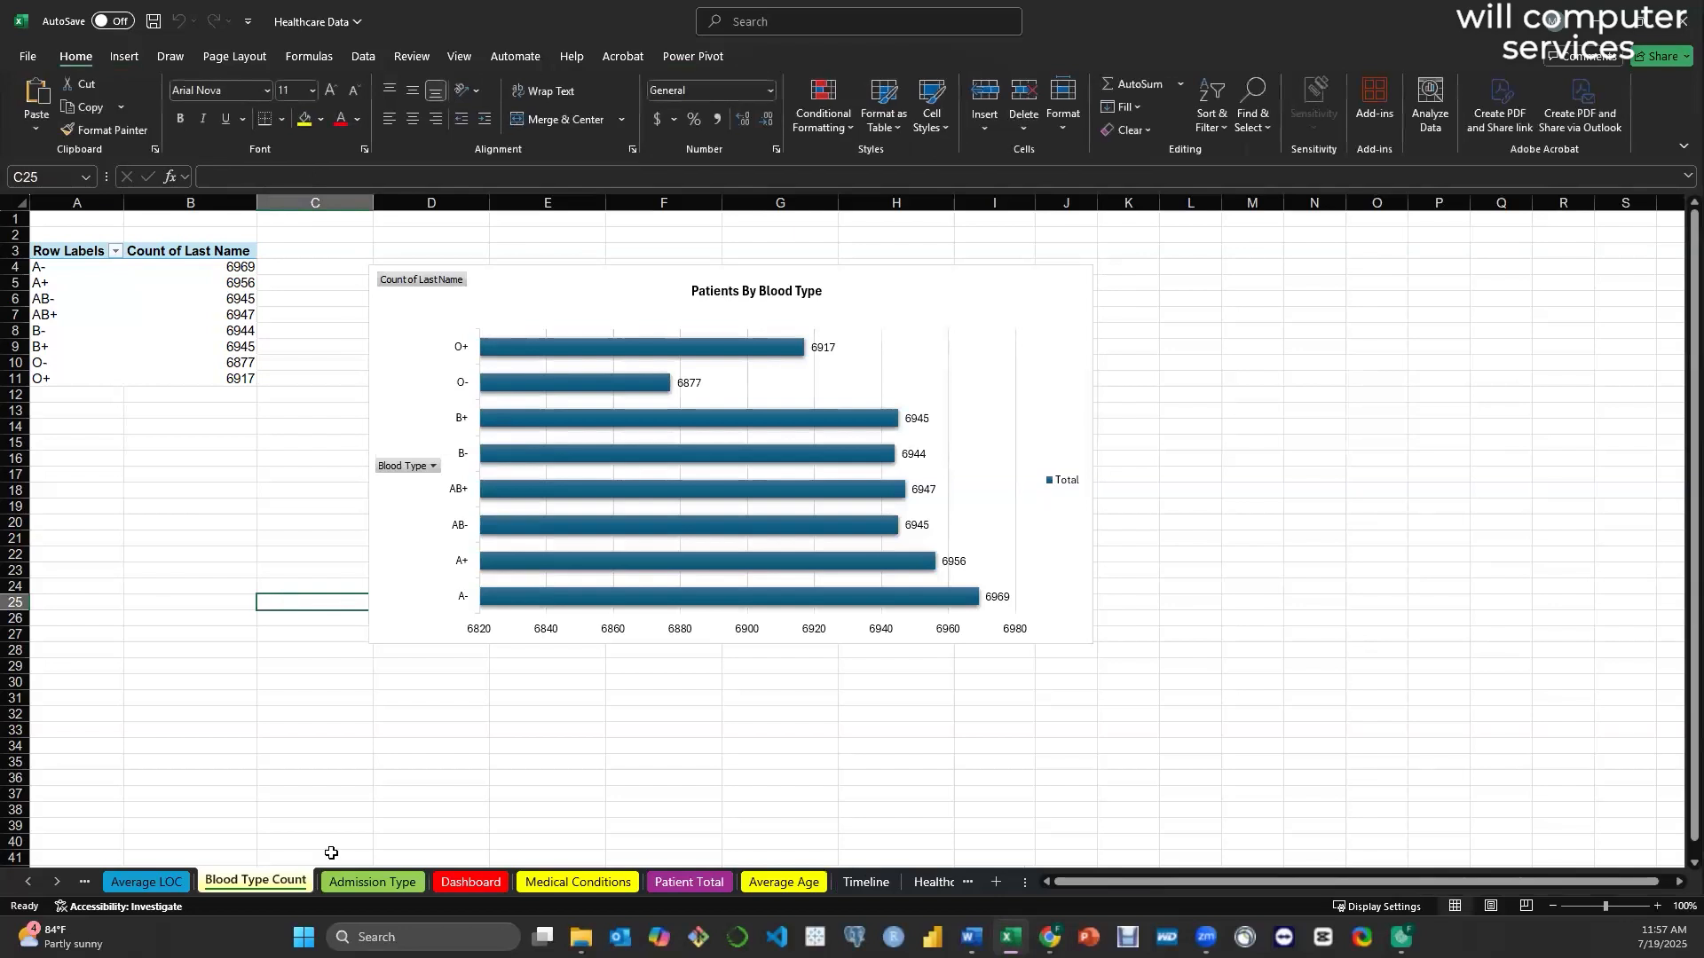
- Check the pivot table's name on the Admission Type sheet and name its pie chart "Admission Type"
{"action": "left_click", "coordinate": [364, 880]}
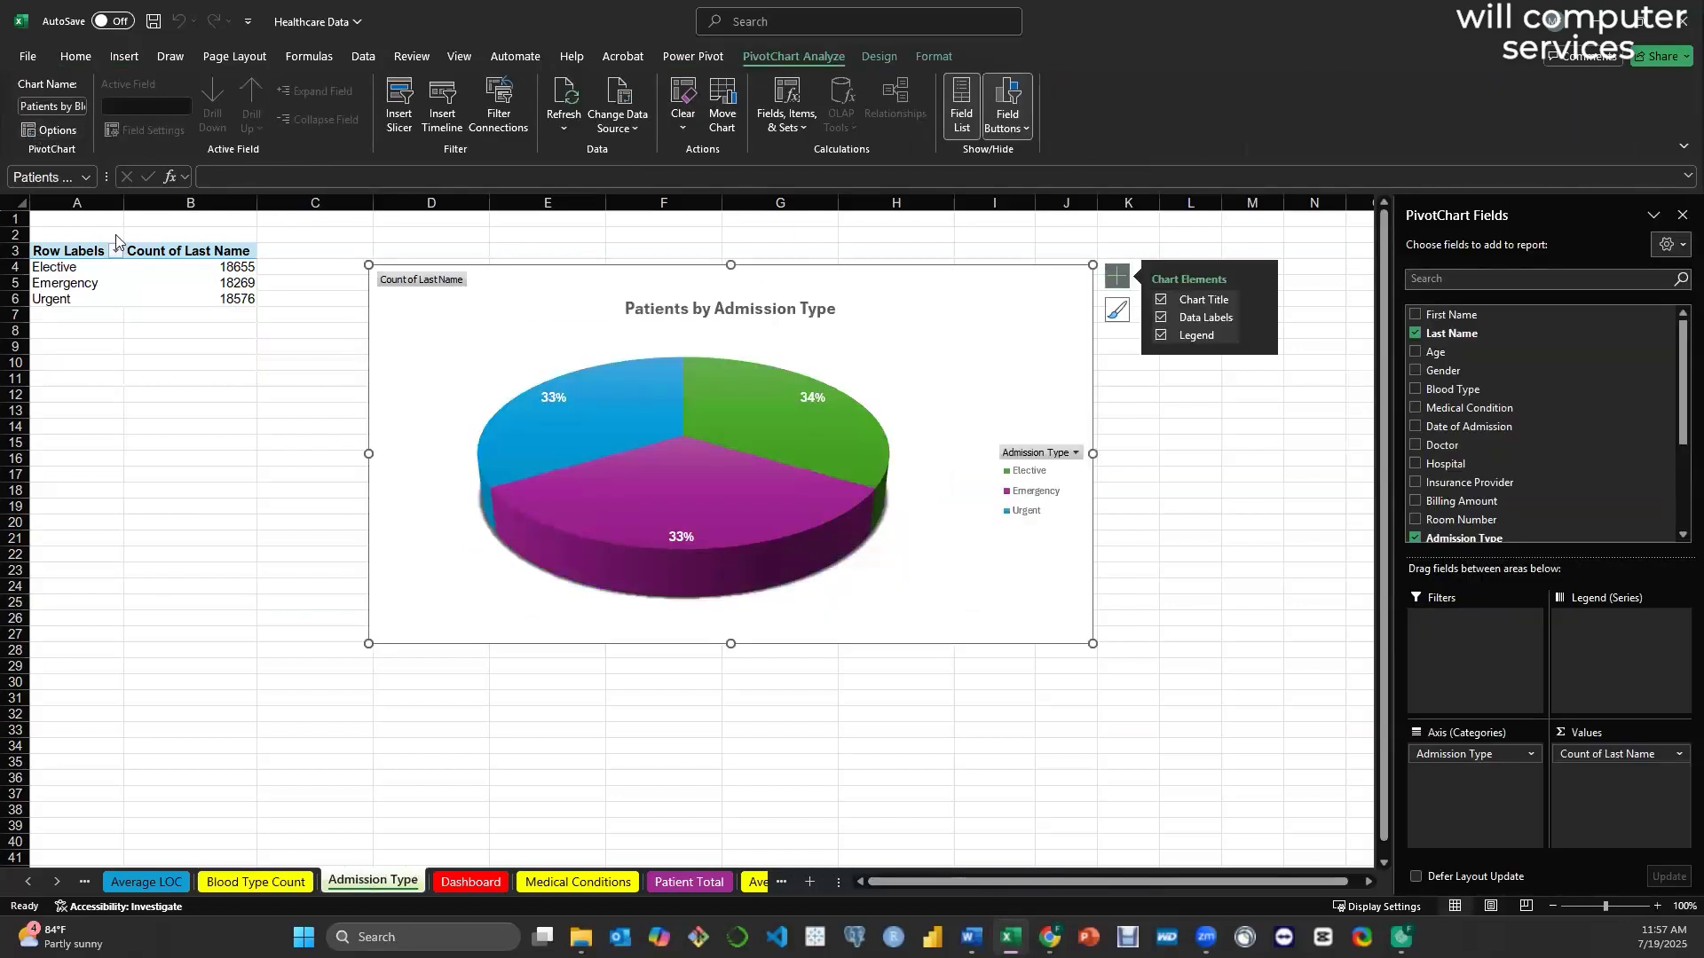
{"action": "left_click", "coordinate": [130, 284]}
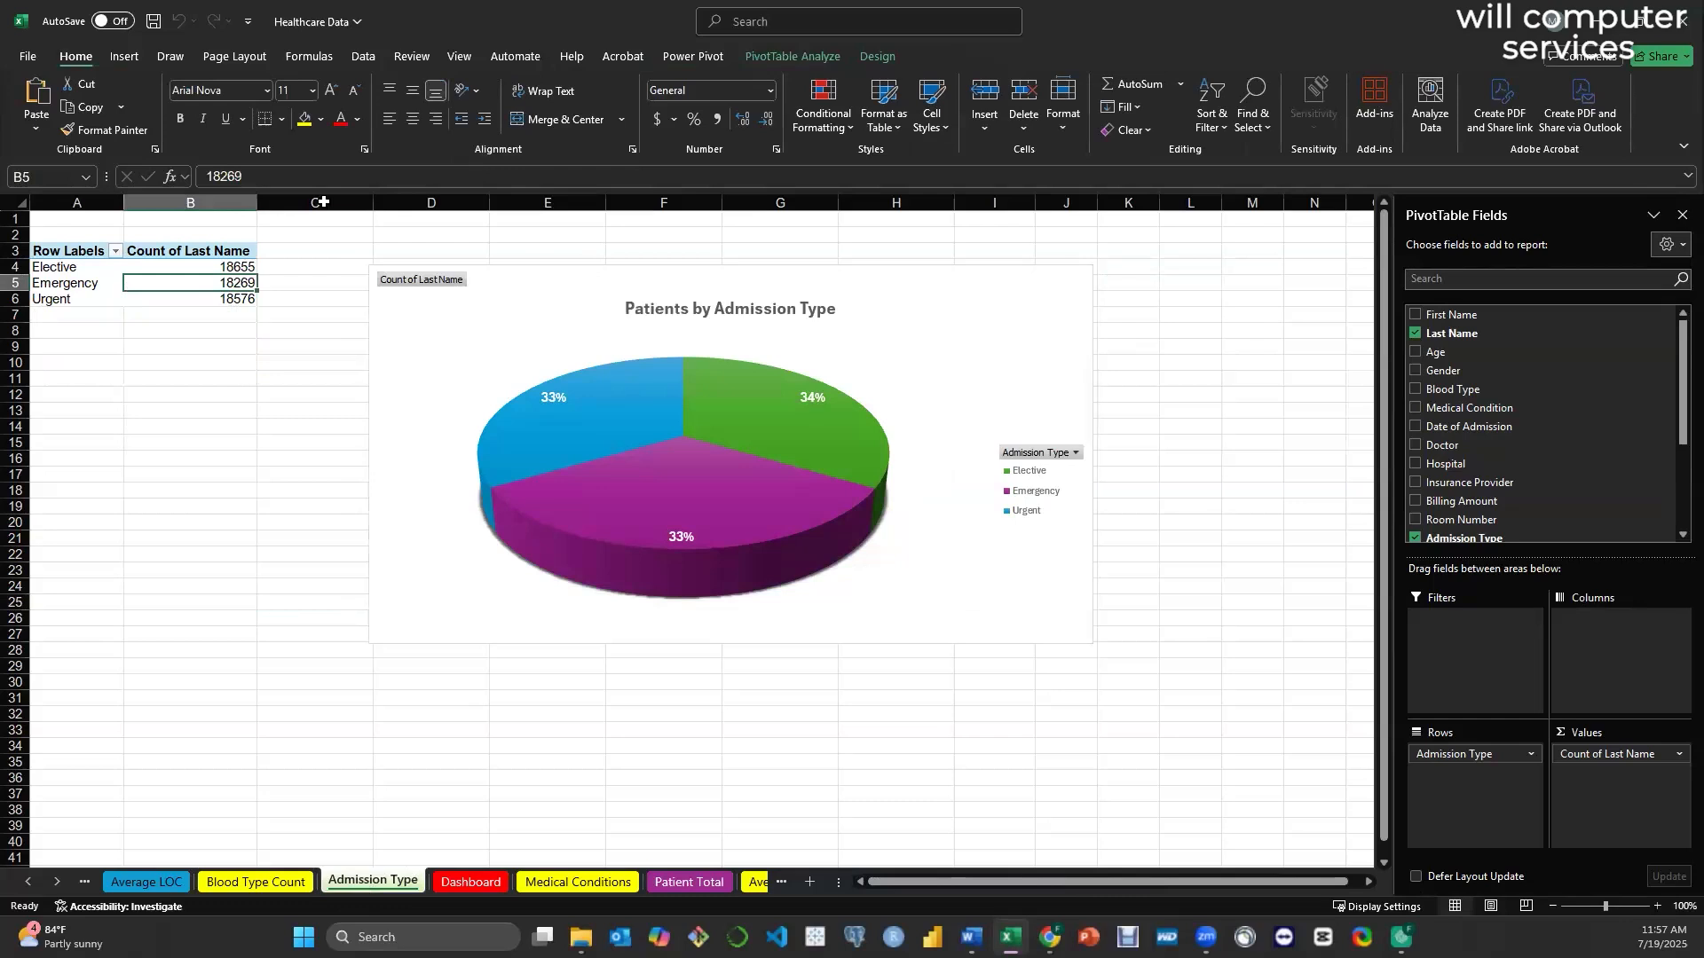
{"action": "left_click", "coordinate": [241, 251]}
{"action": "left_click", "coordinate": [783, 55]}
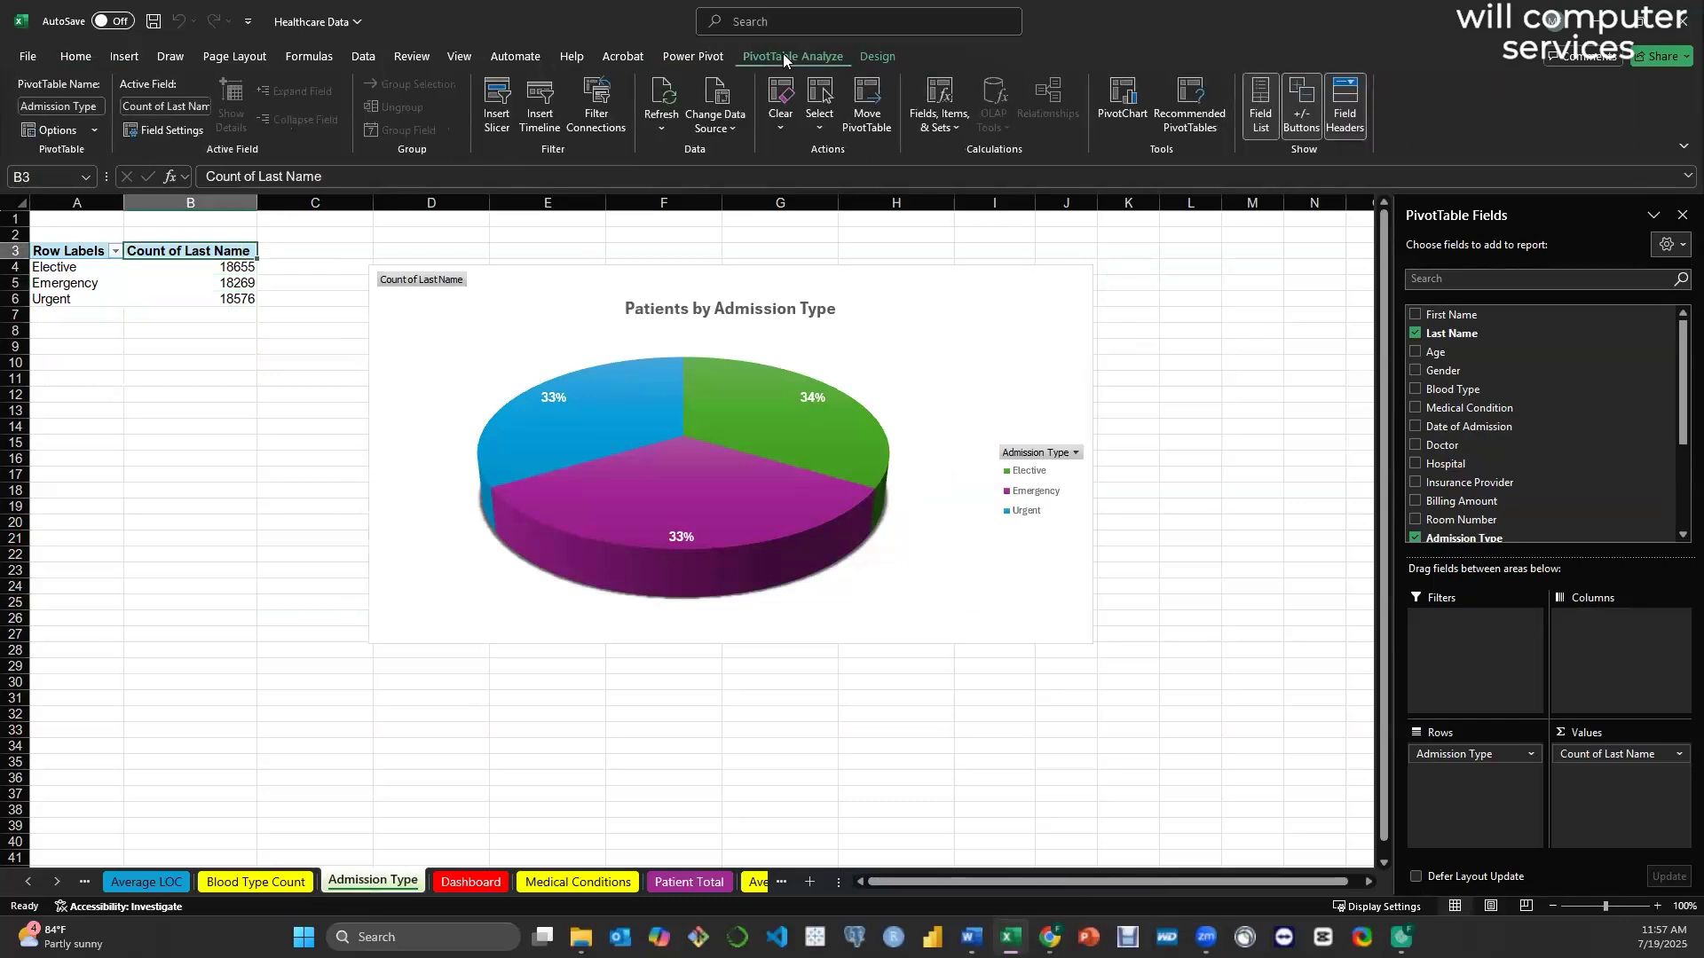
{"action": "left_click", "coordinate": [760, 281]}
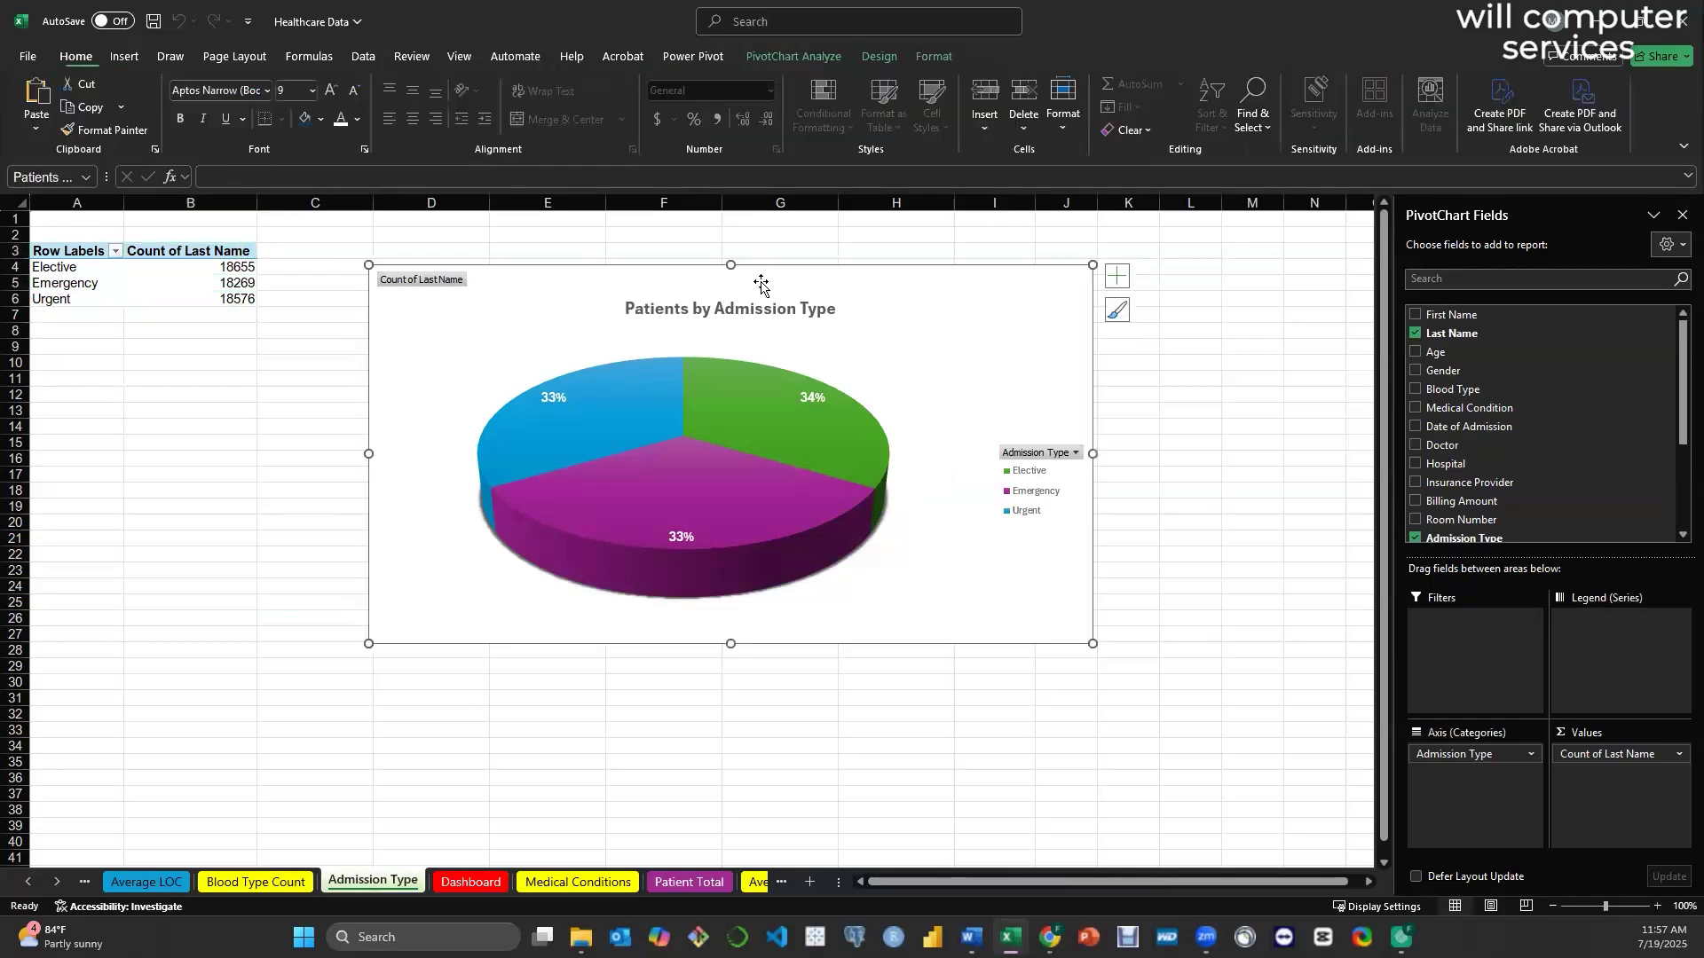
{"action": "left_click", "coordinate": [790, 55]}
{"action": "left_click", "coordinate": [56, 108]}
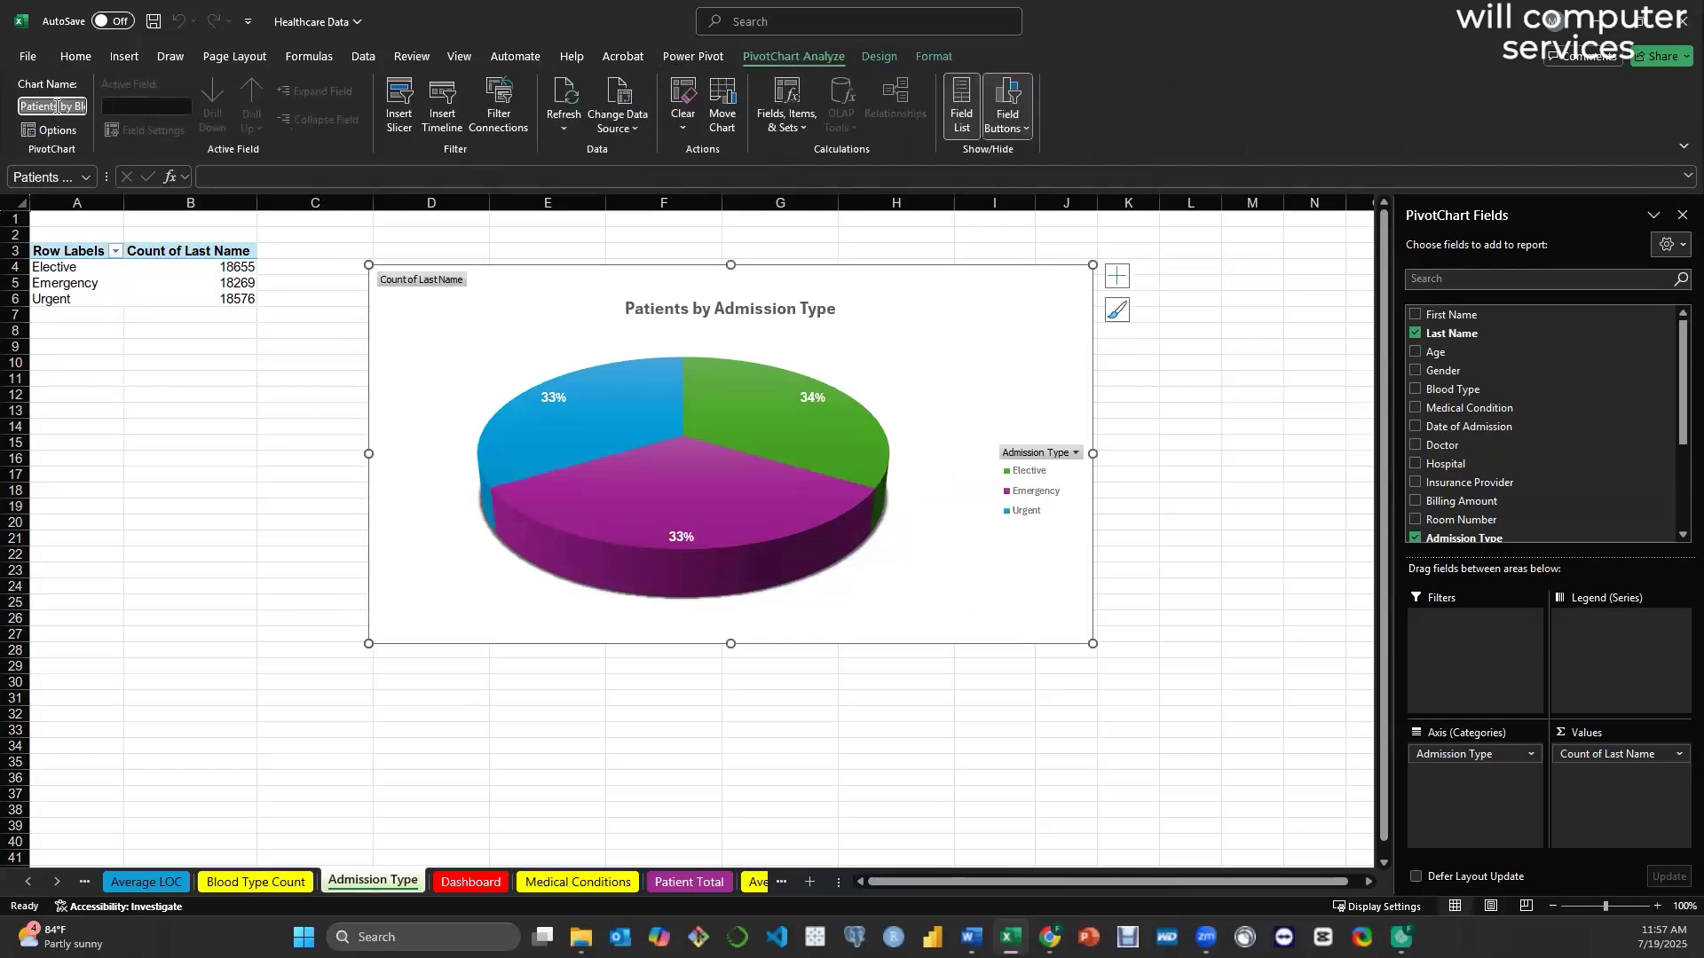
{"action": "type", "text": "A"}
{"action": "type", "text": "dmission"}
{"action": "type", "text": " Type"}
- Name the doughnut chart on the Medical Conditions sheet "Medical Conditions"
{"action": "left_click", "coordinate": [558, 883]}
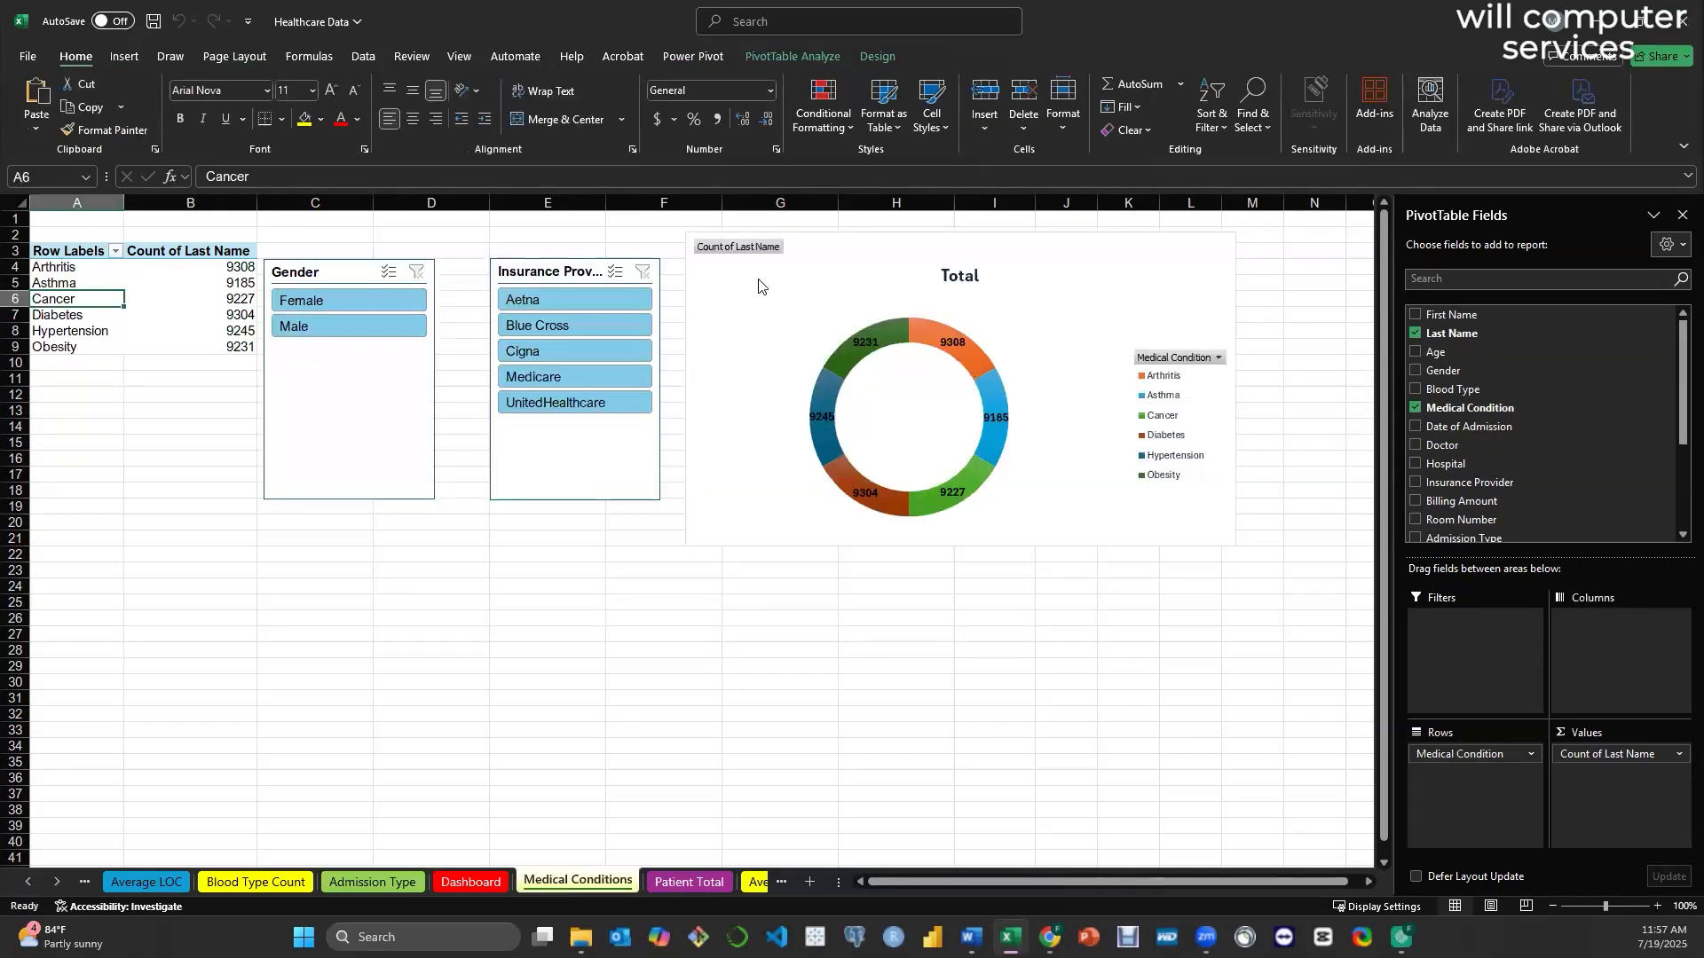
{"action": "left_click", "coordinate": [813, 252]}
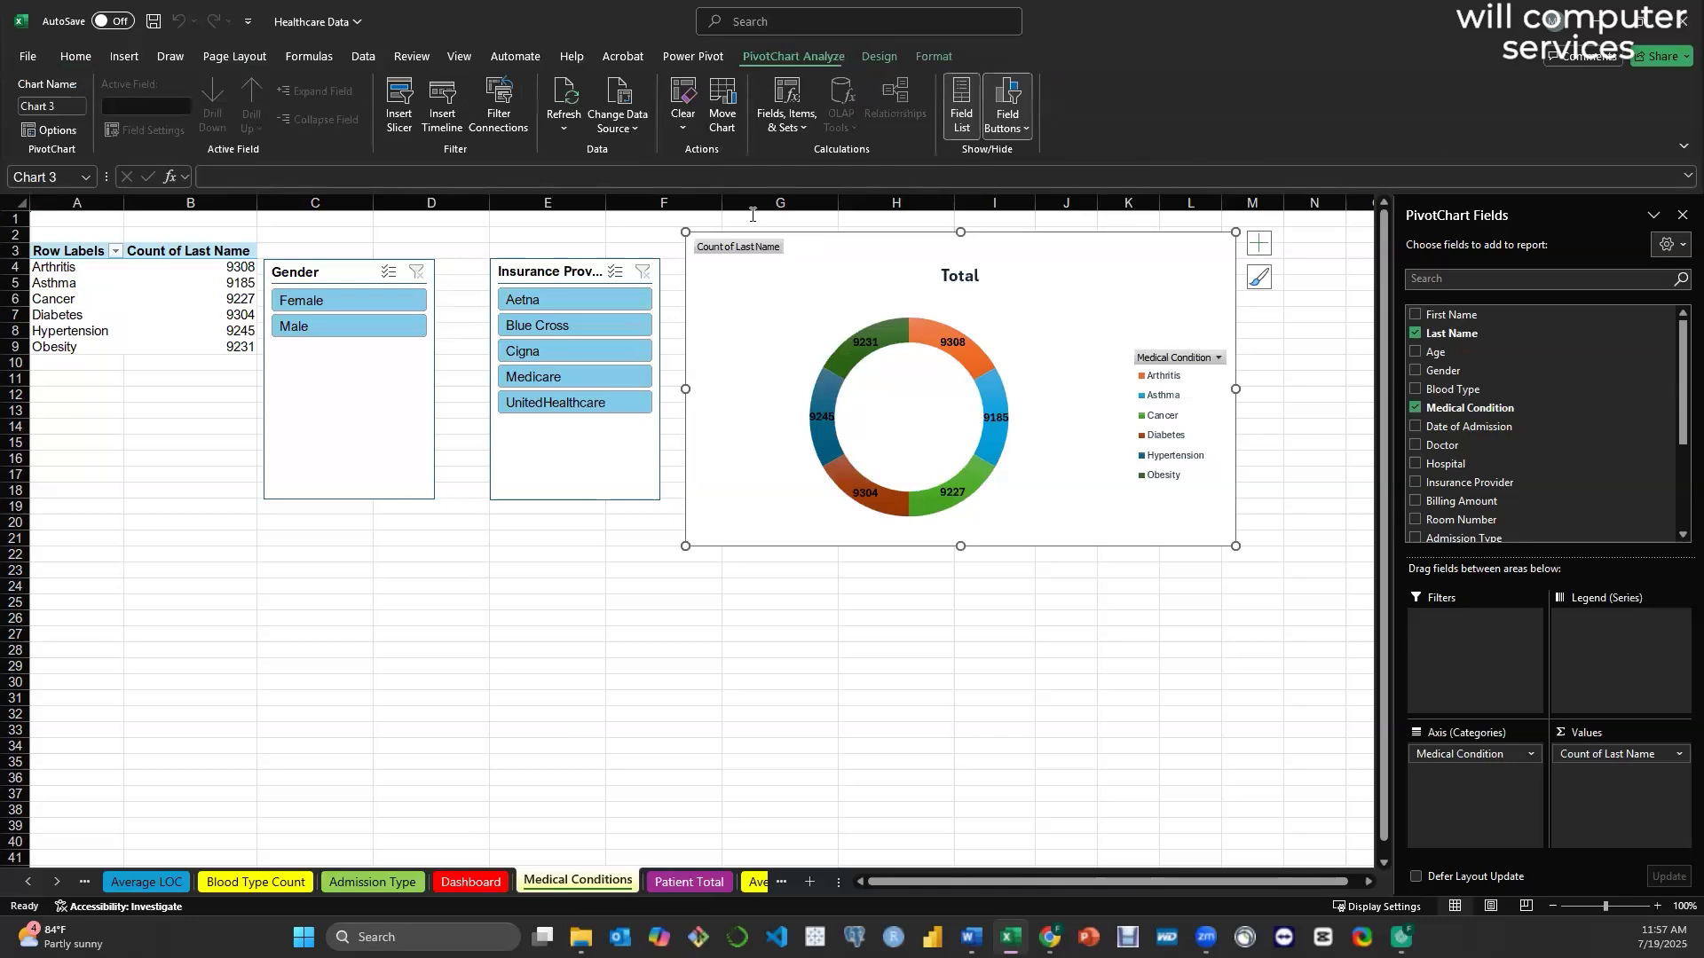
{"action": "left_click", "coordinate": [67, 105]}
{"action": "type", "text": "Me"}
{"action": "type", "text": "dical Condit"}
{"action": "type", "text": "ions"}
{"action": "left_click", "coordinate": [145, 283]}
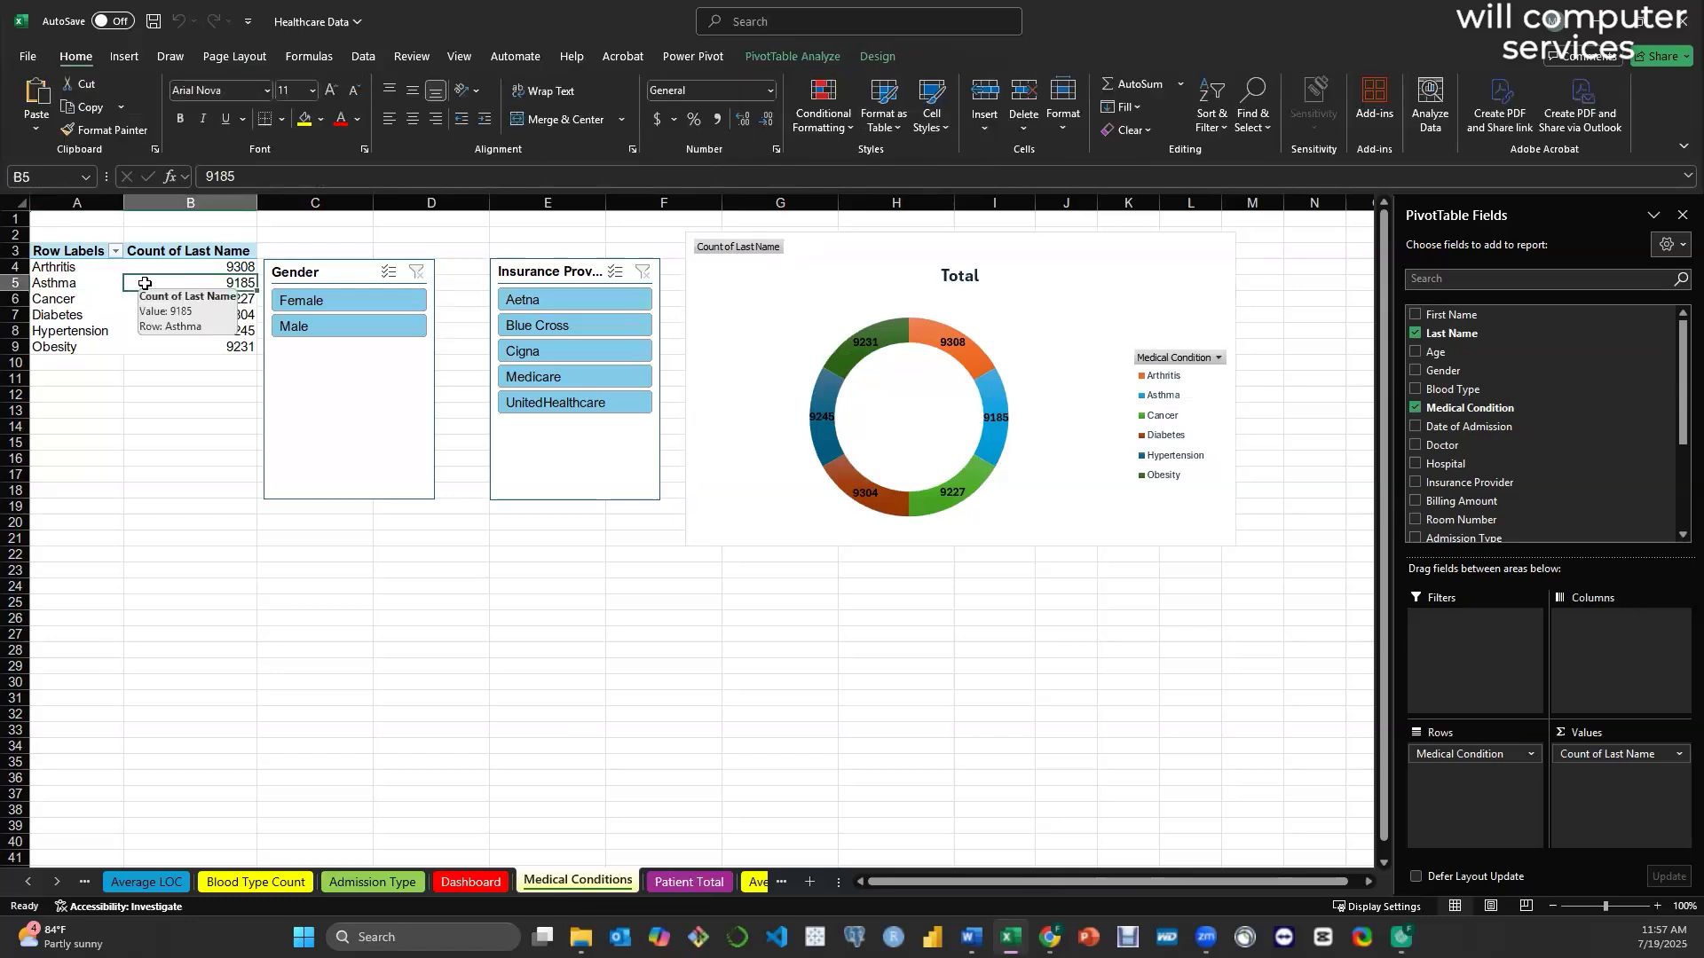
- Rename the pivot table on the Patient Total sheet to "Patient Total"
{"action": "left_click", "coordinate": [684, 882]}
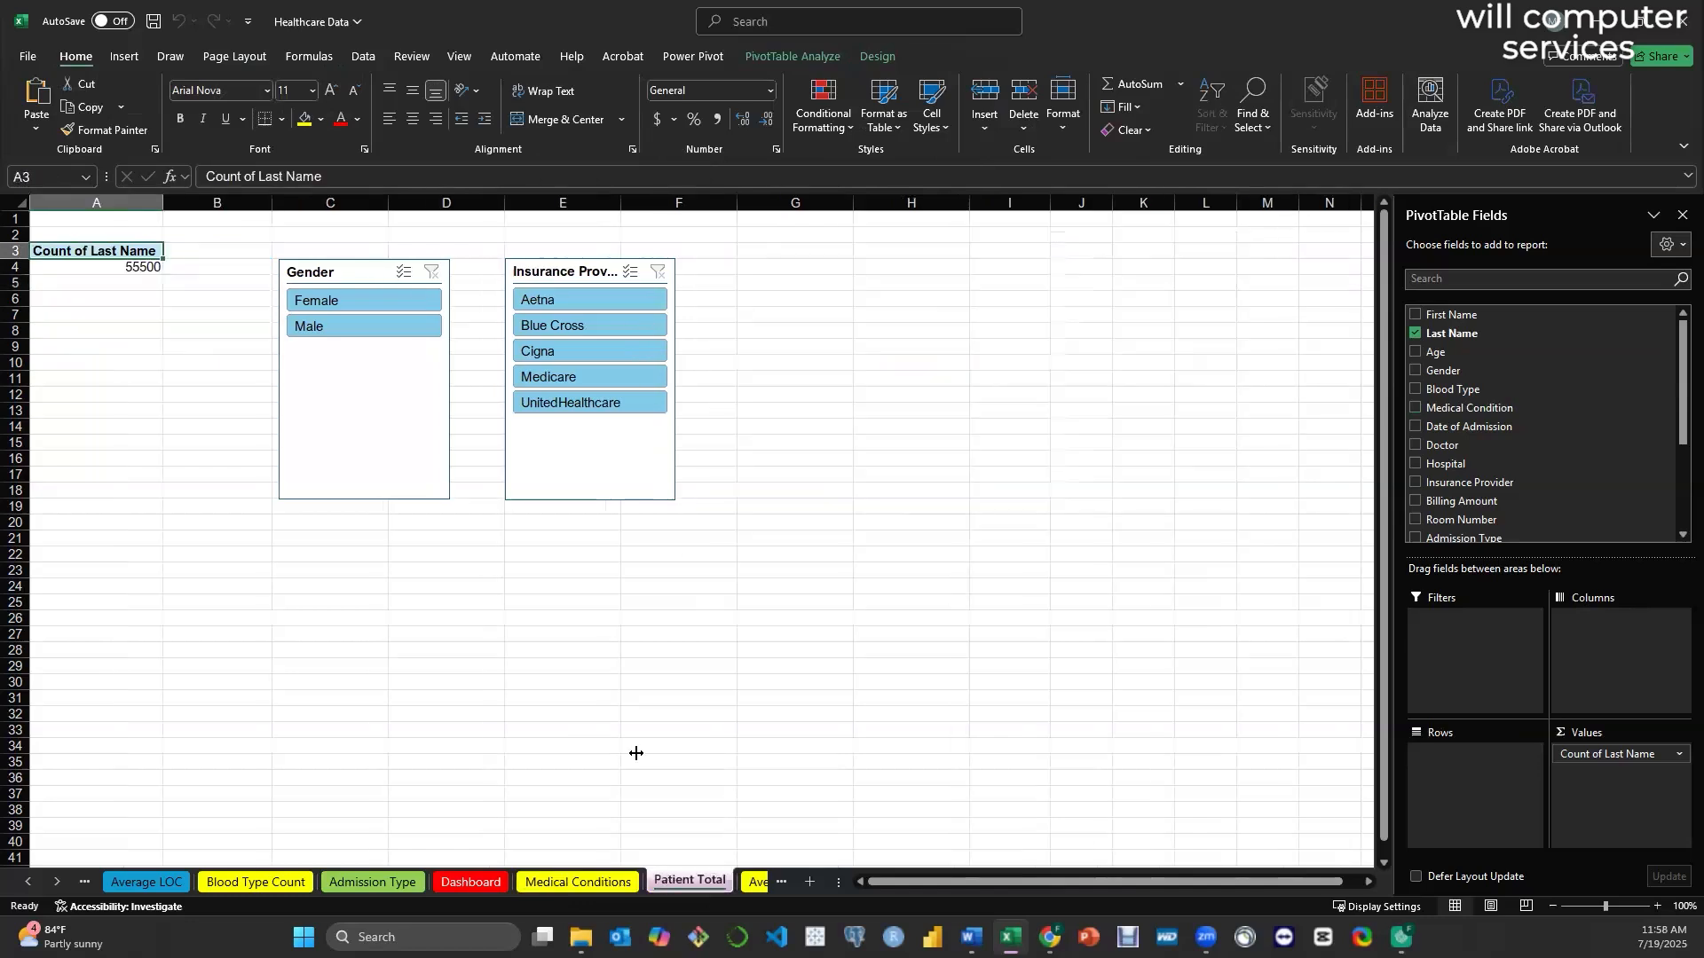
{"action": "left_click", "coordinate": [118, 269]}
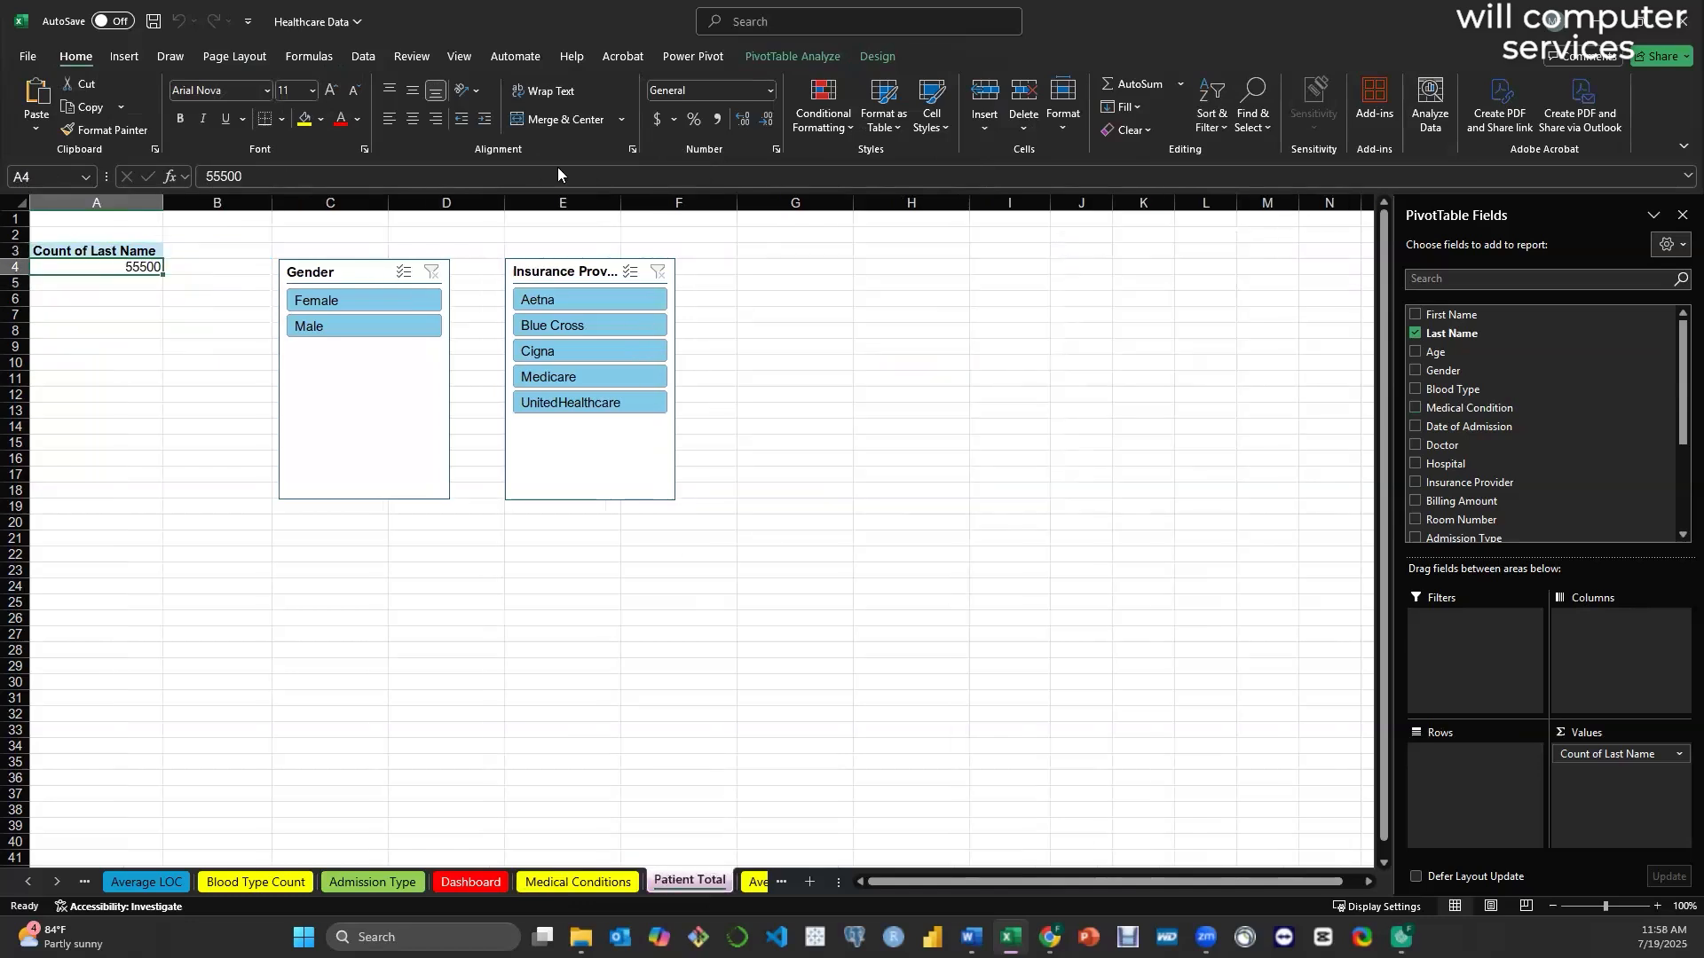
{"action": "left_click", "coordinate": [774, 53]}
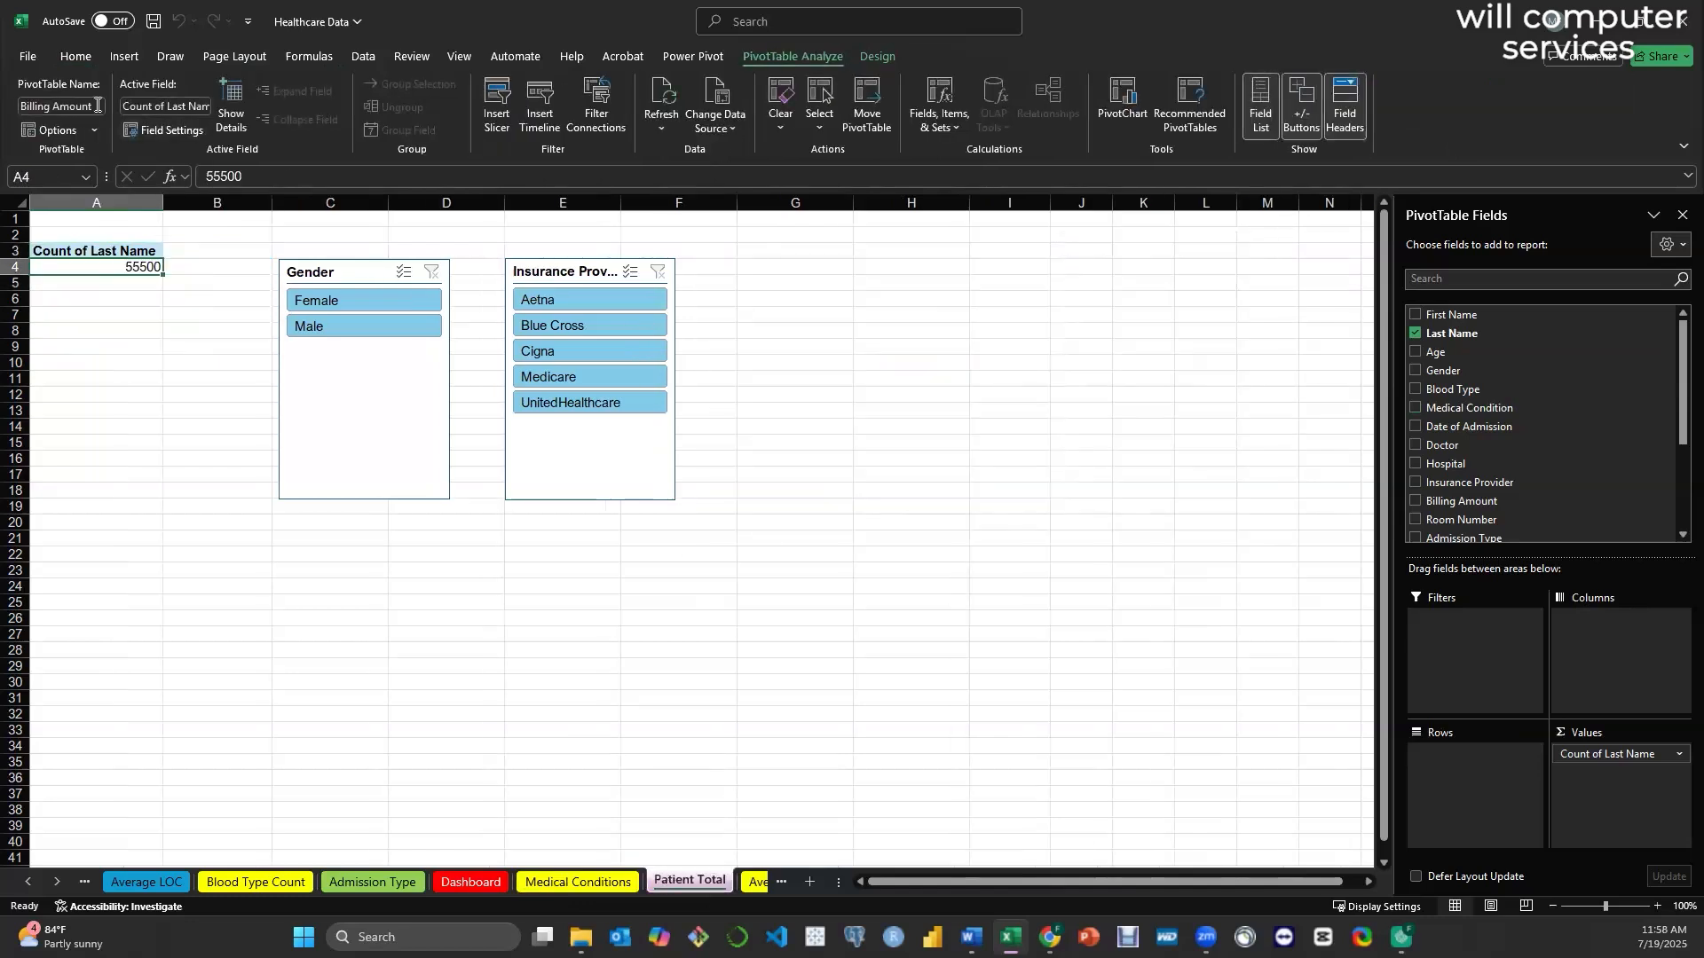
{"action": "left_click", "coordinate": [96, 105]}
{"action": "type", "text": "Patient Total"}
- Rename the pivot table on the Average Age sheet
{"action": "left_click", "coordinate": [755, 891]}
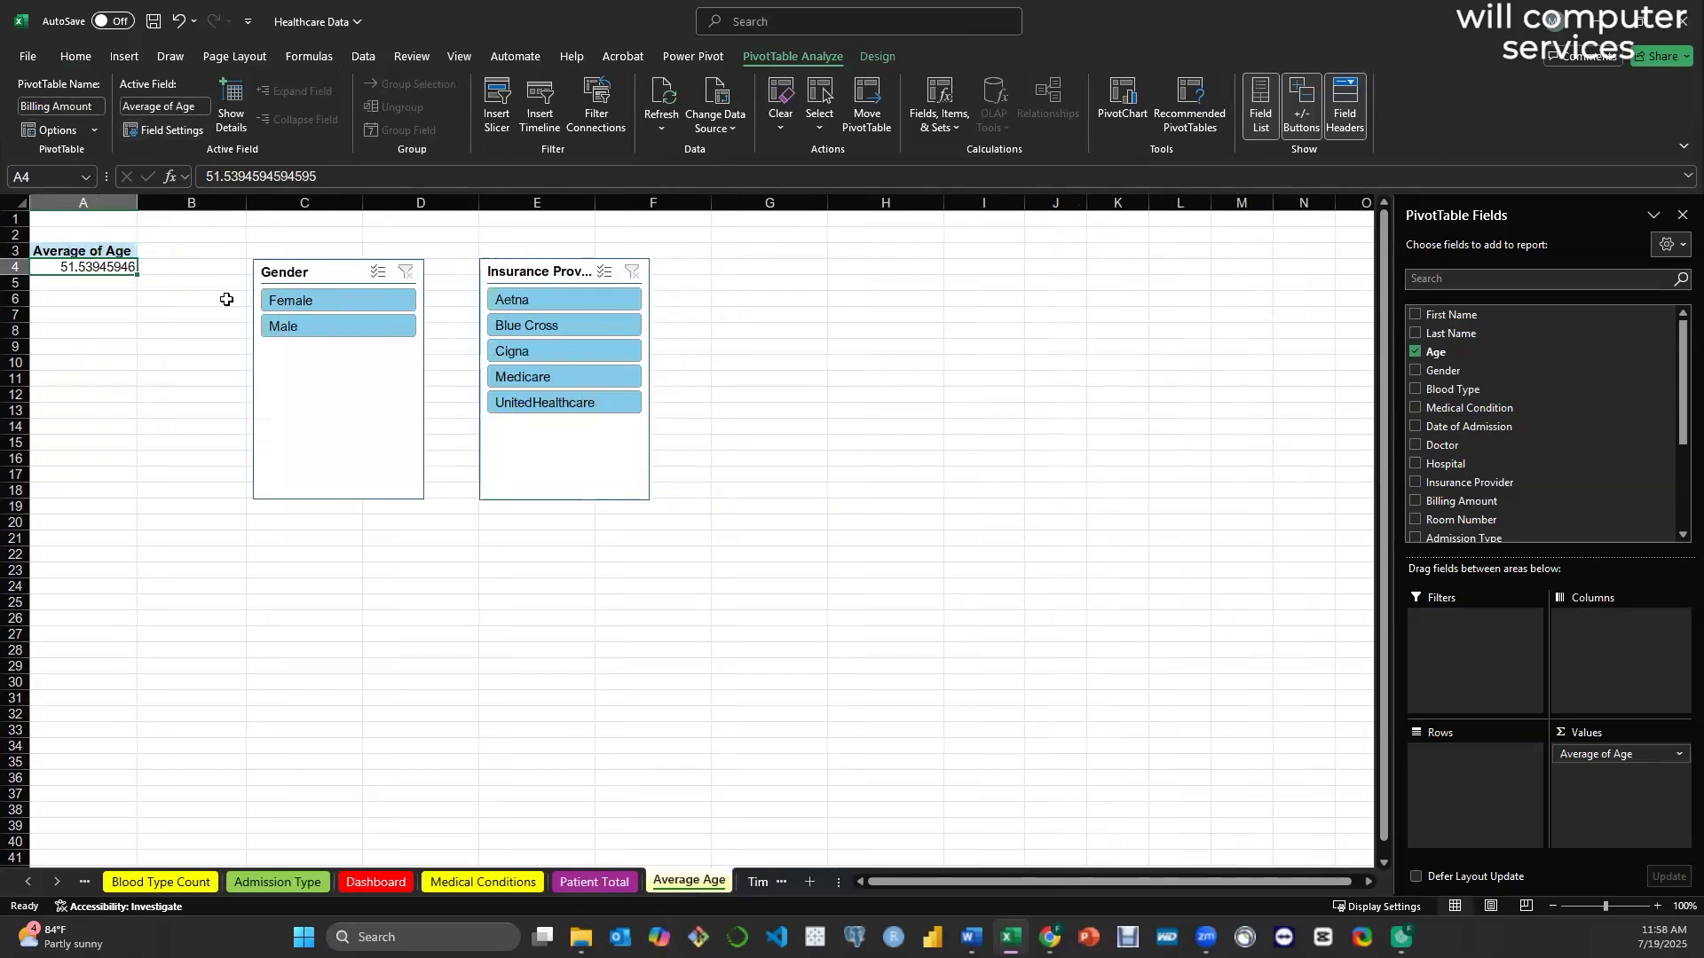
{"action": "left_click", "coordinate": [93, 105]}
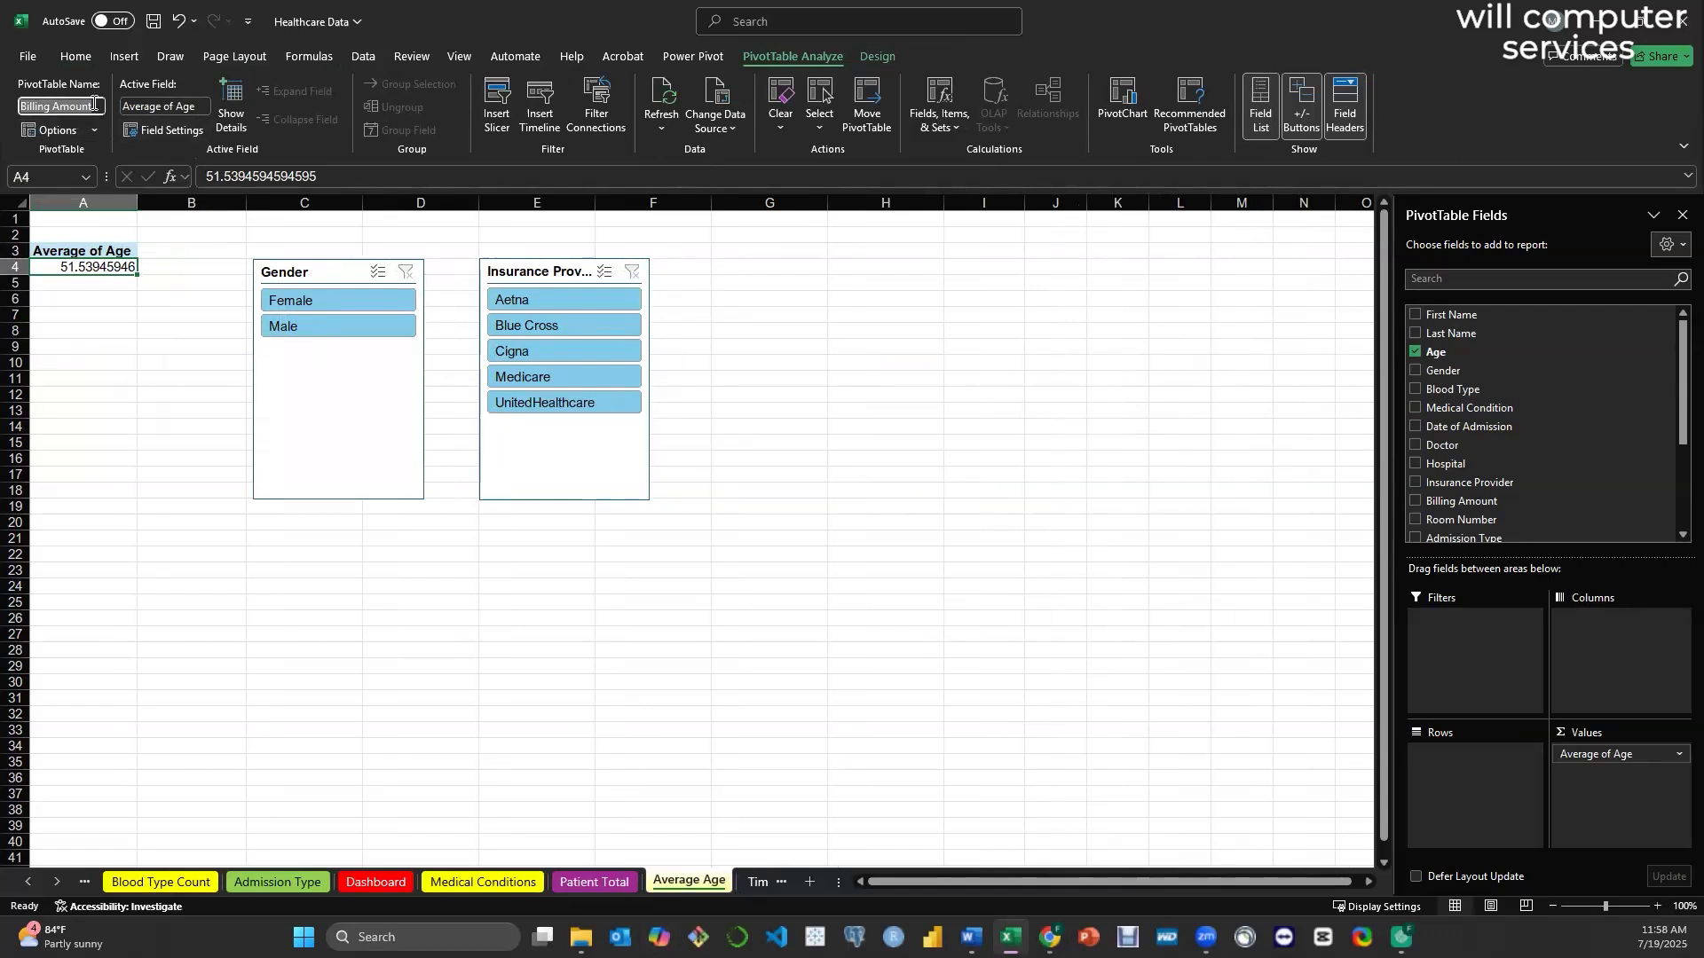
{"action": "type", "text": "A"}
{"action": "key", "text": "Return"}
- Check the line chart's name on the Timeline sheet and go on to the Health Data Dashboard sheet
{"action": "left_click", "coordinate": [760, 883]}
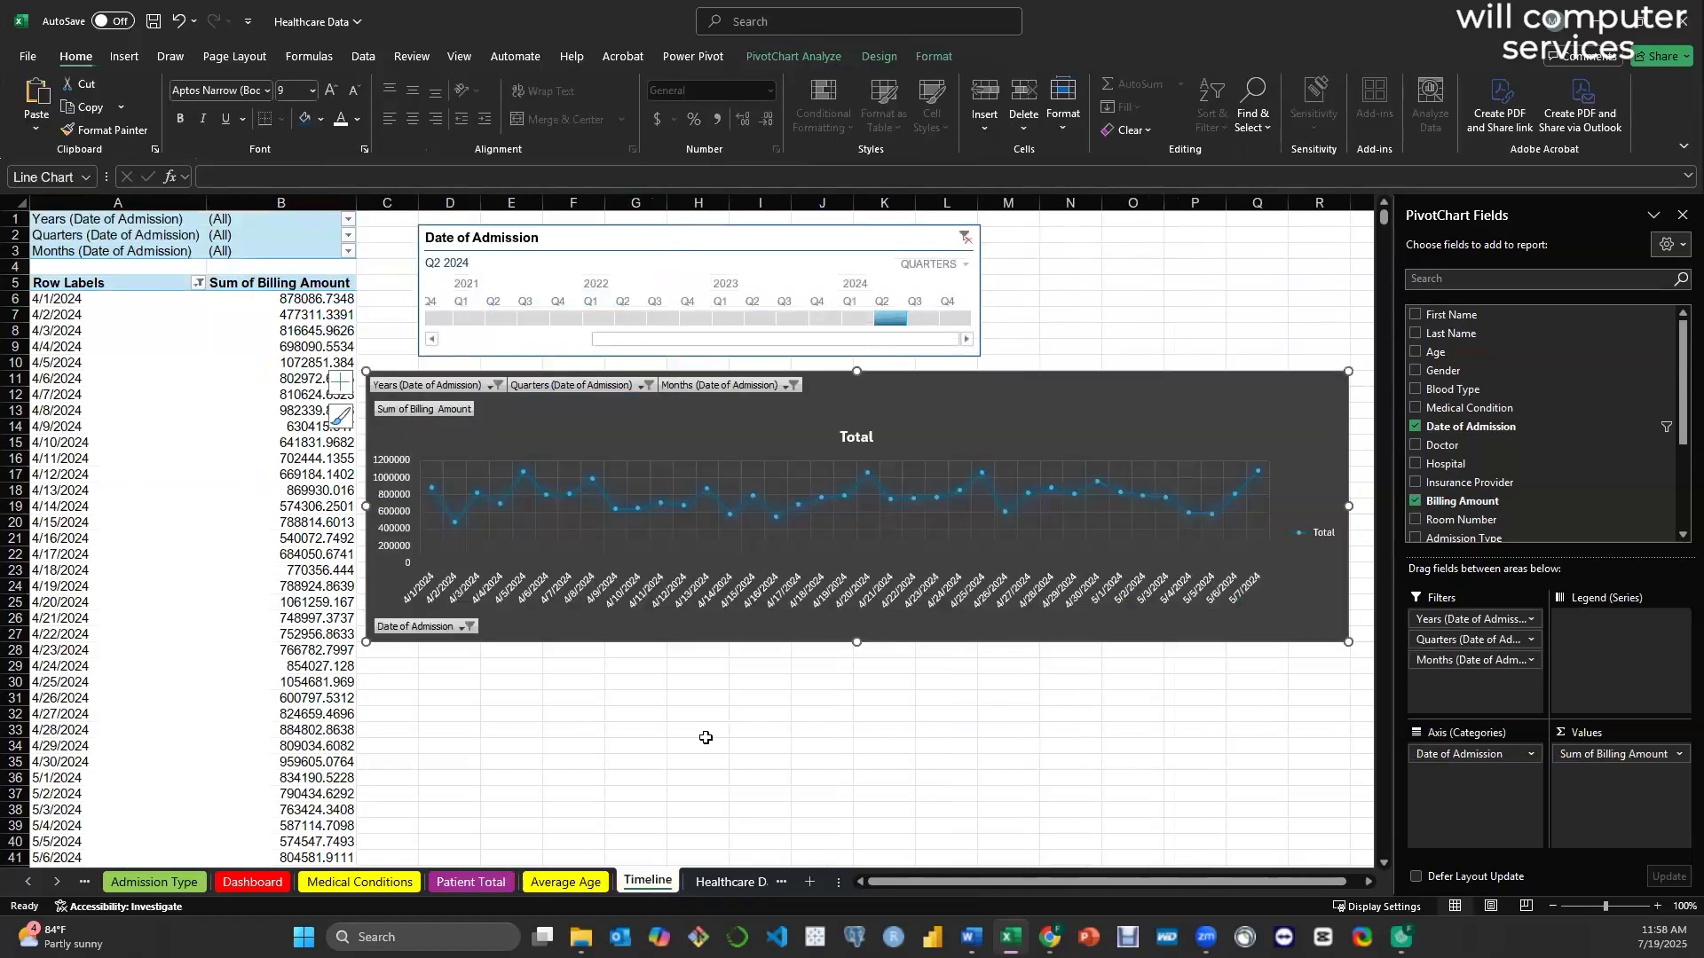
{"action": "left_click", "coordinate": [778, 59]}
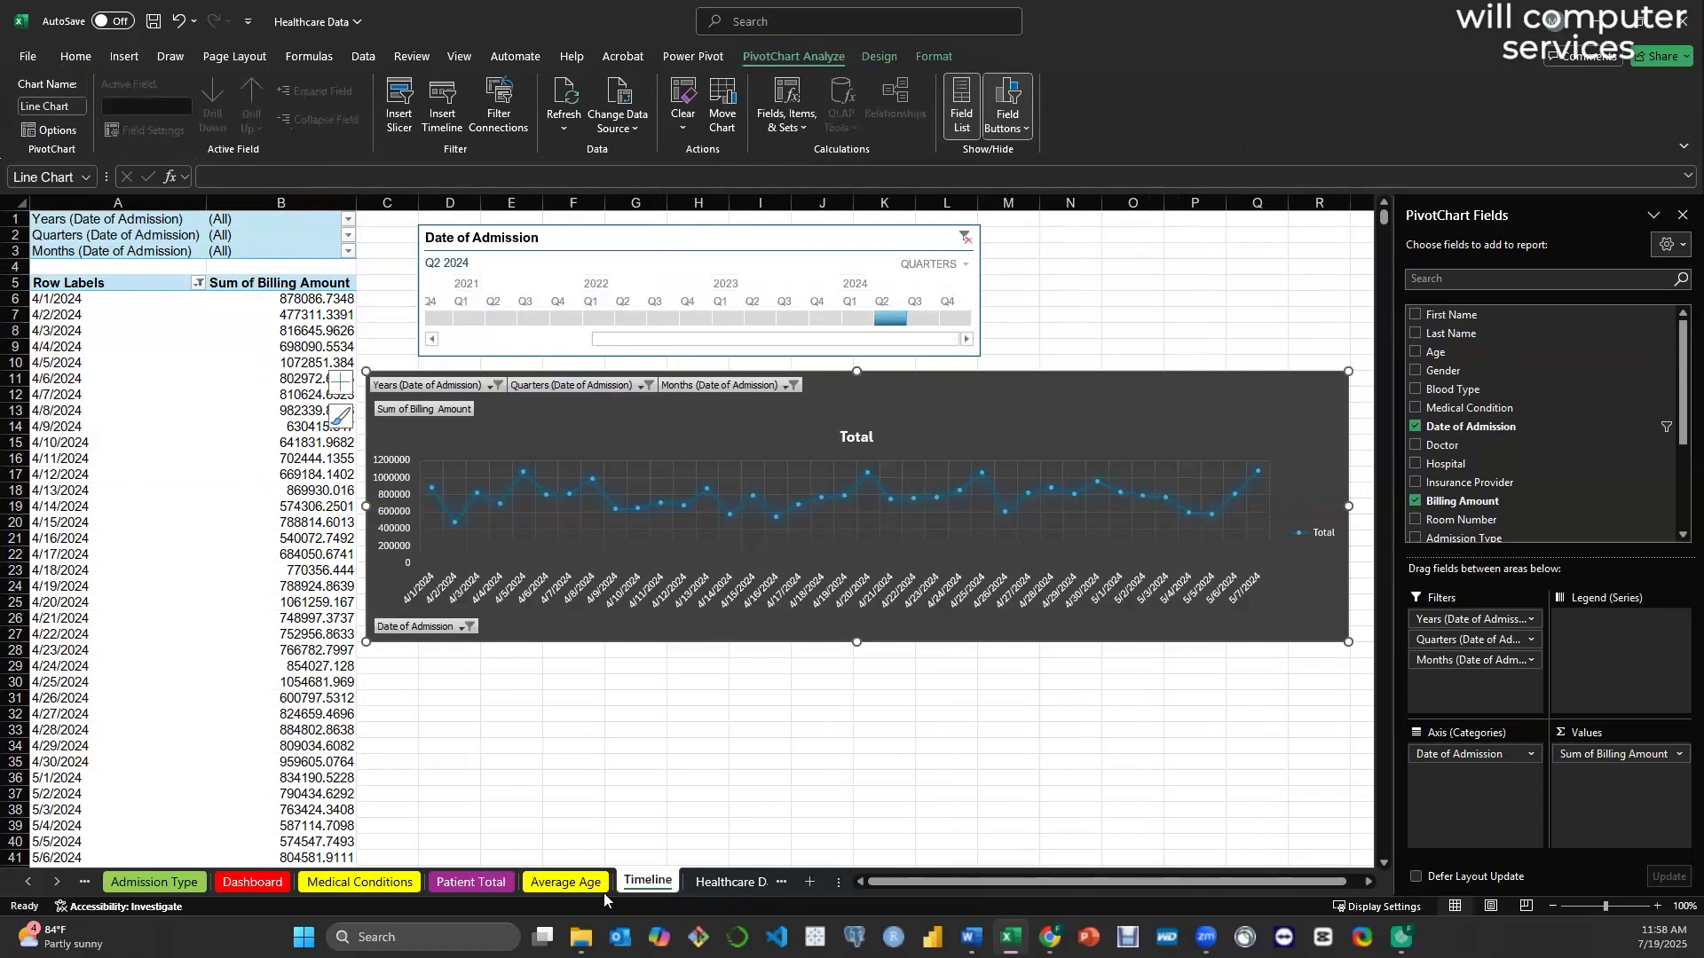
{"action": "left_click", "coordinate": [742, 884]}
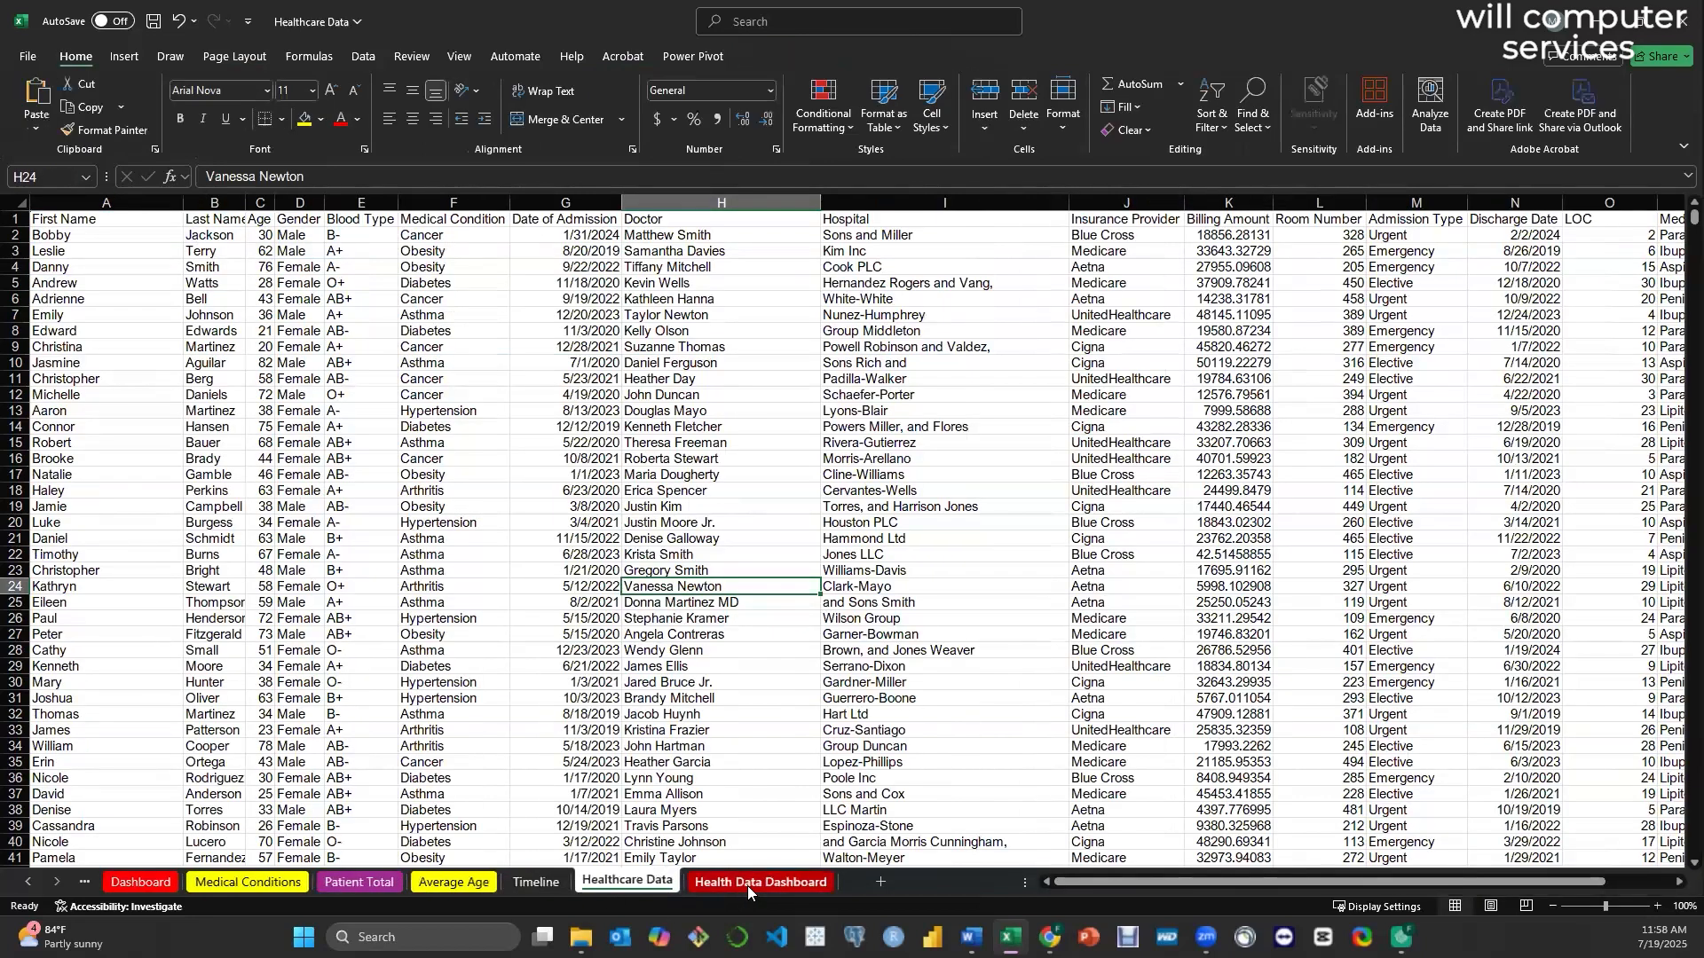
{"action": "left_click", "coordinate": [748, 886]}
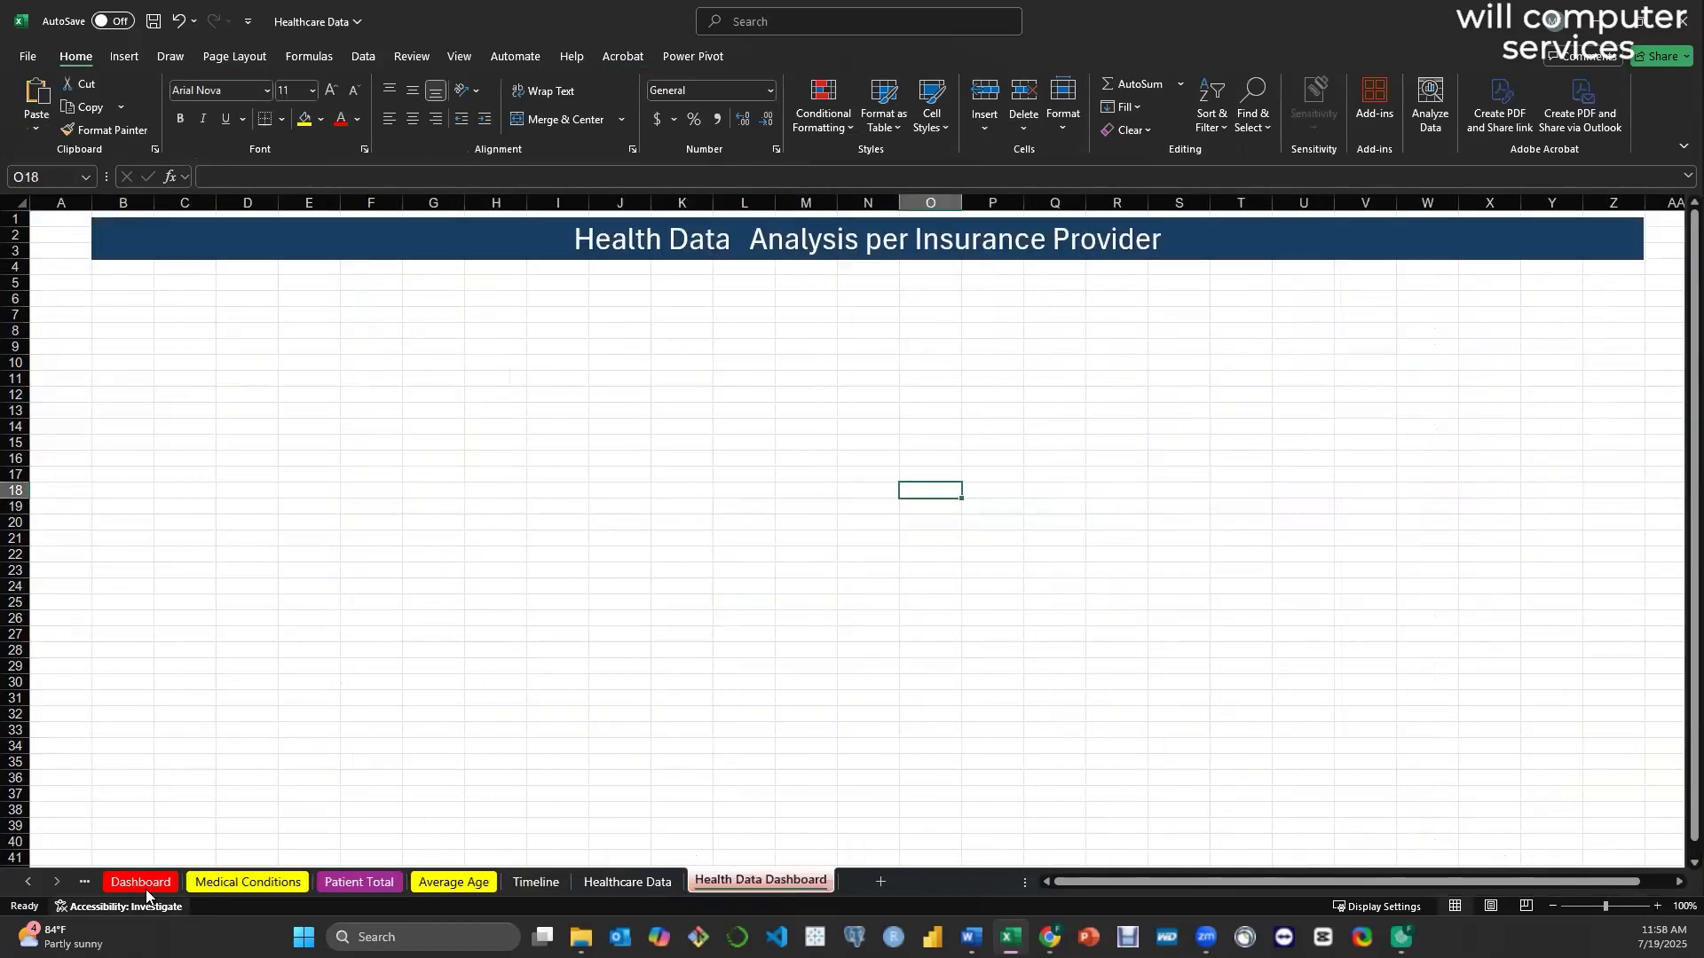
- Copy the Average of LOC value in cell A4 of the Average LOC sheet
{"action": "left_click", "coordinate": [27, 883]}
{"action": "left_click", "coordinate": [27, 883]}
{"action": "left_click", "coordinate": [27, 884]}
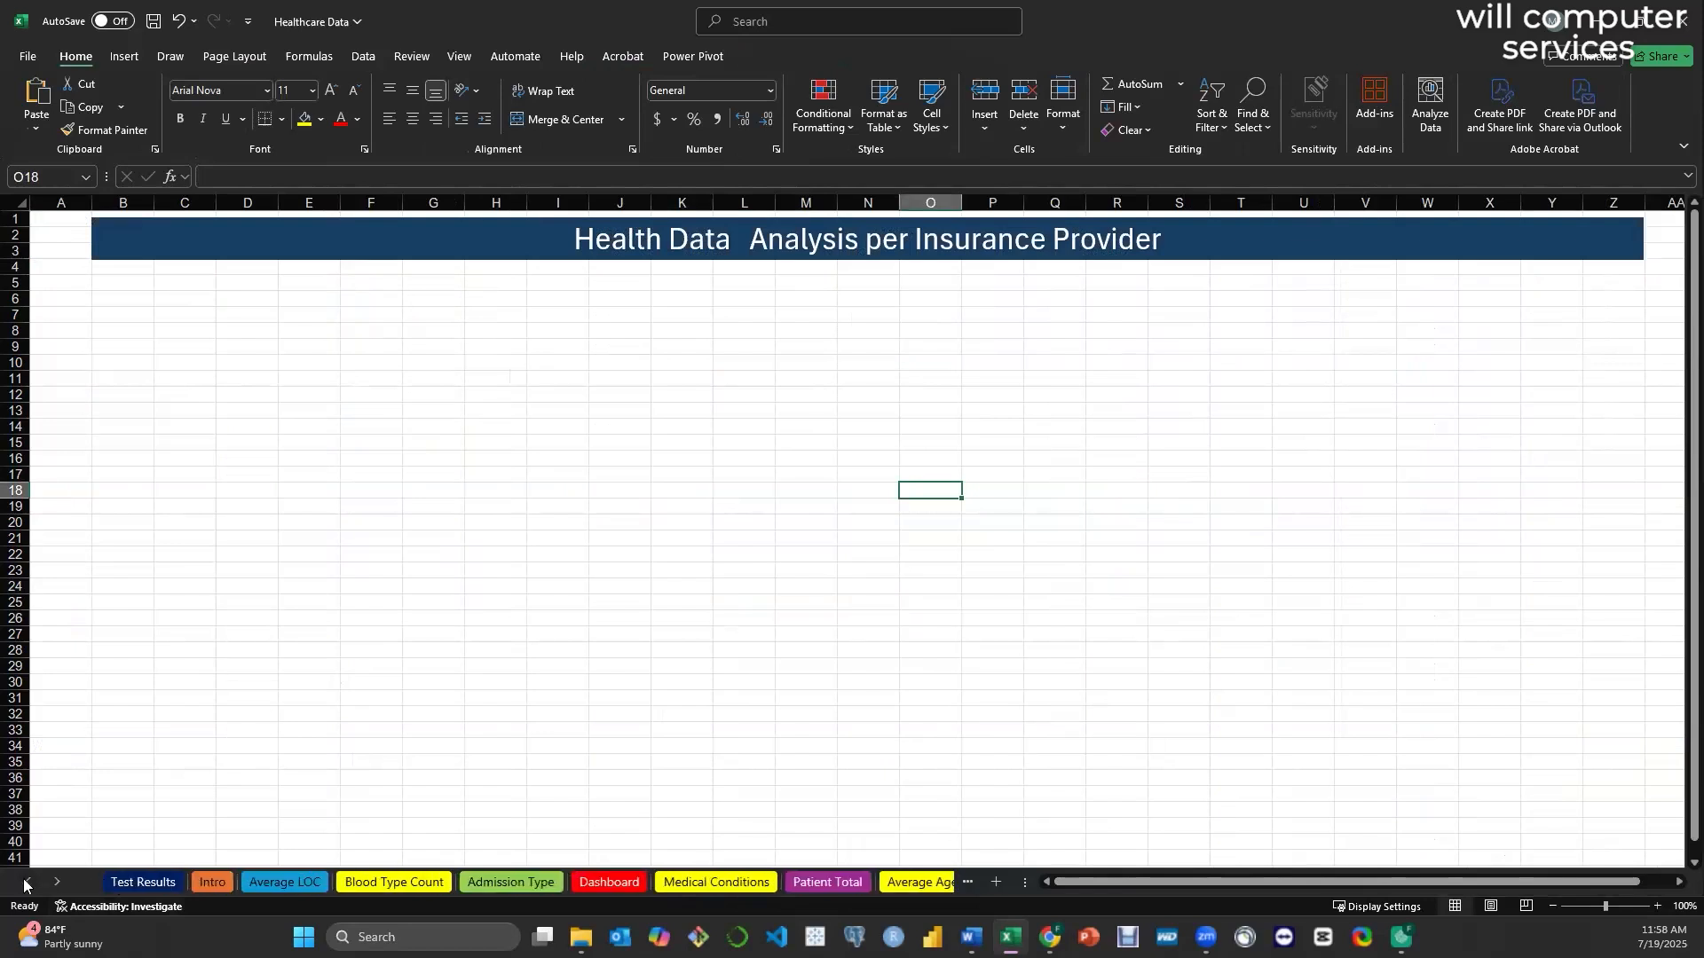
{"action": "left_click", "coordinate": [268, 884]}
{"action": "left_click", "coordinate": [129, 266]}
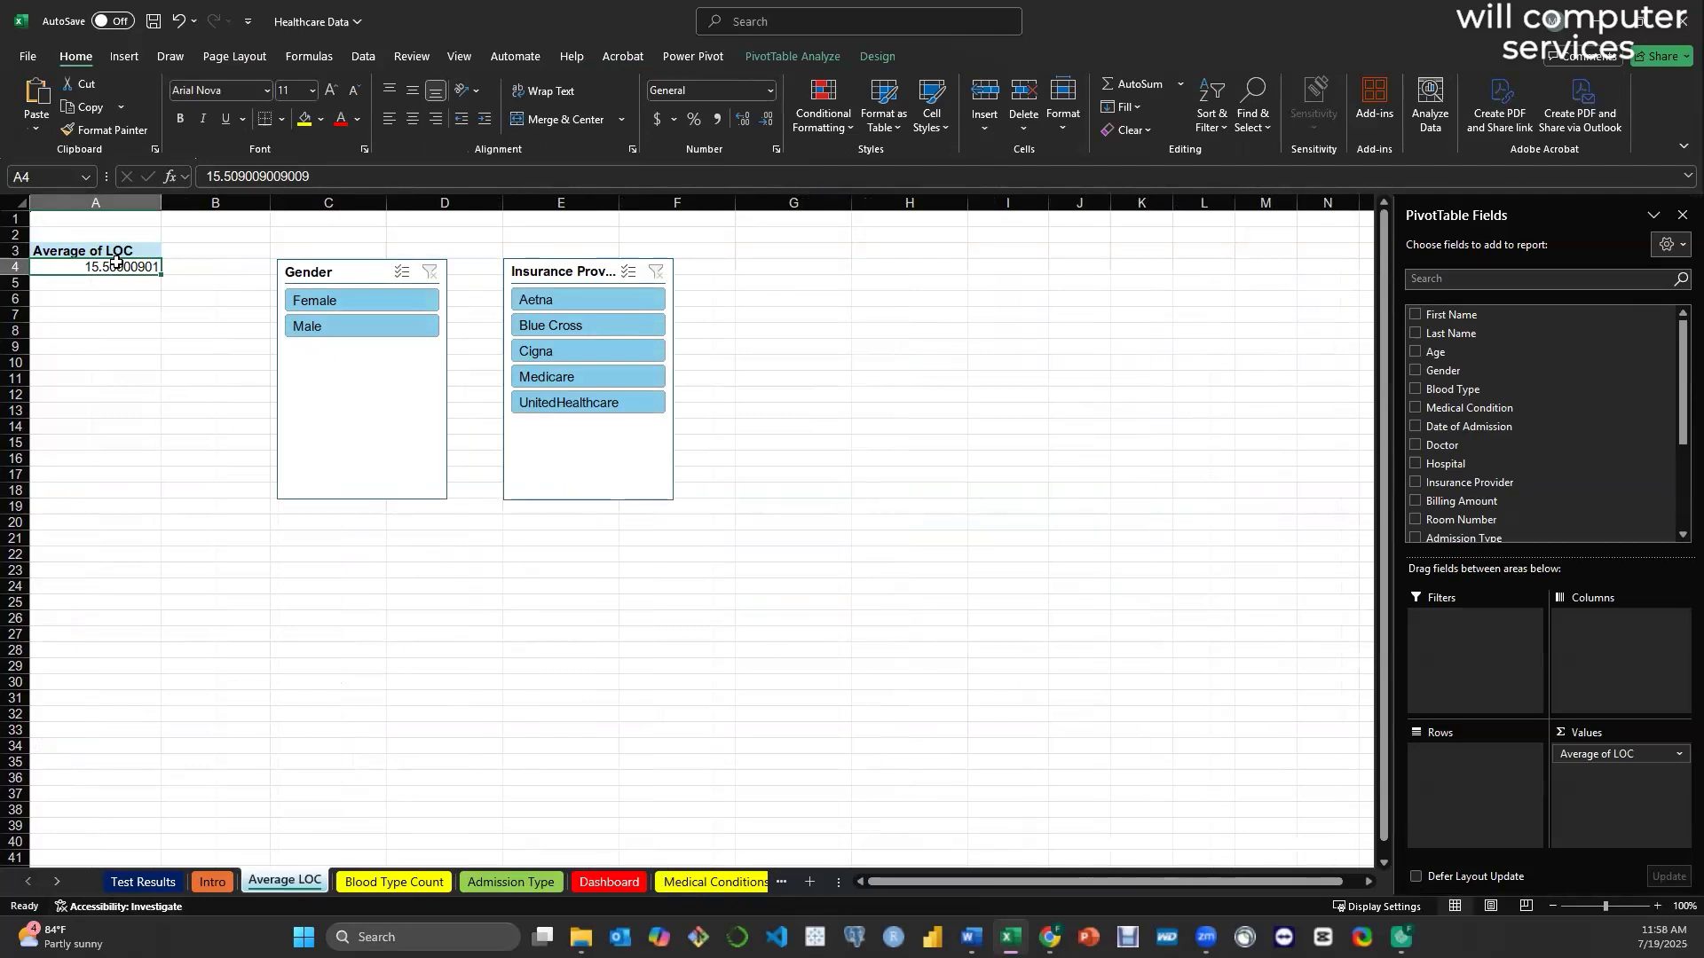
{"action": "left_click", "coordinate": [337, 272]}
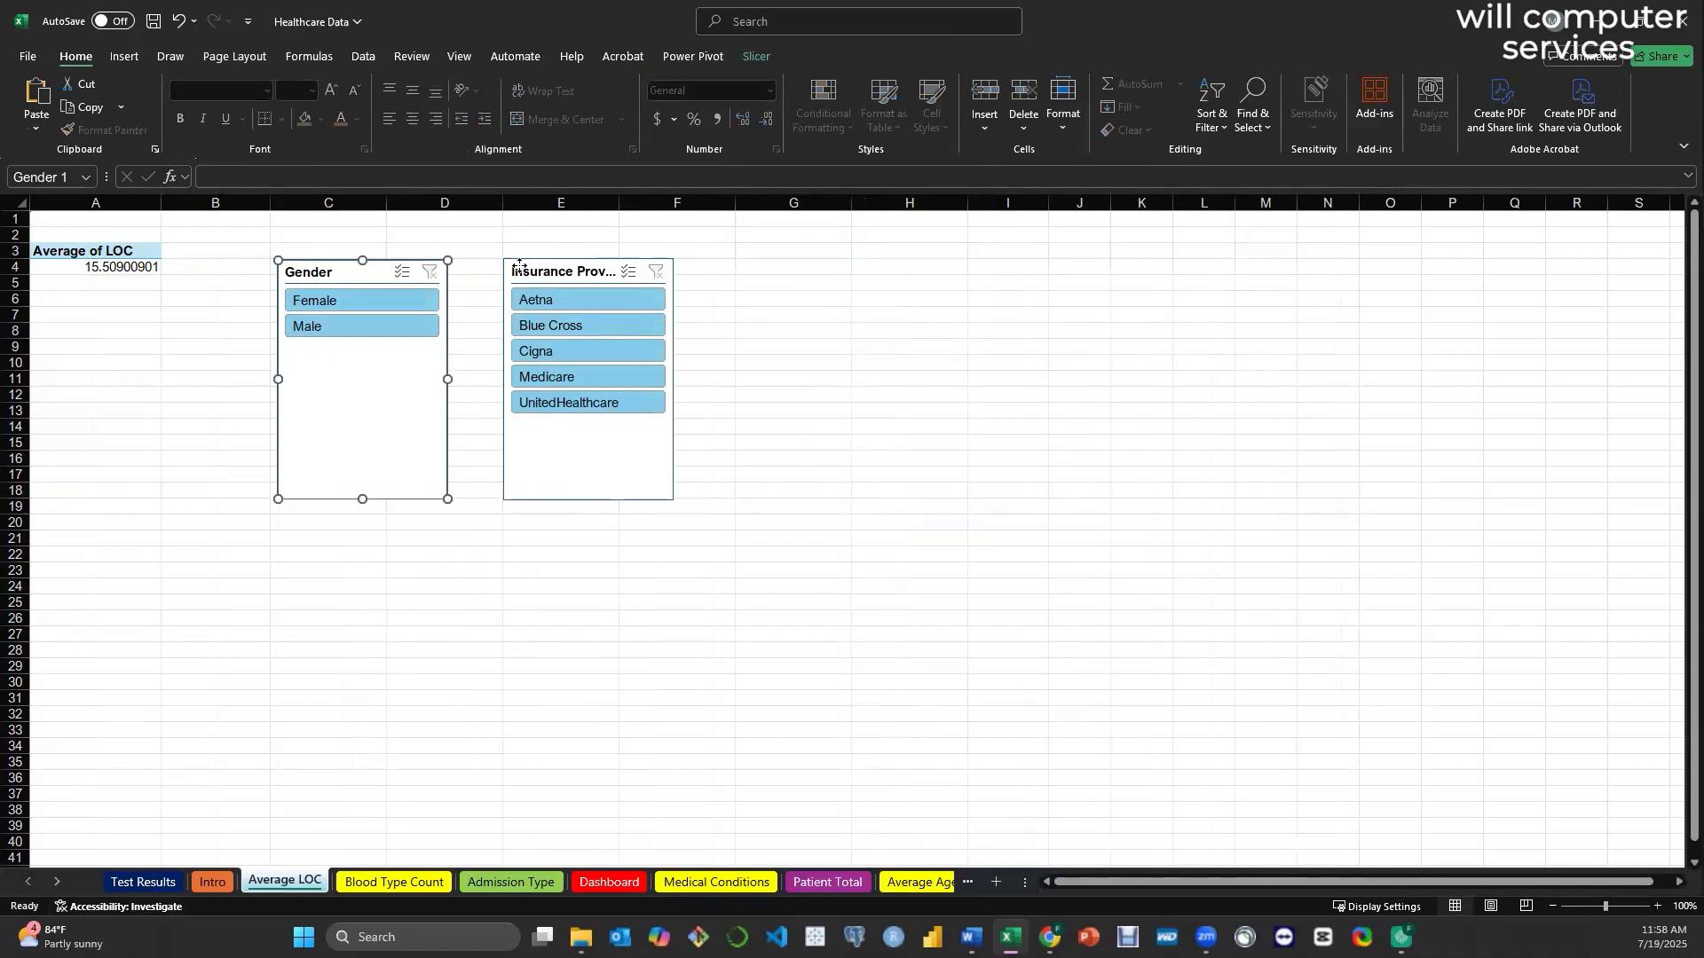
{"action": "left_click", "coordinate": [520, 266], "text": "ctrl"}
{"action": "left_click", "coordinate": [131, 266]}
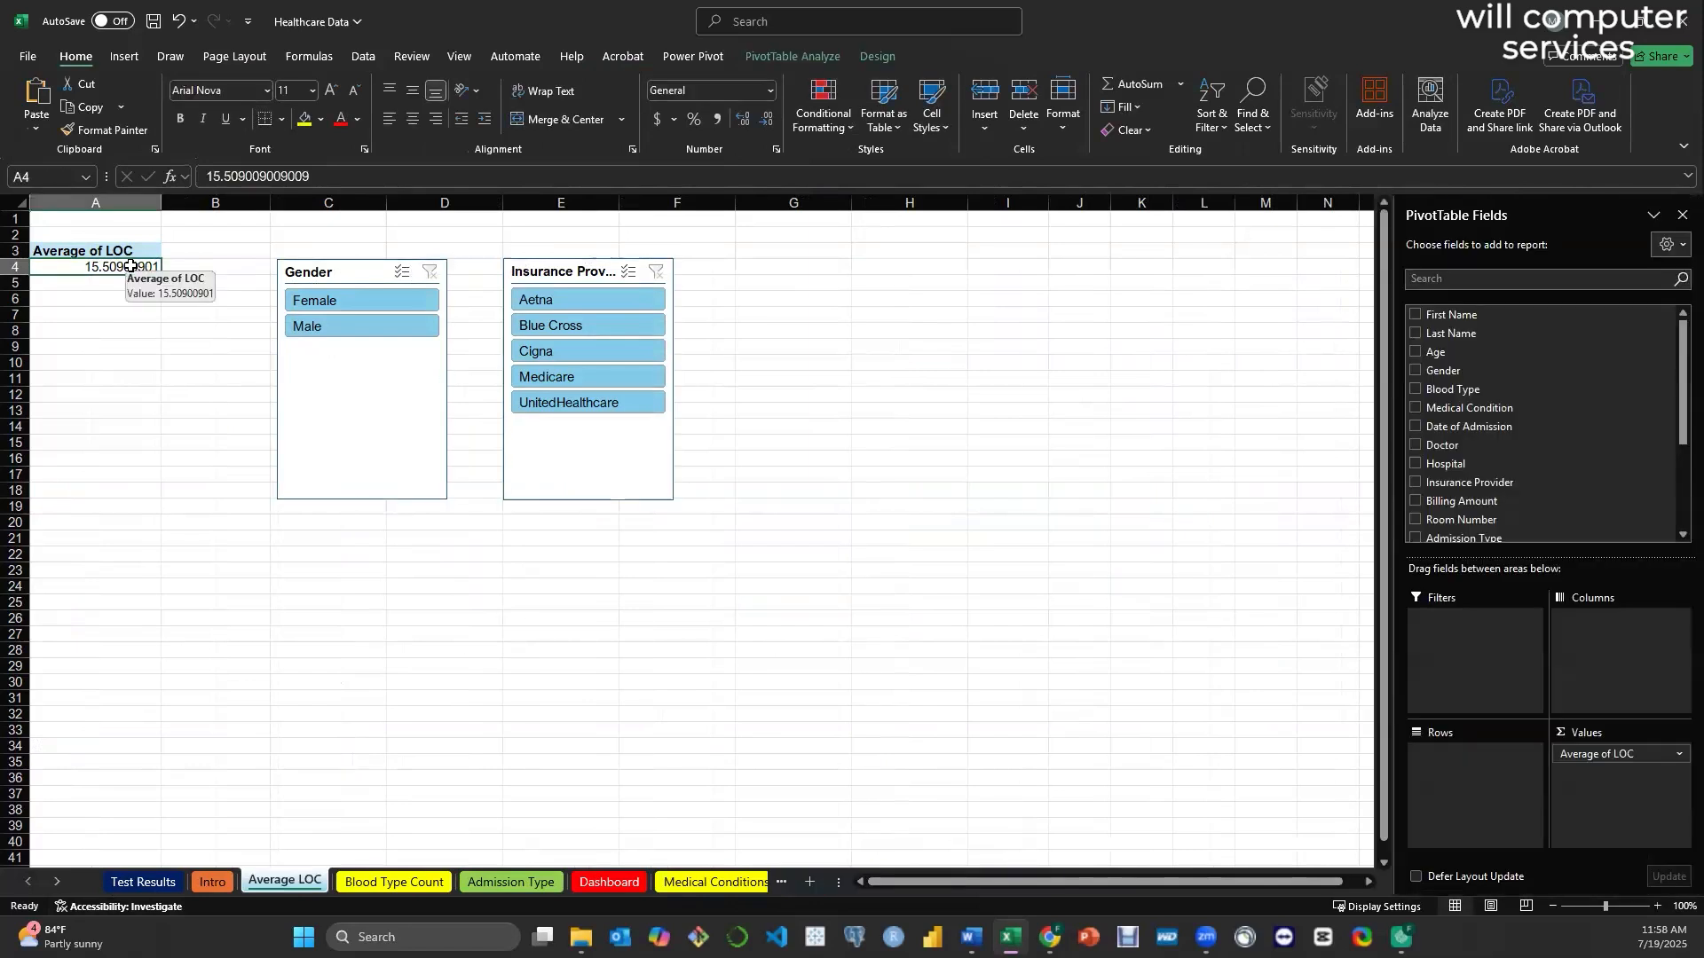
{"action": "right_click", "coordinate": [131, 268]}
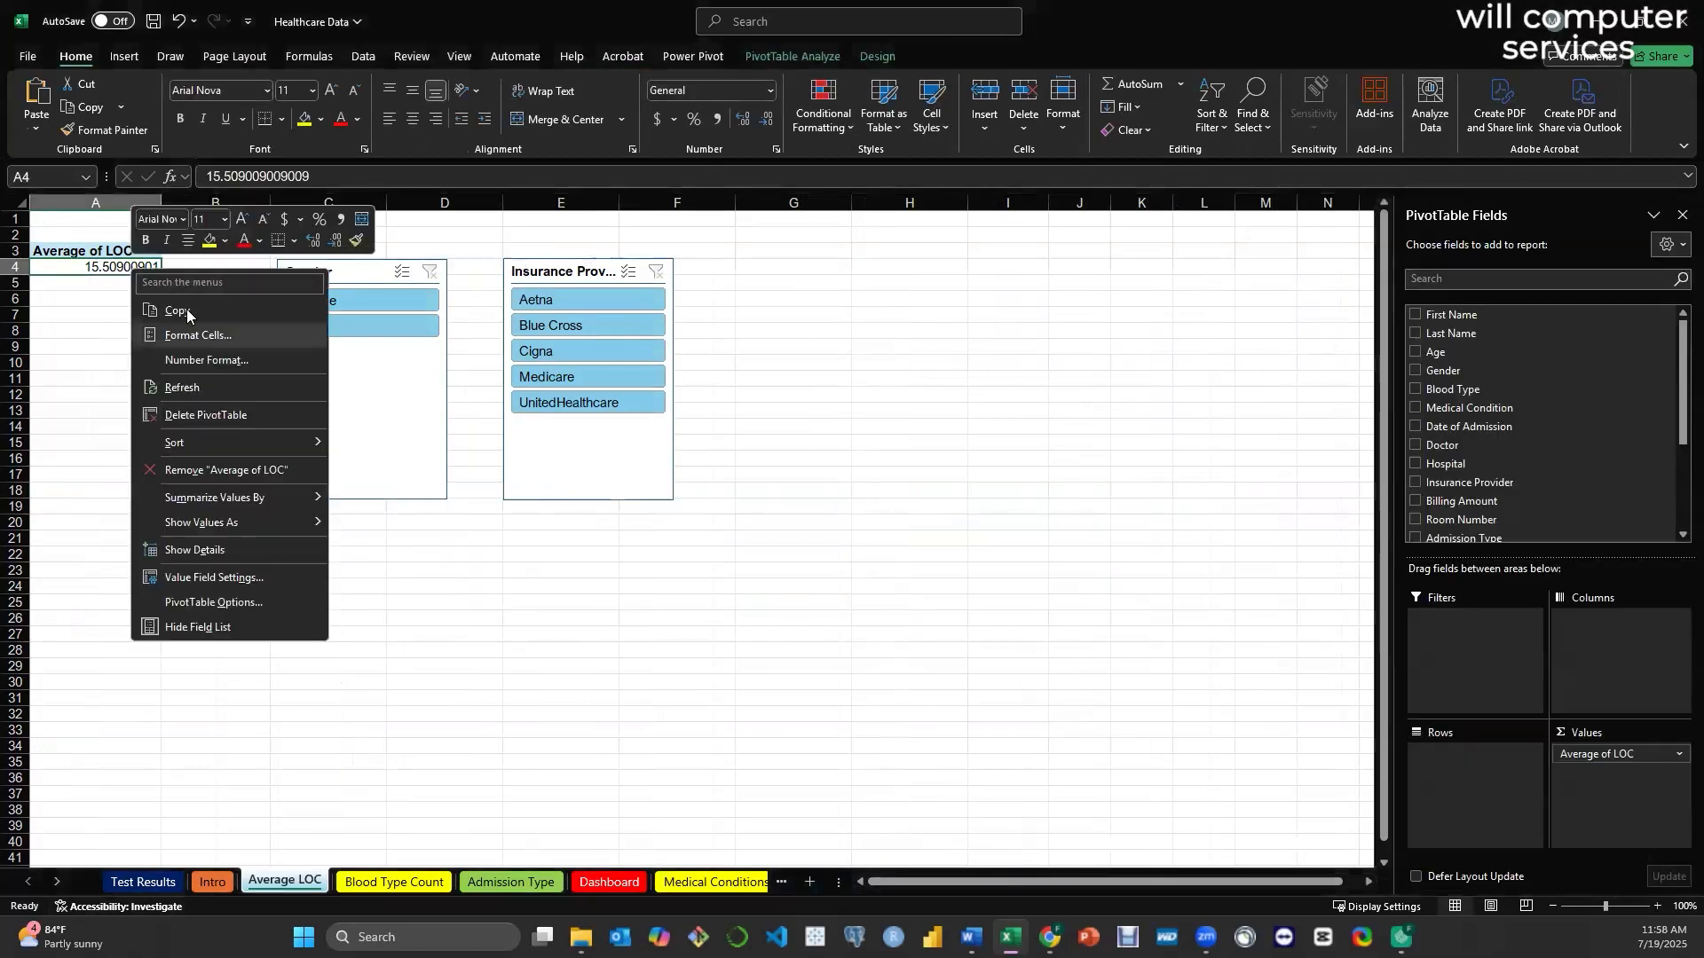
{"action": "left_click", "coordinate": [182, 311]}
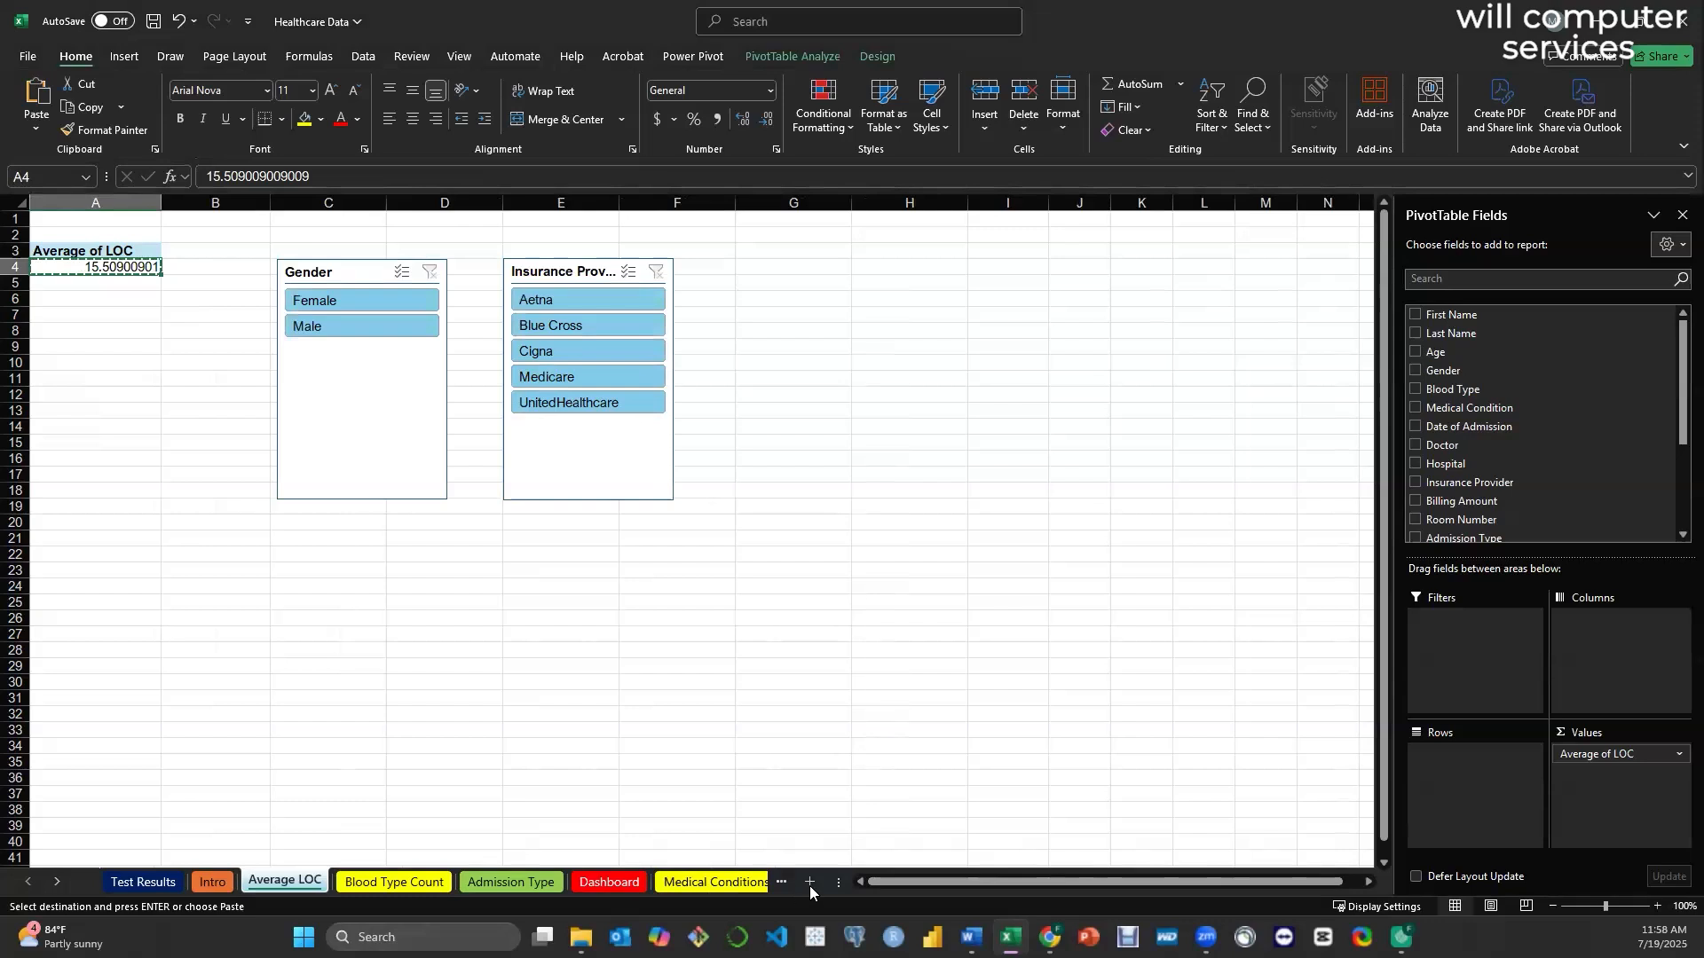
- Paste the copied average length of care value into cell B6 of the Health Data Dashboard sheet
{"action": "left_click", "coordinate": [782, 883]}
{"action": "left_click", "coordinate": [784, 884]}
{"action": "left_click", "coordinate": [785, 884]}
{"action": "left_click", "coordinate": [784, 884]}
{"action": "left_click", "coordinate": [721, 885]}
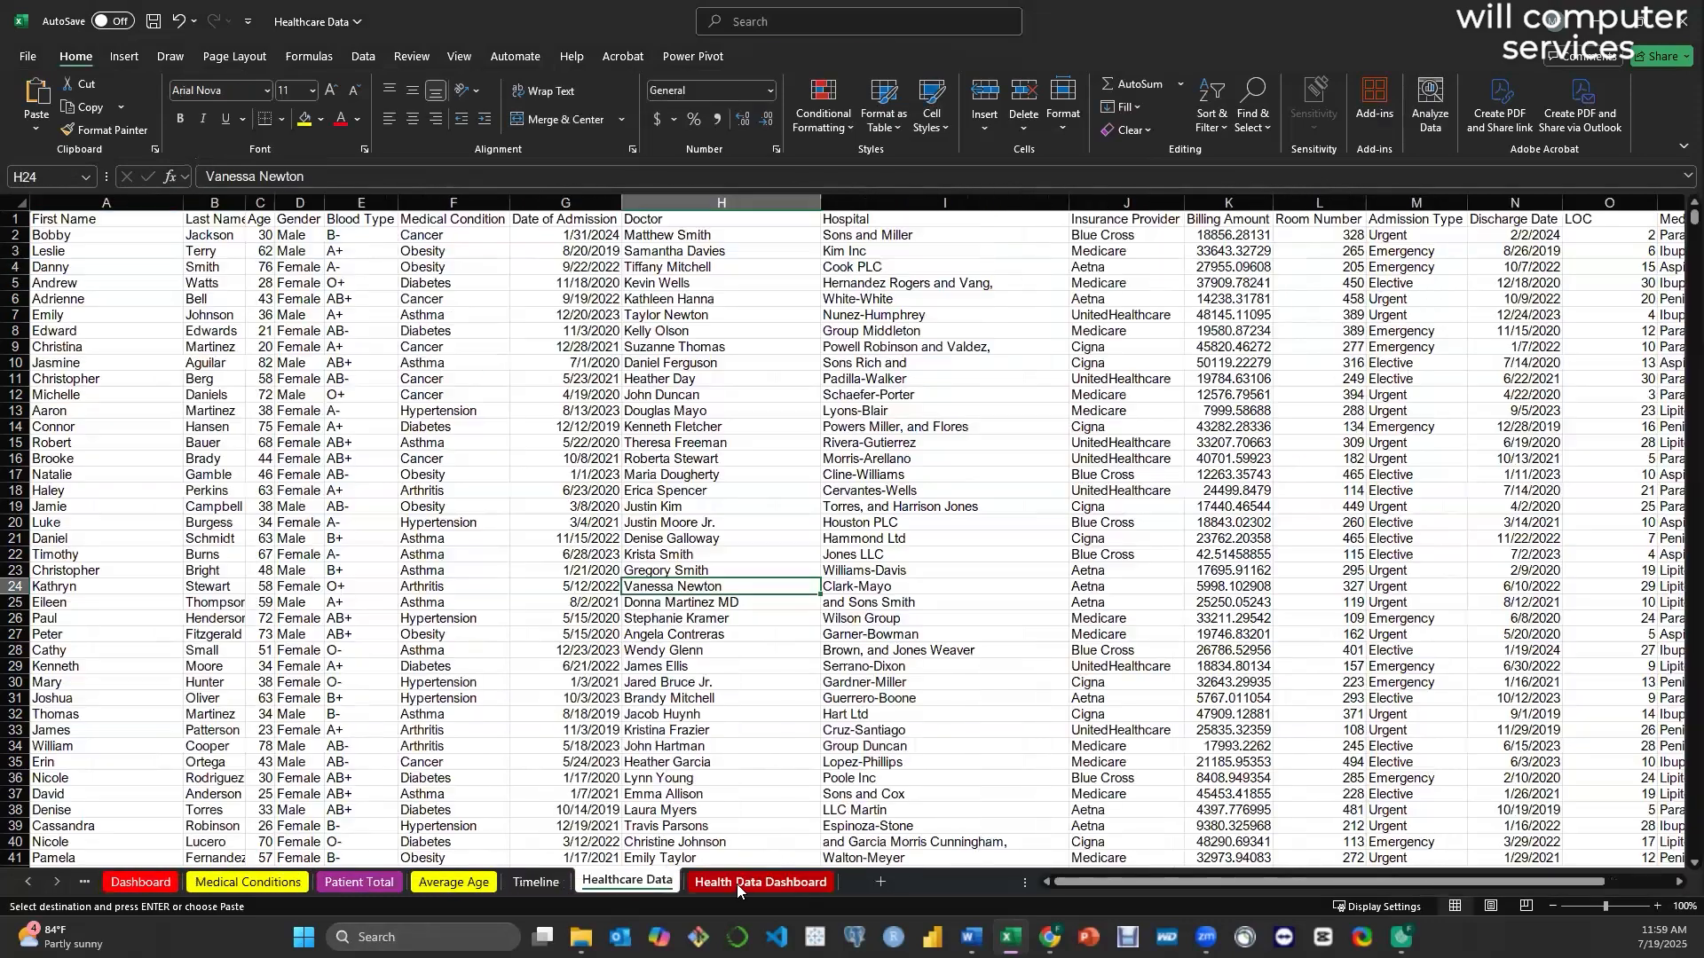
{"action": "left_click", "coordinate": [731, 880]}
{"action": "left_click", "coordinate": [130, 295]}
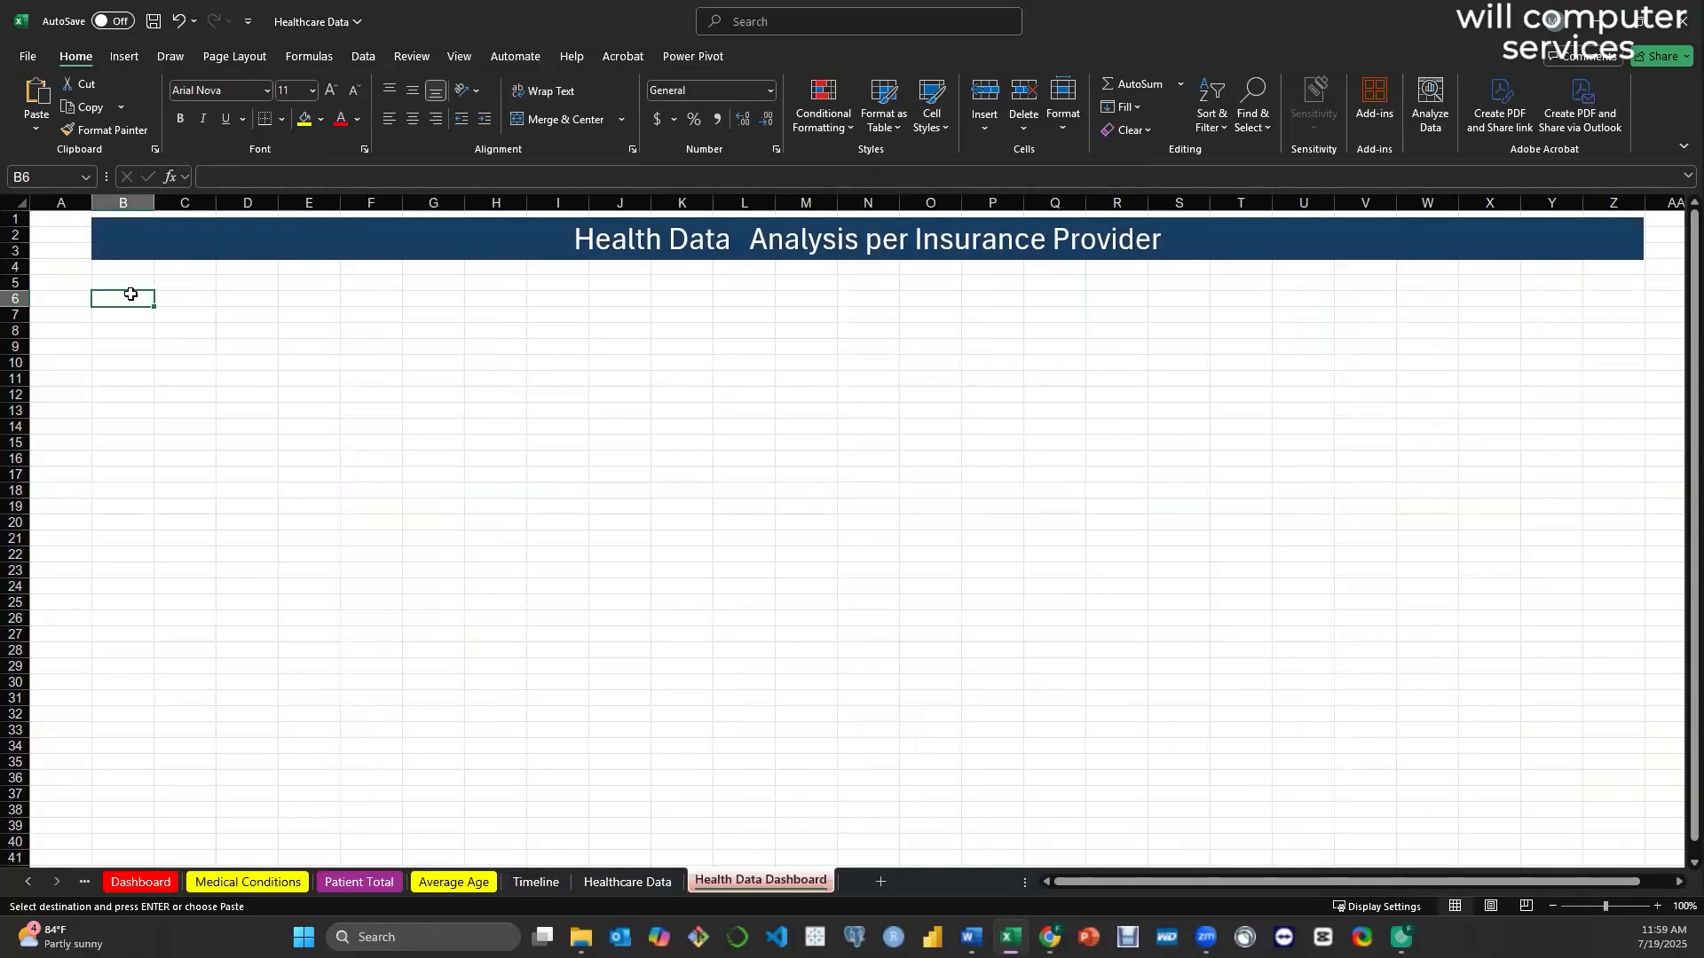
{"action": "type", "text": "15.509009009009"}
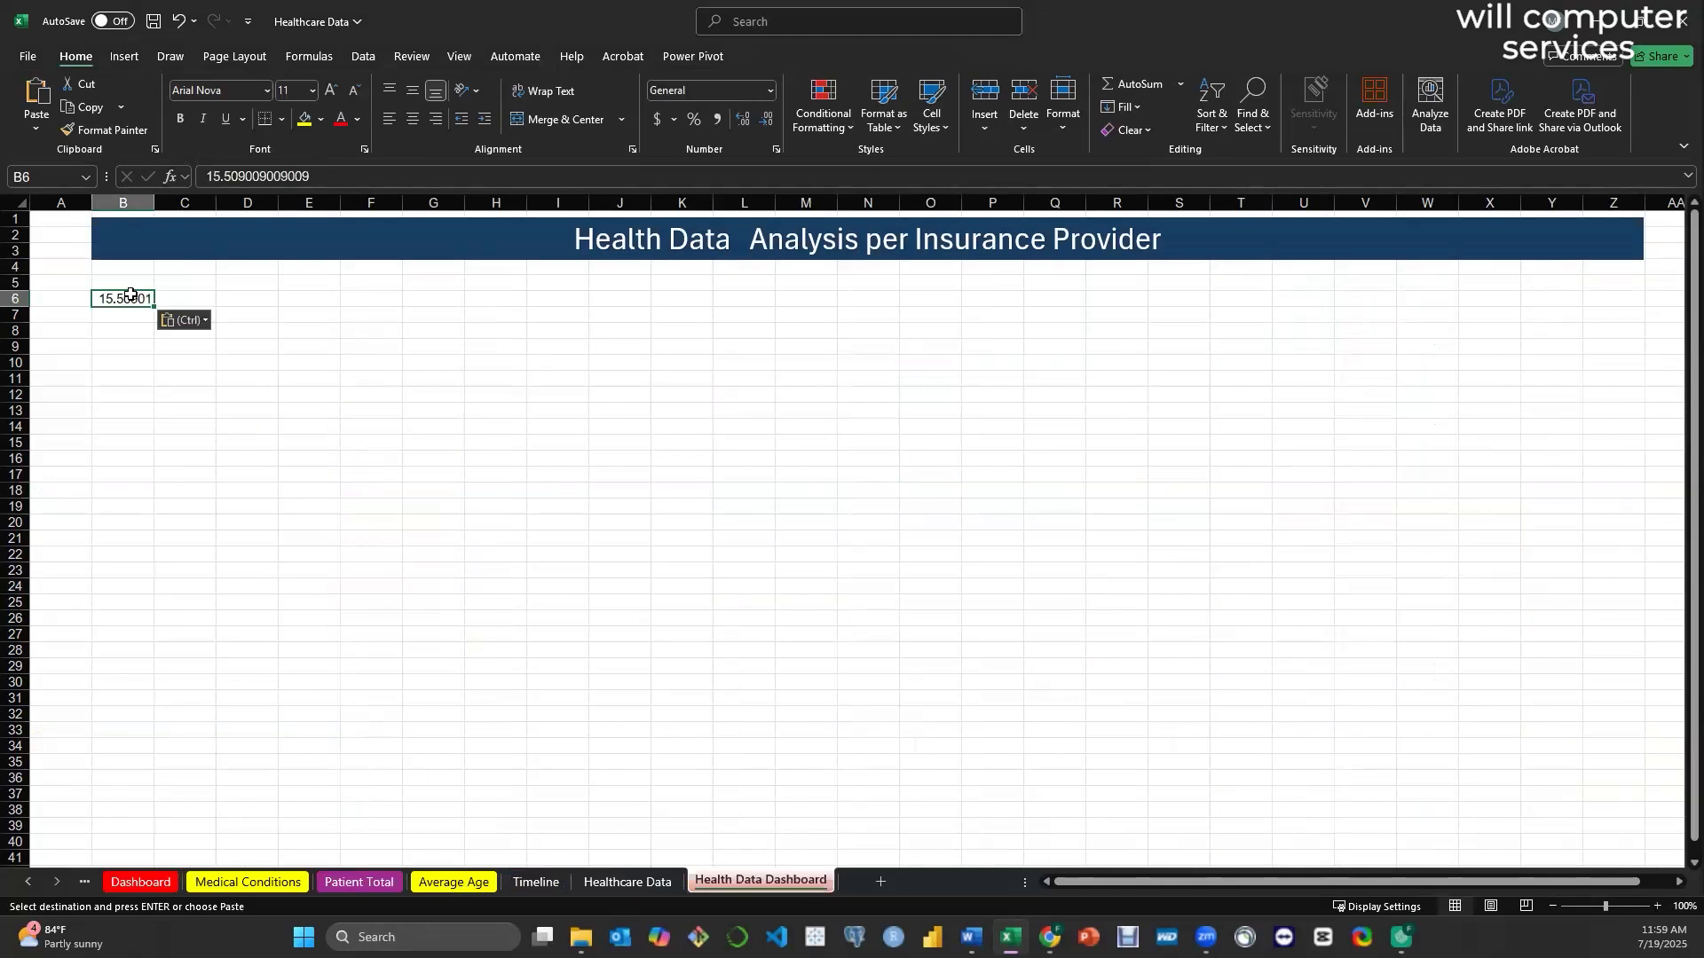
- Clear the pasted value from cell B6 and bring the earlier sheets back into reach
{"action": "left_click", "coordinate": [142, 391]}
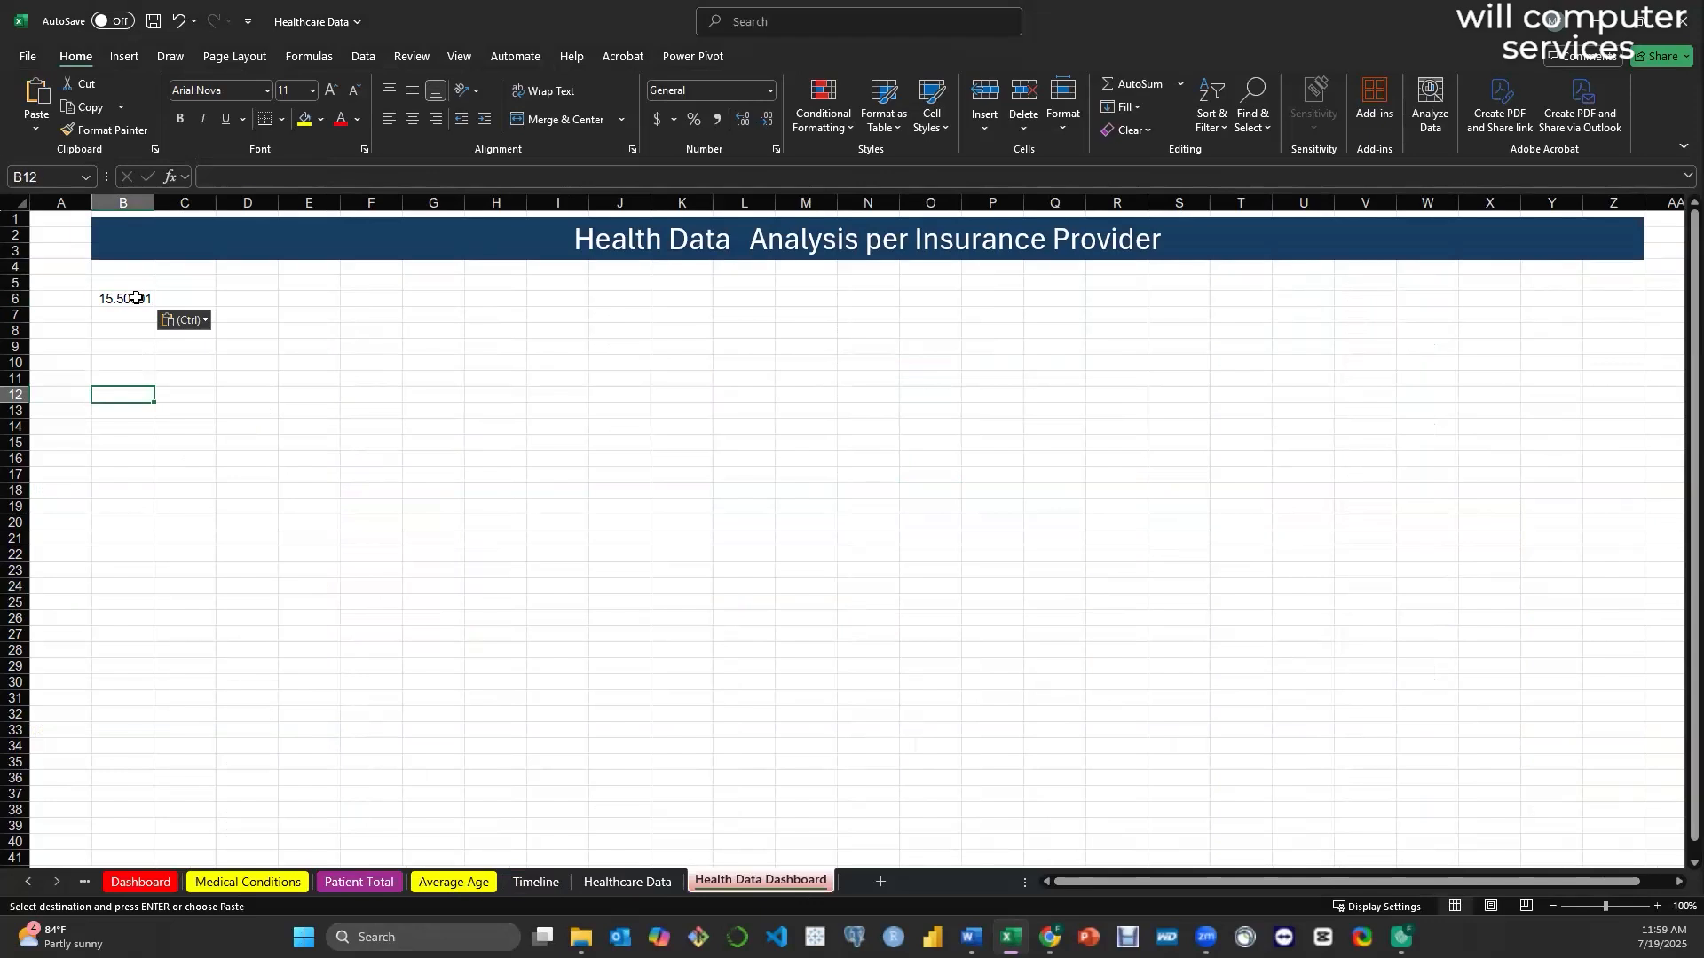
{"action": "left_click", "coordinate": [136, 298]}
{"action": "key", "text": "BackSpace"}
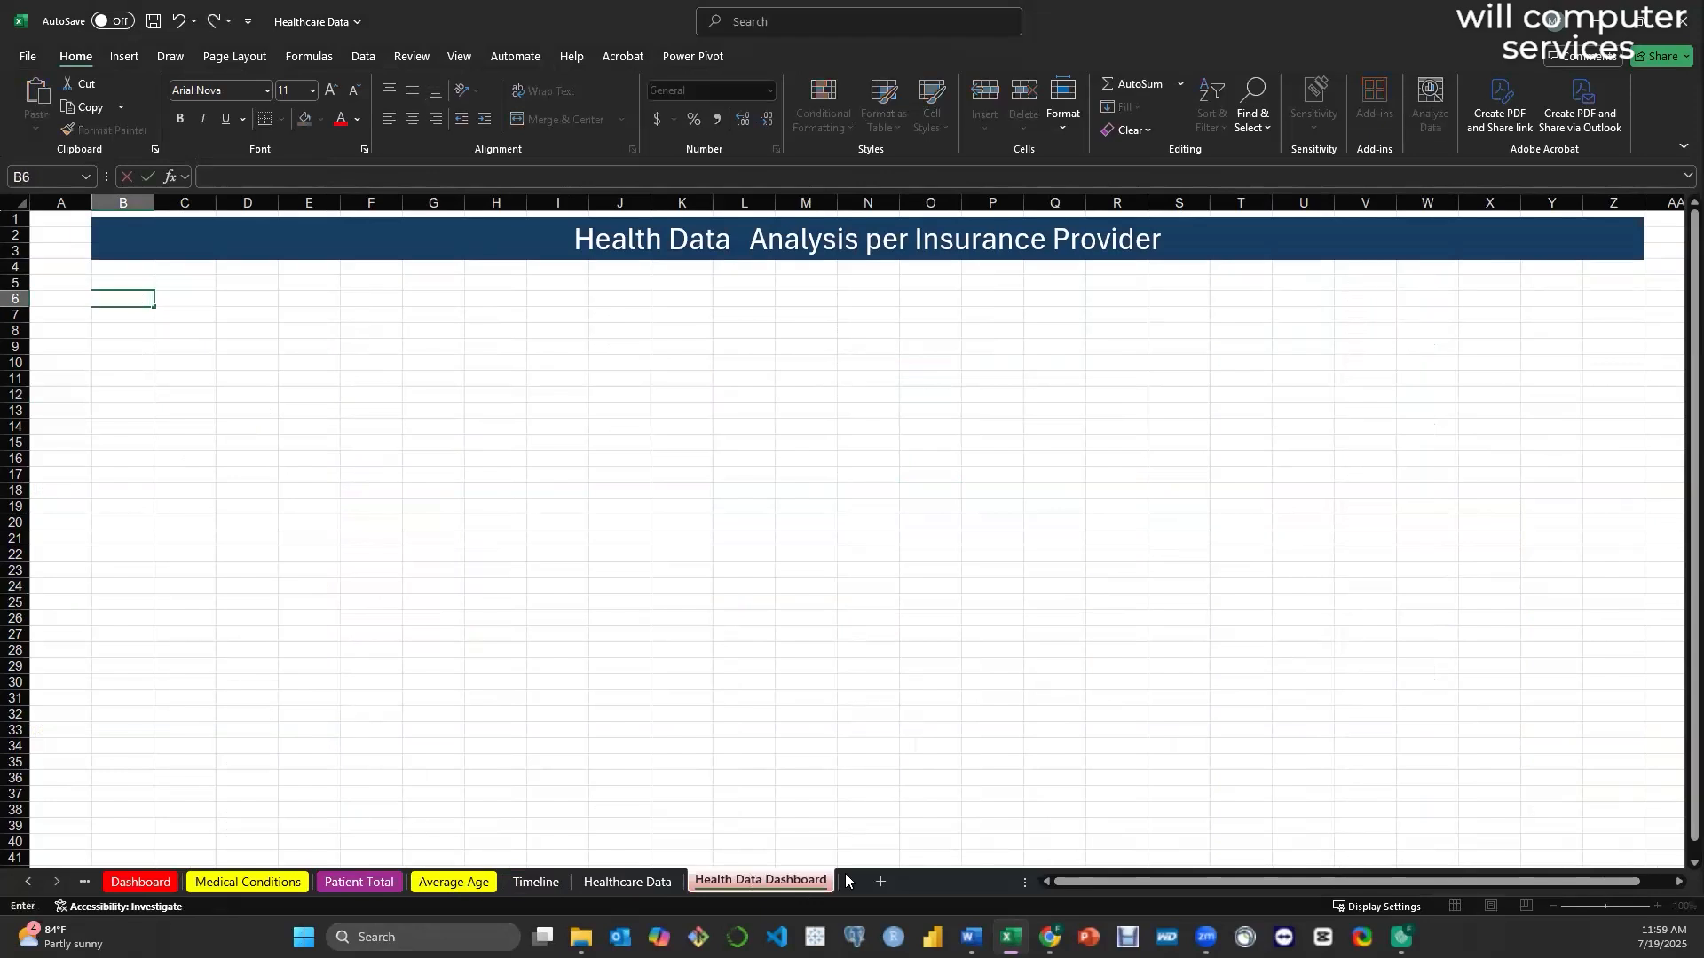
{"action": "left_click", "coordinate": [30, 882]}
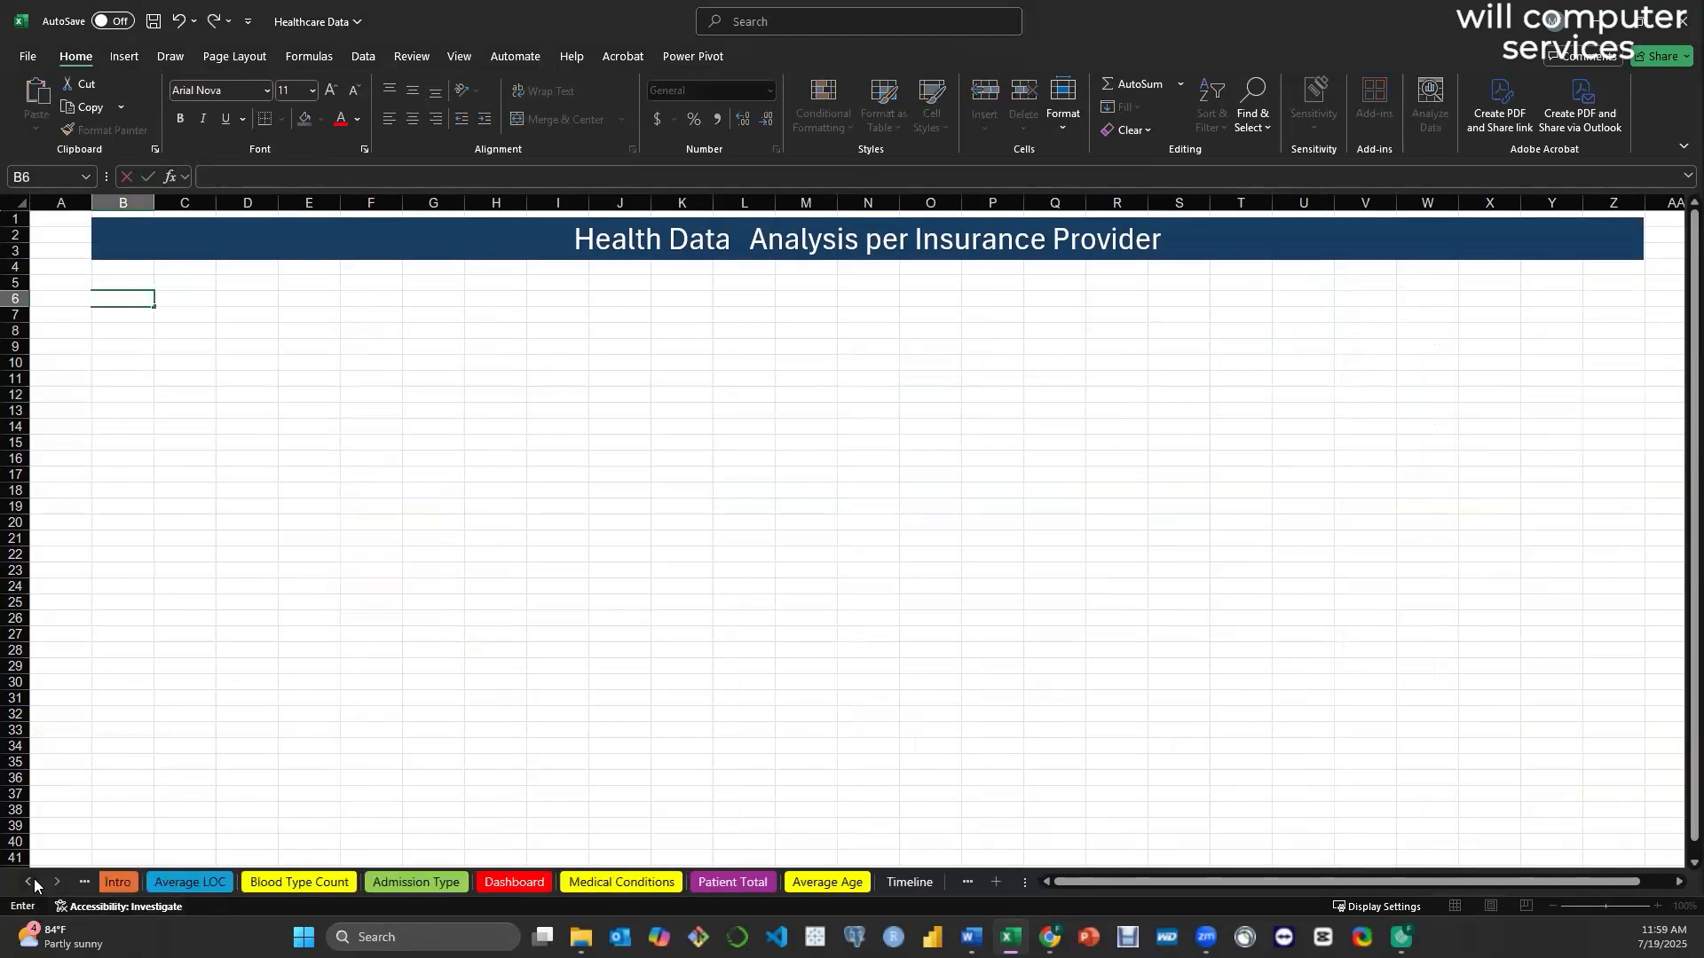
- Copy the whole Average of LOC pivot table, cells A3:A4, from the Average LOC sheet
{"action": "left_click", "coordinate": [190, 881]}
{"action": "left_click_drag", "start_coordinate": [107, 250], "coordinate": [127, 267]}
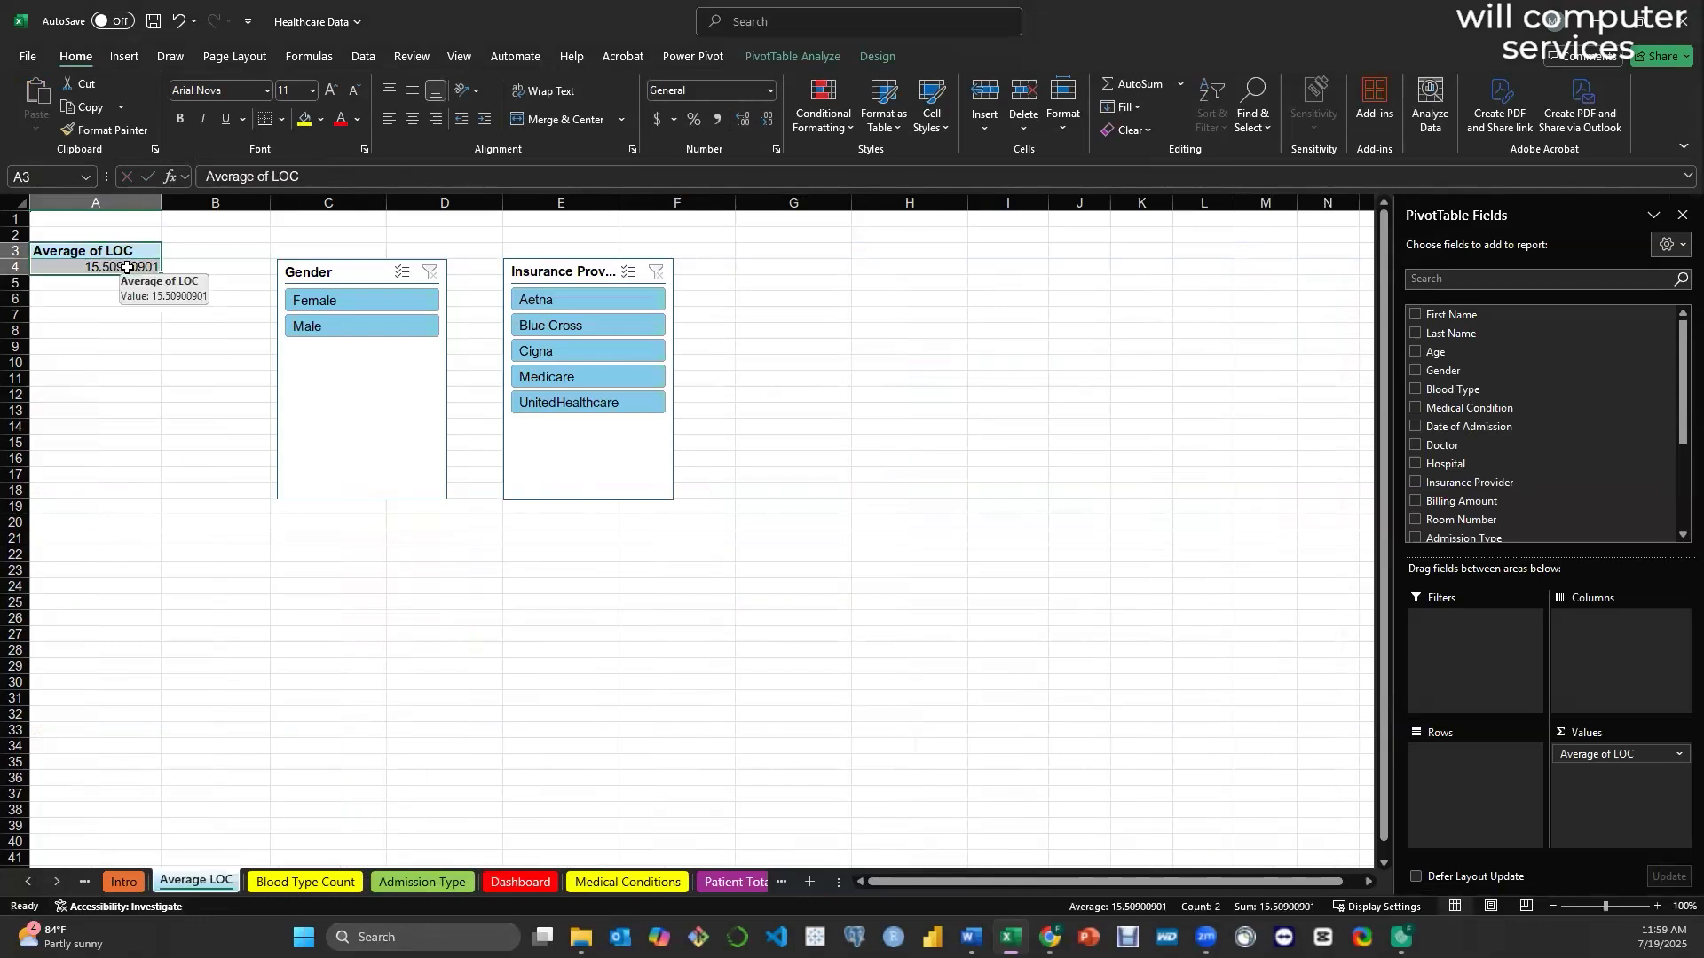
{"action": "key", "text": "ctrl+c"}
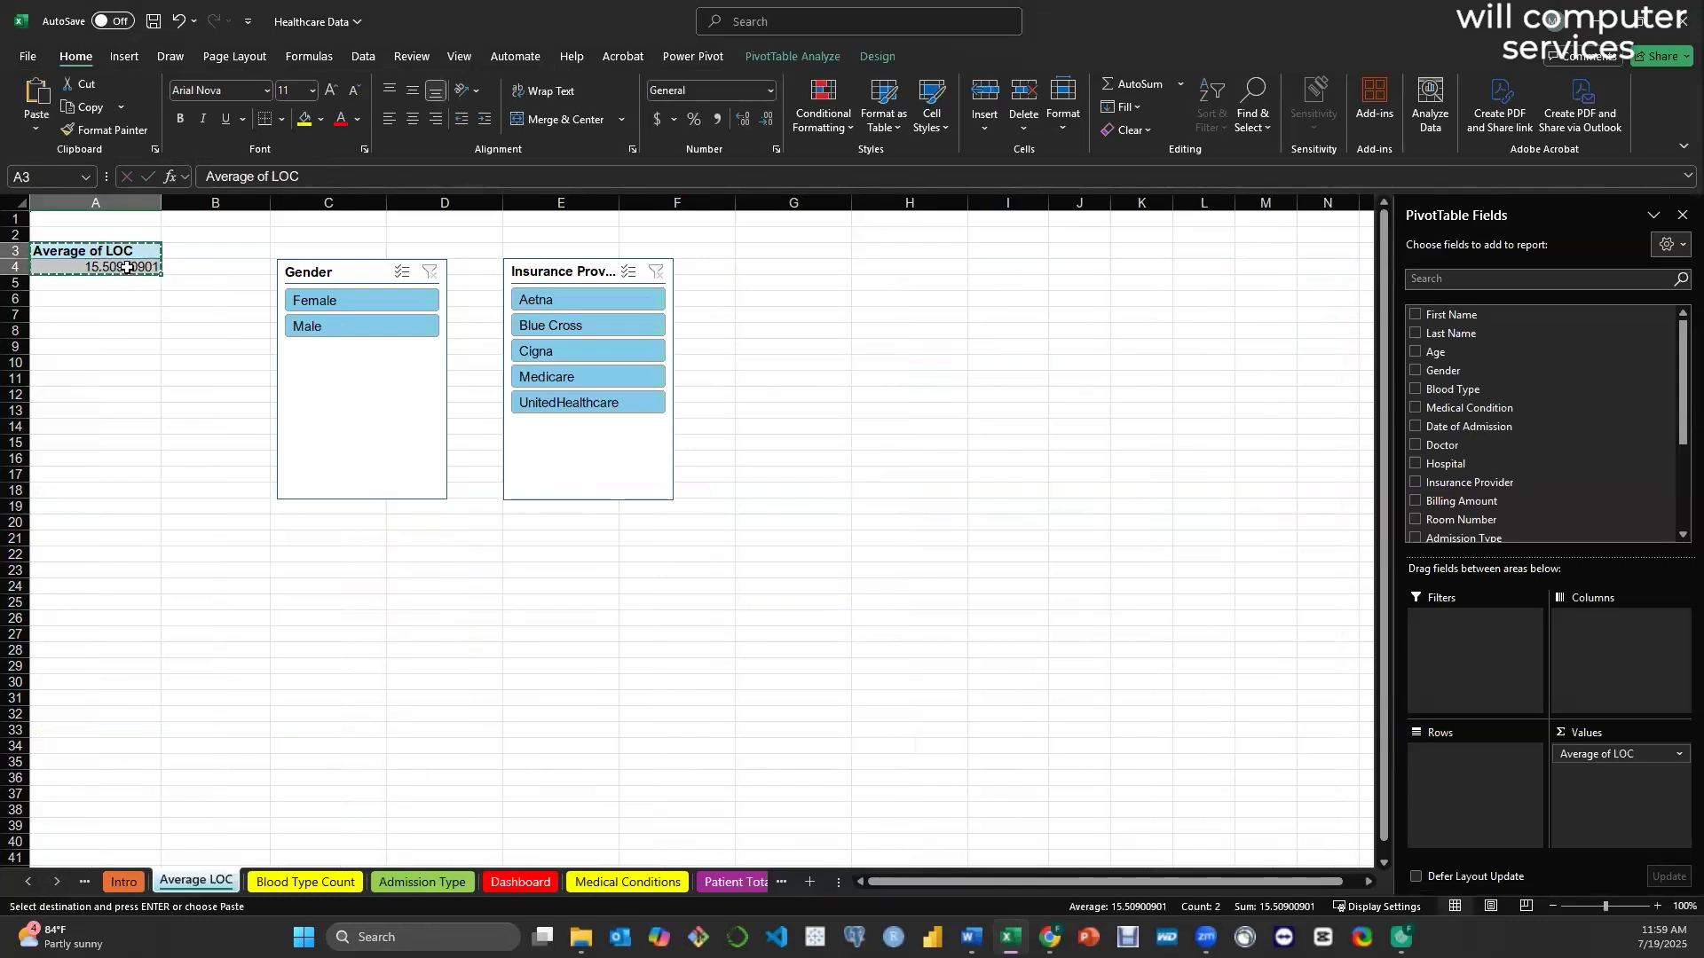
- Paste the Average of LOC pivot table at B6 of the Health Data Dashboard sheet and widen column B to fit it
{"action": "left_click", "coordinate": [781, 882]}
{"action": "left_click", "coordinate": [781, 884]}
{"action": "left_click", "coordinate": [781, 884]}
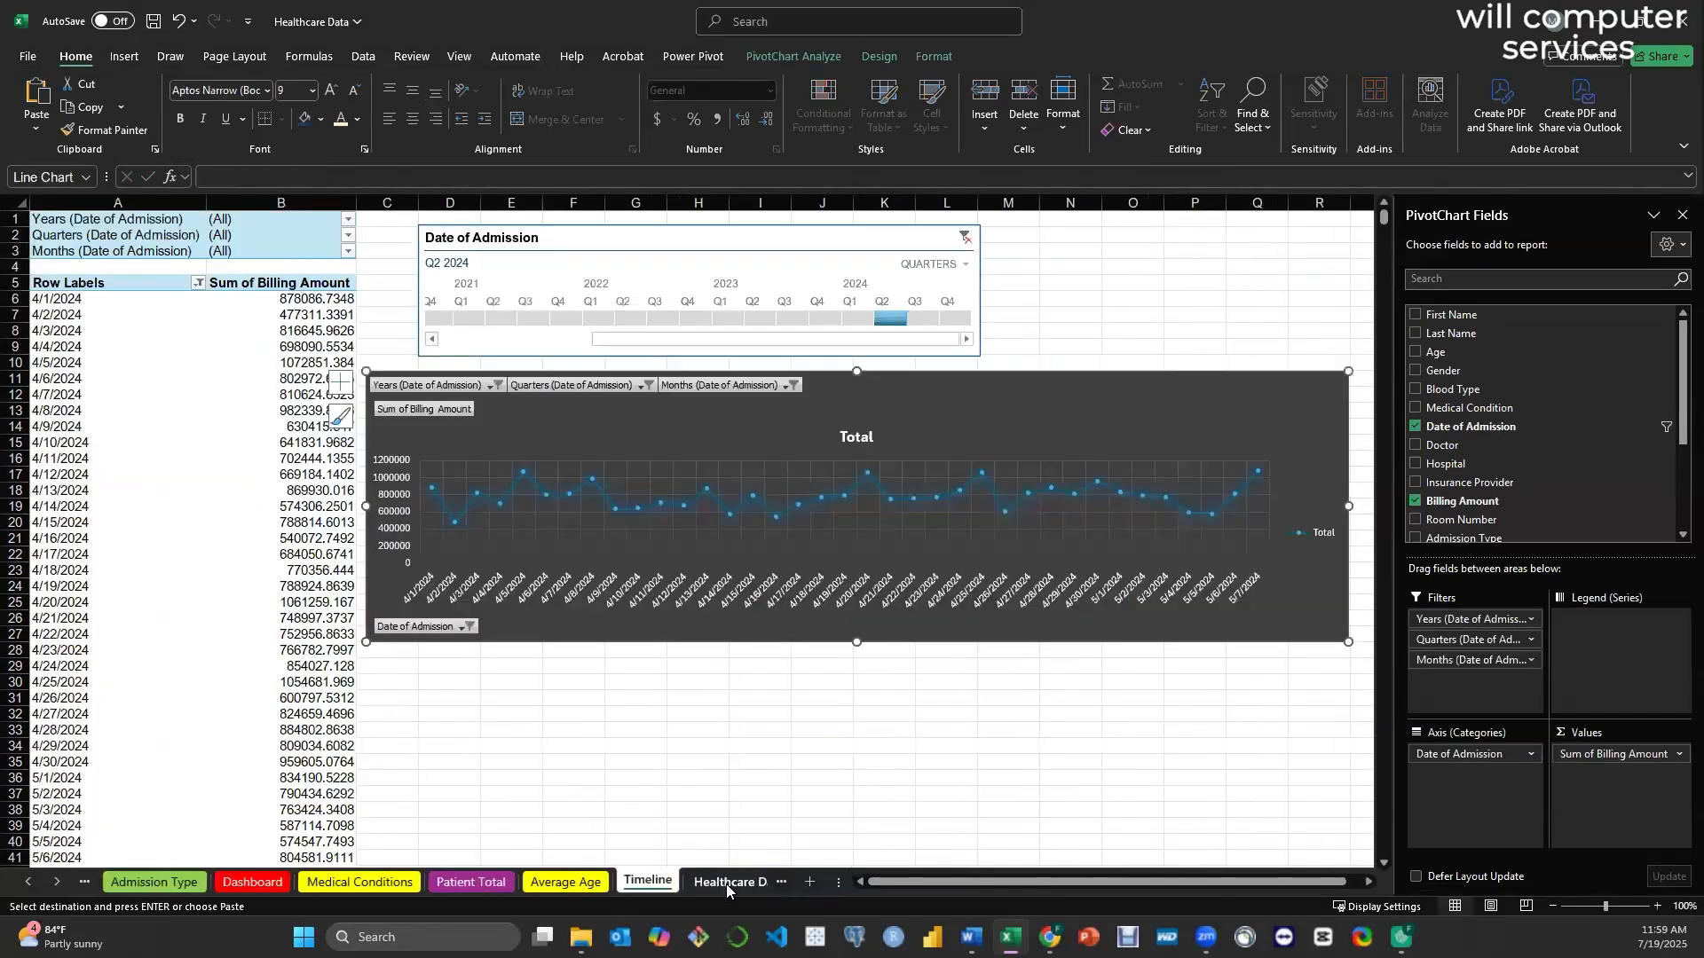
{"action": "left_click", "coordinate": [726, 884]}
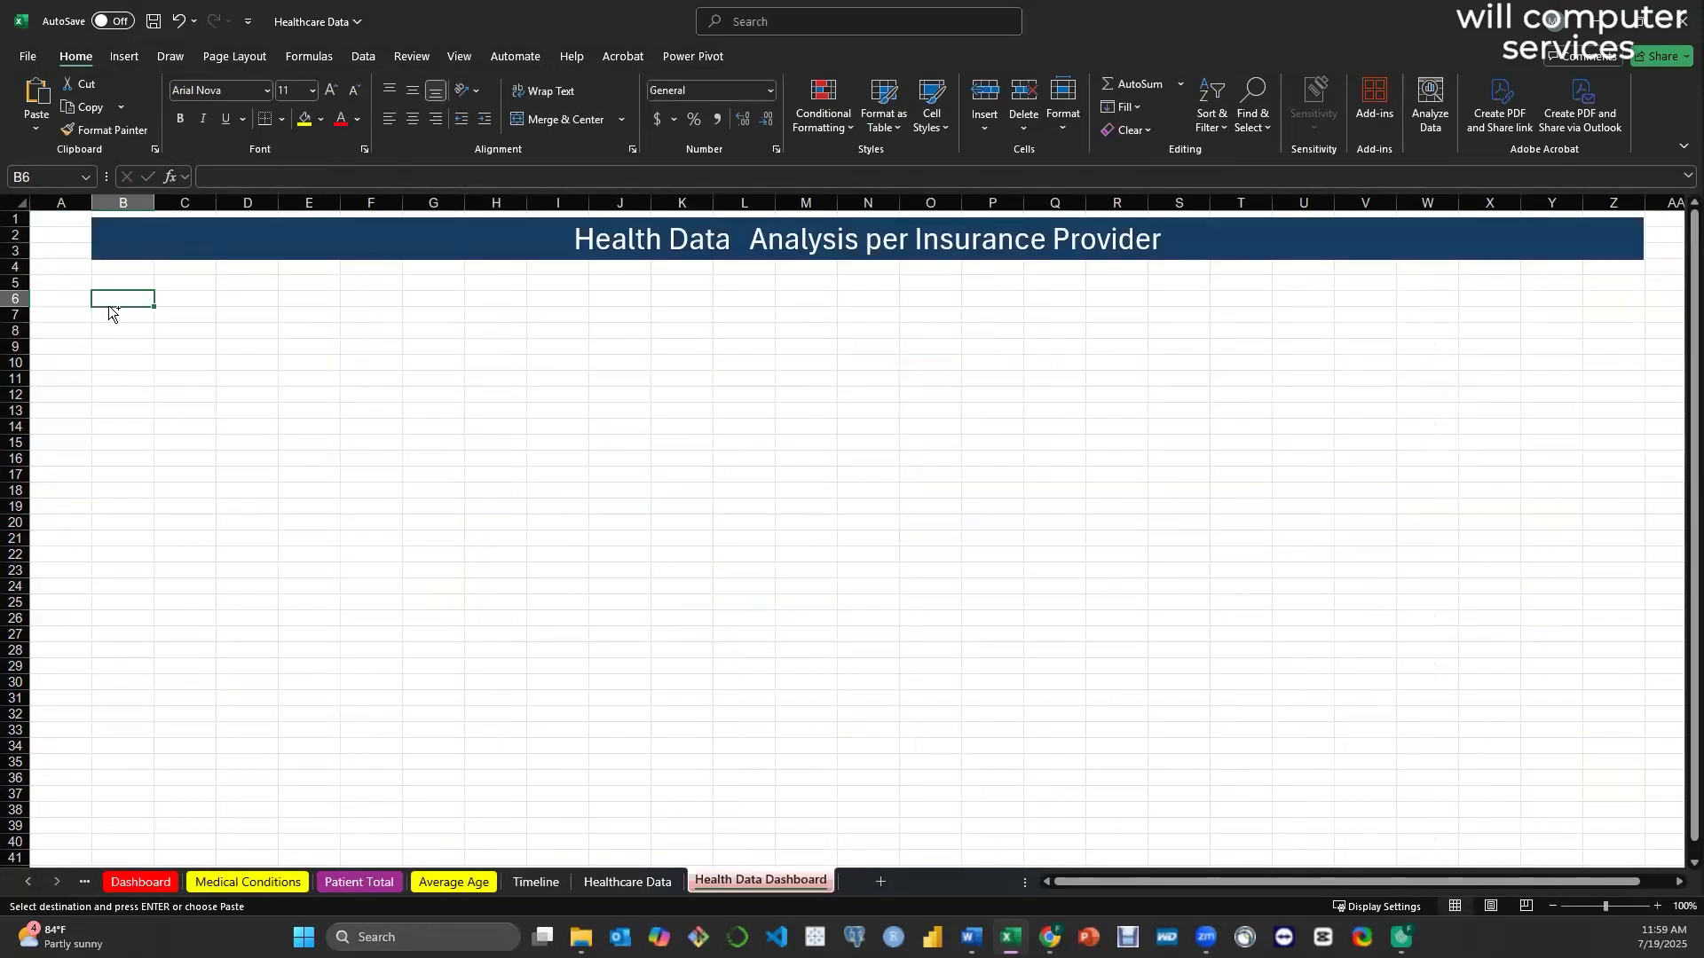
{"action": "key", "text": "ctrl+v"}
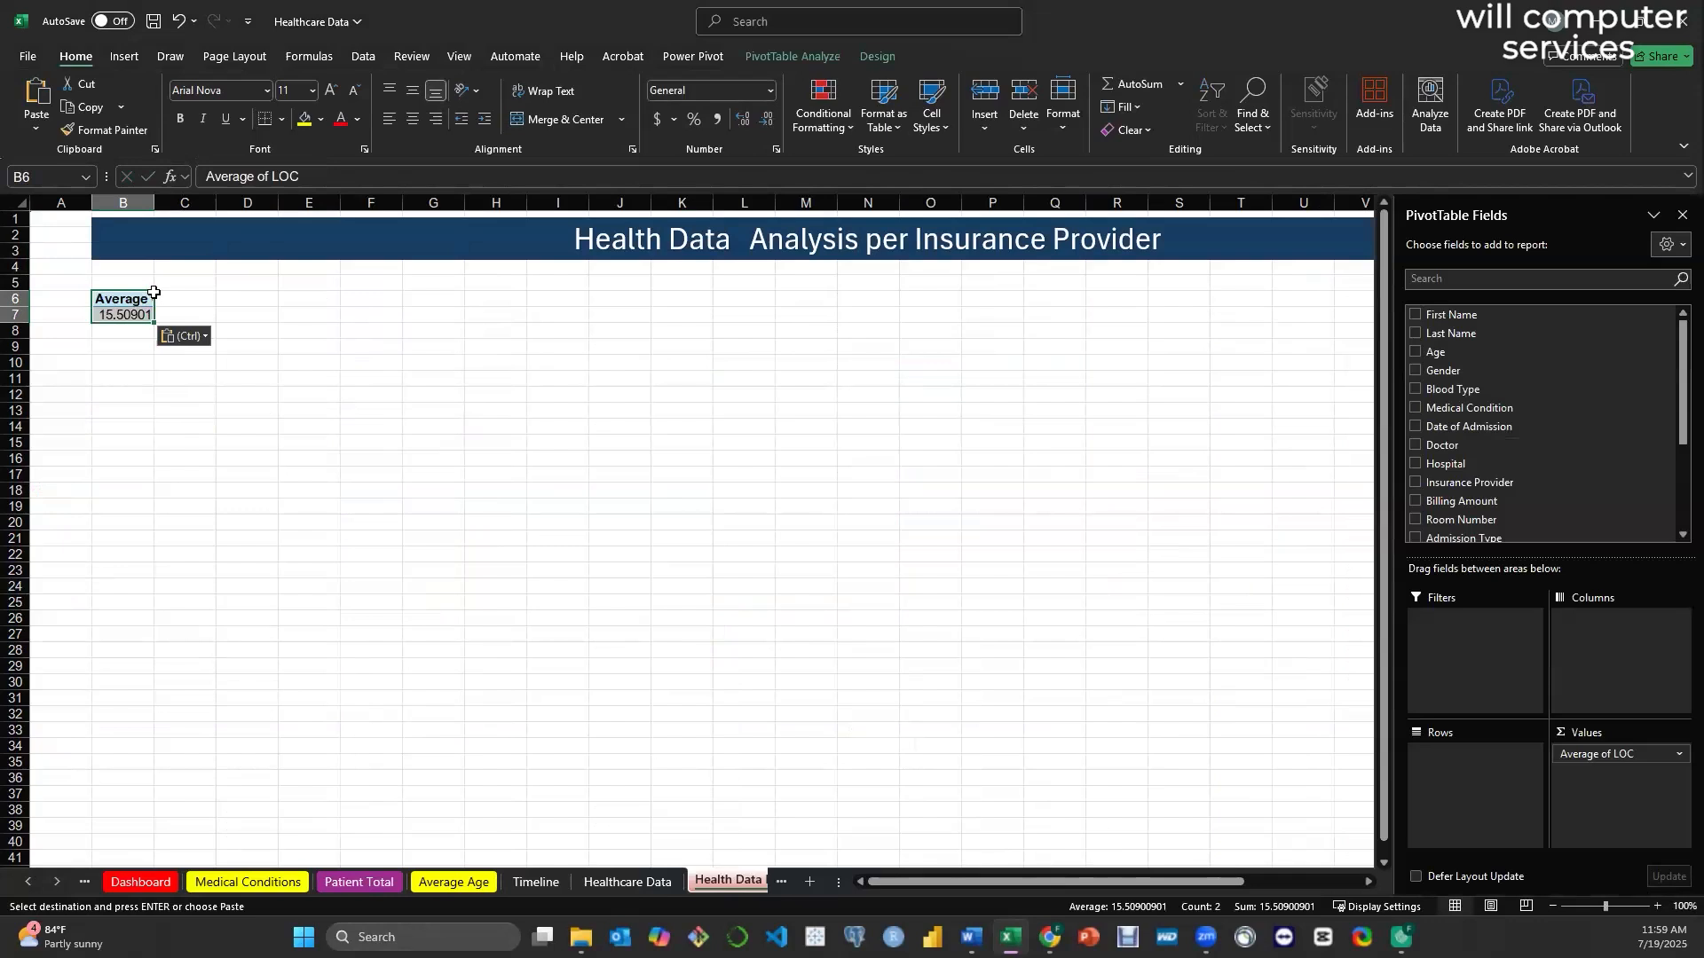
{"action": "left_click_drag", "start_coordinate": [153, 203], "coordinate": [214, 204]}
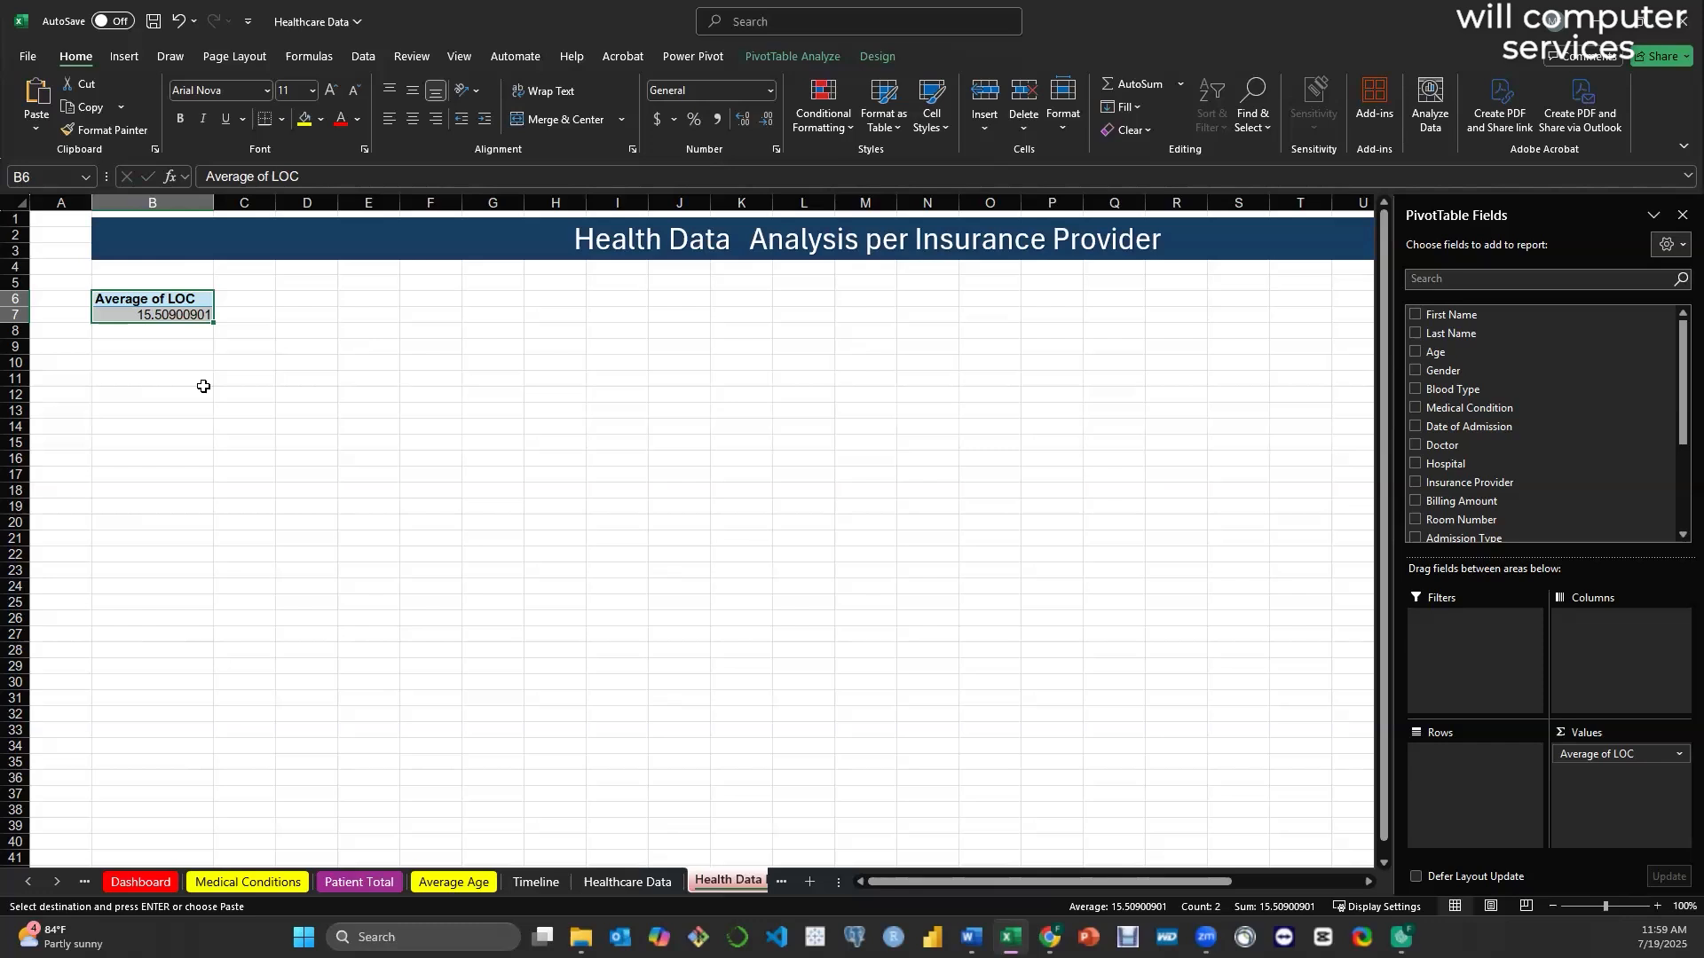
- Copy the Count of Last Name pivot table, cells A3:A4, from the Patient Total sheet and return to the Health Data Dashboard sheet
{"action": "left_click", "coordinate": [362, 882]}
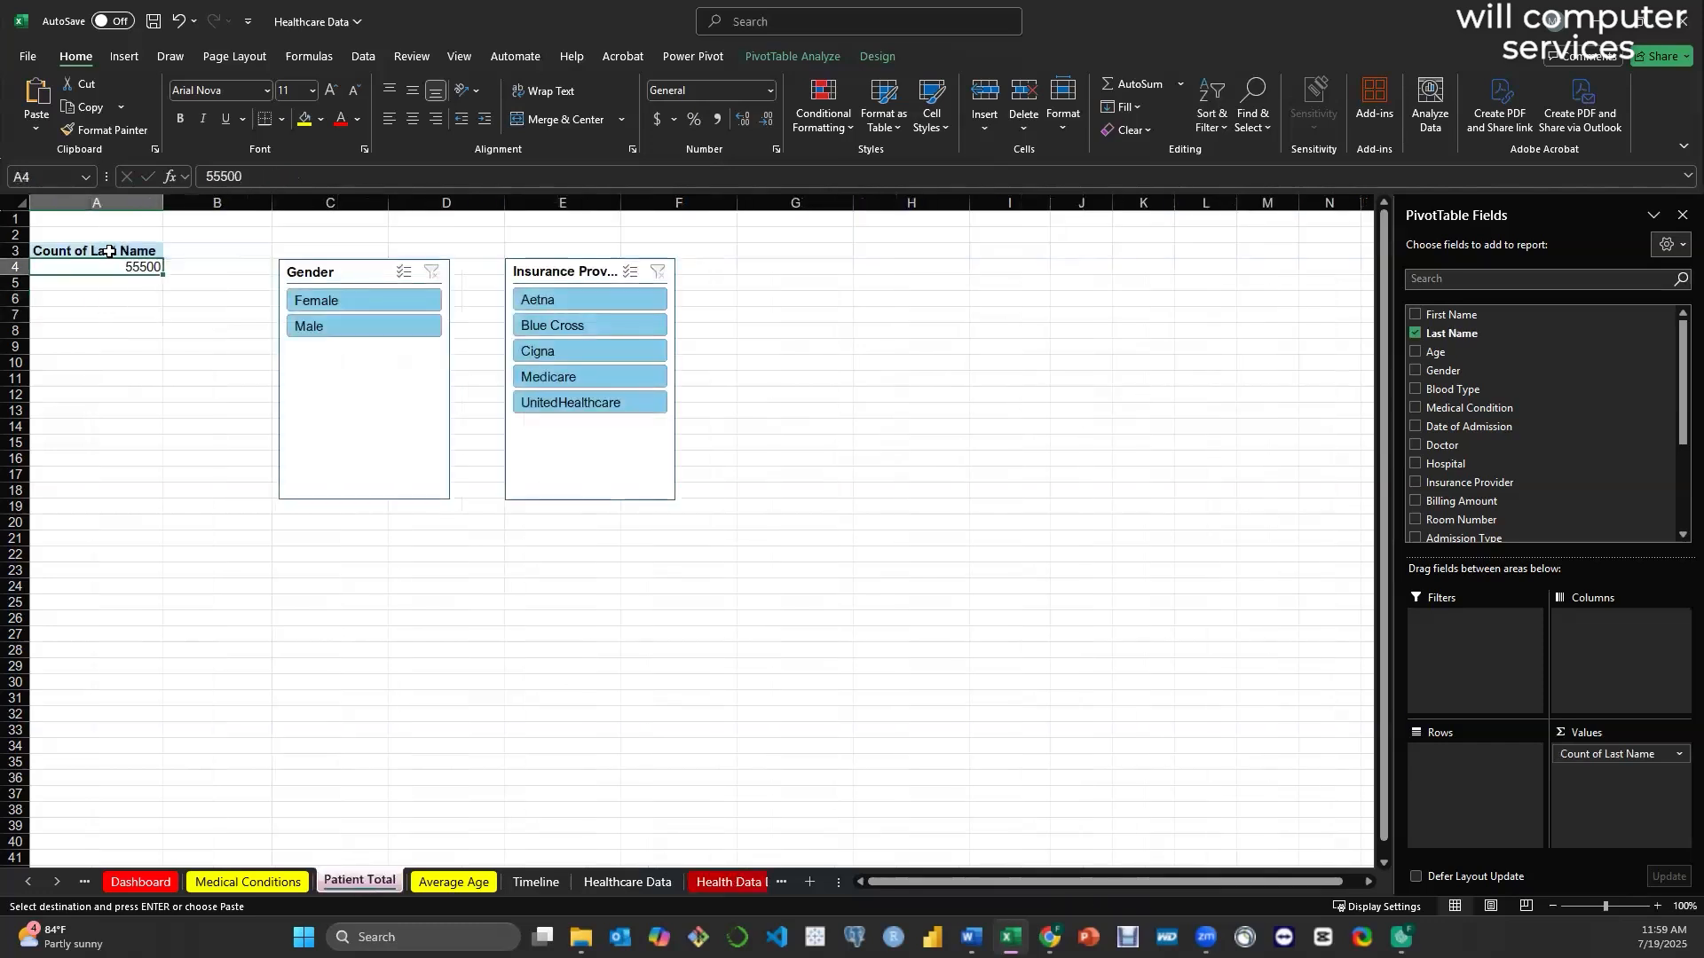
{"action": "left_click_drag", "start_coordinate": [108, 251], "coordinate": [111, 261]}
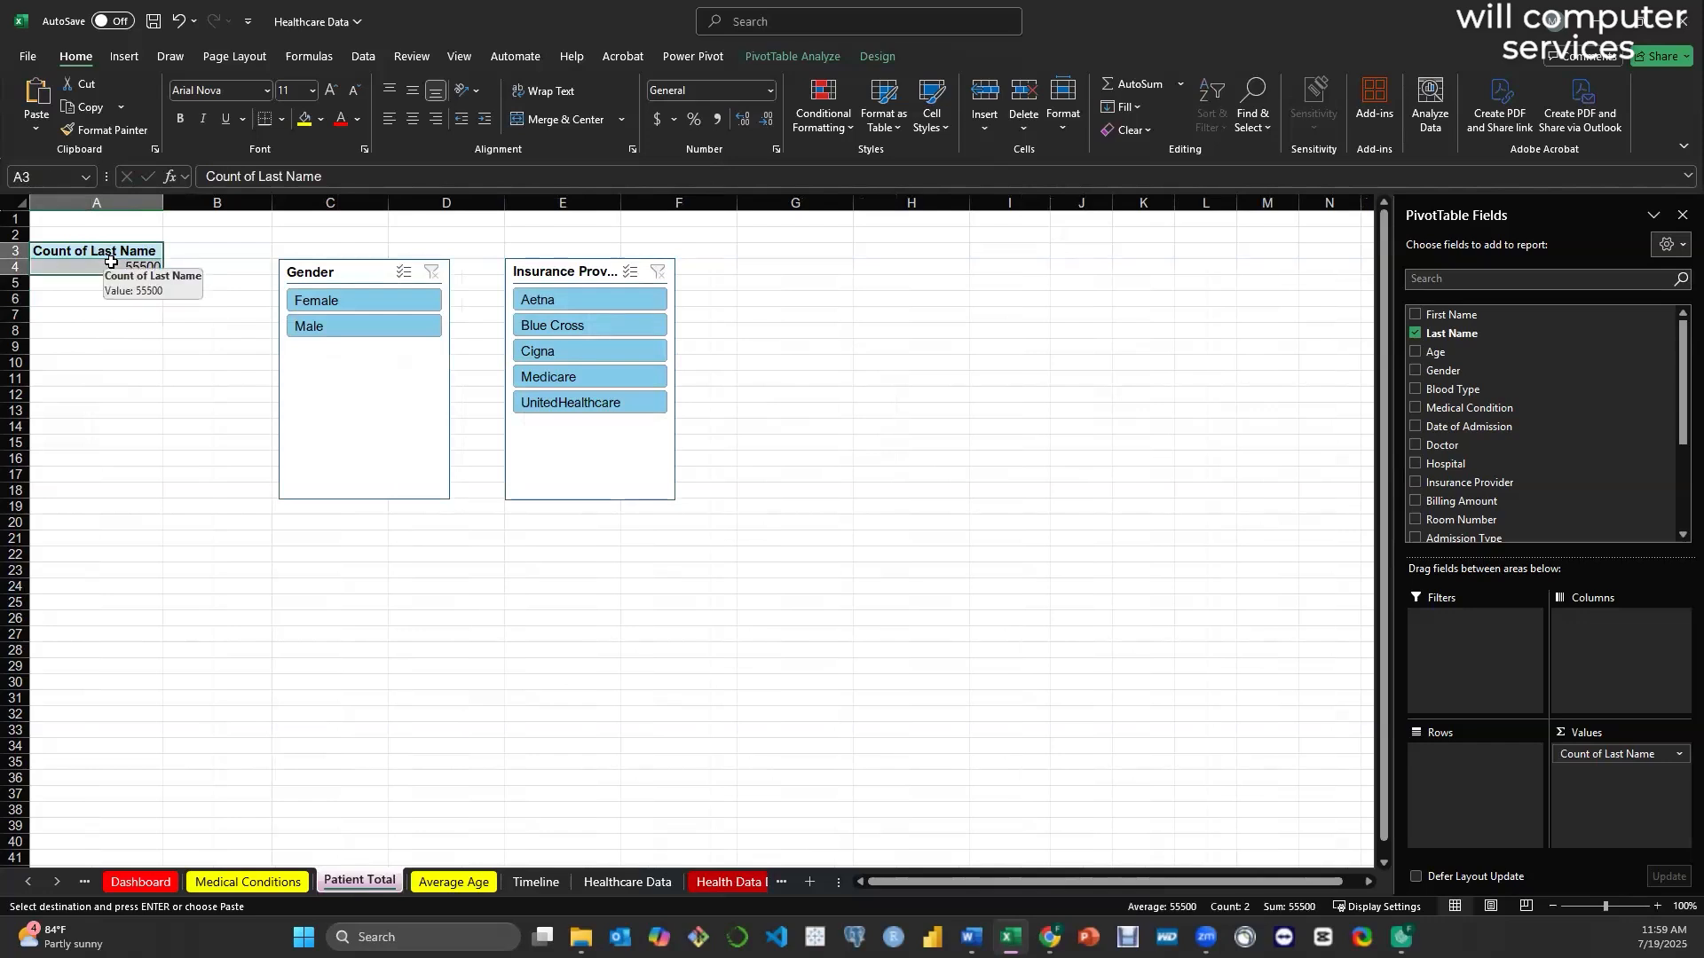
{"action": "left_click", "coordinate": [726, 882]}
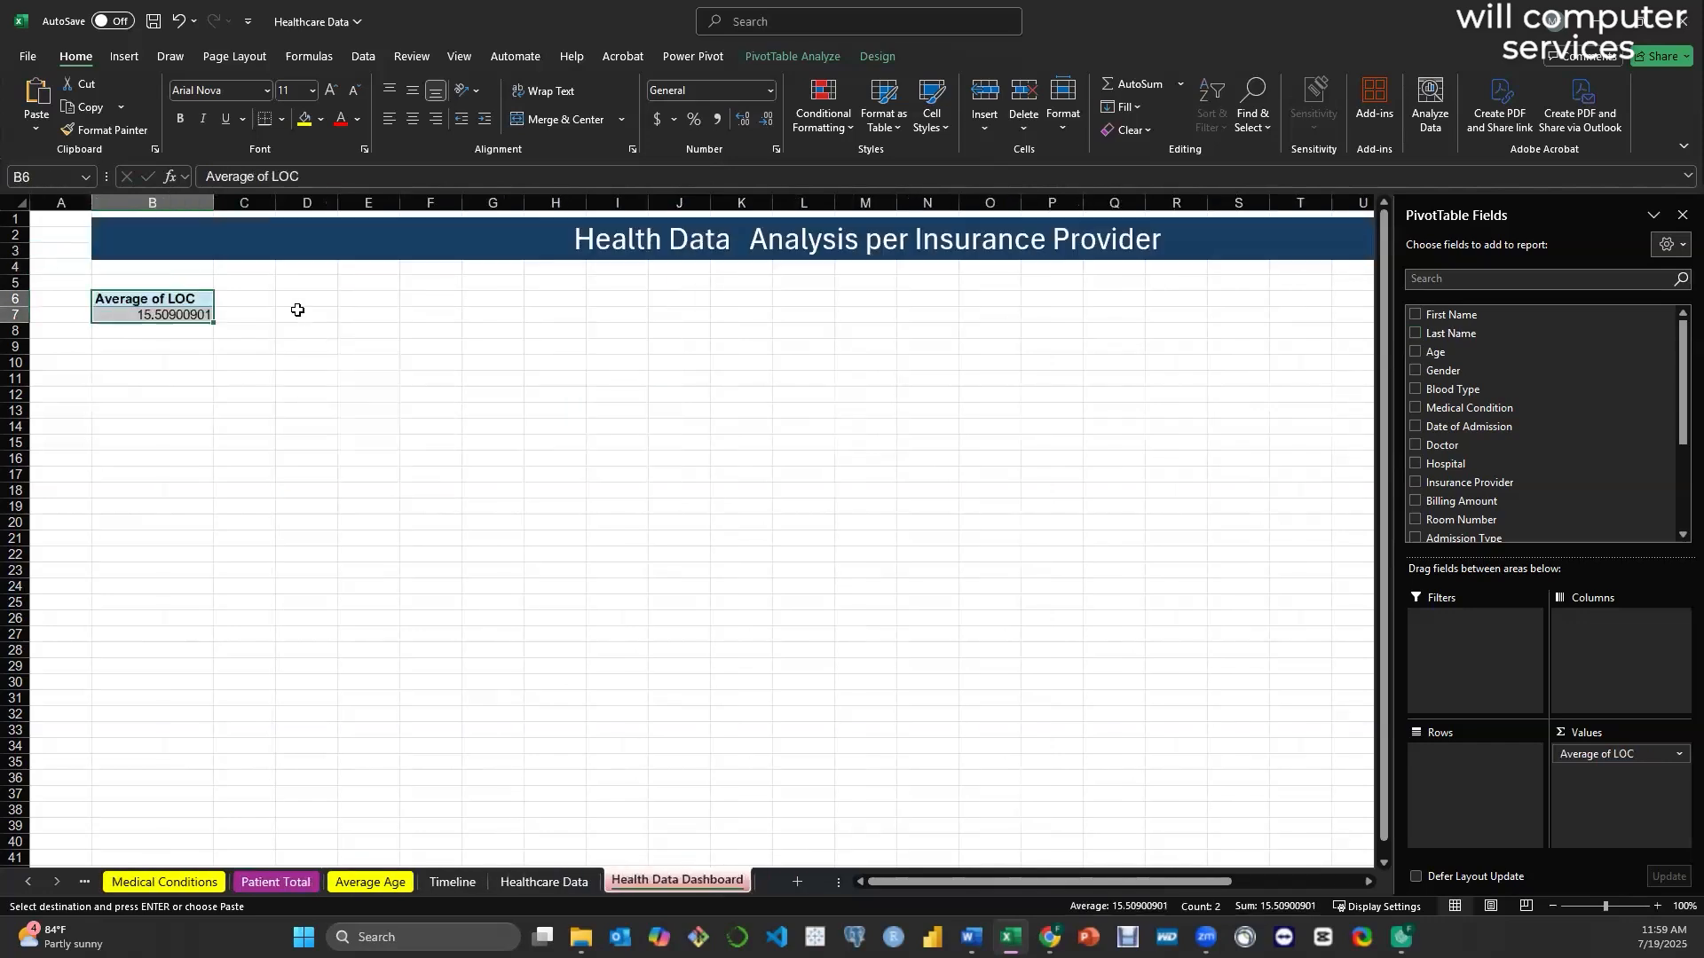
{"action": "left_click", "coordinate": [328, 313]}
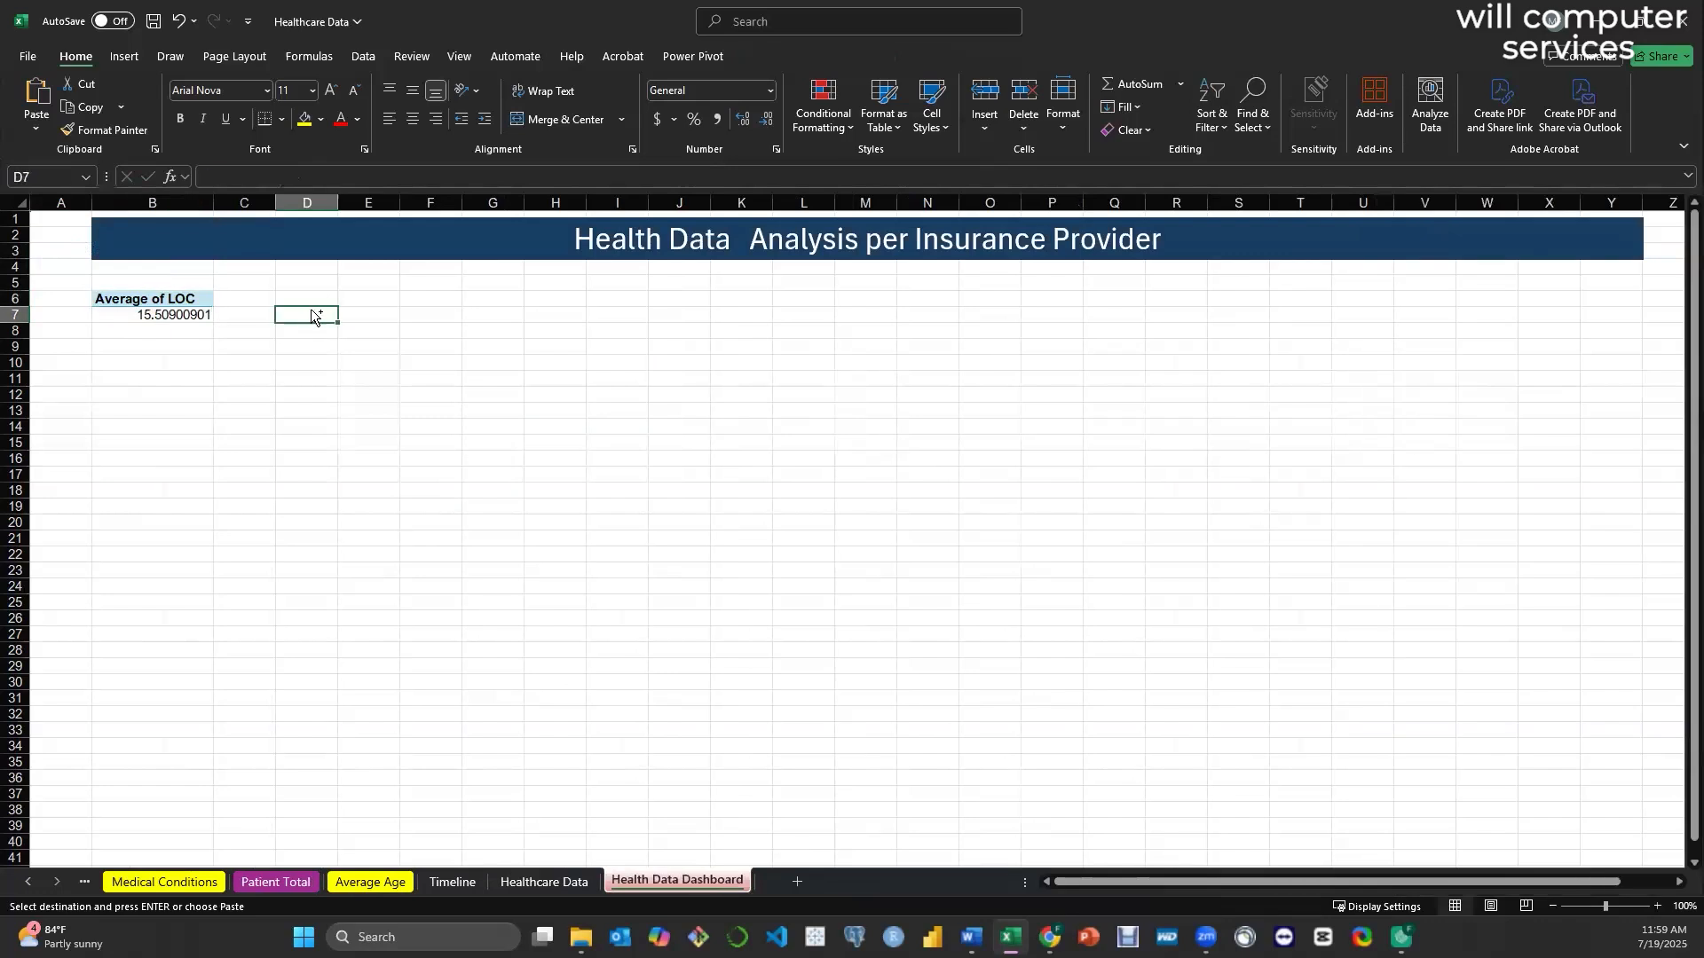
{"action": "key", "text": "ctrl+v"}
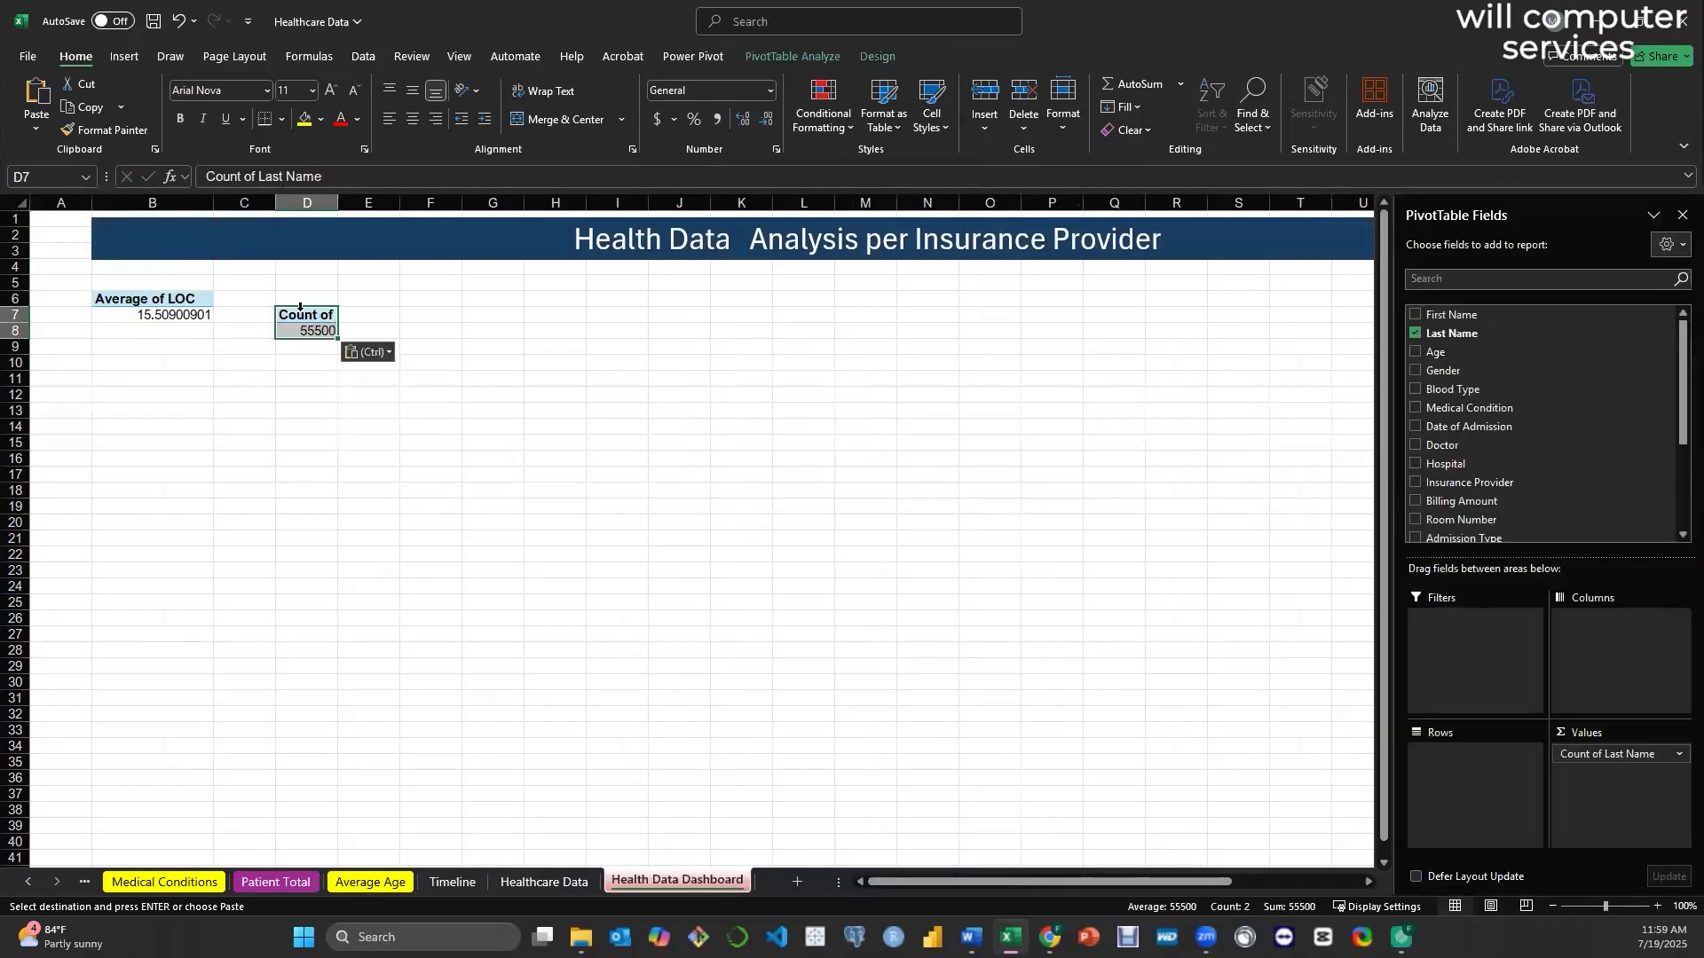
{"action": "key", "text": "ctrl+z"}
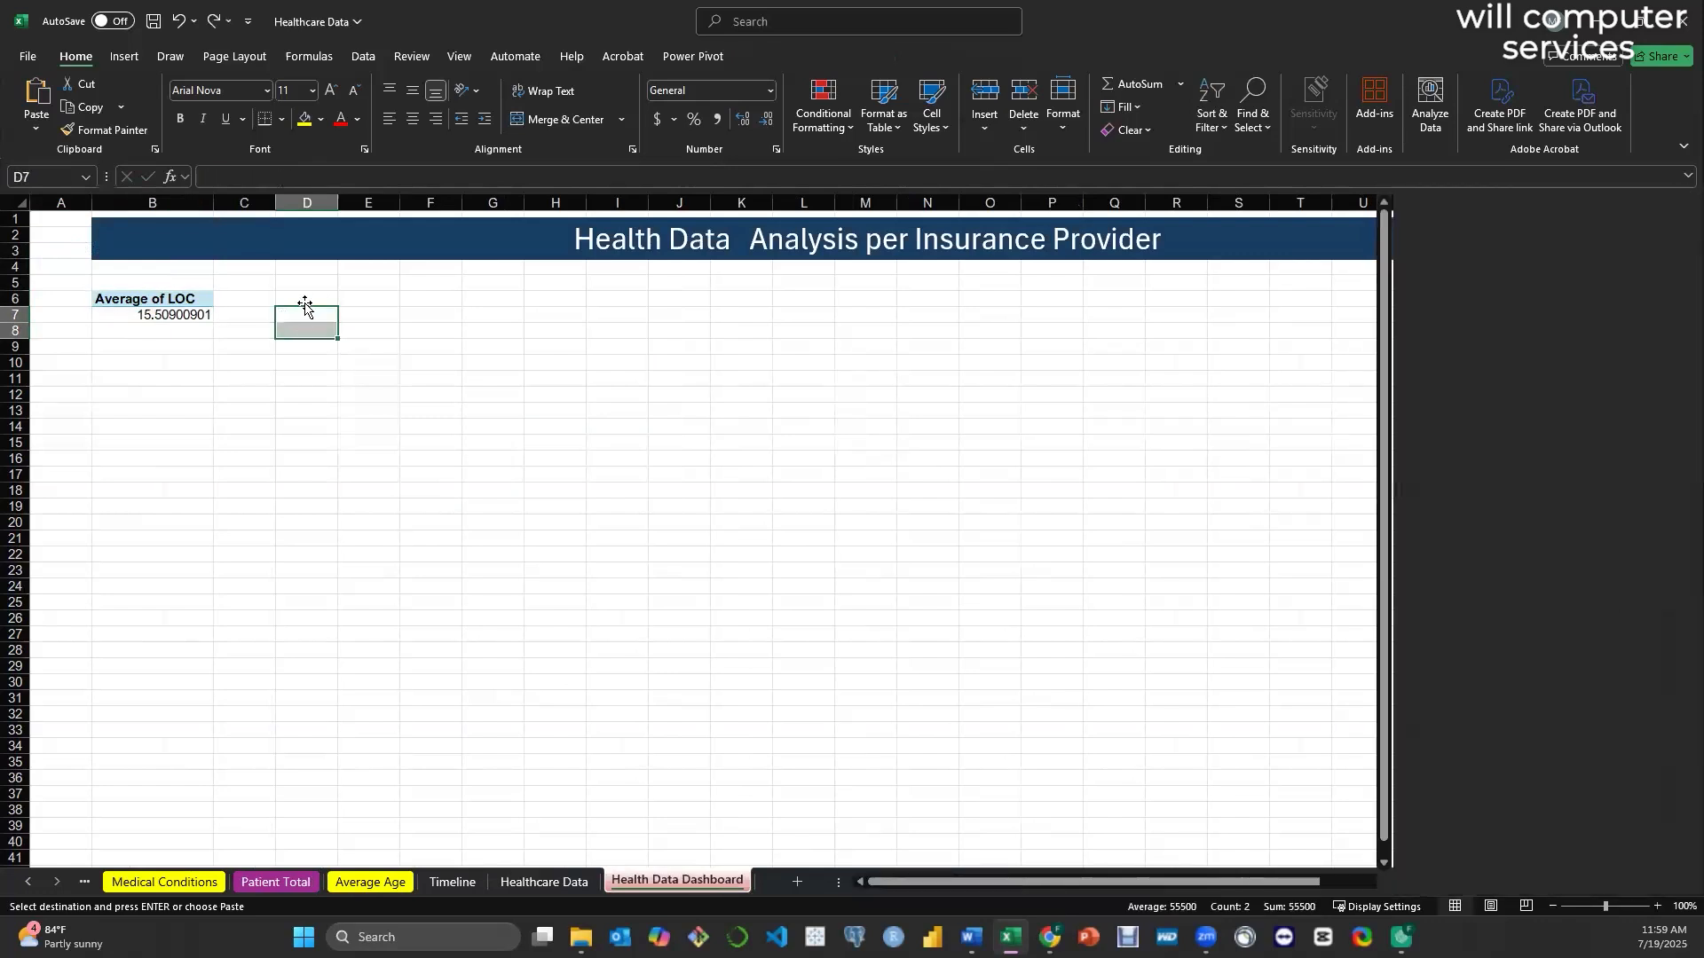
- Paste the Count of Last Name pivot table at D6 and widen column D to show its full heading
{"action": "left_click", "coordinate": [307, 299]}
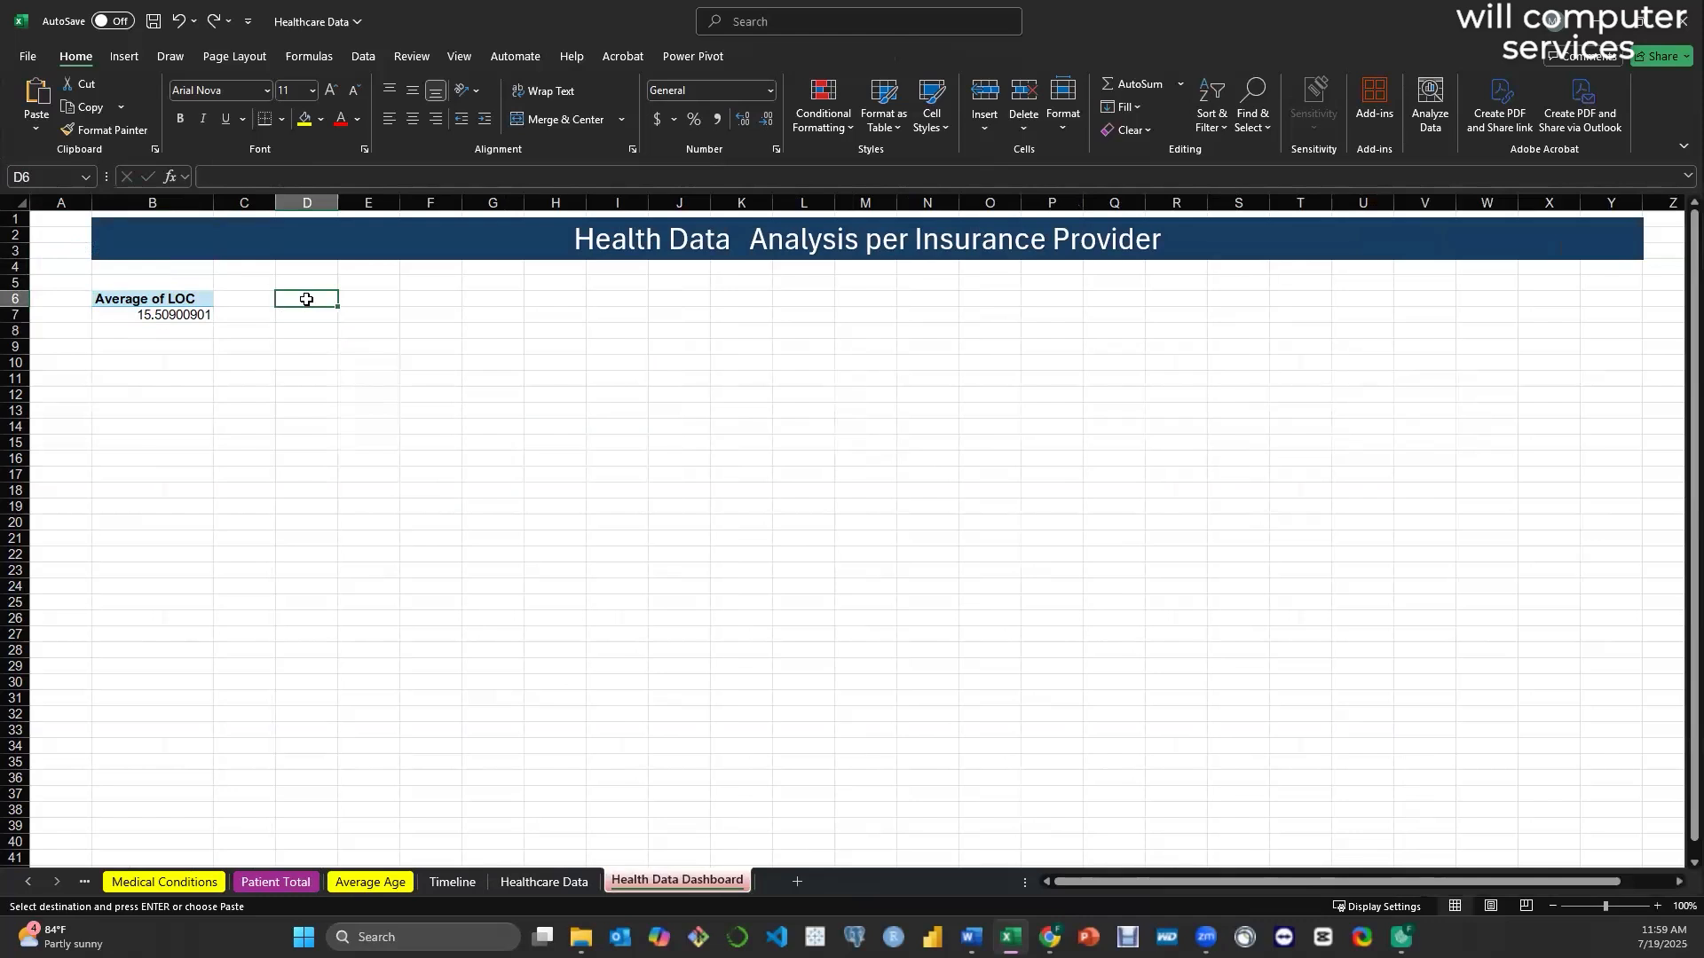
{"action": "key", "text": "ctrl+v"}
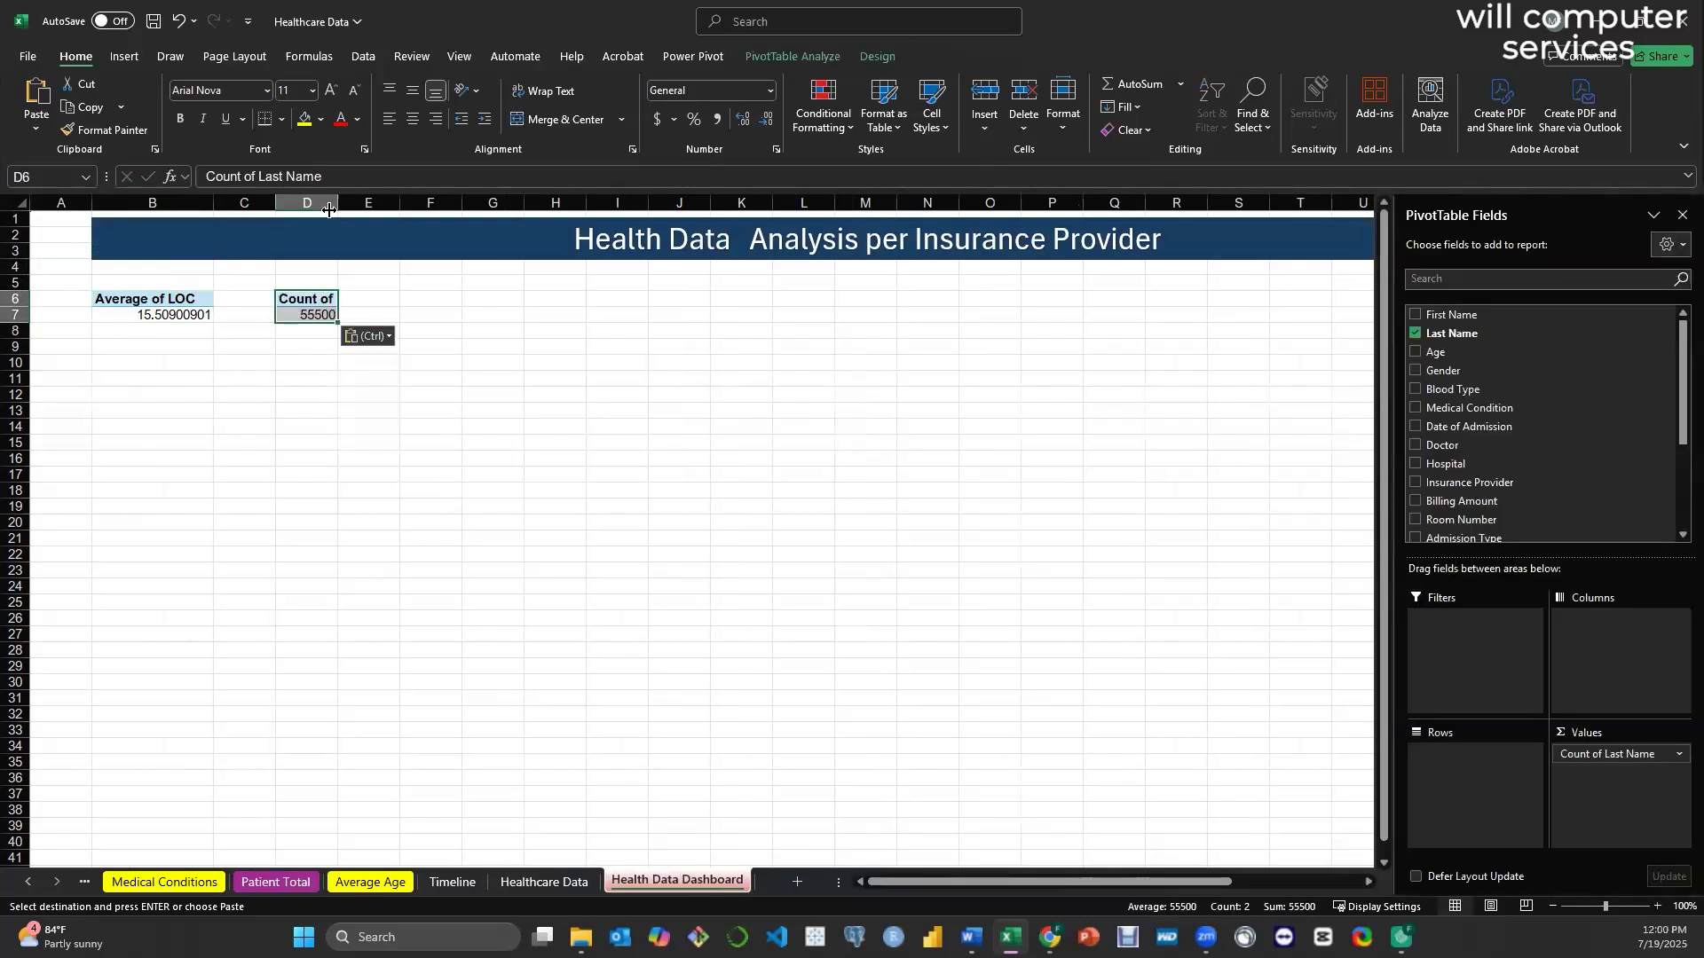
{"action": "left_click_drag", "start_coordinate": [337, 203], "coordinate": [404, 203]}
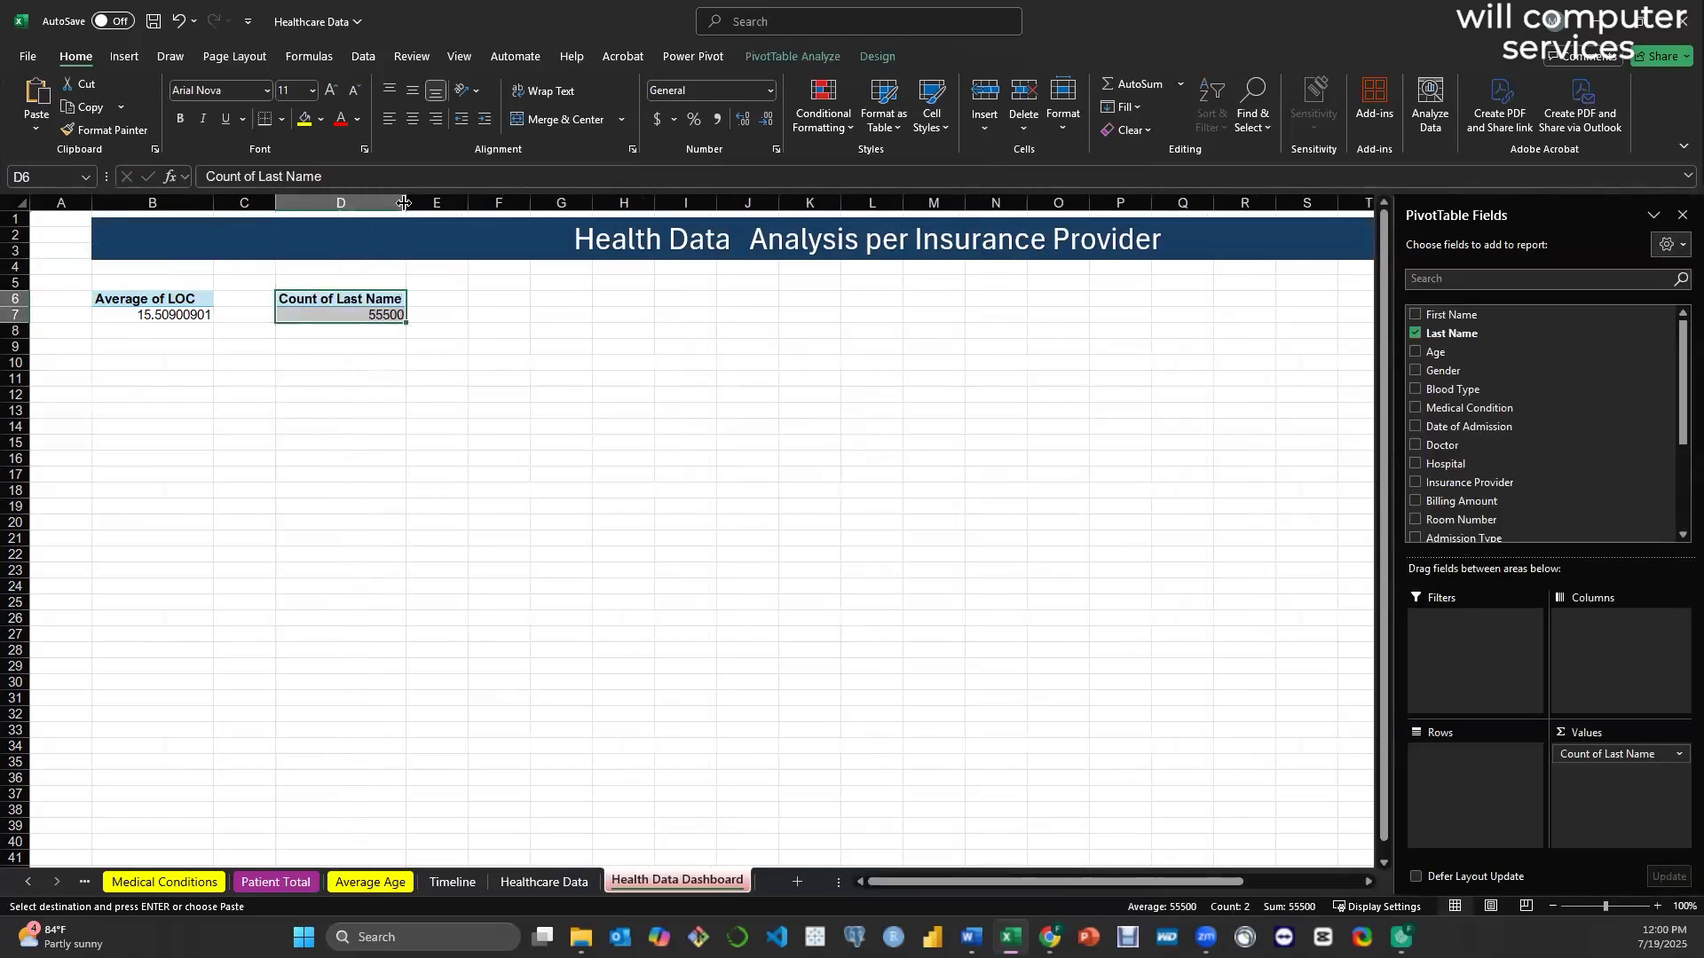
- Rename the Count of Last Name value field to Patient Total and widen column D slightly
{"action": "double_click", "coordinate": [340, 300]}
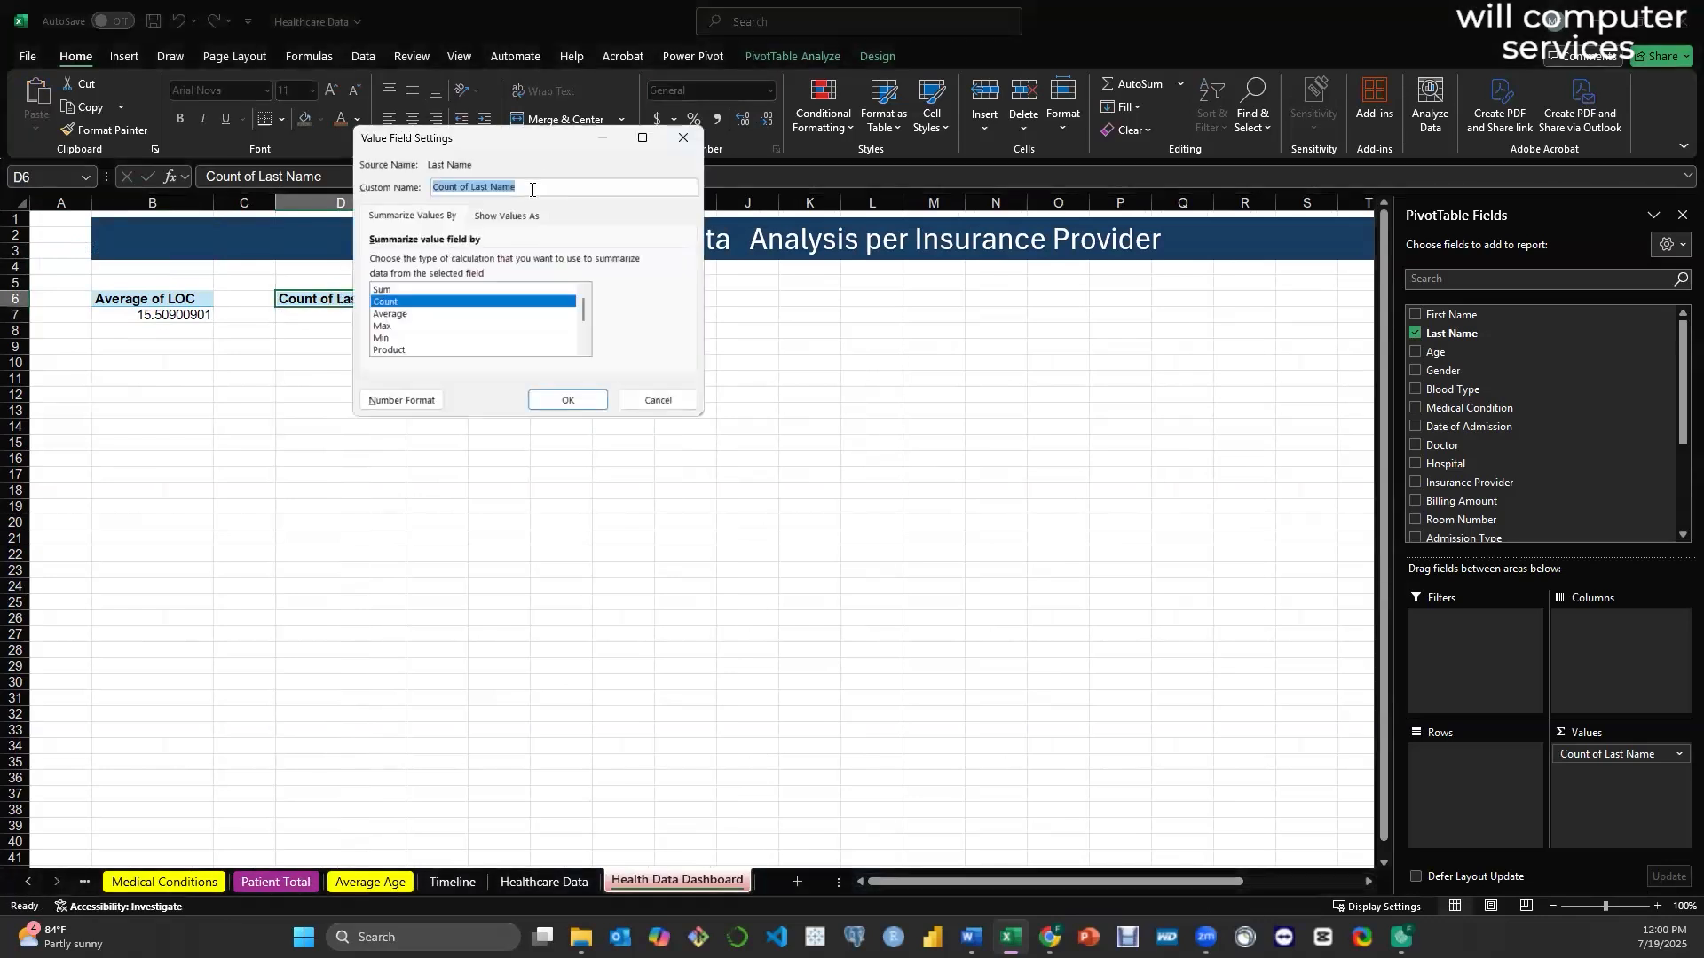
{"action": "type", "text": "Patient Total"}
{"action": "left_click", "coordinate": [569, 397]}
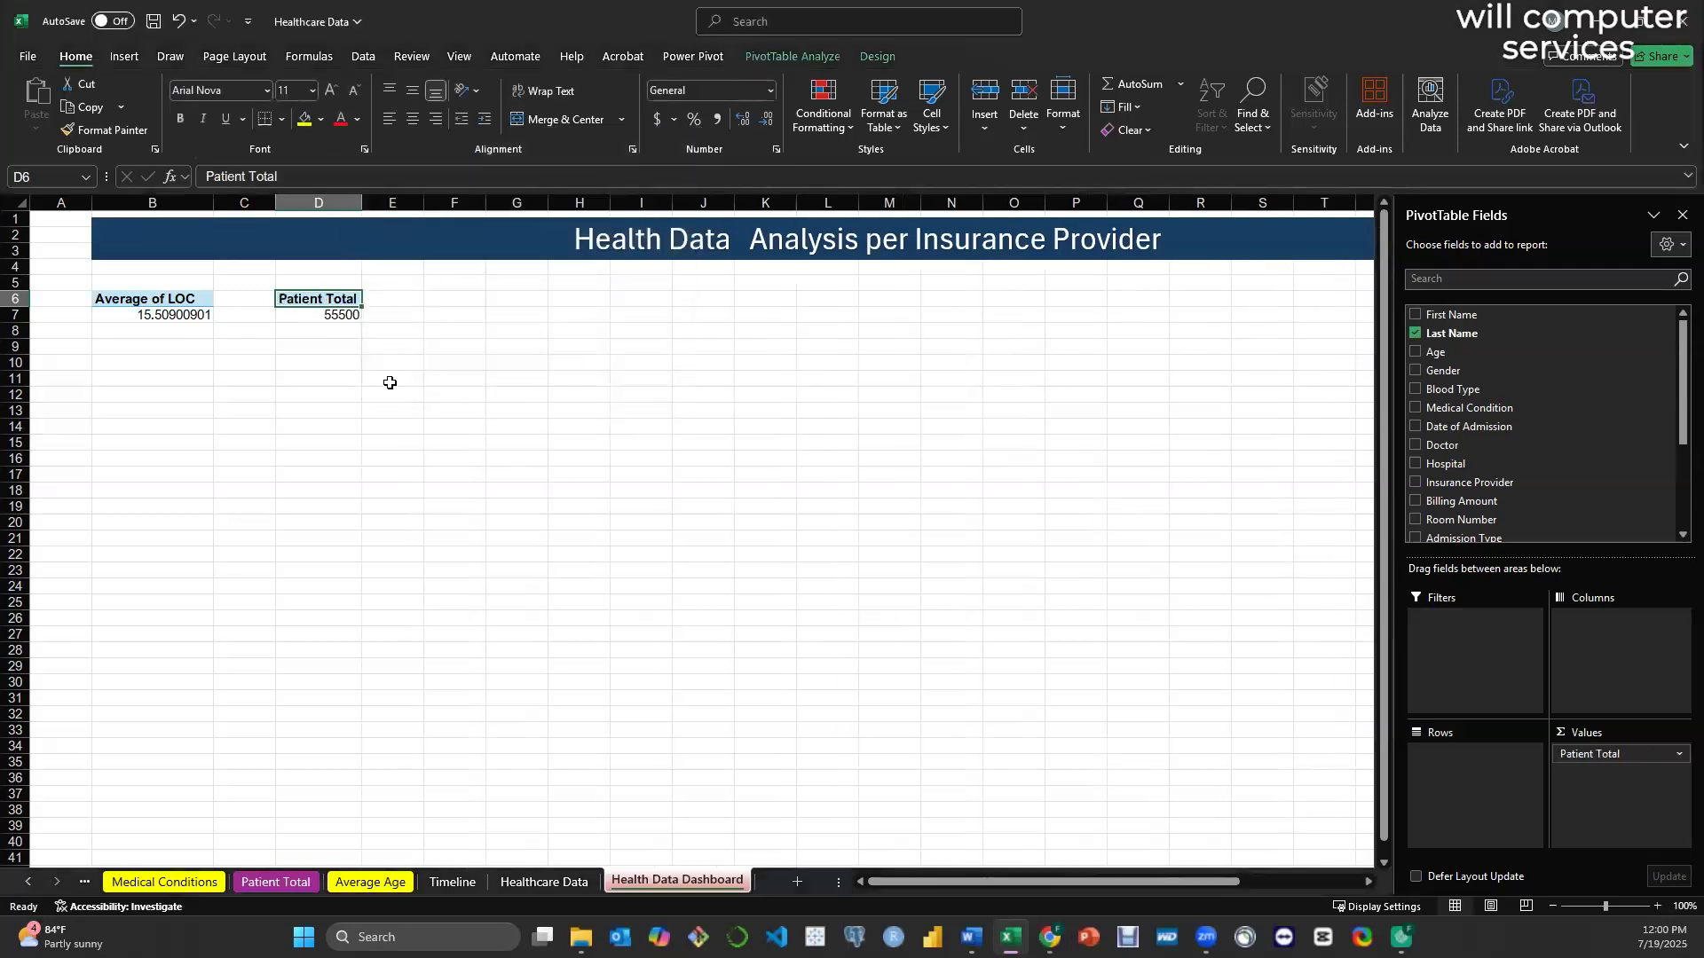
{"action": "left_click_drag", "start_coordinate": [363, 202], "coordinate": [379, 202]}
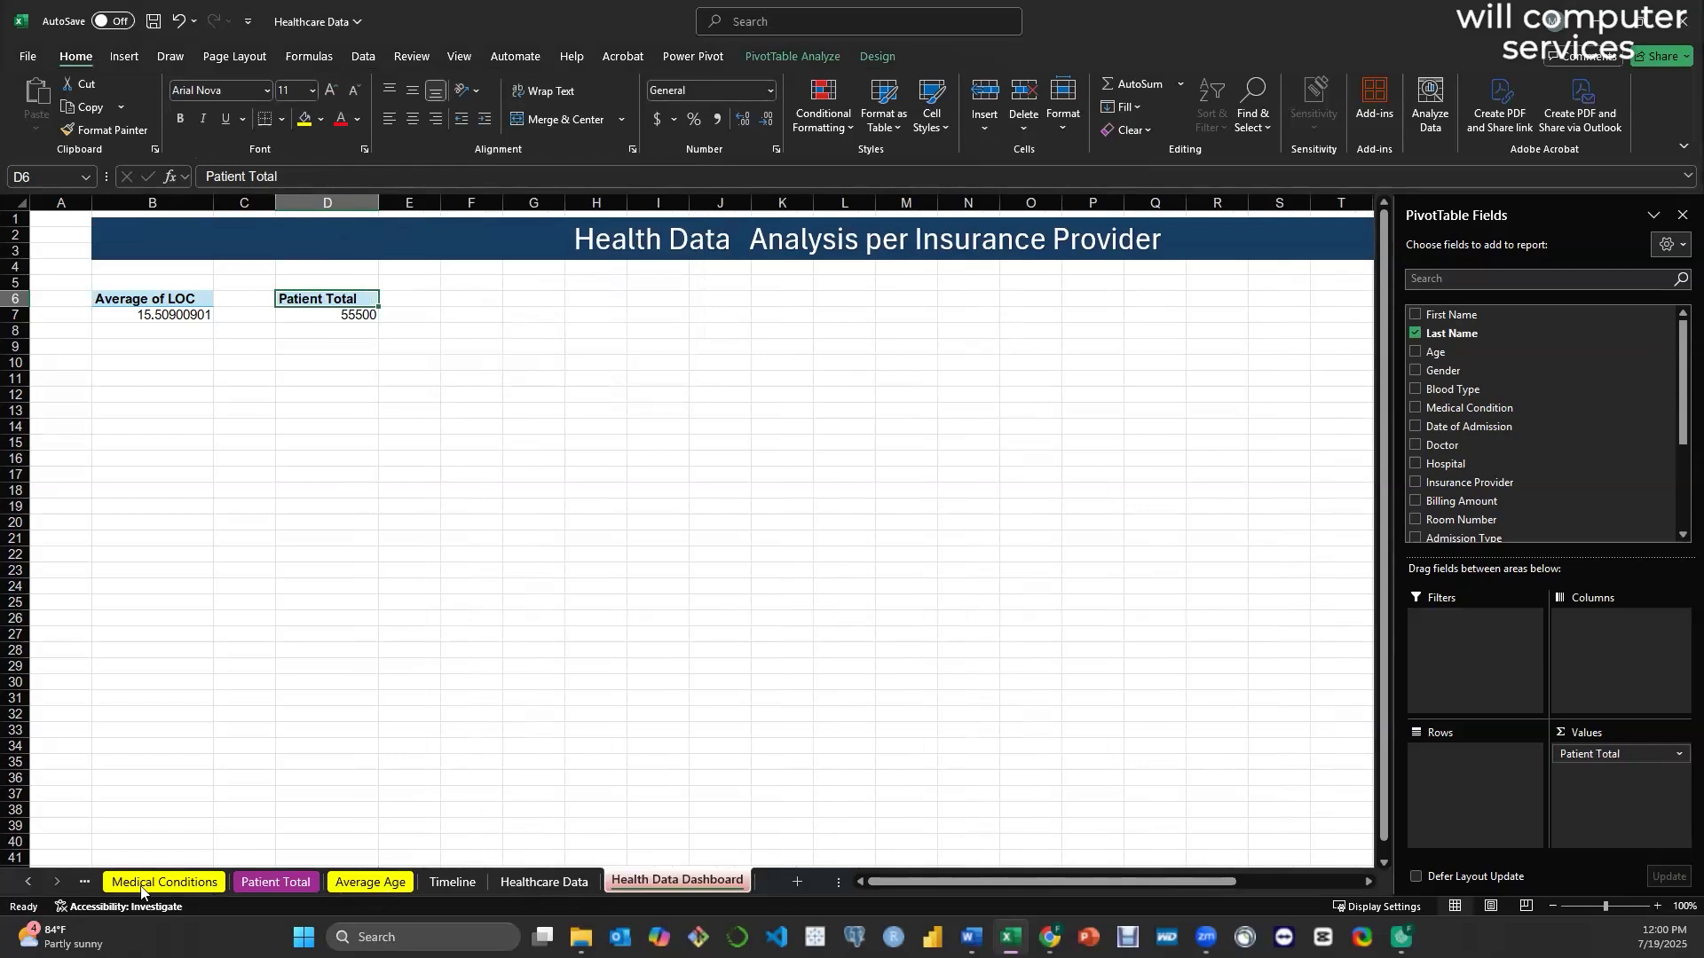
- Copy the Average of Age pivot table, cells A3:A4, from the Average Age sheet
{"action": "left_click", "coordinate": [31, 885]}
{"action": "left_click", "coordinate": [31, 885]}
{"action": "left_click", "coordinate": [31, 886]}
{"action": "left_click", "coordinate": [31, 886]}
{"action": "left_click", "coordinate": [32, 886]}
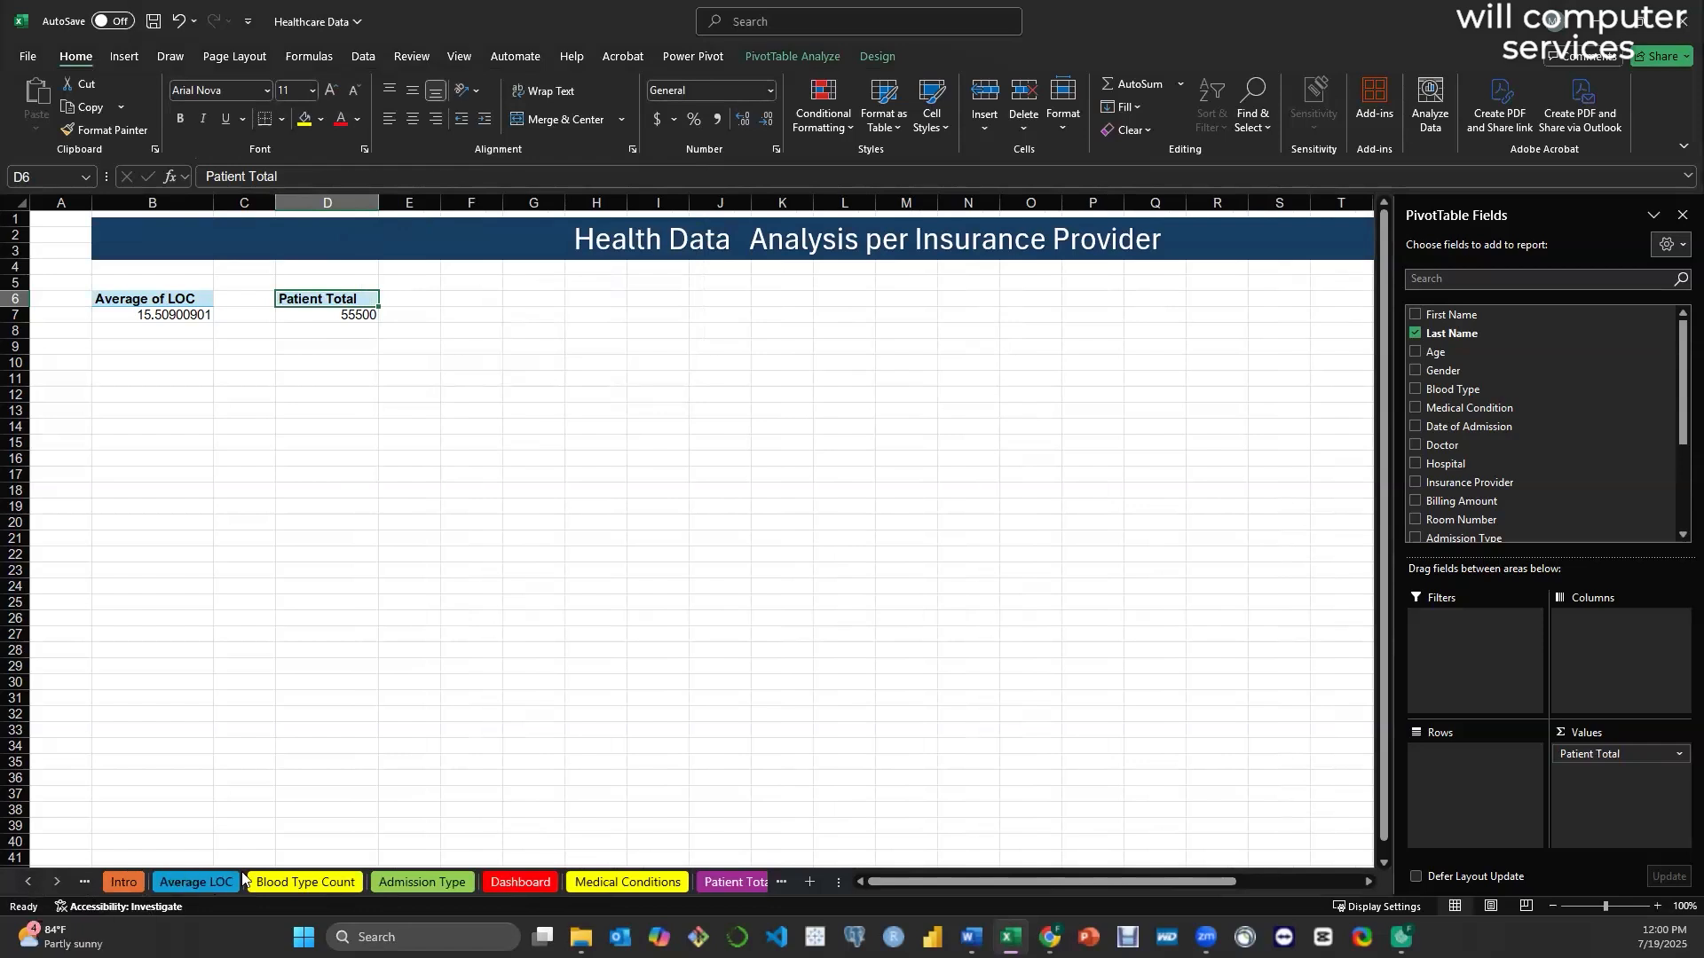
{"action": "left_click", "coordinate": [782, 886]}
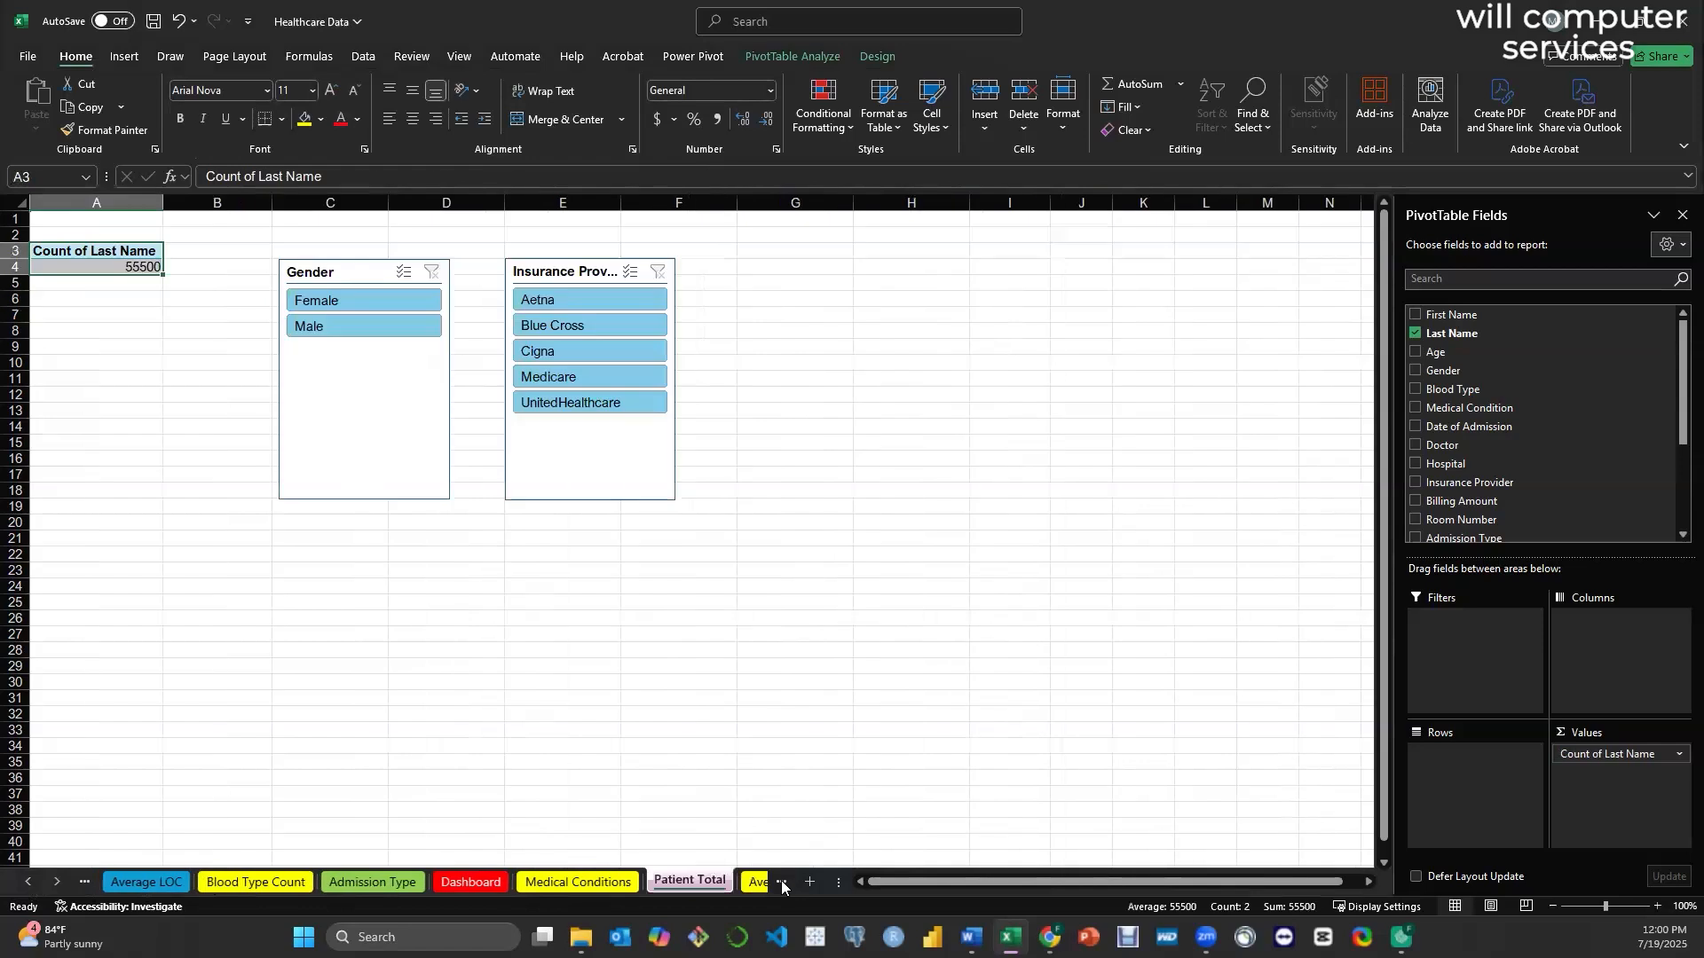
{"action": "left_click", "coordinate": [782, 886]}
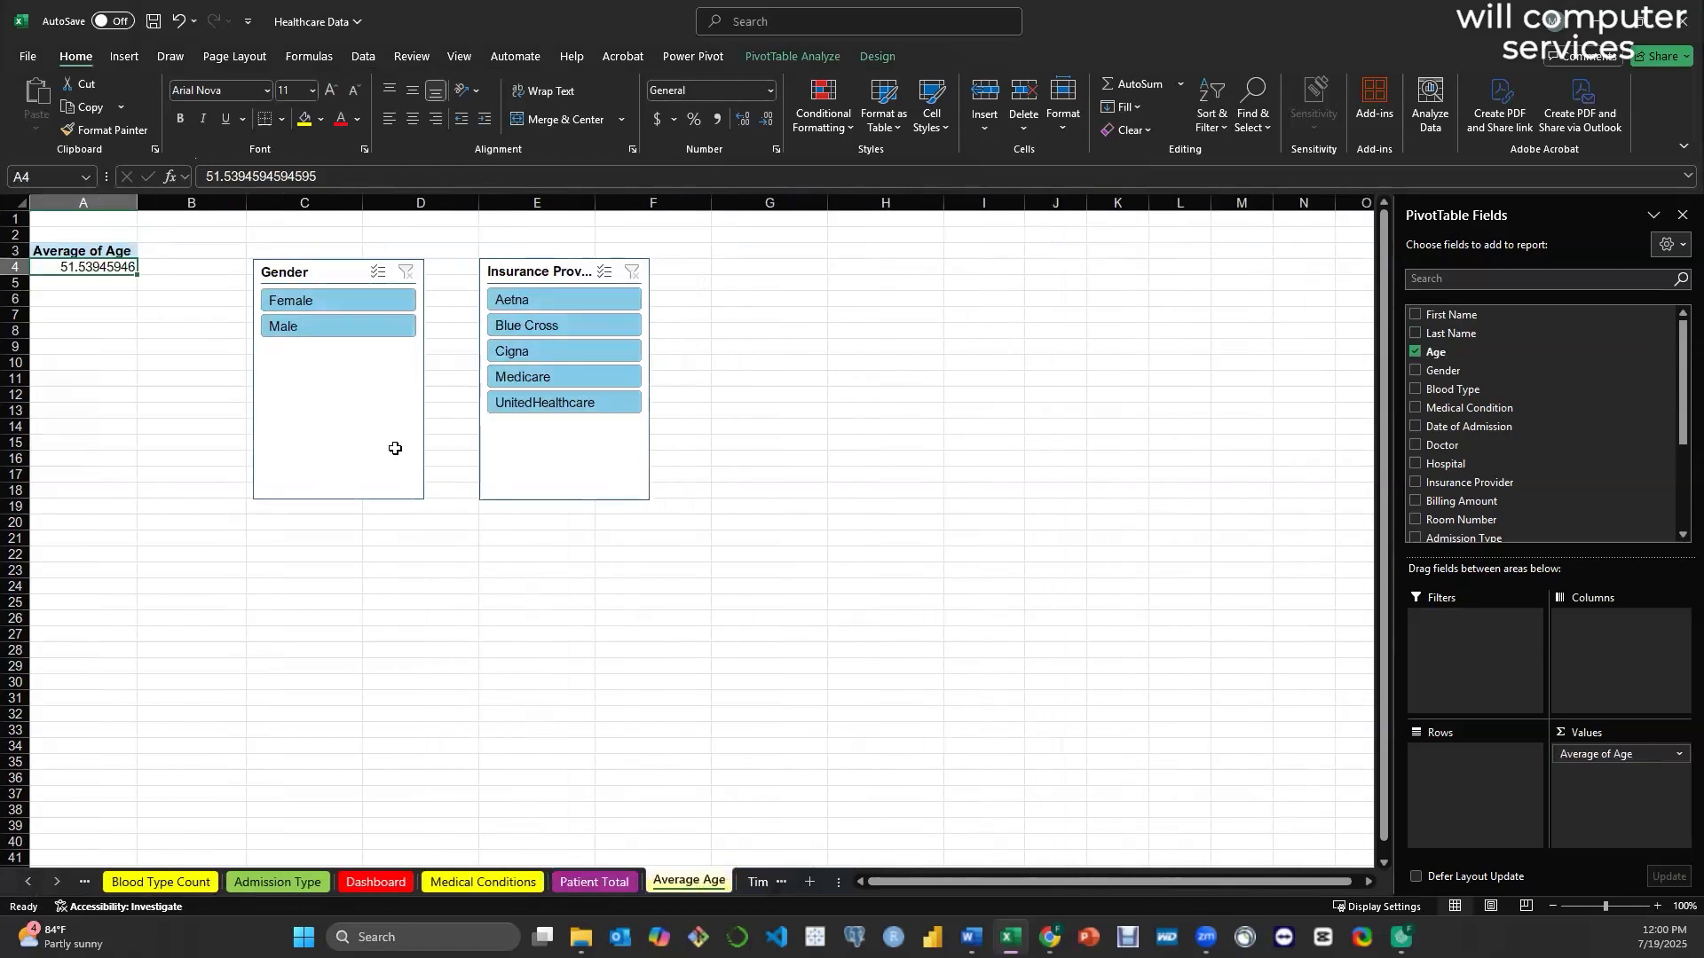
{"action": "left_click", "coordinate": [89, 249]}
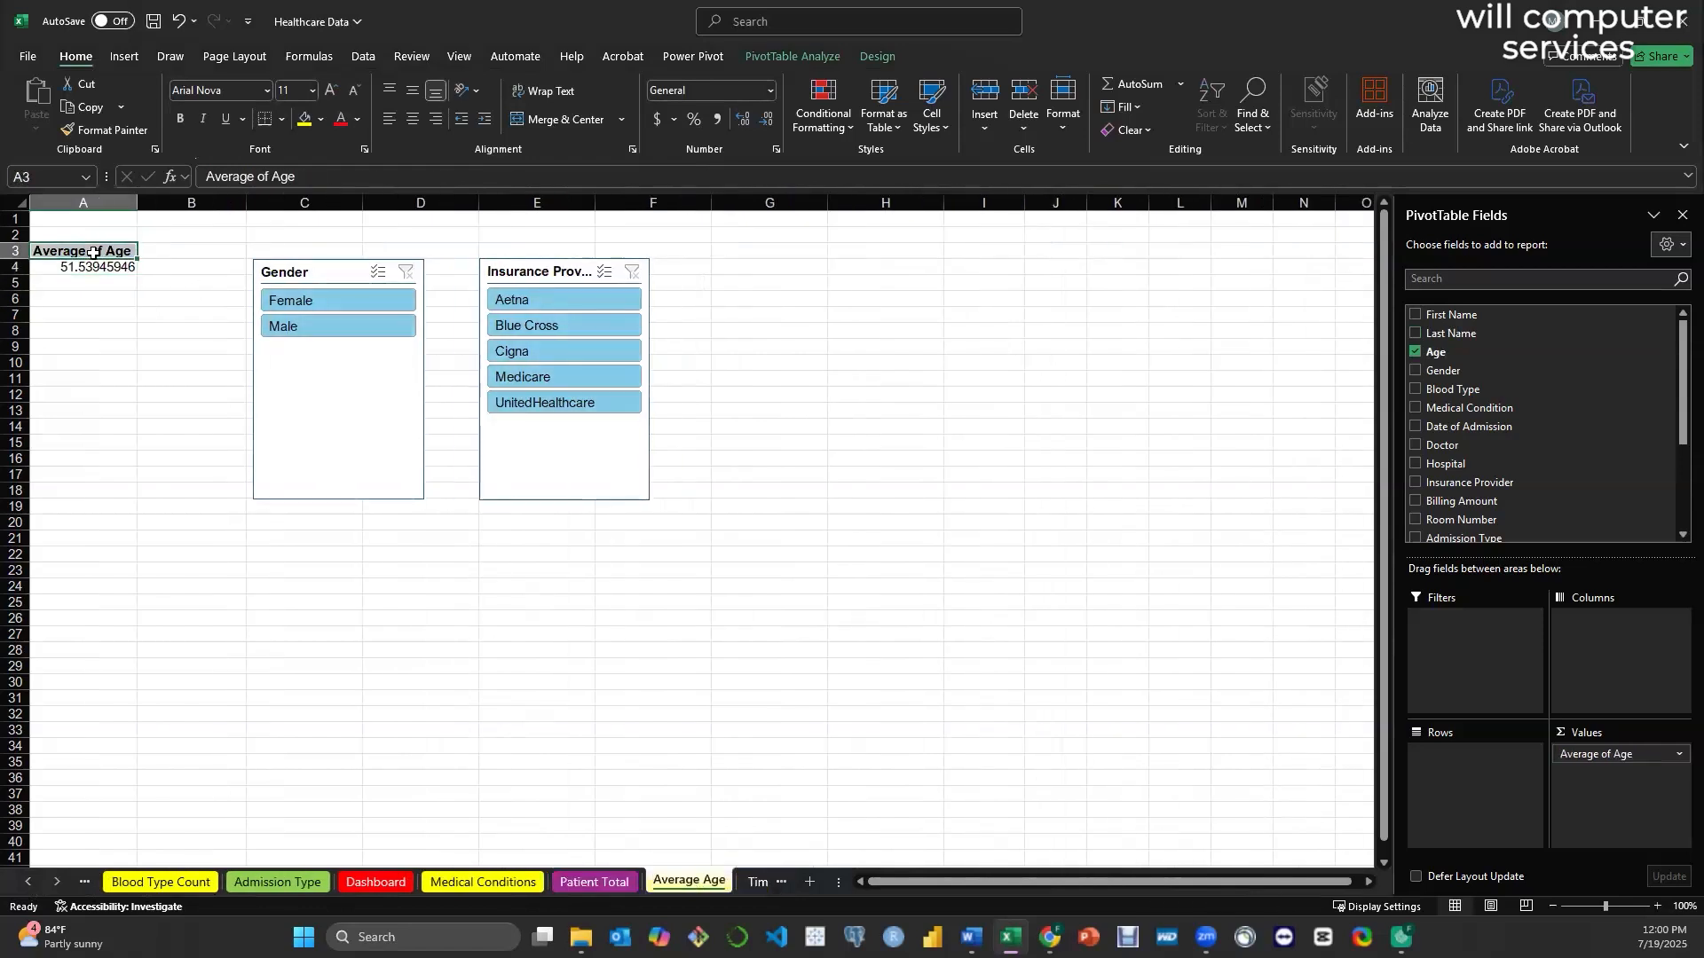
{"action": "left_click_drag", "start_coordinate": [89, 245], "coordinate": [93, 265]}
{"action": "key", "text": "ctrl+c"}
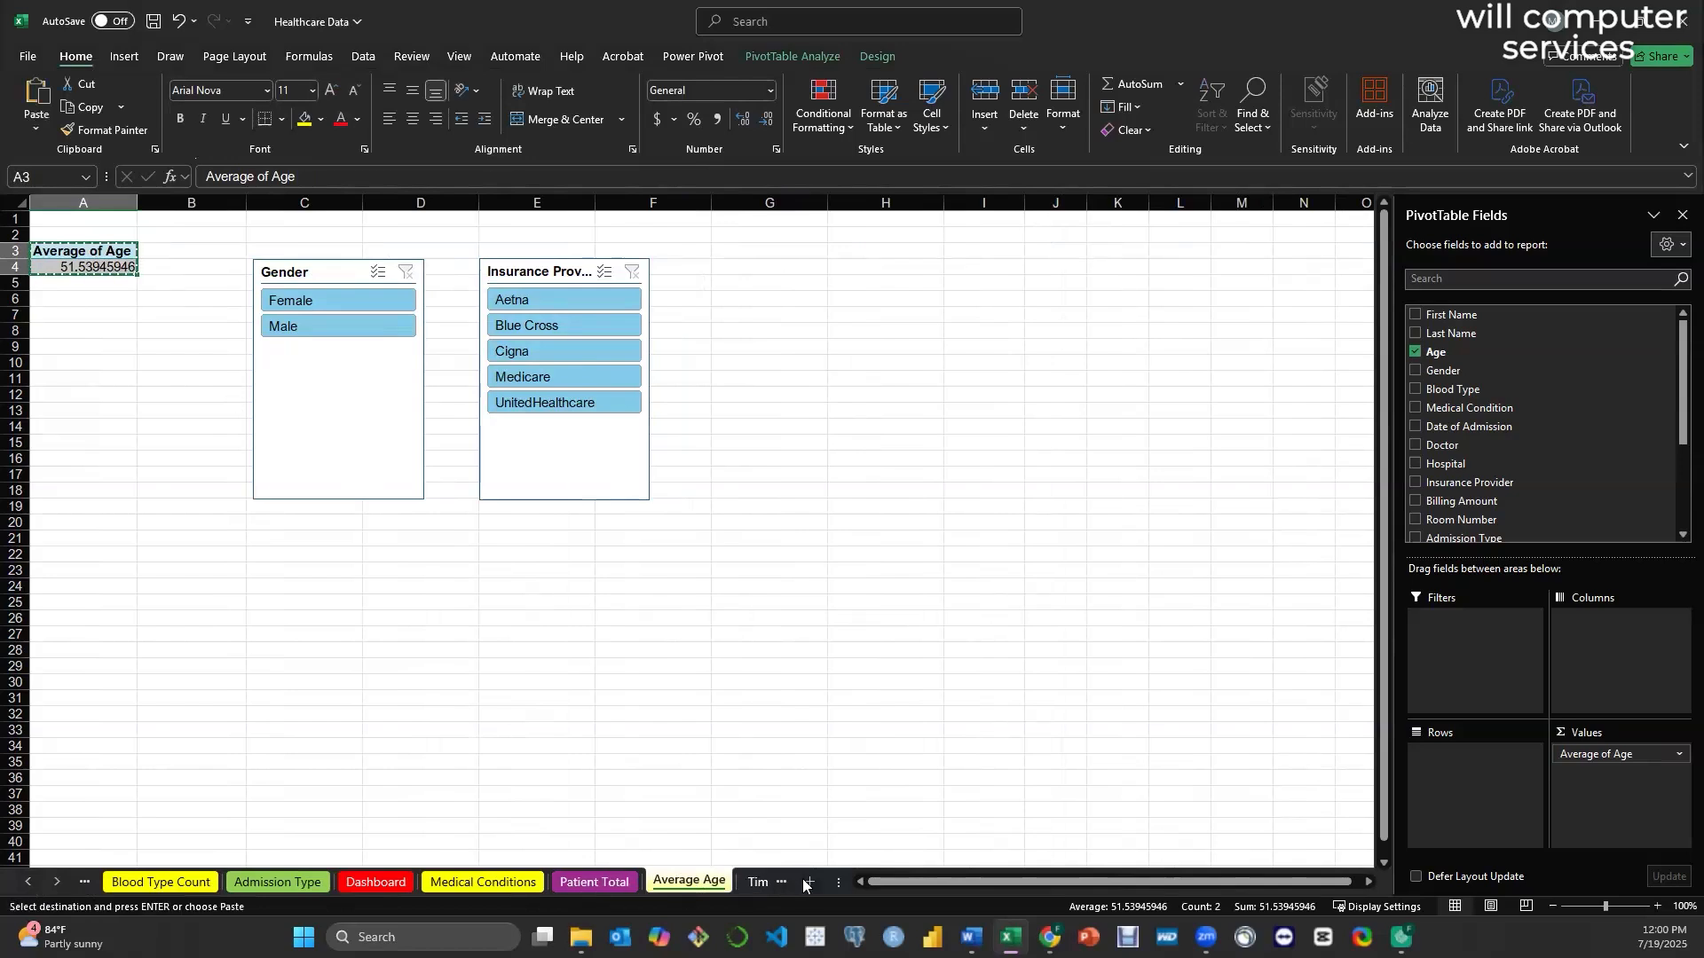
- Paste the Average of Age pivot table at F6 of the Health Data Dashboard sheet and widen column F to fit it
{"action": "left_click", "coordinate": [759, 882]}
{"action": "left_click", "coordinate": [731, 882]}
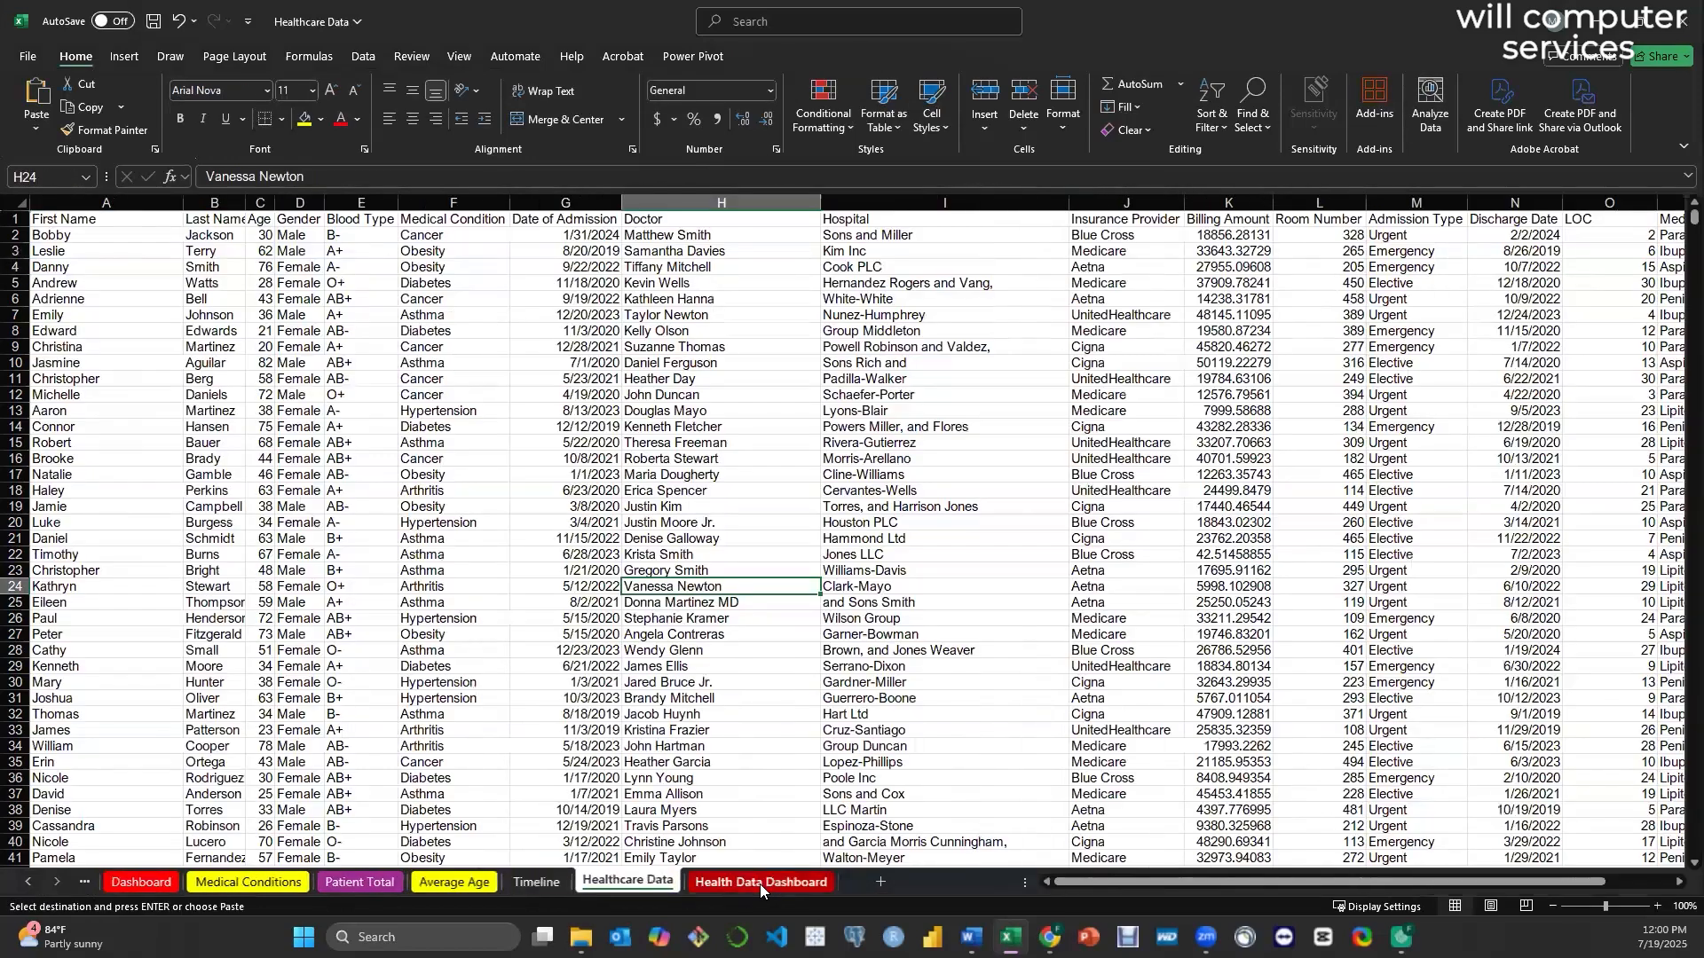
{"action": "left_click", "coordinate": [728, 881]}
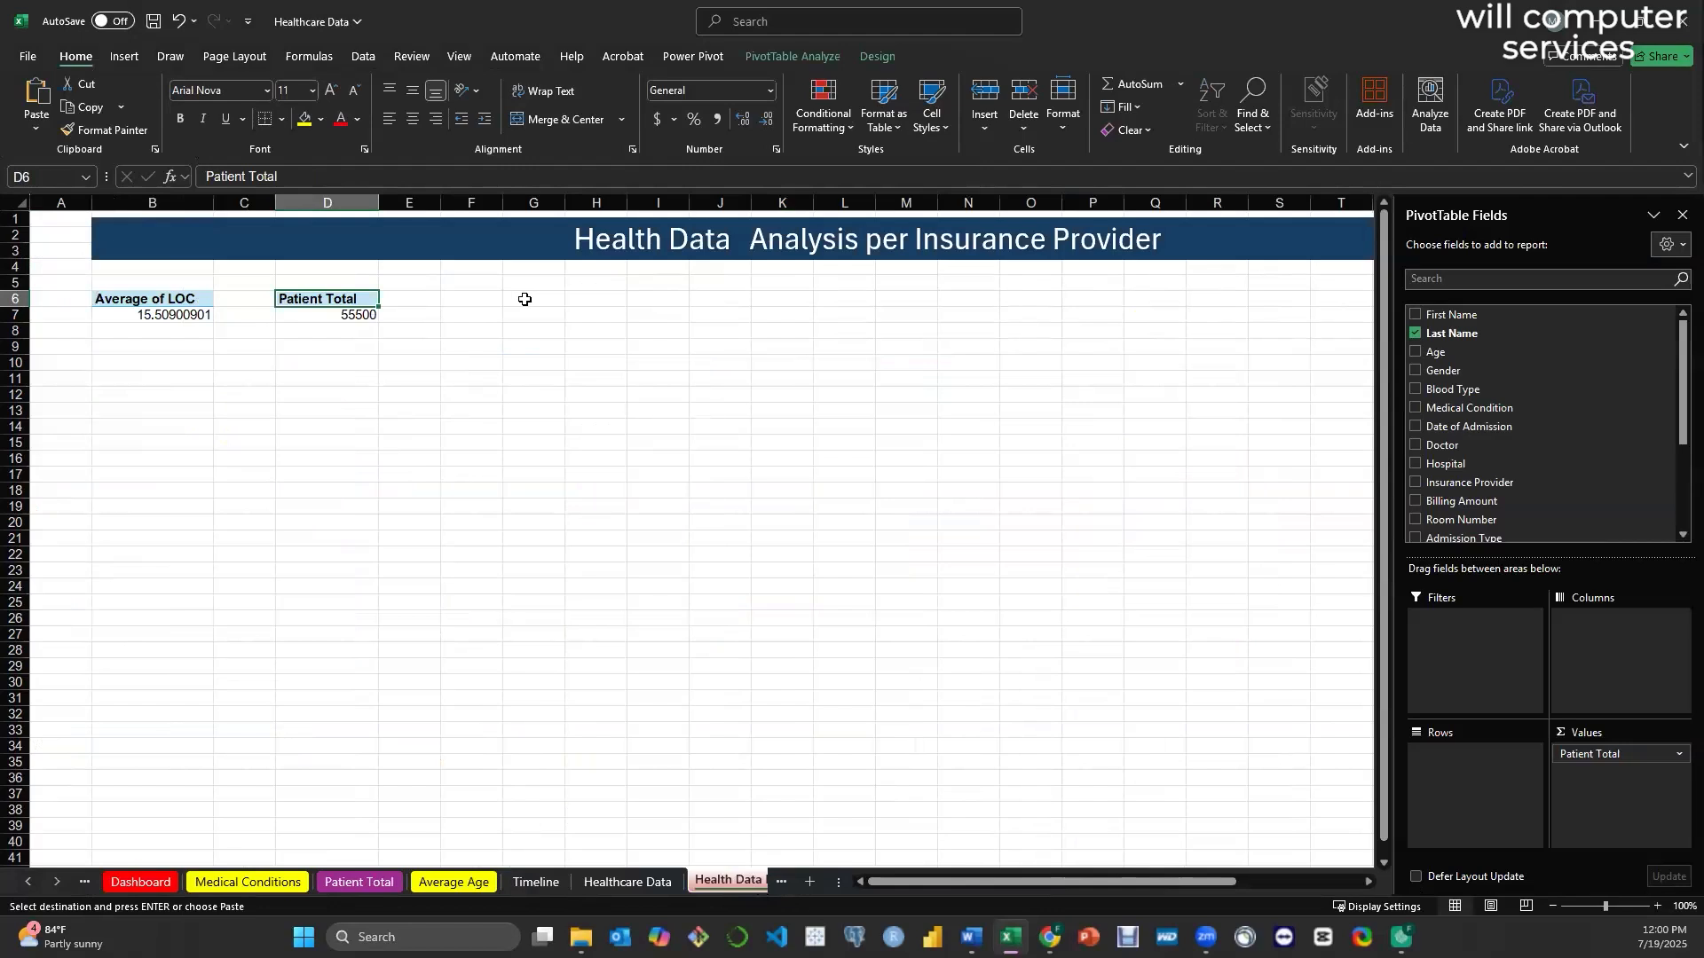
{"action": "left_click", "coordinate": [488, 302]}
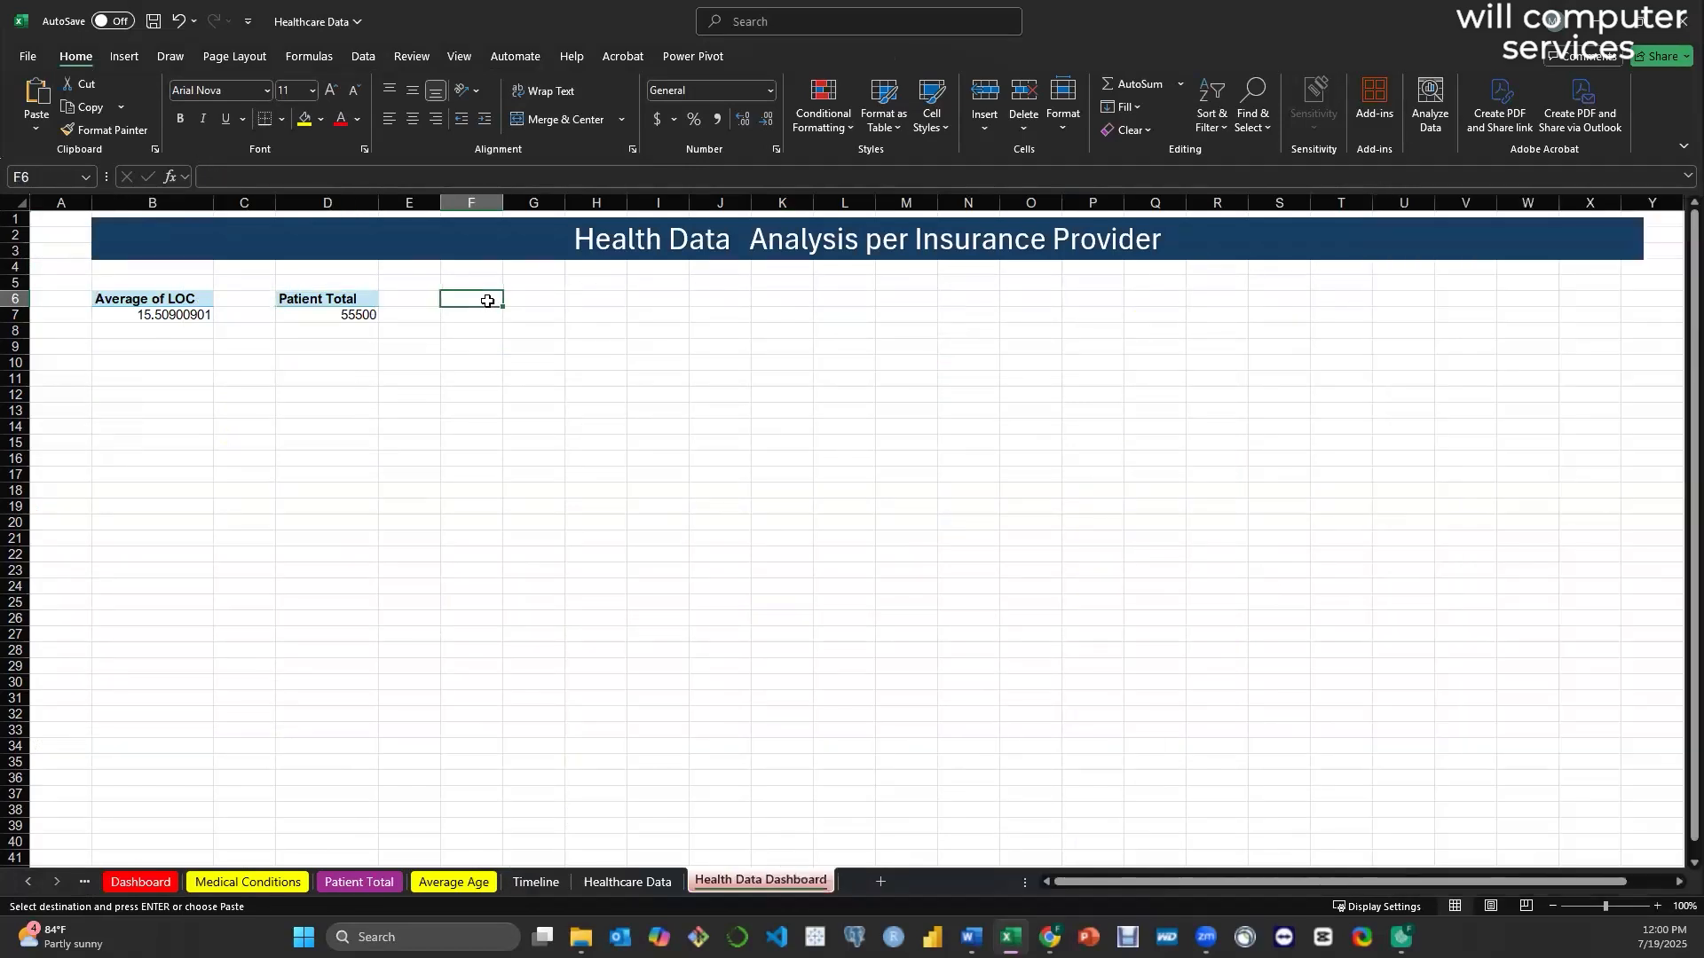
{"action": "key", "text": "ctrl+v"}
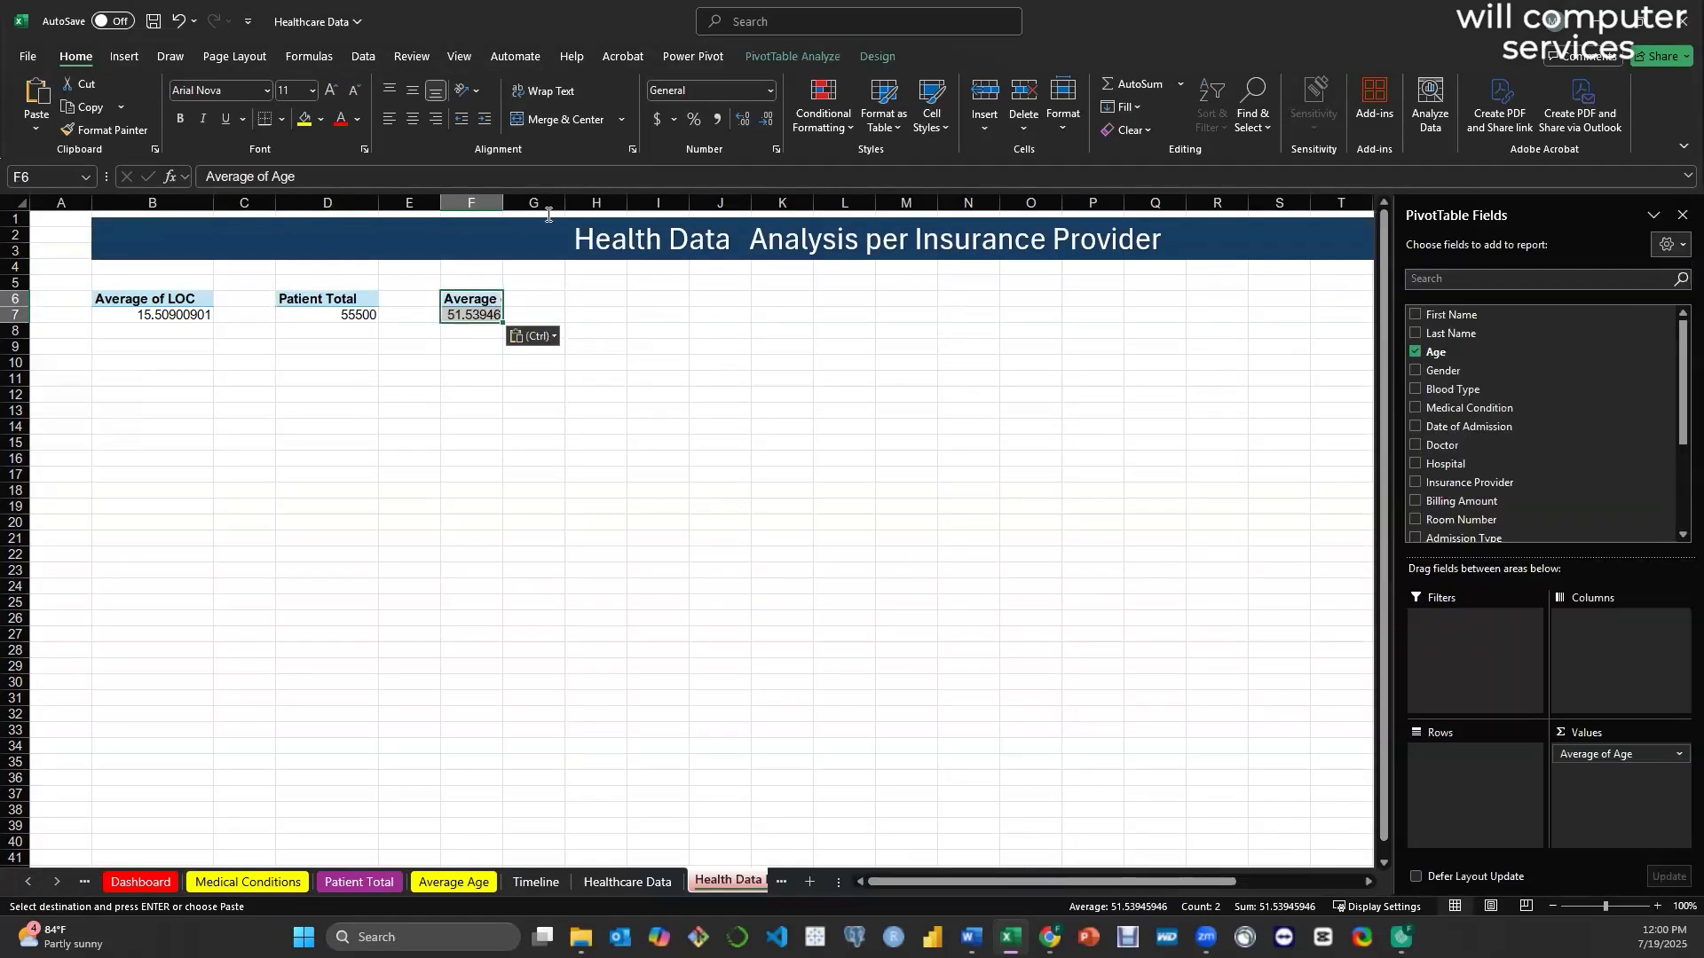
{"action": "left_click_drag", "start_coordinate": [504, 203], "coordinate": [577, 201]}
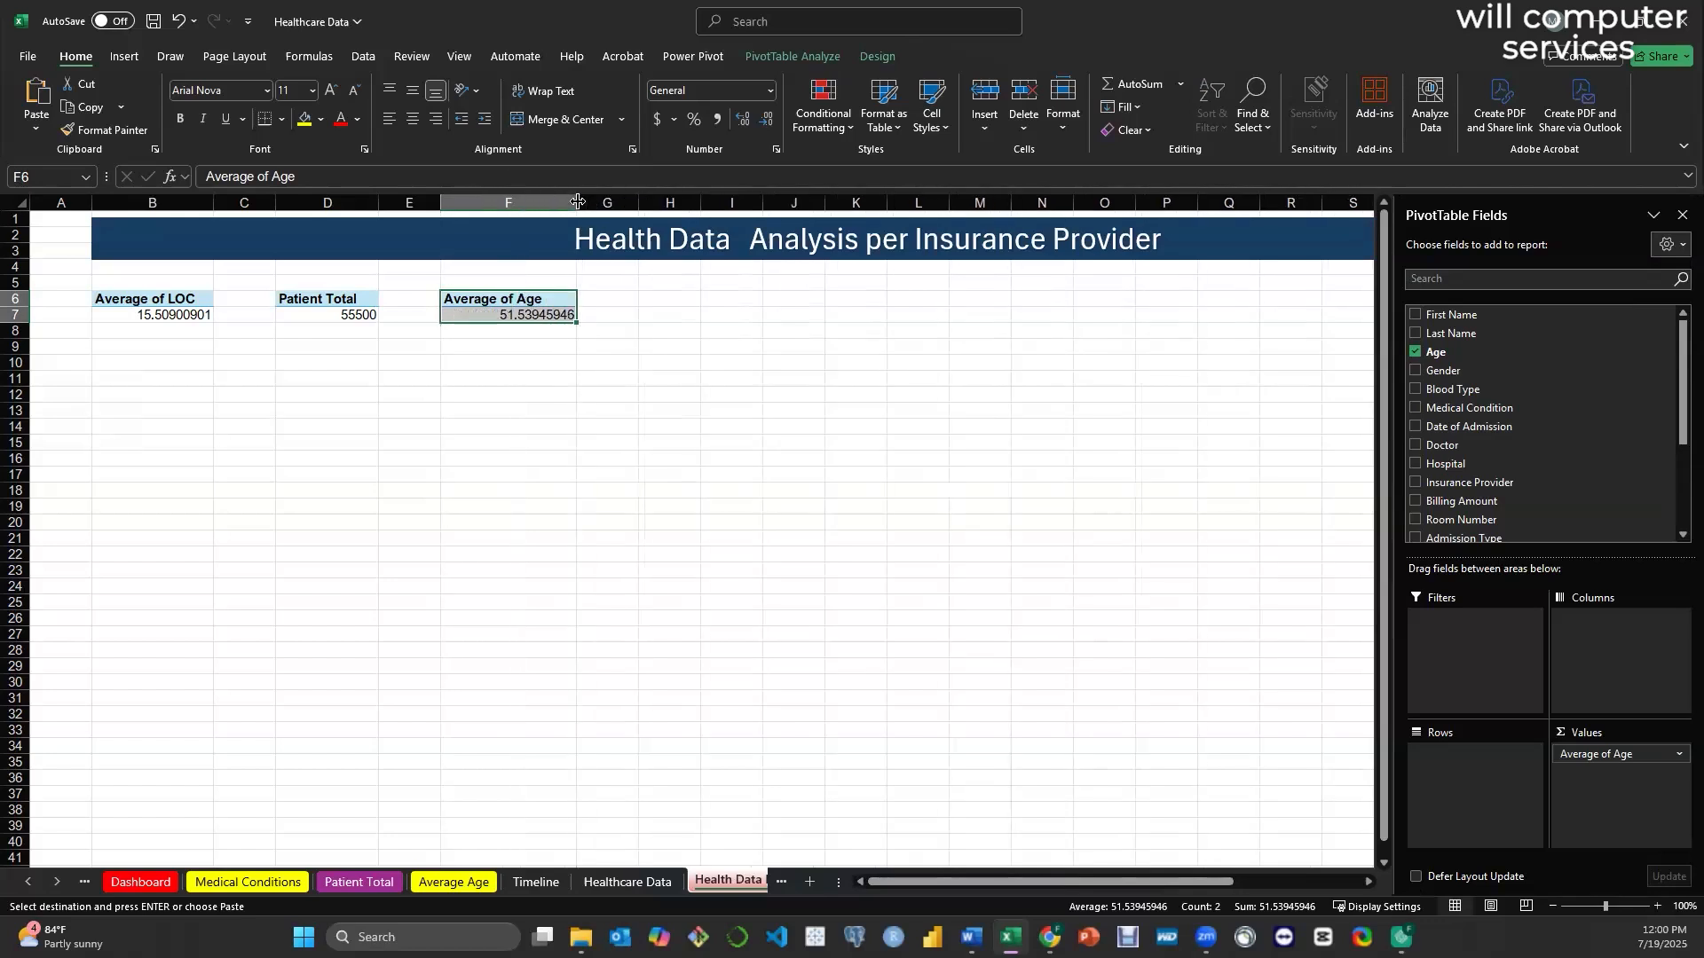
- Make row 7 taller and centre the values in B7, D7 and F7 horizontally and vertically
{"action": "left_click_drag", "start_coordinate": [18, 323], "coordinate": [19, 342]}
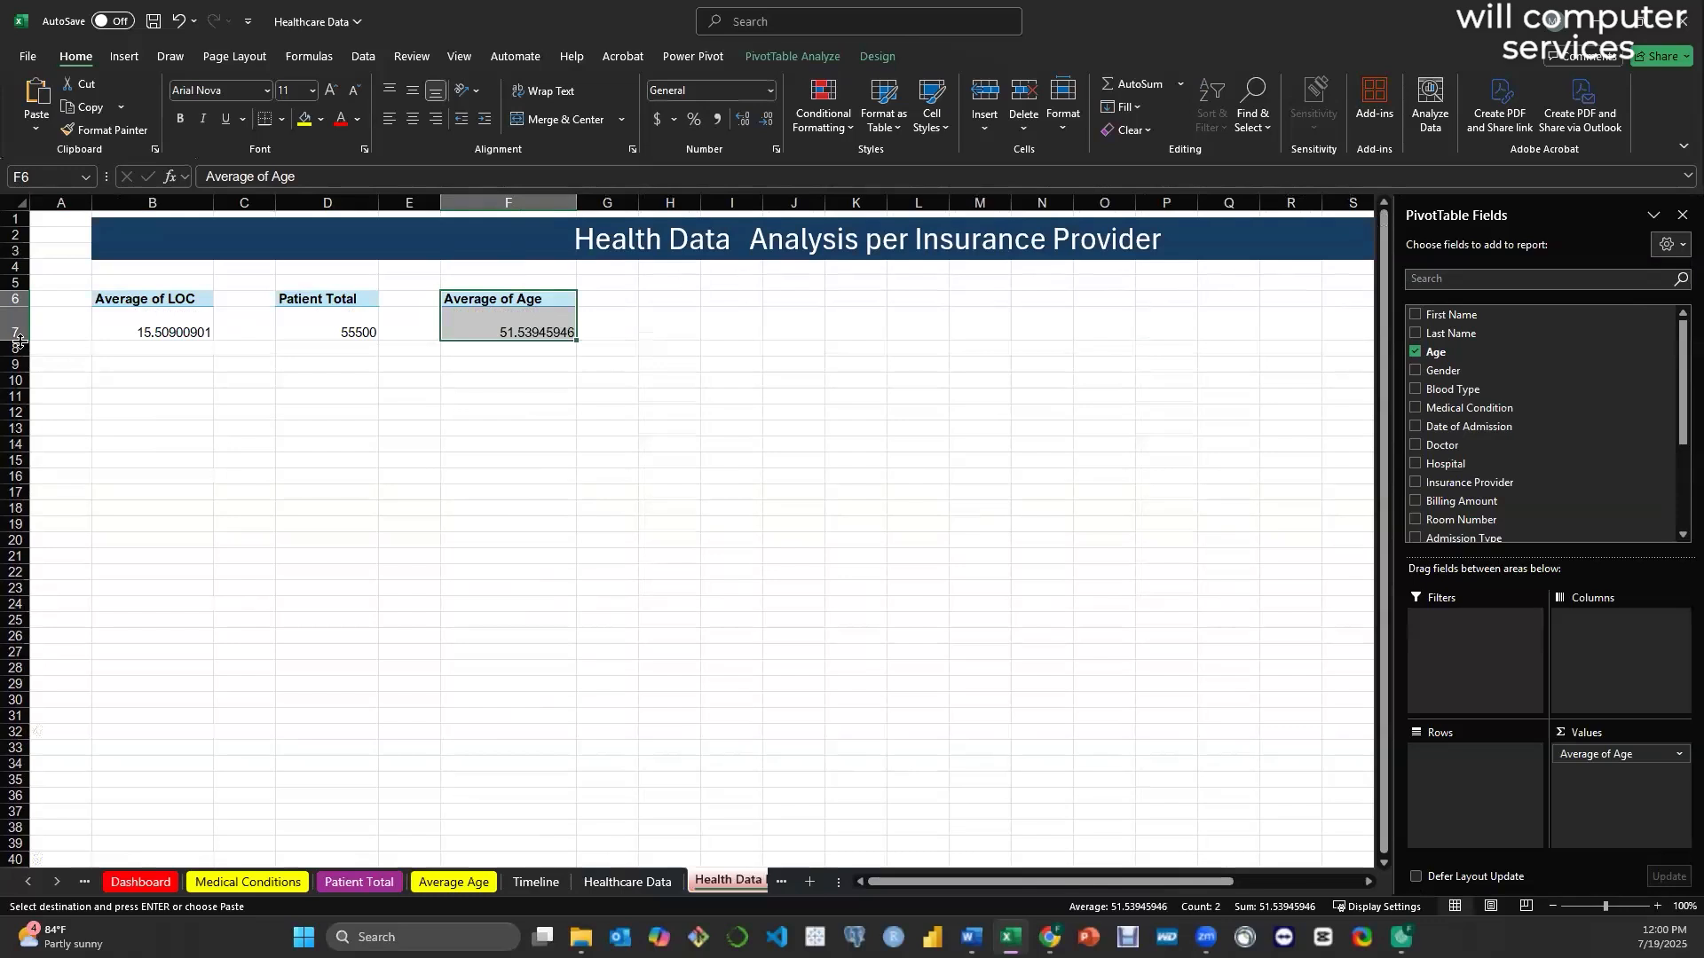
{"action": "left_click", "coordinate": [175, 335]}
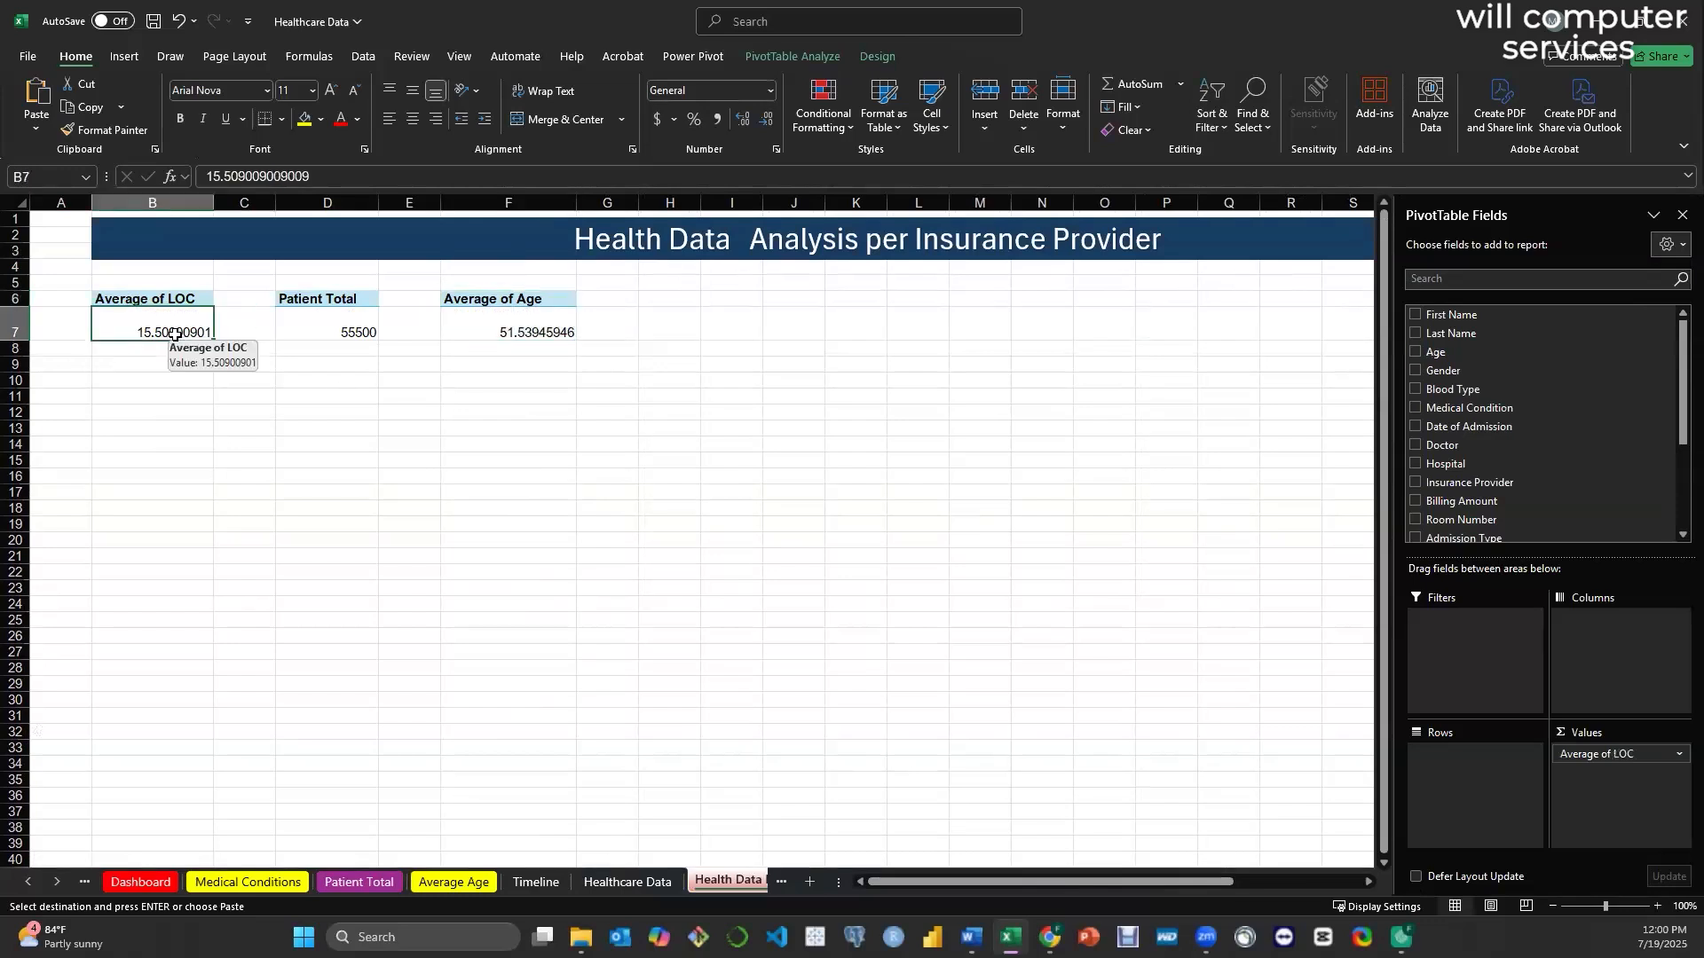
{"action": "left_click", "coordinate": [328, 327], "text": "ctrl"}
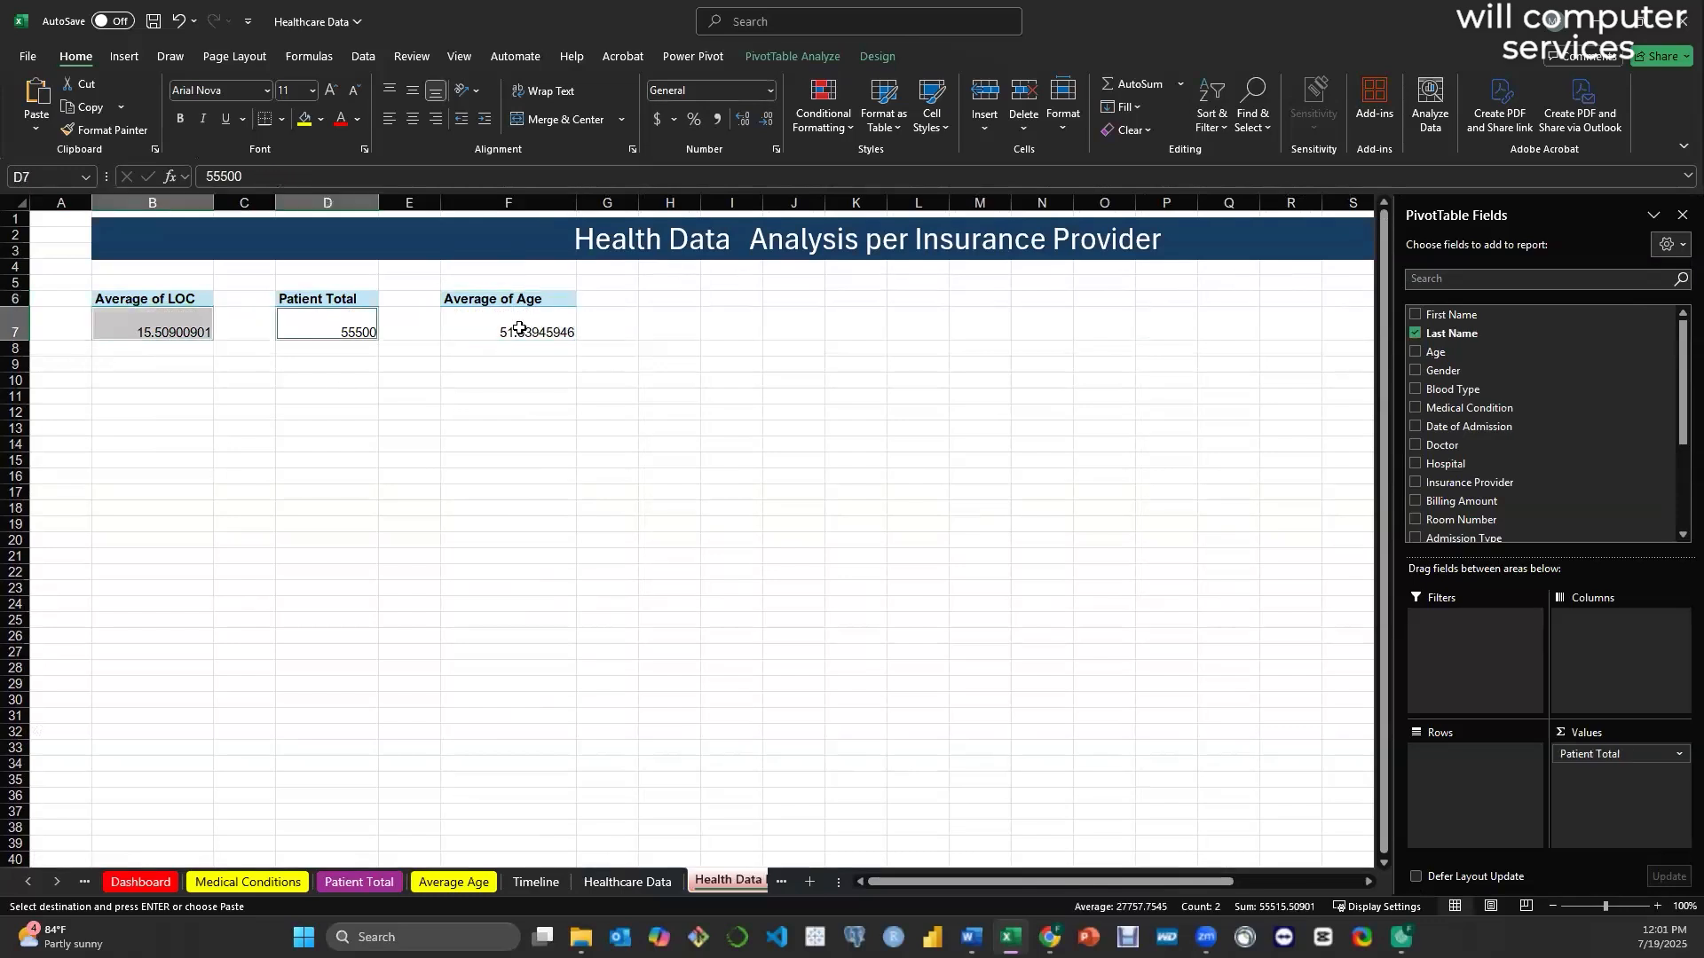
{"action": "left_click", "coordinate": [521, 329], "text": "ctrl"}
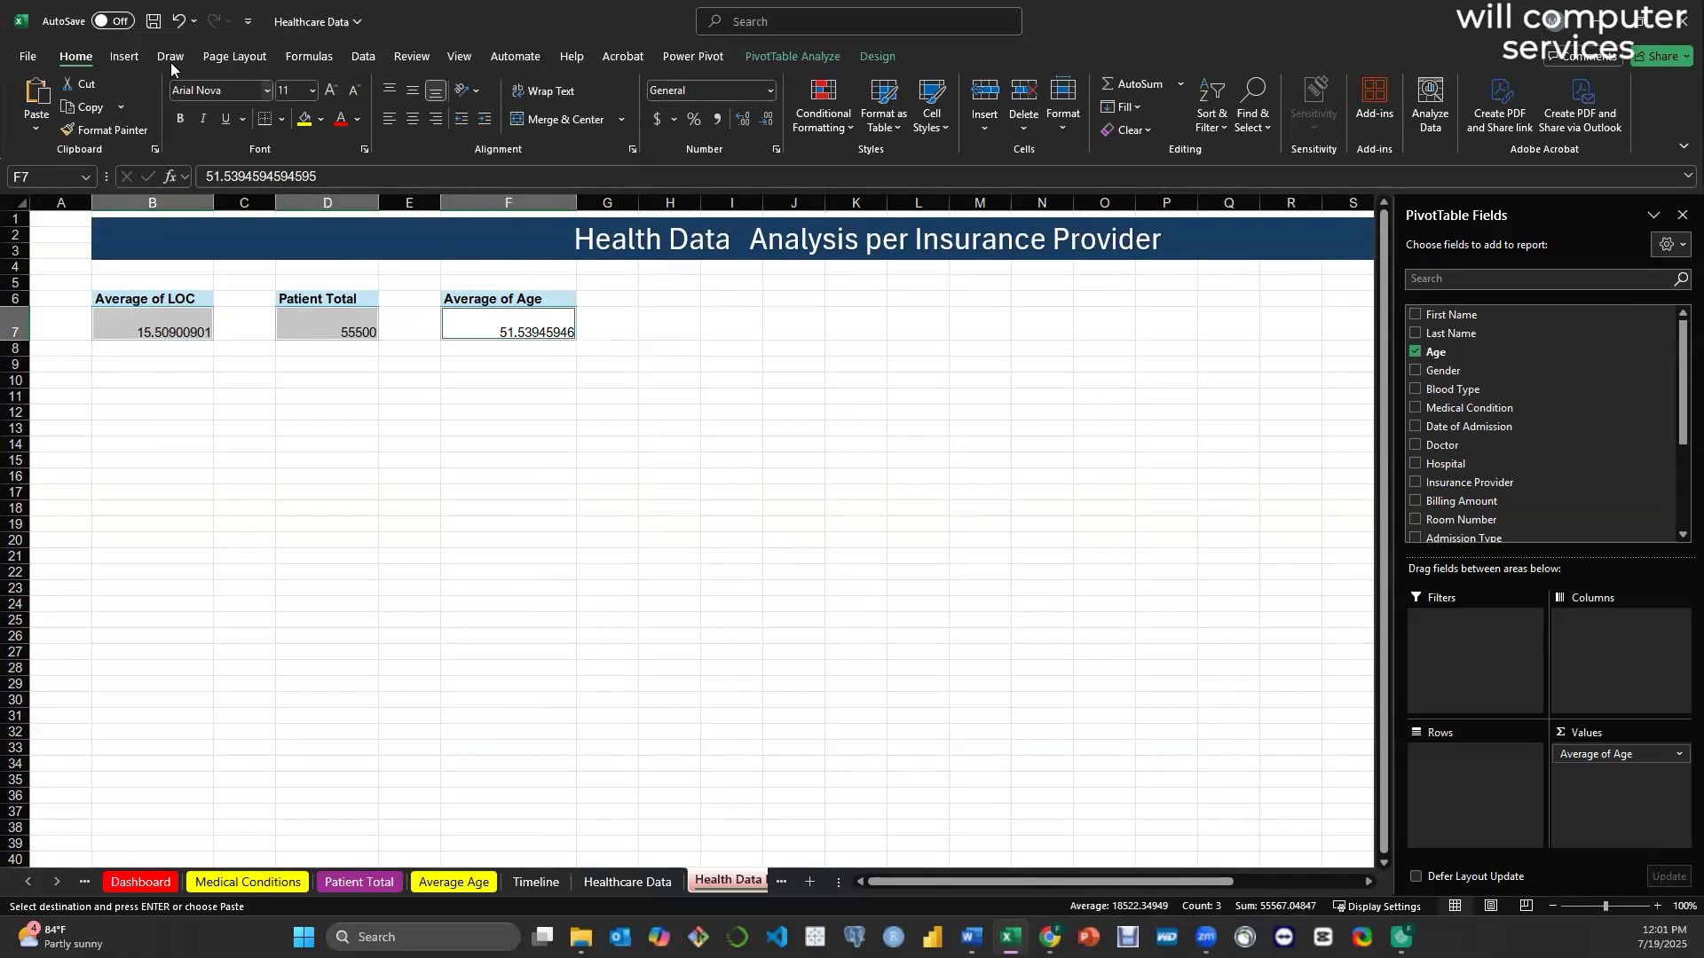
{"action": "left_click", "coordinate": [411, 122]}
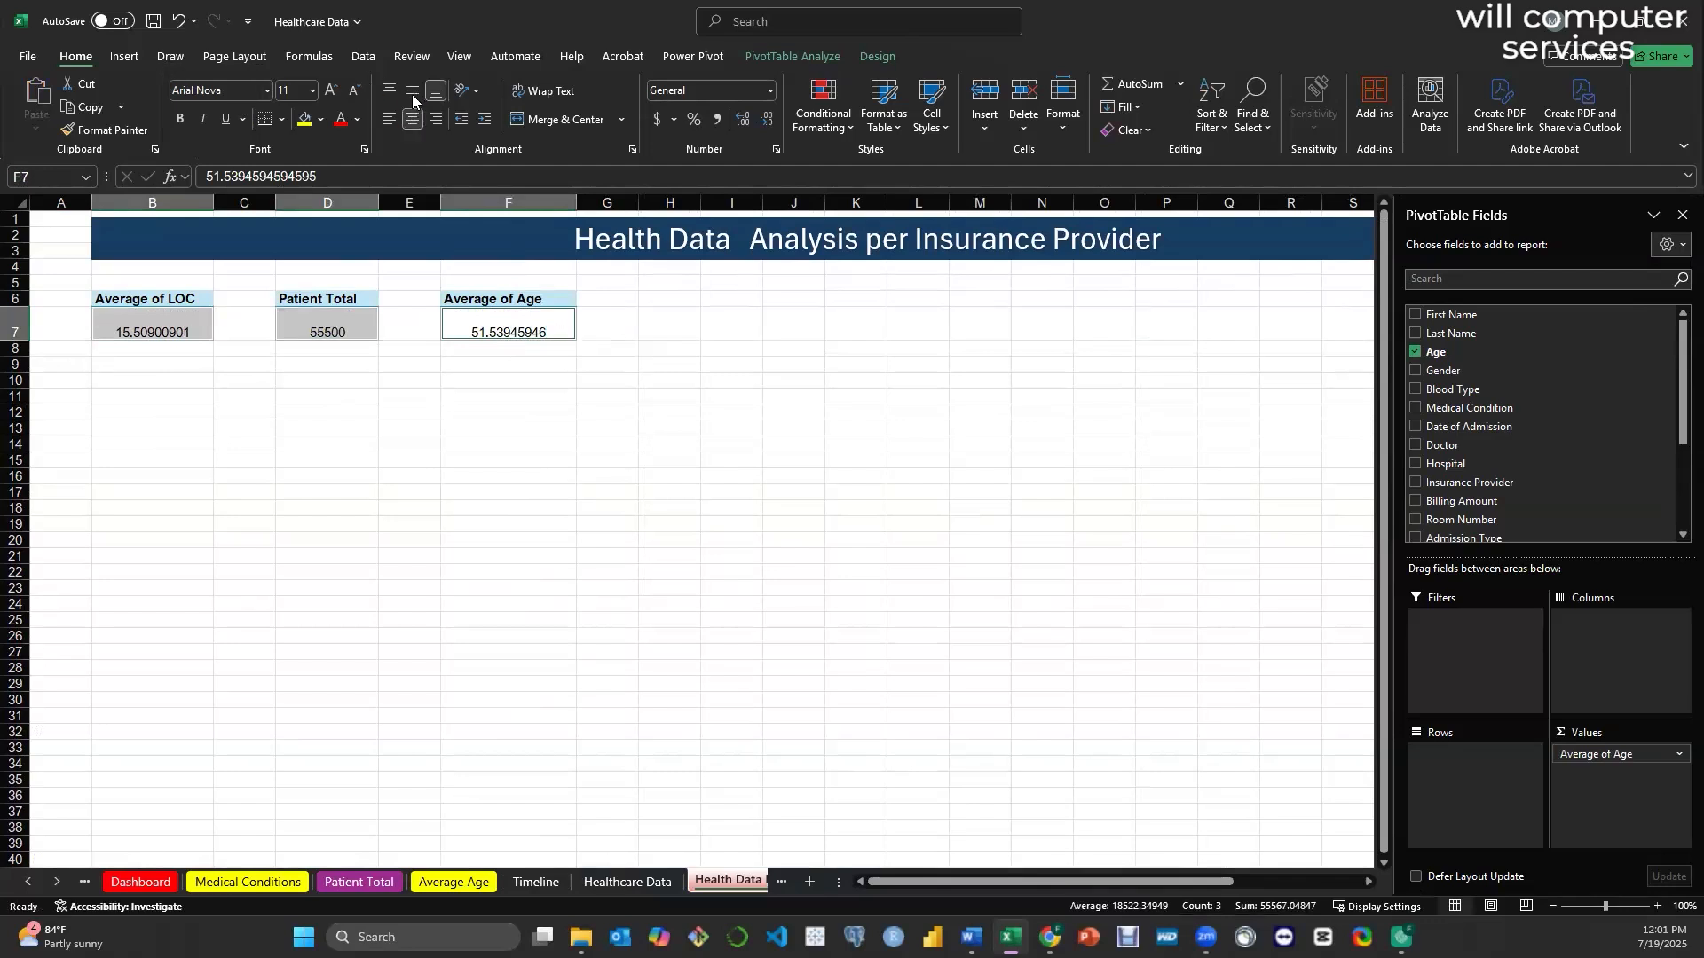
{"action": "left_click", "coordinate": [412, 92]}
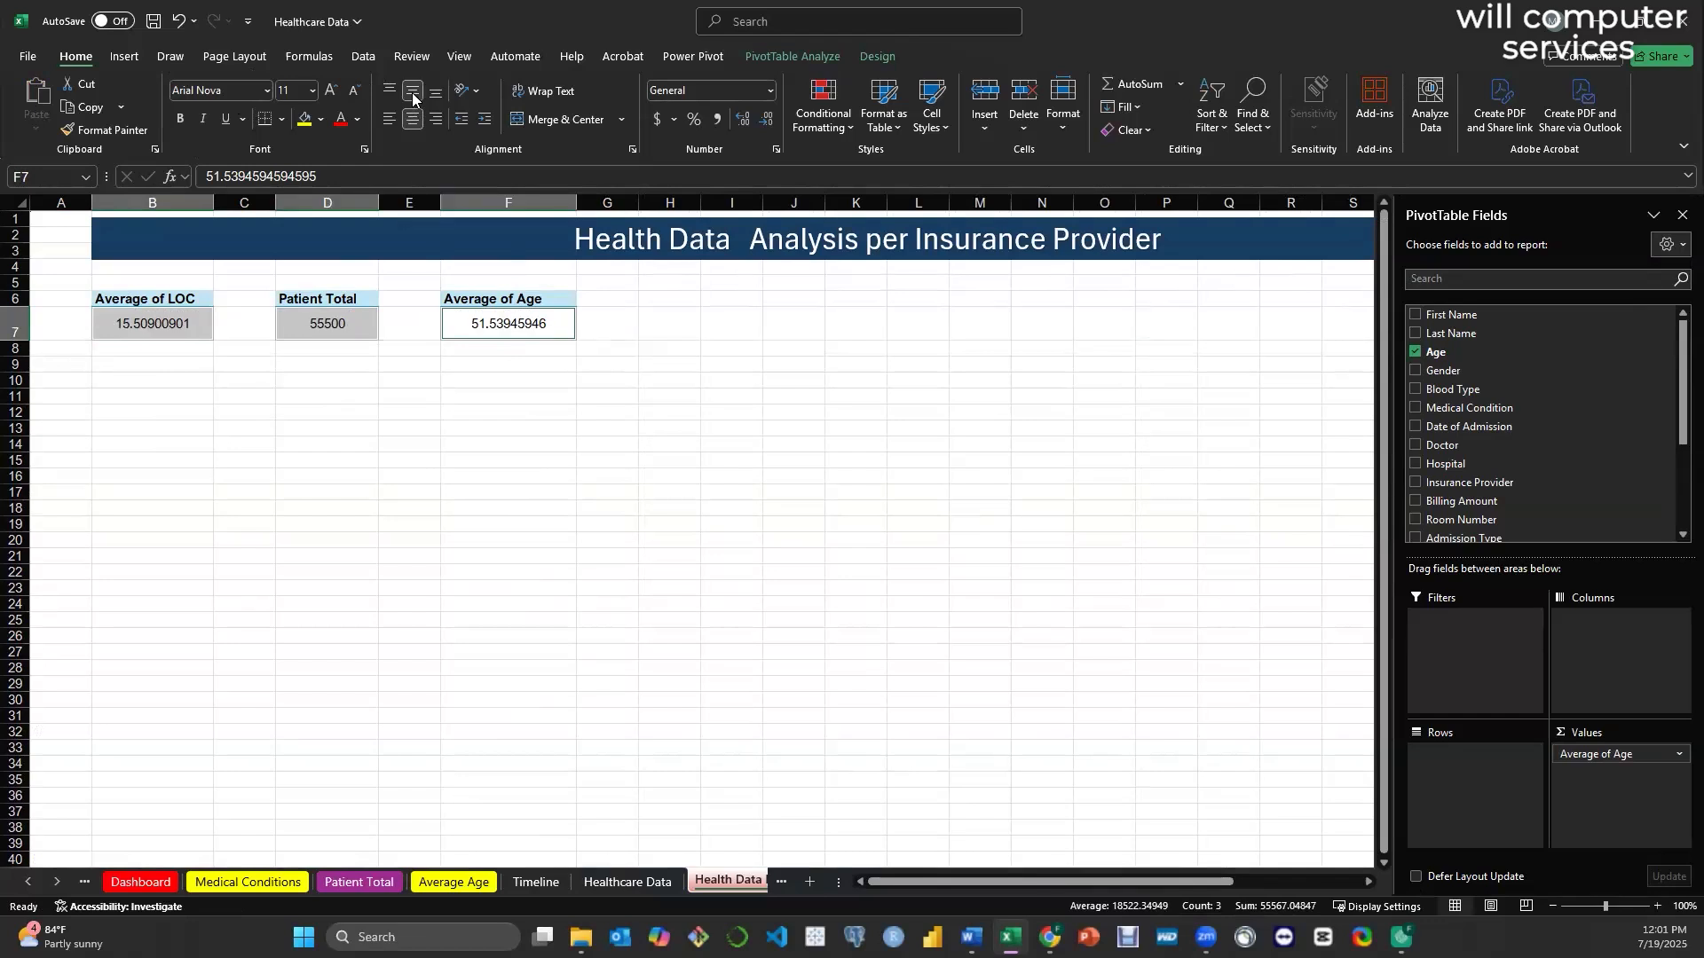
- Format the values in B7, D7 and F7 in bold Aptos at size 12
{"action": "left_click", "coordinate": [267, 92]}
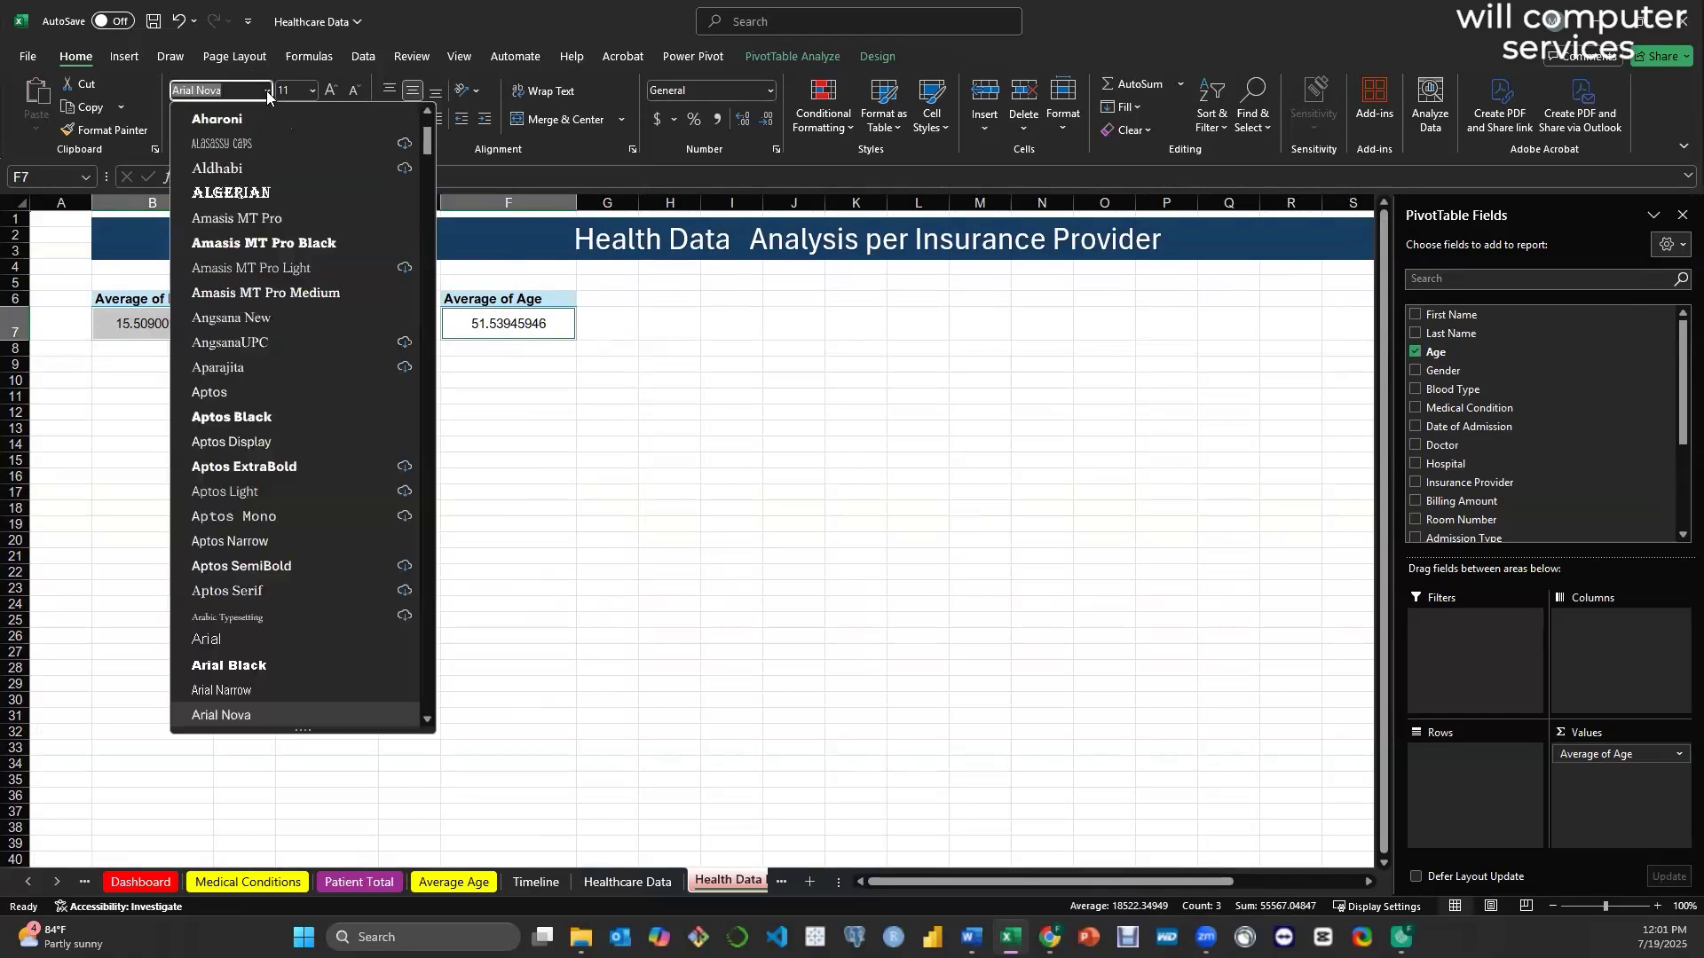
{"action": "left_click", "coordinate": [224, 394]}
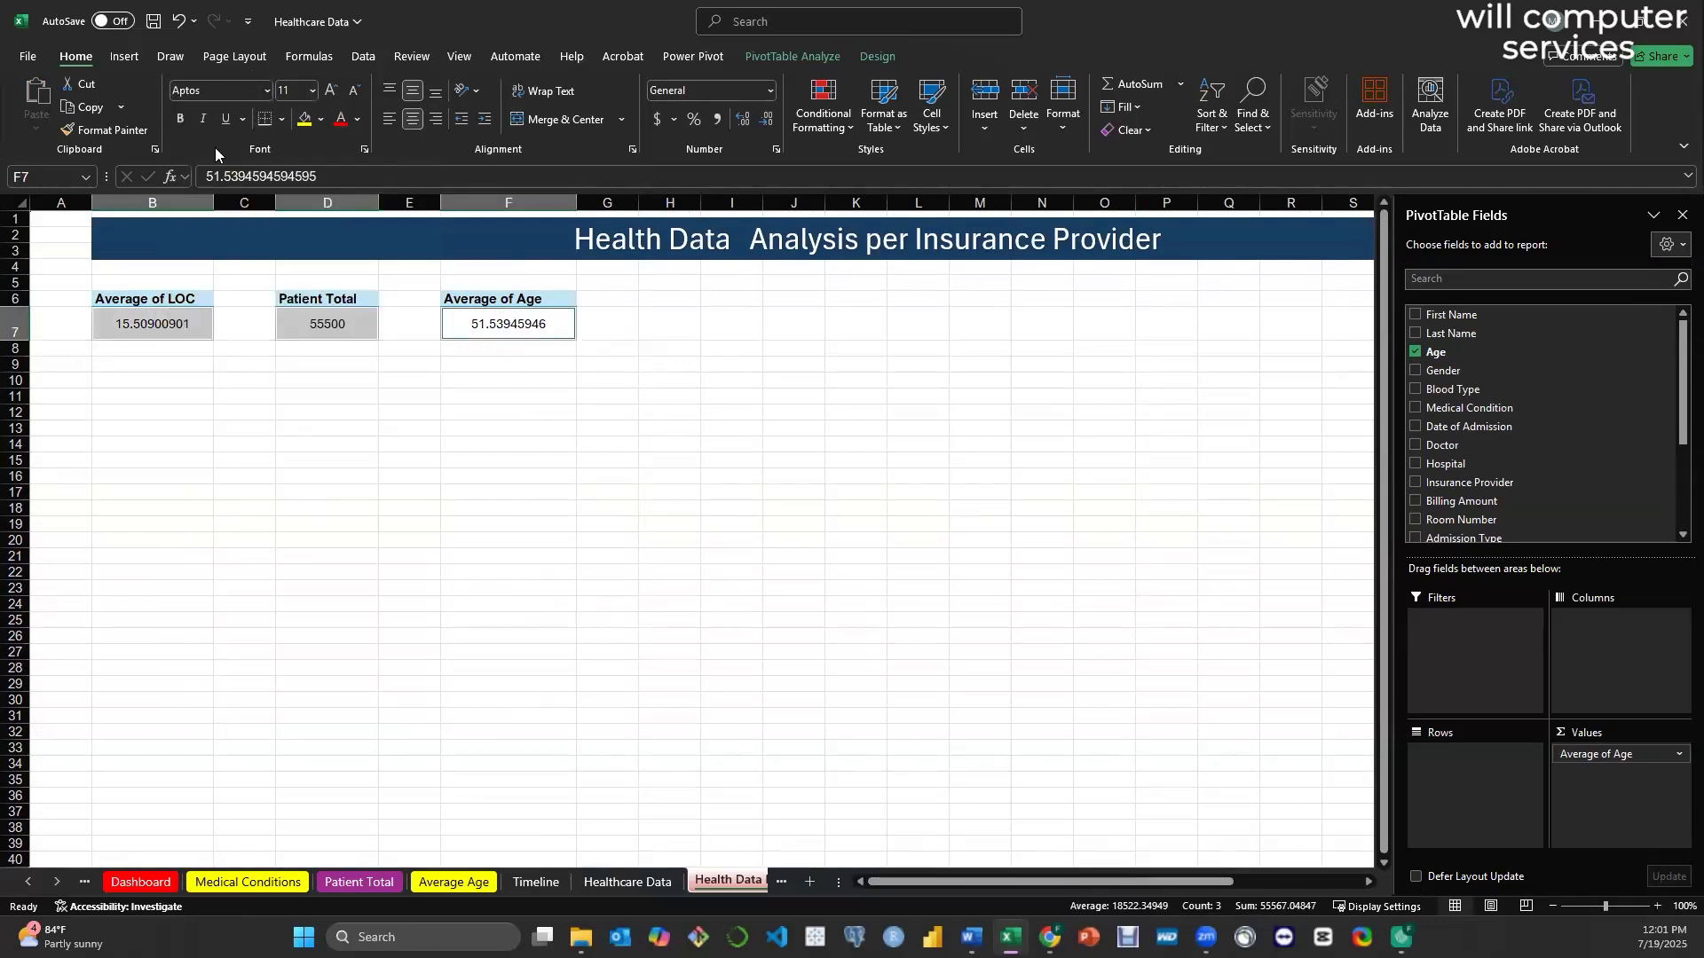
{"action": "left_click", "coordinate": [179, 119]}
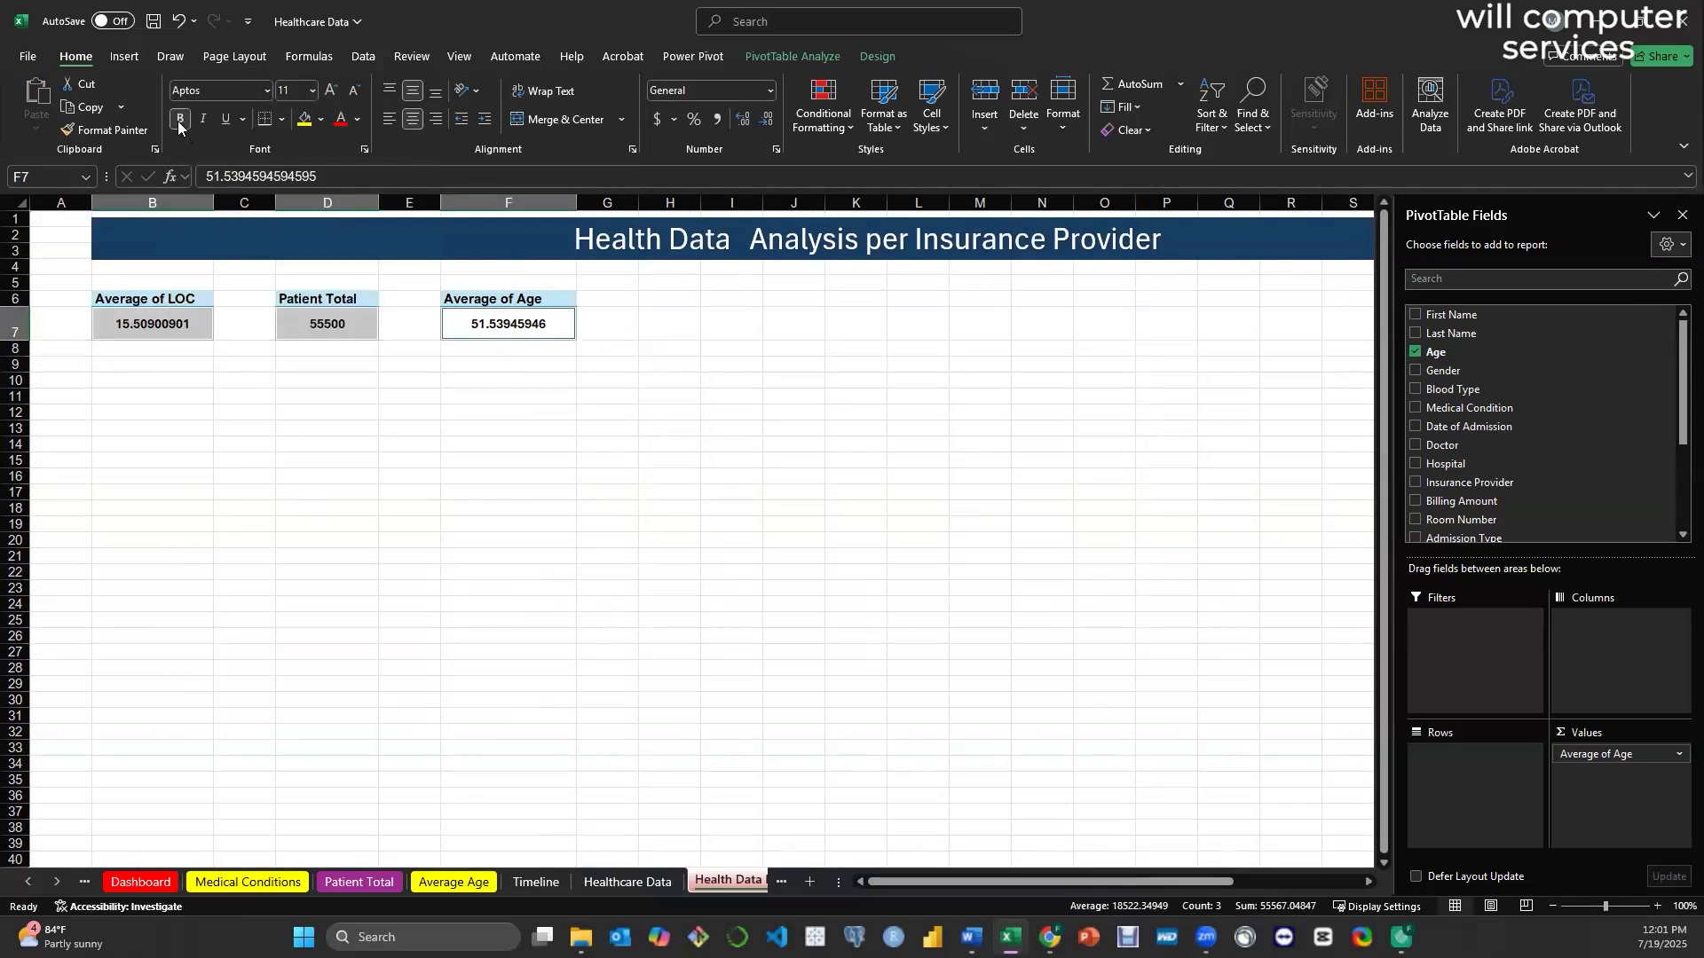
{"action": "left_click", "coordinate": [330, 92]}
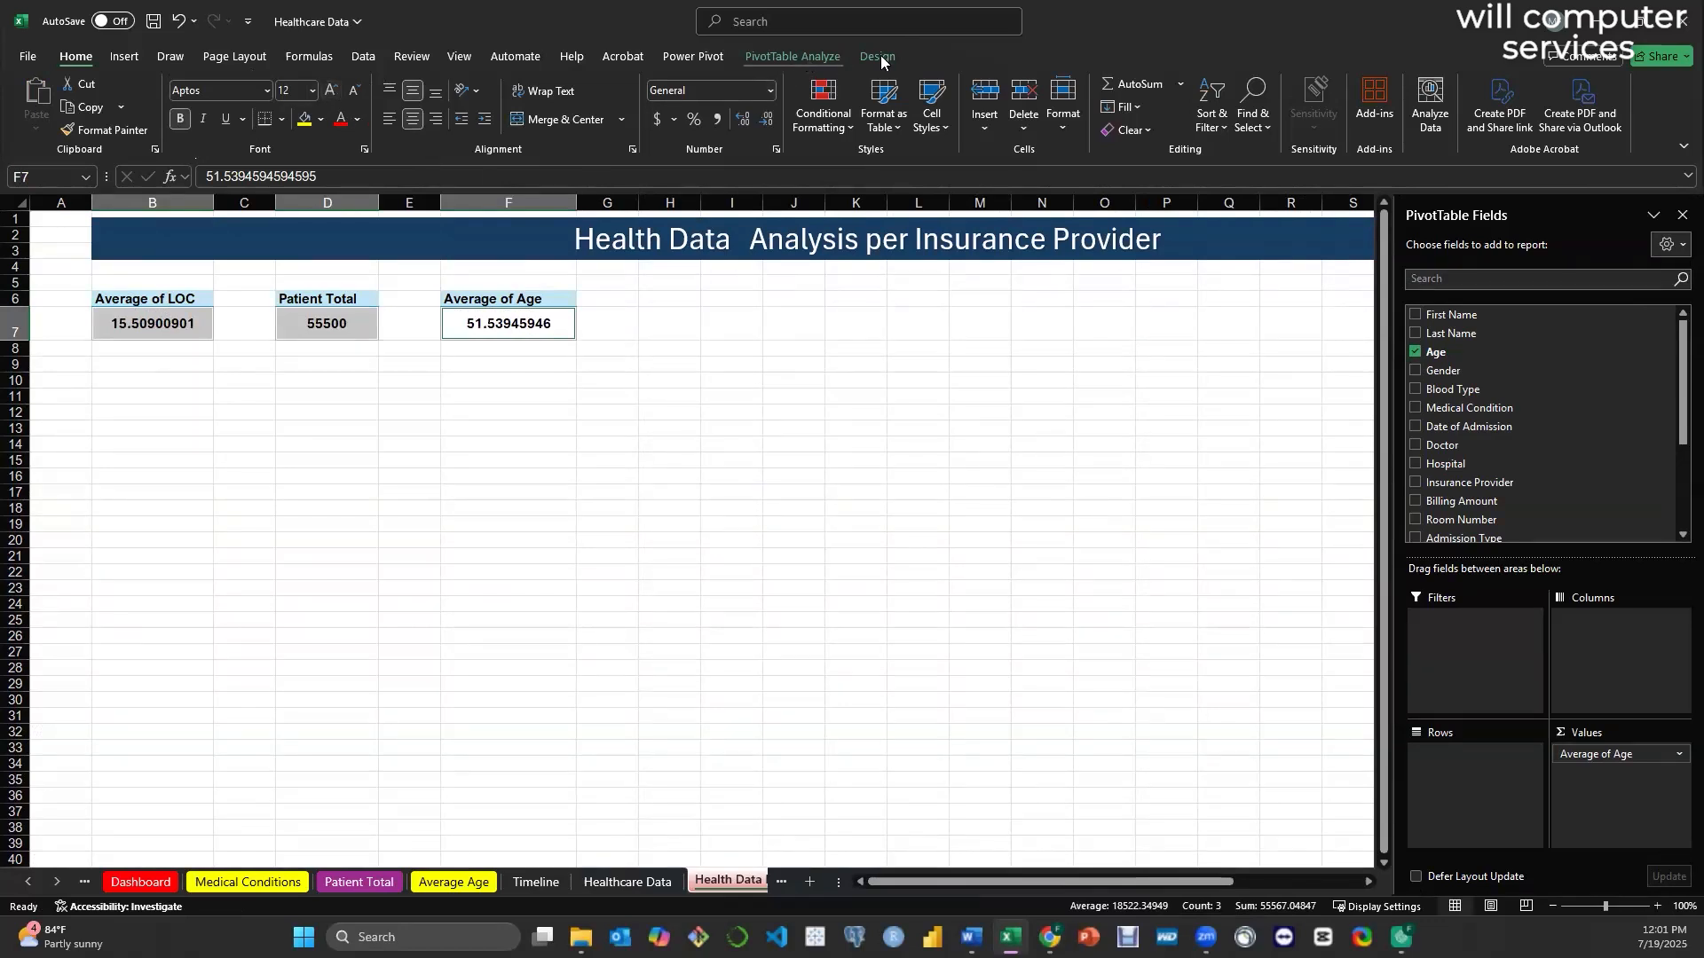
{"action": "left_click", "coordinate": [881, 57]}
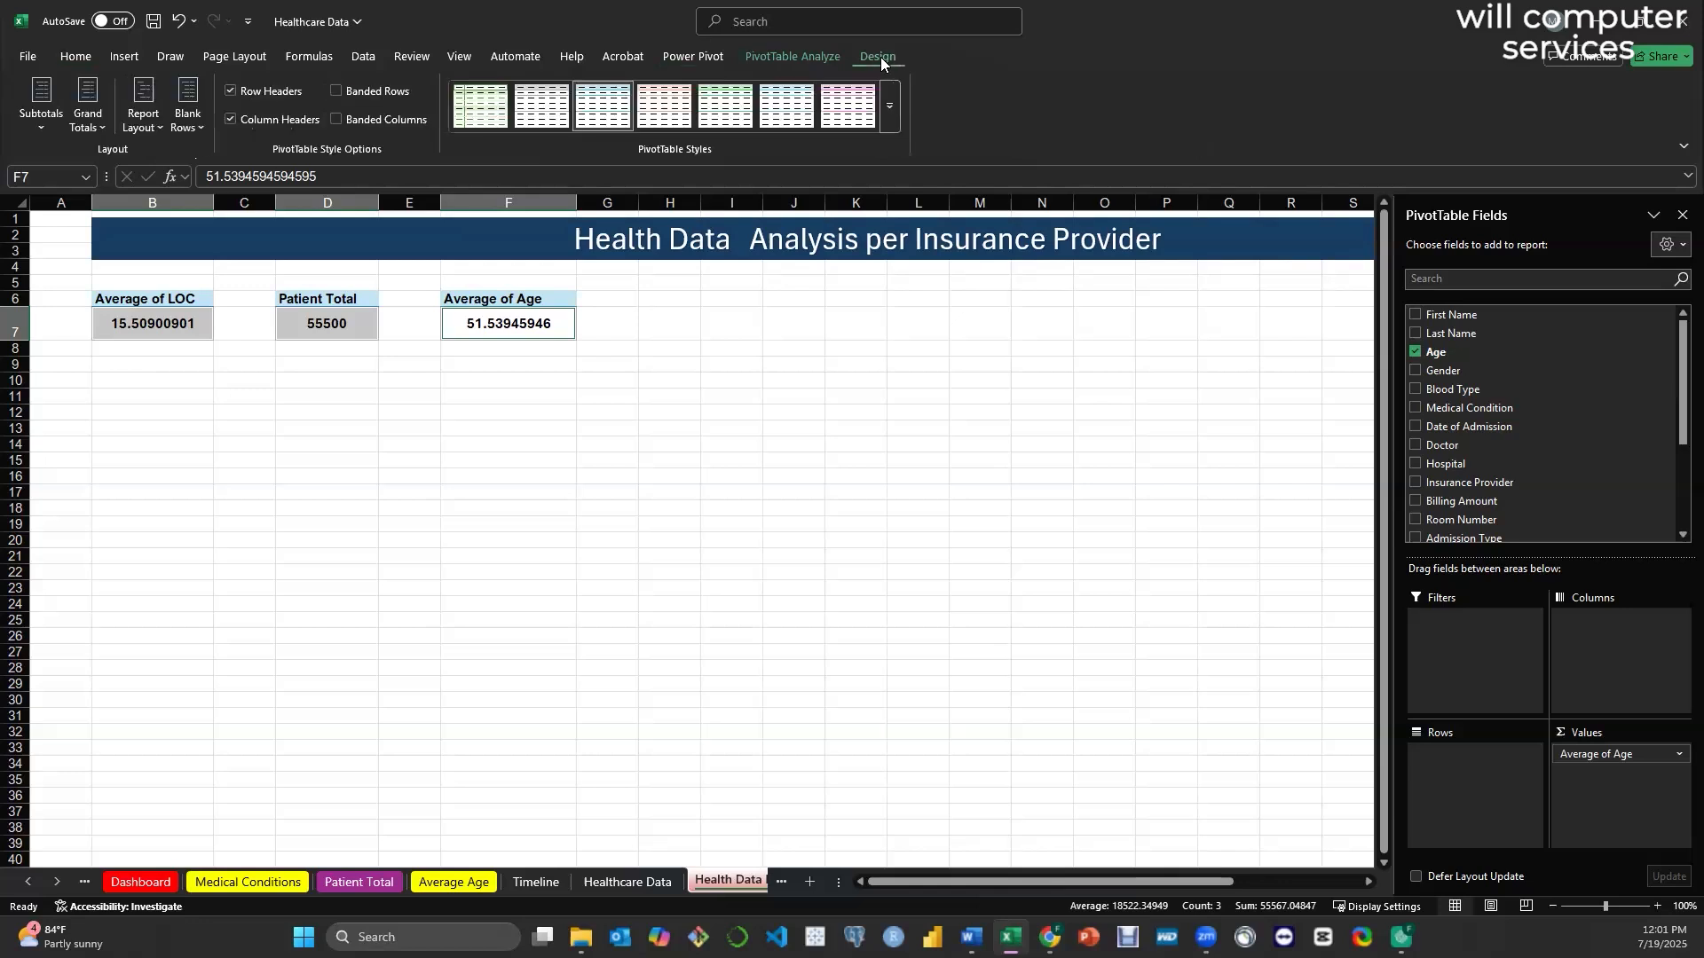
{"action": "left_click", "coordinate": [815, 57]}
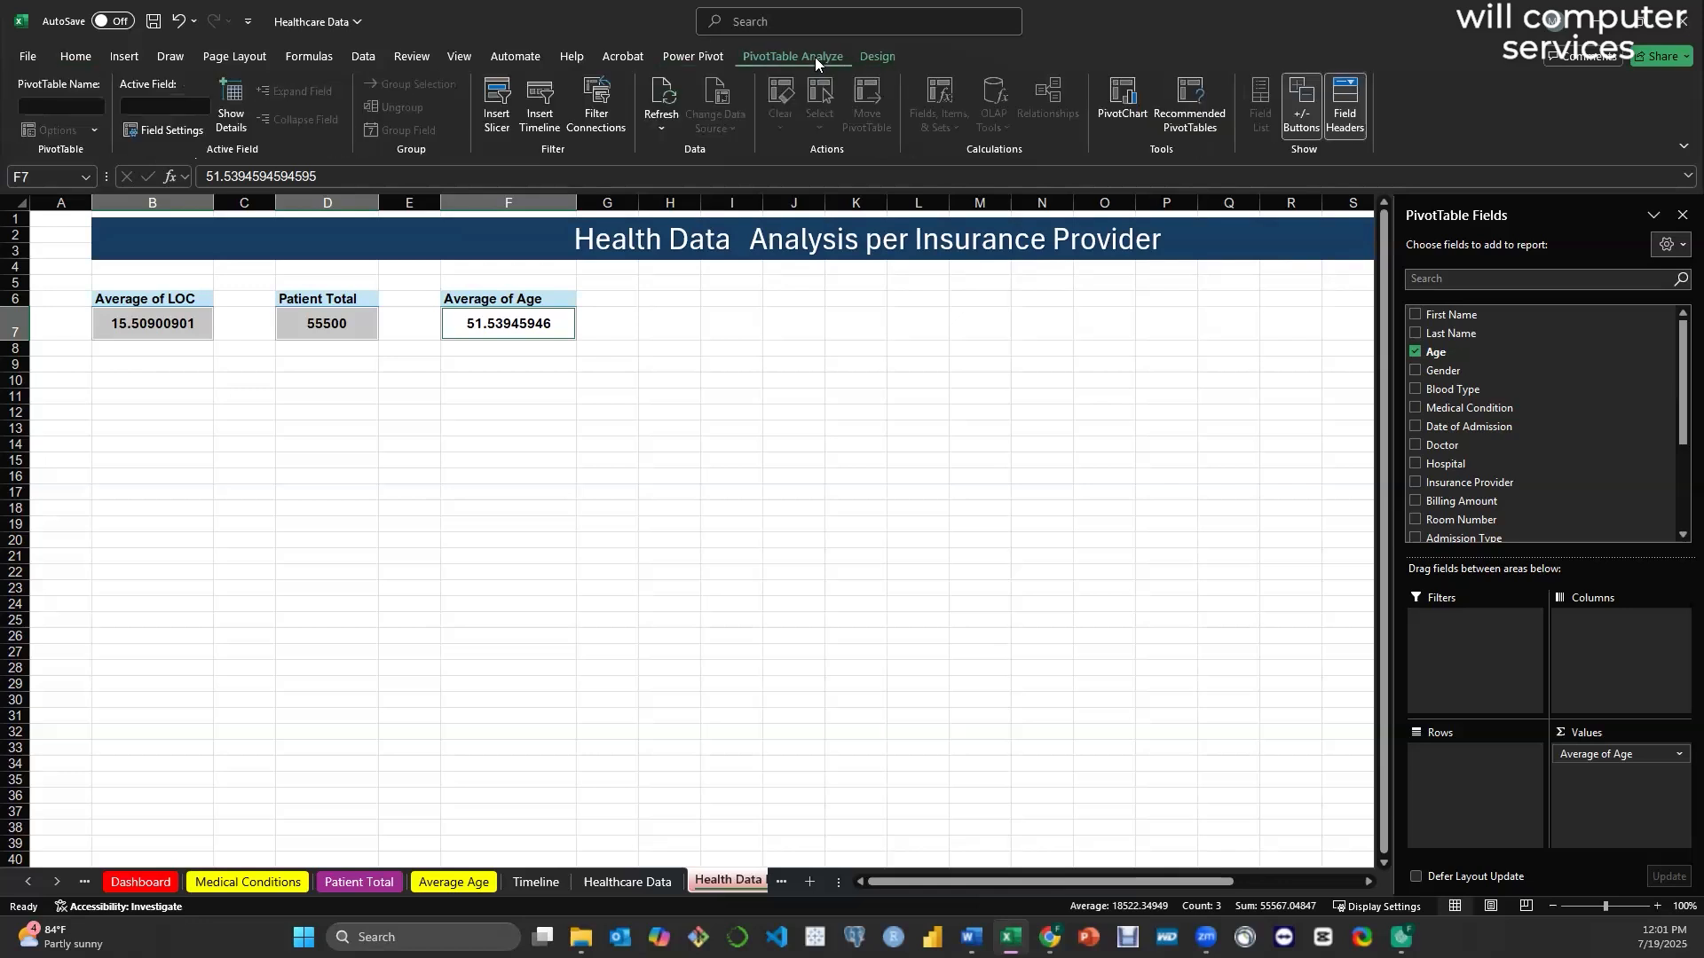
{"action": "left_click", "coordinate": [75, 57]}
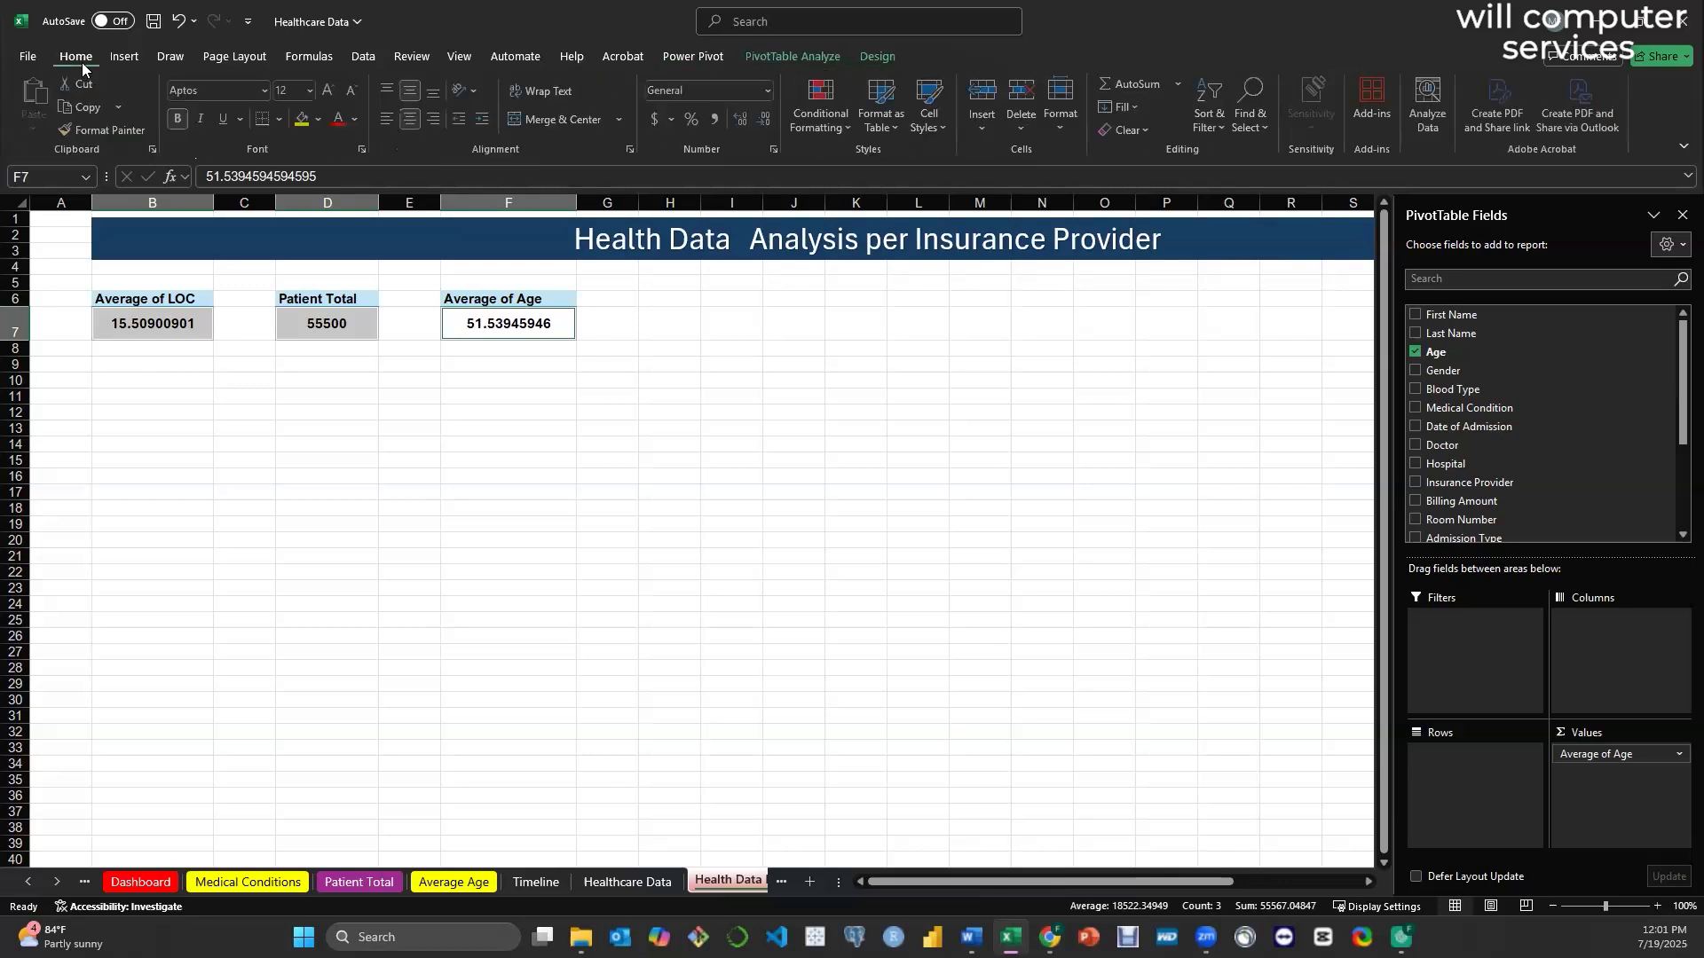
{"action": "left_click", "coordinate": [319, 122]}
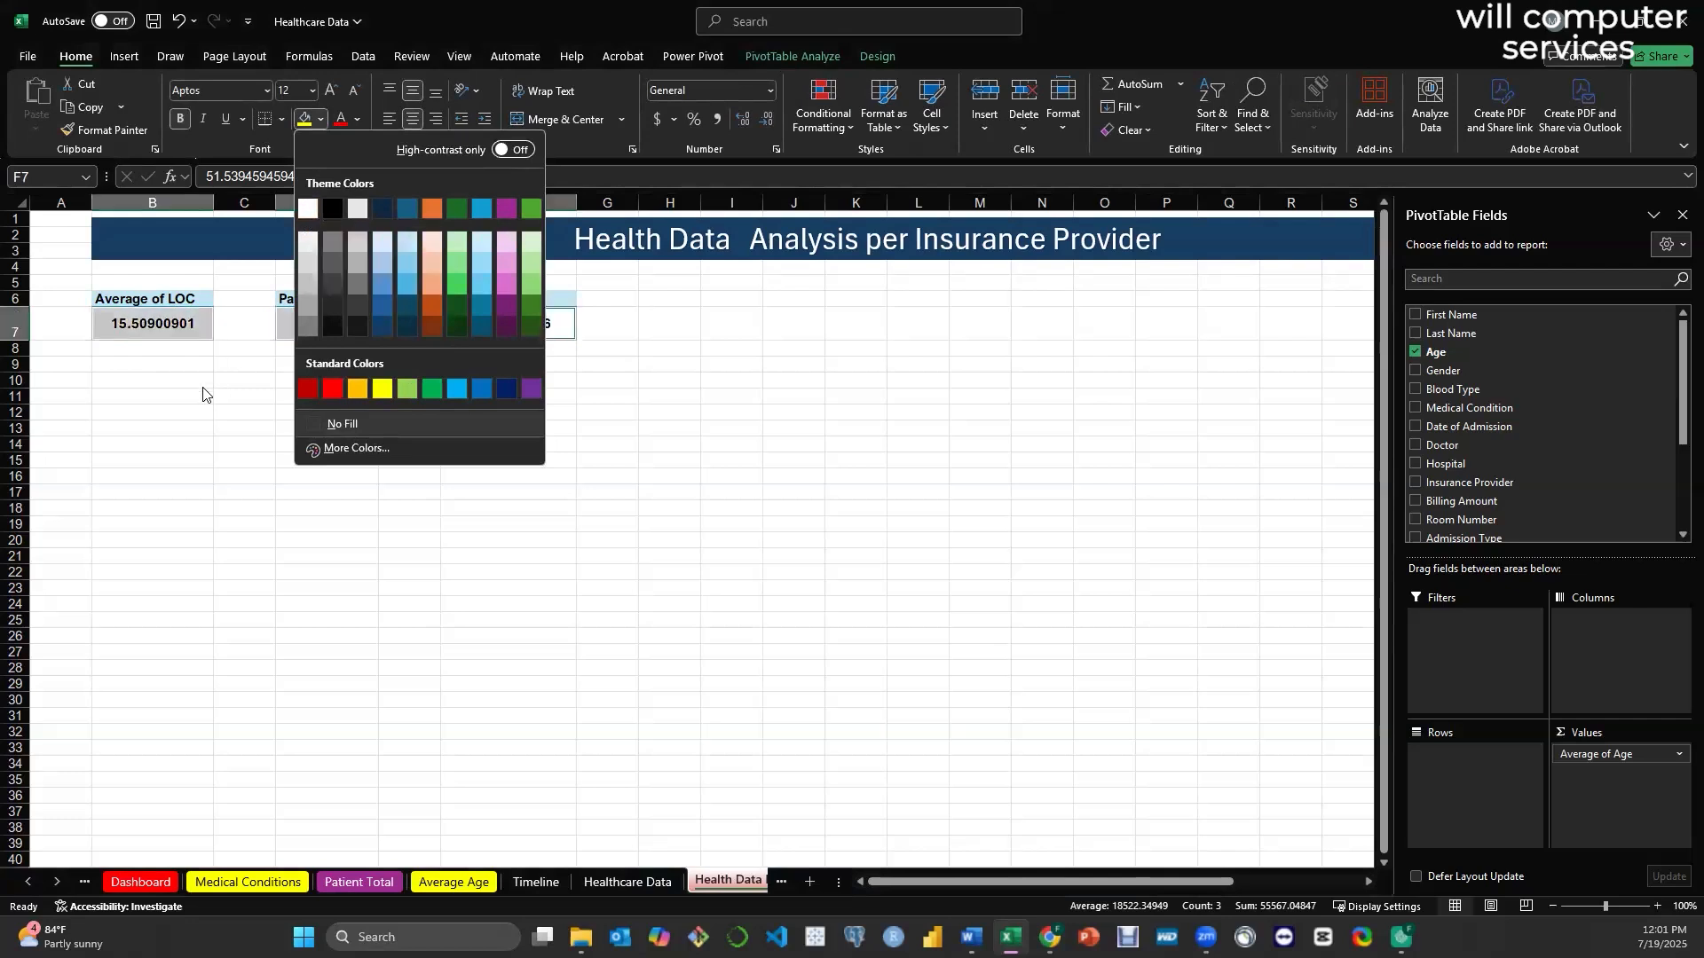
{"action": "left_click", "coordinate": [178, 334]}
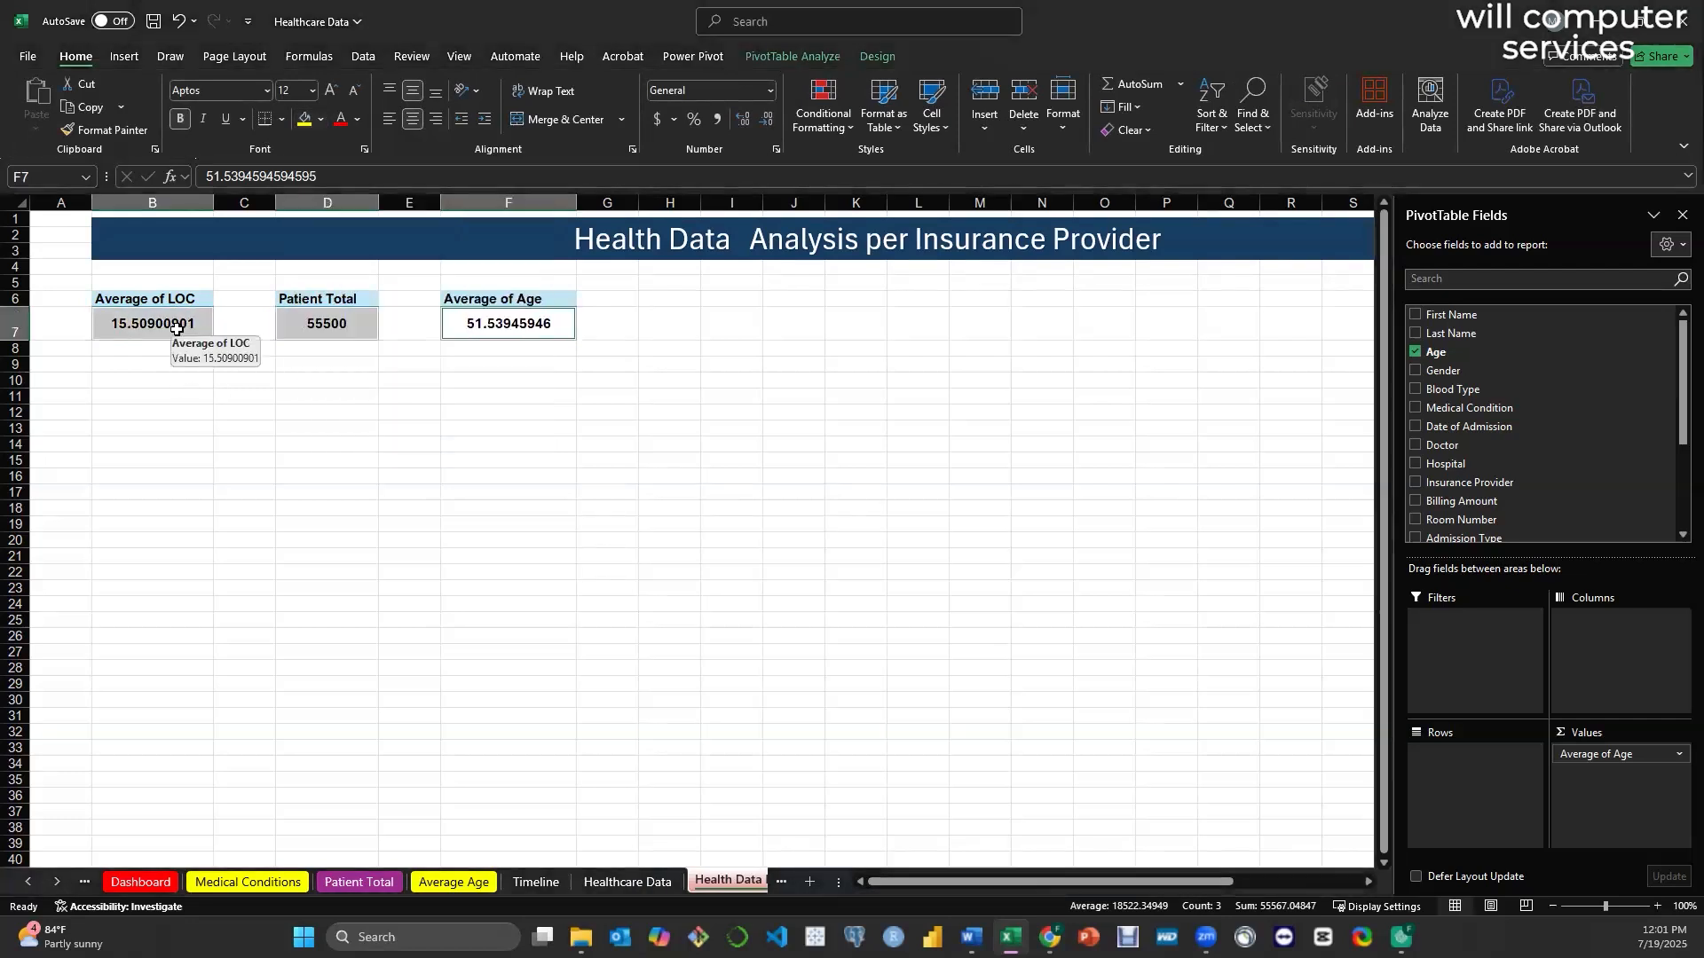
- Try thick outside borders around B7, D7 and F7, and undo them
{"action": "left_click", "coordinate": [282, 119]}
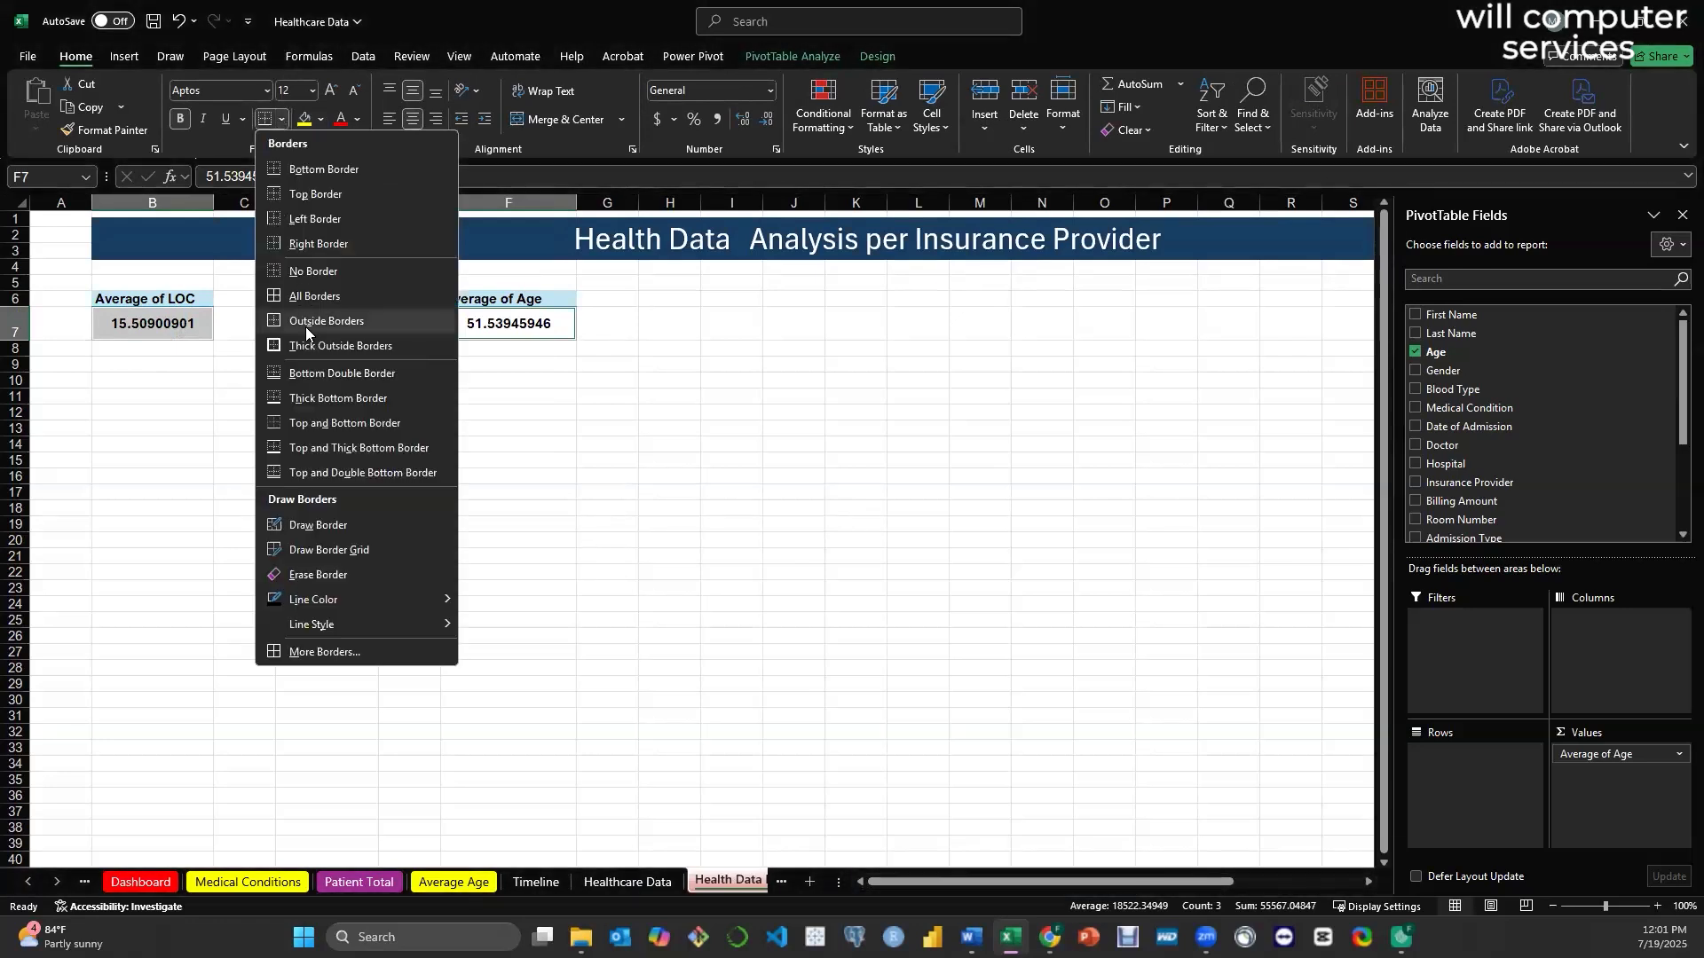
{"action": "left_click", "coordinate": [308, 346]}
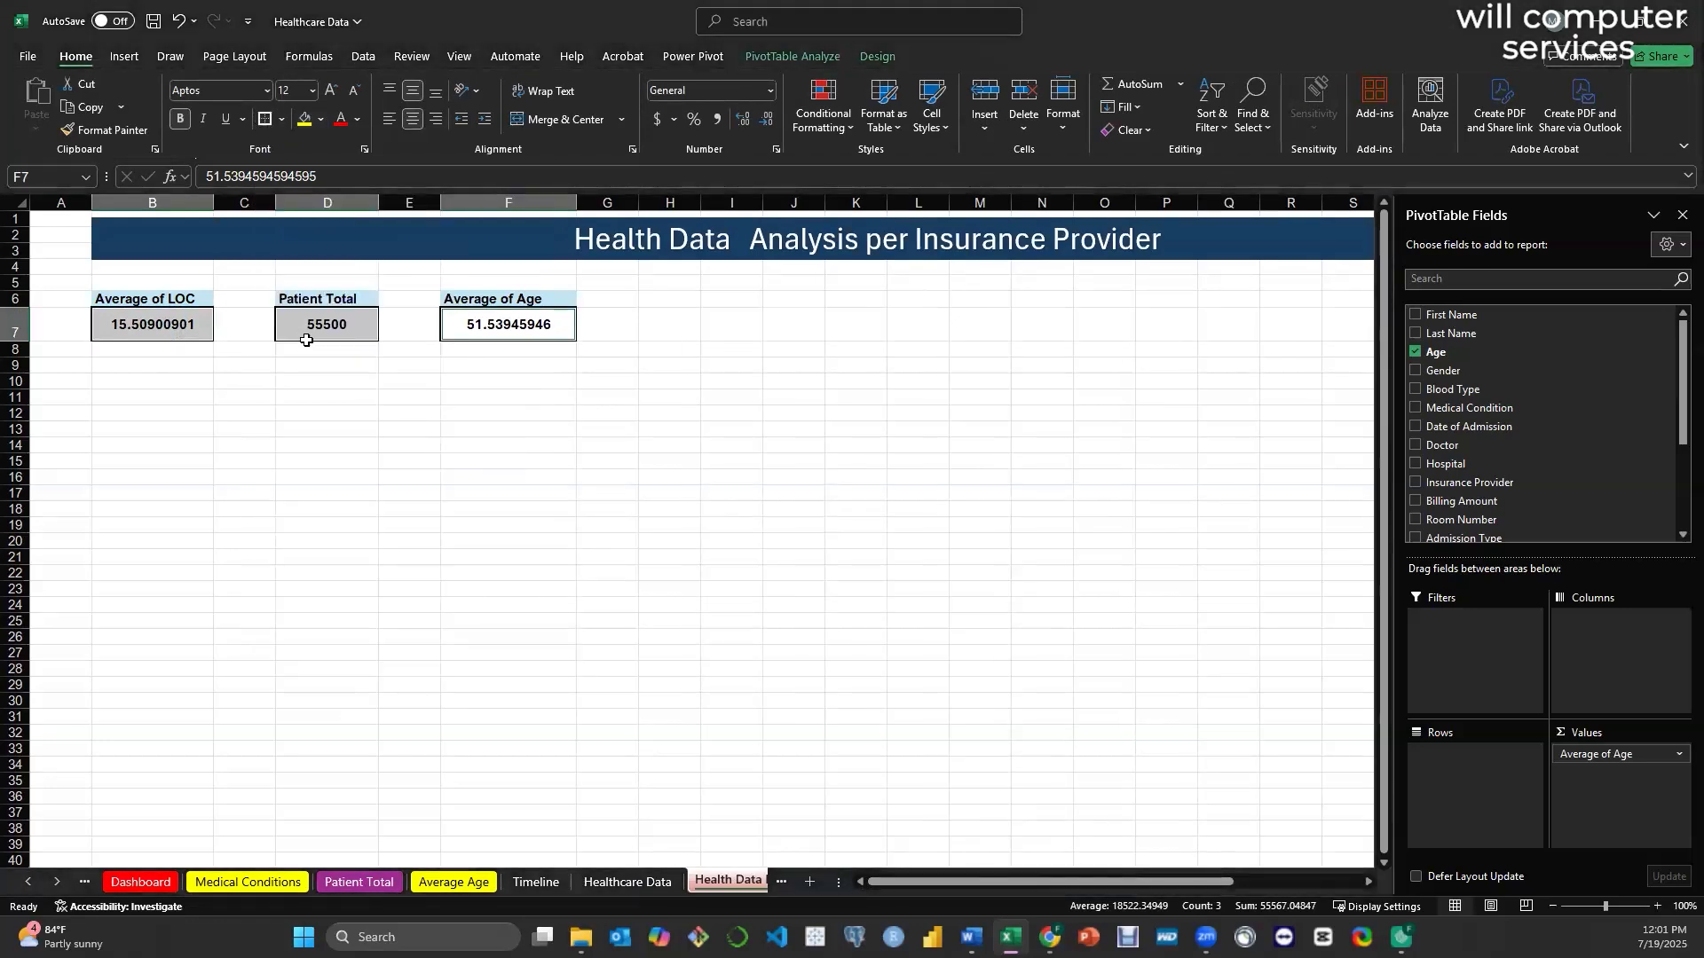
{"action": "left_click", "coordinate": [352, 381]}
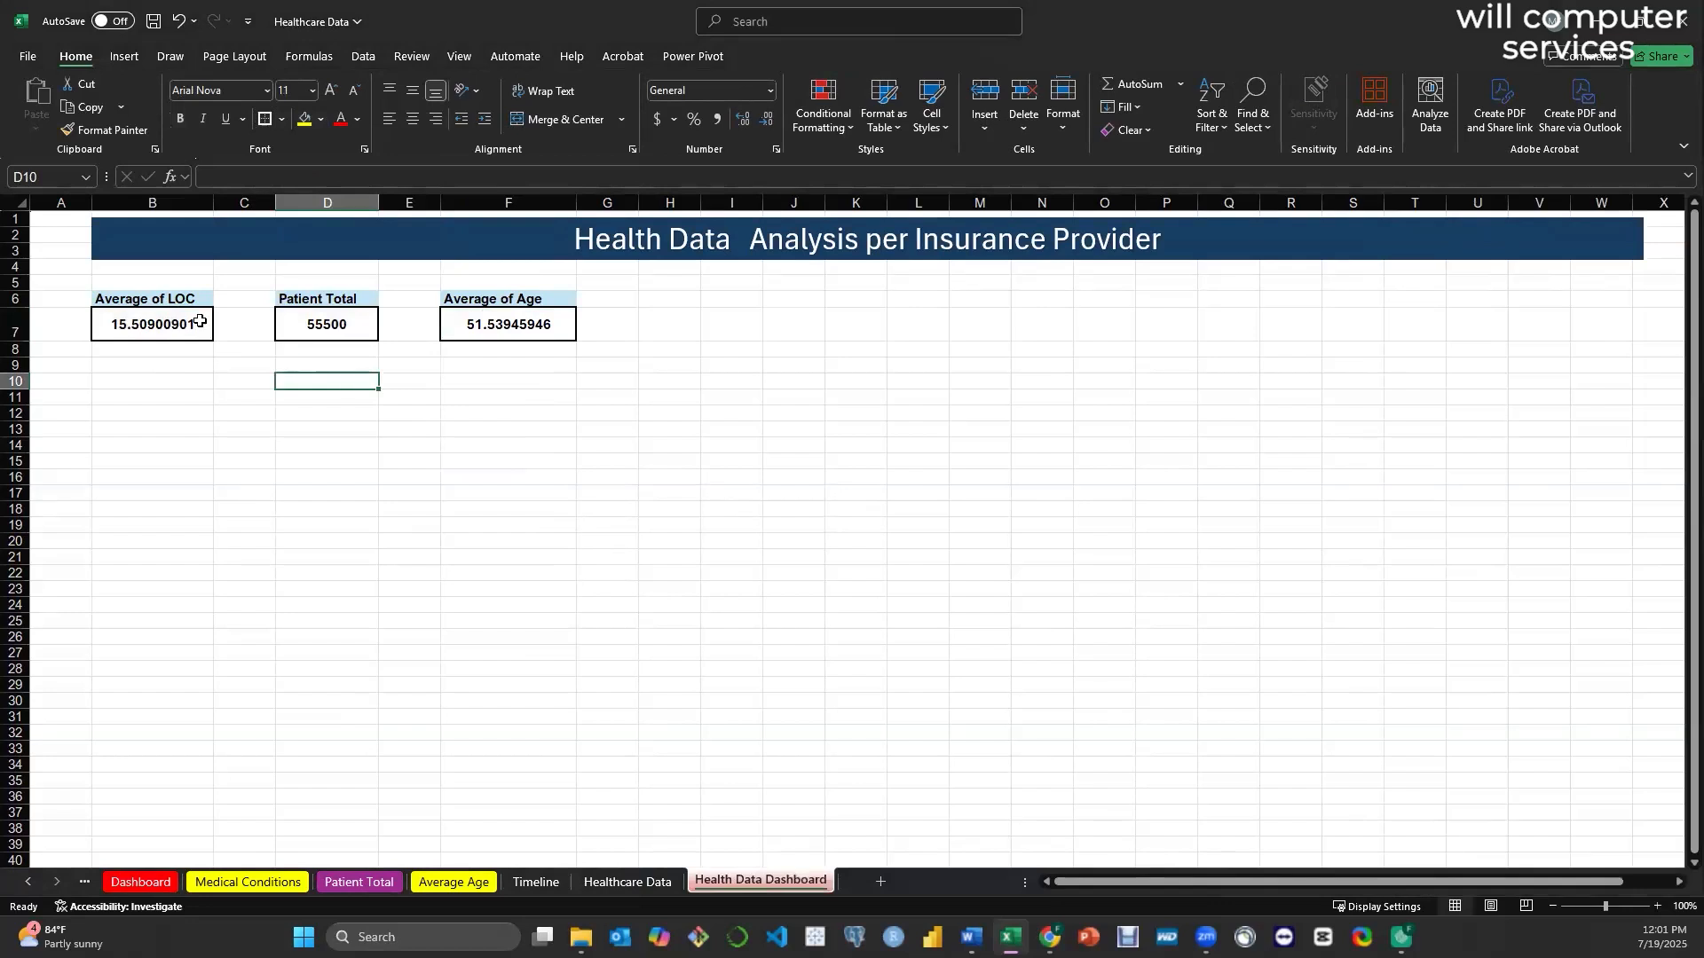
{"action": "left_click", "coordinate": [178, 22]}
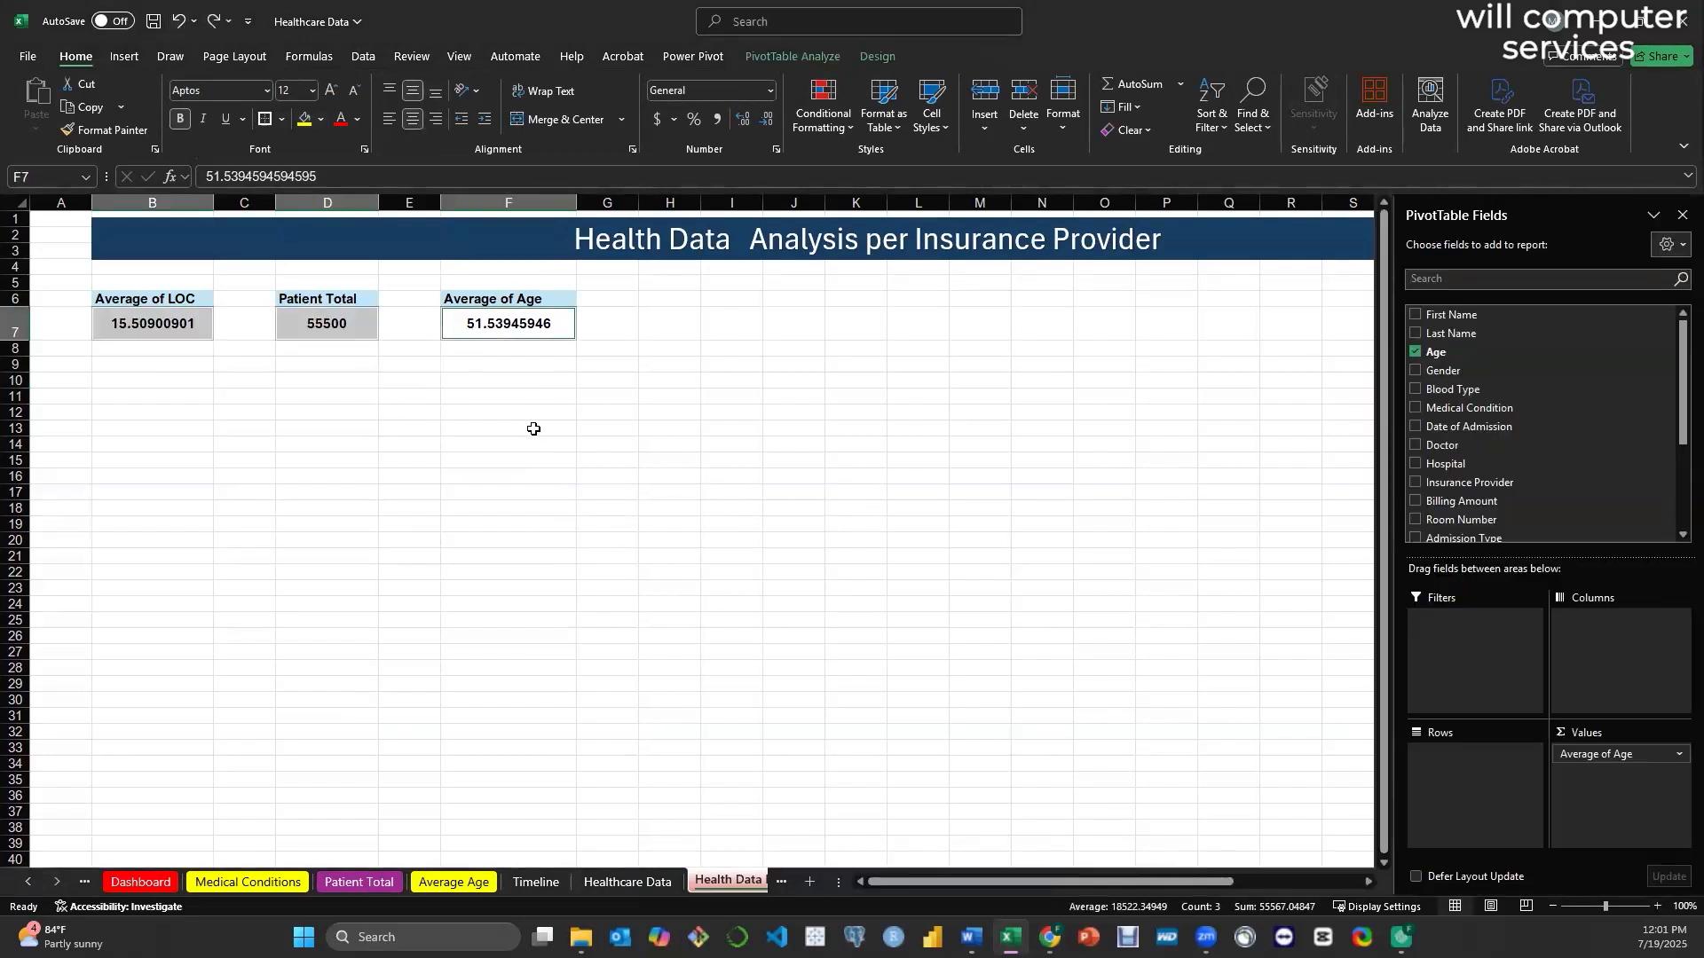
{"action": "left_click", "coordinate": [533, 430]}
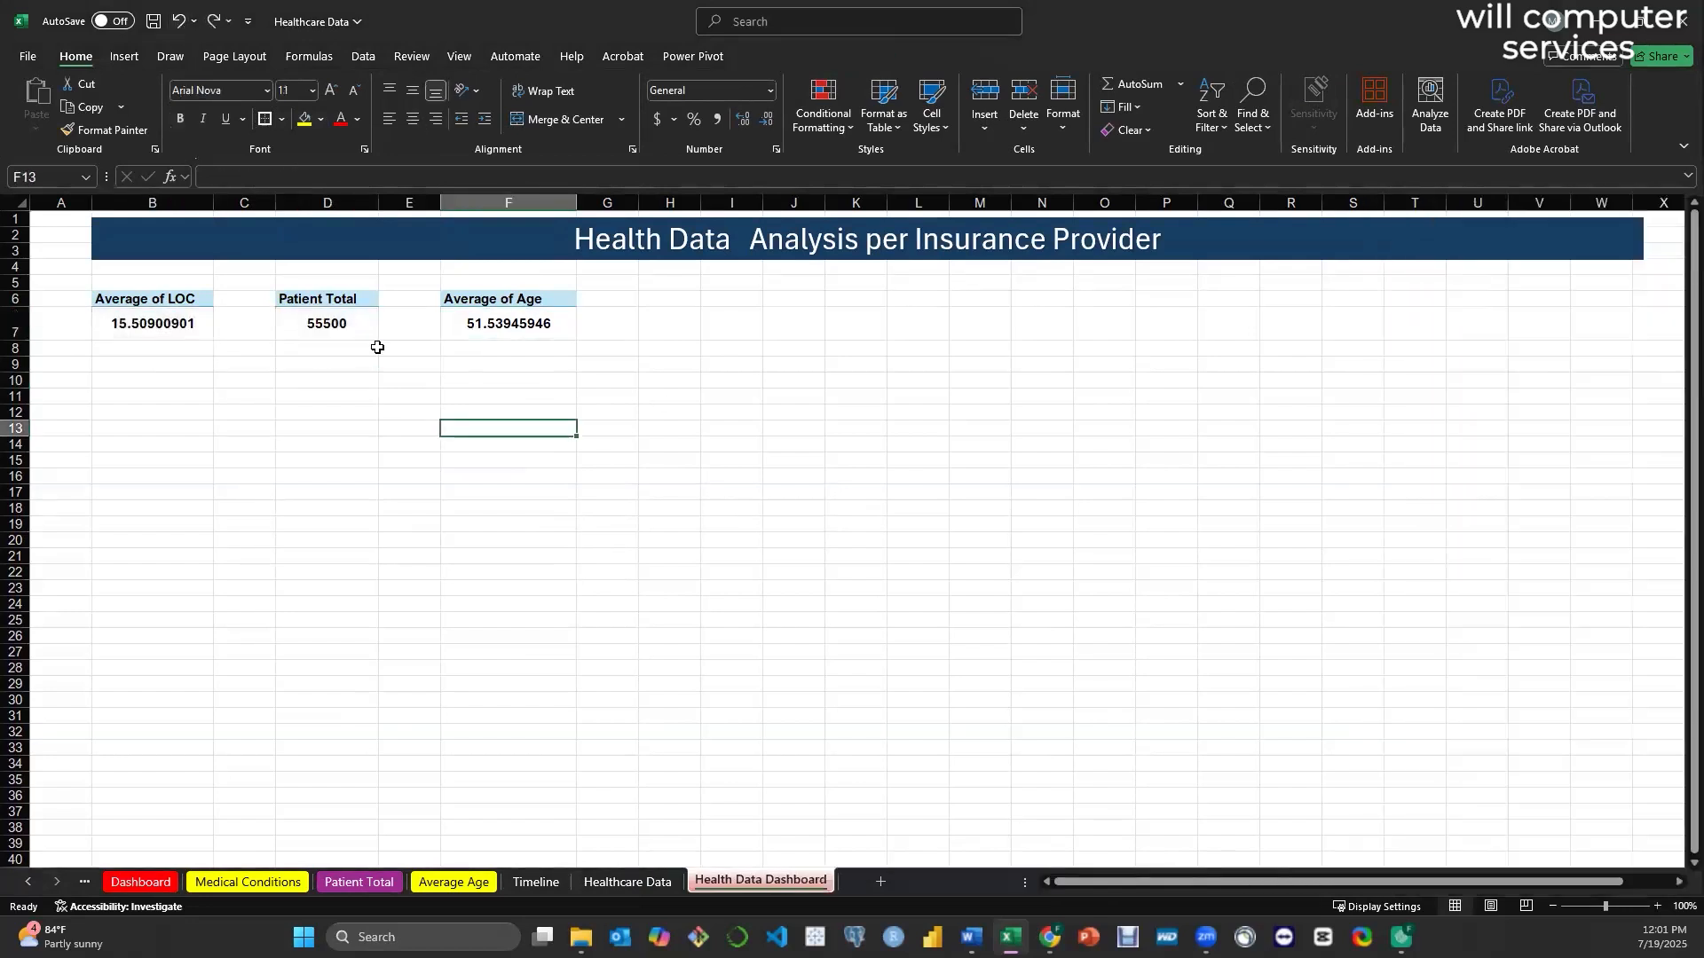
- Delete the blank row 4 between the title banner and the pivot tables
{"action": "right_click", "coordinate": [20, 267]}
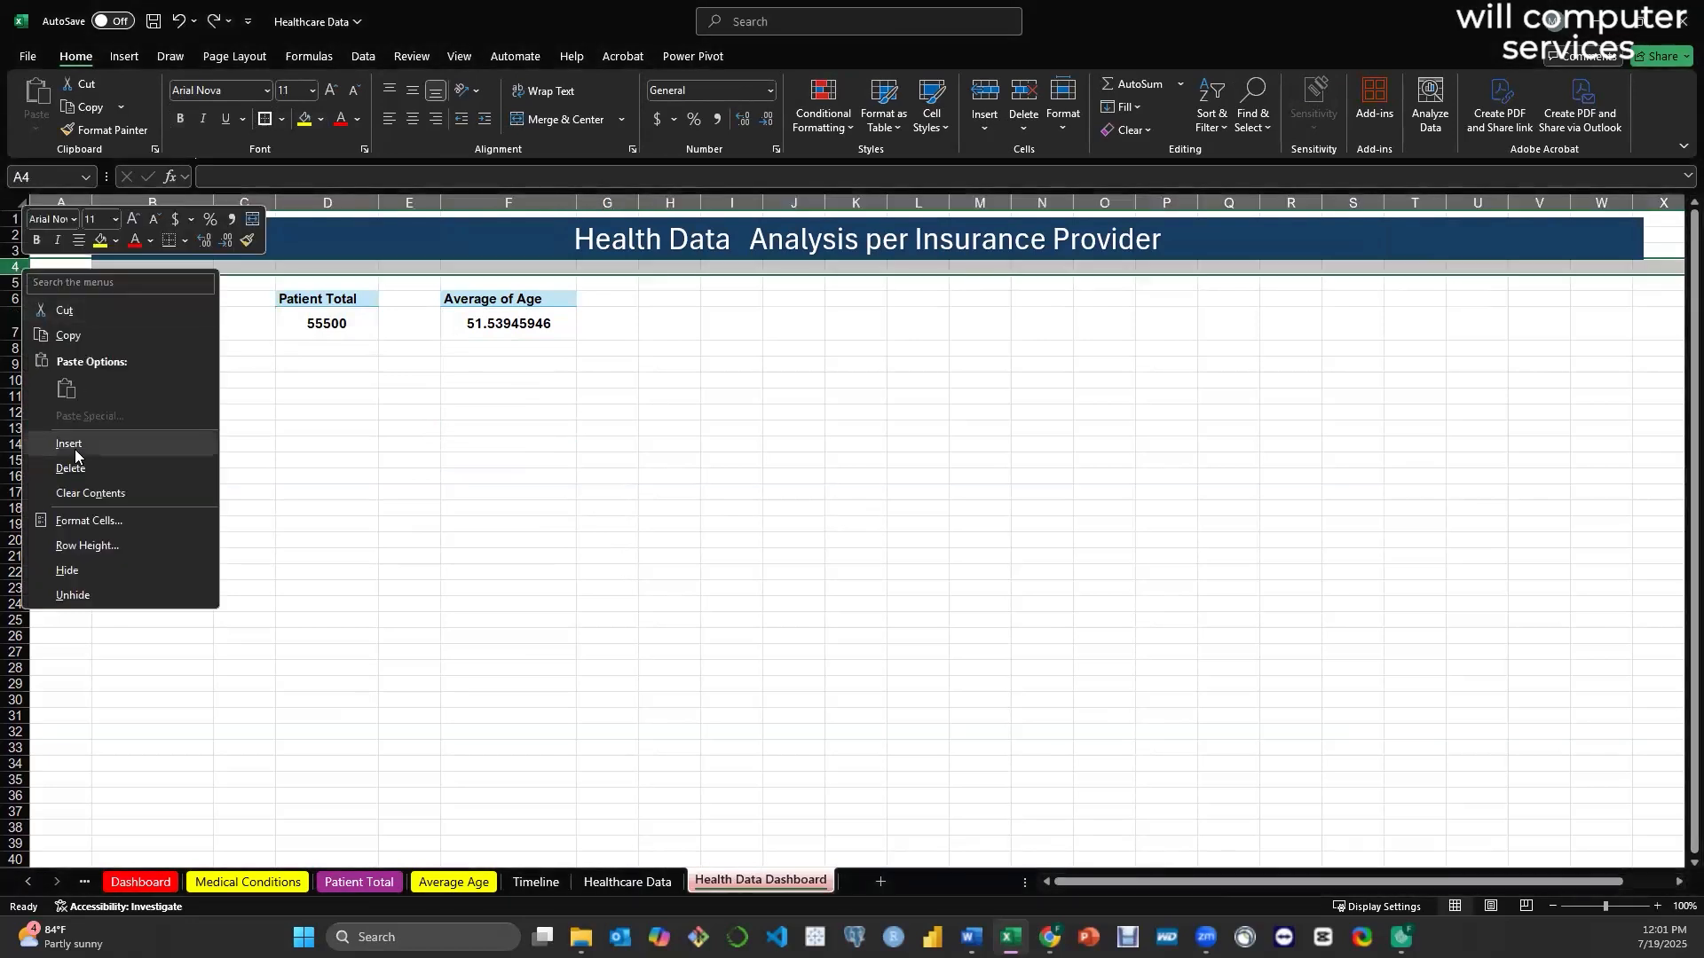
{"action": "left_click", "coordinate": [75, 467]}
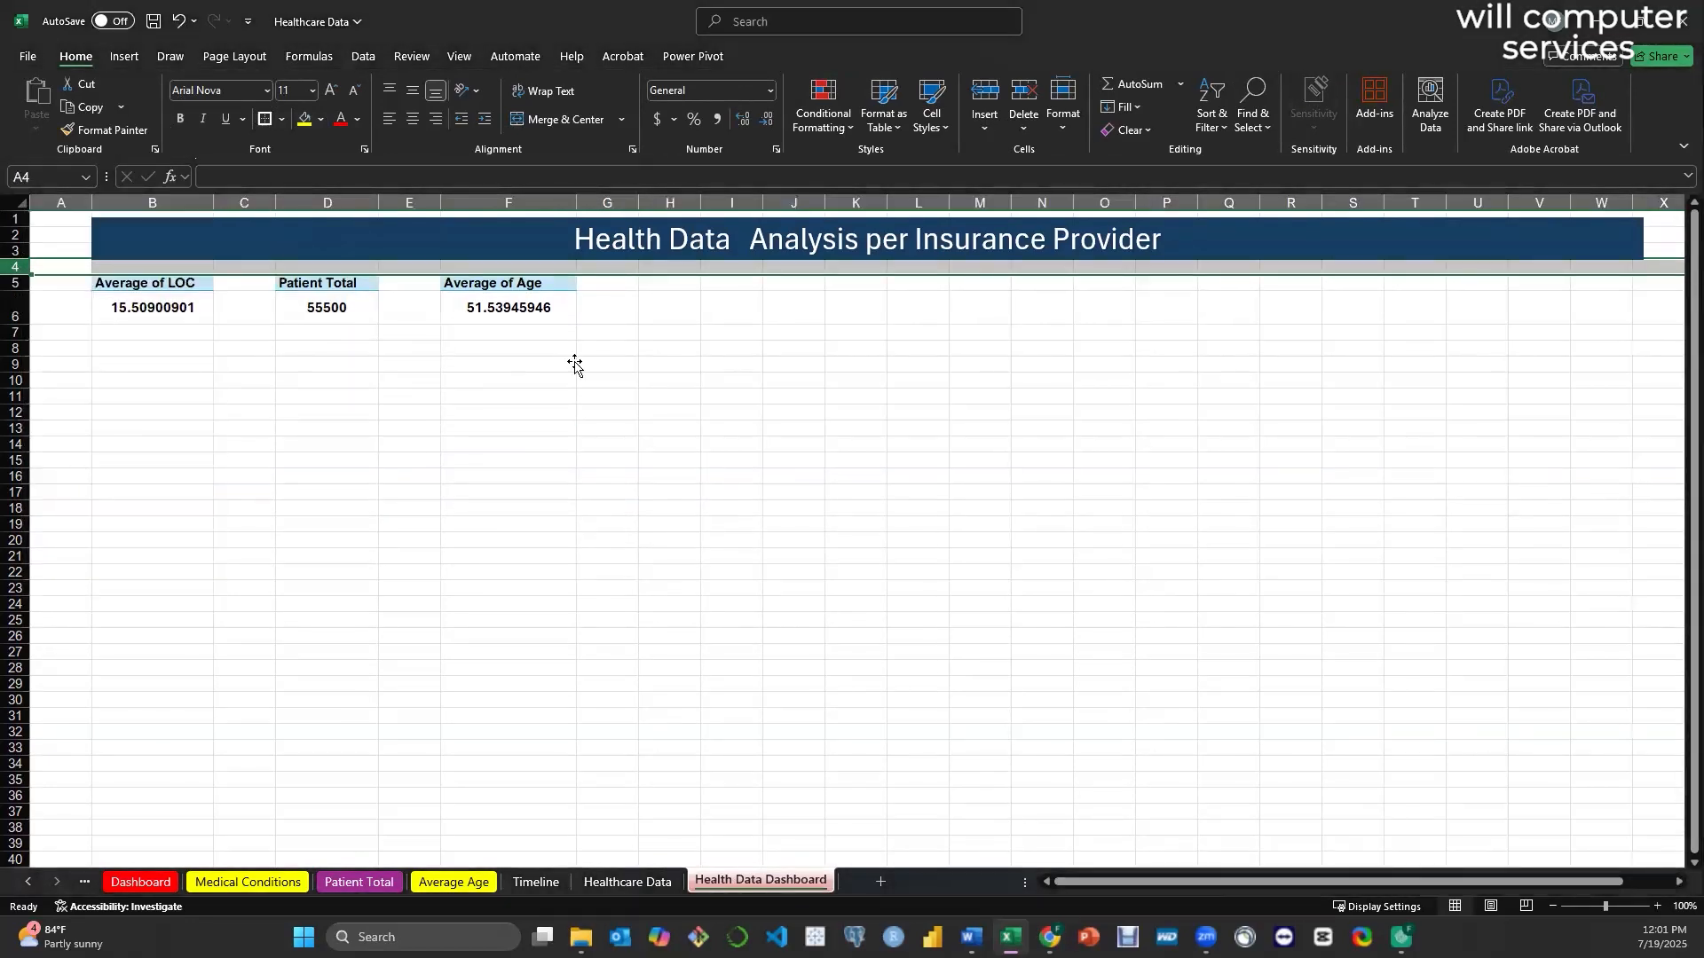
{"action": "left_click", "coordinate": [574, 364]}
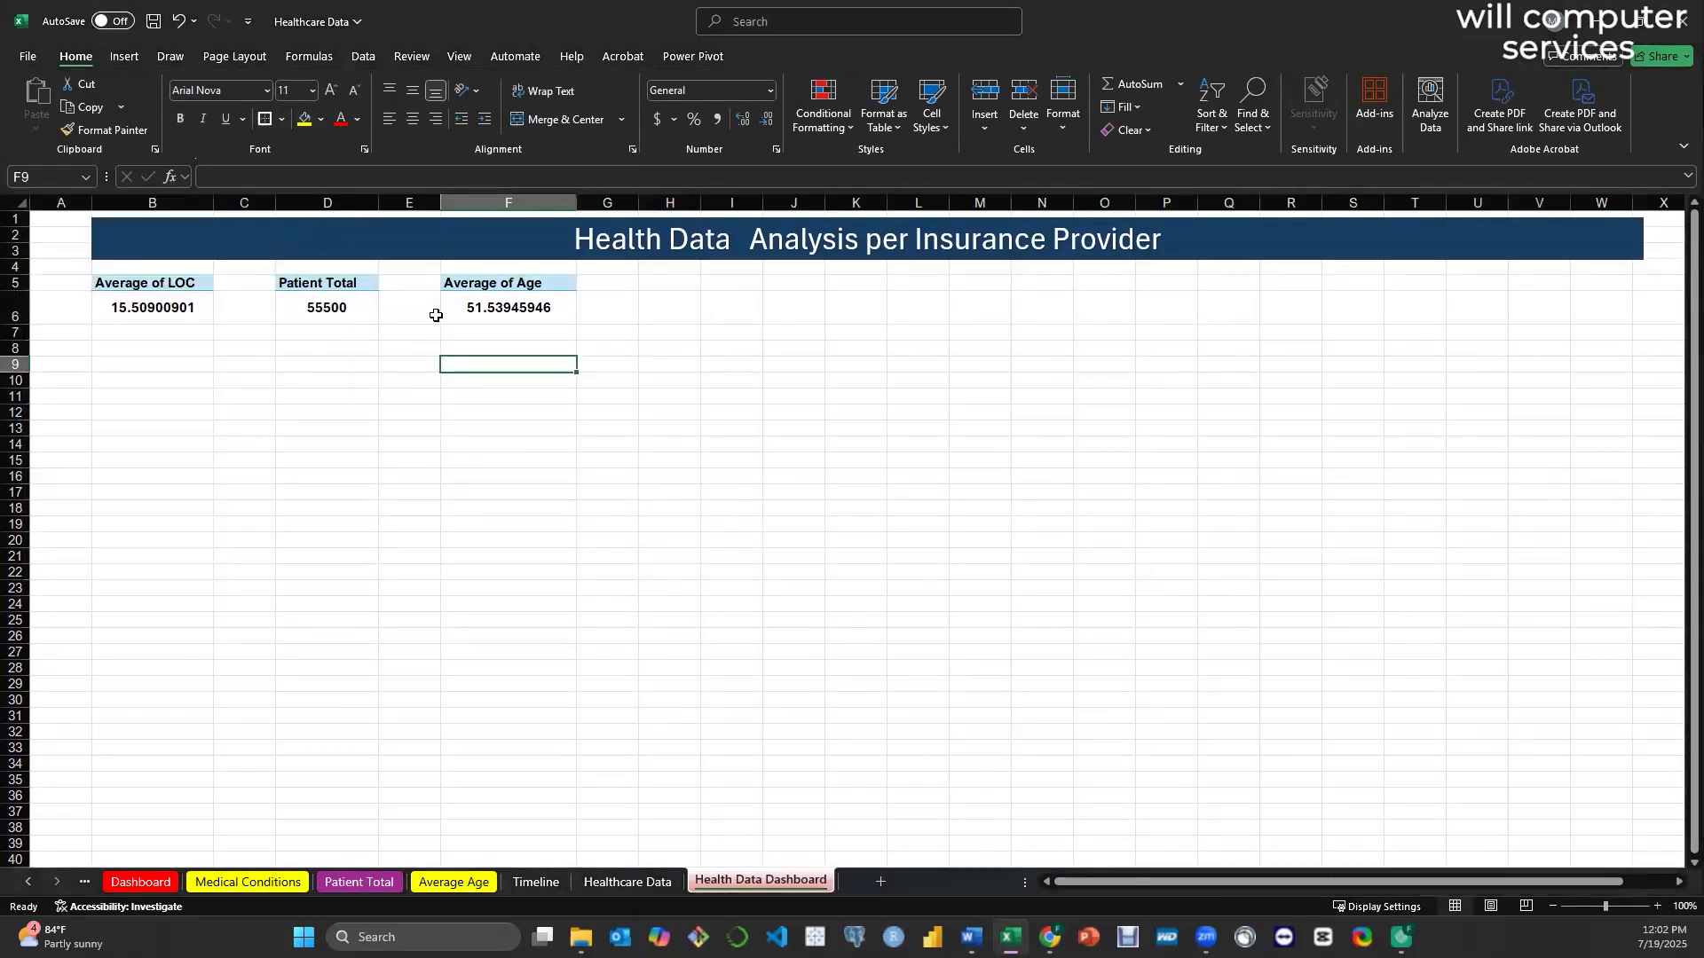
- Hide the gridlines on the Health Data Dashboard sheet and show them again
{"action": "left_click", "coordinate": [462, 58]}
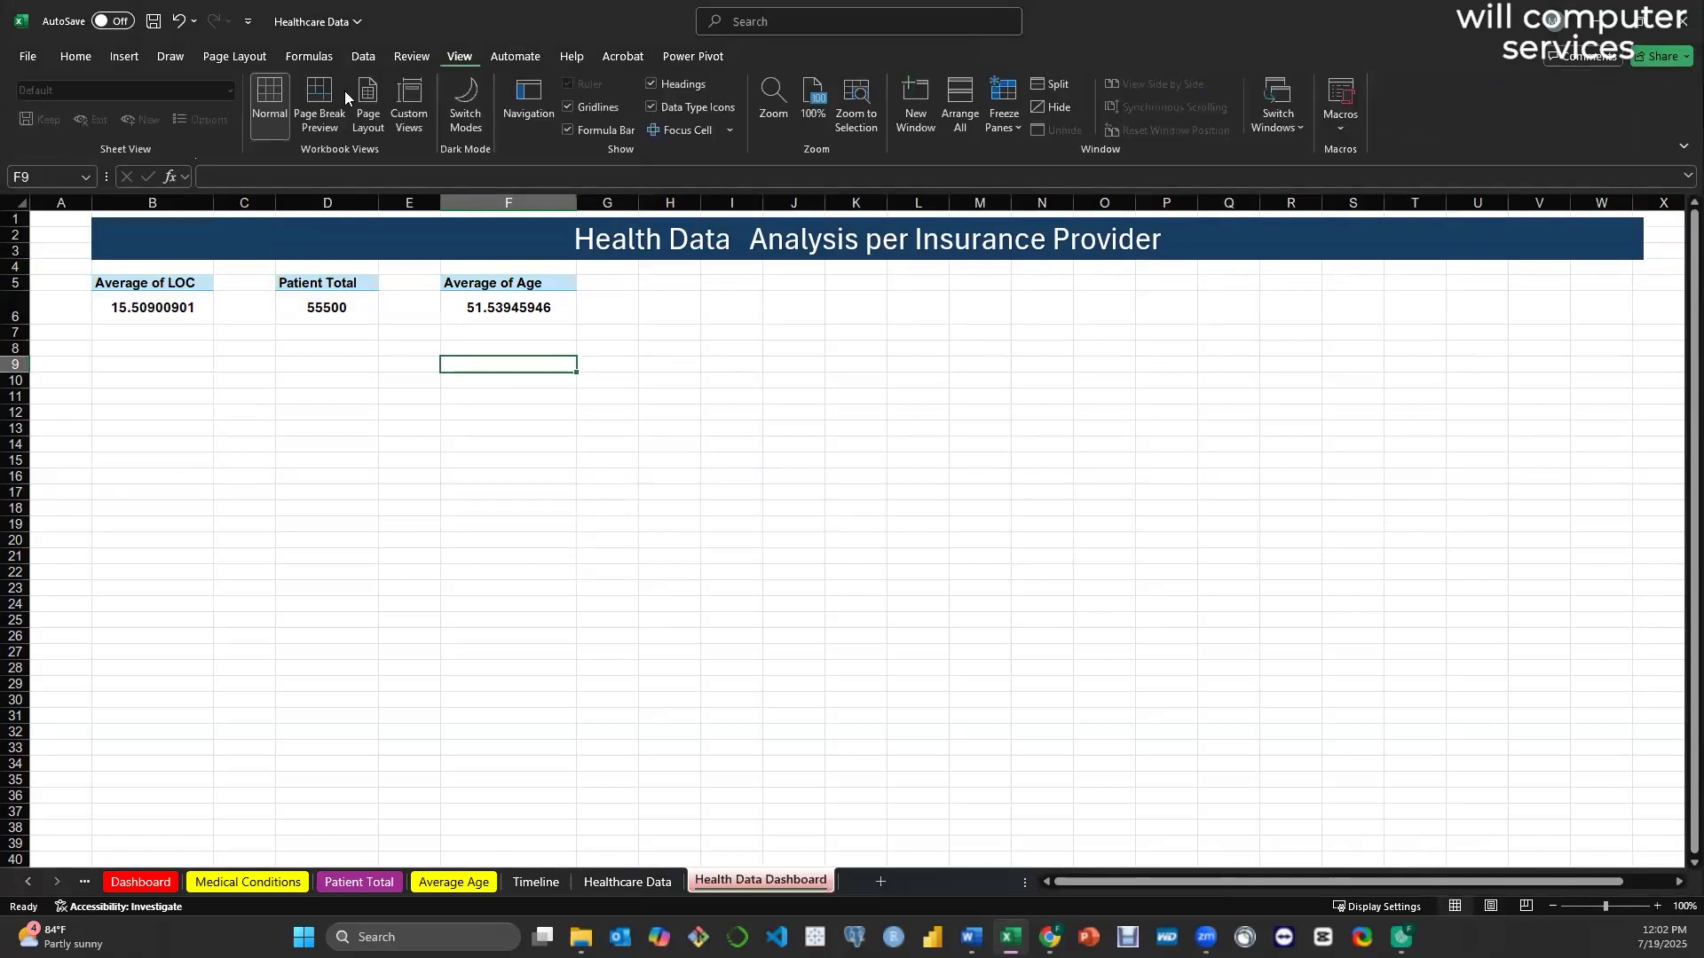
{"action": "left_click", "coordinate": [568, 107]}
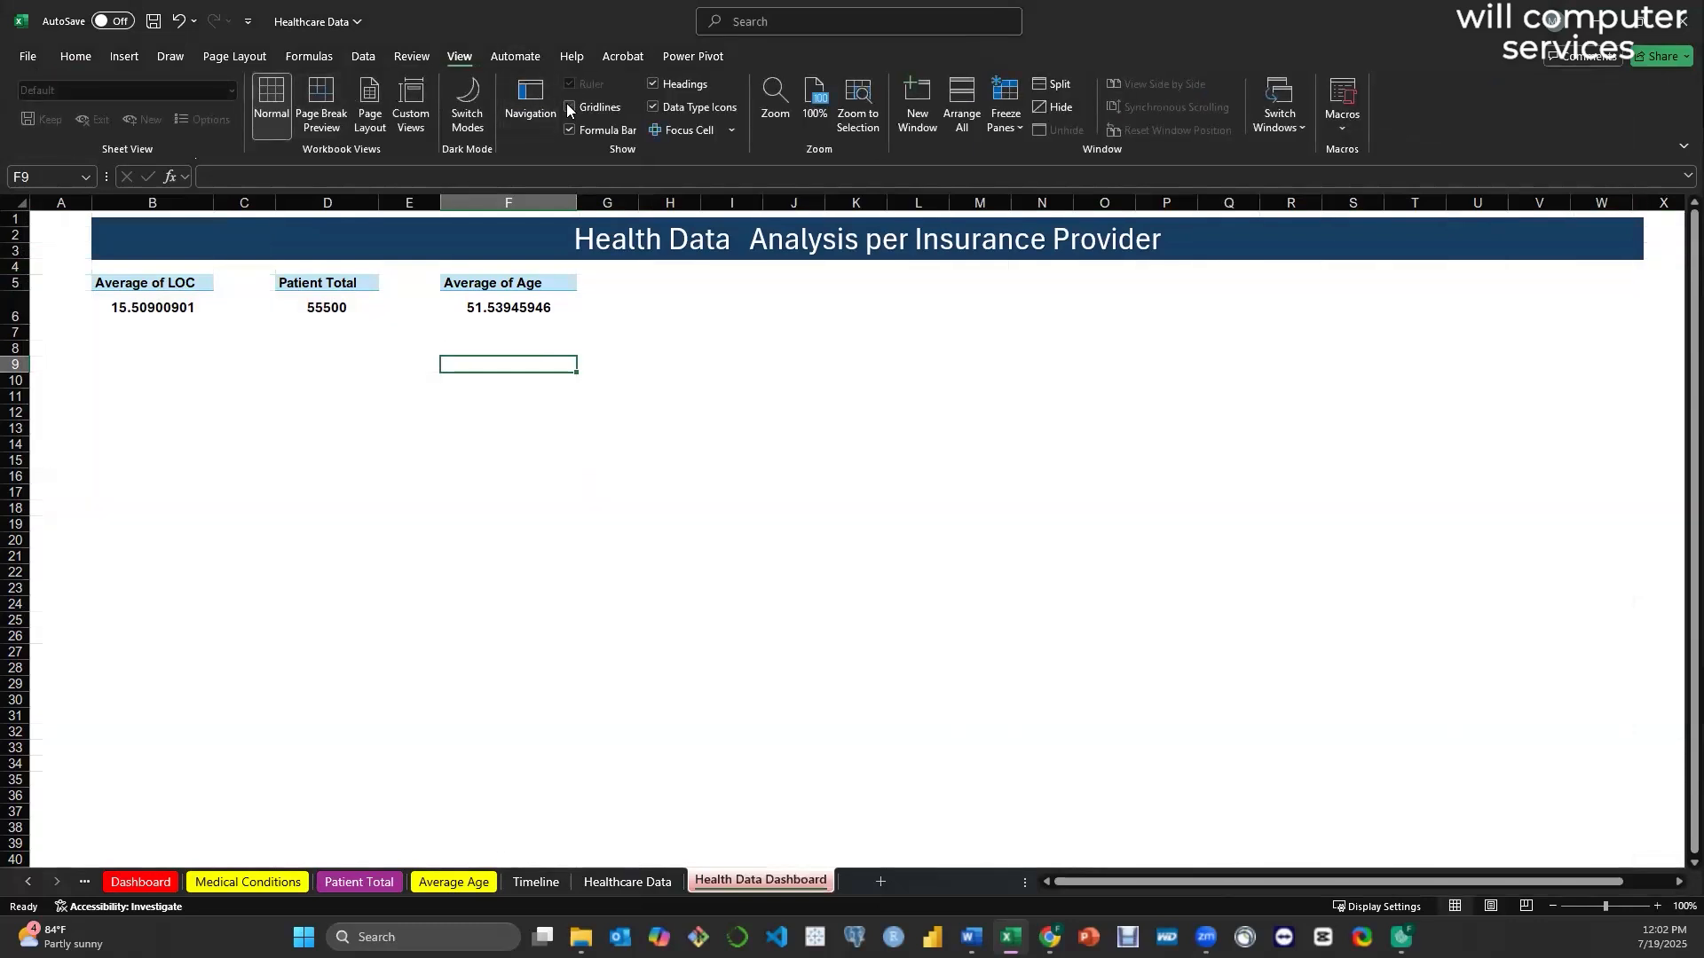
{"action": "left_click", "coordinate": [569, 106]}
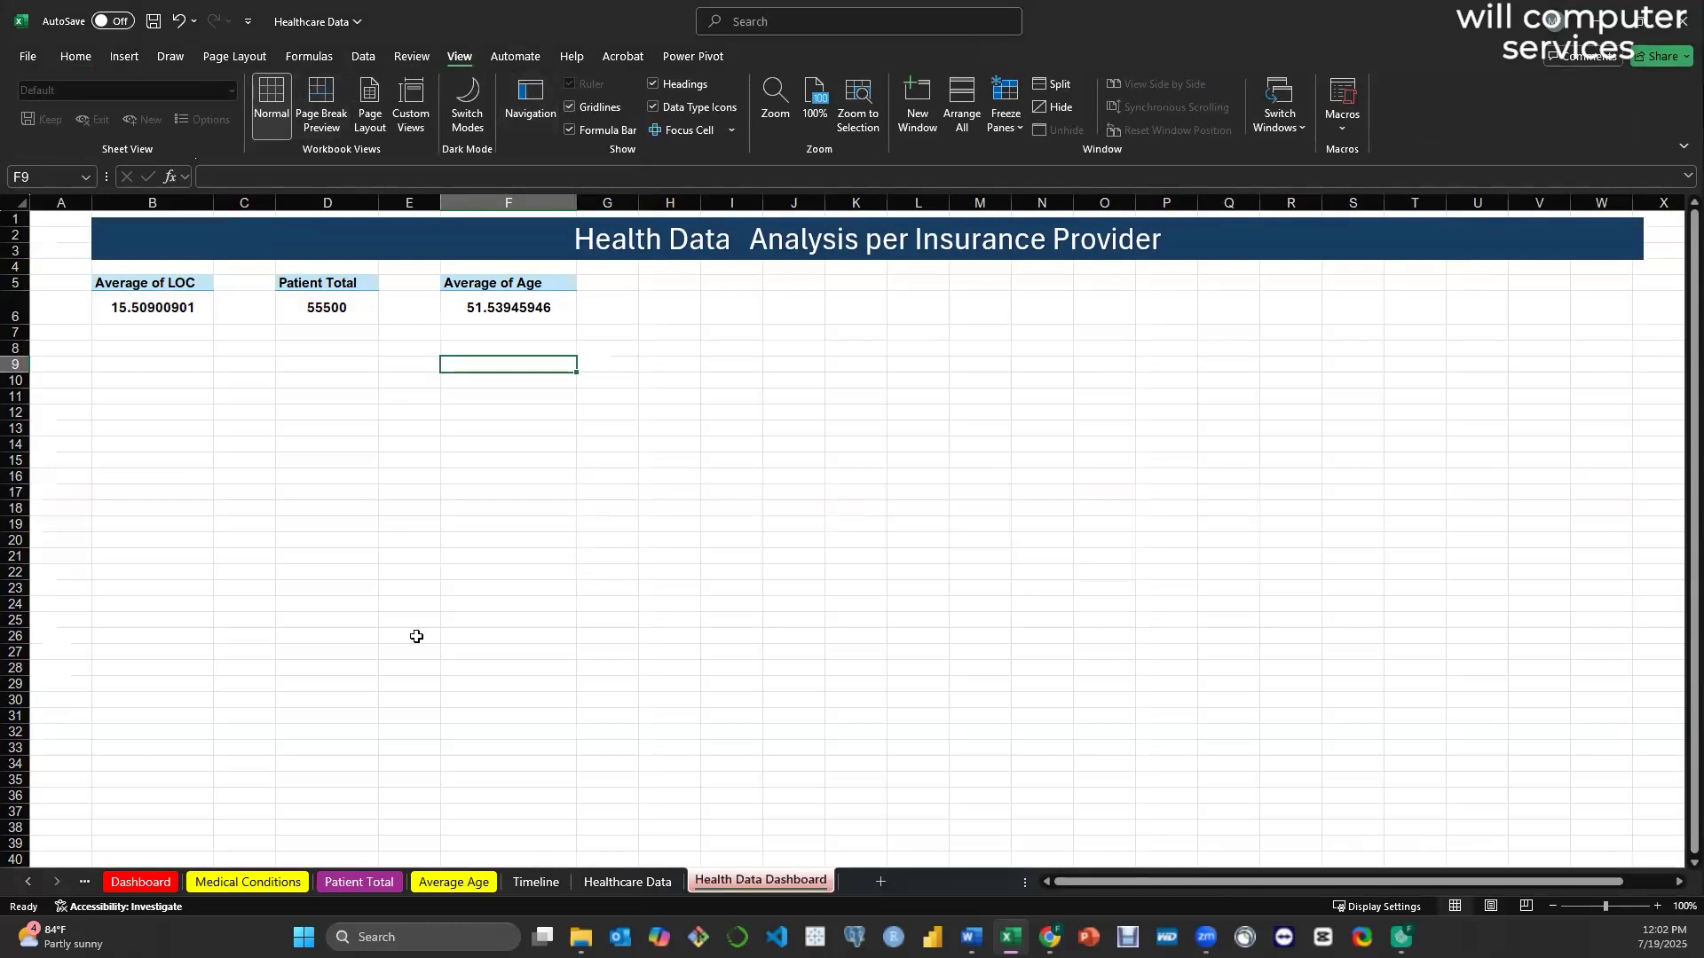
- Copy the Patients By Blood Type bar chart from the Blood Type Count sheet
{"action": "left_click", "coordinate": [32, 883]}
{"action": "left_click", "coordinate": [31, 884]}
{"action": "left_click", "coordinate": [31, 883]}
{"action": "left_click", "coordinate": [31, 883]}
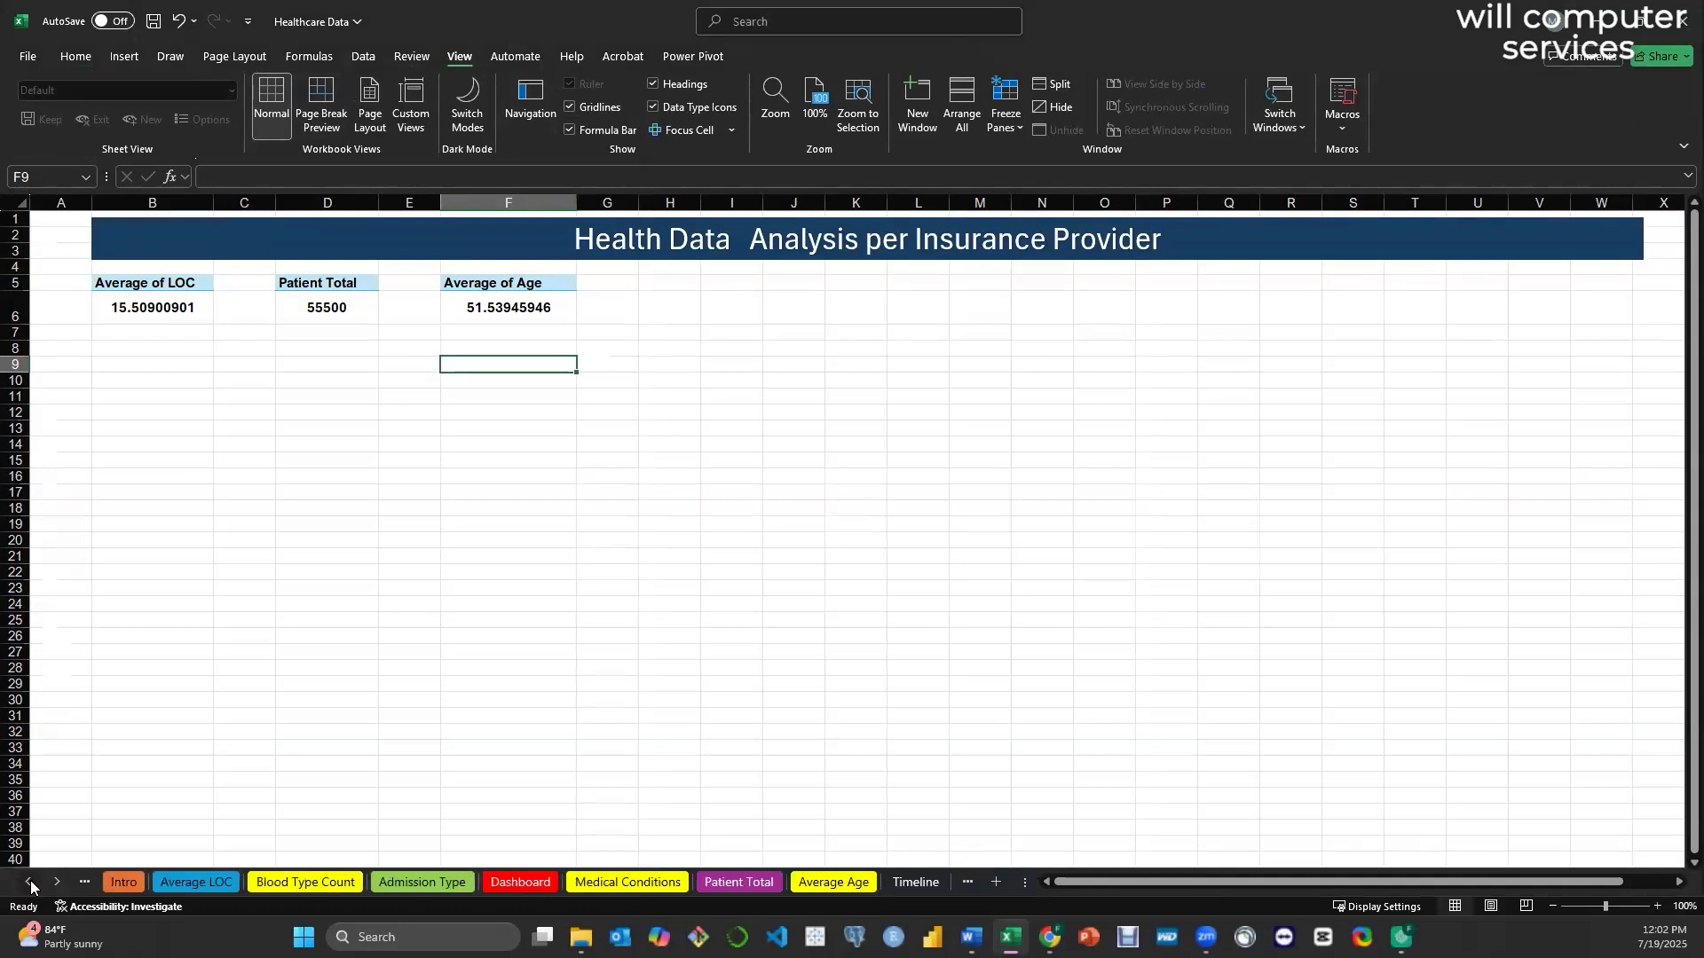
{"action": "left_click", "coordinate": [289, 883]}
{"action": "left_click", "coordinate": [659, 286]}
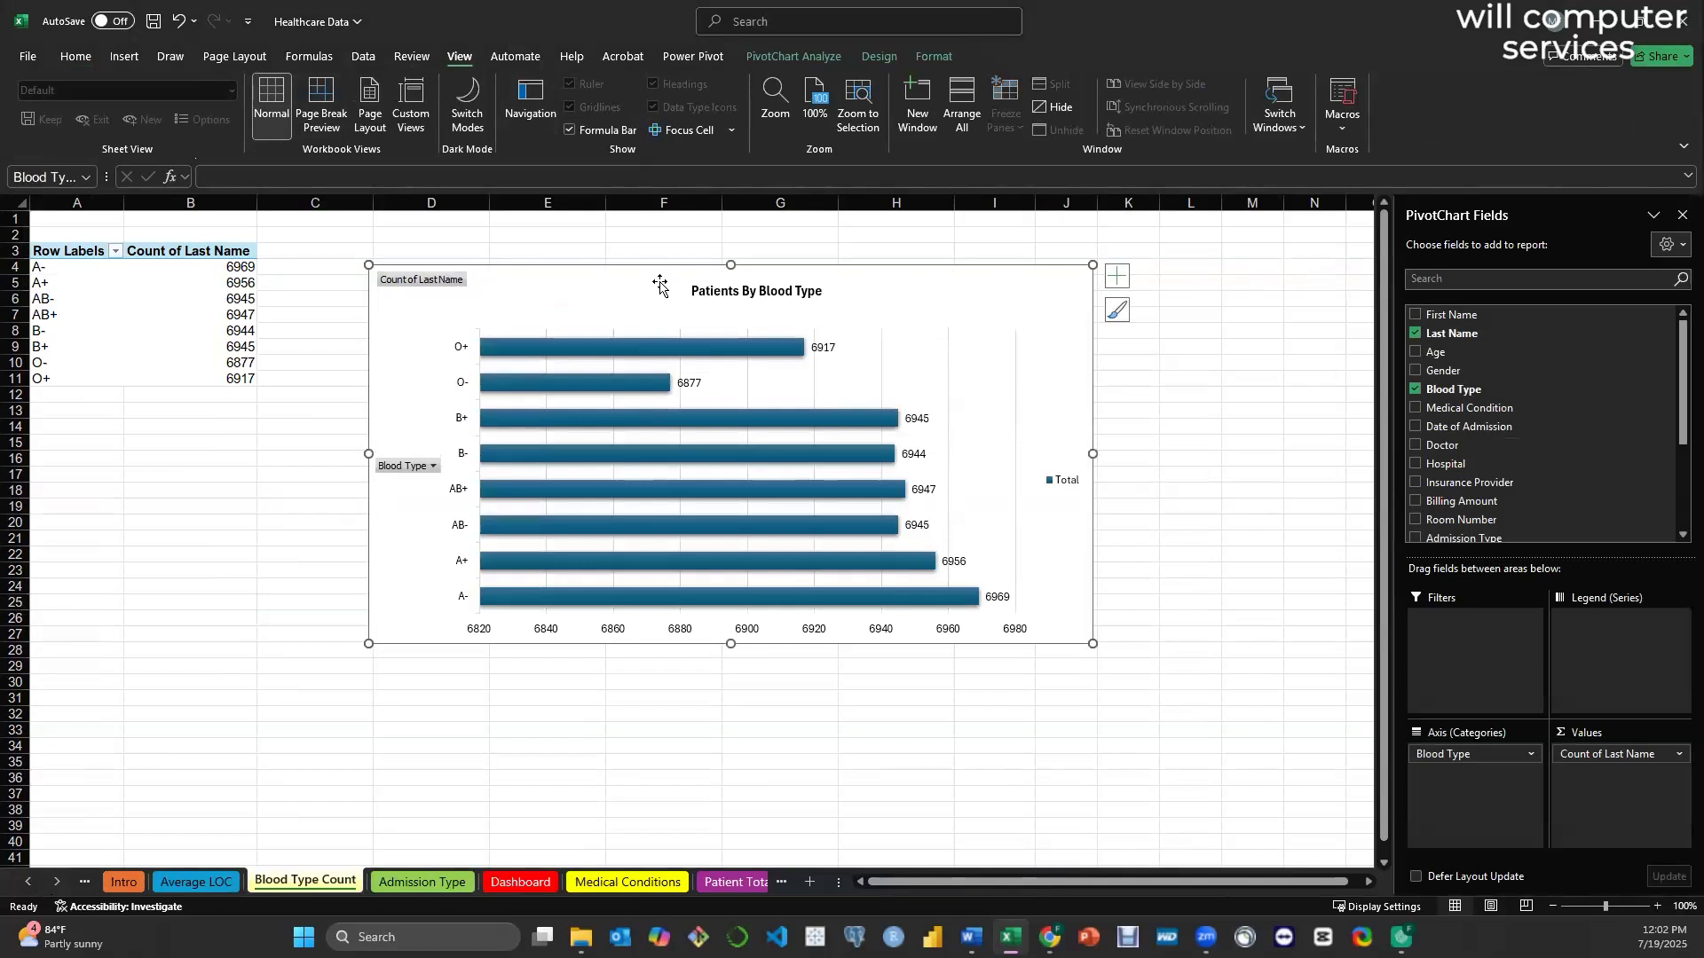
- Paste the Patients By Blood Type chart at F9 of the Health Data Dashboard sheet
{"action": "left_click", "coordinate": [782, 882]}
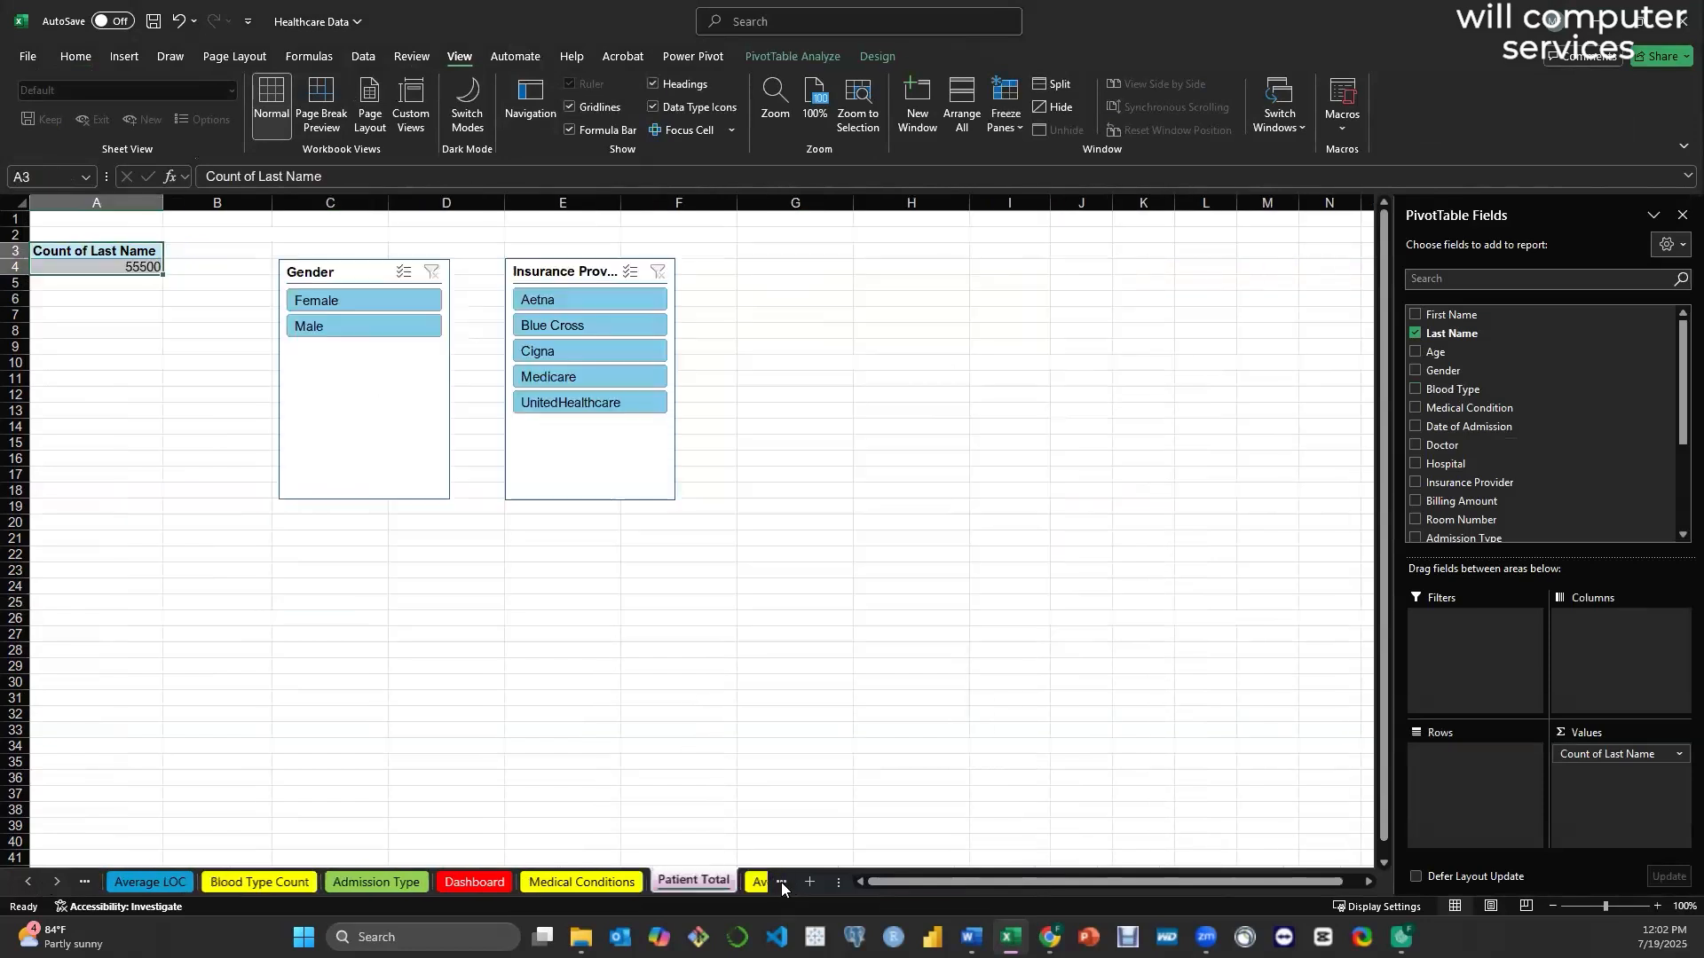
{"action": "left_click", "coordinate": [782, 882]}
{"action": "left_click", "coordinate": [781, 882]}
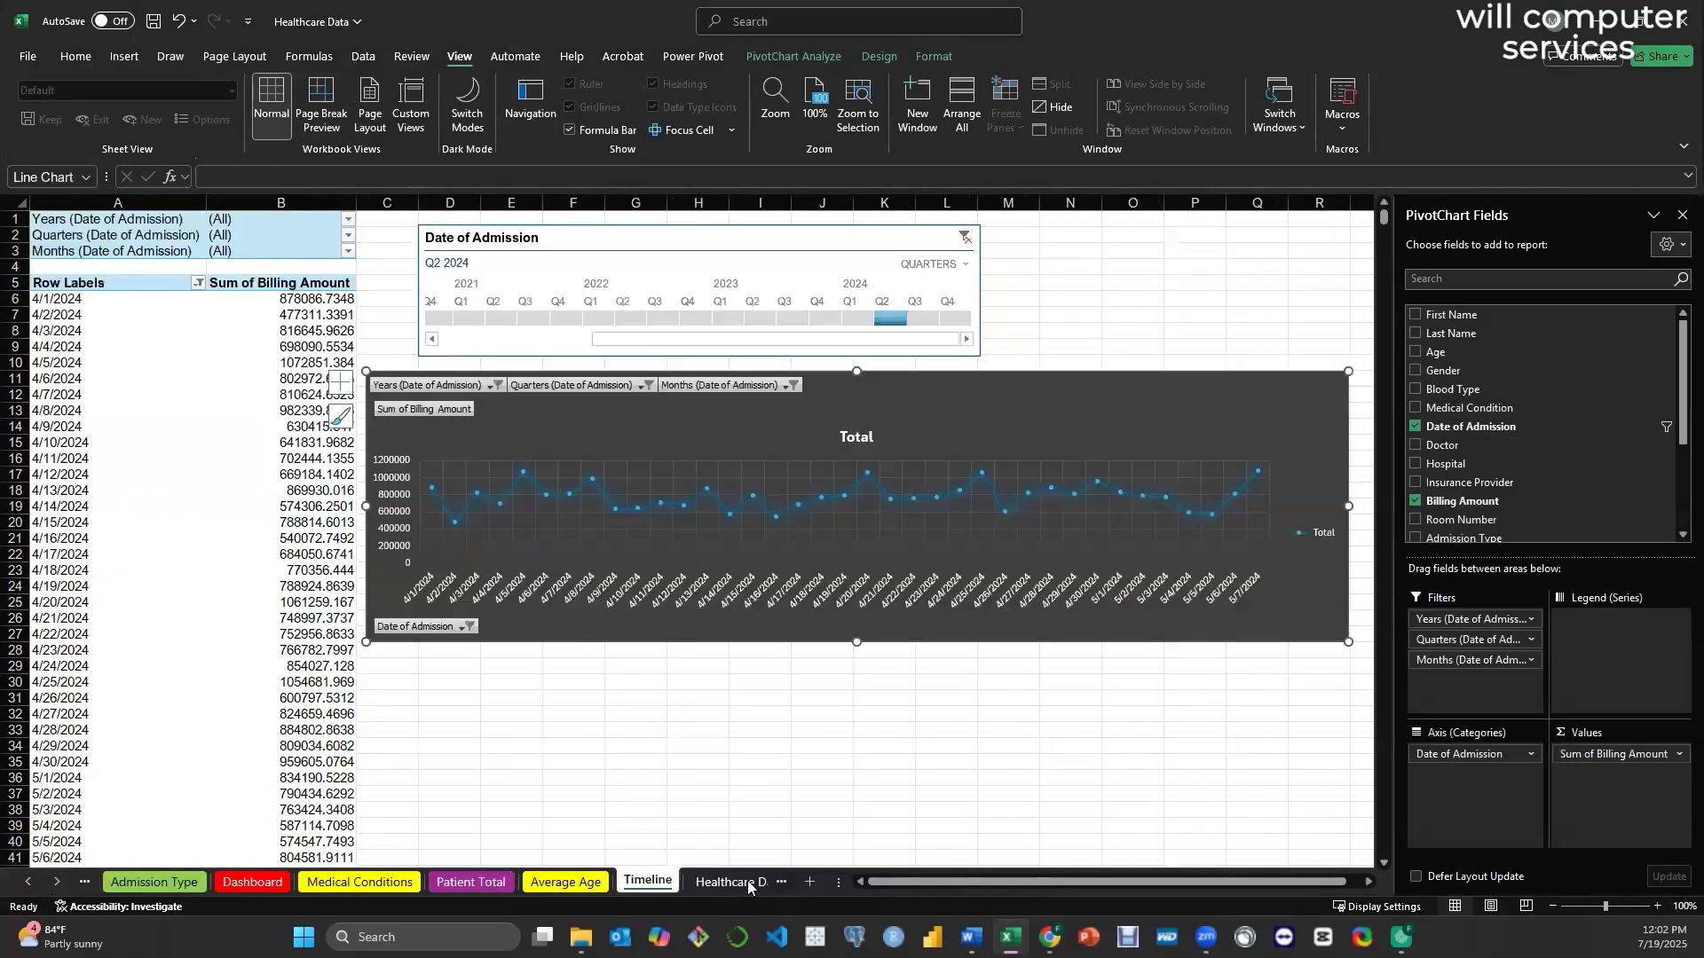
{"action": "left_click", "coordinate": [750, 888]}
{"action": "left_click", "coordinate": [750, 884]}
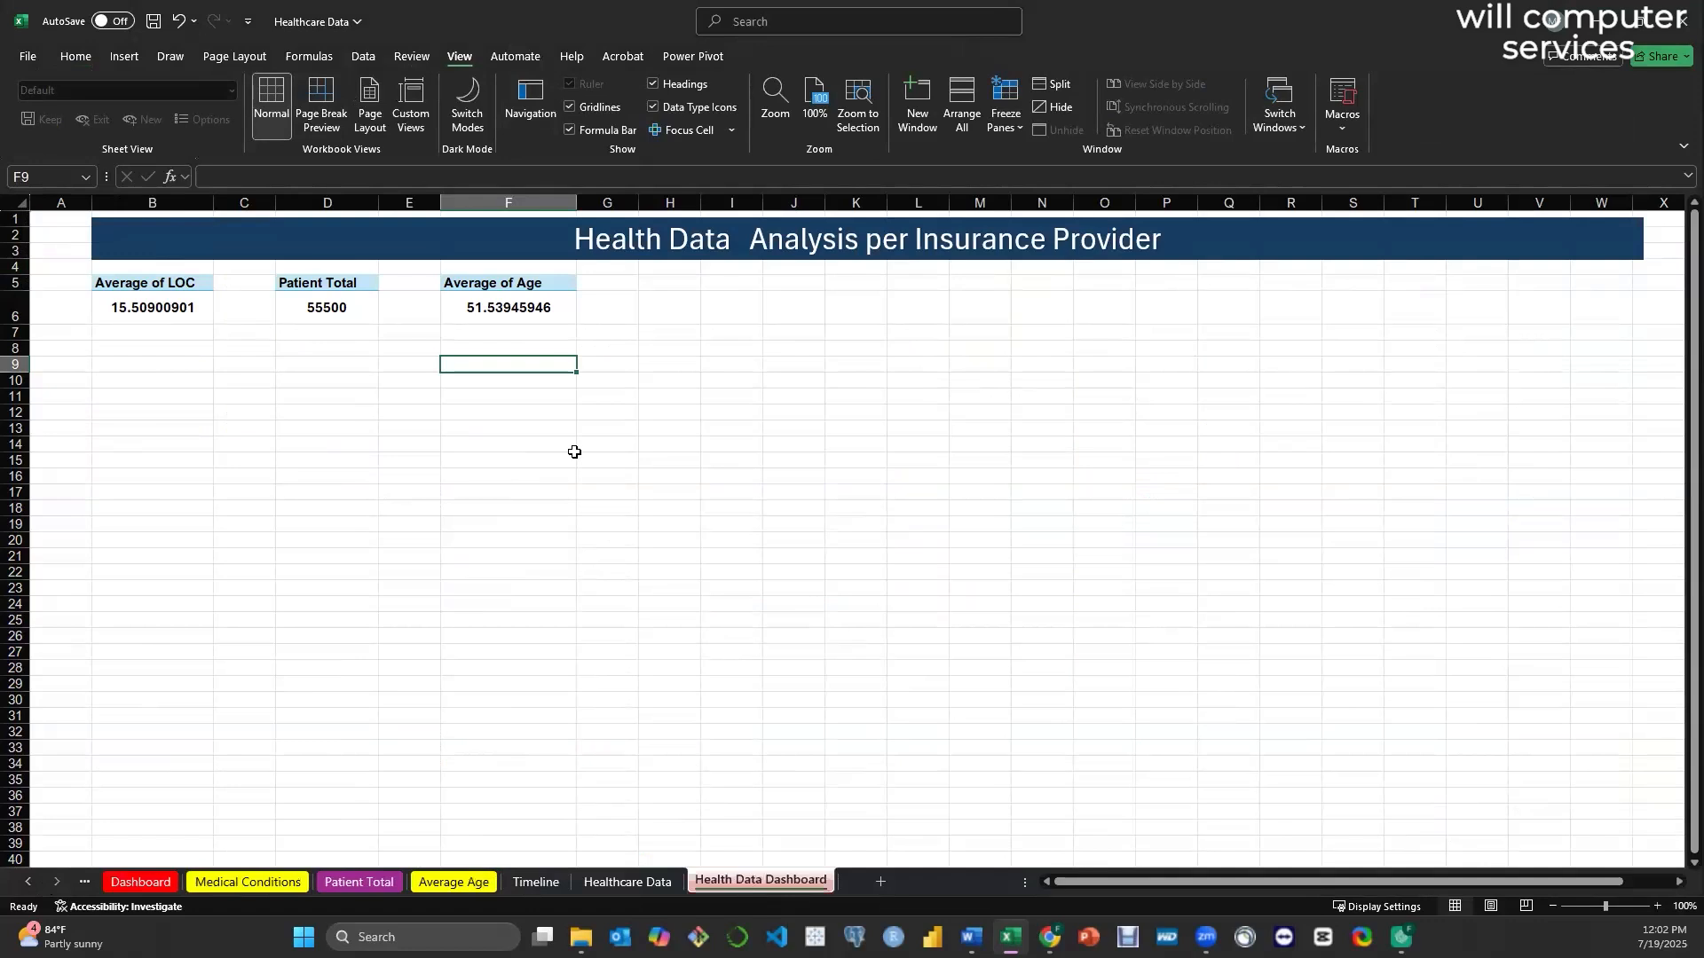
{"action": "key", "text": "ctrl+v"}
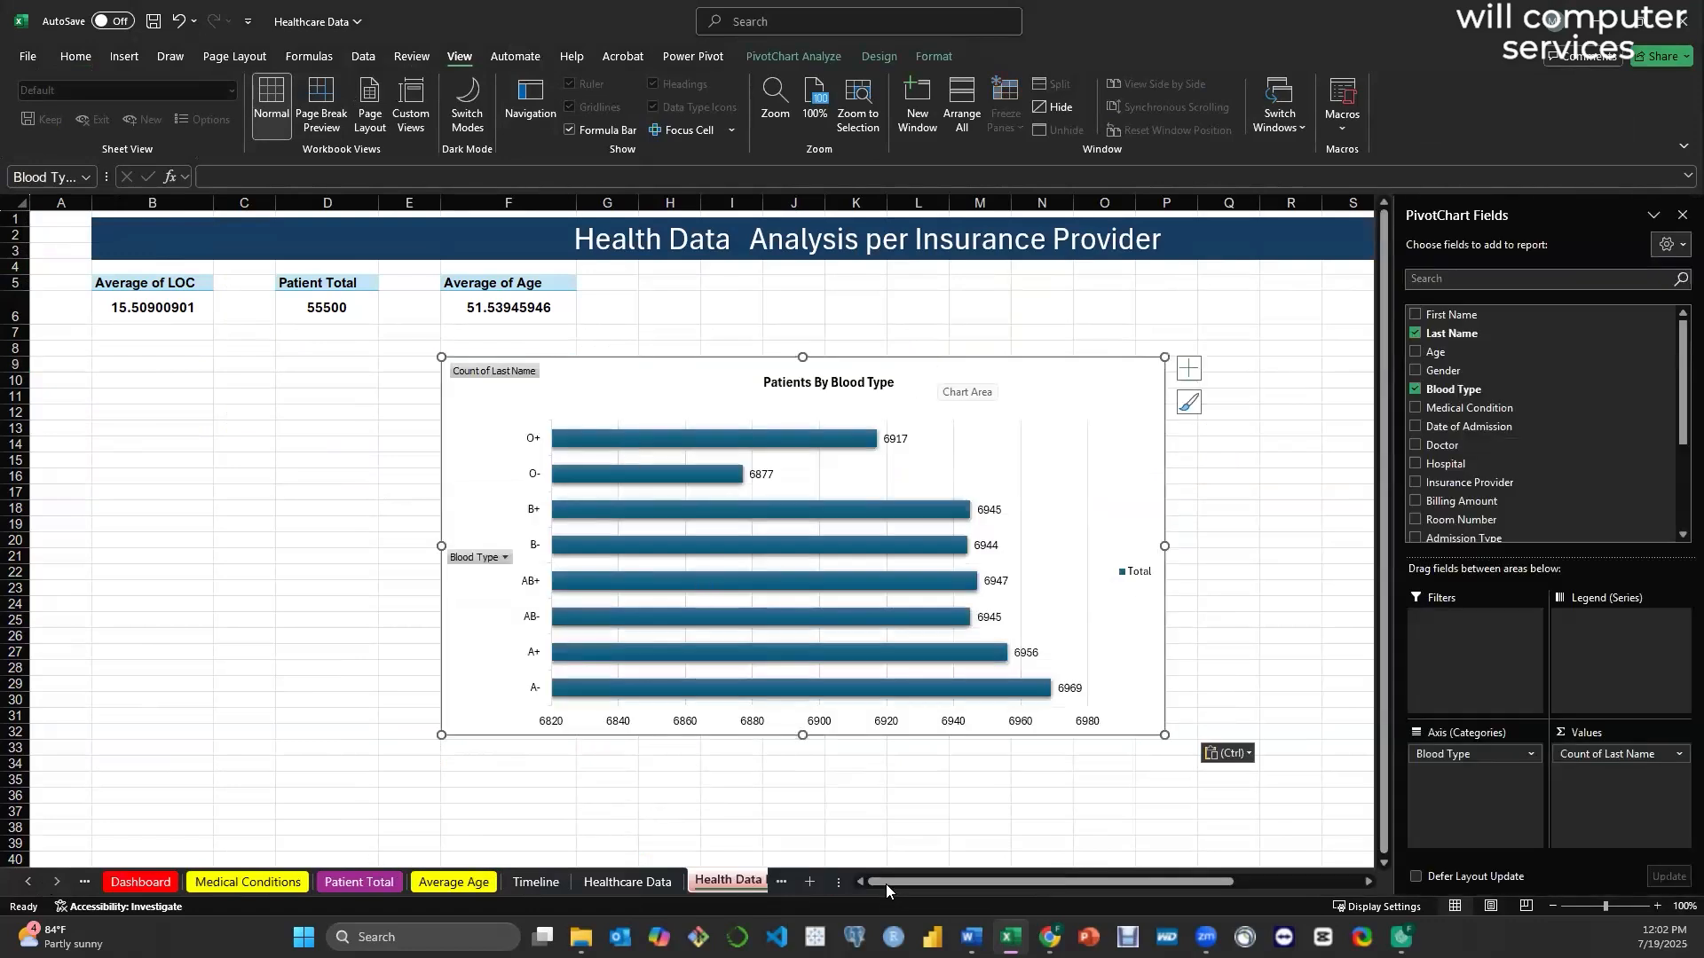
- Copy the test results column chart from the Test Results sheet
{"action": "left_click", "coordinate": [28, 884]}
{"action": "left_click", "coordinate": [28, 884]}
{"action": "left_click", "coordinate": [29, 884]}
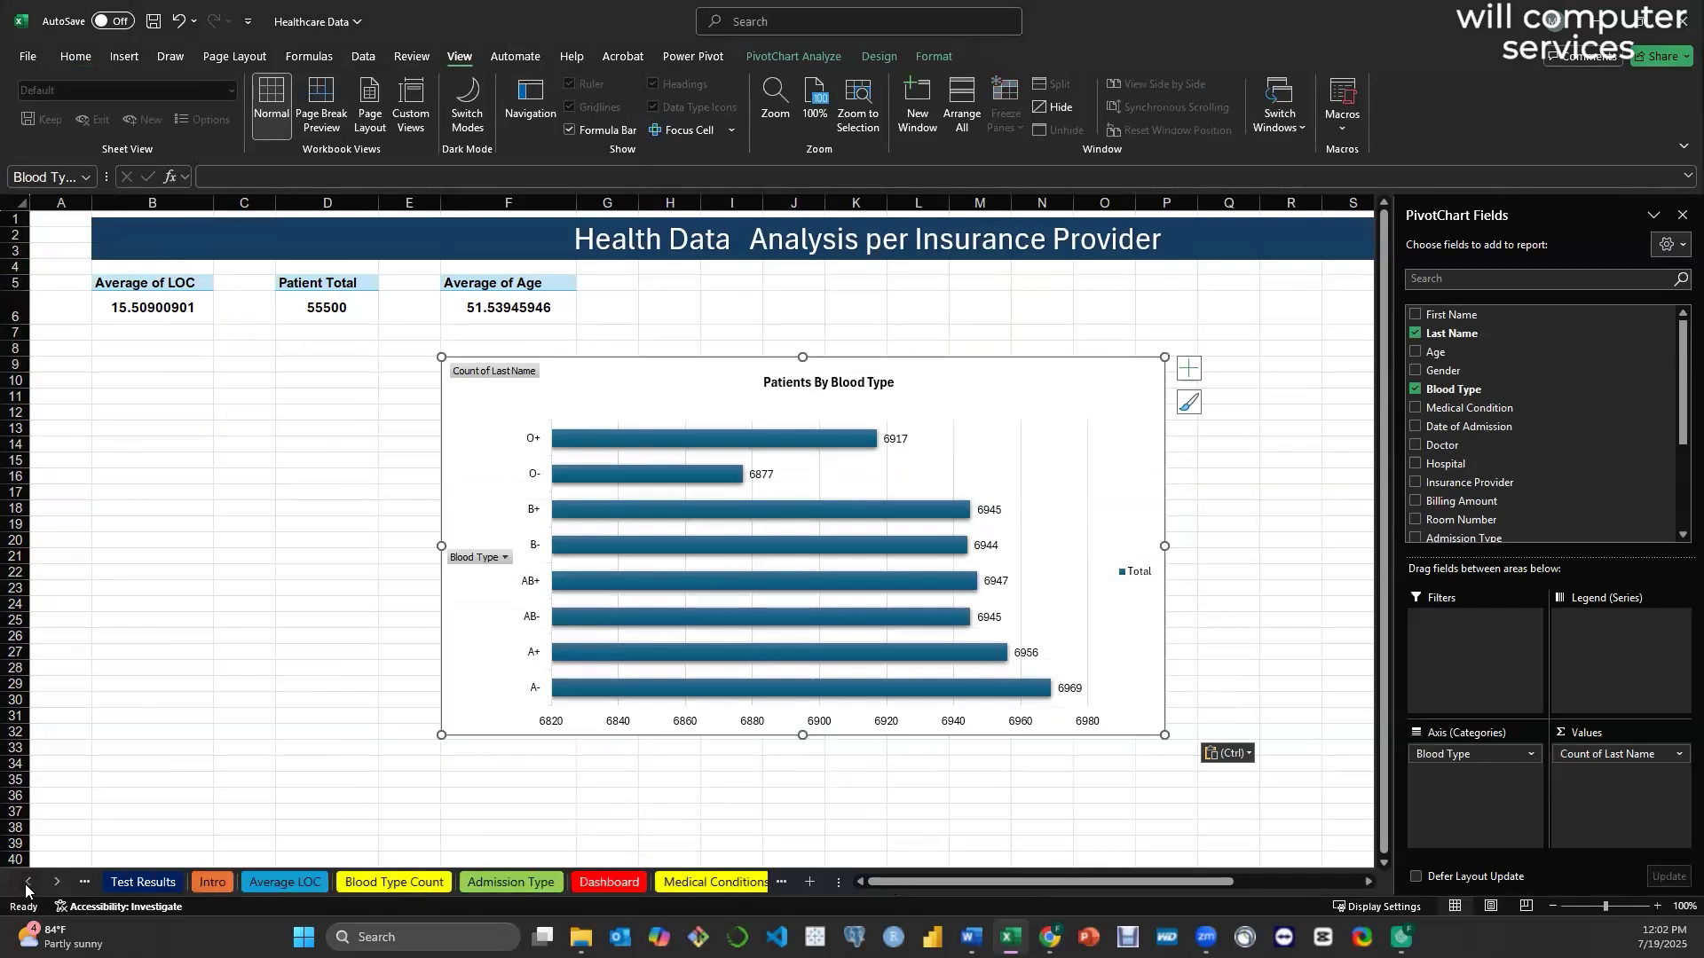
{"action": "left_click", "coordinate": [128, 882]}
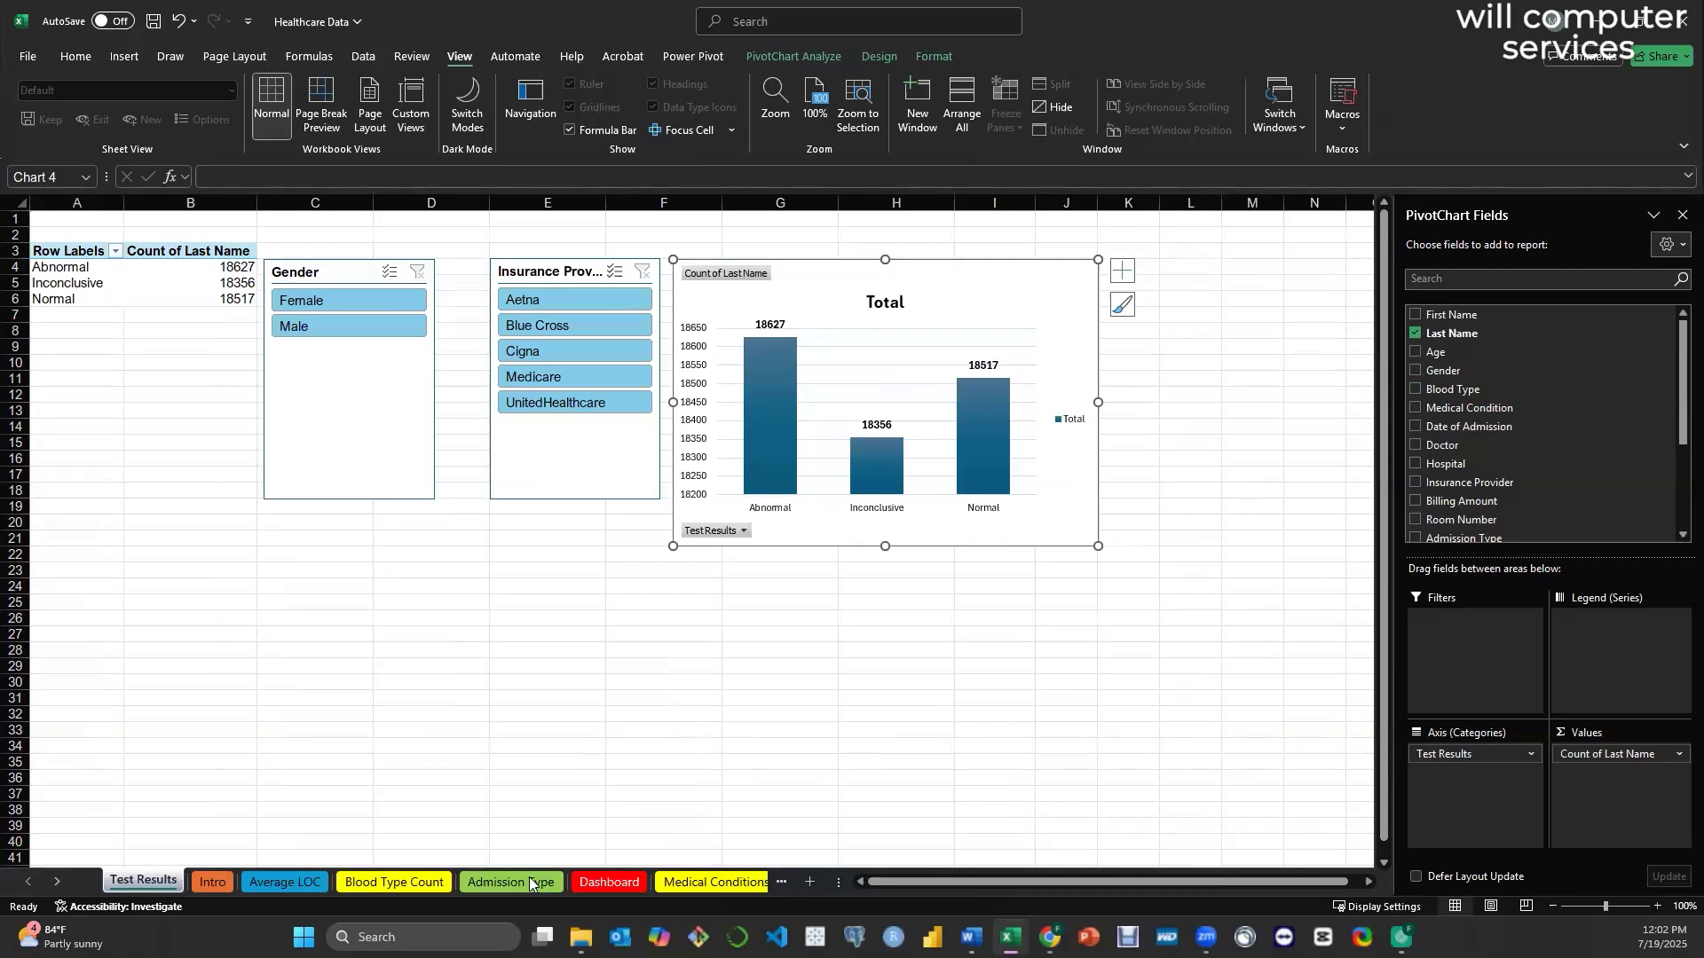
- Paste the test results column chart at C19 of the Health Data Dashboard sheet
{"action": "left_click", "coordinate": [56, 881]}
{"action": "left_click", "coordinate": [57, 881]}
{"action": "left_click", "coordinate": [657, 882]}
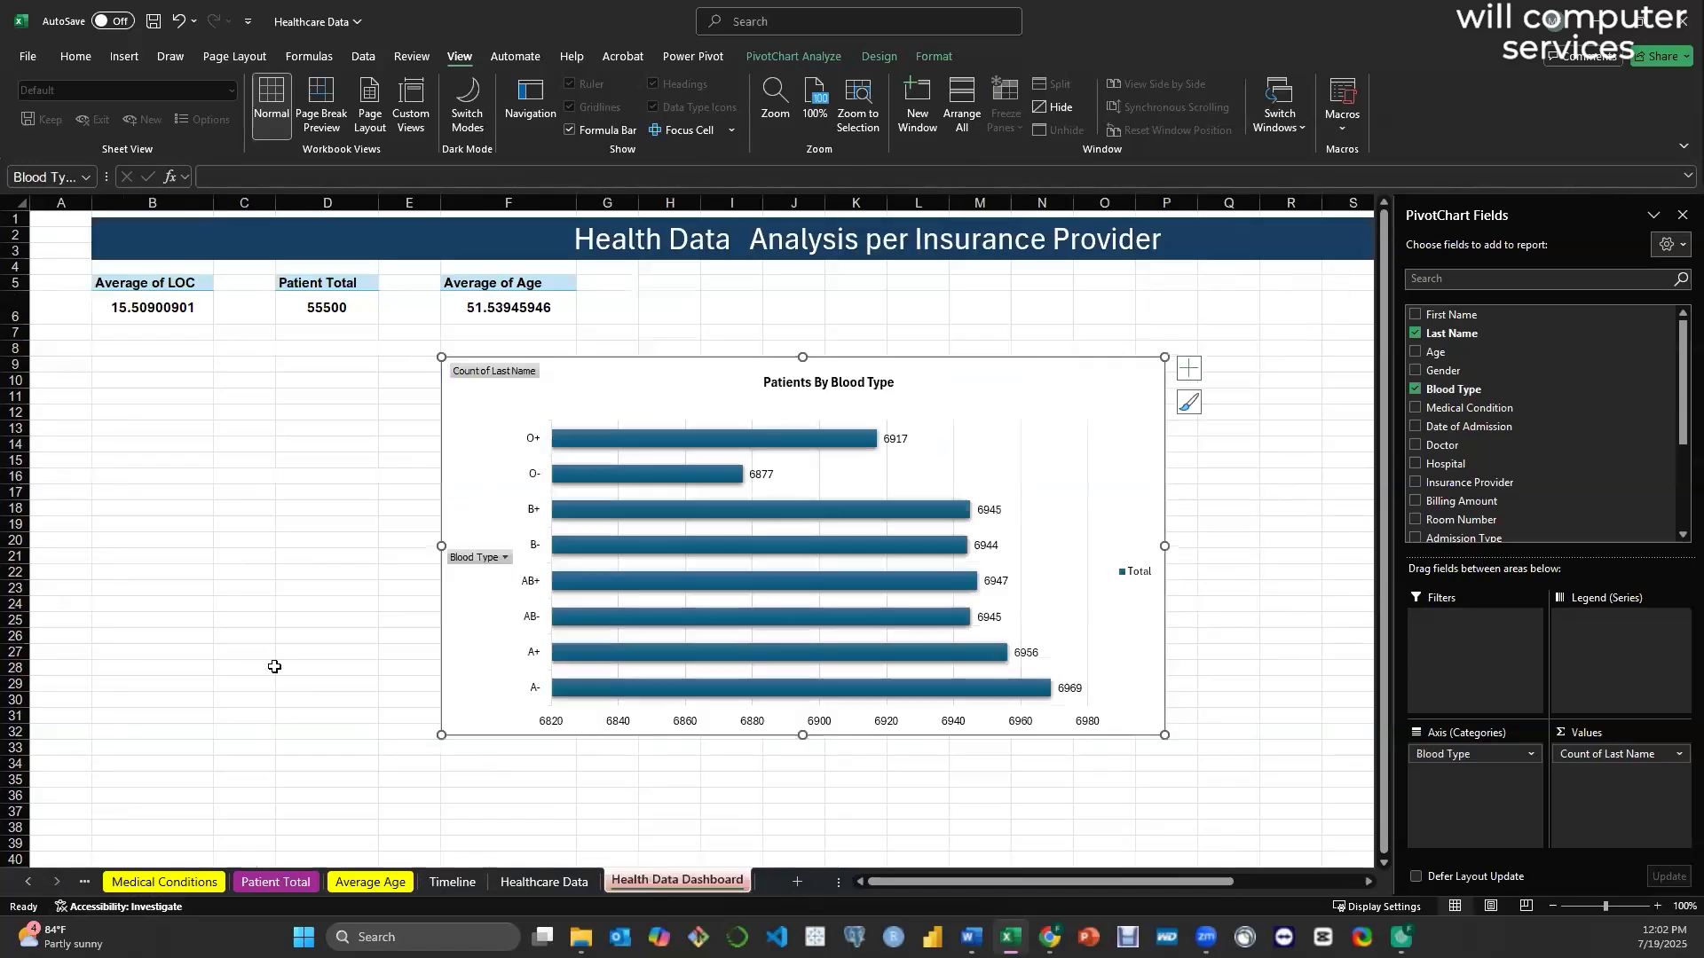
{"action": "left_click", "coordinate": [221, 525]}
{"action": "key", "text": "ctrl+v"}
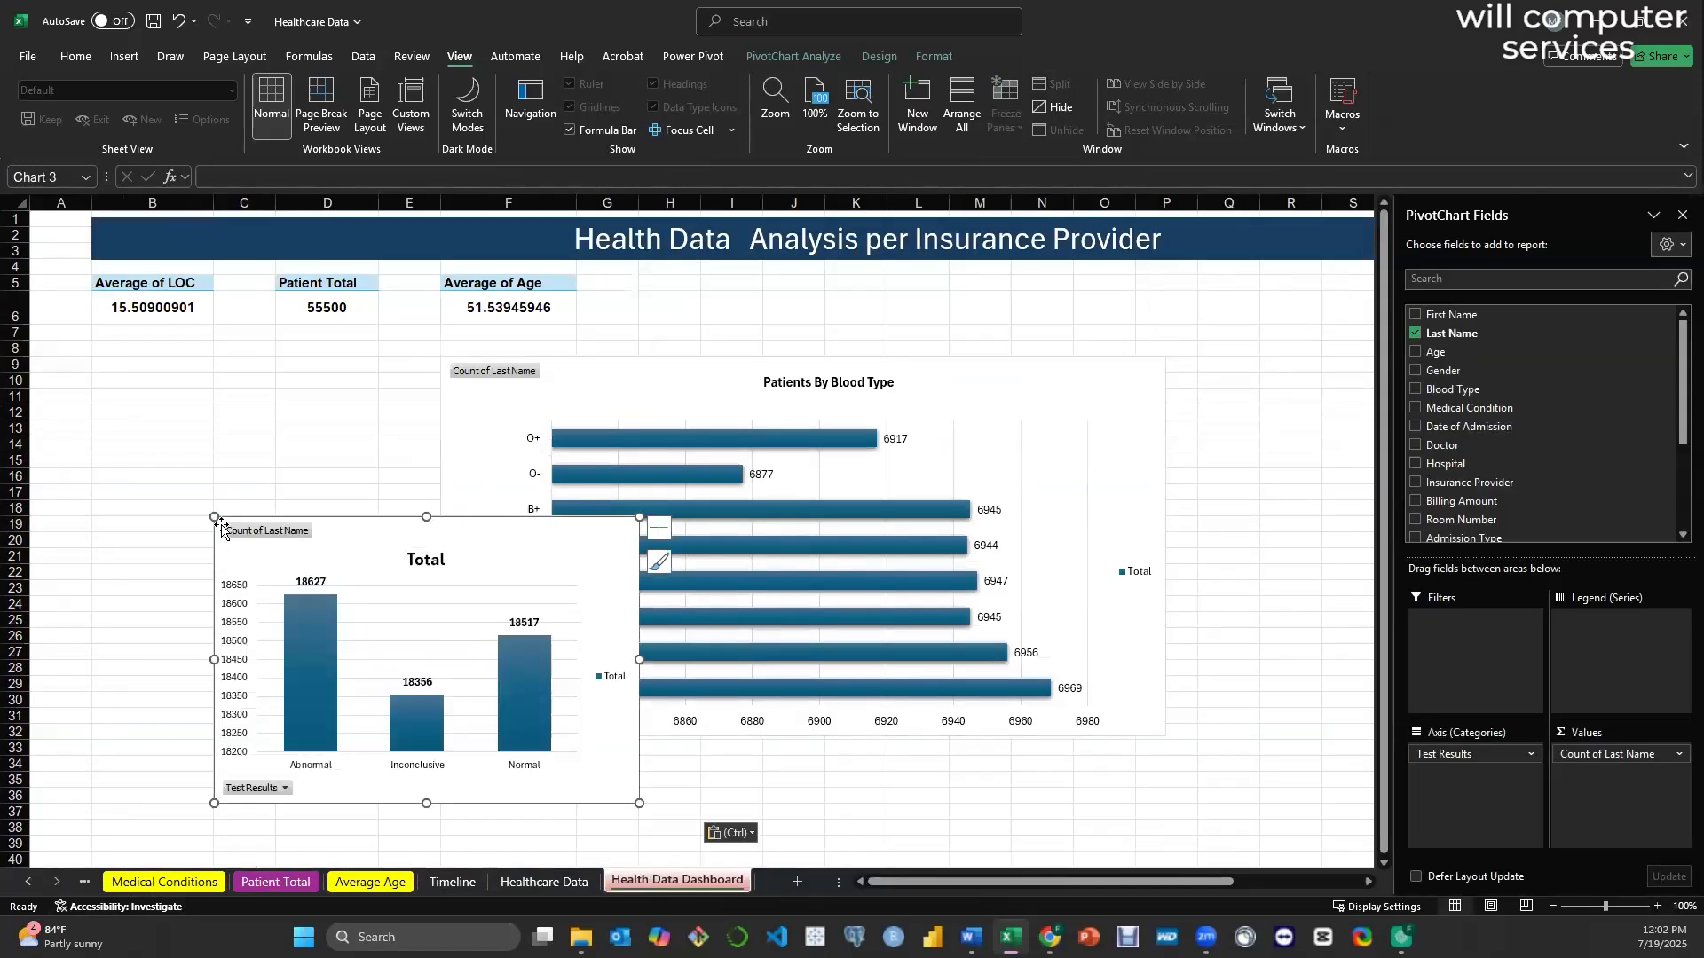
- Copy the Patients by Admission Type pie chart from the Admission Type sheet
{"action": "left_click", "coordinate": [27, 882]}
{"action": "left_click", "coordinate": [27, 883]}
{"action": "left_click", "coordinate": [27, 882]}
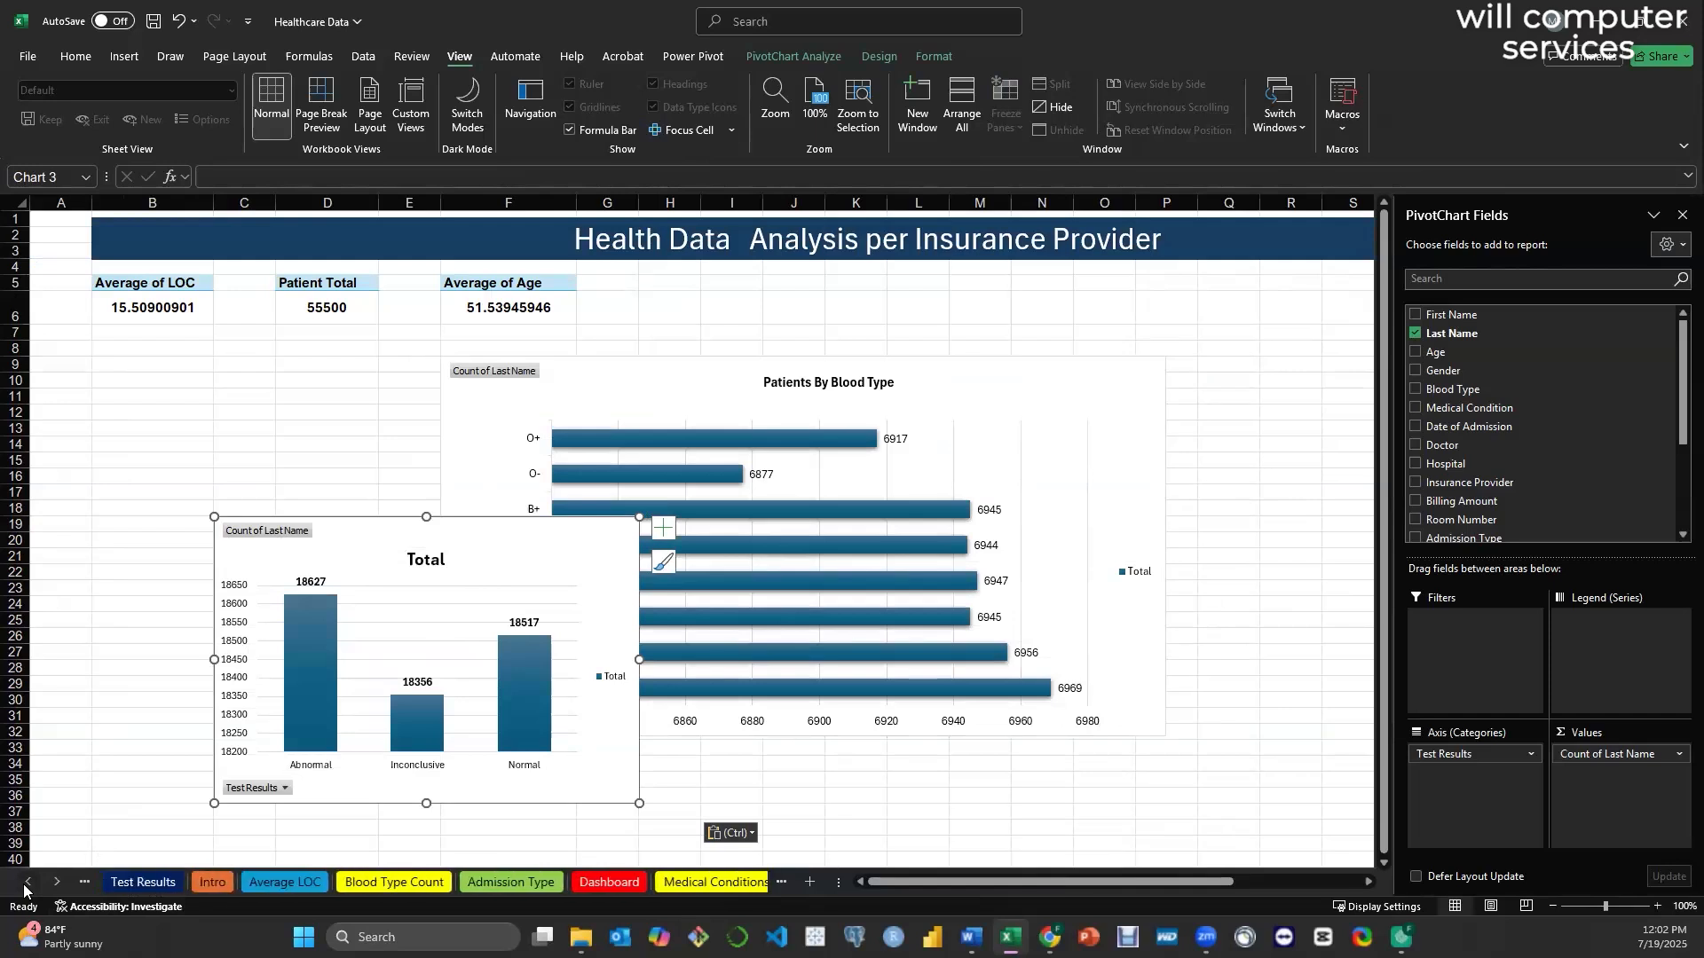
{"action": "left_click", "coordinate": [402, 883]}
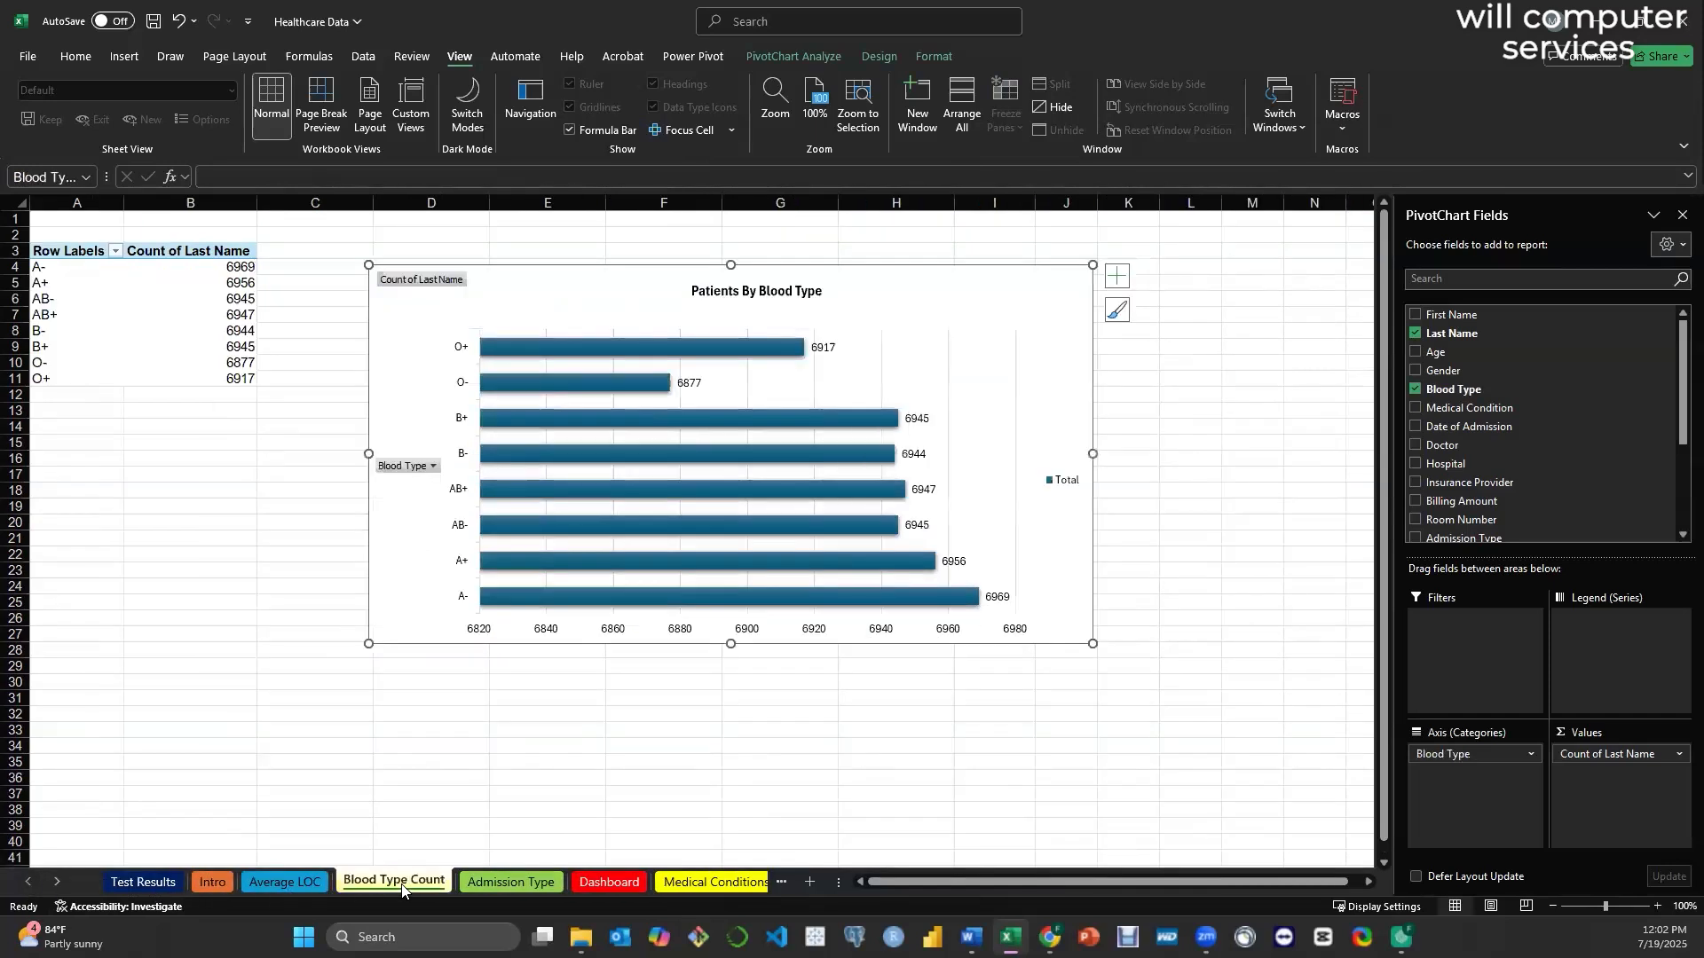
{"action": "left_click", "coordinate": [501, 882]}
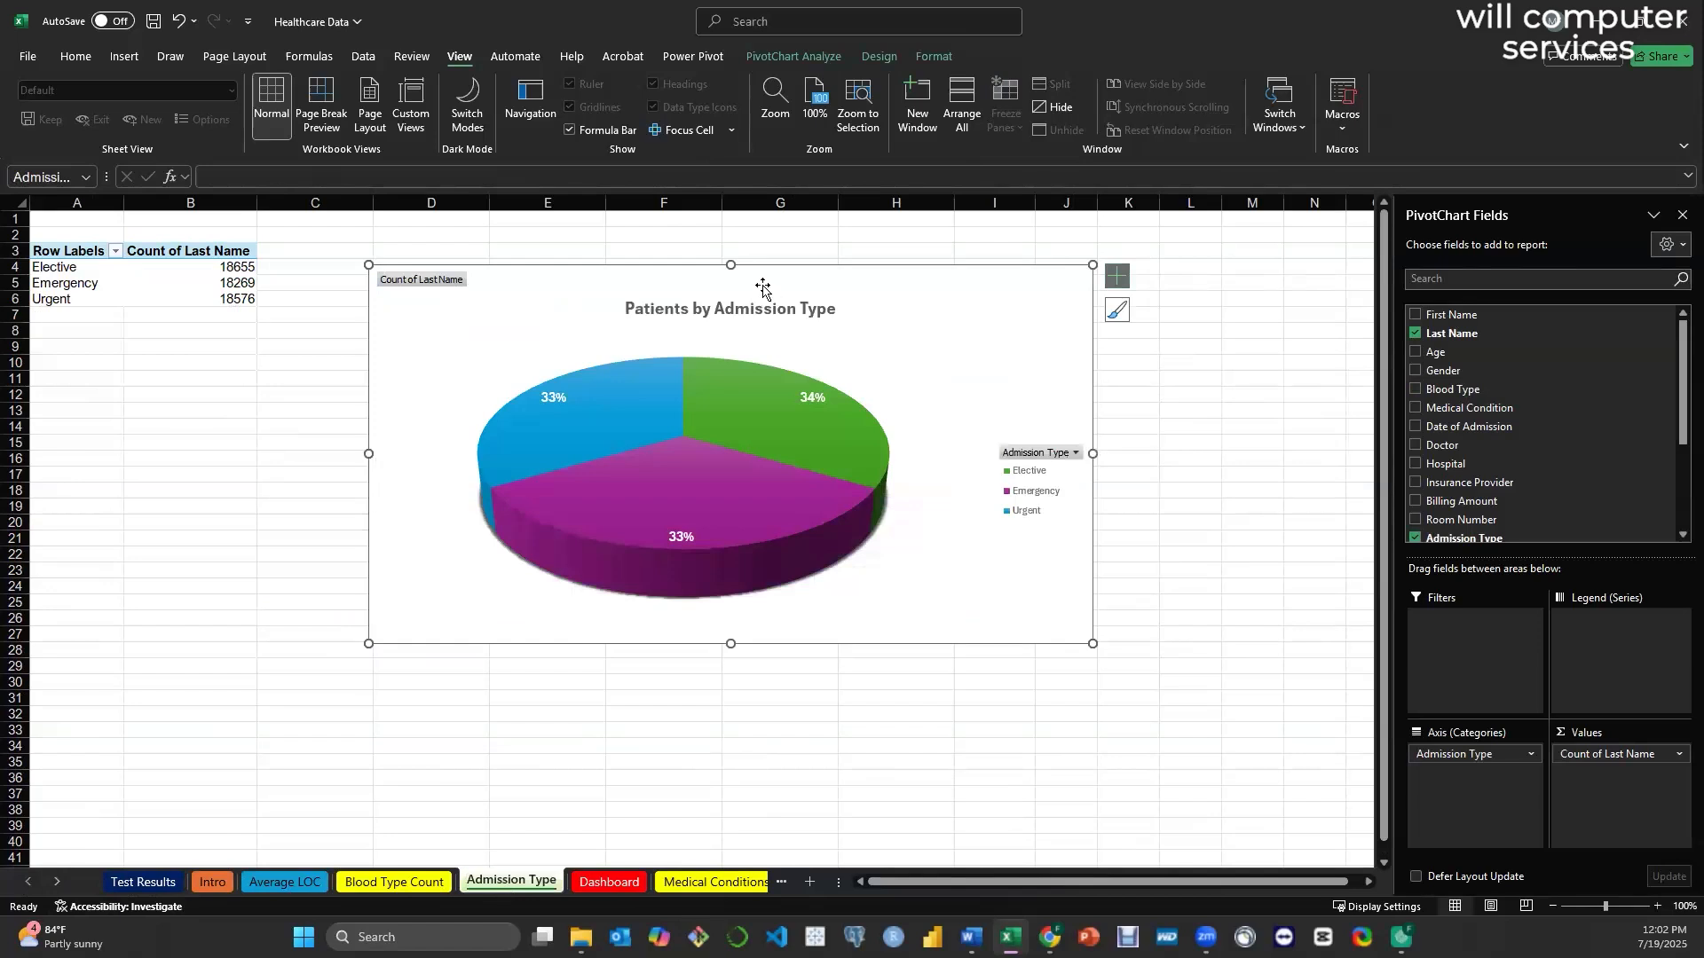
- Paste the Patients by Admission Type pie chart at K37 of the Health Data Dashboard sheet and move it up beside the summary tables
{"action": "left_click", "coordinate": [782, 883]}
{"action": "left_click", "coordinate": [53, 883]}
{"action": "left_click", "coordinate": [53, 883]}
{"action": "left_click", "coordinate": [53, 883]}
{"action": "left_click", "coordinate": [53, 883]}
{"action": "left_click", "coordinate": [53, 883]}
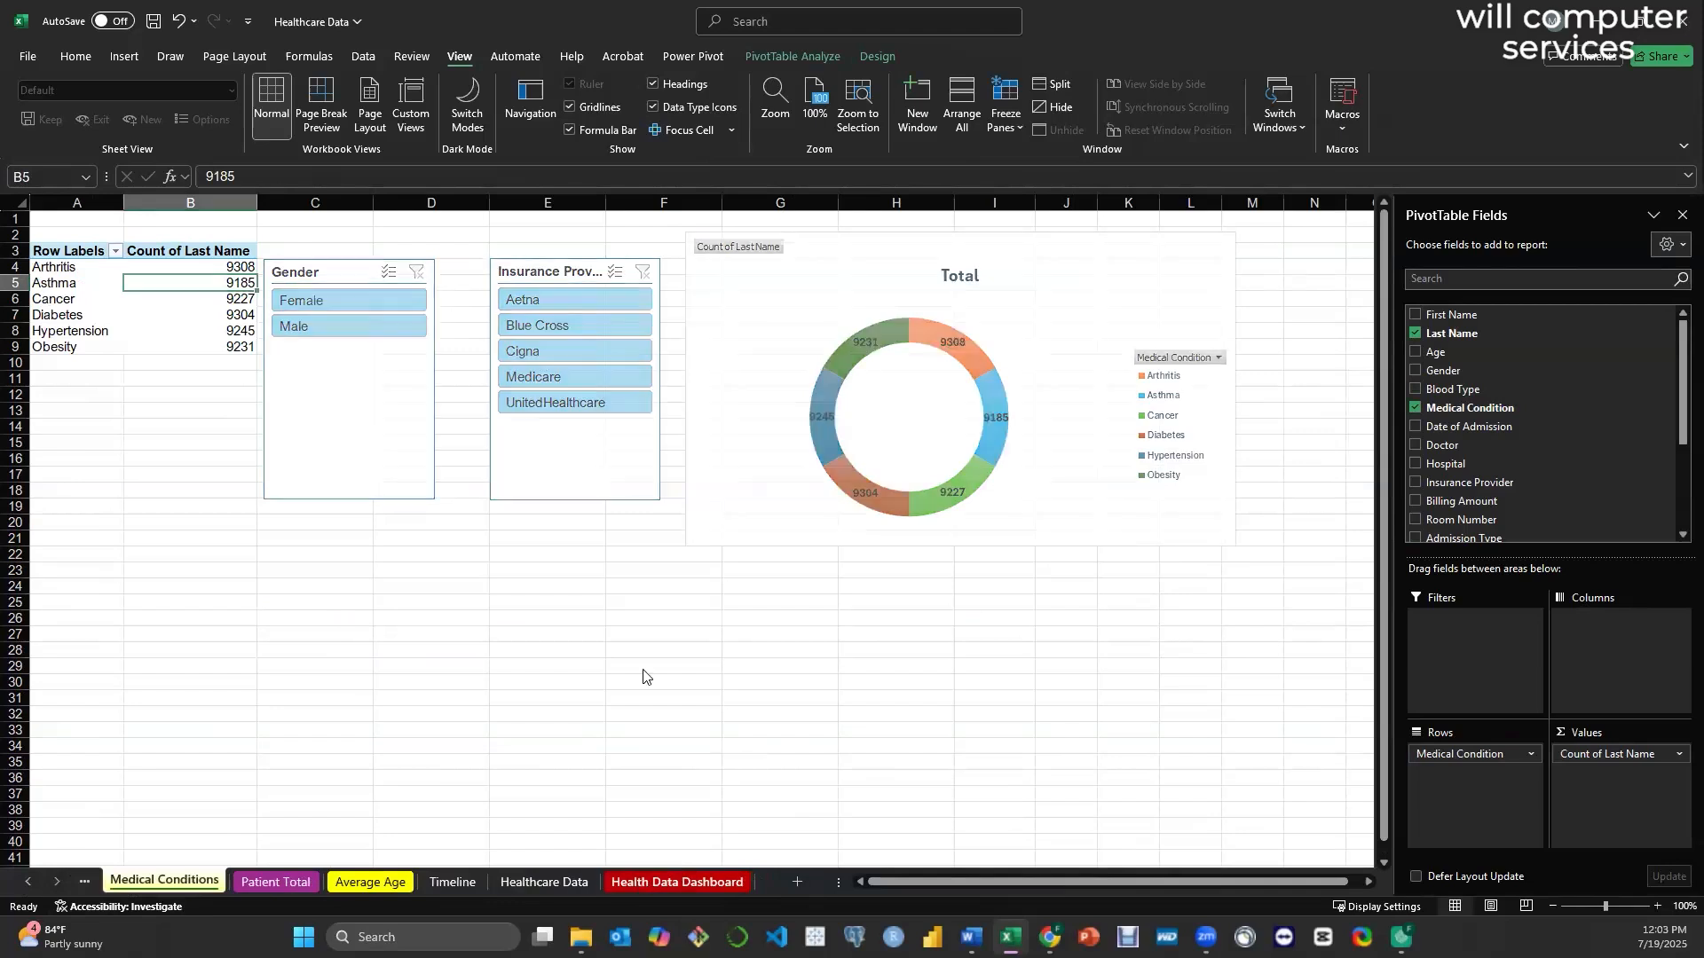
{"action": "left_click", "coordinate": [678, 881]}
{"action": "left_click", "coordinate": [828, 810]}
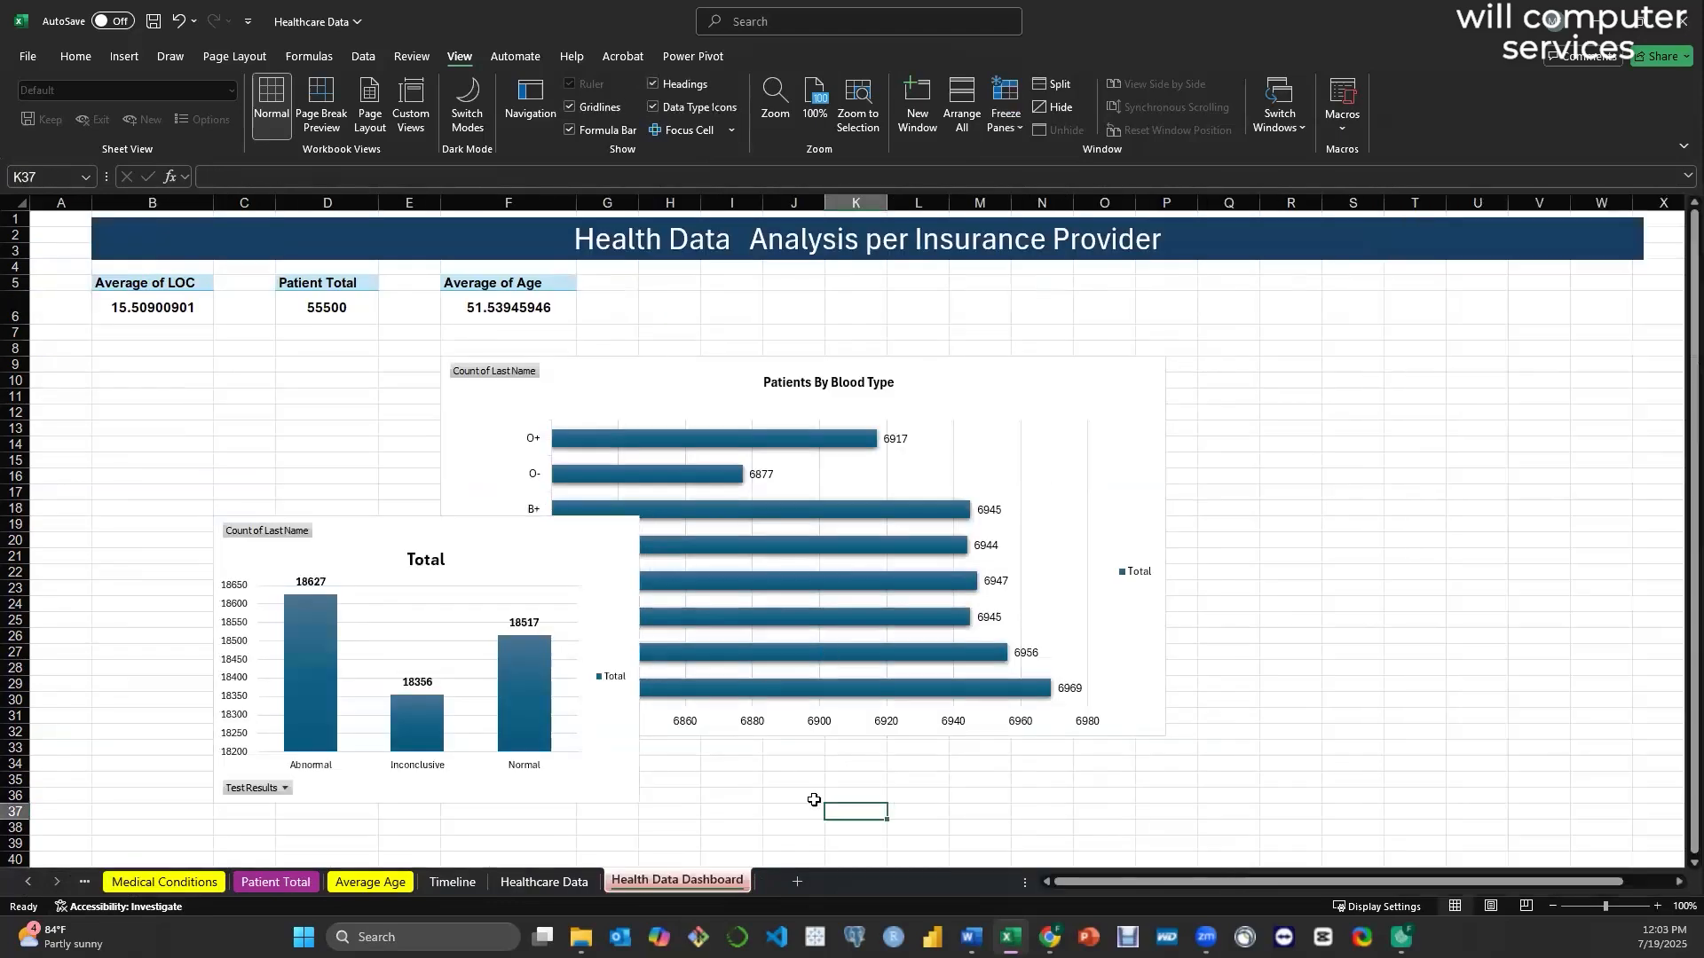
{"action": "key", "text": "ctrl+v"}
{"action": "left_click_drag", "start_coordinate": [1018, 810], "coordinate": [831, 313]}
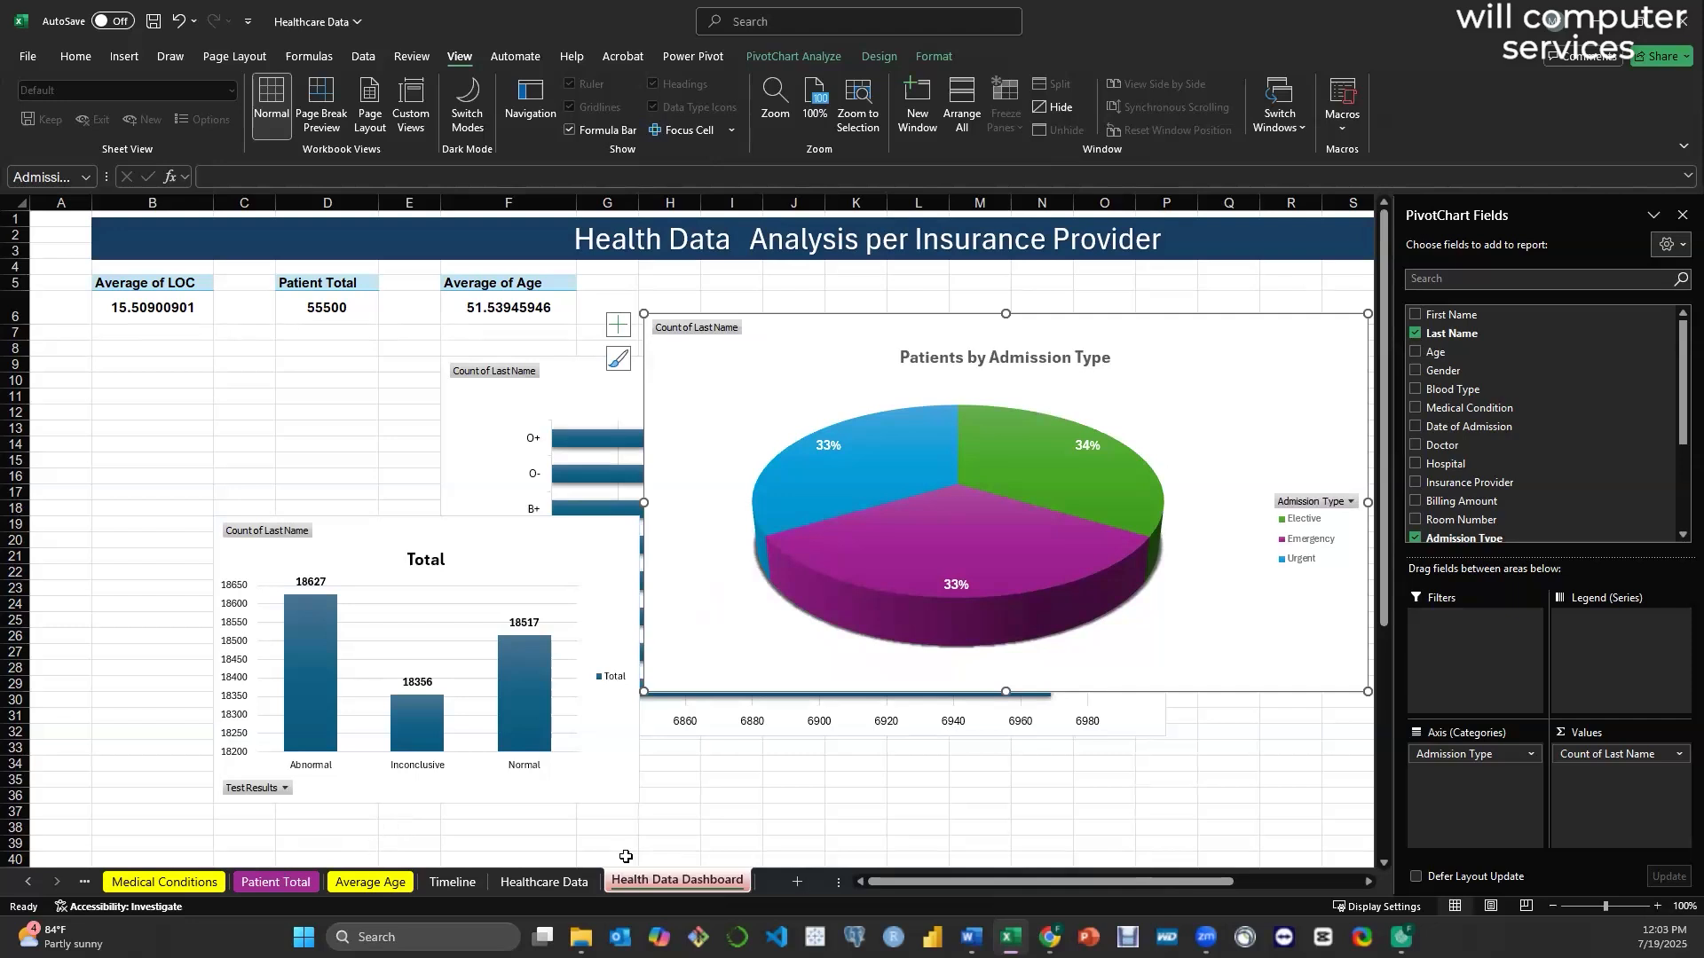
- Copy the medical condition doughnut chart from the Medical Conditions sheet
{"action": "left_click", "coordinate": [26, 889]}
{"action": "left_click", "coordinate": [27, 888]}
{"action": "left_click", "coordinate": [27, 889]}
{"action": "left_click", "coordinate": [26, 888]}
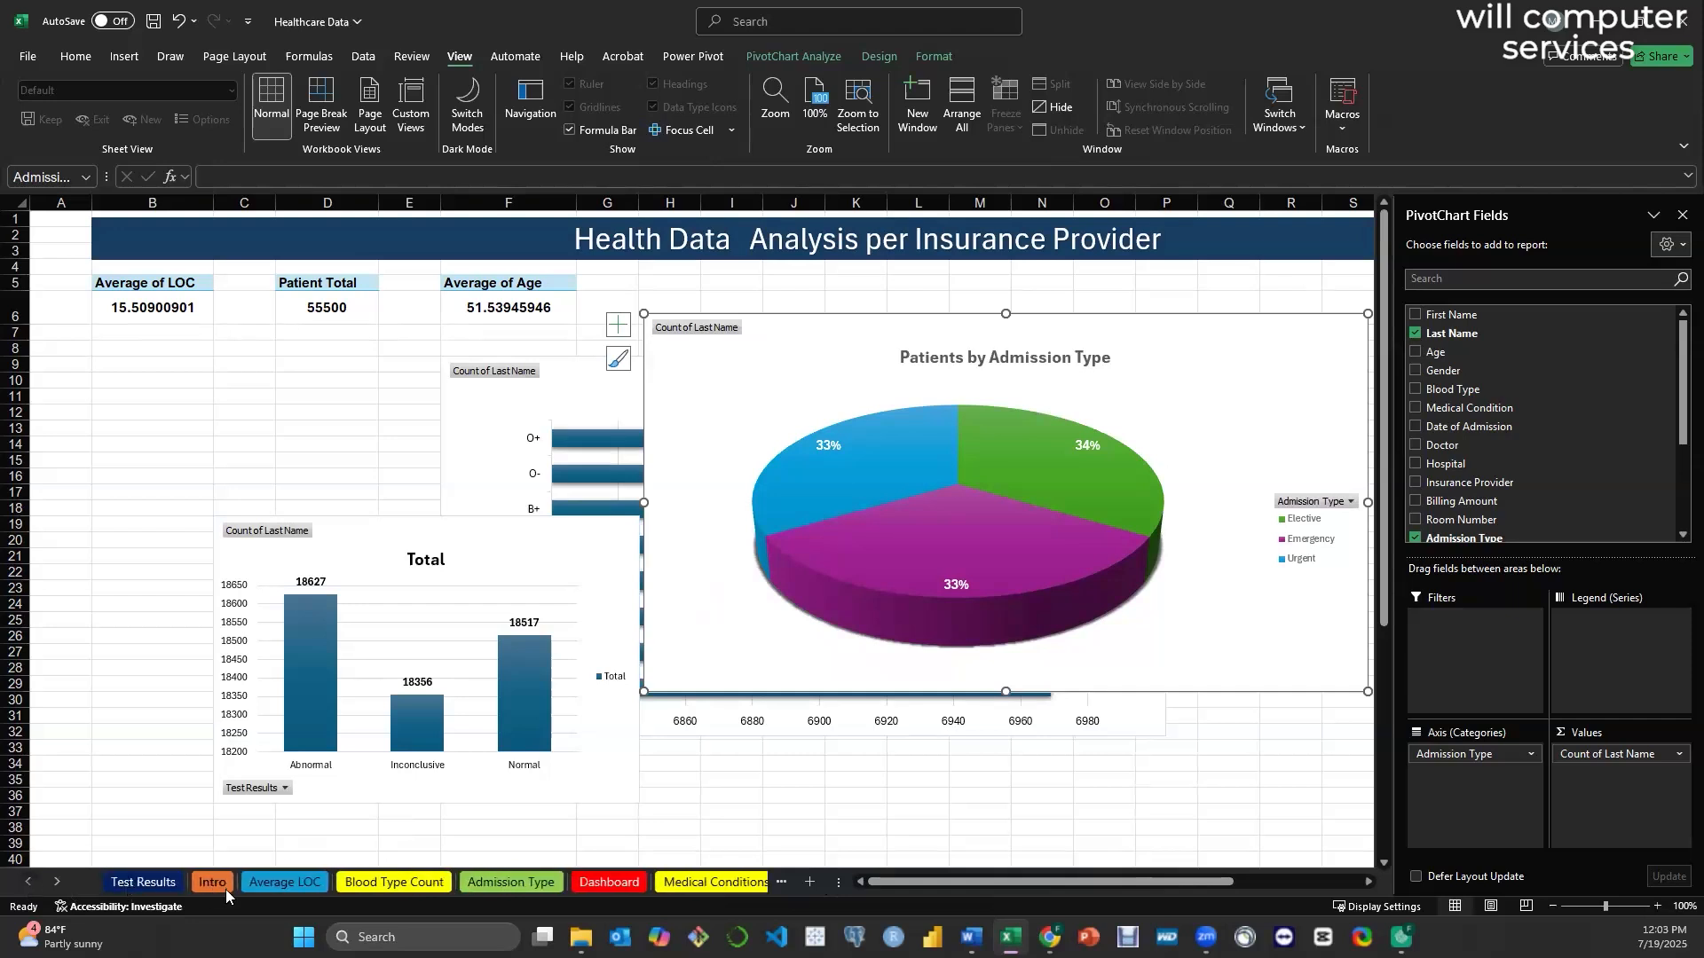
{"action": "left_click", "coordinate": [273, 886]}
{"action": "left_click", "coordinate": [416, 886]}
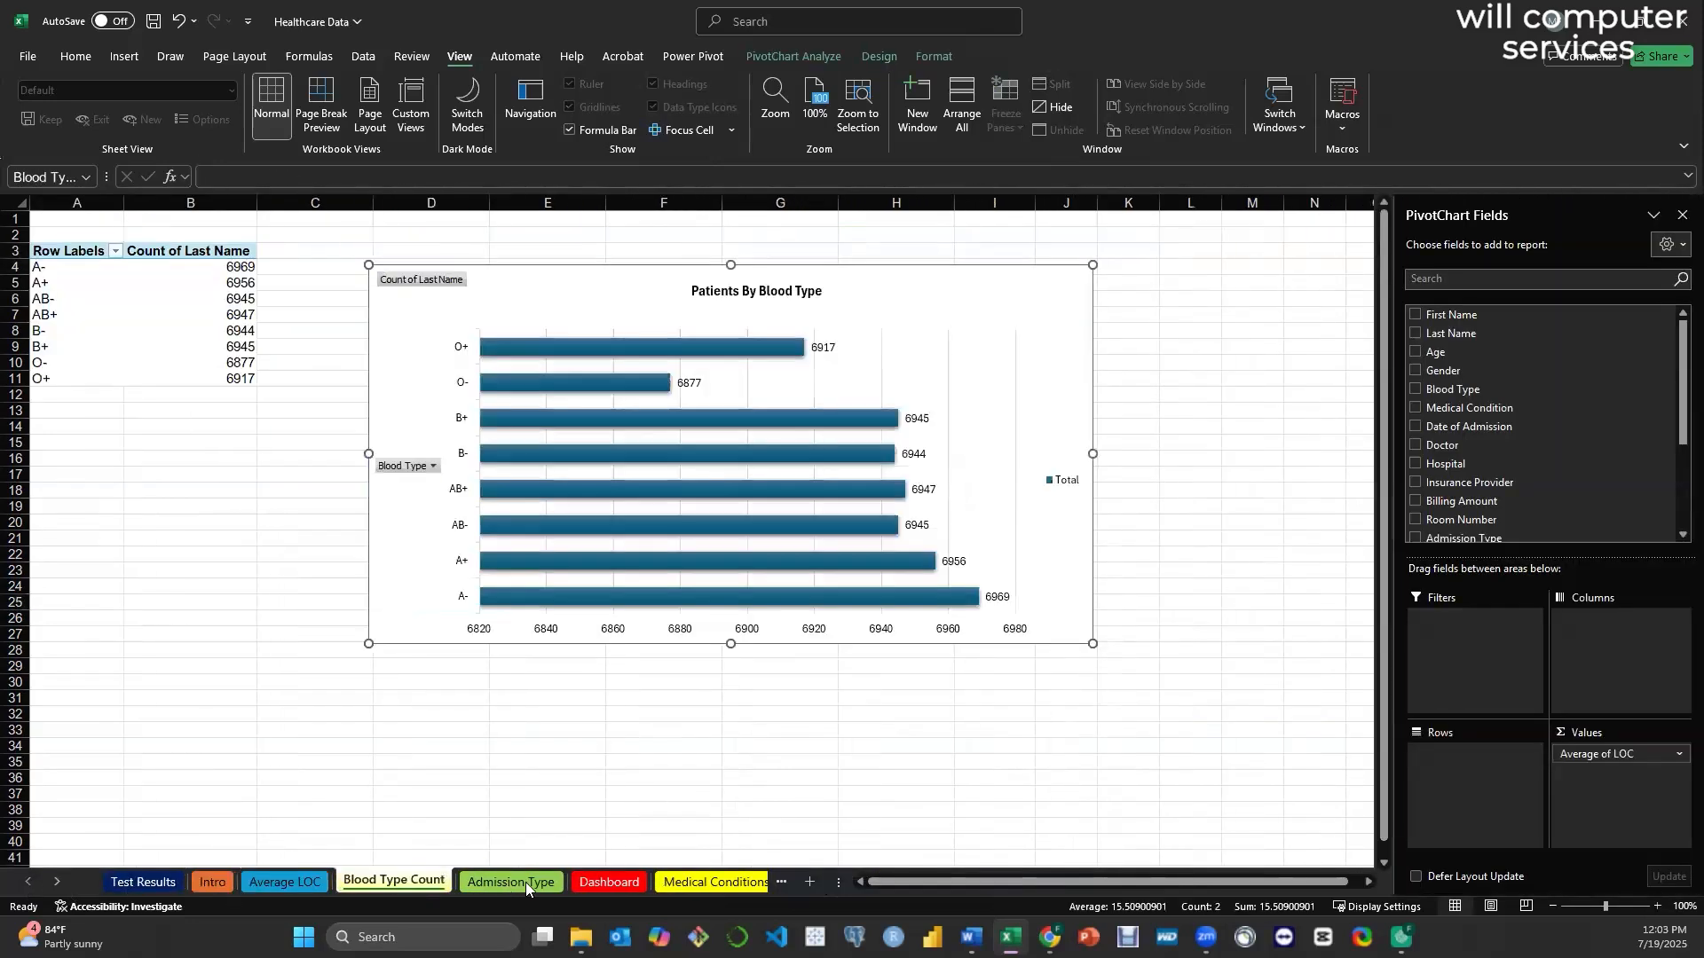
{"action": "left_click", "coordinate": [525, 882]}
{"action": "left_click", "coordinate": [599, 881]}
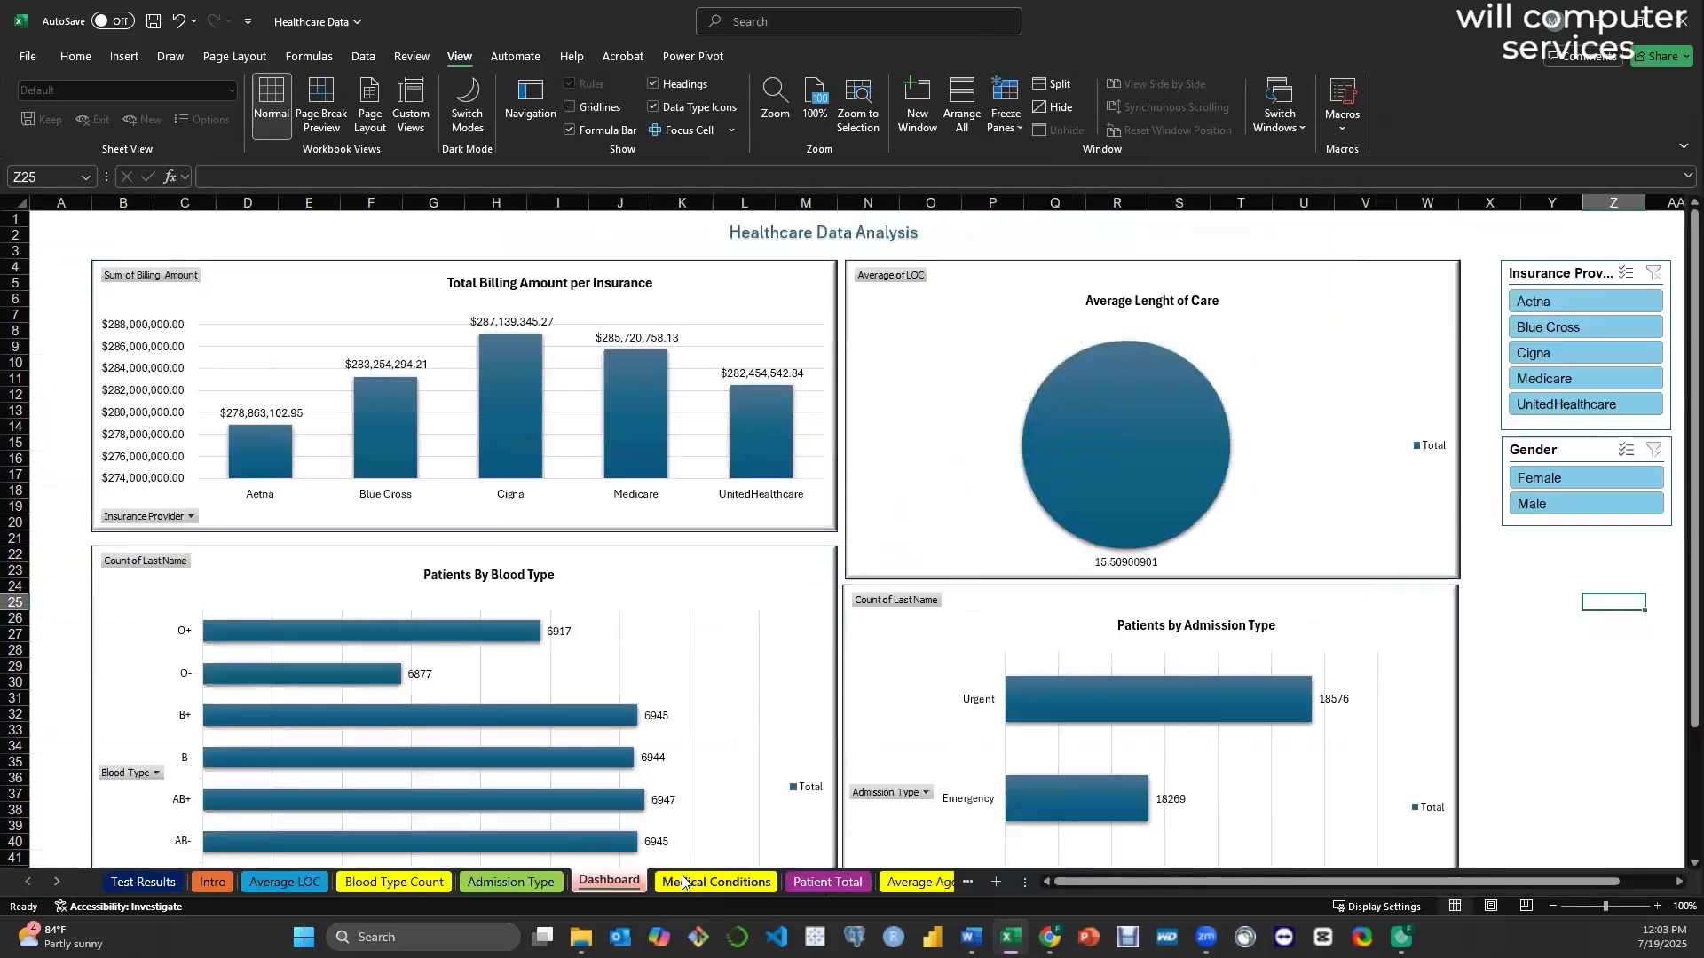
{"action": "left_click", "coordinate": [682, 881]}
{"action": "left_click", "coordinate": [1040, 263]}
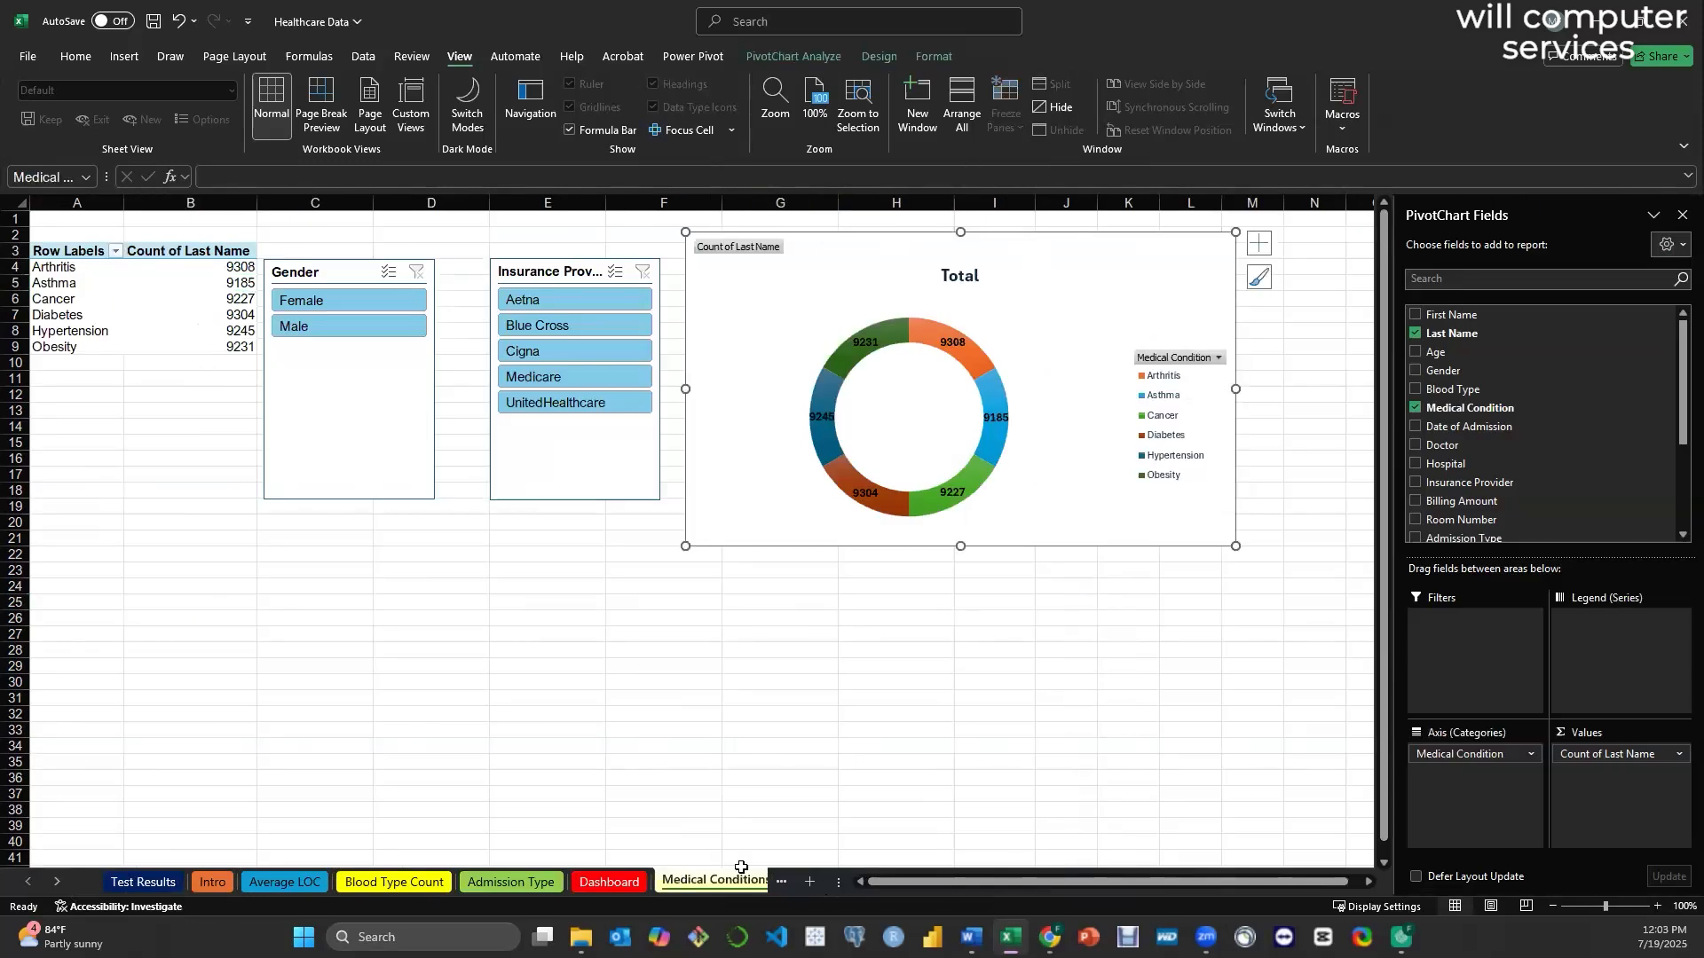
- Paste the doughnut chart at C10 of the Health Data Dashboard sheet and move it over the lower part of the pie chart
{"action": "left_click", "coordinate": [782, 883]}
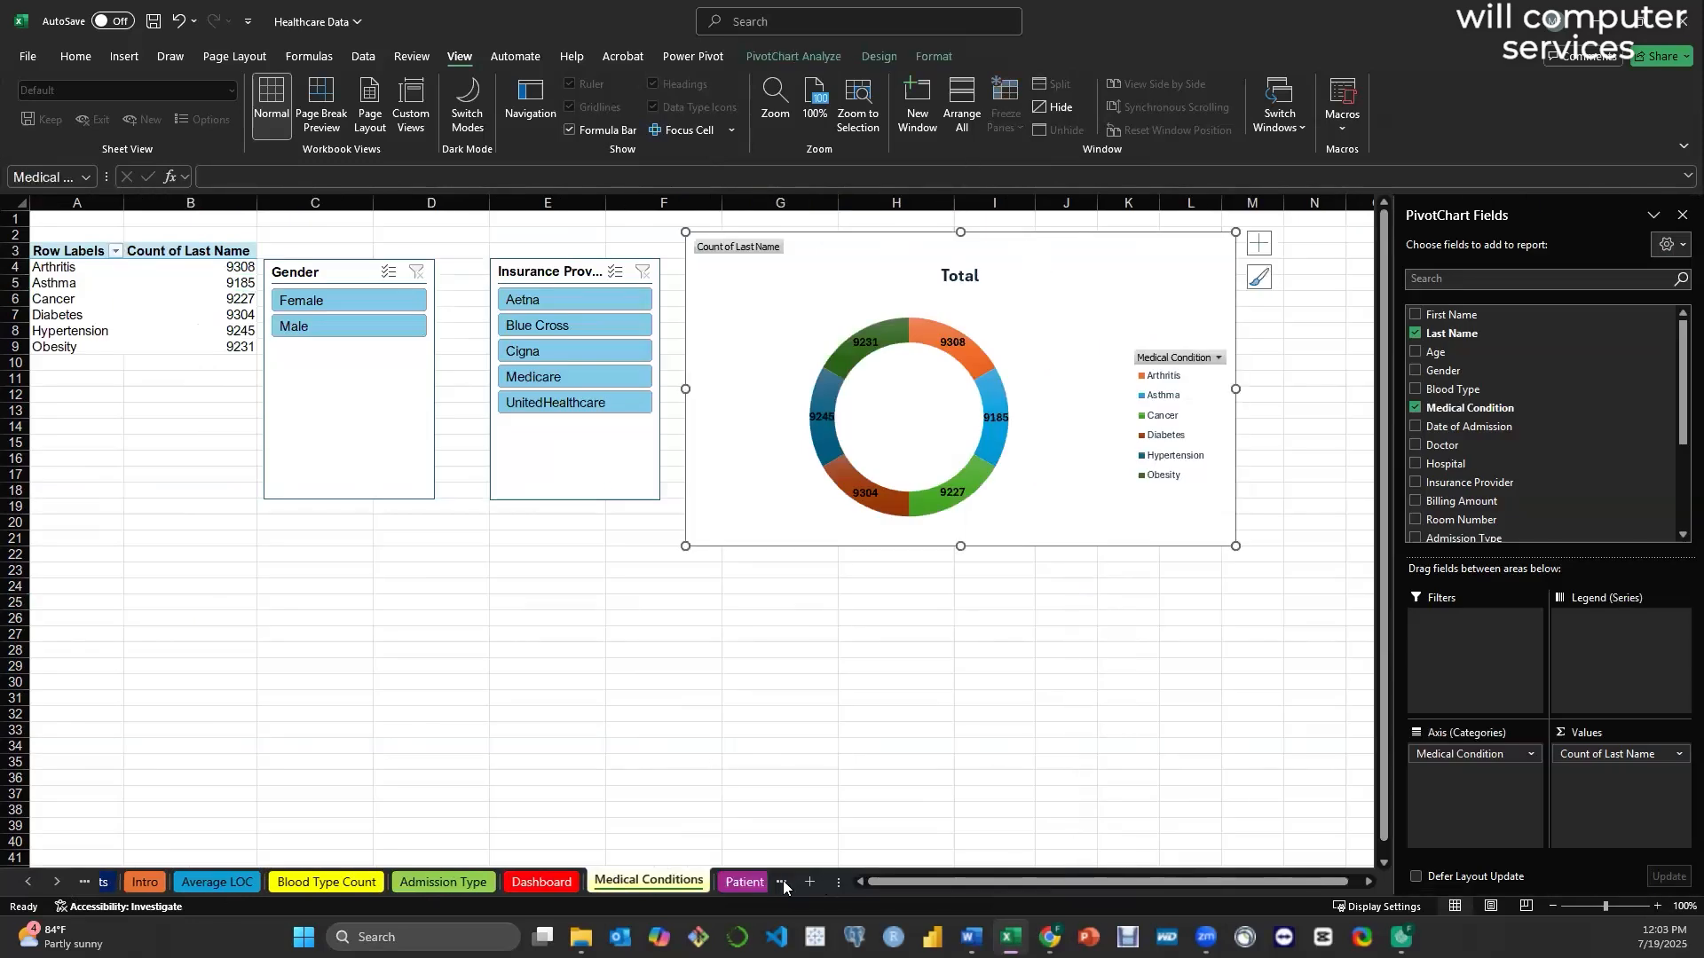
{"action": "left_click", "coordinate": [57, 882]}
{"action": "left_click", "coordinate": [58, 882]}
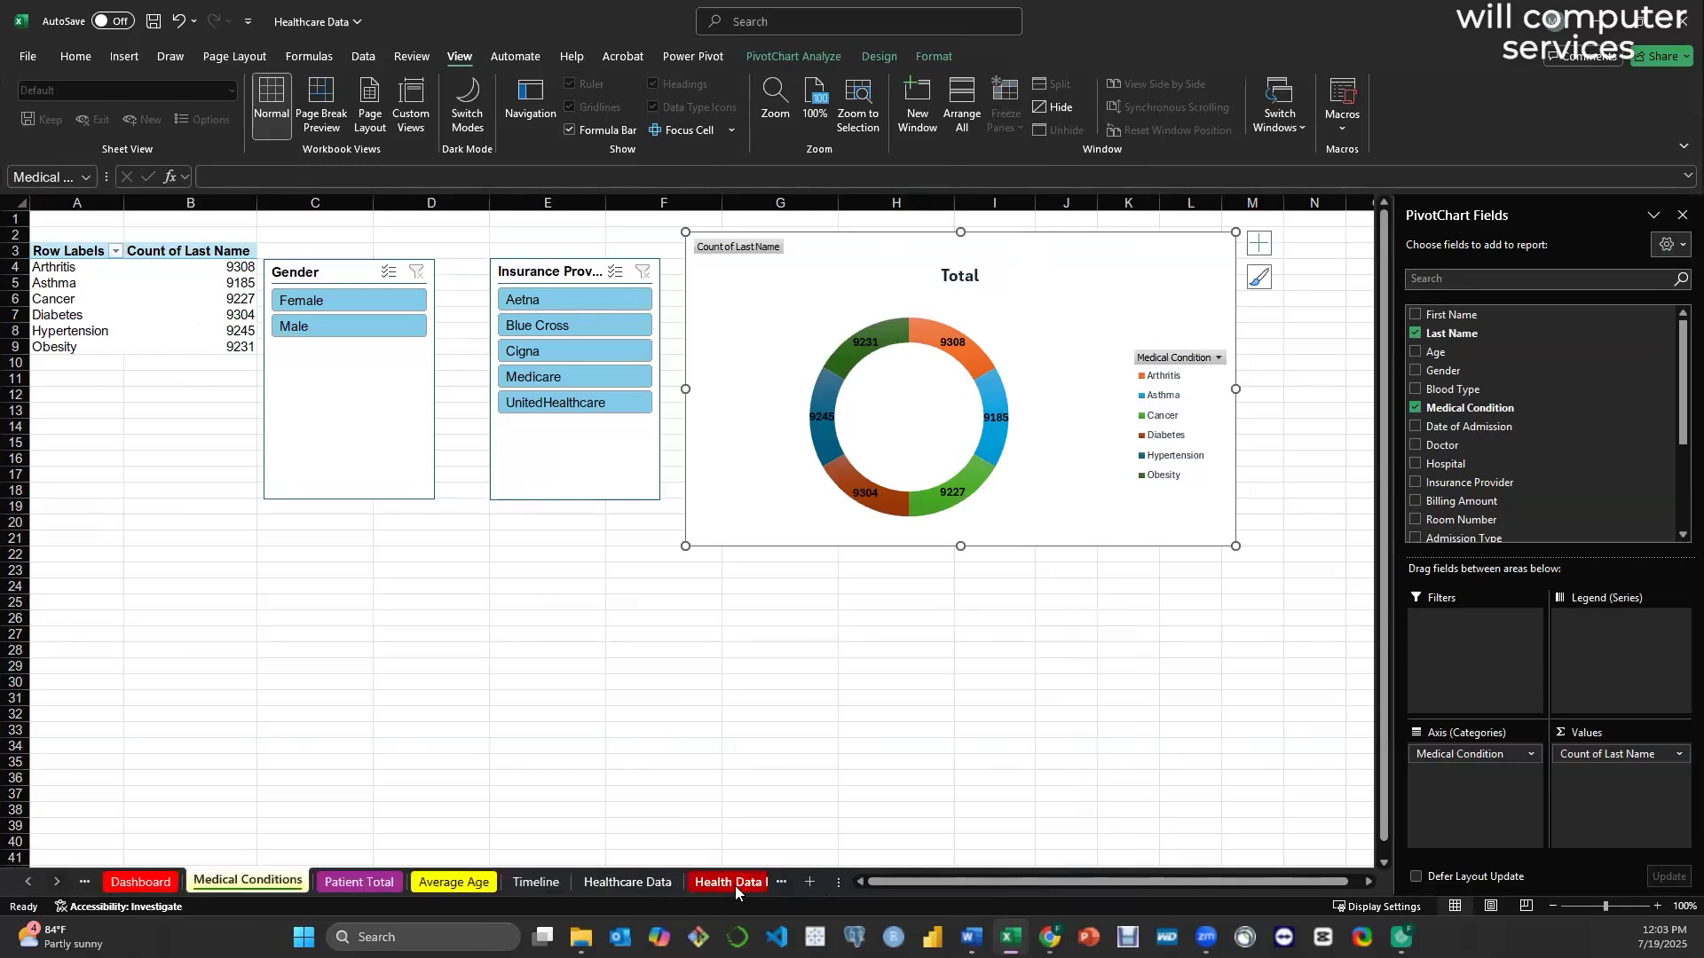
{"action": "left_click", "coordinate": [733, 882]}
{"action": "left_click", "coordinate": [225, 384]}
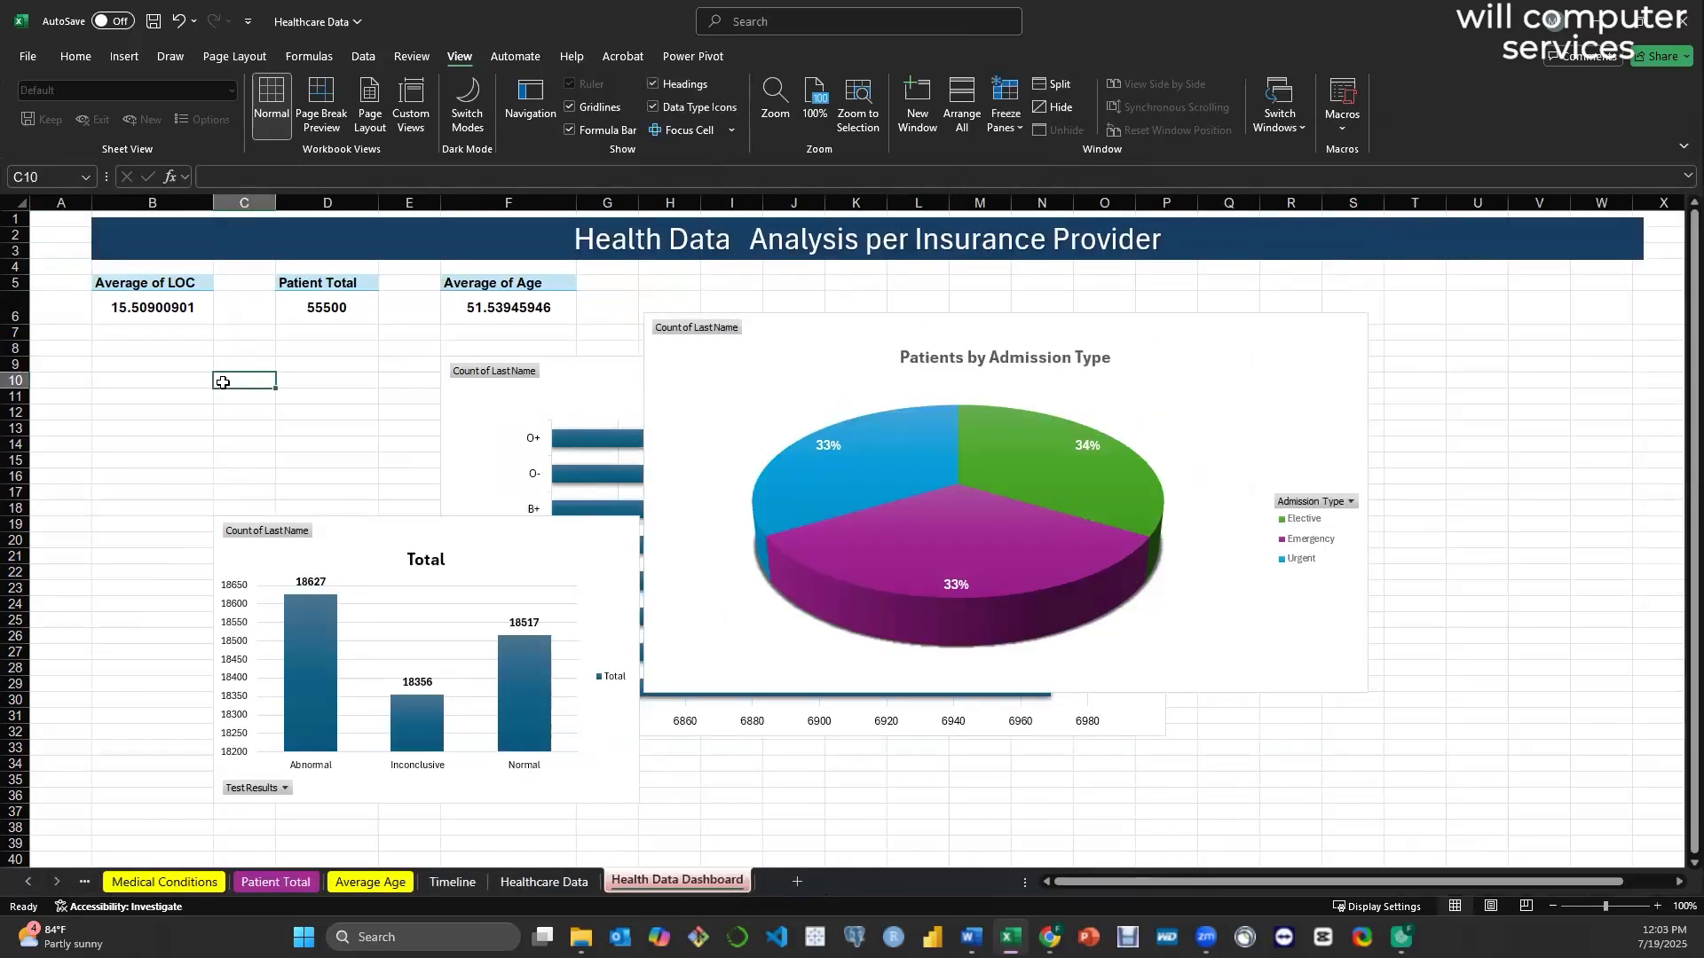
{"action": "key", "text": "ctrl+v"}
{"action": "left_click_drag", "start_coordinate": [618, 395], "coordinate": [1078, 485]}
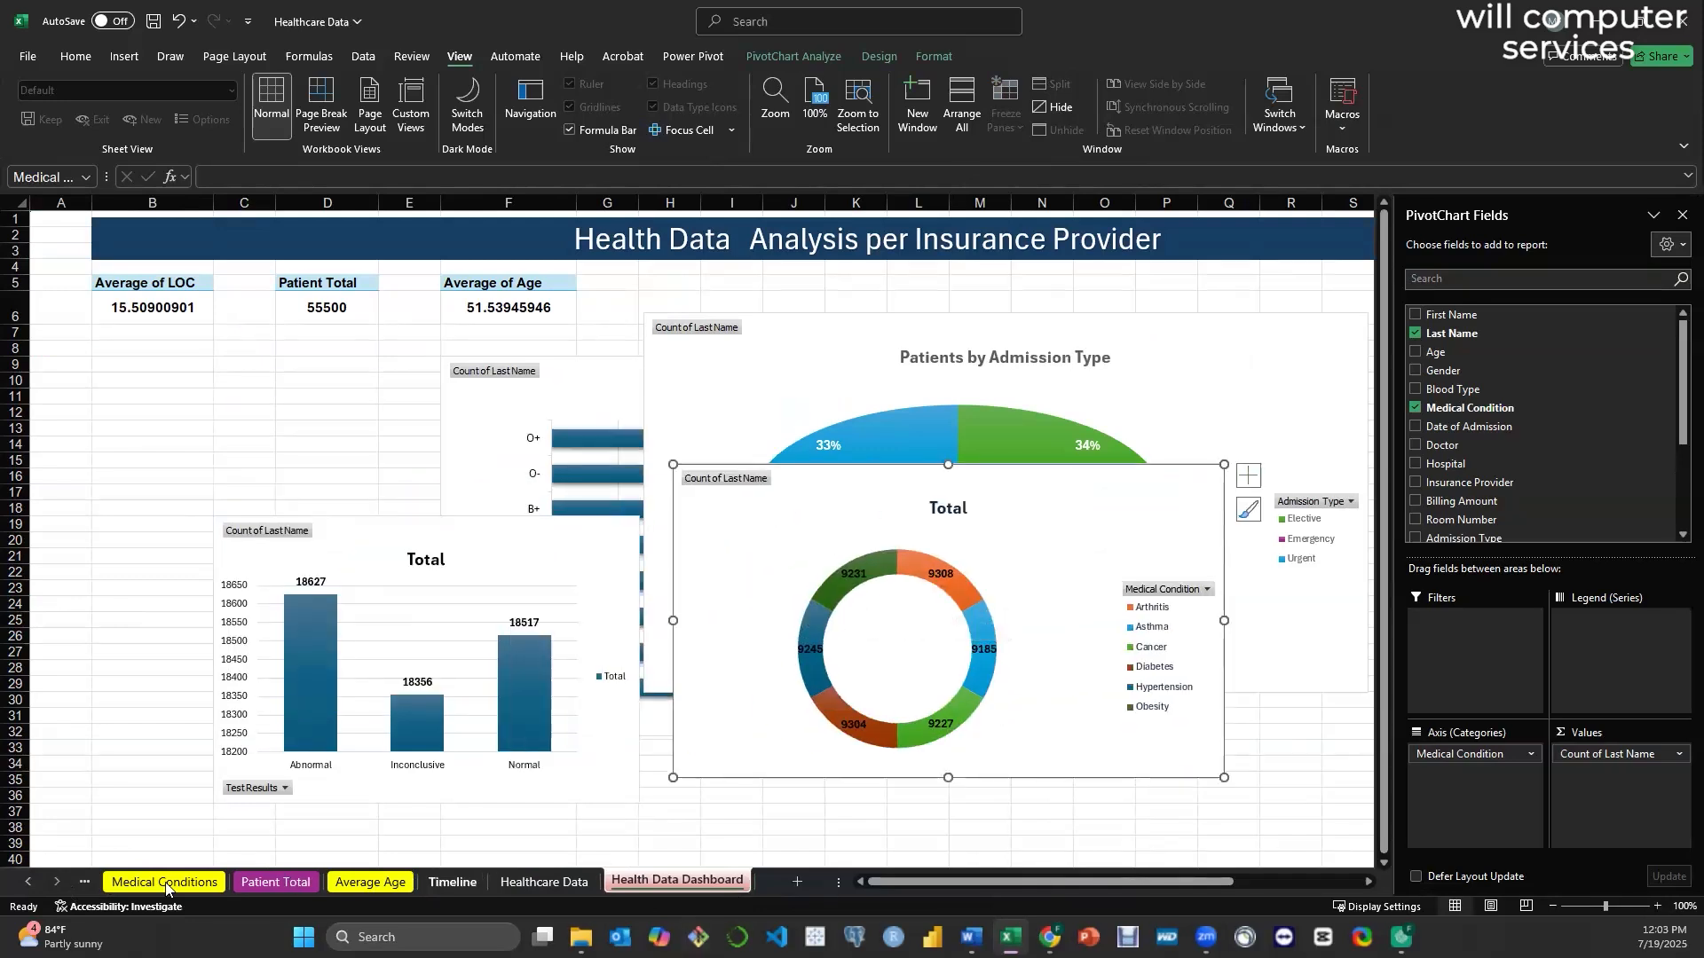
- Copy the billing amount line chart from the Timeline sheet
{"action": "left_click", "coordinate": [258, 884]}
{"action": "left_click", "coordinate": [377, 883]}
{"action": "left_click", "coordinate": [454, 882]}
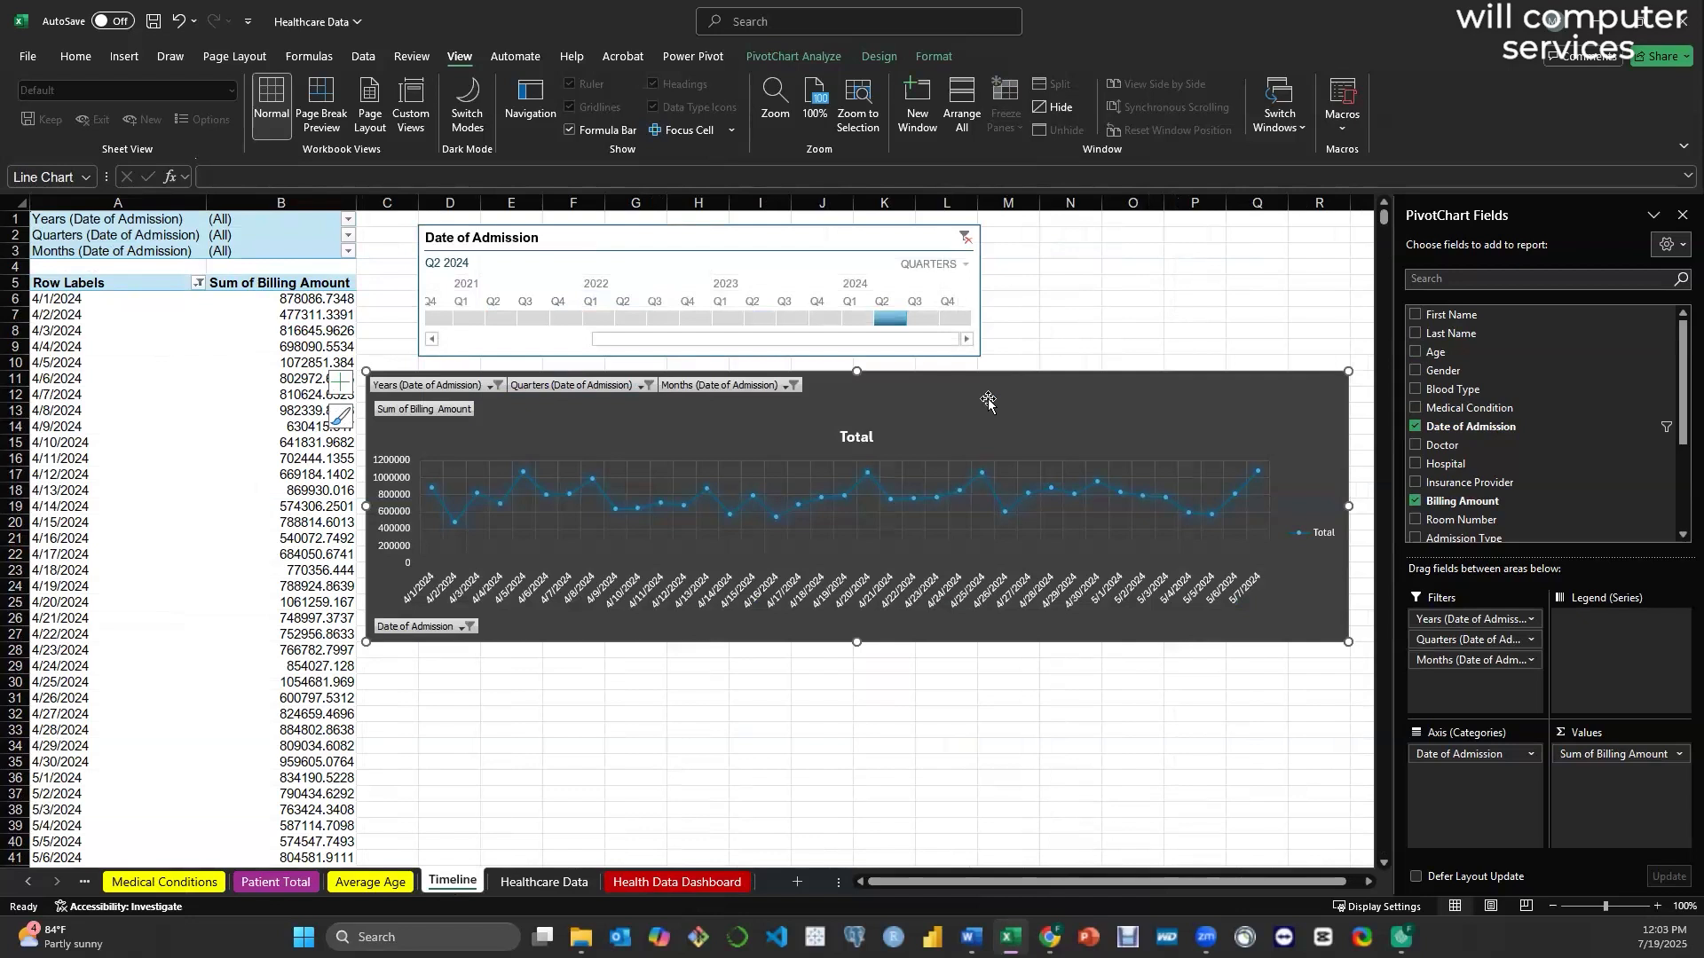
- Paste the line chart at D11 of the Health Data Dashboard sheet and move it directly beneath the summary tables, starting in column B
{"action": "left_click", "coordinate": [676, 882]}
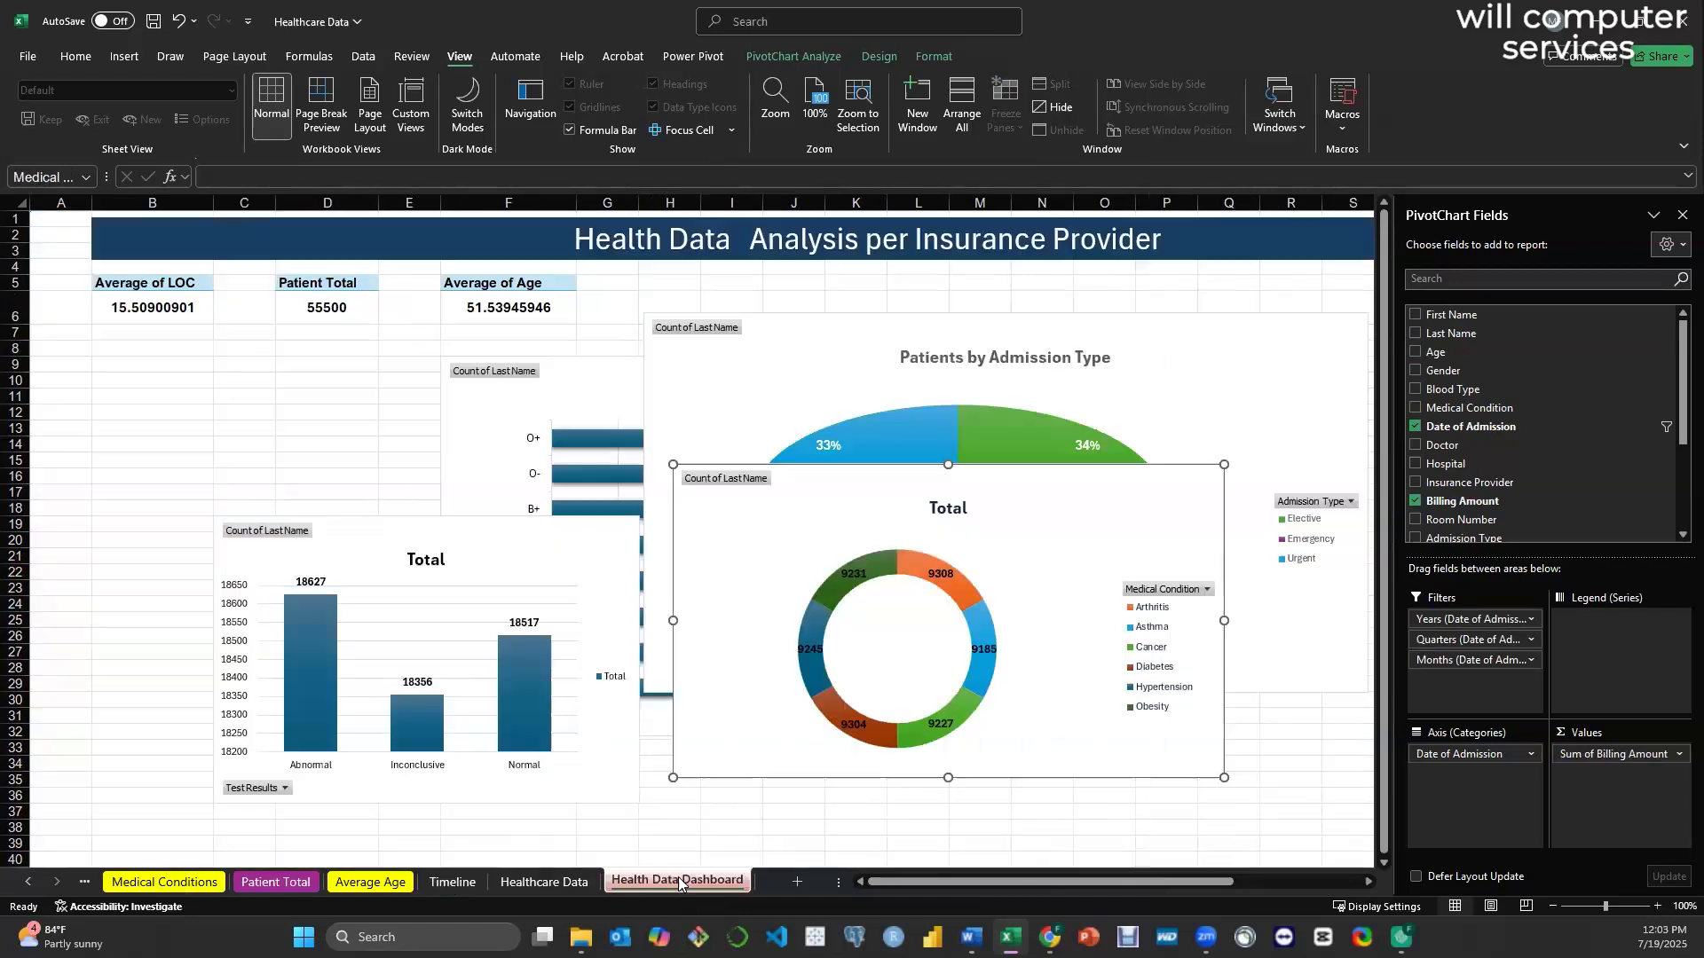
{"action": "left_click", "coordinate": [328, 399]}
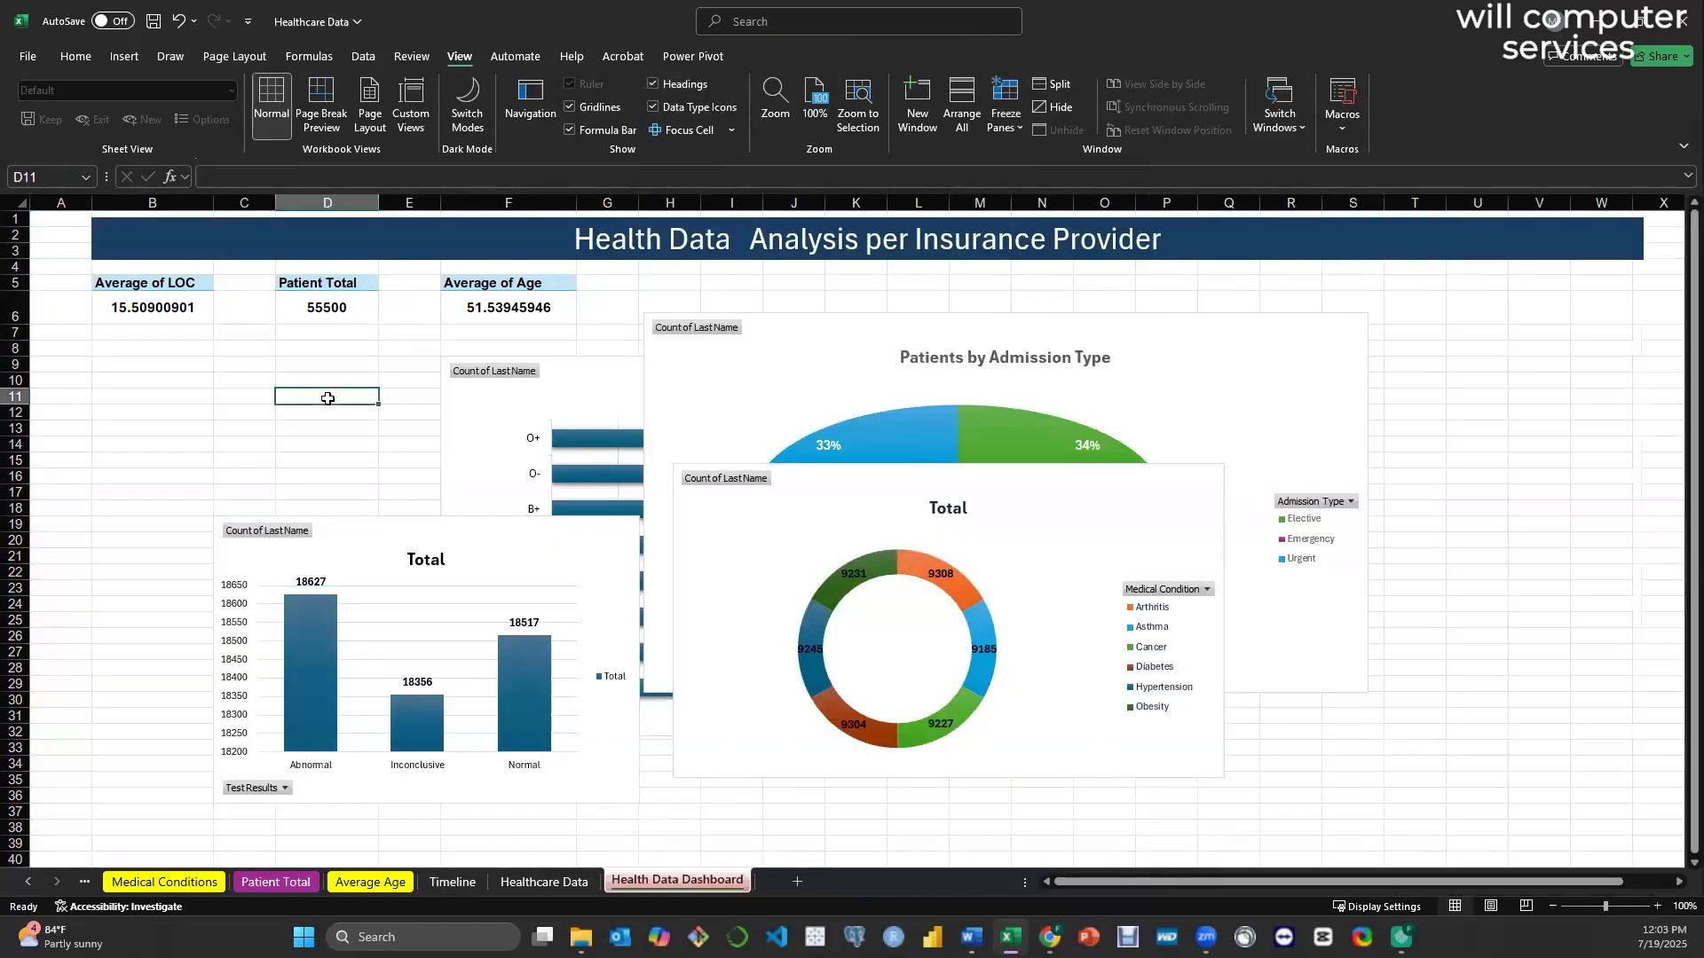
{"action": "key", "text": "ctrl+v"}
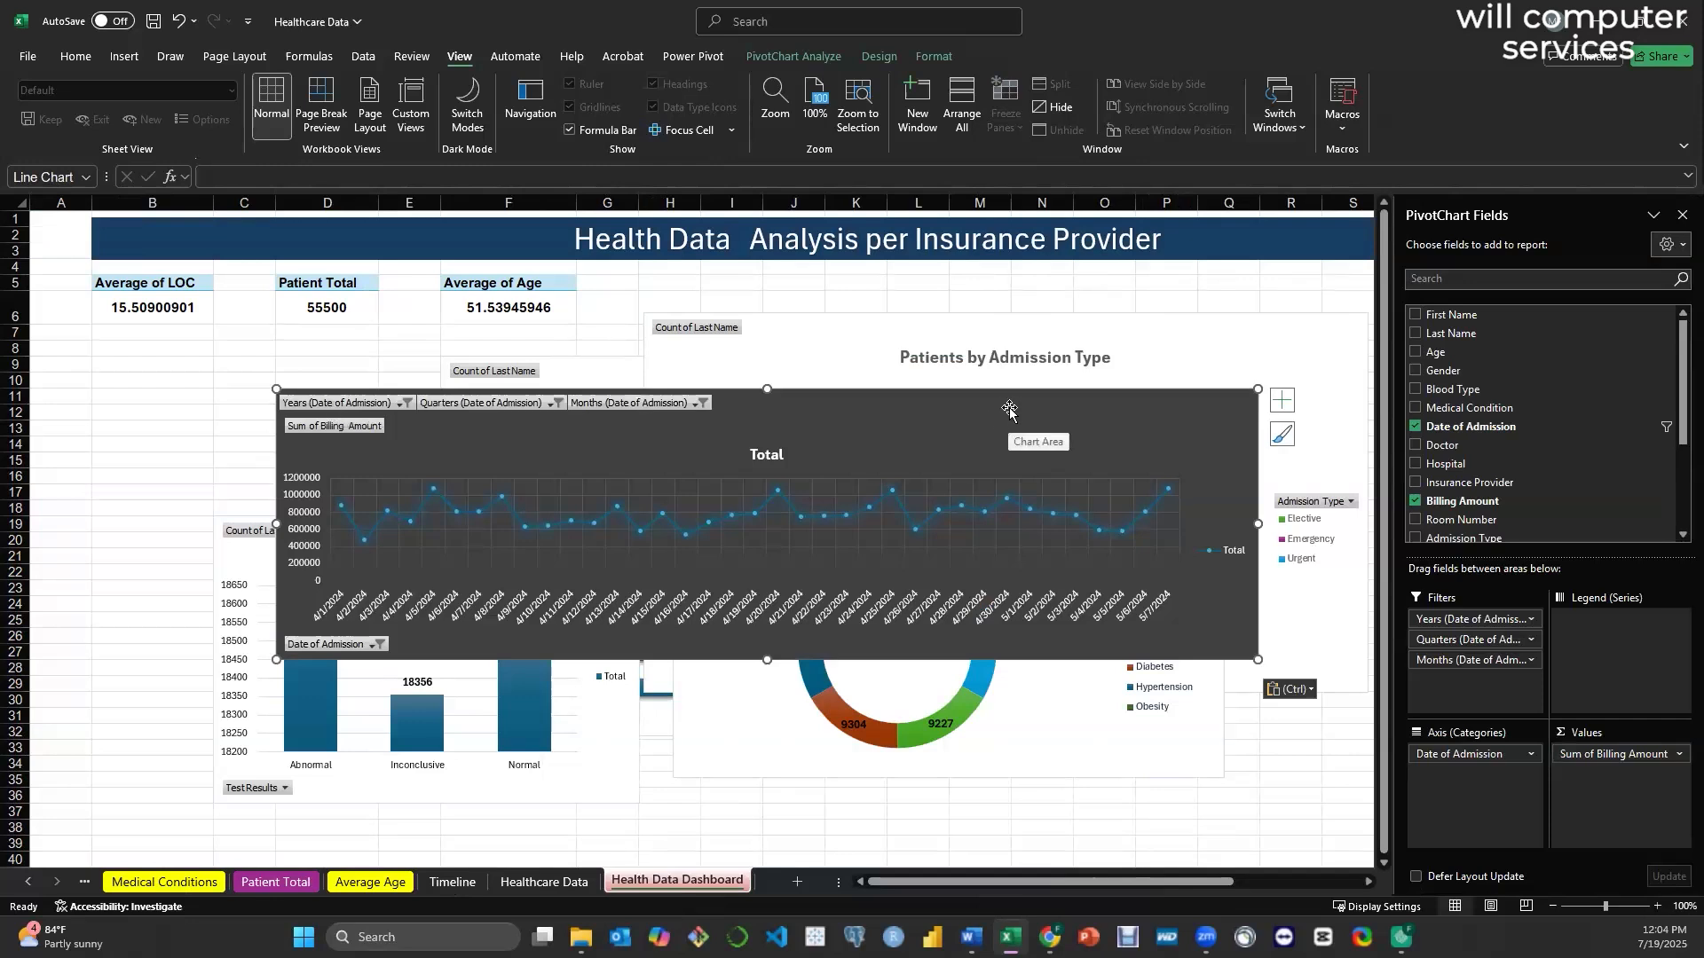
{"action": "left_click_drag", "start_coordinate": [1013, 410], "coordinate": [831, 343]}
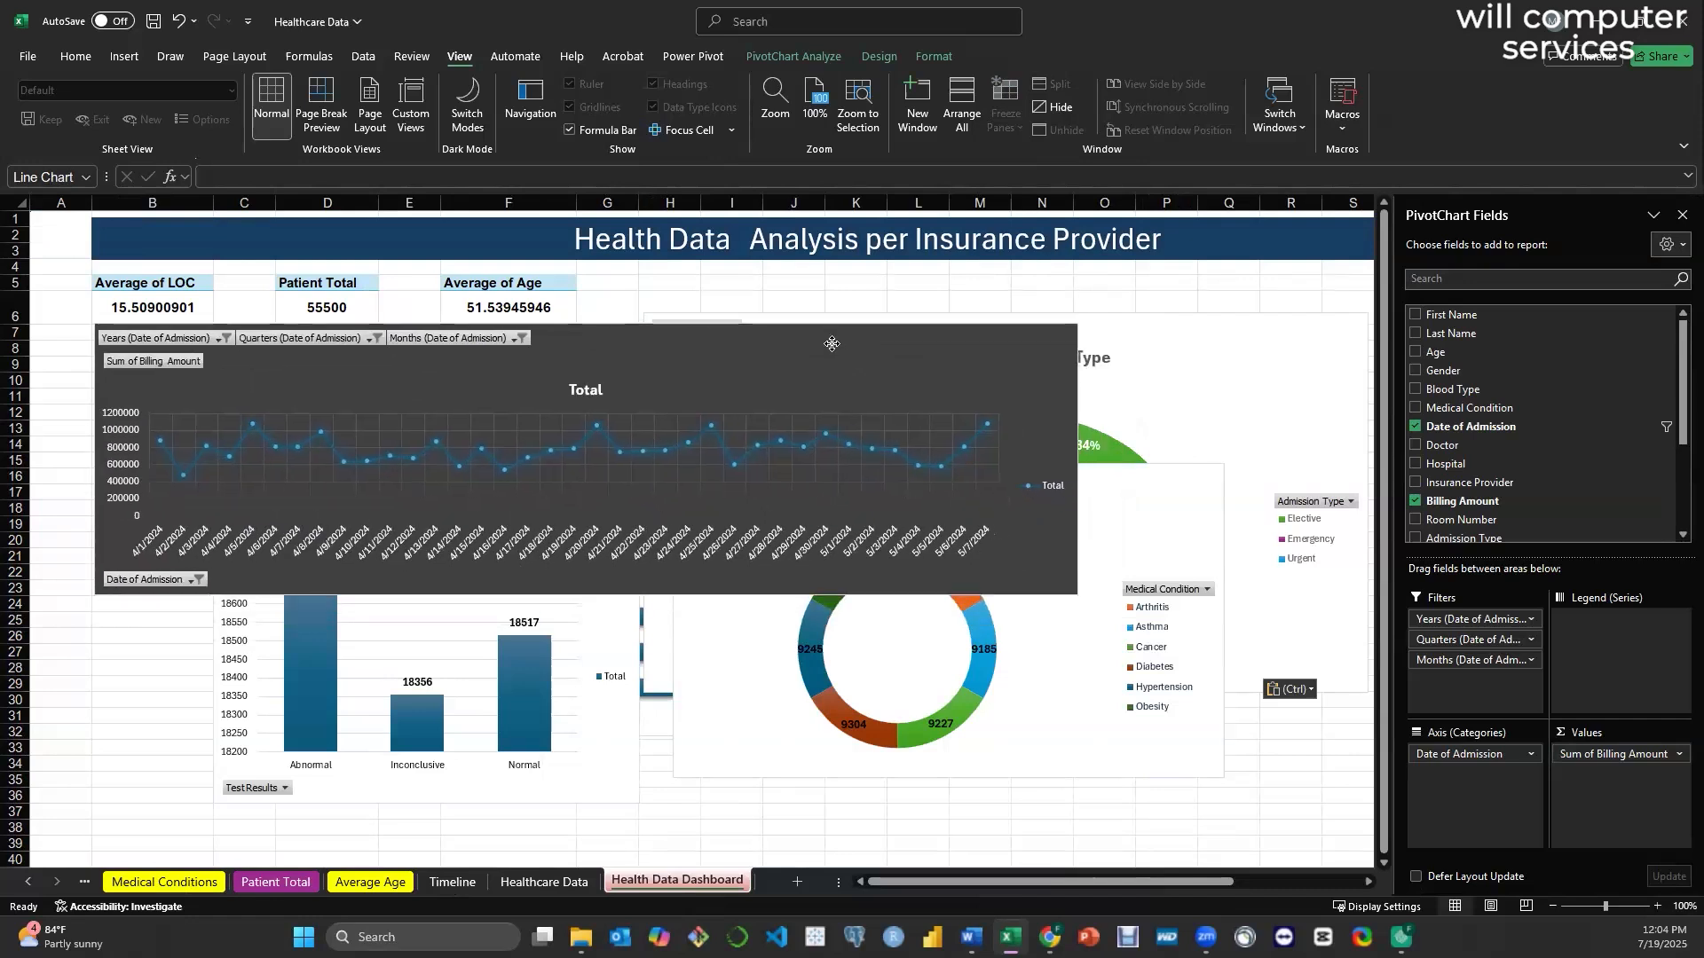
{"action": "scroll", "coordinate": [1077, 618], "scroll_direction": "down", "scroll_amount": 2}
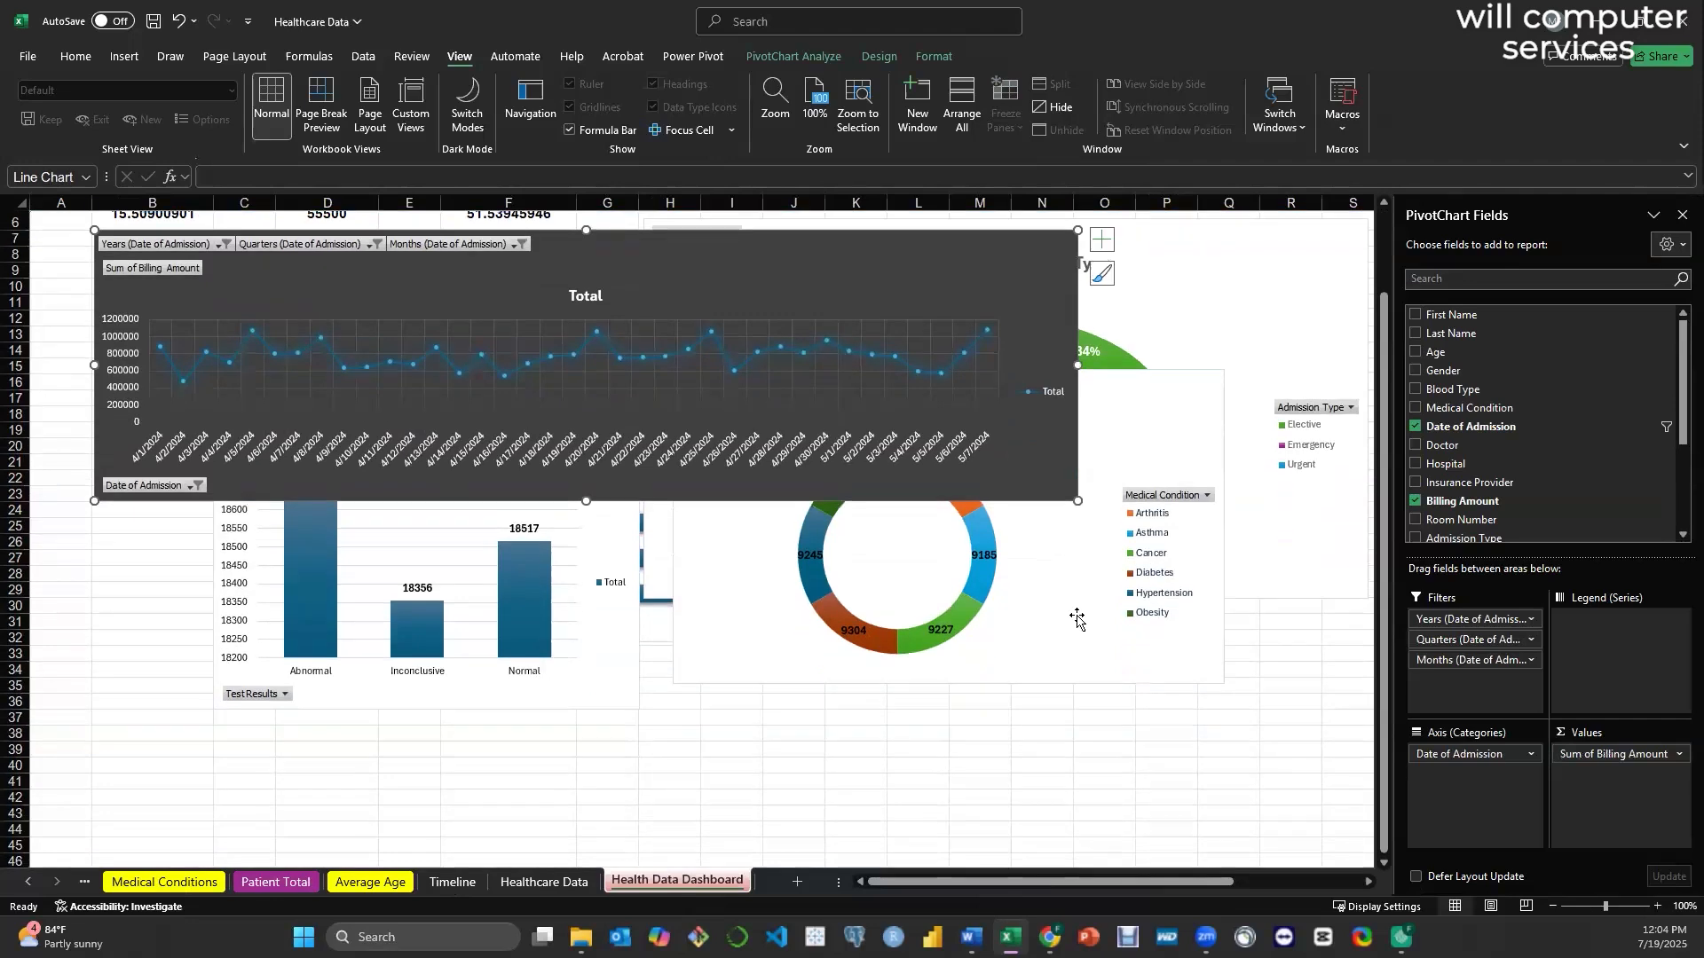
{"action": "left_click", "coordinate": [1198, 755]}
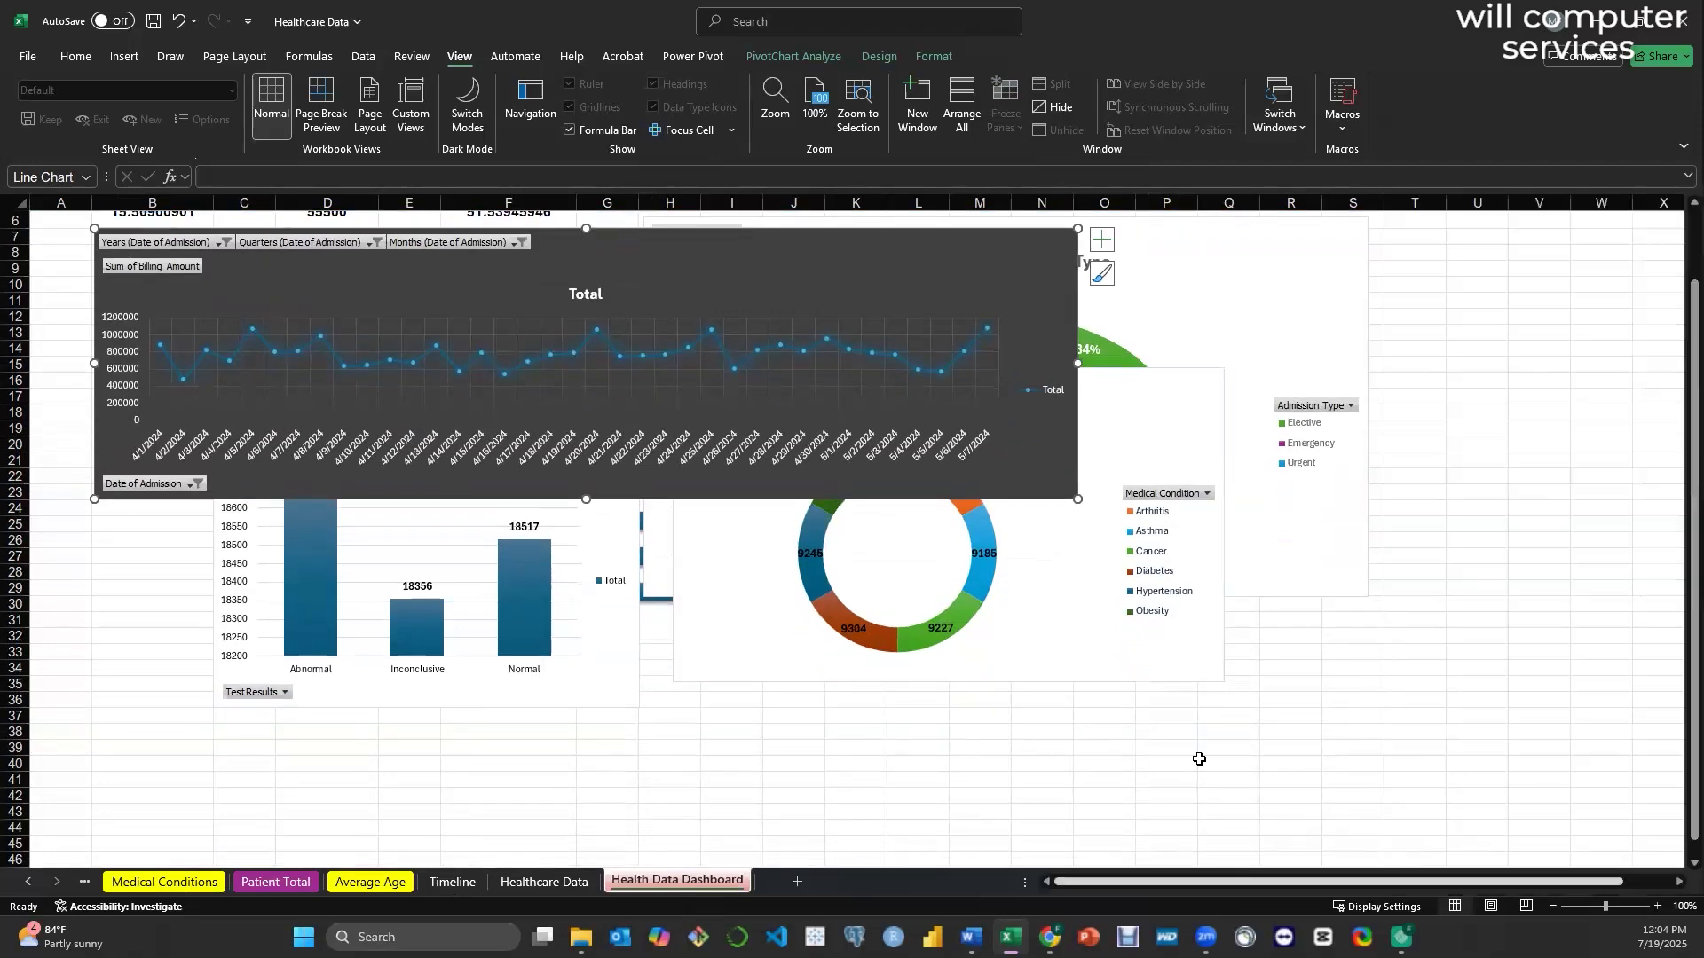
- Shrink the Patients by Admission Type pie chart and place it immediately to the right of the line chart
{"action": "scroll", "coordinate": [1195, 712], "scroll_direction": "up", "scroll_amount": 1}
{"action": "left_click", "coordinate": [1365, 282]}
{"action": "left_click_drag", "start_coordinate": [1365, 283], "coordinate": [1519, 266]}
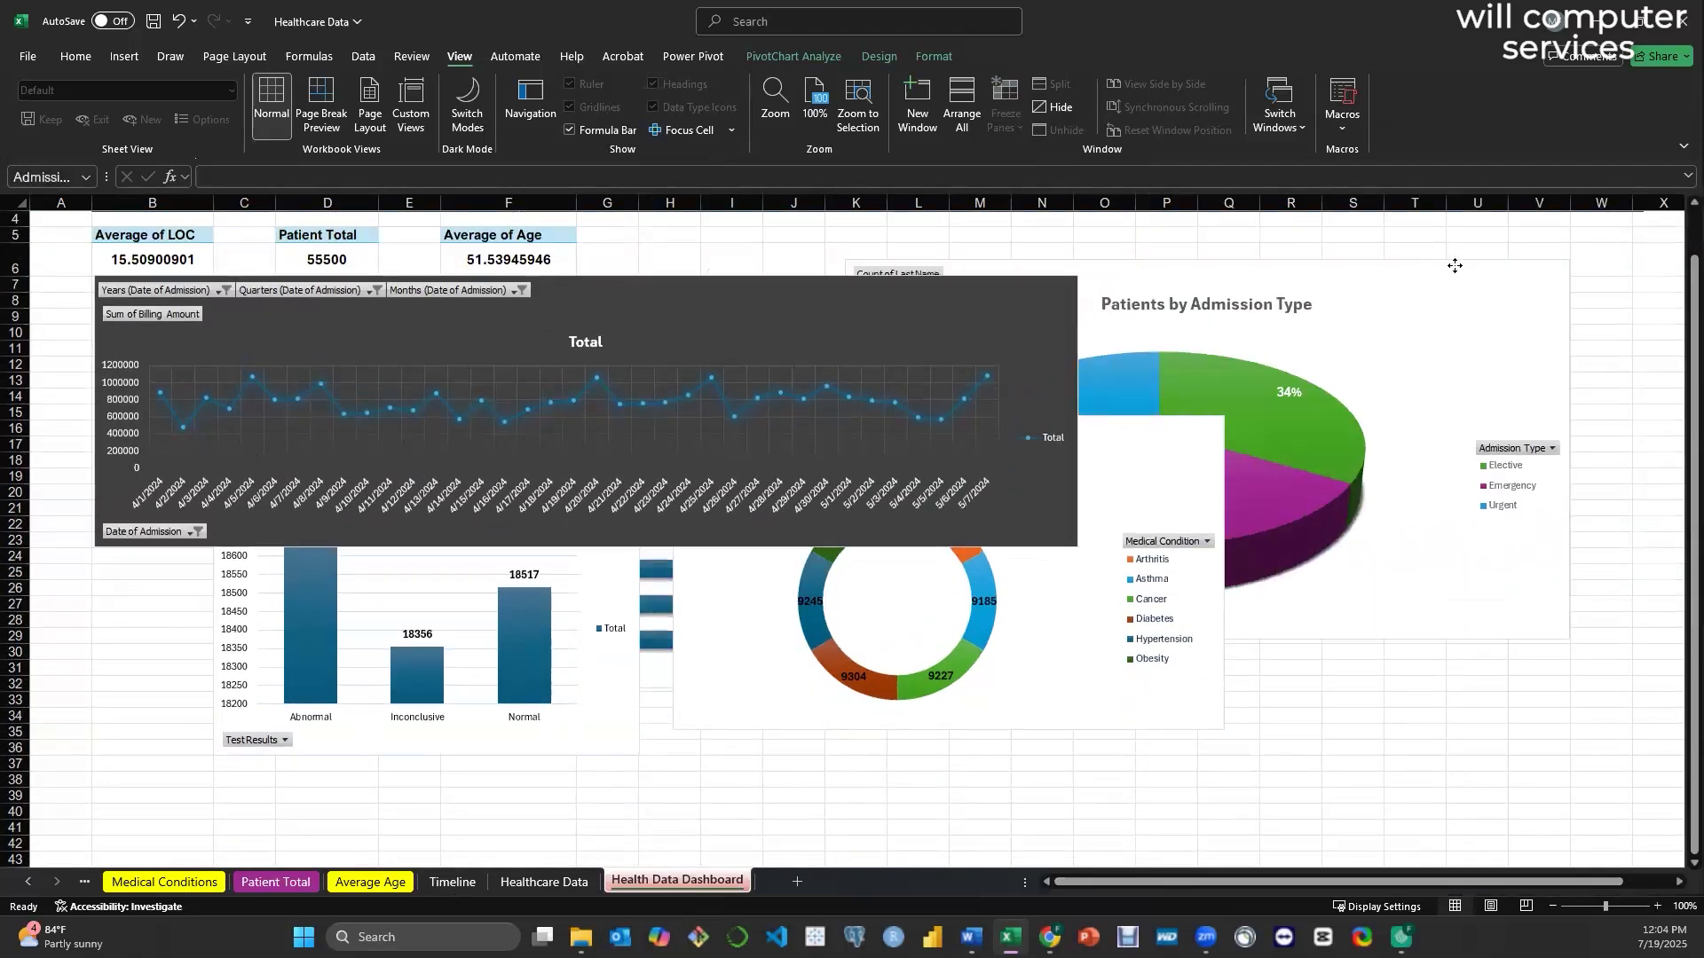
{"action": "left_click_drag", "start_coordinate": [1589, 635], "coordinate": [1413, 578]}
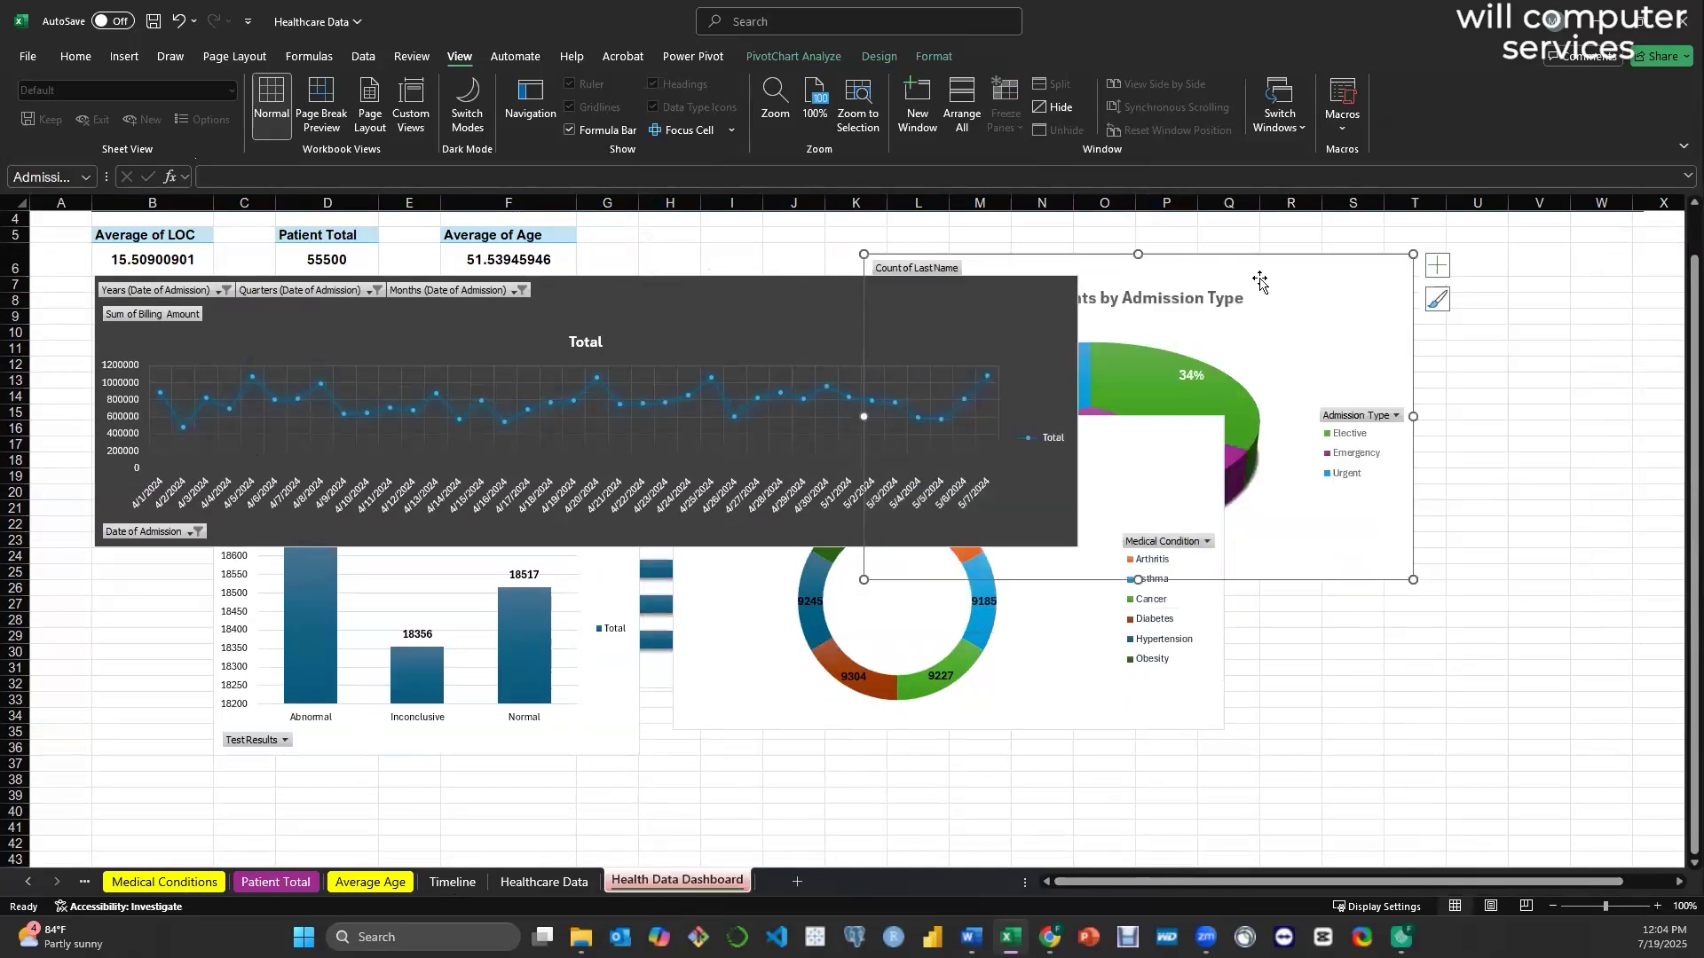
{"action": "left_click_drag", "start_coordinate": [1453, 303], "coordinate": [1488, 301]}
{"action": "left_click_drag", "start_coordinate": [1632, 603], "coordinate": [1472, 551]}
- Shrink the medical condition doughnut chart slightly and place it beneath the Patients by Admission Type pie chart
{"action": "left_click", "coordinate": [1088, 704]}
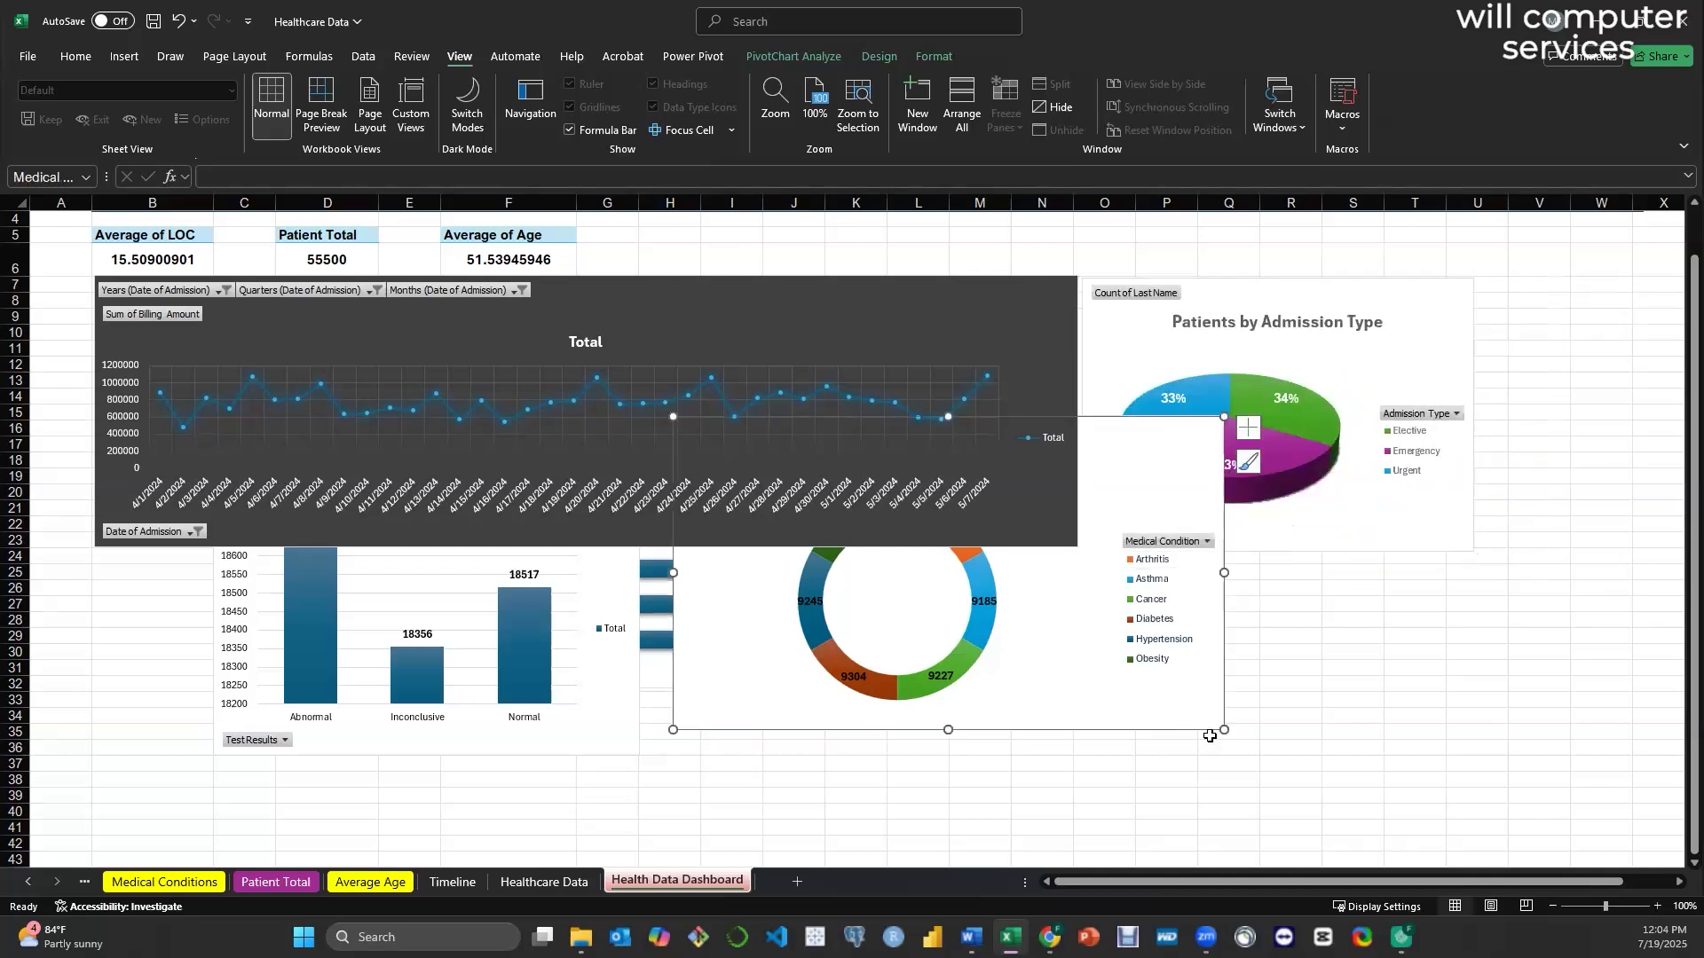
{"action": "left_click_drag", "start_coordinate": [1217, 730], "coordinate": [1153, 707]}
{"action": "left_click_drag", "start_coordinate": [1120, 445], "coordinate": [1545, 565]}
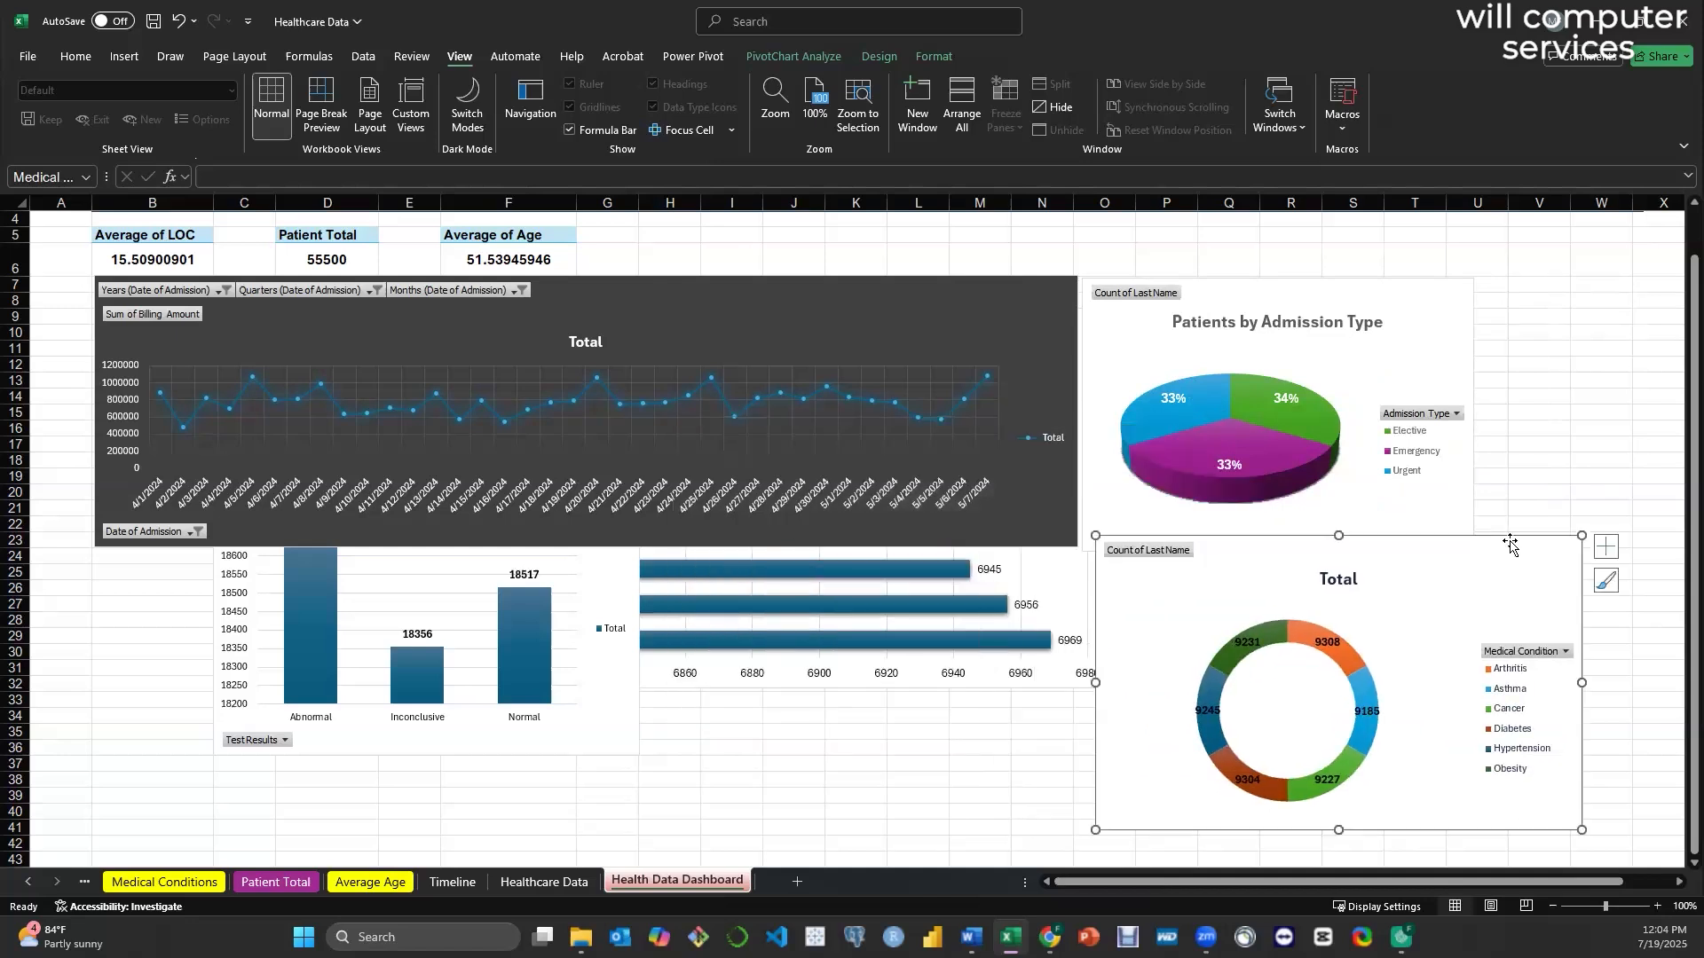
- Set the Patients by Admission Type pie chart to 3.2" high and 4.5" wide
{"action": "left_click", "coordinate": [1413, 294]}
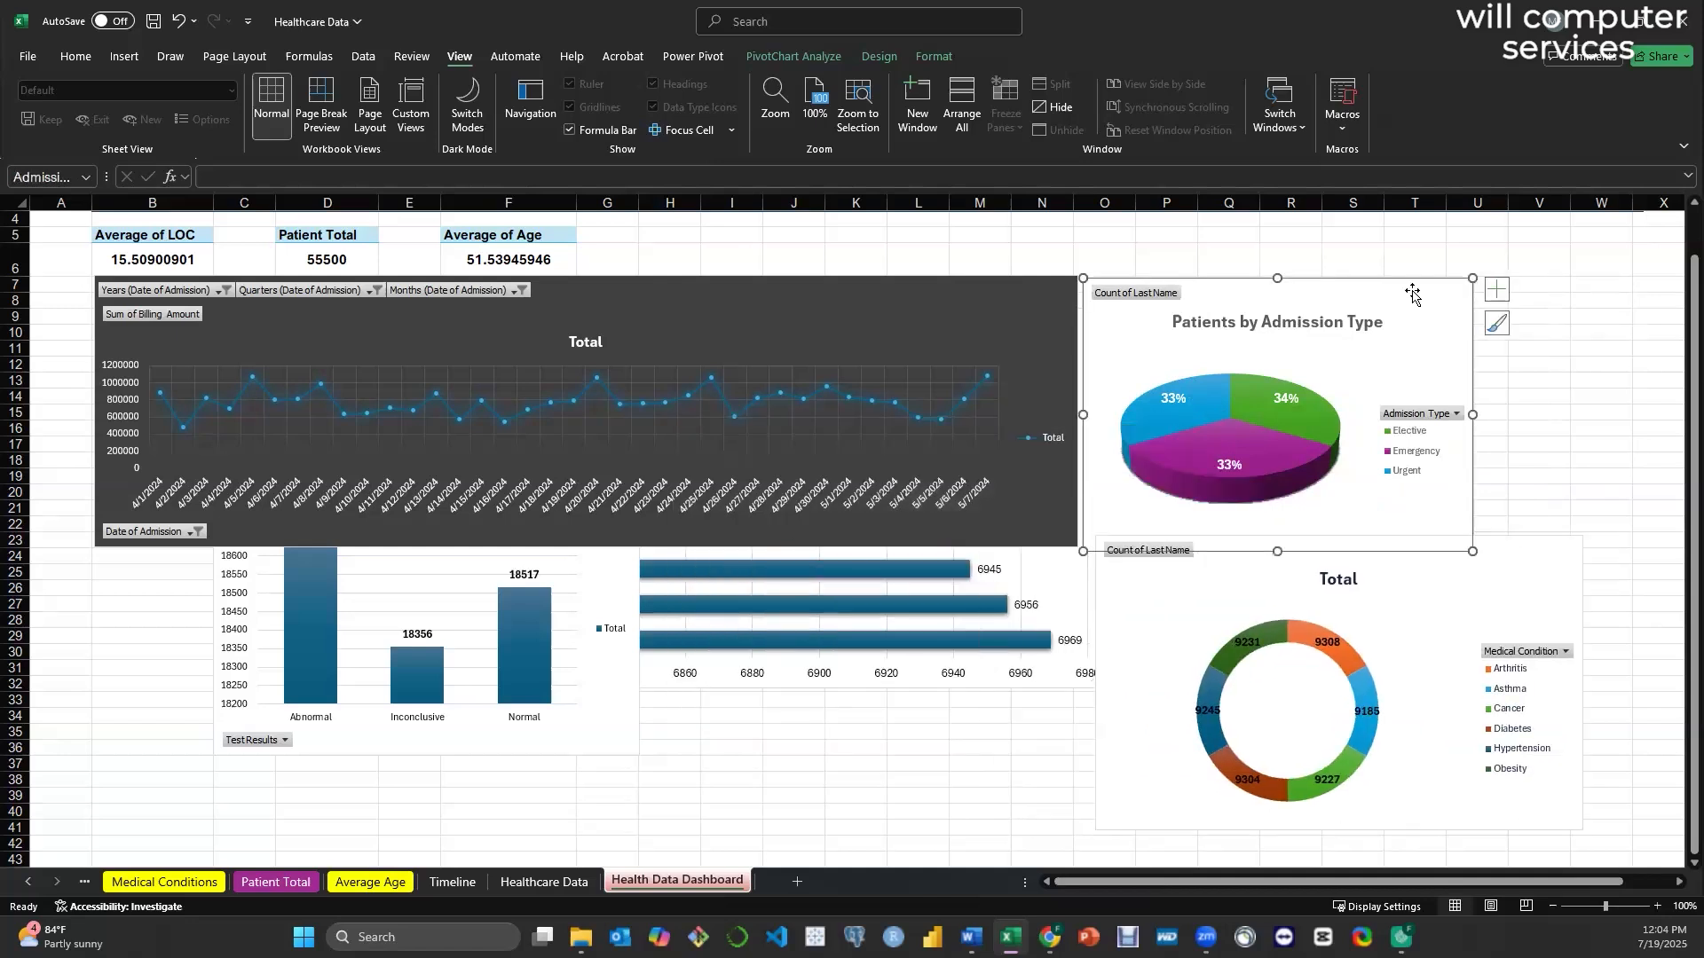
{"action": "left_click", "coordinate": [933, 57]}
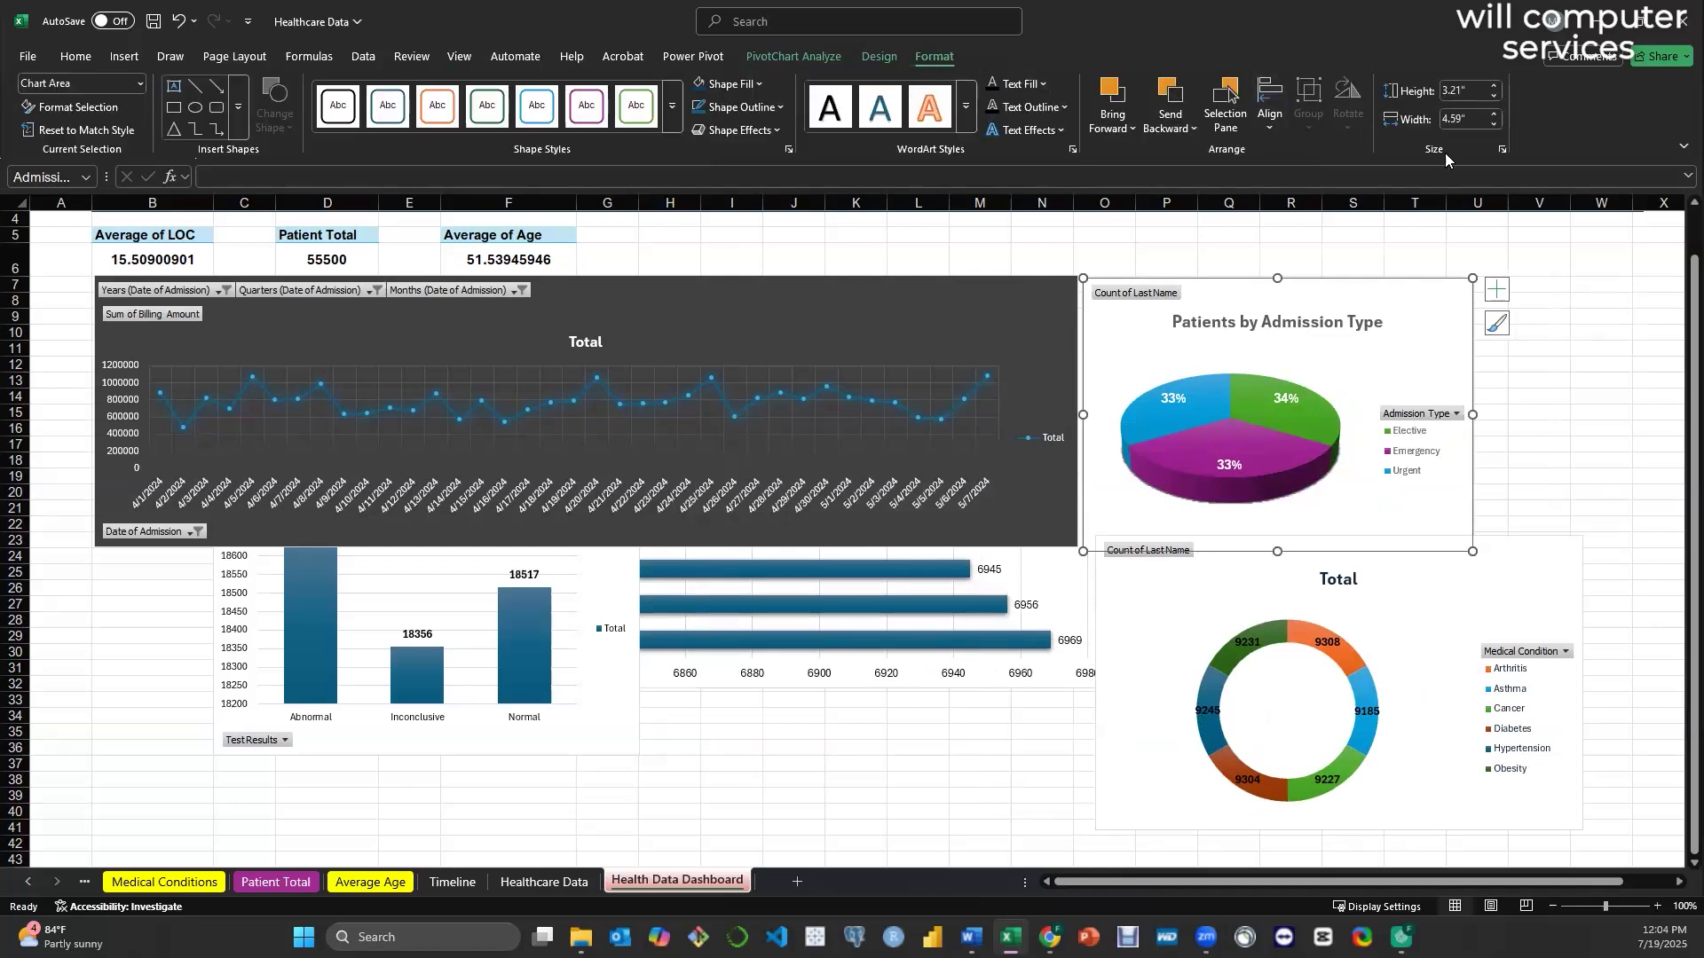
{"action": "left_click", "coordinate": [1495, 87]}
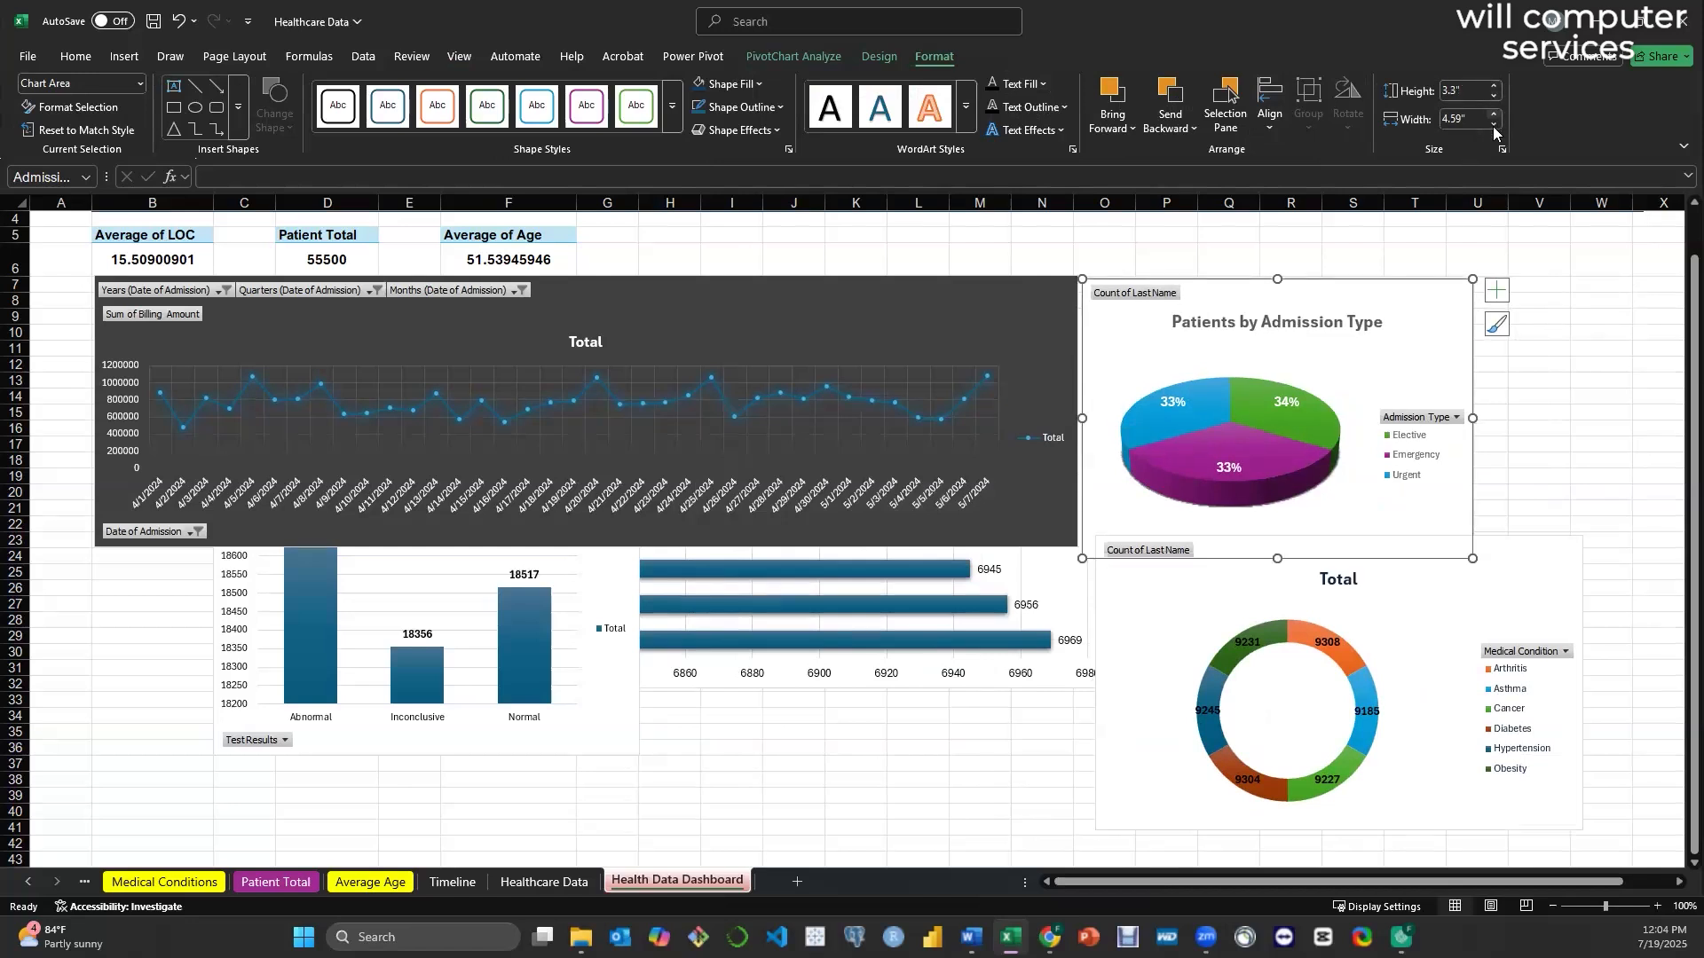
{"action": "left_click", "coordinate": [1495, 115]}
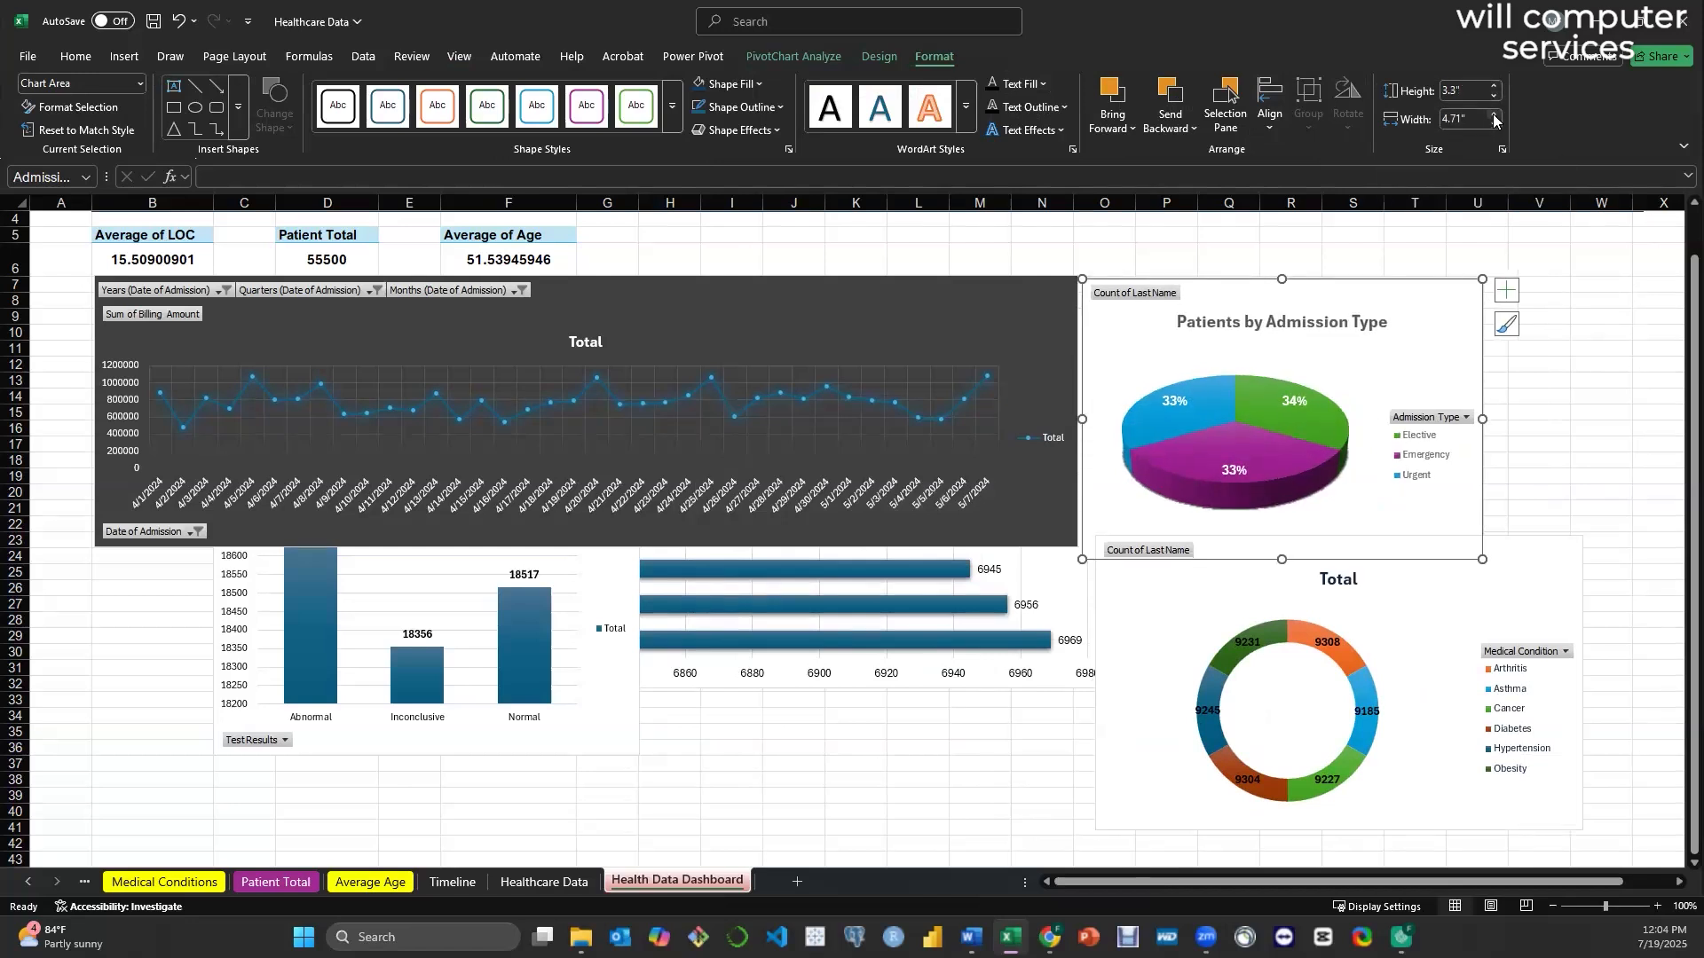
{"action": "left_click", "coordinate": [1496, 117]}
{"action": "left_click", "coordinate": [1494, 124]}
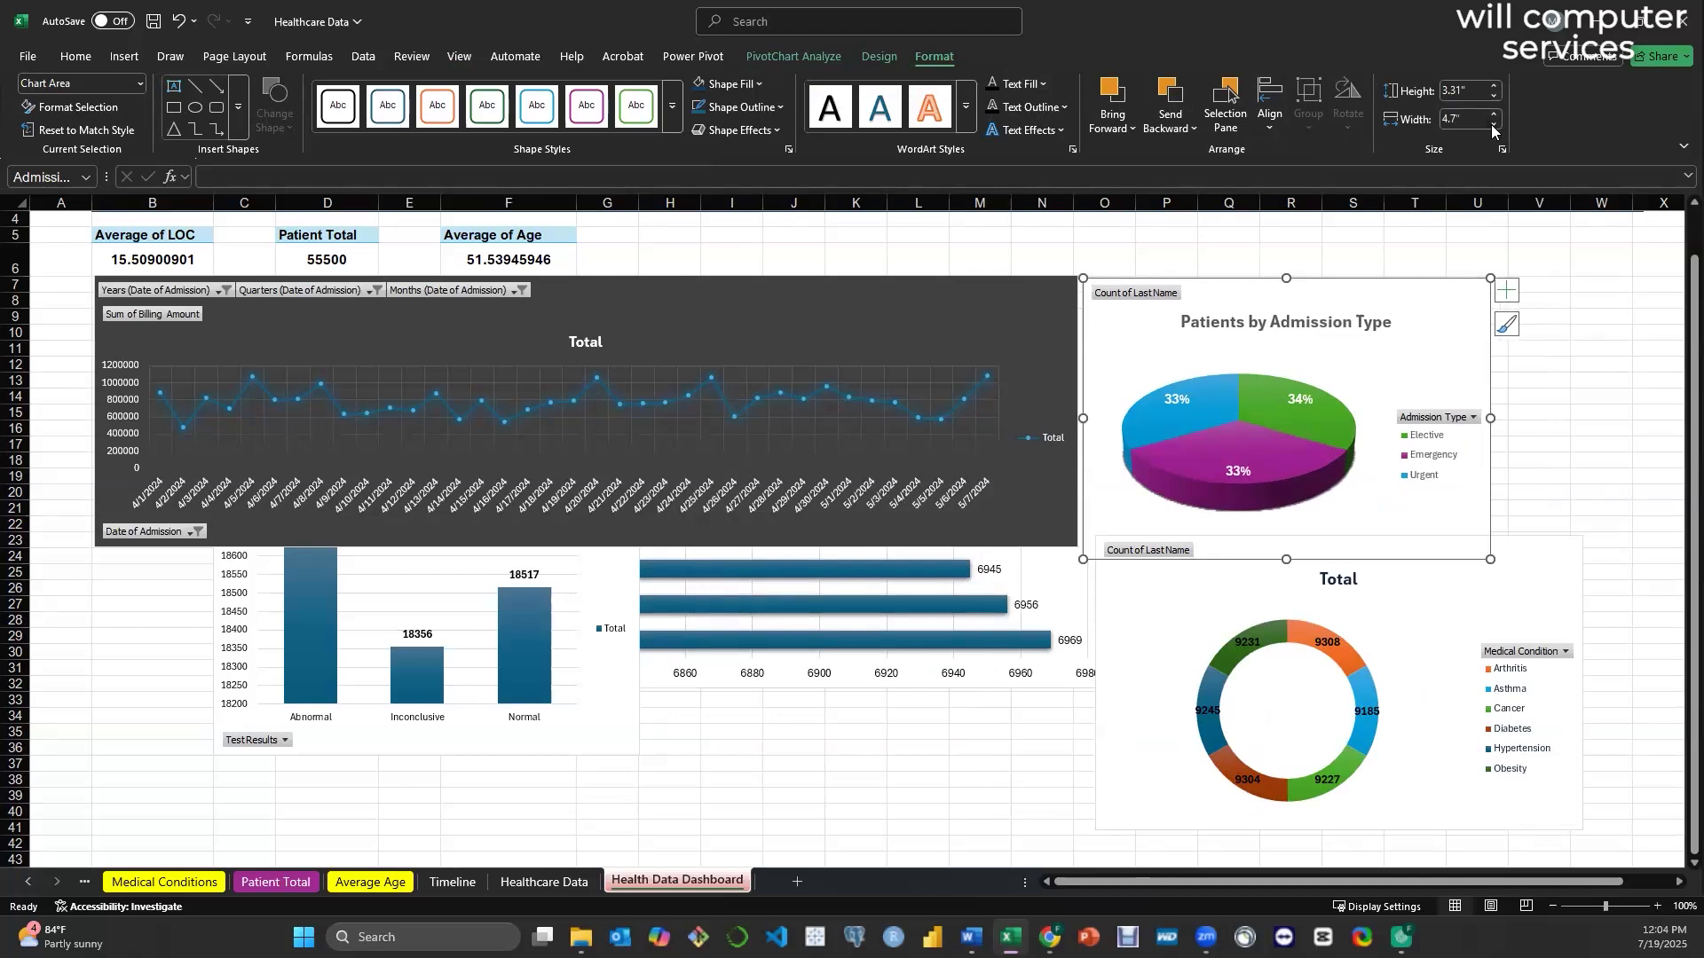
{"action": "left_click", "coordinate": [1493, 126]}
{"action": "left_click", "coordinate": [1492, 126]}
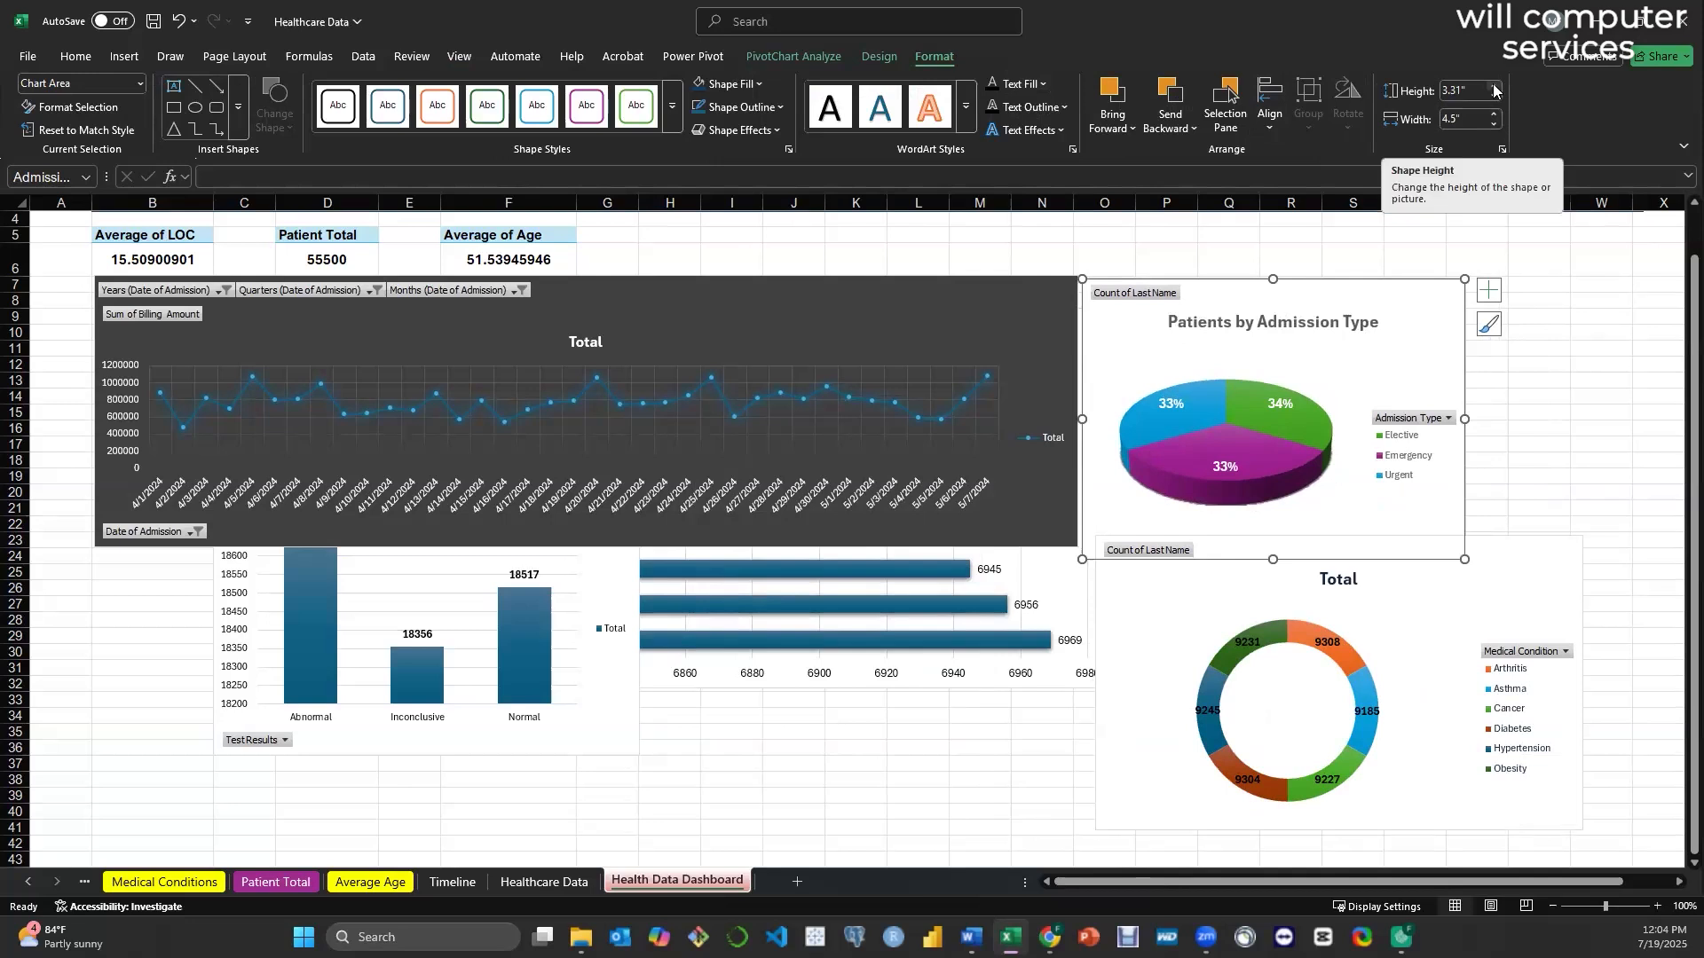
{"action": "left_click", "coordinate": [1495, 86]}
{"action": "left_click", "coordinate": [1495, 86]}
{"action": "left_click", "coordinate": [1496, 99]}
{"action": "left_click", "coordinate": [1495, 98]}
{"action": "left_click", "coordinate": [1495, 99]}
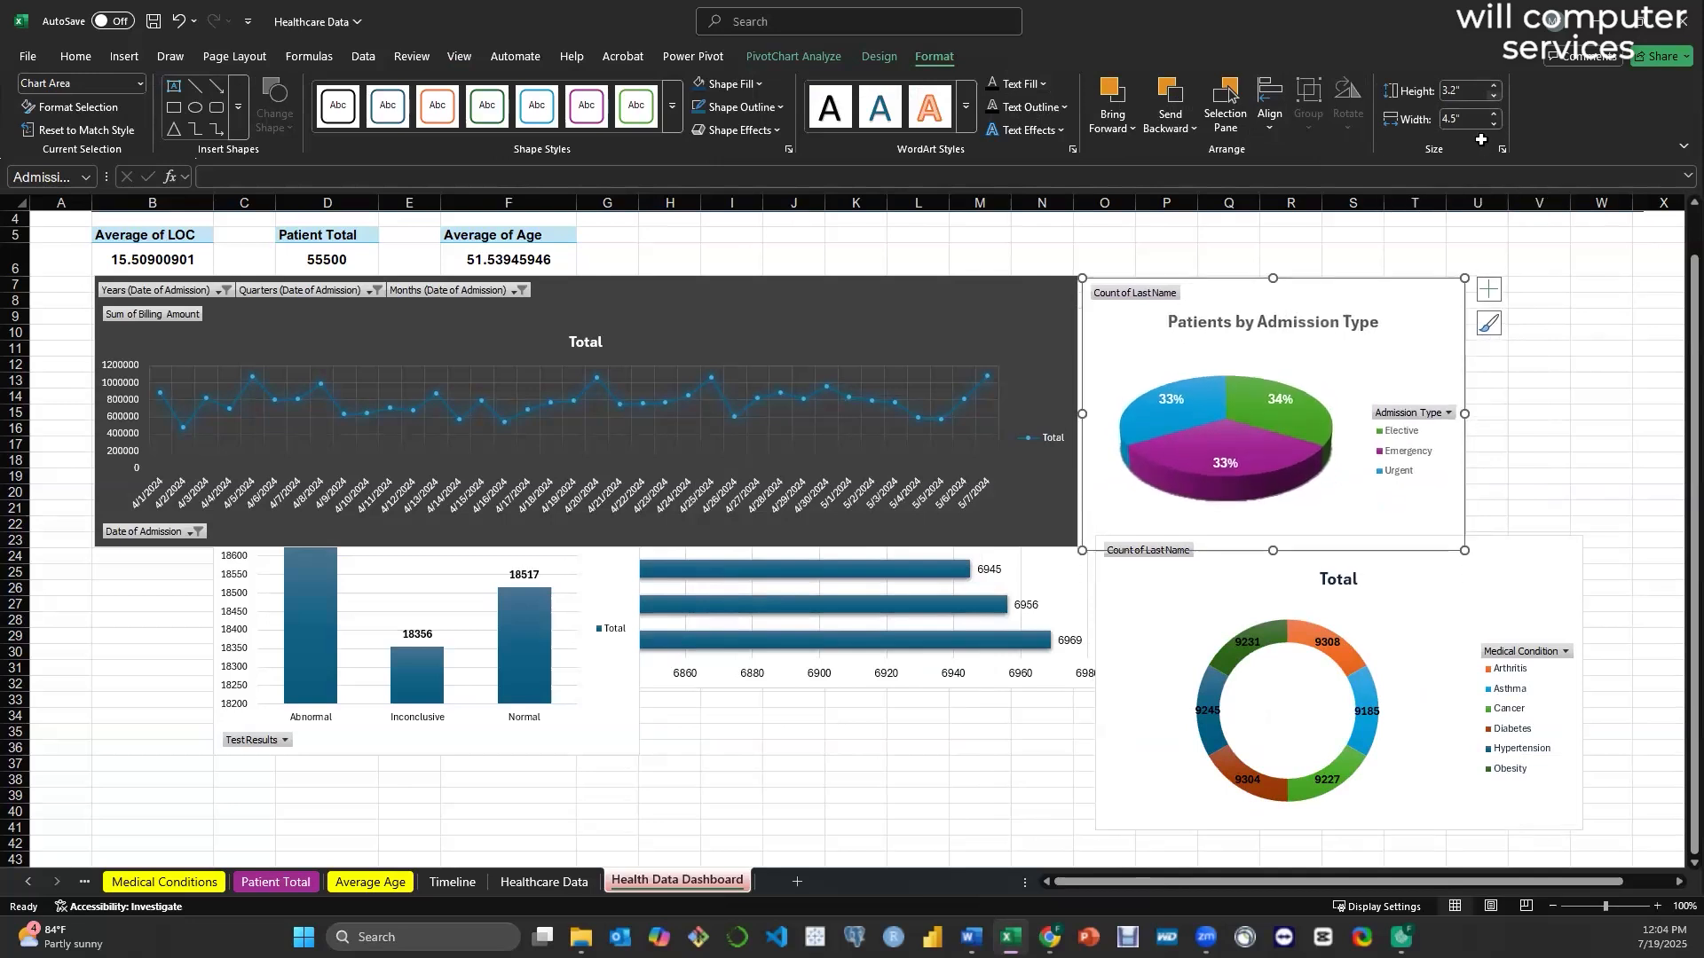
- Size the medical condition doughnut chart to 3.2" high and 4.5" wide
{"action": "left_click", "coordinate": [1513, 561]}
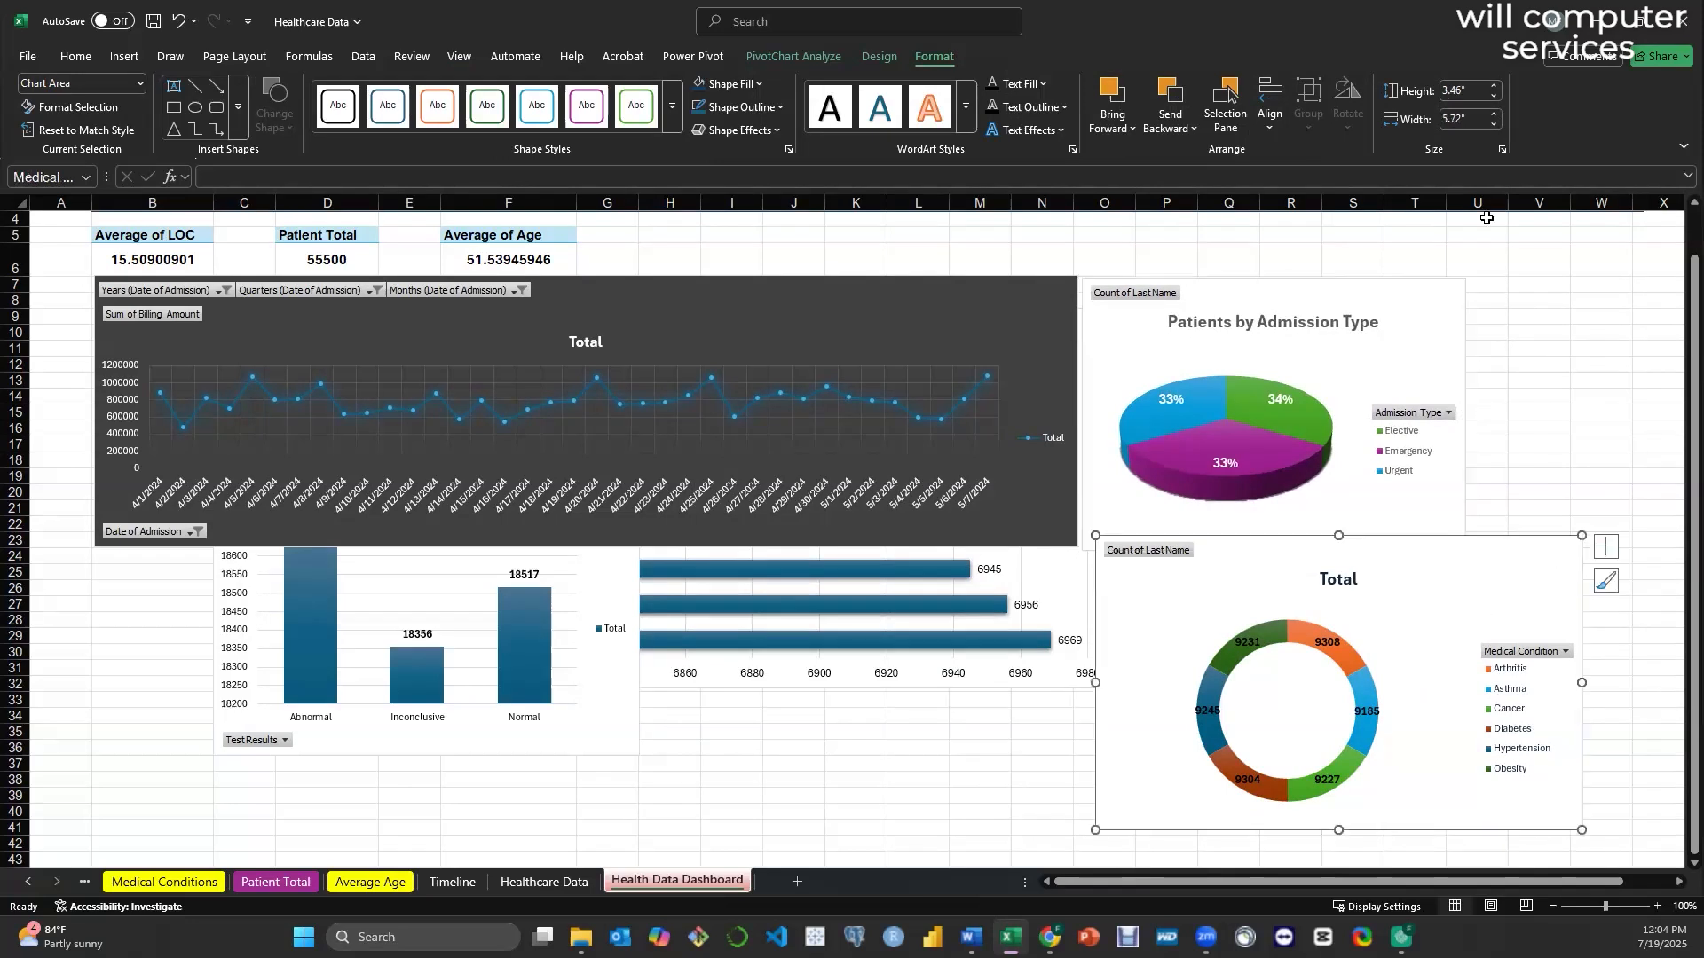
{"action": "left_click", "coordinate": [1494, 98]}
{"action": "left_click", "coordinate": [1494, 97]}
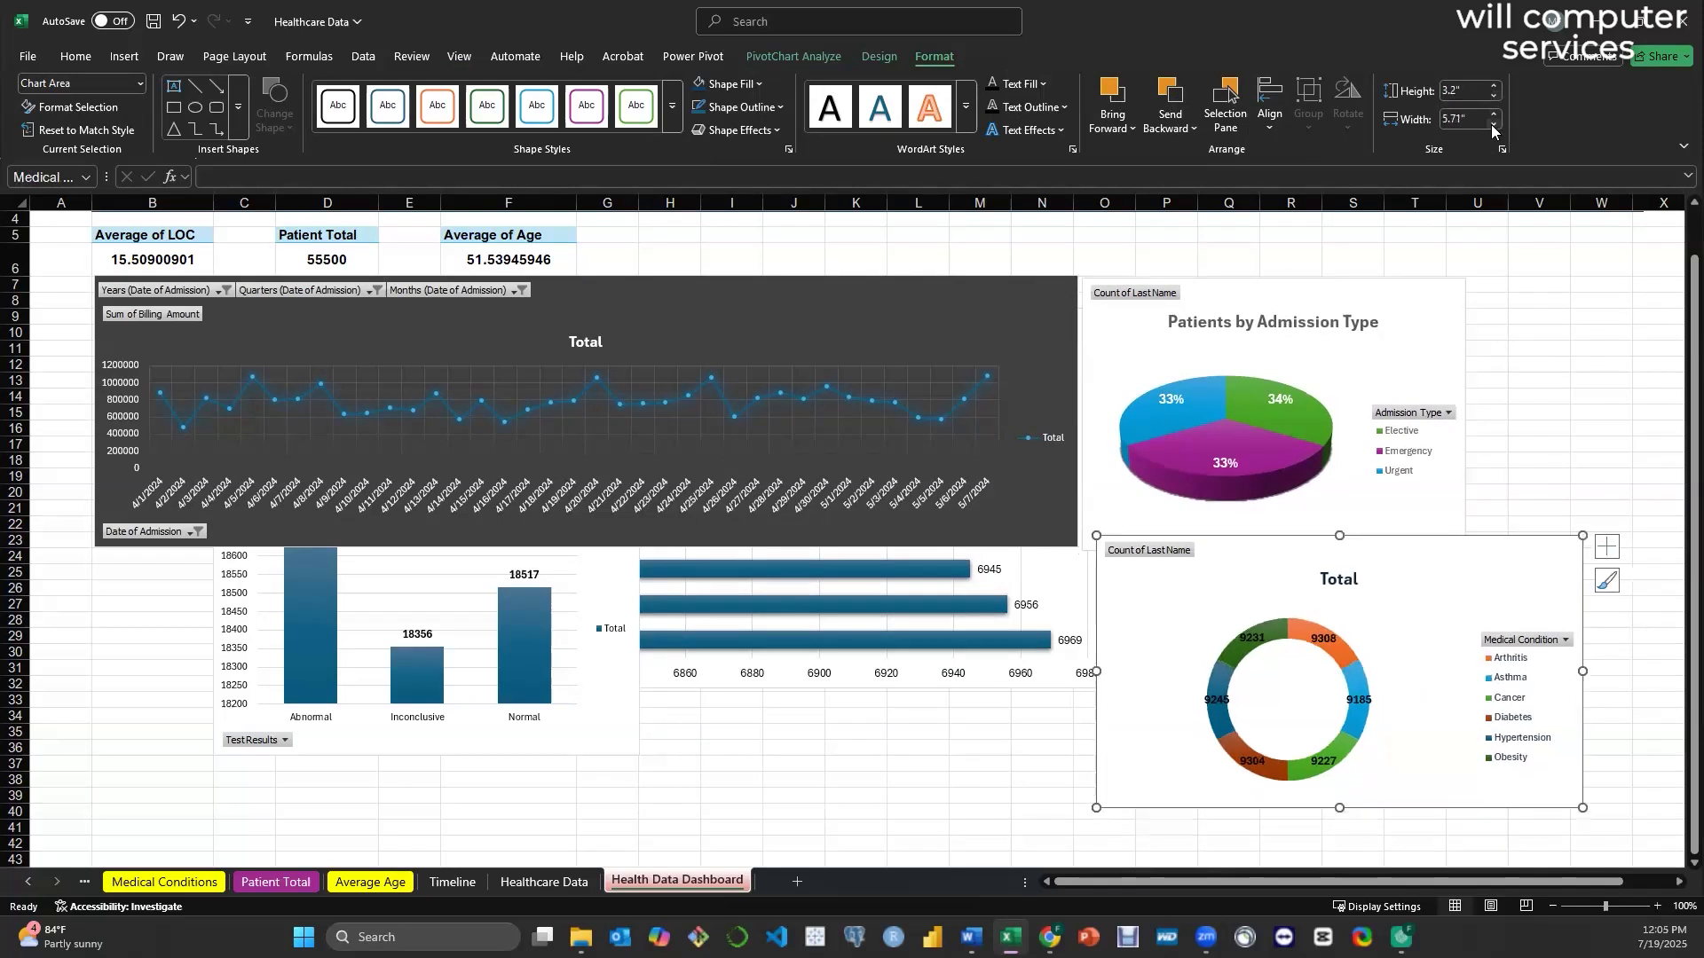
{"action": "left_click", "coordinate": [1491, 126]}
{"action": "left_click", "coordinate": [1491, 125]}
{"action": "left_click", "coordinate": [1492, 125]}
{"action": "left_click", "coordinate": [1492, 125]}
{"action": "left_click", "coordinate": [1491, 125]}
{"action": "left_click", "coordinate": [1492, 126]}
{"action": "left_click", "coordinate": [1492, 125]}
{"action": "left_click", "coordinate": [1492, 125]}
{"action": "left_click", "coordinate": [1492, 125]}
{"action": "left_click", "coordinate": [1492, 125]}
{"action": "left_click", "coordinate": [1455, 119]}
{"action": "left_click_drag", "start_coordinate": [1424, 117], "coordinate": [1421, 119]}
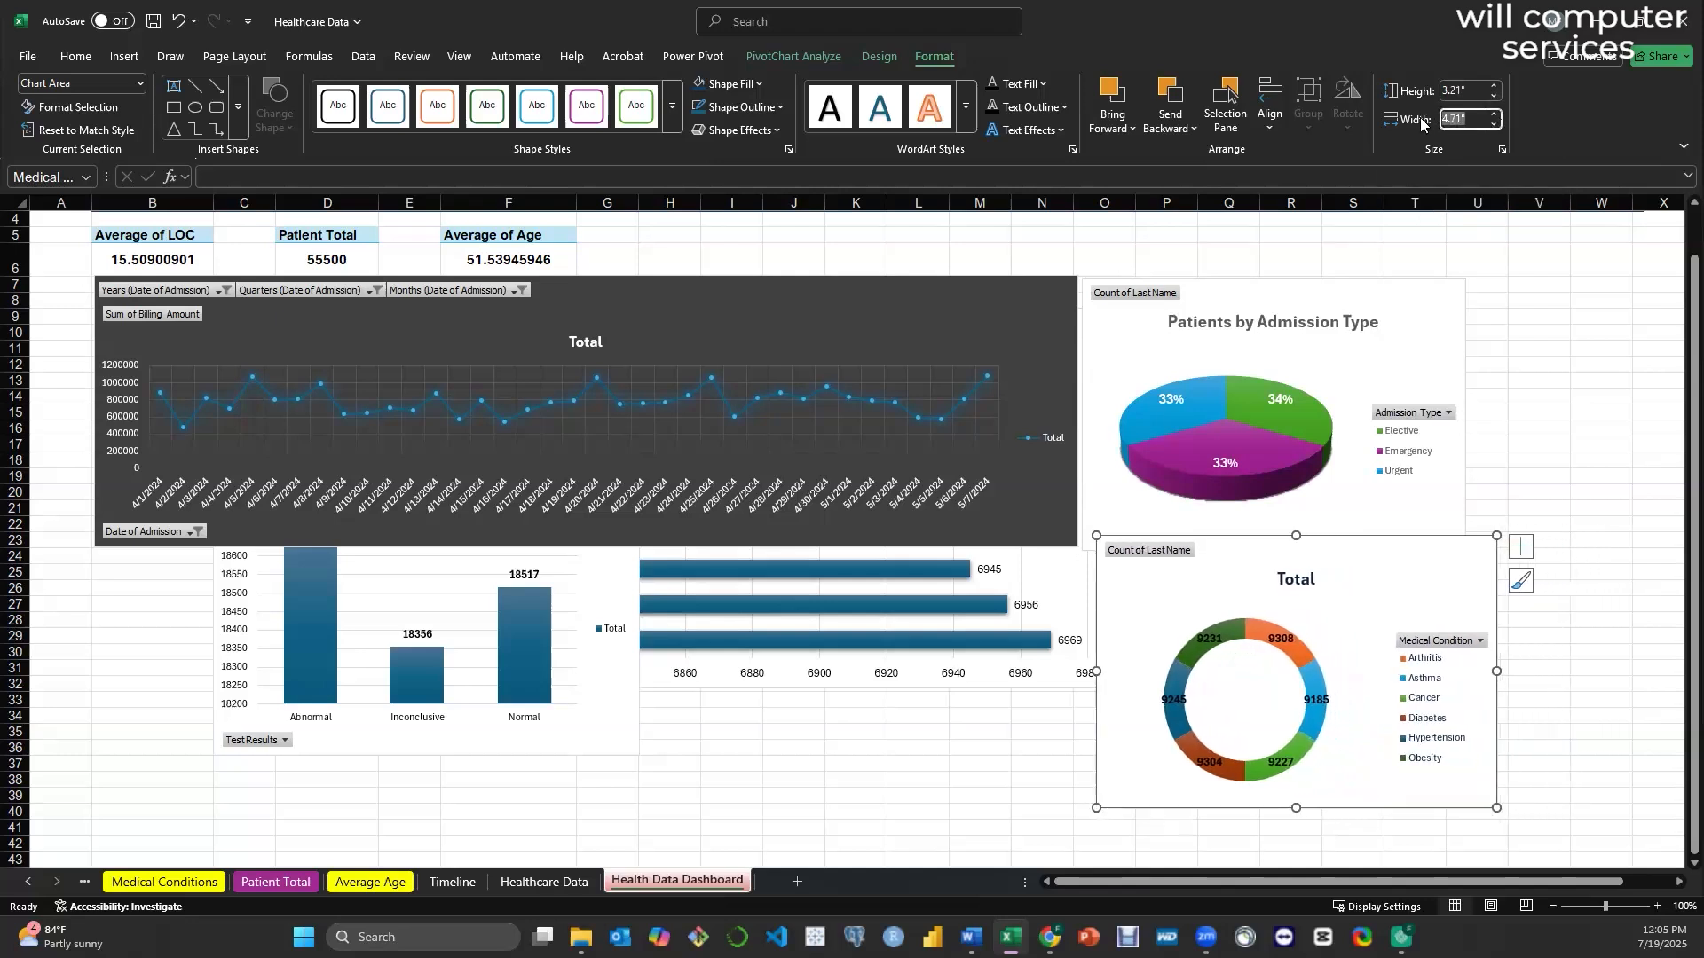
{"action": "type", "text": "4.5"}
{"action": "key", "text": "Return"}
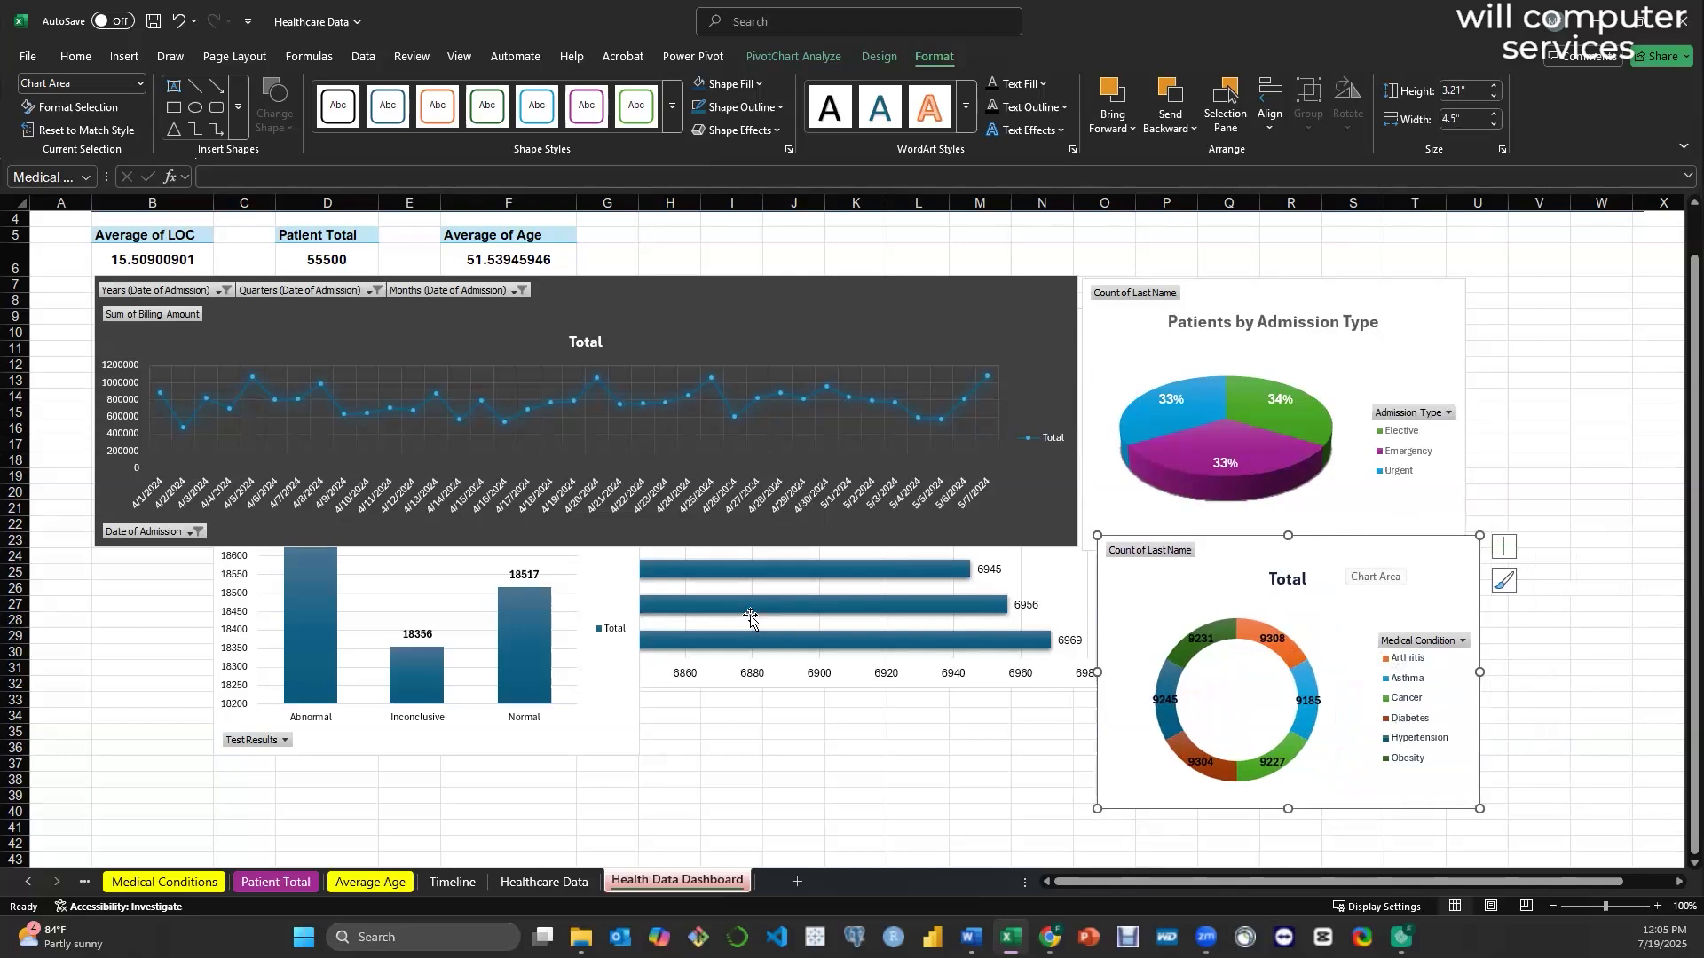
- Move the billing line chart and the Patients By Blood Type chart down the dashboard to about row 24
{"action": "left_click", "coordinate": [579, 557]}
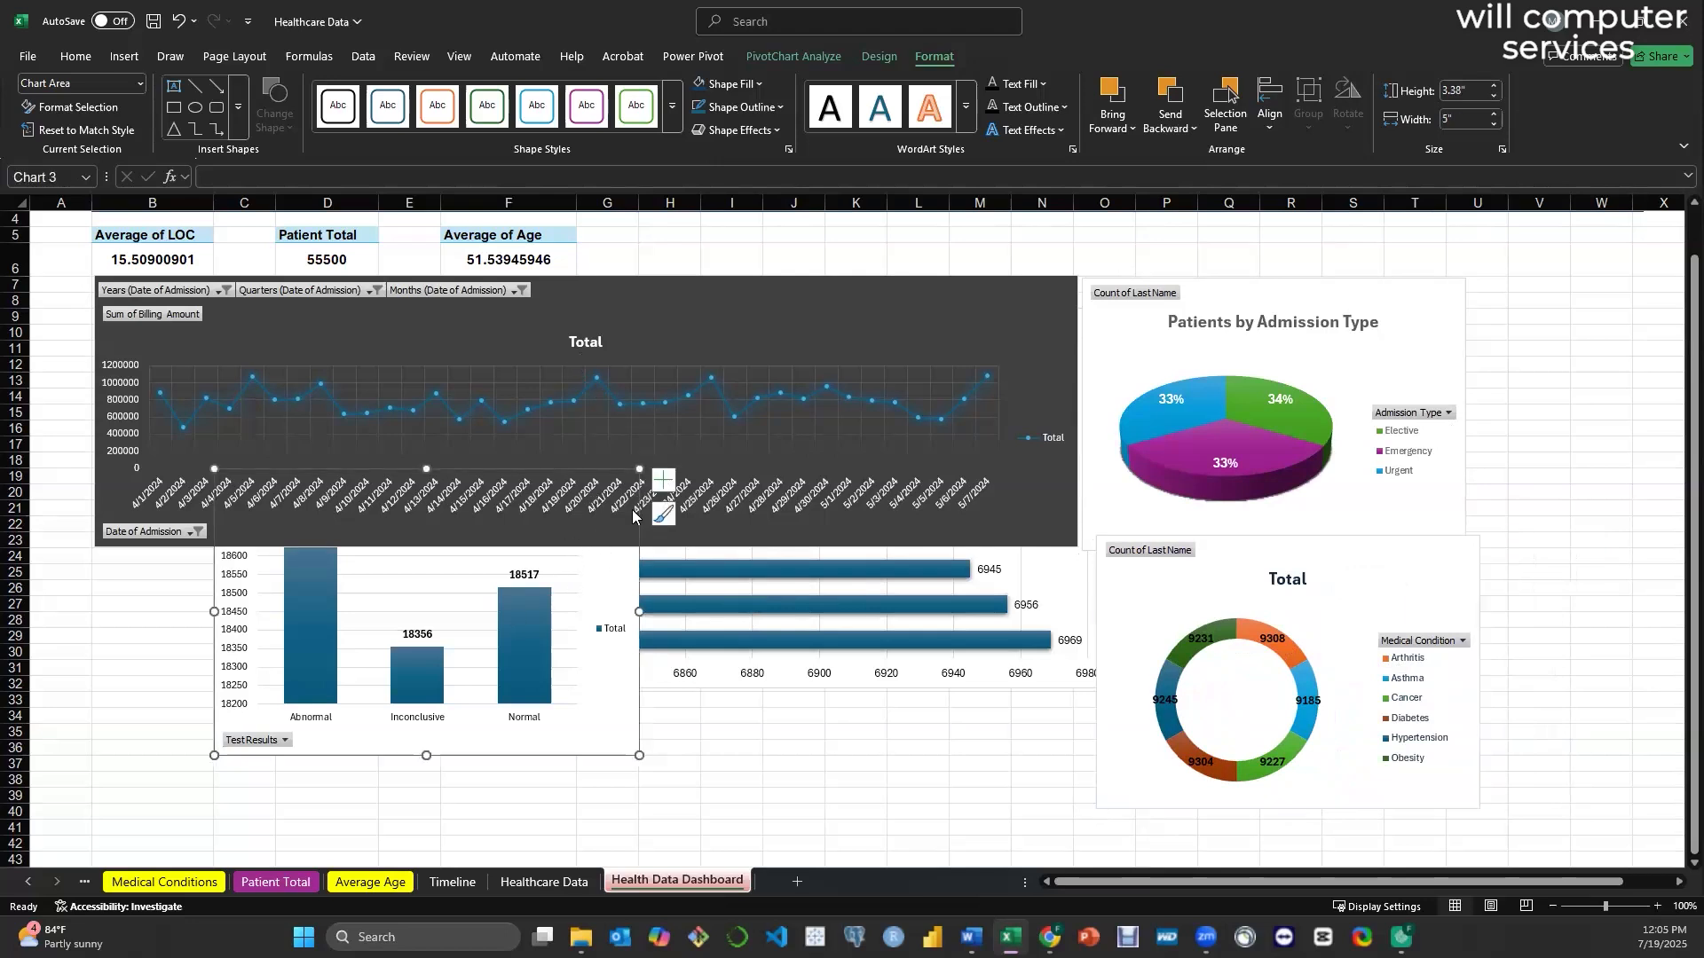
{"action": "left_click_drag", "start_coordinate": [802, 315], "coordinate": [781, 585]}
{"action": "left_click_drag", "start_coordinate": [904, 359], "coordinate": [849, 606]}
{"action": "scroll", "coordinate": [924, 356], "scroll_direction": "up", "scroll_amount": 1}
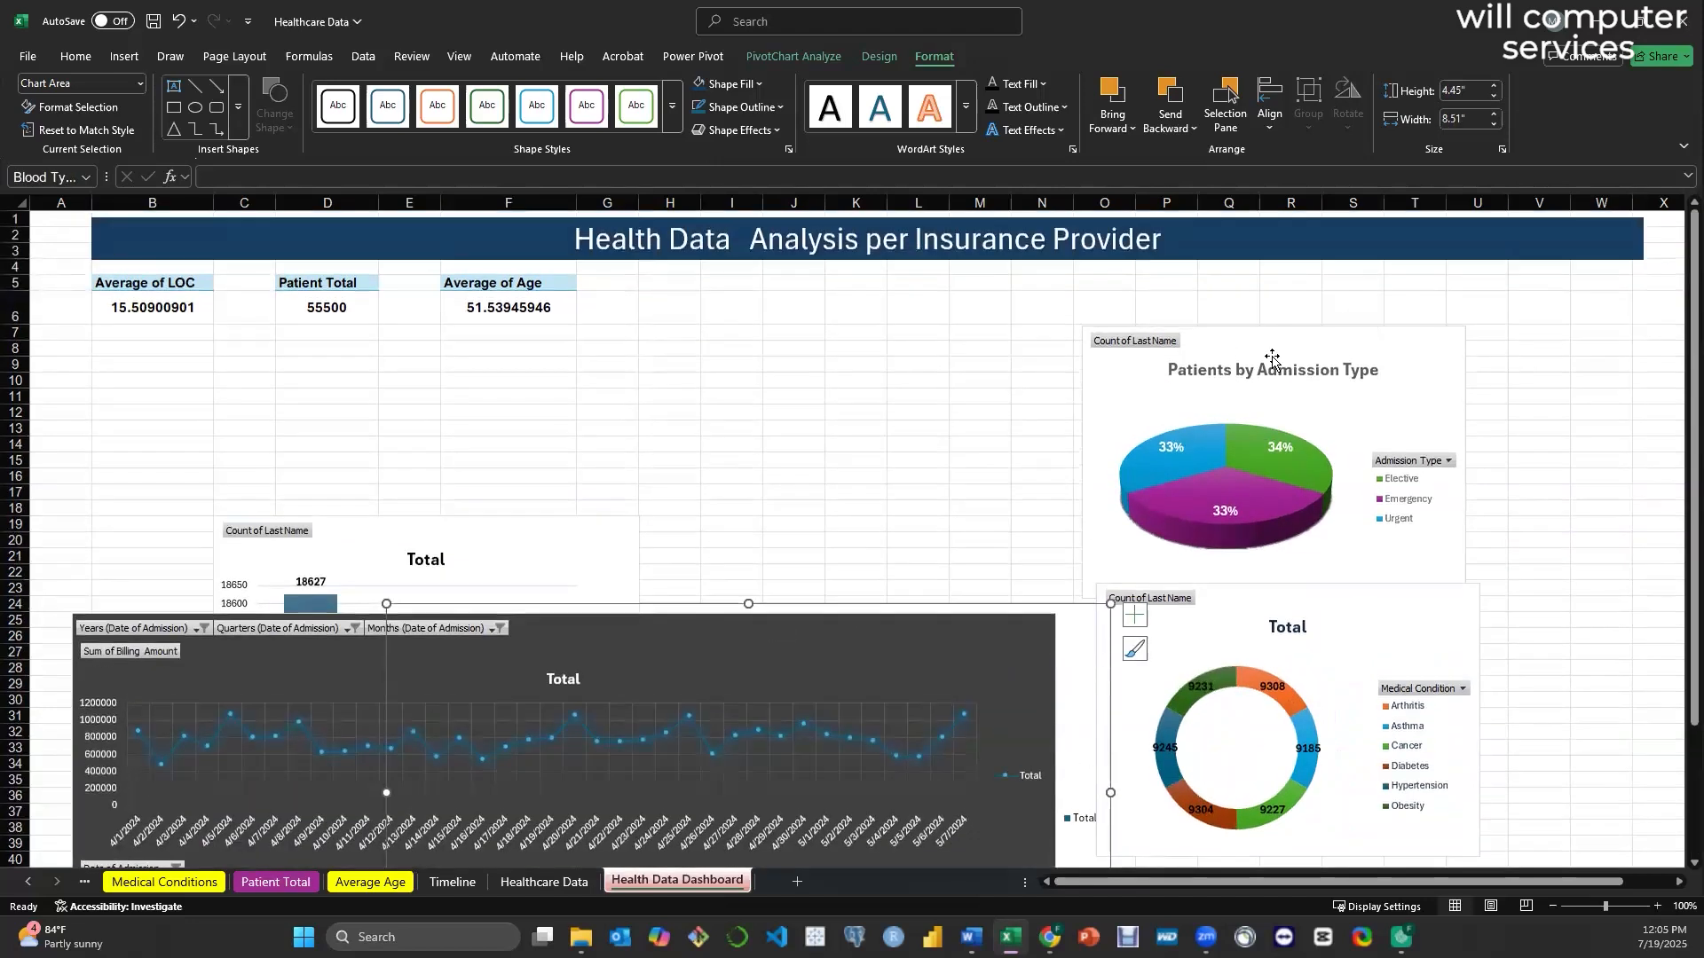
- Place the Patients by Admission Type pie and medical condition doughnut side by side under the banner, with the billing line chart beneath them
{"action": "left_click_drag", "start_coordinate": [1313, 341], "coordinate": [866, 289]}
{"action": "left_click_drag", "start_coordinate": [1381, 597], "coordinate": [1324, 292]}
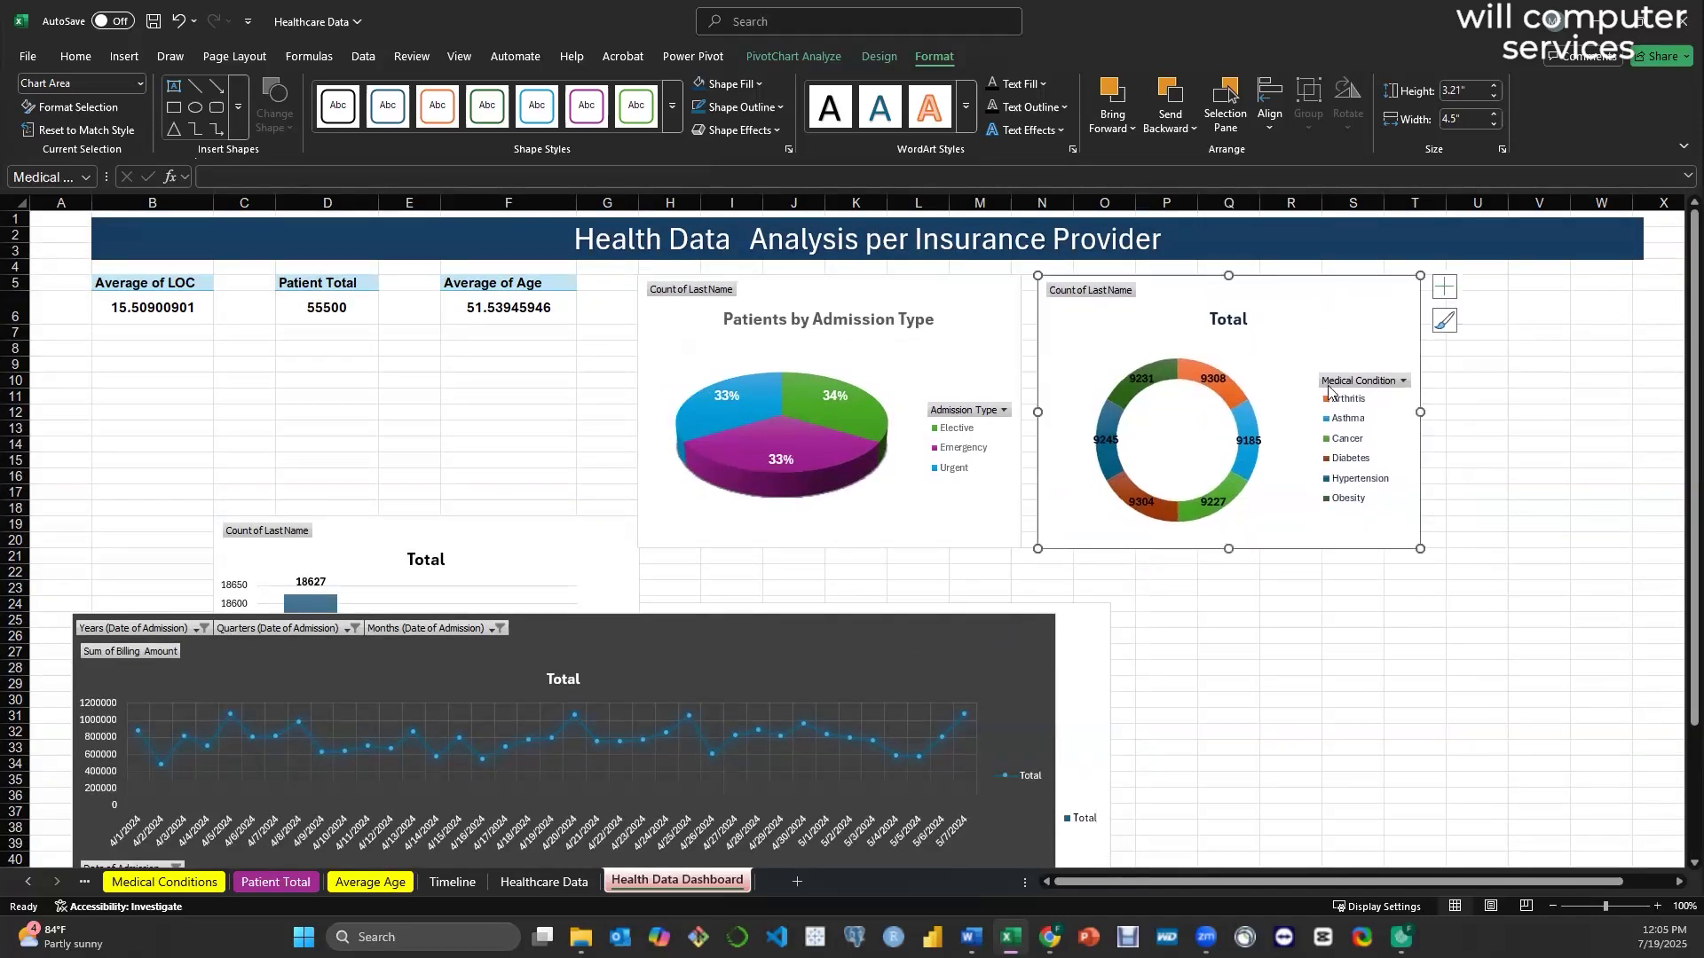
{"action": "left_click", "coordinate": [1337, 672]}
{"action": "scroll", "coordinate": [1293, 661], "scroll_direction": "down", "scroll_amount": 2}
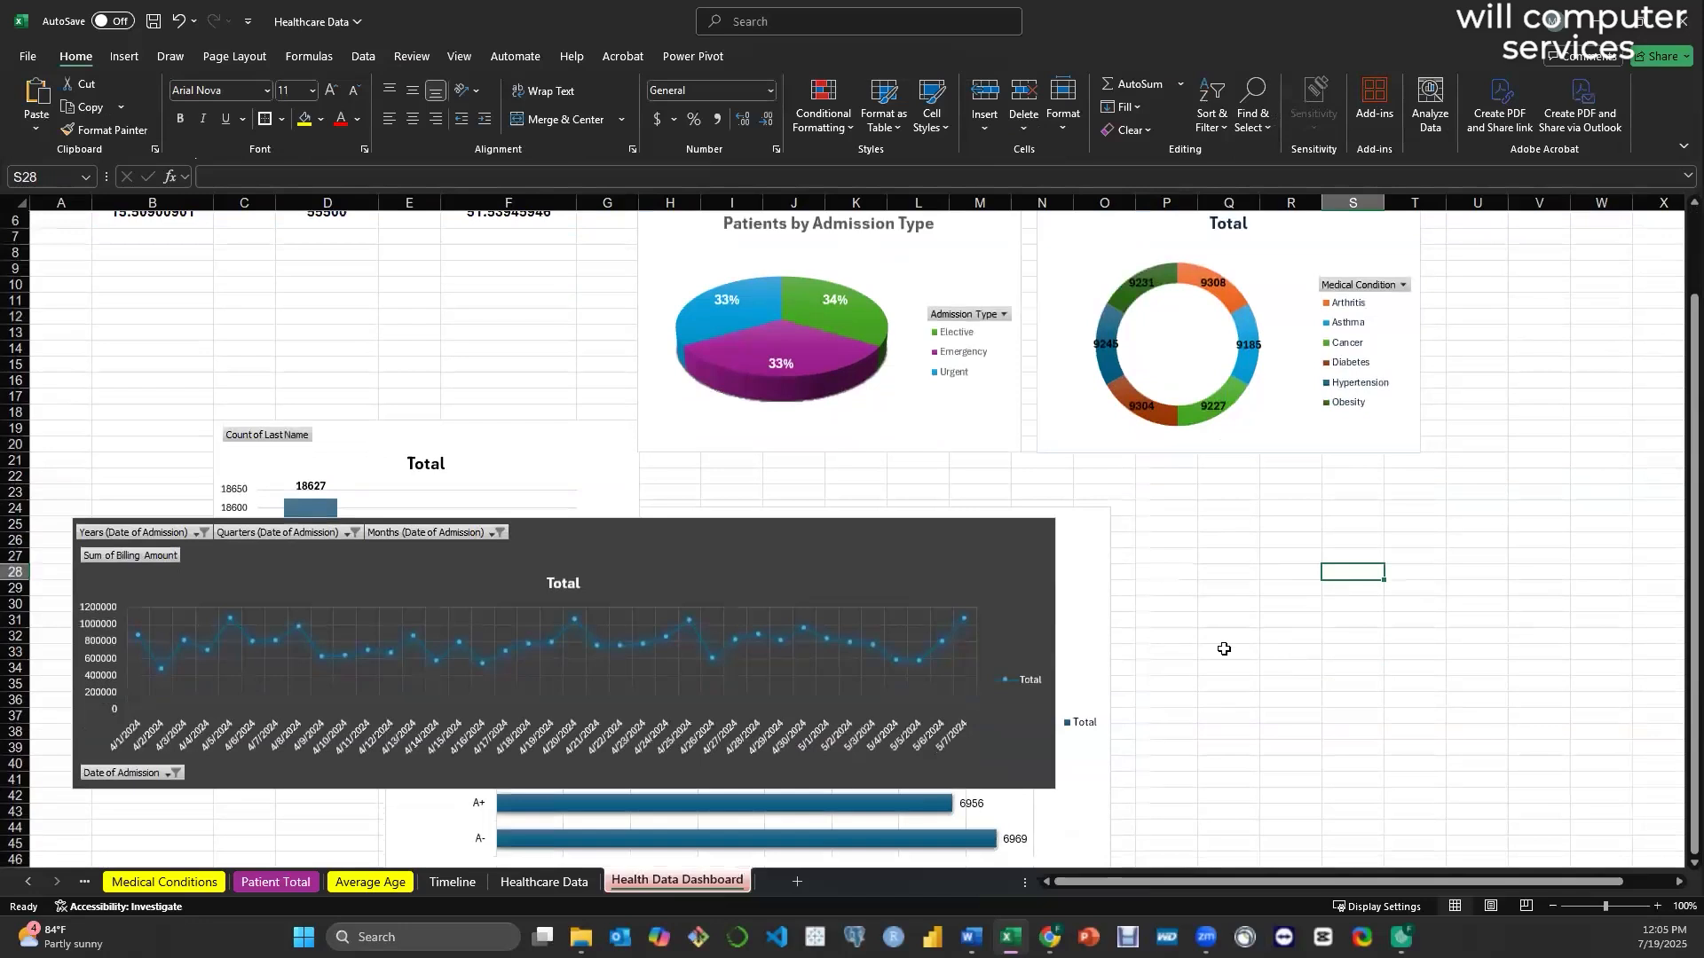
{"action": "left_click_drag", "start_coordinate": [755, 543], "coordinate": [1356, 516]}
- Set the Test Results column chart to 3.2" high and 4.5" wide
{"action": "left_click", "coordinate": [462, 444]}
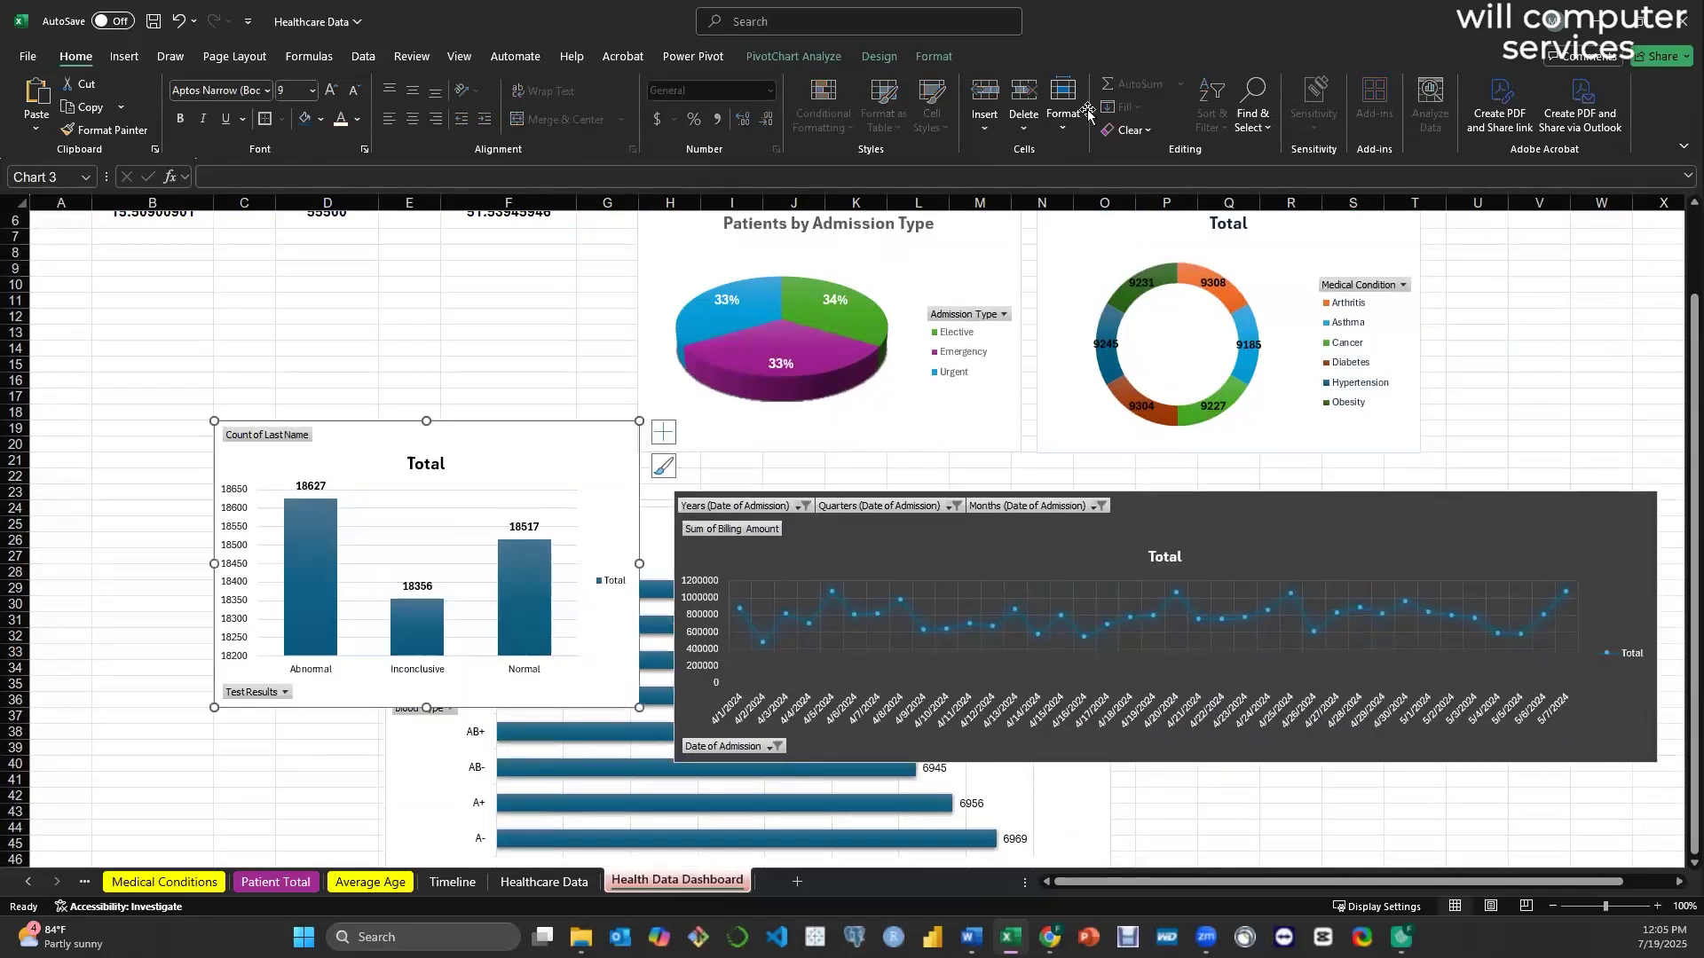
{"action": "left_click", "coordinate": [943, 55]}
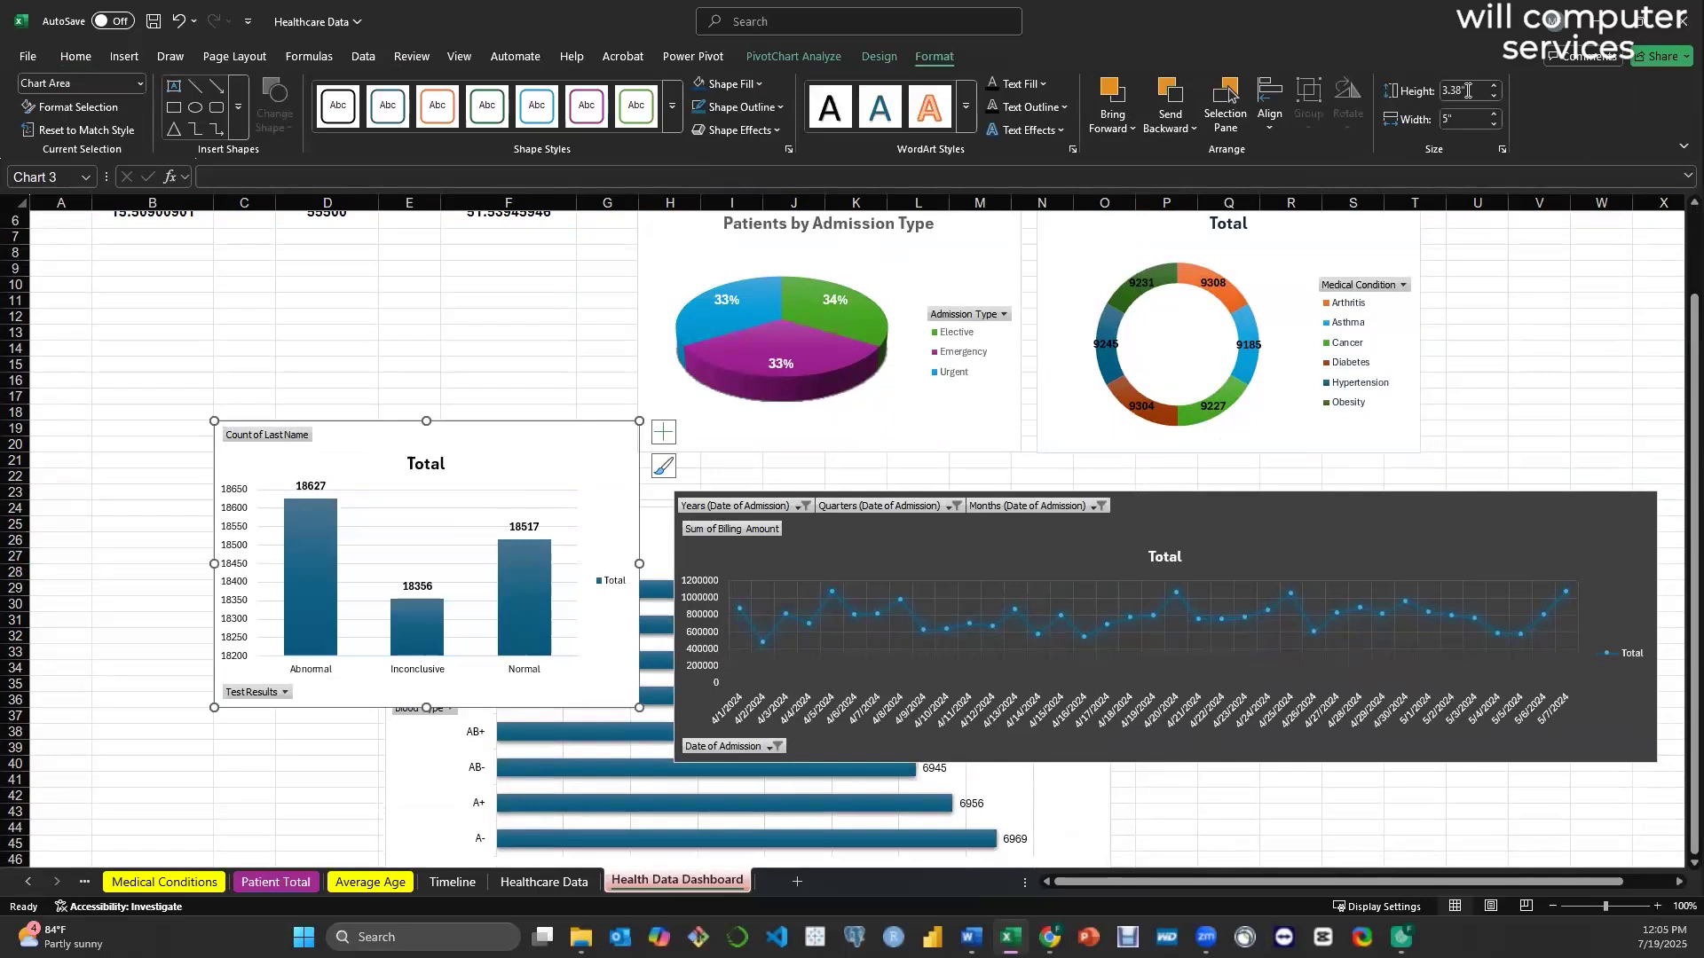
{"action": "left_click", "coordinate": [1464, 90]}
{"action": "type", "text": "3.2"}
{"action": "key", "text": "Return"}
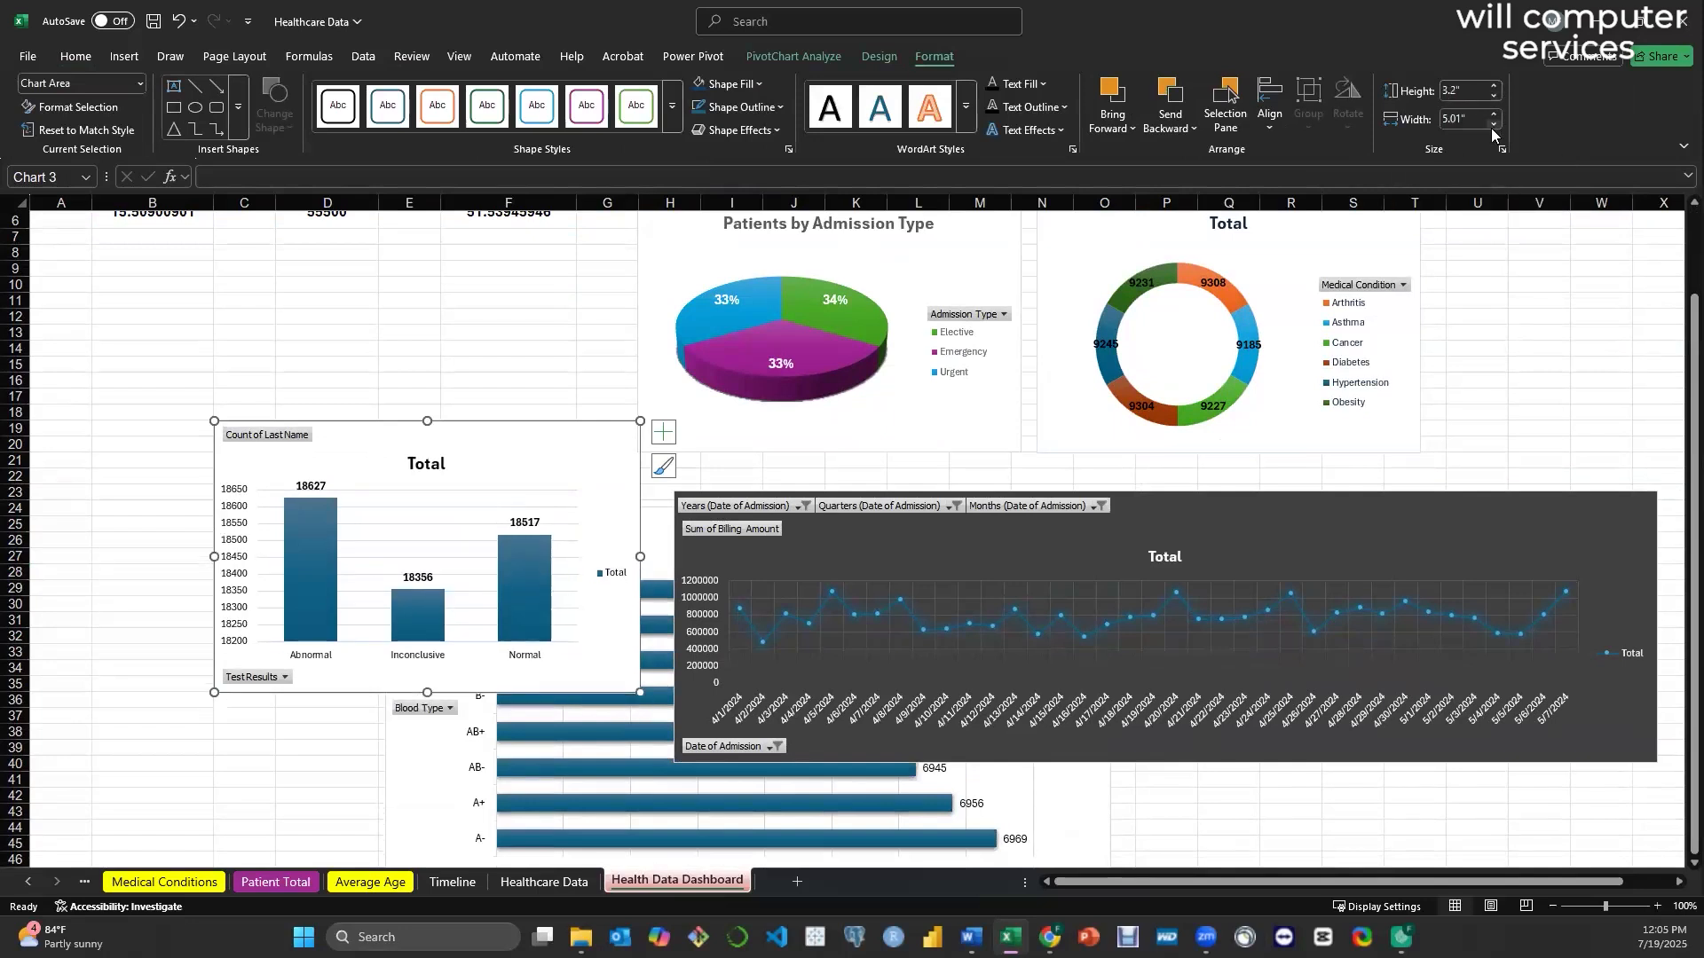
{"action": "left_click", "coordinate": [1493, 124]}
{"action": "left_click", "coordinate": [1493, 124]}
{"action": "left_click", "coordinate": [1492, 124]}
{"action": "left_click", "coordinate": [1493, 125]}
{"action": "left_click", "coordinate": [1493, 125]}
{"action": "left_click", "coordinate": [1493, 124]}
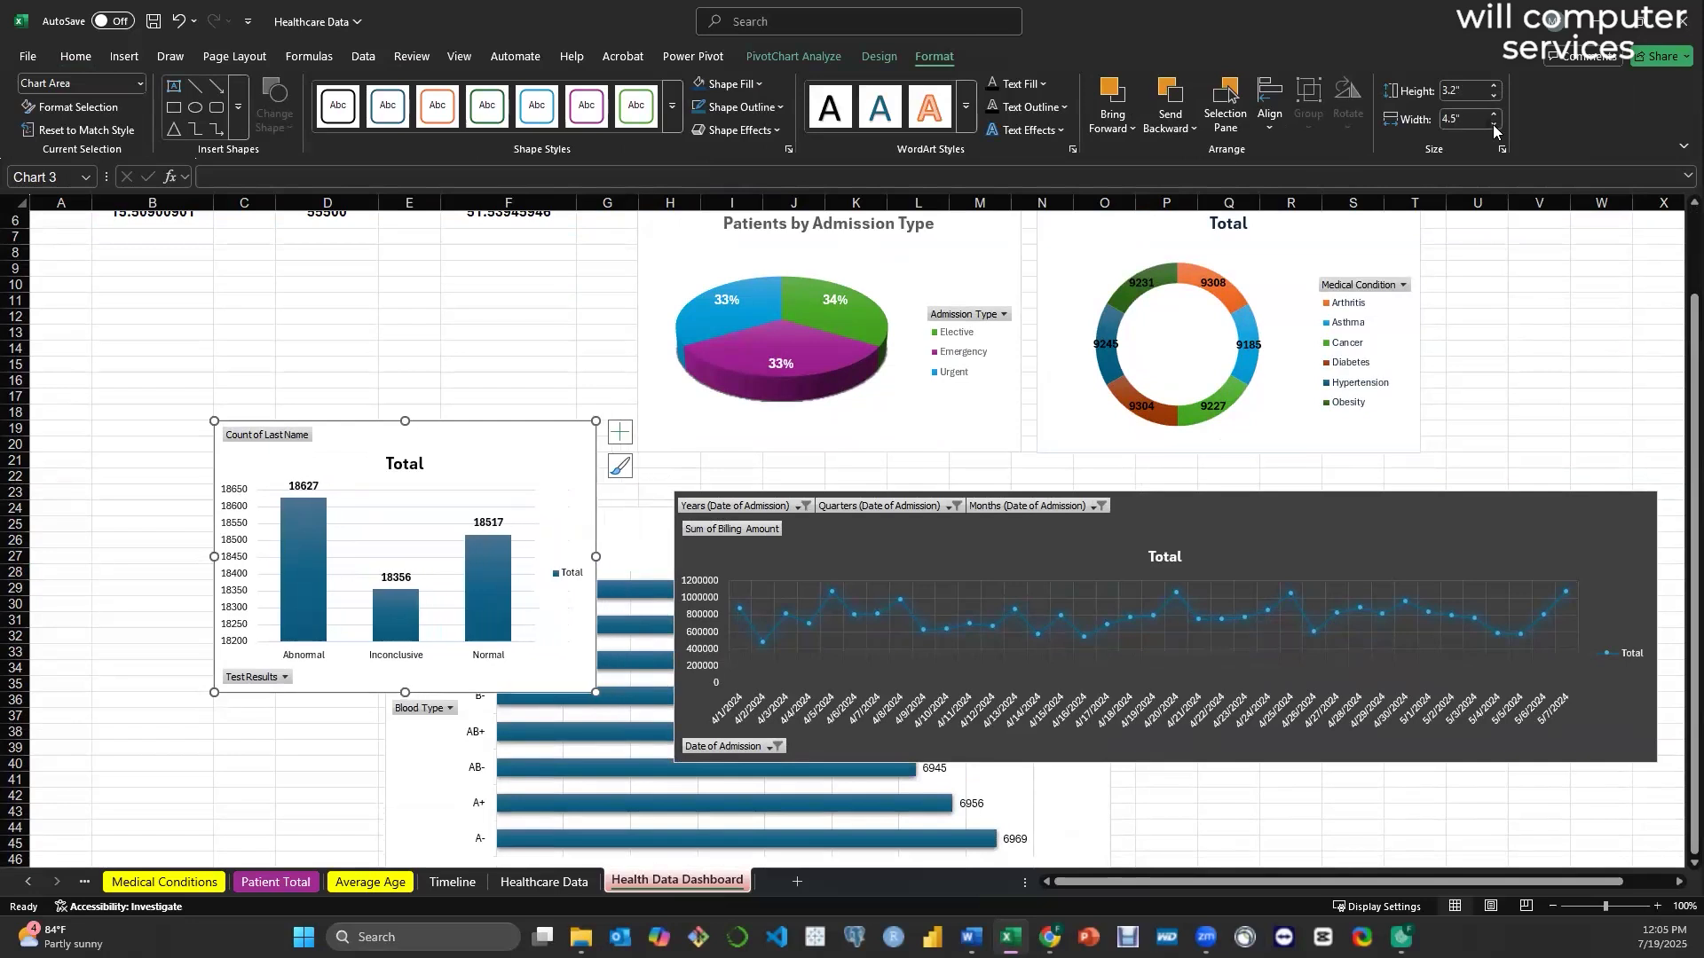
- Position the Test Results column chart directly beneath the summary pivot tables, starting at about column B, row 7
{"action": "left_click_drag", "start_coordinate": [454, 439], "coordinate": [338, 261]}
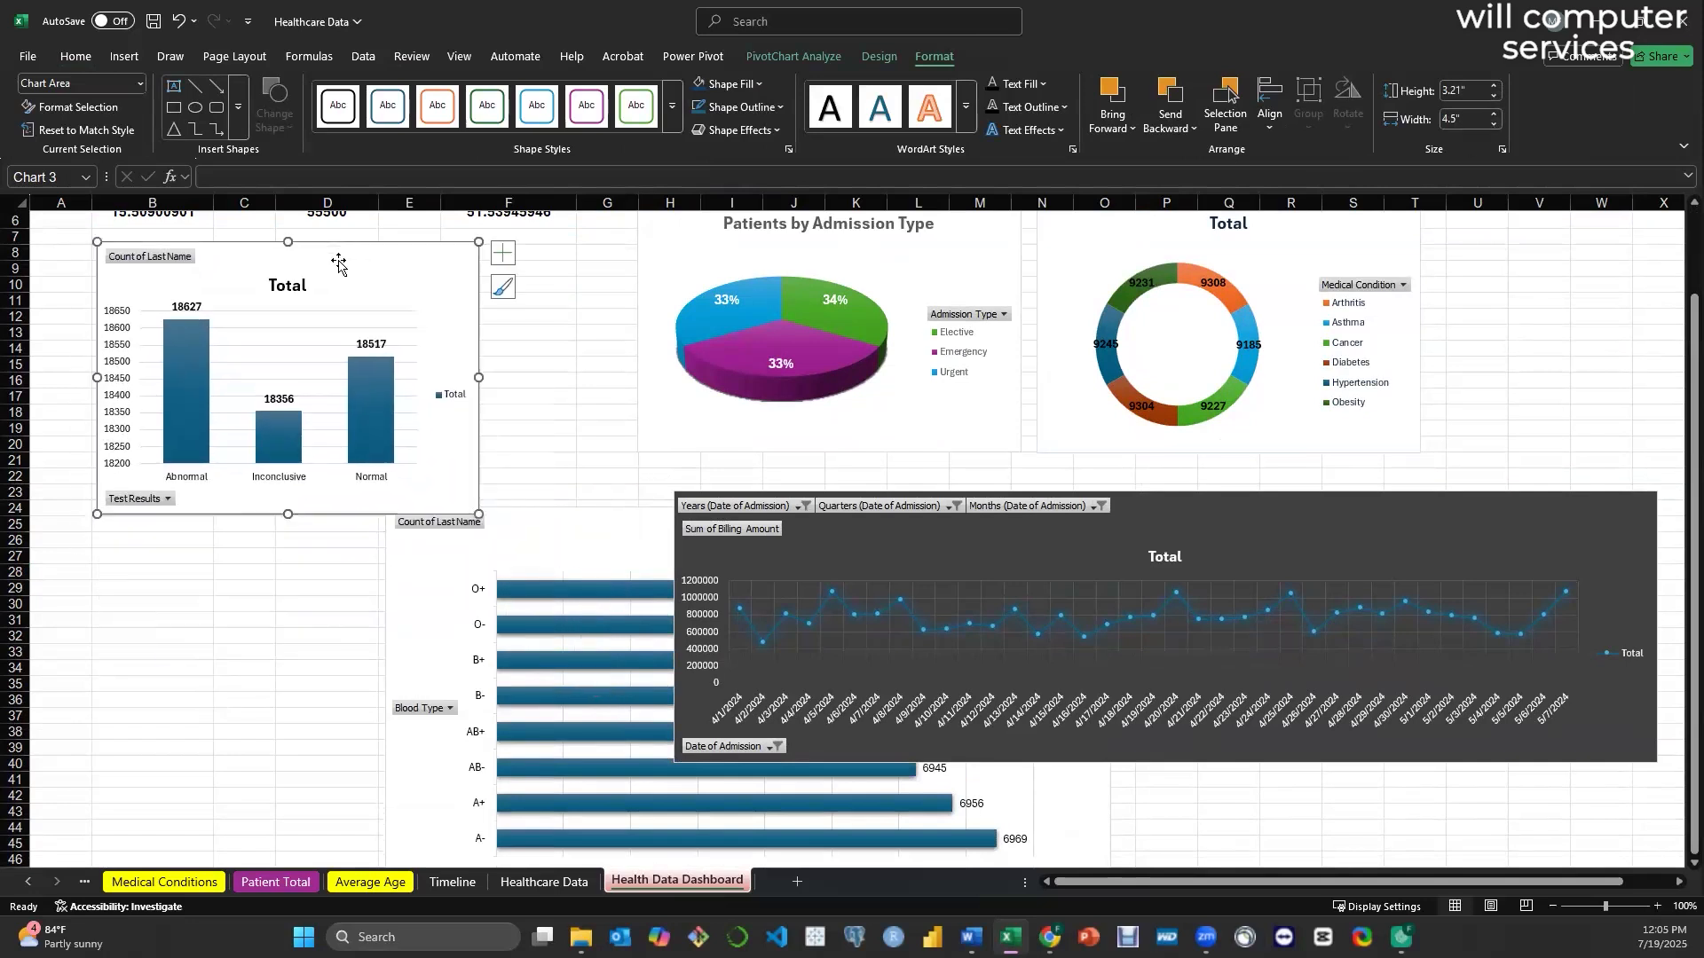
{"action": "scroll", "coordinate": [401, 320], "scroll_direction": "up", "scroll_amount": 2}
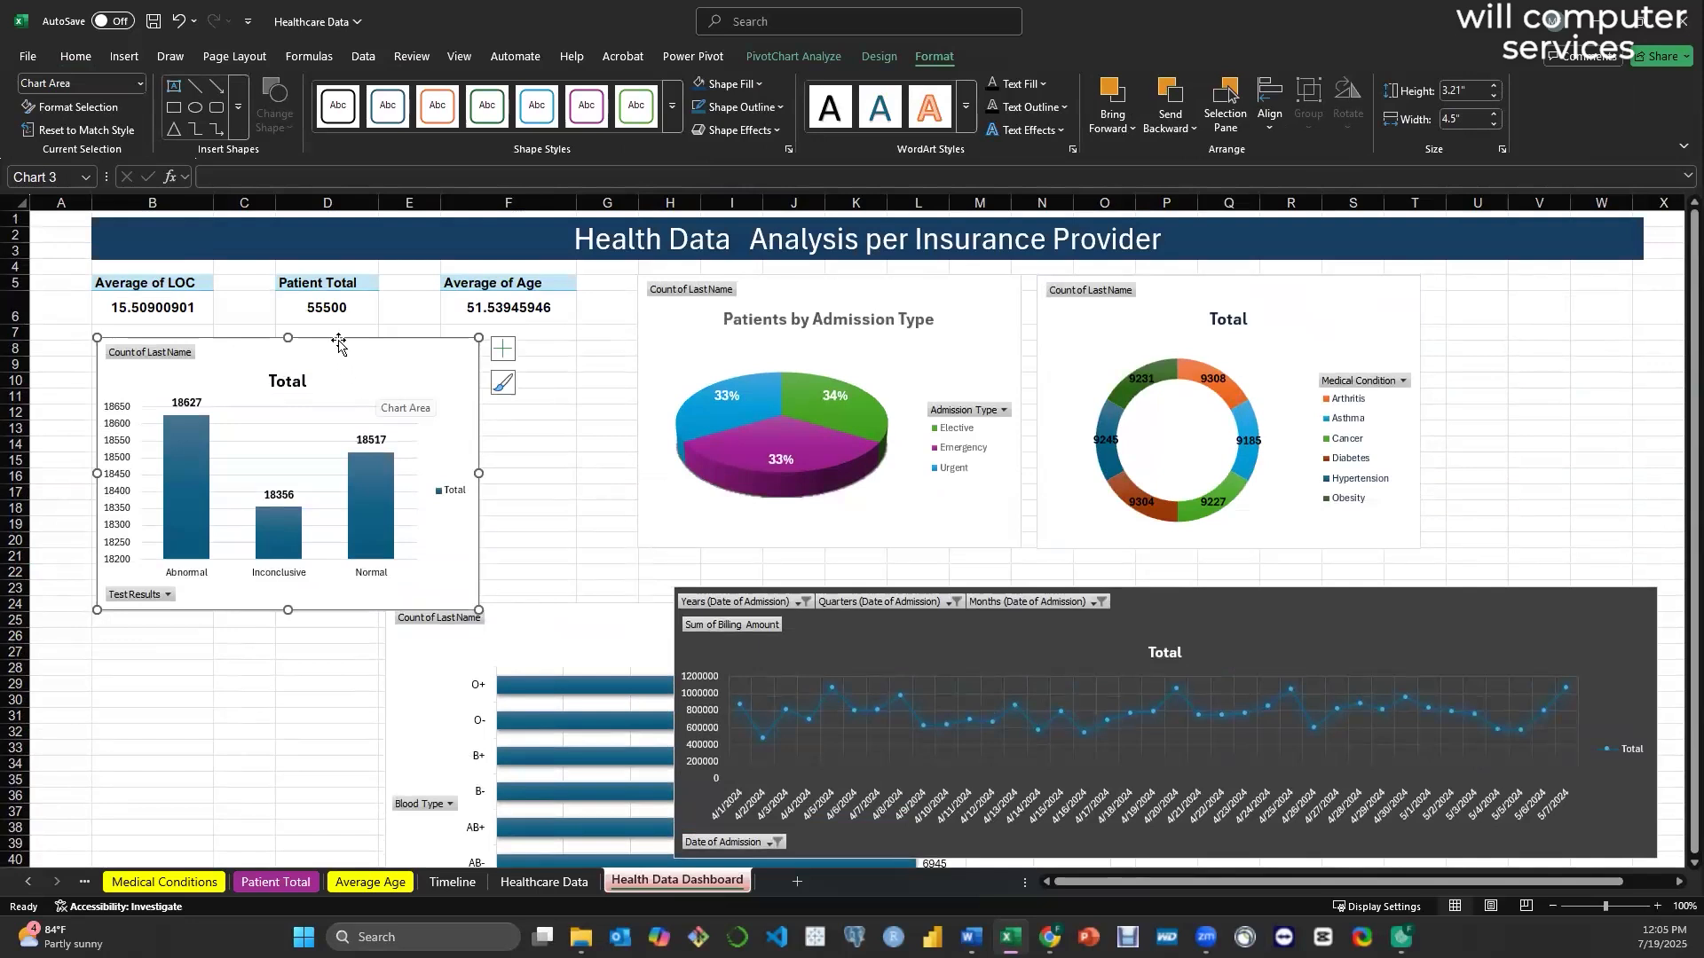
{"action": "left_click_drag", "start_coordinate": [338, 340], "coordinate": [335, 330]}
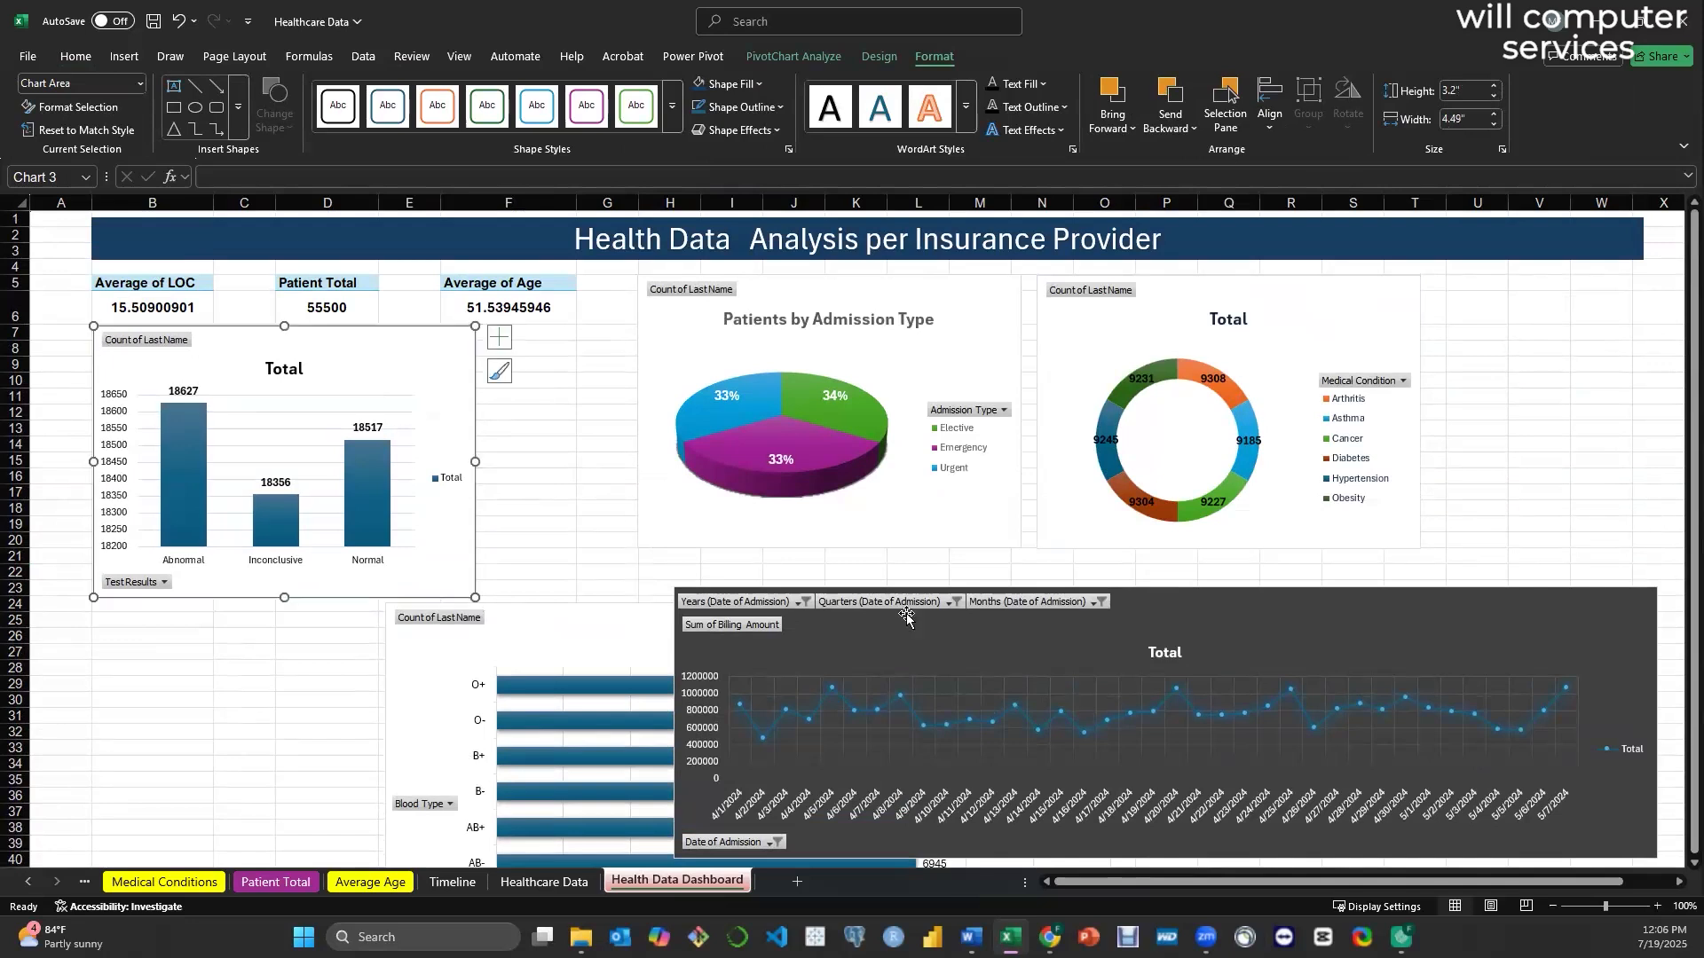
- Move the Patients By Blood Type chart across the dashboard so it starts at about column L
{"action": "scroll", "coordinate": [946, 530], "scroll_direction": "down", "scroll_amount": 4}
{"action": "scroll", "coordinate": [942, 524], "scroll_direction": "down", "scroll_amount": 1}
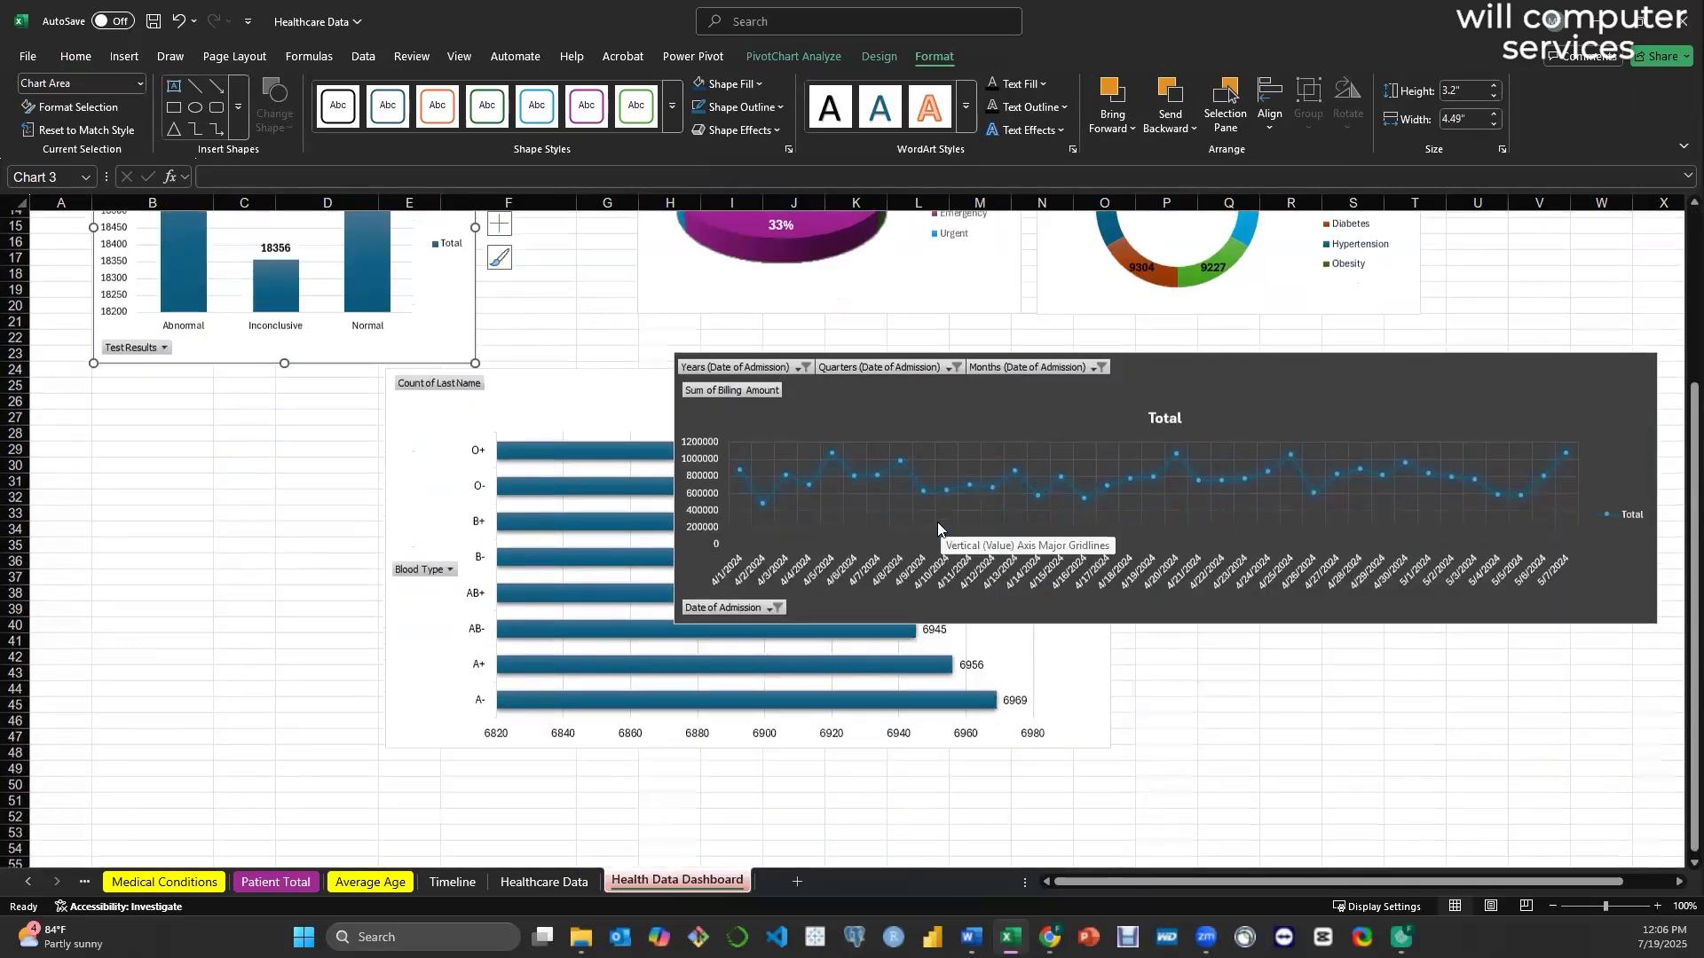
{"action": "scroll", "coordinate": [939, 547], "scroll_direction": "up", "scroll_amount": 4}
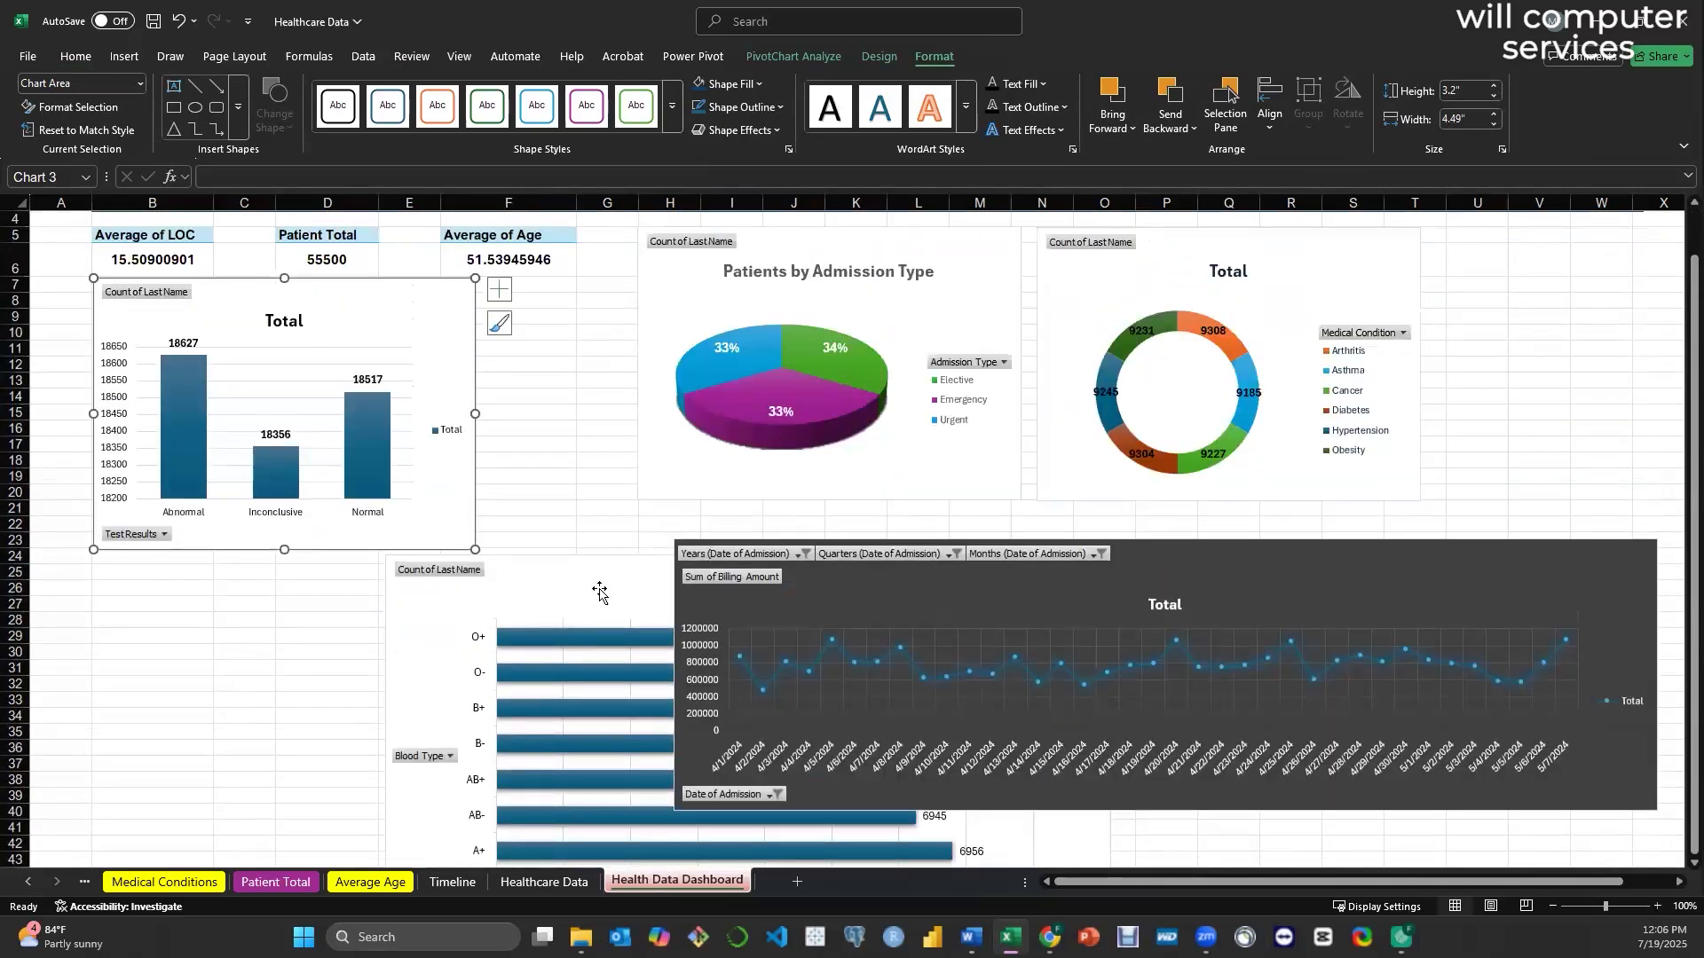
{"action": "left_click_drag", "start_coordinate": [340, 592], "coordinate": [1080, 559]}
- Arrange the admission type pie and medical condition doughnut side by side beneath the Test Results chart, with the billing line chart beside that chart
{"action": "left_click_drag", "start_coordinate": [943, 229], "coordinate": [400, 567]}
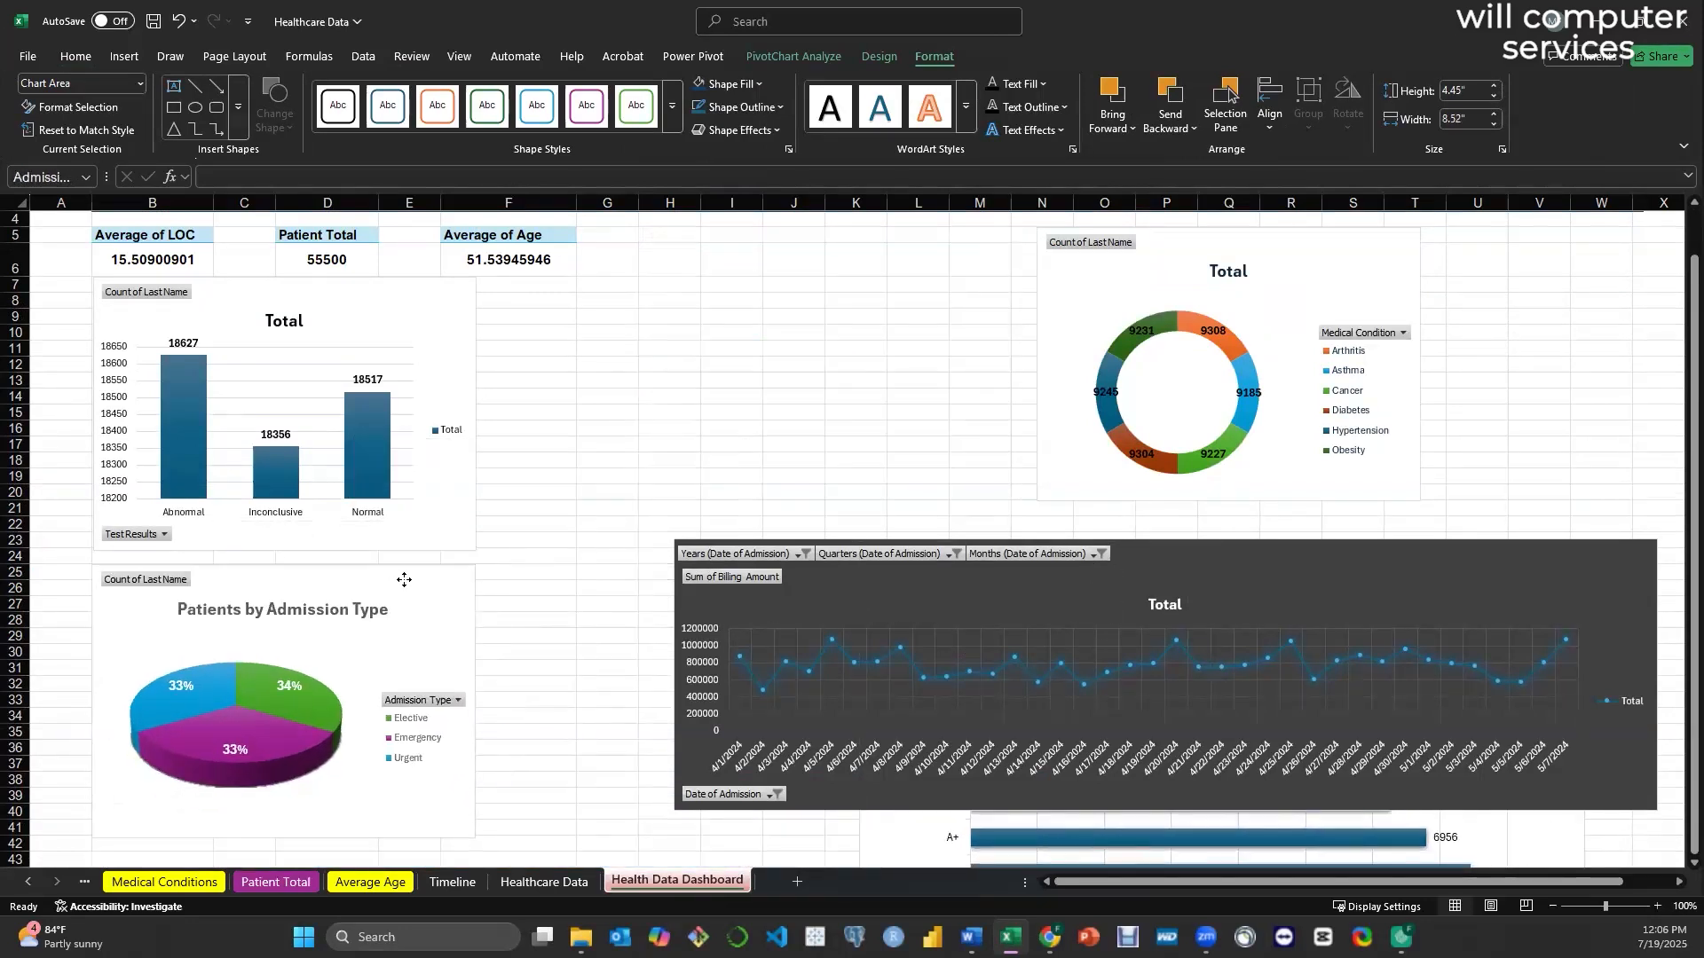
{"action": "left_click_drag", "start_coordinate": [1180, 241], "coordinate": [774, 584]}
{"action": "left_click_drag", "start_coordinate": [1293, 562], "coordinate": [1096, 293]}
{"action": "left_click_drag", "start_coordinate": [347, 283], "coordinate": [347, 285]}
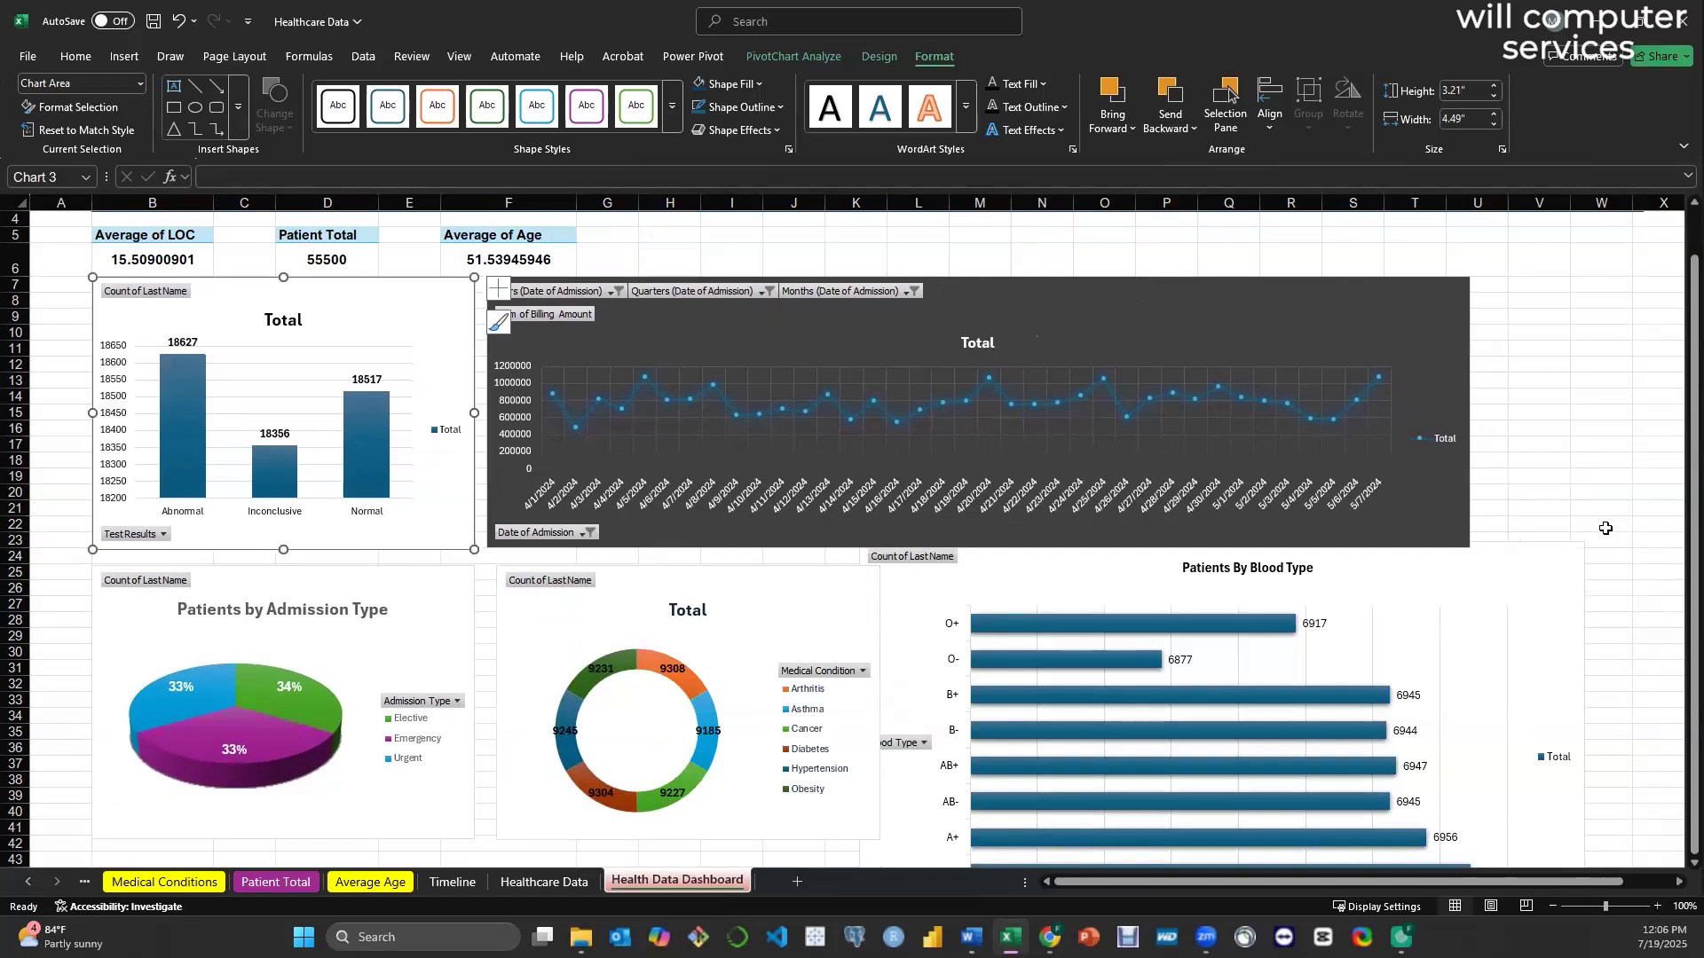
- Align the Patients By Blood Type chart beside the doughnut chart and shrink it to end at about column U, row 42
{"action": "left_click", "coordinate": [1591, 492]}
{"action": "scroll", "coordinate": [1591, 493], "scroll_direction": "down", "scroll_amount": 4}
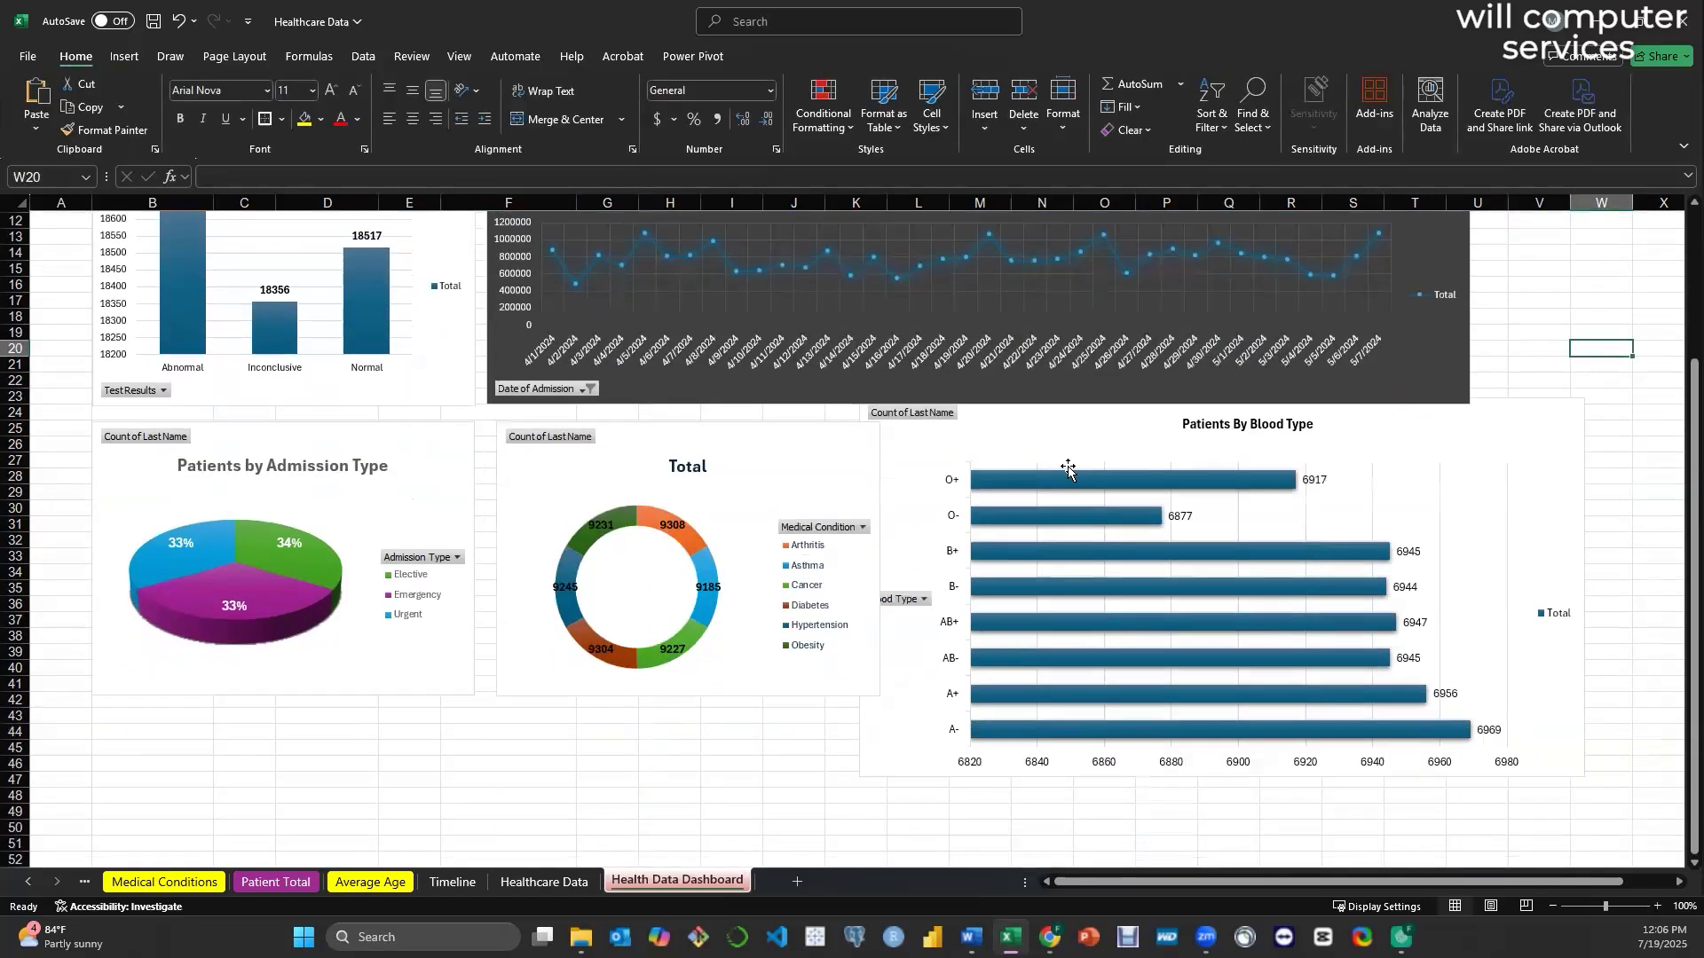
{"action": "left_click_drag", "start_coordinate": [1402, 373], "coordinate": [1431, 397]}
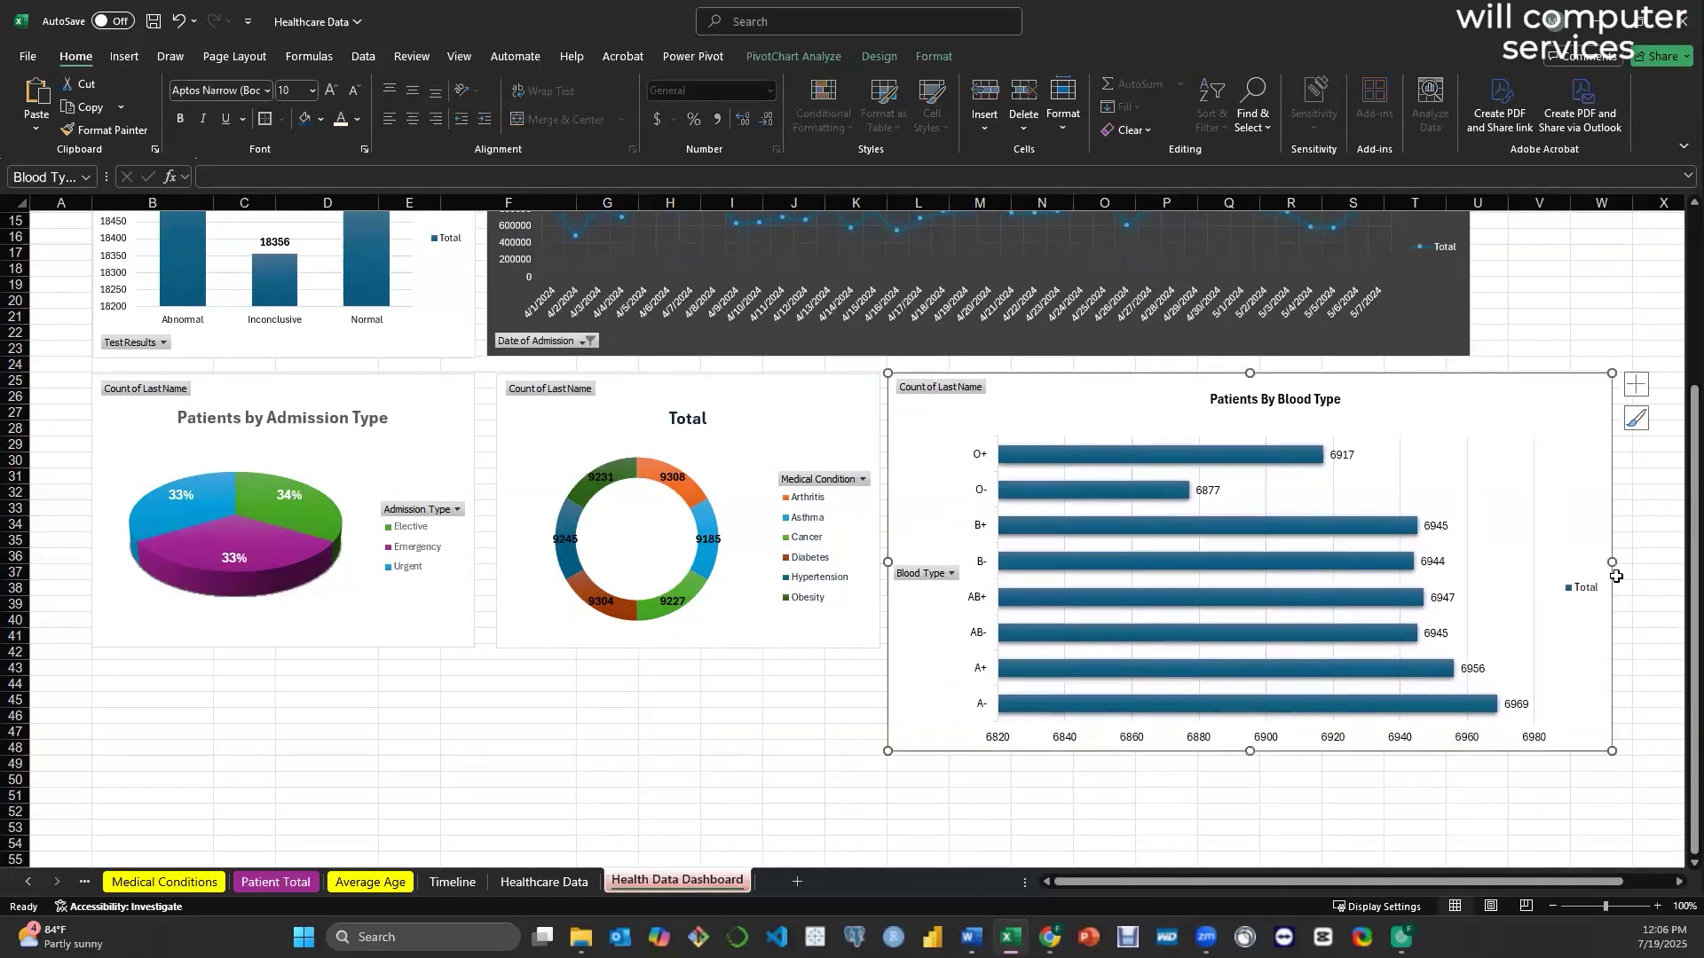
{"action": "left_click_drag", "start_coordinate": [1606, 560], "coordinate": [1507, 548]}
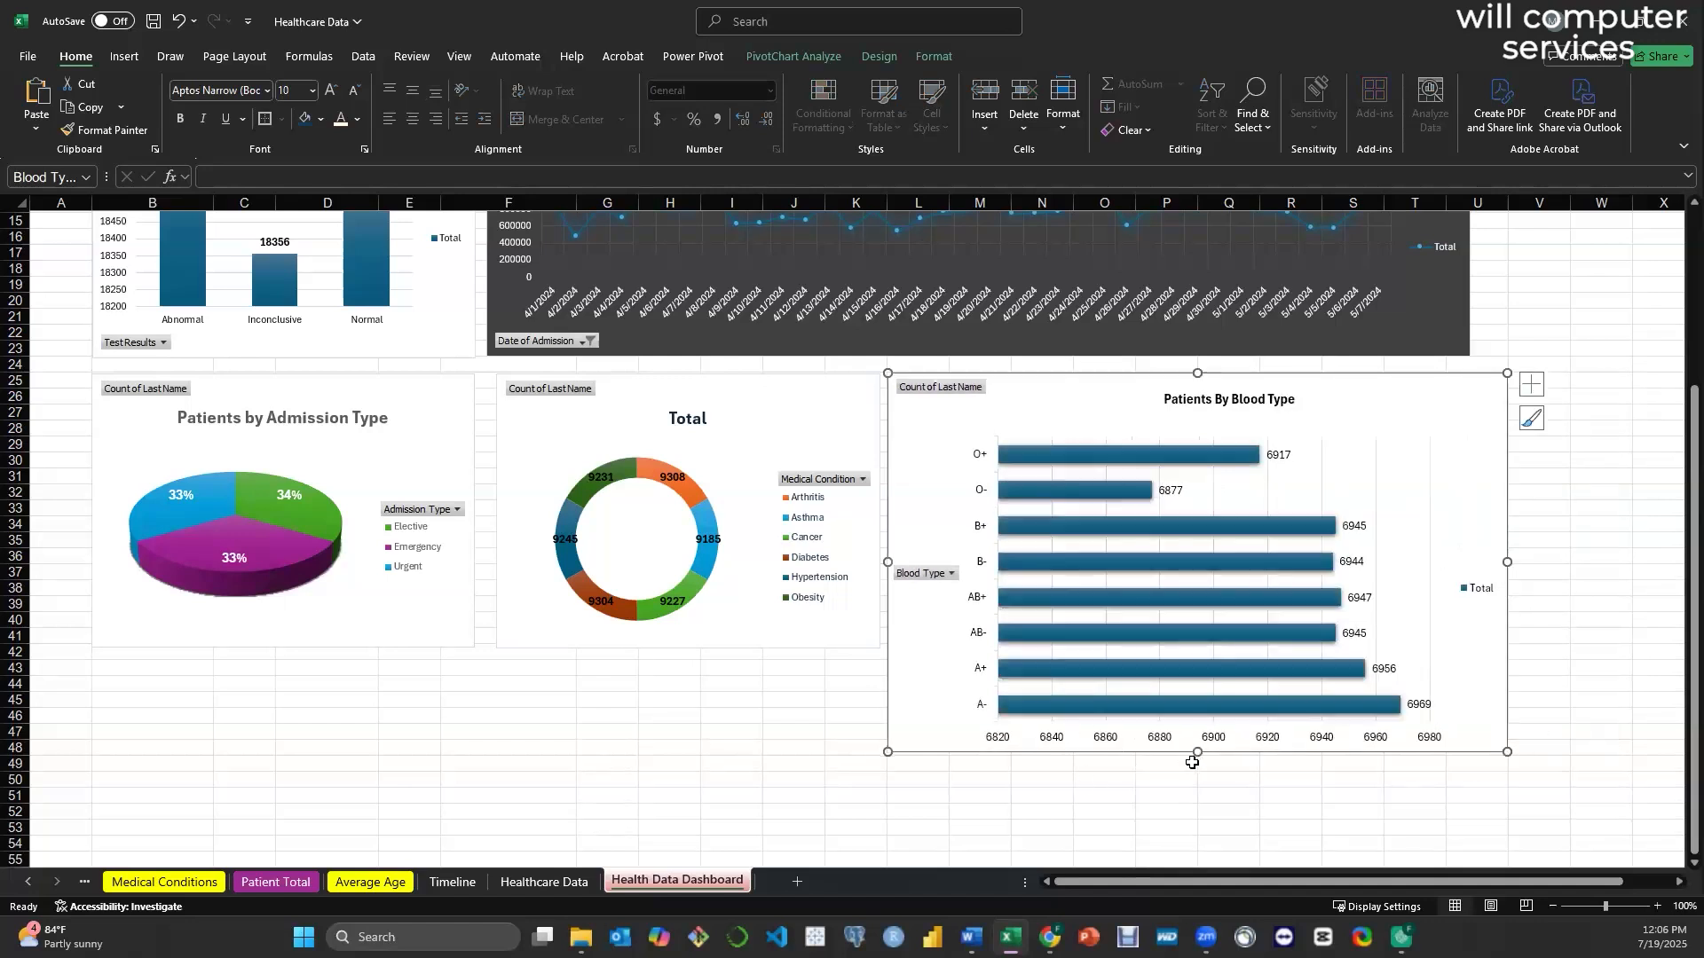
{"action": "left_click_drag", "start_coordinate": [1200, 679], "coordinate": [1199, 660]}
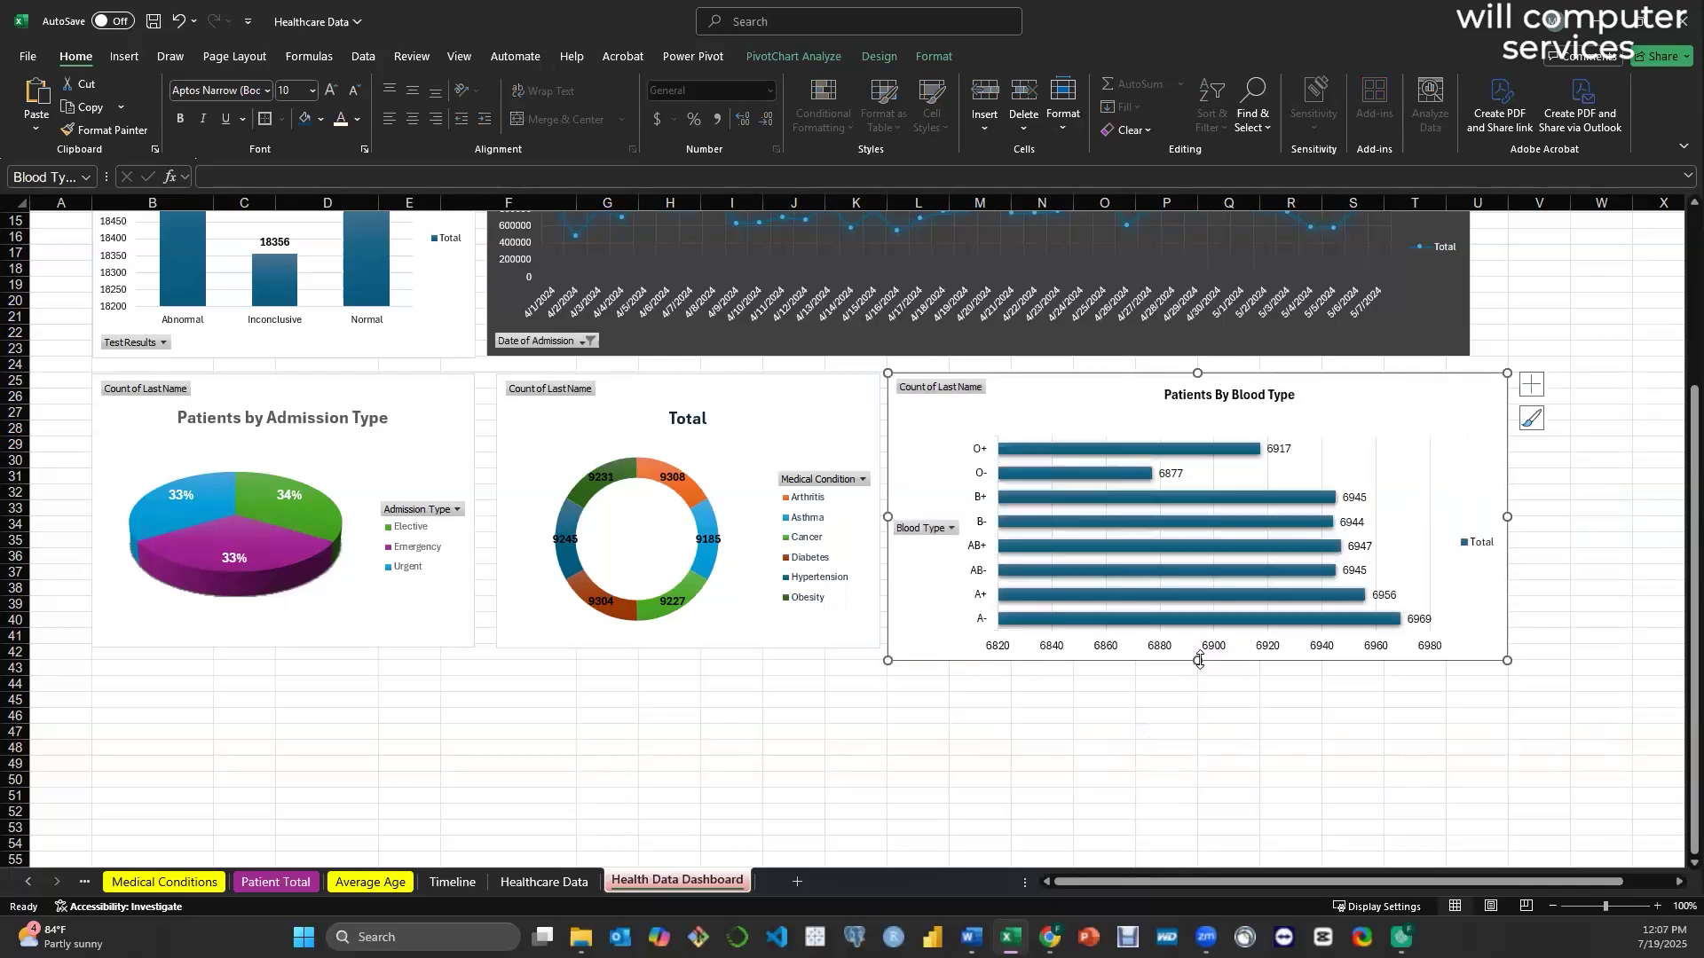
- Align the doughnut and admission type pie charts and extend their lower edges to match the Patients By Blood Type chart
{"action": "left_click", "coordinate": [807, 639]}
{"action": "left_click_drag", "start_coordinate": [780, 385], "coordinate": [781, 383]}
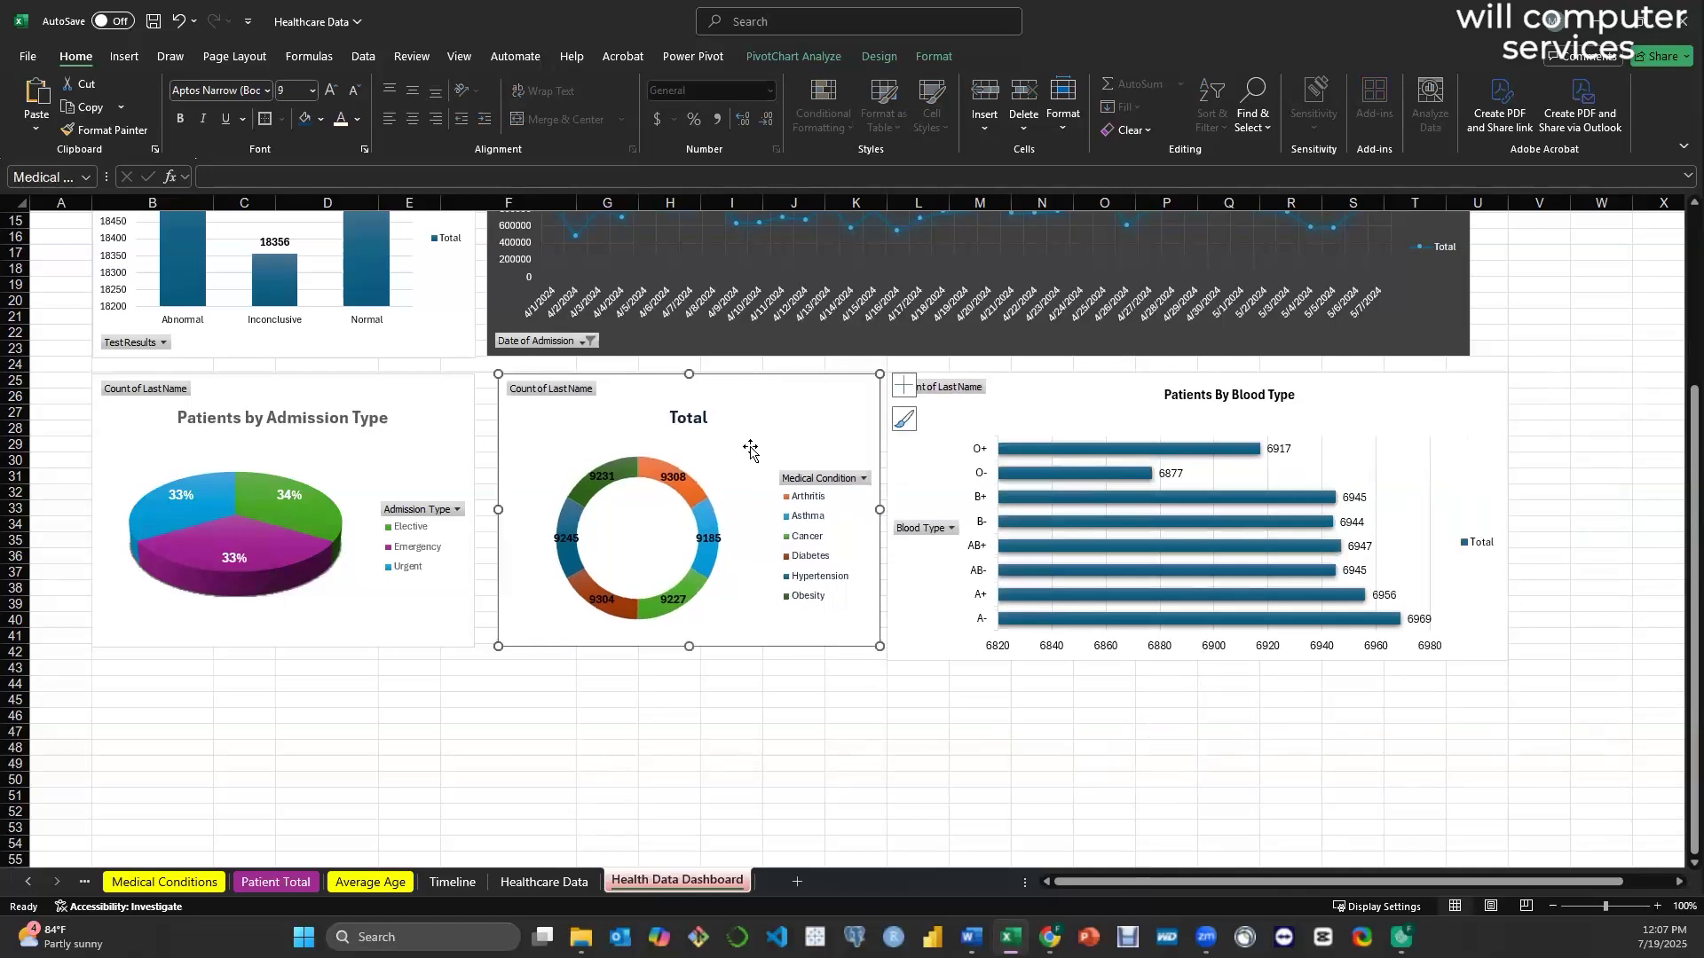
{"action": "left_click_drag", "start_coordinate": [691, 649], "coordinate": [687, 660]}
{"action": "left_click", "coordinate": [339, 385]}
{"action": "left_click_drag", "start_coordinate": [339, 383], "coordinate": [340, 384]}
{"action": "left_click_drag", "start_coordinate": [281, 648], "coordinate": [279, 660]}
{"action": "left_click", "coordinate": [799, 762]}
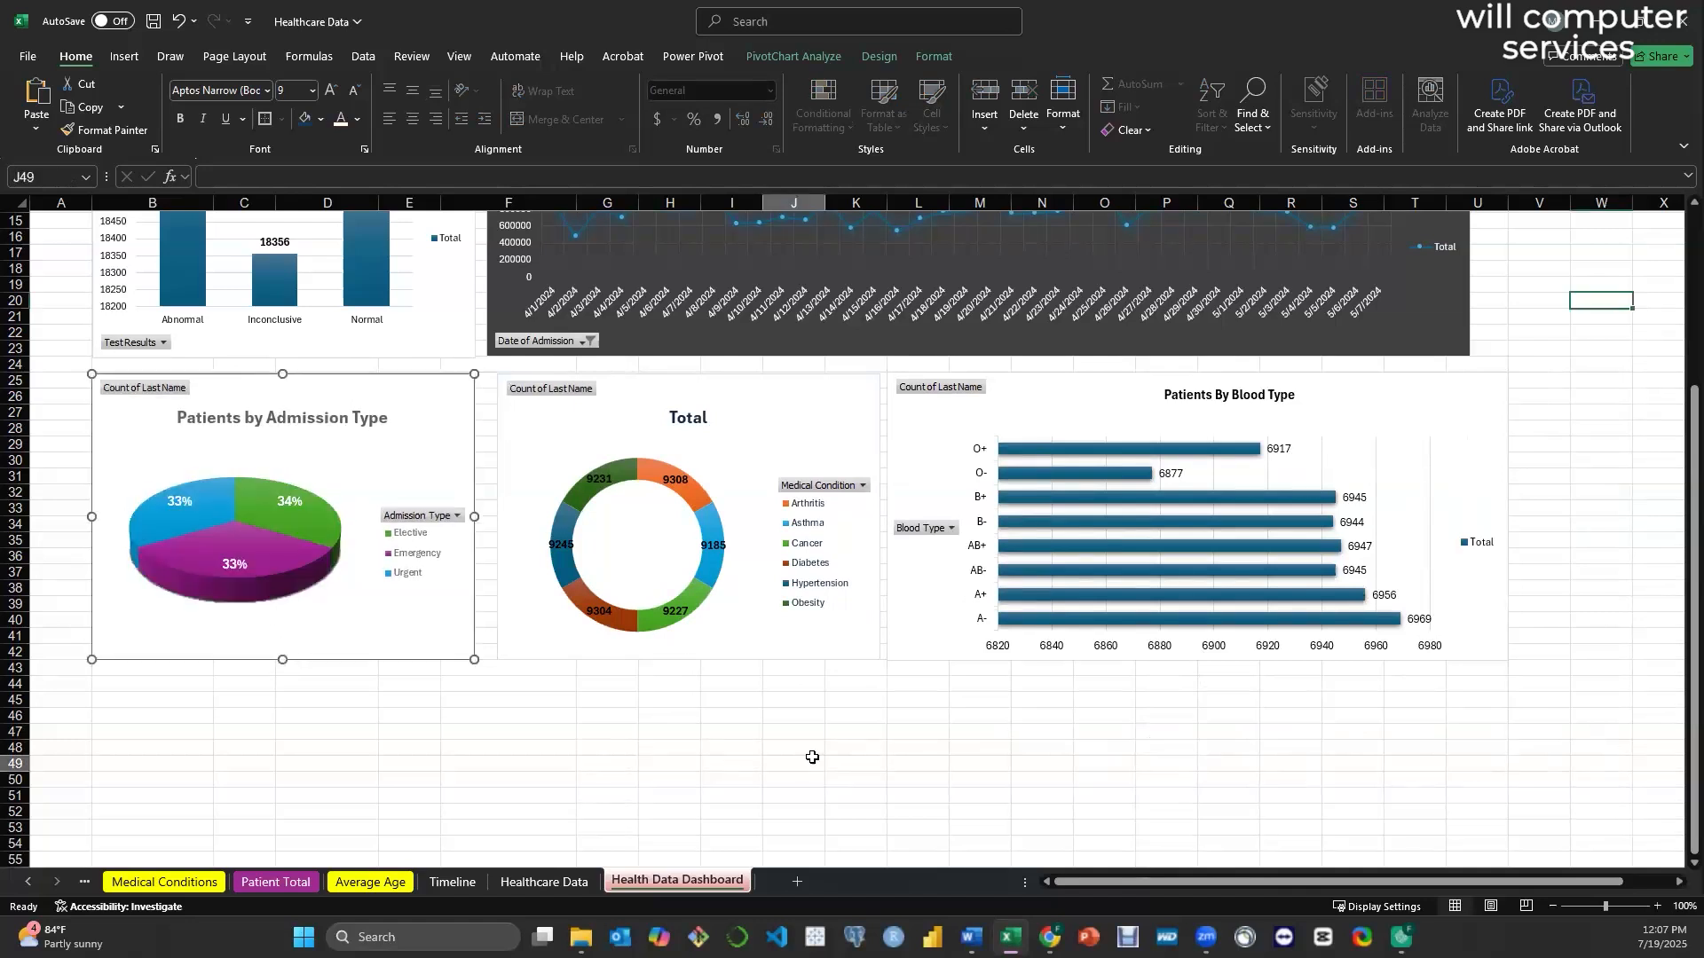
- Widen the billing line chart so its right edge lines up with the Patients By Blood Type chart
{"action": "scroll", "coordinate": [906, 775], "scroll_direction": "up", "scroll_amount": 4}
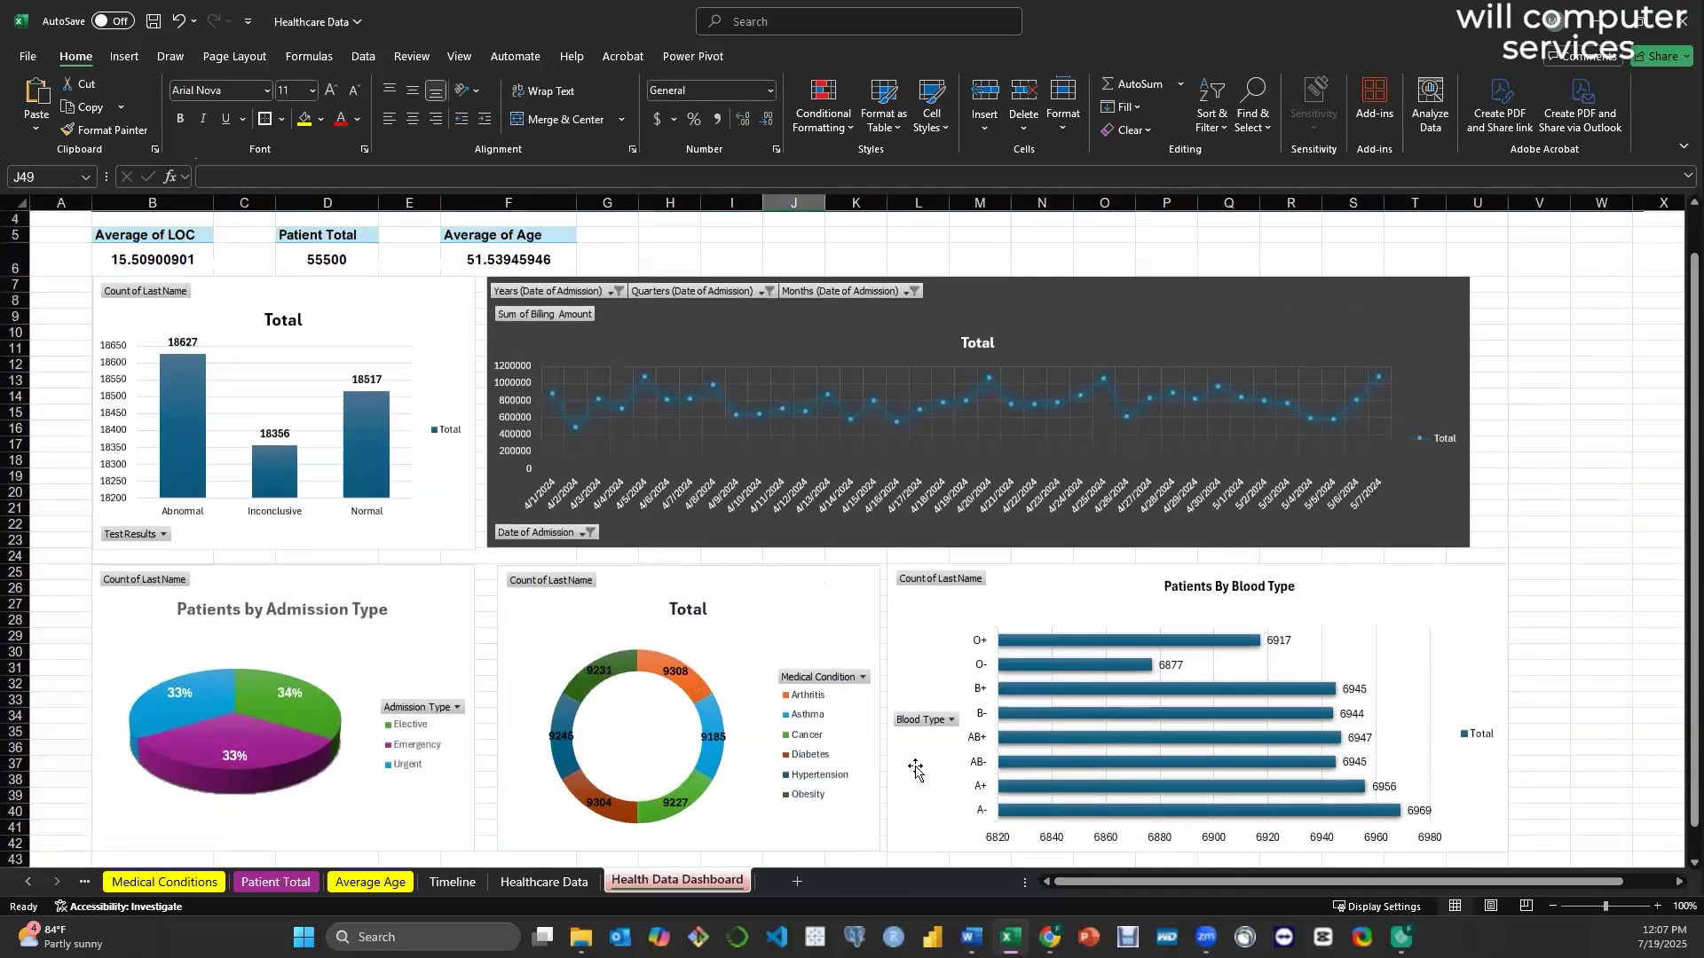
{"action": "left_click", "coordinate": [1424, 326]}
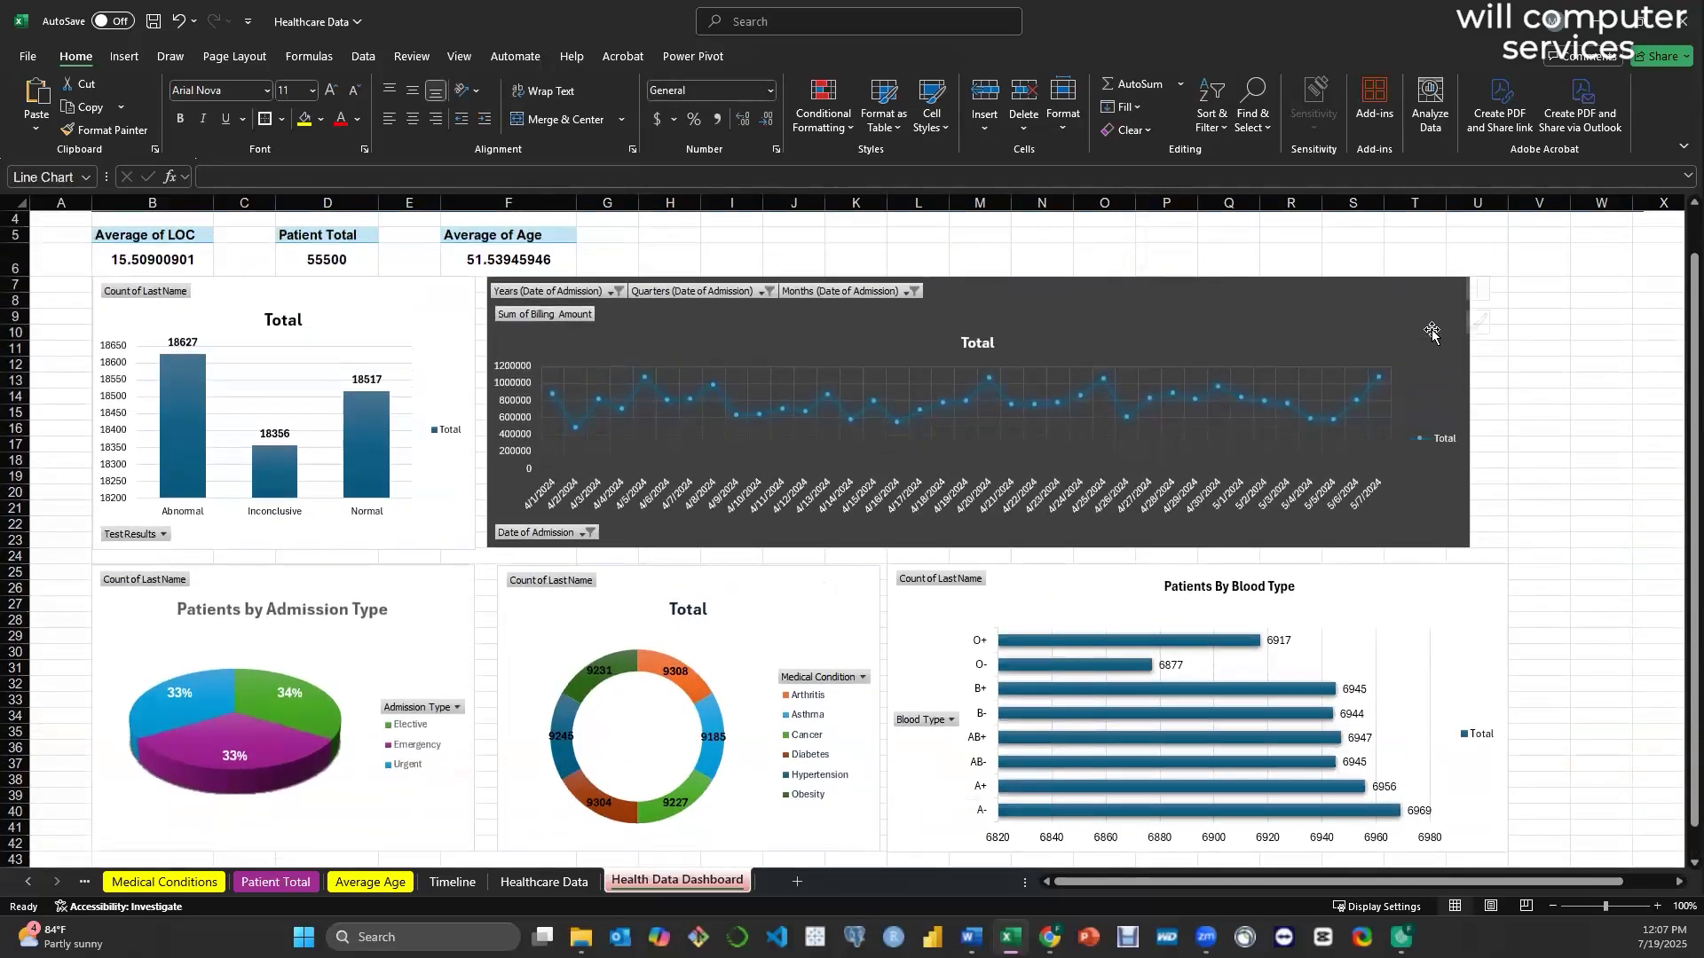
{"action": "left_click_drag", "start_coordinate": [1470, 412], "coordinate": [1509, 412]}
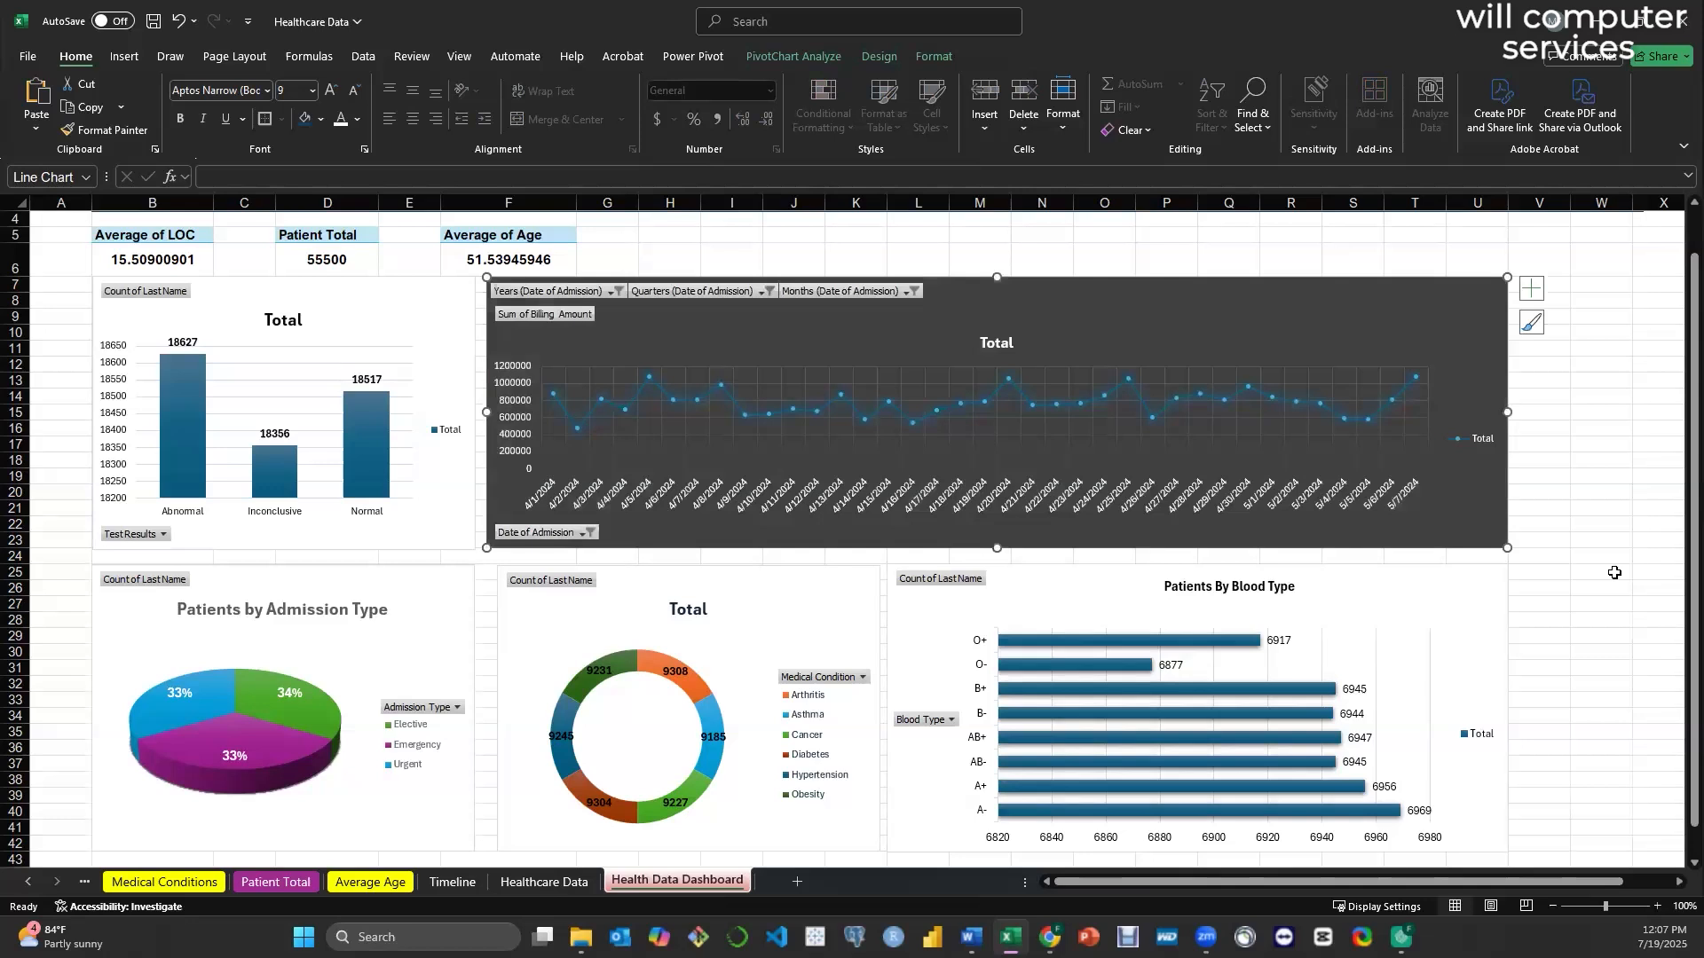
{"action": "left_click", "coordinate": [1615, 573]}
- Narrow the title banner so its right edge lines up with the charts at about column U
{"action": "scroll", "coordinate": [1616, 574], "scroll_direction": "up", "scroll_amount": 1}
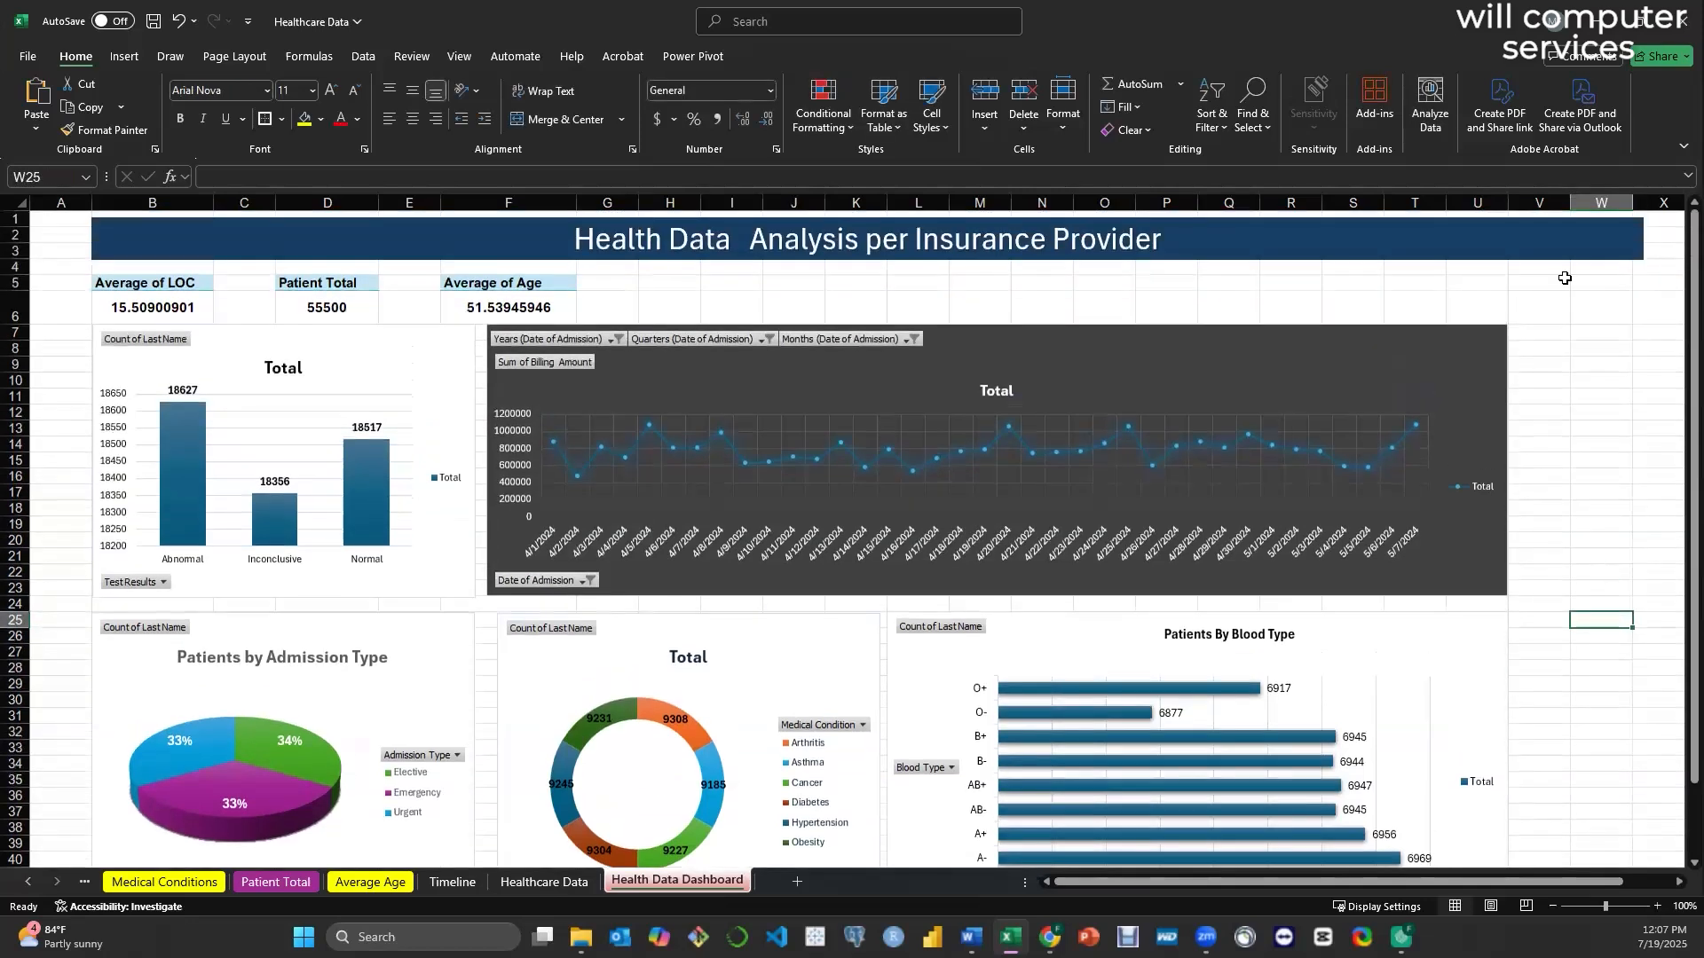
{"action": "left_click", "coordinate": [1637, 240]}
{"action": "left_click_drag", "start_coordinate": [1625, 235], "coordinate": [1510, 253]}
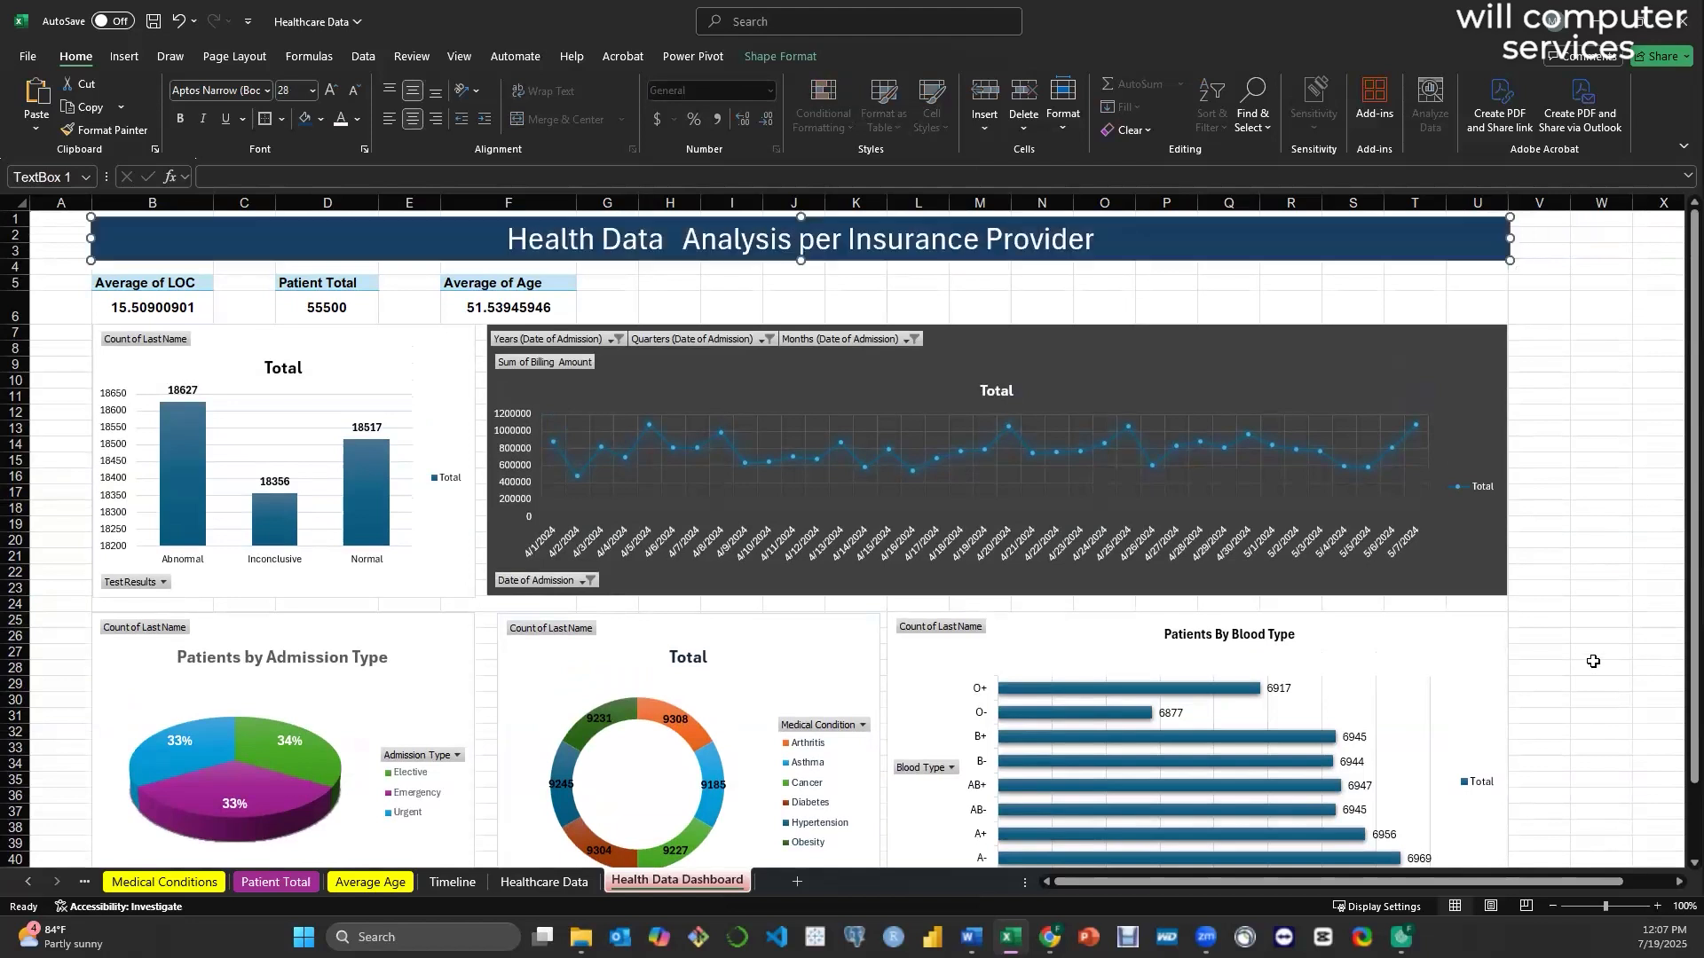
- Recolor the Test Results column chart with the Colorful palette that starts with green
{"action": "scroll", "coordinate": [1548, 655], "scroll_direction": "down", "scroll_amount": 3}
{"action": "scroll", "coordinate": [1548, 655], "scroll_direction": "up", "scroll_amount": 2}
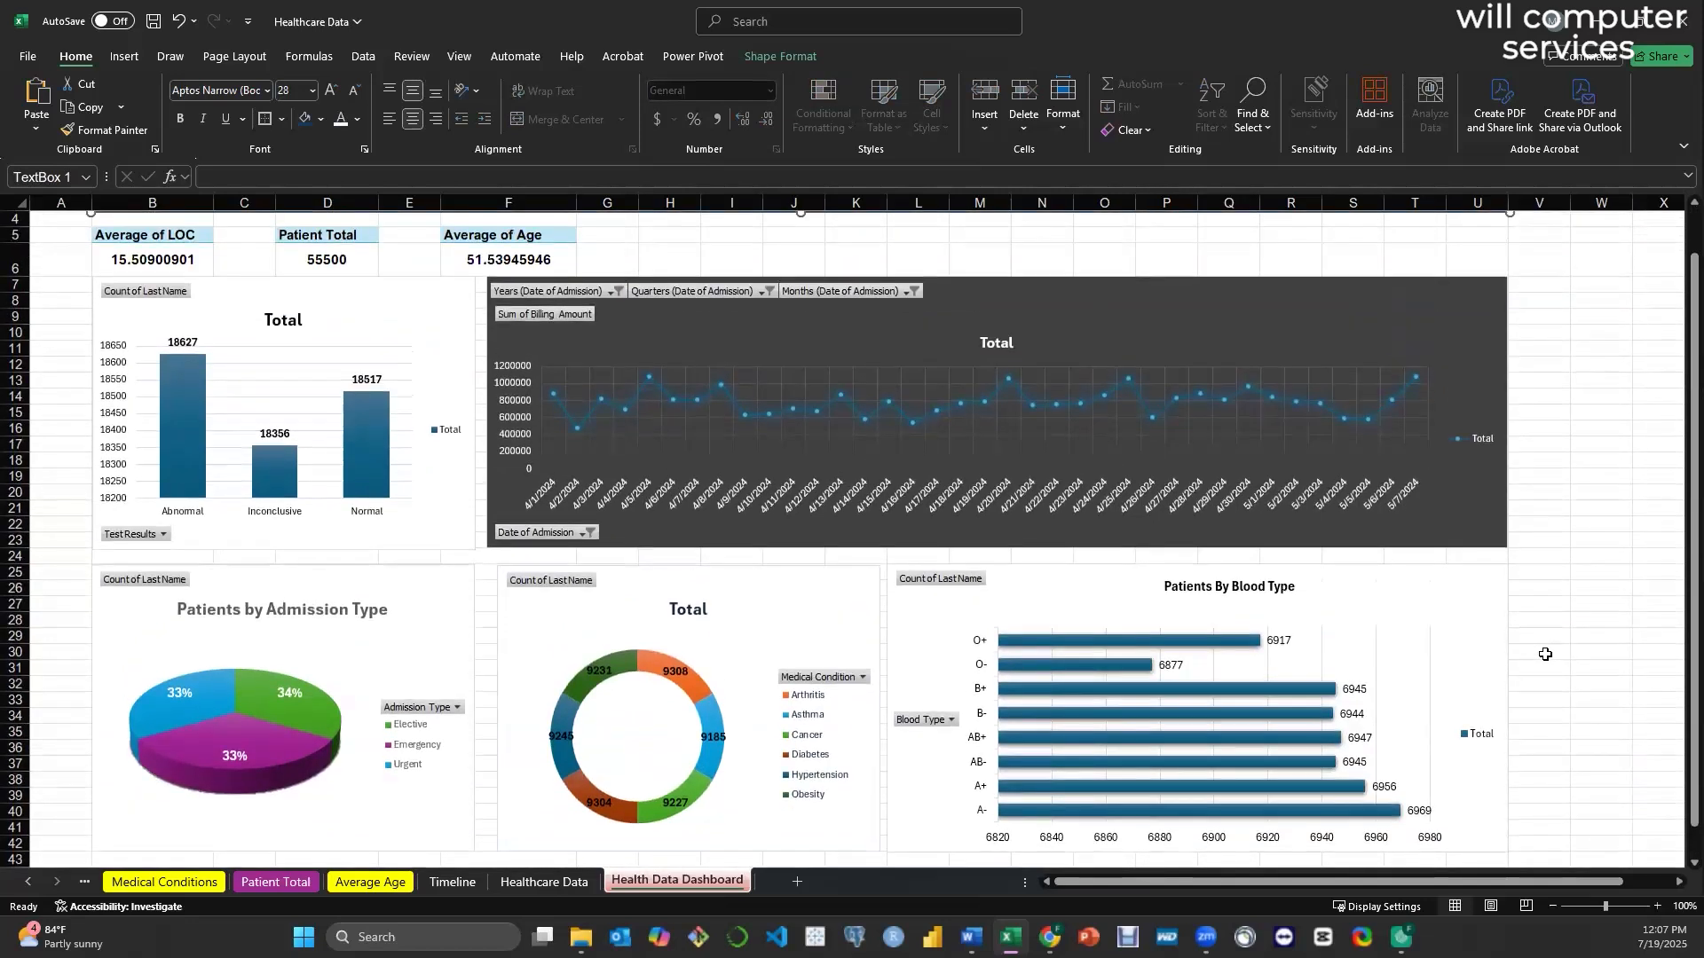
{"action": "scroll", "coordinate": [1546, 655], "scroll_direction": "up", "scroll_amount": 1}
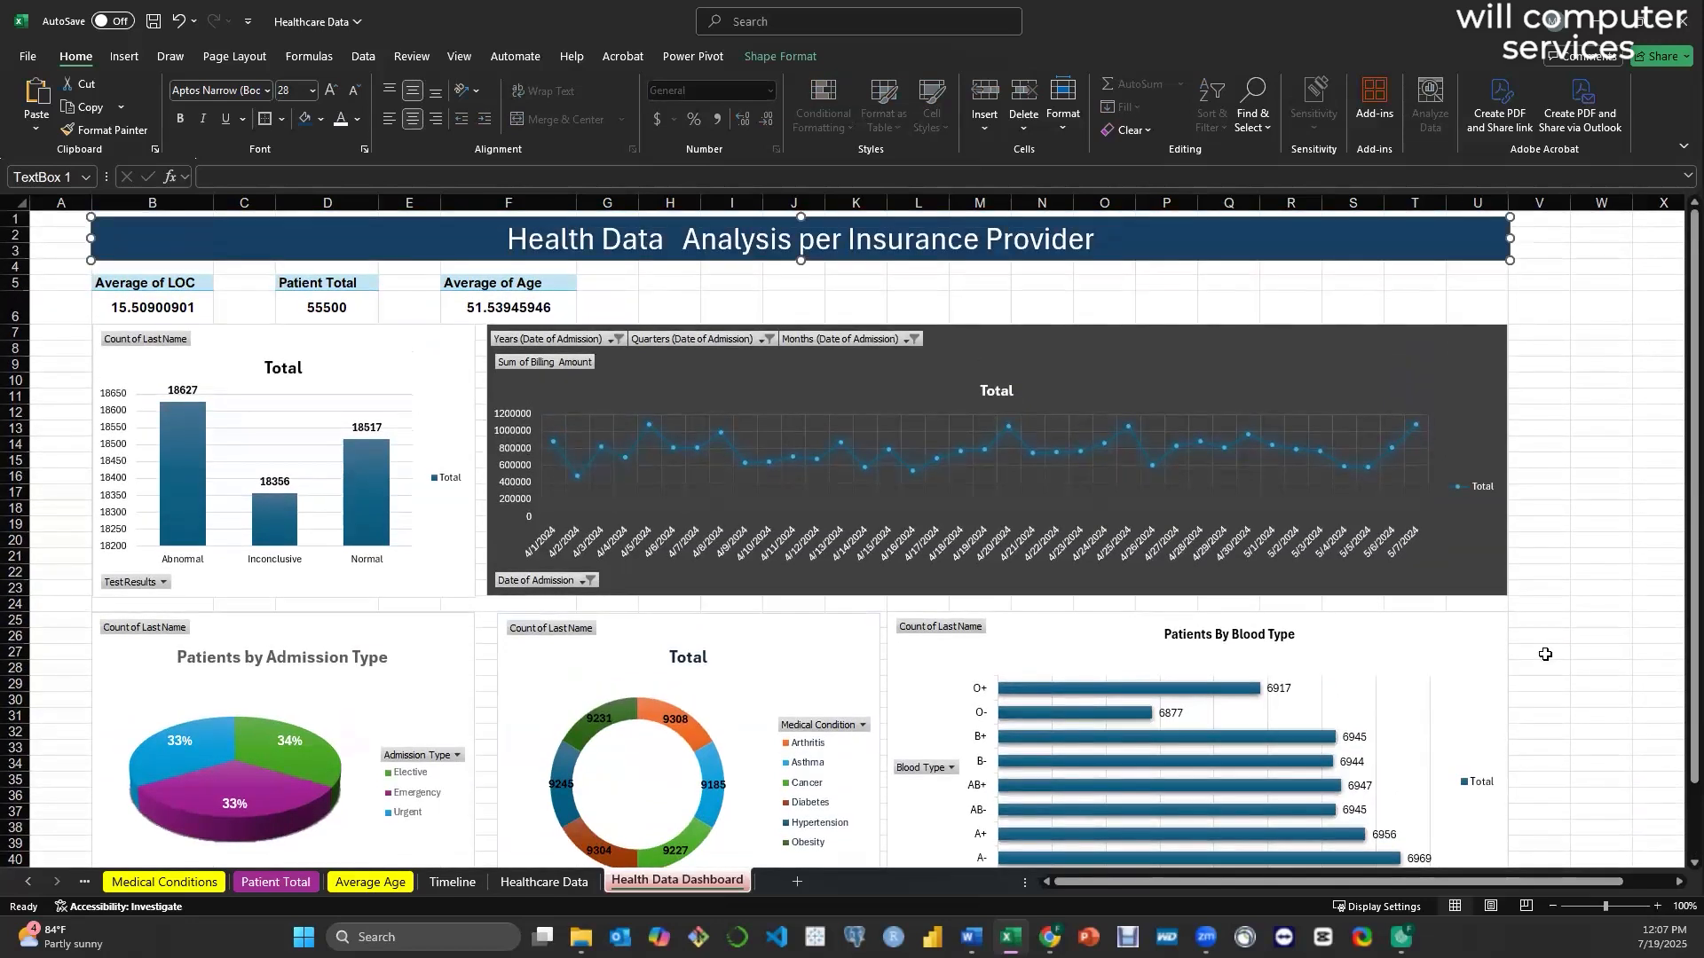
{"action": "scroll", "coordinate": [1537, 652], "scroll_direction": "down", "scroll_amount": 2}
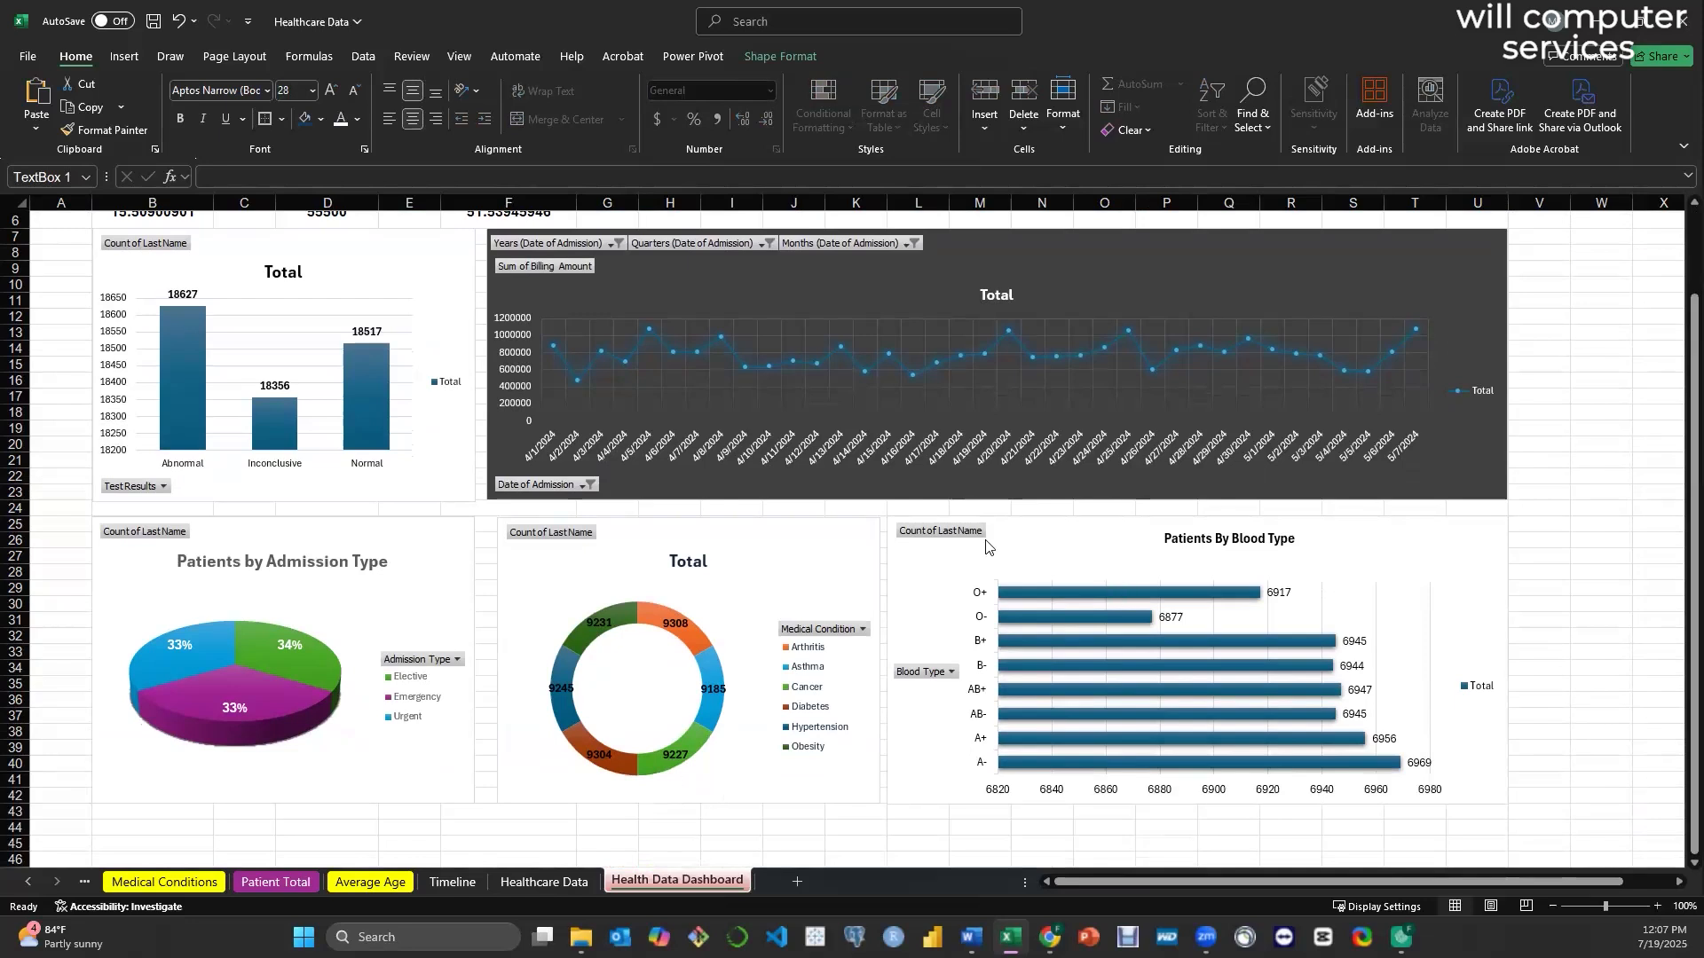
{"action": "left_click", "coordinate": [384, 249]}
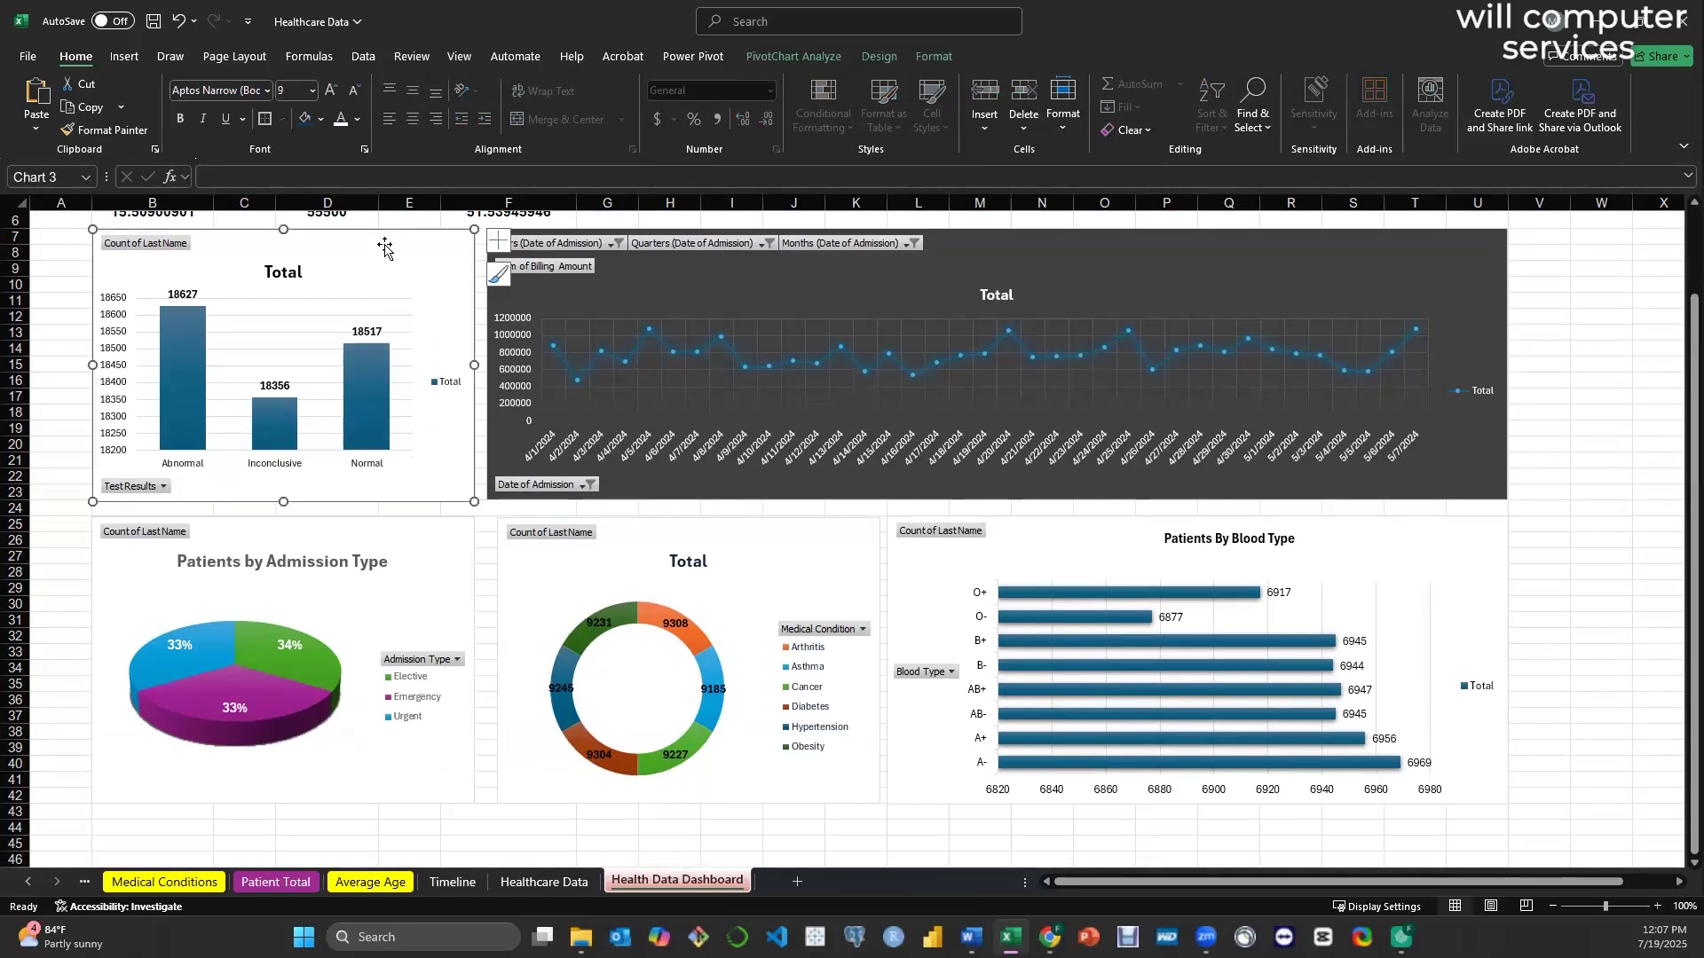
{"action": "left_click", "coordinate": [932, 56]}
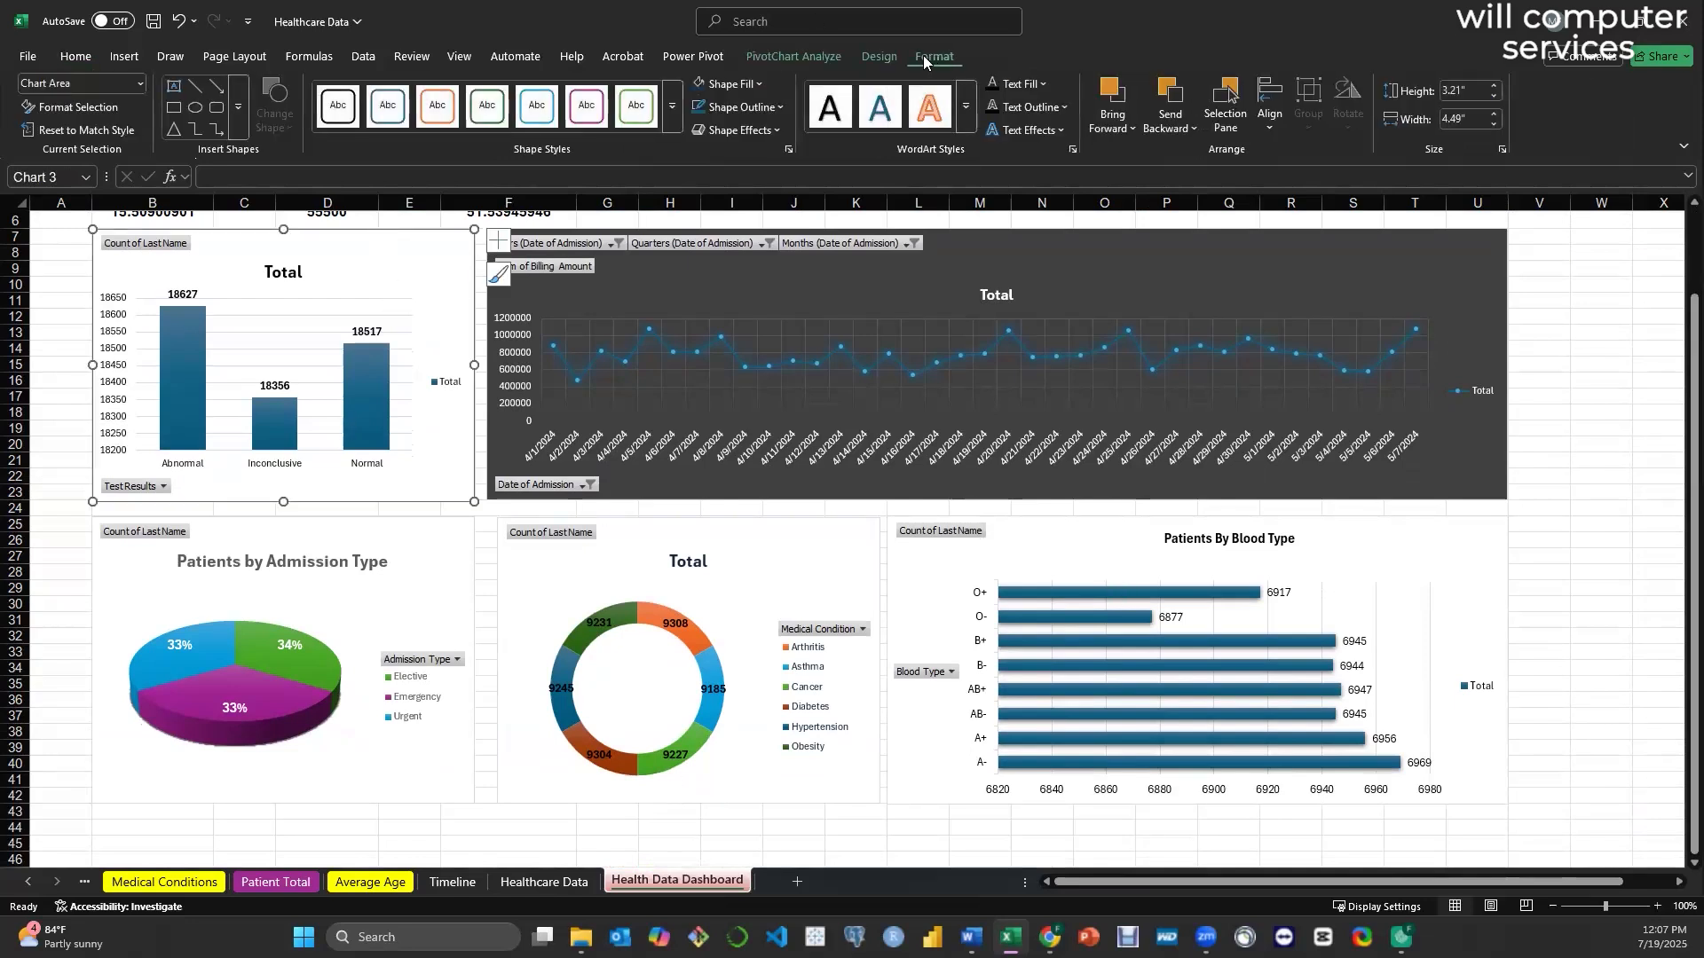
{"action": "left_click", "coordinate": [875, 56]}
{"action": "left_click", "coordinate": [155, 120]}
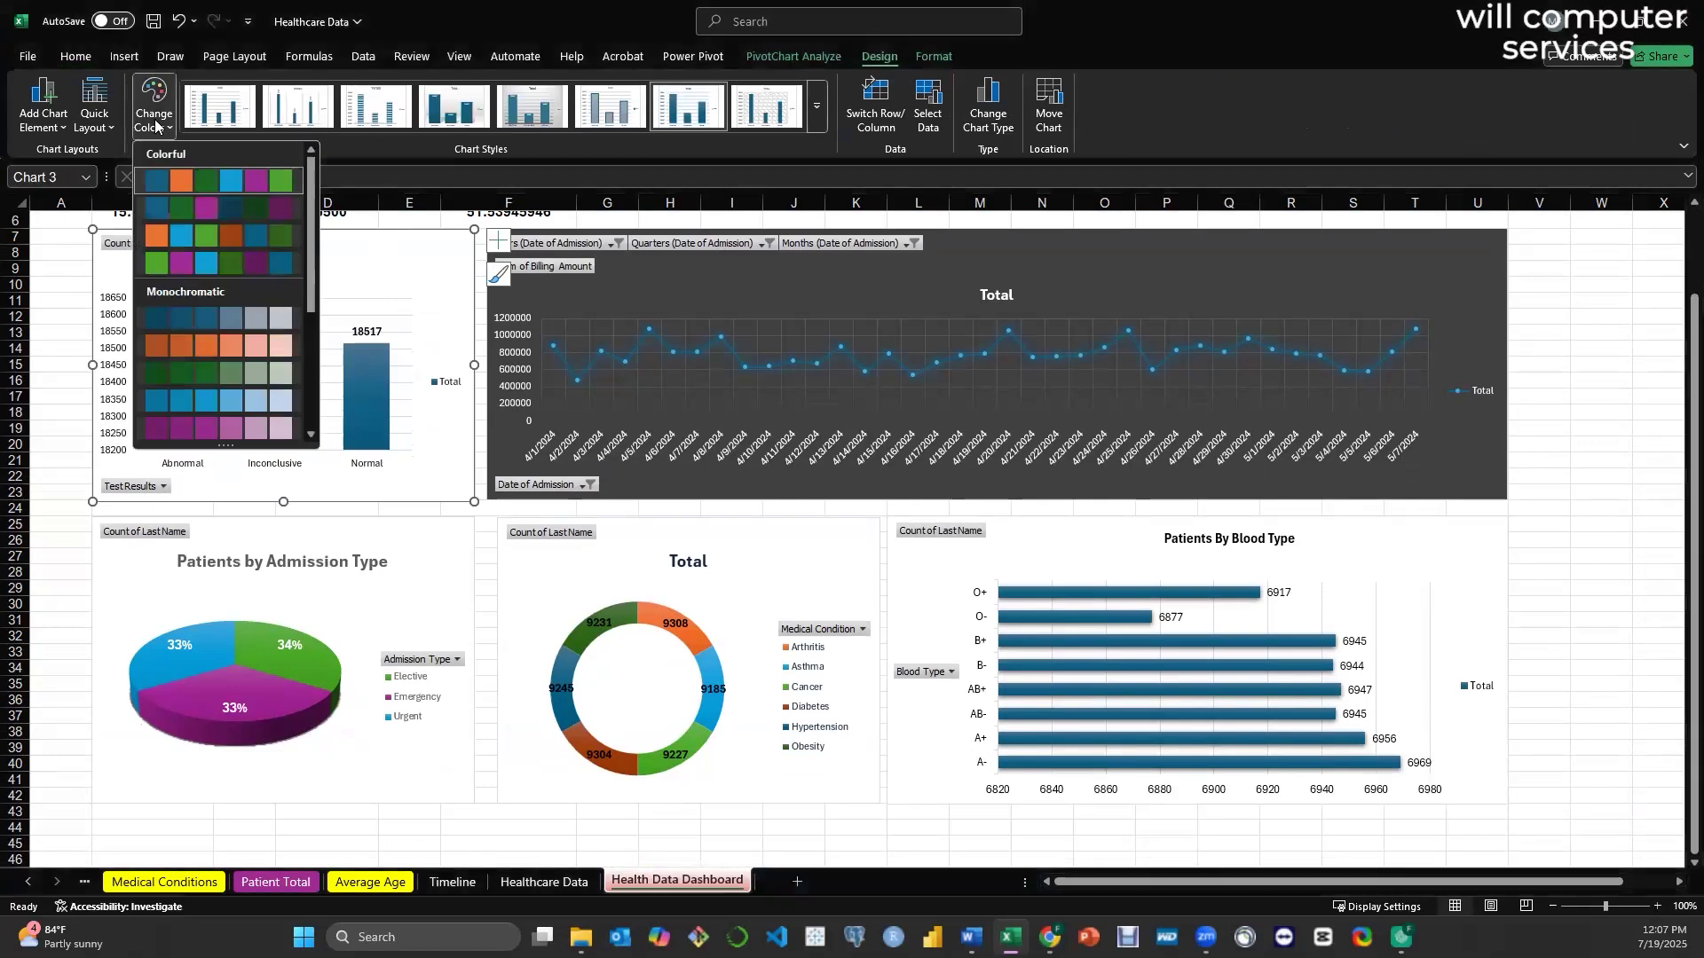
{"action": "left_click", "coordinate": [197, 267]}
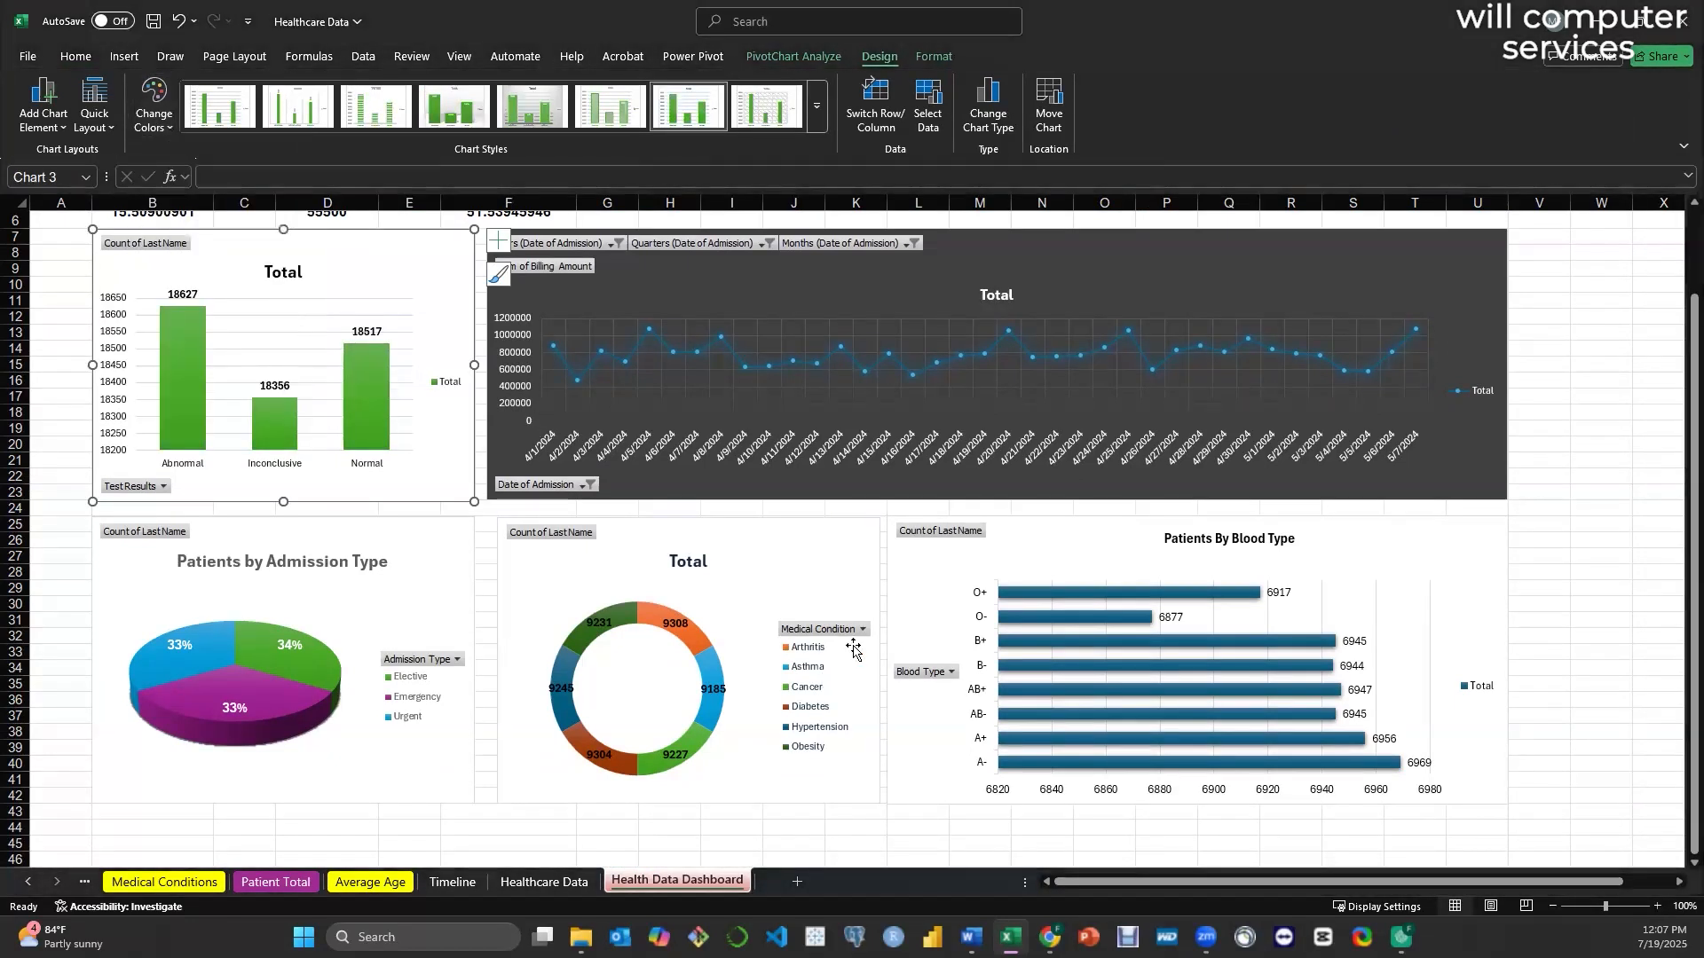
- Recolor the Patients By Blood Type bar chart with the orange Monochromatic palette
{"action": "left_click", "coordinate": [1047, 564]}
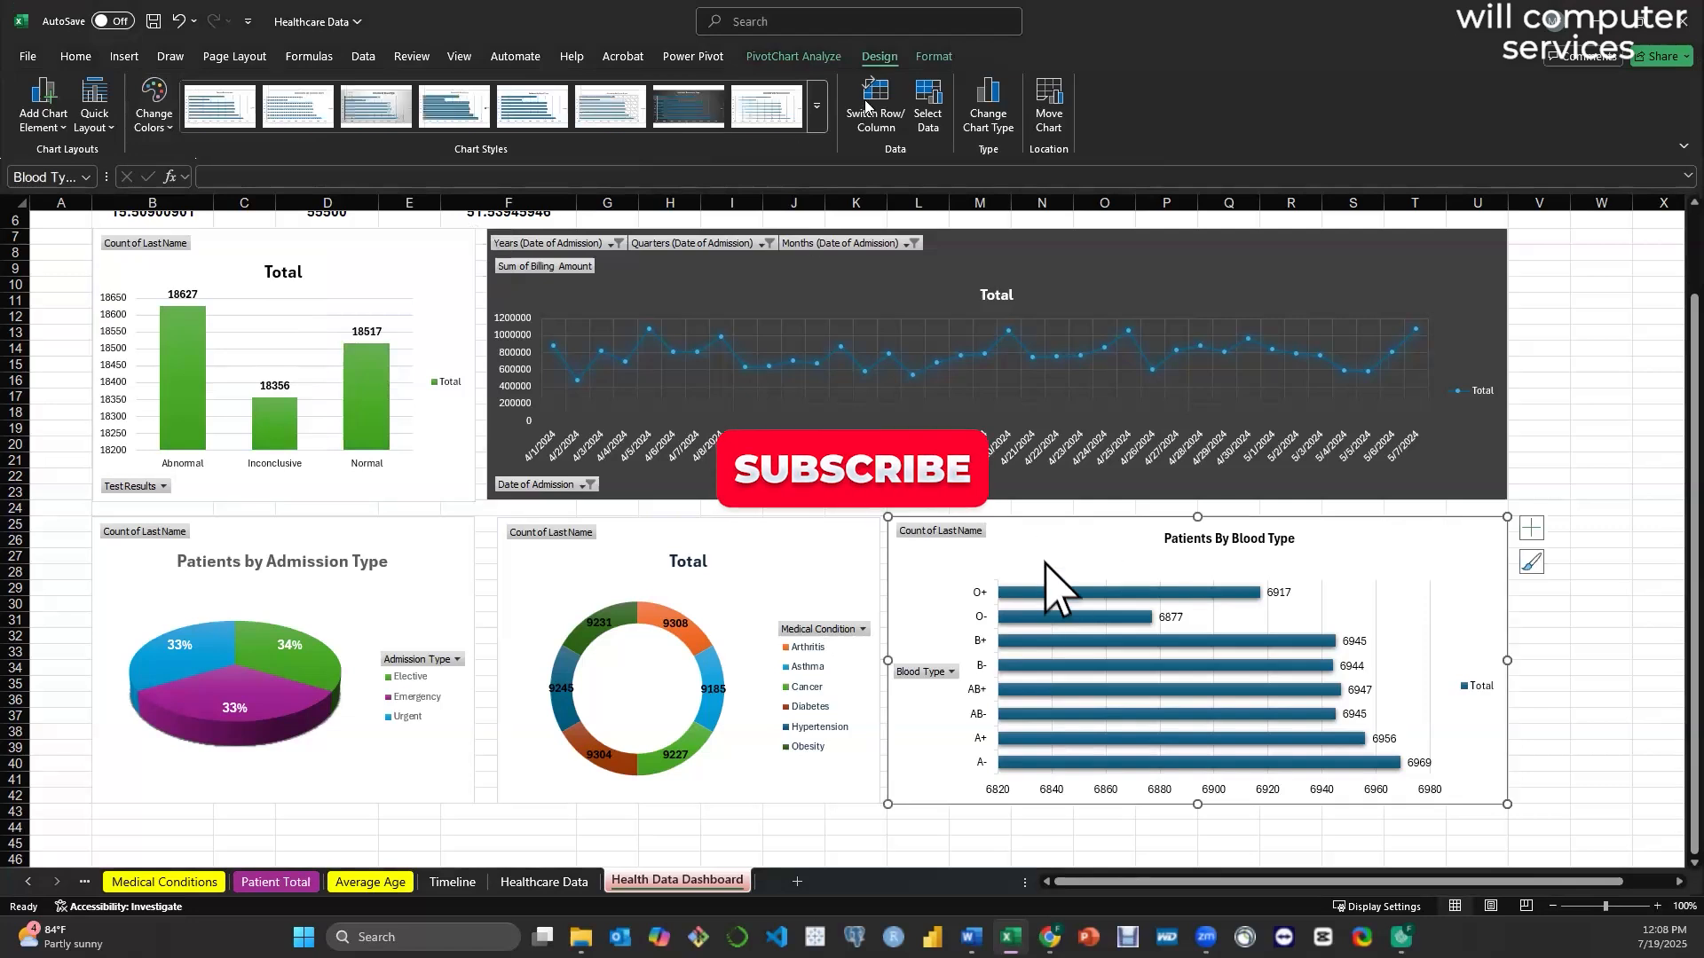
{"action": "left_click", "coordinate": [151, 121]}
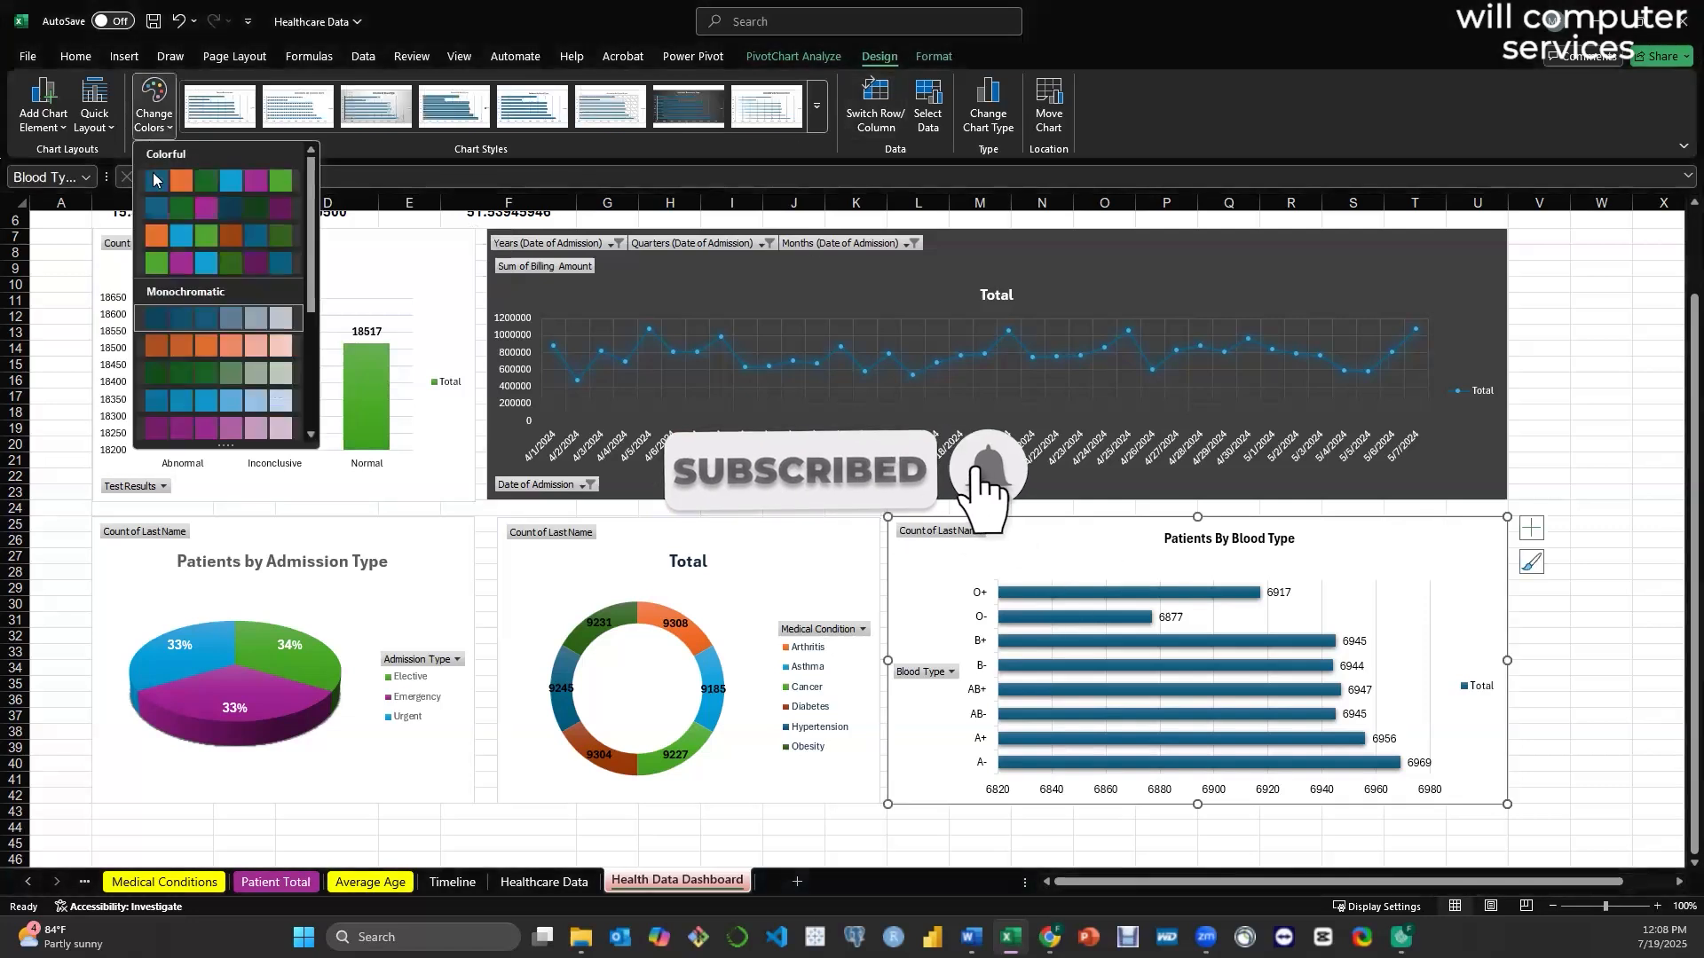
{"action": "left_click", "coordinate": [208, 343]}
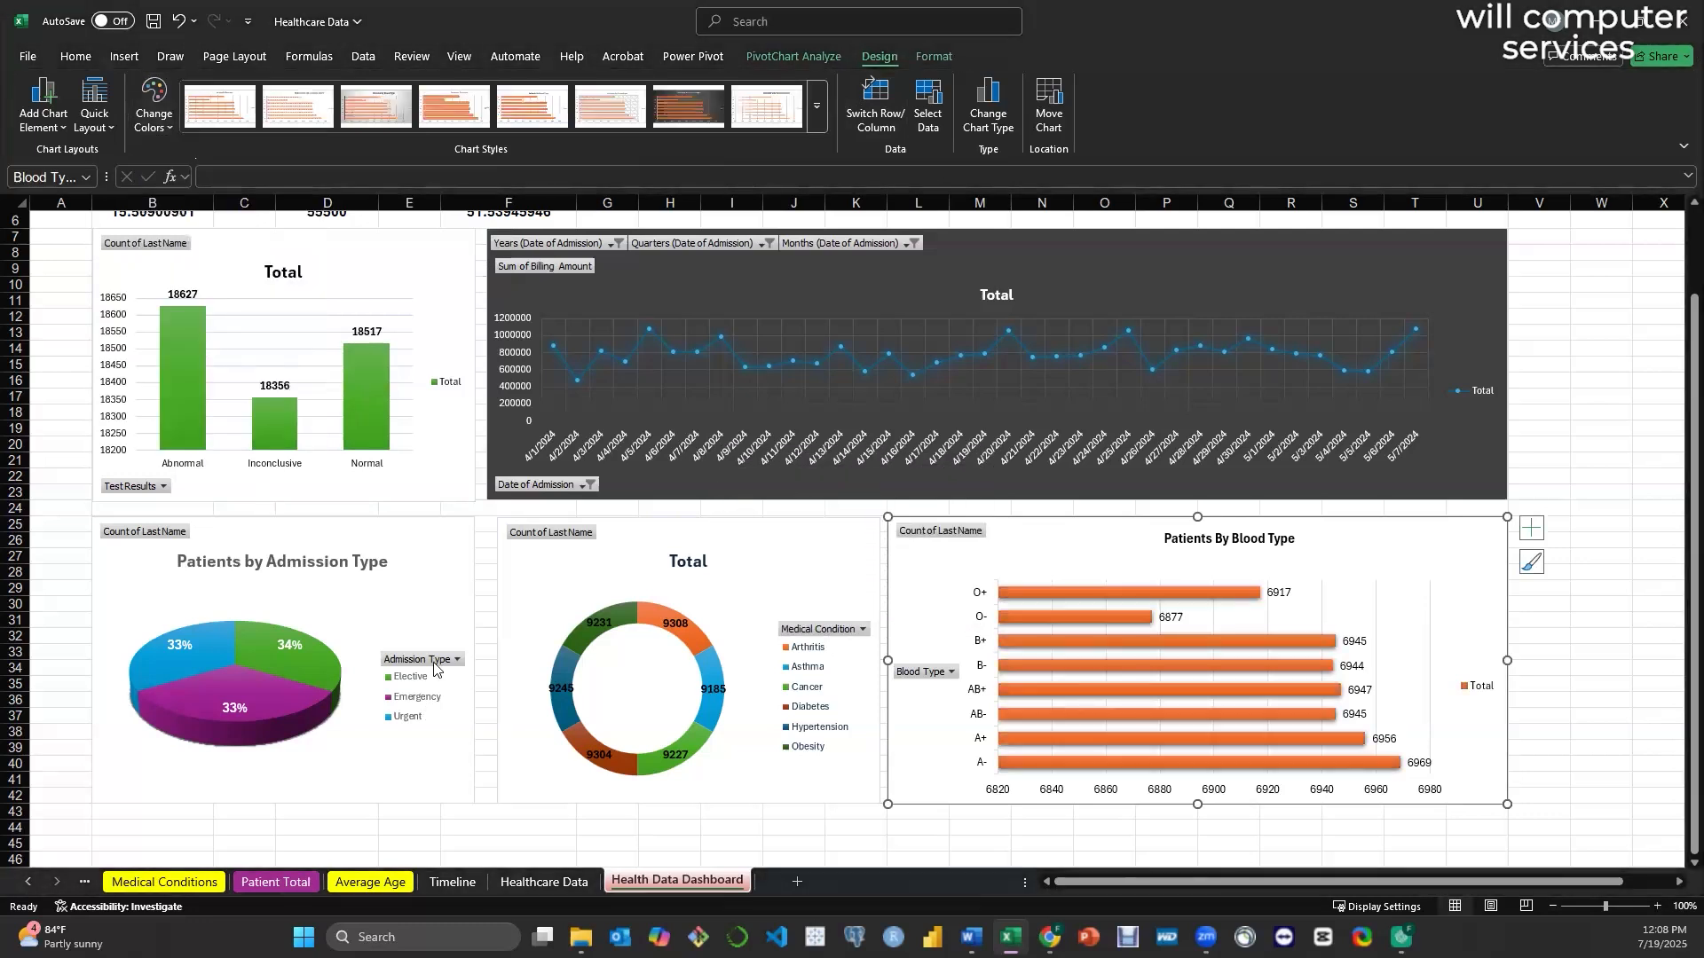
- Recolor the Patients by Admission Type pie chart with the dark teal Monochromatic palette that runs from light to dark
{"action": "left_click", "coordinate": [432, 558]}
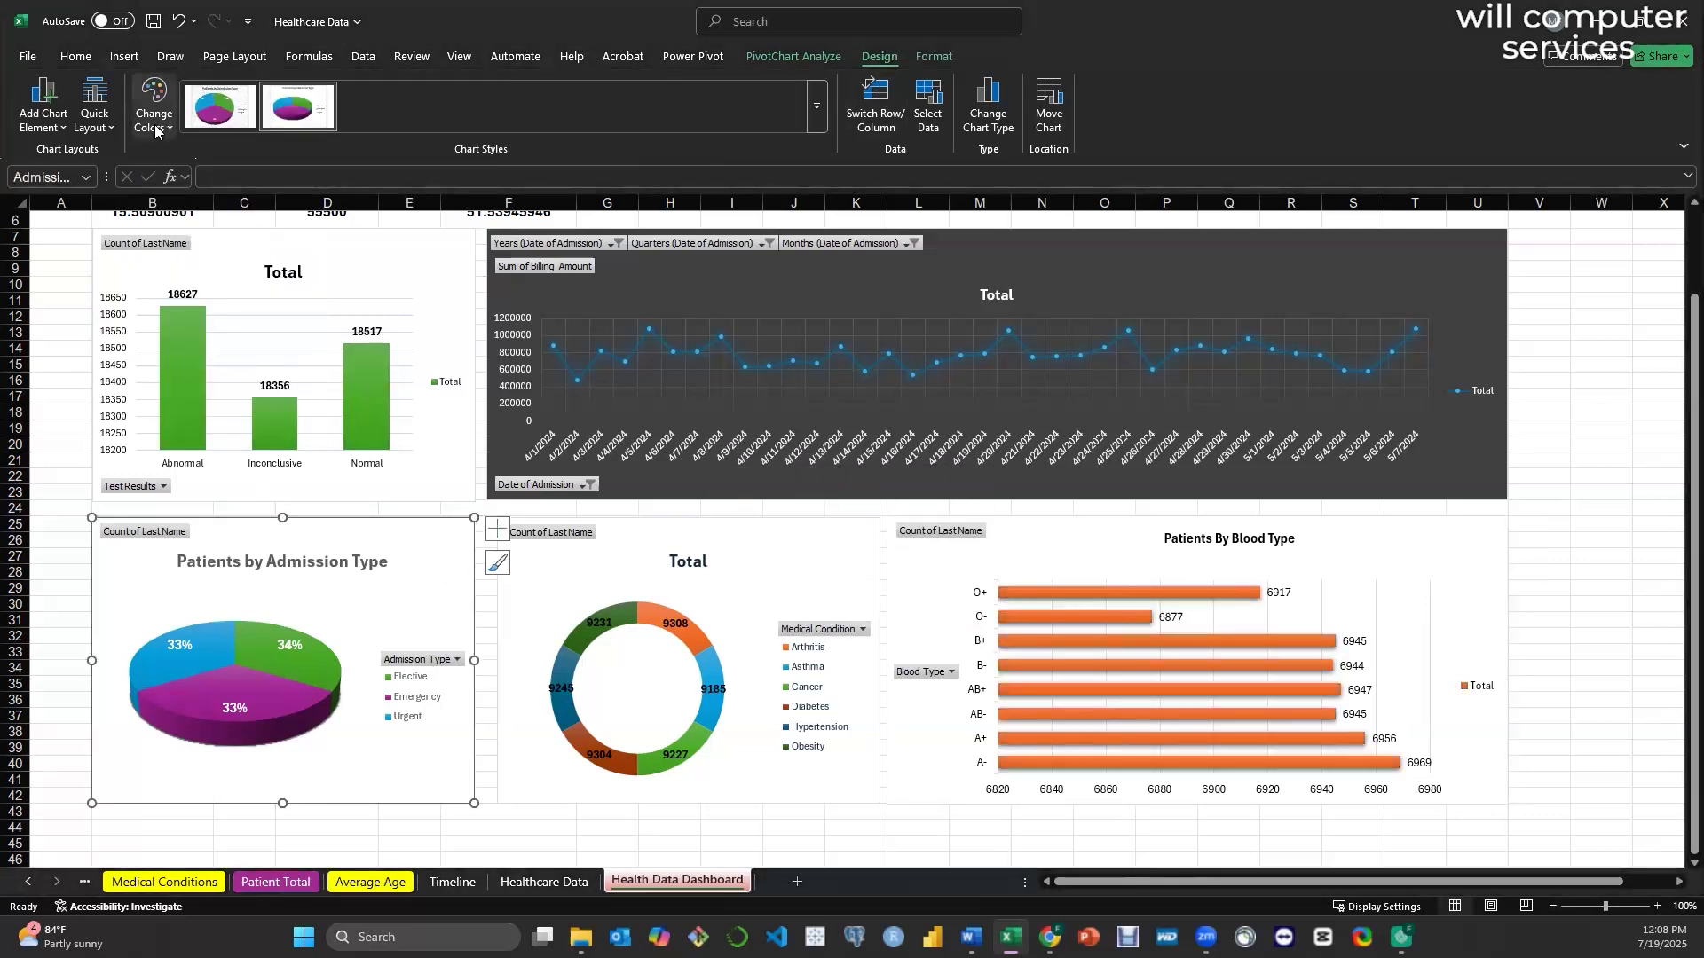
{"action": "left_click", "coordinate": [166, 130]}
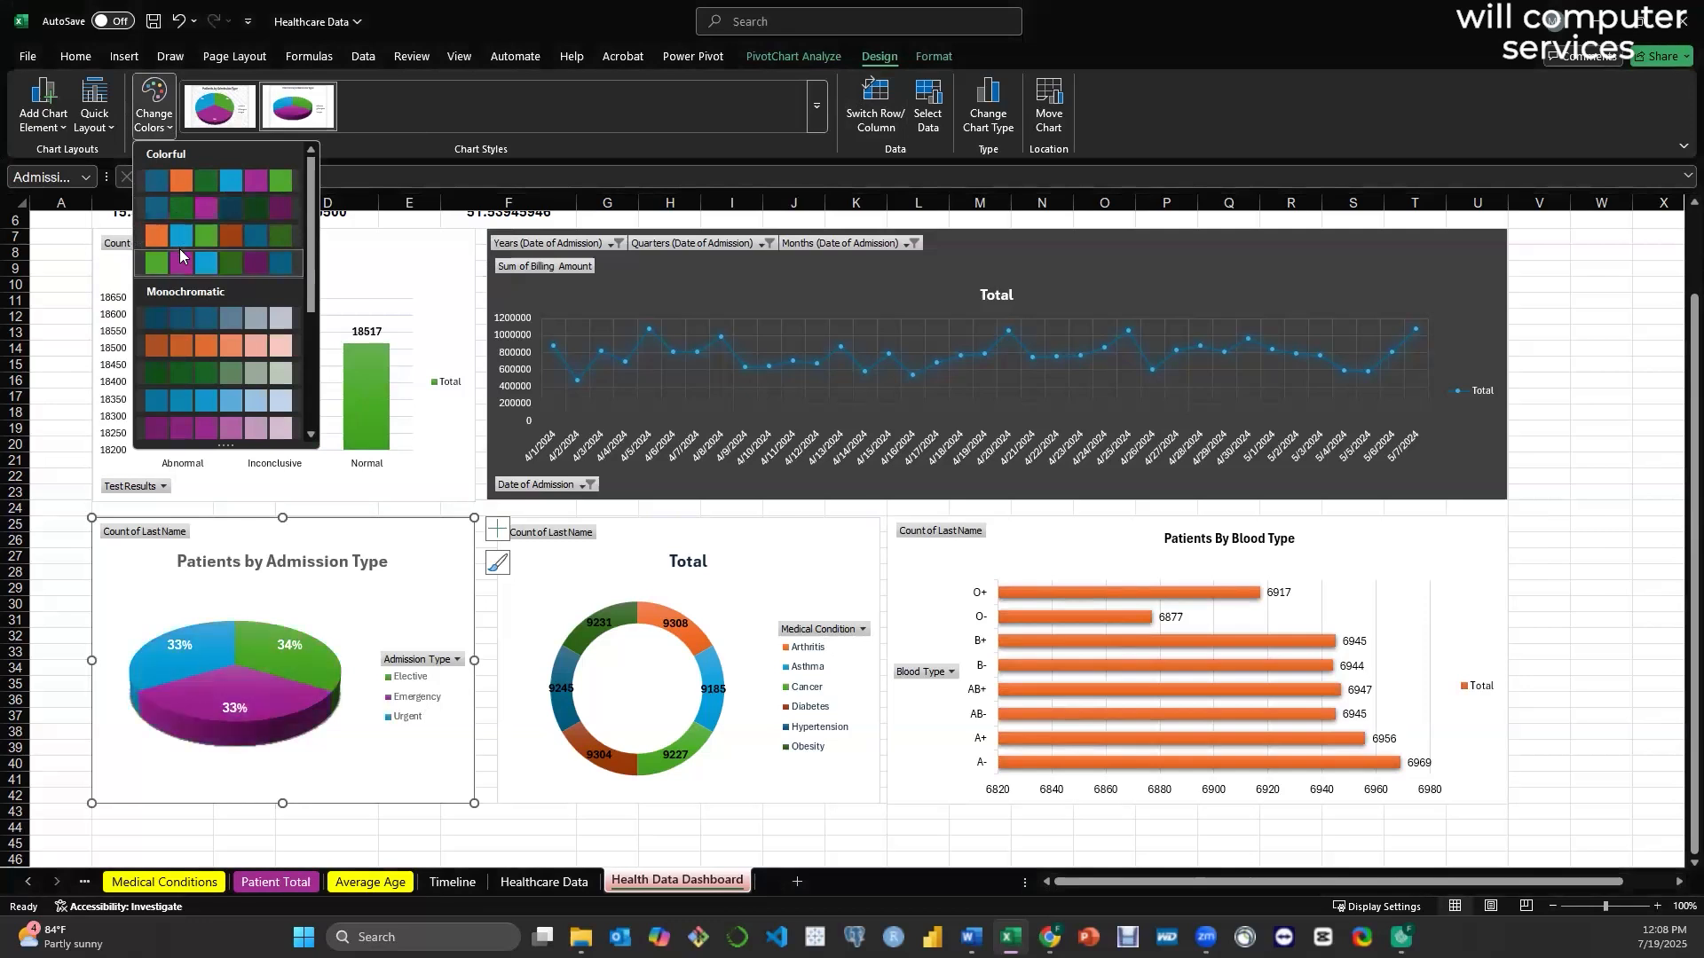
{"action": "scroll", "coordinate": [204, 381], "scroll_direction": "down", "scroll_amount": 3}
{"action": "scroll", "coordinate": [205, 381], "scroll_direction": "down", "scroll_amount": 1}
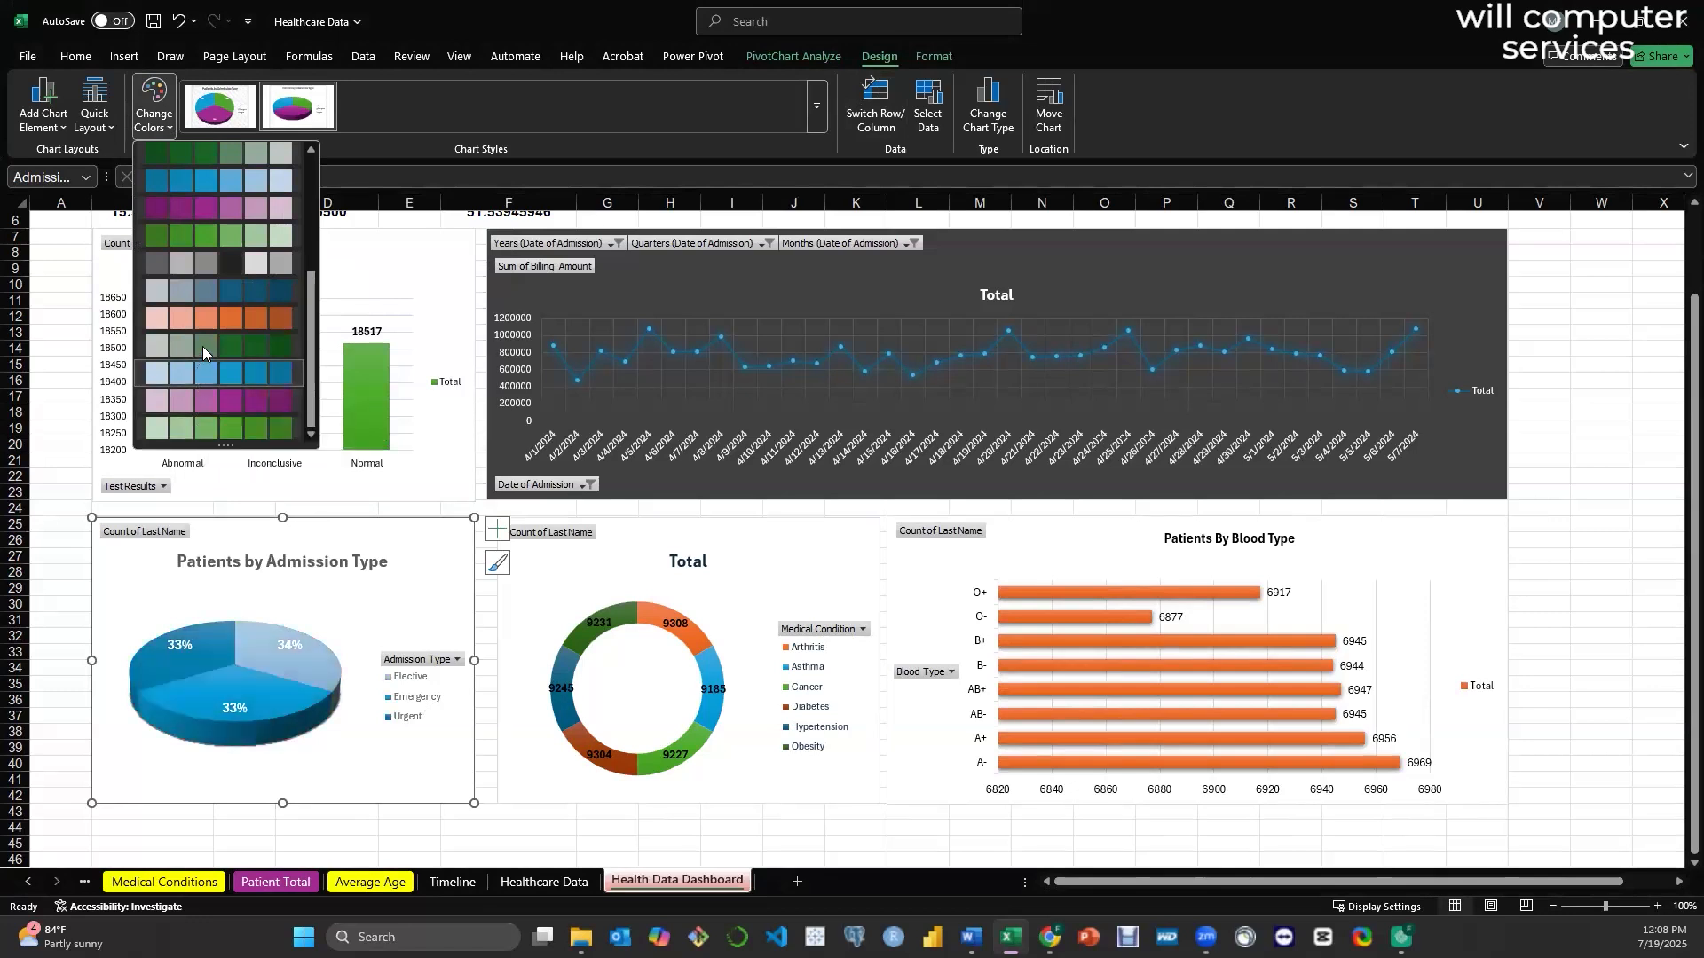
{"action": "left_click", "coordinate": [206, 282]}
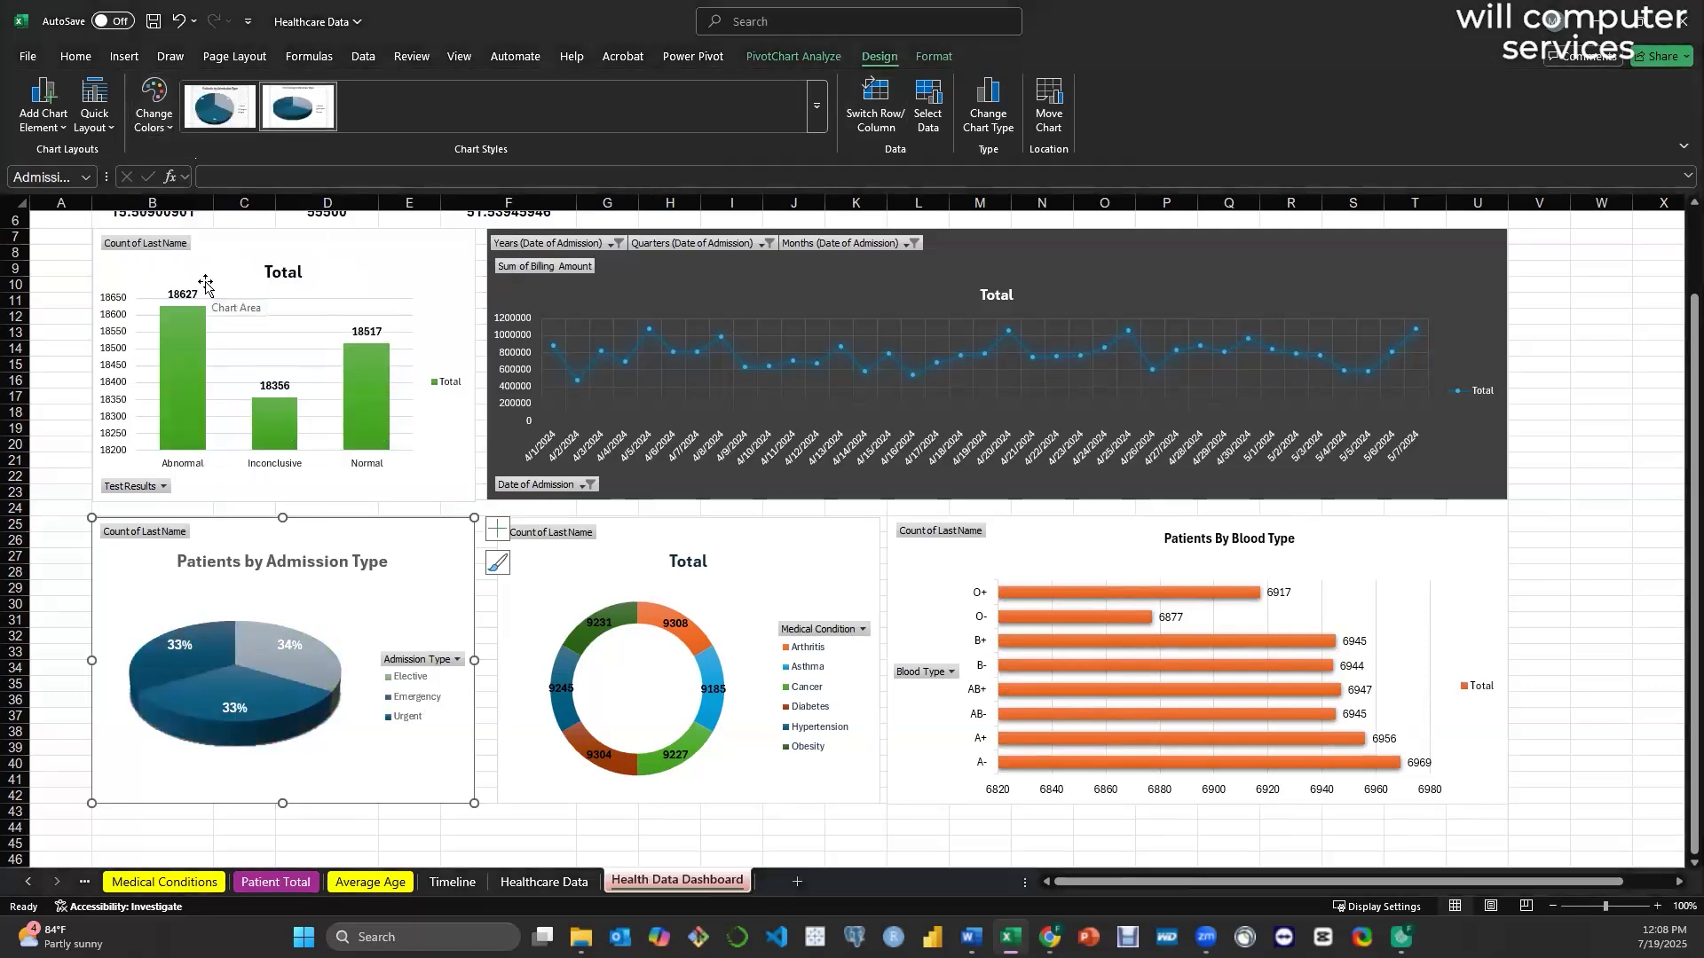
- Recolor the billing amount line chart with the orange Monochromatic palette and deselect the chart
{"action": "left_click", "coordinate": [1383, 273]}
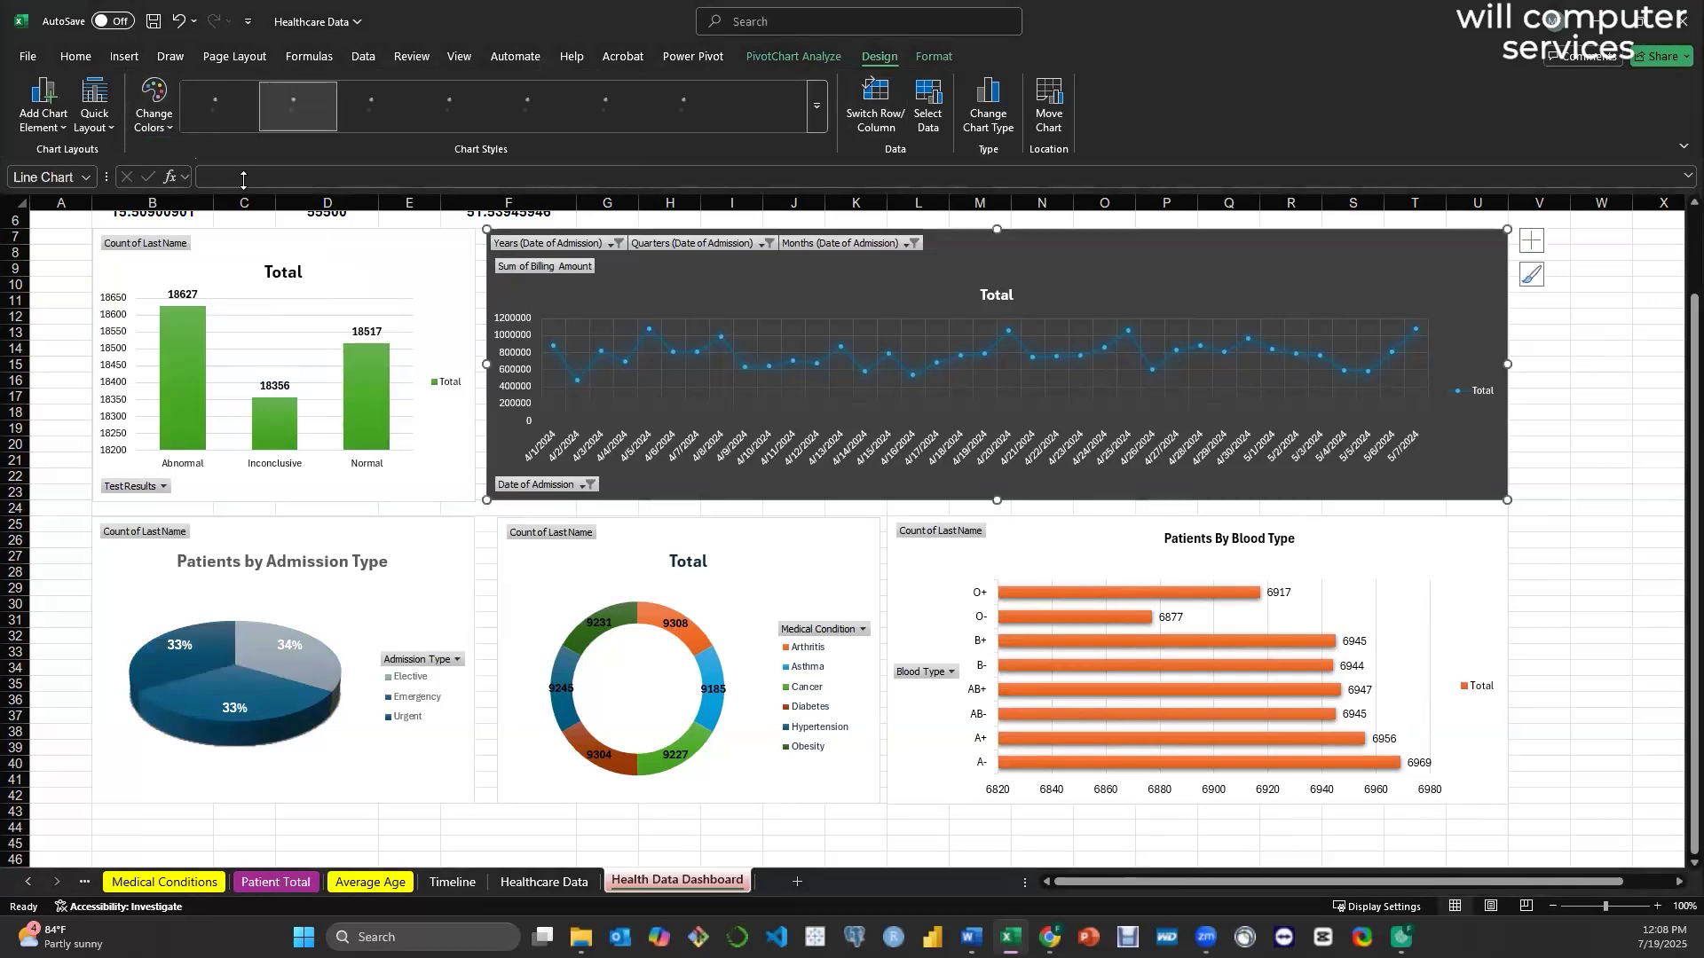
{"action": "left_click", "coordinate": [154, 109]}
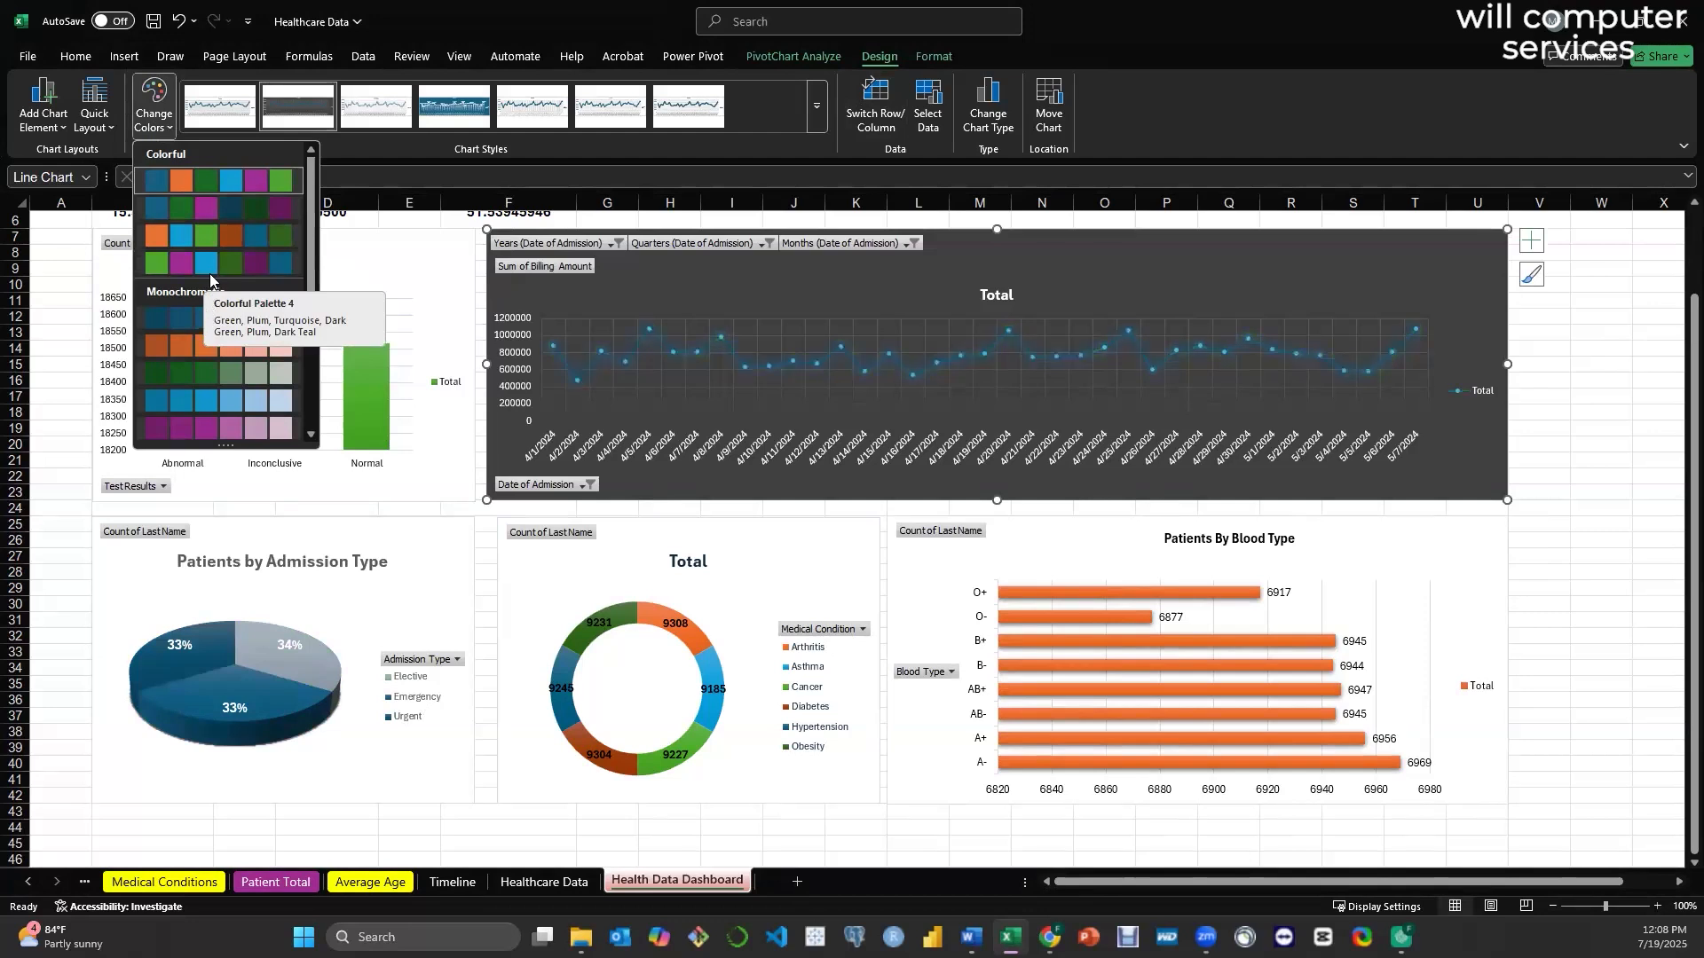
{"action": "left_click", "coordinate": [207, 360]}
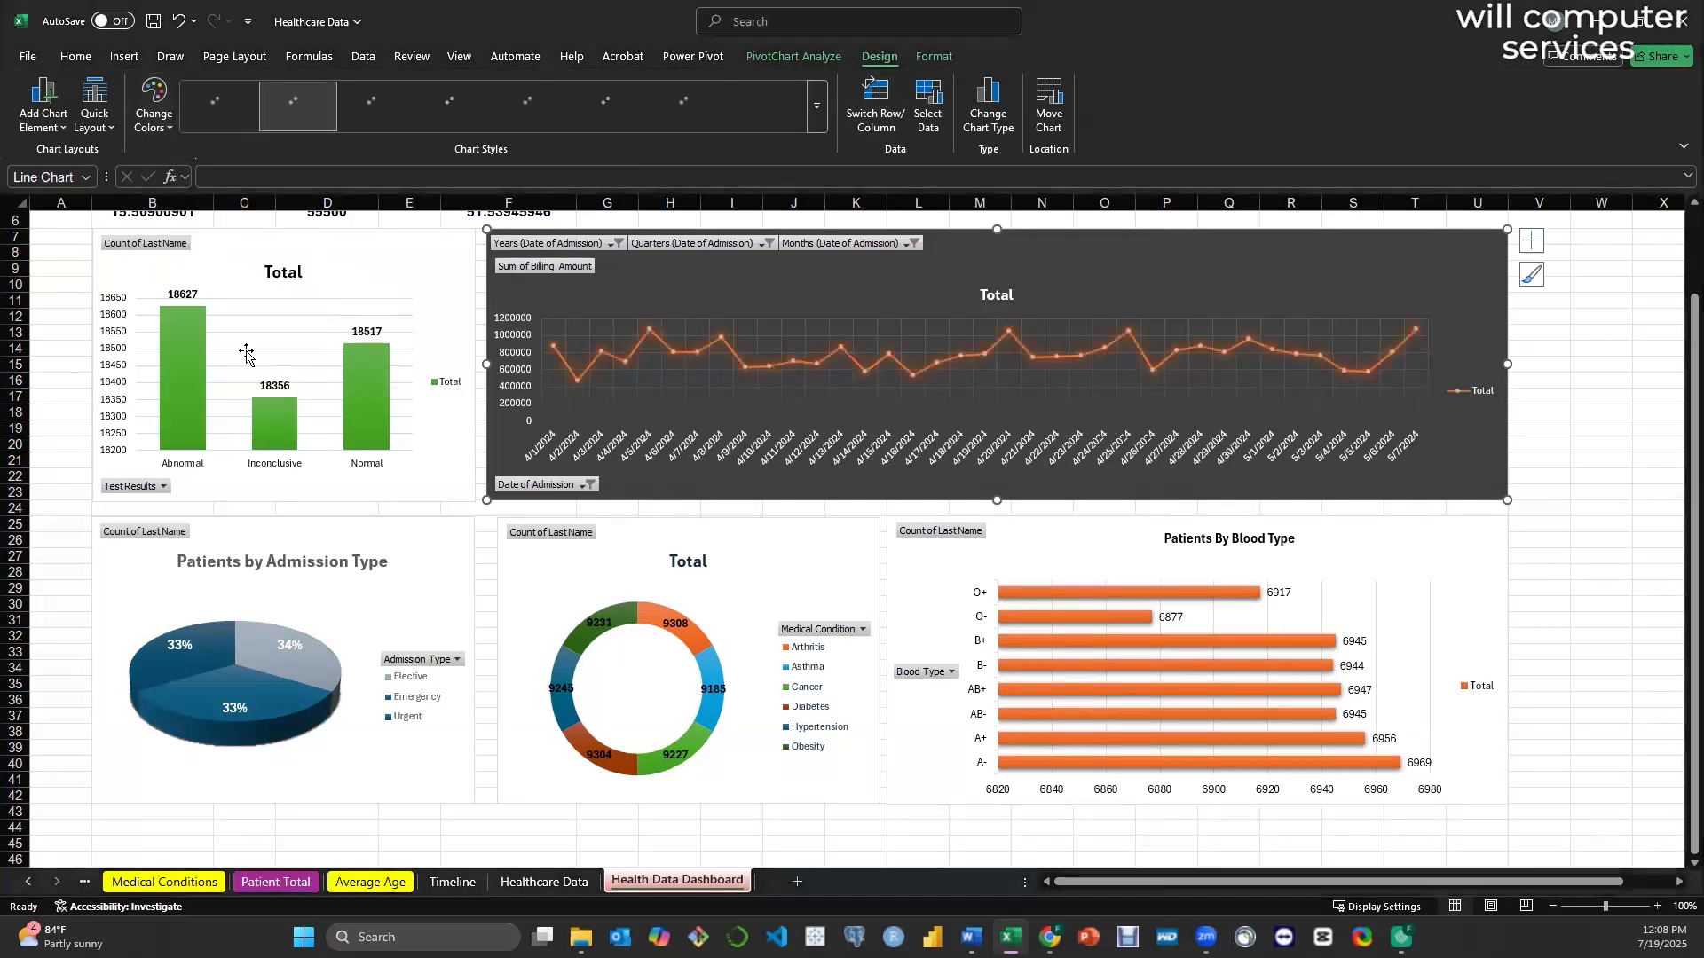
{"action": "left_click", "coordinate": [1596, 538]}
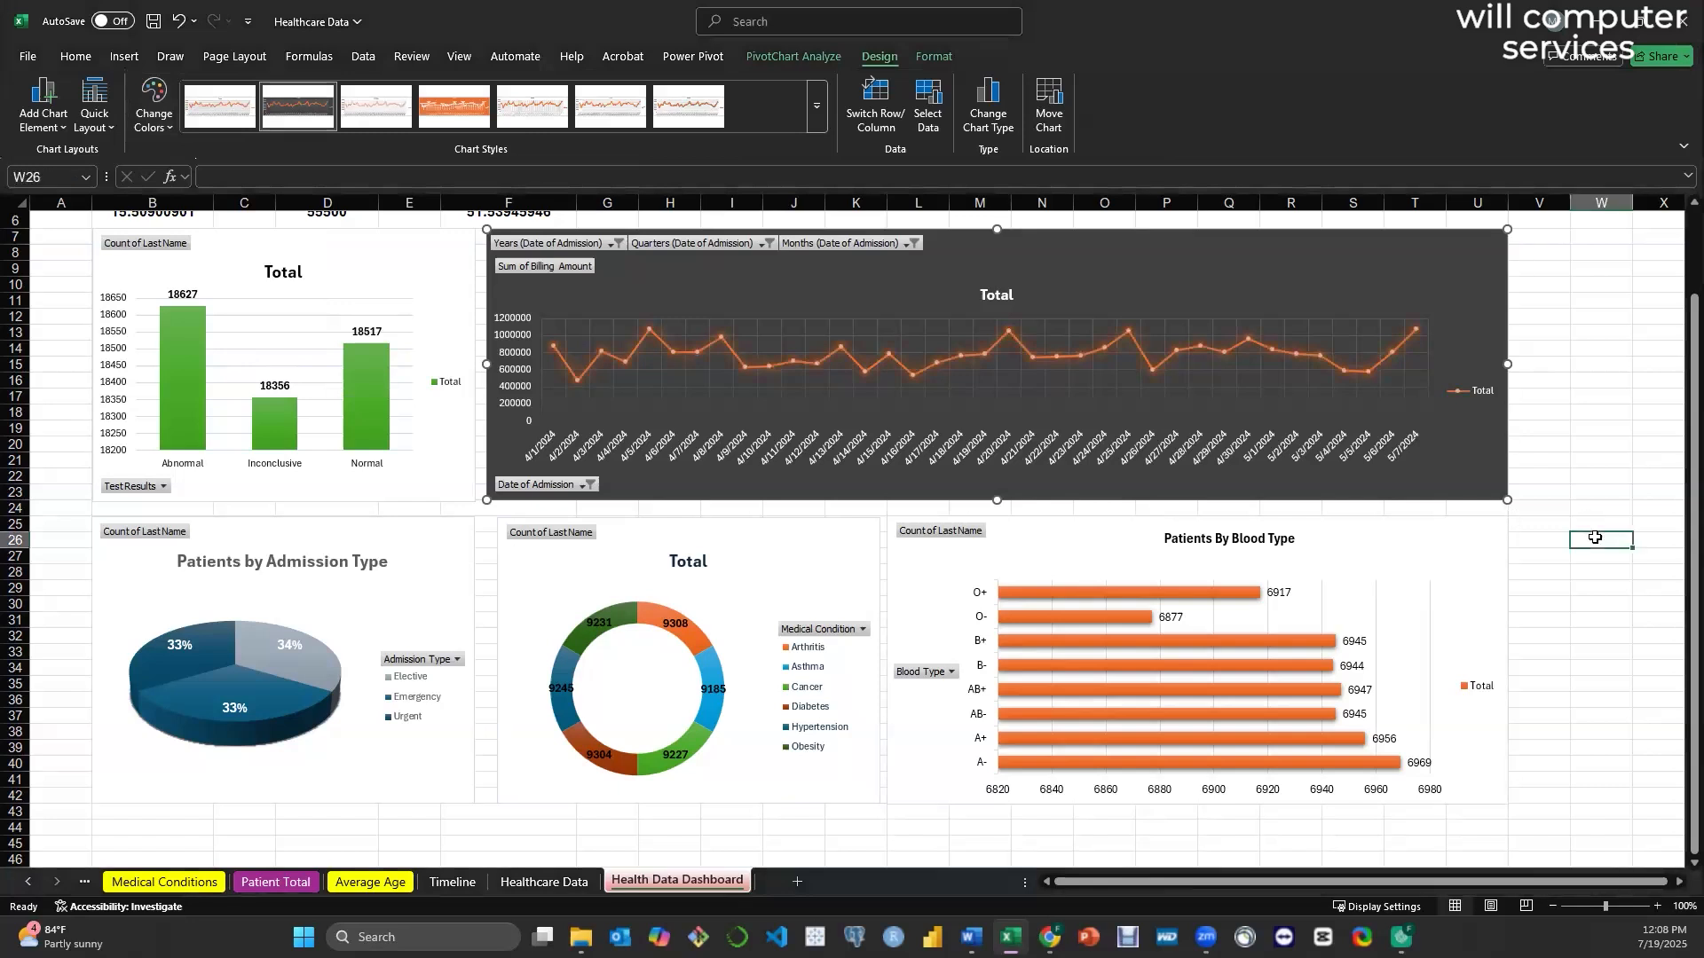
{"action": "scroll", "coordinate": [1596, 538], "scroll_direction": "up", "scroll_amount": 2}
{"action": "scroll", "coordinate": [1596, 537], "scroll_direction": "up", "scroll_amount": 1}
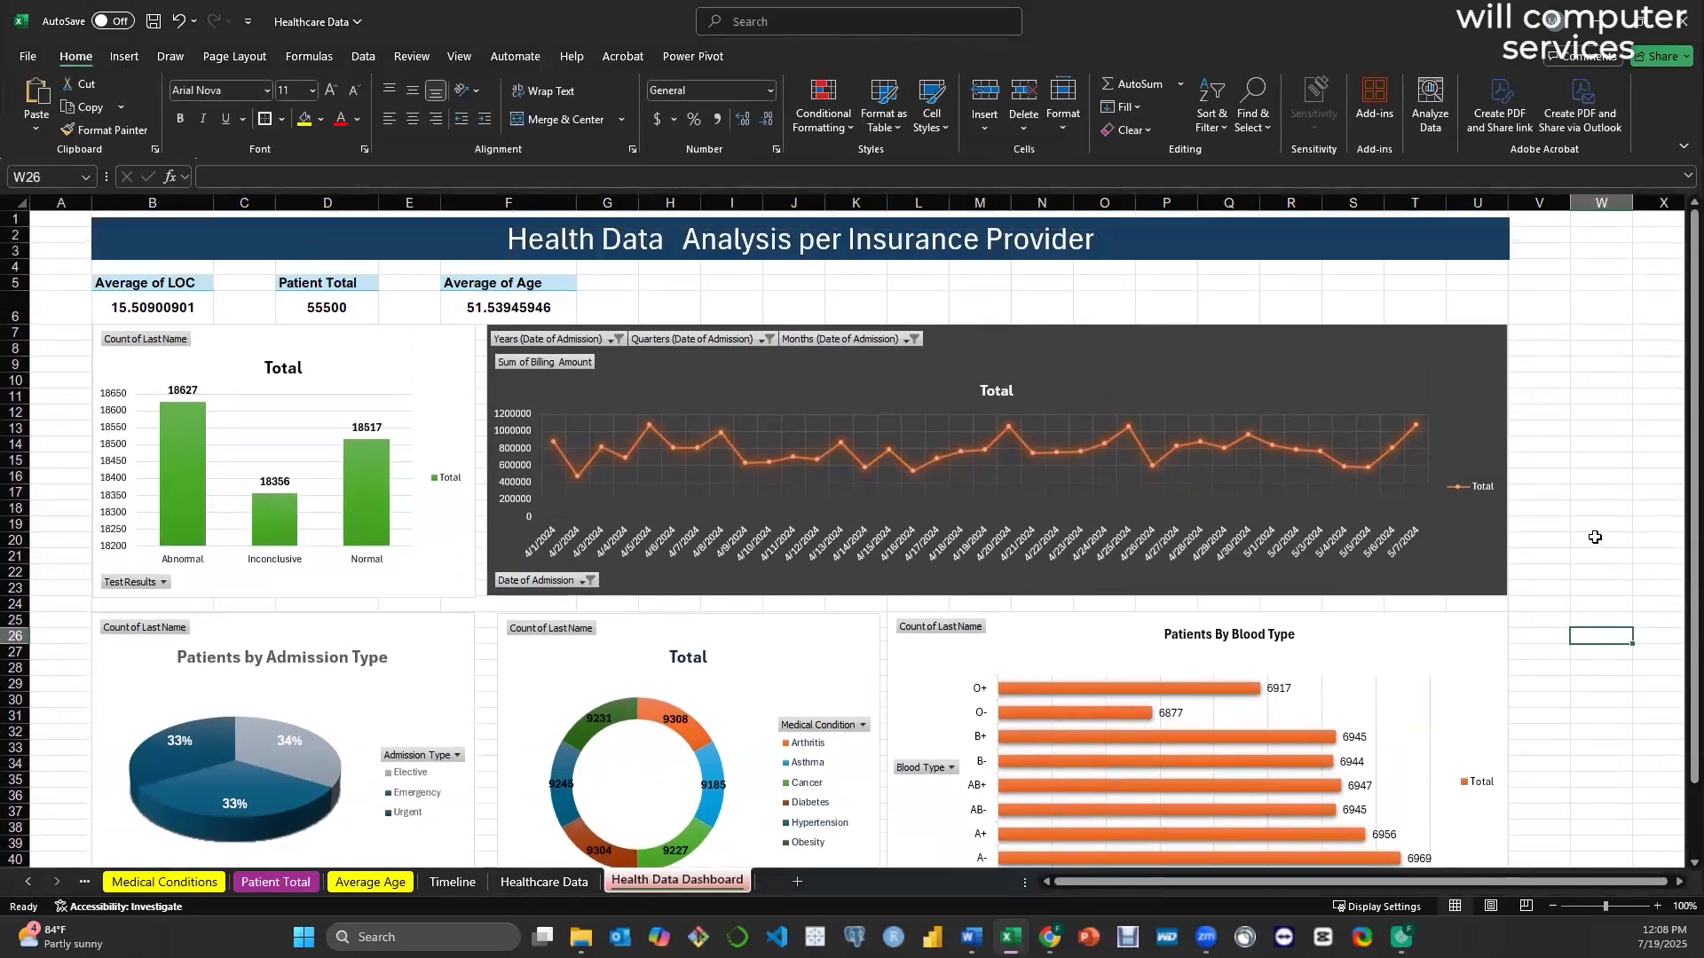
- Start inserting a slicer based on the billing line chart and choose Insurance Provider as its field
{"action": "left_click_drag", "start_coordinate": [1110, 882], "coordinate": [1296, 879]}
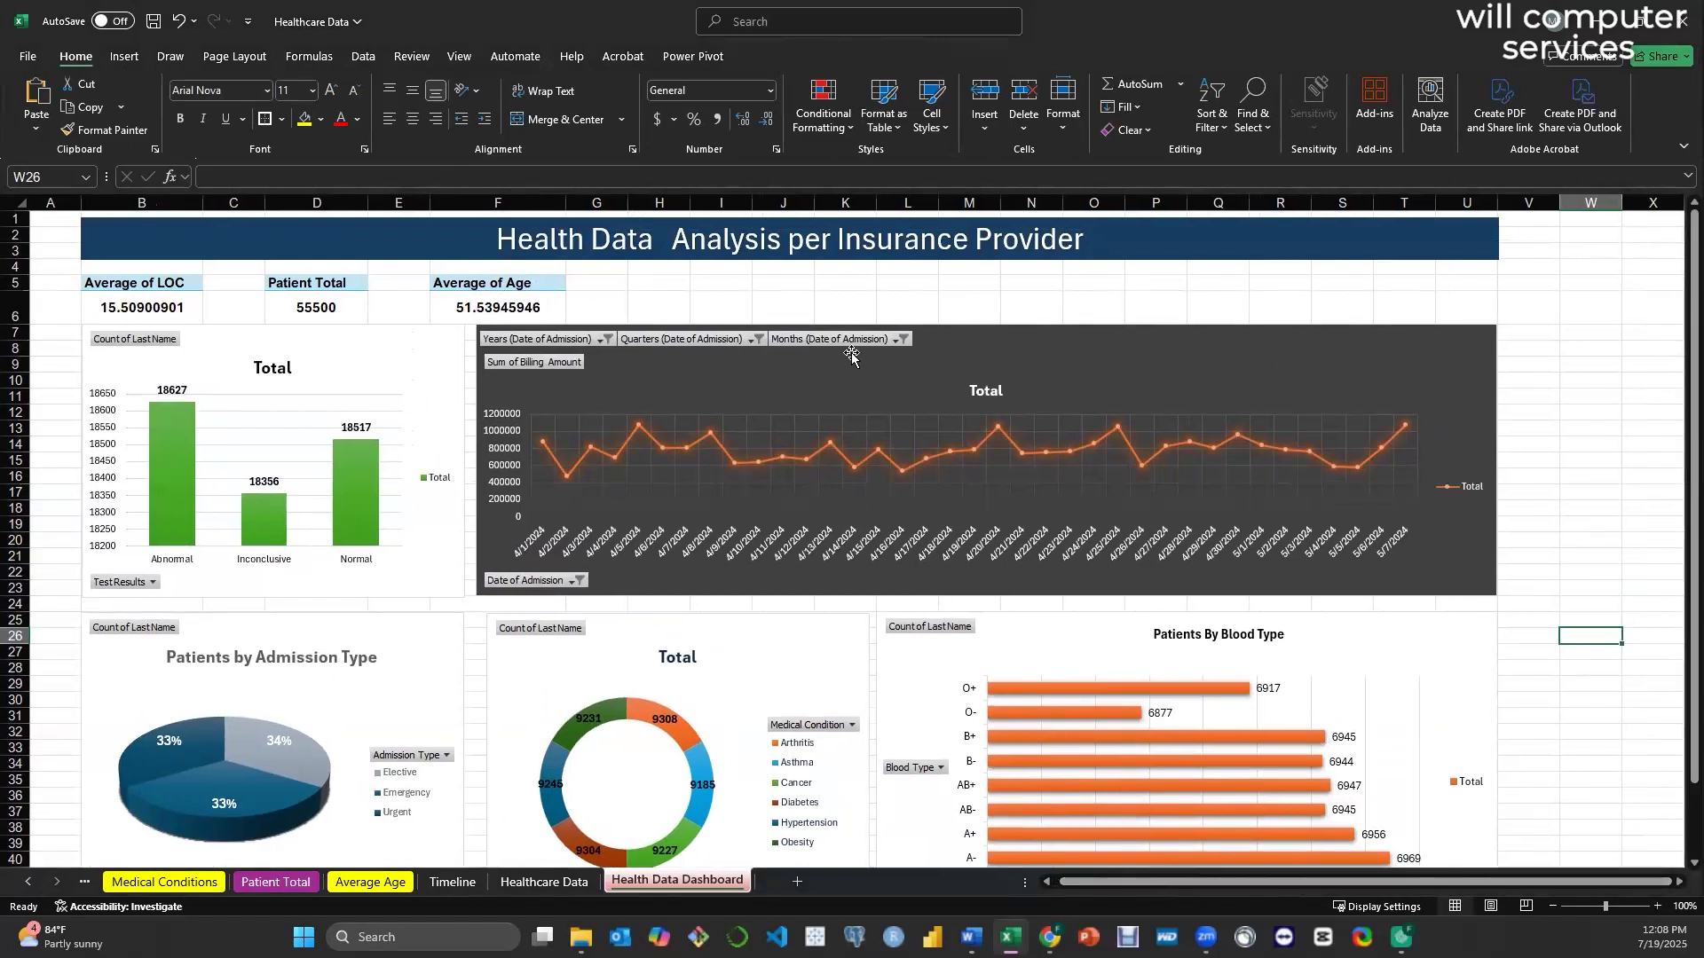
{"action": "left_click", "coordinate": [1095, 351]}
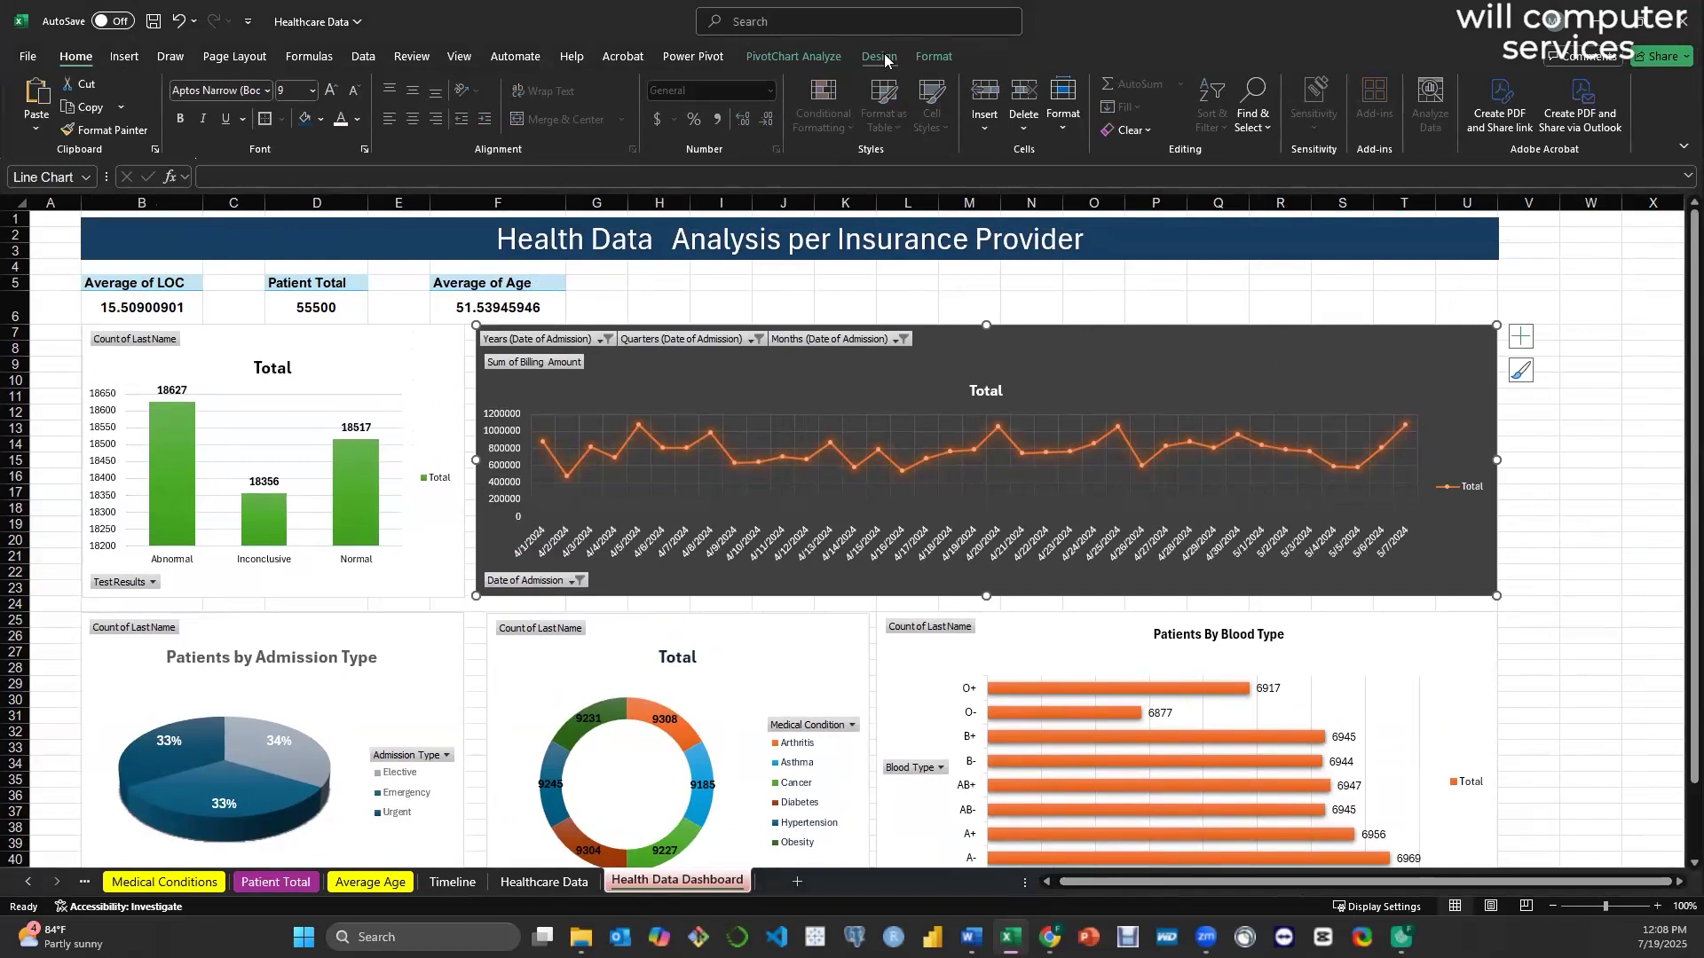
{"action": "left_click", "coordinate": [803, 57]}
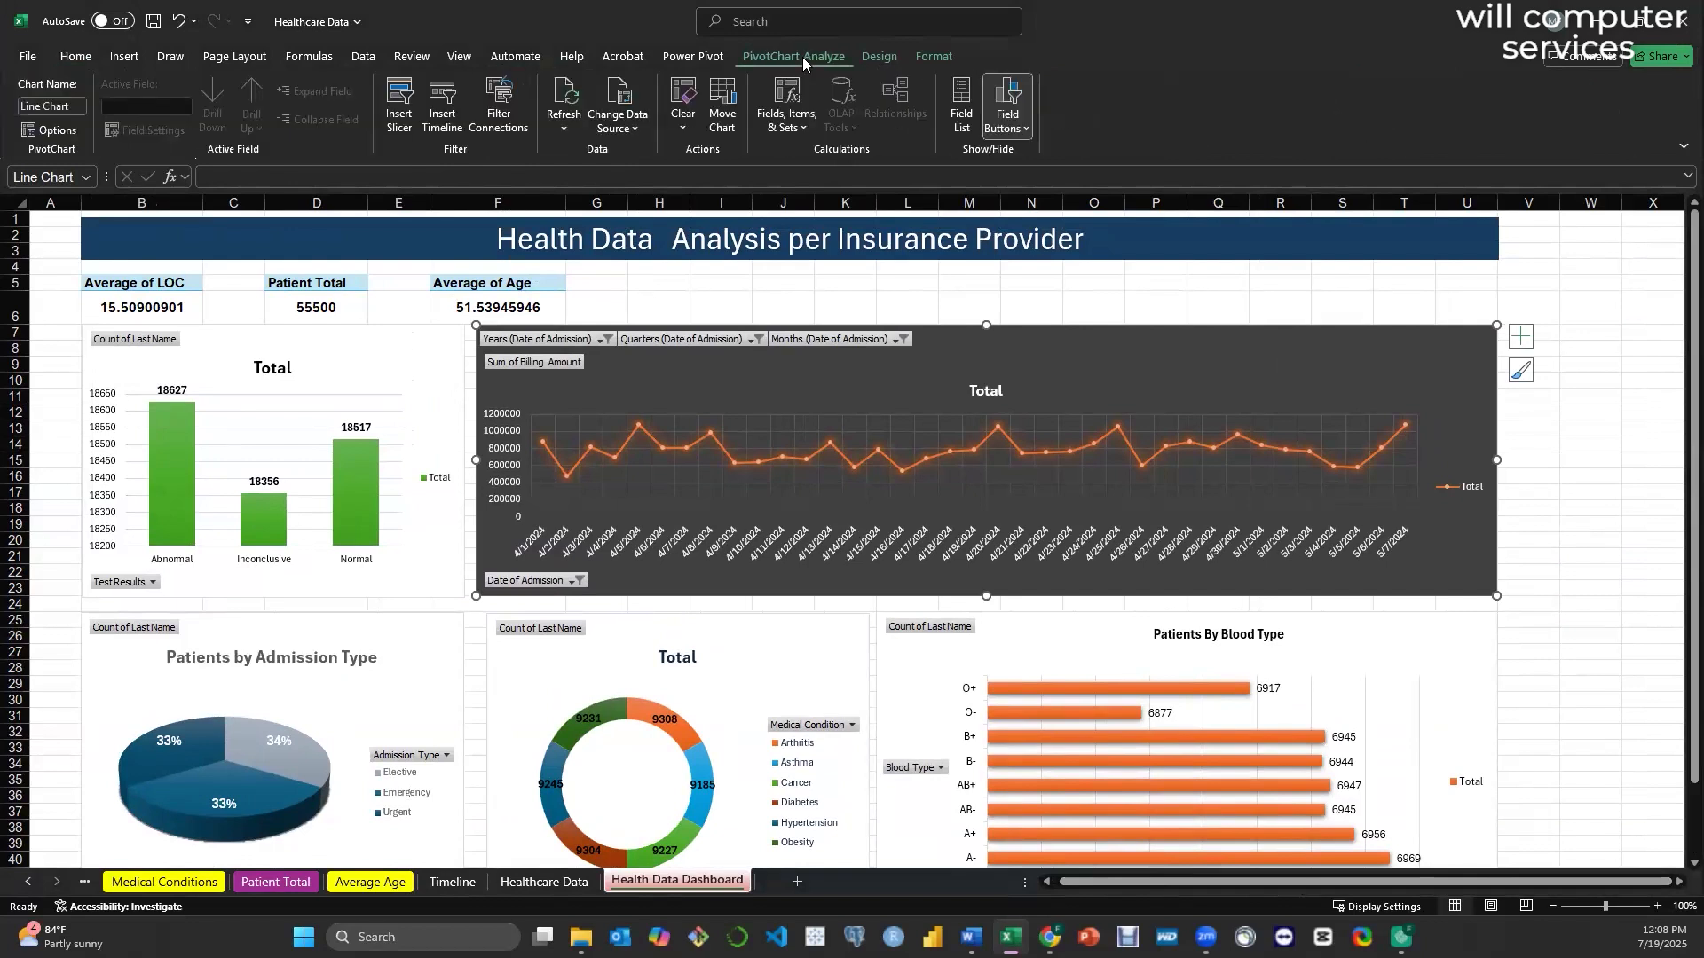
{"action": "left_click", "coordinate": [404, 118]}
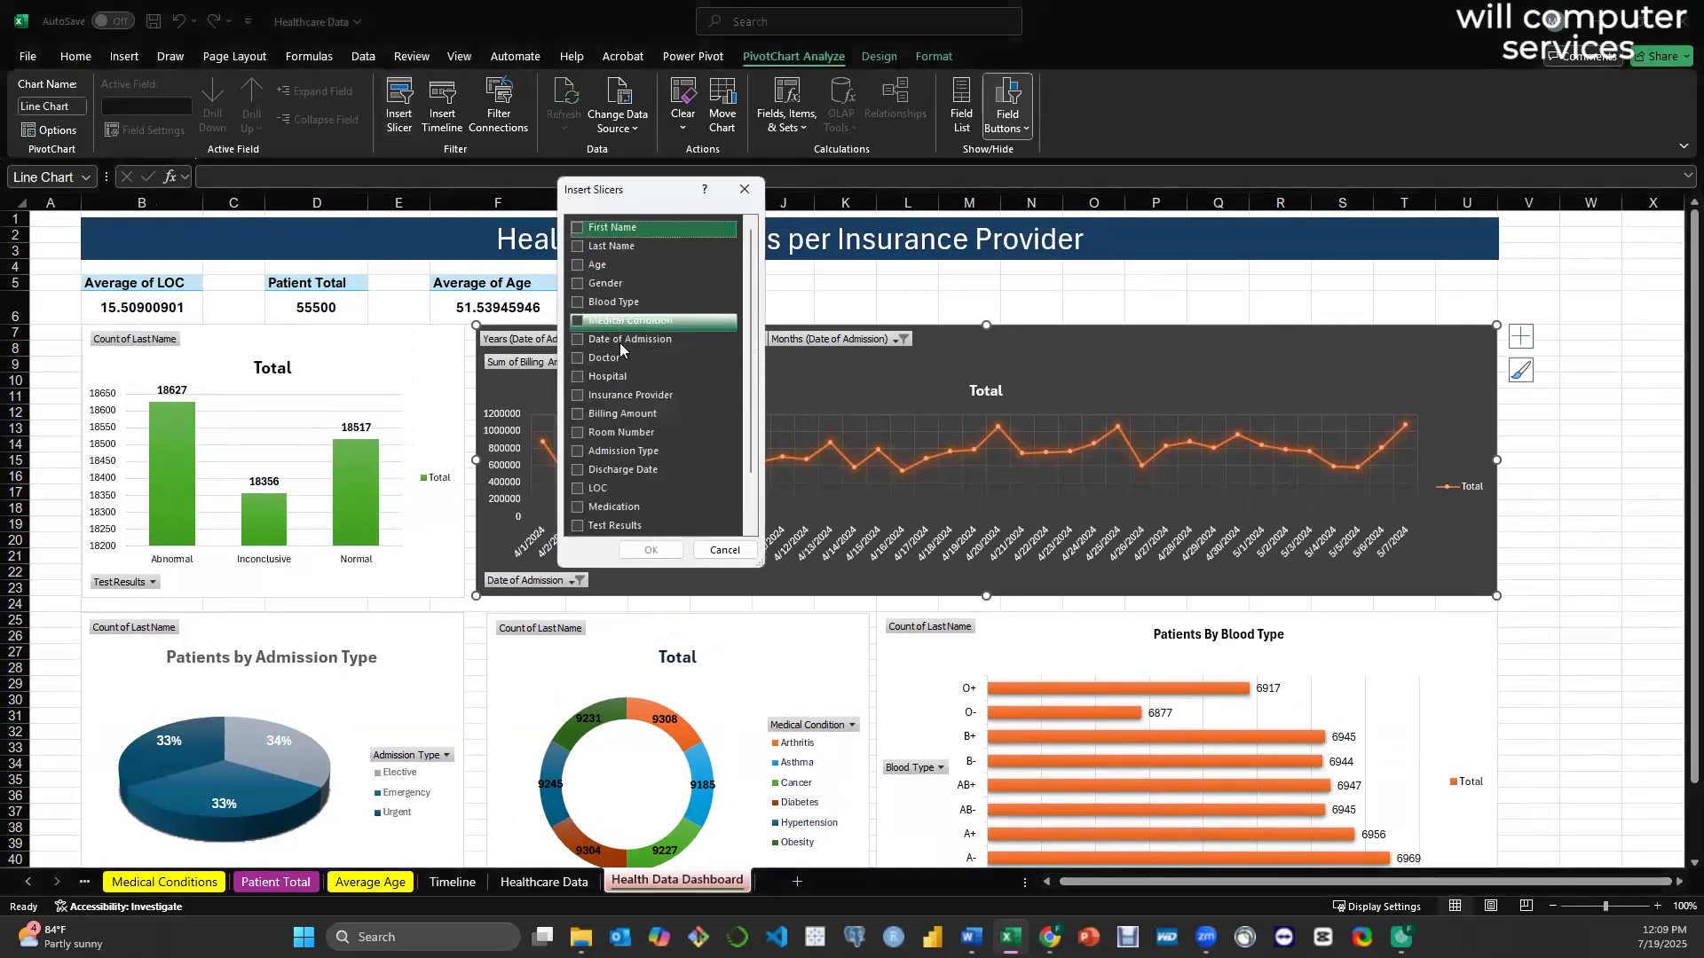
{"action": "left_click", "coordinate": [576, 396]}
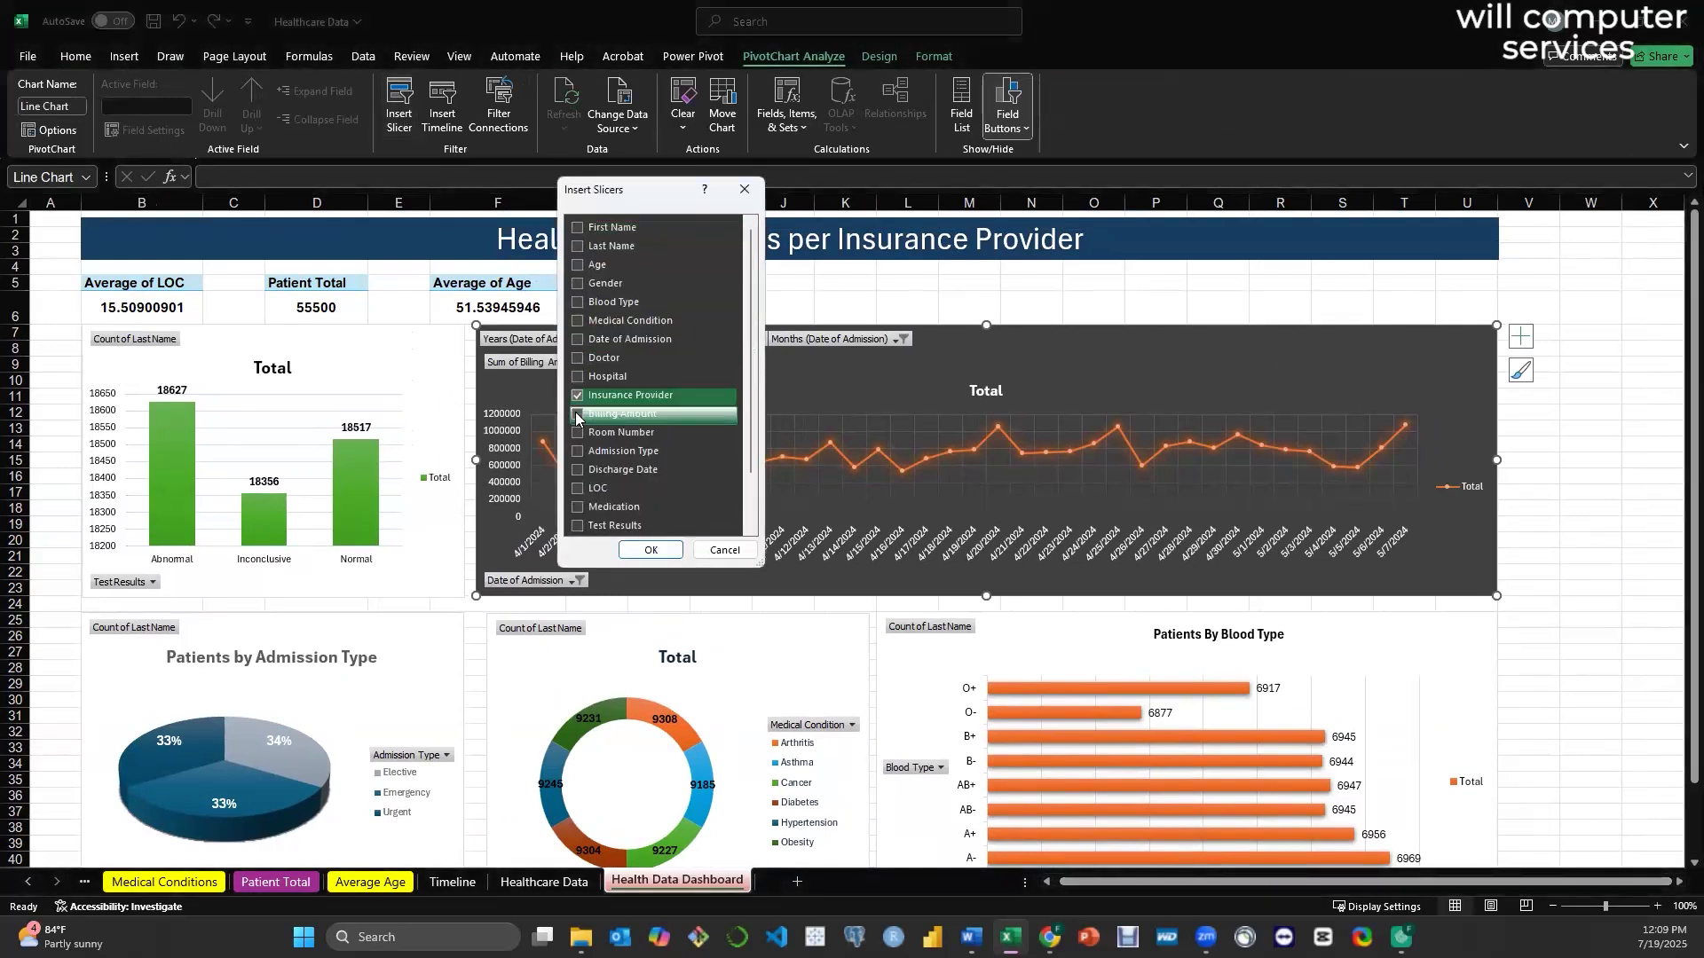
- Insert Insurance Provider and Gender slicers, plus a Date of Admission timeline, for the billing amount line chart
{"action": "left_click", "coordinate": [577, 284]}
{"action": "left_click", "coordinate": [636, 545]}
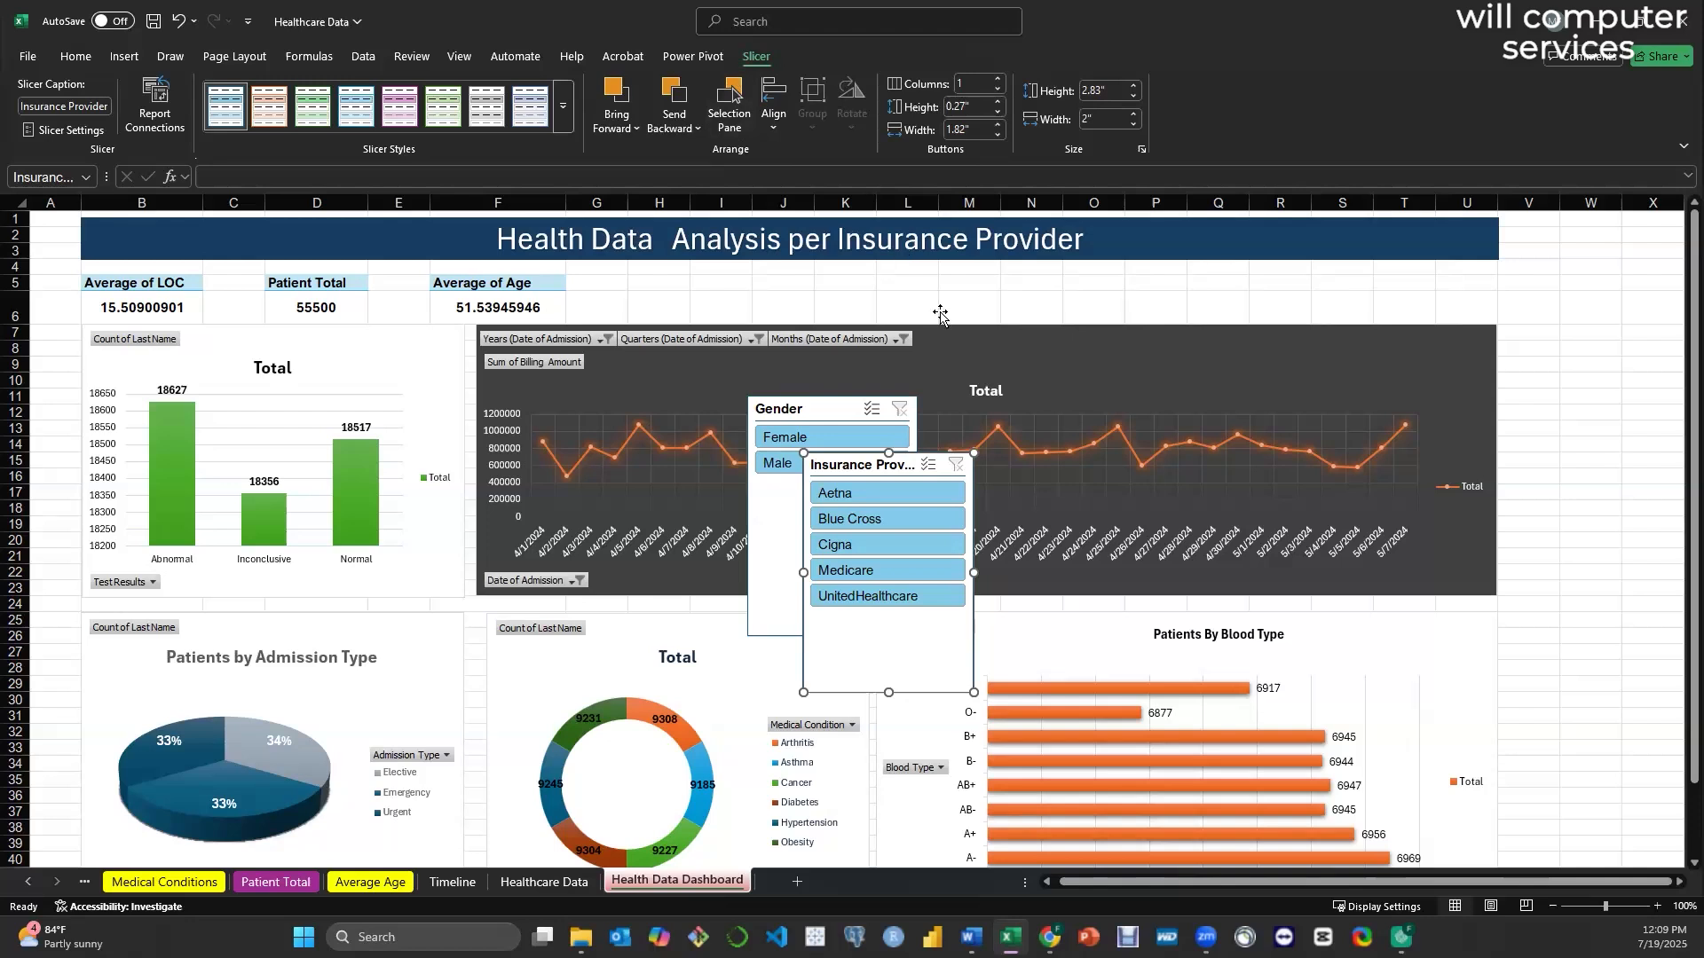
{"action": "left_click", "coordinate": [984, 335]}
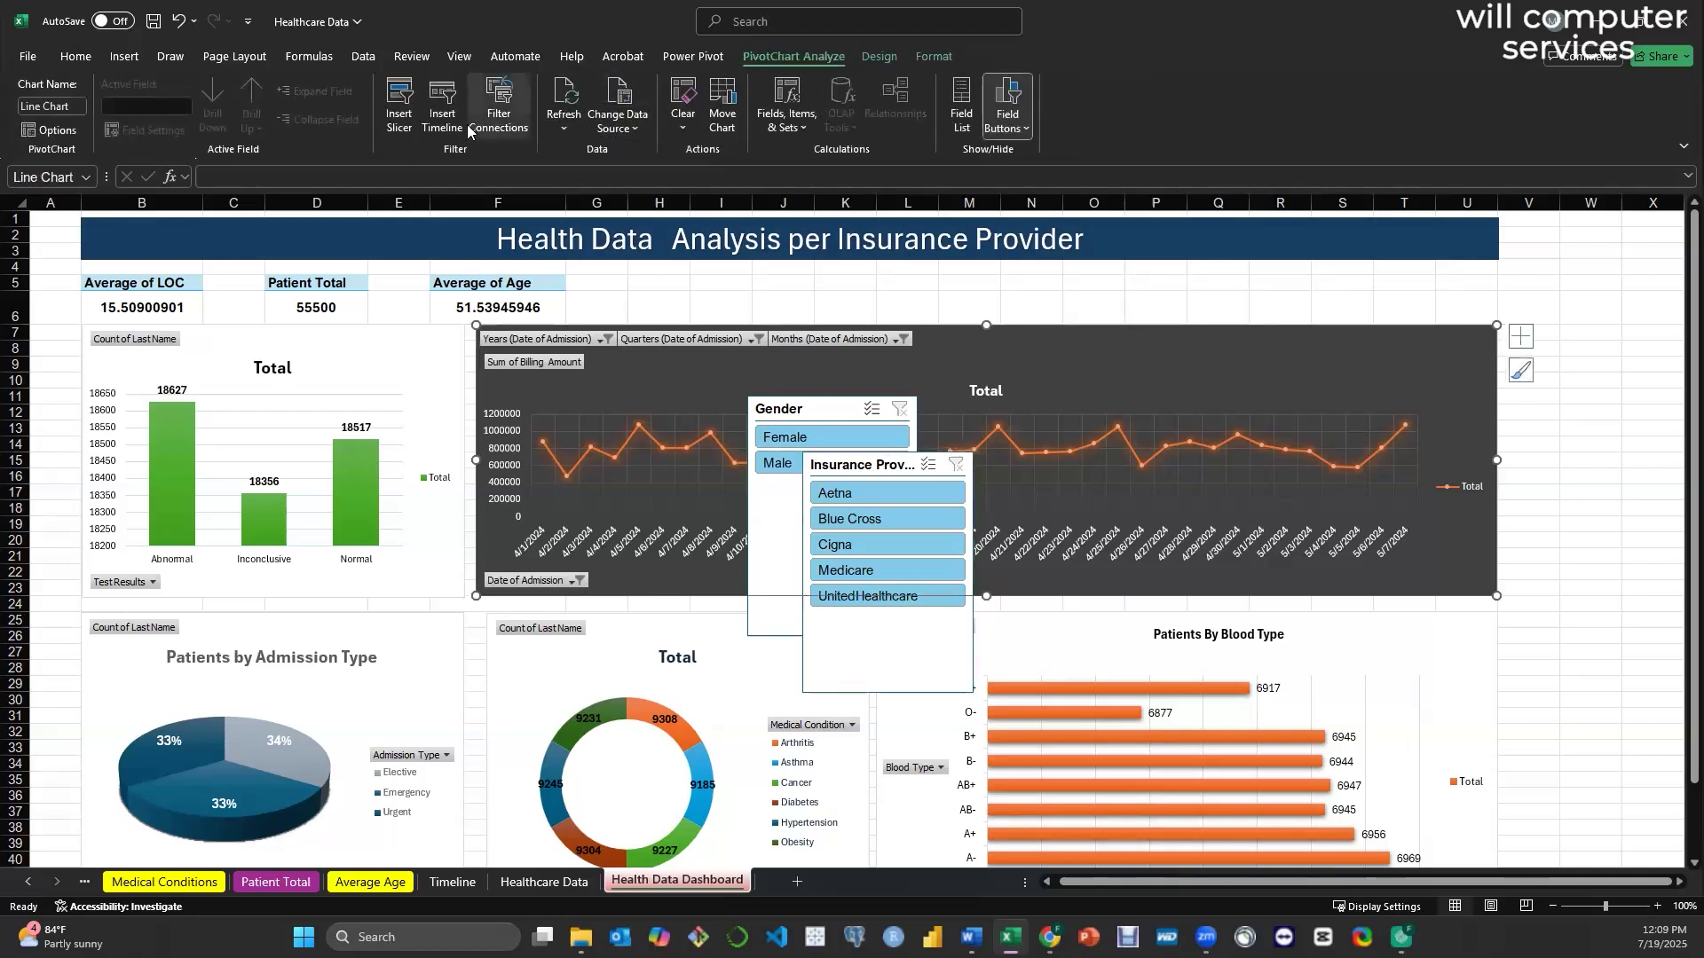
{"action": "left_click", "coordinate": [442, 111]}
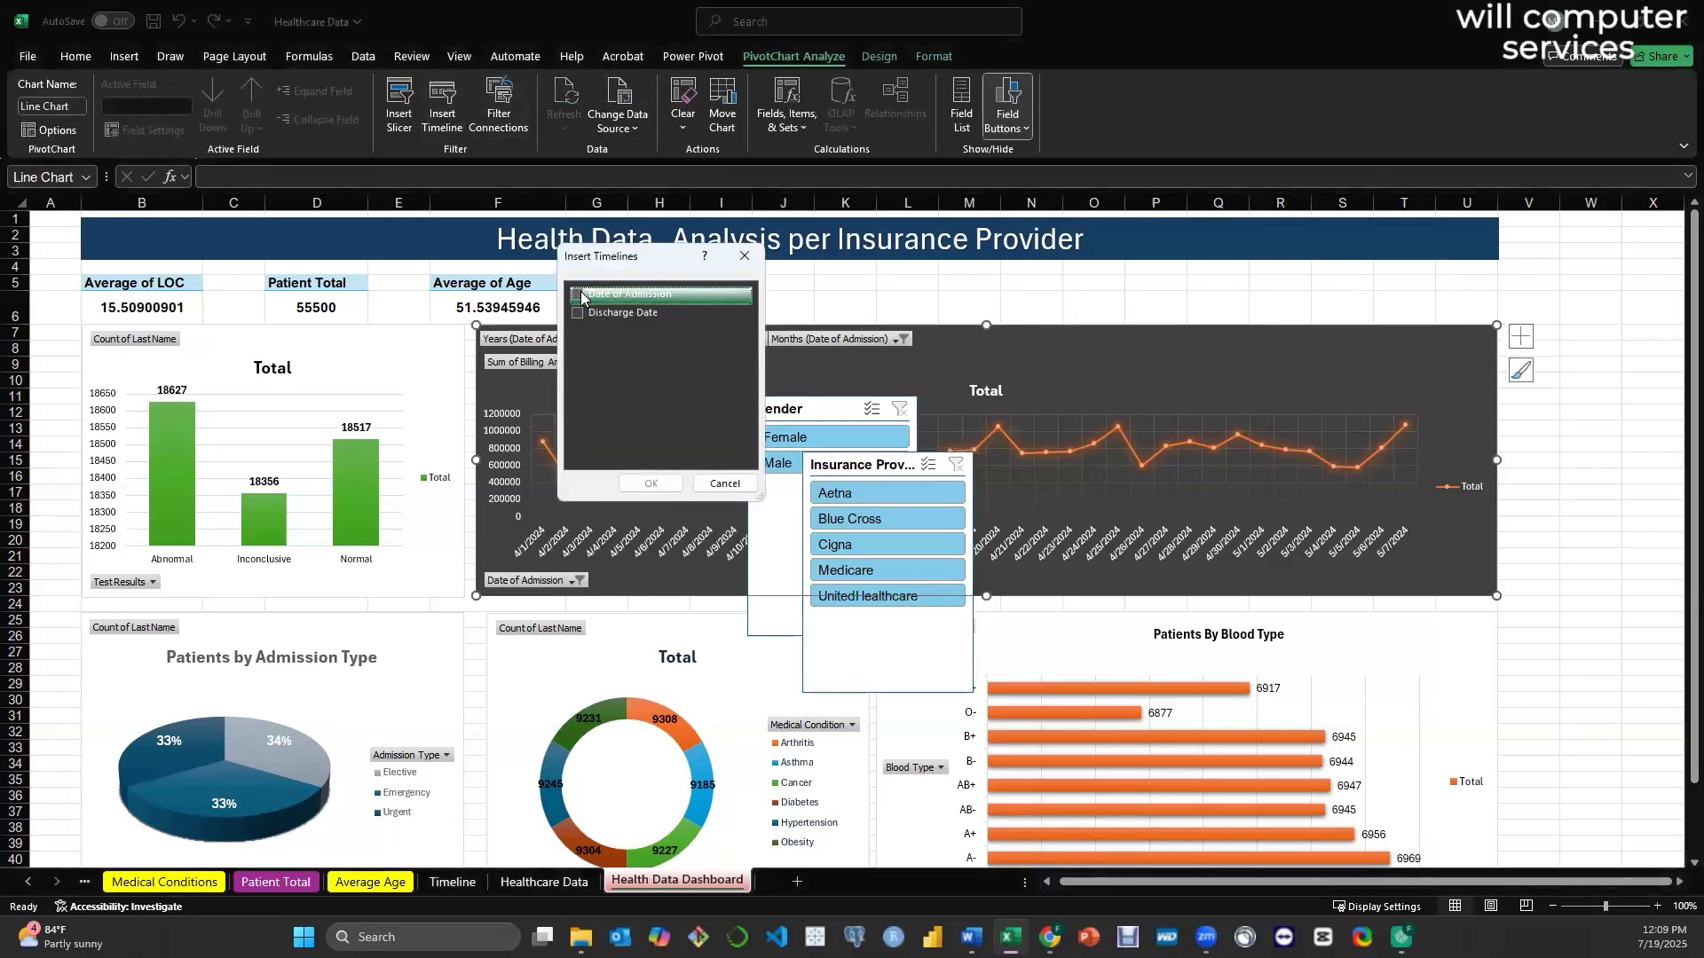
{"action": "left_click", "coordinate": [627, 294]}
{"action": "left_click", "coordinate": [650, 484]}
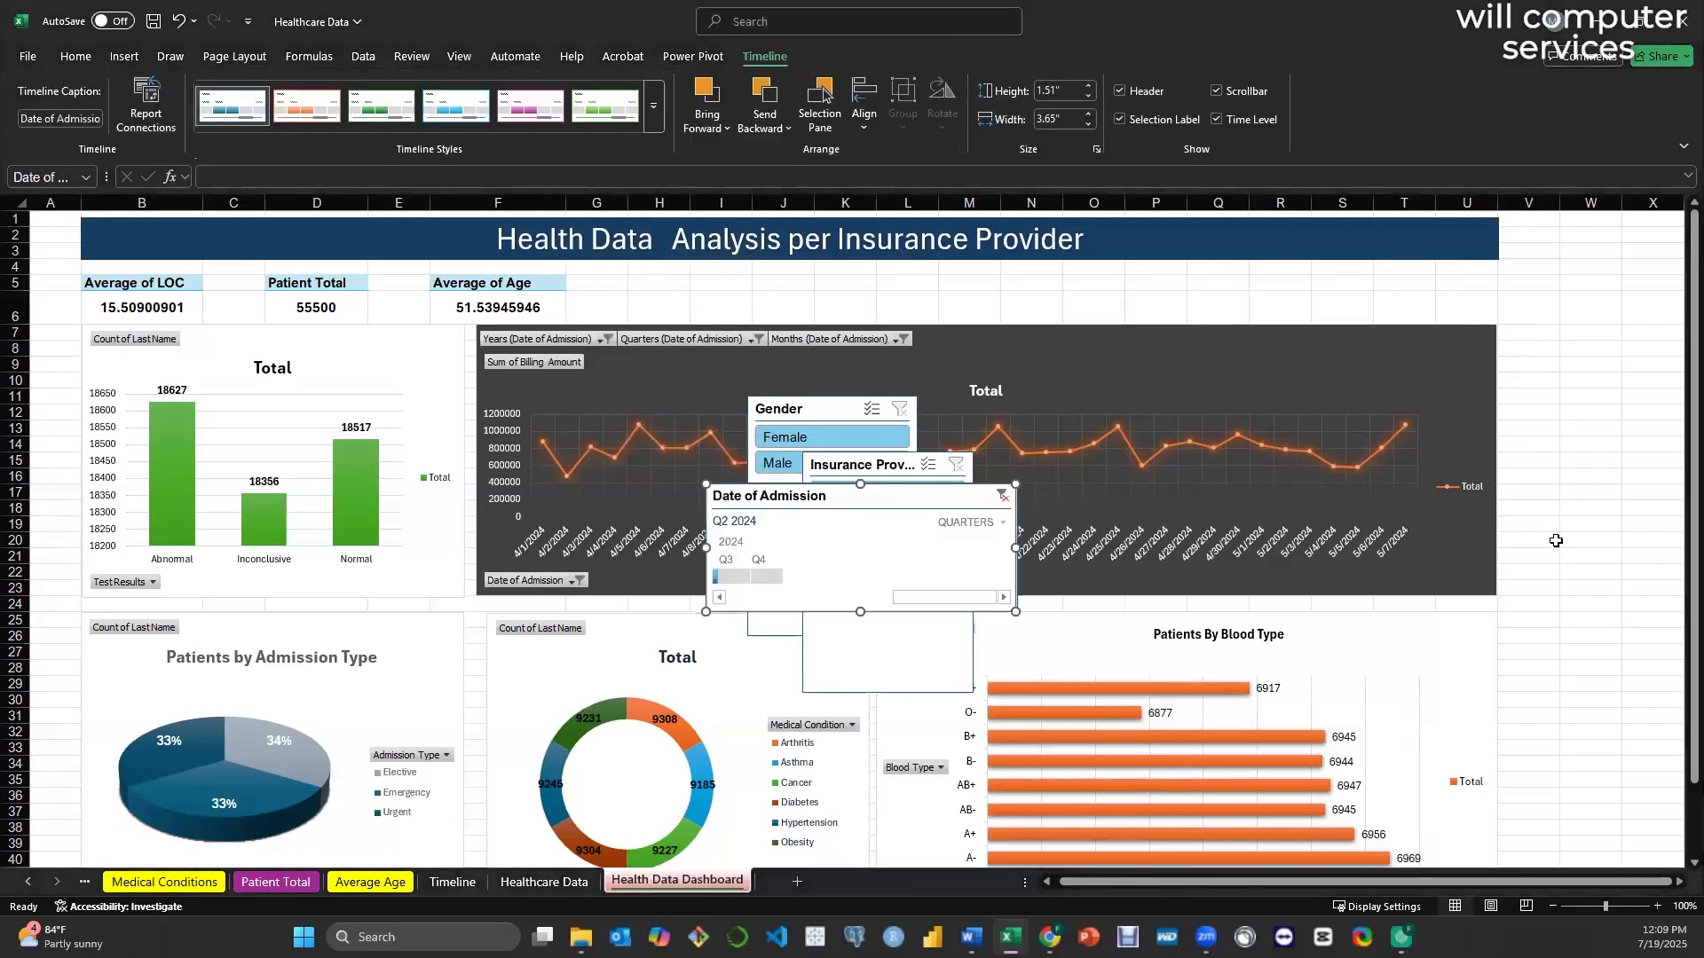
- Move the Date of Admission timeline off the charts into the empty area beside the line chart, starting at column V
{"action": "left_click_drag", "start_coordinate": [879, 497], "coordinate": [1480, 296]}
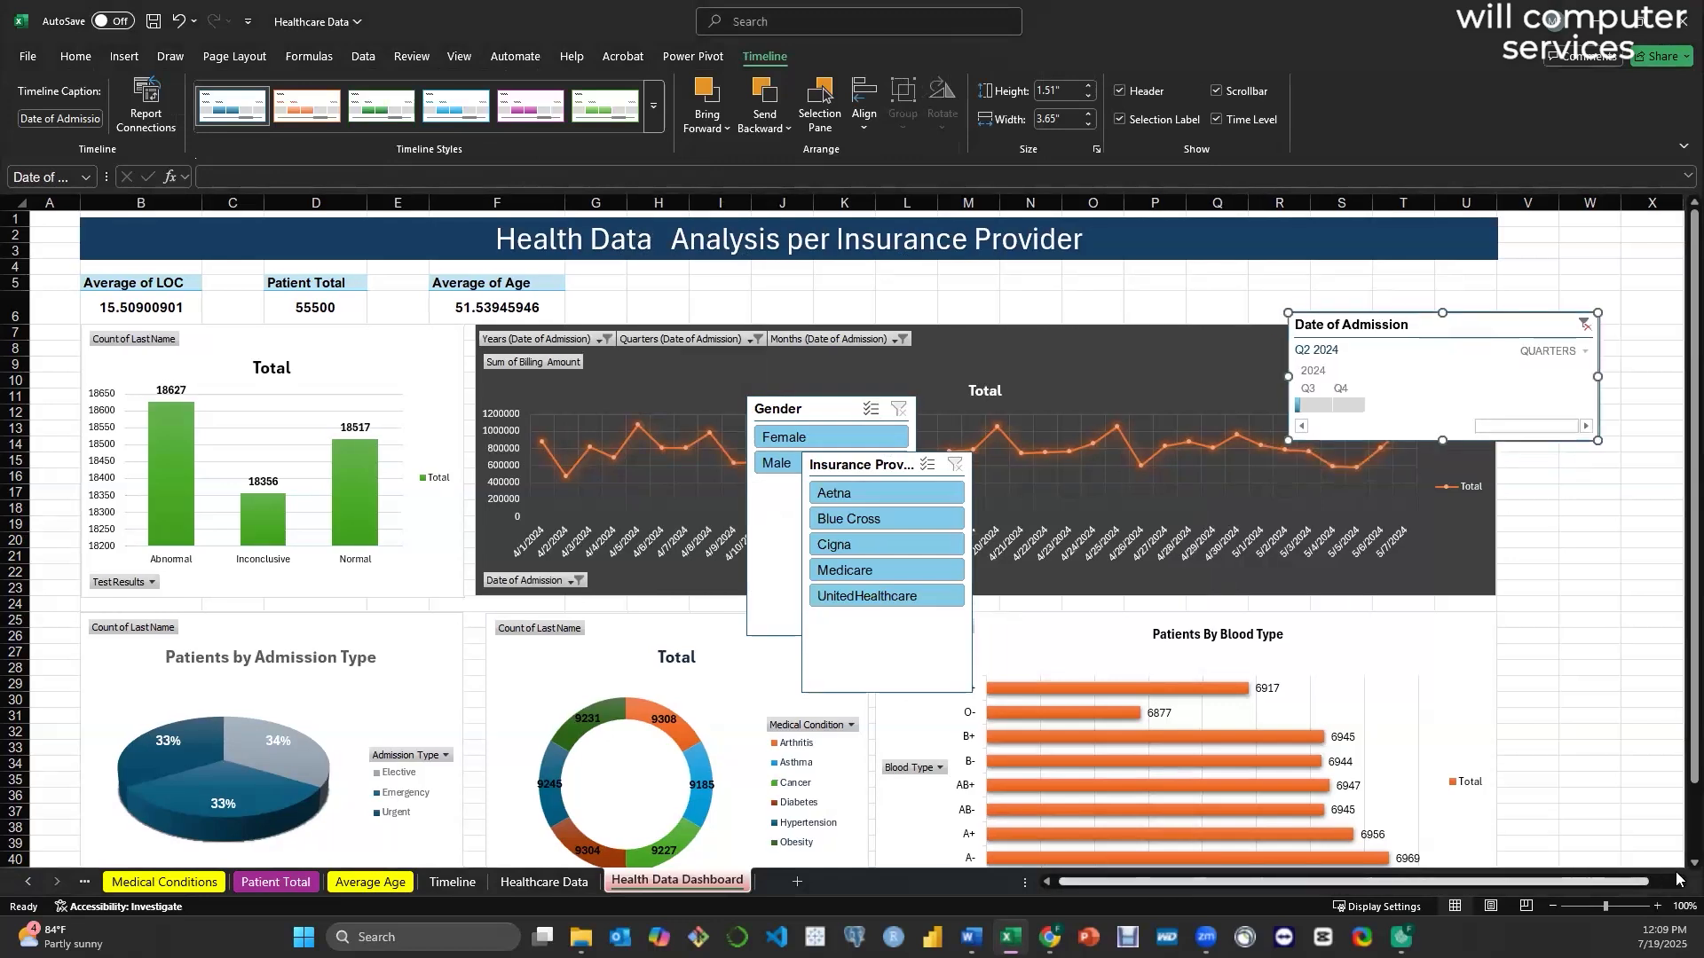
{"action": "left_click", "coordinate": [1678, 883]}
{"action": "left_click", "coordinate": [1679, 883]}
{"action": "left_click", "coordinate": [1678, 883]}
{"action": "left_click", "coordinate": [1678, 883]}
{"action": "left_click", "coordinate": [1678, 883]}
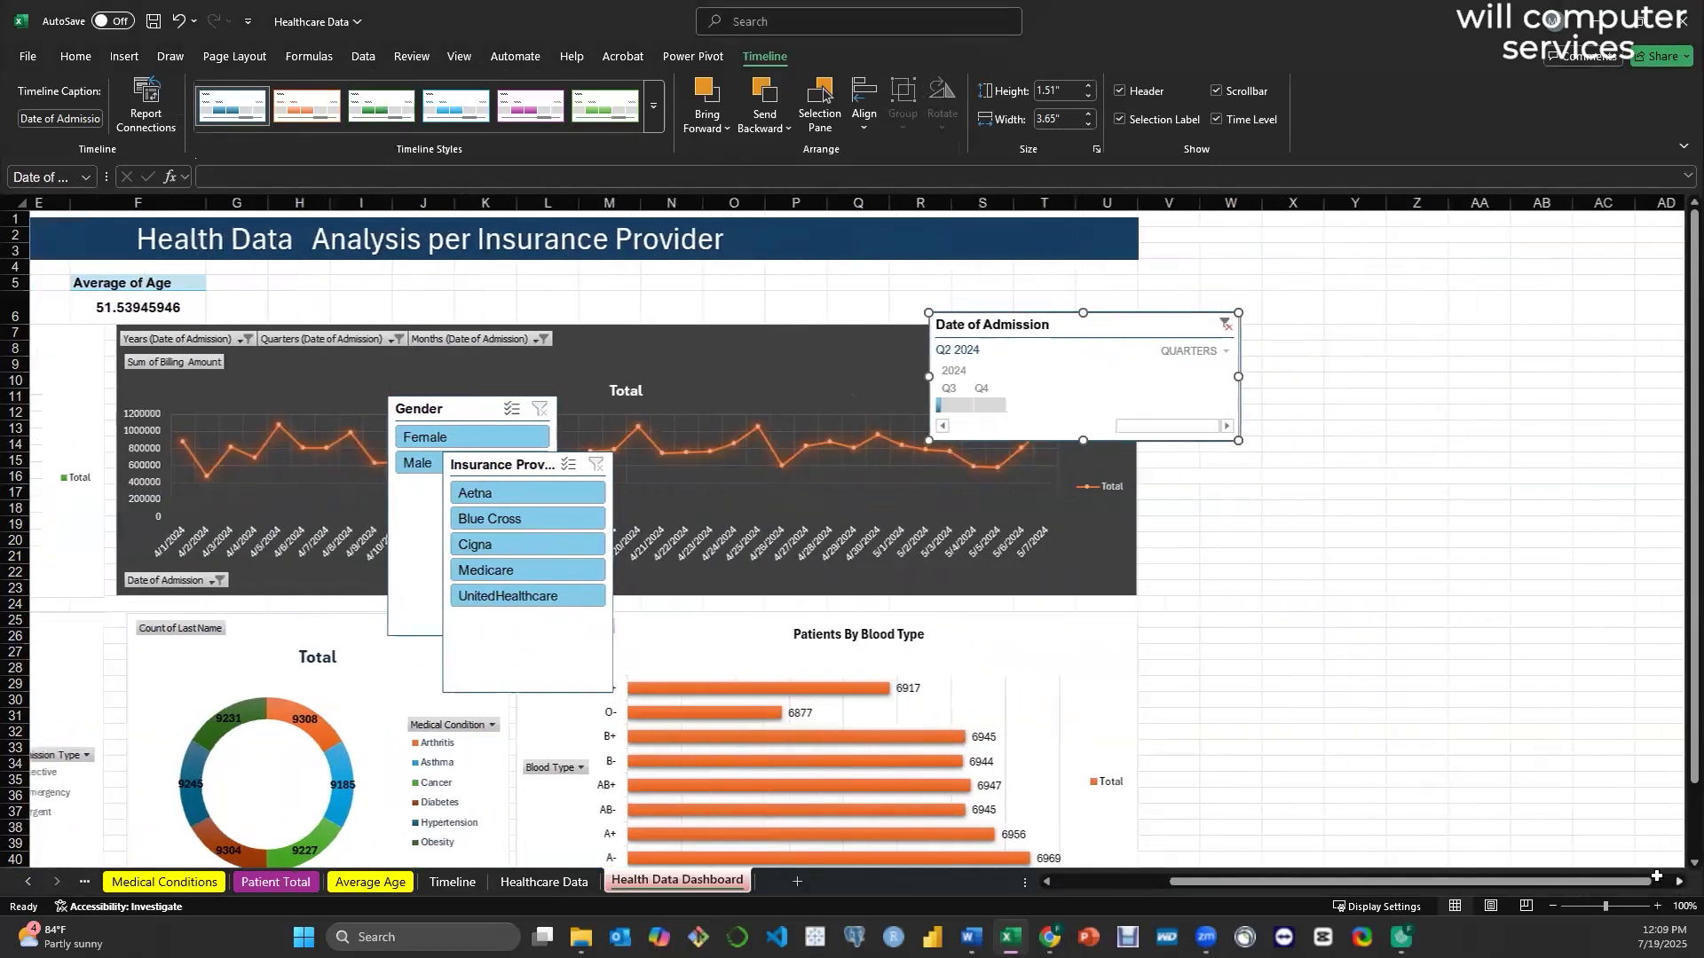
{"action": "left_click_drag", "start_coordinate": [1105, 330], "coordinate": [1376, 309]}
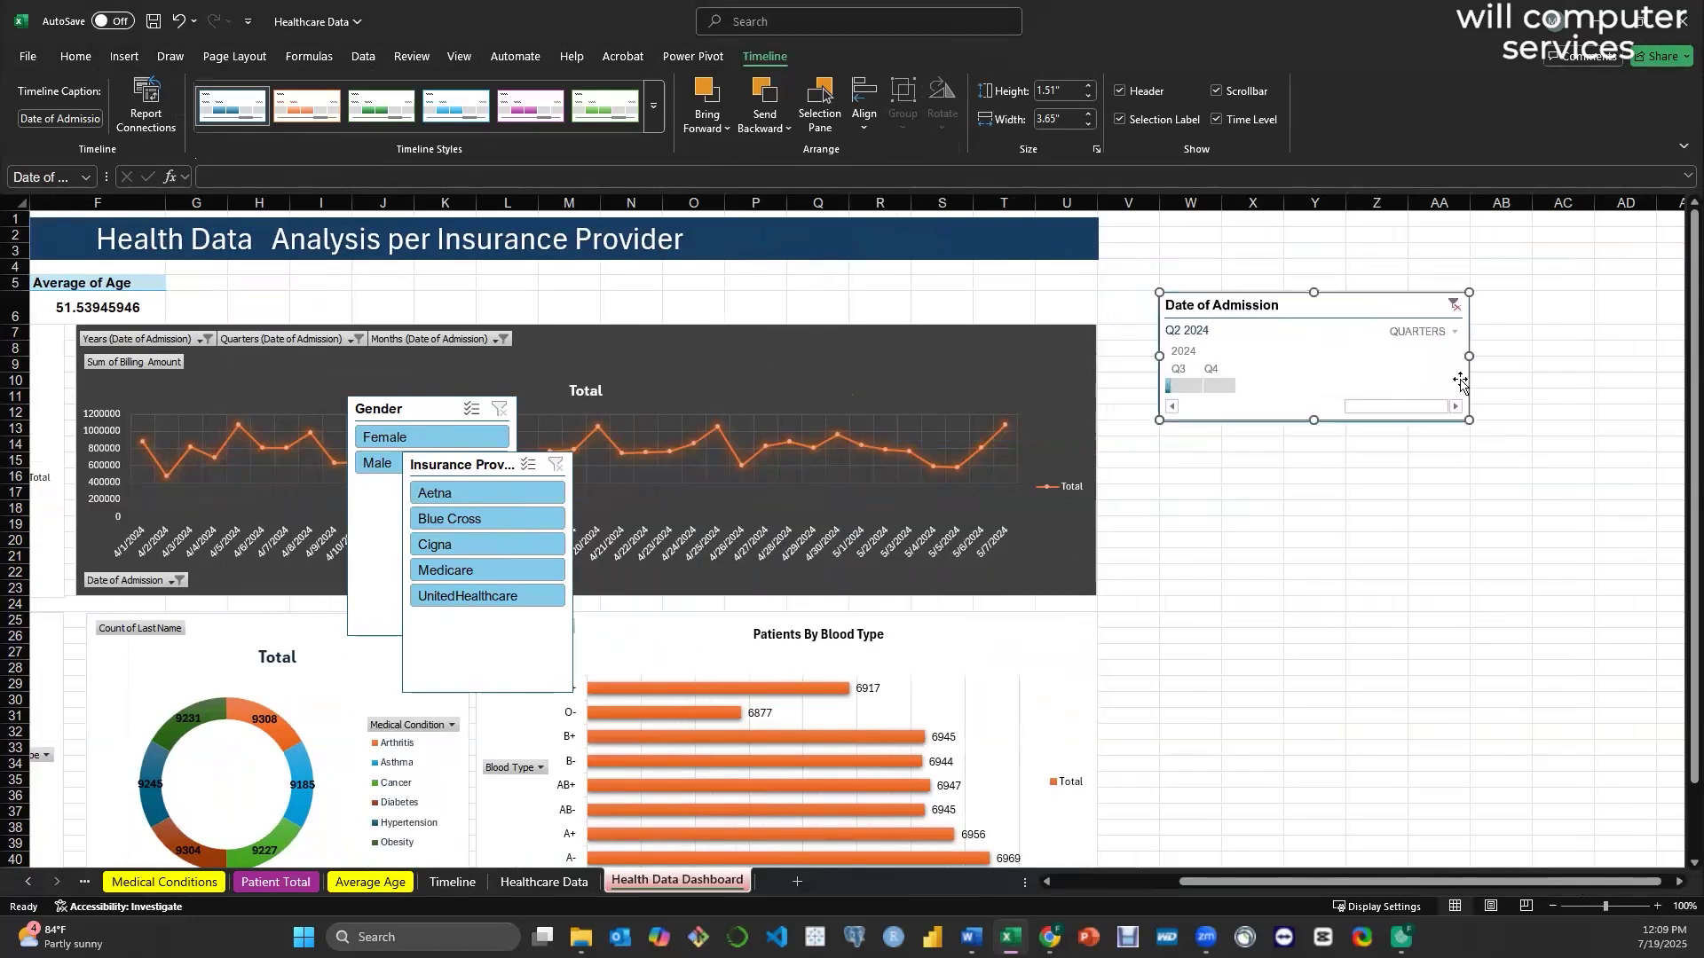
- Widen the timeline to about 4.36" and extend the dashboard title banner to the same edge at column AB
{"action": "left_click_drag", "start_coordinate": [1485, 355], "coordinate": [1532, 354]}
{"action": "left_click", "coordinate": [1090, 235]}
{"action": "left_click_drag", "start_coordinate": [1097, 238], "coordinate": [1533, 240]}
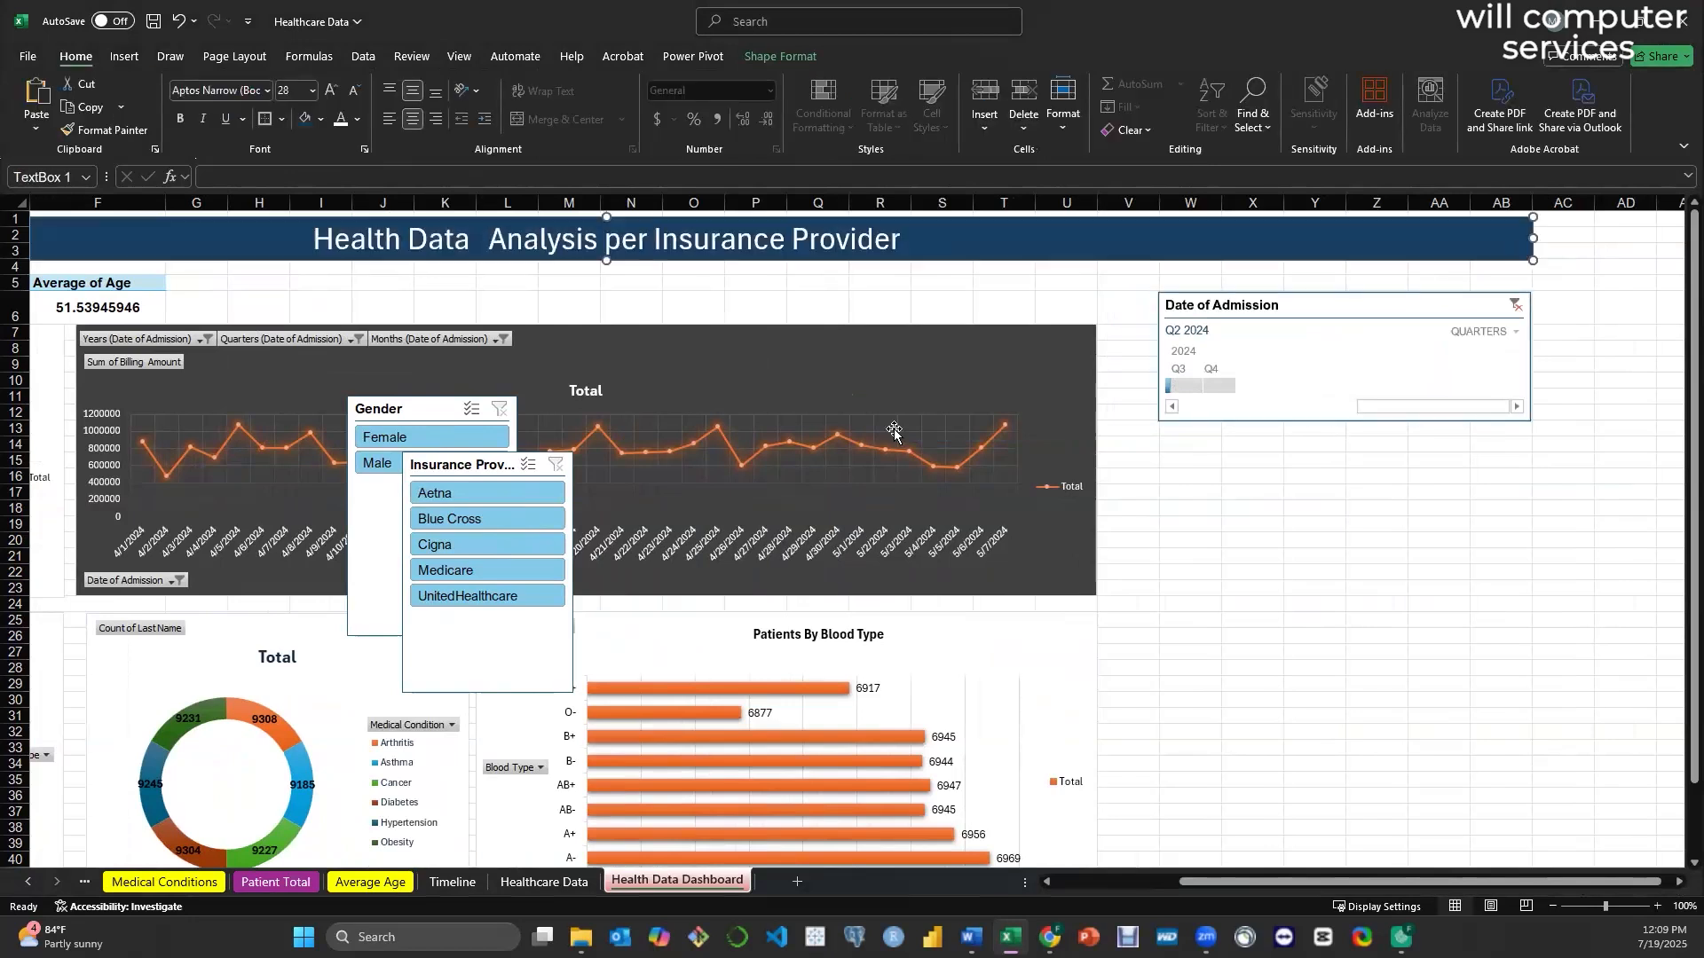
- Place the Insurance Provider slicer under the timeline, arrange it in 3 columns, and resize it to about 4.36" wide with its empty space trimmed
{"action": "left_click_drag", "start_coordinate": [473, 481], "coordinate": [1227, 451]}
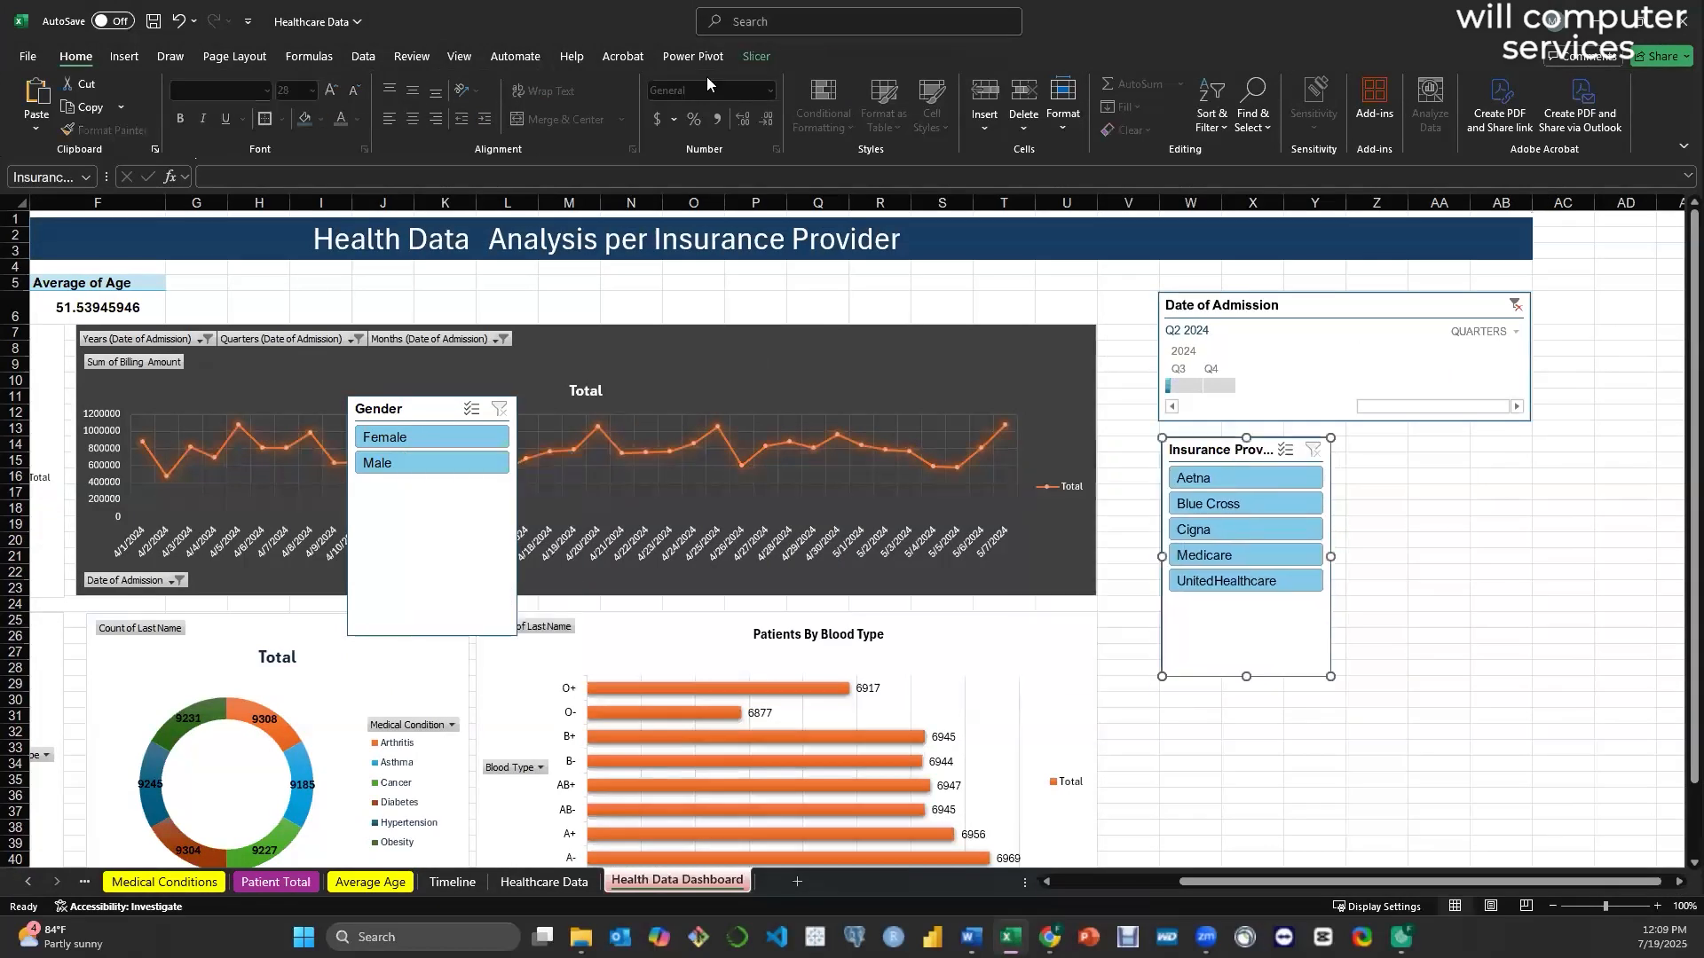
{"action": "left_click", "coordinate": [755, 57]}
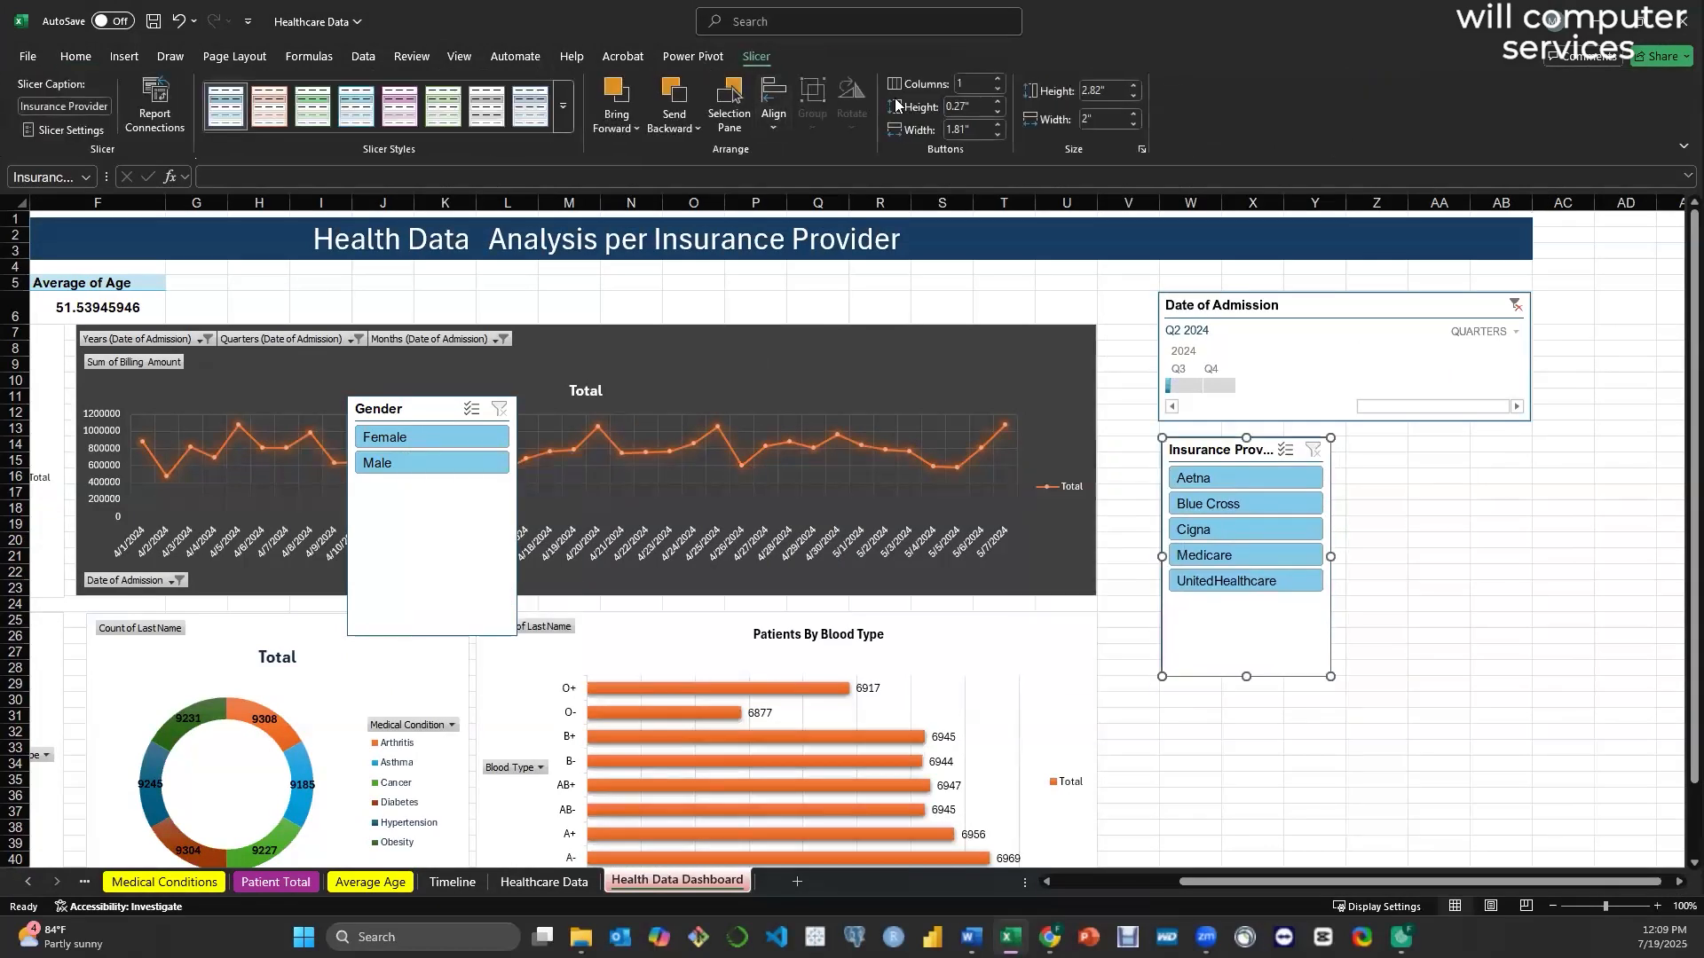
{"action": "left_click", "coordinate": [999, 80]}
{"action": "left_click", "coordinate": [1000, 80]}
{"action": "left_click", "coordinate": [999, 80]}
{"action": "left_click_drag", "start_coordinate": [1331, 556], "coordinate": [1532, 504]}
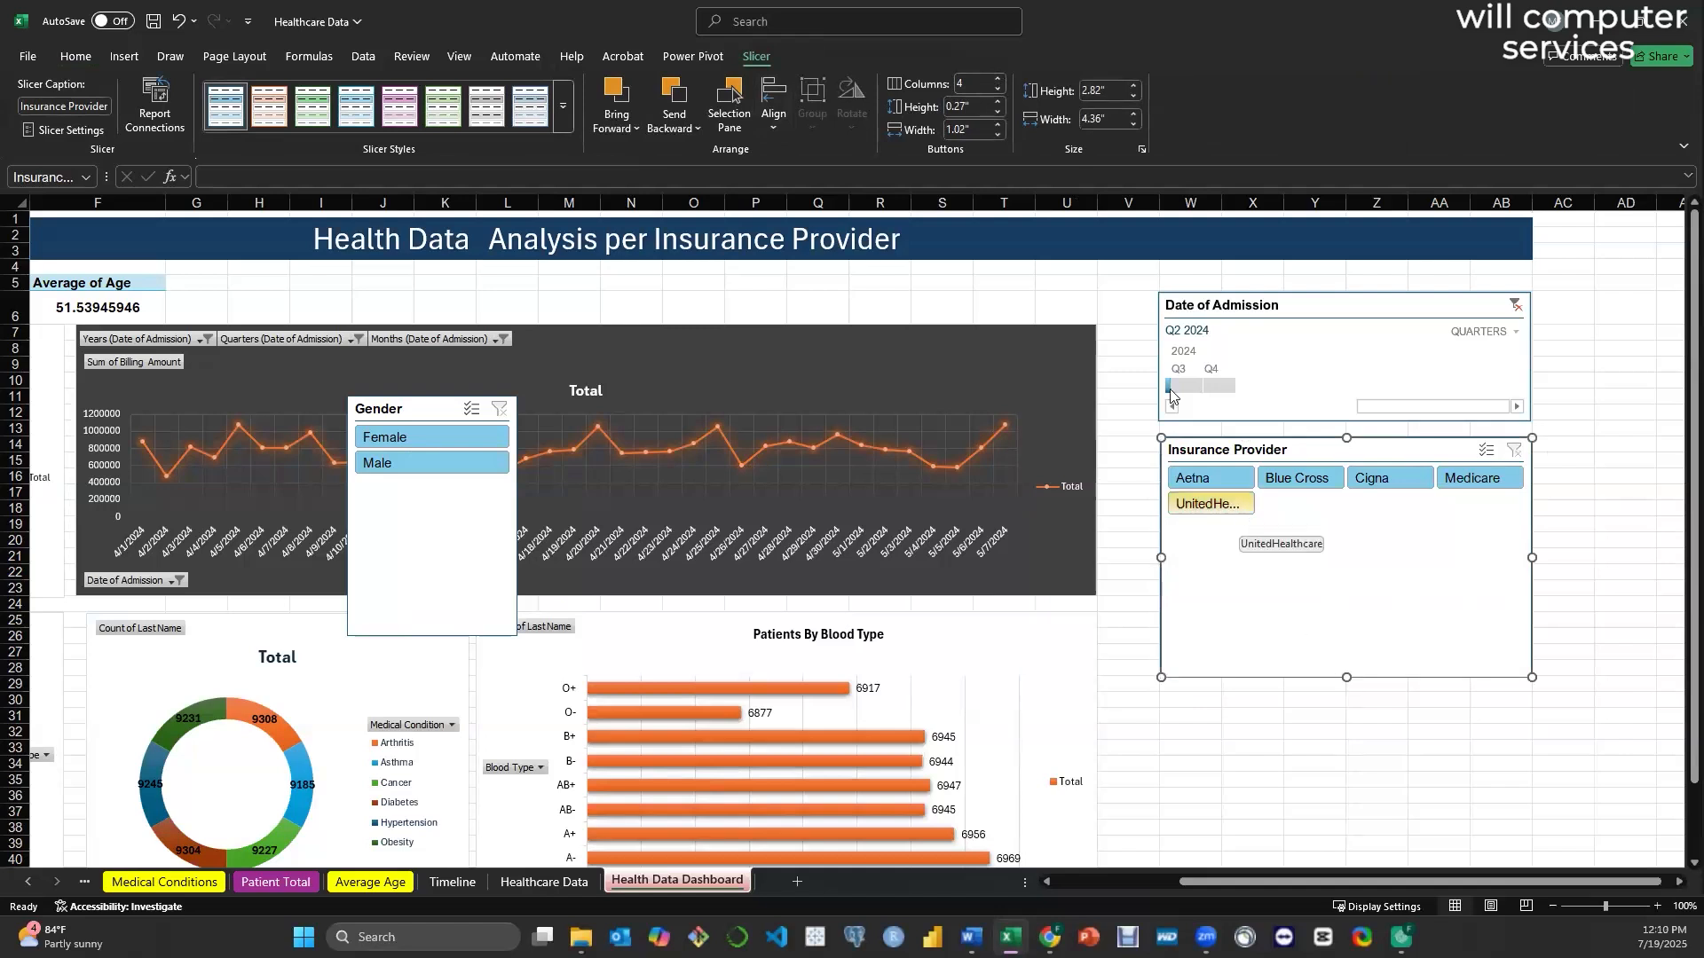
{"action": "left_click", "coordinate": [999, 93]}
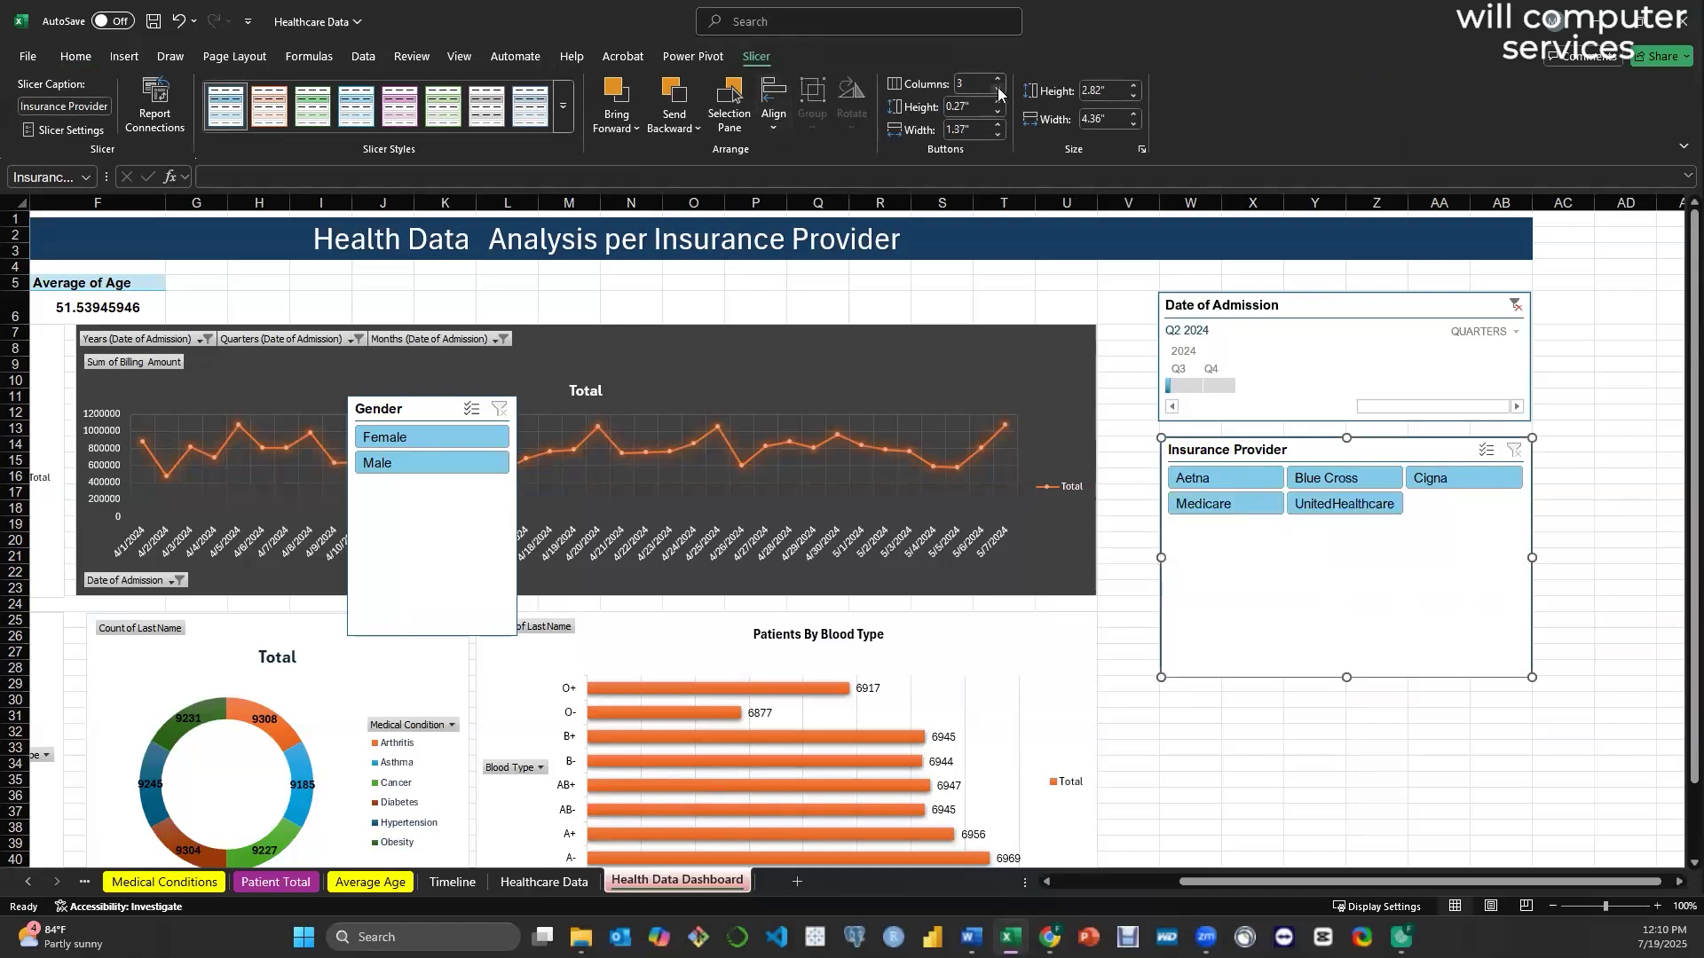
{"action": "left_click_drag", "start_coordinate": [1347, 677], "coordinate": [1353, 532]}
- Place the Gender slicer under the Insurance Provider slicer with 2 columns, resized to about 4.38" wide and 0.73" high
{"action": "left_click", "coordinate": [411, 411]}
{"action": "left_click_drag", "start_coordinate": [1350, 592], "coordinate": [1223, 562]}
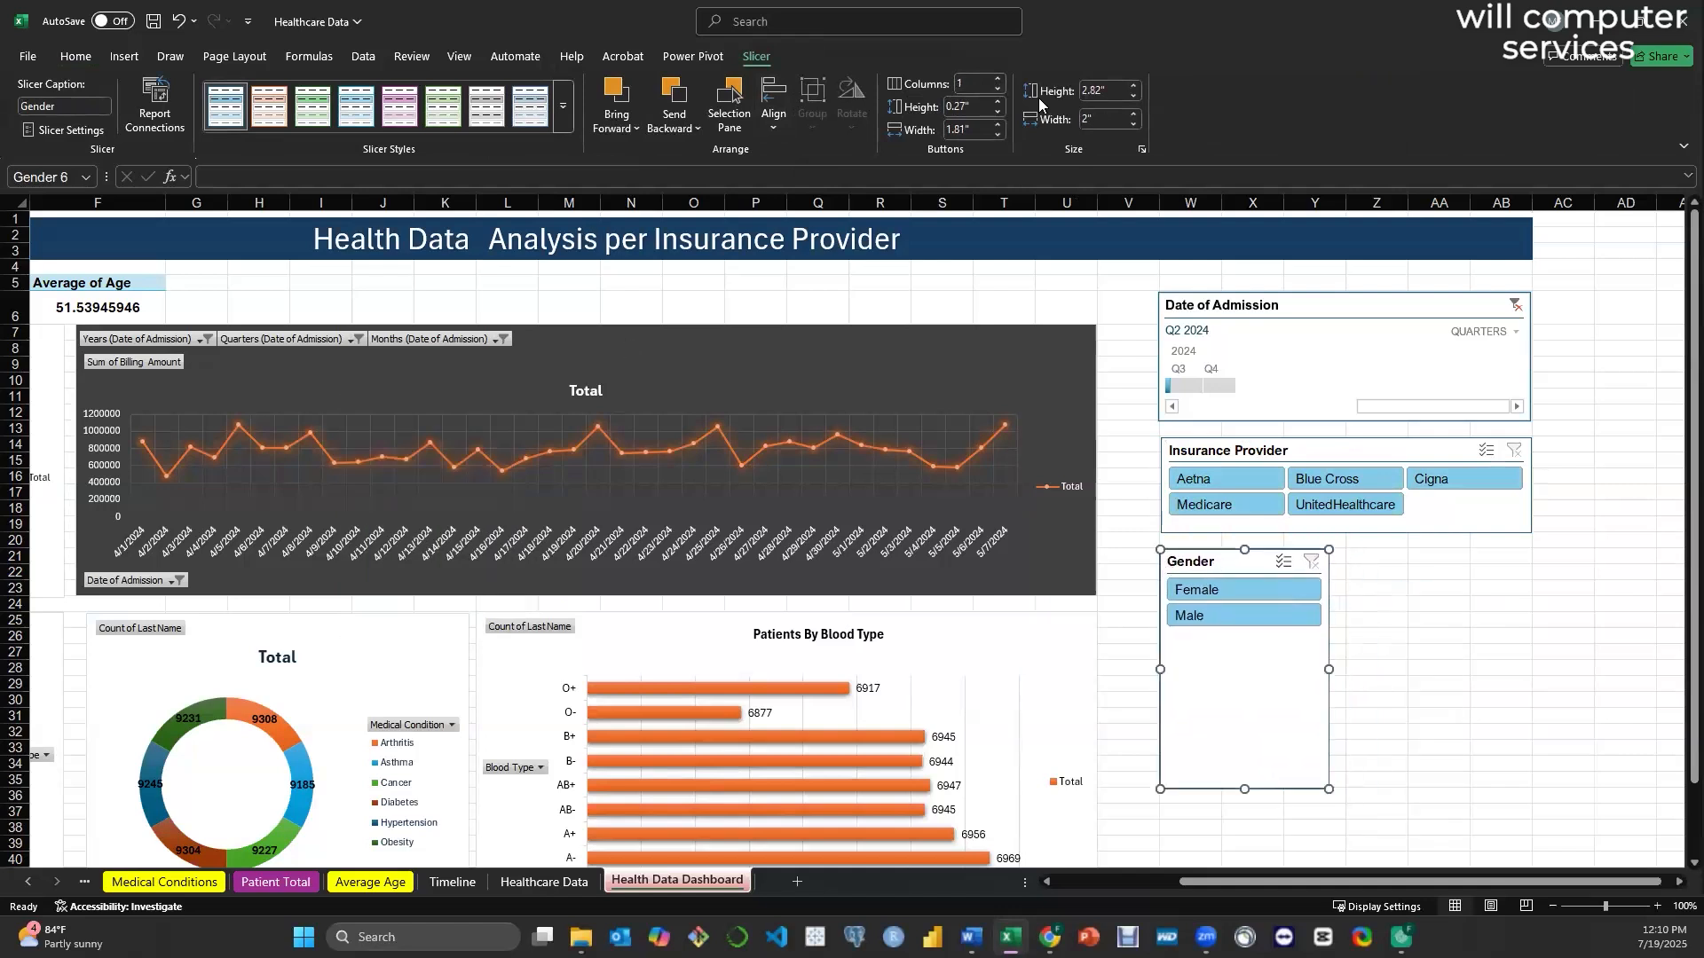
{"action": "left_click", "coordinate": [999, 79]}
{"action": "left_click_drag", "start_coordinate": [1328, 669], "coordinate": [1532, 647]}
{"action": "left_click_drag", "start_coordinate": [1344, 787], "coordinate": [1365, 612]}
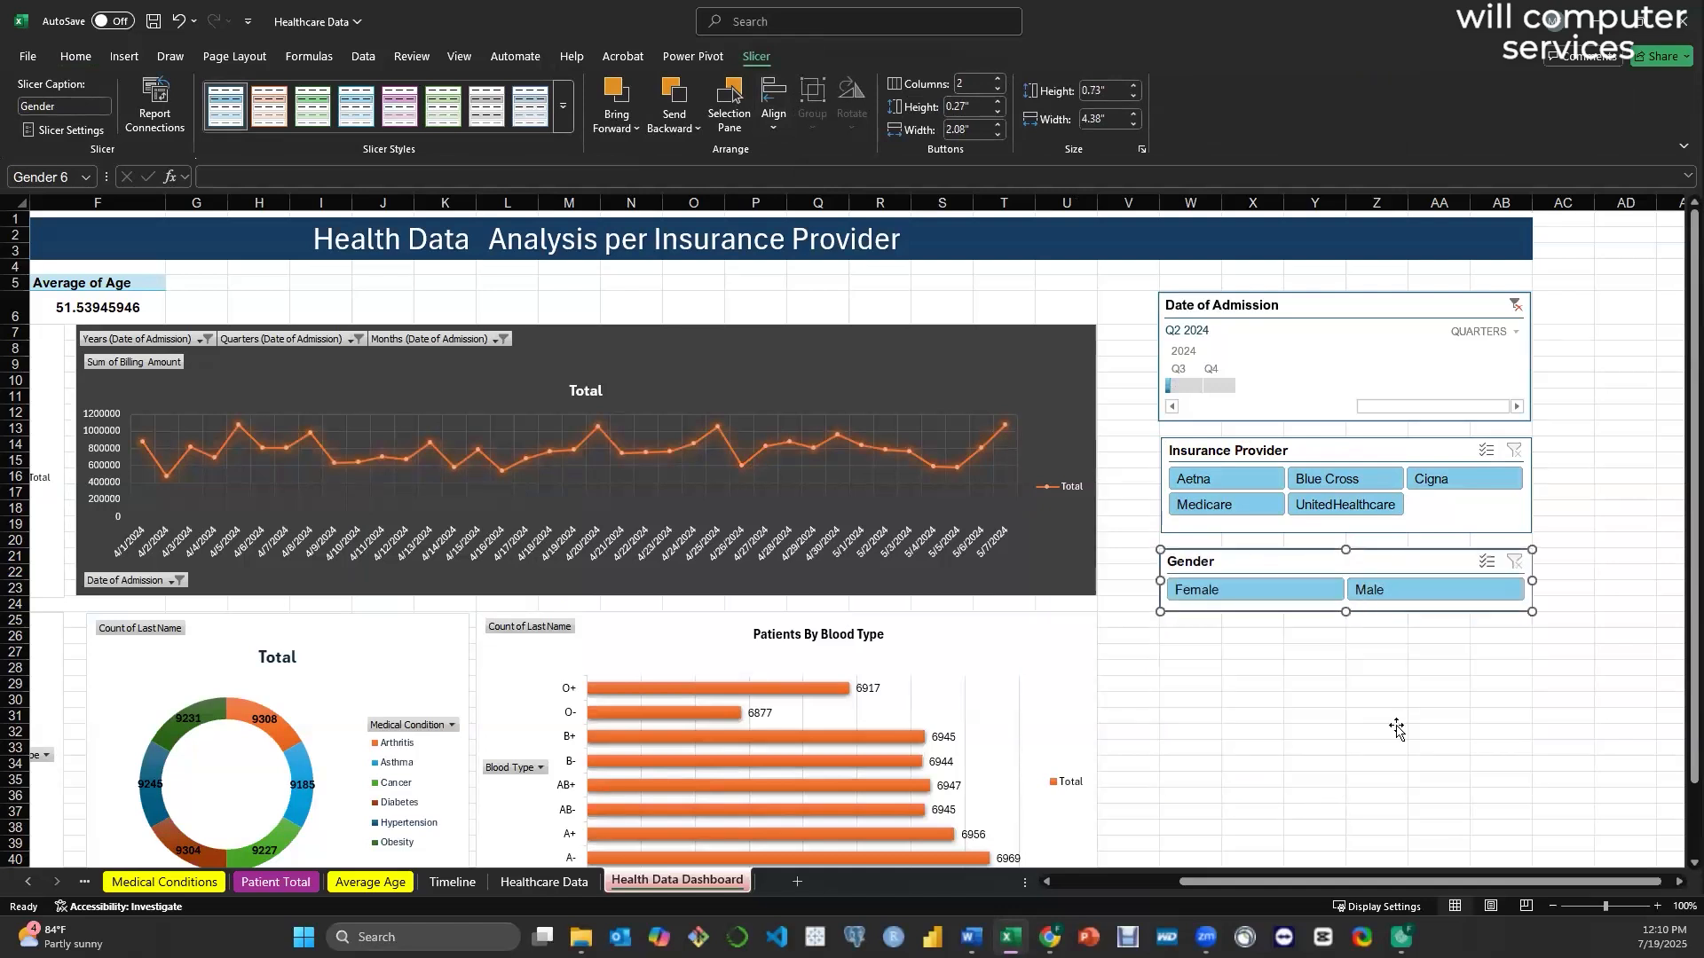
{"action": "left_click", "coordinate": [1398, 729]}
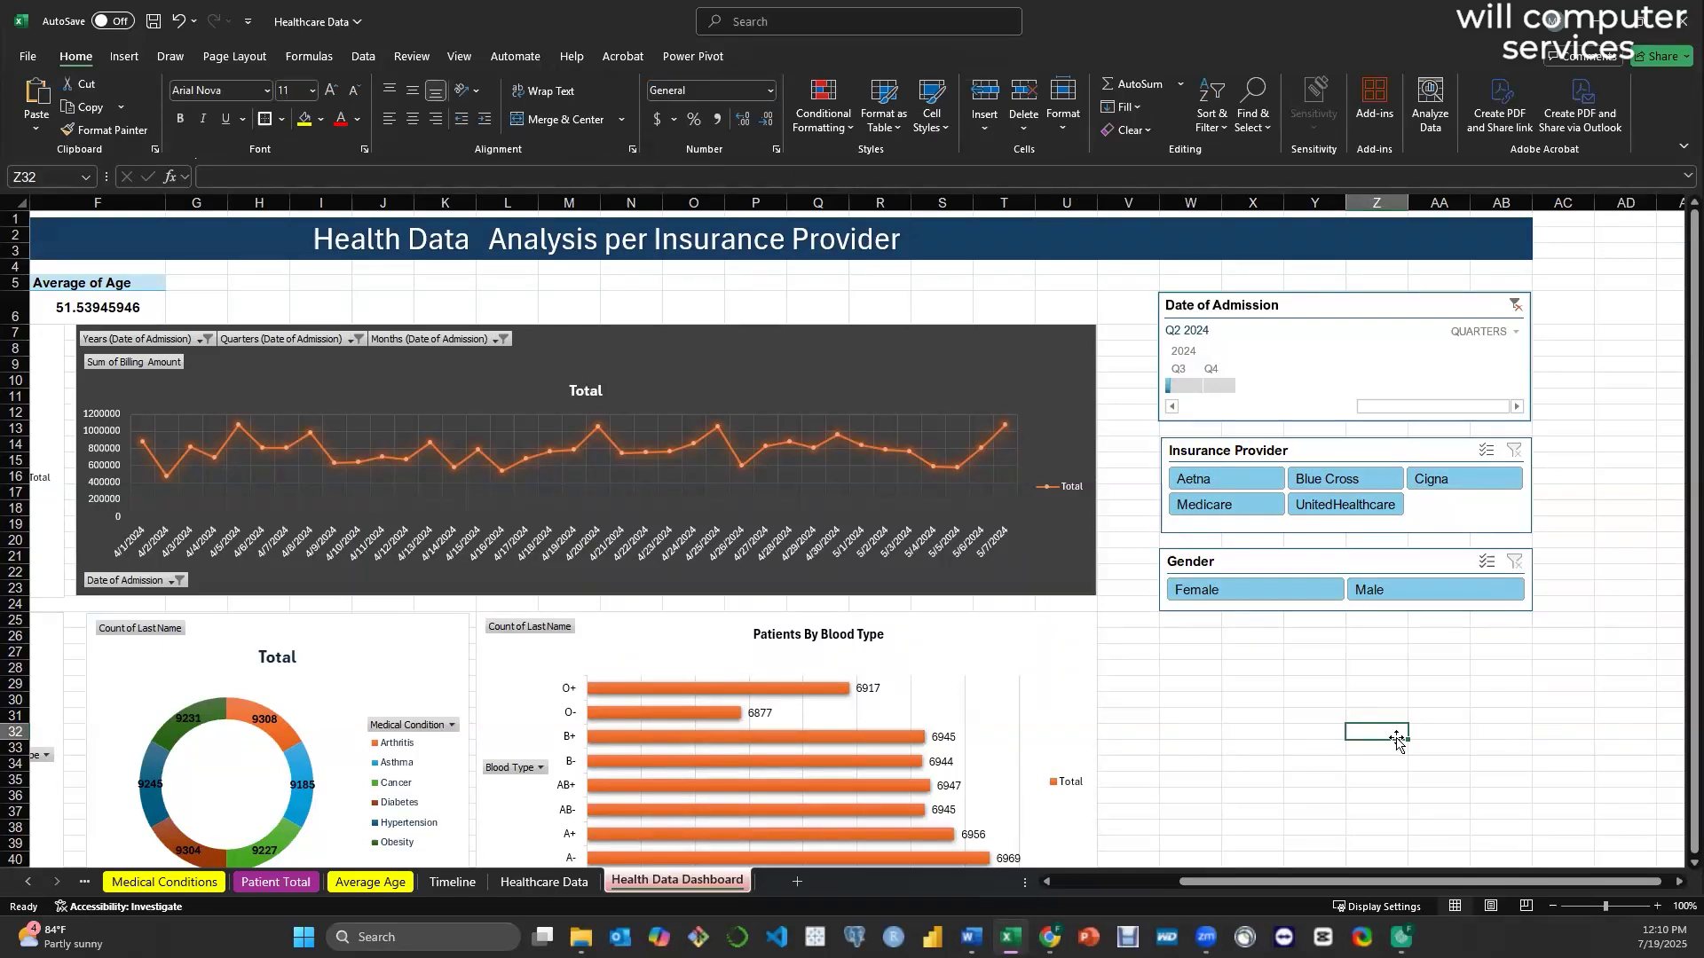
- In the Date of Admission timeline's report connections, select Admission Type, Average Age, Average Lenght of Care and Blood Type Count
{"action": "left_click_drag", "start_coordinate": [1287, 882], "coordinate": [1407, 884]}
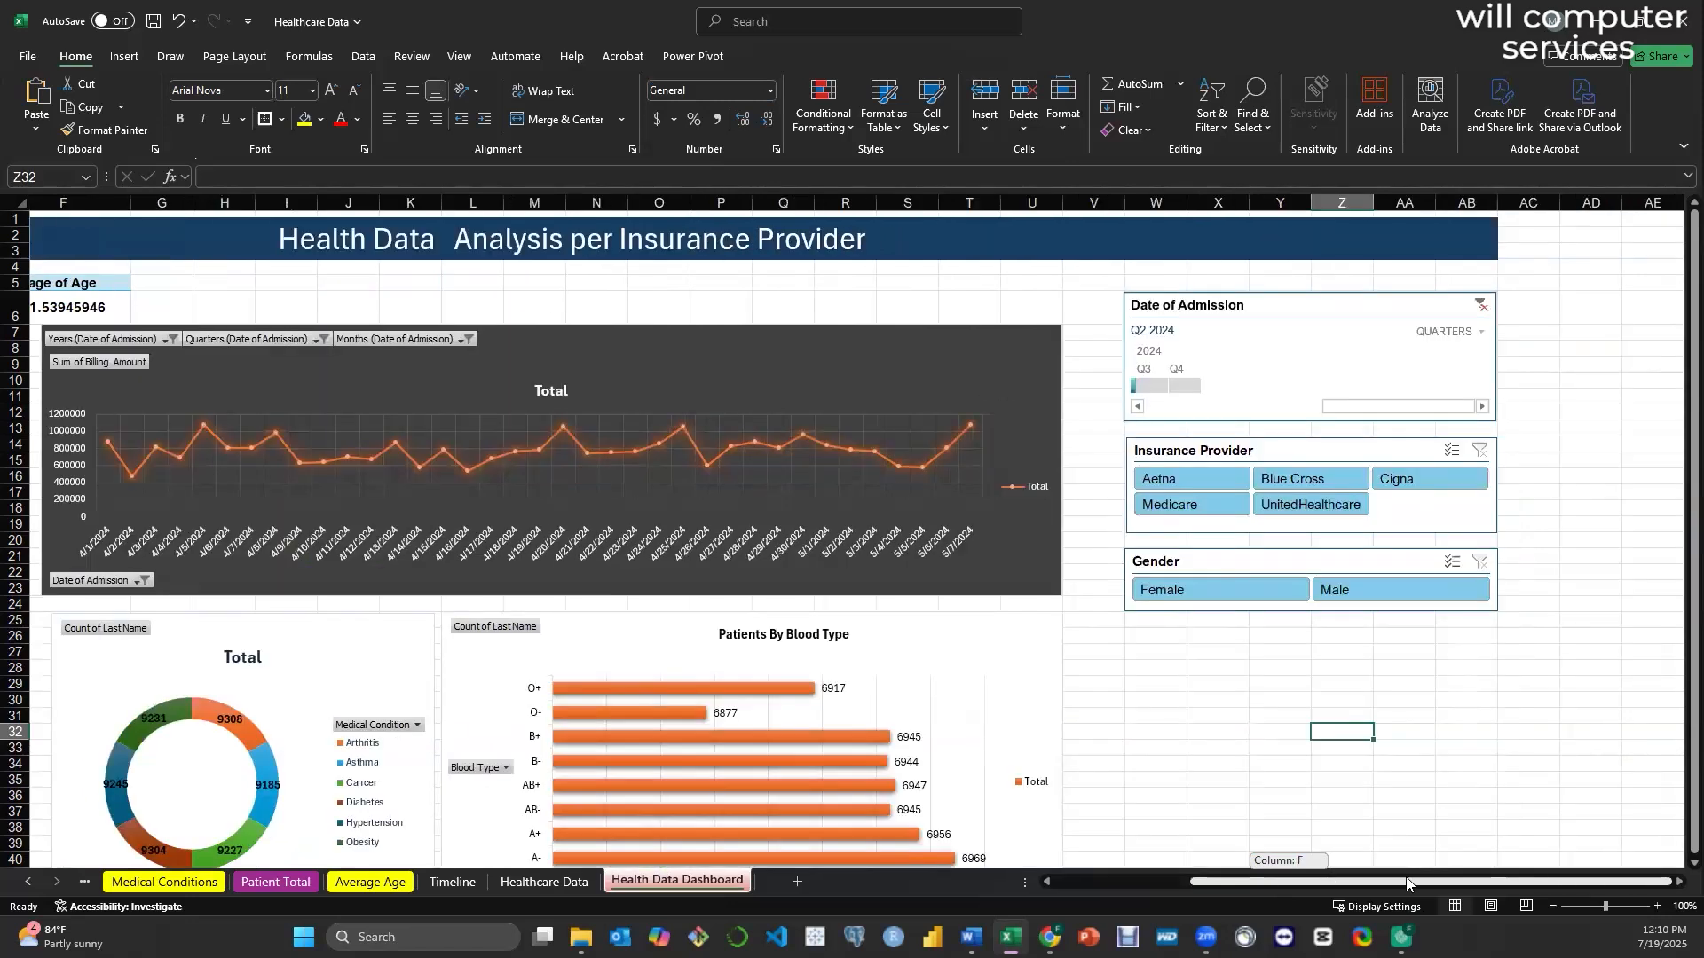
{"action": "left_click", "coordinate": [1303, 307]}
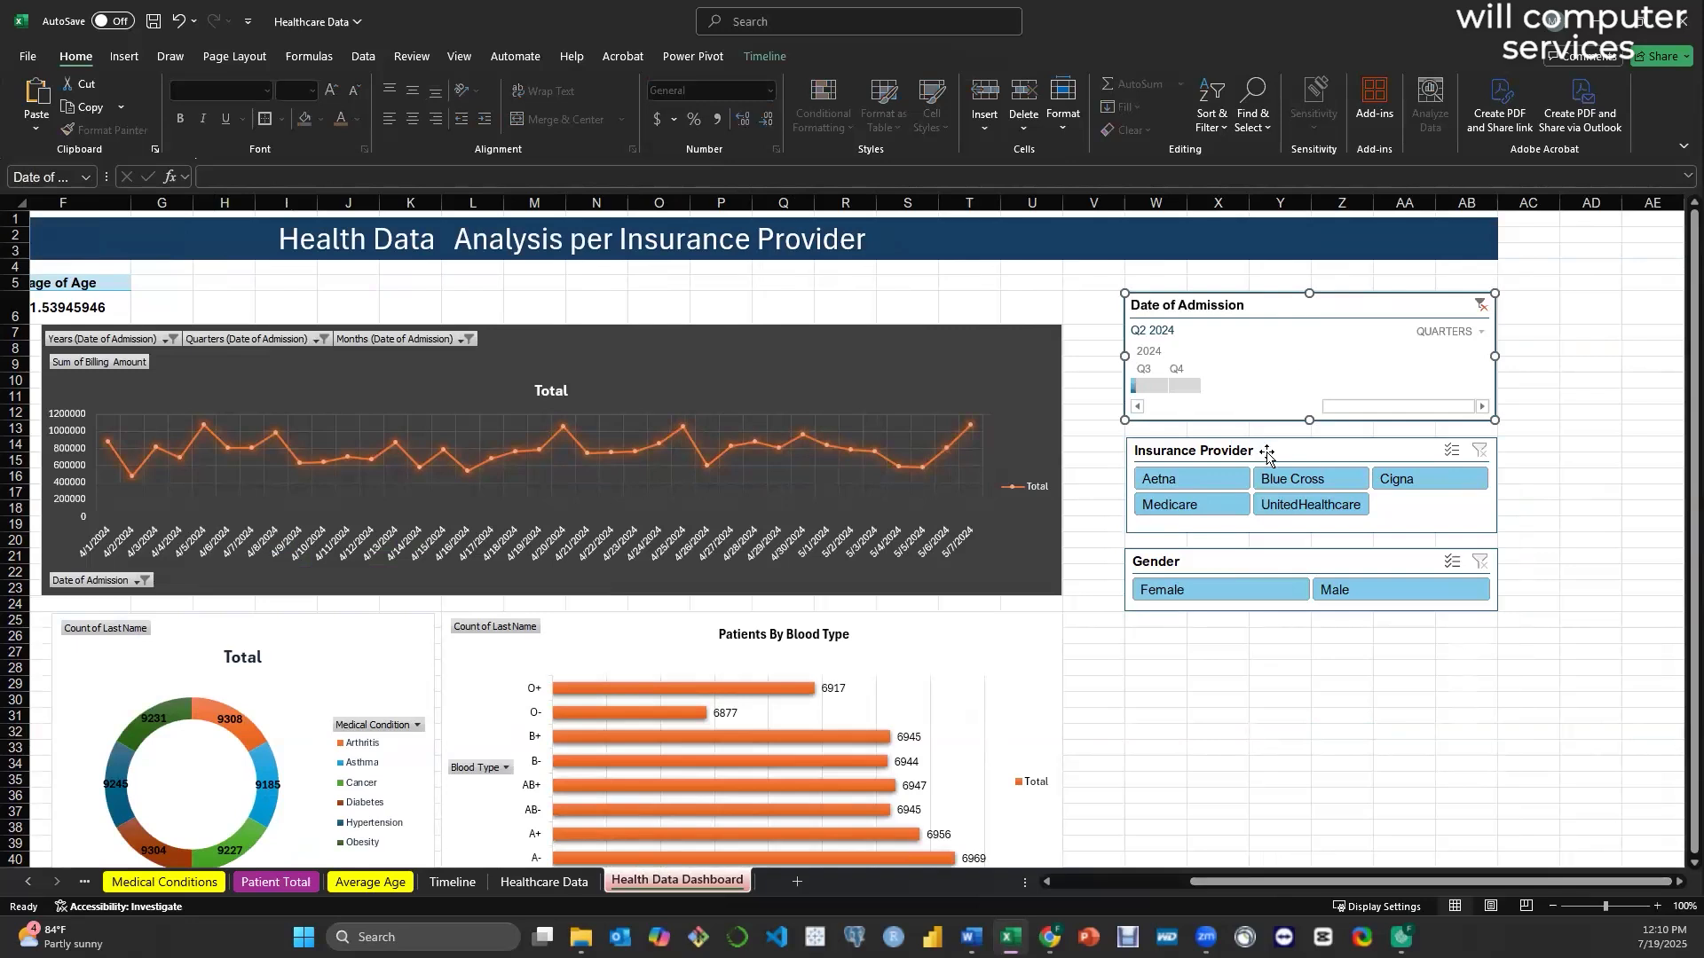
{"action": "mouse_move", "coordinate": [1295, 884]}
{"action": "left_mouse_down"}
{"action": "mouse_move", "coordinate": [1072, 898]}
{"action": "mouse_move", "coordinate": [1323, 895]}
{"action": "left_mouse_up"}
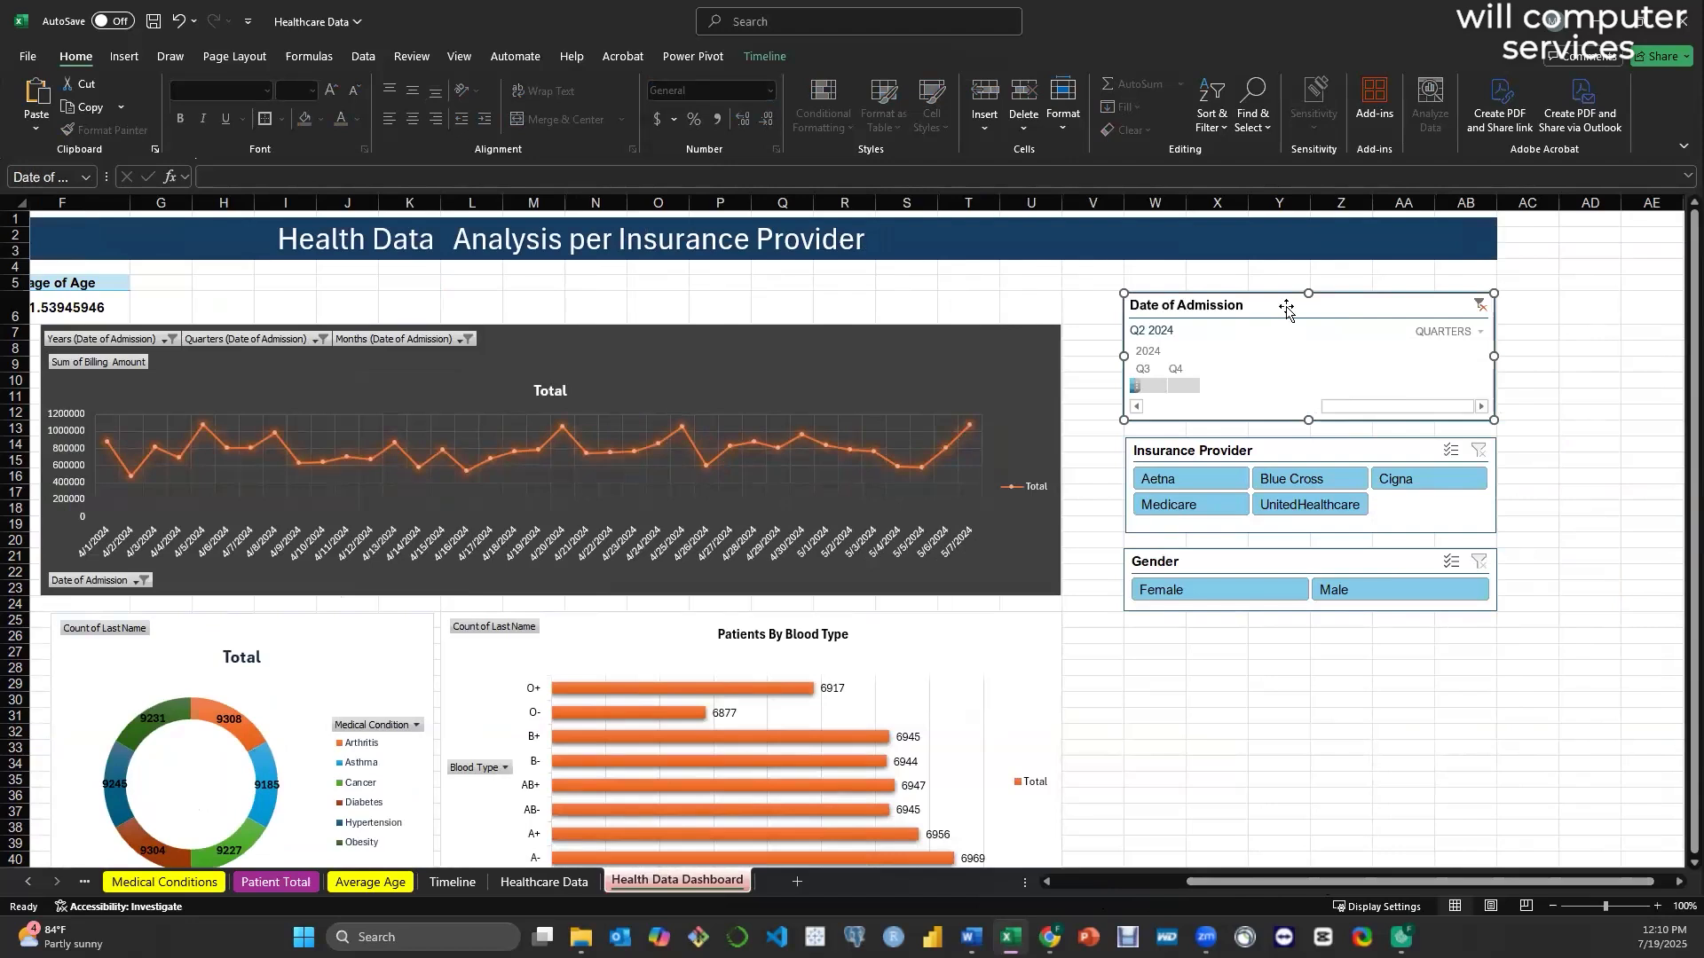
{"action": "left_click", "coordinate": [762, 58]}
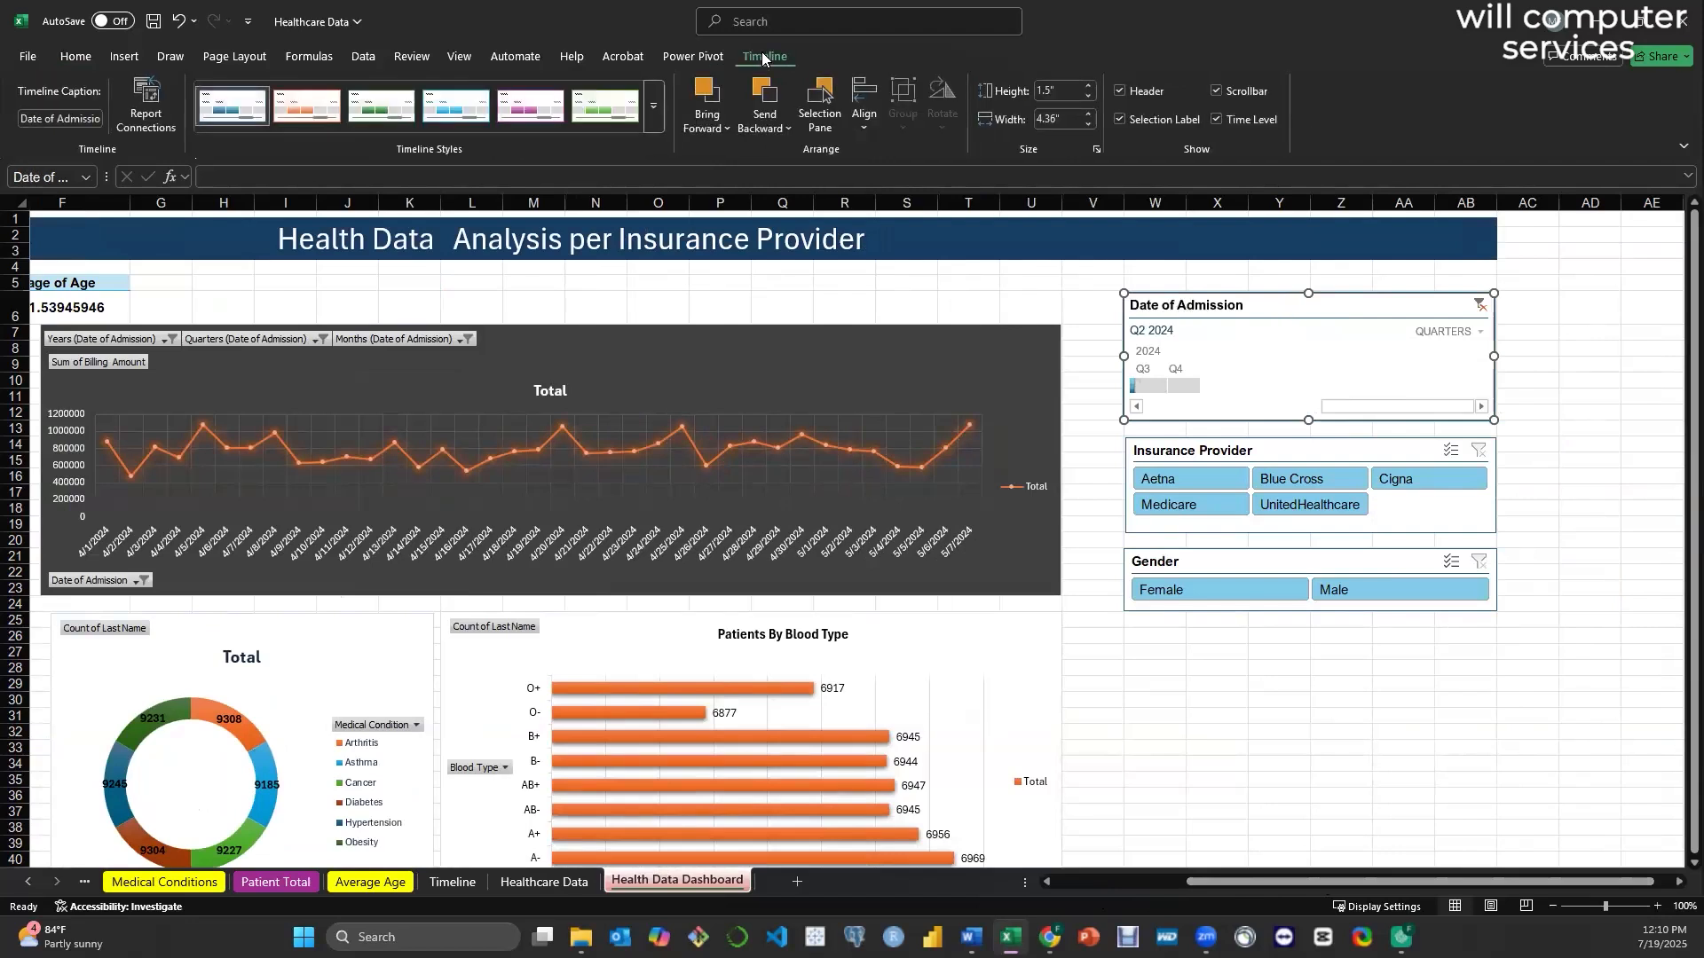
{"action": "left_click", "coordinate": [148, 105]}
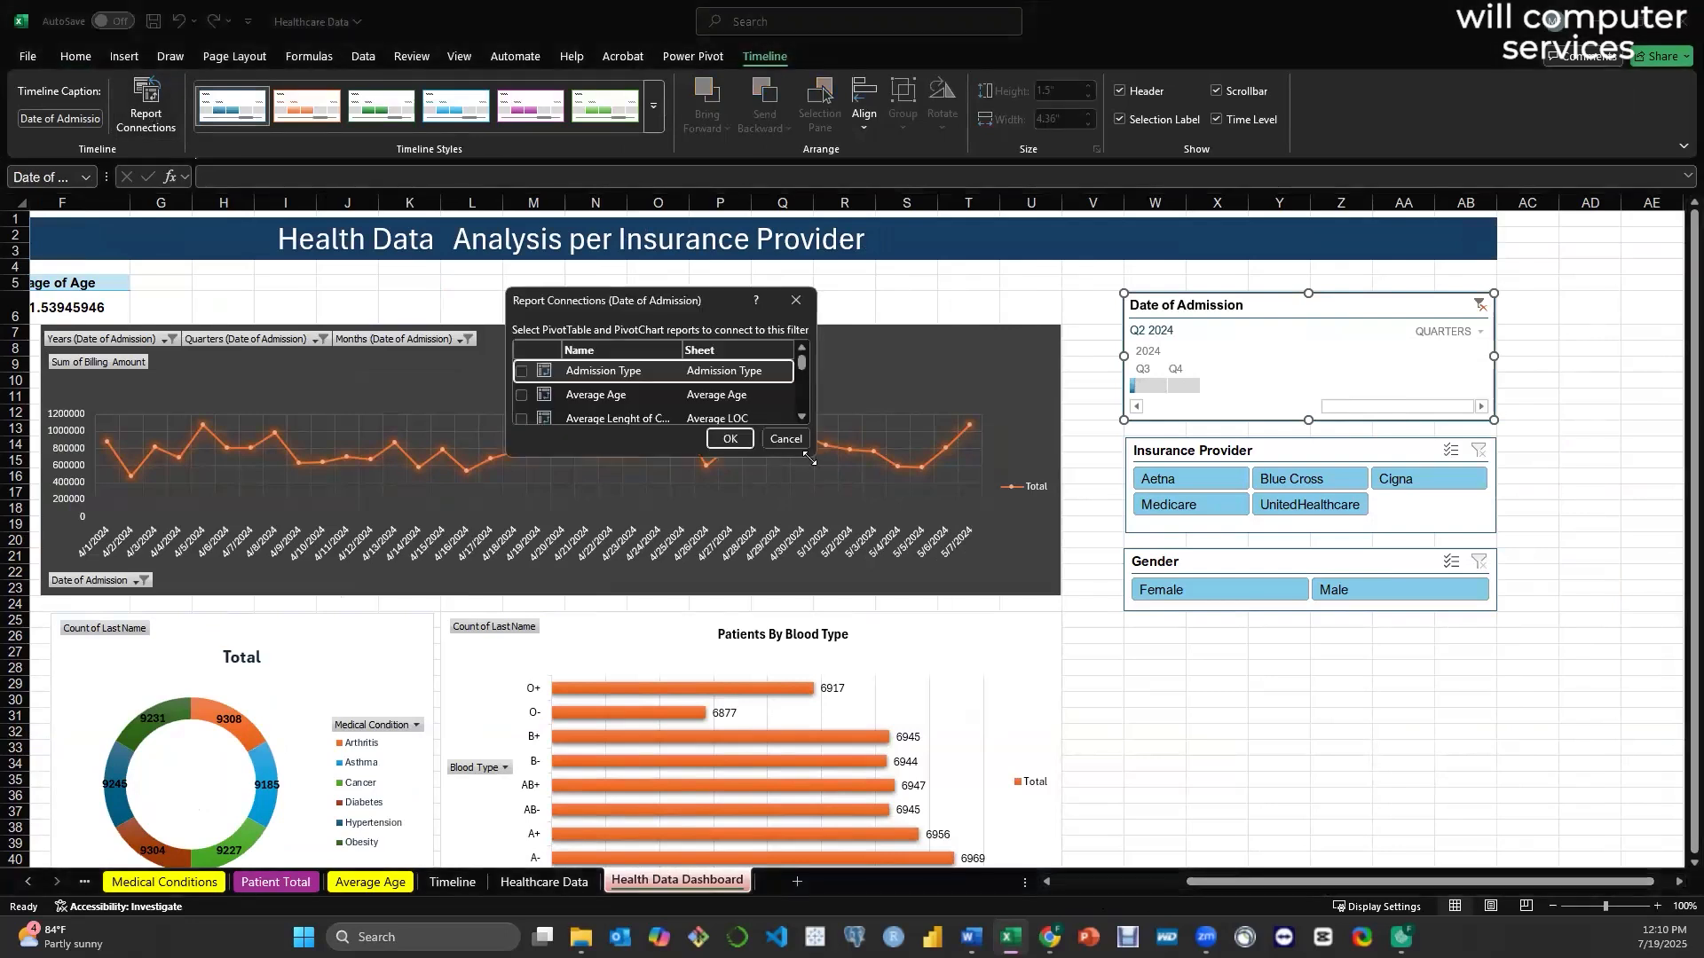
{"action": "left_click_drag", "start_coordinate": [809, 459], "coordinate": [1100, 760]}
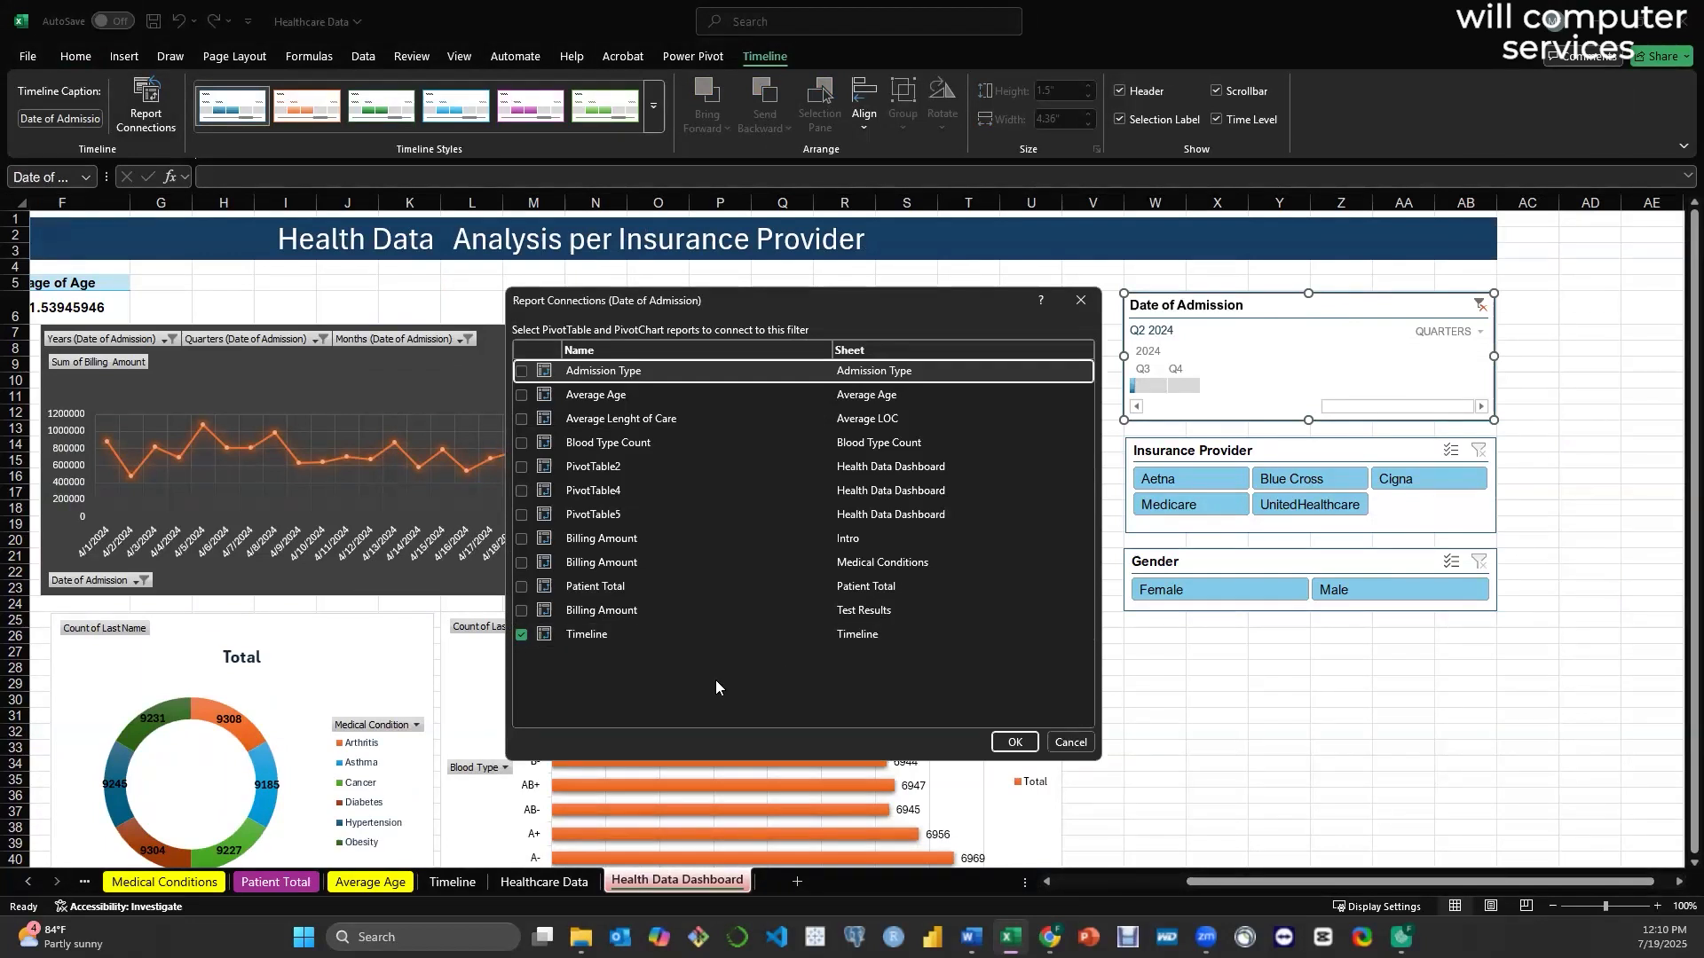
{"action": "left_click", "coordinate": [521, 371]}
{"action": "left_click", "coordinate": [522, 395]}
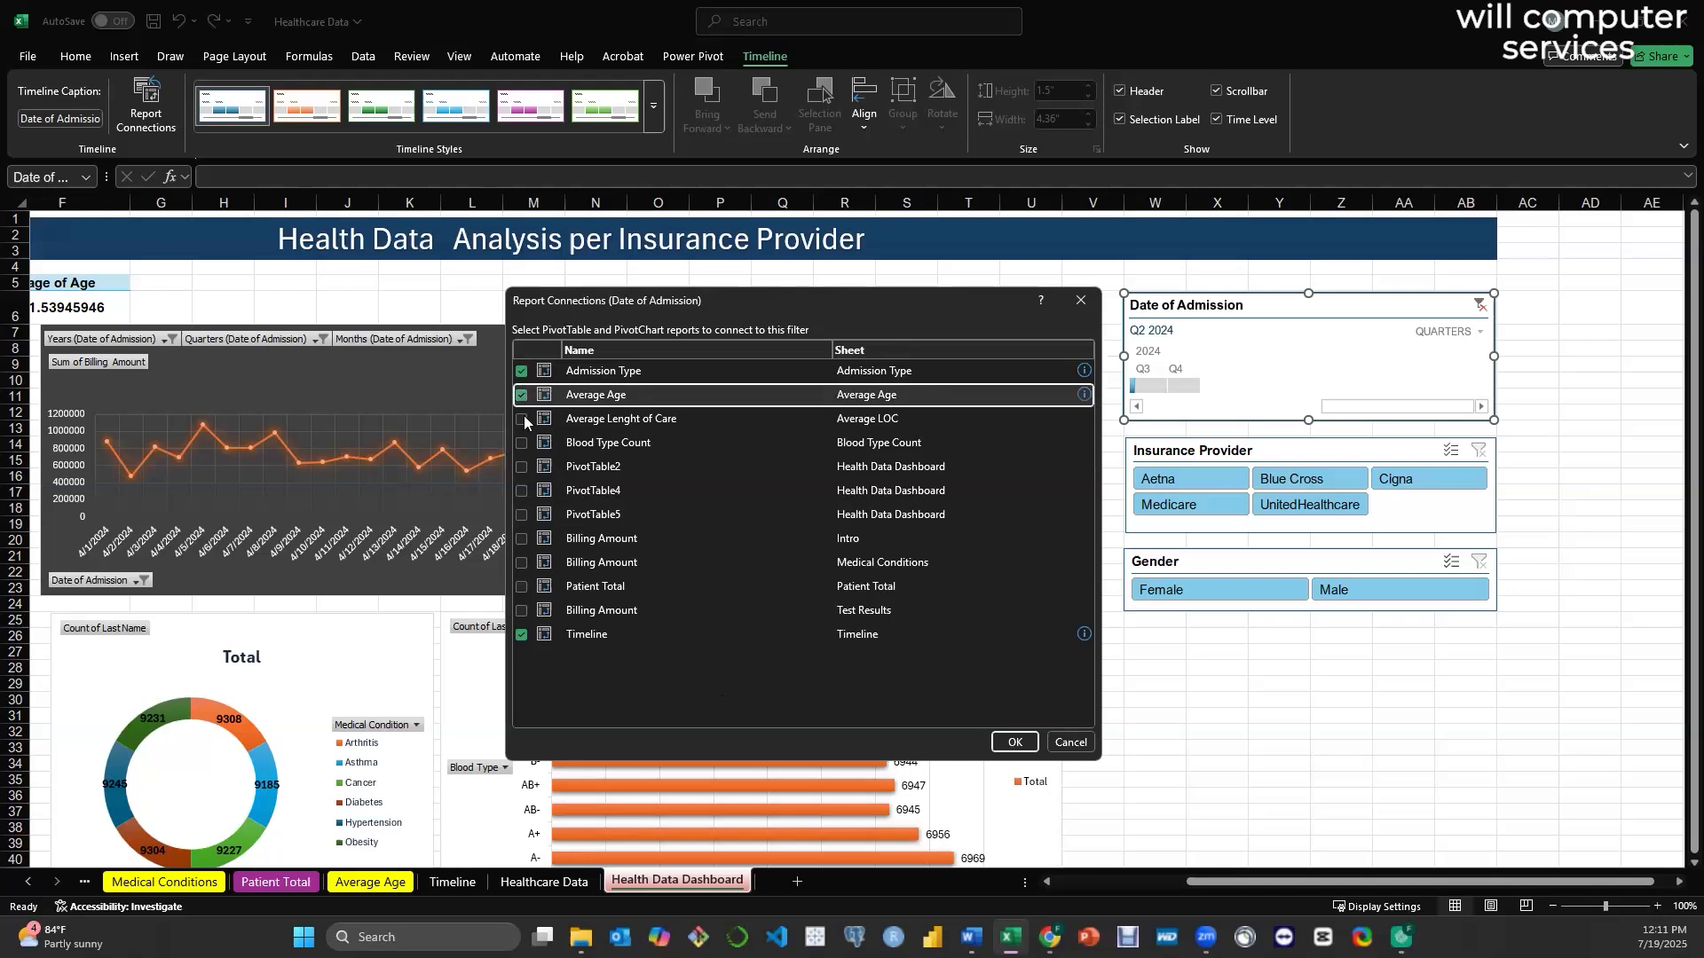
{"action": "left_click", "coordinate": [522, 419]}
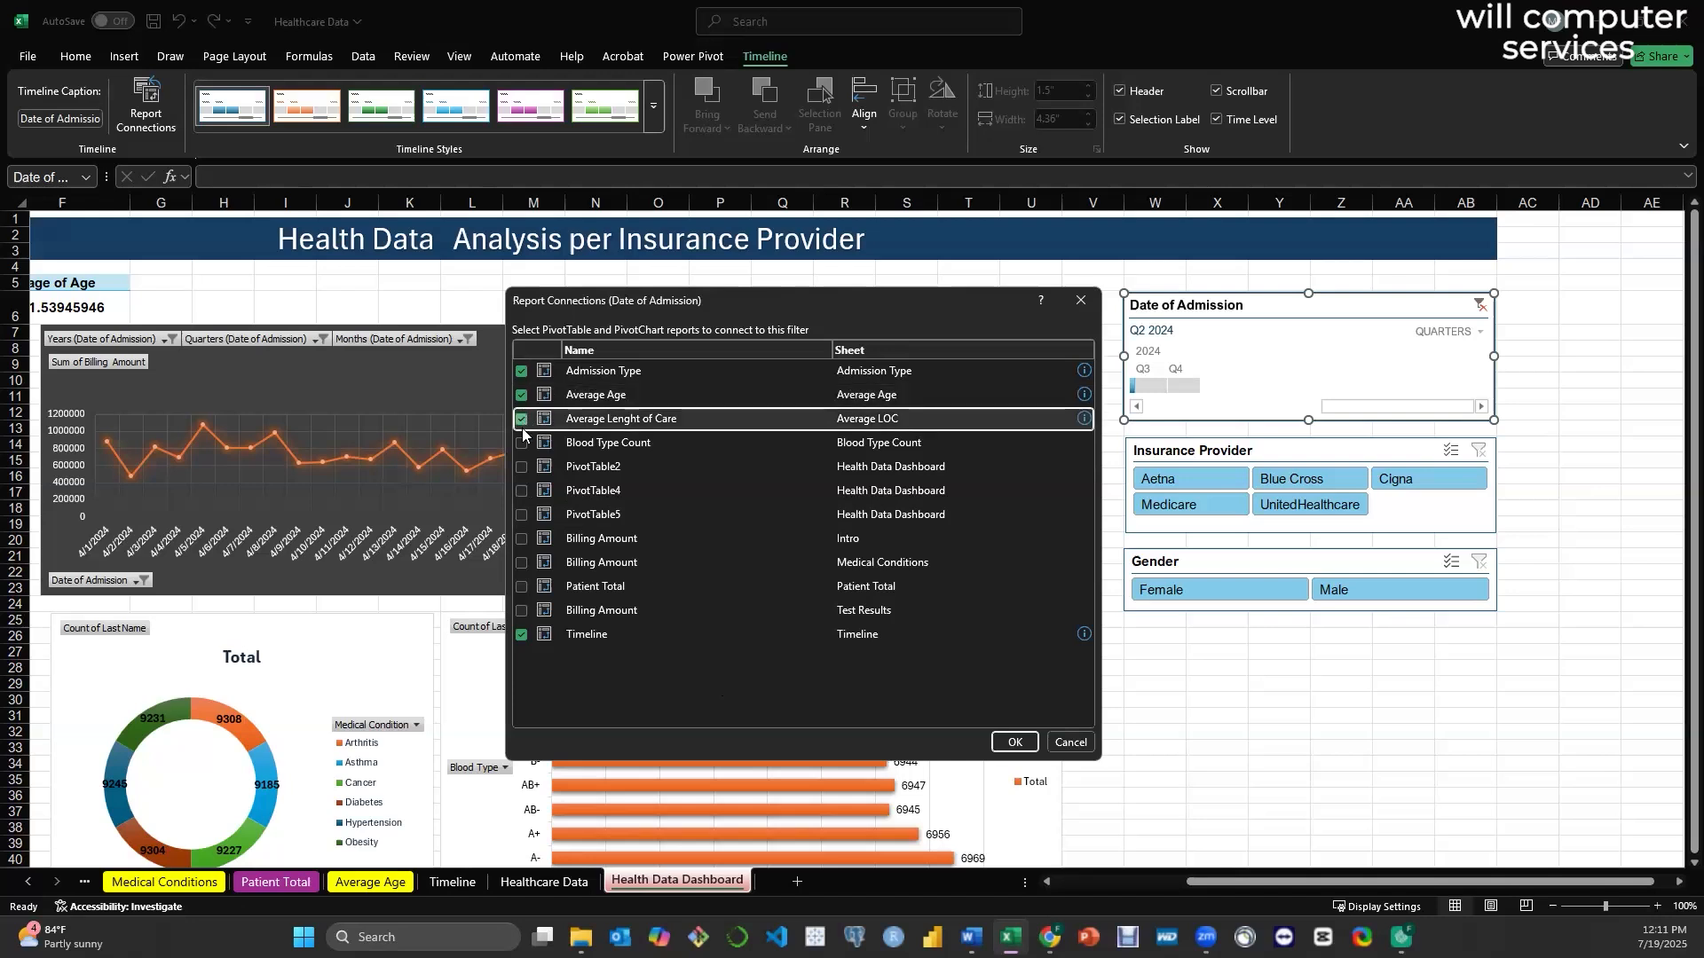
{"action": "left_click", "coordinate": [520, 443]}
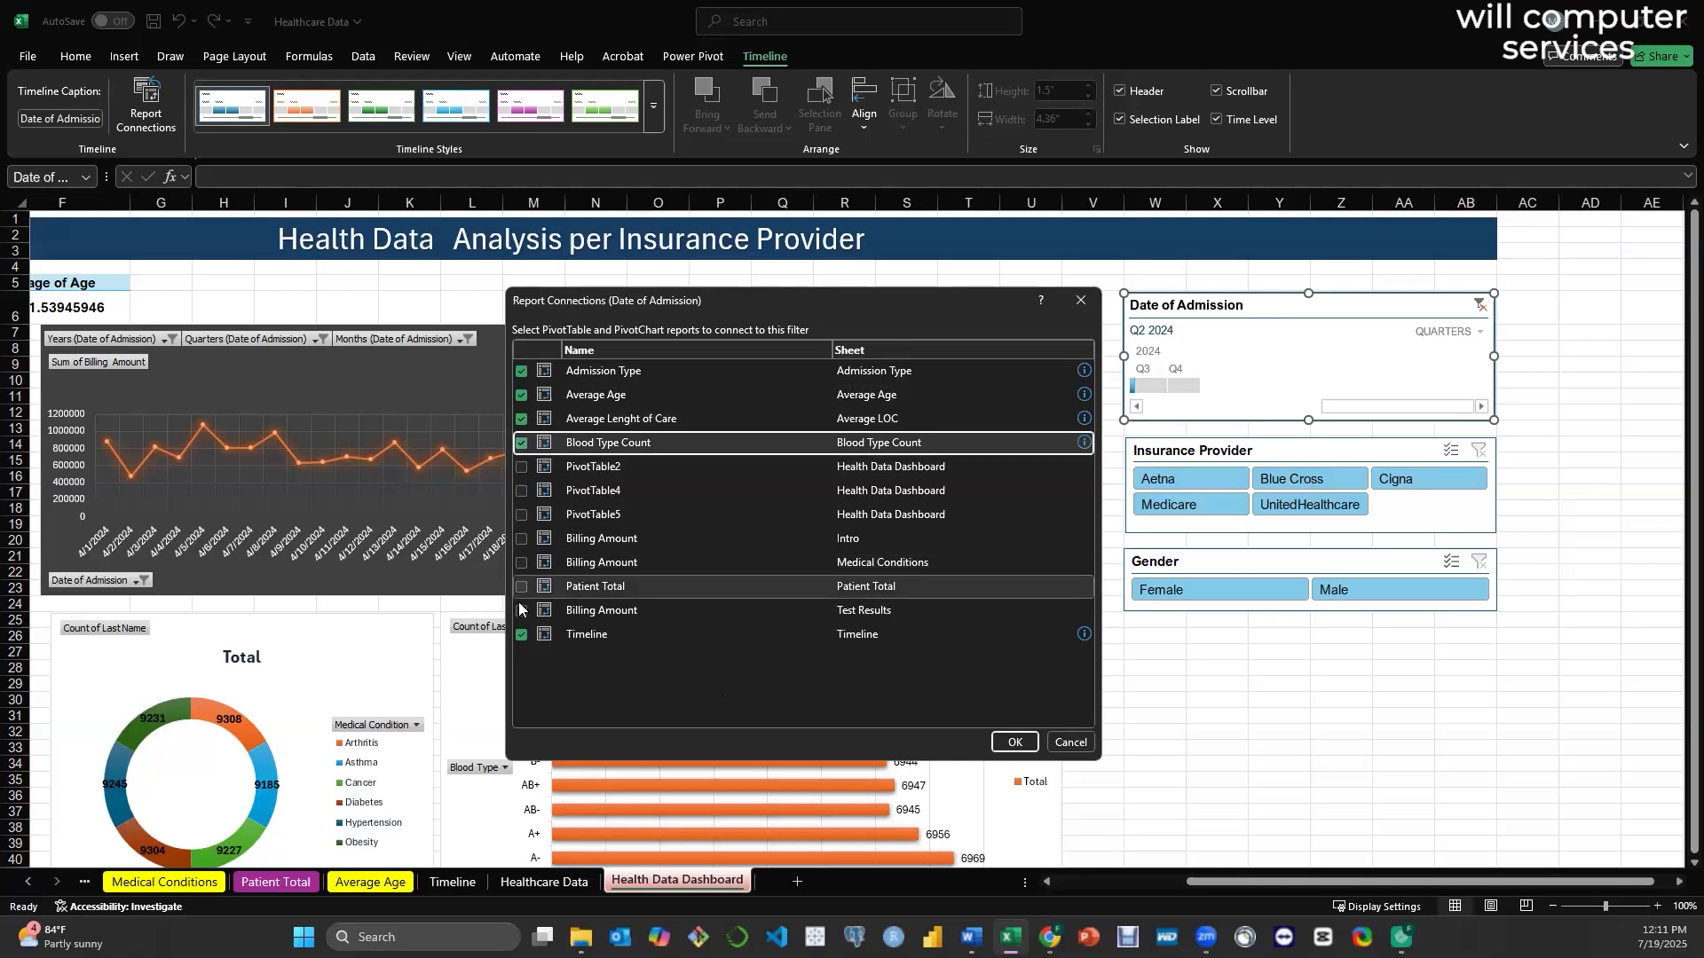
- Also connect the timeline to Patient Total and the Billing Amount PivotTables on the Test Results and Medical Conditions sheets, and apply the connections
{"action": "left_click", "coordinate": [522, 589]}
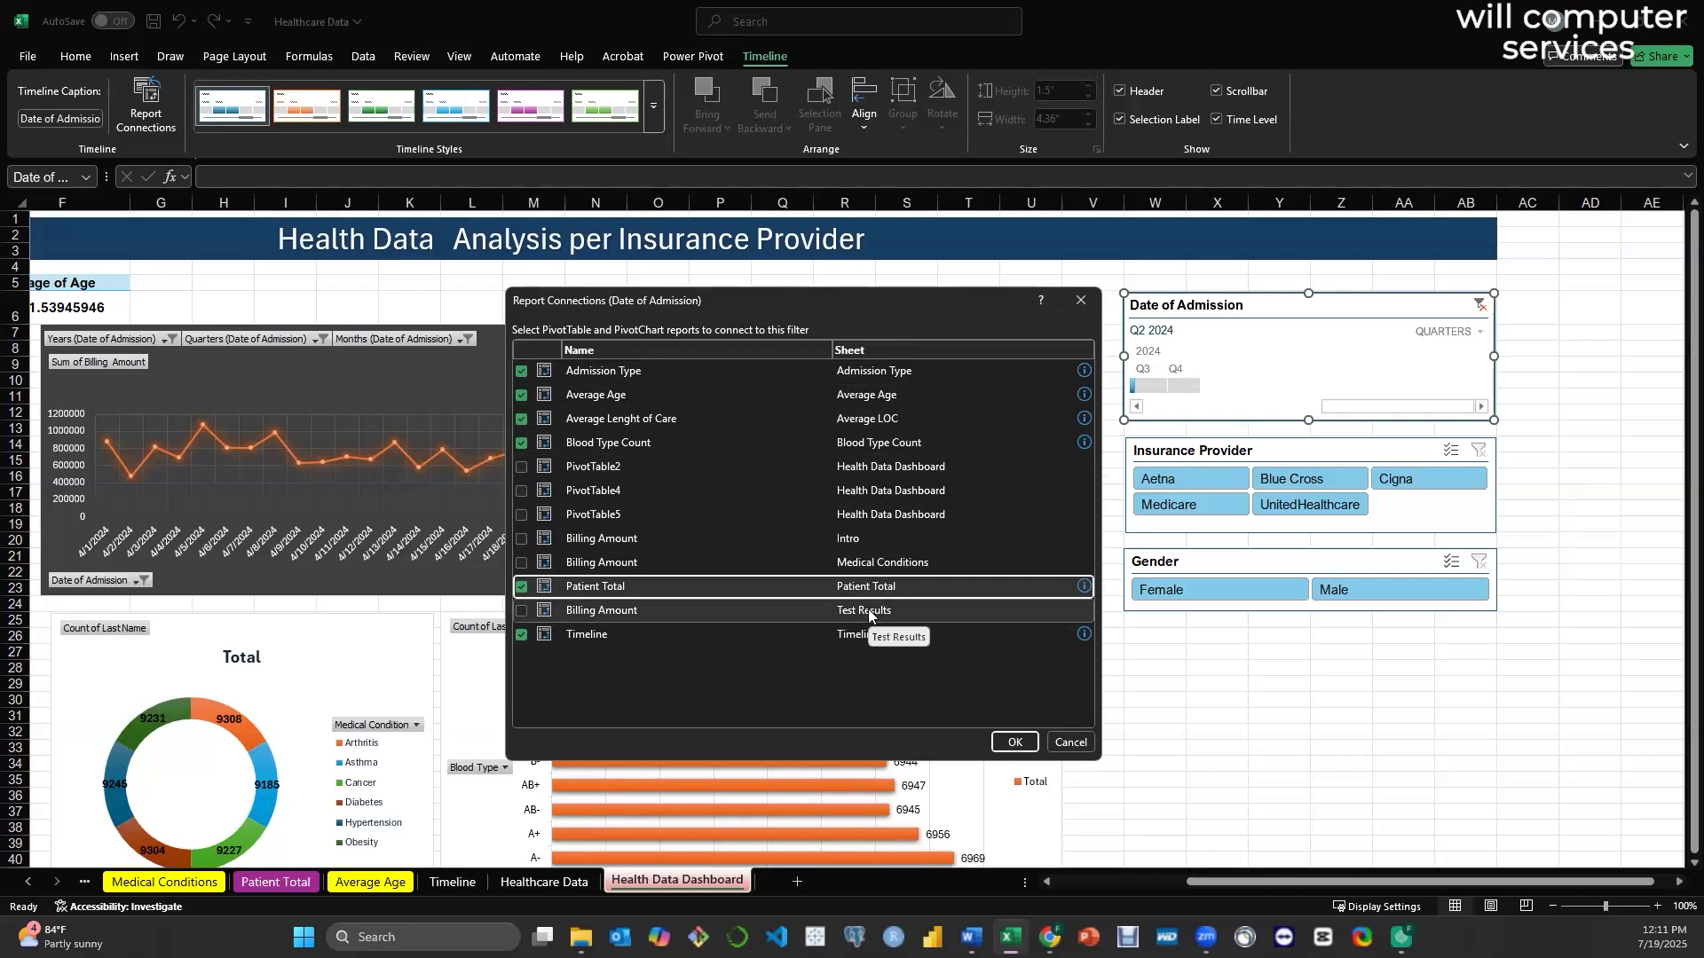
{"action": "left_click", "coordinate": [522, 610]}
{"action": "left_click", "coordinate": [521, 562]}
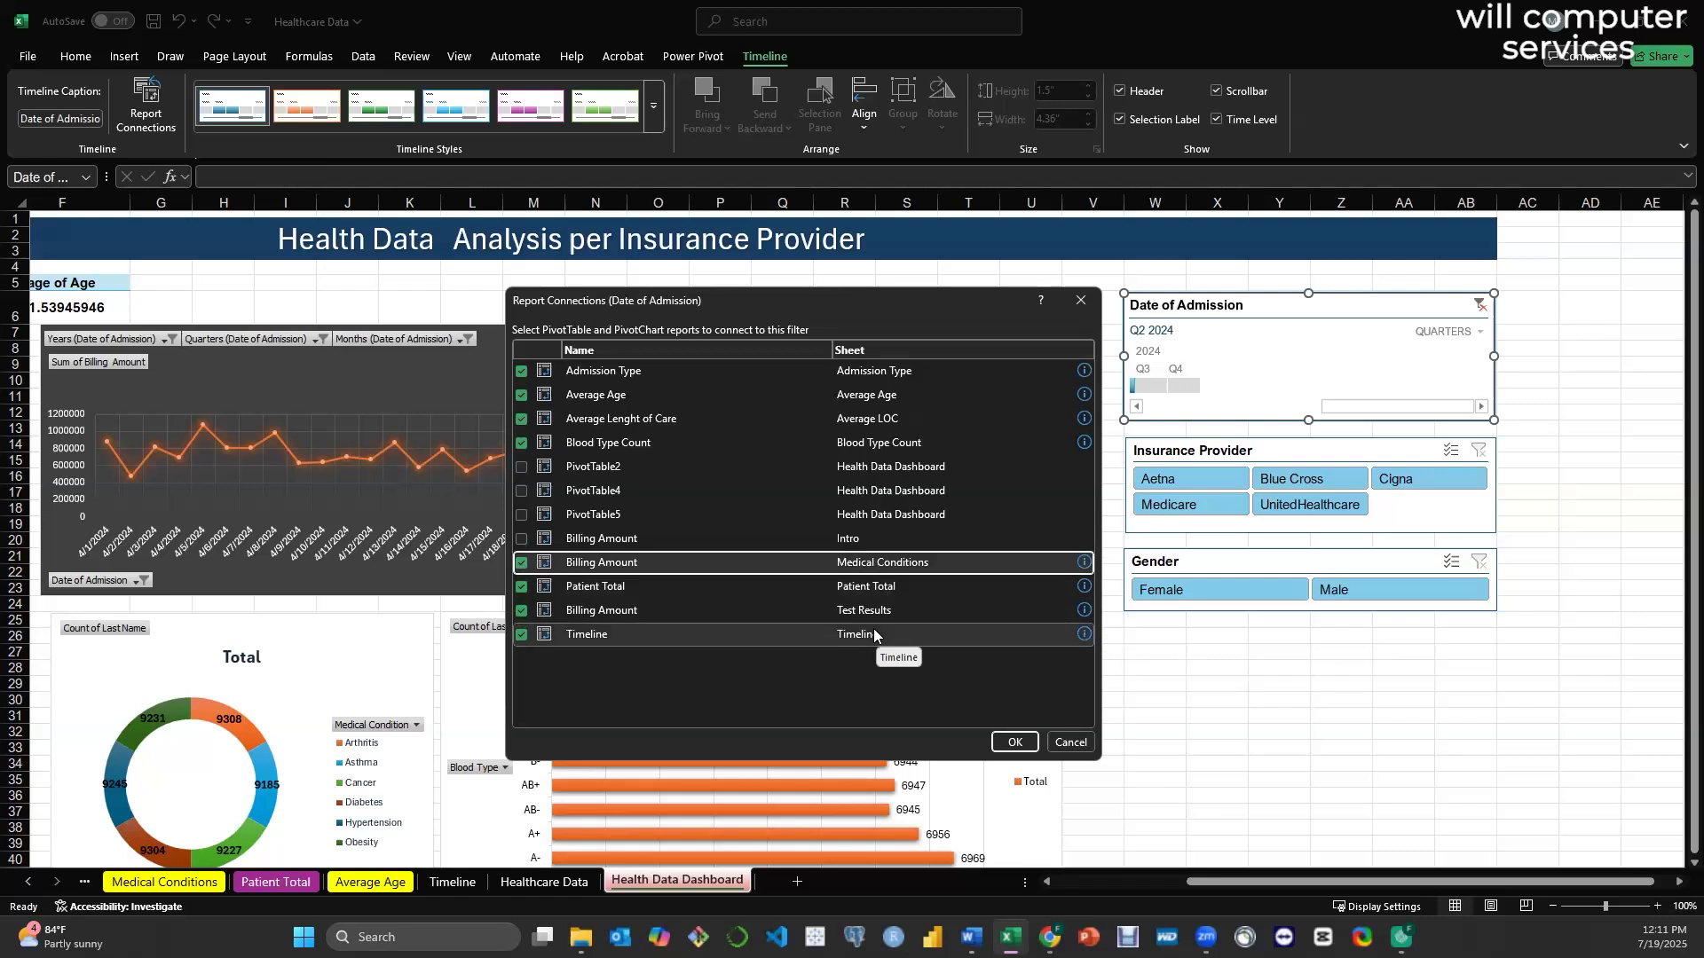
{"action": "left_click", "coordinate": [1013, 744]}
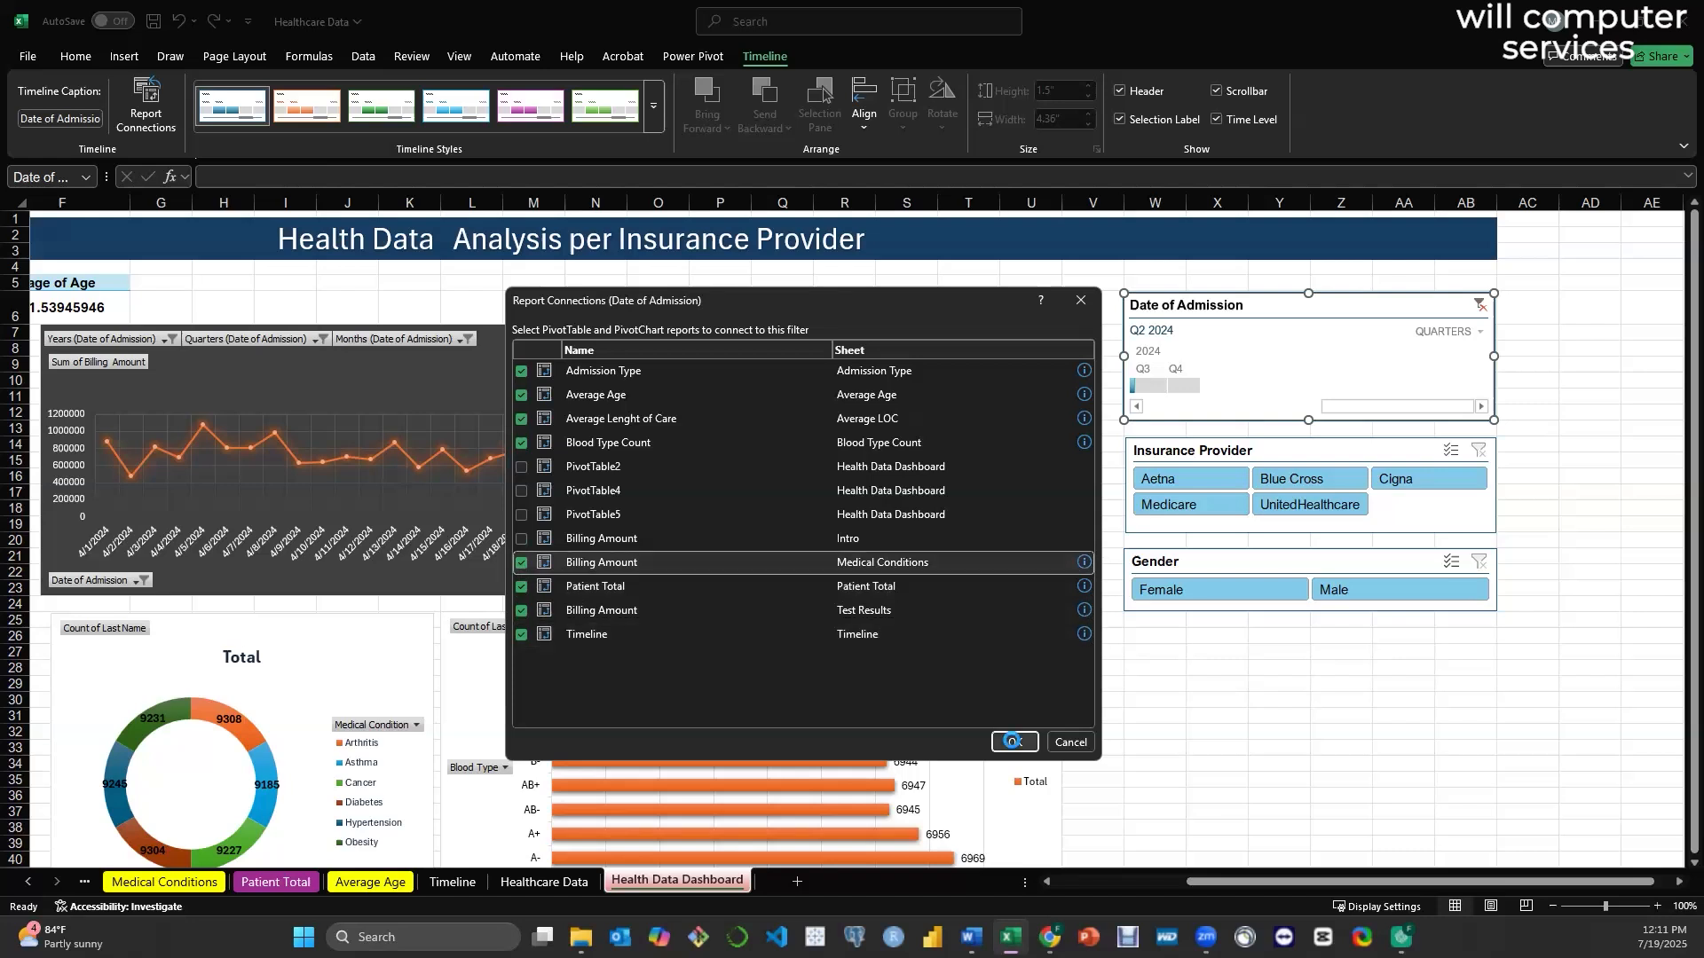
- Check the line chart's source PivotTable on the Timeline sheet, then return to the Health Data Dashboard
{"action": "left_click", "coordinate": [856, 353]}
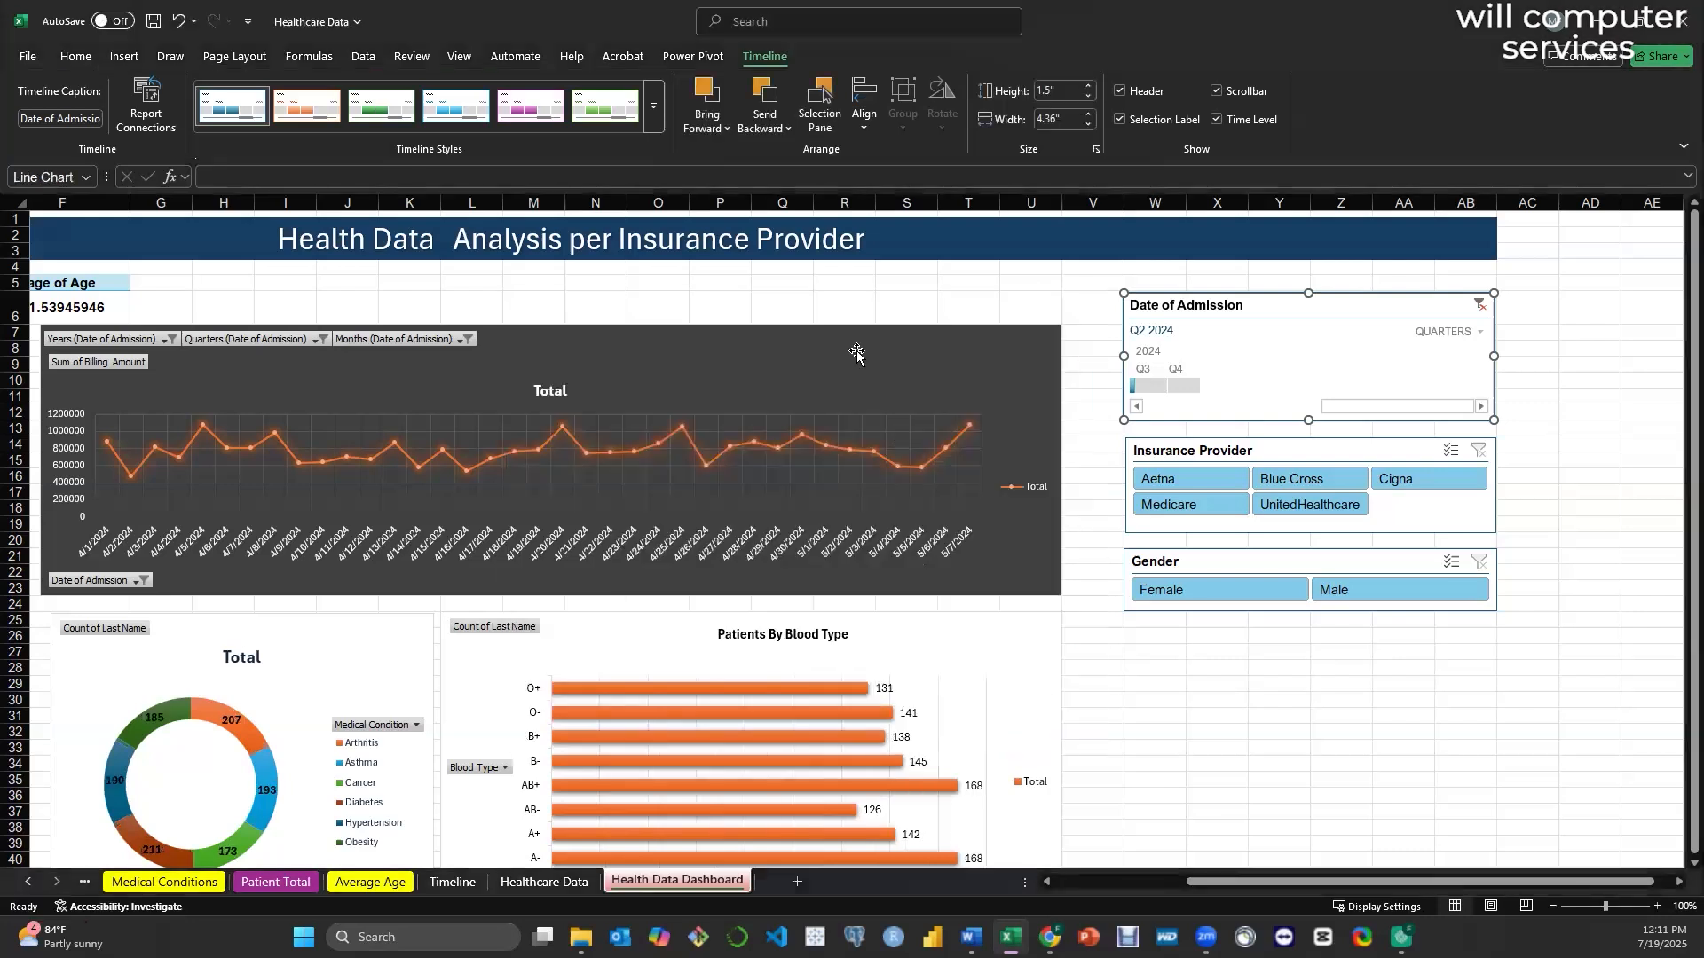
{"action": "left_click", "coordinate": [785, 57]}
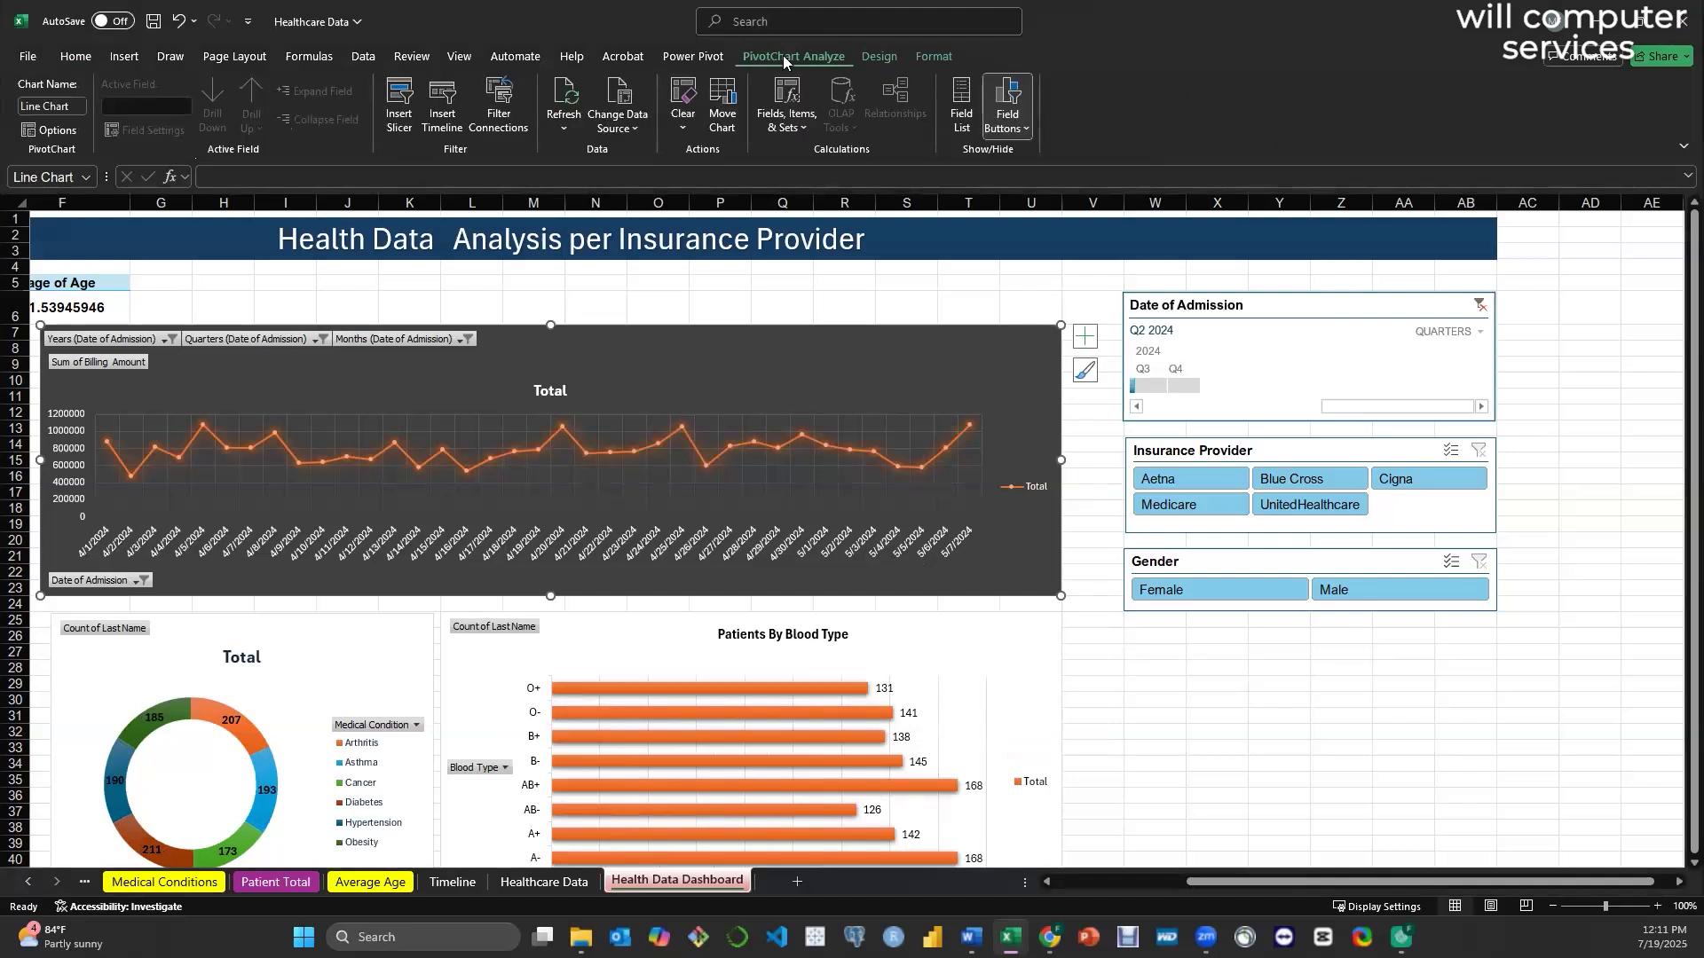
{"action": "left_click", "coordinate": [463, 884]}
{"action": "left_click", "coordinate": [177, 330]}
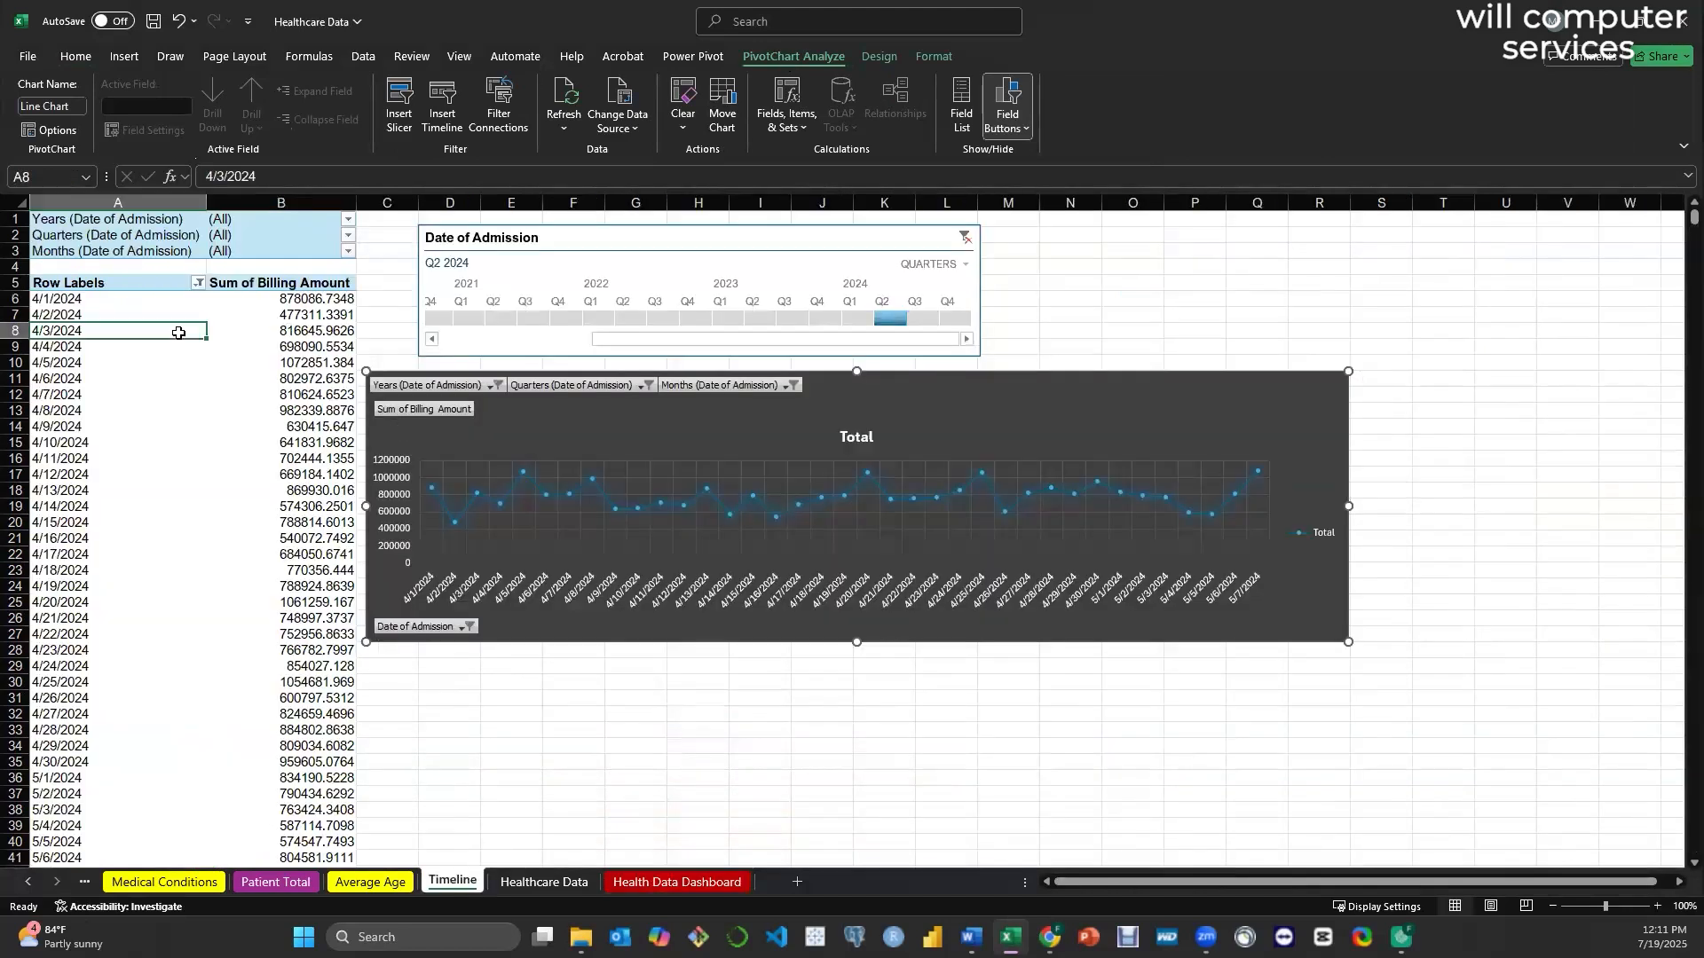
{"action": "left_click", "coordinate": [781, 53]}
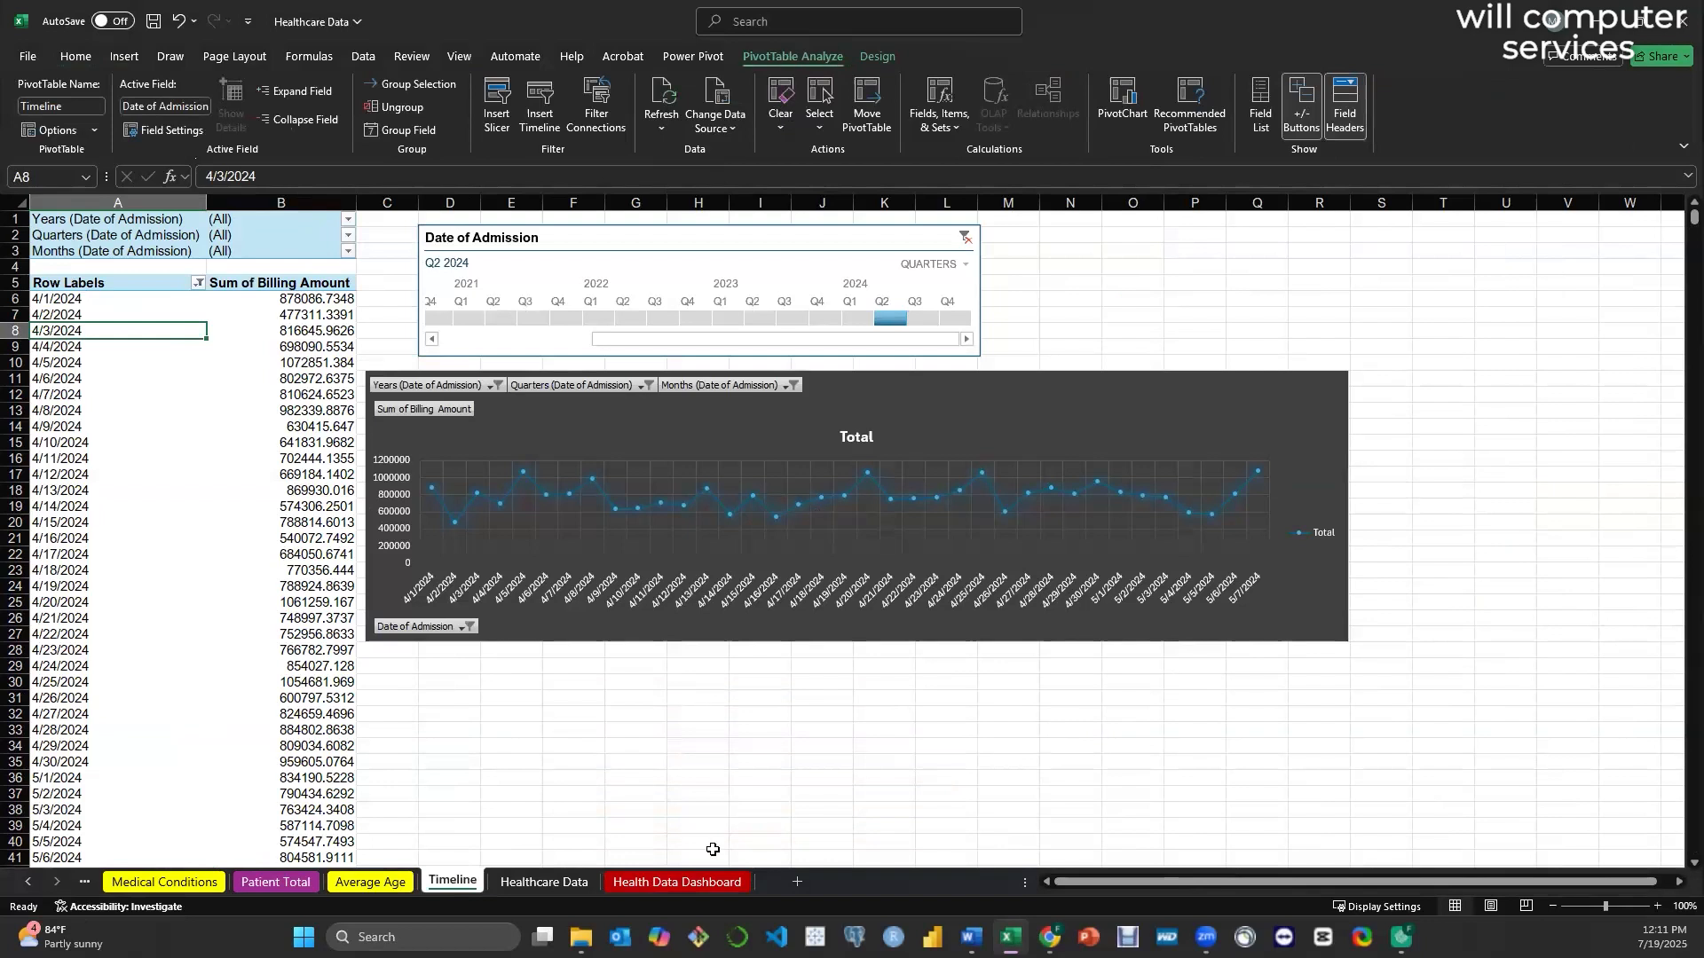
{"action": "left_click", "coordinate": [704, 884]}
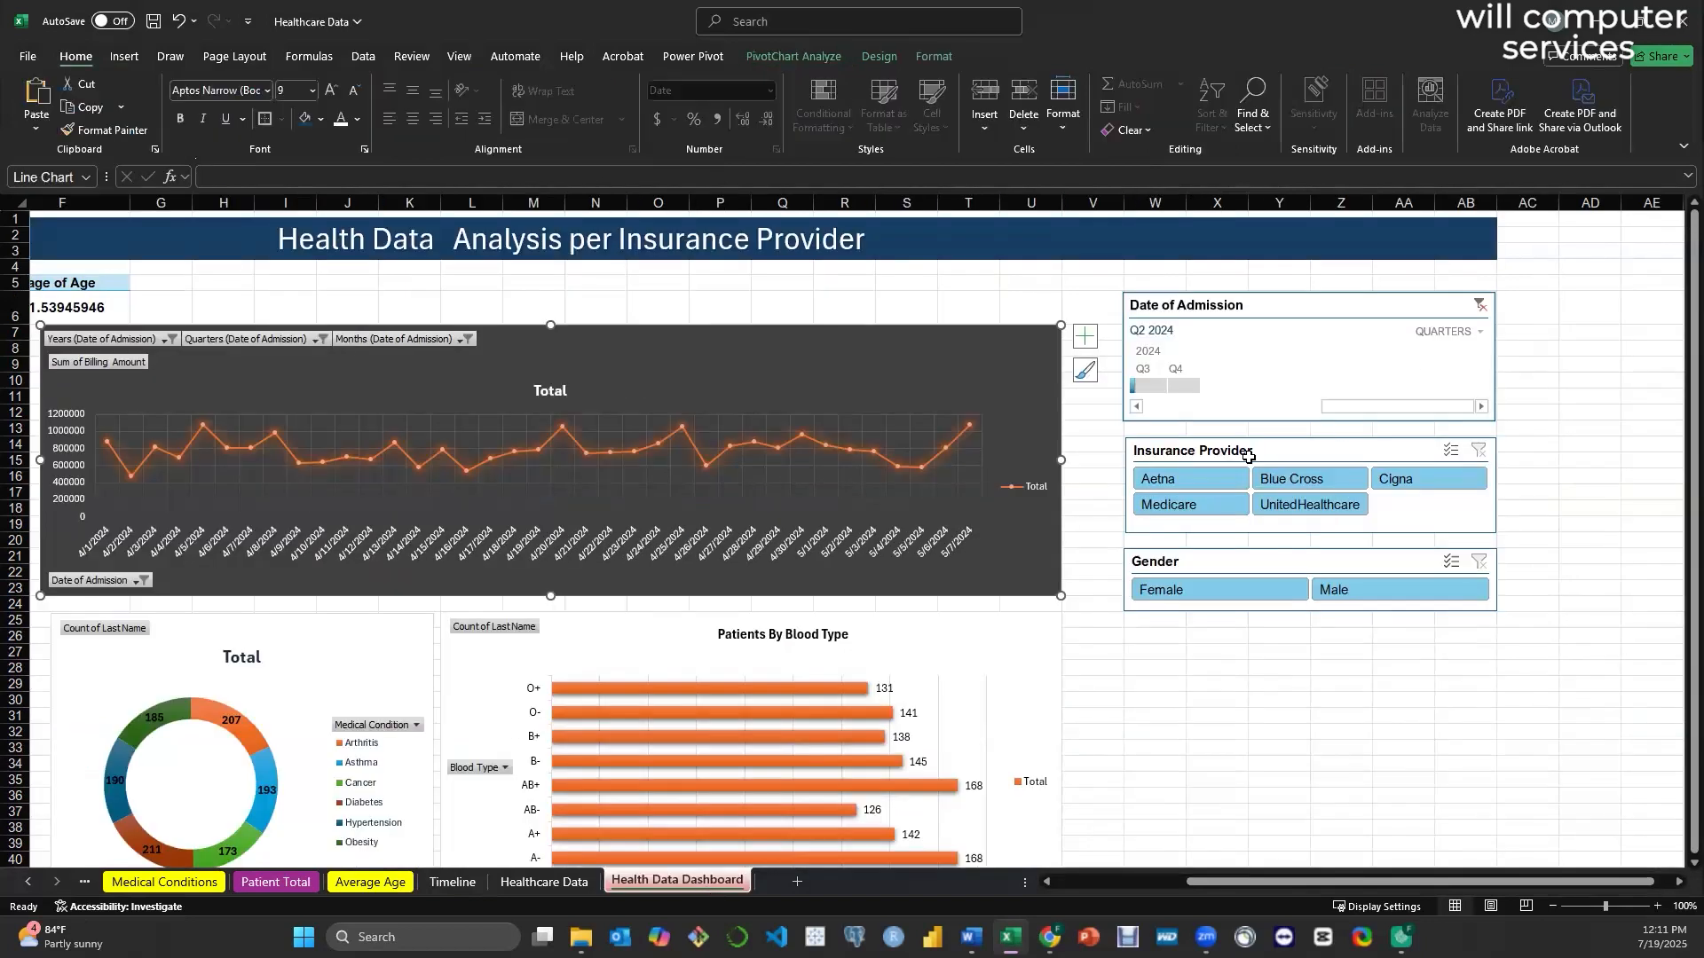
- Zoom the dashboard out to 90% and test the timeline by filtering to Q4 2024 and finally to Q4 2022
{"action": "left_click", "coordinate": [1553, 906]}
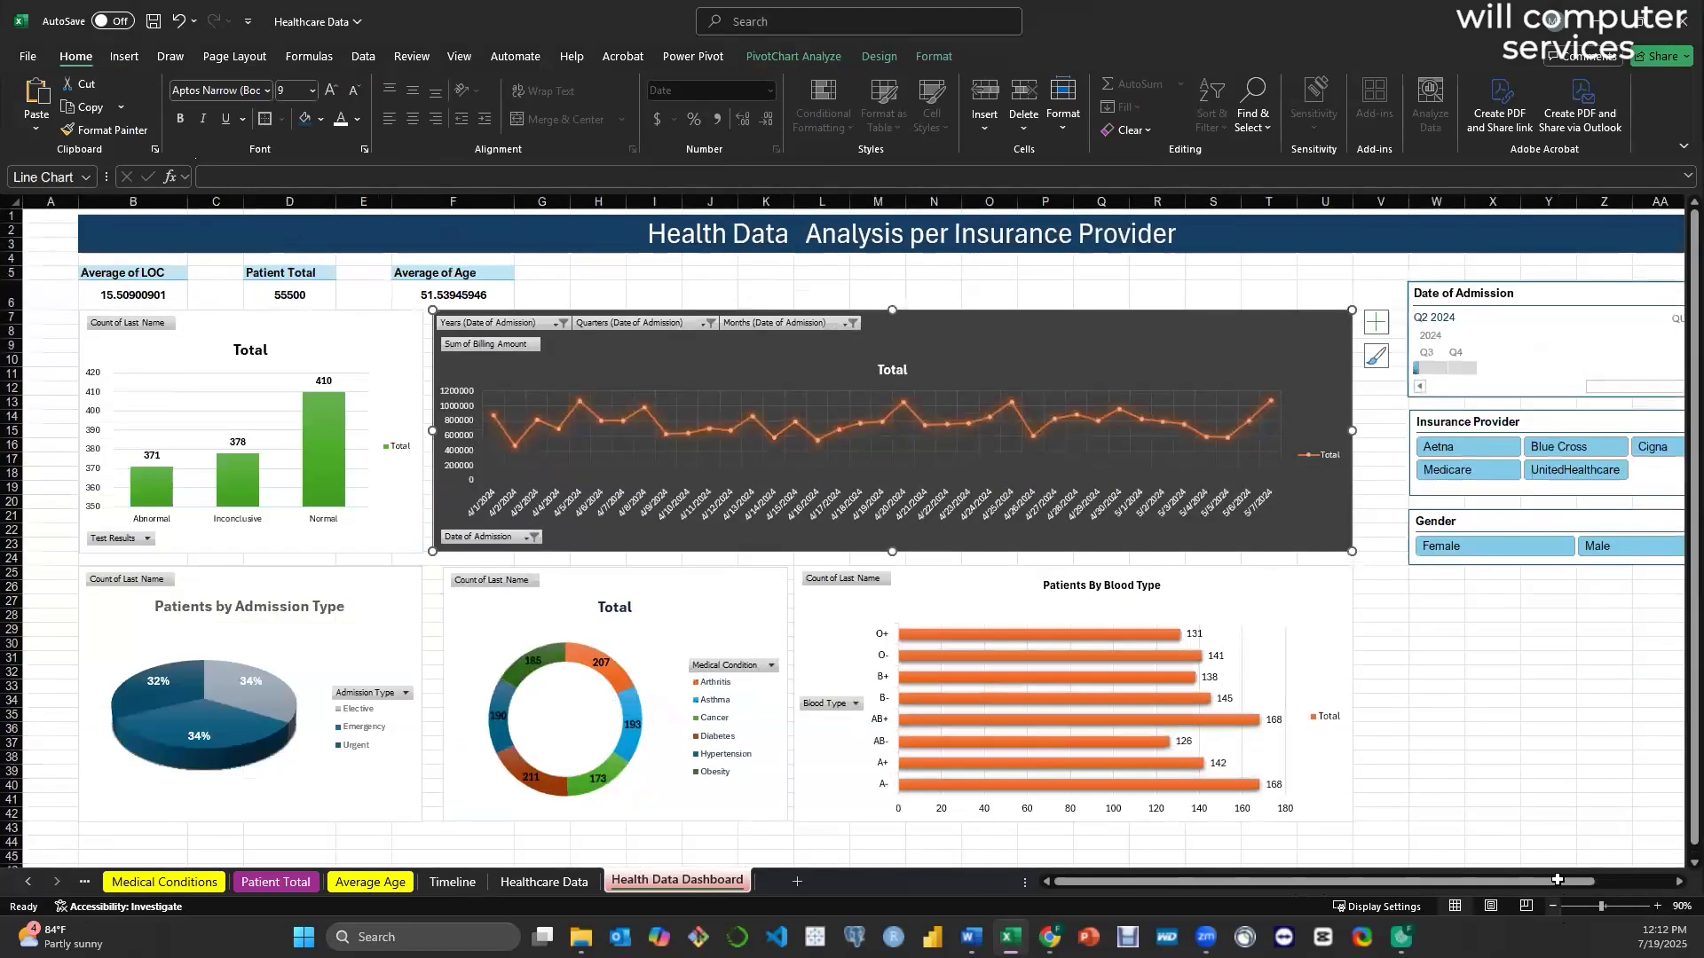
{"action": "left_click", "coordinate": [1462, 369]}
{"action": "left_click", "coordinate": [1429, 368]}
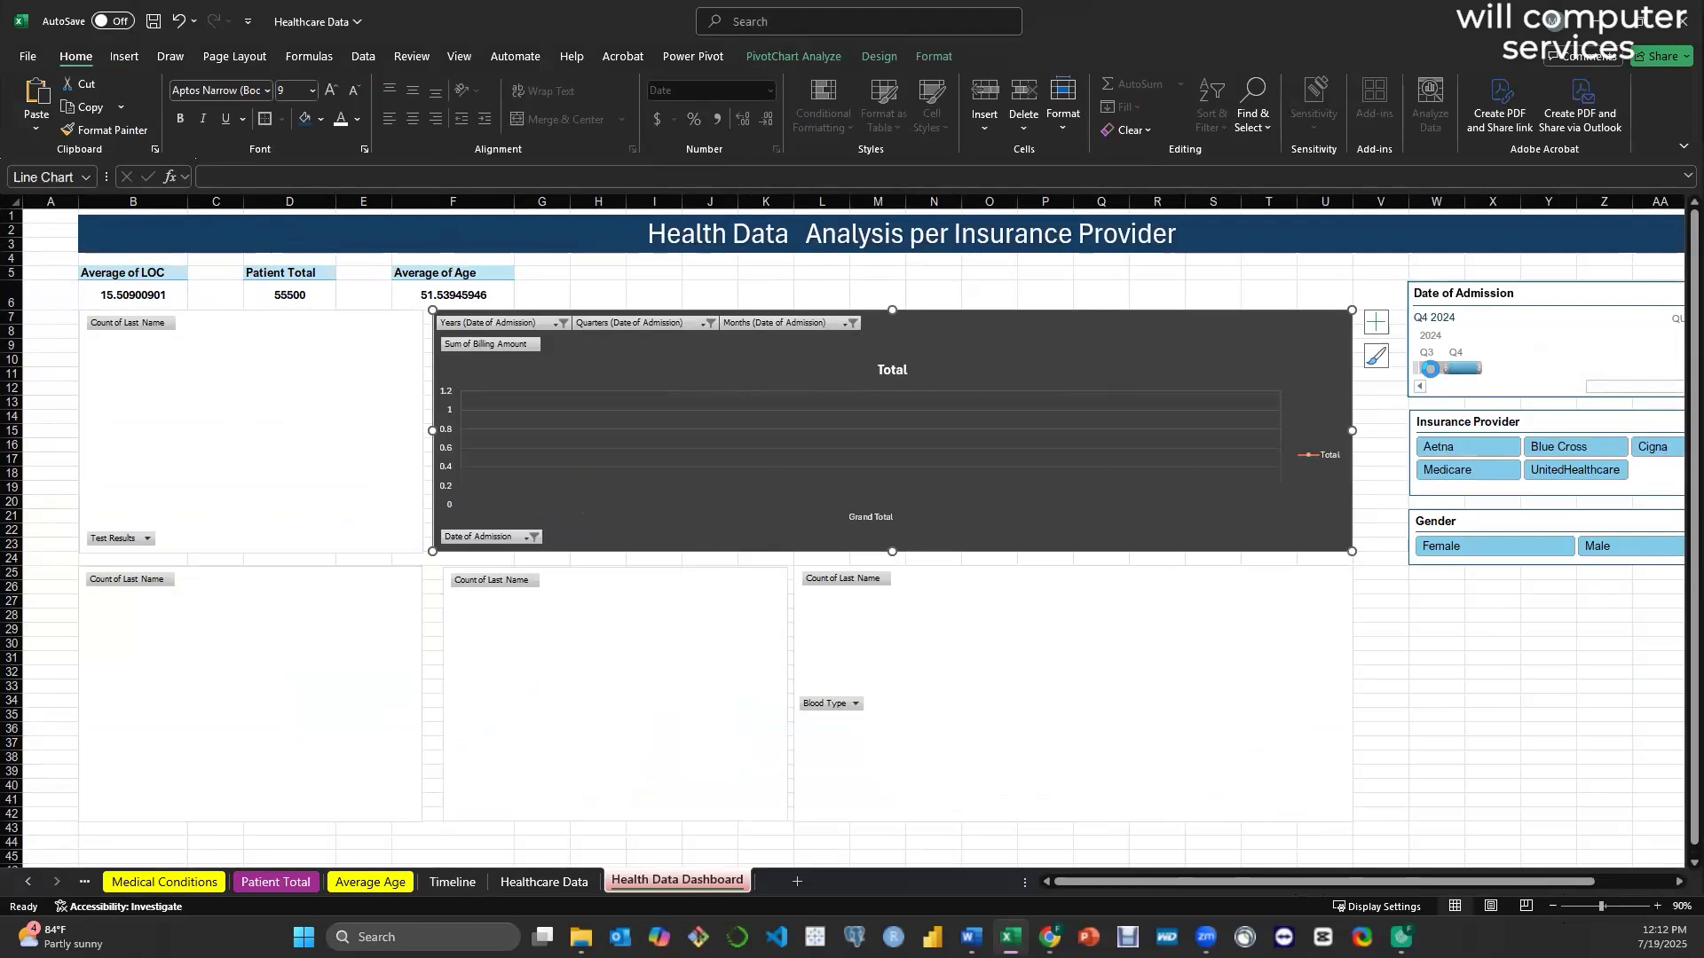
{"action": "left_click", "coordinate": [1420, 387]}
{"action": "left_click", "coordinate": [1487, 369]}
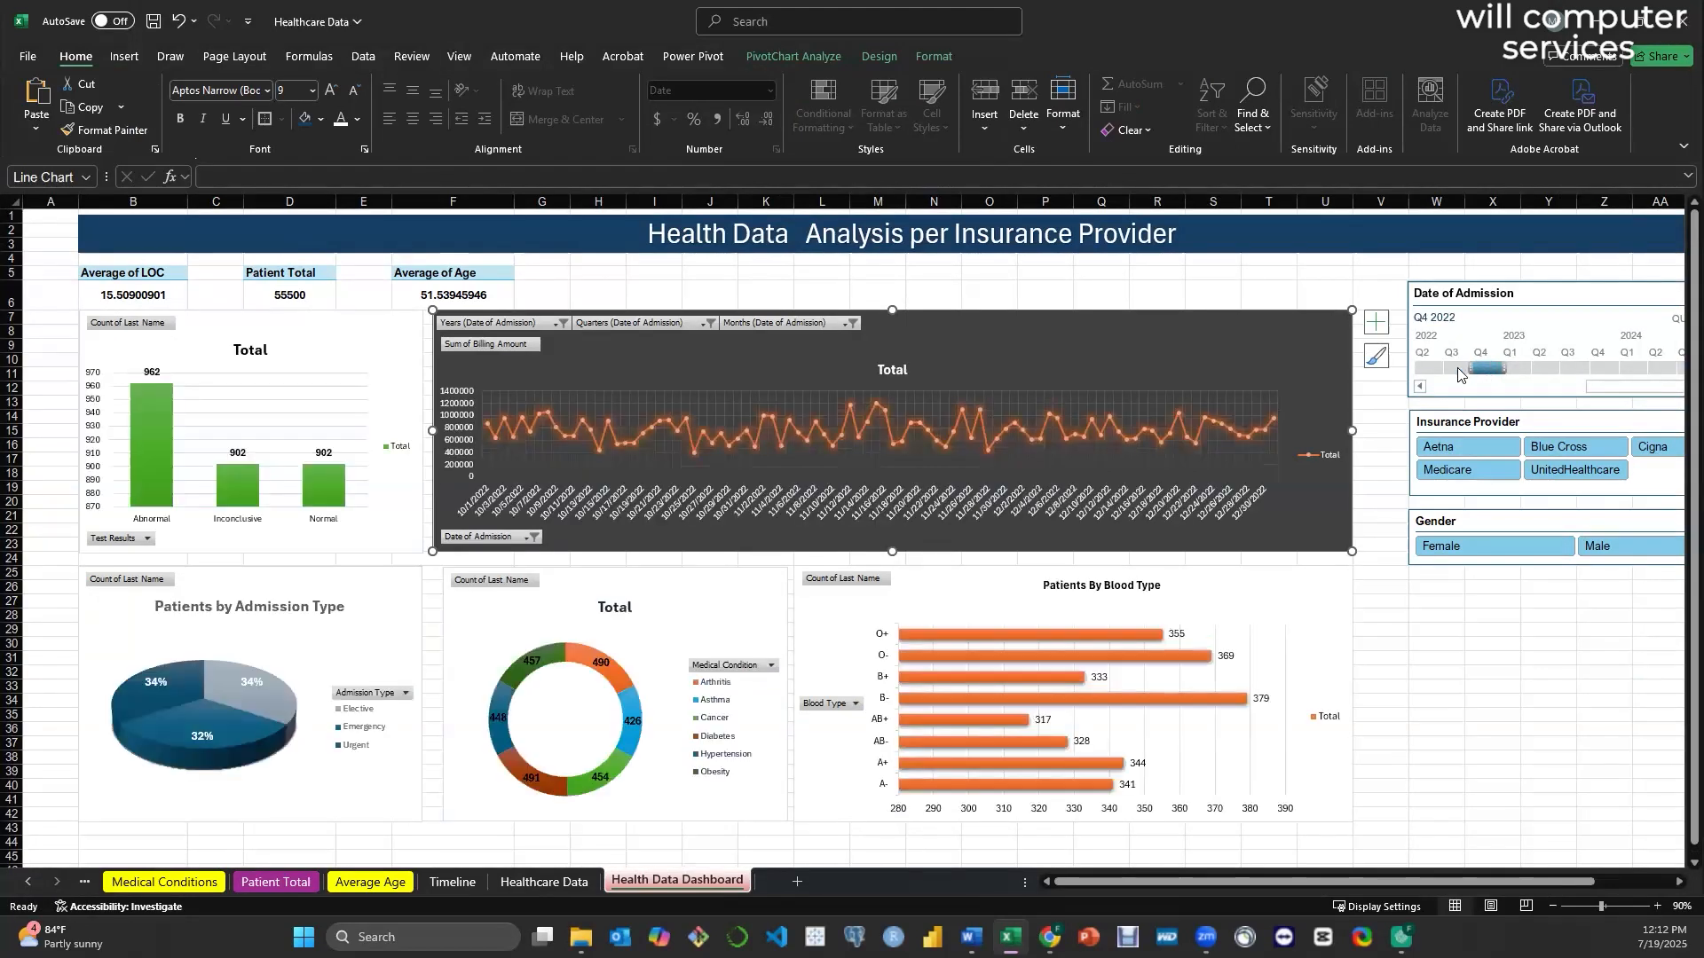
- Test the Date of Admission timeline by filtering the dashboard to Q3, Q2 and Q4 2022, ending on Q3 2022
{"action": "left_click", "coordinate": [1452, 370]}
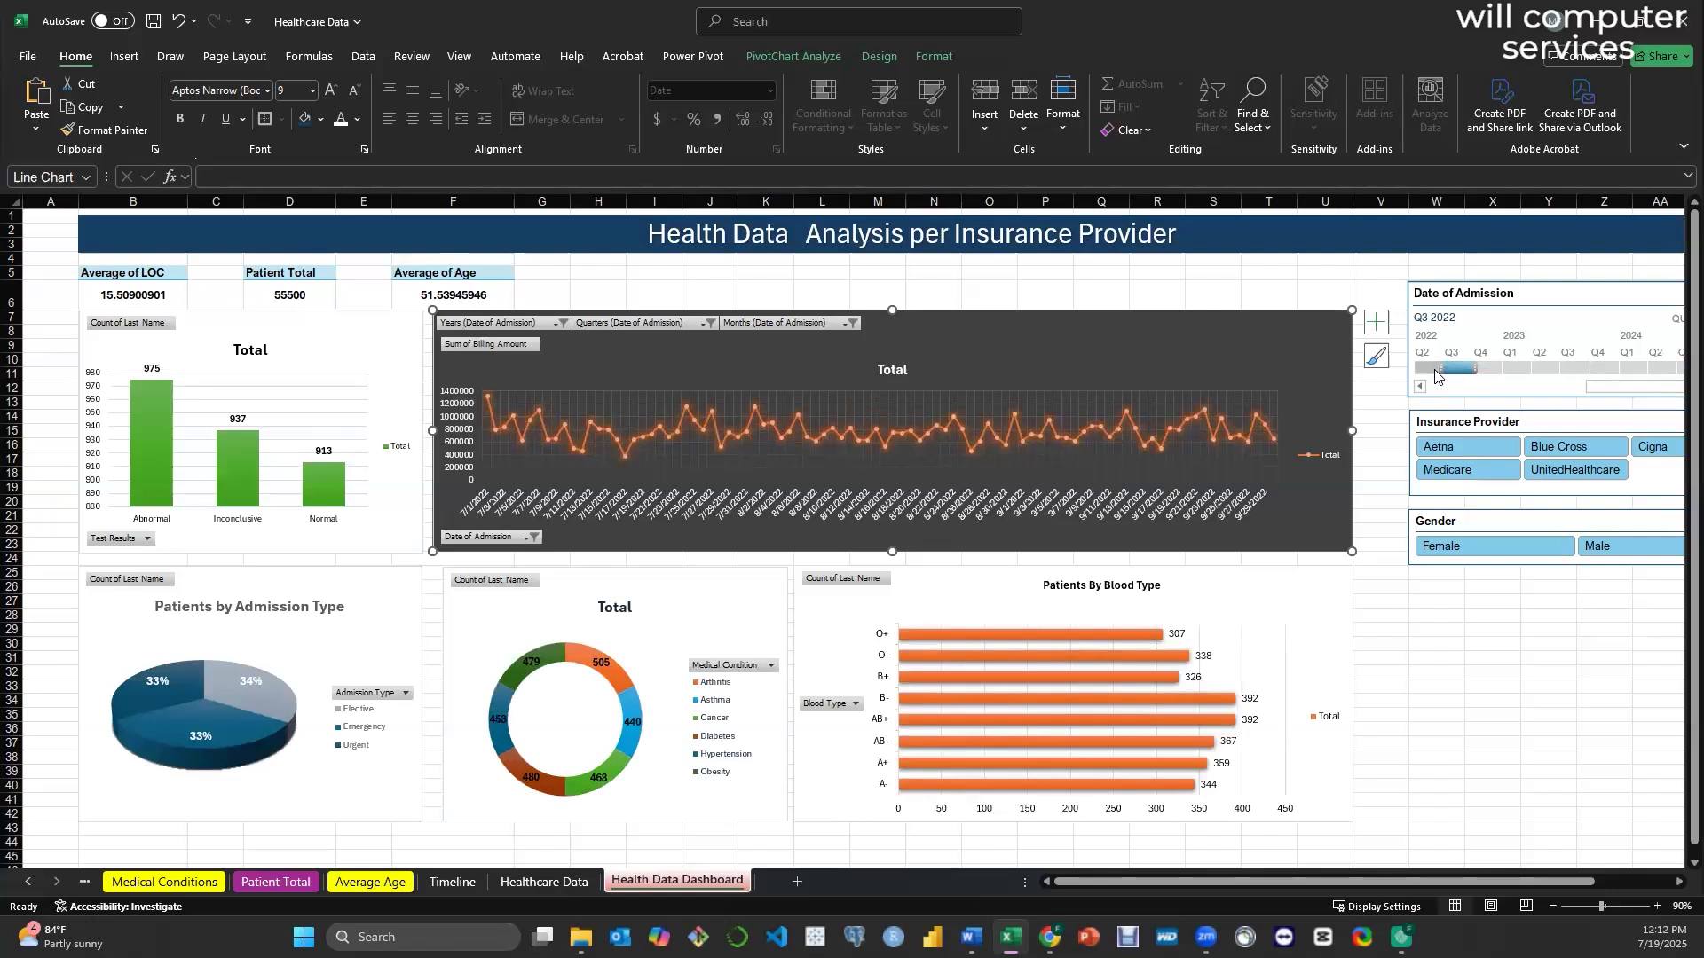
{"action": "left_click", "coordinate": [1435, 370]}
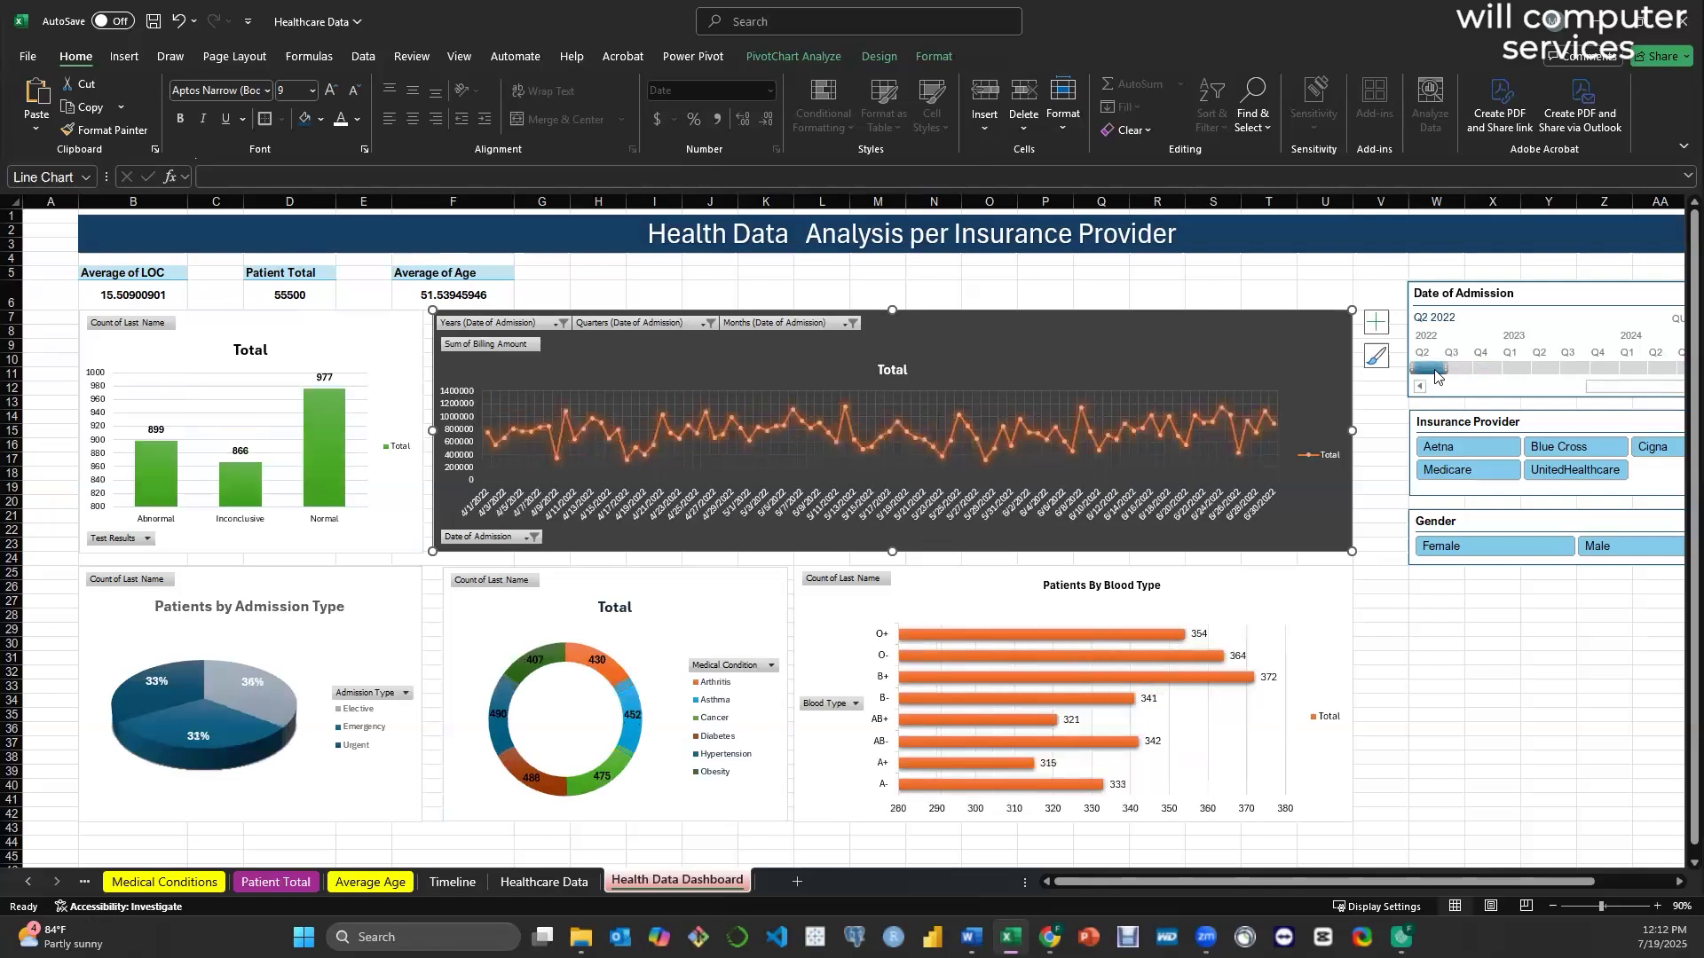
{"action": "left_click", "coordinate": [1483, 370]}
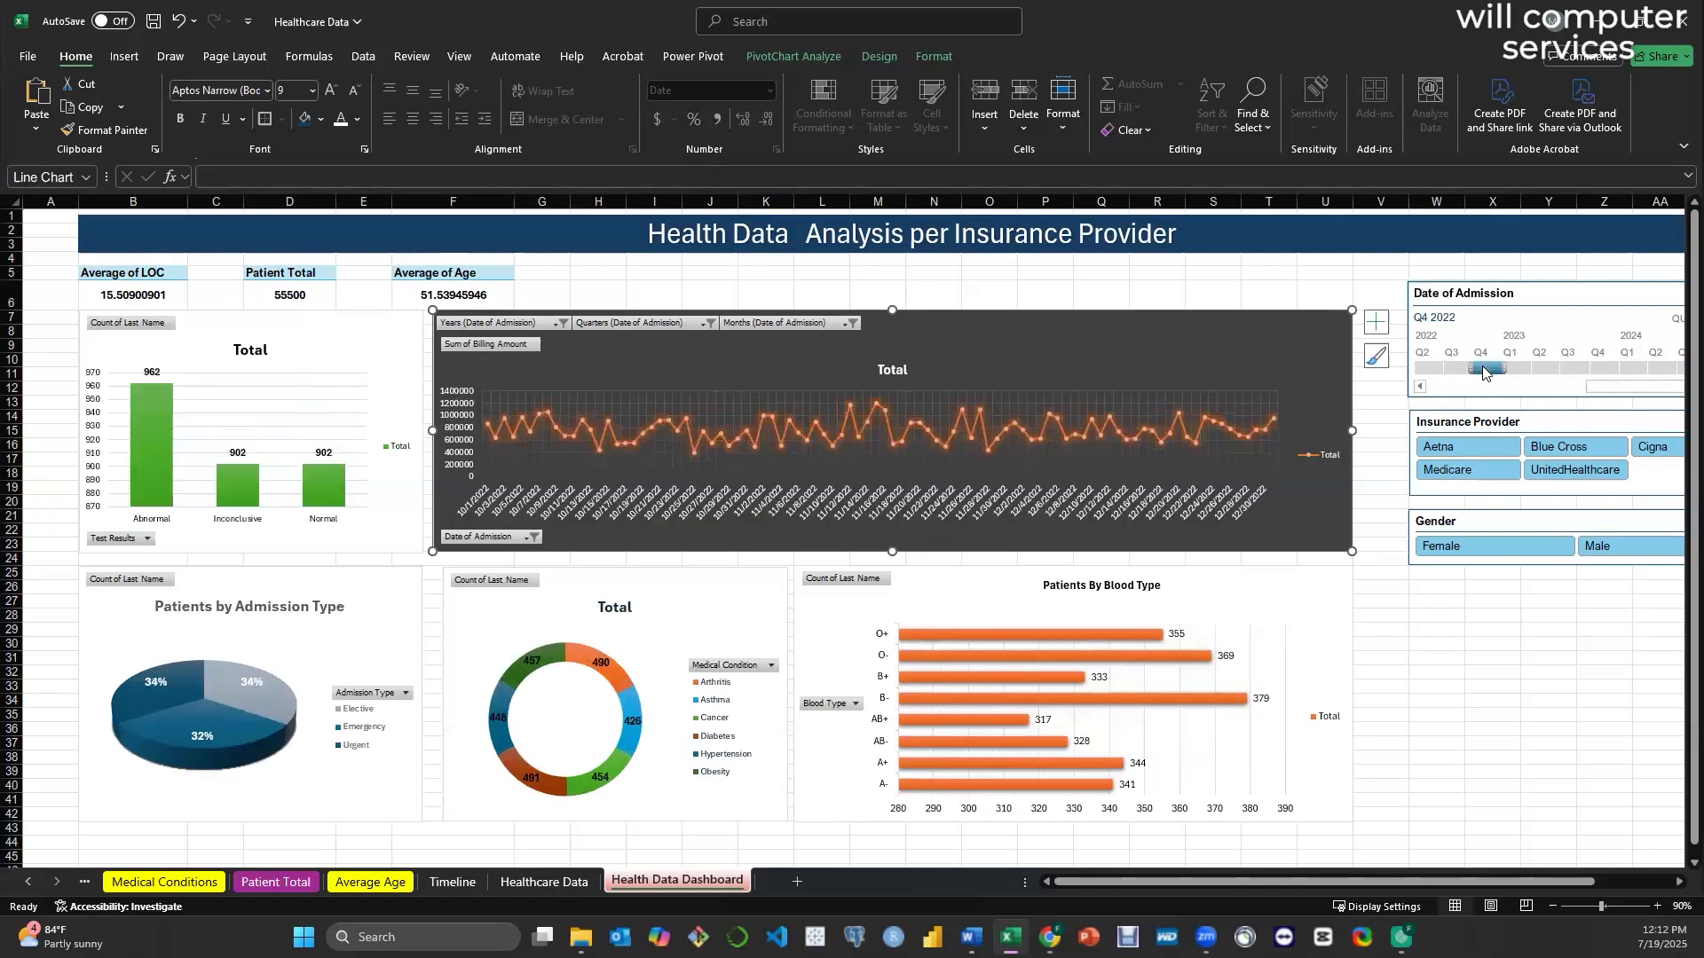
{"action": "left_click", "coordinate": [1460, 370]}
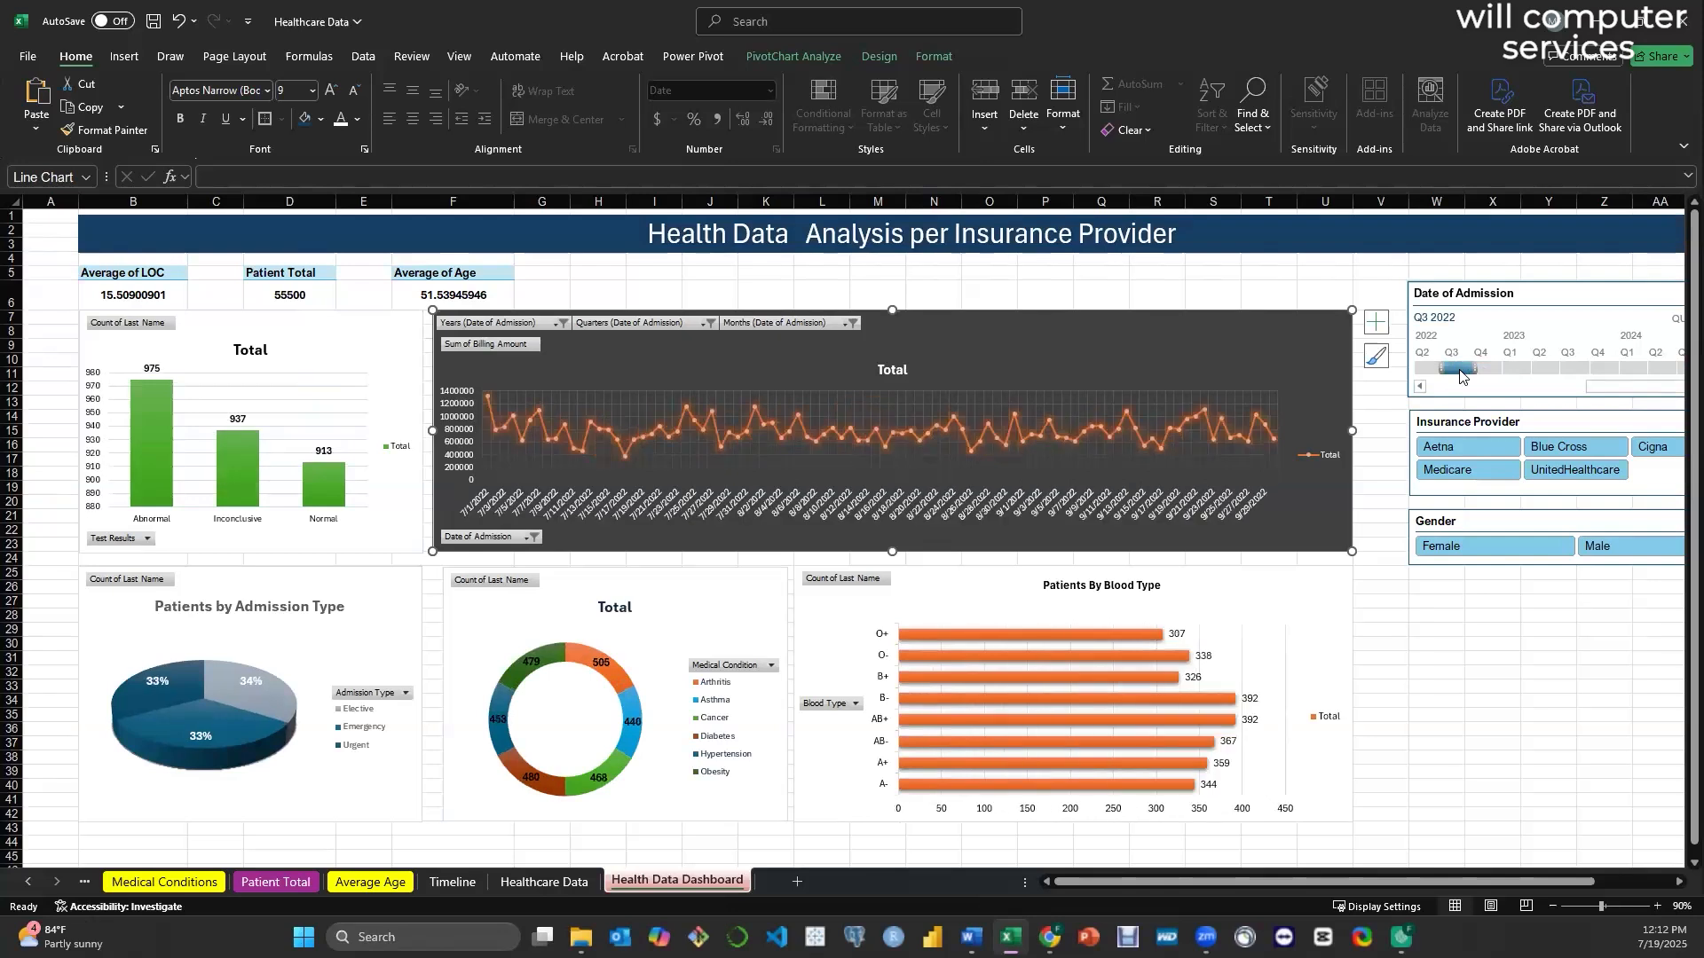
- Name the dashboard's Average of LOC PivotTable "Average LOC"
{"action": "left_click", "coordinate": [169, 298]}
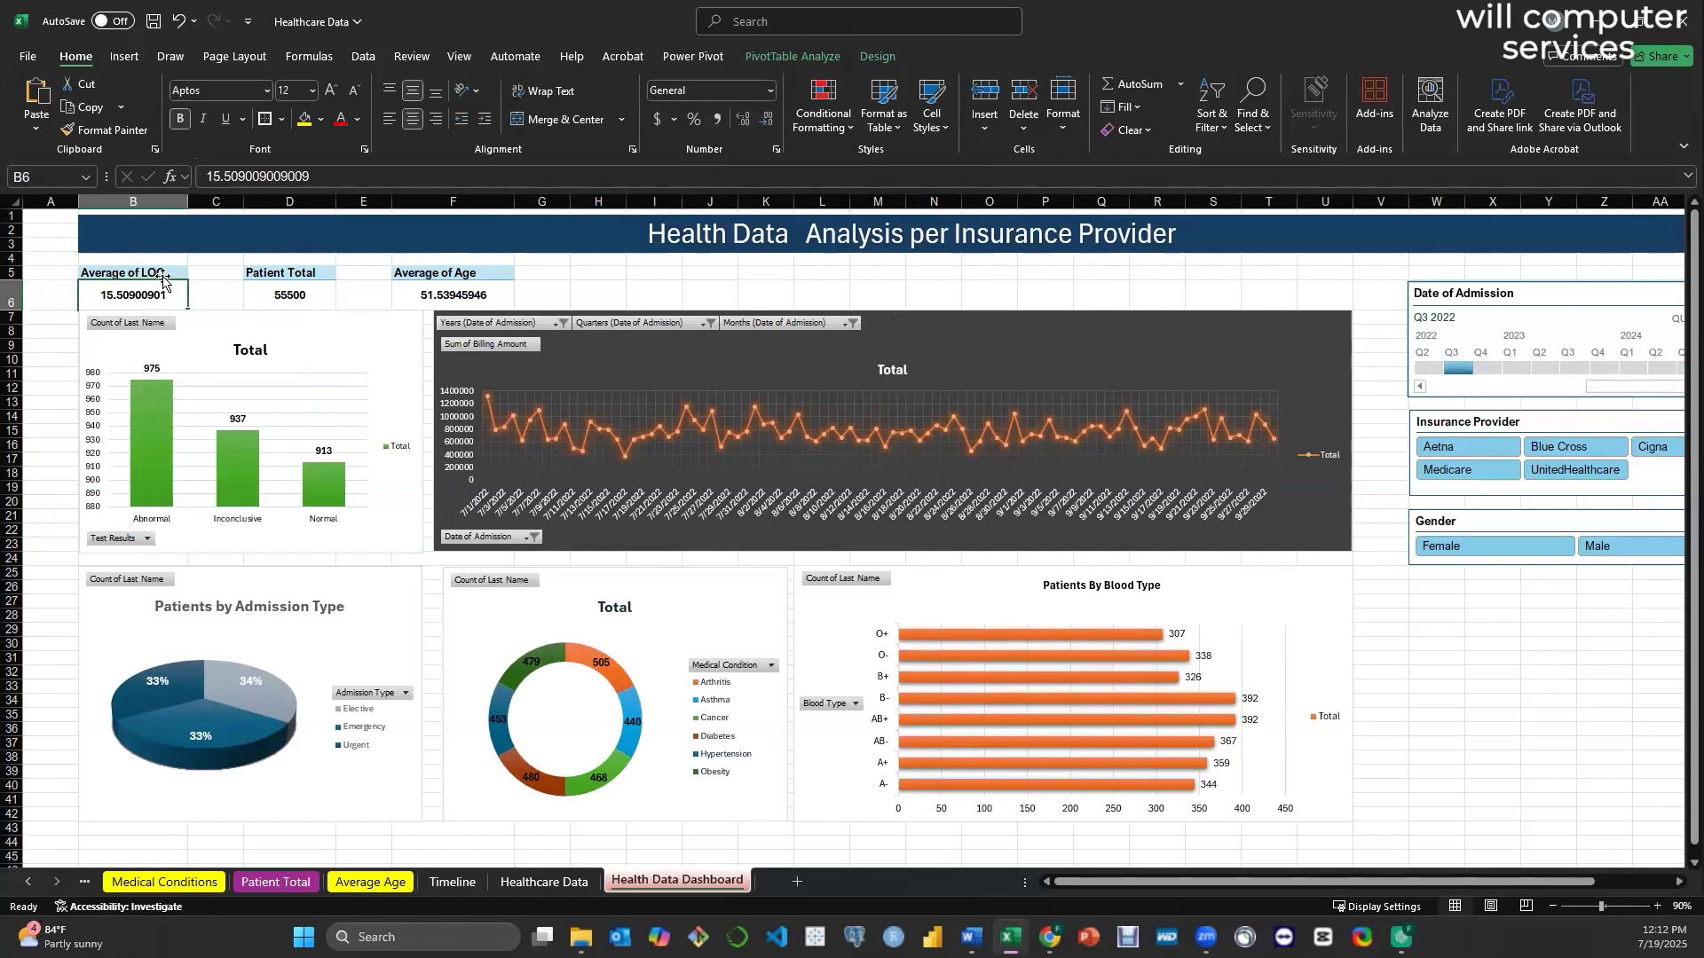
{"action": "left_click", "coordinate": [790, 59]}
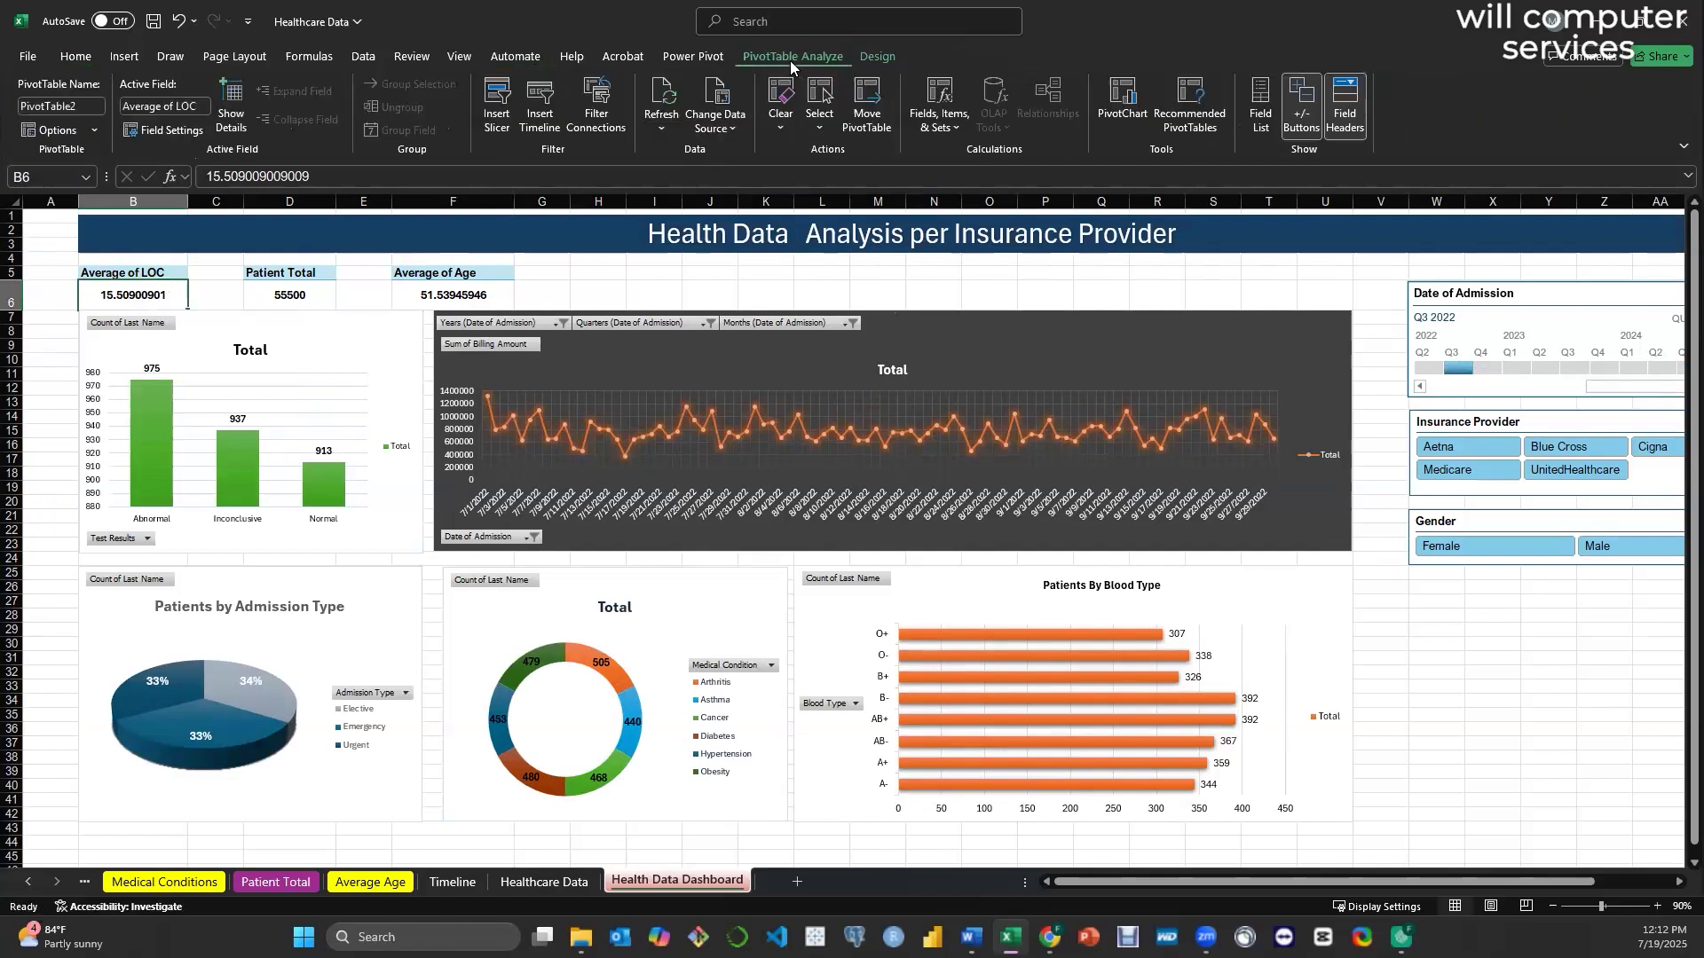
{"action": "left_click", "coordinate": [90, 104]}
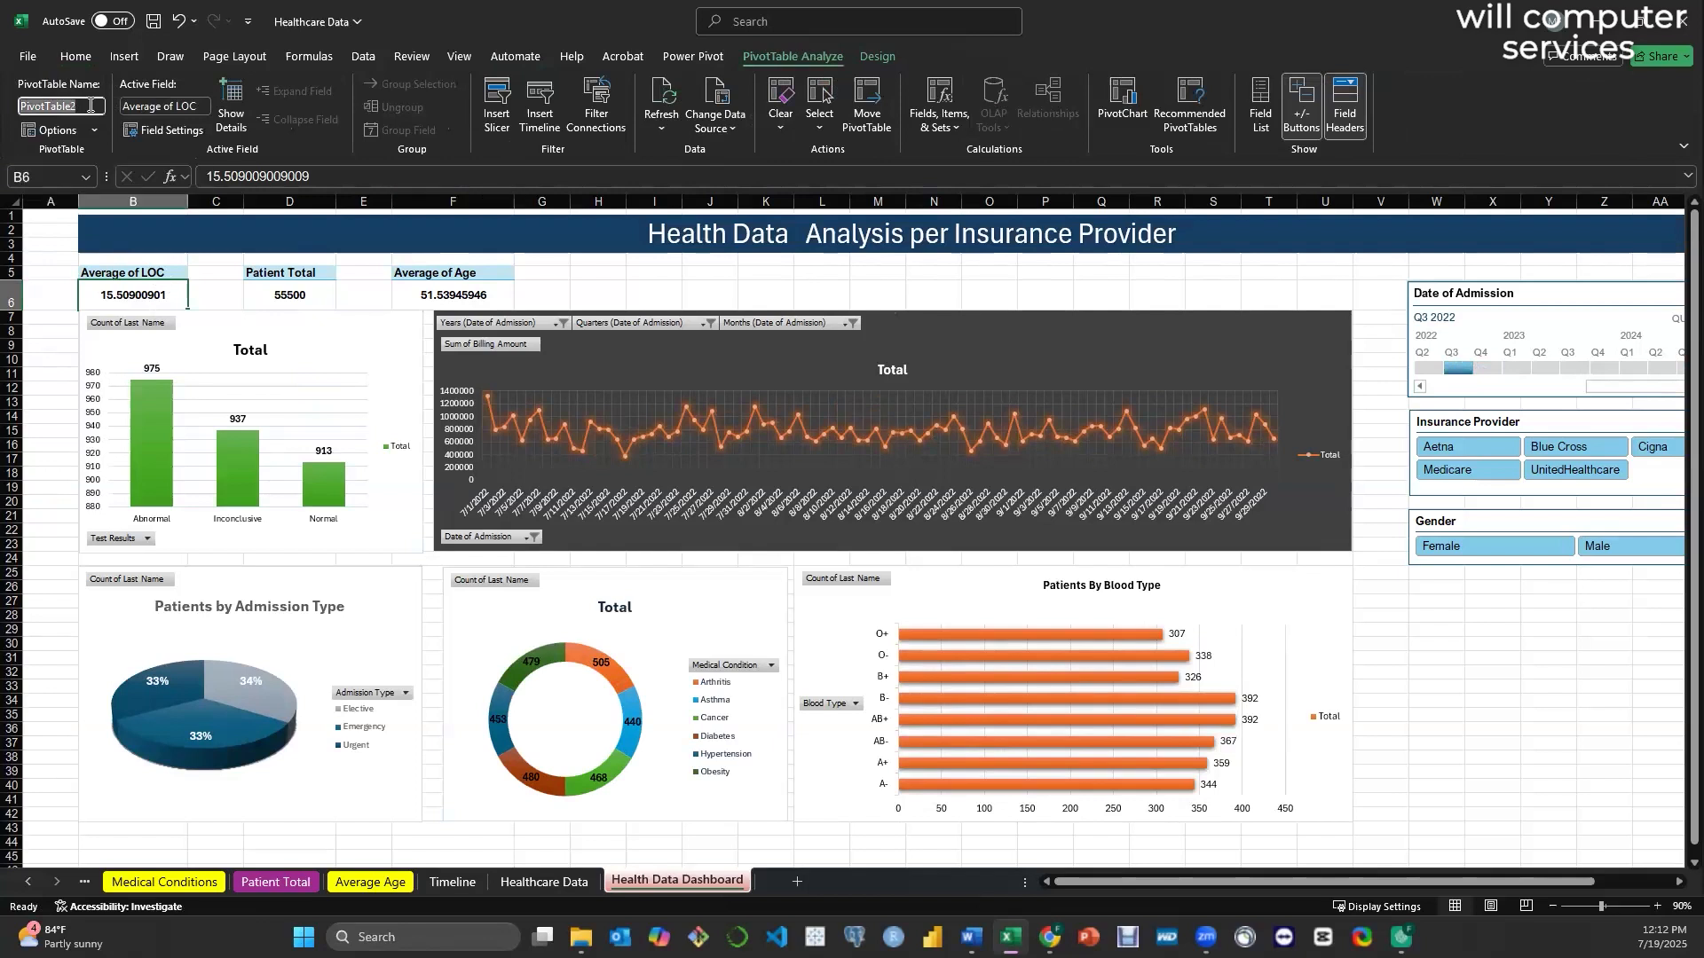
{"action": "type", "text": "Average LOC"}
- Name the dashboard's patient count PivotTable "Patient Total" and its Average of Age PivotTable "Average Age"
{"action": "left_click", "coordinate": [290, 307]}
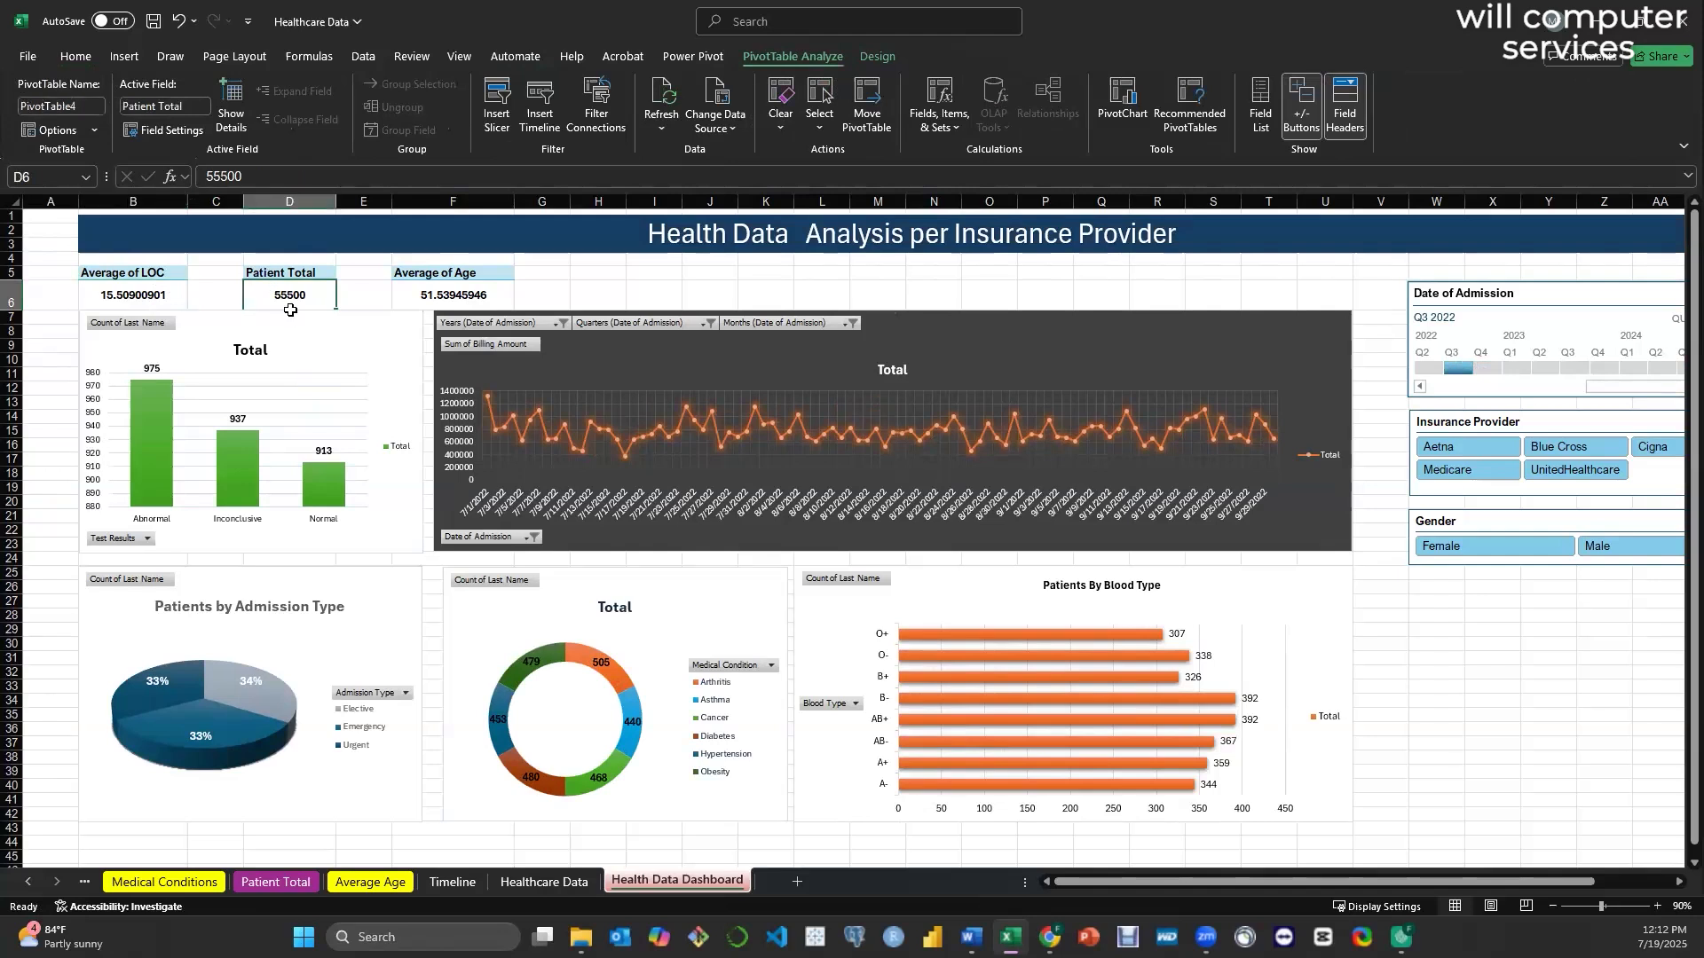
{"action": "left_click", "coordinate": [86, 105]}
{"action": "type", "text": "Pate"}
{"action": "type", "text": "ent Total"}
{"action": "left_click", "coordinate": [431, 302]}
{"action": "left_click", "coordinate": [85, 106]}
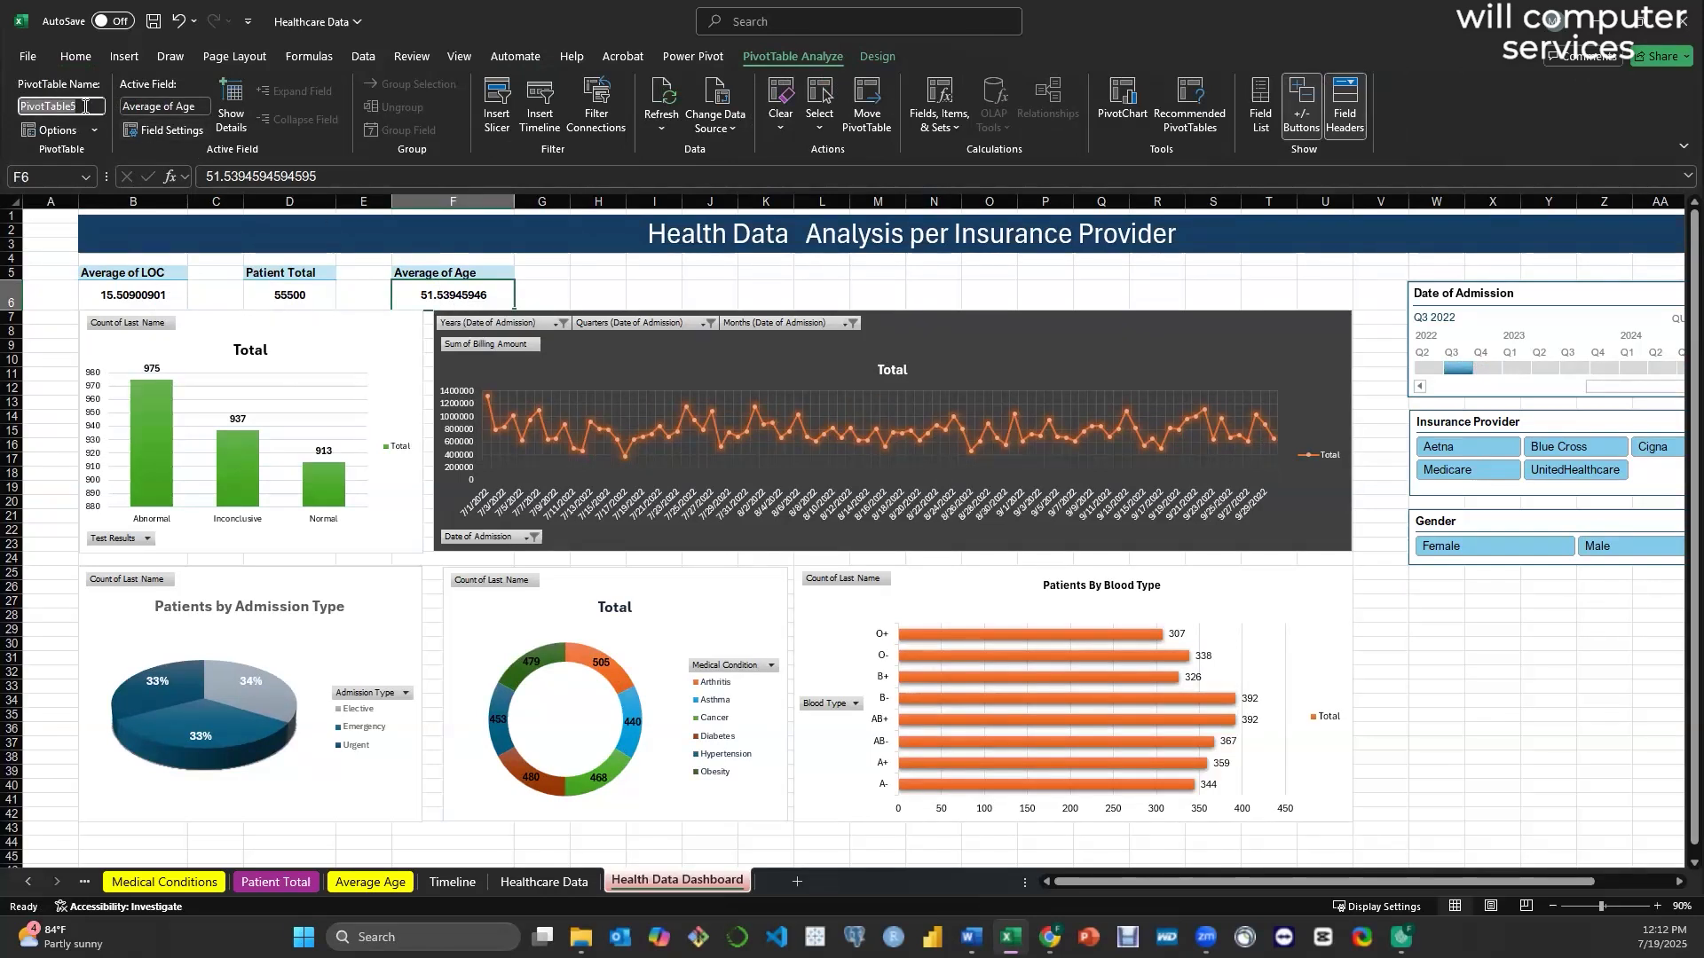
{"action": "type", "text": "Average Age"}
- Connect the Date of Admission timeline to the Health Data Dashboard sheet's Average Age, Average LOC and Patient Total PivotTables, and apply the connections
{"action": "left_click", "coordinate": [1493, 294]}
{"action": "left_click", "coordinate": [766, 56]}
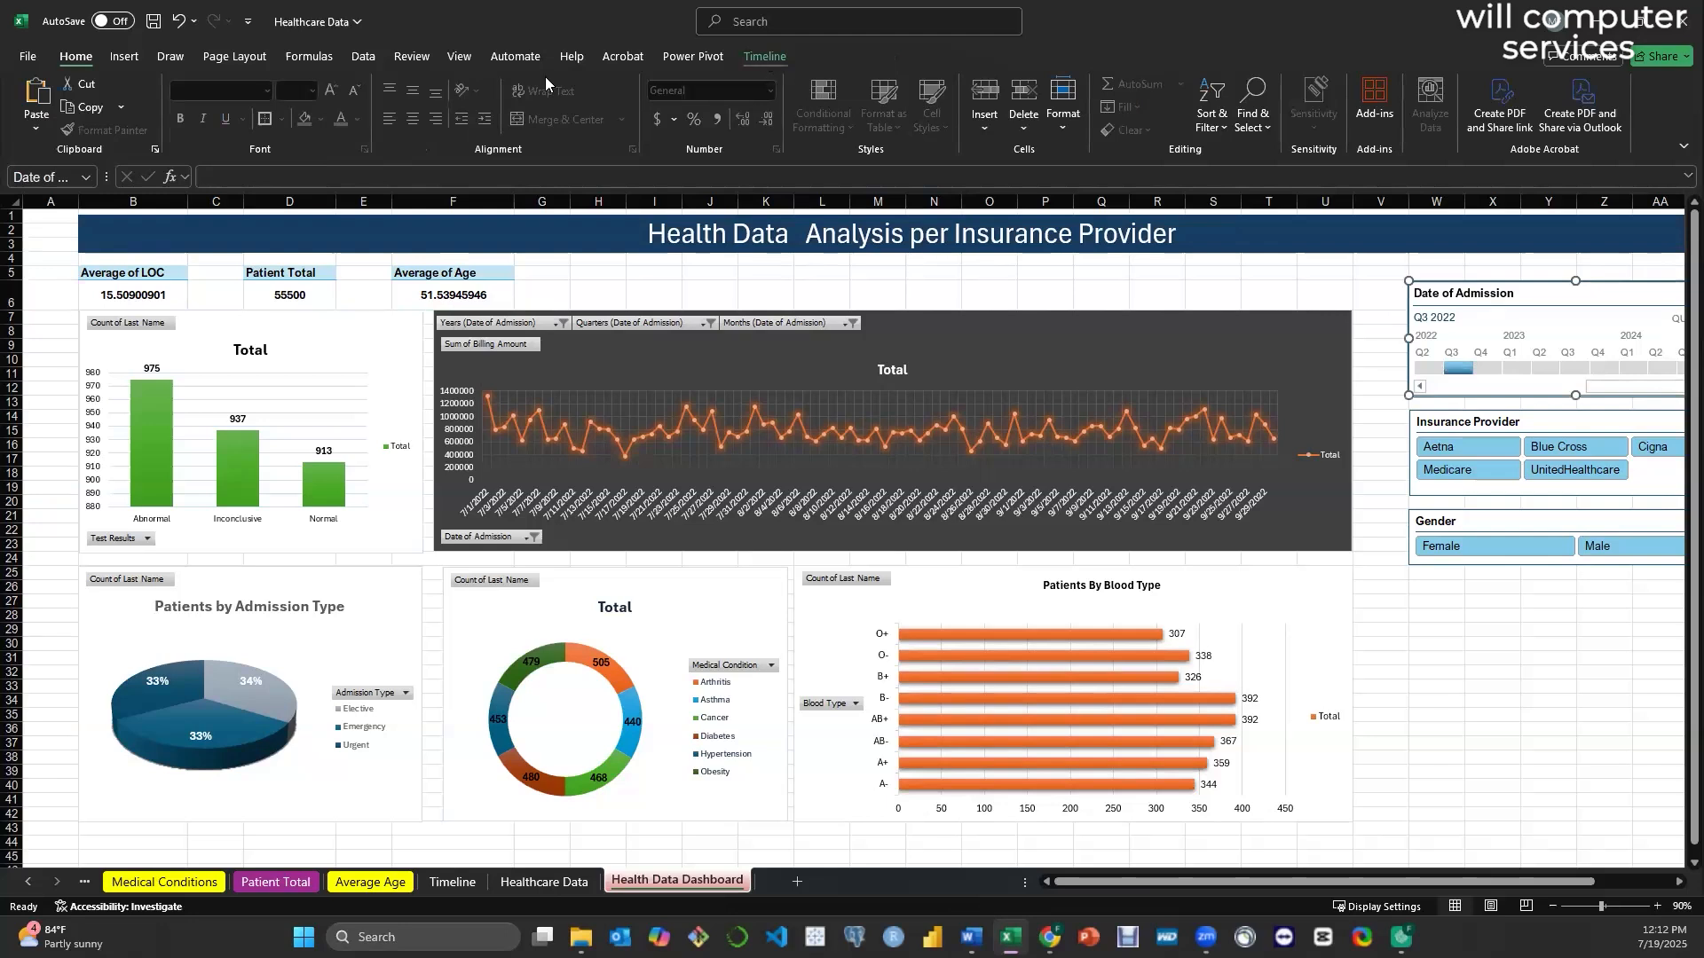
{"action": "left_click", "coordinate": [142, 98]}
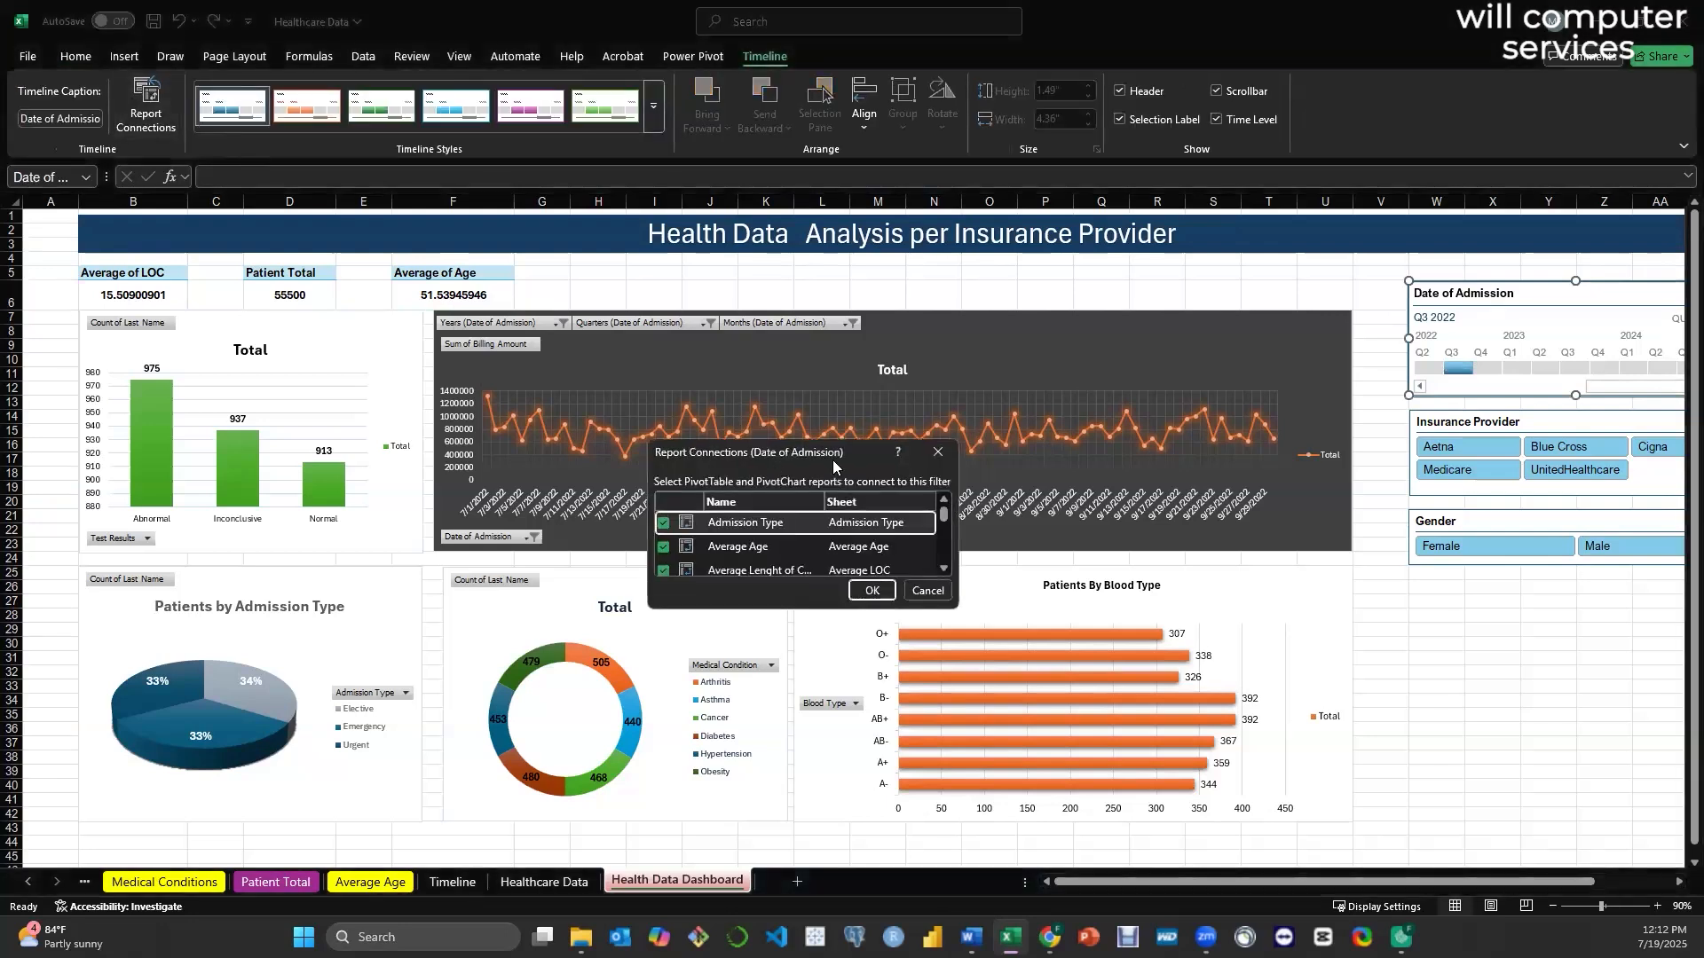
{"action": "left_click_drag", "start_coordinate": [840, 437], "coordinate": [857, 274]}
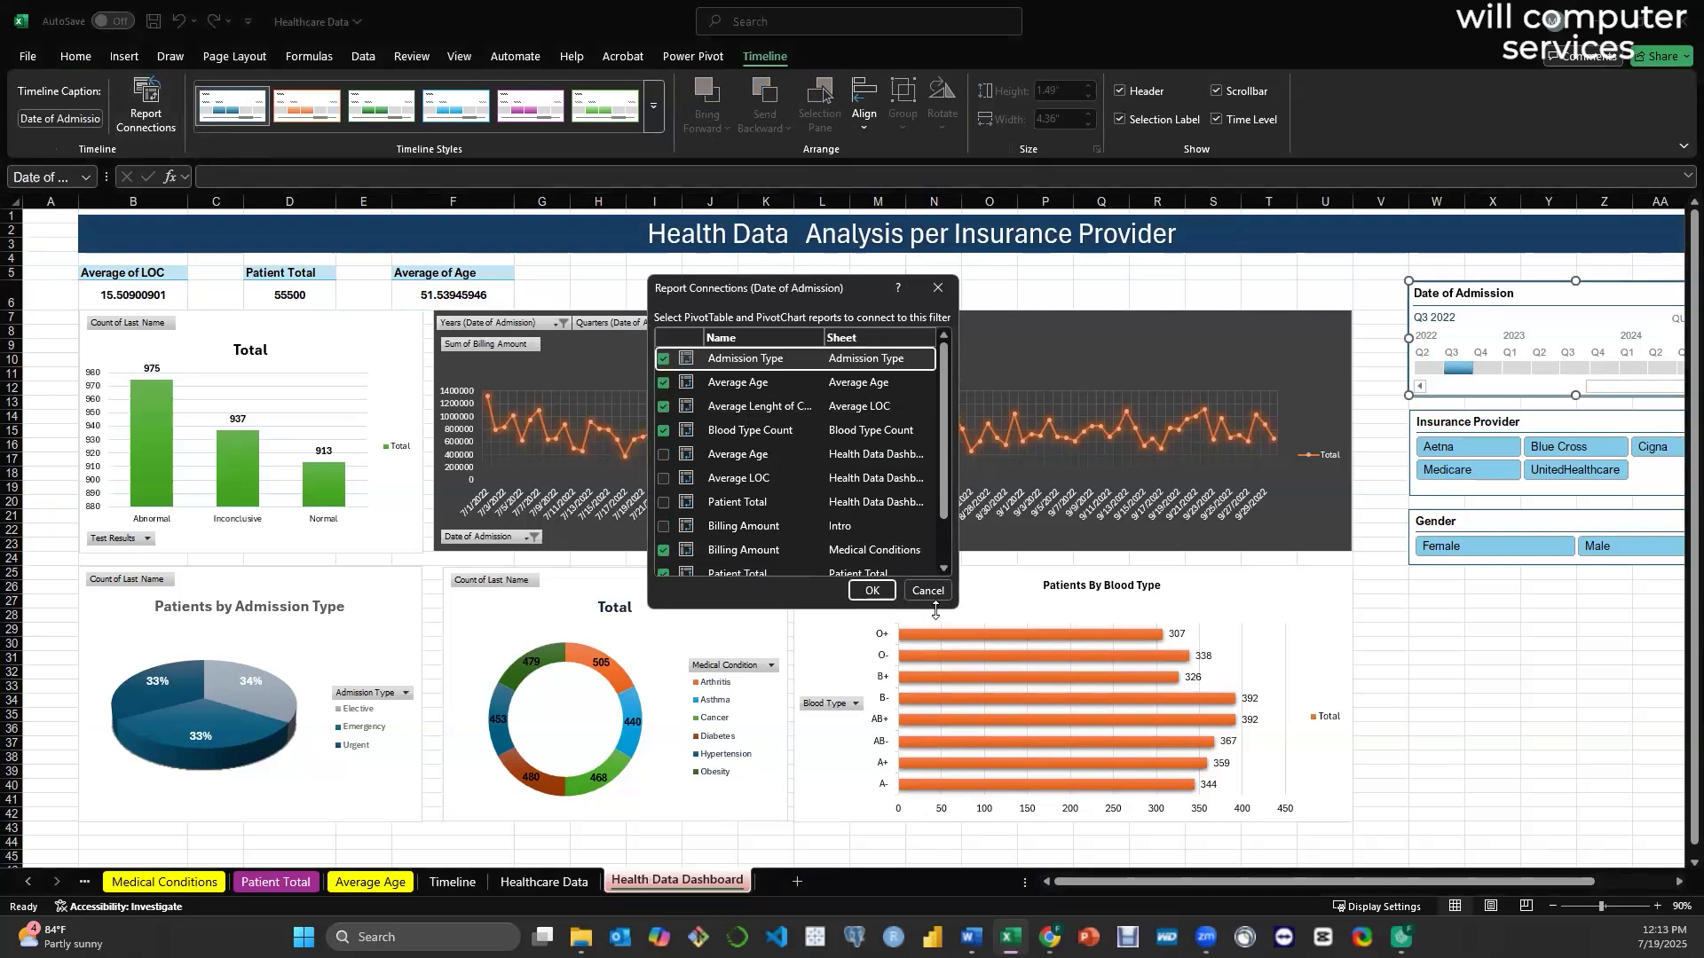
{"action": "left_click_drag", "start_coordinate": [944, 609], "coordinate": [944, 754]}
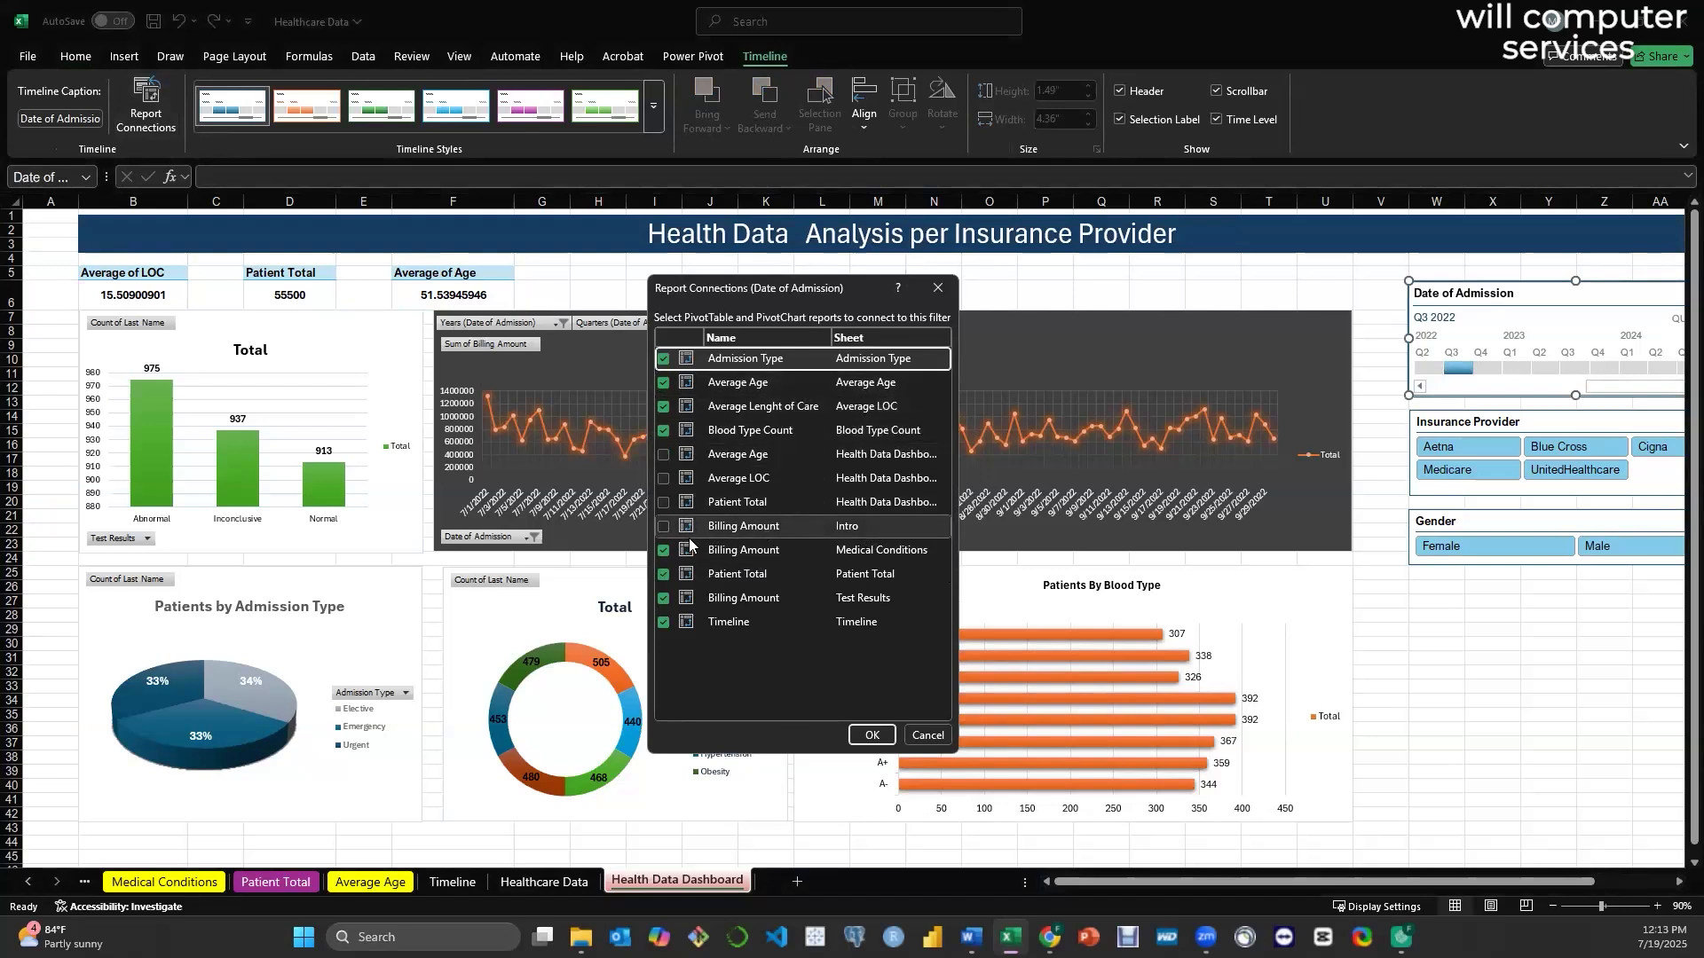
{"action": "left_click", "coordinate": [663, 455]}
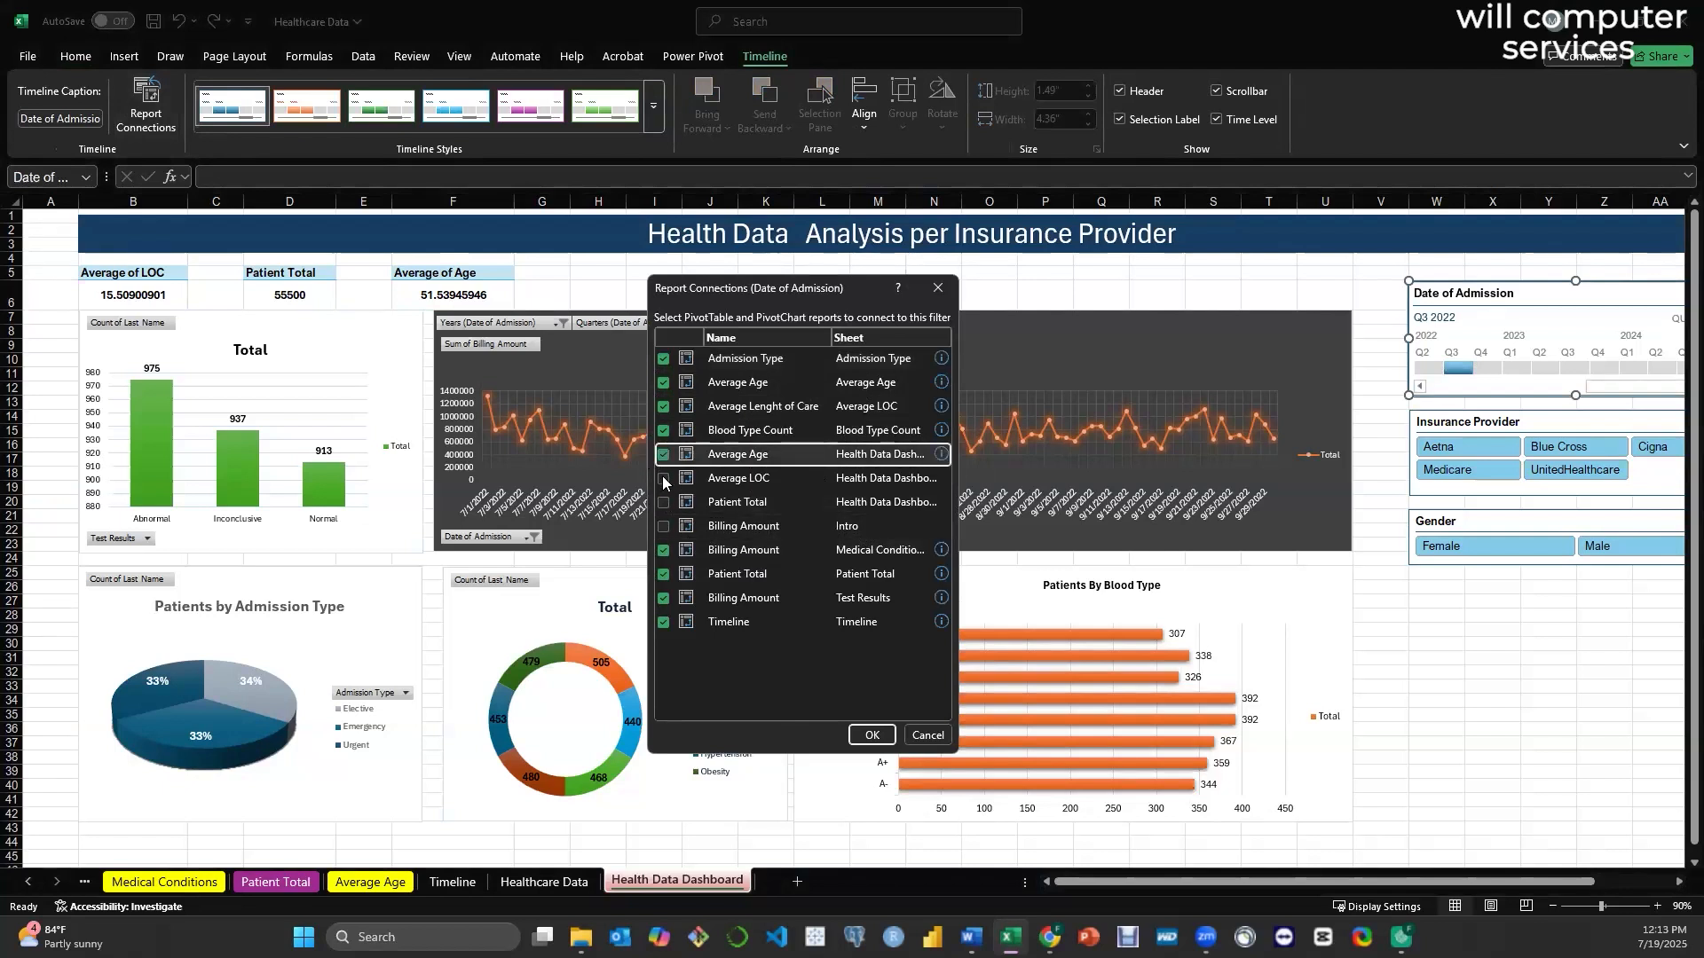
{"action": "left_click", "coordinate": [663, 478]}
{"action": "left_click", "coordinate": [663, 504]}
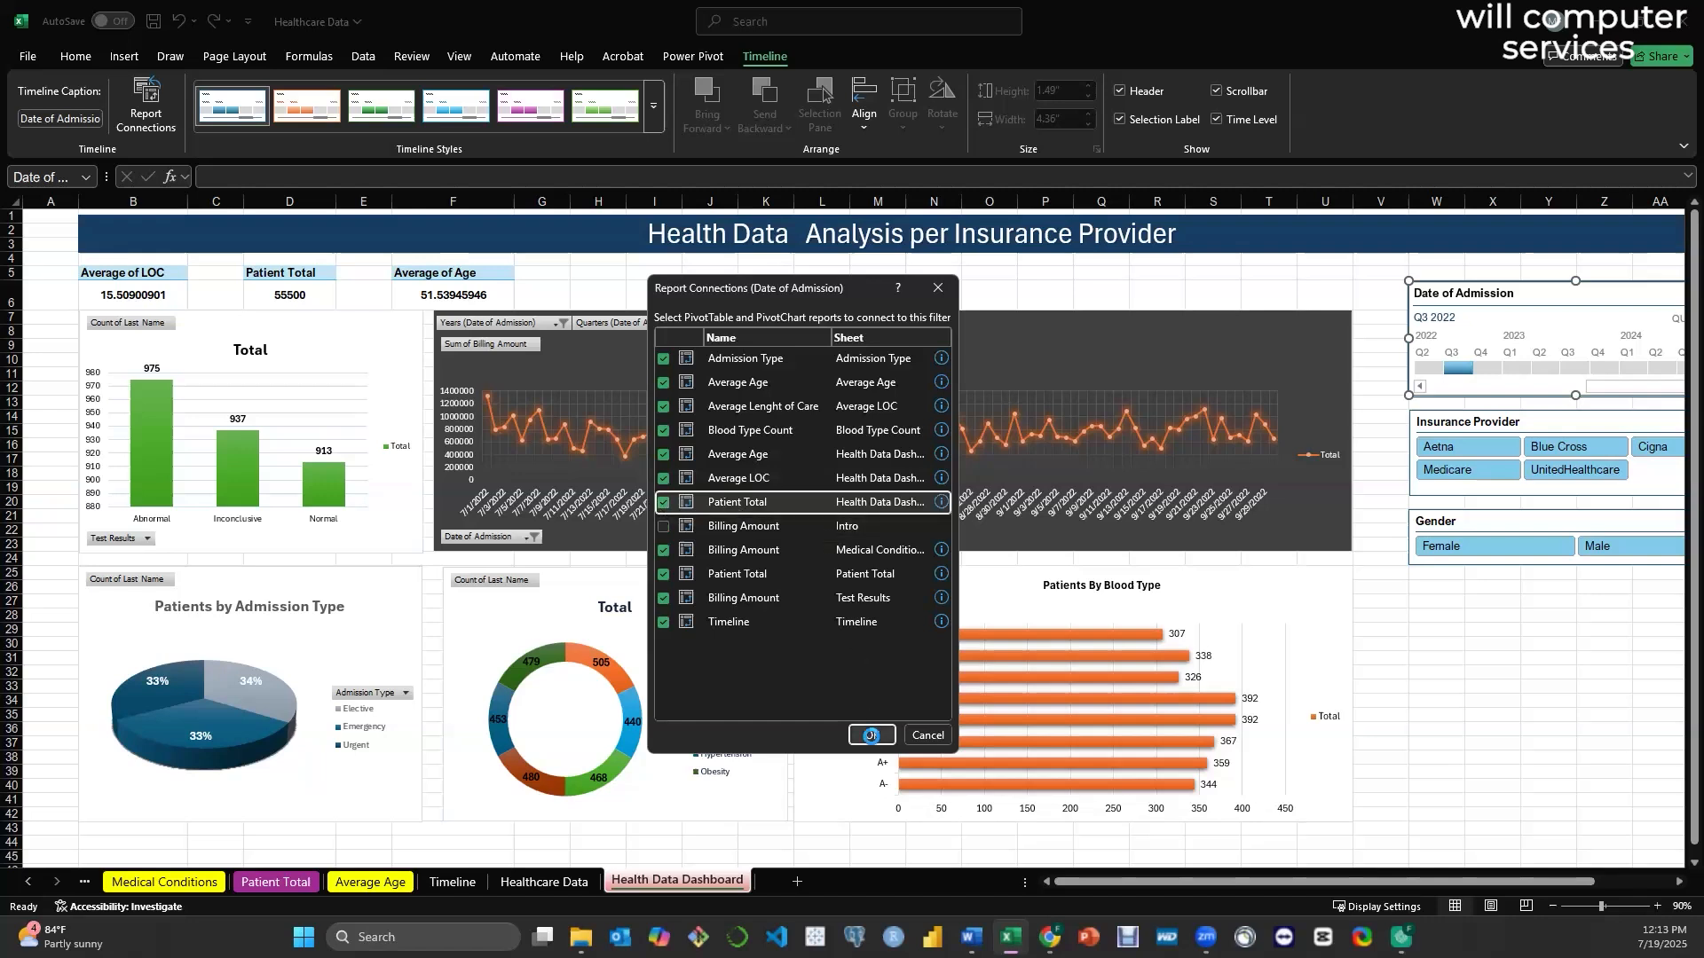
{"action": "left_click", "coordinate": [872, 736]}
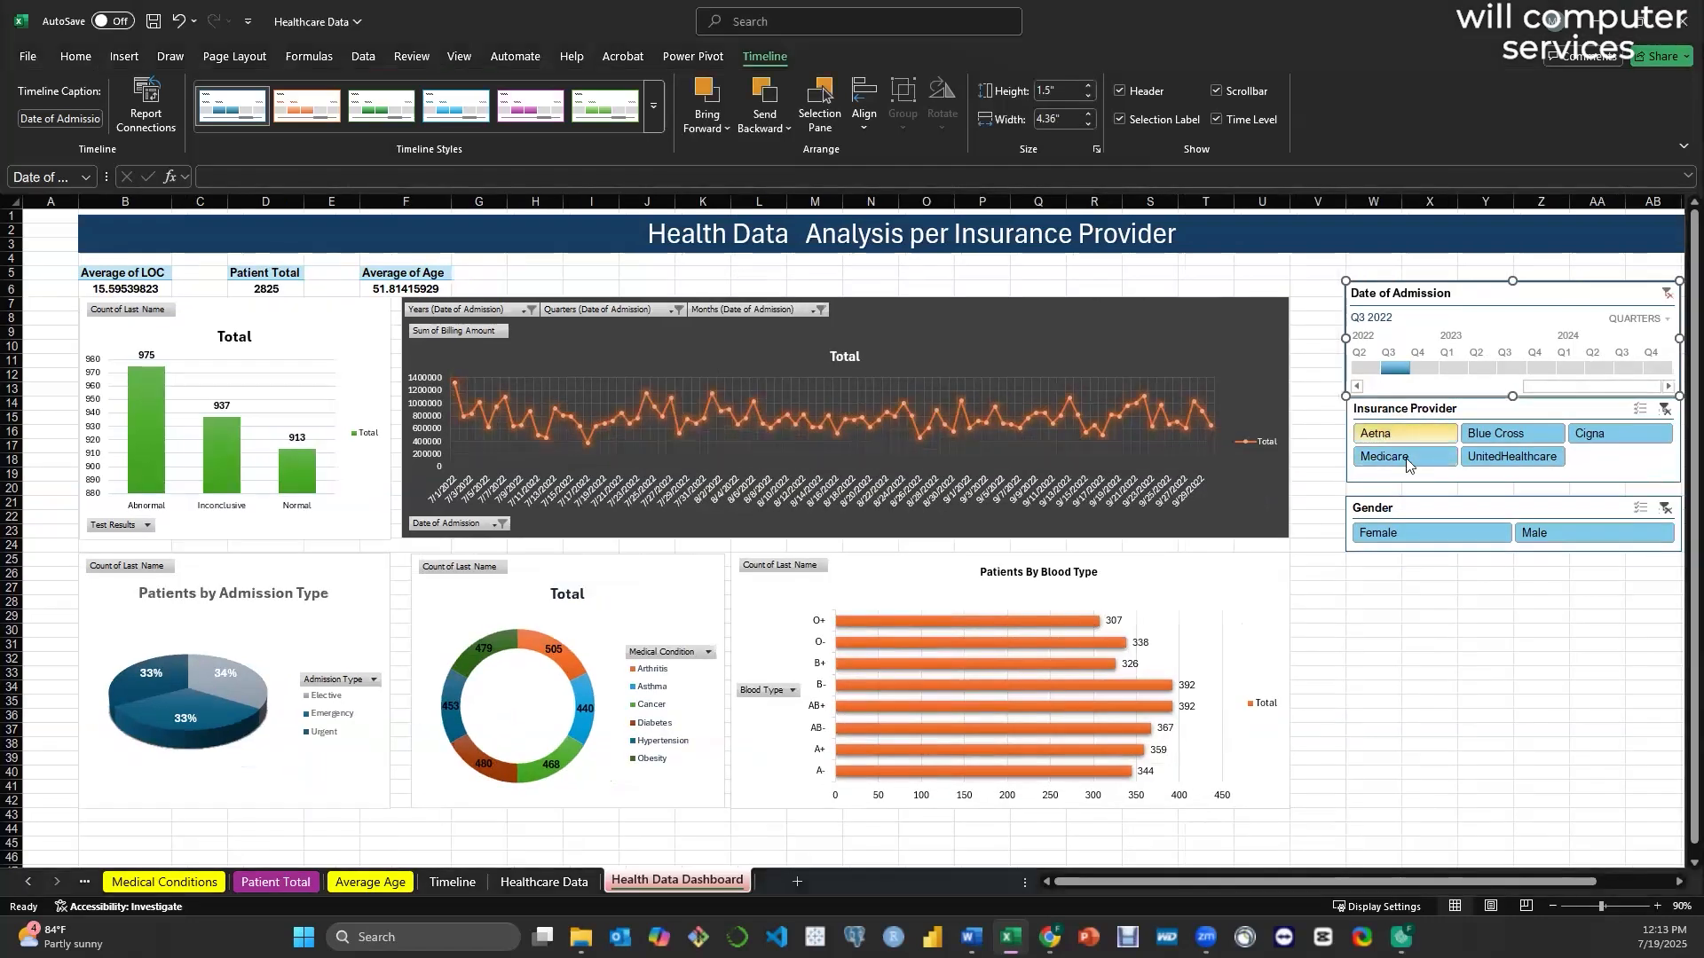
- Test the timeline against the summary figures and charts by switching among Q4, Q2 and Q3 2022, ending on Q3 2022
{"action": "left_click", "coordinate": [1423, 368]}
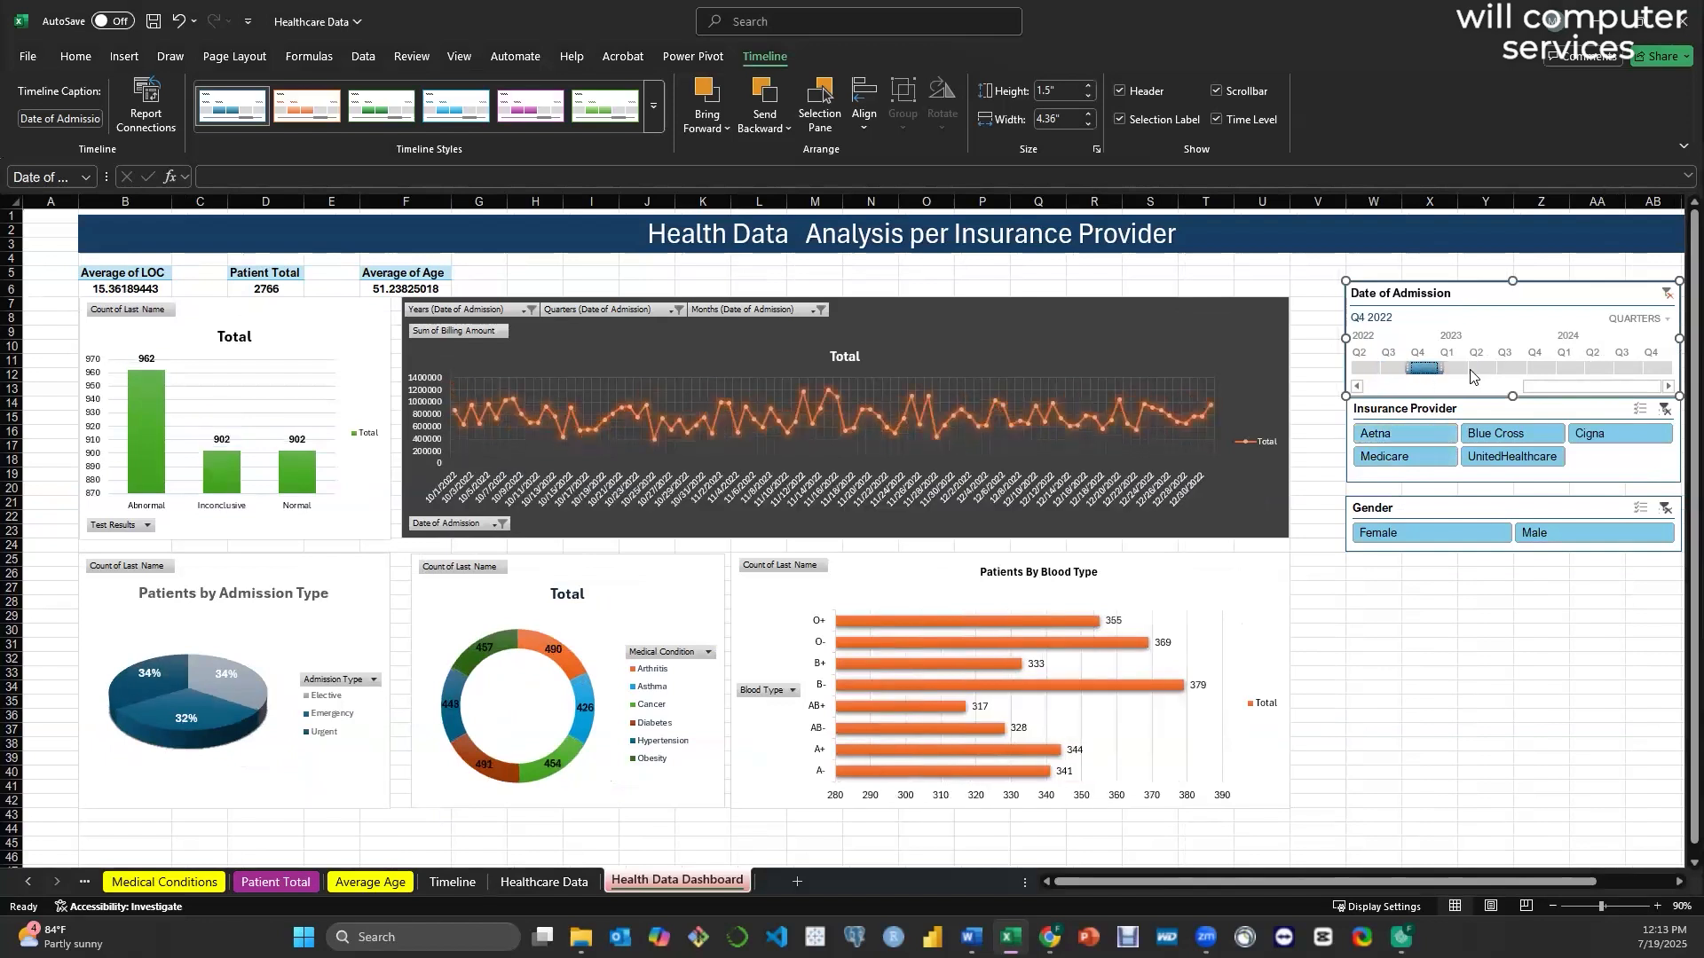
{"action": "left_click", "coordinate": [1364, 370]}
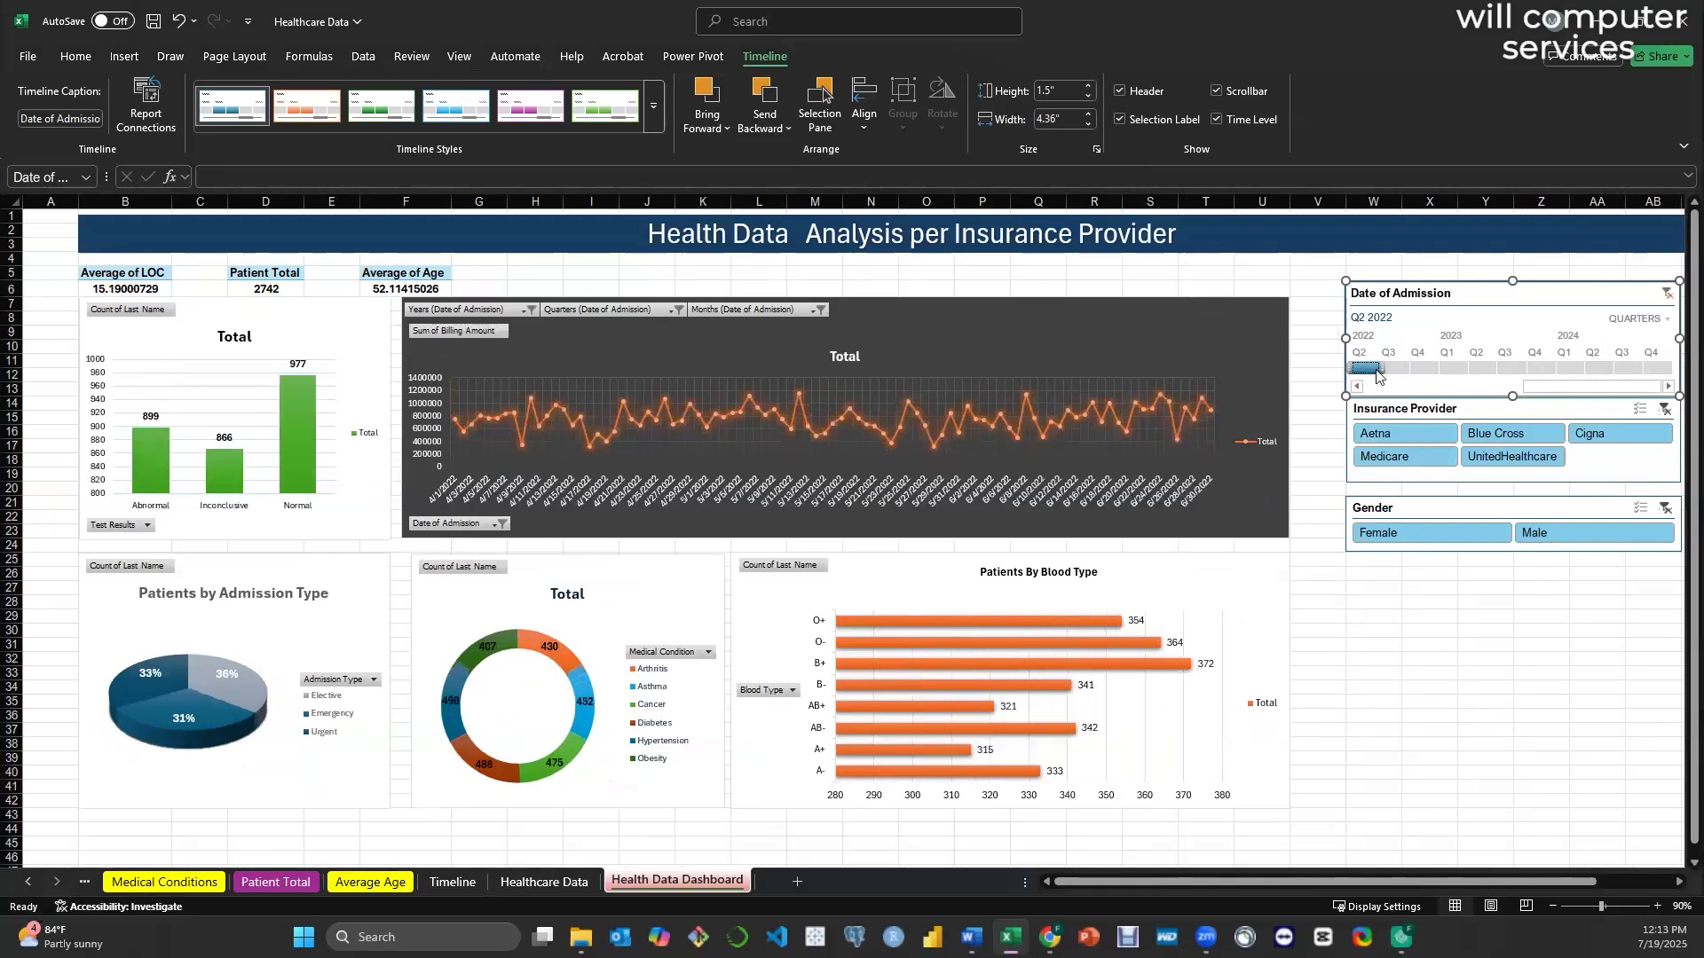
{"action": "left_click", "coordinate": [1399, 369]}
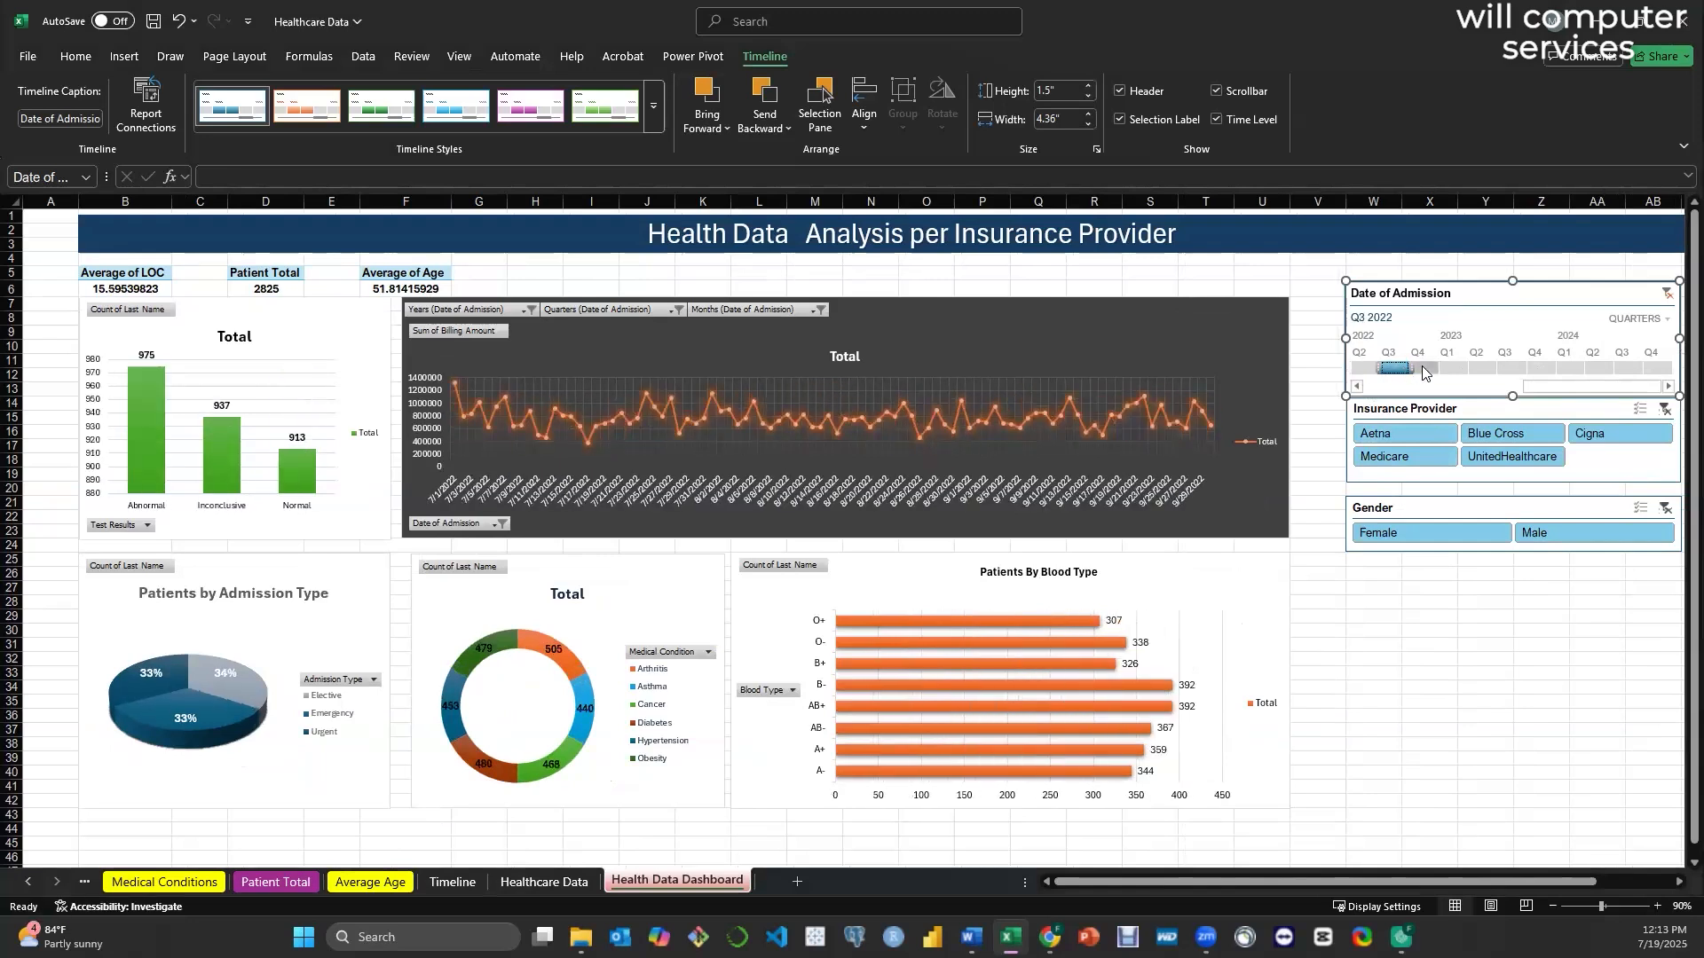
{"action": "left_click", "coordinate": [1423, 369]}
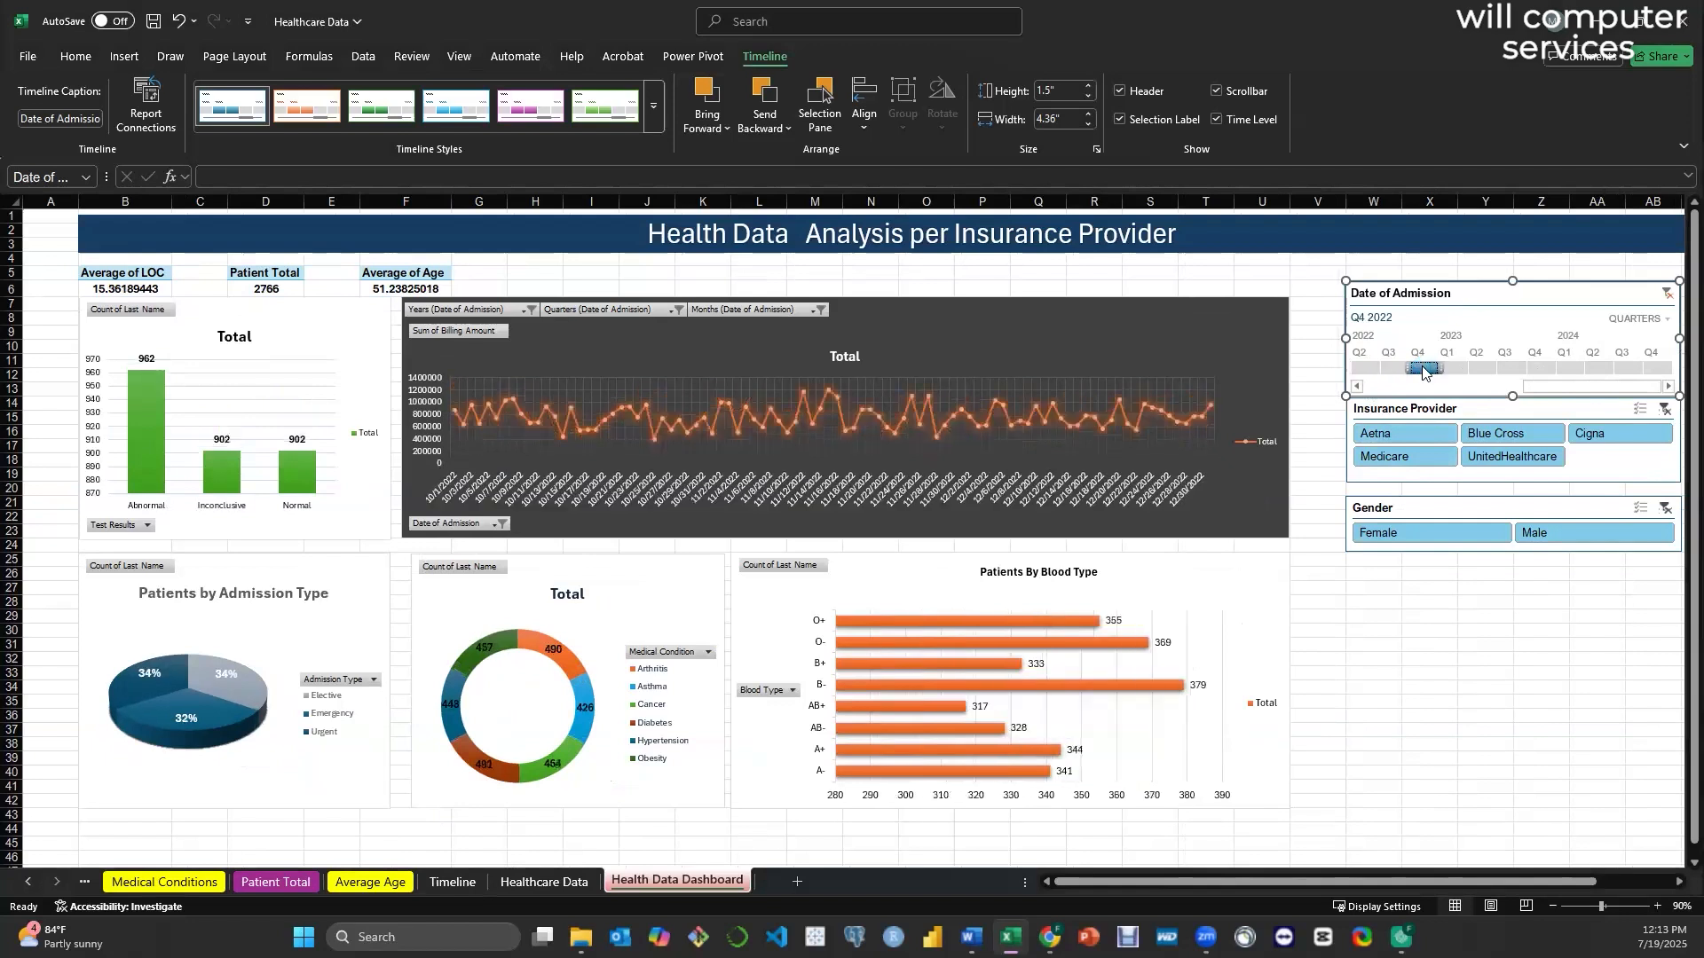
{"action": "left_click_drag", "start_coordinate": [1423, 367], "coordinate": [1371, 368]}
{"action": "left_click", "coordinate": [1402, 373]}
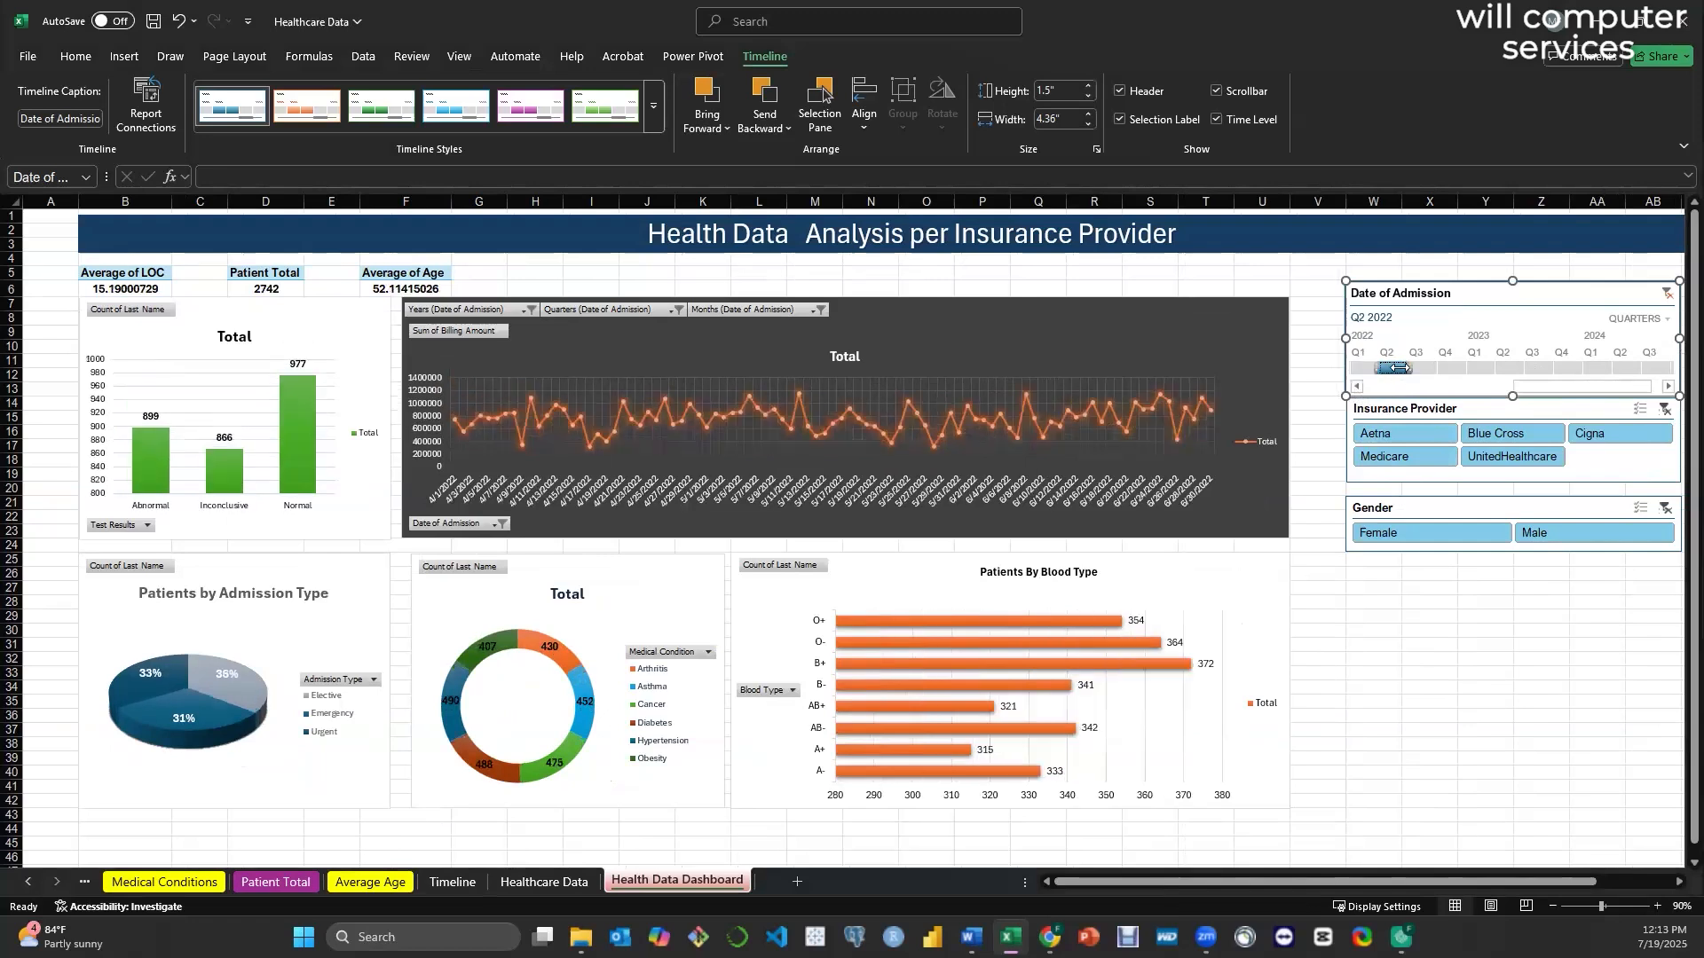
{"action": "left_click", "coordinate": [1428, 371]}
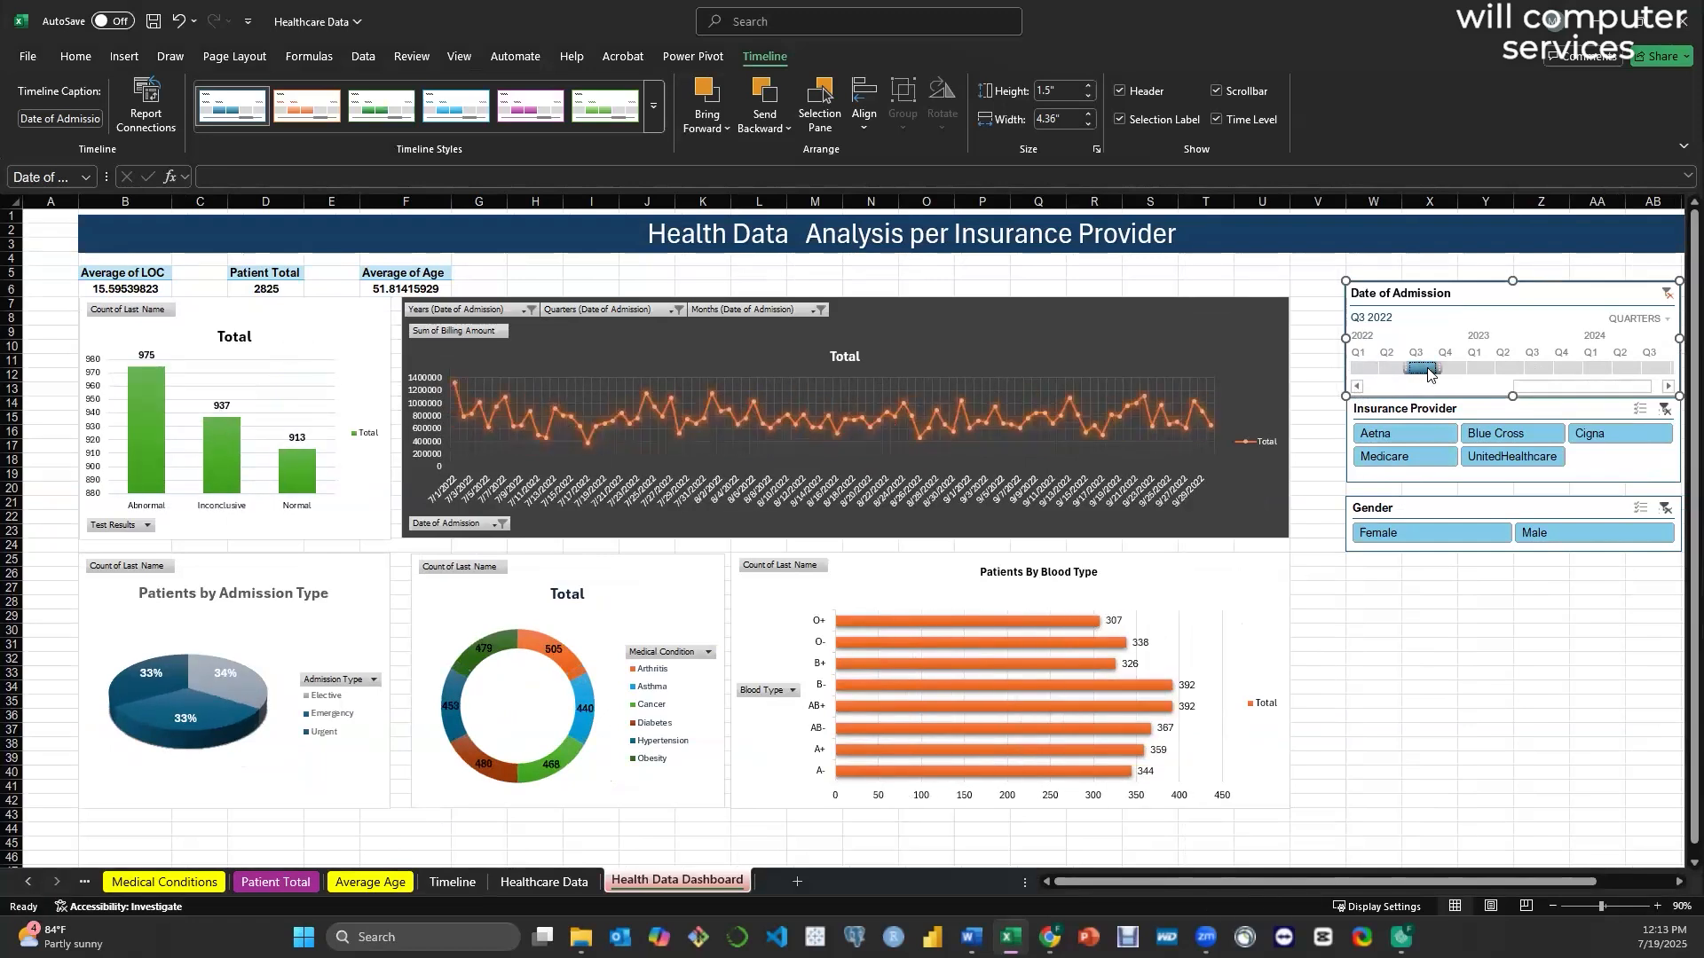
- In the Insurance Provider slicer's report connections, select both Average Age PivotTables, Admission Type, Average Lenght of Care, Blood Type Count, Average LOC and Intro's Billing Amount
{"action": "left_click", "coordinate": [1452, 411]}
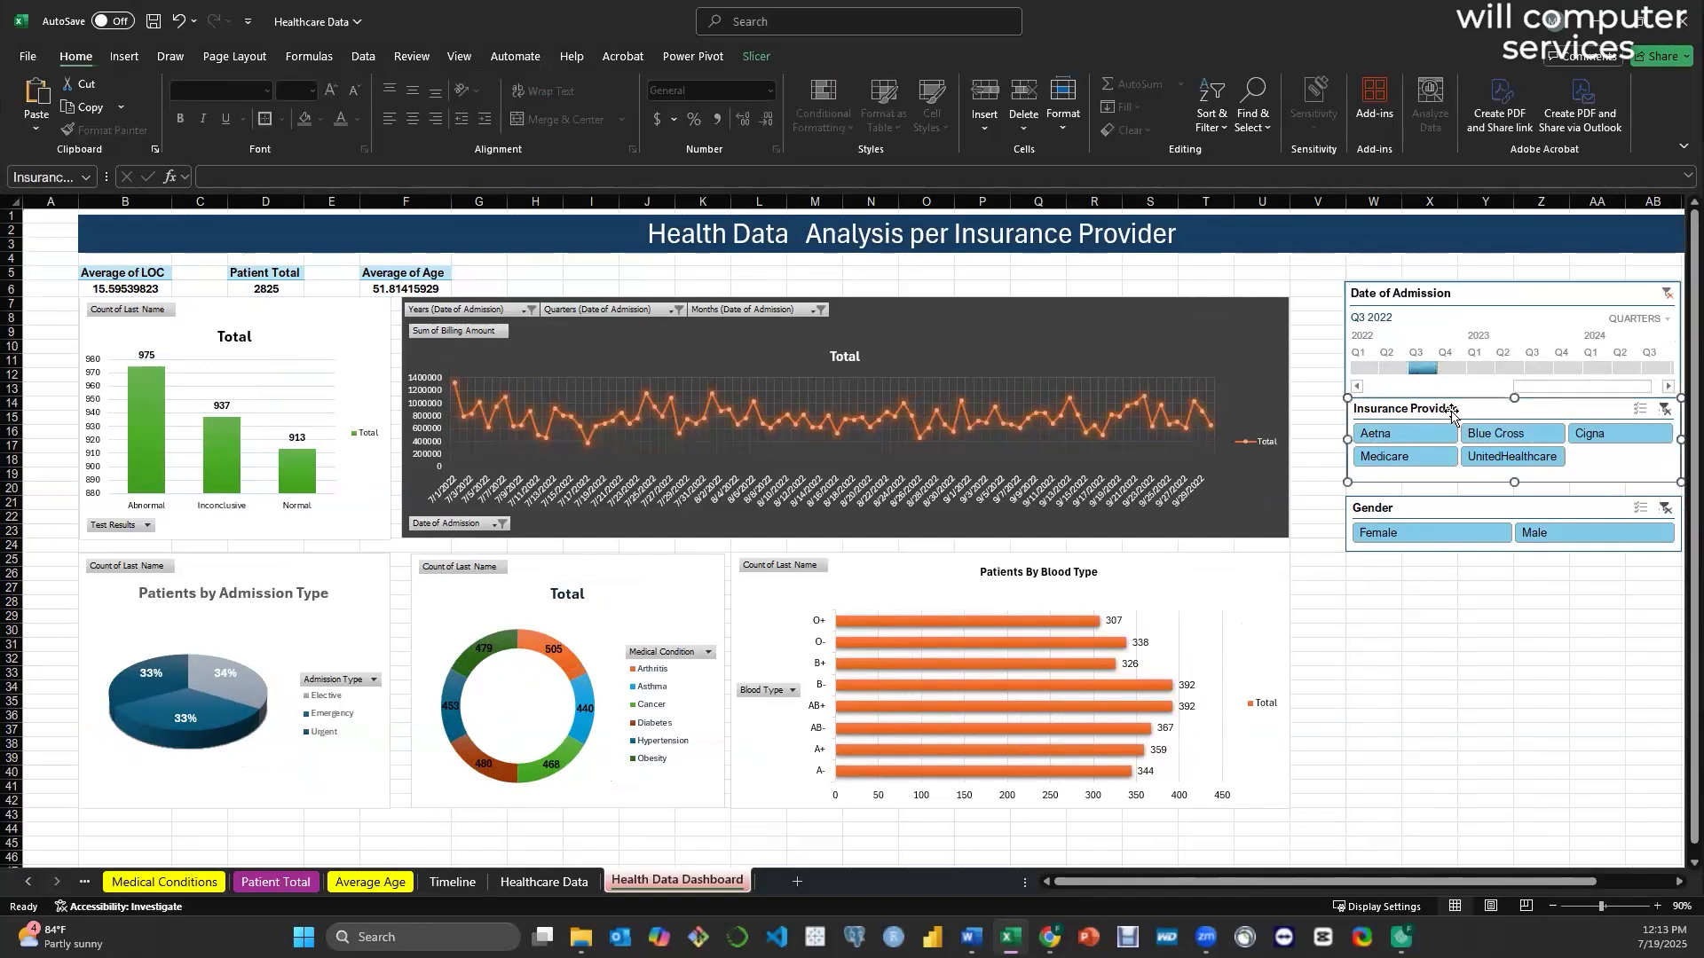
{"action": "left_click", "coordinate": [757, 57]}
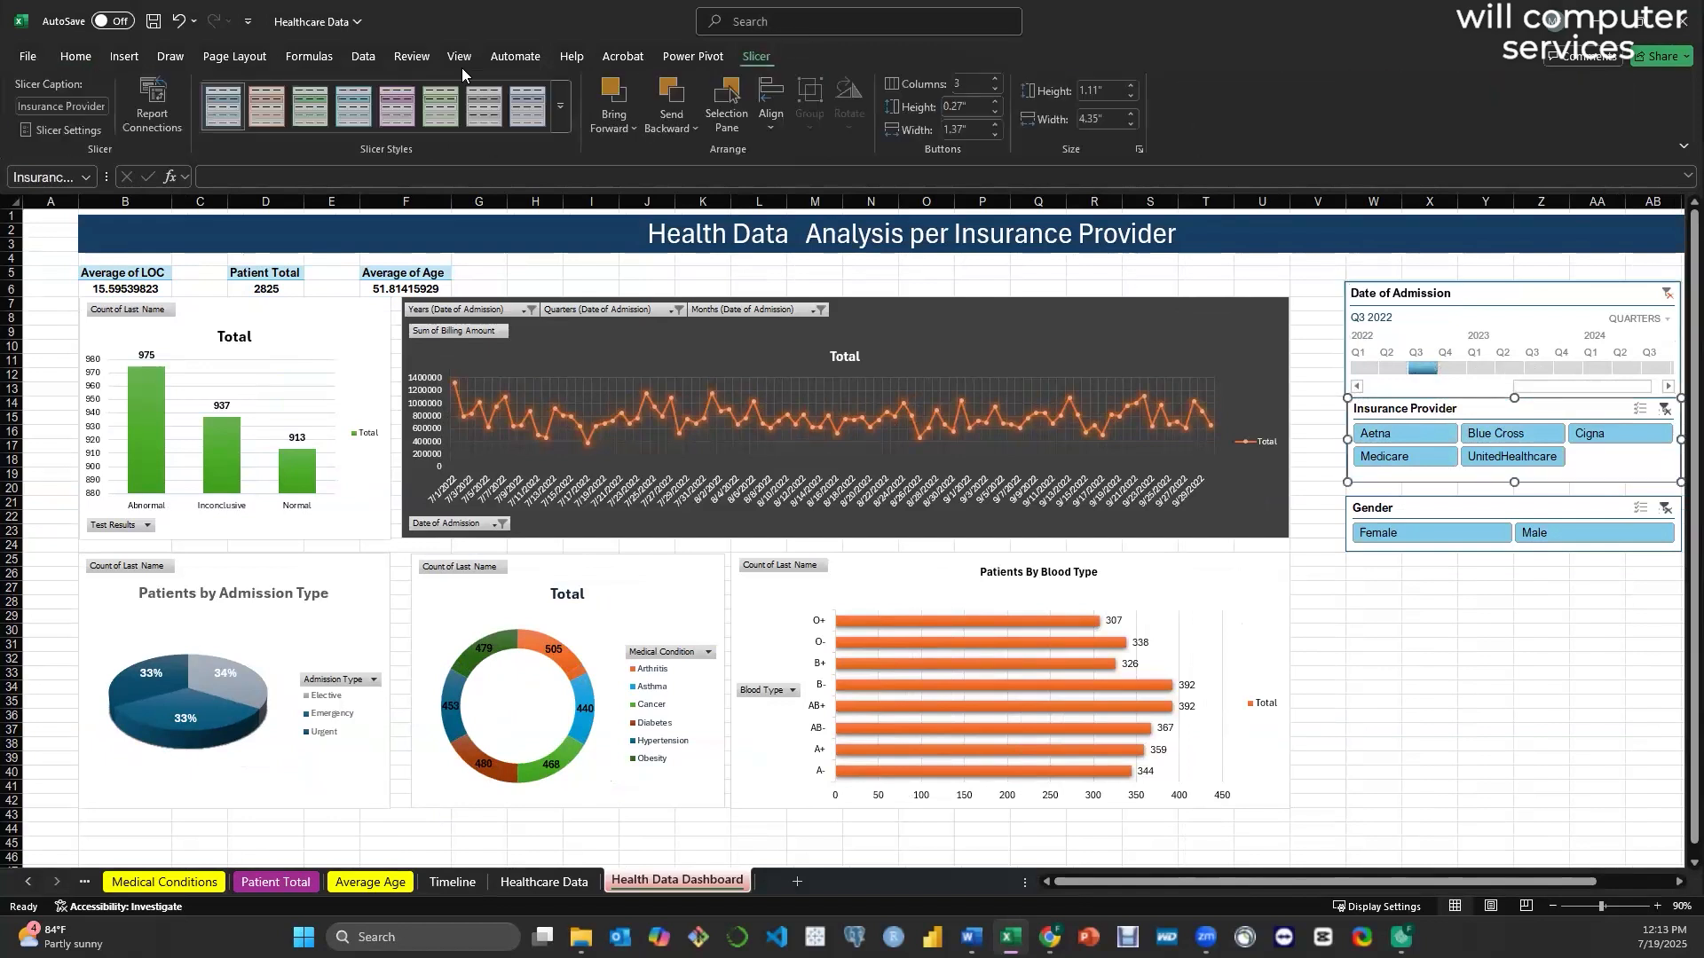
{"action": "left_click", "coordinate": [159, 108]}
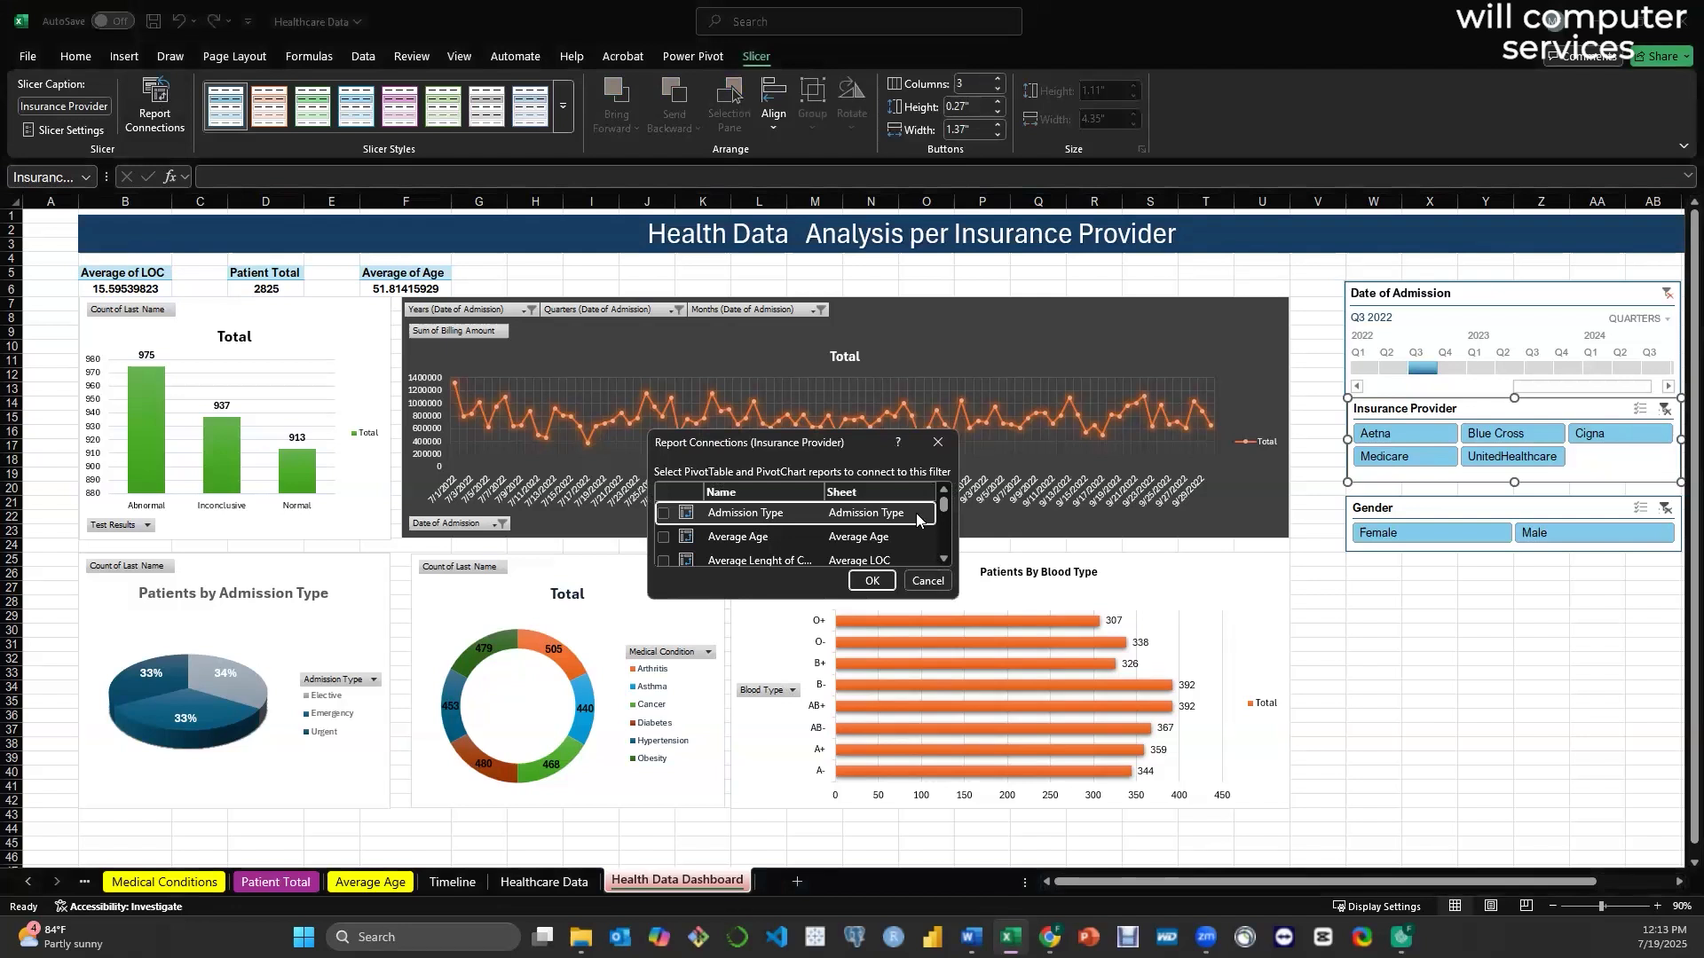
{"action": "left_click_drag", "start_coordinate": [1081, 800], "coordinate": [1083, 803]}
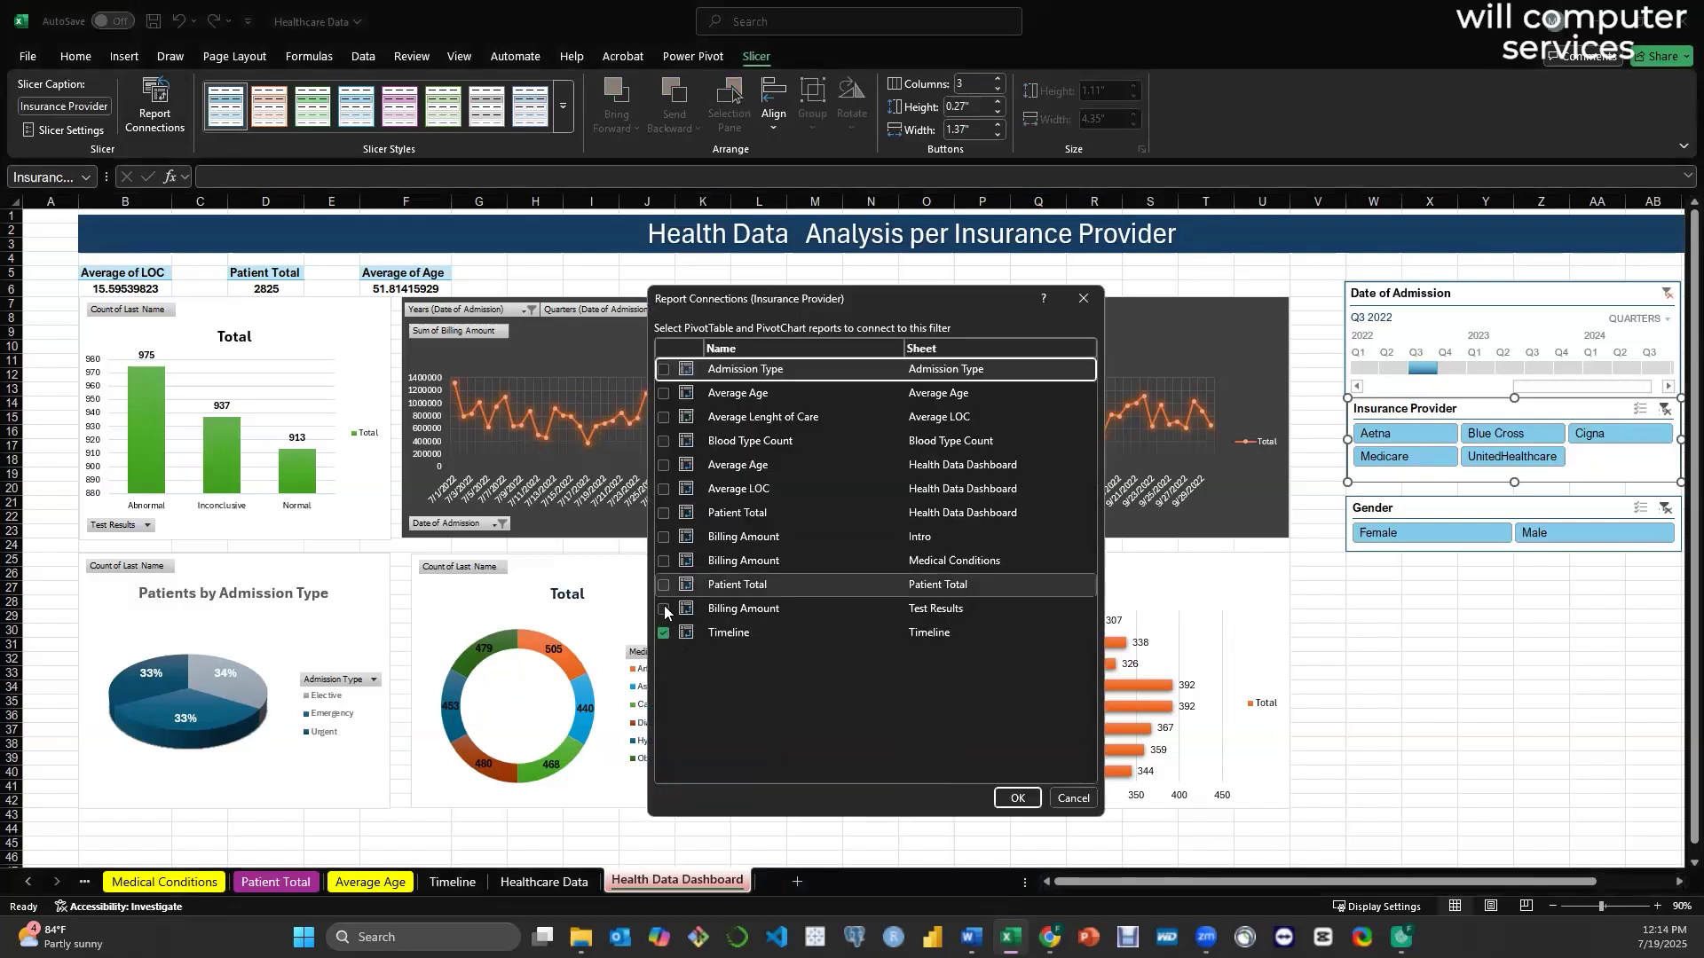
{"action": "left_click", "coordinate": [663, 370]}
{"action": "left_click", "coordinate": [664, 393]}
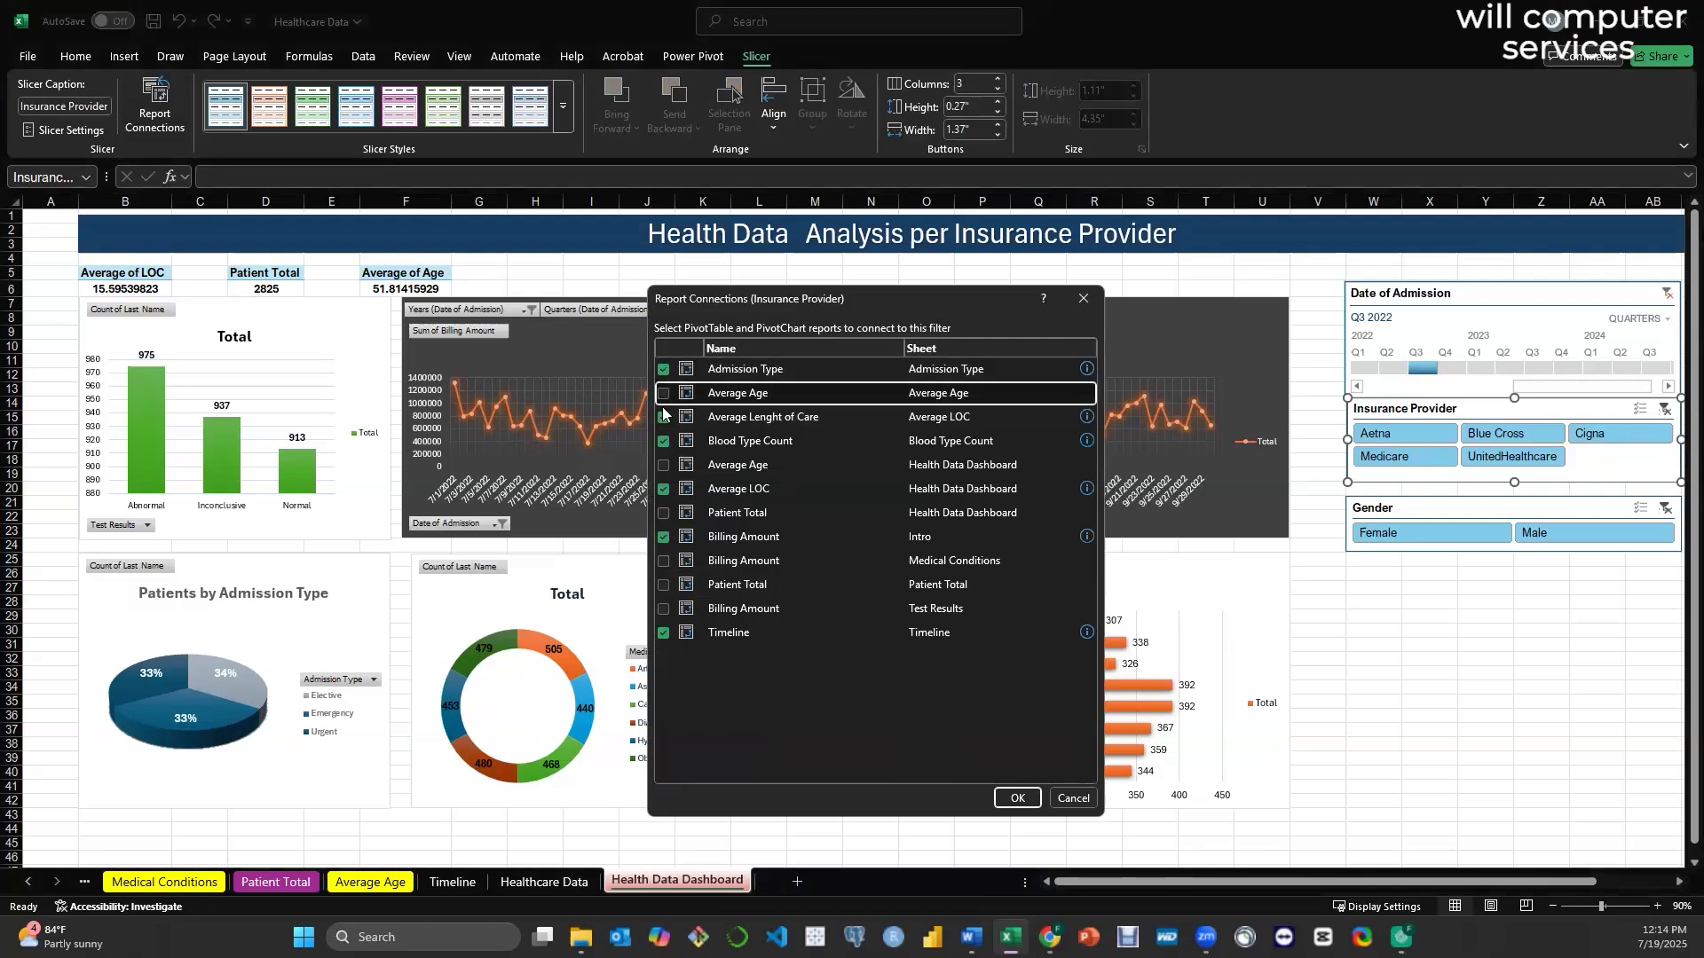
{"action": "left_click", "coordinate": [664, 394]}
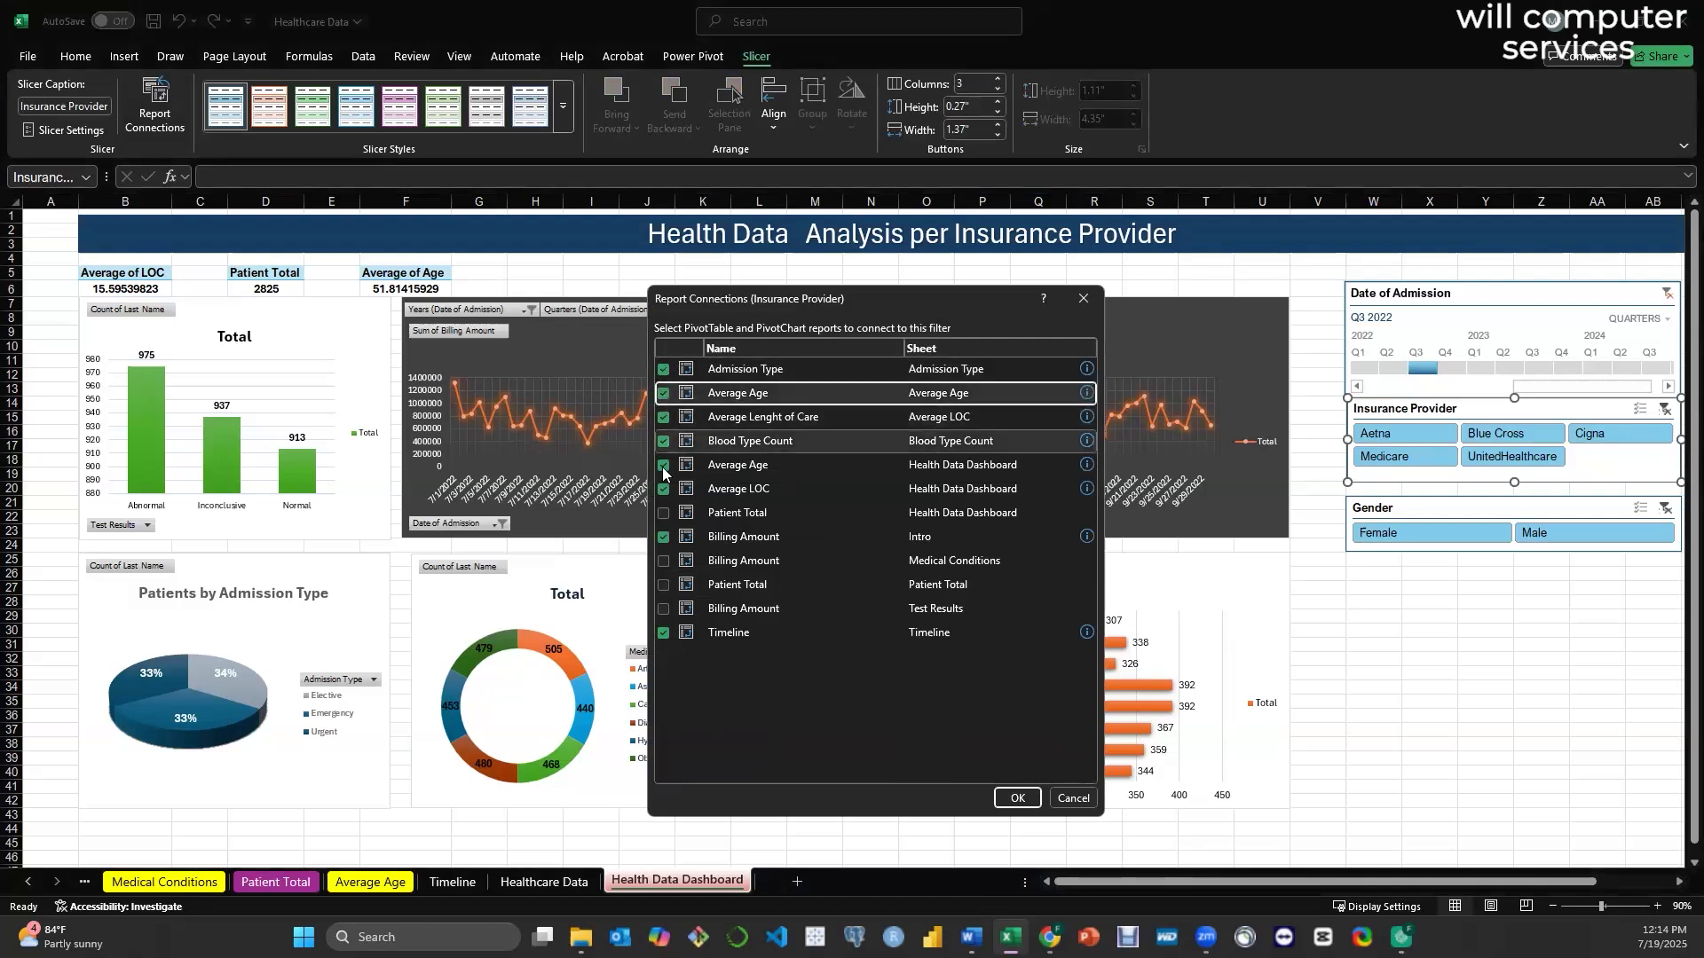
- Also connect the slicer to both Patient Total PivotTables and the Billing Amount PivotTables on Medical Conditions and Test Results, and apply the connections
{"action": "left_click", "coordinate": [663, 513]}
{"action": "left_click", "coordinate": [664, 561]}
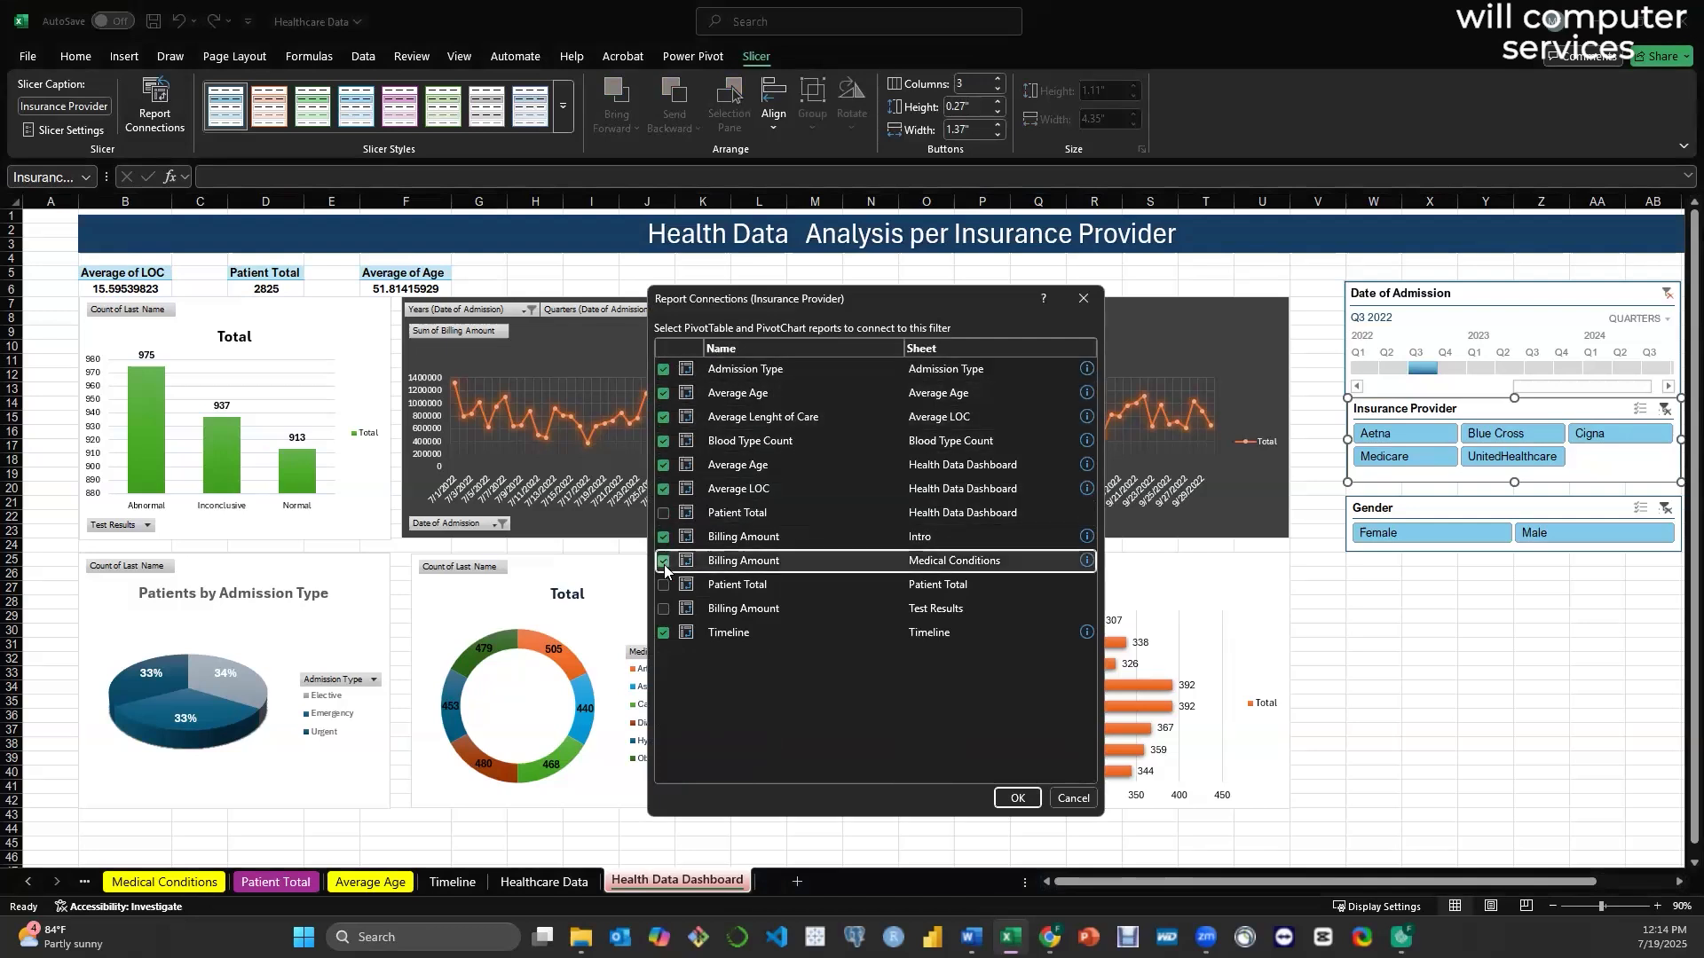
{"action": "left_click", "coordinate": [664, 585]}
{"action": "left_click", "coordinate": [663, 609]}
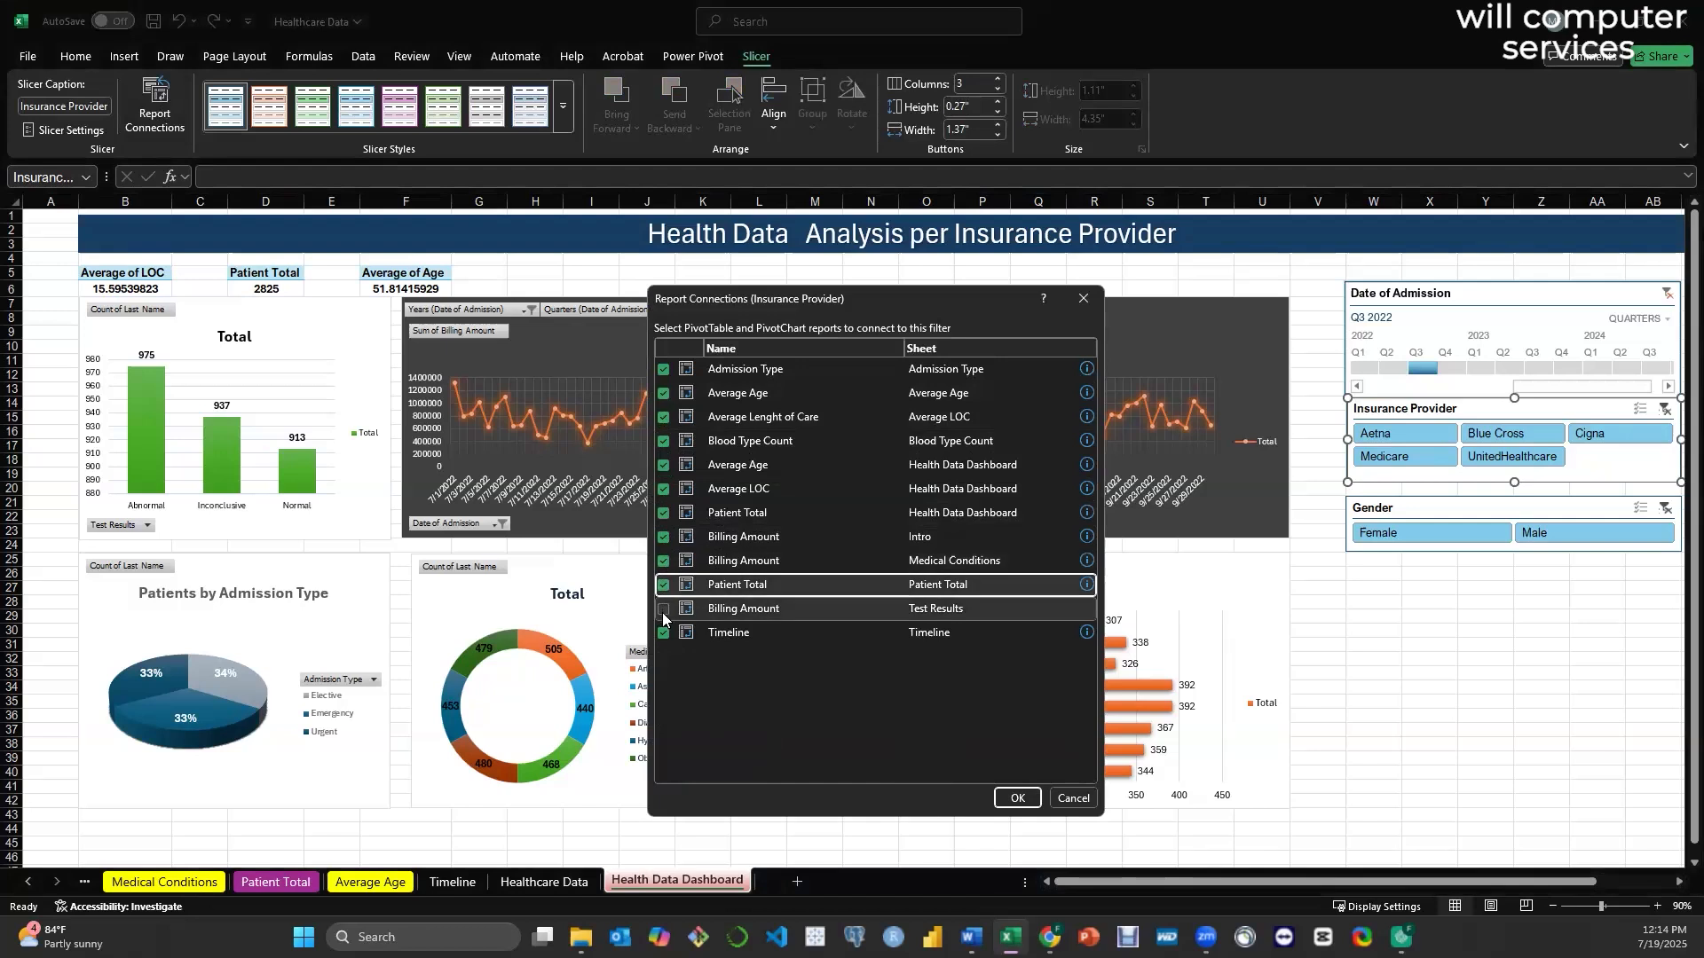
{"action": "left_click", "coordinate": [663, 537]}
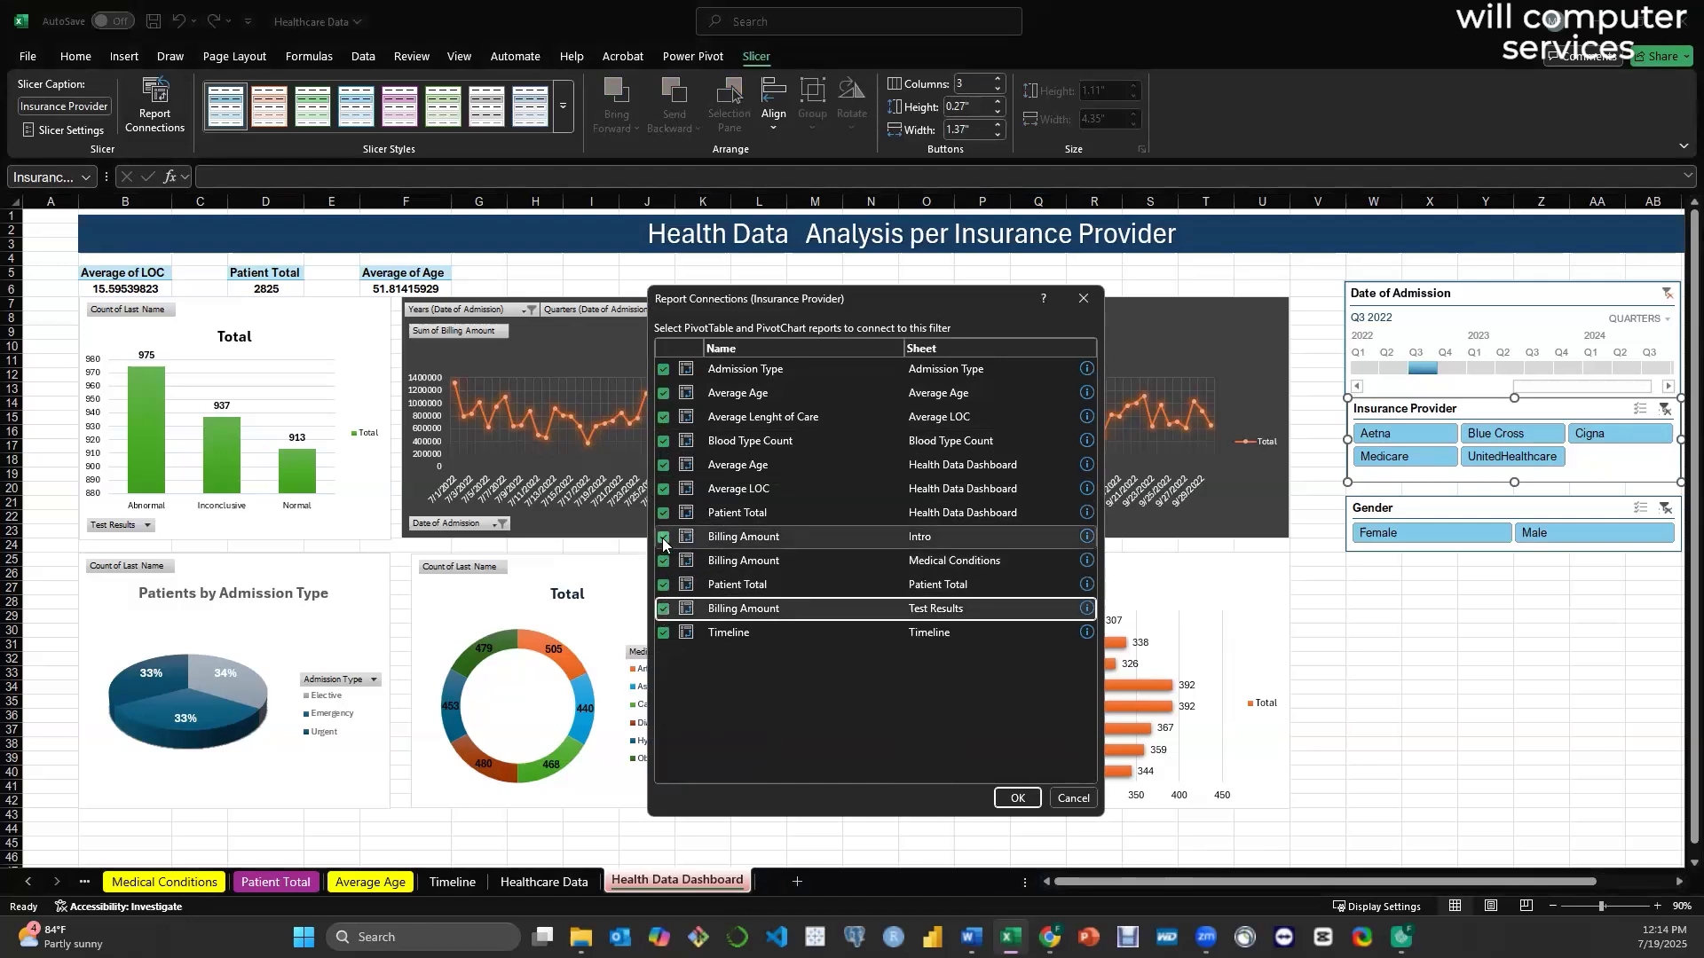
{"action": "left_click", "coordinate": [664, 442]}
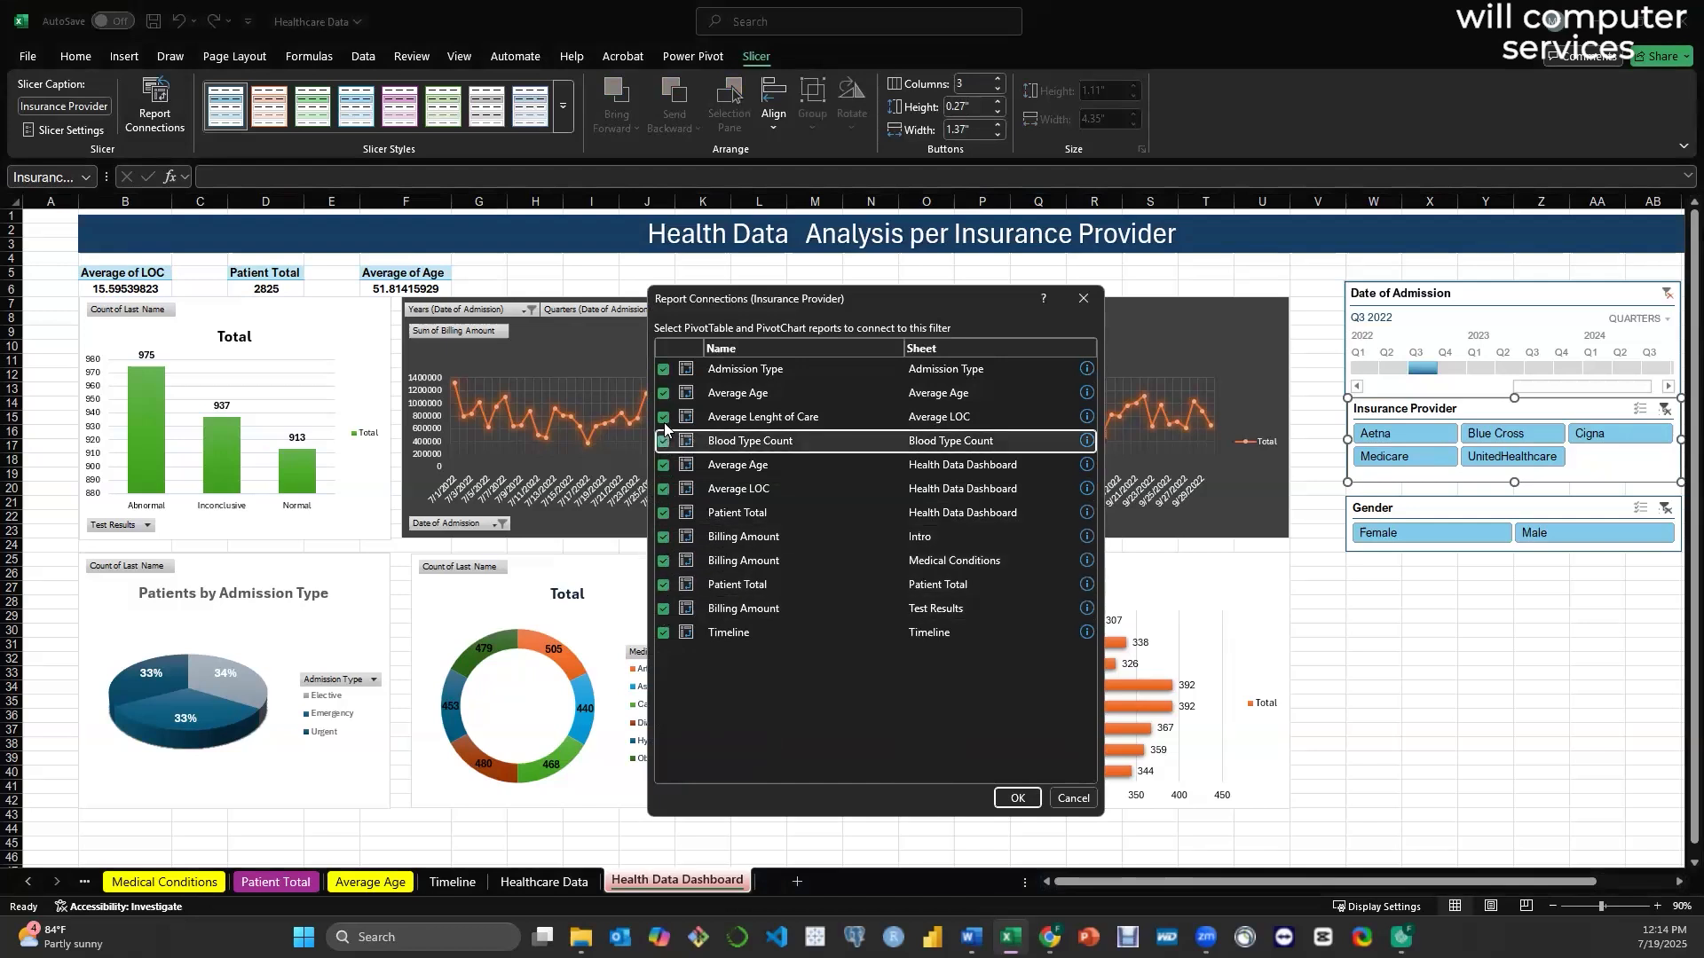
{"action": "left_click", "coordinate": [1017, 801]}
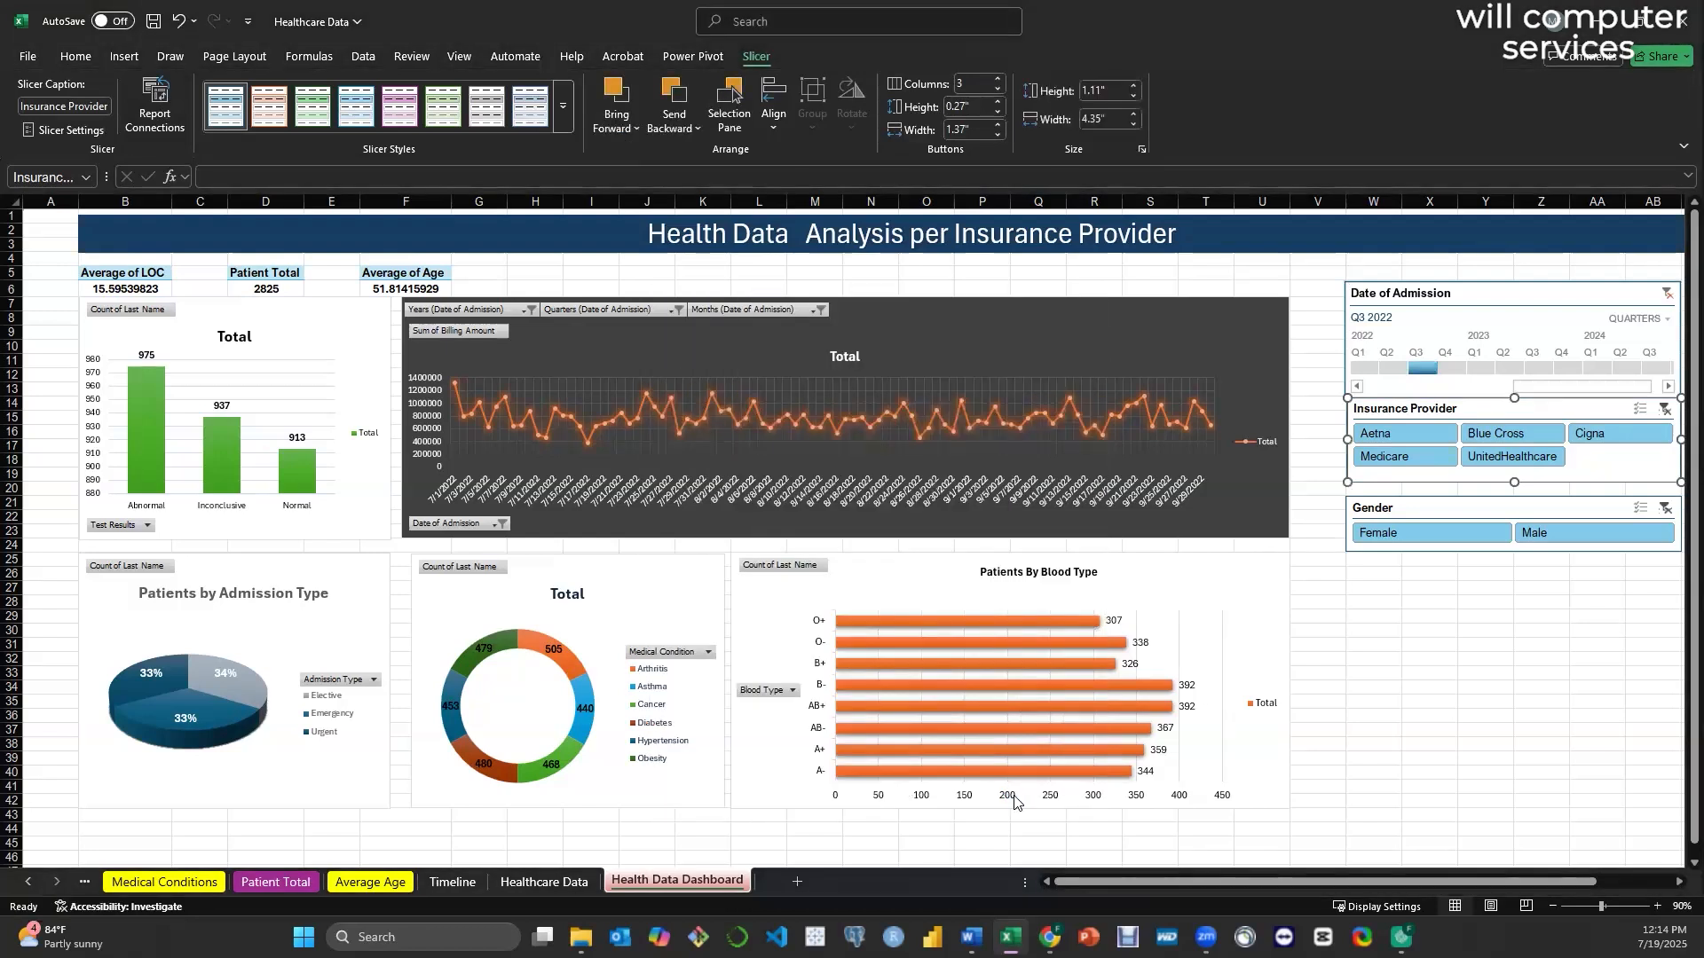
- Test the Insurance Provider slicer by filtering the dashboard to UnitedHealthcare and finally to Blue Cross
{"action": "left_click", "coordinate": [1520, 458]}
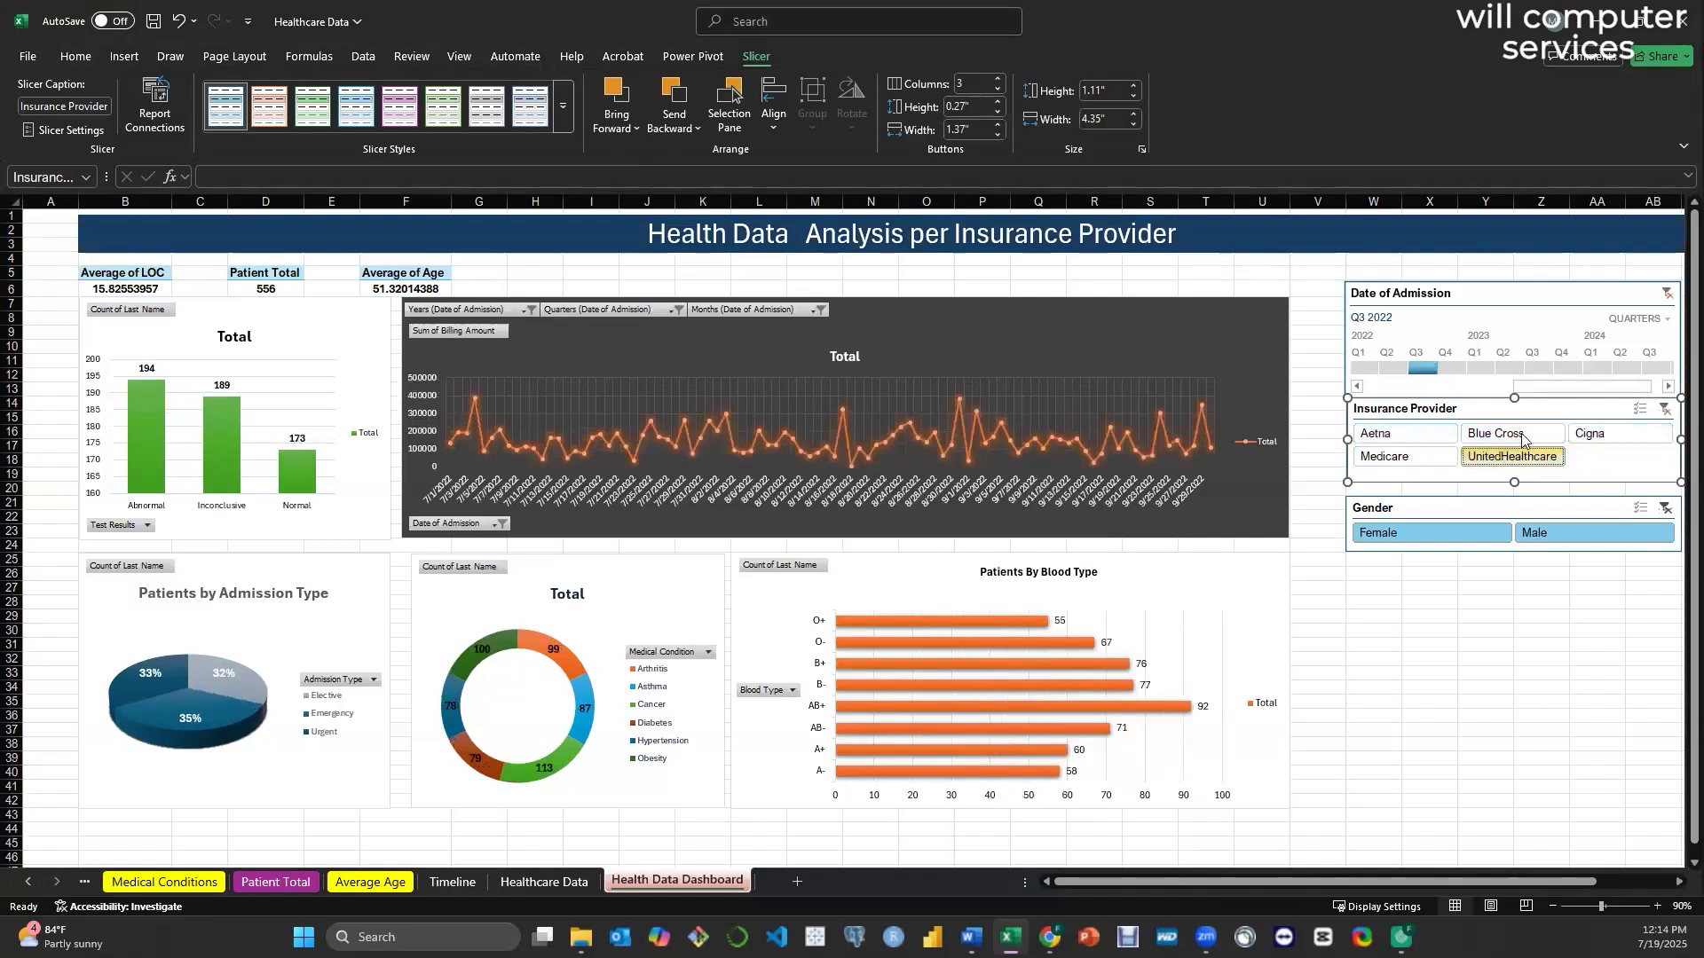
{"action": "left_click", "coordinate": [1523, 438]}
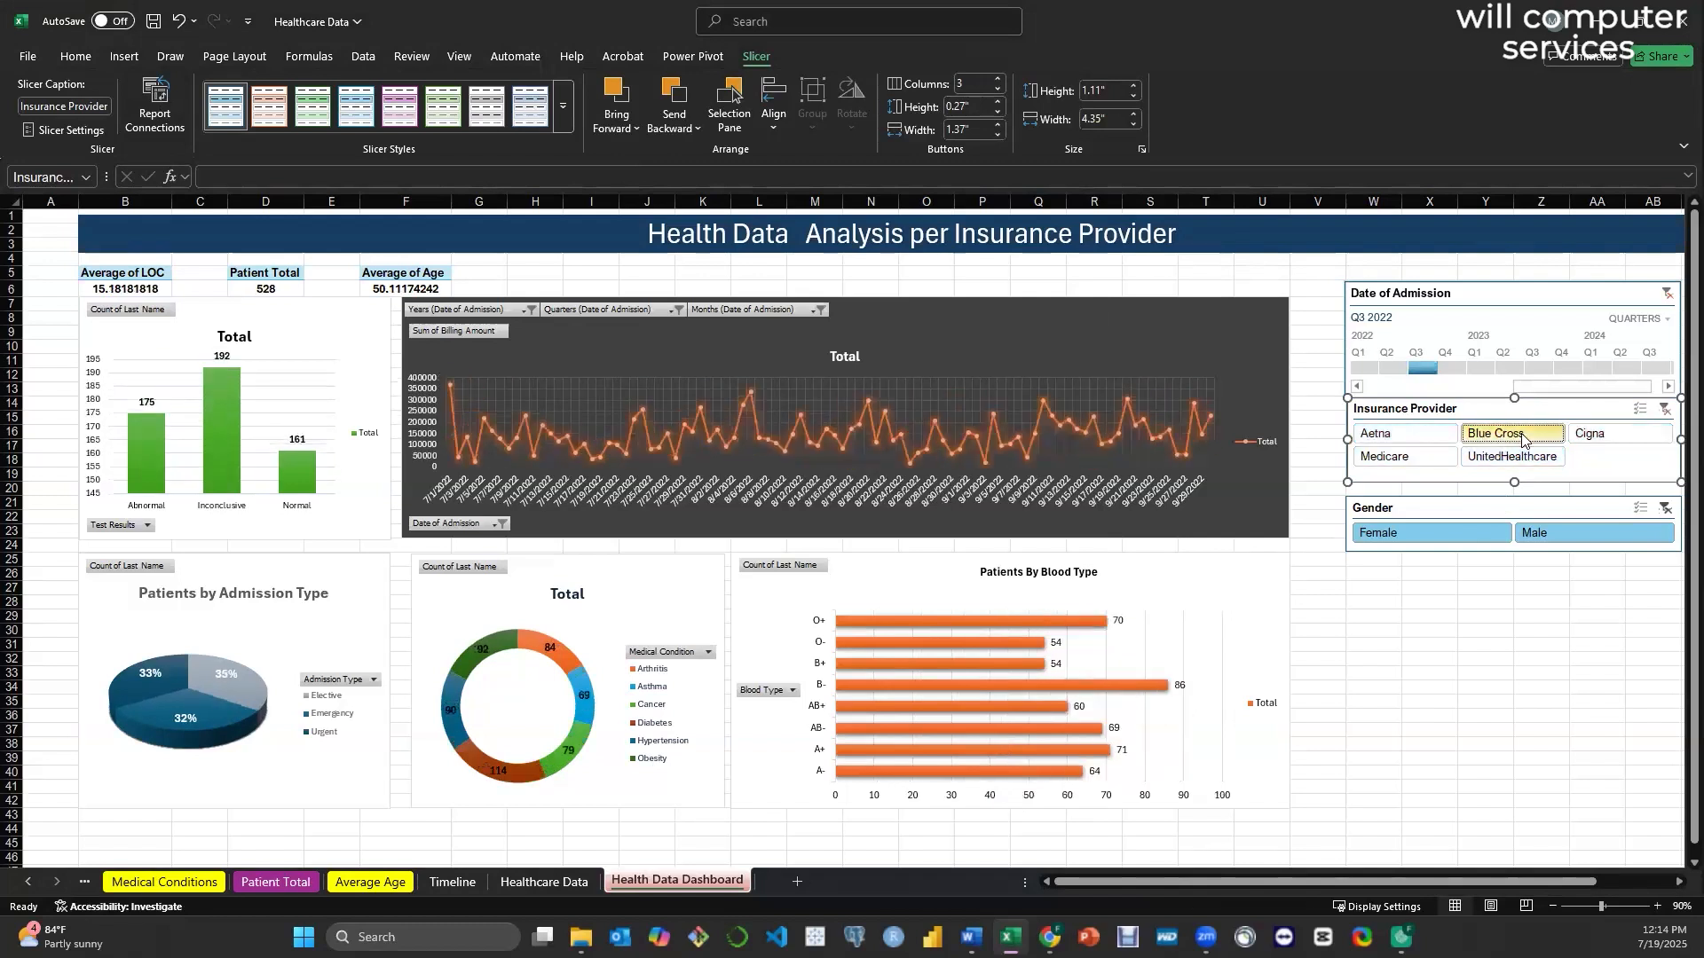
- Test the Insurance Provider slicer further by filtering the dashboard to Cigna, Medicare and finally Aetna
{"action": "left_click", "coordinate": [1595, 436]}
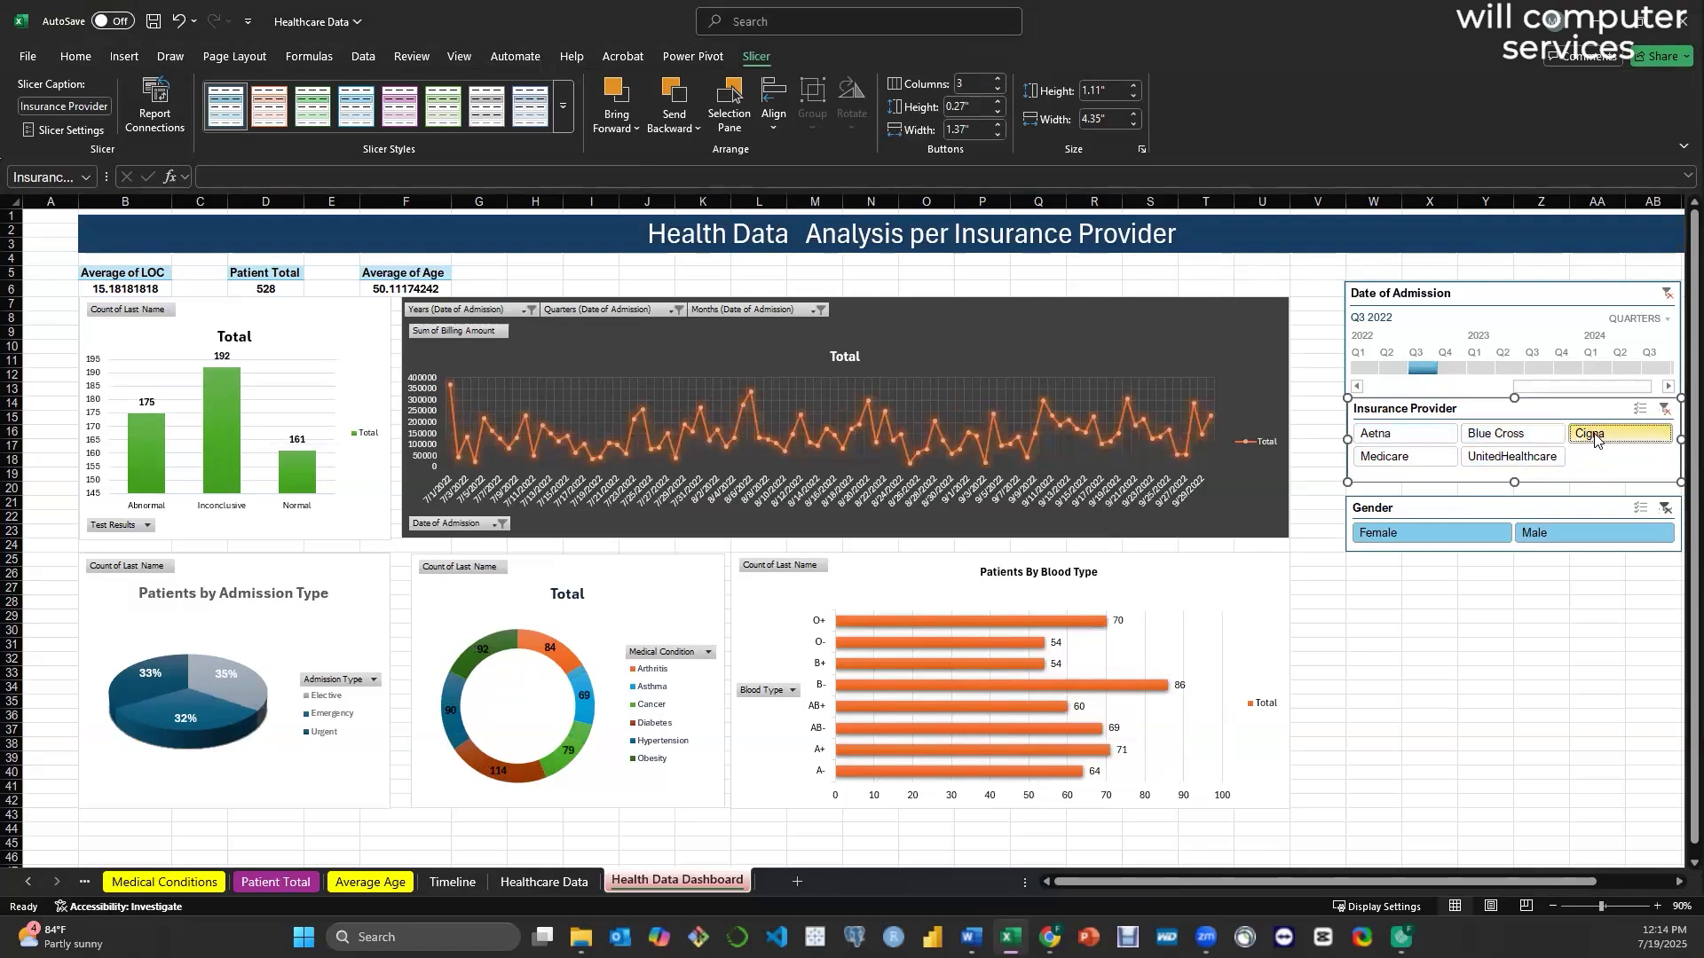
{"action": "left_click", "coordinate": [1400, 460]}
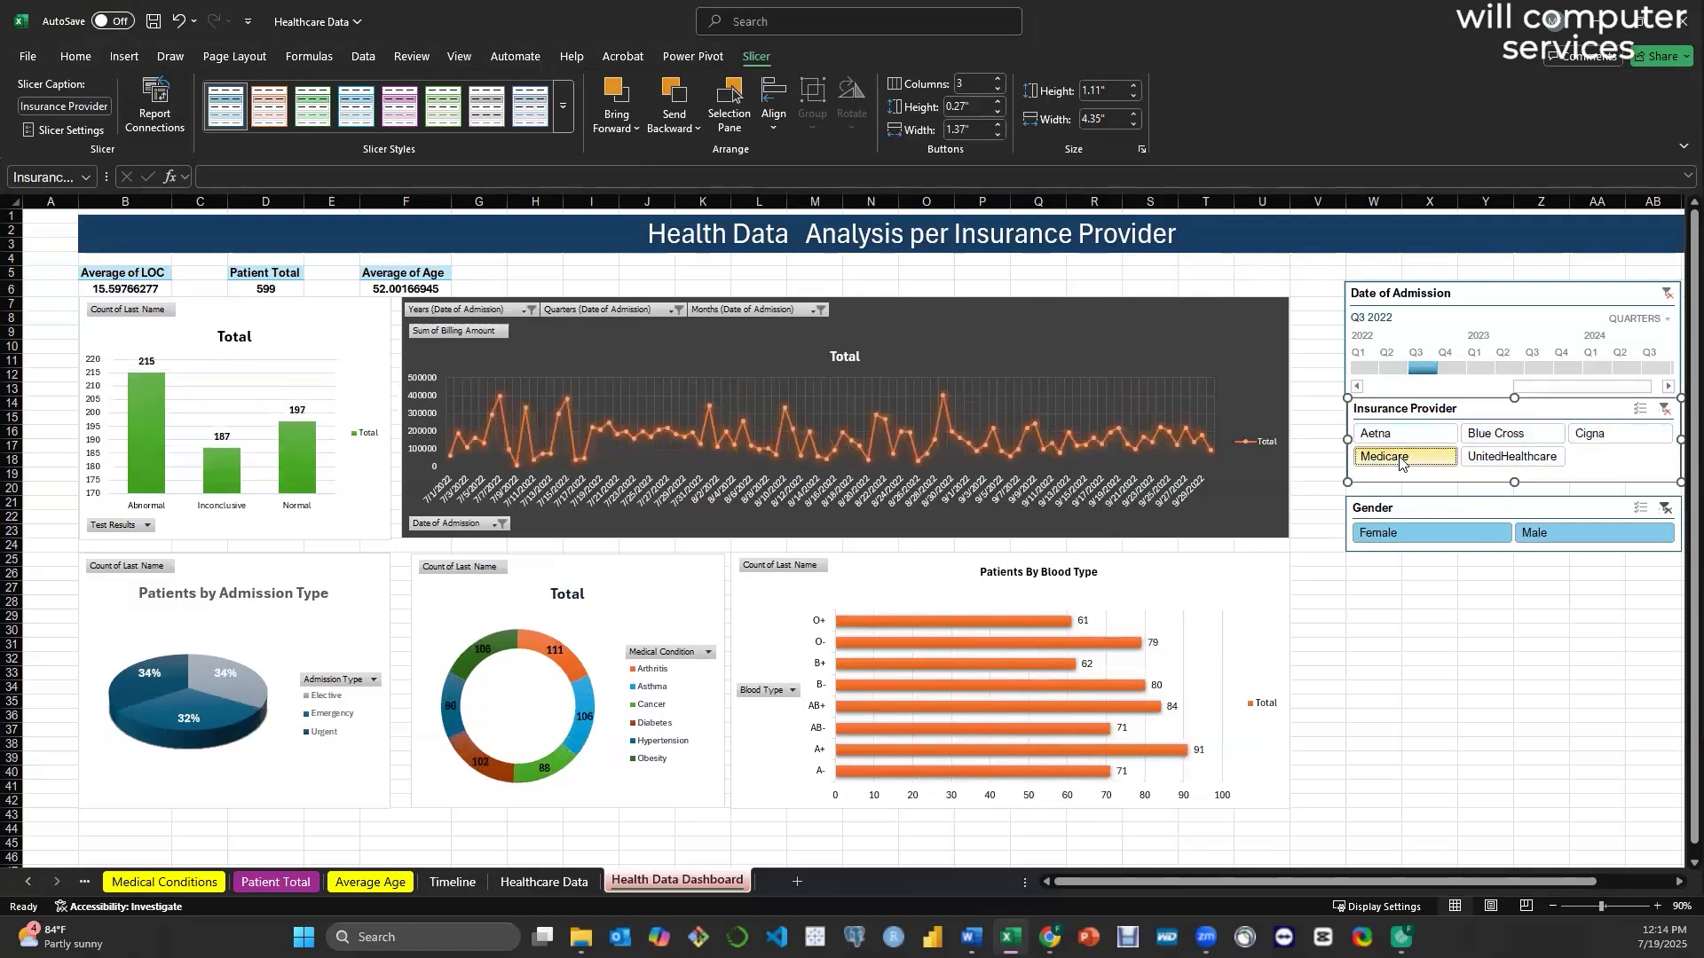
{"action": "left_click", "coordinate": [1397, 435]}
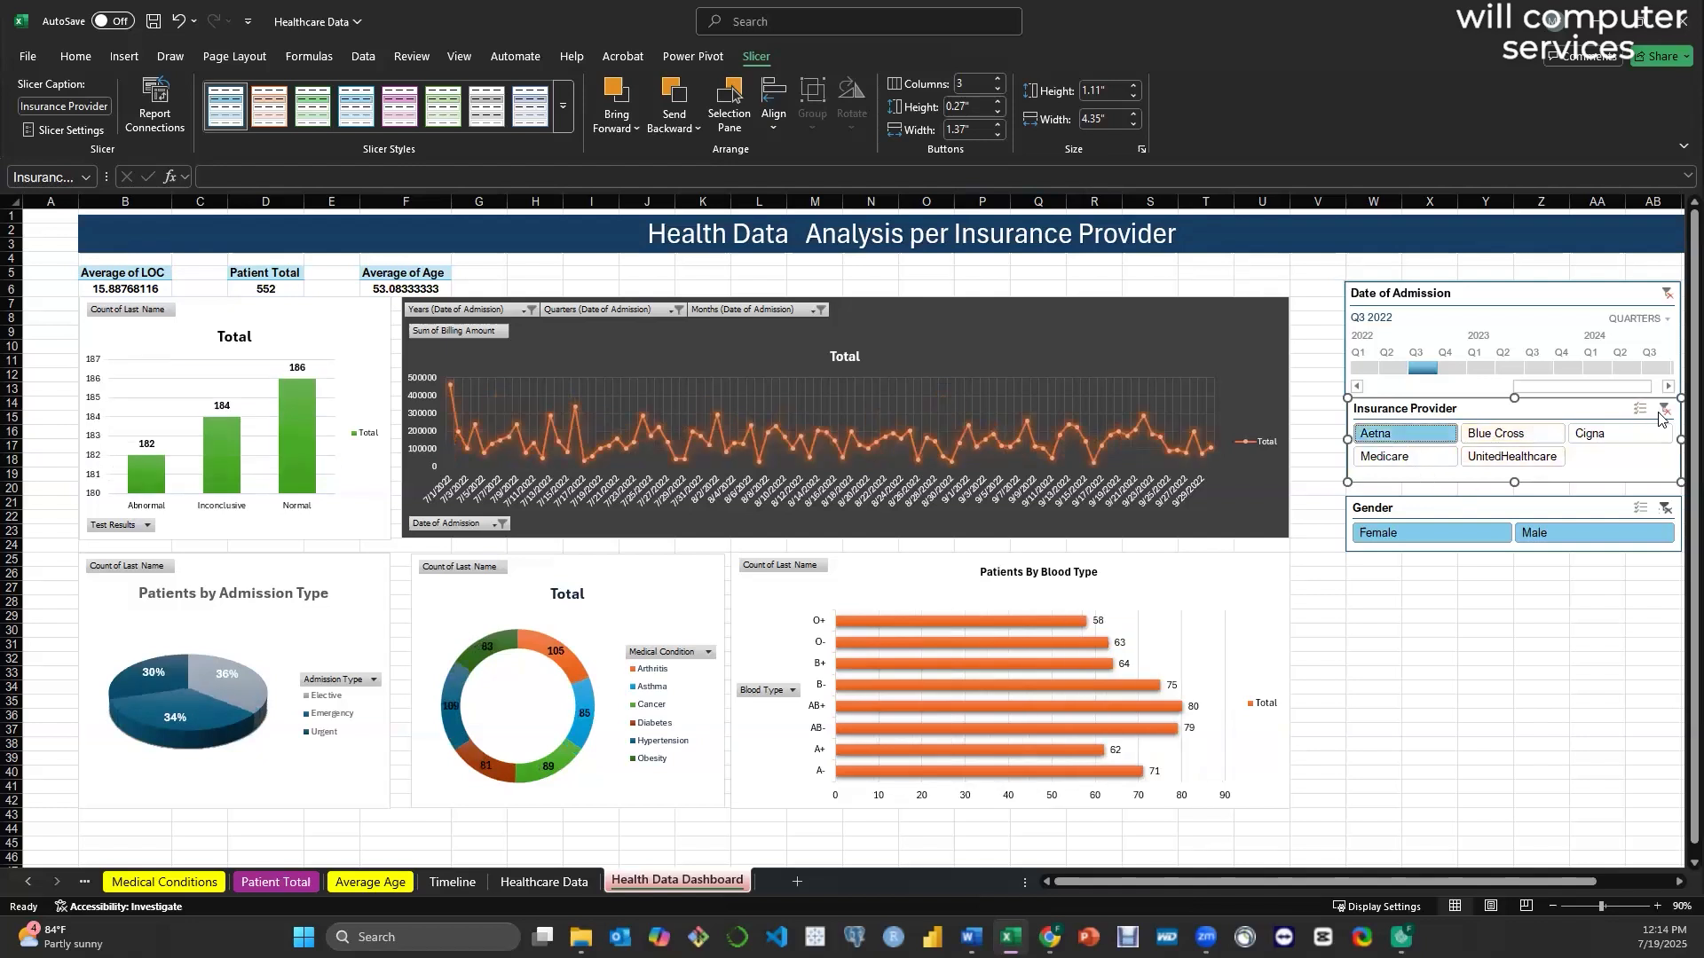
- Connect the Gender slicer to every PivotTable listed in its report connections, keeping Timeline connected
{"action": "left_click", "coordinate": [1467, 512]}
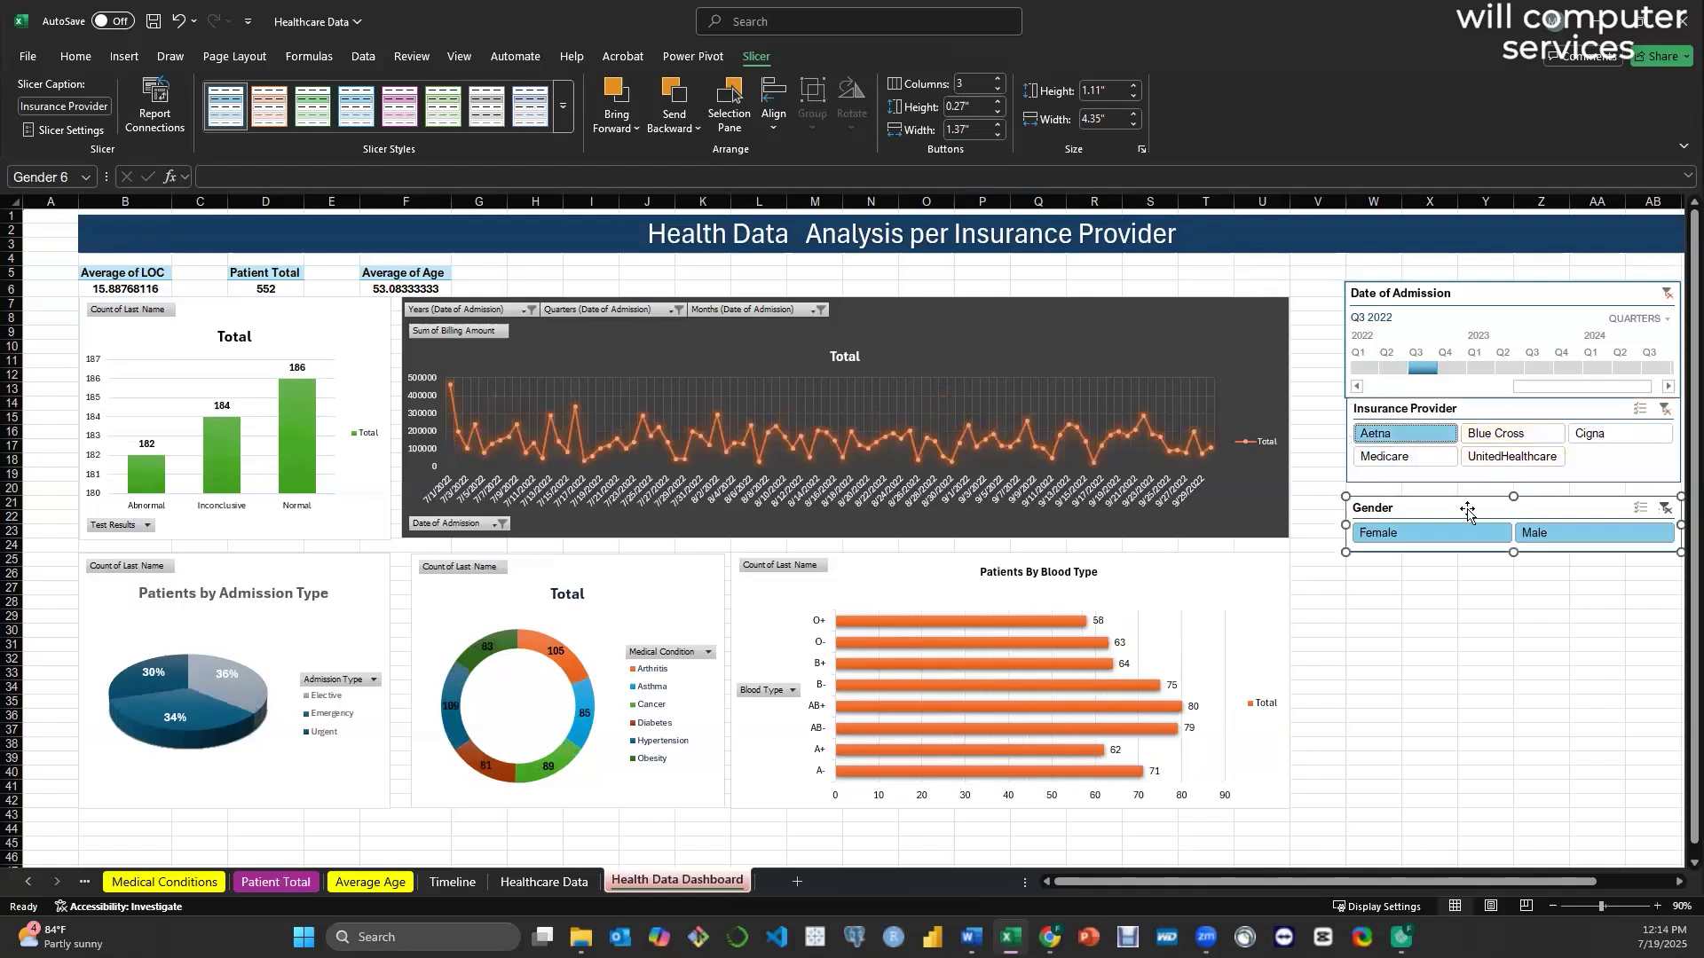
{"action": "left_click", "coordinate": [152, 104]}
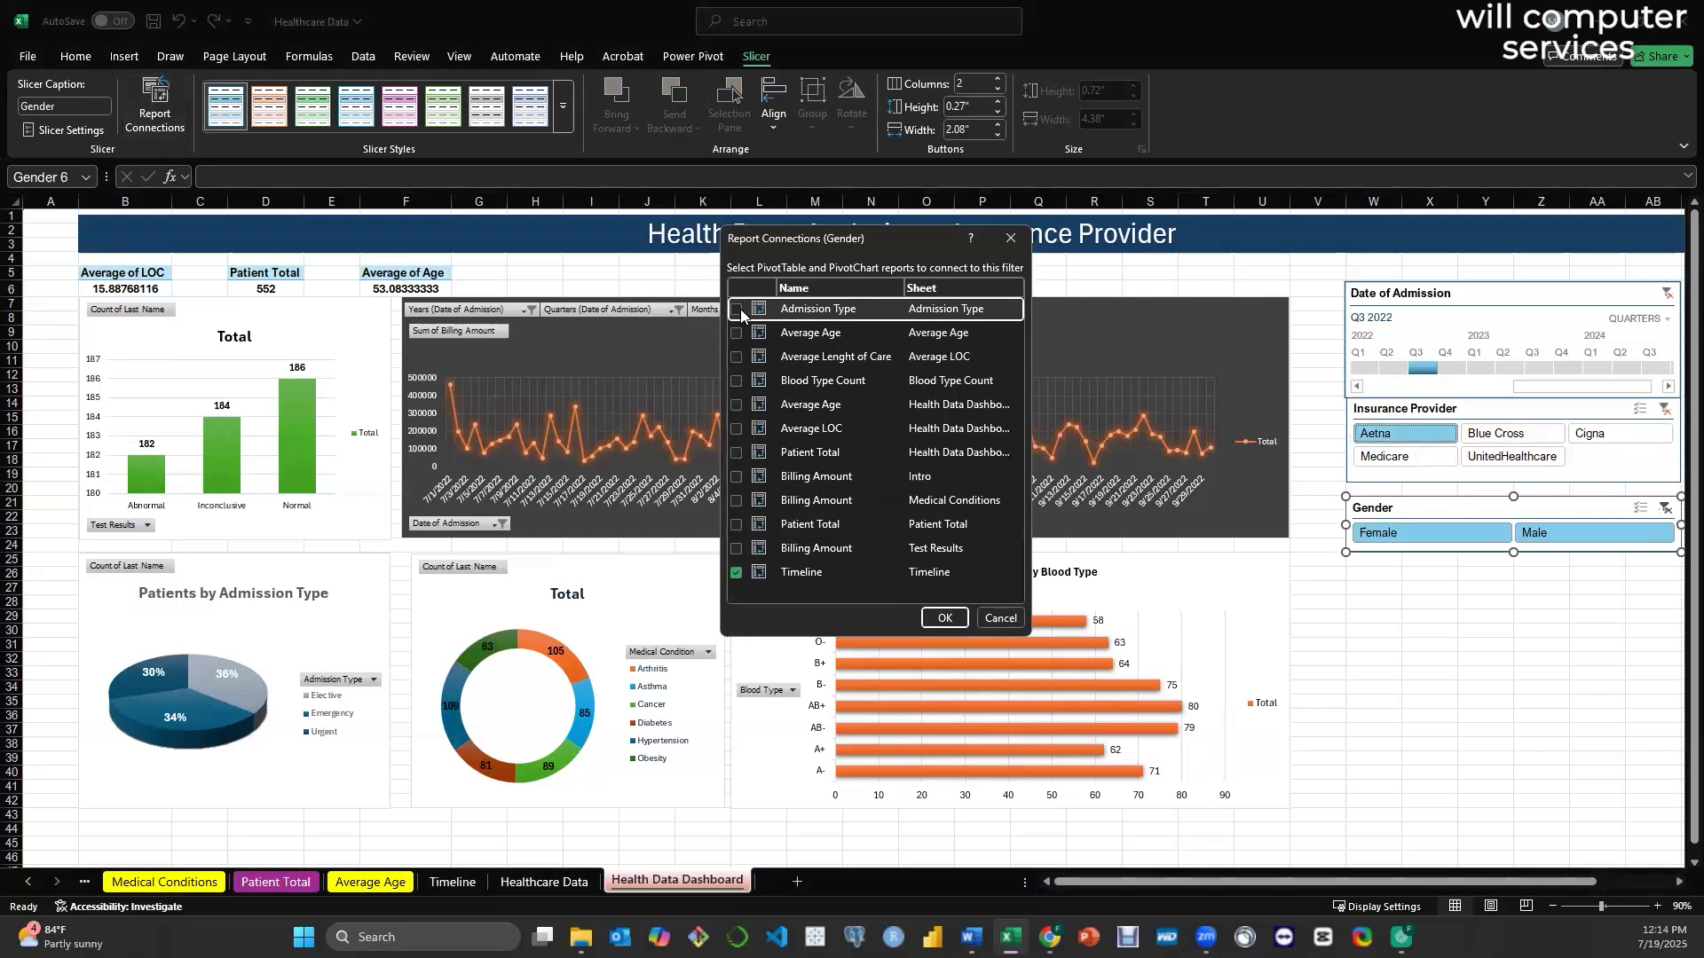
{"action": "left_click", "coordinate": [740, 310]}
{"action": "left_click", "coordinate": [737, 333]}
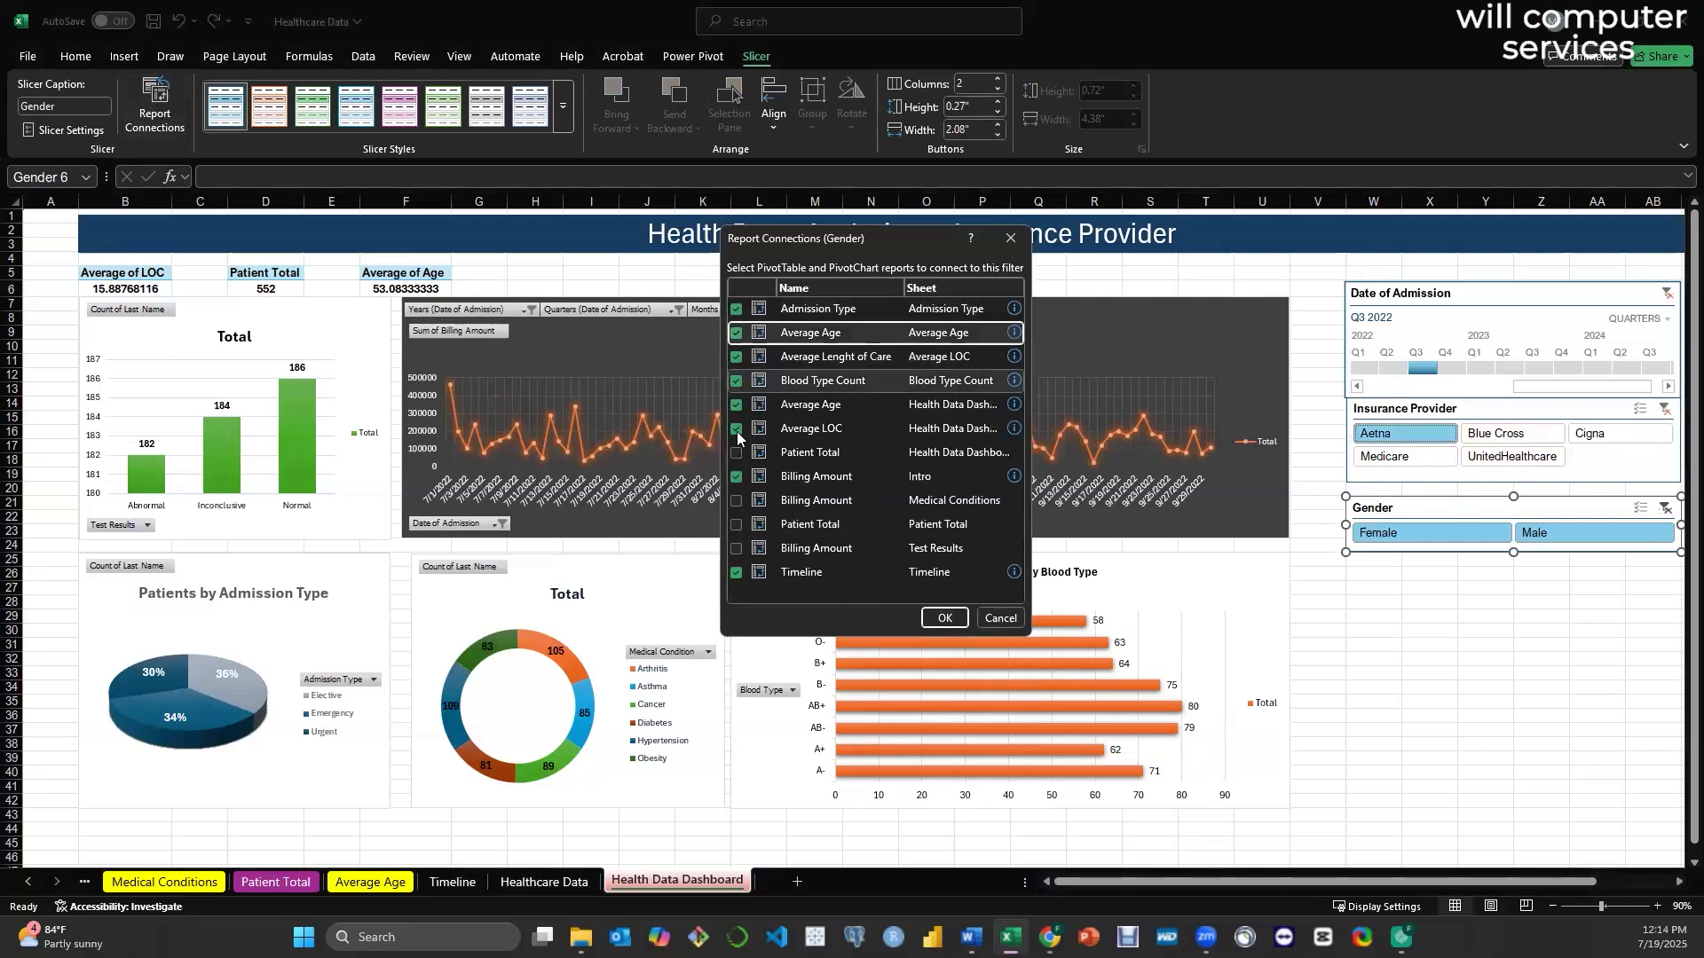
{"action": "left_click", "coordinate": [736, 525]}
{"action": "left_click", "coordinate": [737, 548]}
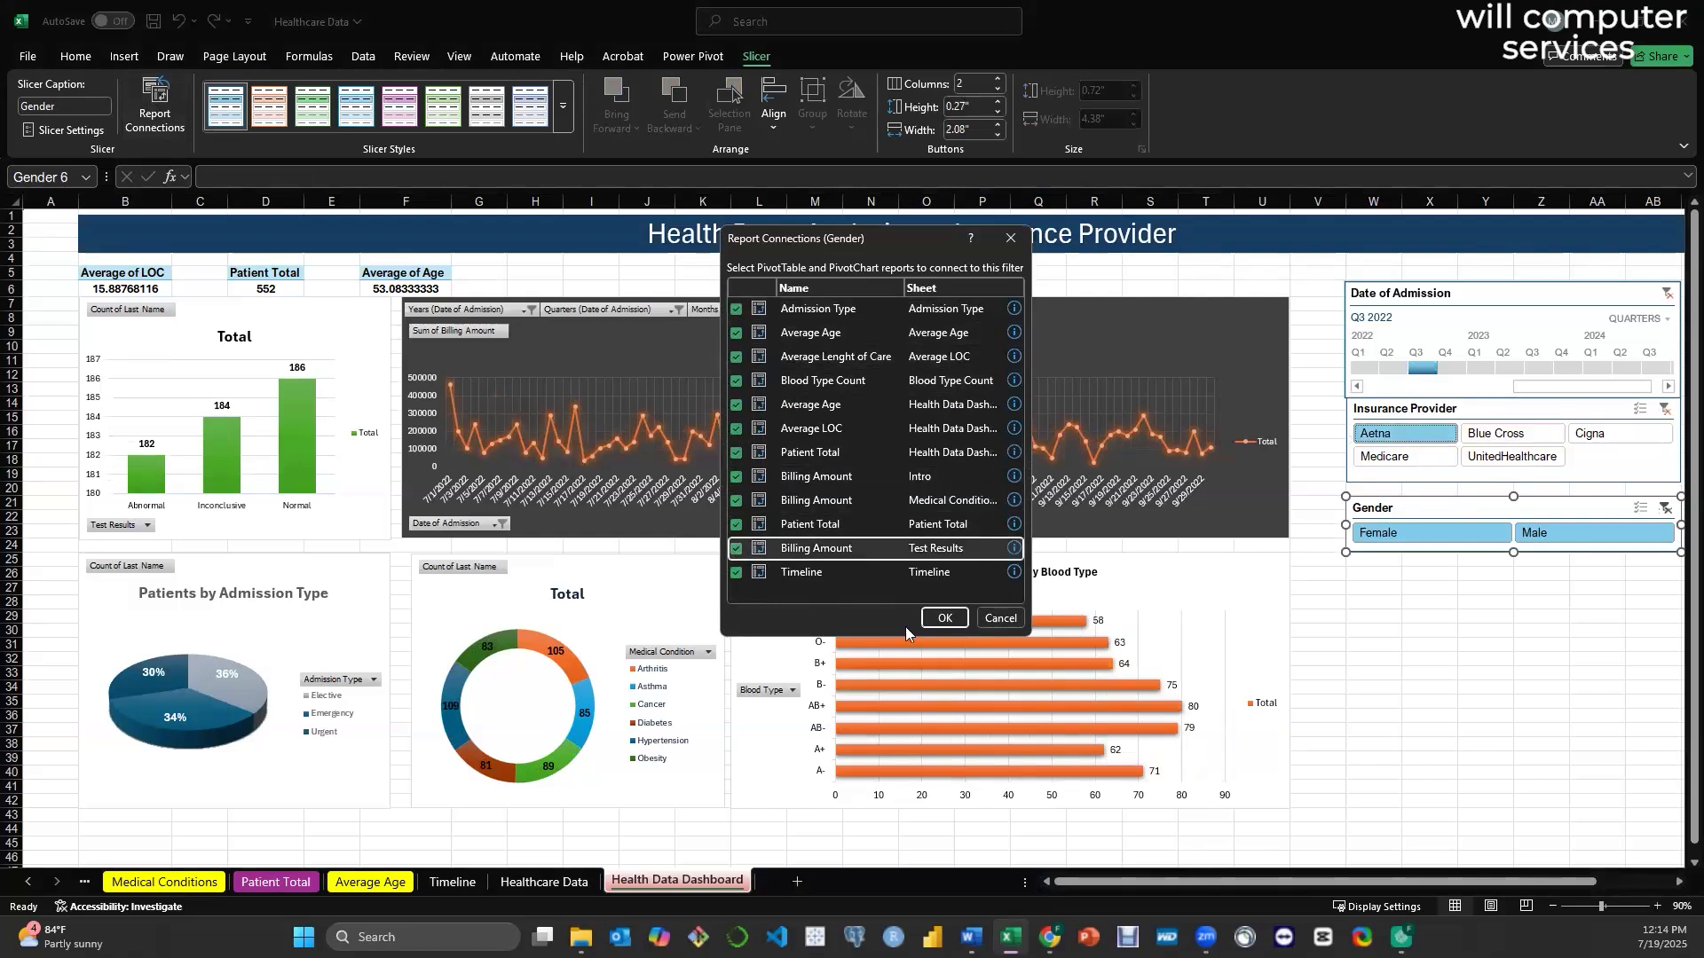
{"action": "left_click", "coordinate": [942, 619]}
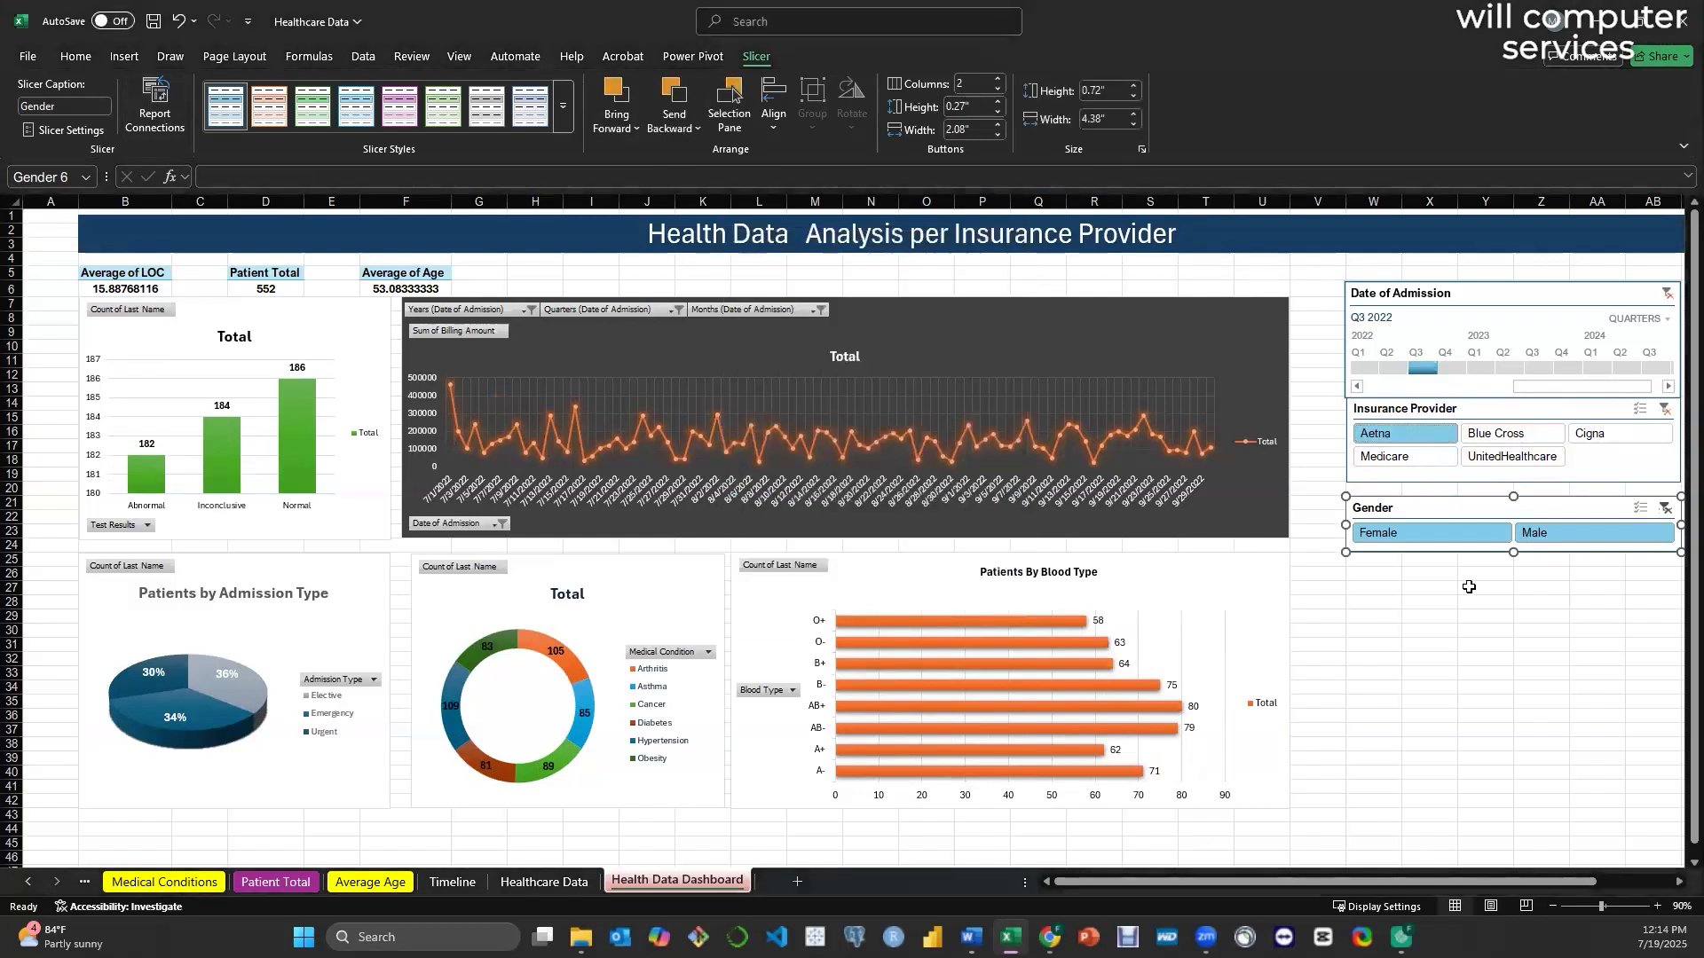
- Test the Gender slicer with Male and Female, and clear both the Gender and Insurance Provider filters
{"action": "left_click", "coordinate": [1565, 536]}
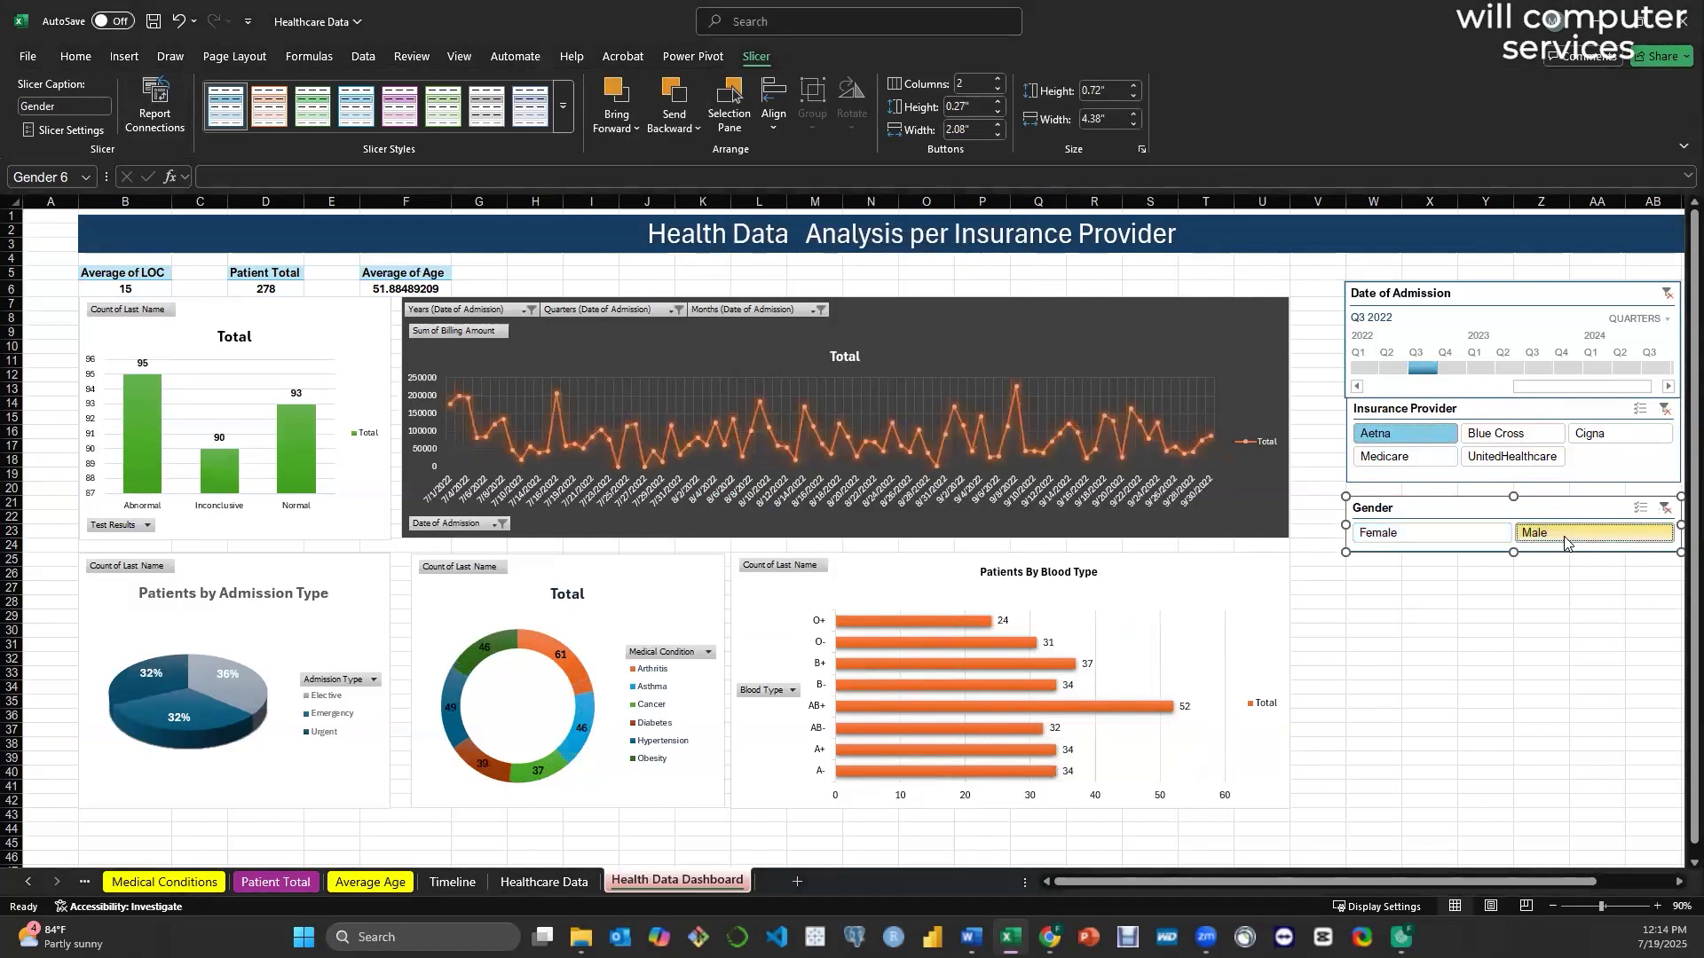
{"action": "left_click", "coordinate": [1449, 541]}
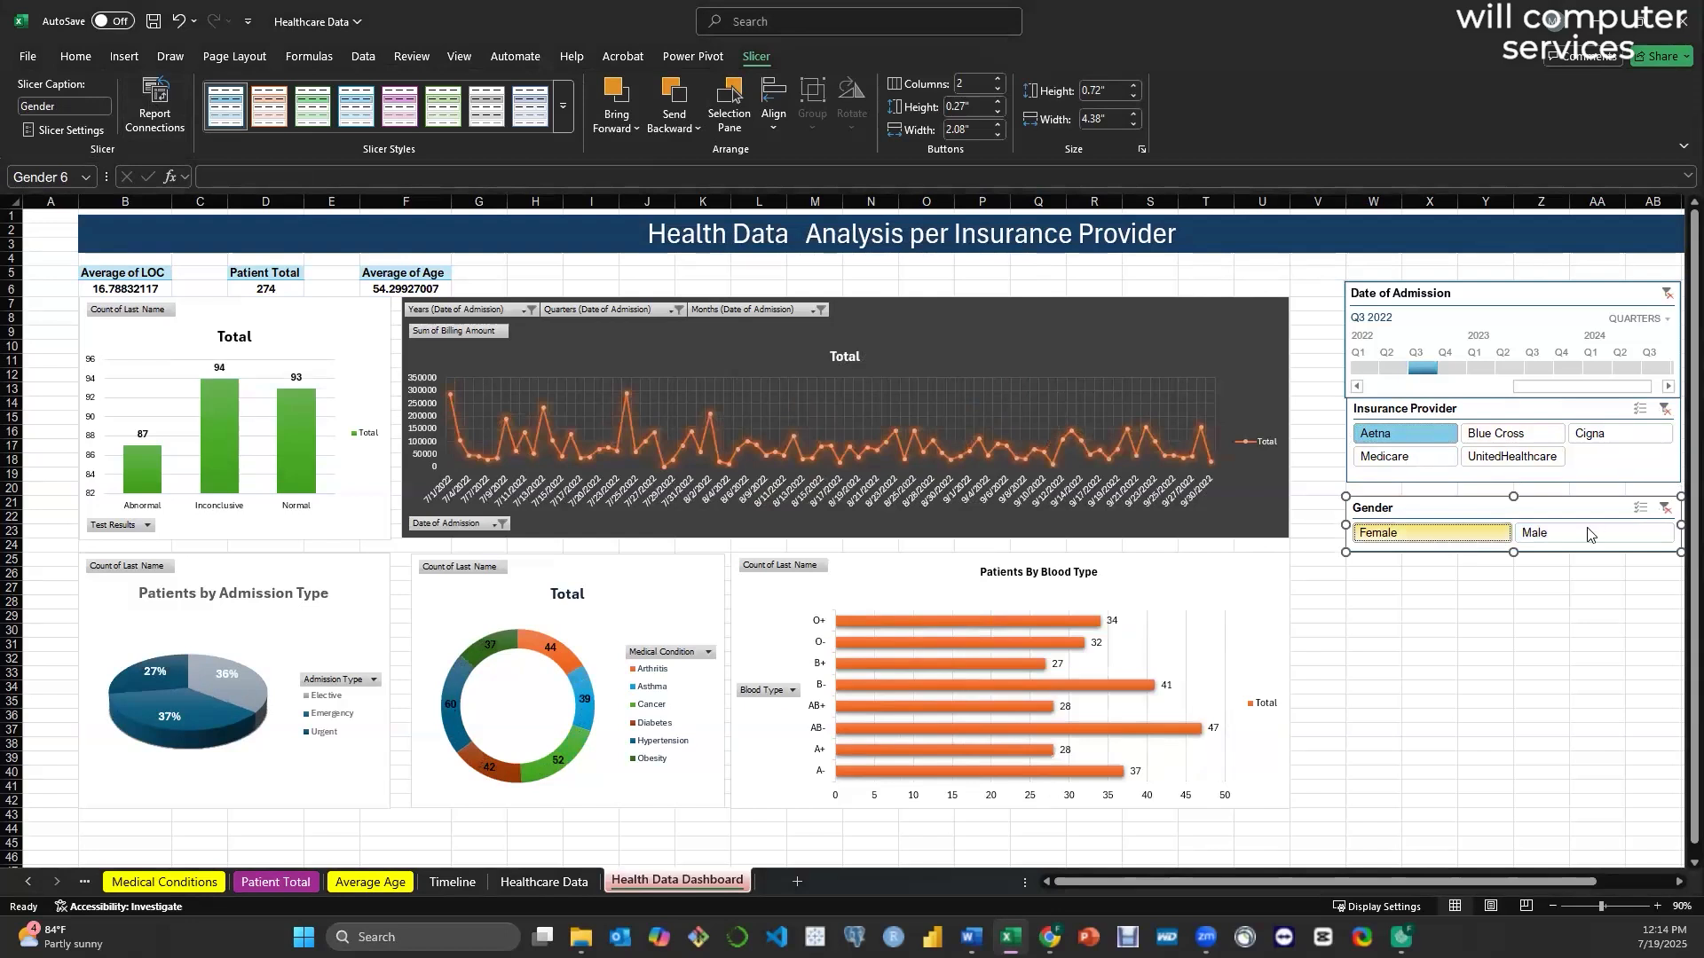
{"action": "left_click", "coordinate": [1665, 508]}
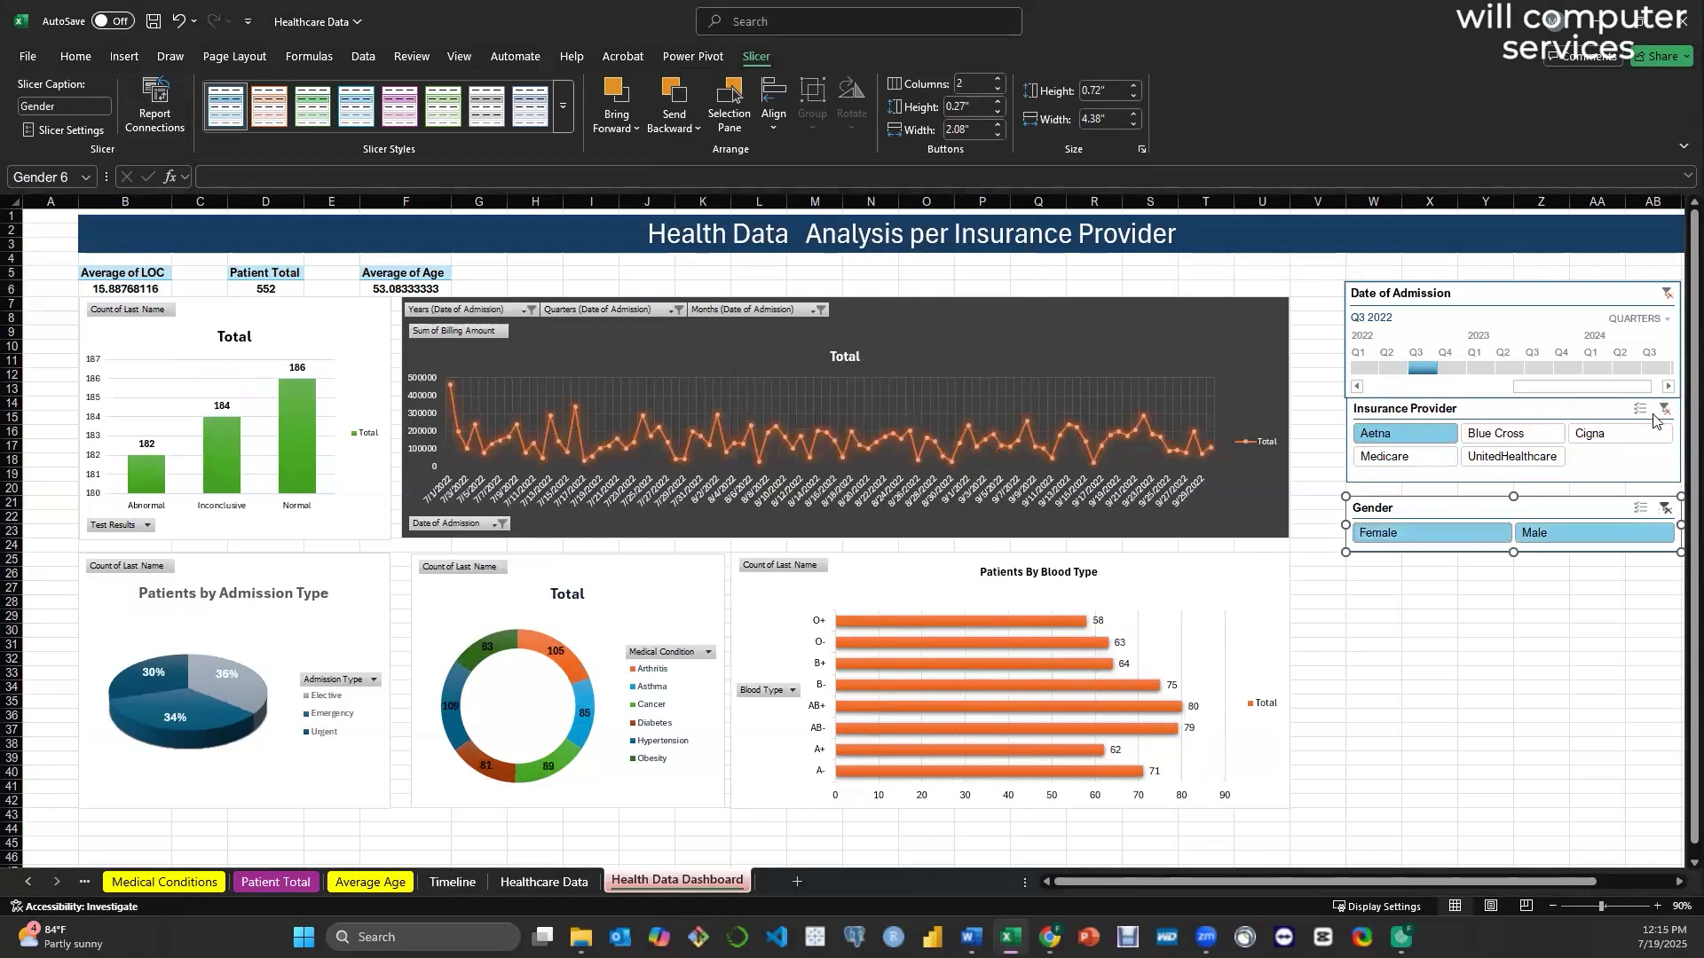
{"action": "left_click", "coordinate": [1663, 410]}
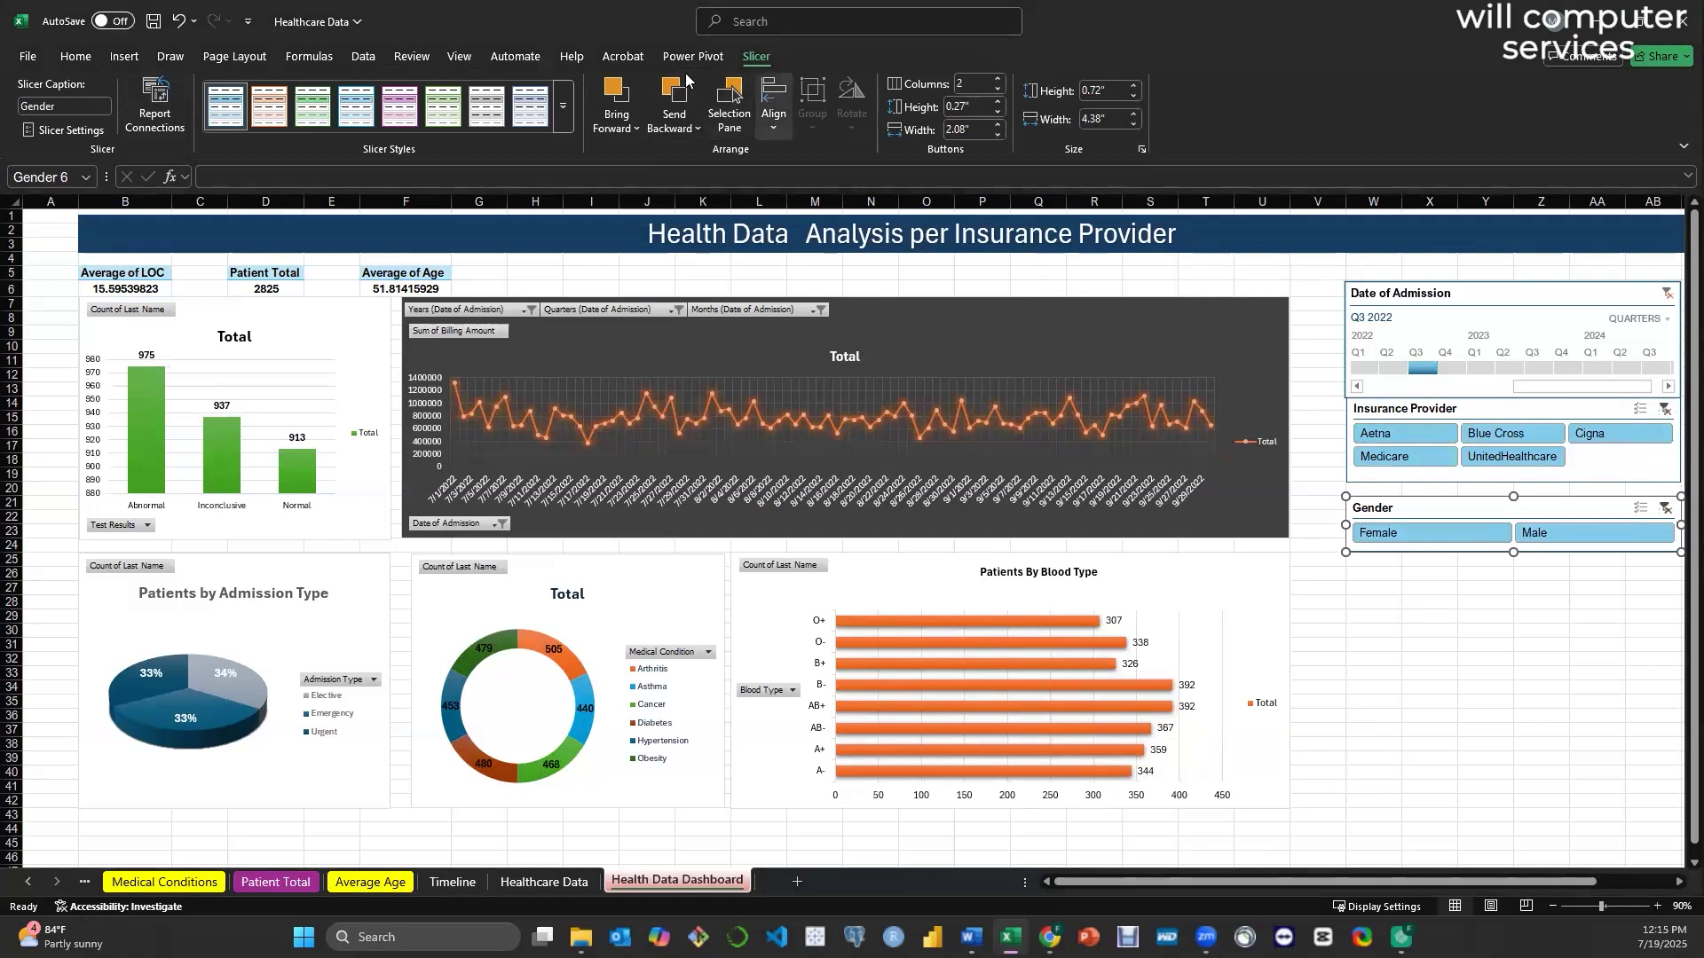
- Hide the dashboard sheet's gridlines and show them again
{"action": "left_click", "coordinate": [458, 56]}
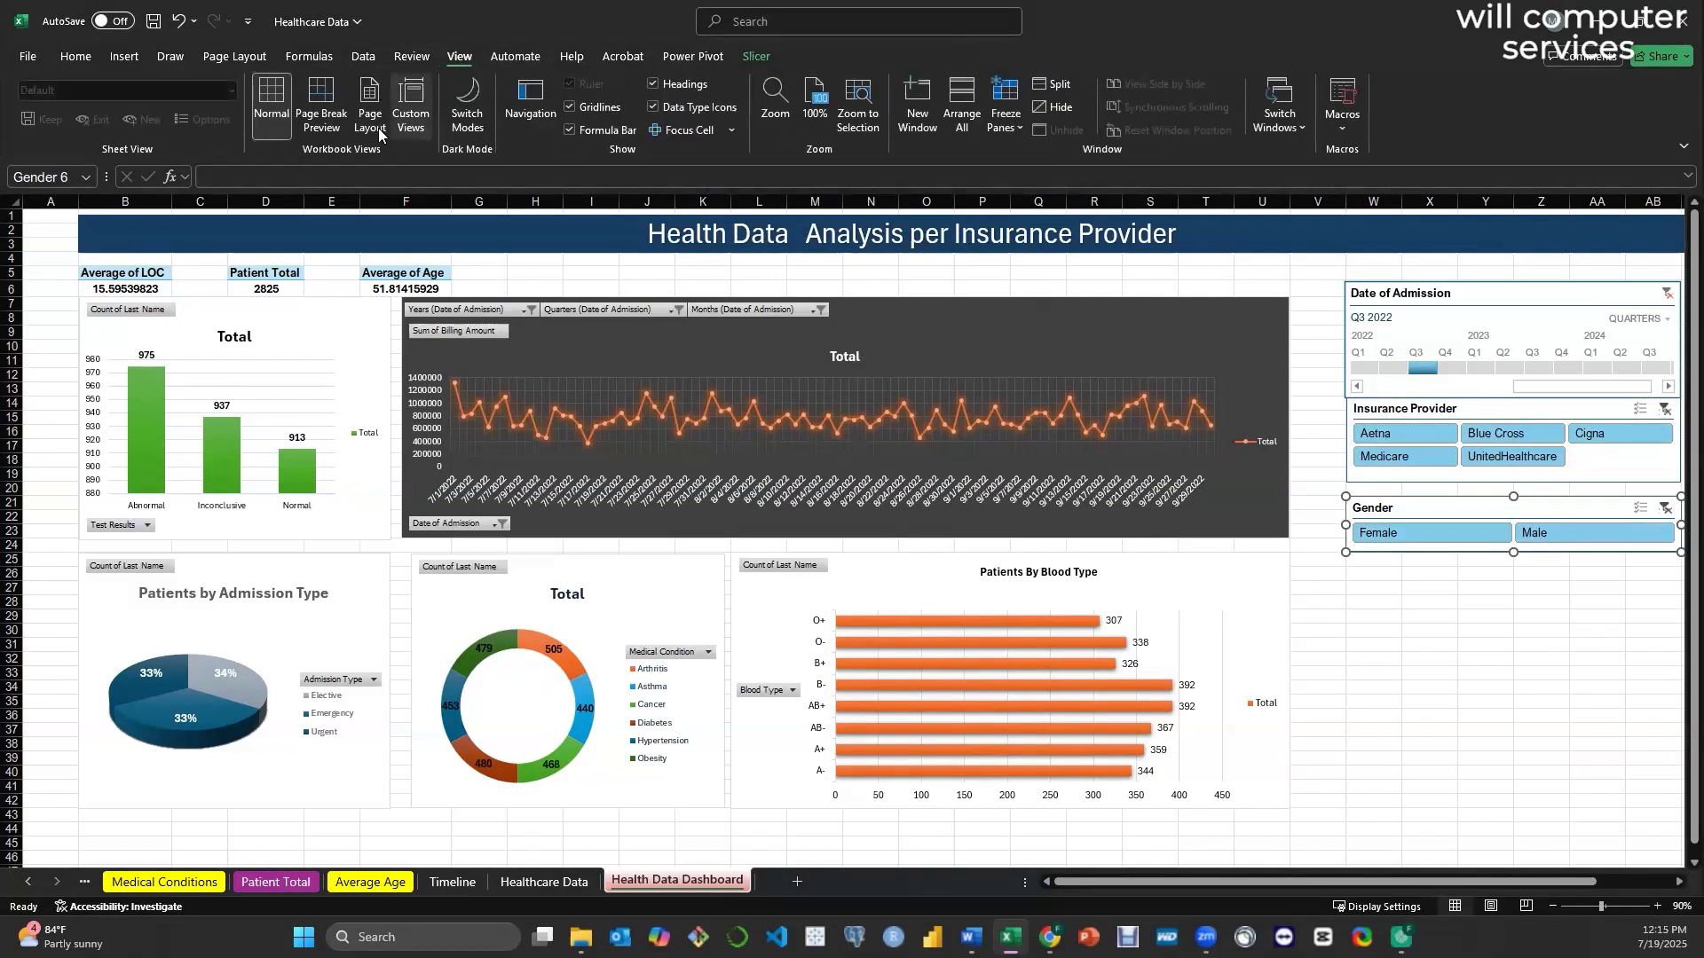
{"action": "left_click", "coordinate": [569, 108]}
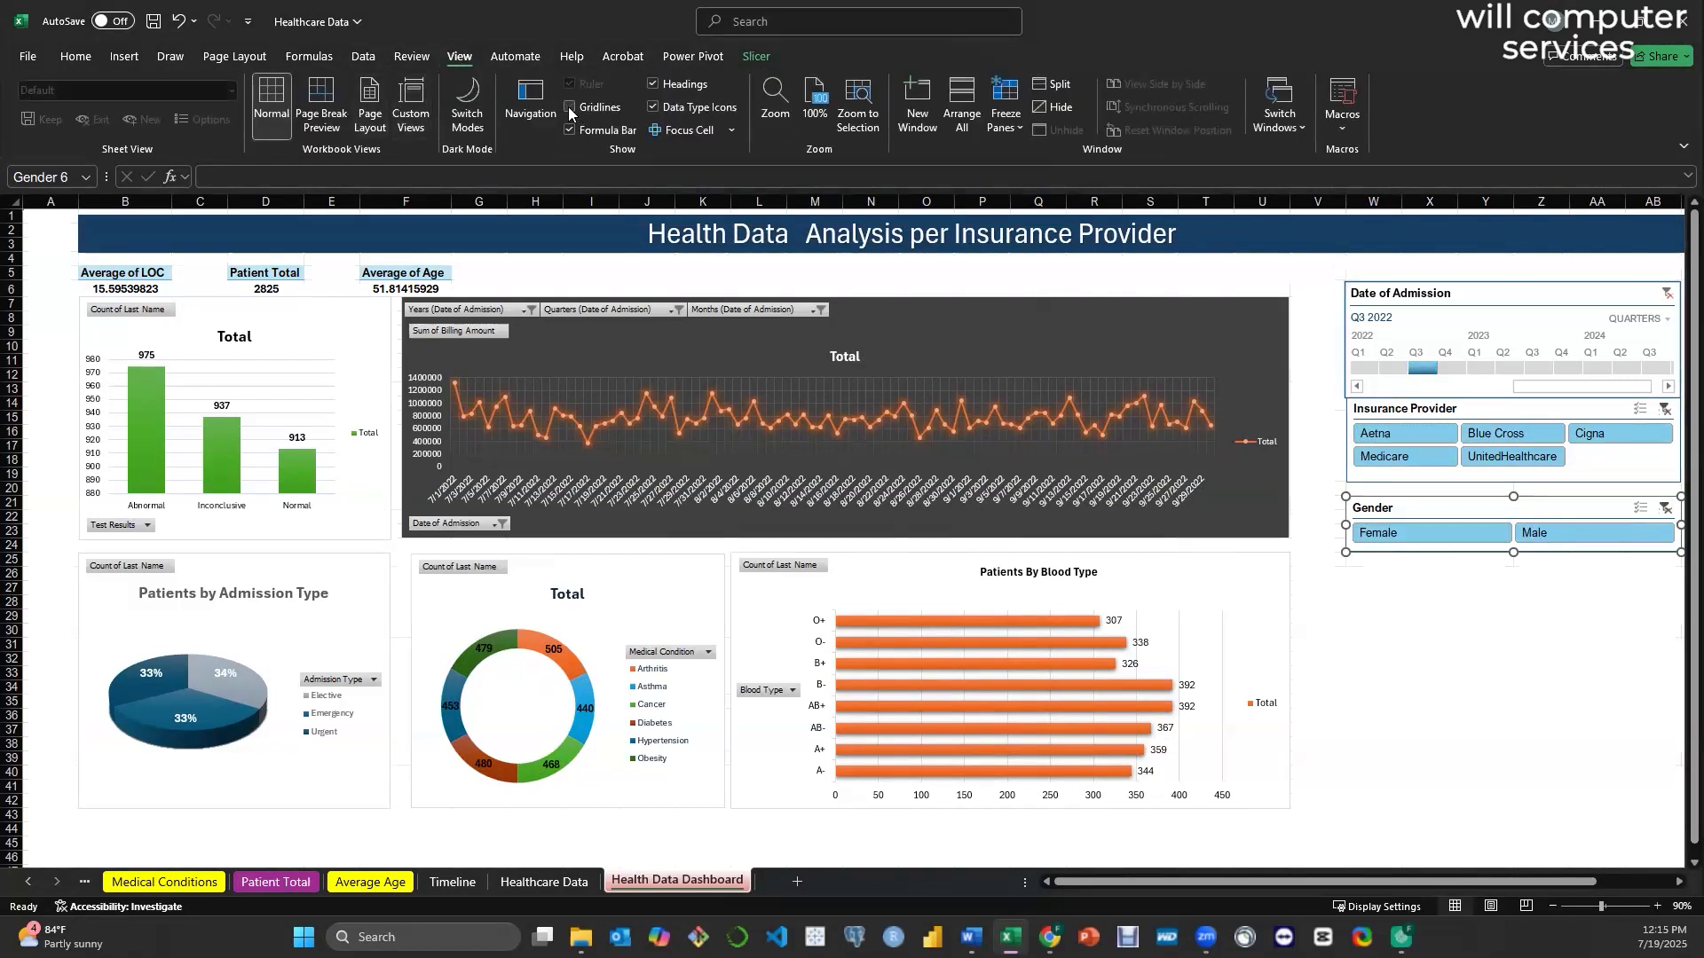
{"action": "left_click", "coordinate": [569, 107]}
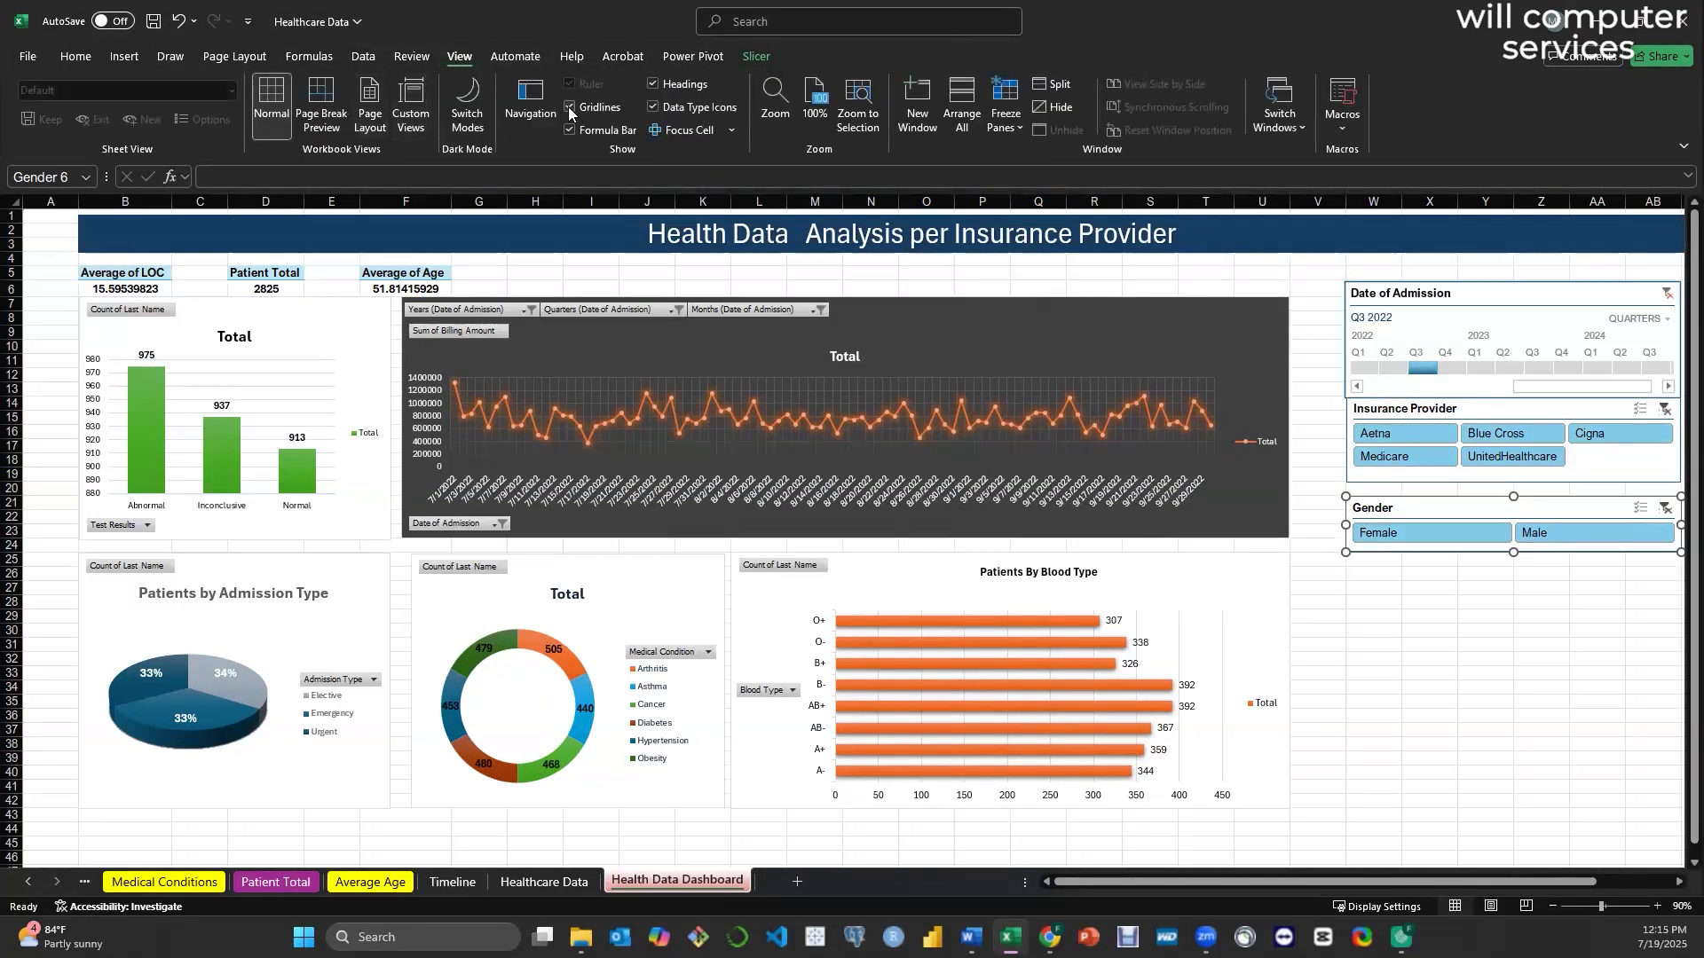
{"action": "left_click", "coordinate": [139, 283]}
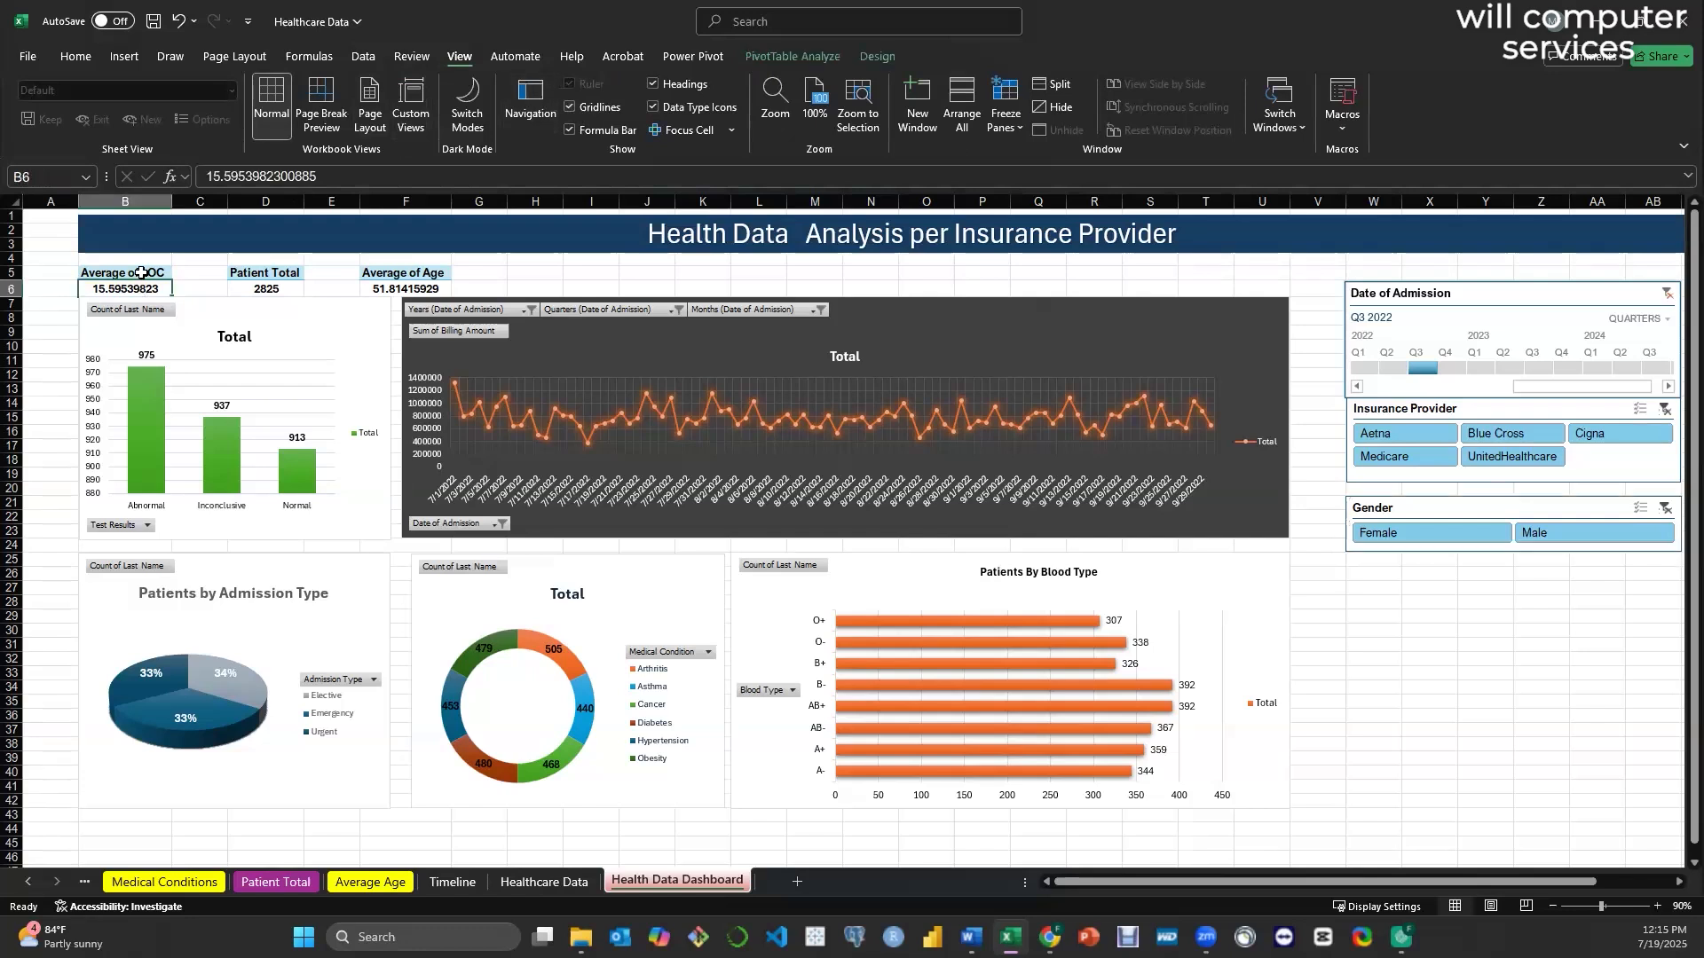
{"action": "left_click", "coordinate": [873, 56]}
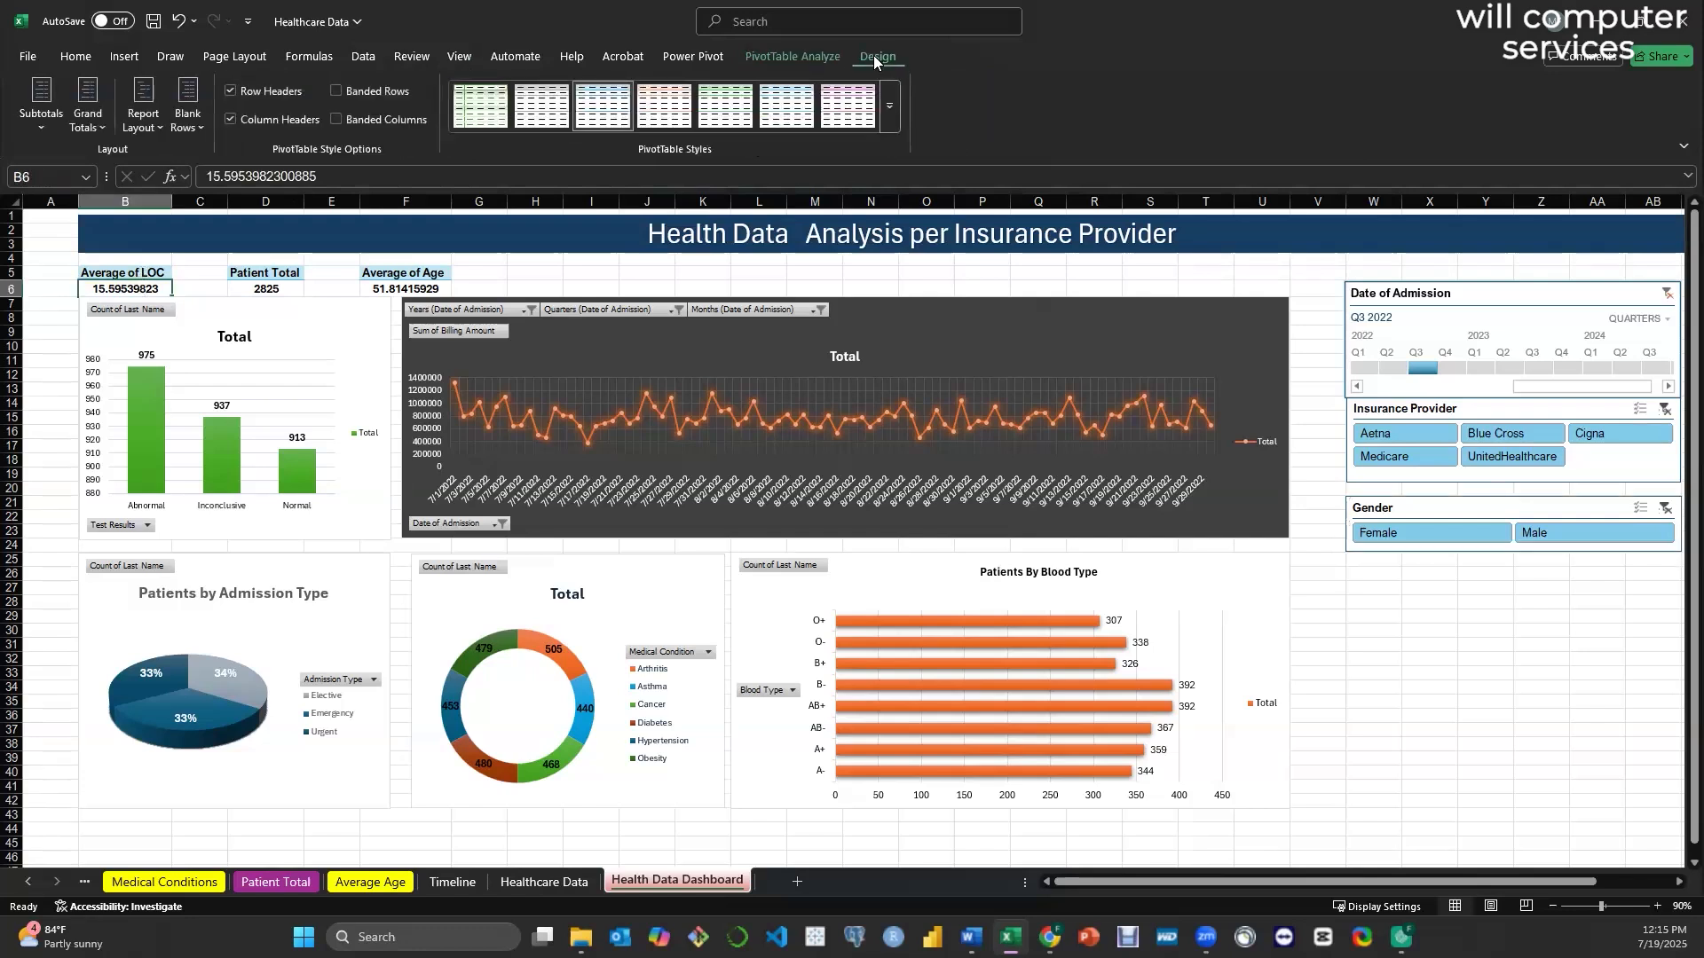
{"action": "left_click", "coordinate": [151, 271]}
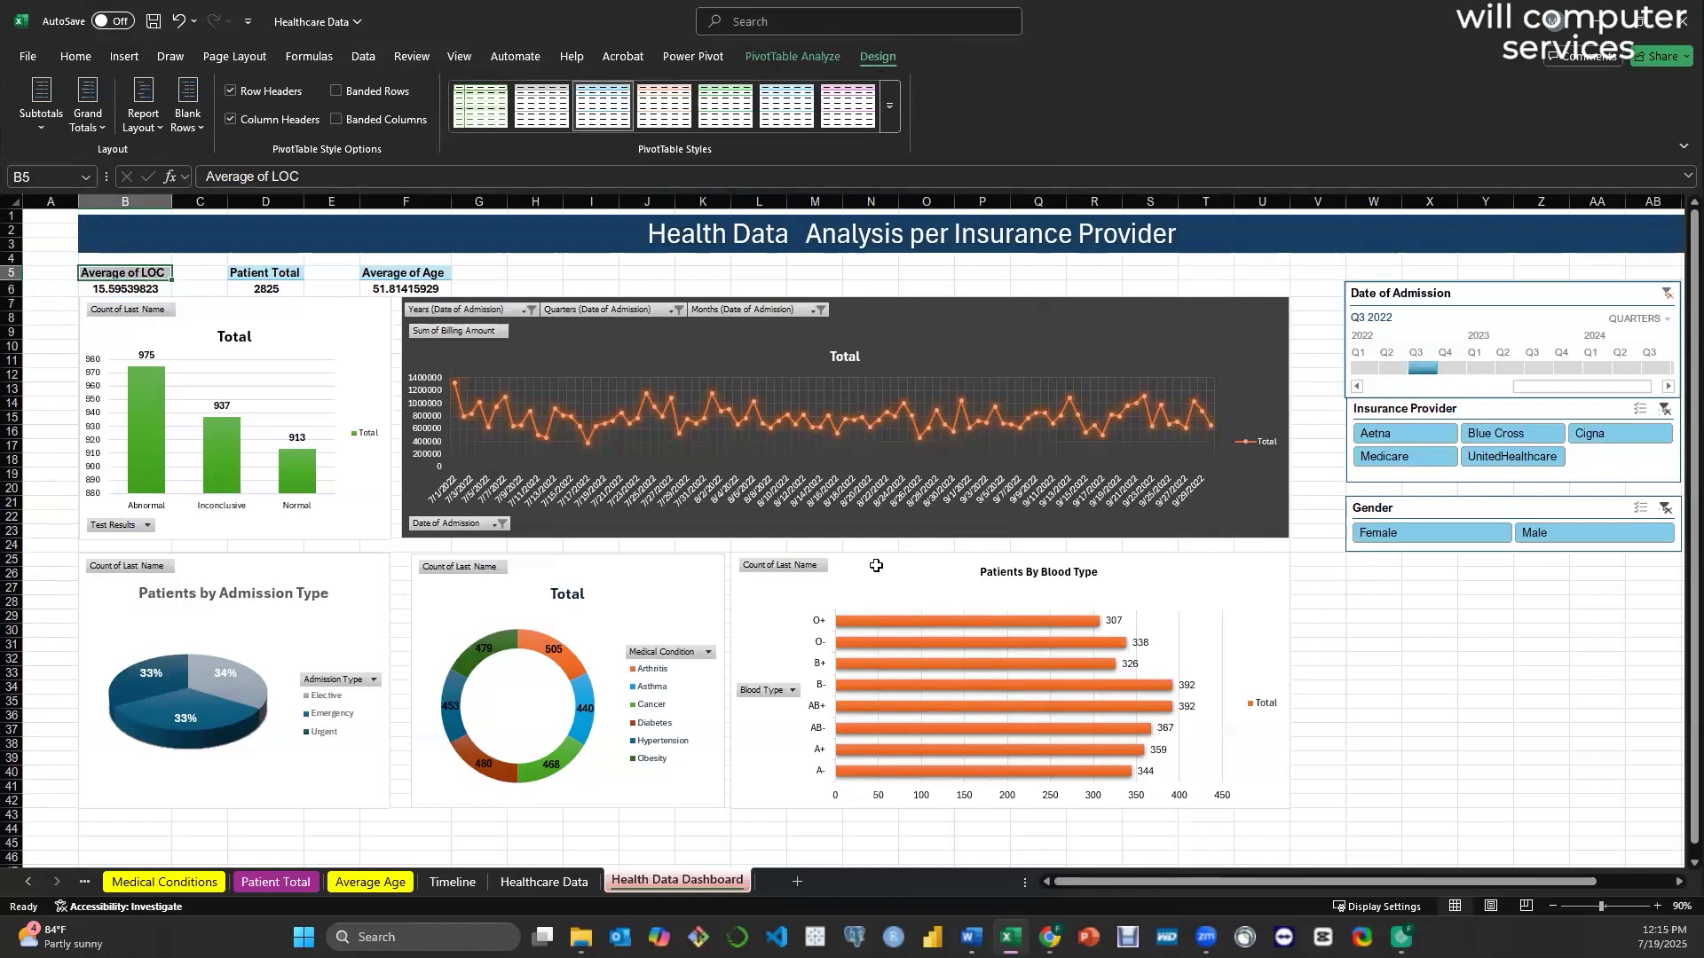
- Set the sheet zoom to 100% and insert a blank row at row 7, between the summary figures and the charts
{"action": "left_click", "coordinate": [1657, 906]}
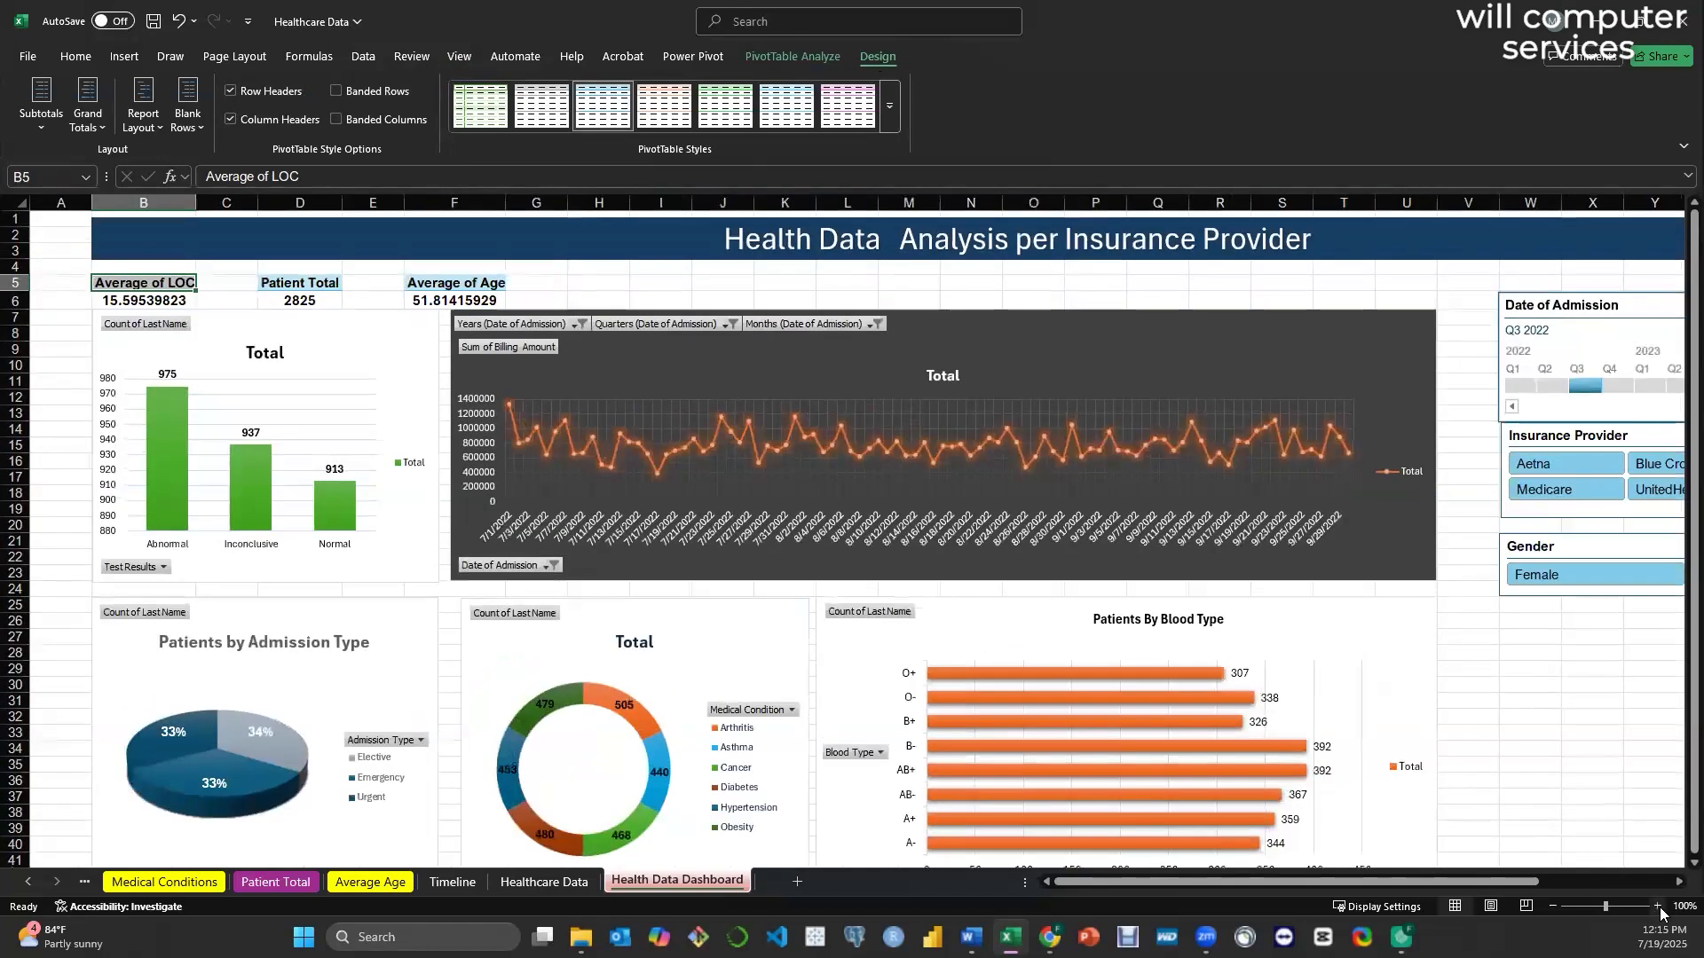
{"action": "left_click", "coordinate": [583, 296]}
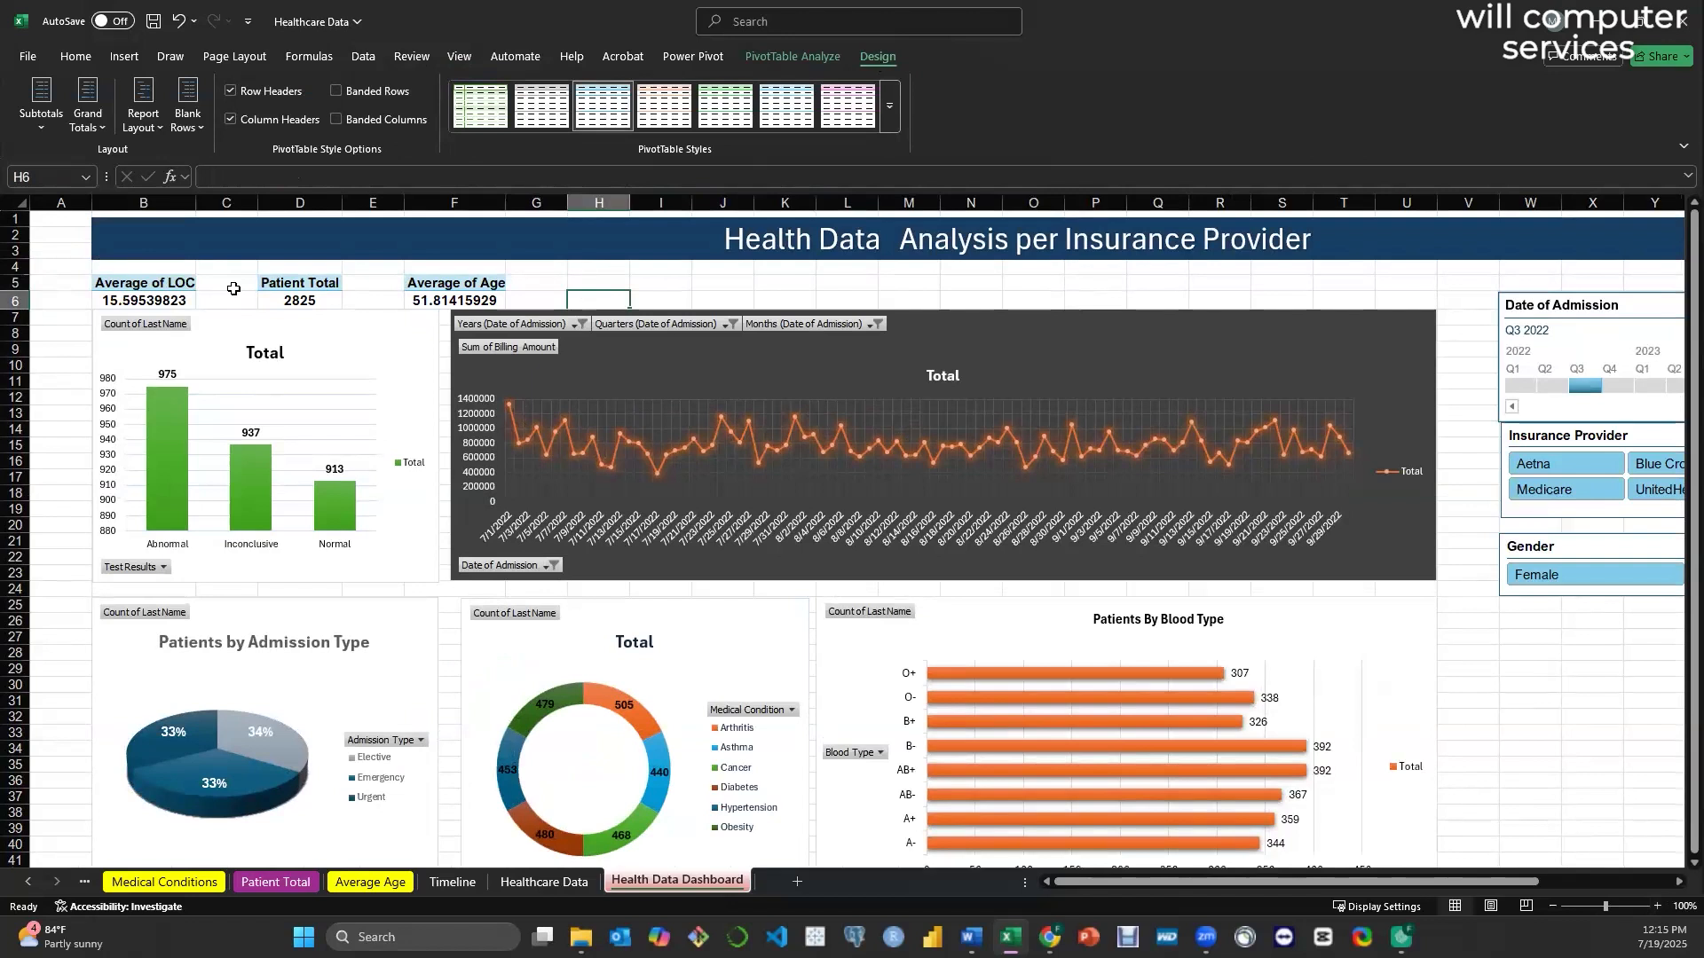
{"action": "left_click_drag", "start_coordinate": [129, 282], "coordinate": [129, 297]}
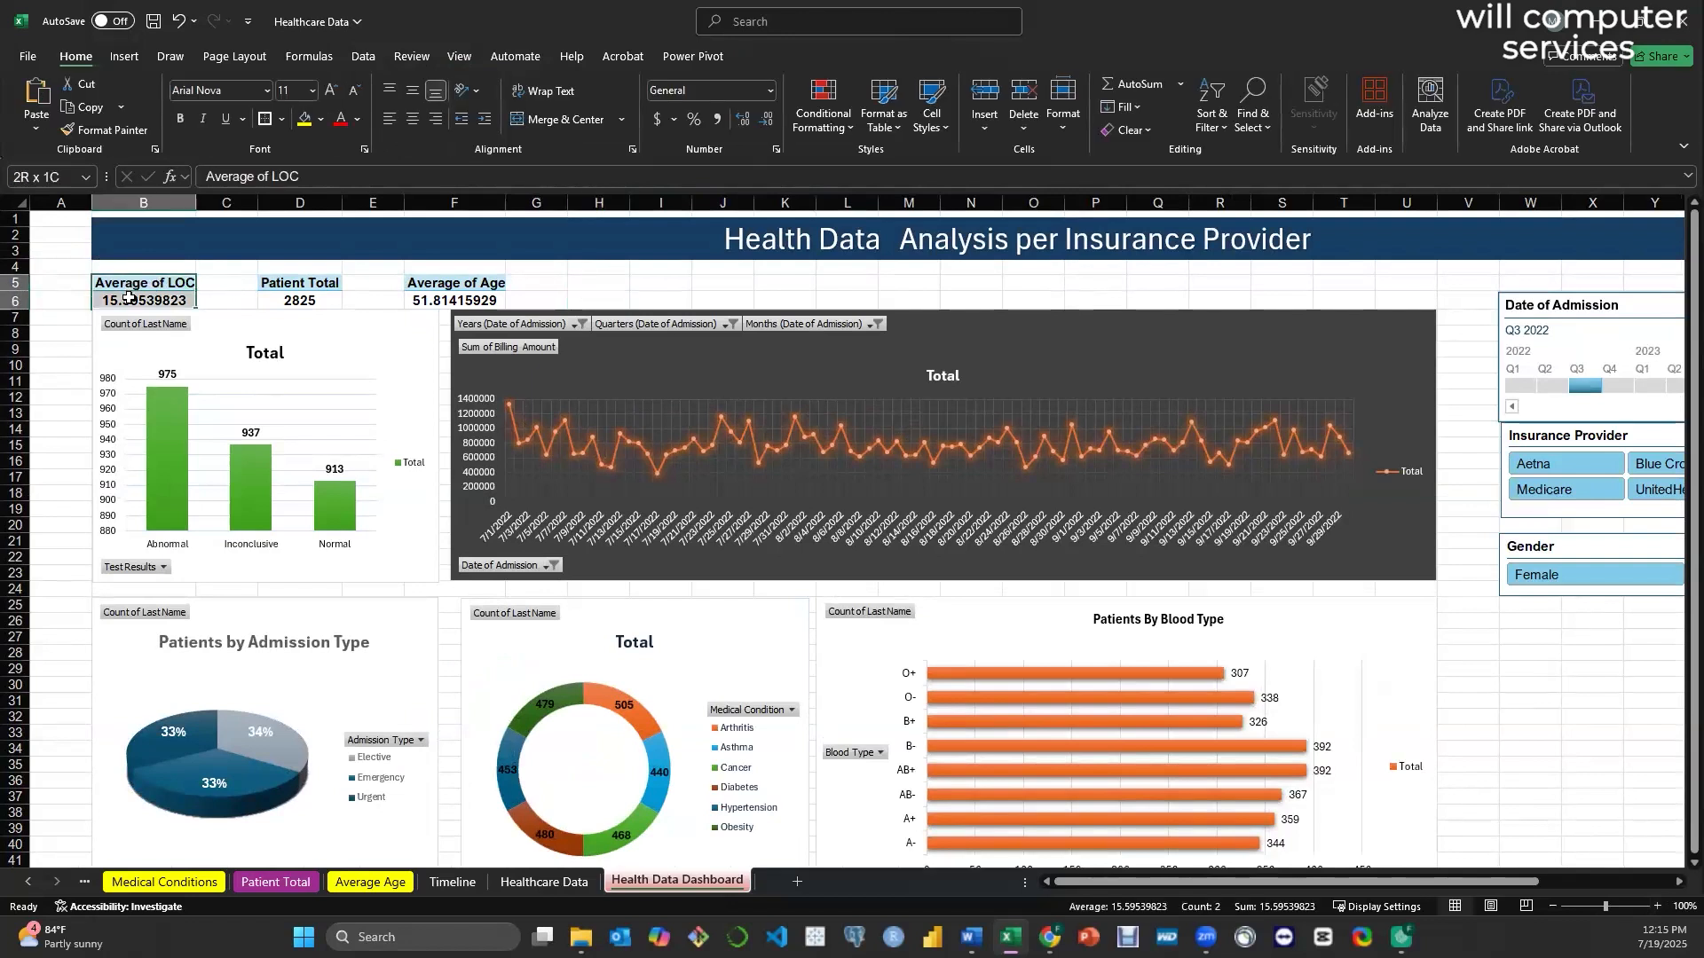
{"action": "left_click", "coordinate": [14, 317]}
{"action": "right_click", "coordinate": [14, 316]}
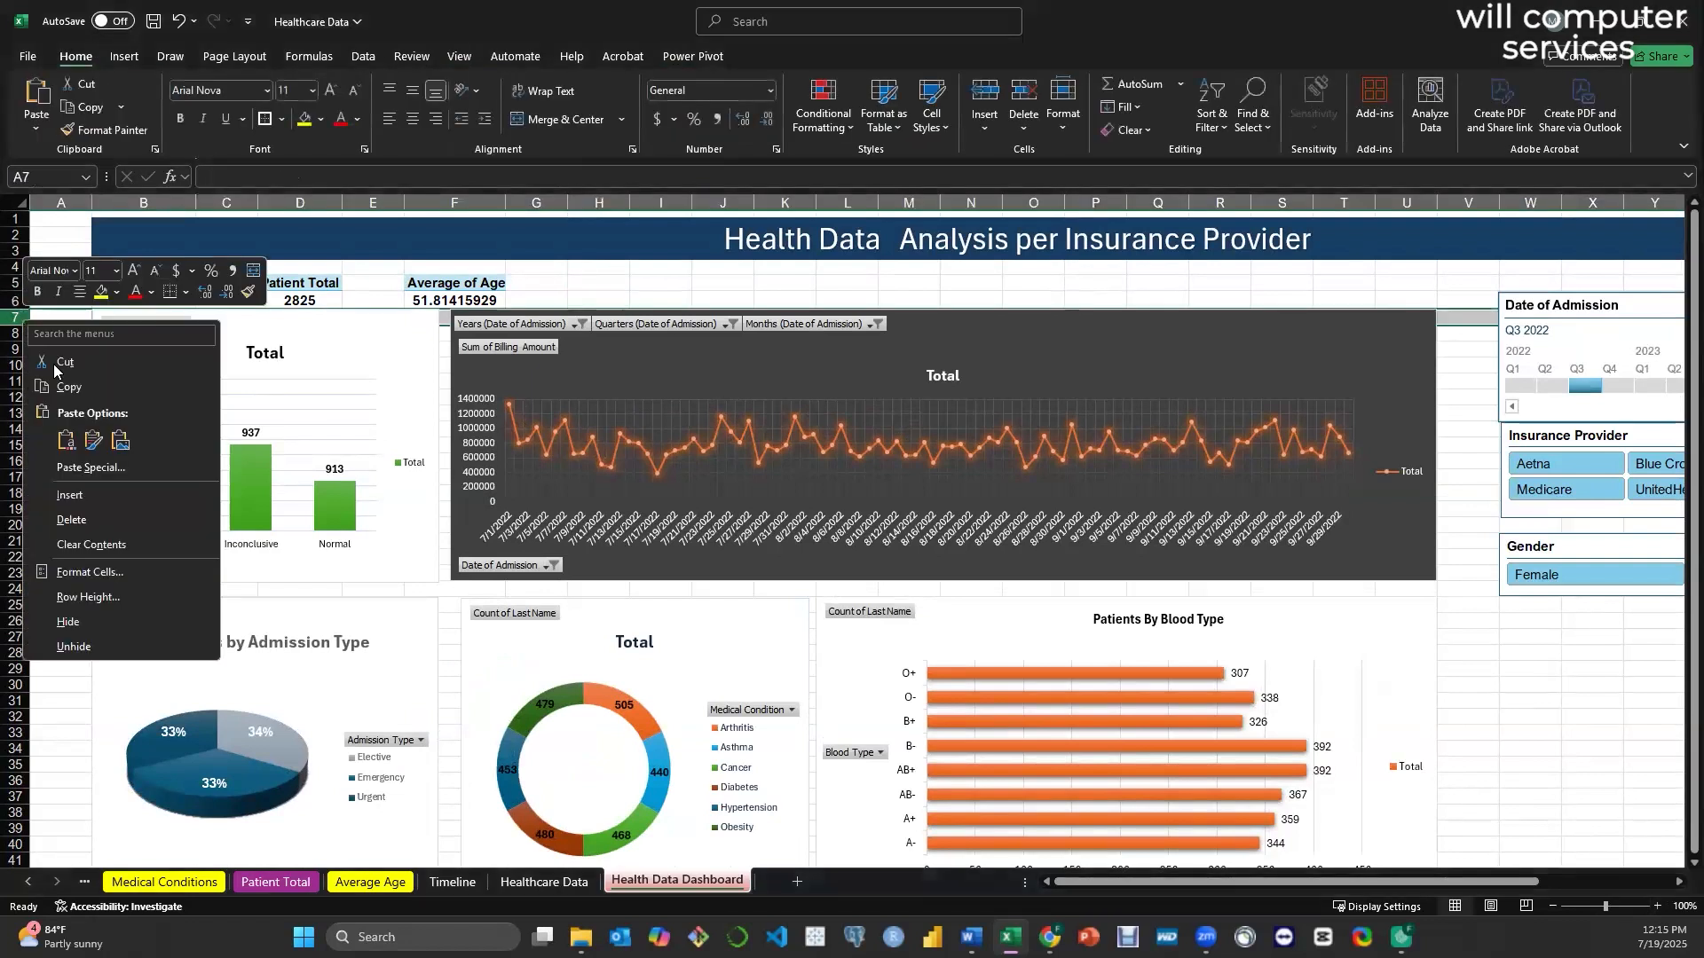
{"action": "left_click", "coordinate": [64, 494]}
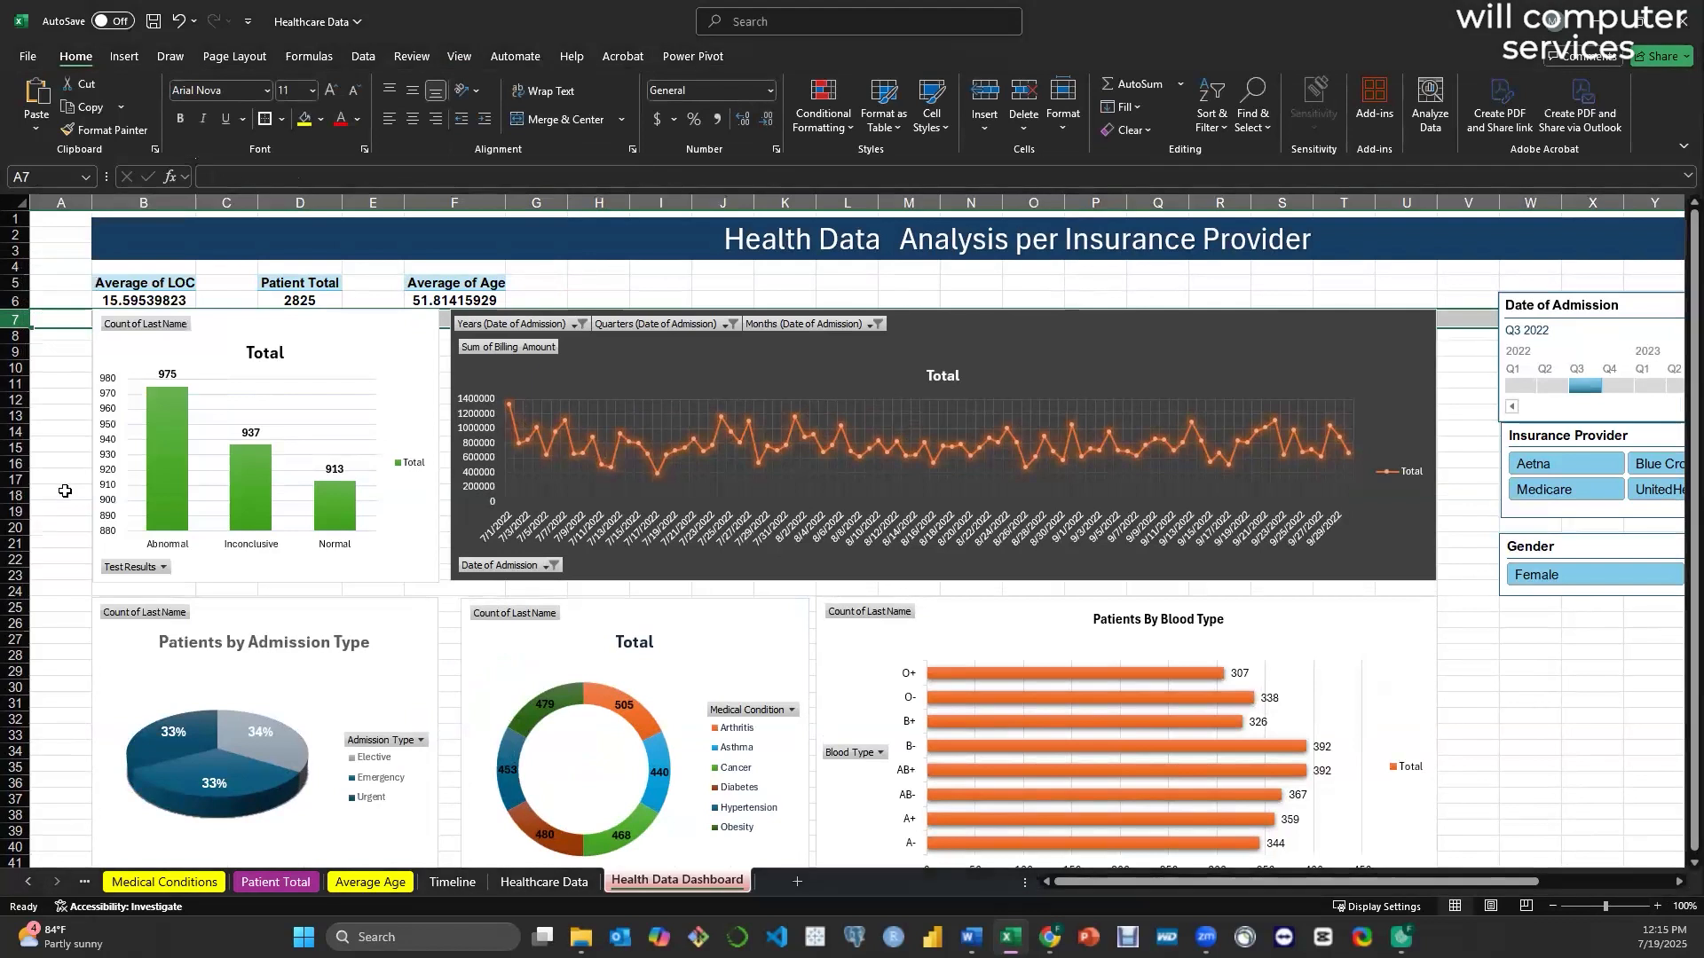
{"action": "left_click", "coordinate": [686, 285]}
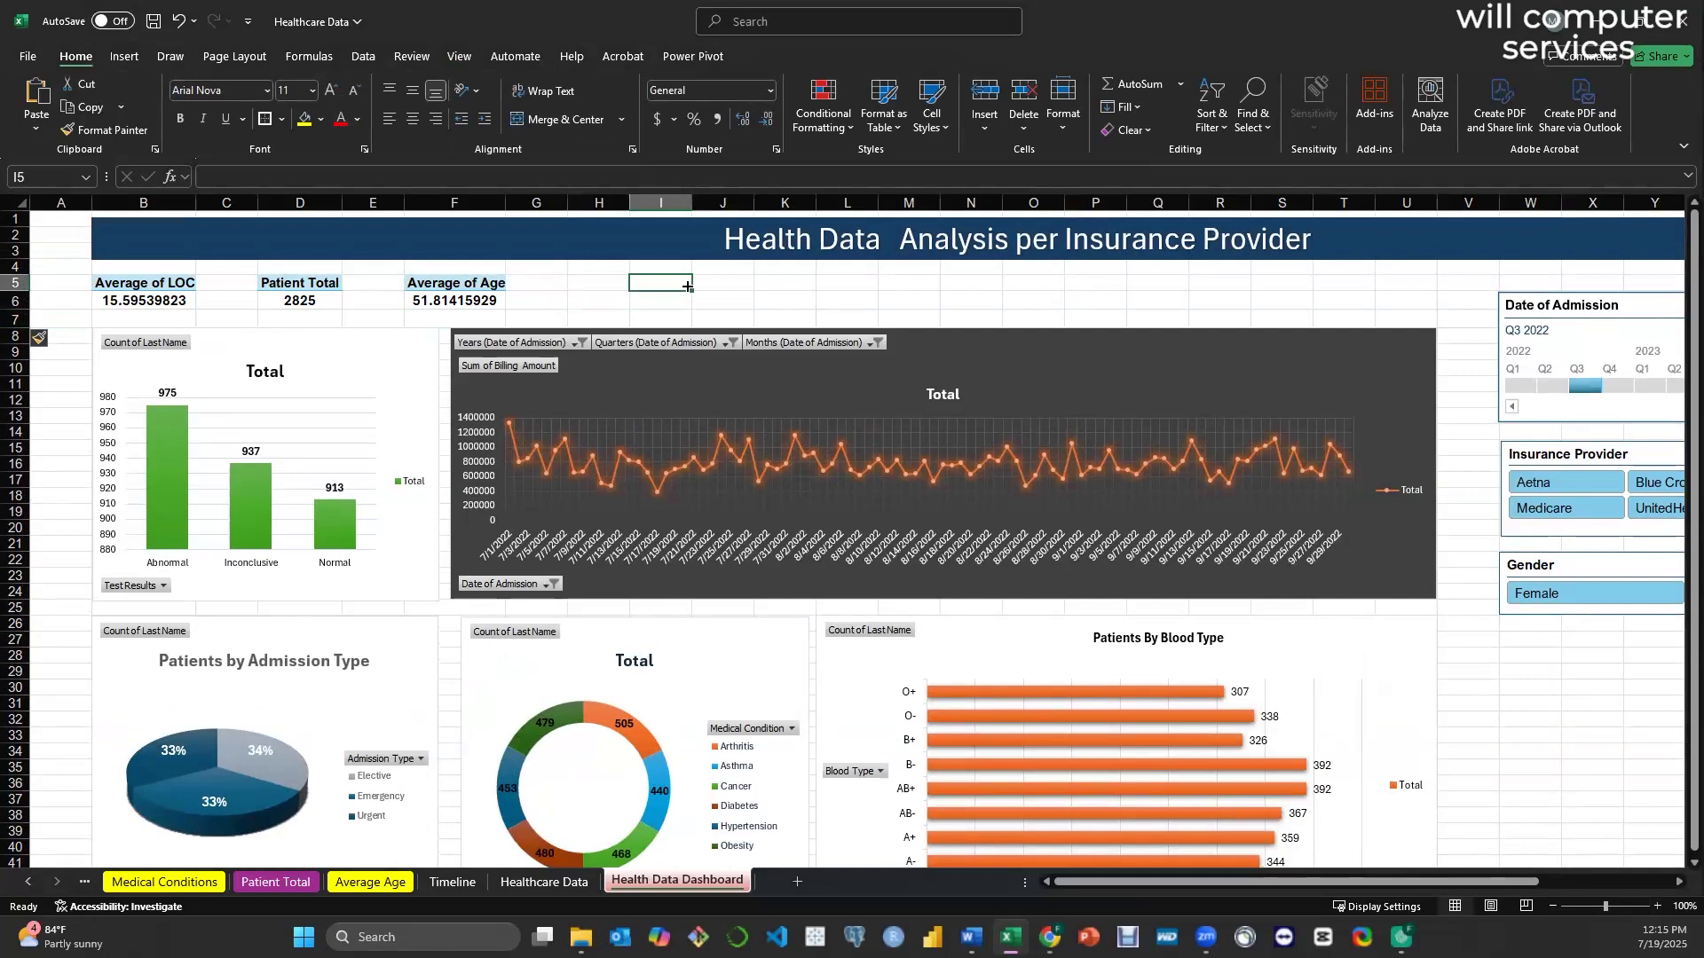
- Apply the fourth bevel preset as a shape effect to the Test Results column chart
{"action": "left_click", "coordinate": [396, 359]}
{"action": "left_click", "coordinate": [931, 58]}
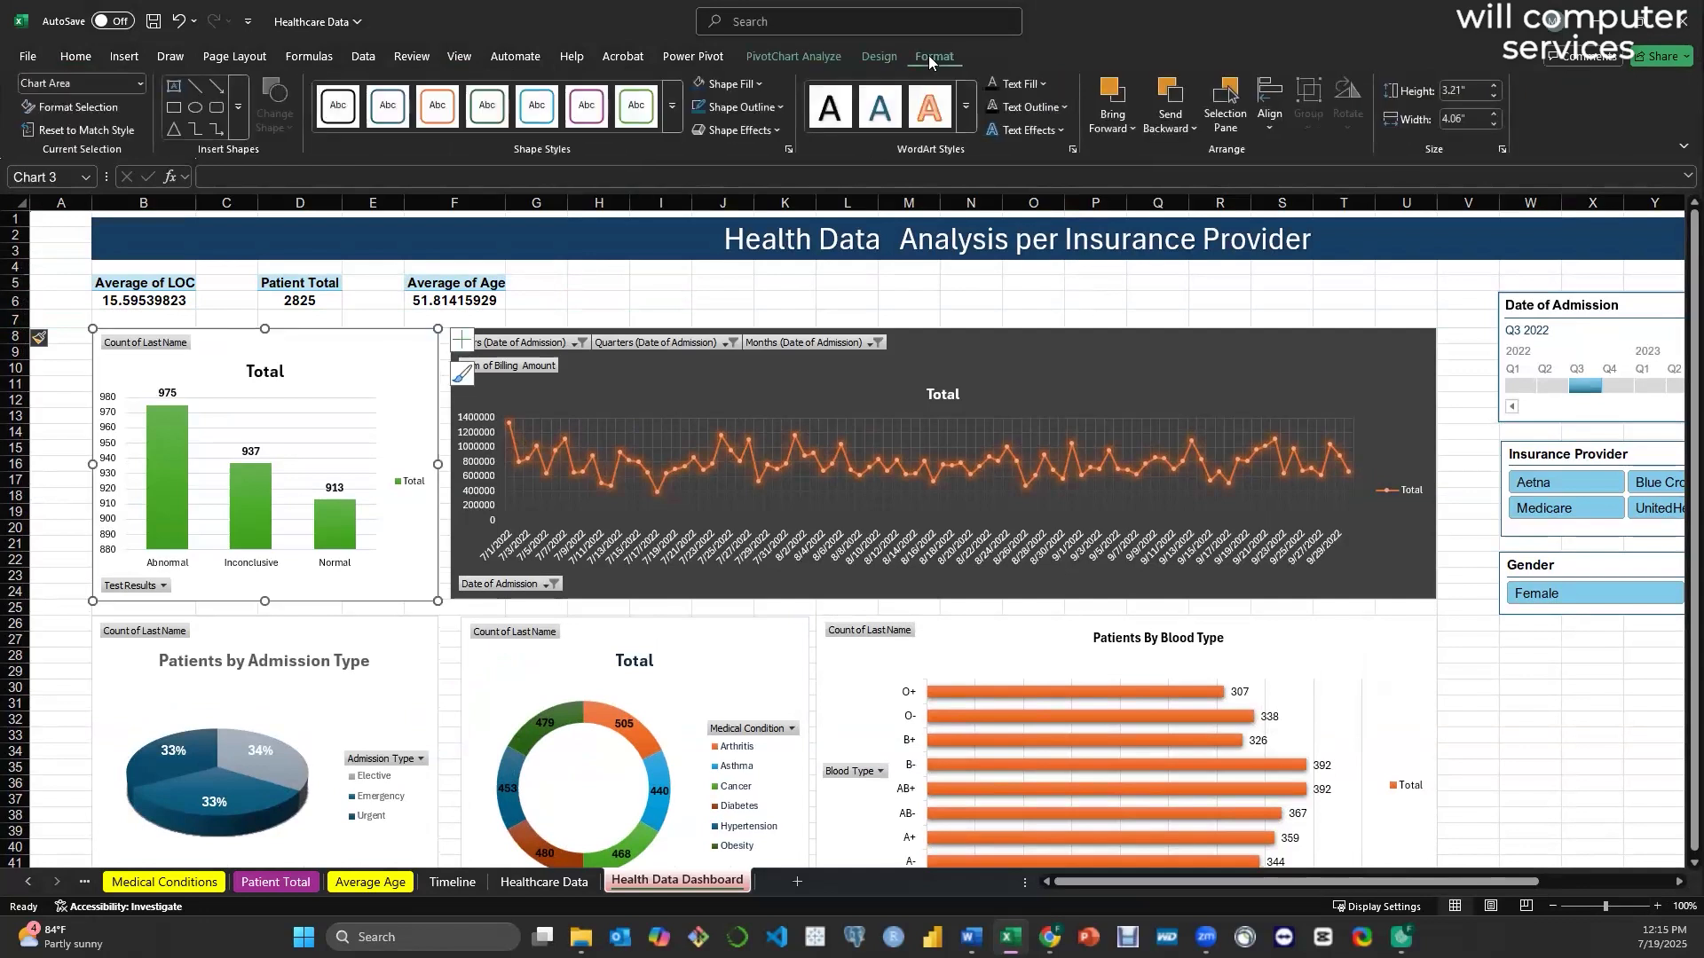
{"action": "left_click", "coordinate": [774, 131]}
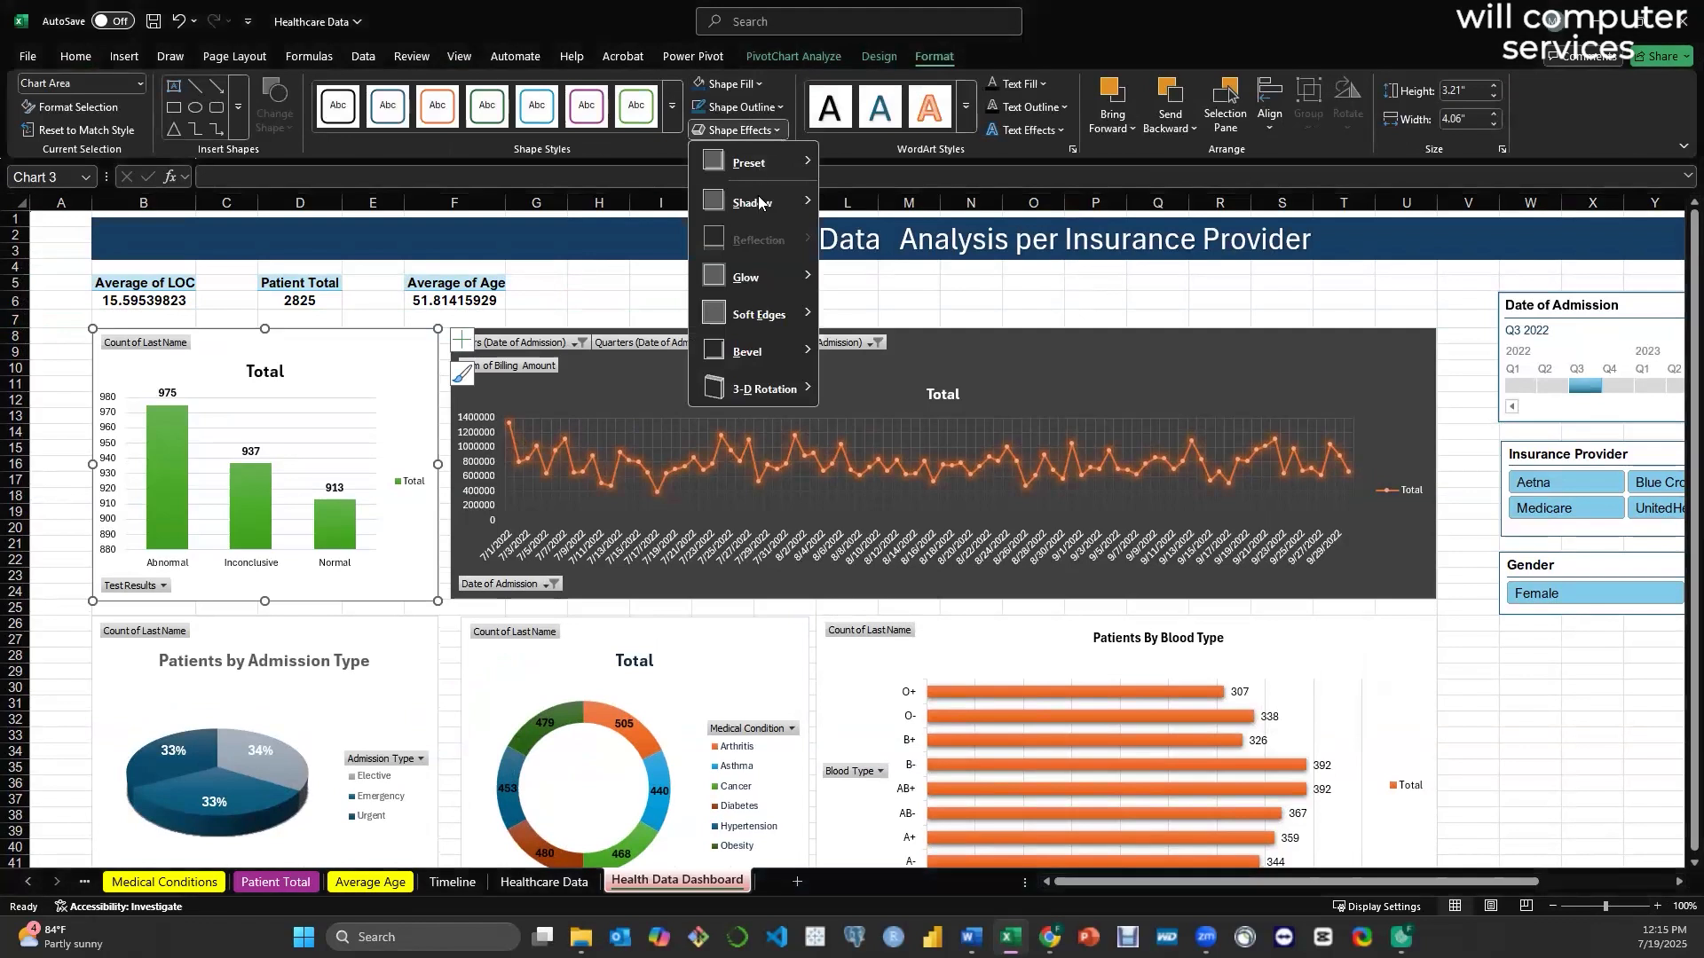
{"action": "mouse_move", "coordinate": [756, 385]}
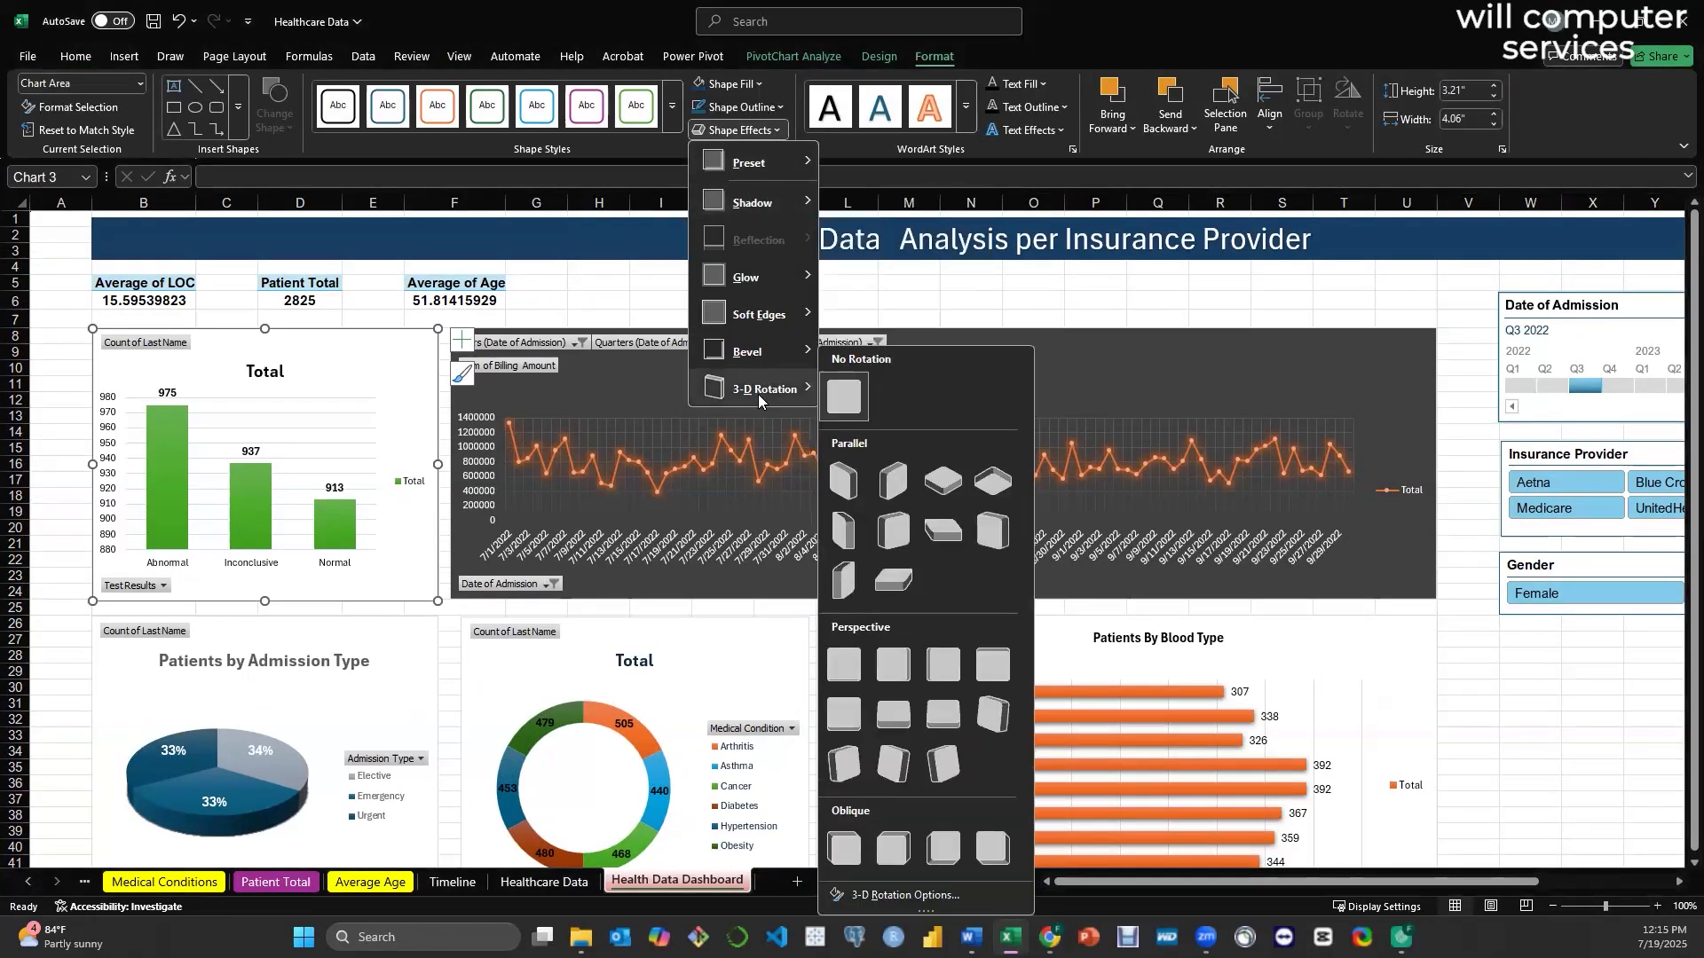
{"action": "mouse_move", "coordinate": [767, 353]}
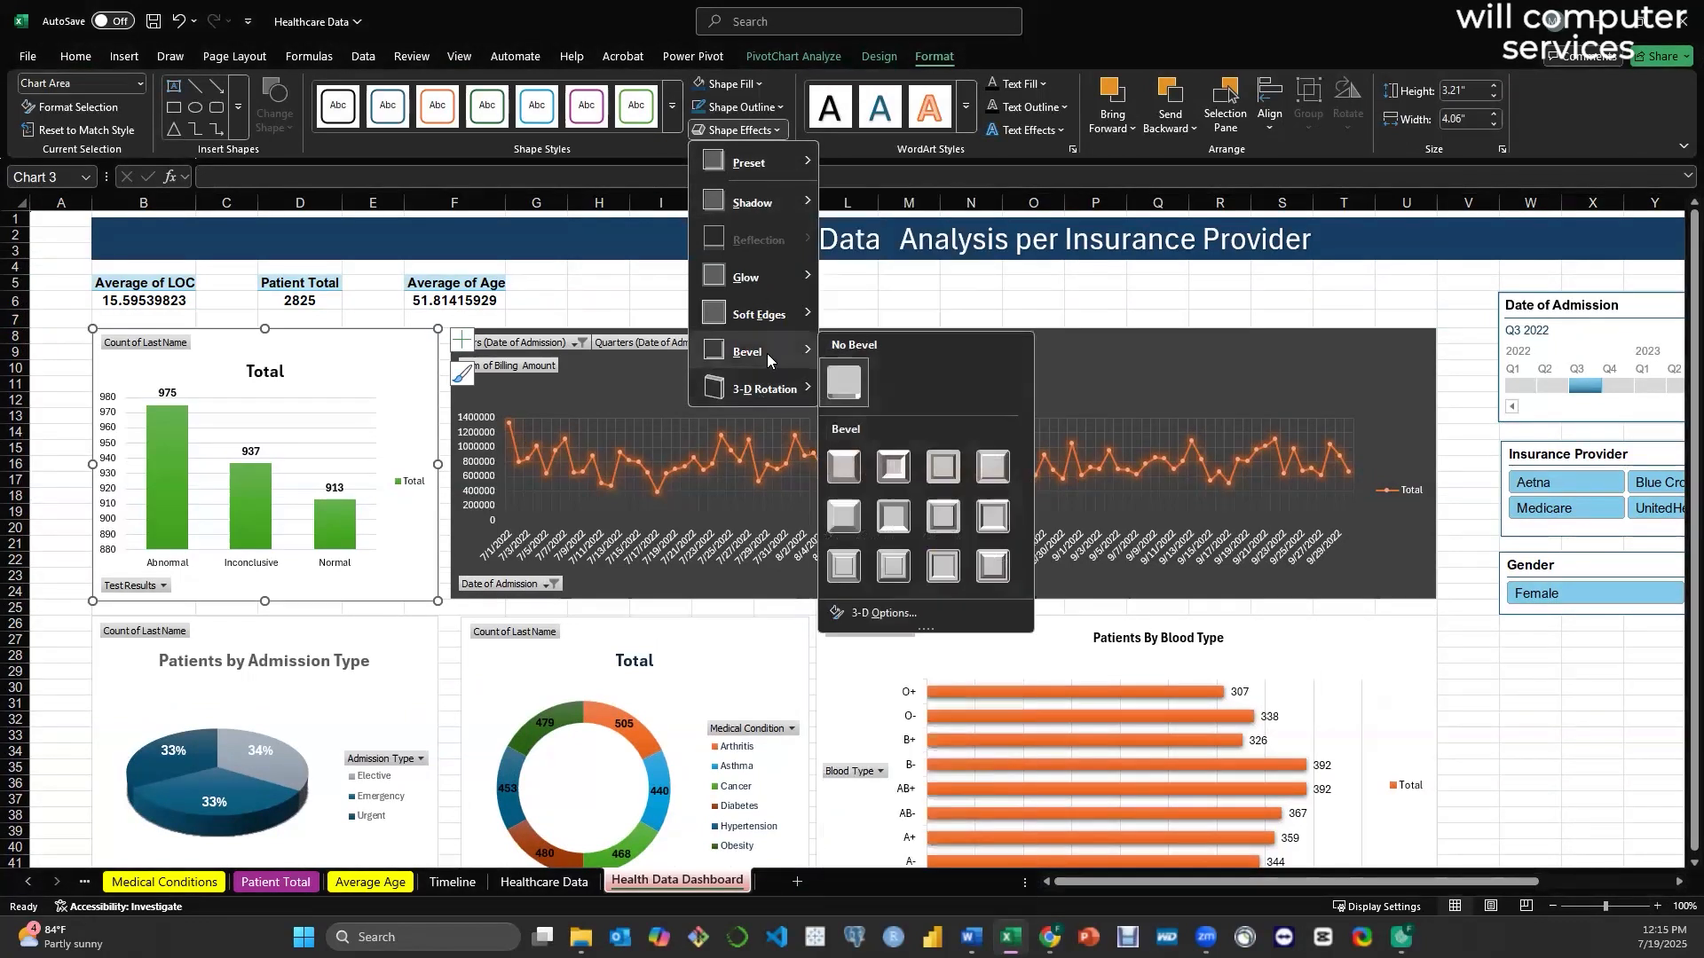
{"action": "left_click", "coordinate": [995, 473]}
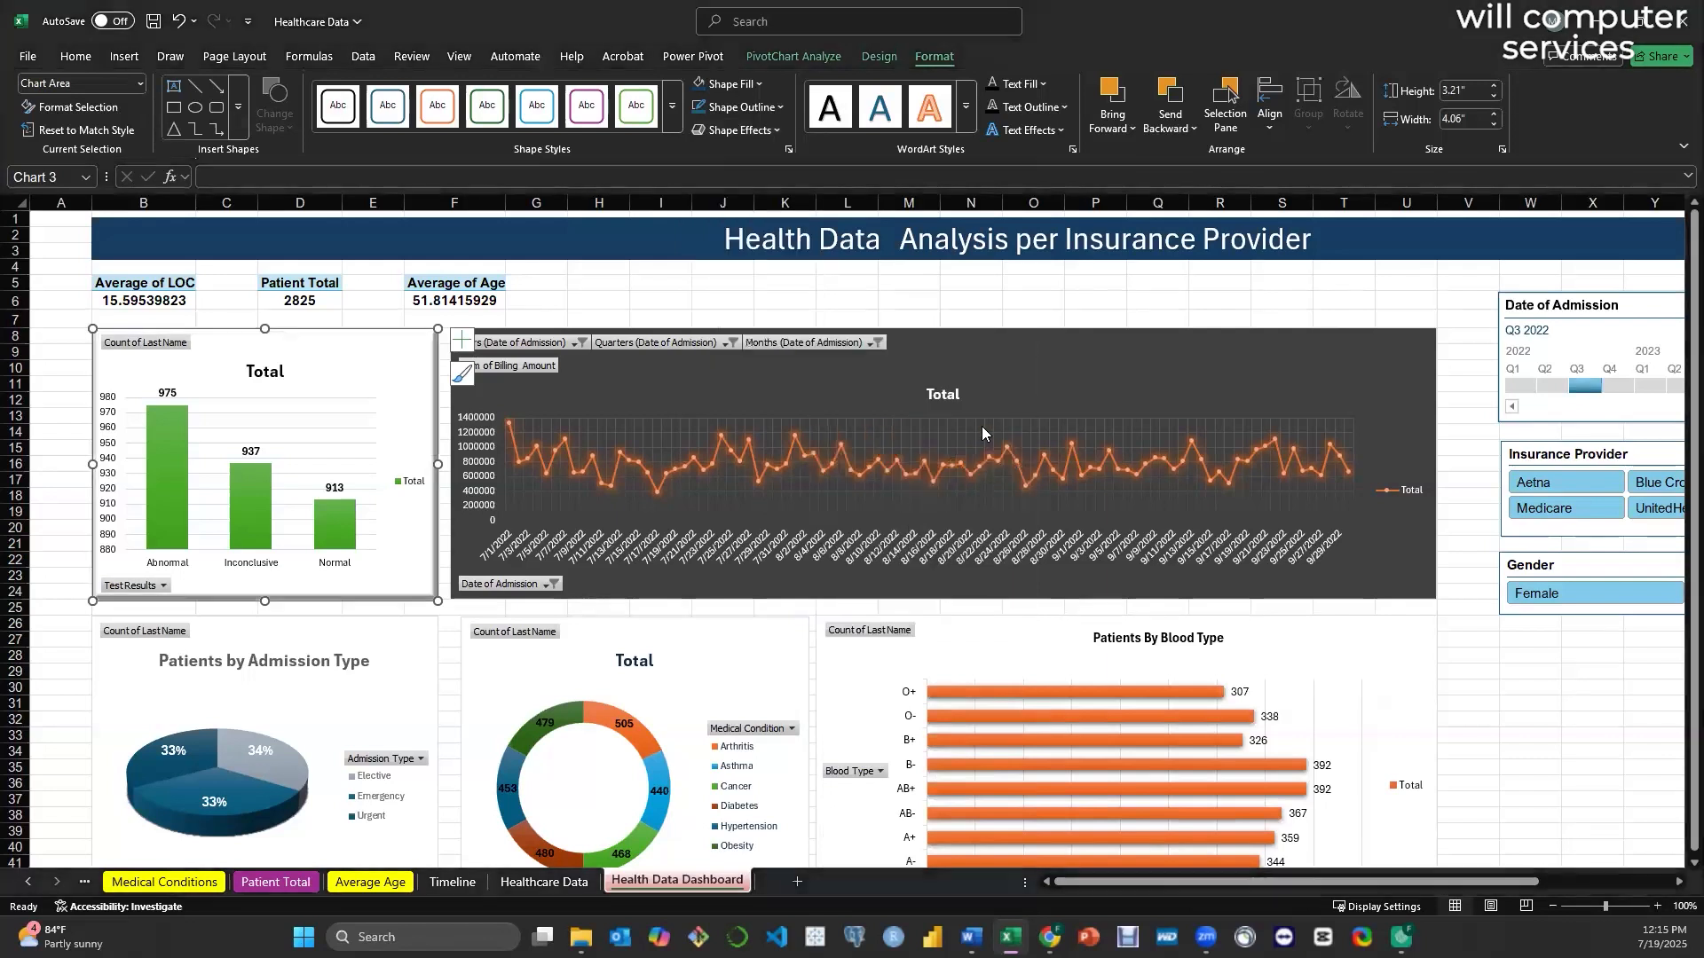
- Apply the fourth bevel preset to the Sum of Billing Amount line chart
{"action": "left_click", "coordinate": [1037, 366]}
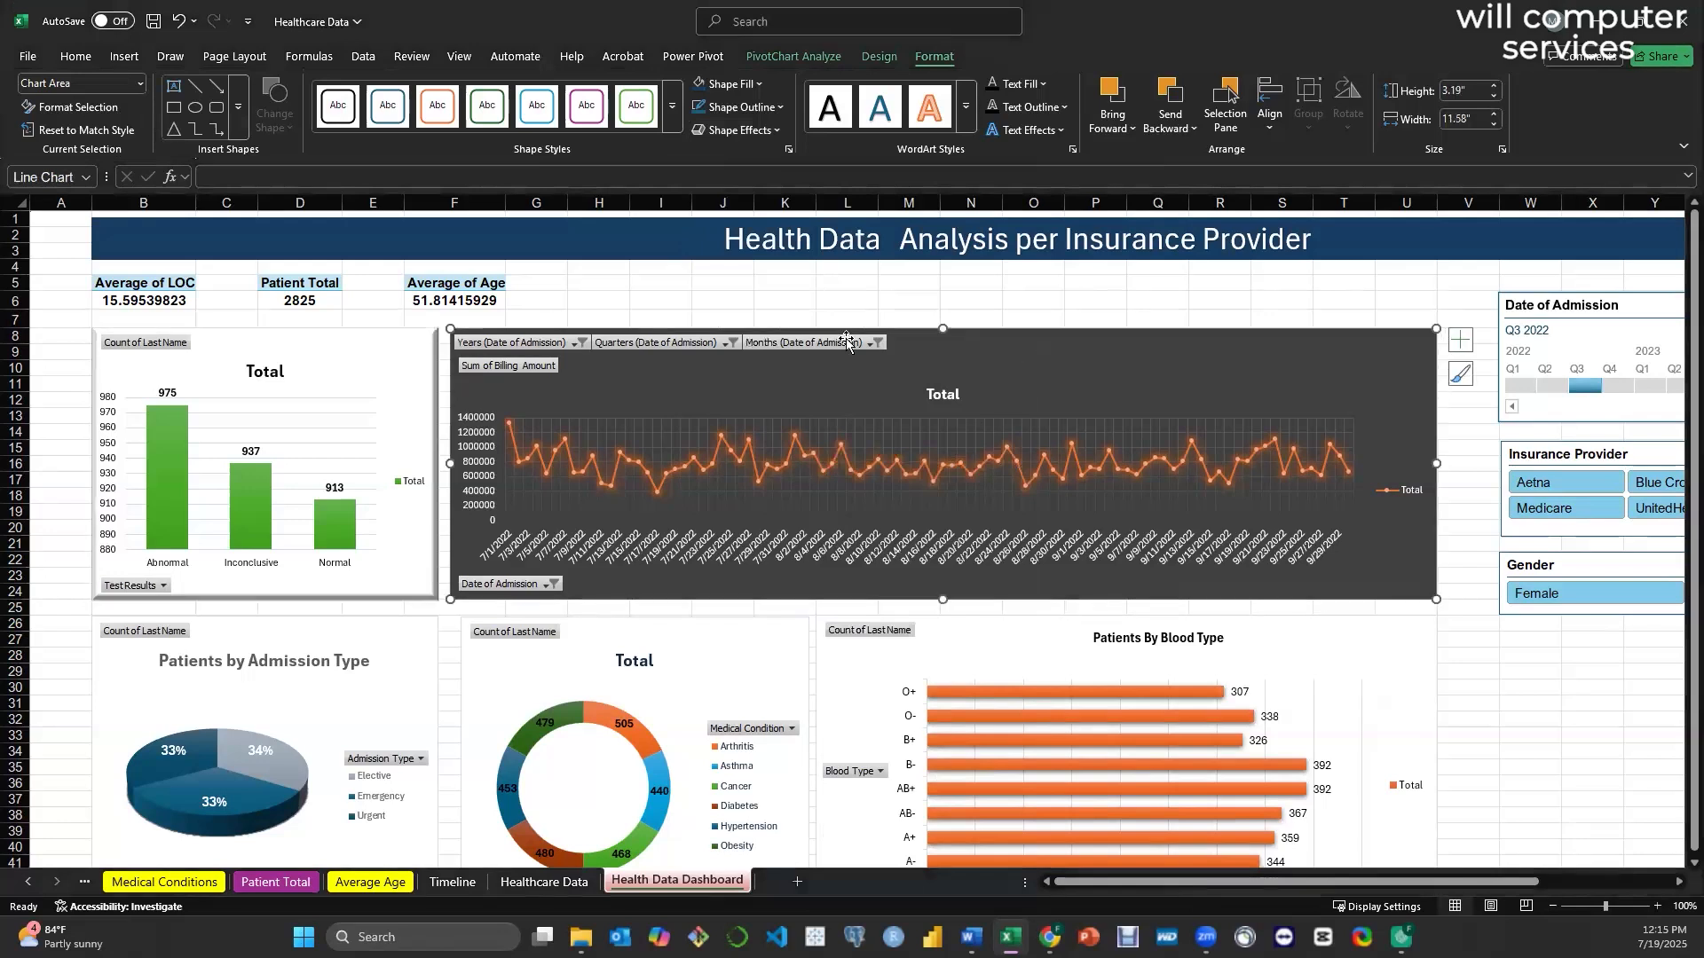
{"action": "left_click", "coordinate": [757, 132]}
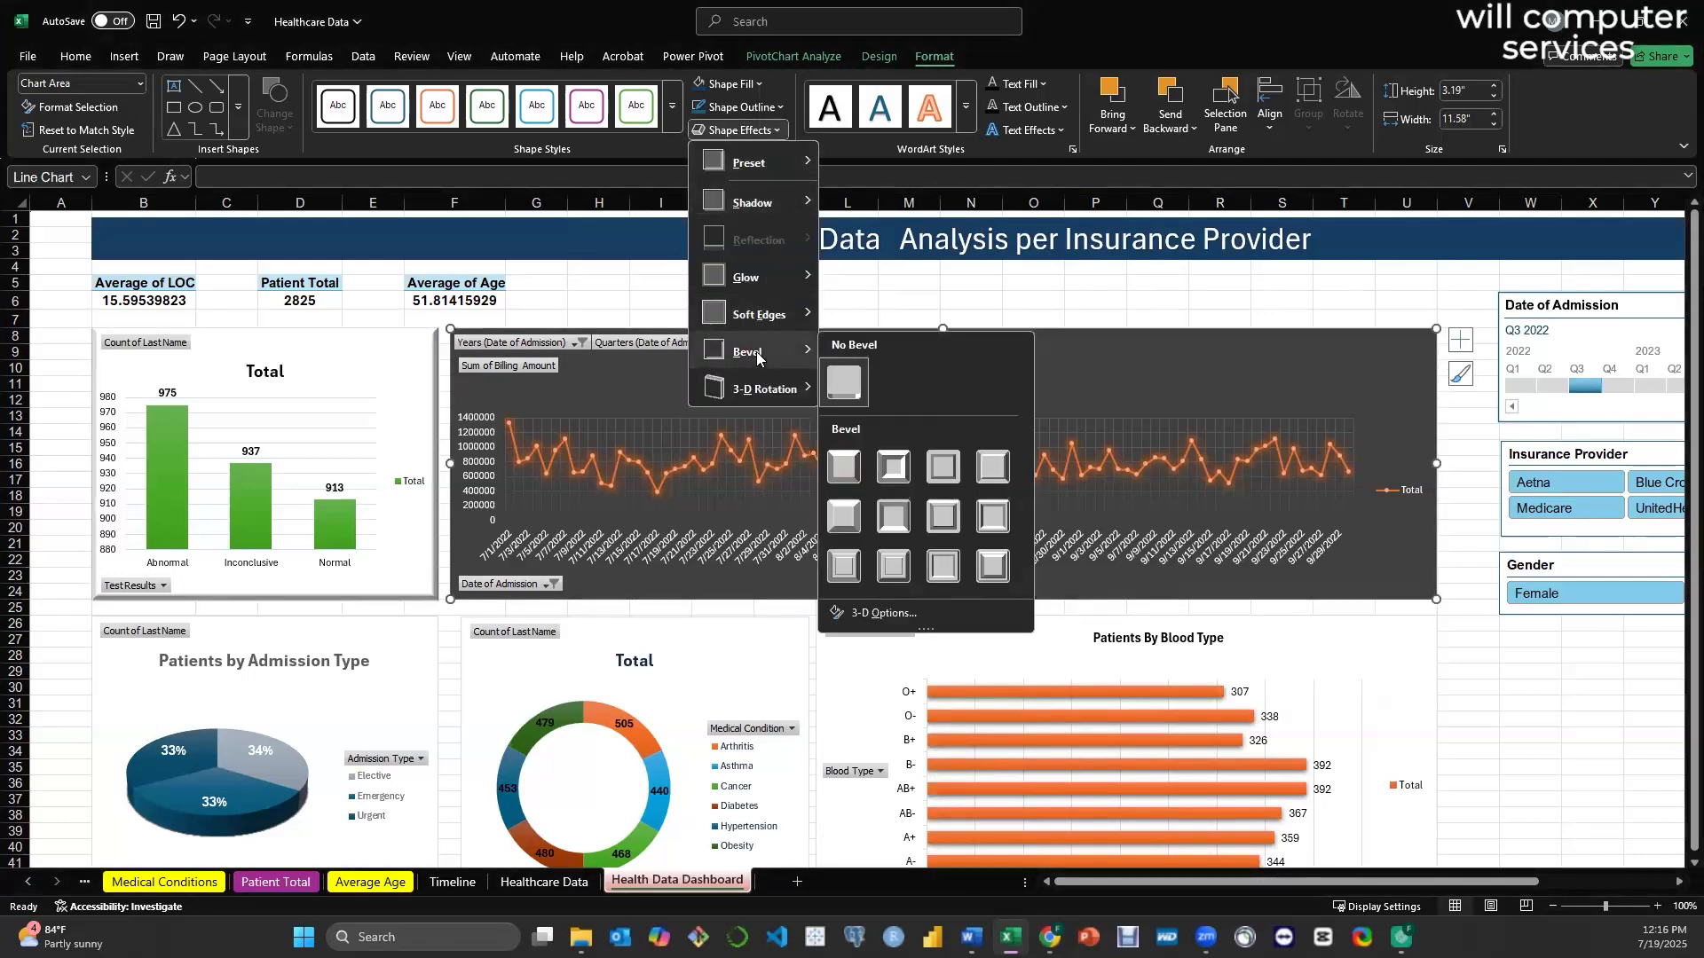
{"action": "left_click", "coordinate": [992, 469]}
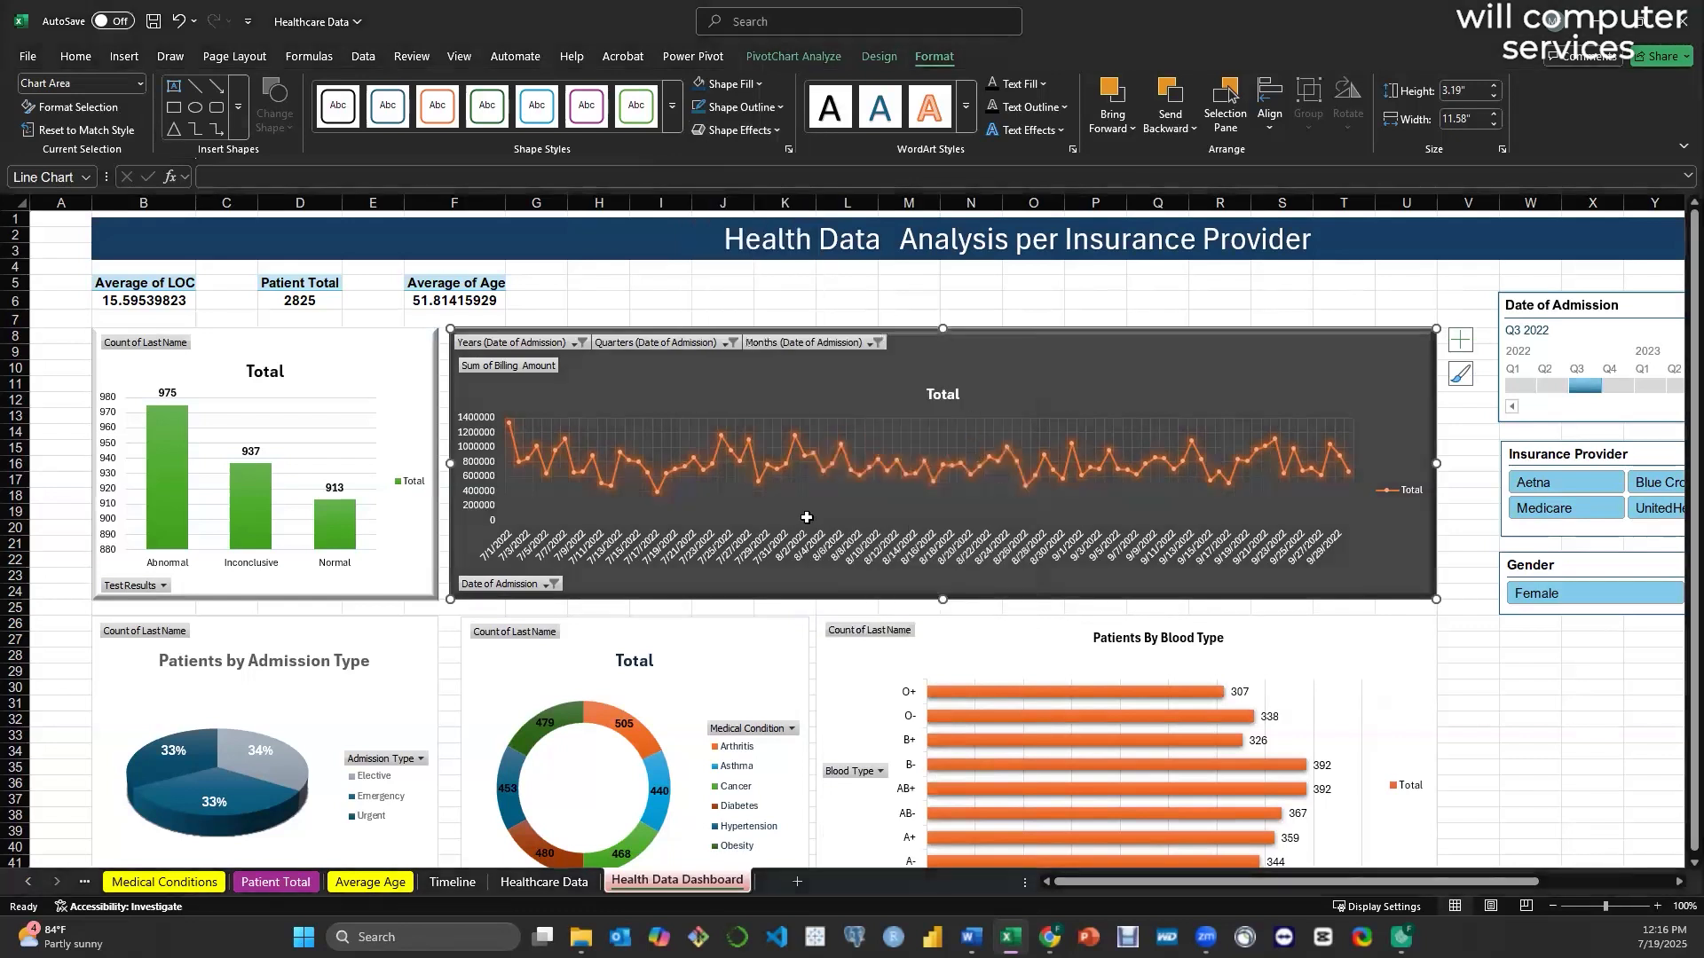
- Apply the fourth bevel preset to the Patients by Admission Type pie chart
{"action": "left_click", "coordinate": [385, 655]}
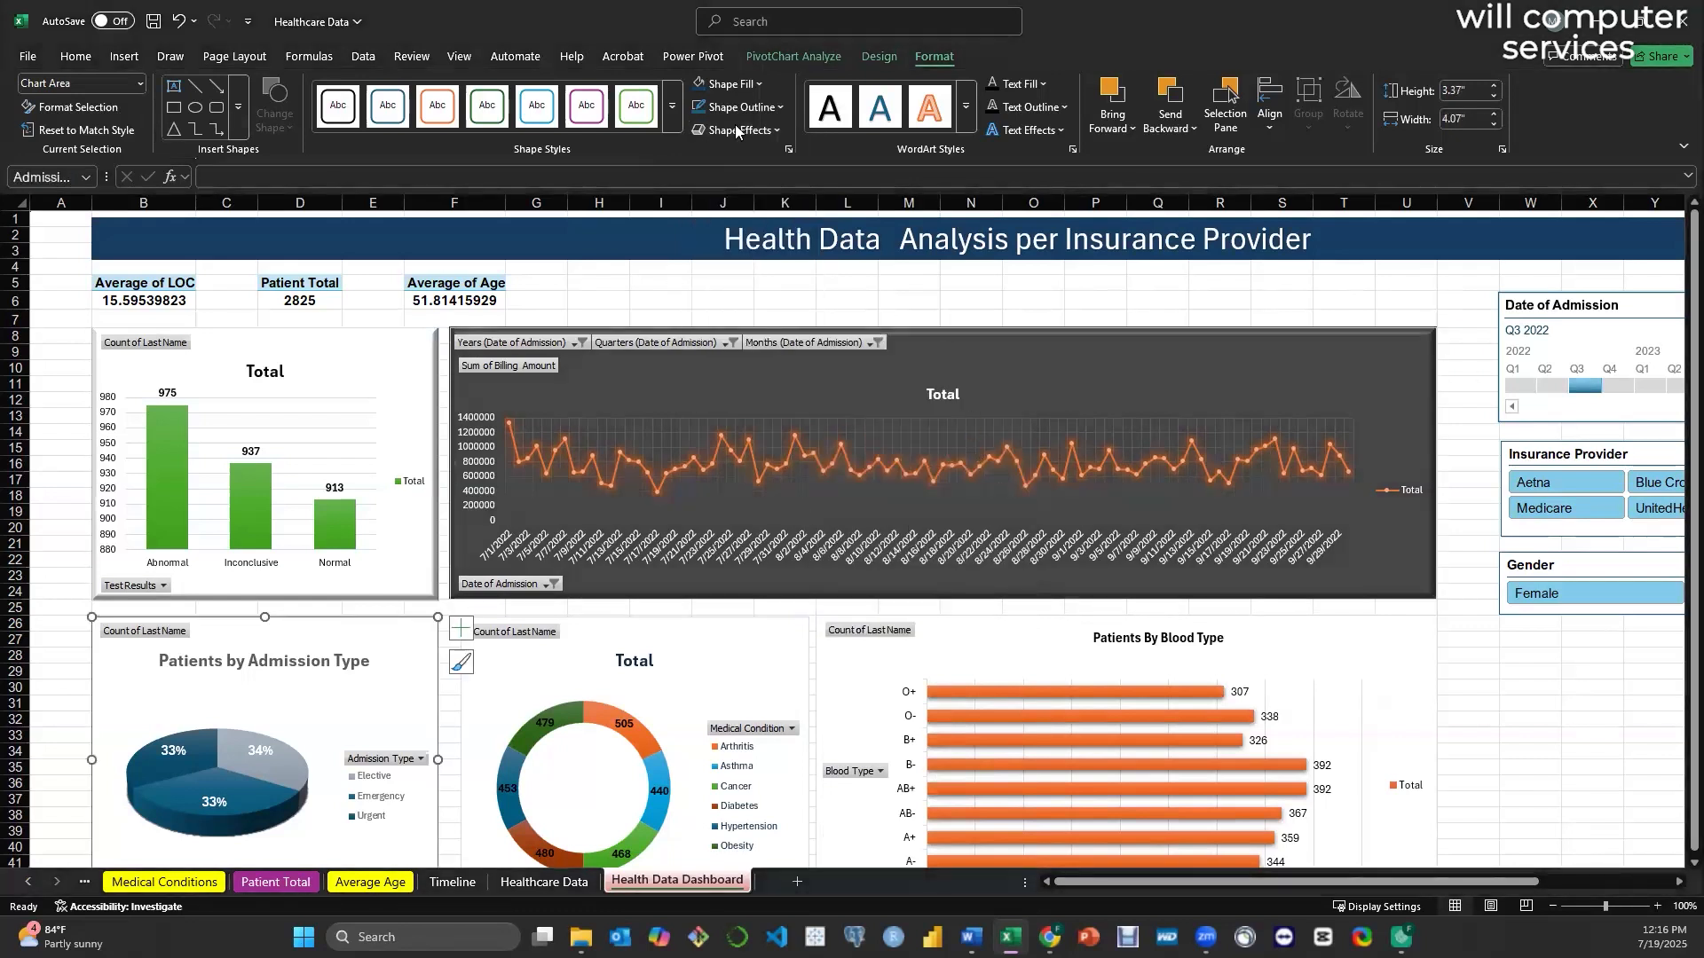
{"action": "left_click", "coordinate": [774, 130]}
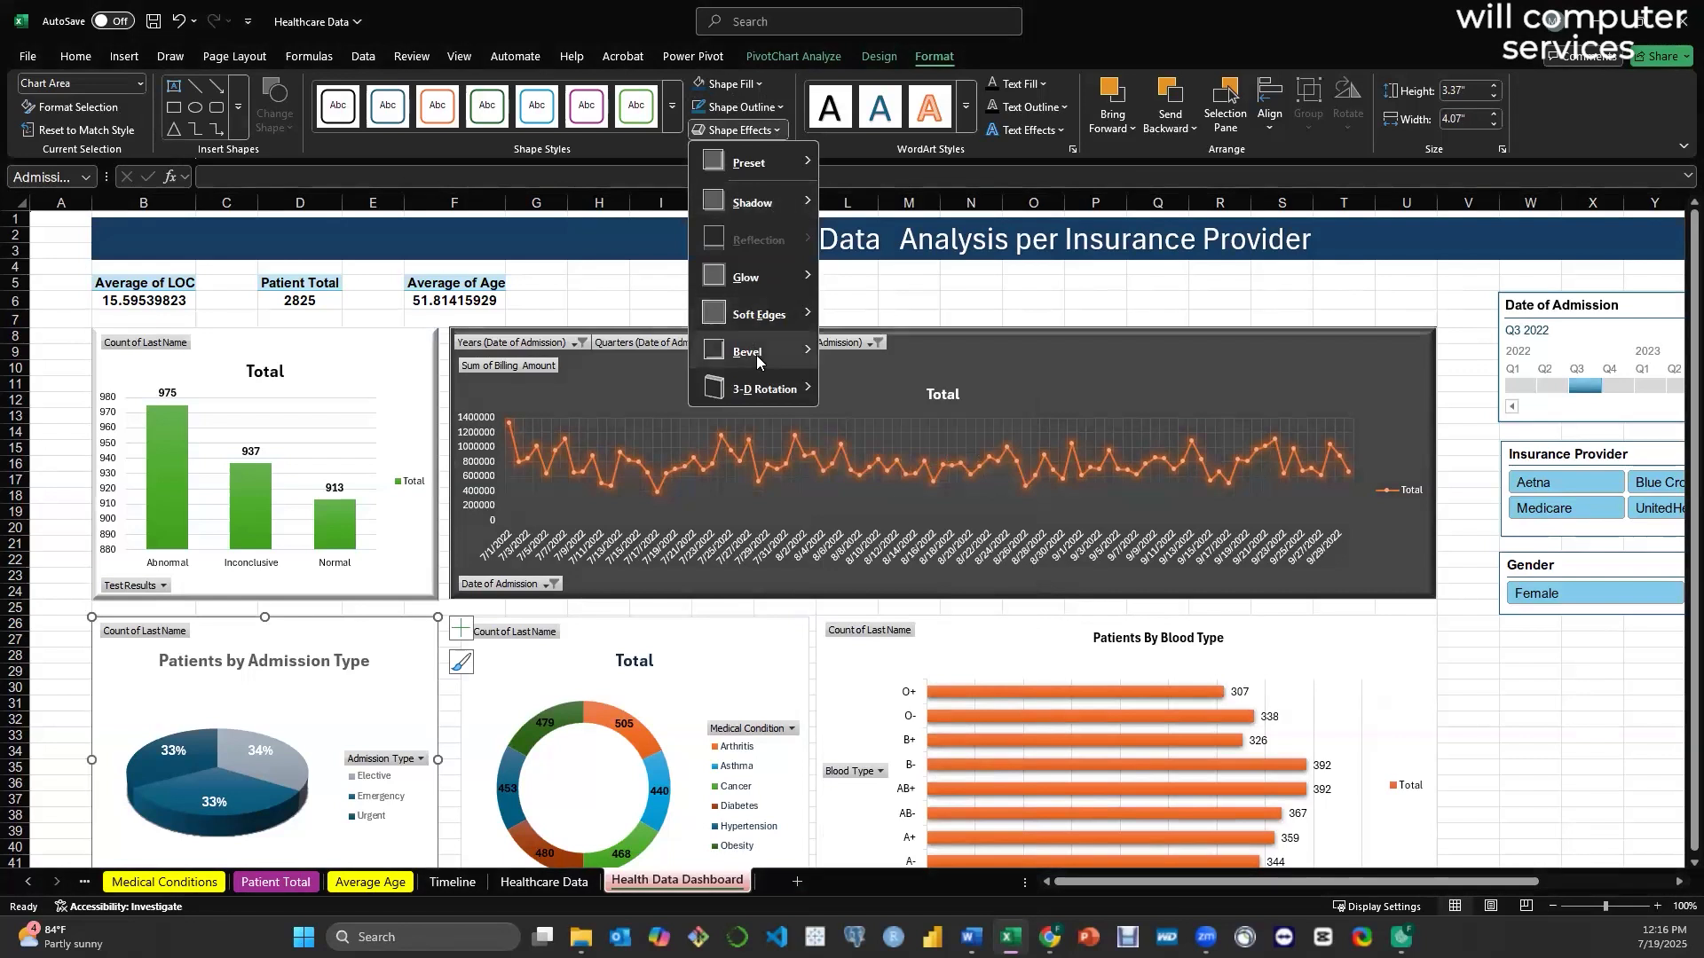
{"action": "mouse_move", "coordinate": [756, 355]}
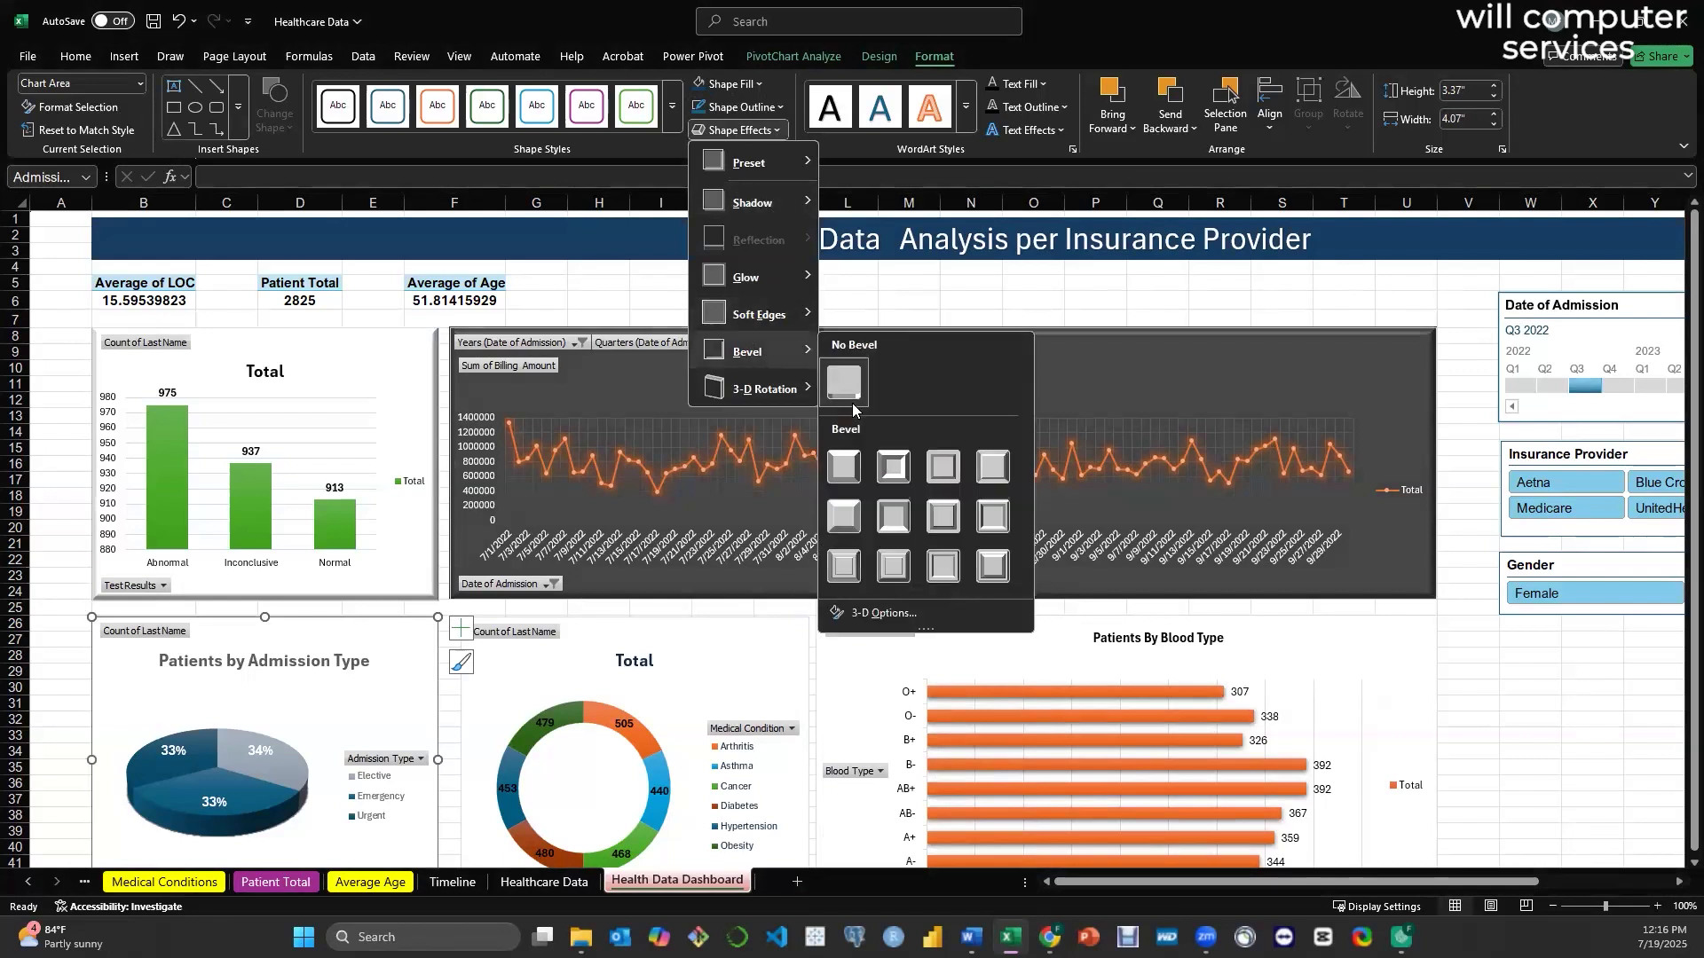
{"action": "left_click", "coordinate": [990, 475]}
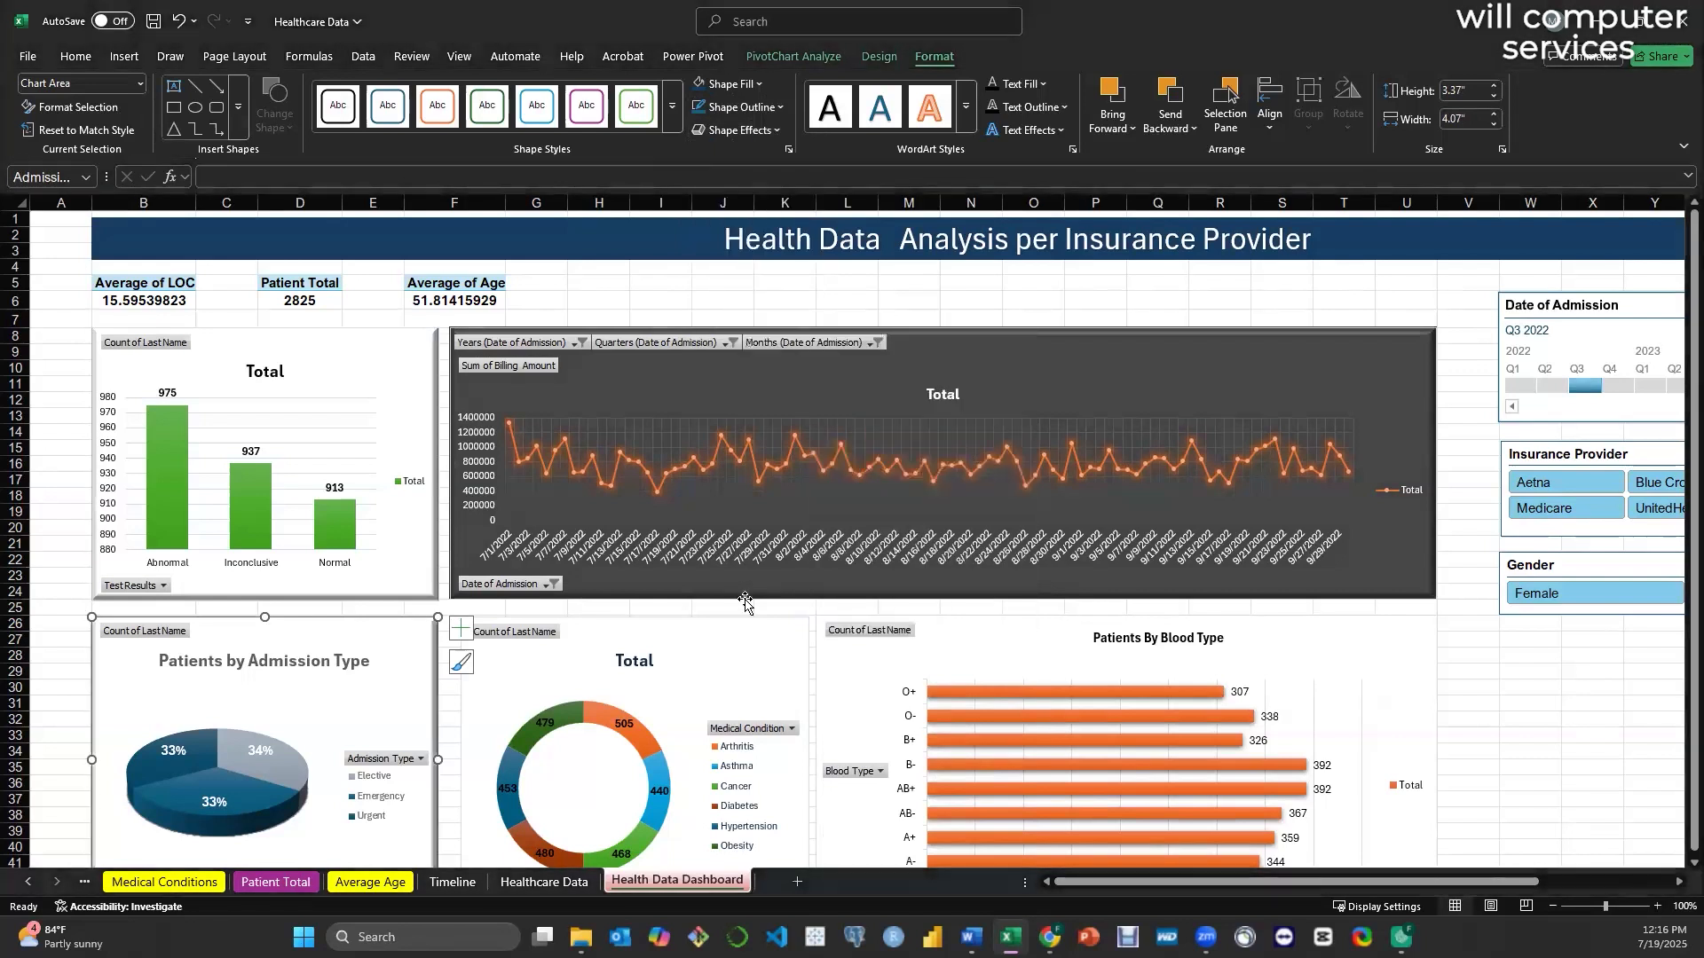
- Apply the fourth bevel preset to the Medical Condition doughnut chart
{"action": "left_click", "coordinate": [734, 625]}
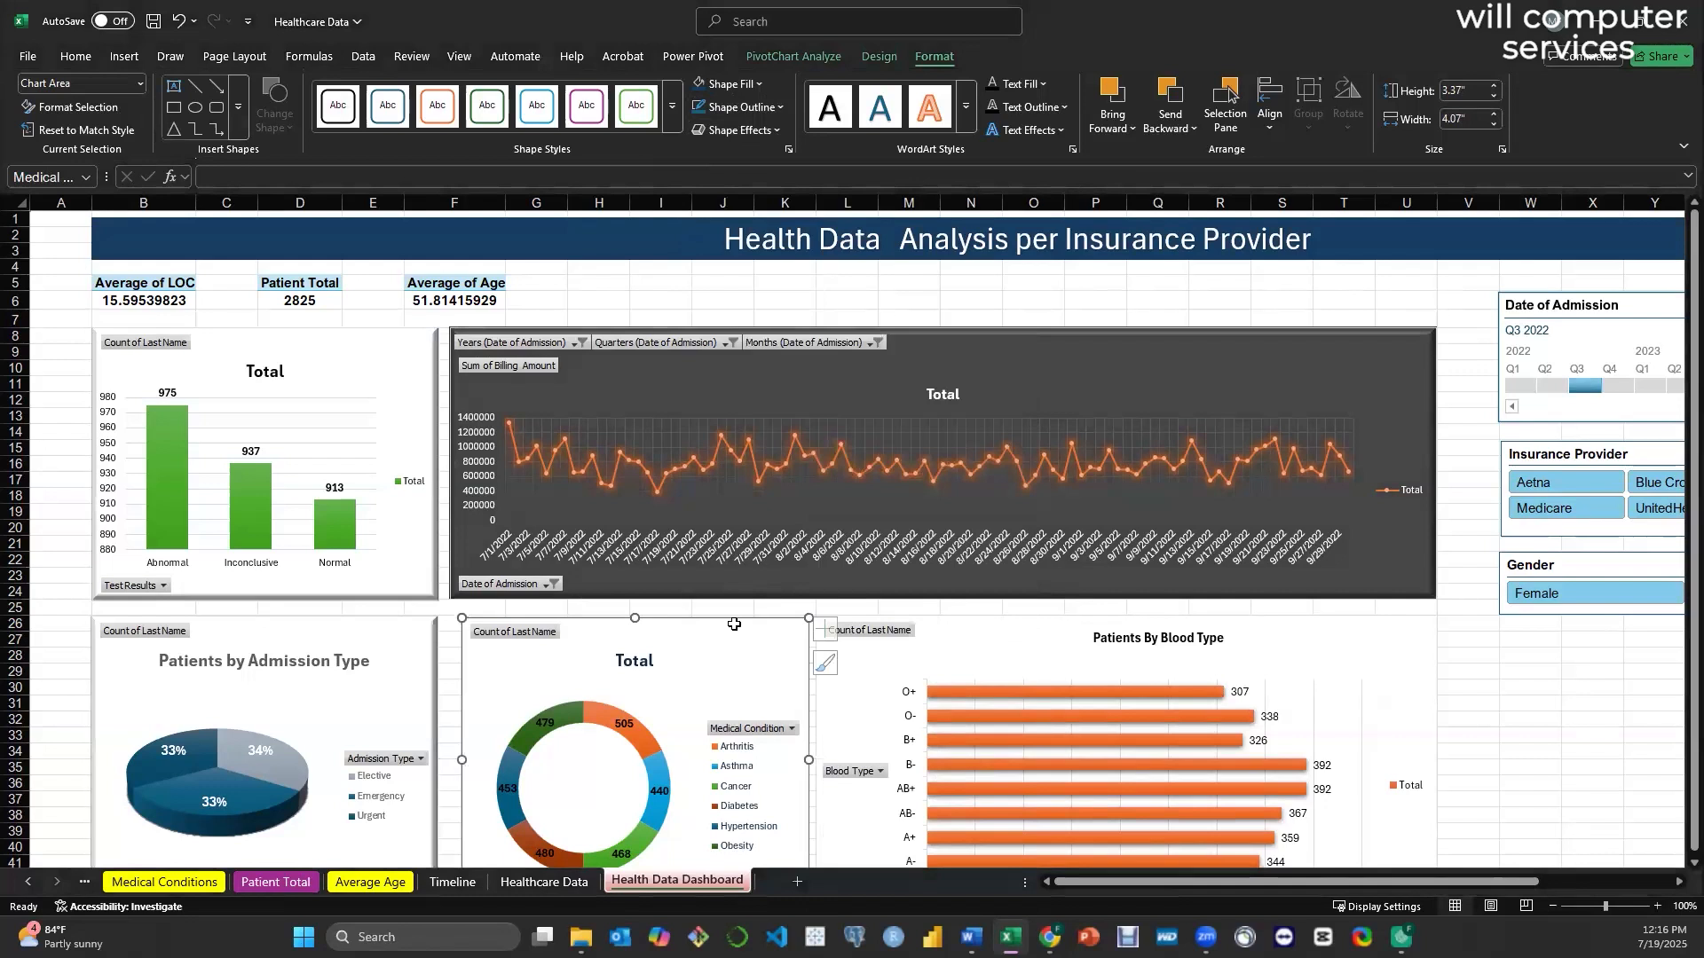
{"action": "left_click", "coordinate": [771, 130]}
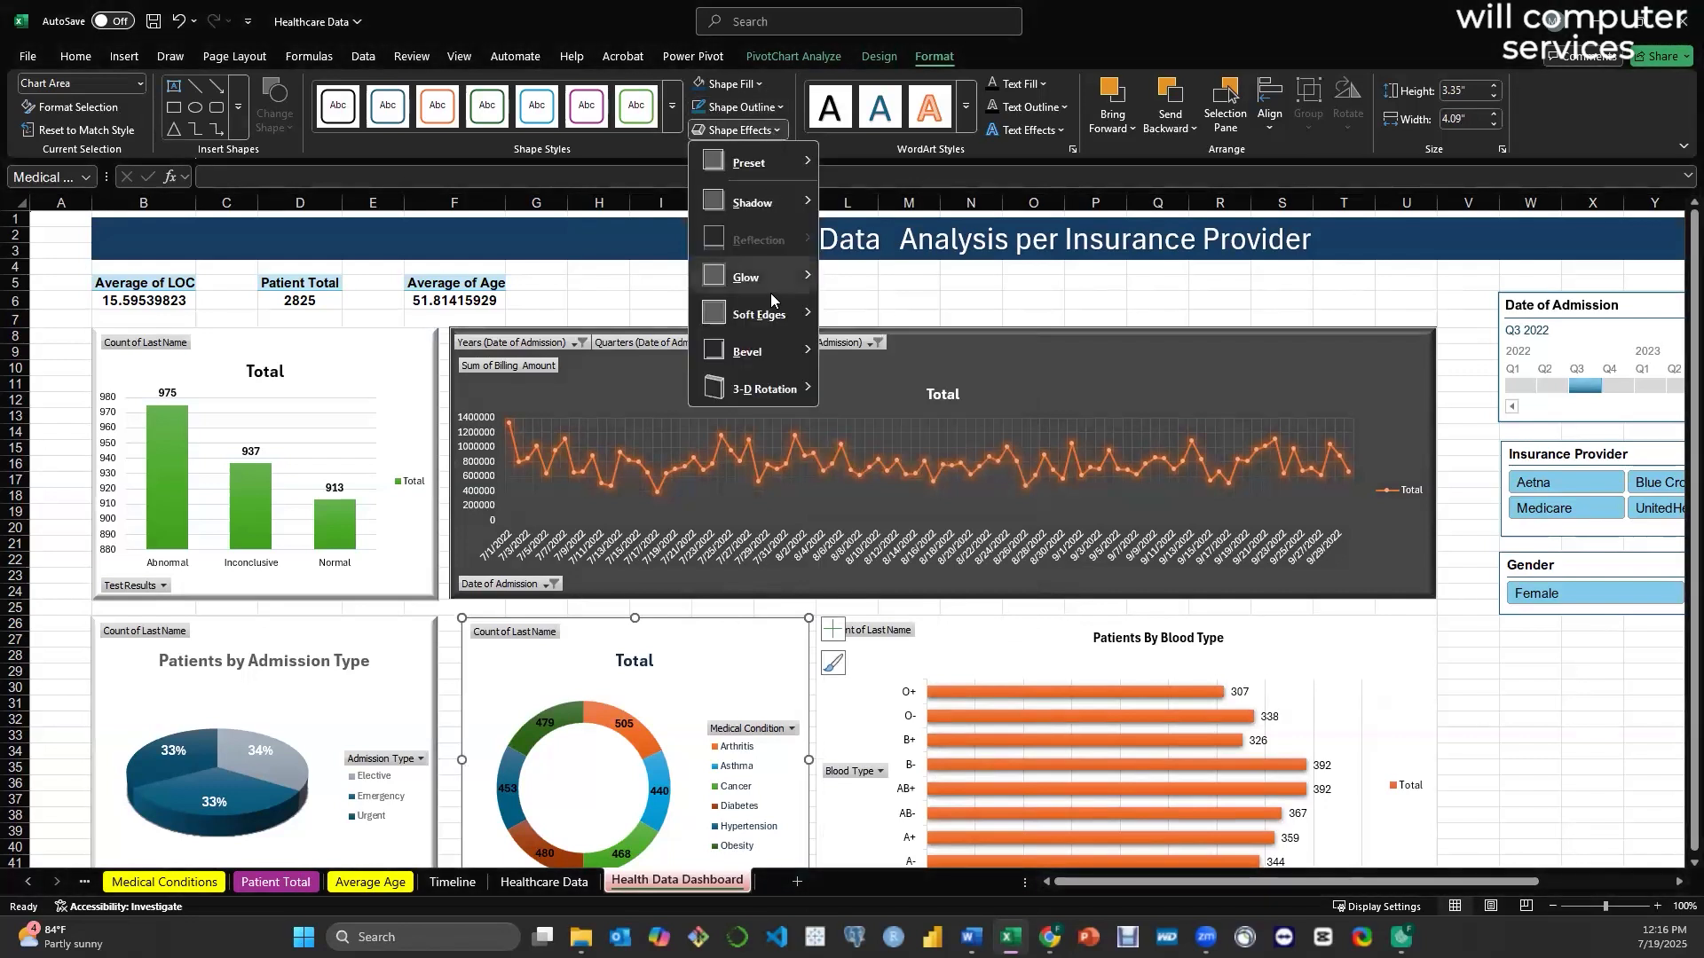
{"action": "mouse_move", "coordinate": [768, 352]}
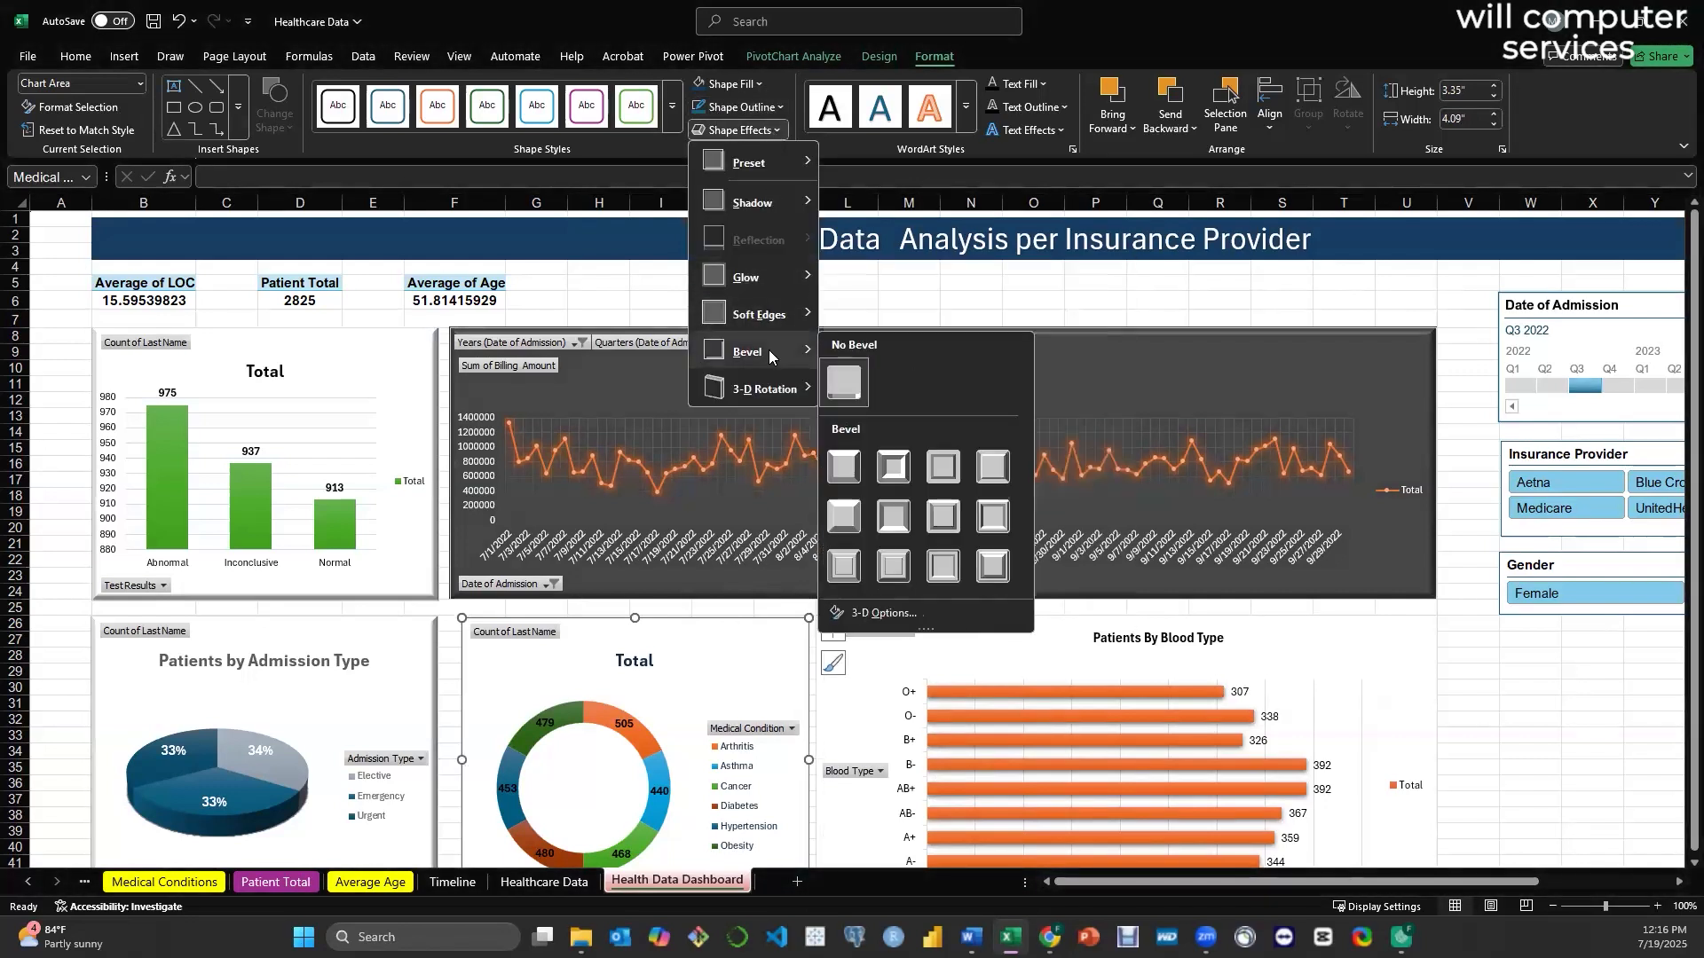
{"action": "left_click", "coordinate": [978, 457]}
- Apply the fourth bevel preset to the Patients By Blood Type bar chart
{"action": "left_click", "coordinate": [1275, 633]}
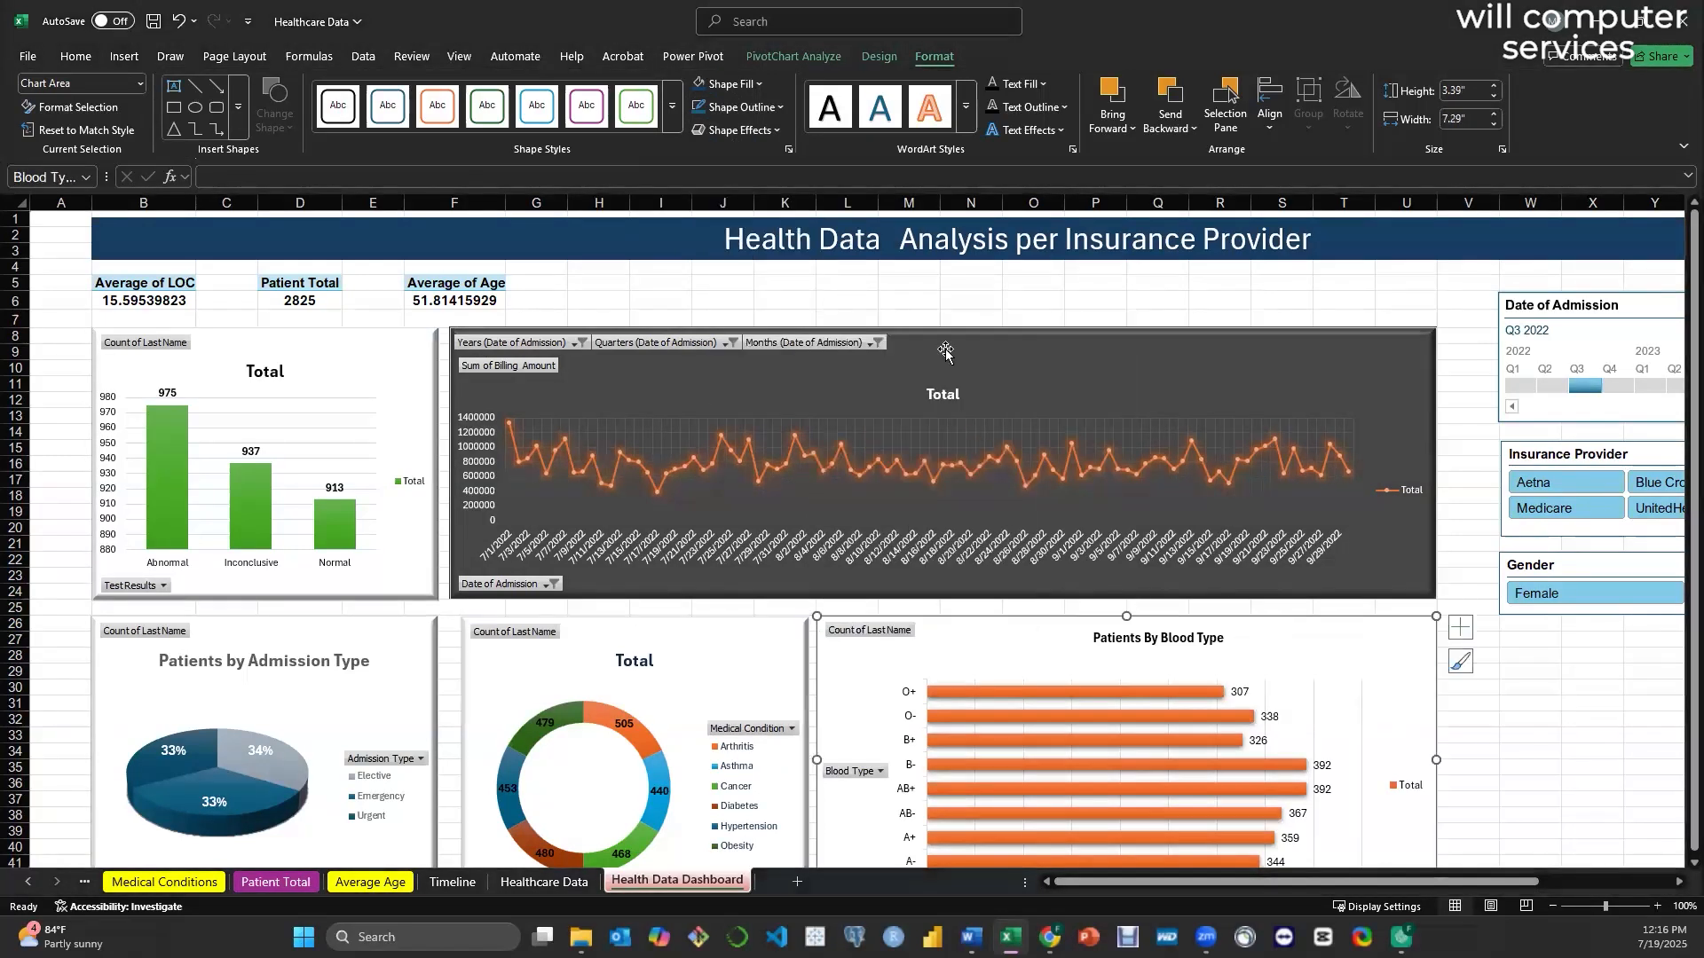
{"action": "left_click", "coordinate": [769, 131]}
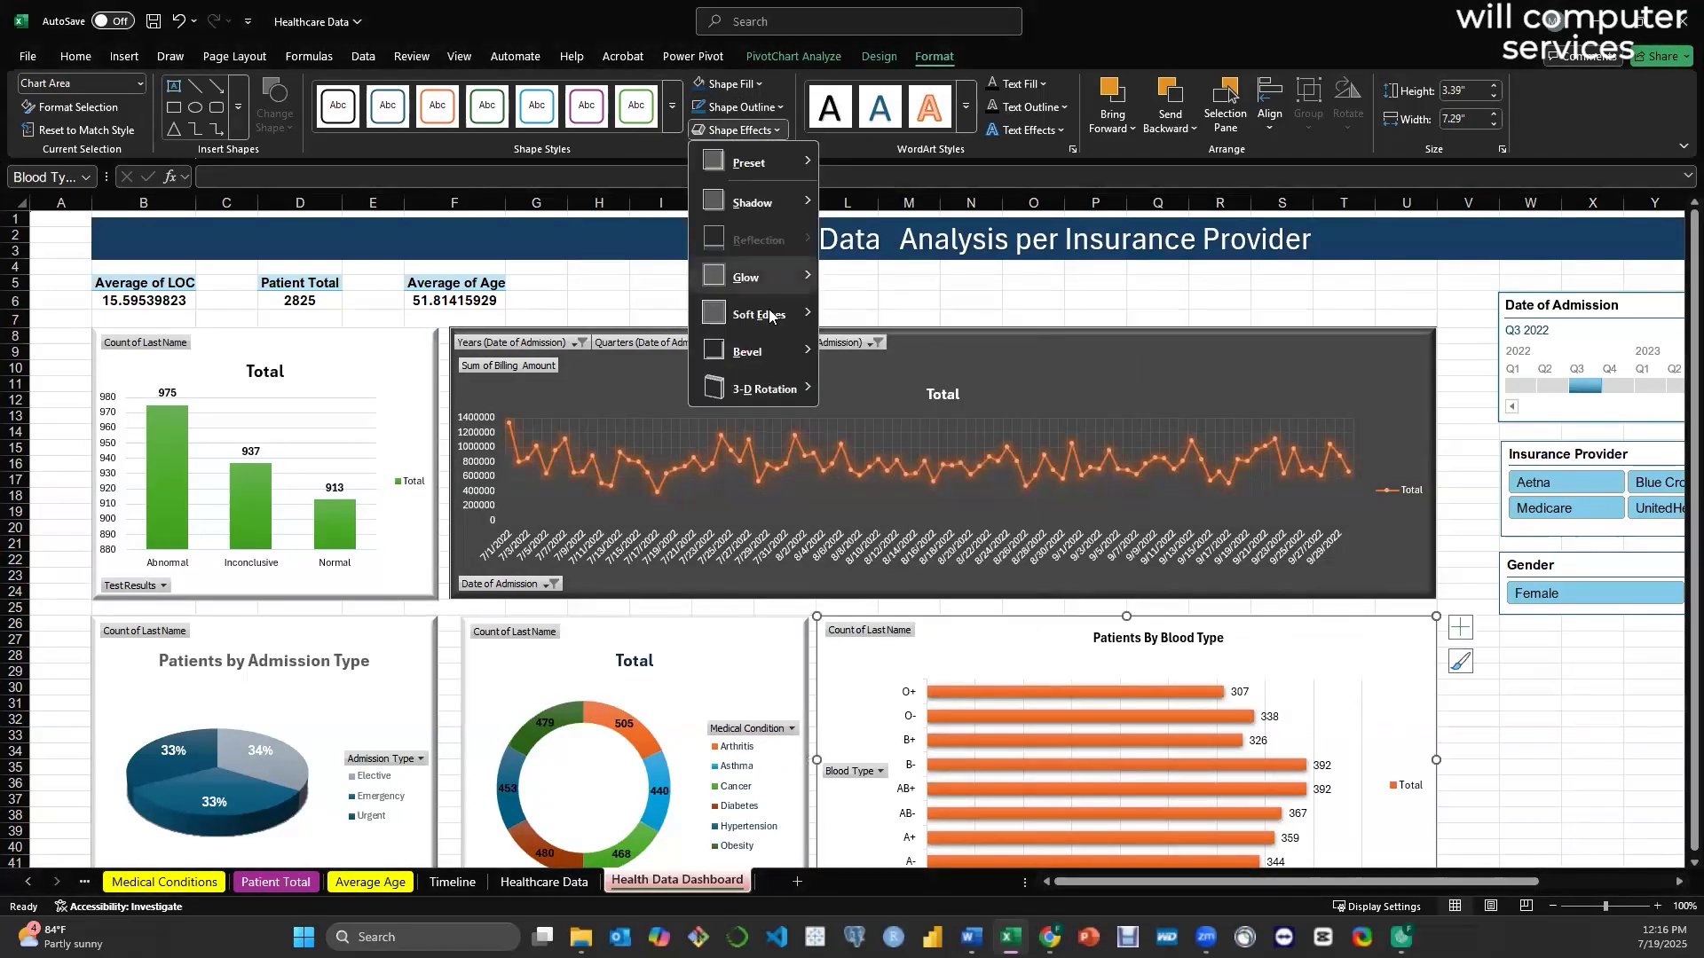
{"action": "mouse_move", "coordinate": [770, 351]}
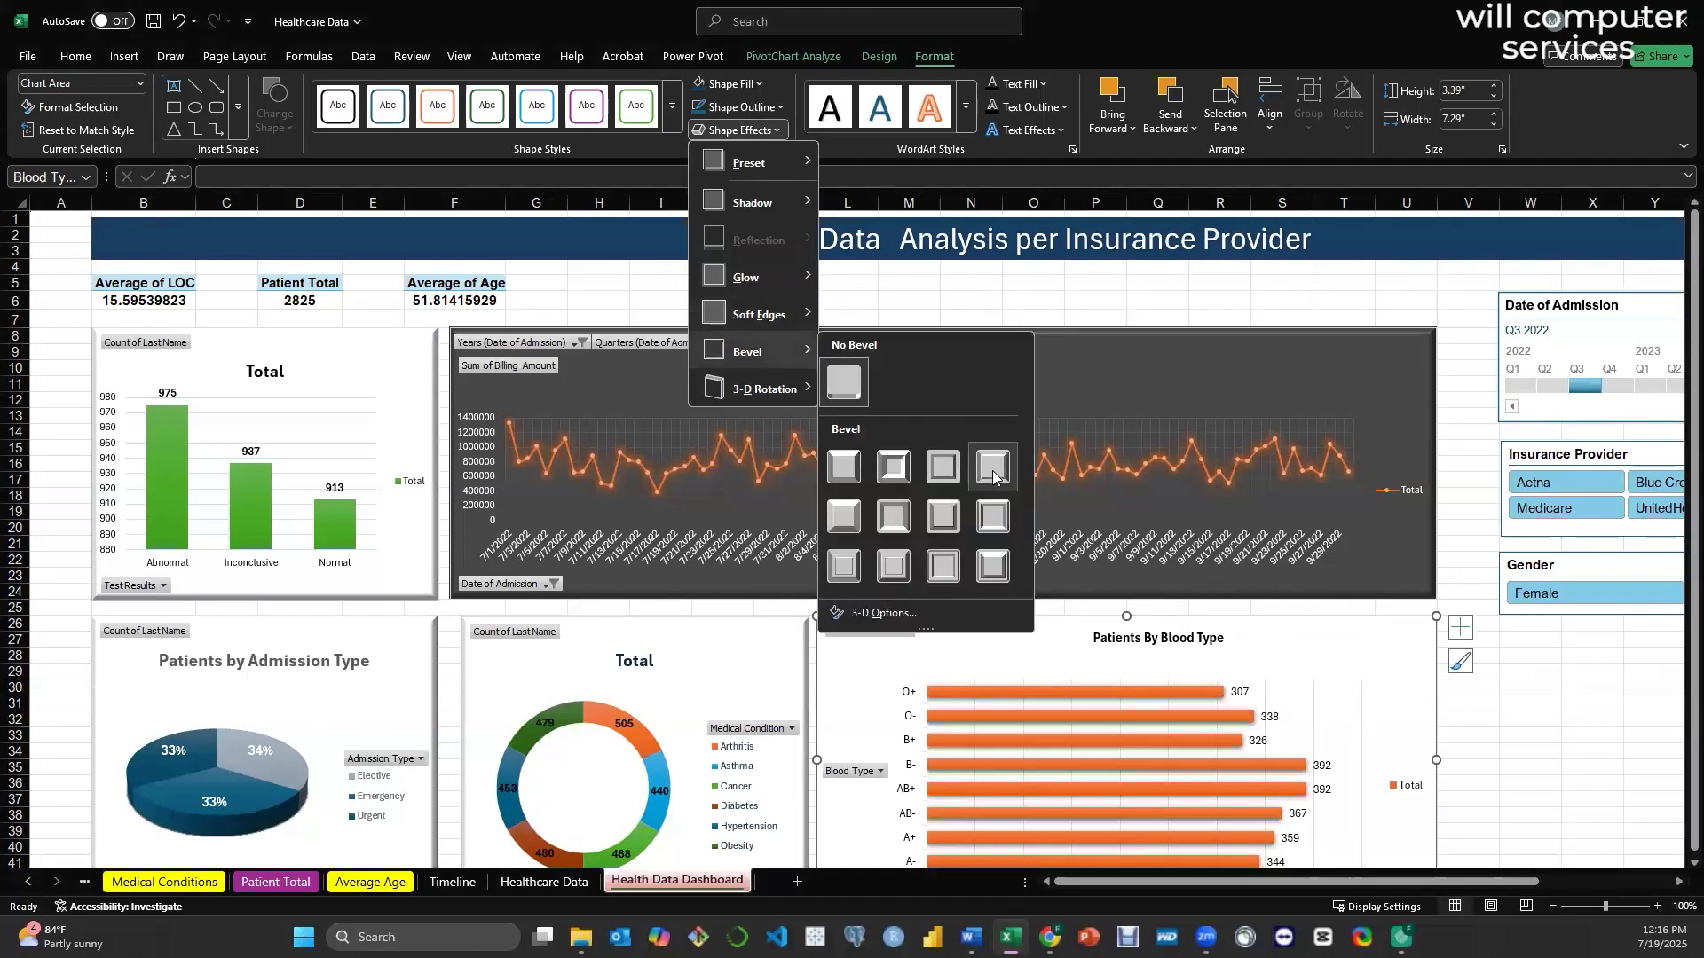
{"action": "left_click", "coordinate": [978, 466]}
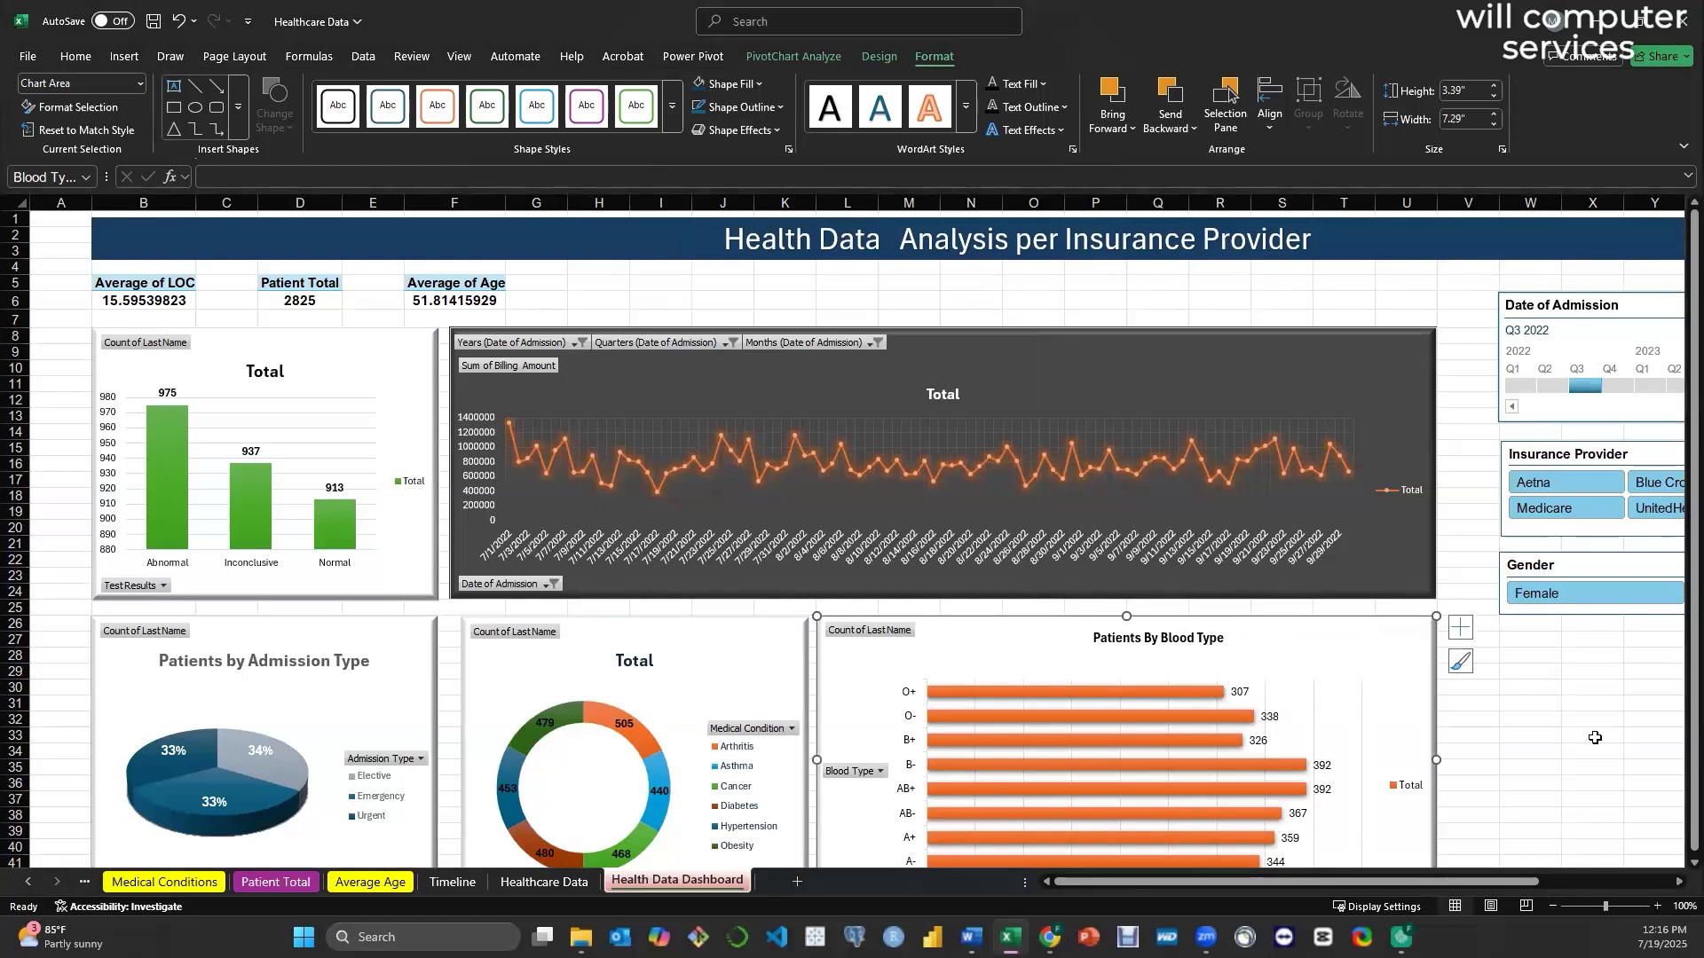
- Move the Medical Condition doughnut chart slightly left to line up with the line chart's left edge
{"action": "left_click", "coordinate": [710, 634]}
{"action": "left_click_drag", "start_coordinate": [710, 634], "coordinate": [703, 634]}
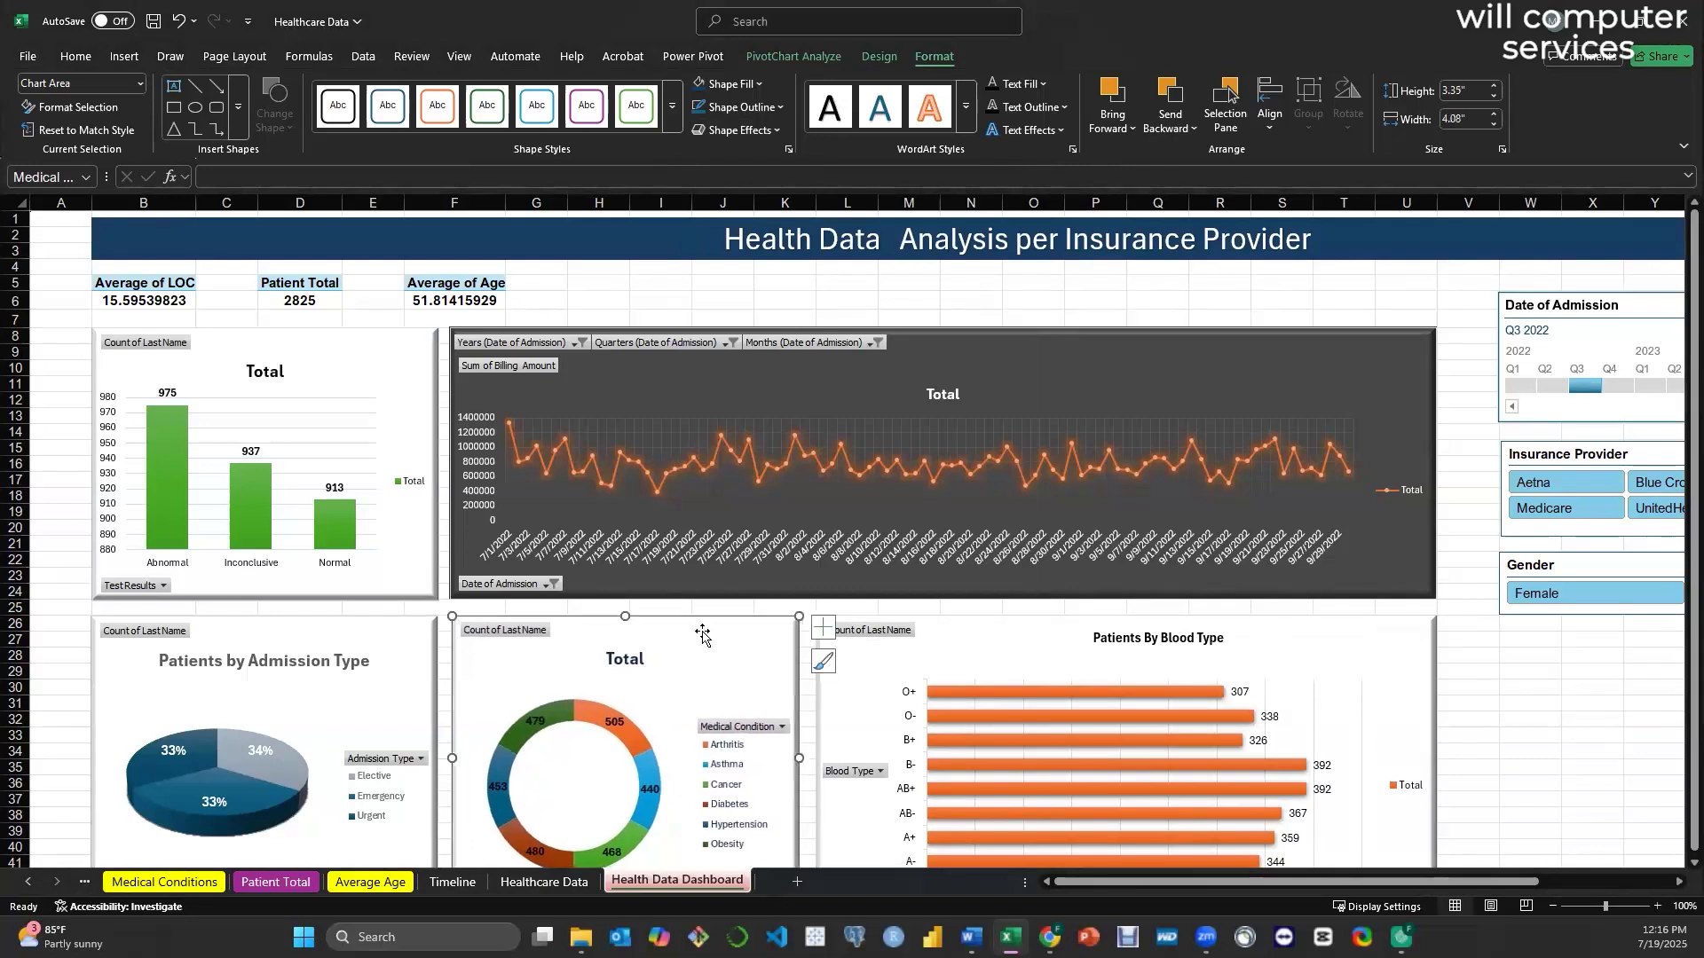
{"action": "left_click", "coordinate": [1570, 706]}
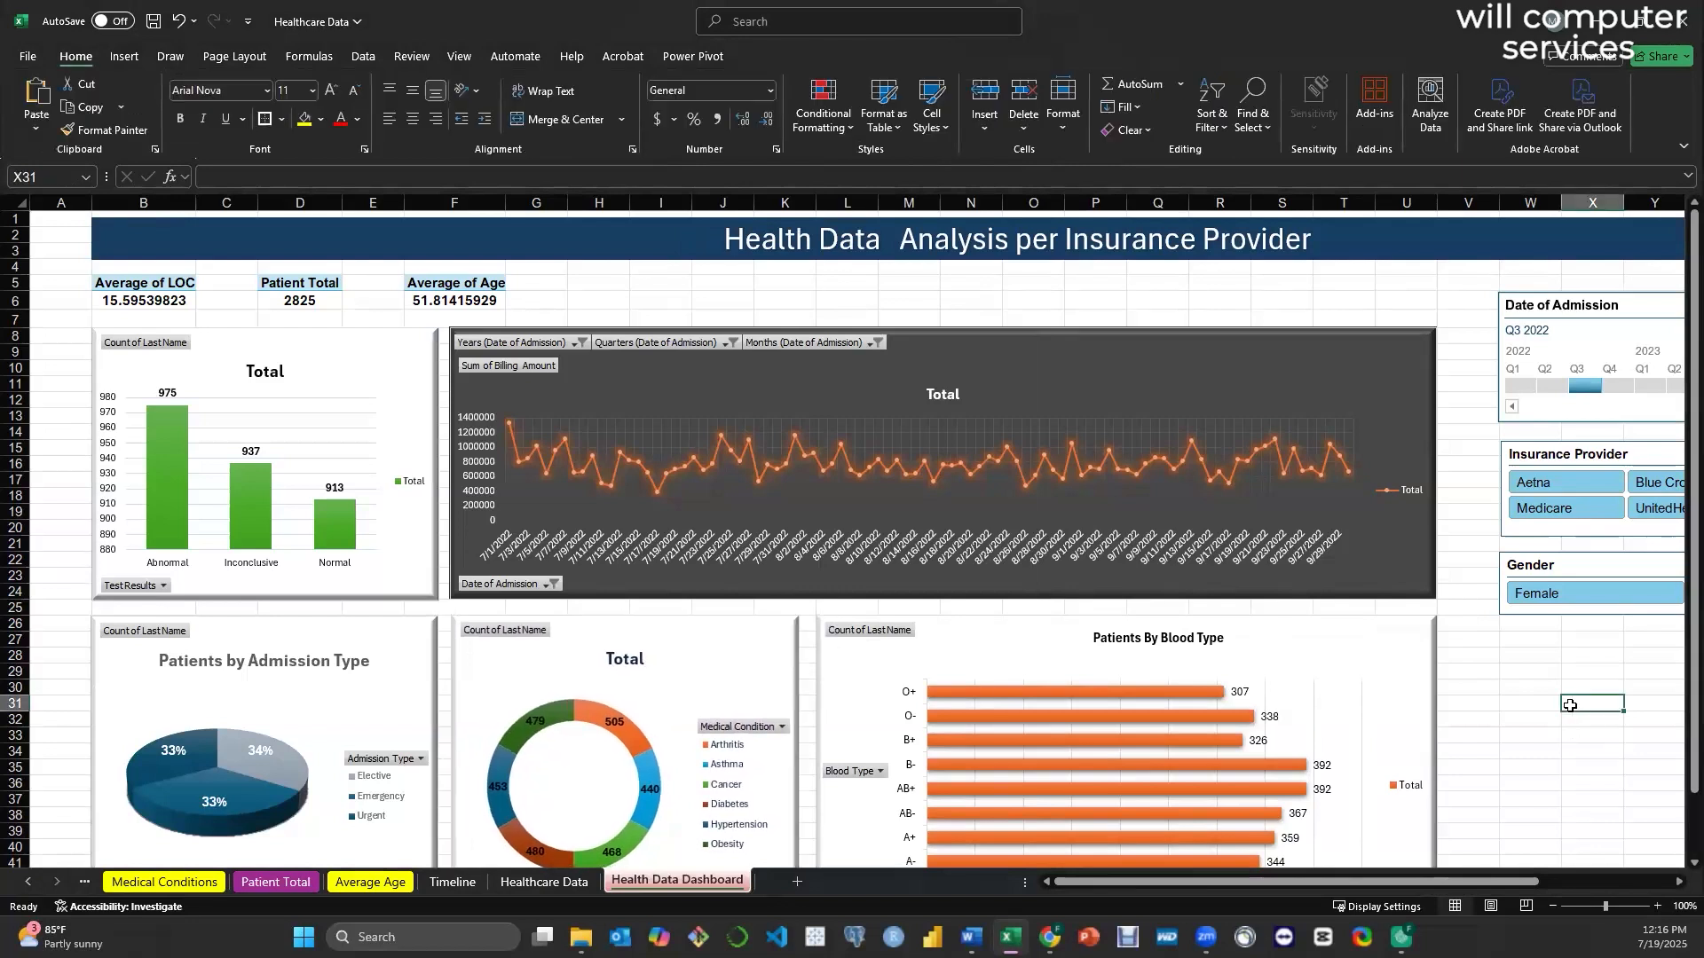
- Fill the Average of LOC, Patient Total and Average of Age value cells B6, D6 and F6 with dark blue
{"action": "left_click", "coordinate": [153, 302]}
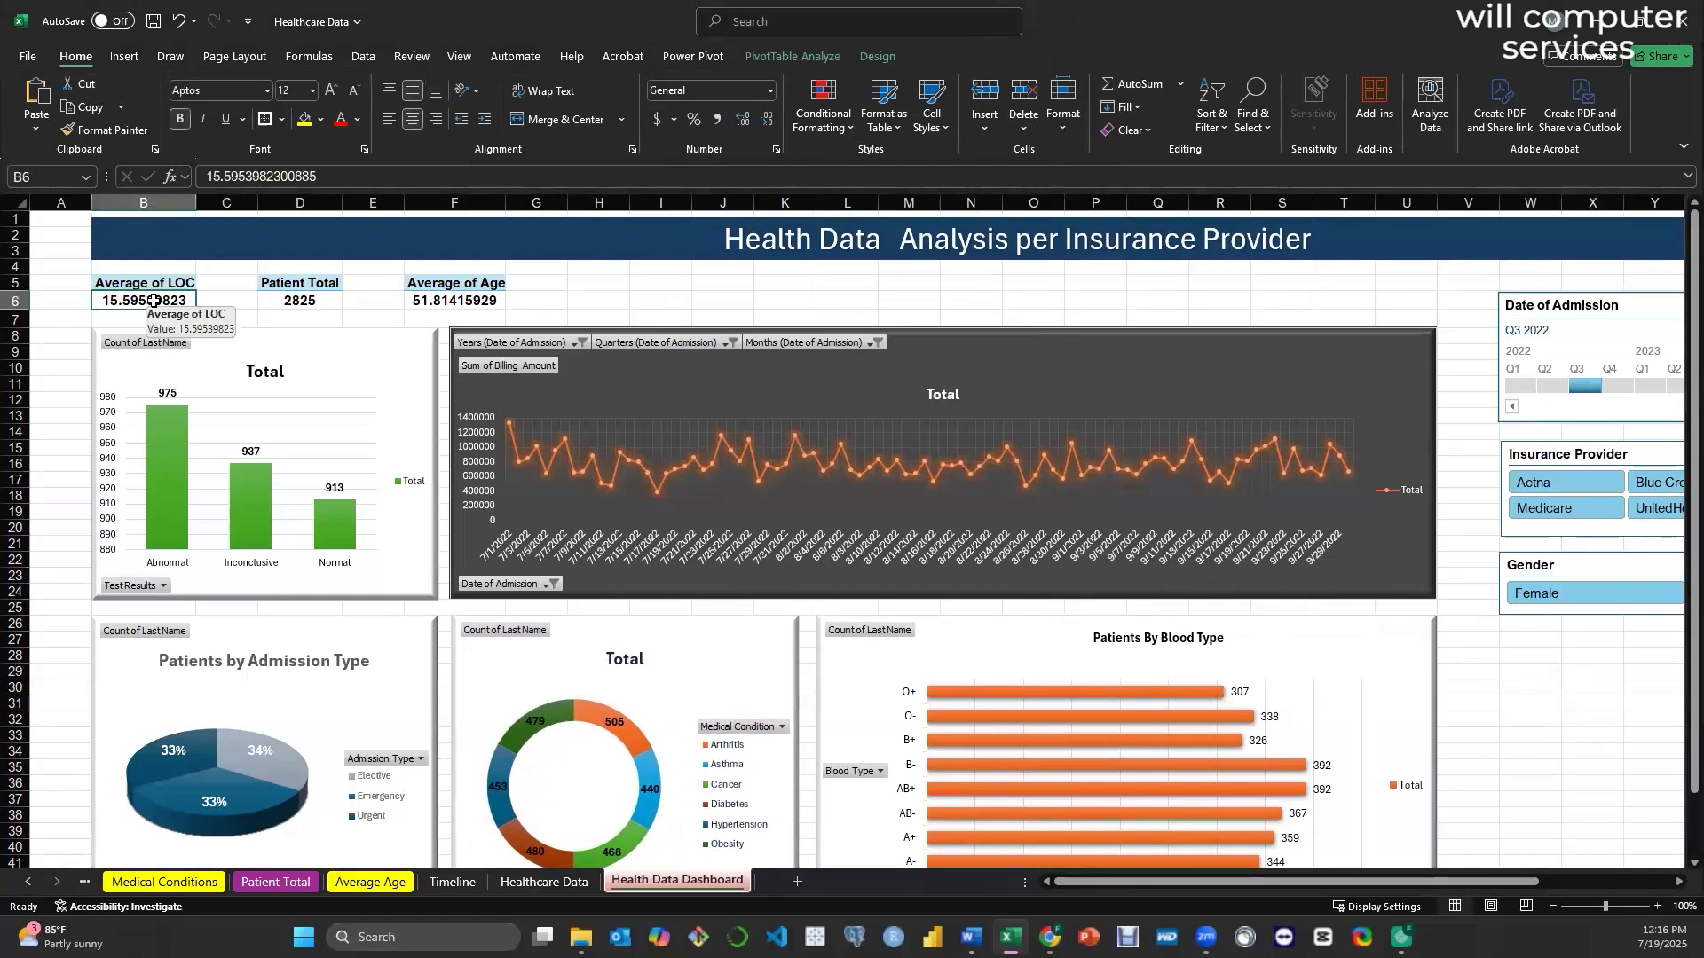
{"action": "left_click", "coordinate": [320, 119]}
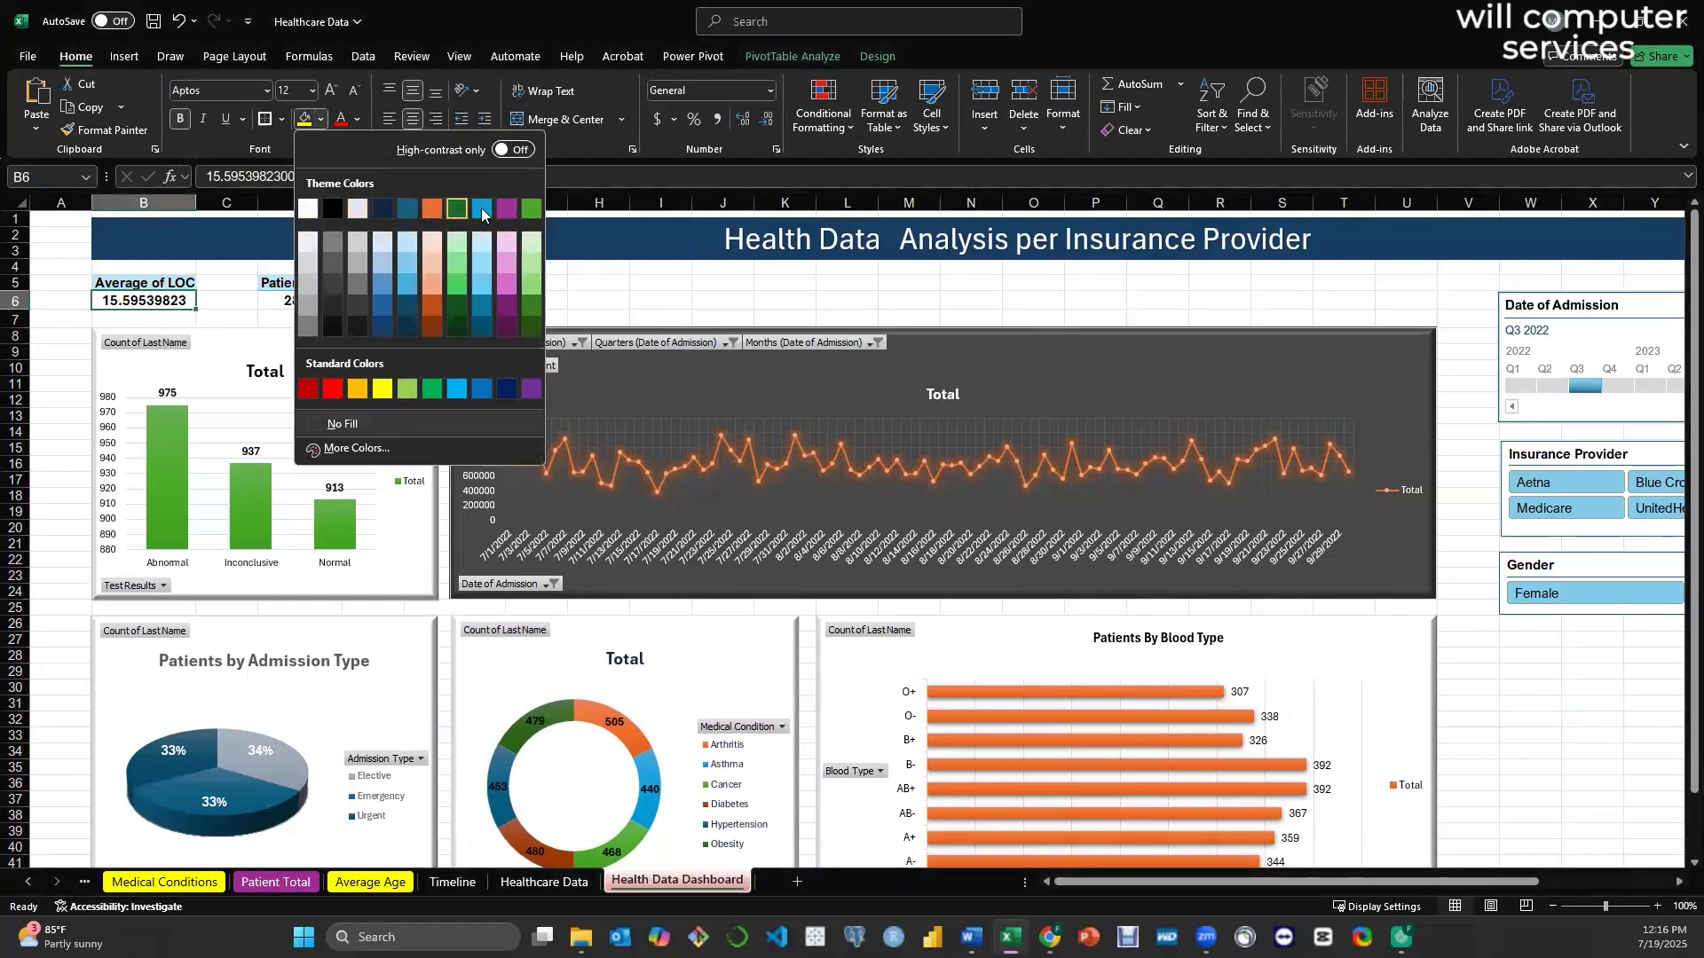
{"action": "left_click", "coordinate": [382, 330]}
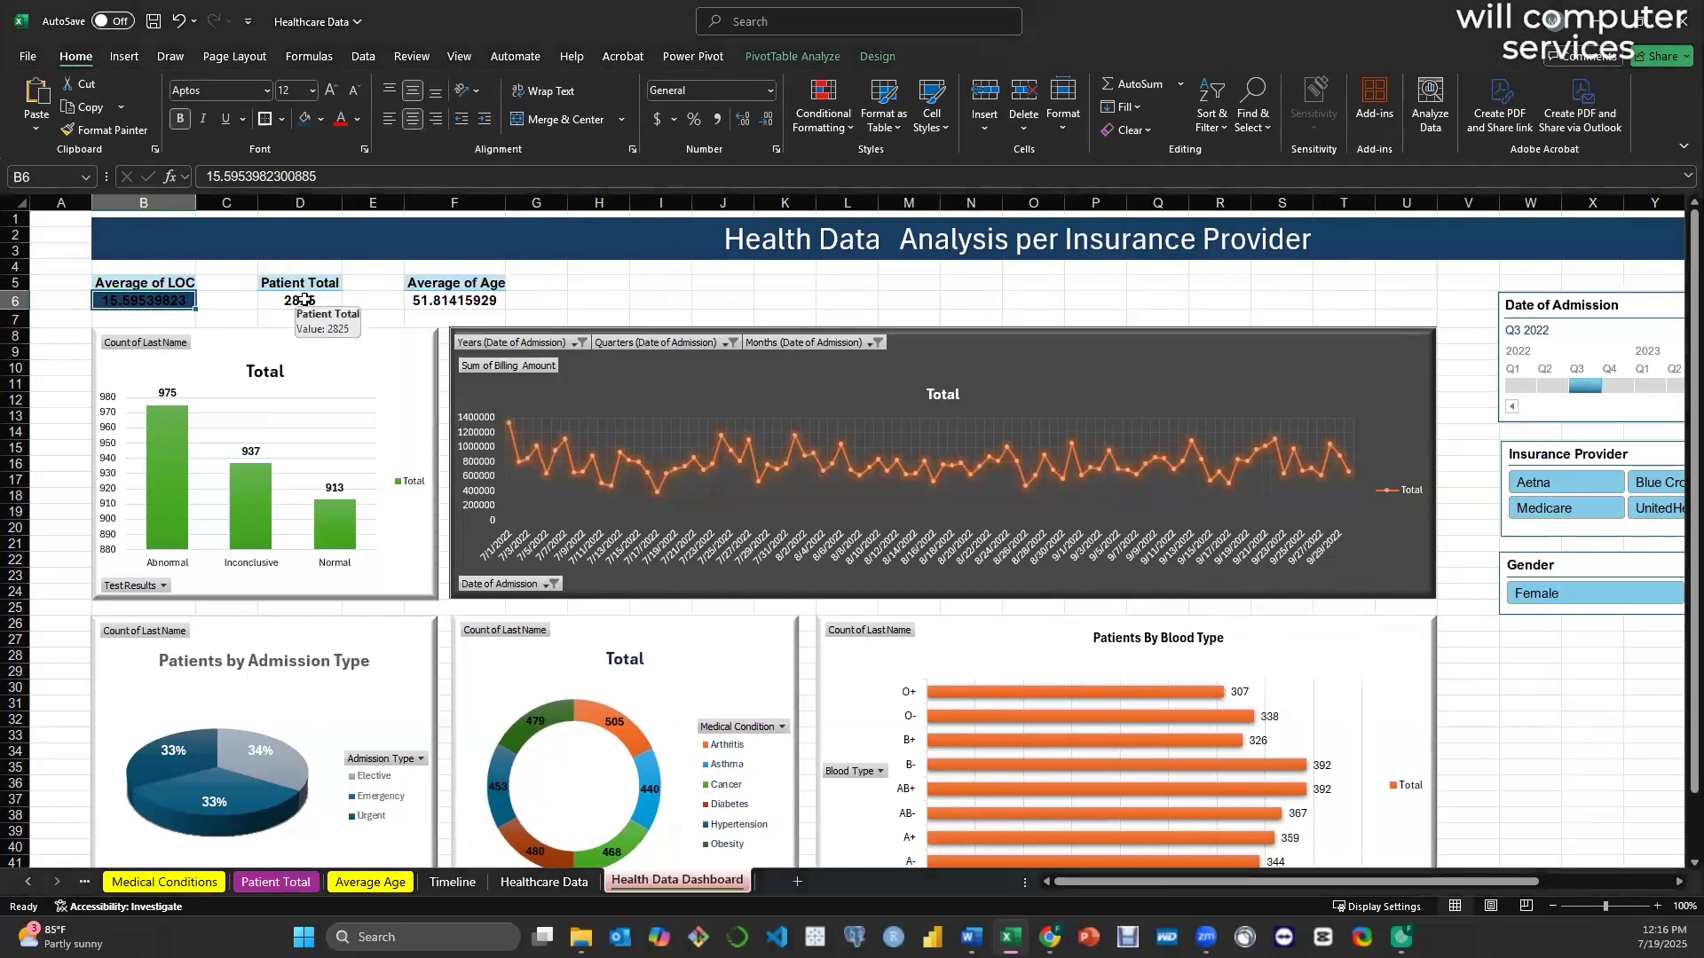
{"action": "left_click", "coordinate": [303, 300]}
{"action": "left_click", "coordinate": [306, 118]}
{"action": "left_click", "coordinate": [428, 299]}
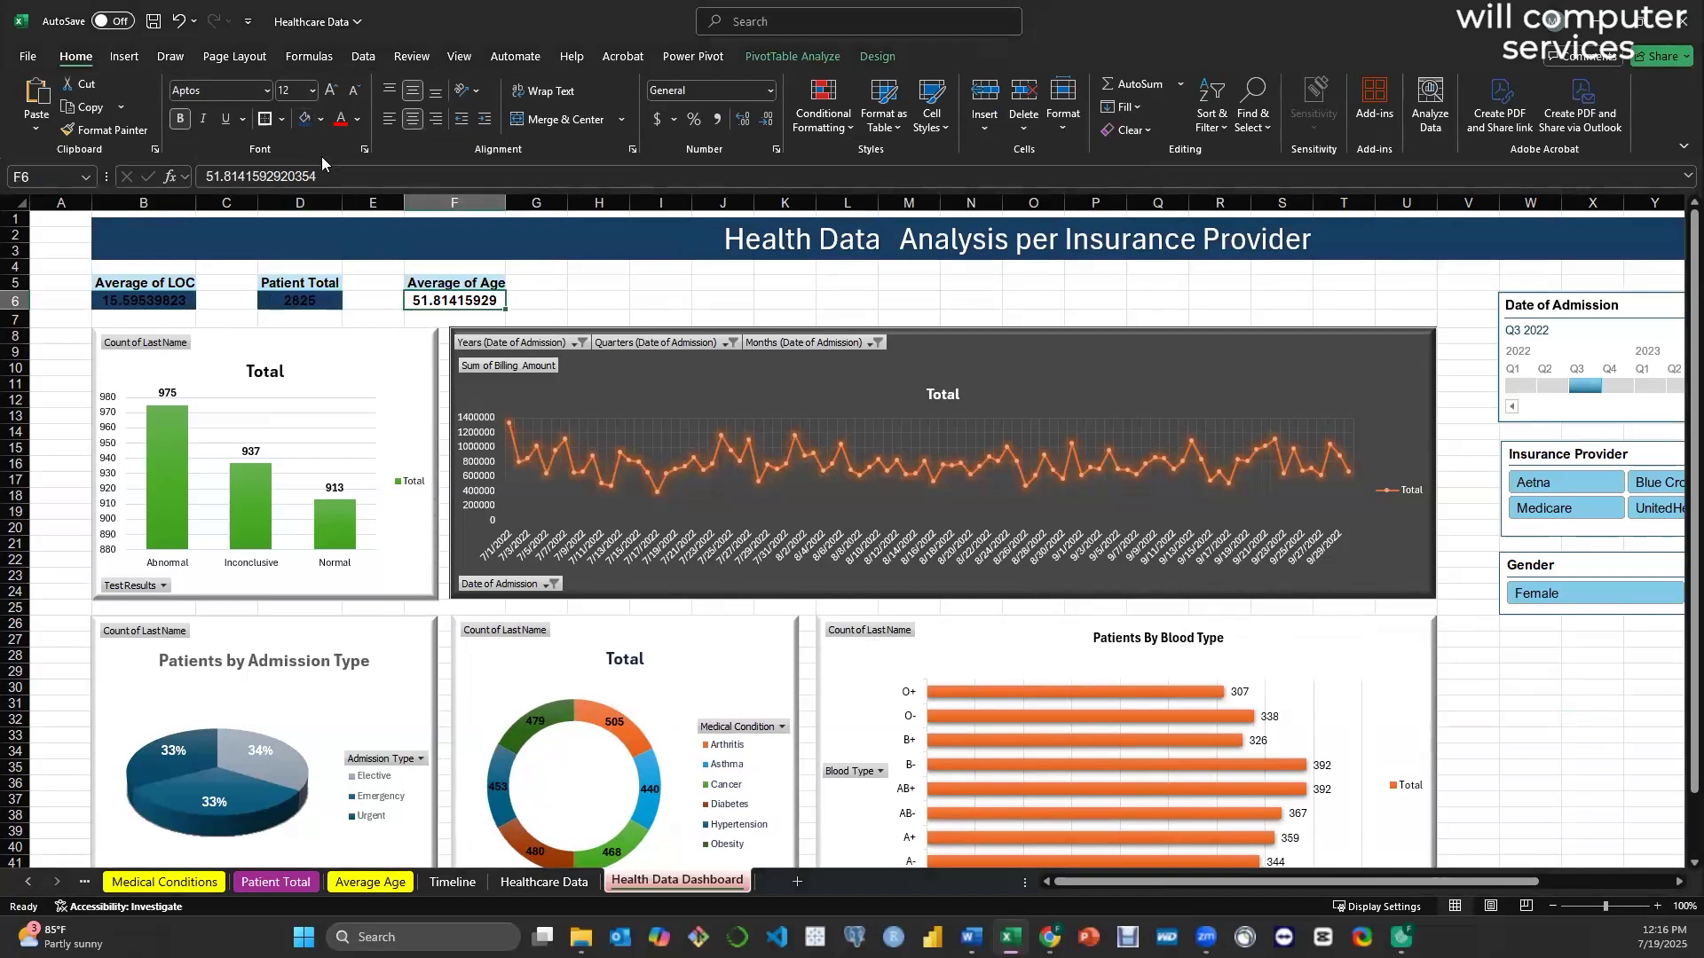
{"action": "left_click", "coordinate": [305, 118]}
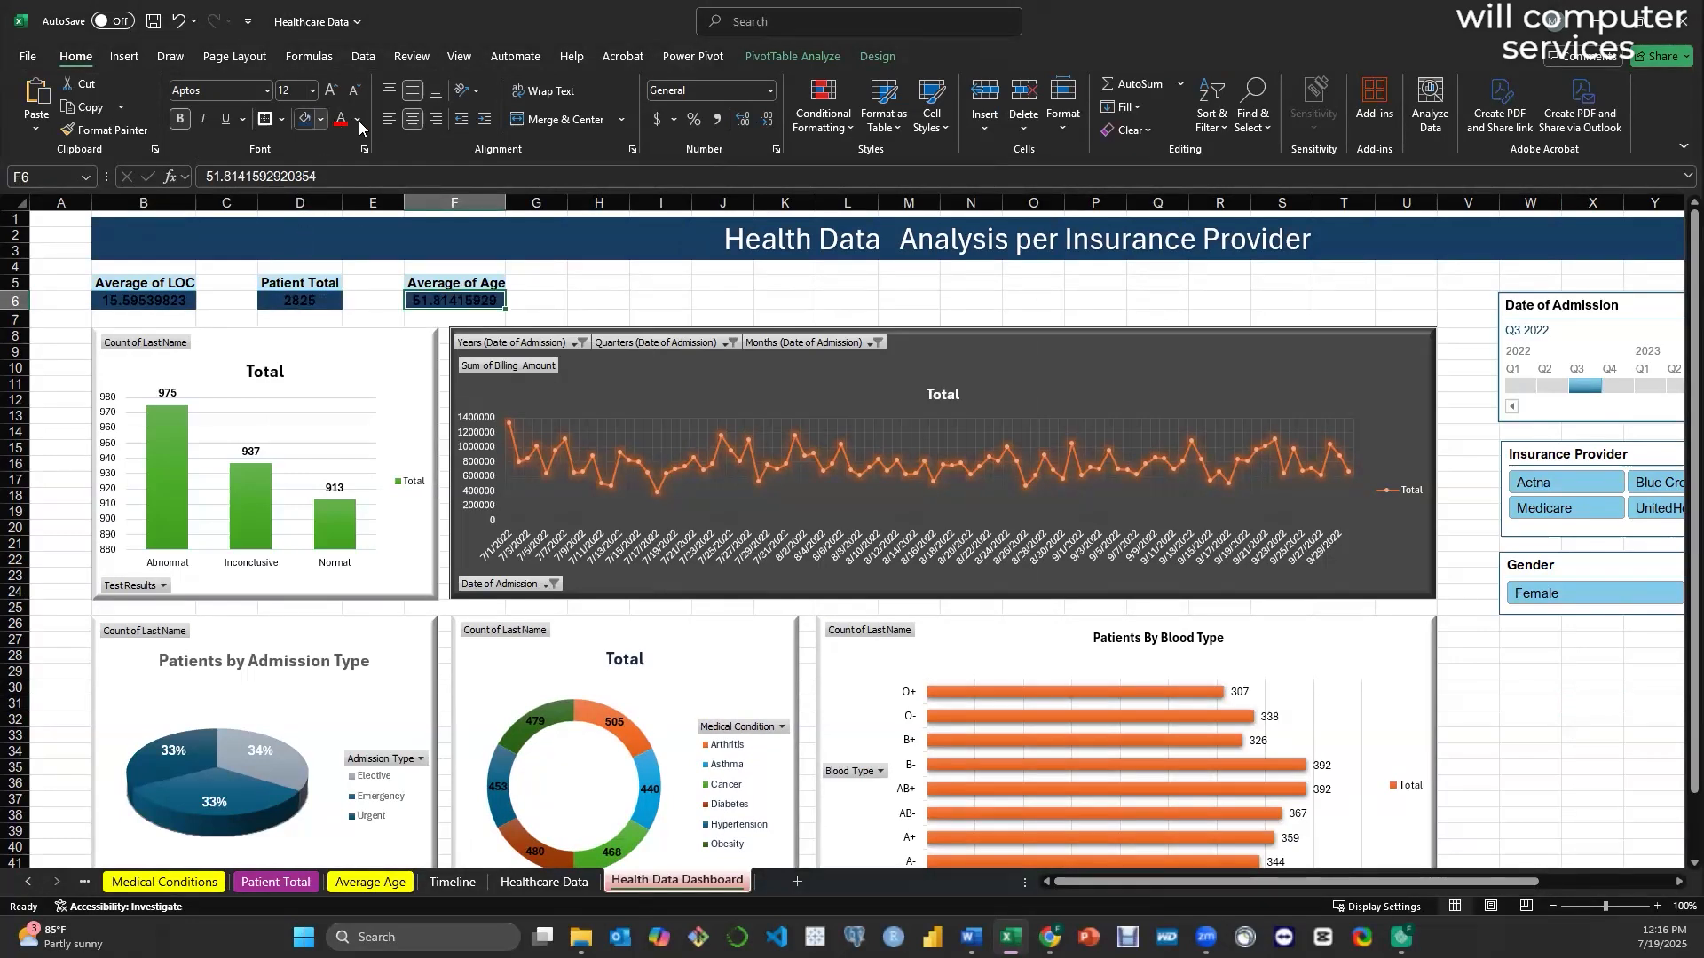
- Set the font color of the summary values in F6, D6 and B6 to white
{"action": "left_click", "coordinate": [357, 119]}
{"action": "left_click", "coordinate": [344, 233]}
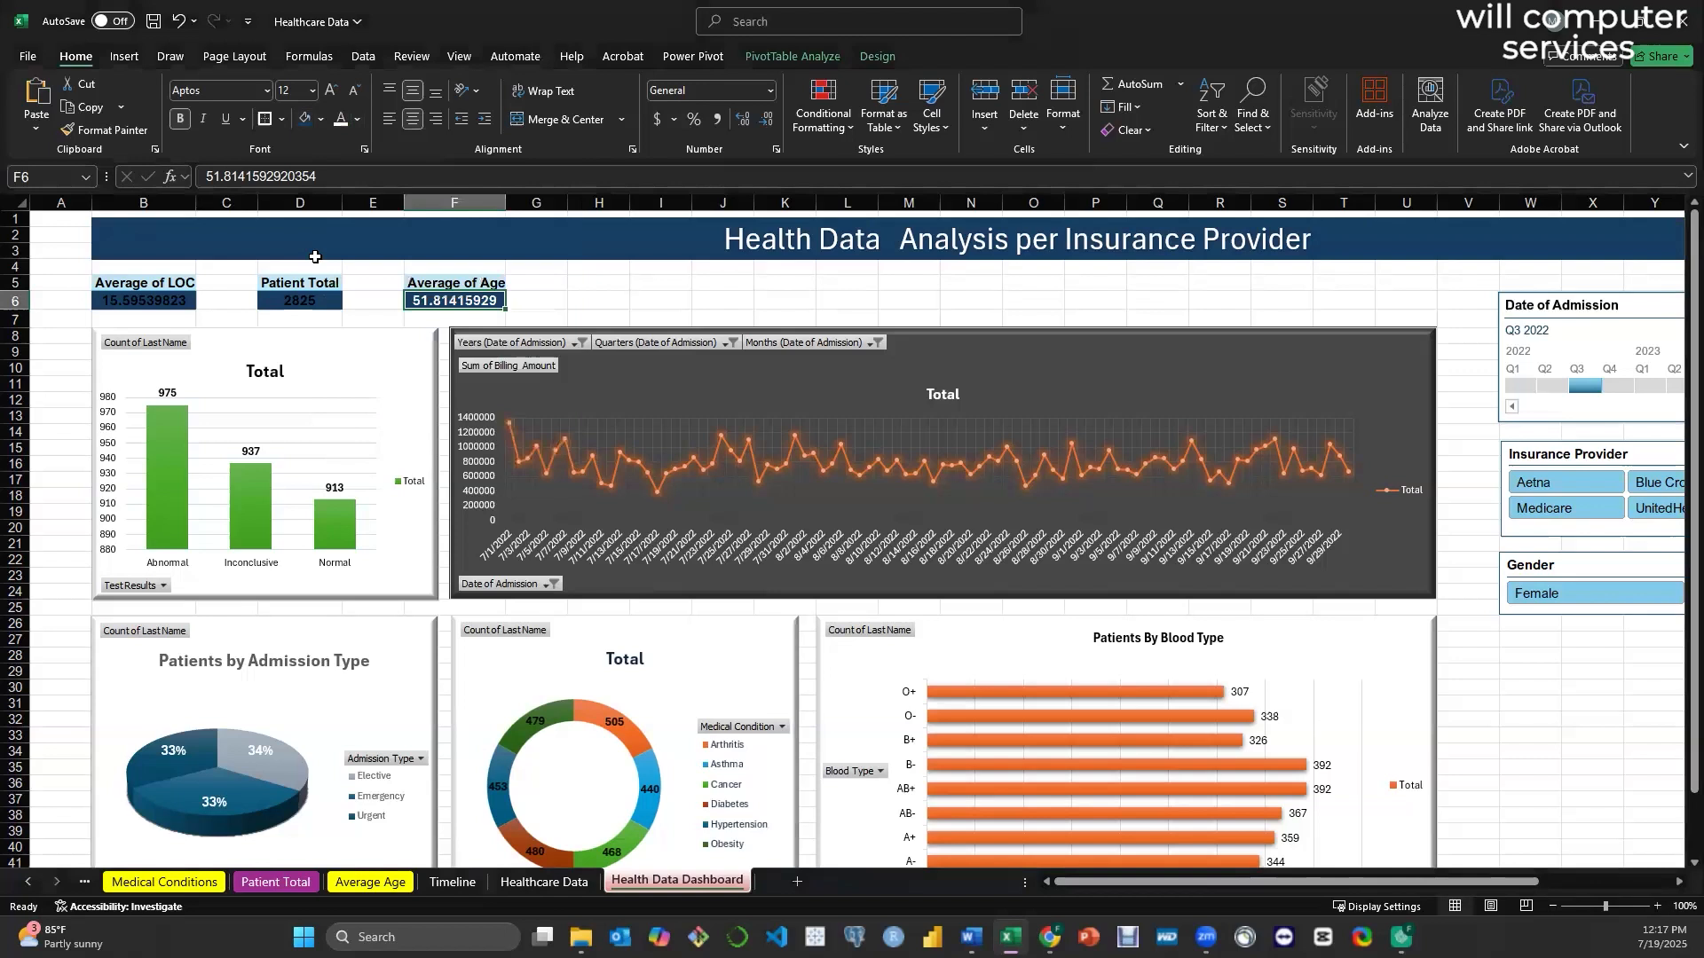
{"action": "left_click", "coordinate": [290, 304]}
{"action": "left_click", "coordinate": [342, 120]}
{"action": "left_click", "coordinate": [155, 302]}
{"action": "left_click", "coordinate": [337, 129]}
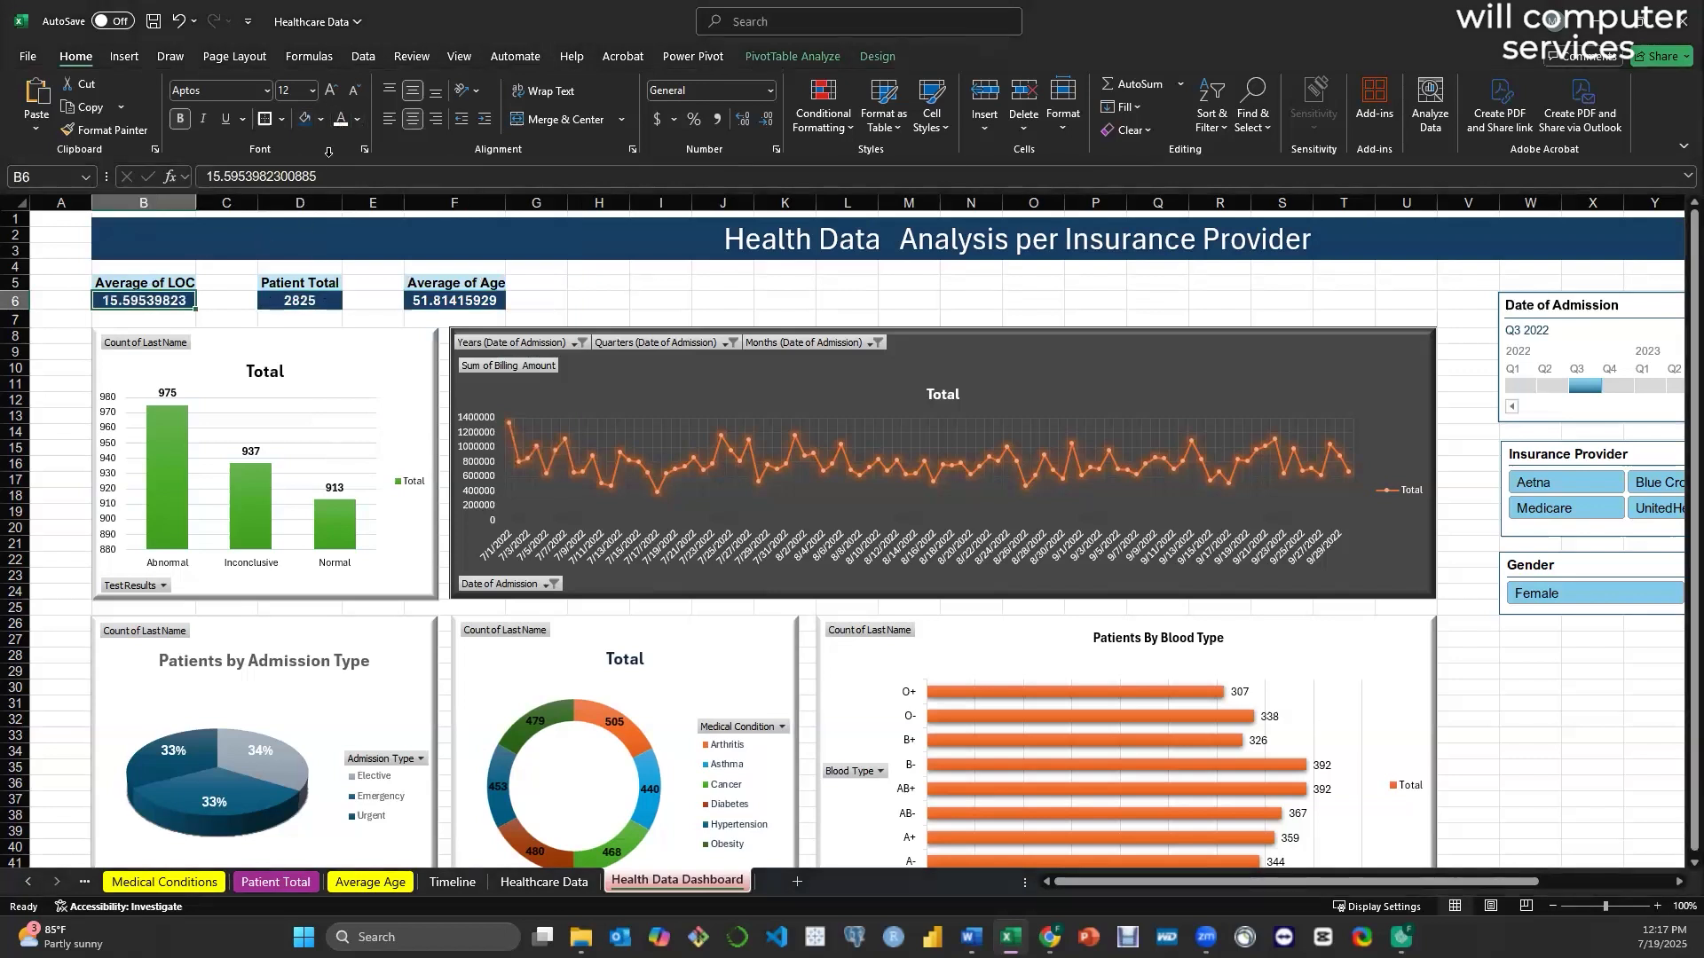
- Hide the gridlines on the dashboard sheet
{"action": "left_click", "coordinate": [1068, 301]}
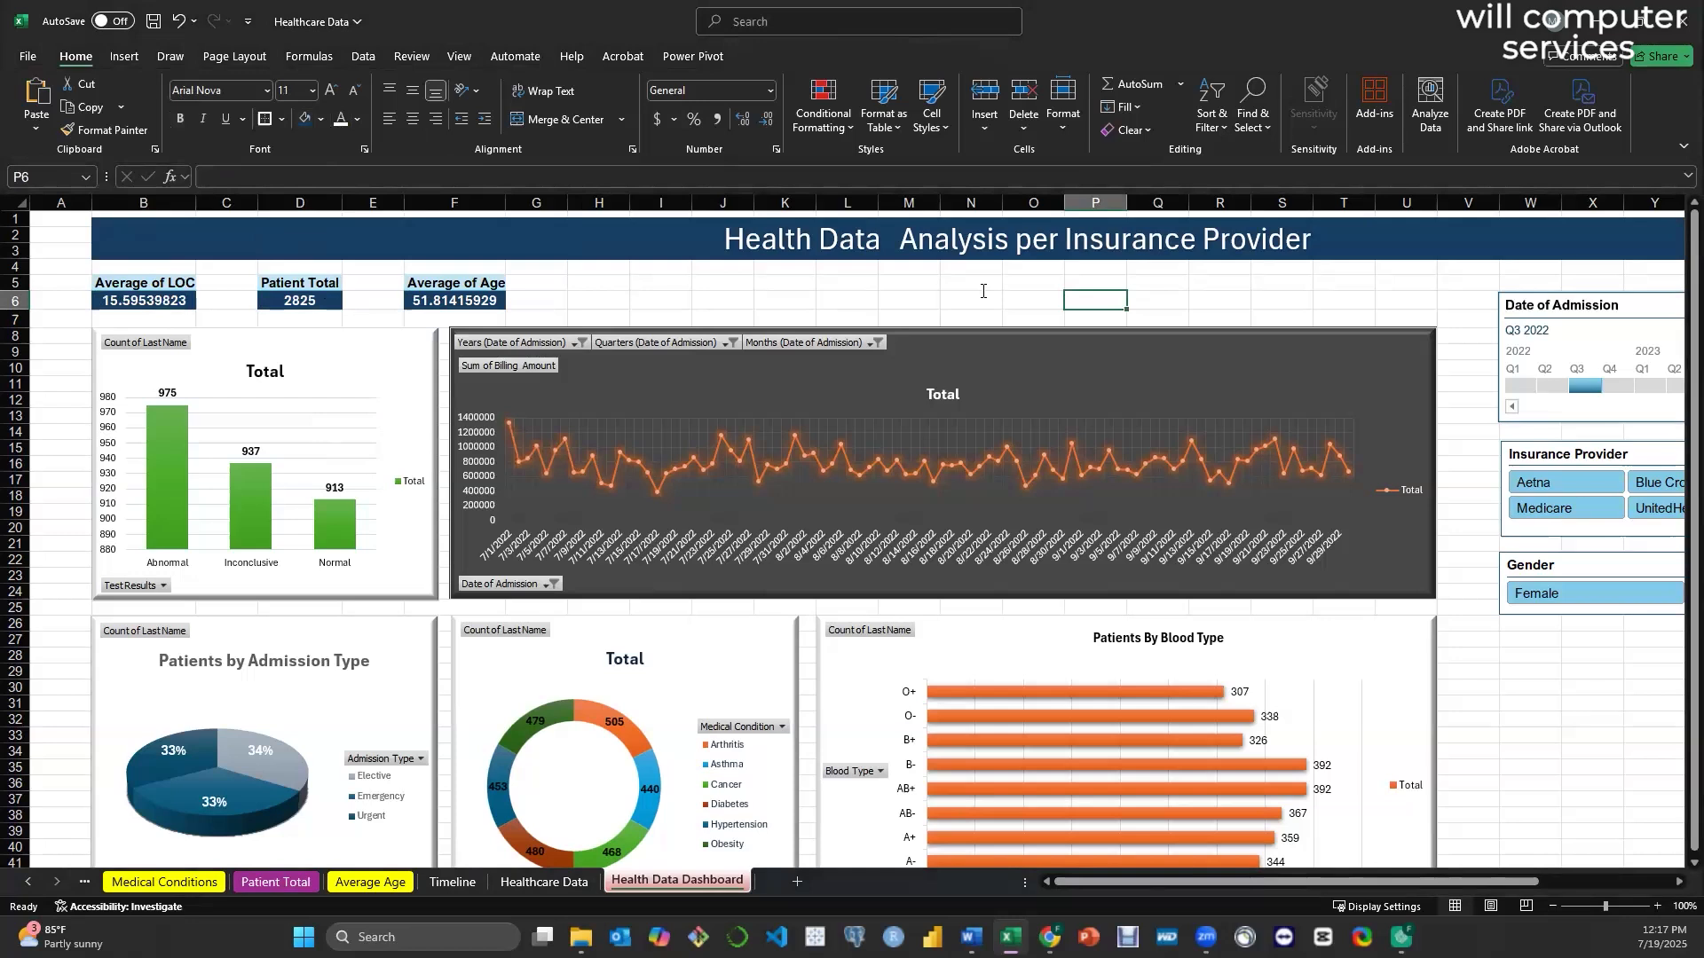
{"action": "left_click", "coordinate": [459, 57]}
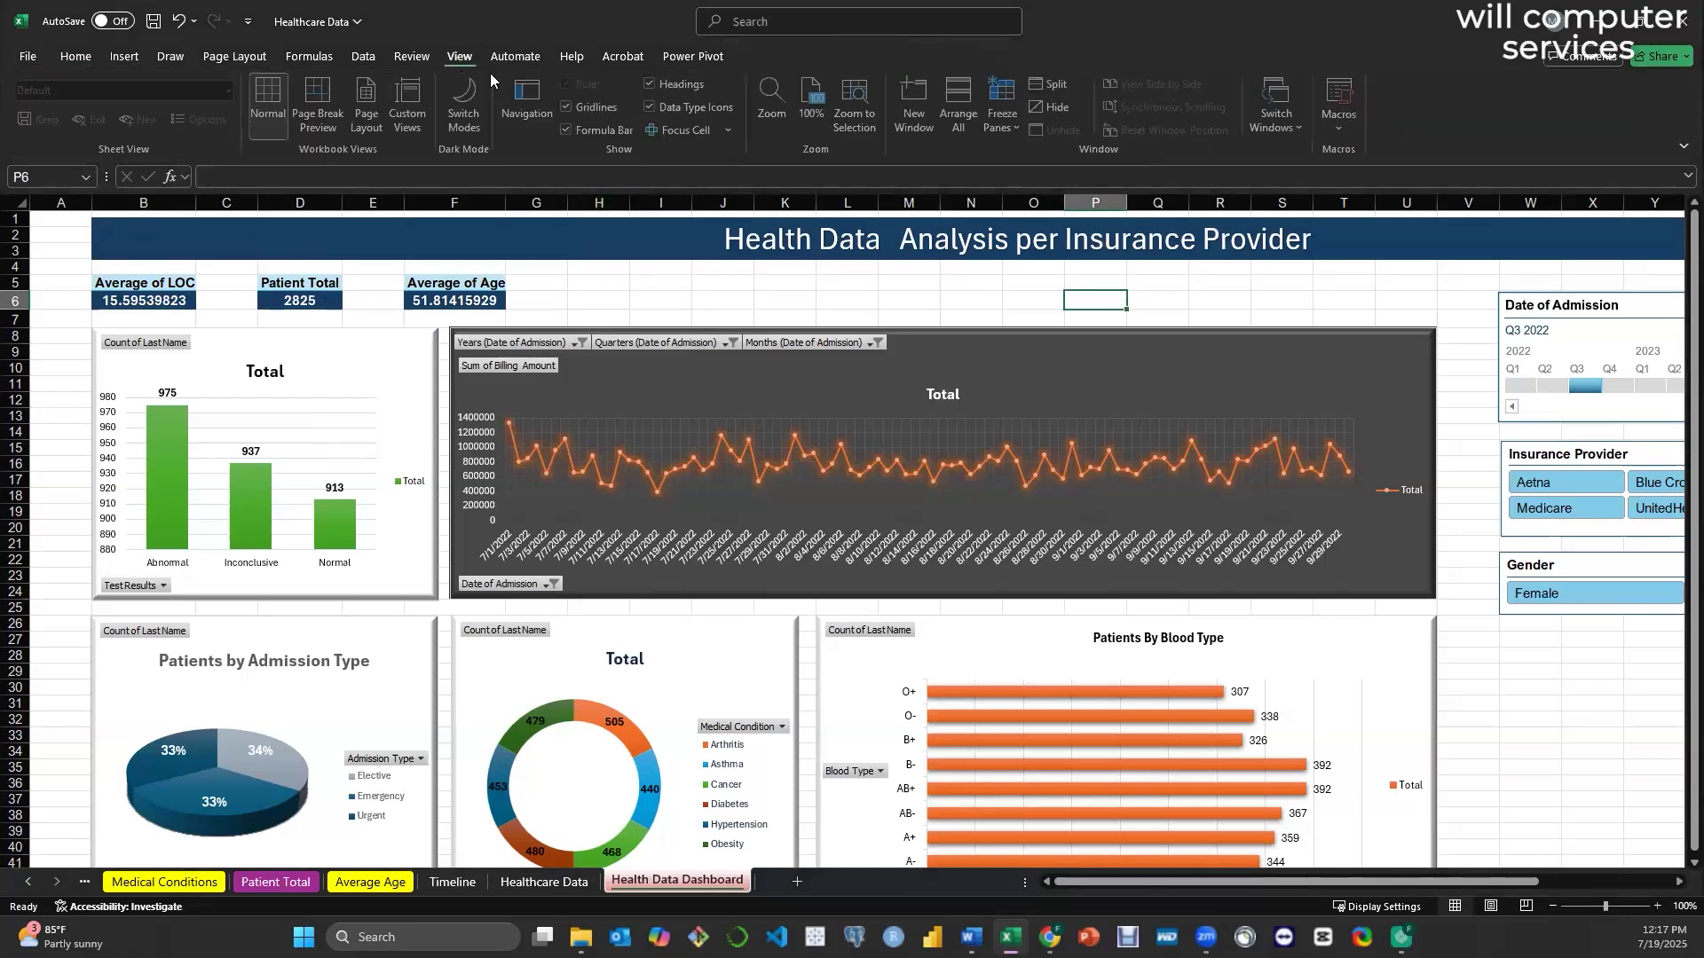
{"action": "left_click", "coordinate": [569, 110]}
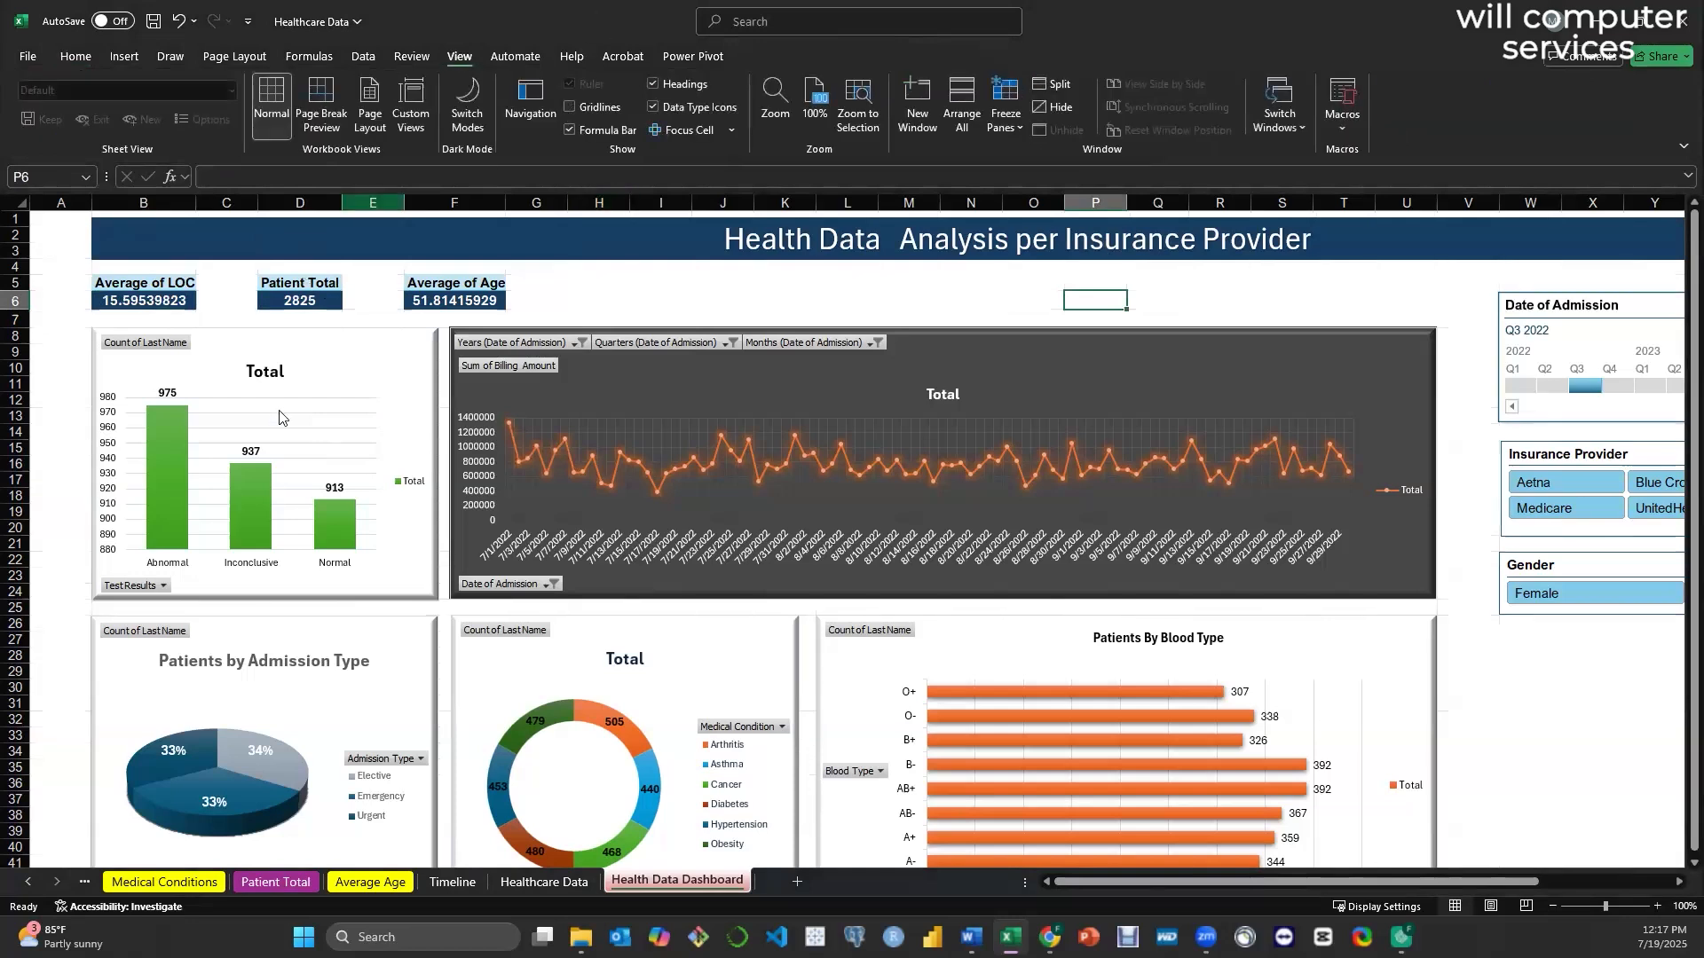
- Change the title of the Test Results column chart from Total to "Test"
{"action": "double_click", "coordinate": [271, 373]}
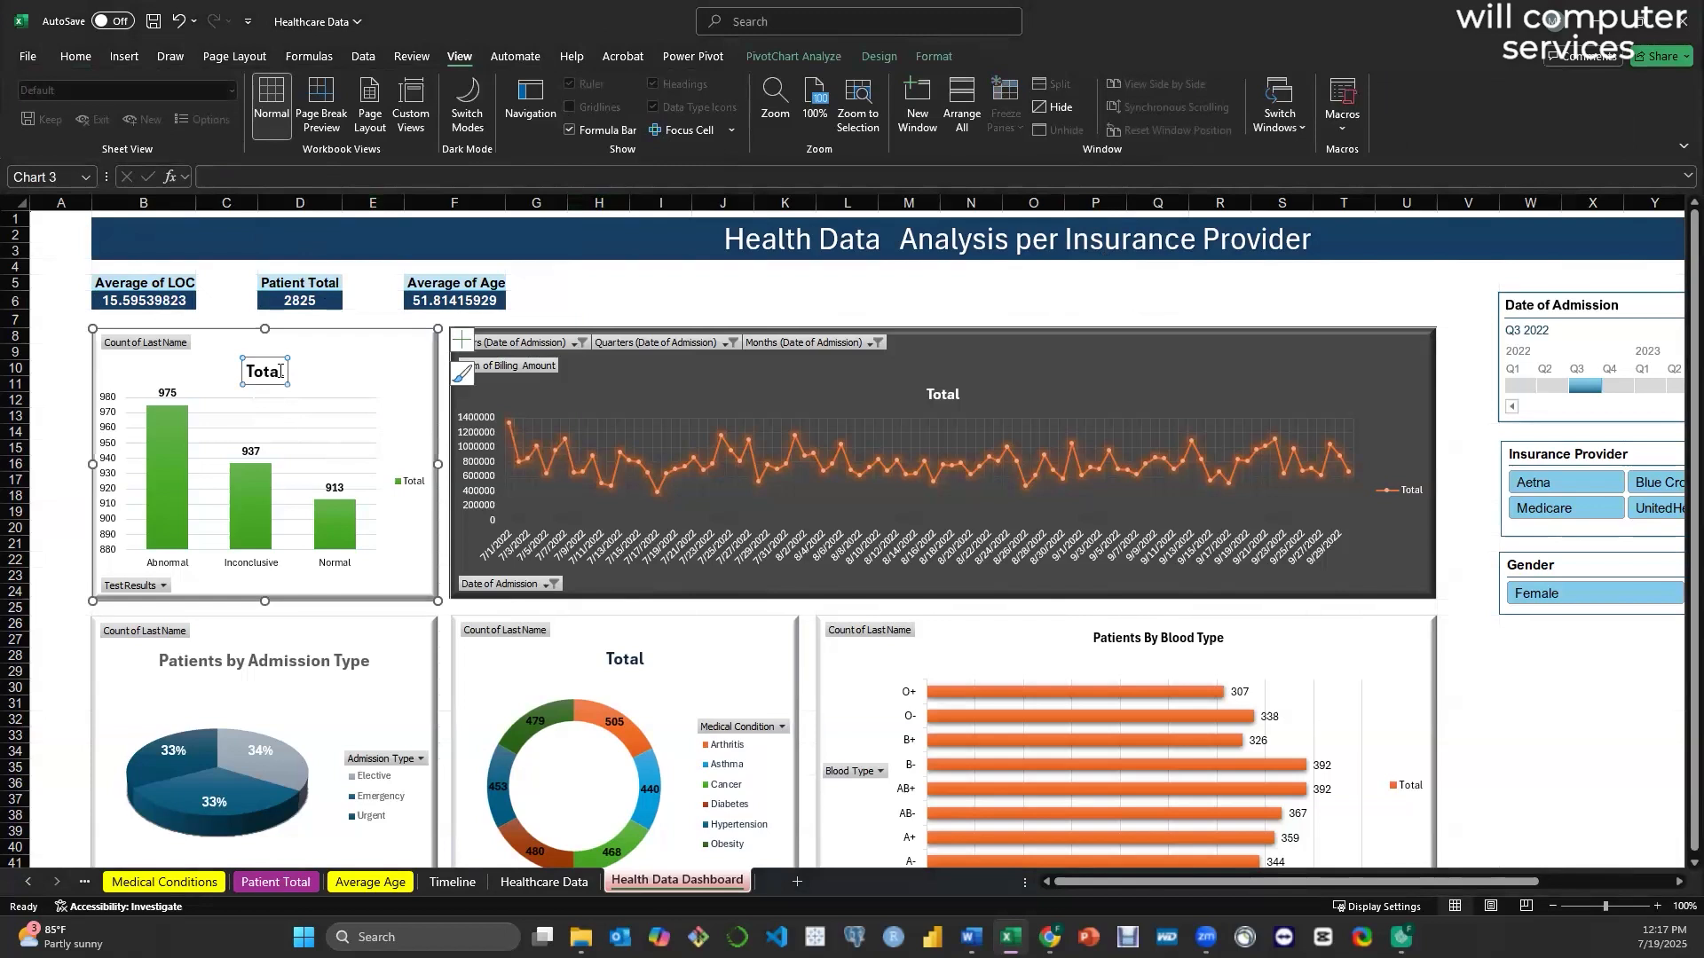
{"action": "key", "text": "BackSpace"}
{"action": "key", "text": "BackSpace"}
{"action": "key", "text": "BackSpace"}
{"action": "key", "text": "BackSpace"}
{"action": "type", "text": "est"}
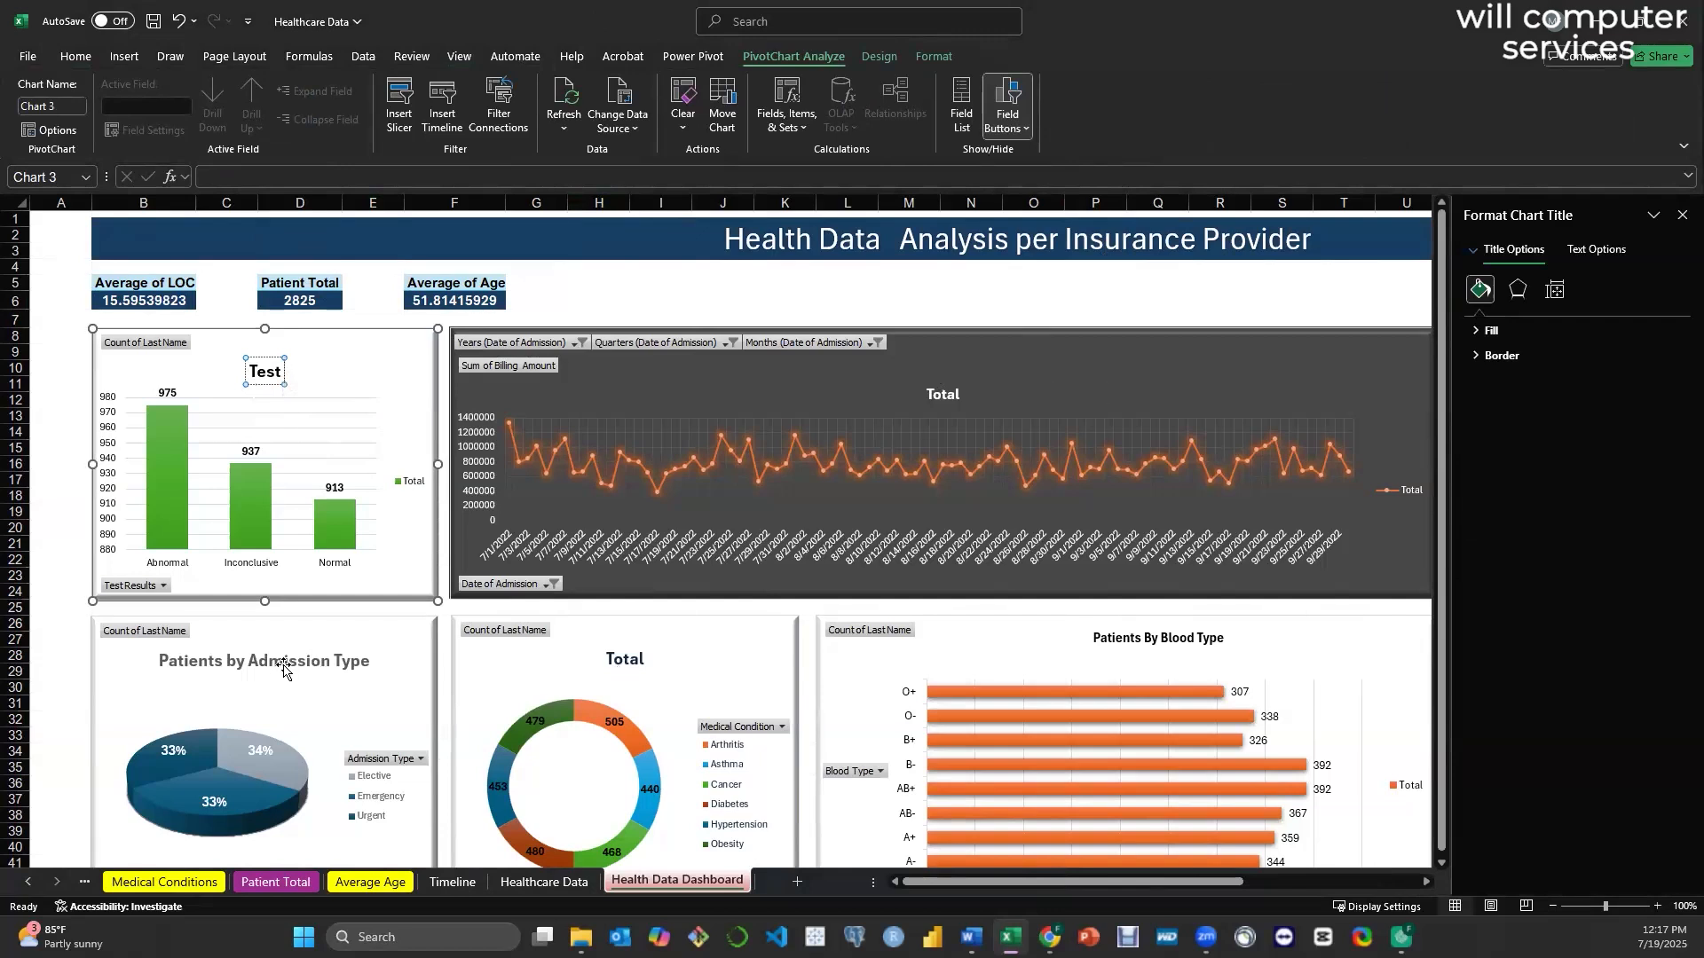
{"action": "left_click", "coordinate": [391, 342]}
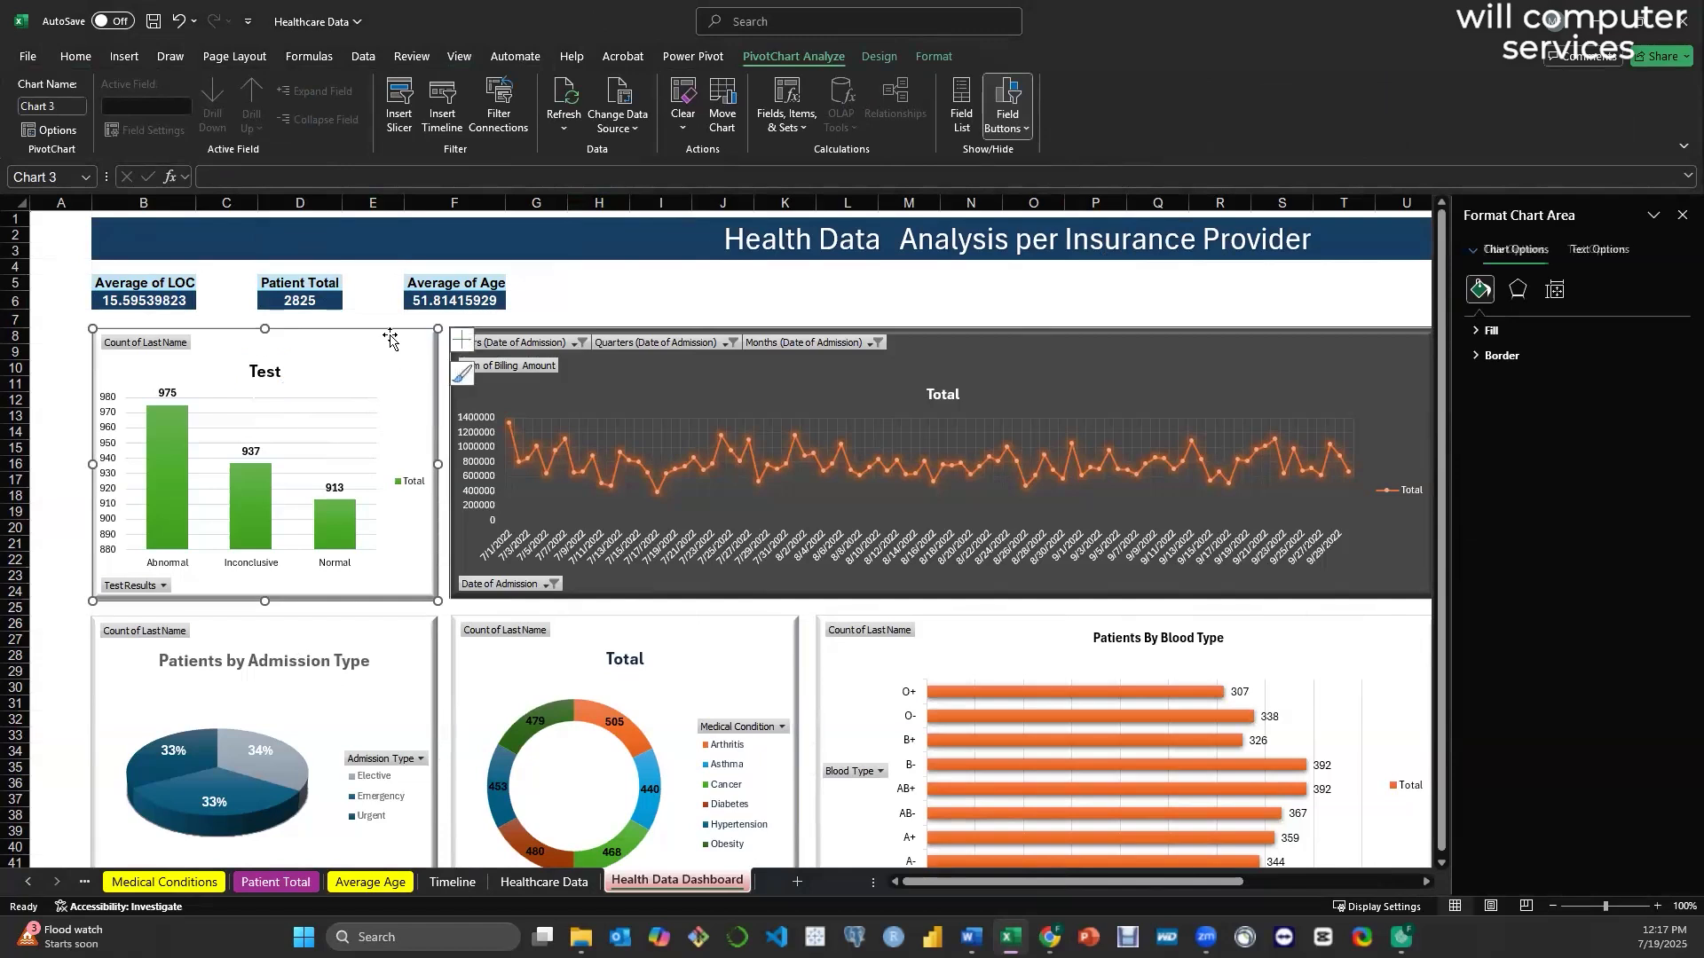
{"action": "left_click", "coordinate": [996, 340], "text": "ctrl"}
{"action": "left_click", "coordinate": [341, 637], "text": "ctrl"}
{"action": "left_click", "coordinate": [625, 632], "text": "ctrl"}
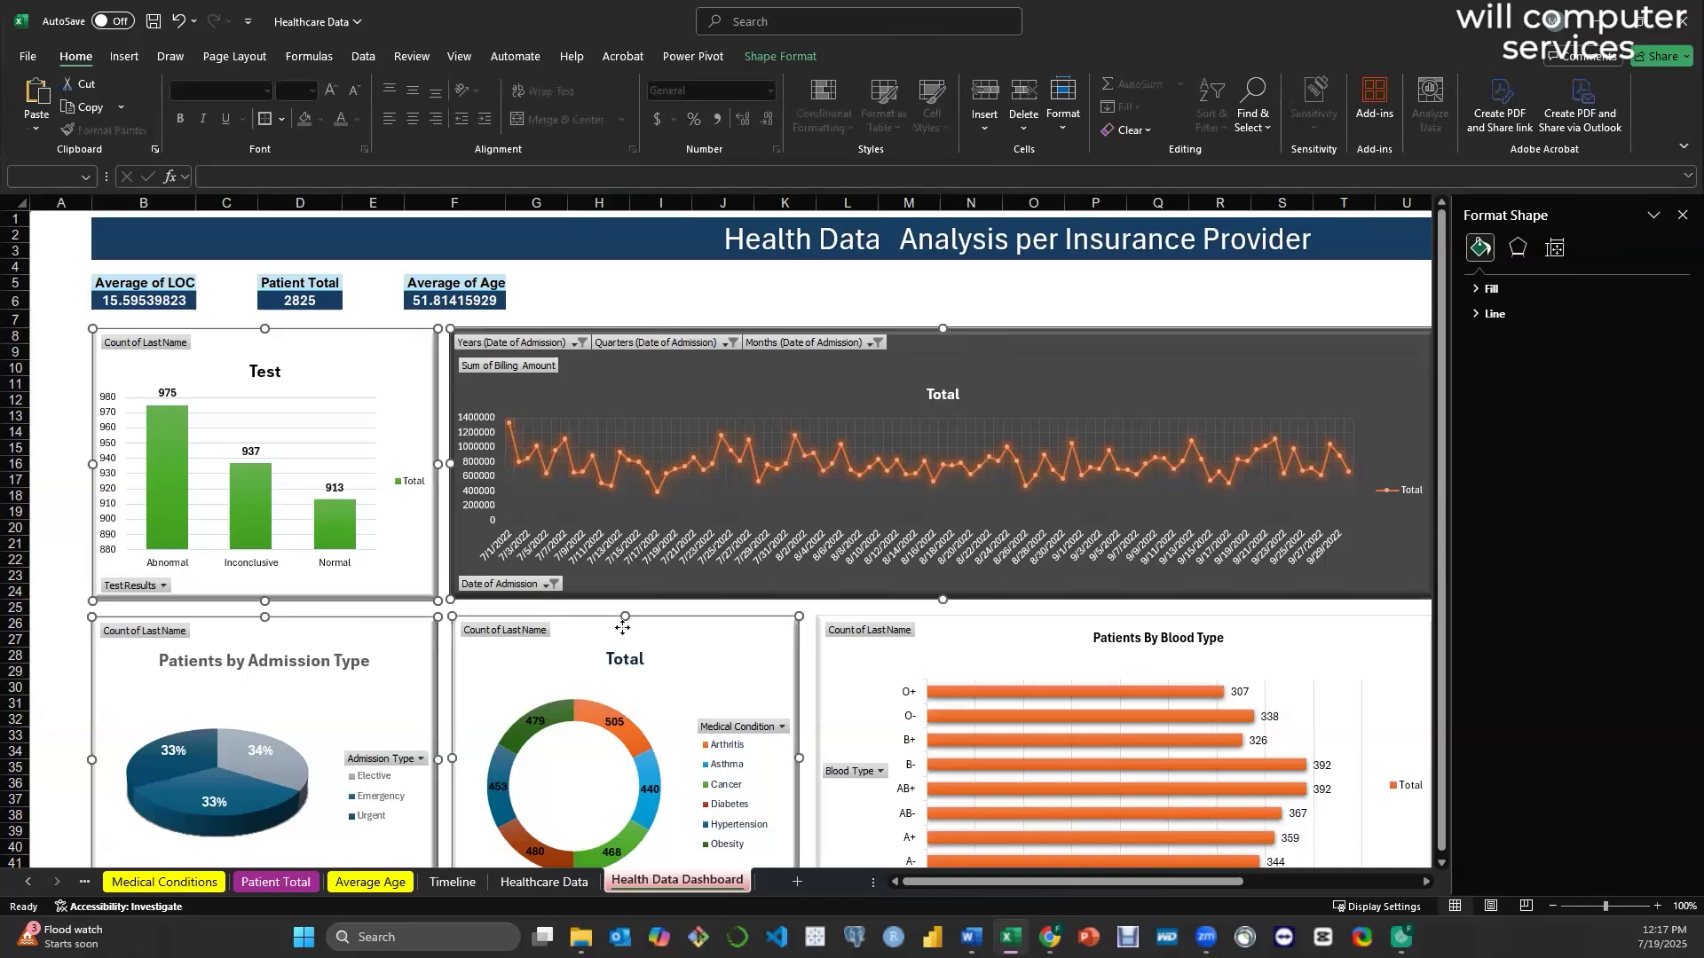
{"action": "left_click", "coordinate": [1000, 625], "text": "ctrl"}
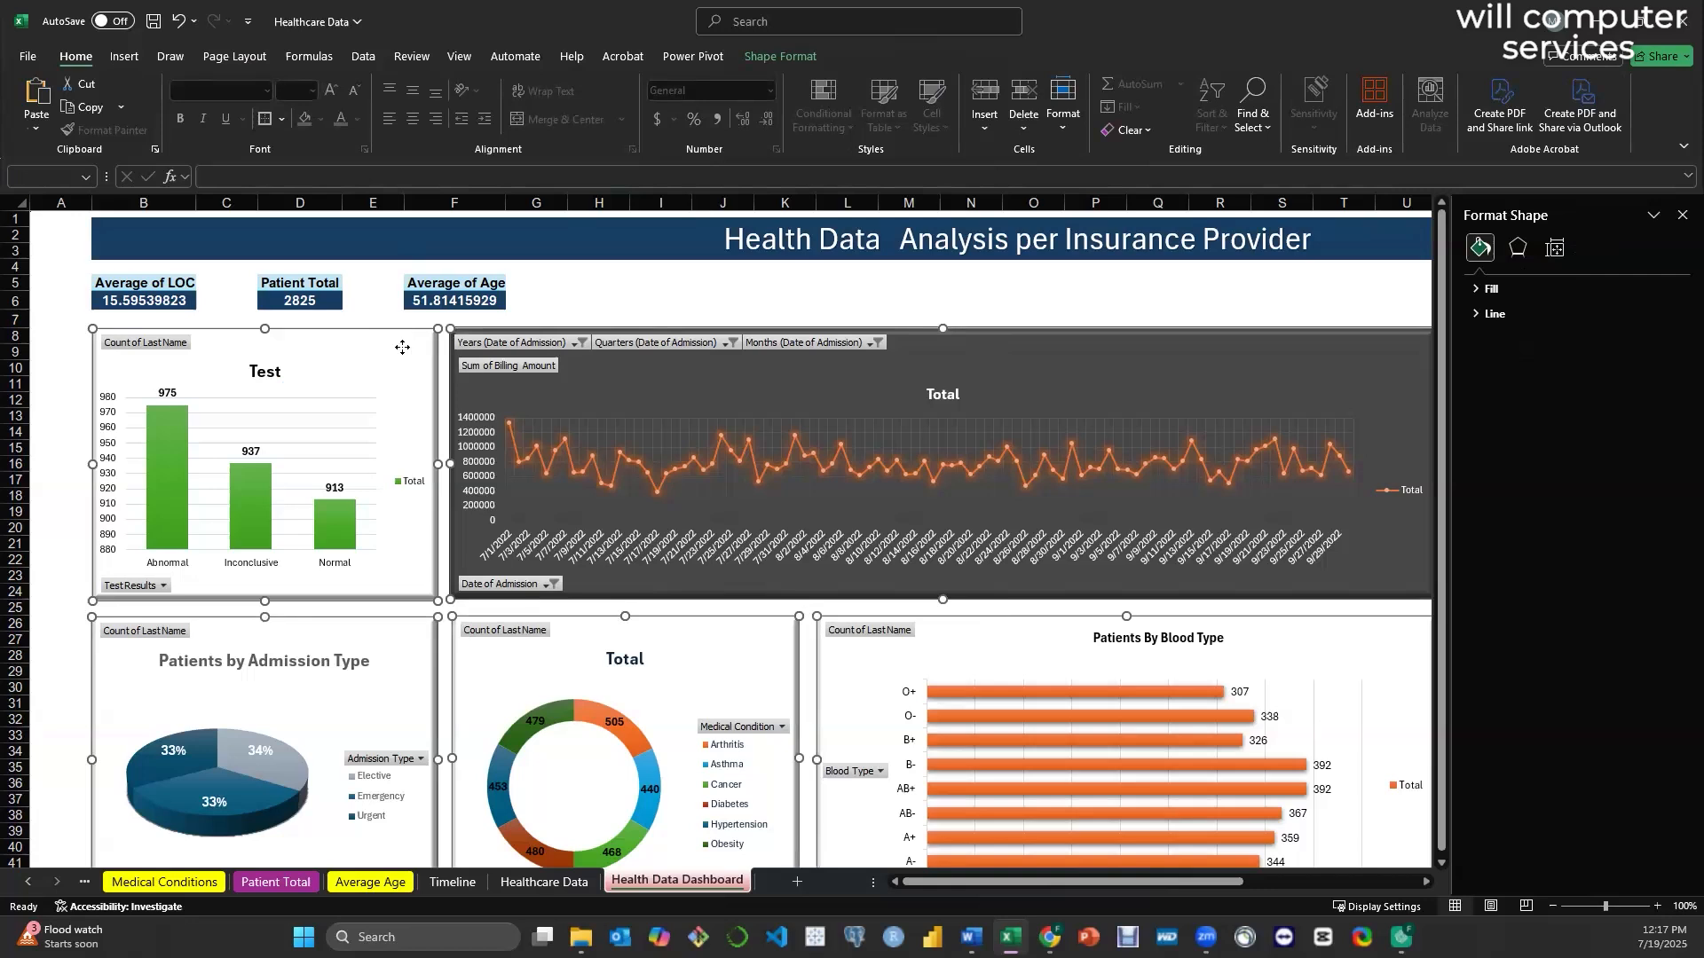
{"action": "left_click", "coordinate": [663, 302]}
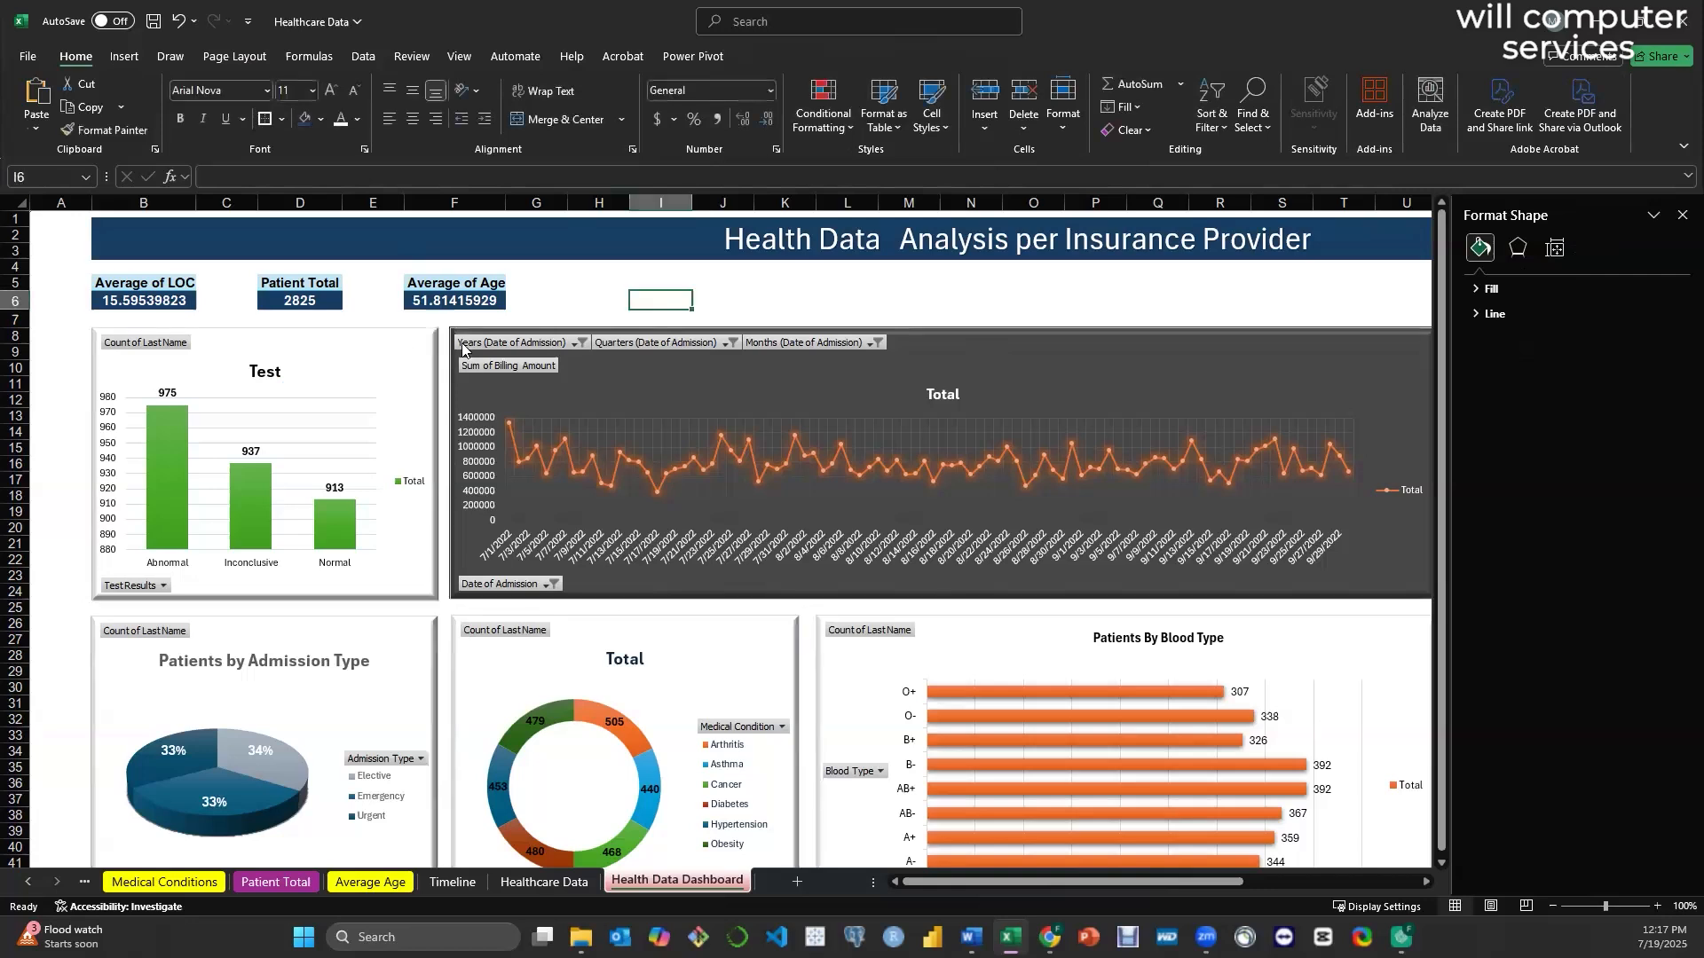
- Set the Test Results column chart's text to the Aptos font at size 10
{"action": "left_click", "coordinate": [404, 347]}
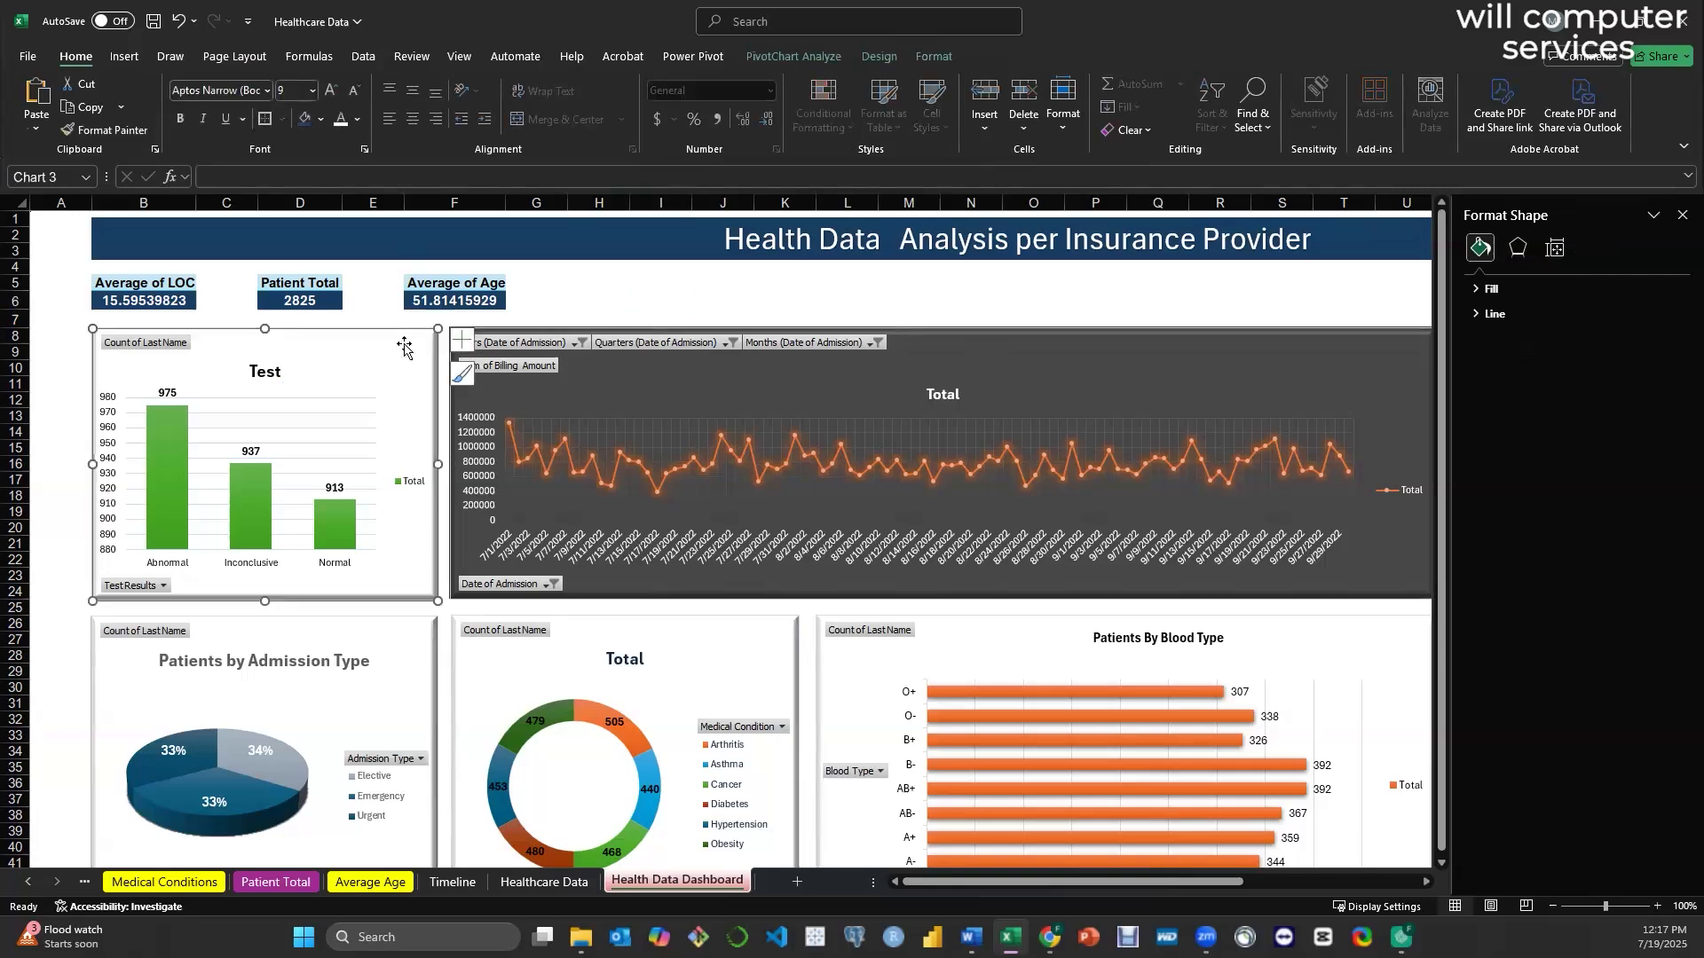
{"action": "left_click", "coordinate": [262, 92]}
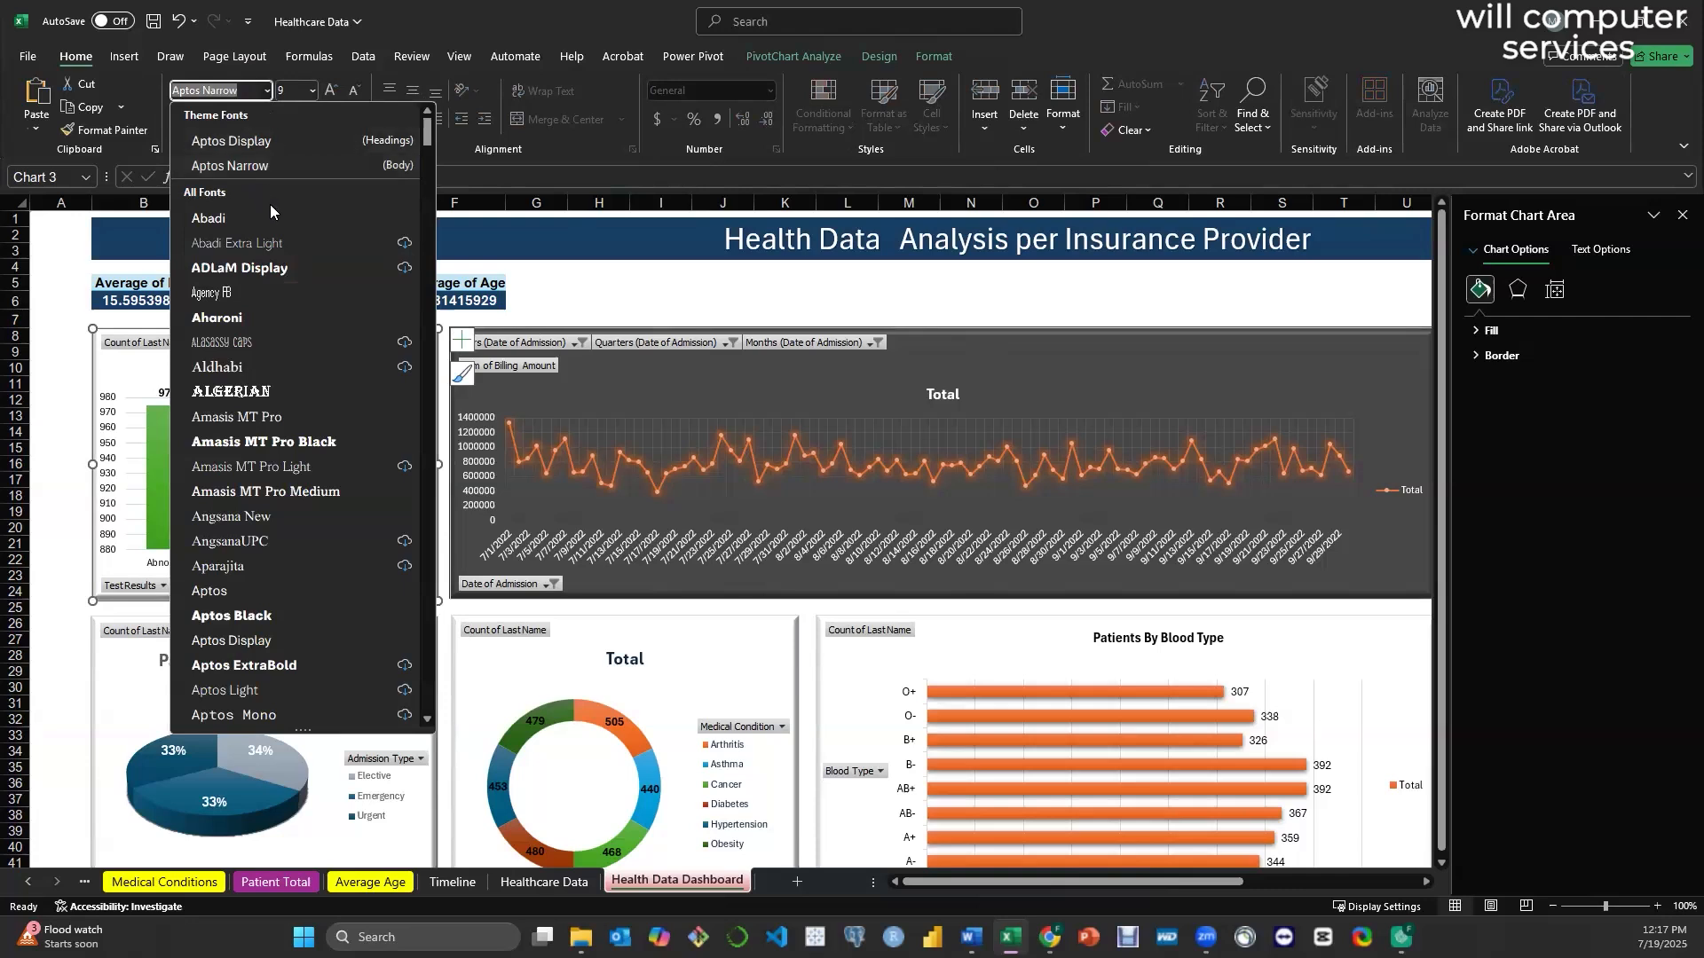
{"action": "scroll", "coordinate": [270, 208], "scroll_direction": "down", "scroll_amount": 4}
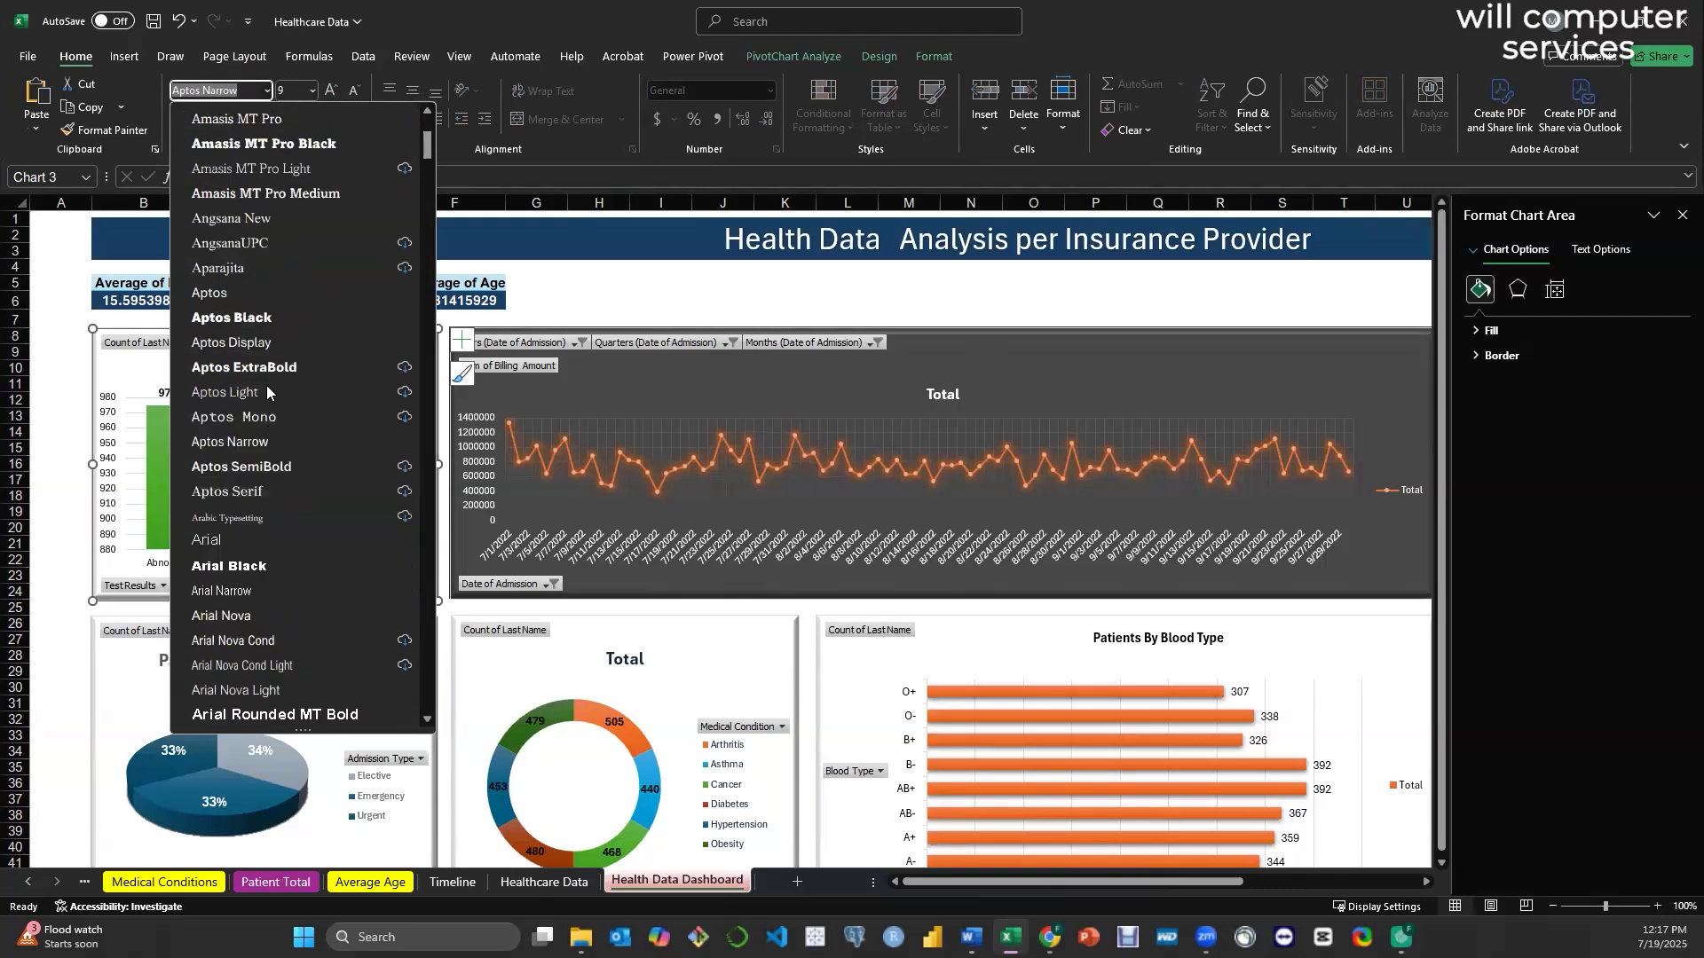
{"action": "left_click", "coordinate": [266, 289]}
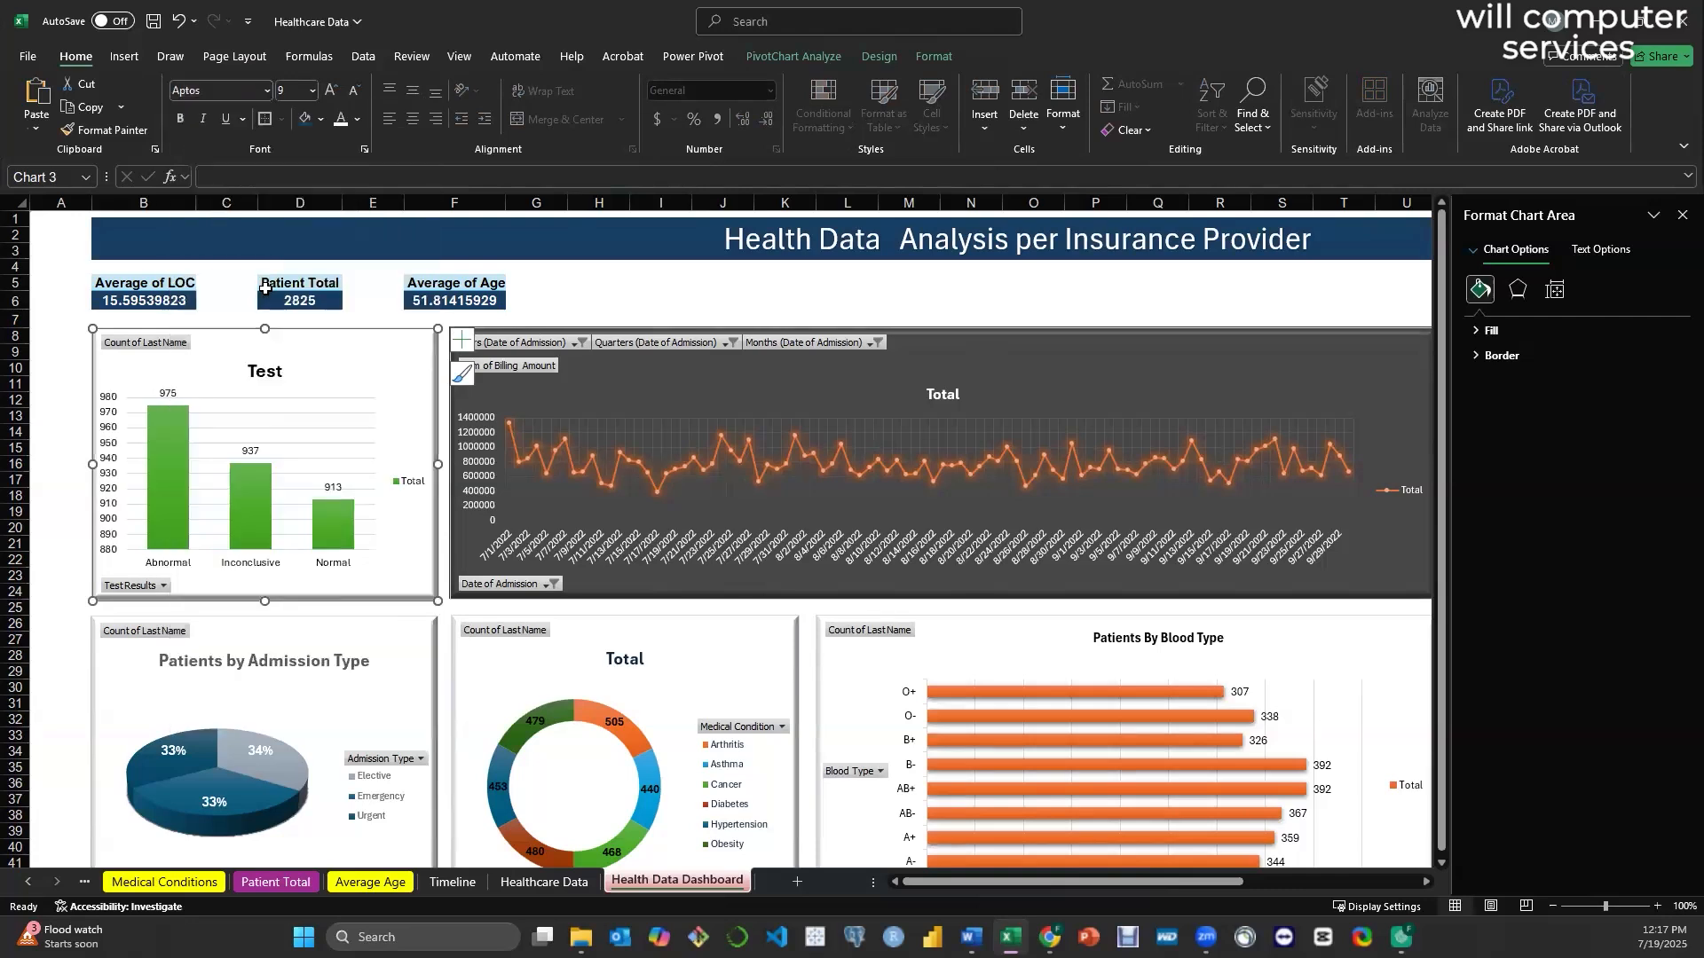
{"action": "left_click", "coordinate": [333, 92]}
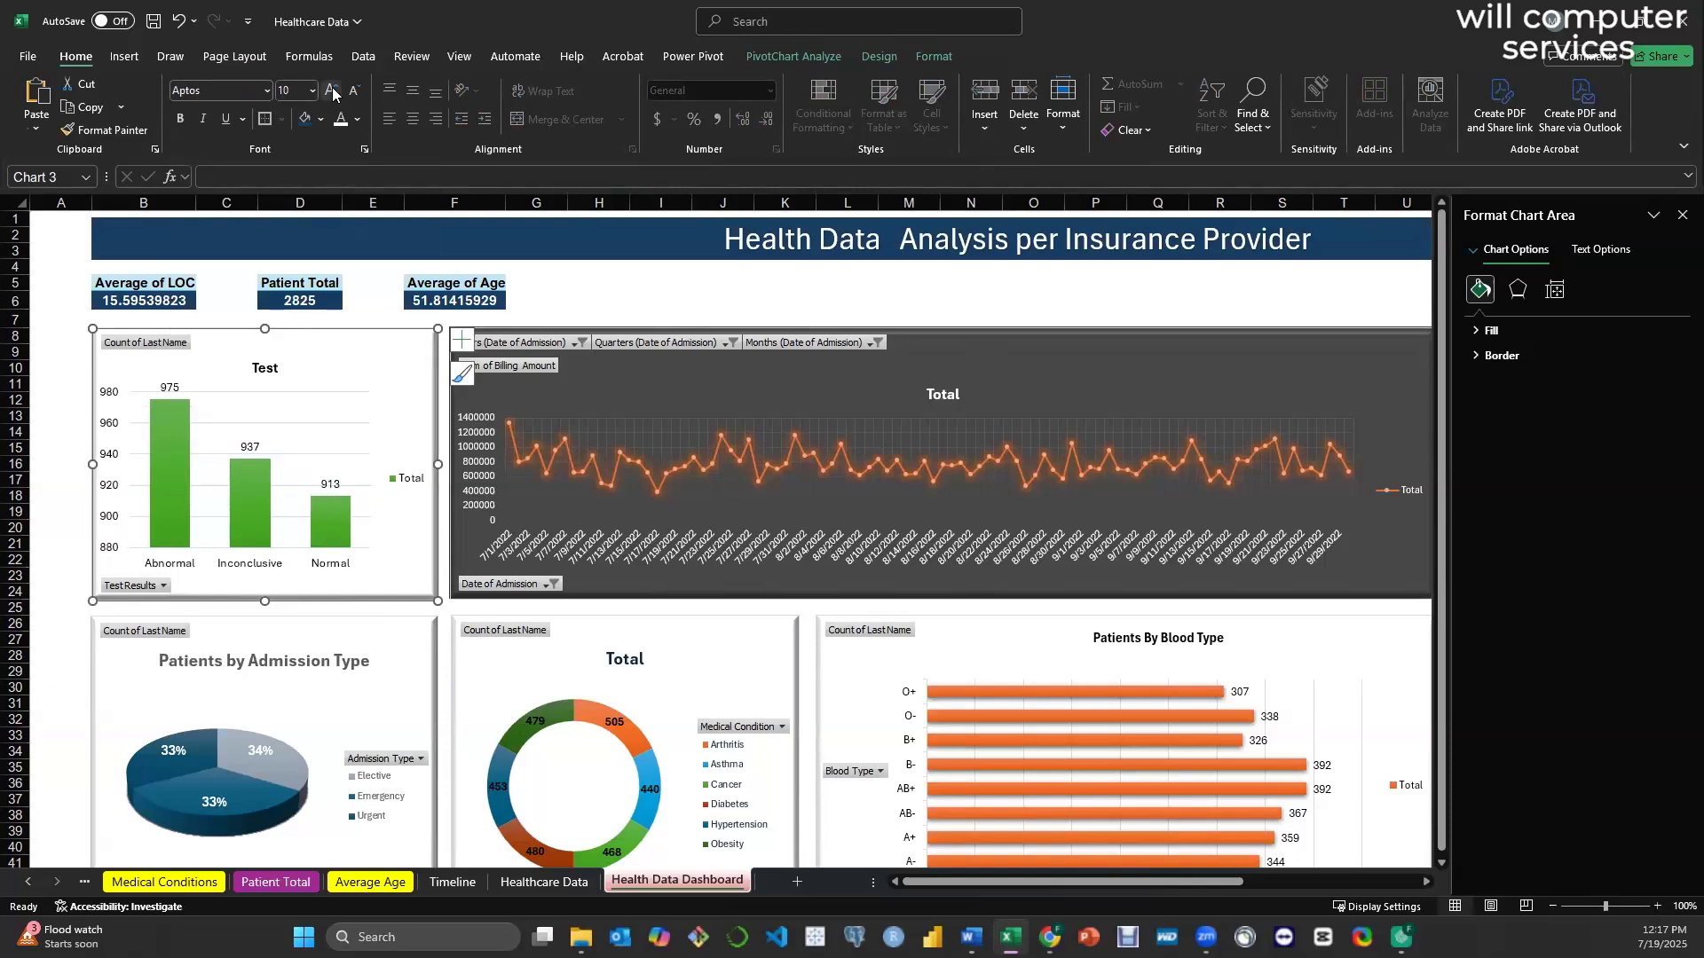
- Set the billing amount line chart's text to the Aptos font at size 10
{"action": "left_click", "coordinate": [1013, 348]}
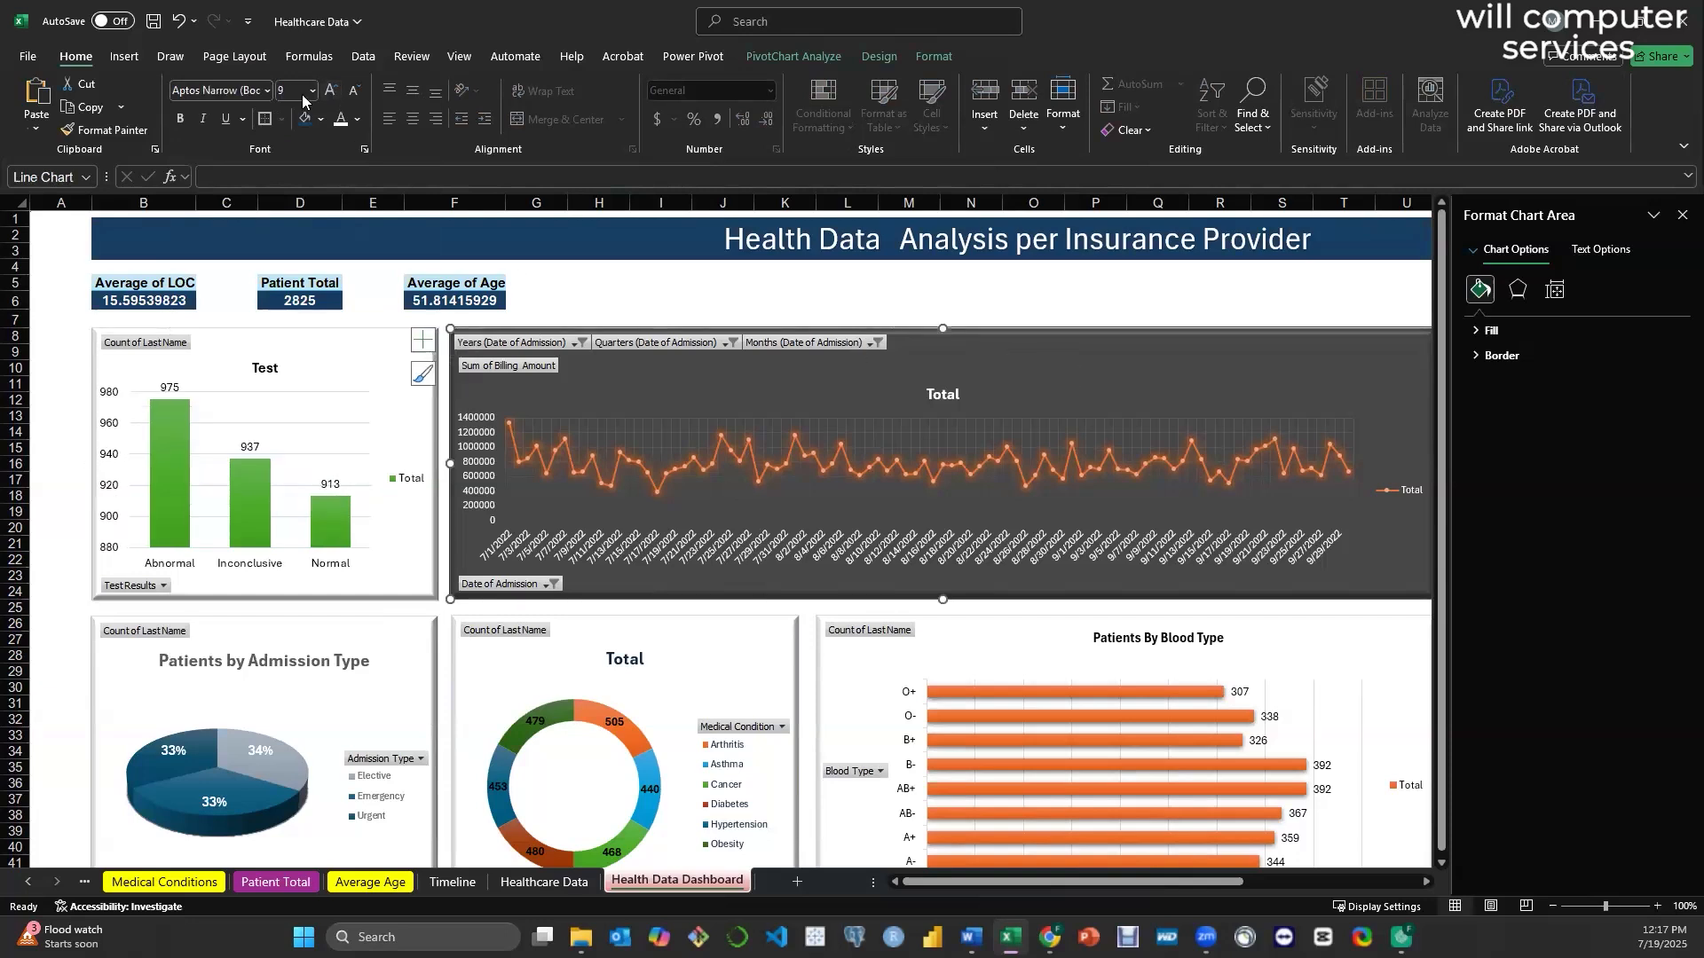
{"action": "left_click", "coordinate": [266, 93]}
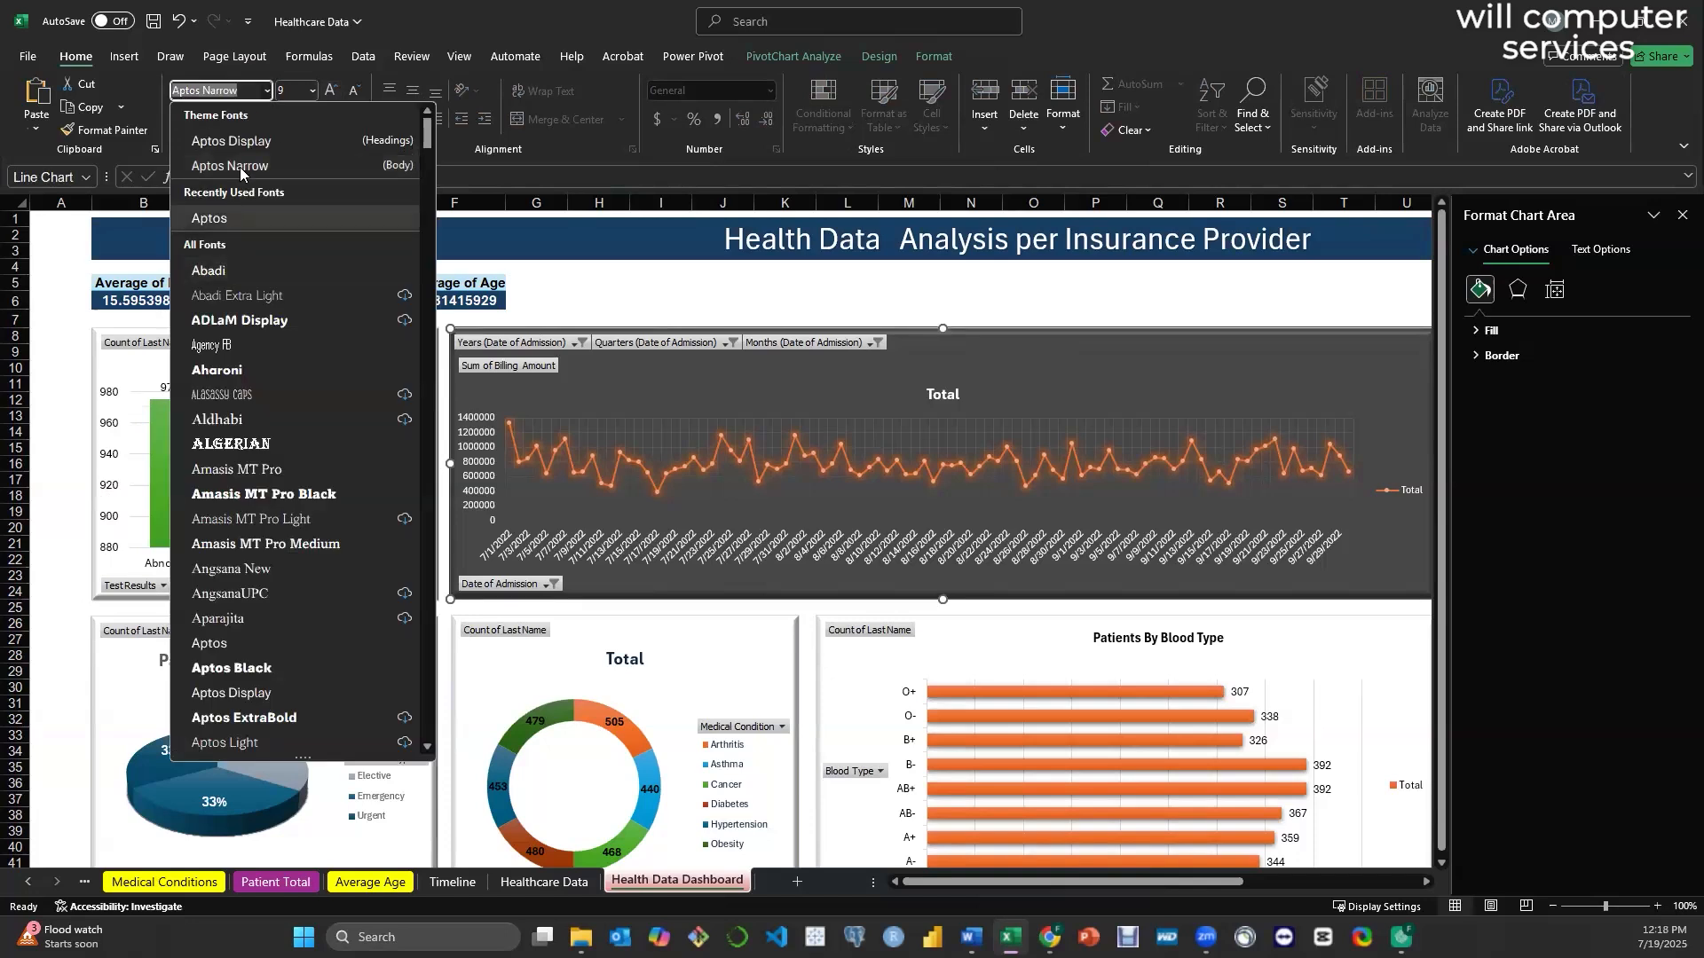
{"action": "left_click", "coordinate": [252, 218]}
{"action": "left_click", "coordinate": [331, 91]}
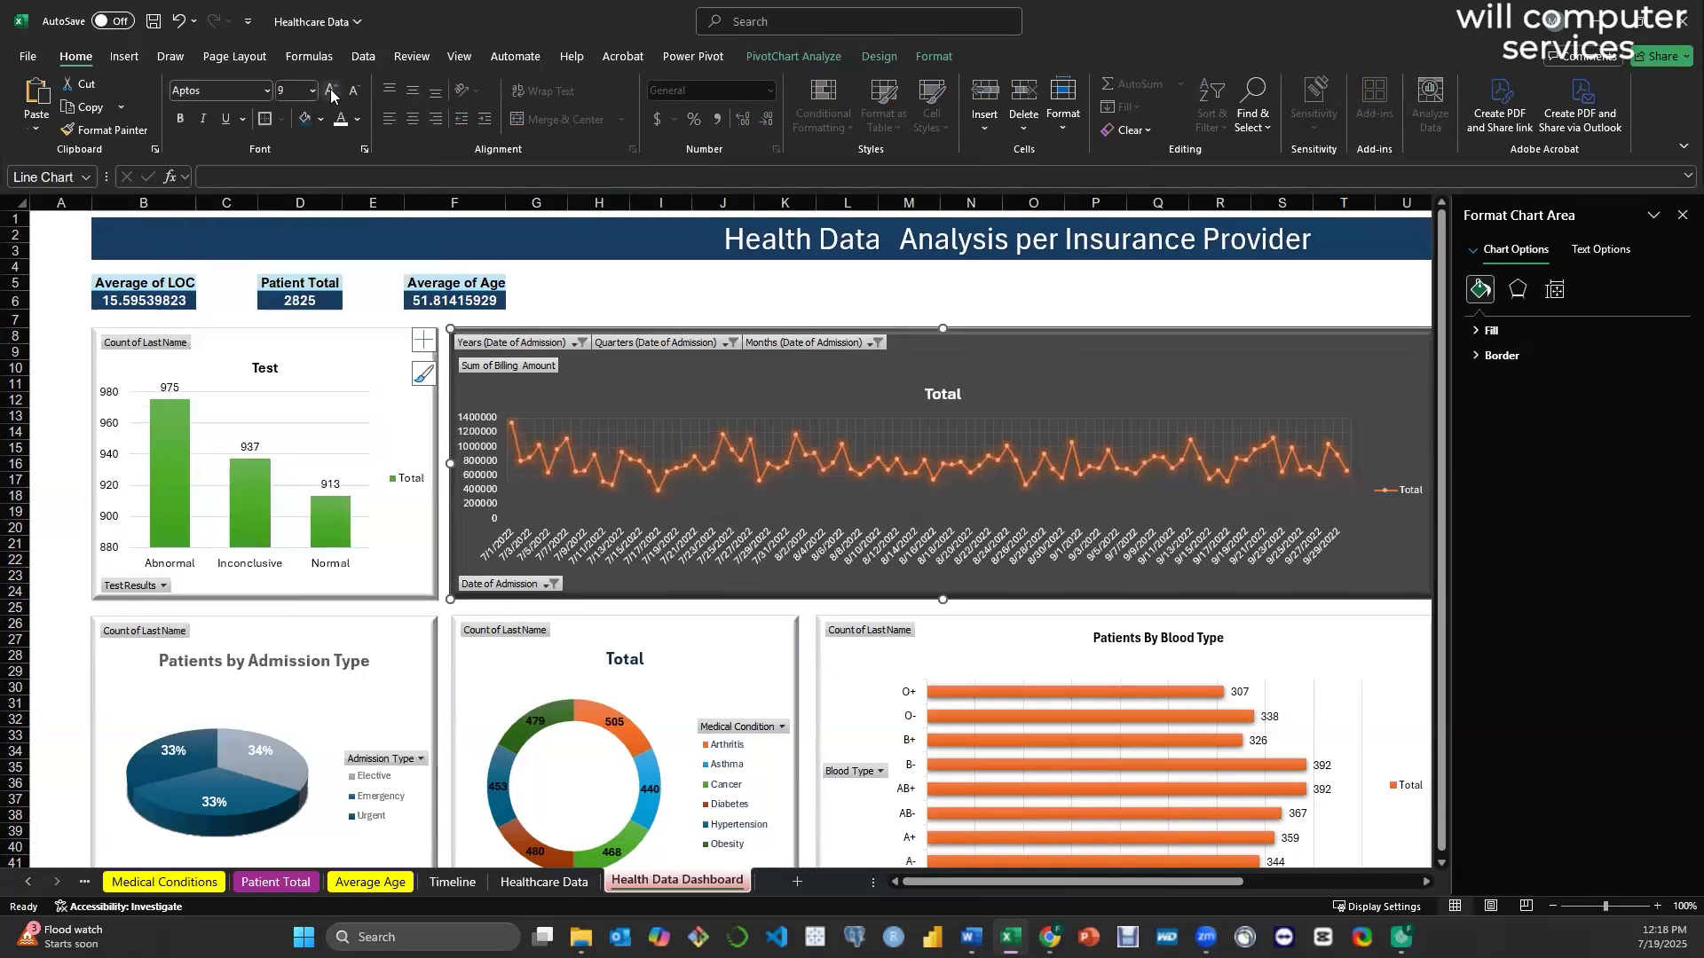
- Set the font color of the Test Results column chart to black
{"action": "left_click", "coordinate": [336, 632]}
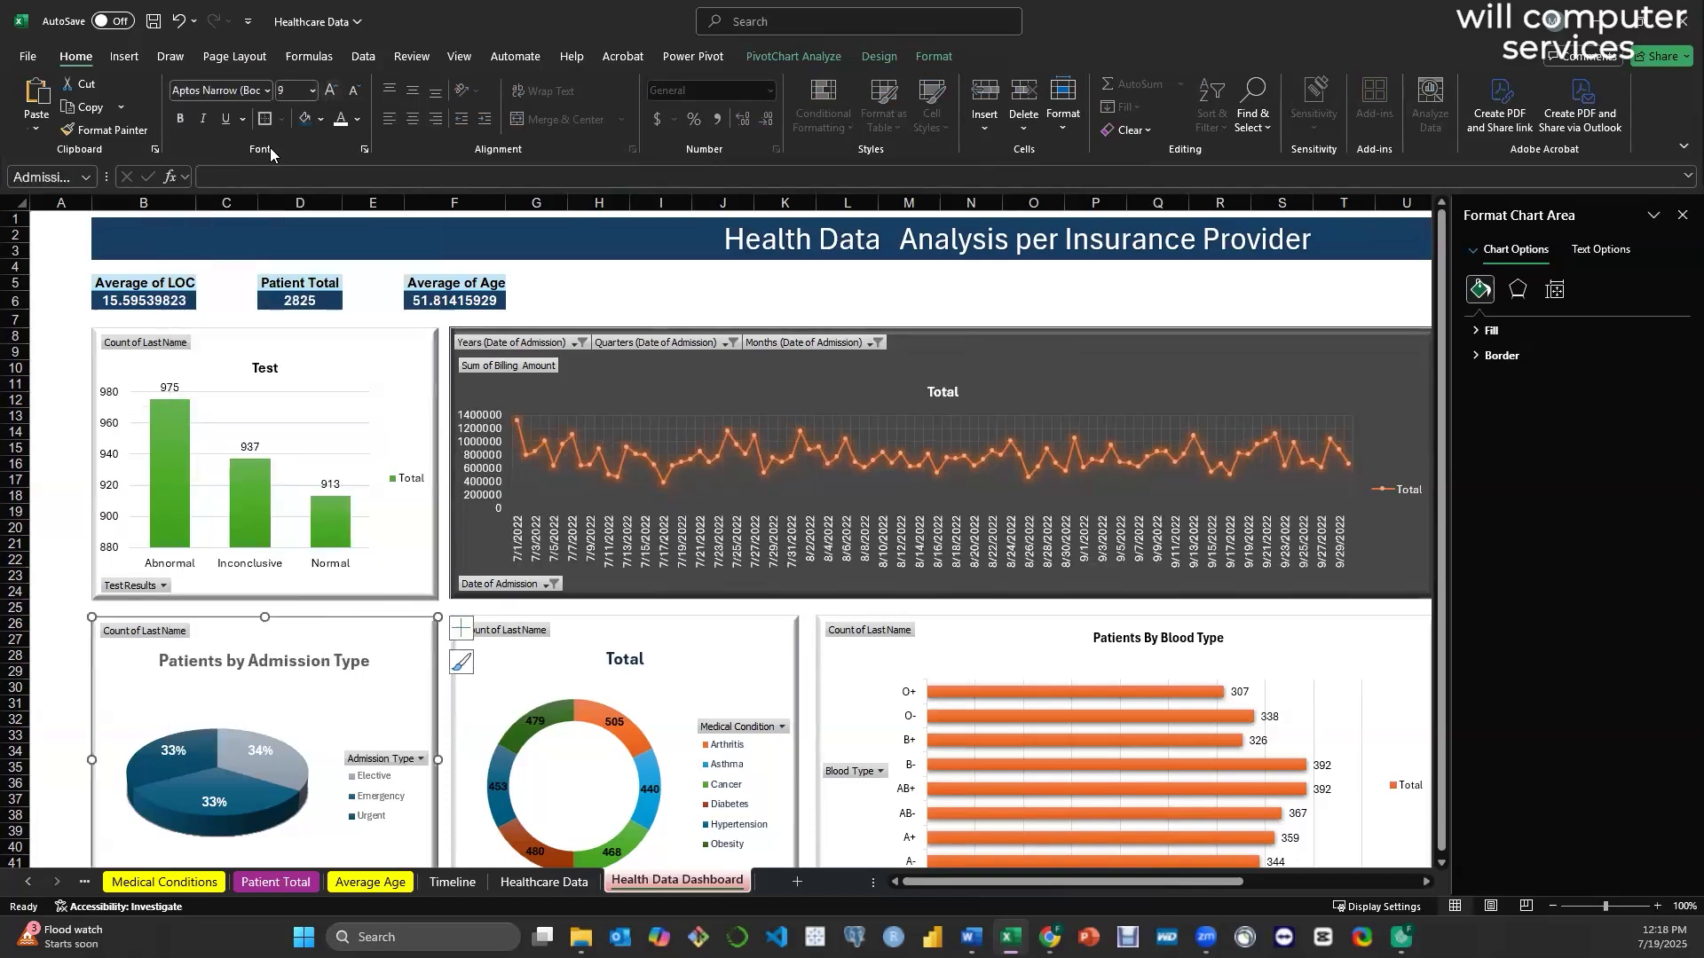
{"action": "left_click", "coordinate": [306, 358]}
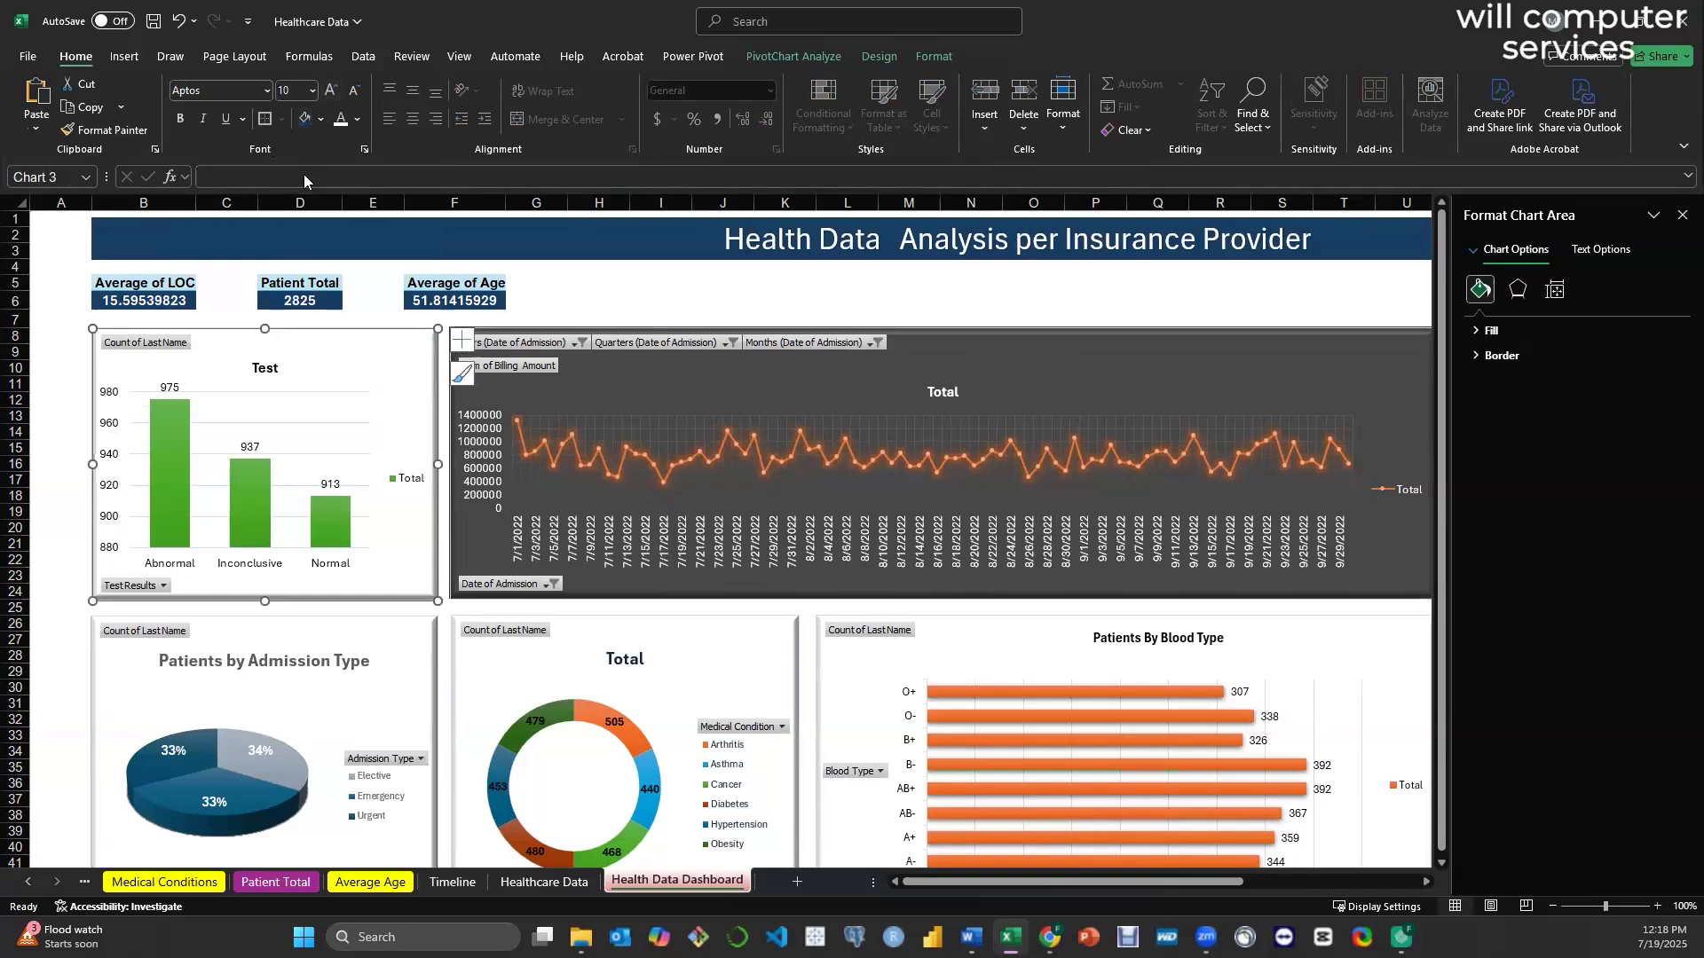
{"action": "left_click", "coordinate": [359, 120]}
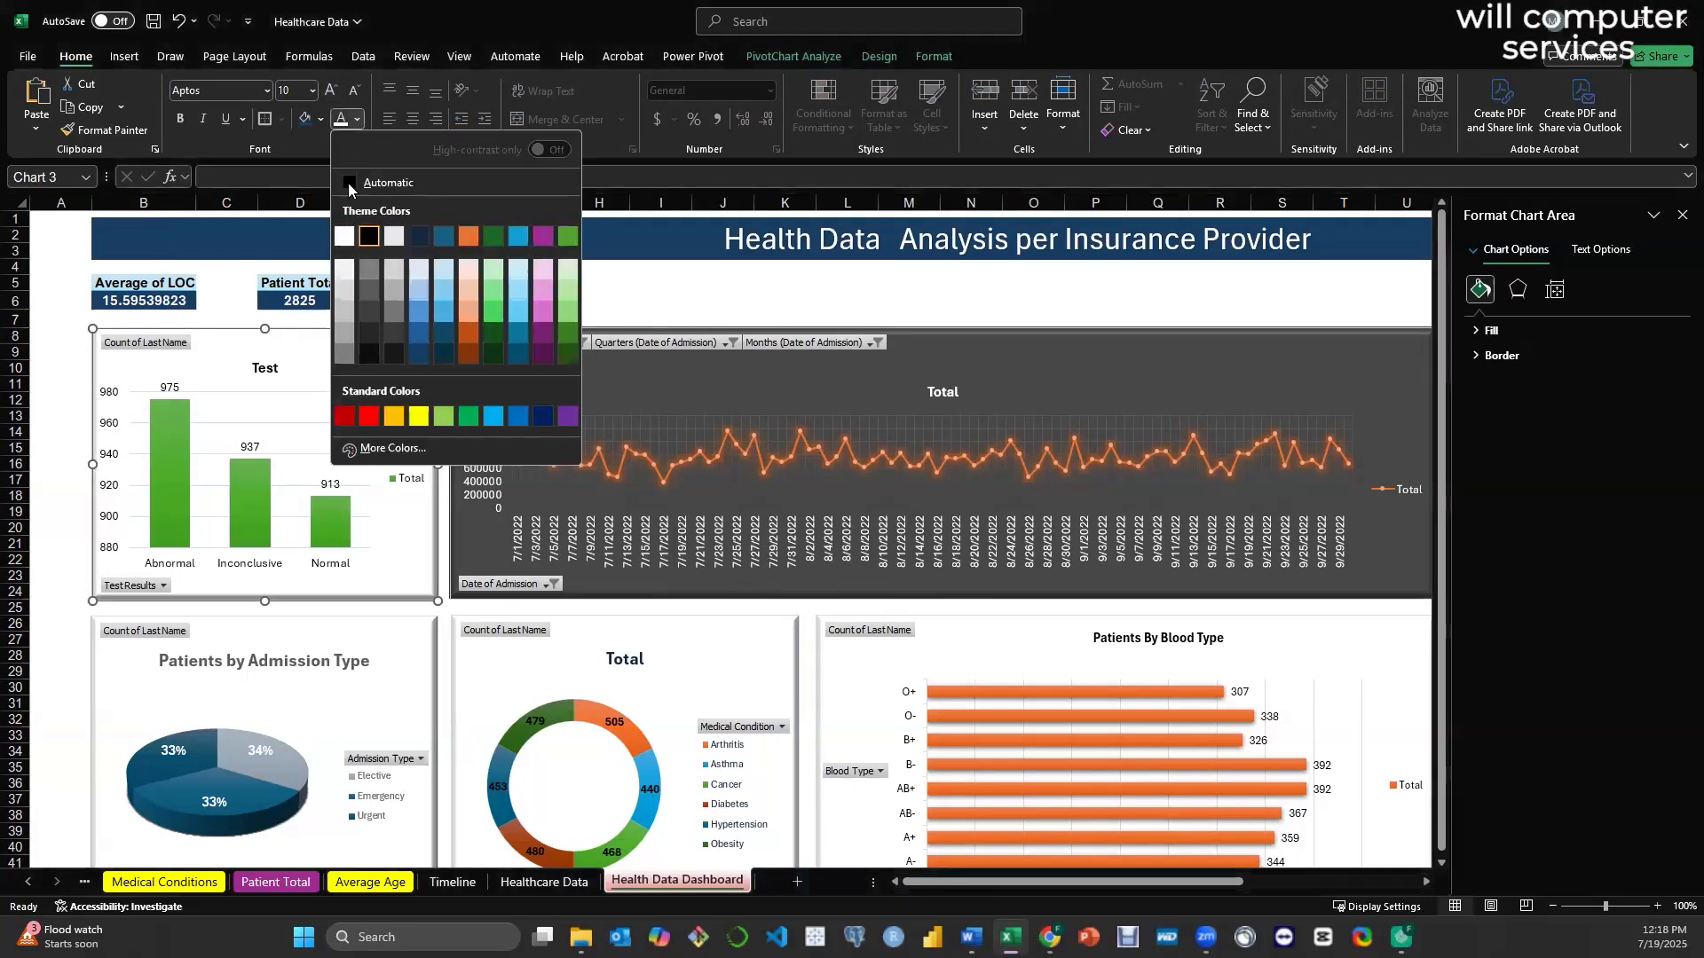
{"action": "left_click", "coordinate": [370, 236]}
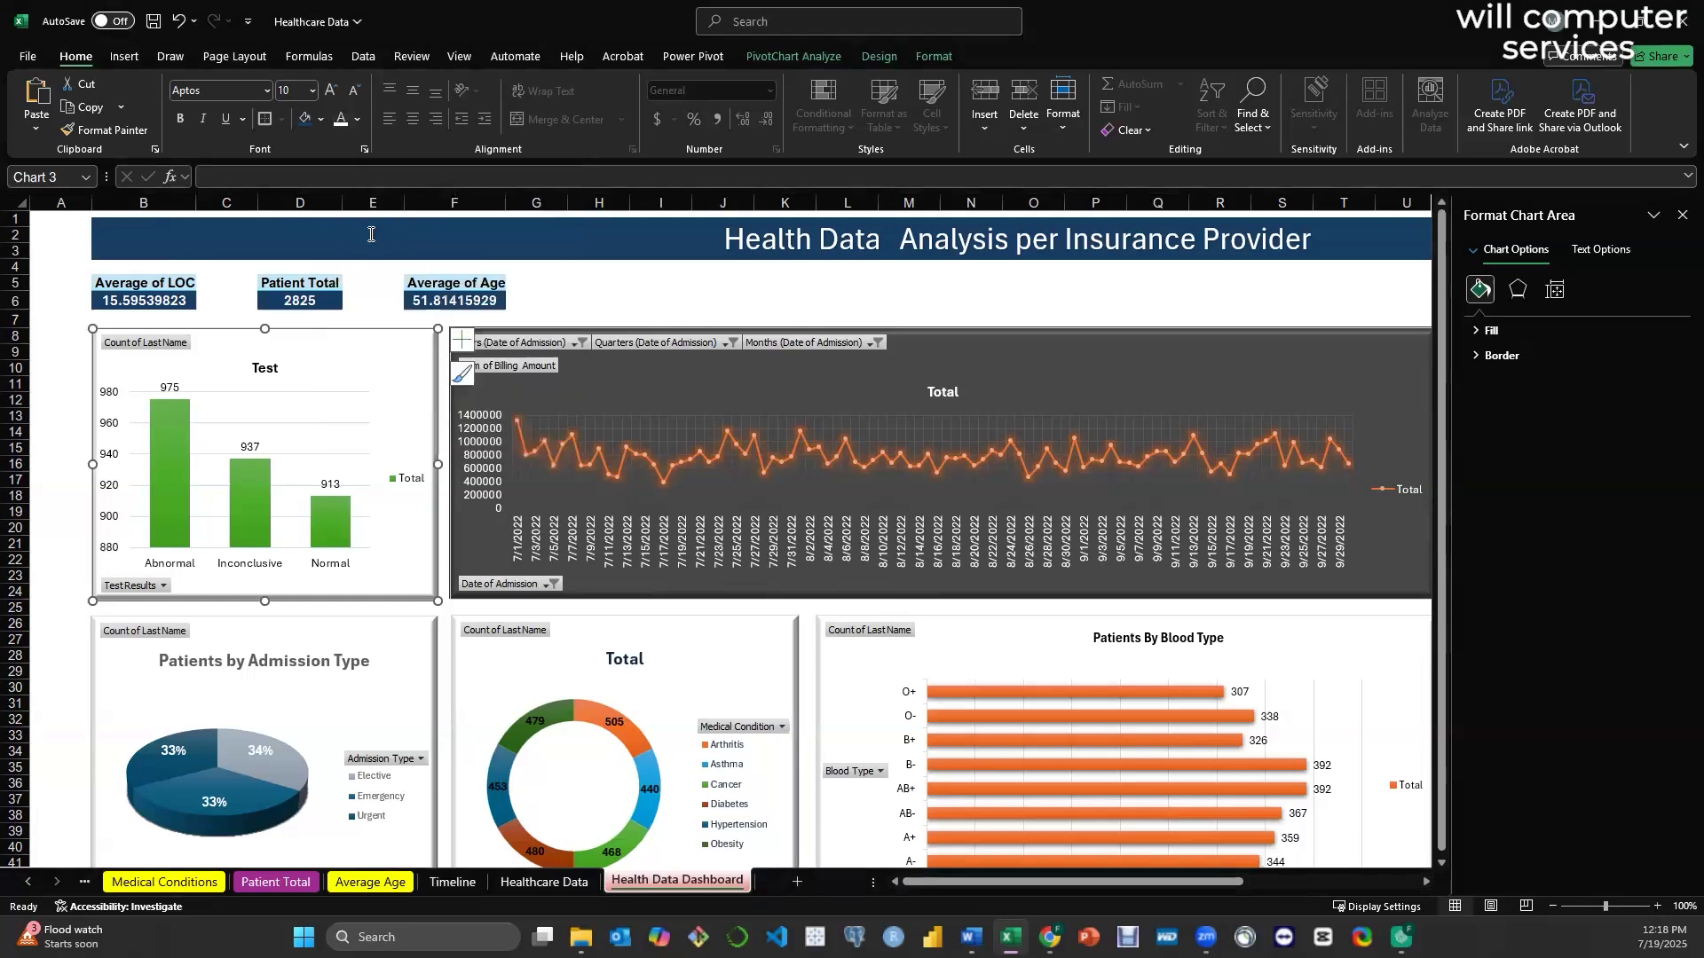
- Set the Patients by Admission Type pie chart's text to black Aptos at size 10
{"action": "left_click", "coordinate": [288, 632]}
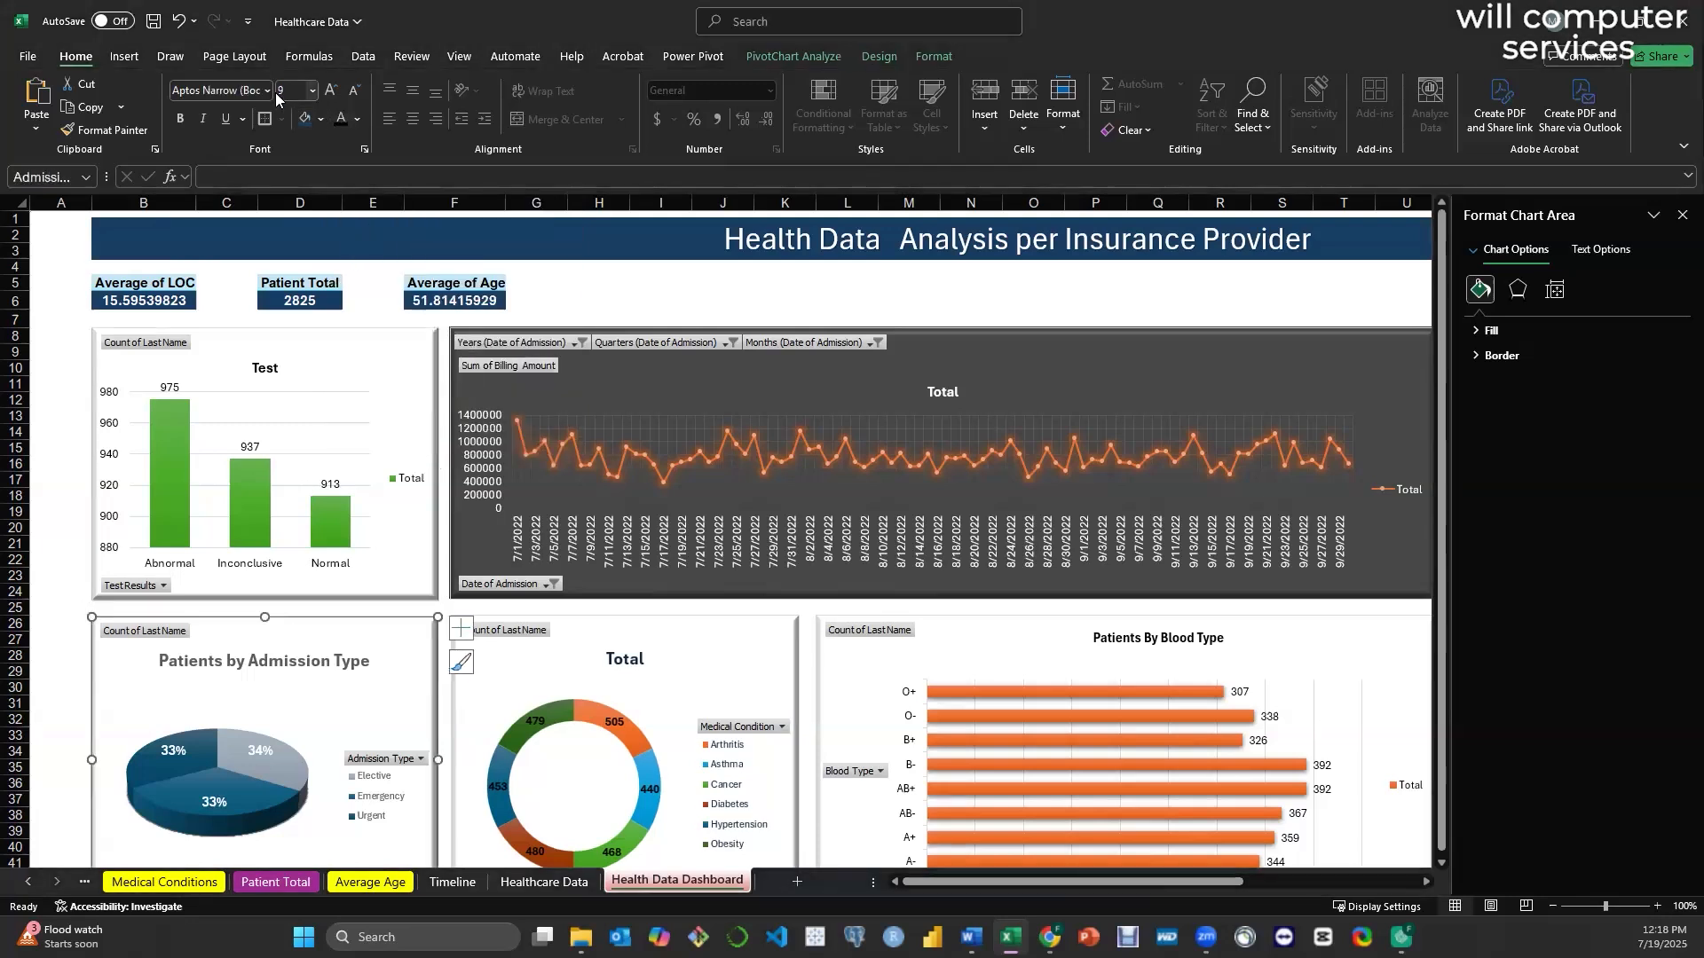
{"action": "left_click", "coordinate": [268, 91]}
{"action": "left_click", "coordinate": [255, 224]}
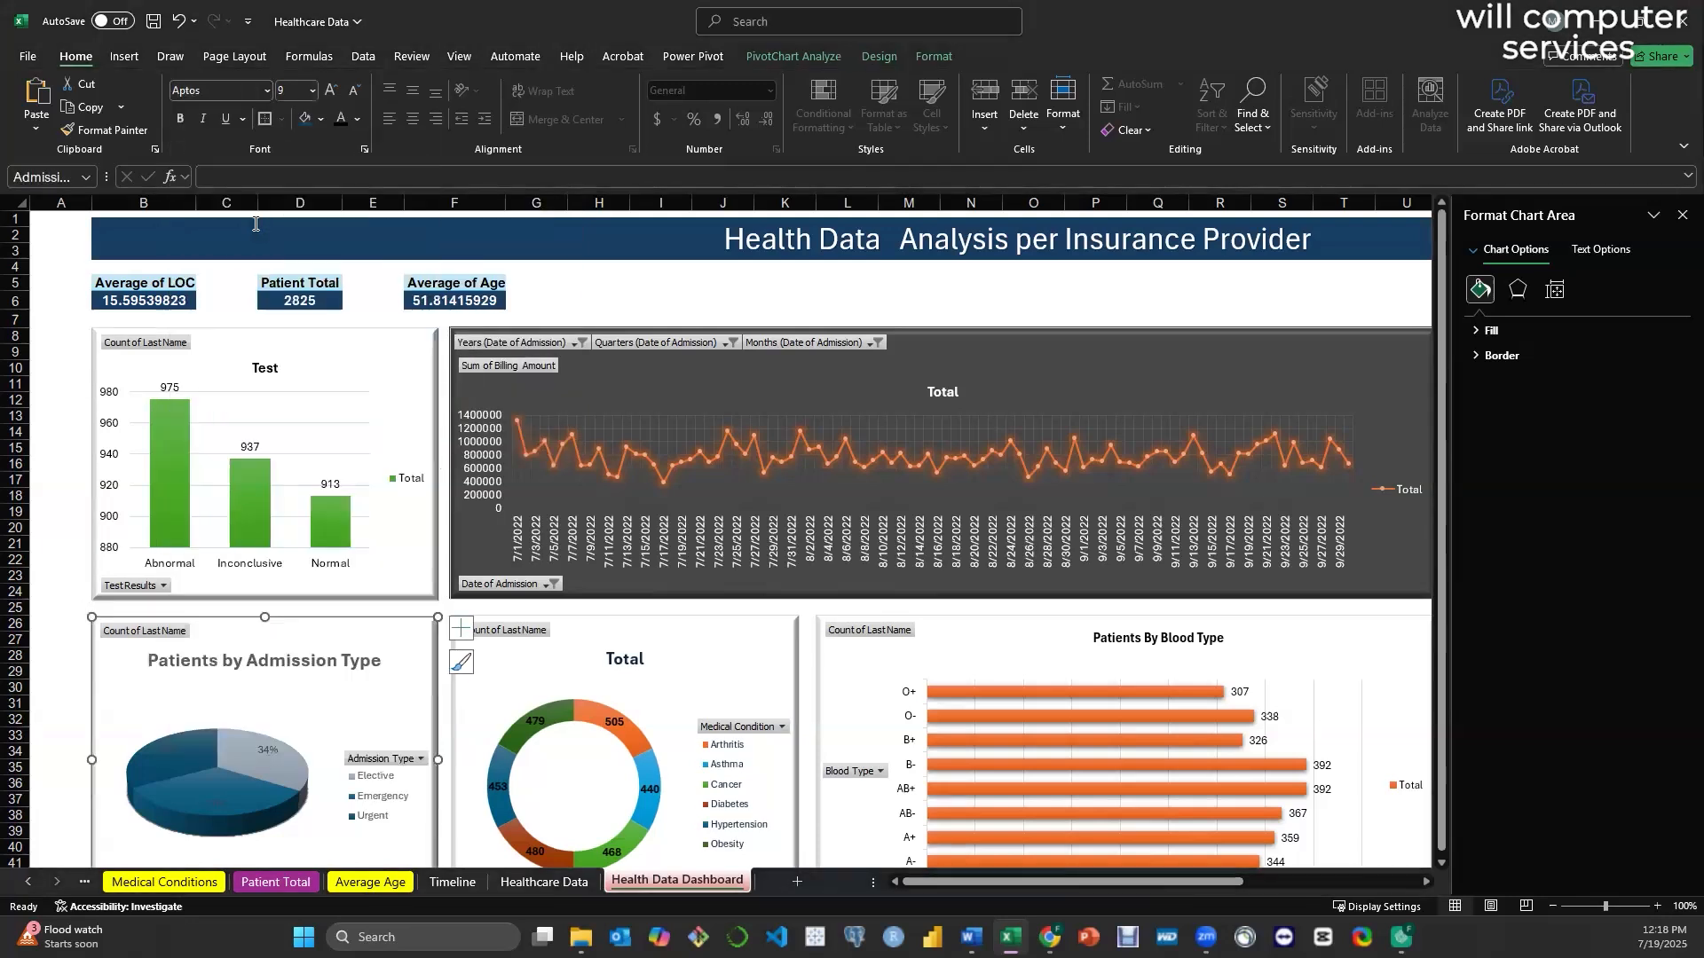
{"action": "left_click", "coordinate": [338, 120]}
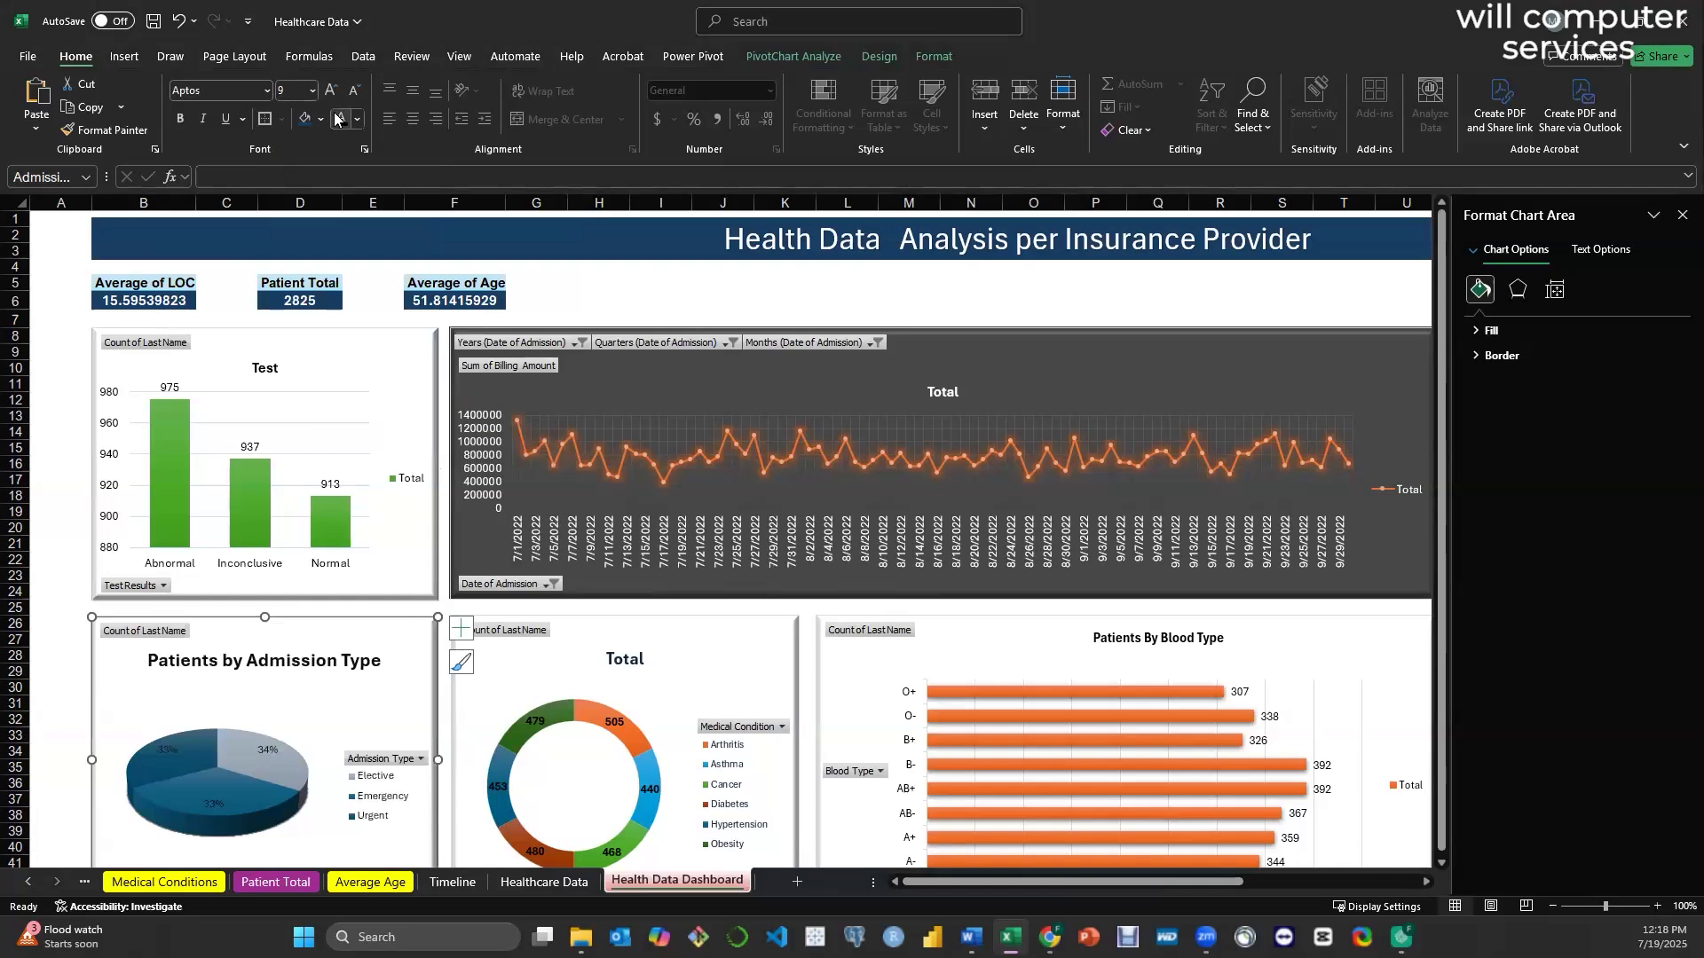
{"action": "left_click", "coordinate": [331, 89]}
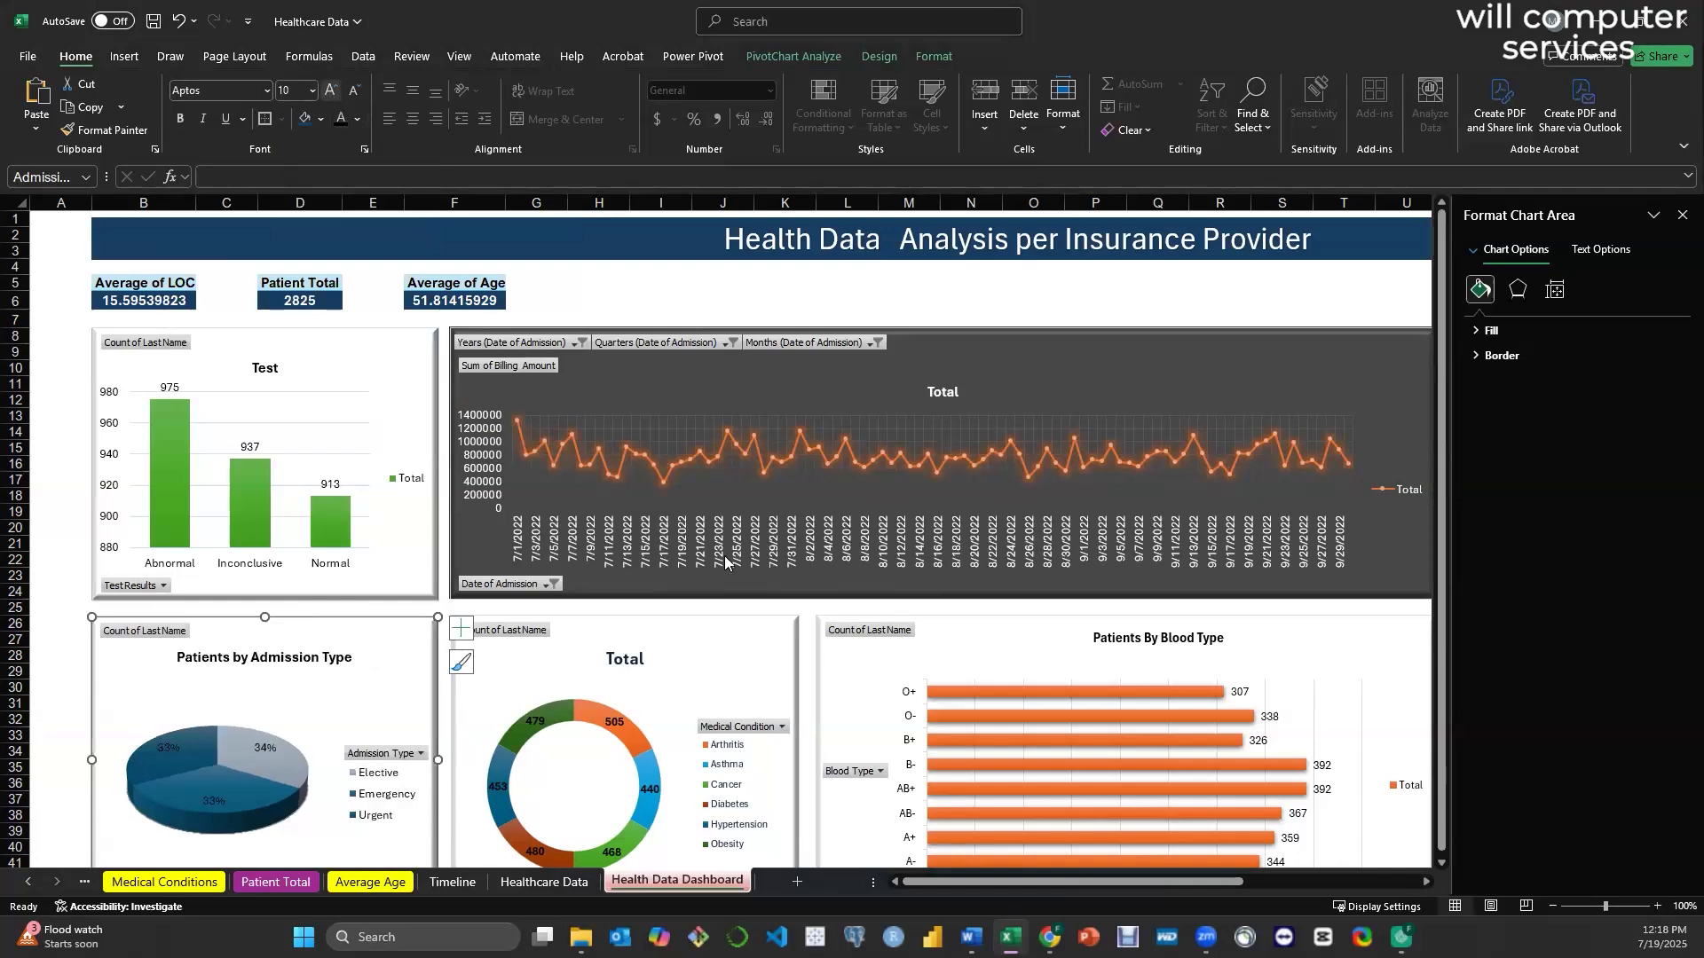
- Set the Medical Condition doughnut chart's text to the Aptos font at size 10
{"action": "left_click", "coordinate": [671, 639]}
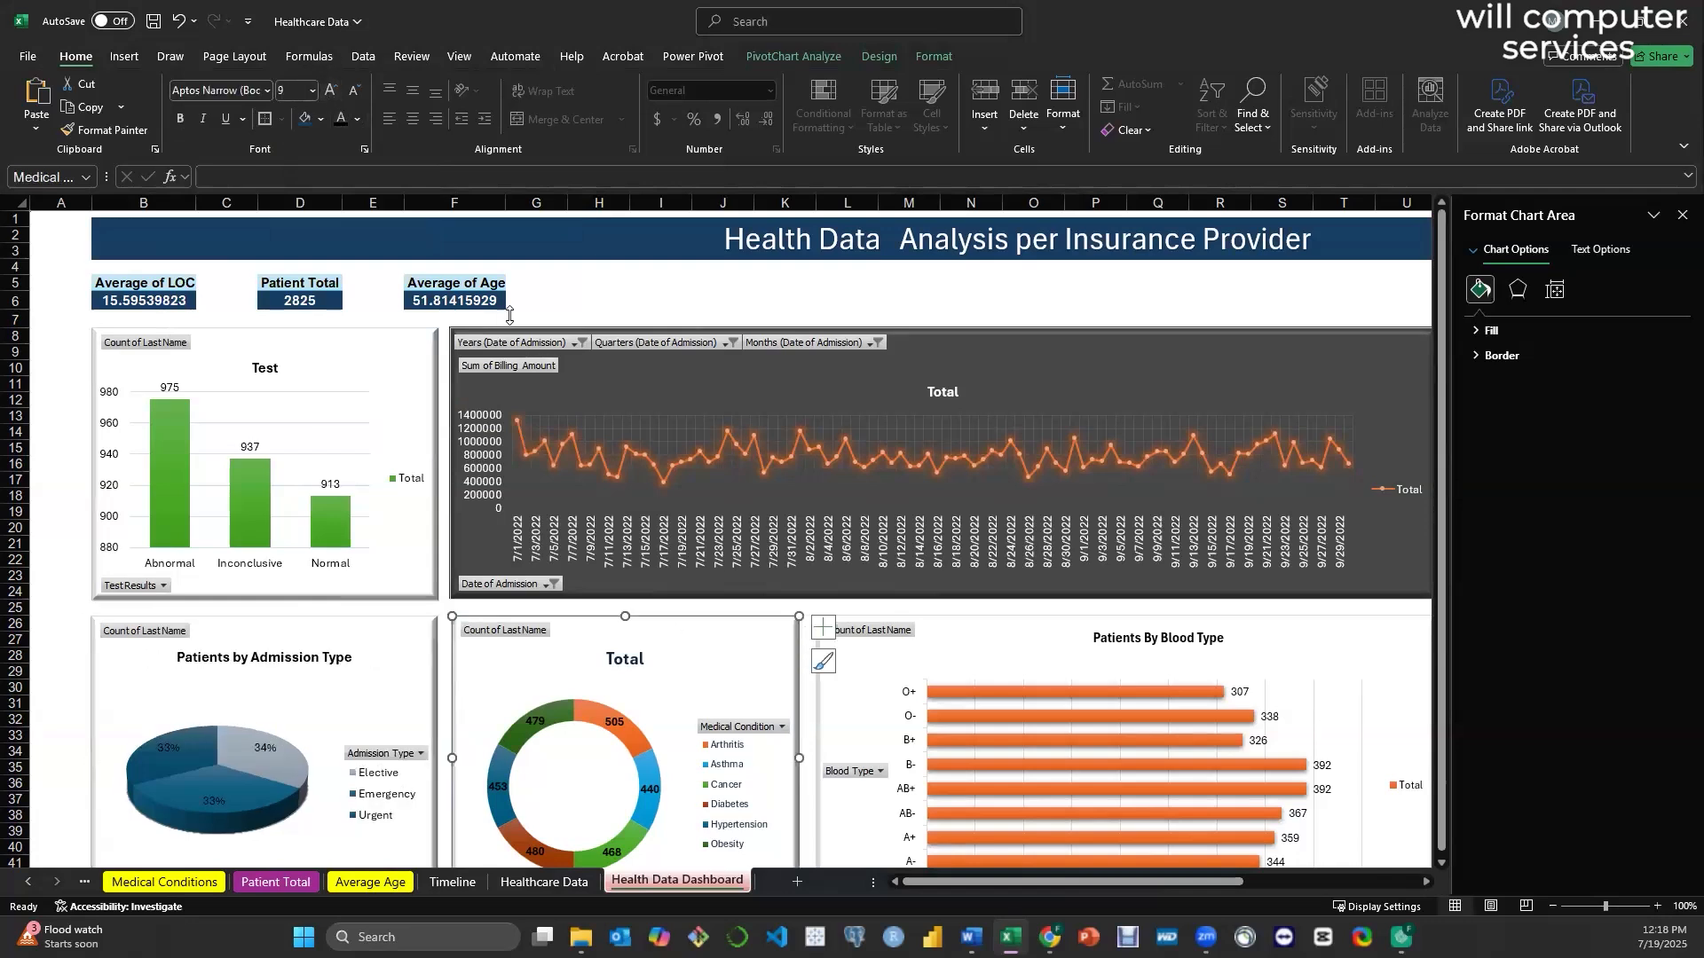
{"action": "left_click", "coordinate": [264, 90]}
{"action": "left_click", "coordinate": [232, 211]}
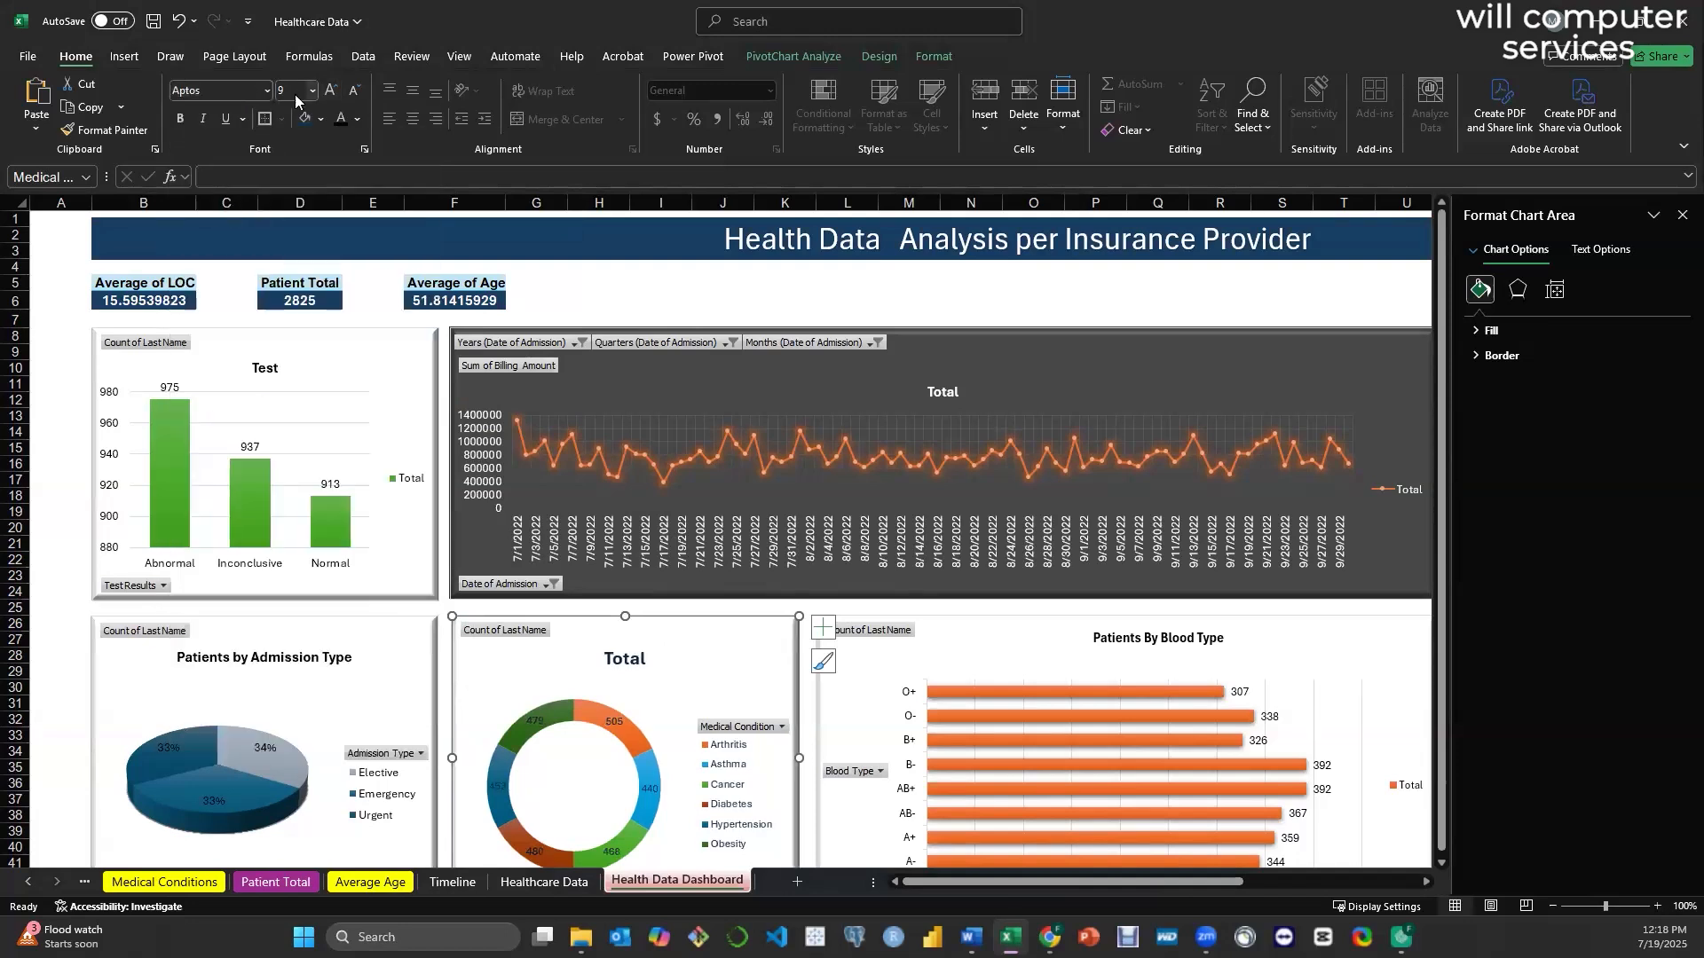
{"action": "left_click", "coordinate": [331, 89]}
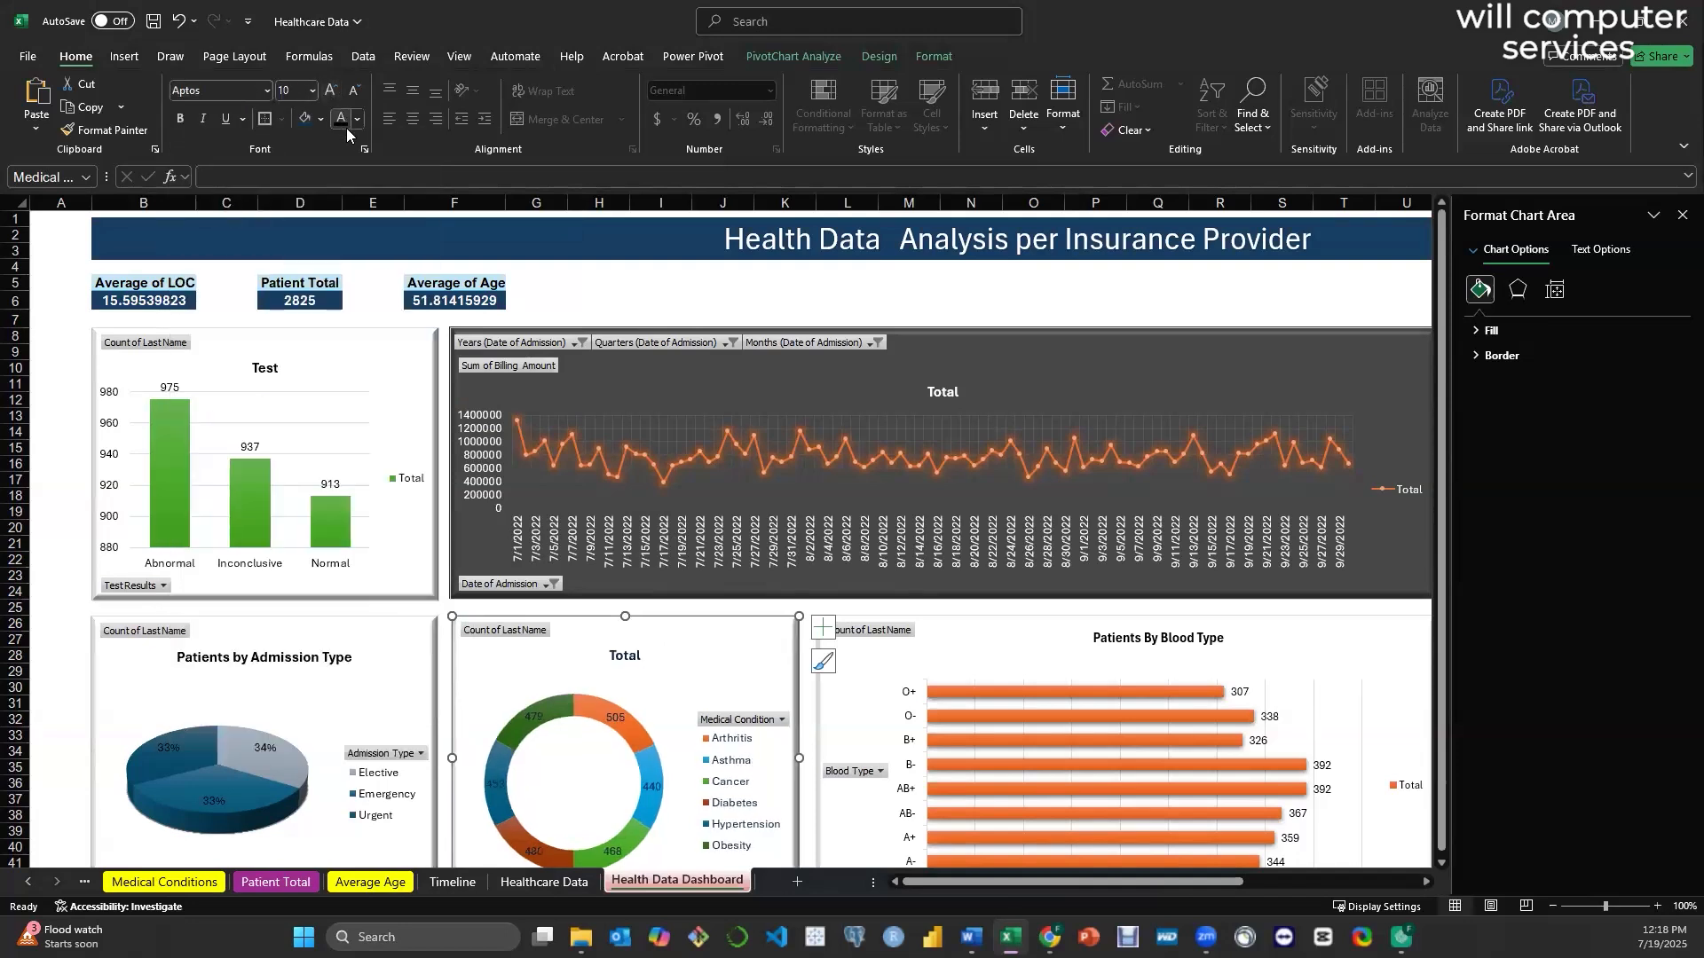
- Set the Patients By Blood Type bar chart's text to the Aptos font and close the chart formatting pane
{"action": "left_click", "coordinate": [1088, 627]}
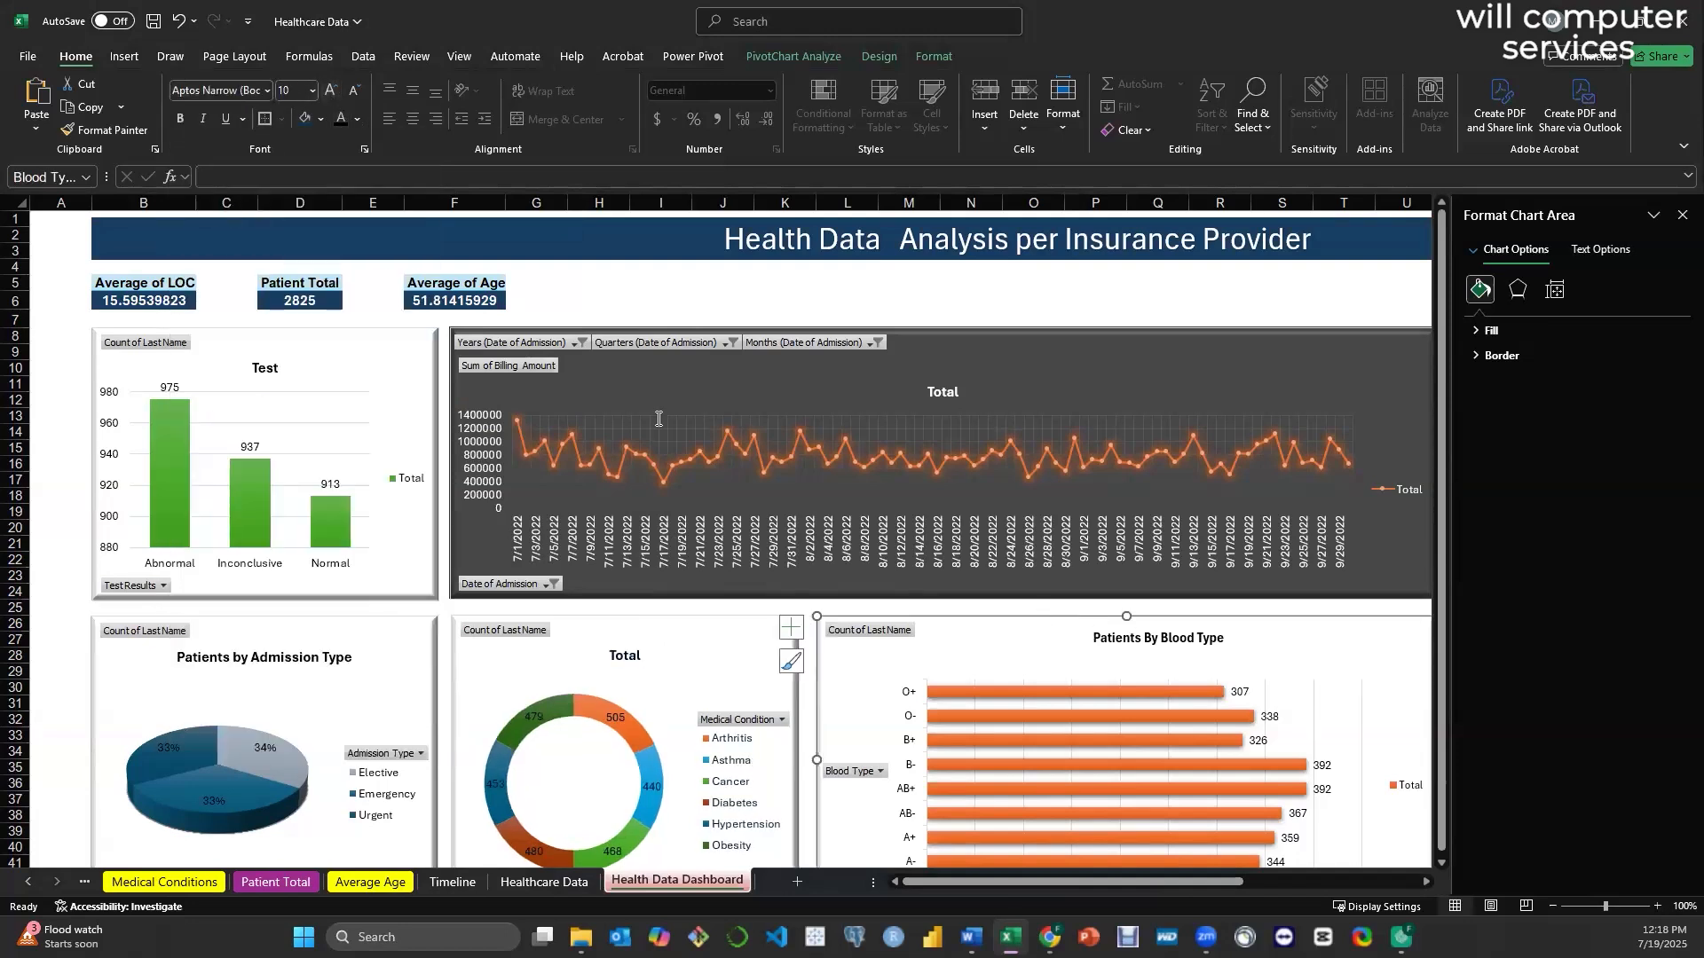
{"action": "left_click", "coordinate": [266, 91]}
{"action": "left_click", "coordinate": [246, 221]}
{"action": "left_click", "coordinate": [1070, 353]}
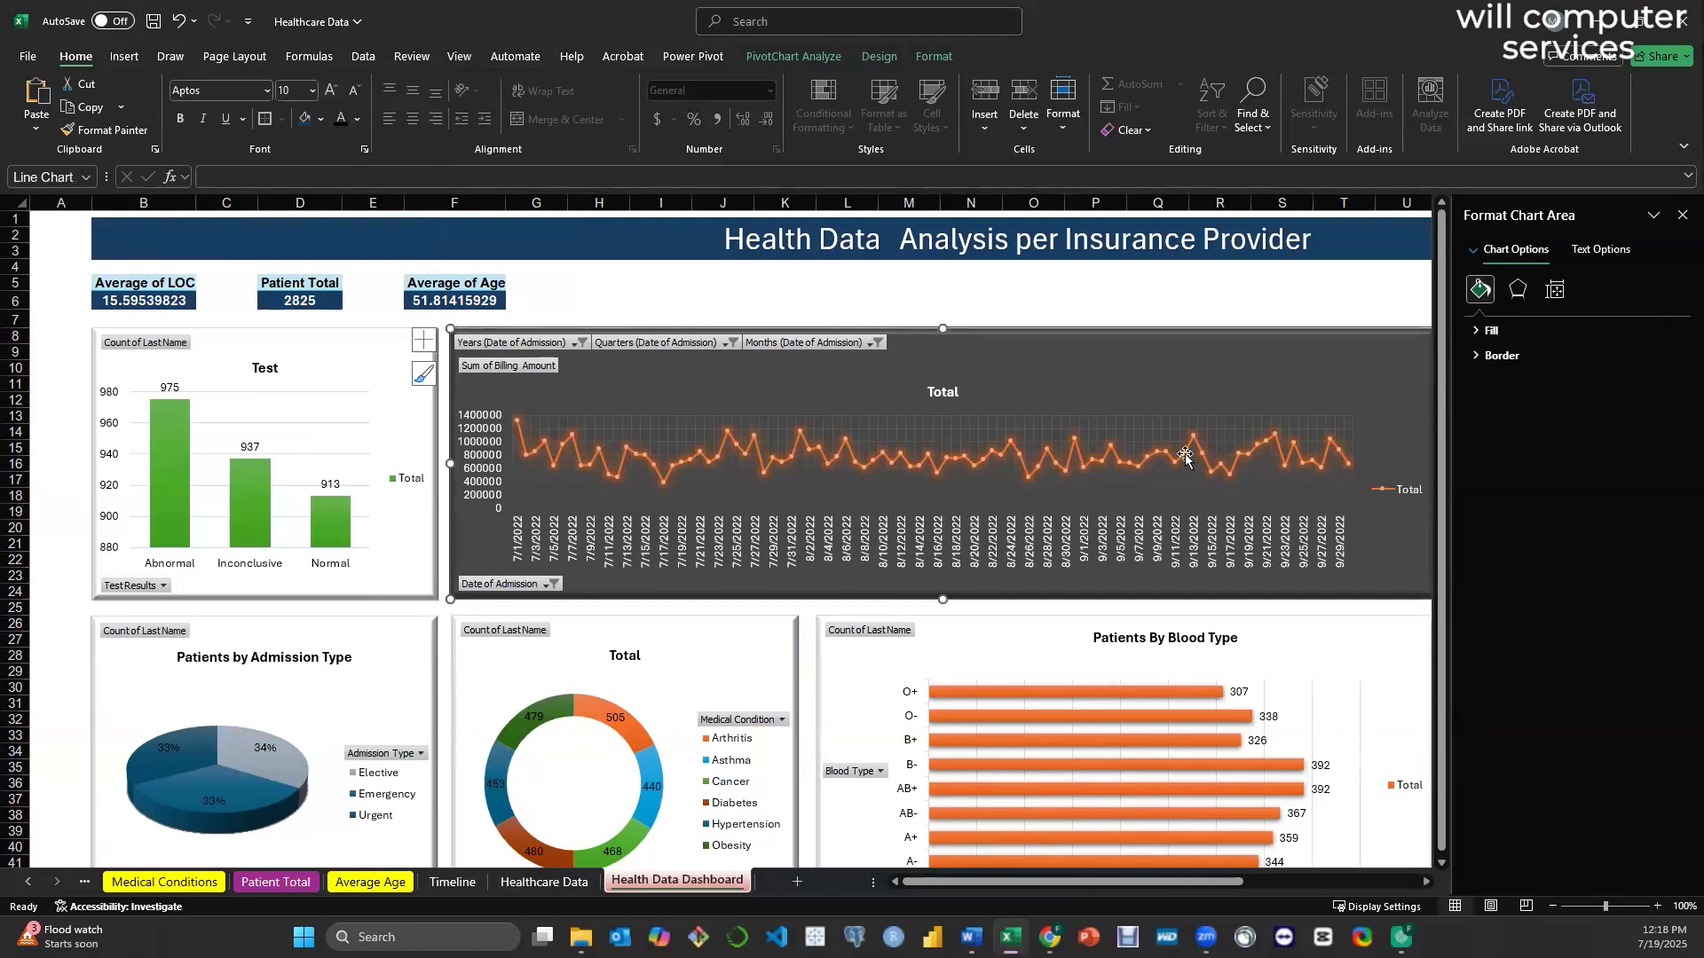
{"action": "scroll", "coordinate": [1189, 461], "scroll_direction": "down", "scroll_amount": 1}
{"action": "left_click", "coordinate": [1683, 215]}
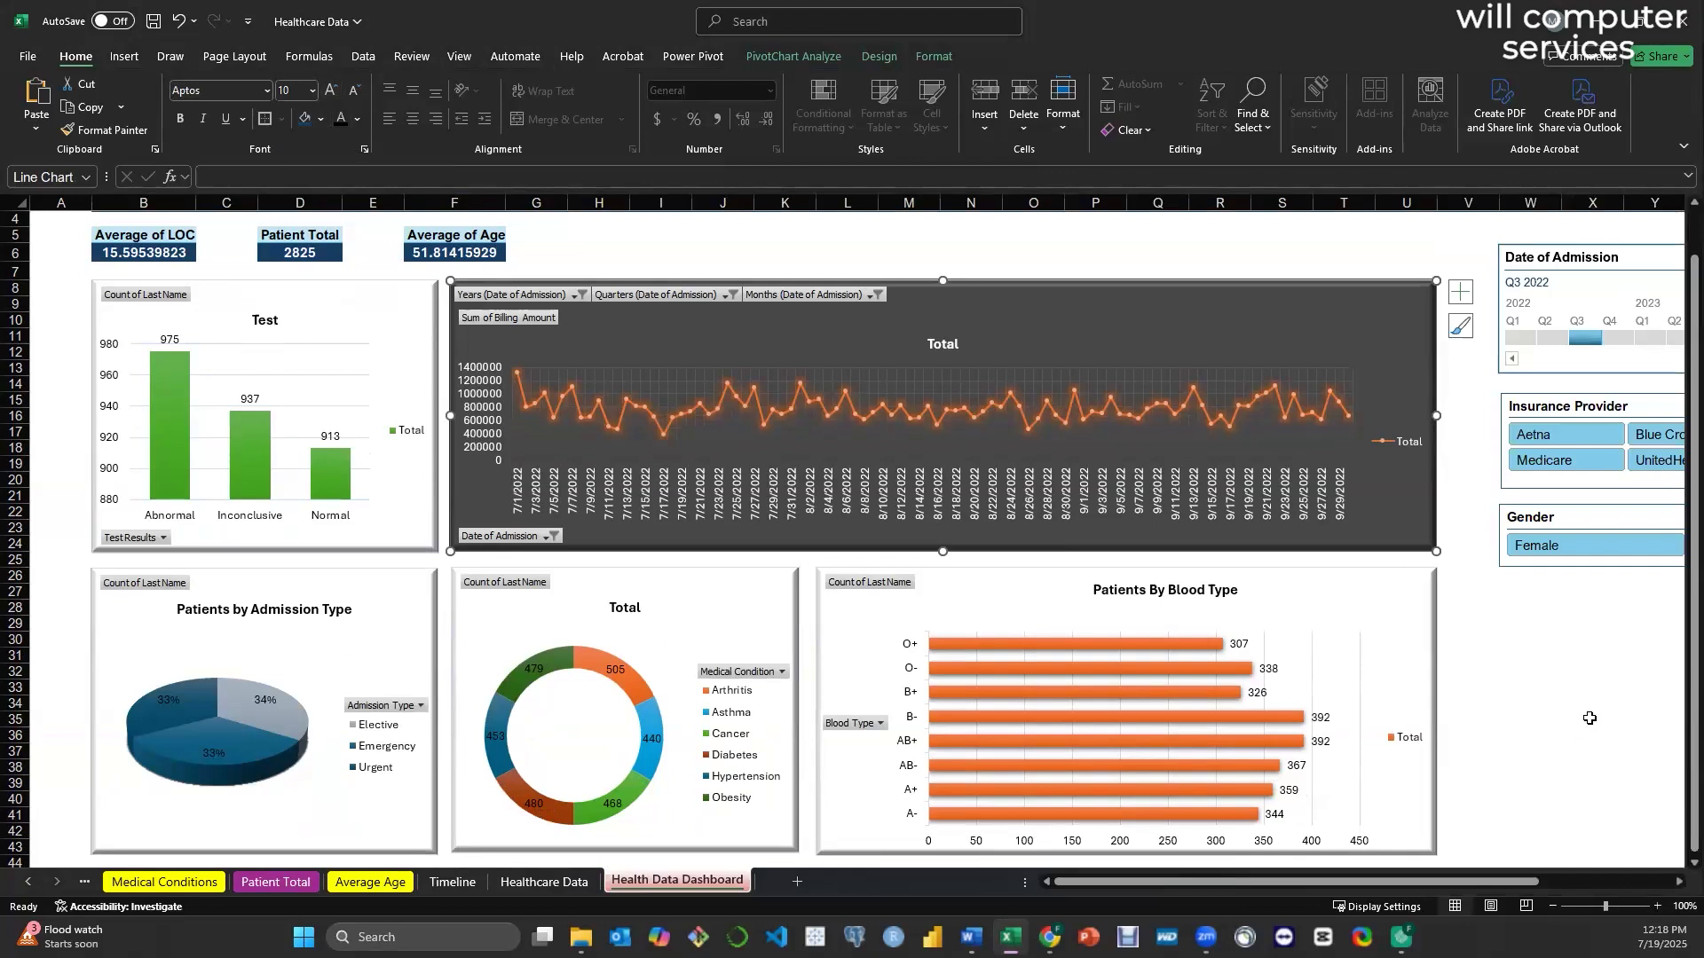
- Extend the title of the Test column chart to "Test Results"
{"action": "scroll", "coordinate": [1590, 718], "scroll_direction": "up", "scroll_amount": 1}
{"action": "left_click", "coordinate": [281, 373]}
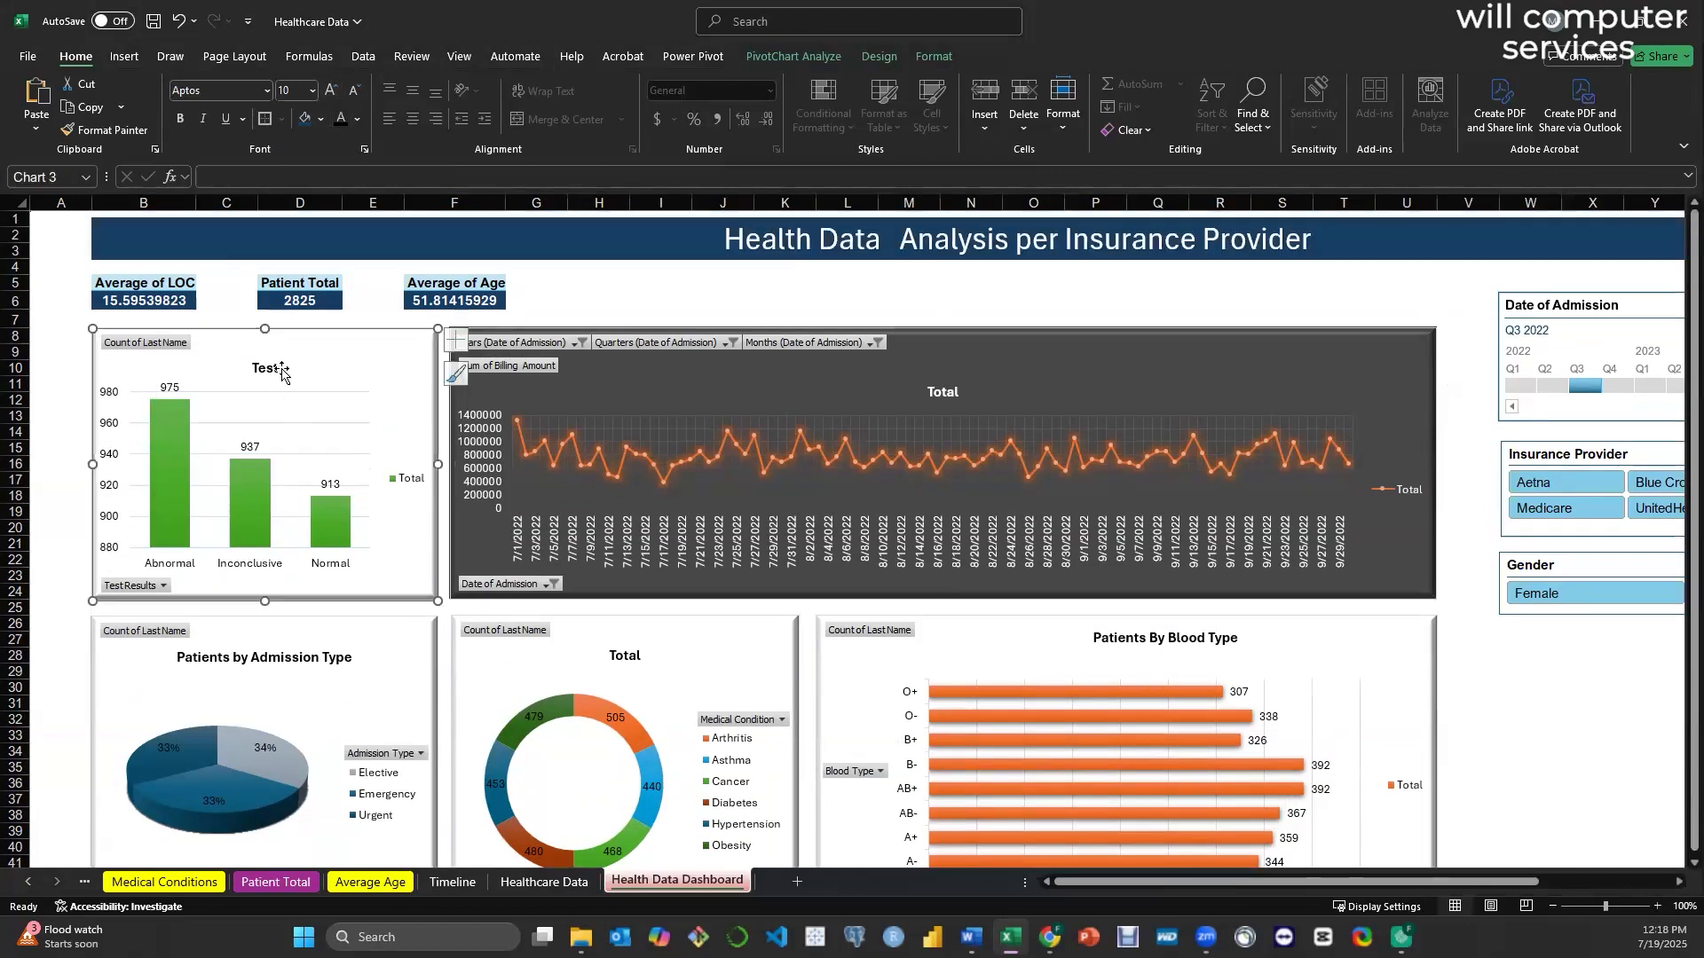
{"action": "double_click", "coordinate": [281, 371]}
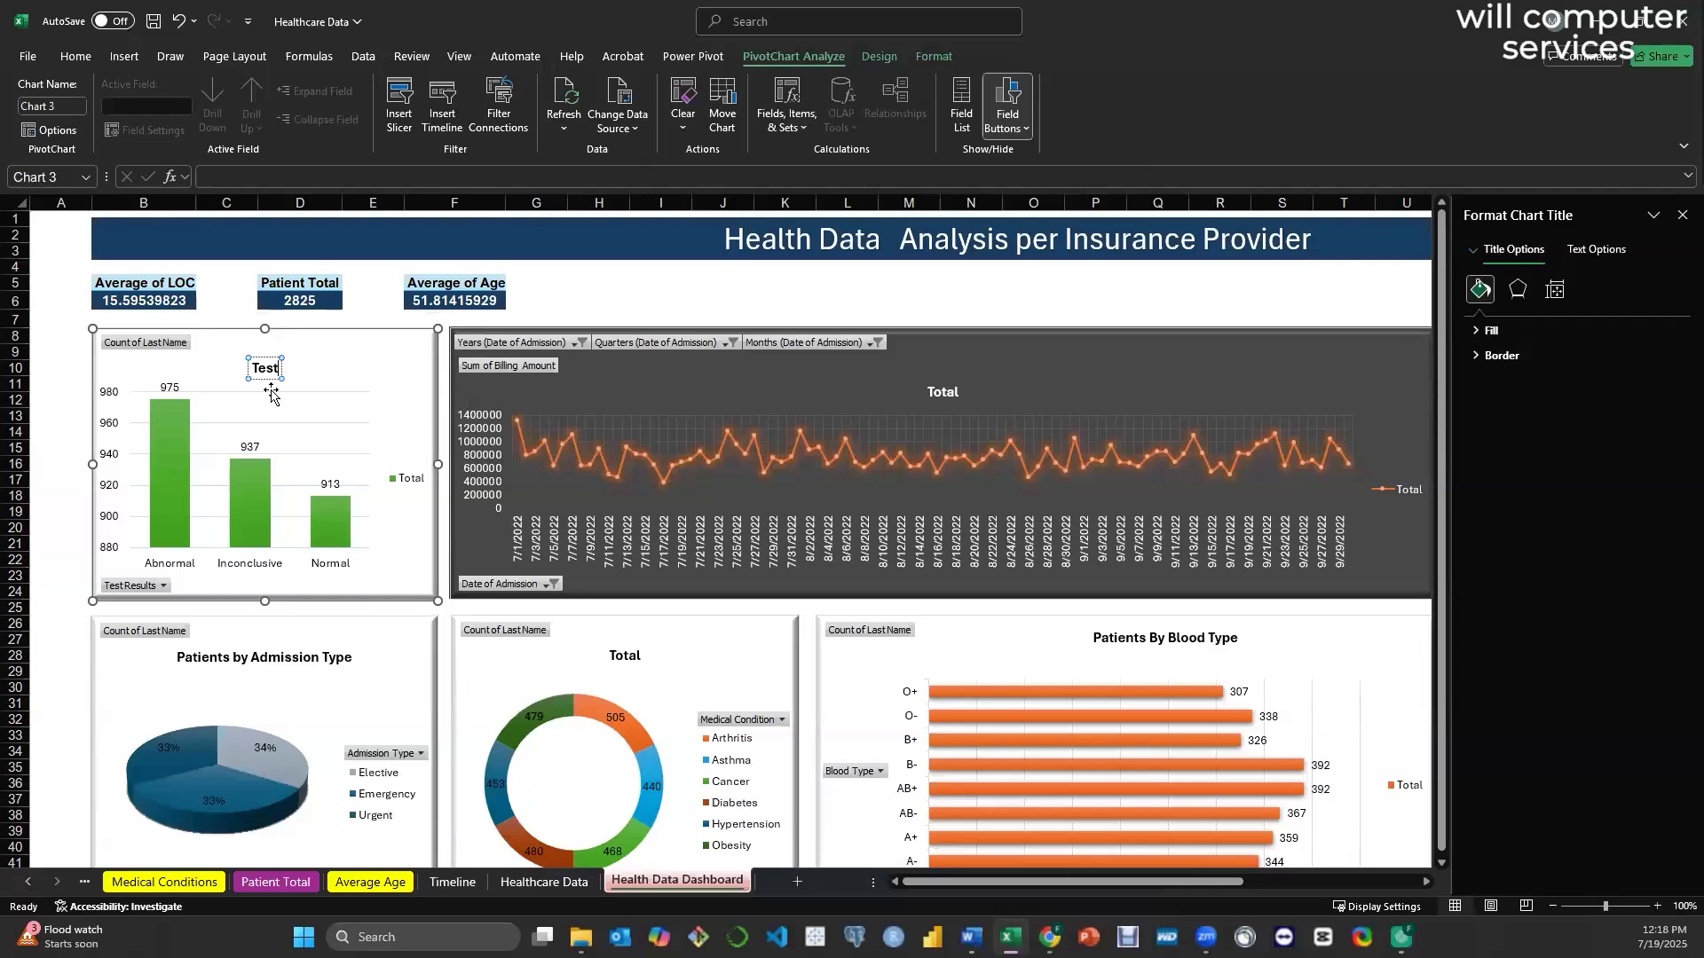
{"action": "type", "text": "Resu"}
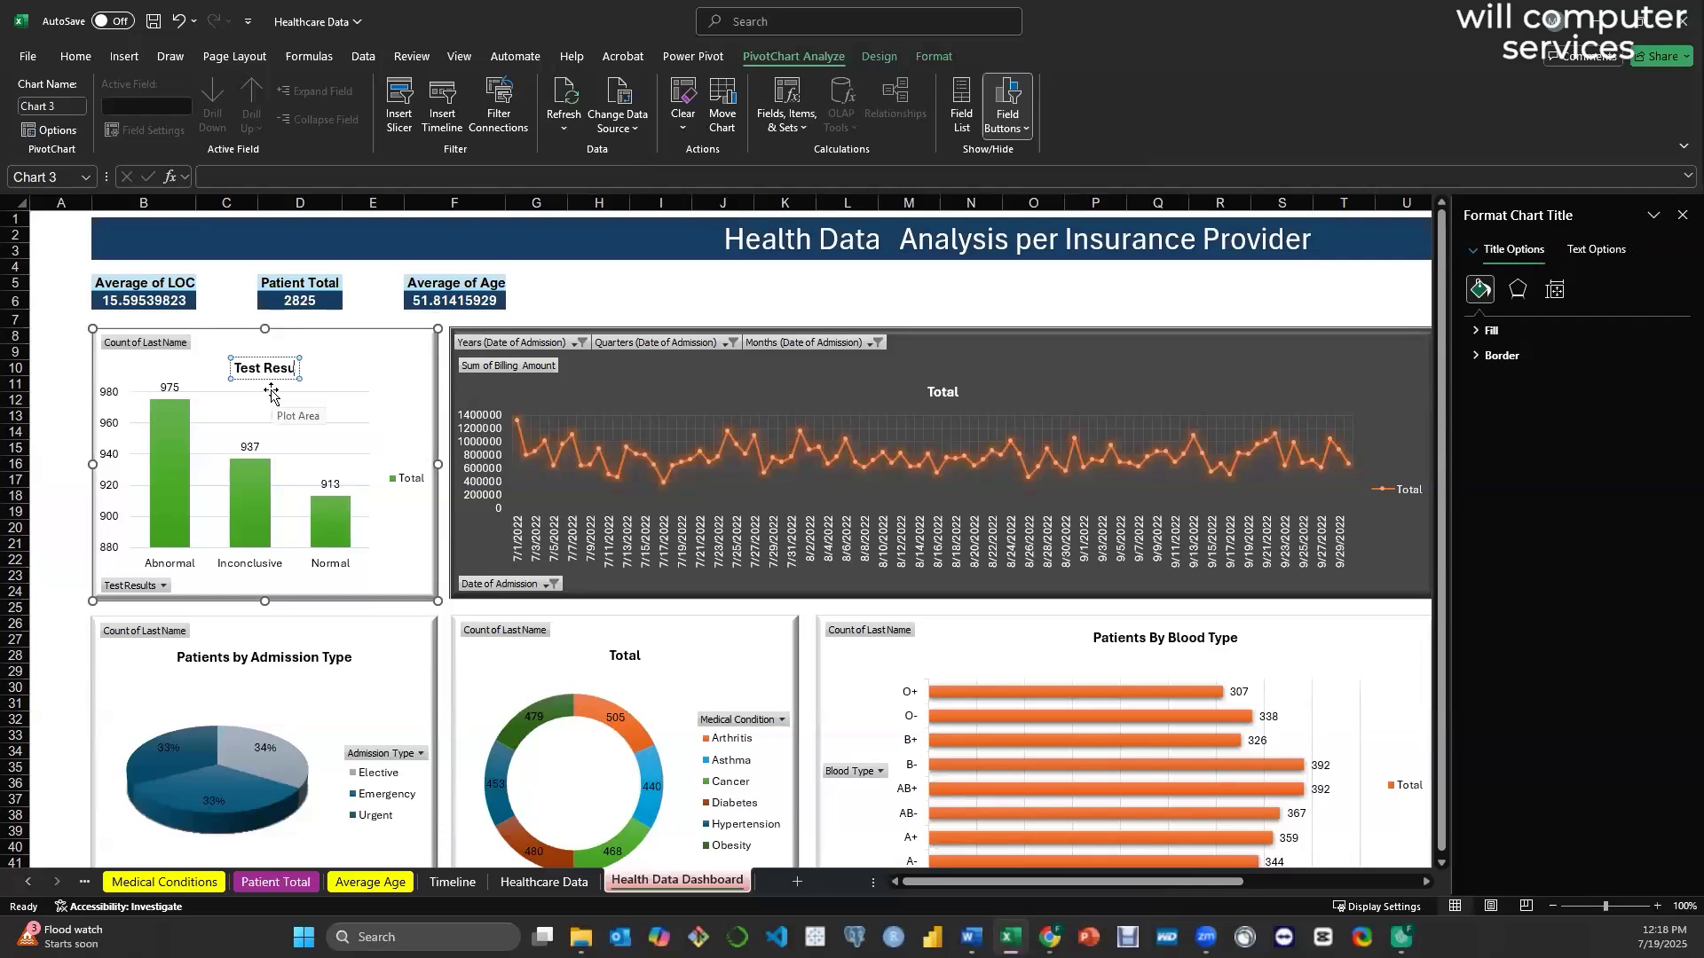
{"action": "type", "text": "lts"}
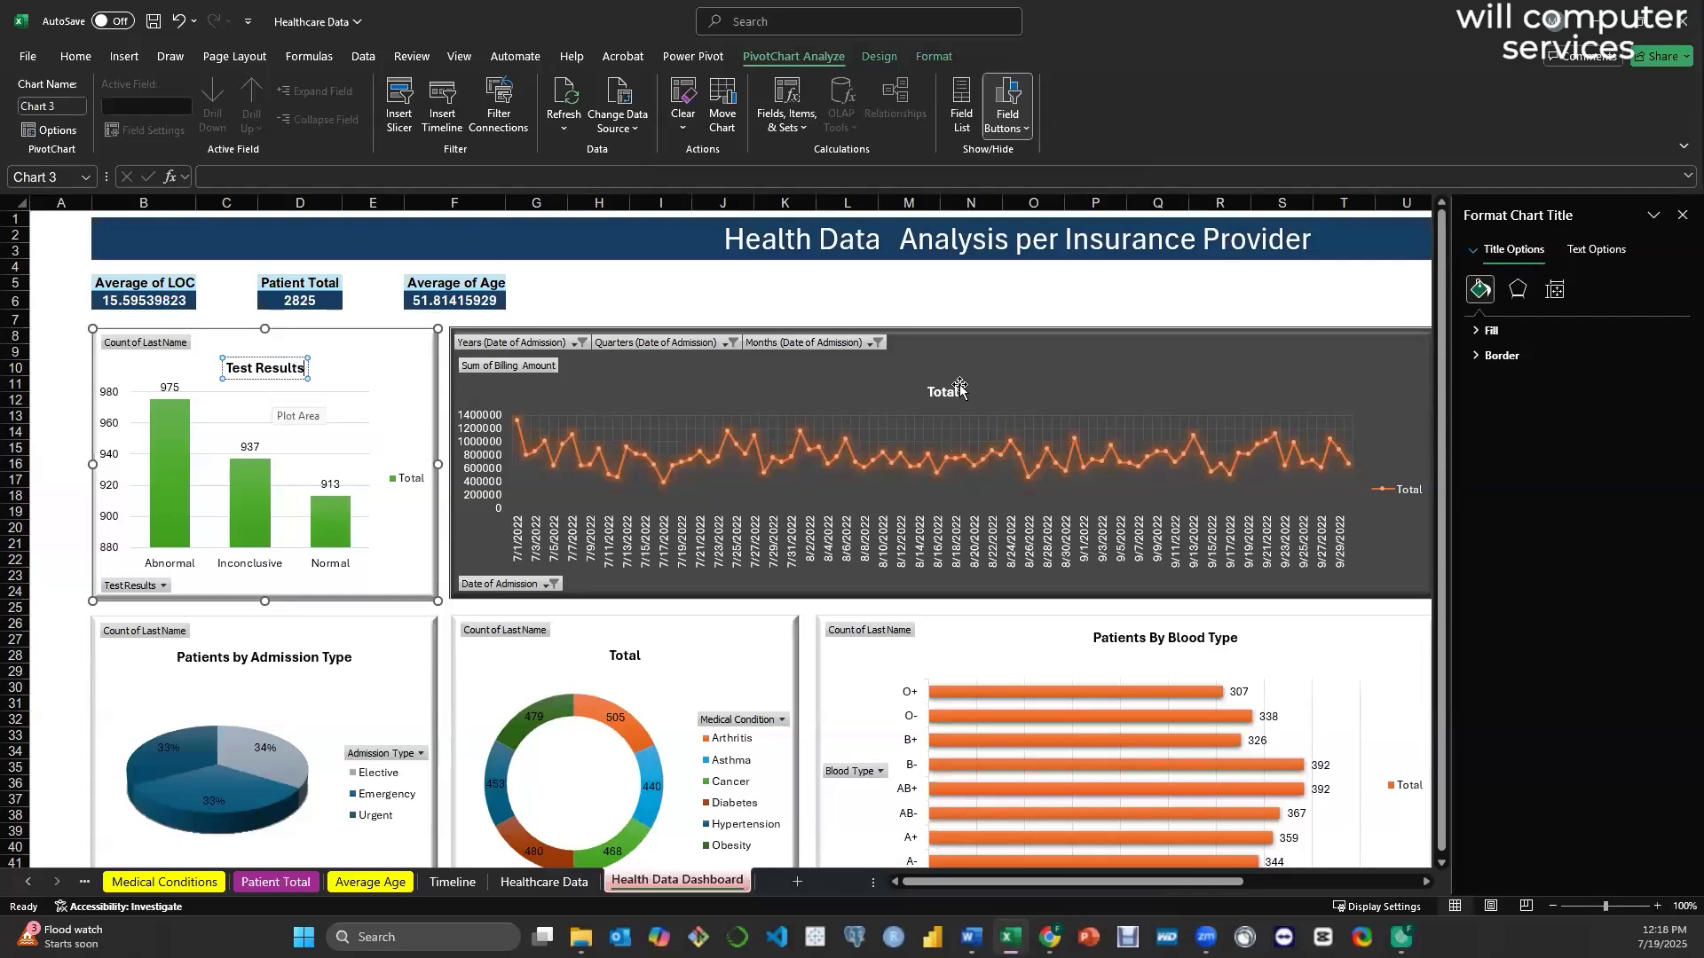
- Change the title of the billing amount line chart to "Billing Trend"
{"action": "left_click", "coordinate": [943, 393]}
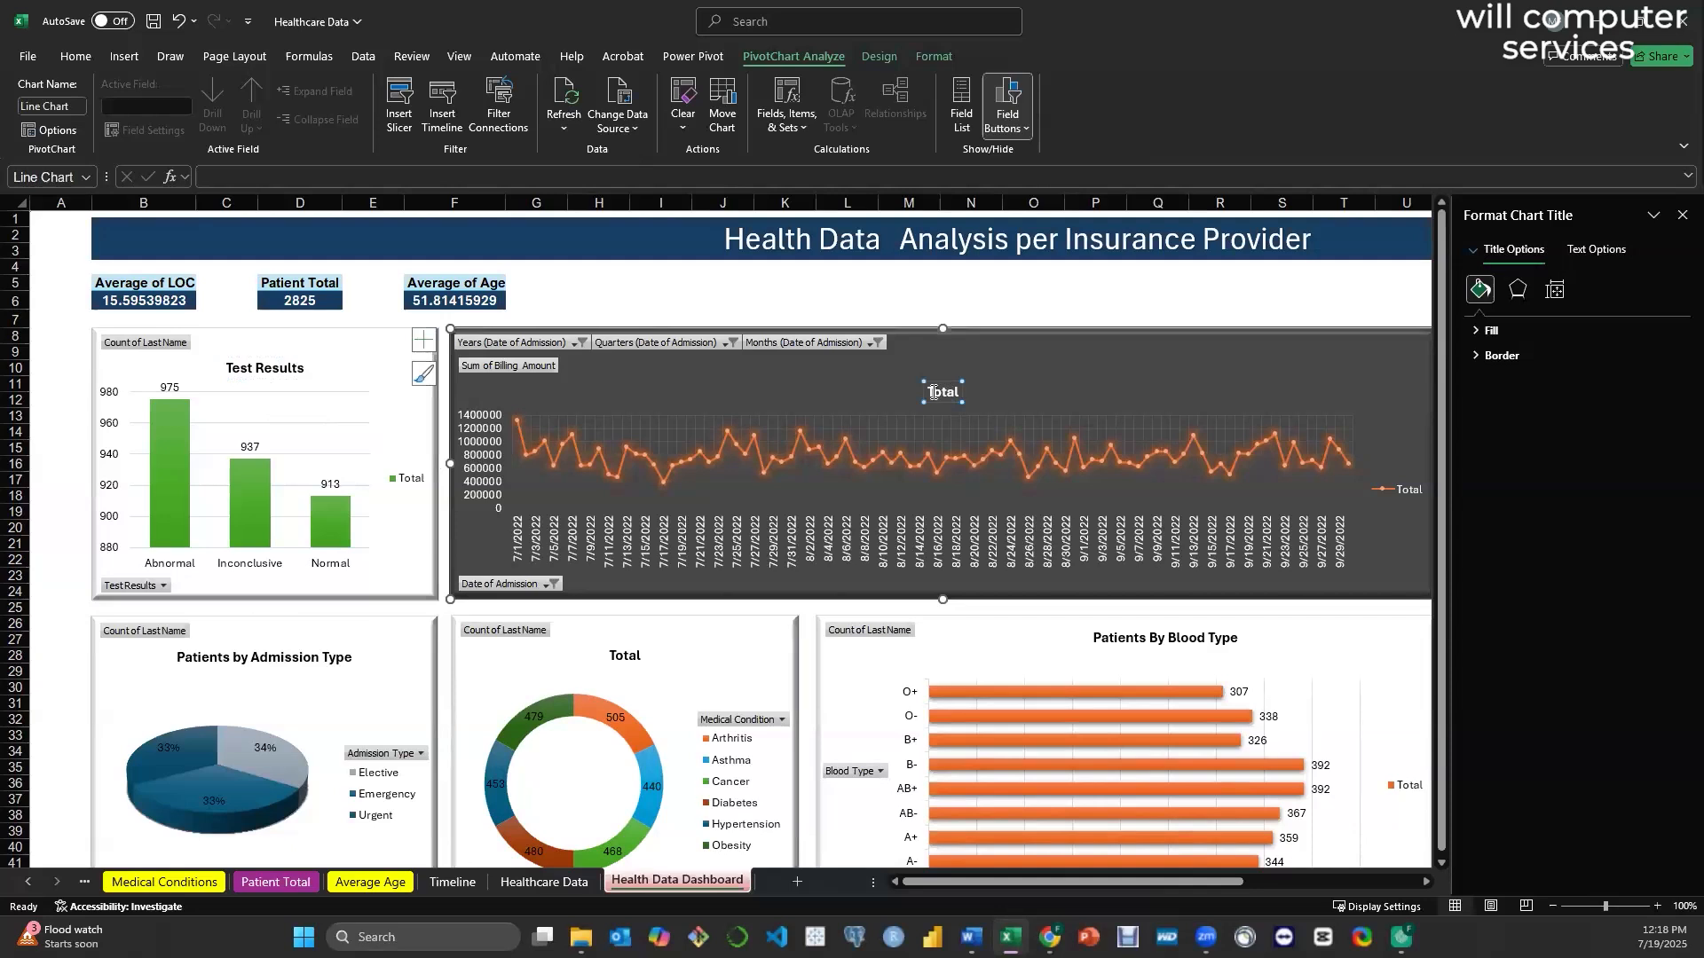
{"action": "left_click_drag", "start_coordinate": [927, 392], "coordinate": [957, 396]}
{"action": "type", "text": "Billing Trend"}
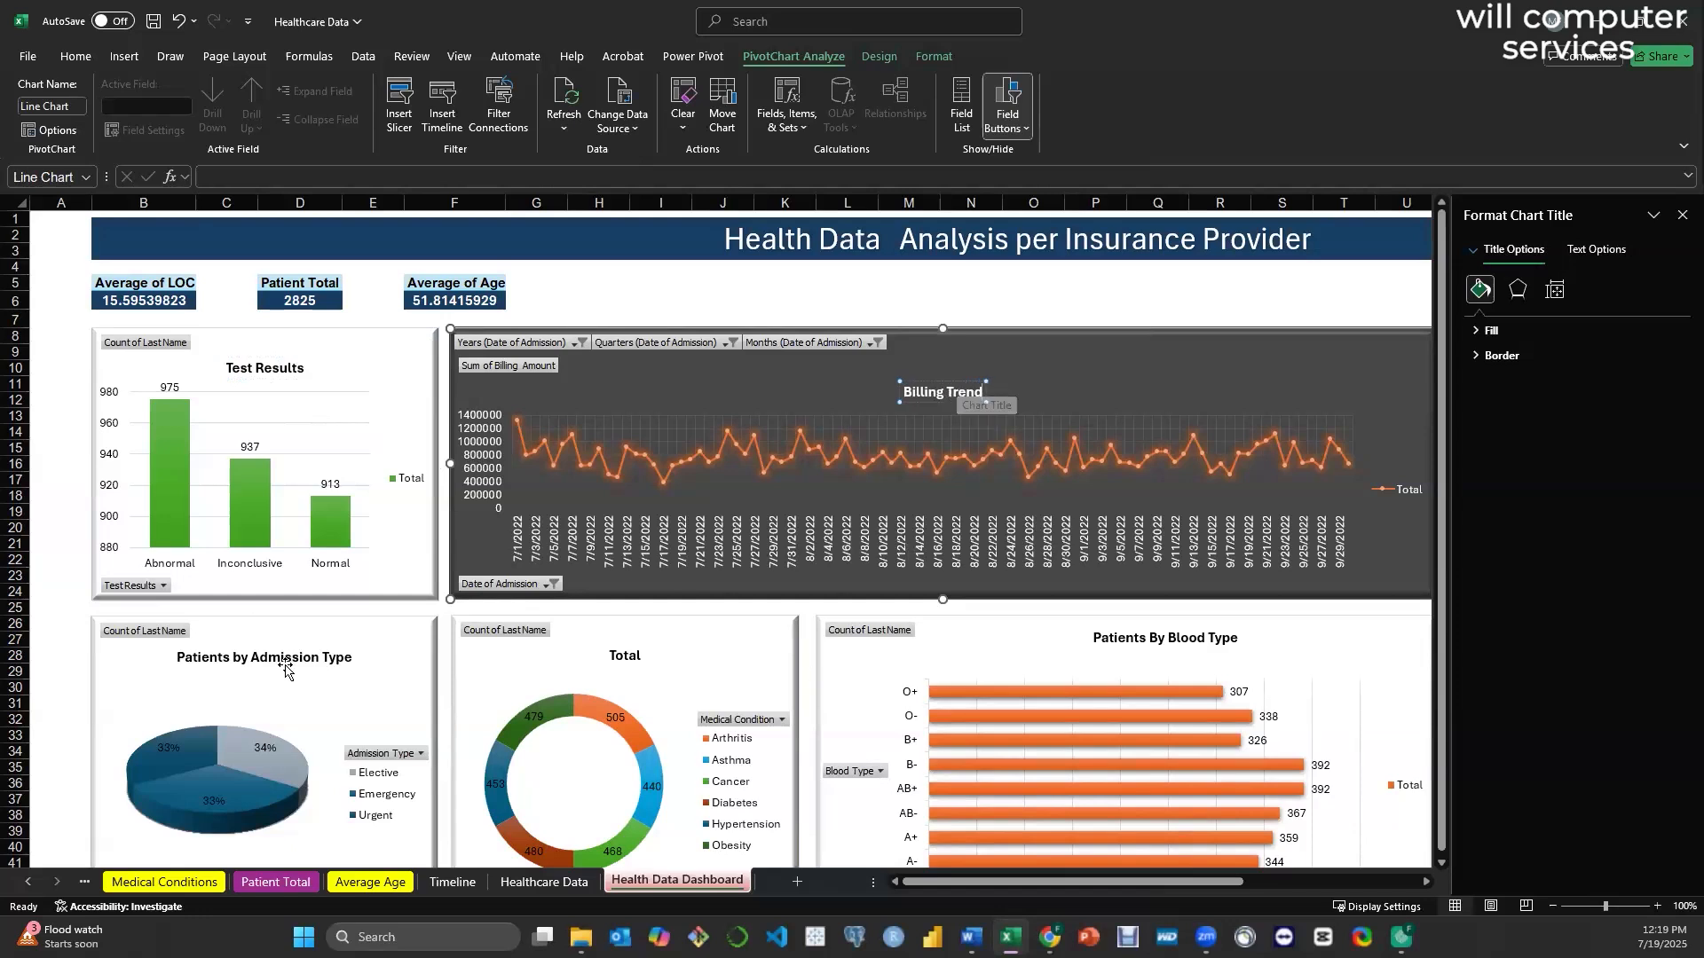
- Change the title of the doughnut chart to "Count by Medical Conditions"
{"action": "left_click", "coordinate": [627, 657]}
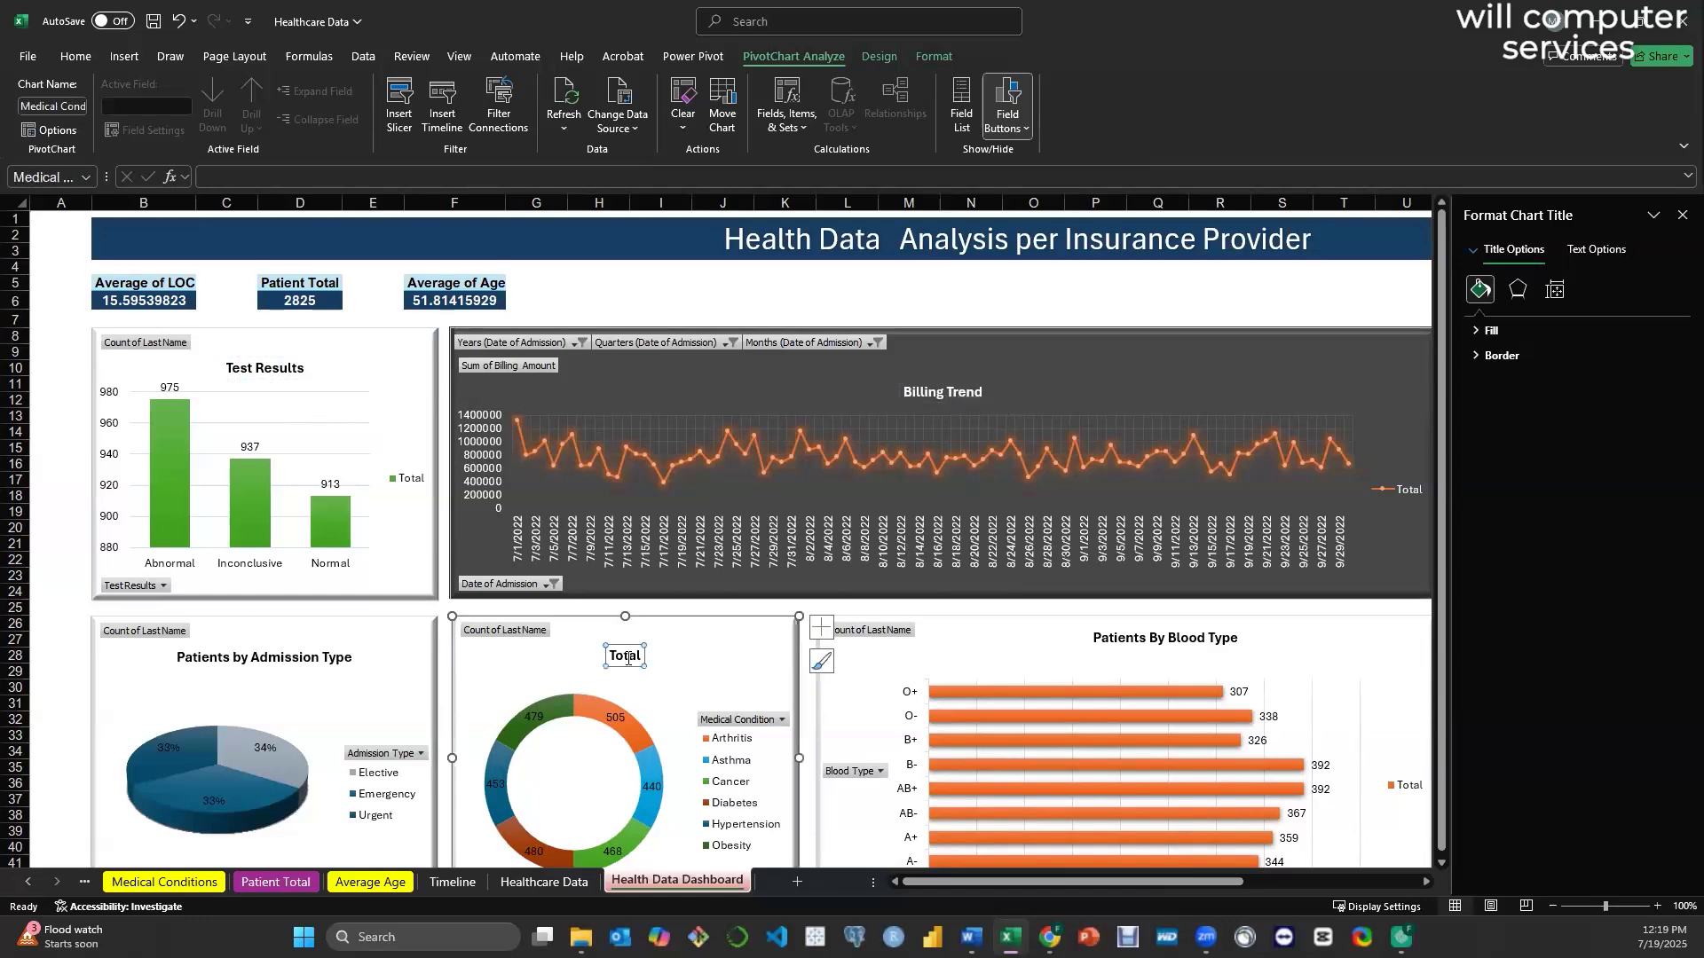
{"action": "double_click", "coordinate": [628, 657]}
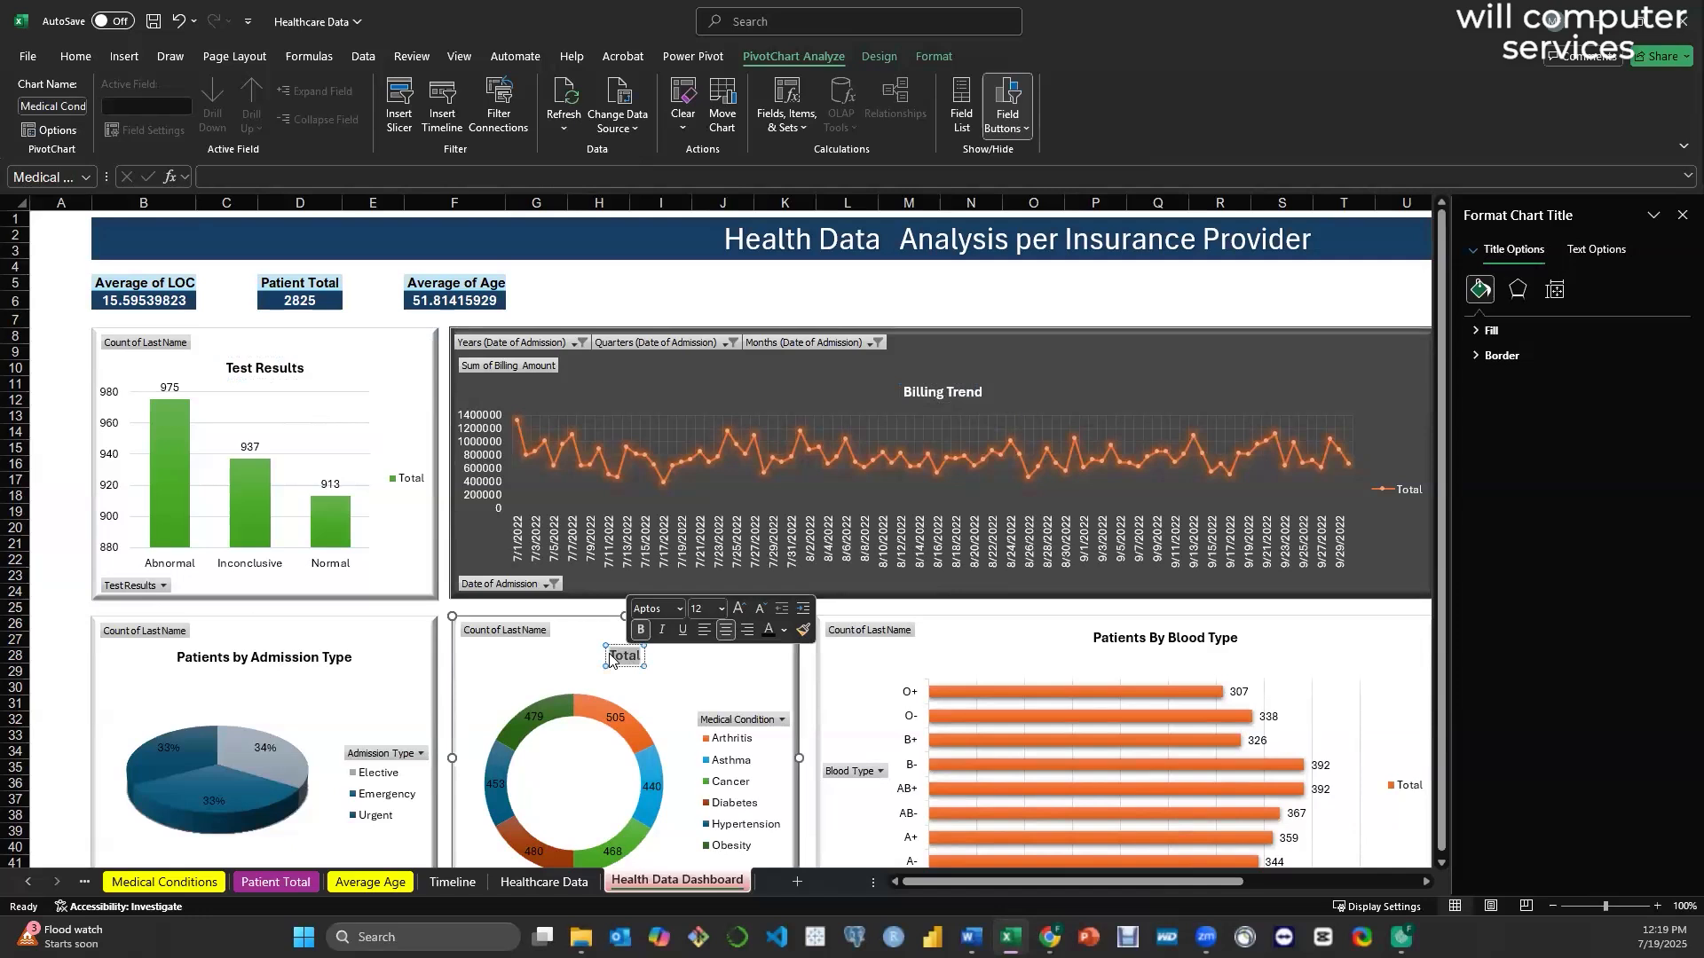
{"action": "type", "text": "Count by Medical Conditions"}
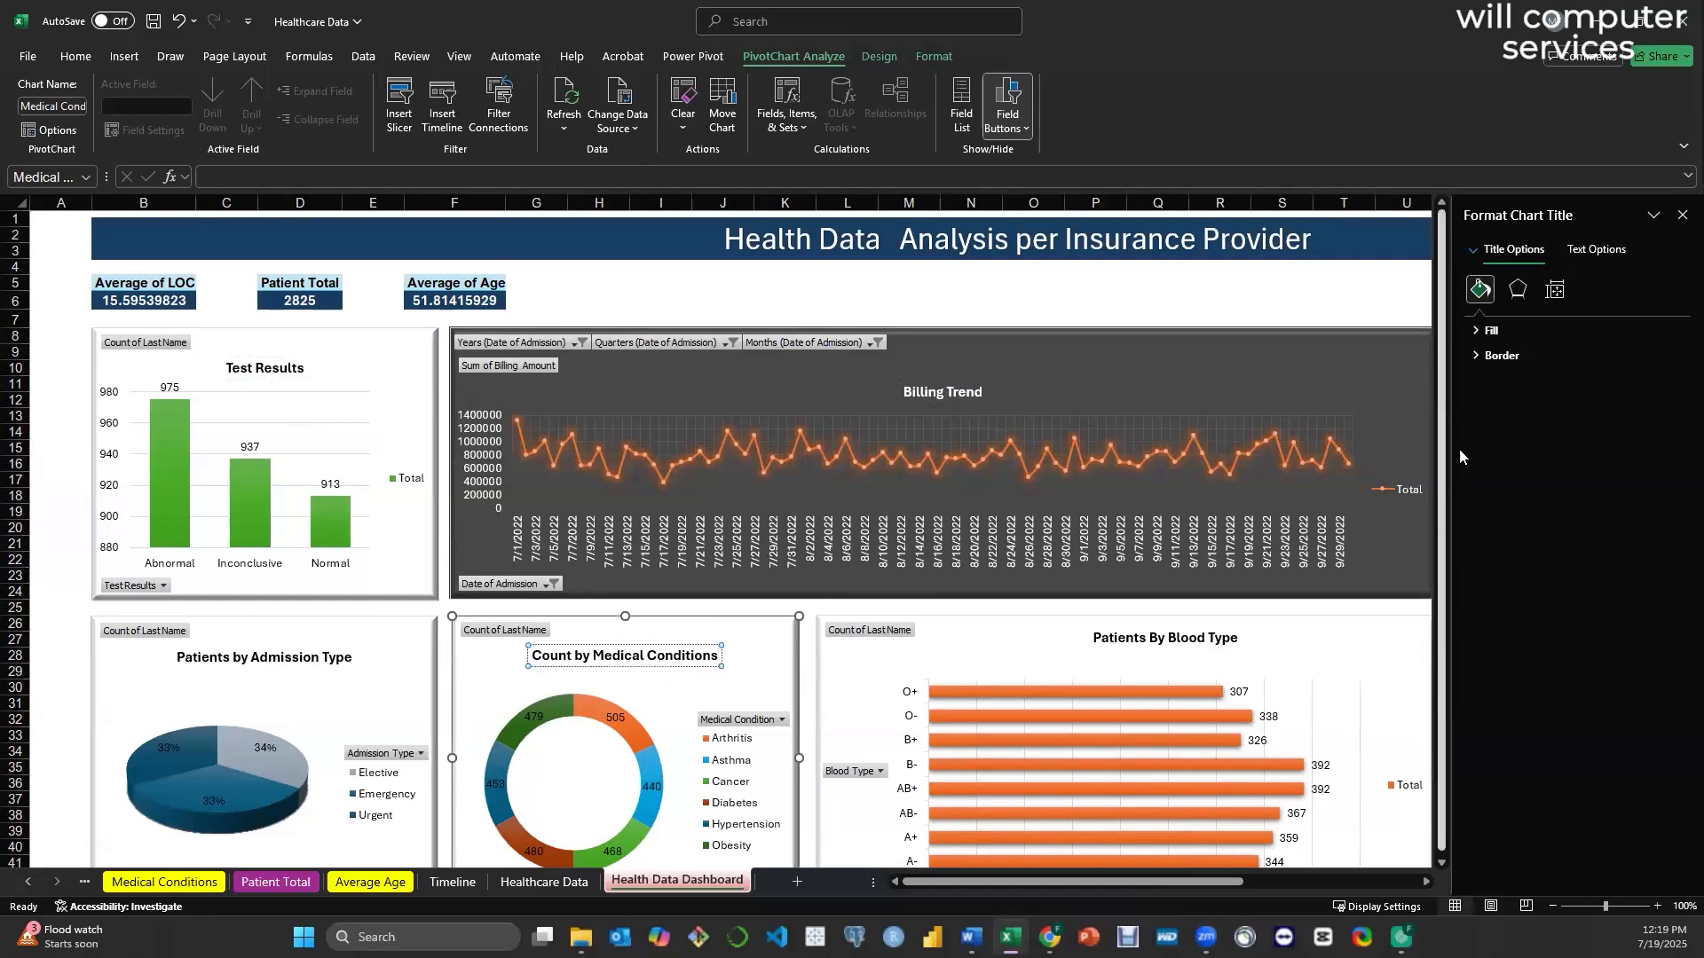
- Change the title of the blood type bar chart to "Count By Blood Type", then close the formatting pane and deselect the chart
{"action": "left_click", "coordinate": [1162, 641]}
{"action": "left_click_drag", "start_coordinate": [1146, 639], "coordinate": [1096, 645]}
{"action": "type", "text": "Count"}
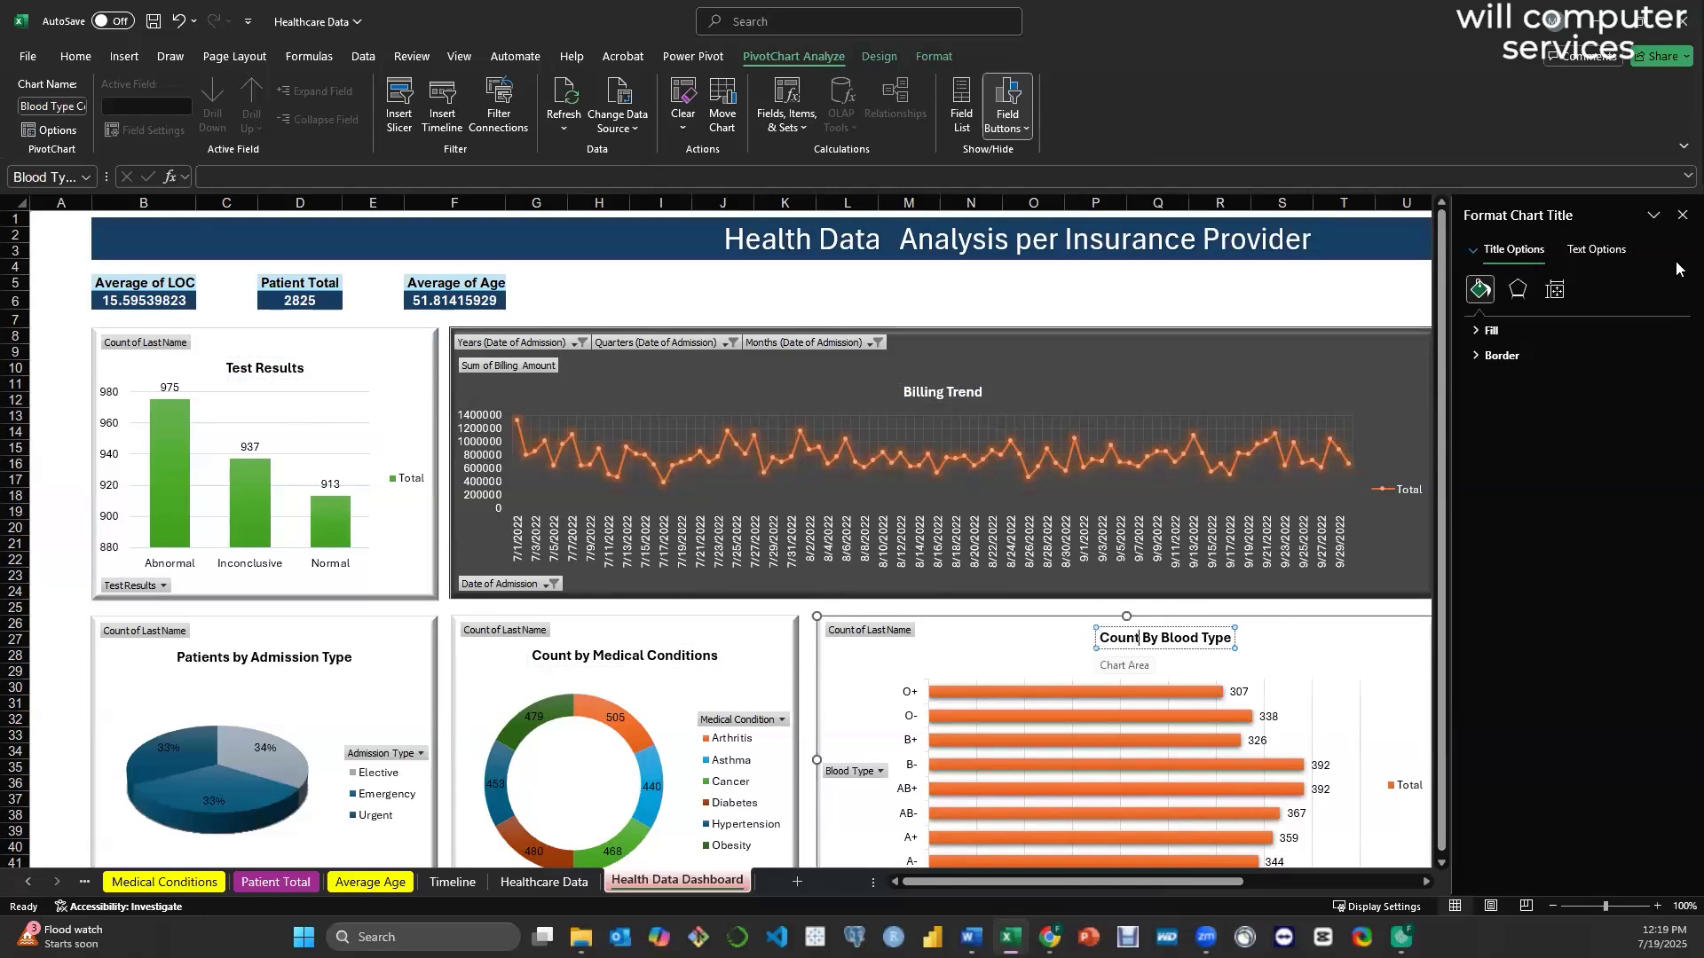
{"action": "left_click", "coordinate": [1684, 214]}
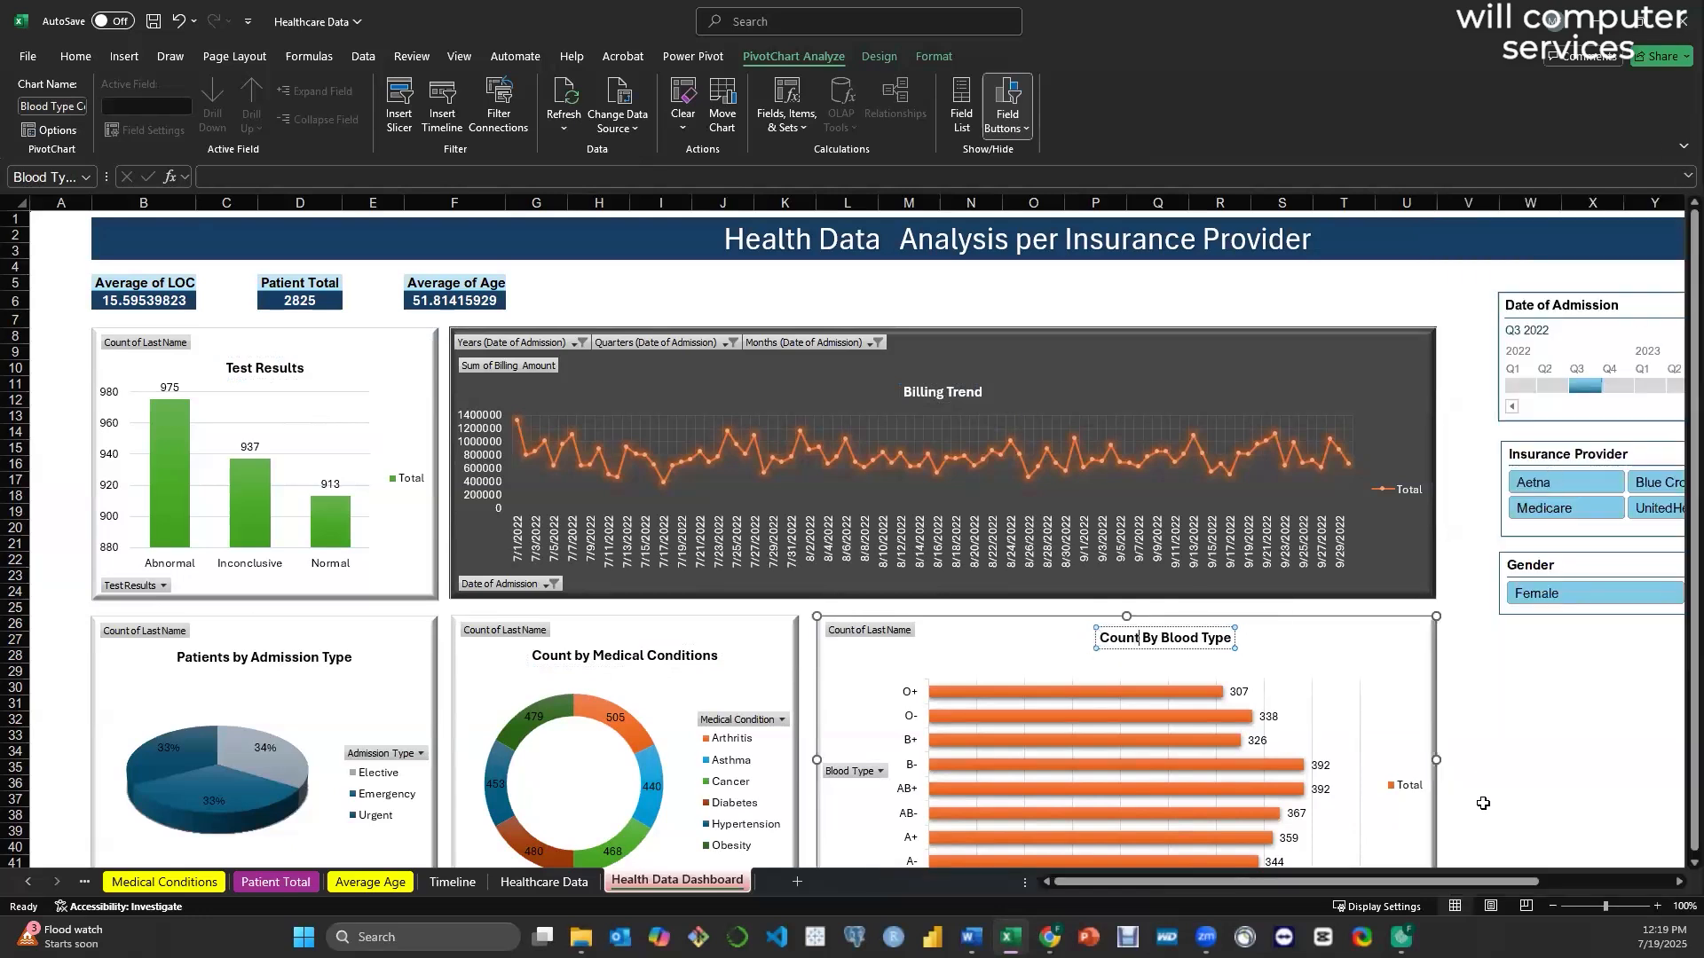
{"action": "left_click", "coordinate": [1524, 780]}
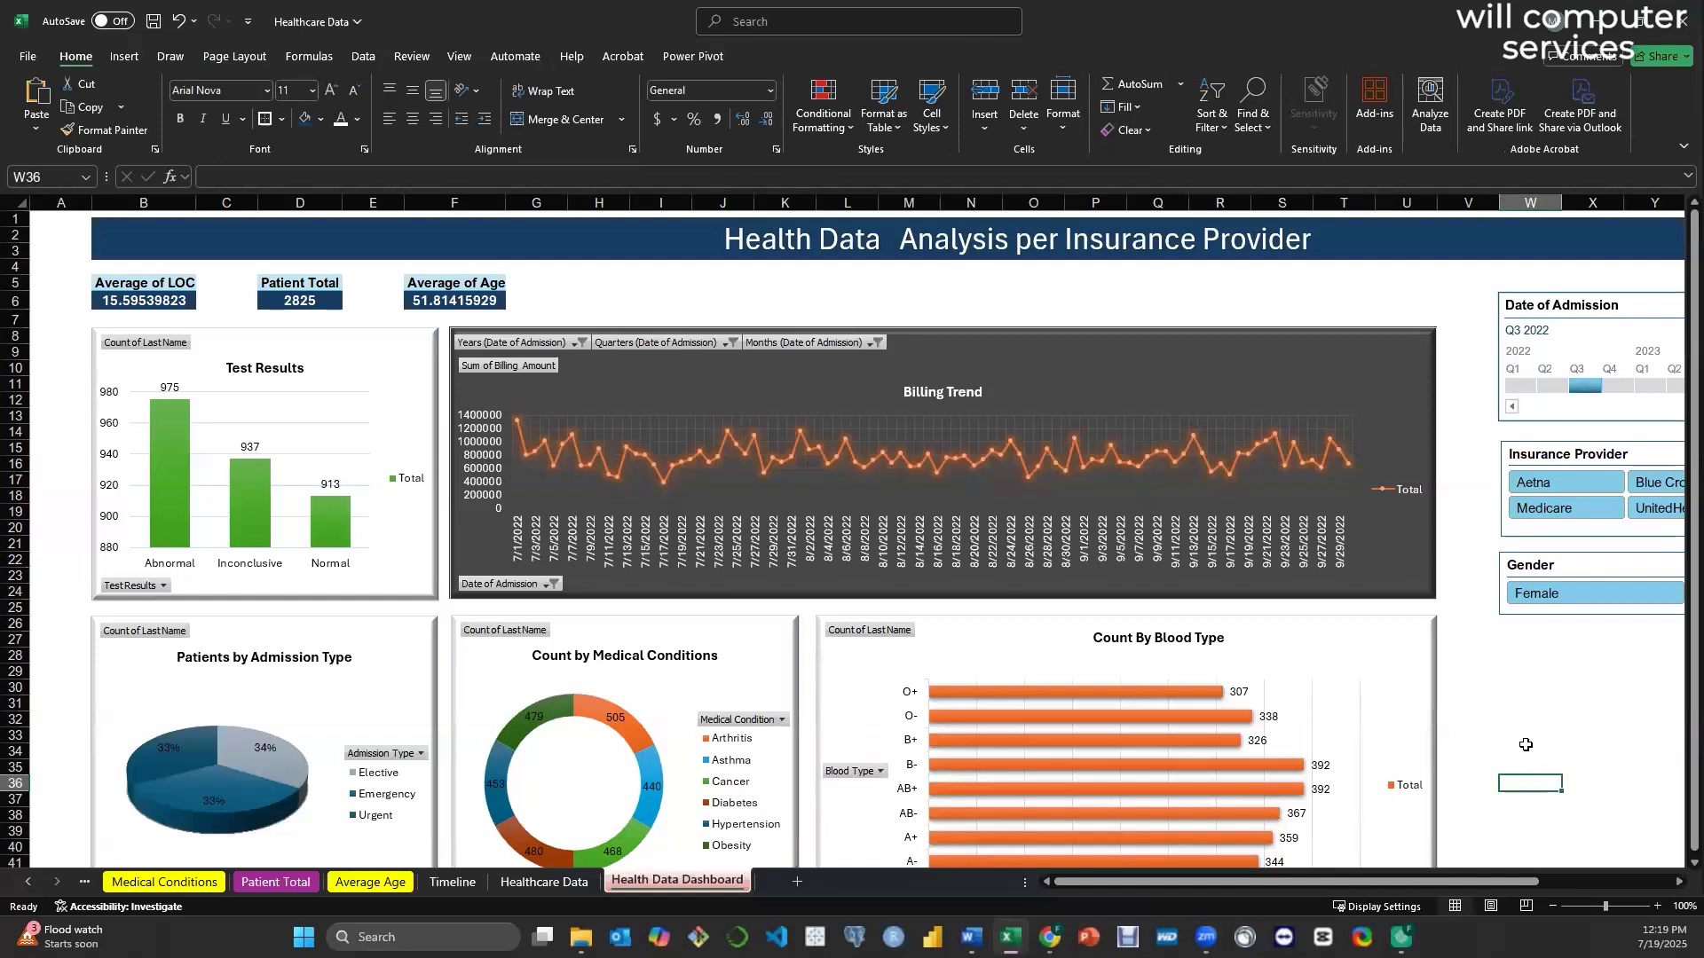
- Zoom the sheet out to 90% so the charts, timeline and slicers all fit in one view
{"action": "scroll", "coordinate": [1526, 745], "scroll_direction": "down", "scroll_amount": 2}
{"action": "scroll", "coordinate": [1518, 738], "scroll_direction": "up", "scroll_amount": 1}
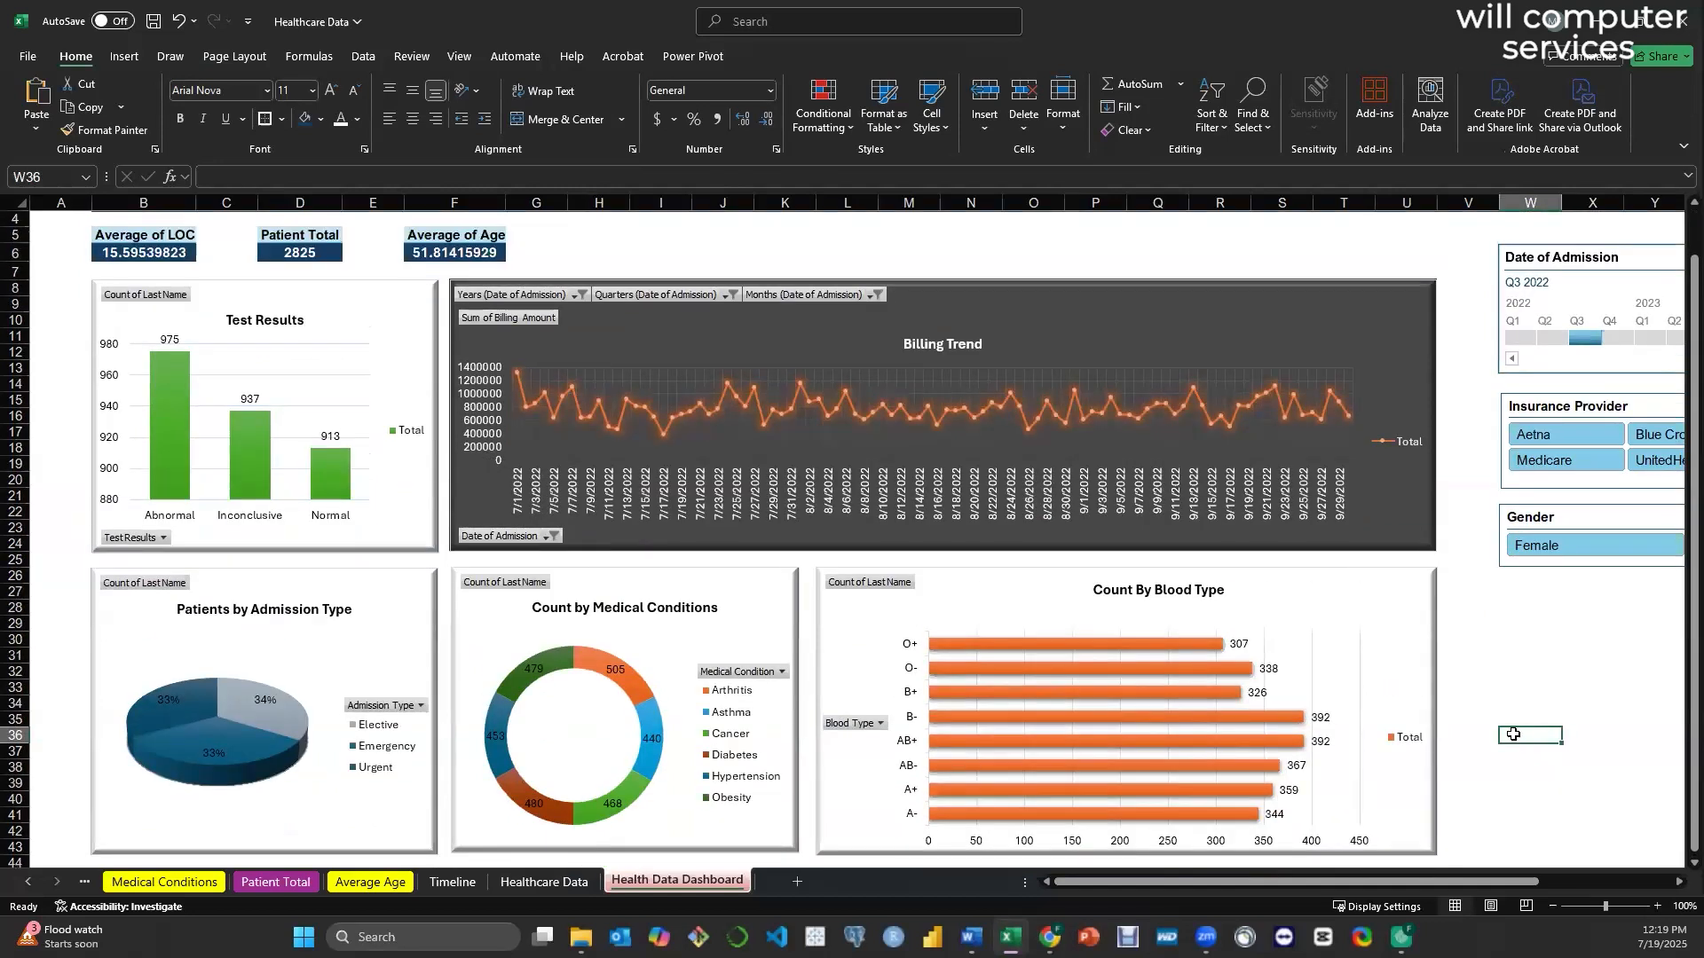
{"action": "scroll", "coordinate": [1513, 735], "scroll_direction": "up", "scroll_amount": 1}
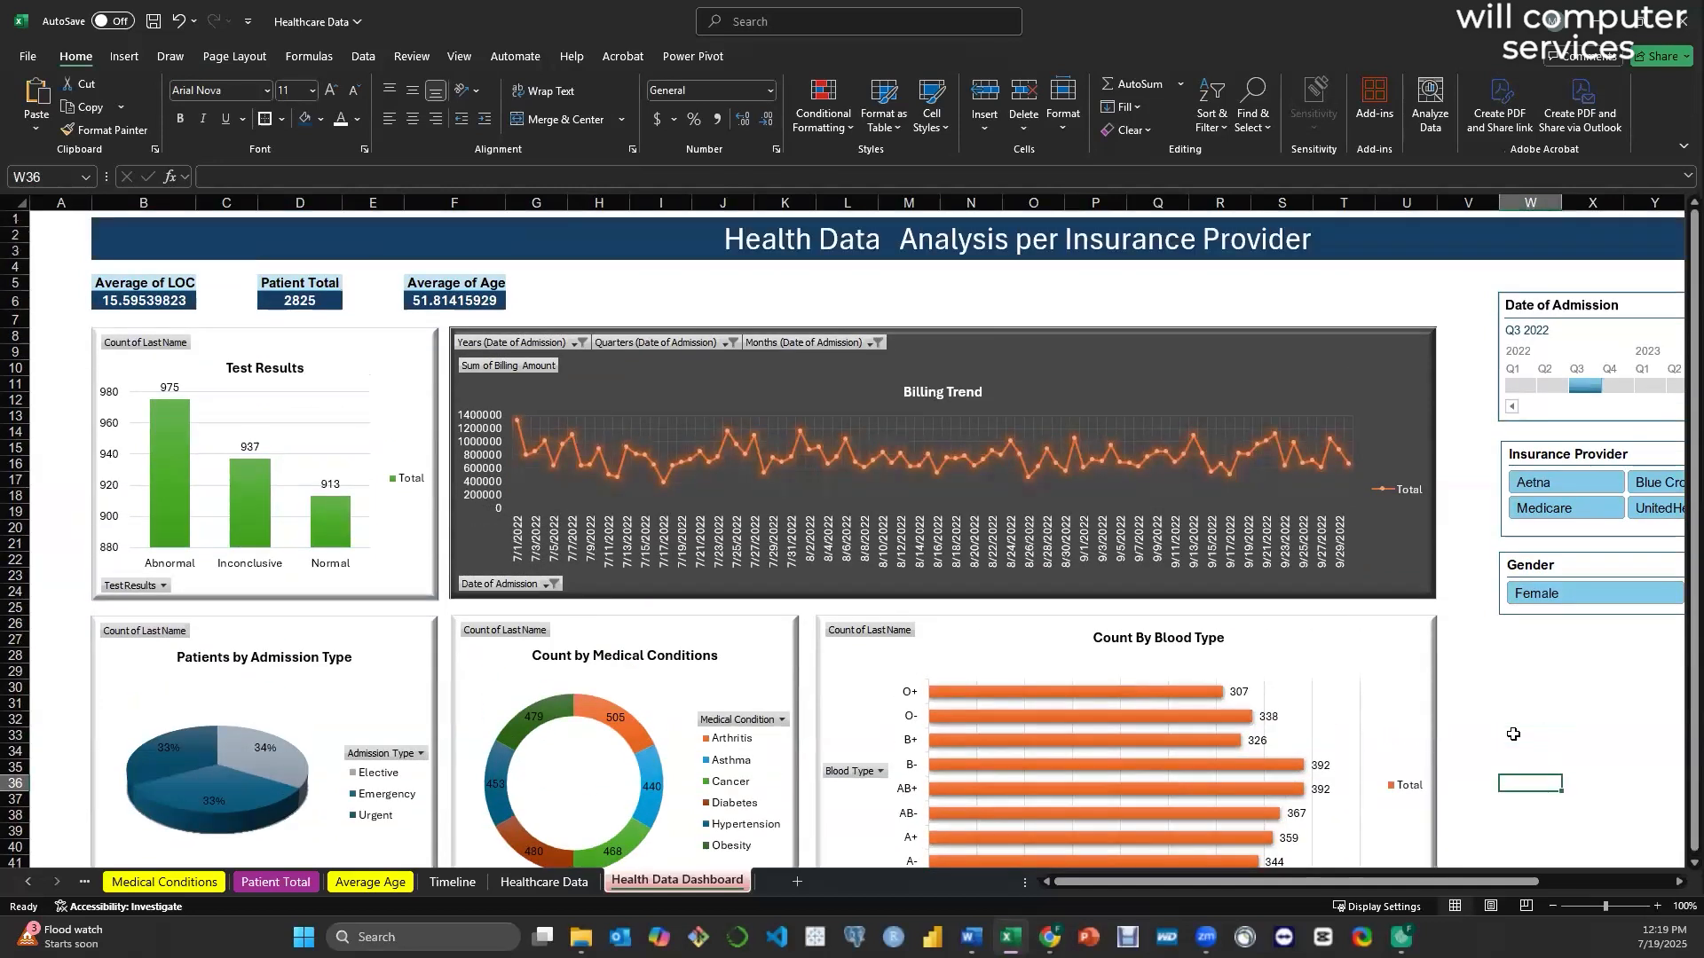
{"action": "left_click", "coordinate": [1552, 906]}
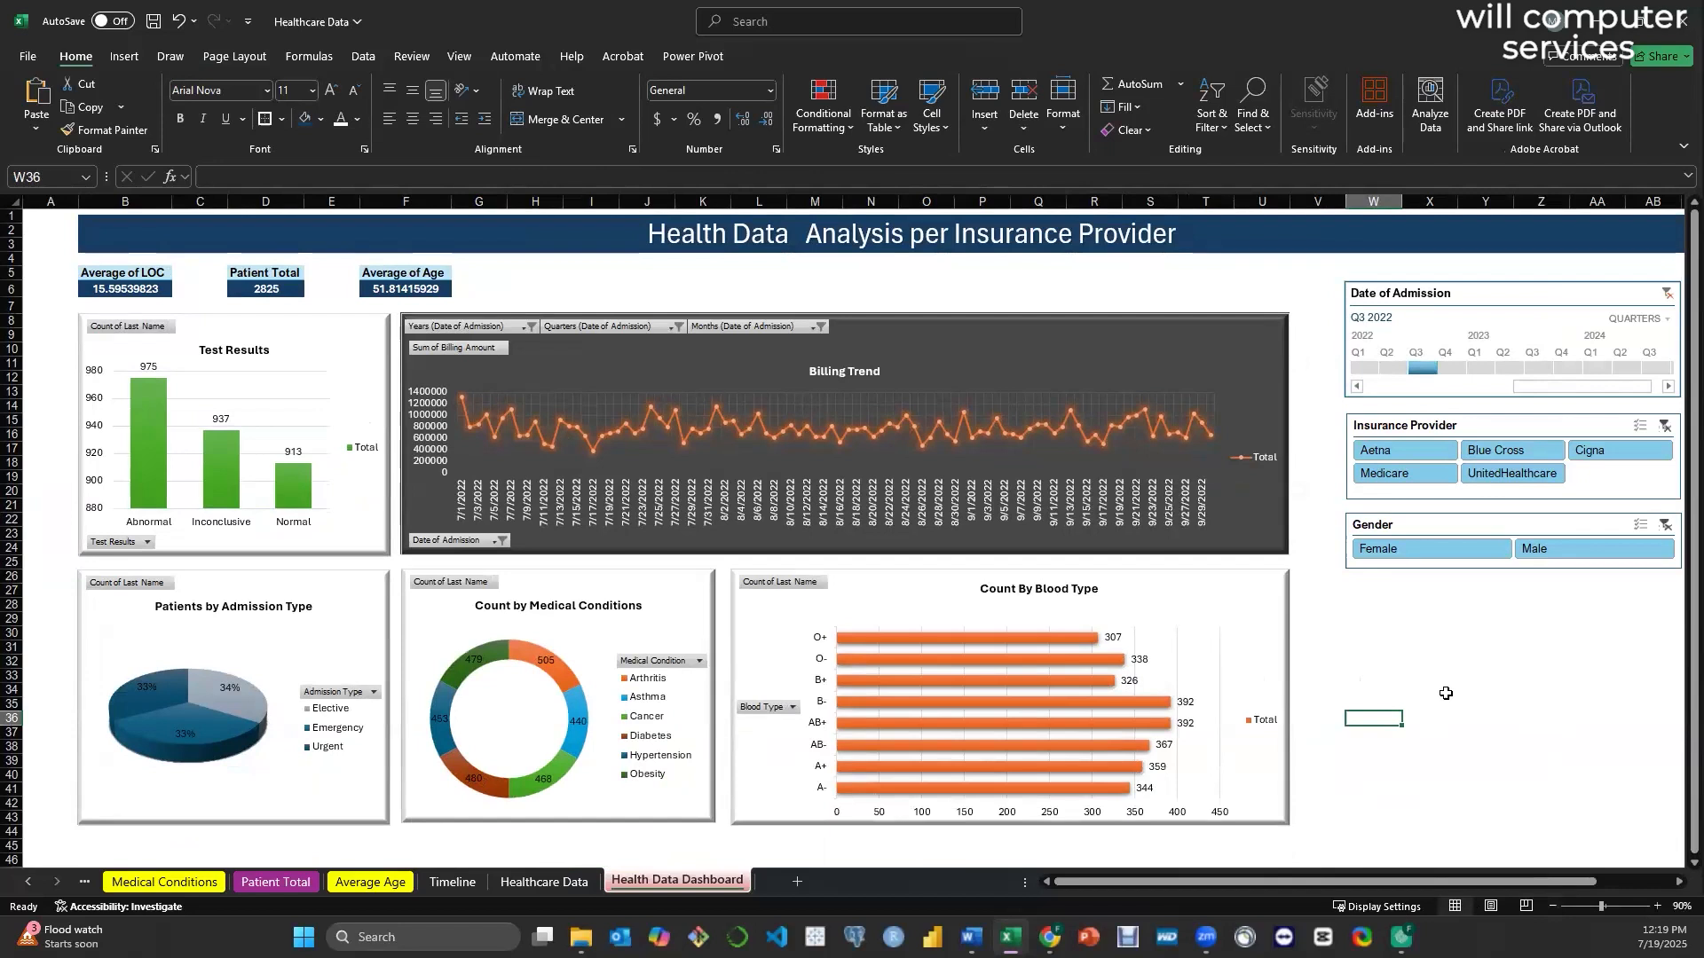
{"action": "left_click_drag", "start_coordinate": [1393, 878], "coordinate": [1404, 879]}
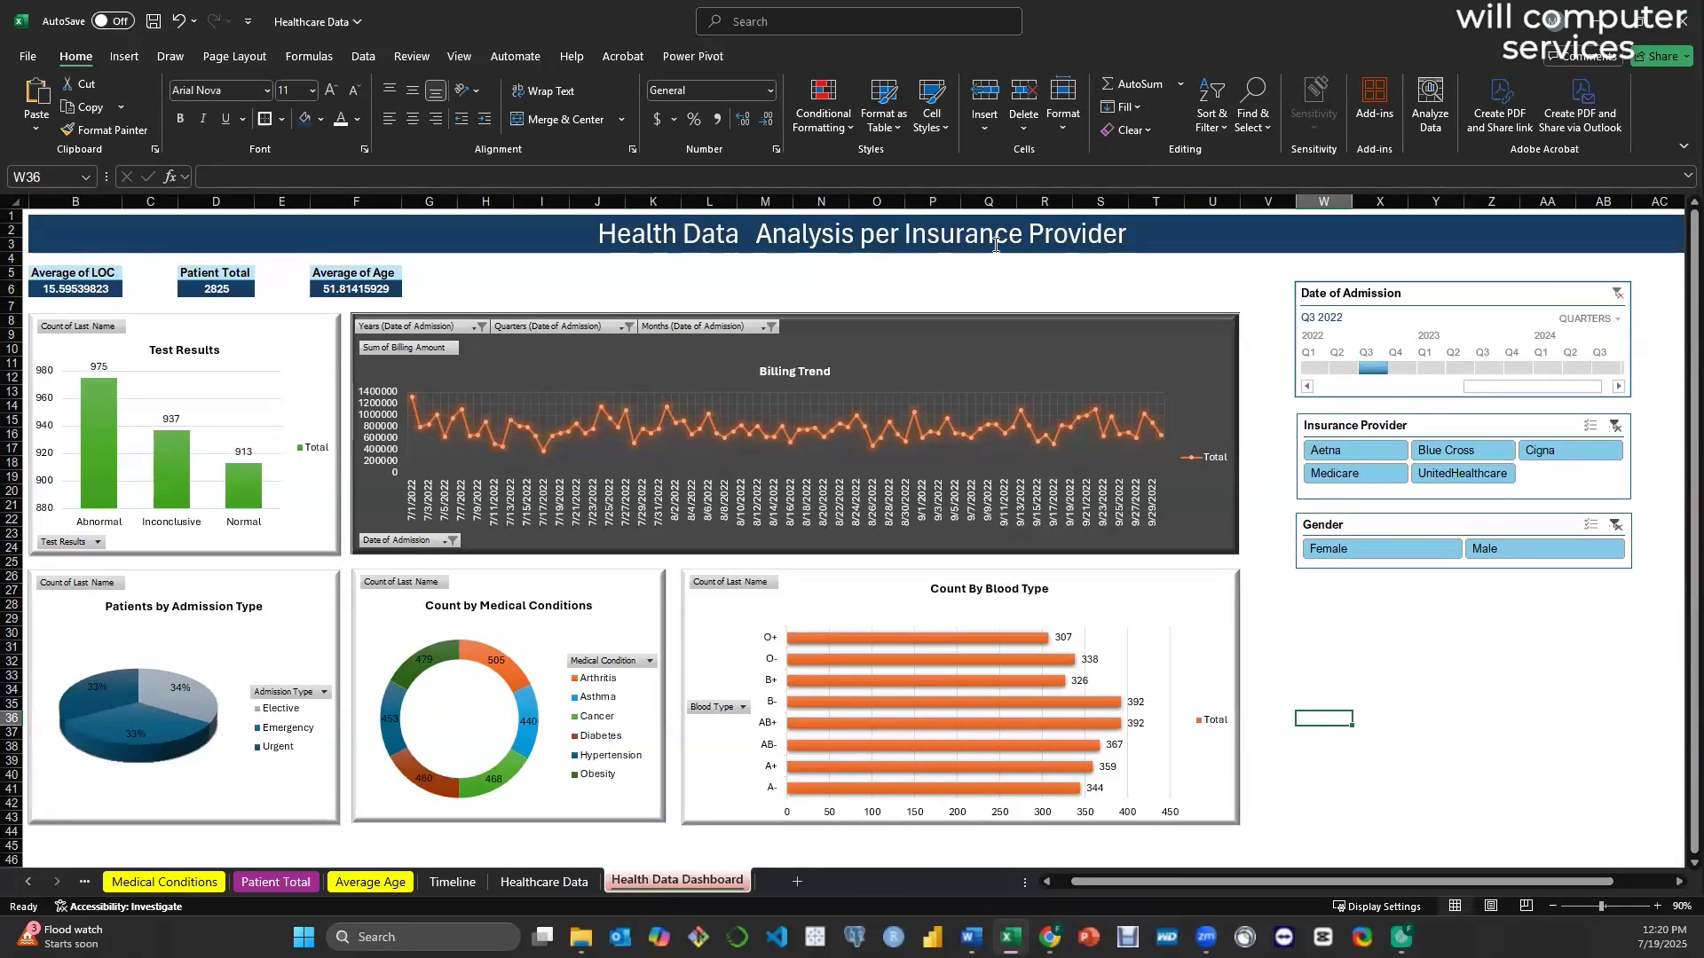
- Filter the dashboard to the Aetna insurance provider with the slicer
{"action": "left_click", "coordinate": [1600, 321]}
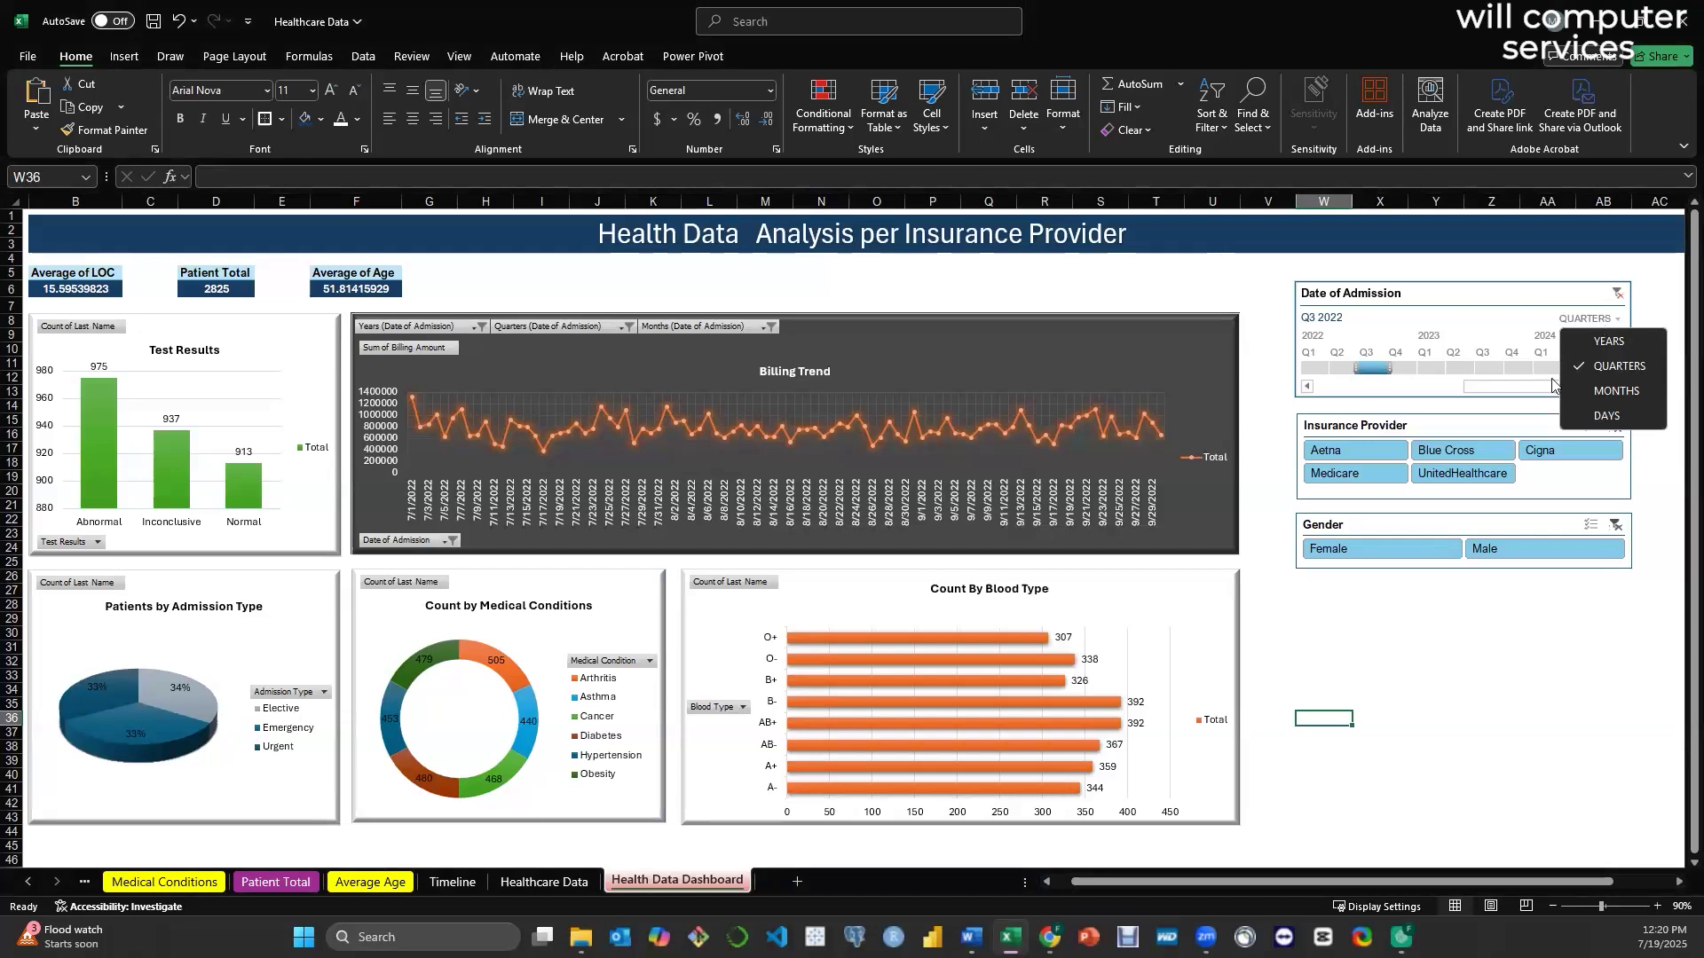
{"action": "left_click", "coordinate": [1356, 452]}
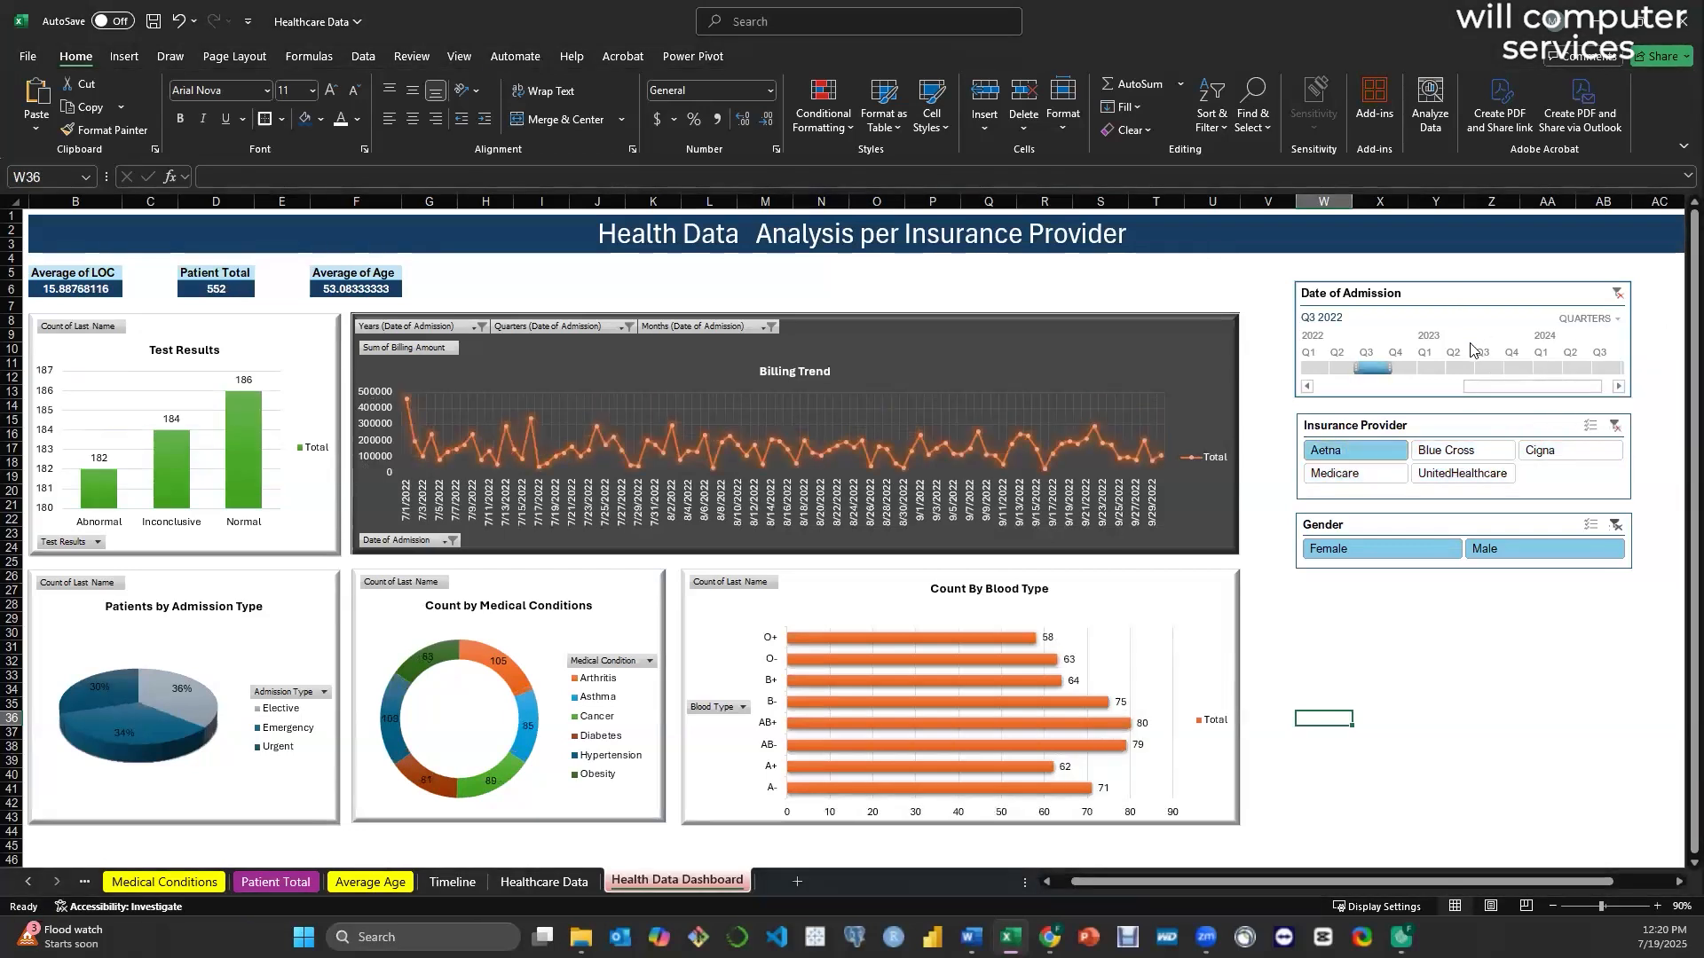
- Switch the Date of Admission timeline to years and filter the dashboard to 2024 and after that to 2023
{"action": "left_click", "coordinate": [1604, 325]}
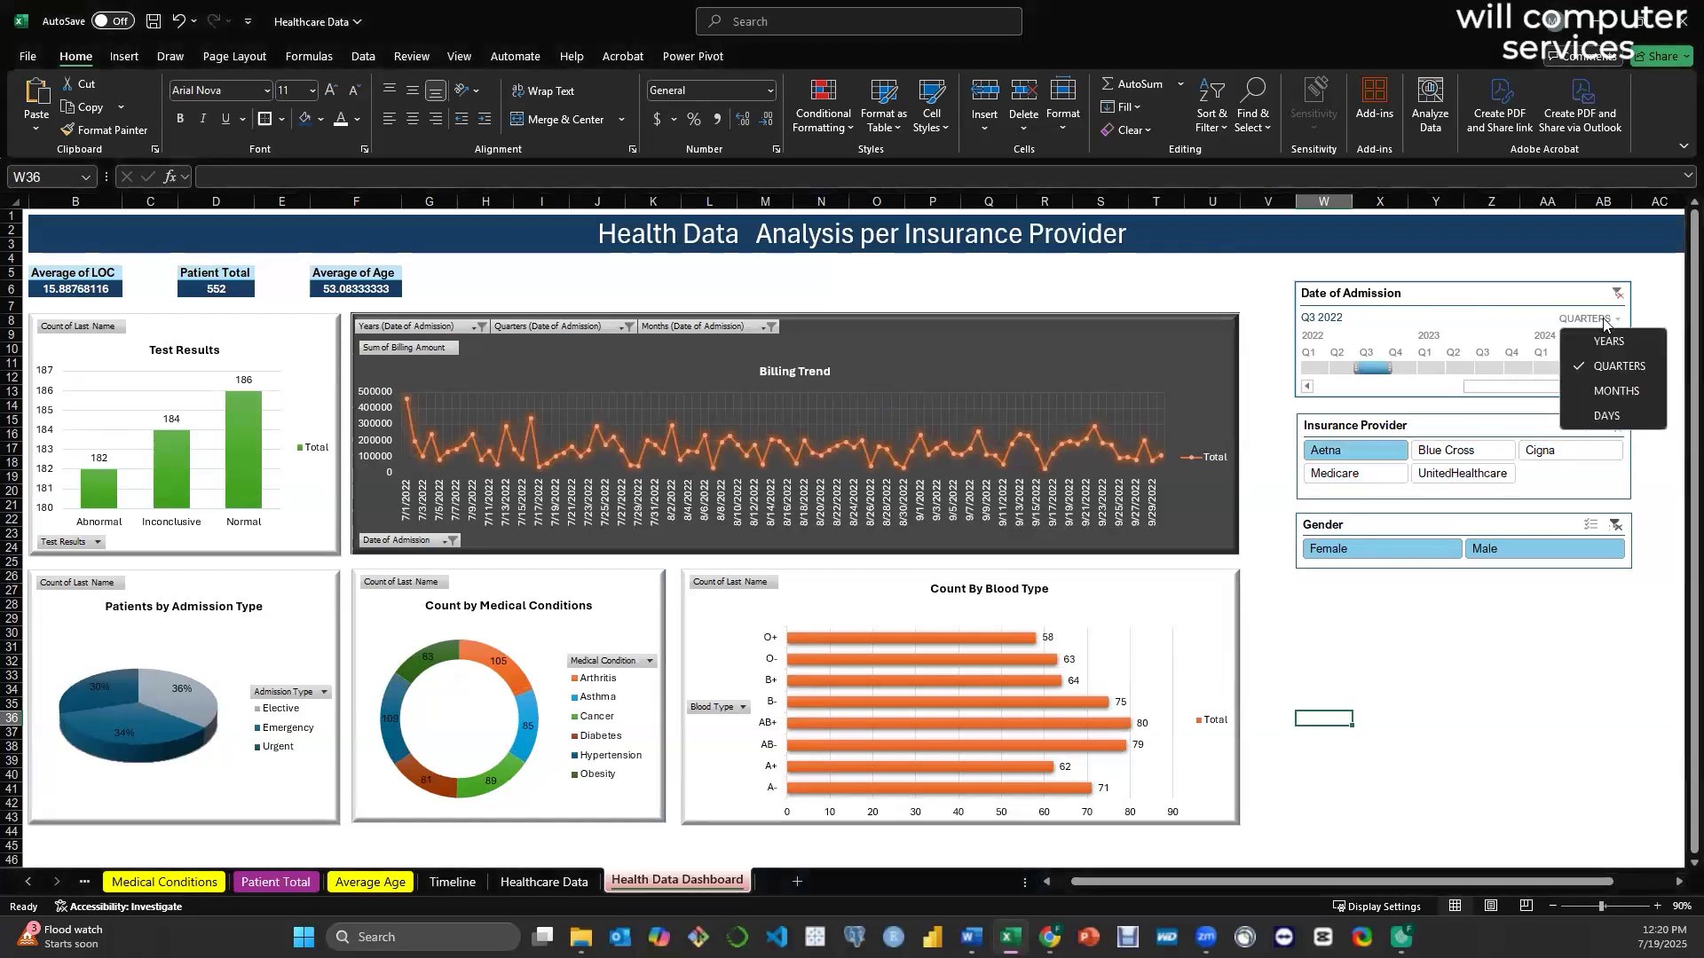
{"action": "left_click", "coordinate": [1602, 342]}
{"action": "left_click", "coordinate": [1547, 369]}
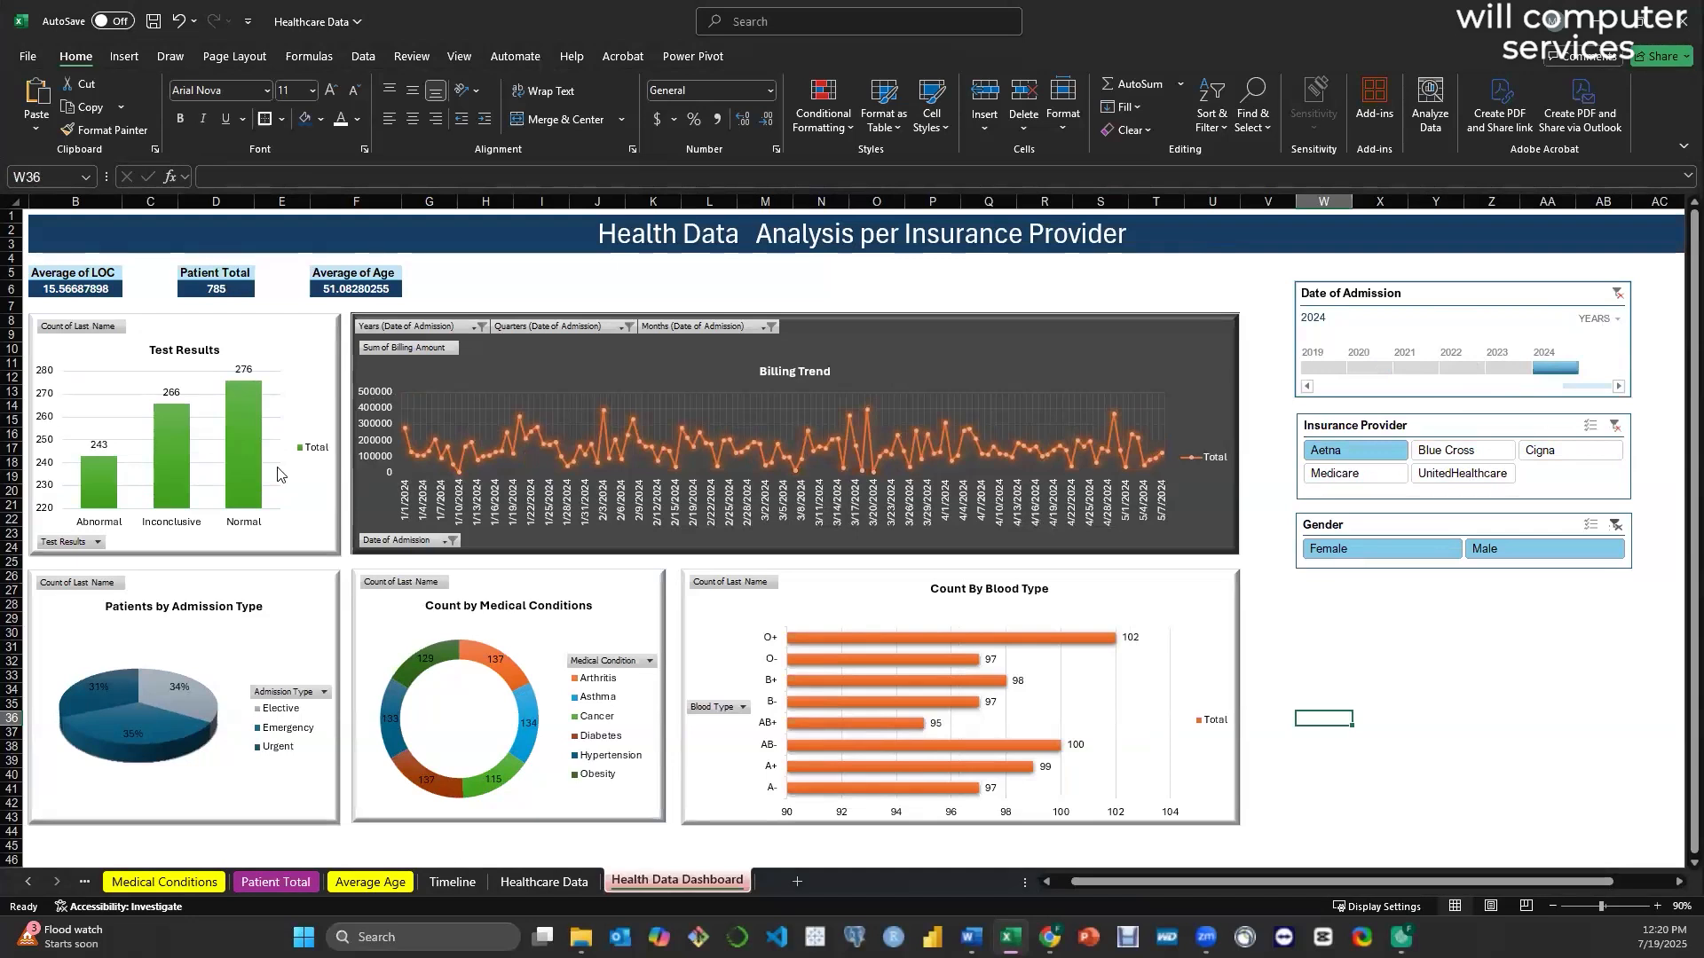
{"action": "mouse_move", "coordinate": [100, 502]}
{"action": "left_click", "coordinate": [1503, 368]}
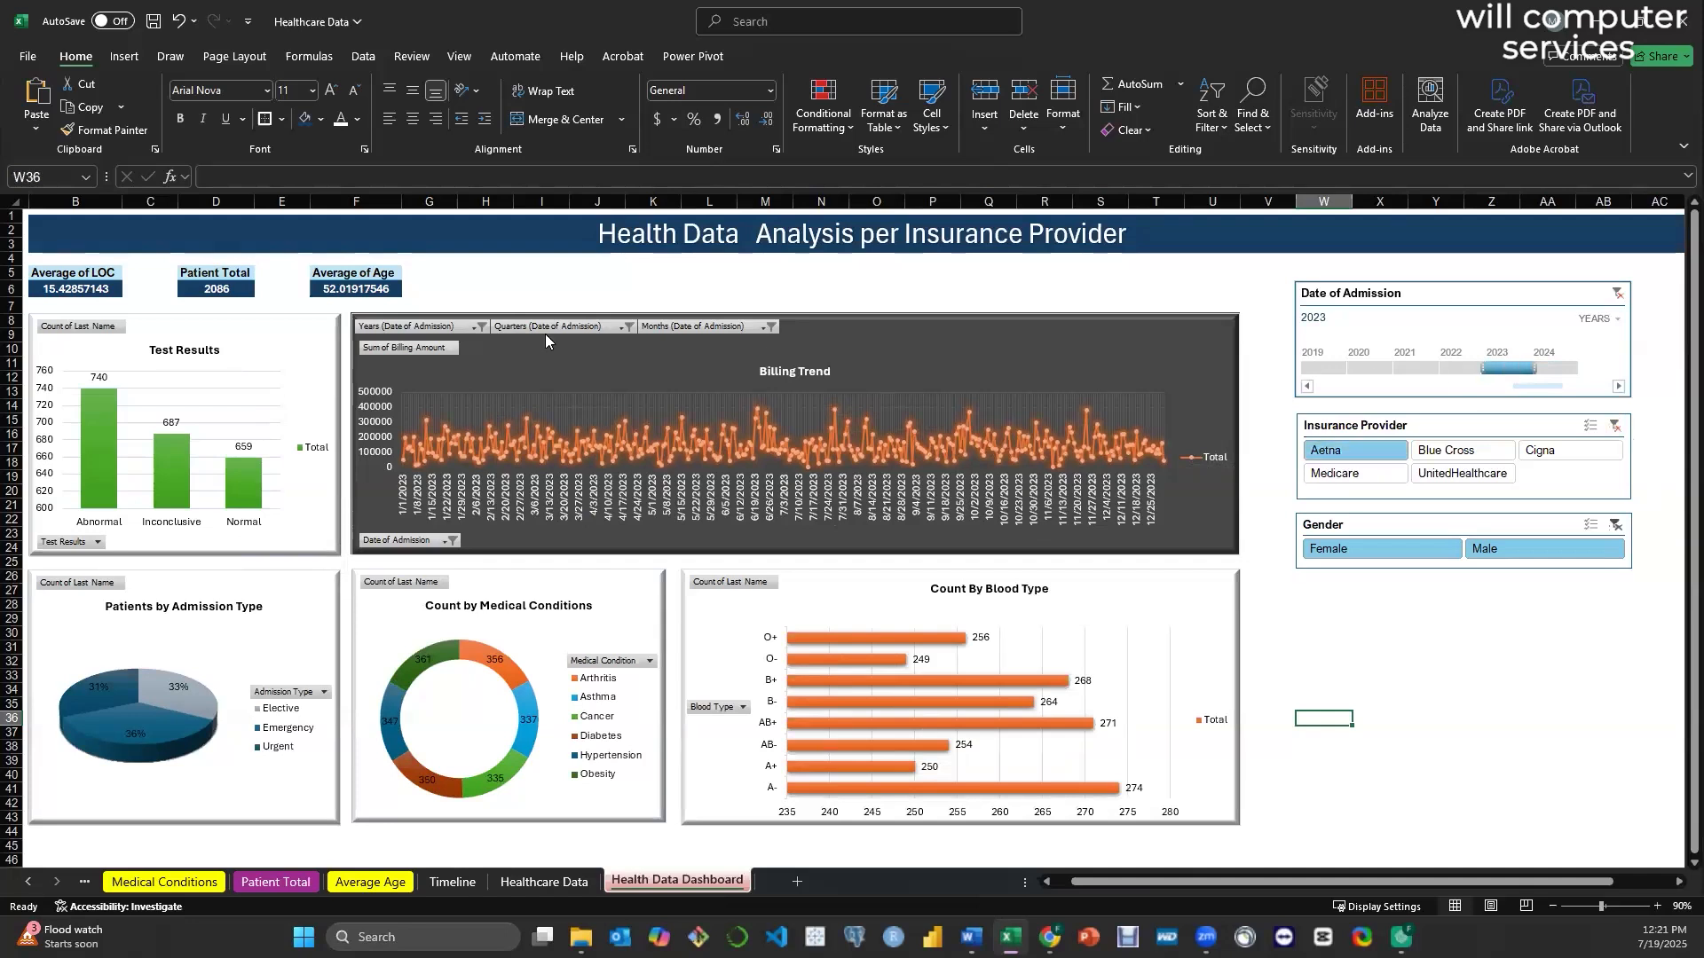
{"action": "mouse_move", "coordinate": [237, 289]}
{"action": "mouse_move", "coordinate": [372, 286]}
- Recolor the Patients by Admission Type pie chart with the colorful green, purple and blue palette
{"action": "left_click", "coordinate": [261, 626]}
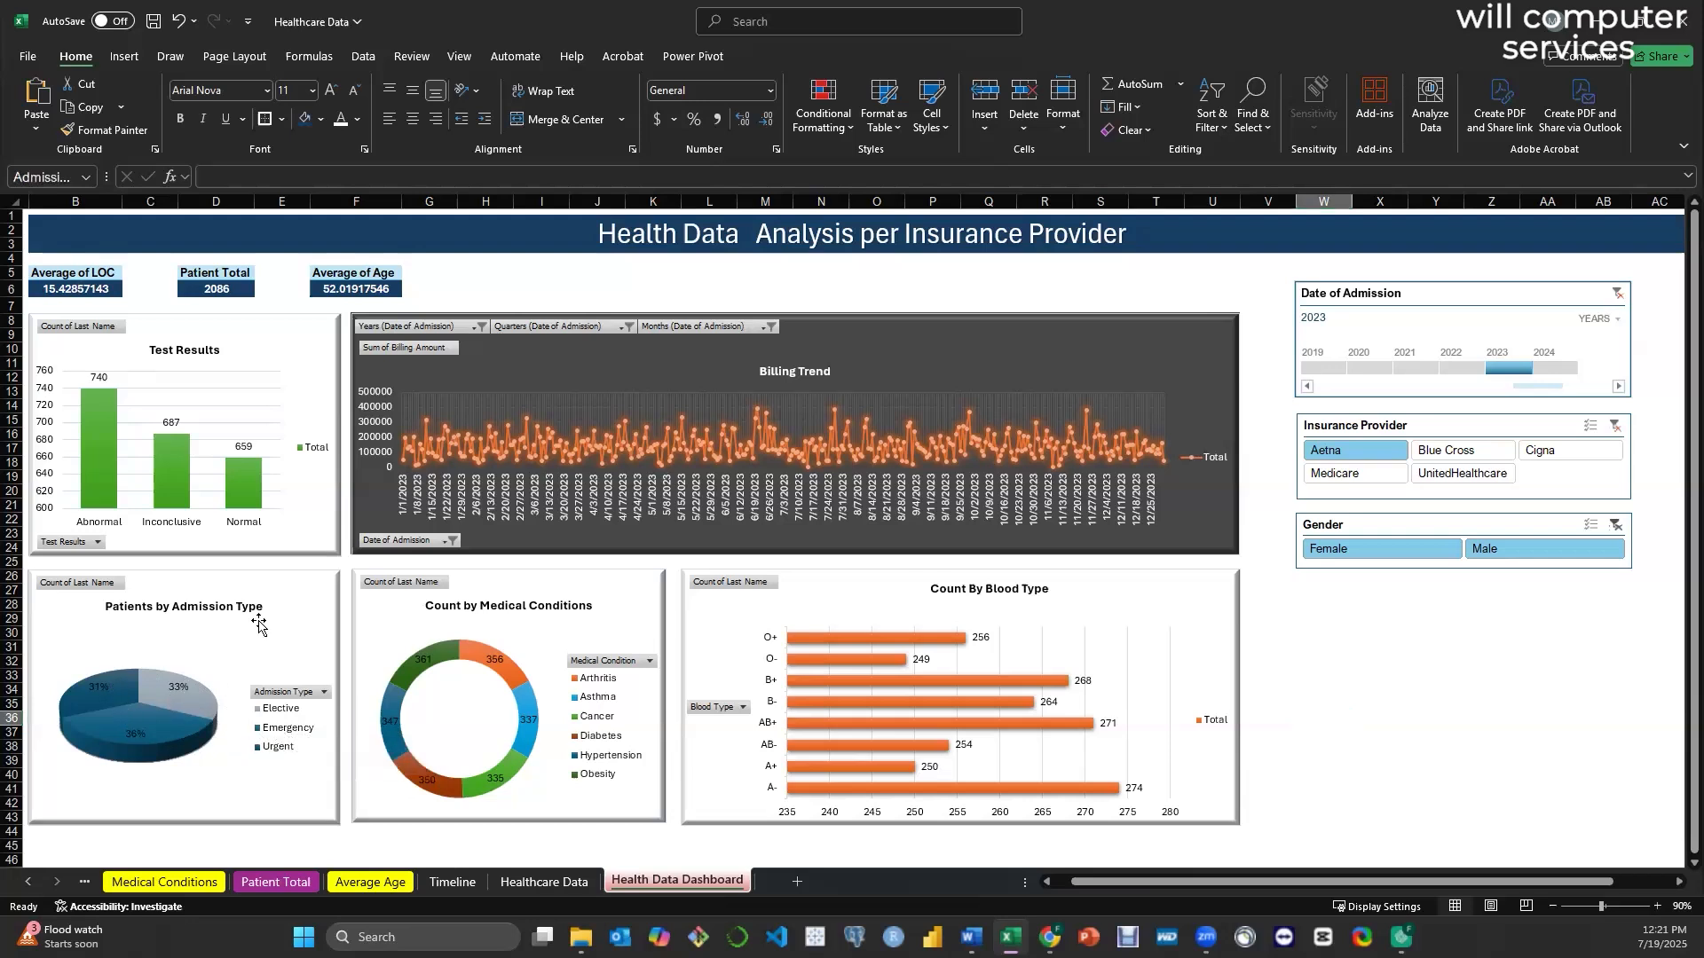
{"action": "left_click", "coordinate": [924, 58]}
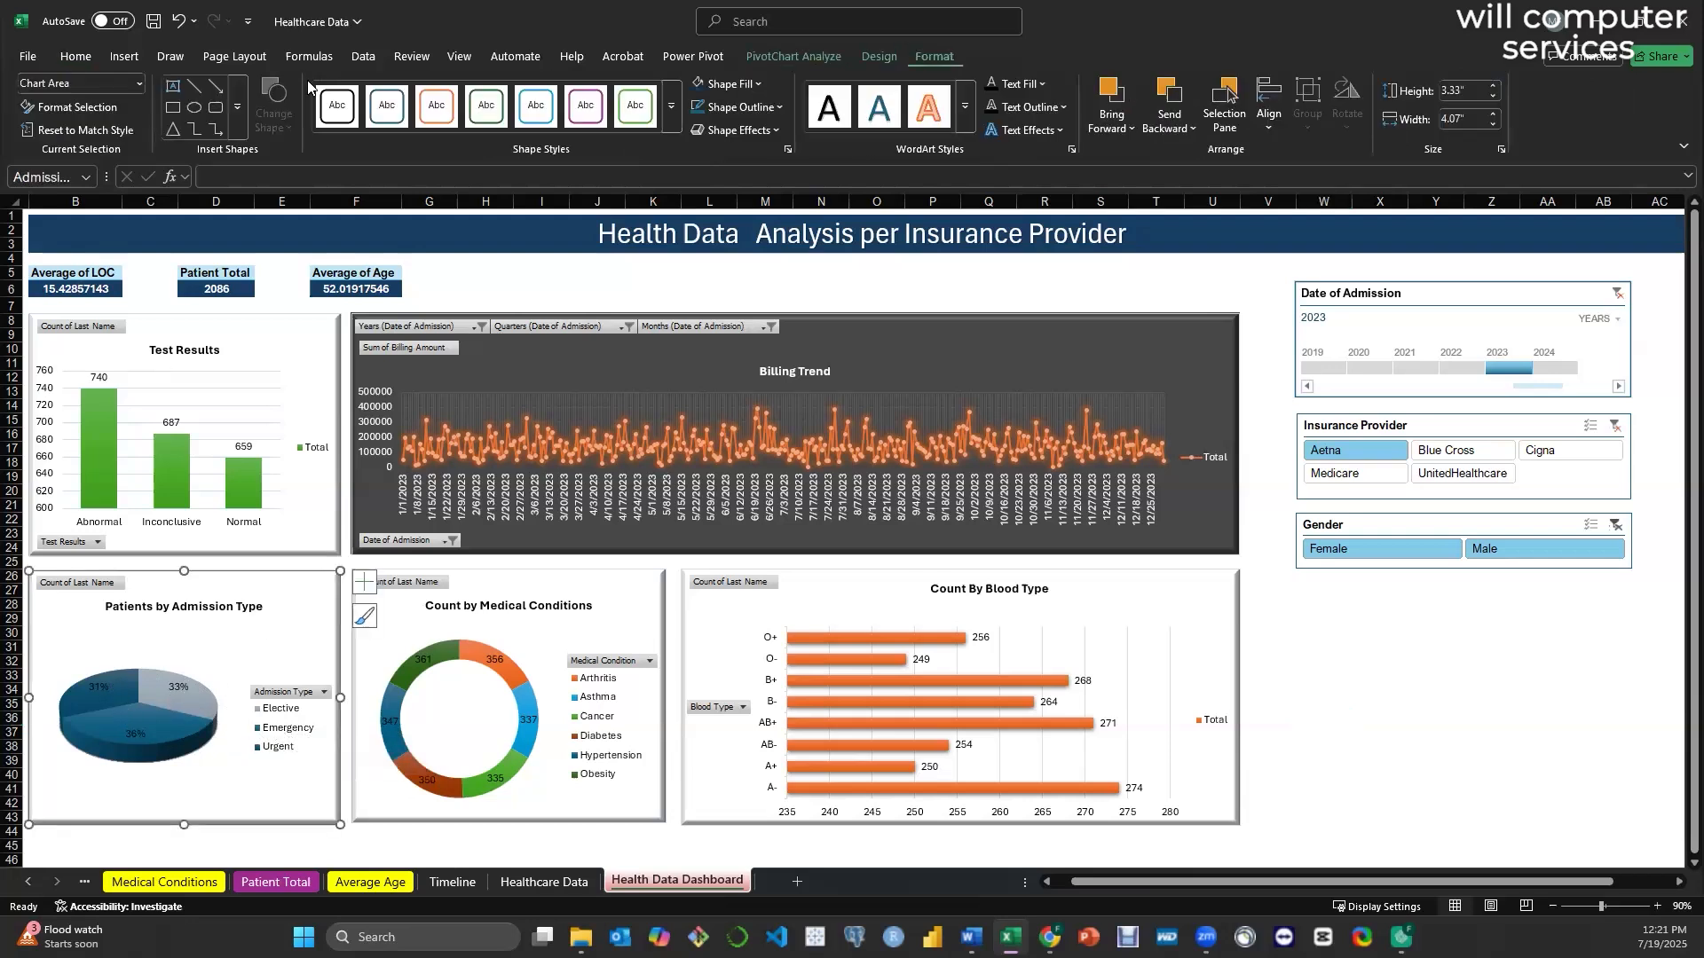
{"action": "left_click", "coordinate": [878, 56]}
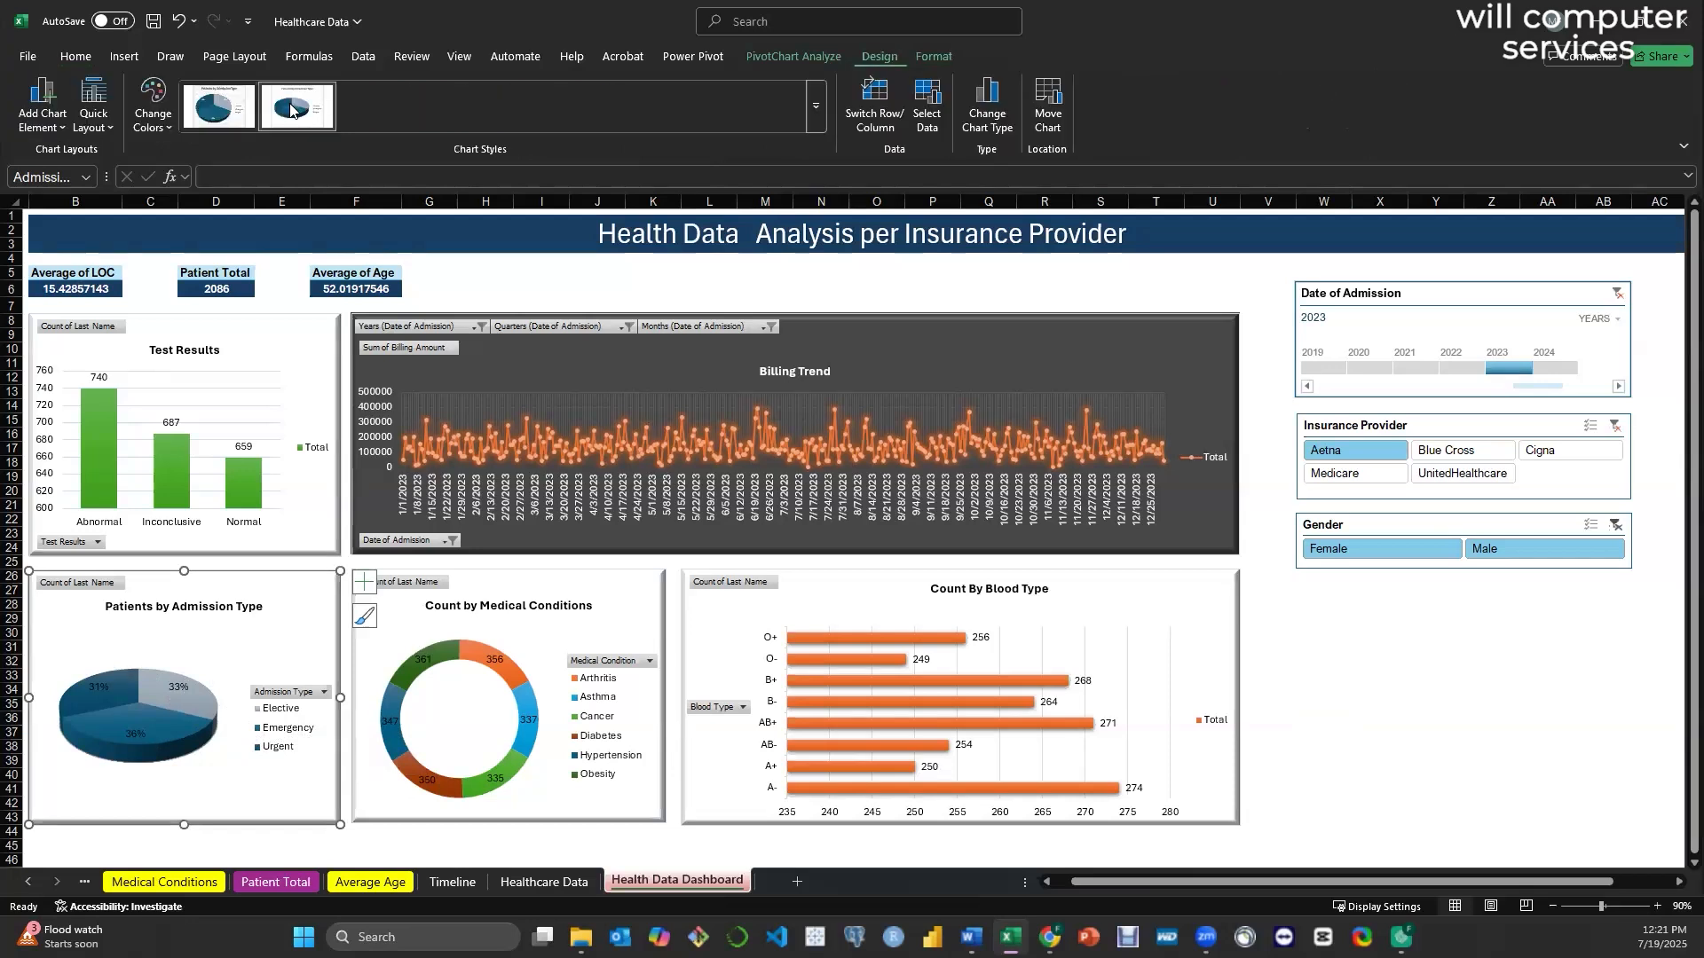
{"action": "left_click", "coordinate": [153, 106]}
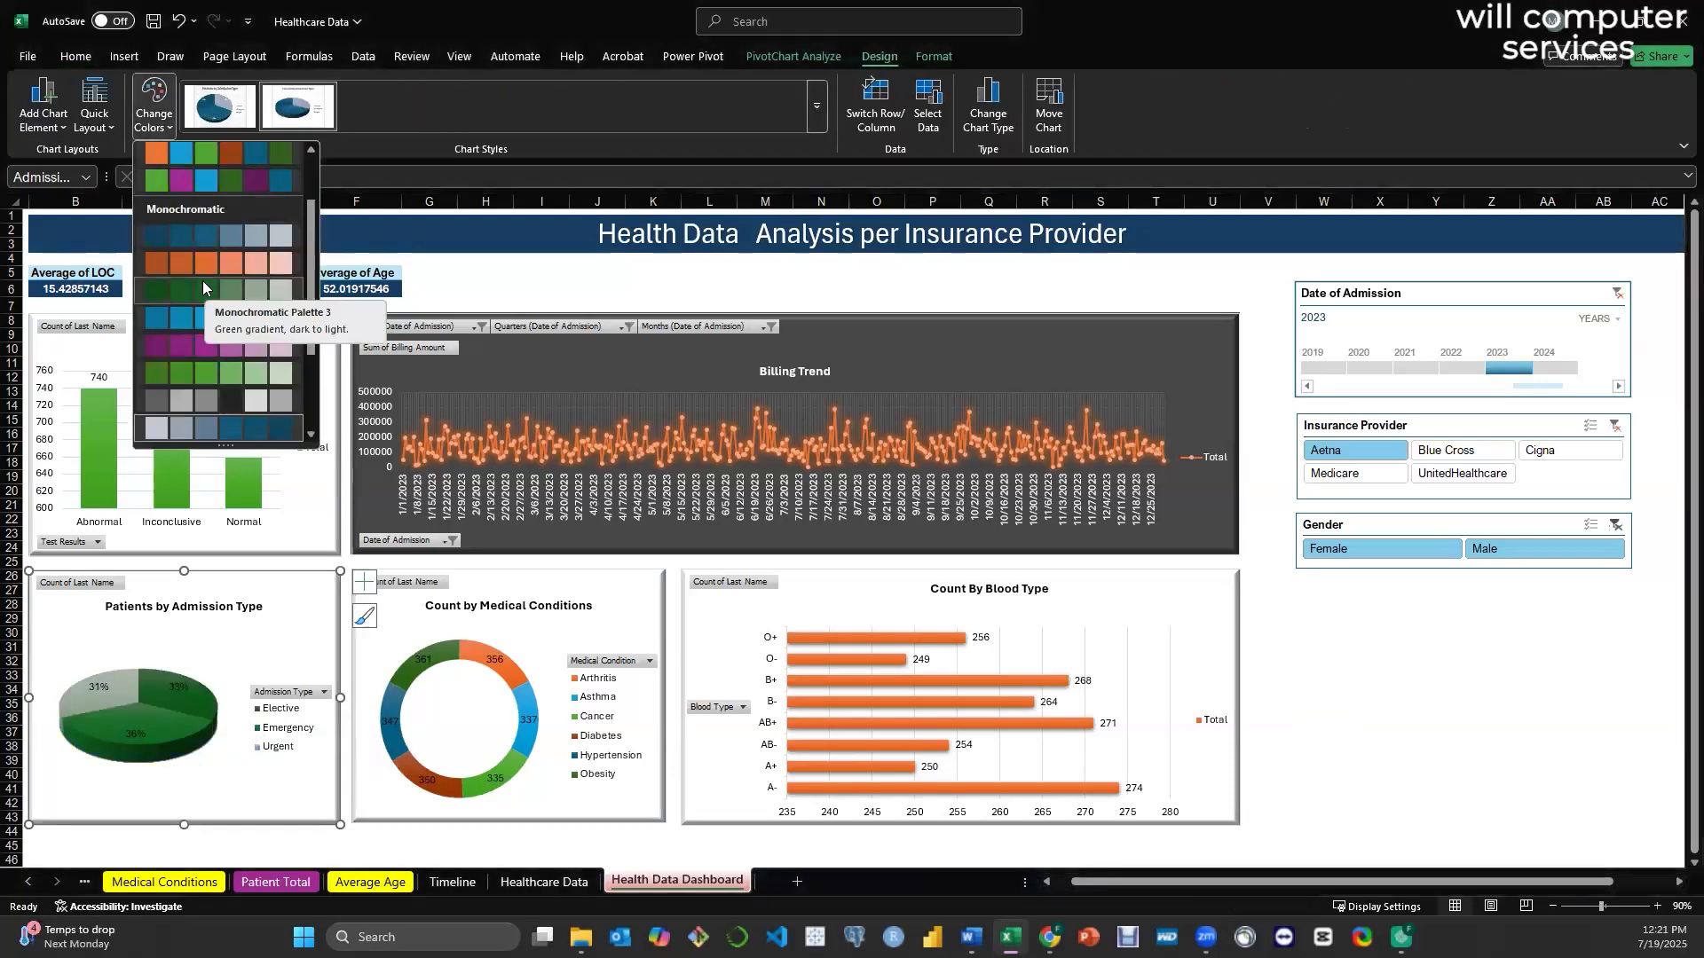
{"action": "left_click", "coordinate": [210, 180]}
{"action": "mouse_move", "coordinate": [172, 750]}
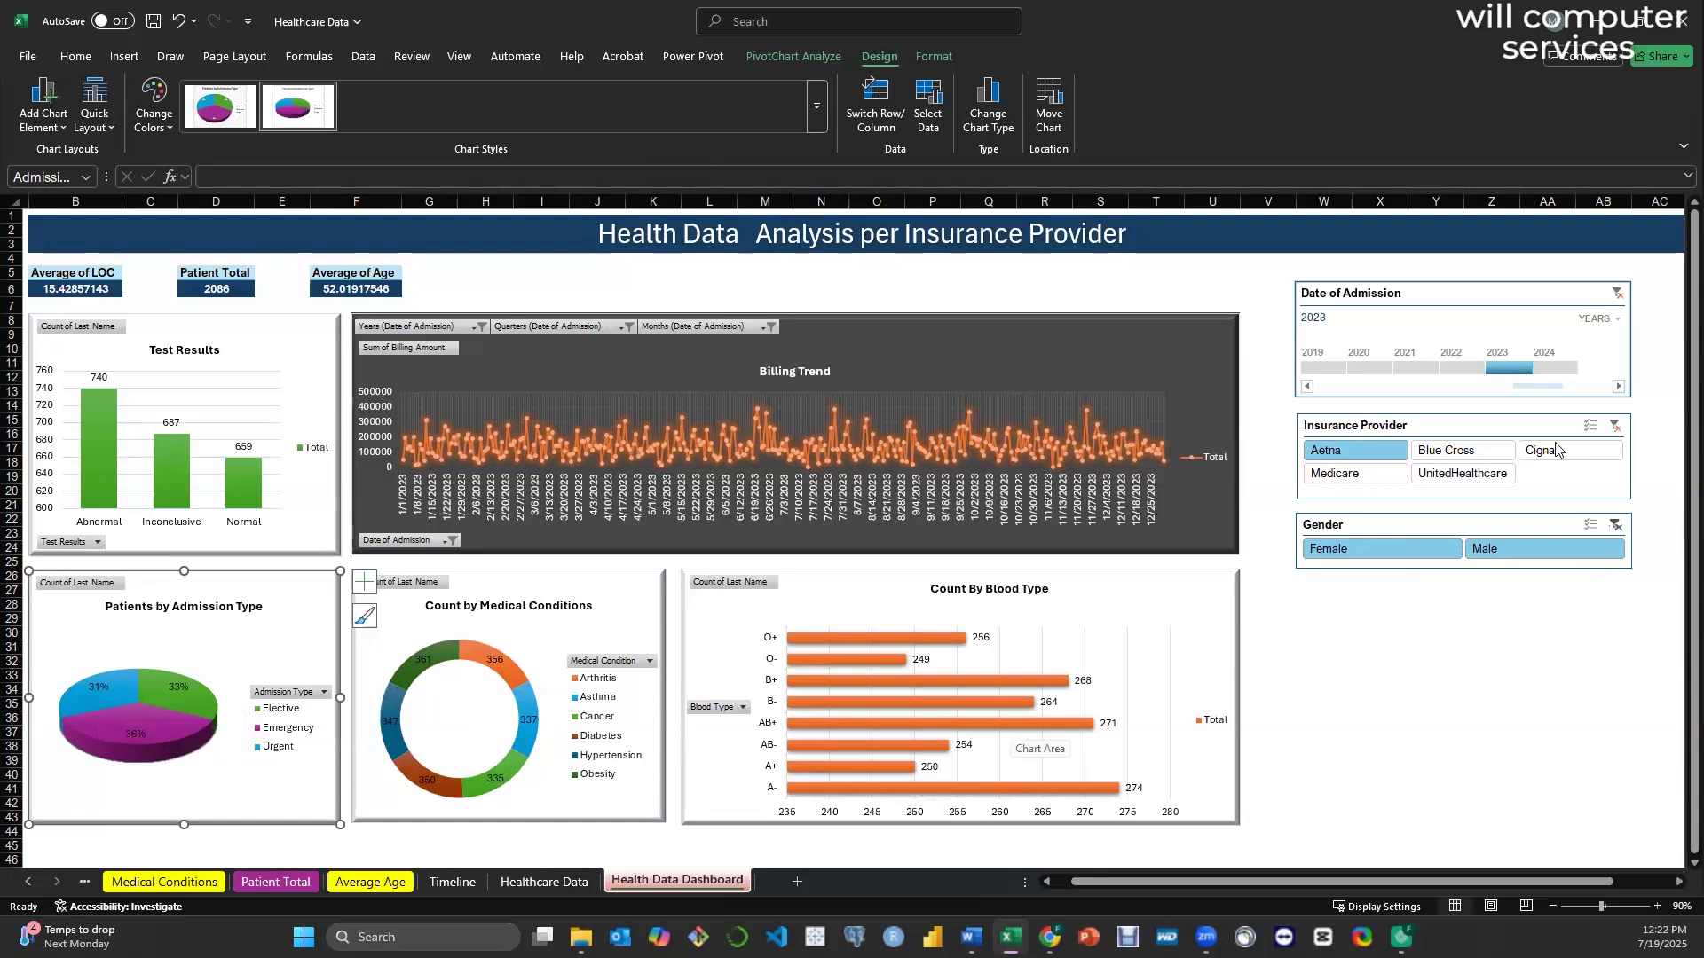
- Filter the dashboard by gender, first to Female and next to Male, and examine the resulting totals and charts
{"action": "left_click", "coordinate": [1393, 554]}
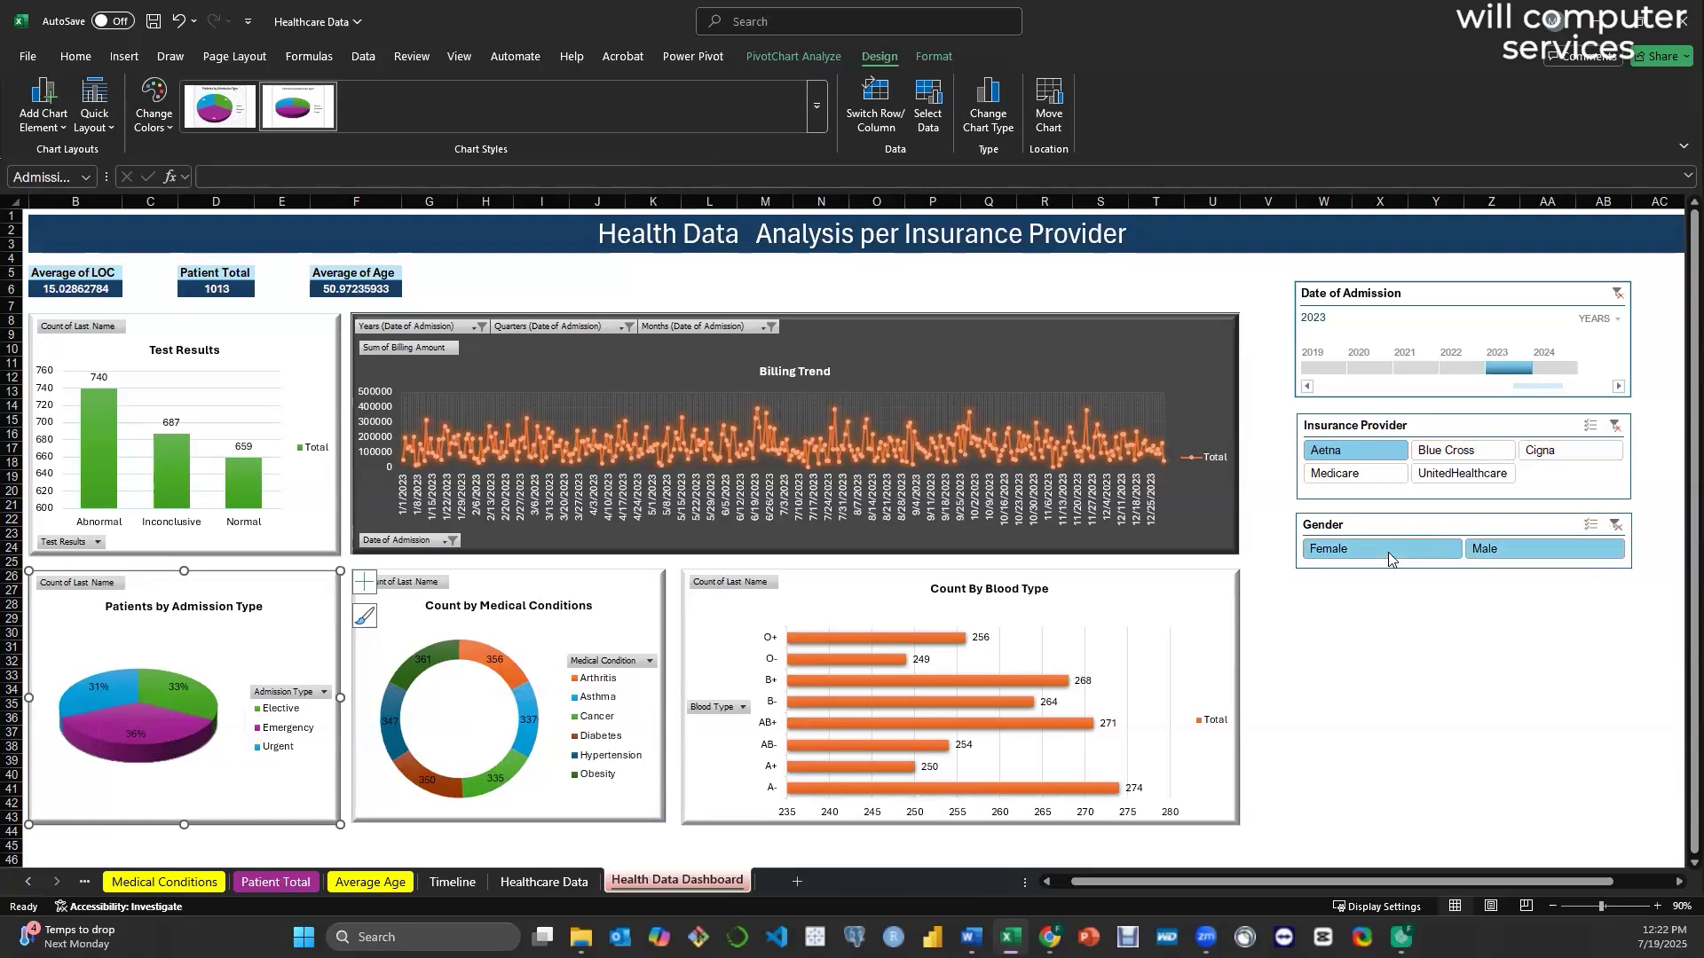
{"action": "left_click", "coordinate": [1523, 555]}
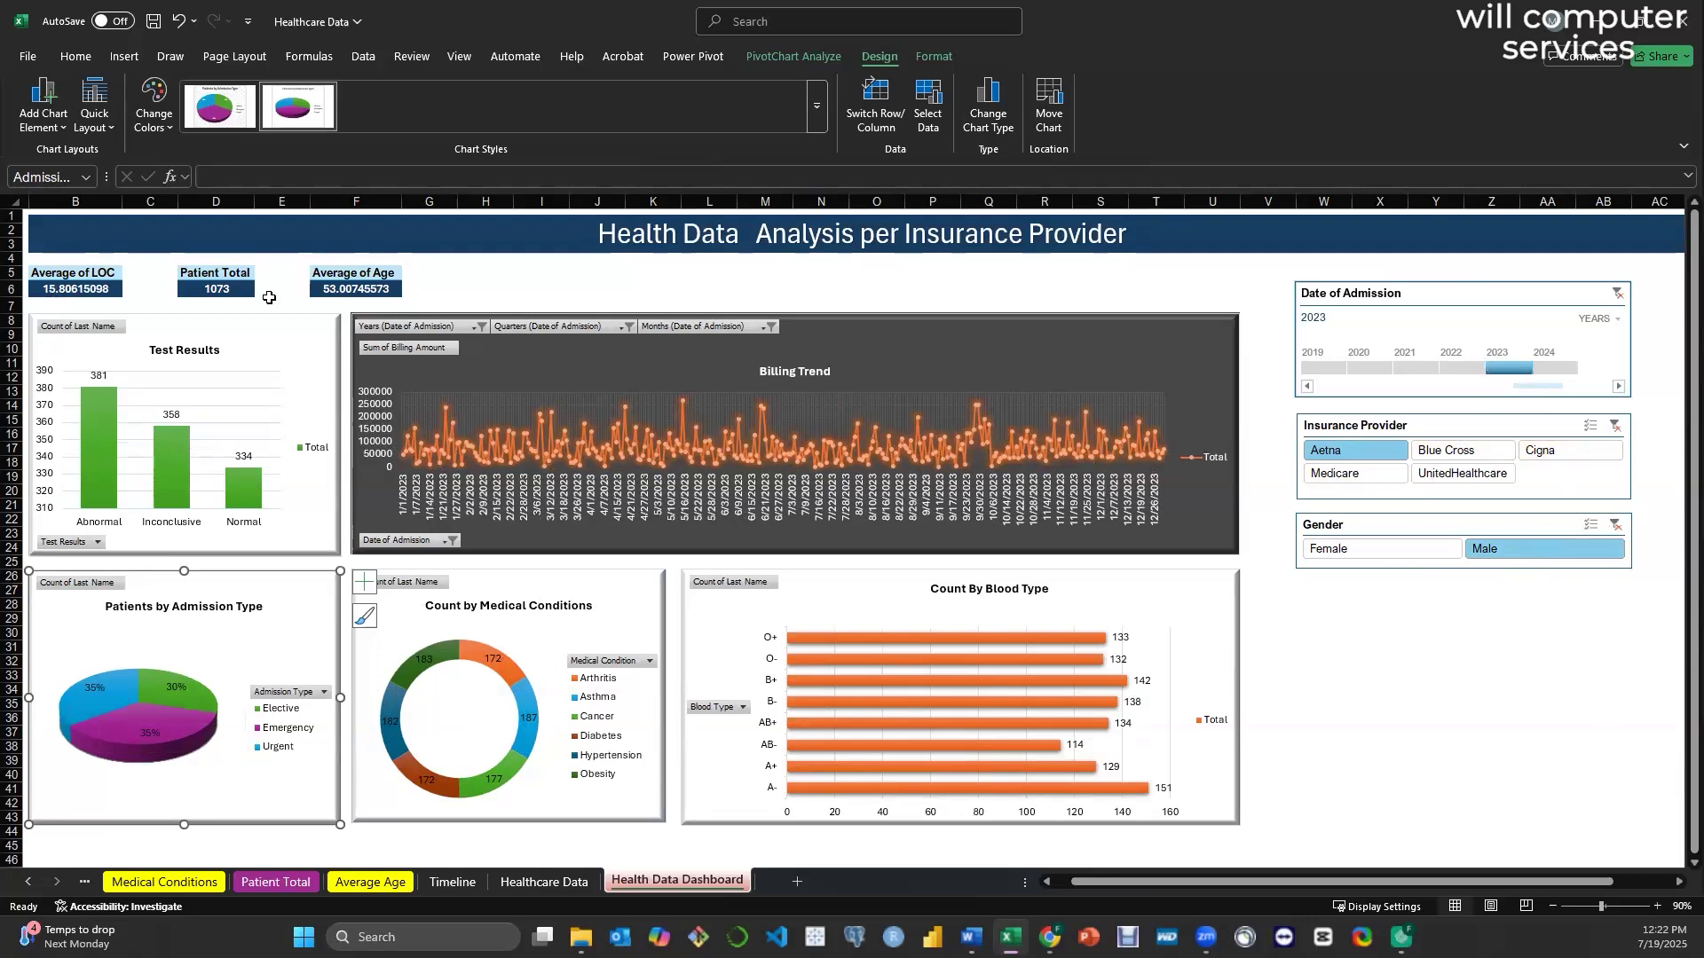
{"action": "mouse_move", "coordinate": [223, 289]}
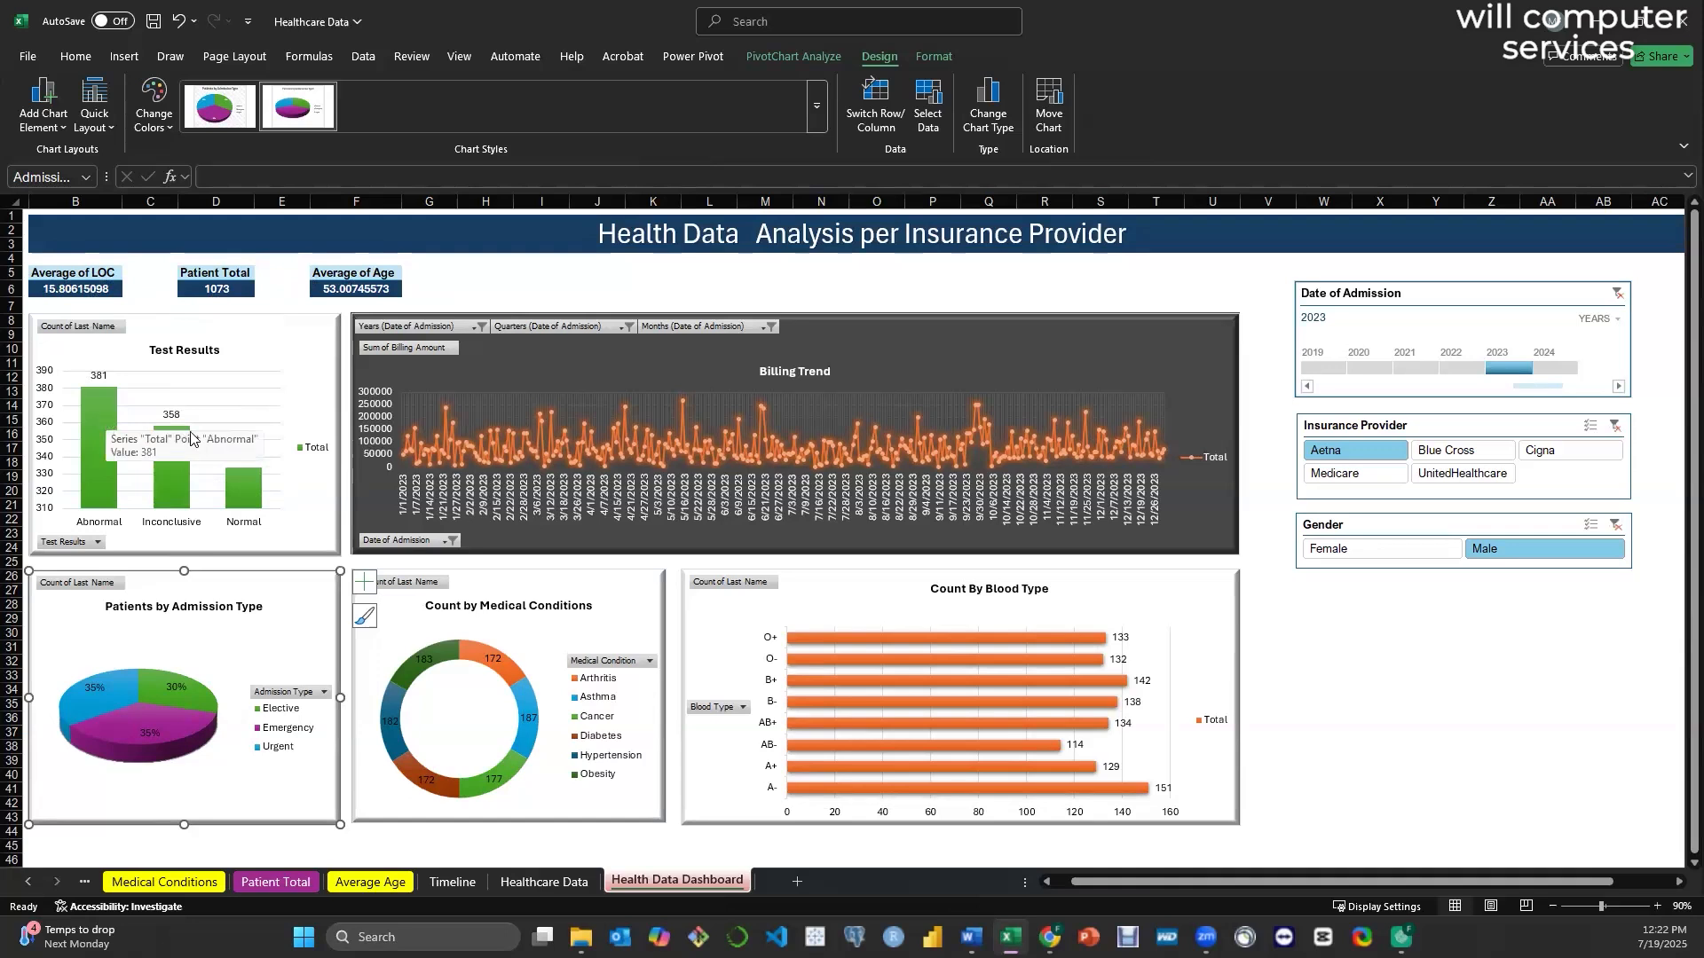
{"action": "mouse_move", "coordinate": [171, 470]}
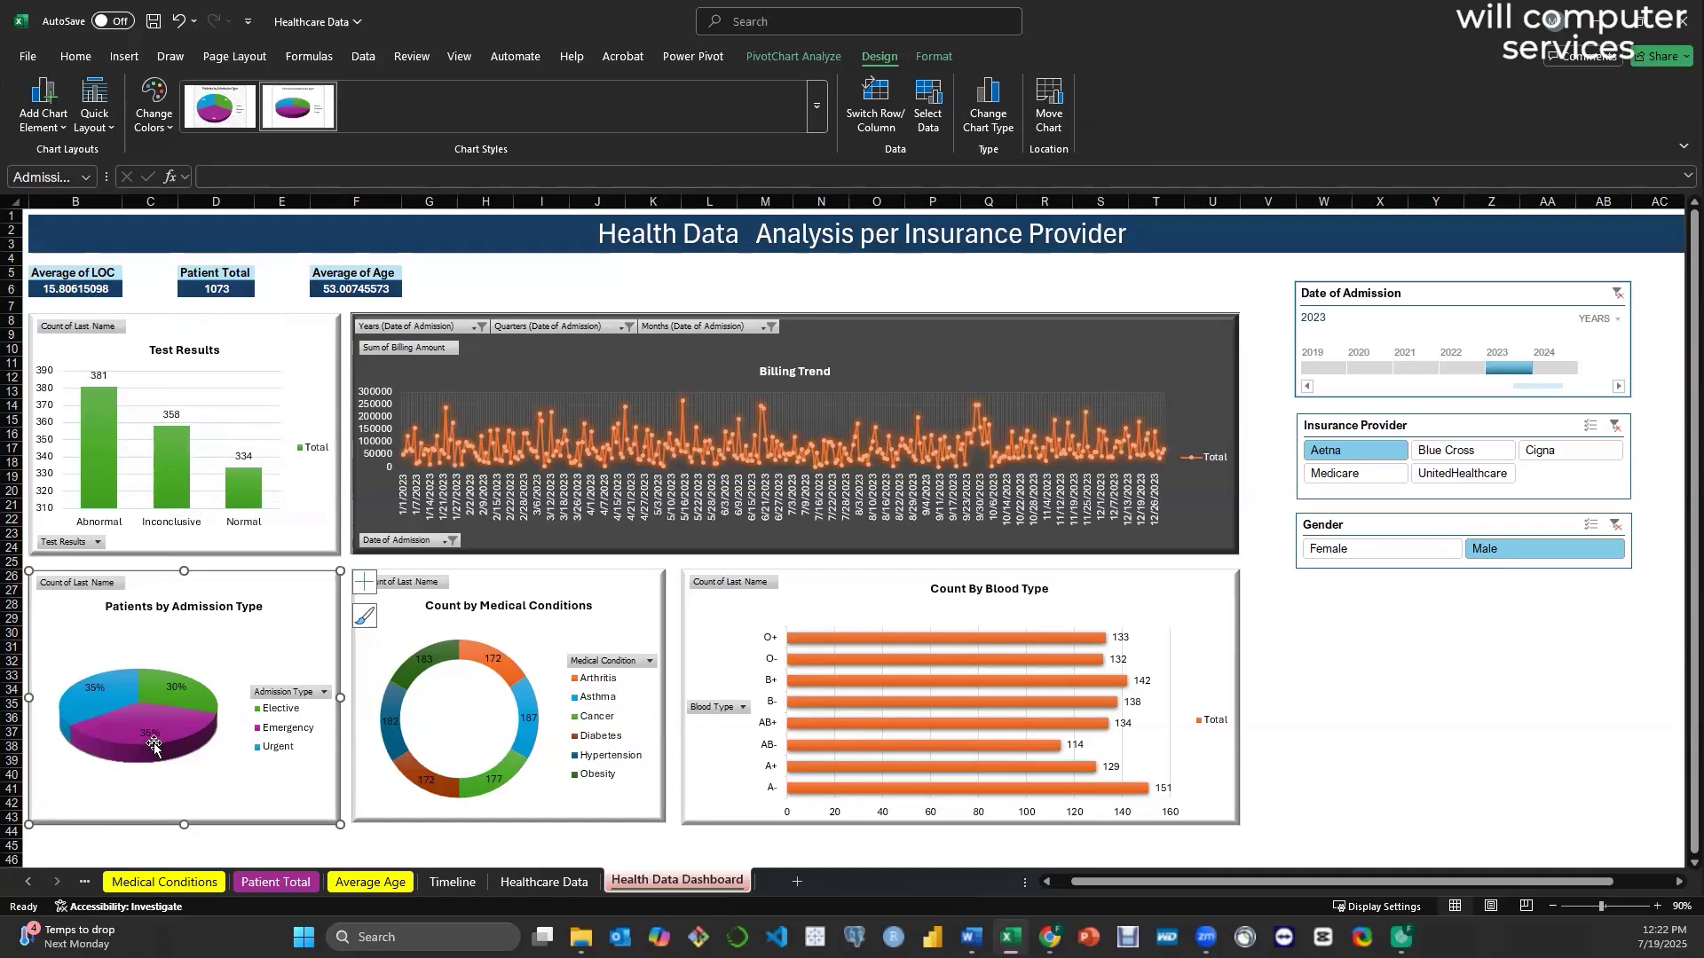
{"action": "mouse_move", "coordinate": [154, 746]}
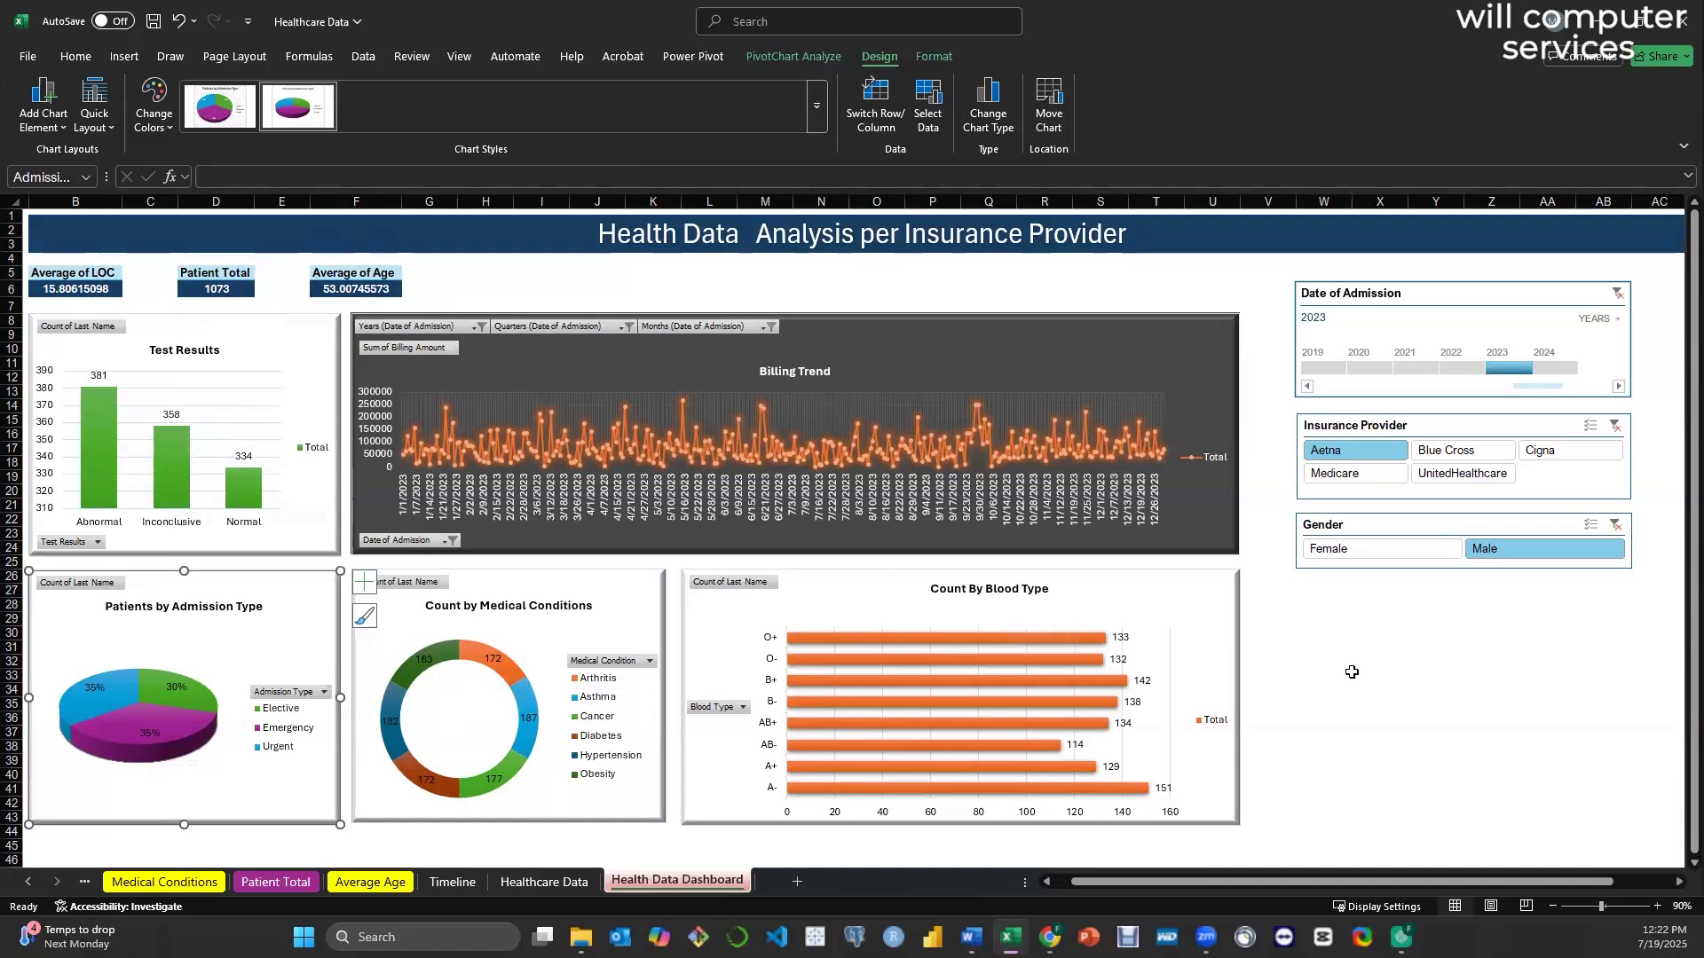
- Compare the dashboard for Blue Cross, Cigna, Medicare and UnitedHealthcare in turn, switching the gender filter to Female
{"action": "left_click", "coordinate": [1470, 452]}
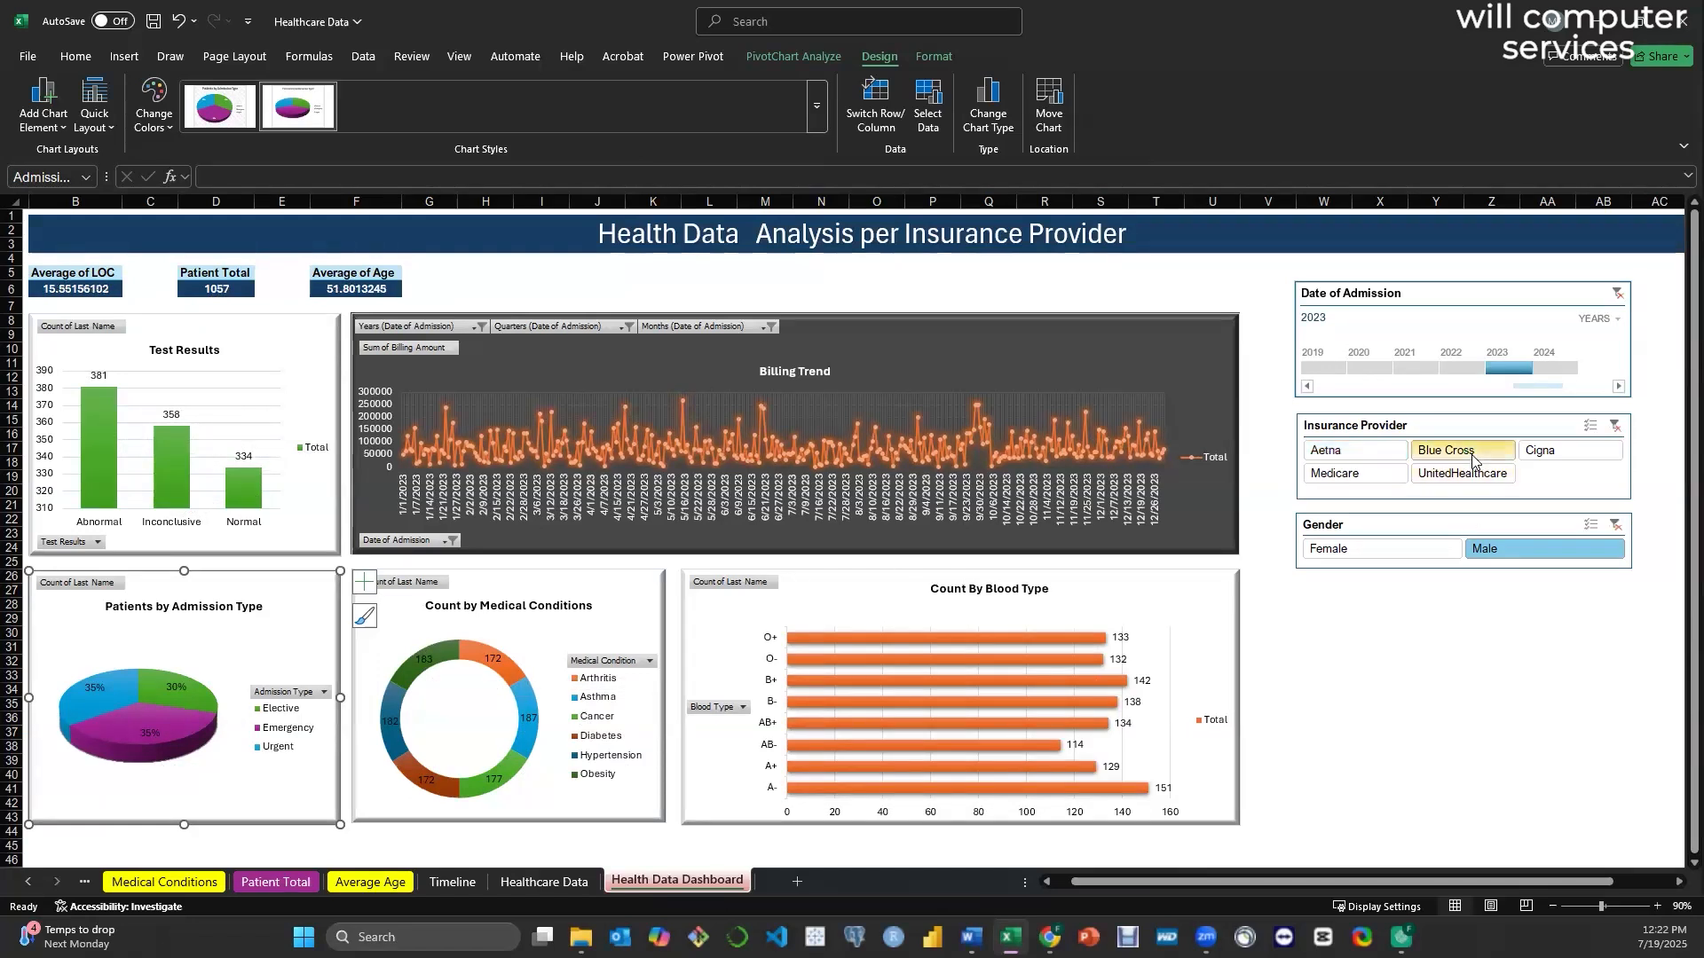
{"action": "left_click", "coordinate": [1571, 454]}
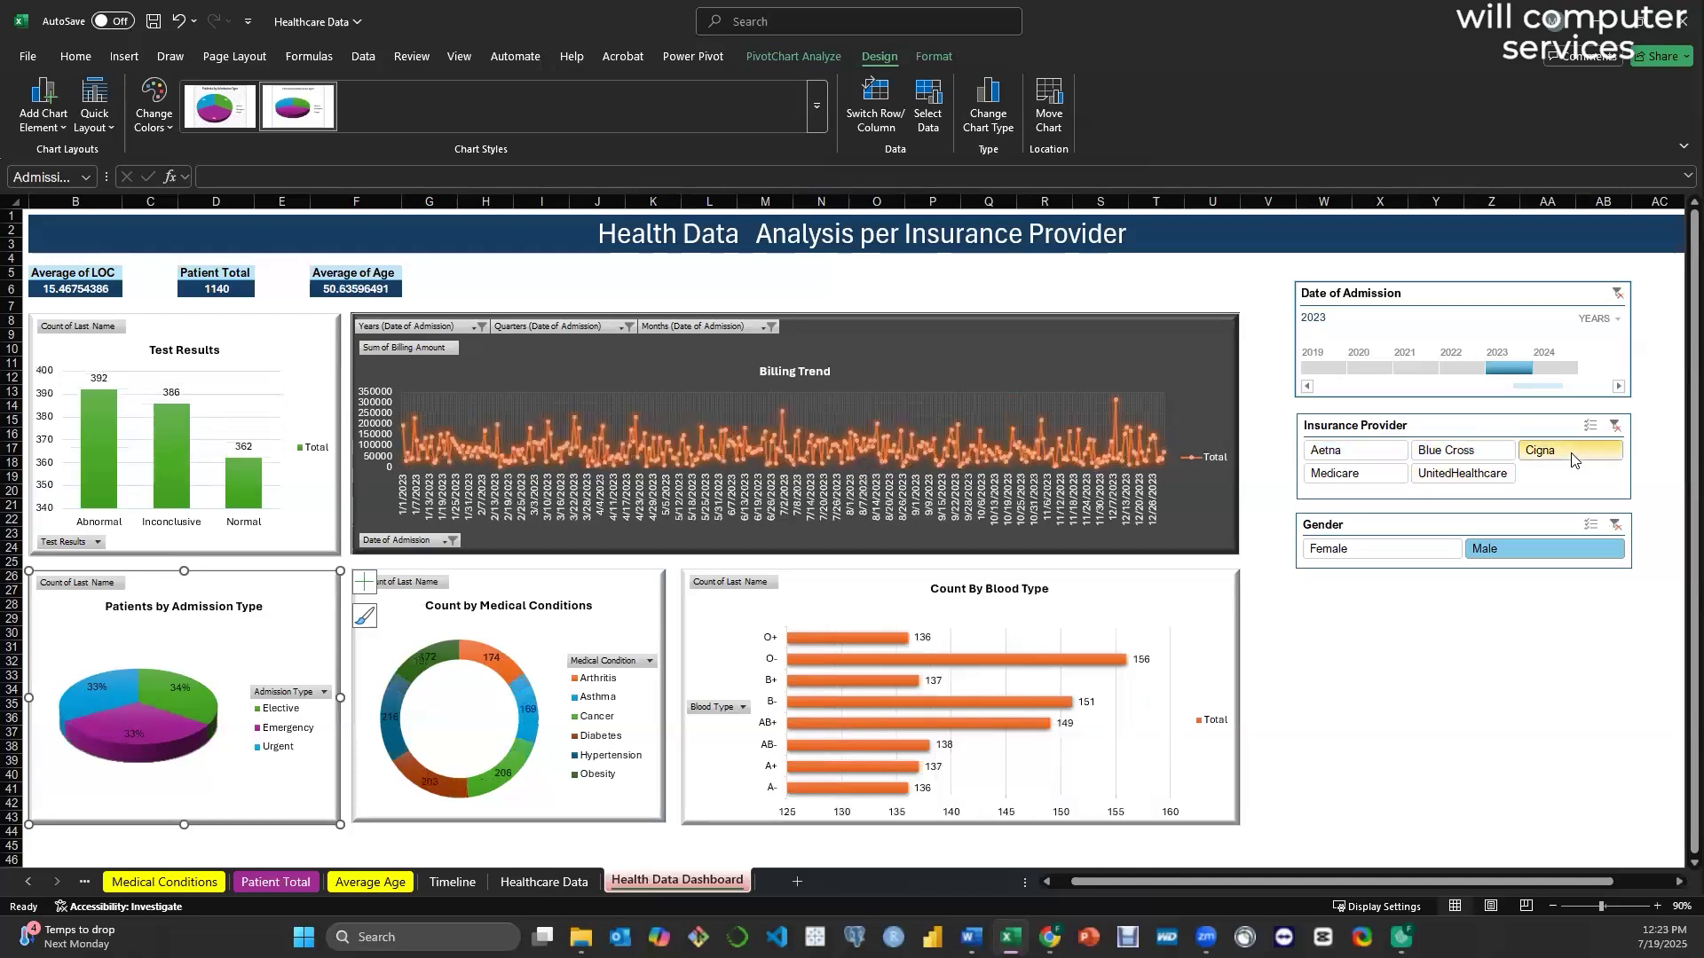
{"action": "left_click", "coordinate": [1376, 554]}
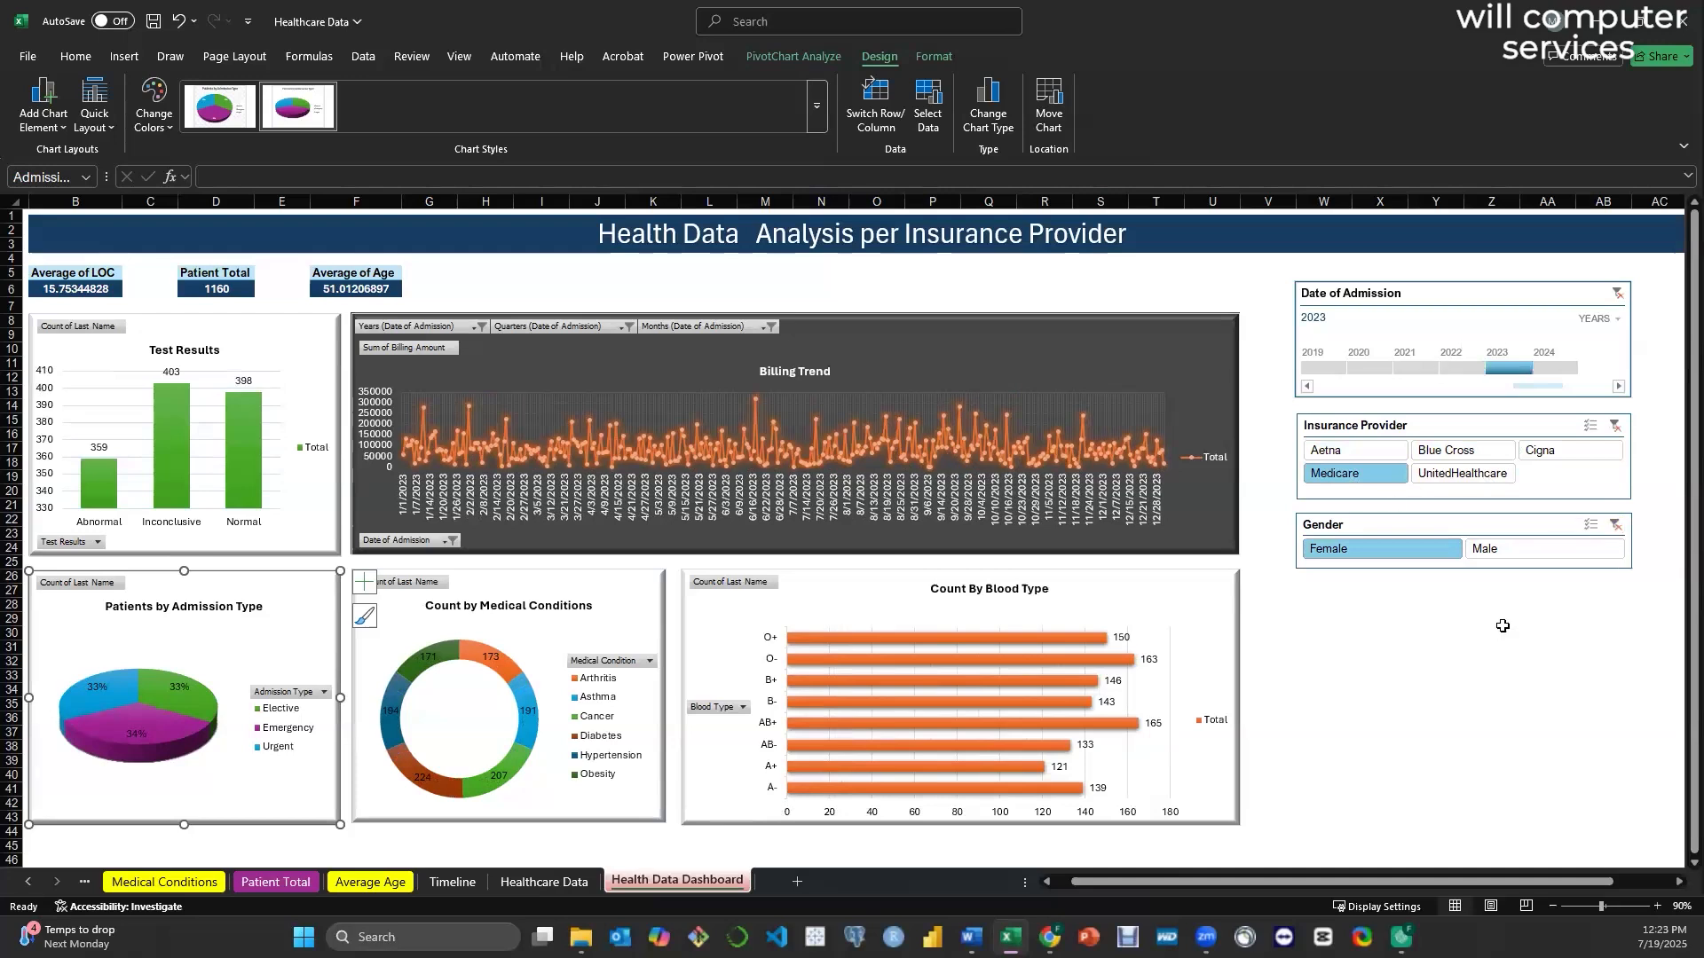
{"action": "left_click", "coordinate": [1317, 668]}
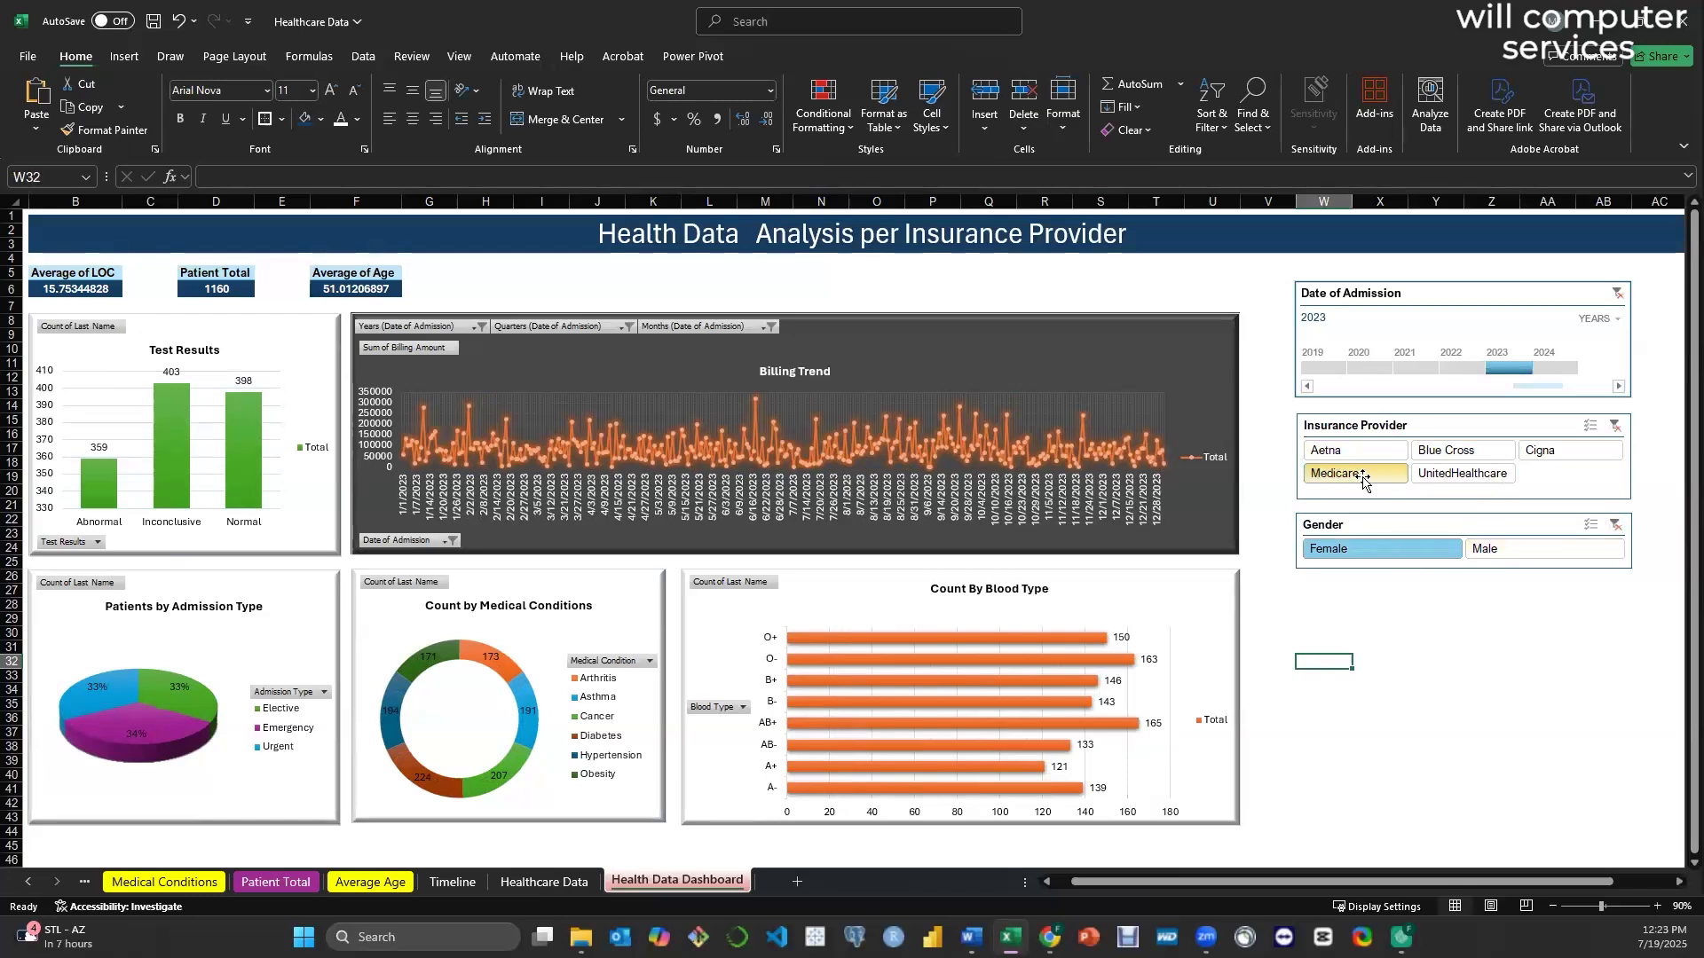
{"action": "left_click", "coordinate": [1469, 482]}
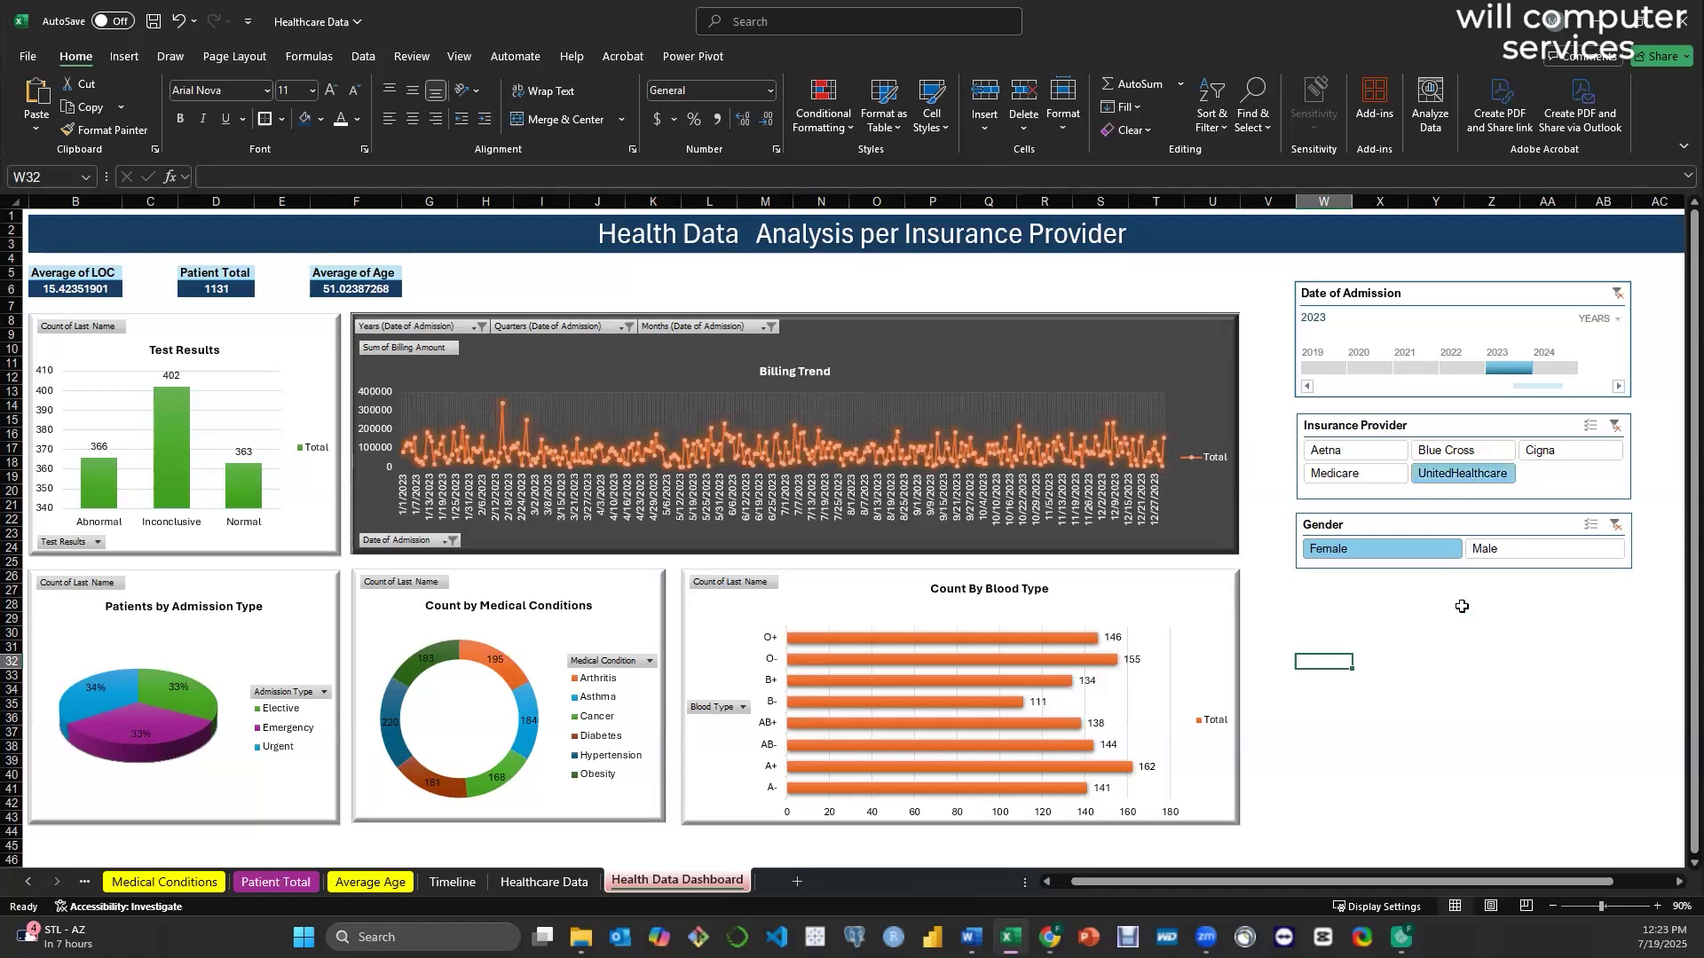
- Filter the admission timeline to 2021, switch it to quarters and narrow it to Q1 2021 for female patients
{"action": "left_click", "coordinate": [1406, 367]}
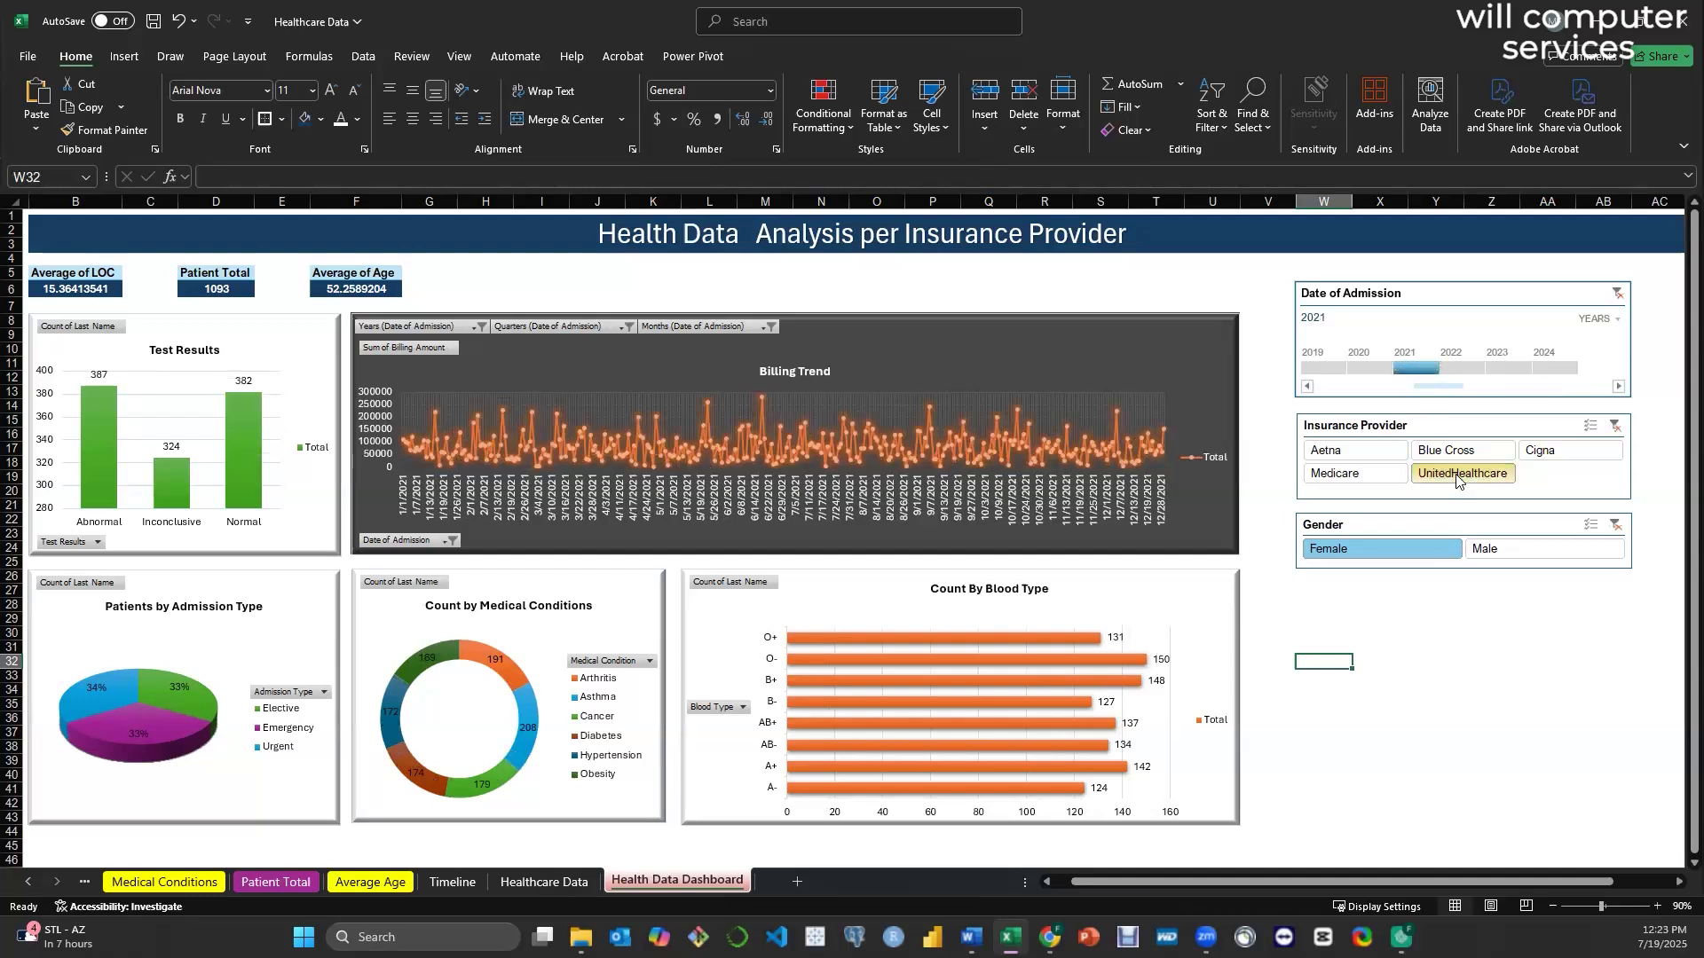
{"action": "left_click", "coordinate": [1602, 319]}
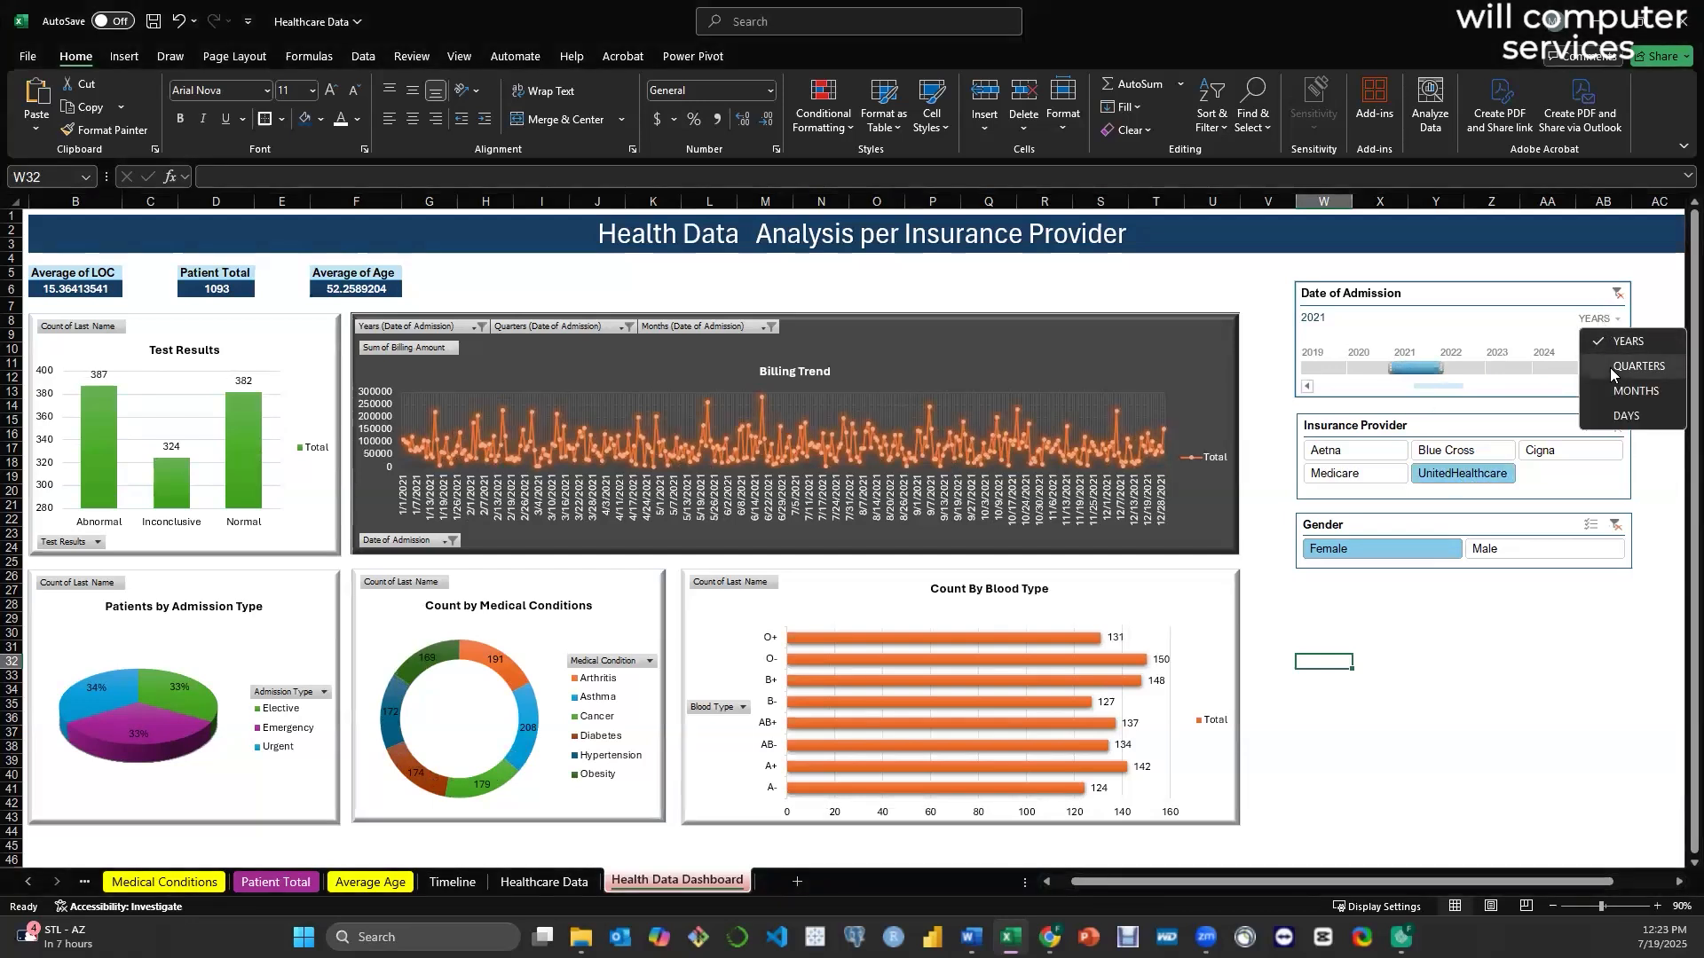
{"action": "left_click", "coordinate": [1610, 367]}
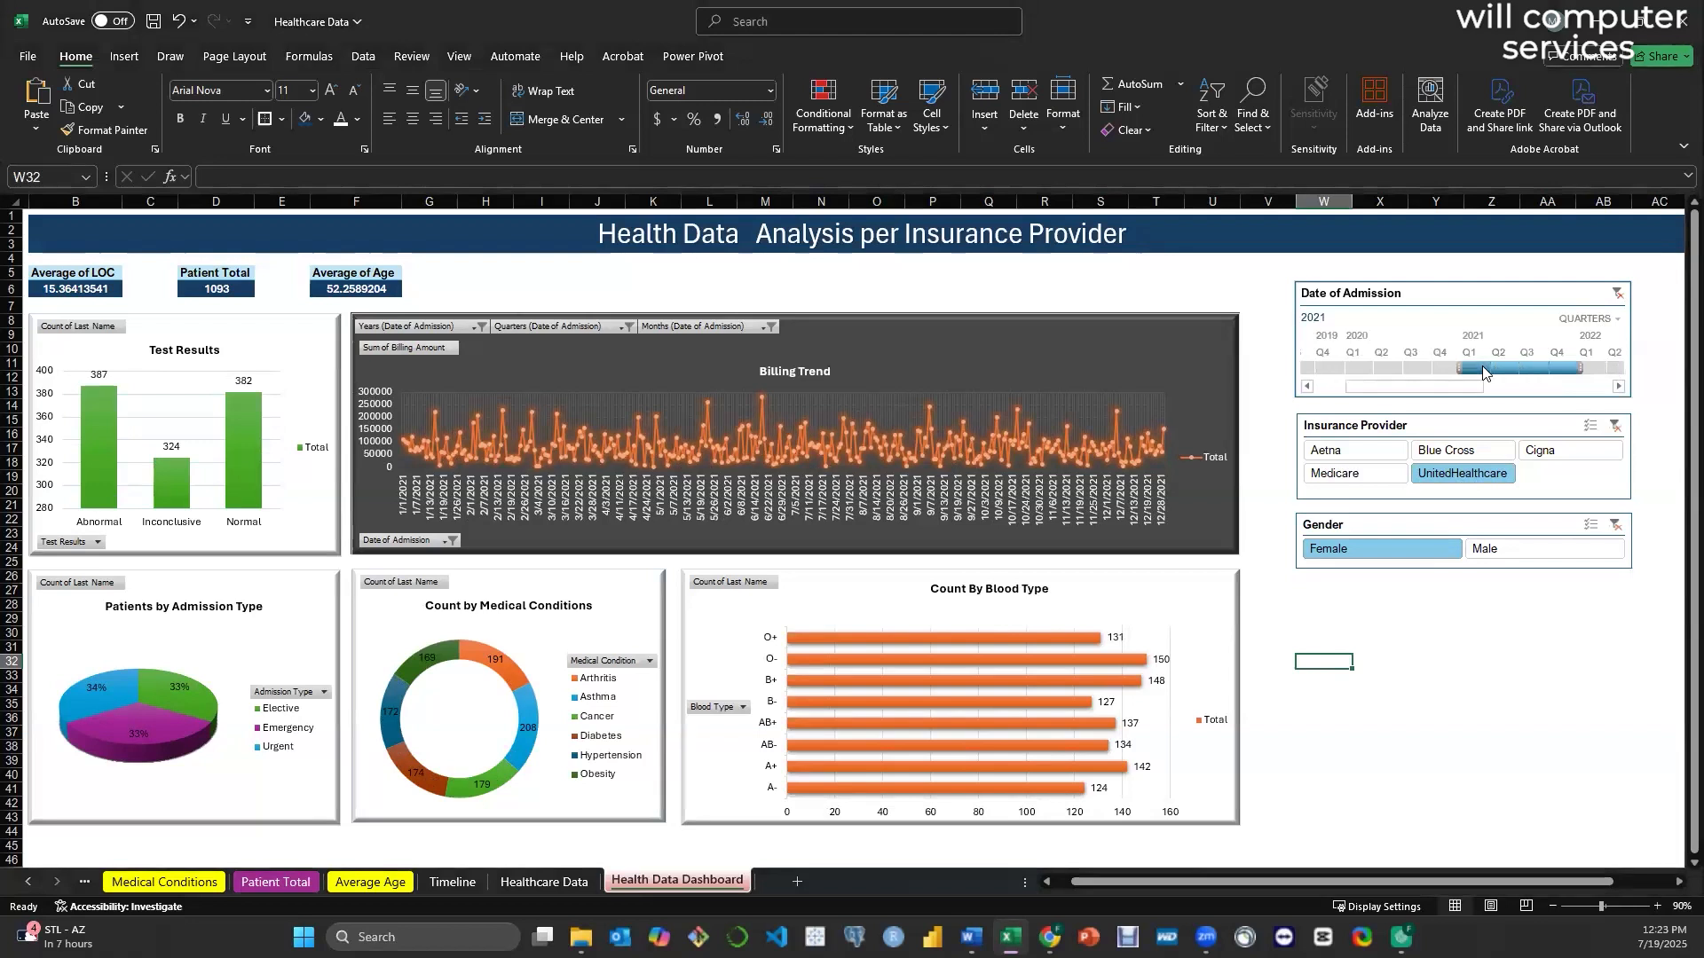
{"action": "left_click", "coordinate": [1484, 371]}
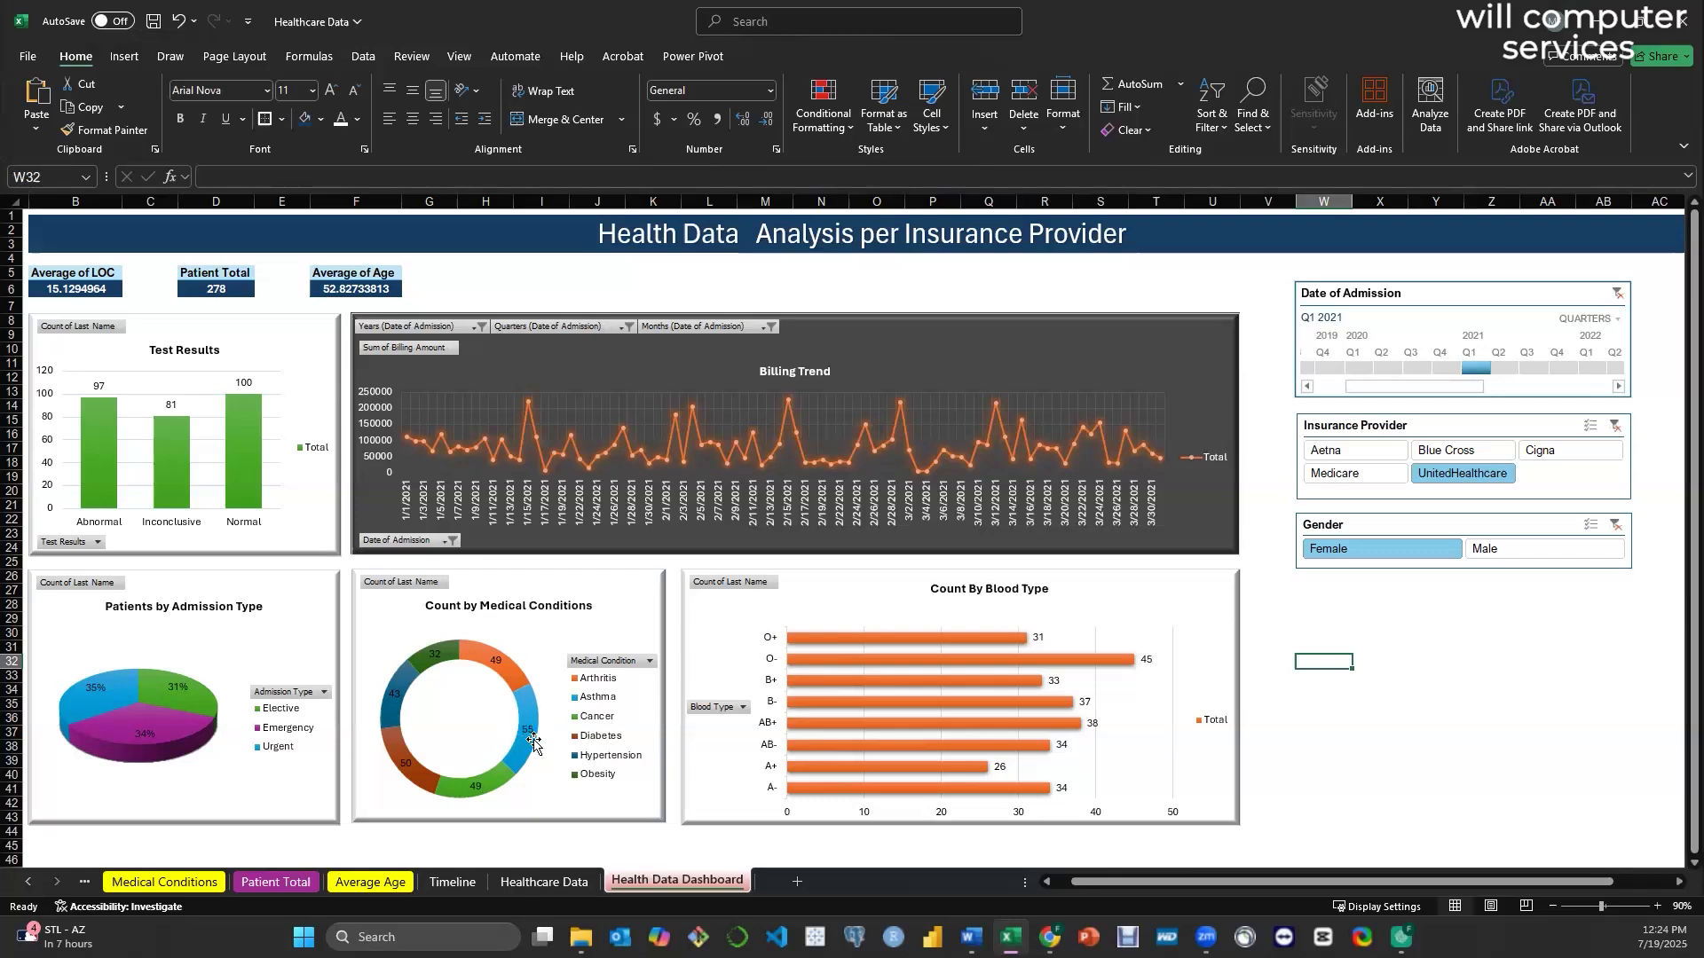
{"action": "mouse_move", "coordinate": [537, 741]}
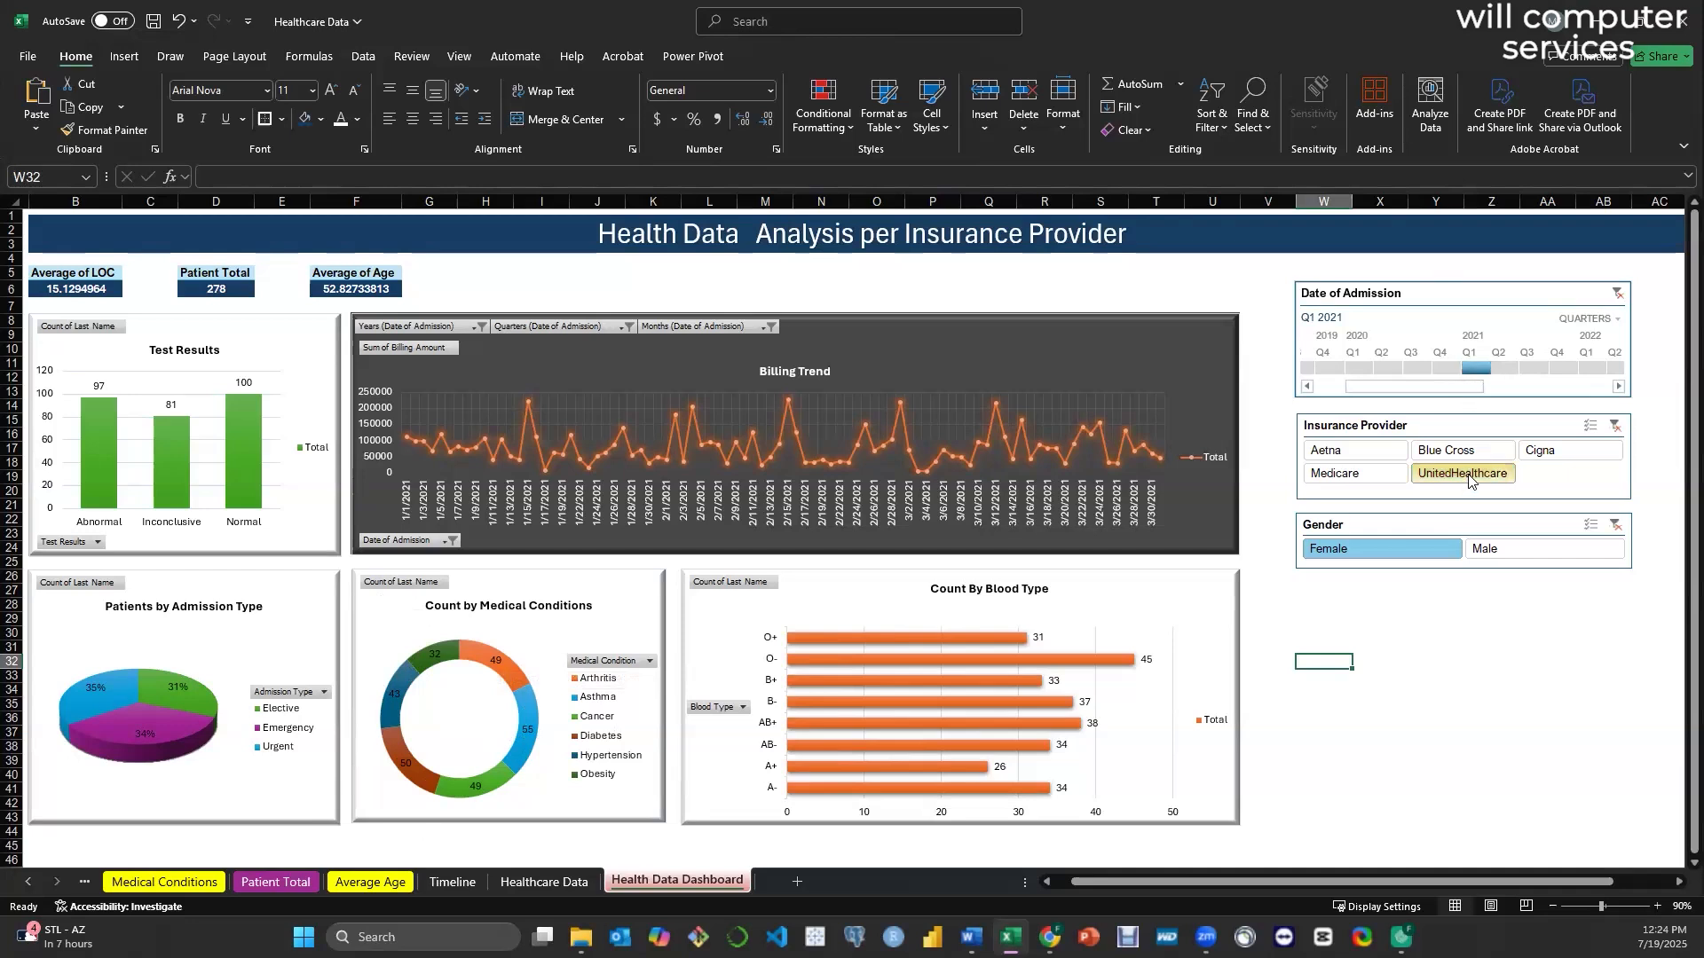
{"action": "left_click", "coordinate": [1364, 554]}
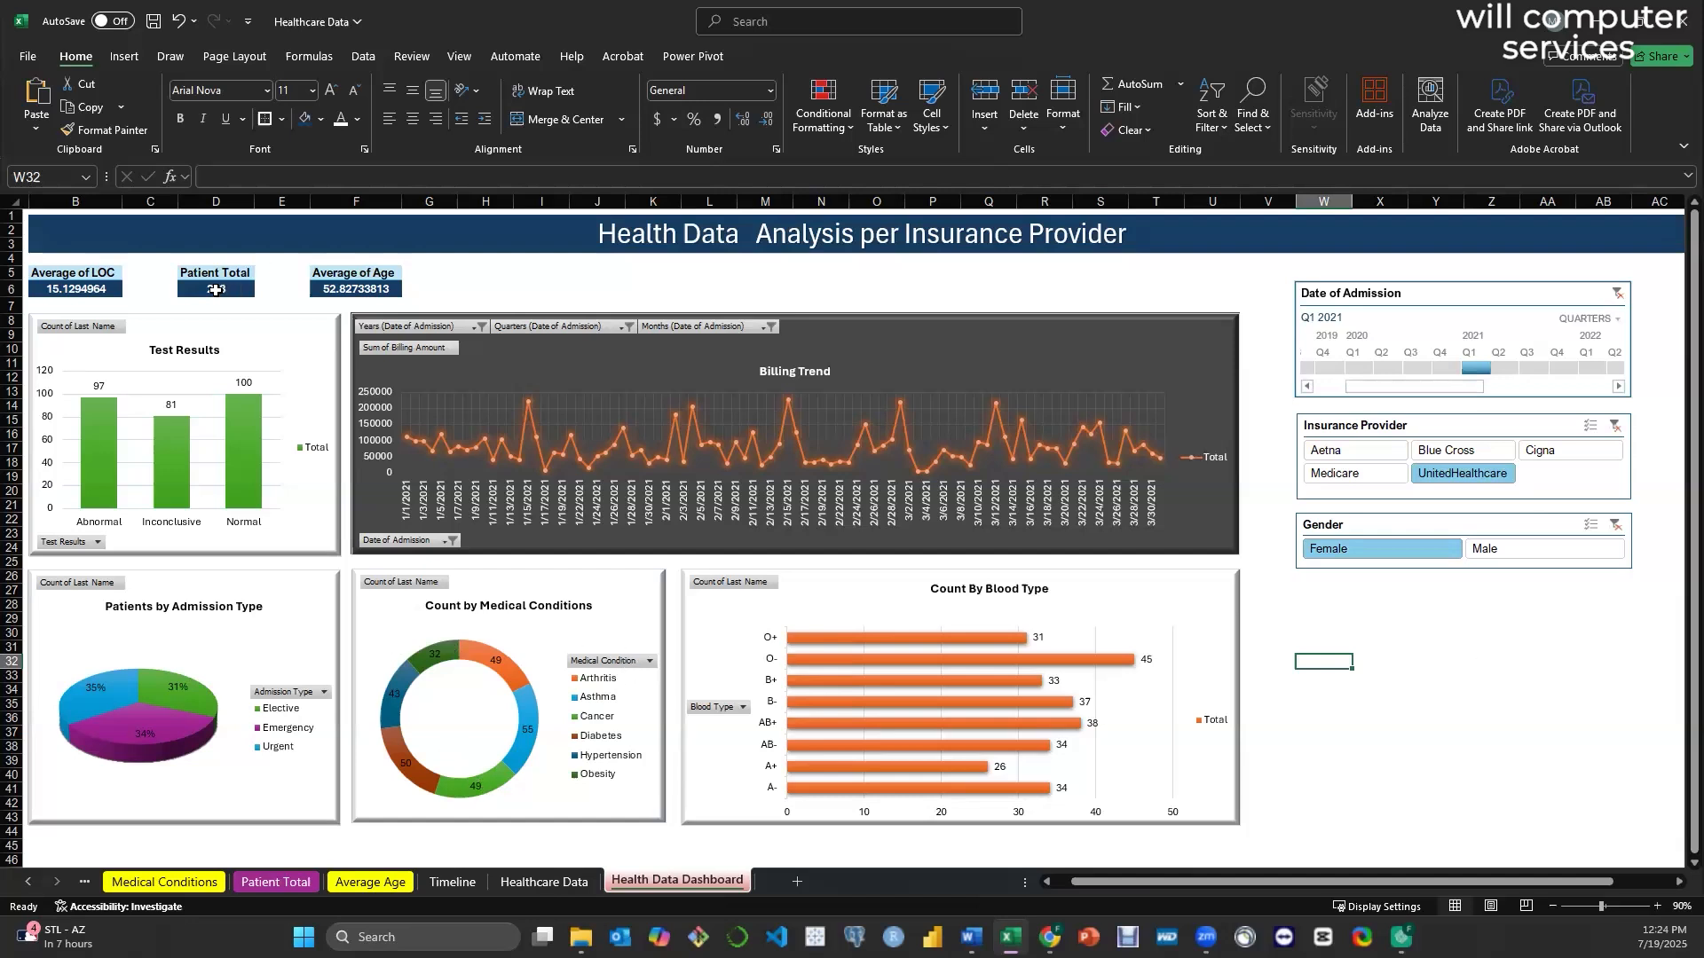
{"action": "mouse_move", "coordinate": [218, 289]}
- Clear the Gender and Insurance Provider slicer filters and save the workbook
{"action": "left_click", "coordinate": [1617, 526]}
{"action": "left_click", "coordinate": [1615, 426]}
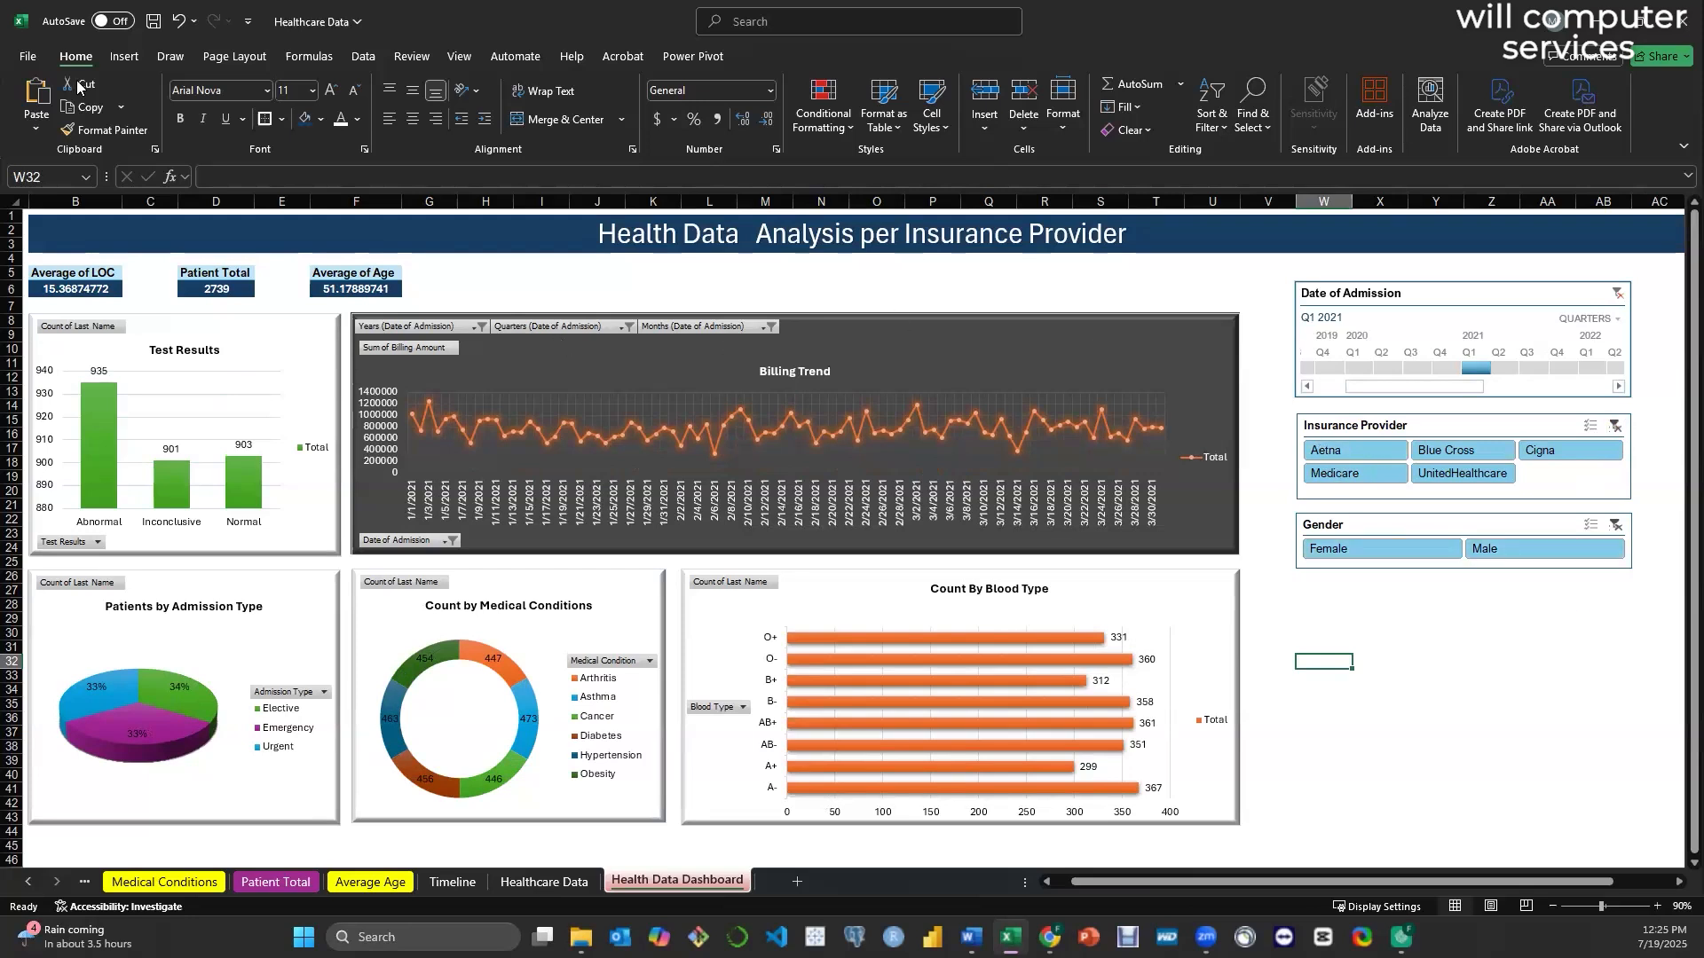
{"action": "left_click", "coordinate": [152, 24]}
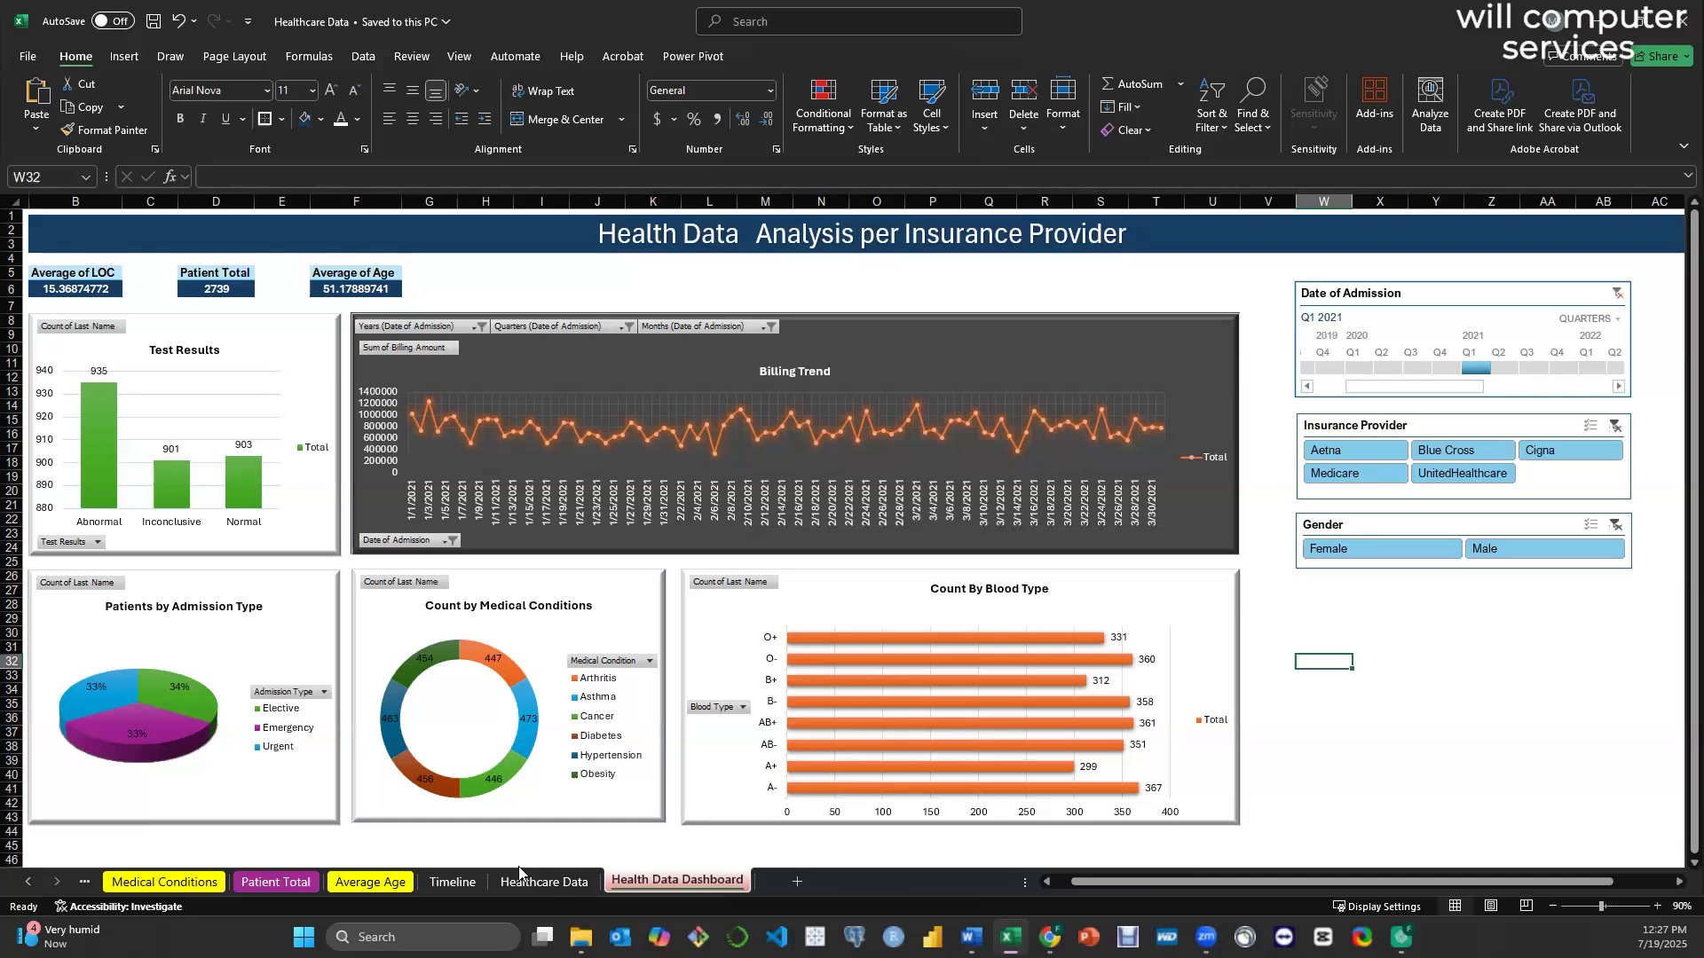
- Review the source records on the Healthcare Data sheet and return to the Health Data Dashboard sheet
{"action": "left_click", "coordinate": [543, 881]}
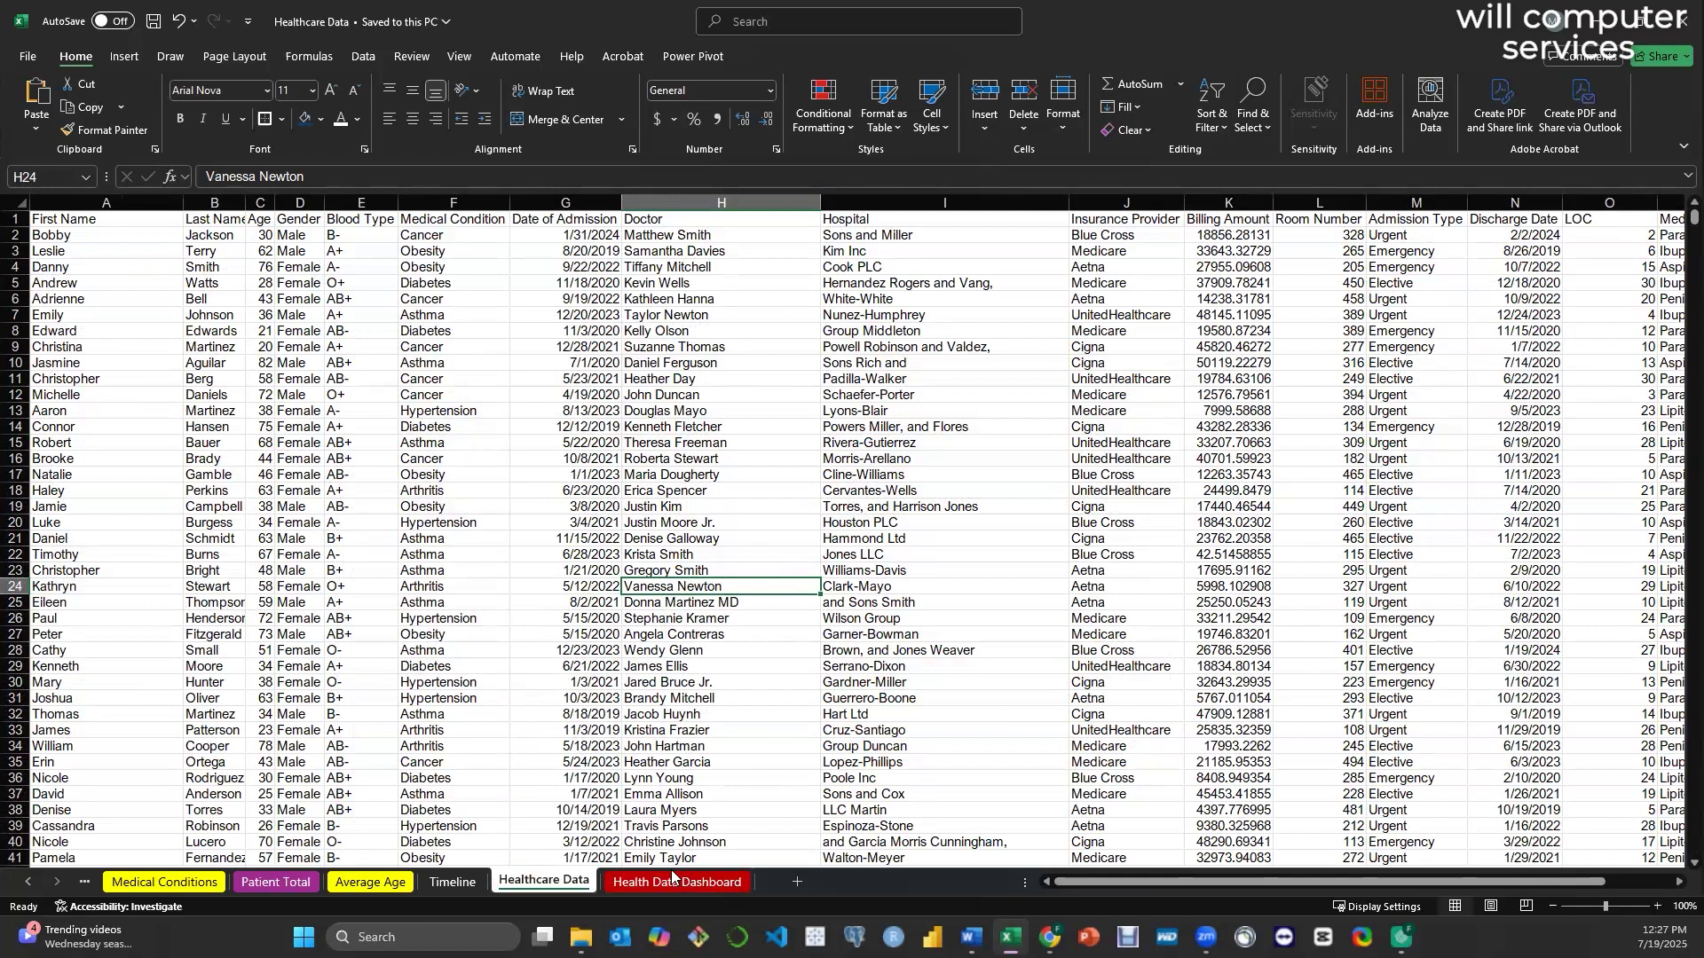
{"action": "scroll", "coordinate": [666, 519], "scroll_direction": "down", "scroll_amount": 3}
{"action": "scroll", "coordinate": [661, 530], "scroll_direction": "up", "scroll_amount": 3}
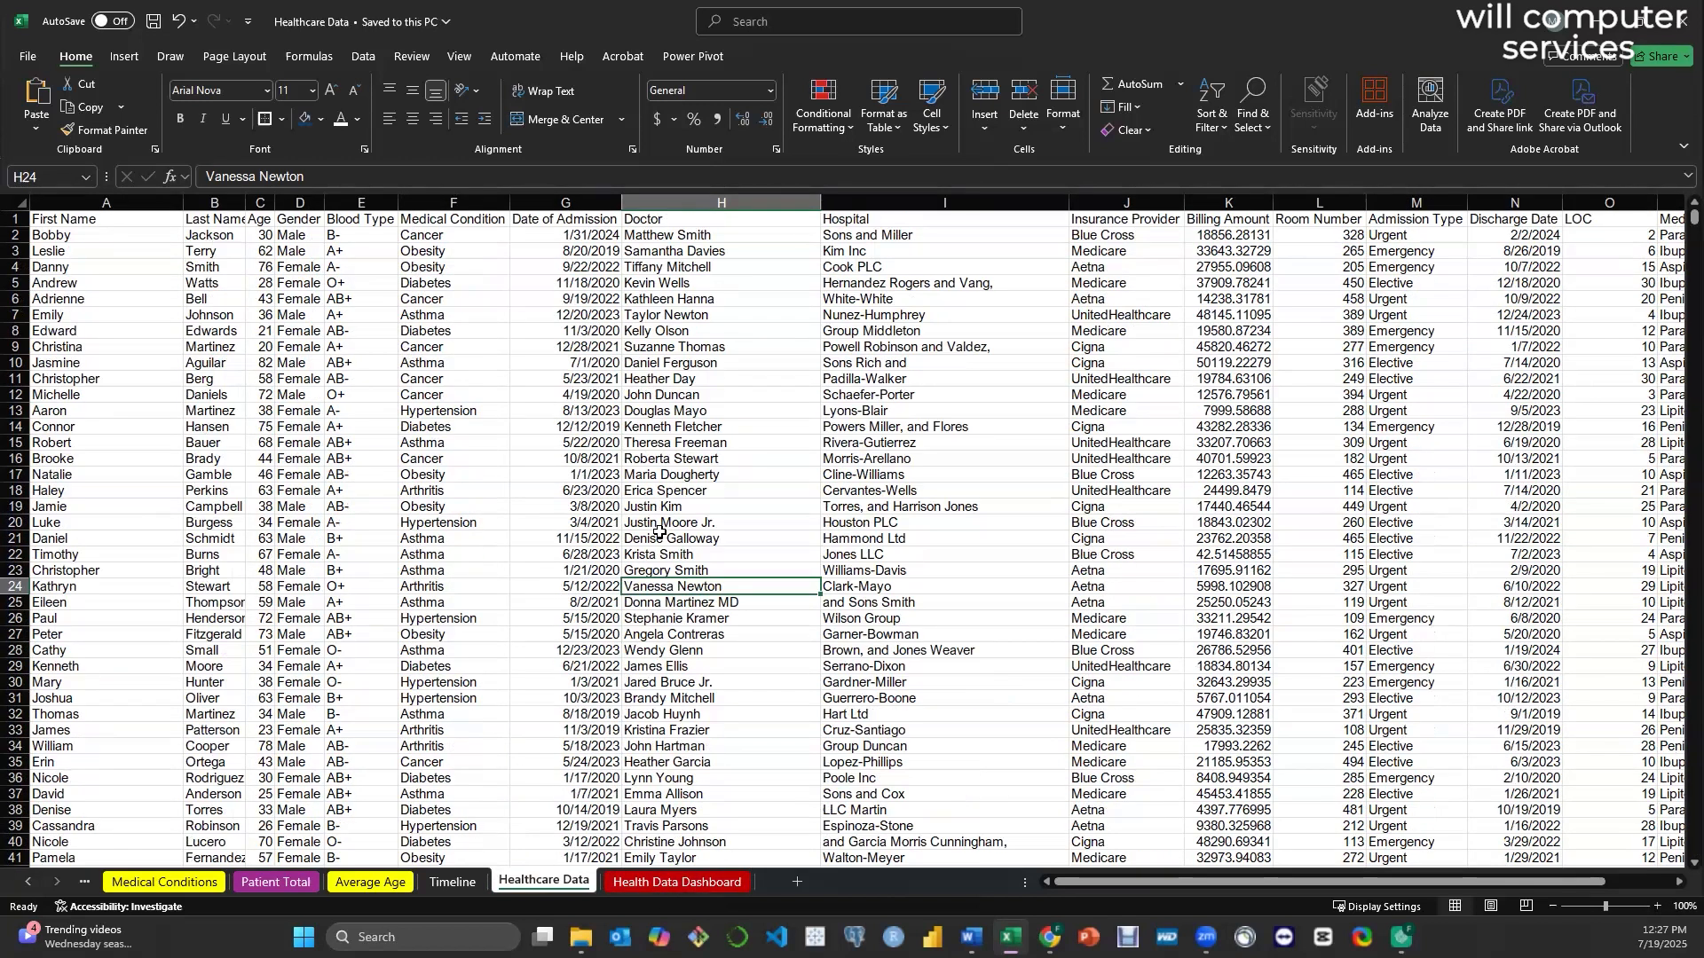
{"action": "left_click", "coordinate": [655, 883]}
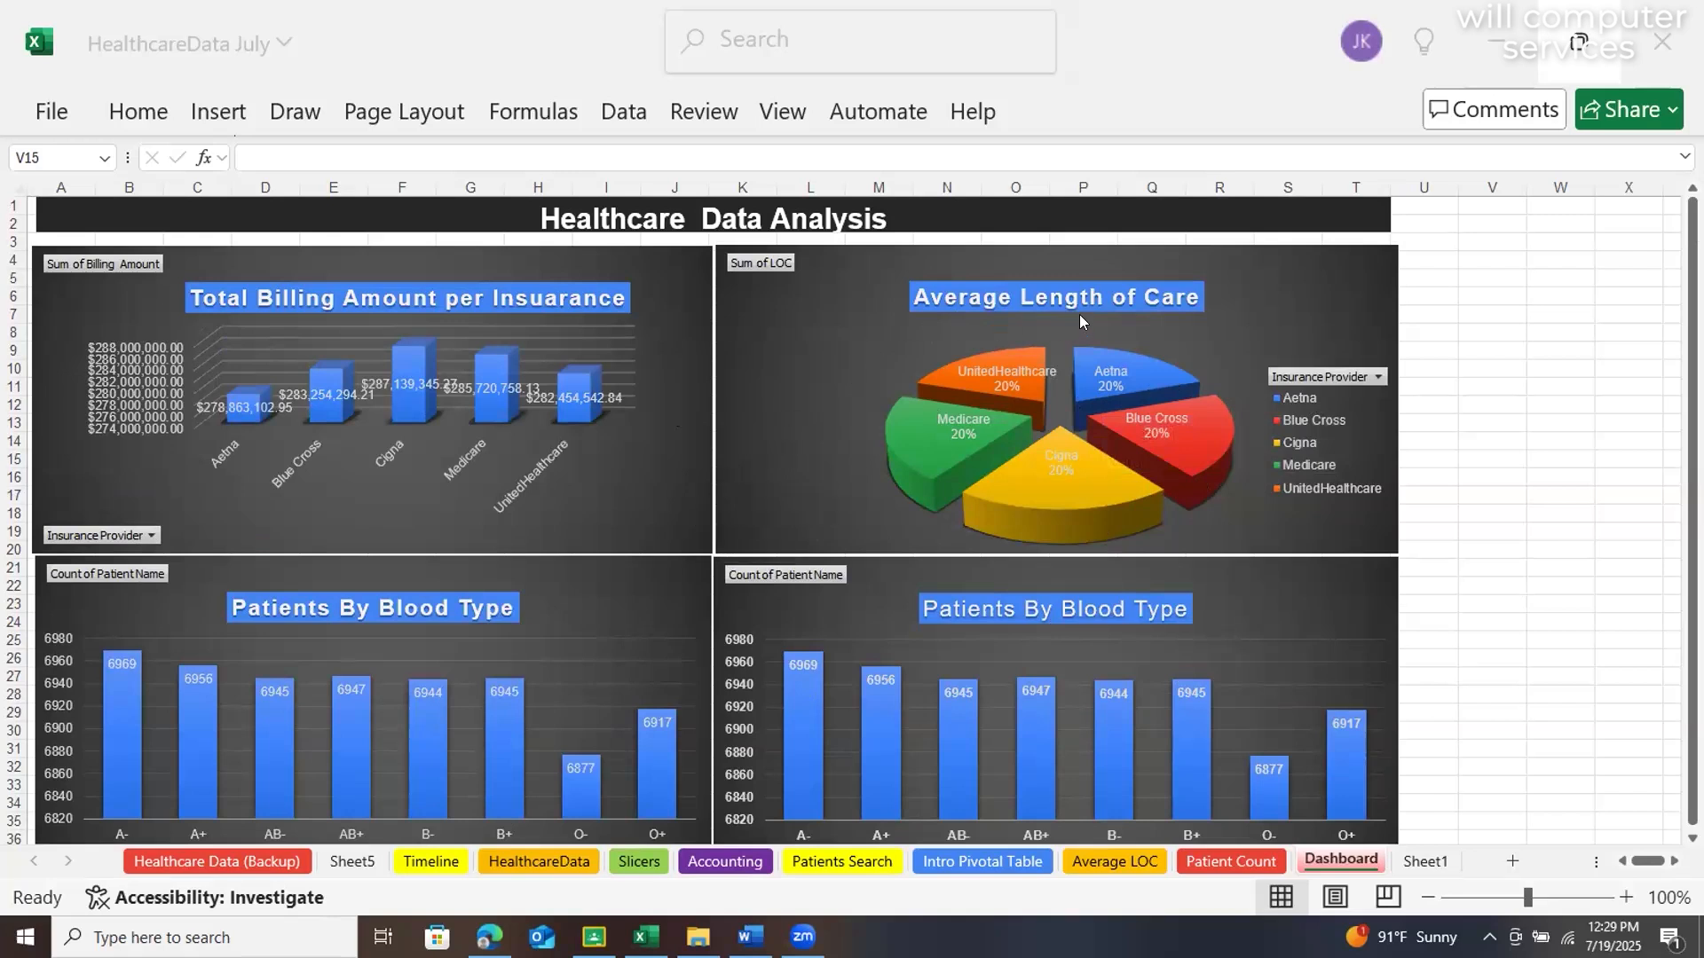
{"action": "scroll", "coordinate": [1336, 424], "scroll_direction": "down", "scroll_amount": 1}
{"action": "scroll", "coordinate": [1314, 422], "scroll_direction": "up", "scroll_amount": 1}
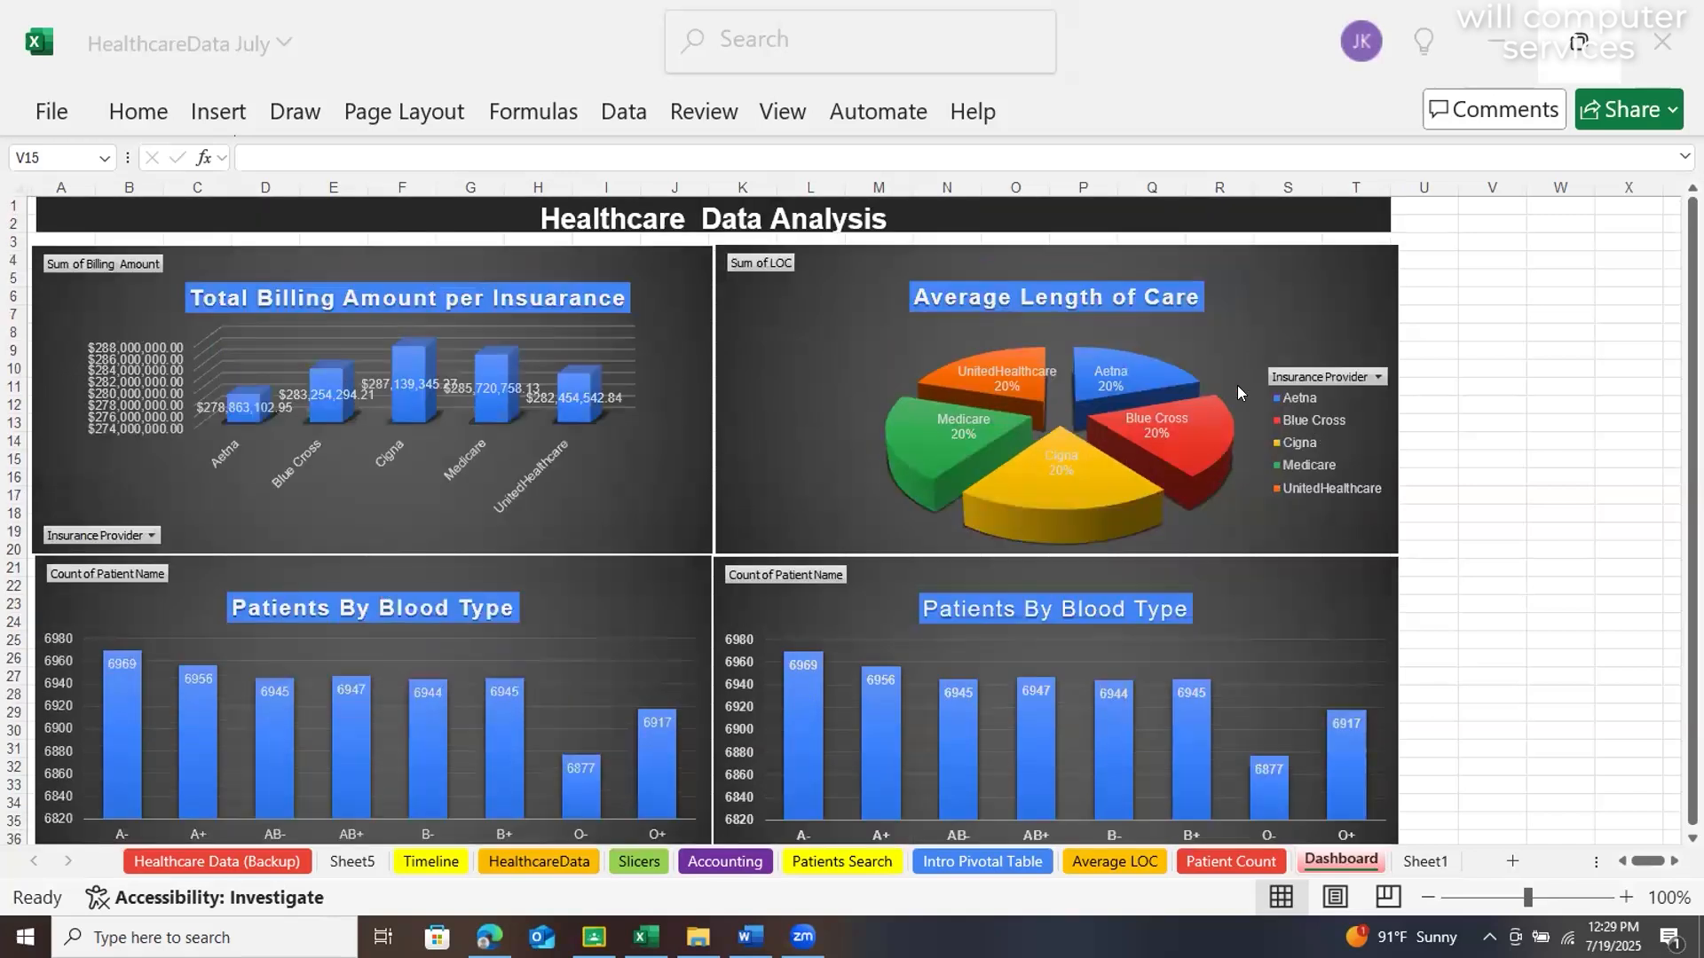
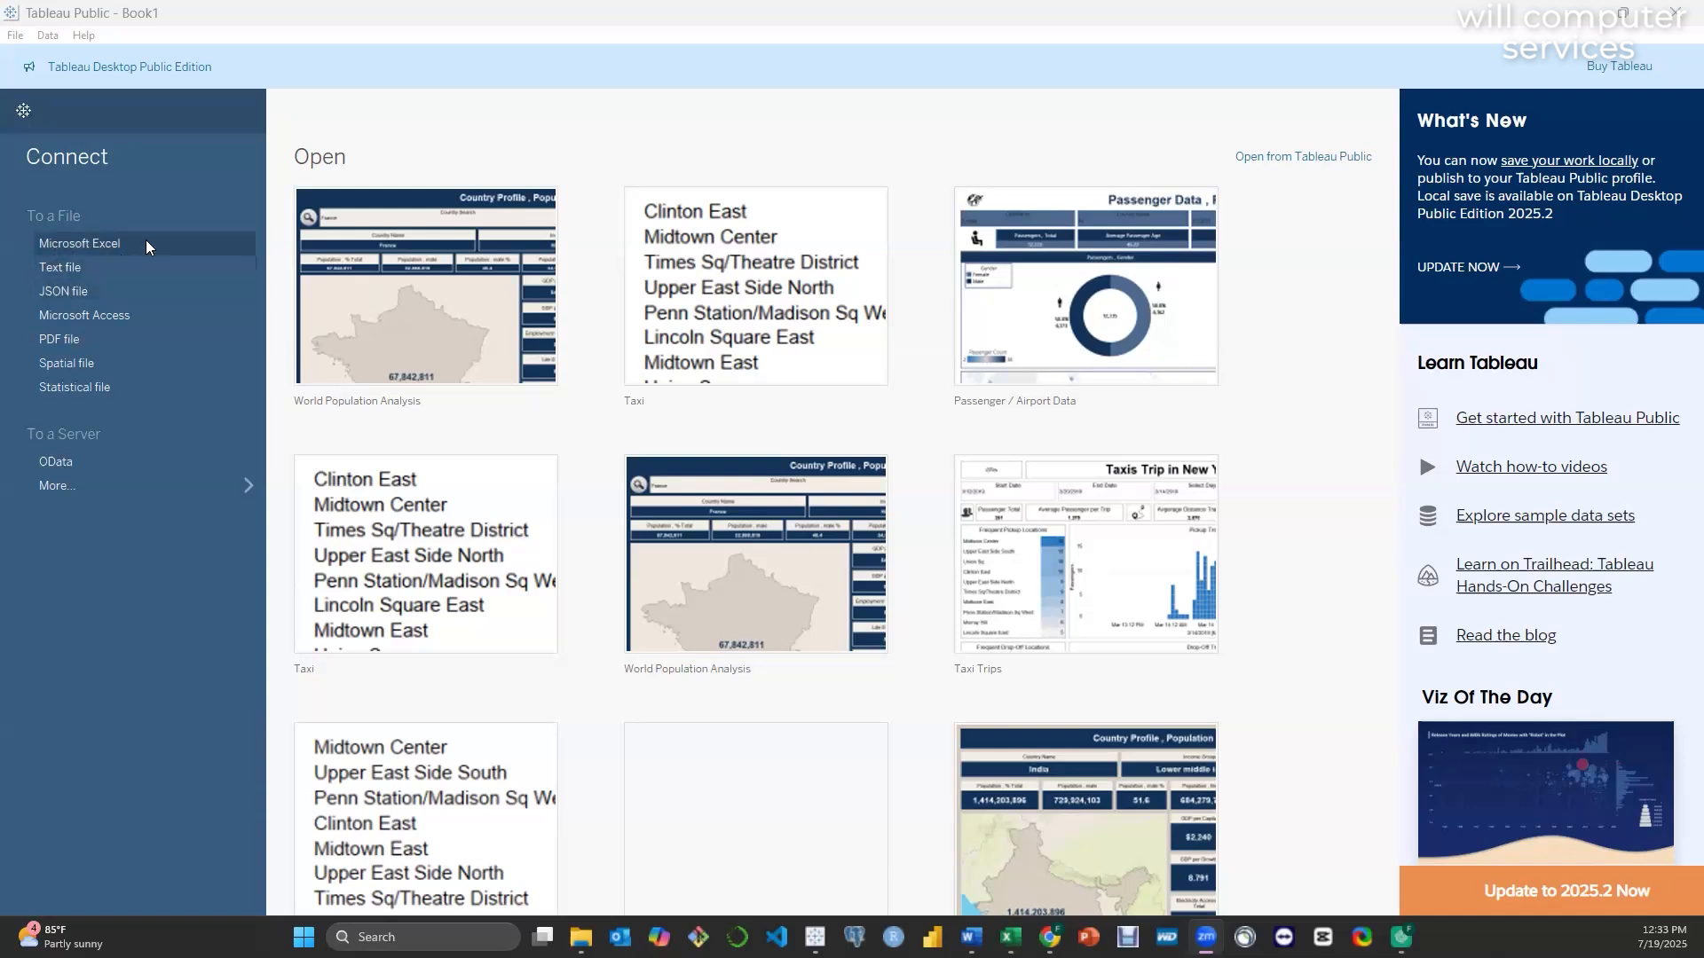
- Connect to the country Excel workbook in the Datasets folder
{"action": "left_click", "coordinate": [86, 243]}
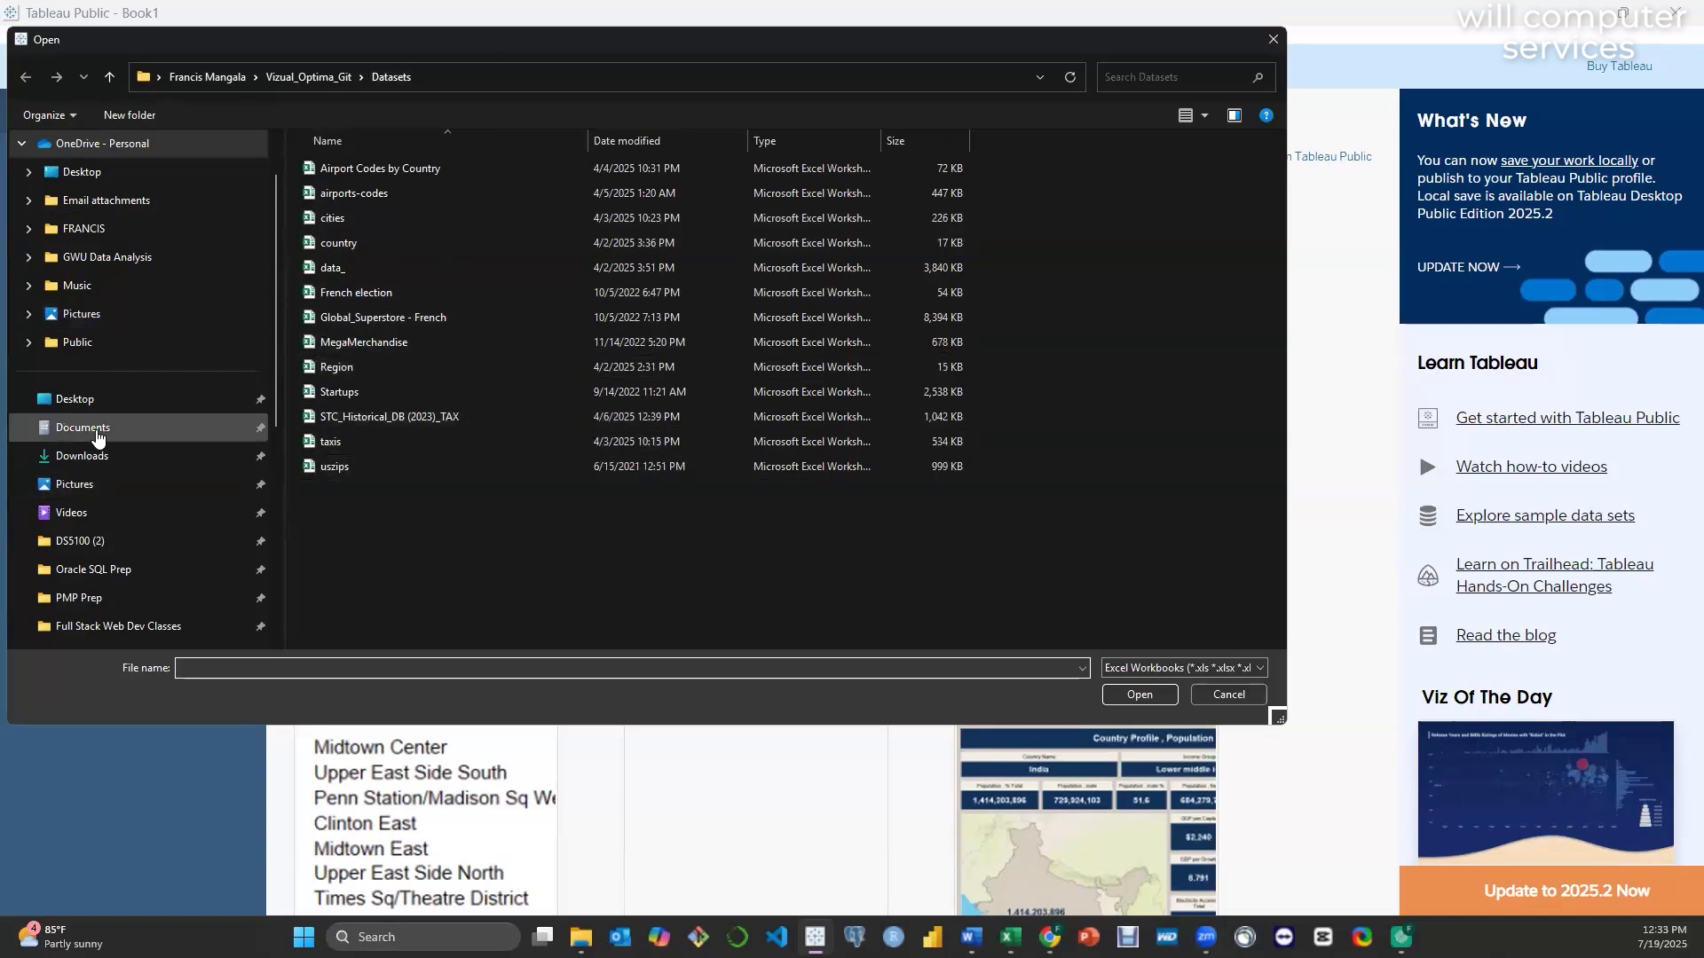
{"action": "scroll", "coordinate": [85, 444], "scroll_direction": "down", "scroll_amount": 4}
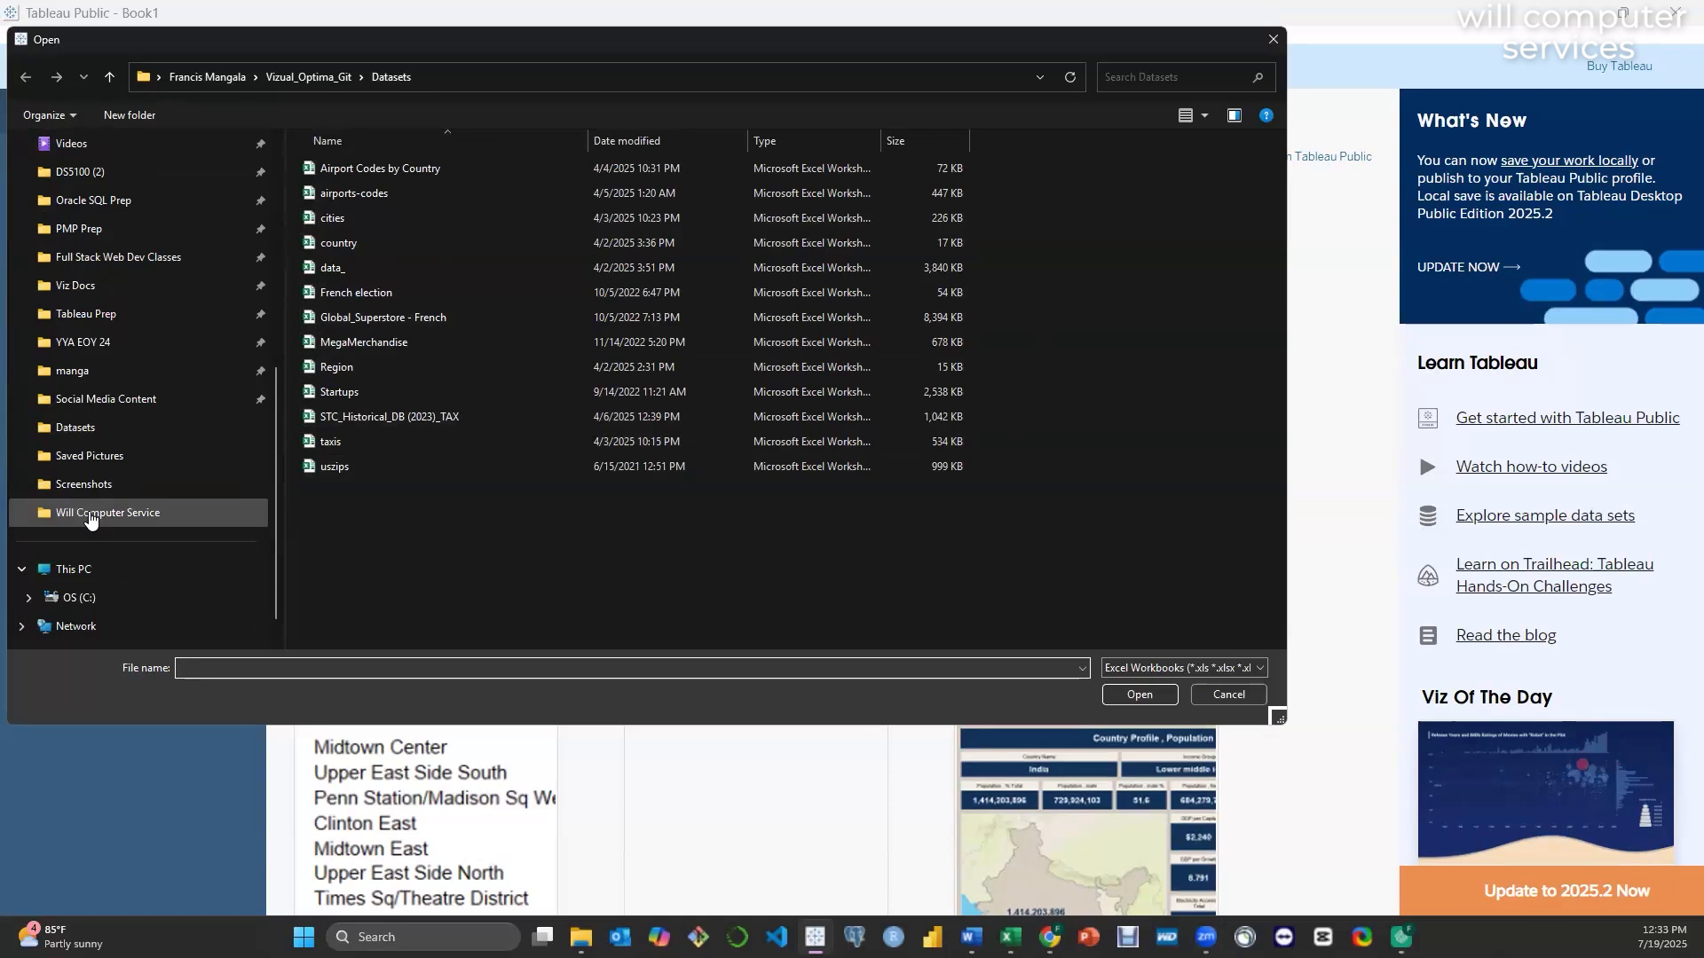
{"action": "left_click", "coordinate": [102, 510]}
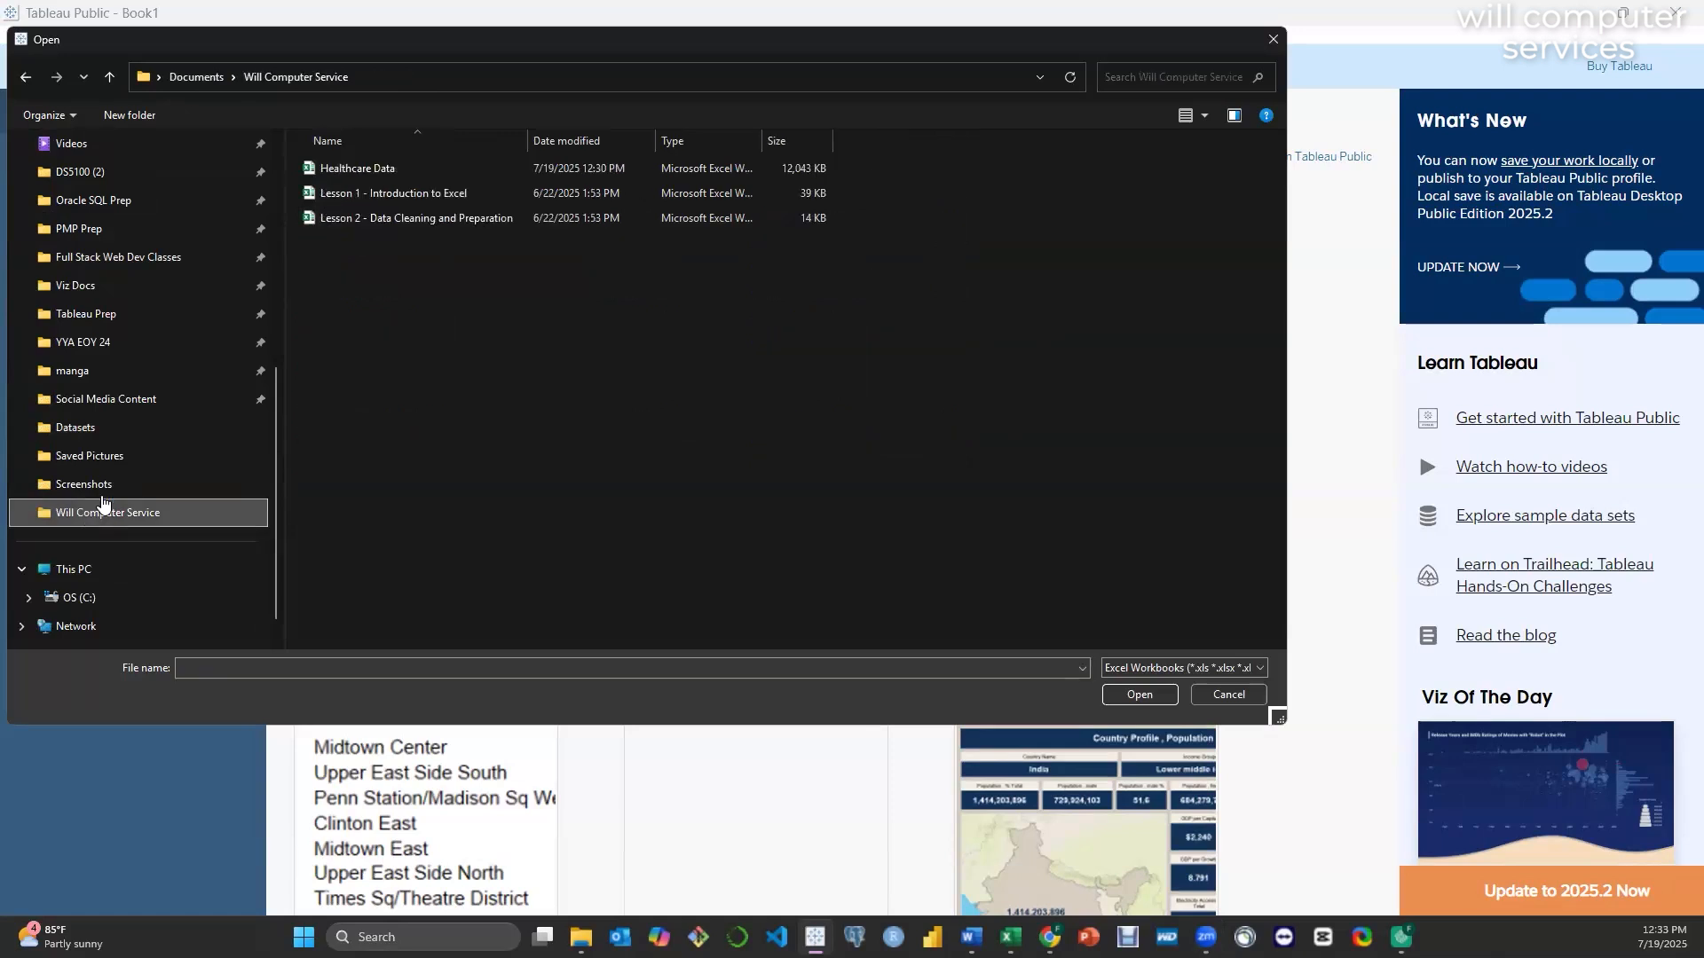
{"action": "left_click", "coordinate": [367, 170]}
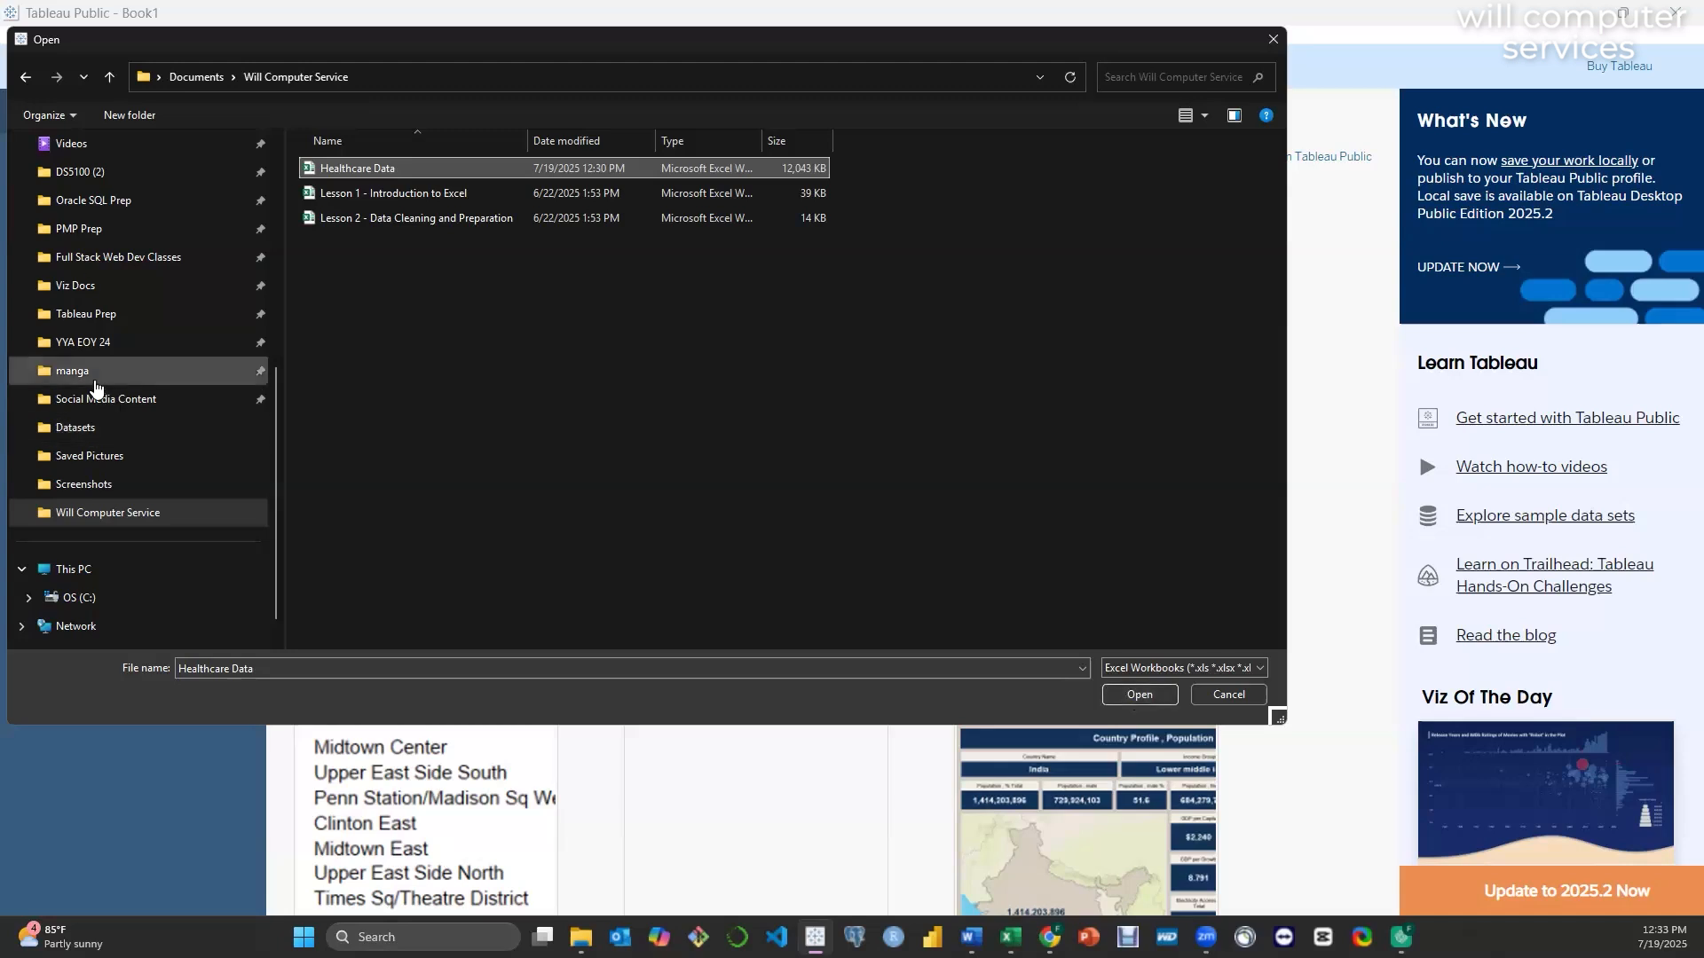
{"action": "left_click", "coordinate": [78, 429]}
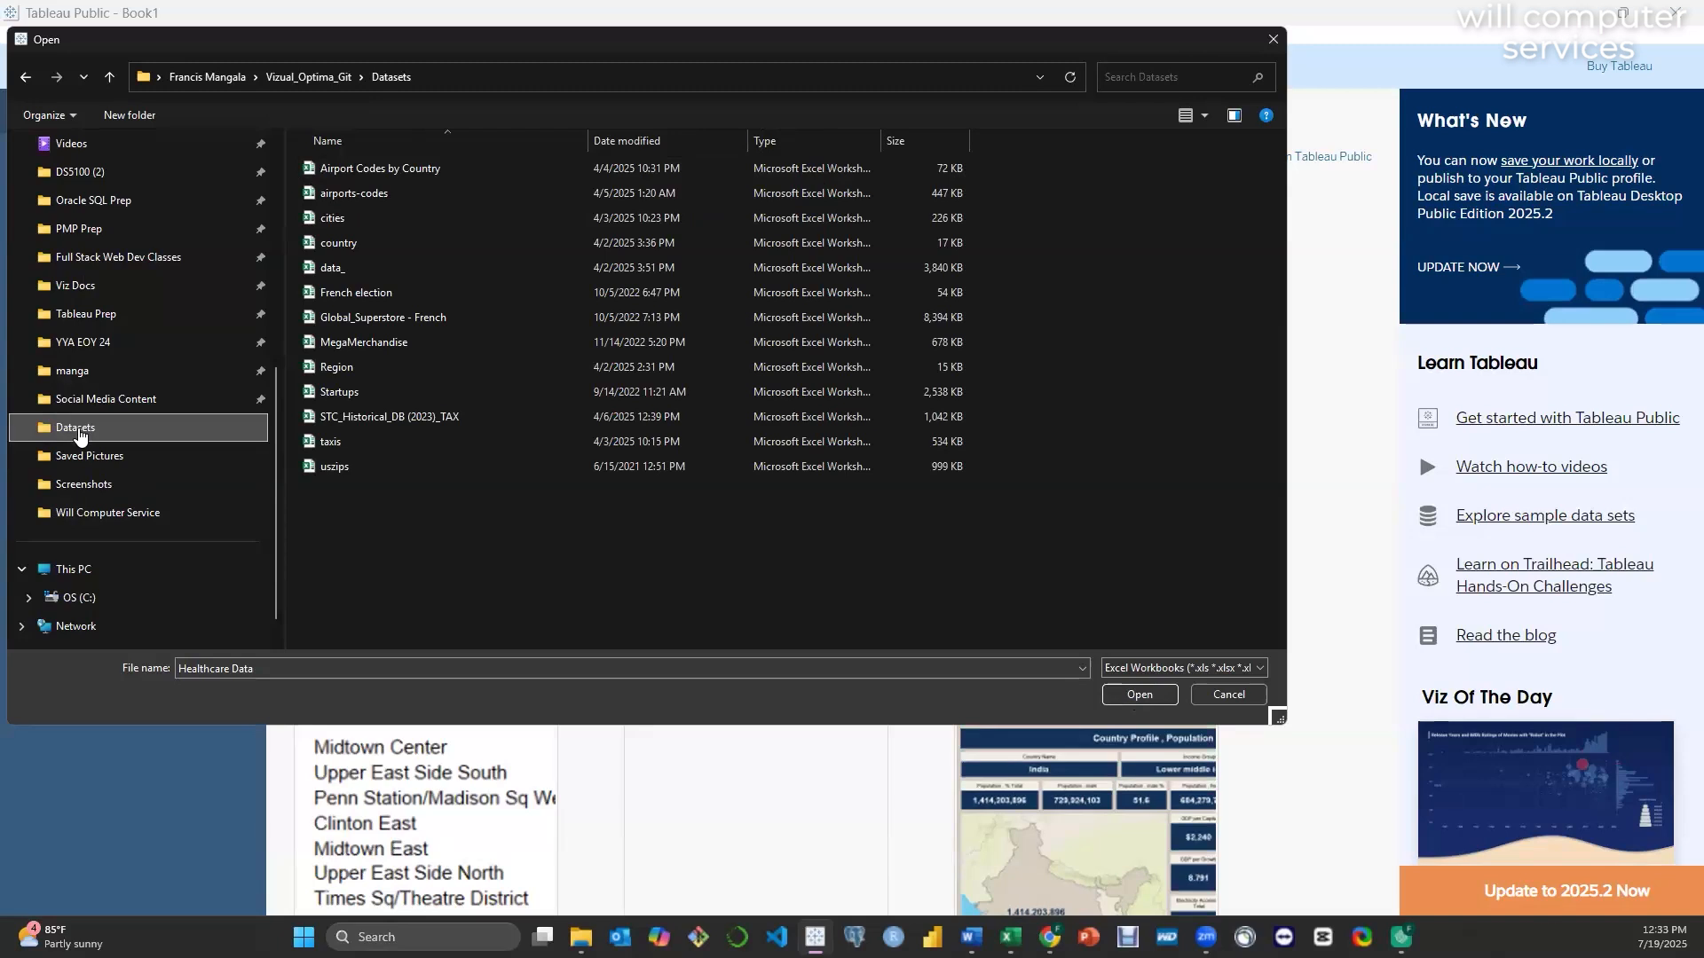
{"action": "left_click", "coordinate": [355, 240]}
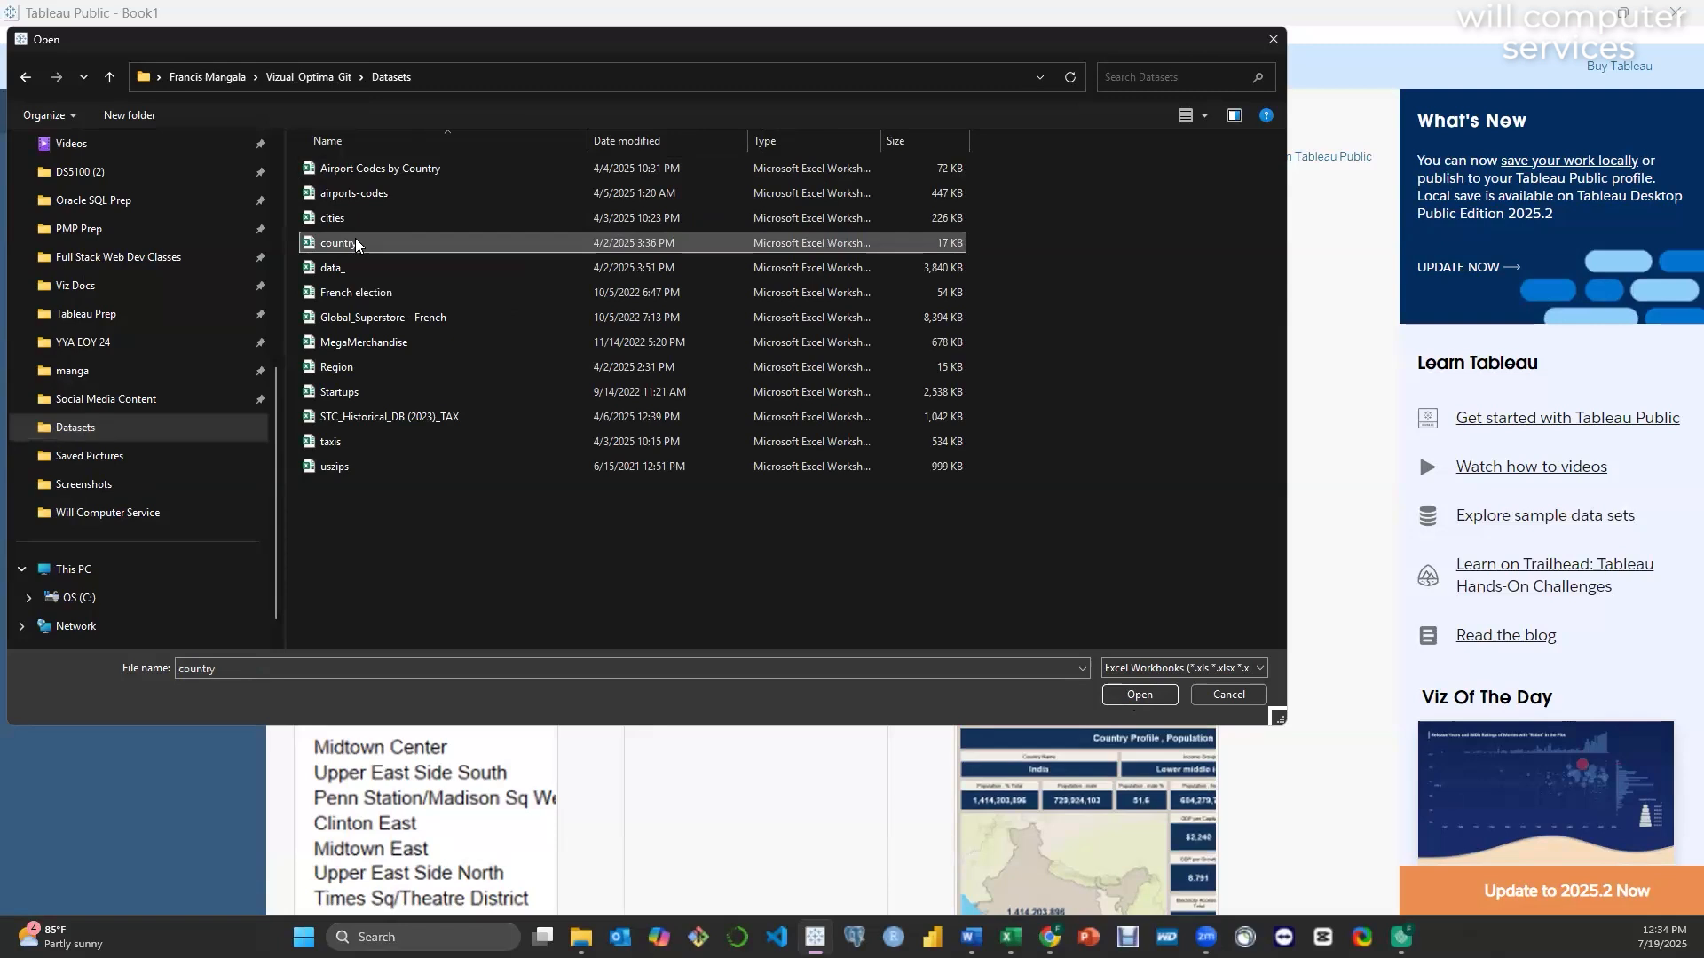
{"action": "left_click", "coordinate": [1120, 695]}
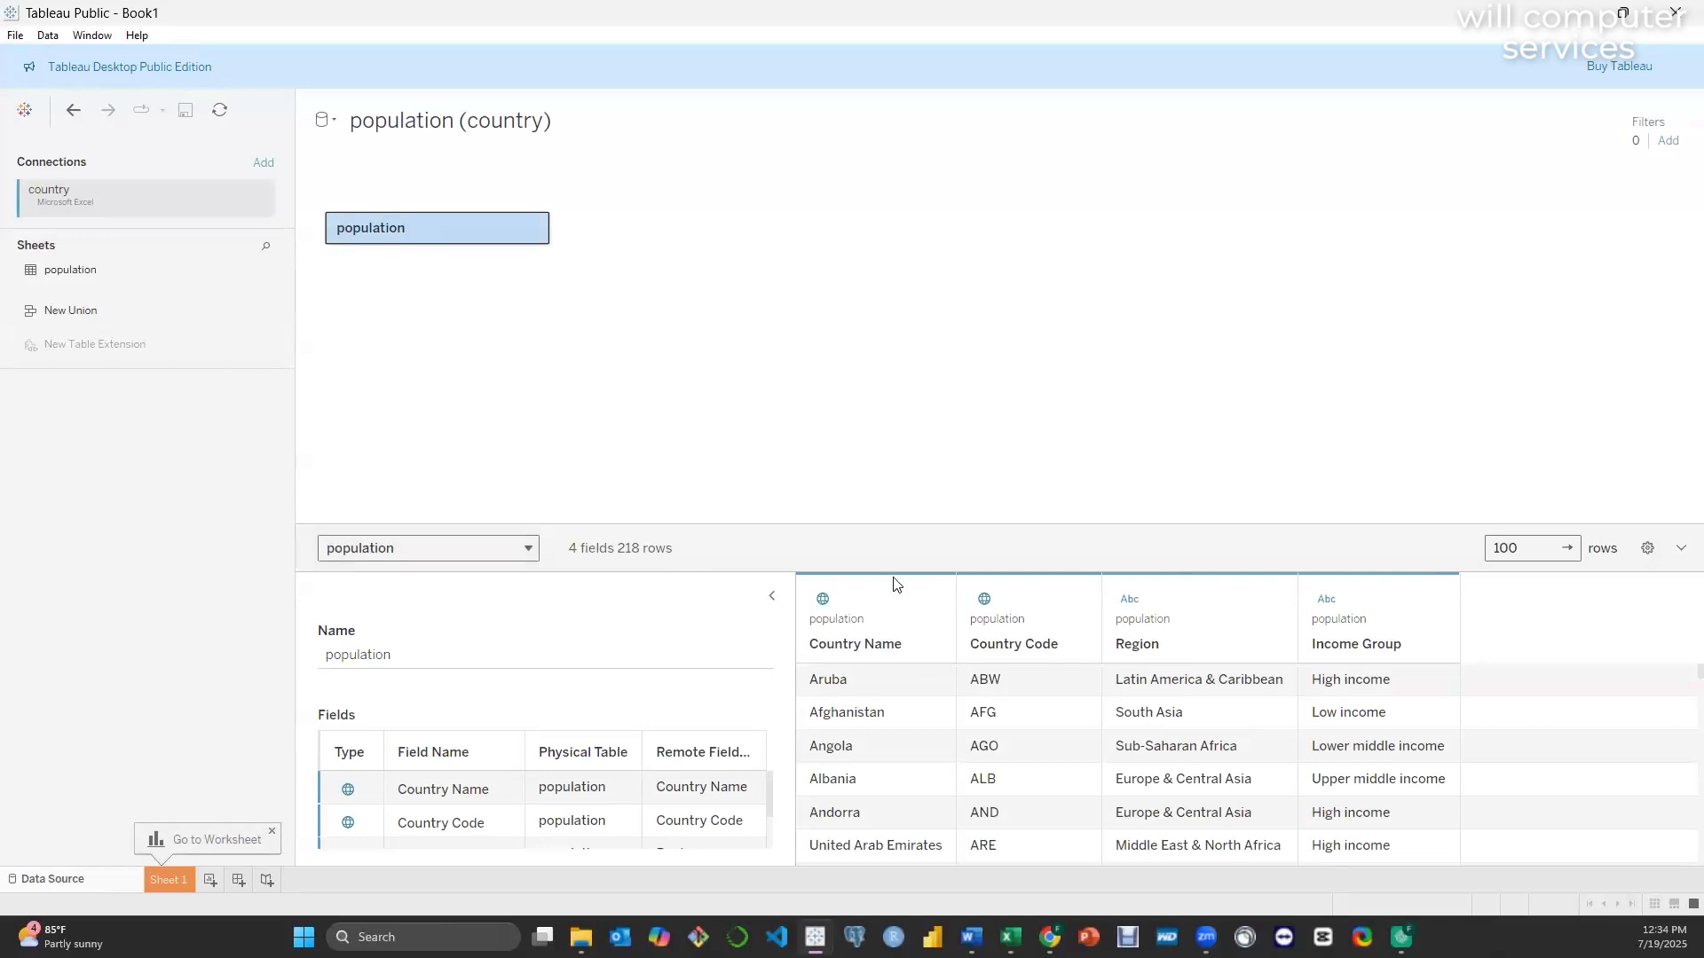
- Enlarge the data preview of the population table and open the Sheet 1 worksheet
{"action": "left_click_drag", "start_coordinate": [944, 525], "coordinate": [822, 275]}
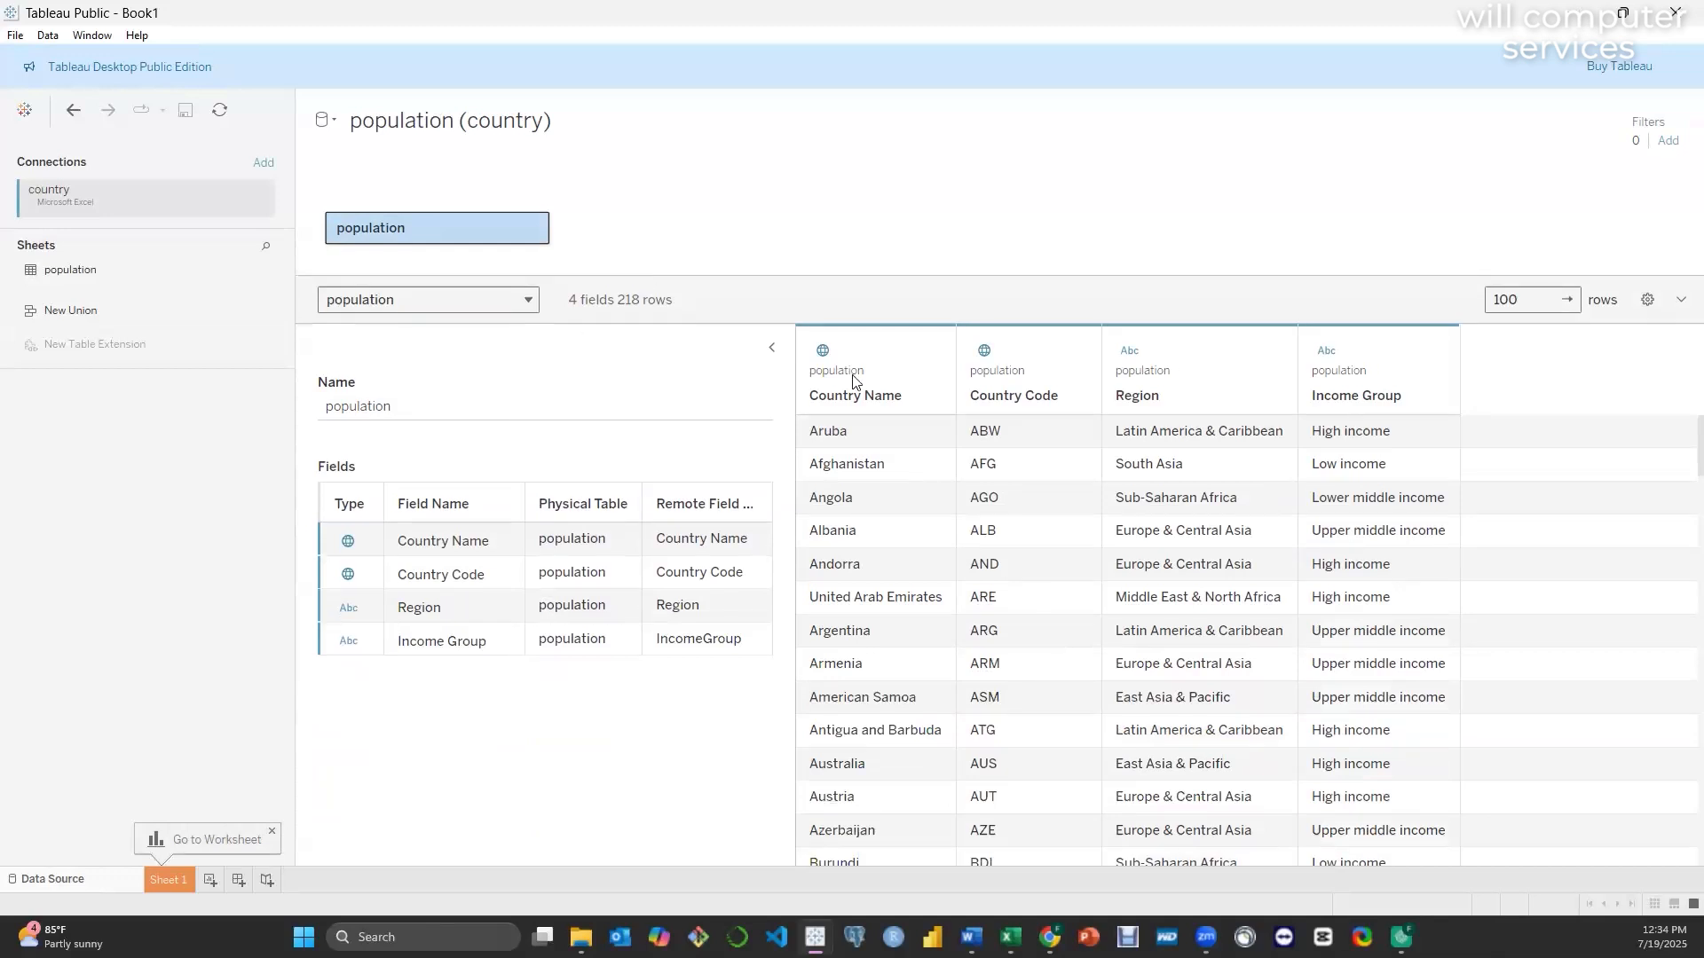
{"action": "left_click_drag", "start_coordinate": [1034, 277], "coordinate": [1007, 343]}
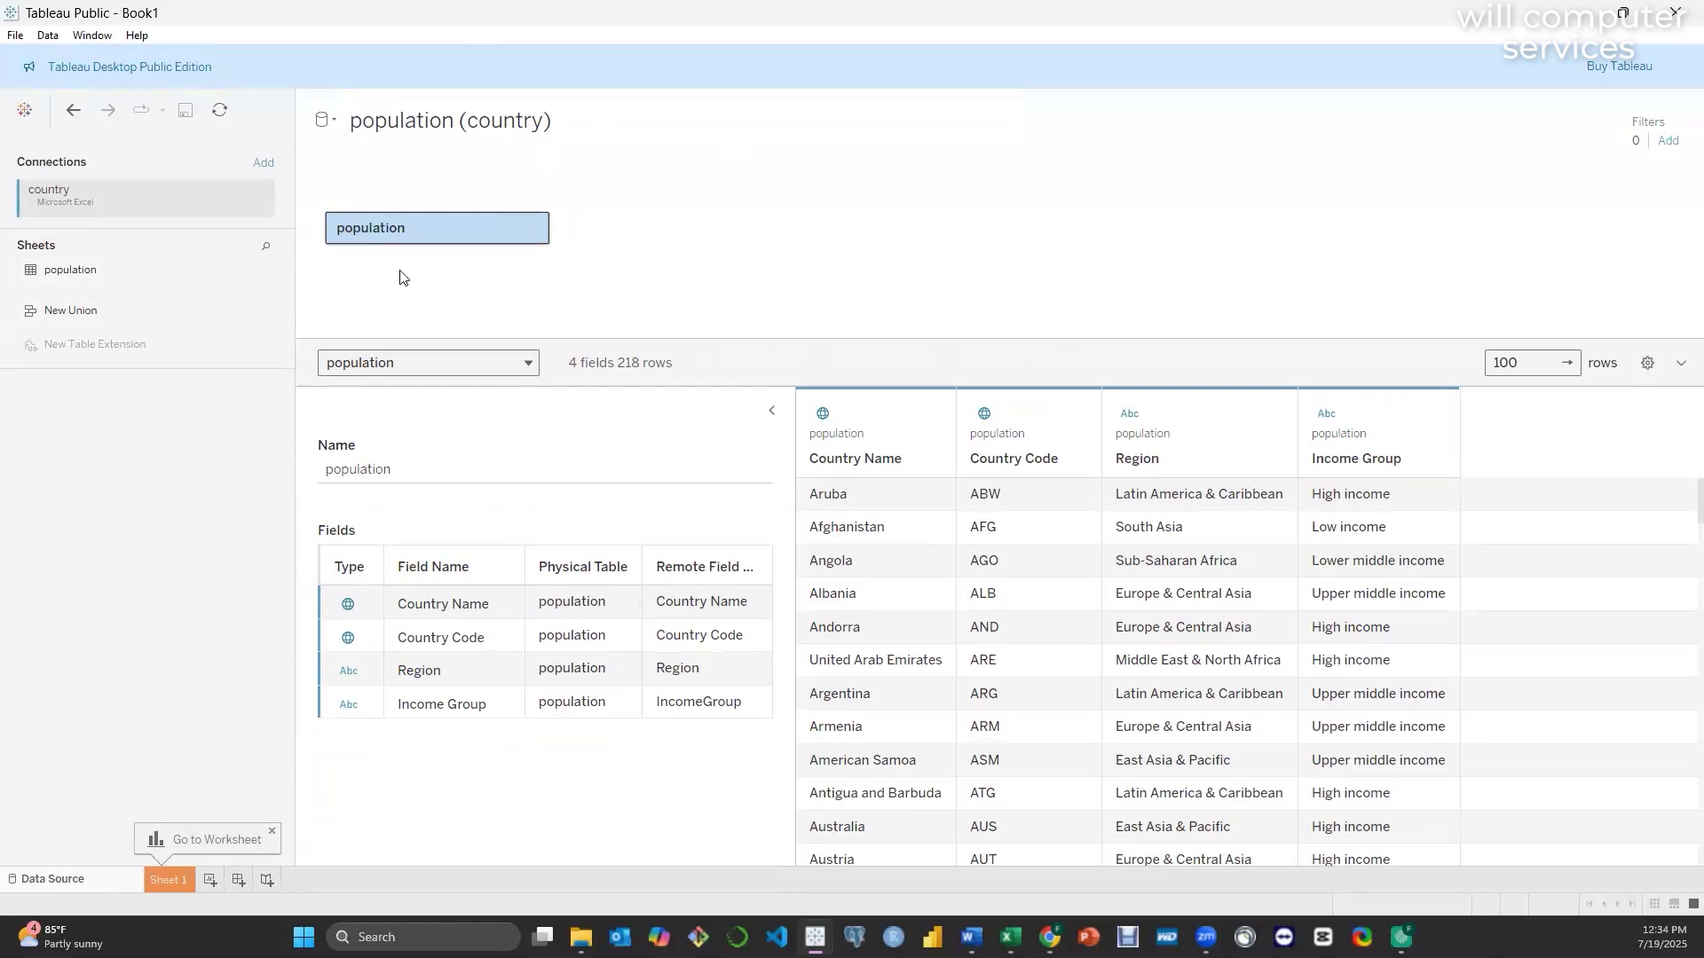
{"action": "left_click", "coordinate": [158, 879]}
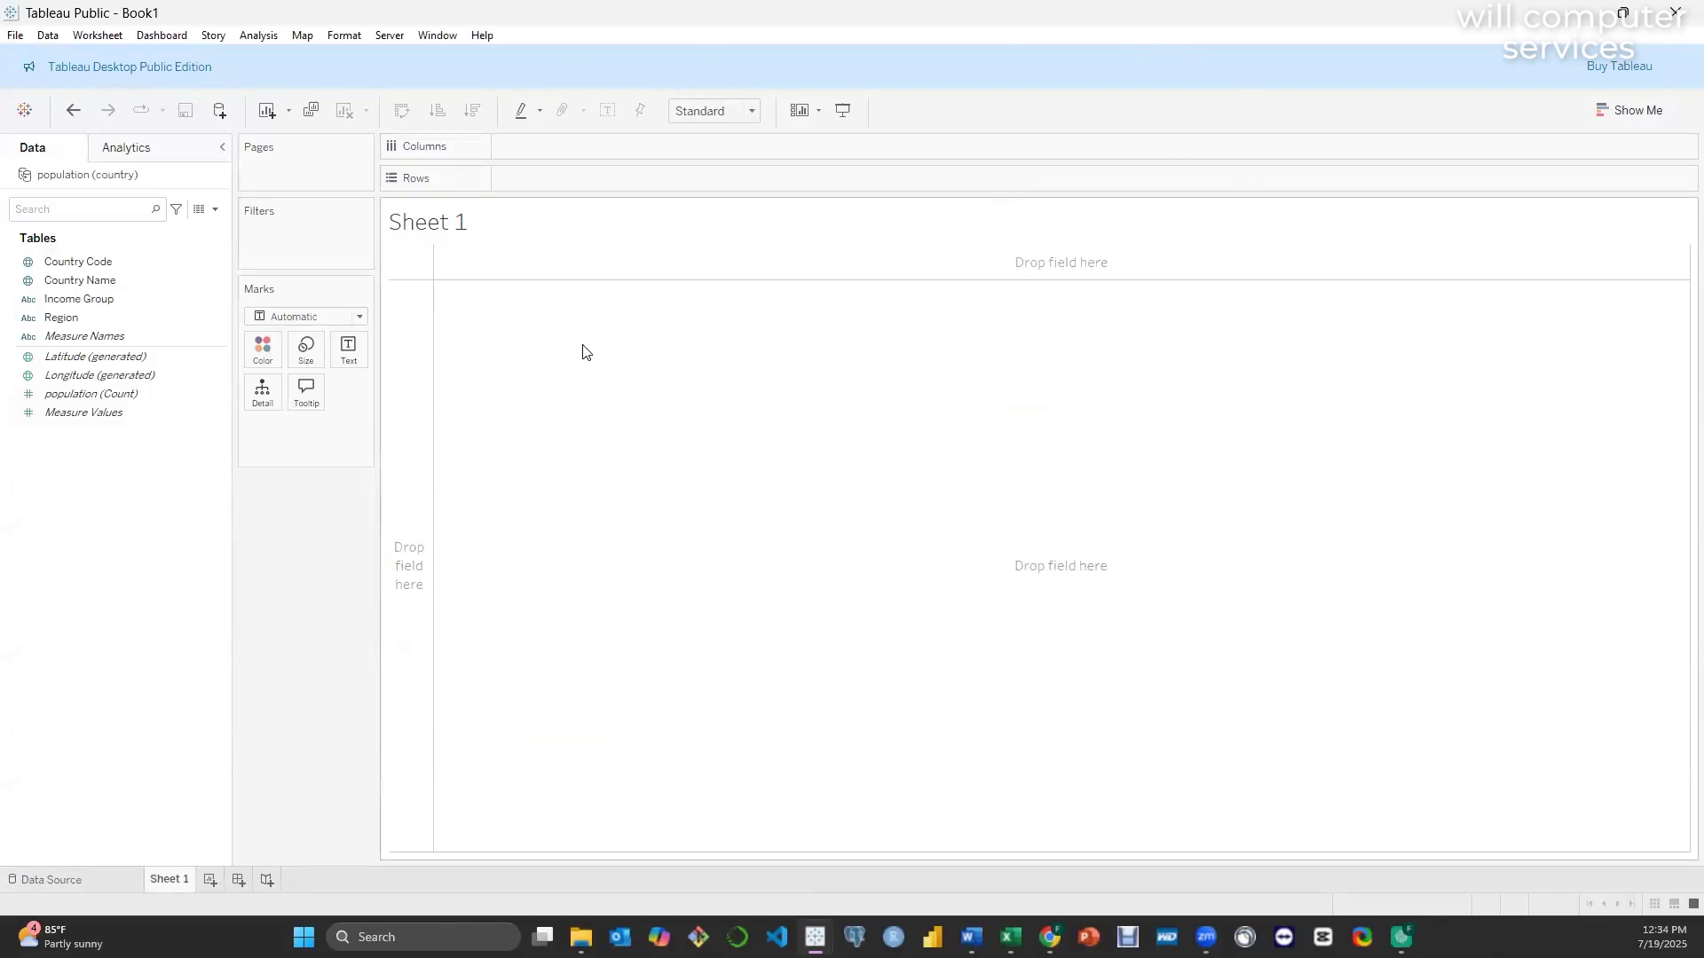
{"action": "left_click", "coordinate": [15, 37]}
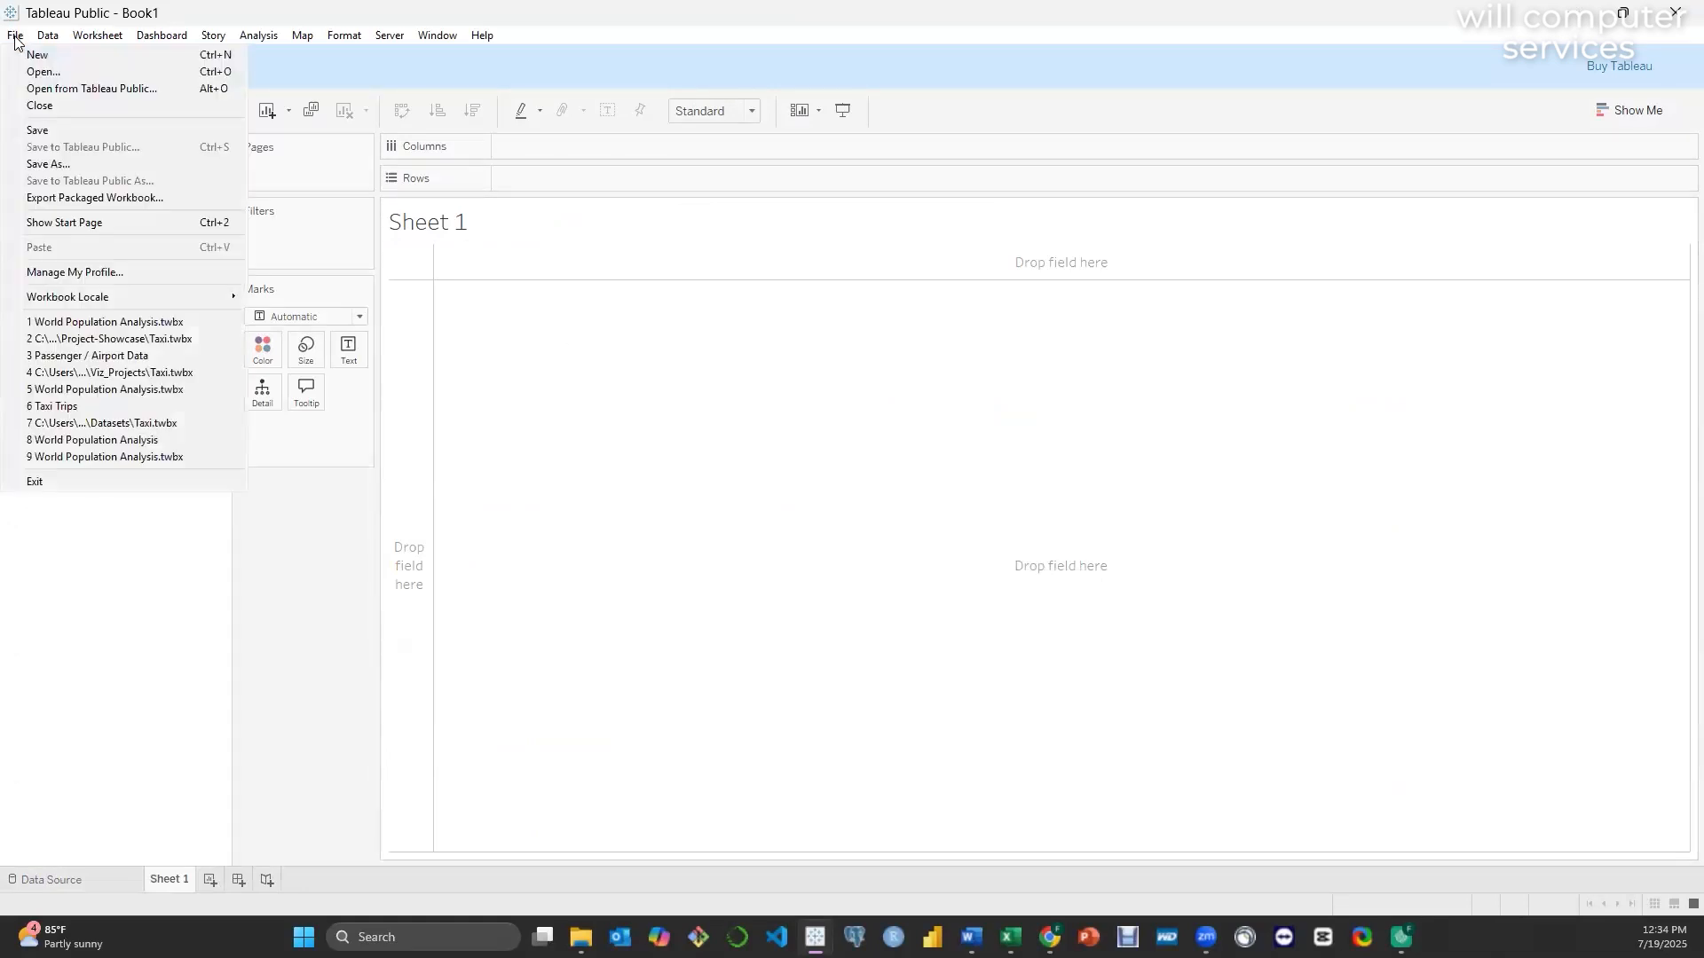
{"action": "mouse_move", "coordinate": [44, 38]}
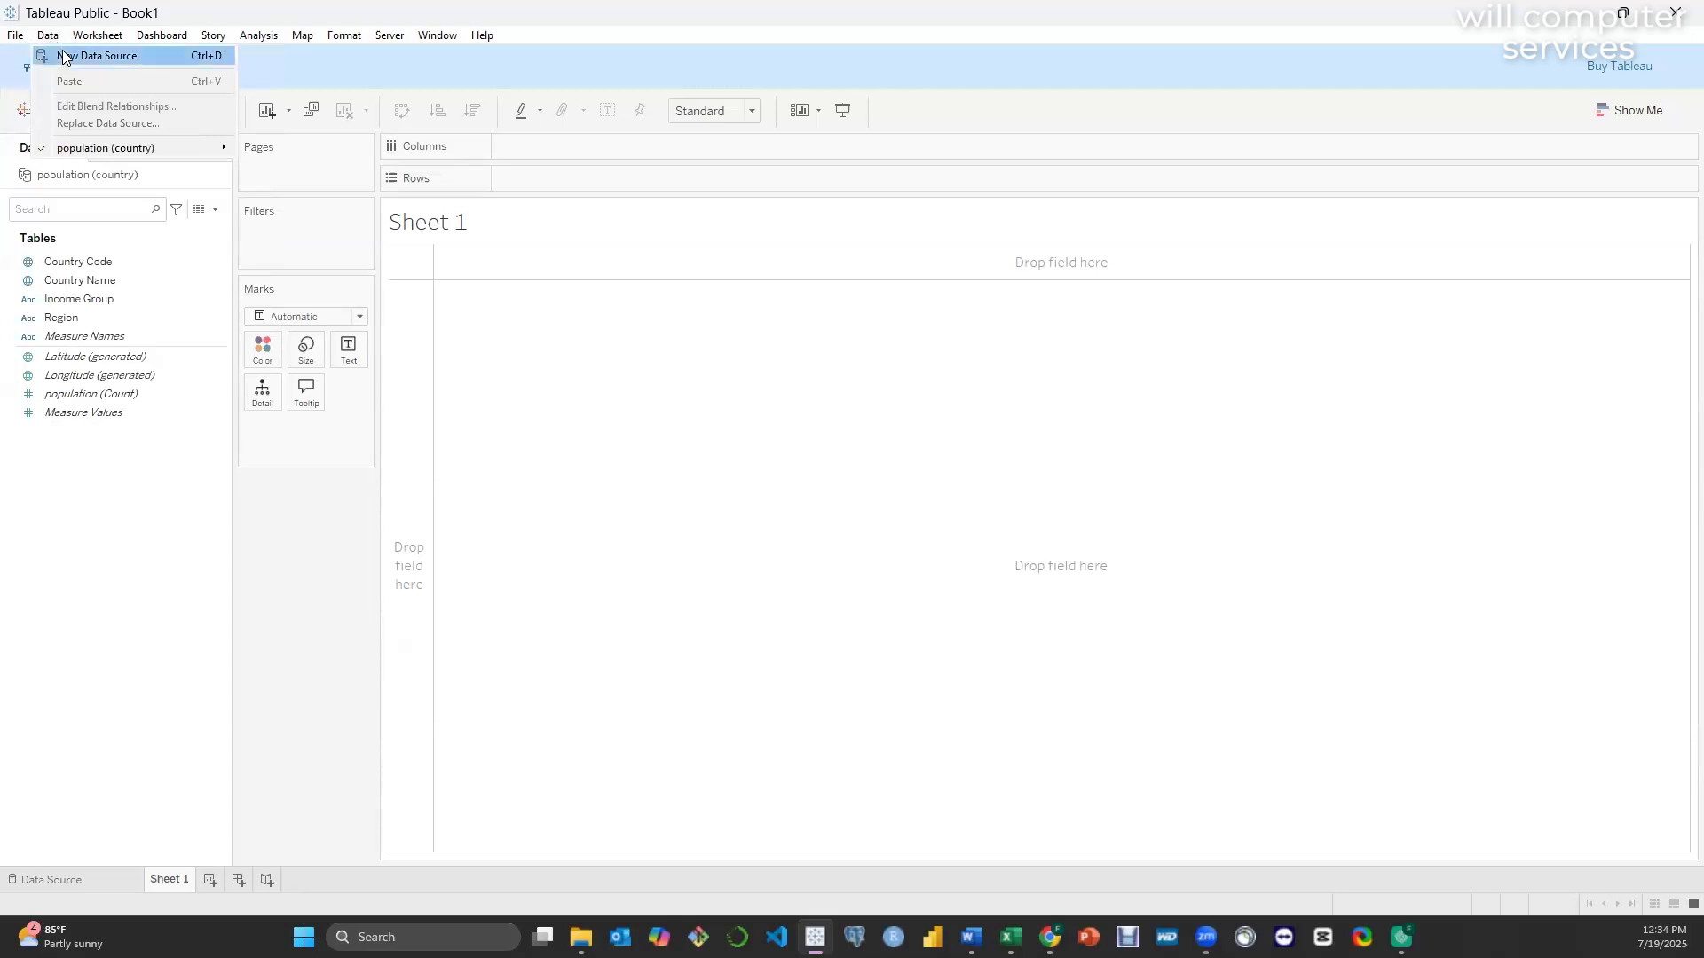
{"action": "mouse_move", "coordinate": [102, 37]}
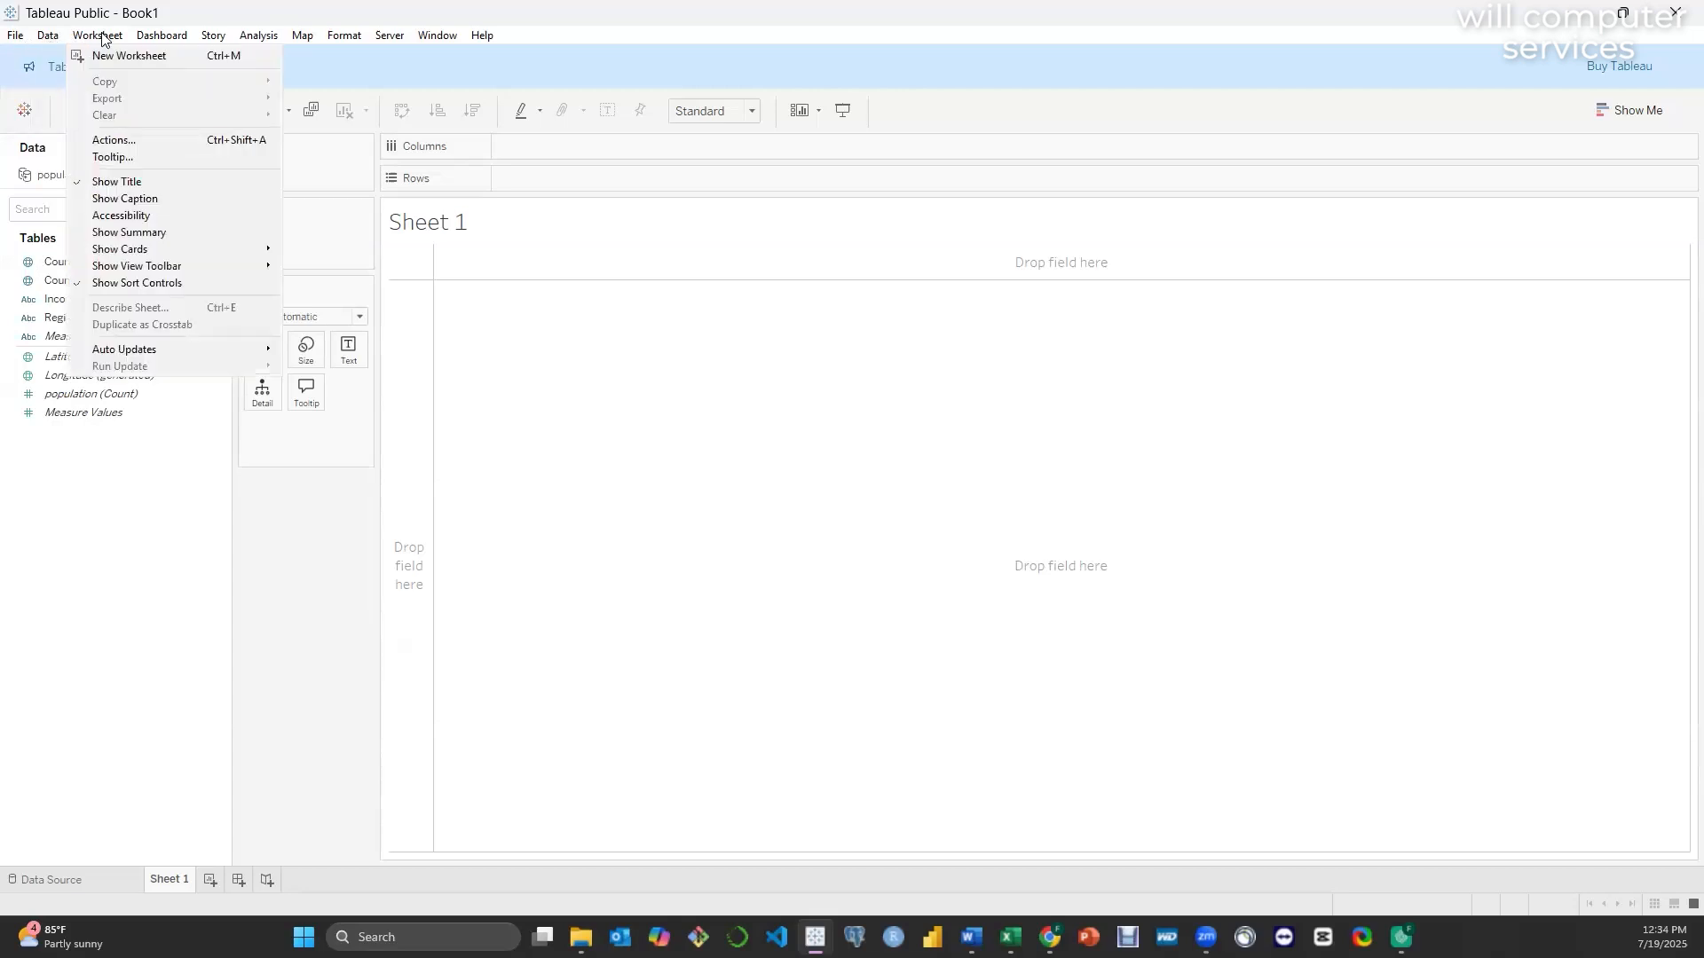
{"action": "mouse_move", "coordinate": [164, 41]}
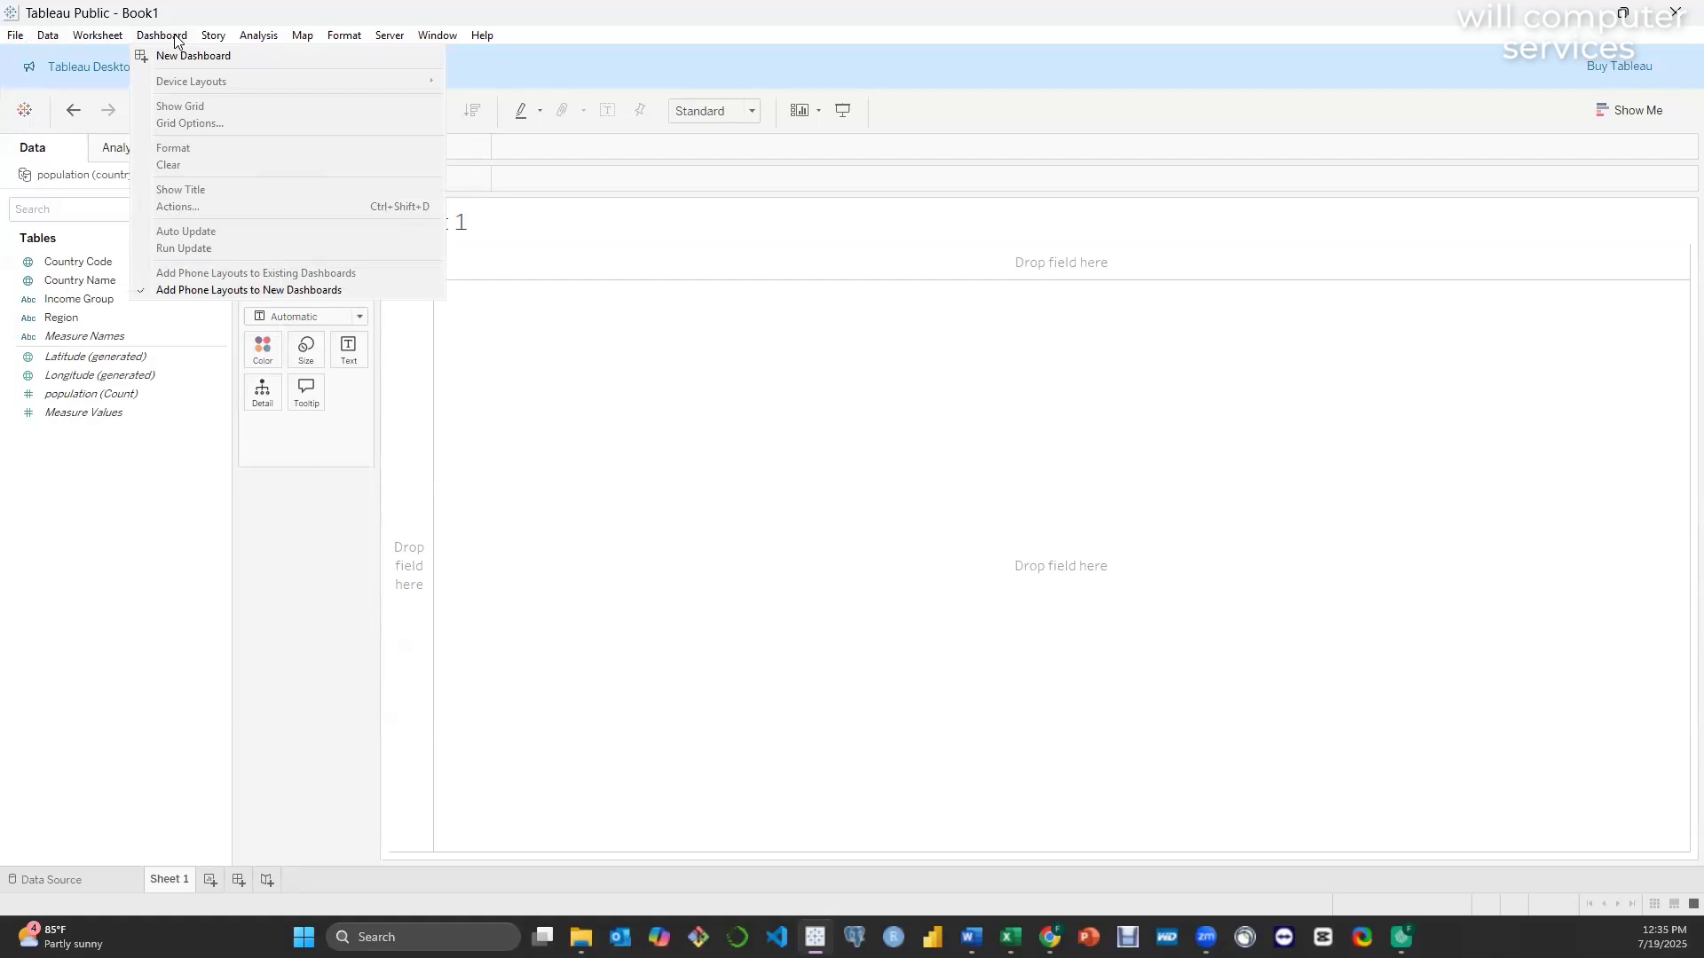
{"action": "mouse_move", "coordinate": [219, 41]}
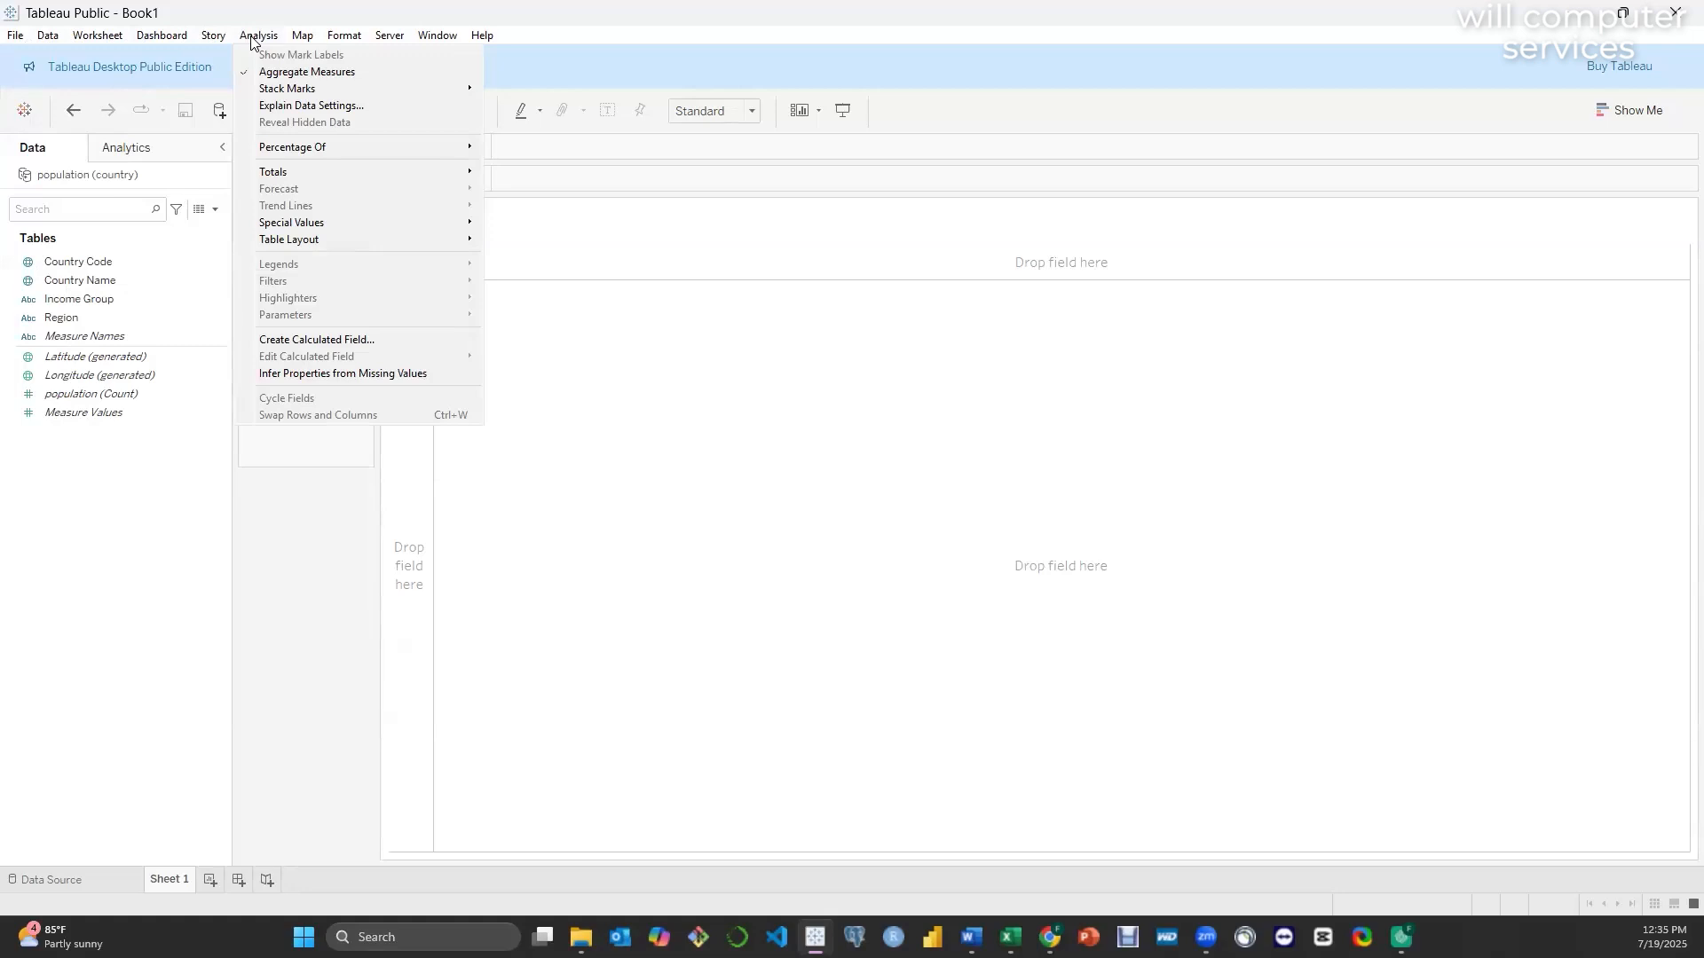
{"action": "left_click", "coordinate": [304, 41]}
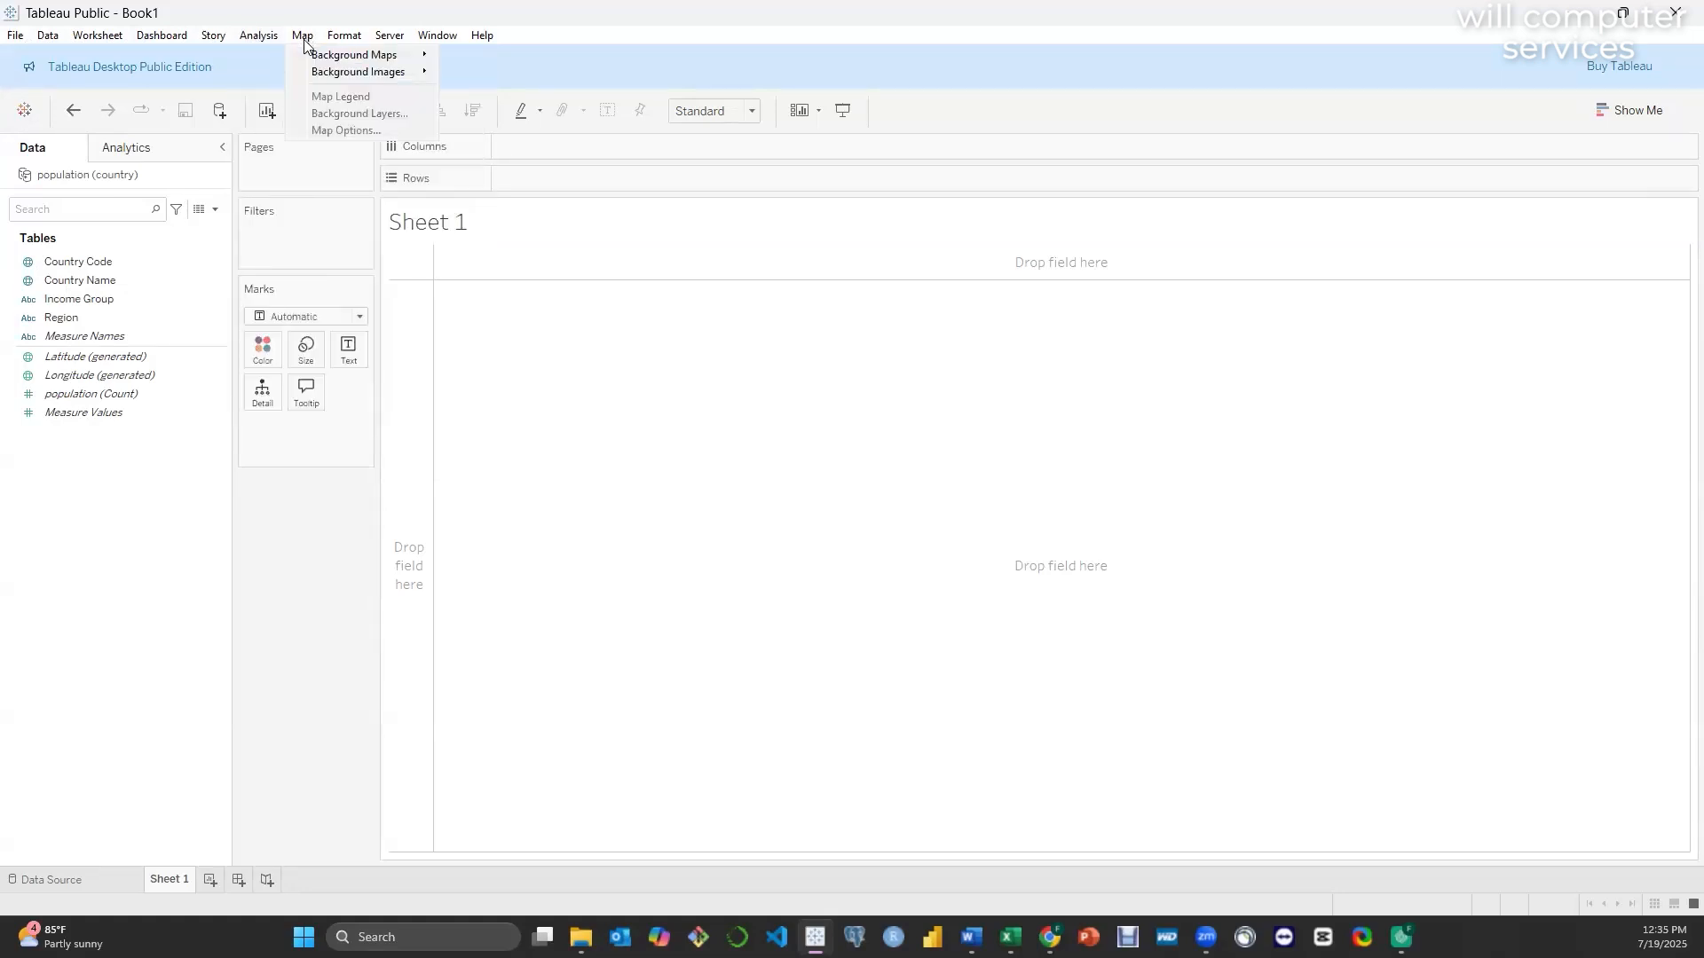
{"action": "mouse_move", "coordinate": [338, 36]}
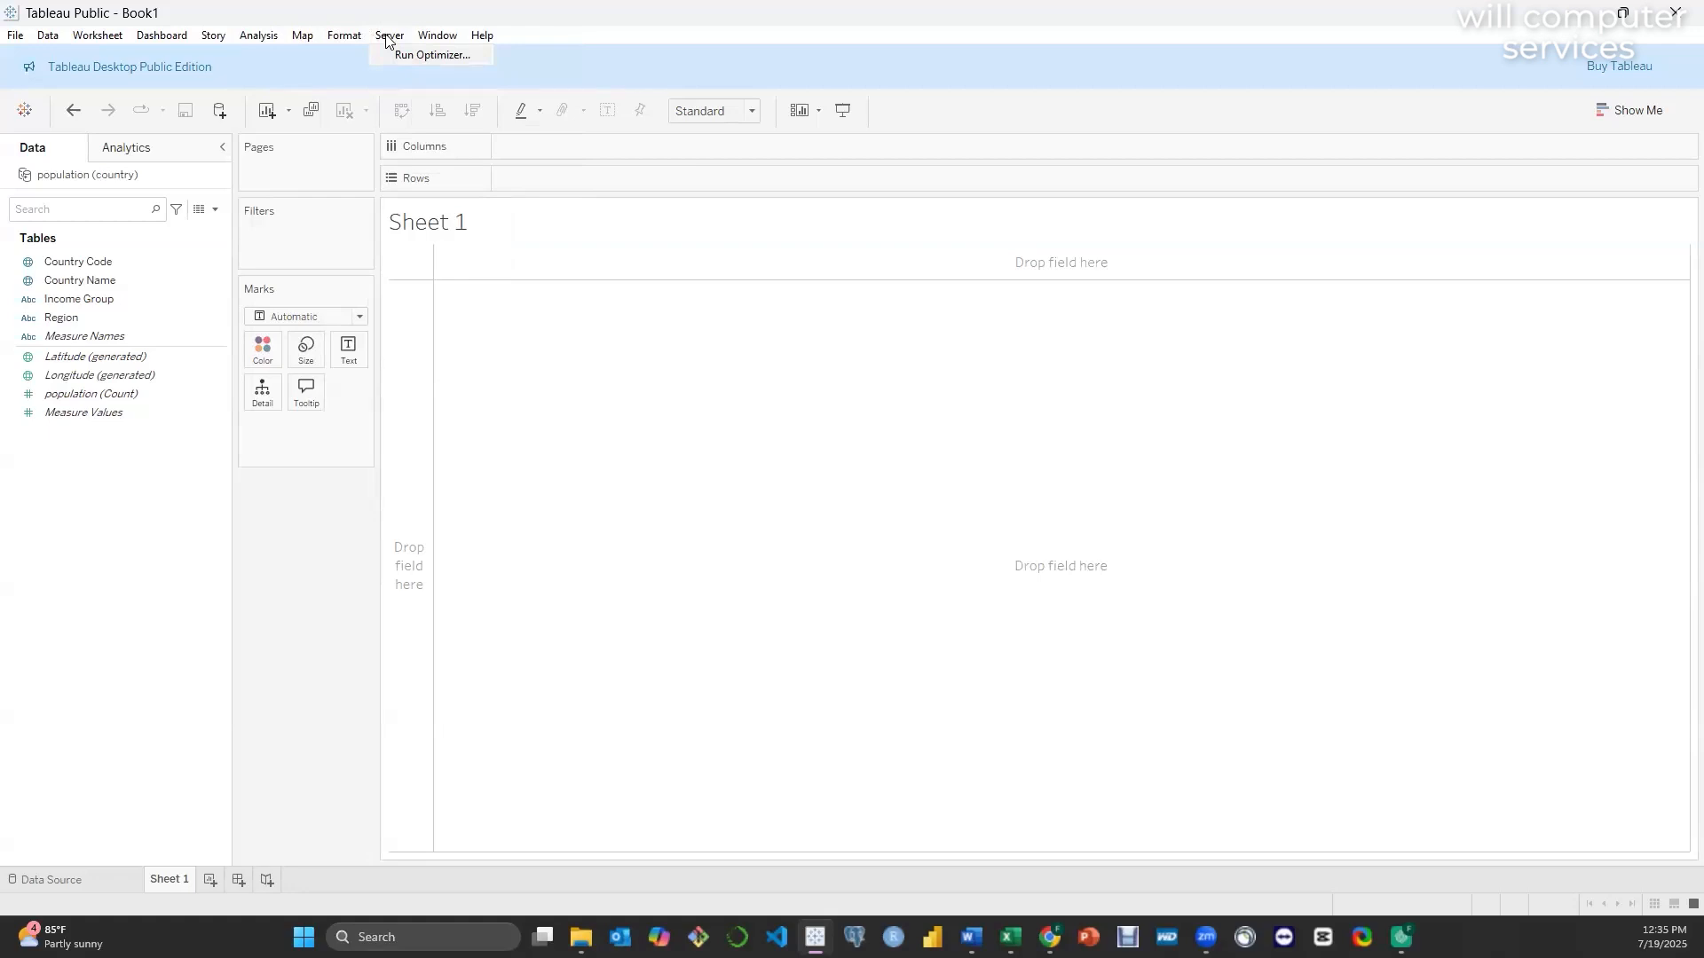
{"action": "mouse_move", "coordinate": [488, 38]}
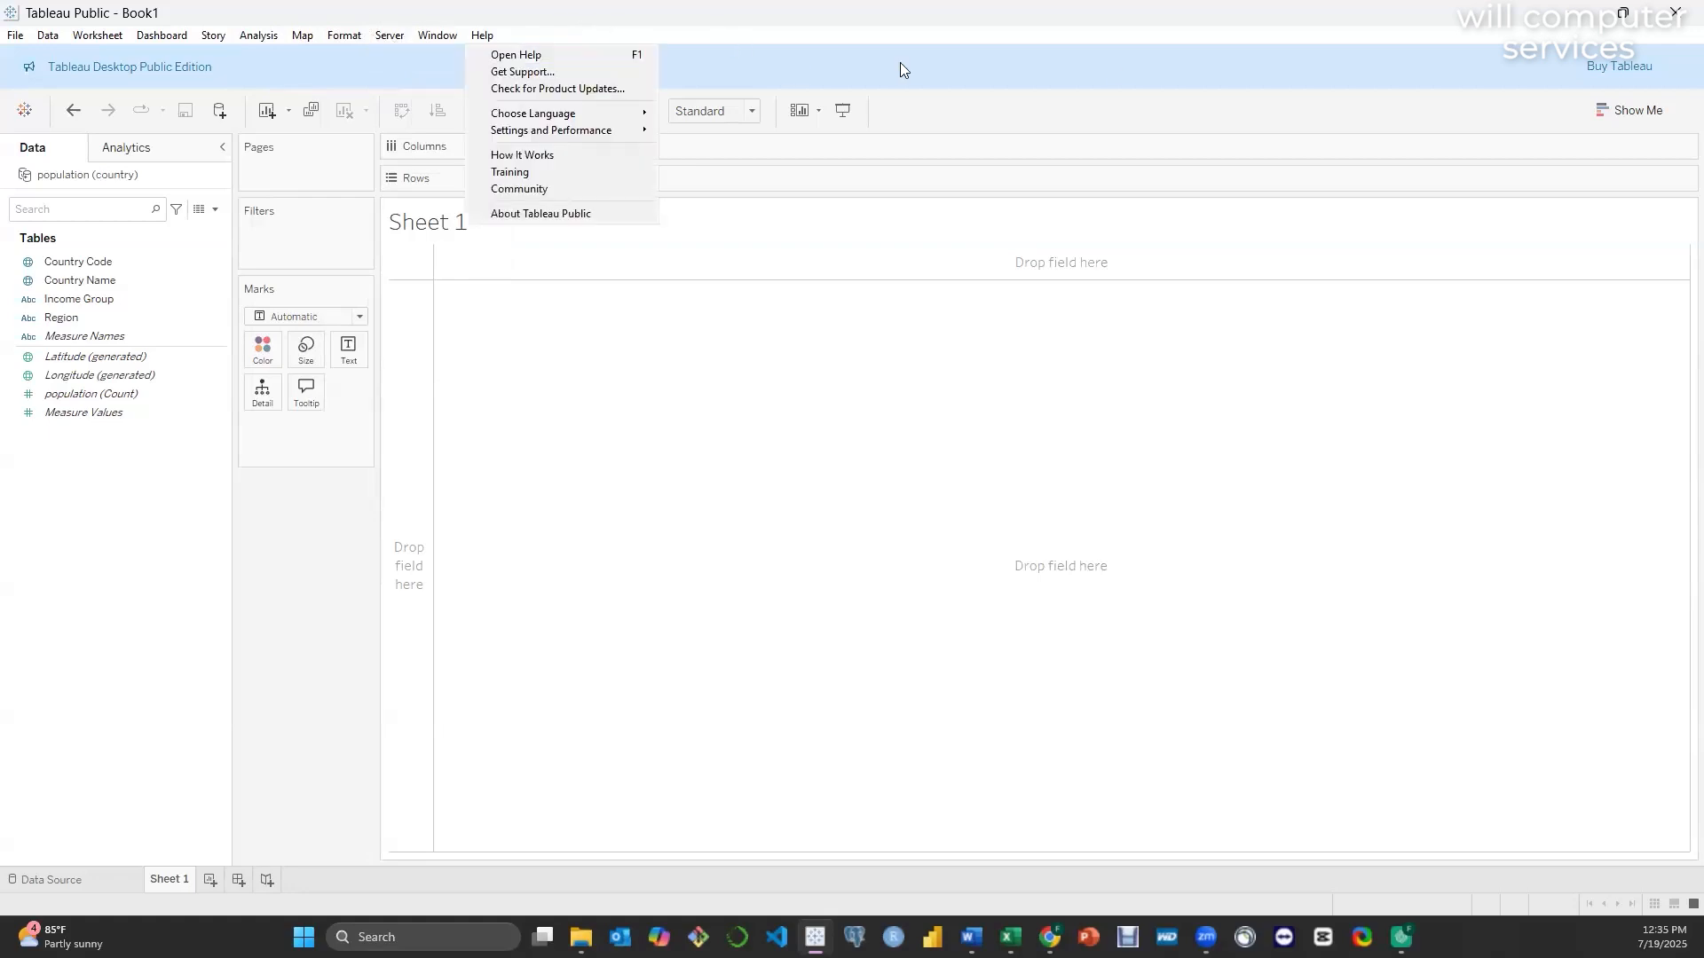
{"action": "left_click", "coordinate": [1204, 103]}
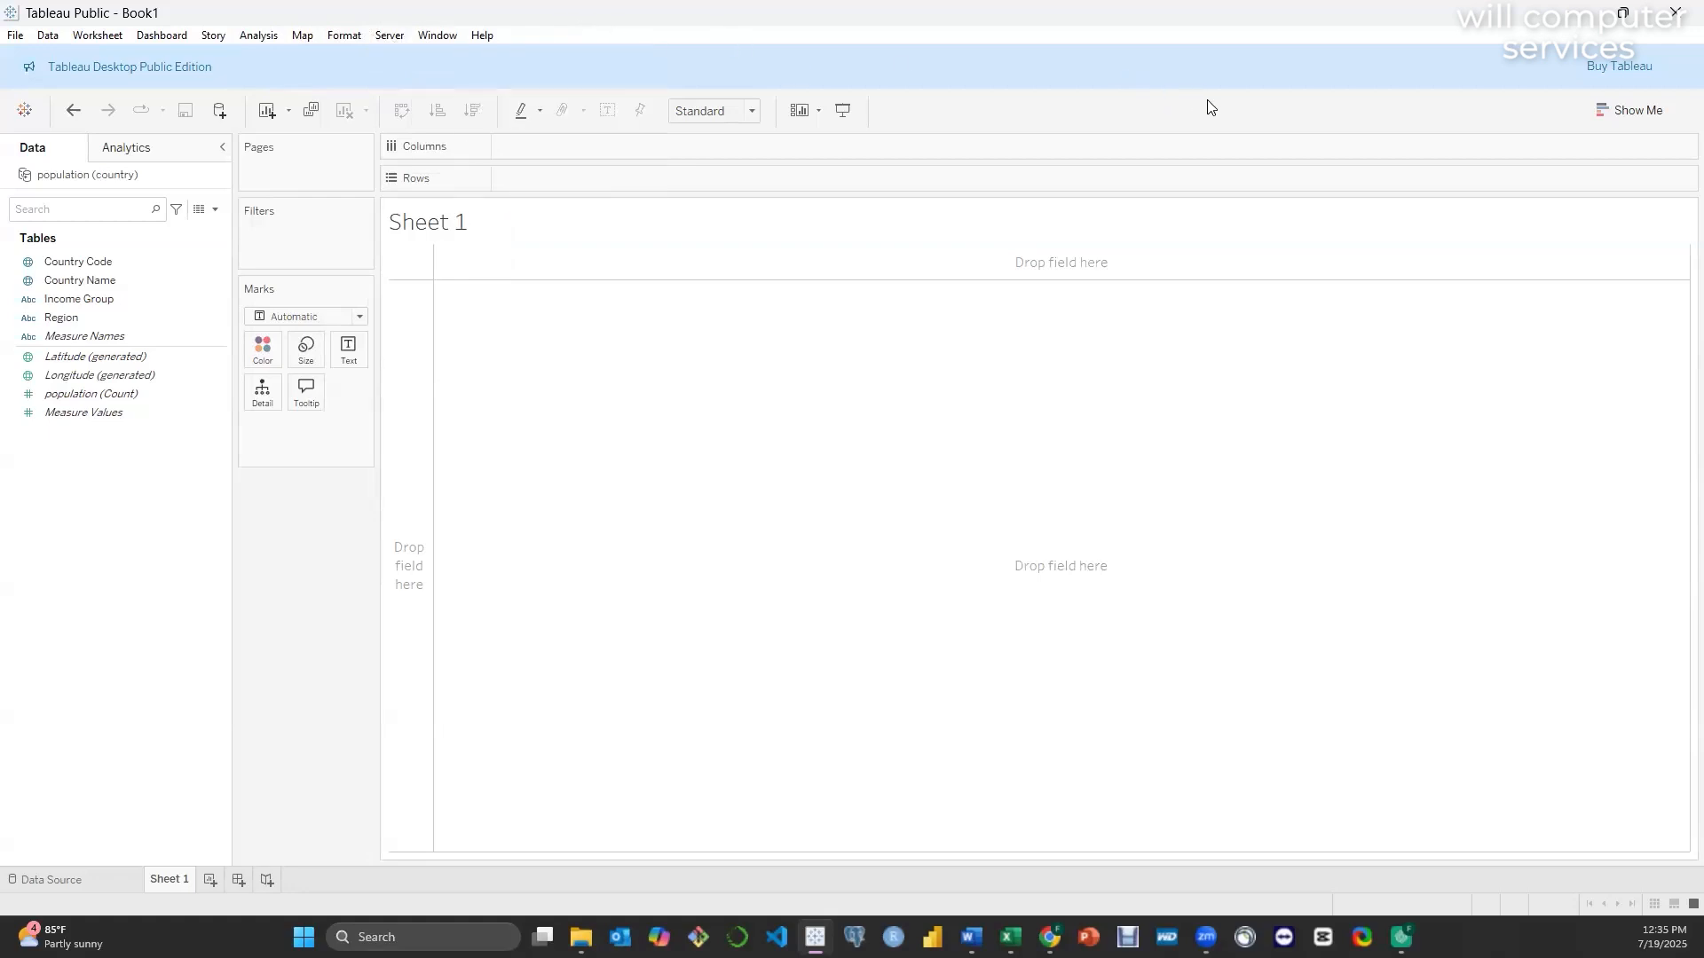
- Show the Show Me chart choices and list the countries by region with Region and Country Name as rows
{"action": "left_click", "coordinate": [1626, 110]}
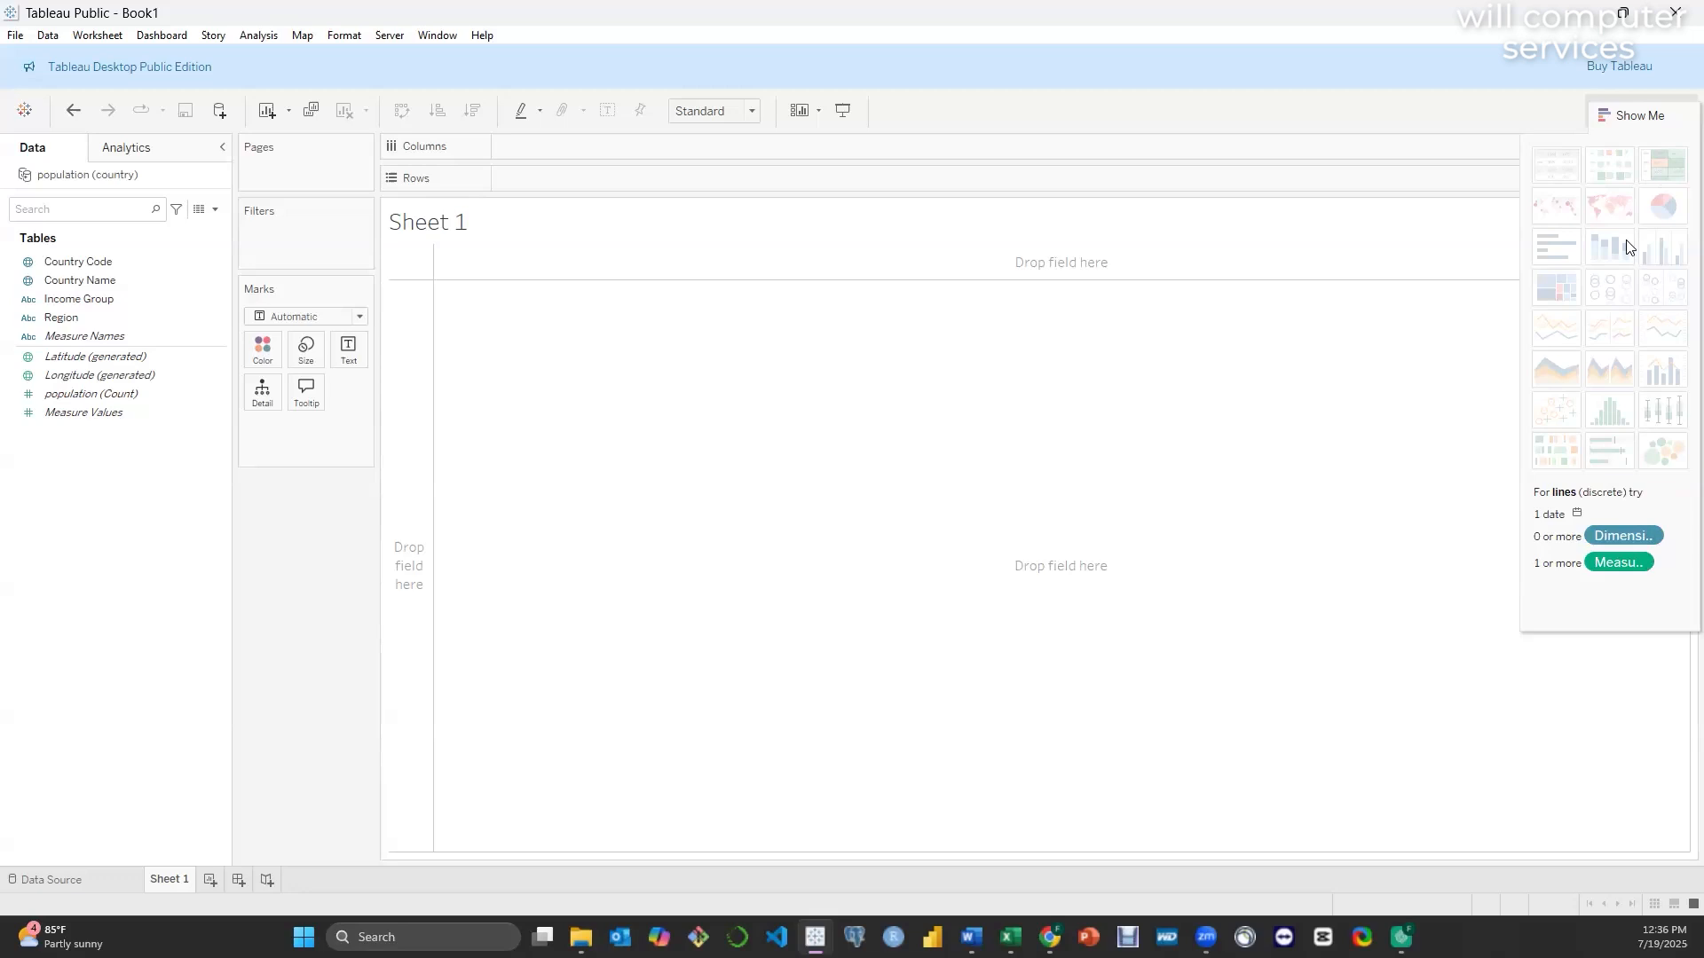
{"action": "left_click", "coordinate": [70, 282]}
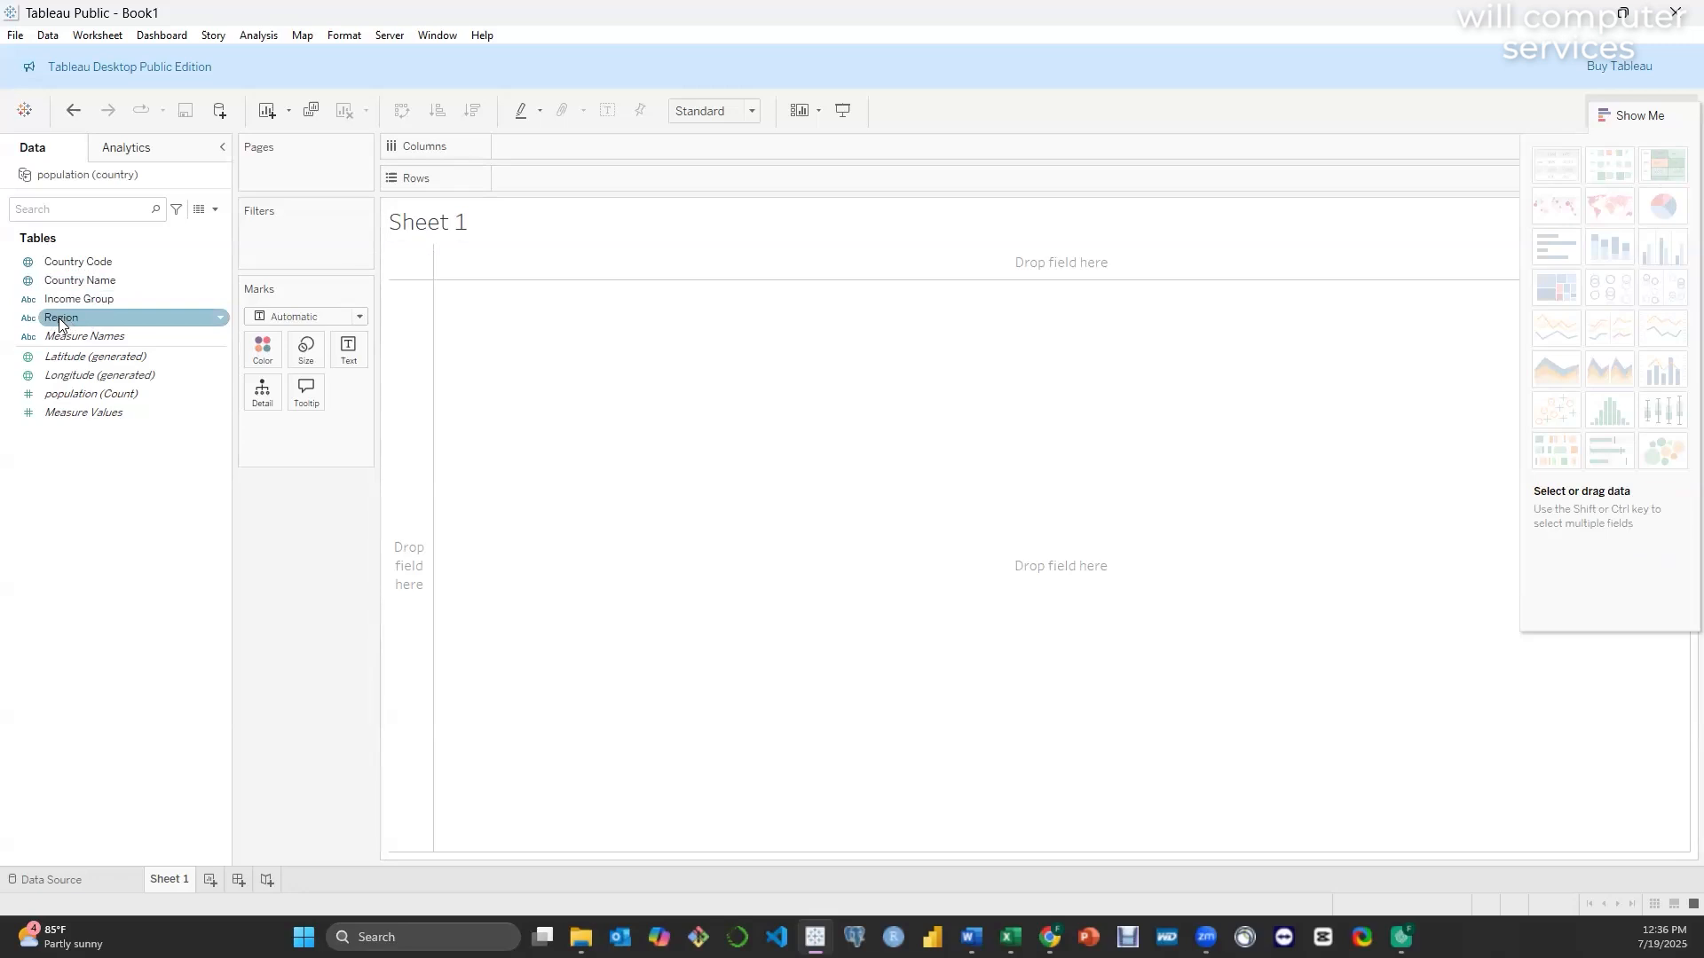
{"action": "left_click_drag", "start_coordinate": [59, 322], "coordinate": [556, 180]}
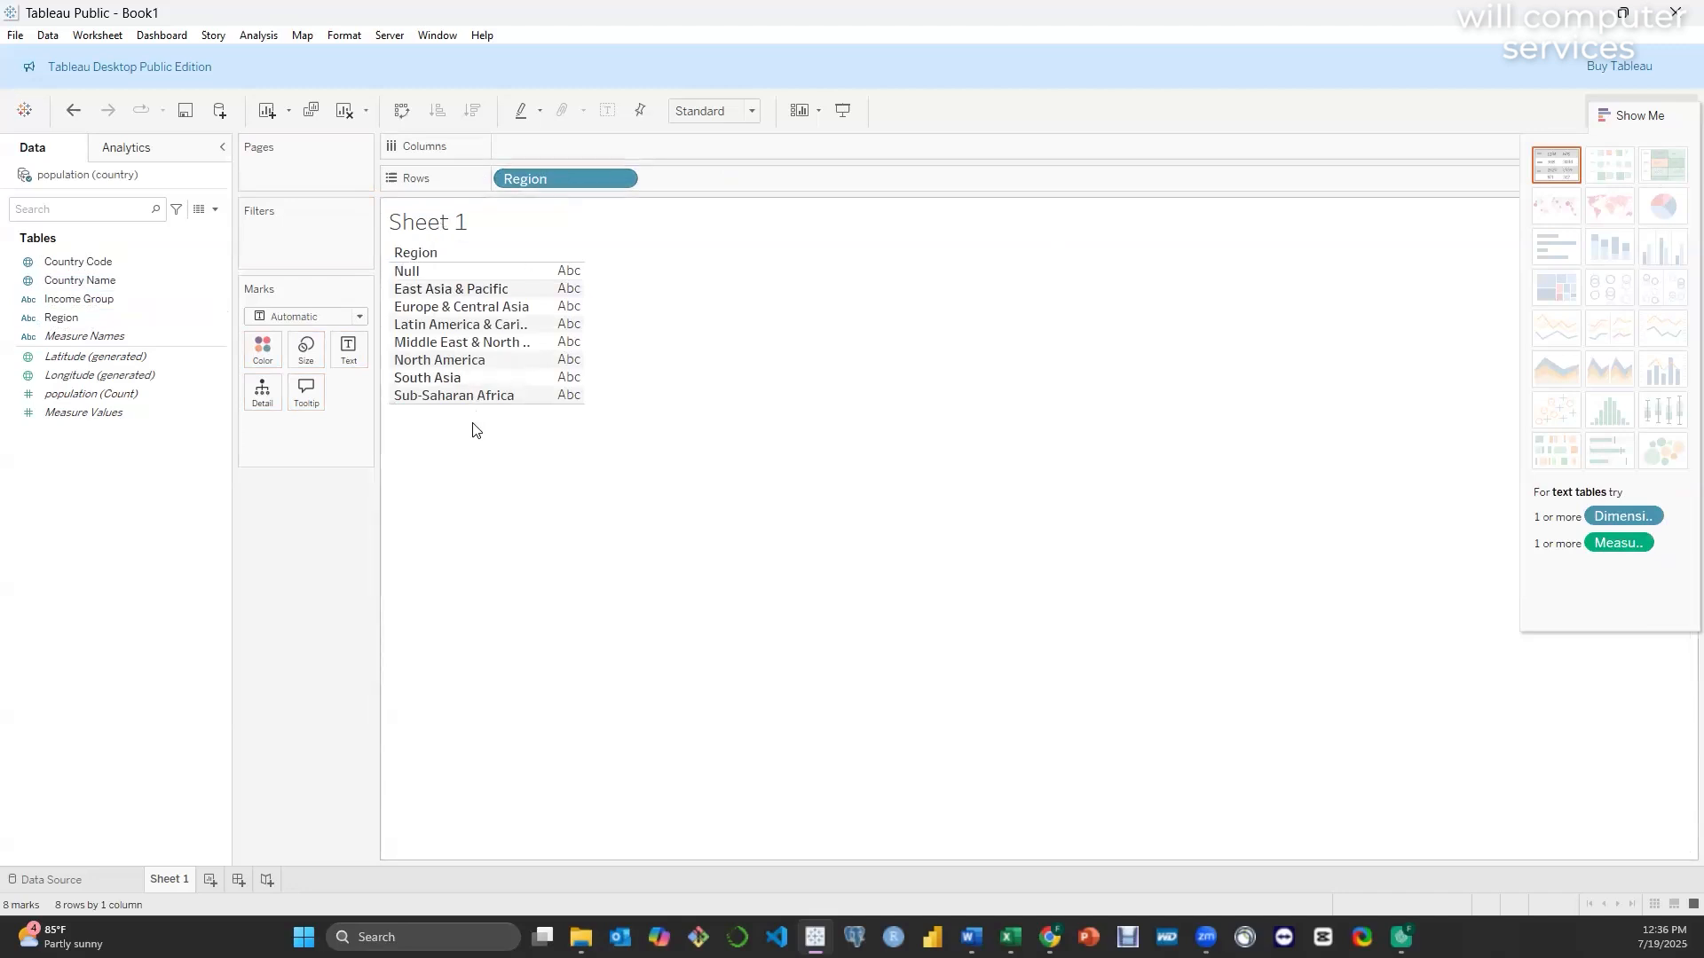
{"action": "left_click_drag", "start_coordinate": [71, 279], "coordinate": [687, 172]}
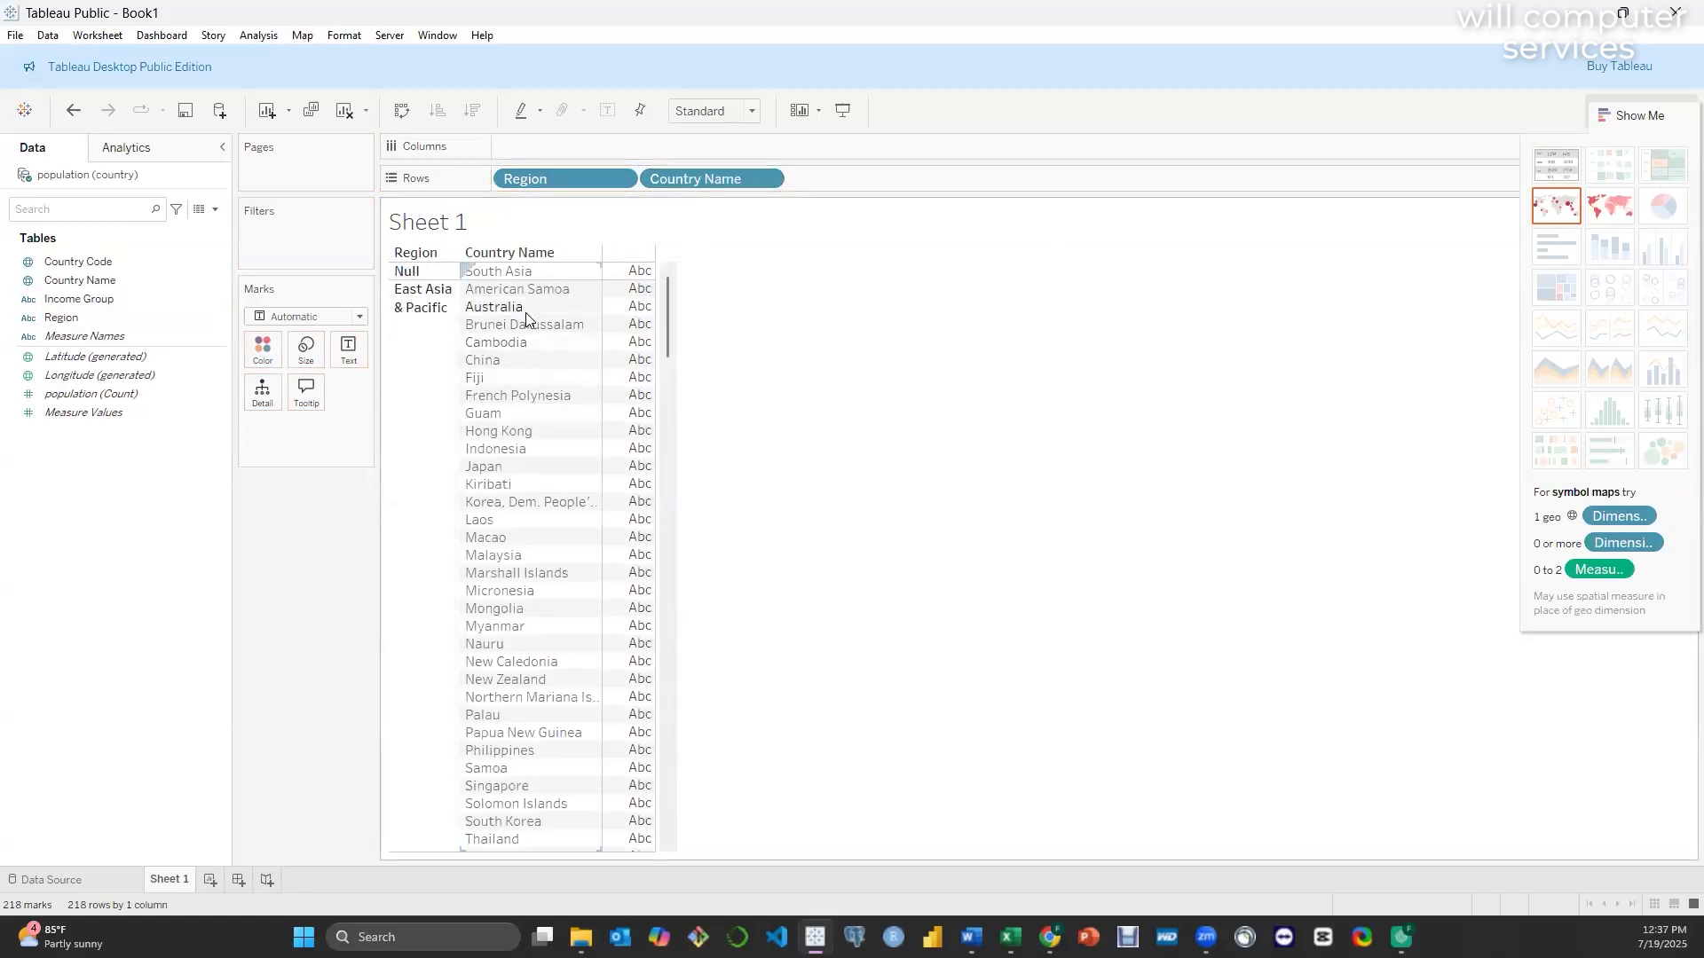
{"action": "scroll", "coordinate": [519, 315], "scroll_direction": "down", "scroll_amount": 15}
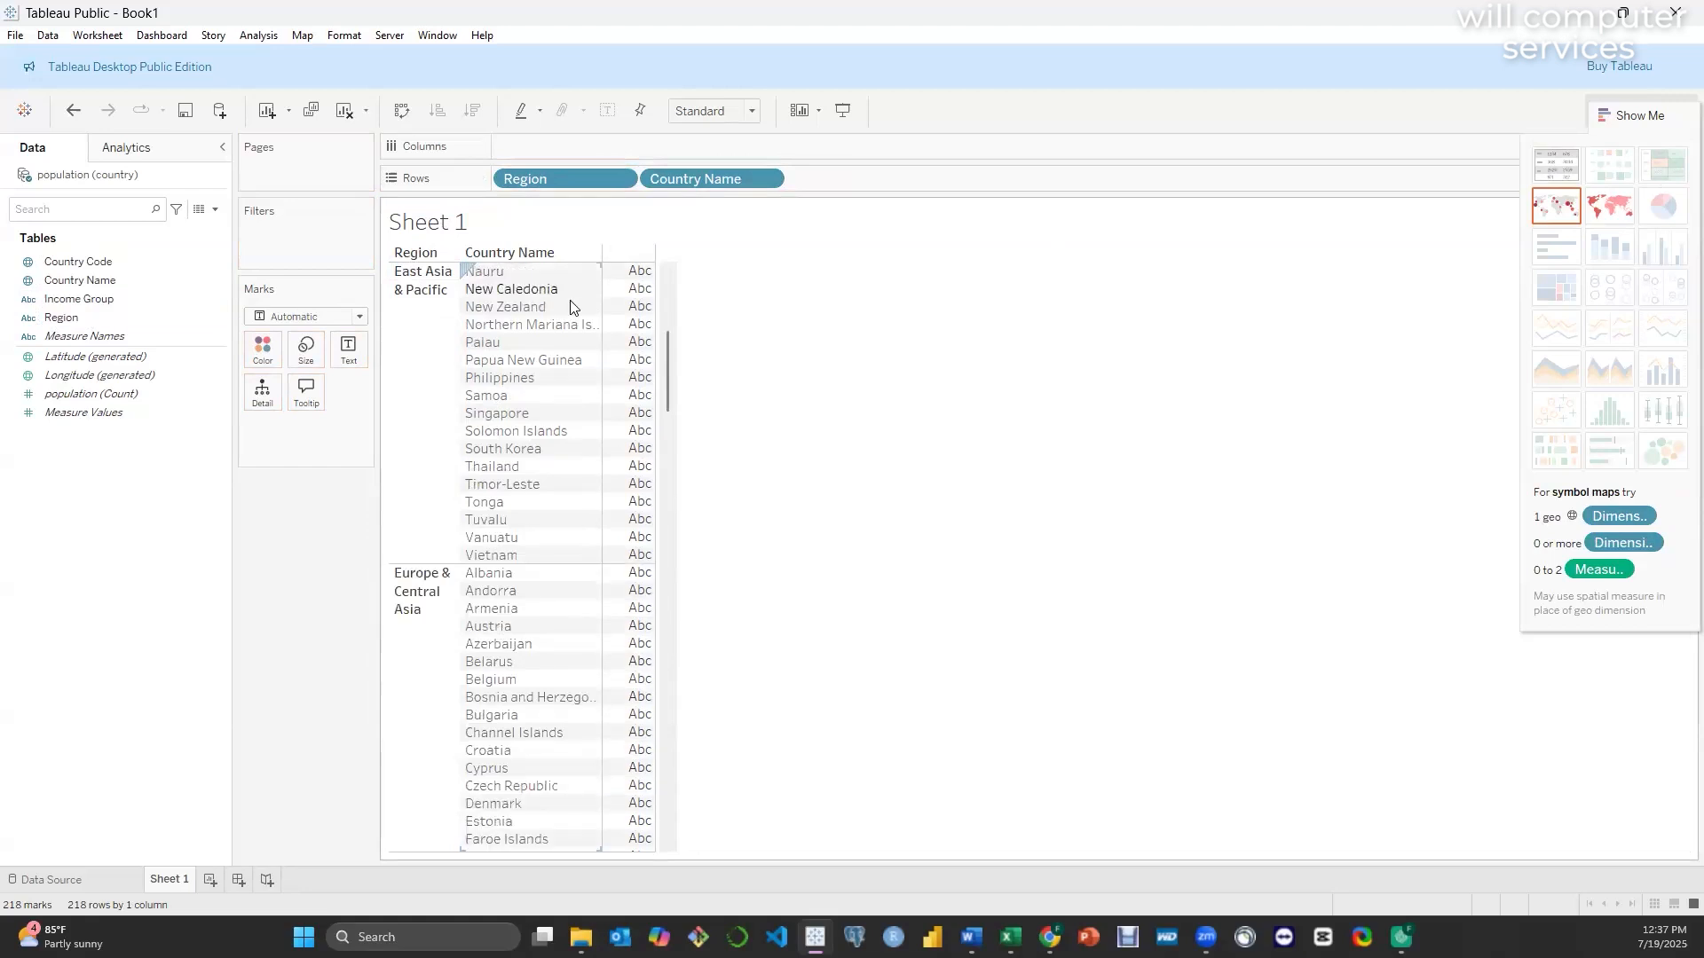
{"action": "scroll", "coordinate": [550, 400], "scroll_direction": "down", "scroll_amount": 7}
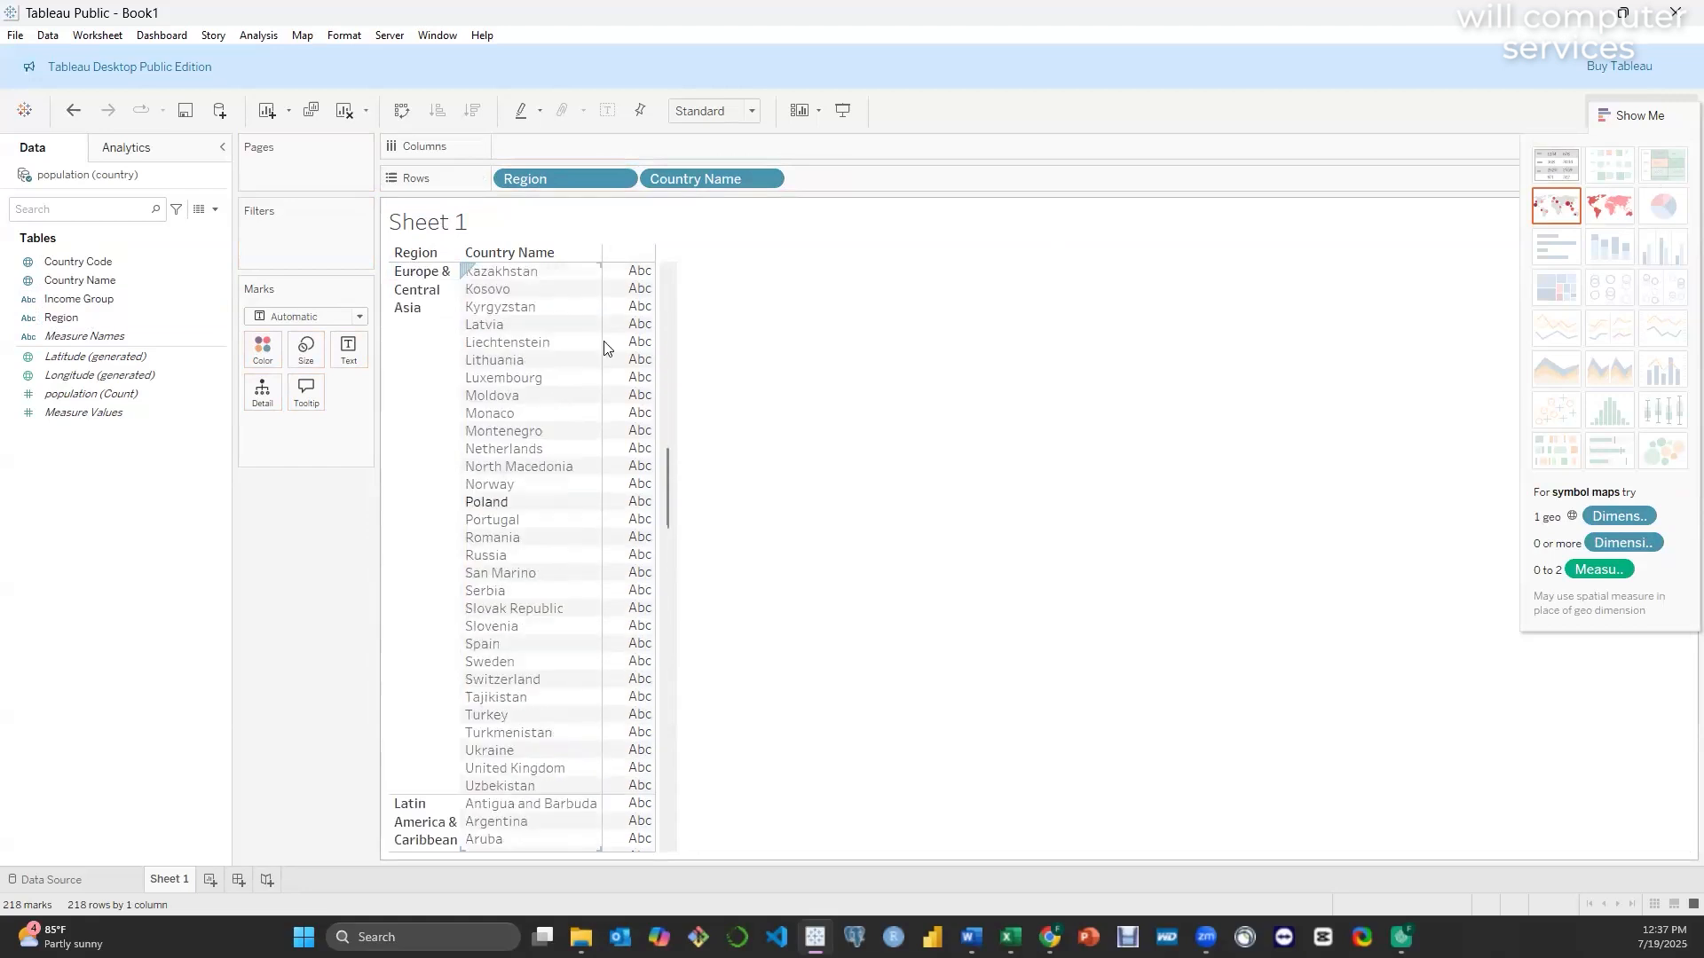
{"action": "scroll", "coordinate": [581, 364], "scroll_direction": "up", "scroll_amount": 20}
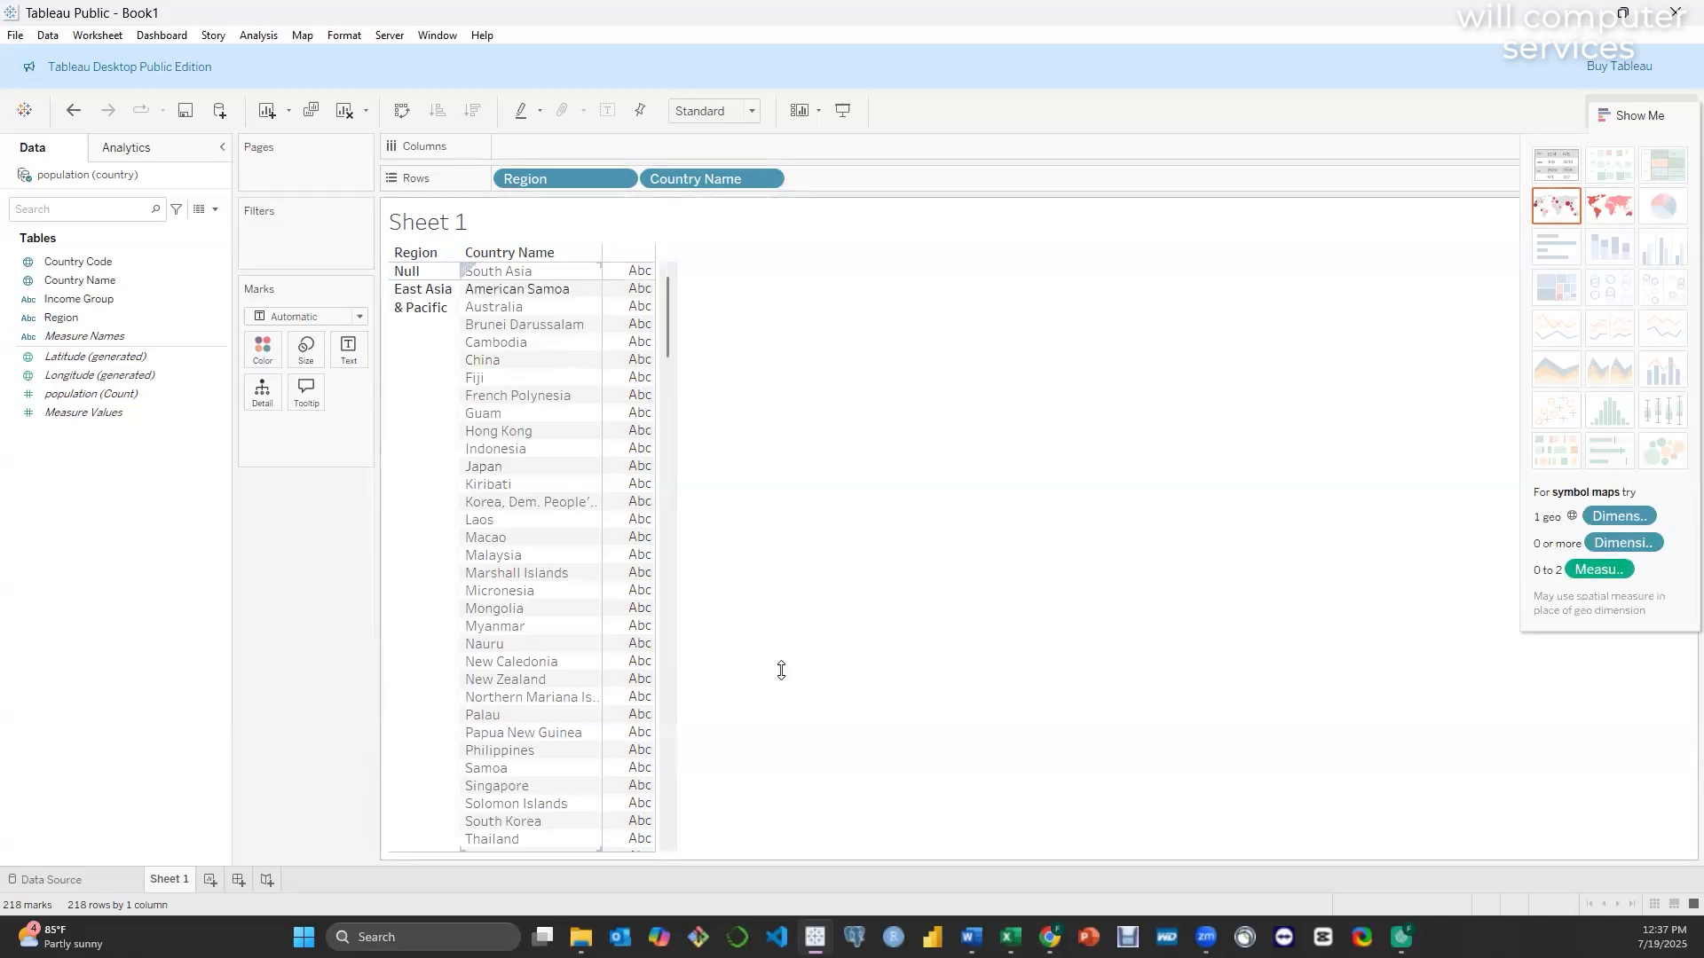
{"action": "mouse_move", "coordinate": [643, 395]}
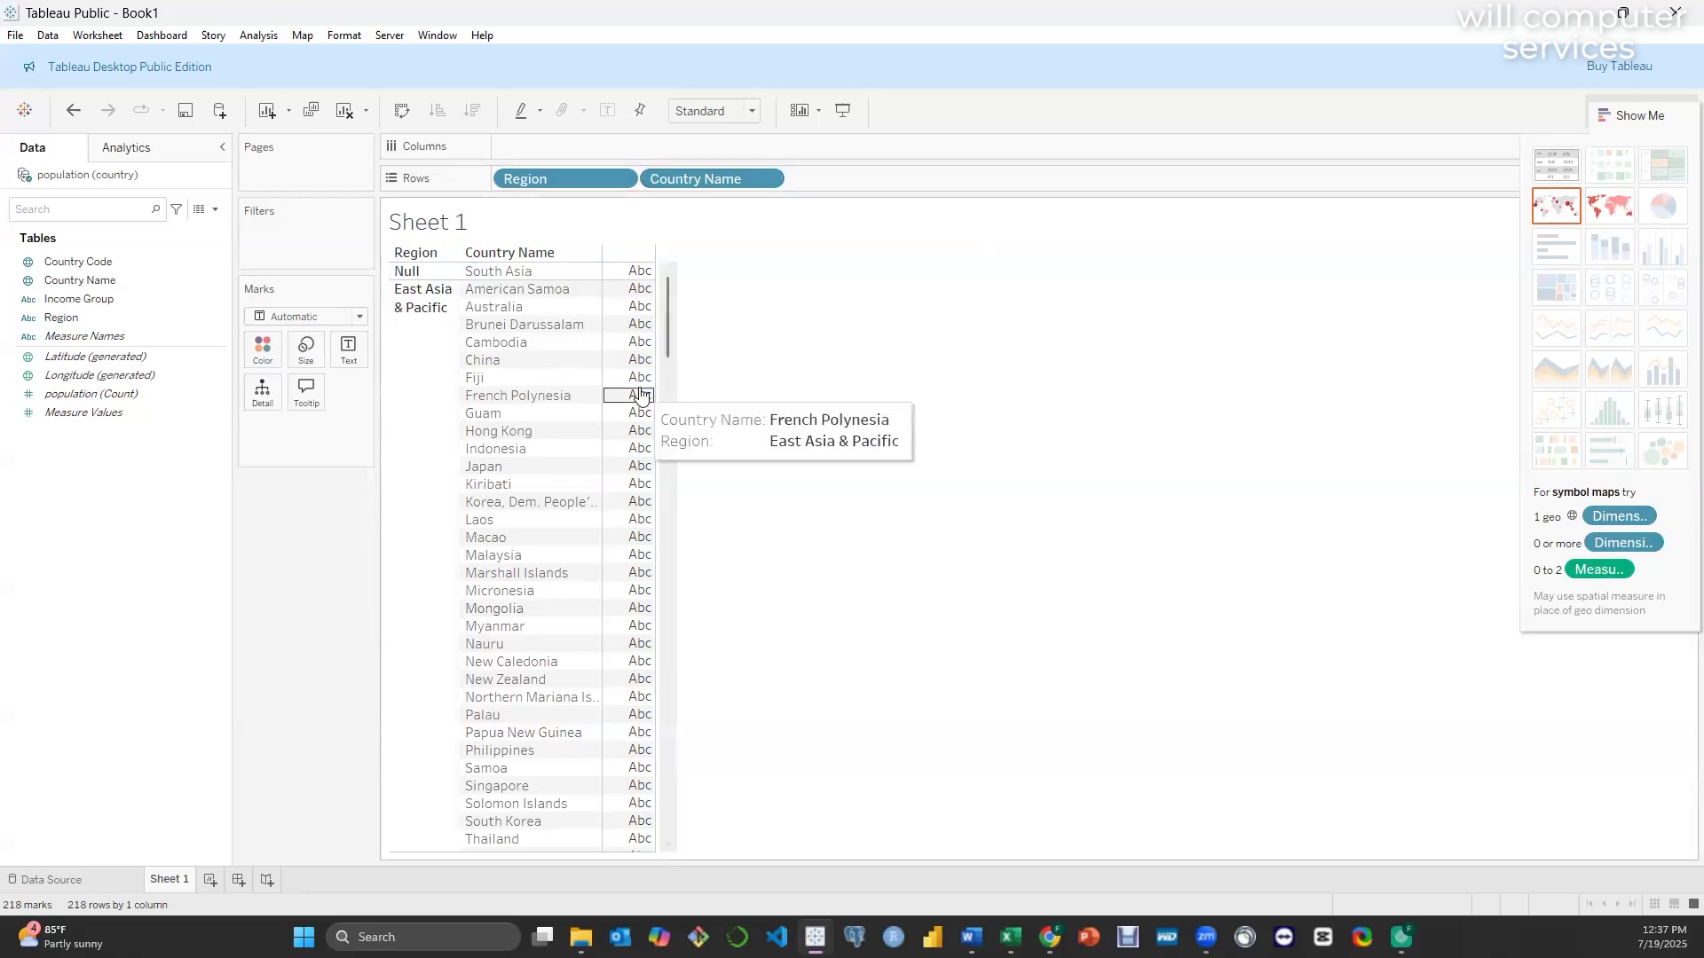
- Try the filled map and the symbol map, moving Region from the rows to the marks detail
{"action": "left_click", "coordinate": [1609, 209]}
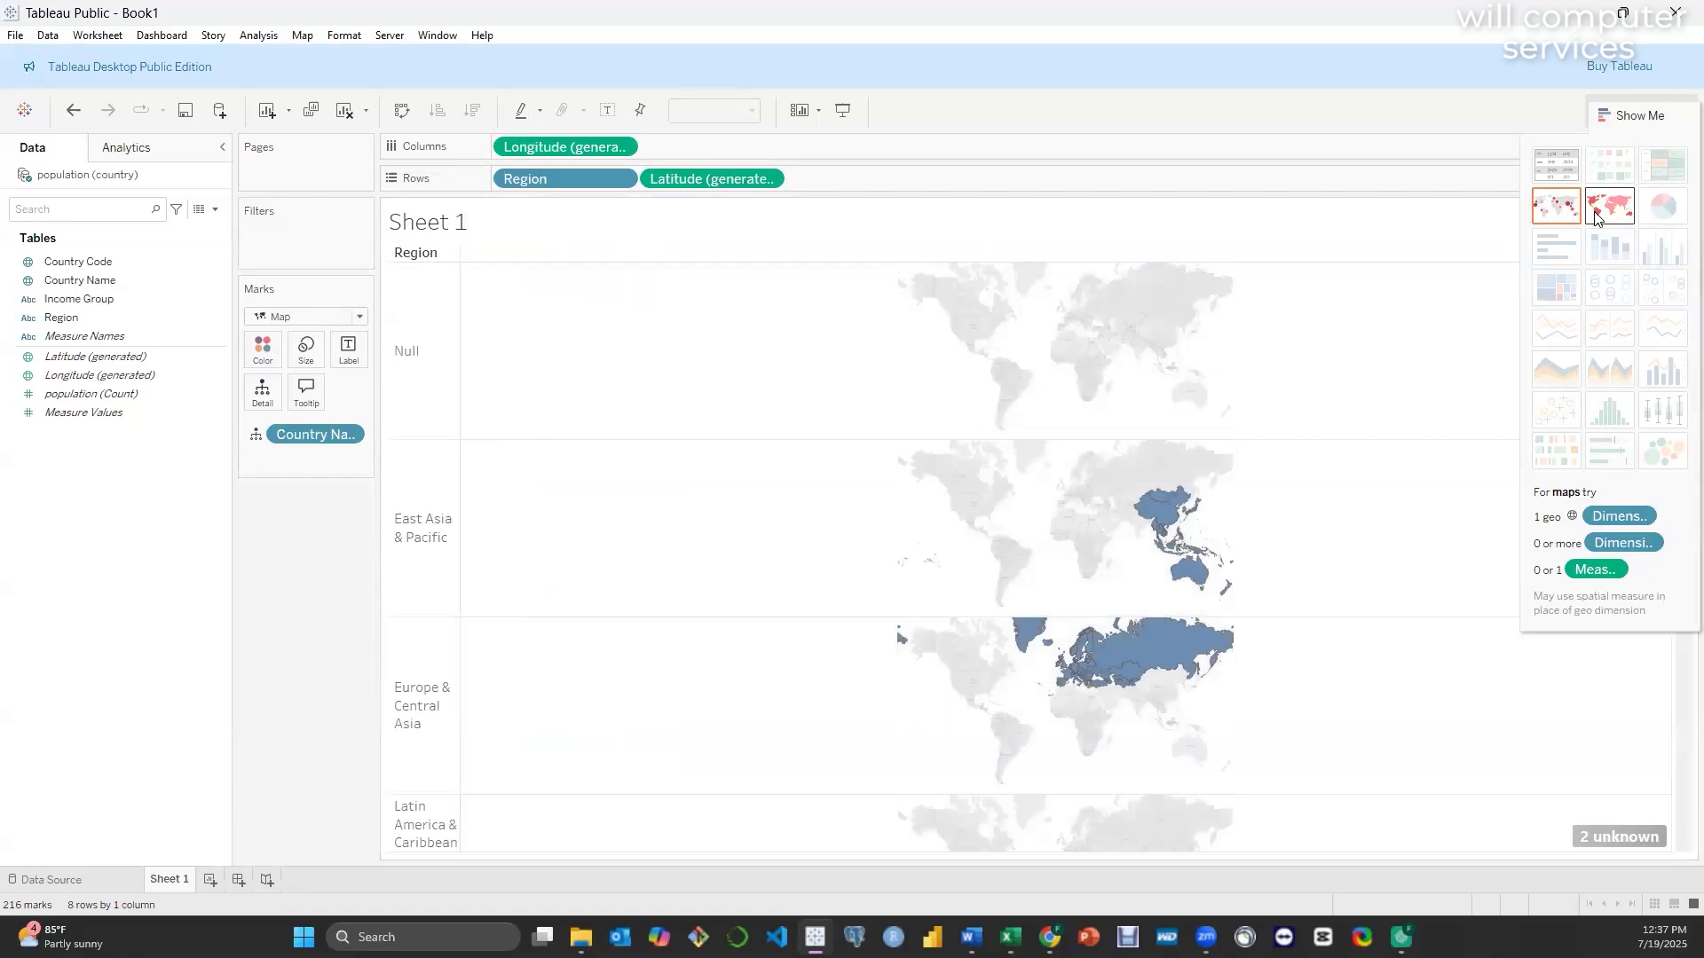
{"action": "left_click", "coordinate": [1560, 213]}
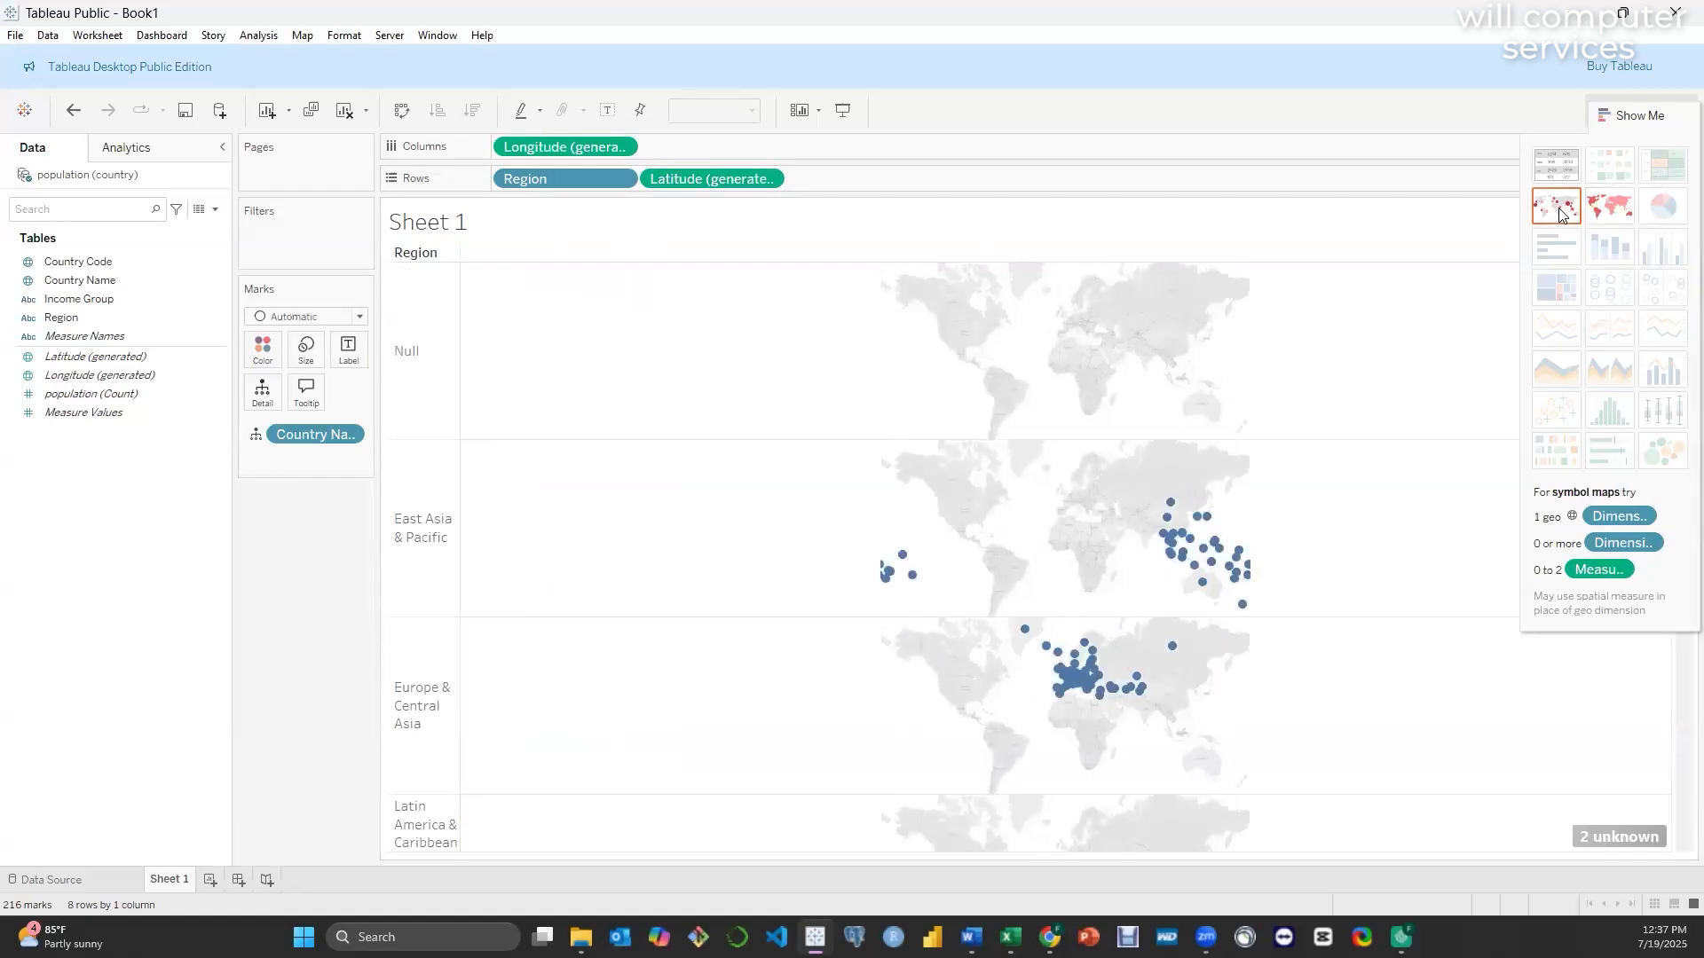
{"action": "left_click_drag", "start_coordinate": [531, 179], "coordinate": [282, 456]}
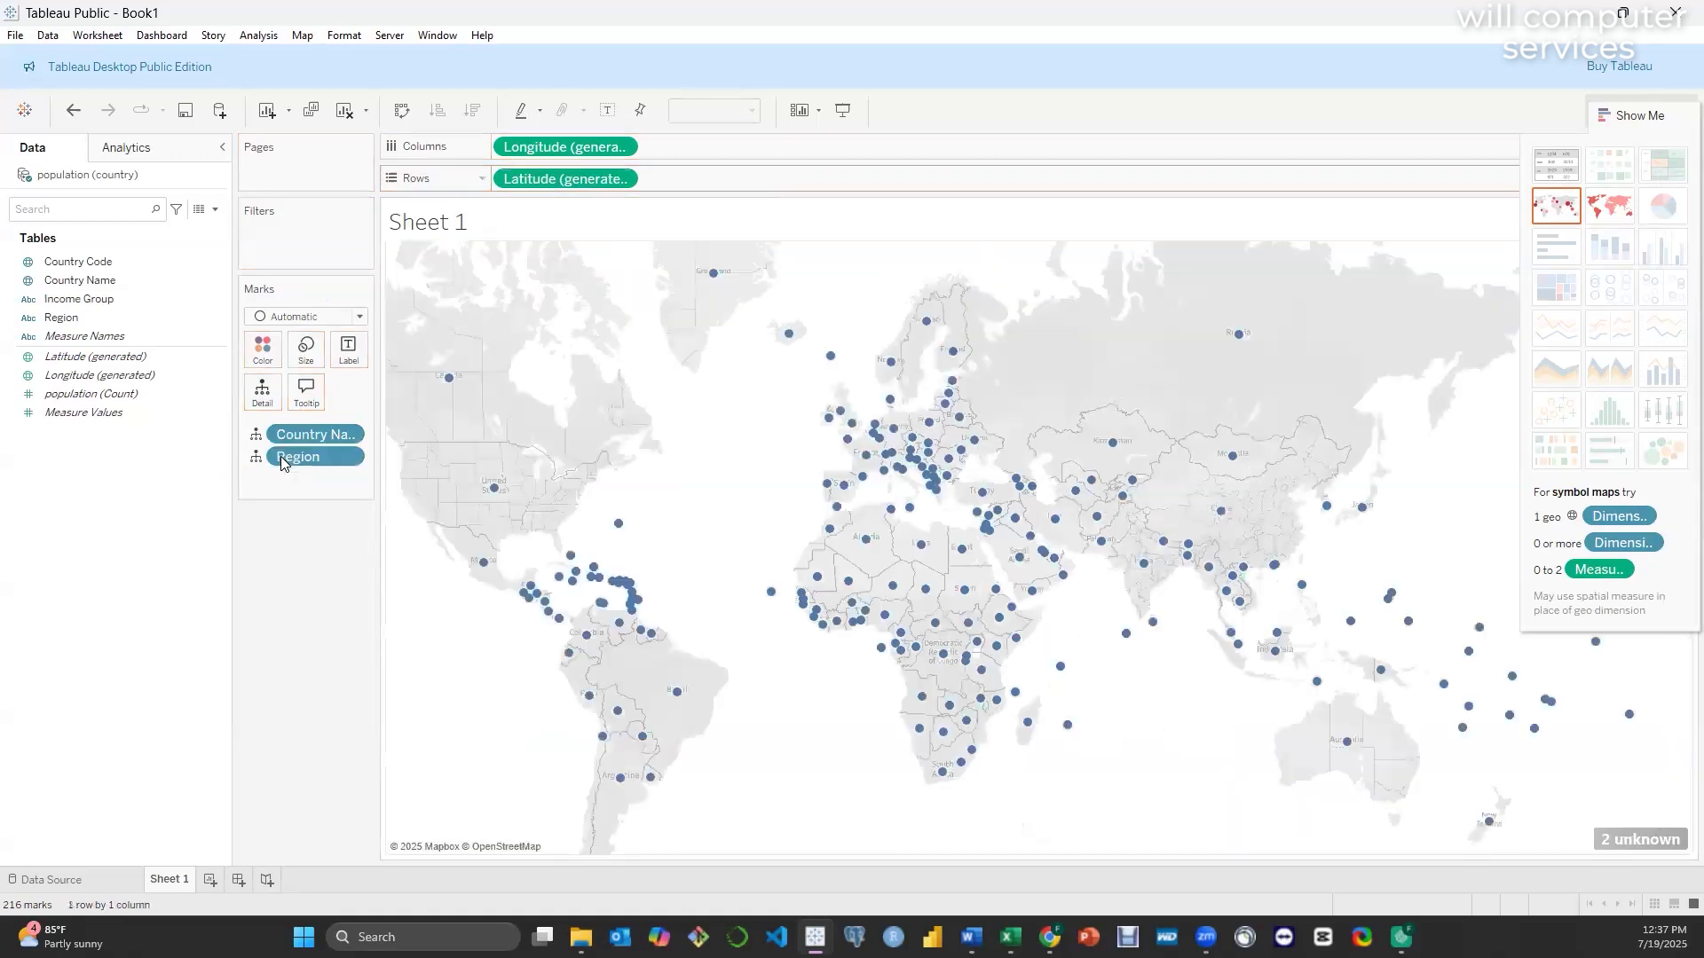
- Display the countries as a filled map and move Region from the rows to the filters, keeping only East Asia & Pacific
{"action": "left_click", "coordinate": [1611, 206]}
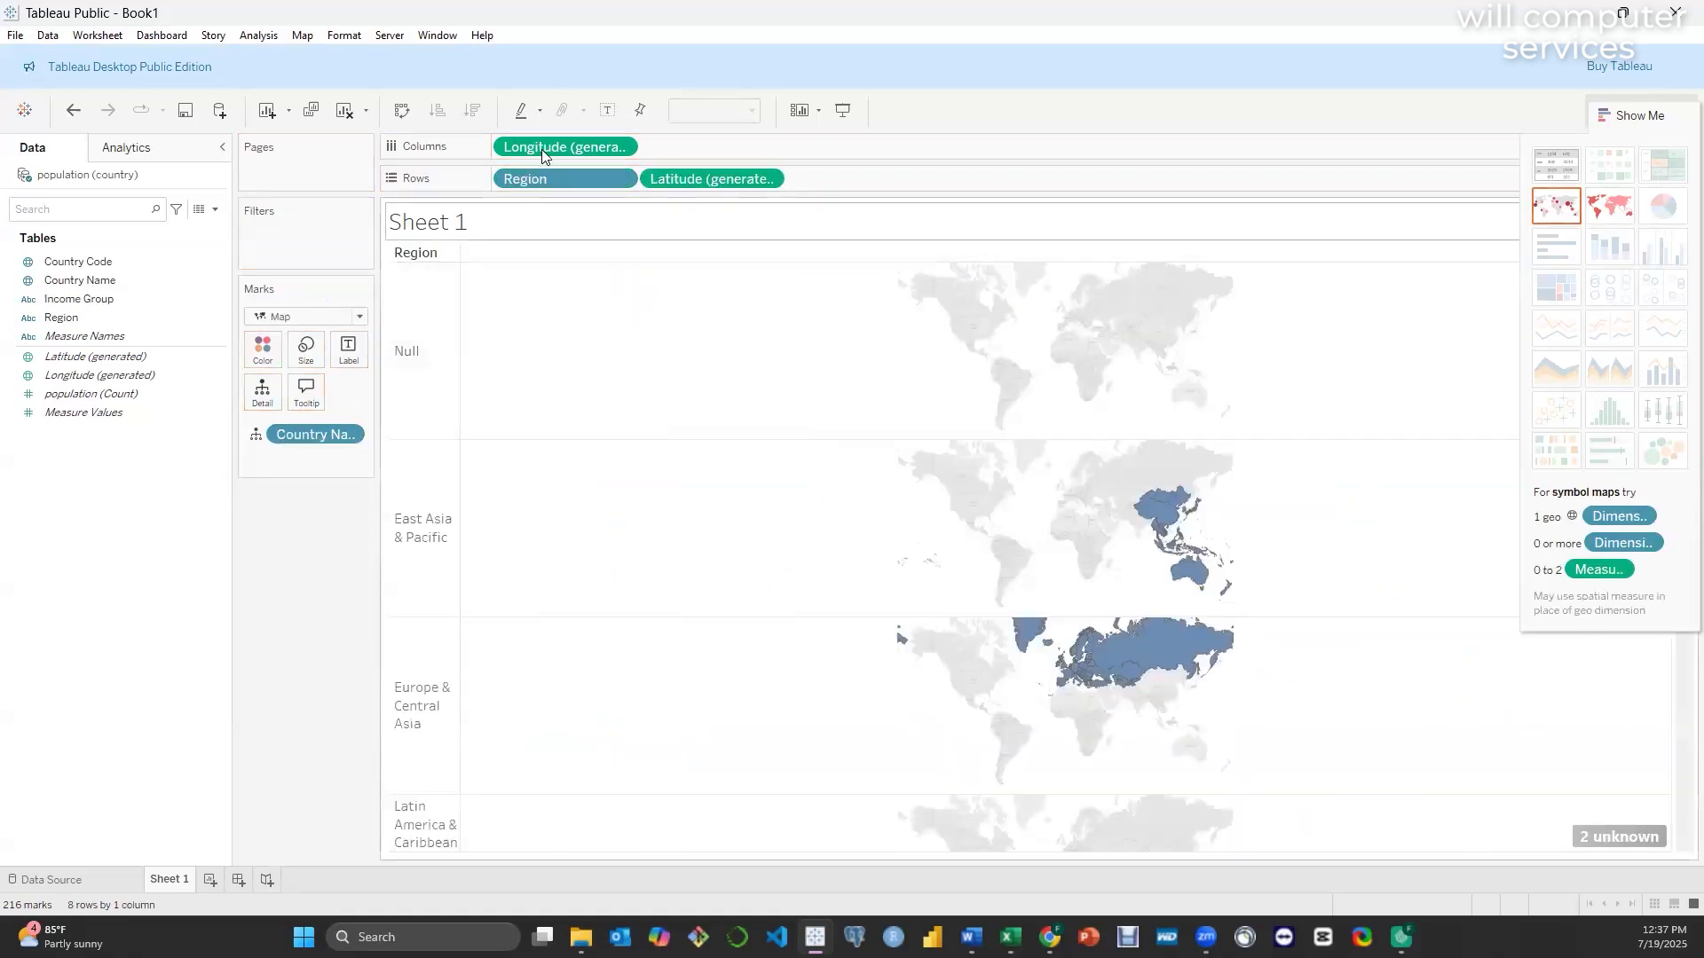
{"action": "left_click_drag", "start_coordinate": [550, 189], "coordinate": [295, 239]}
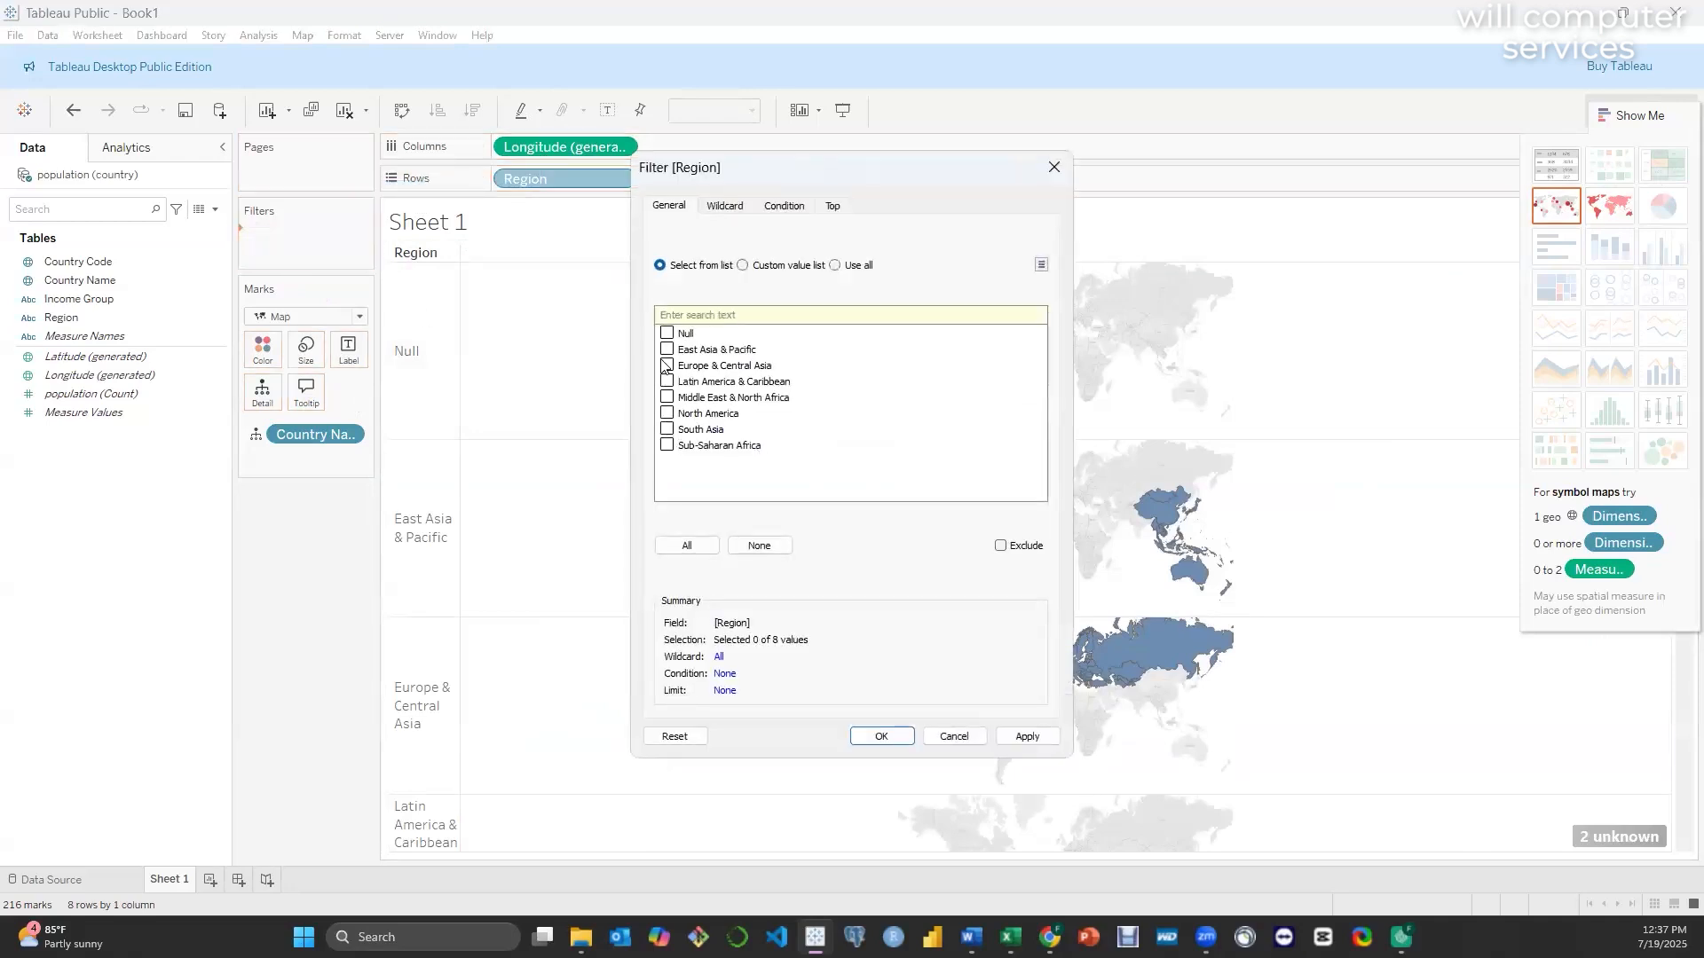
{"action": "left_click", "coordinate": [1027, 737]}
{"action": "left_click", "coordinate": [899, 742]}
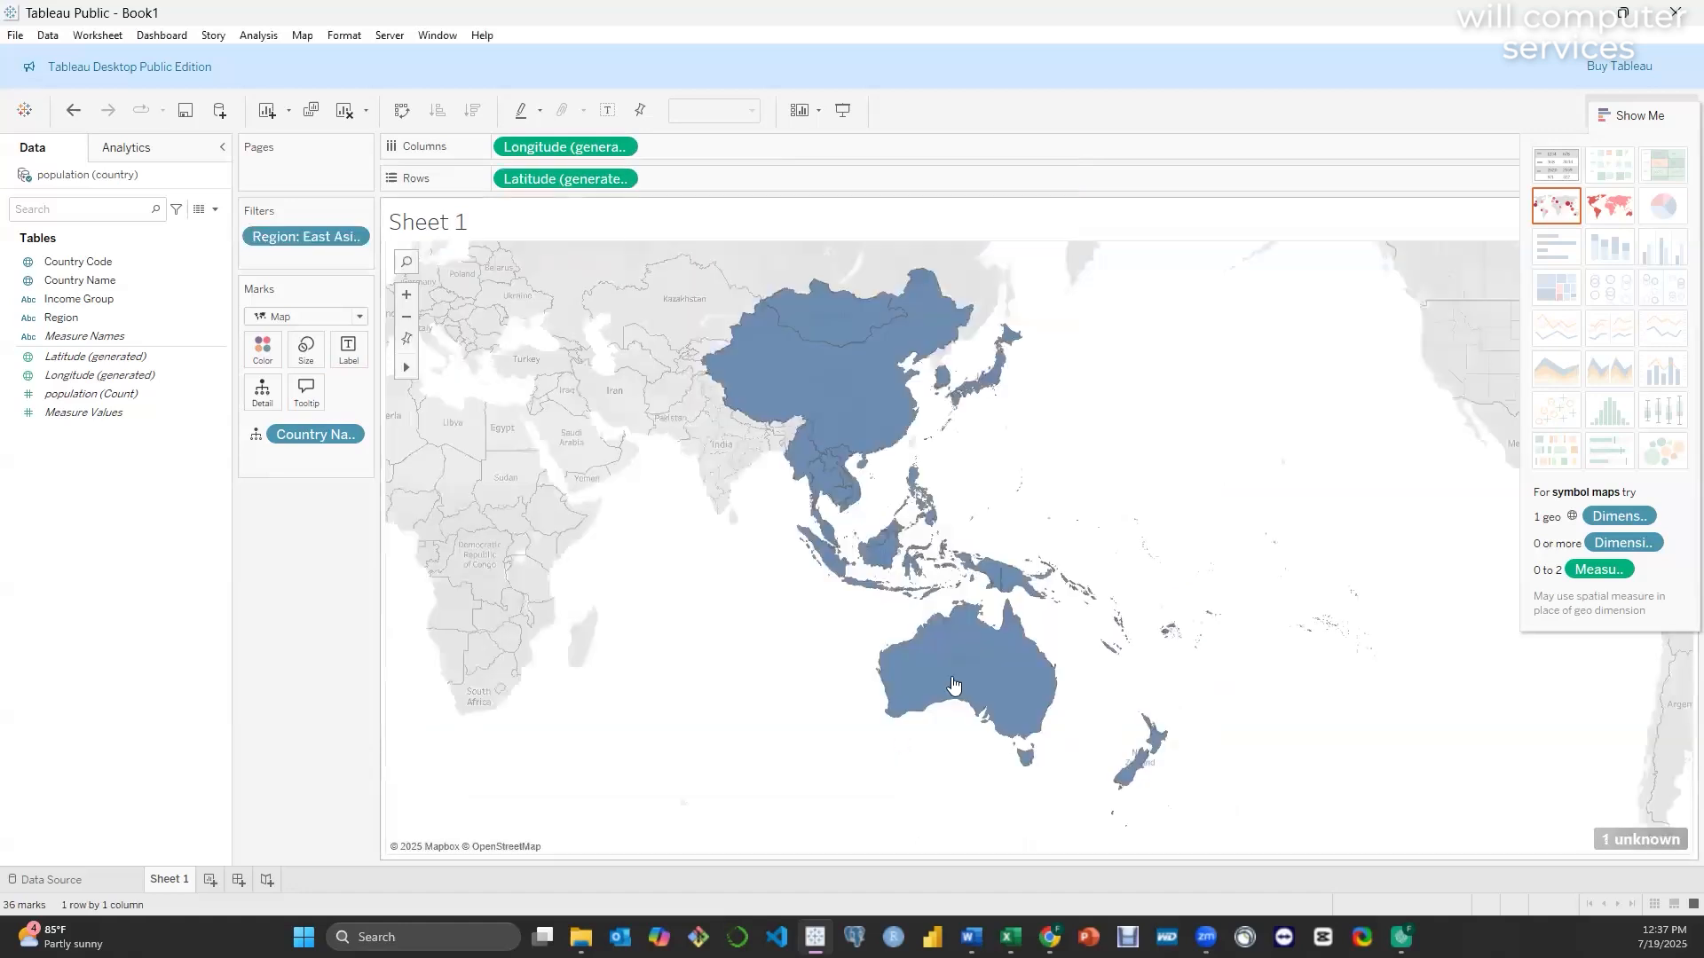
- Hide the Show Me choices and display the Region filter card beside the map
{"action": "left_click", "coordinate": [1642, 112]}
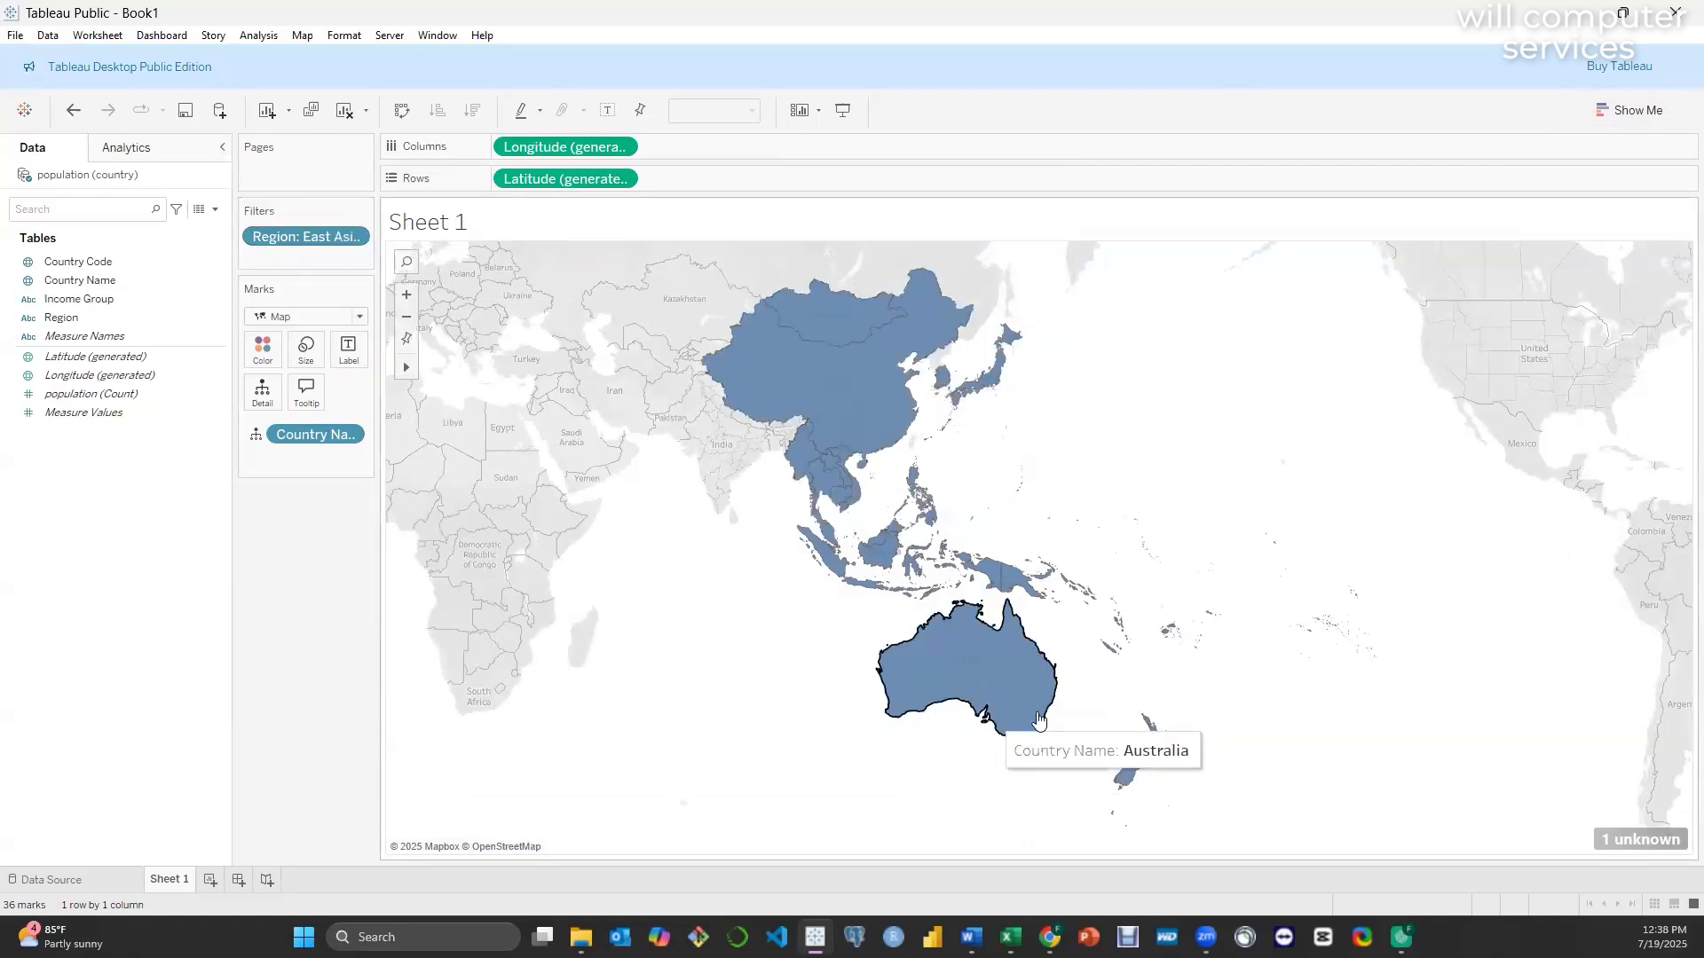
{"action": "left_click", "coordinate": [352, 238]}
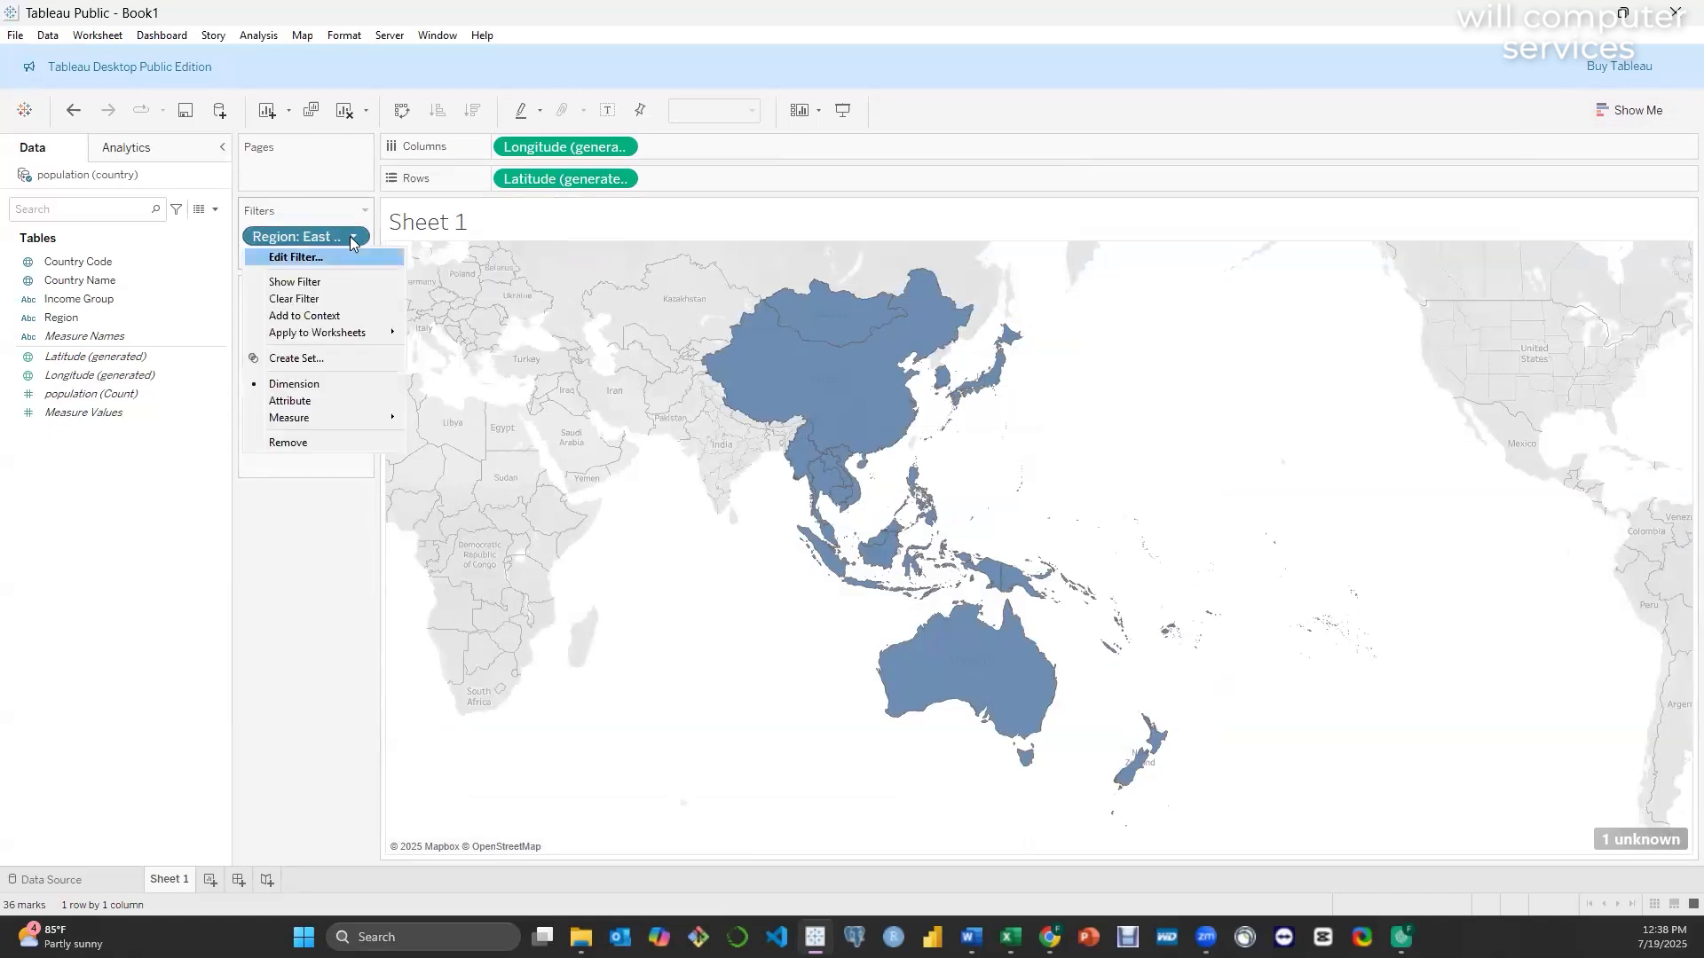
{"action": "left_click", "coordinate": [354, 253]}
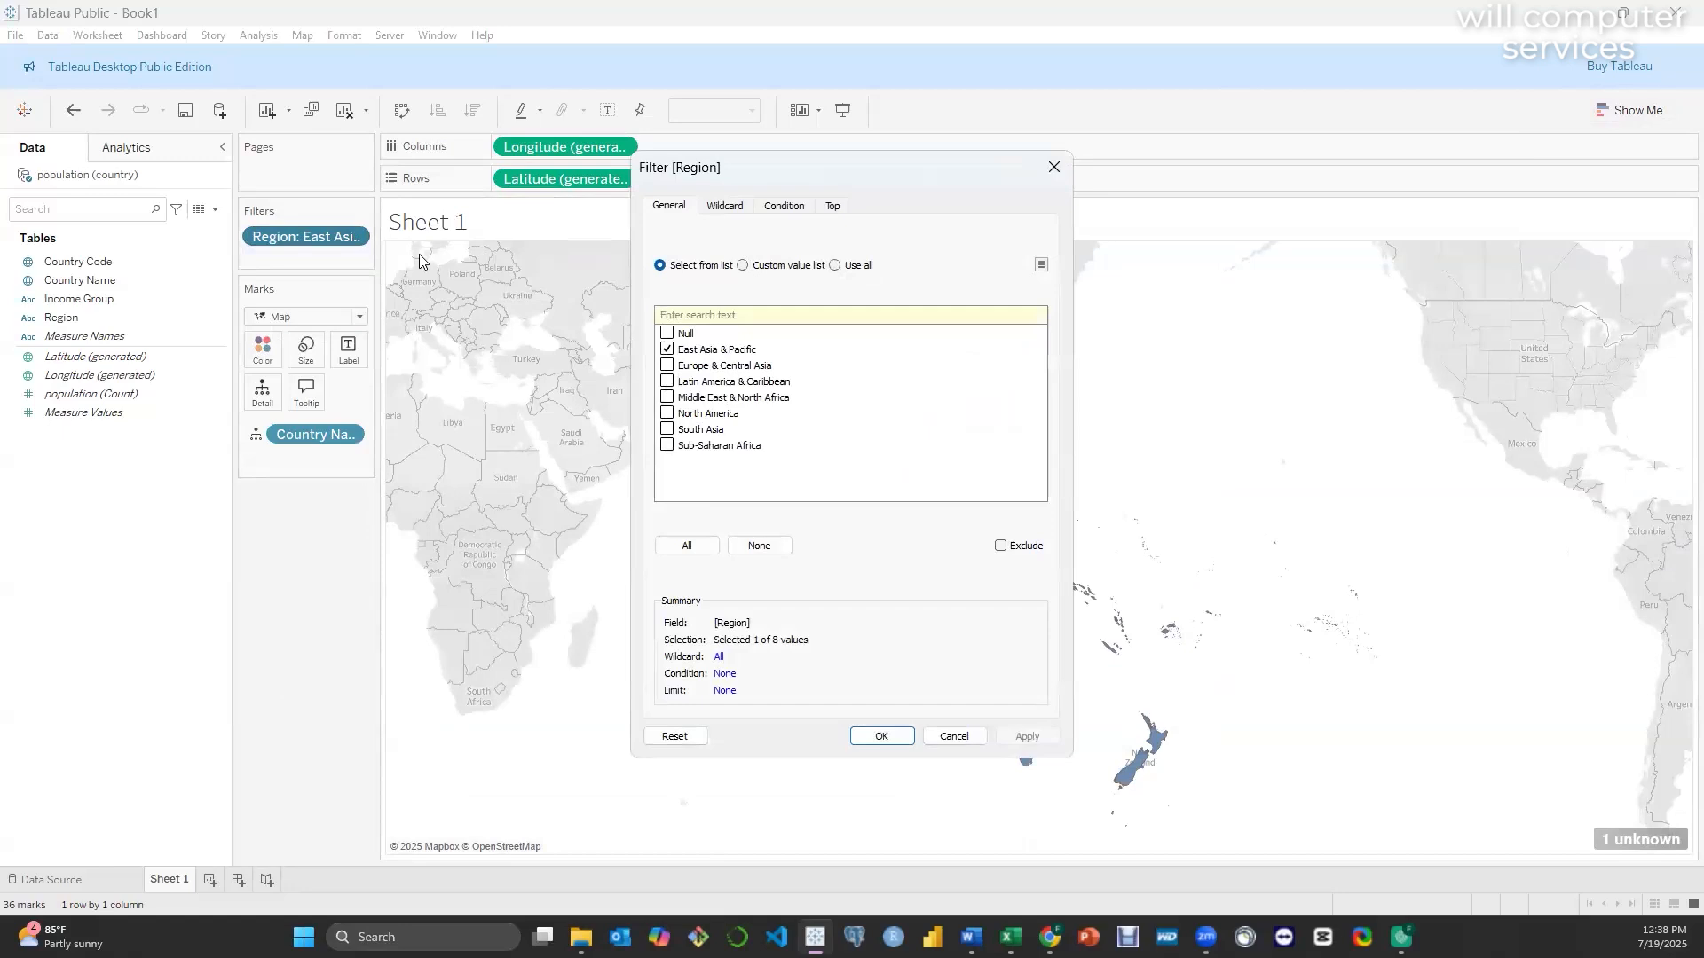
{"action": "left_click", "coordinate": [353, 238]}
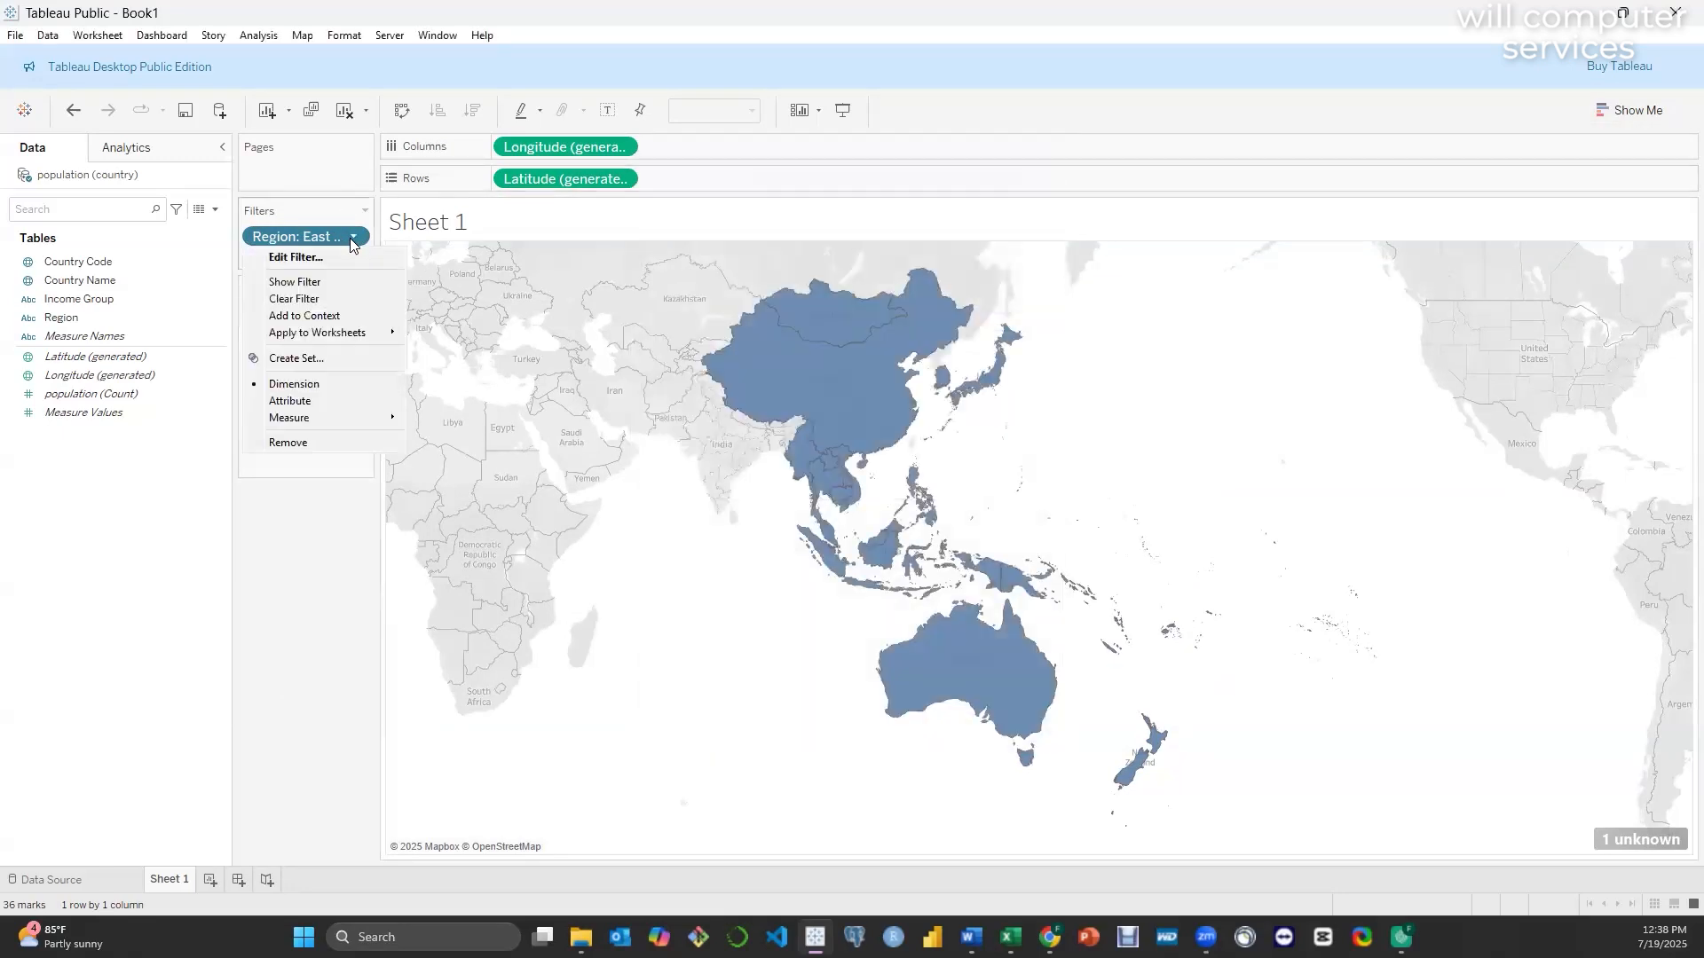
{"action": "left_click", "coordinate": [318, 281]}
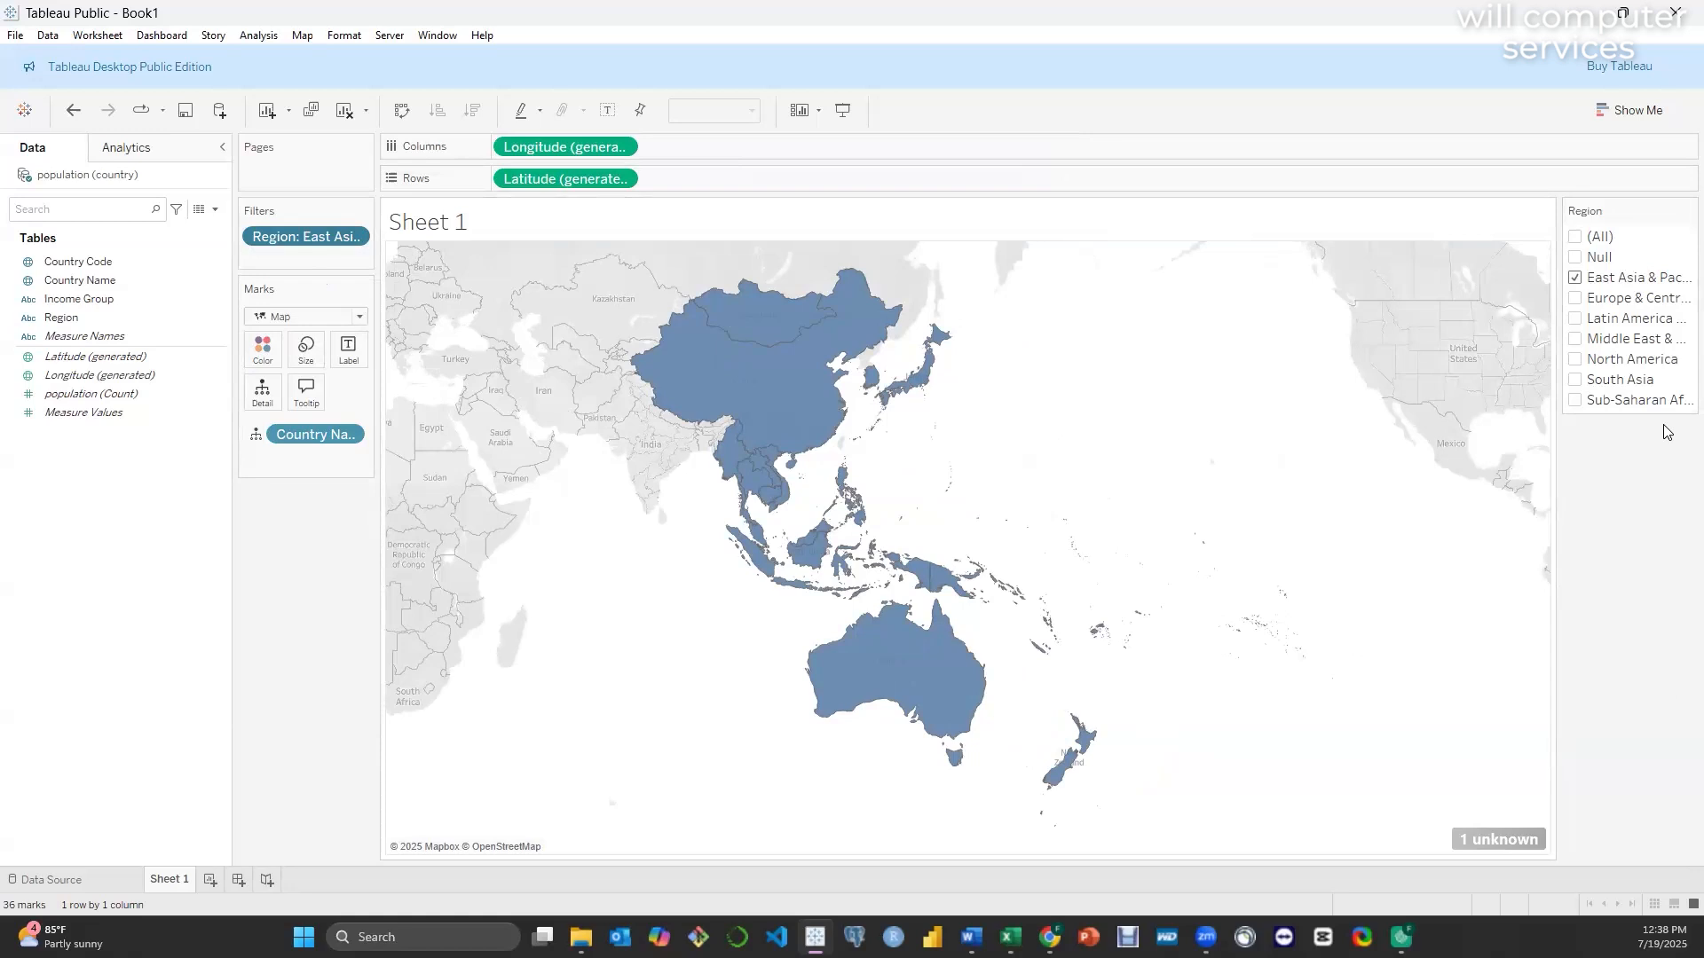
- Try adding Latin America & Caribbean and Europe & Central Asia to the Region filter, and clear both again
{"action": "left_click", "coordinate": [1574, 319]}
{"action": "left_click", "coordinate": [1575, 300]}
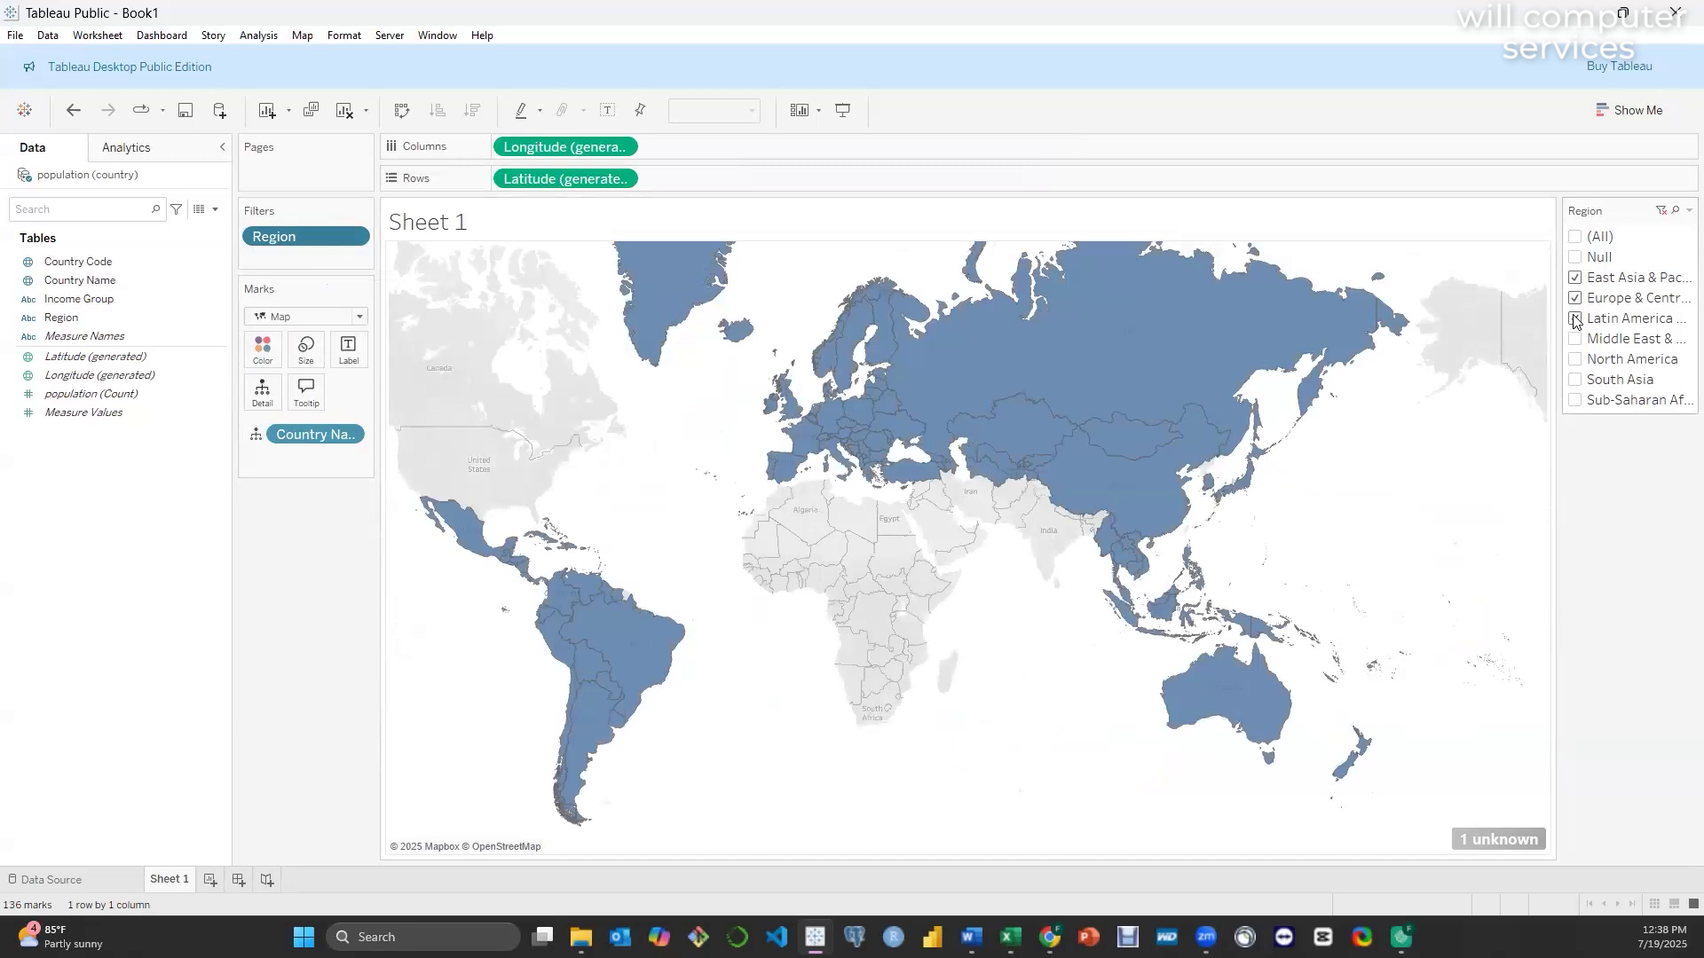
{"action": "left_click", "coordinate": [1574, 319]}
{"action": "left_click", "coordinate": [1574, 298]}
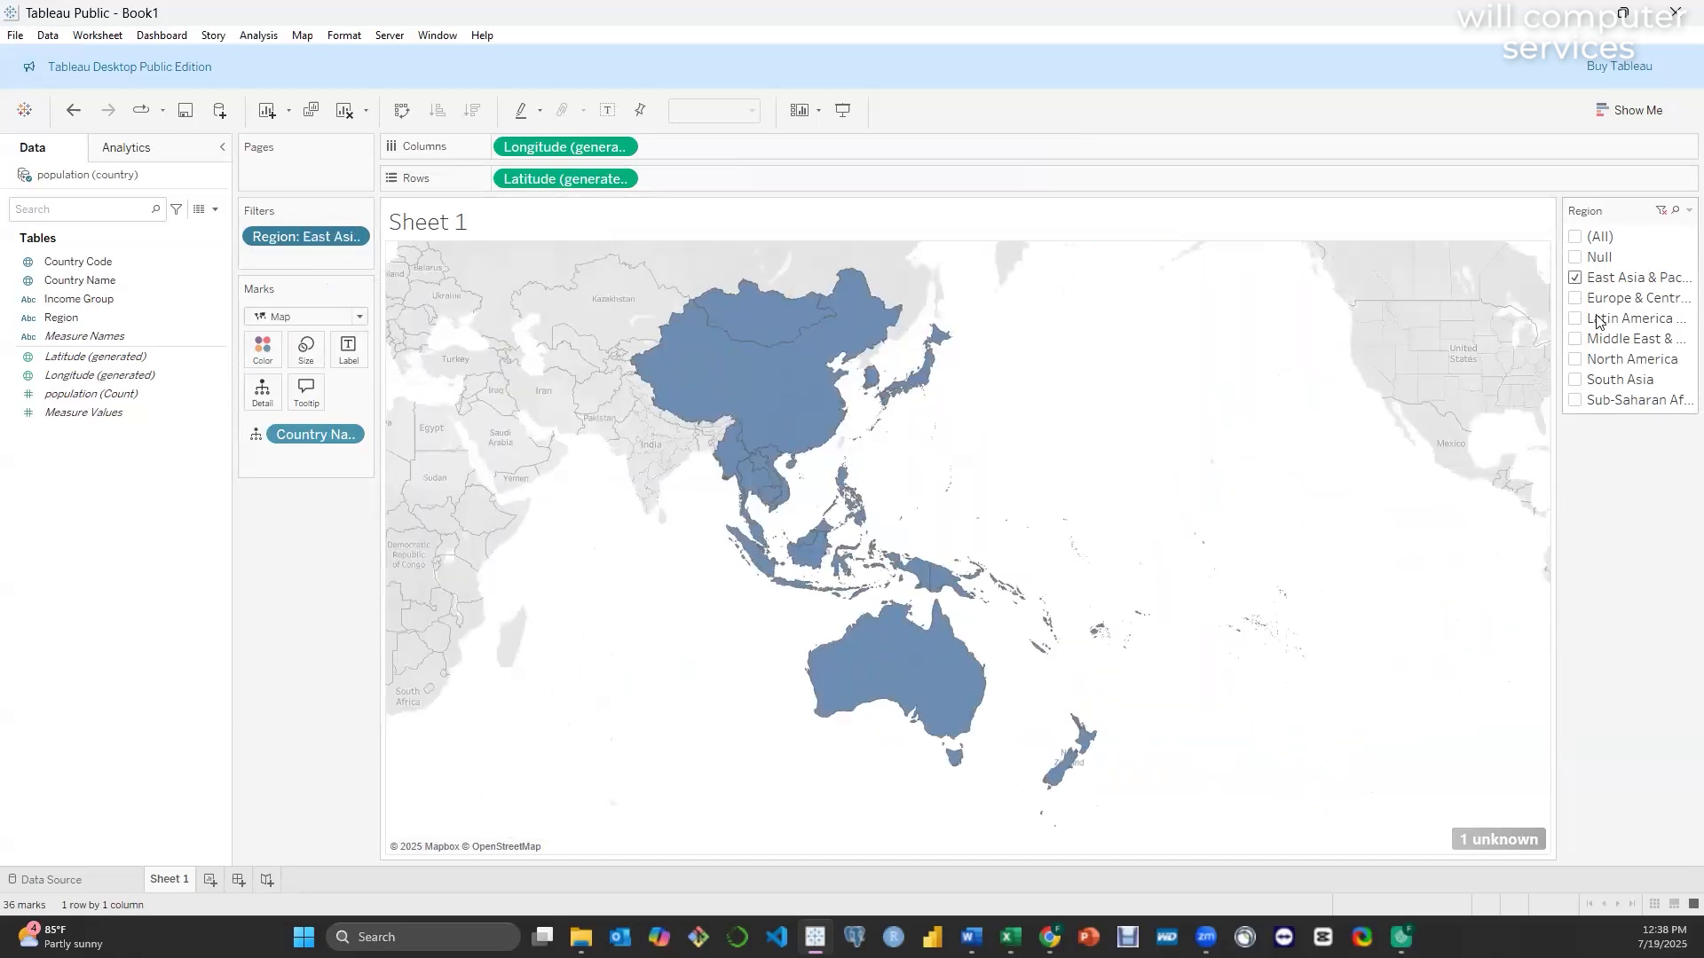
- Customize the Region filter card to show an Apply button
{"action": "left_click", "coordinate": [1688, 212]}
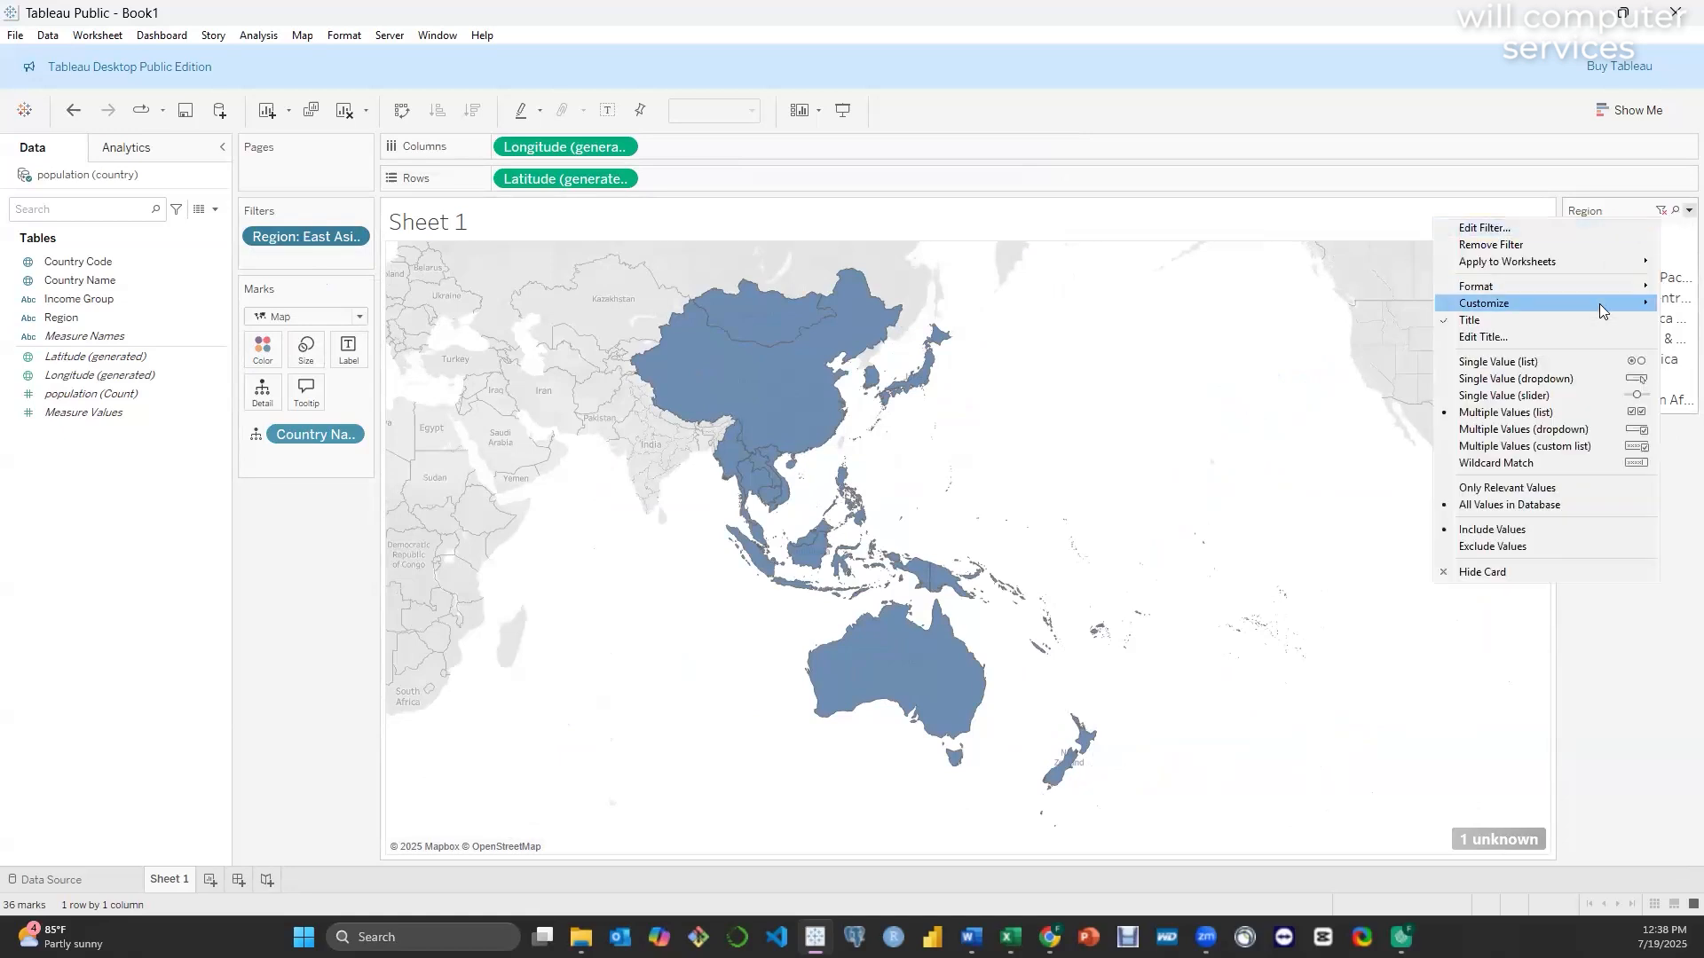
{"action": "mouse_move", "coordinate": [1646, 307]}
{"action": "left_click", "coordinate": [1681, 344]}
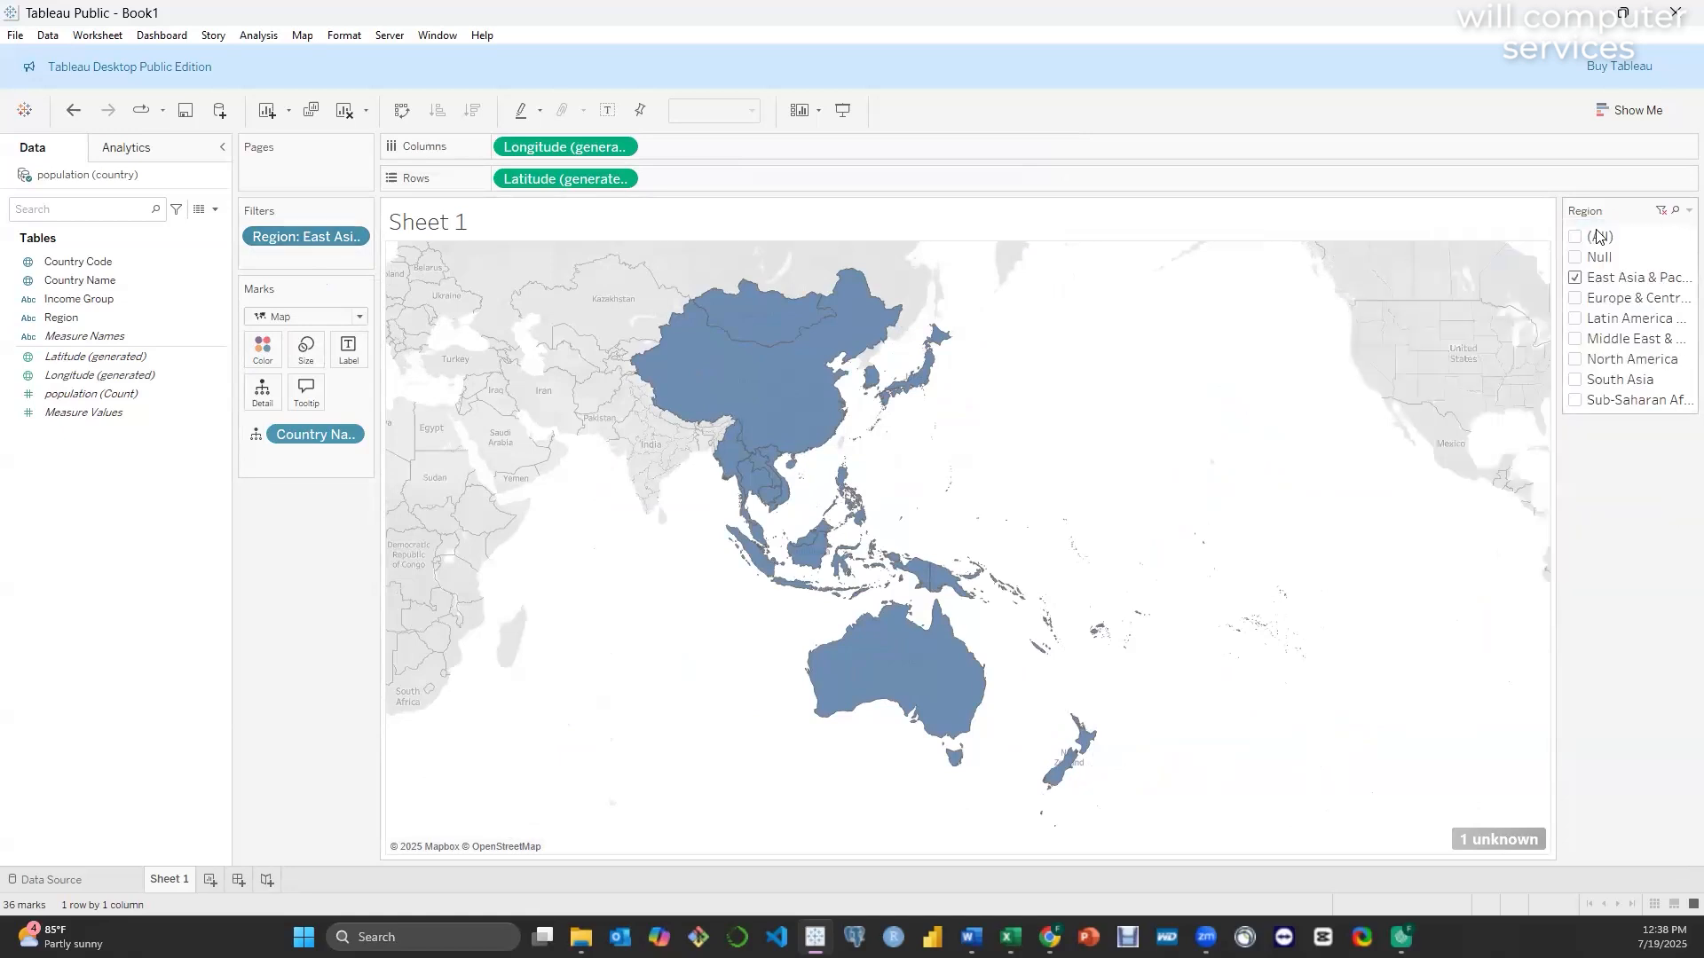
{"action": "left_click", "coordinate": [1687, 210]}
{"action": "mouse_move", "coordinate": [1553, 305]}
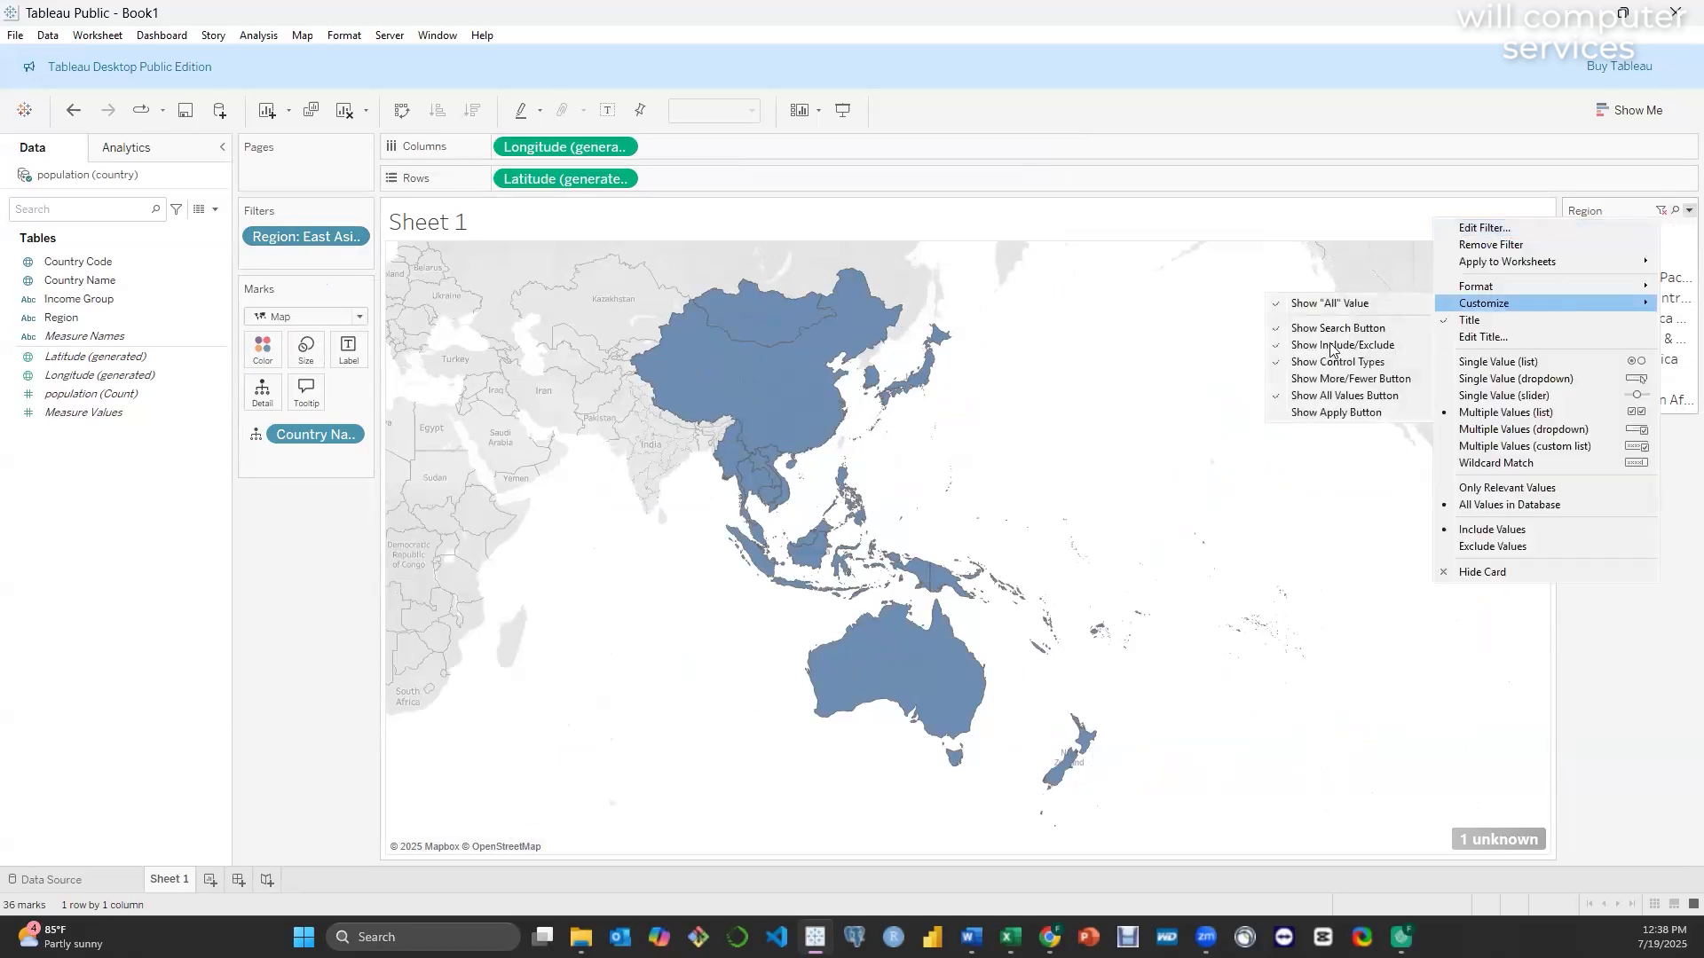
{"action": "left_click", "coordinate": [1340, 414]}
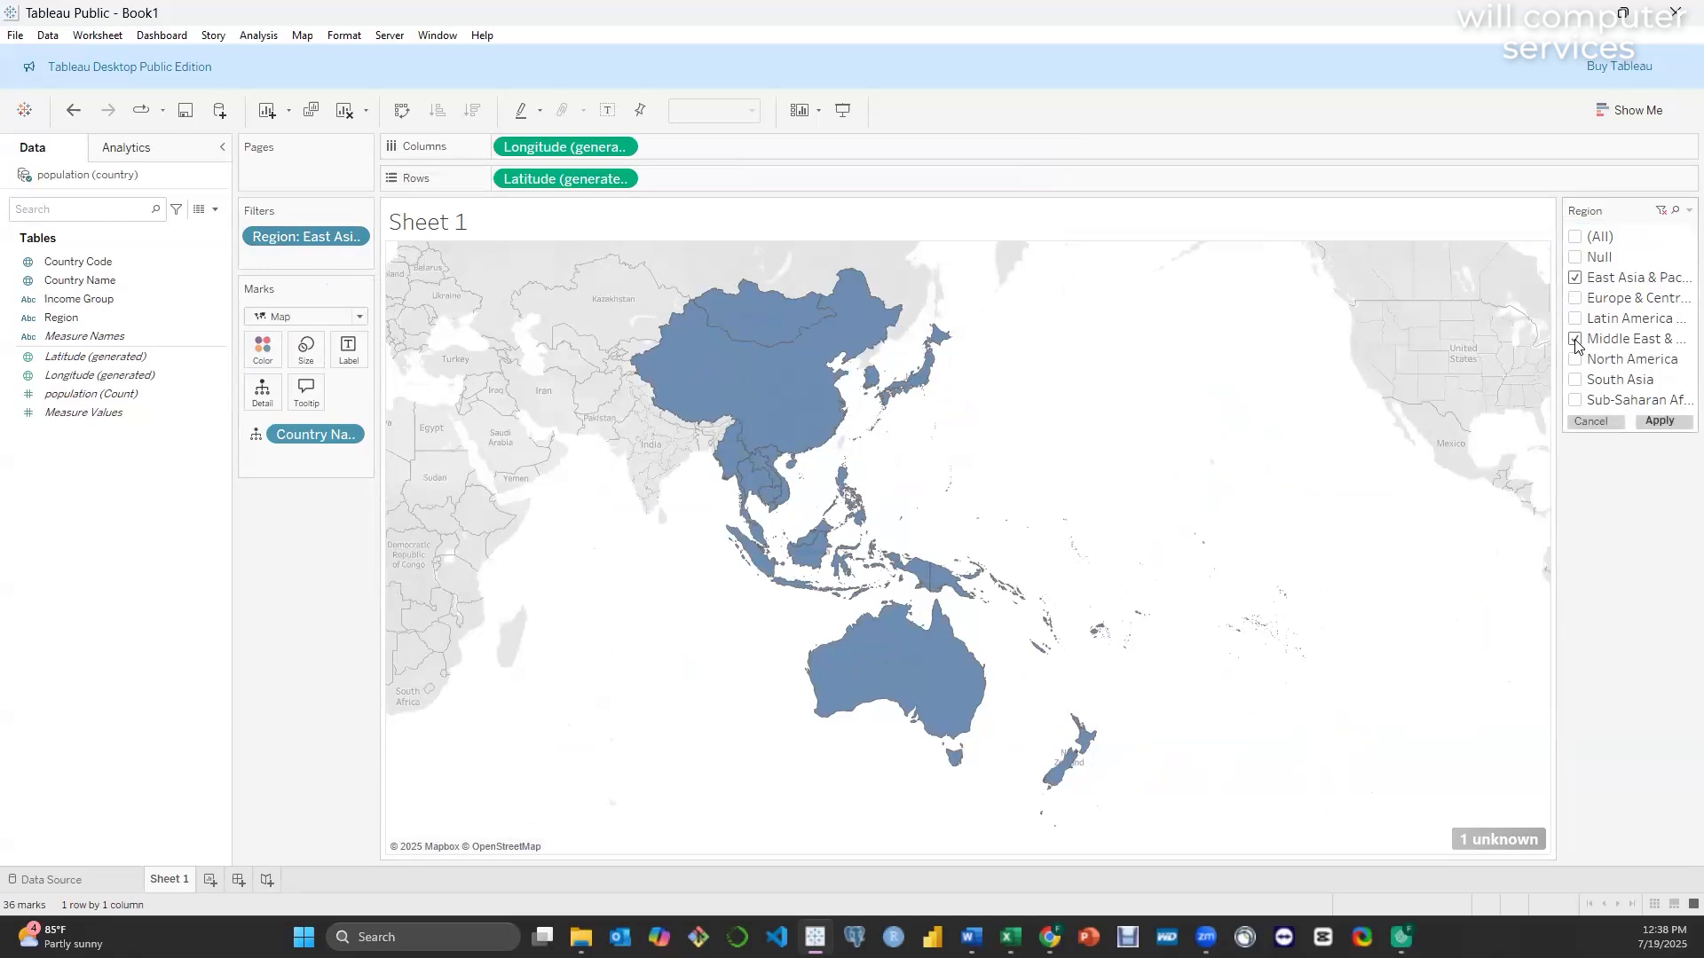
- Apply the Region filter with East Asia & Pacific and Middle East & North Africa selected
{"action": "left_click", "coordinate": [1575, 380]}
{"action": "left_click", "coordinate": [1576, 380]}
{"action": "left_click", "coordinate": [1577, 398]}
{"action": "left_click", "coordinate": [1659, 421]}
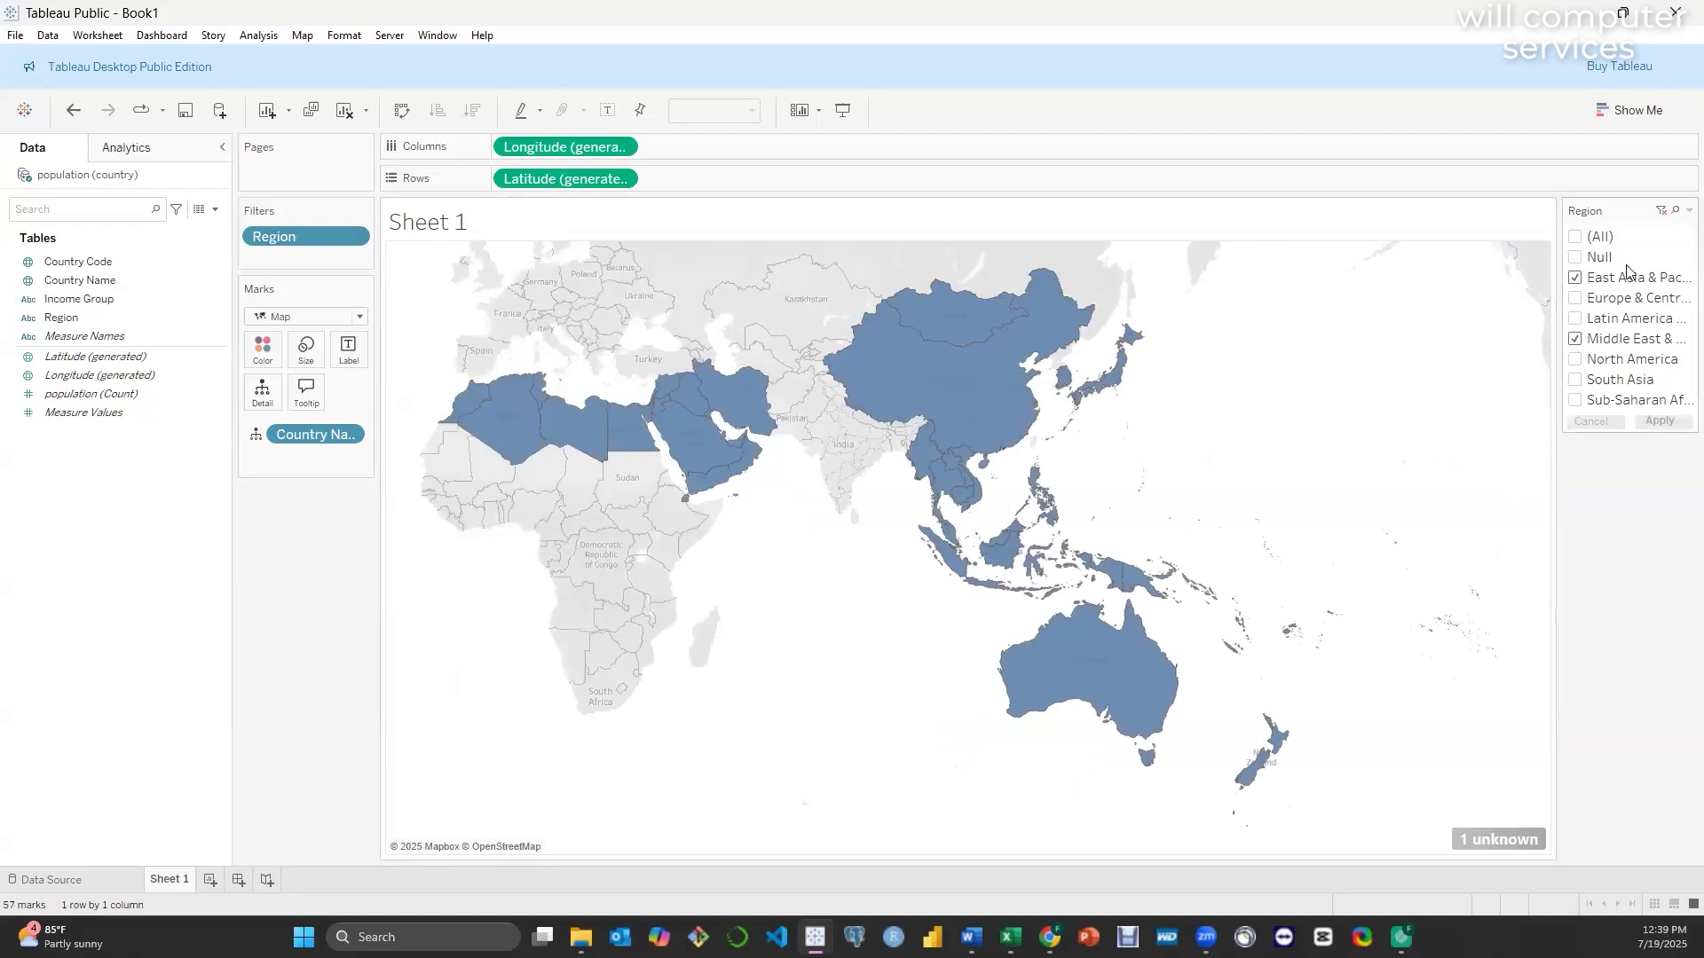
- Change the Region filter card to a multiple-values dropdown and filter the map to Sub-Saharan Africa only
{"action": "left_click", "coordinate": [1688, 210]}
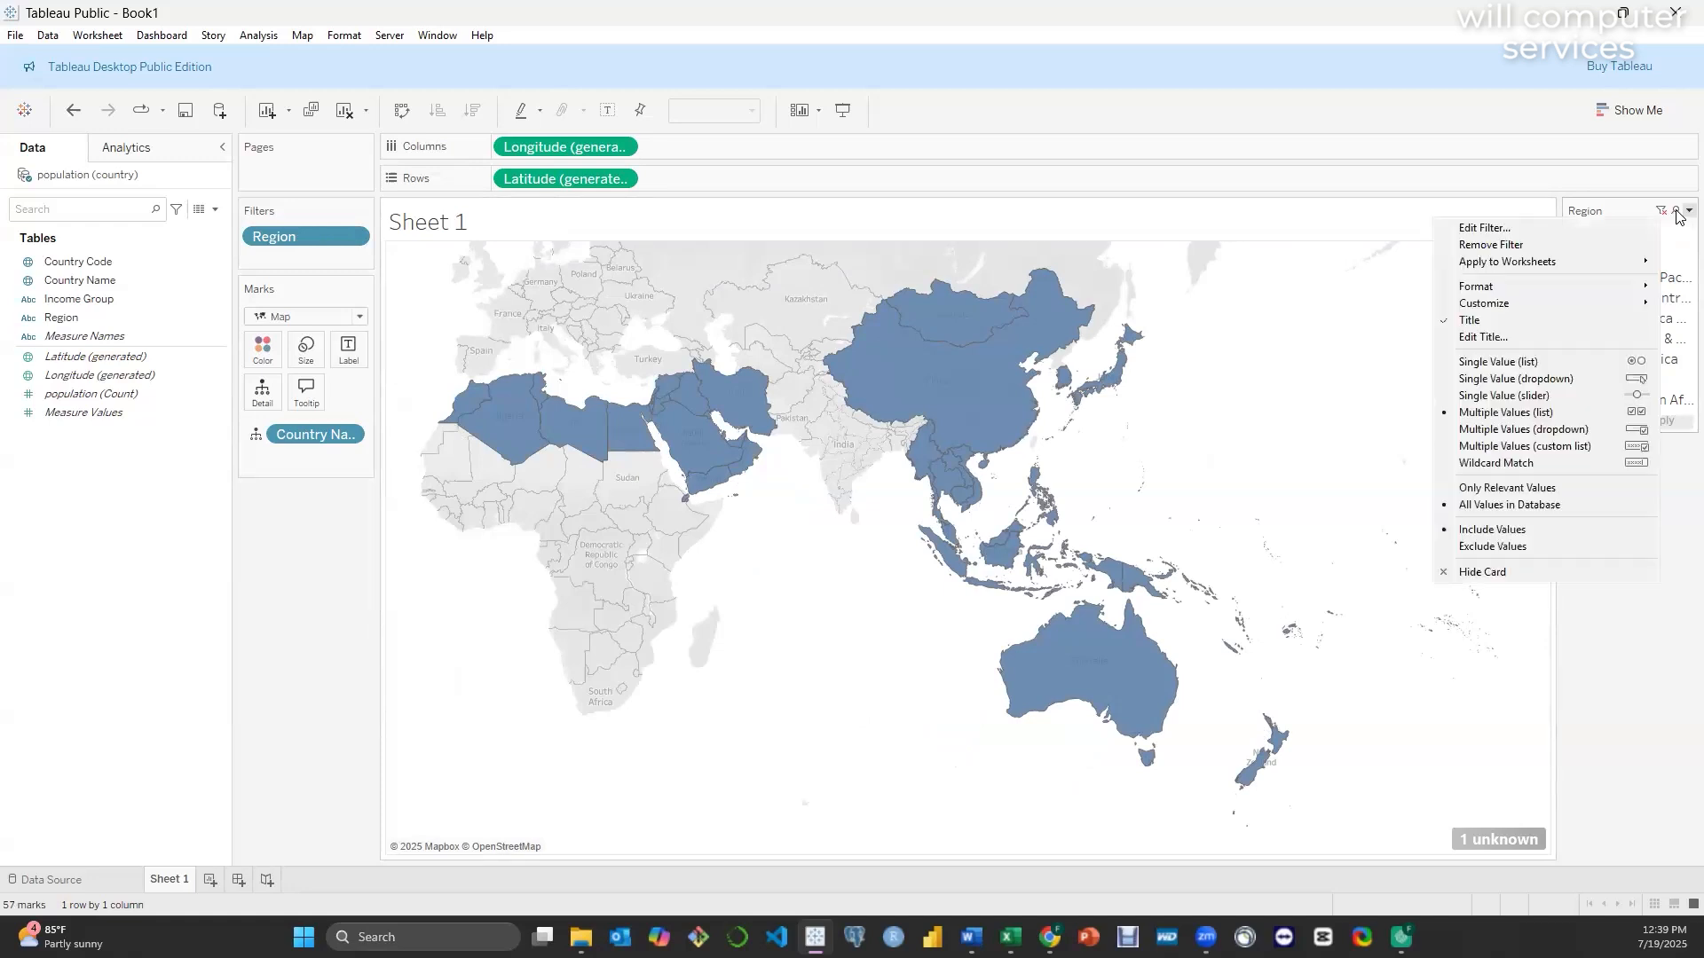
{"action": "left_click", "coordinate": [1533, 432]}
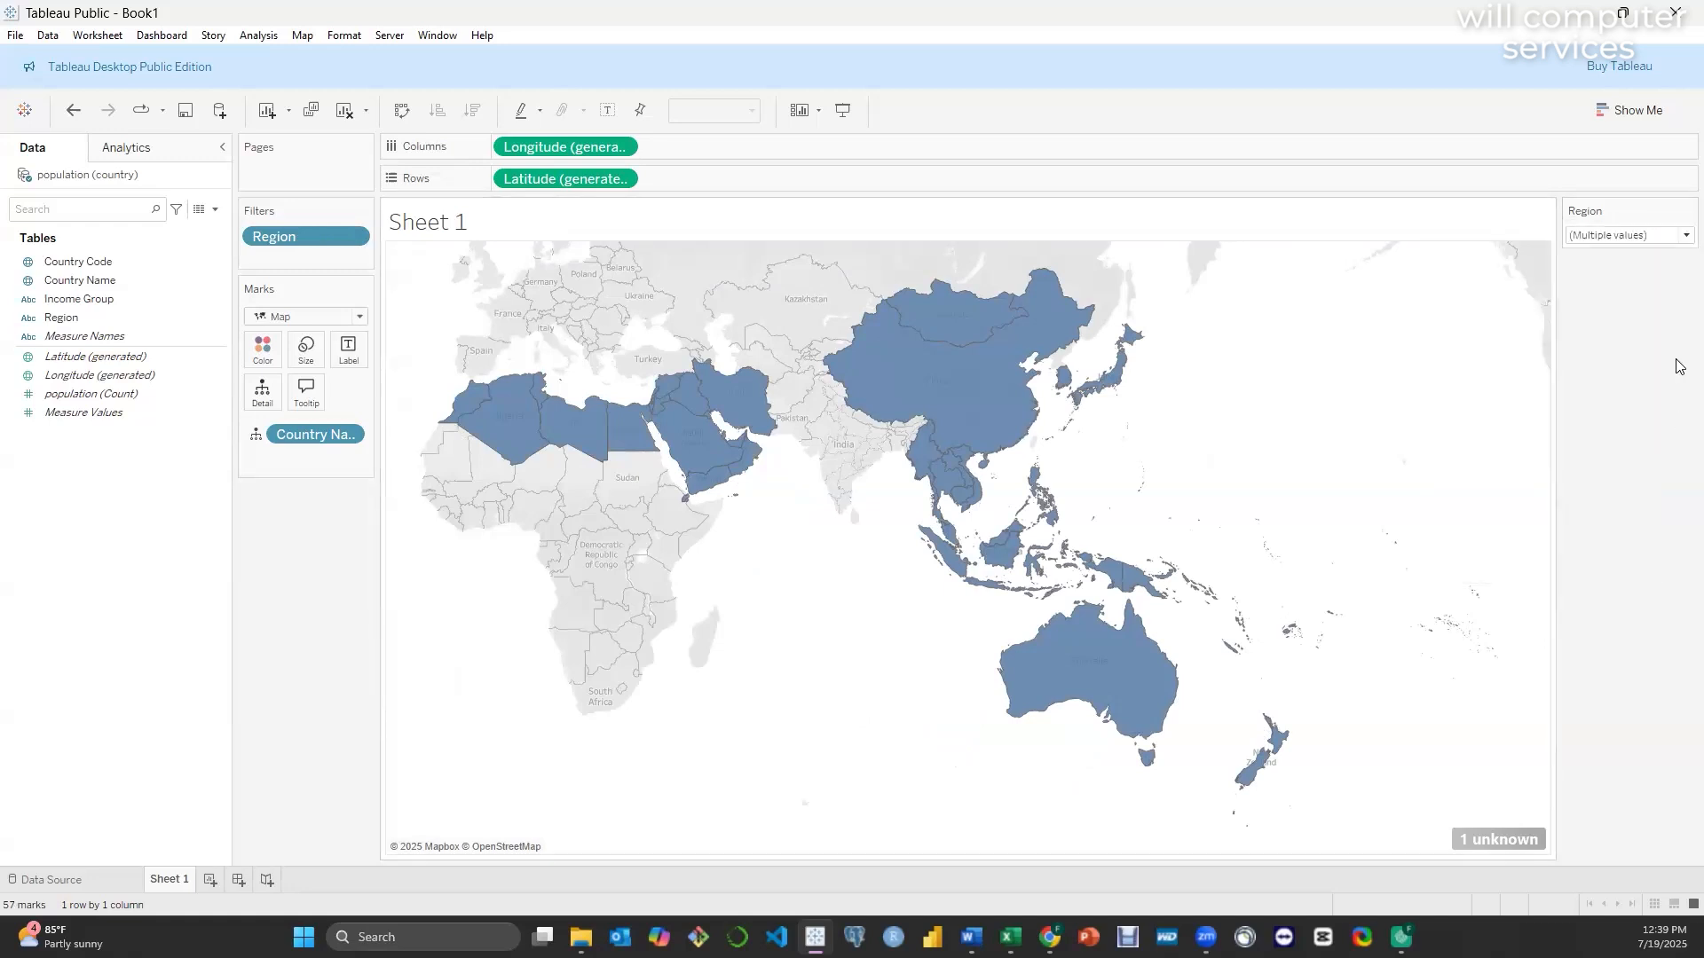
{"action": "left_click", "coordinate": [1684, 236]}
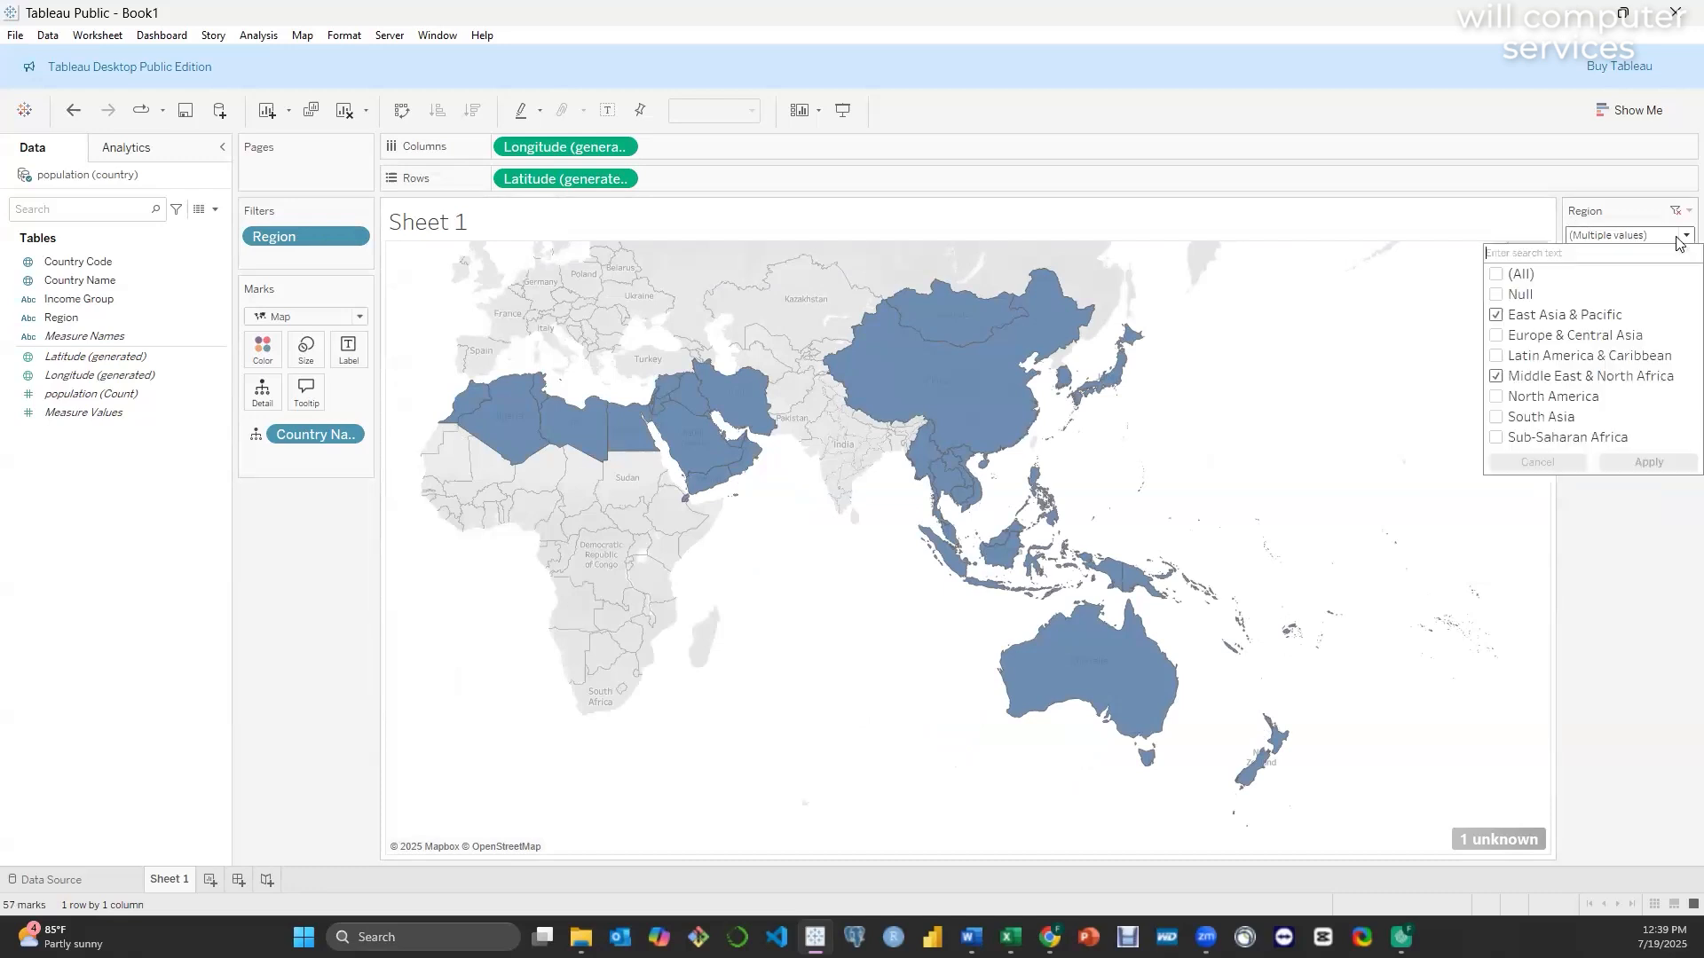
{"action": "left_click", "coordinate": [1496, 316]}
{"action": "left_click", "coordinate": [1496, 376]}
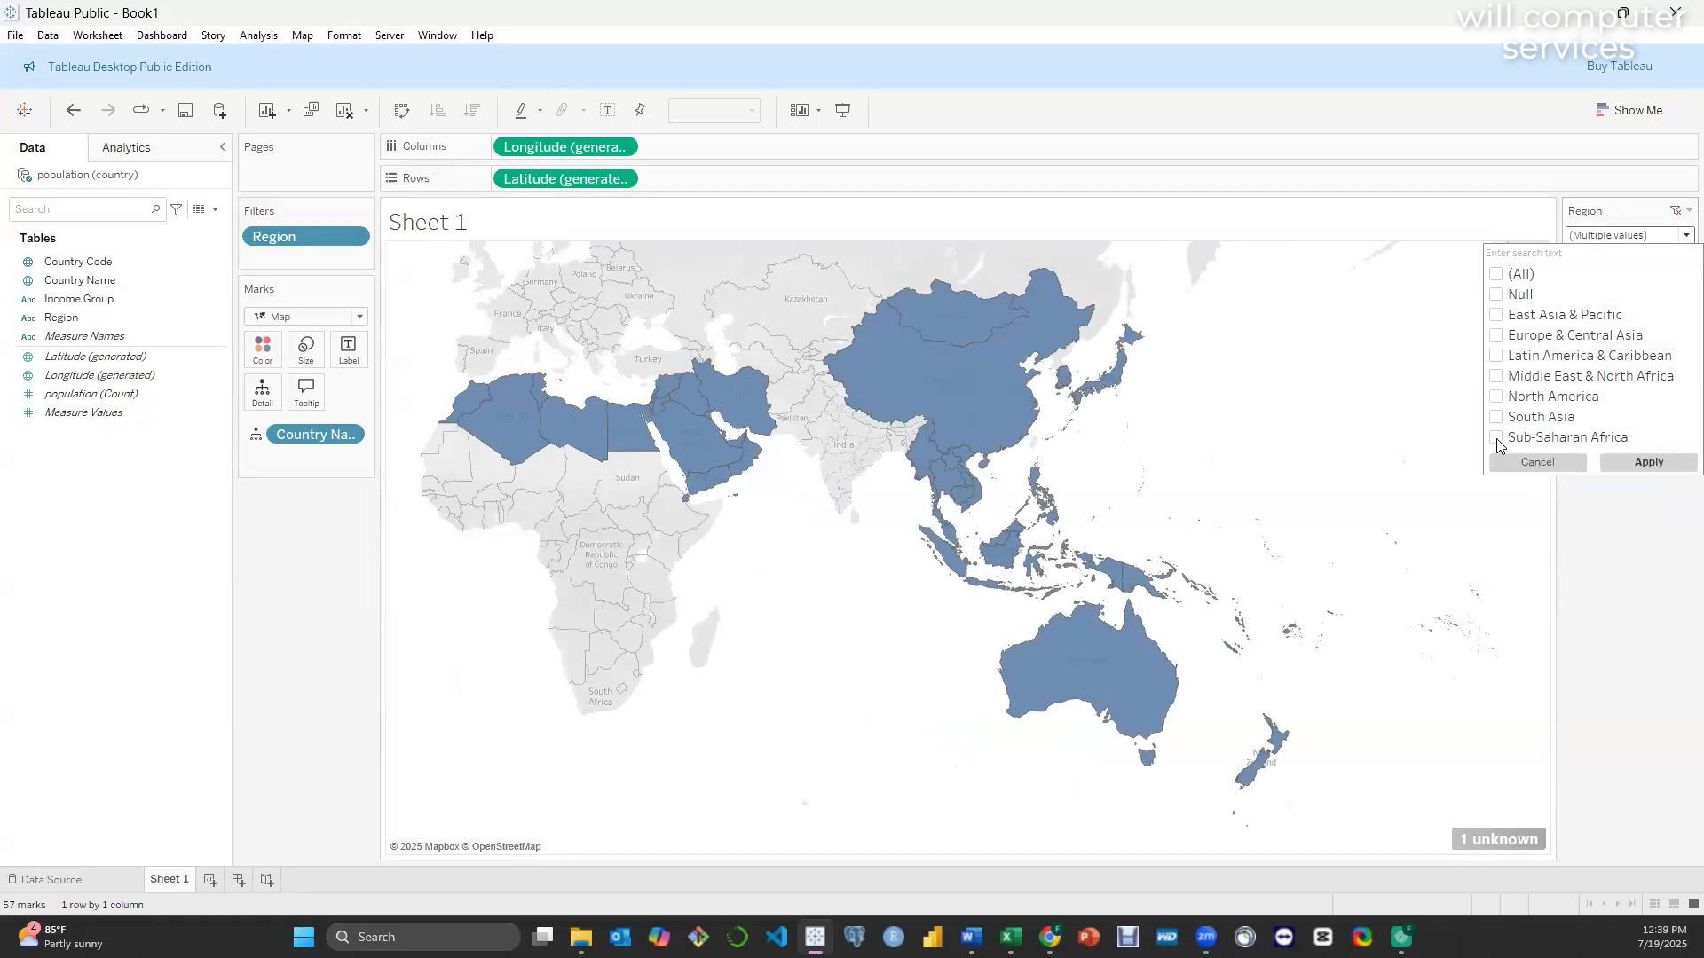
{"action": "left_click", "coordinate": [1651, 463]}
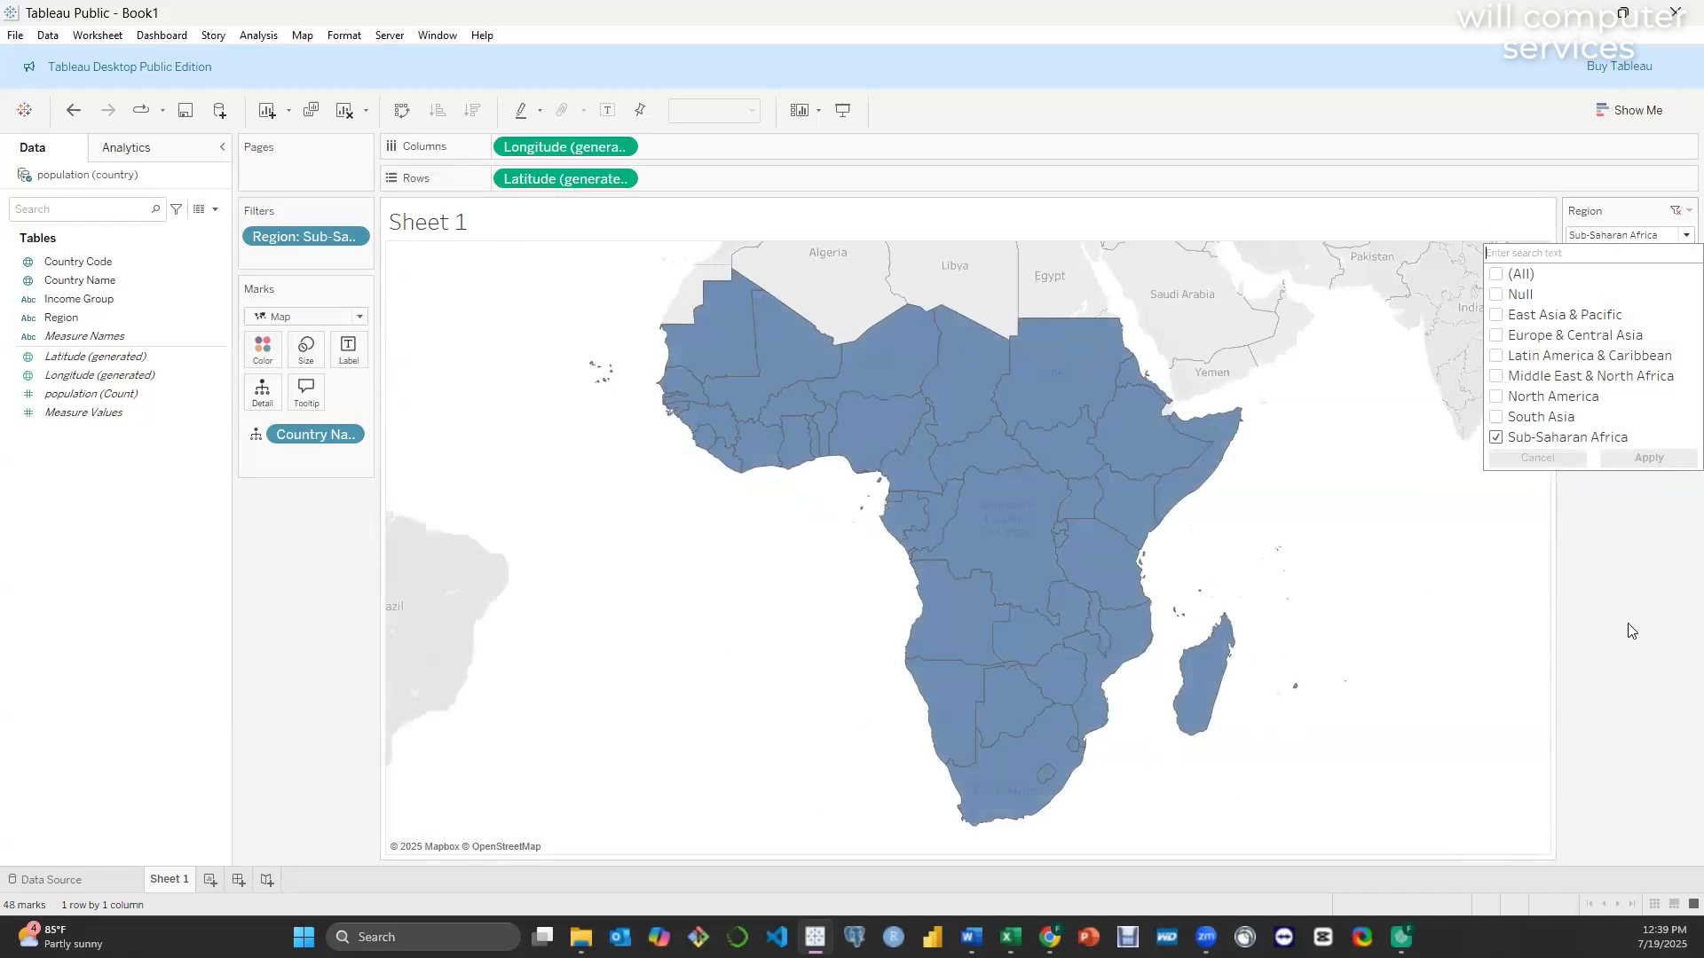
{"action": "left_click", "coordinate": [554, 450]}
- Try Country Name as a label on the map and return it to the marks detail
{"action": "left_click", "coordinate": [255, 434]}
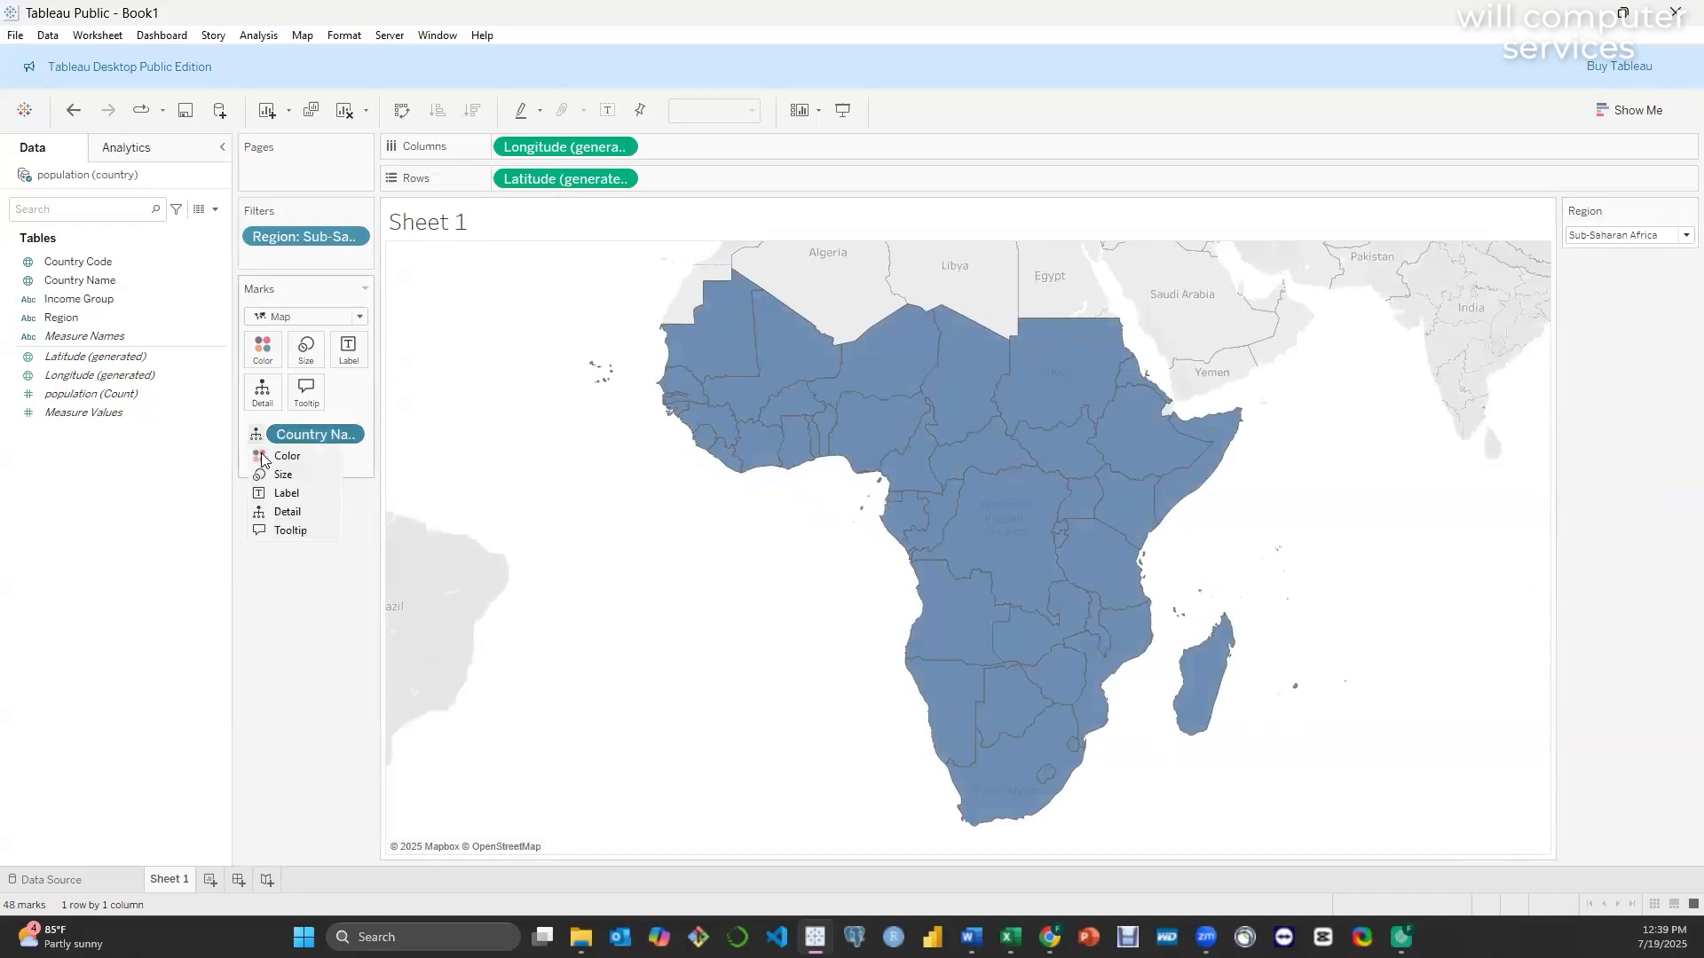
{"action": "left_click", "coordinate": [283, 493]}
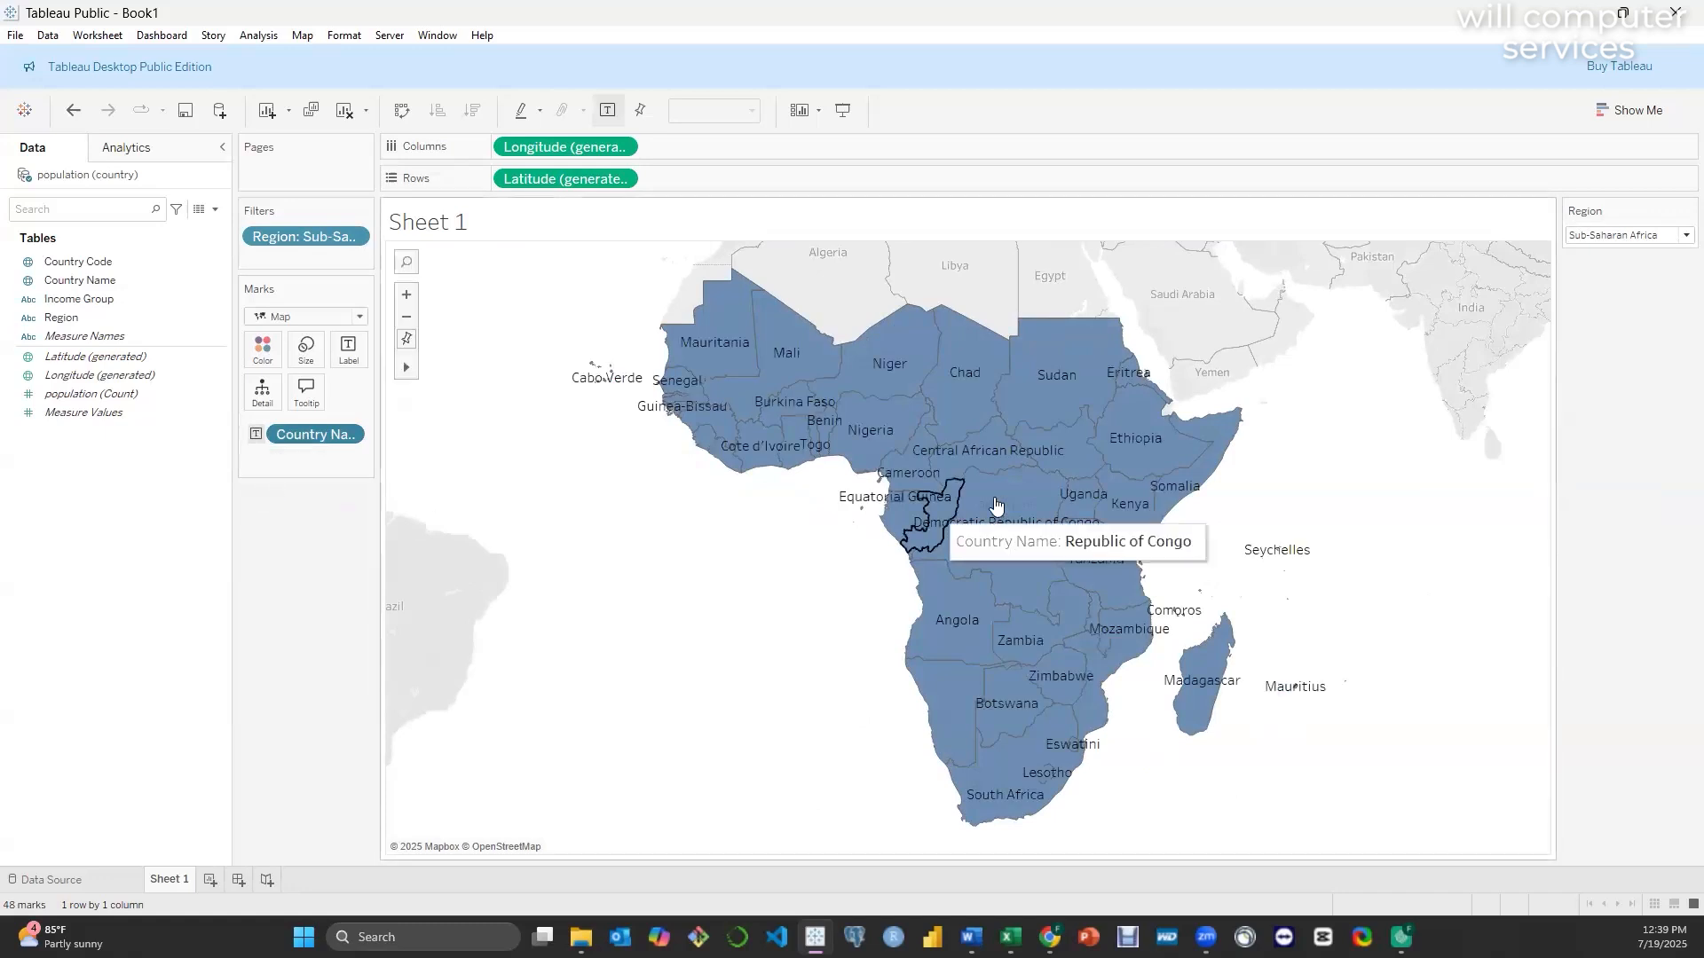
{"action": "left_click", "coordinate": [255, 434]}
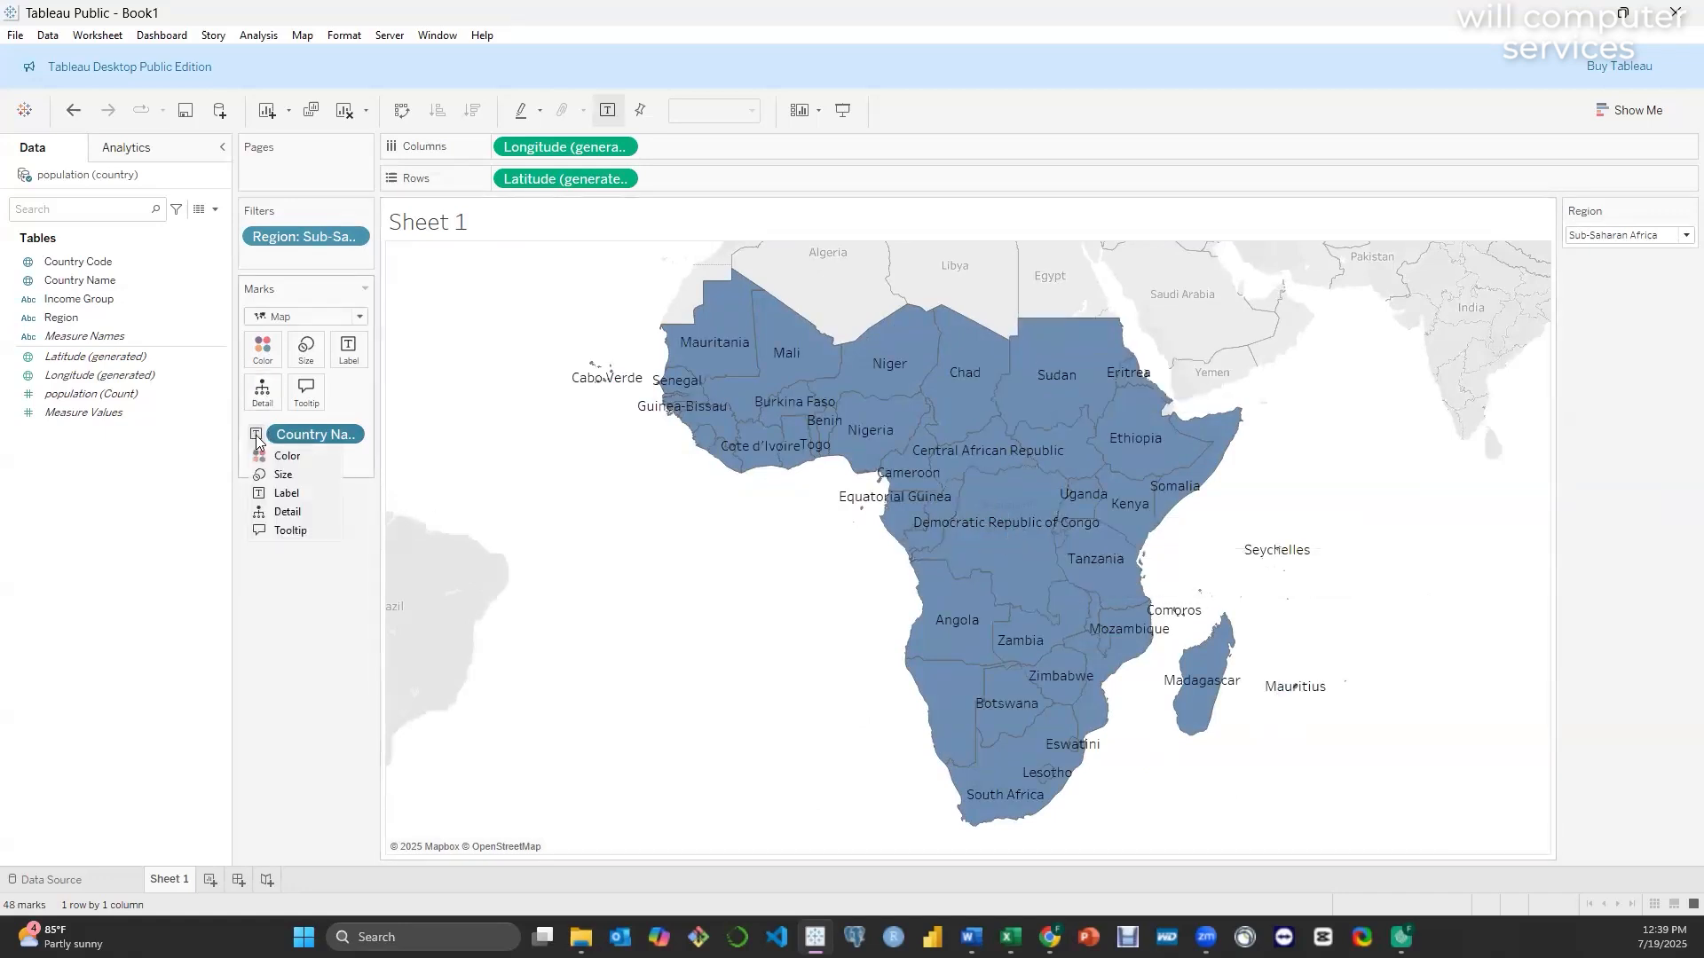
{"action": "left_click", "coordinate": [285, 512]}
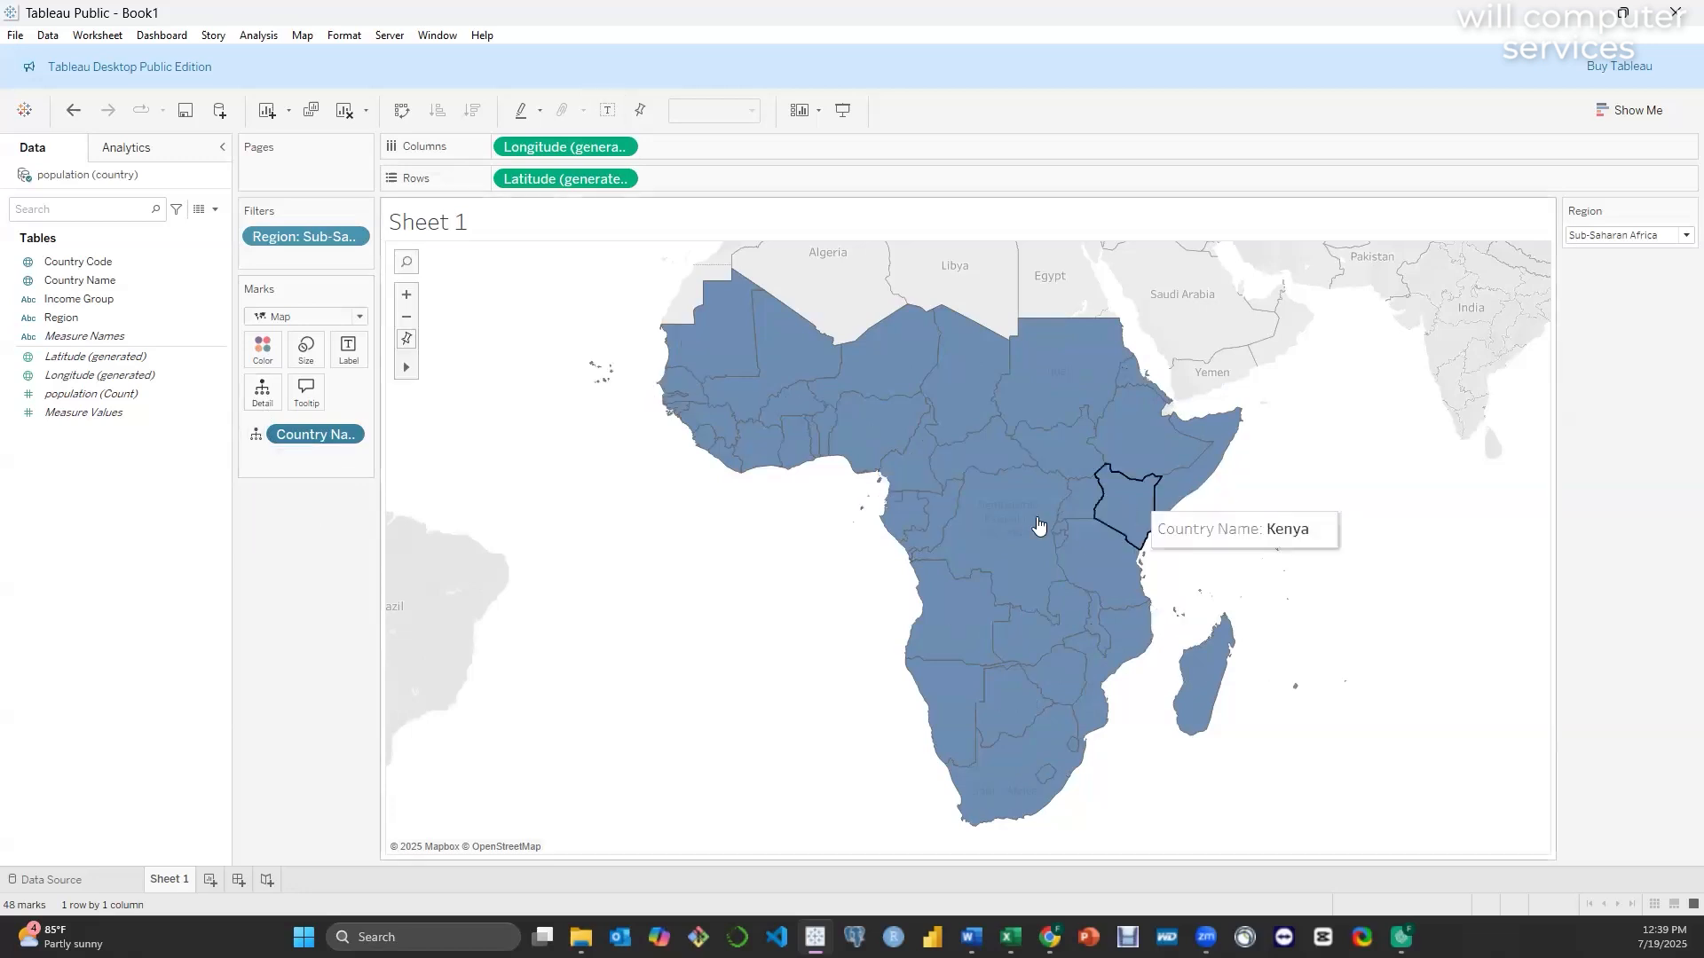
- Examine individual Sub-Saharan countries on the map by highlighting them one at a time, from Central Africa to West Africa
{"action": "left_click", "coordinate": [978, 549]}
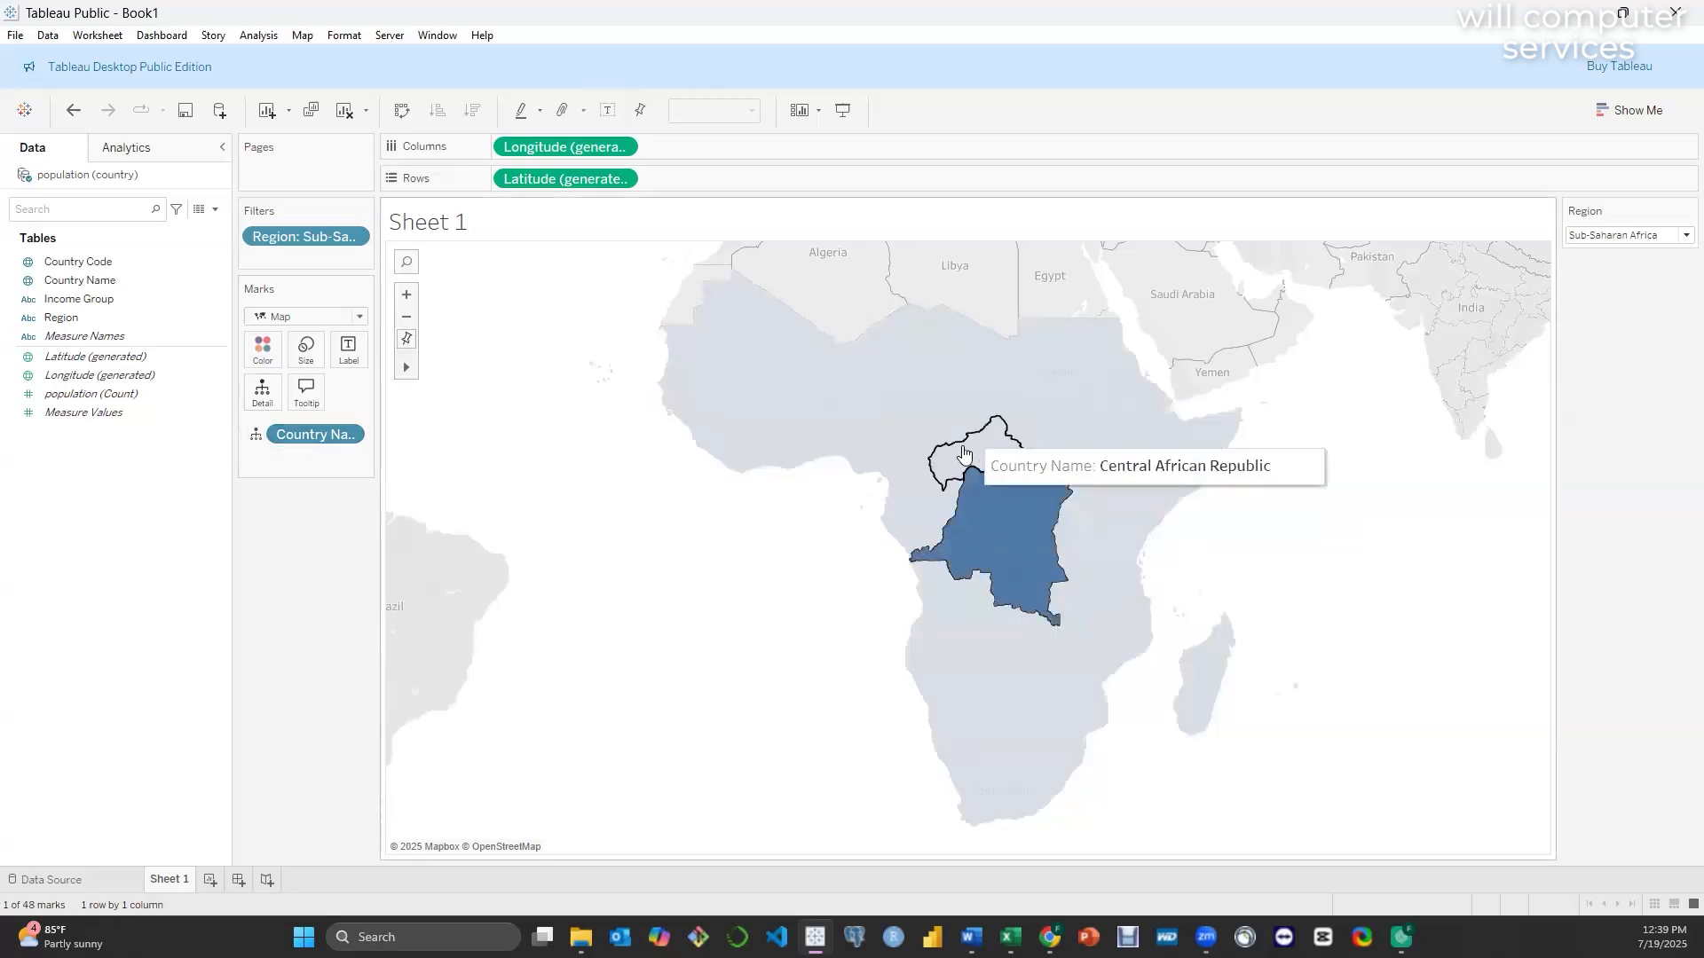
{"action": "left_click", "coordinate": [974, 458]}
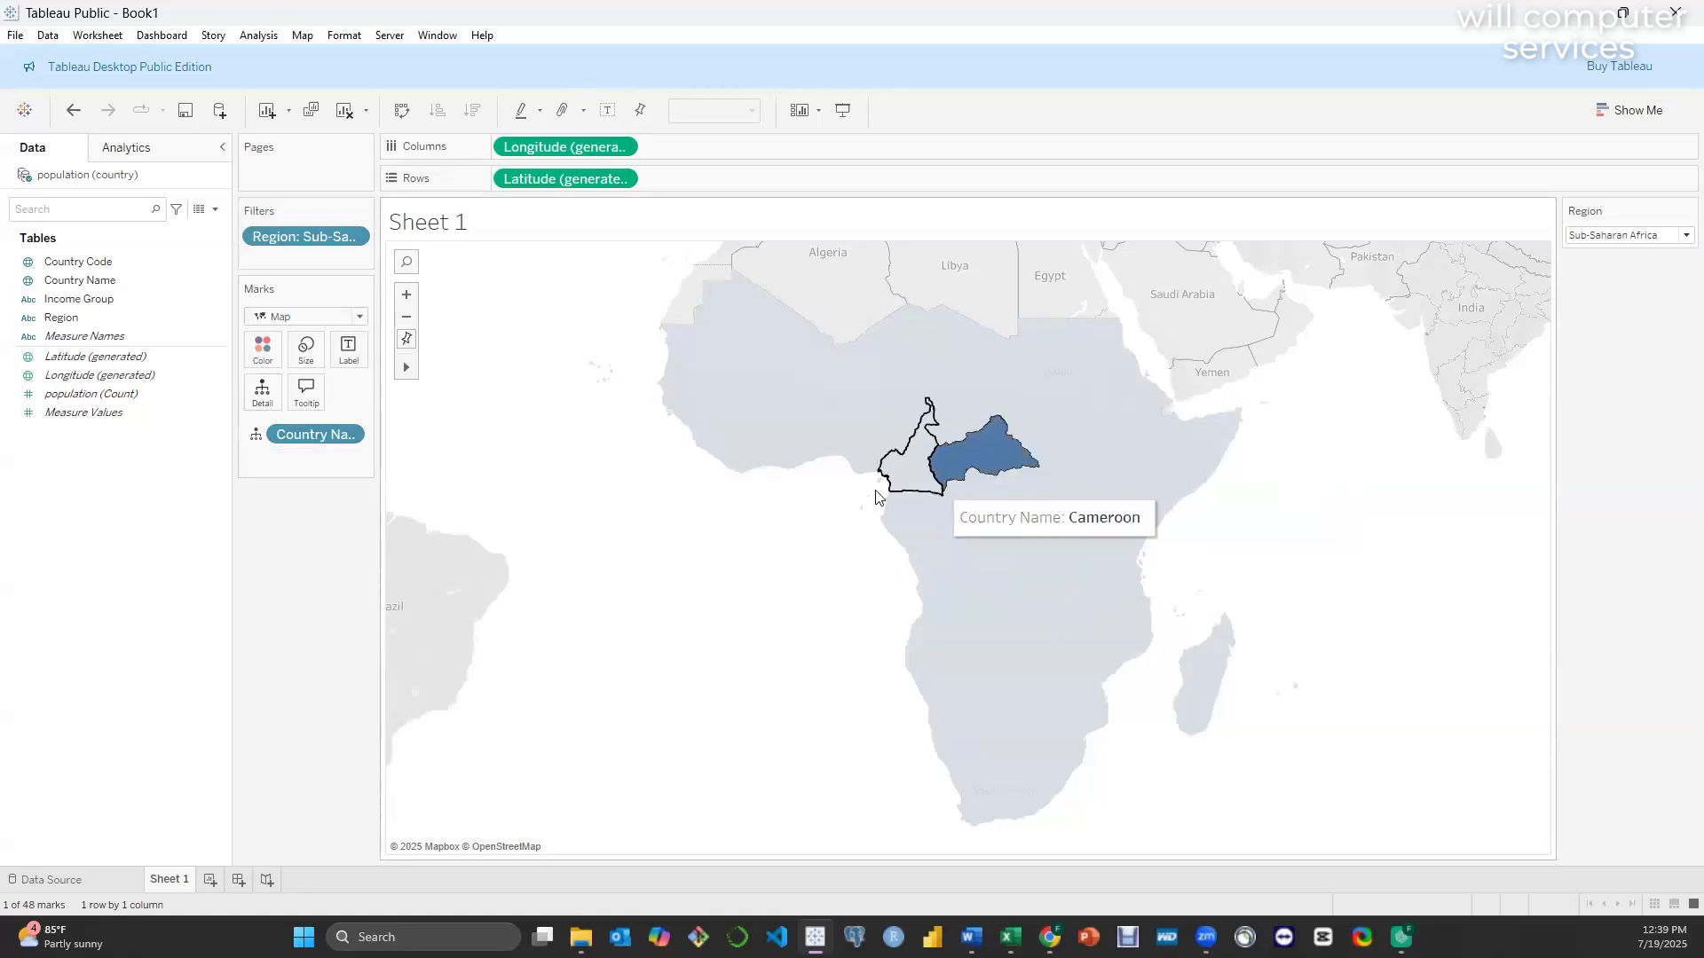
{"action": "left_click", "coordinate": [1002, 463]}
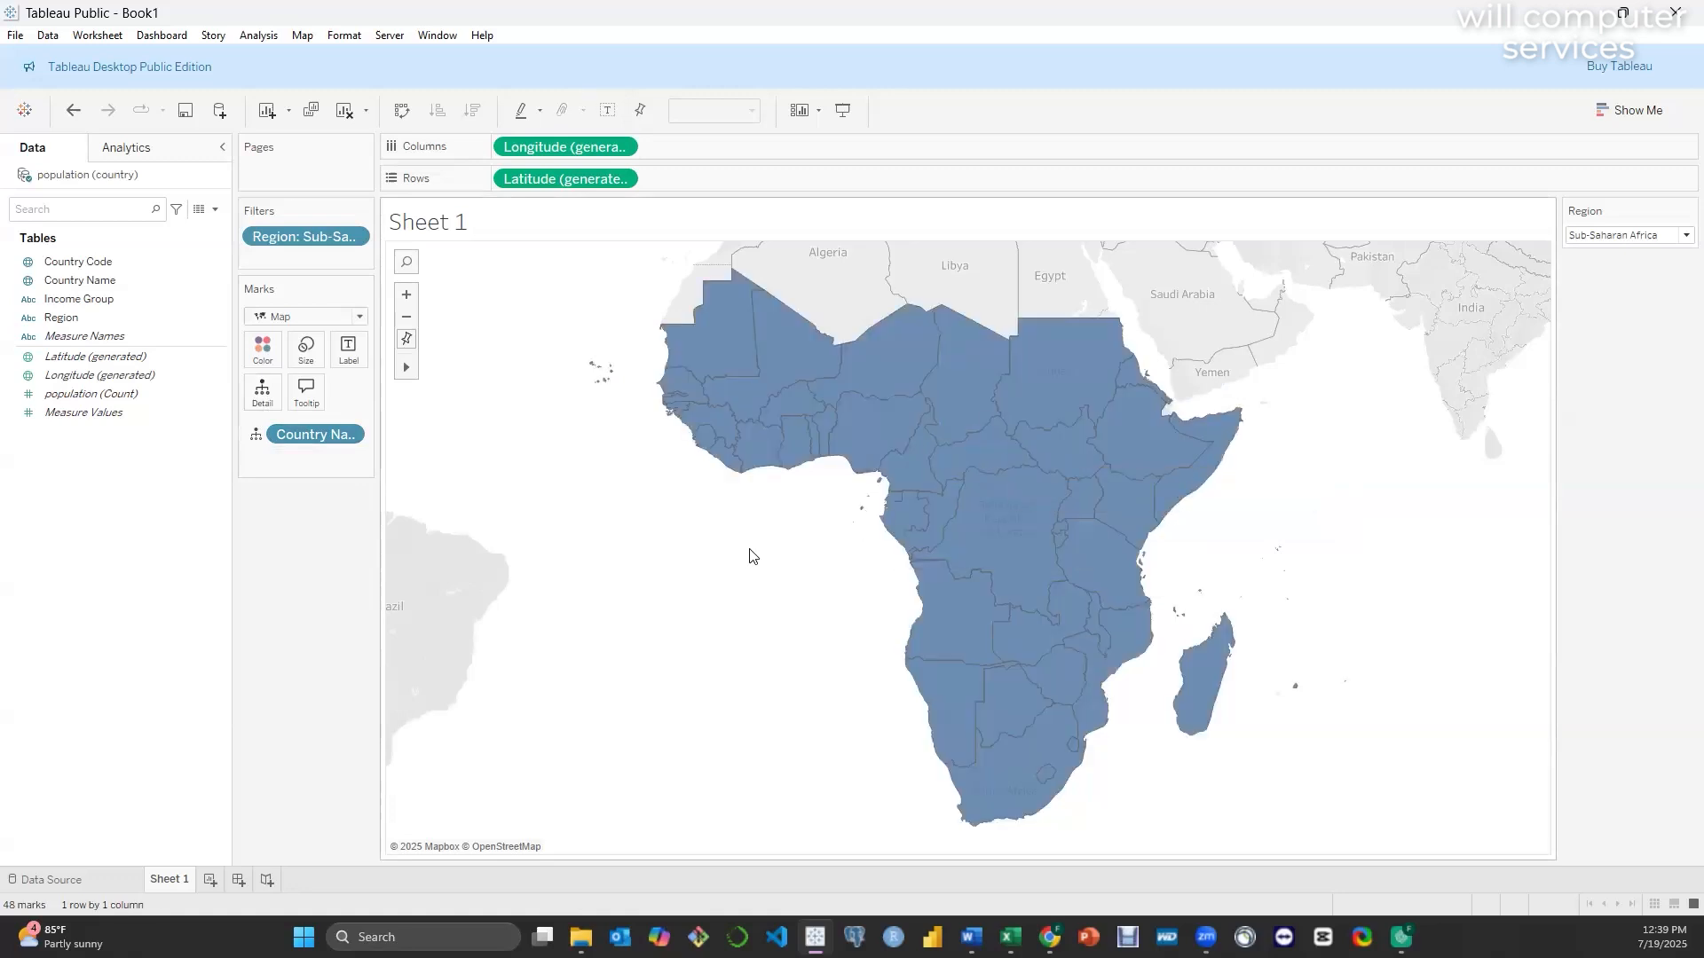
{"action": "left_click", "coordinate": [765, 471]}
{"action": "left_click", "coordinate": [770, 460]}
{"action": "left_click", "coordinate": [842, 441]}
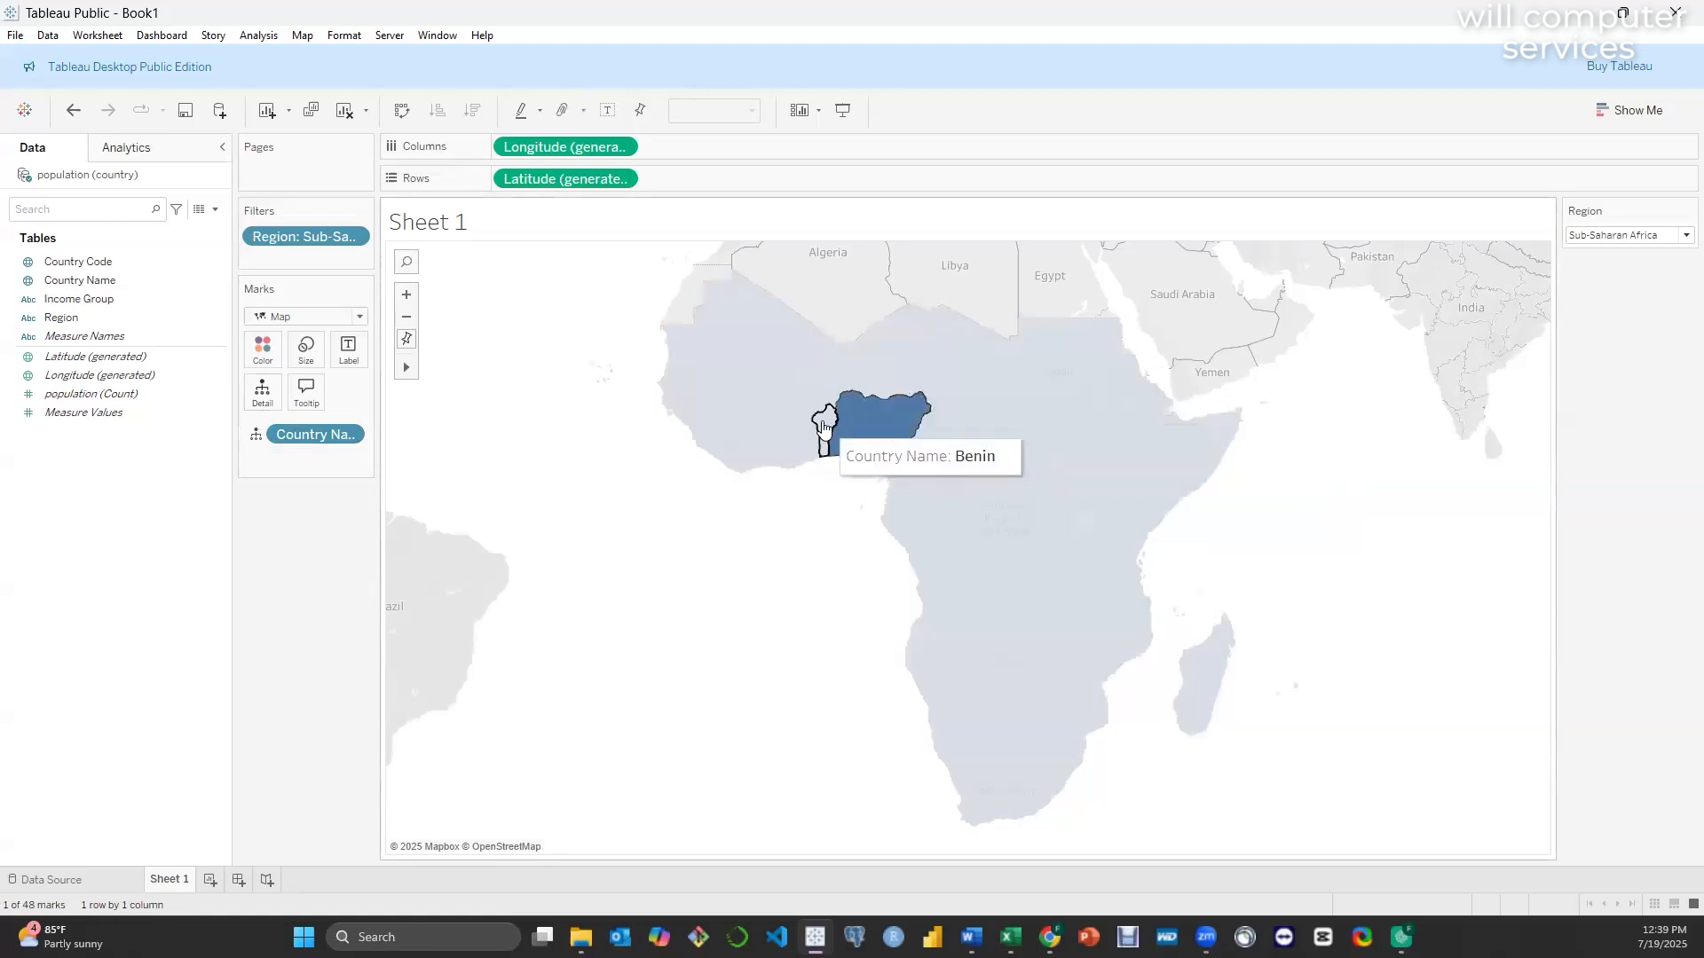
{"action": "left_click", "coordinate": [823, 429]}
{"action": "left_click", "coordinate": [808, 438]}
{"action": "left_click", "coordinate": [789, 448]}
{"action": "left_click", "coordinate": [789, 448]}
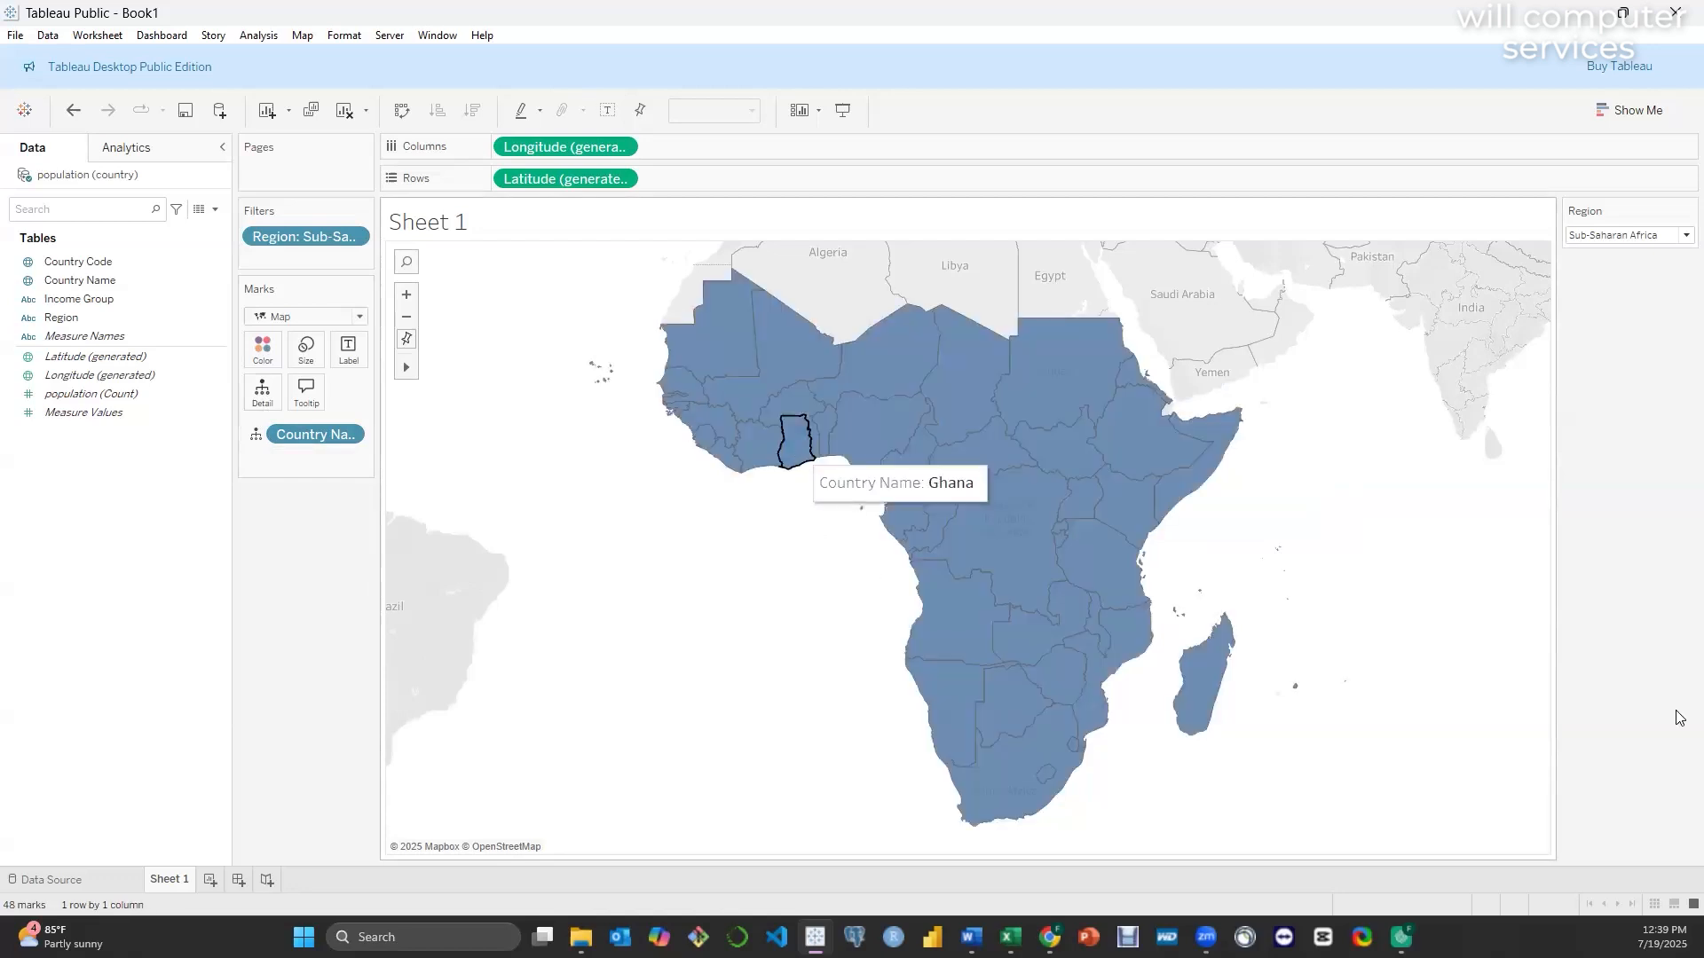
- Switch the Region filter to Europe & Central Asia only and apply it
{"action": "left_click", "coordinate": [1683, 235]}
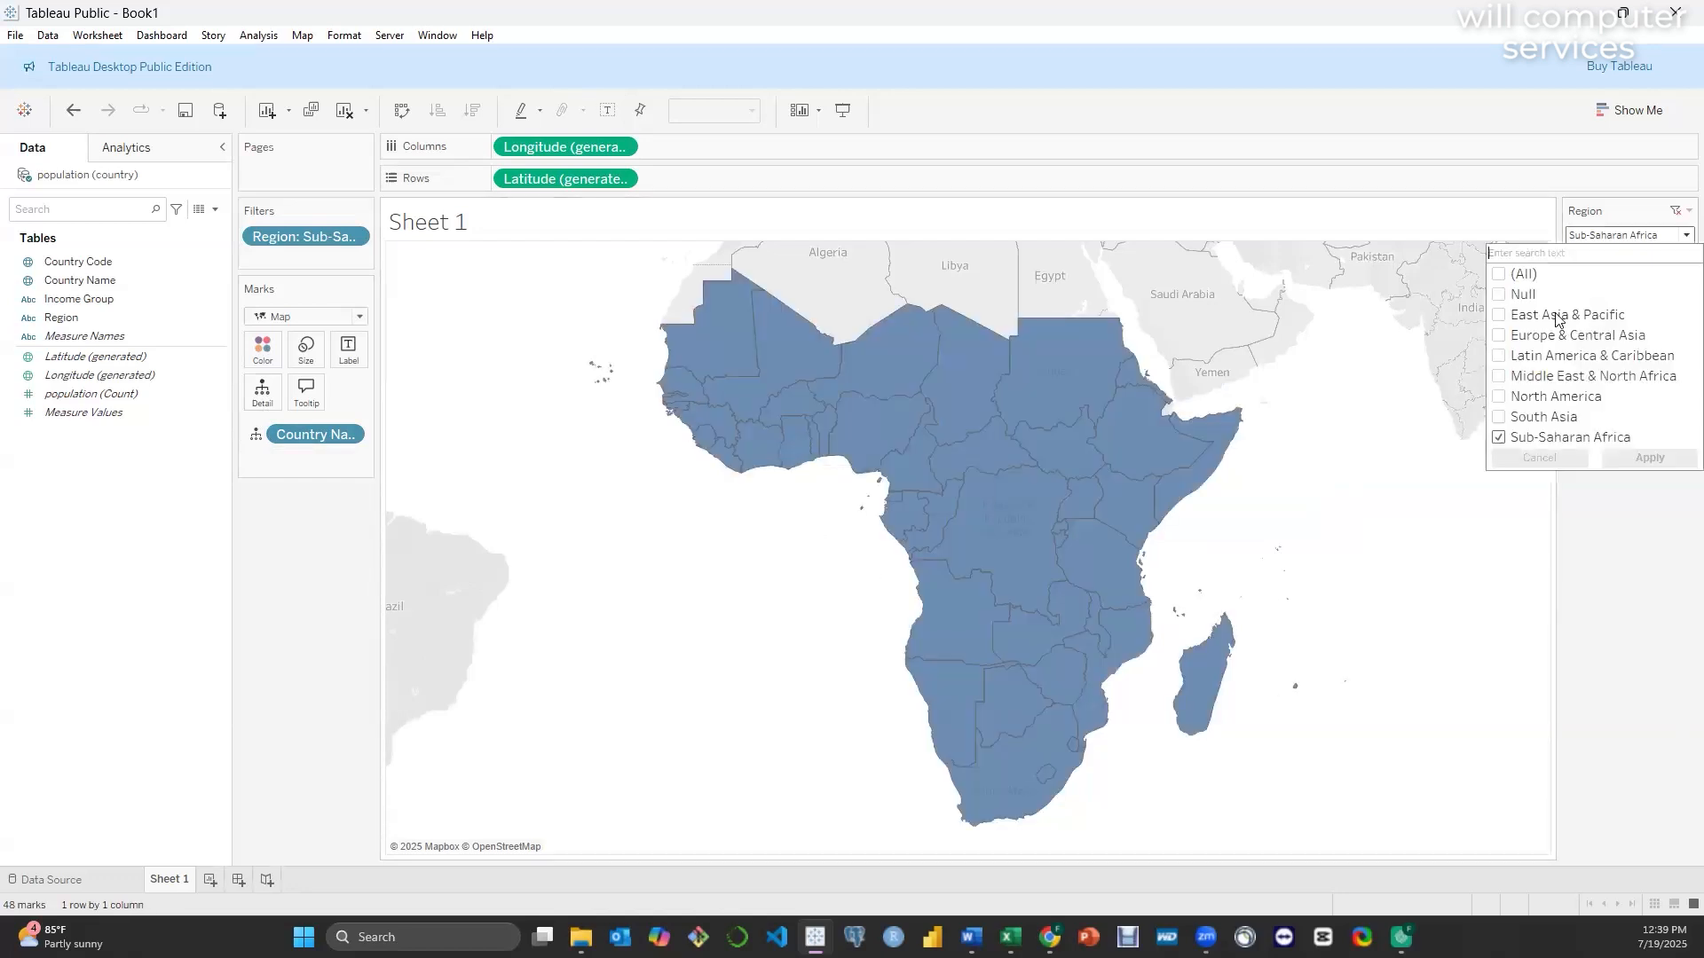
{"action": "left_click", "coordinate": [1500, 336]}
{"action": "left_click", "coordinate": [1499, 438]}
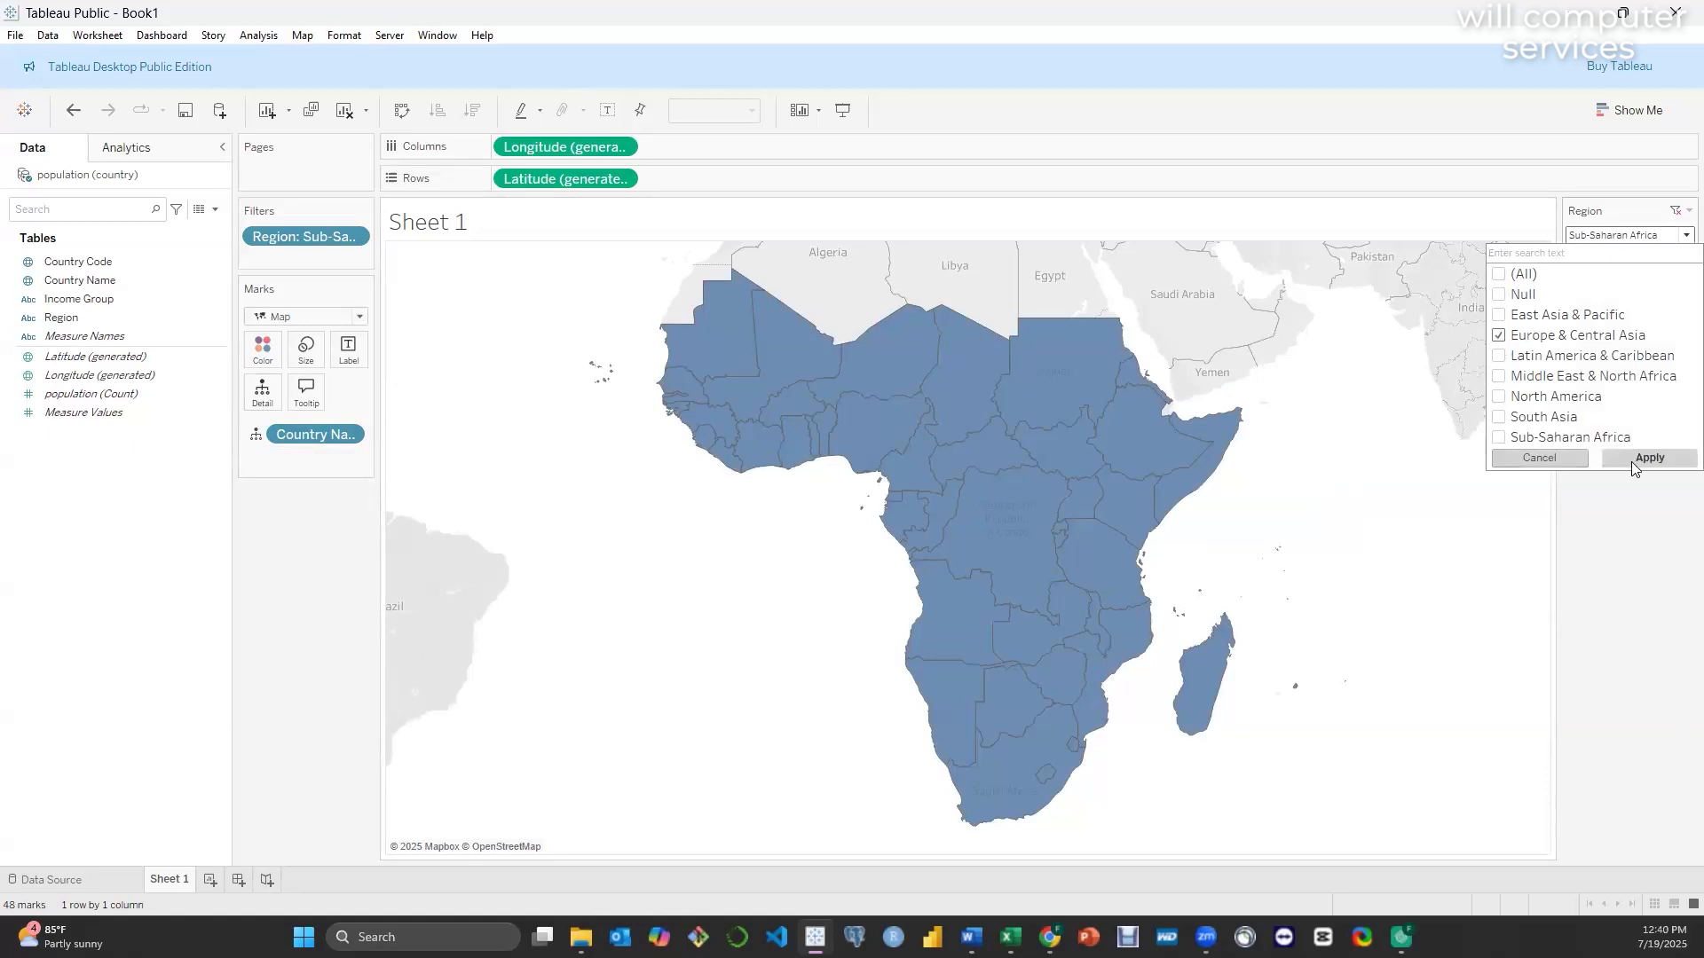
{"action": "left_click", "coordinate": [1633, 460]}
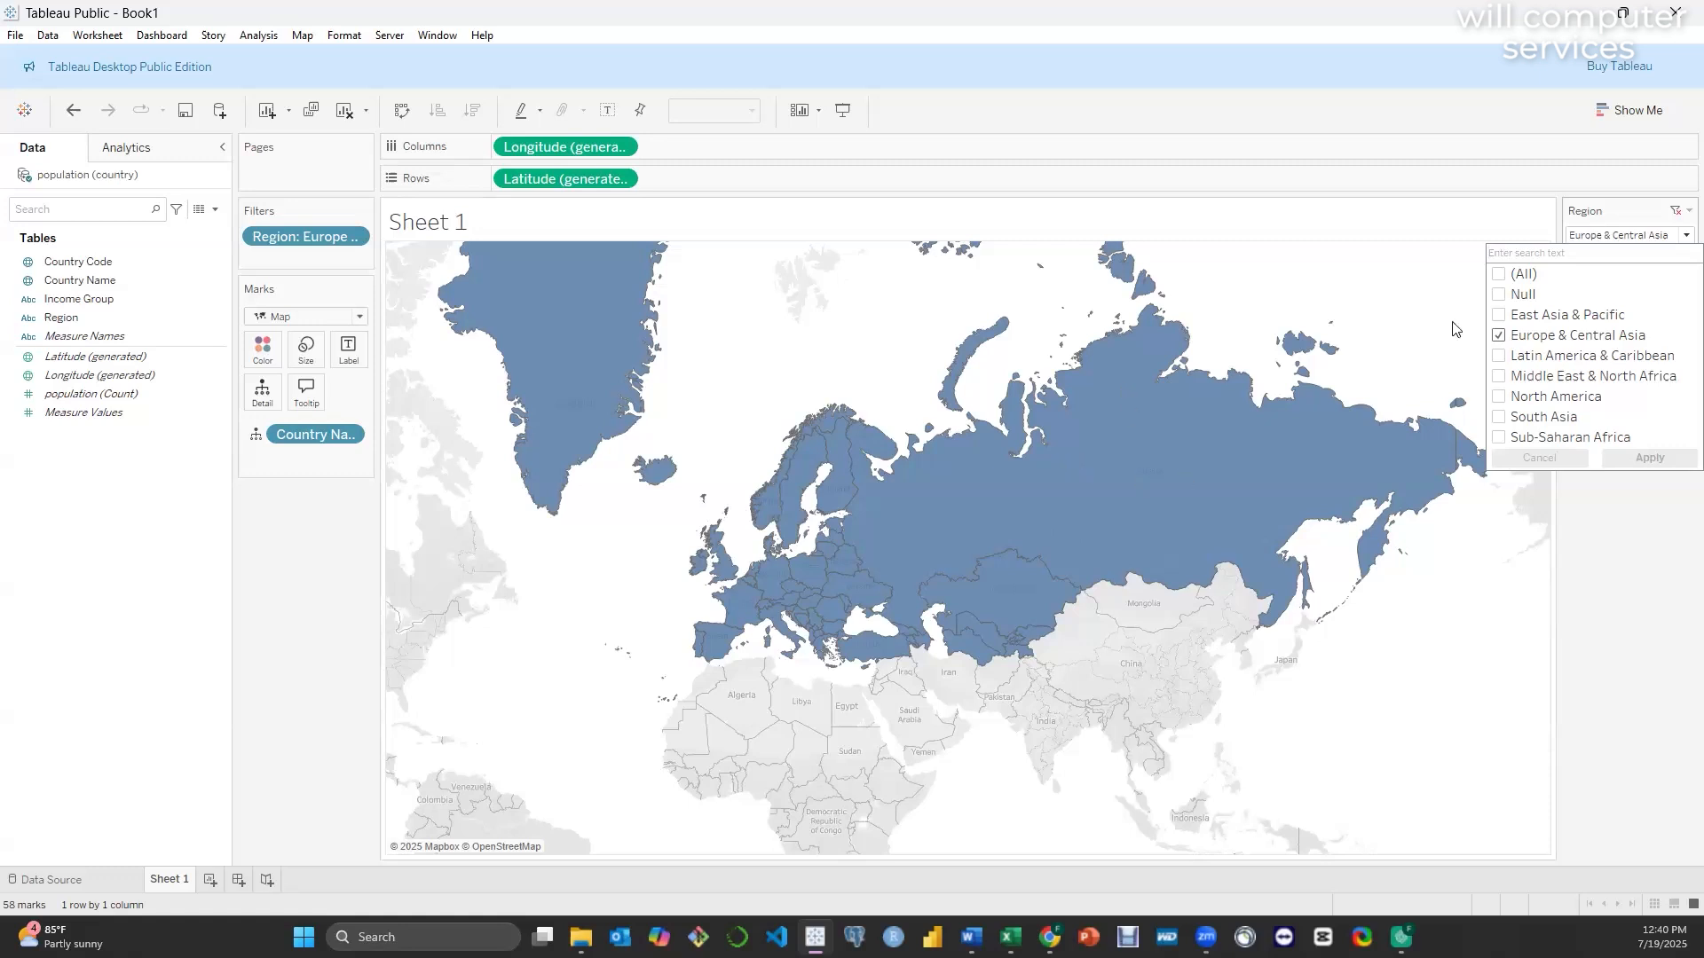
- Filter the map to Middle East & North Africa alone, followed by South Asia alone
{"action": "left_click", "coordinate": [1499, 337]}
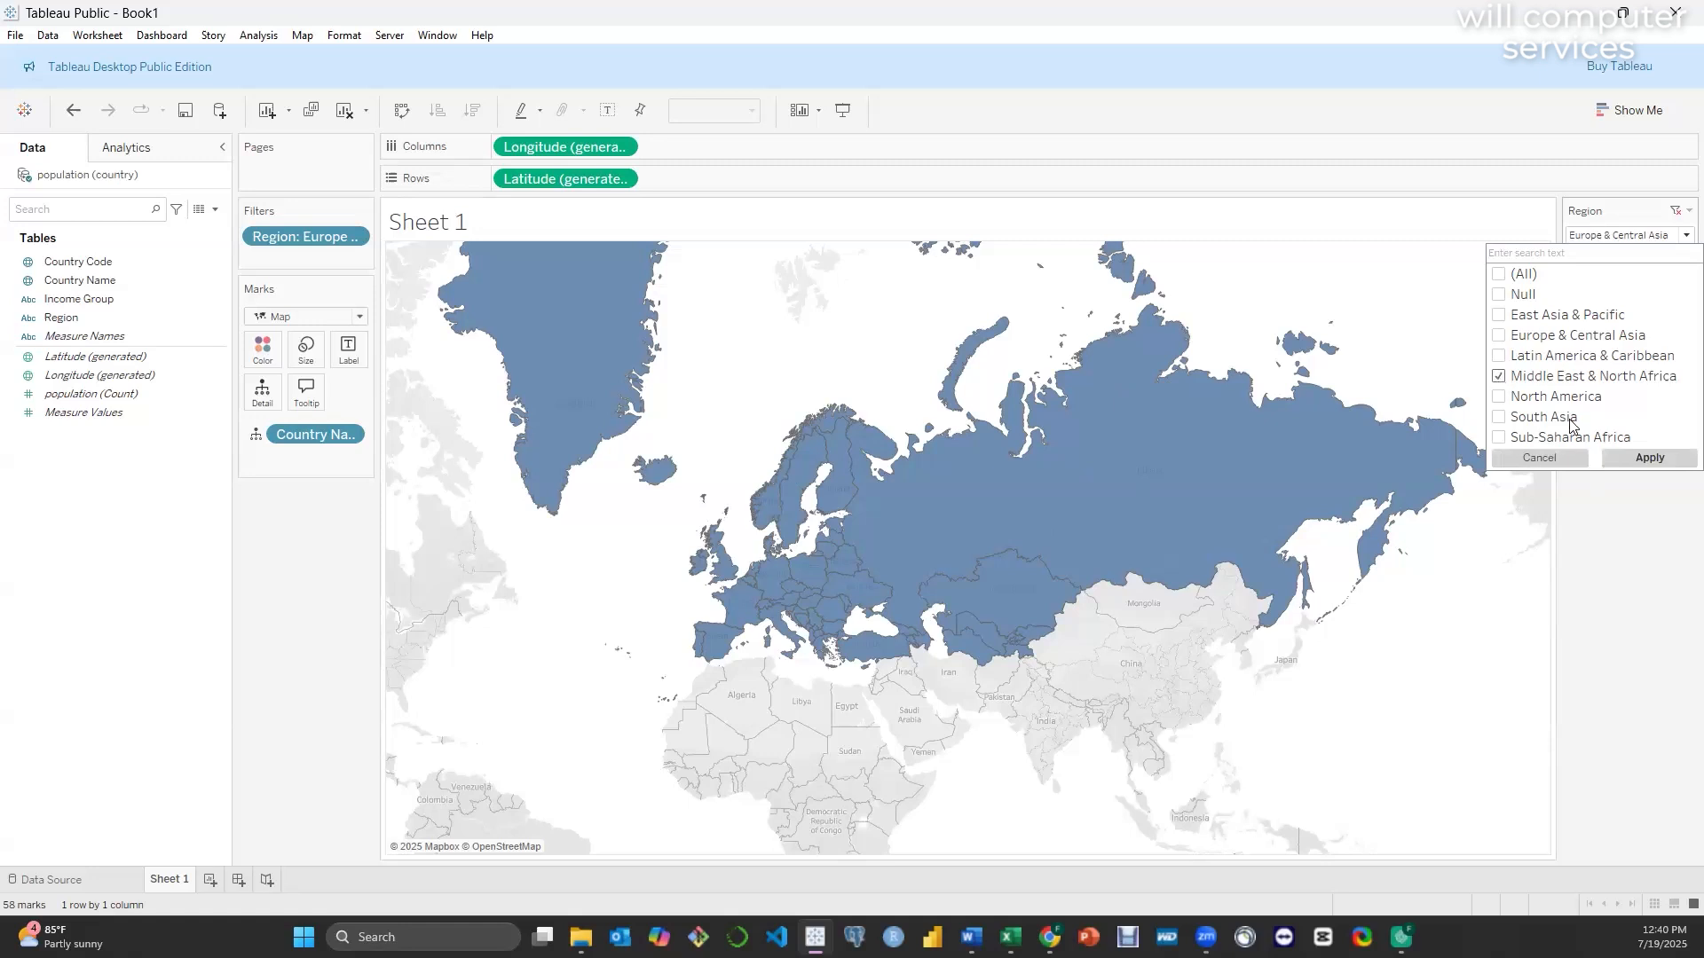
{"action": "left_click", "coordinate": [1648, 462]}
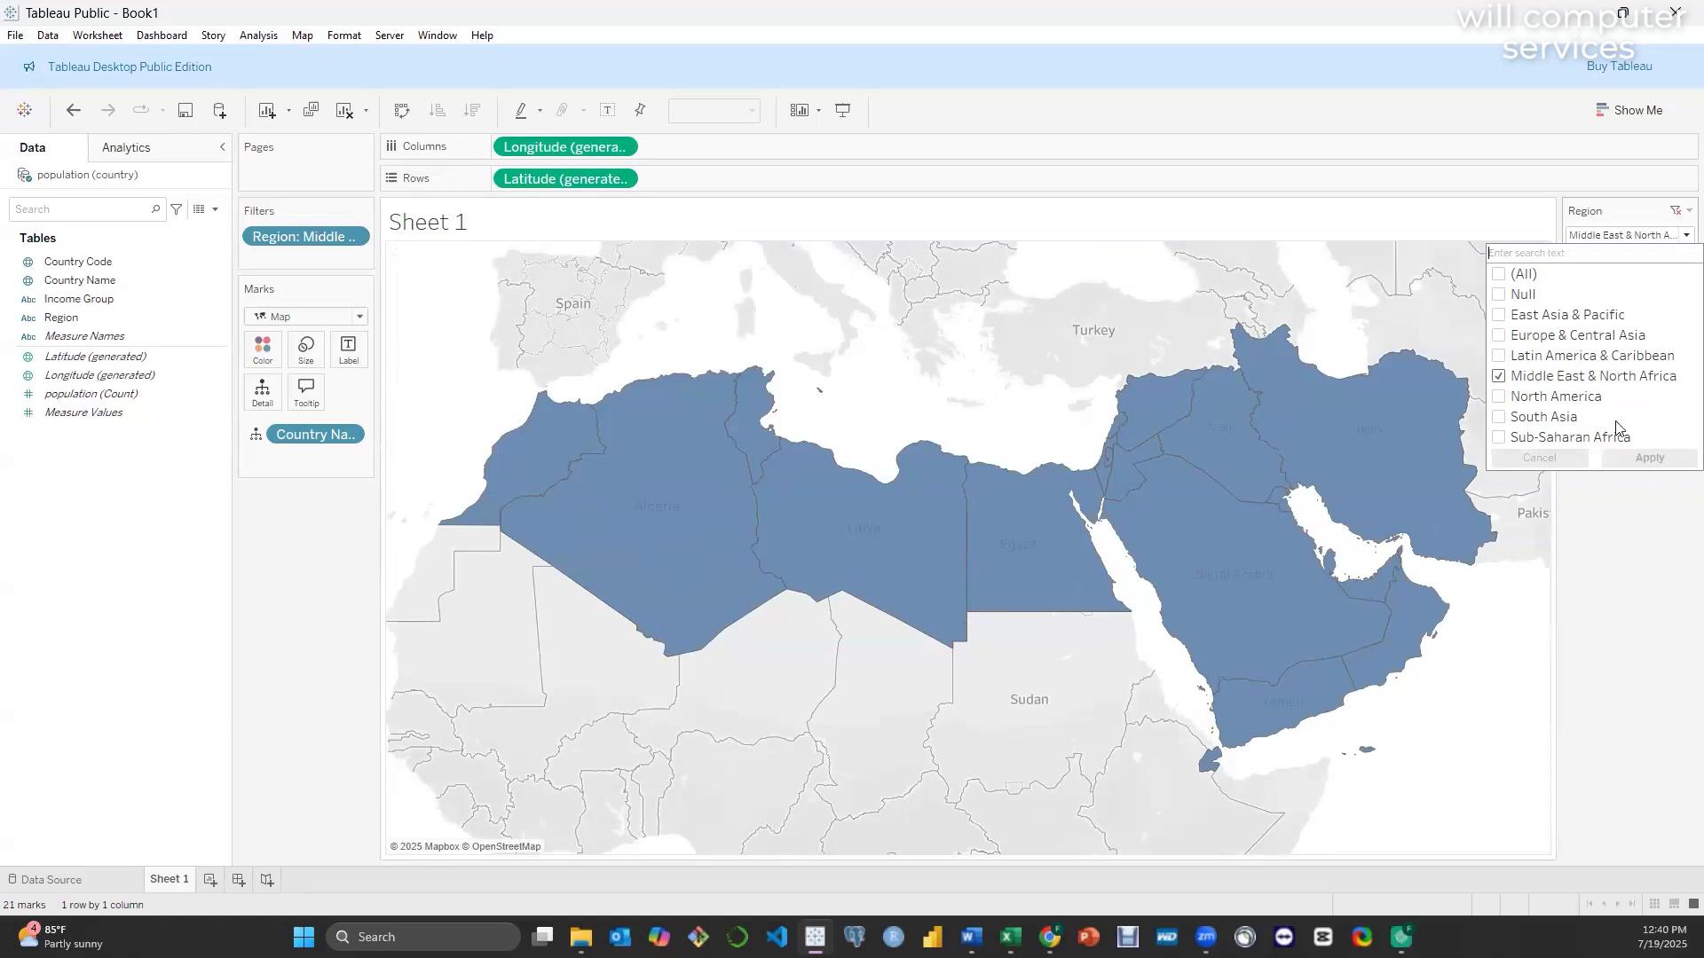
{"action": "left_click", "coordinate": [1499, 377]}
{"action": "left_click", "coordinate": [1499, 417]}
{"action": "left_click", "coordinate": [1653, 458]}
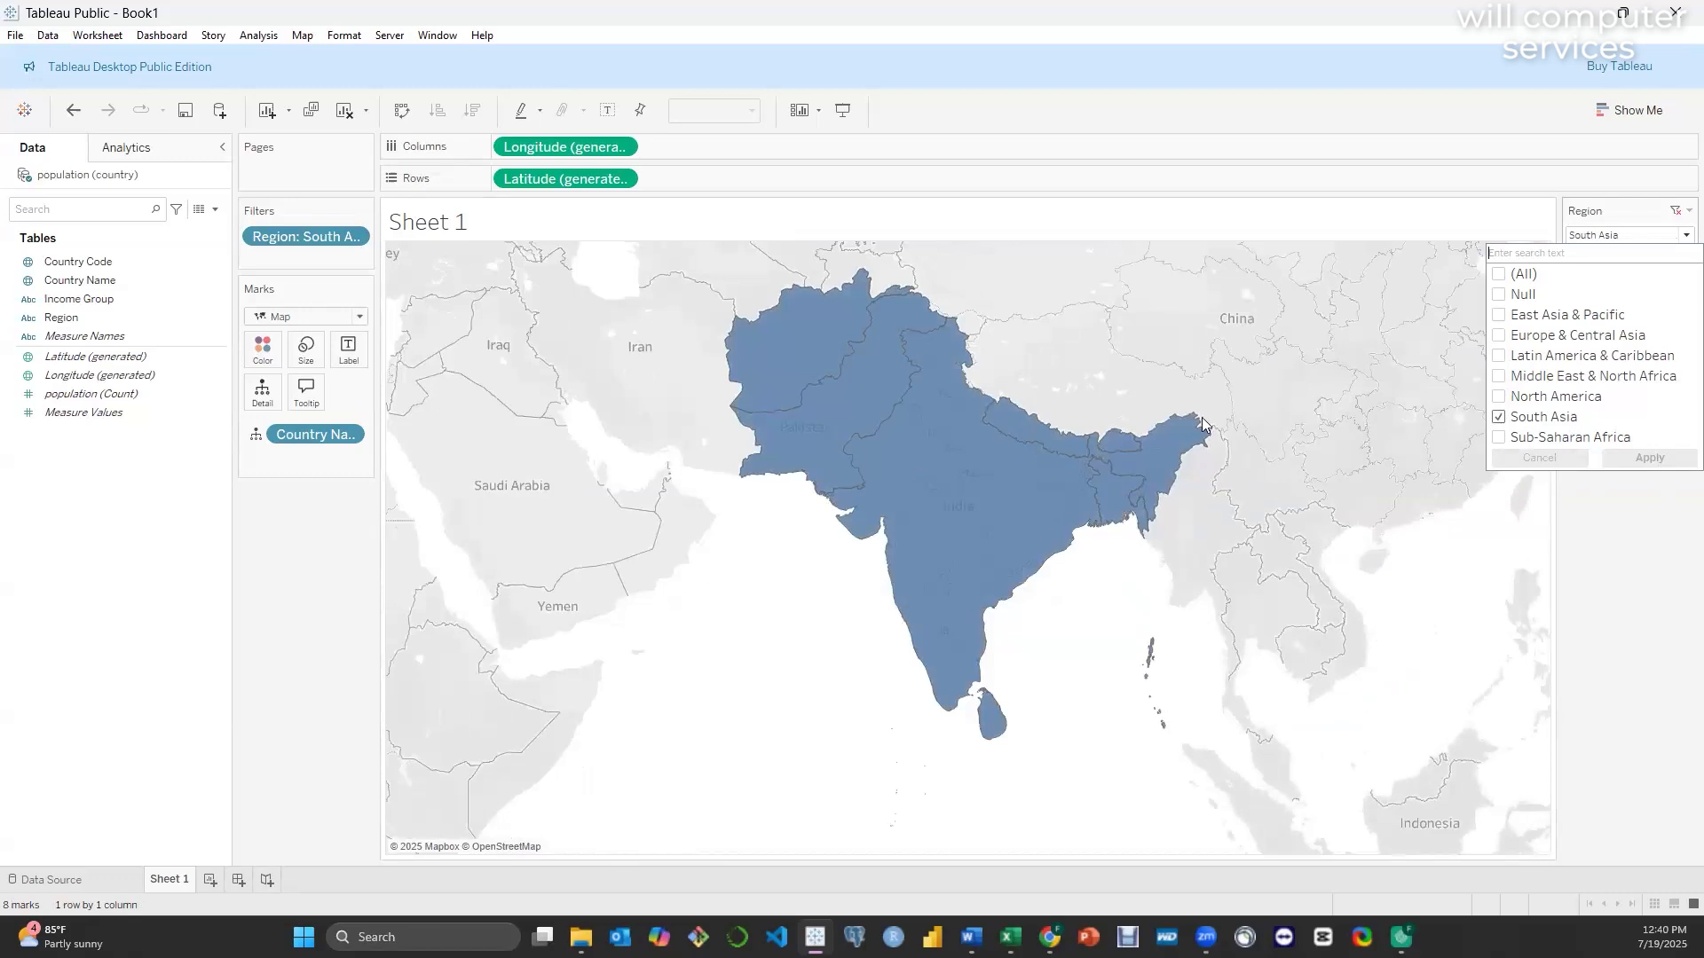
- Clear South Asia from the Region filter and show only East Asia & Pacific on the map
{"action": "left_click", "coordinate": [1499, 418]}
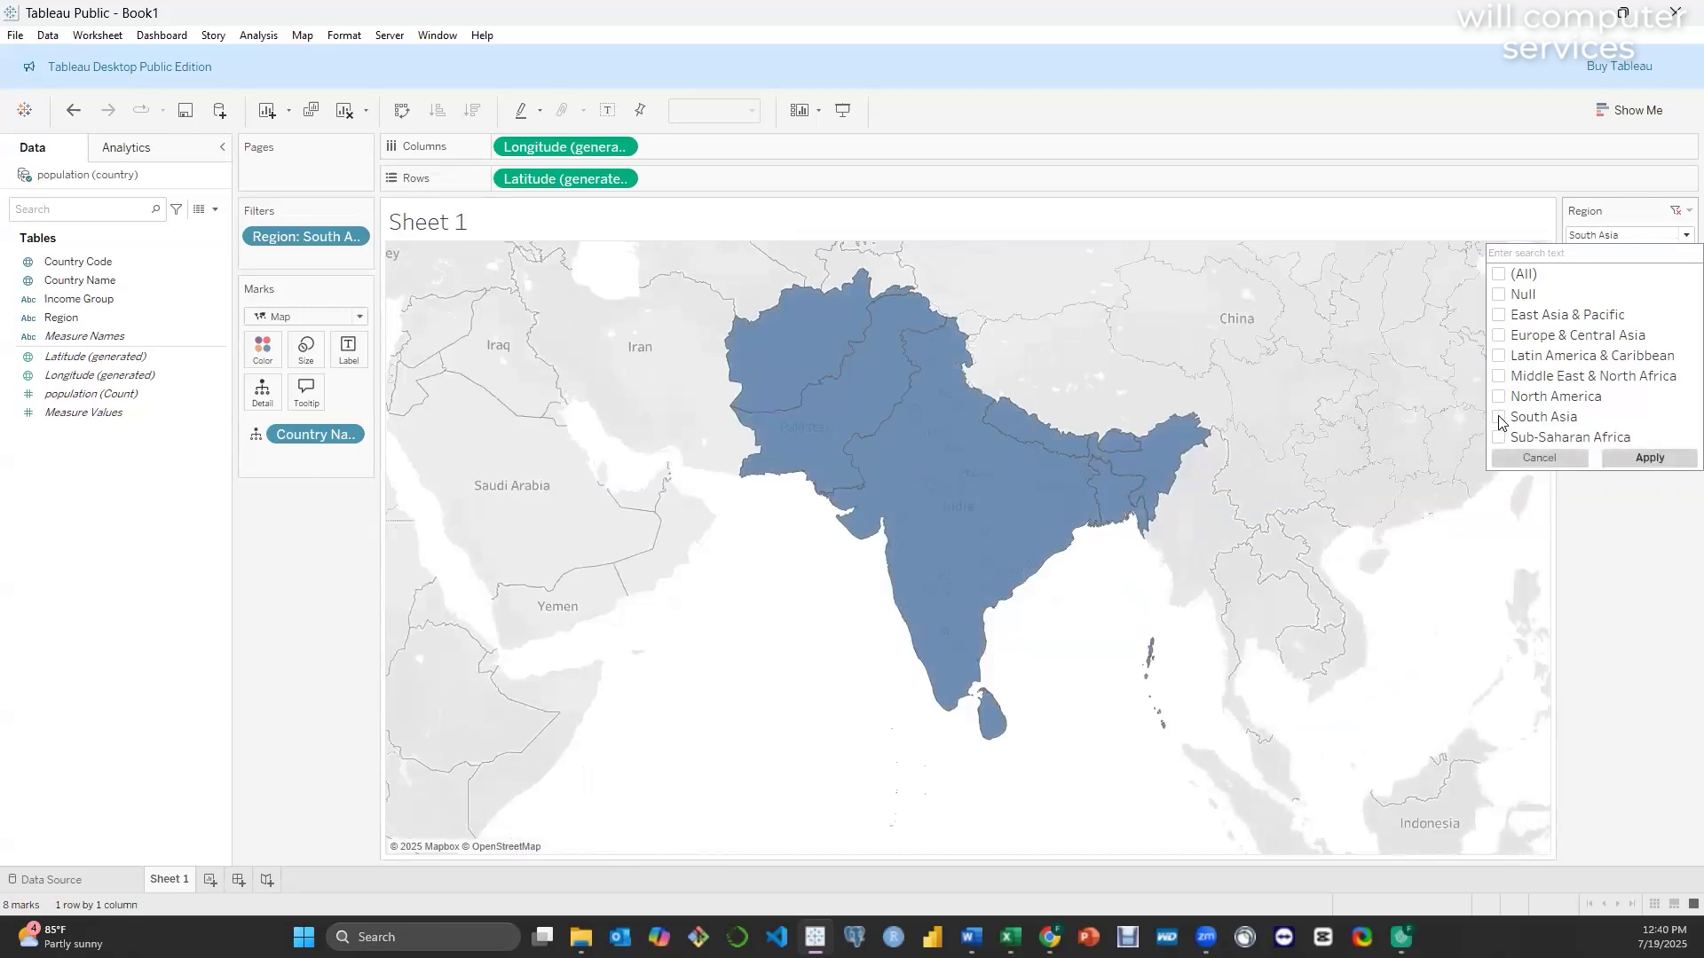
{"action": "left_click", "coordinate": [1649, 456]}
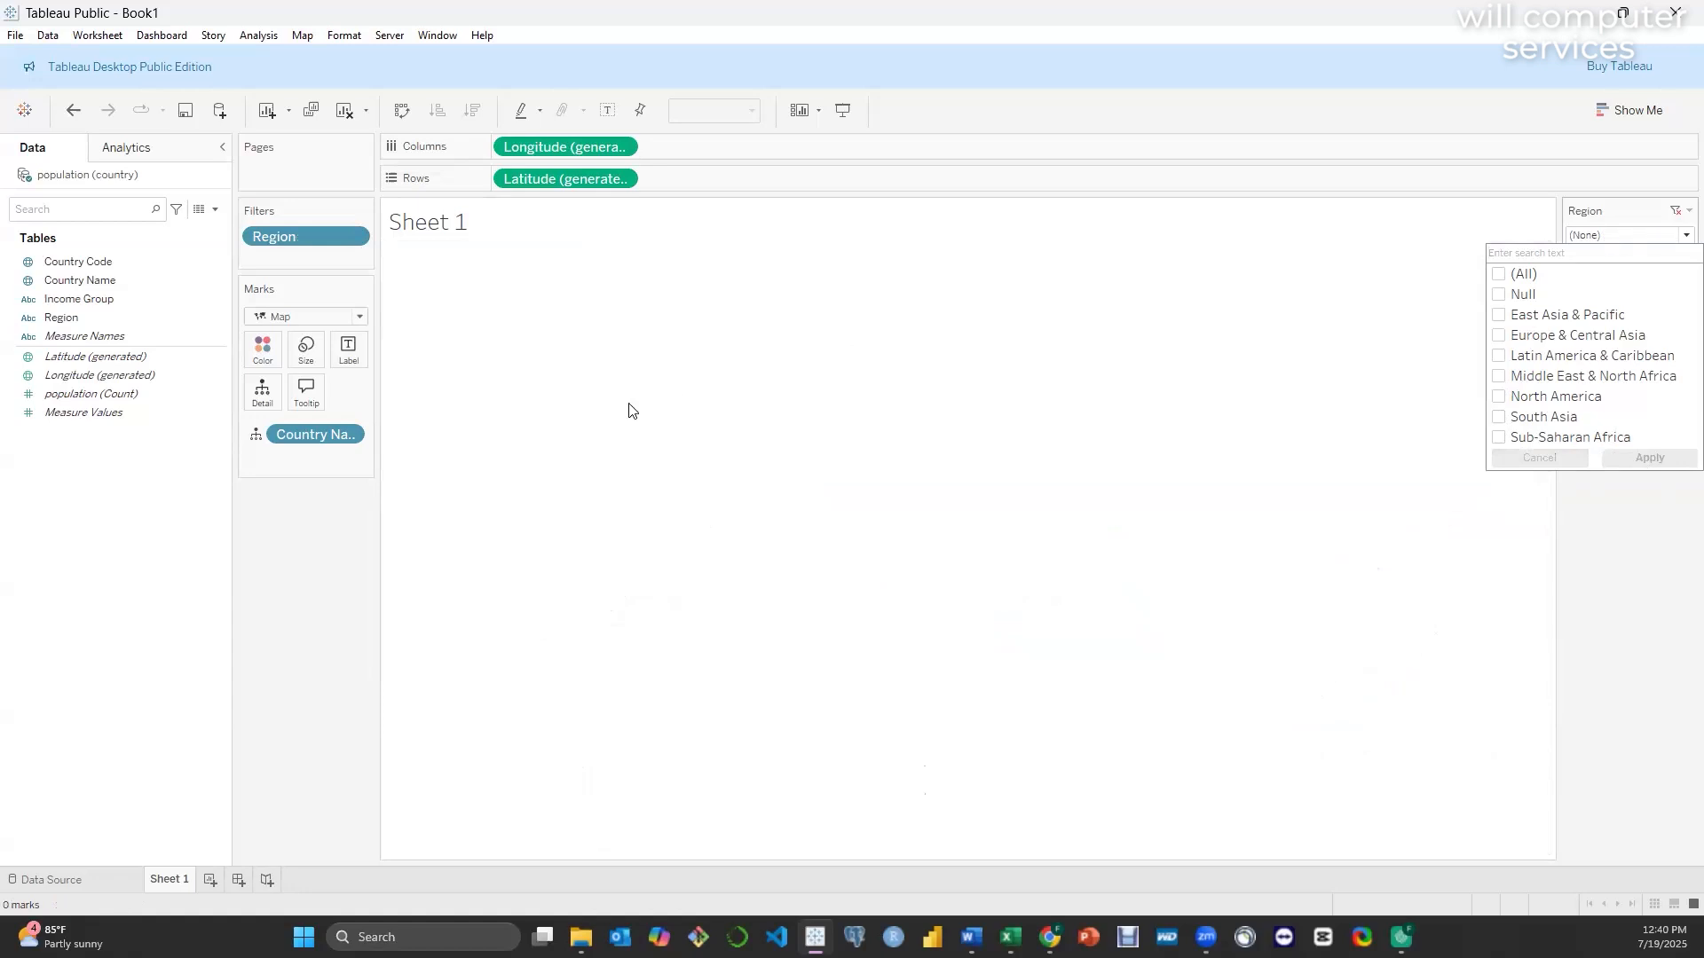
{"action": "left_click", "coordinate": [1499, 316]}
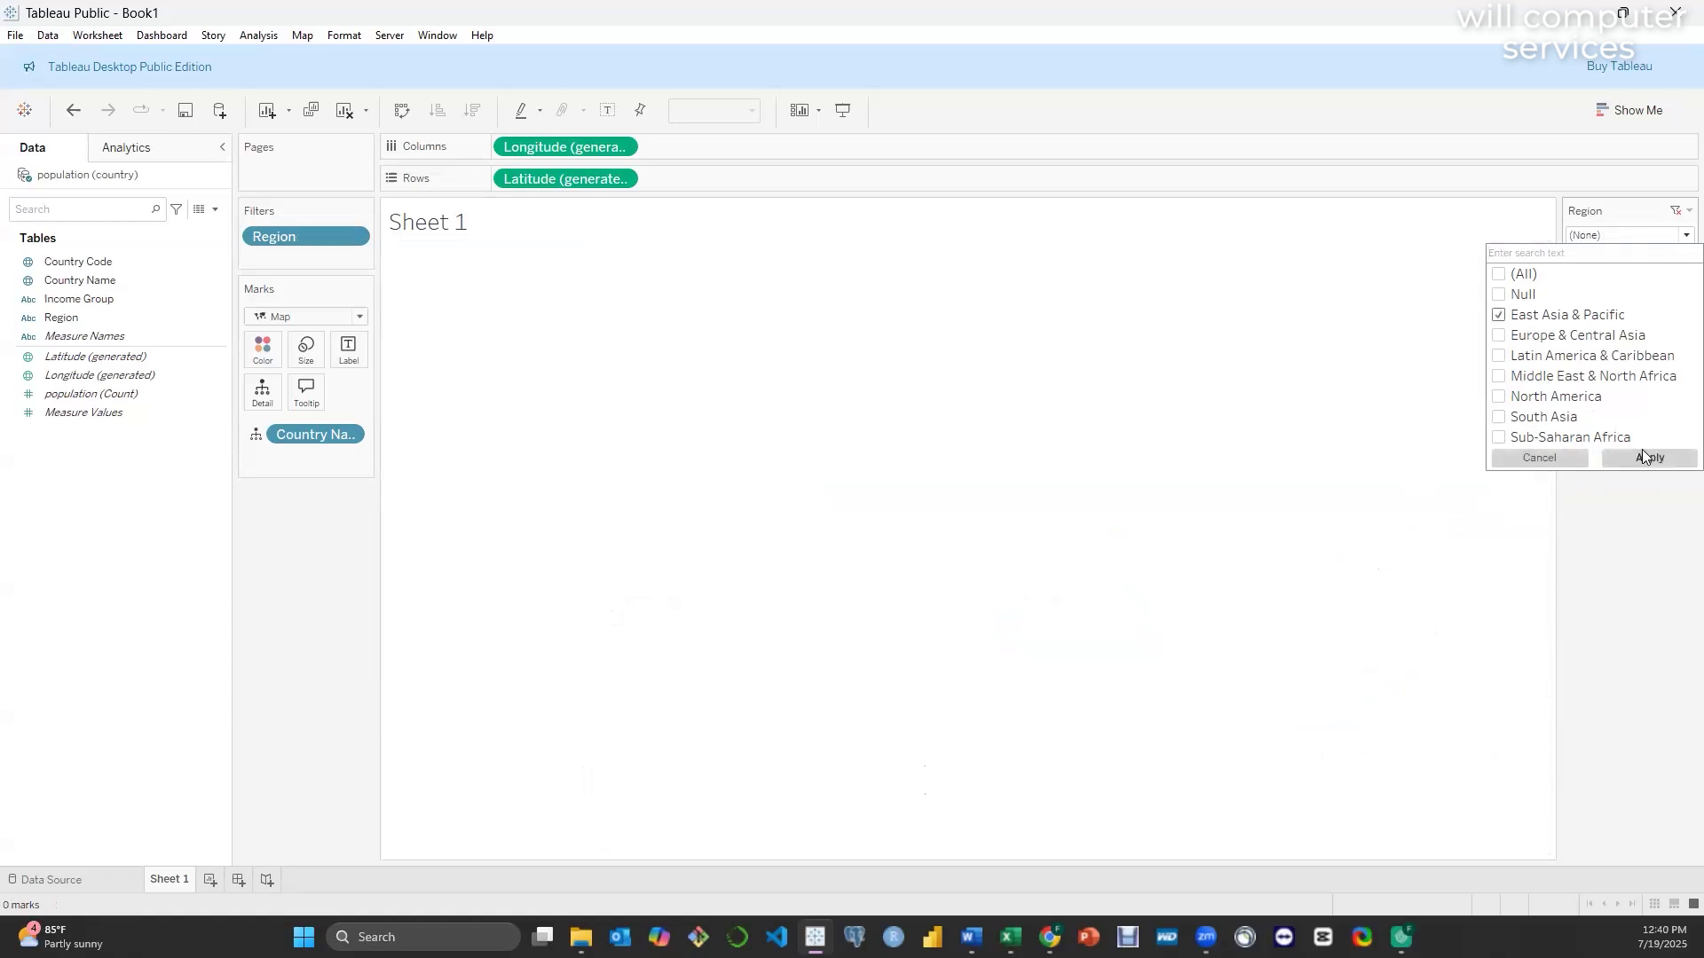
{"action": "left_click", "coordinate": [1646, 458]}
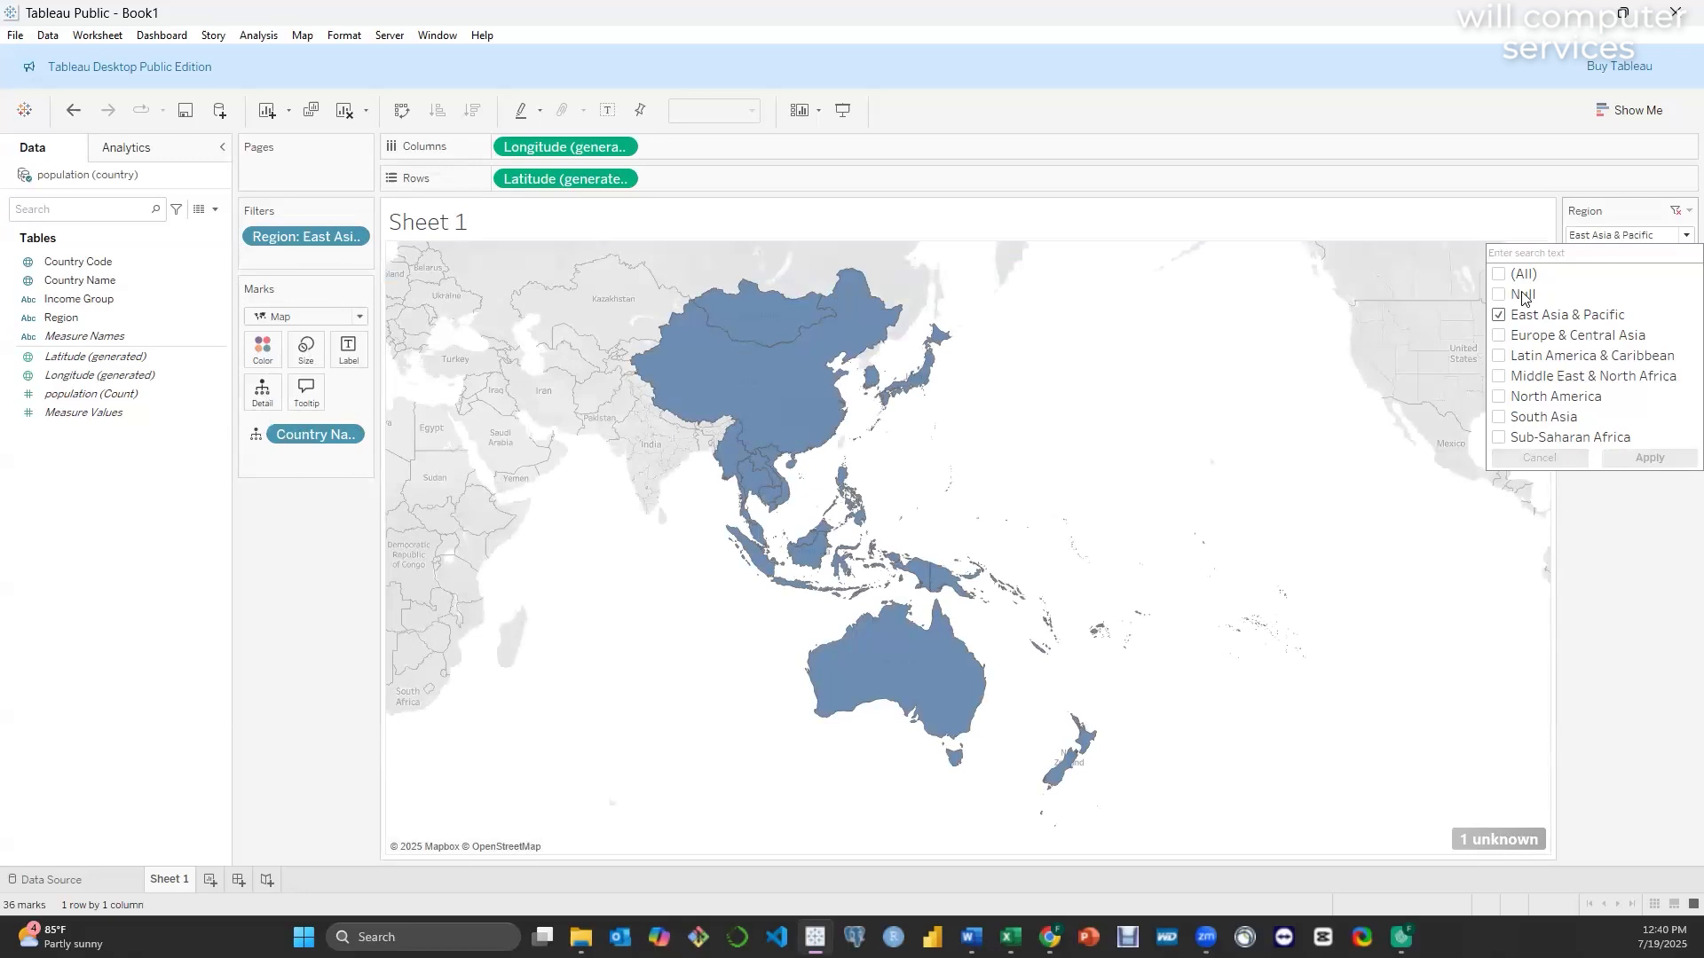
{"action": "left_click", "coordinate": [1677, 593]}
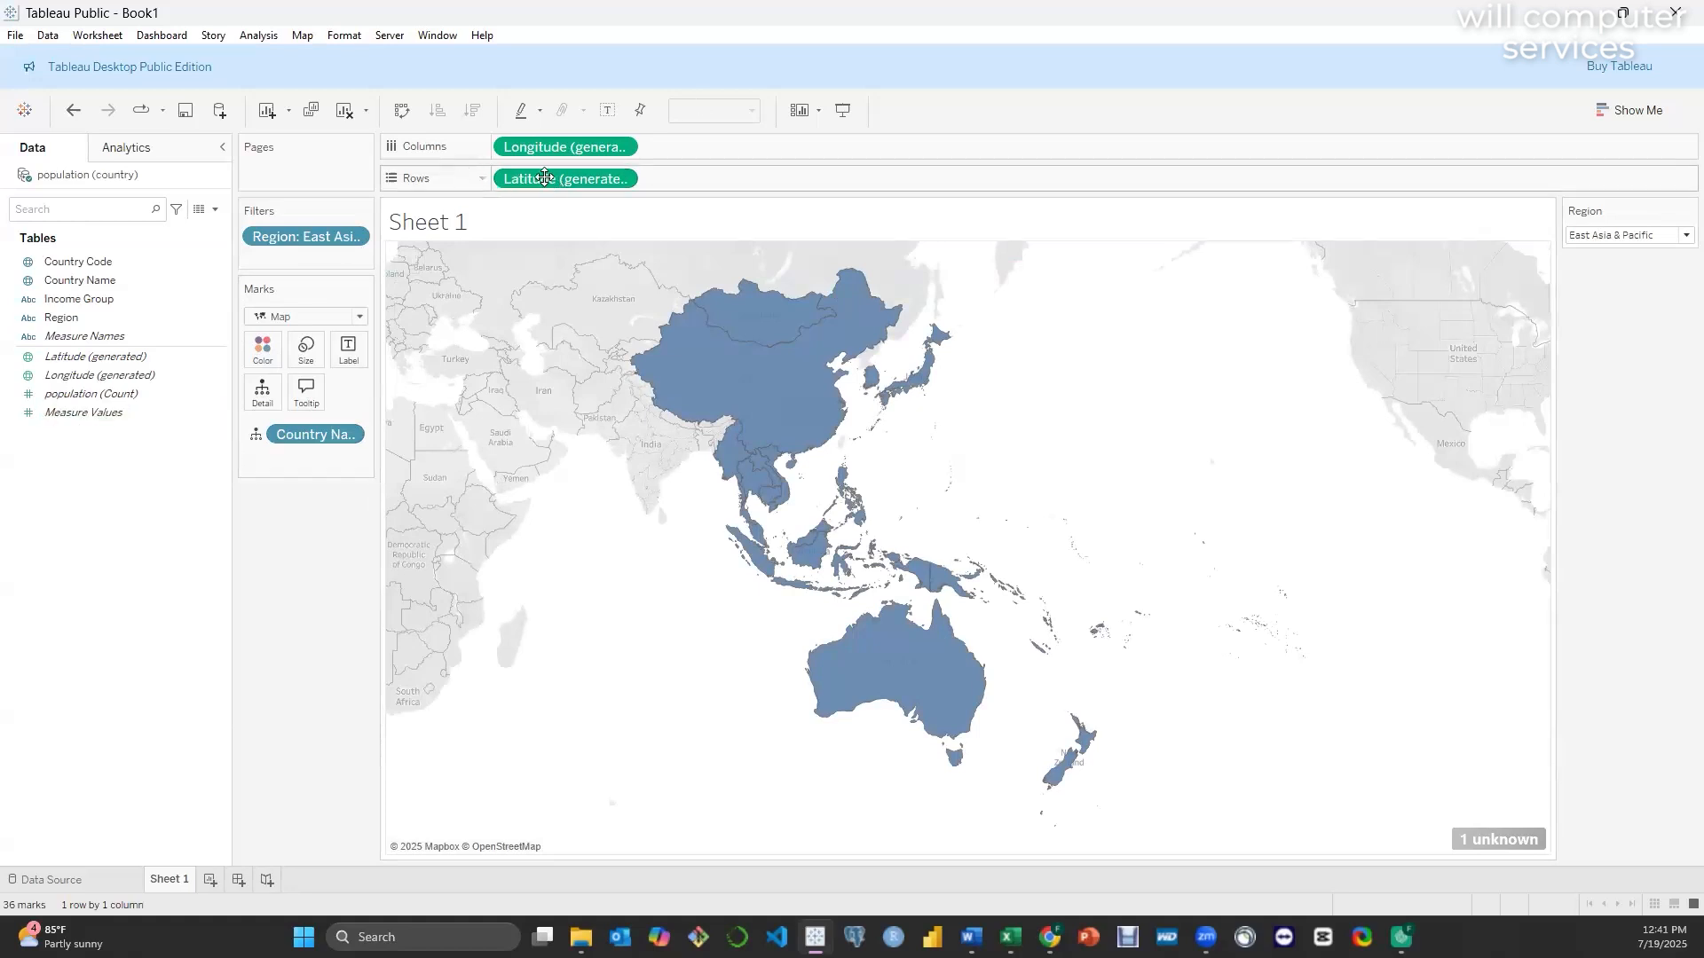
- Try a calculated field with the formula DATEDIFF('day',Date of Admission) and close its editor without saving
{"action": "left_click", "coordinate": [215, 209]}
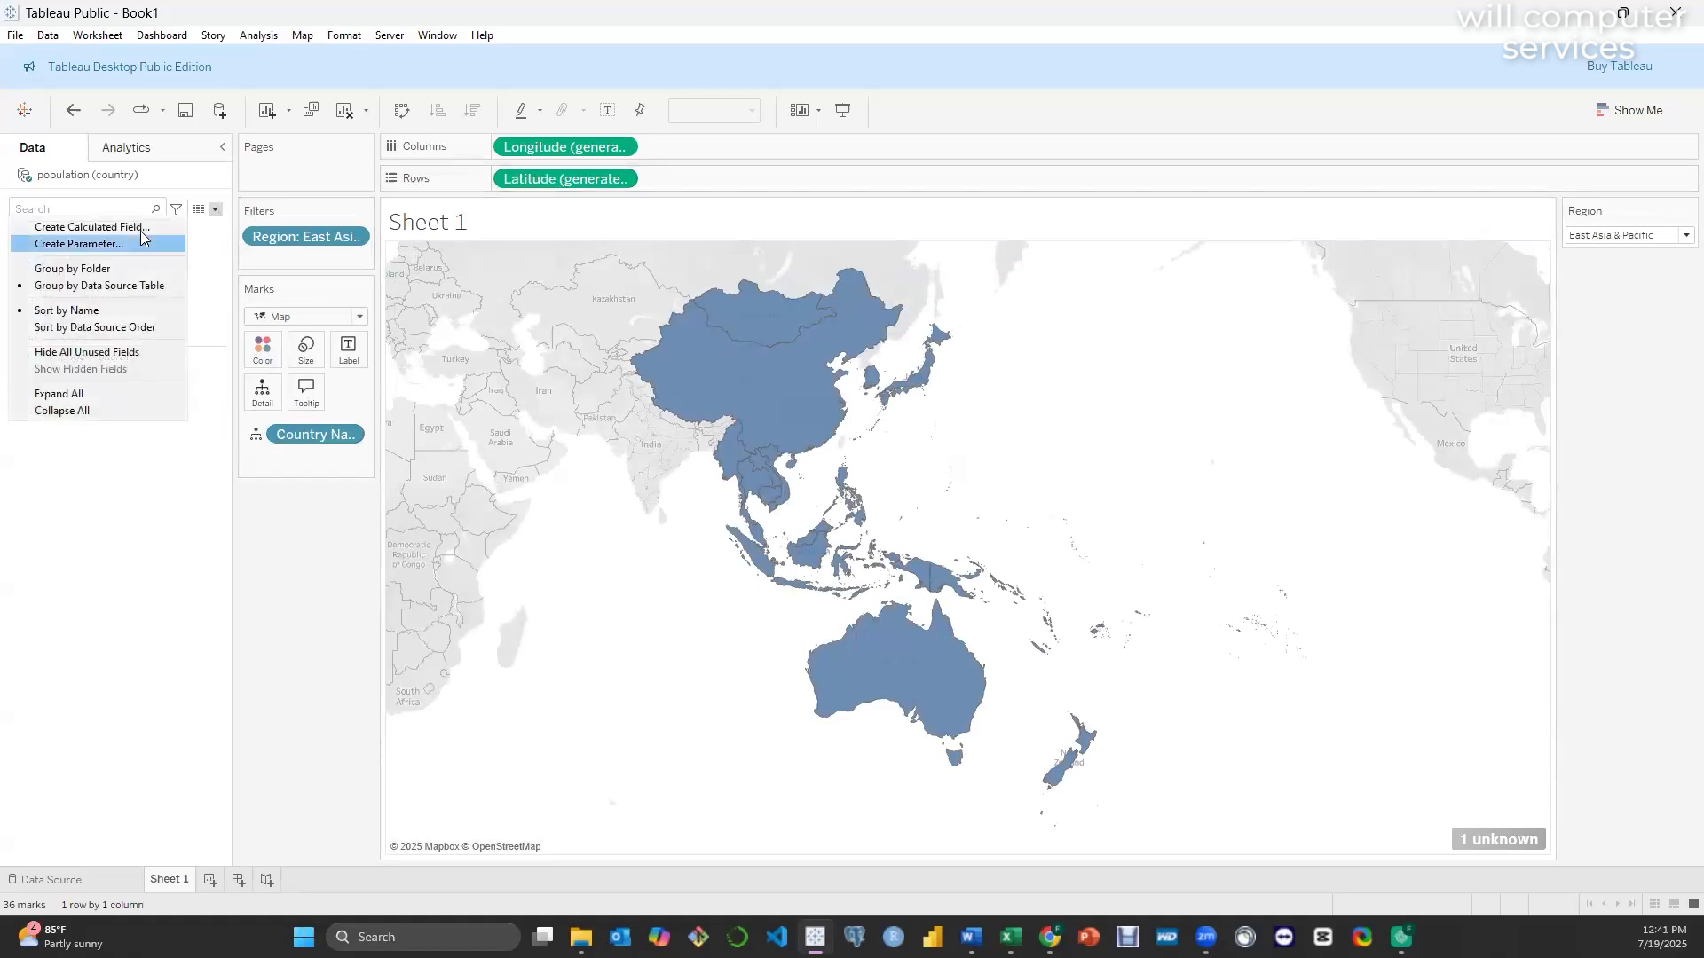
{"action": "left_click", "coordinate": [137, 225]}
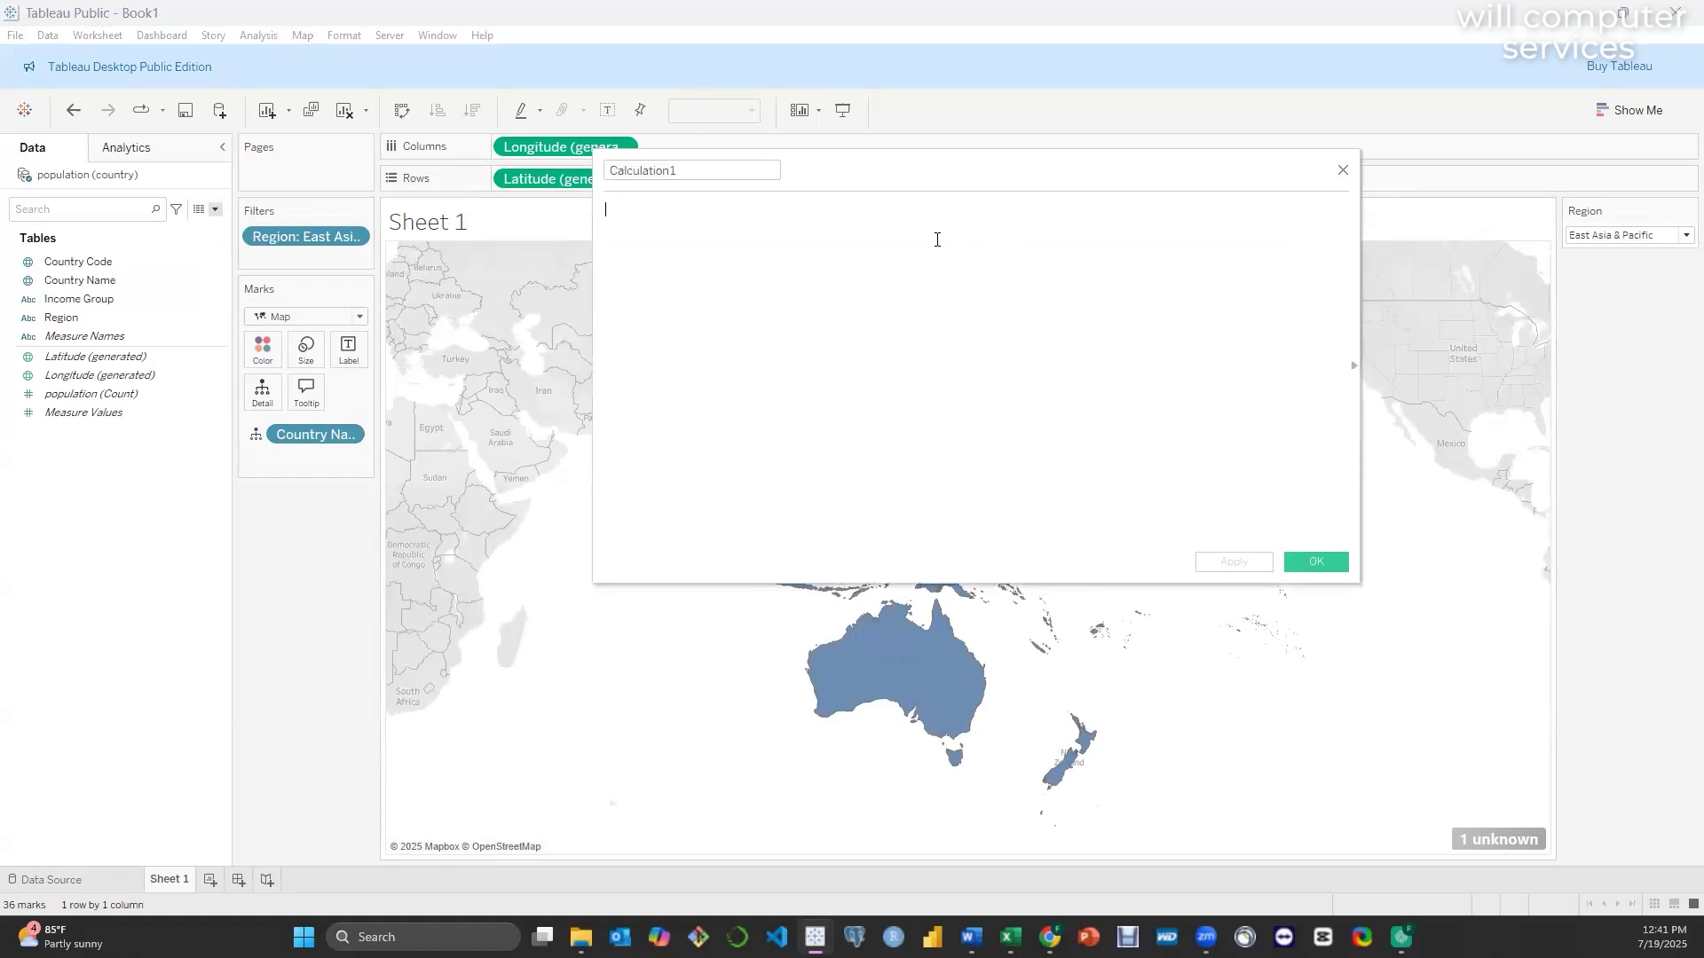
{"action": "type", "text": "Dare"}
{"action": "key", "text": "BackSpace"}
{"action": "type", "text": "te"}
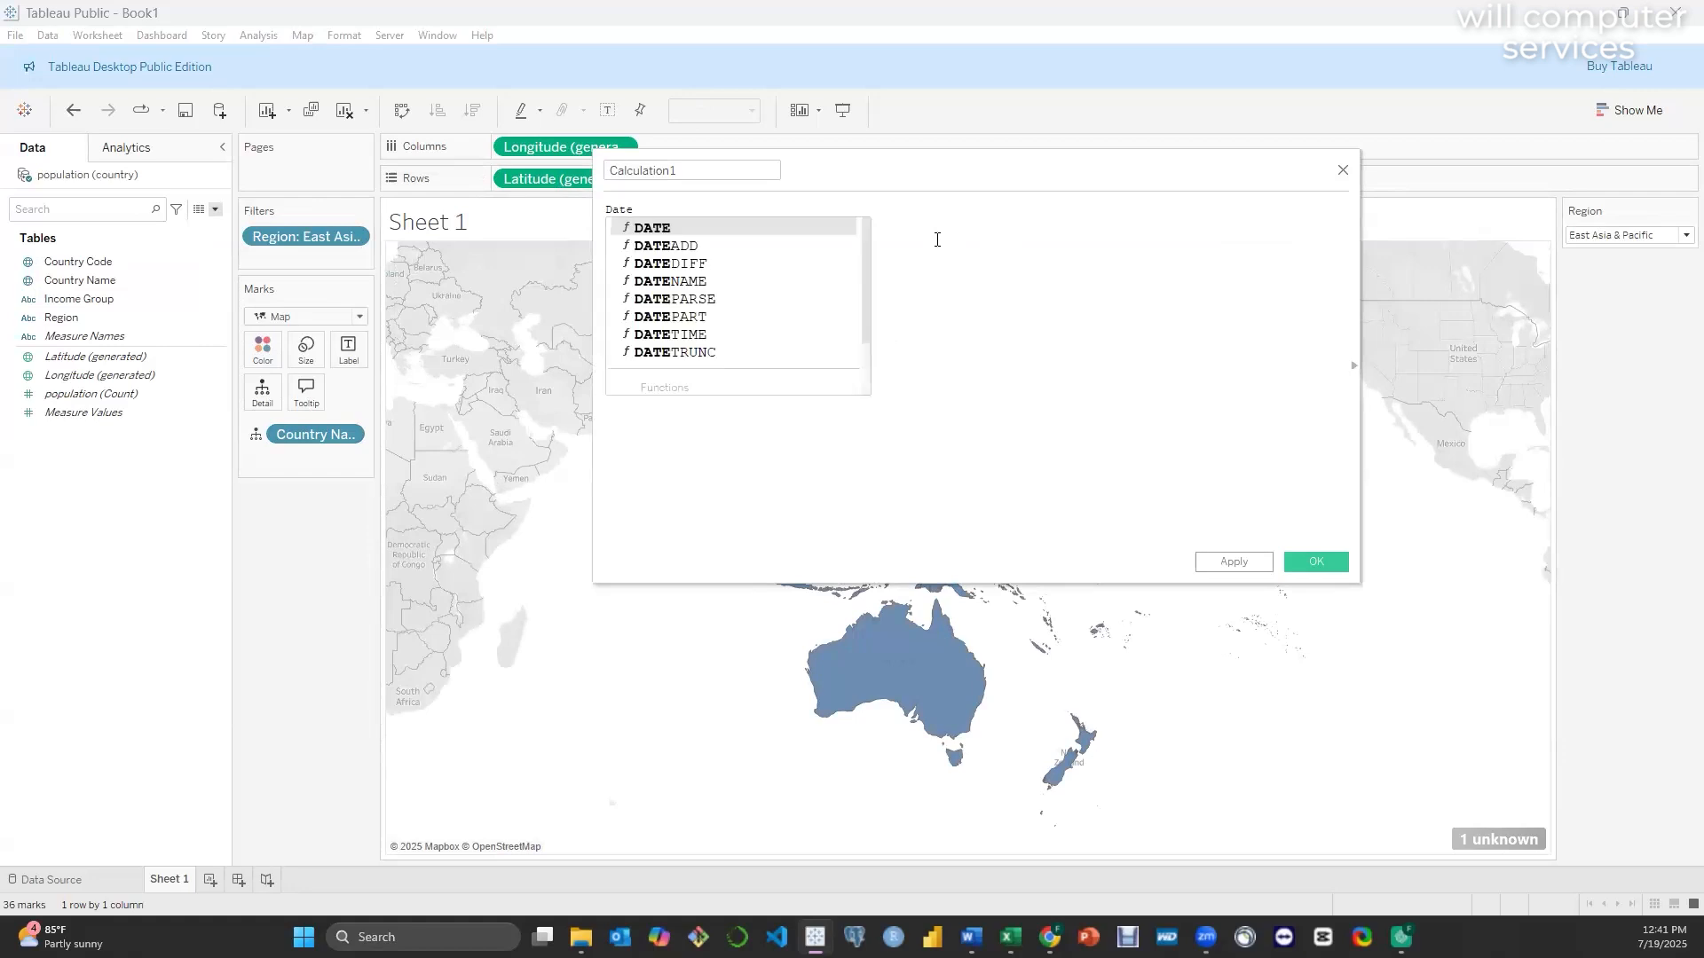
{"action": "key", "text": "Down"}
{"action": "key", "text": "Down"}
{"action": "key", "text": "Return"}
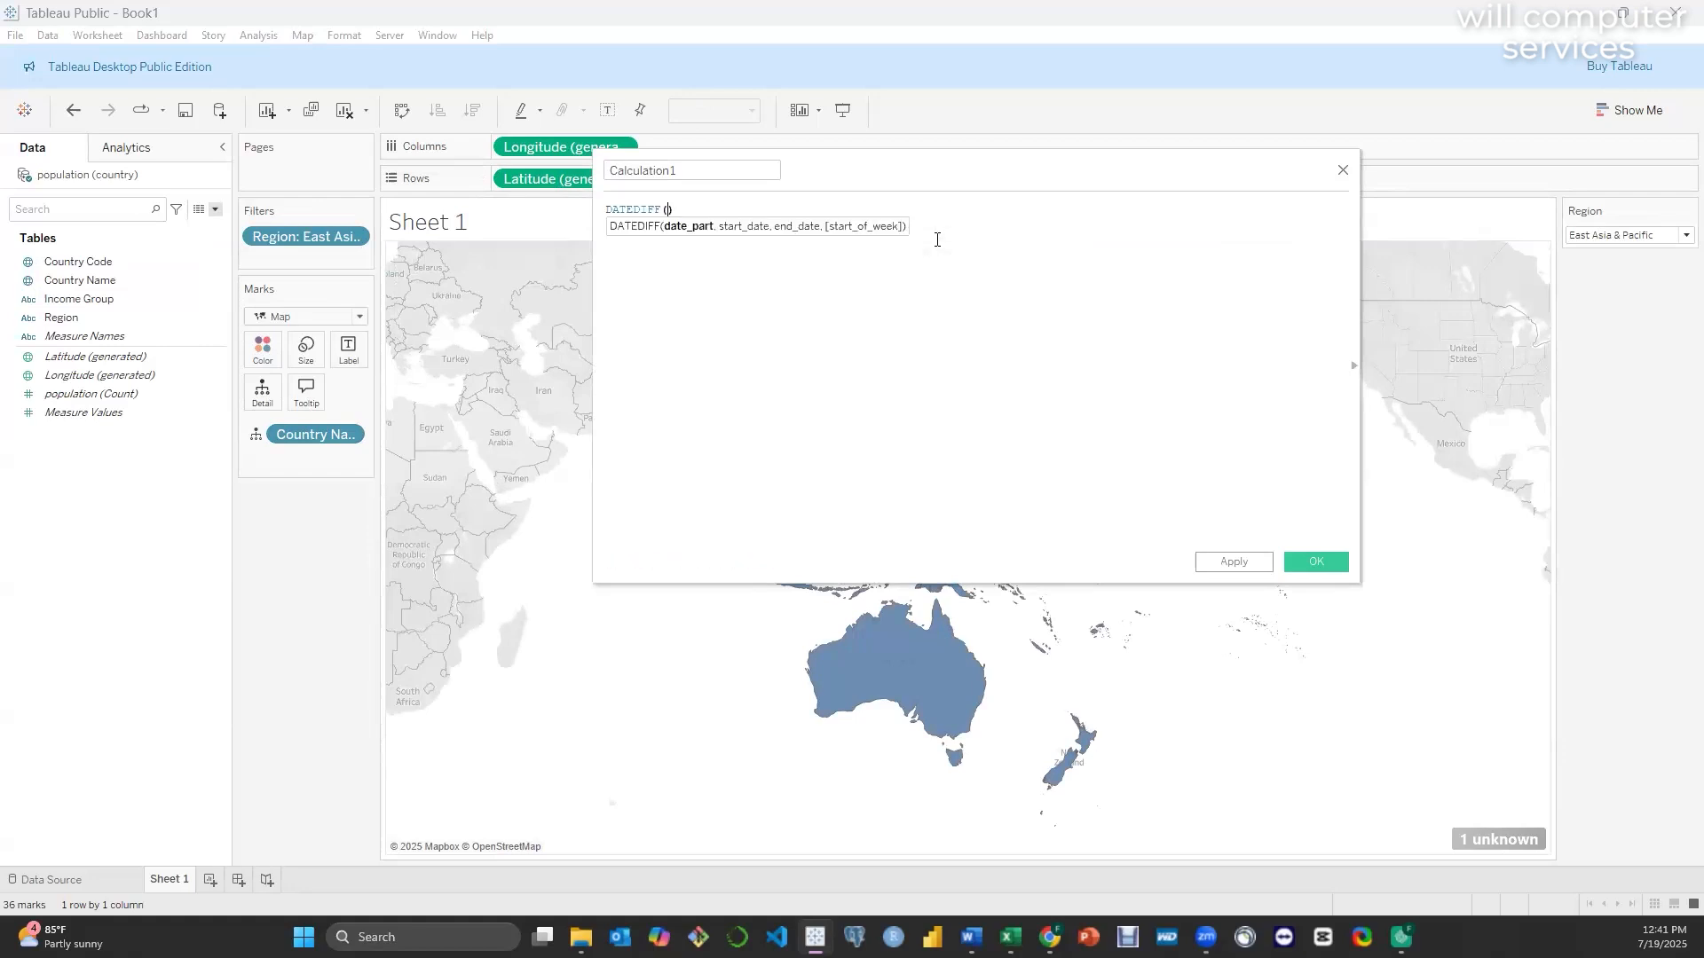
{"action": "type", "text": "'day',Date of Admissi"}
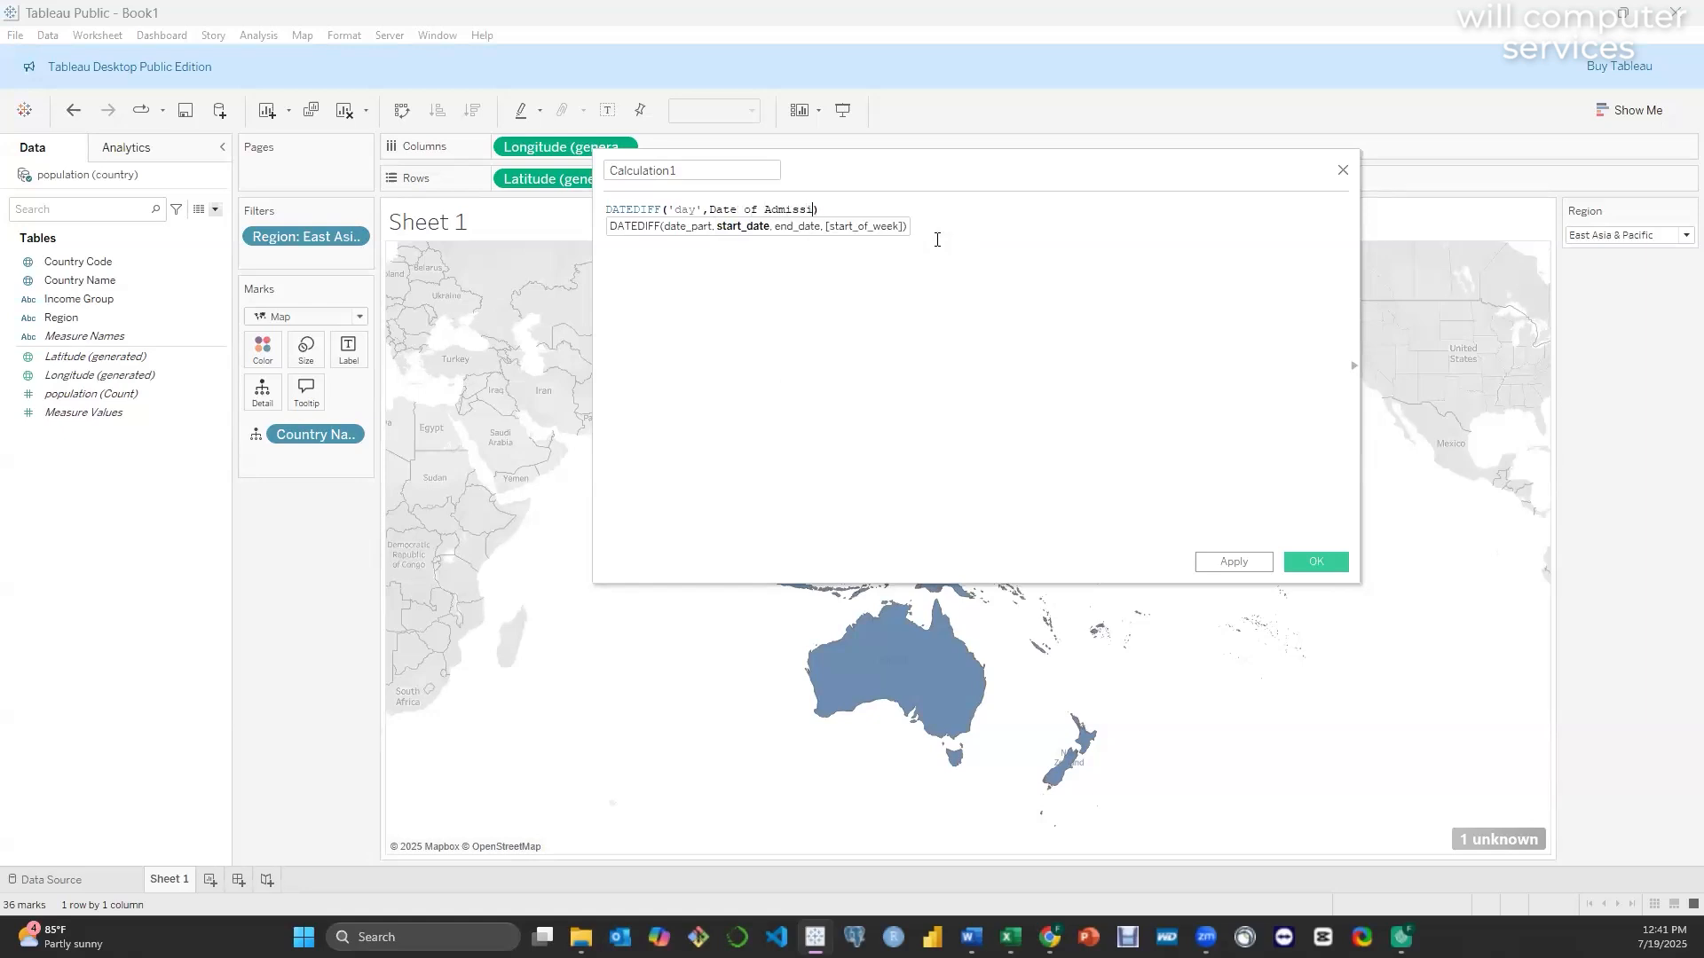
{"action": "type", "text": ","}
{"action": "key", "text": "BackSpace"}
{"action": "type", "text": ")"}
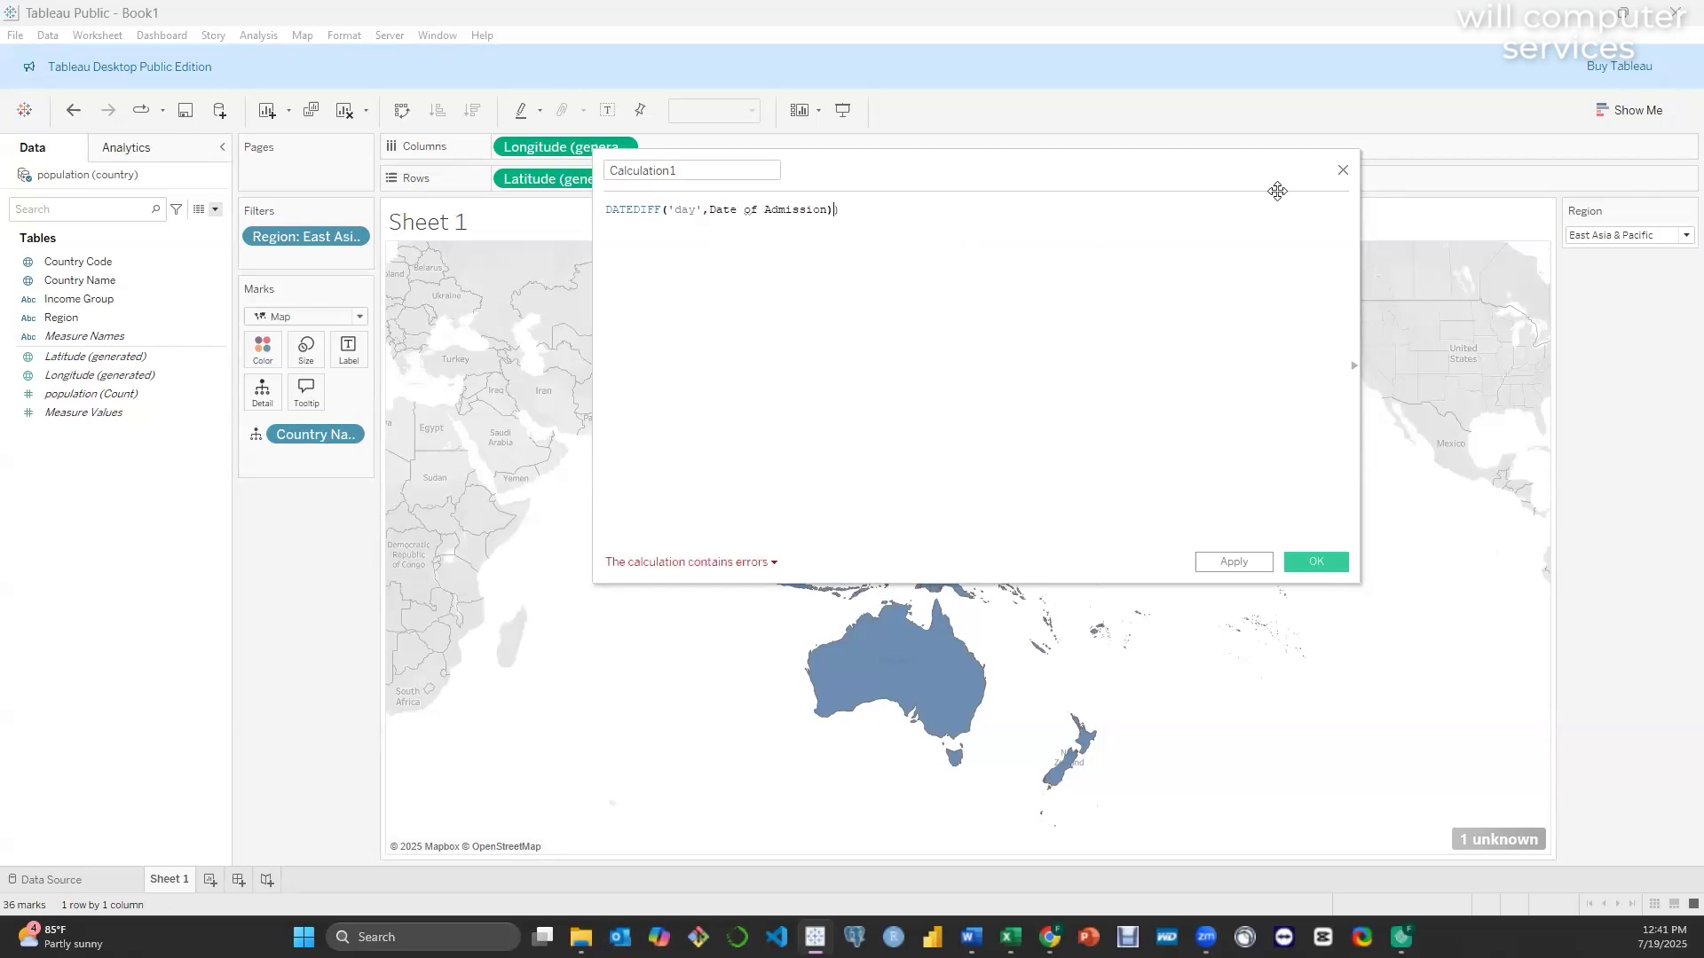
{"action": "left_click", "coordinate": [1343, 169]}
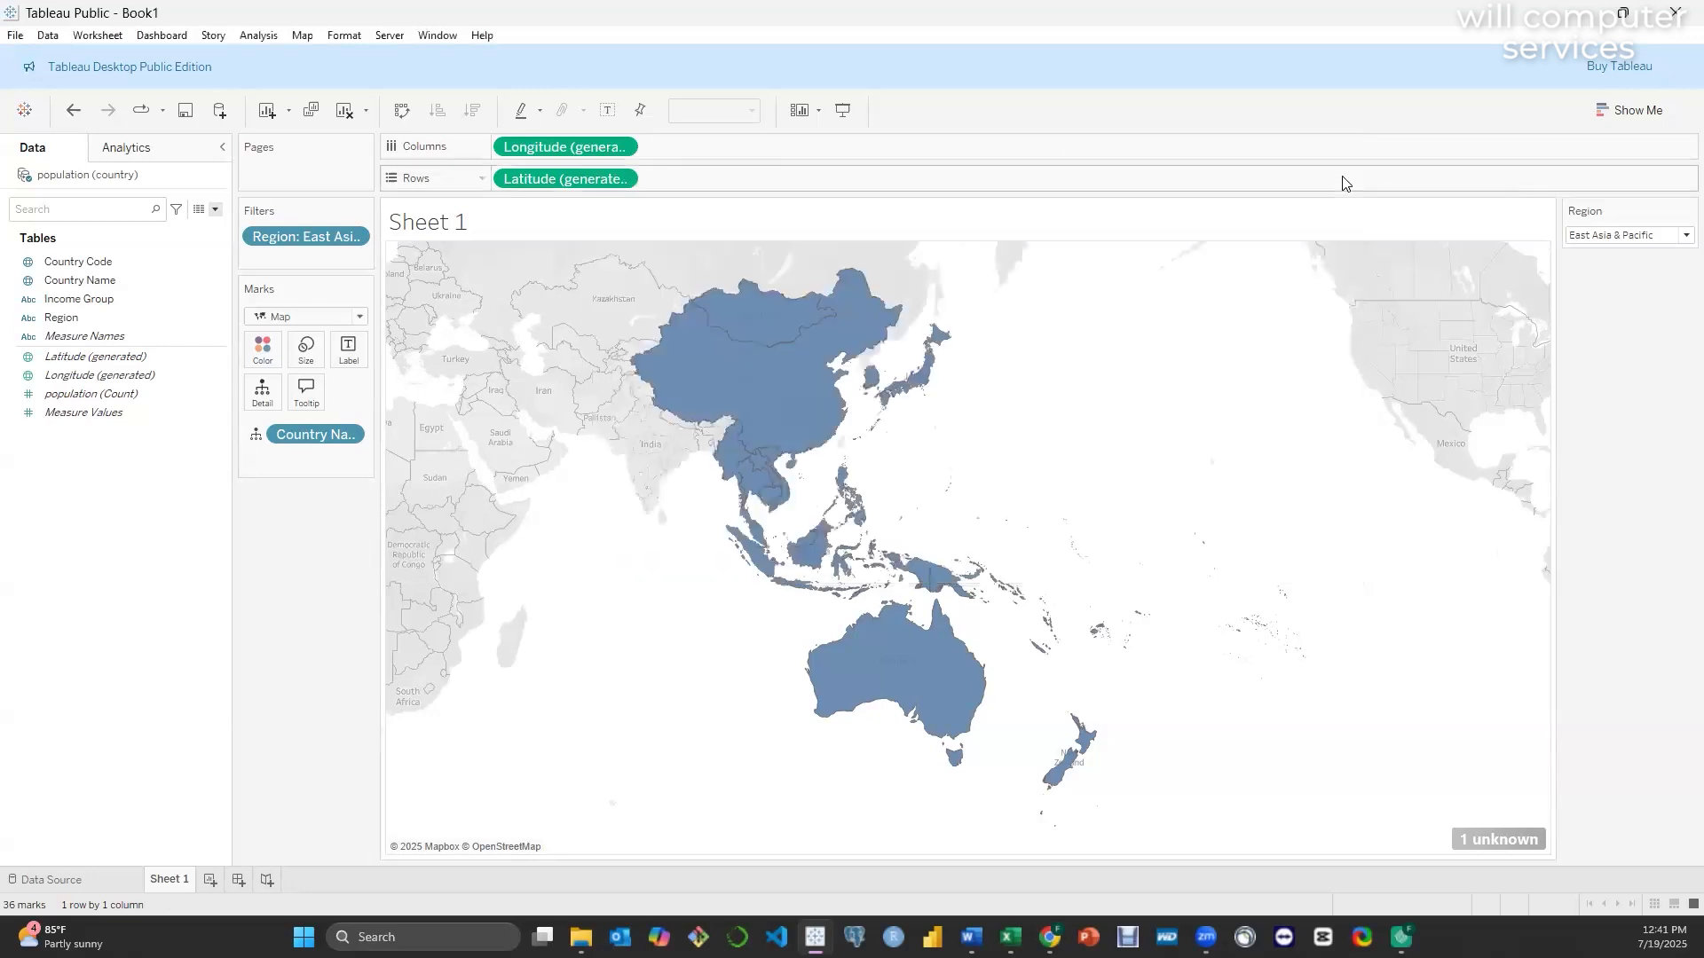
{"action": "left_click", "coordinate": [88, 260]}
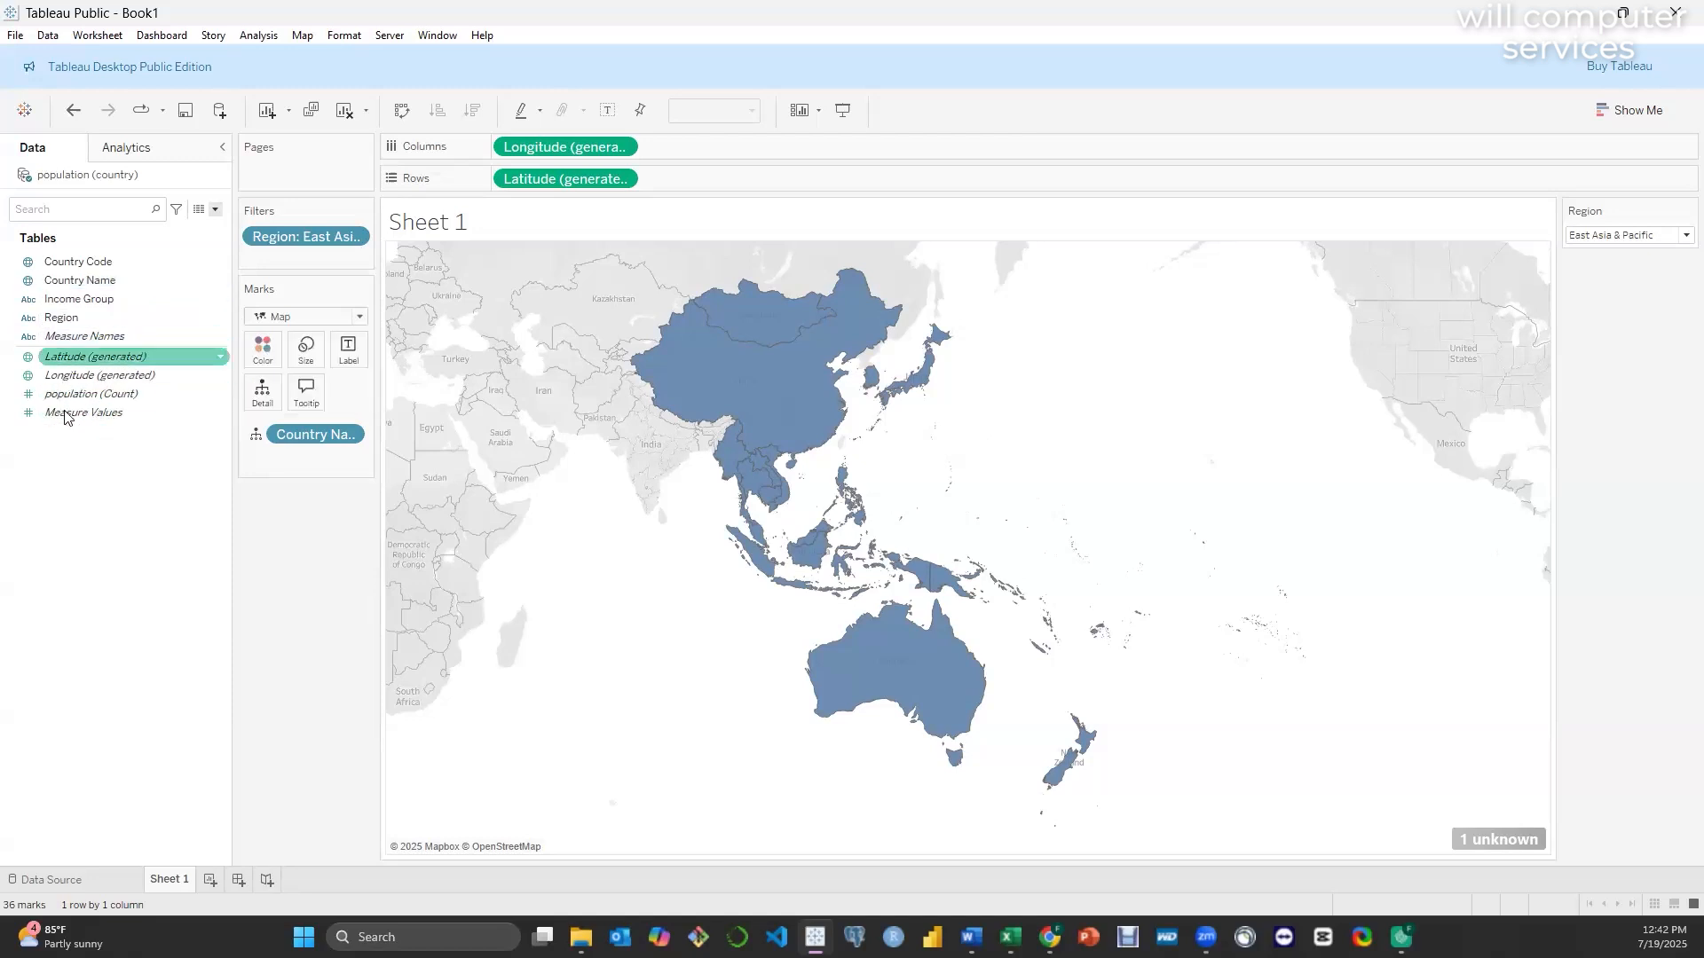
{"action": "left_click", "coordinate": [102, 417]}
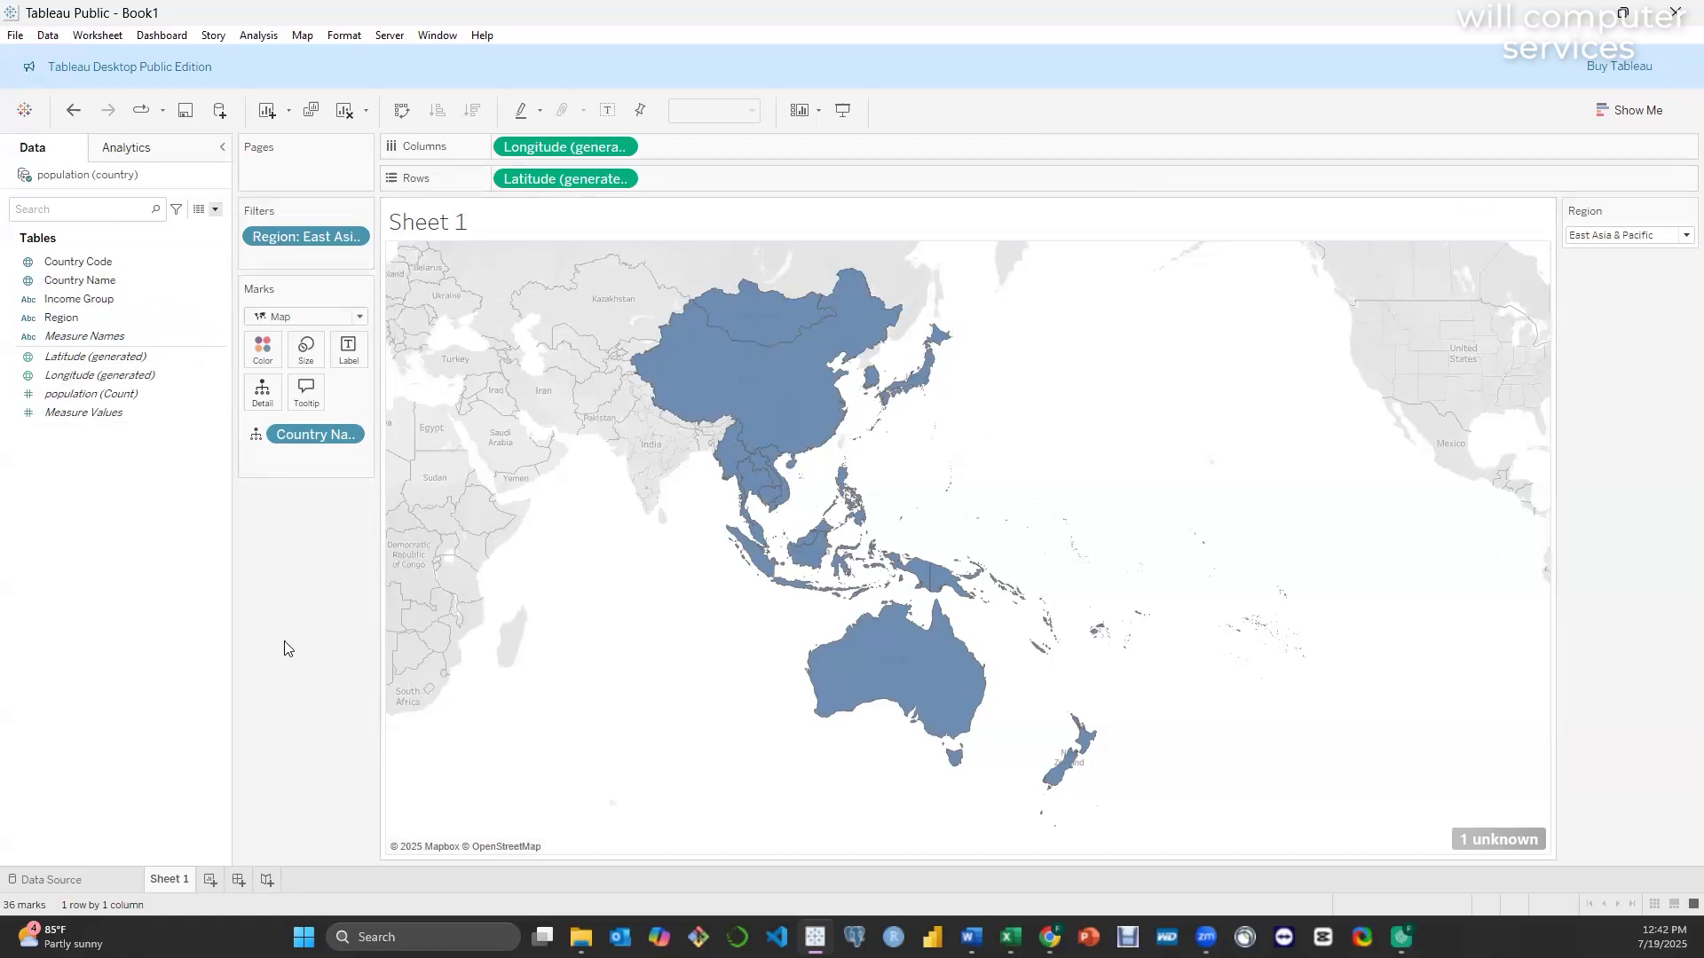
{"action": "scroll", "coordinate": [368, 610], "scroll_direction": "down", "scroll_amount": 1}
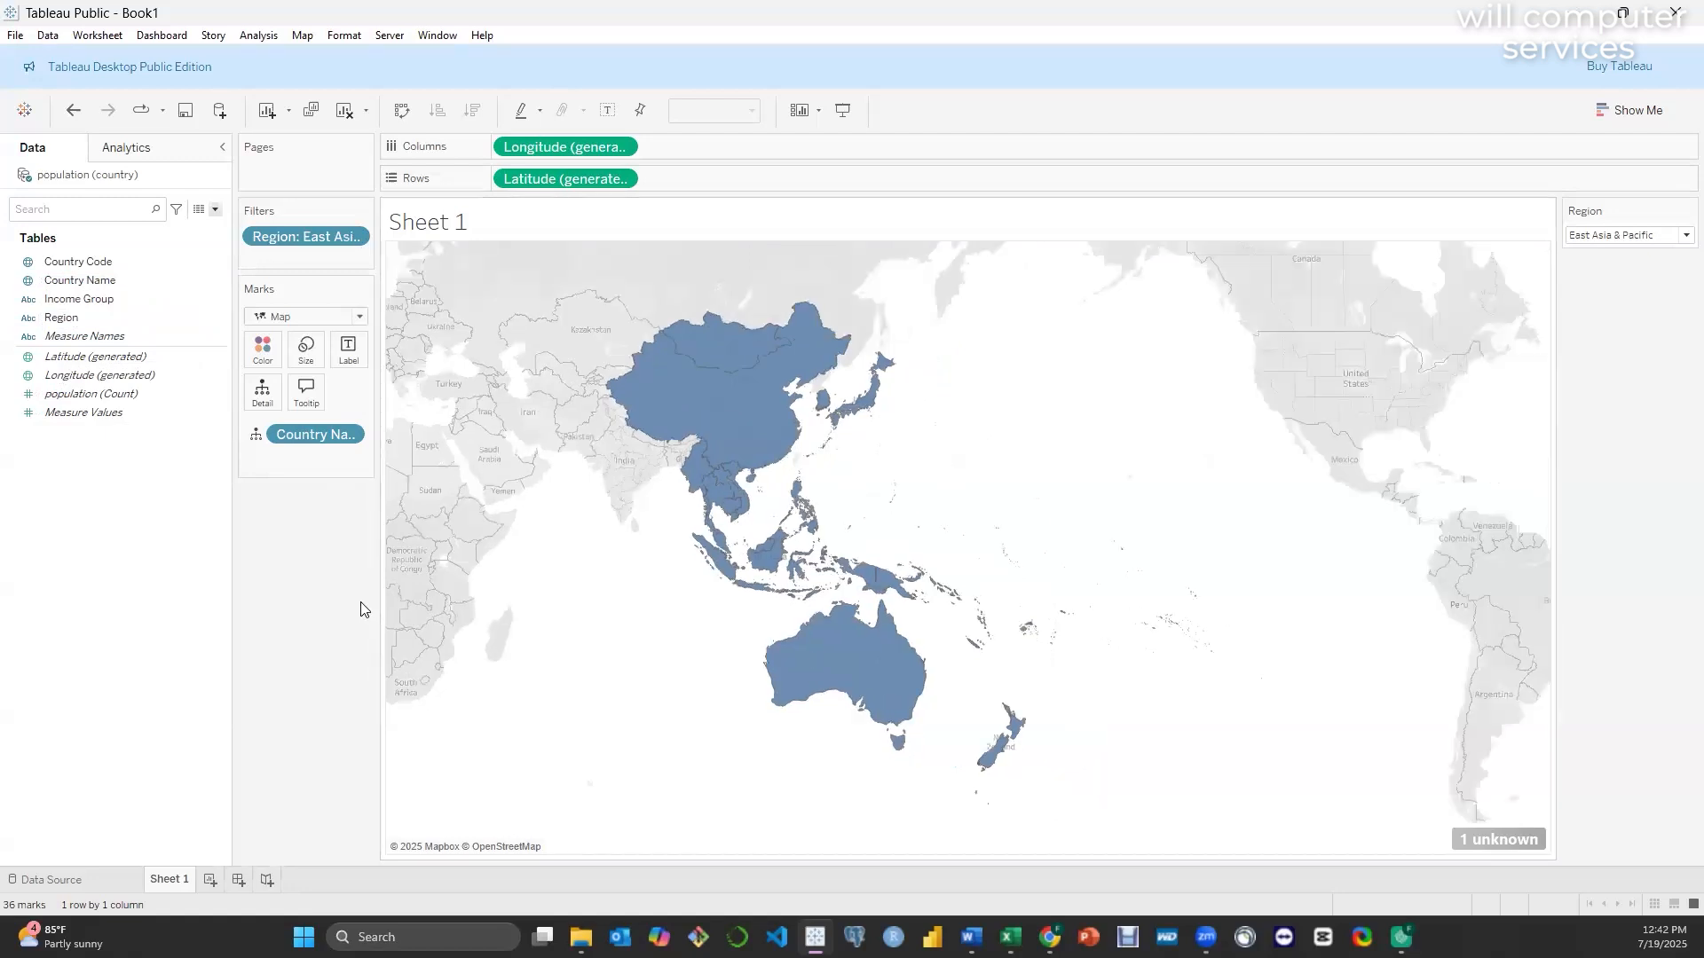
{"action": "scroll", "coordinate": [797, 646], "scroll_direction": "up", "scroll_amount": 4}
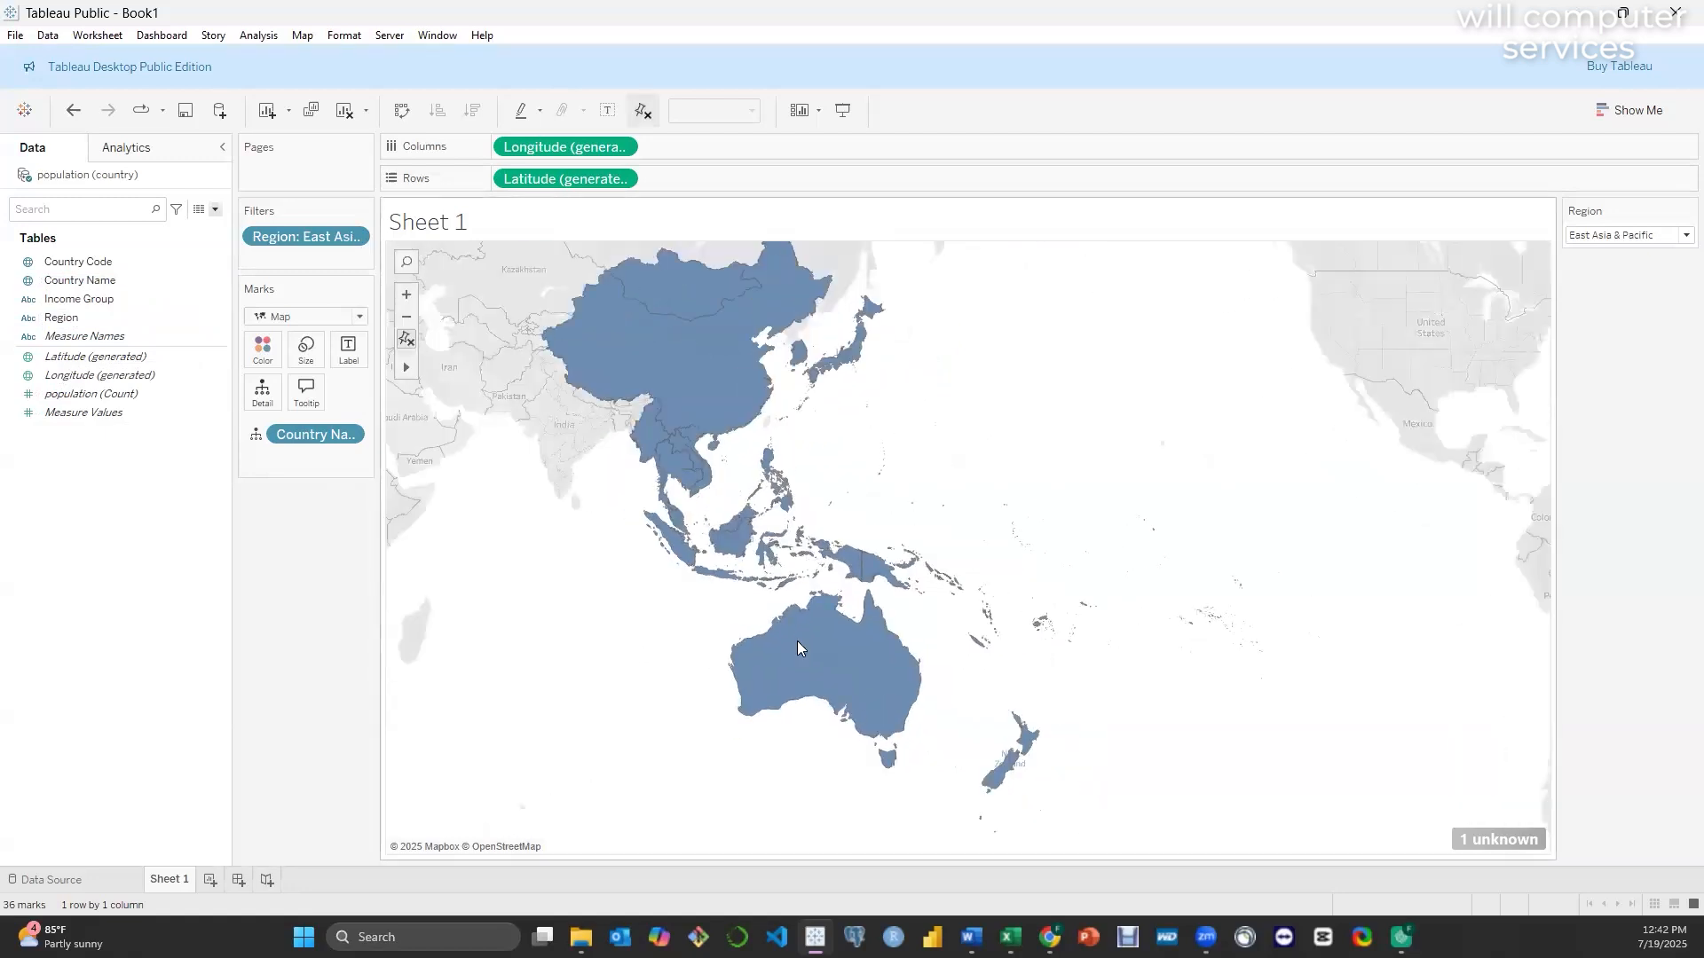
{"action": "scroll", "coordinate": [796, 649], "scroll_direction": "down", "scroll_amount": 1}
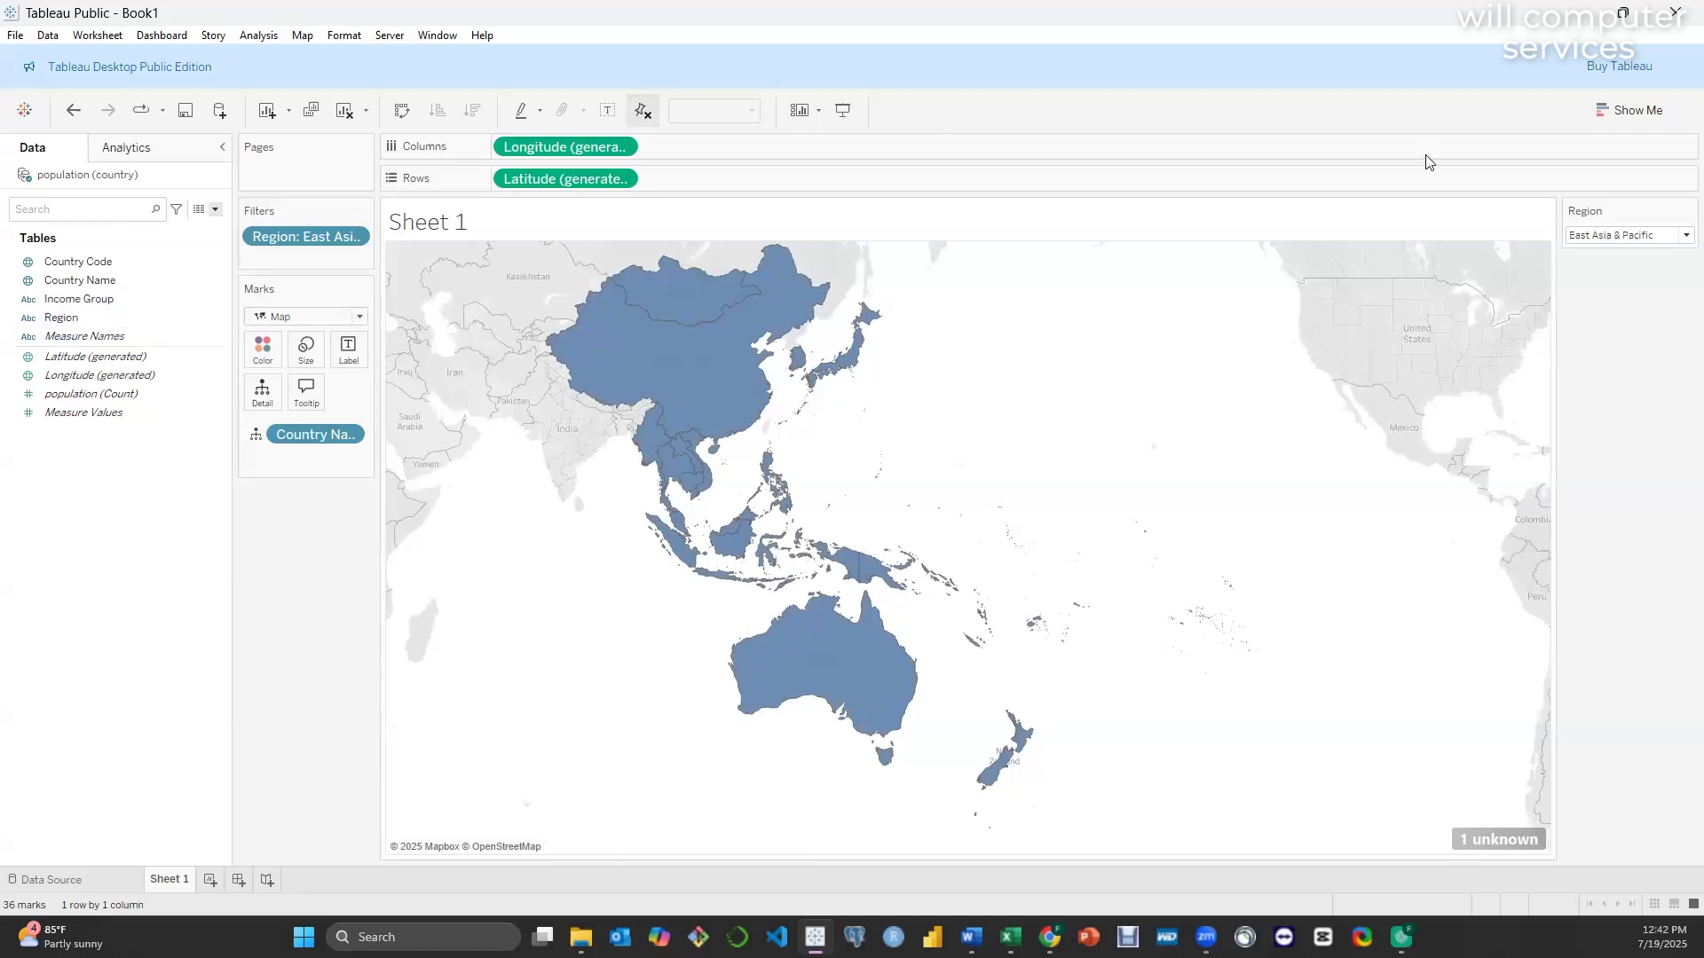
- Convert the East Asia & Pacific map into a text table using Show Me and look through its country names
{"action": "left_click", "coordinate": [1666, 115]}
{"action": "left_click", "coordinate": [1575, 174]}
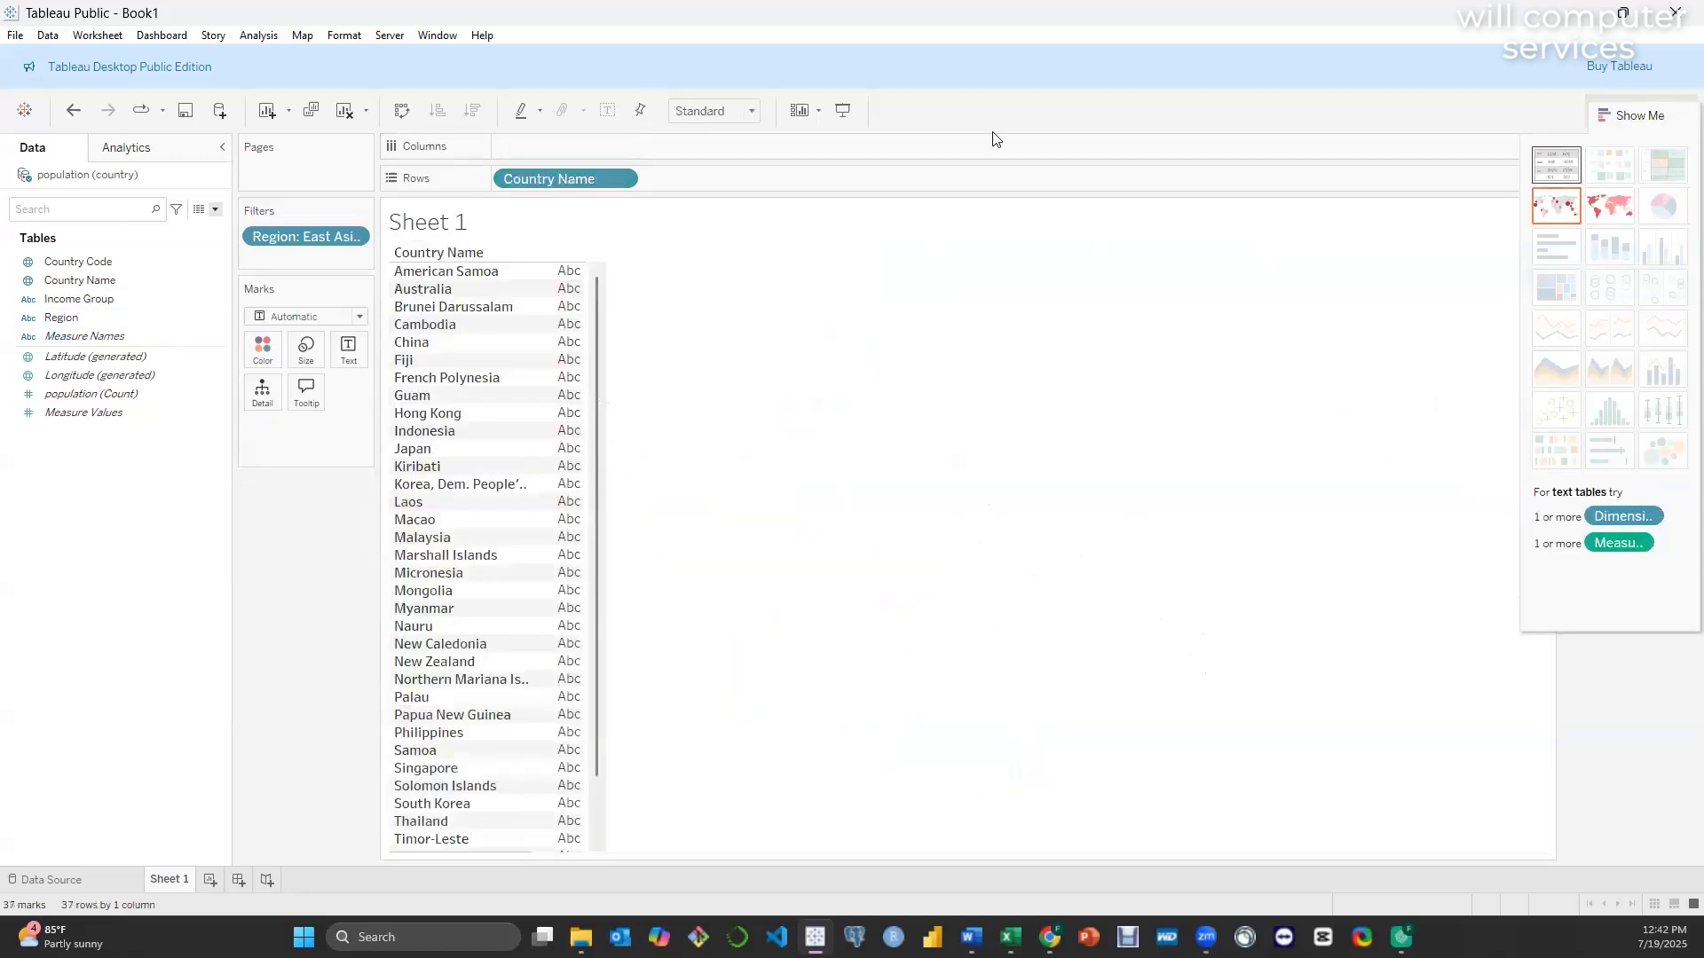
{"action": "scroll", "coordinate": [487, 412], "scroll_direction": "down", "scroll_amount": 2}
{"action": "scroll", "coordinate": [494, 419], "scroll_direction": "up", "scroll_amount": 2}
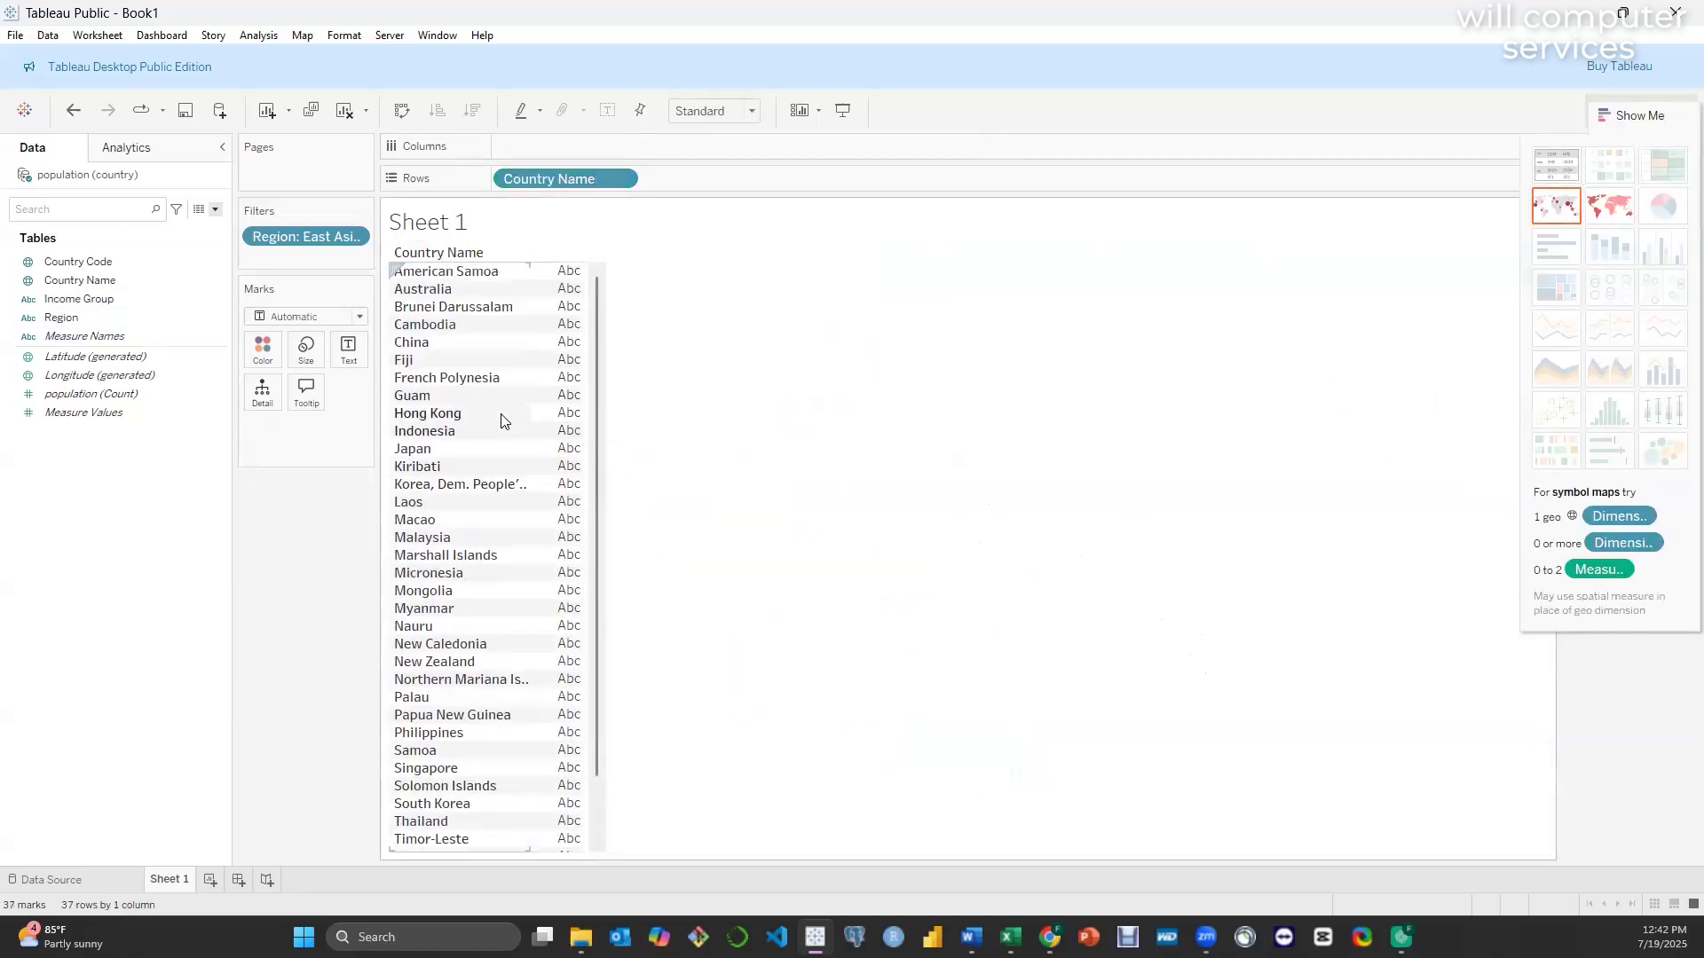
{"action": "scroll", "coordinate": [502, 420], "scroll_direction": "down", "scroll_amount": 2}
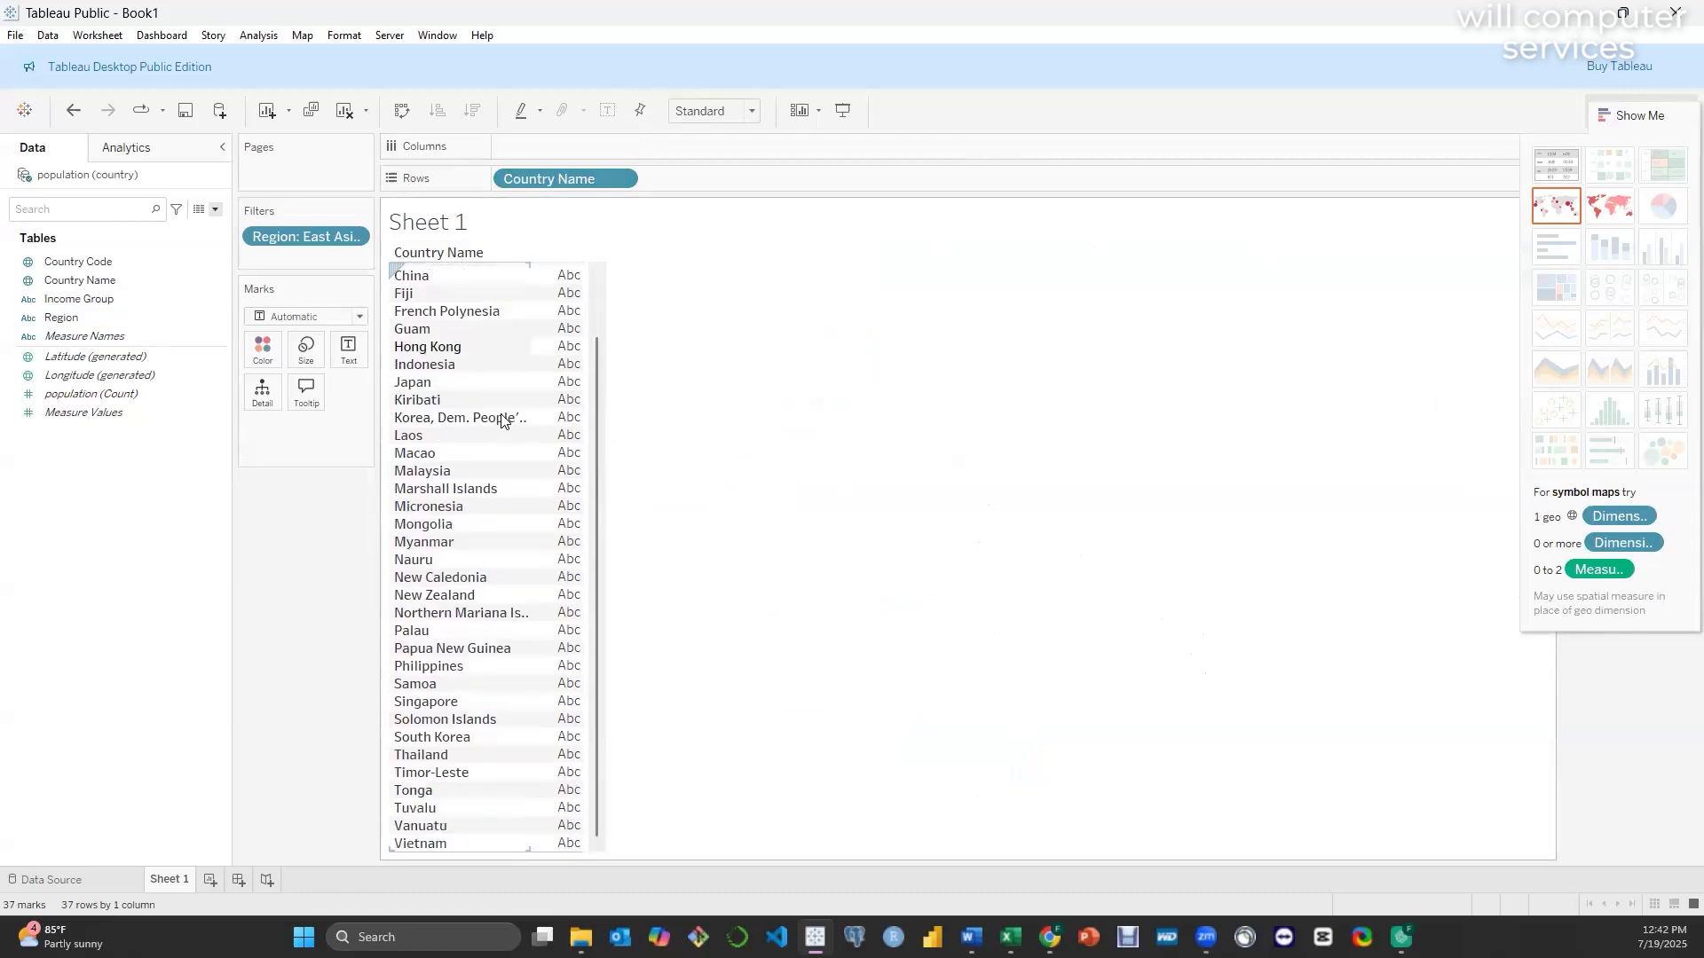
{"action": "scroll", "coordinate": [501, 421], "scroll_direction": "up", "scroll_amount": 2}
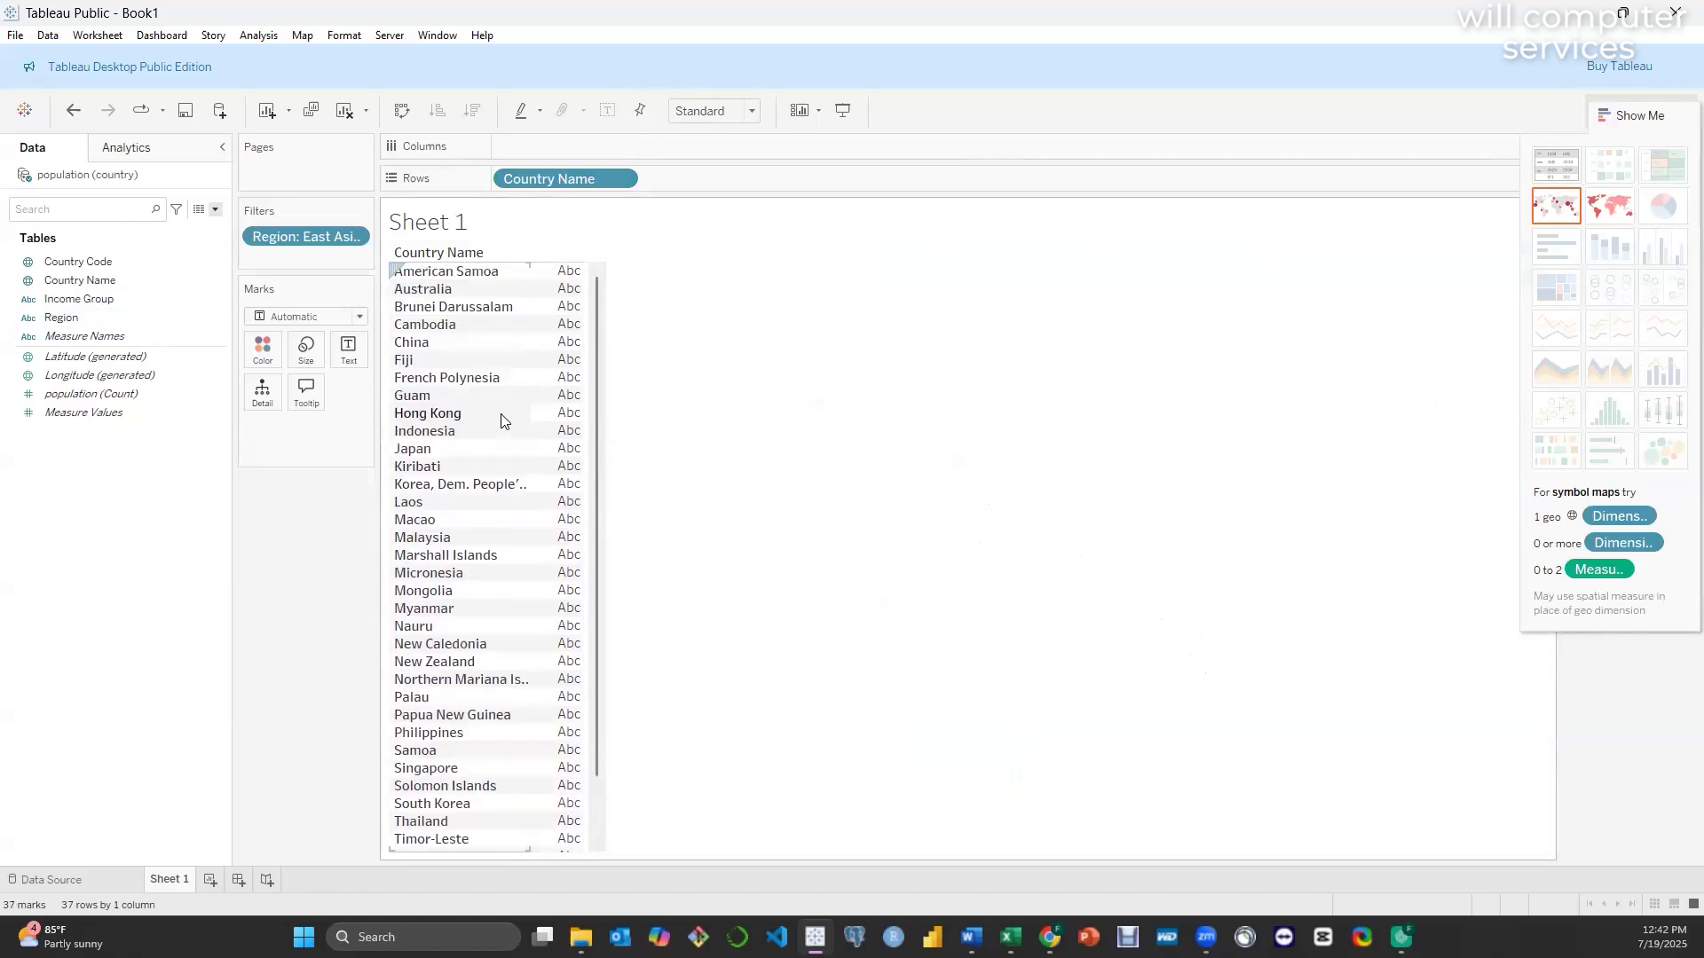